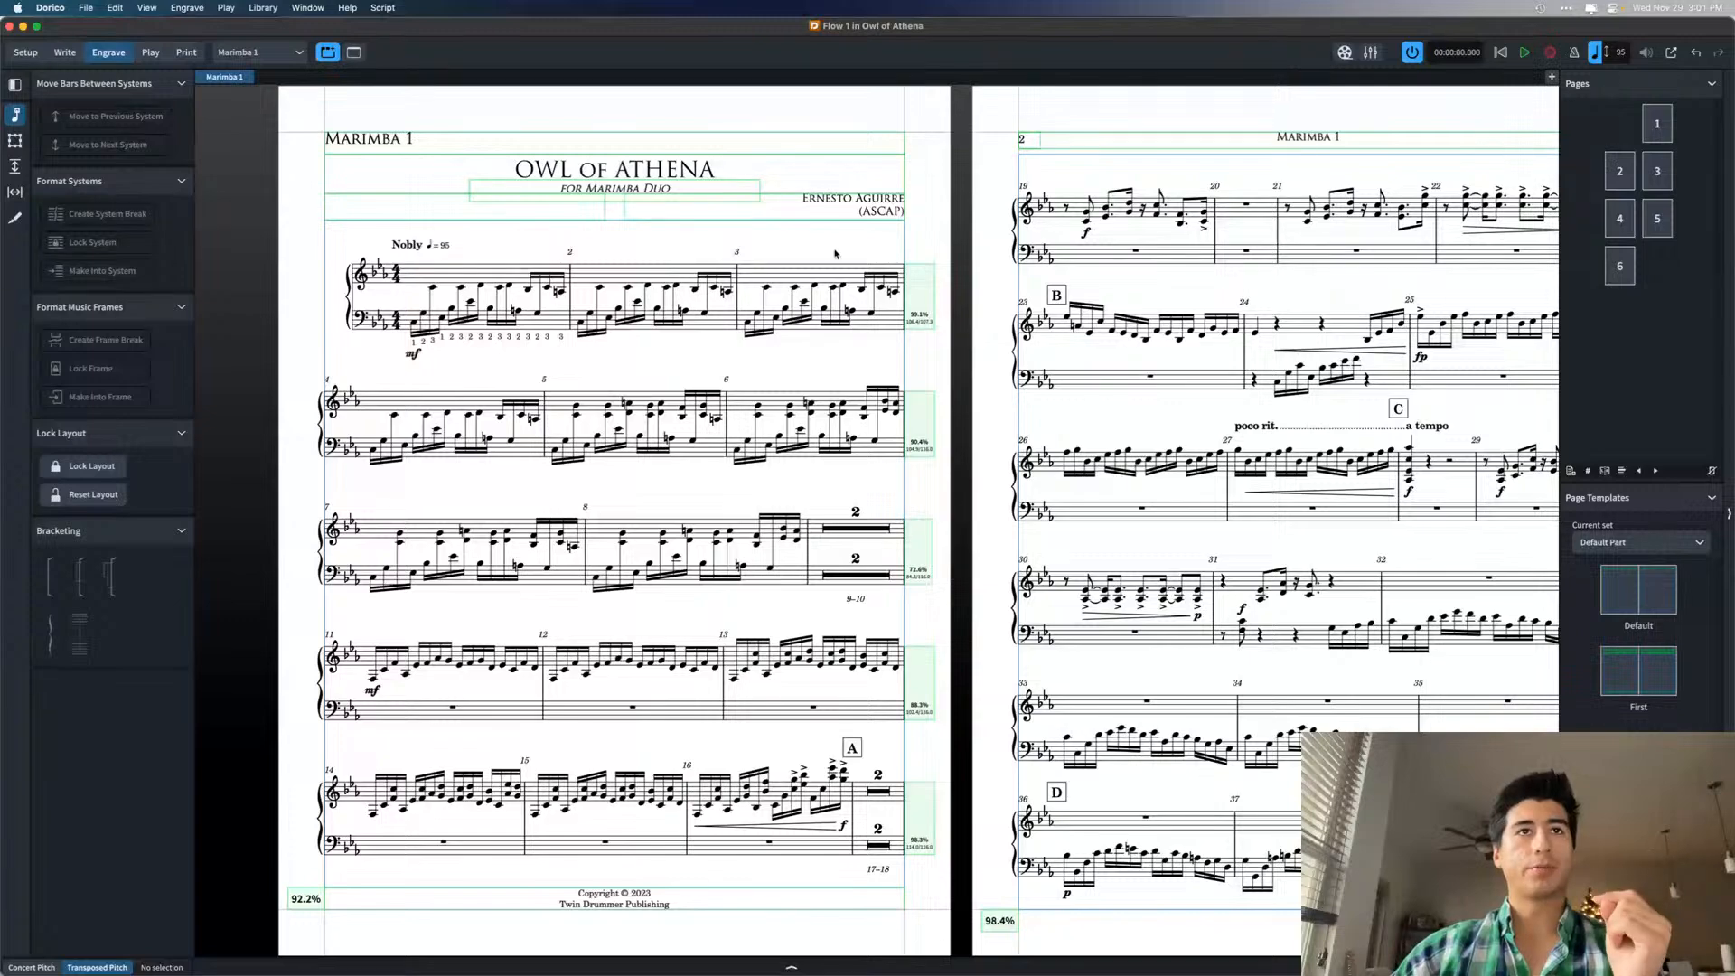
- Try to move bar 11 on page 1 up to the end of the previous system by bringing bar 12 to a system start
scroll(915, 298, up, 6)
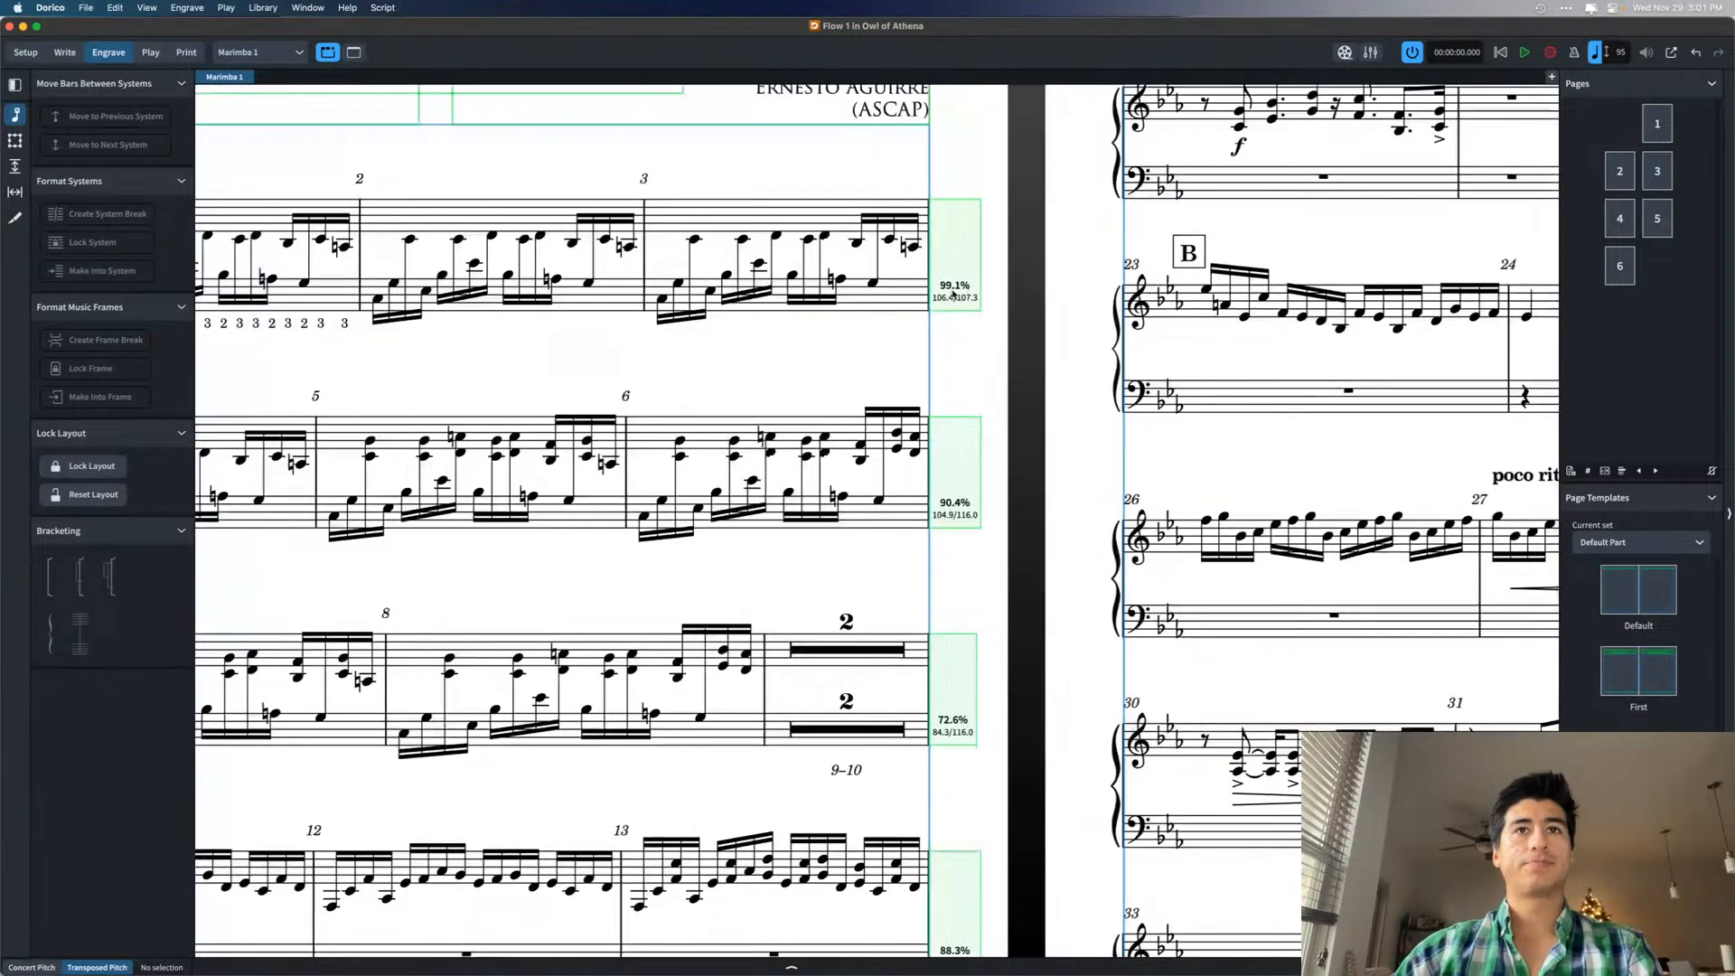
scroll(949, 290, down, 3)
scroll(949, 289, down, 9)
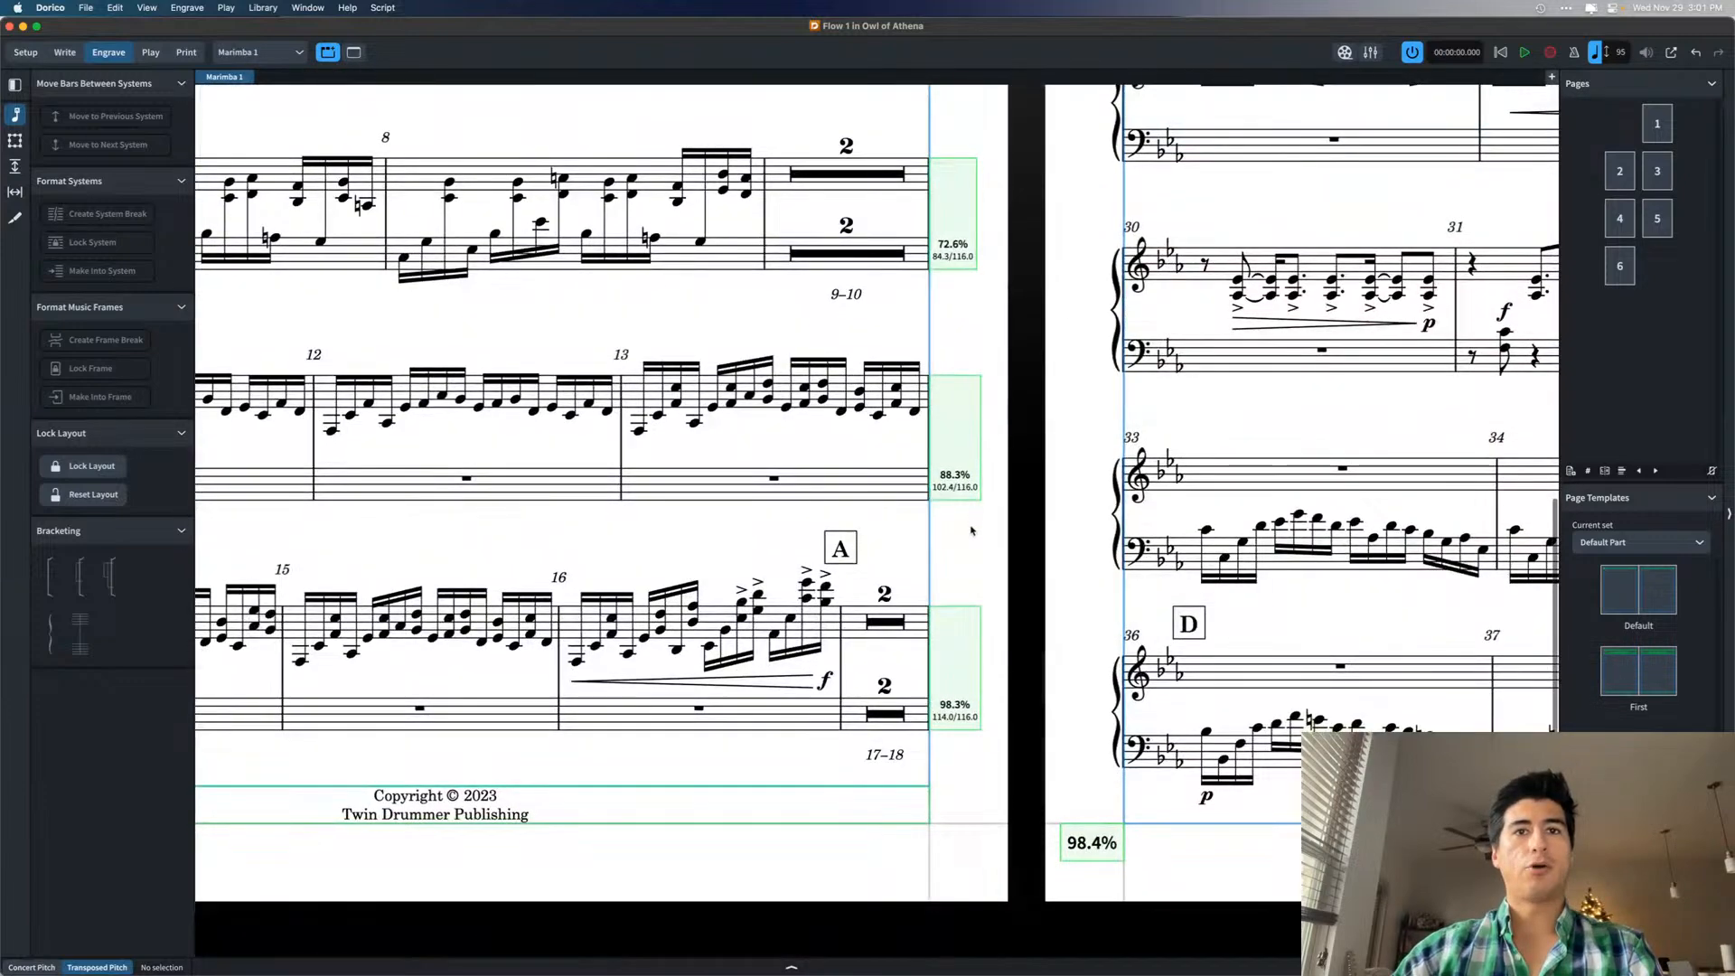
scroll(944, 549, down, 5)
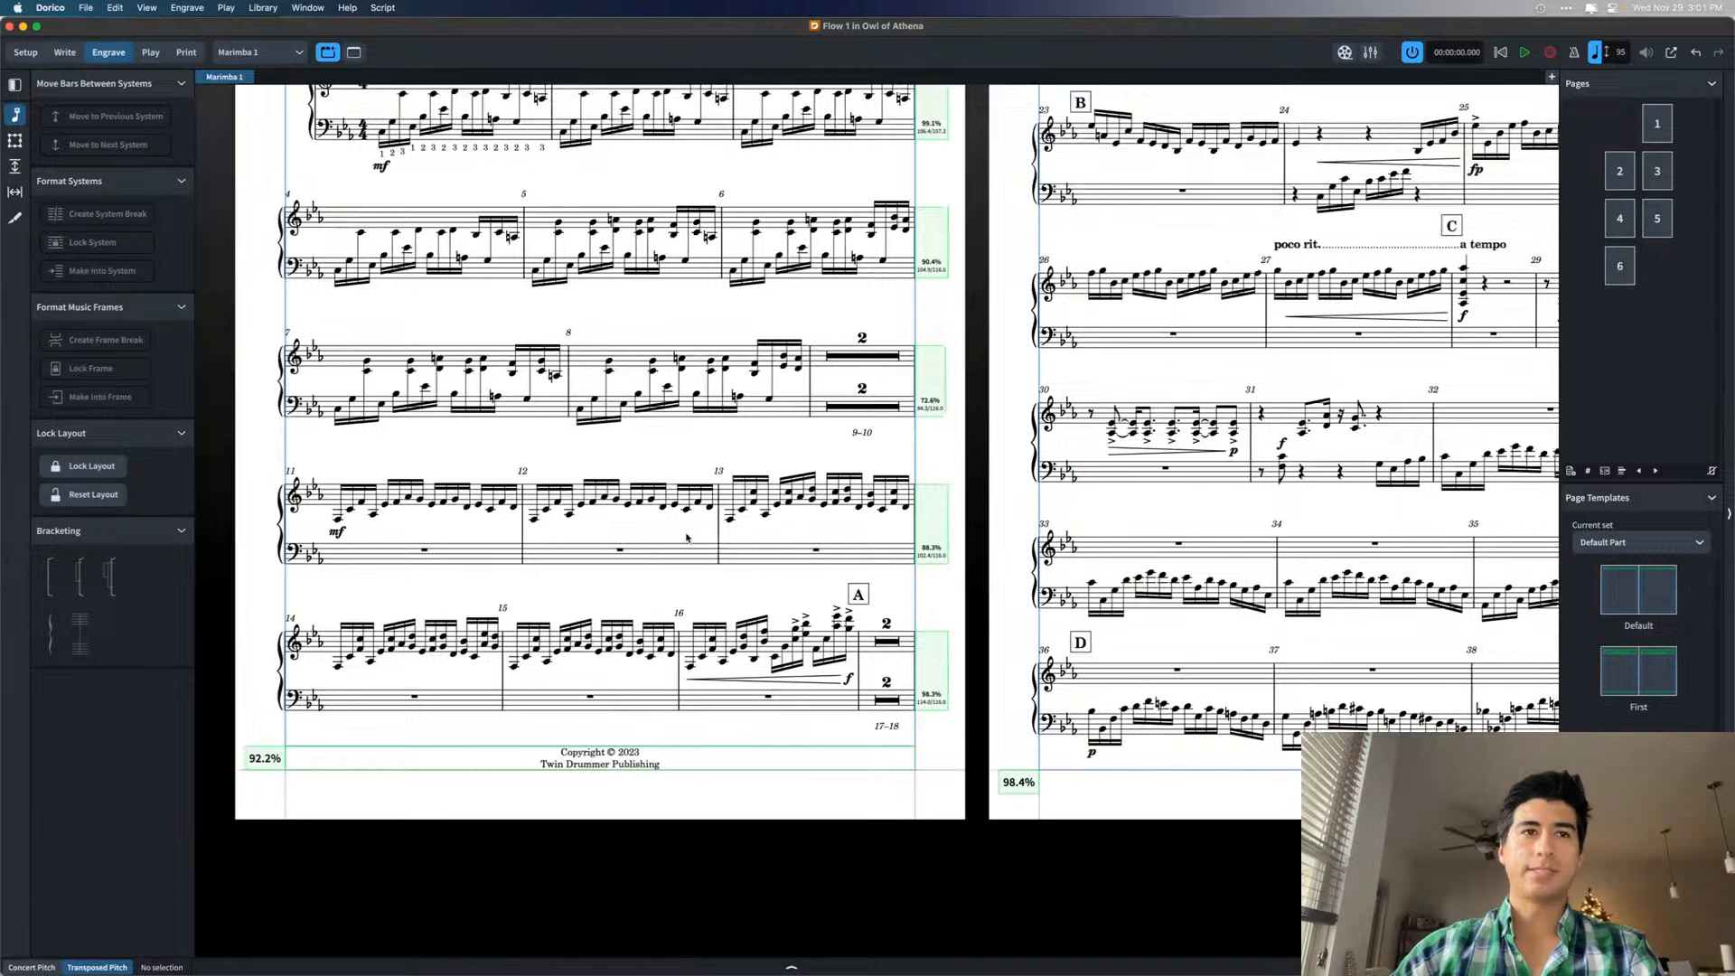
scroll(777, 521, up, 4)
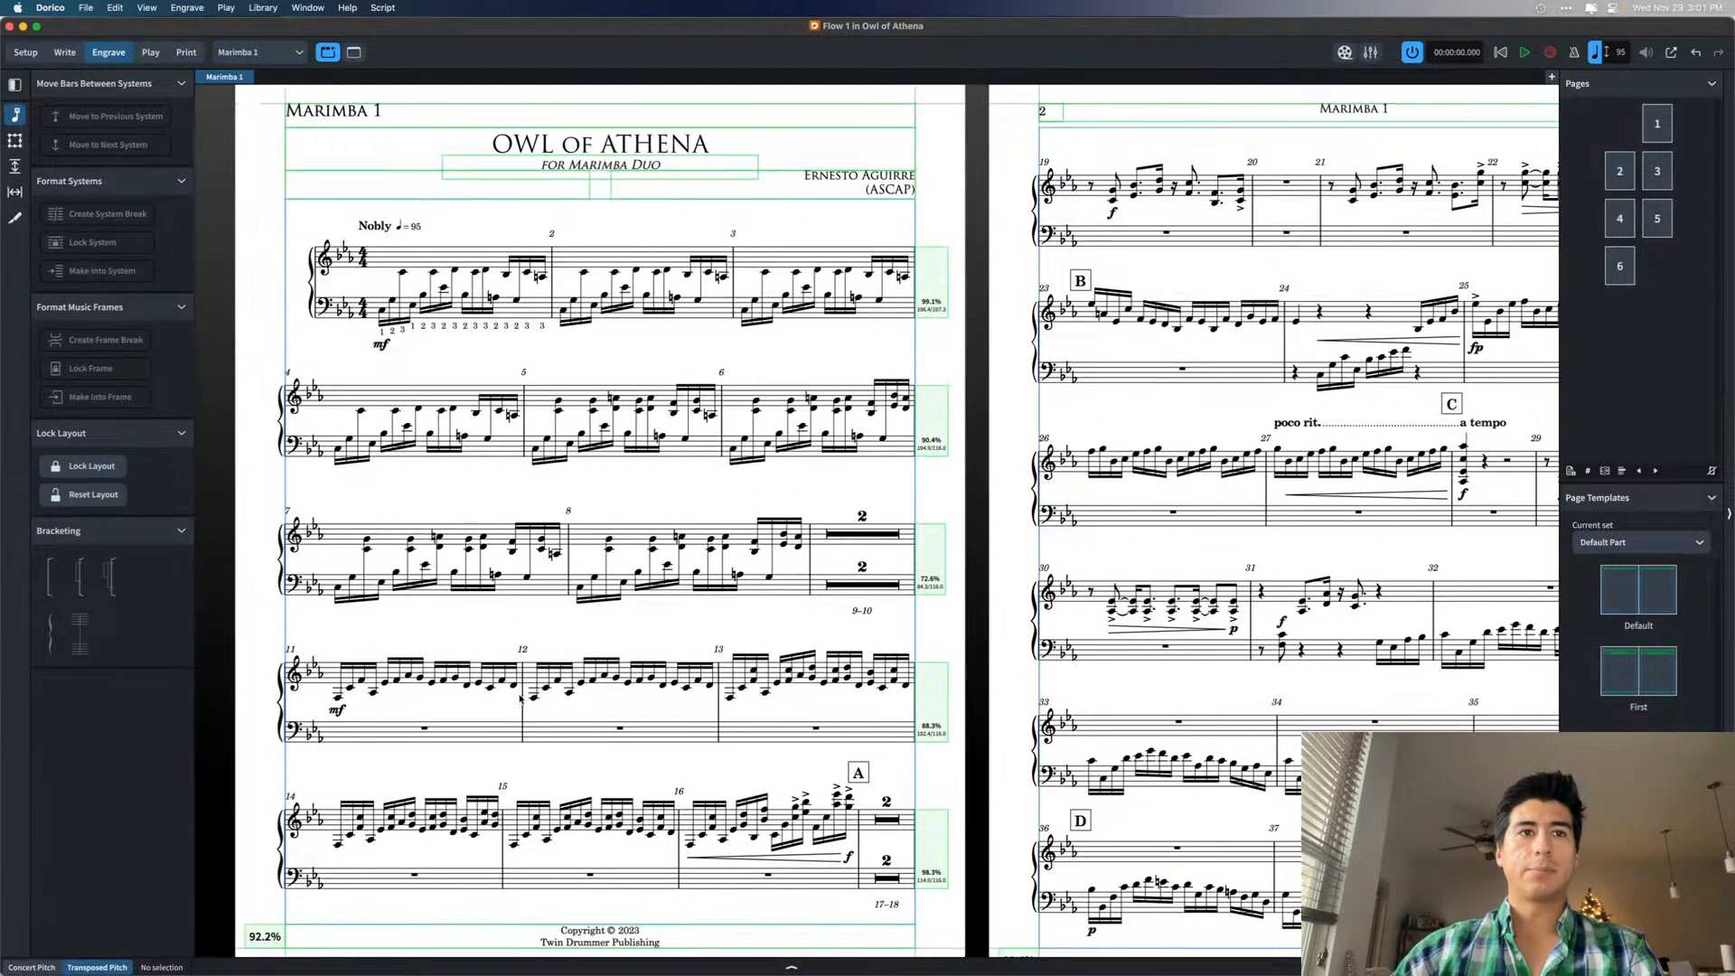
click(523, 698)
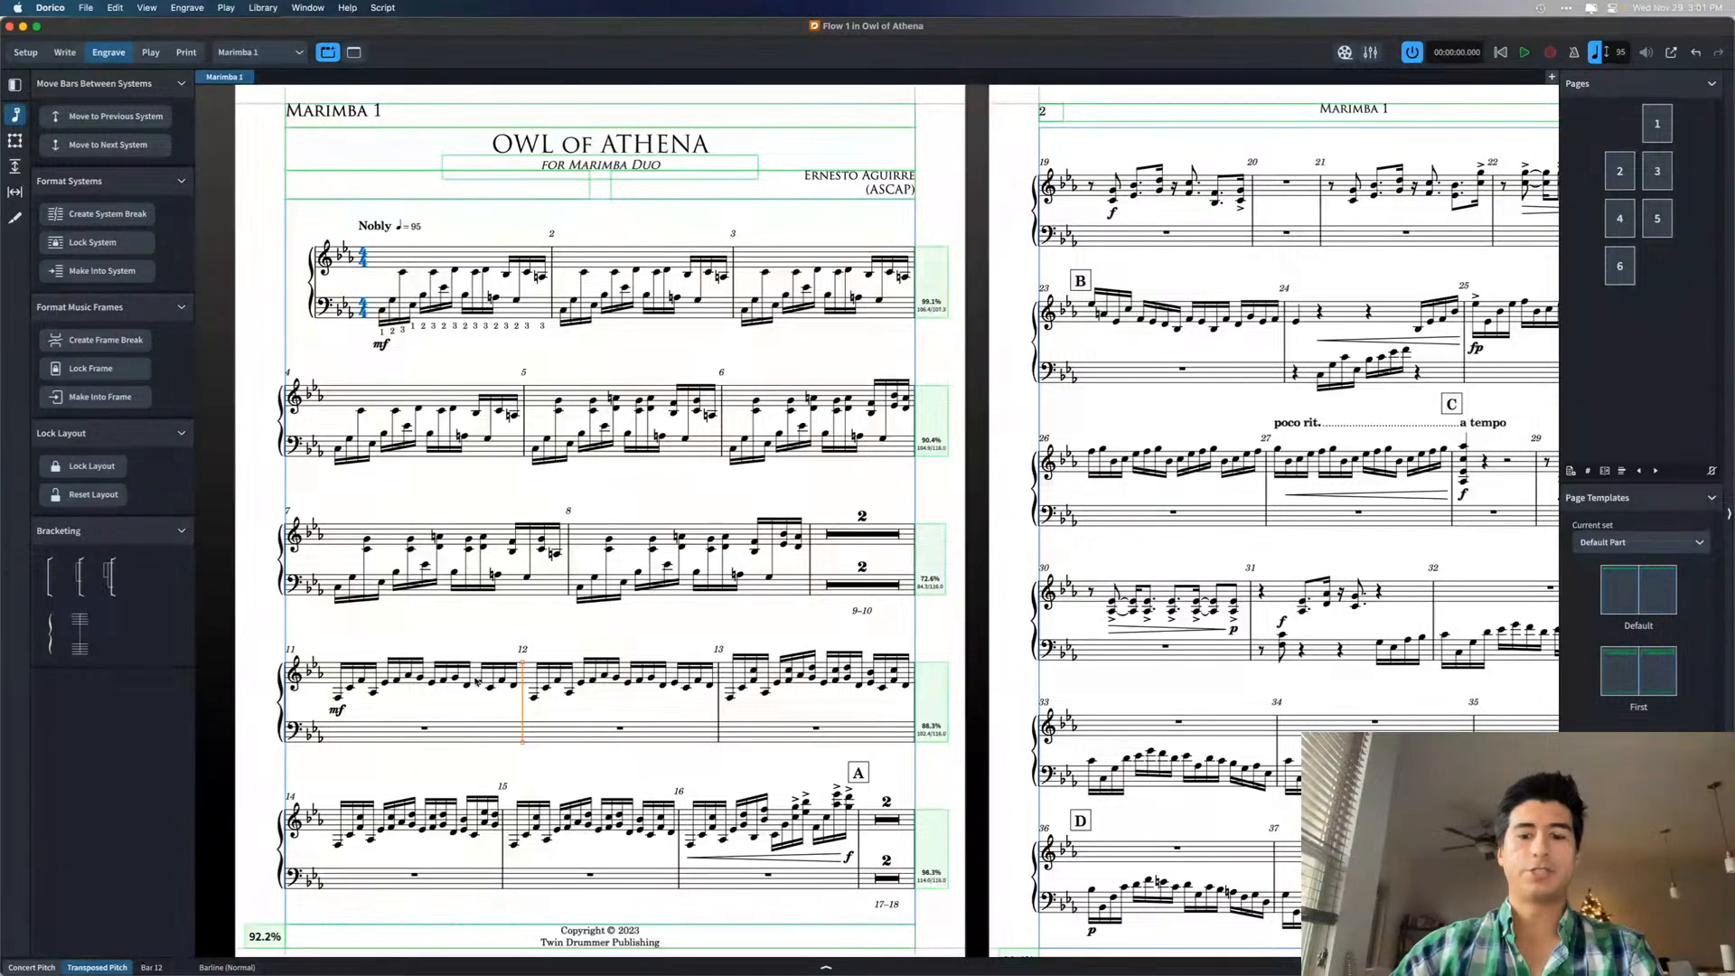
key(comma)
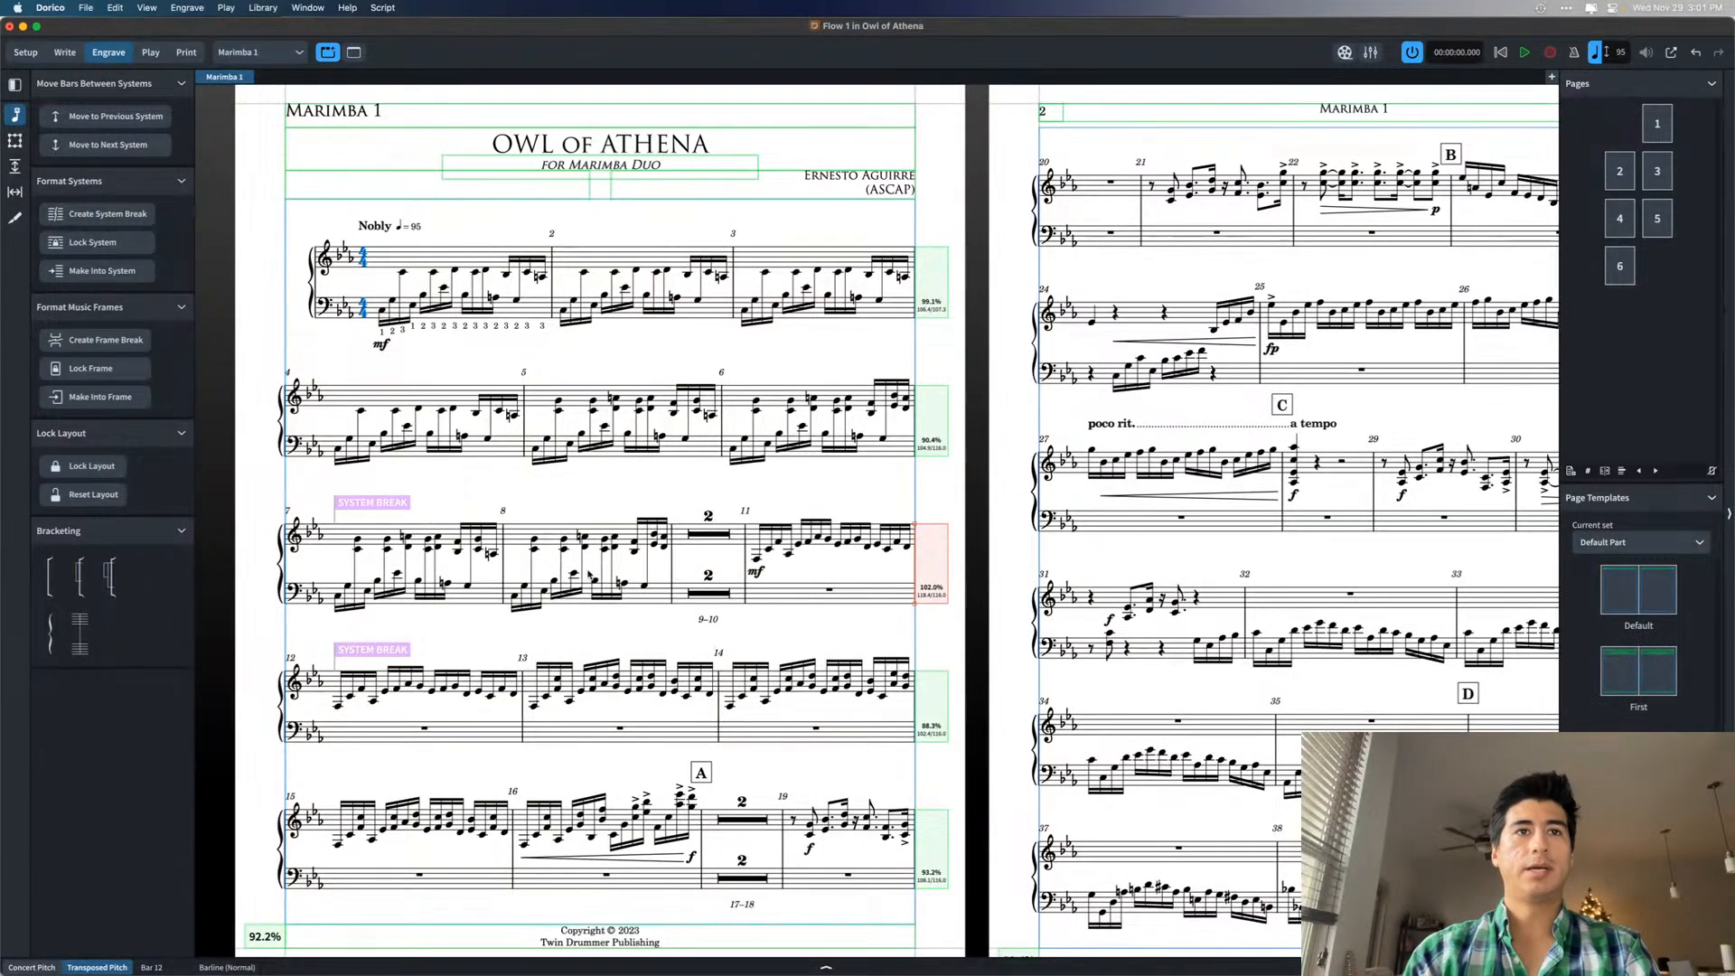
click(932, 570)
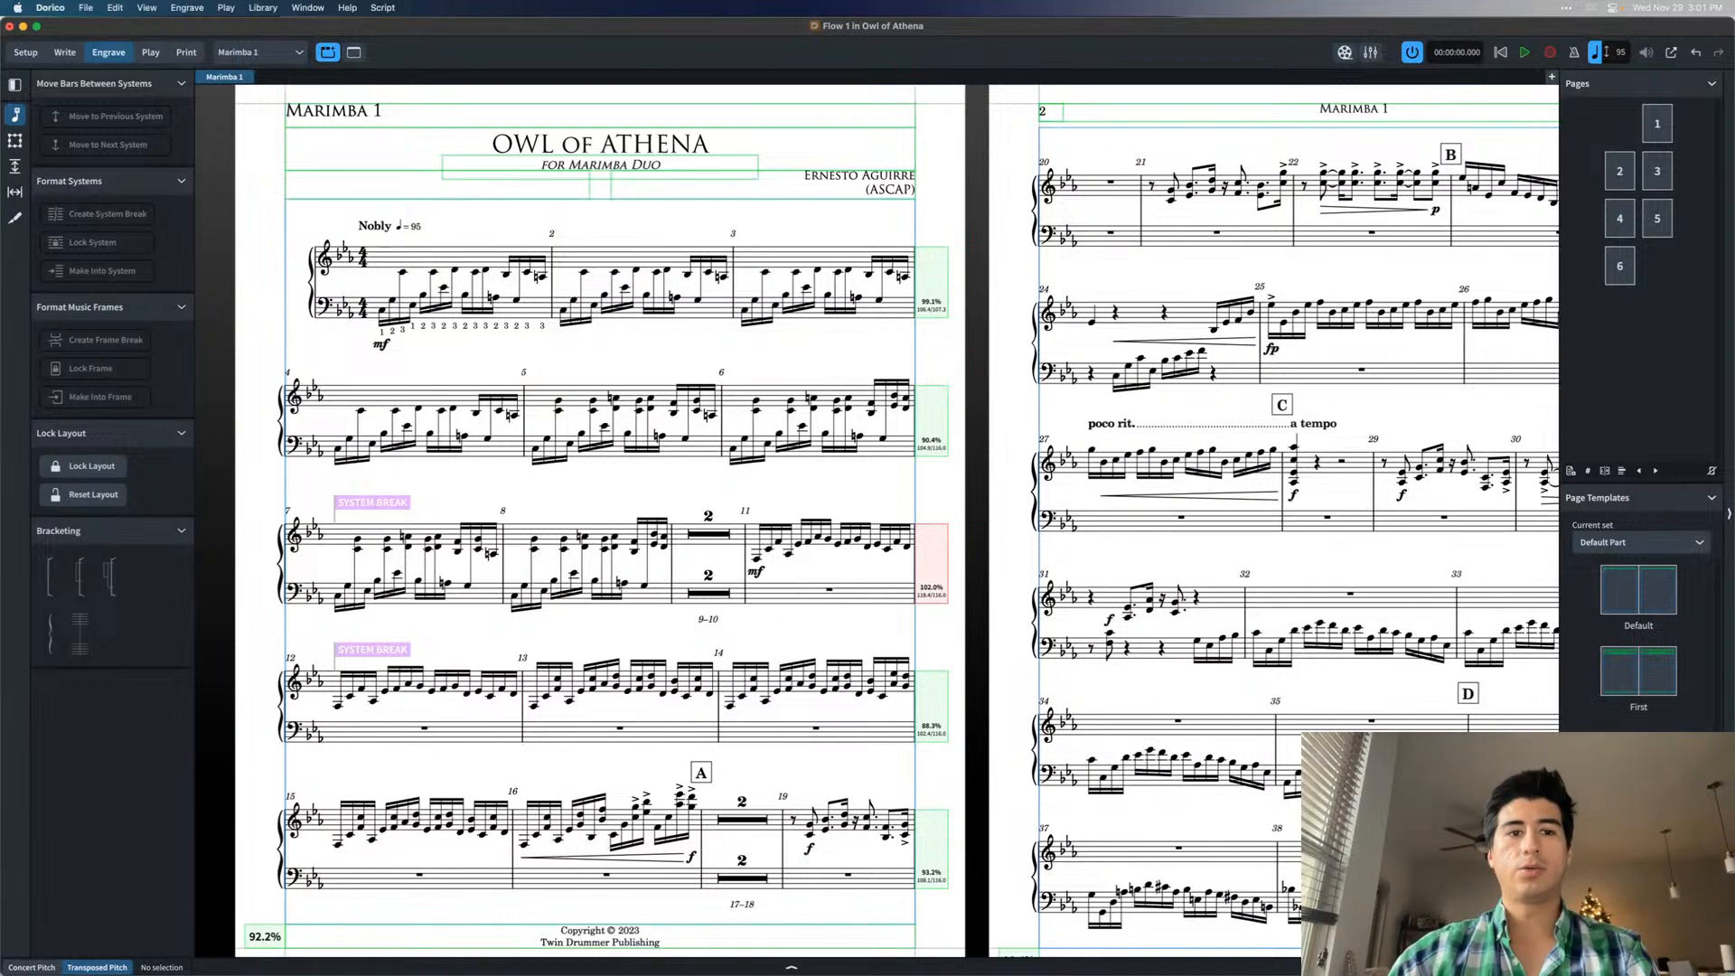
- Examine the Vertical Spacing and Staves and Systems layout options for the Marimba 1 part, and leave the dialog without changing anything
key(super+shift+l)
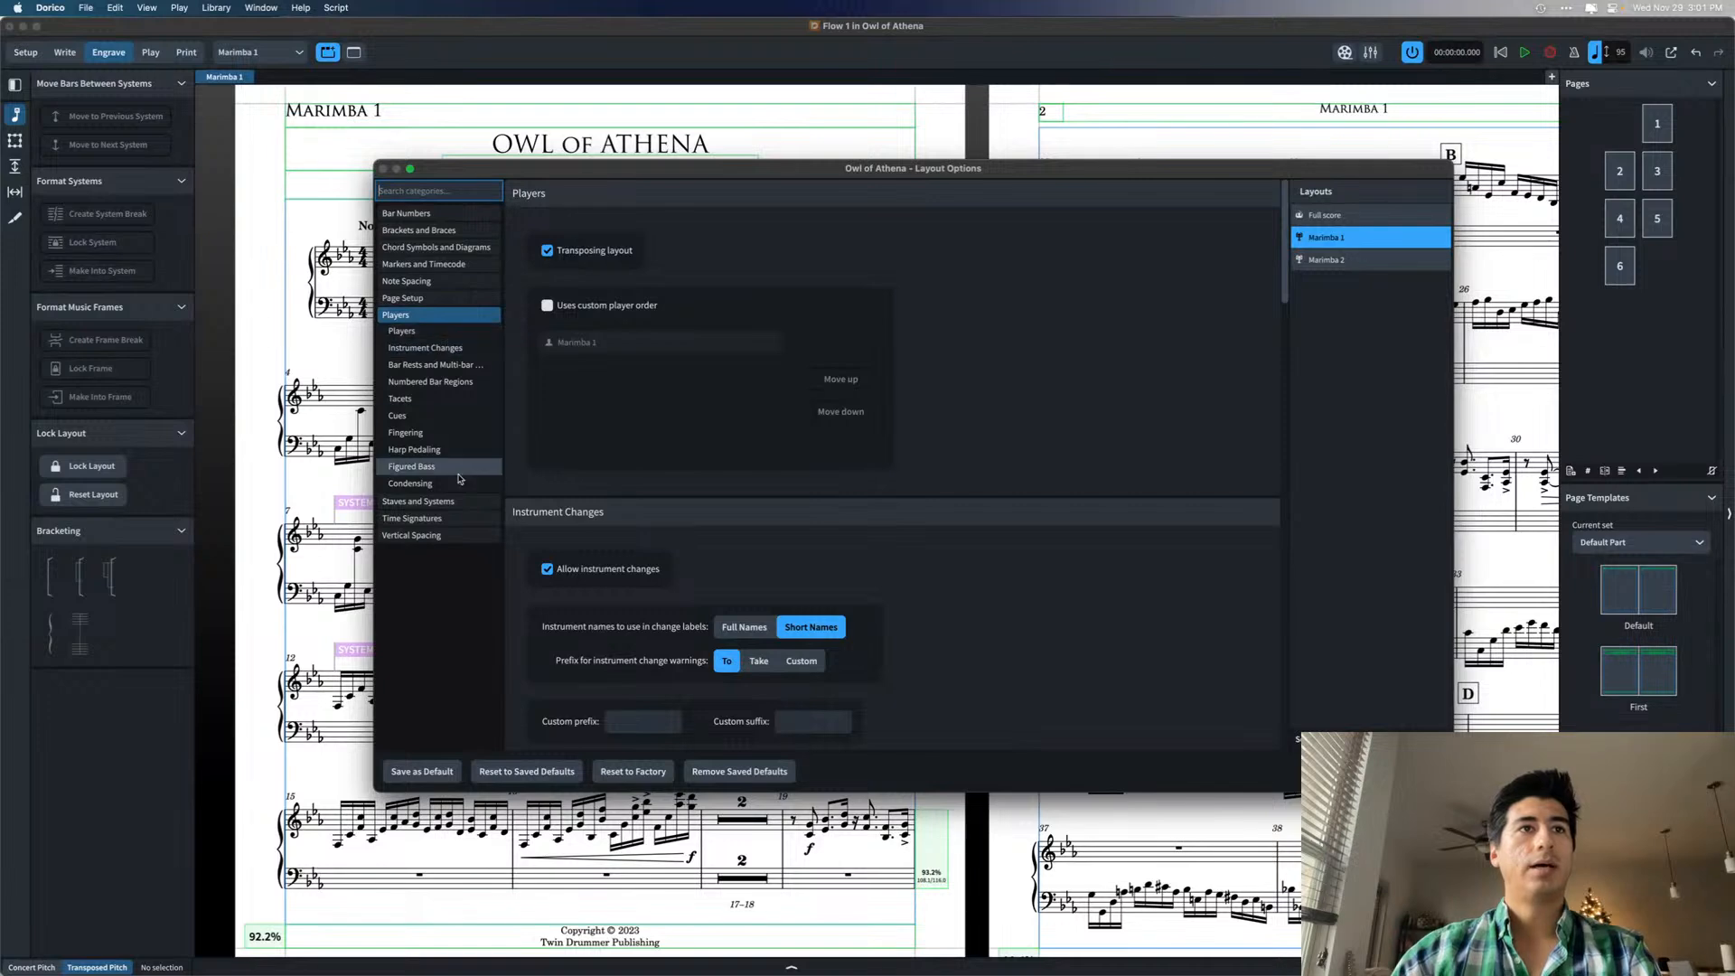
click(450, 503)
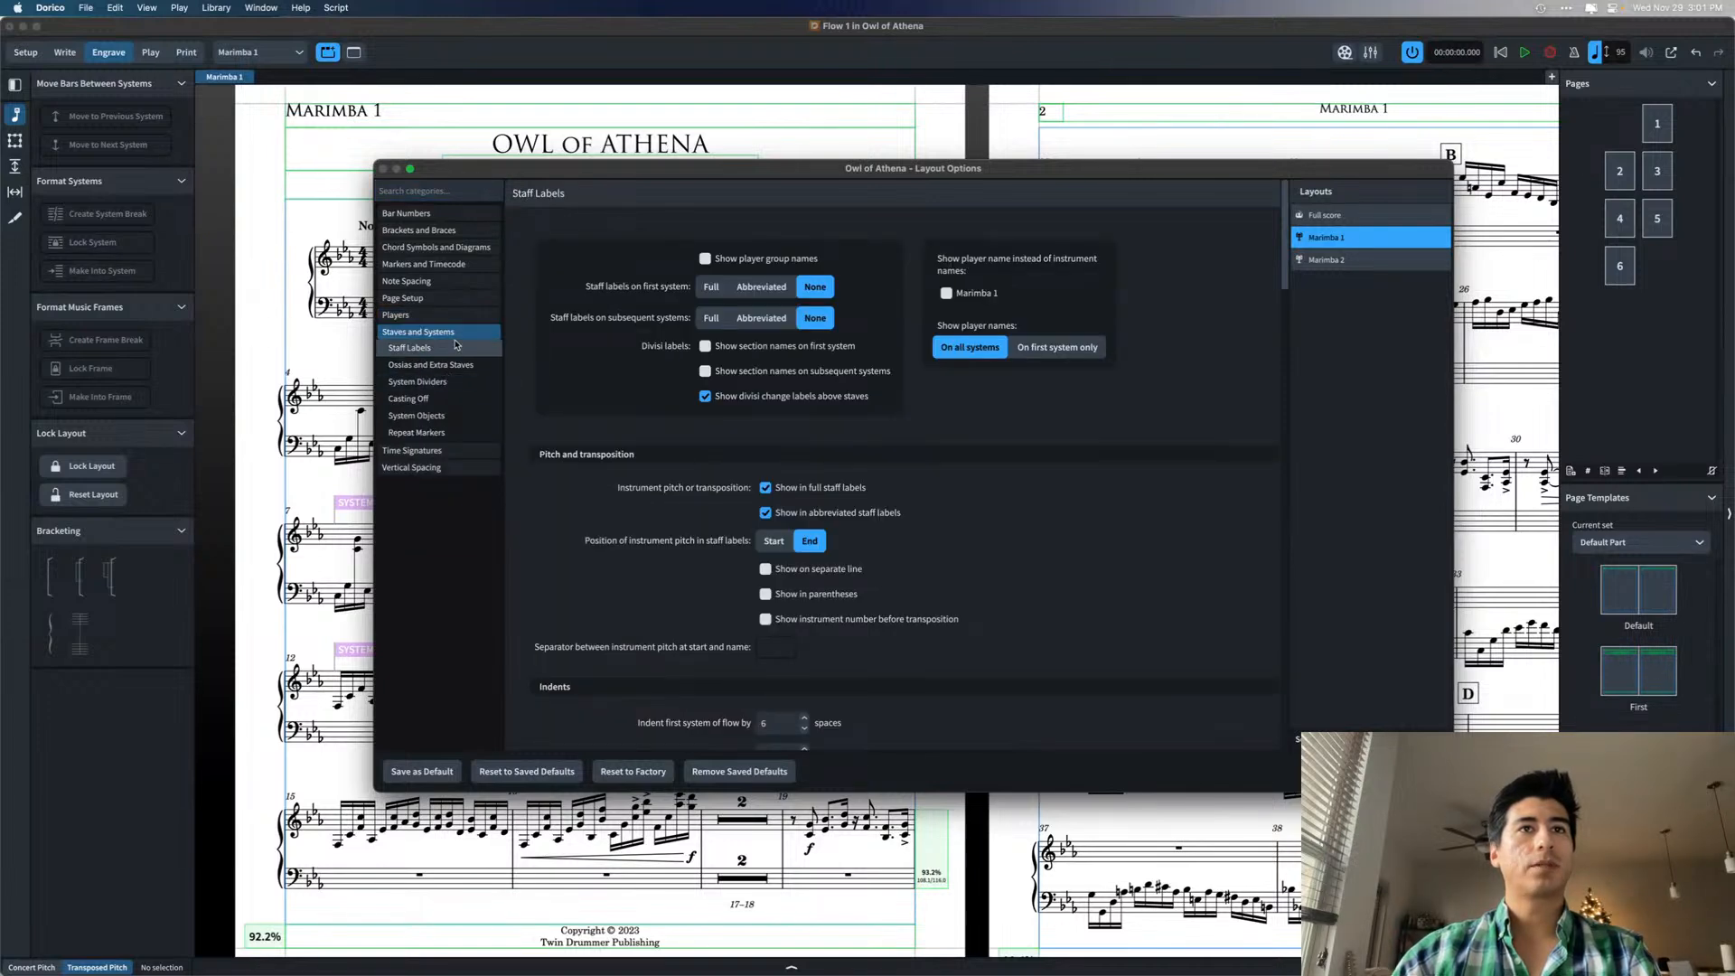
click(452, 467)
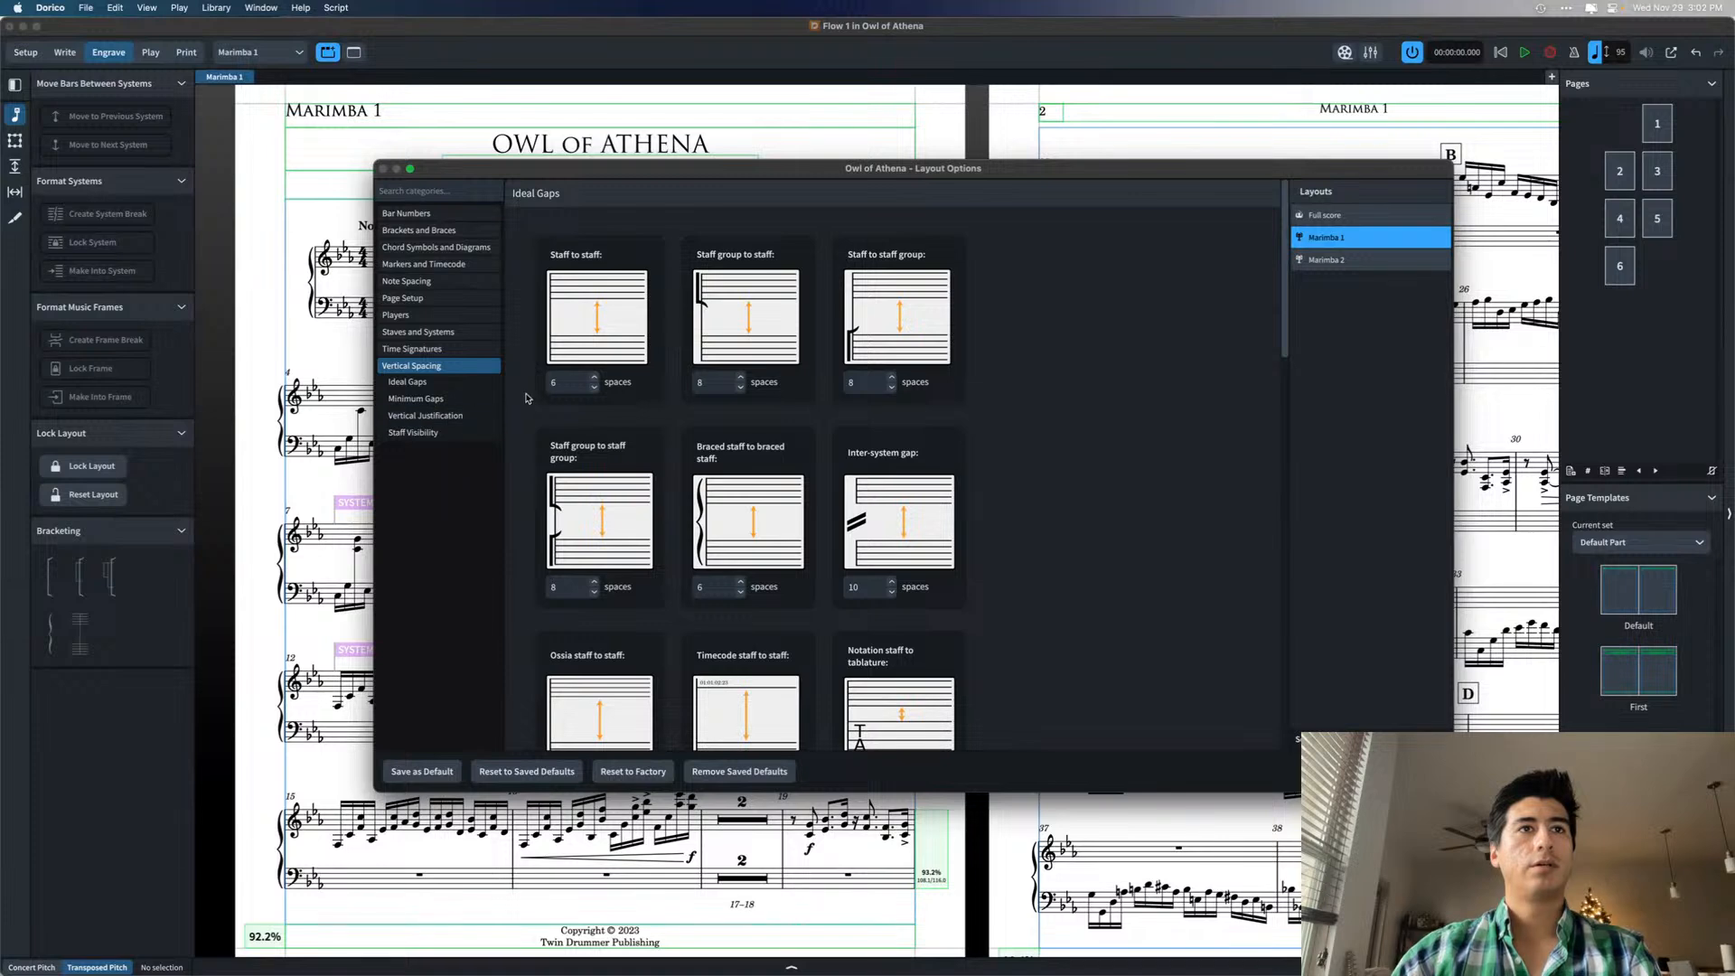
scroll(607, 426, down, 3)
scroll(607, 426, down, 10)
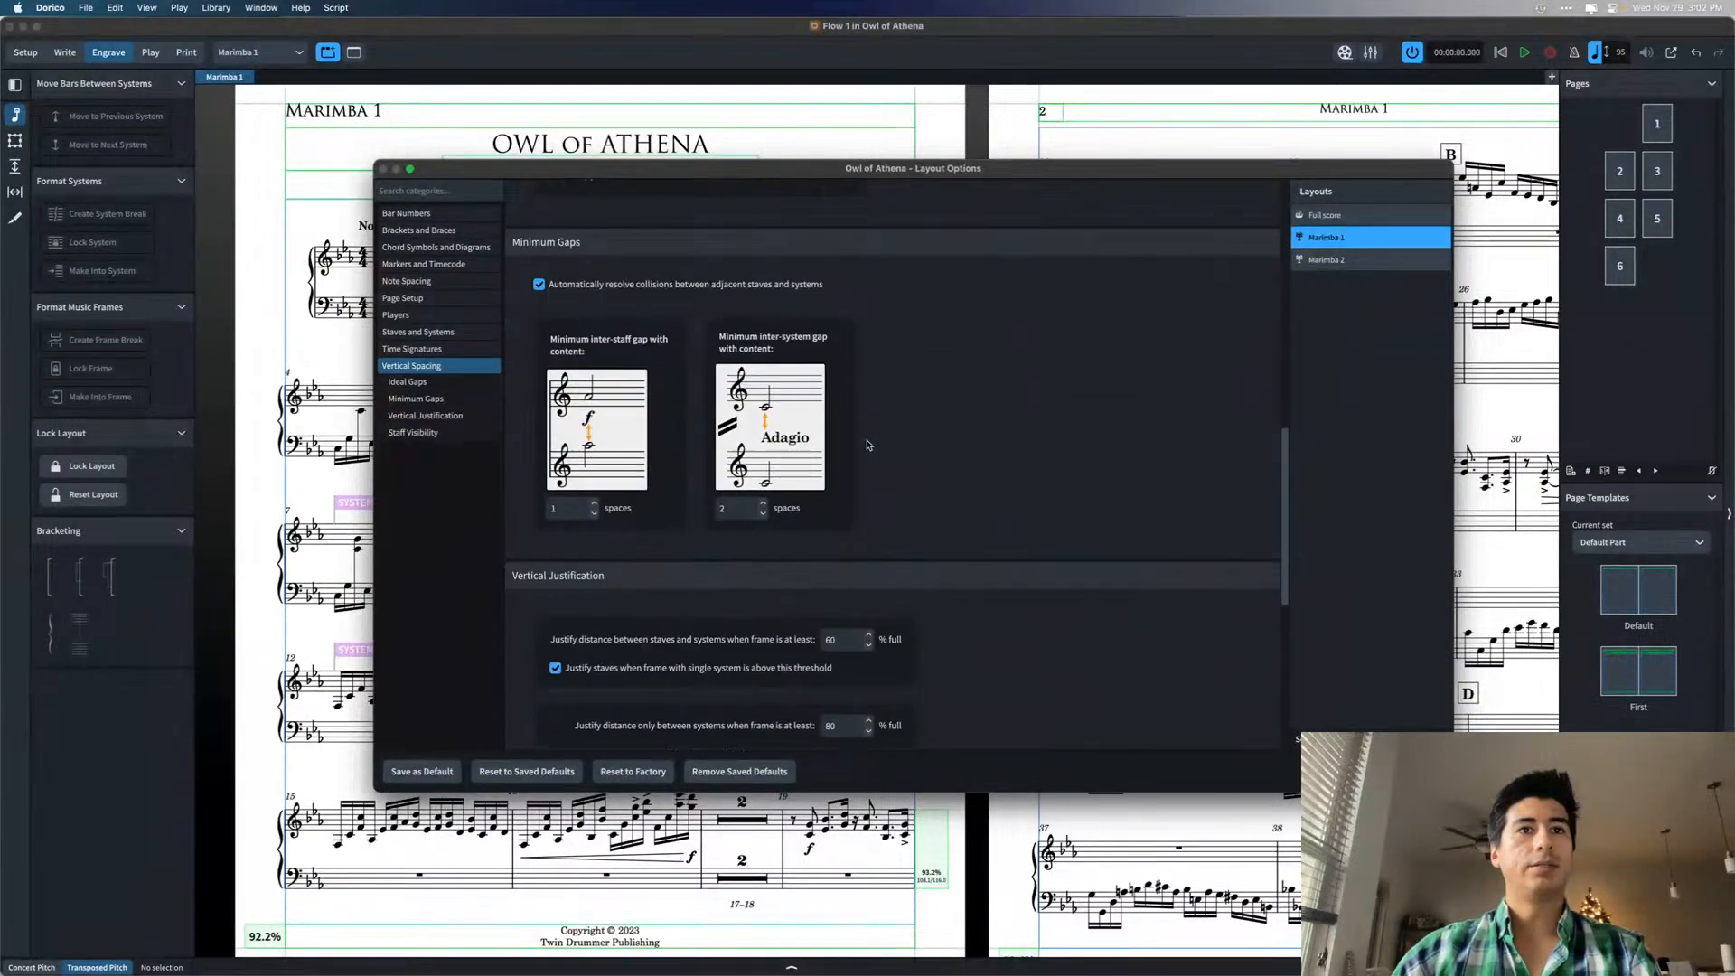
scroll(866, 445, down, 5)
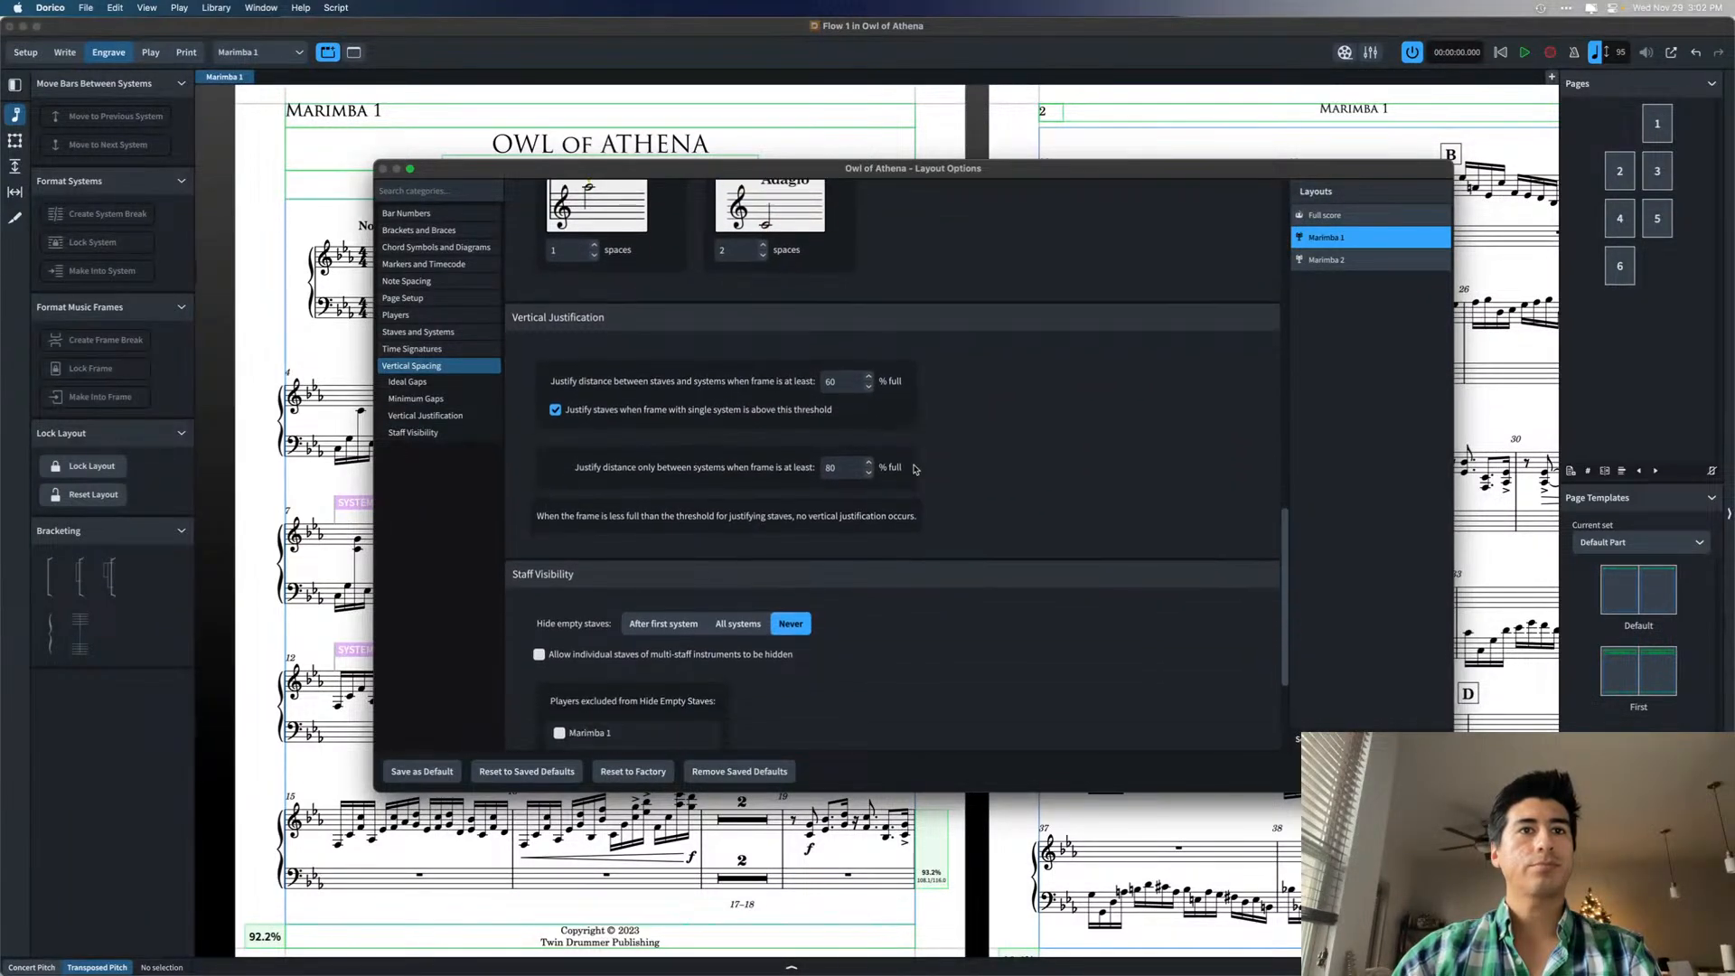
scroll(913, 471, up, 3)
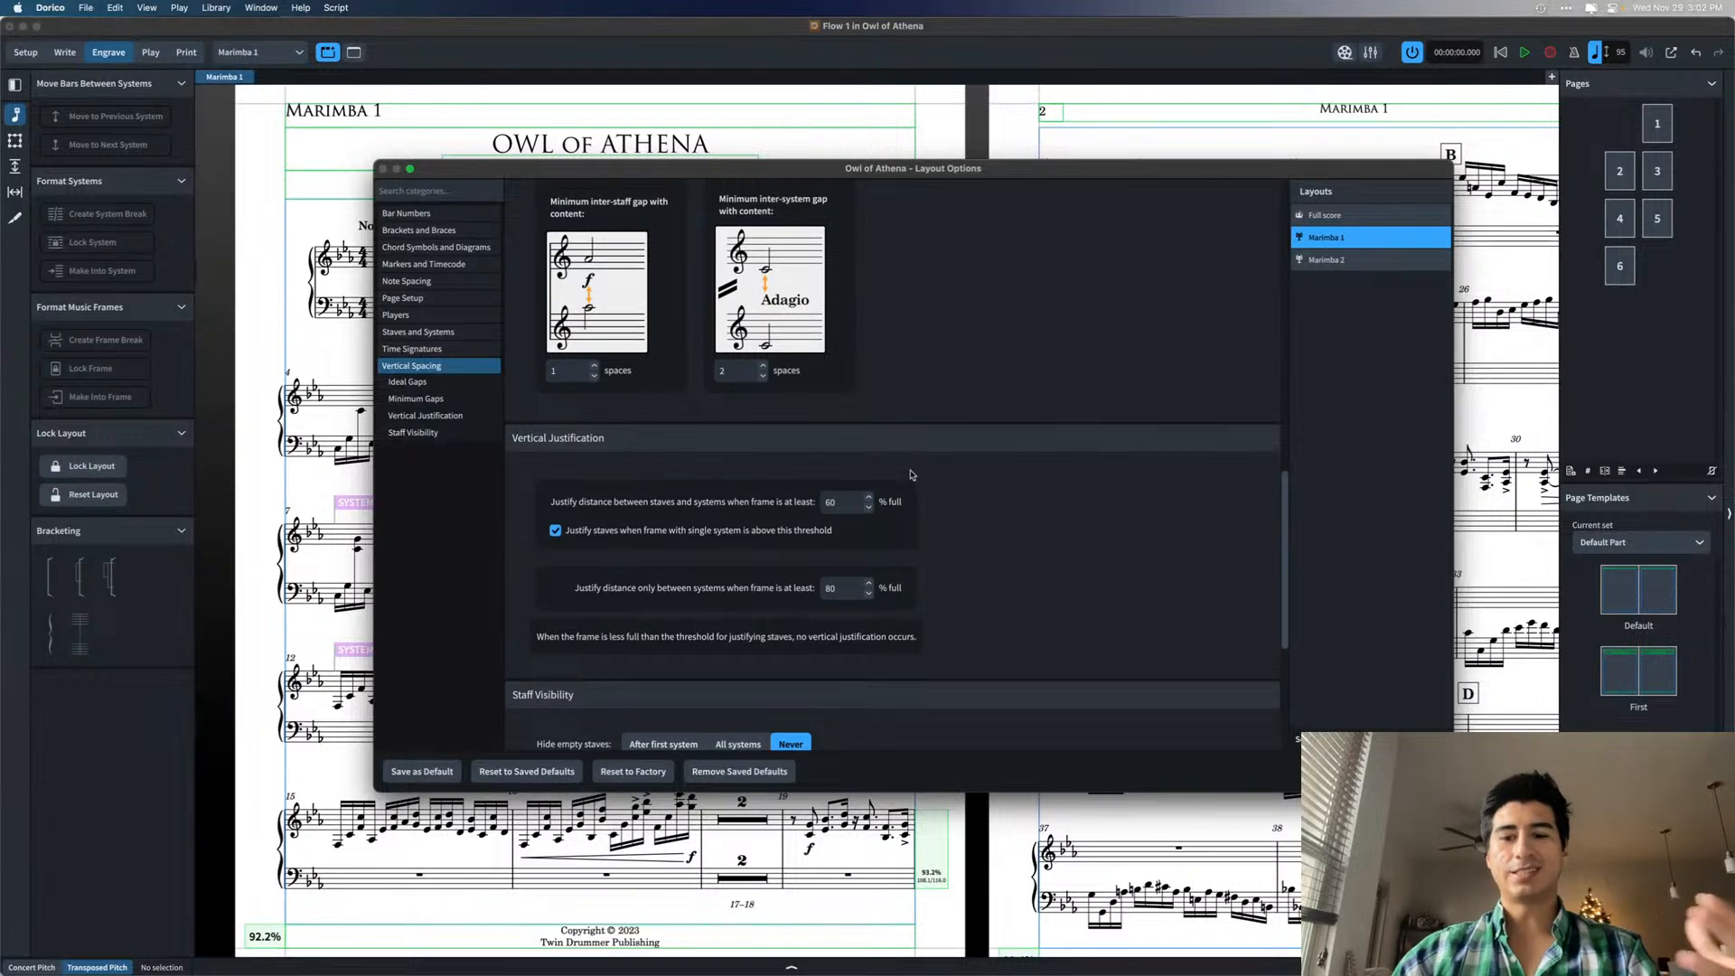
click(462, 339)
scroll(958, 470, down, 6)
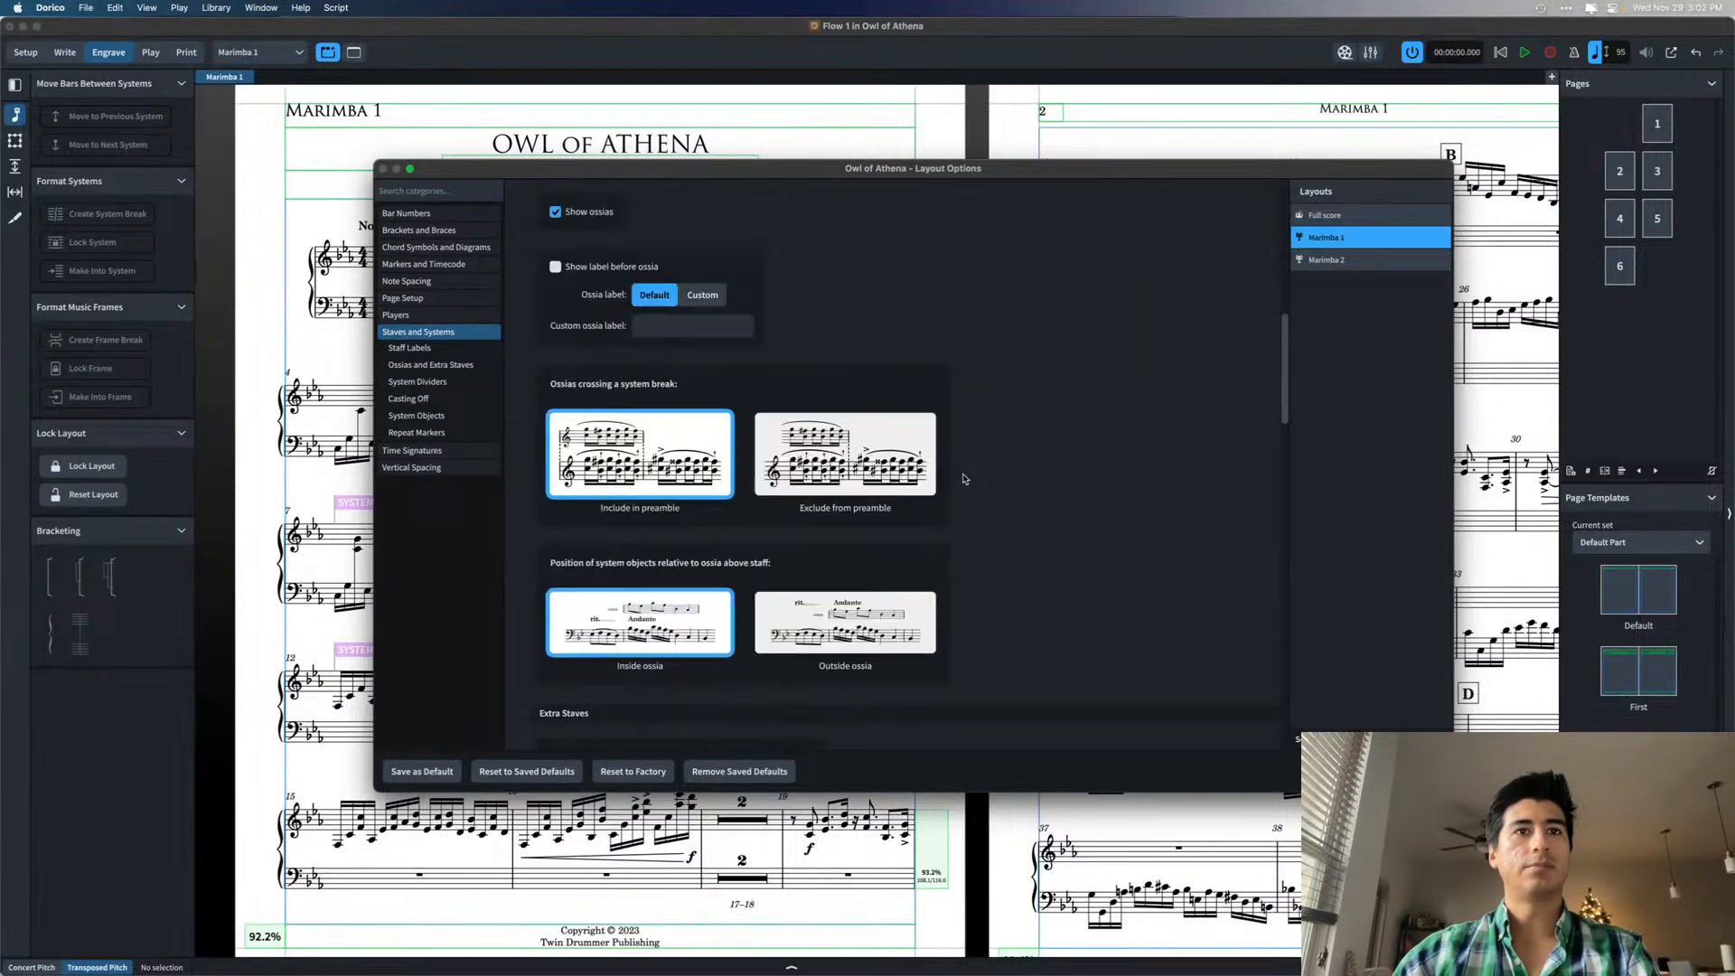
click(1423, 772)
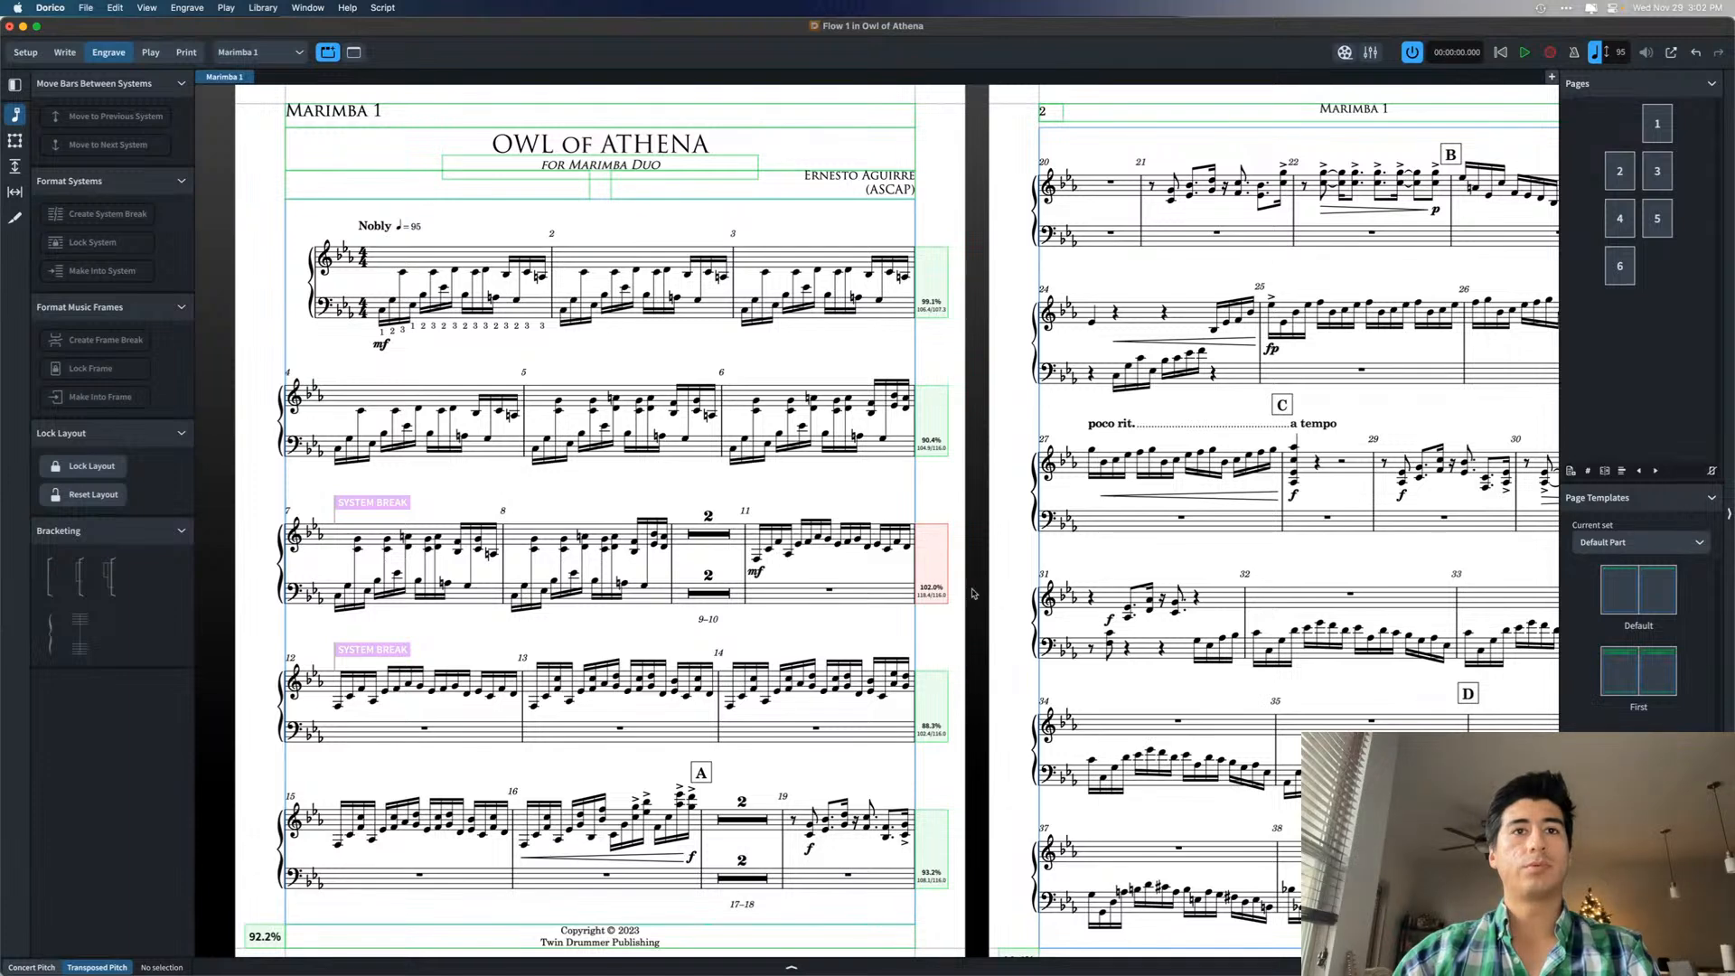
- Undo moving bar 11 to the previous system and clear the selection
key(super+z)
key(super+z)
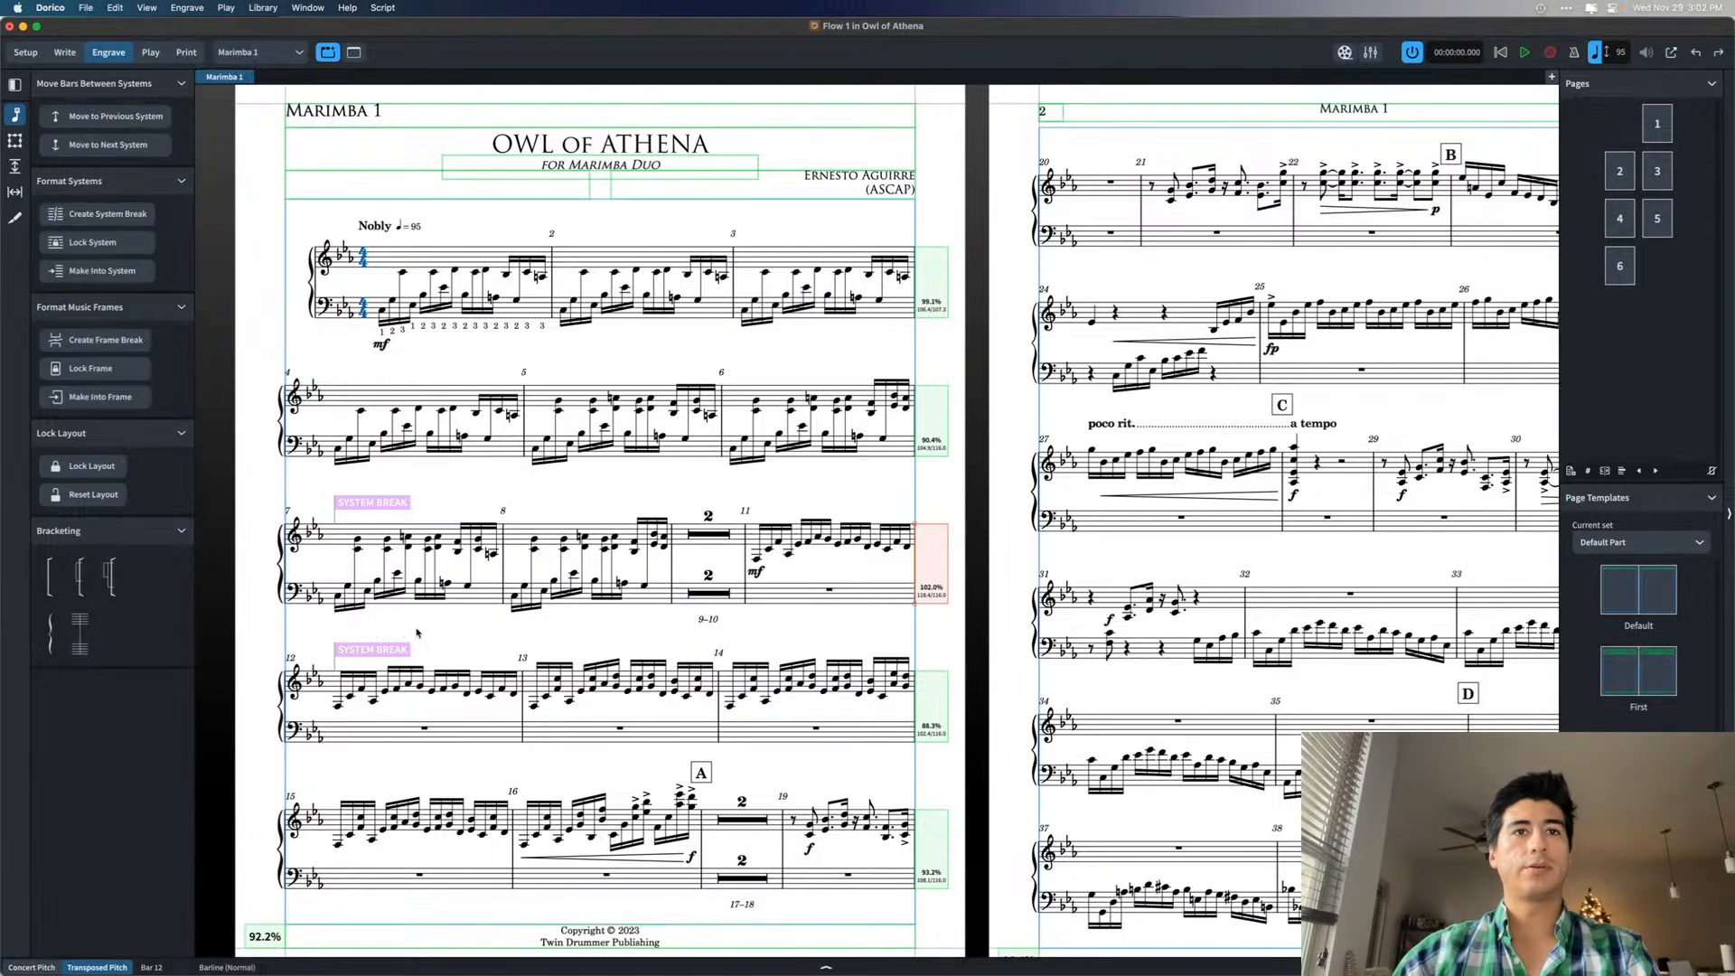
key(Escape)
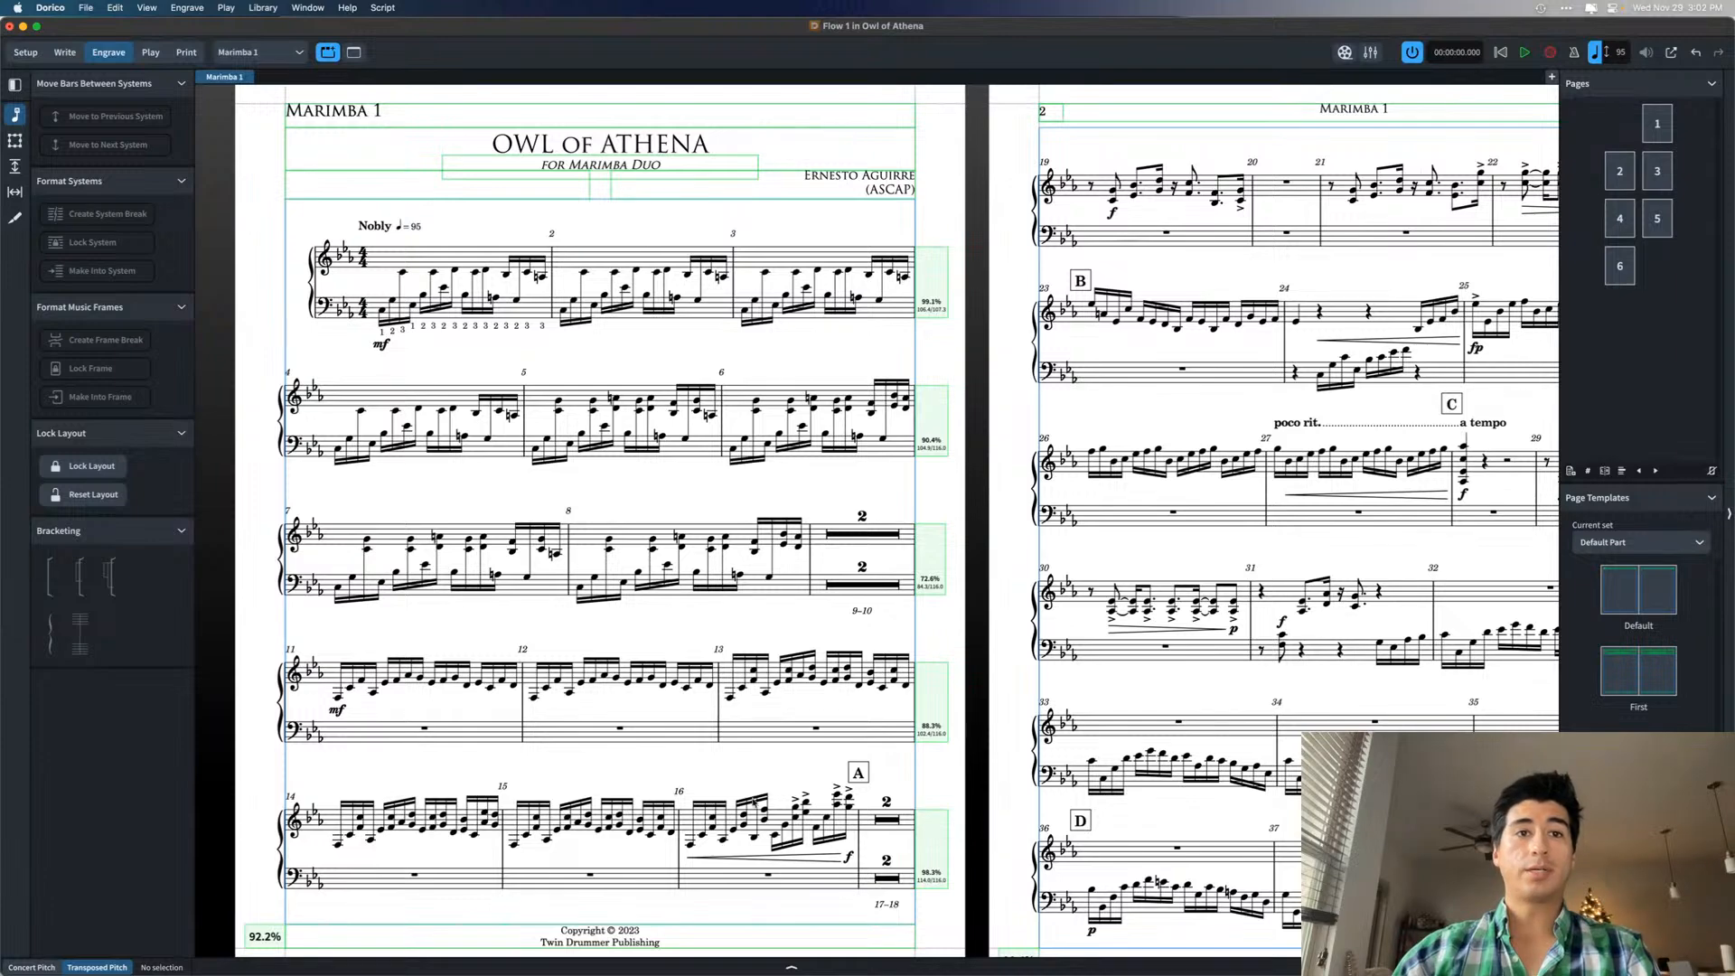
- Examine the vertical fullness percentage of the music frame on page 1, and return to the default page view
scroll(227, 847, down, 2)
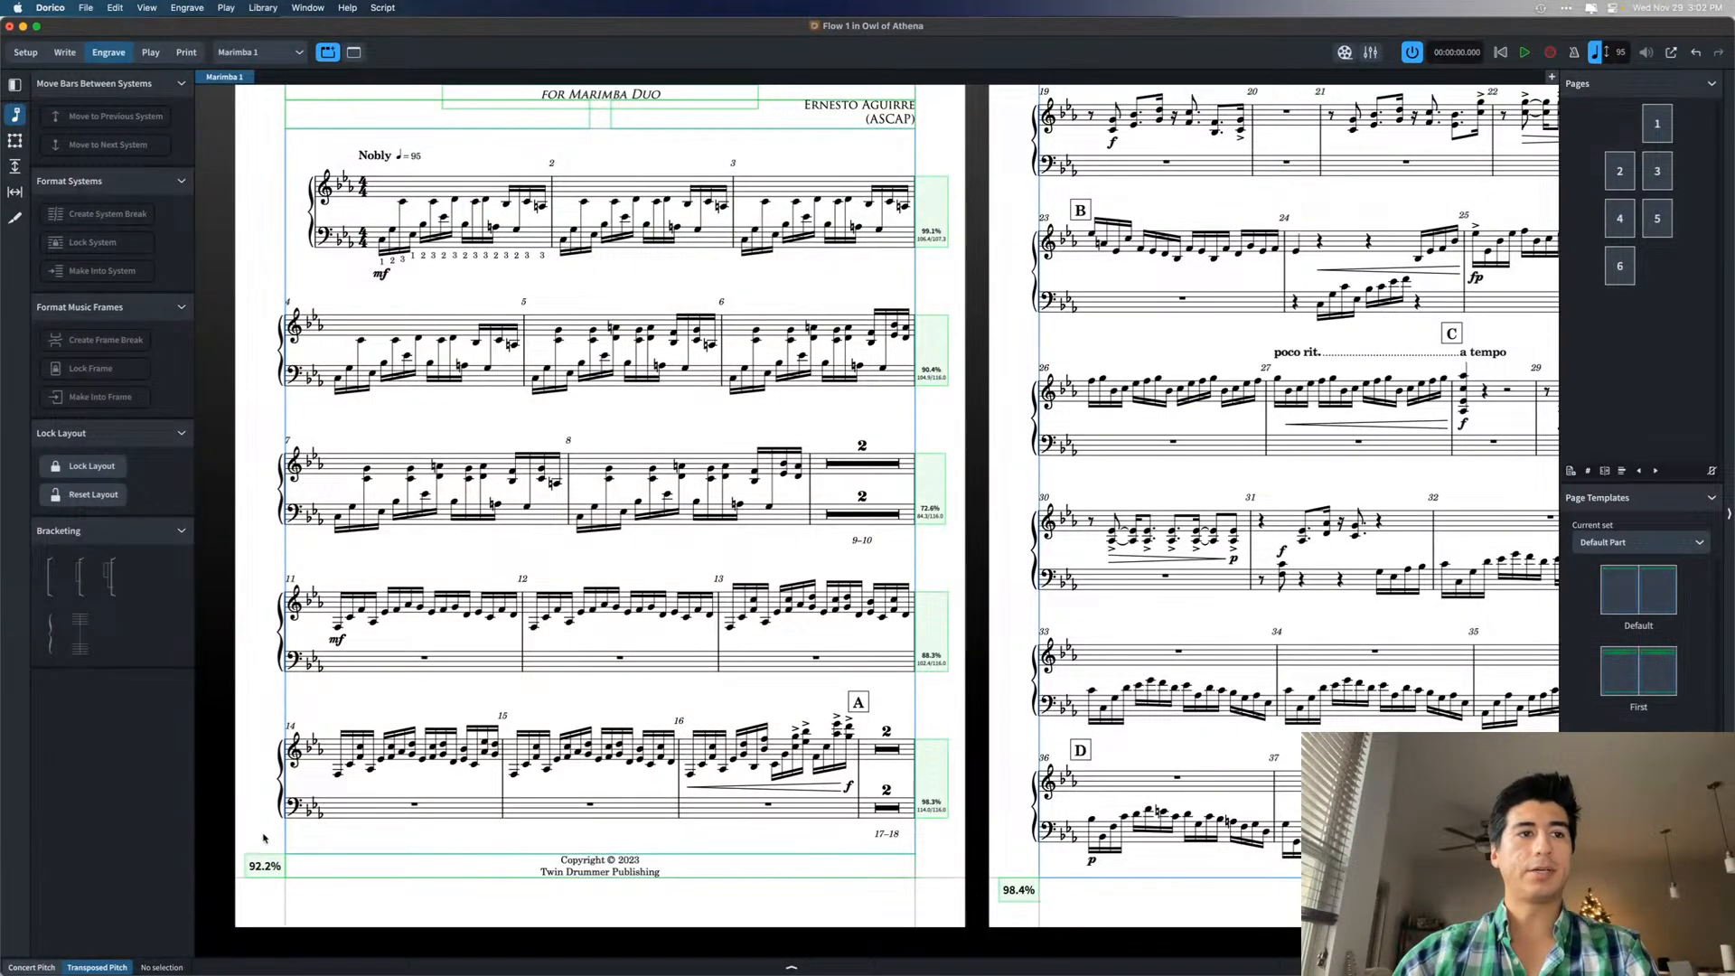
scroll(225, 824, up, 3)
scroll(244, 824, down, 5)
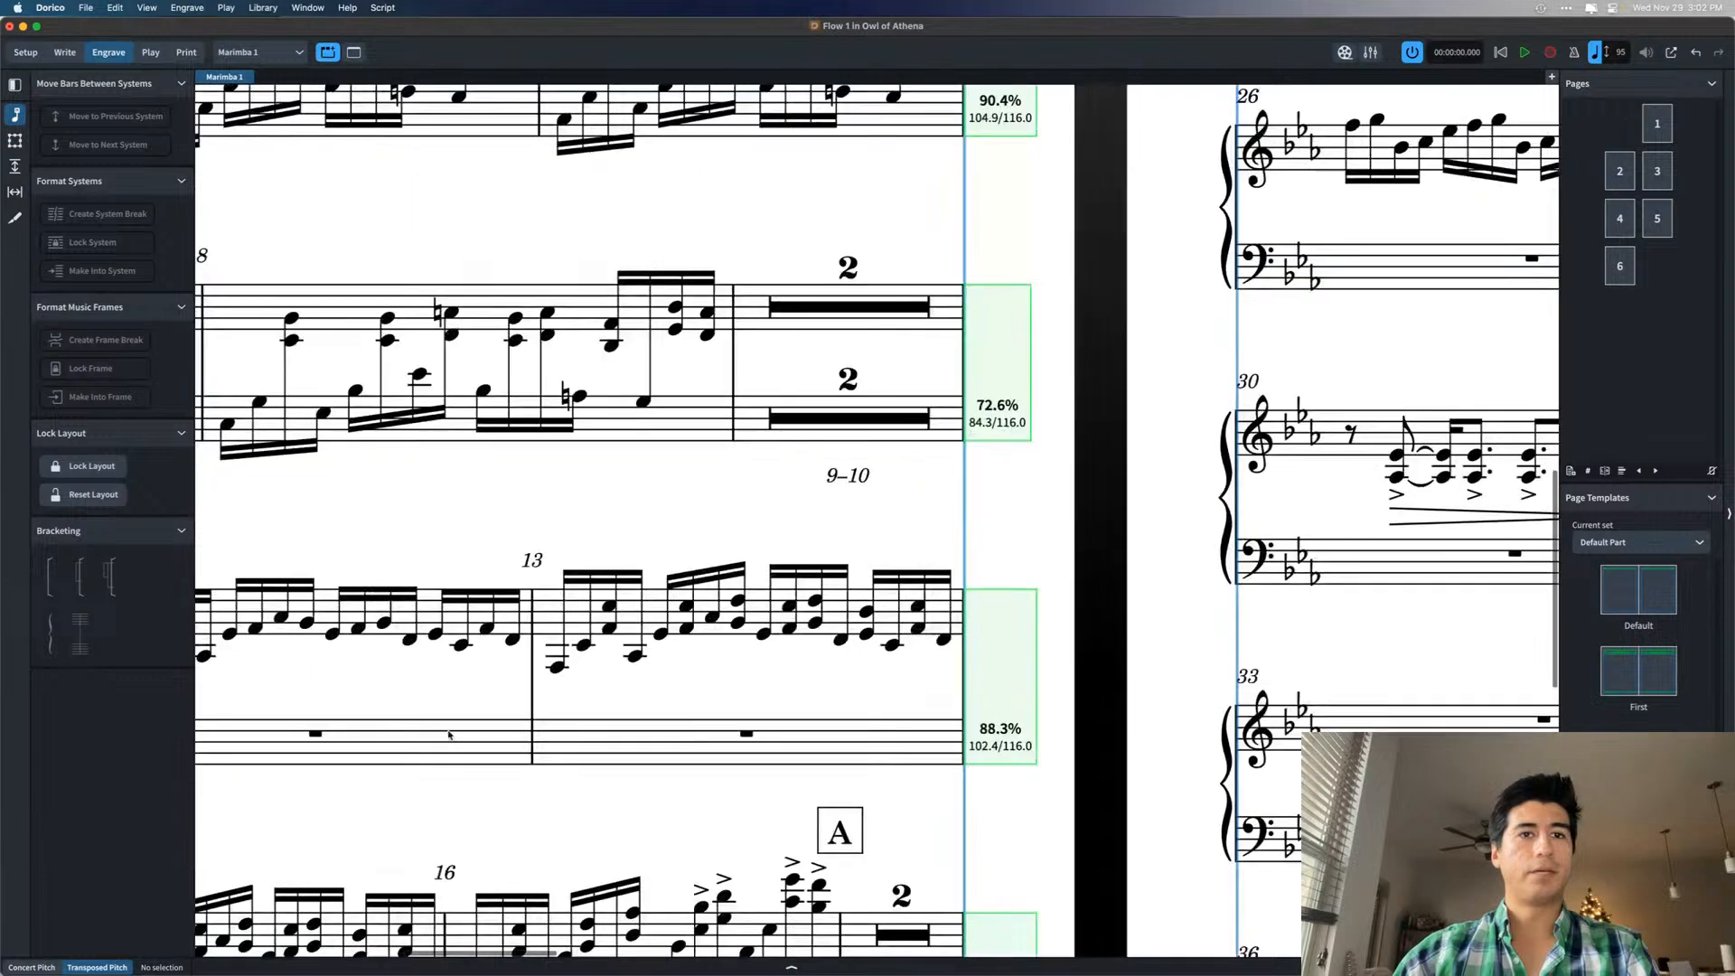
scroll(463, 750, up, 3)
scroll(560, 534, left, 1)
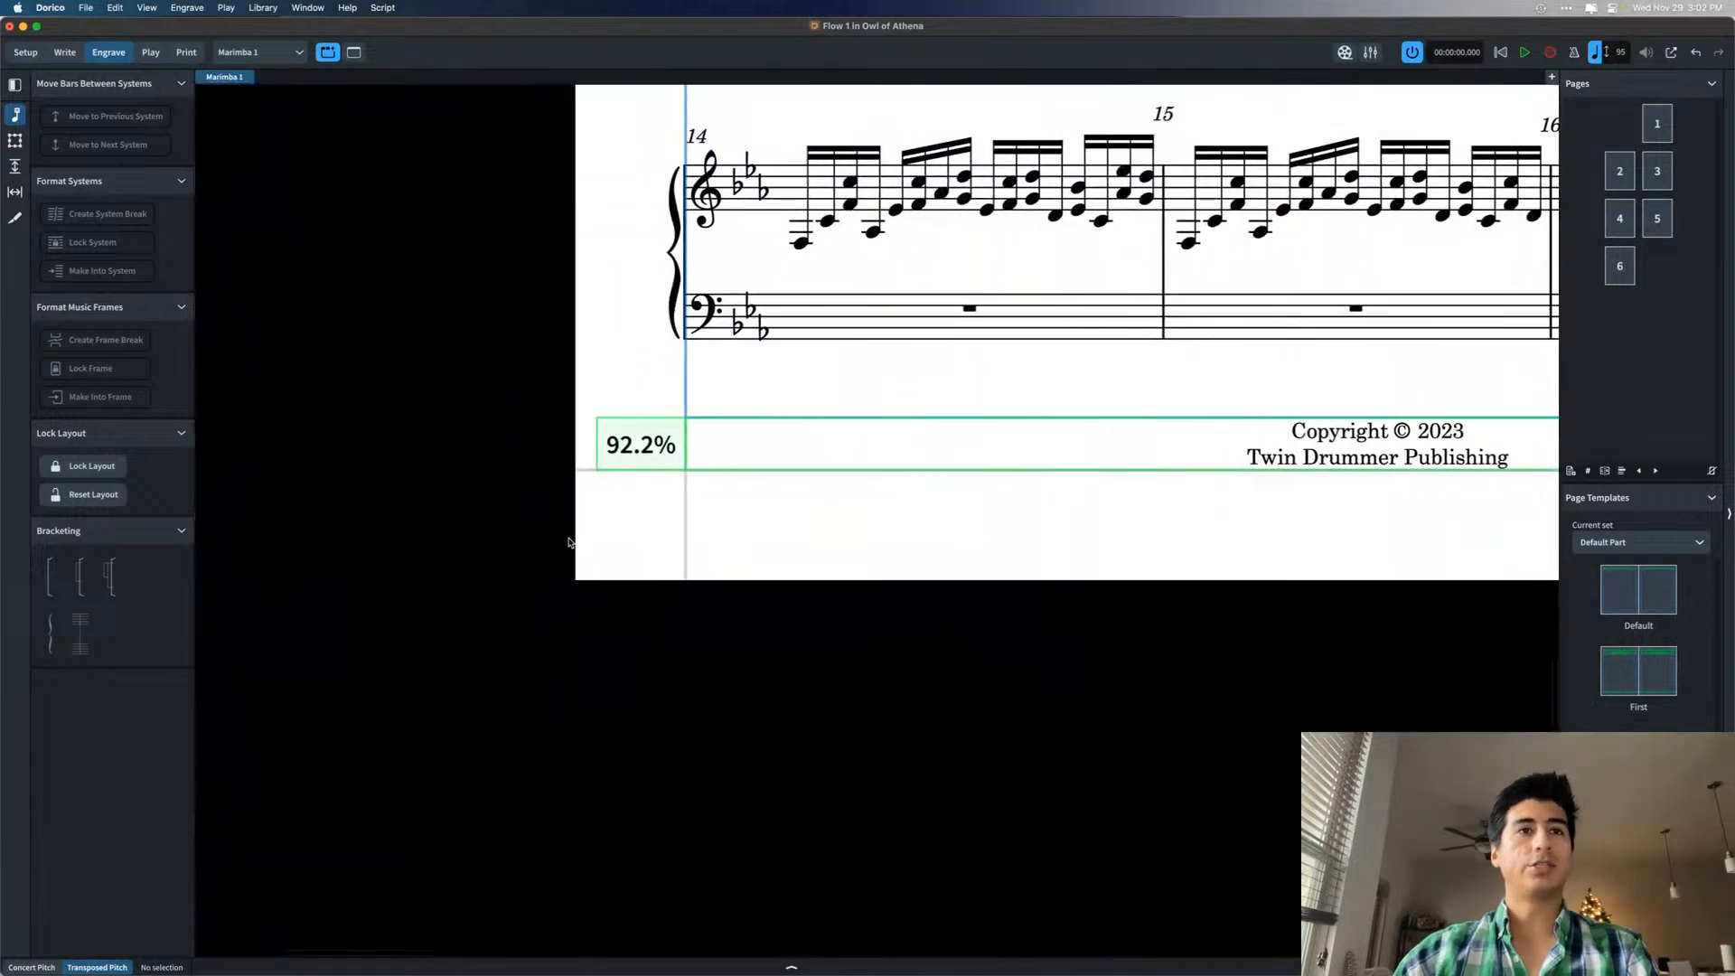
scroll(623, 553, up, 2)
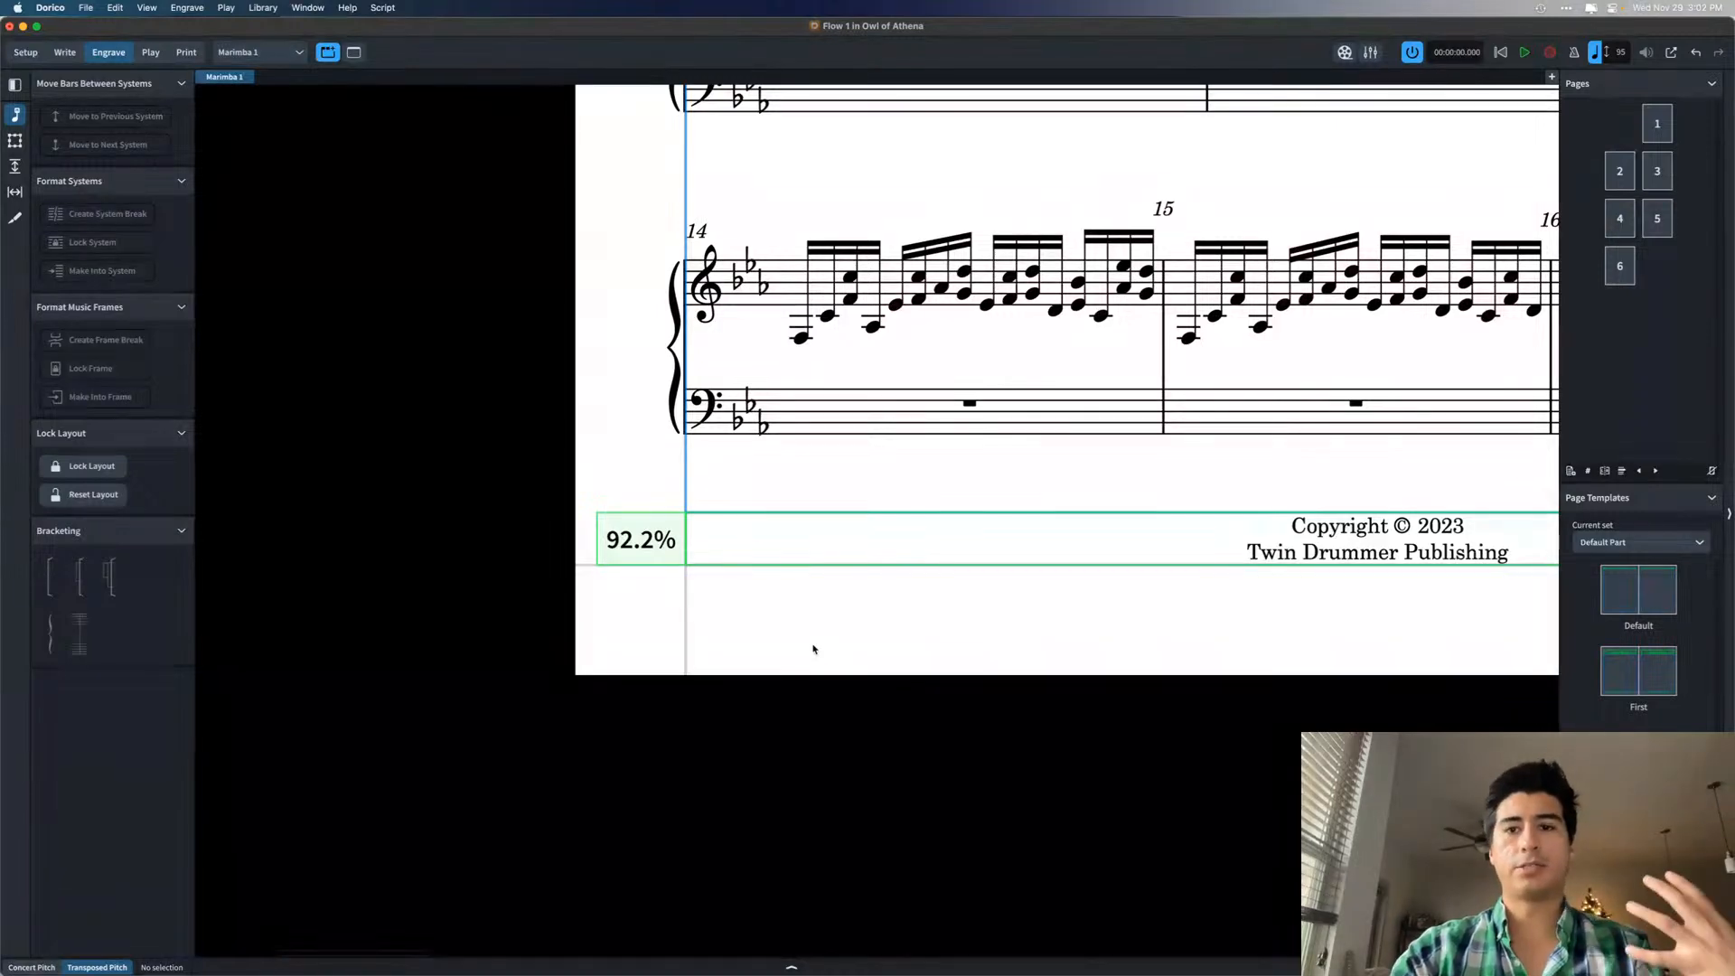
key(super+0)
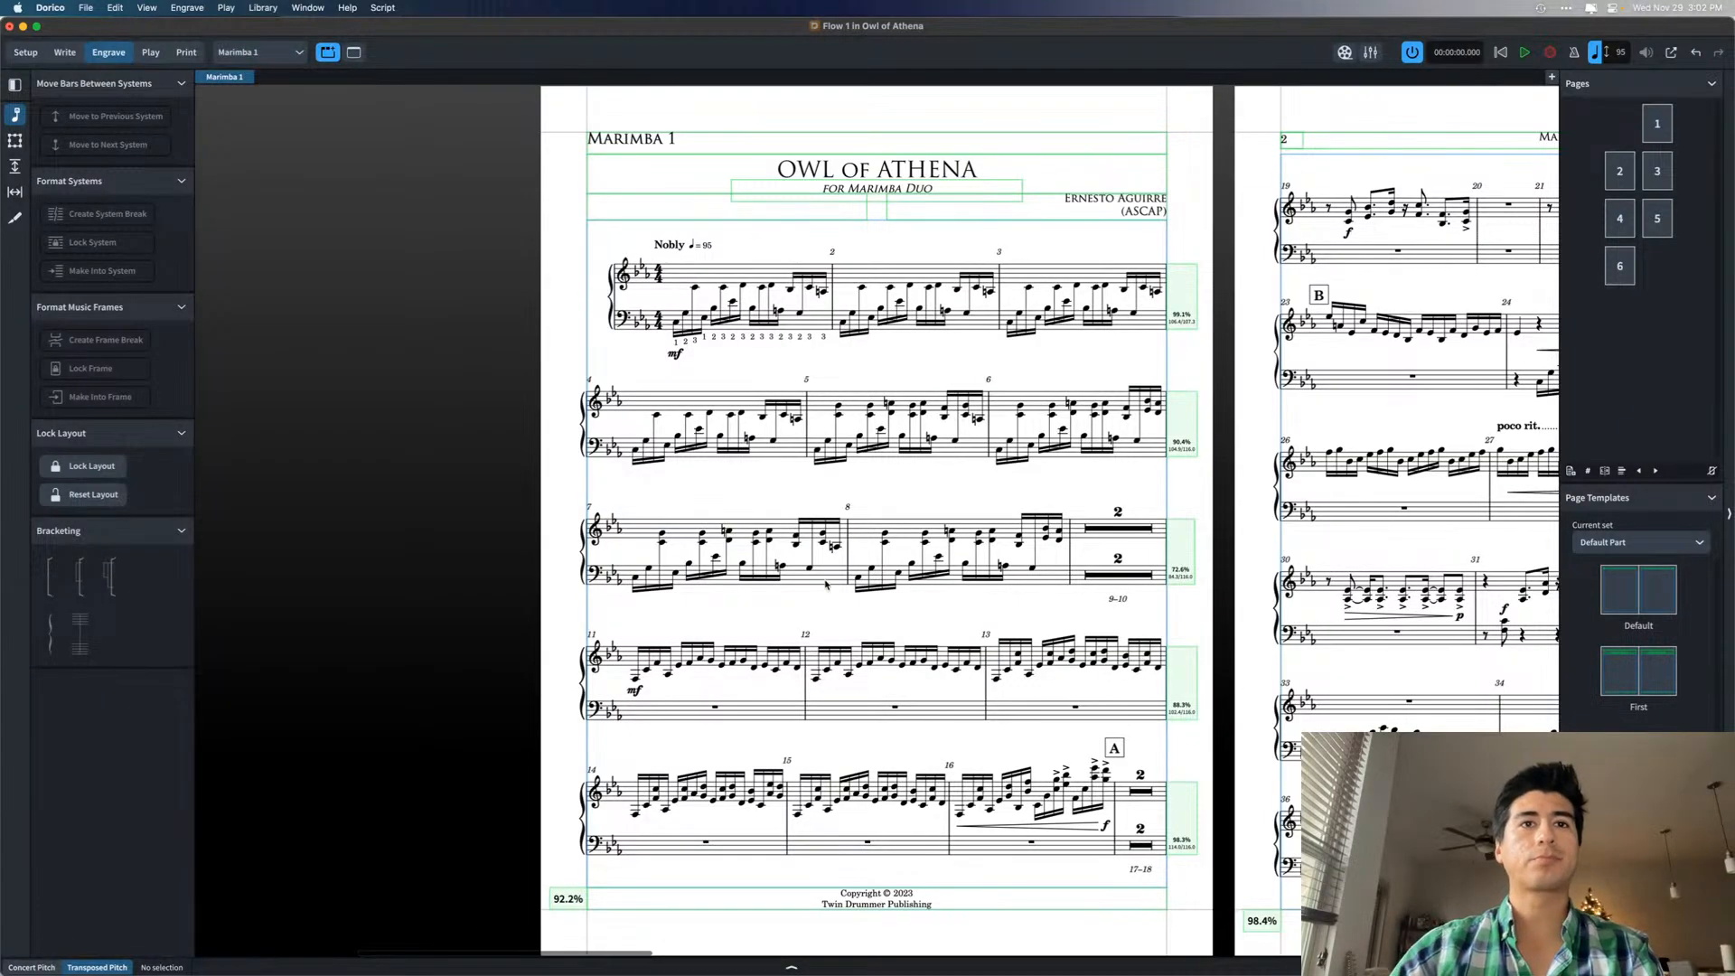
- Align the crescendo hairpin in bar 24 with the fp dynamic in bar 25 on page 2, and clear the selection
scroll(830, 614, right, 5)
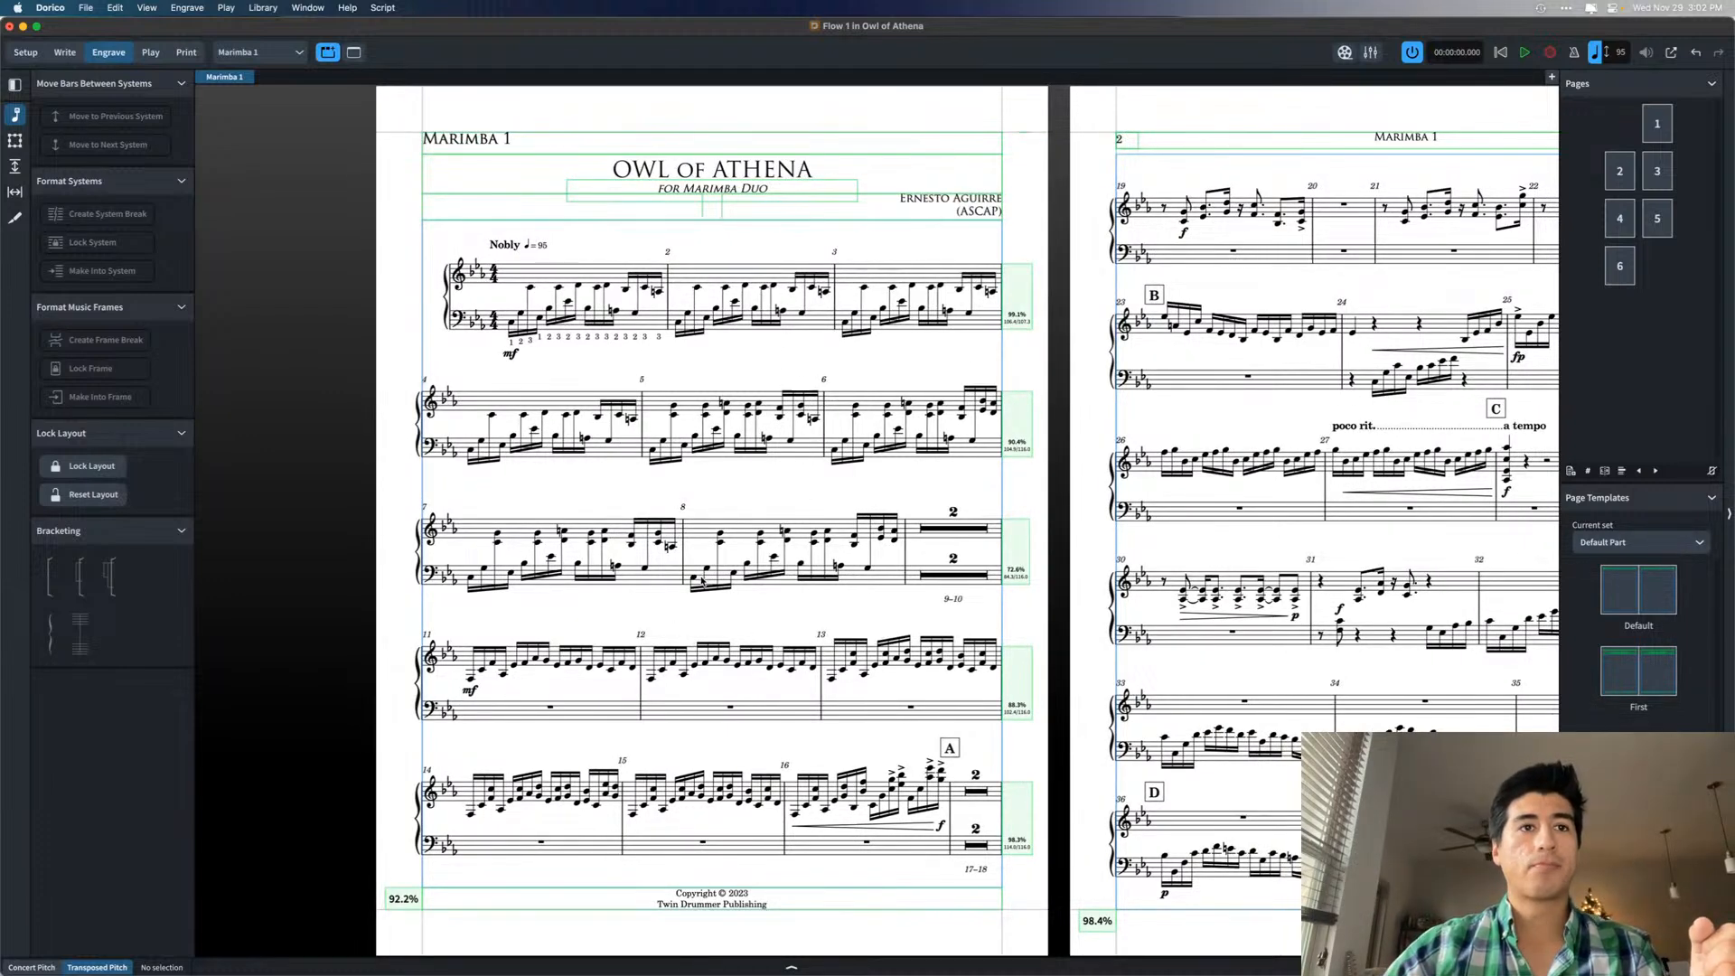
scroll(702, 581, right, 10)
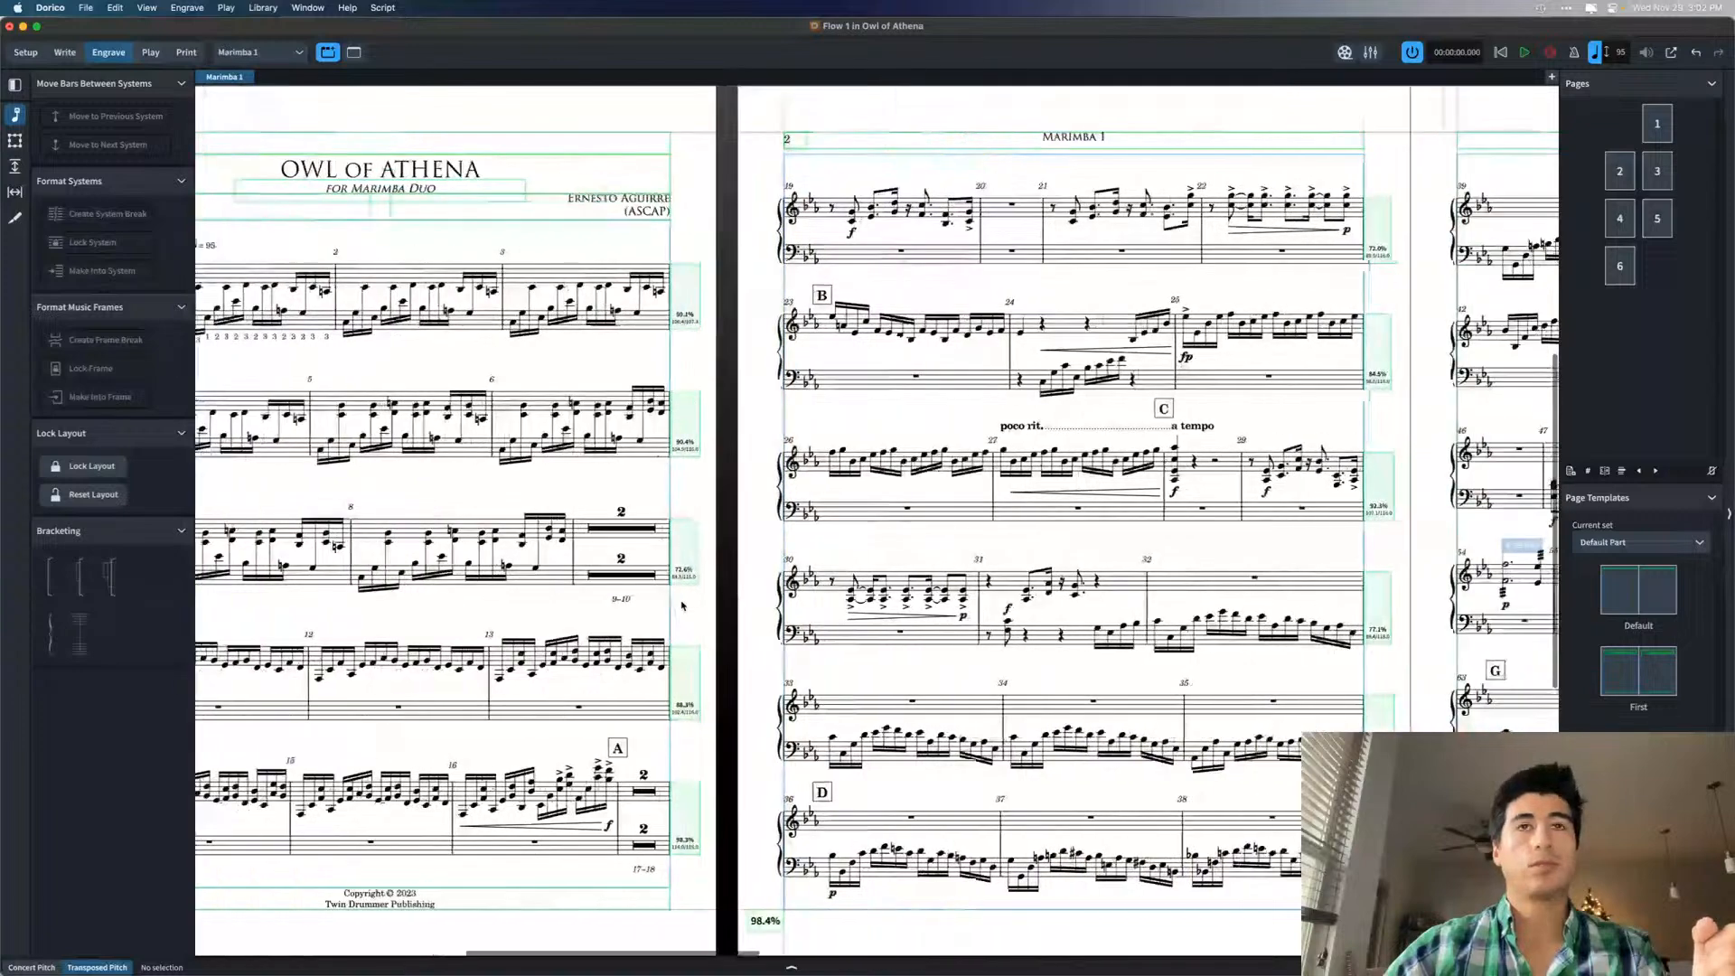
scroll(681, 605, right, 8)
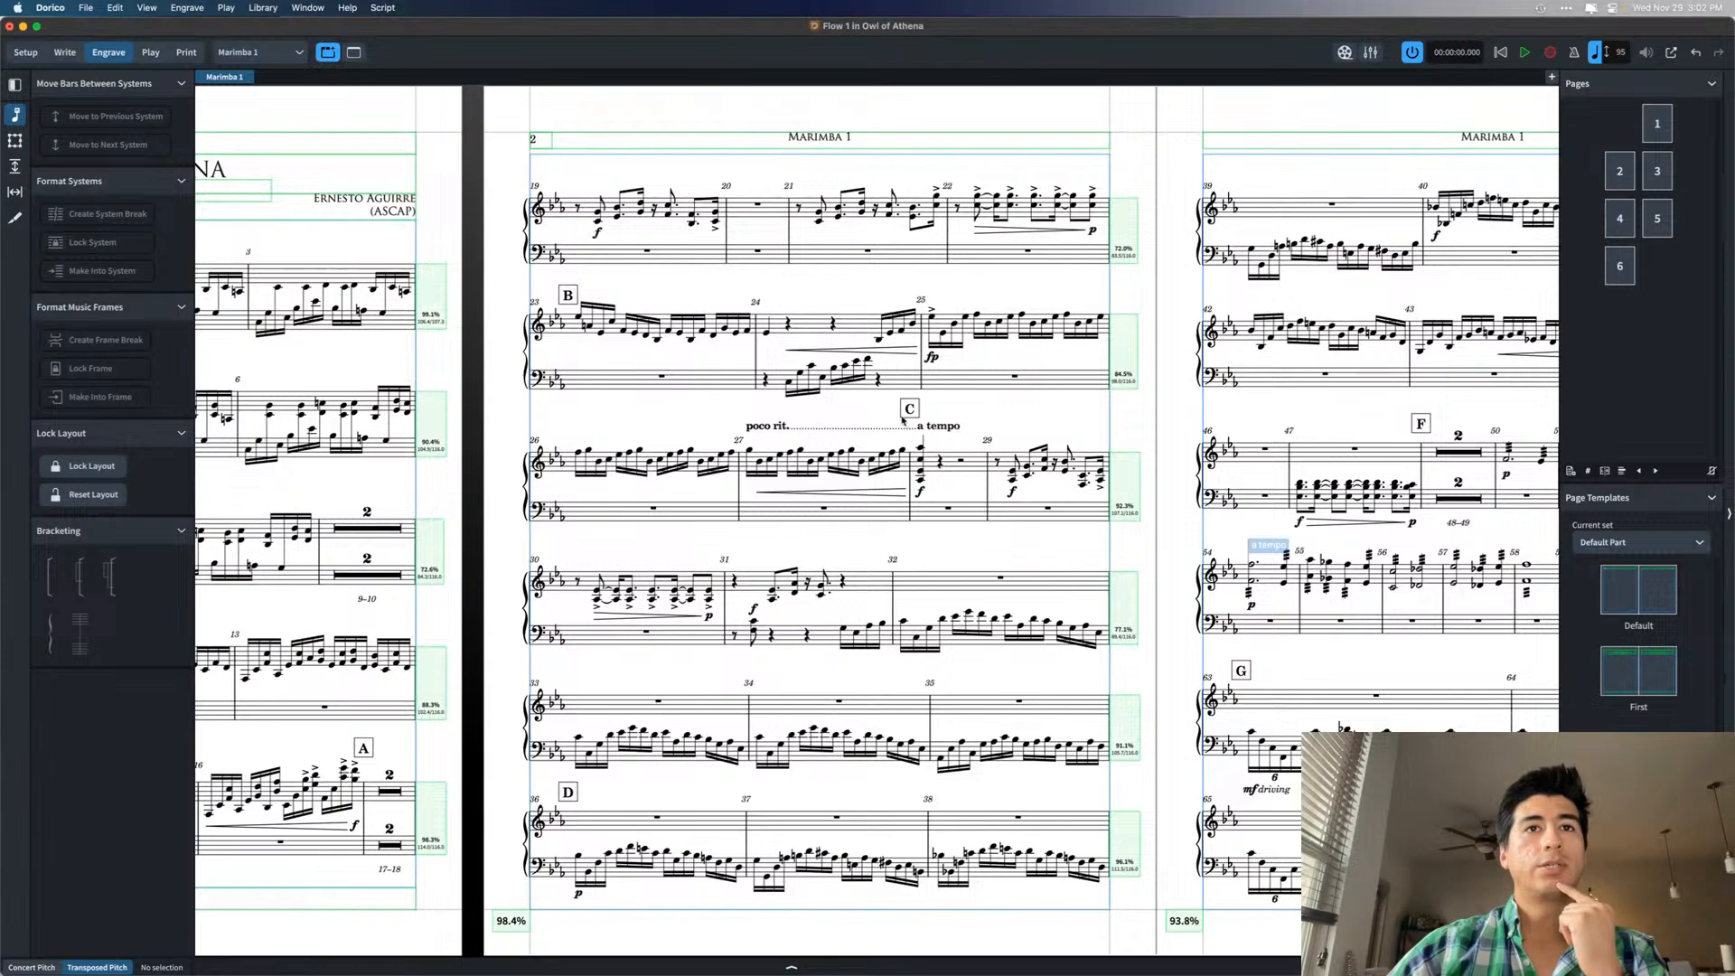
click(932, 359)
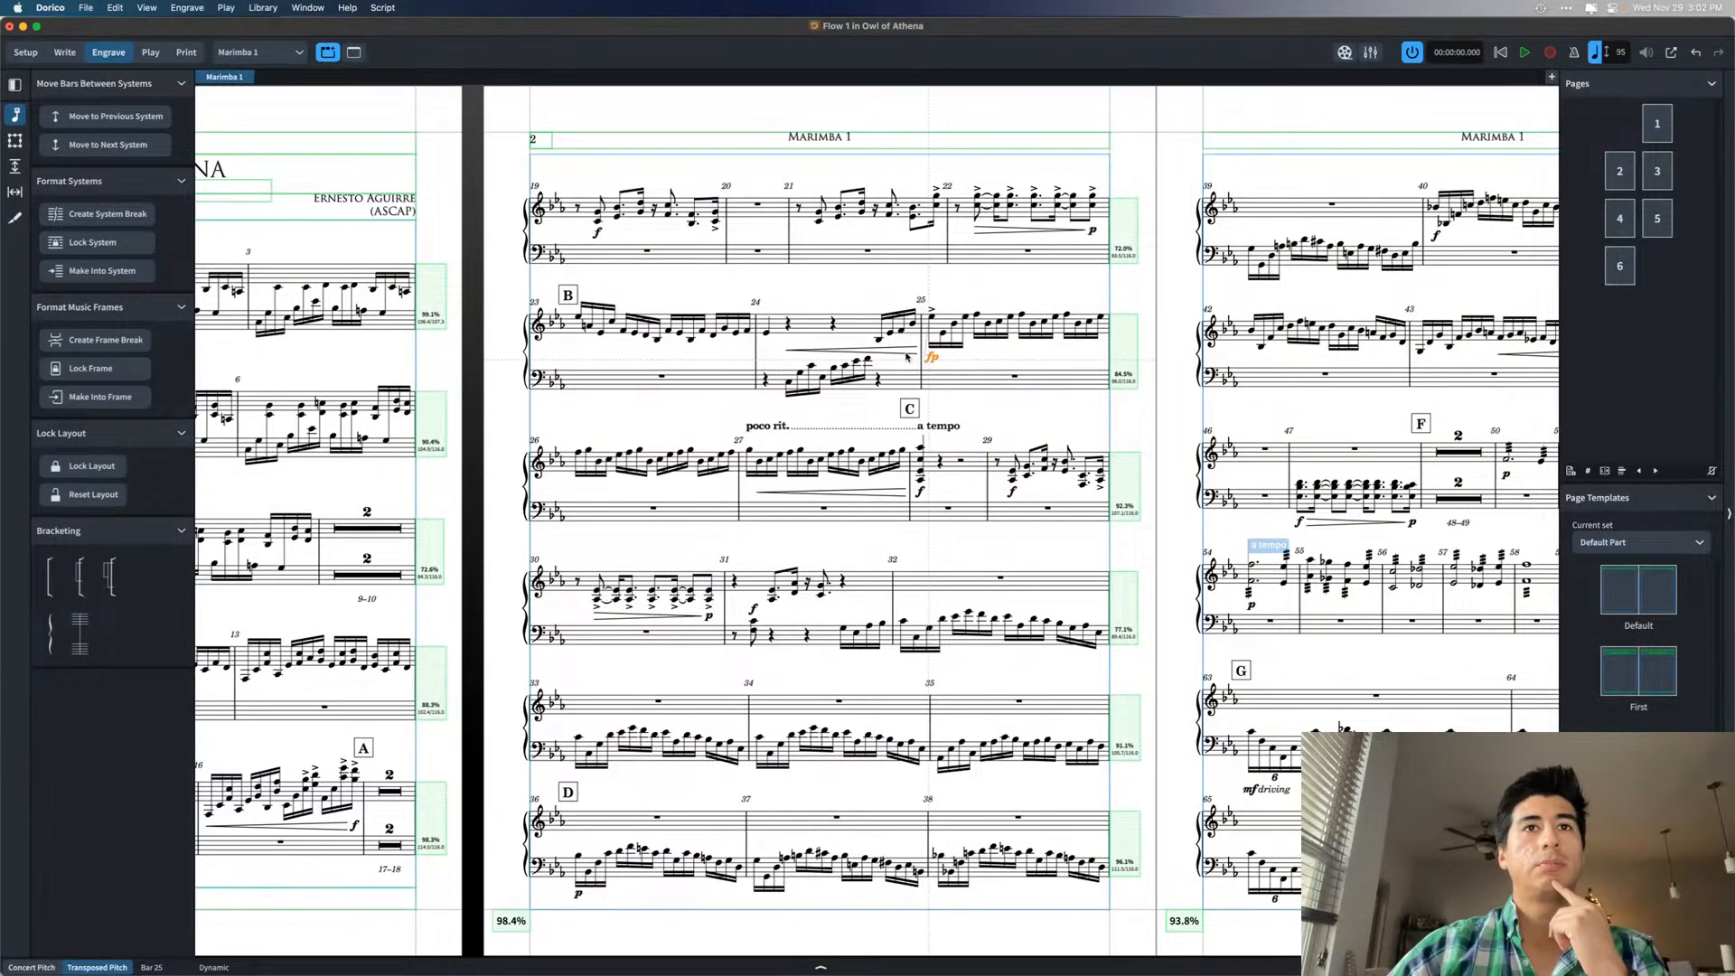
click(907, 354)
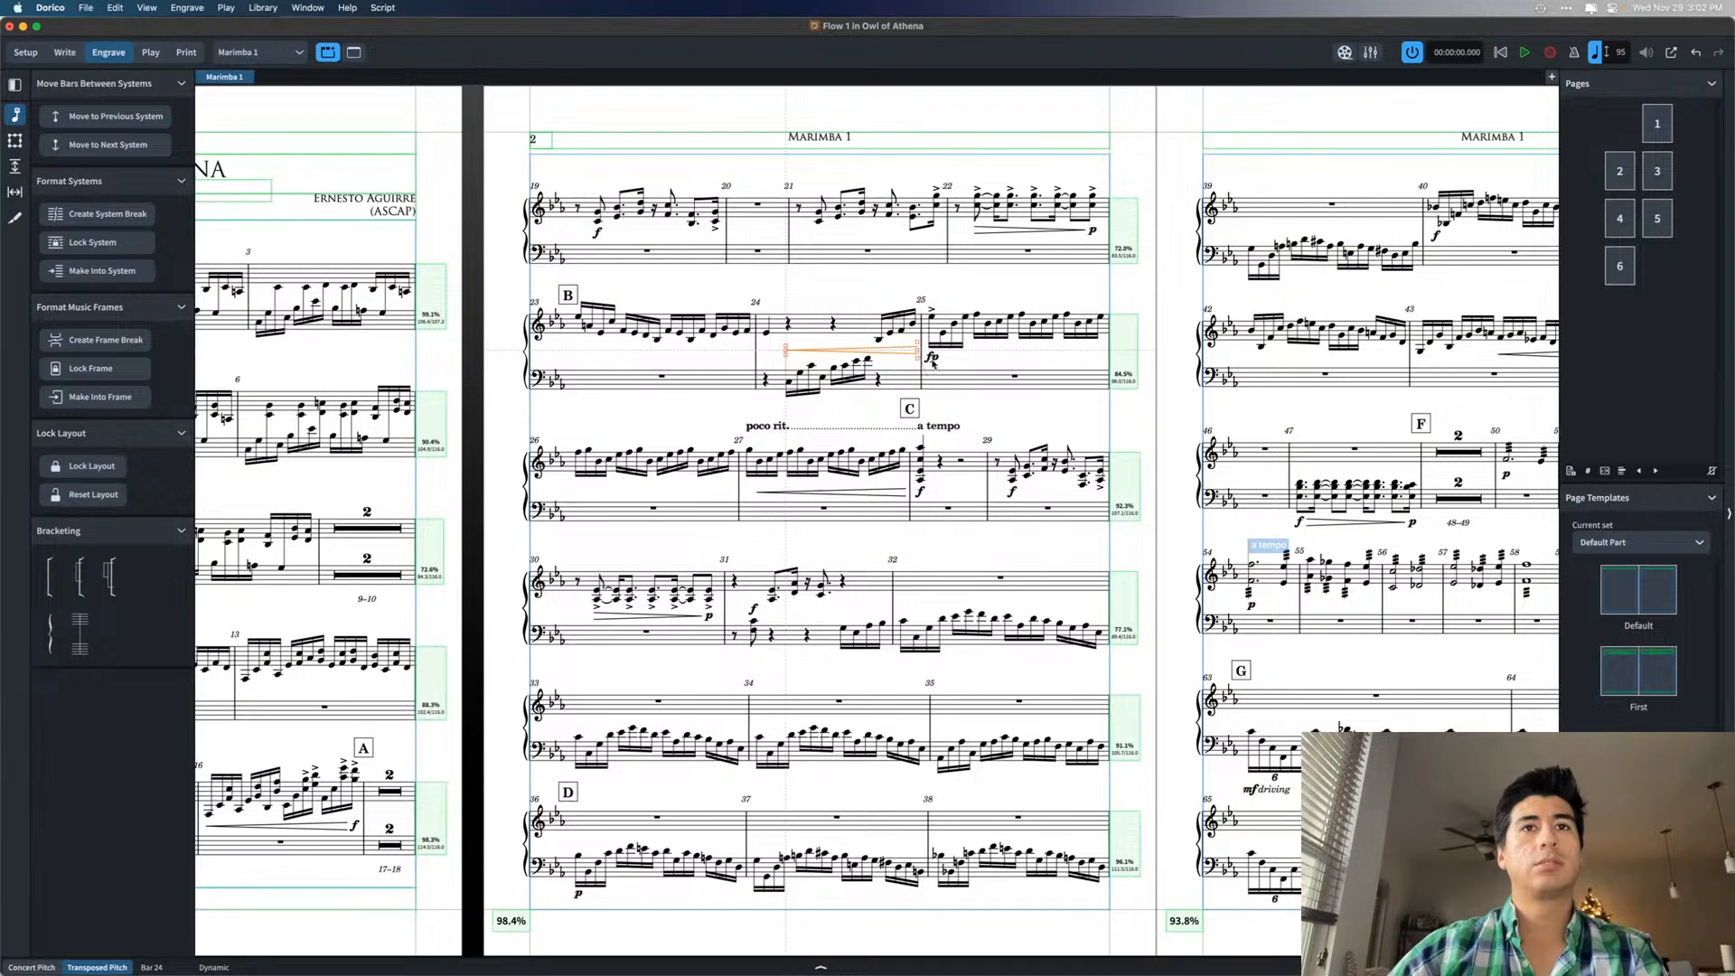
super+click(932, 360)
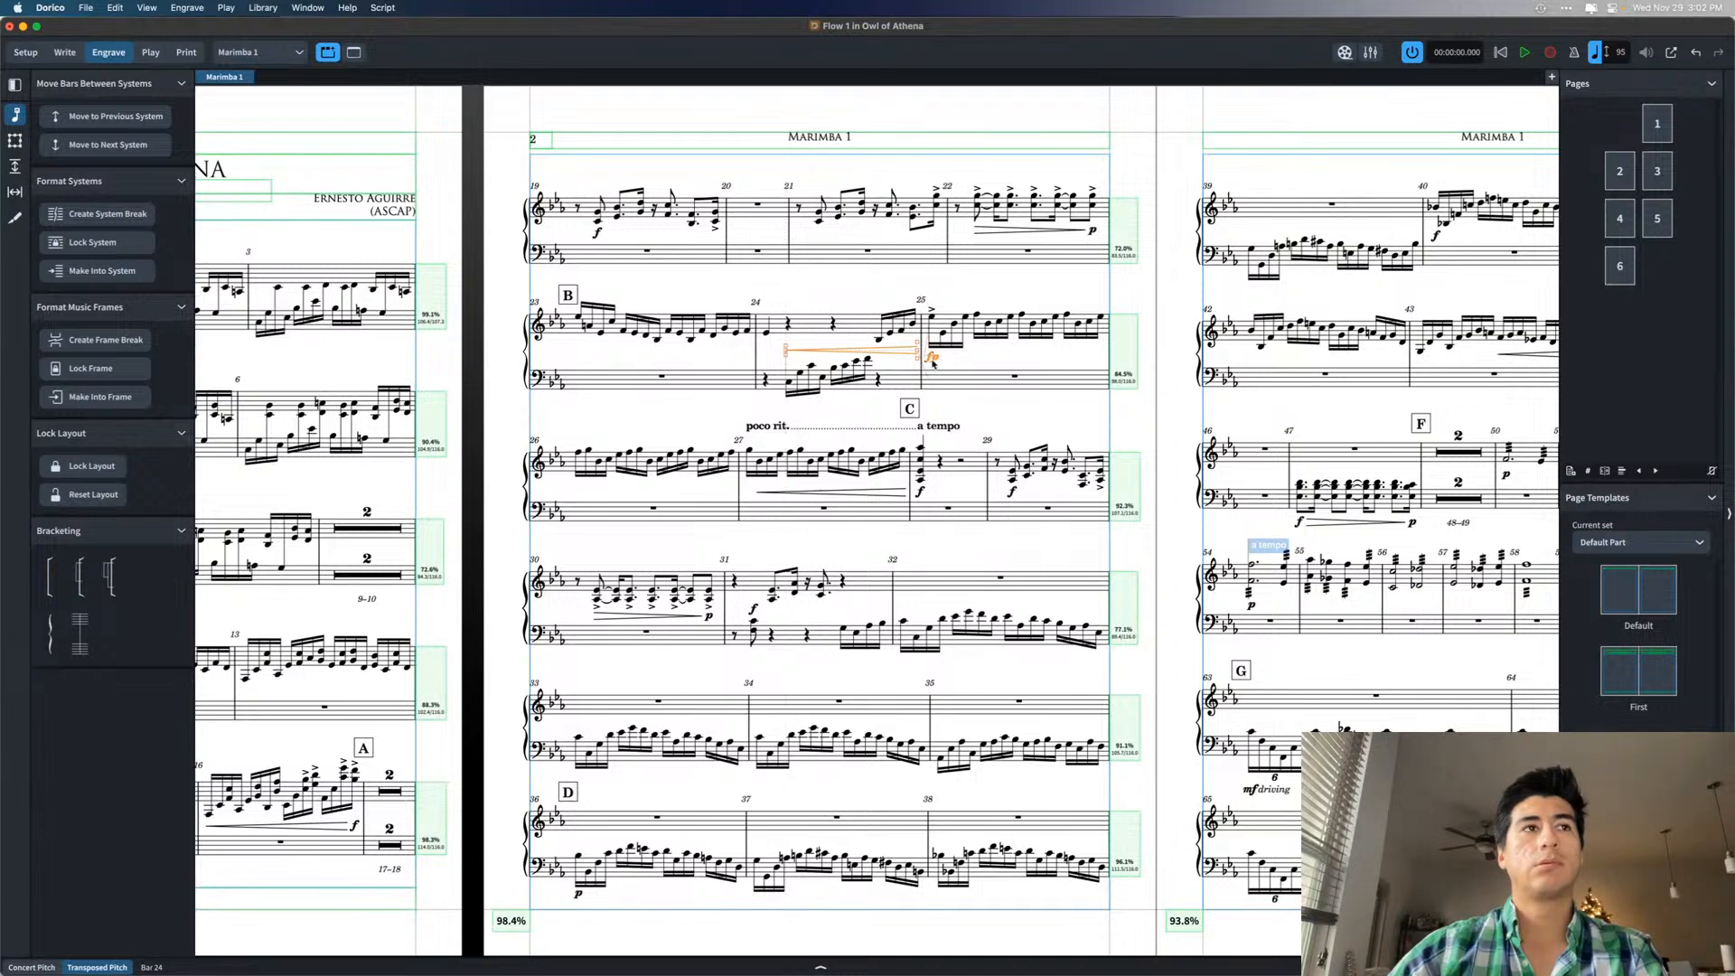
right_click(934, 363)
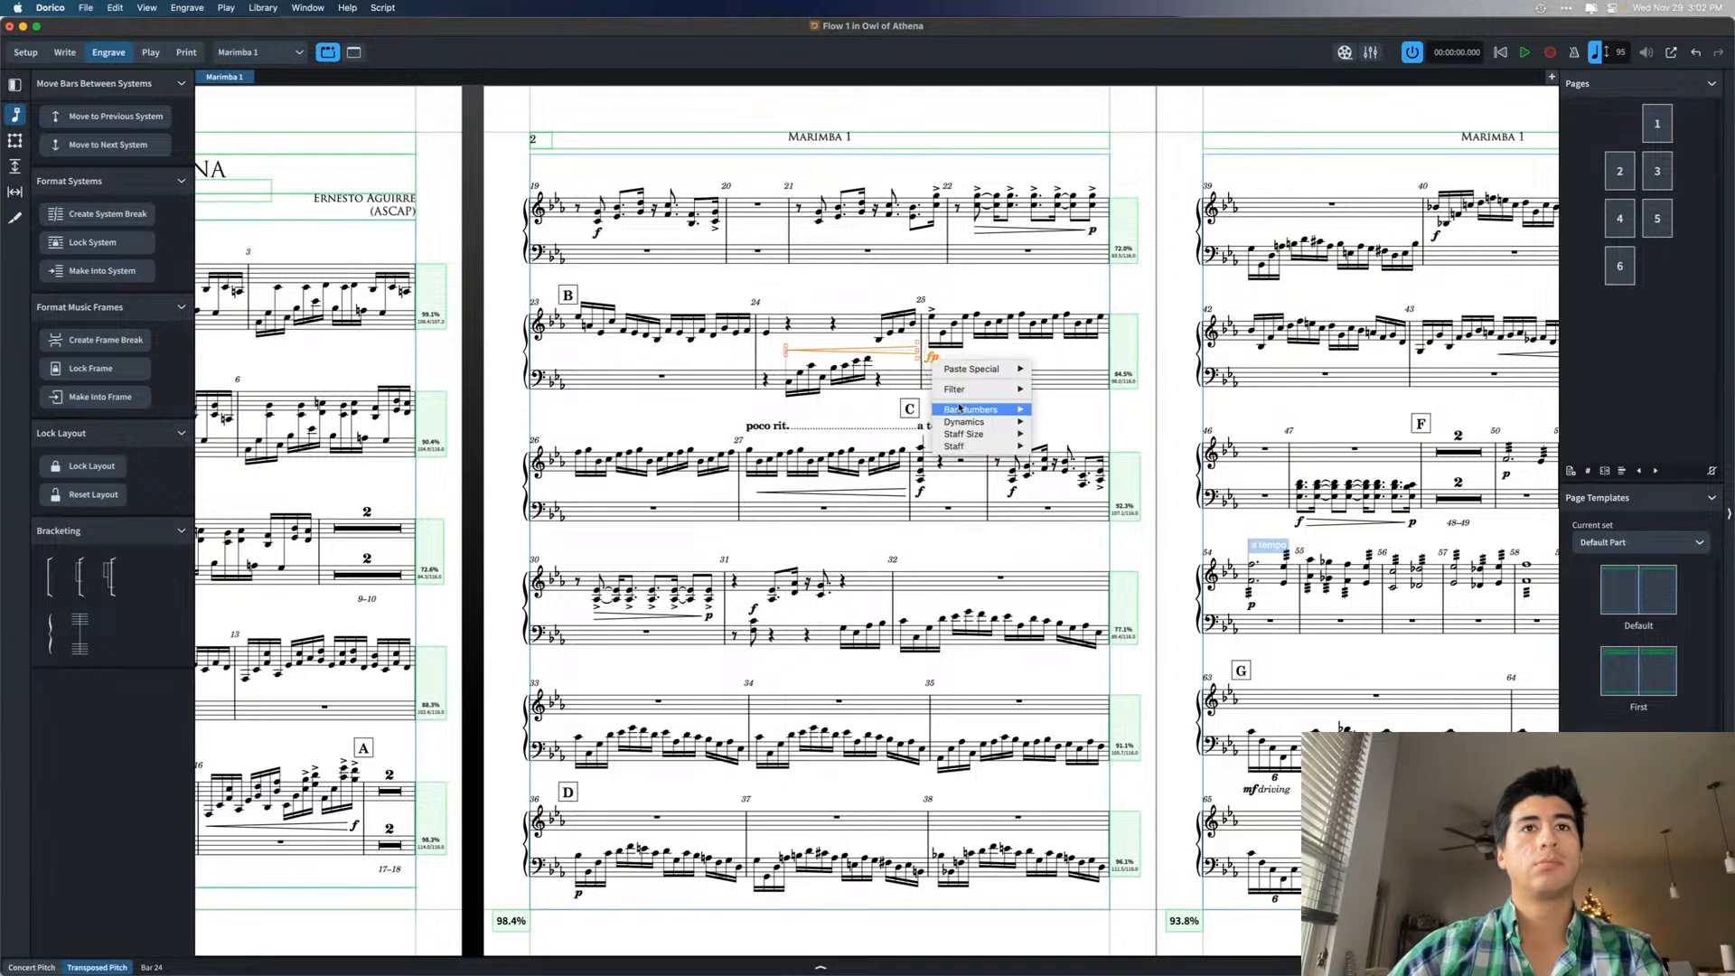
mouse_move(976, 423)
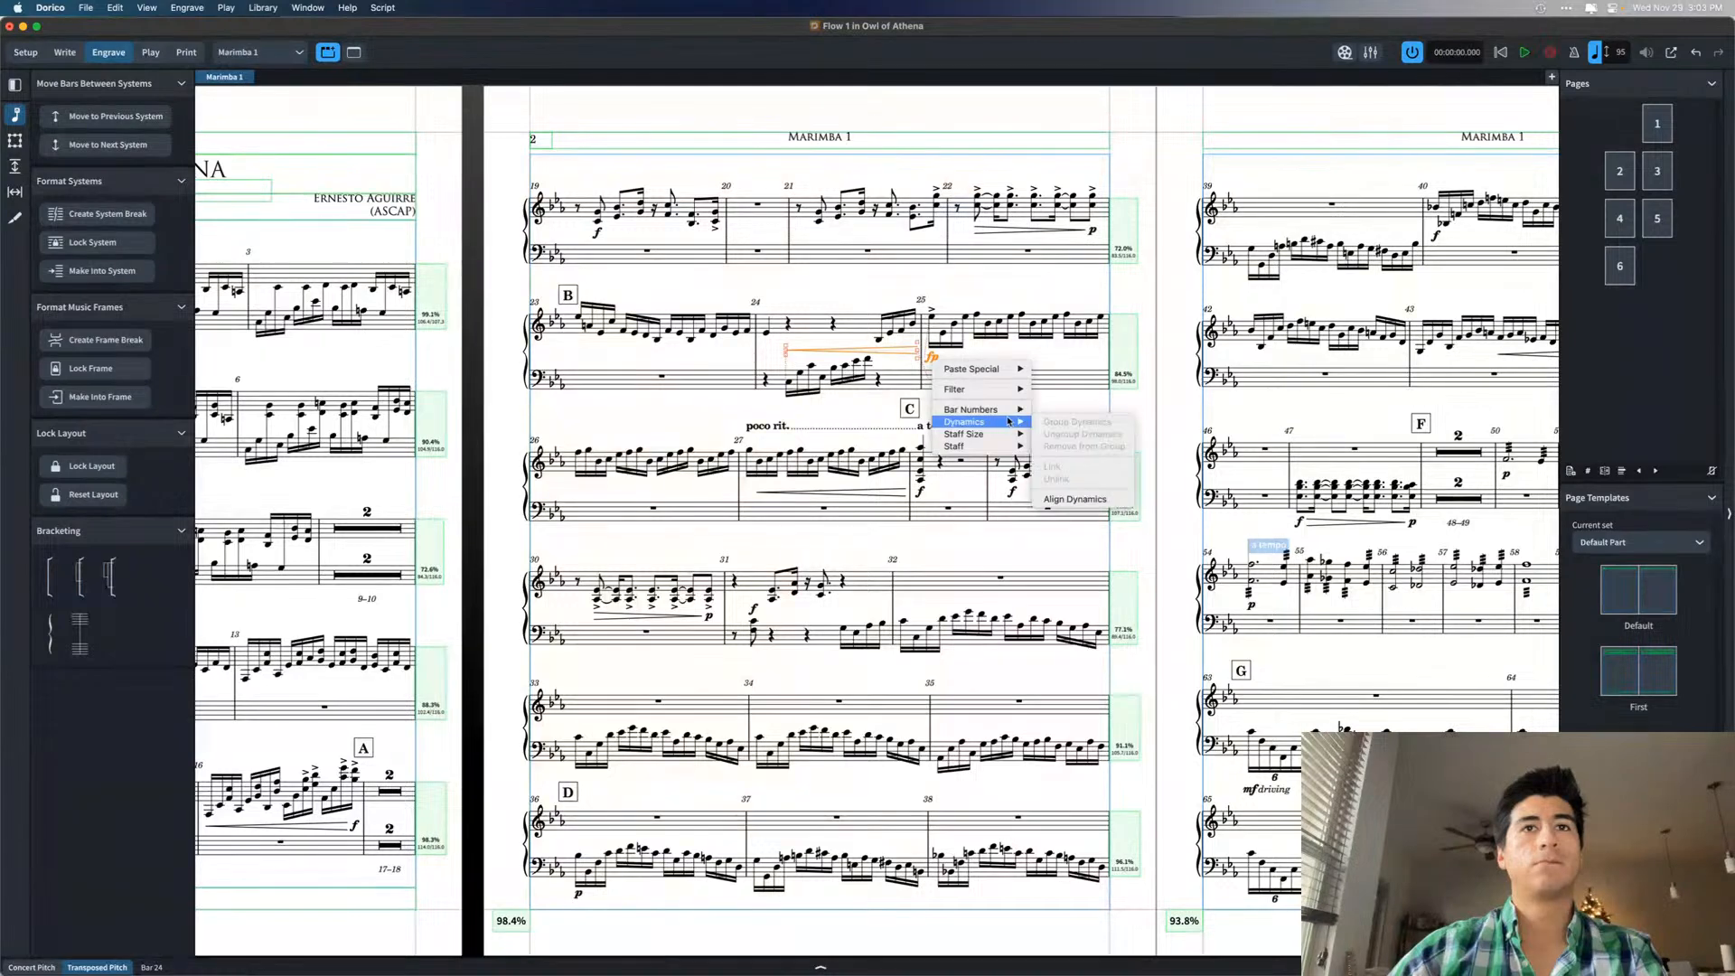
click(1085, 496)
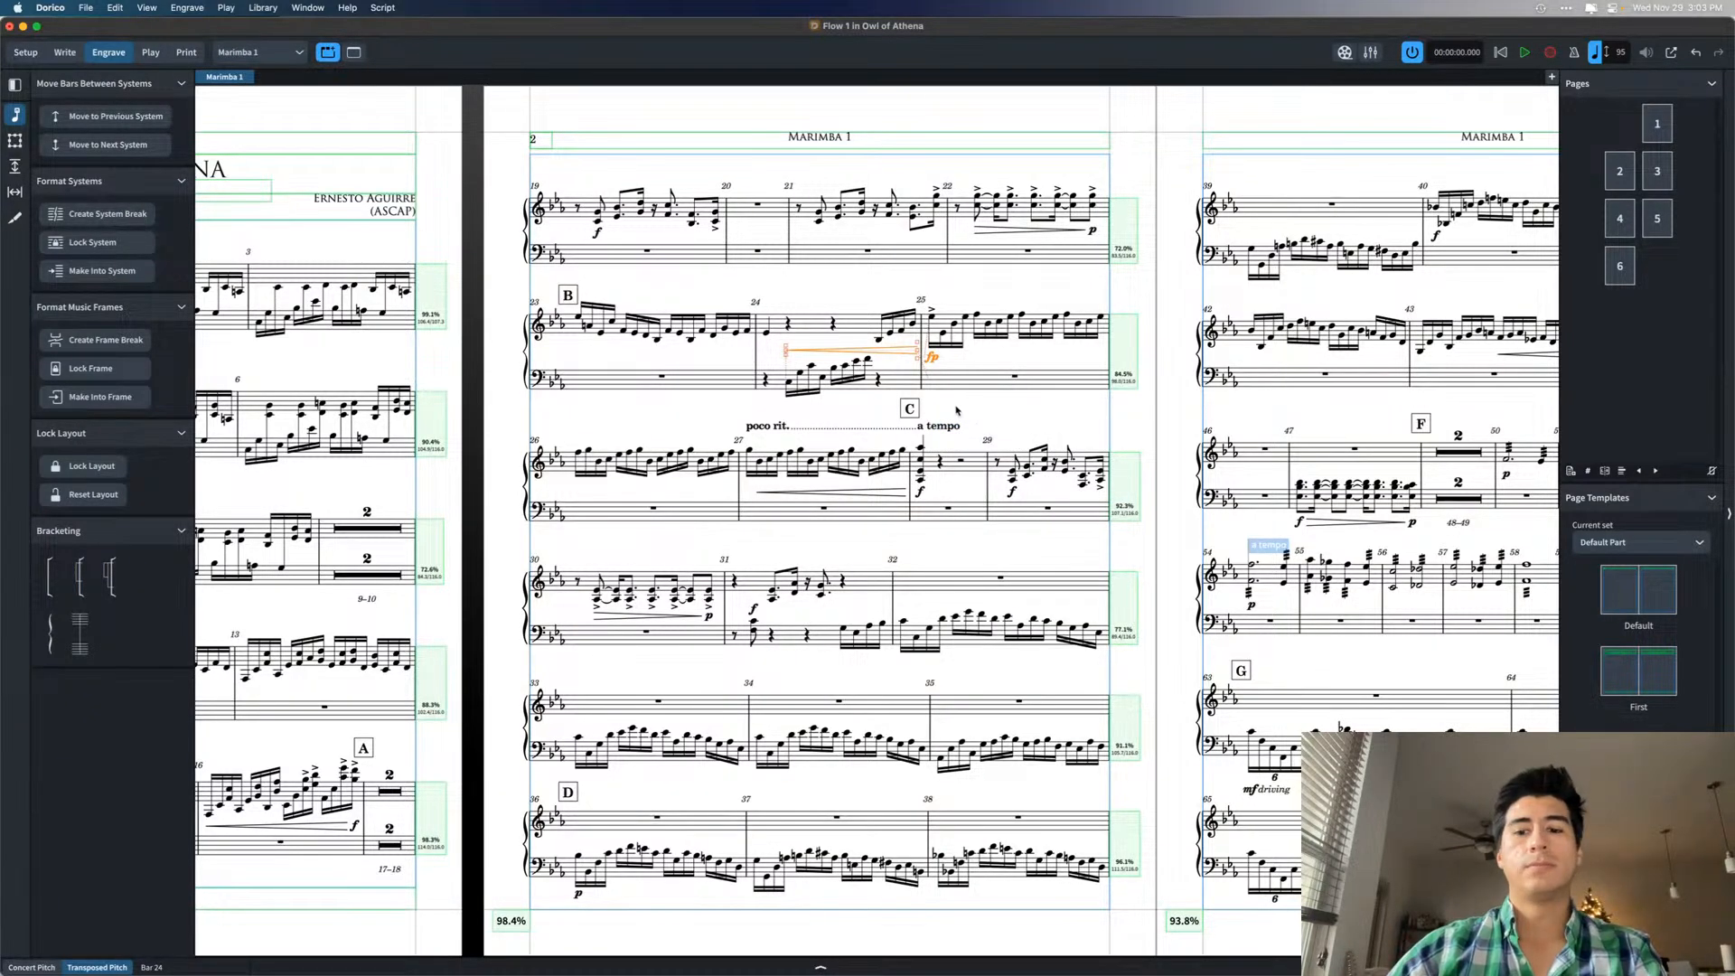
key(Escape)
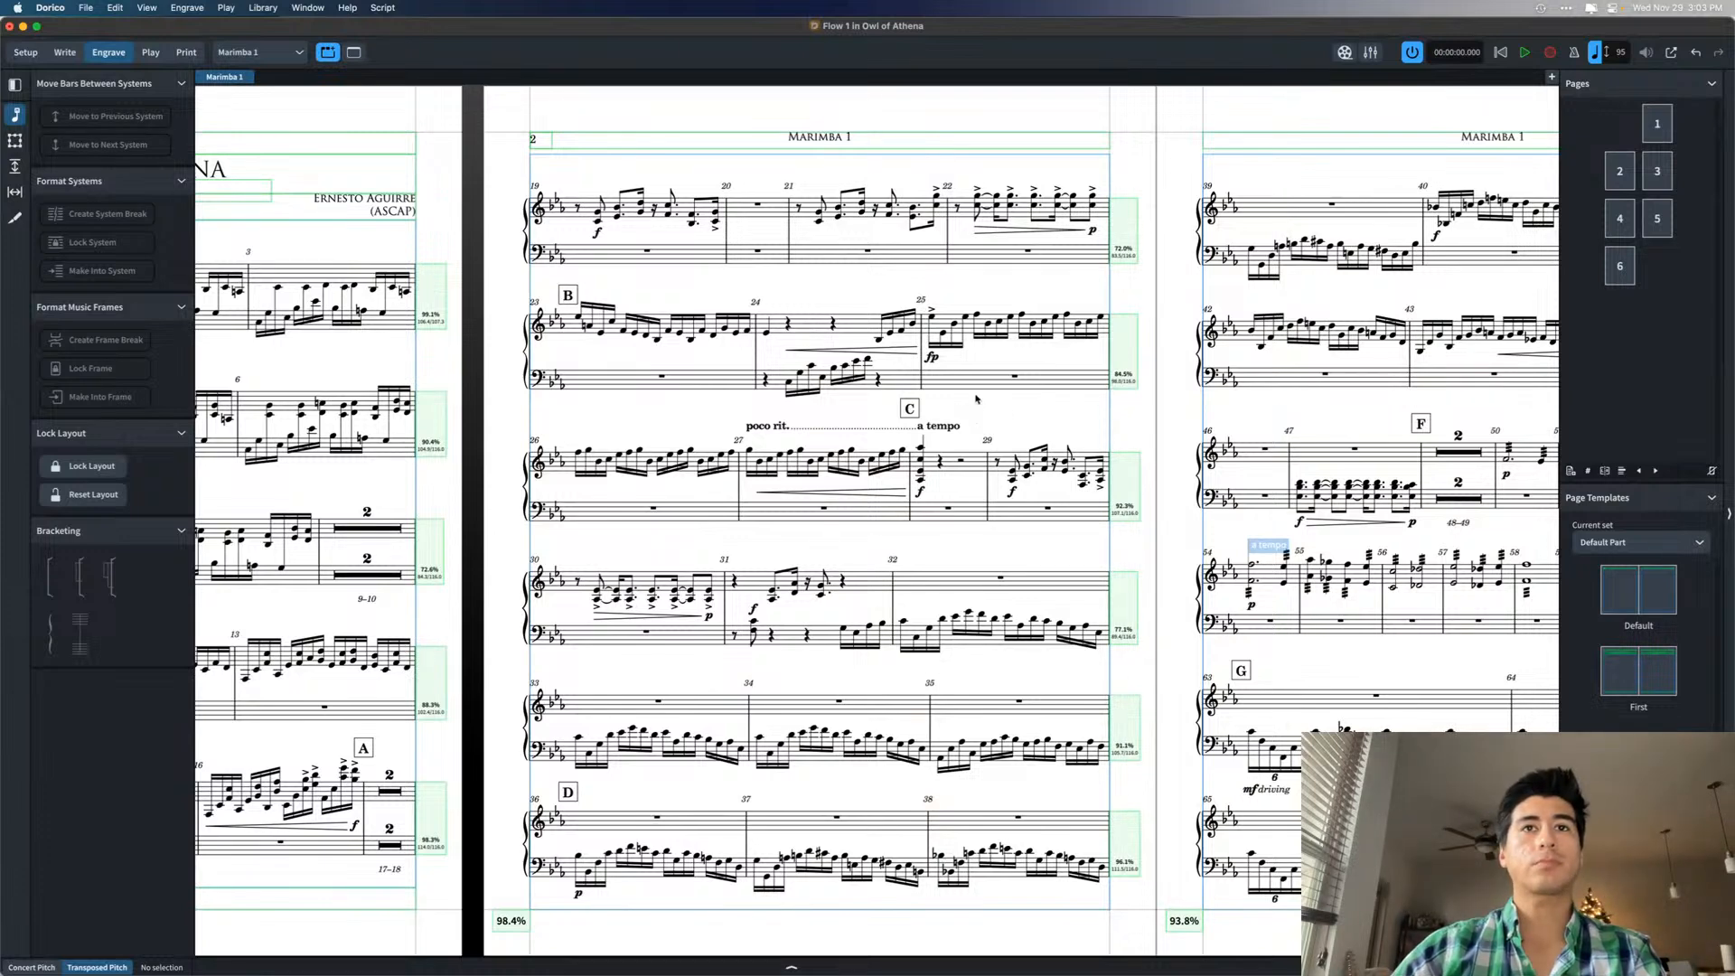
scroll(971, 402, right, 2)
scroll(976, 399, right, 3)
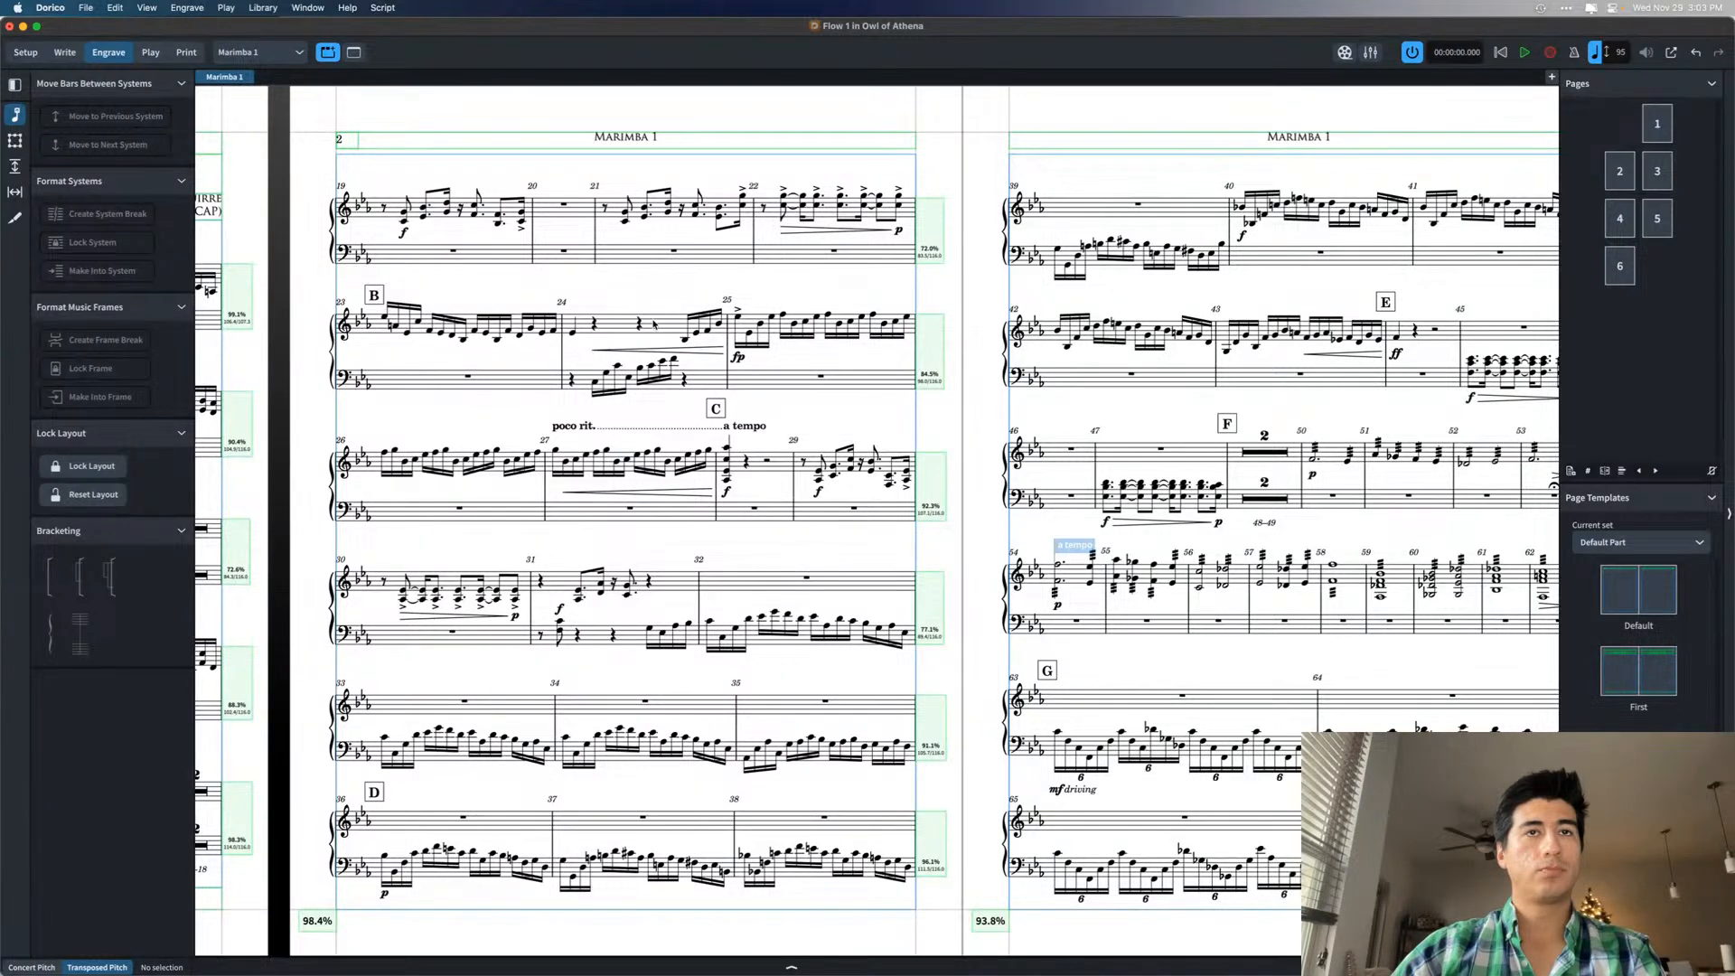
scroll(780, 369, left, 2)
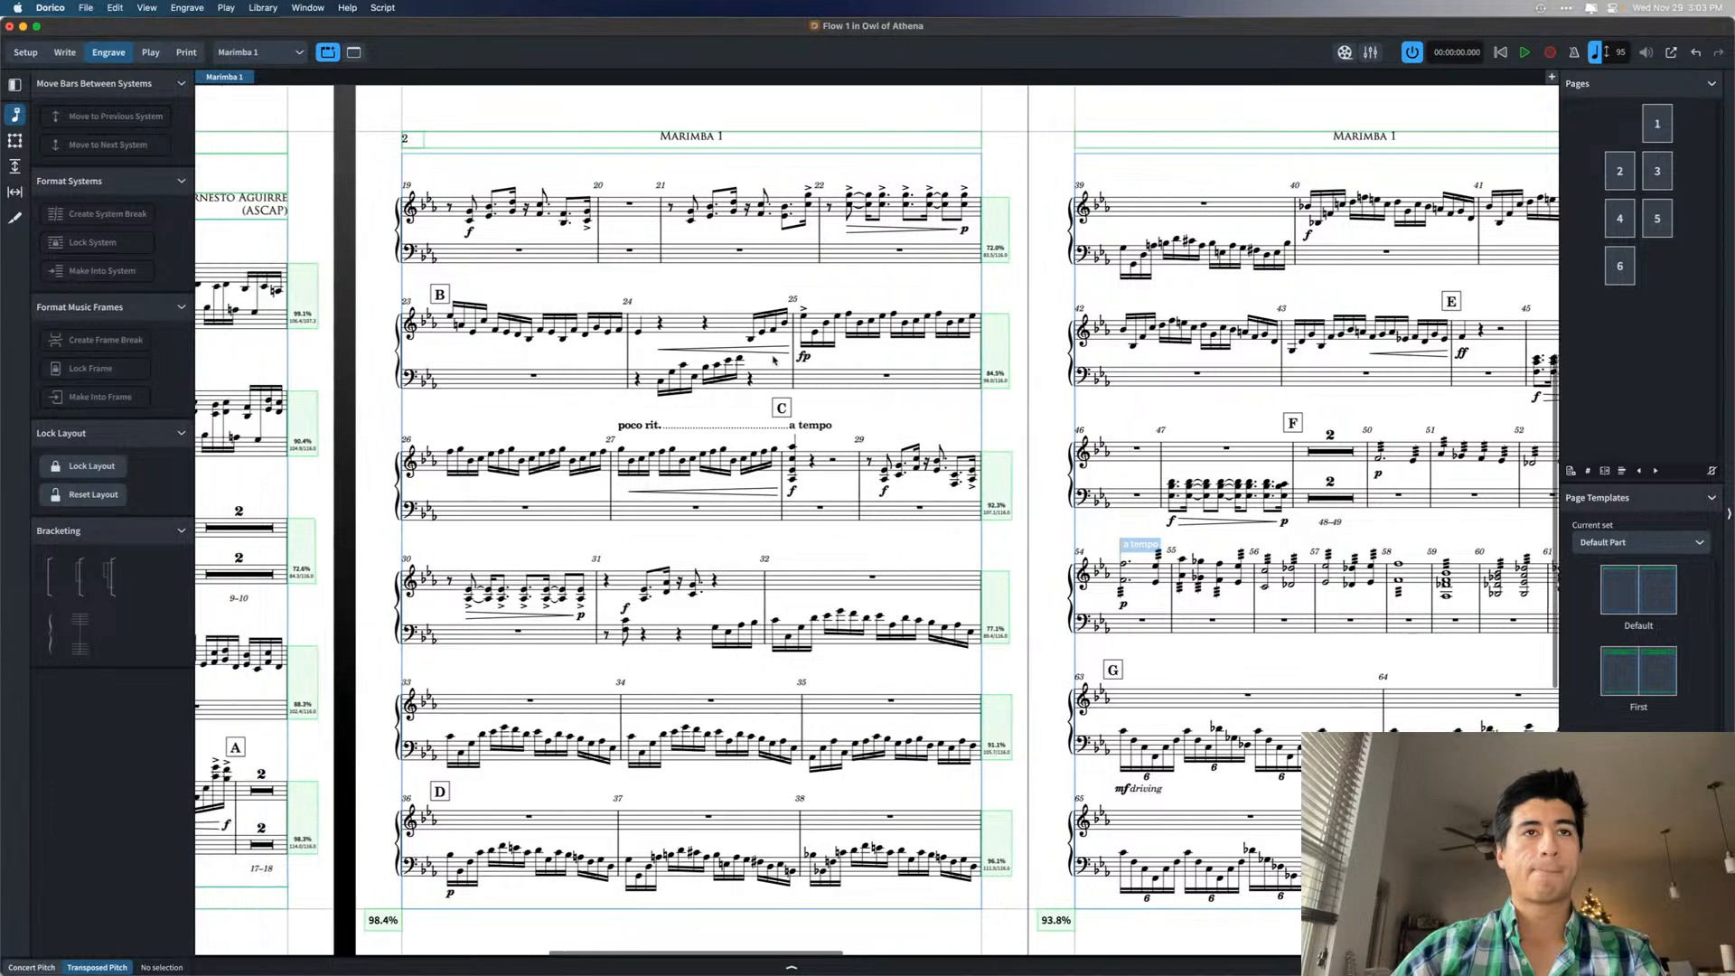
scroll(804, 411, down, 2)
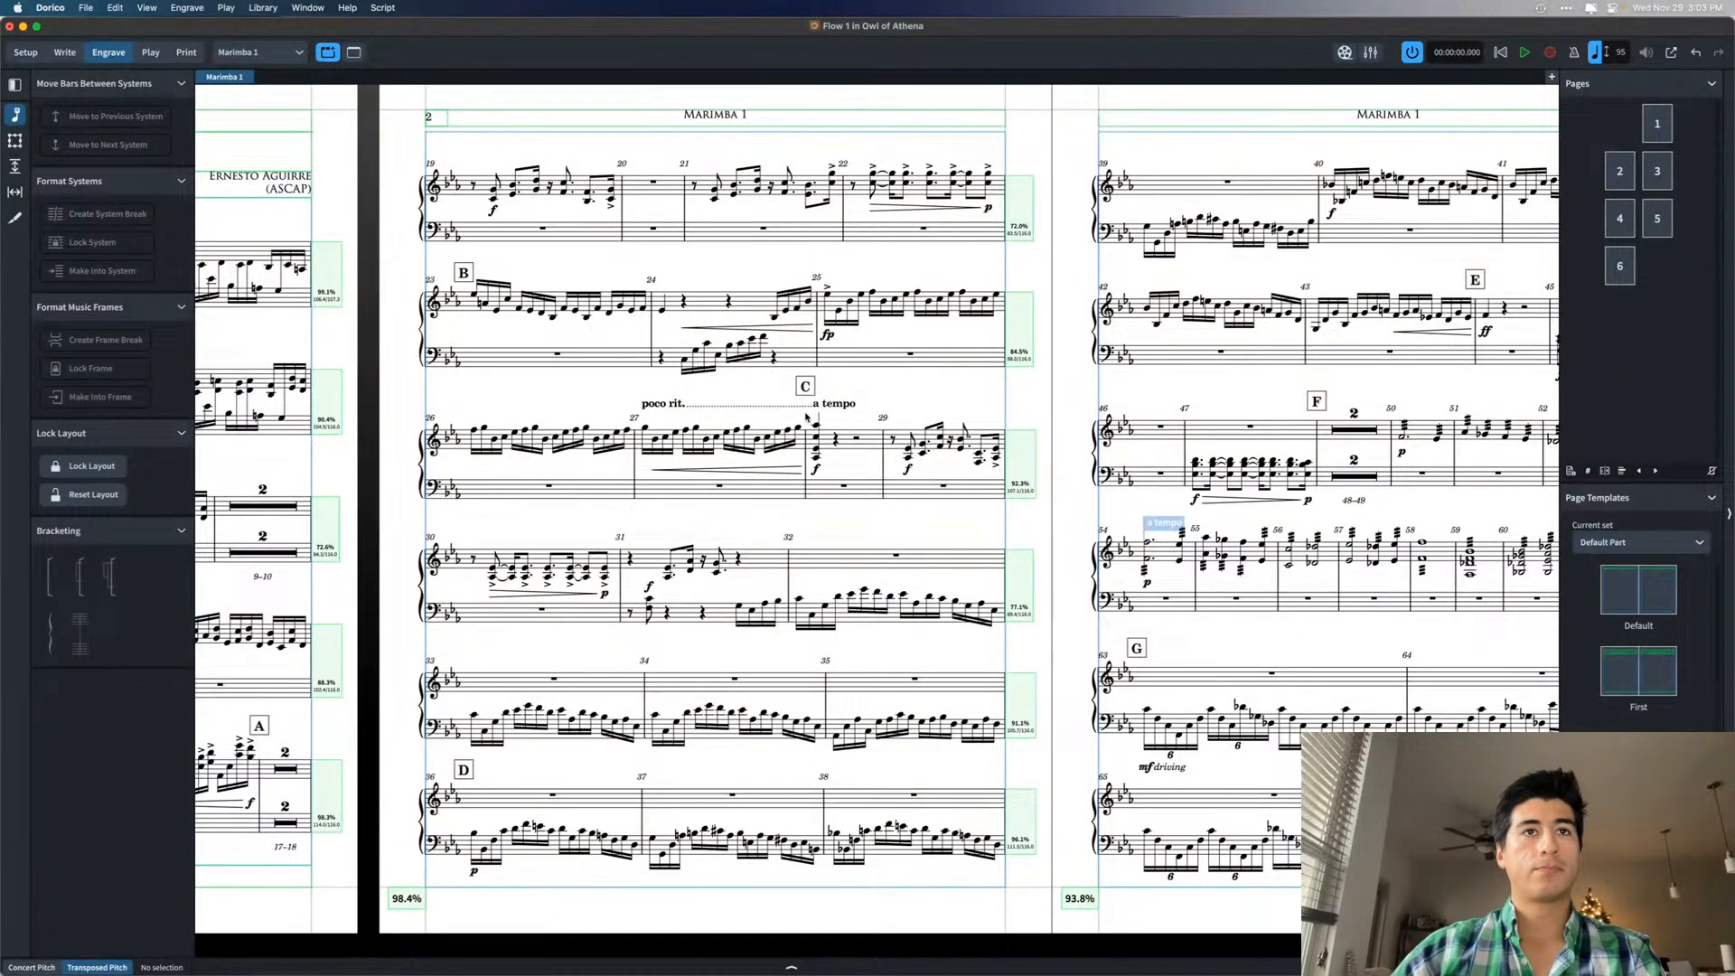
- Examine the system layout and fullness percentages on pages 2 and 3 of the Marimba 1 part
scroll(741, 535, down, 4)
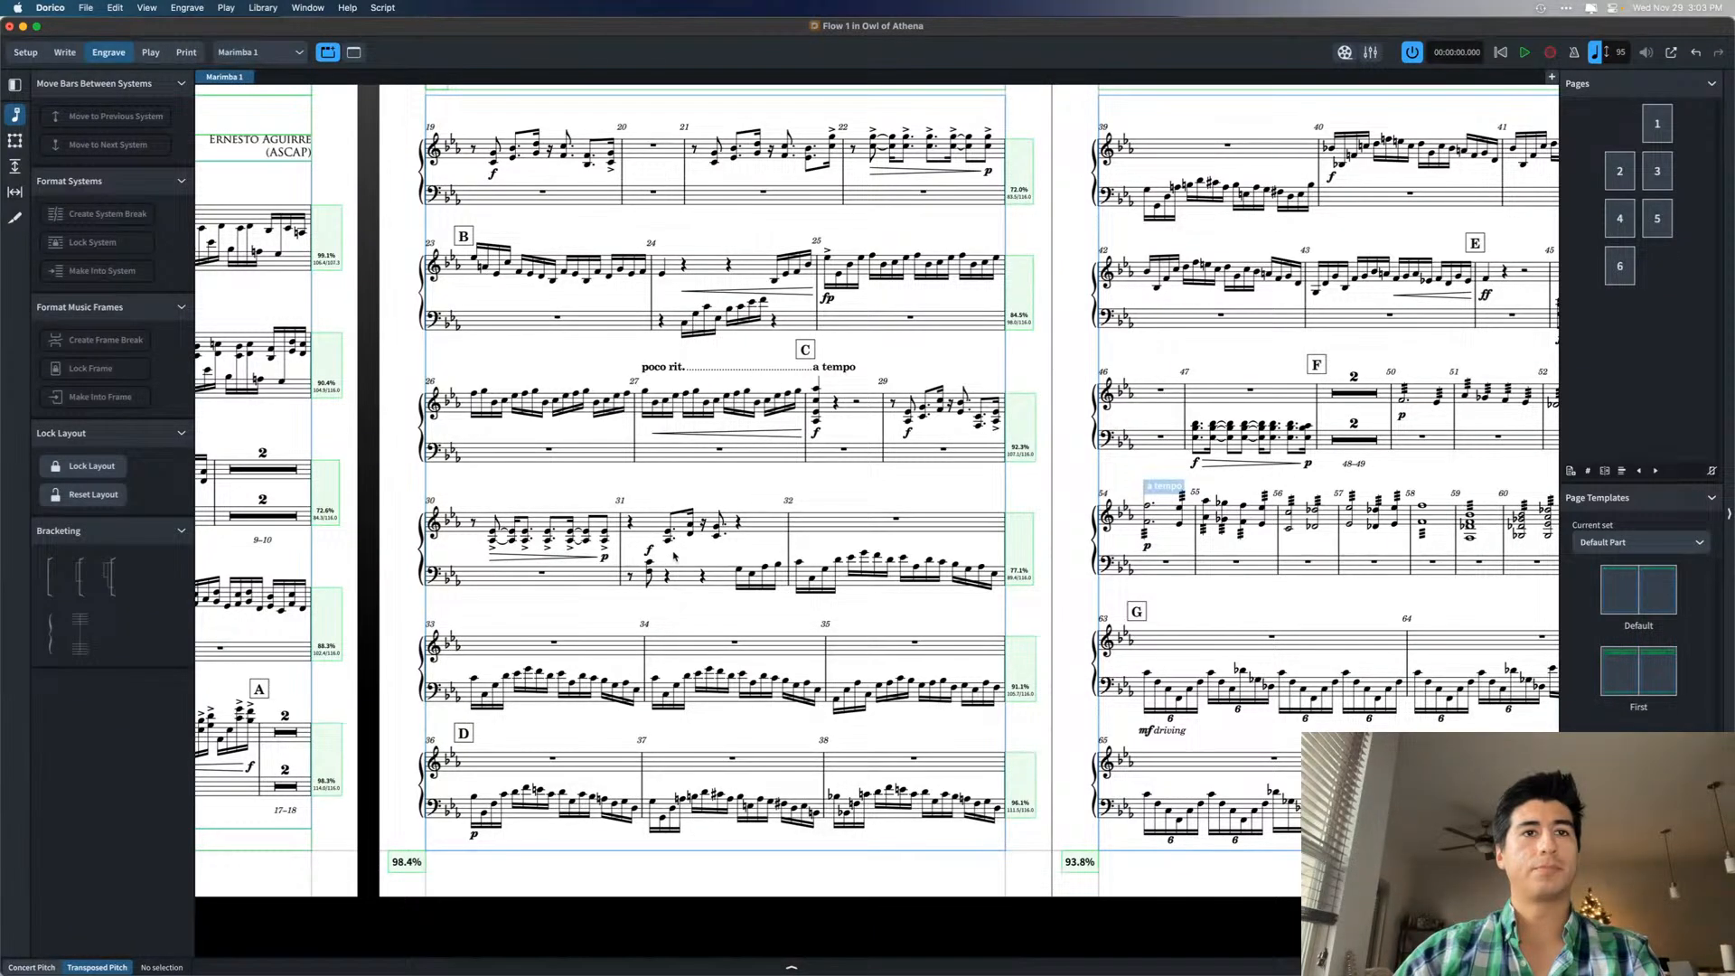
scroll(673, 559, down, 2)
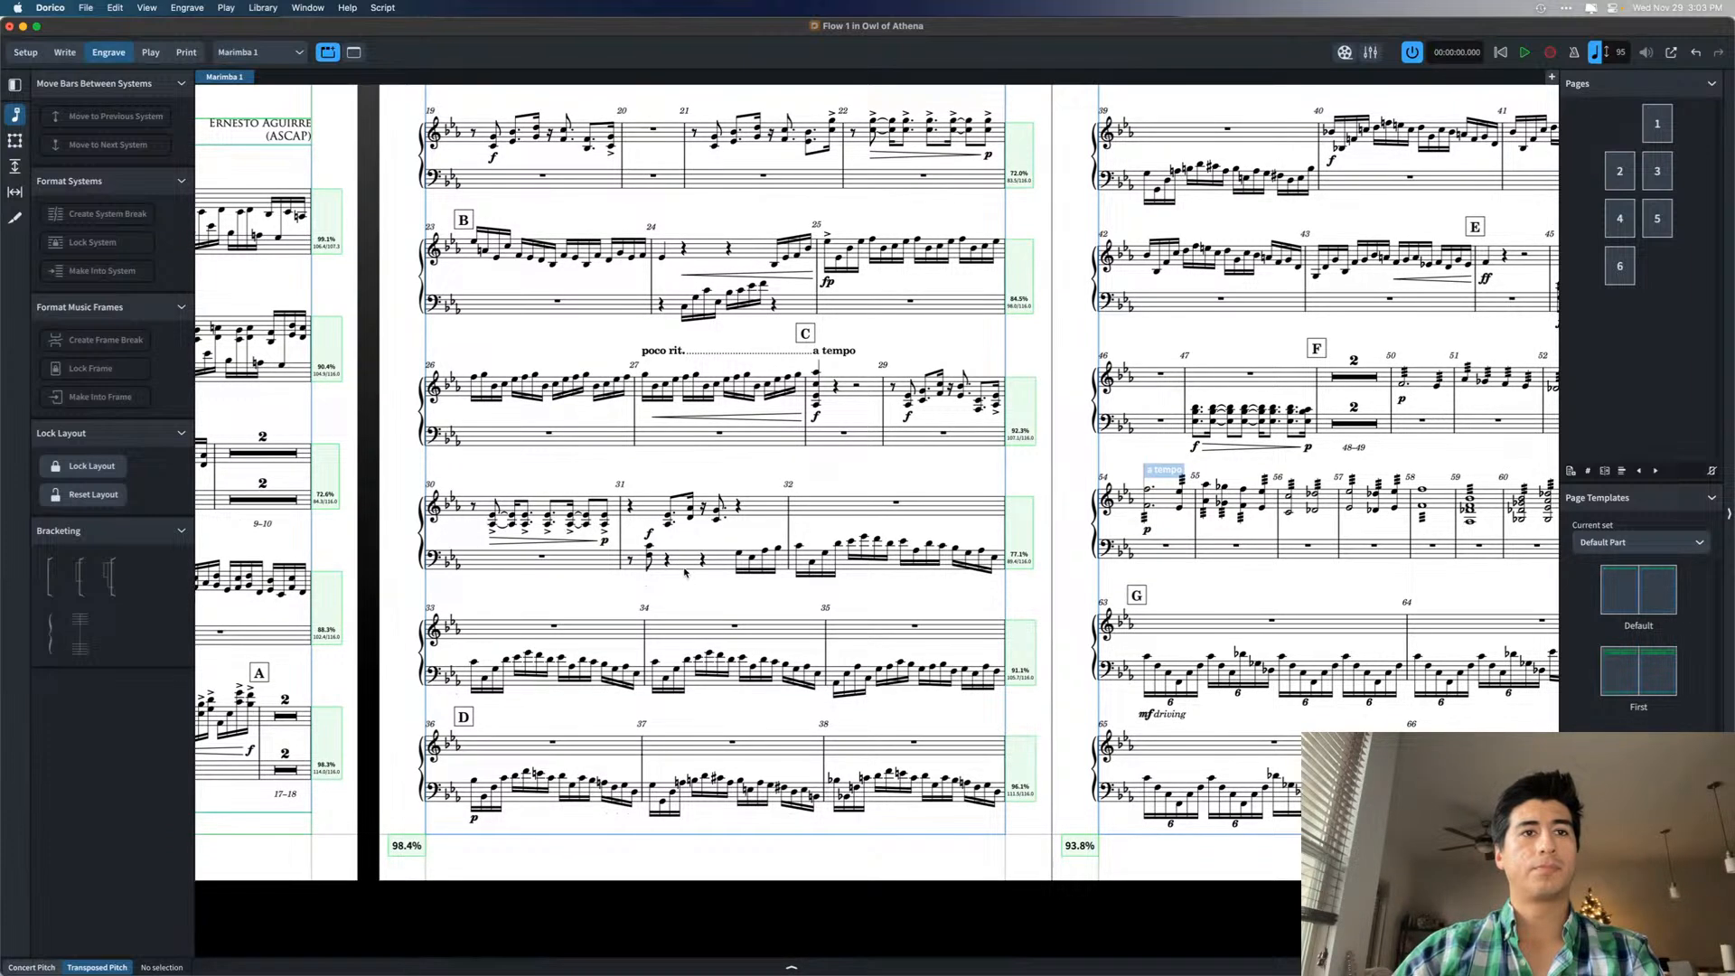
scroll(688, 573, down, 1)
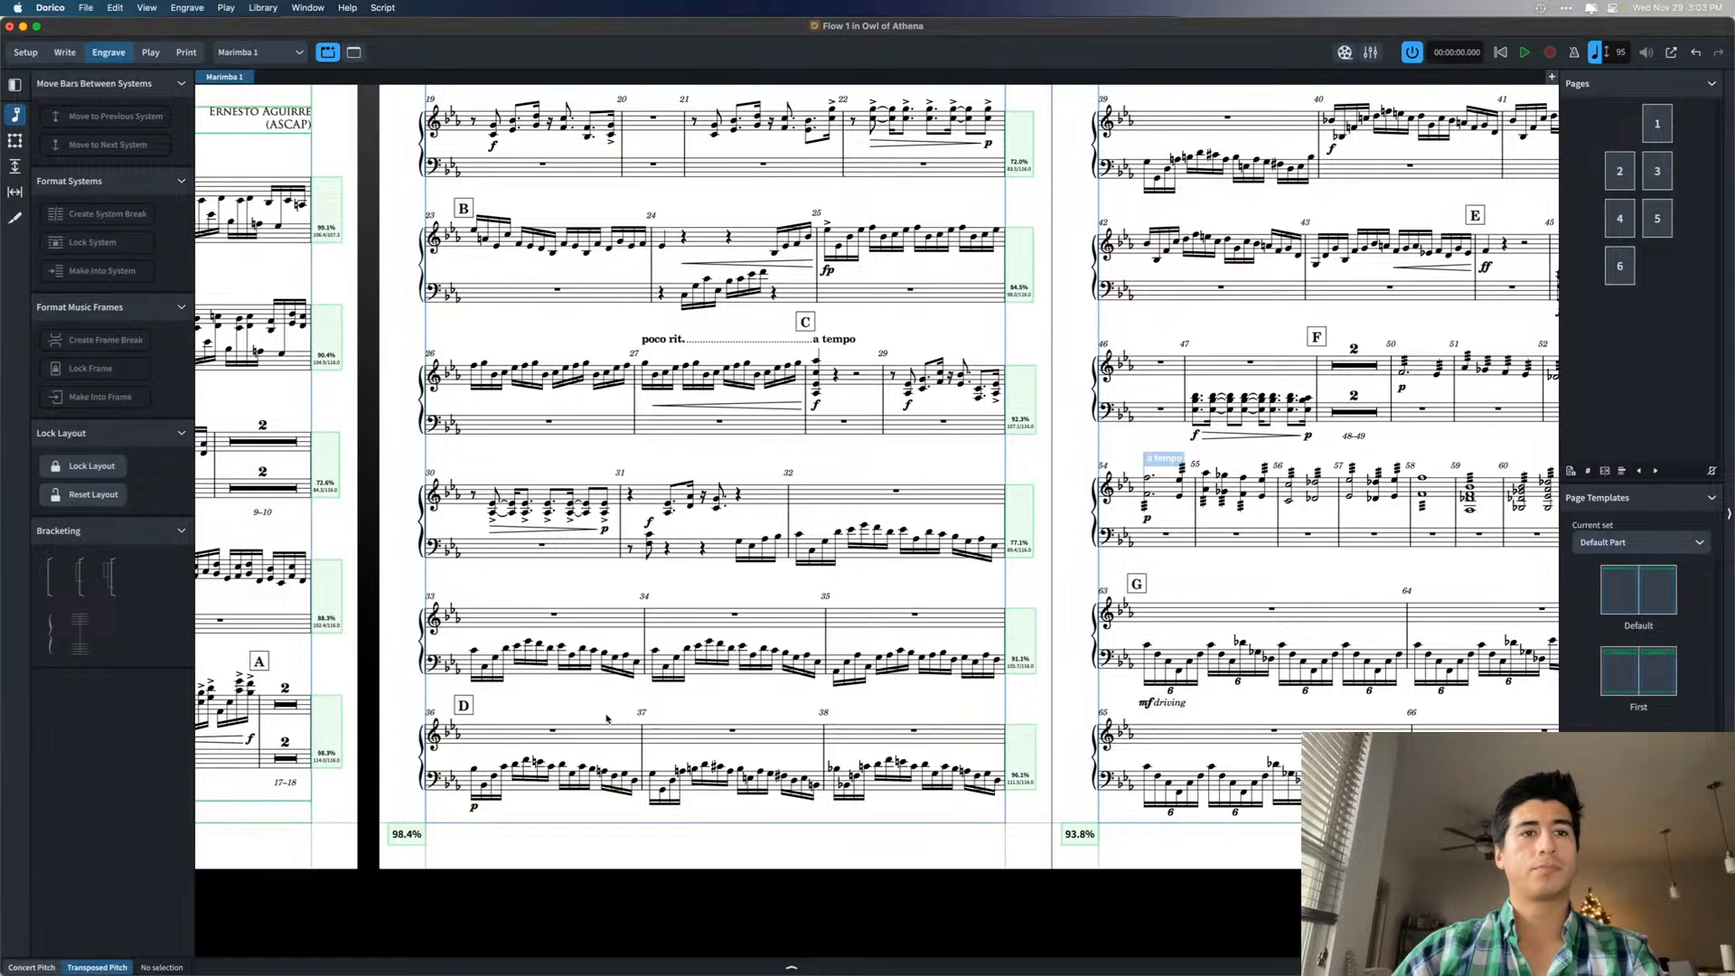
scroll(592, 721, right, 2)
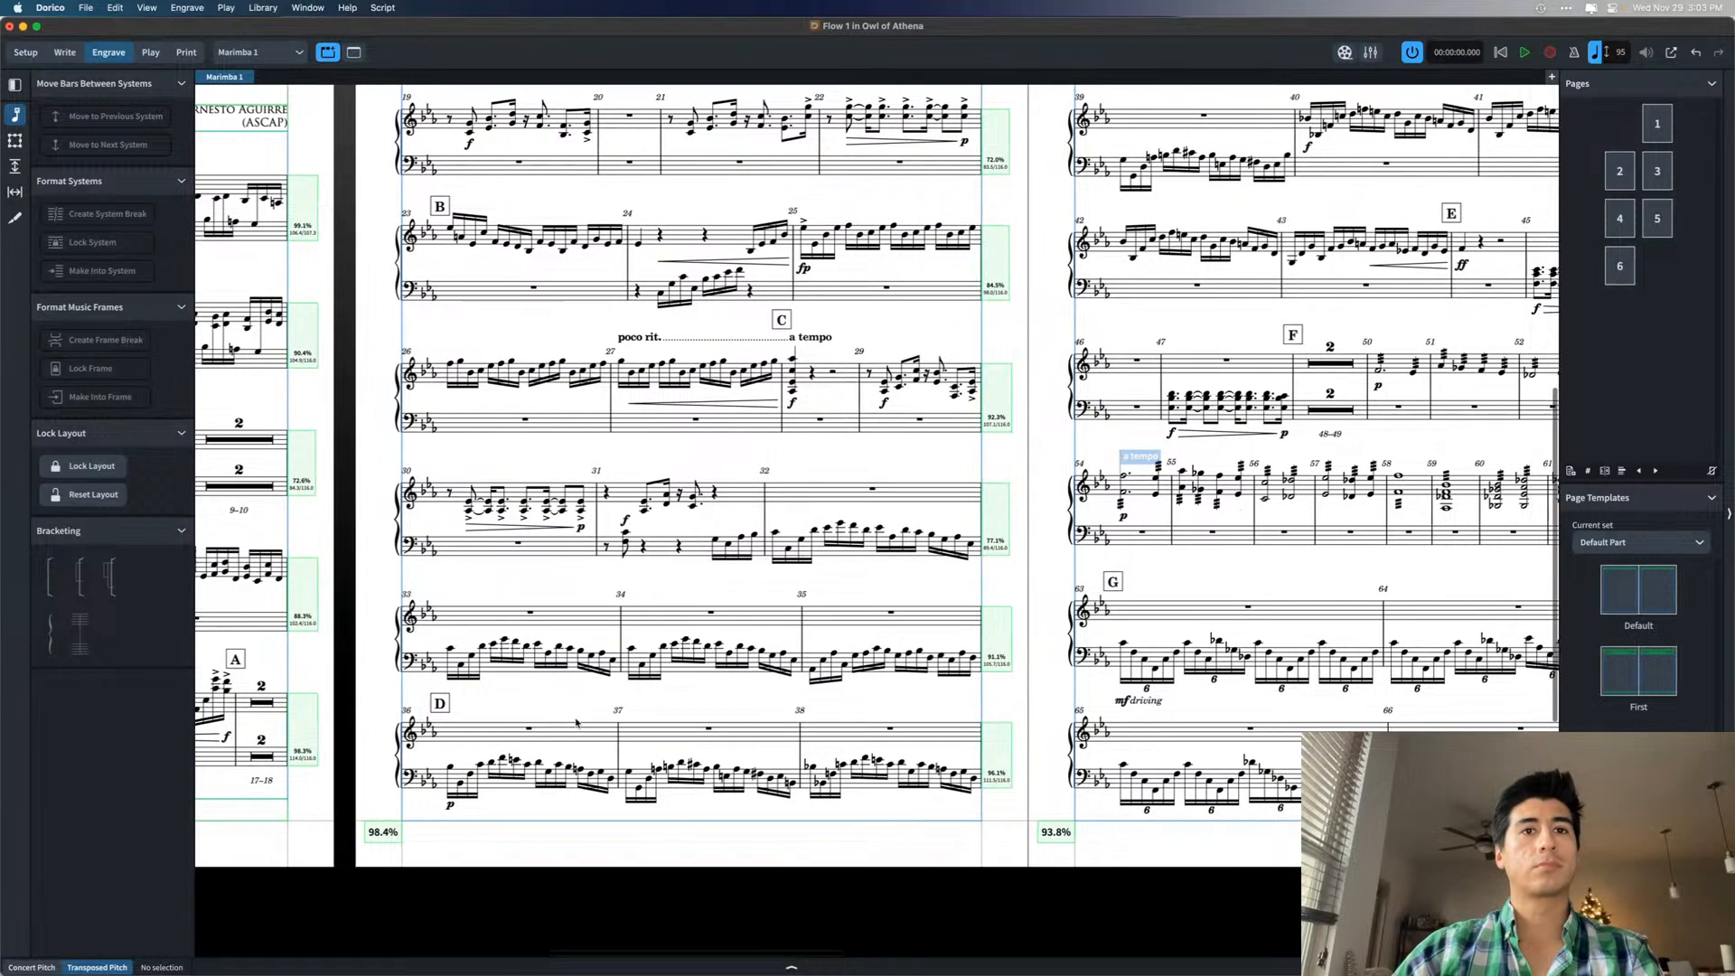
scroll(576, 721, right, 5)
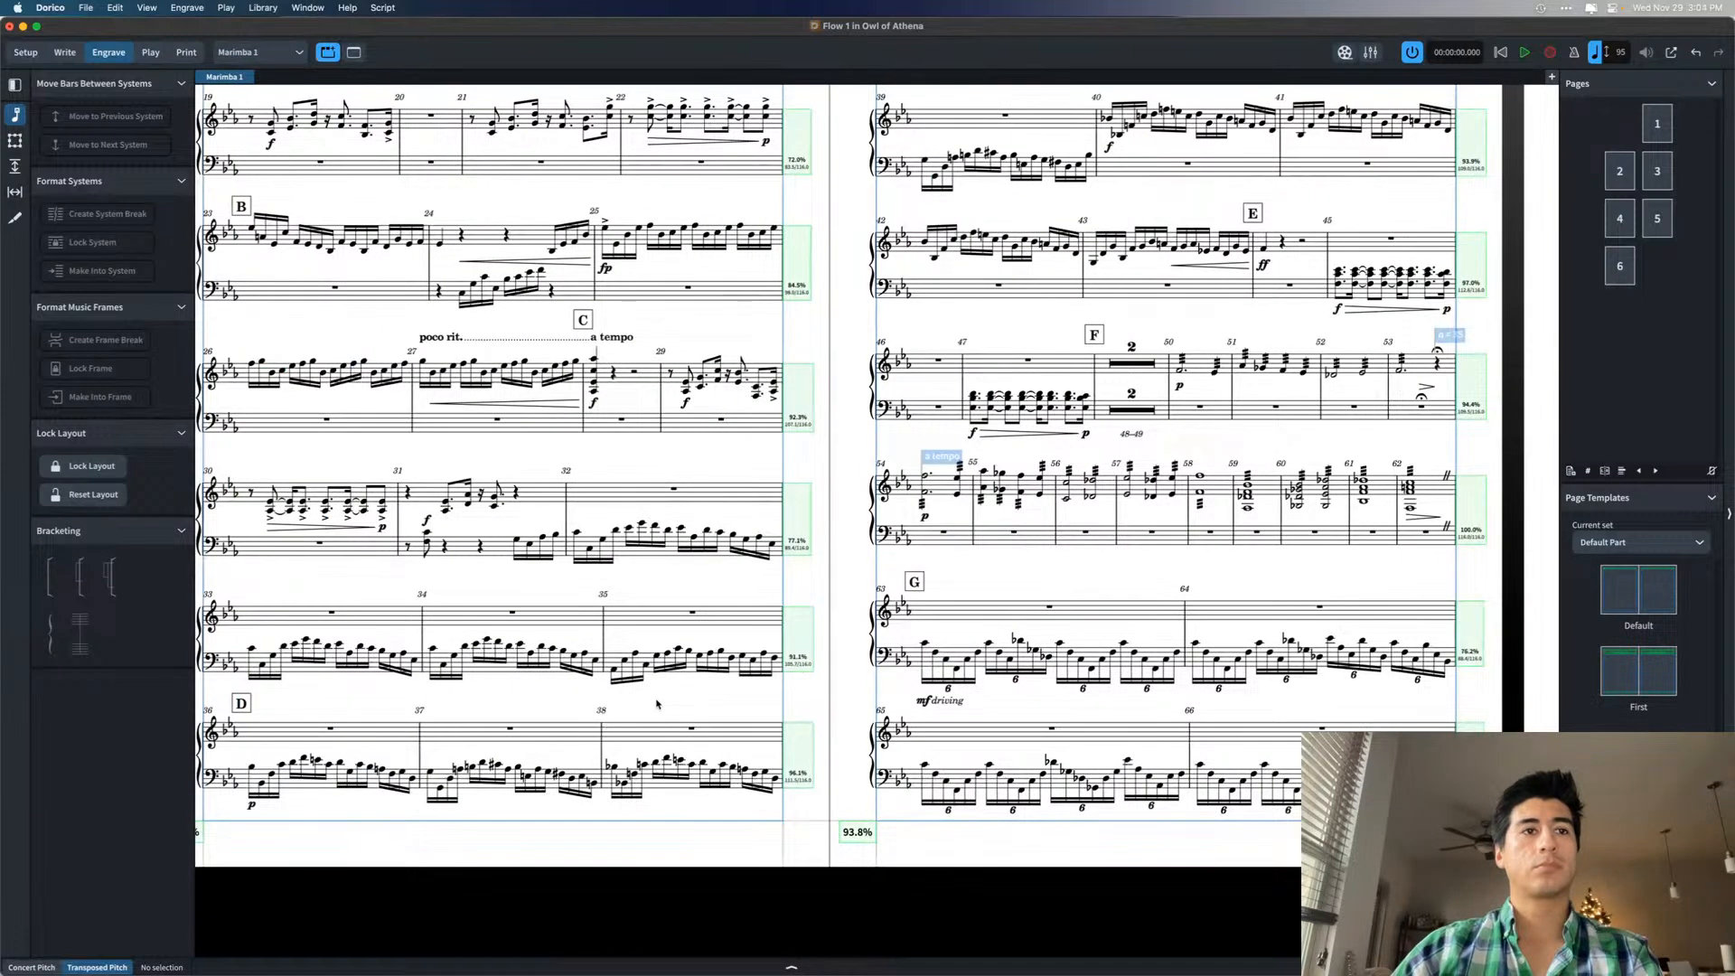
scroll(657, 704, up, 3)
scroll(651, 703, up, 3)
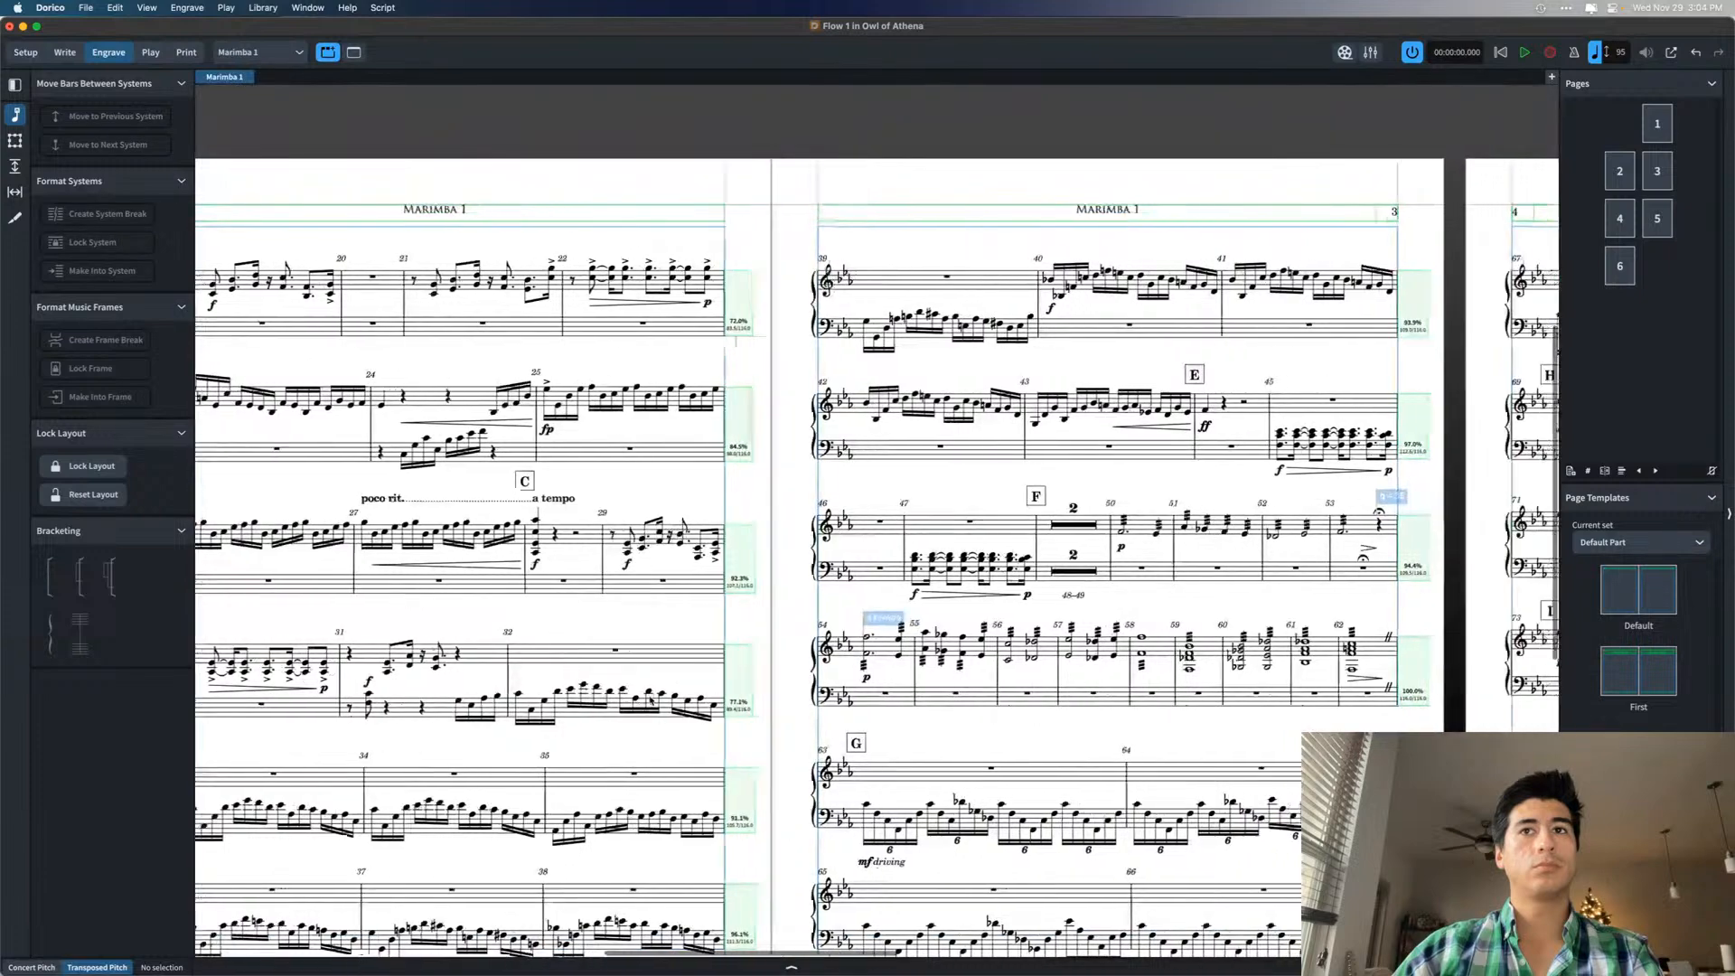
scroll(904, 531, down, 3)
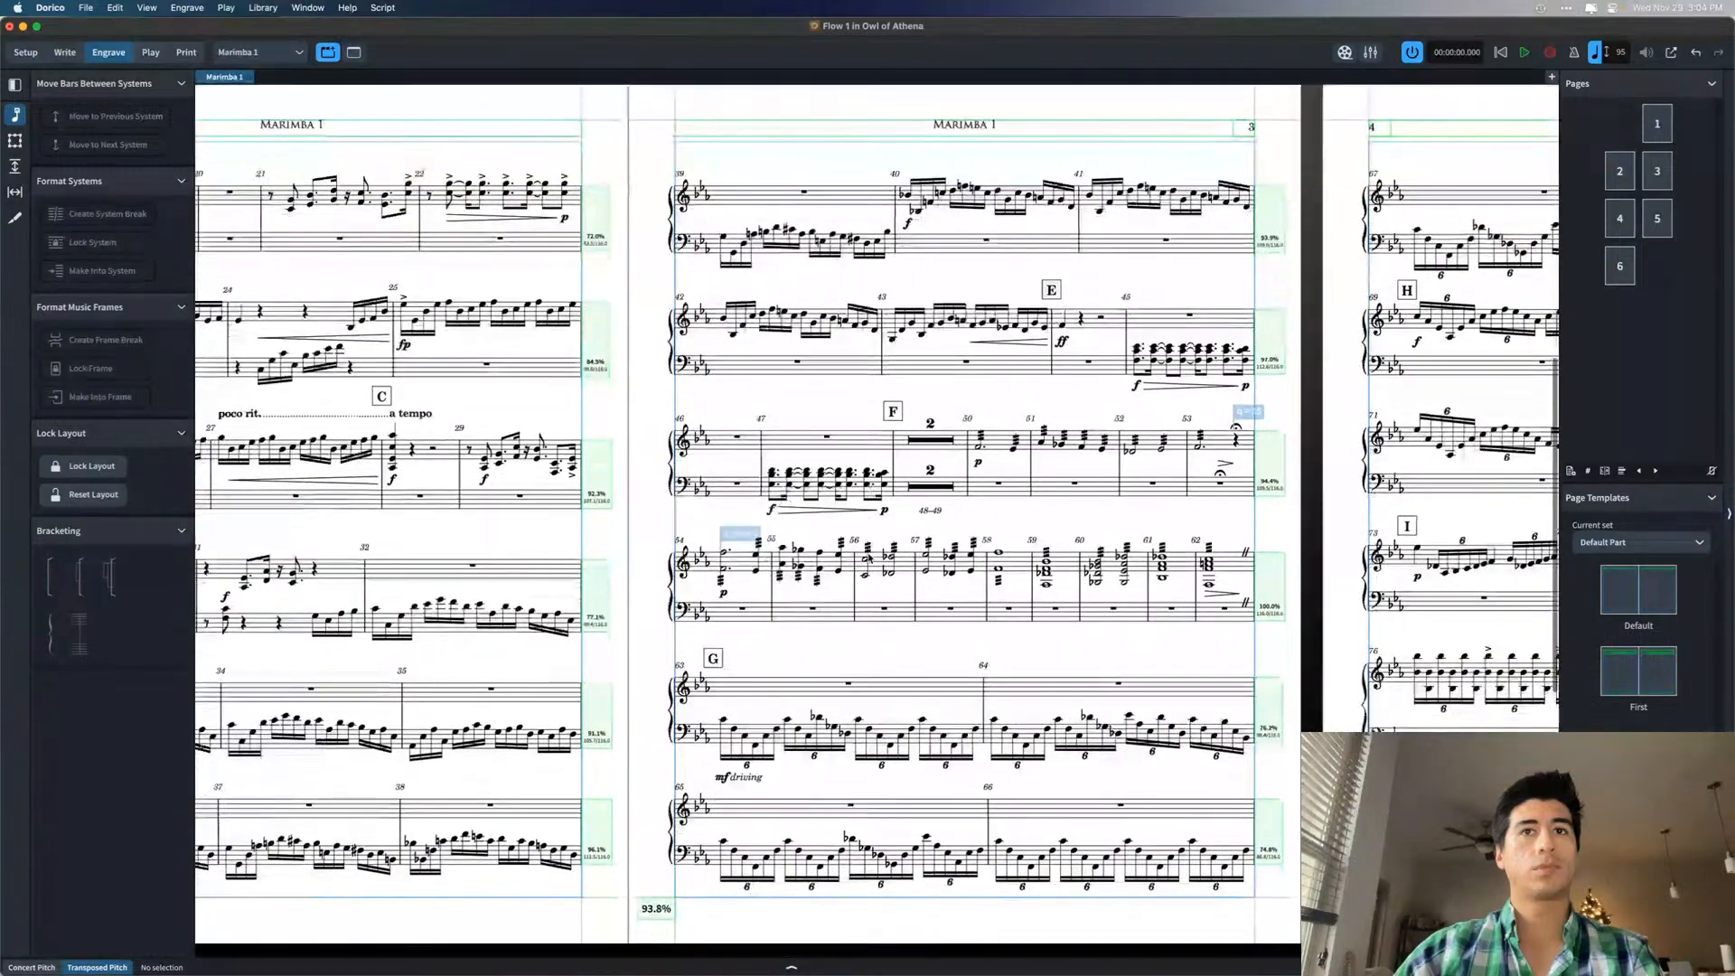
scroll(904, 531, up, 1)
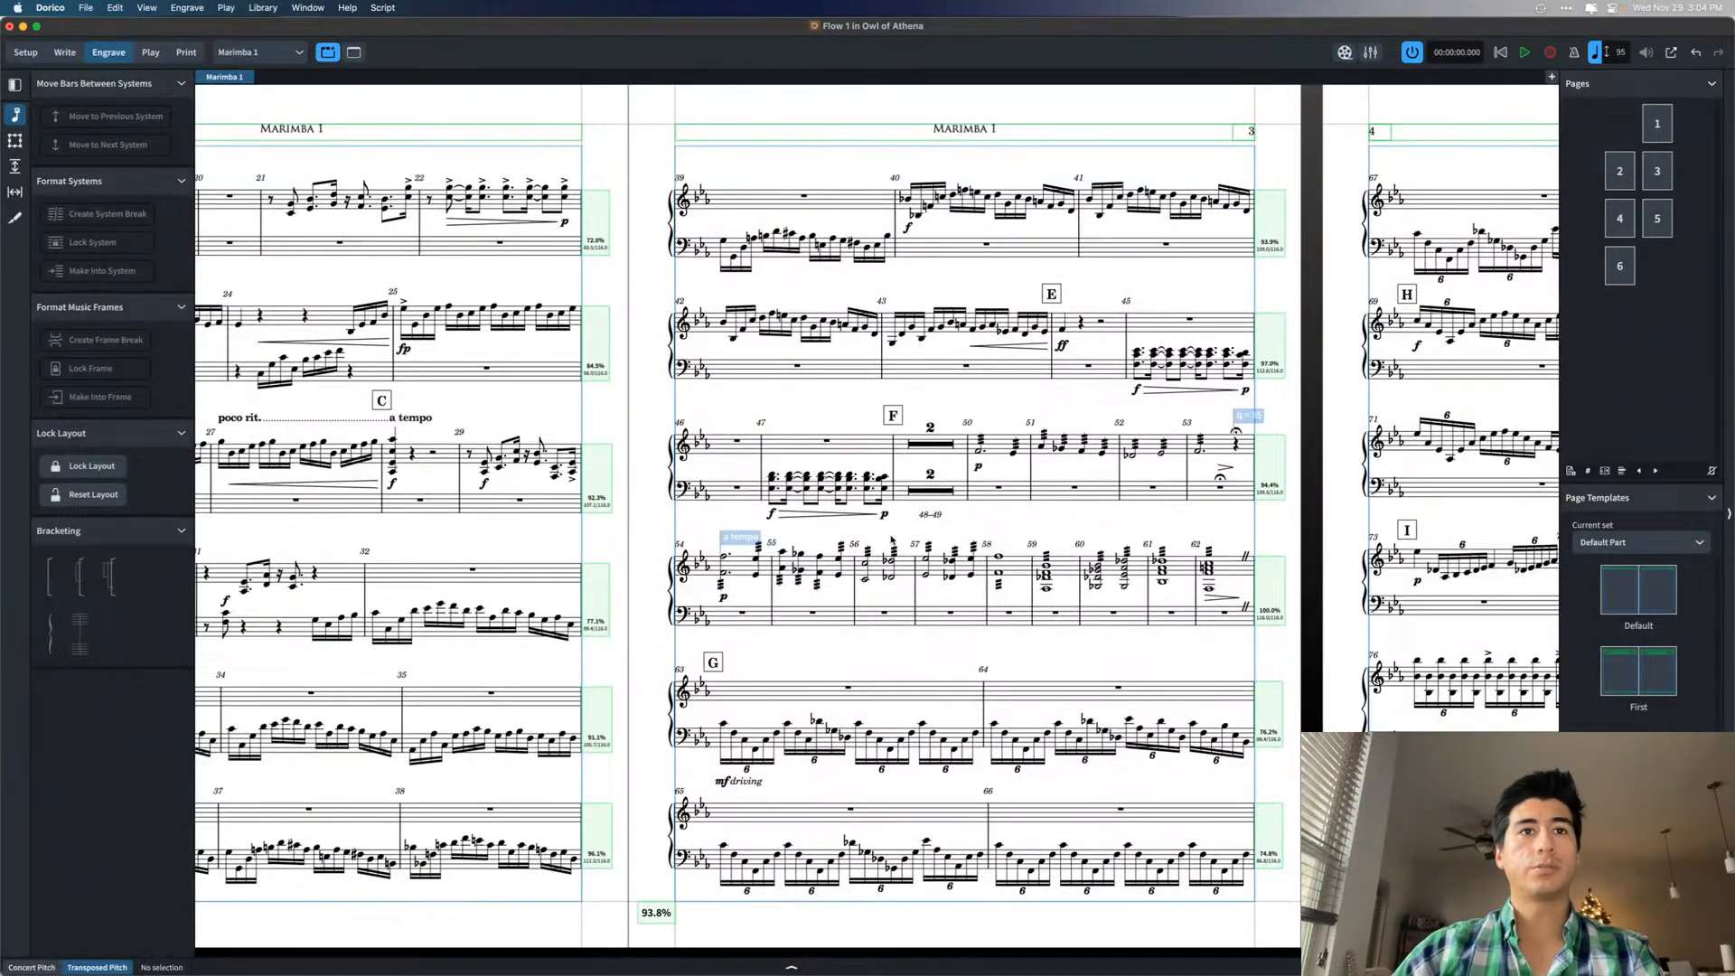
- Hide the signposts in the part and check the systems on page 3 without them
key(alt+shift+o)
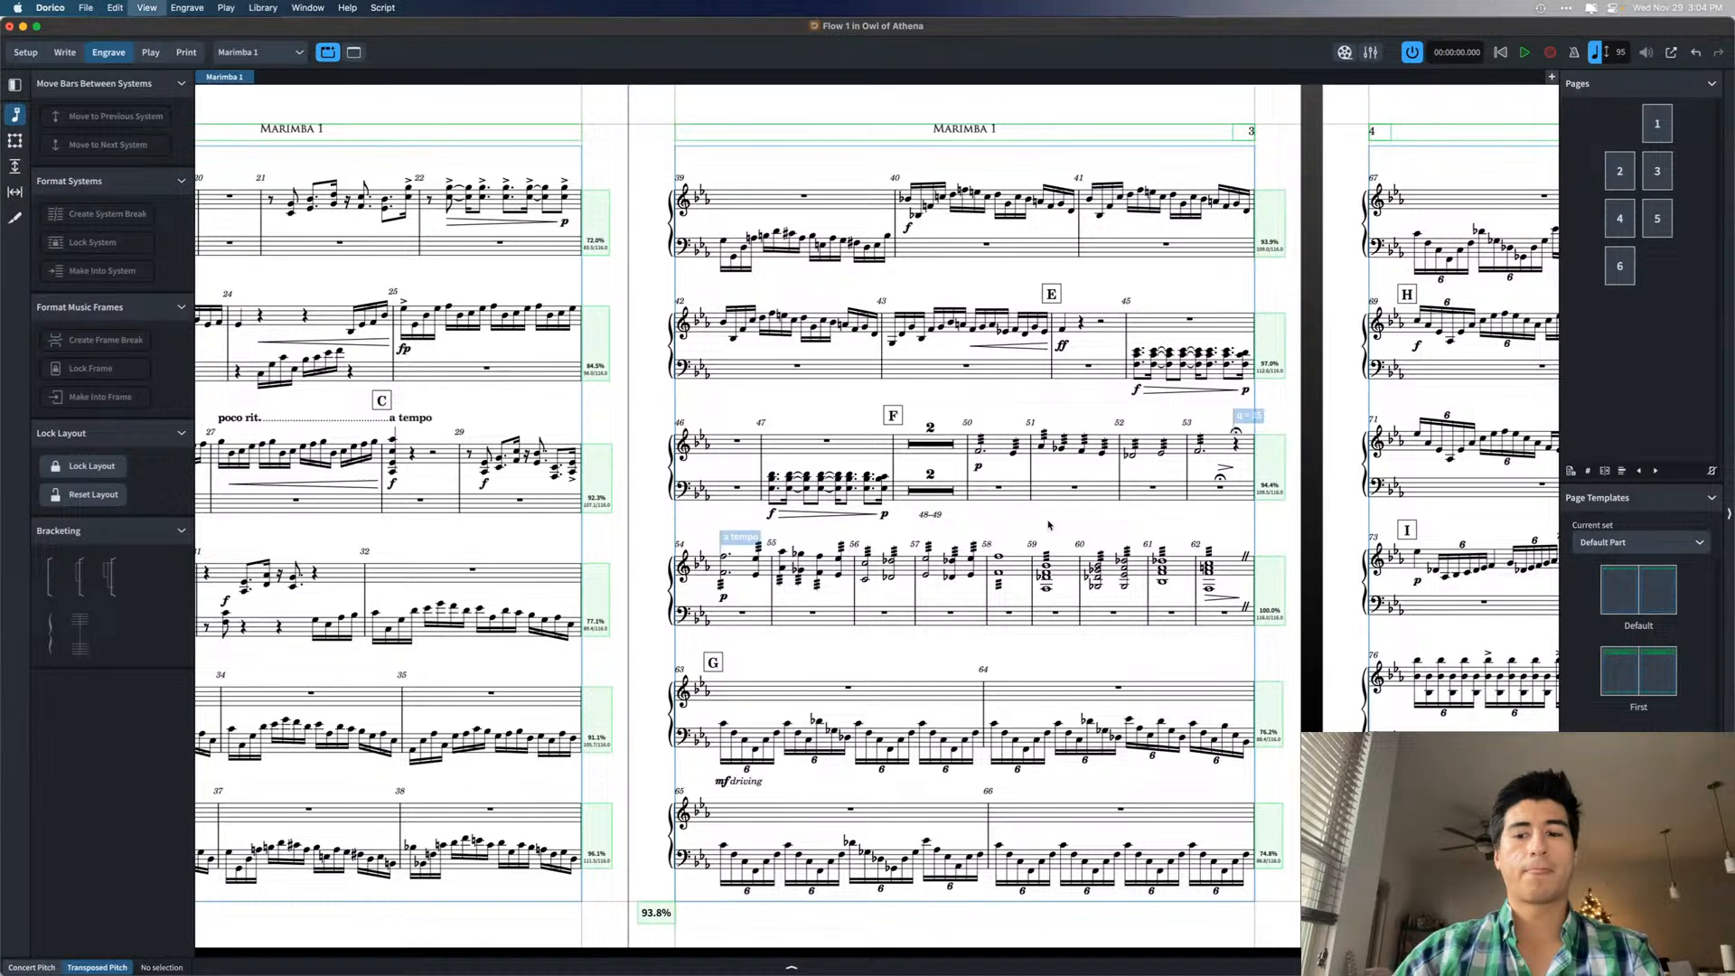
scroll(1035, 518, right, 5)
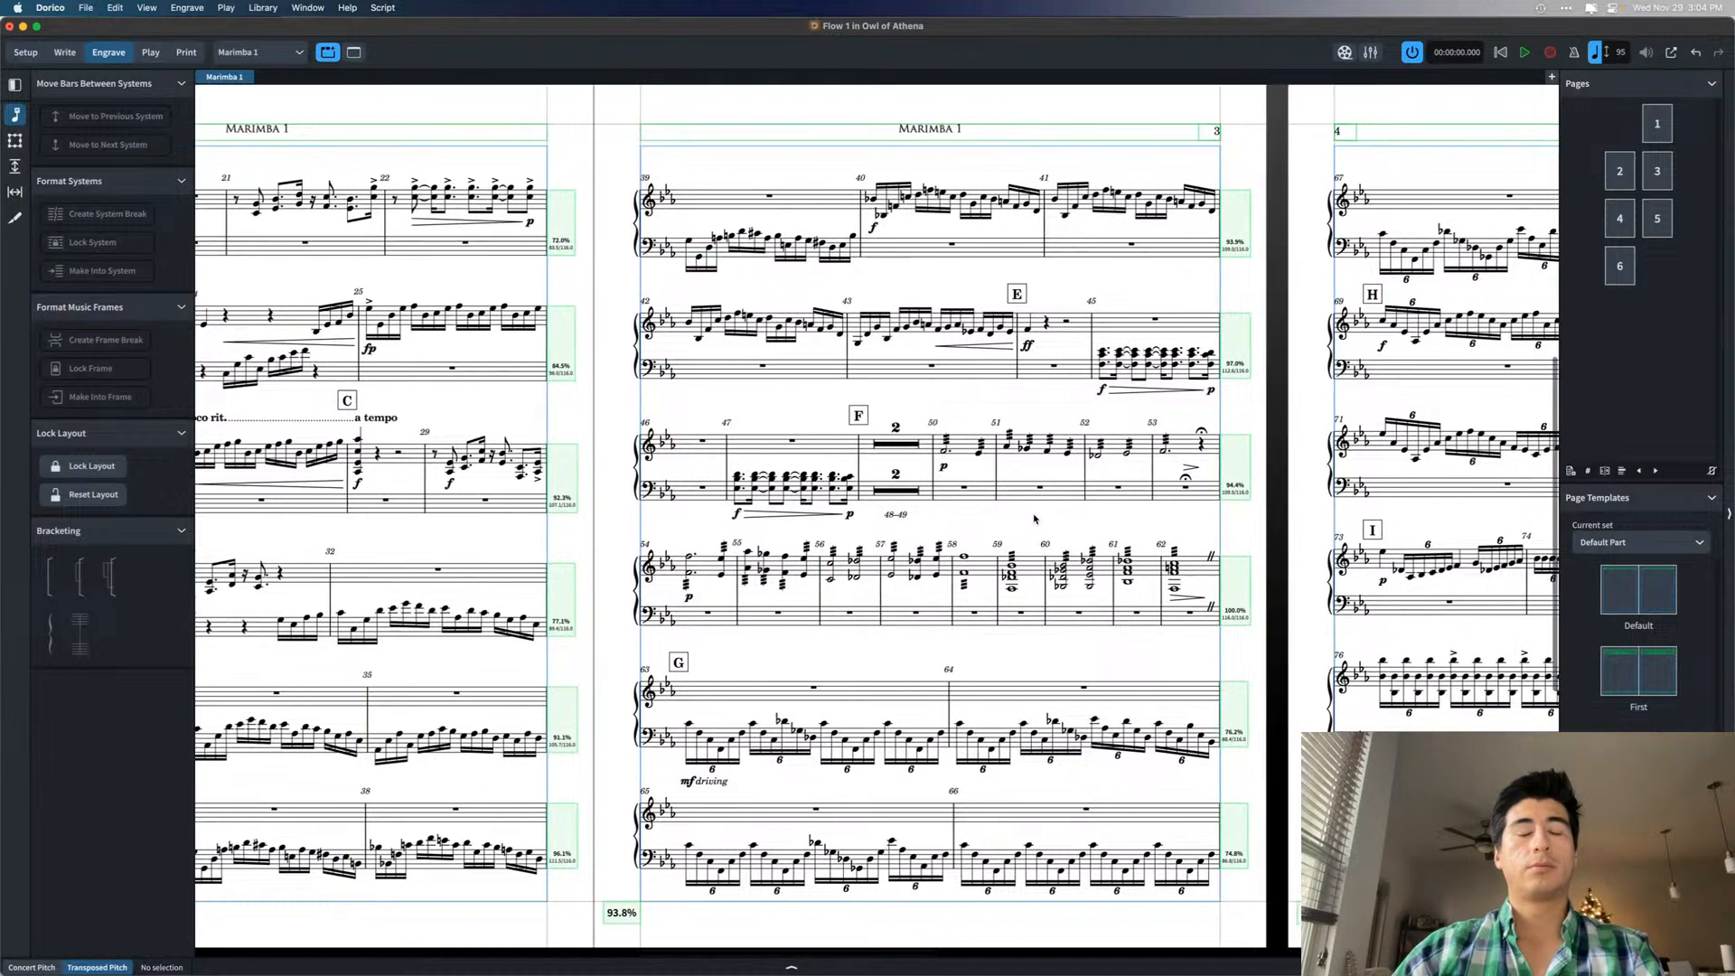
scroll(1035, 518, right, 5)
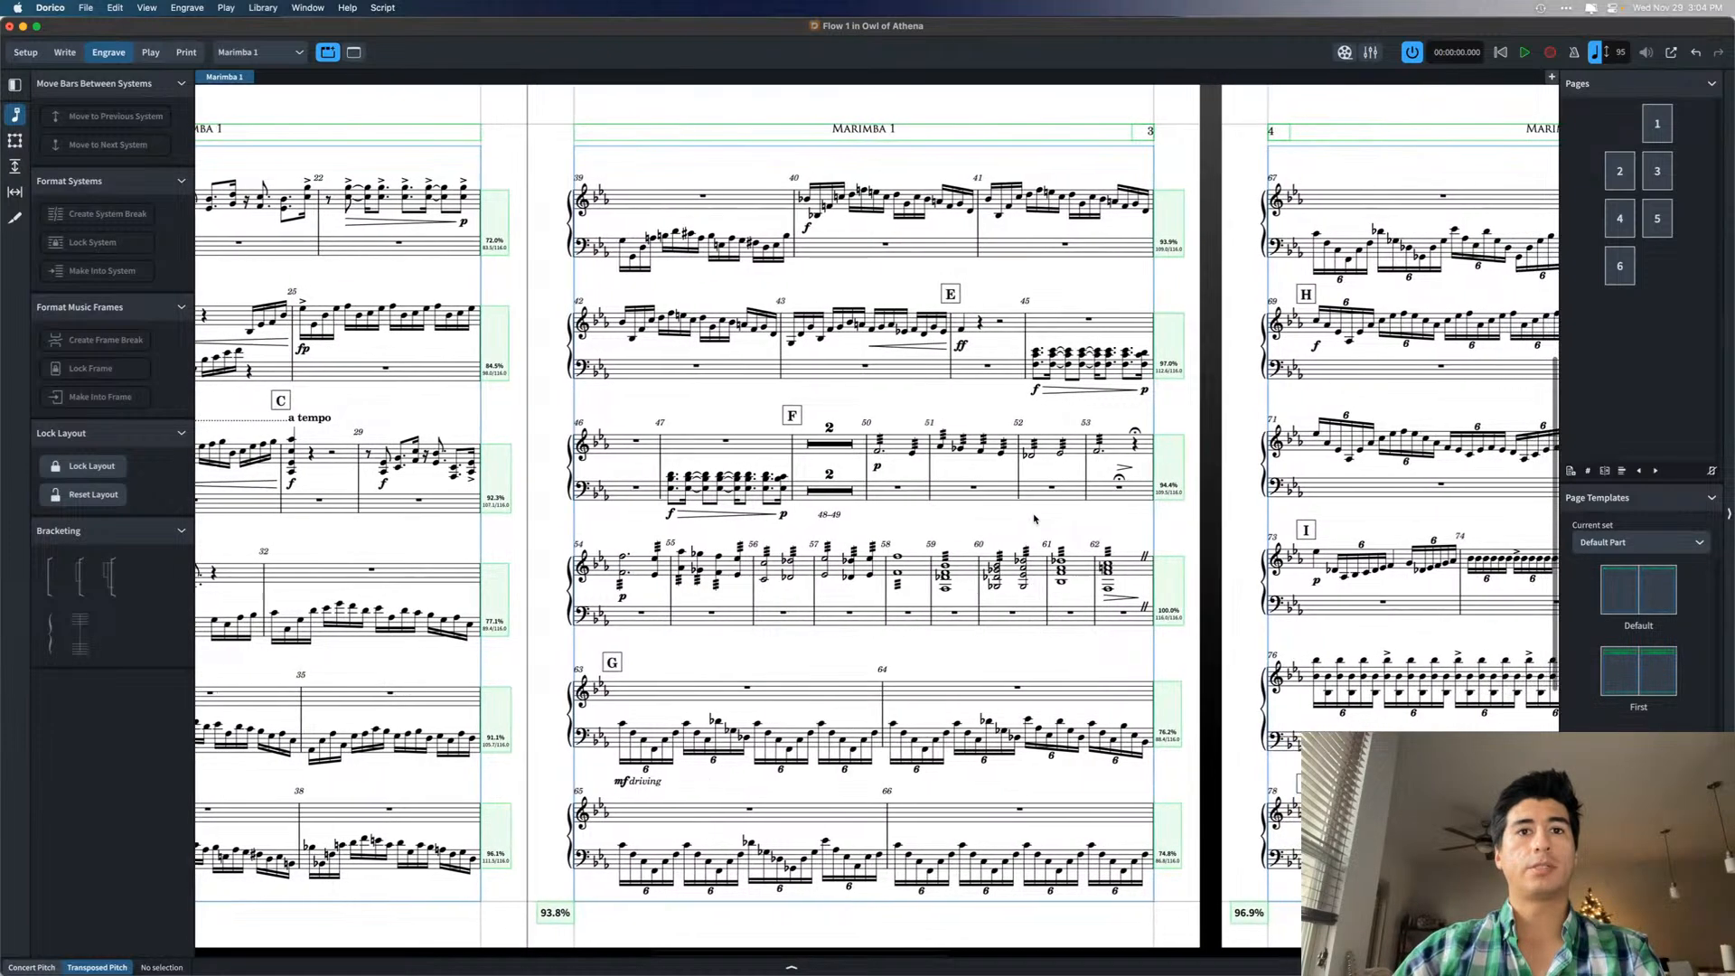
scroll(1030, 522, right, 7)
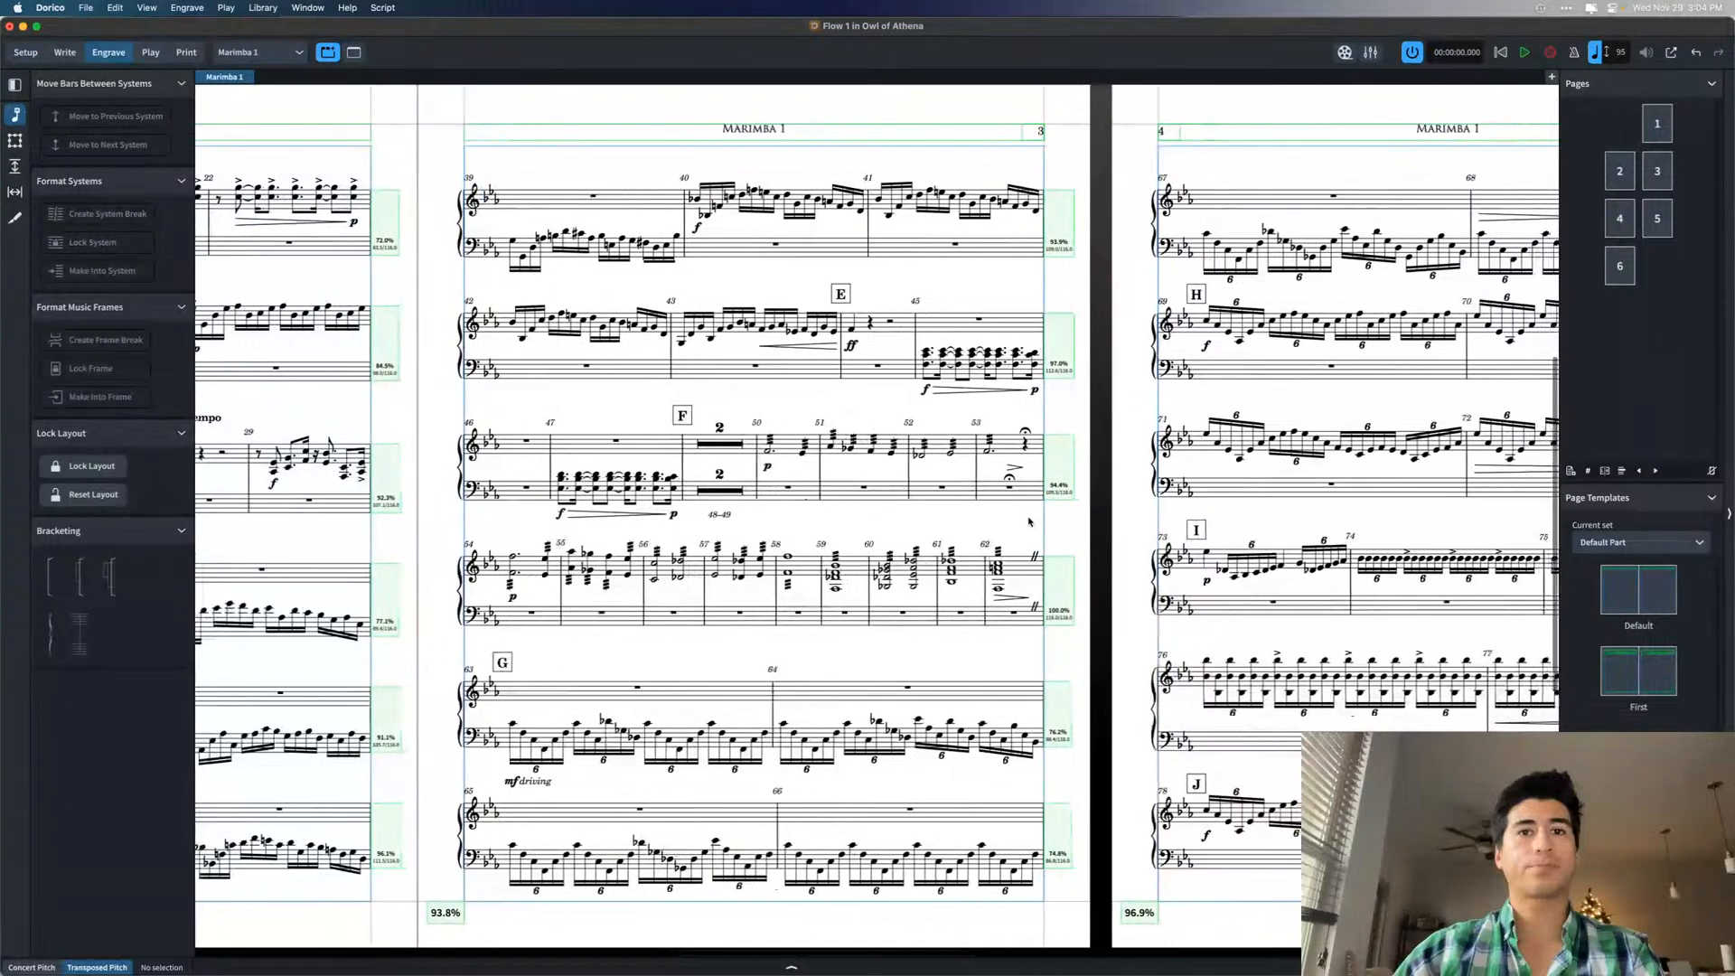
scroll(1030, 522, right, 1)
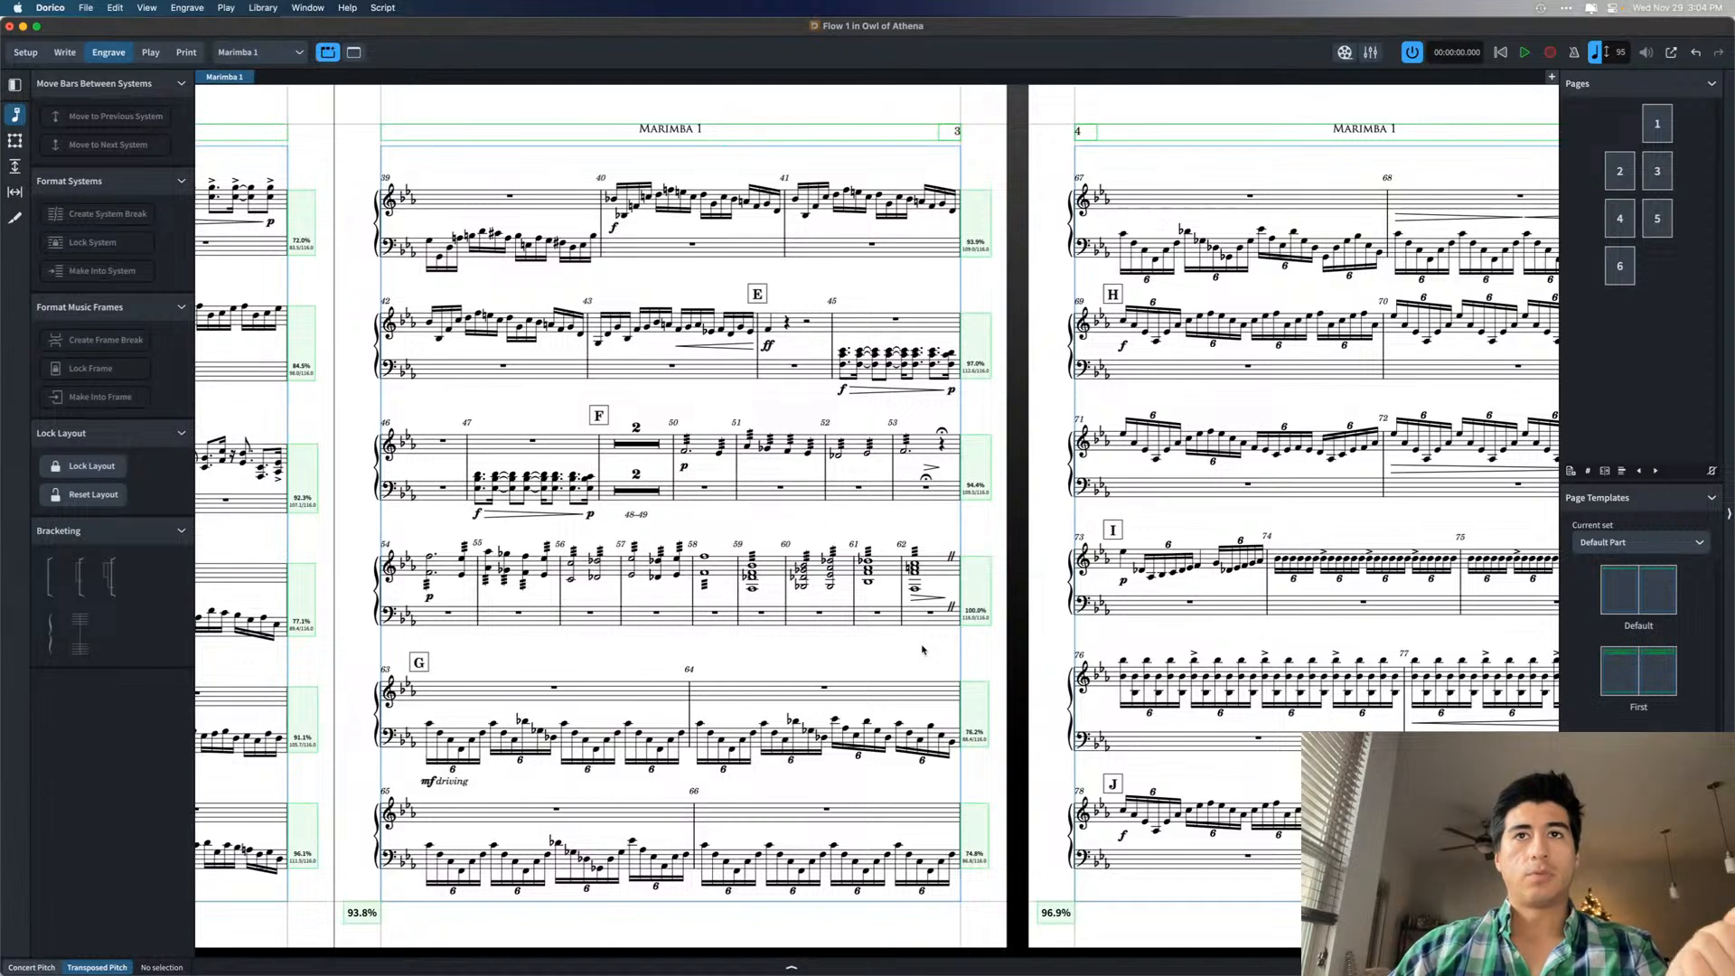
- Check the last system of page 1, including the two-bar rest after rehearsal mark A, and clear the selection
scroll(927, 640, left, 10)
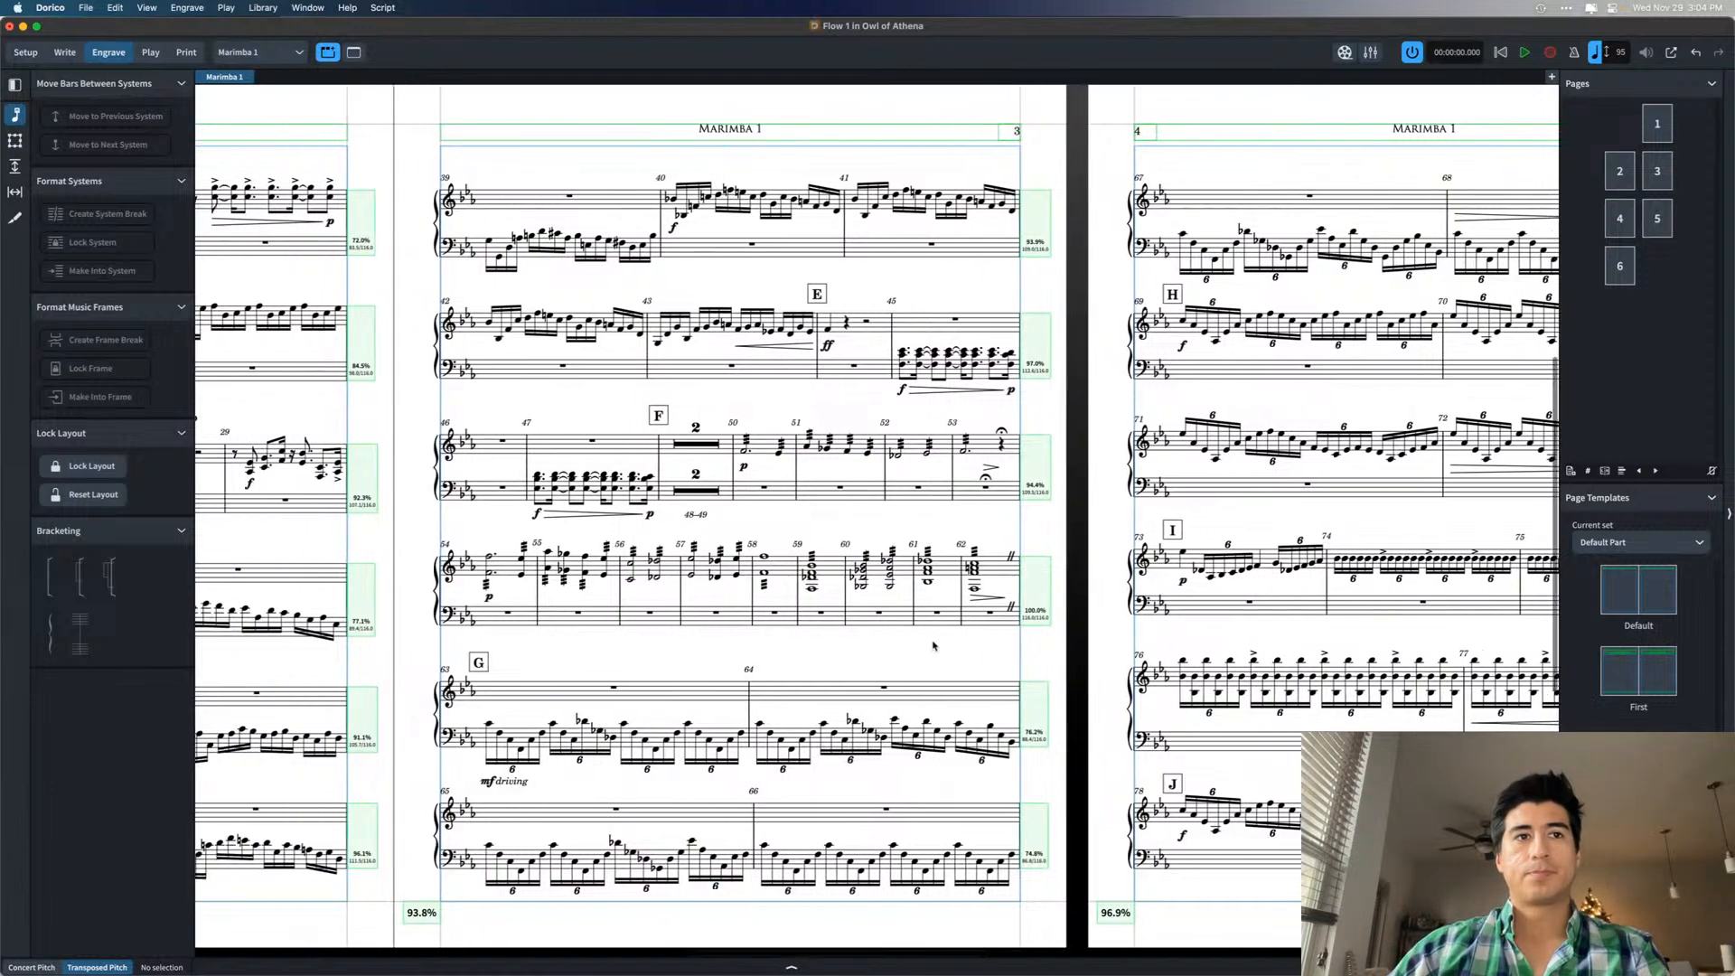
scroll(955, 651, left, 4)
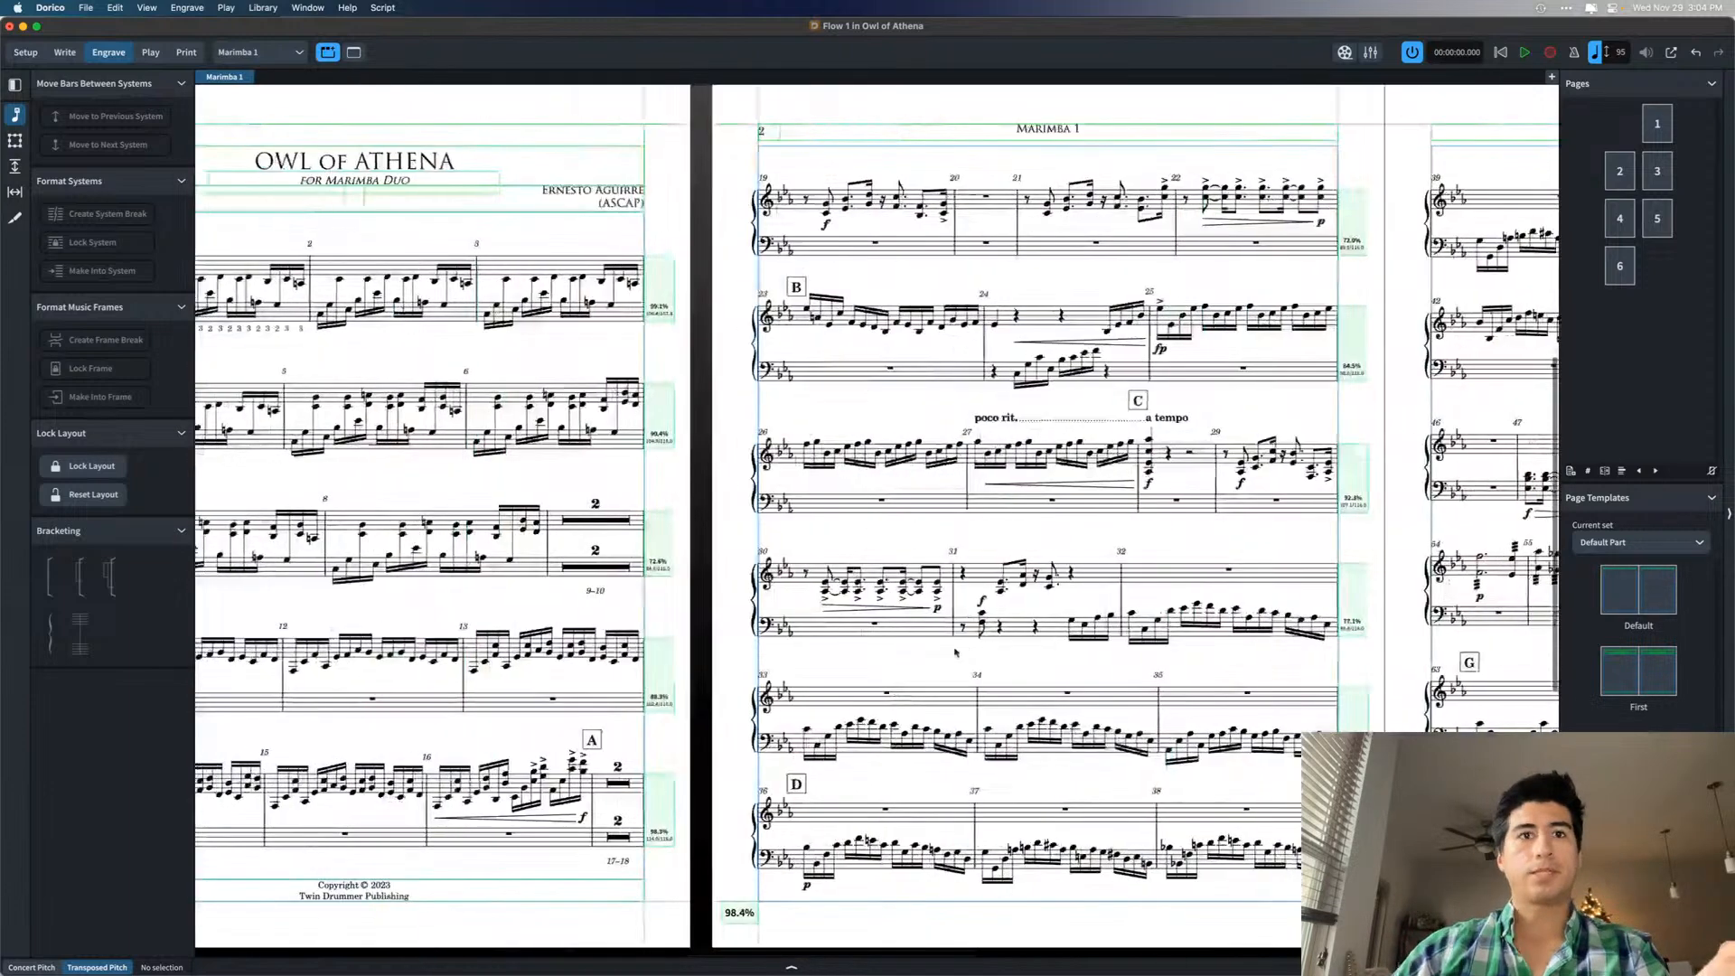
scroll(622, 777, left, 3)
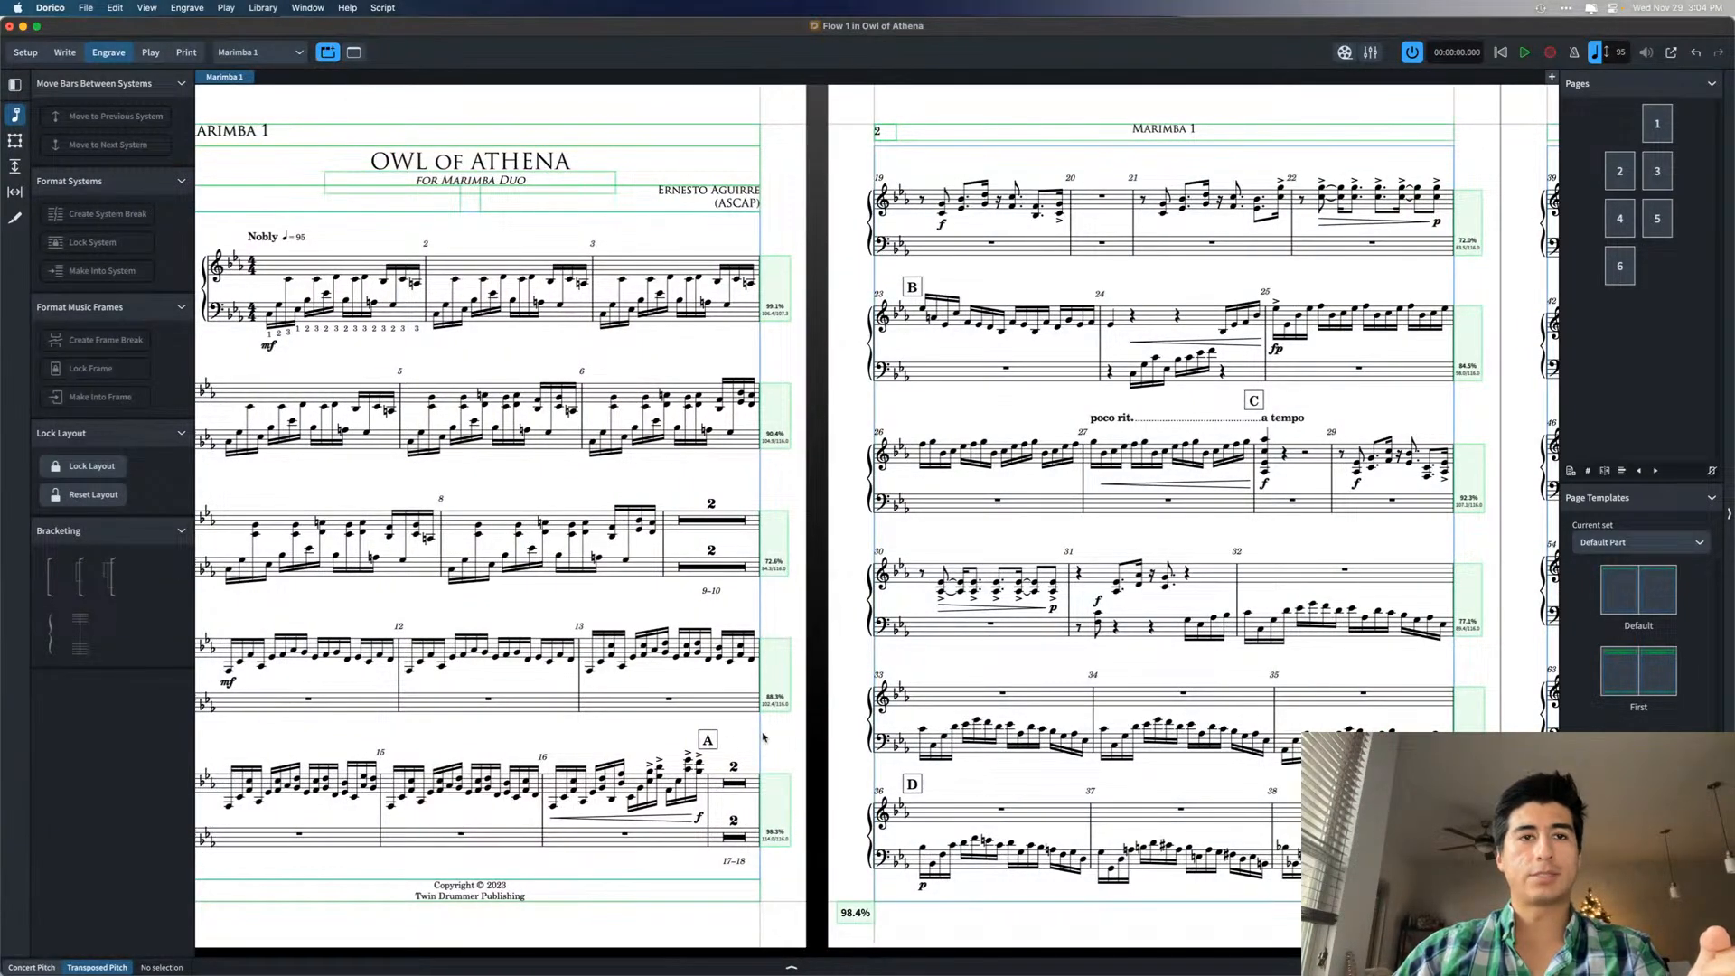
click(733, 767)
scroll(759, 736, left, 4)
key(Escape)
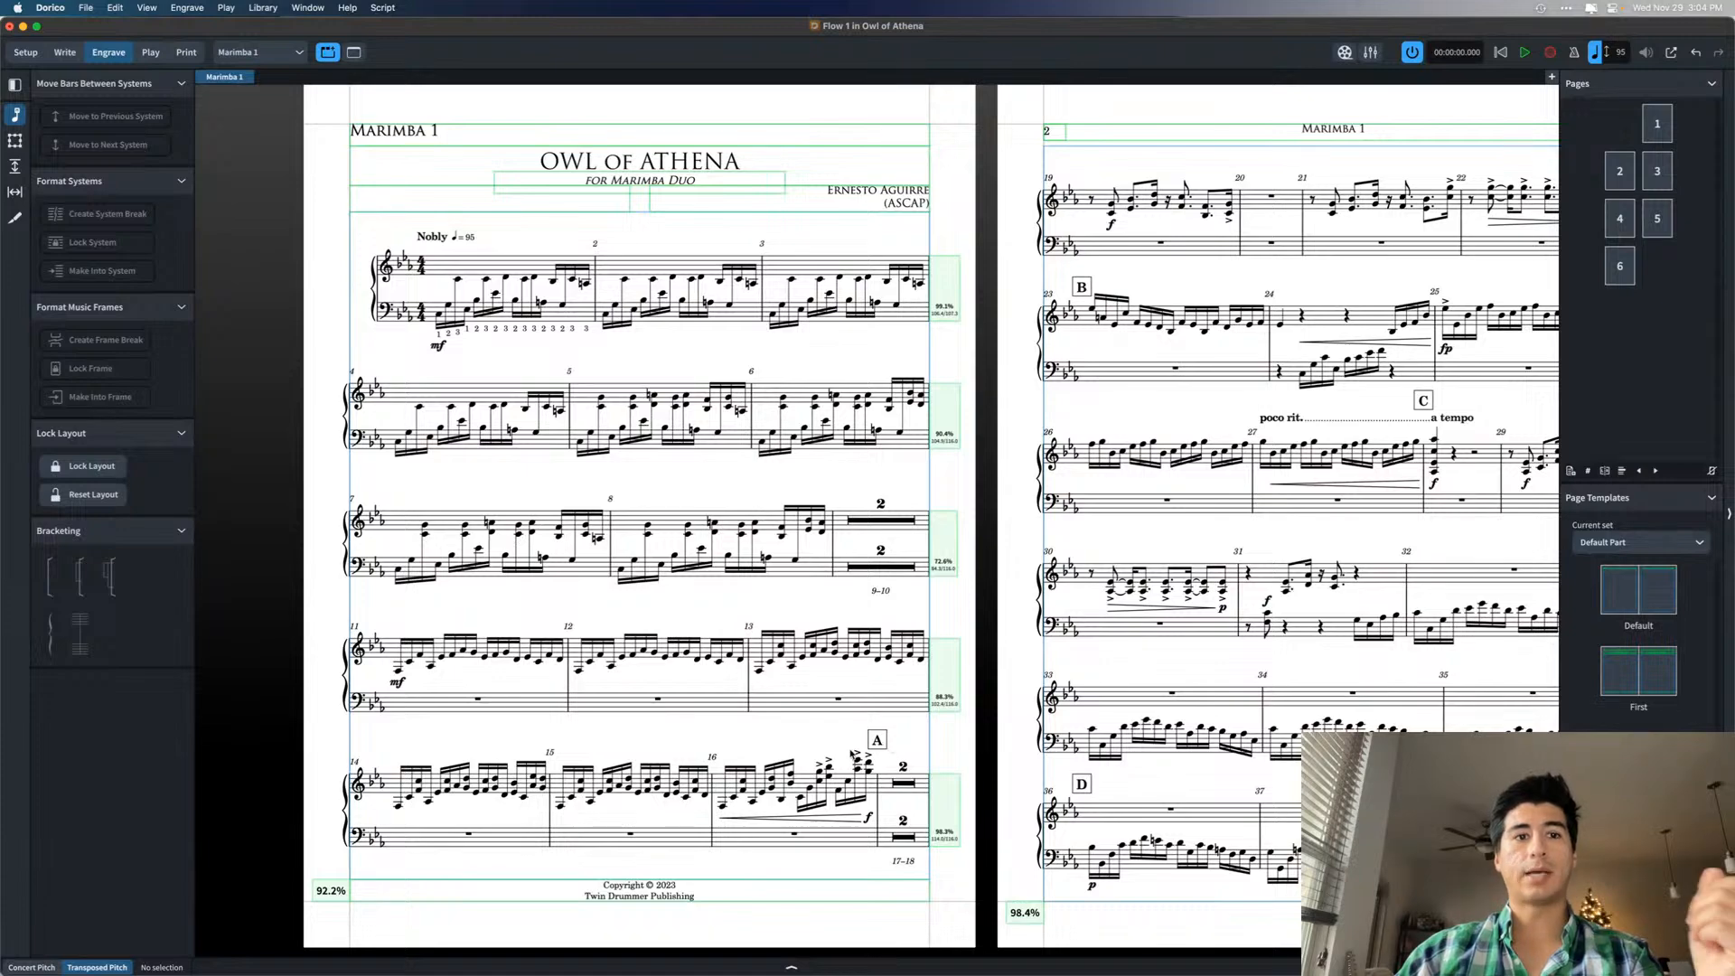
- Examine the system and frame fullness, page endings and notation on pages 2 through 5
scroll(854, 755, right, 3)
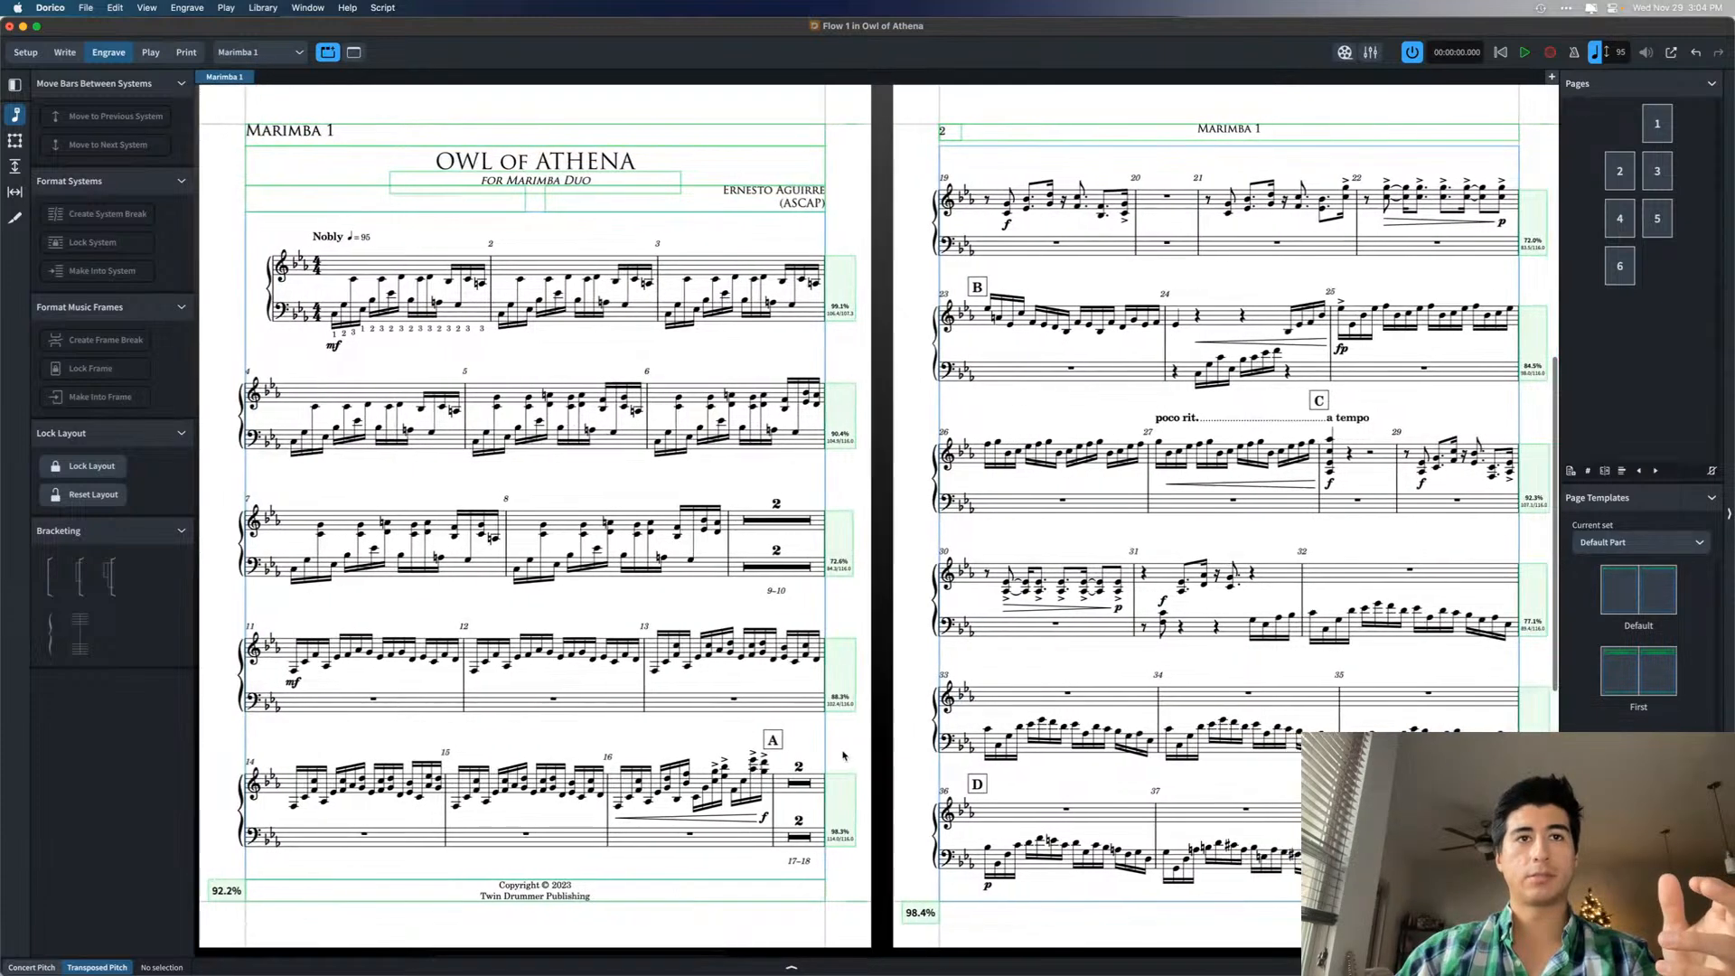
scroll(843, 755, right, 15)
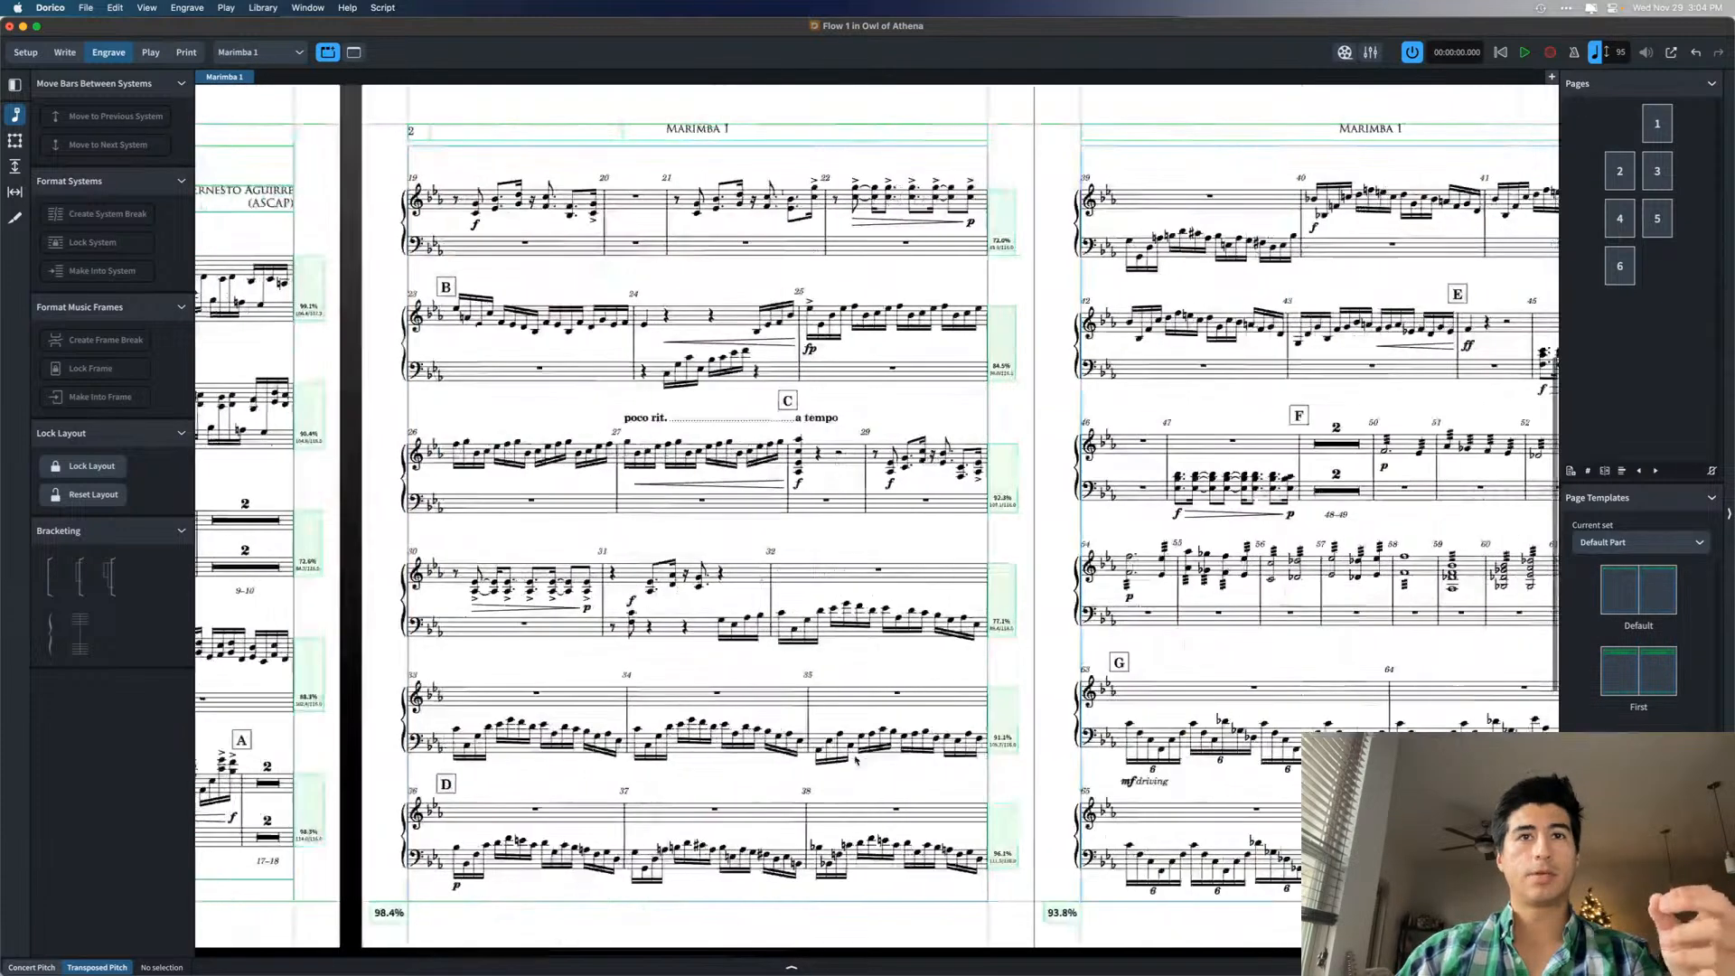
scroll(856, 761, right, 5)
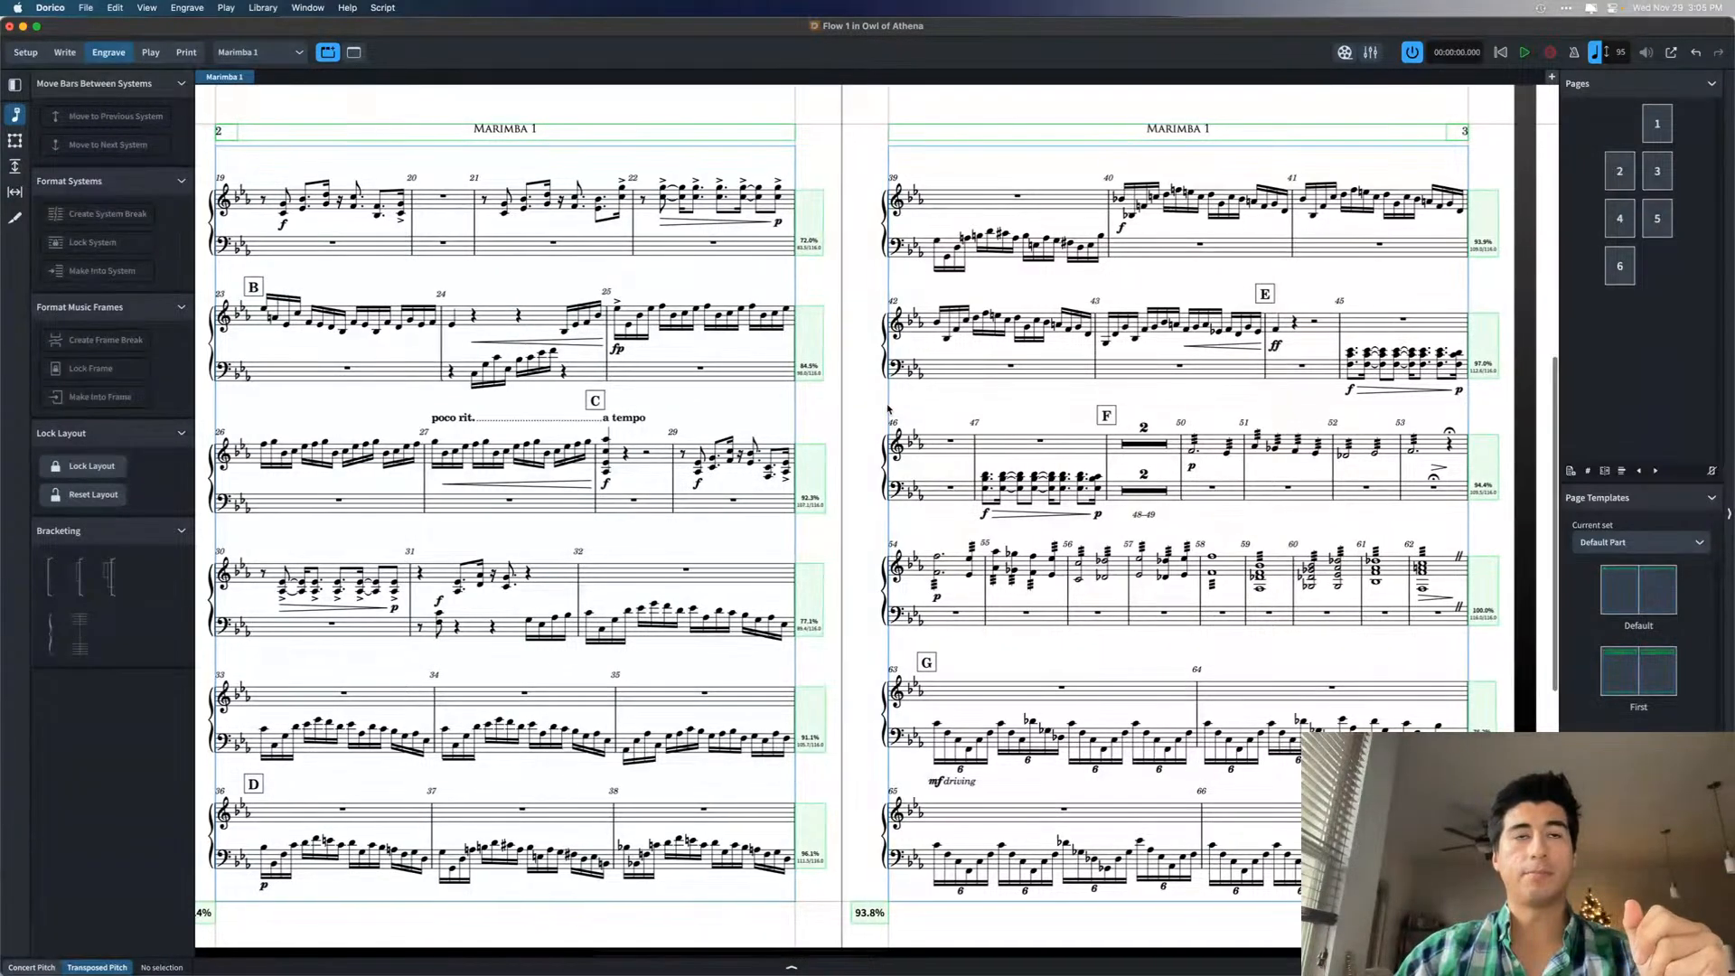
scroll(584, 420, right, 2)
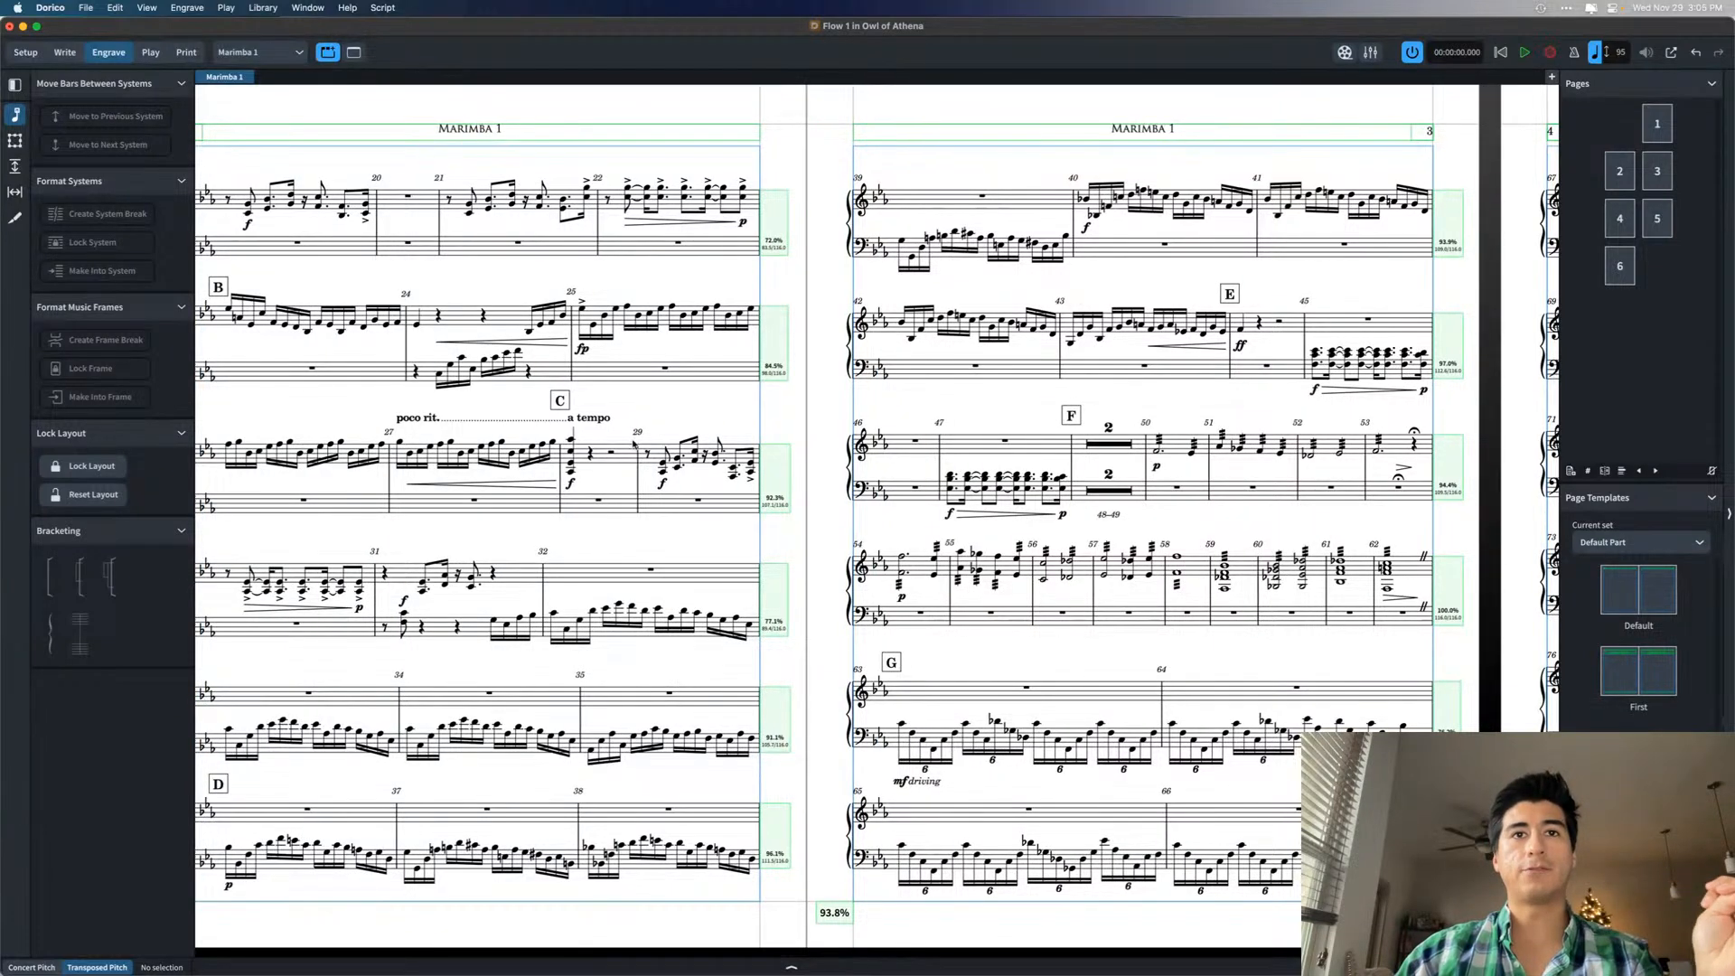
scroll(1032, 414, right, 10)
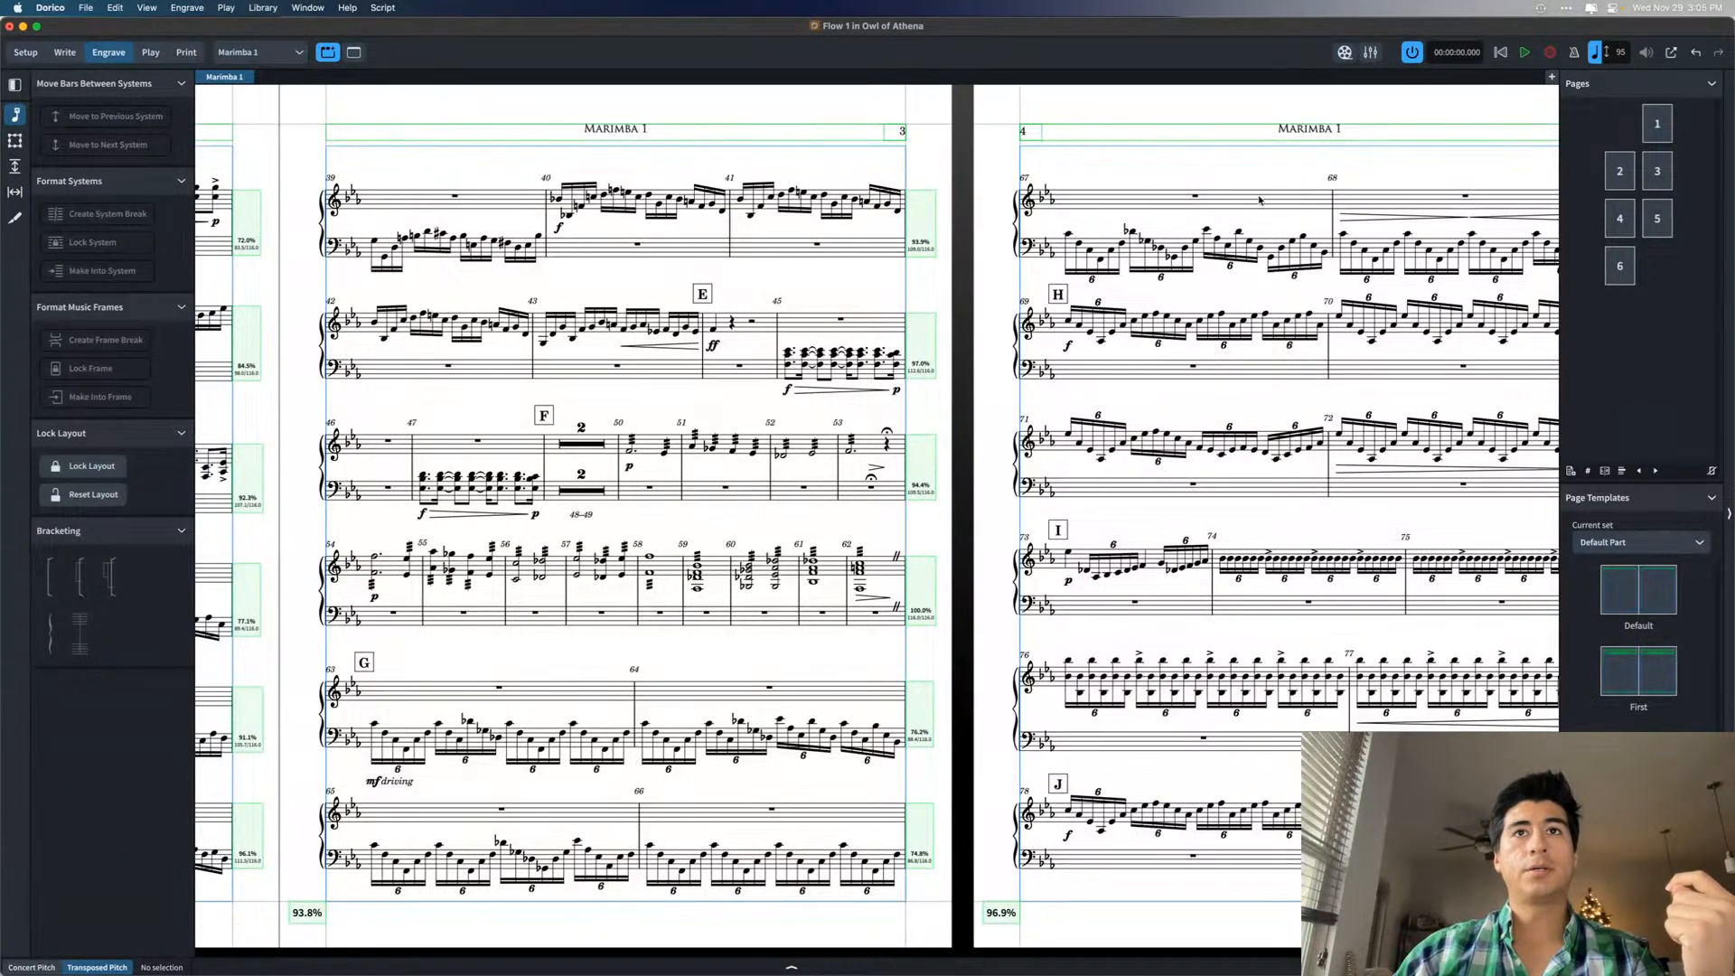
scroll(1335, 306, right, 5)
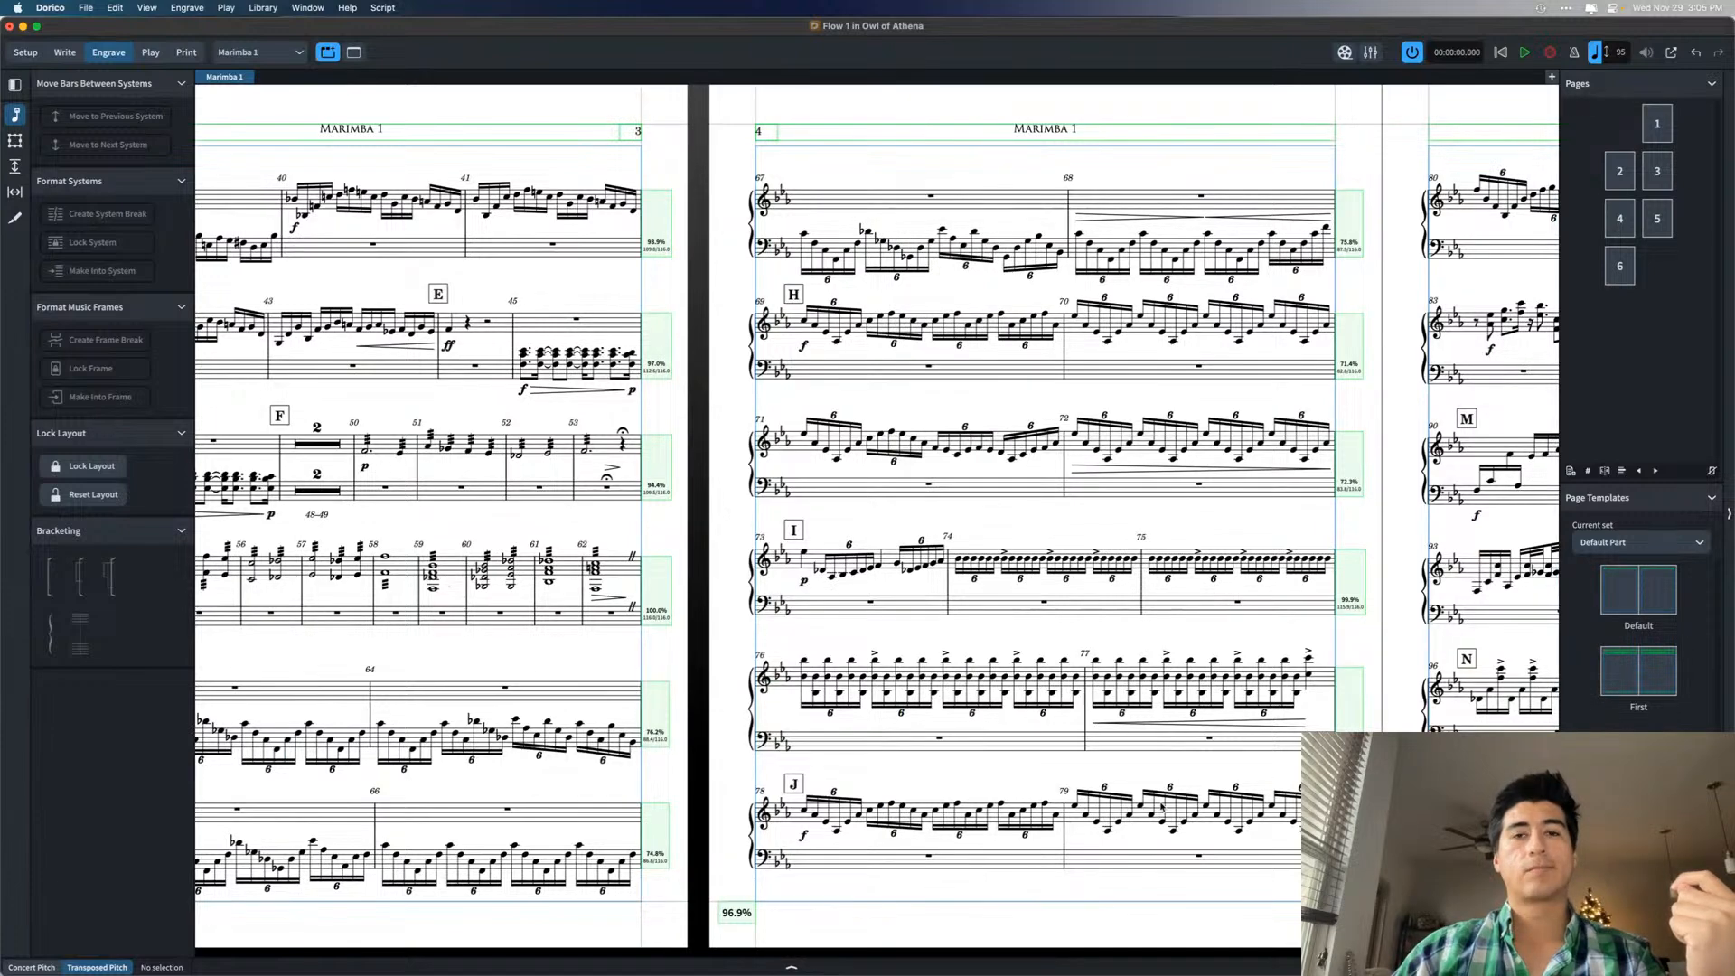
scroll(1010, 784, right, 5)
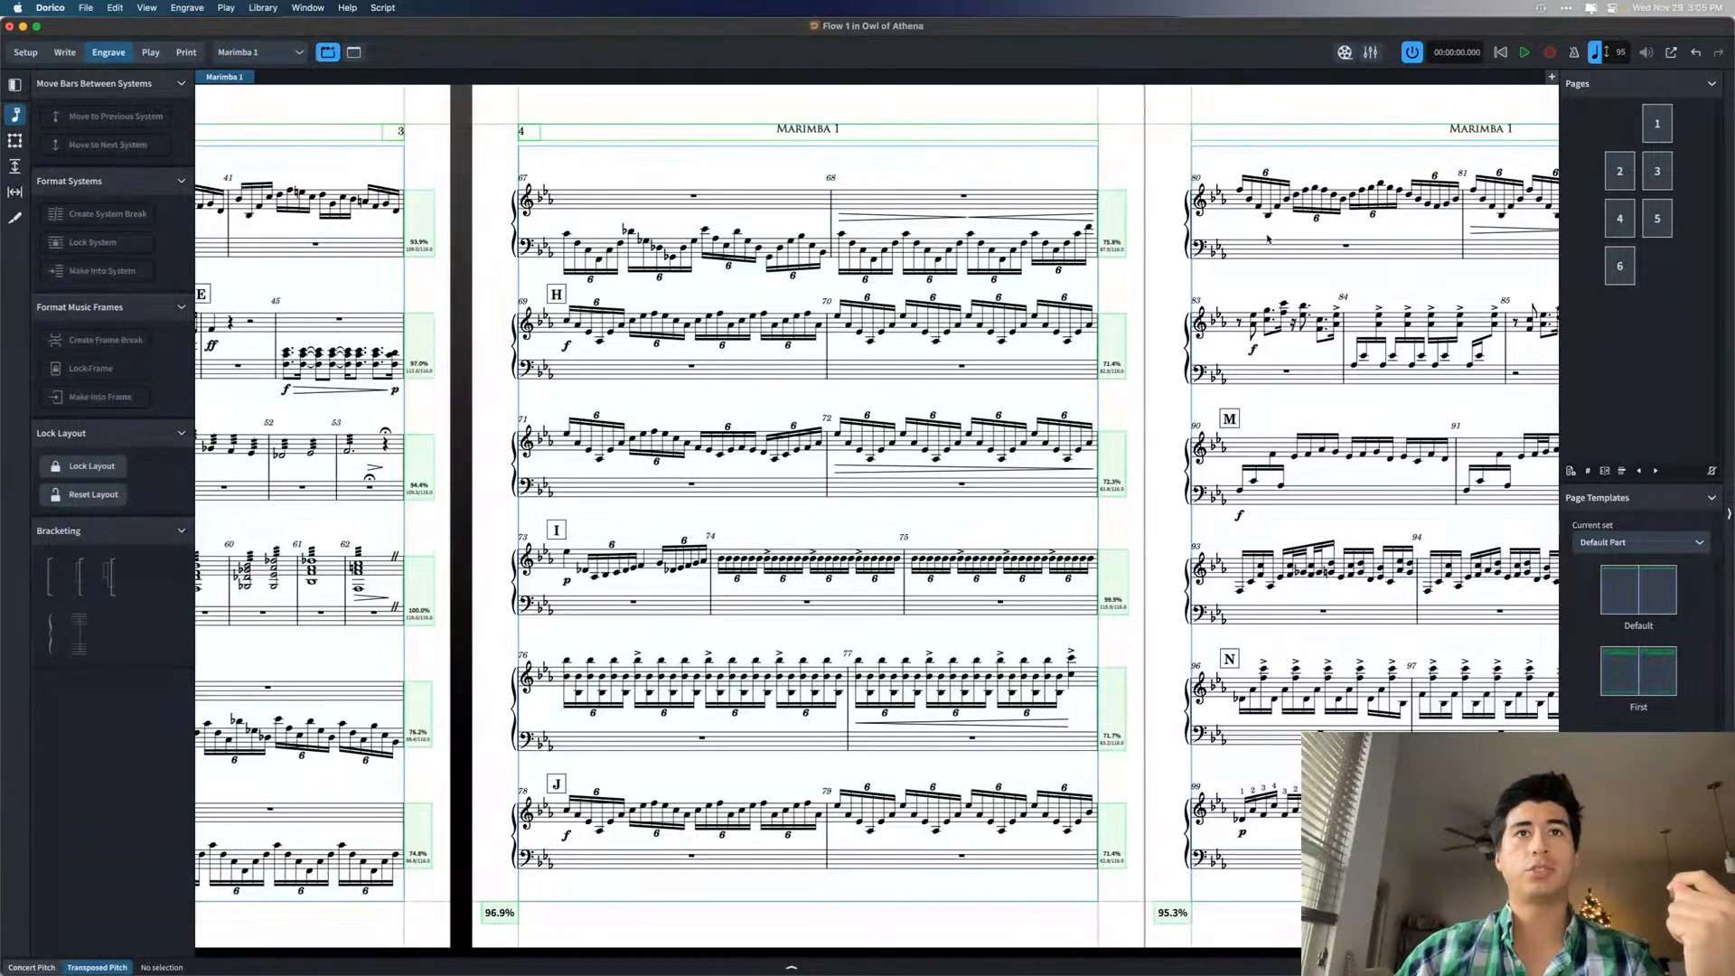
scroll(1267, 244, right, 3)
scroll(1242, 268, right, 1)
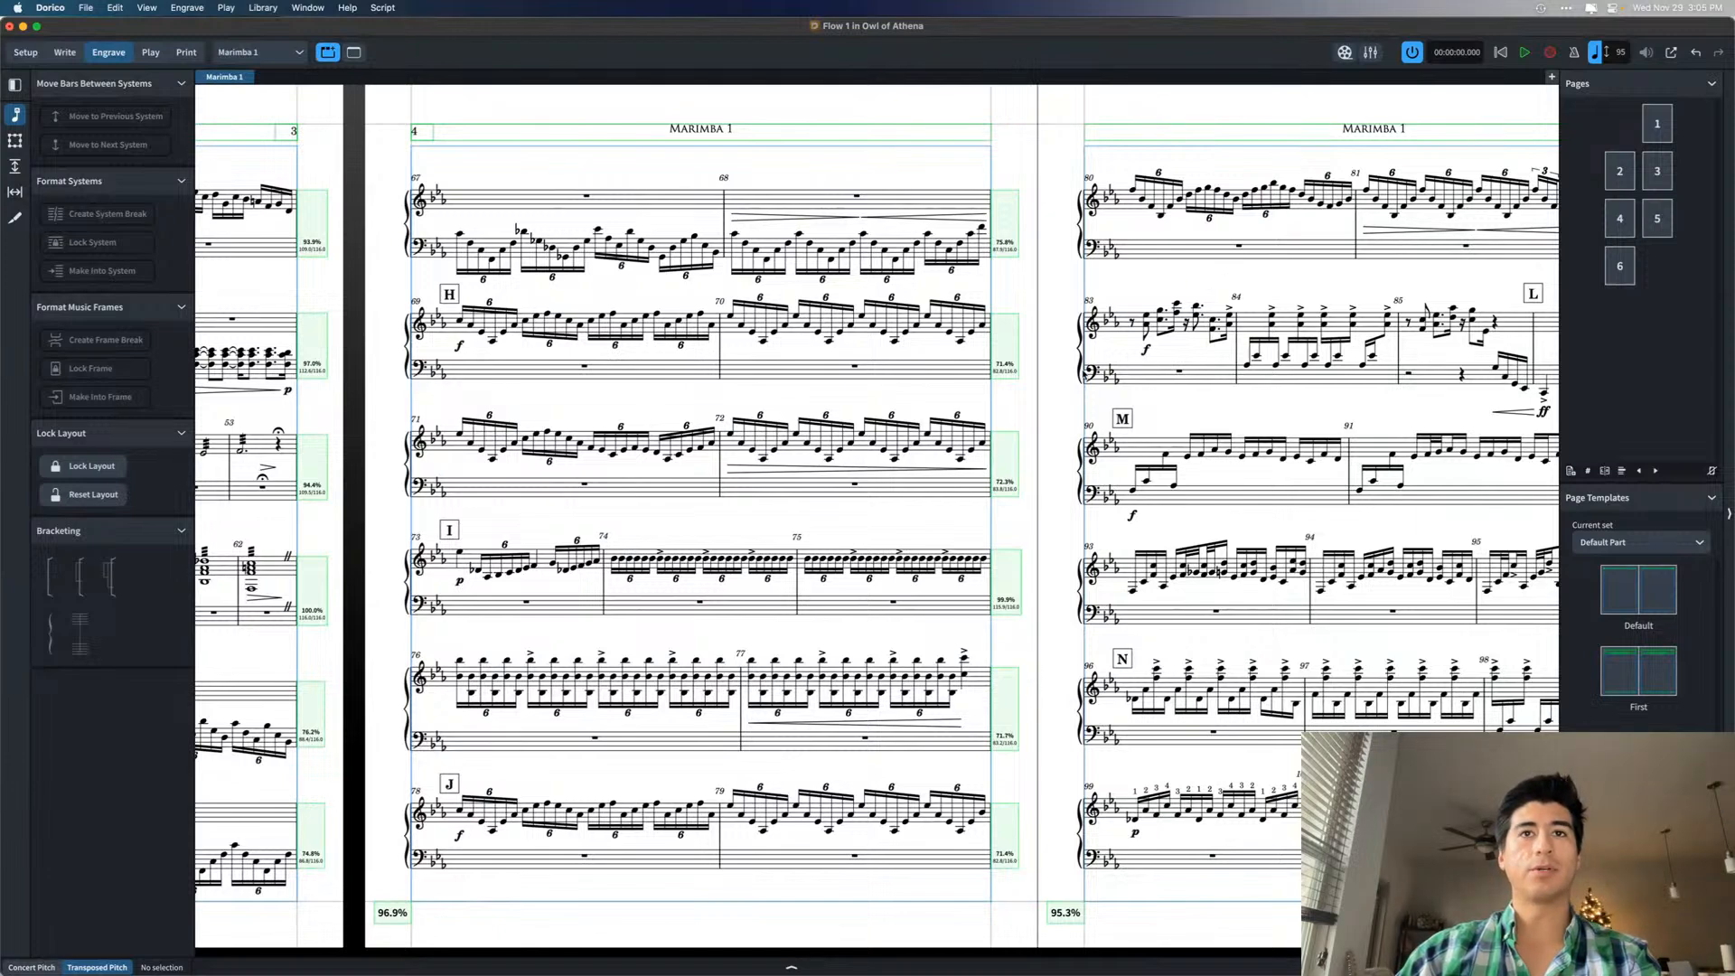
scroll(1141, 408, right, 5)
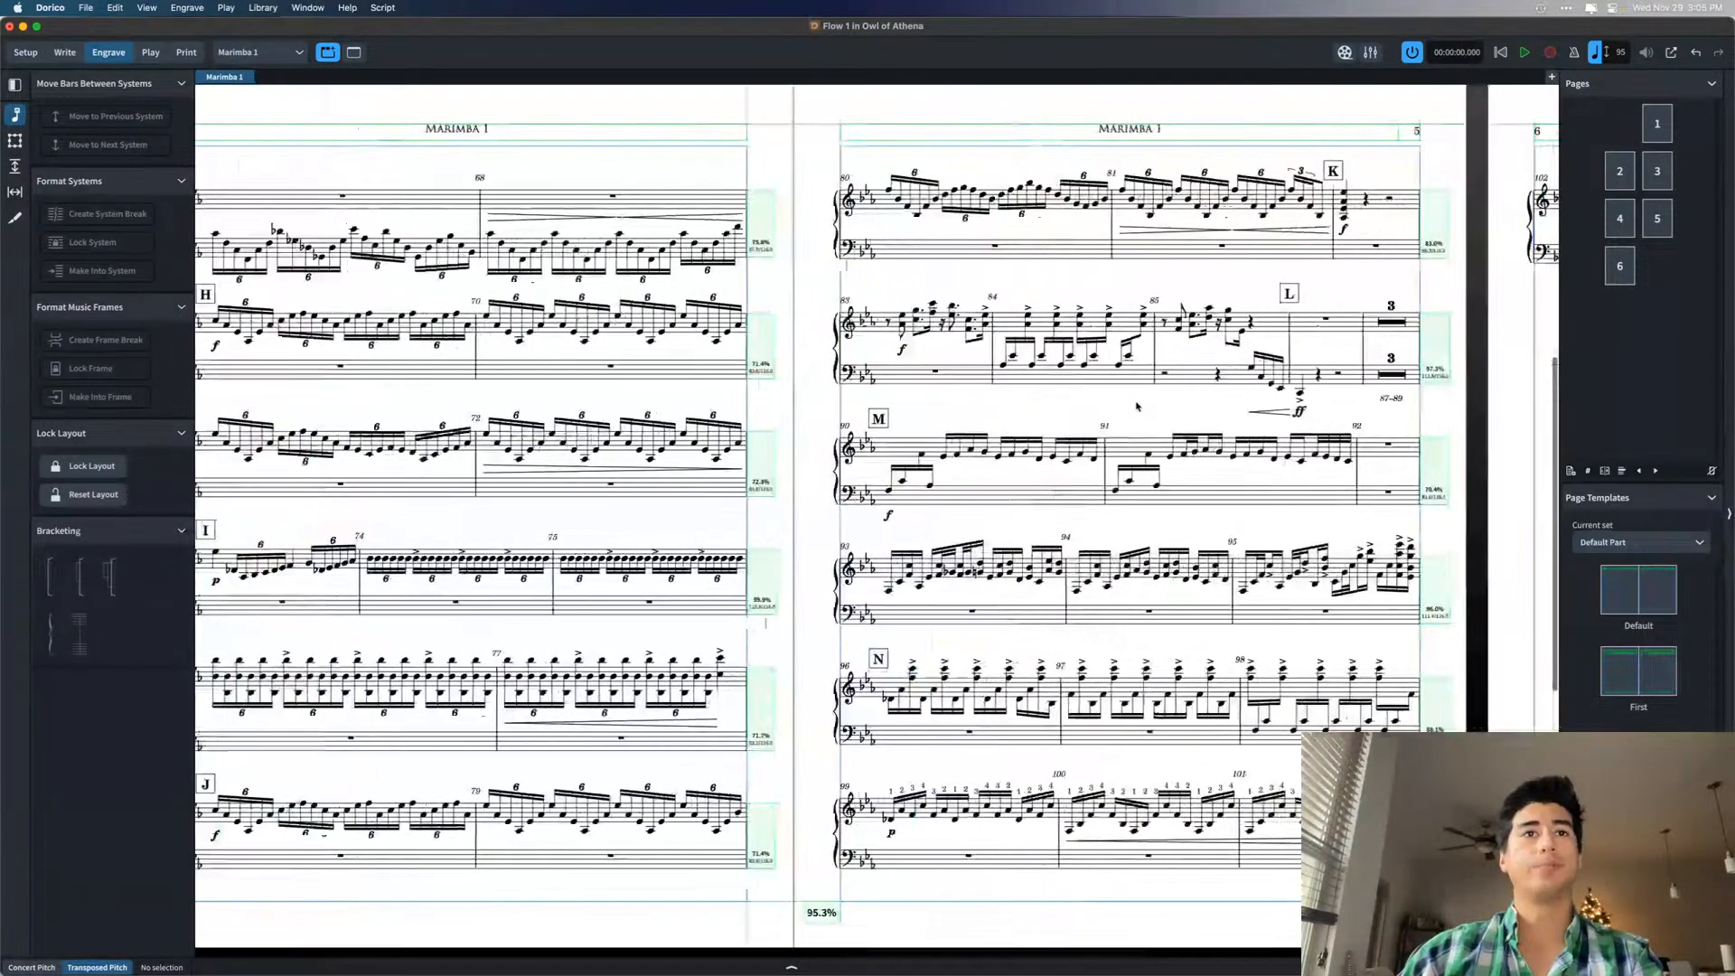
scroll(1137, 406, right, 2)
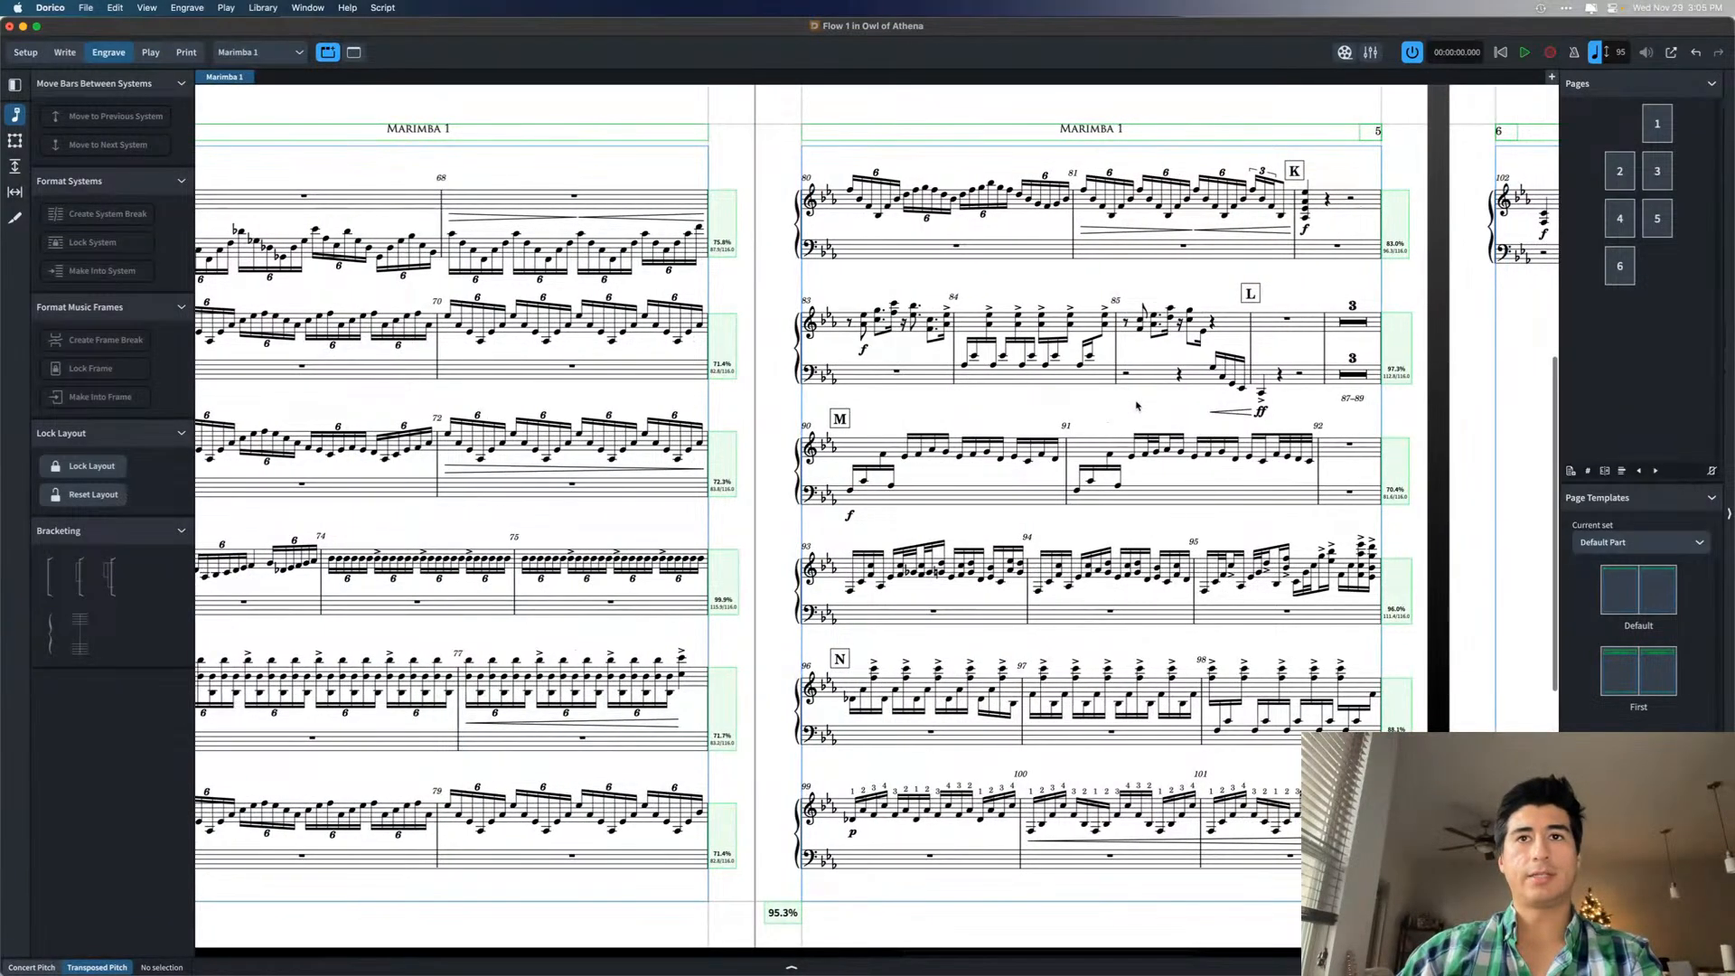
scroll(1137, 406, right, 3)
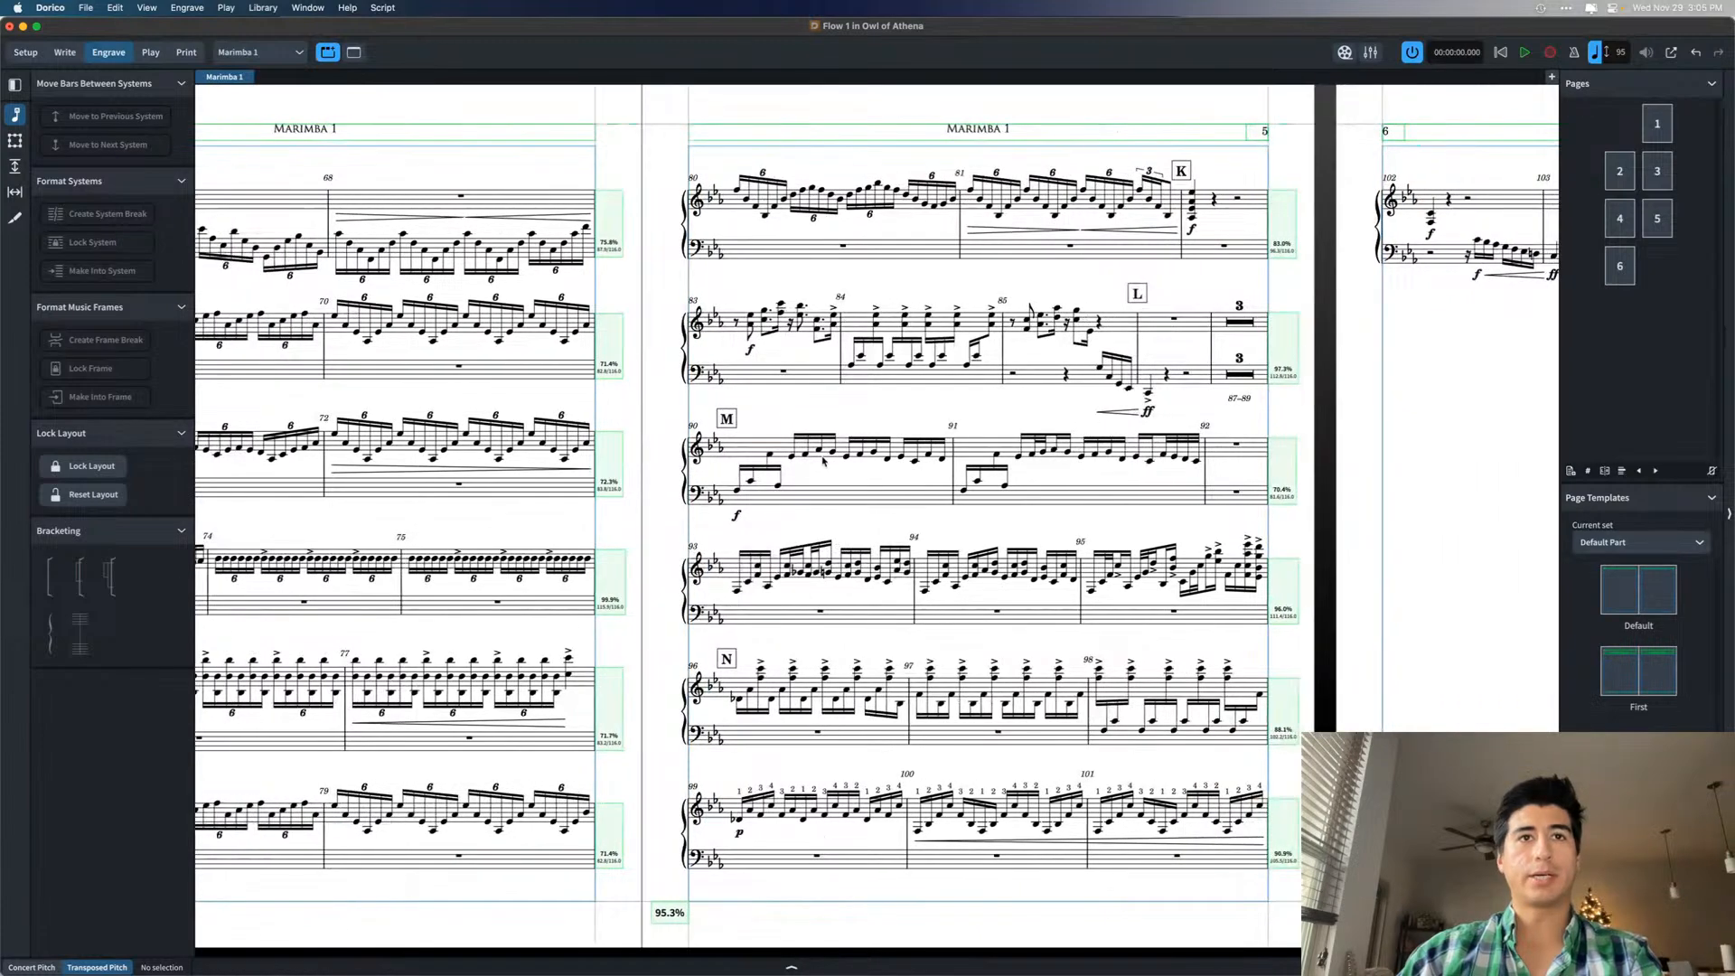
- Try crossing the third note of bar 90, the F4 at rehearsal mark M, to the lower staff, and undo it
click(774, 471)
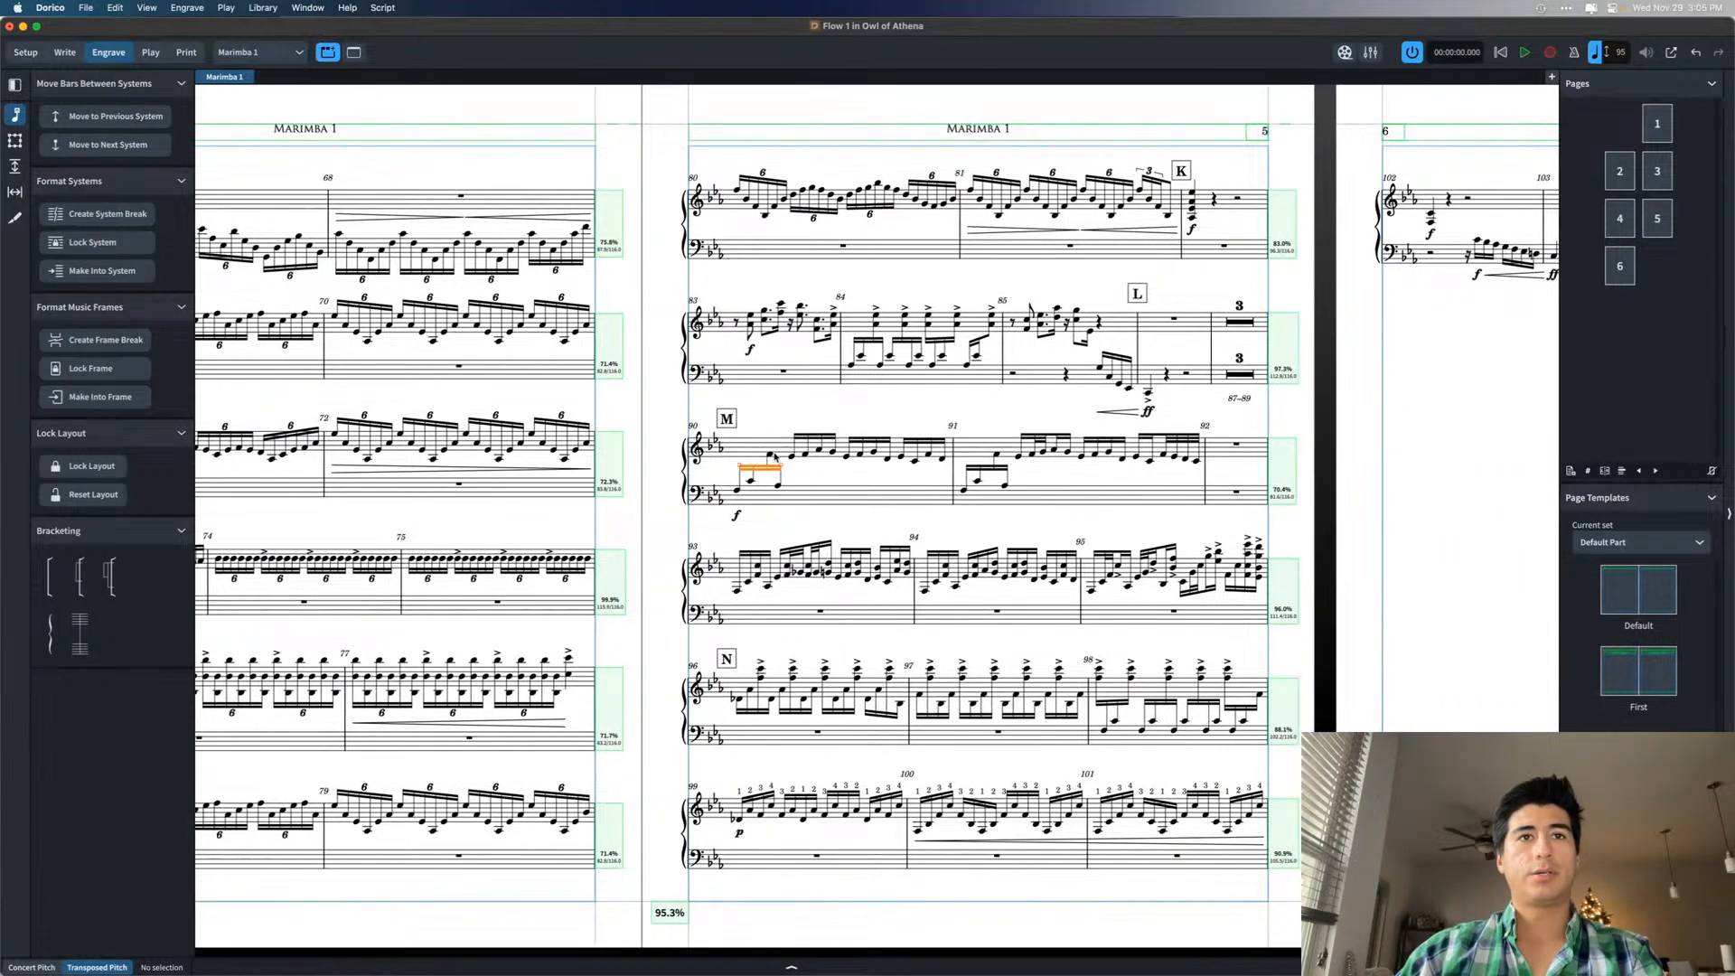
click(770, 456)
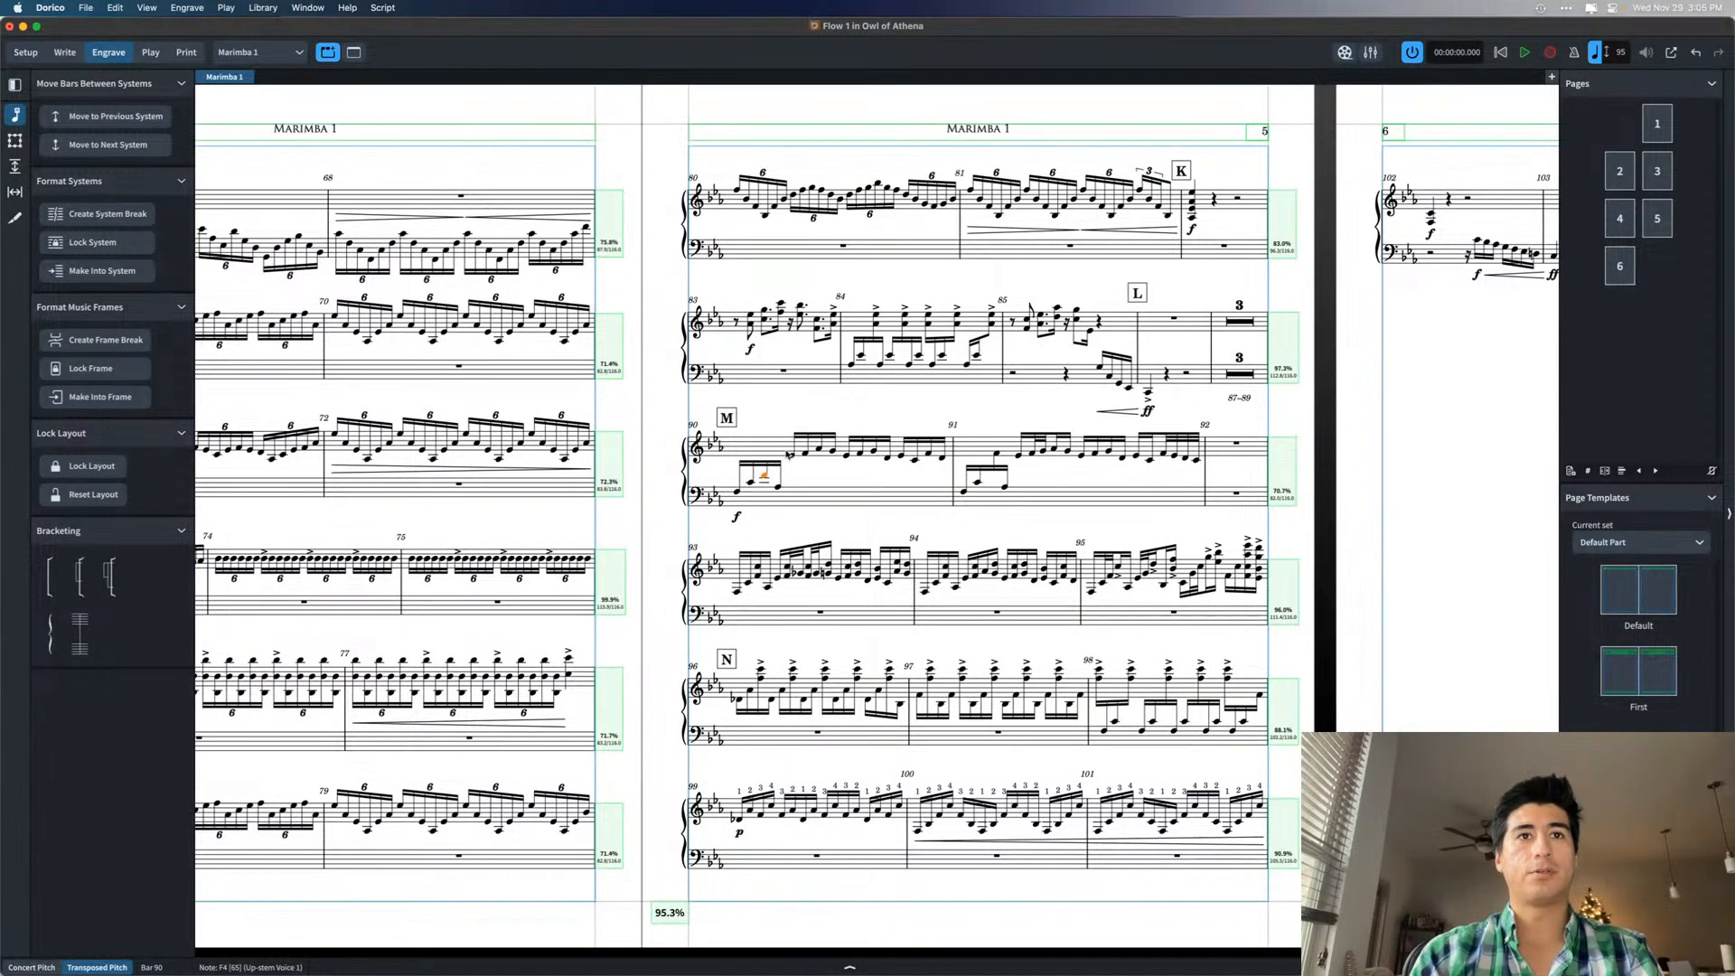
key(Escape)
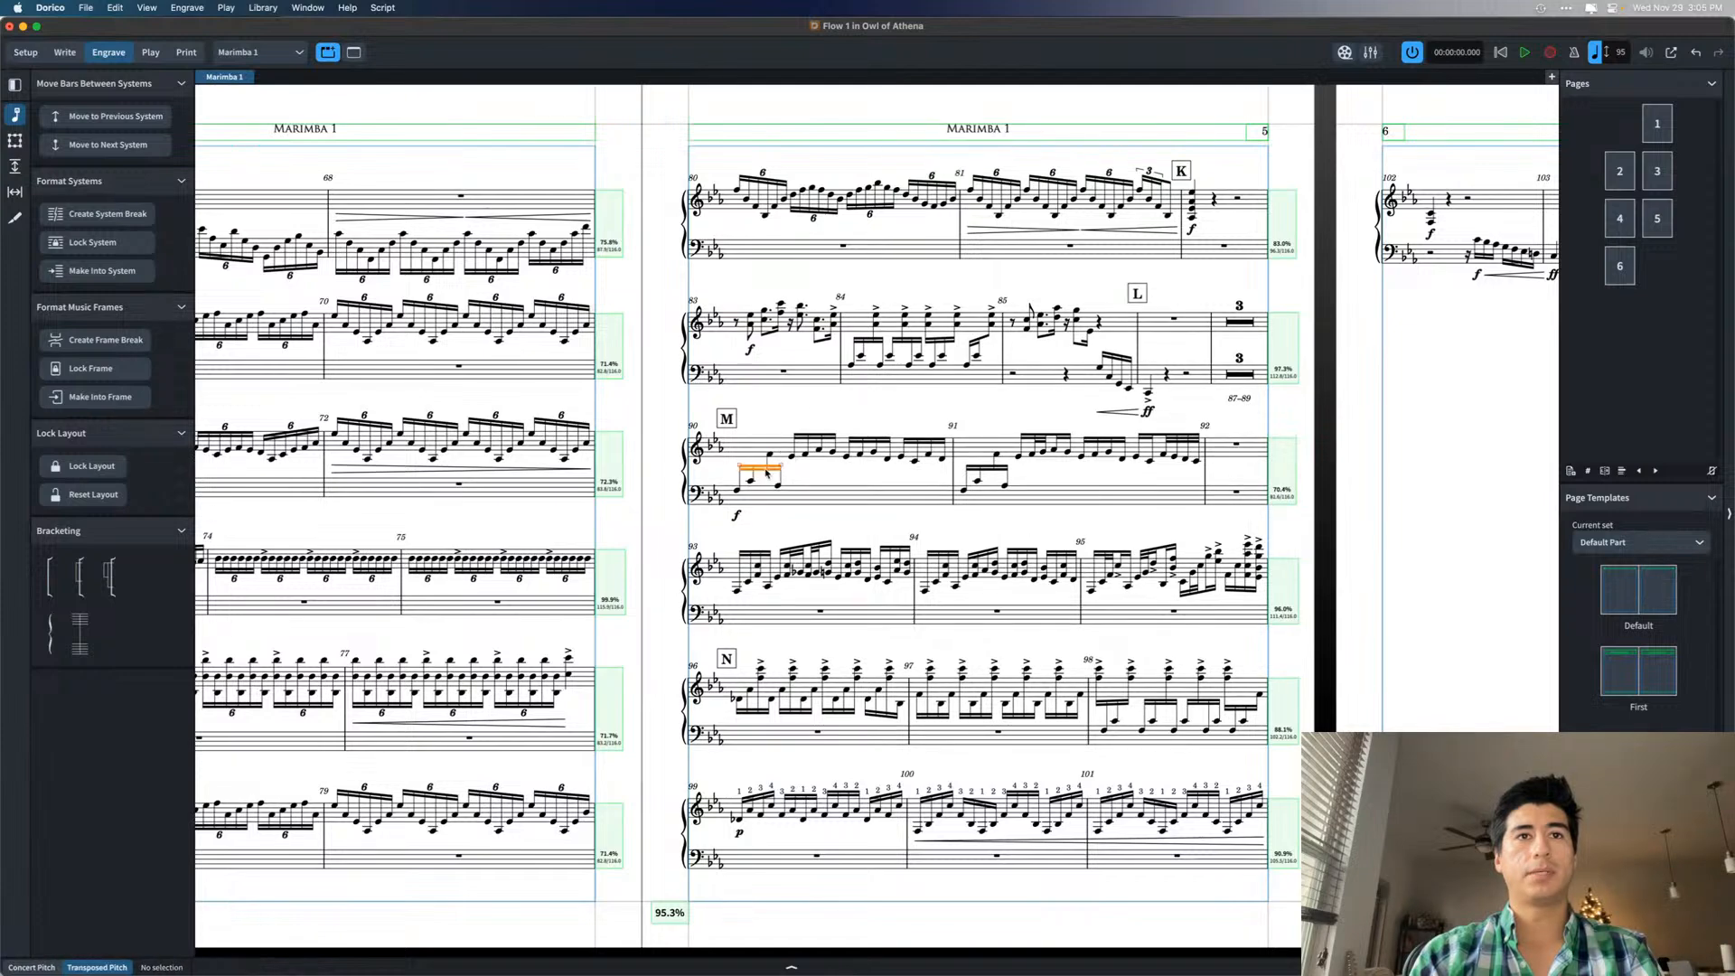
- Cross the first, second and fourth notes of bar 90 at rehearsal mark M to the upper staff
click(767, 472)
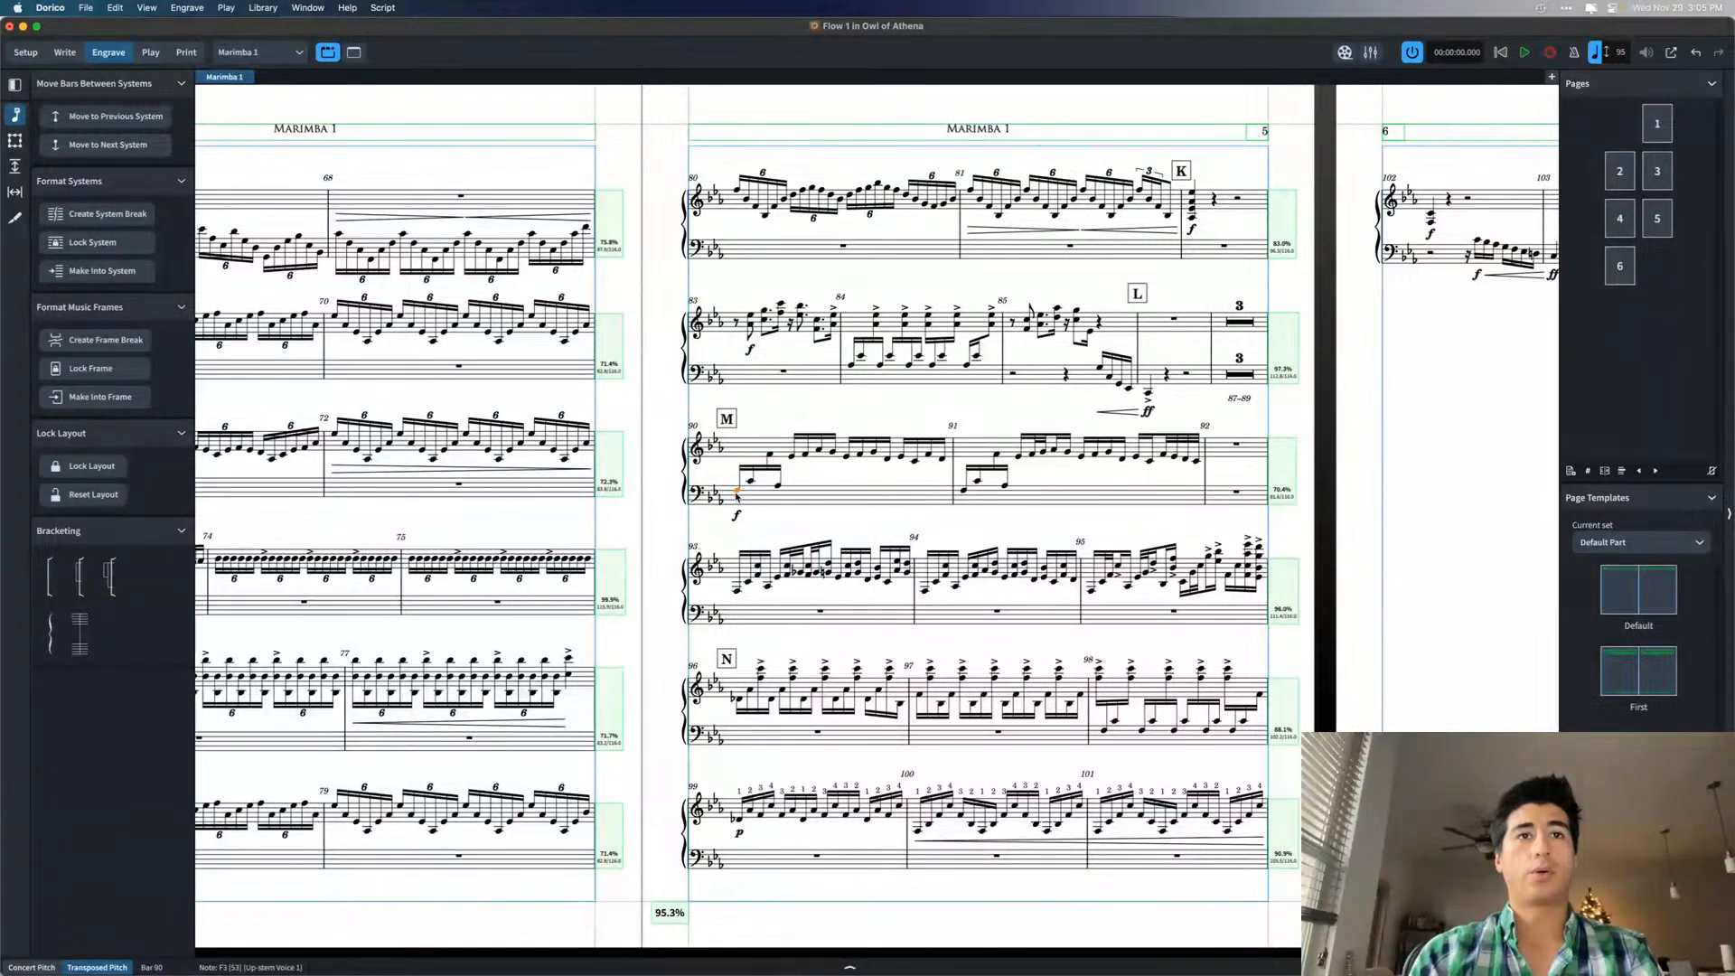
key(ctrl+alt+Down)
click(744, 552)
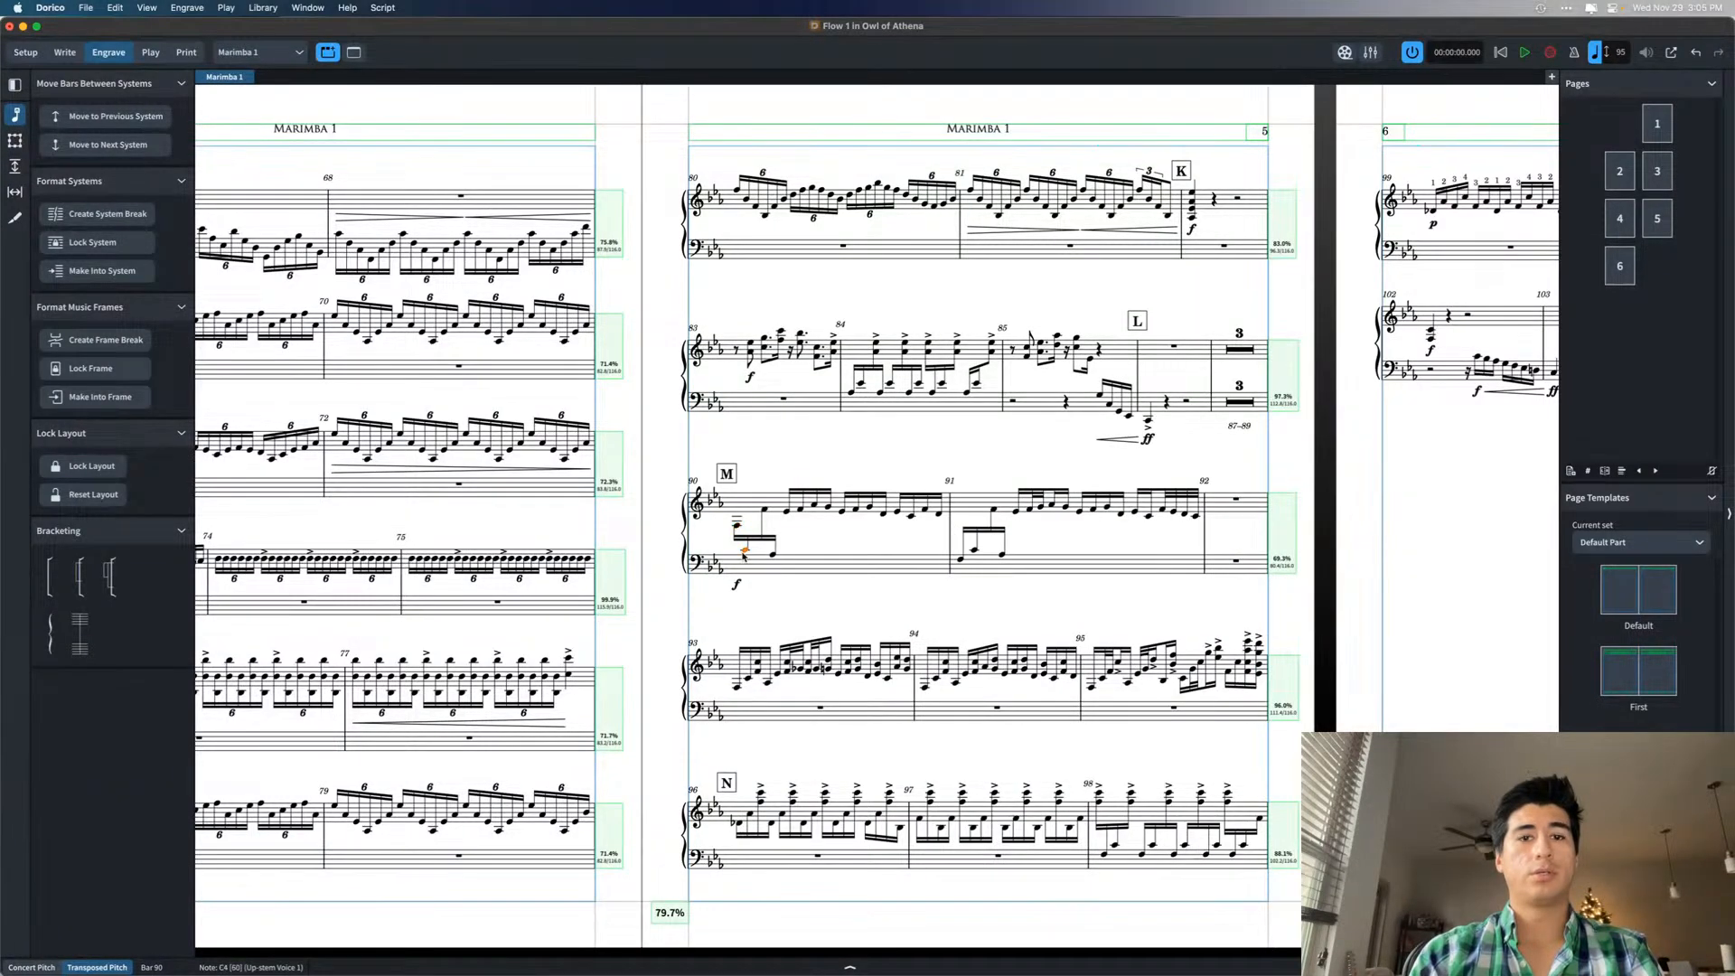
key(n)
click(773, 554)
key(n)
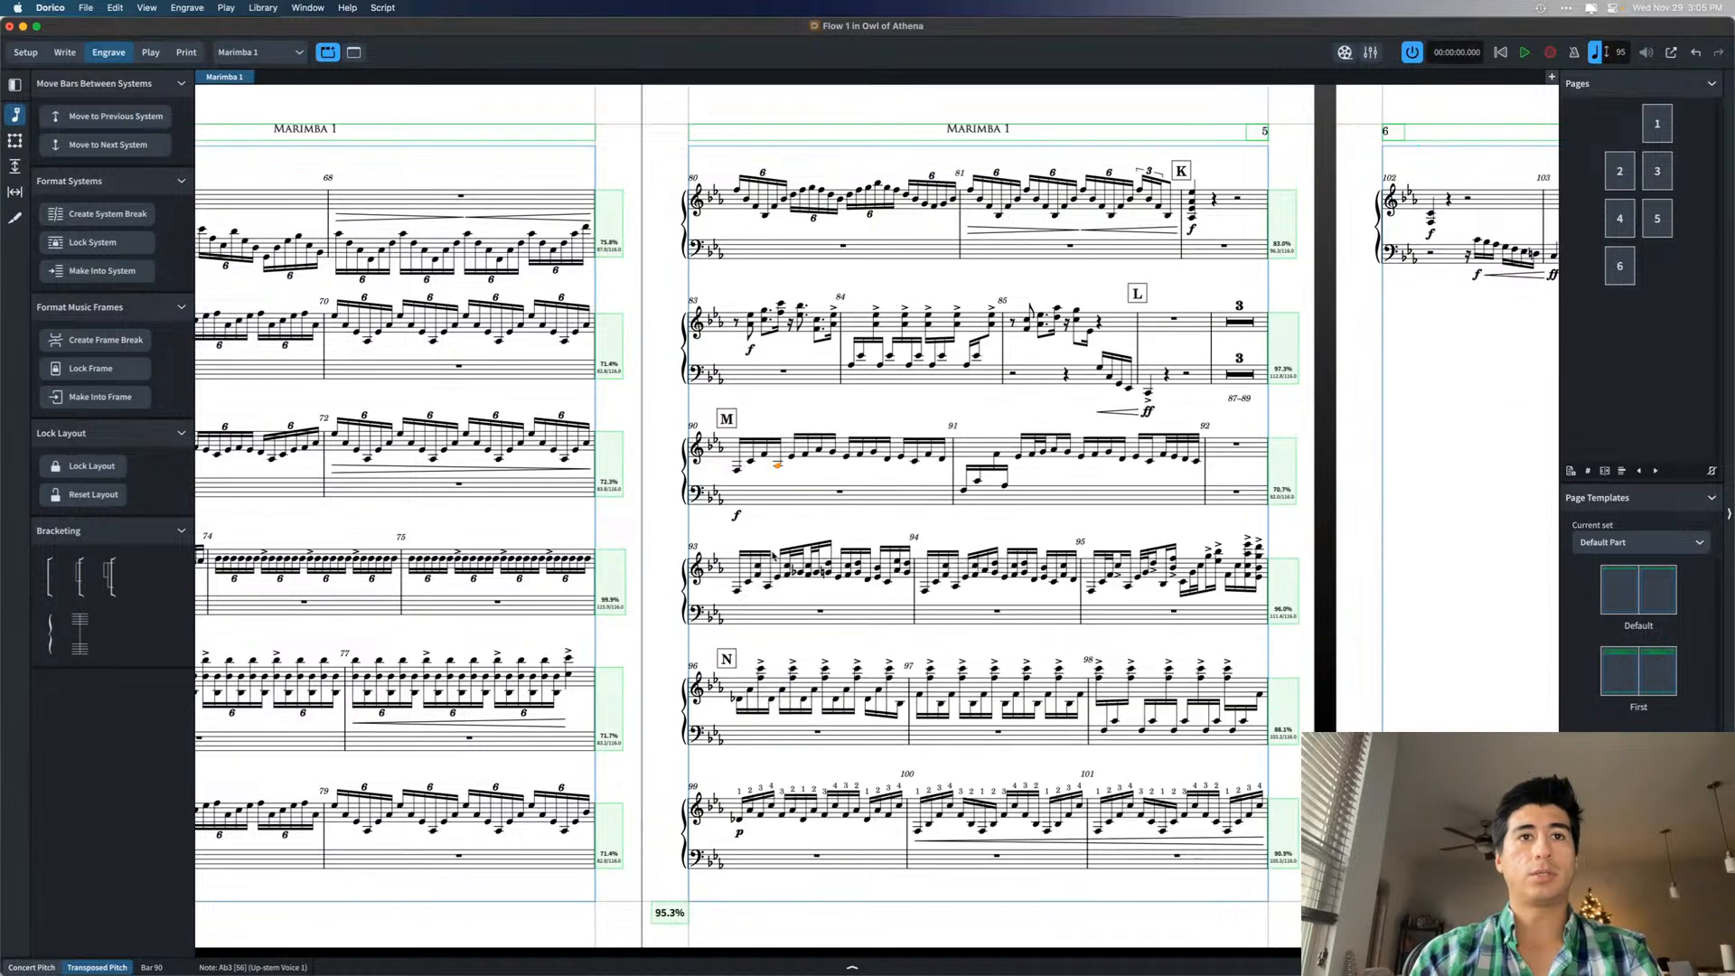
- Show the first note of bar 90 at rehearsal mark M in the full score, working in Write mode
click(738, 516)
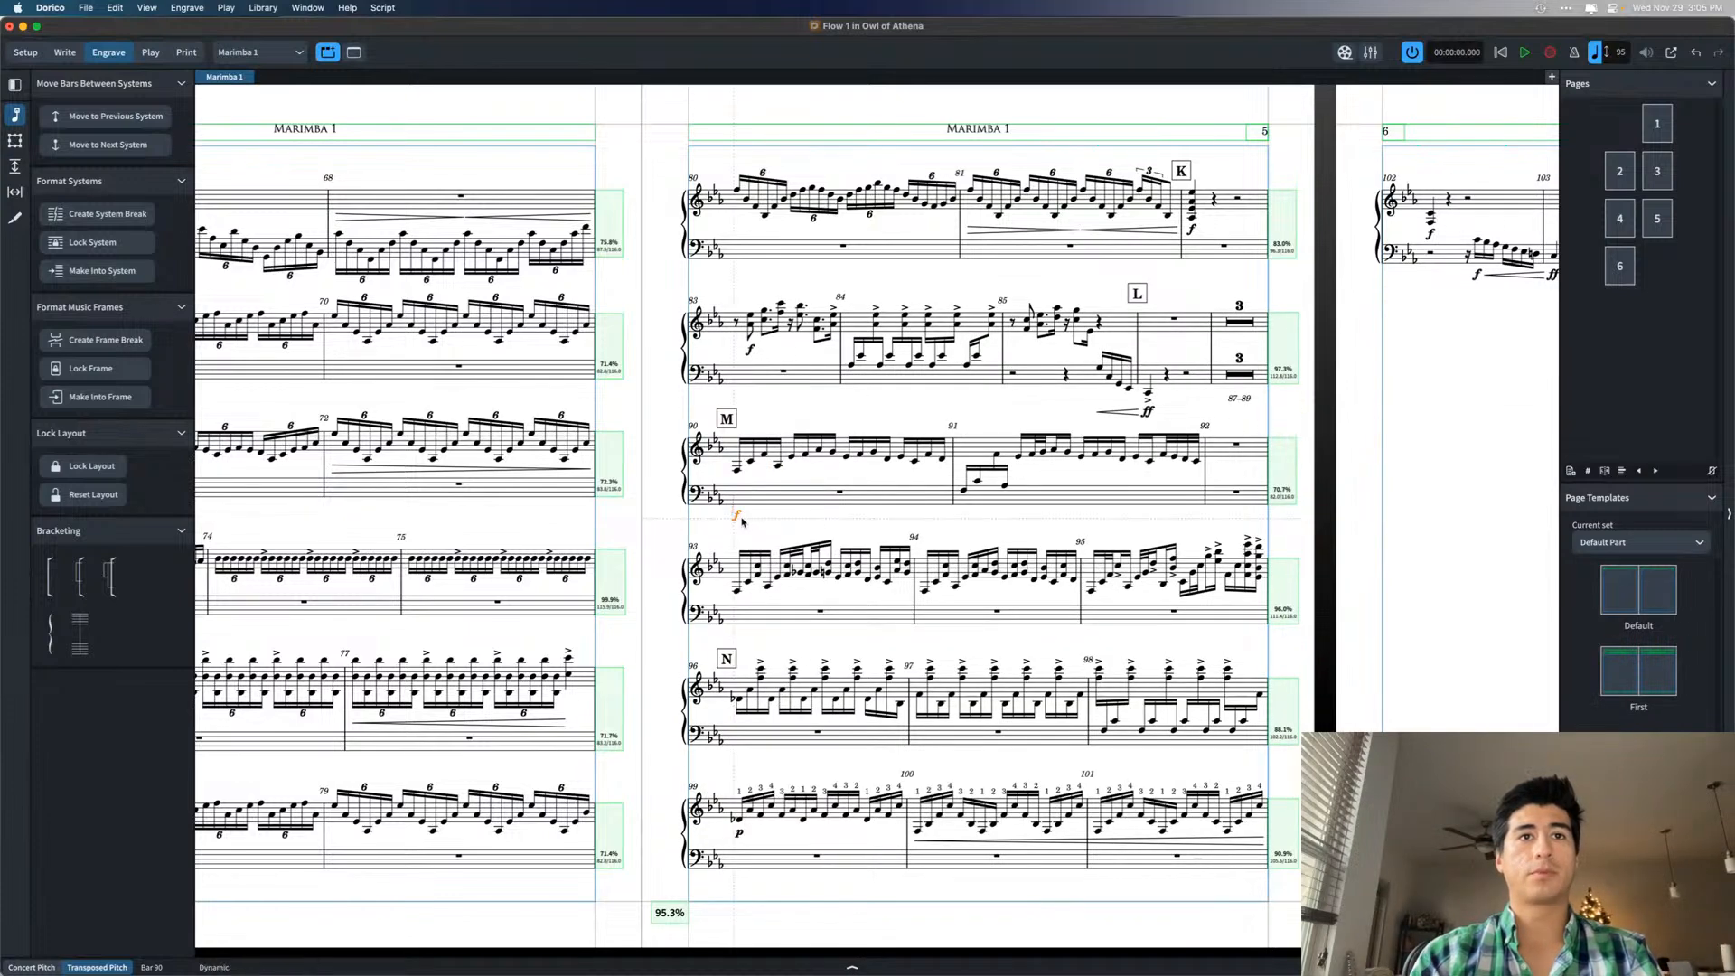
click(740, 472)
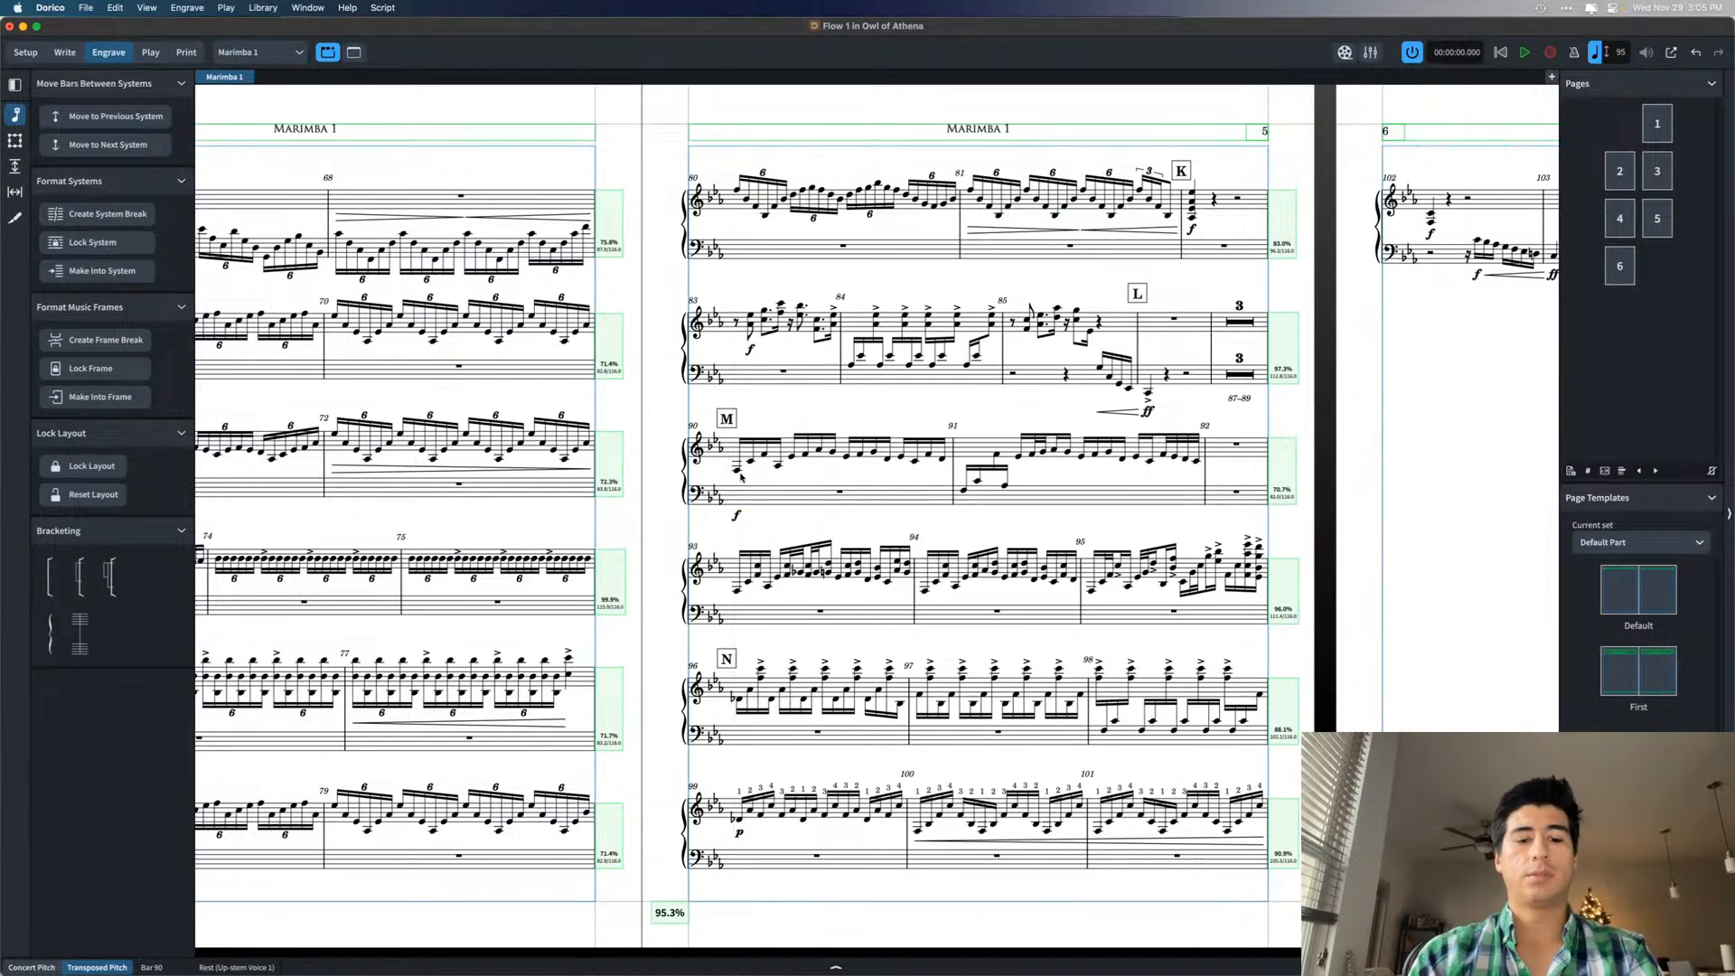
key(super+2)
click(662, 479)
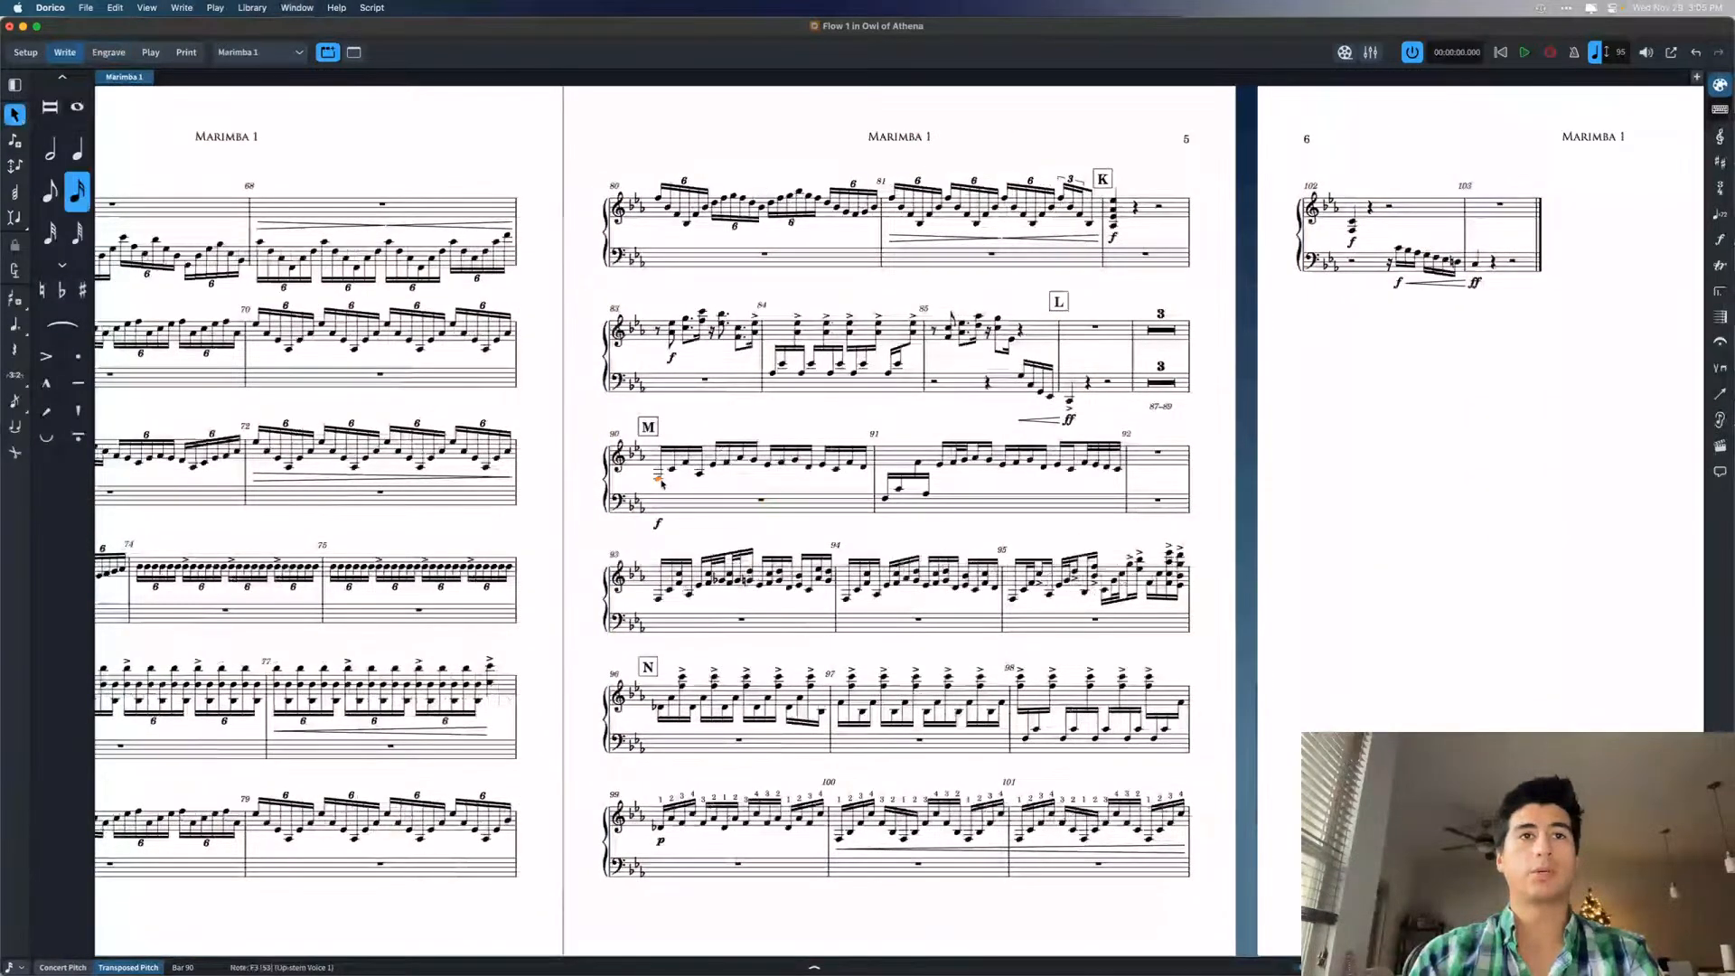
key(w)
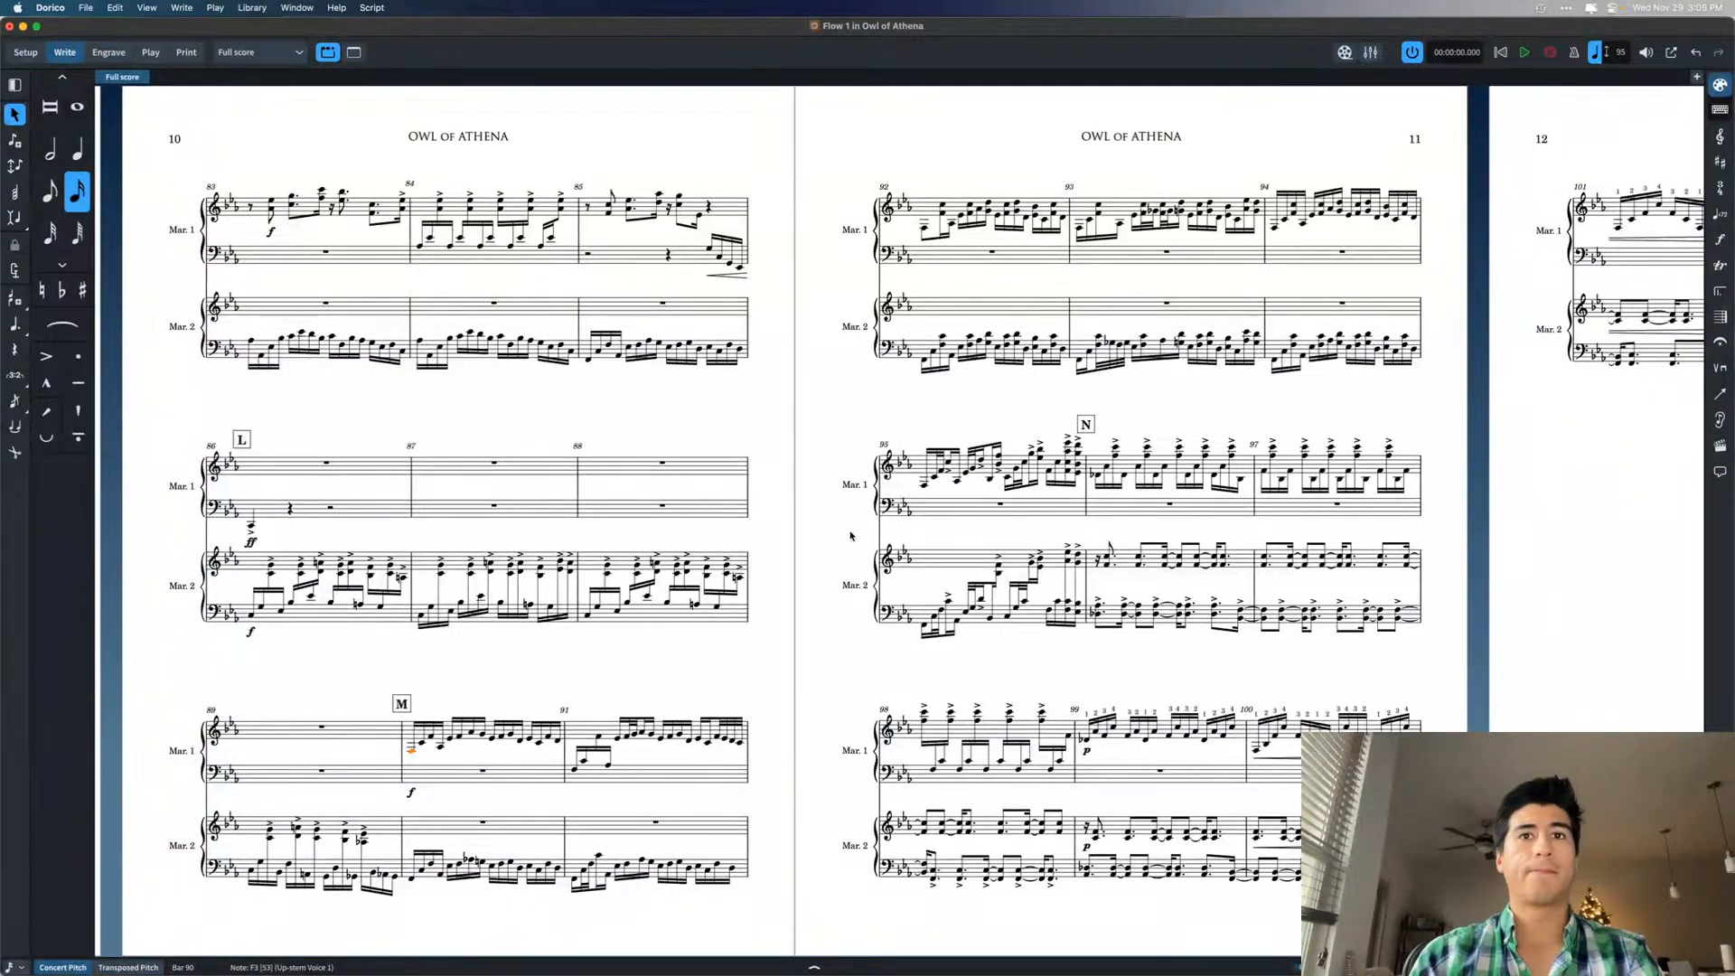
click(439, 659)
scroll(387, 692, up, 1)
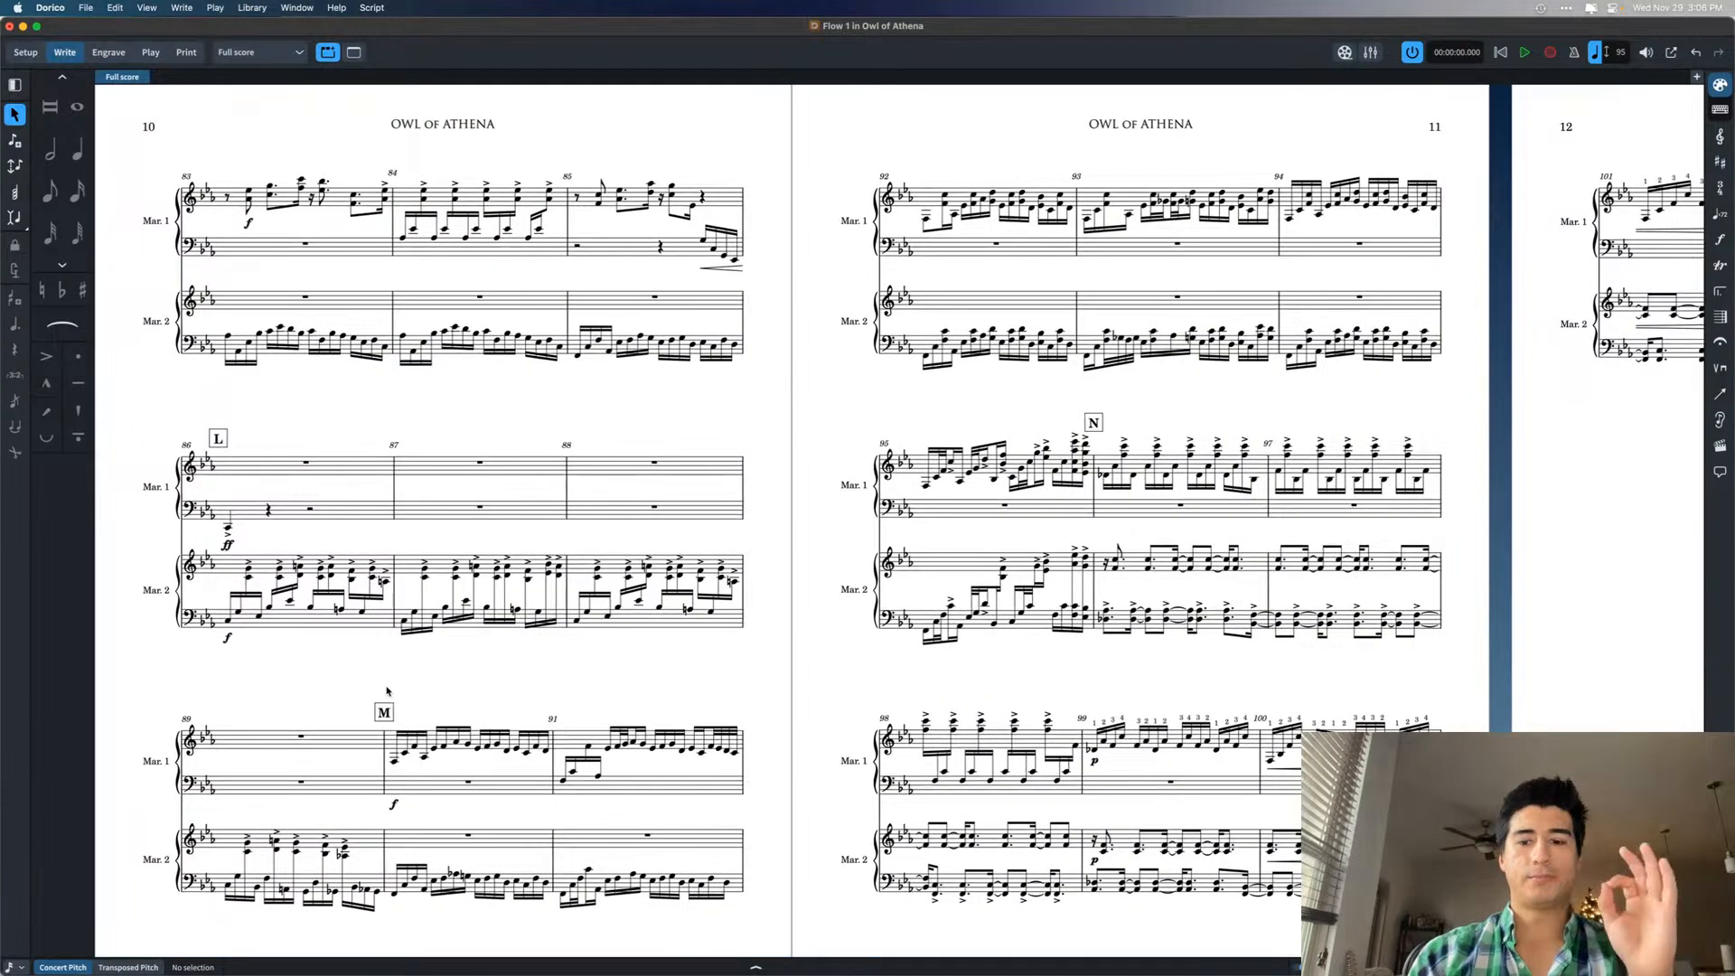
- Compare bar 90 of Marimba 1 between the full score and the part layout, ending in the full score
click(394, 761)
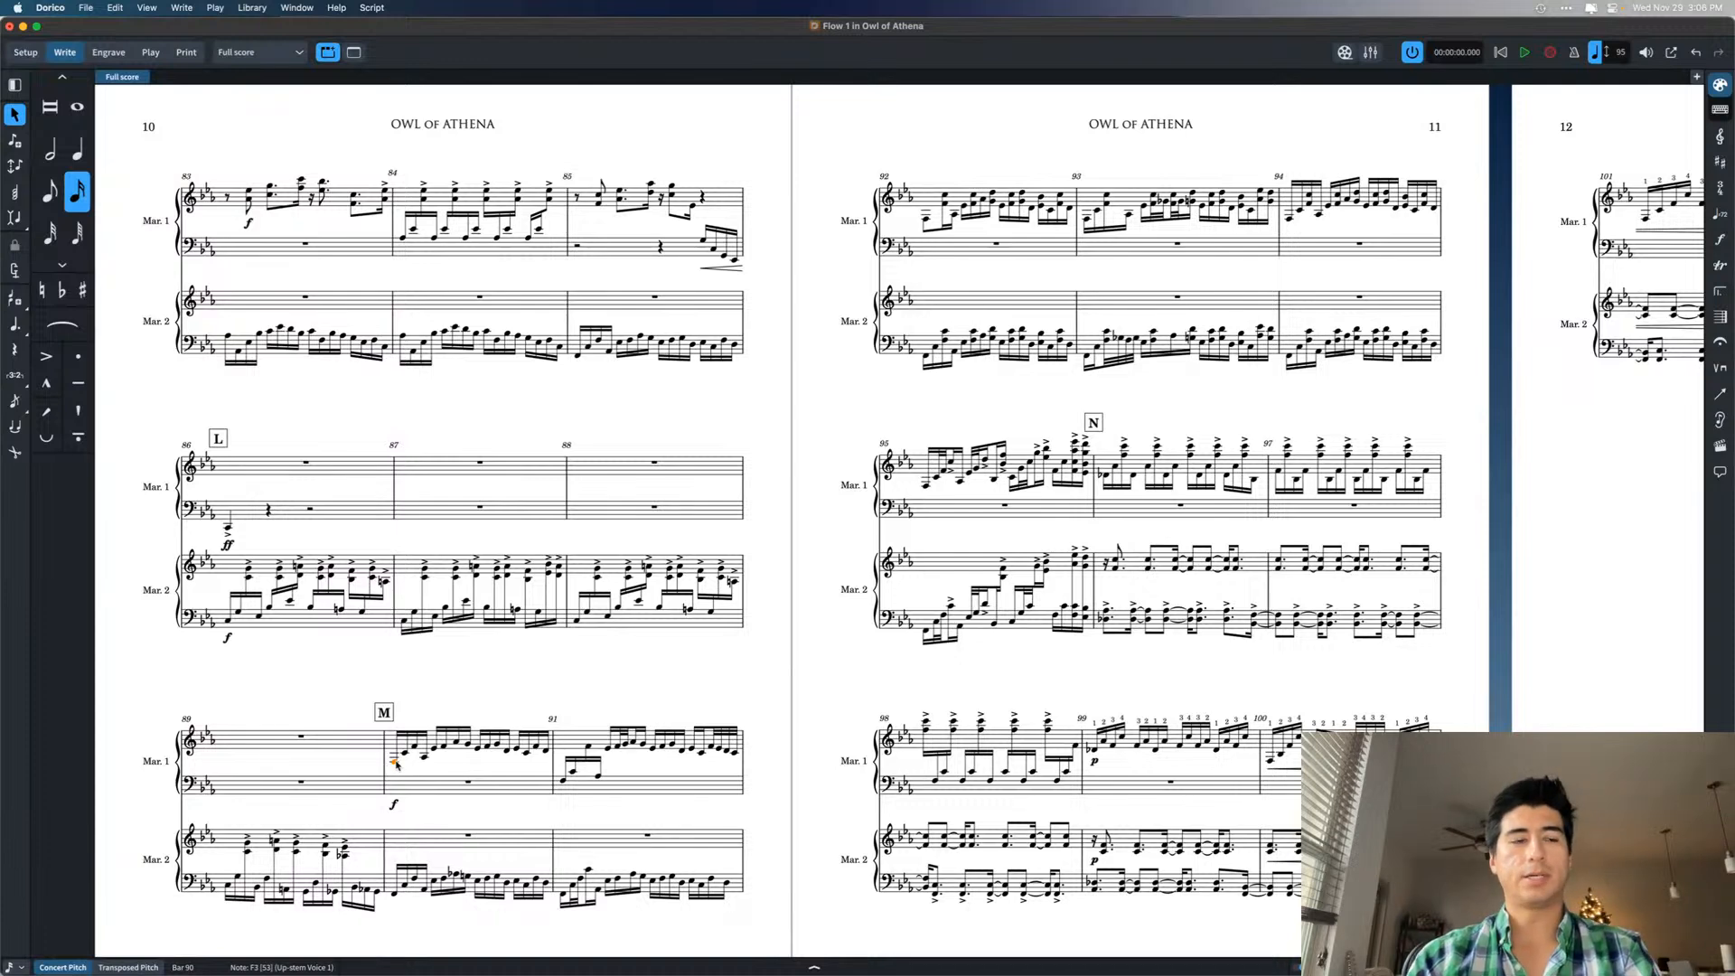
key(w)
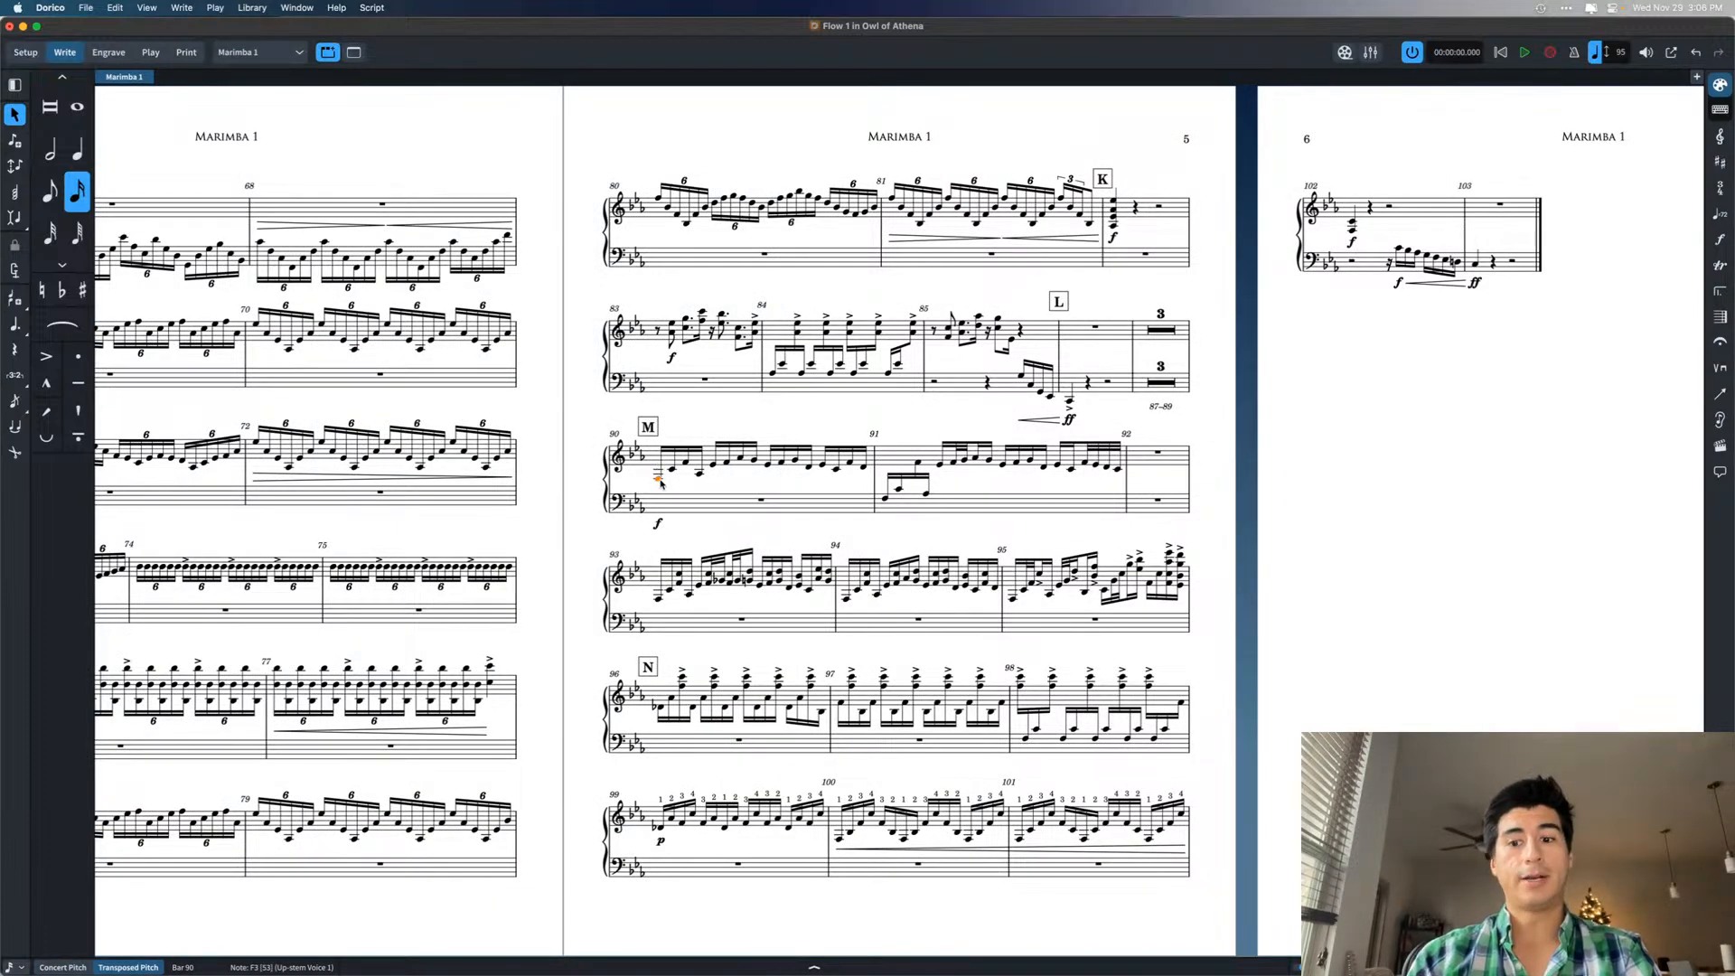
key(w)
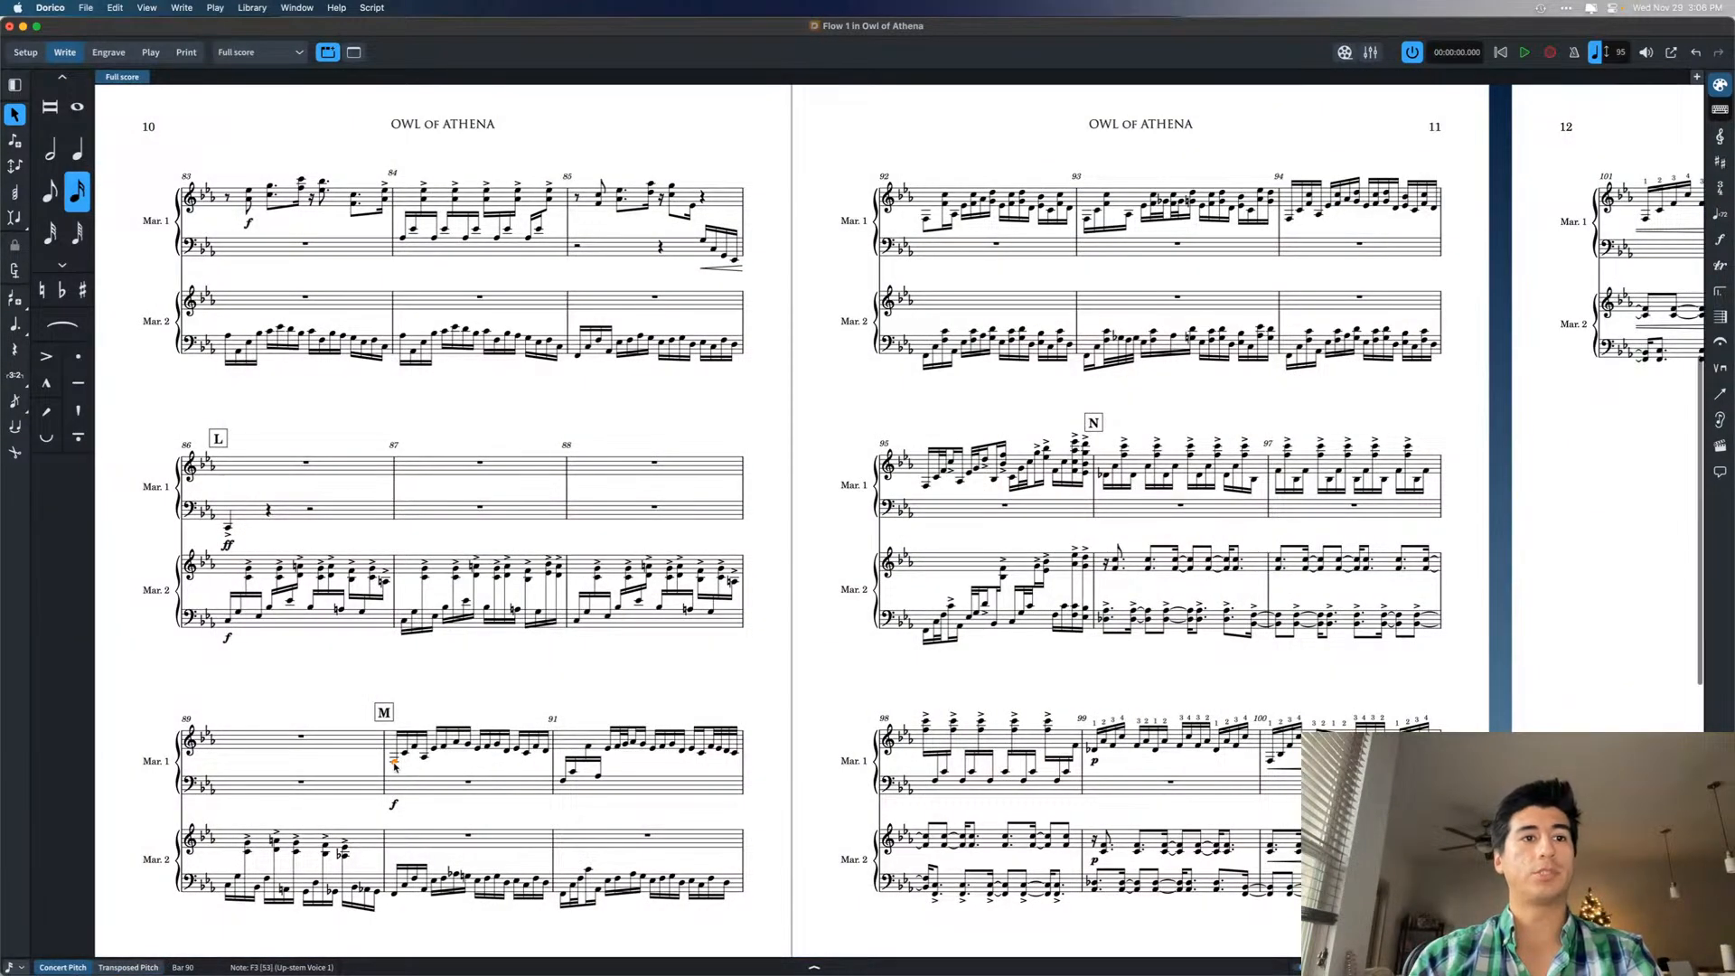
- Cross the first, second and fourth notes of bar 91 in Marimba 1 to the upper staff
scroll(393, 759, left, 2)
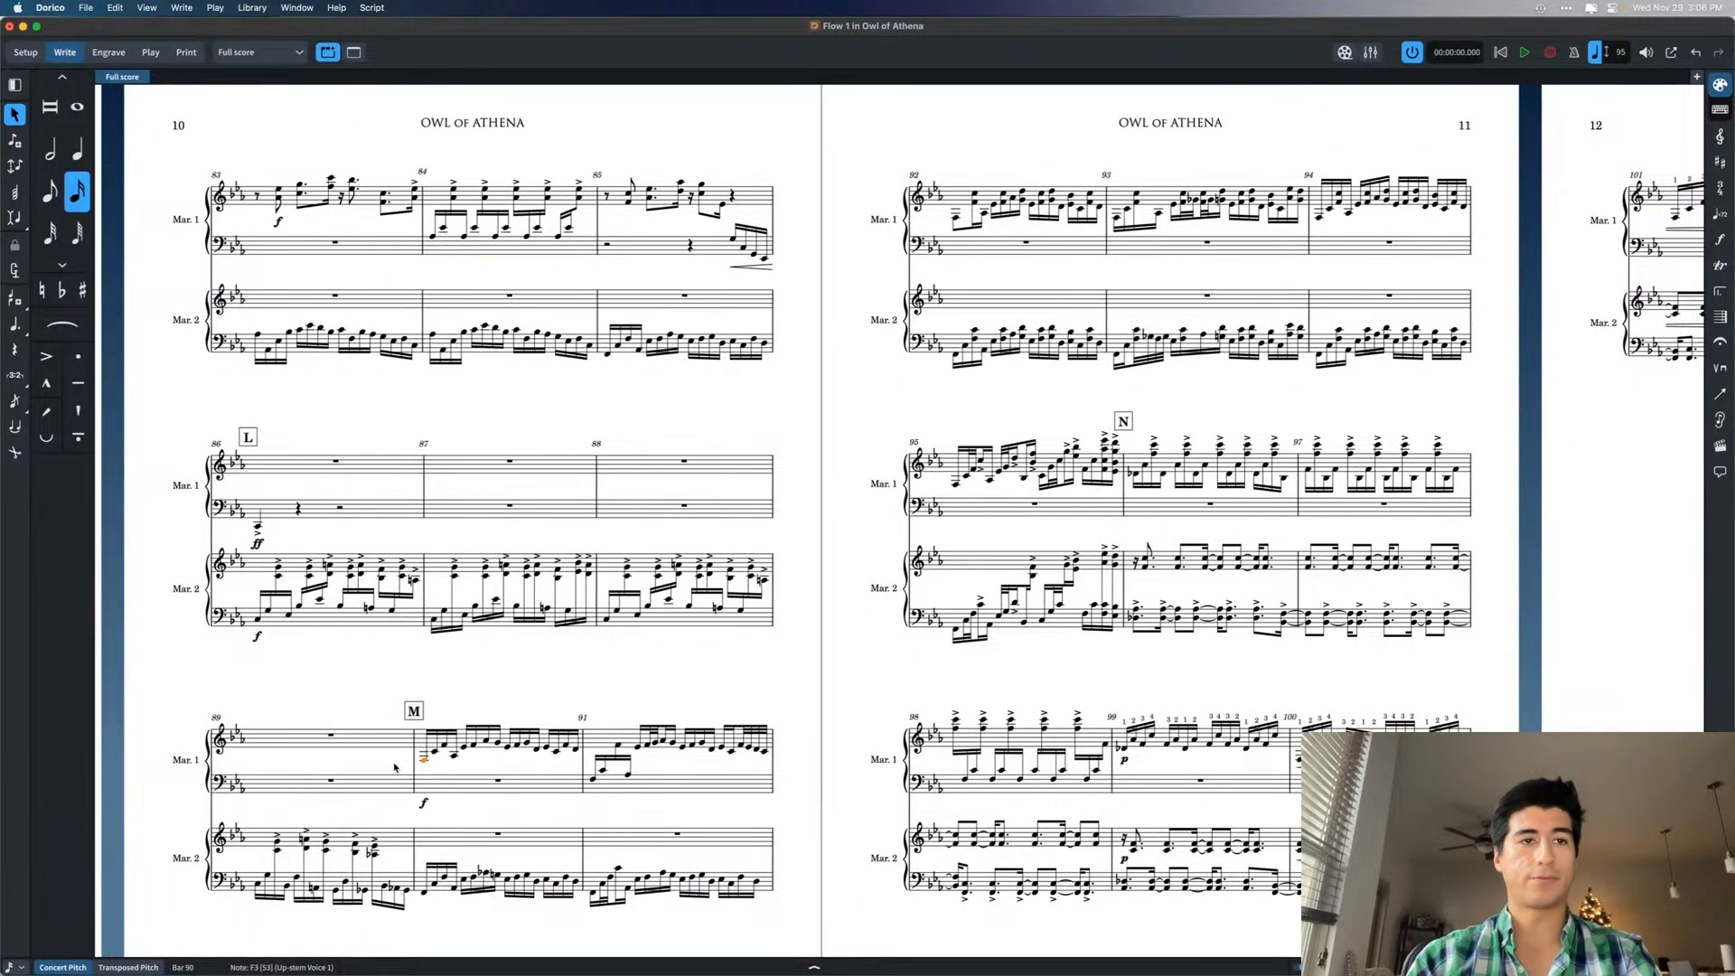
scroll(418, 767, left, 3)
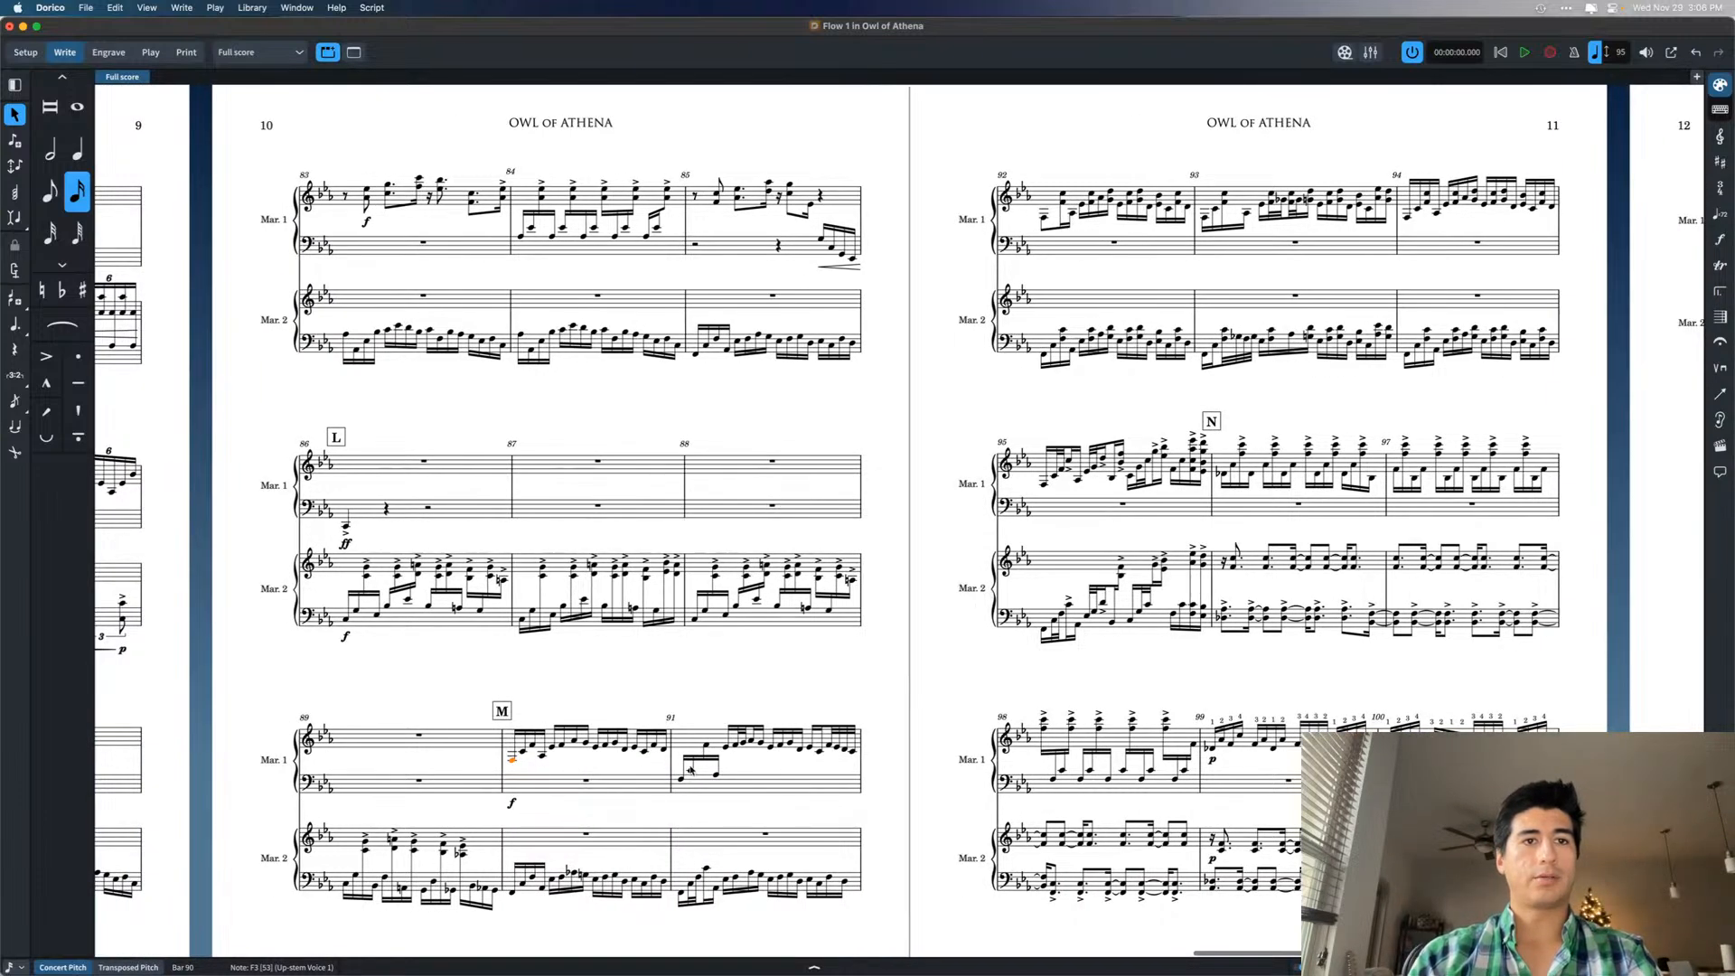
click(681, 778)
key(n)
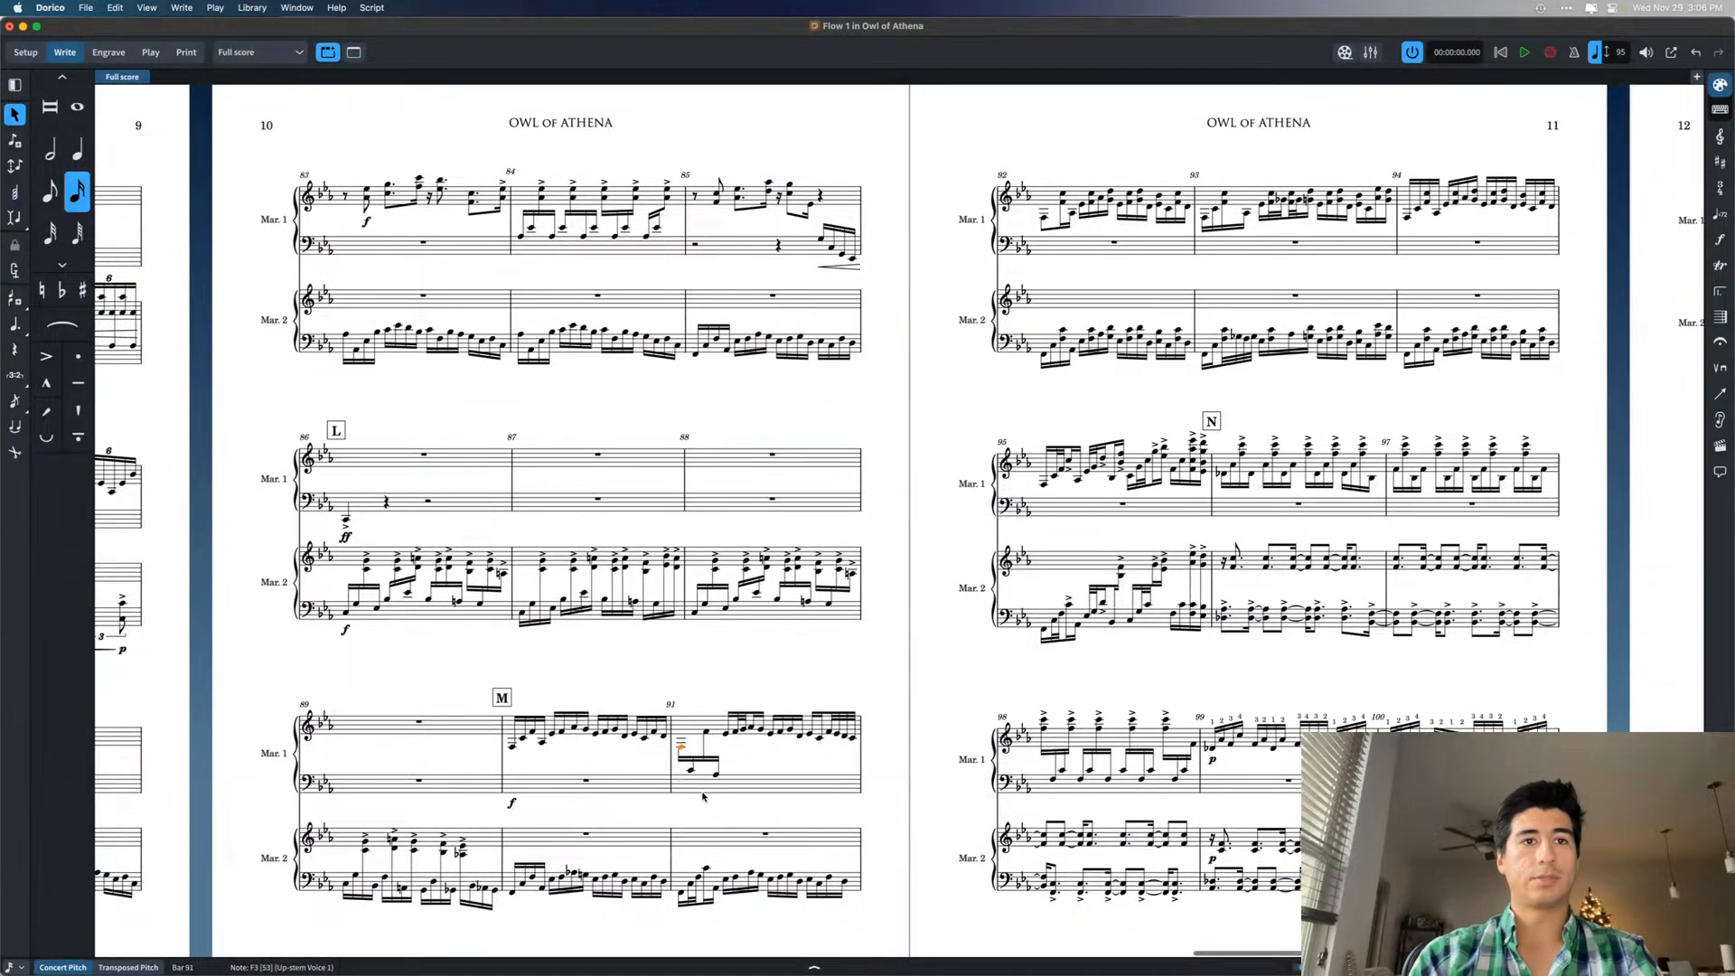
click(691, 771)
key(n)
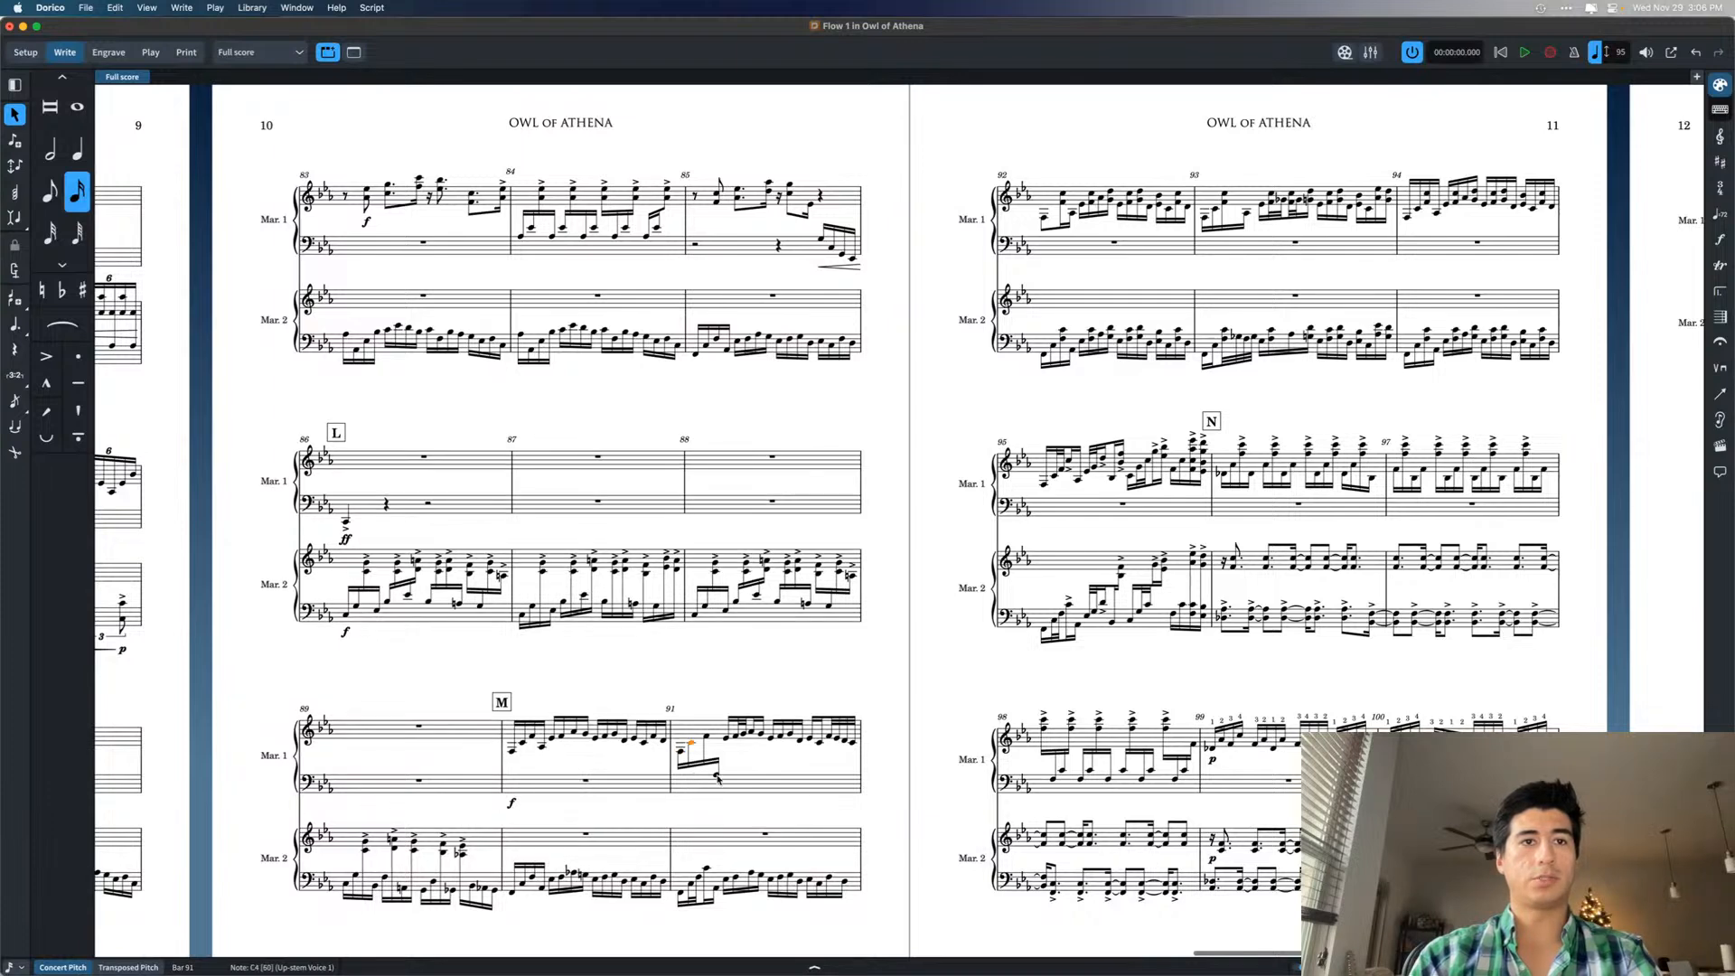
click(712, 771)
key(n)
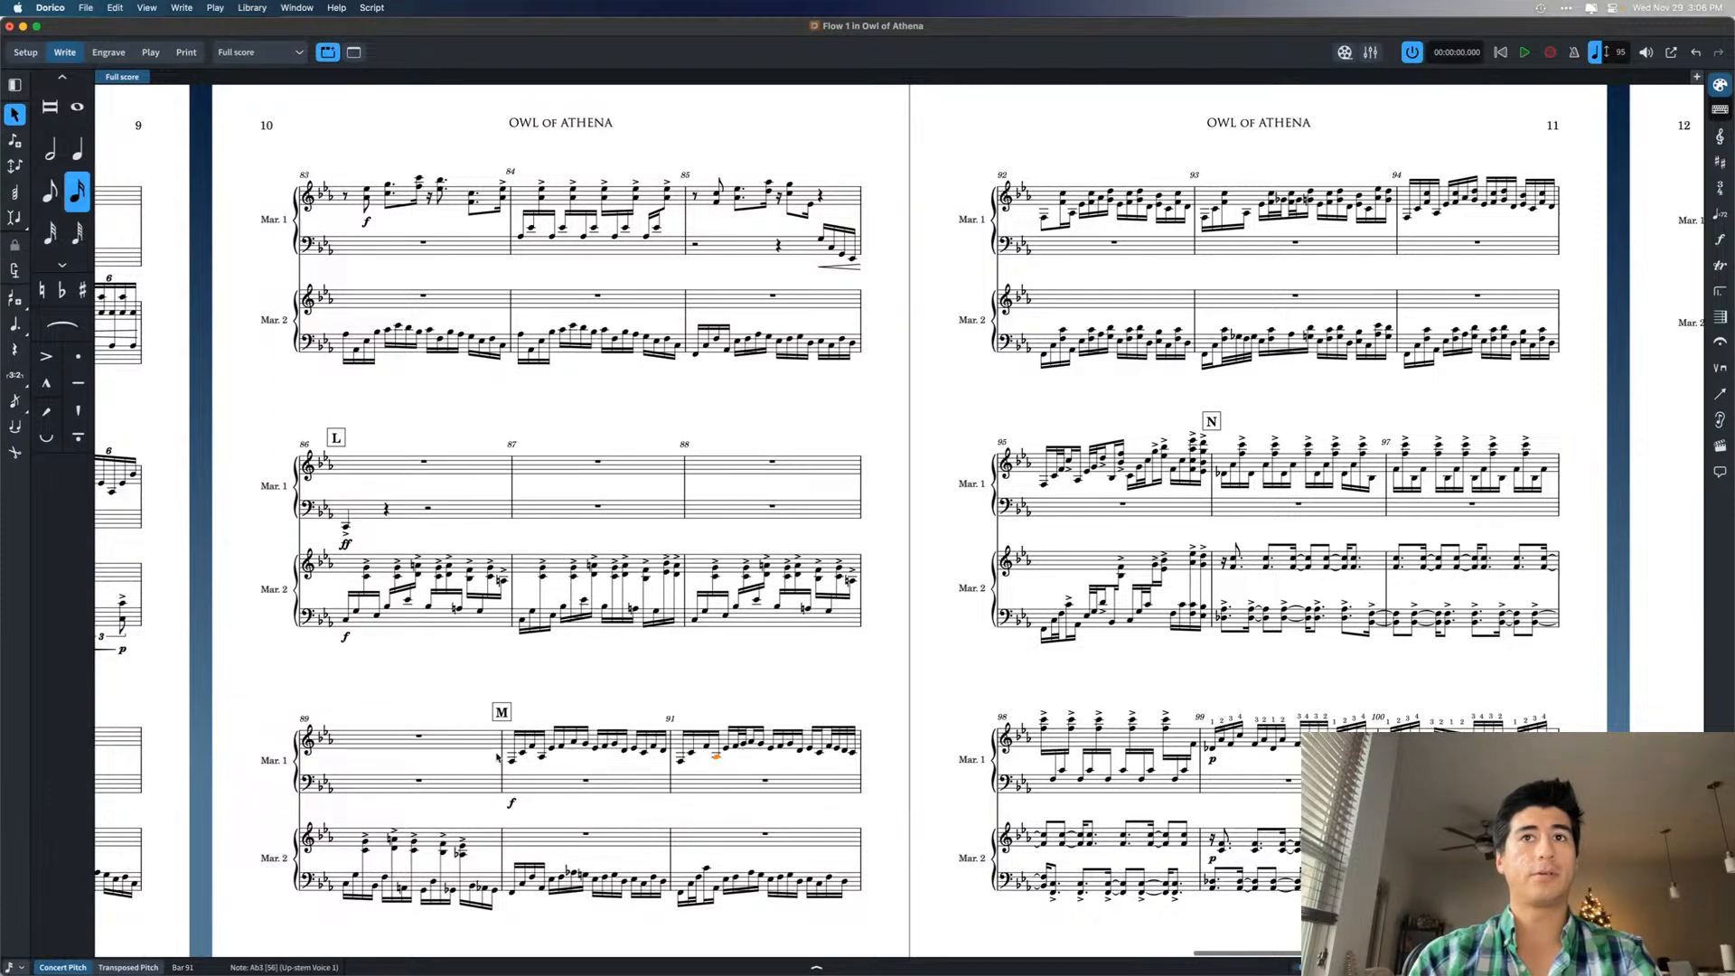
- Flip the forte dynamic at rehearsal mark M in Marimba 1 to between the two staves
click(512, 803)
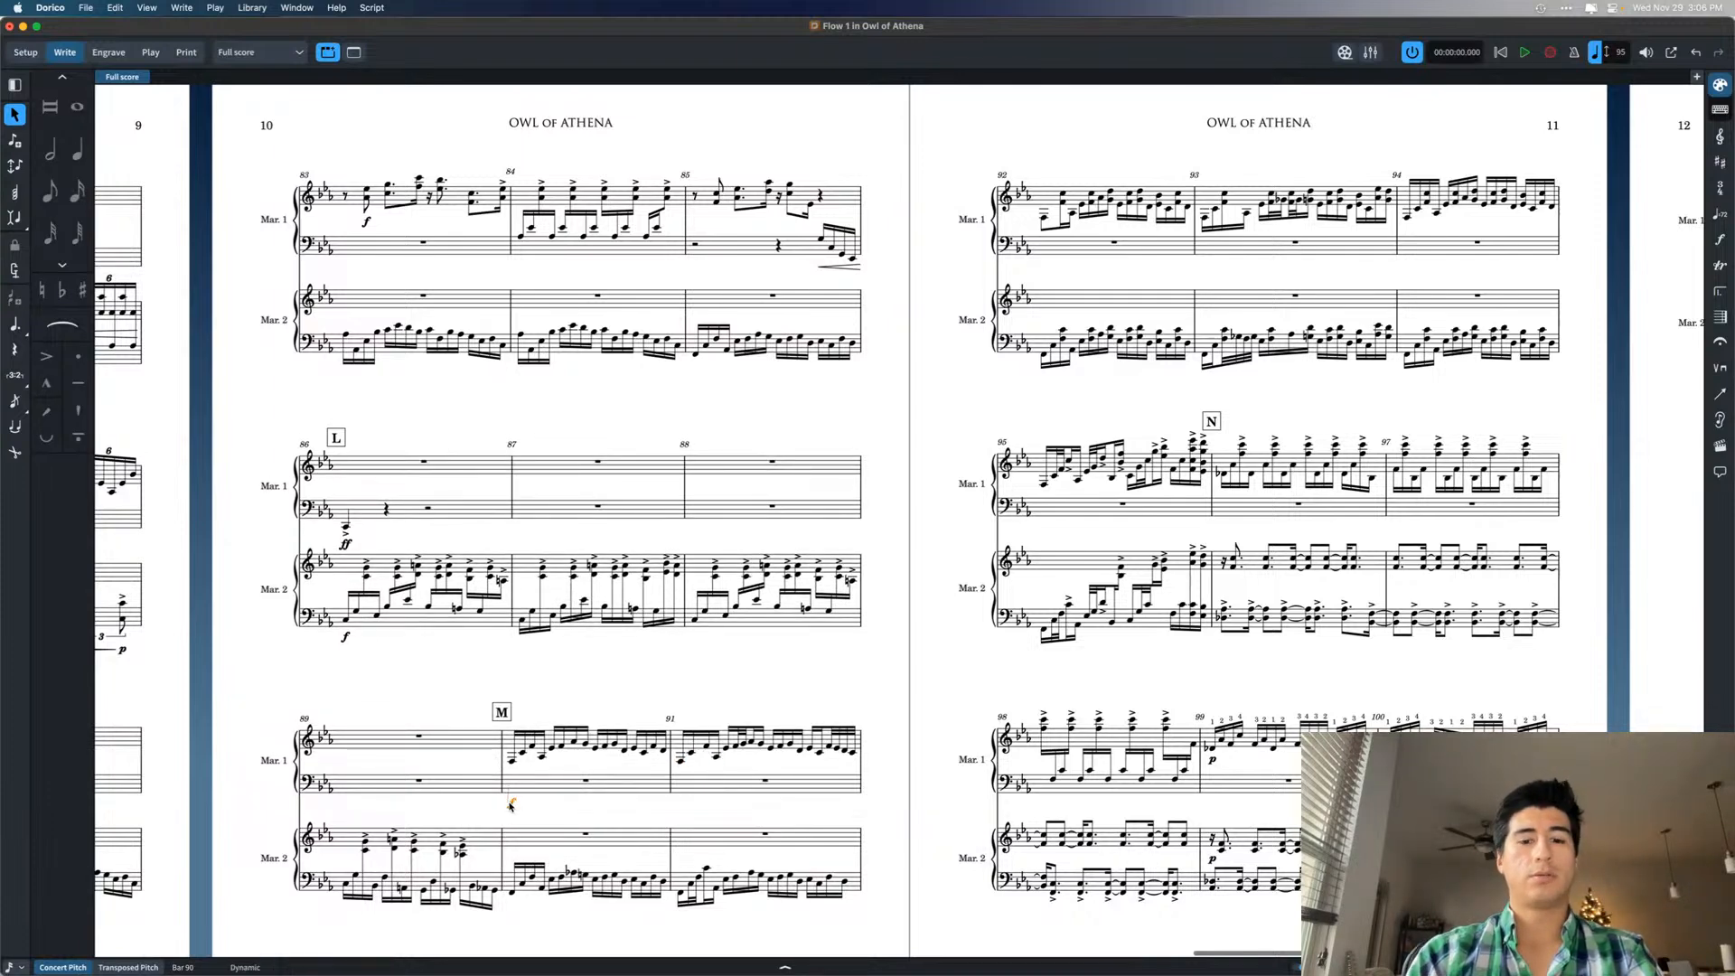
key(f)
key(Escape)
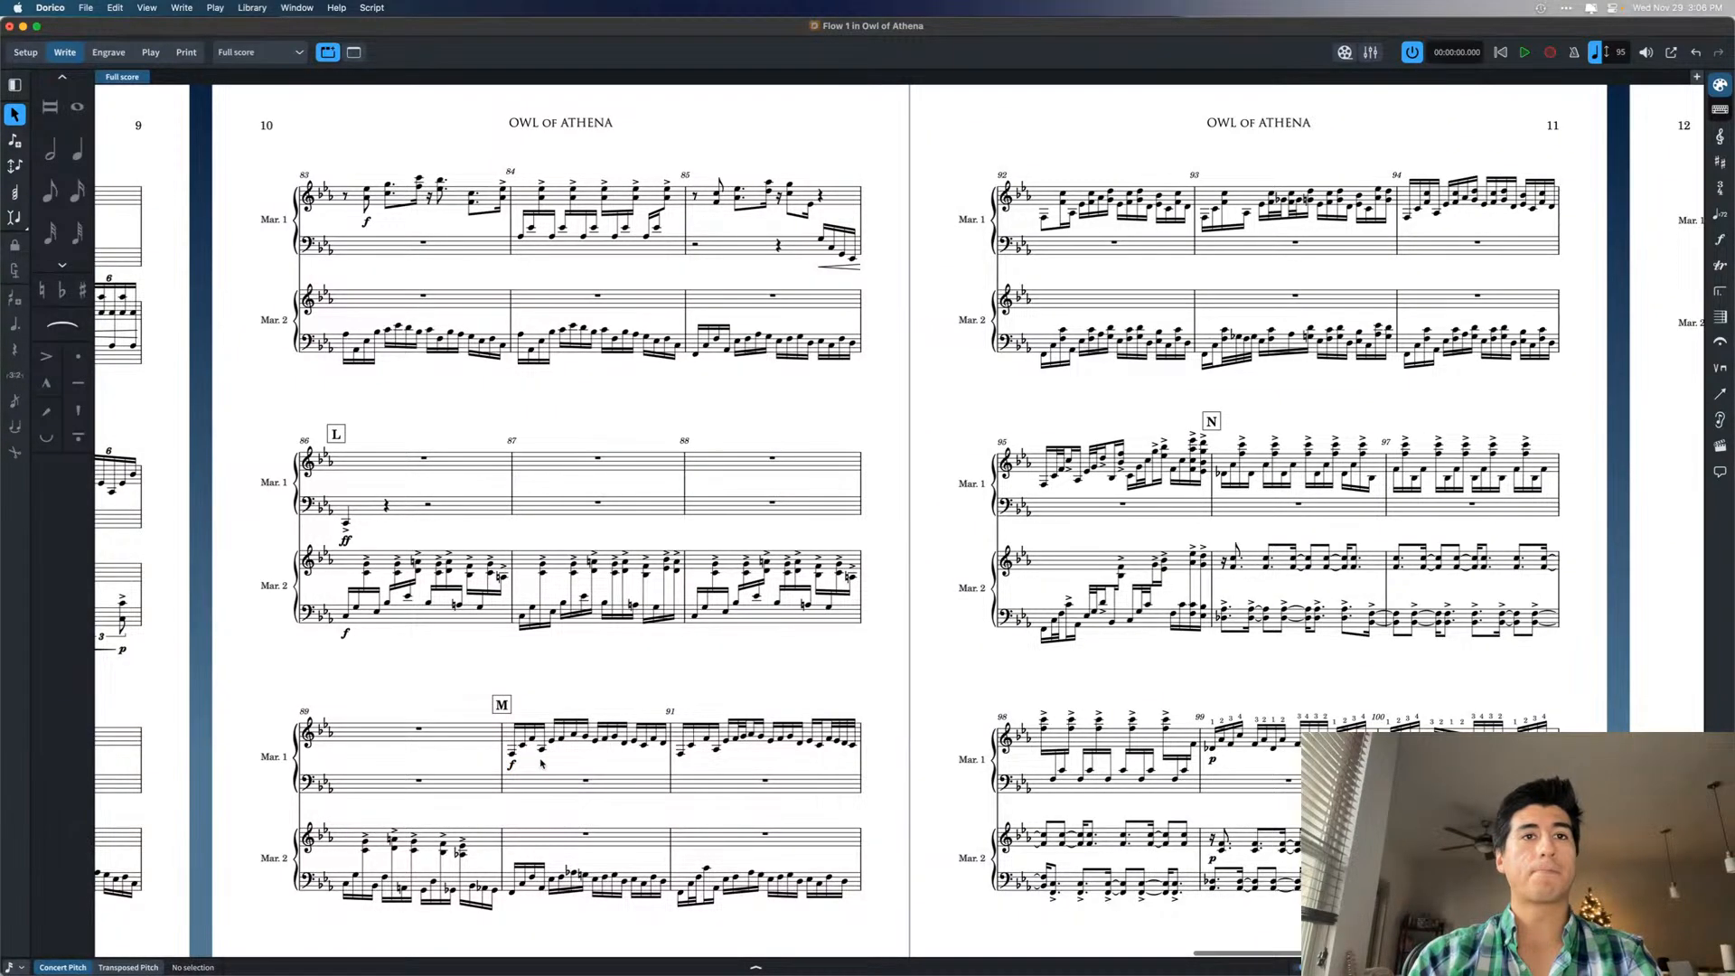
- Return to the Marimba 1 part from the first note of bar 90 and switch to Engrave mode
click(511, 755)
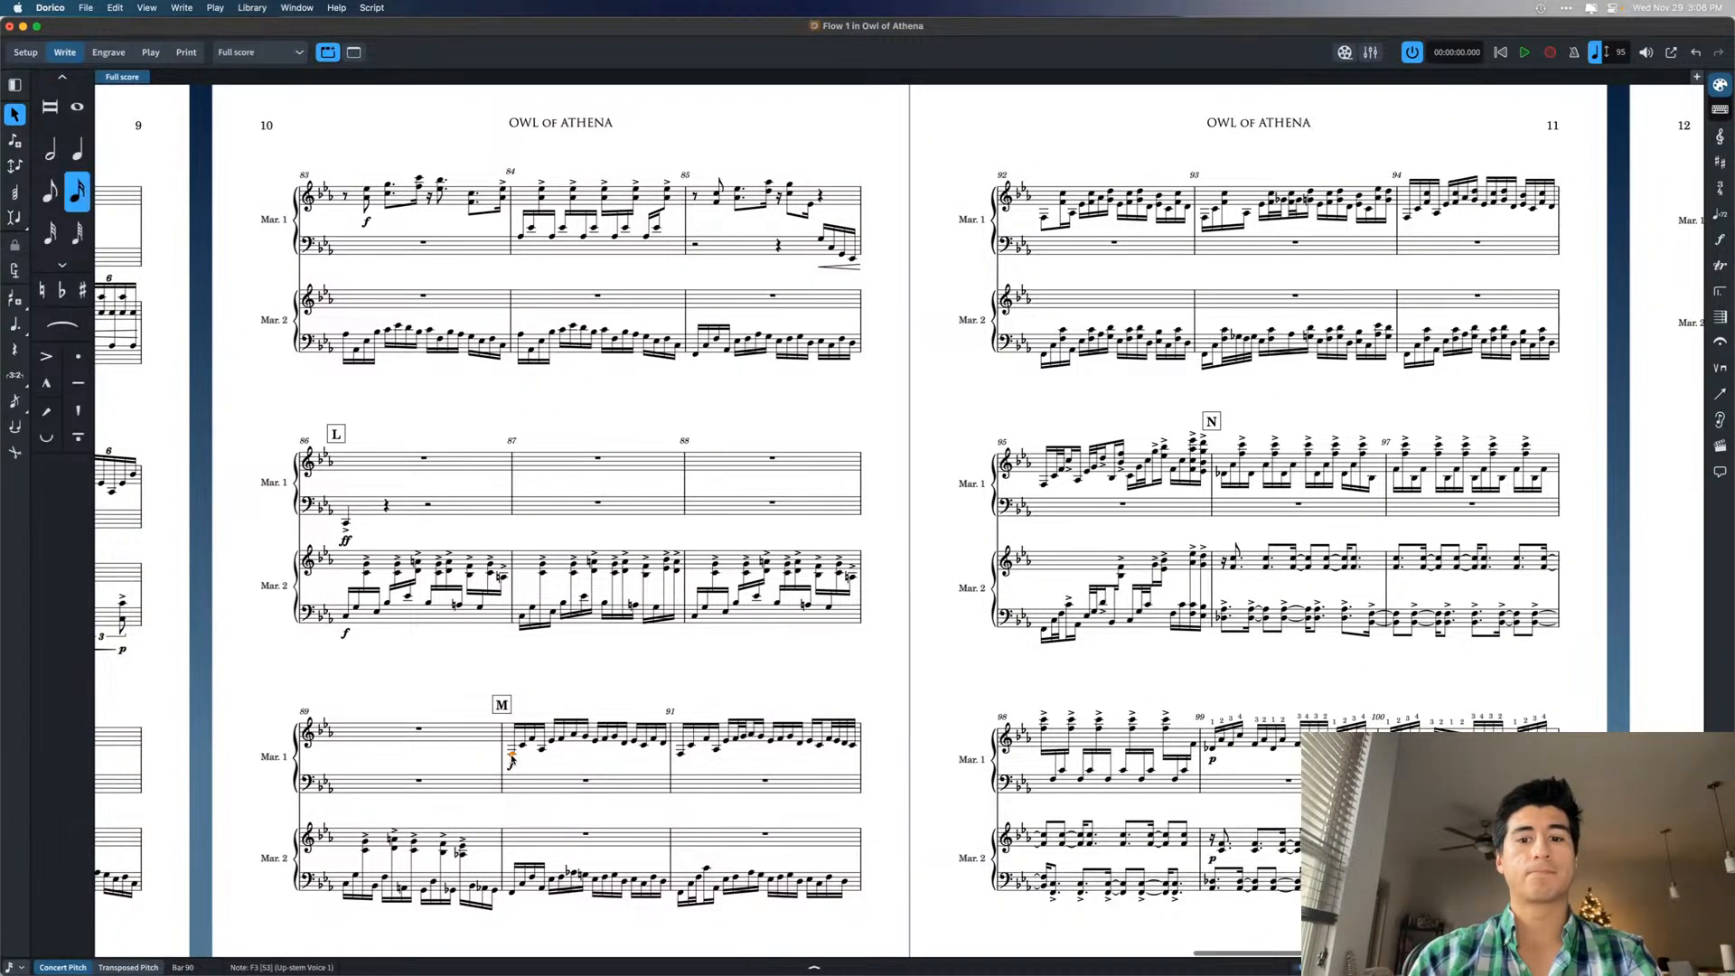
key(w)
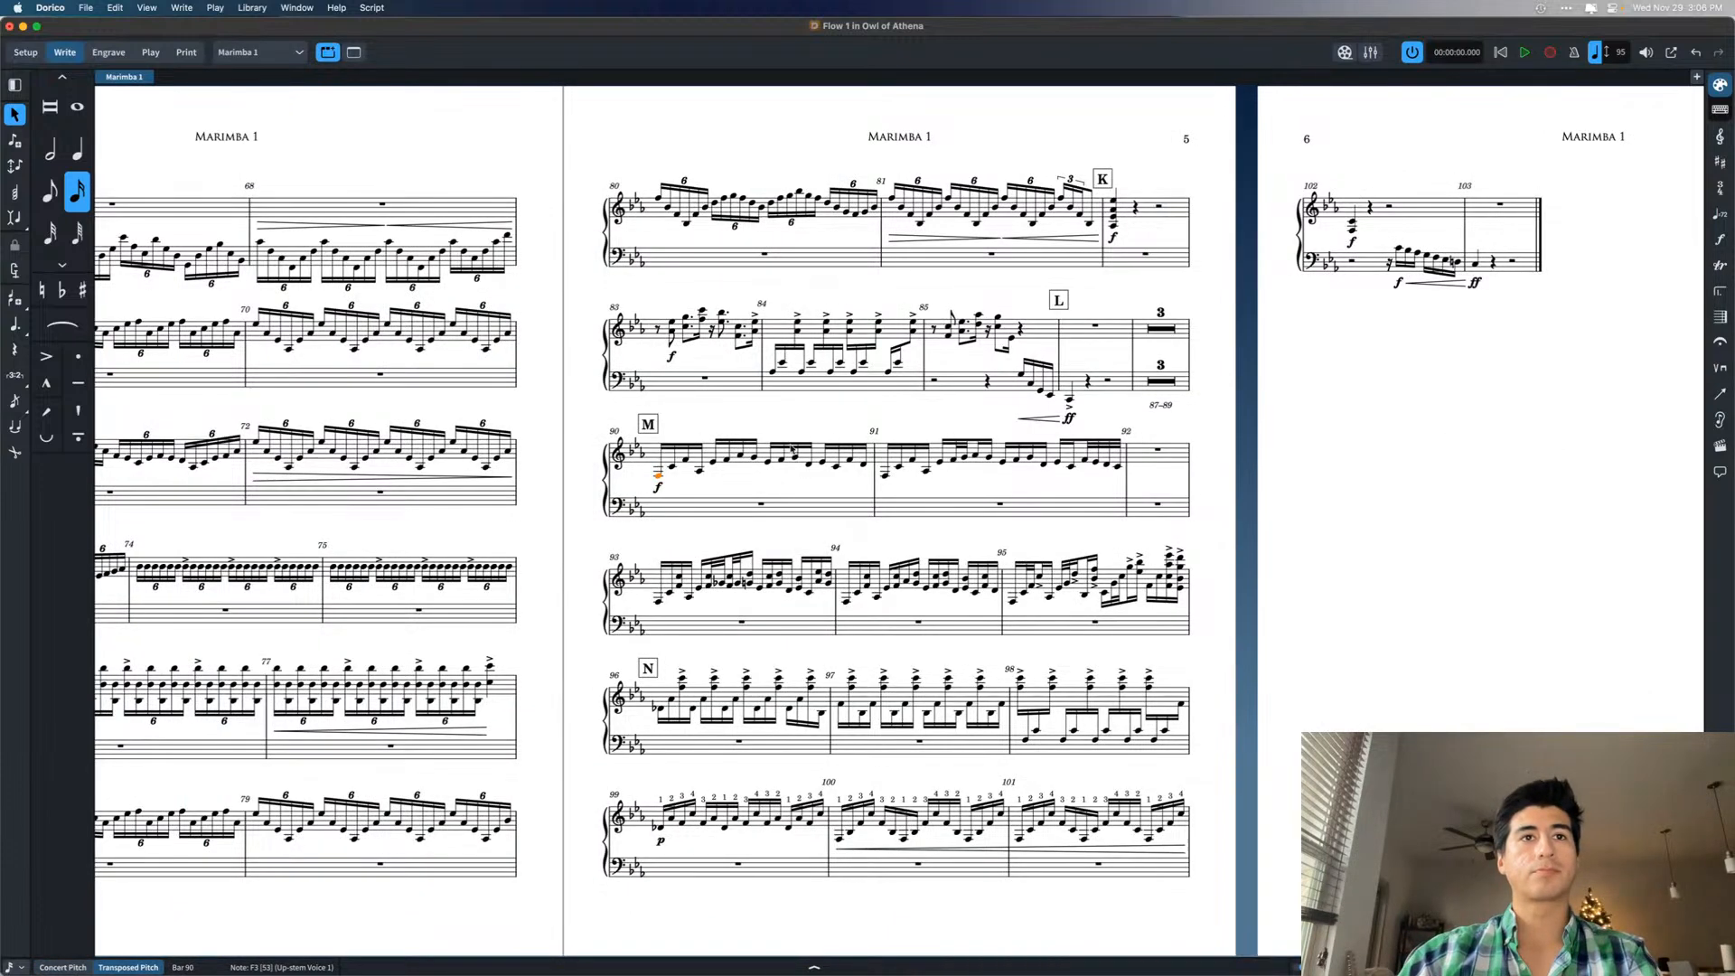
key(Escape)
scroll(759, 419, left, 4)
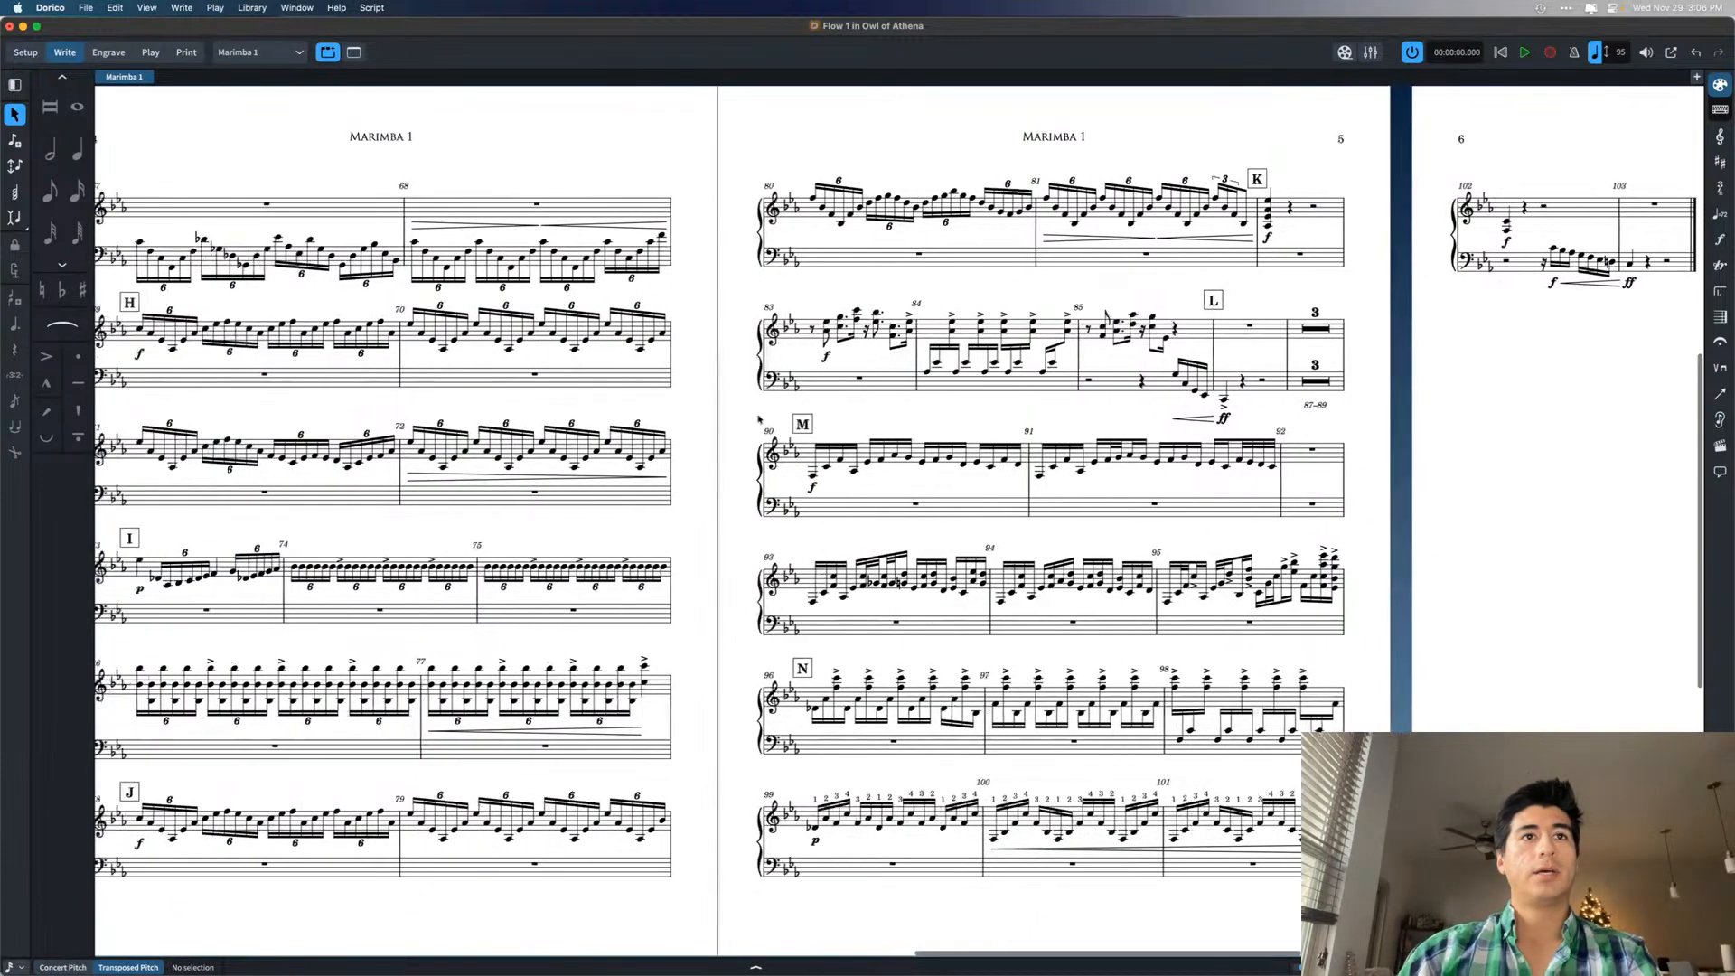
scroll(676, 435, left, 3)
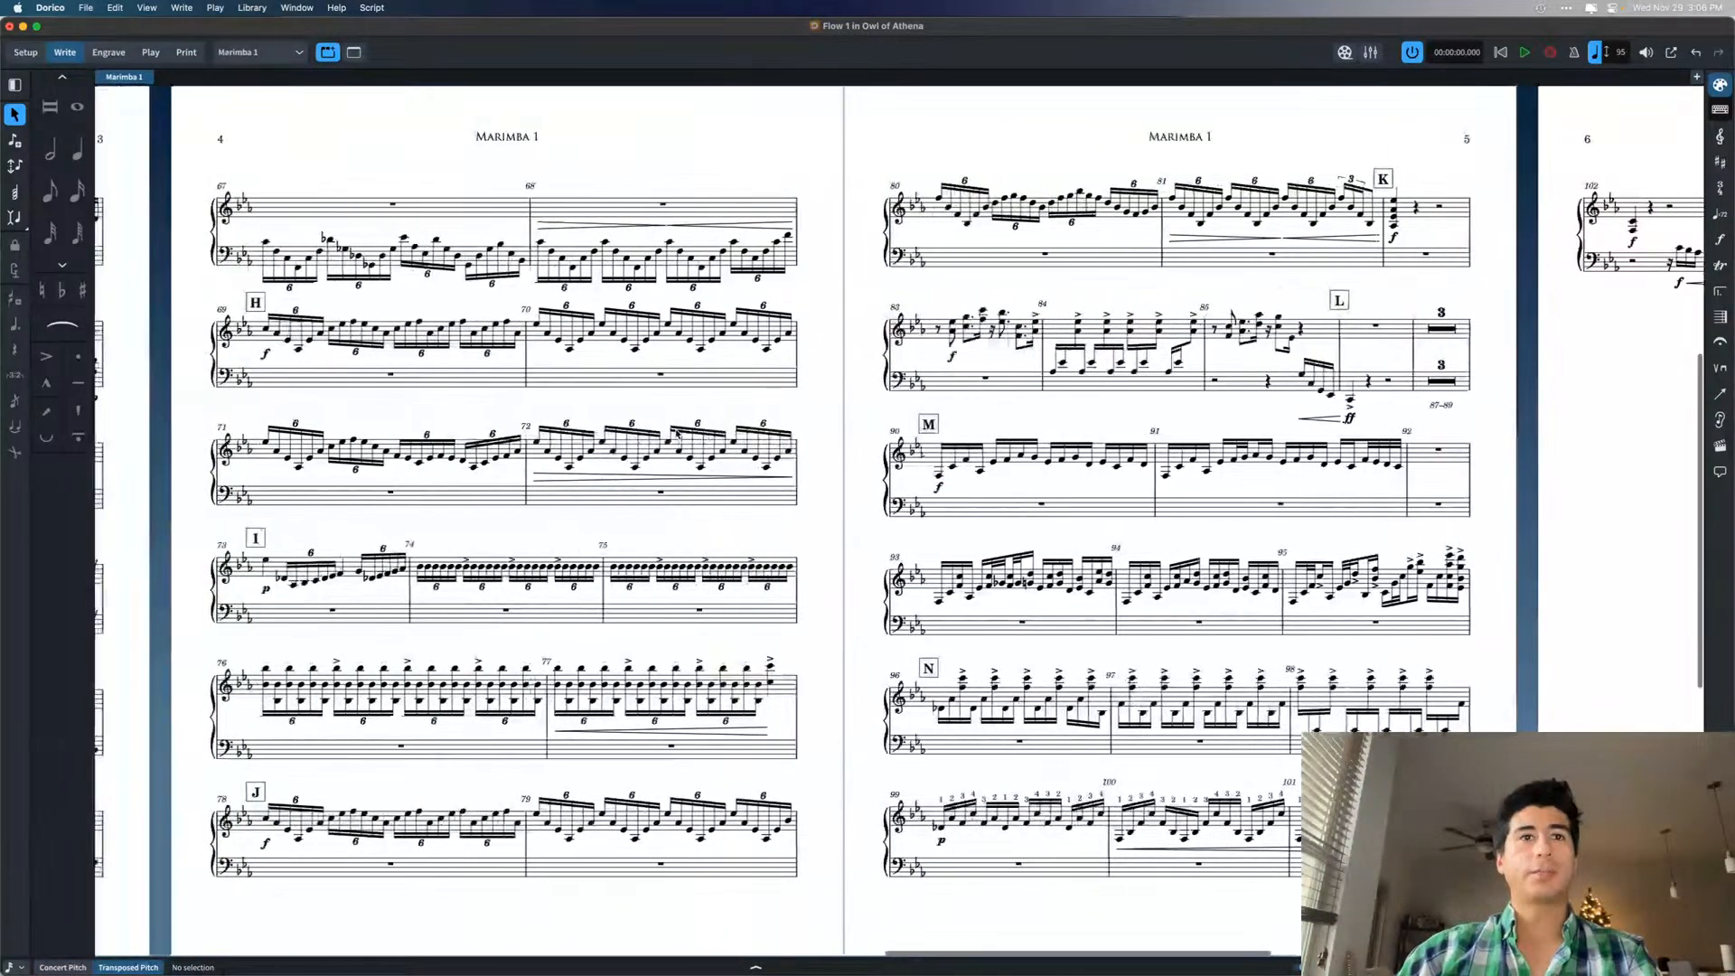
key(super+3)
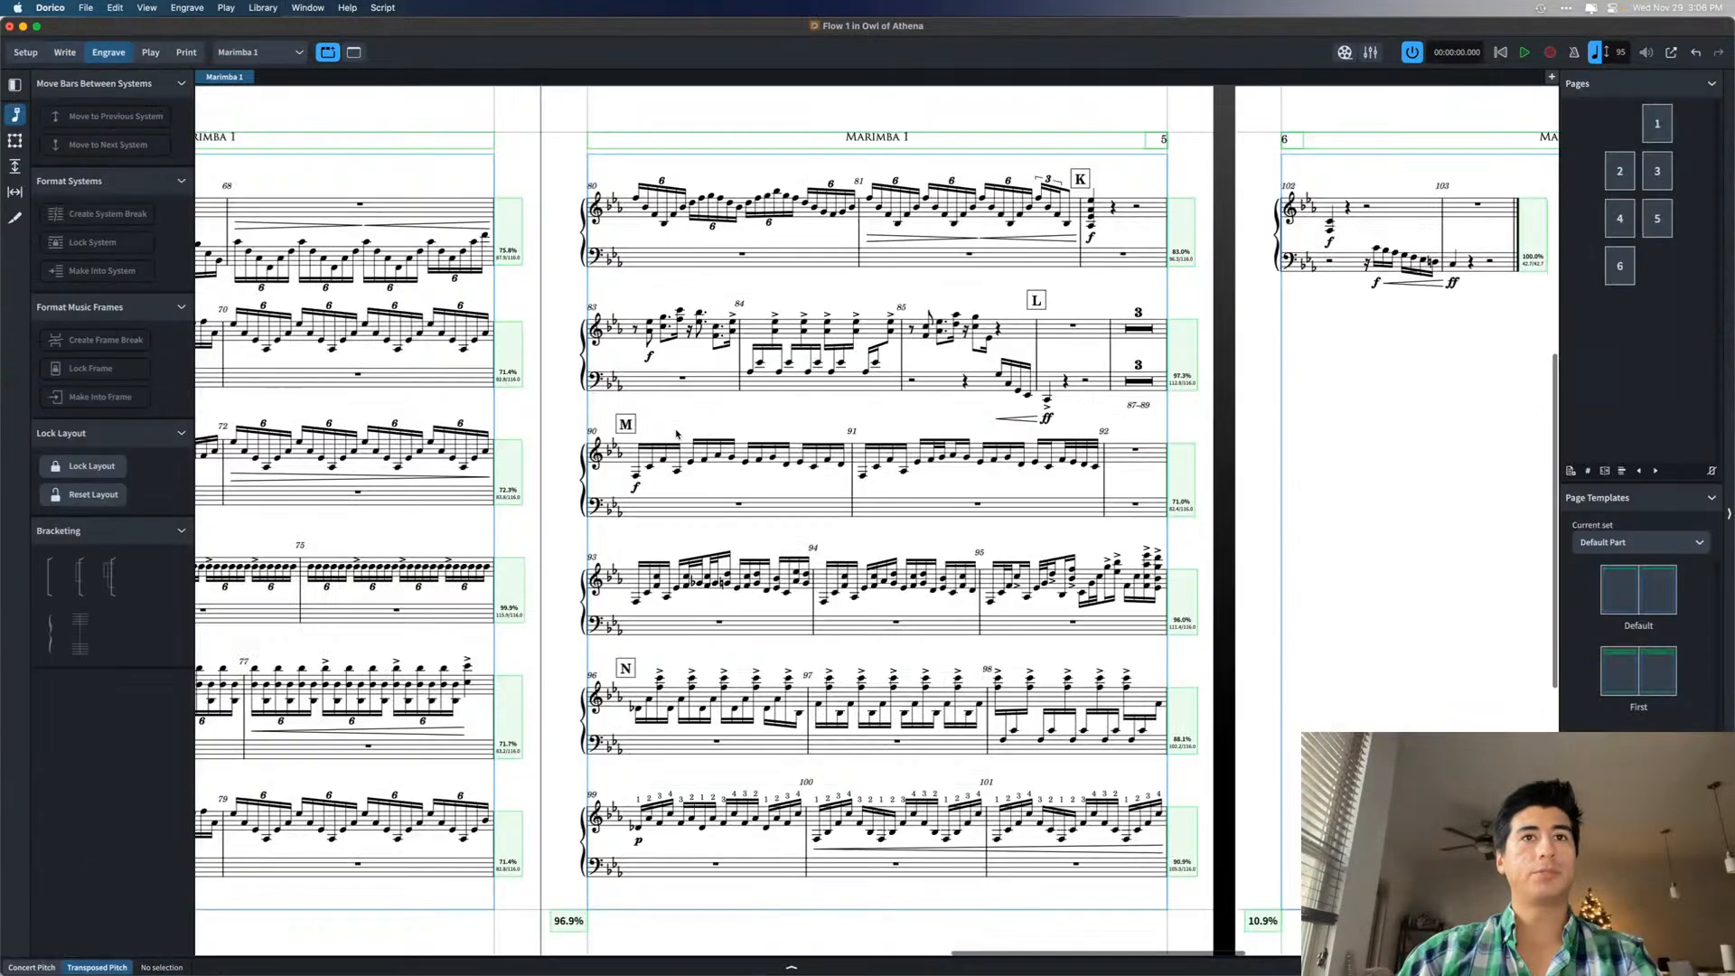
- Examine the system and frame fullness on pages 3 and 4, including the dynamic at the end of bar 47
scroll(676, 434, left, 10)
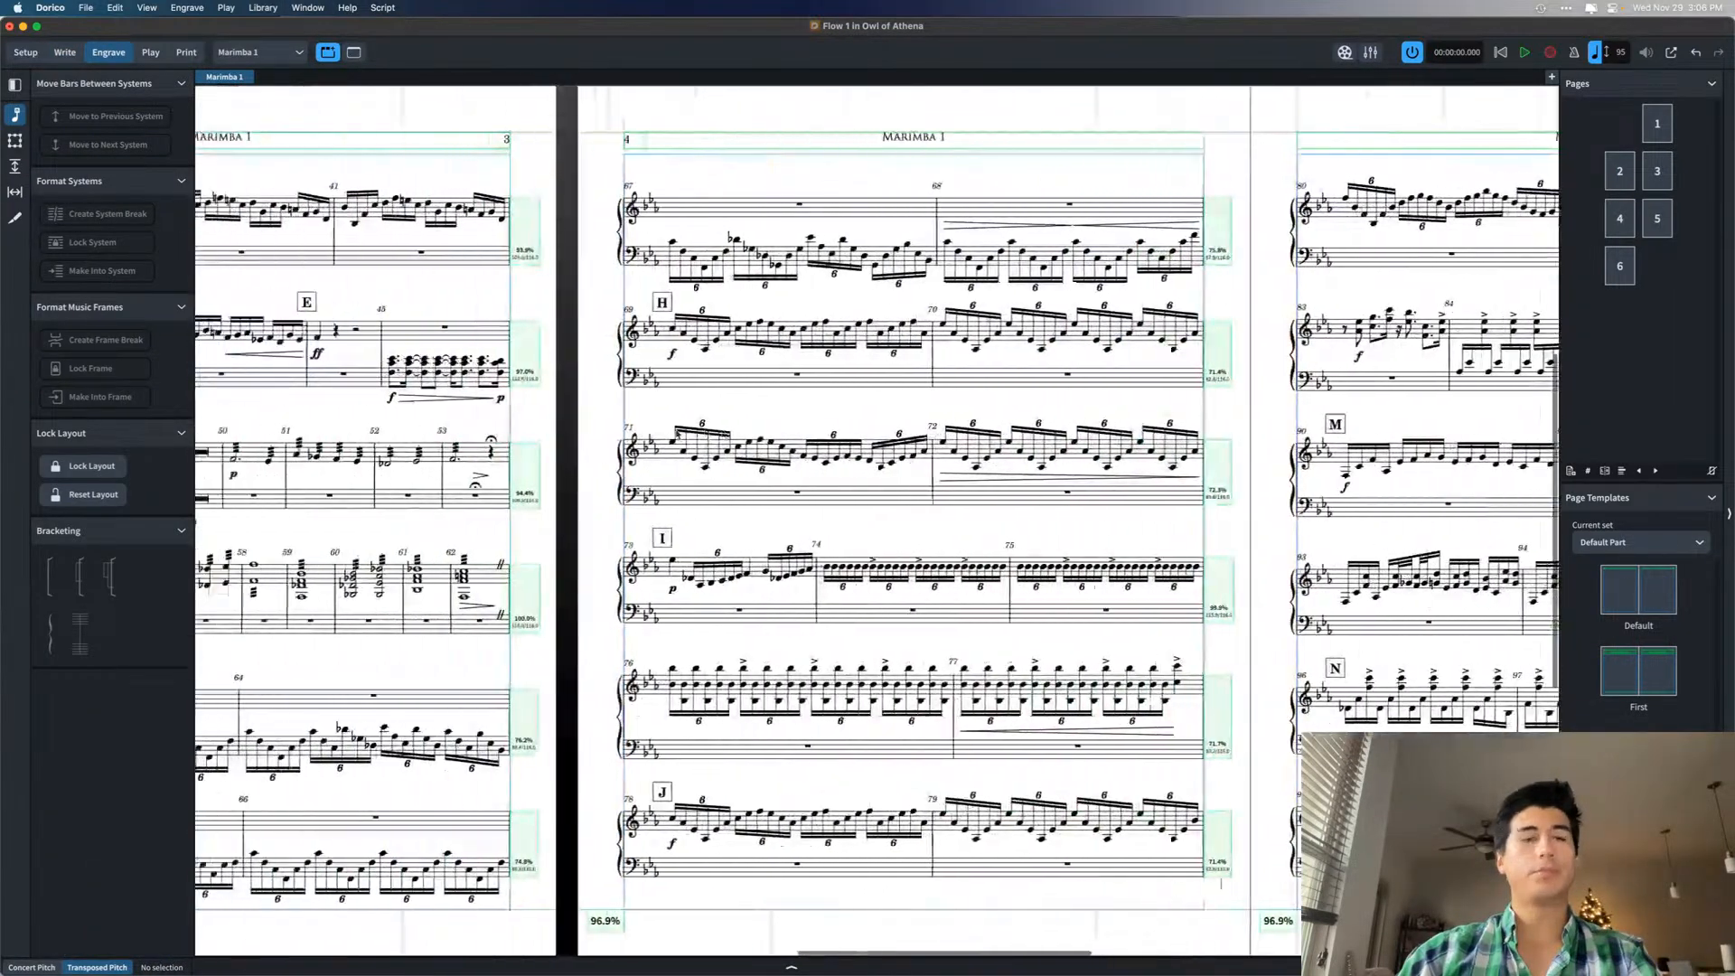
scroll(676, 435, left, 5)
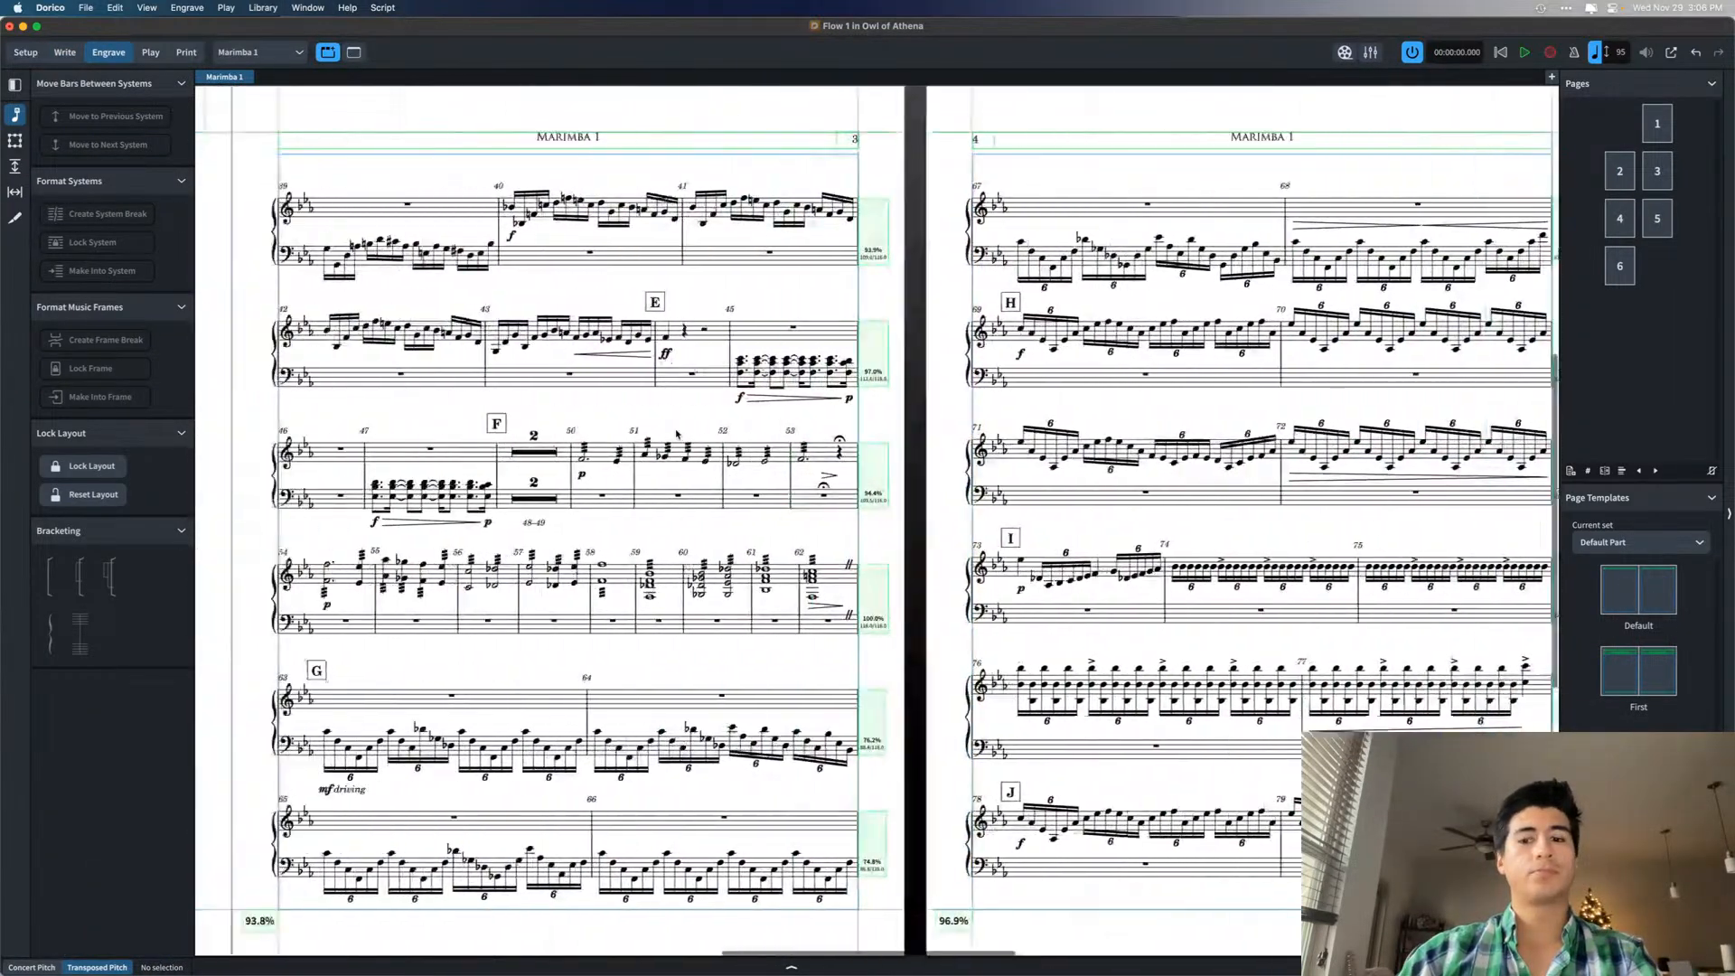
scroll(676, 434, left, 3)
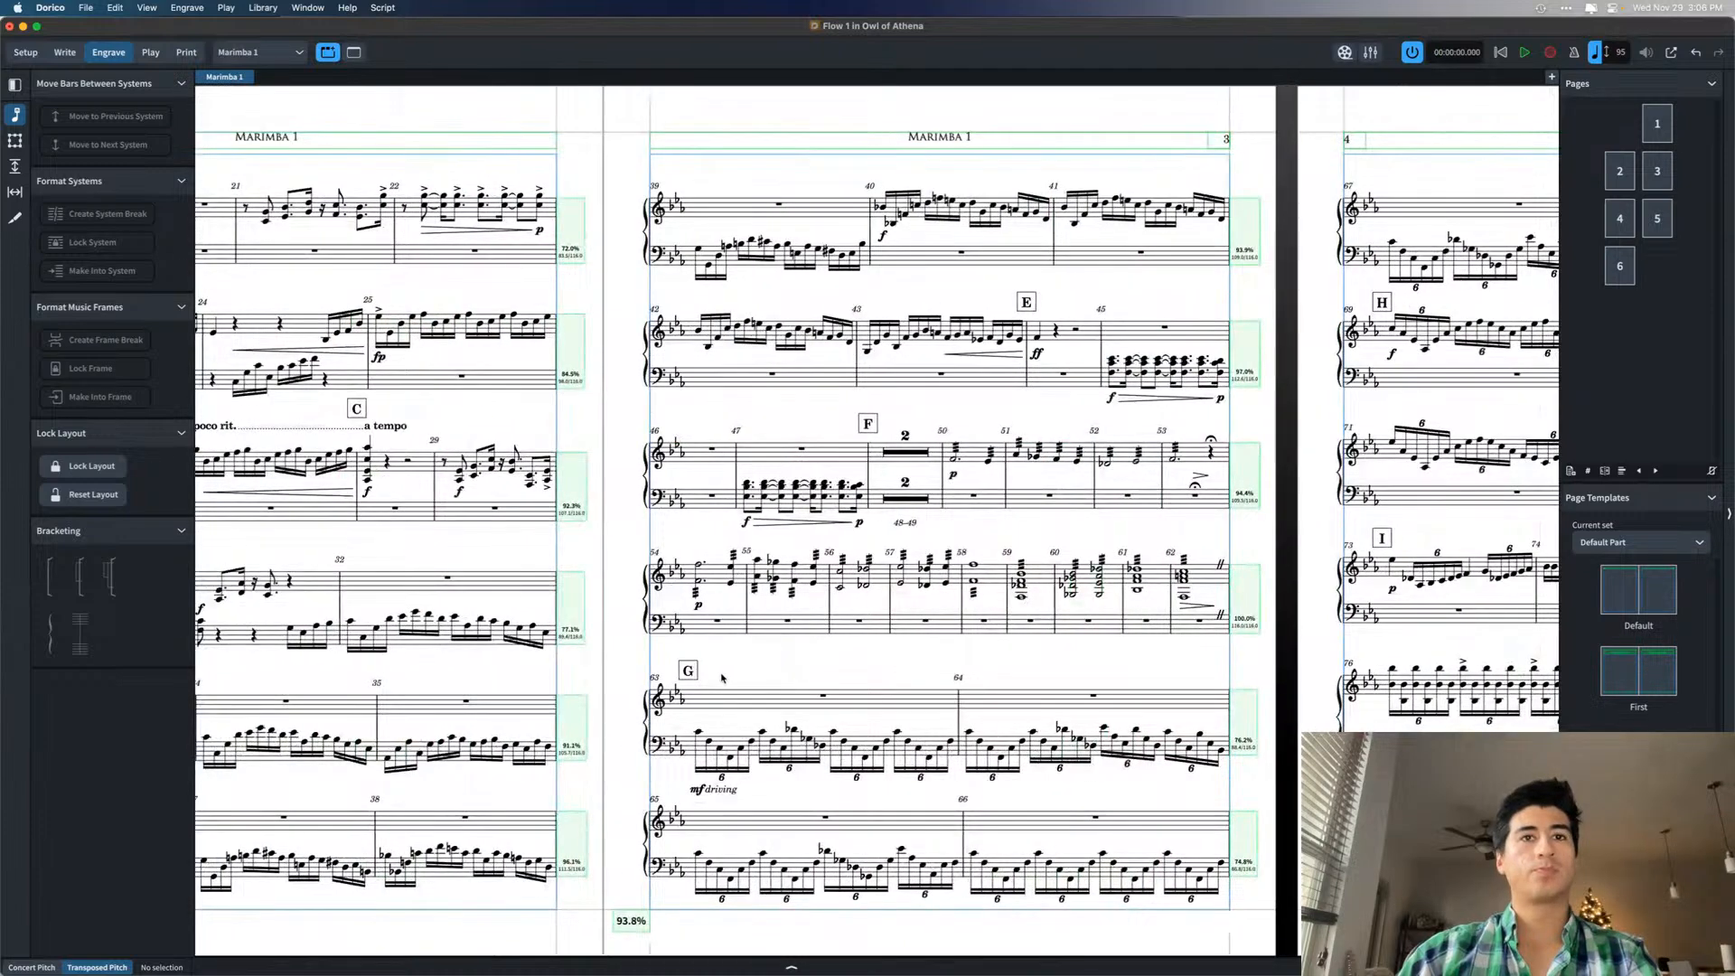
scroll(794, 632, left, 1)
scroll(794, 632, right, 2)
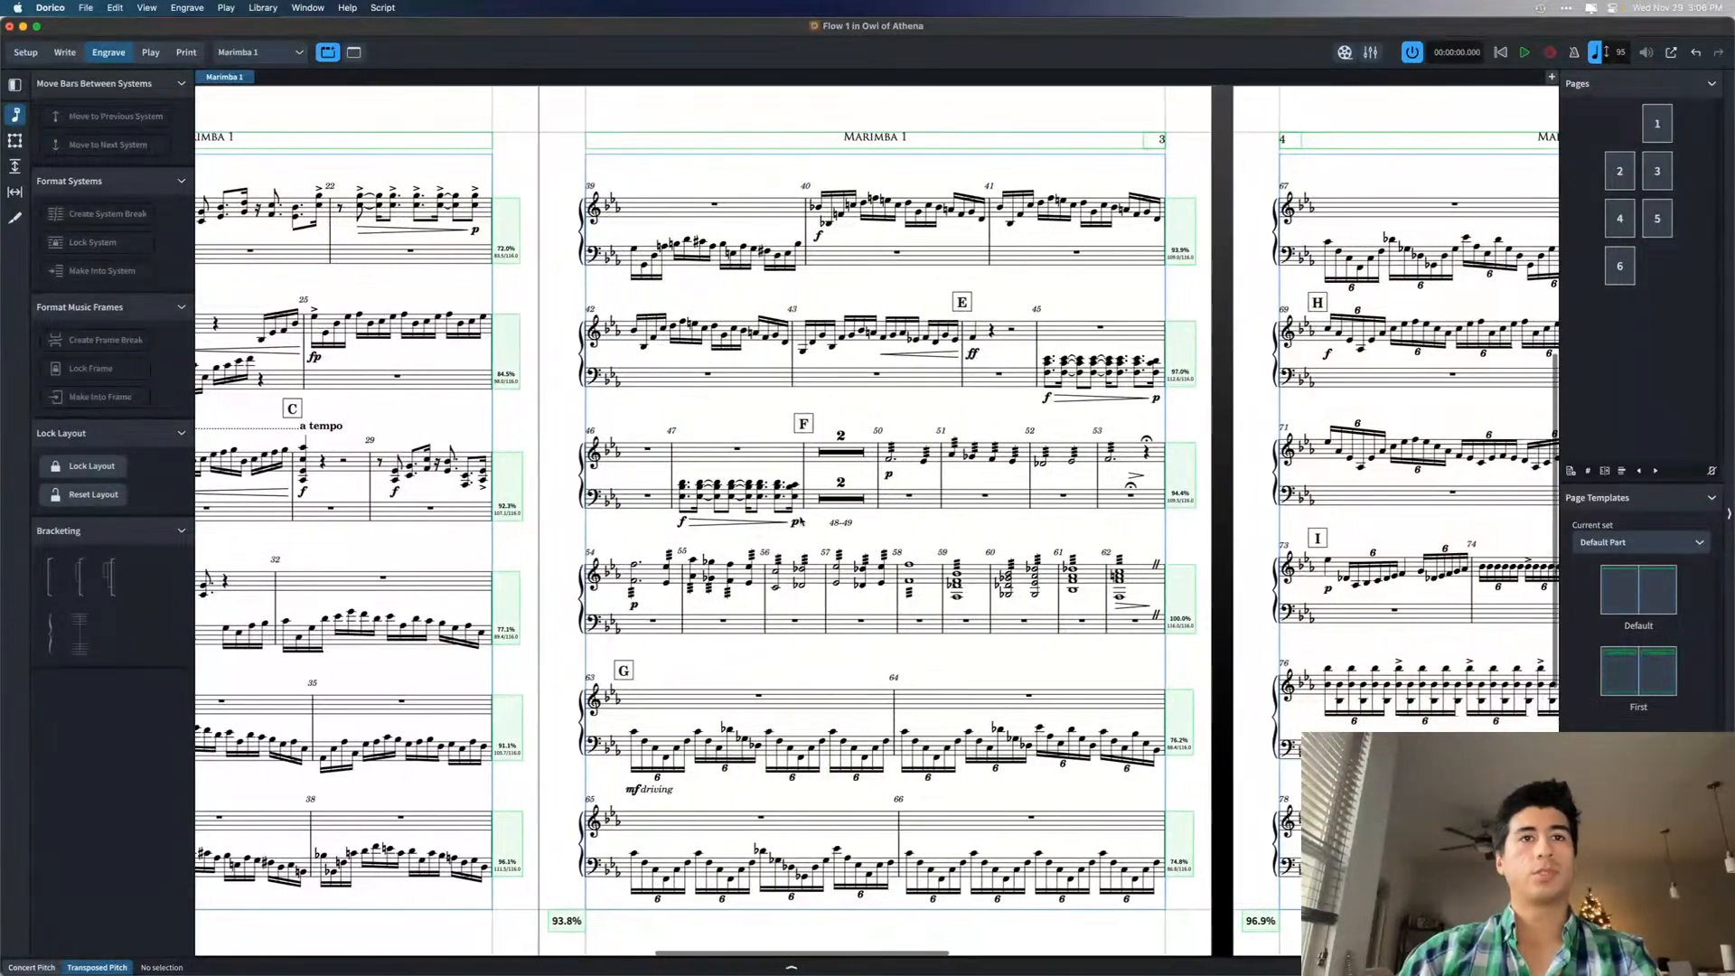
click(795, 524)
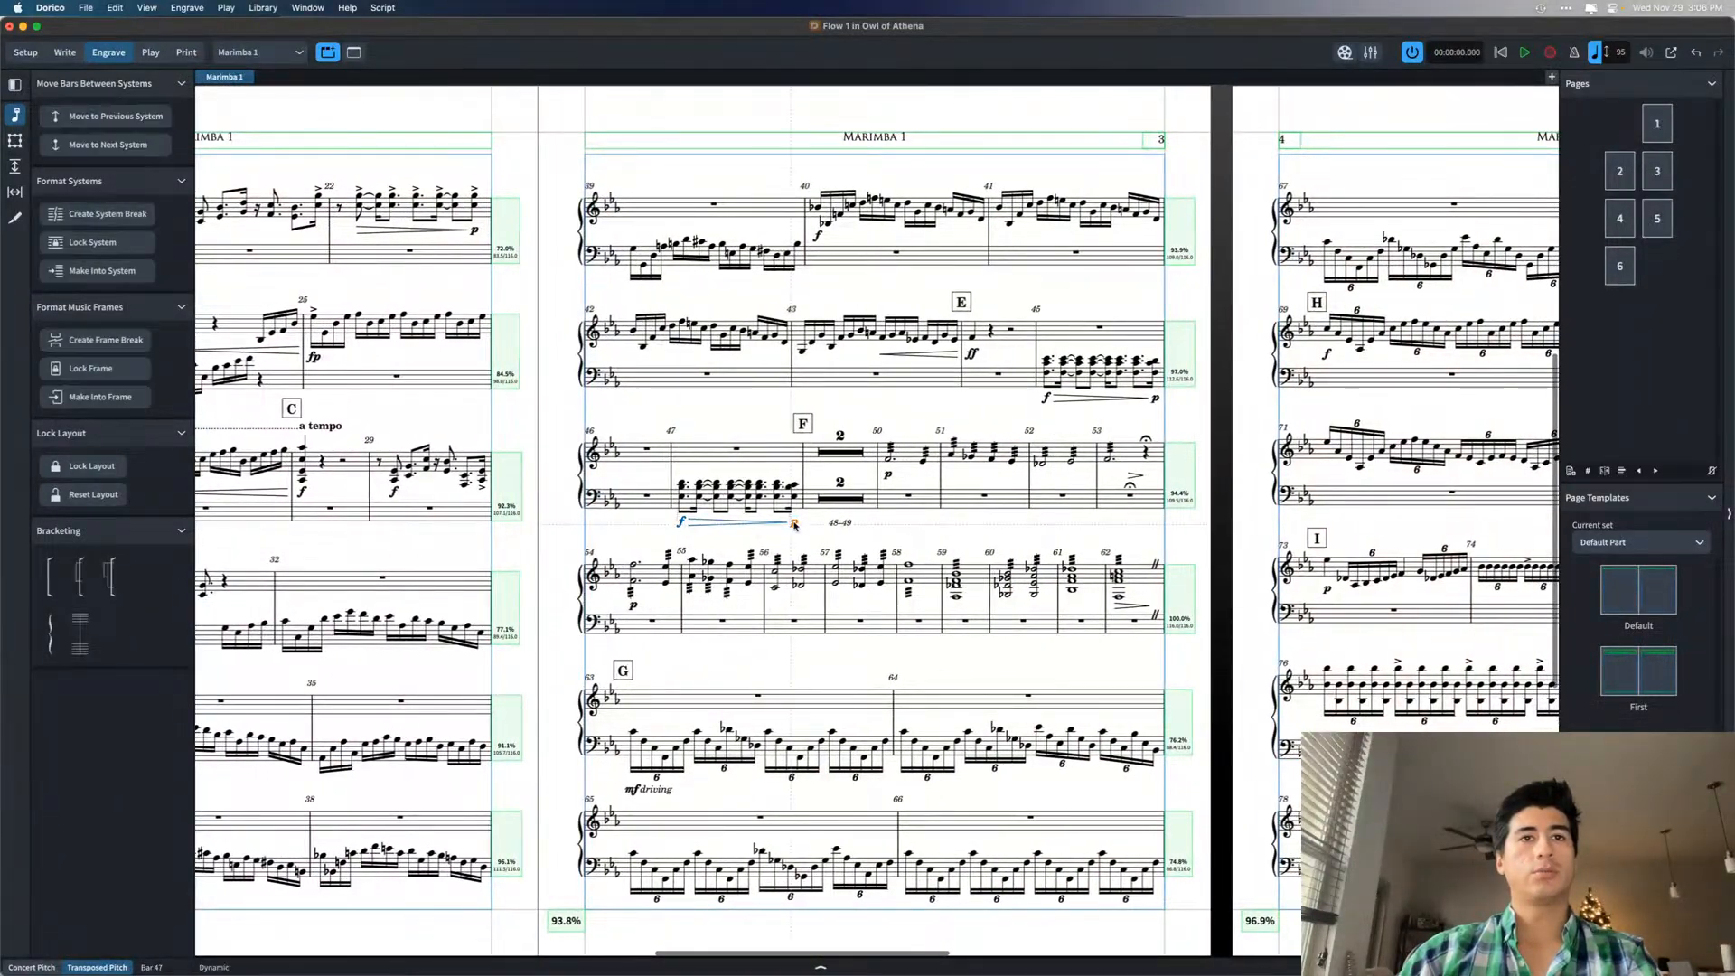
click(941, 538)
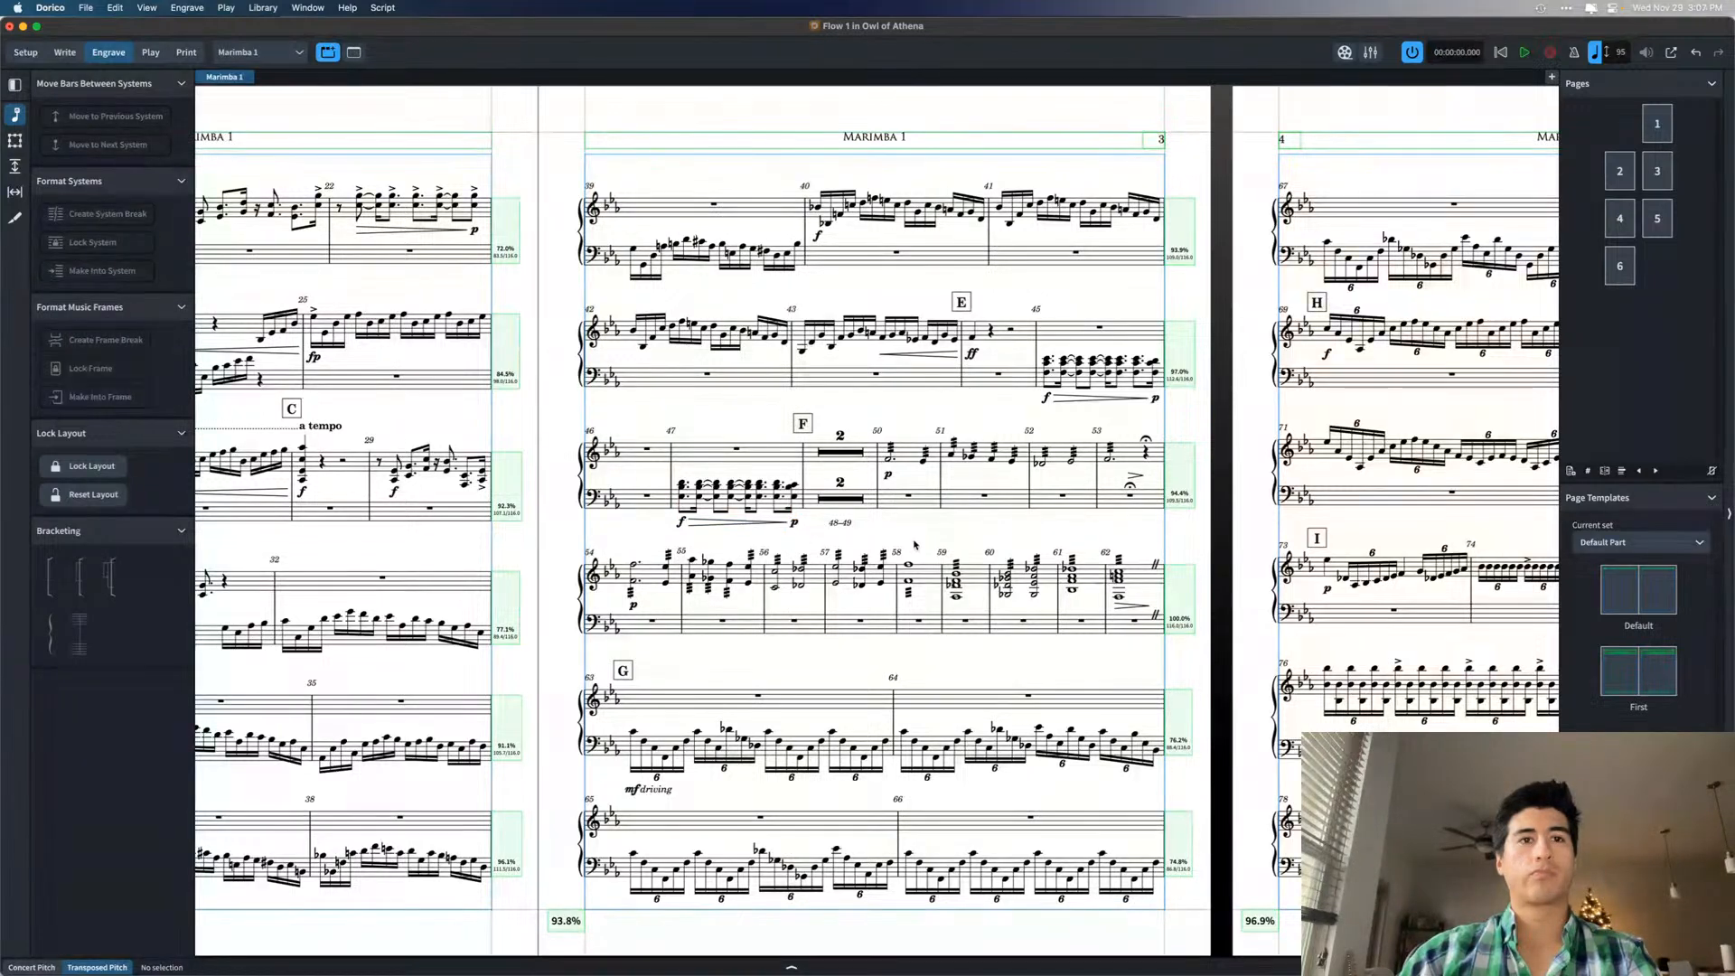
scroll(915, 544, right, 4)
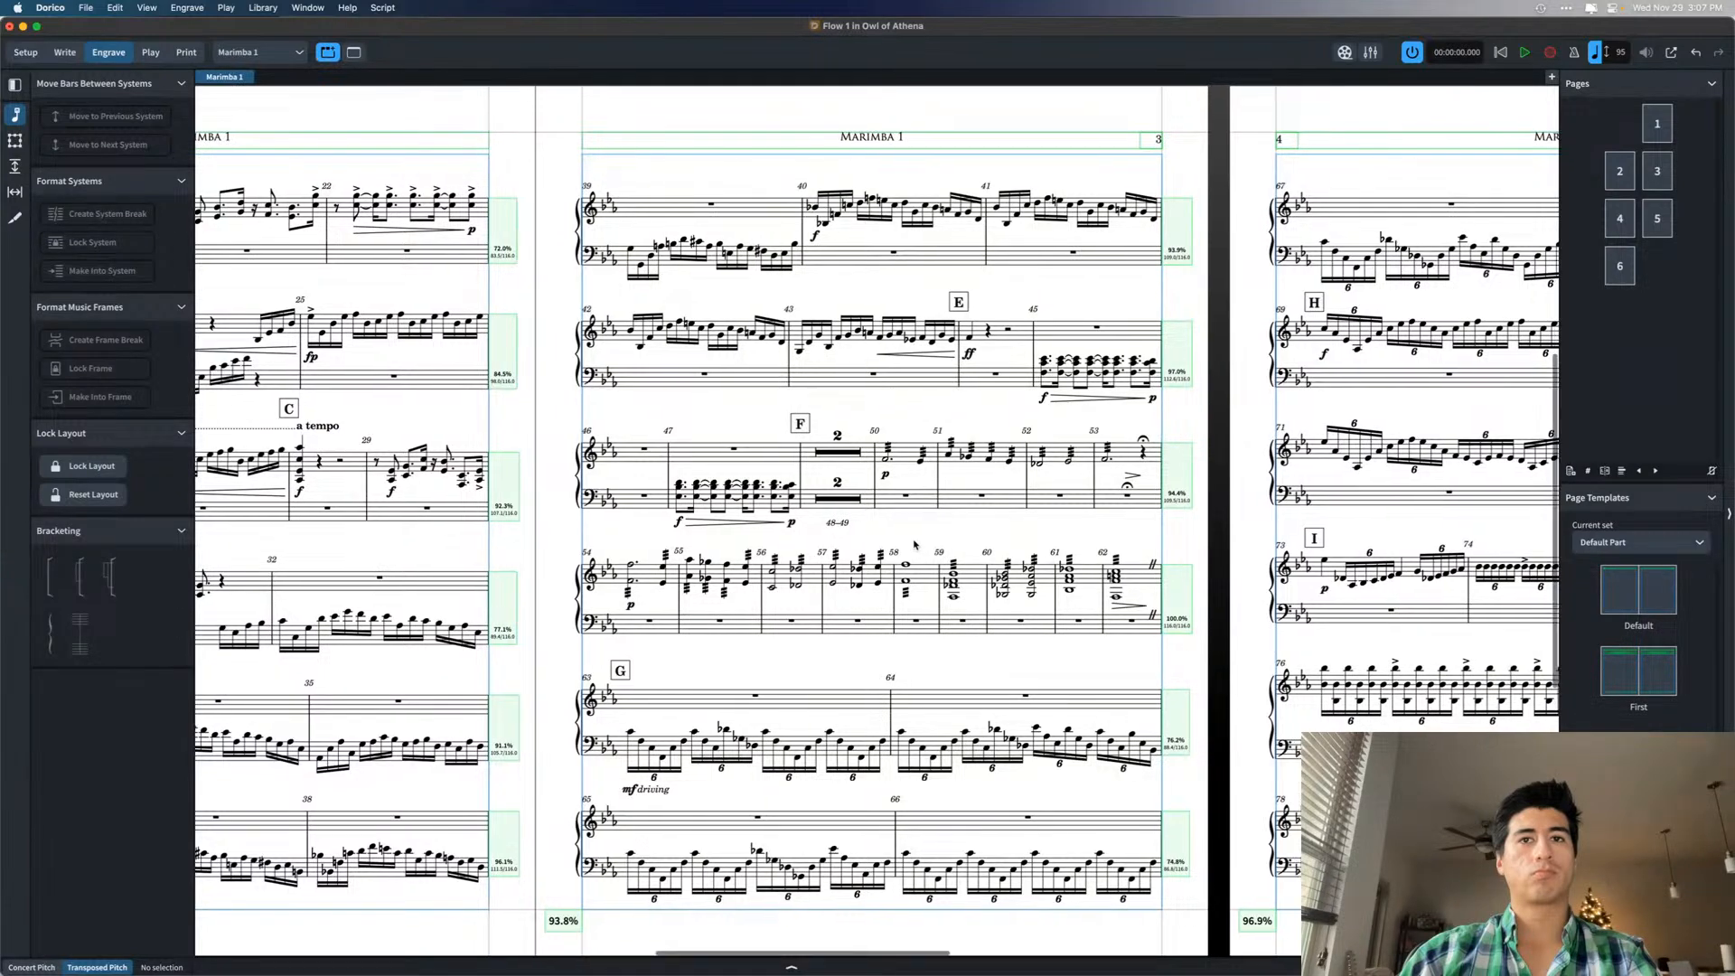
scroll(915, 544, right, 10)
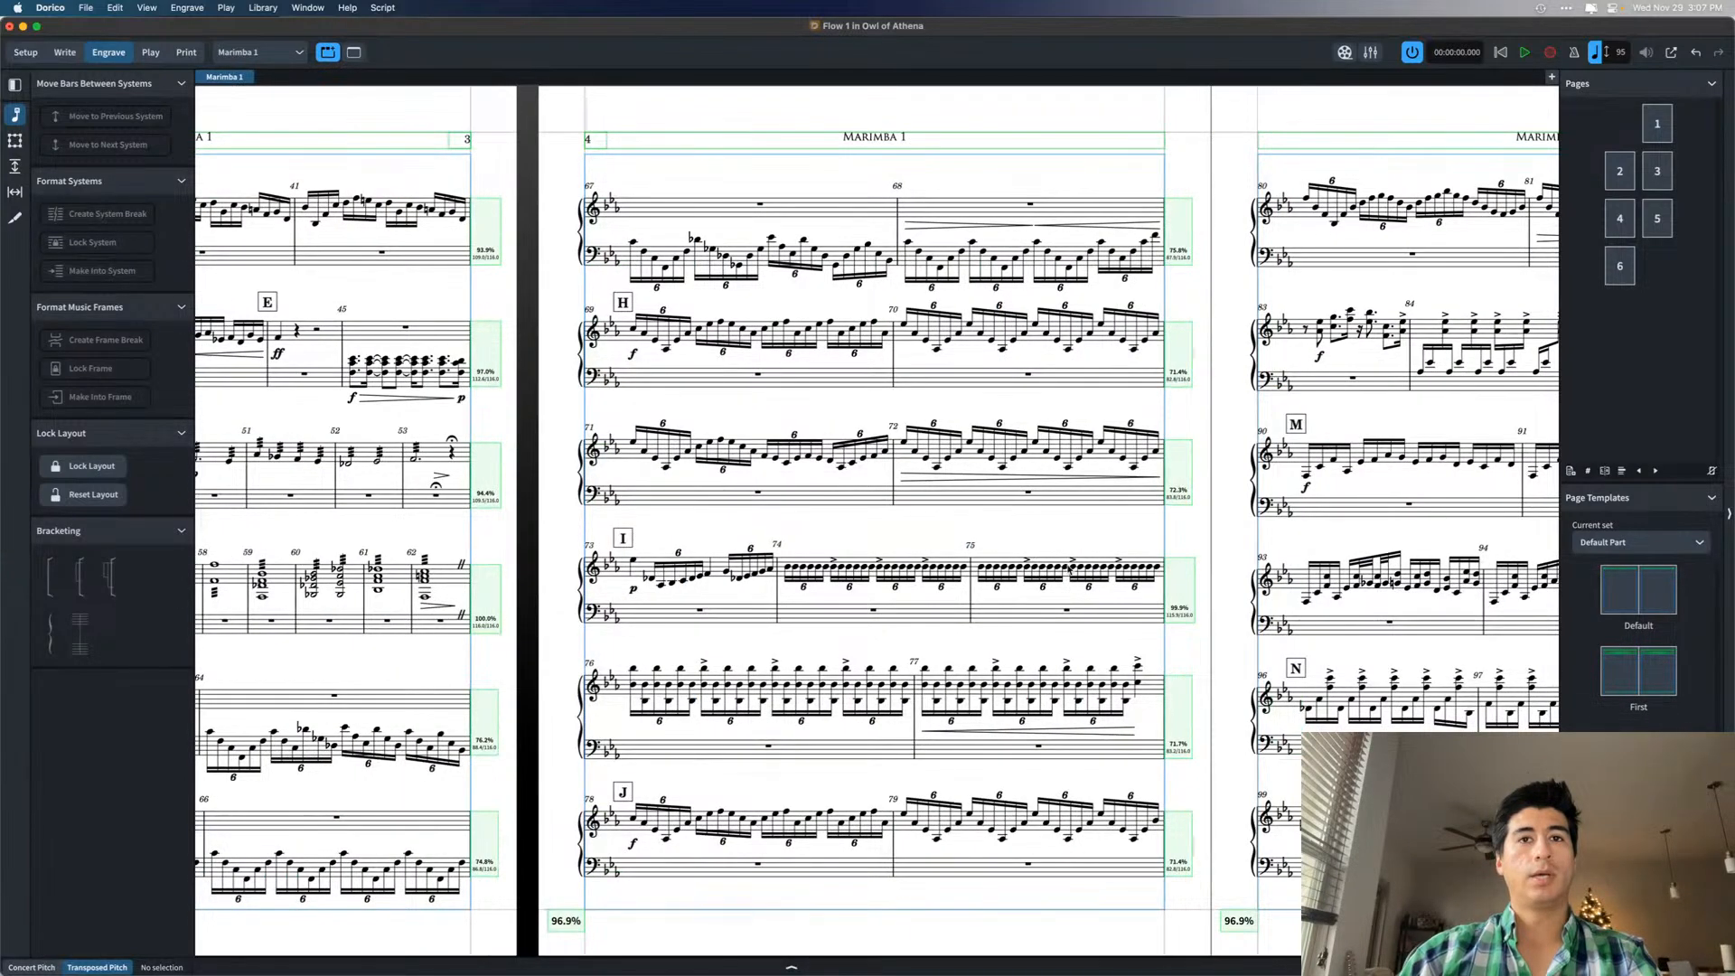
- Create a system break at the start of bar 75 on page 4 and check pages 4 and 5
scroll(1190, 608, up, 3)
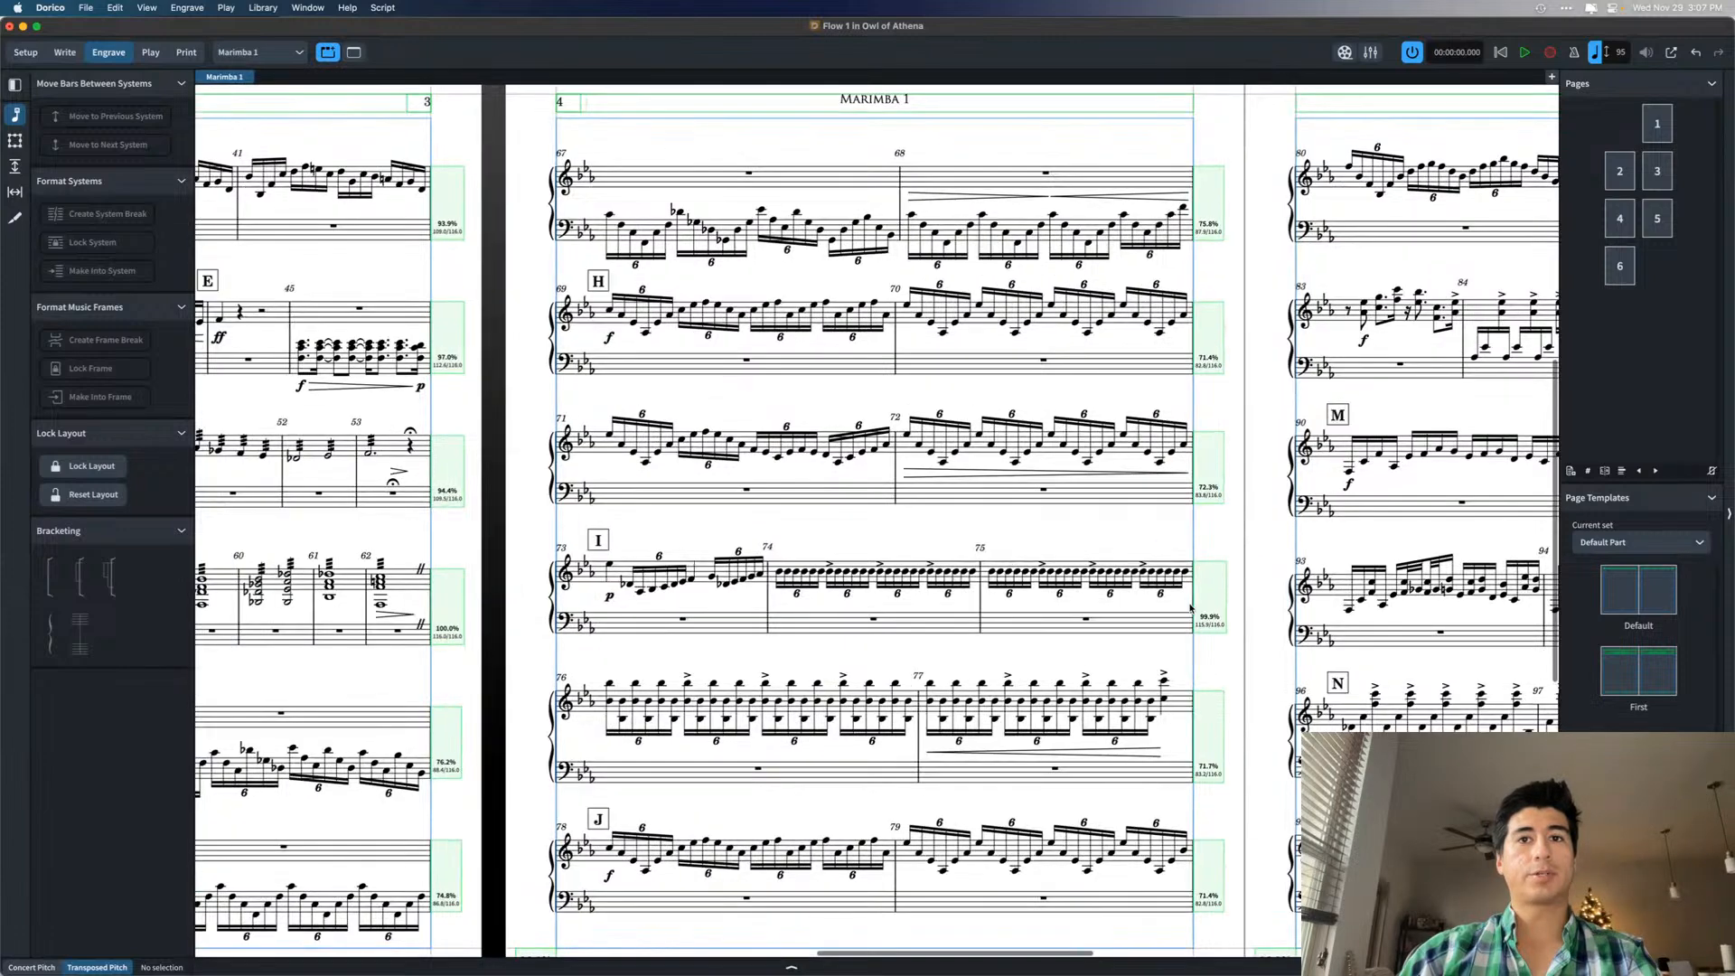
scroll(1190, 608, up, 3)
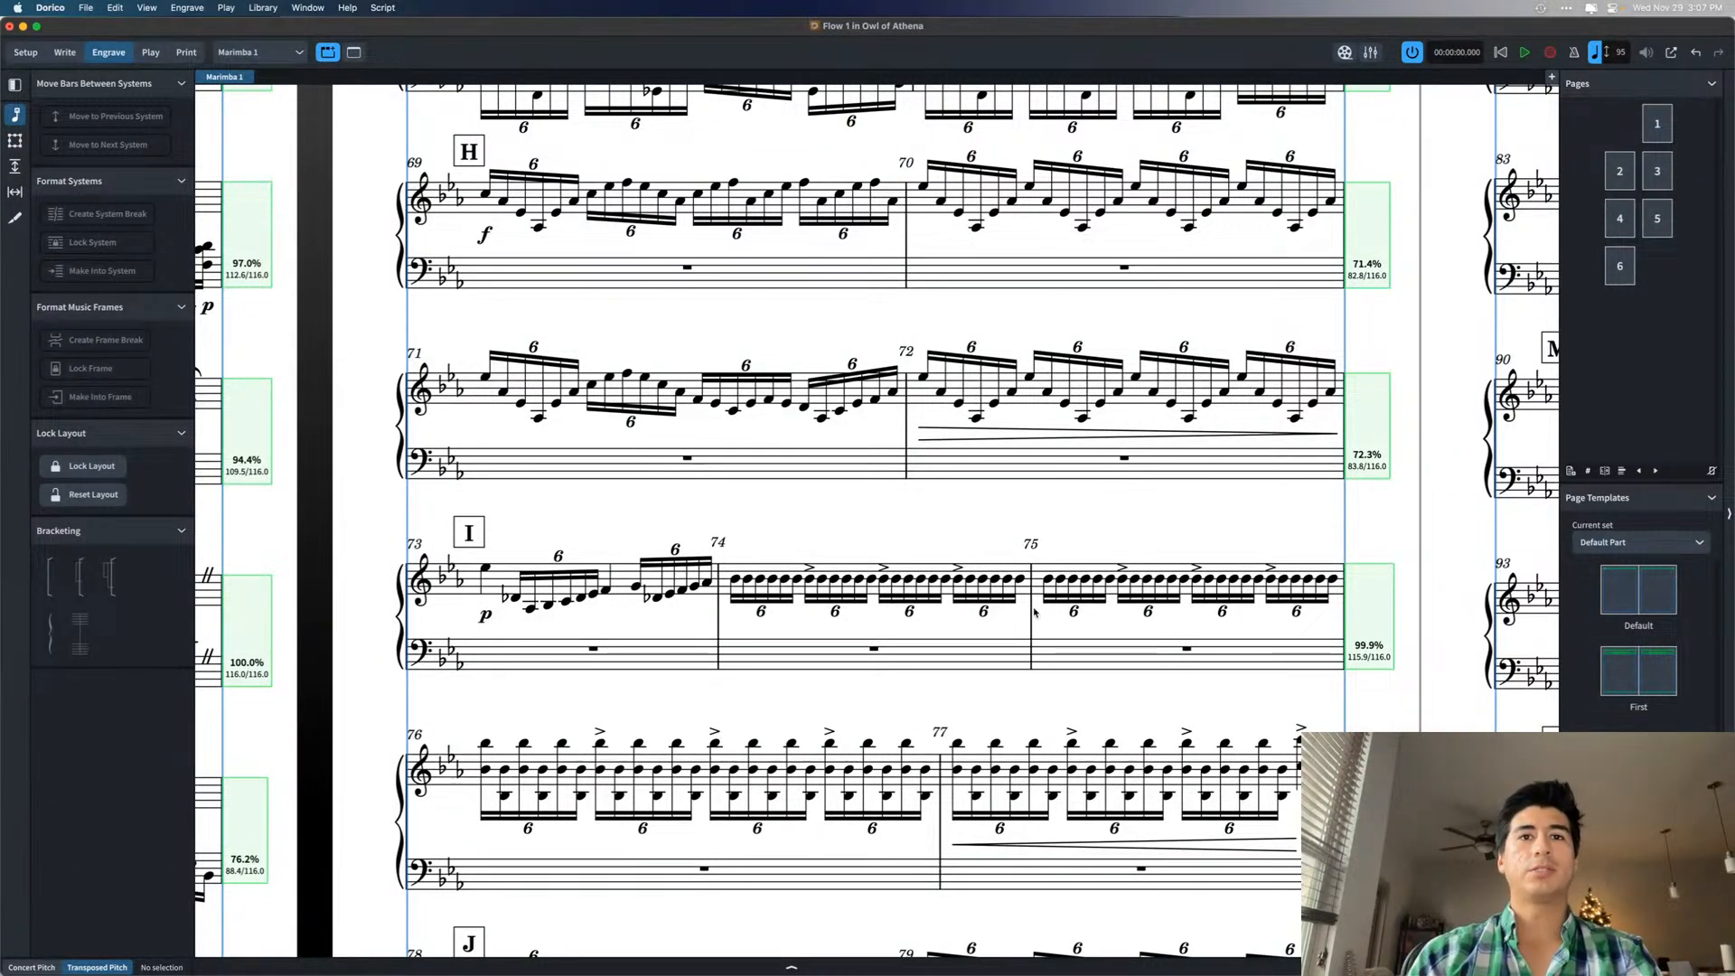
key(x)
key(x)
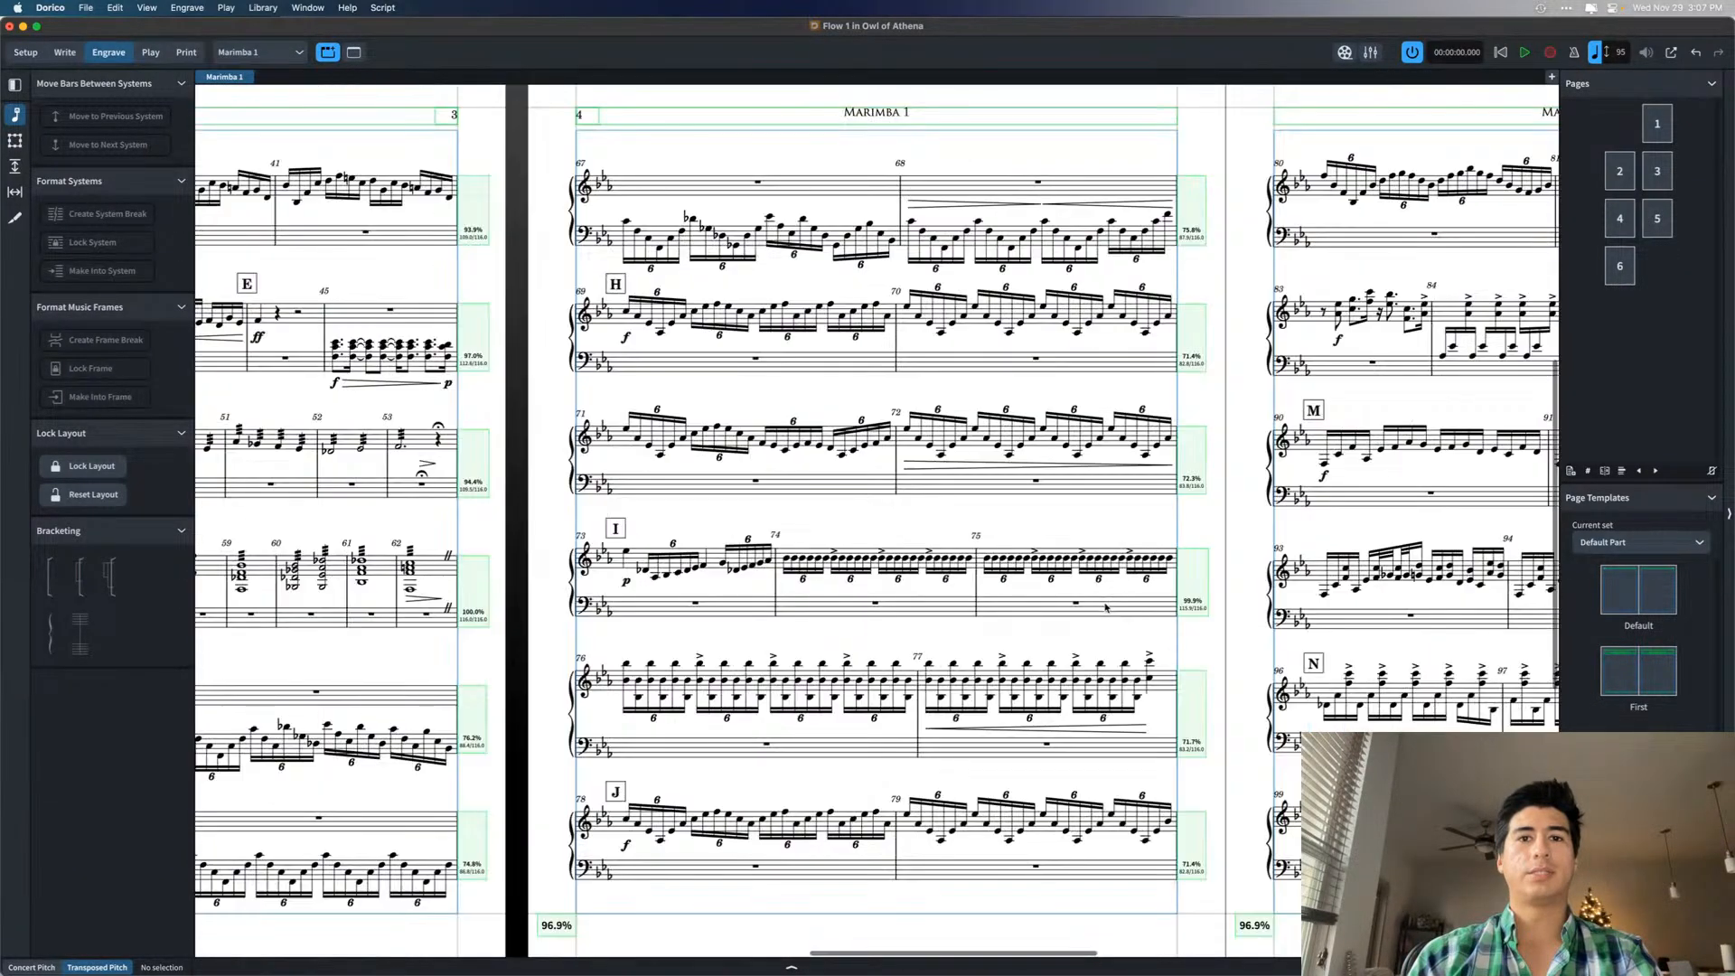
key(x)
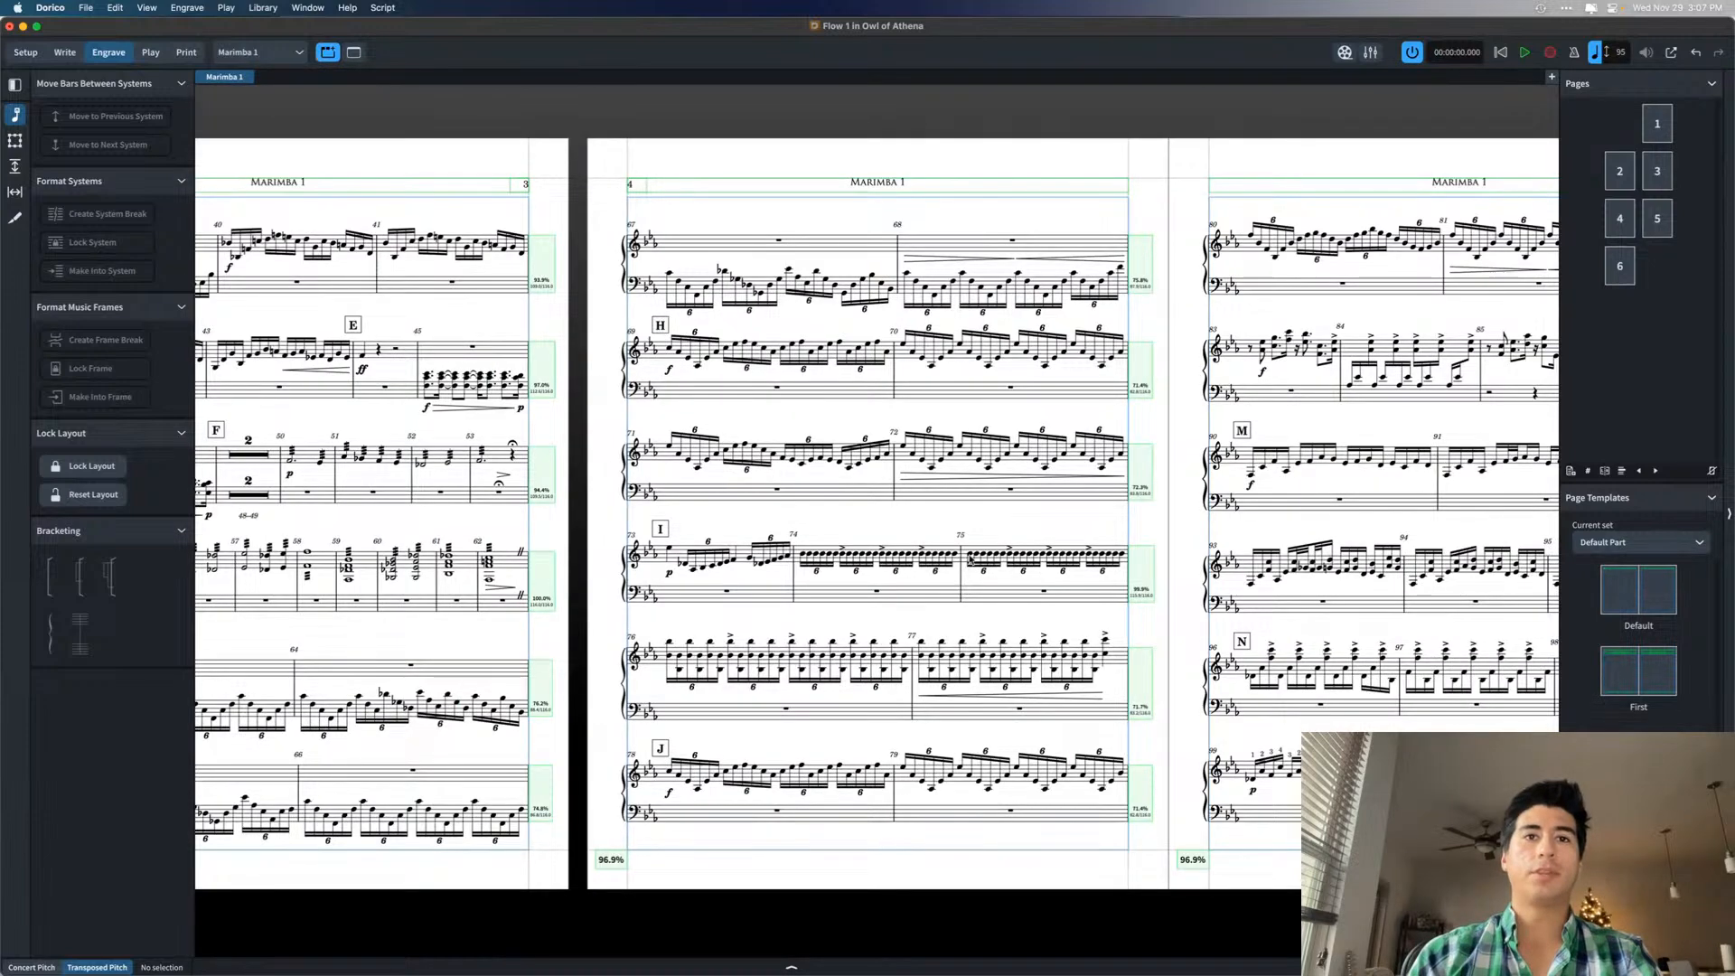
click(969, 556)
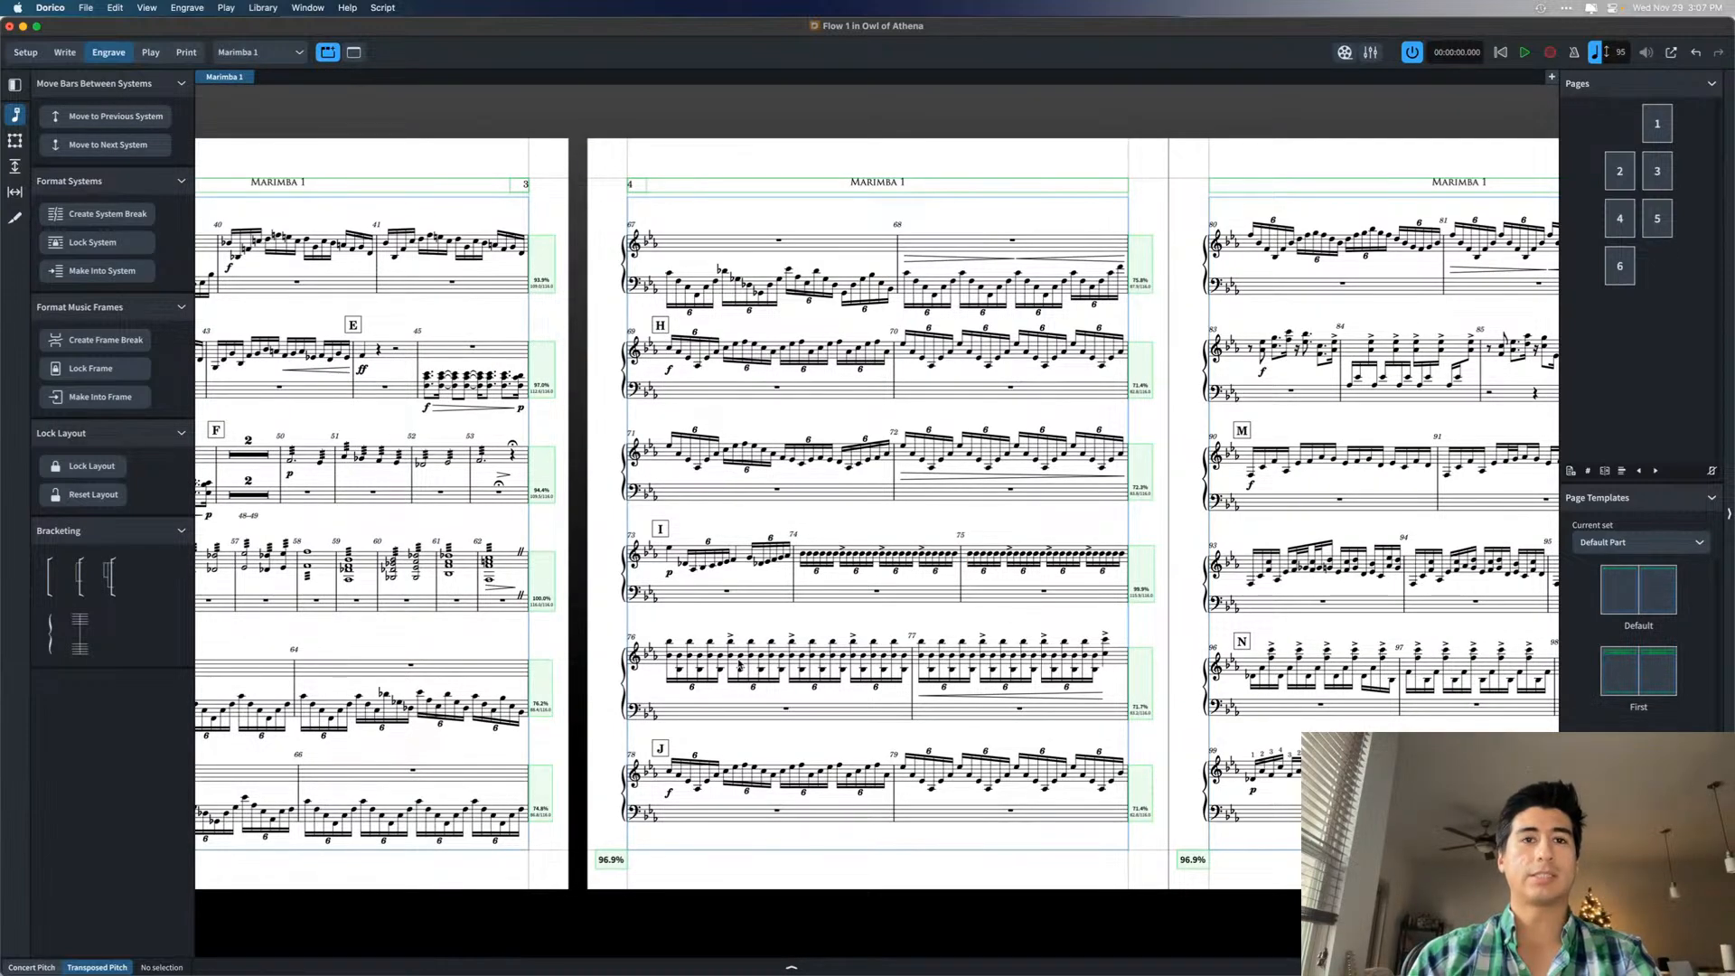
key(shift+s)
click(841, 623)
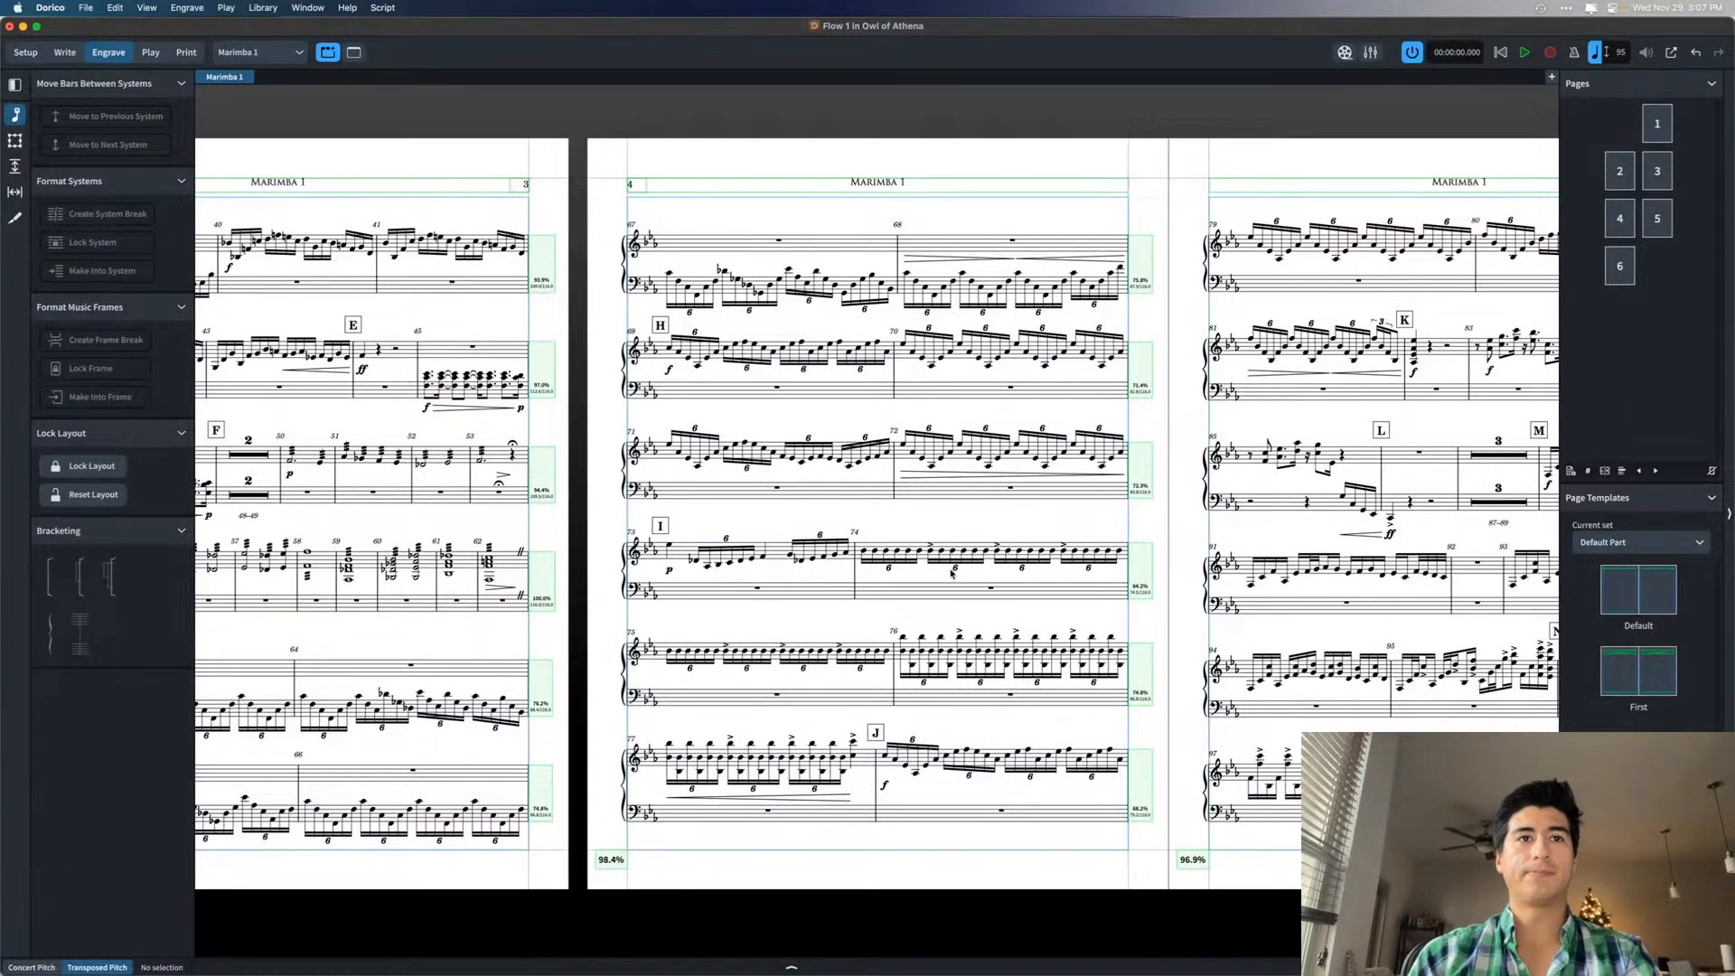
scroll(951, 572, right, 5)
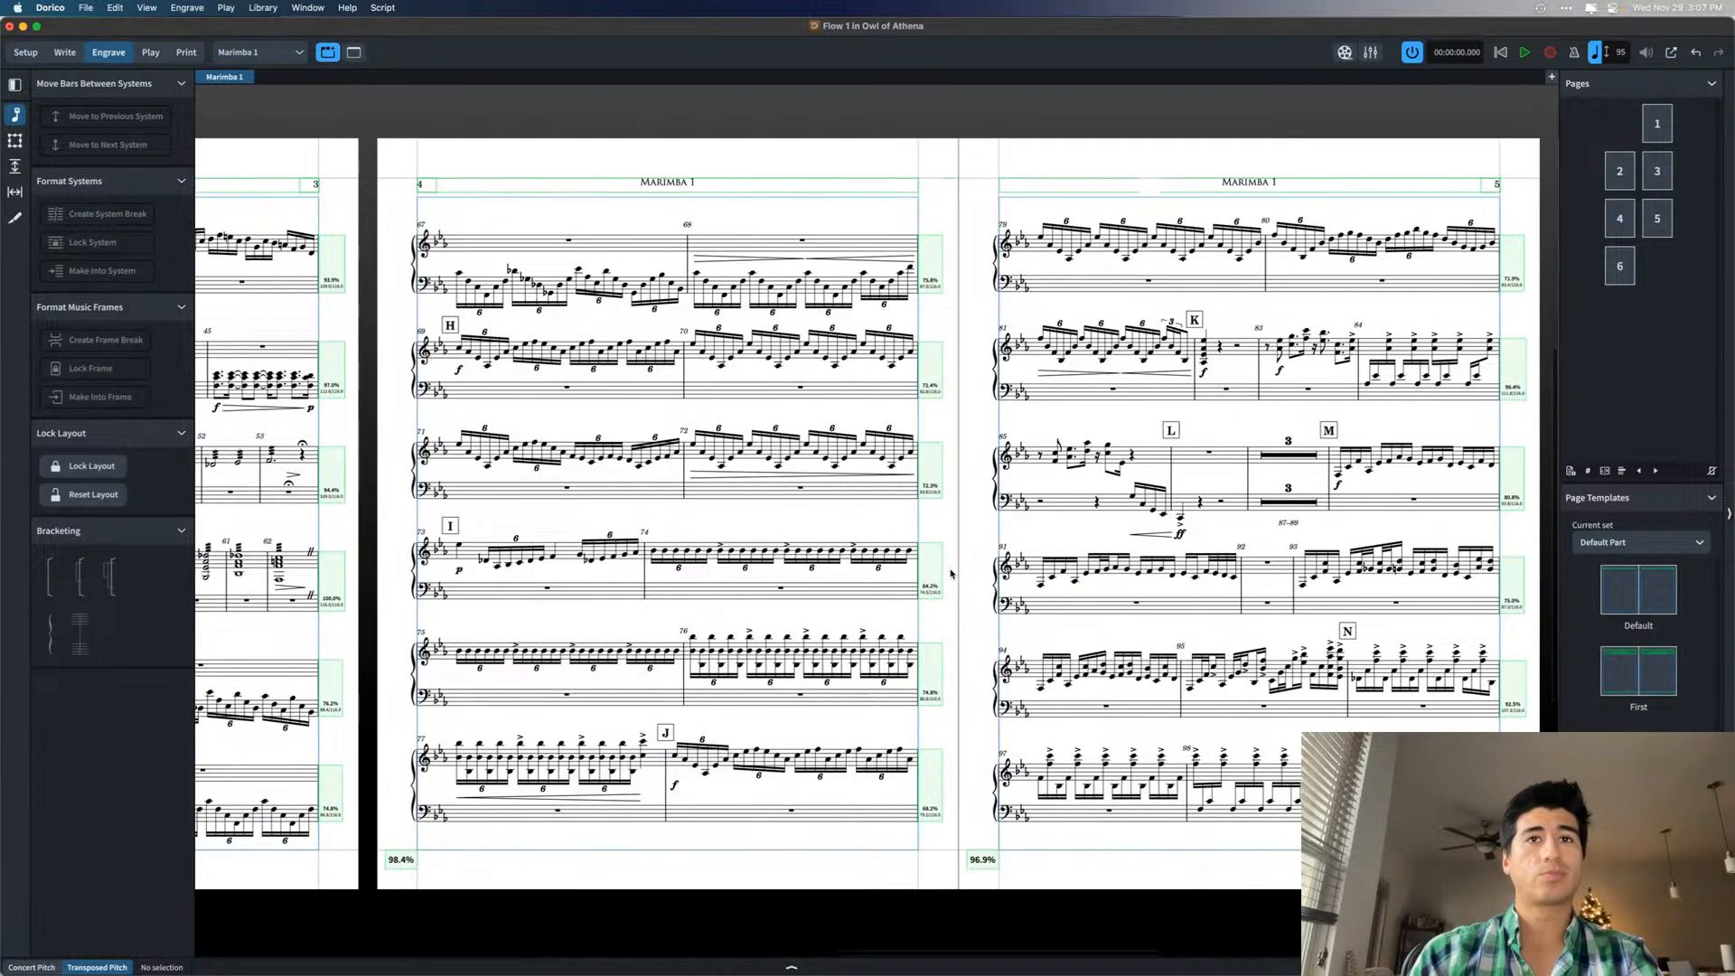
- Compare the system and frame fullness on pages 3 to 6 with and without the break at bar 75
scroll(950, 572, right, 1)
scroll(951, 573, right, 14)
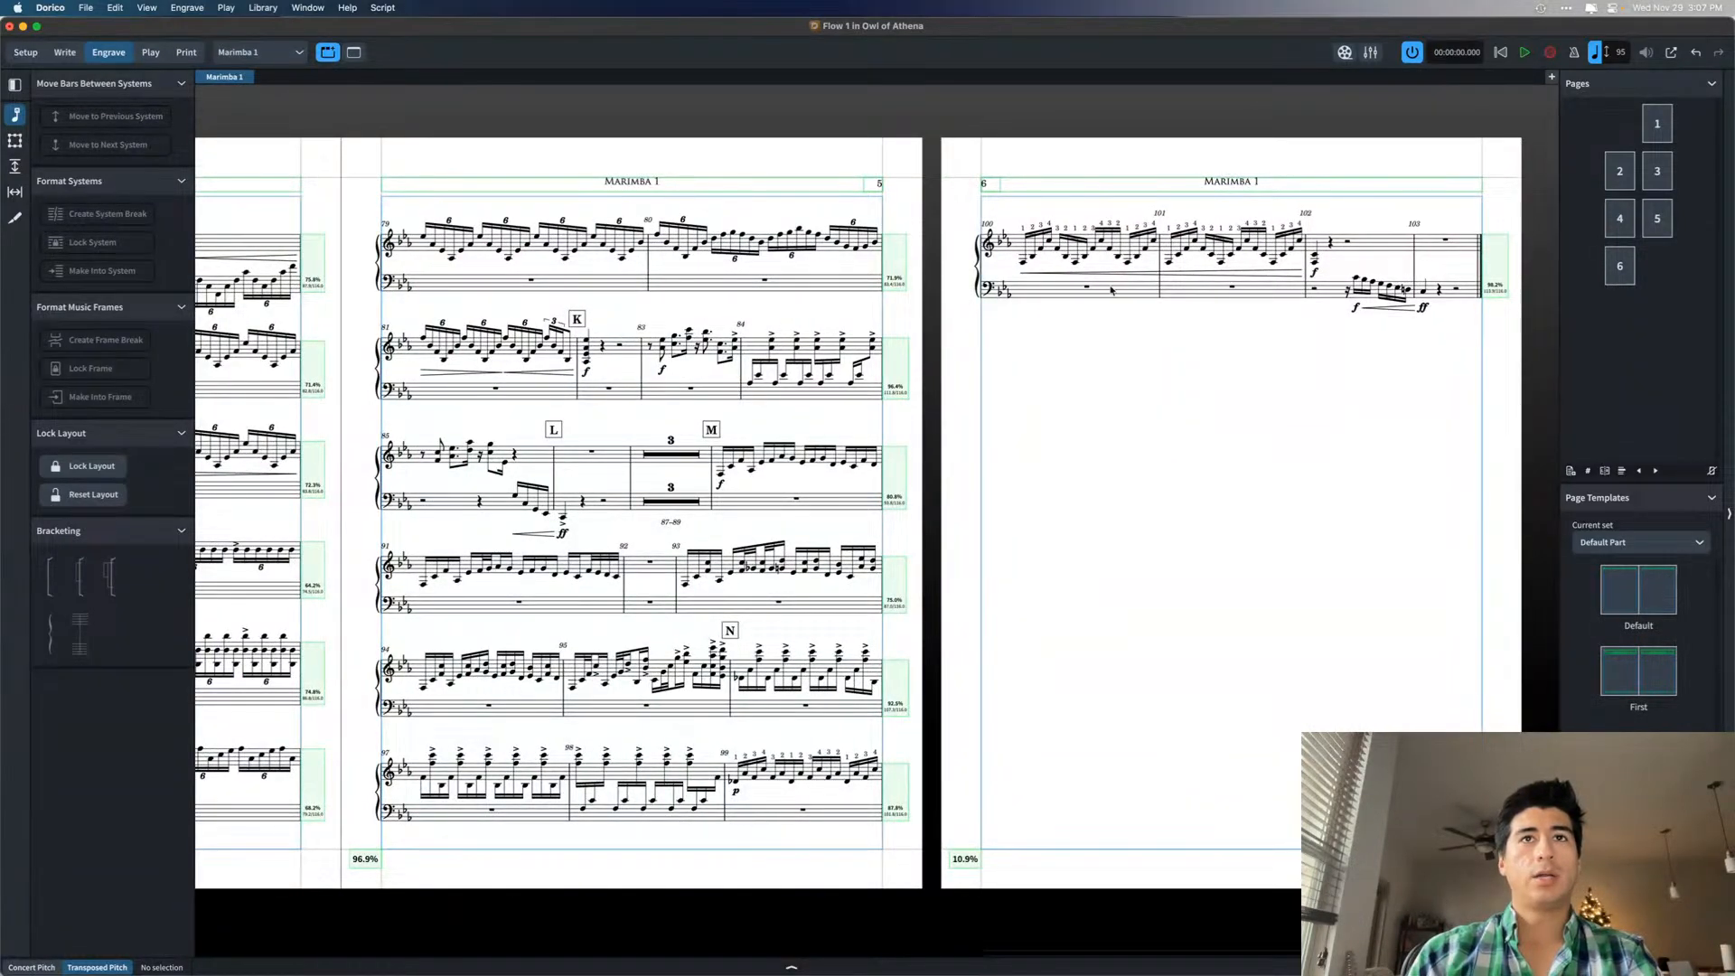
scroll(1186, 417, left, 5)
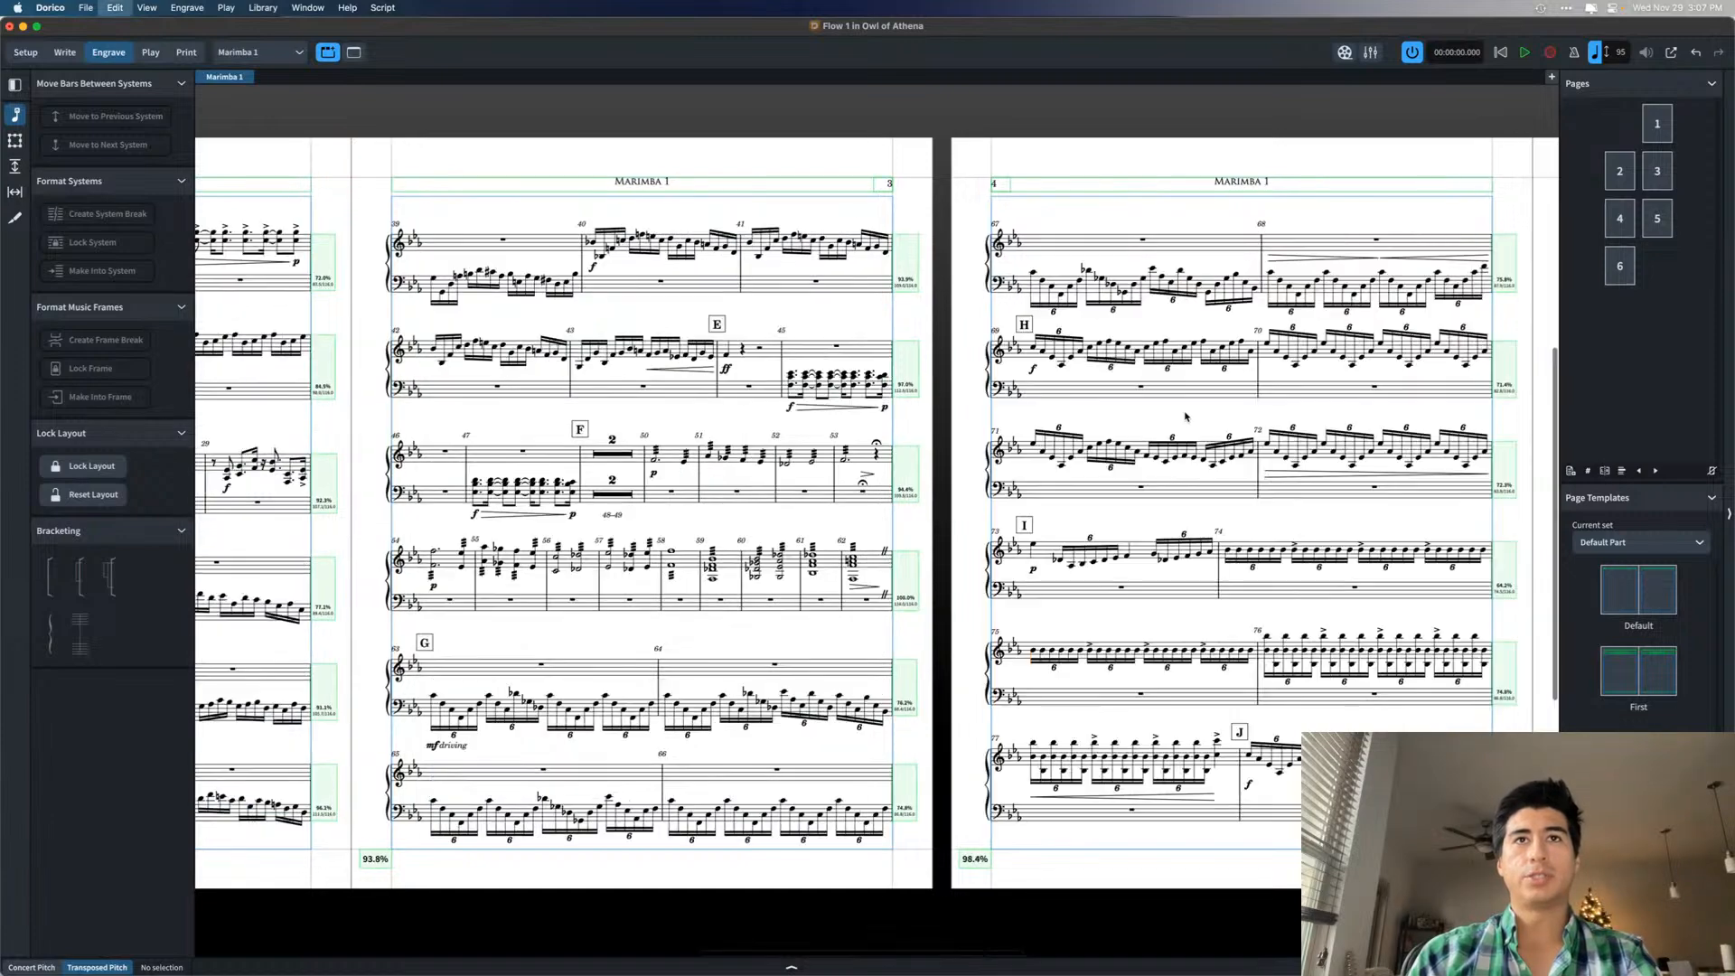
scroll(1187, 417, right, 5)
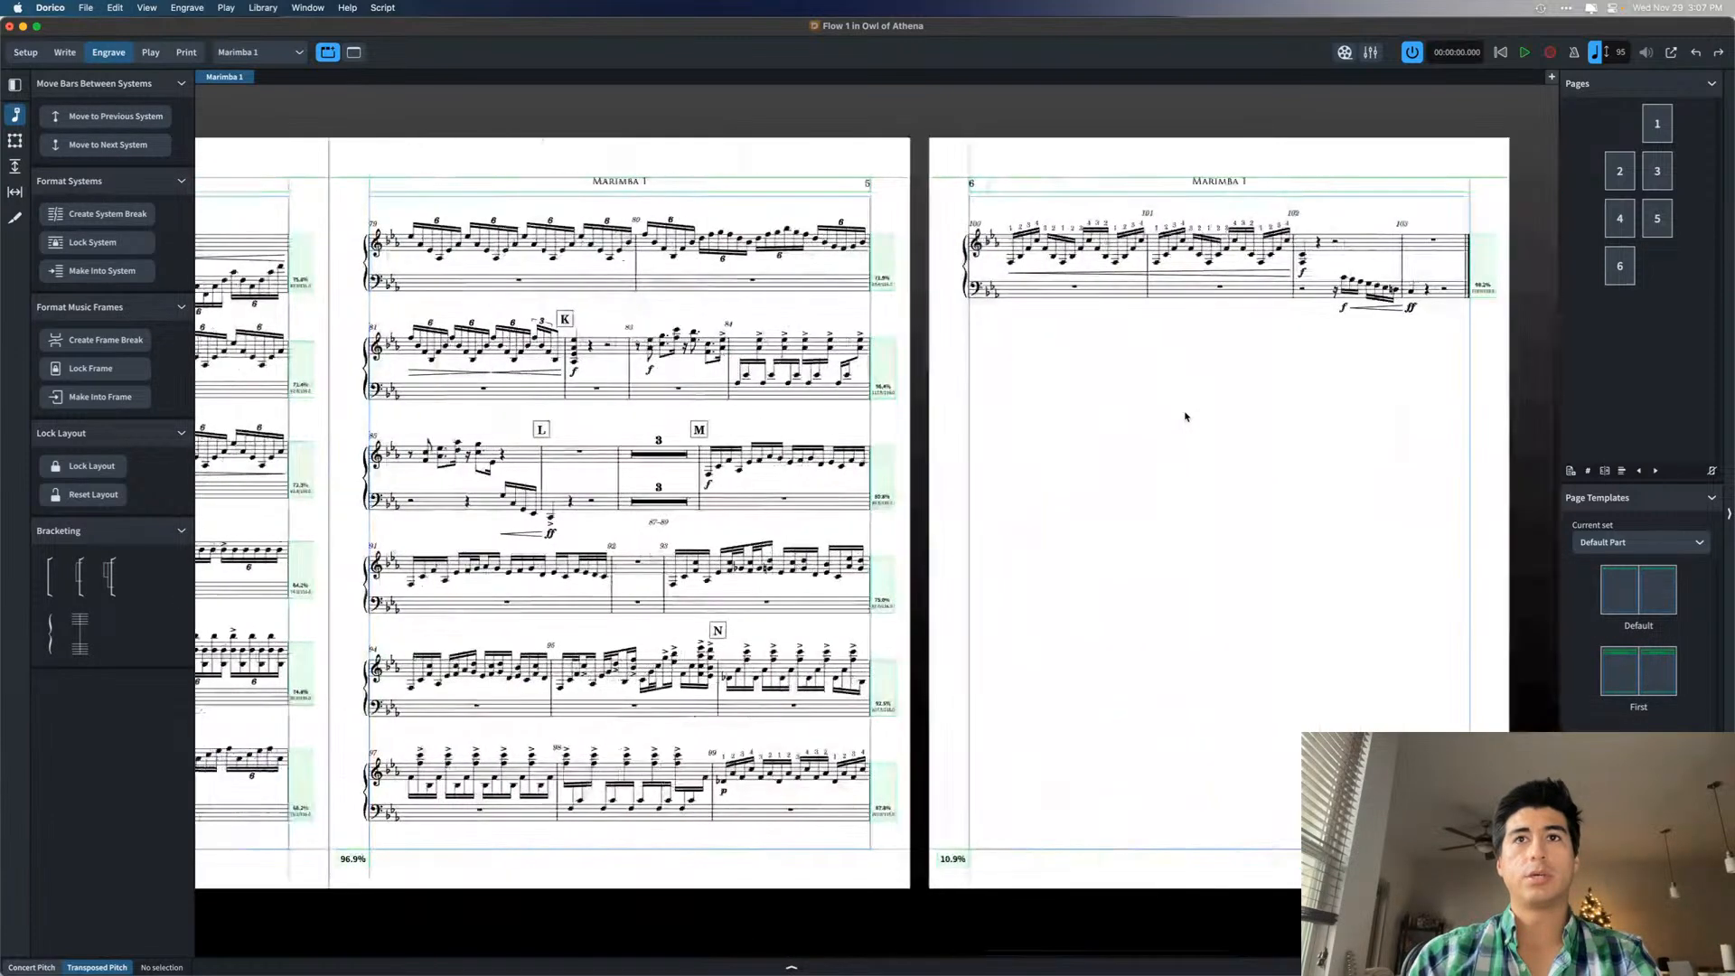
scroll(1187, 417, left, 12)
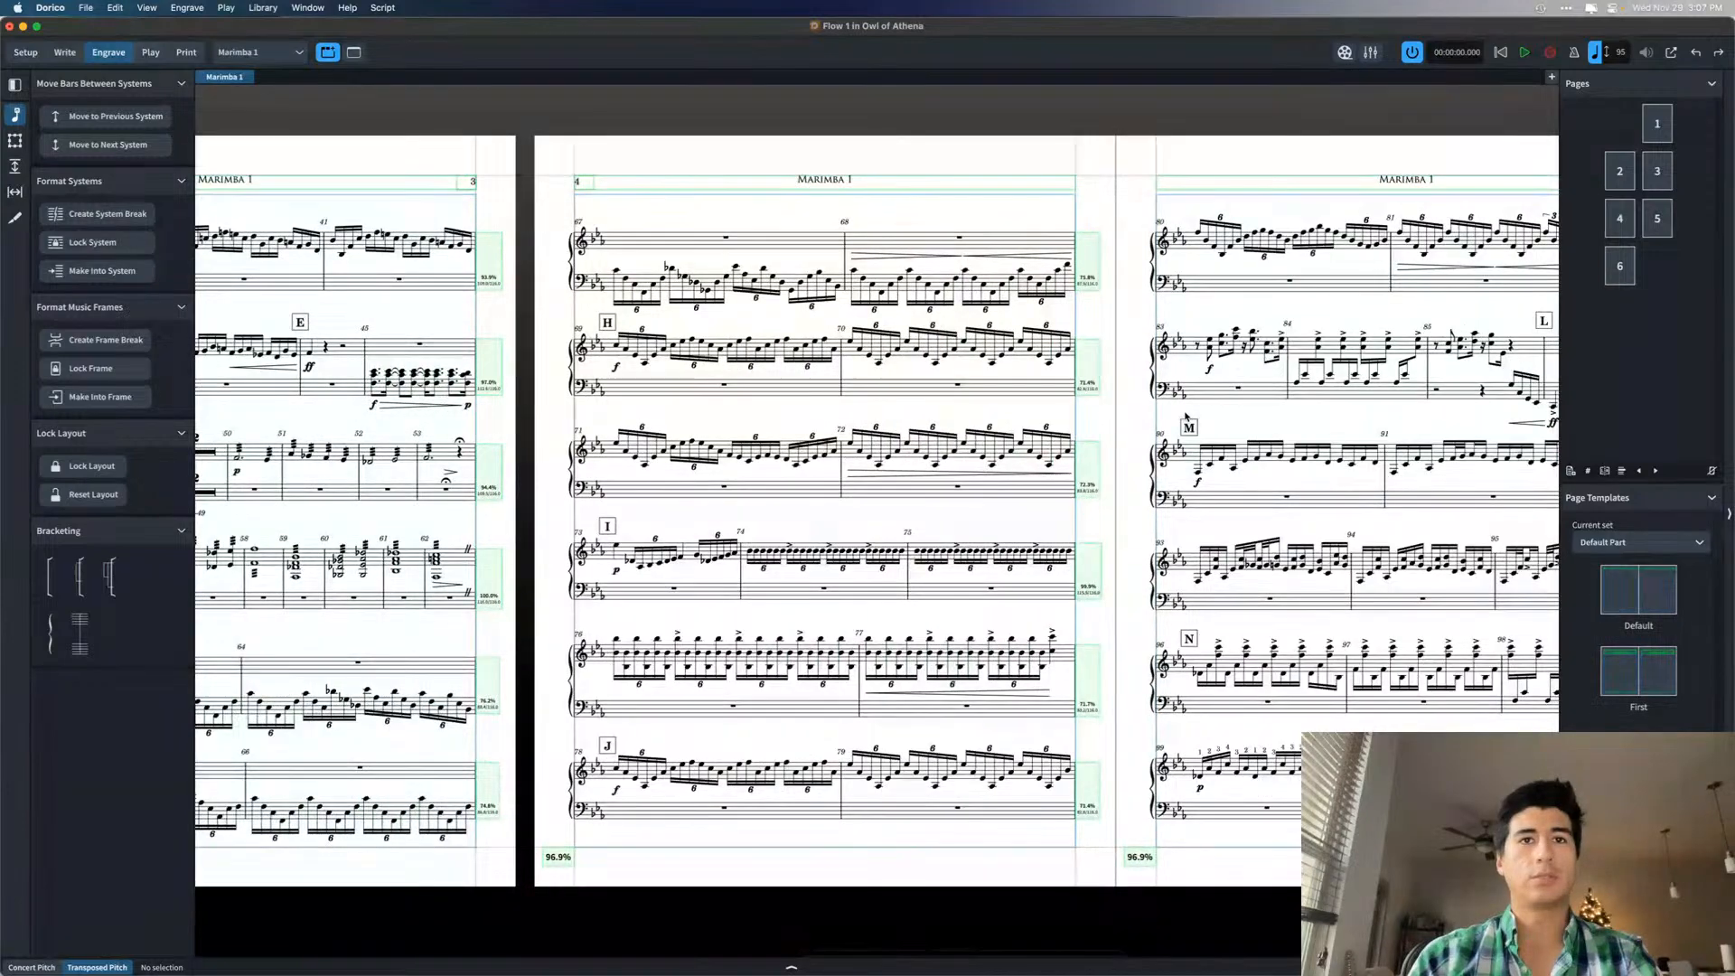
scroll(1186, 417, right, 15)
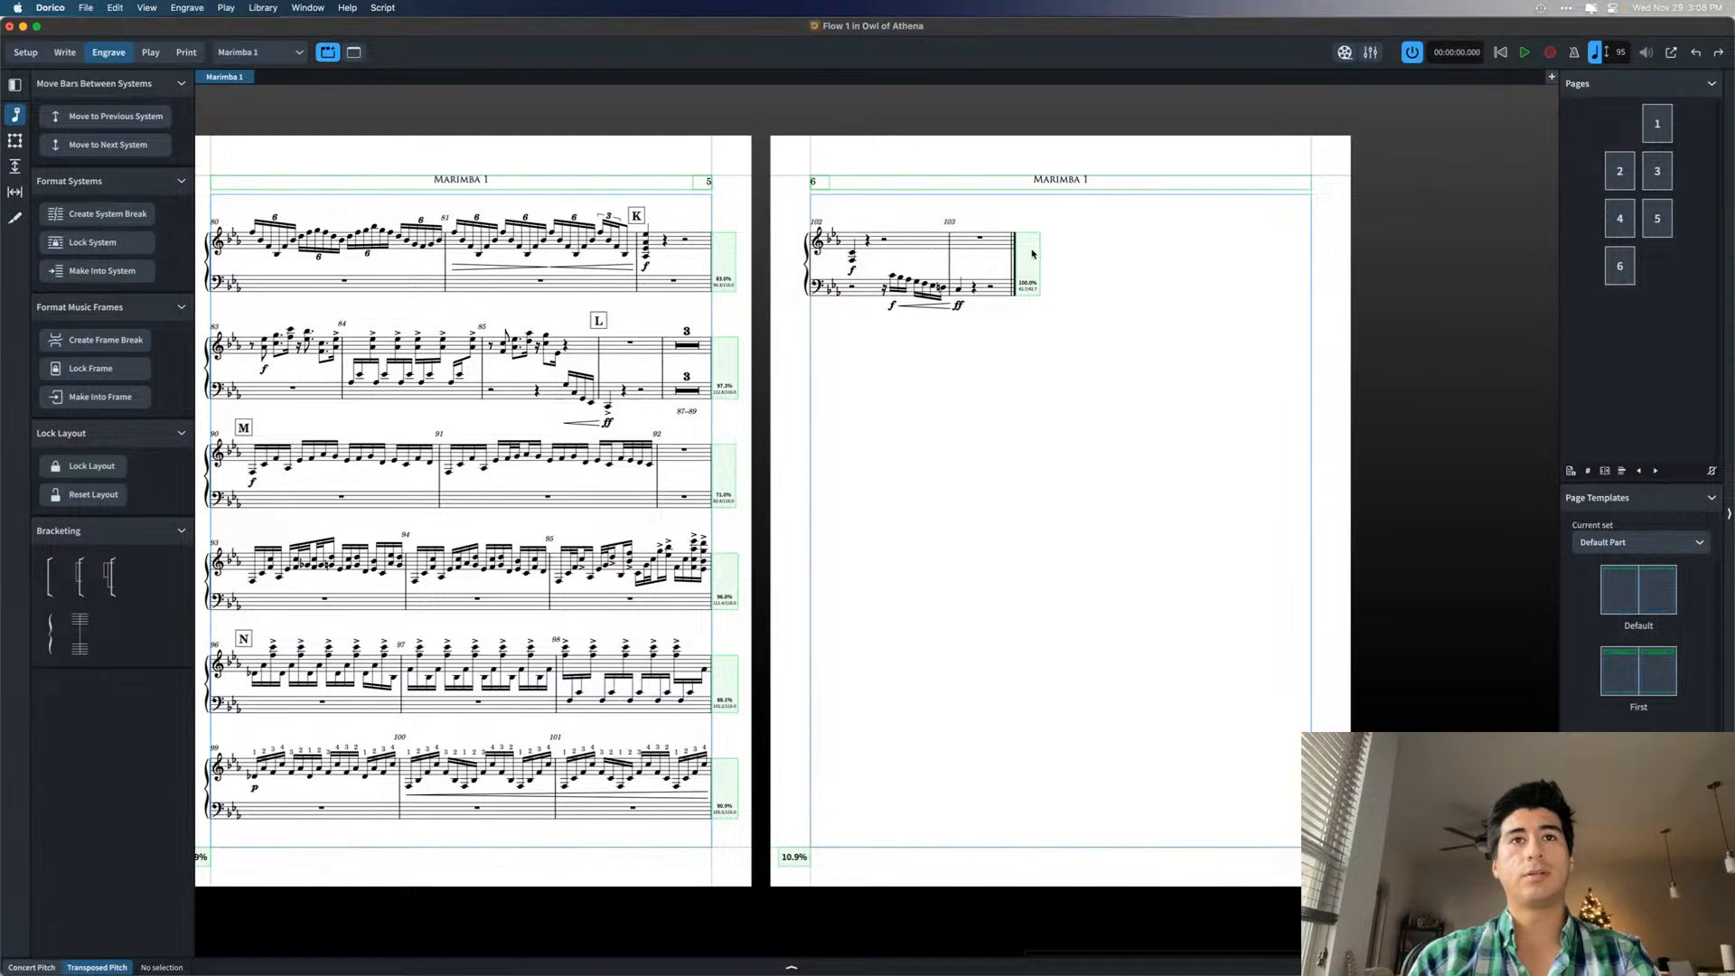
scroll(1046, 399, left, 2)
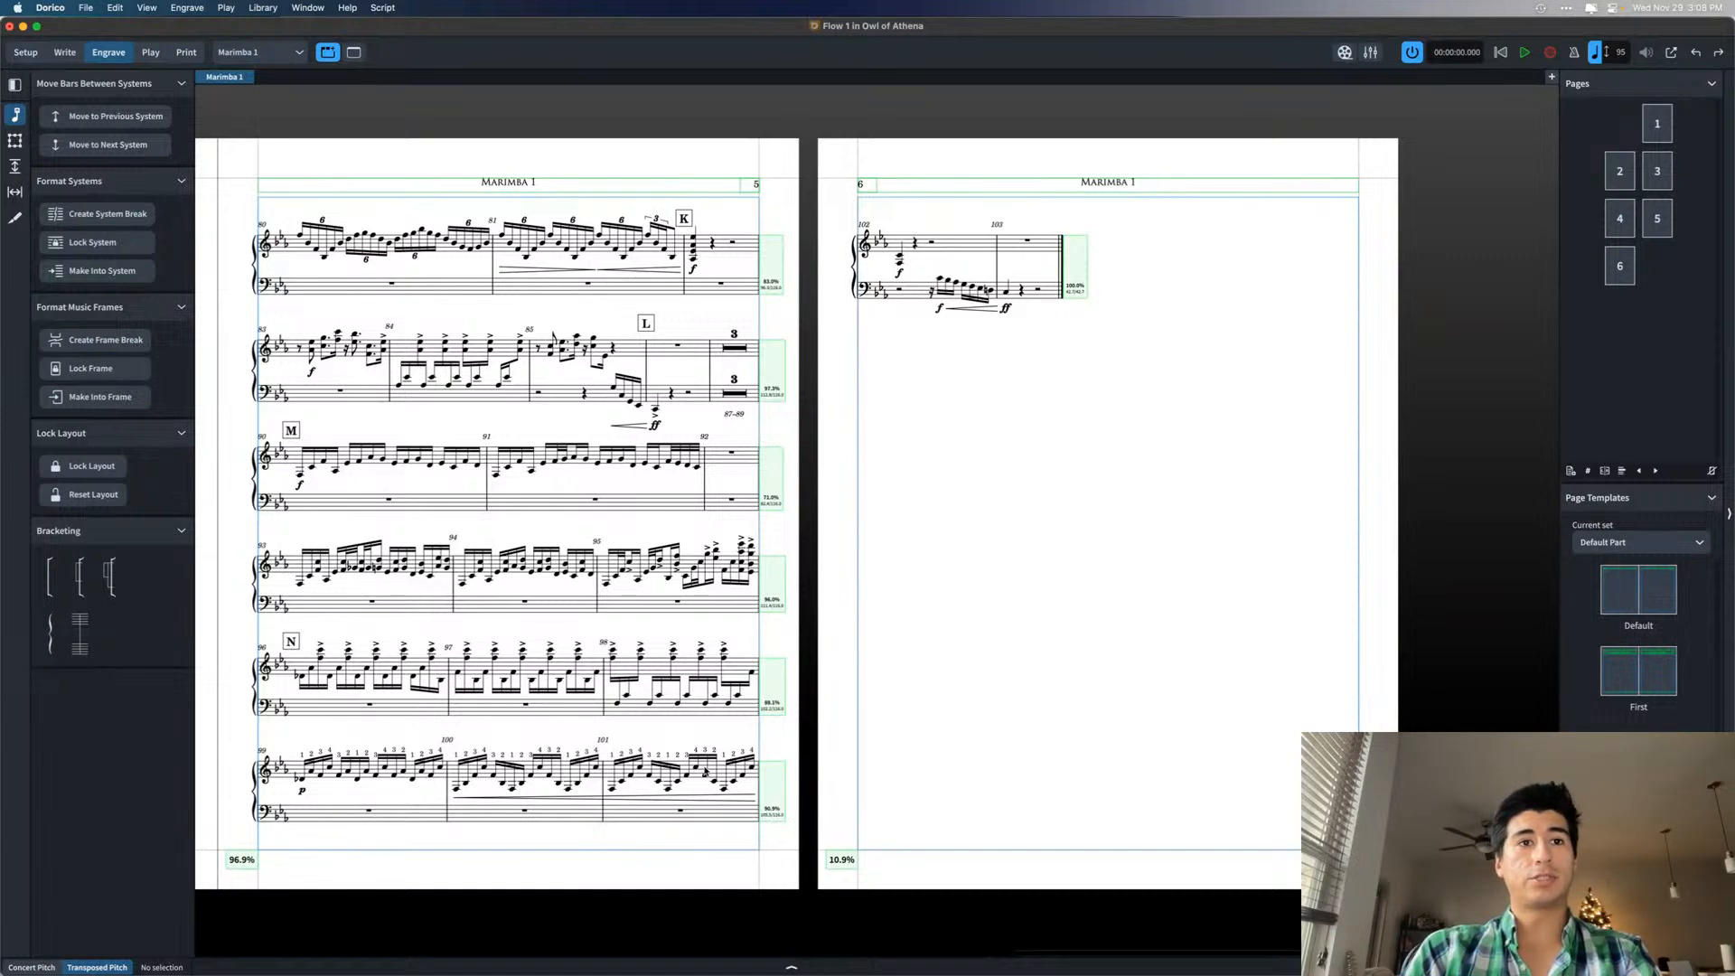
scroll(689, 739, left, 1)
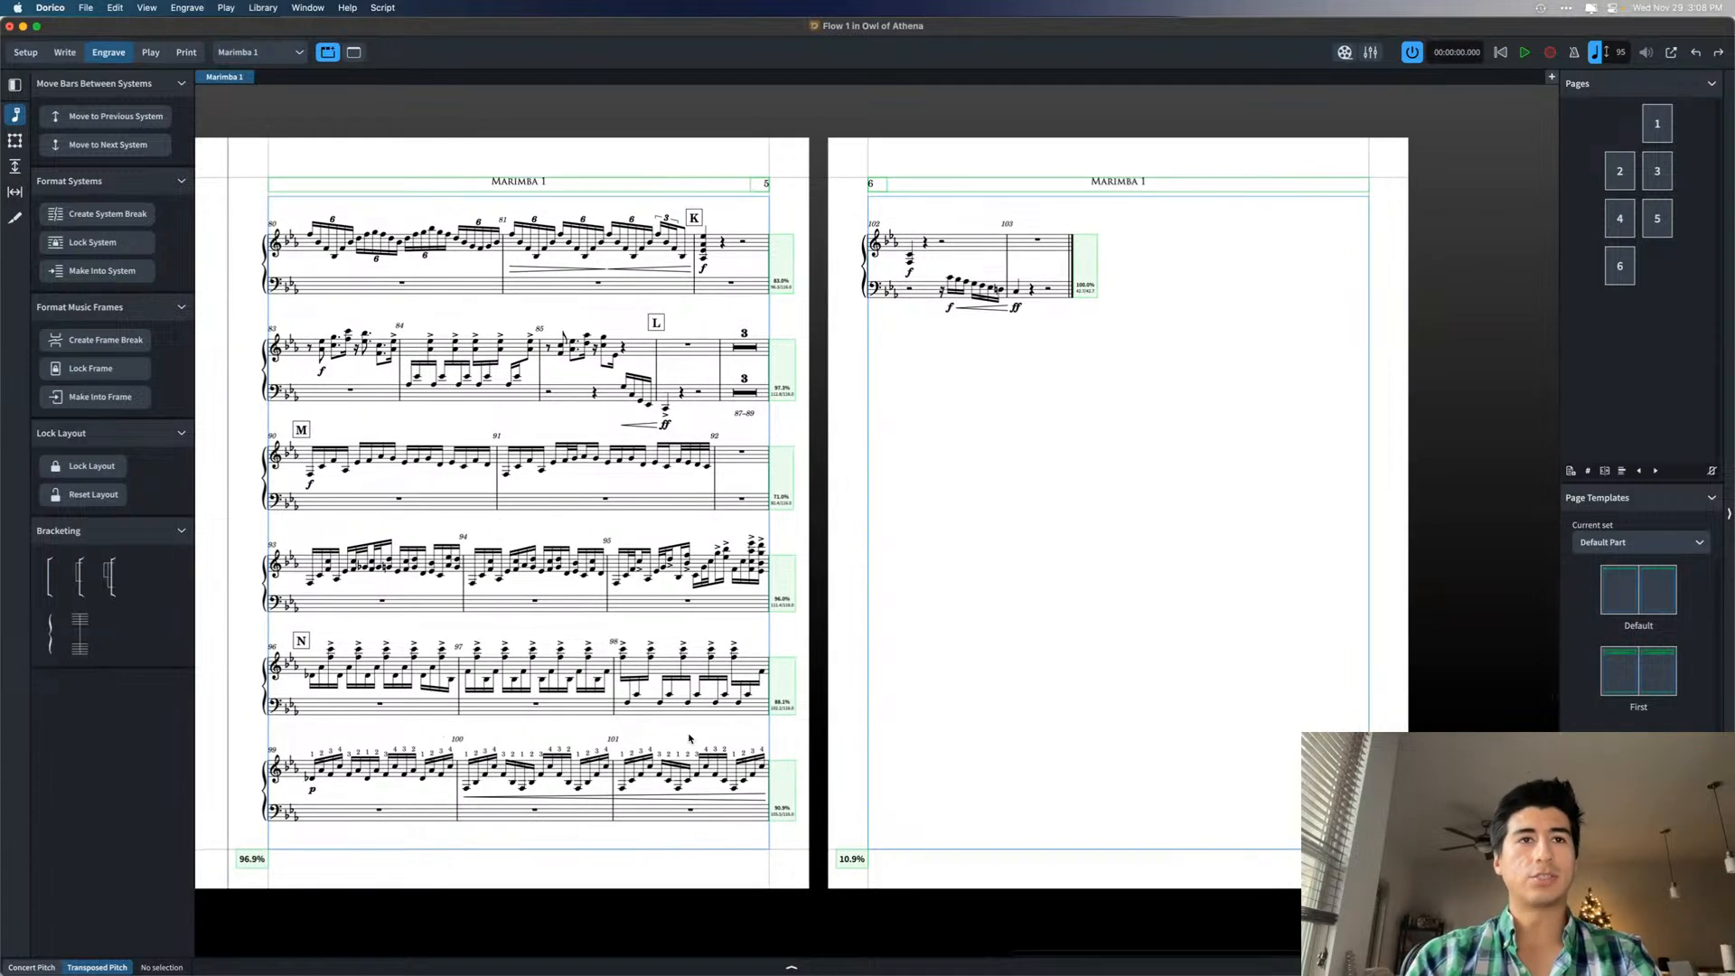
scroll(690, 740, left, 10)
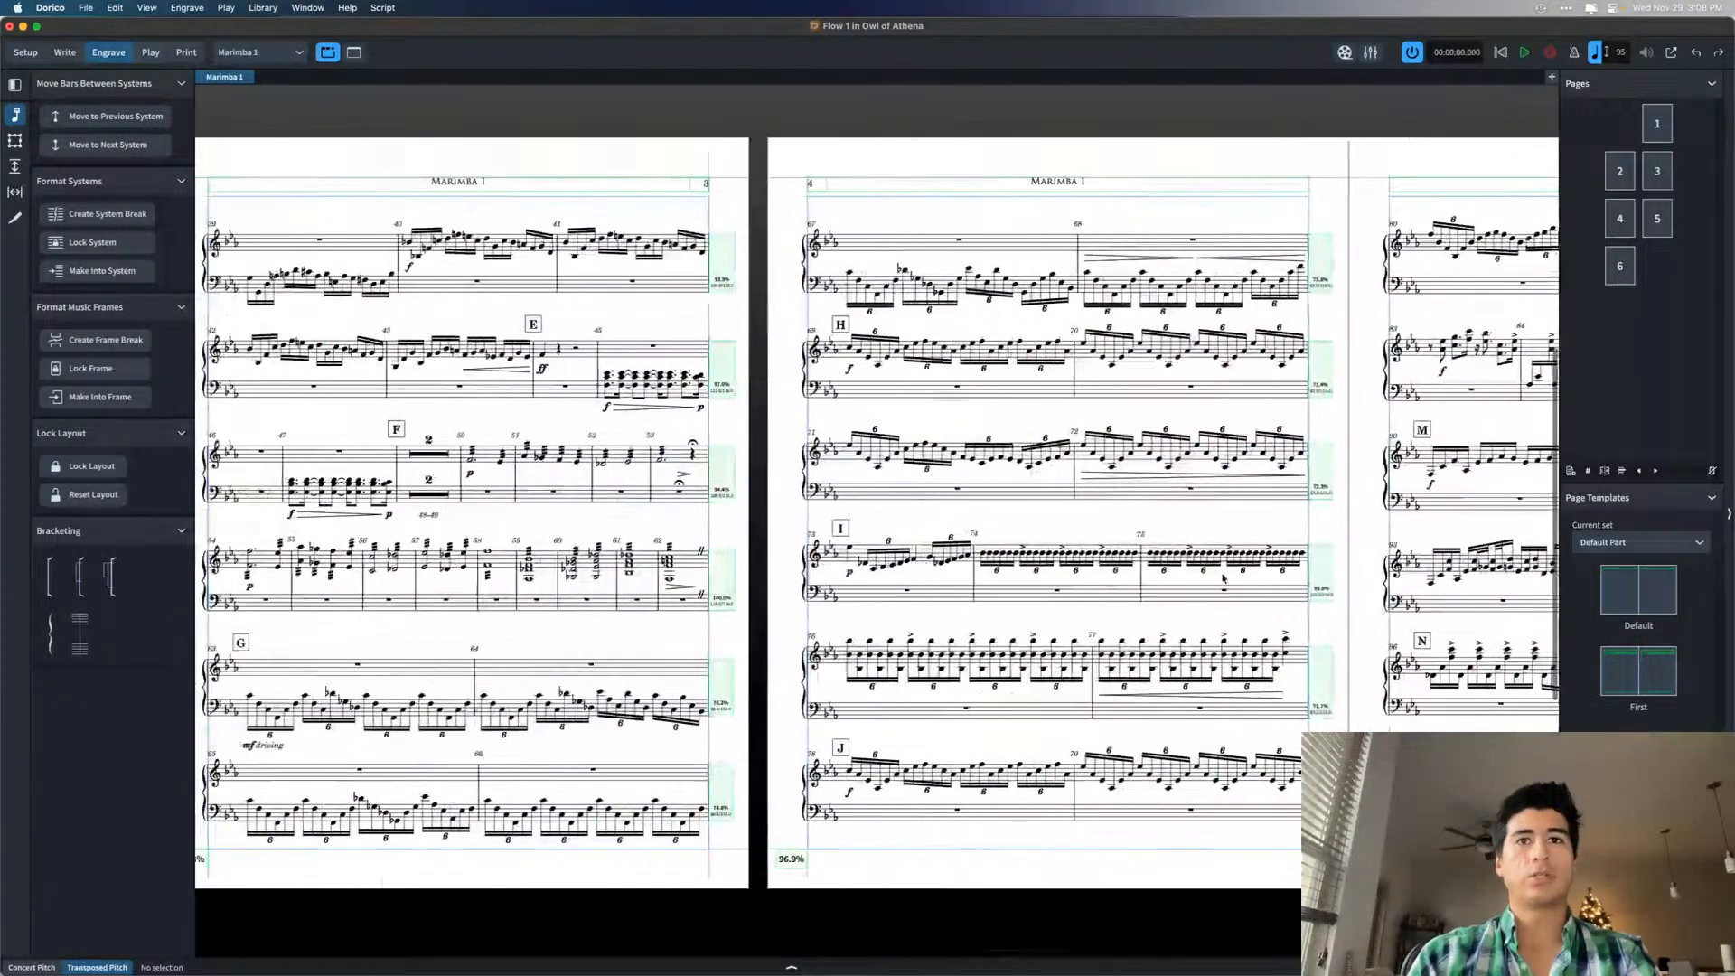
- Move bar 75 into the next system on page 4 and inspect the system breaks at bars 73 and 75
click(1152, 554)
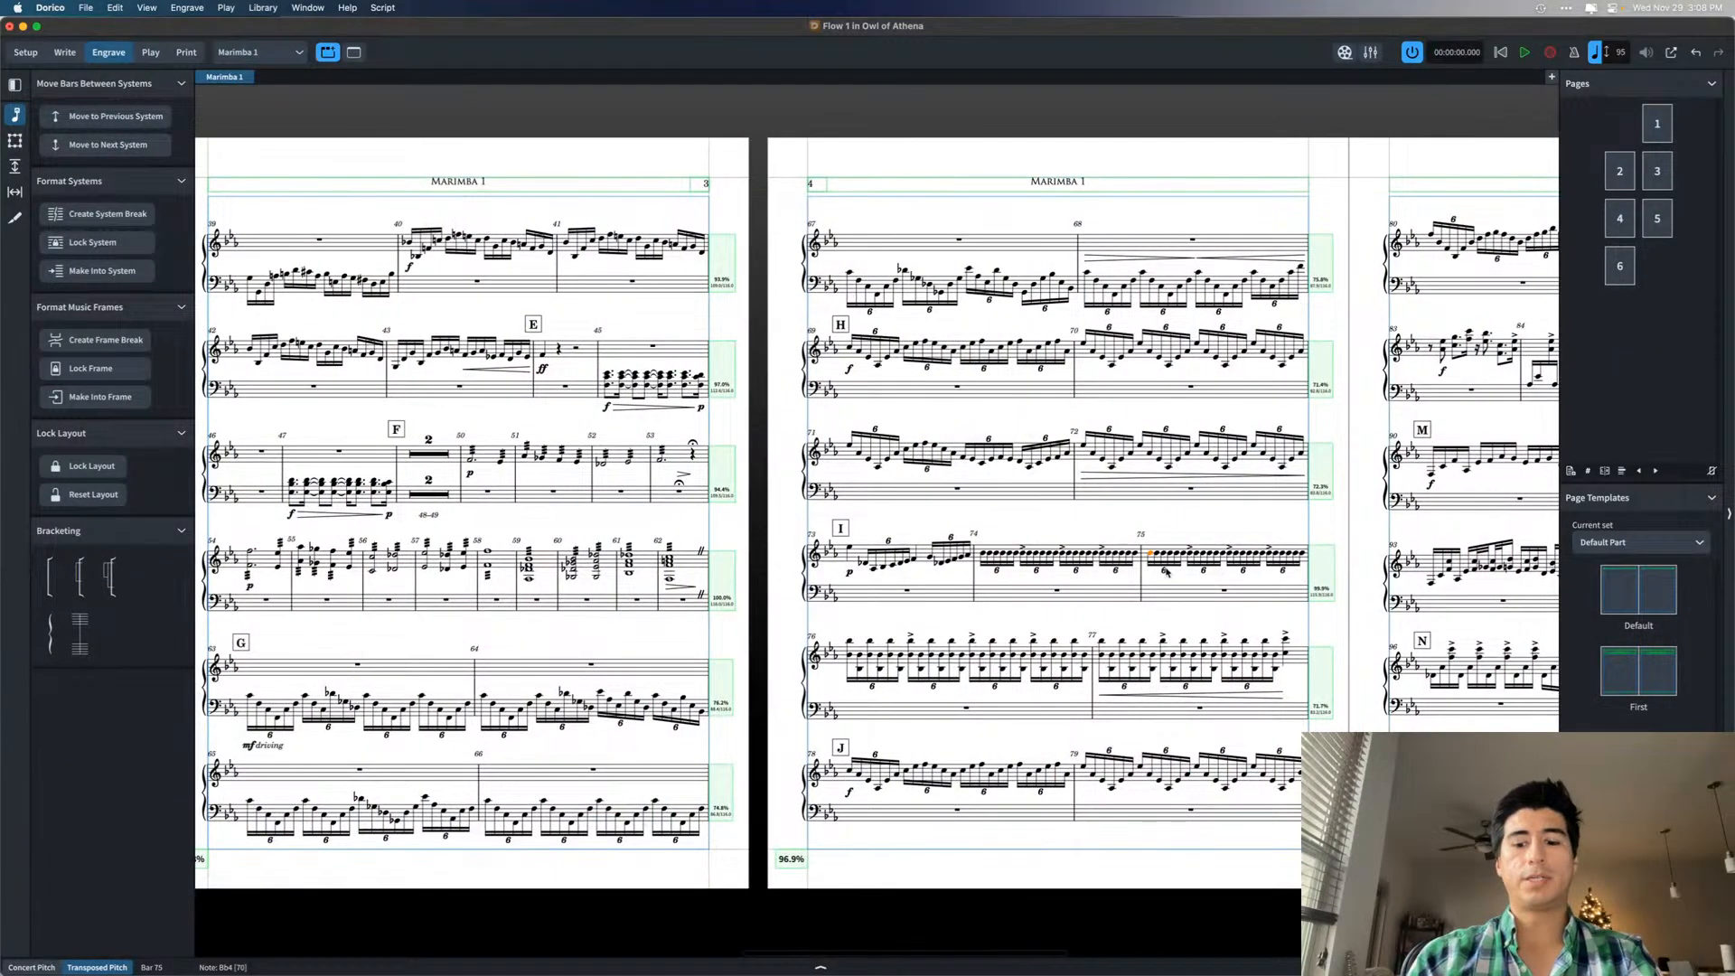
key(alt+n)
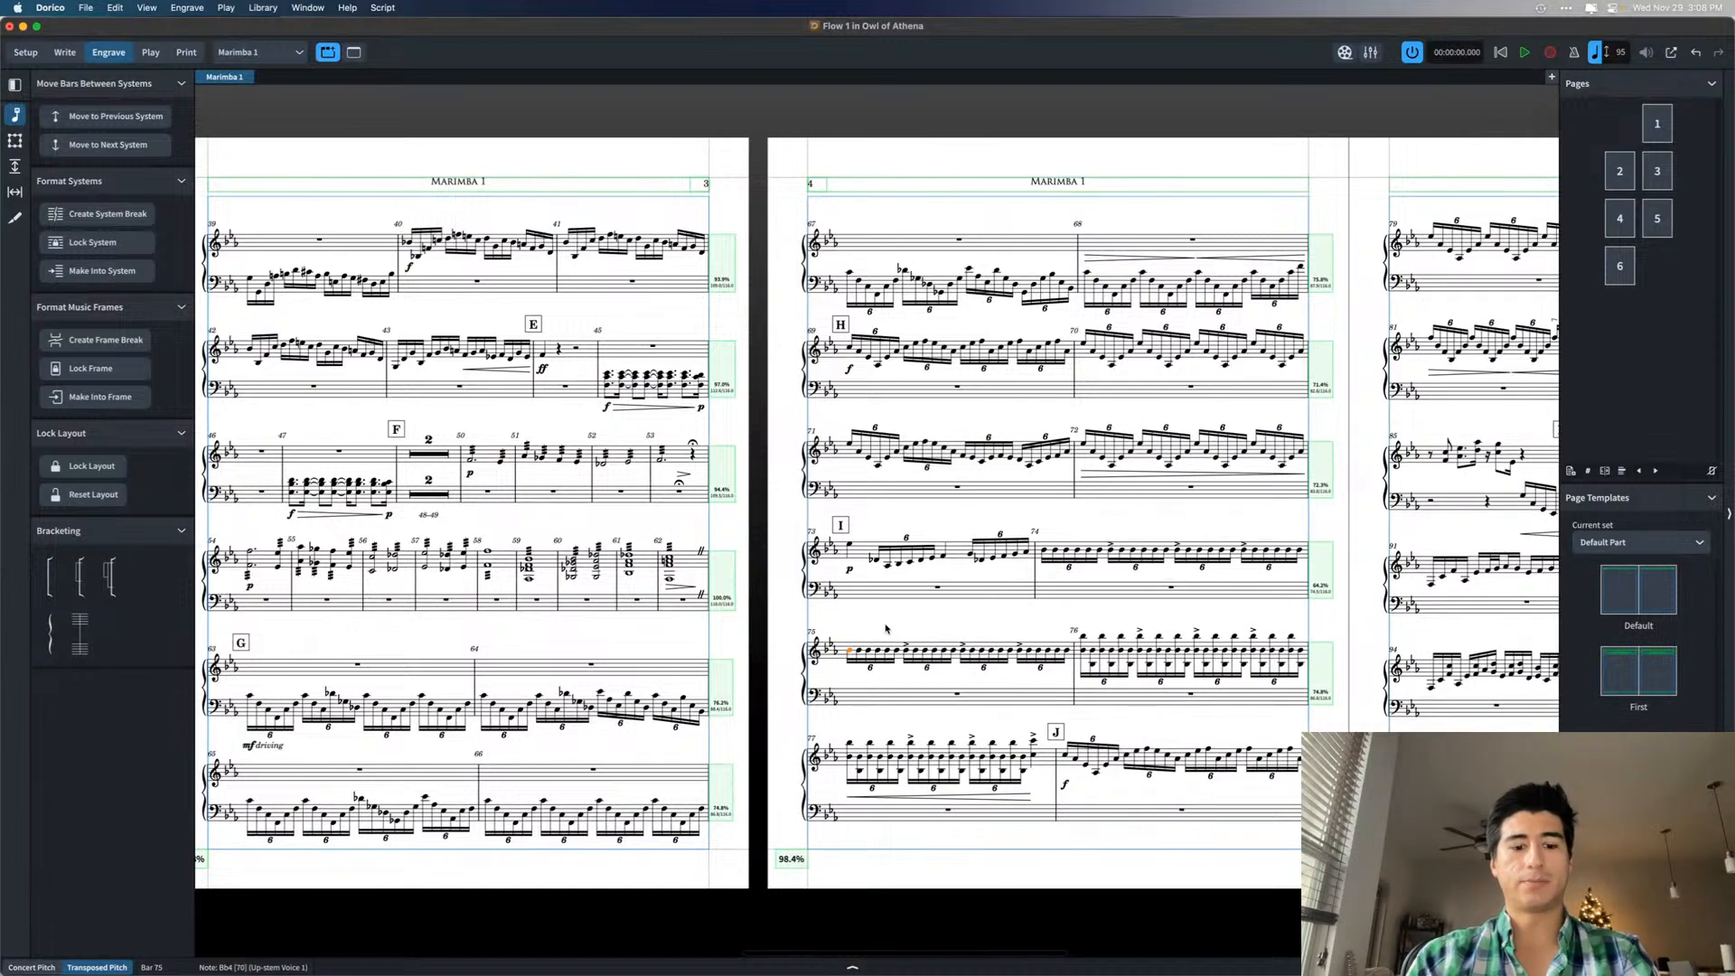
scroll(902, 607, up, 4)
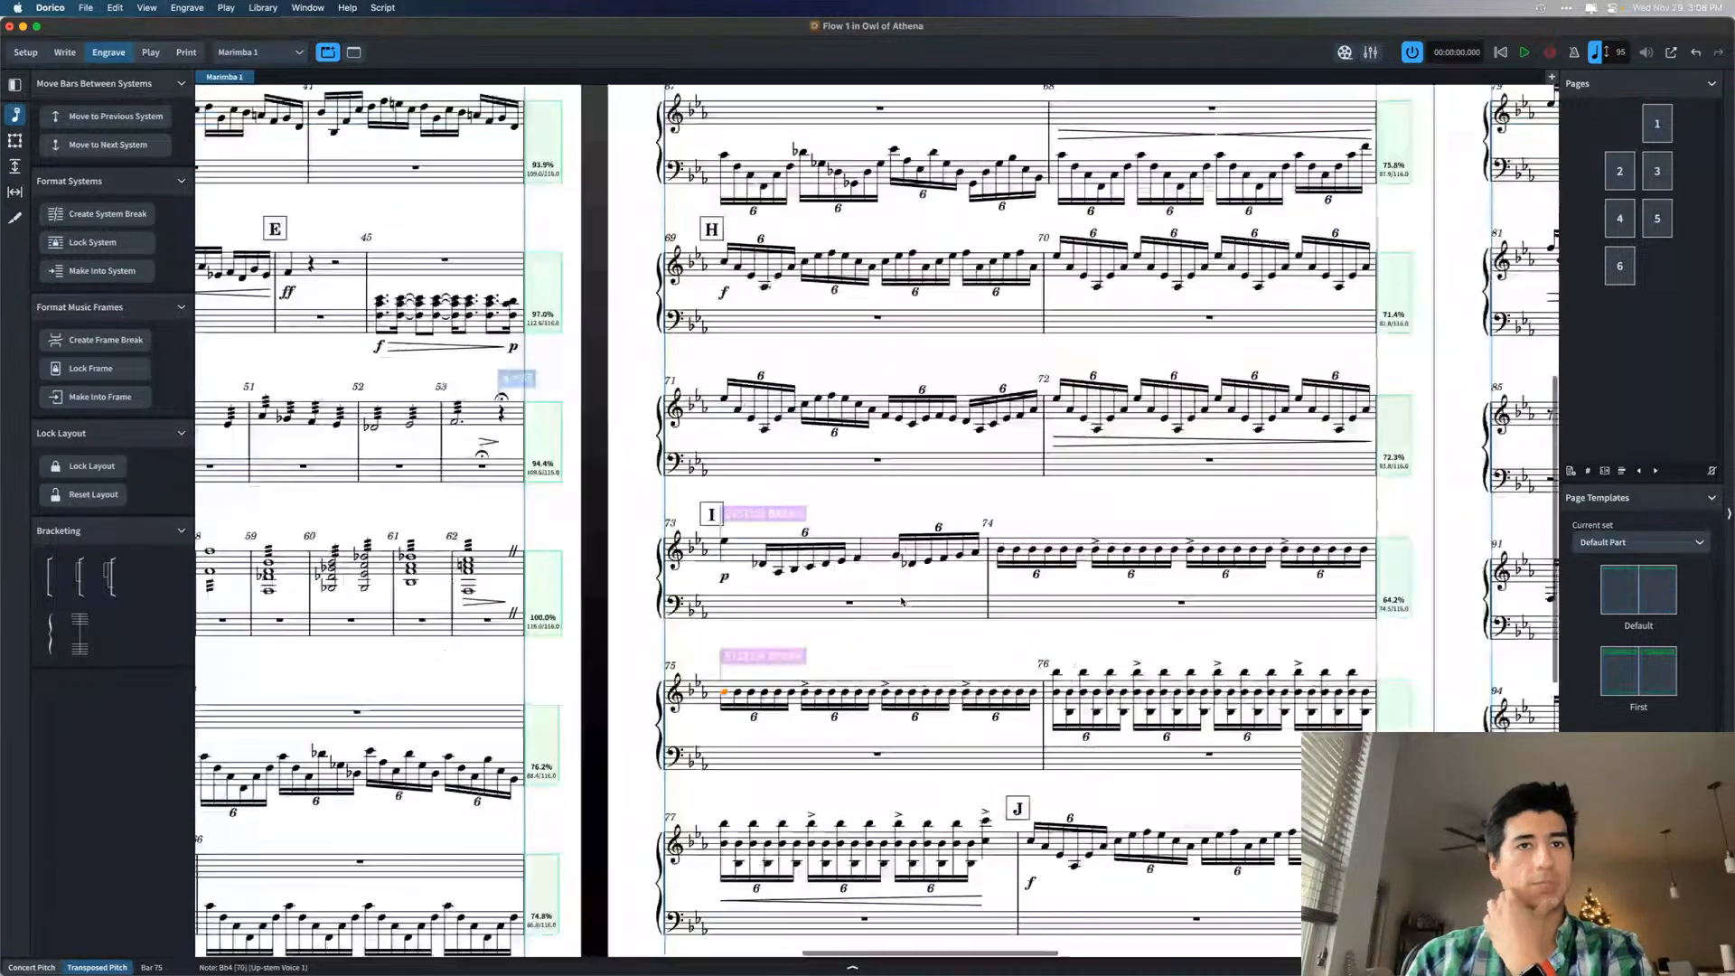
scroll(902, 602, up, 2)
click(764, 627)
click(724, 514)
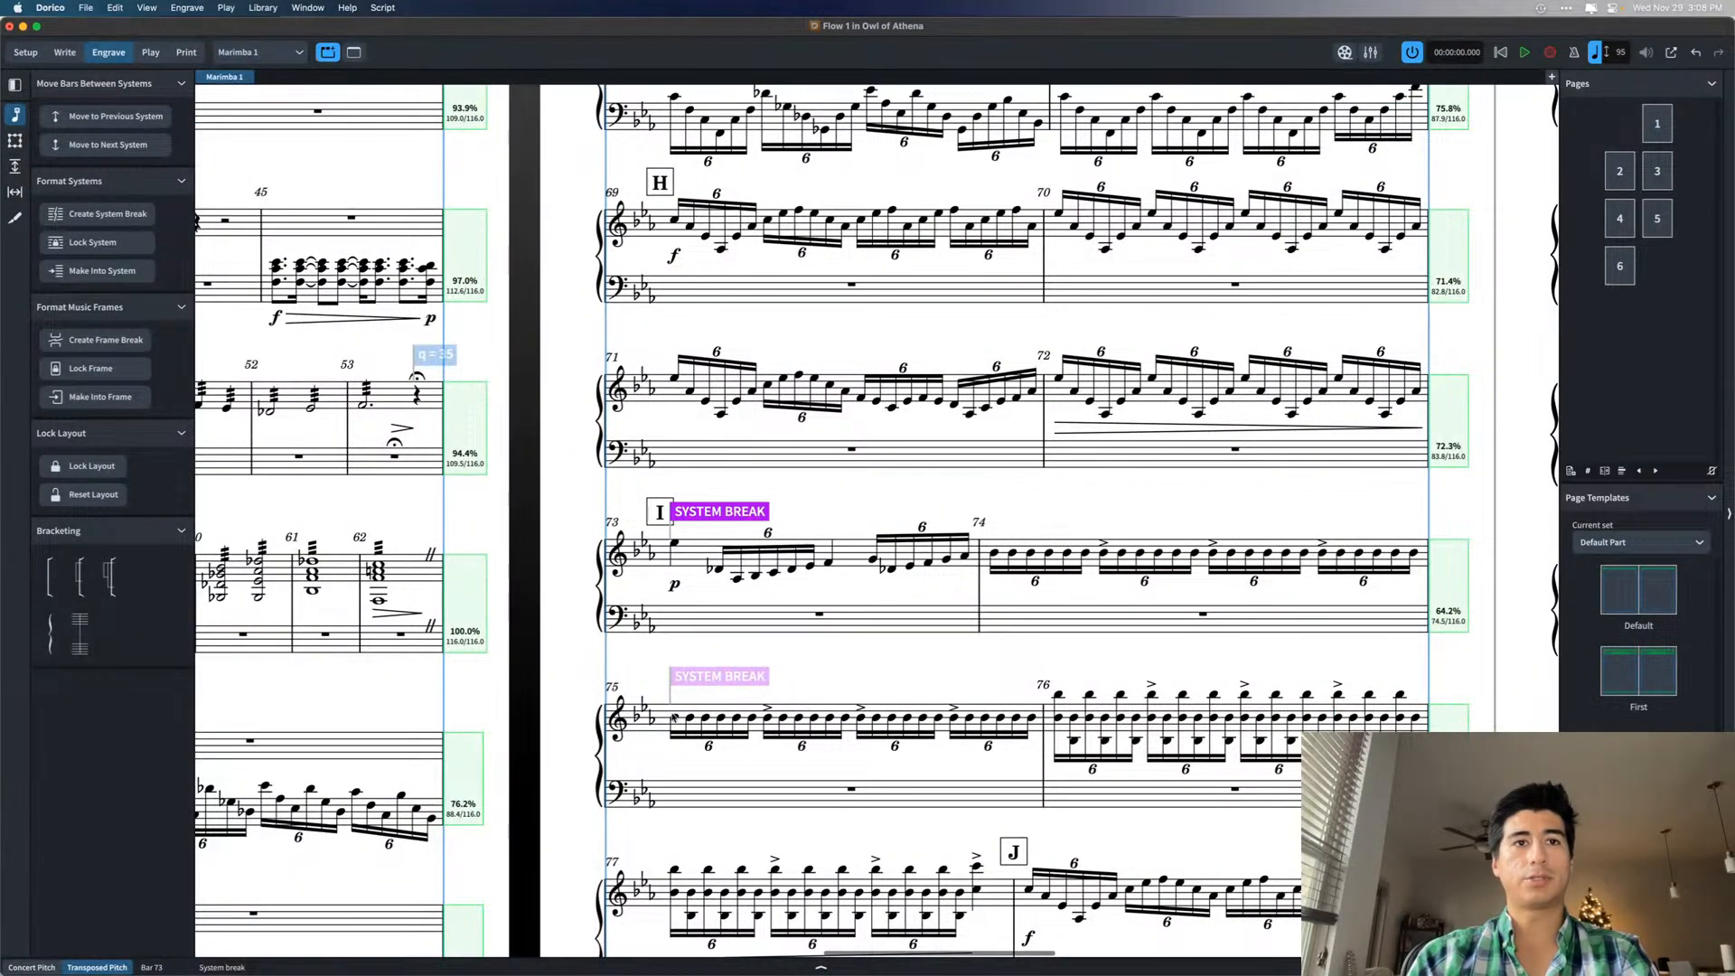
key(Escape)
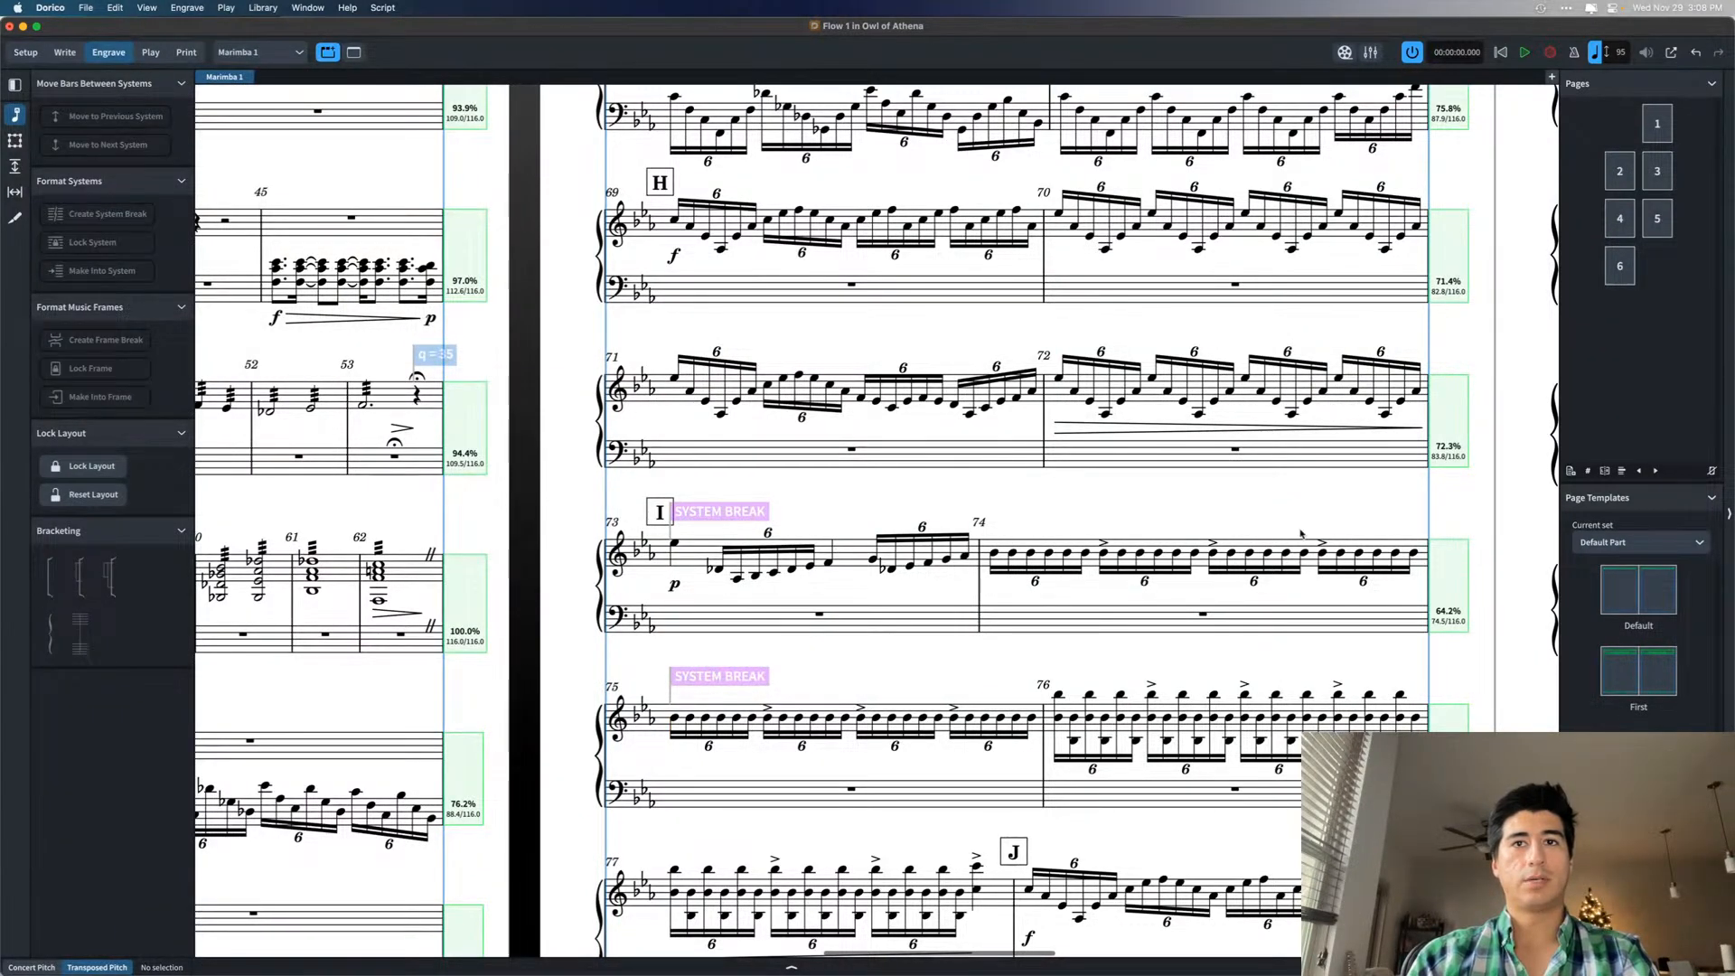
- Examine the fullness and note spacing from the system at rehearsal mark I through the systems on page 5
drag(1460, 520, 540, 654)
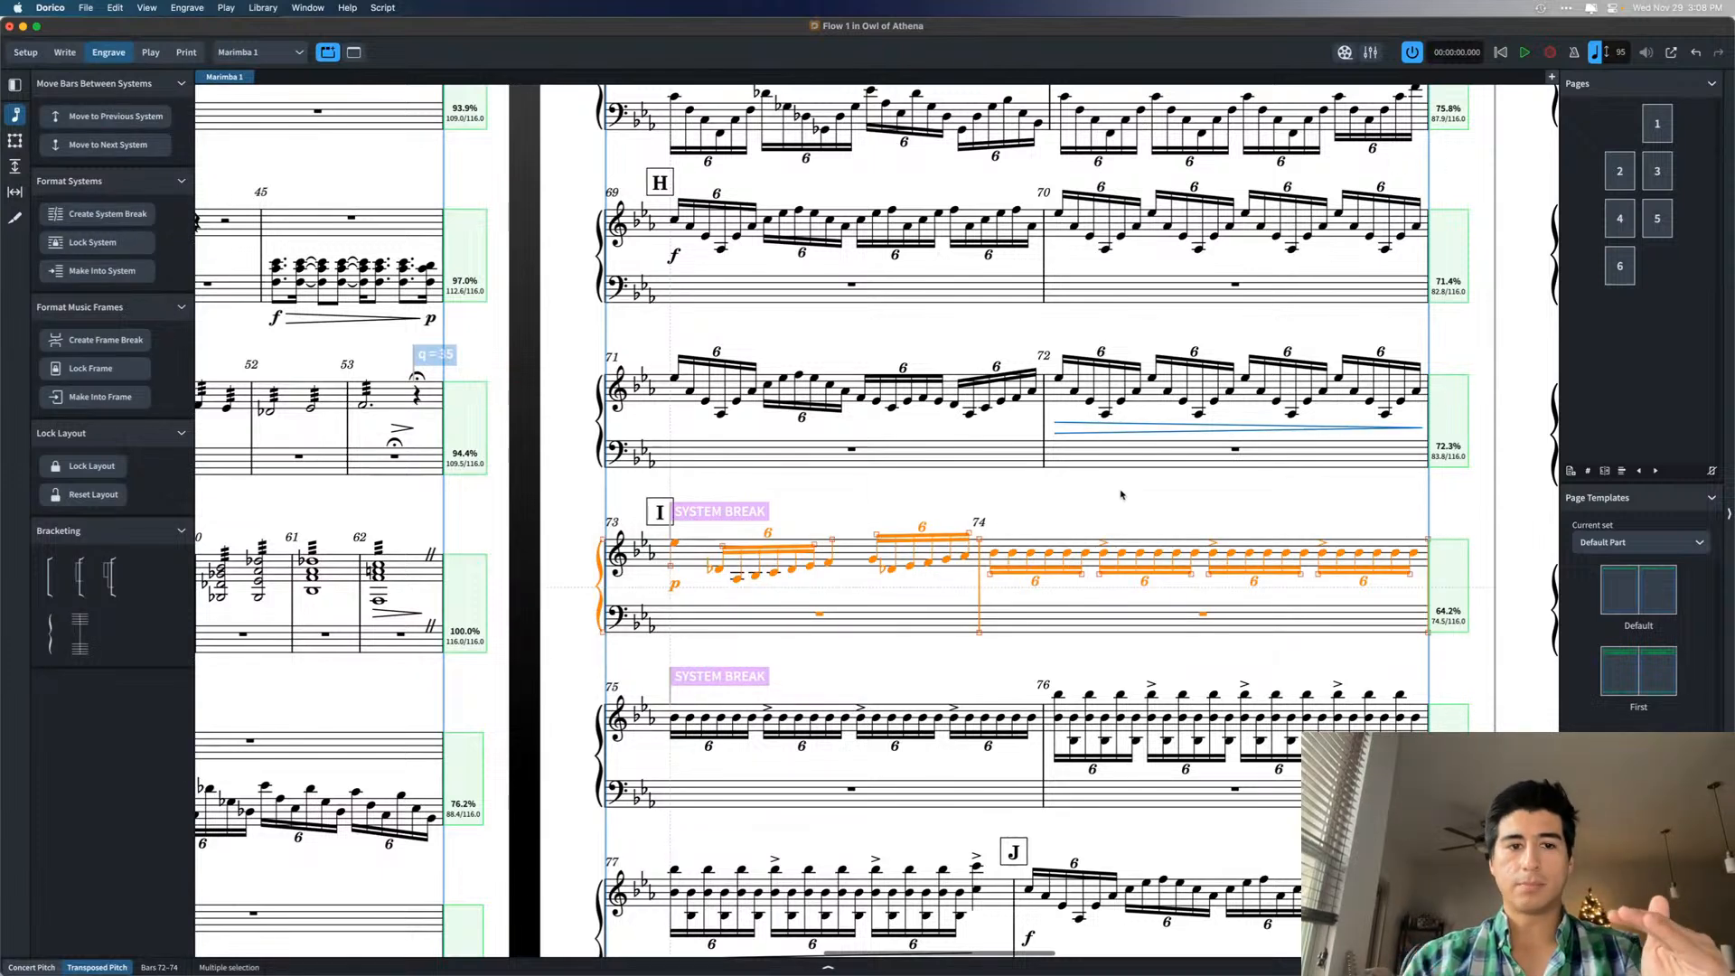
key(Escape)
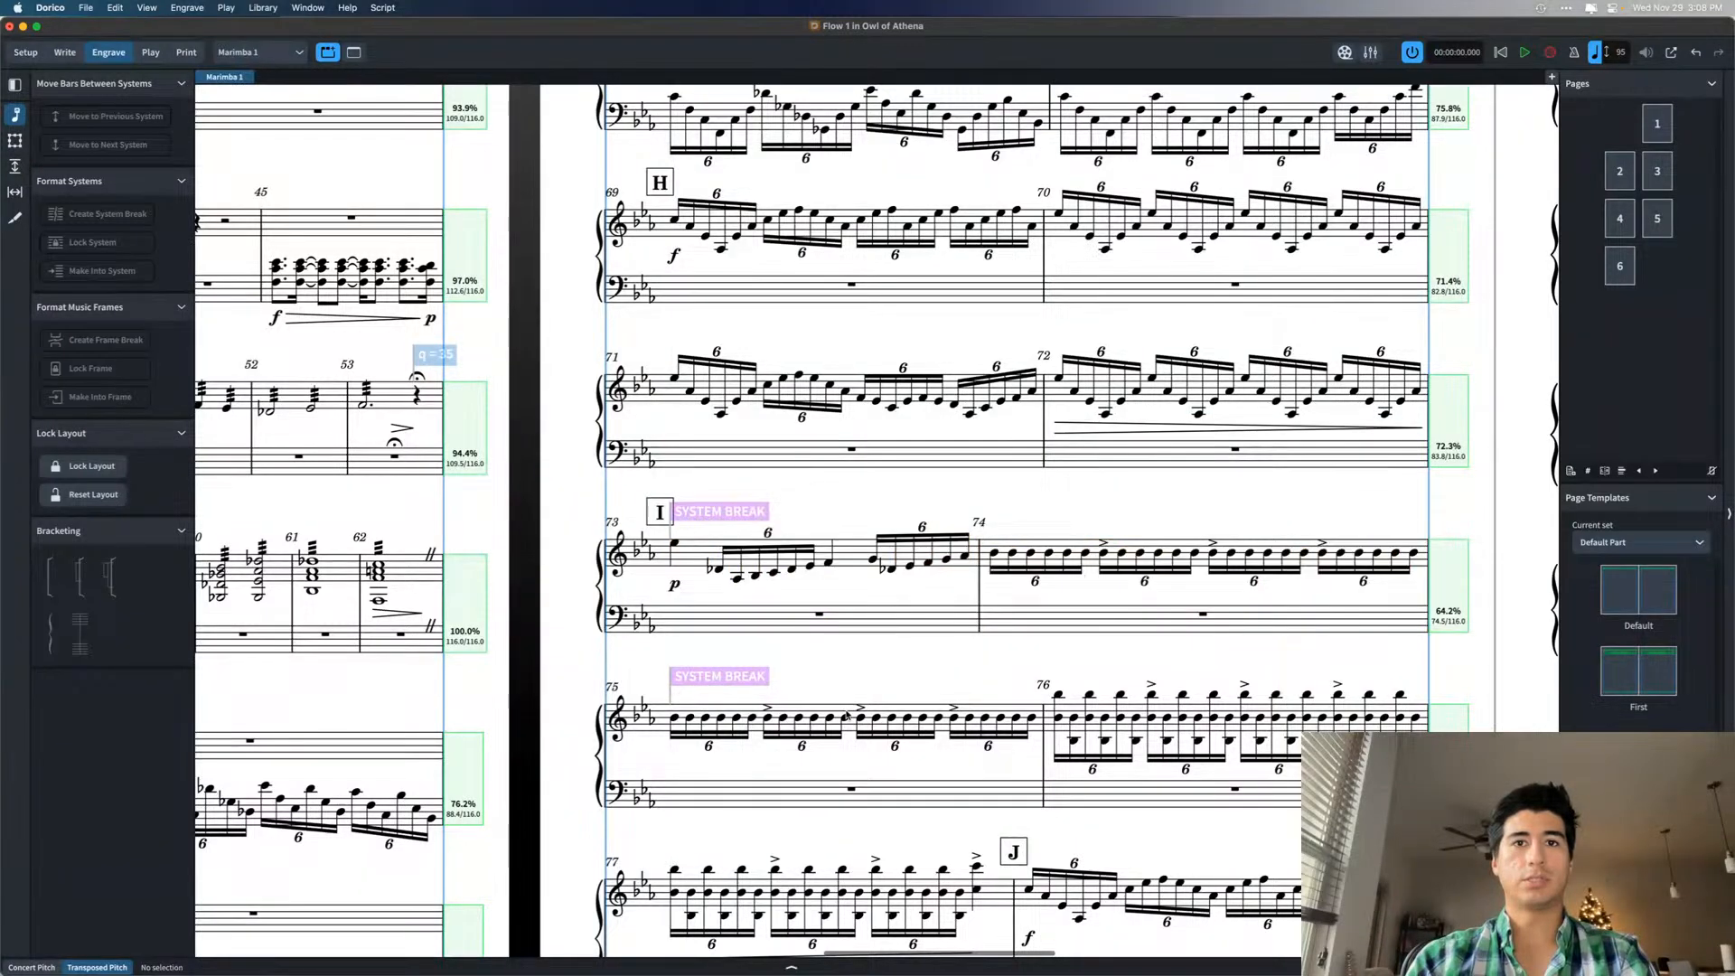
scroll(910, 751, down, 5)
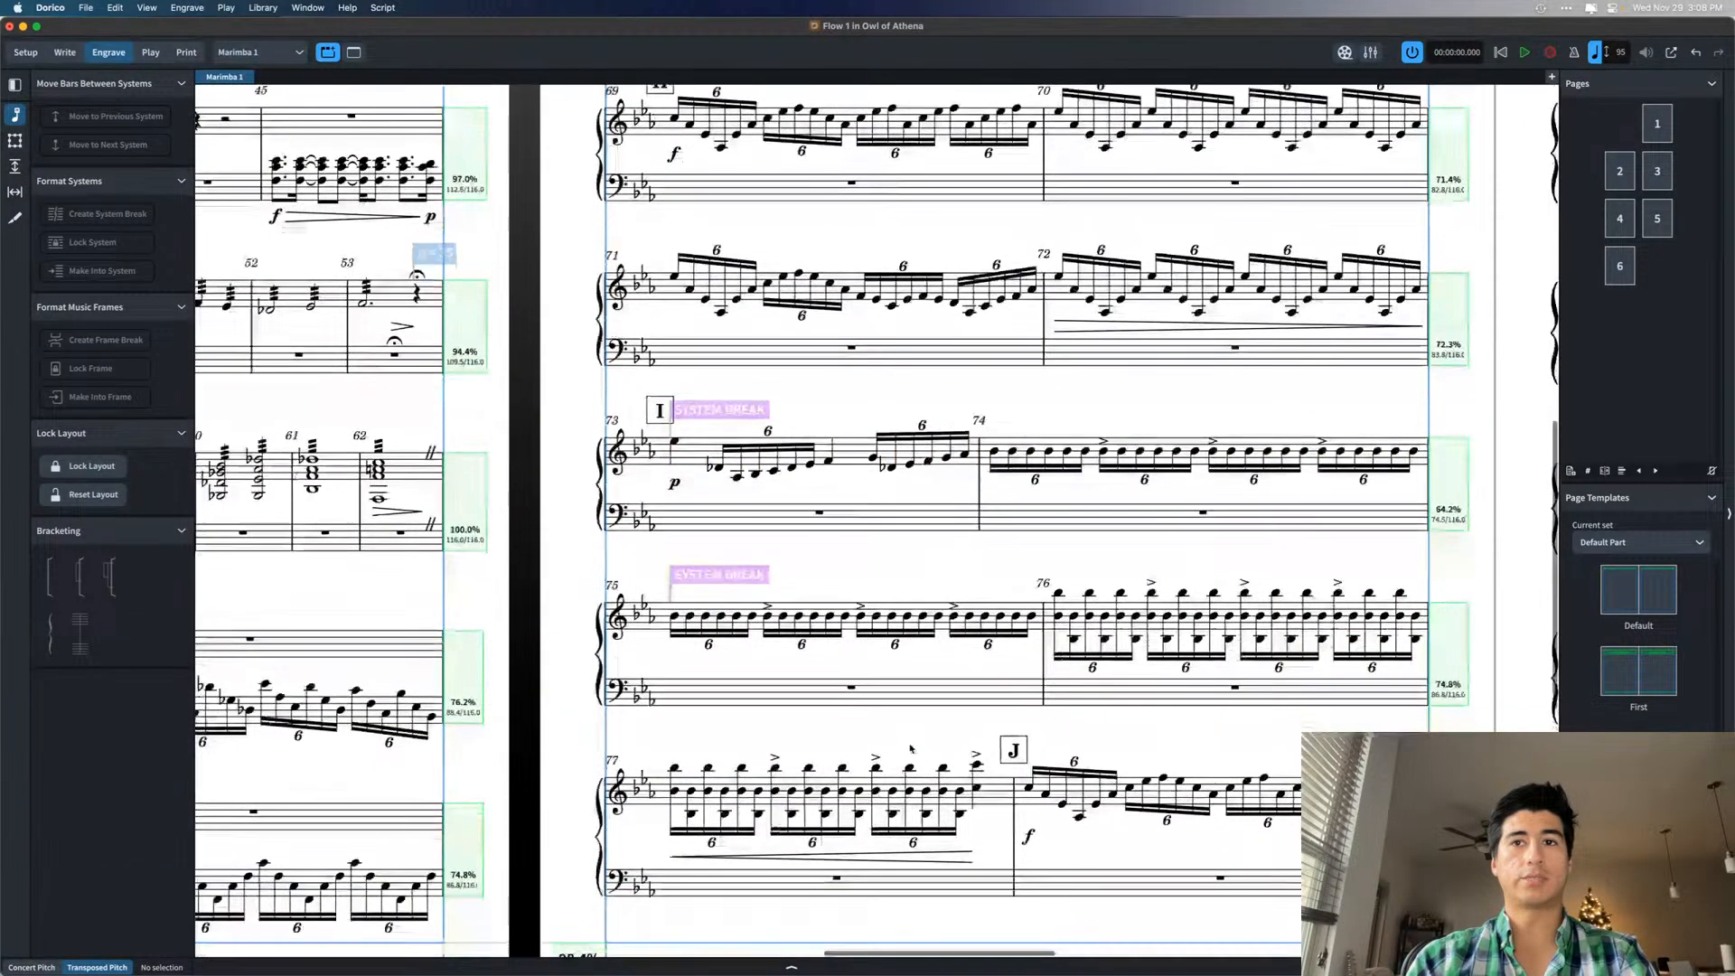
scroll(909, 759, right, 3)
scroll(910, 767, down, 3)
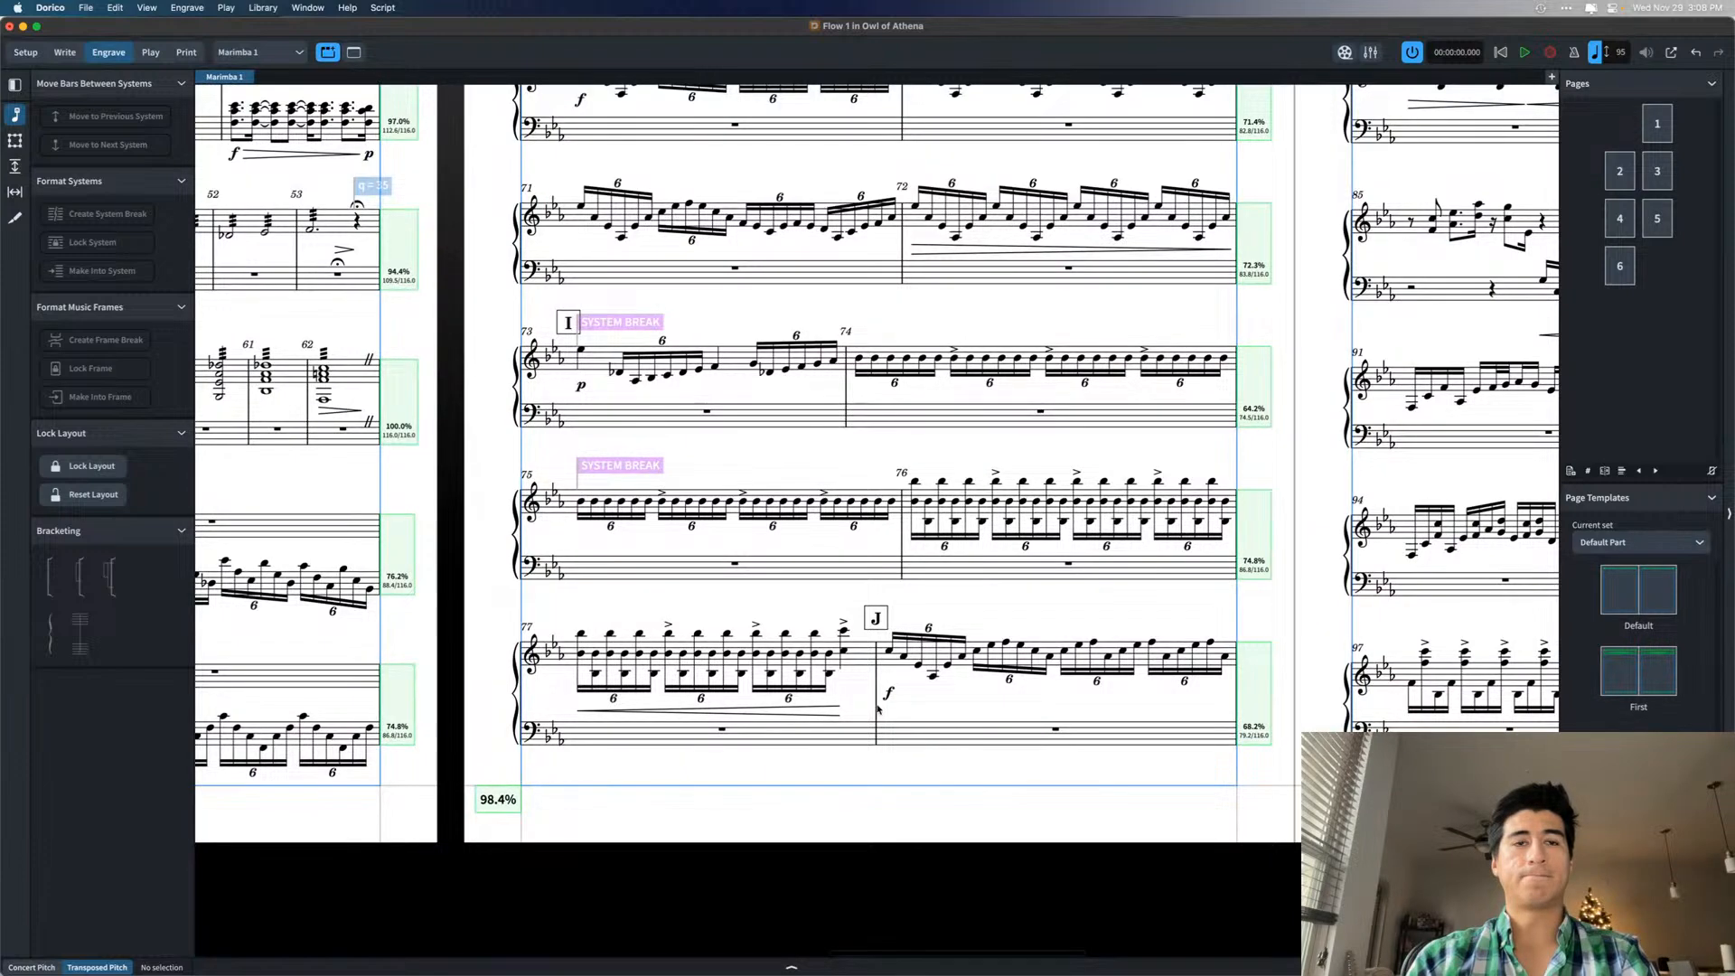
scroll(964, 690, right, 4)
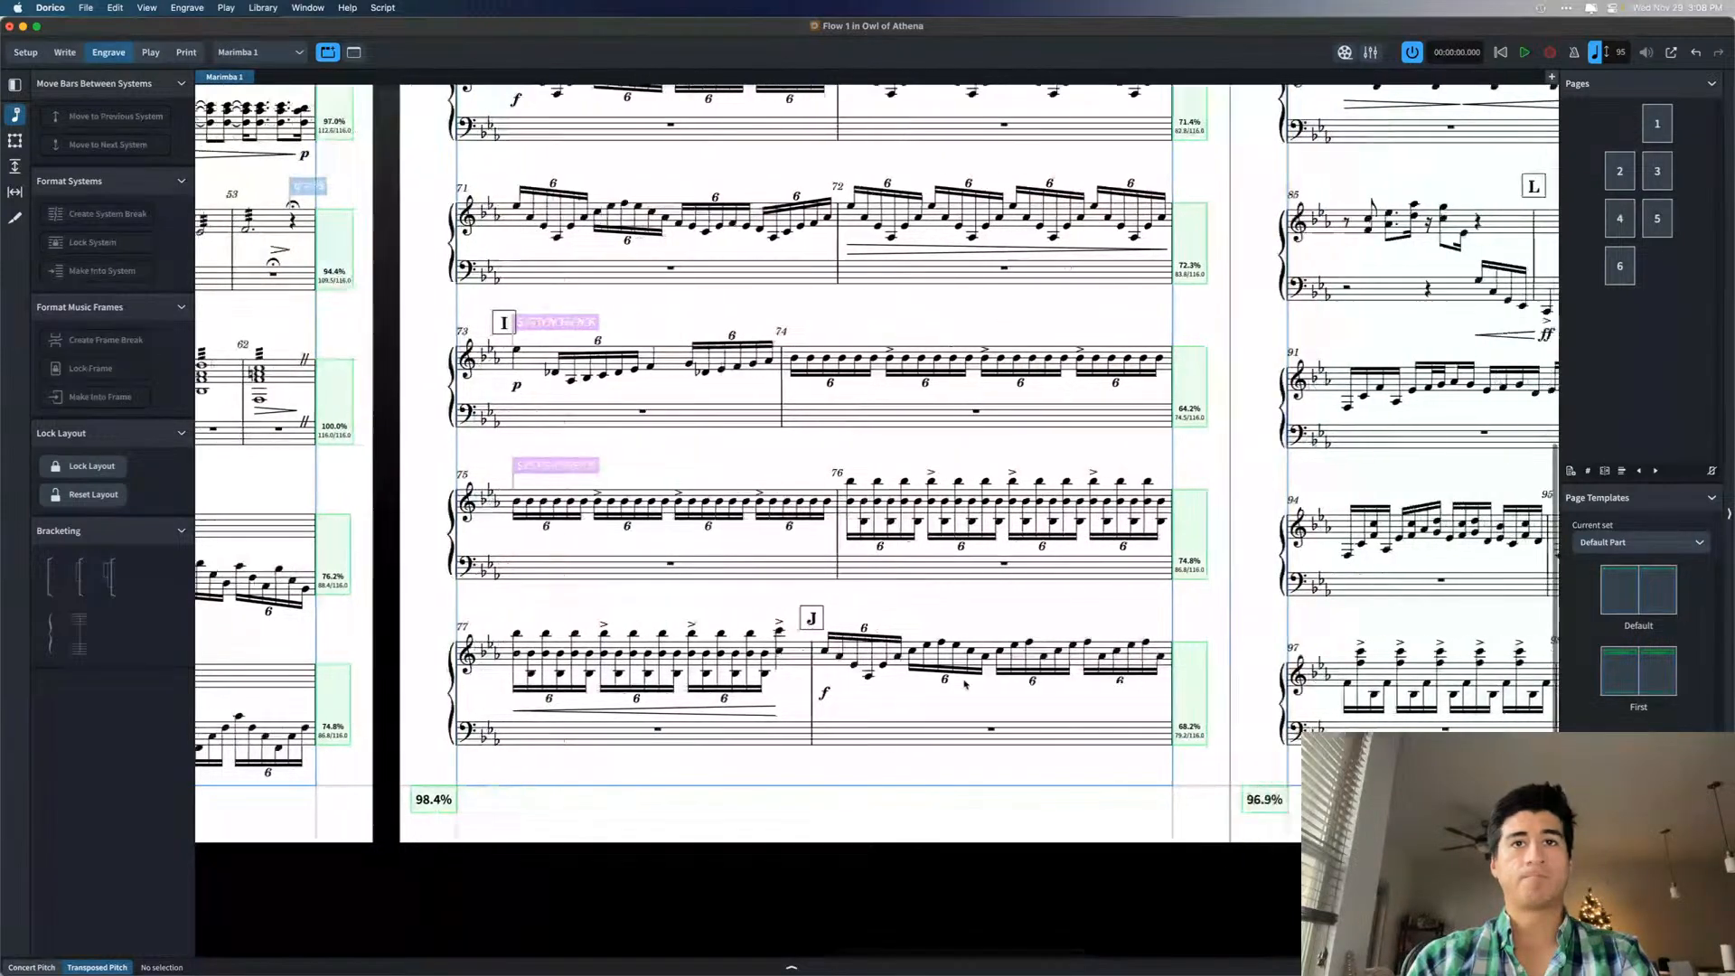
scroll(965, 690, up, 1)
scroll(965, 690, down, 1)
scroll(964, 689, right, 10)
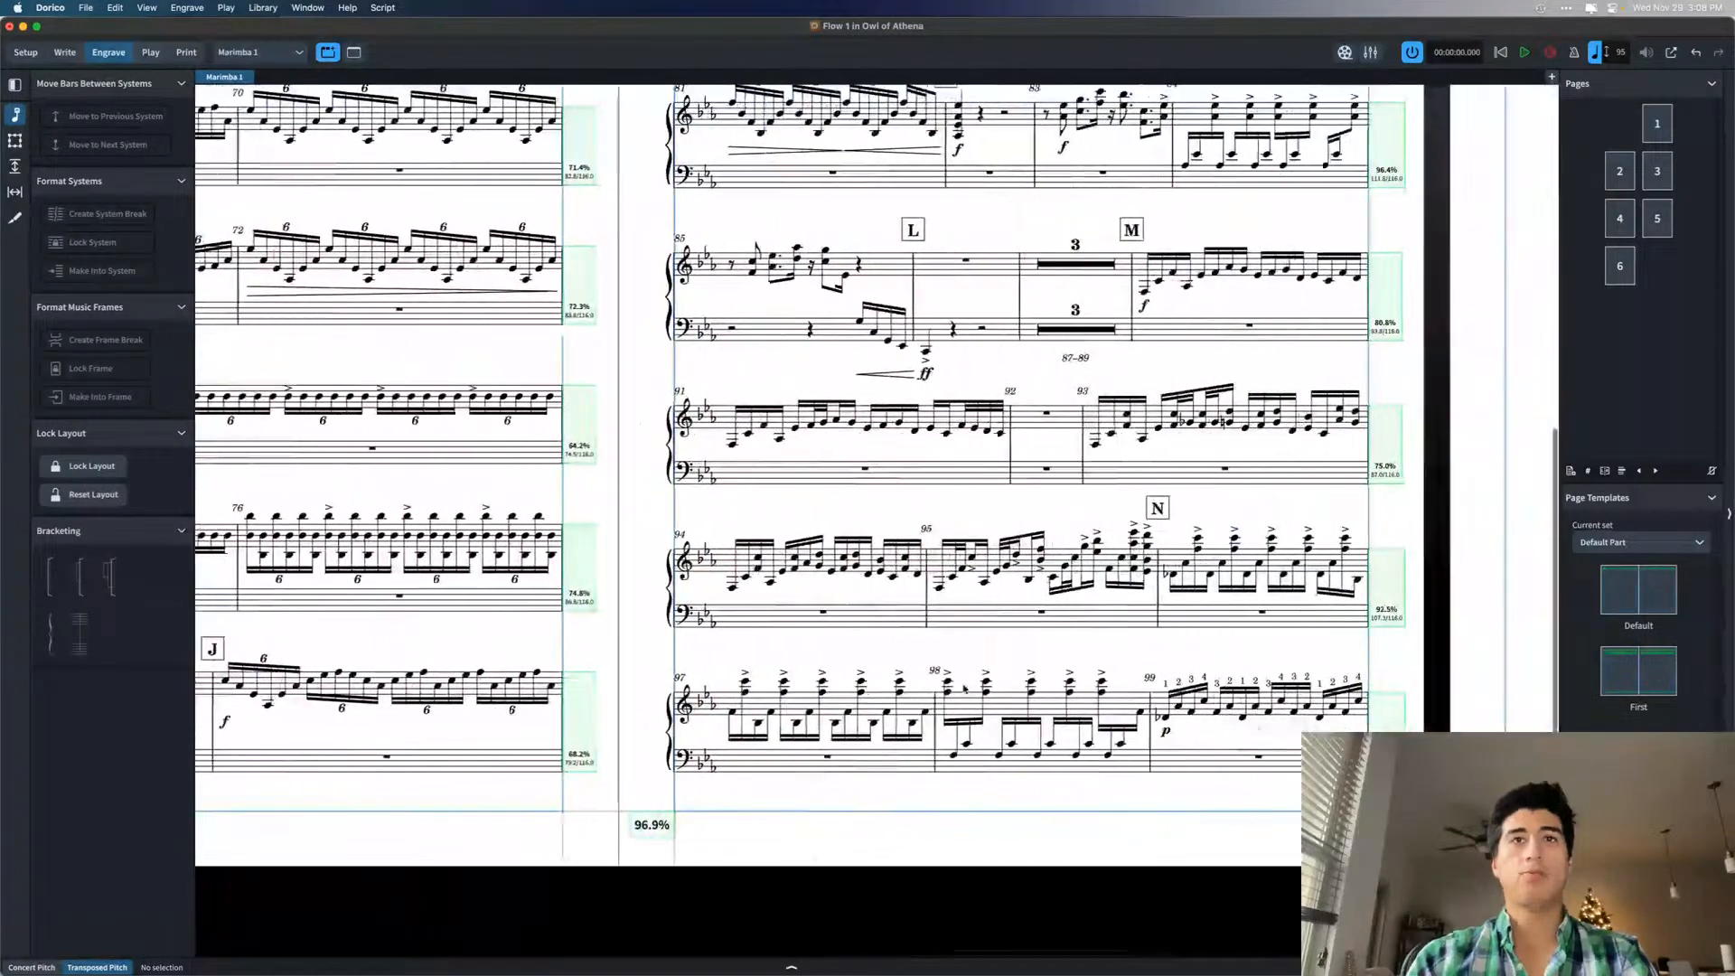
scroll(964, 689, up, 2)
scroll(965, 689, up, 3)
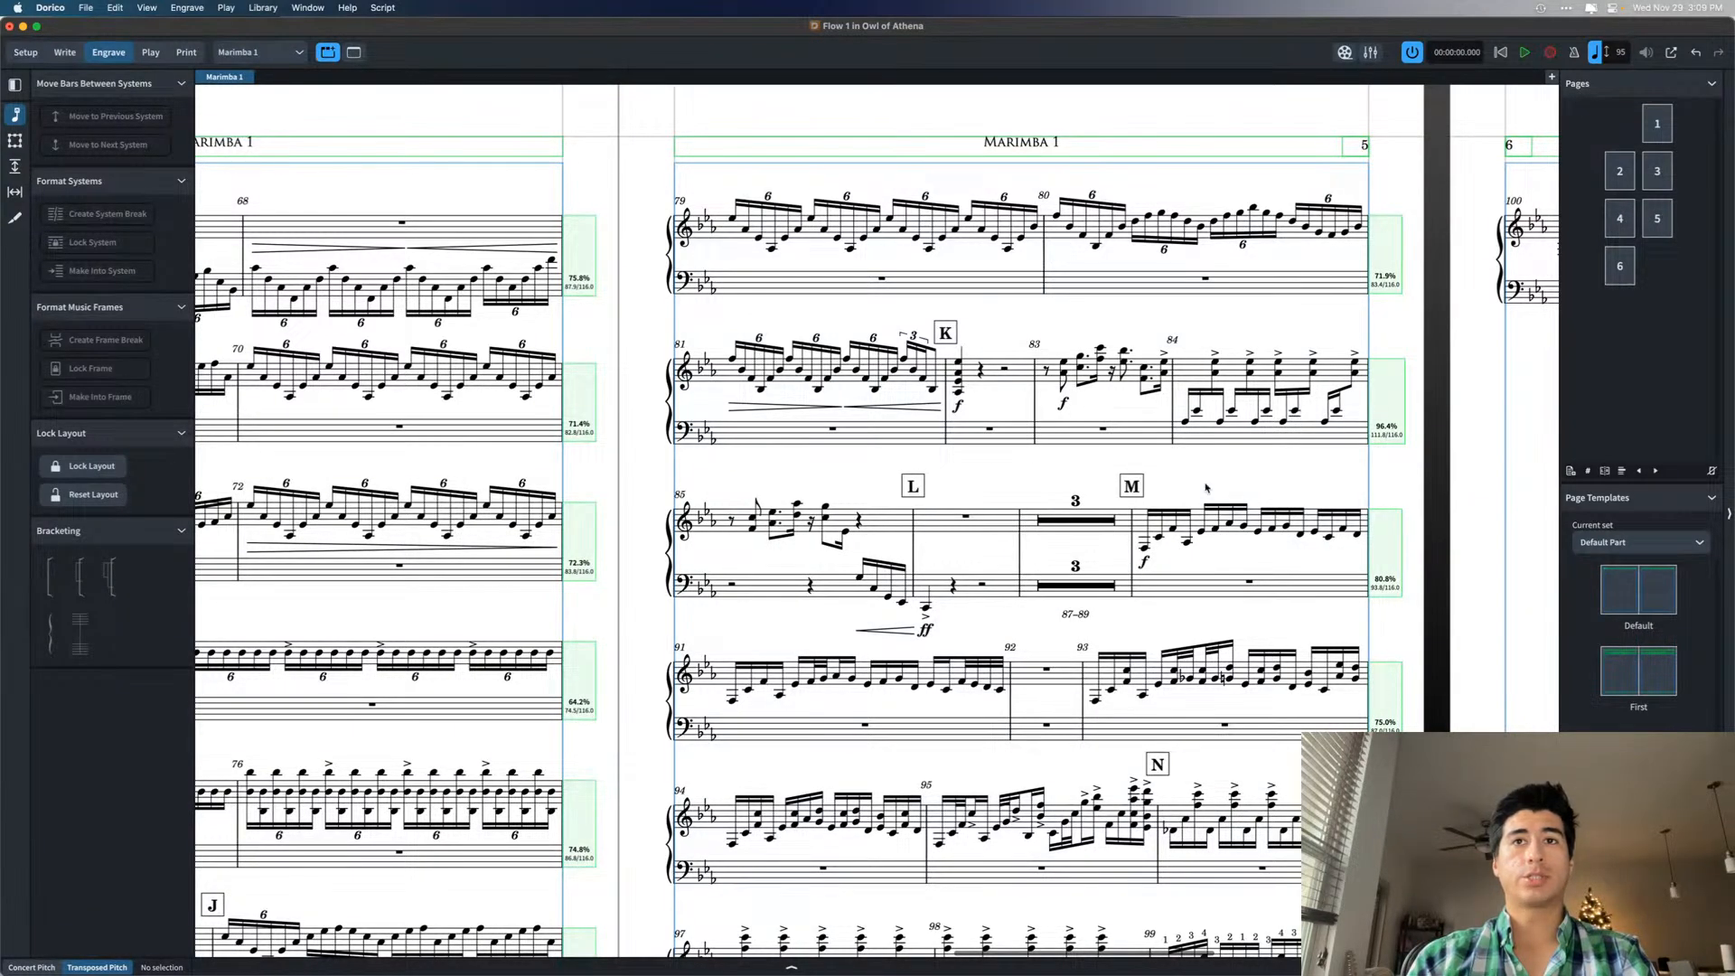
- Try moving the lower-staff notes of bar 84 to the upper staff in Engrave and Write modes, undoing each attempt
click(1185, 422)
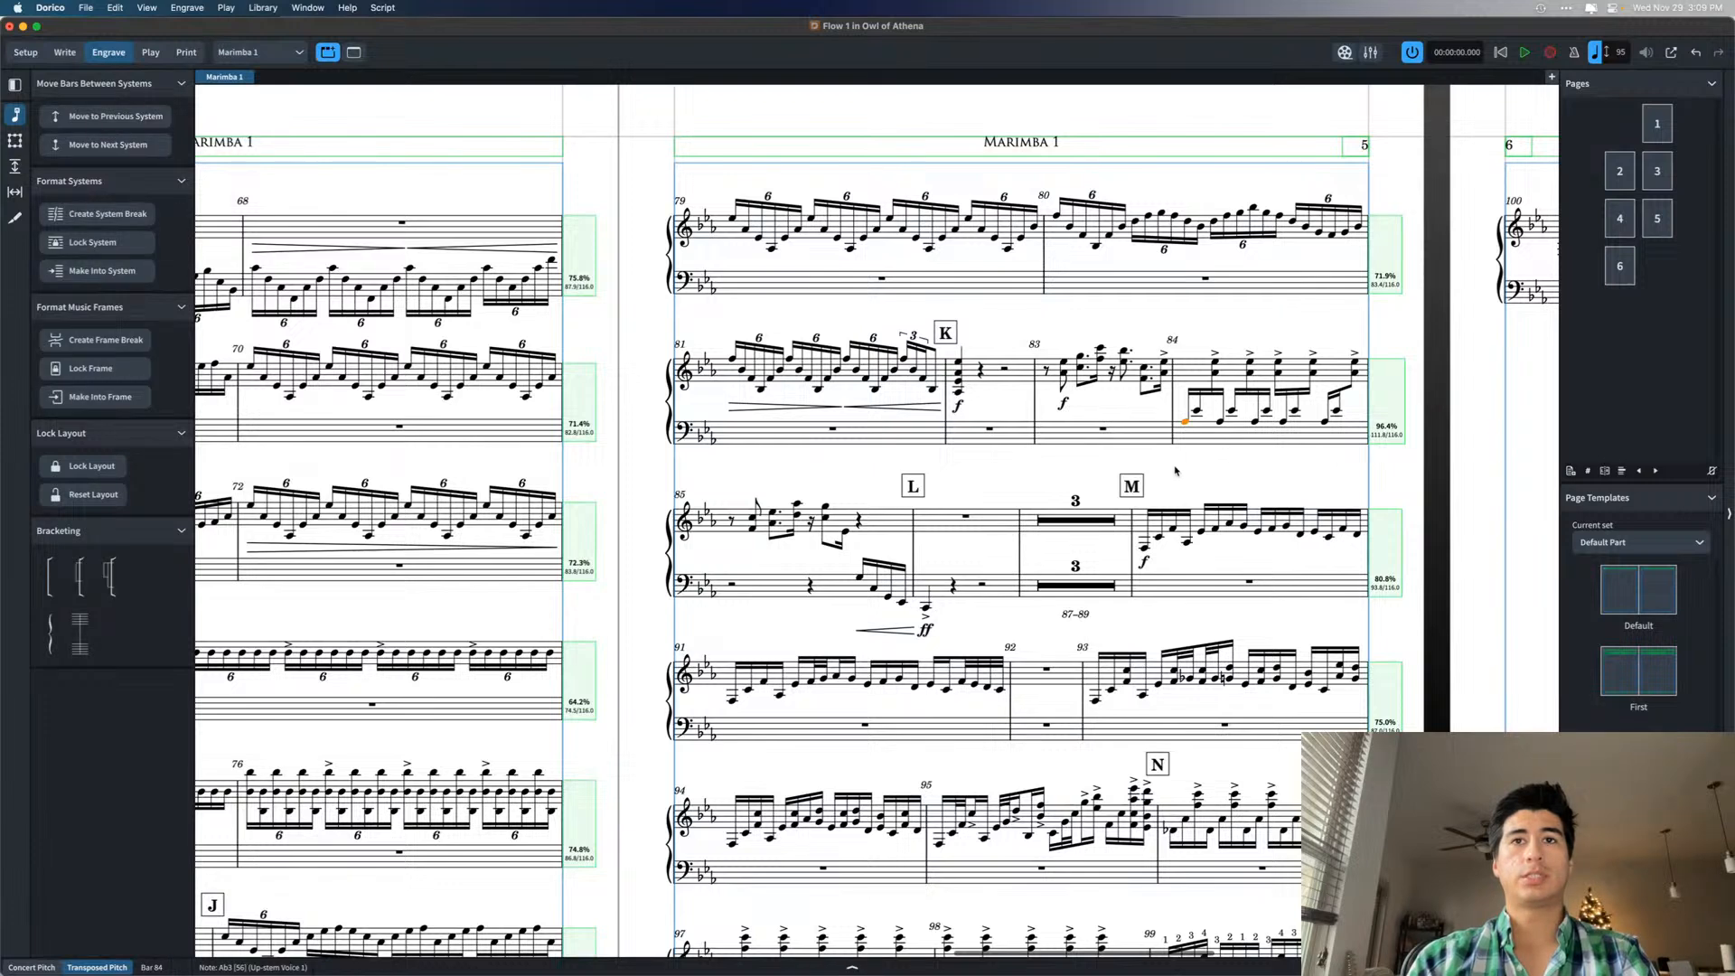
drag(1174, 470, 1377, 406)
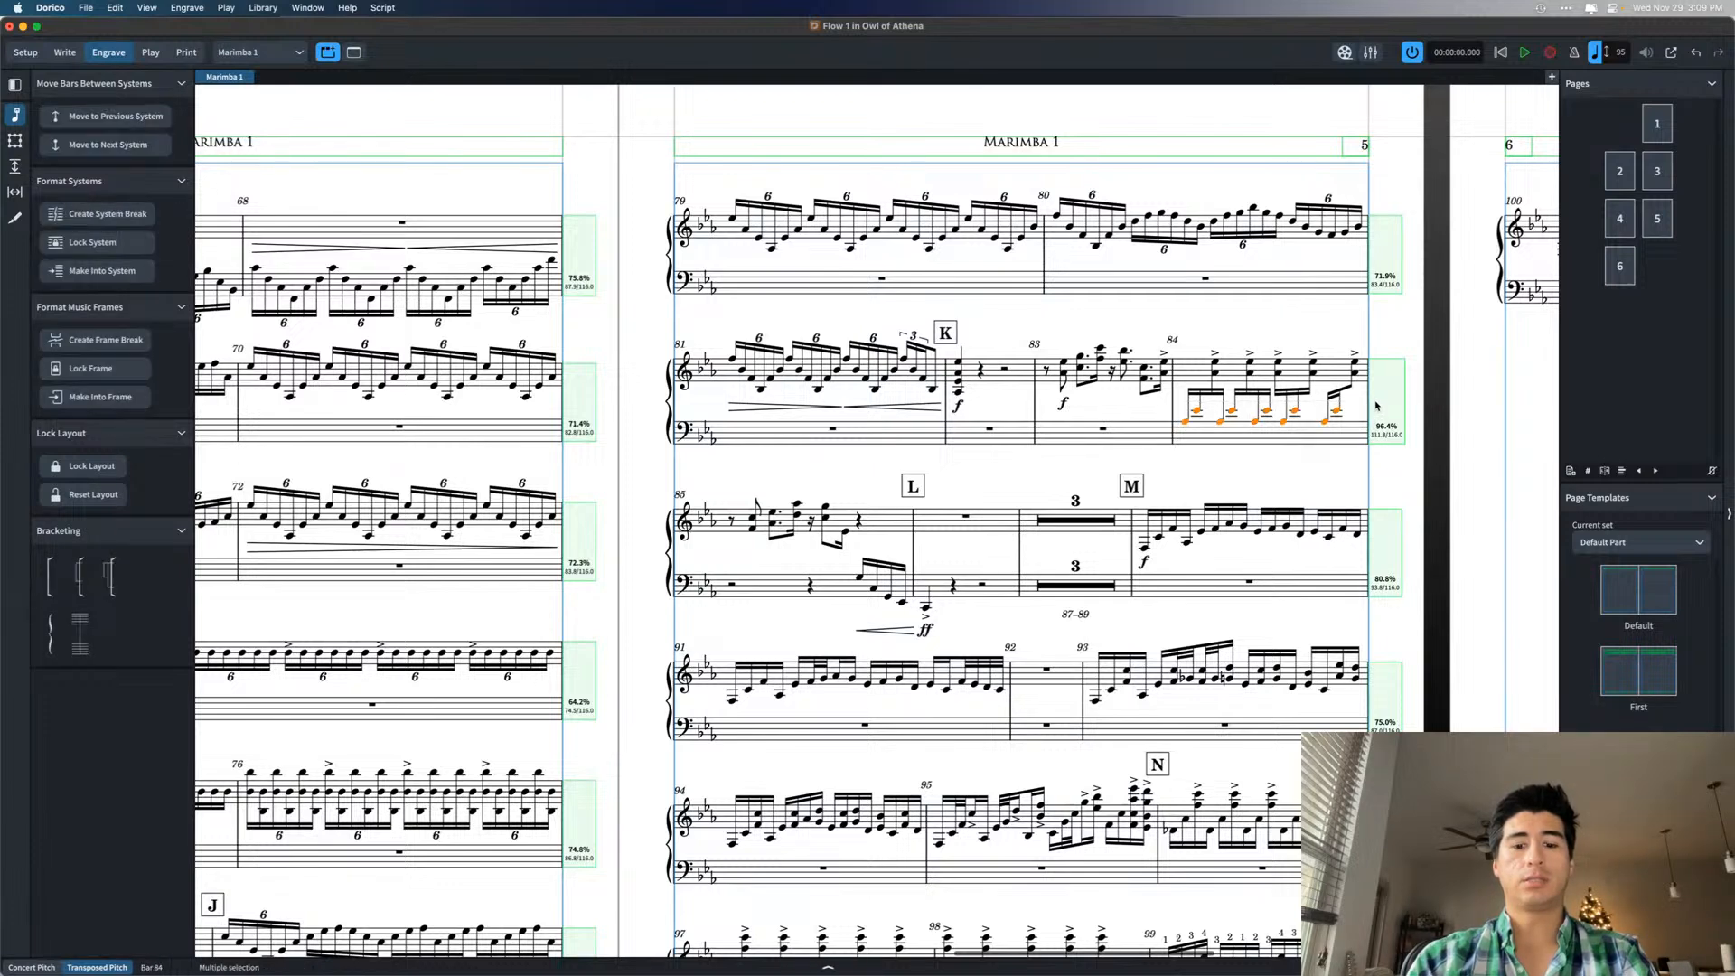
key(alt+super+Up)
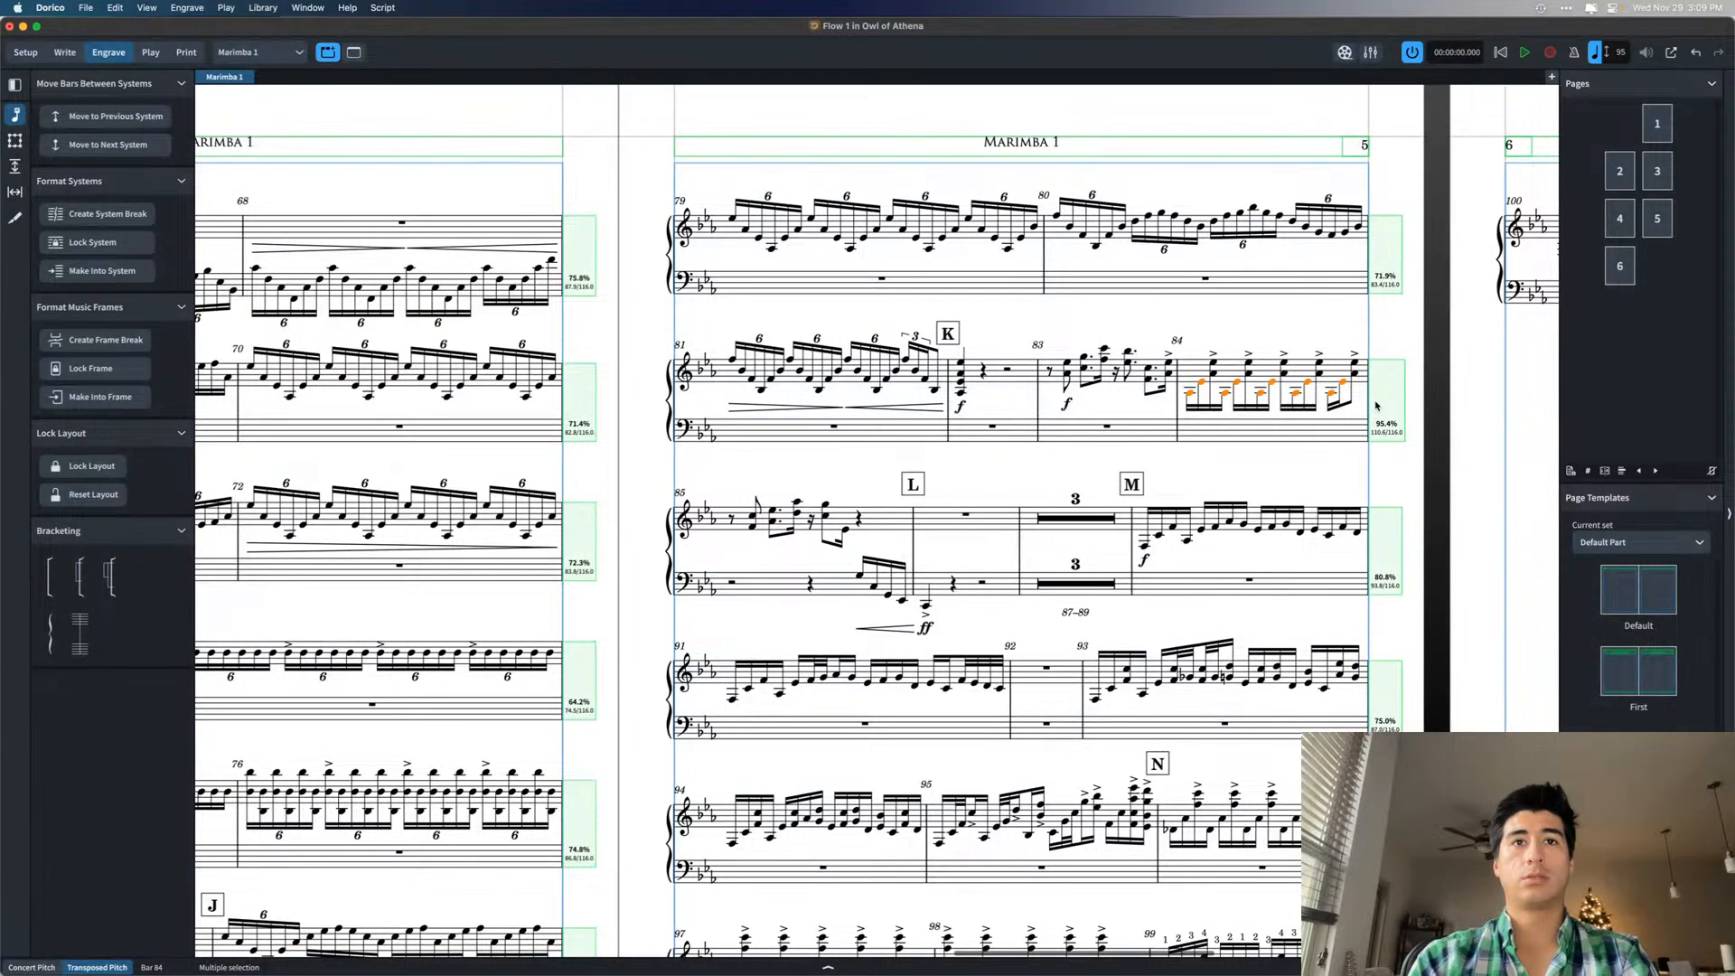
key(super+z)
key(super+2)
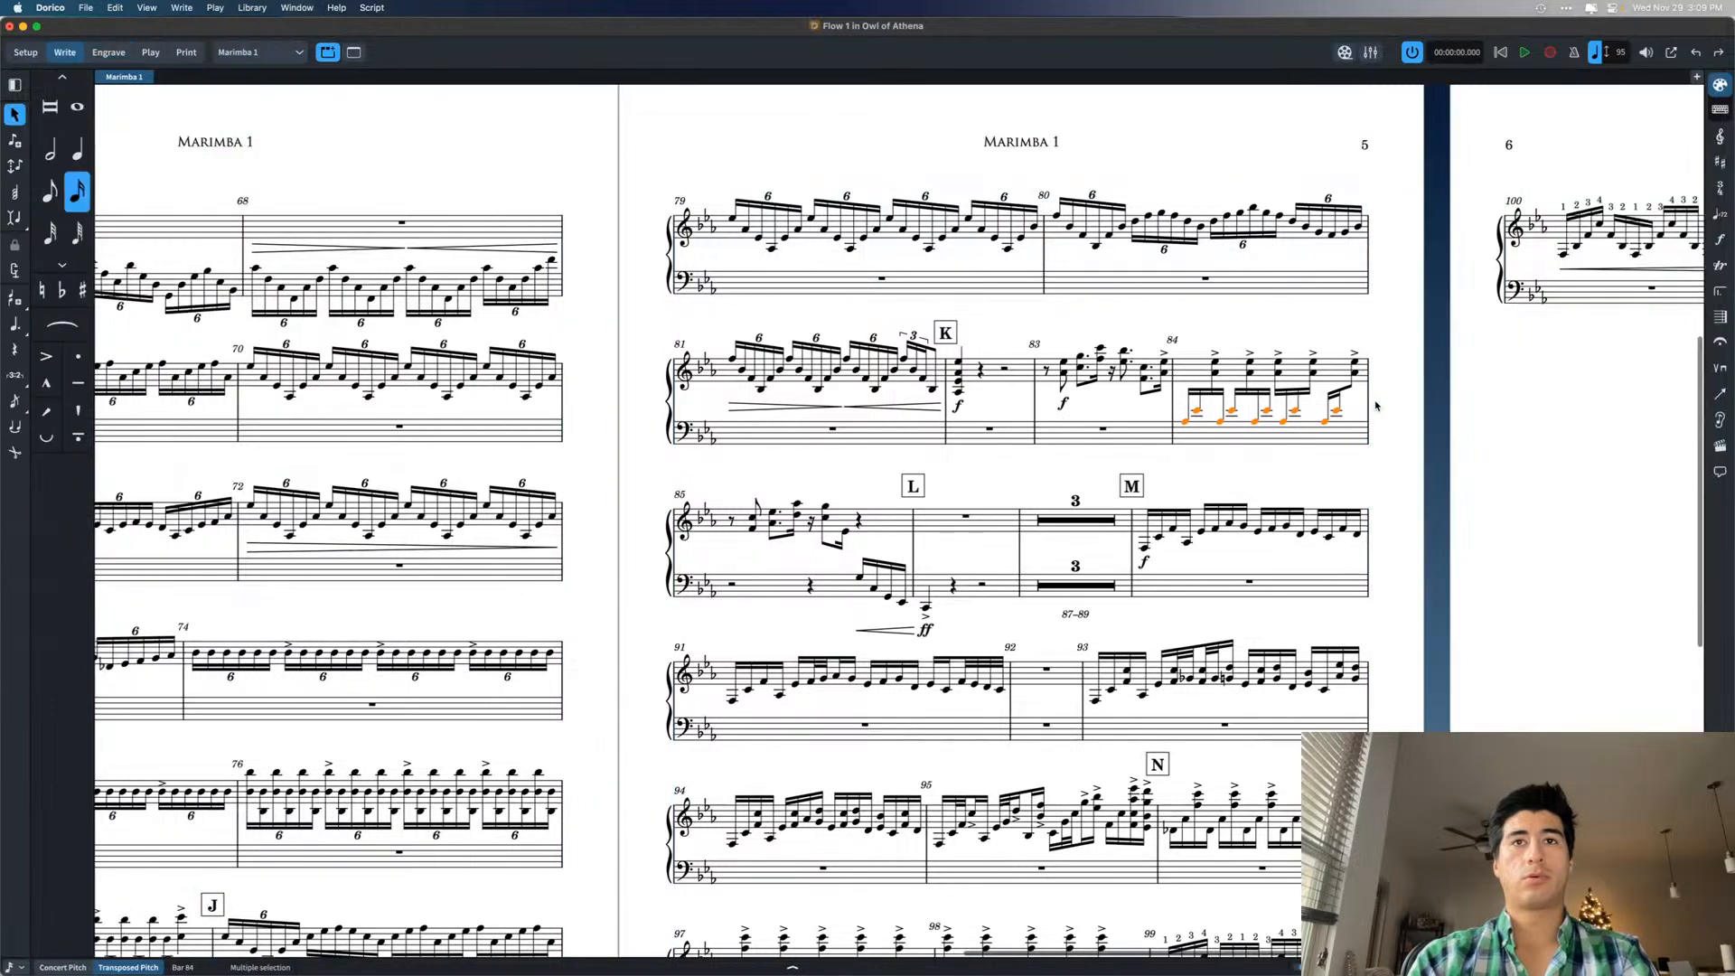
key(alt+super+Up)
key(super+z)
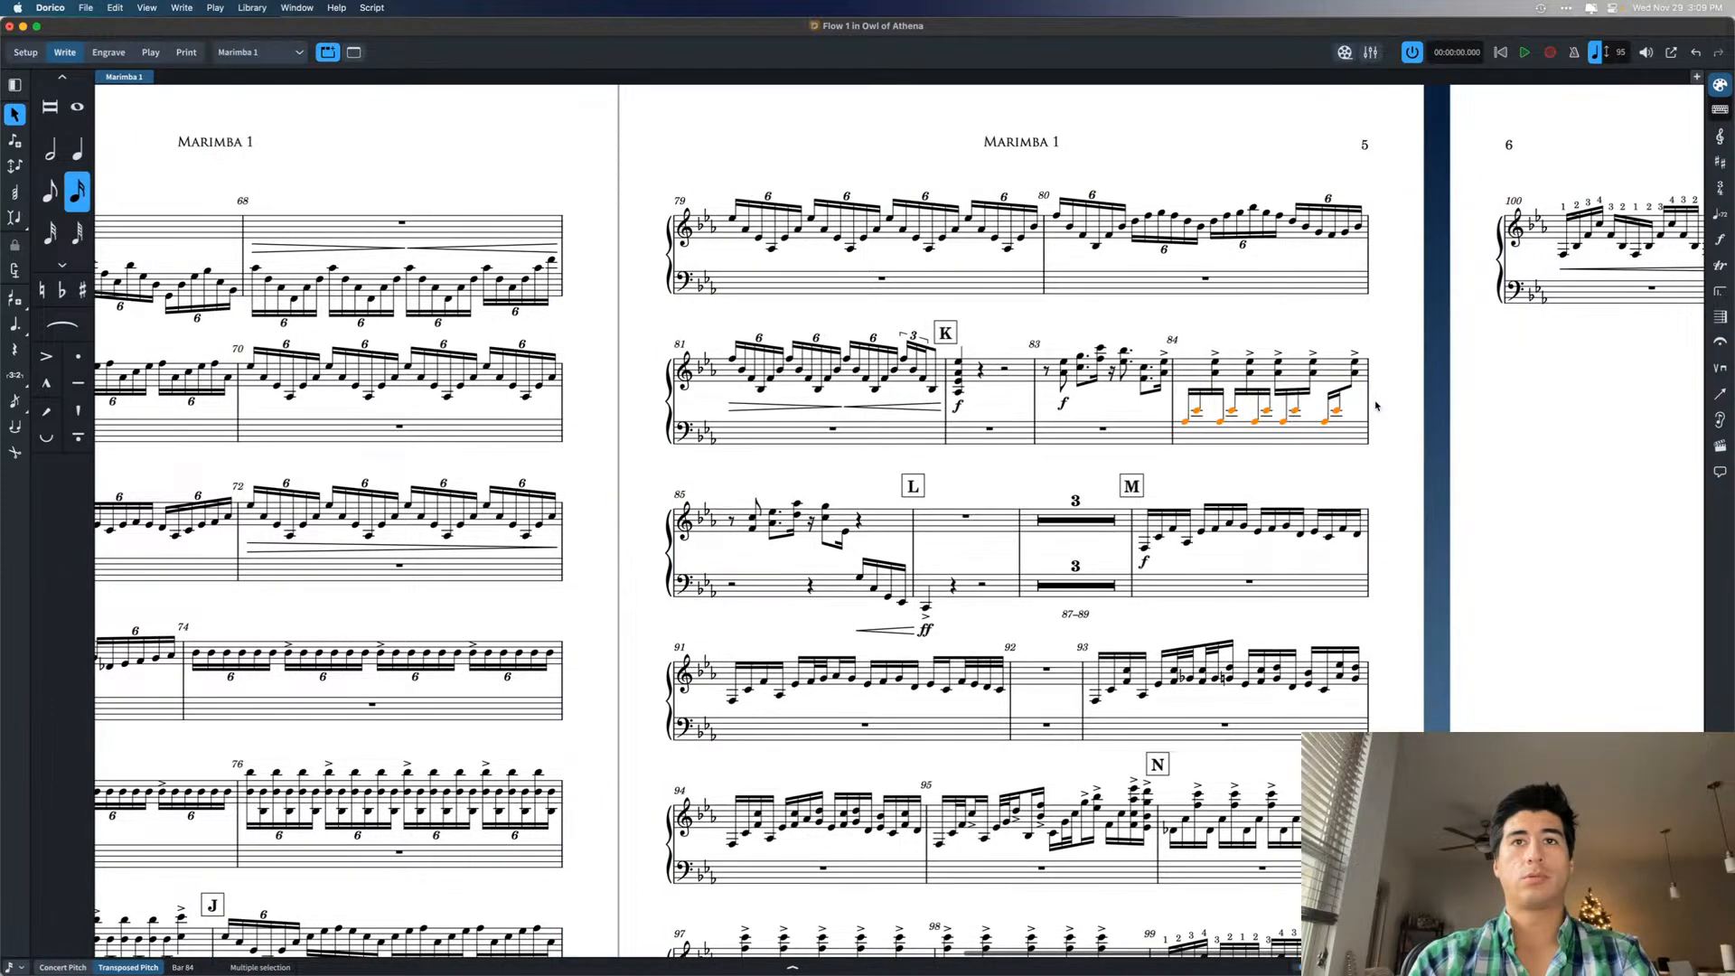
- Gather all of bar 84's notes on the lower staff, flip their stems, and return them to the upper staff
drag(1202, 347, 1379, 383)
key(alt+super+Down)
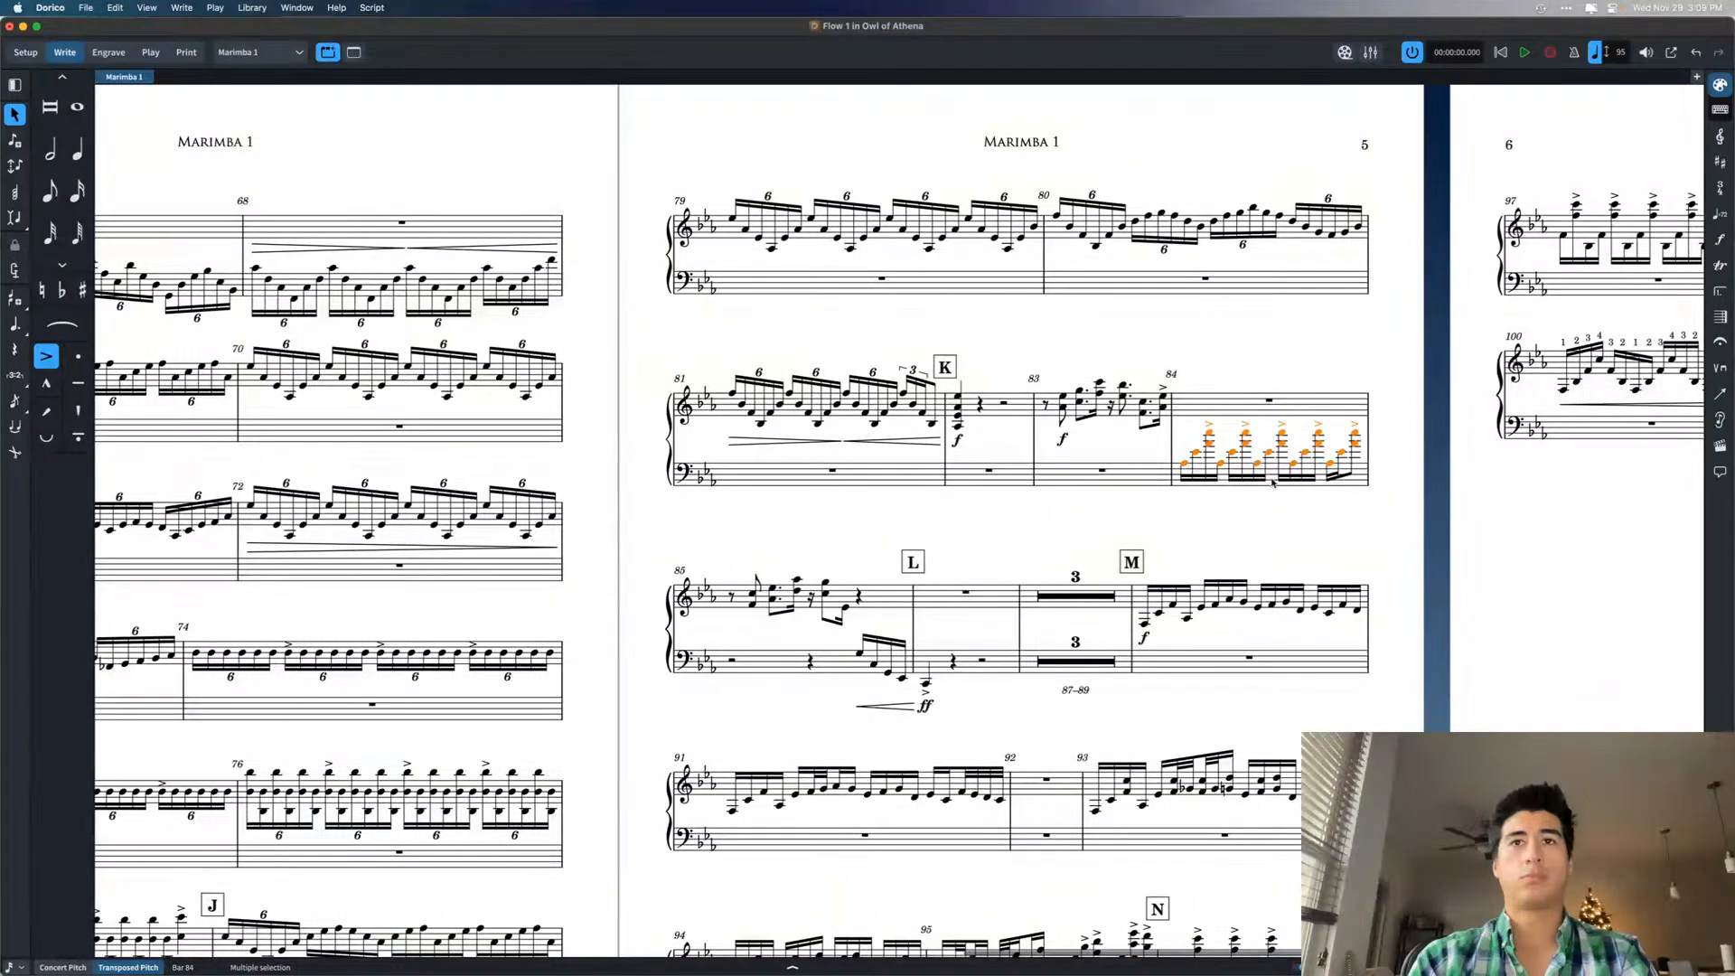
key(f)
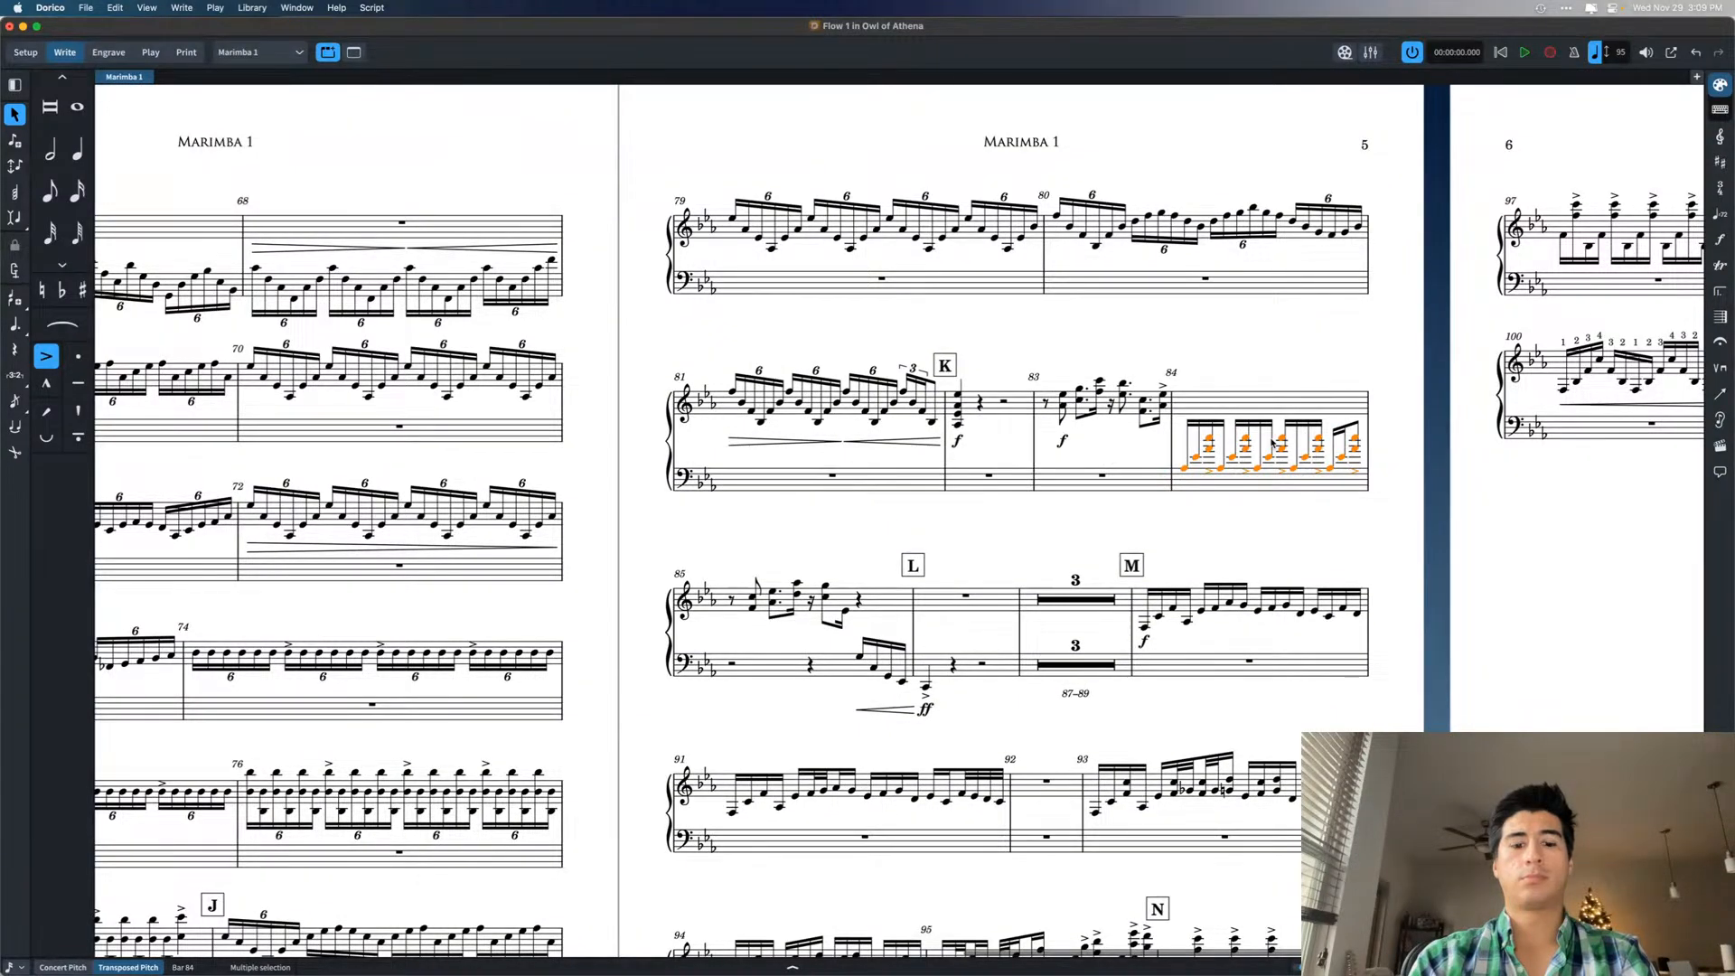
key(alt+super+Up)
click(1220, 462)
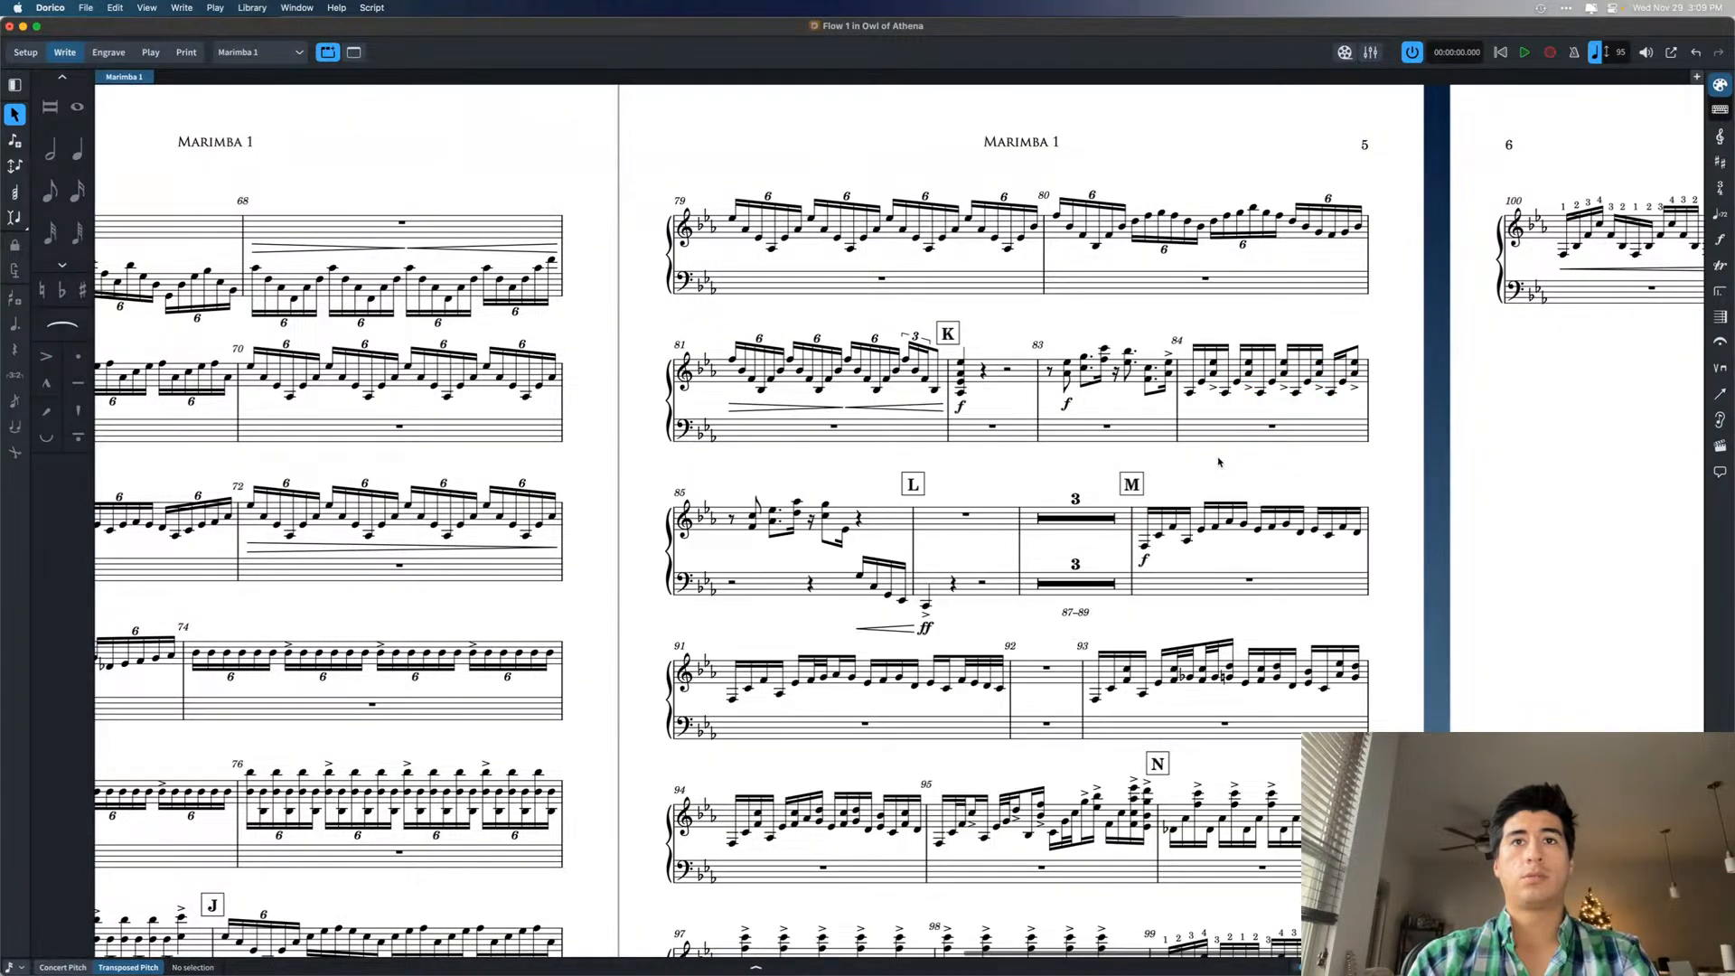
- Return to Engrave mode and examine the fullness of pages 4 to 6 with the revised bar 84
click(1189, 394)
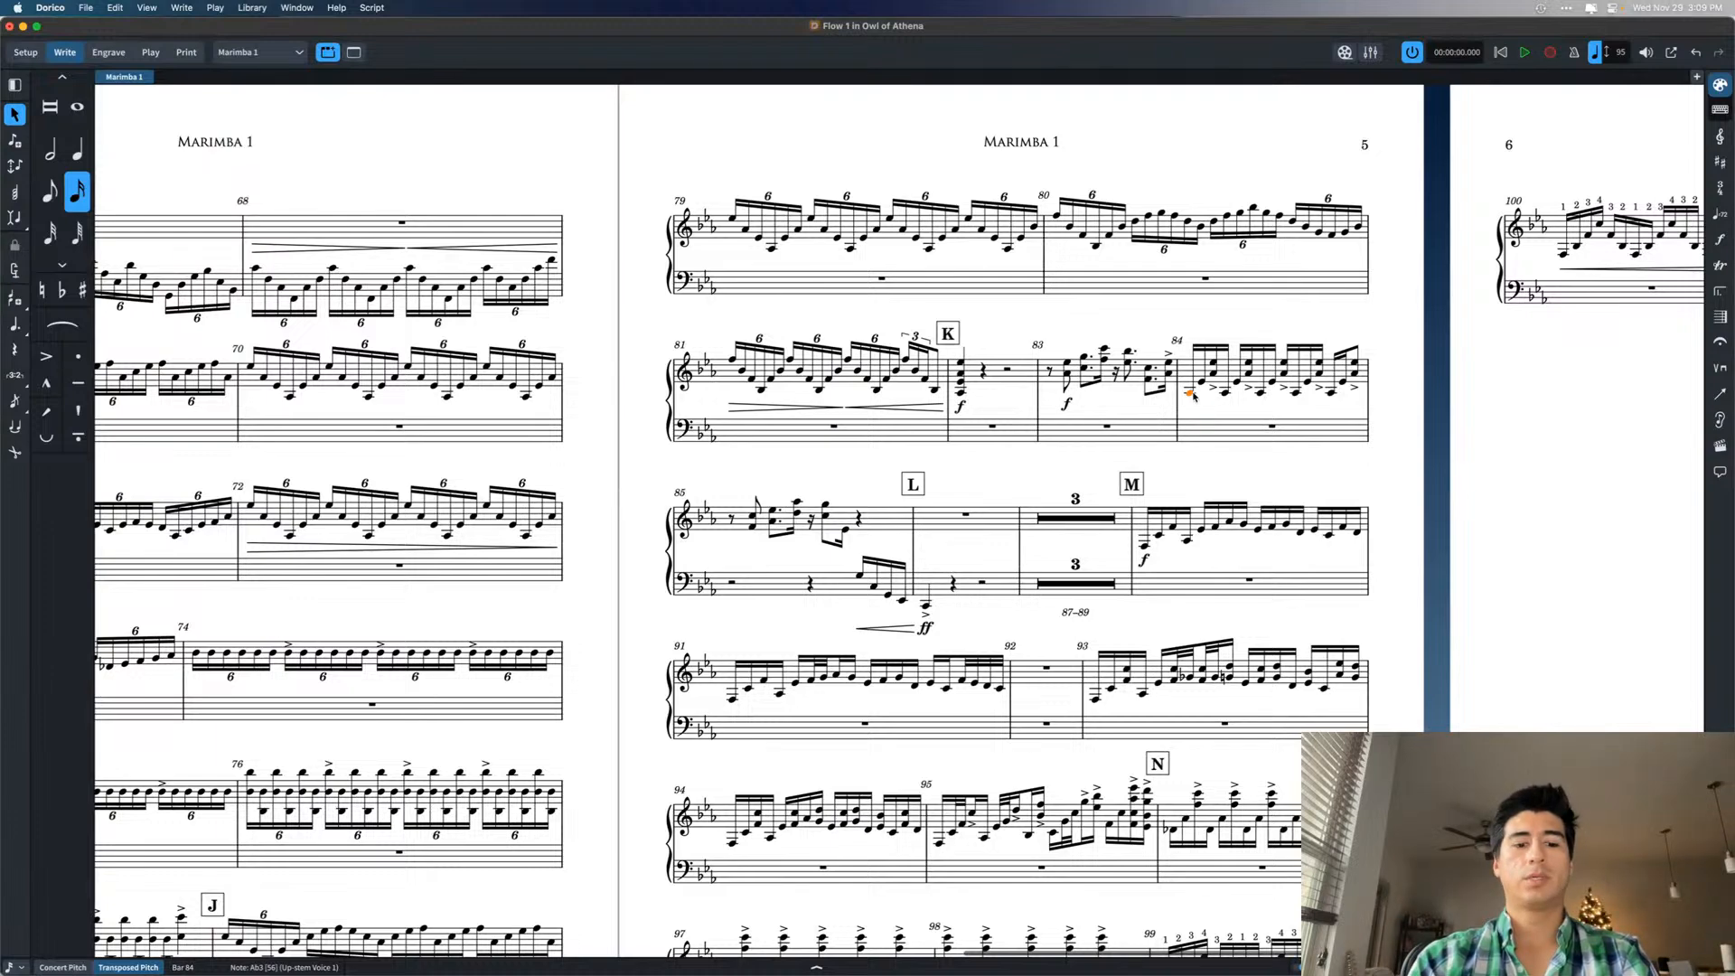
key(super+3)
key(Escape)
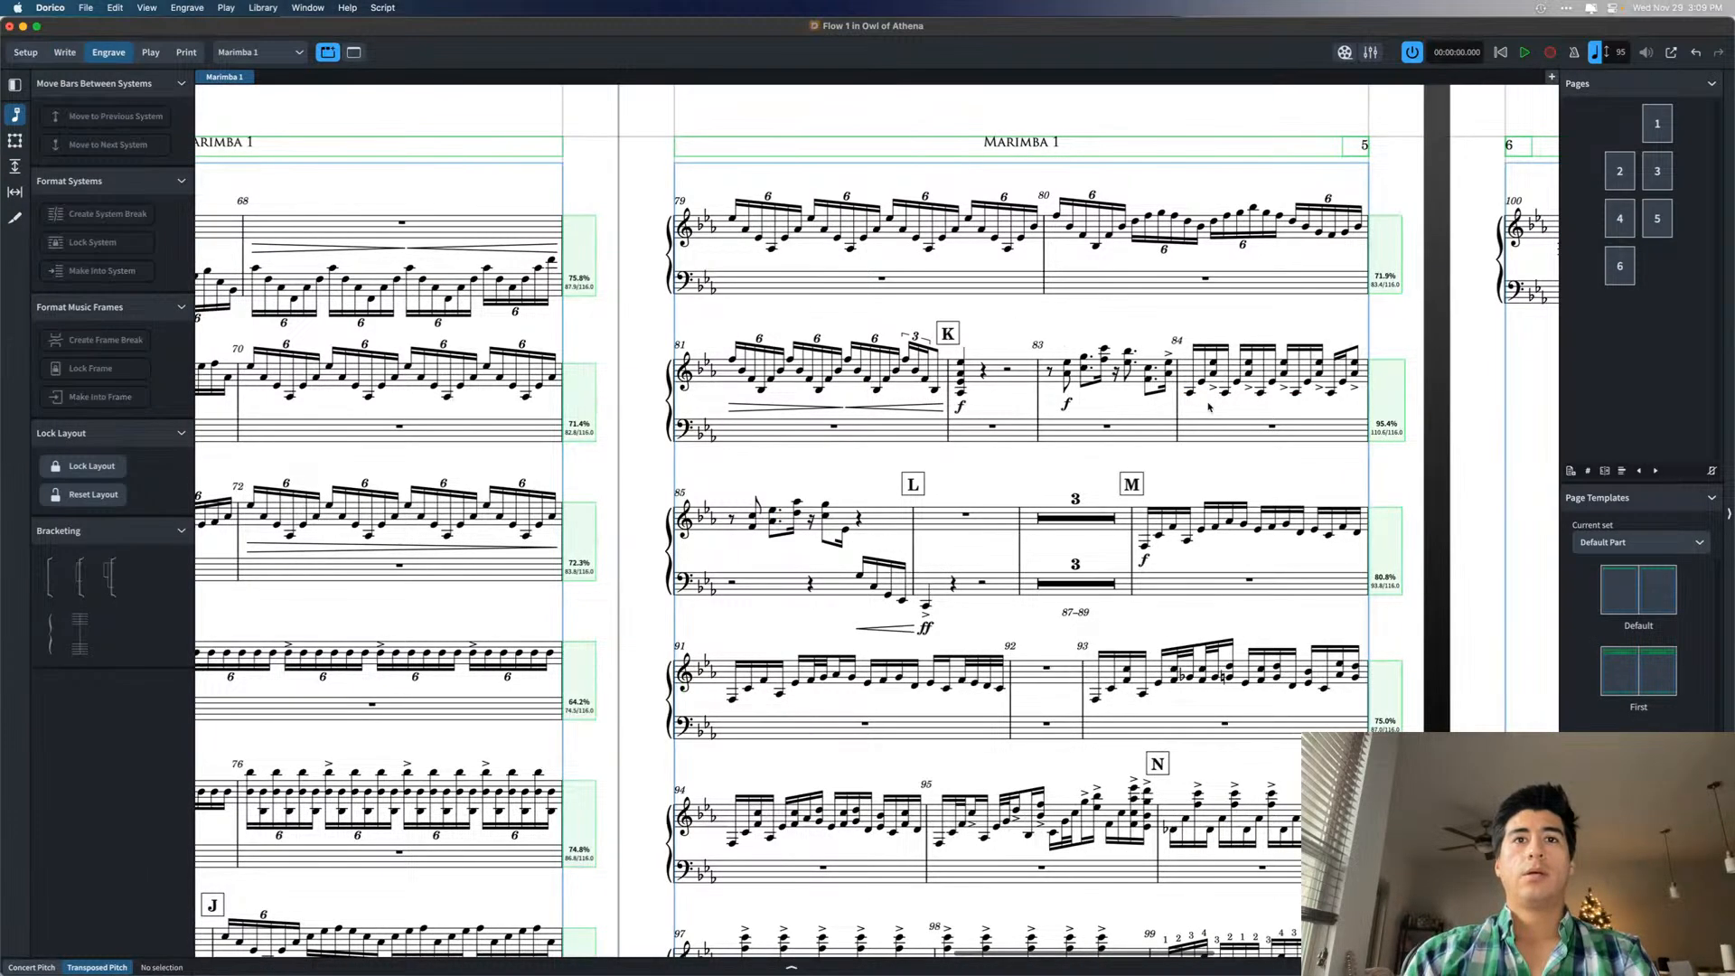
key(x)
key(x)
scroll(1209, 407, down, 3)
scroll(1210, 407, right, 5)
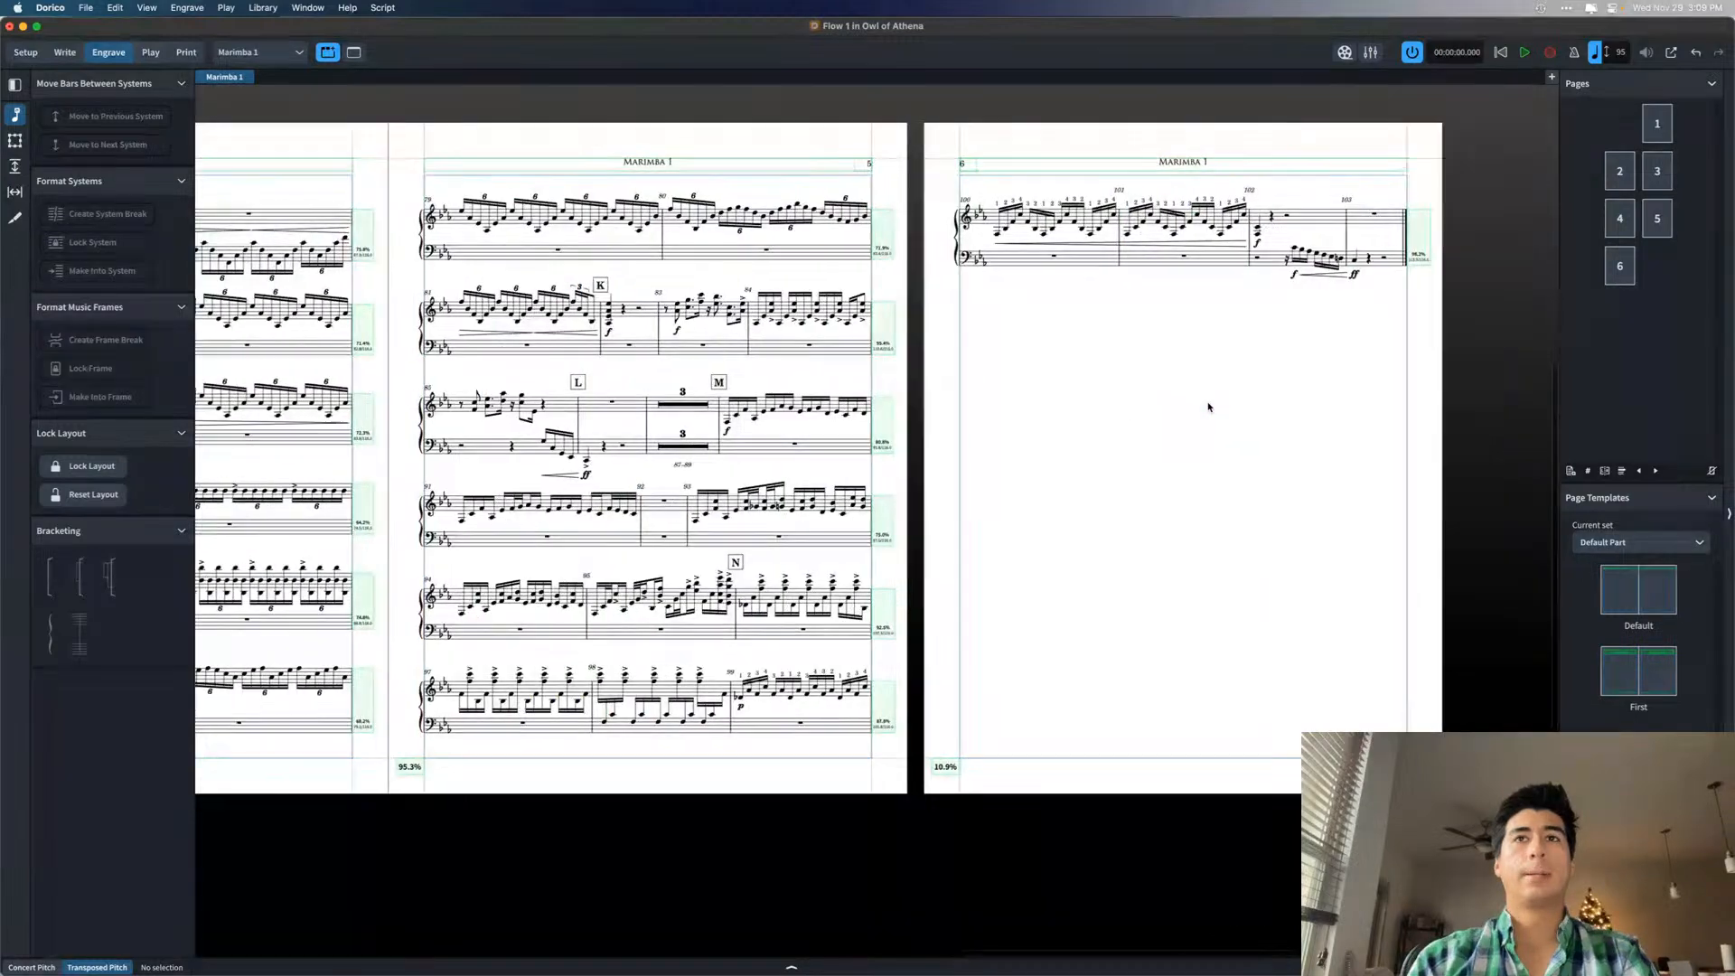
scroll(1210, 407, left, 6)
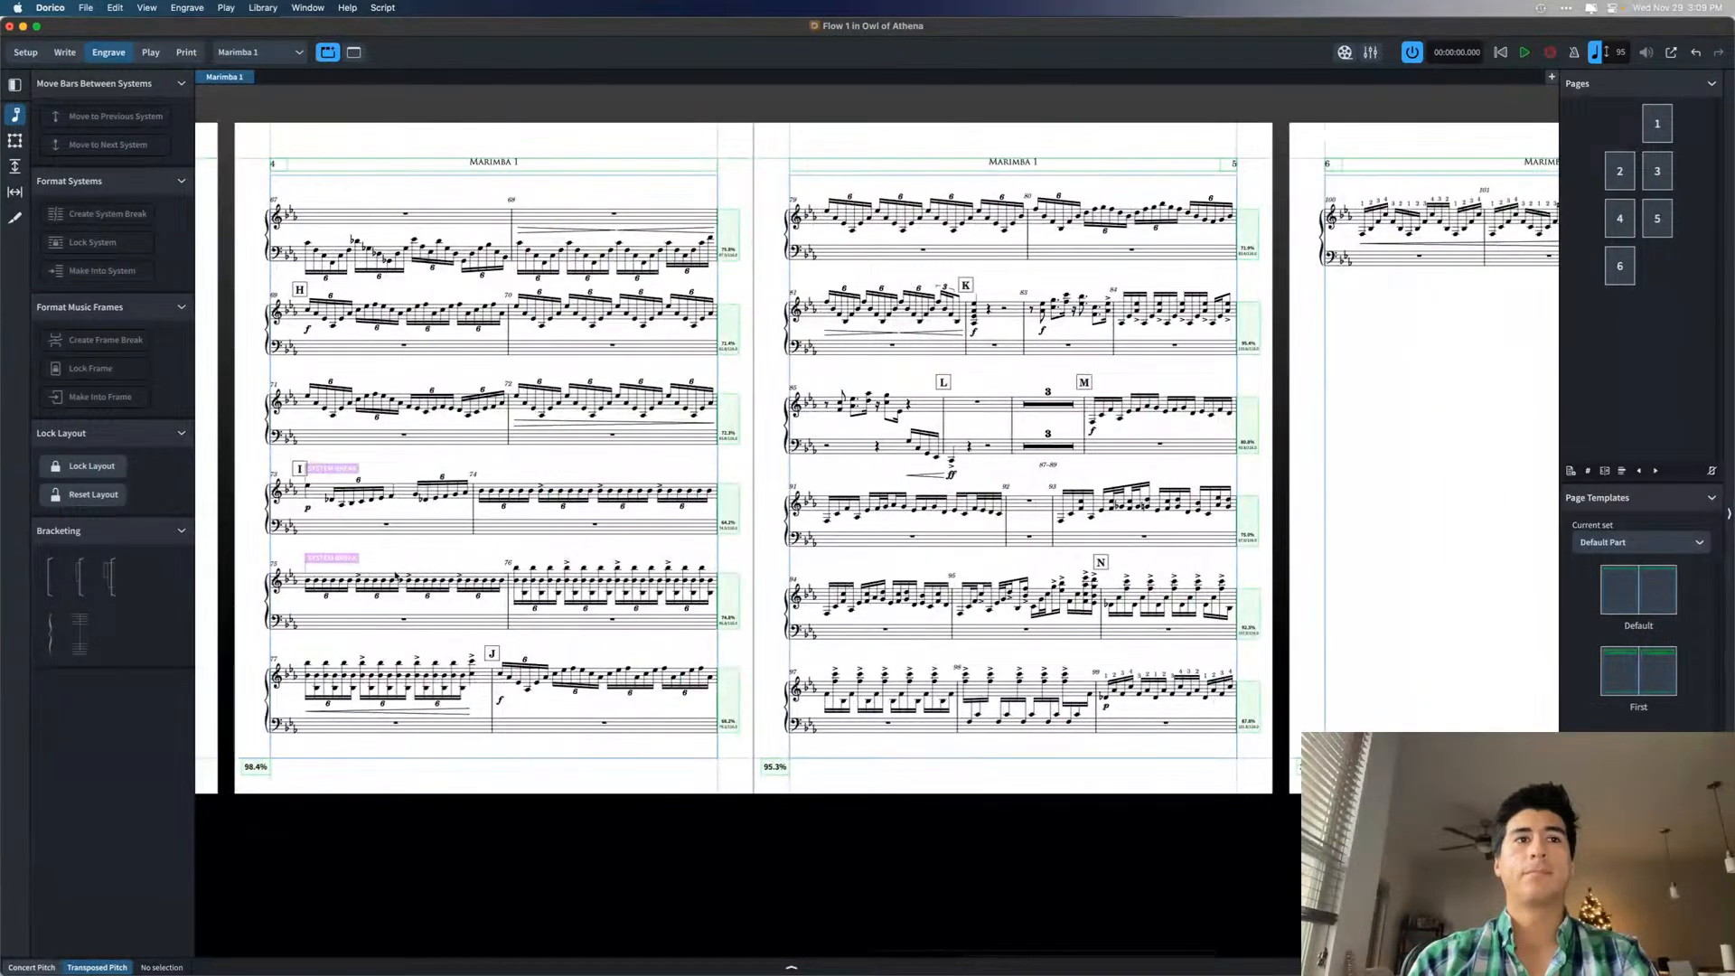
- Delete the system breaks at bars 75 and 73 on page 4 and check the reflowed pages 5 and 6
click(353, 559)
key(Delete)
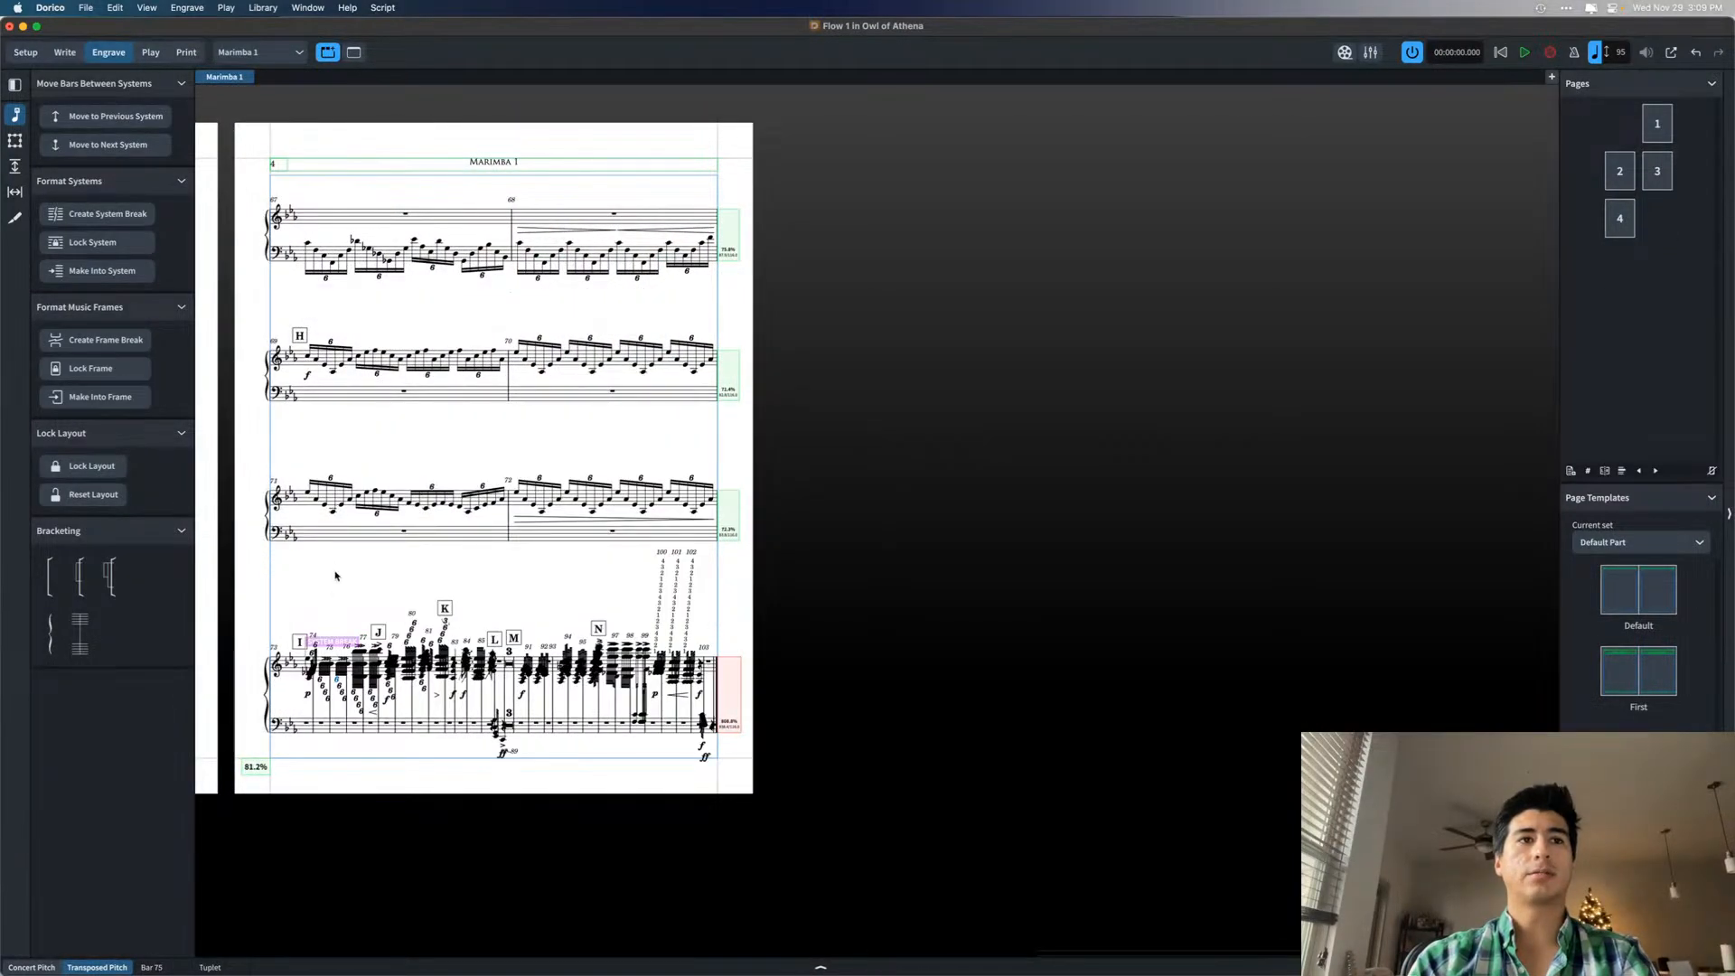
click(336, 642)
key(Delete)
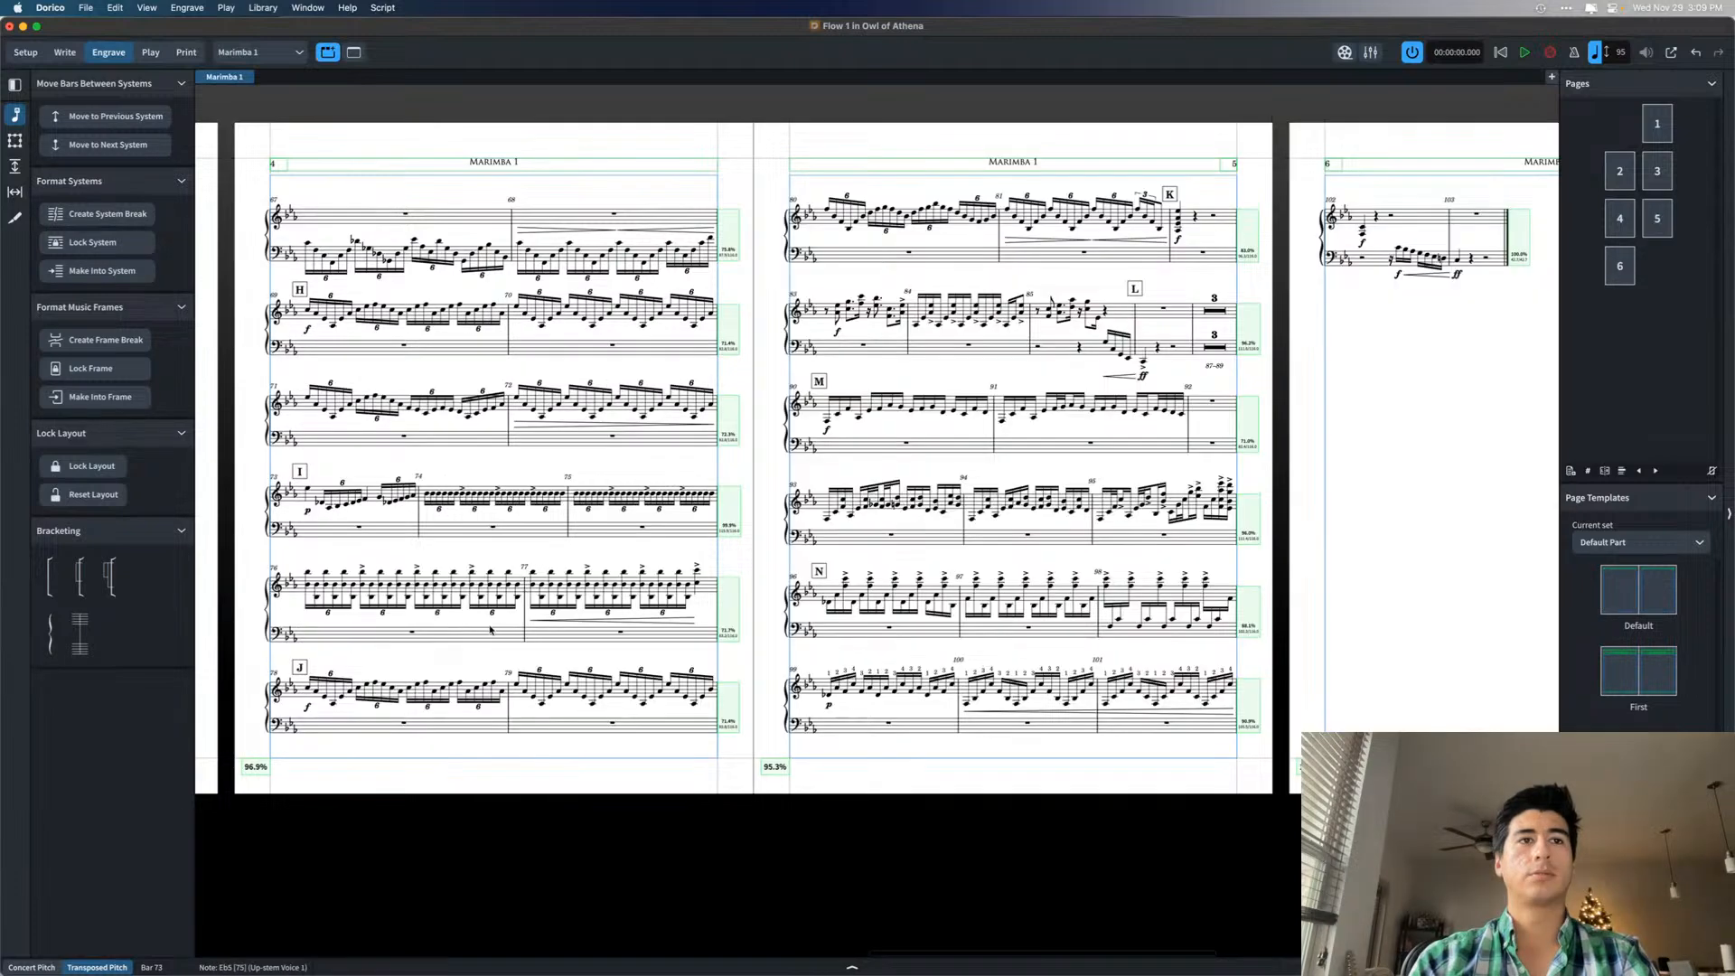
scroll(506, 642, right, 5)
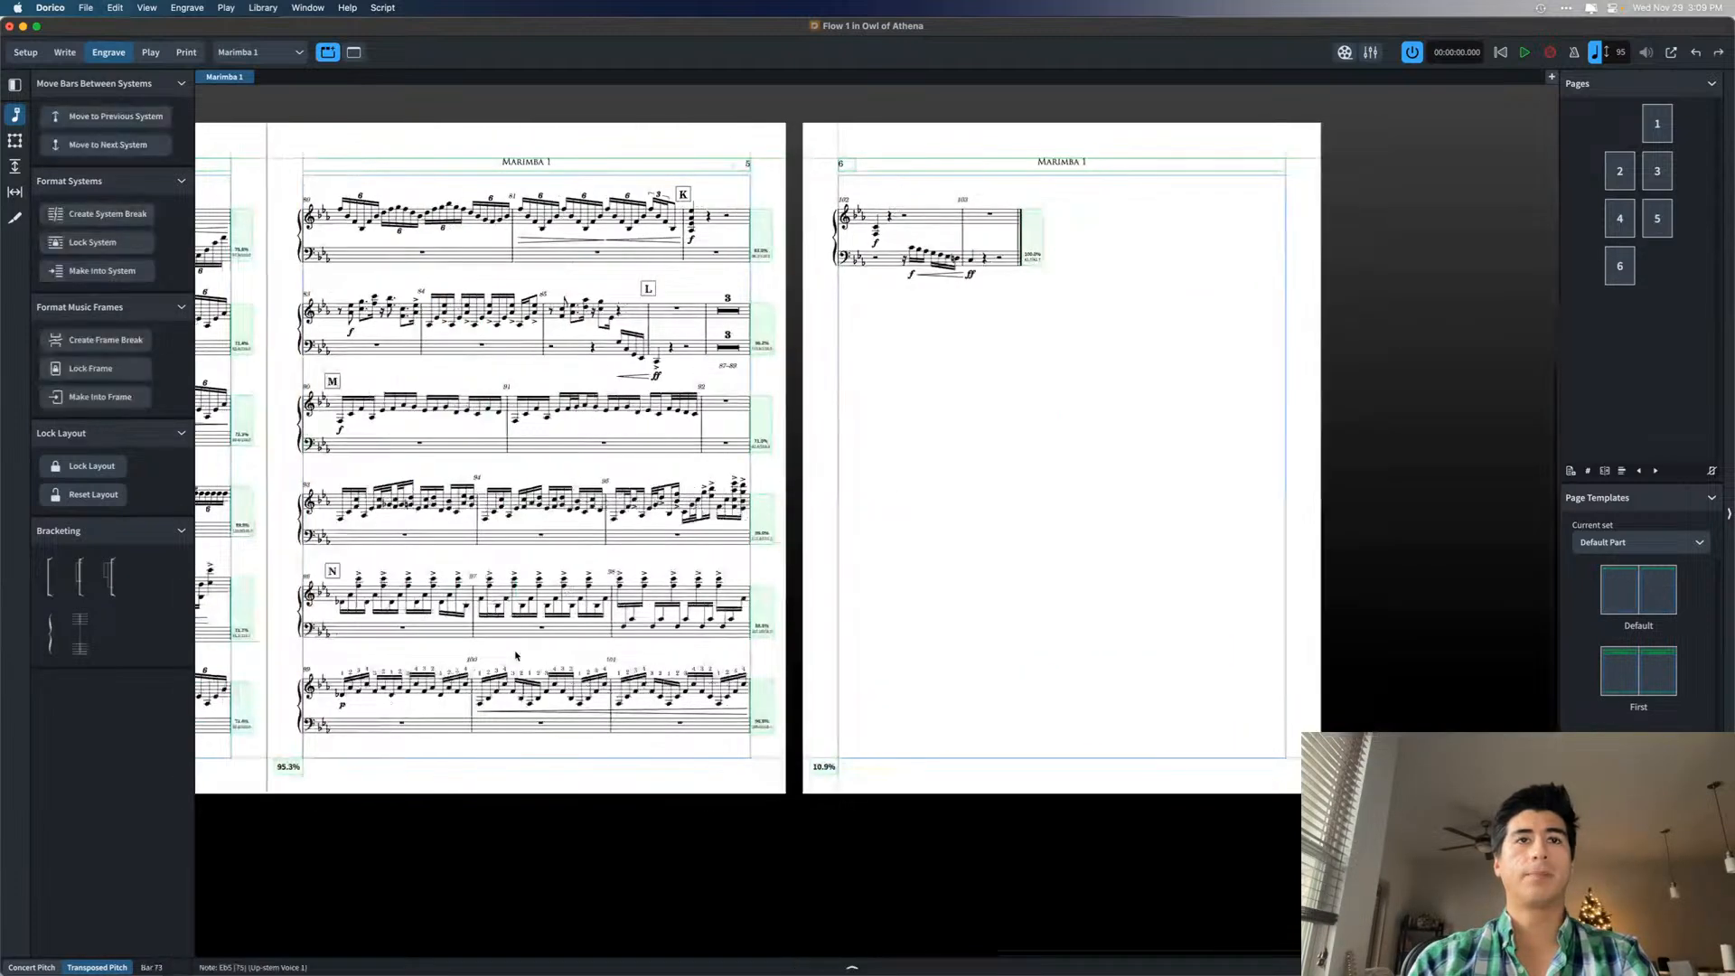
- Undo the deletion of the system breaks at bars 73 and 75 on page 4 and clear the selection
key(super+z)
key(super+z)
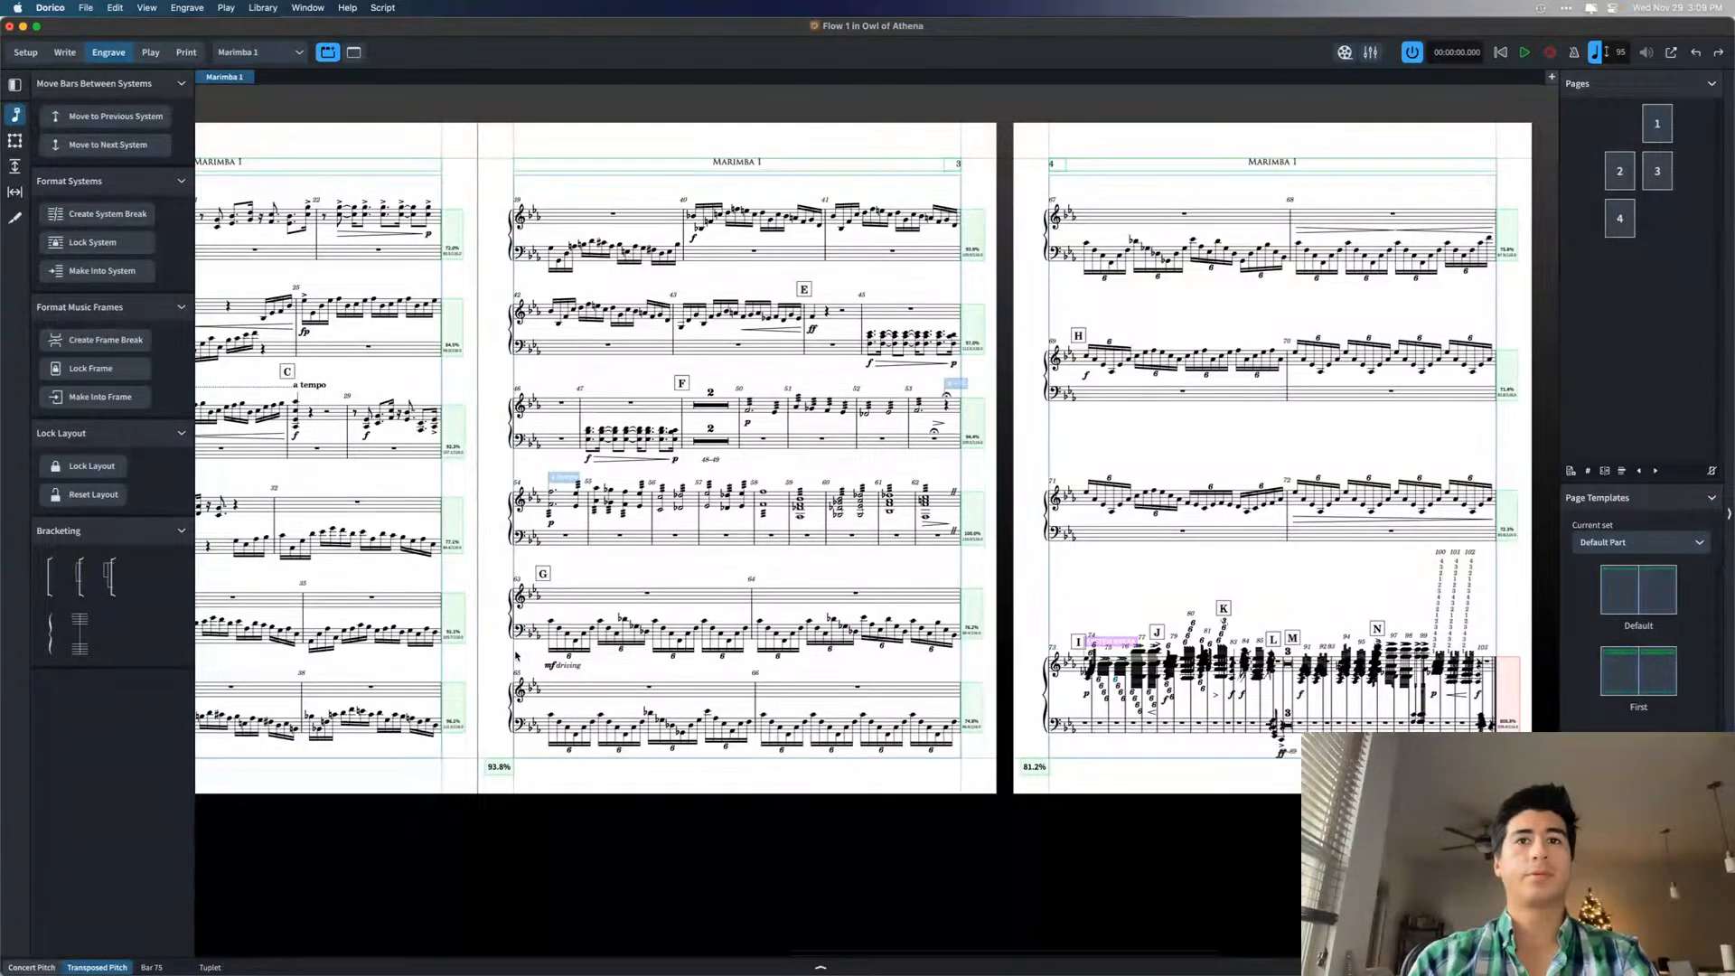
key(super+z)
scroll(516, 656, right, 12)
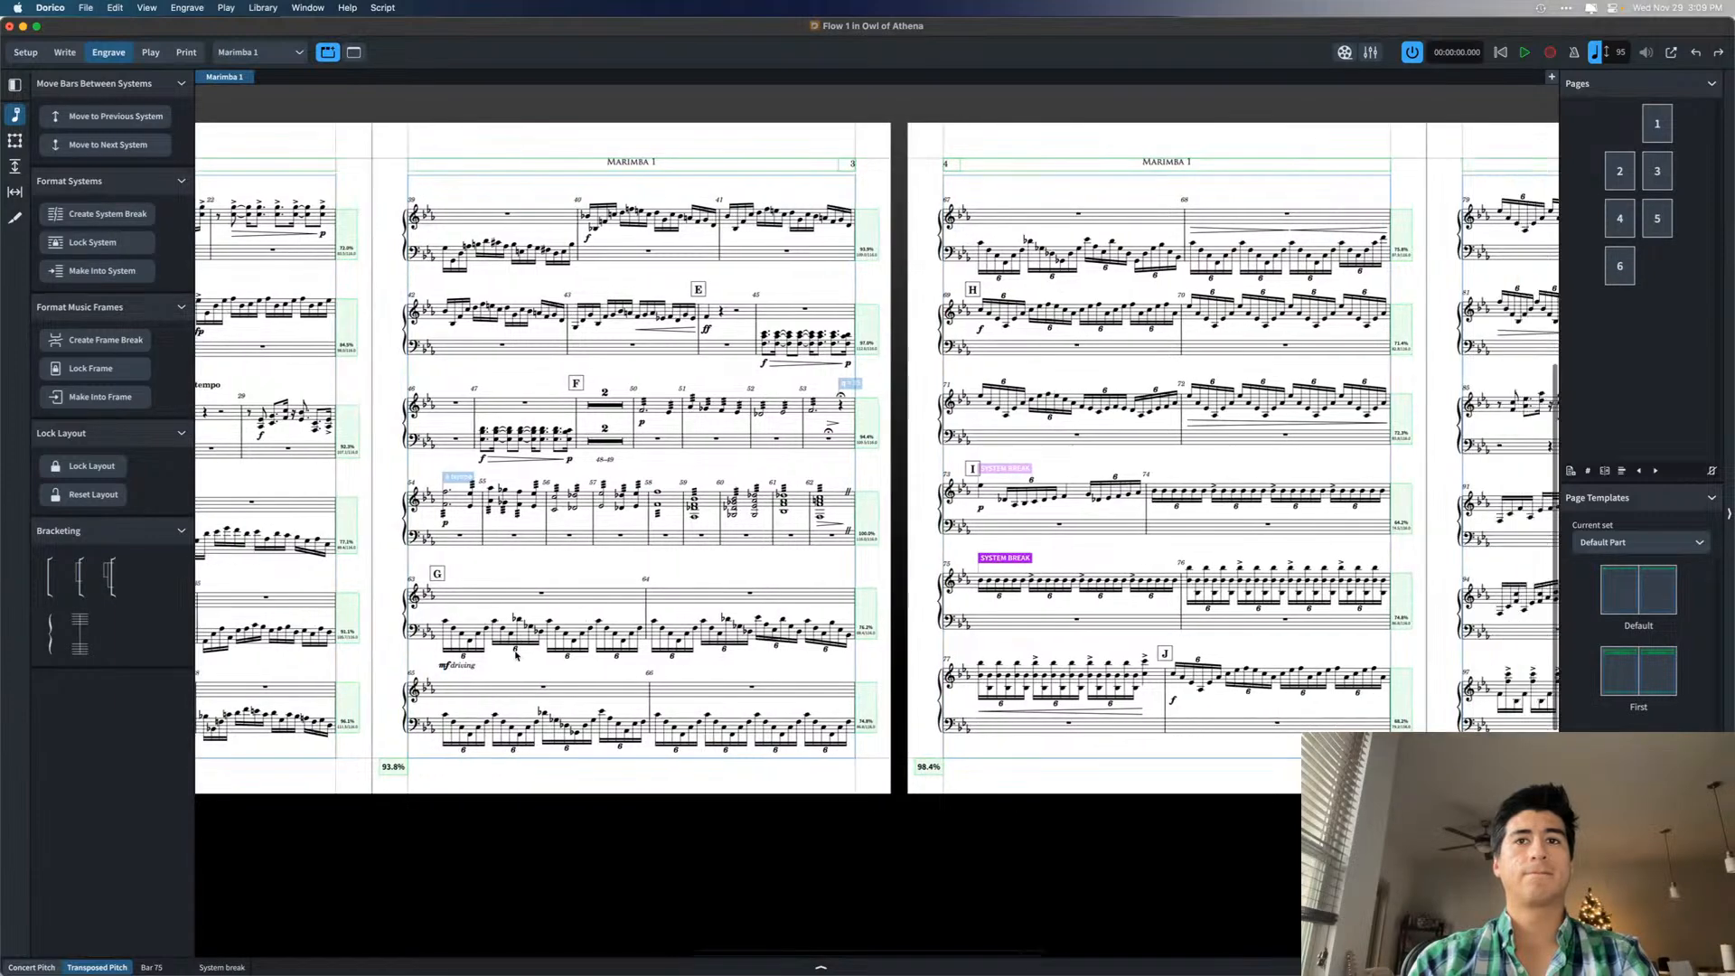
click(1125, 553)
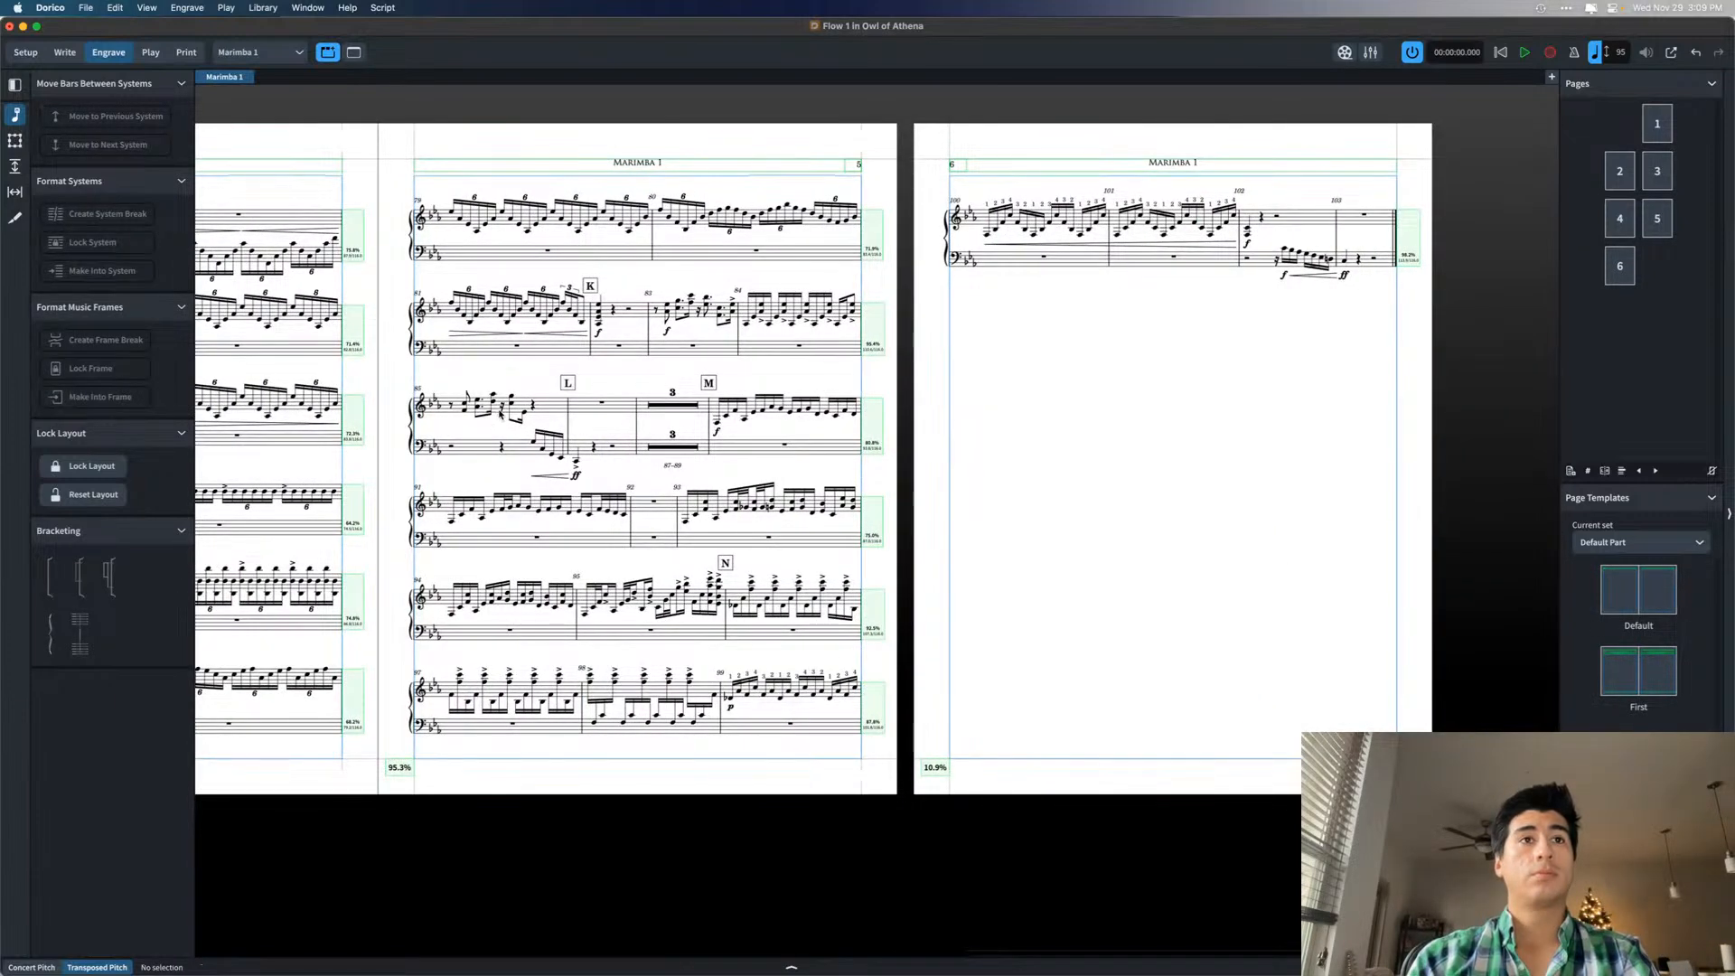
- Examine the system and frame fullness and the note layout on pages 5 and 6
scroll(814, 340, up, 5)
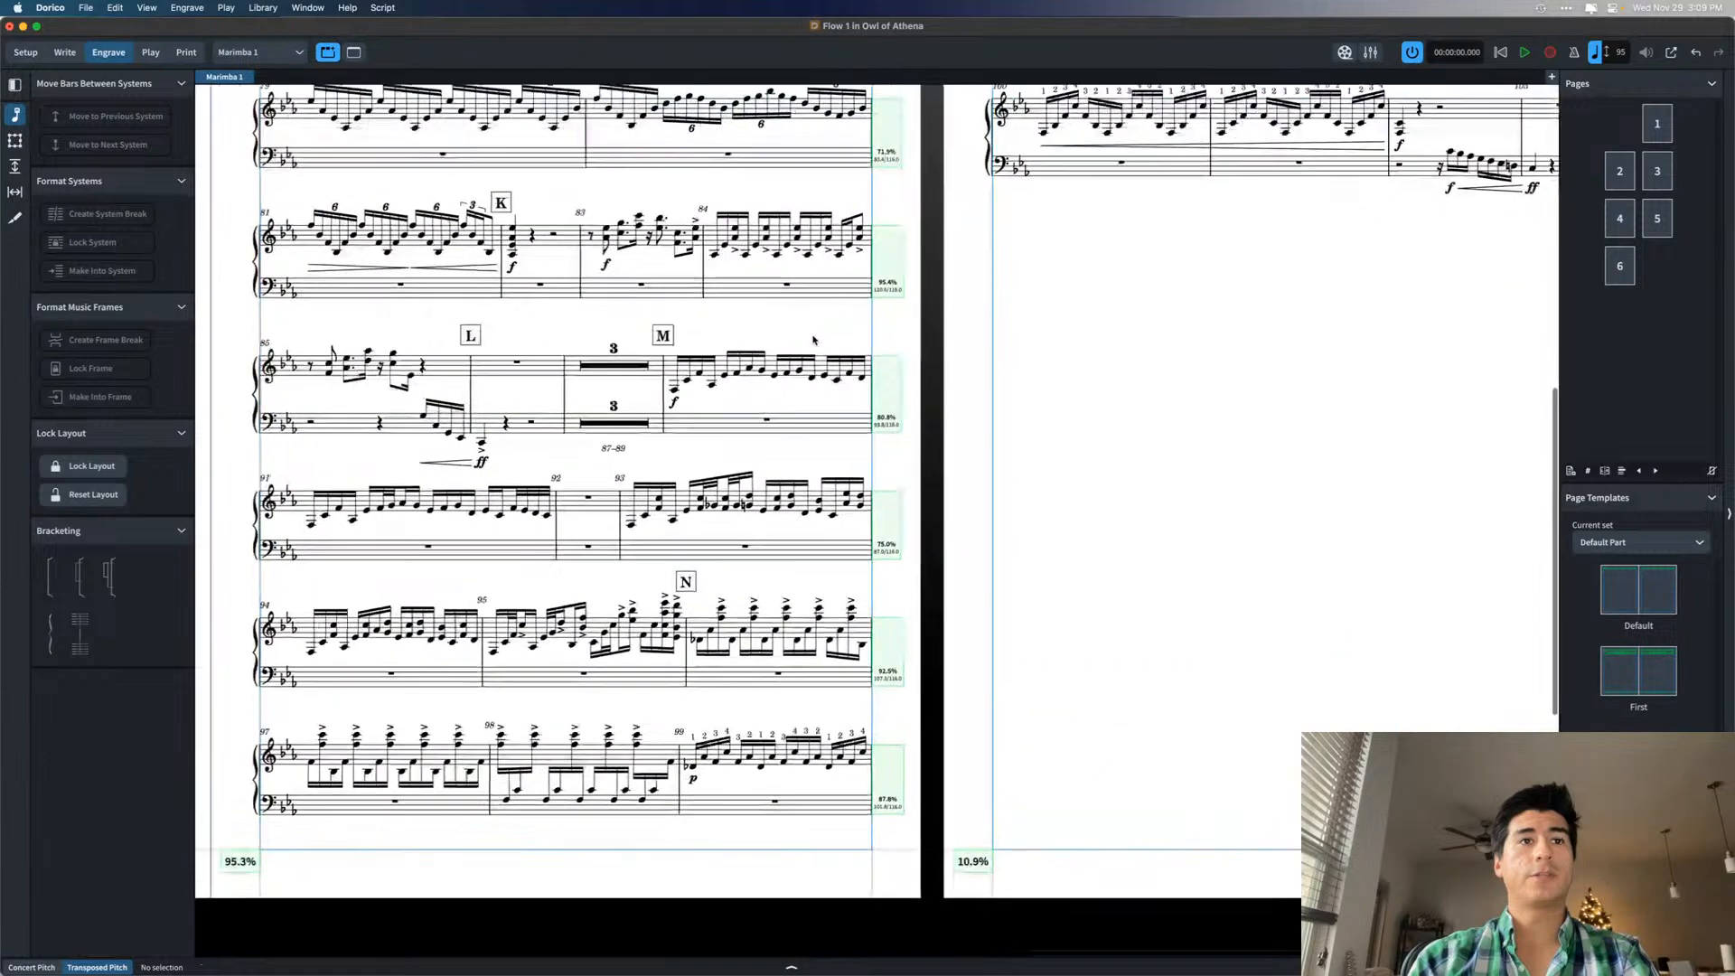
scroll(814, 340, left, 3)
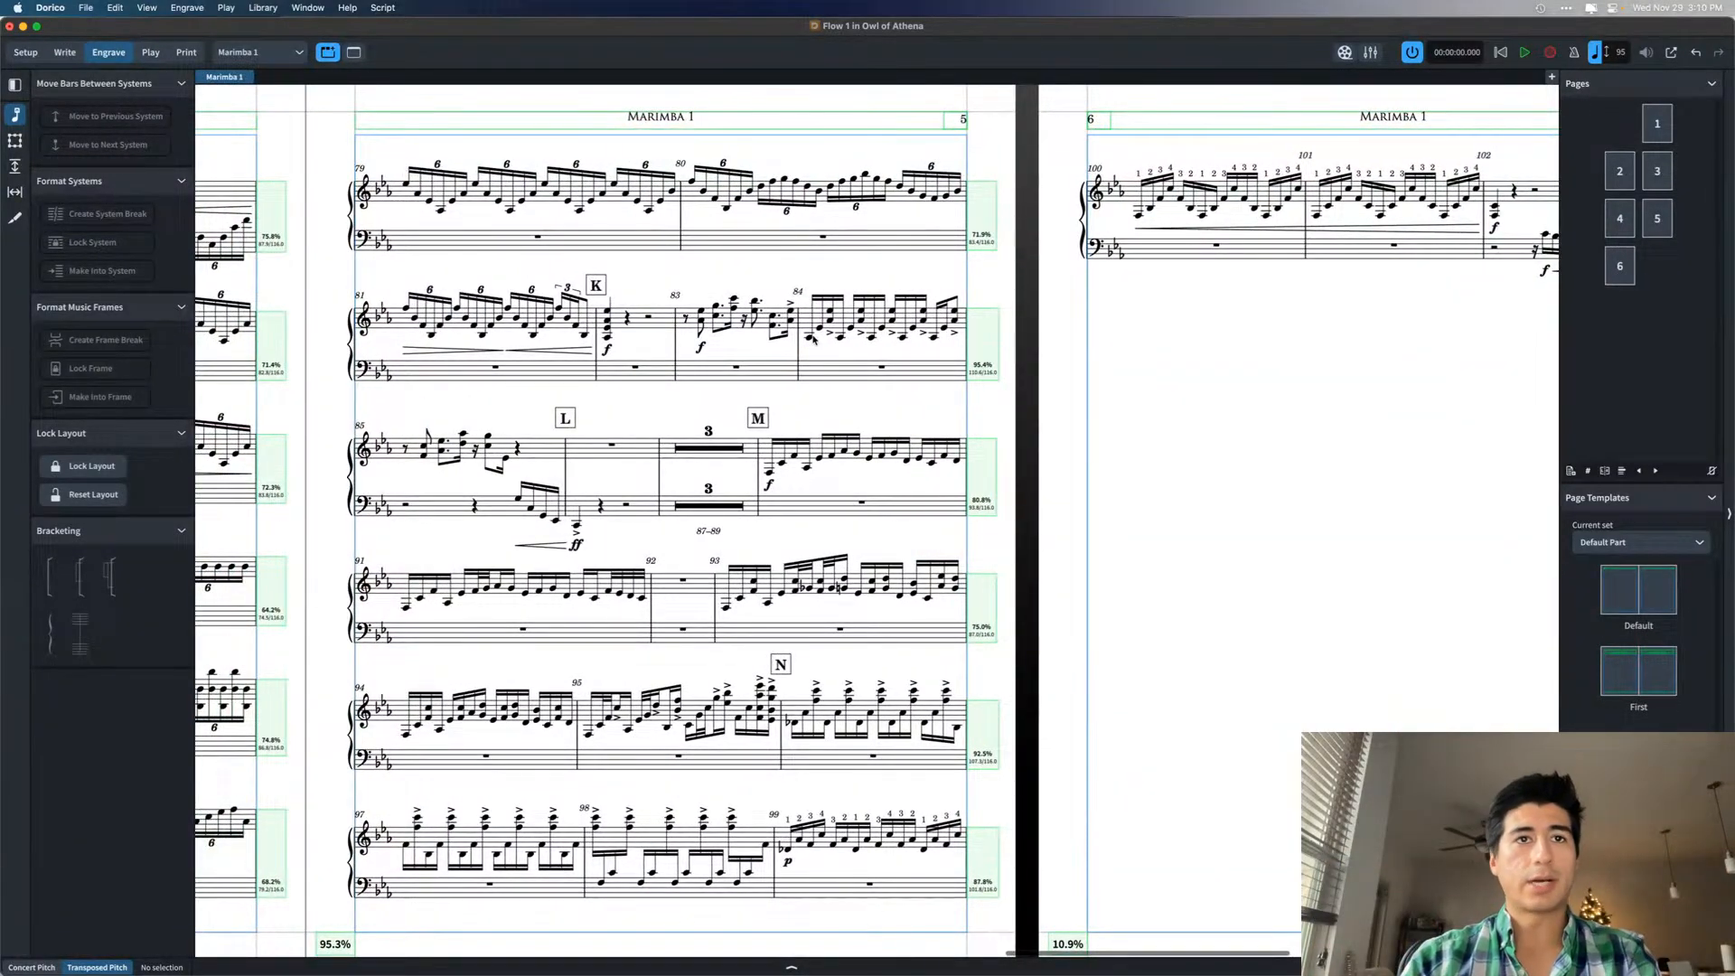
scroll(703, 545, left, 6)
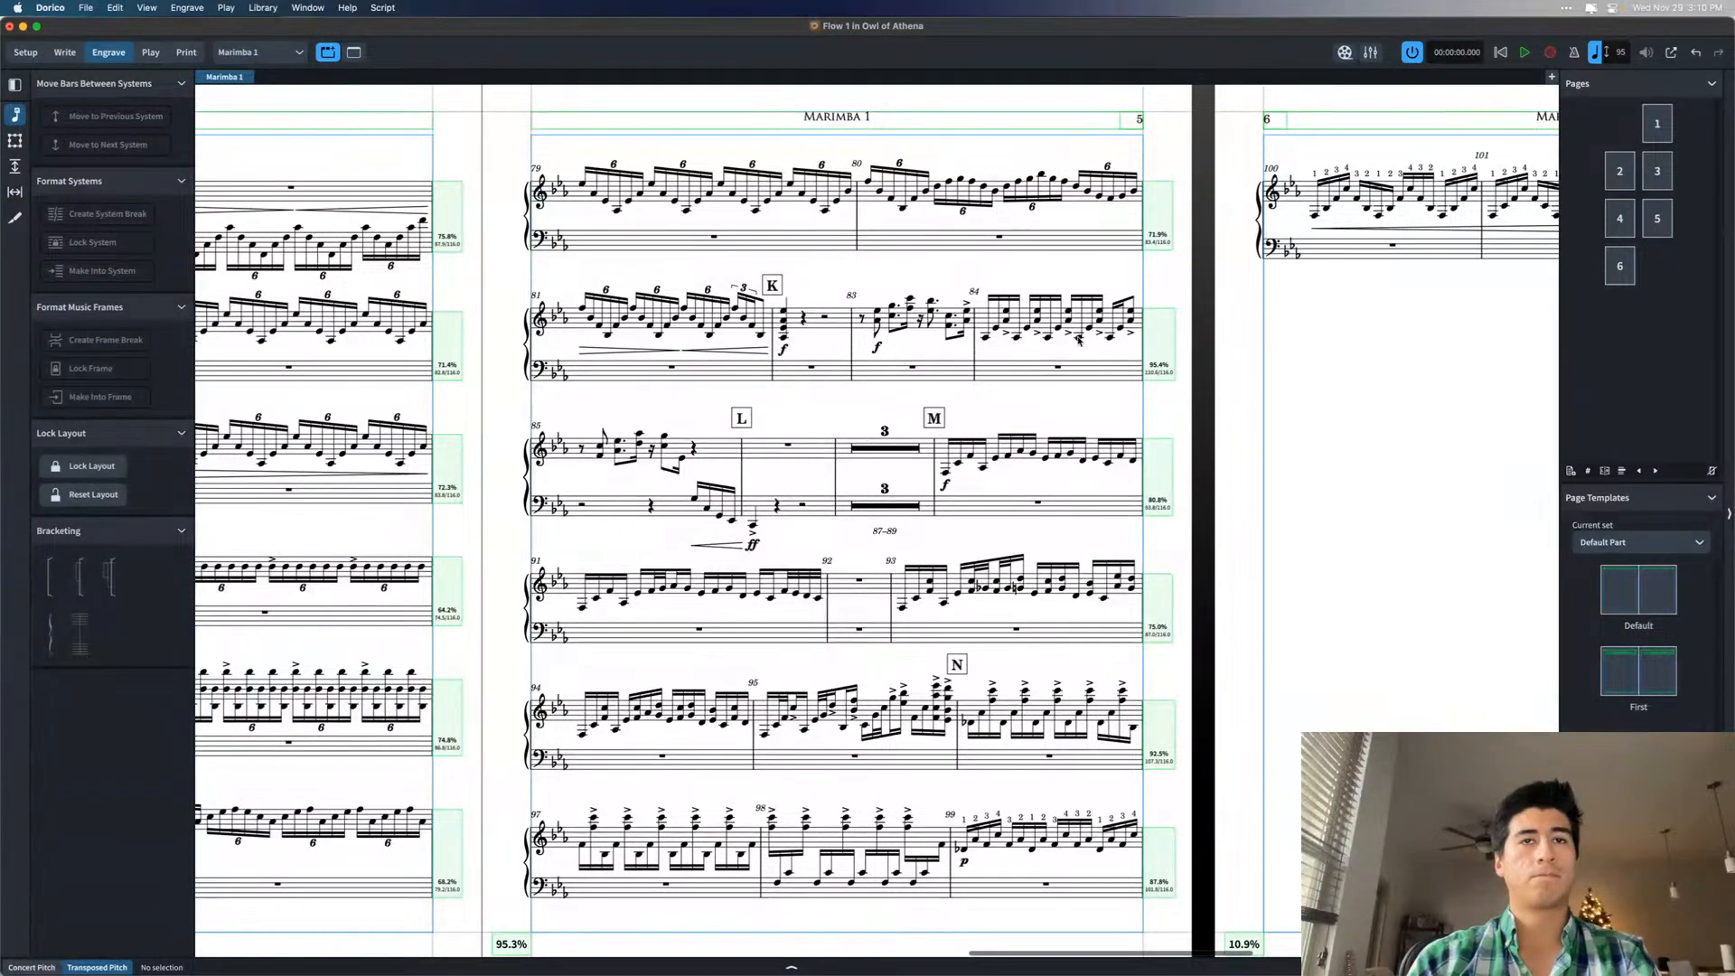
scroll(902, 493, down, 3)
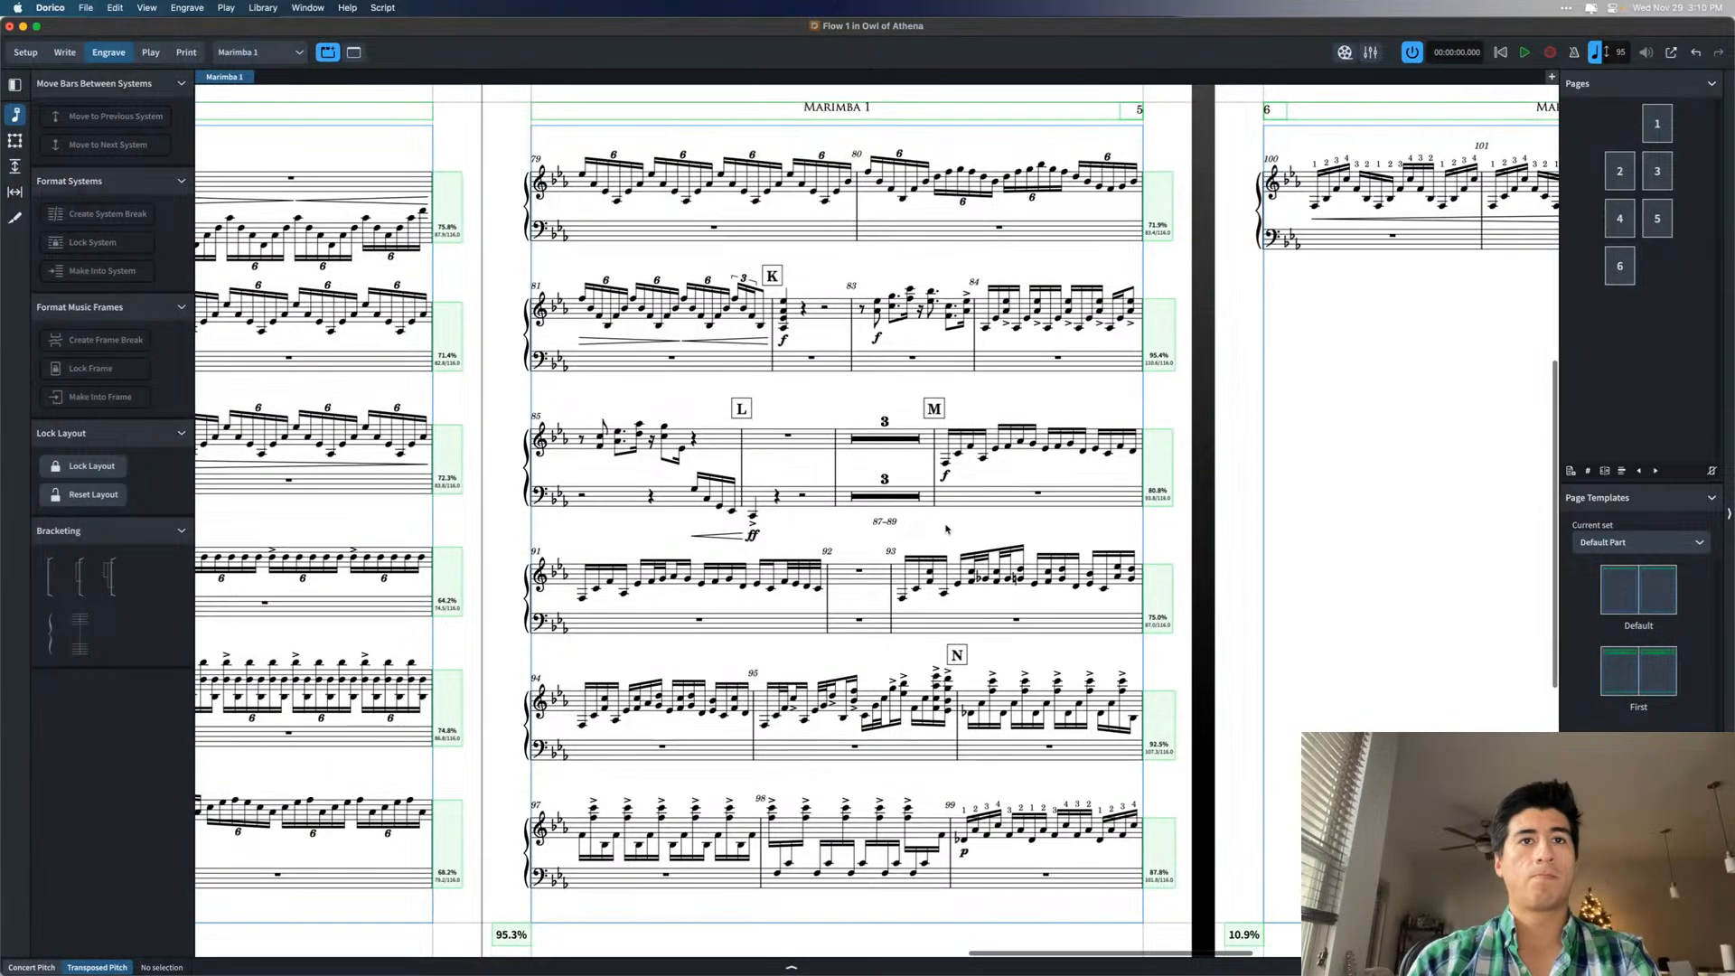
scroll(947, 528, down, 1)
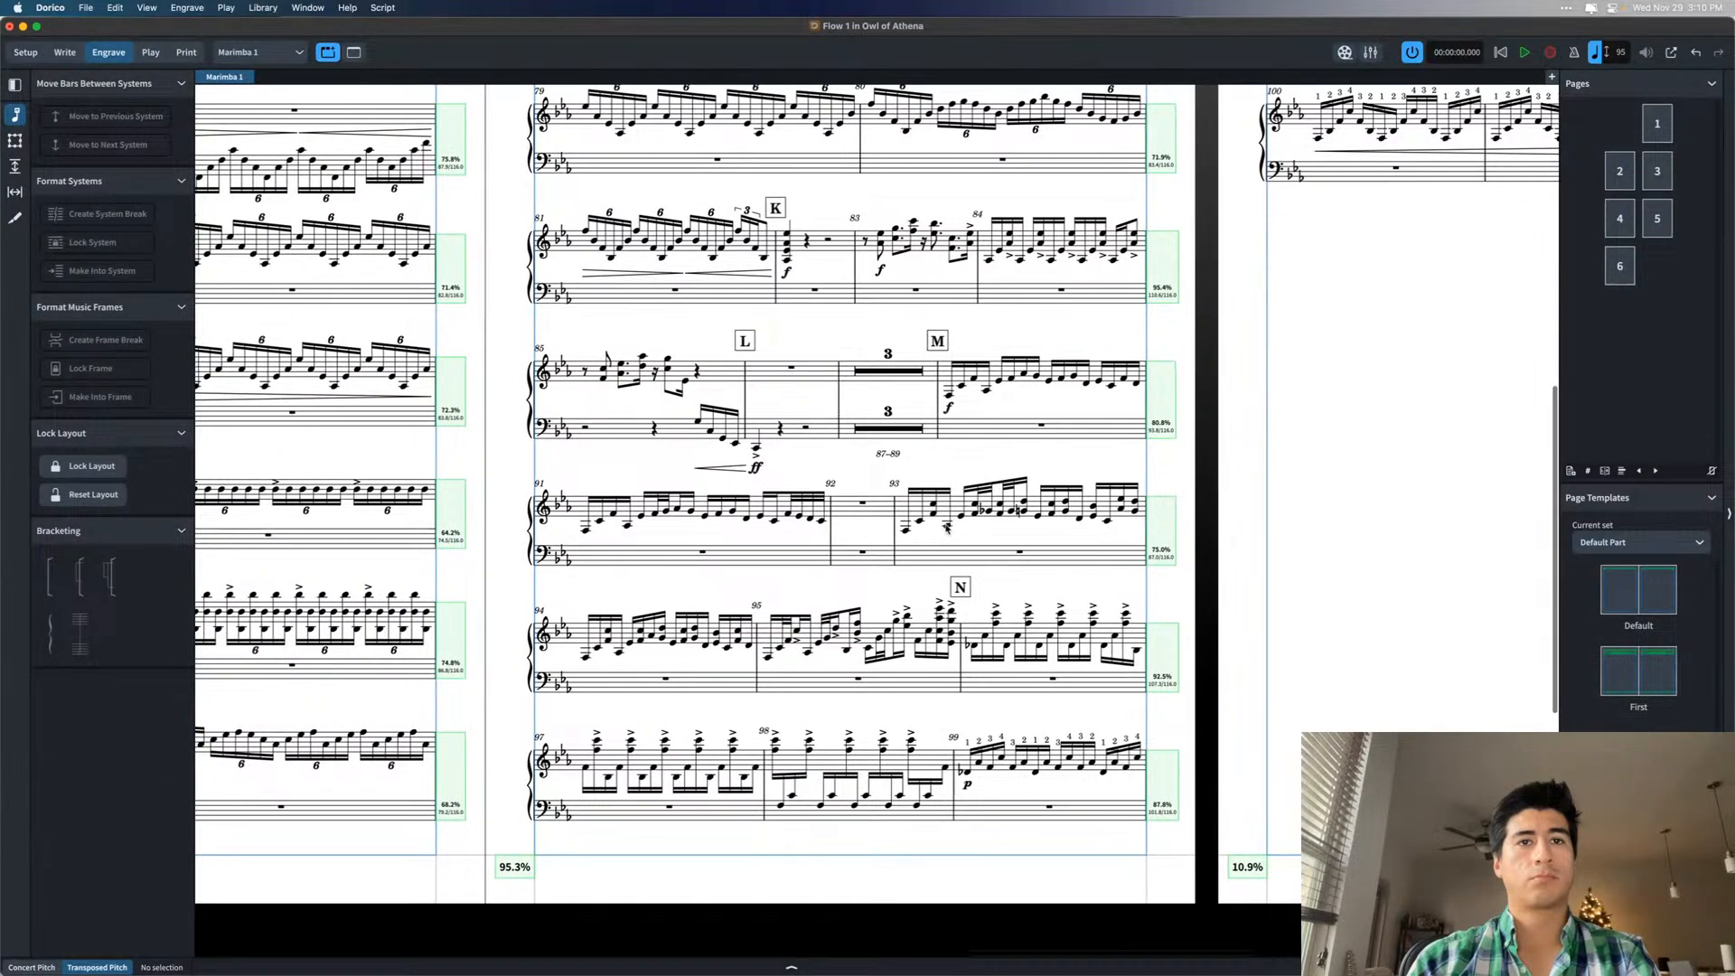
scroll(947, 529, left, 1)
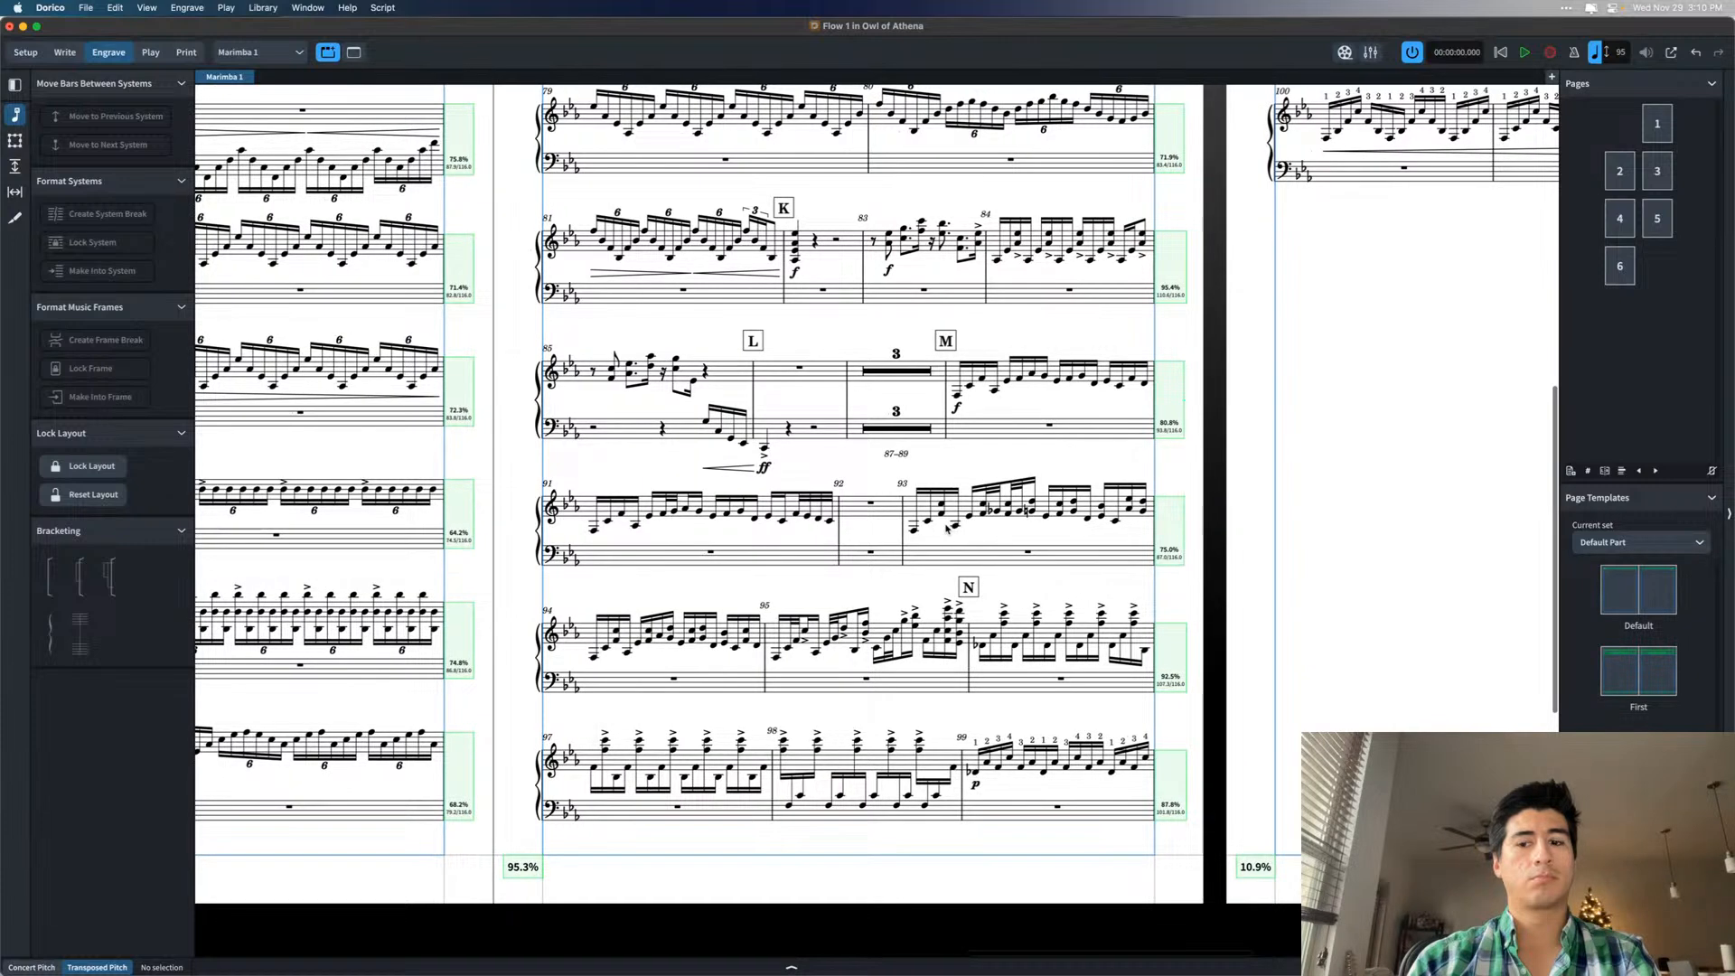
scroll(947, 530, right, 3)
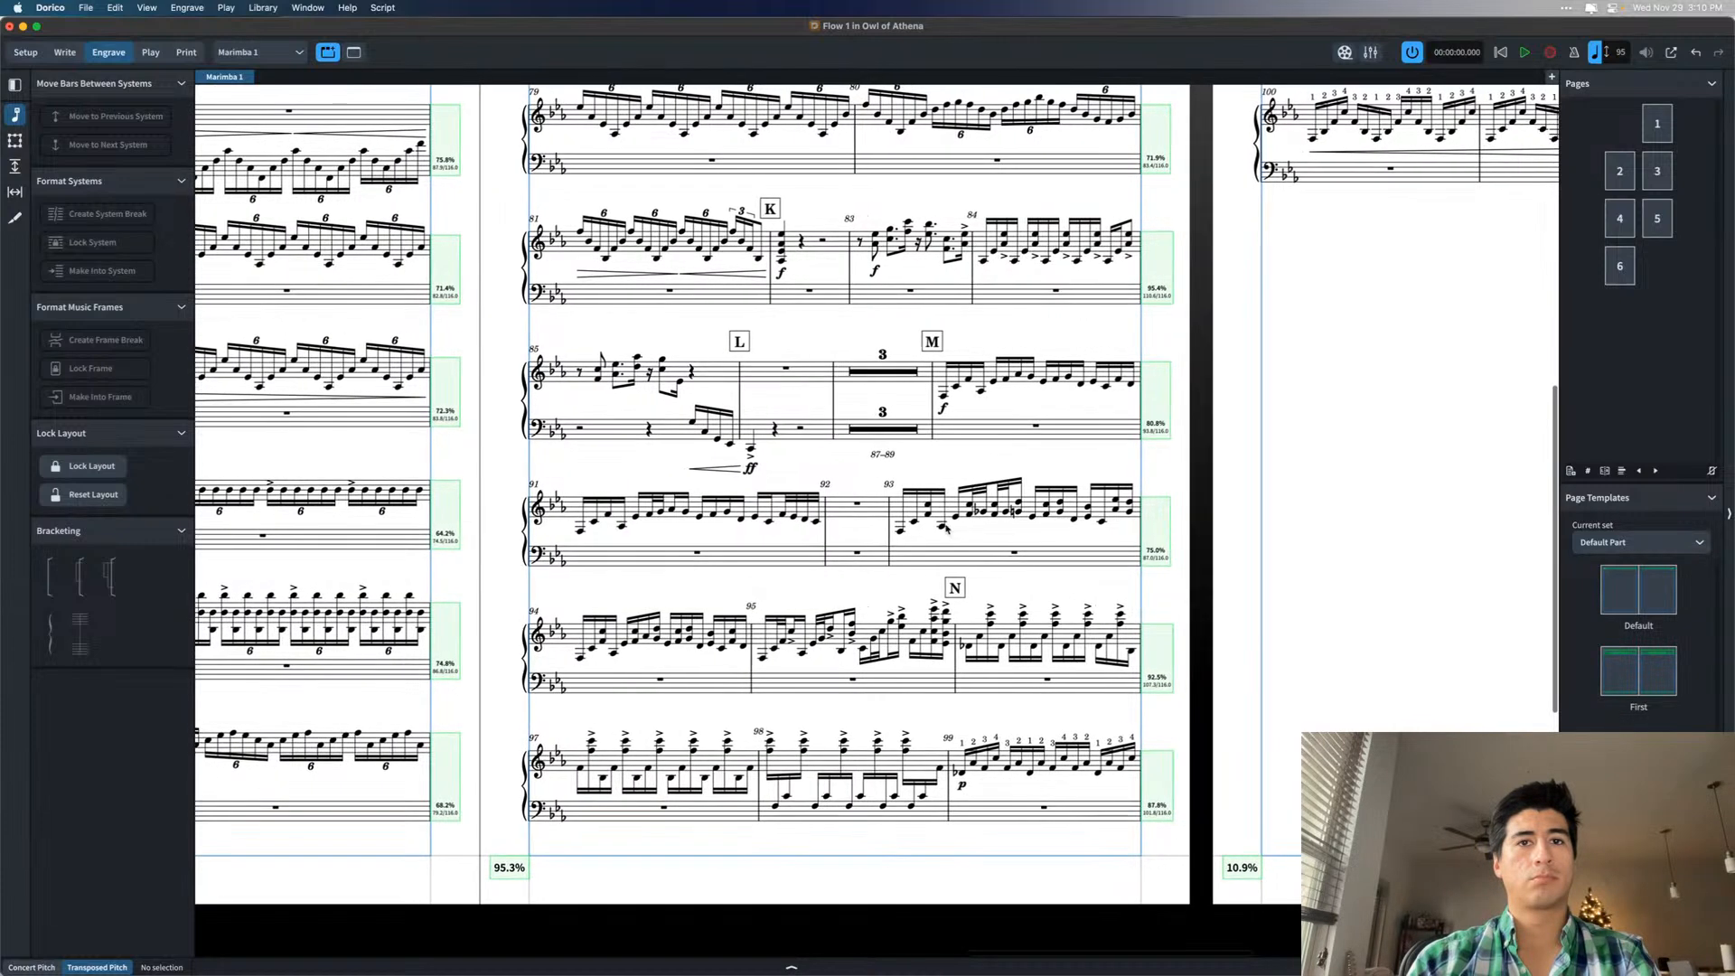
scroll(857, 703, right, 10)
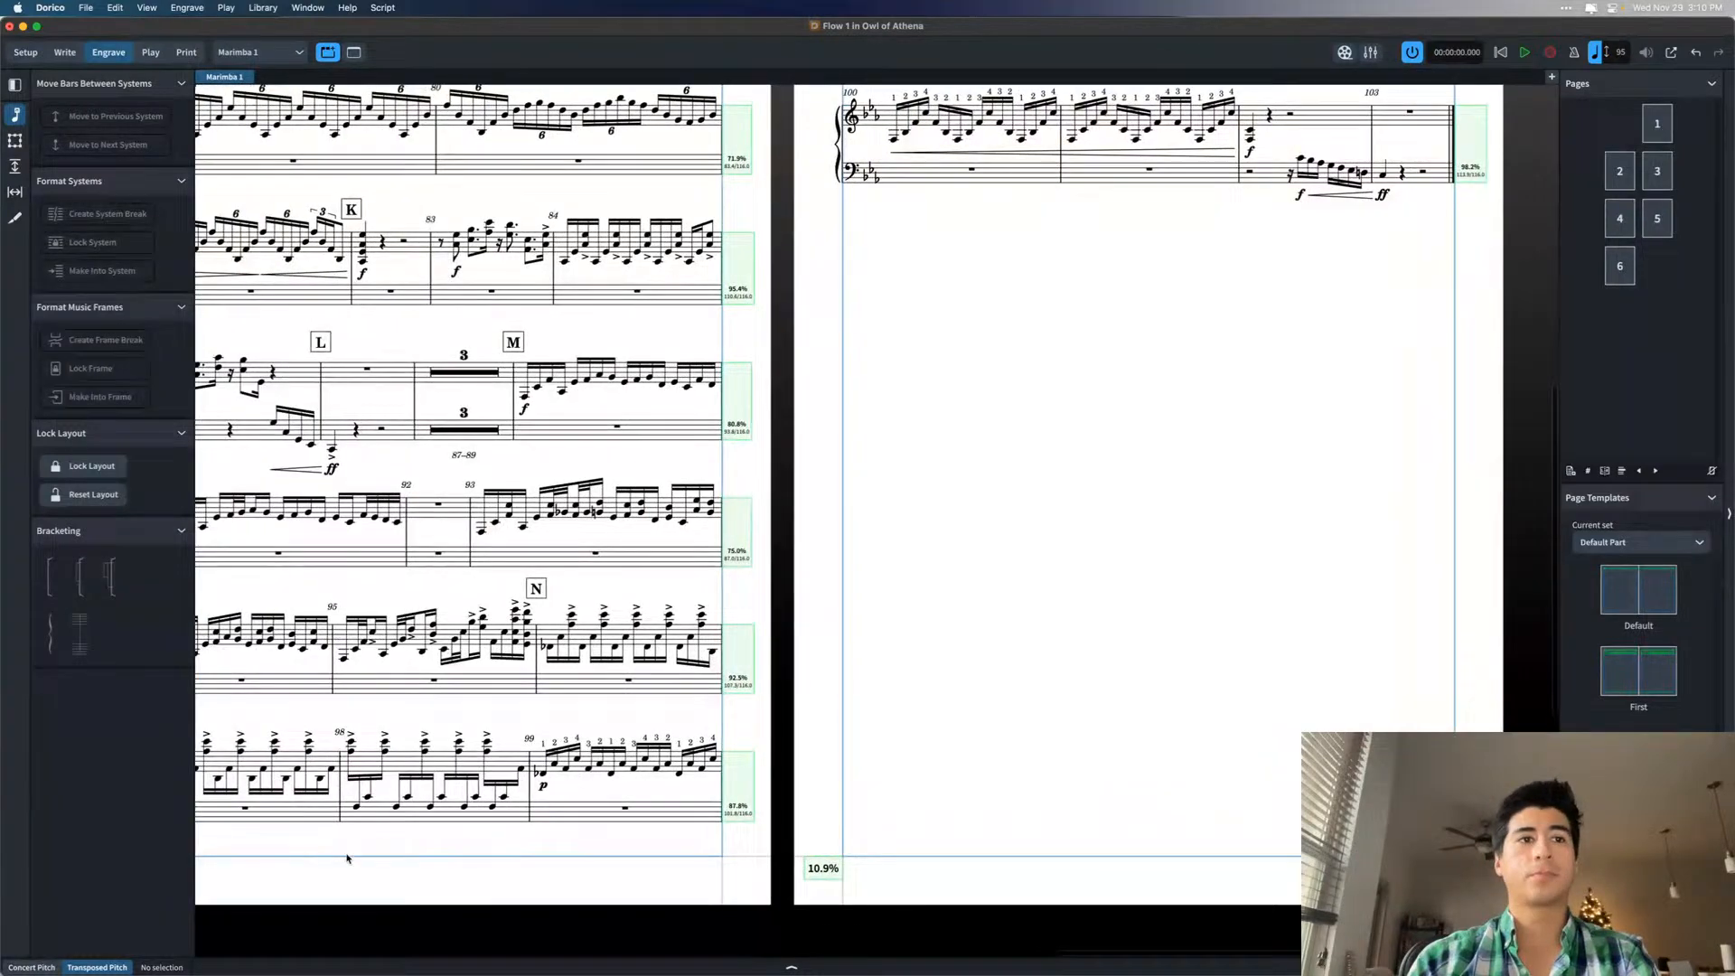
- Select the lower-staff notes of bar 98 and move them to the upper staff in Write mode
click(356, 807)
scroll(356, 812, left, 2)
scroll(356, 812, left, 2)
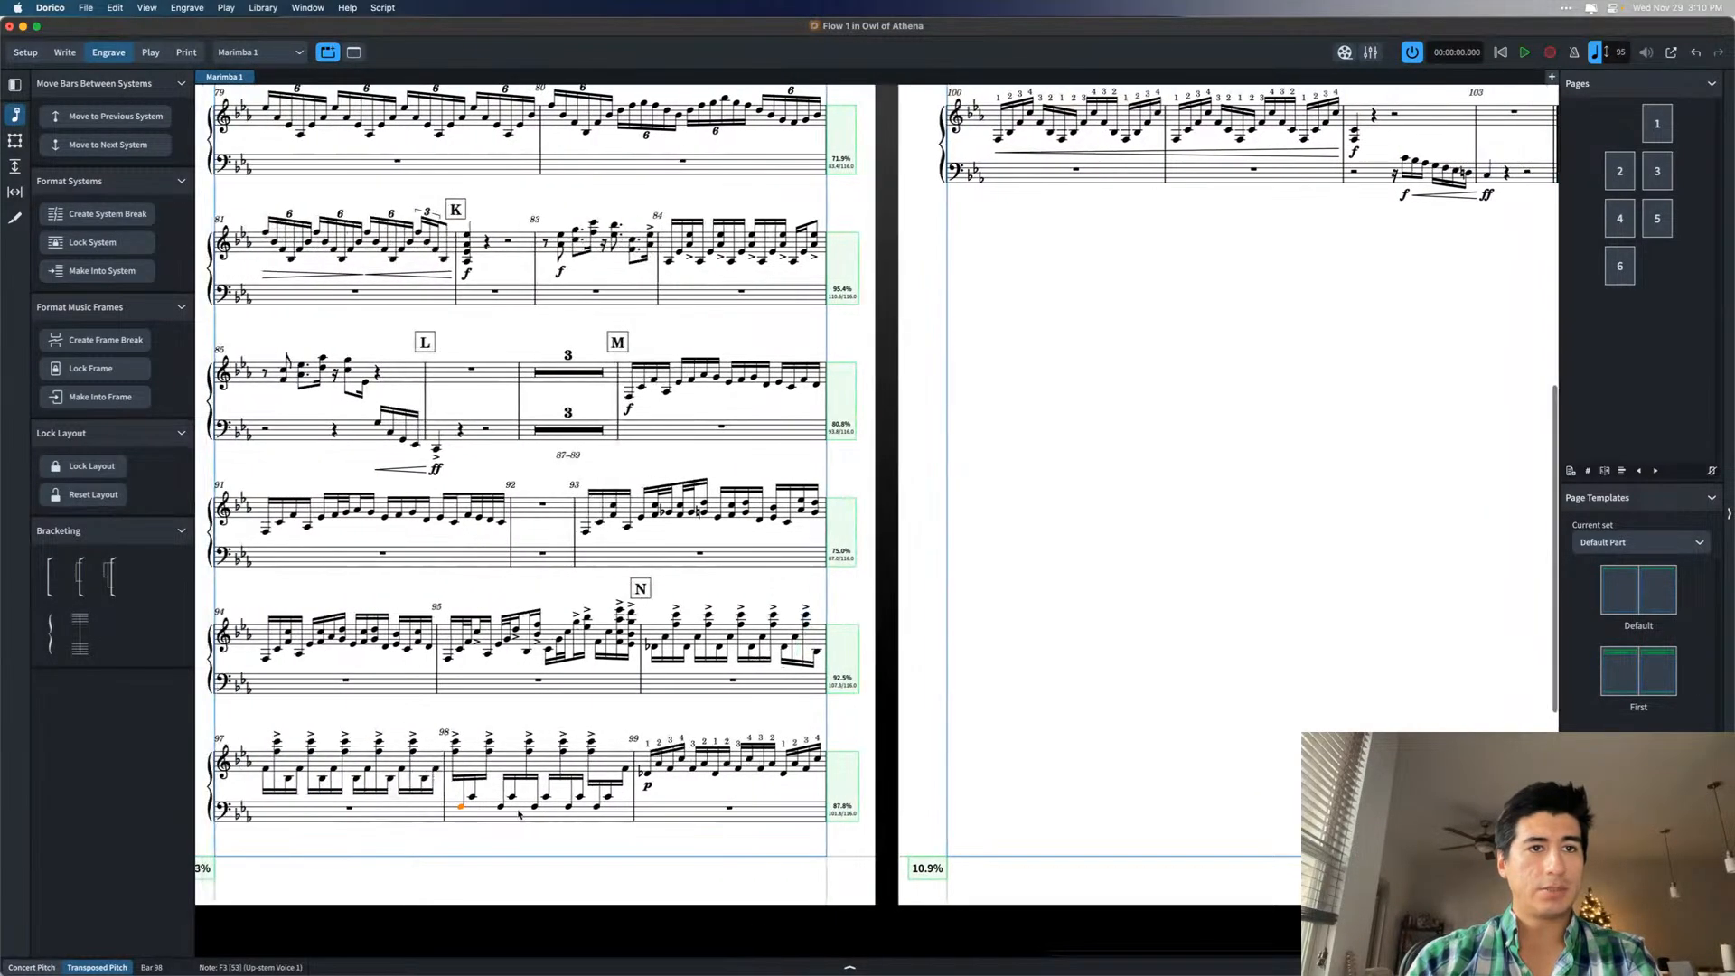
drag(450, 825, 630, 793)
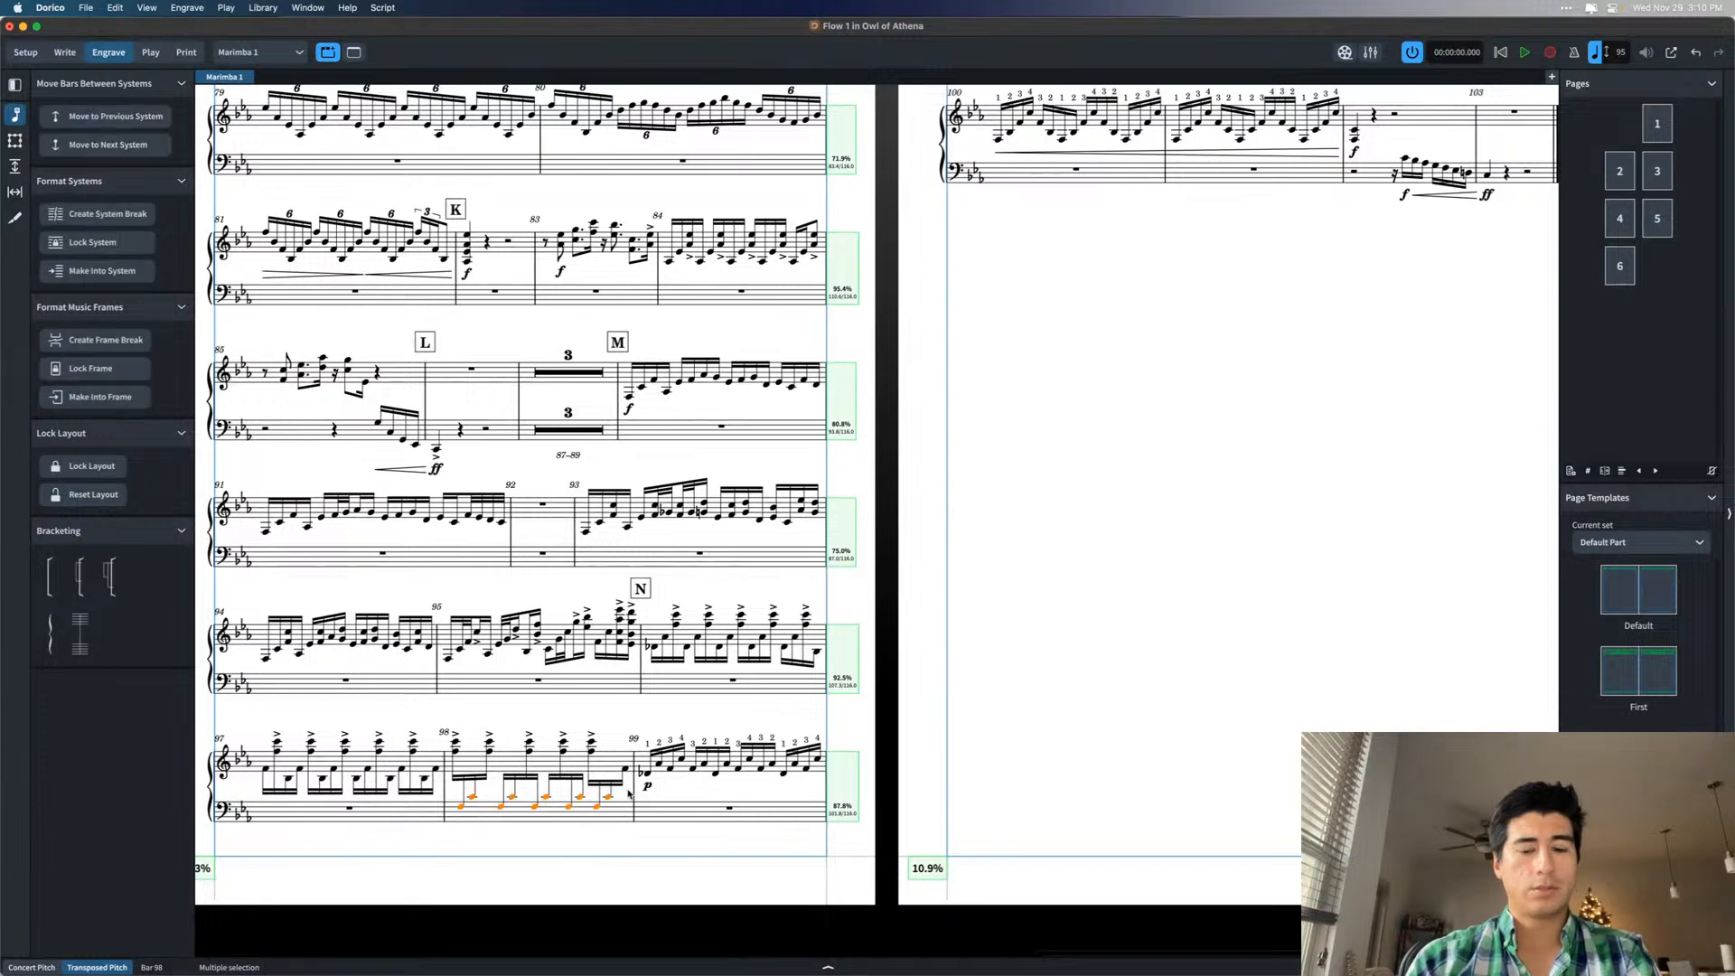
key(super+2)
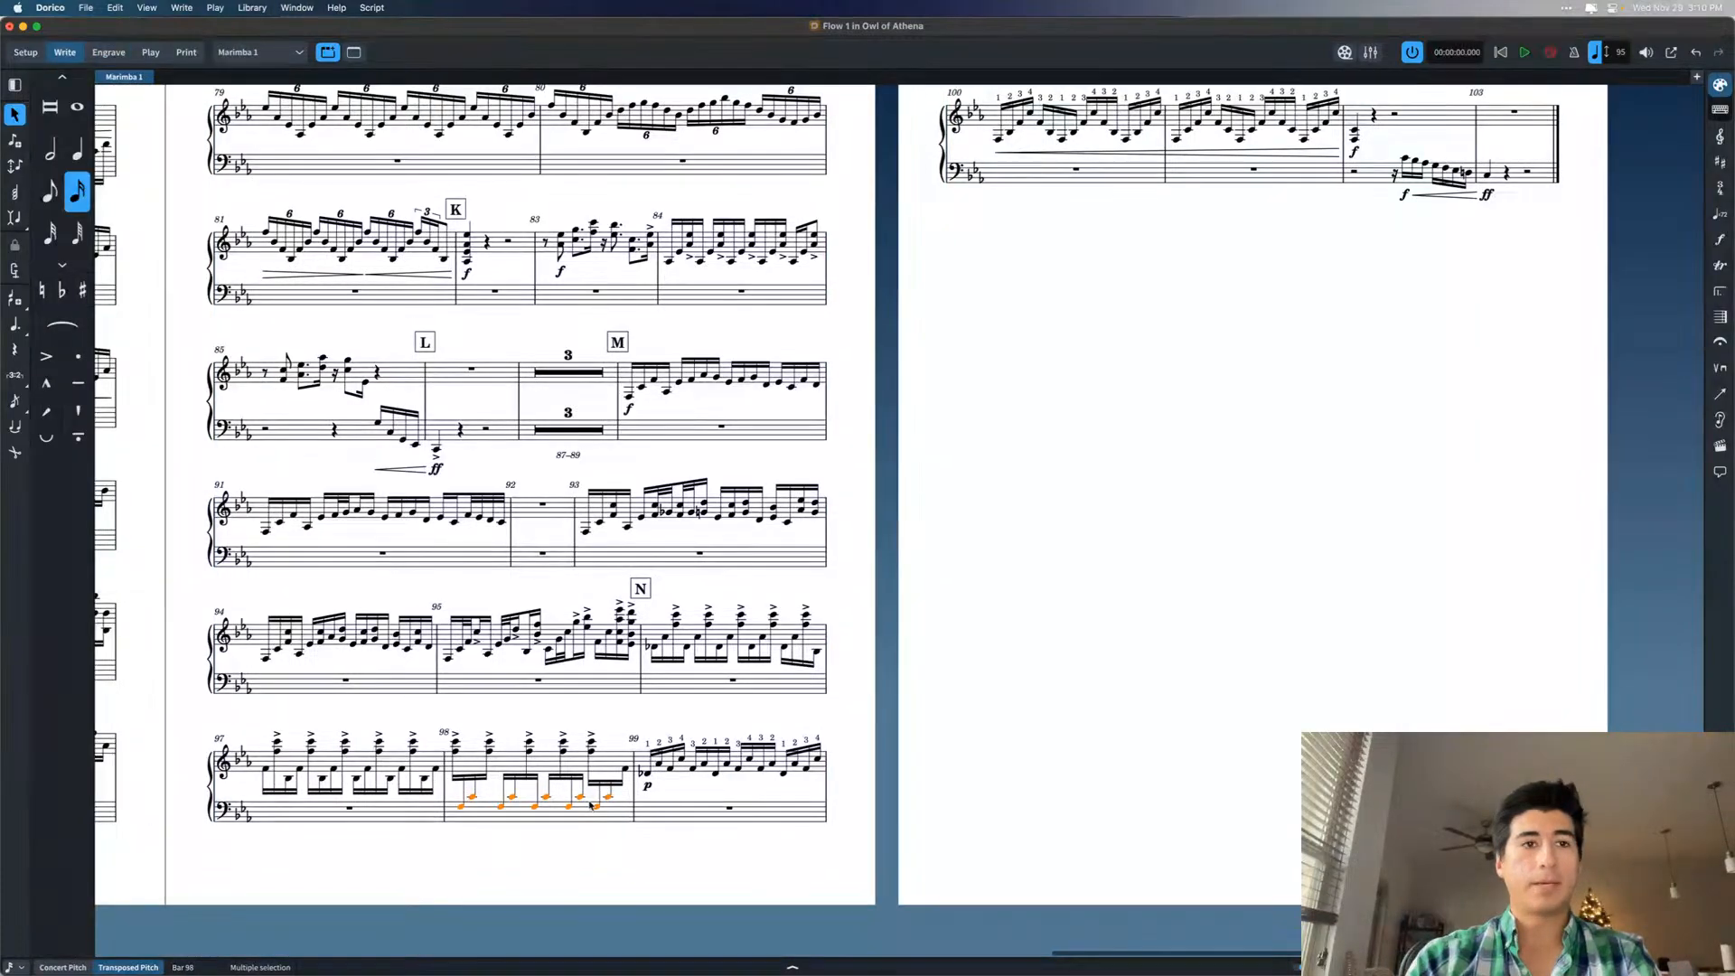
key(n)
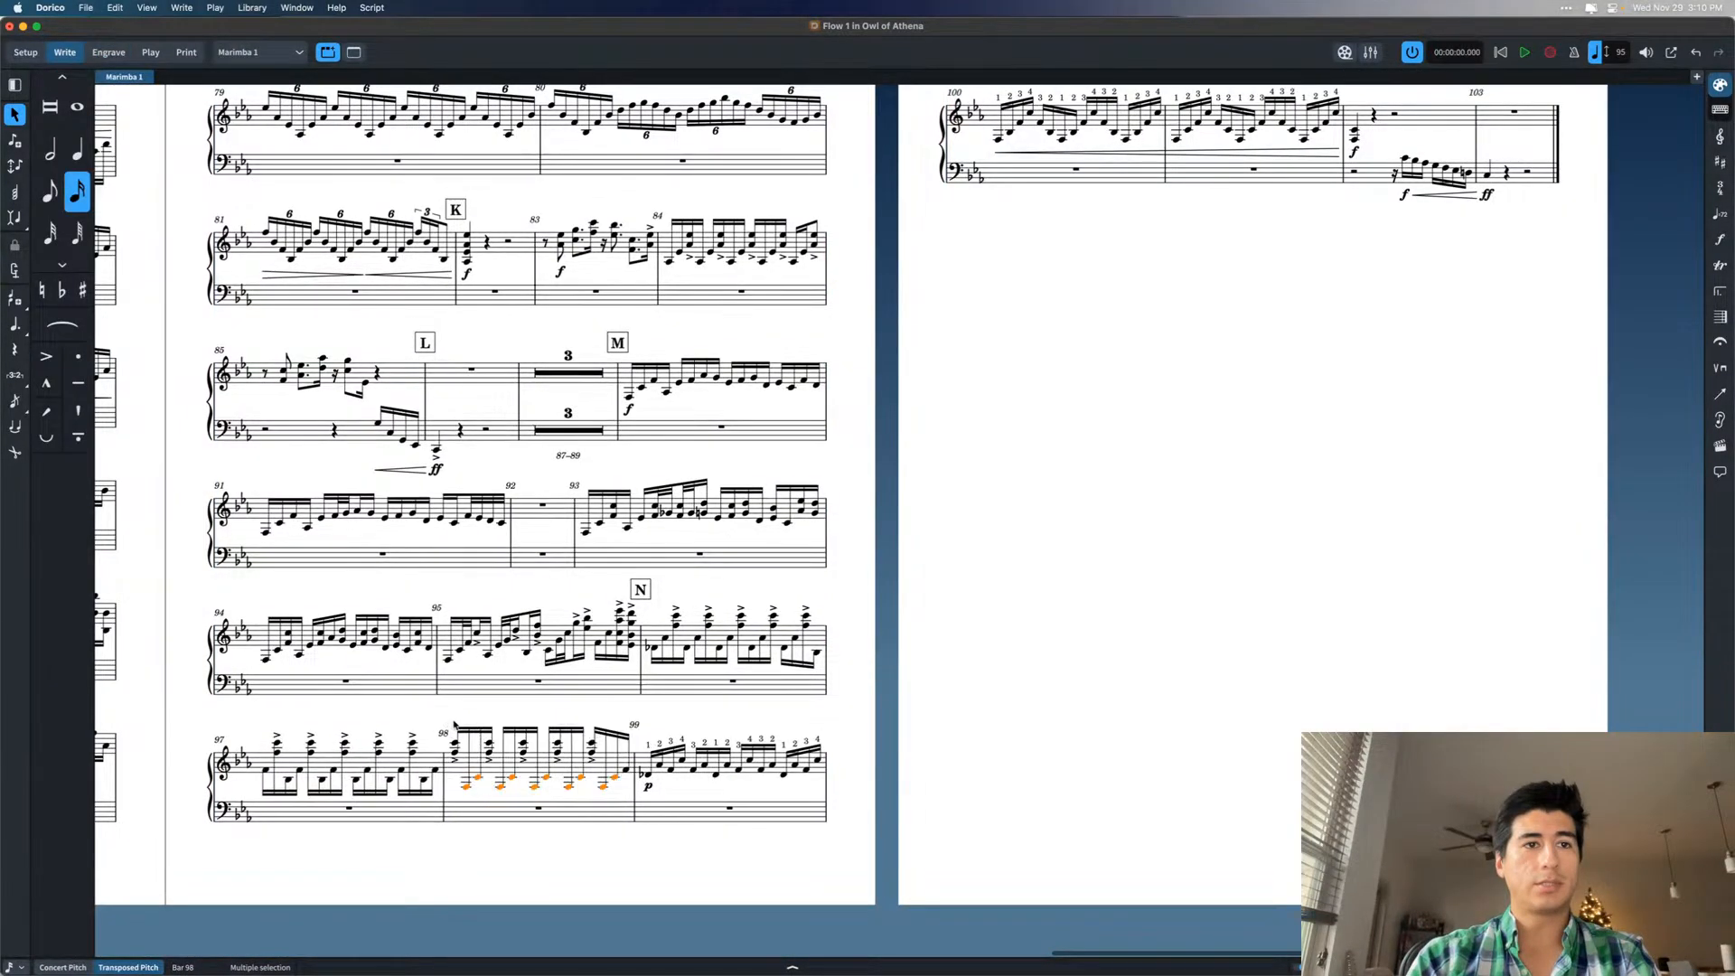
key(Escape)
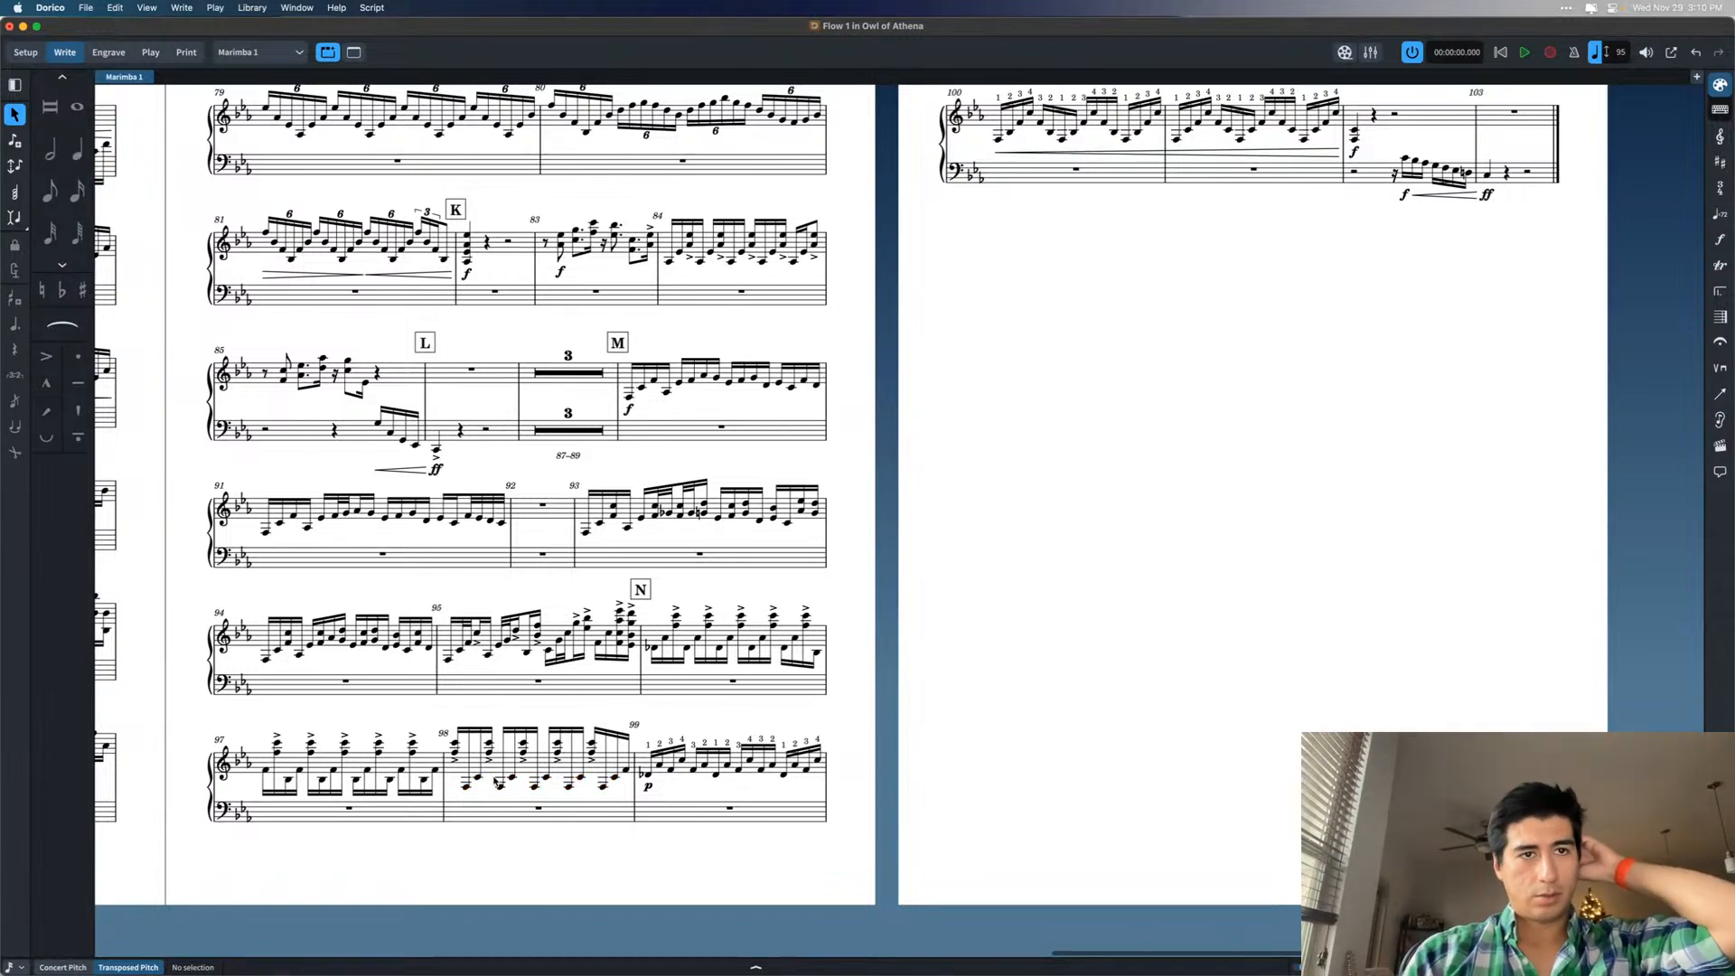
- Step through the notes of bars 98 and 99 one by one to check the passage
click(456, 752)
key(Right)
key(Right)
key(Right)
key(Right)
key(Right)
key(Right)
key(Right)
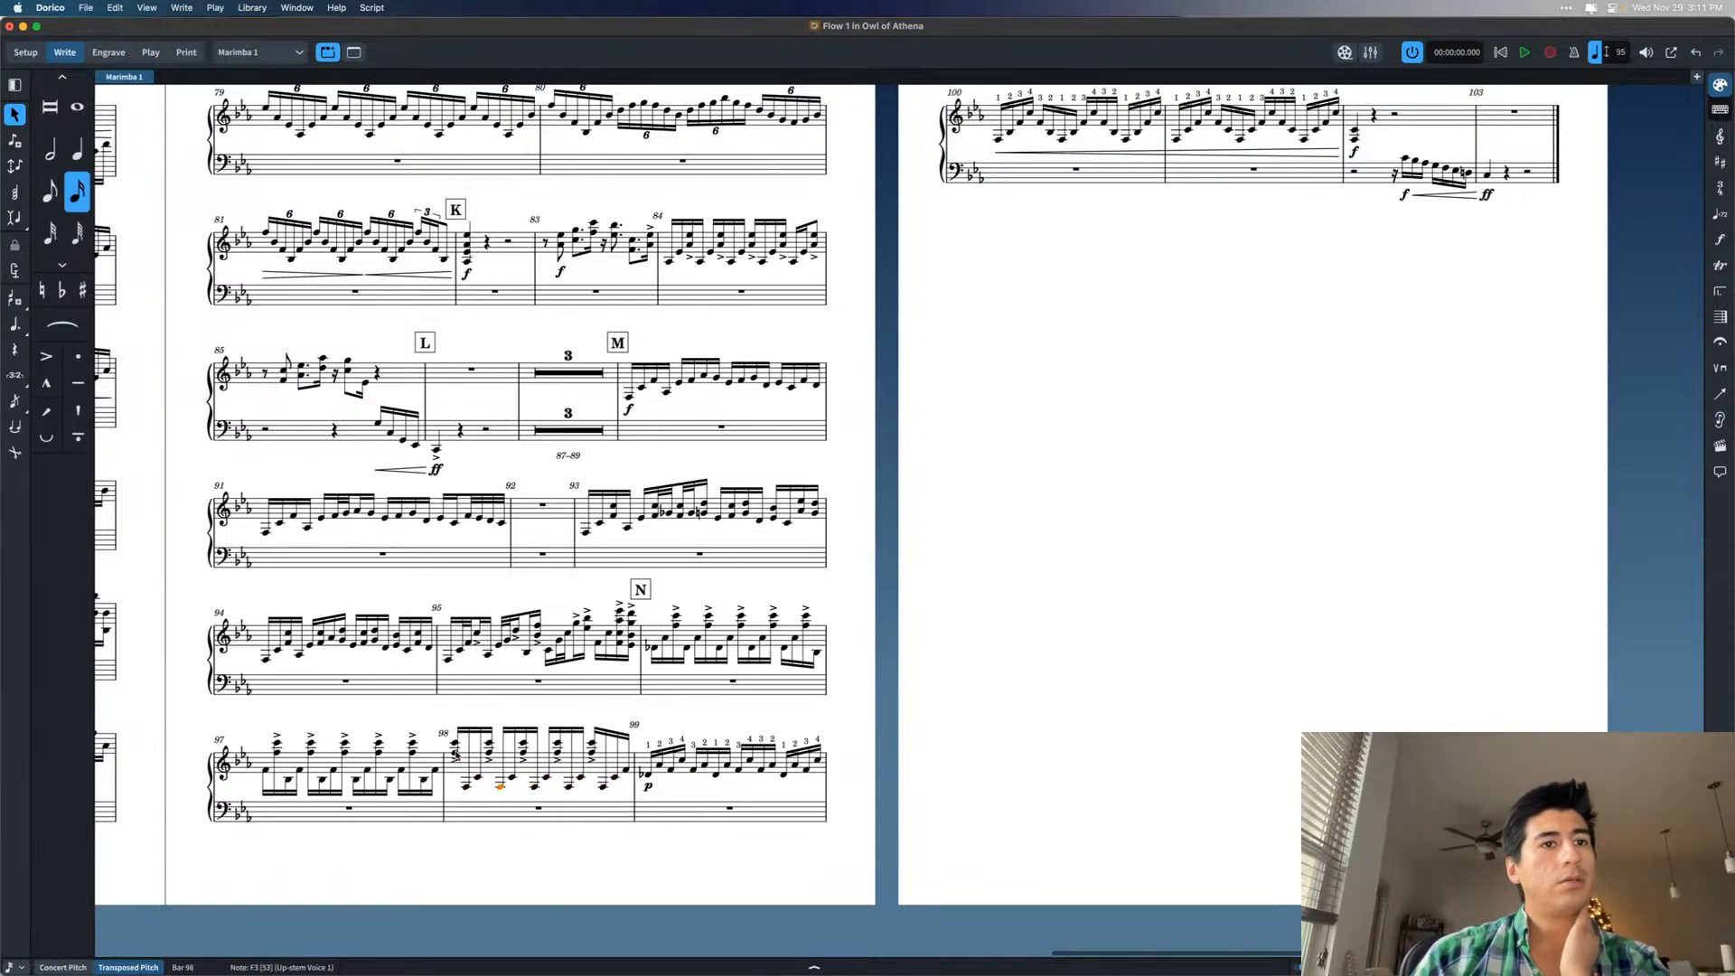
key(Right)
key(Right)
key(Right)
key(Right)
key(Right)
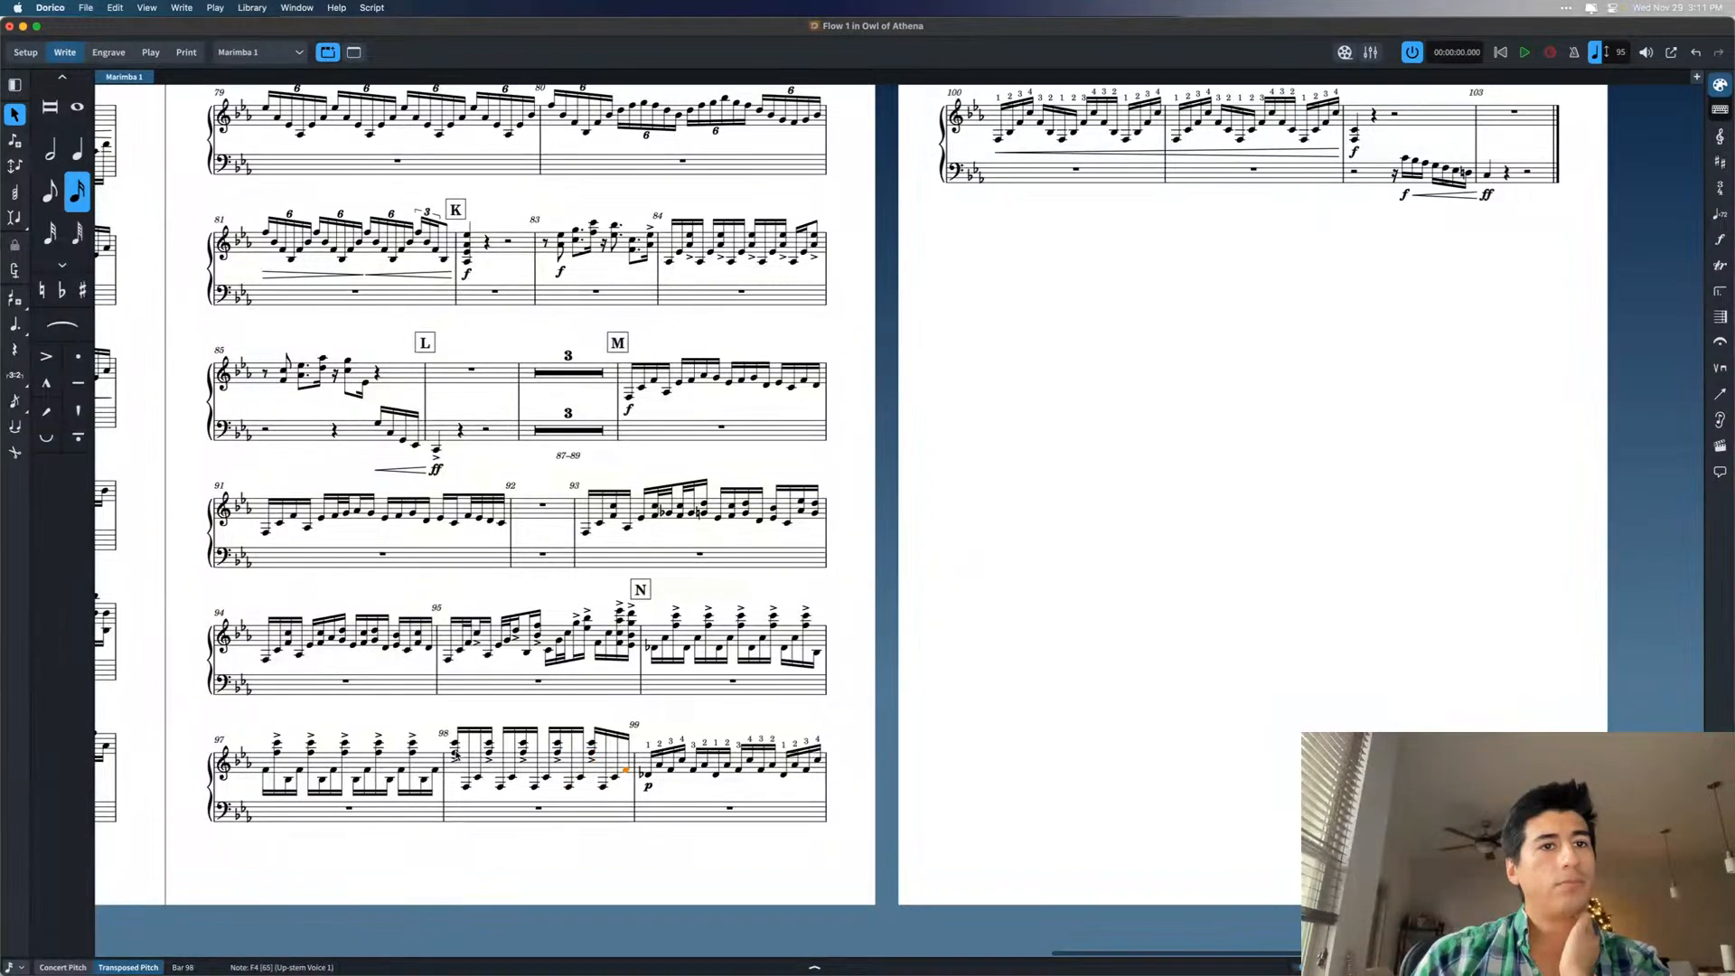
key(Right)
key(Right)
key(Right)
key(Right)
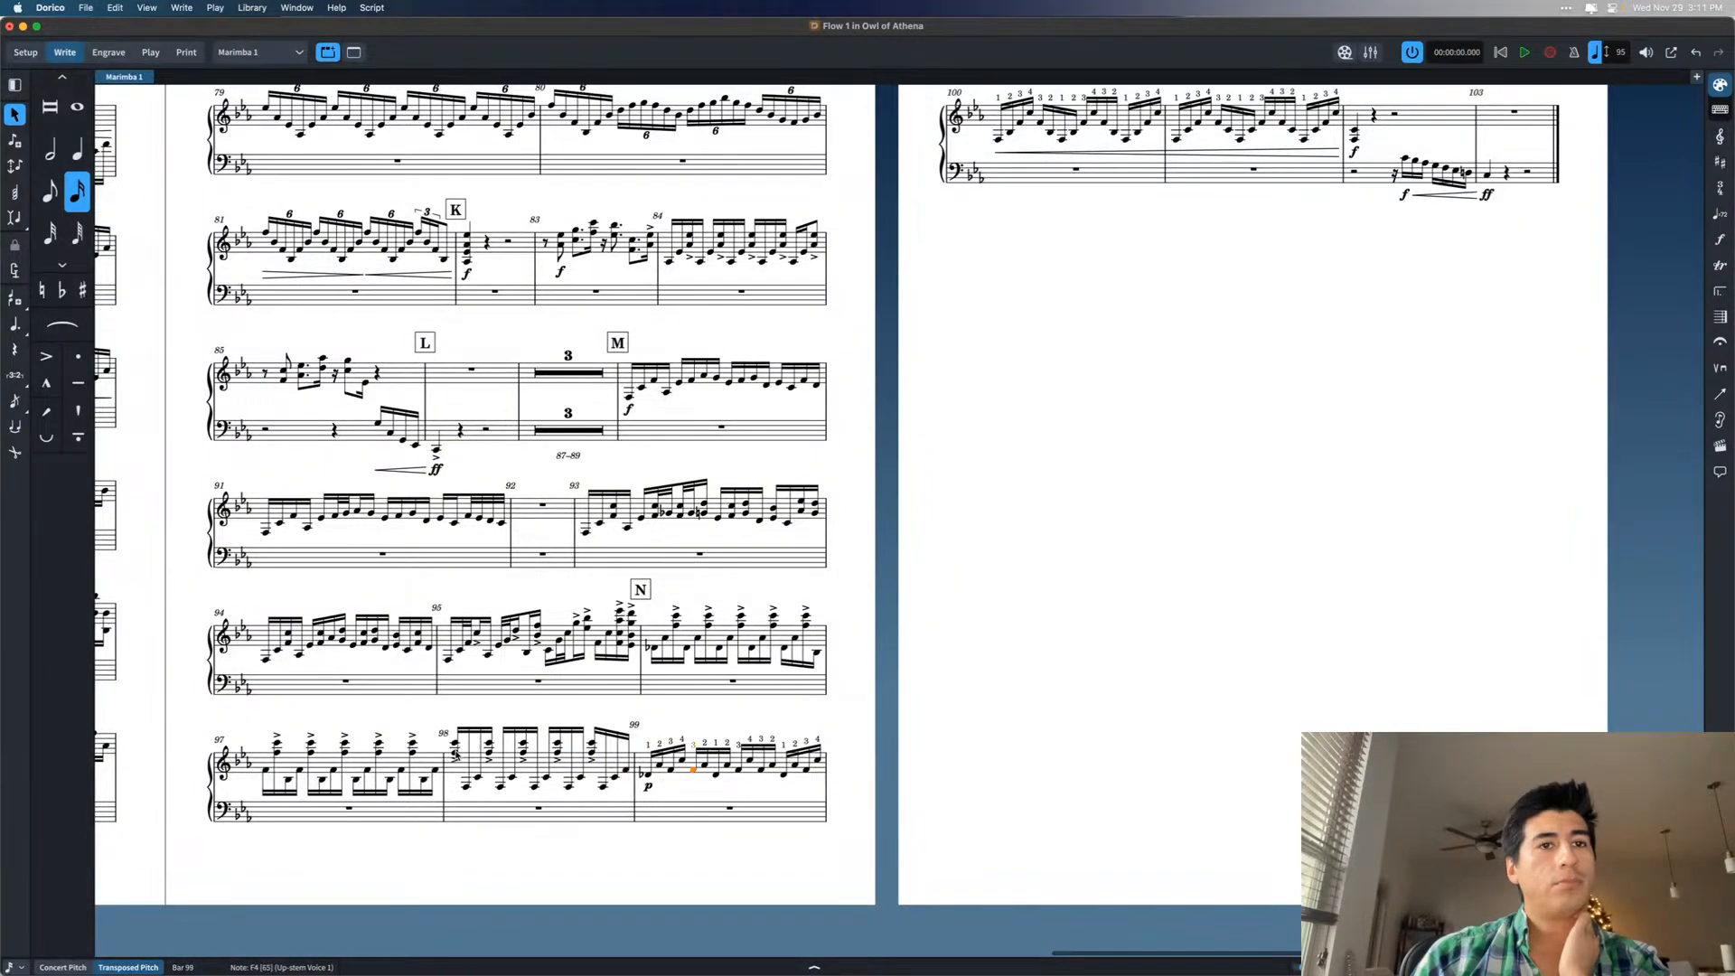
key(Right)
key(Right)
key(Right)
key(Right)
key(Right)
key(Right)
key(Right)
key(Right)
key(Right)
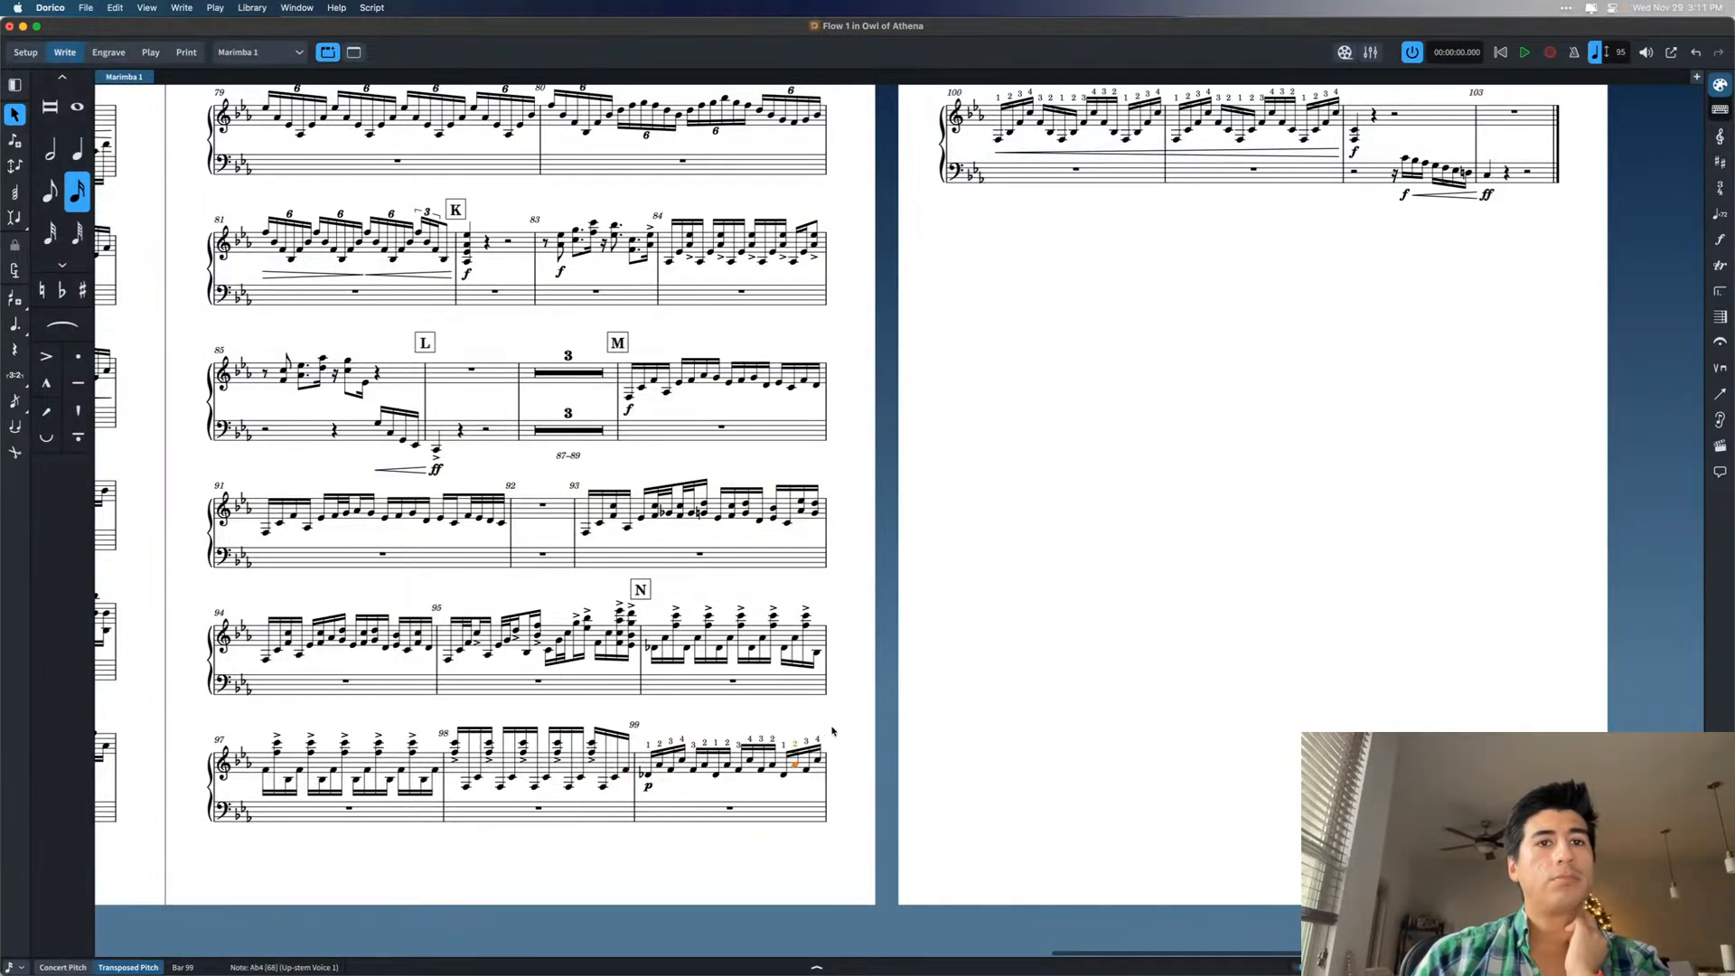
key(Escape)
- Select the fifth note of bar 99, return to Engrave mode and display its fingering properties
scroll(832, 730, left, 3)
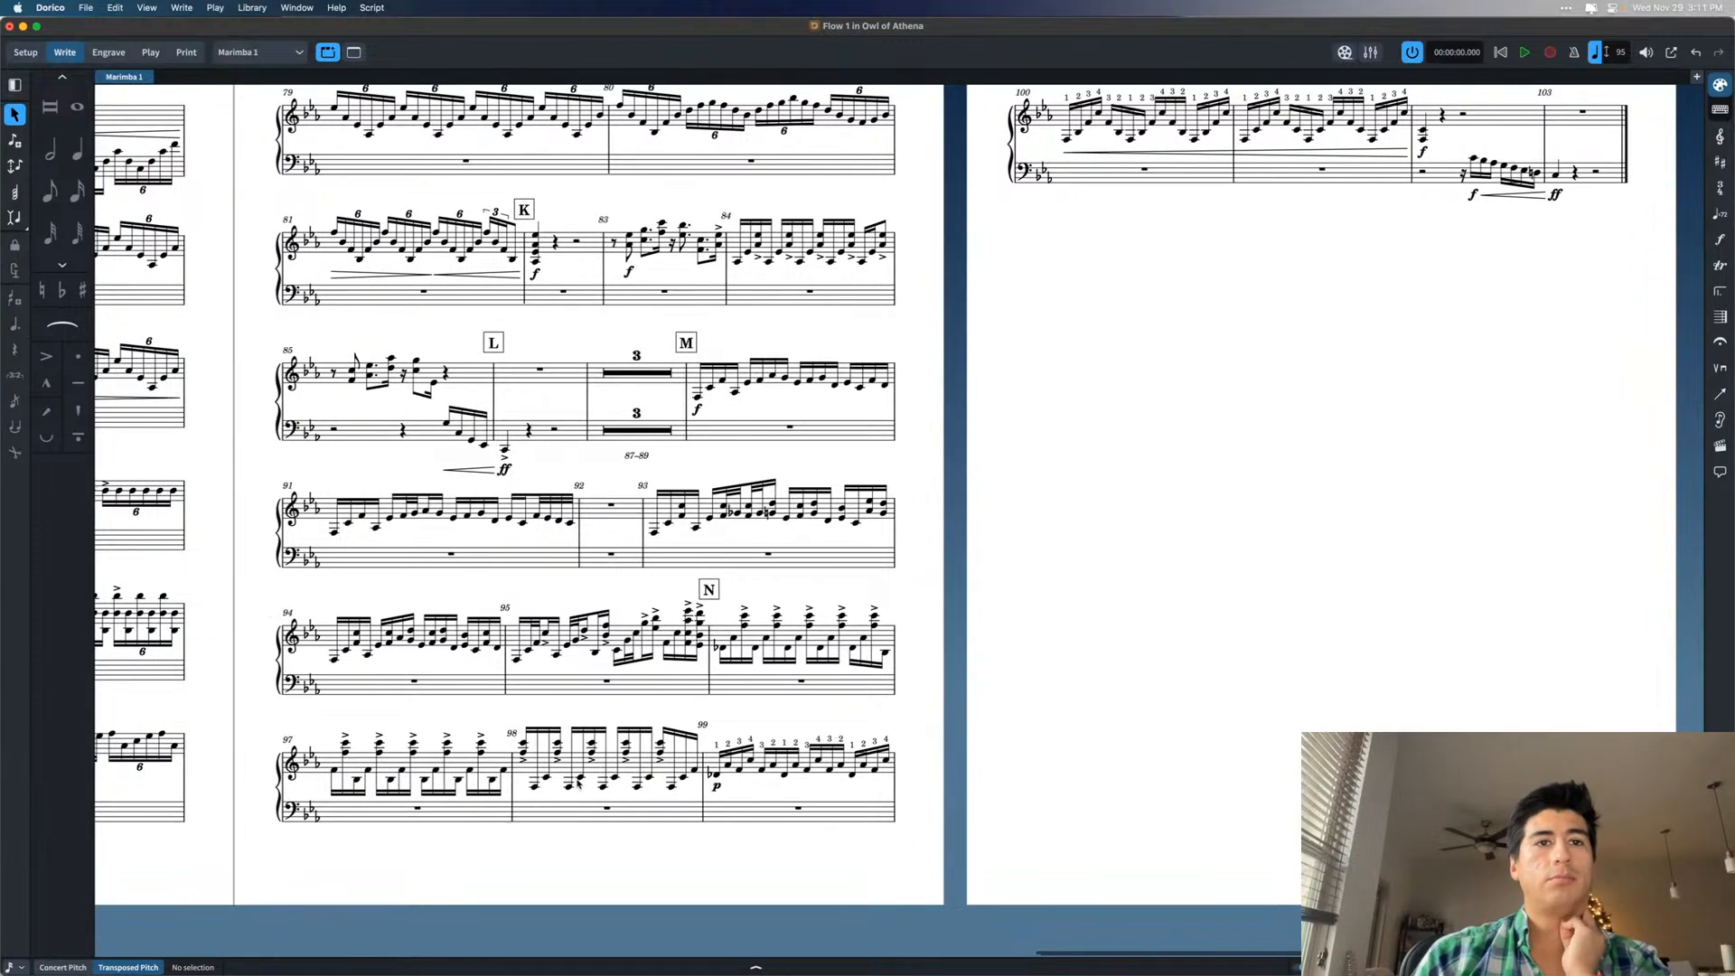
click(714, 775)
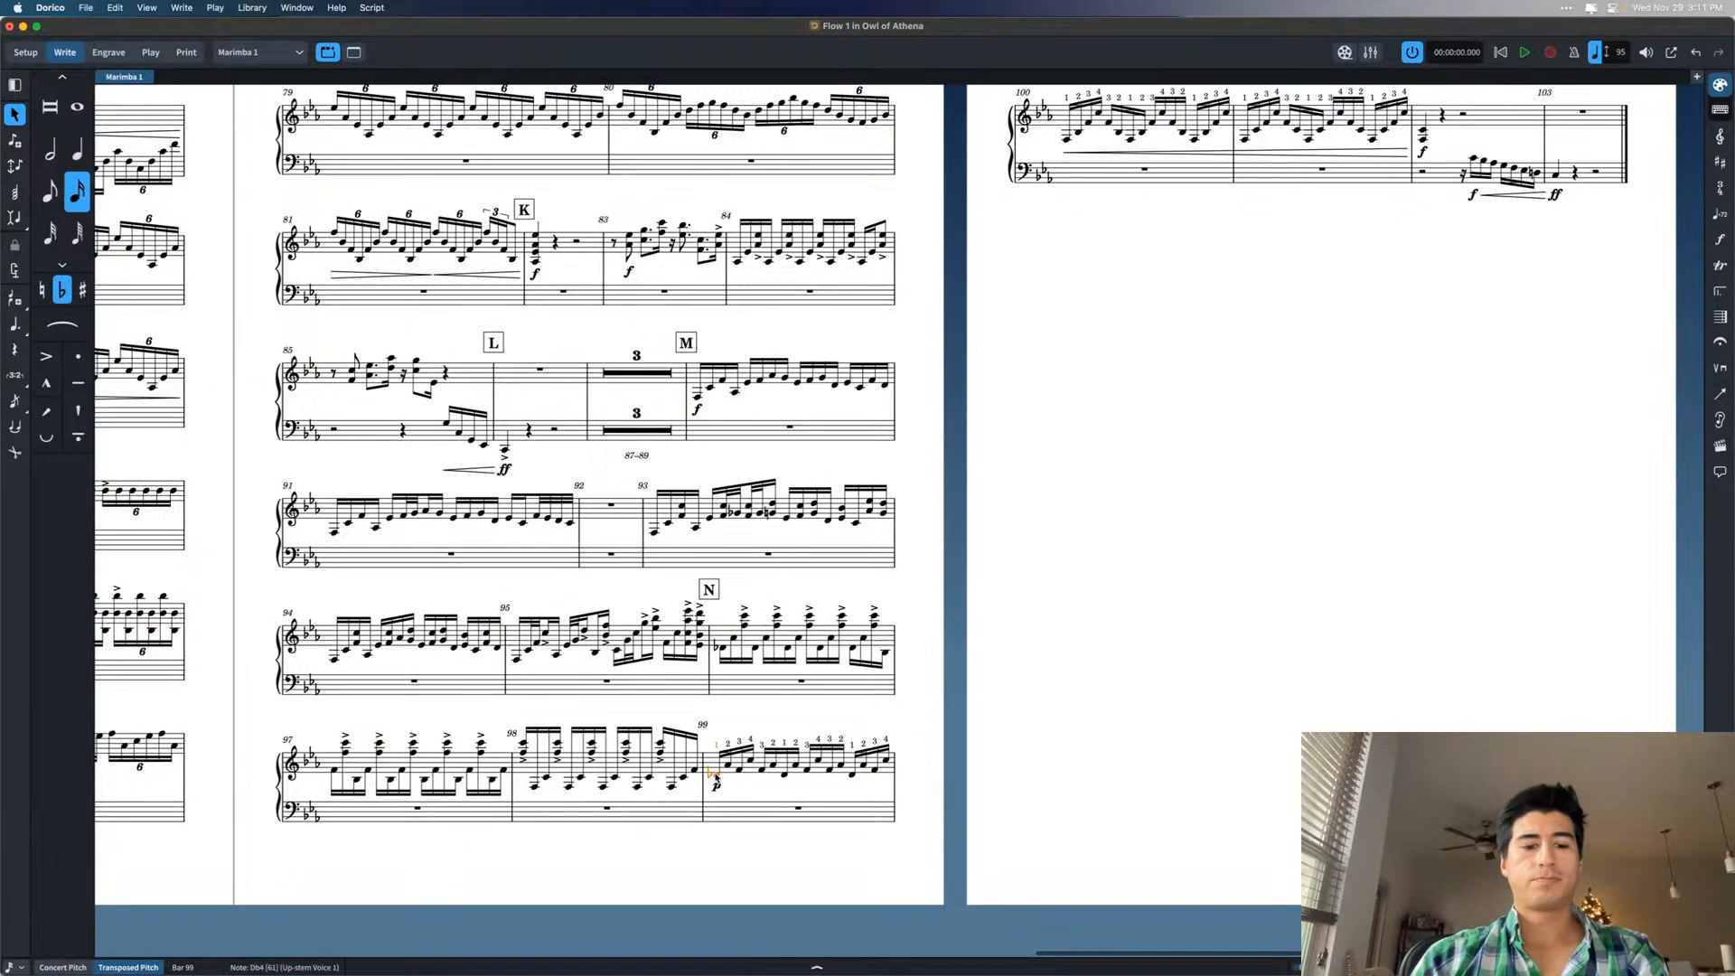
key(super+equal)
key(super+equal)
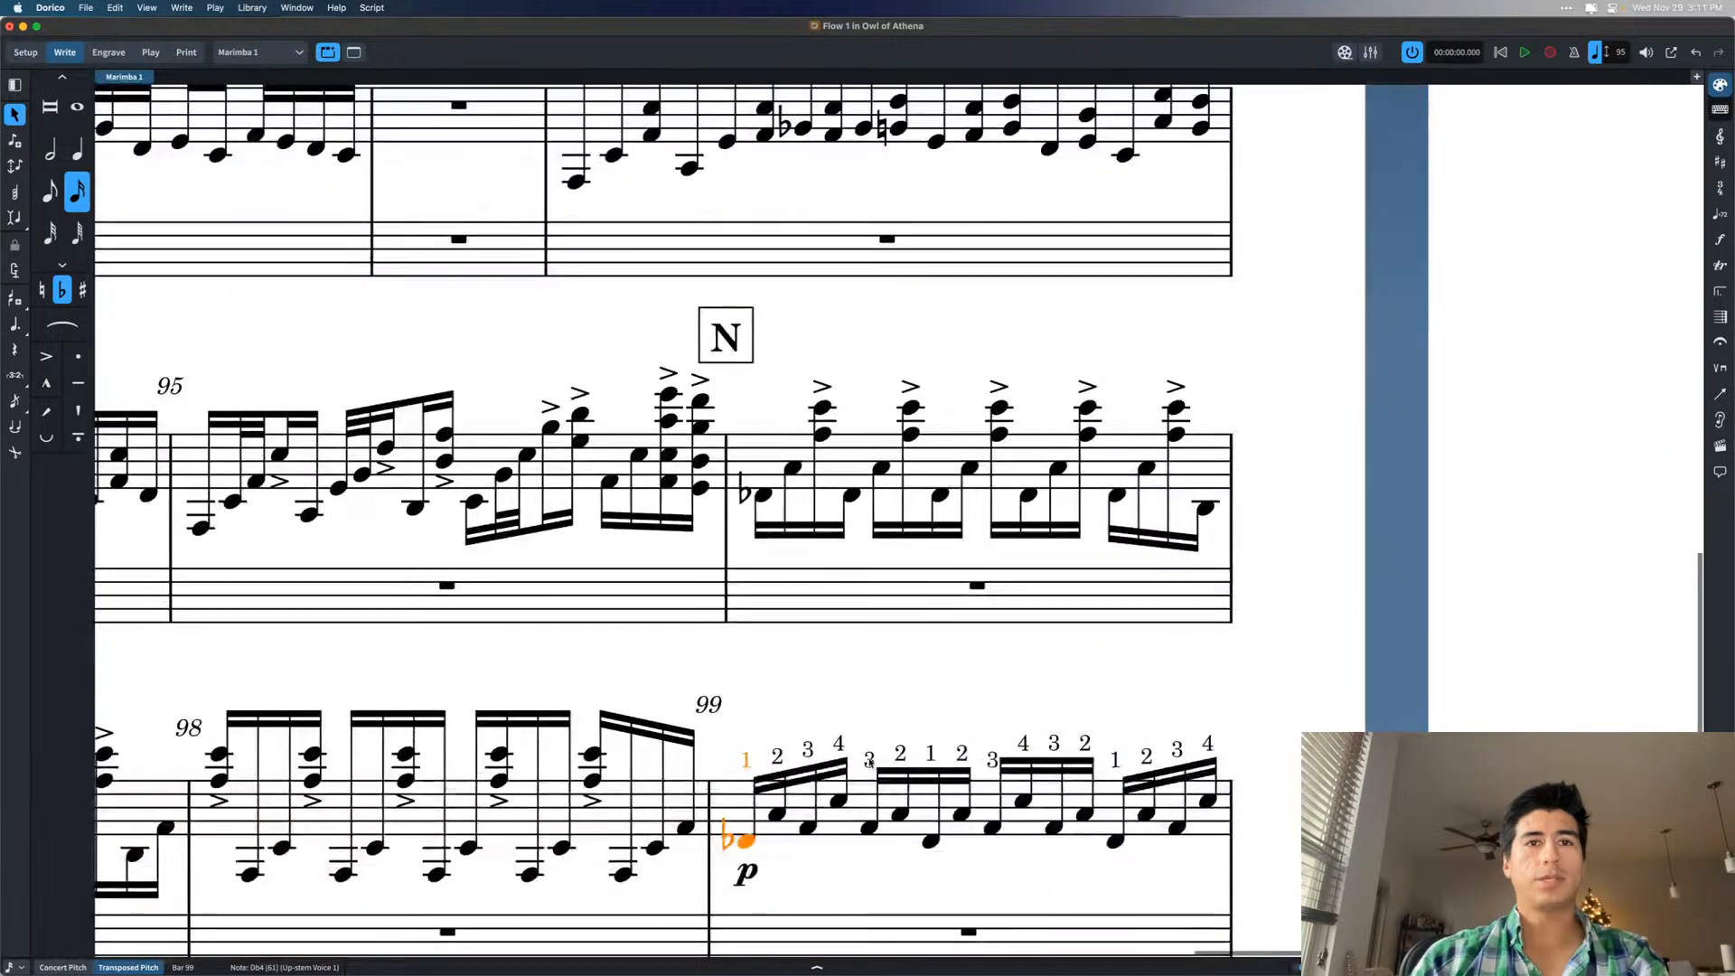
click(869, 753)
key(super+equal)
key(super+equal)
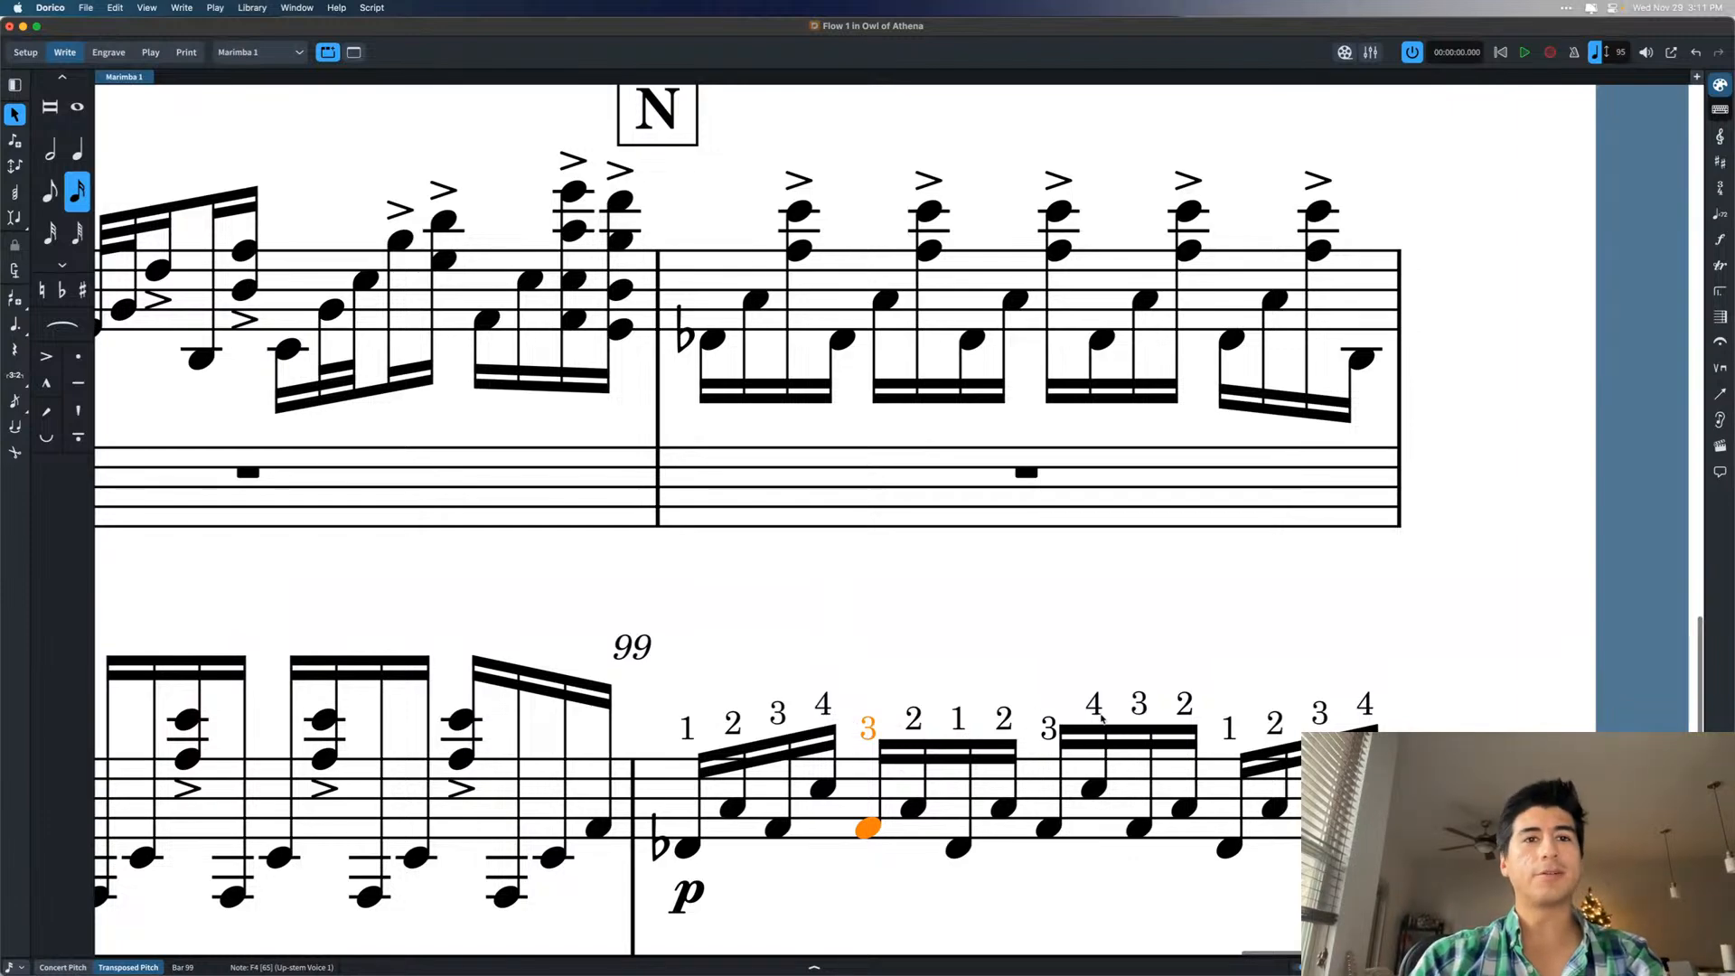
key(super+3)
scroll(1143, 640, down, 5)
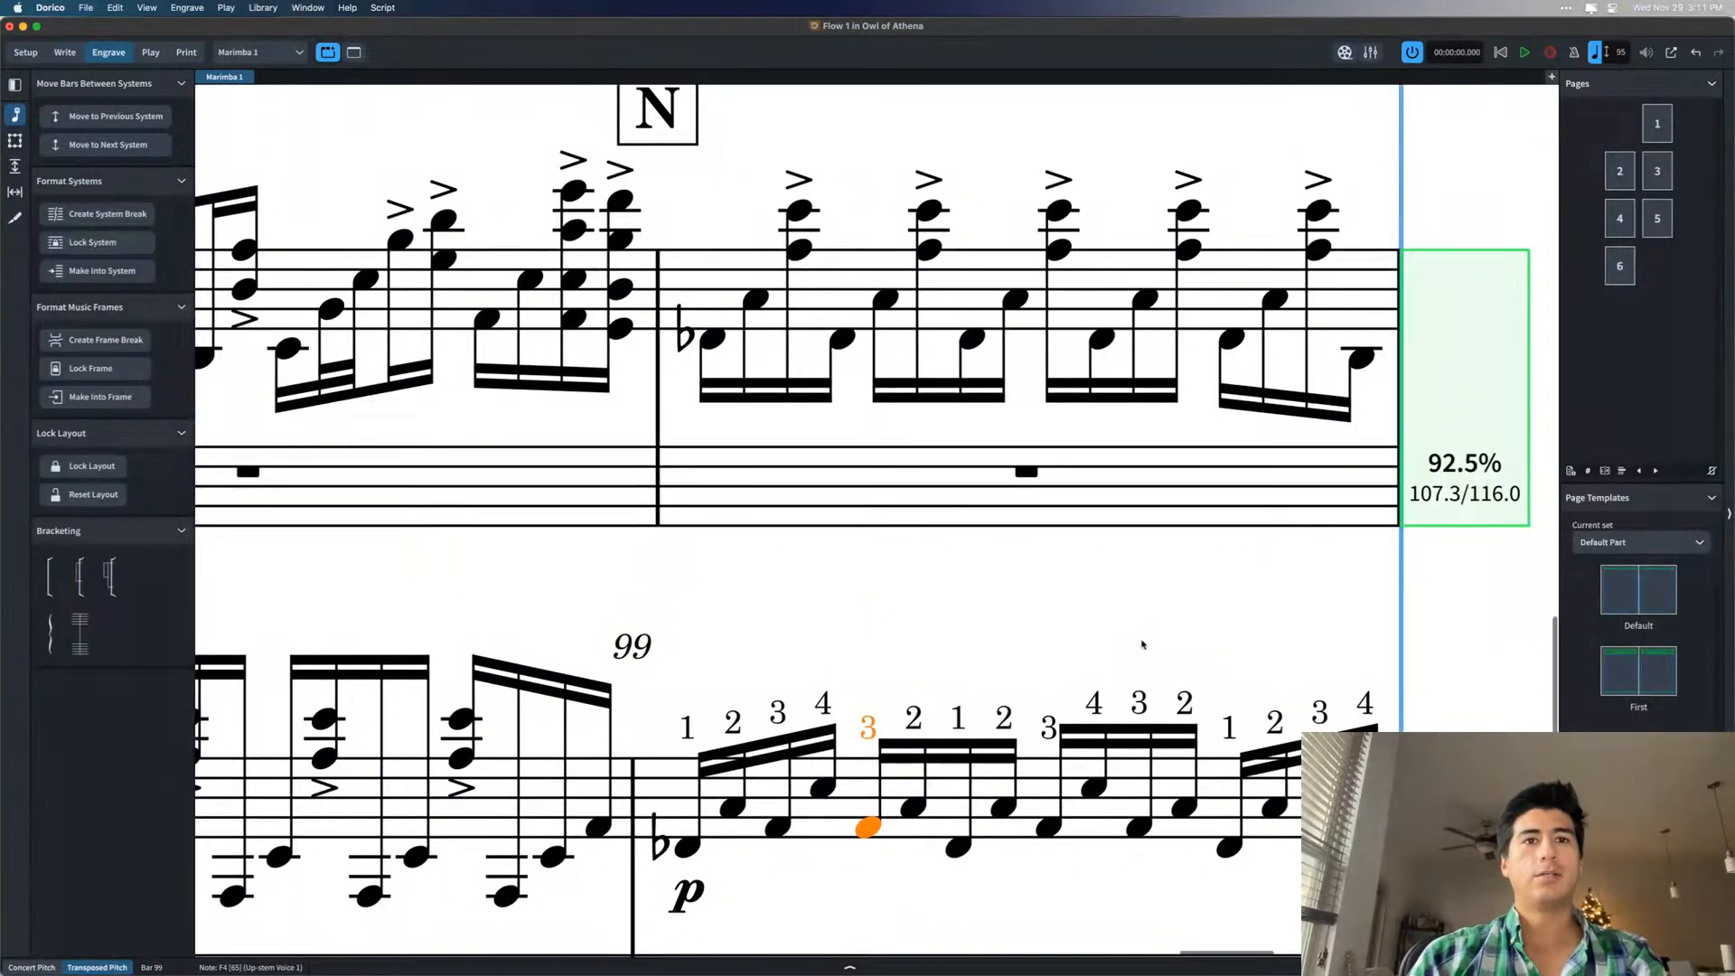
key(super+8)
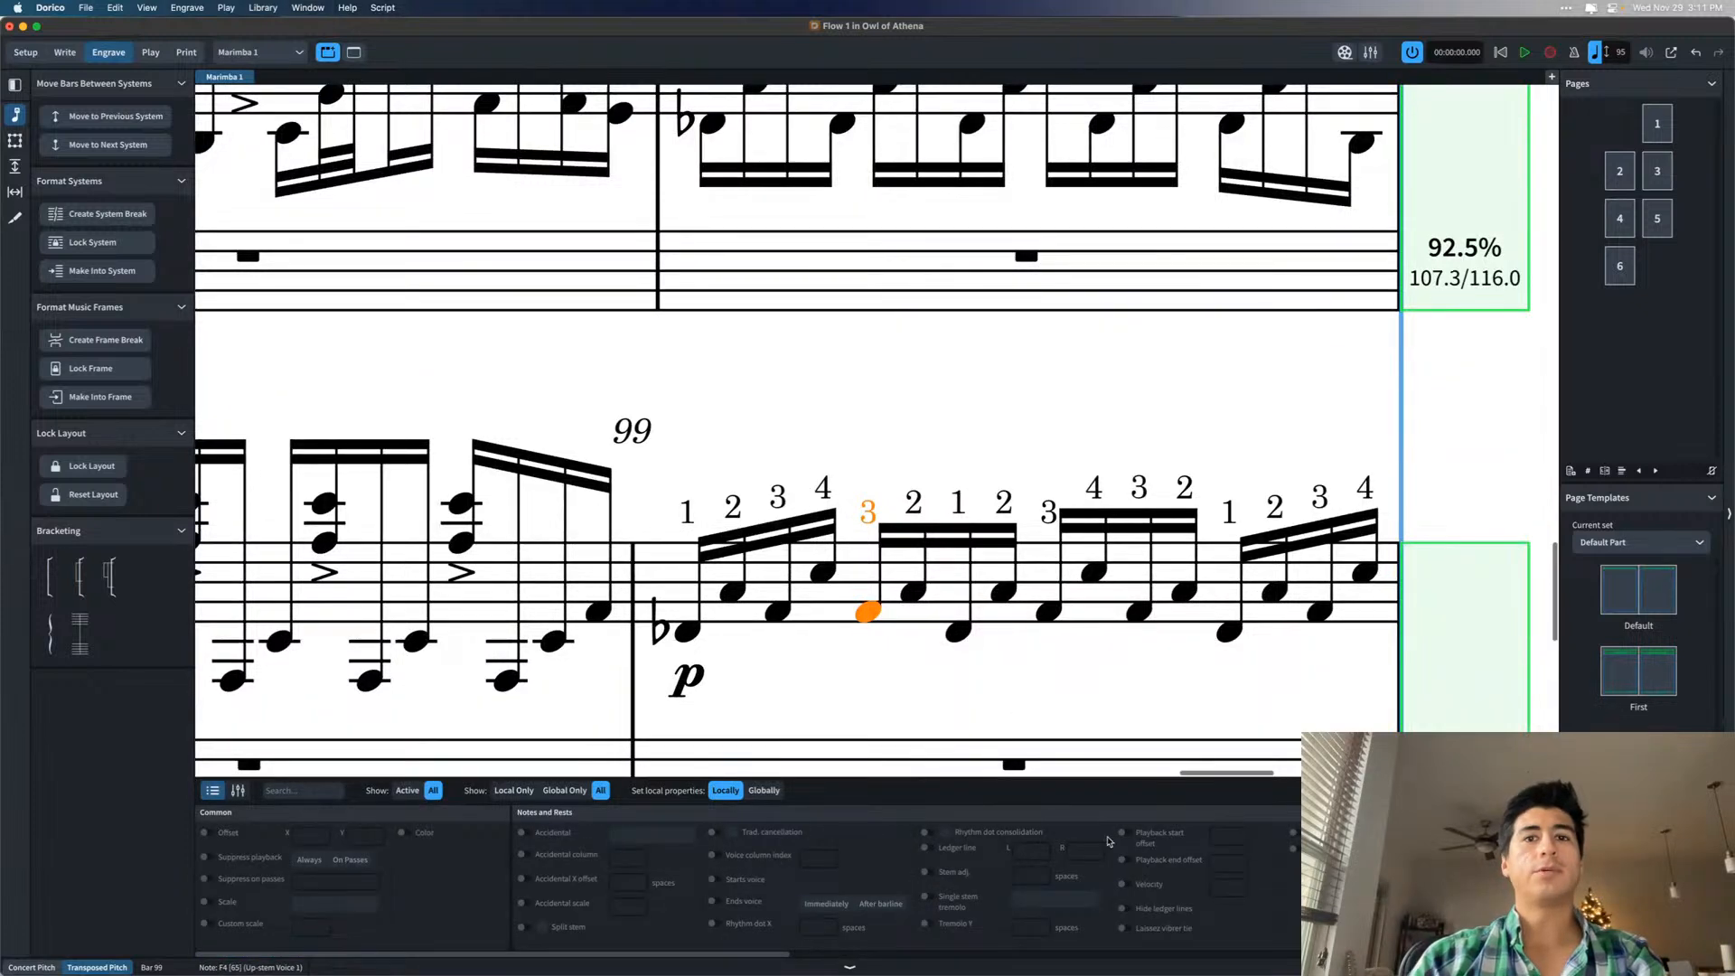
scroll(1191, 867, right, 10)
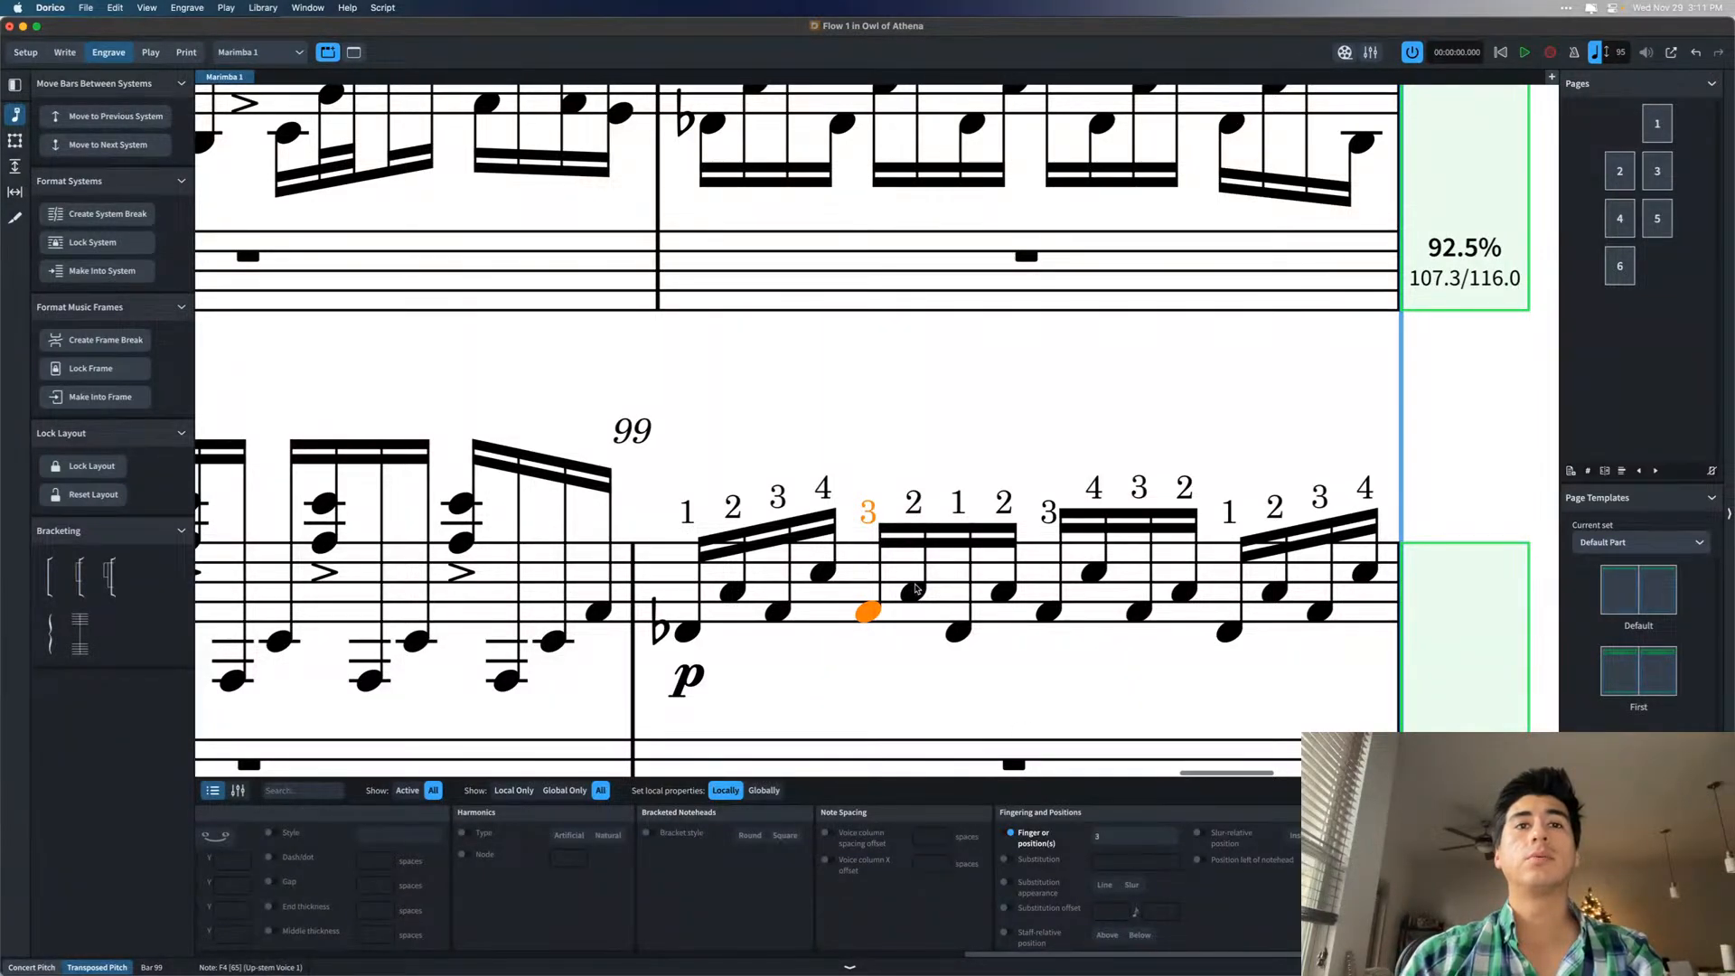
- Offset the fingering 3 on the second beat of bar 99 by X 3/8 and Y 1/2
click(872, 491)
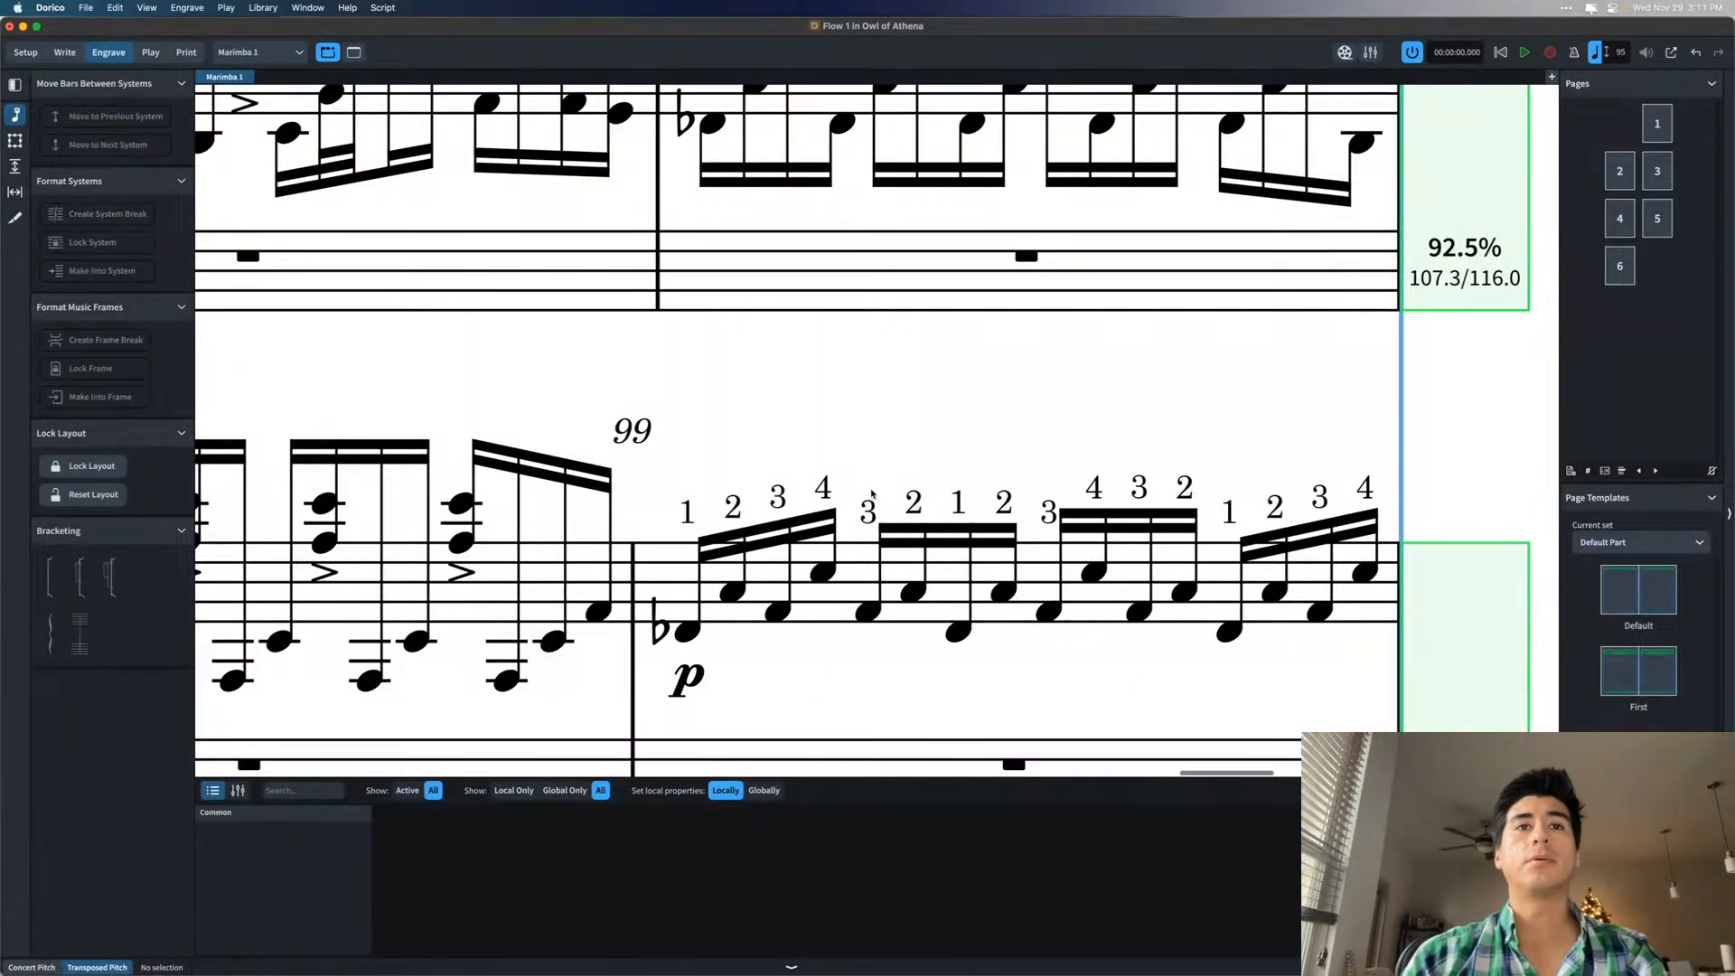
click(868, 514)
scroll(1175, 868, right, 10)
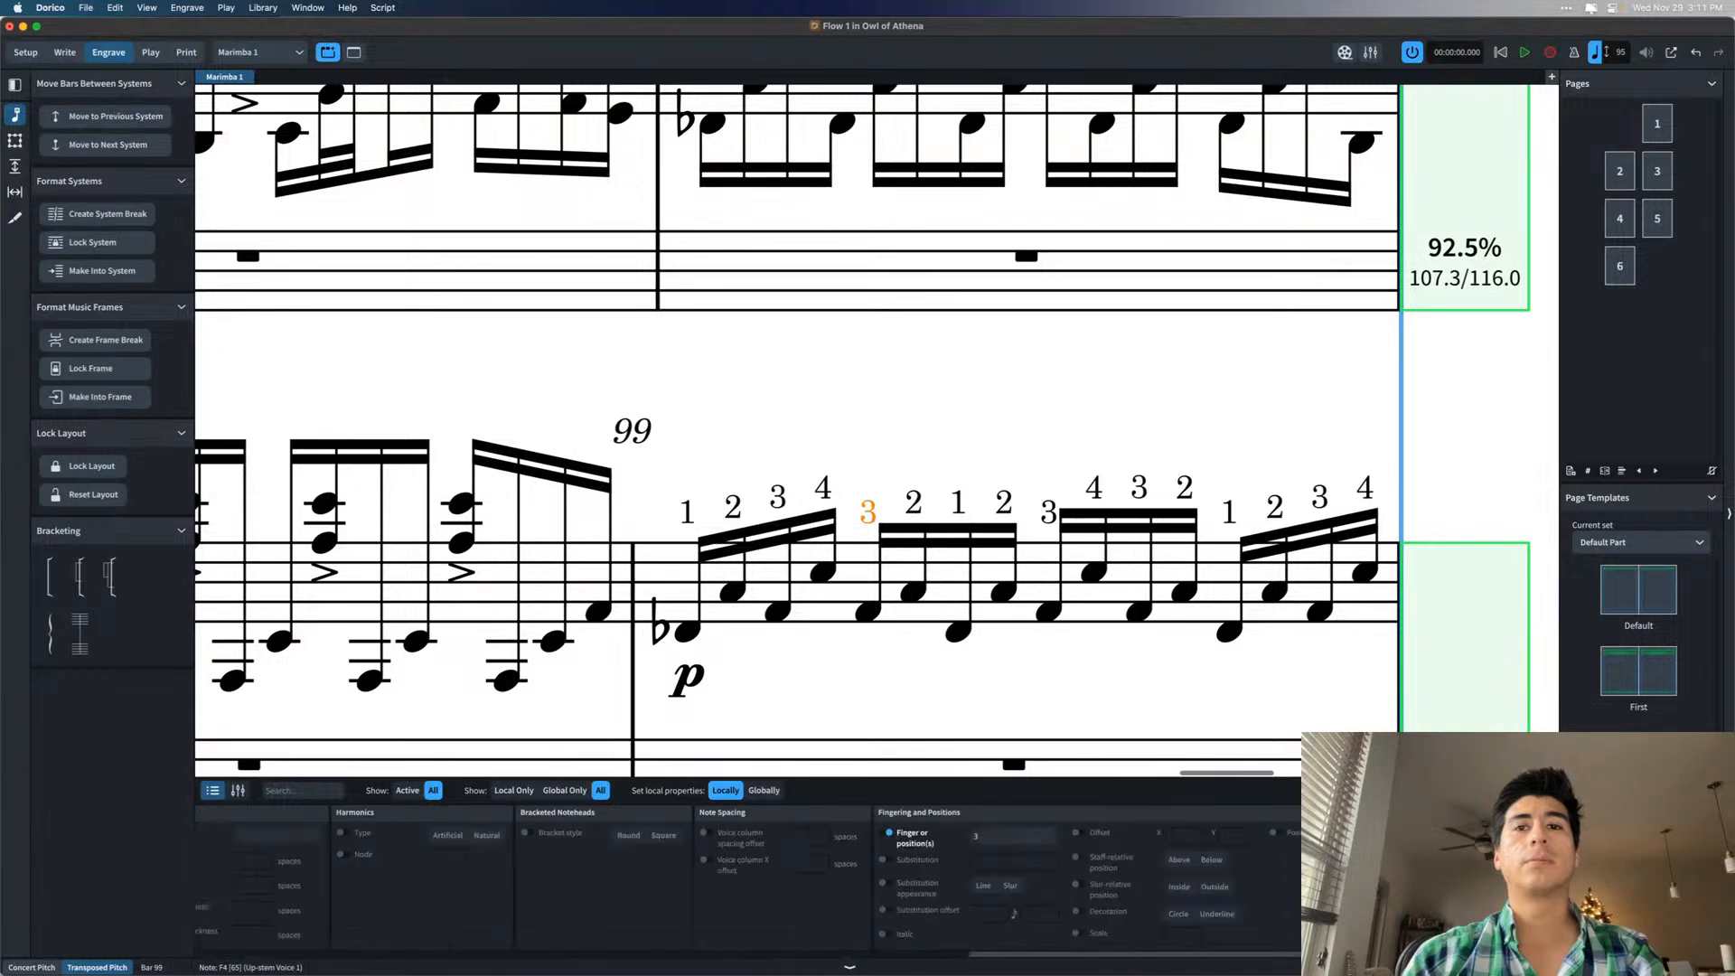
click(1005, 833)
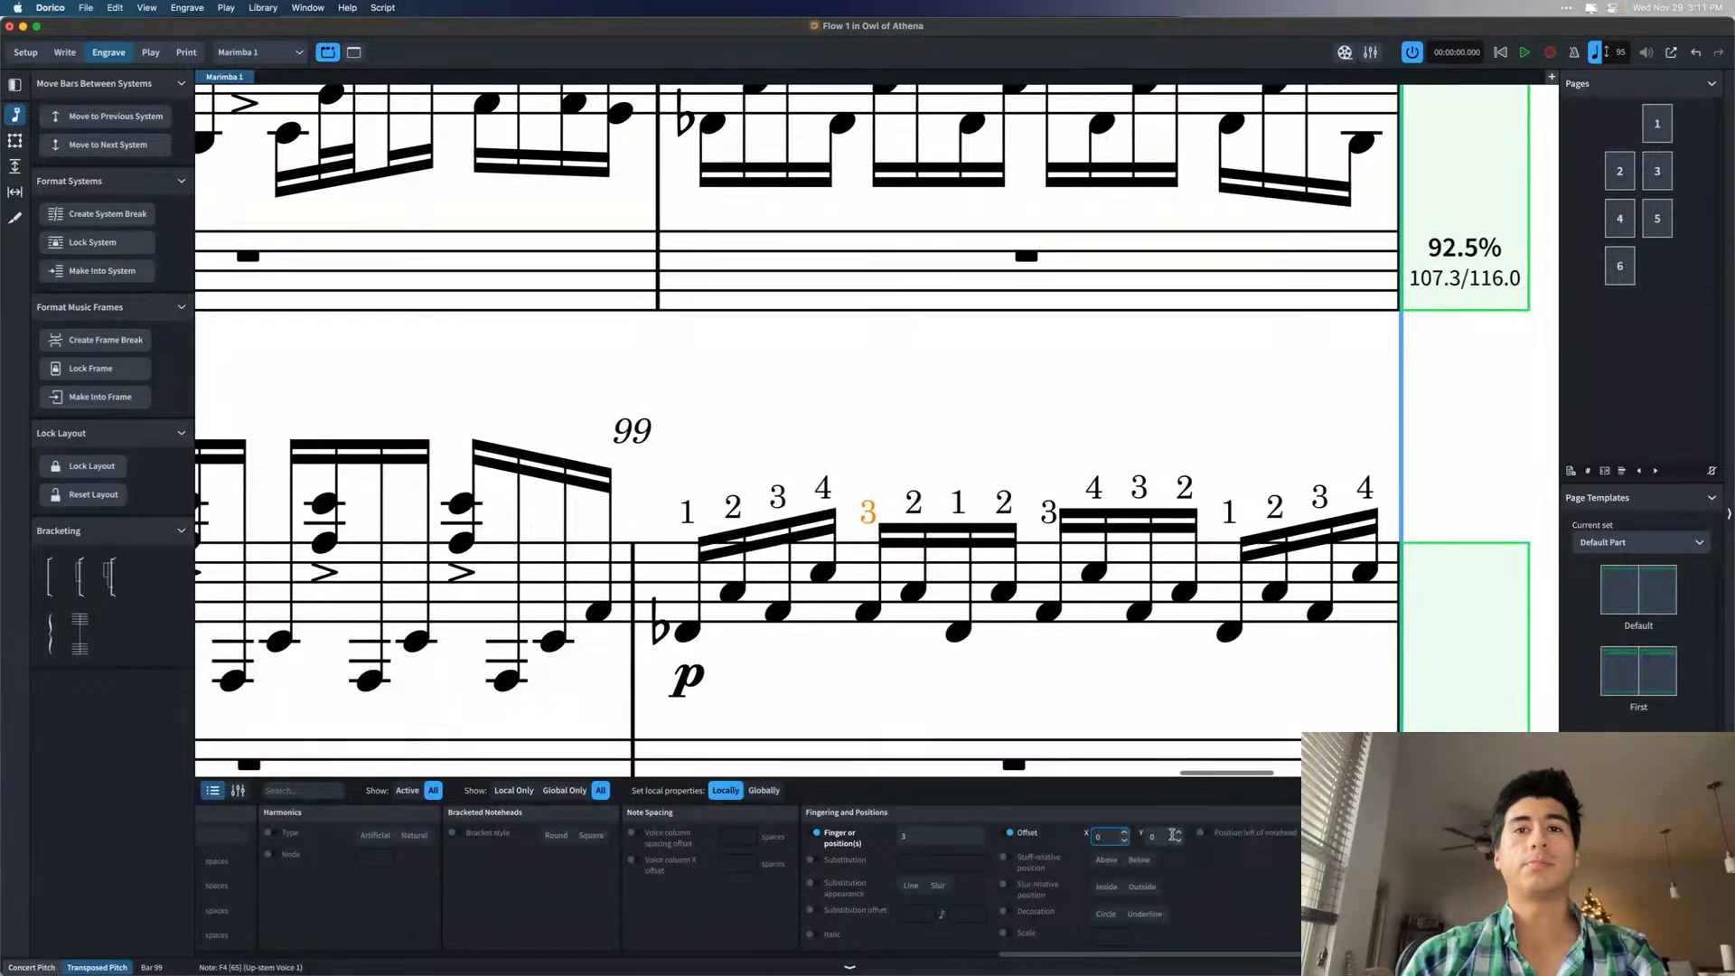
click(1179, 832)
click(1178, 832)
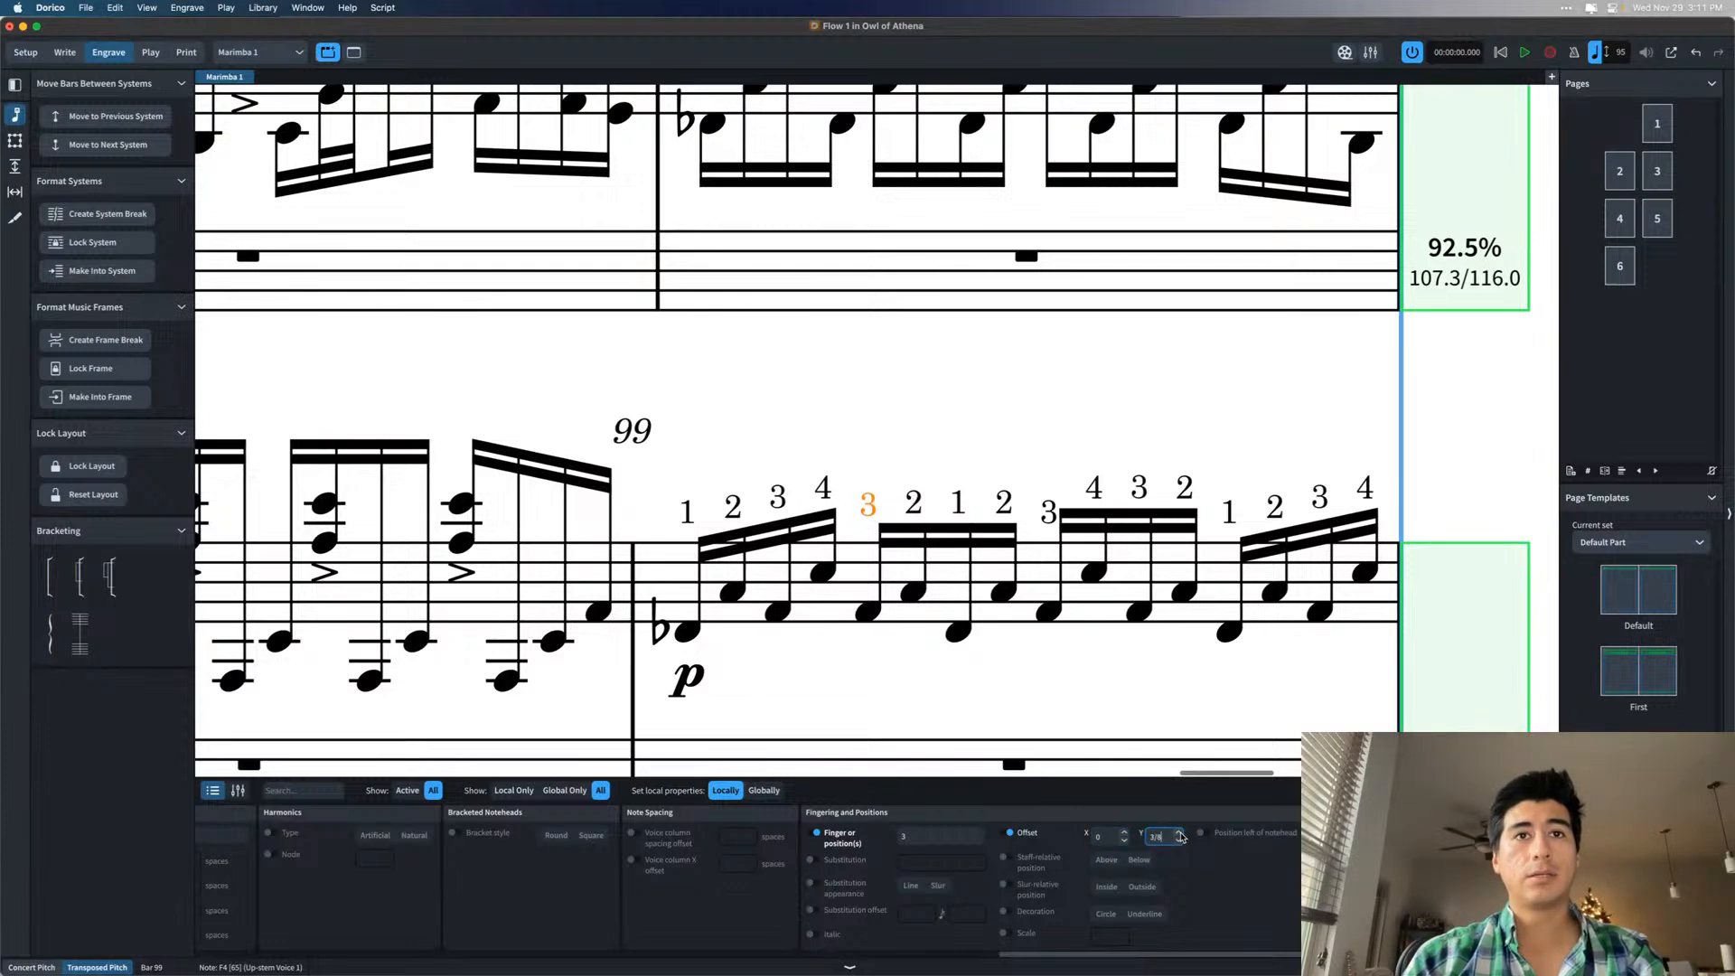
click(1125, 834)
click(1126, 833)
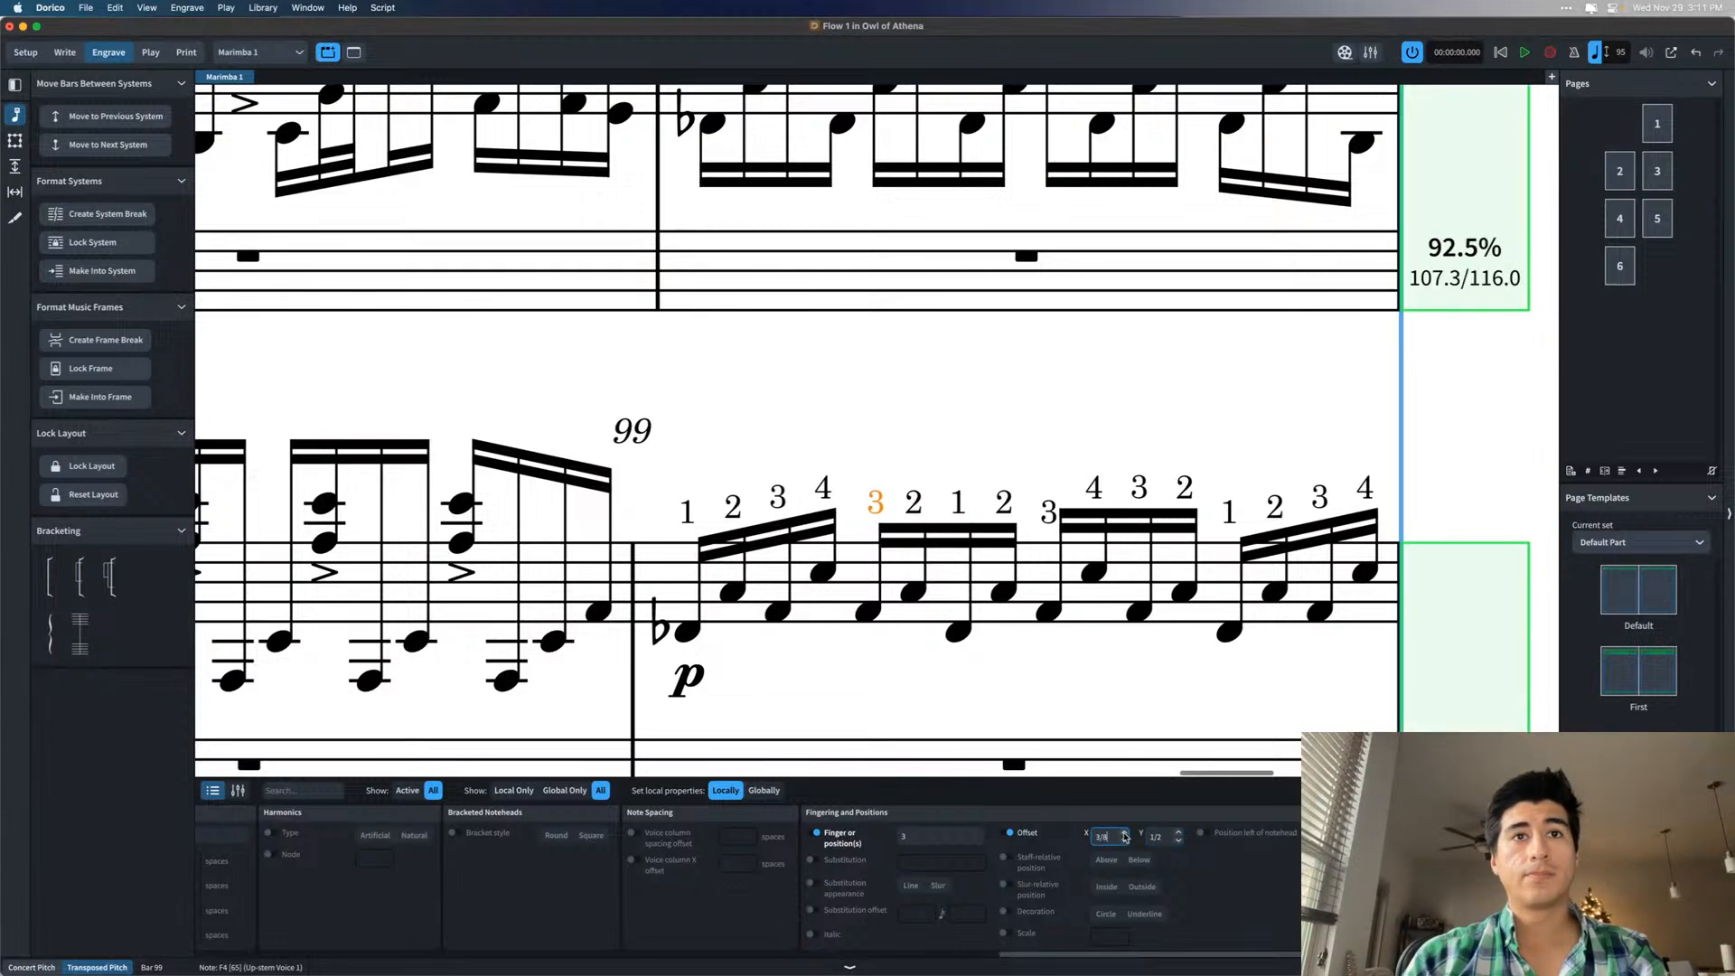
click(1178, 840)
click(1179, 841)
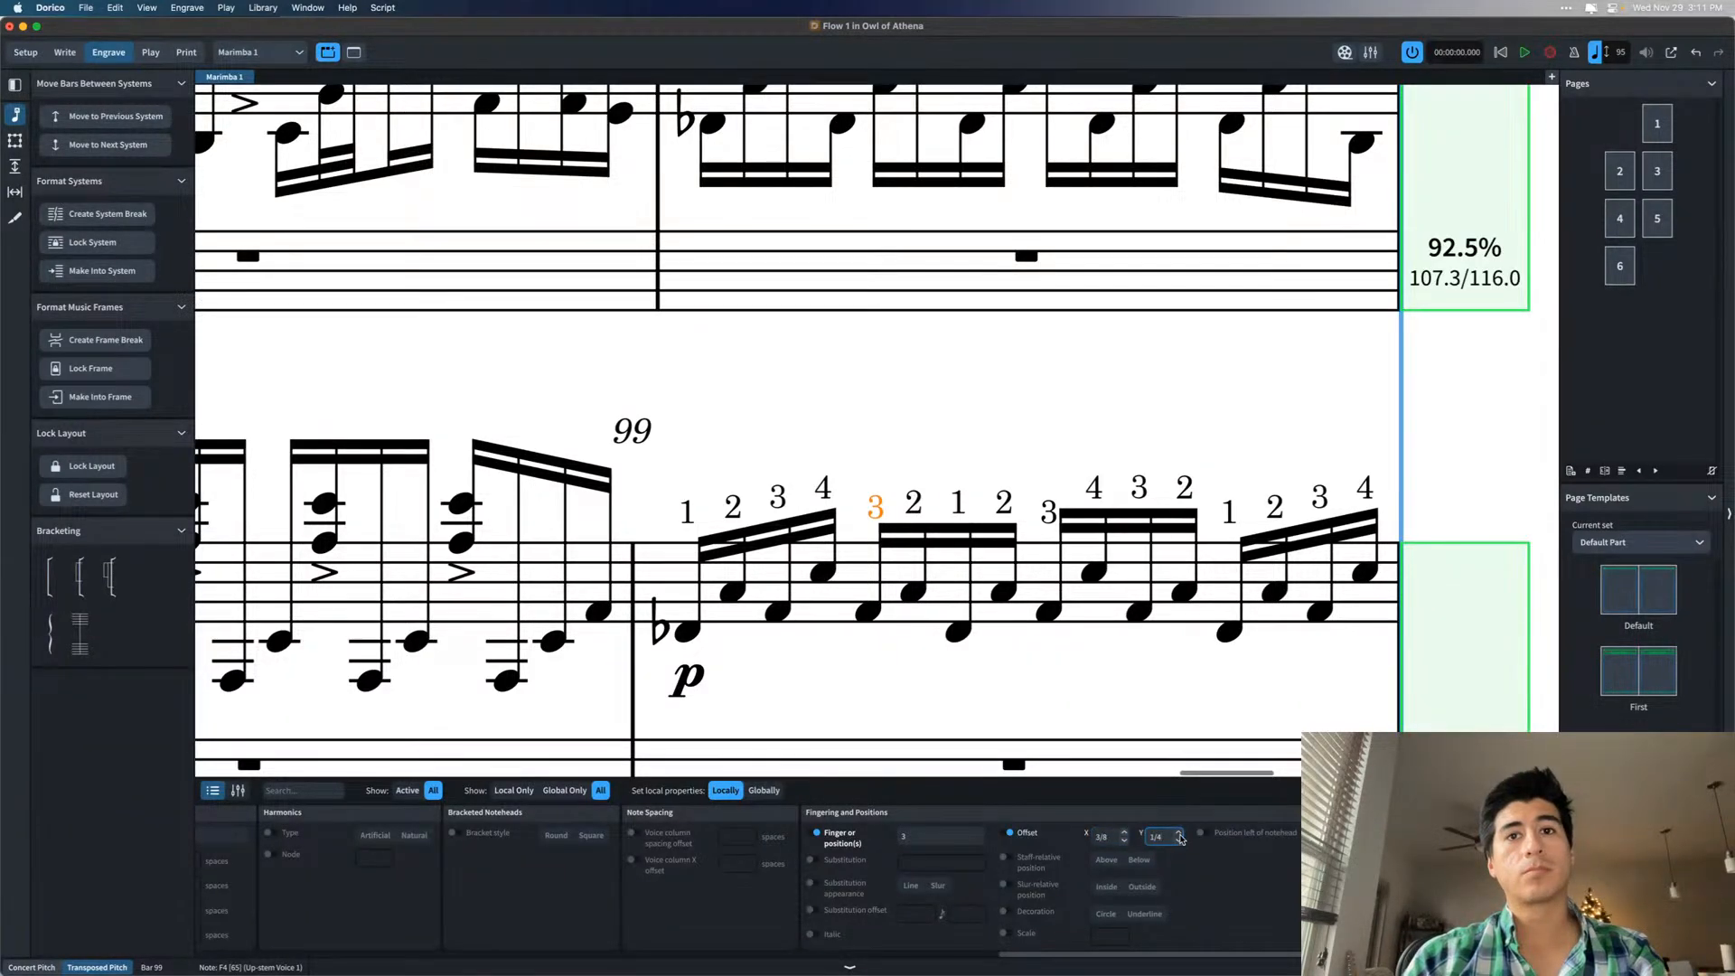
click(1178, 834)
click(1179, 833)
click(1051, 730)
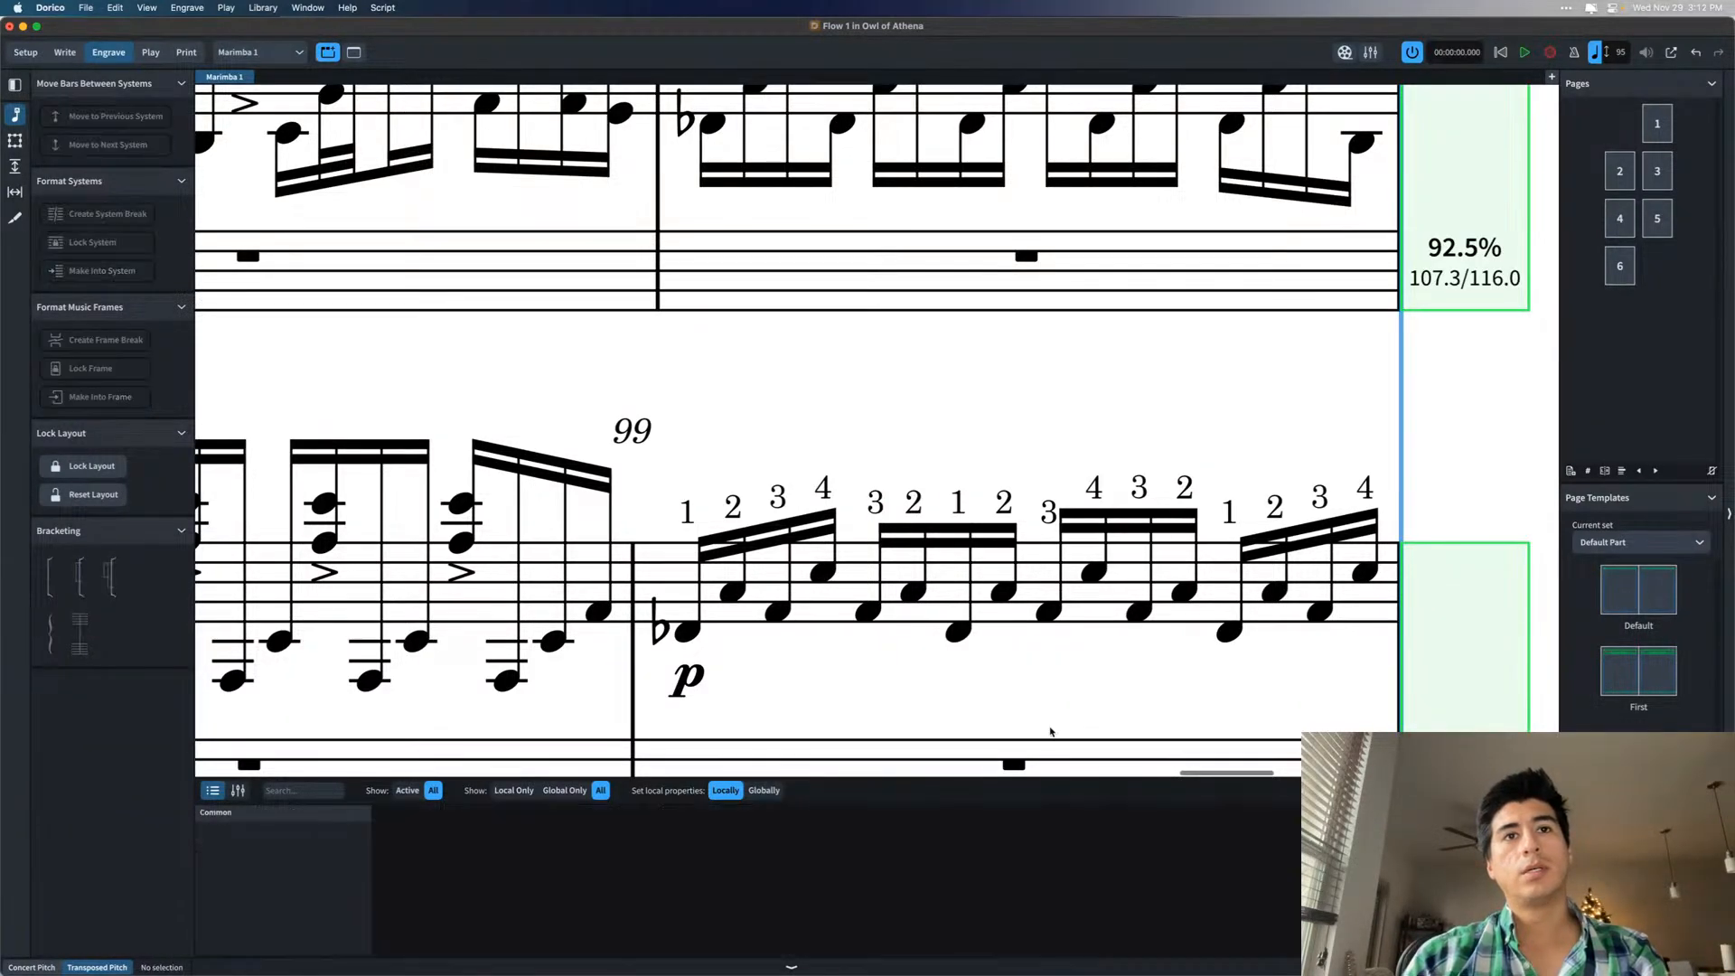
- Raise the fingering 3 at the start of the third beat of bar 99 with a local Y offset of 1 1/8
click(1047, 515)
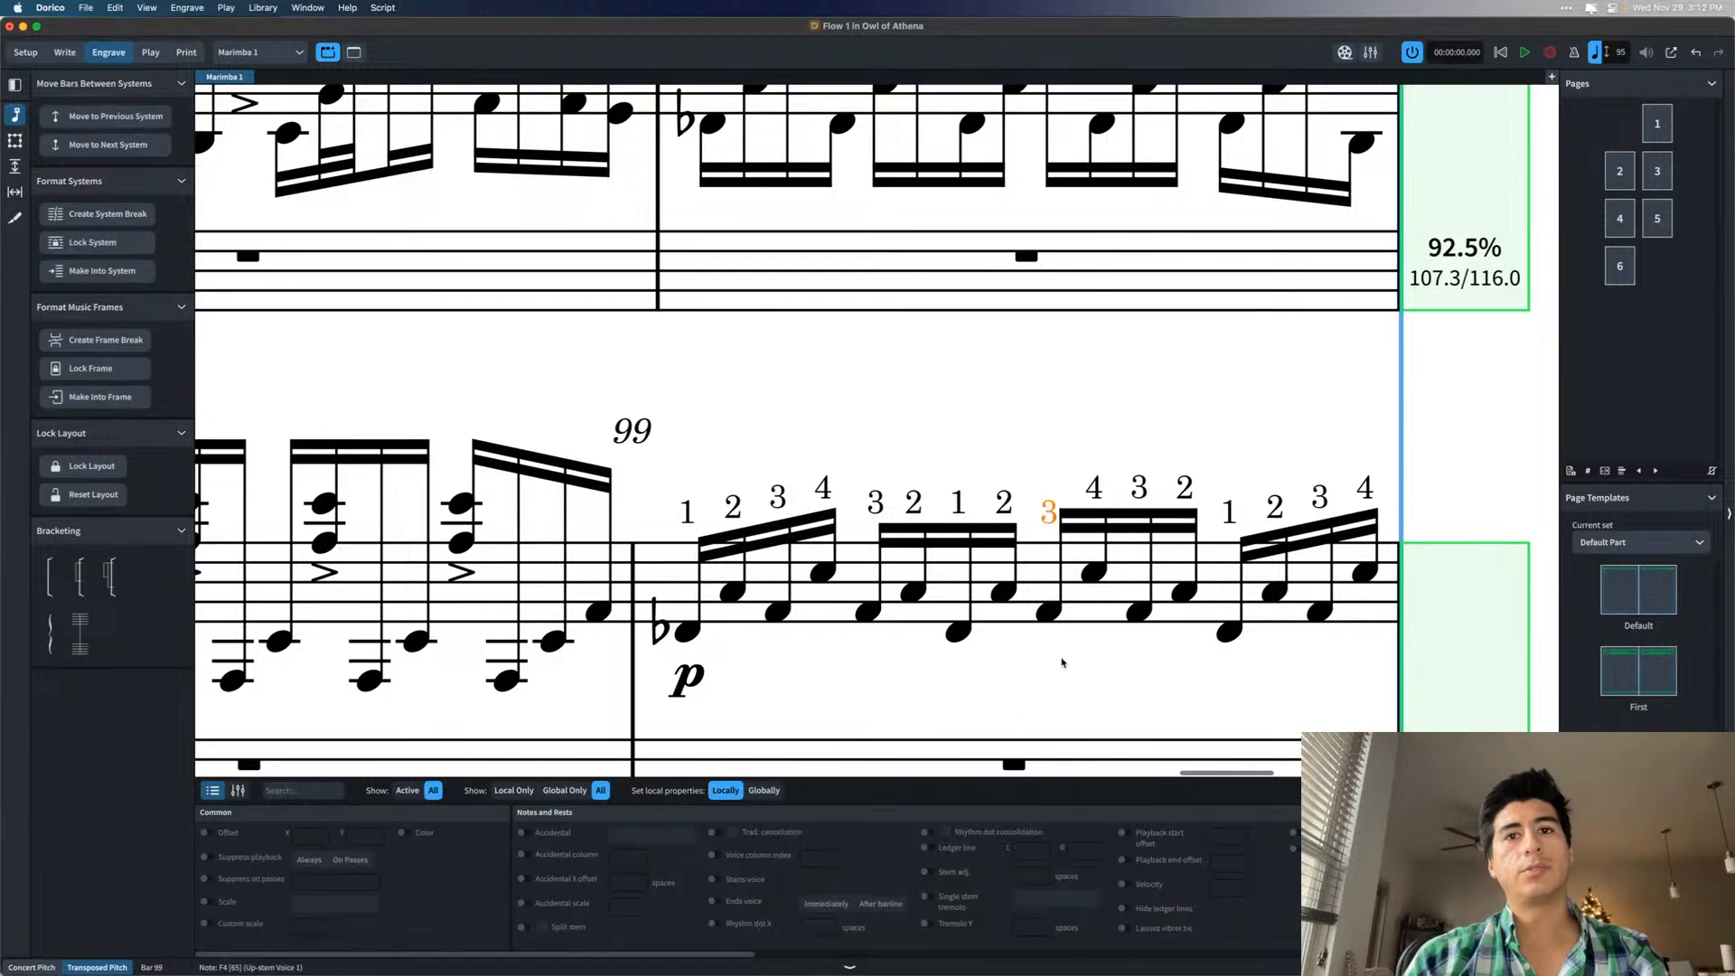
scroll(1296, 843, right, 10)
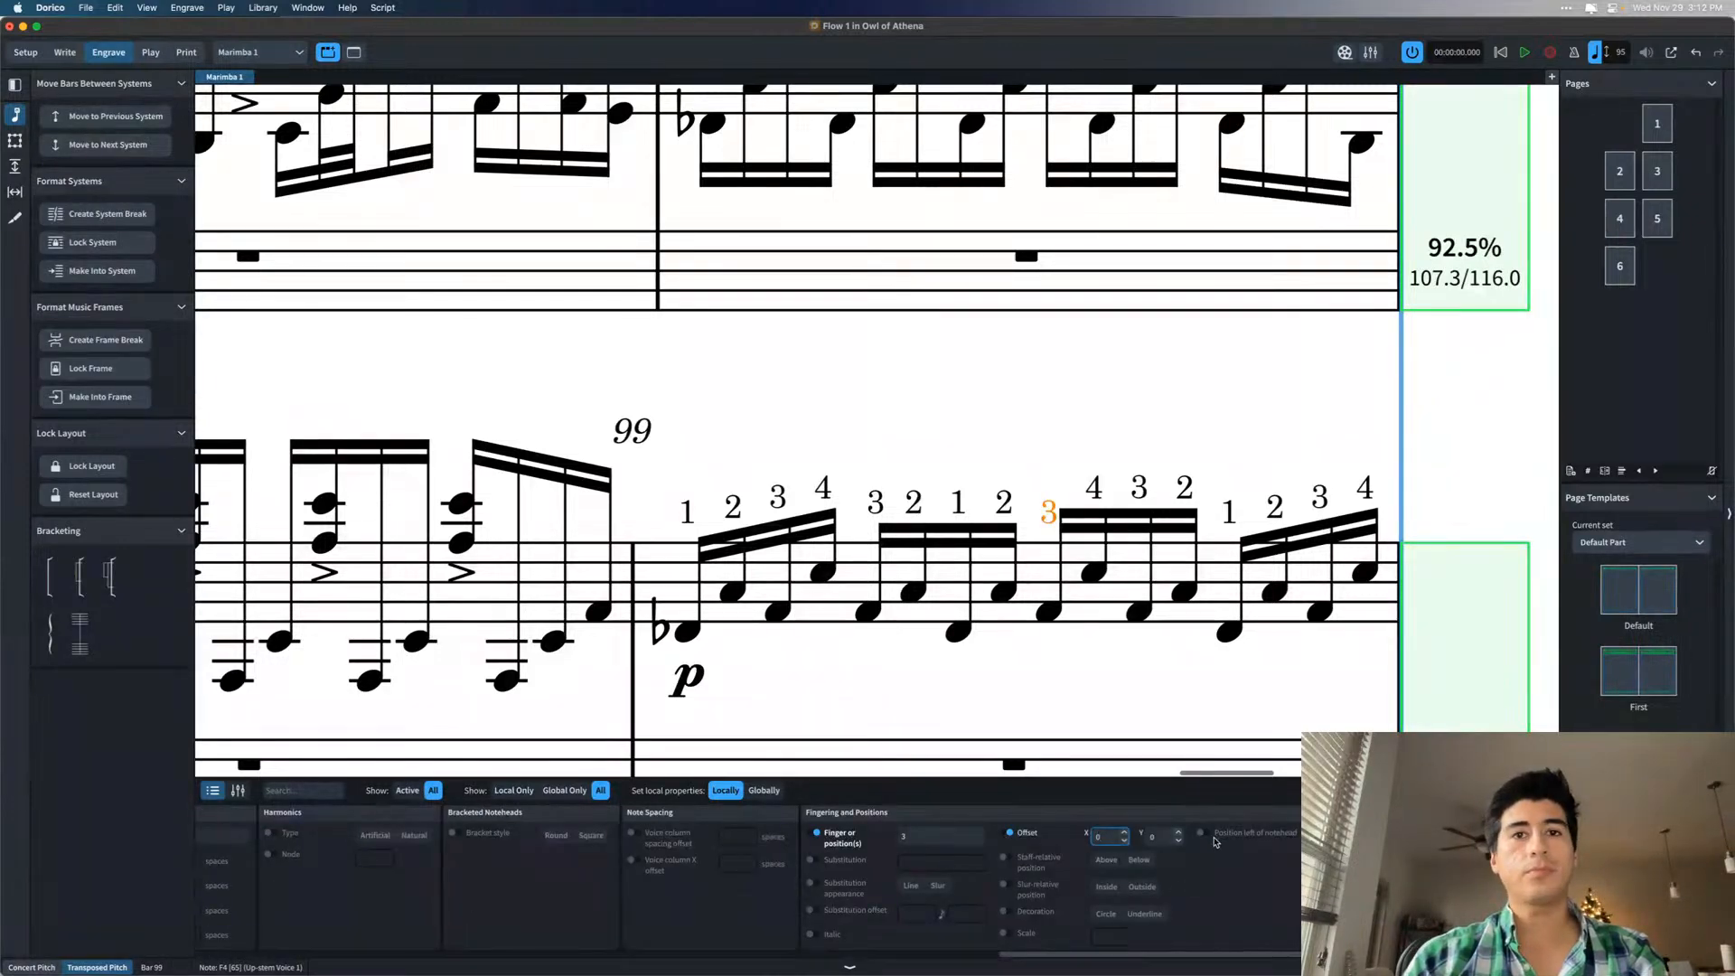
click(1179, 832)
click(1179, 832)
click(1180, 833)
click(1179, 833)
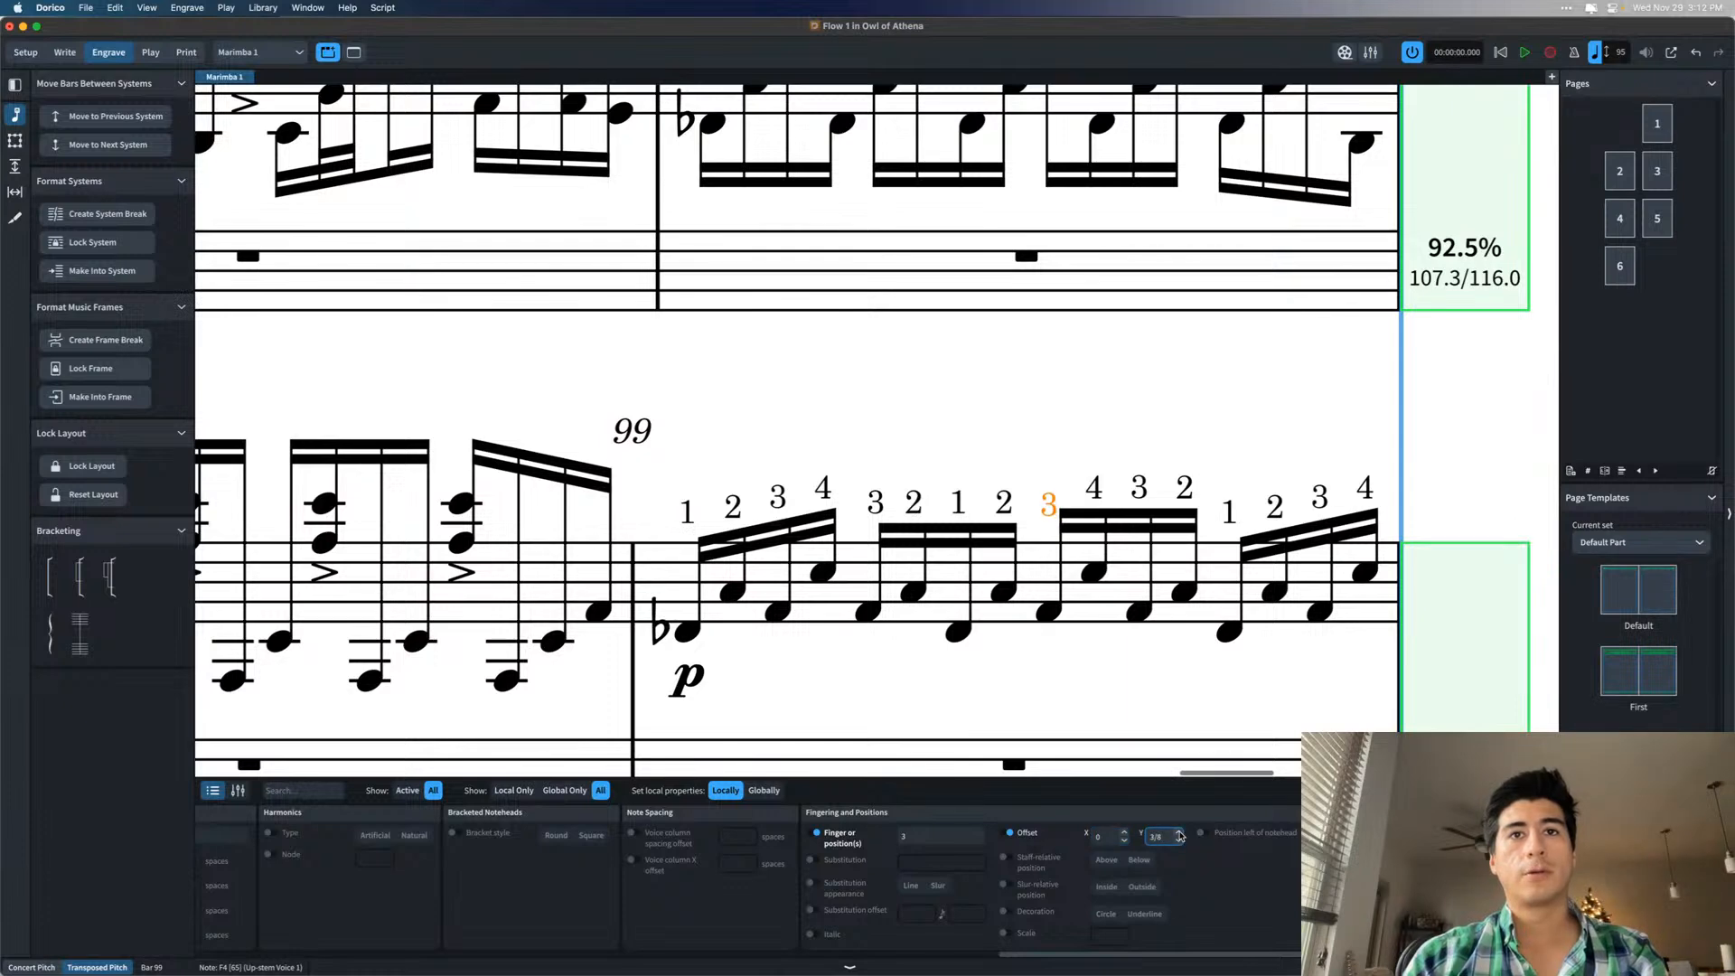
click(1179, 833)
click(1179, 832)
click(1179, 832)
click(1179, 832)
click(1179, 833)
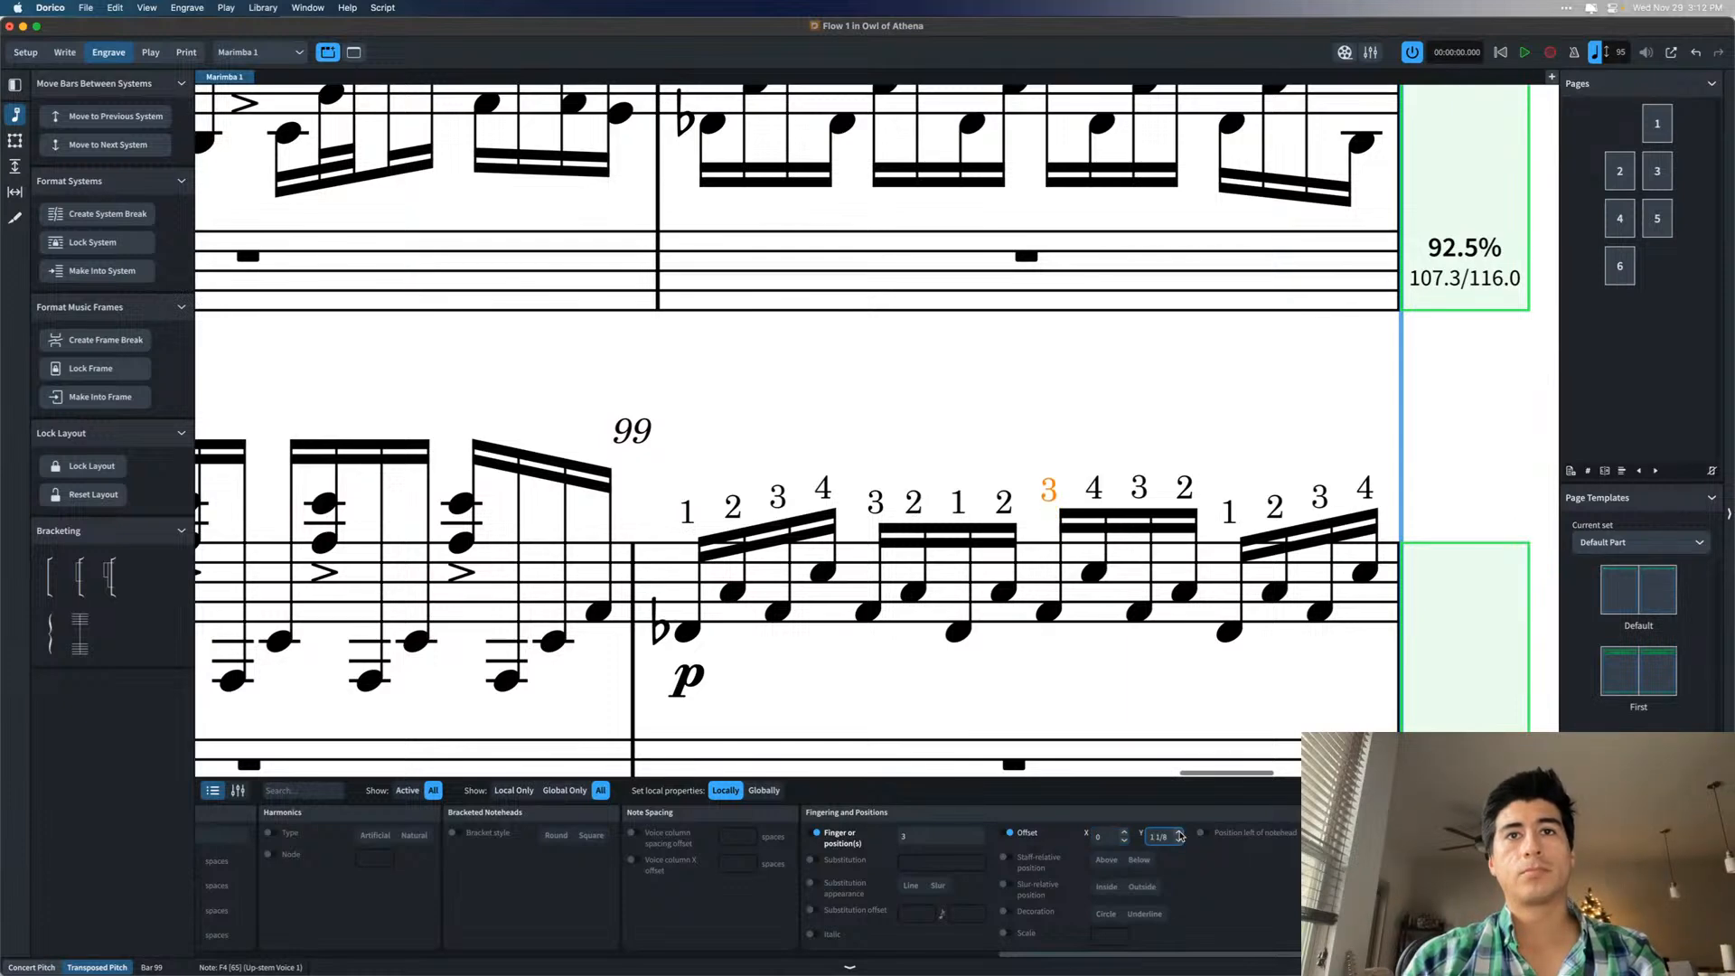
- Set the X offset of the third-beat fingering 3 in bar 99 to 1/4
click(1123, 832)
click(1123, 833)
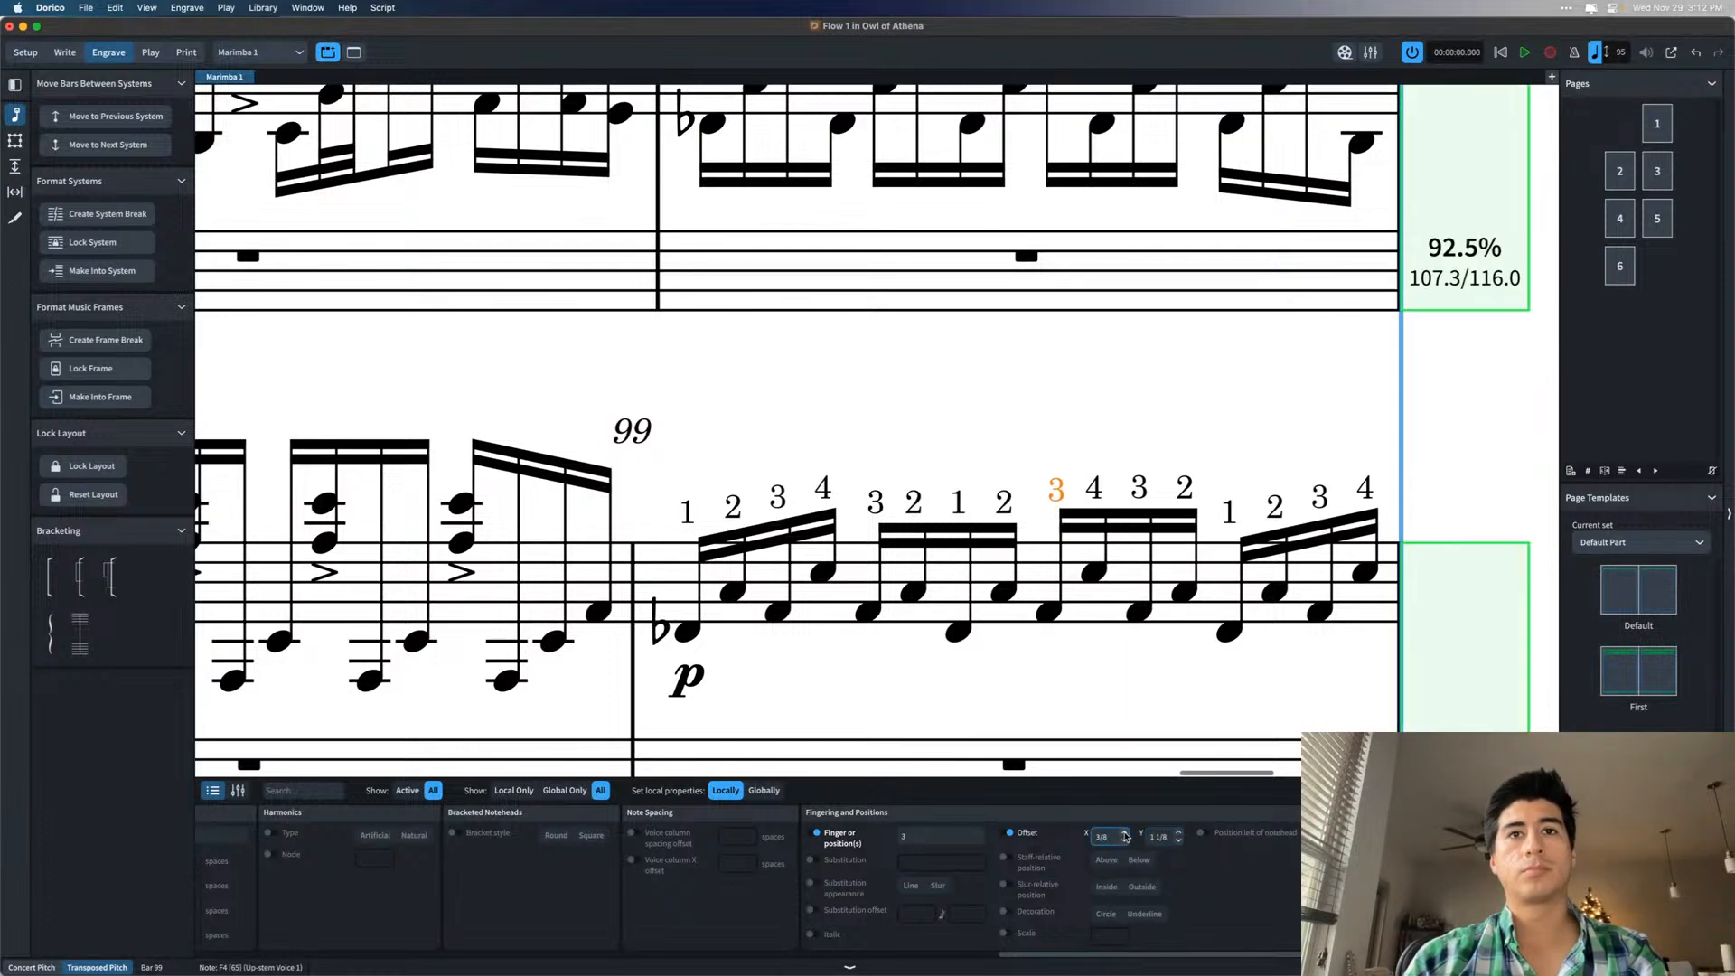
click(1123, 832)
click(1124, 832)
click(1126, 851)
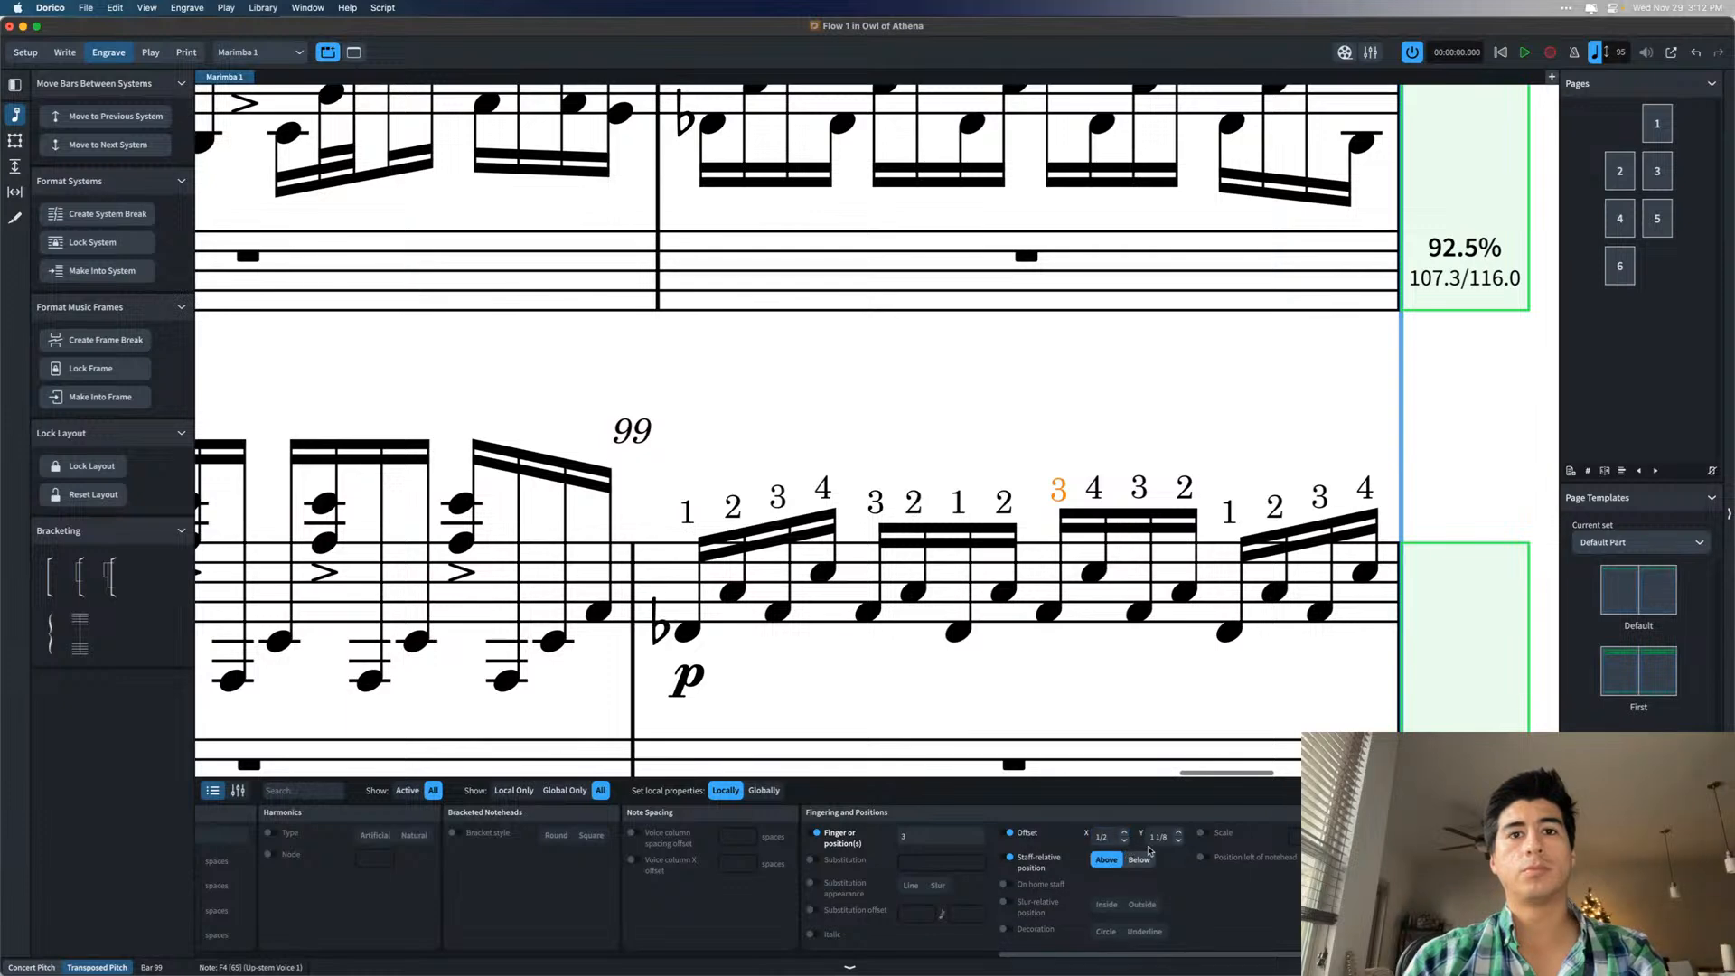
click(1053, 860)
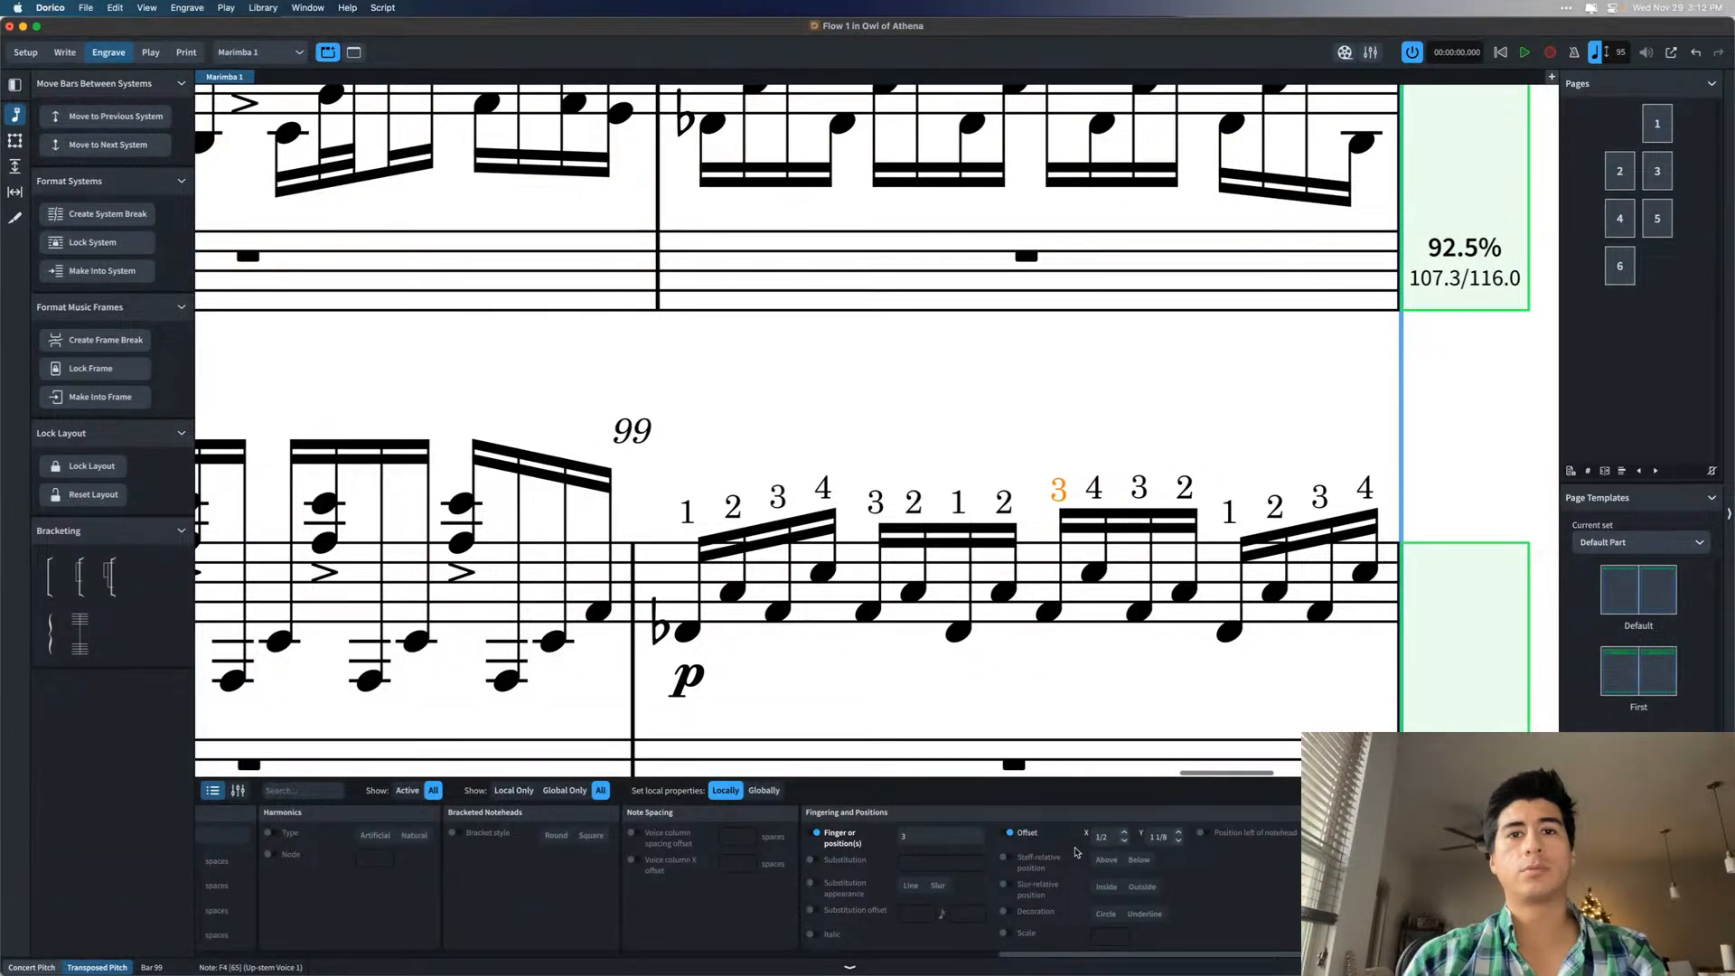
click(1124, 840)
click(1124, 841)
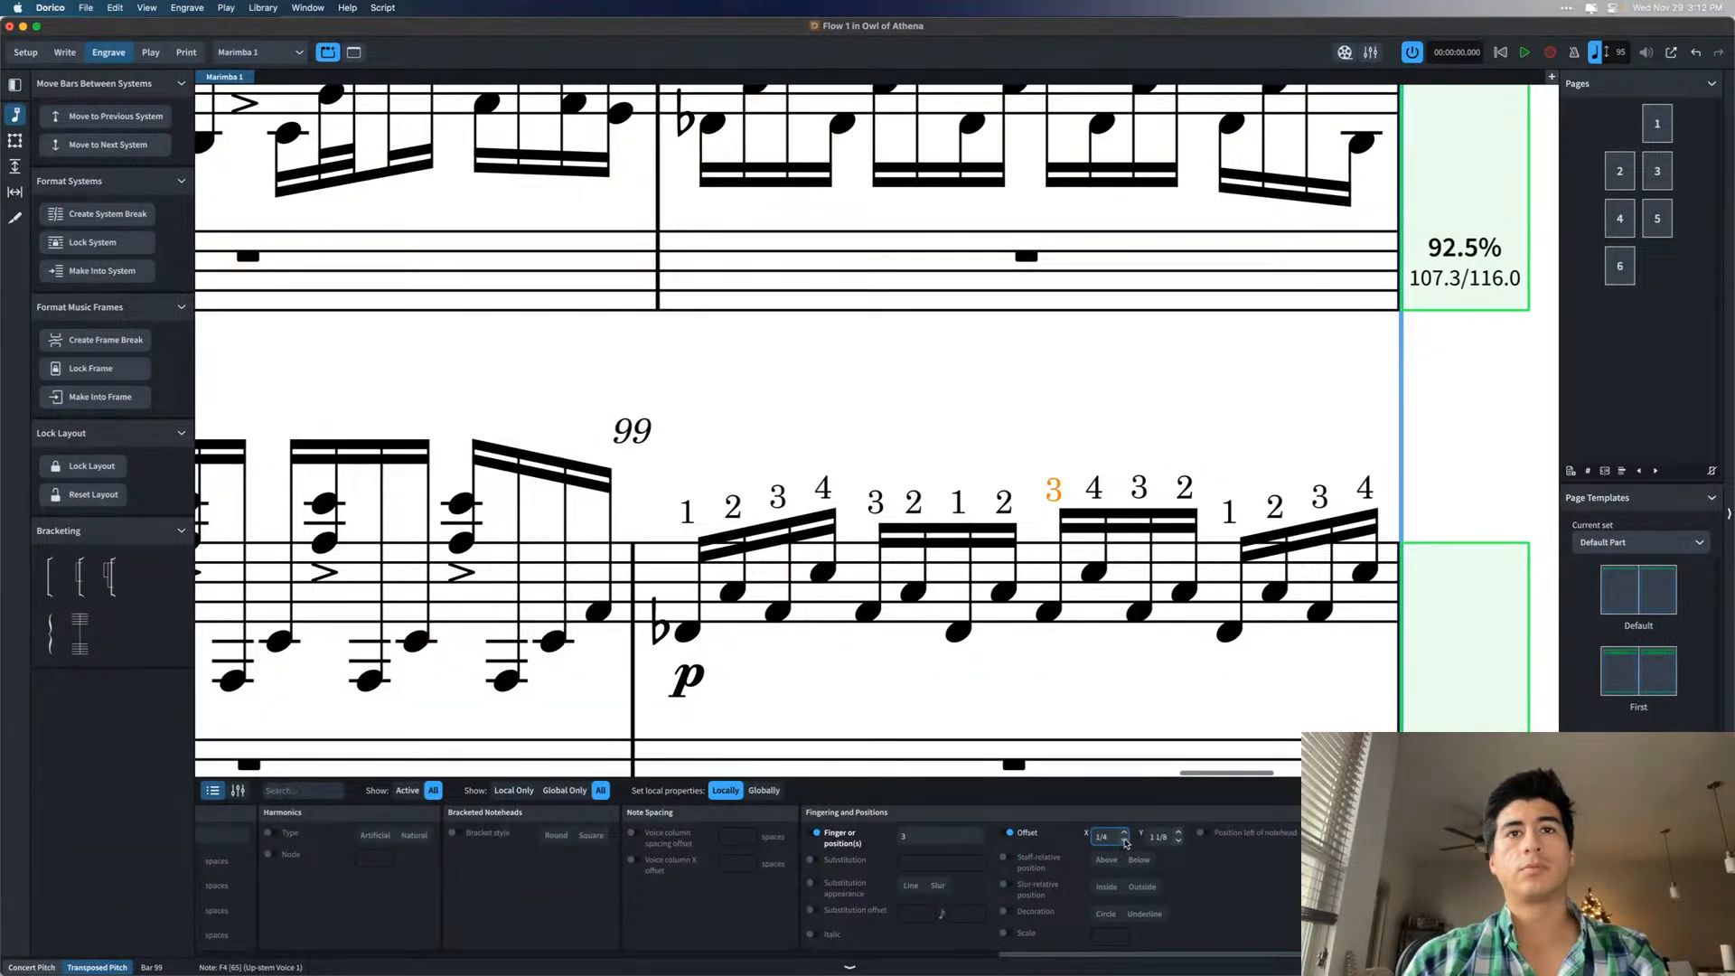
click(1185, 702)
- Select the fingering 3 starting the third beat of bar 100 on page 6 and display its fingering properties
key(super+minus)
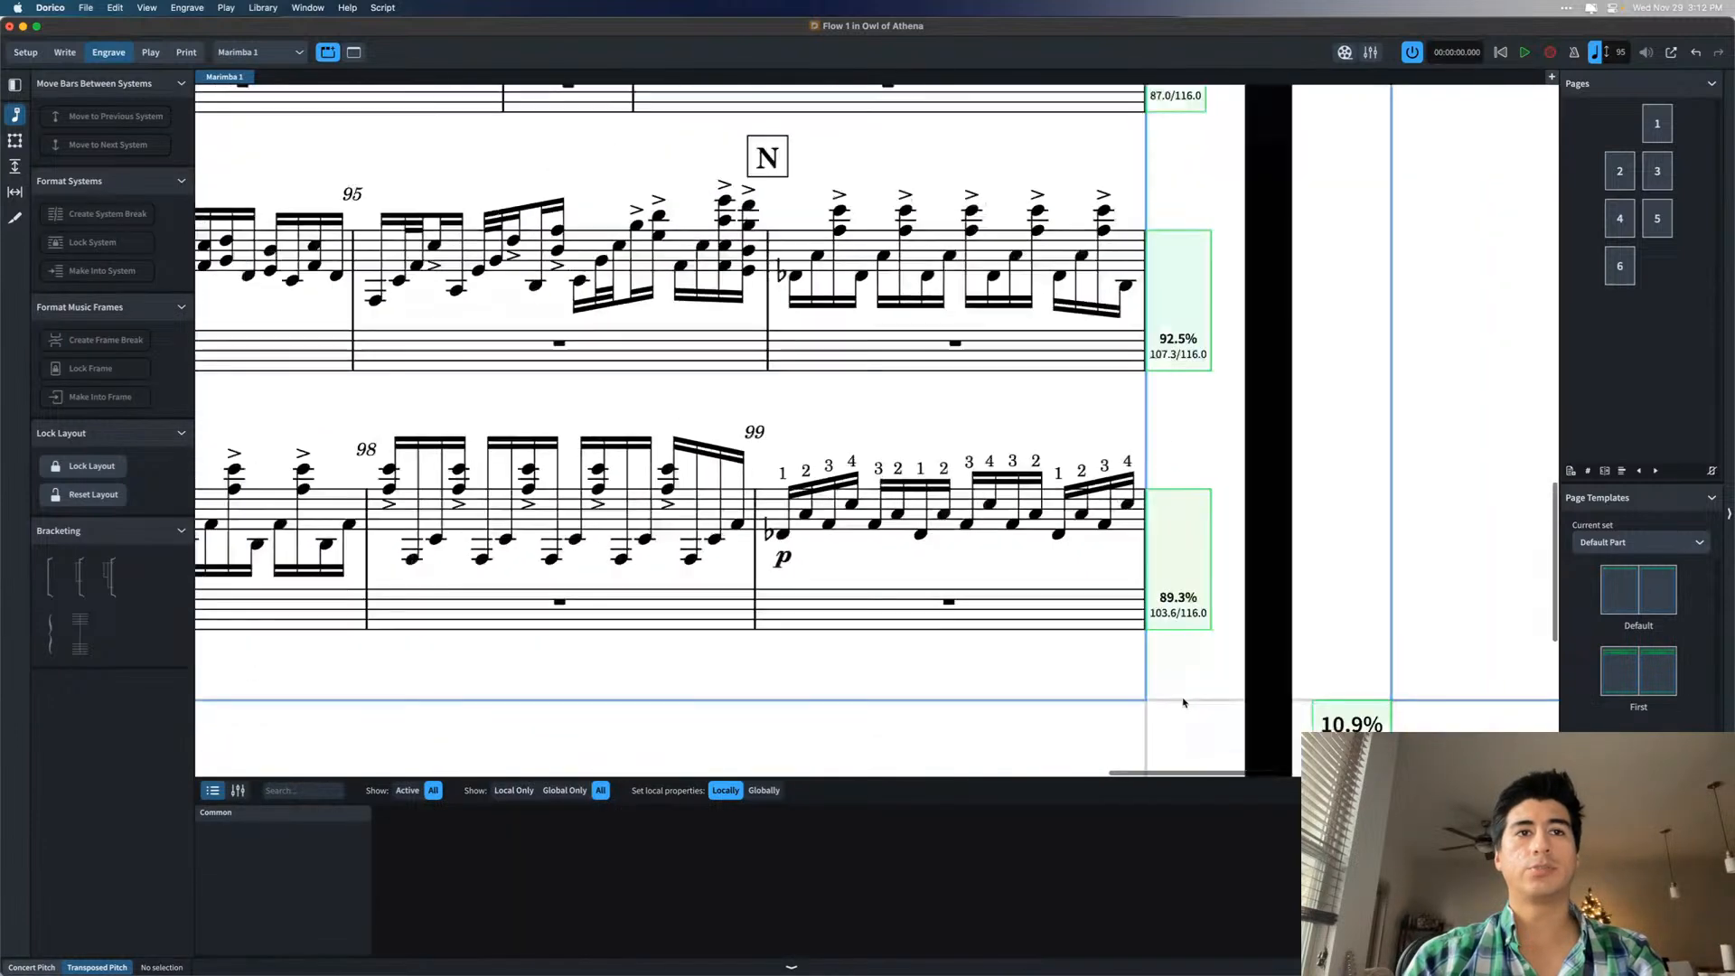
key(super+8)
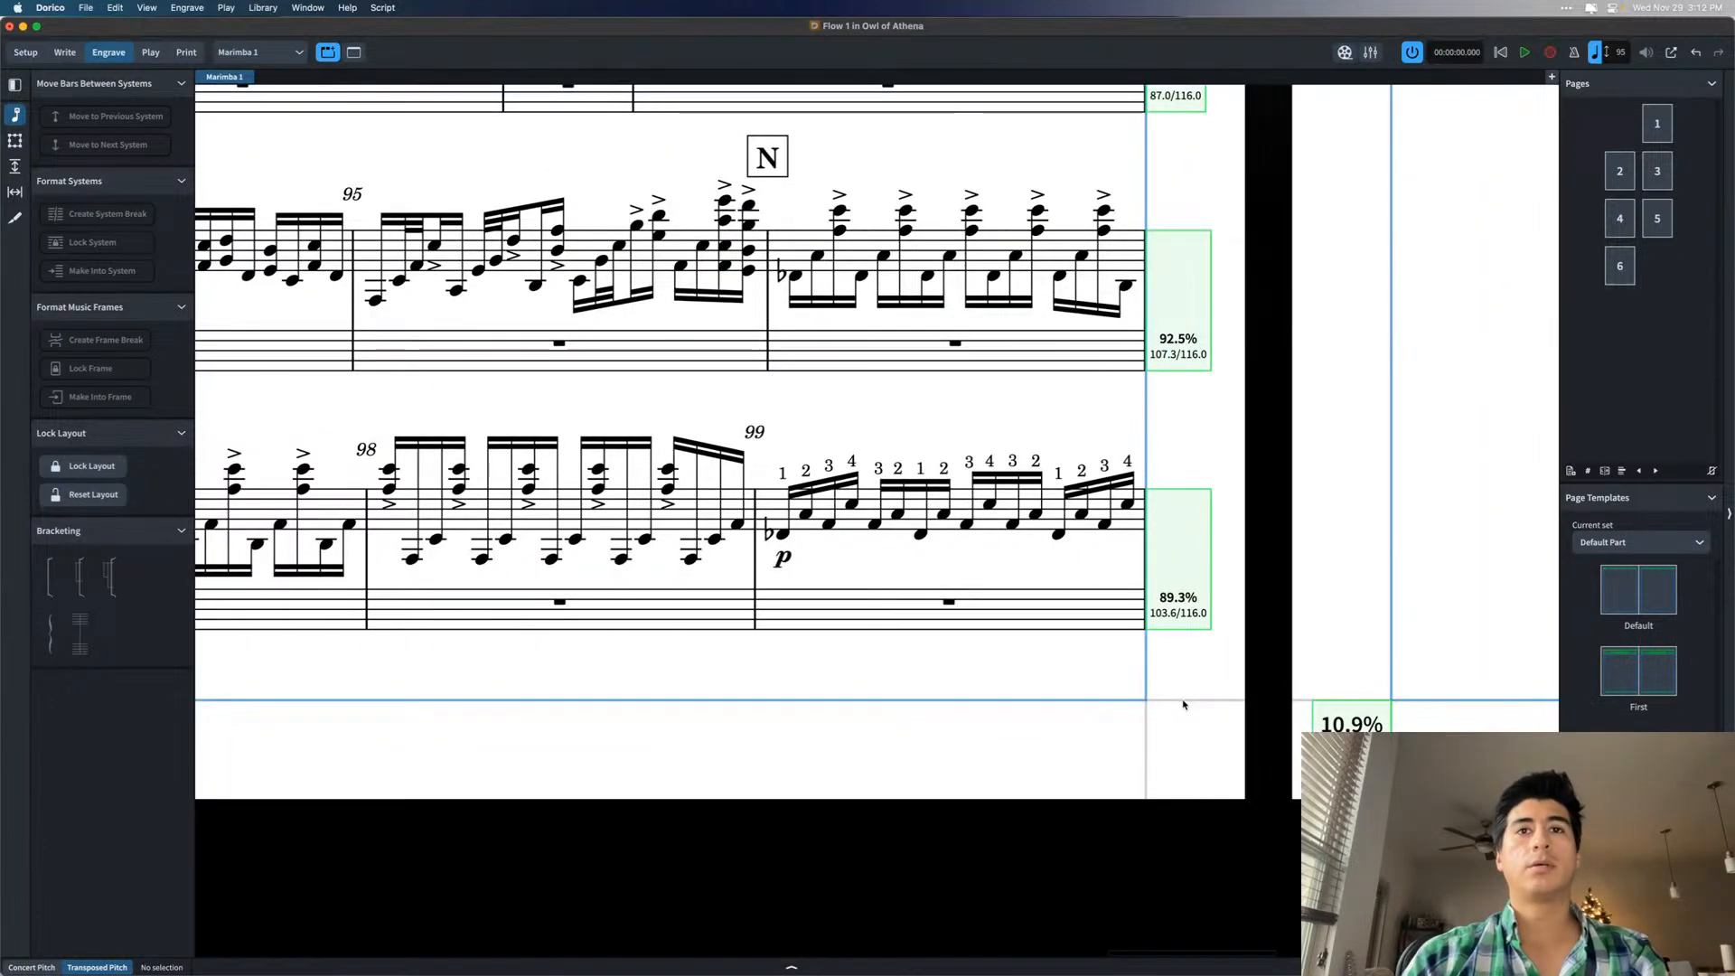
key(super+minus)
scroll(1185, 705, up, 5)
key(super+minus)
scroll(1185, 705, right, 4)
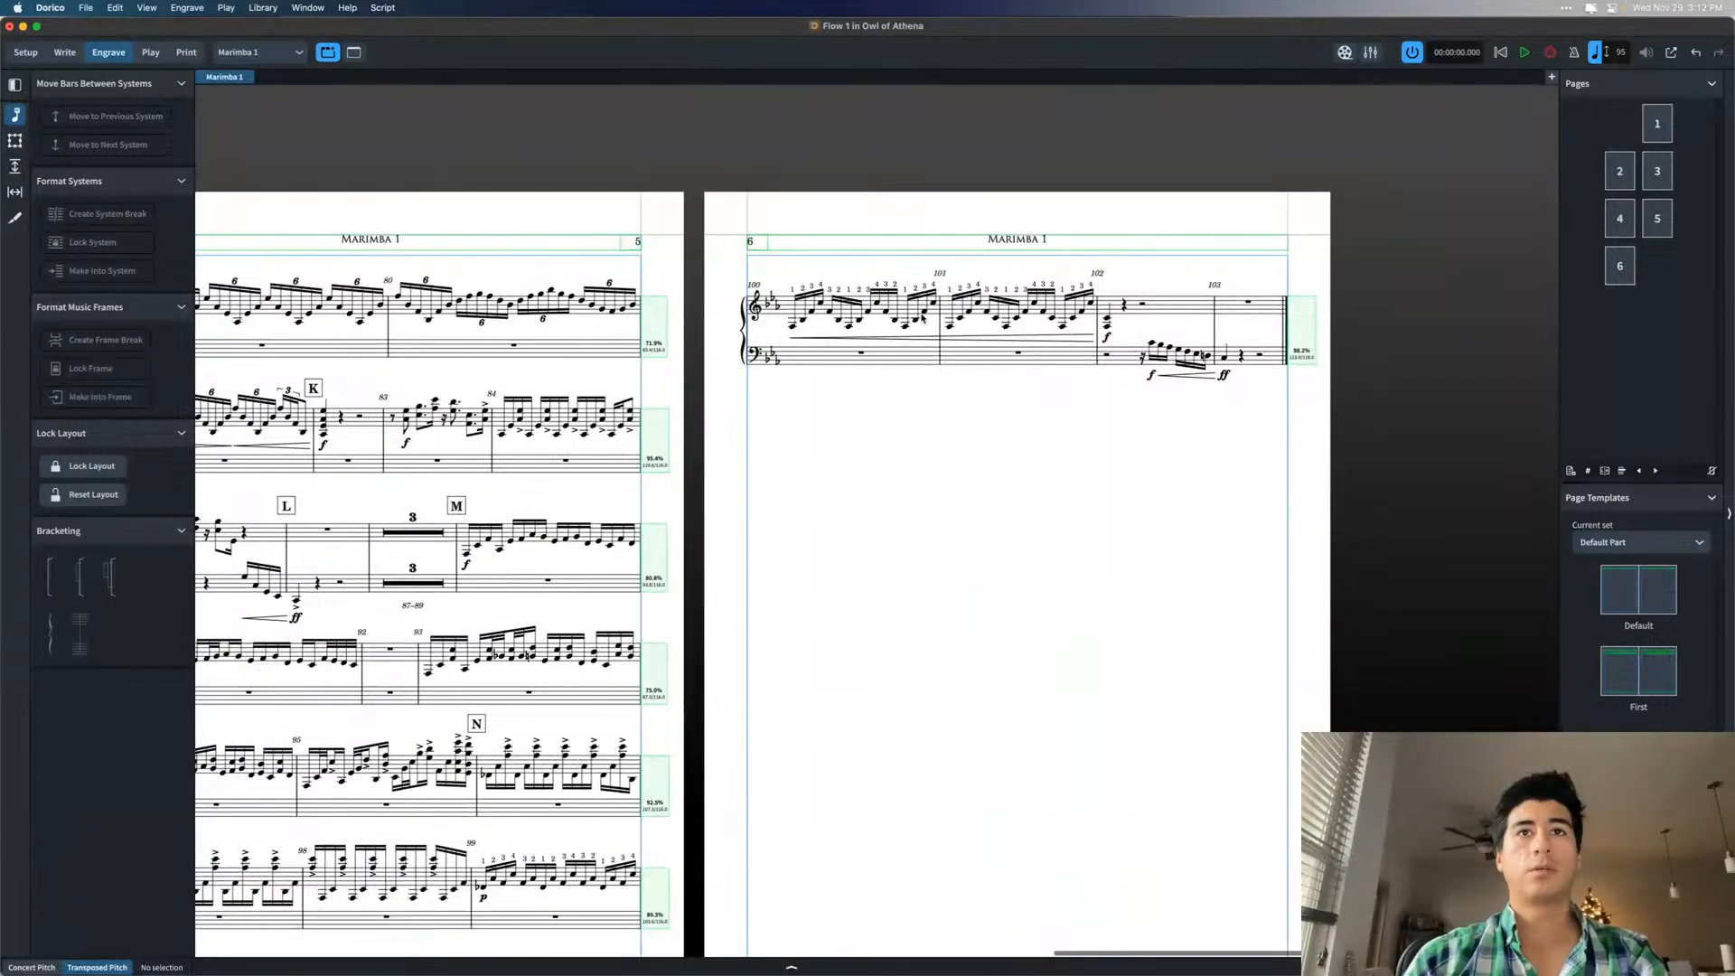
click(868, 292)
key(super+equal)
key(super+equal)
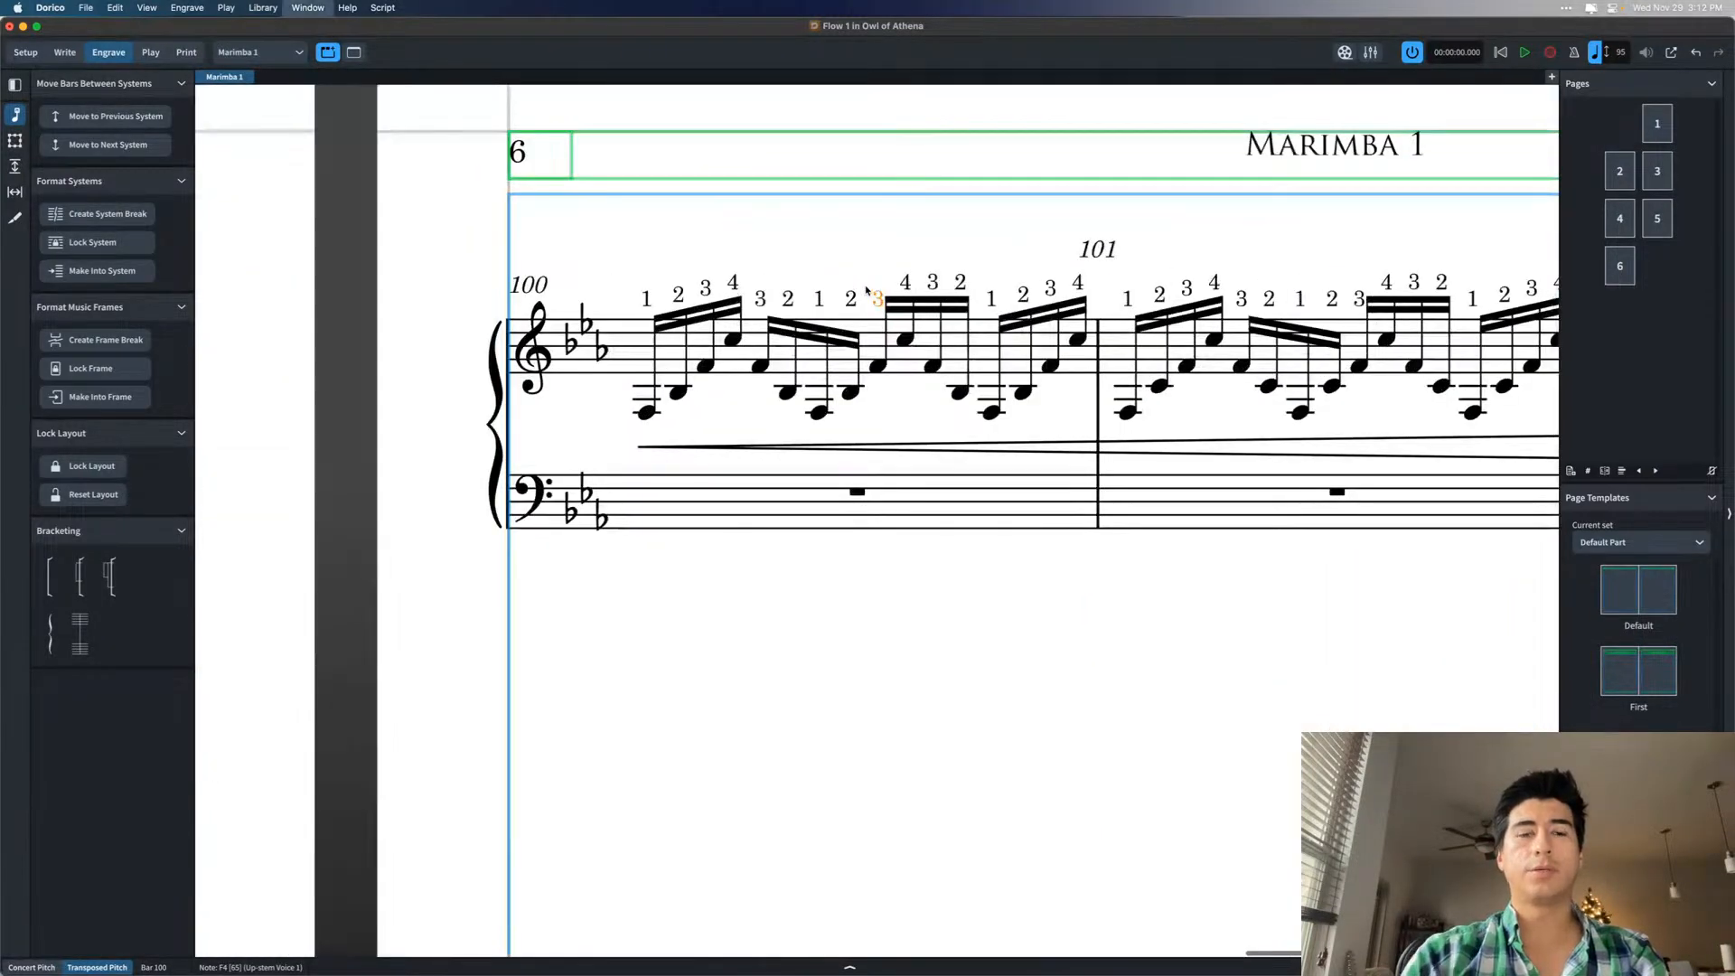
key(super+8)
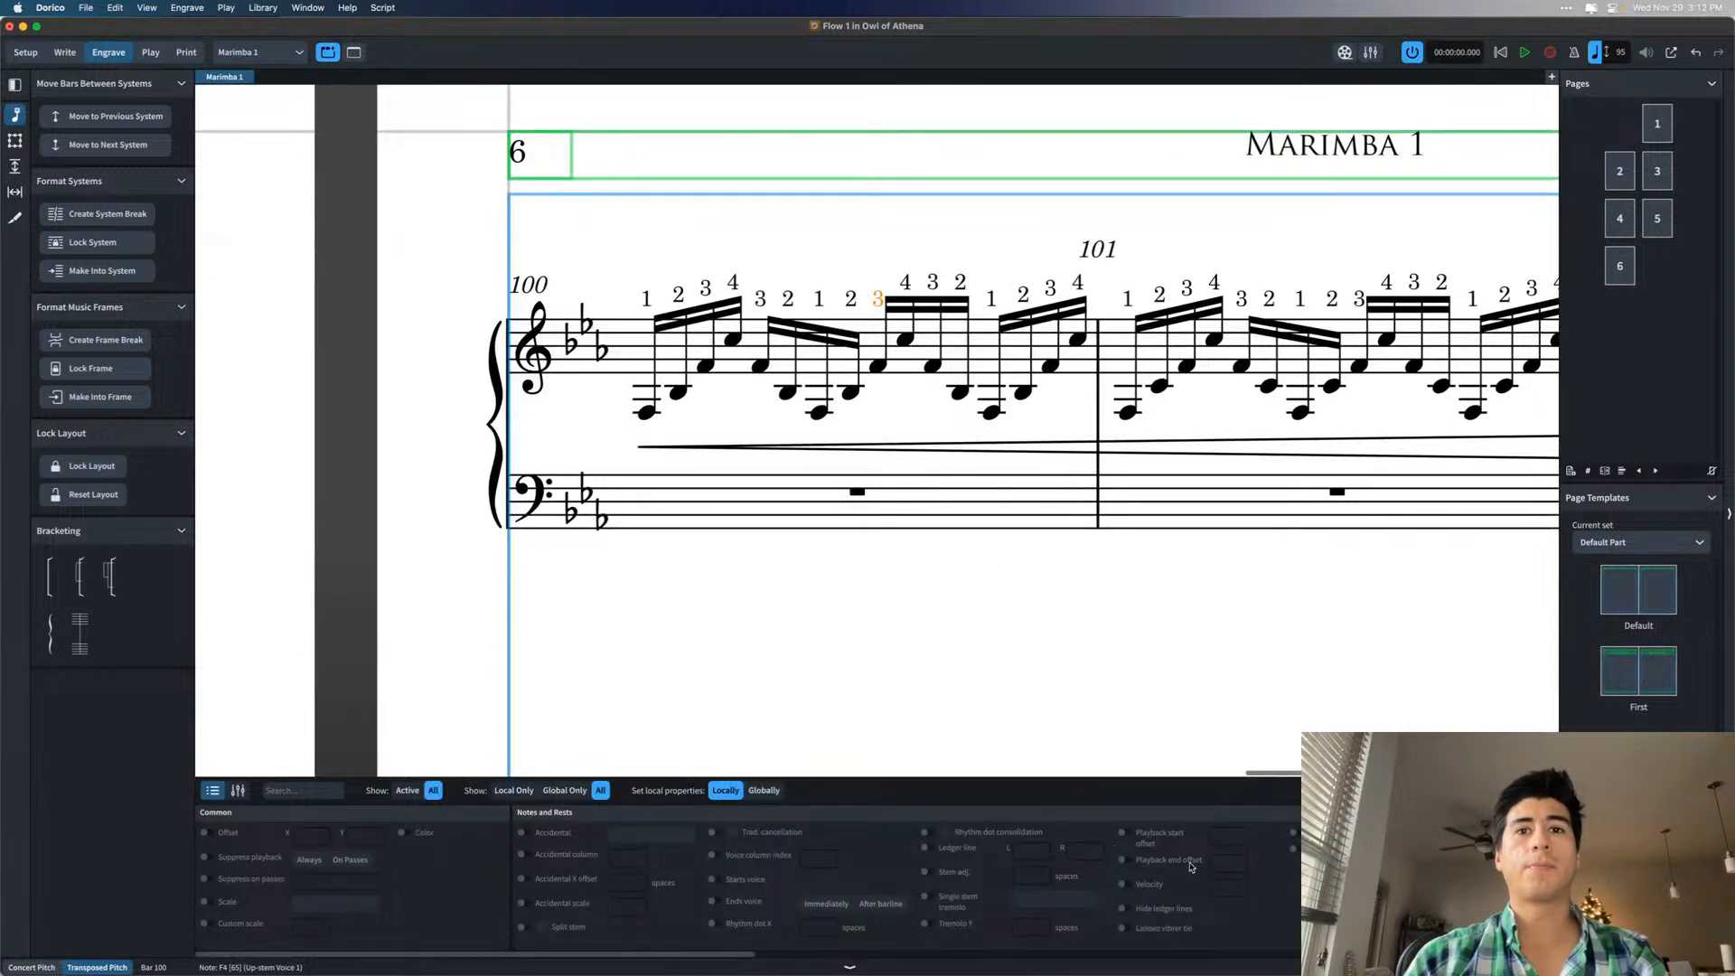
scroll(1259, 883, right, 3)
scroll(1259, 883, right, 5)
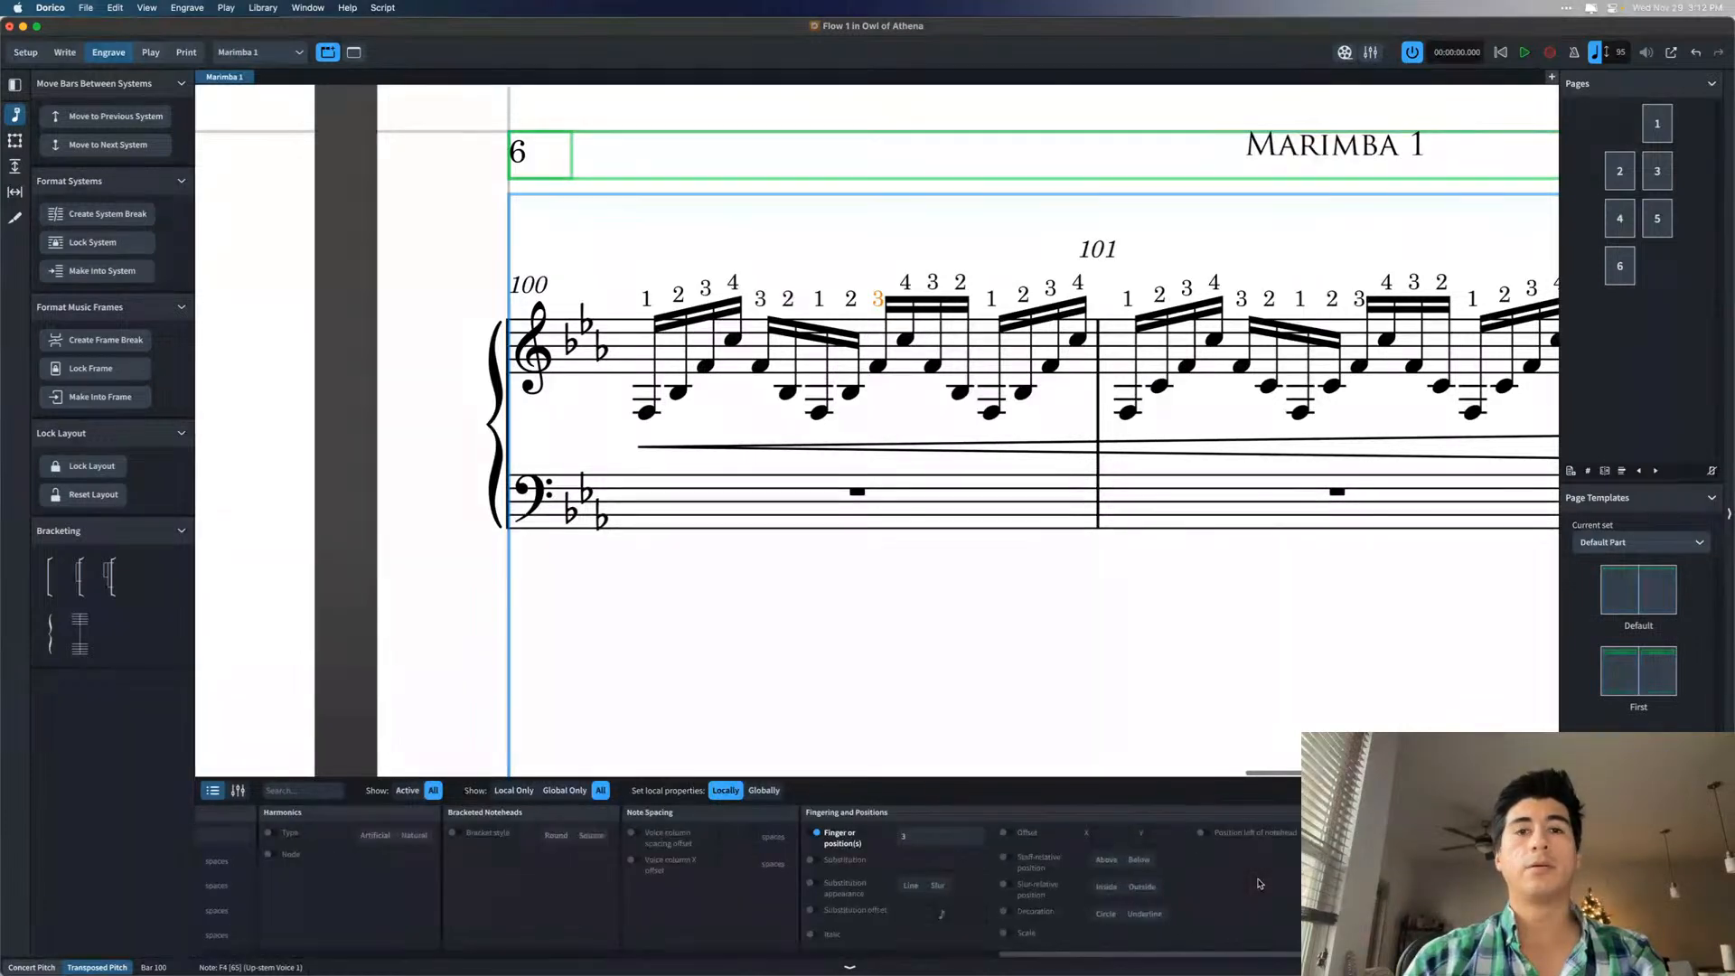
- Offset the third-beat fingering 3 in bar 100 by X 1/4 and Y 1 1/8
click(1008, 833)
click(1177, 836)
text(5/8)
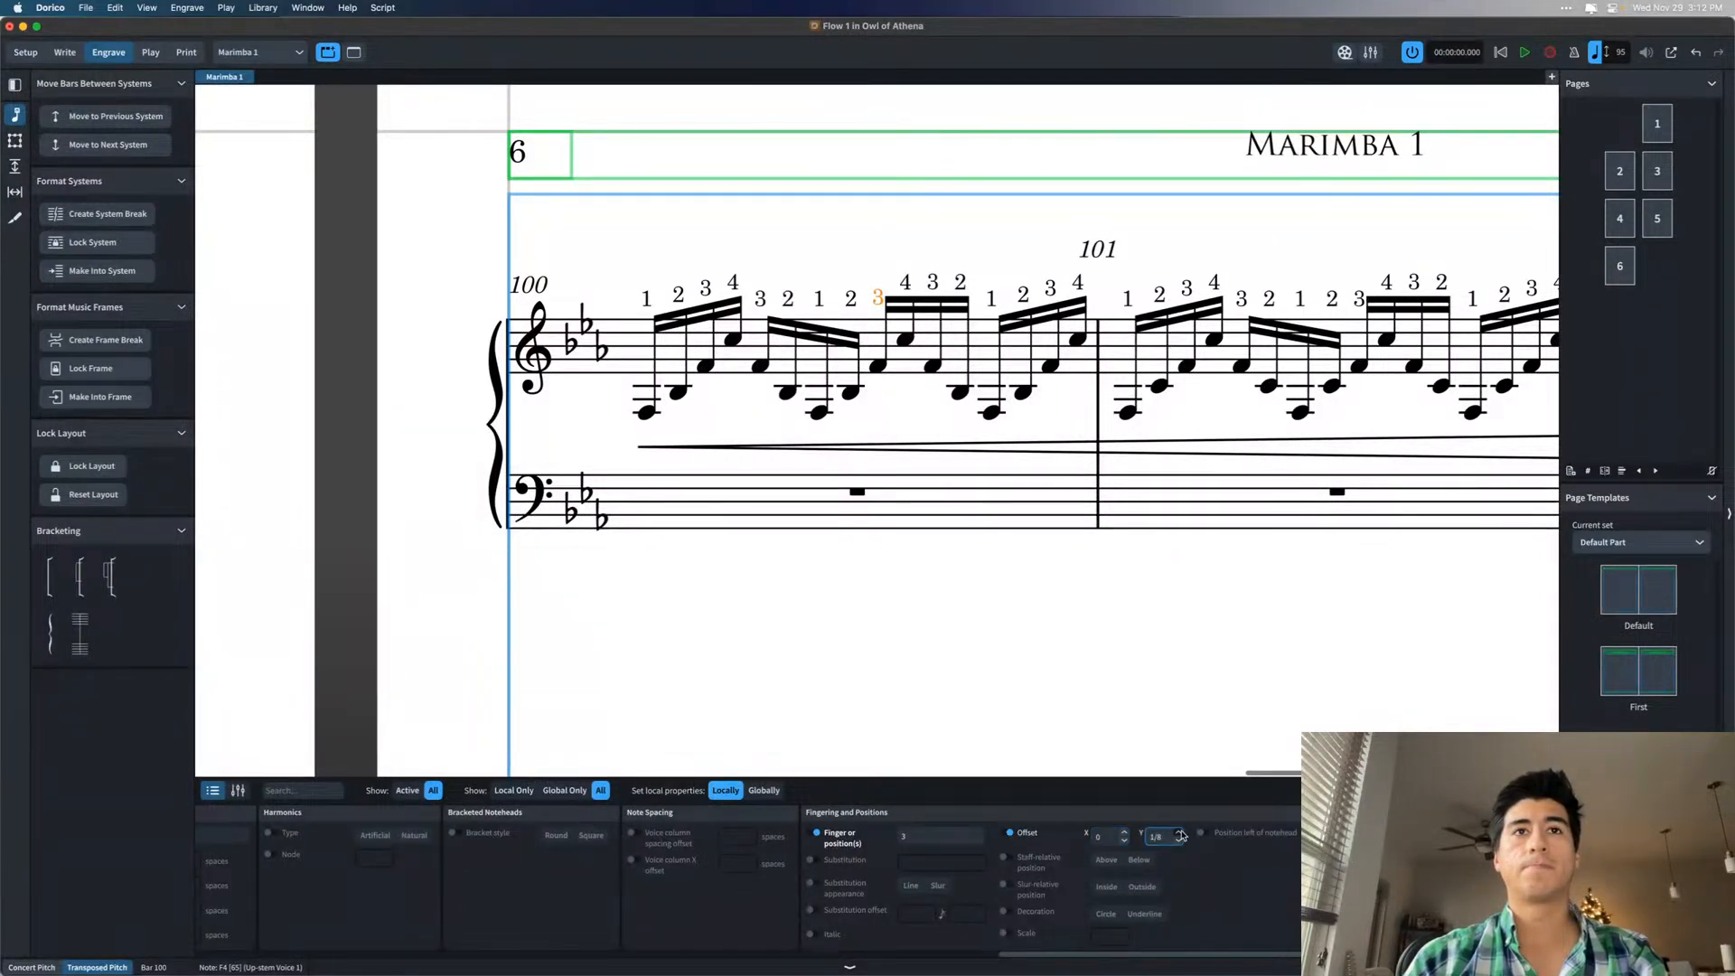
click(1179, 831)
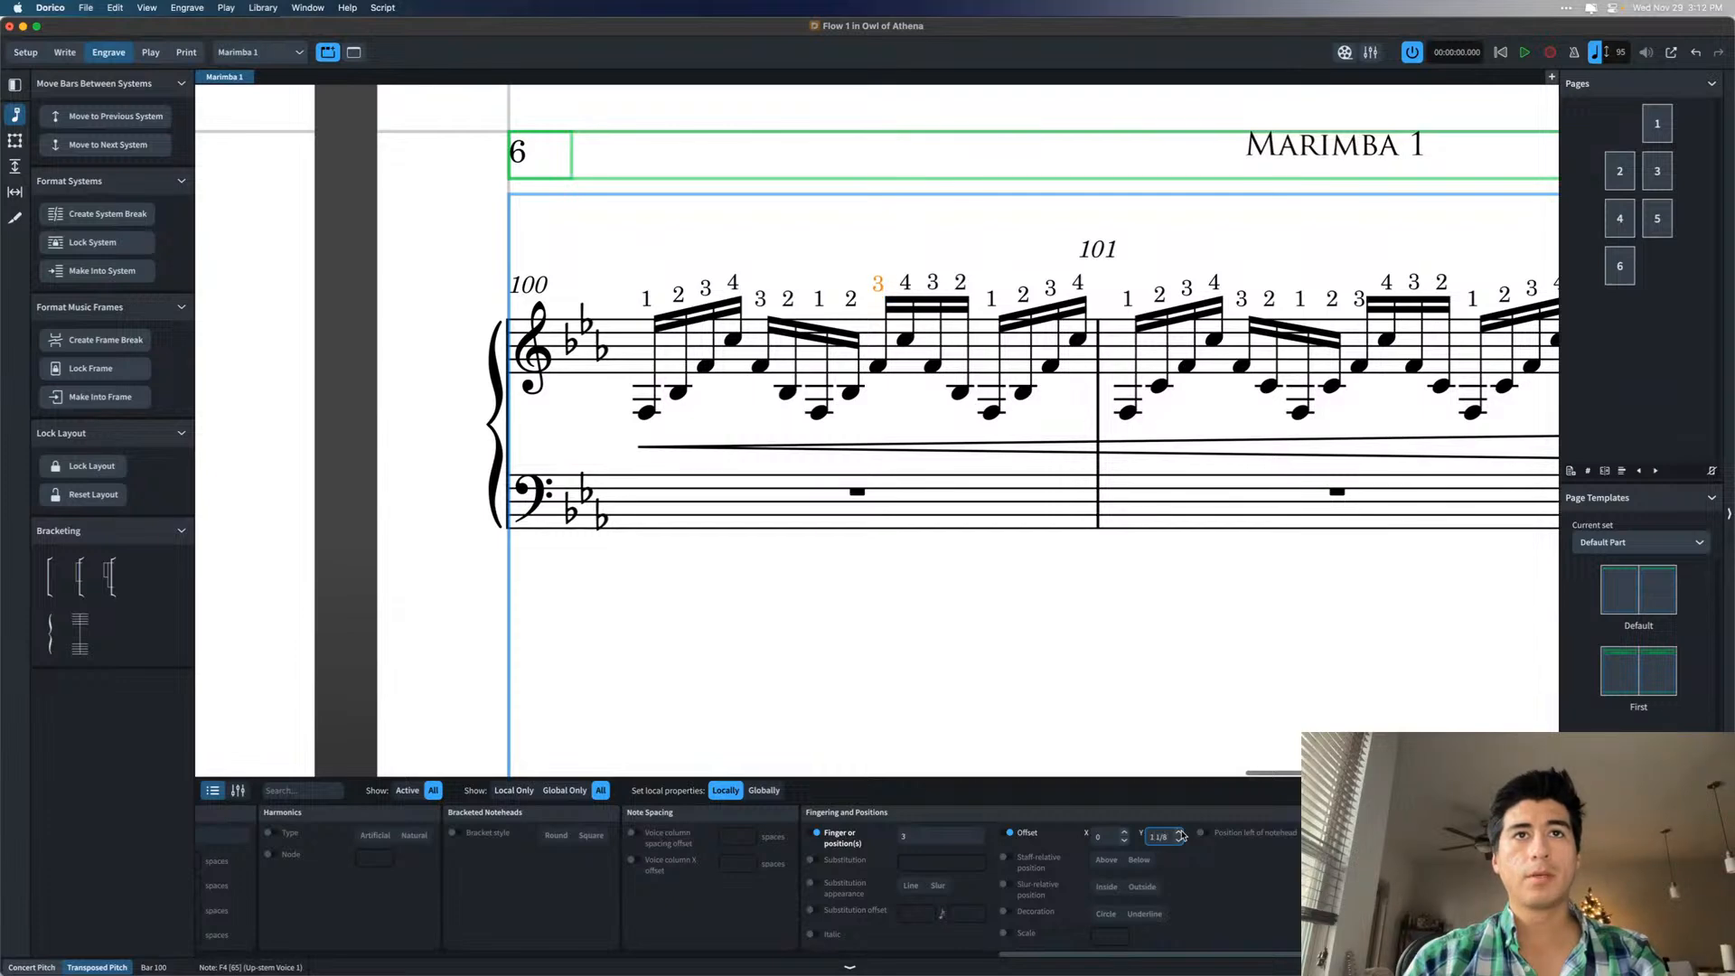
click(1126, 831)
click(1126, 833)
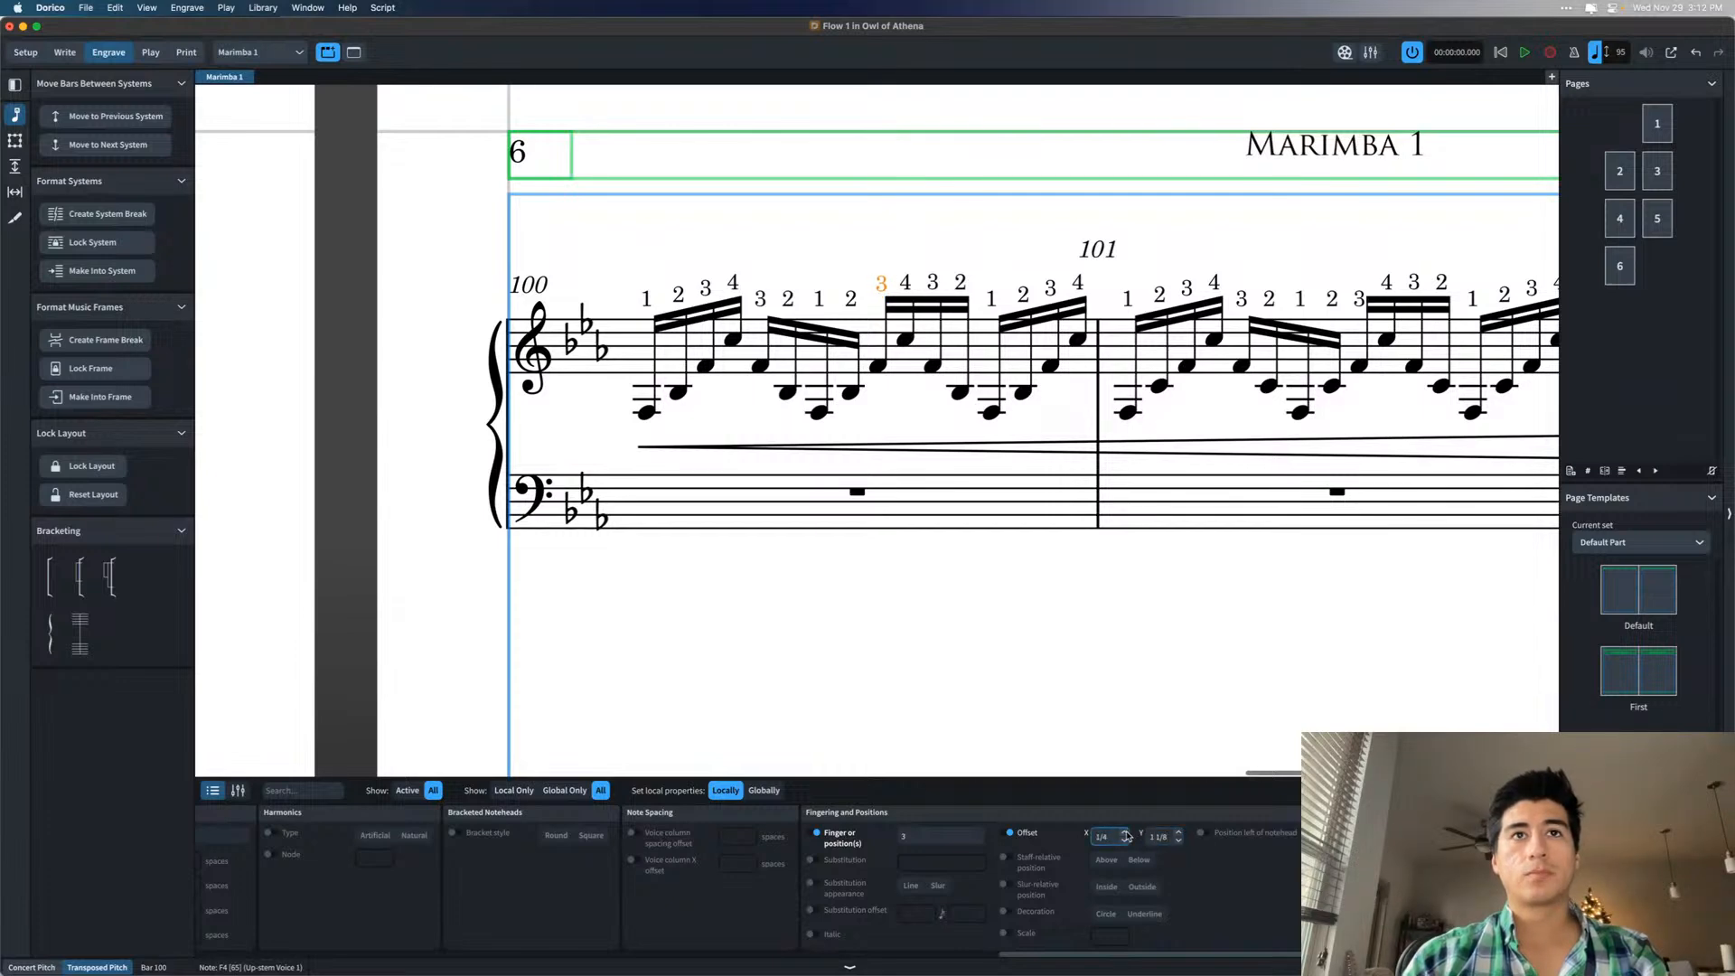
- Offset the fingering 3 starting the third beat of bar 101 by X 1/4 and Y 1 1/8
scroll(1170, 496, right, 5)
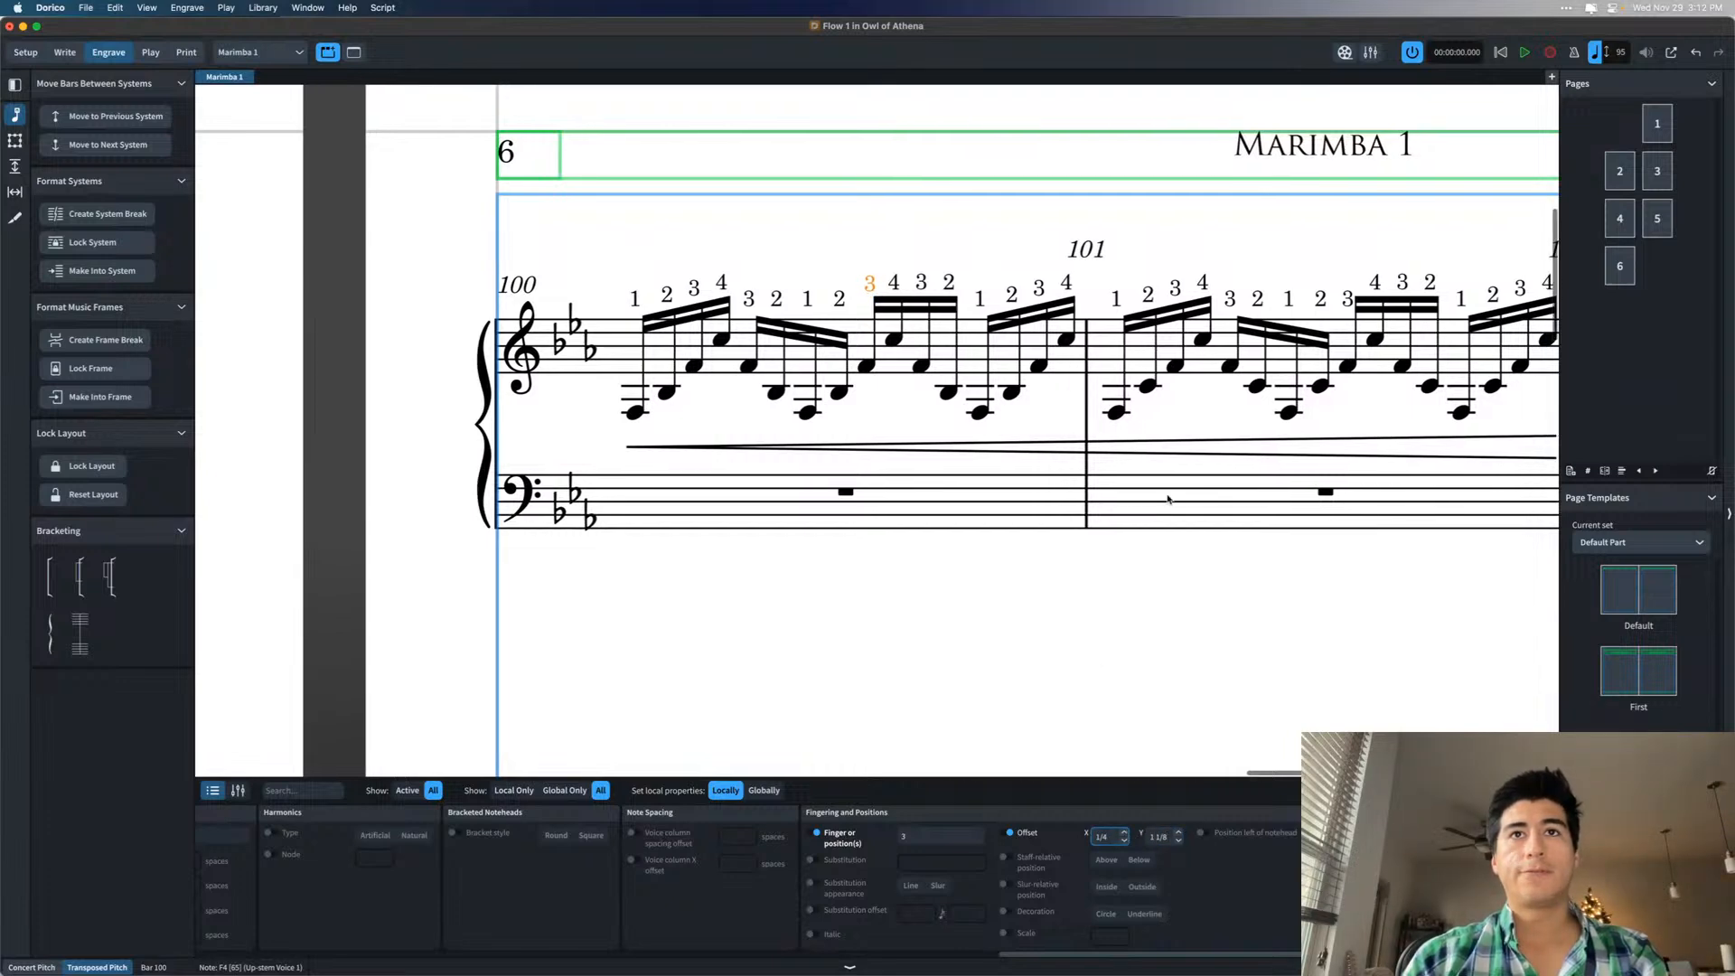
click(1064, 300)
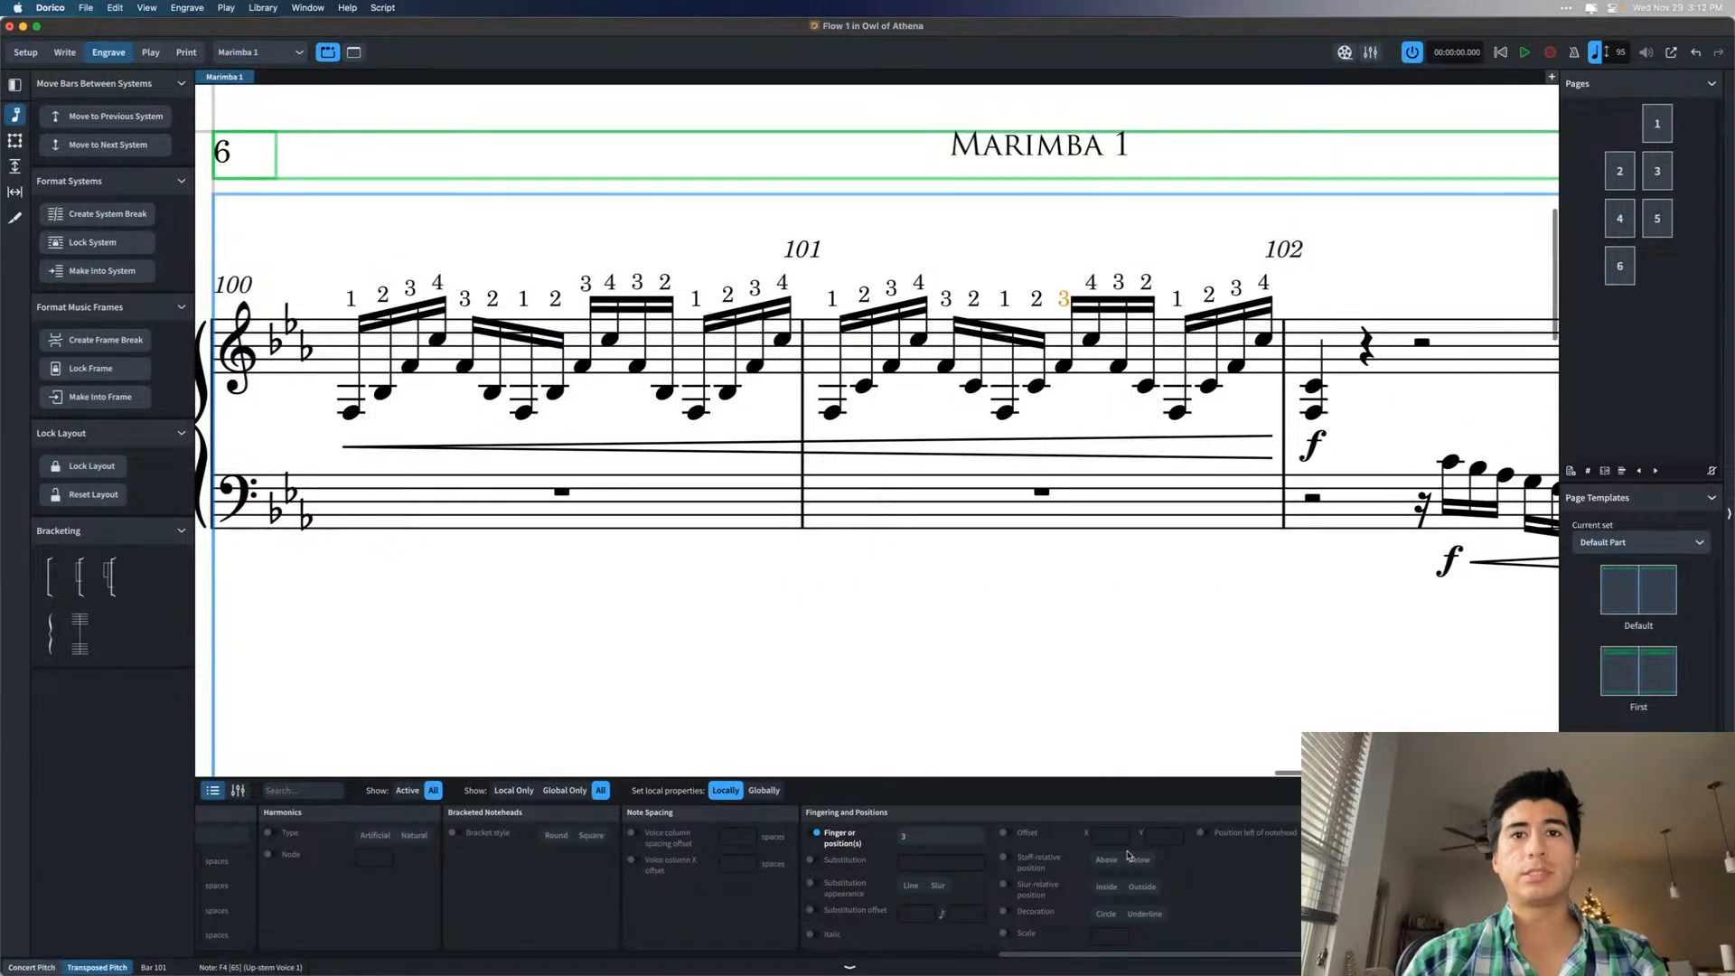
click(1006, 832)
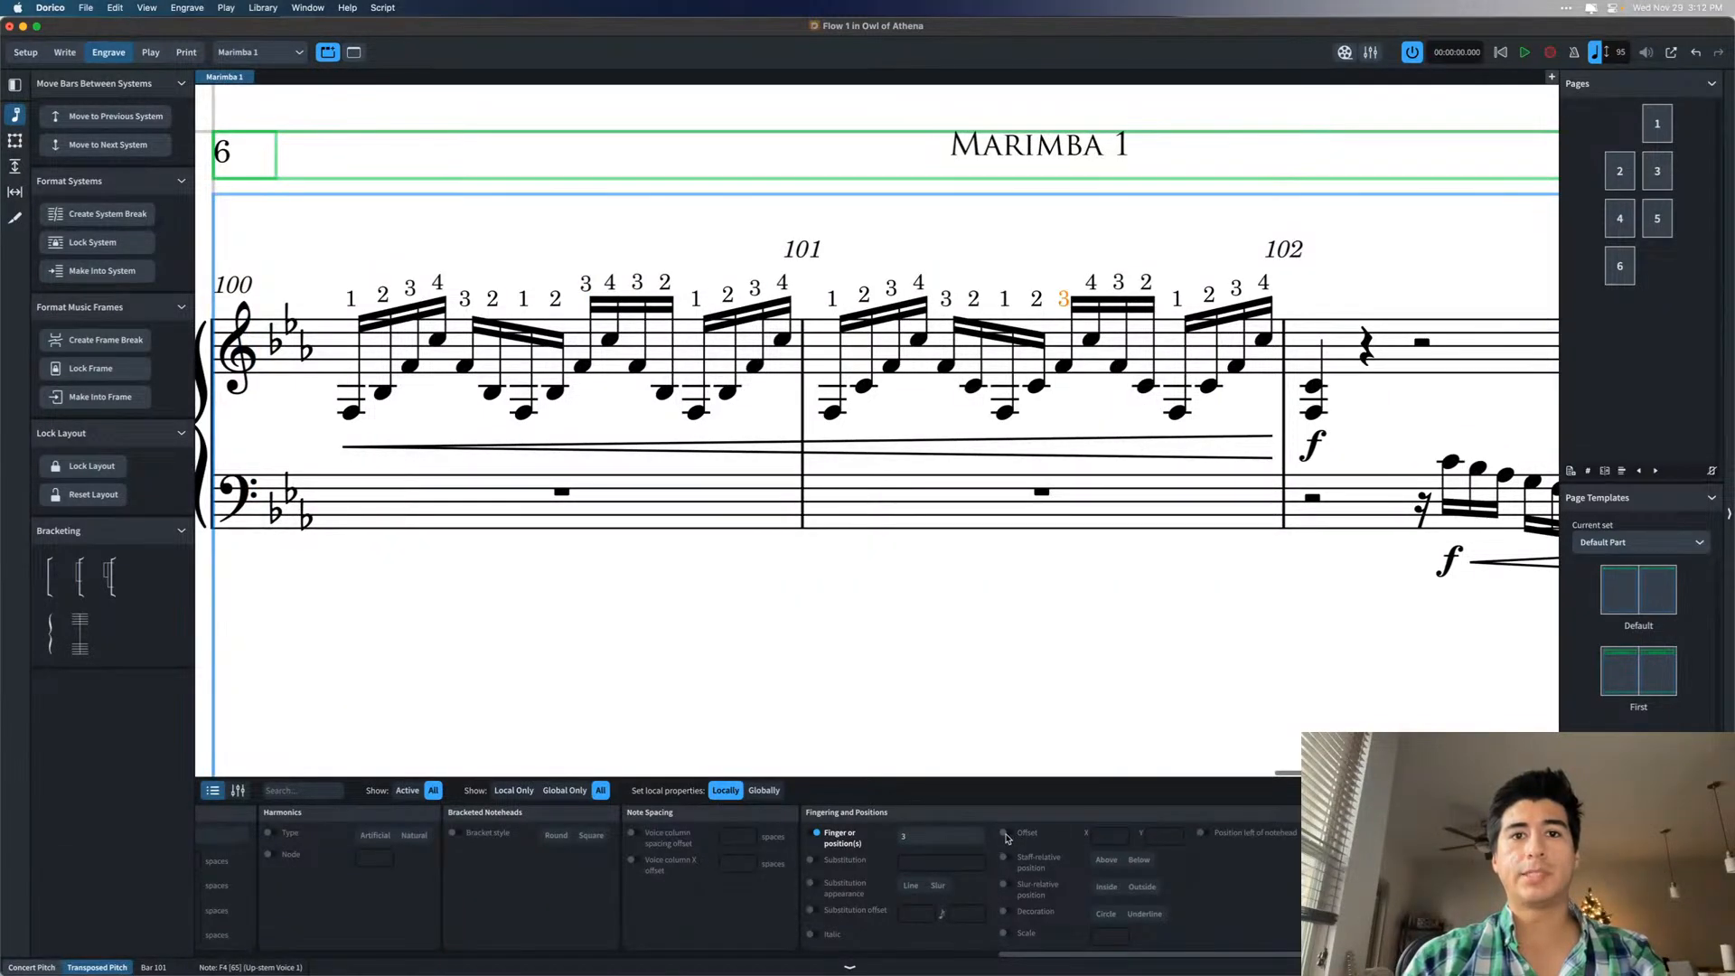
click(1179, 833)
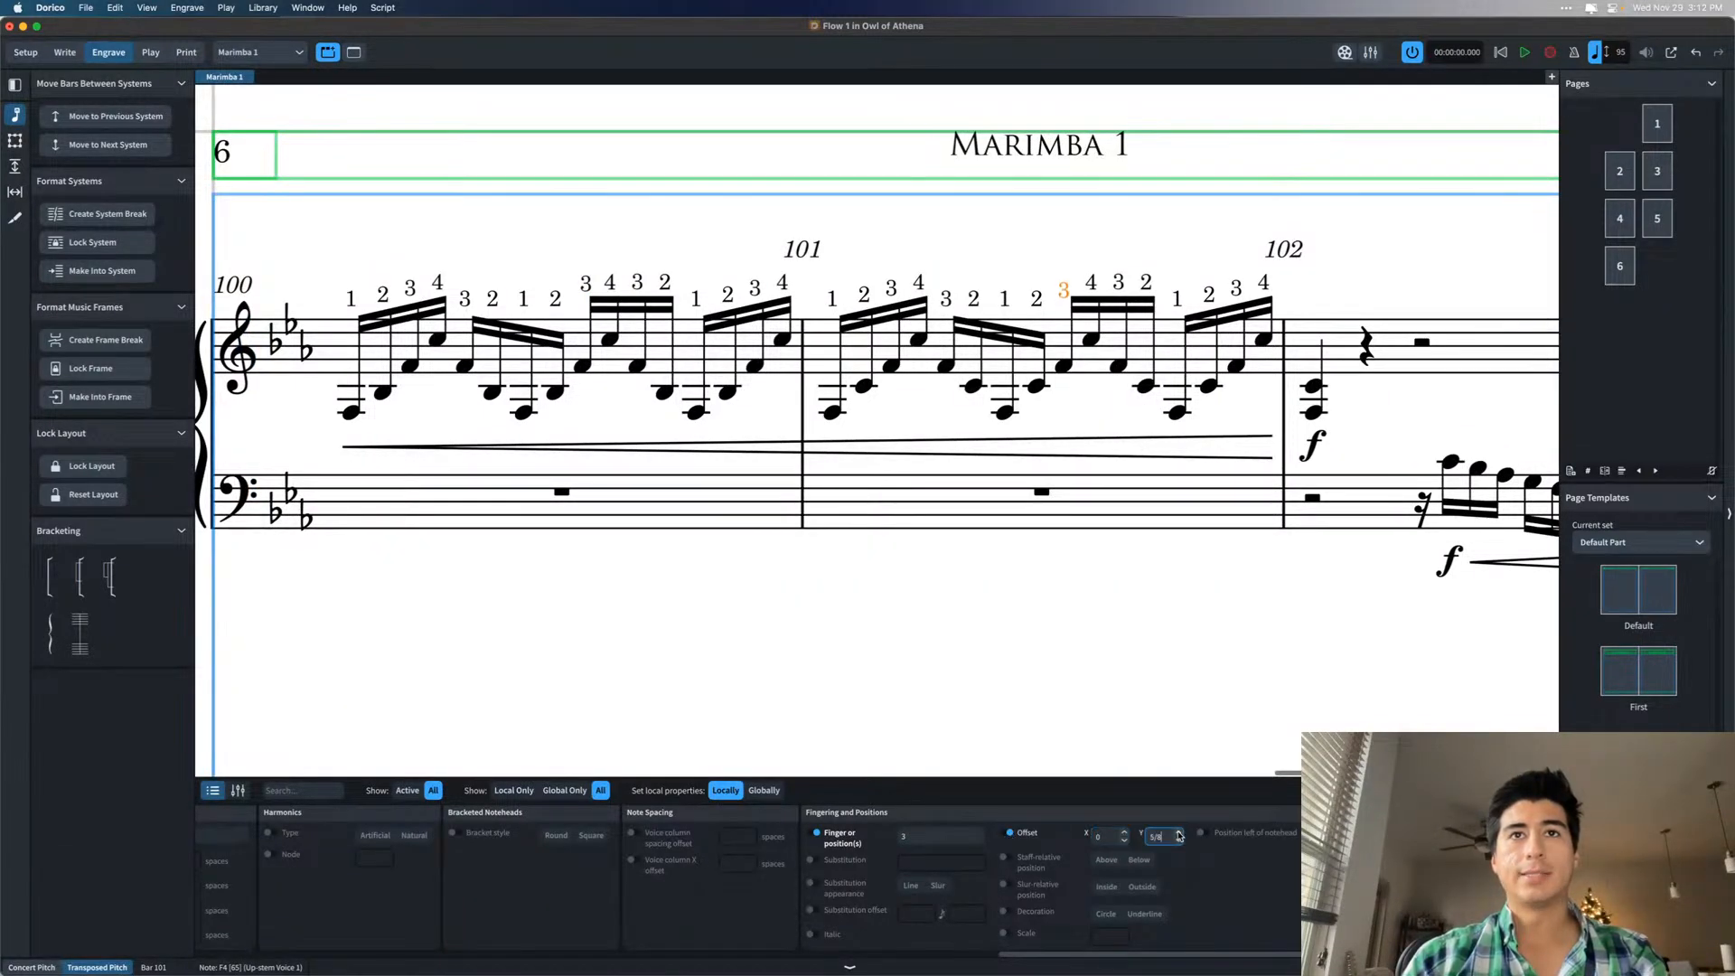
click(1180, 832)
click(1179, 833)
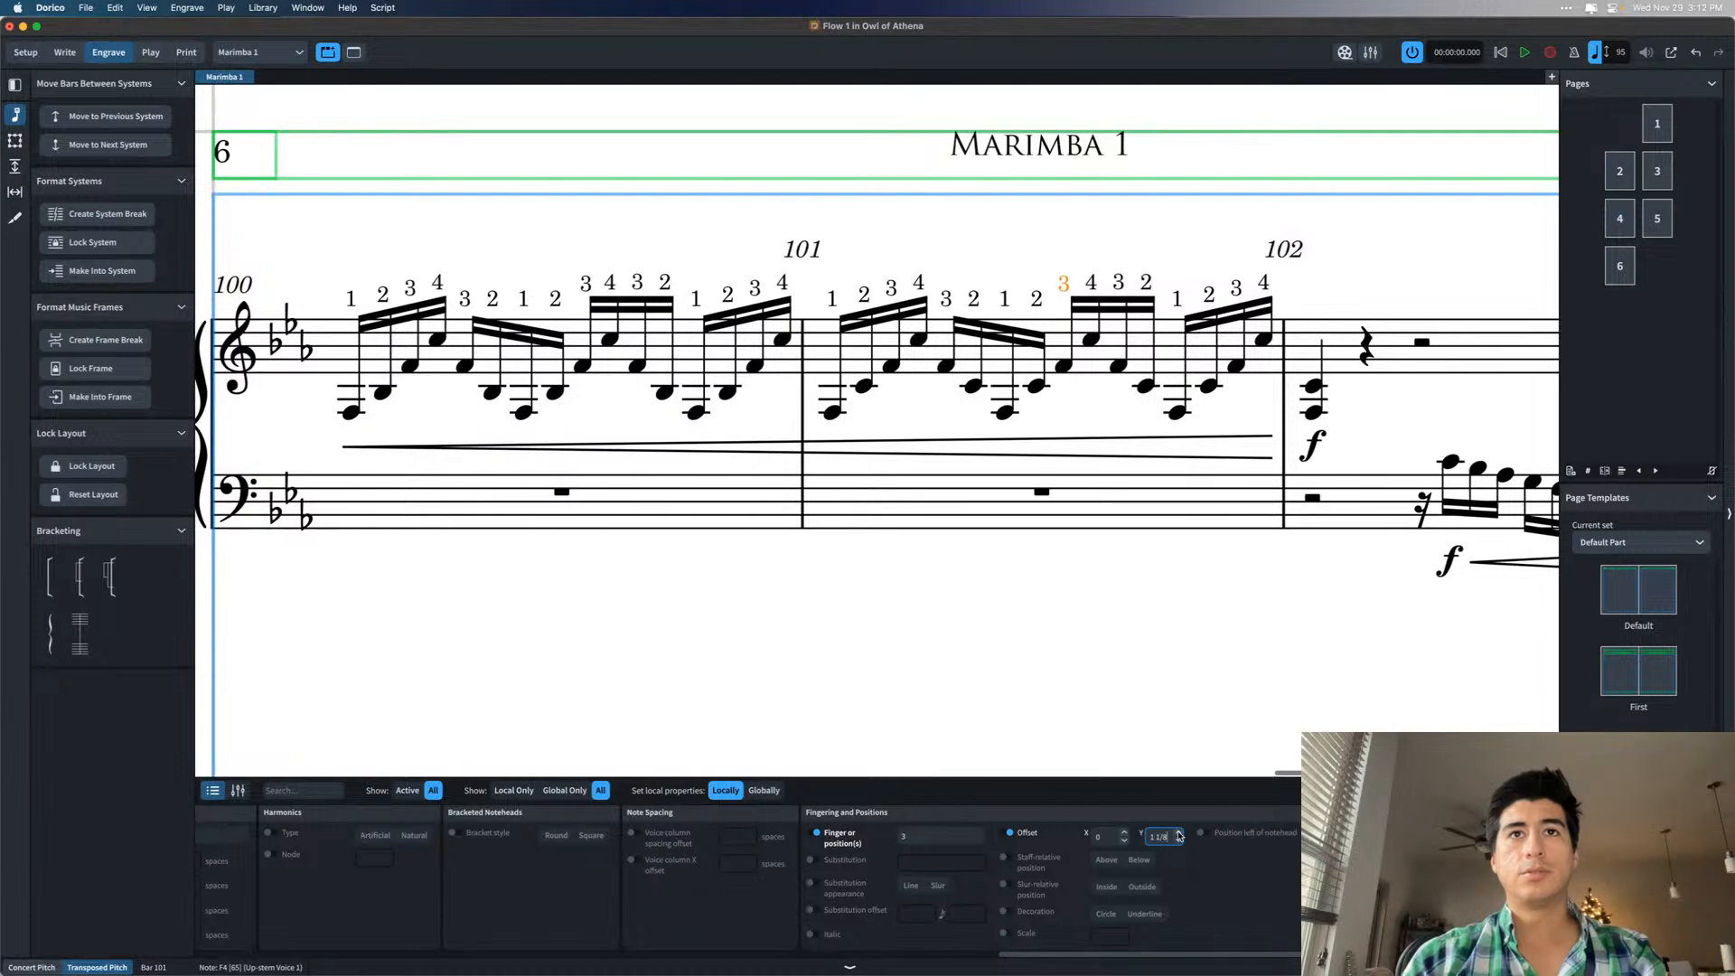
click(1180, 841)
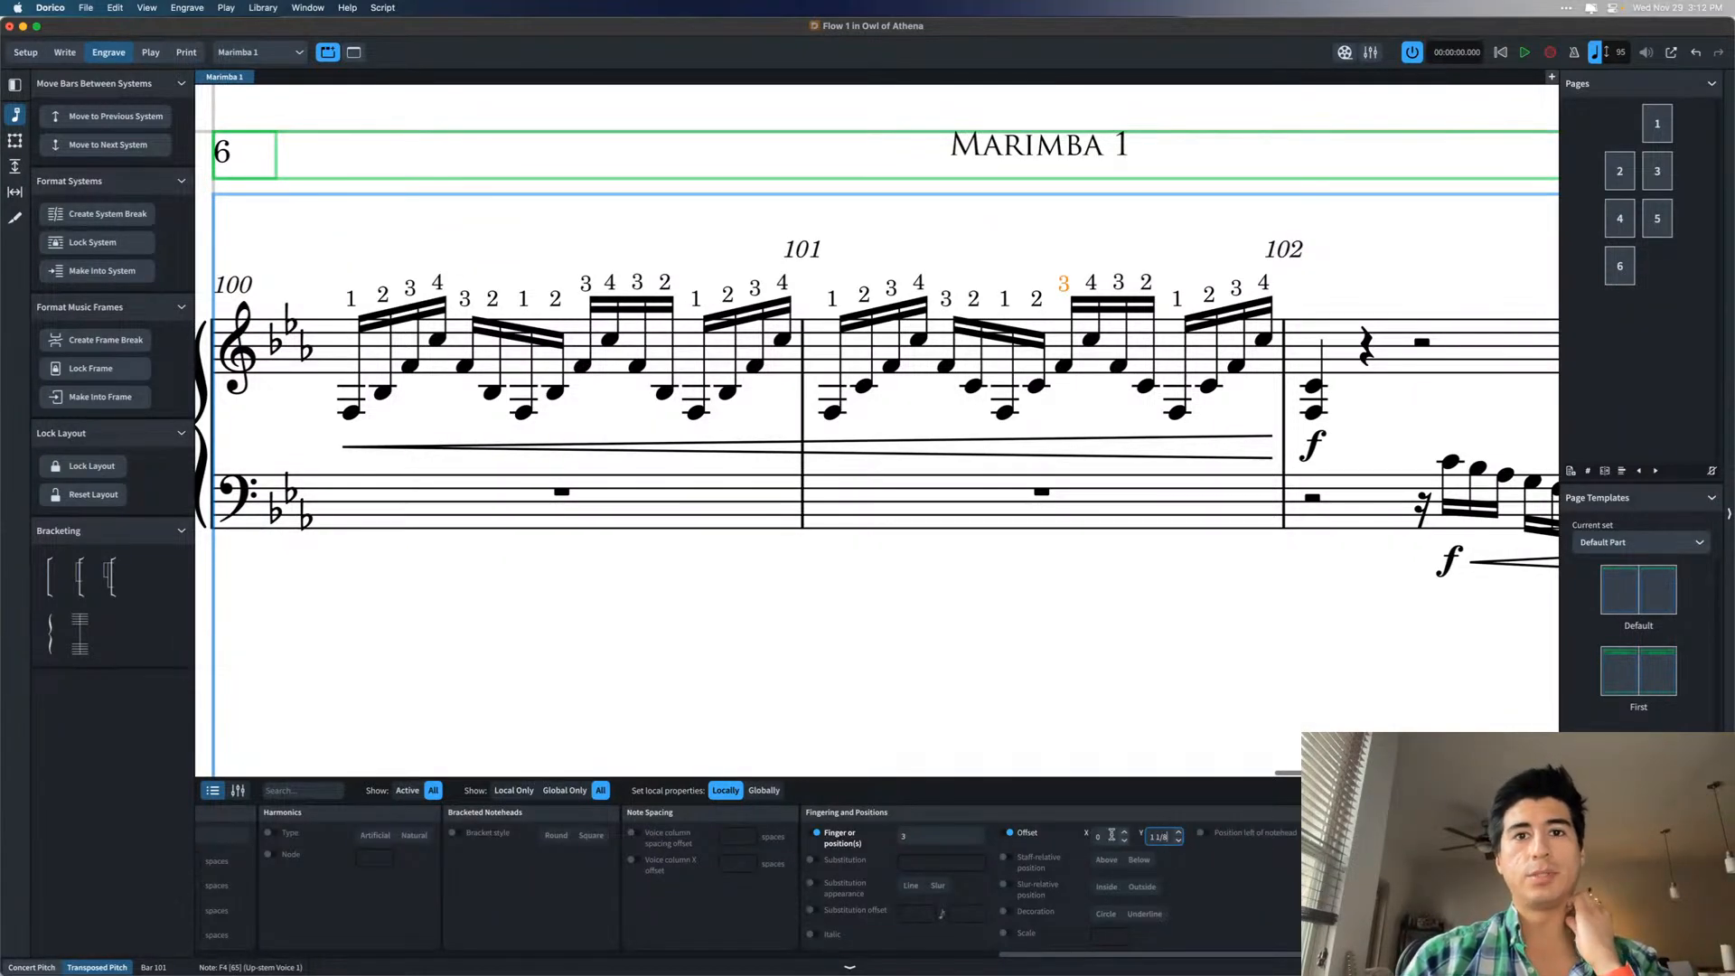
click(1125, 831)
click(1126, 831)
click(1125, 831)
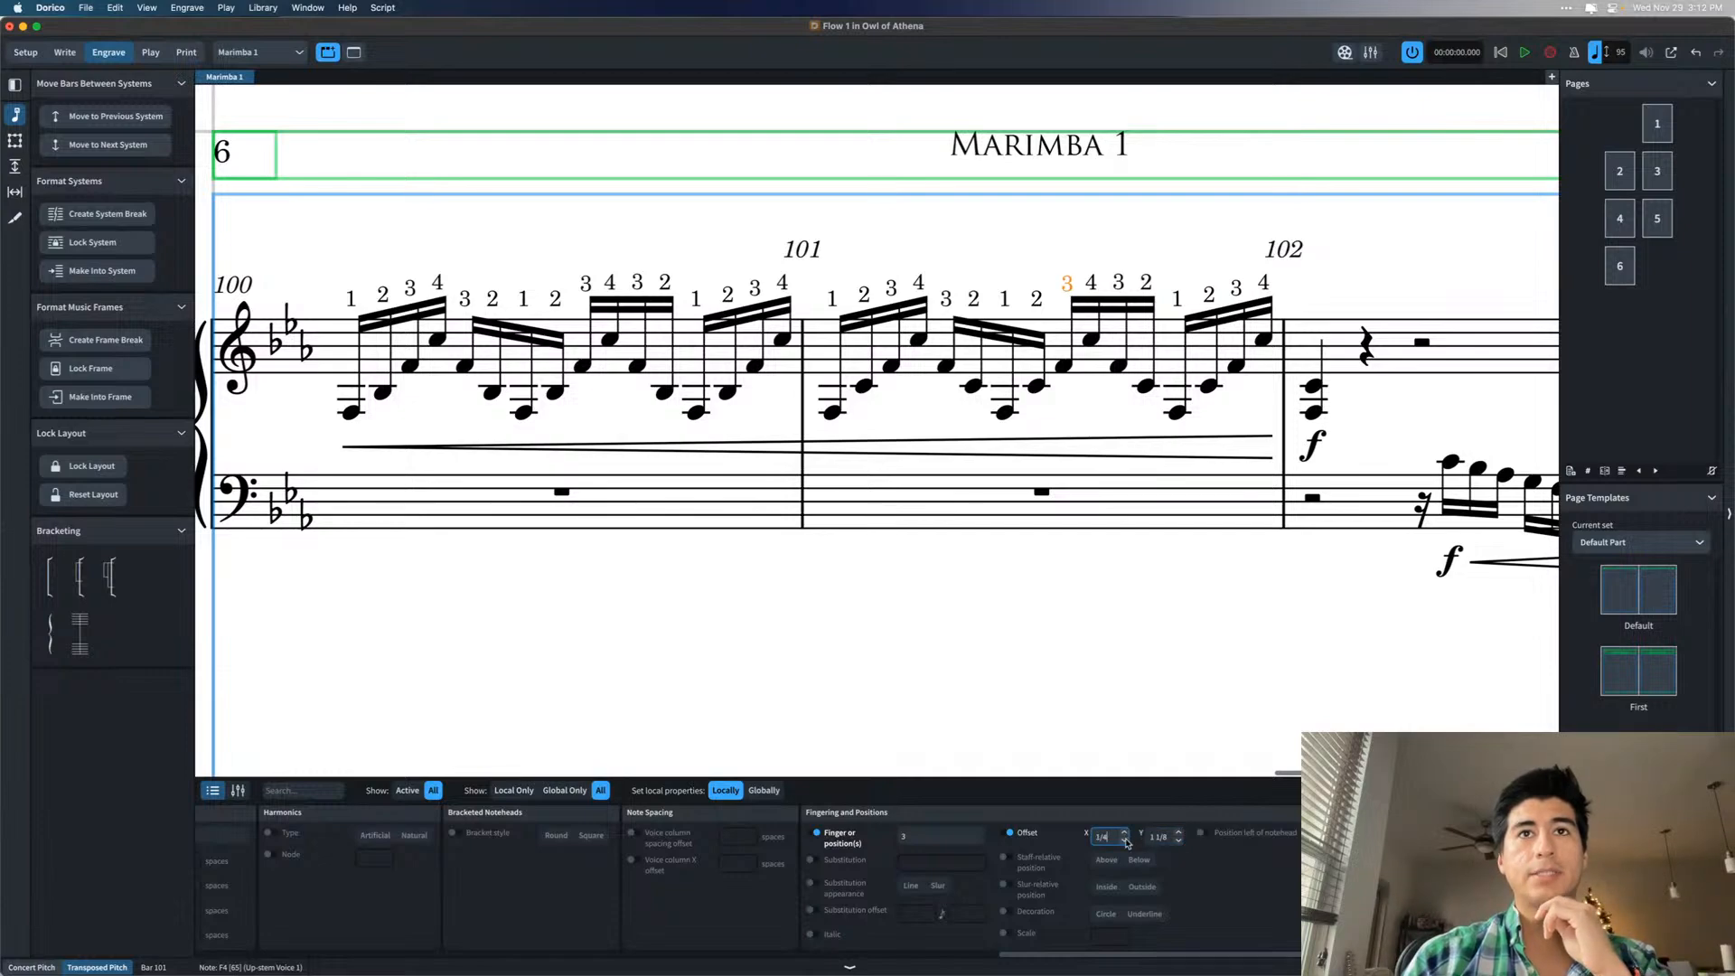
click(1117, 659)
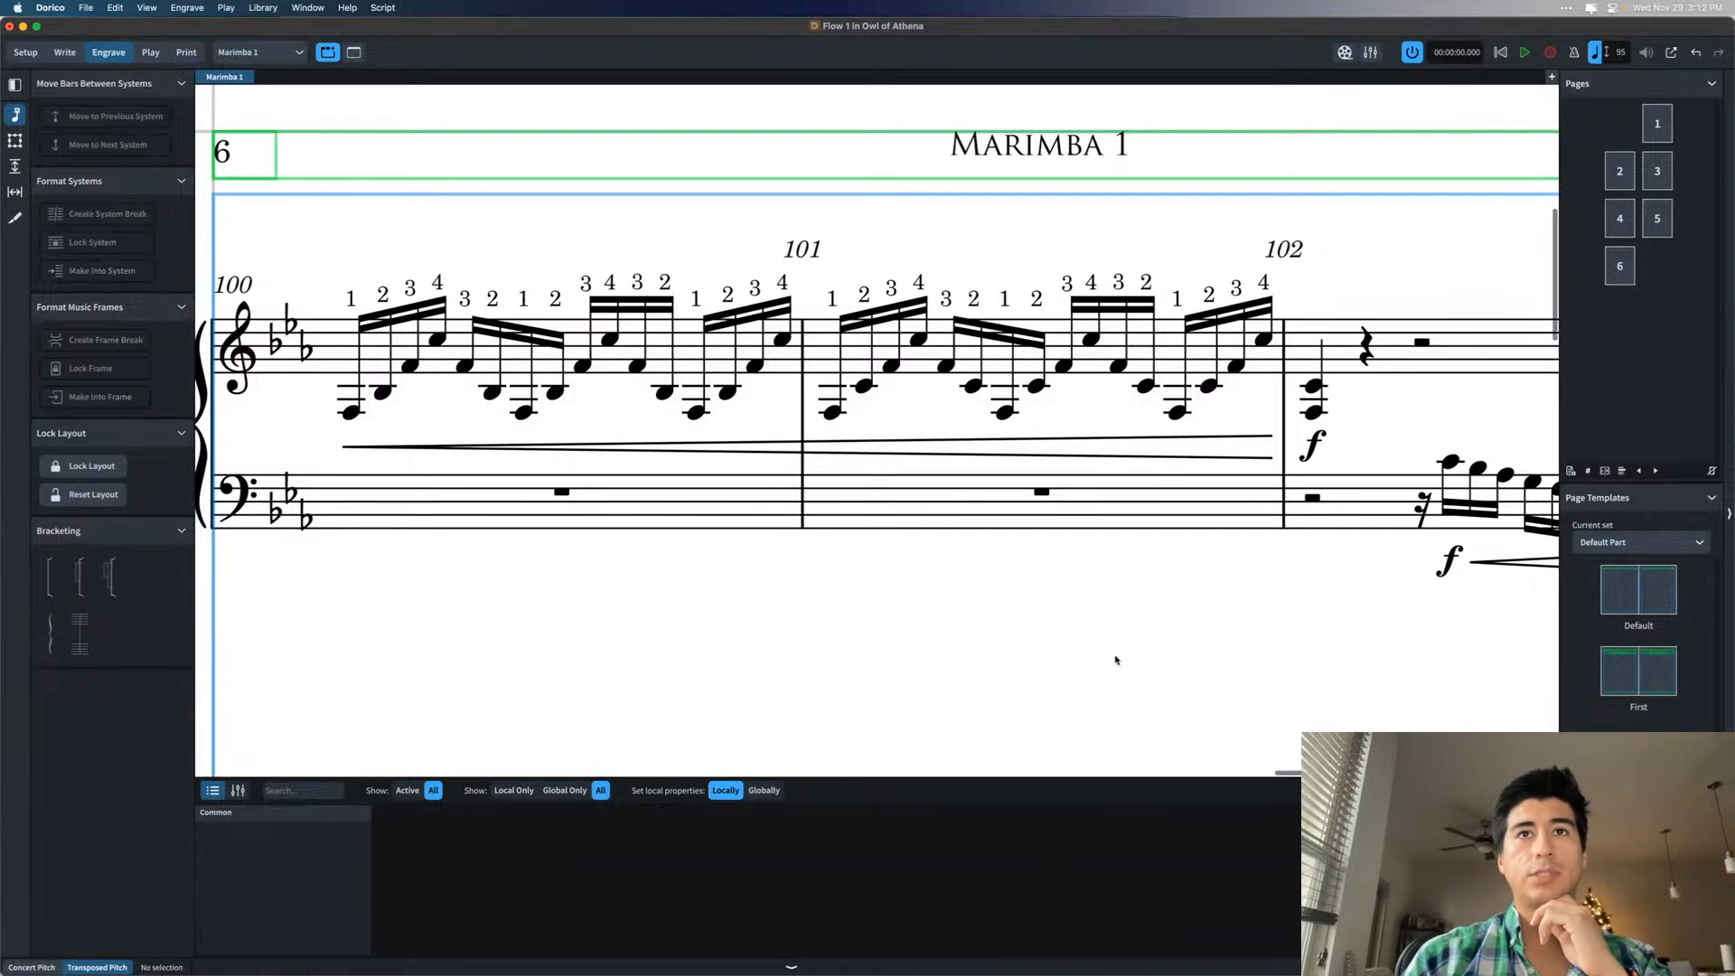
- Try a Y offset of 1 1/4 on the third-beat fingering 3 in bar 101 and set it back to 1 1/8
key(z)
key(z)
scroll(1100, 271, up, 5)
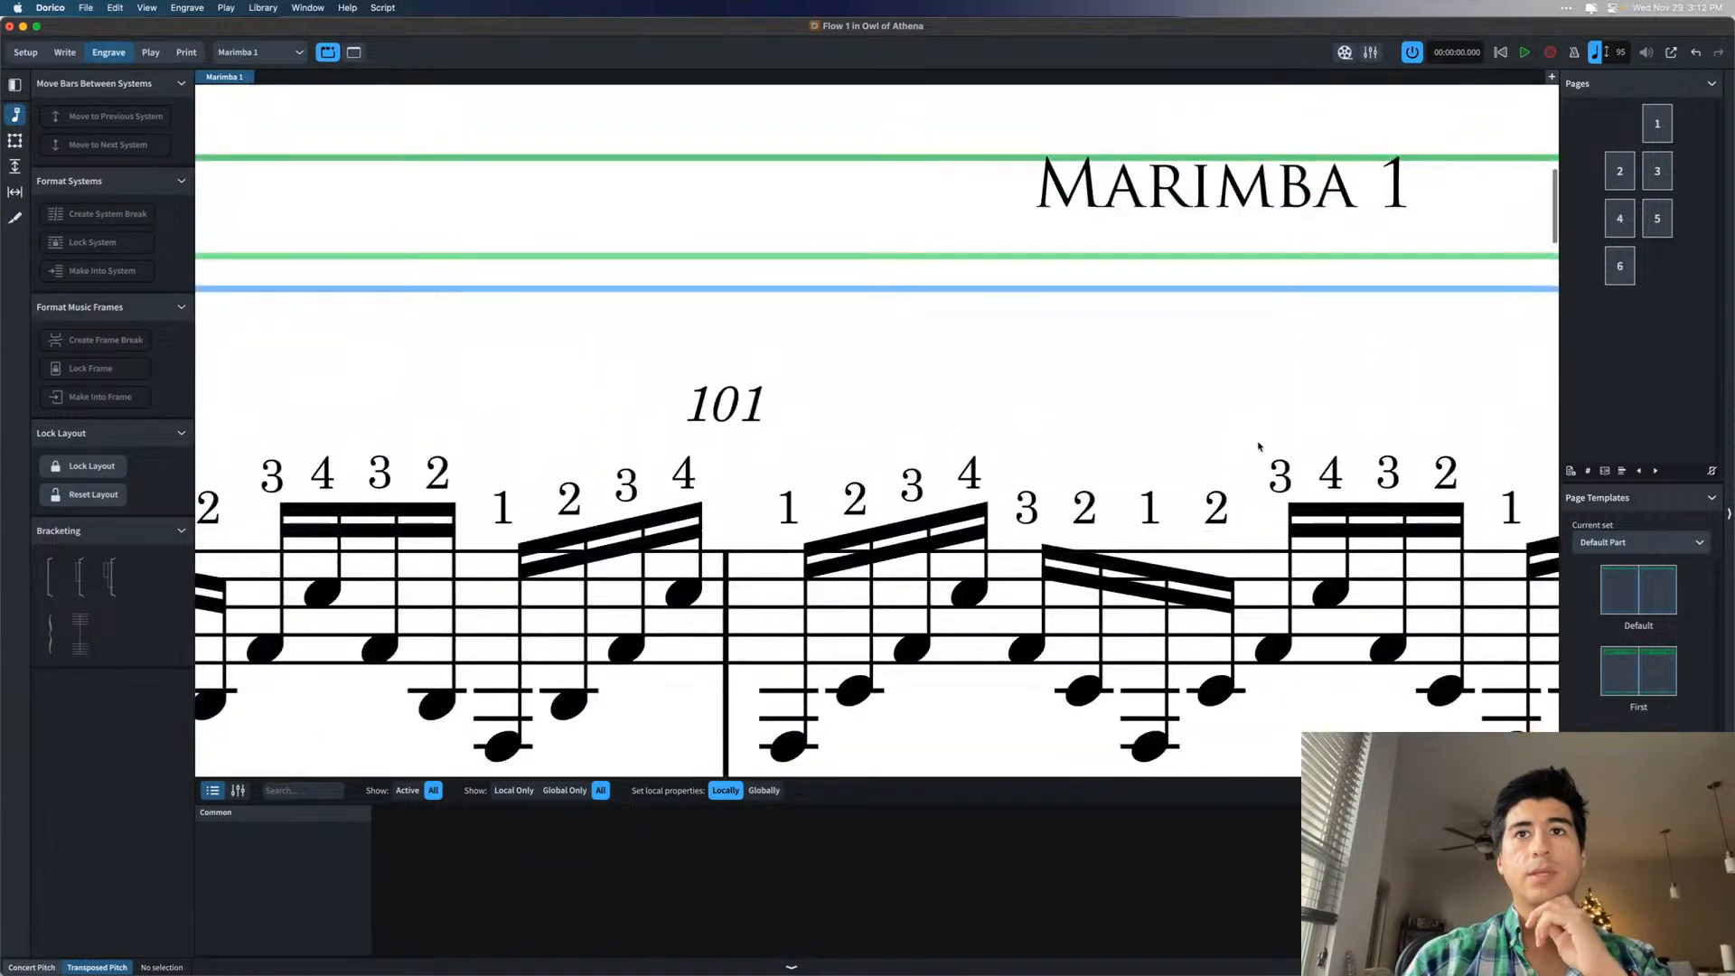
click(1280, 476)
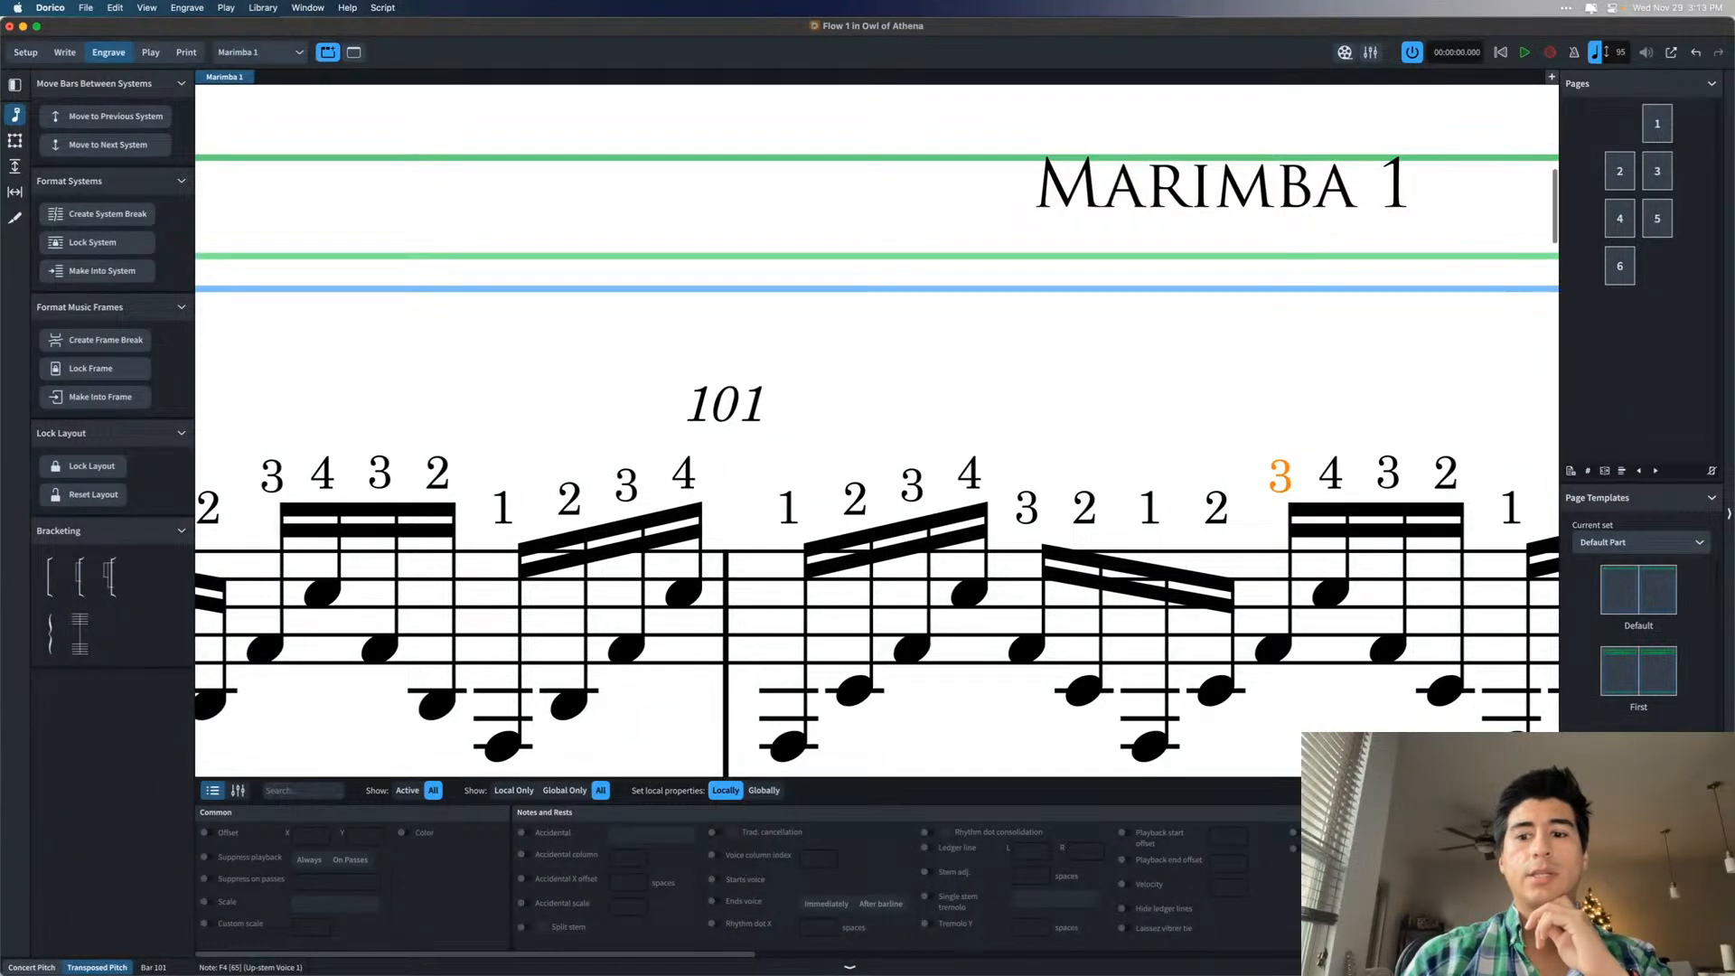
scroll(1287, 906, right, 15)
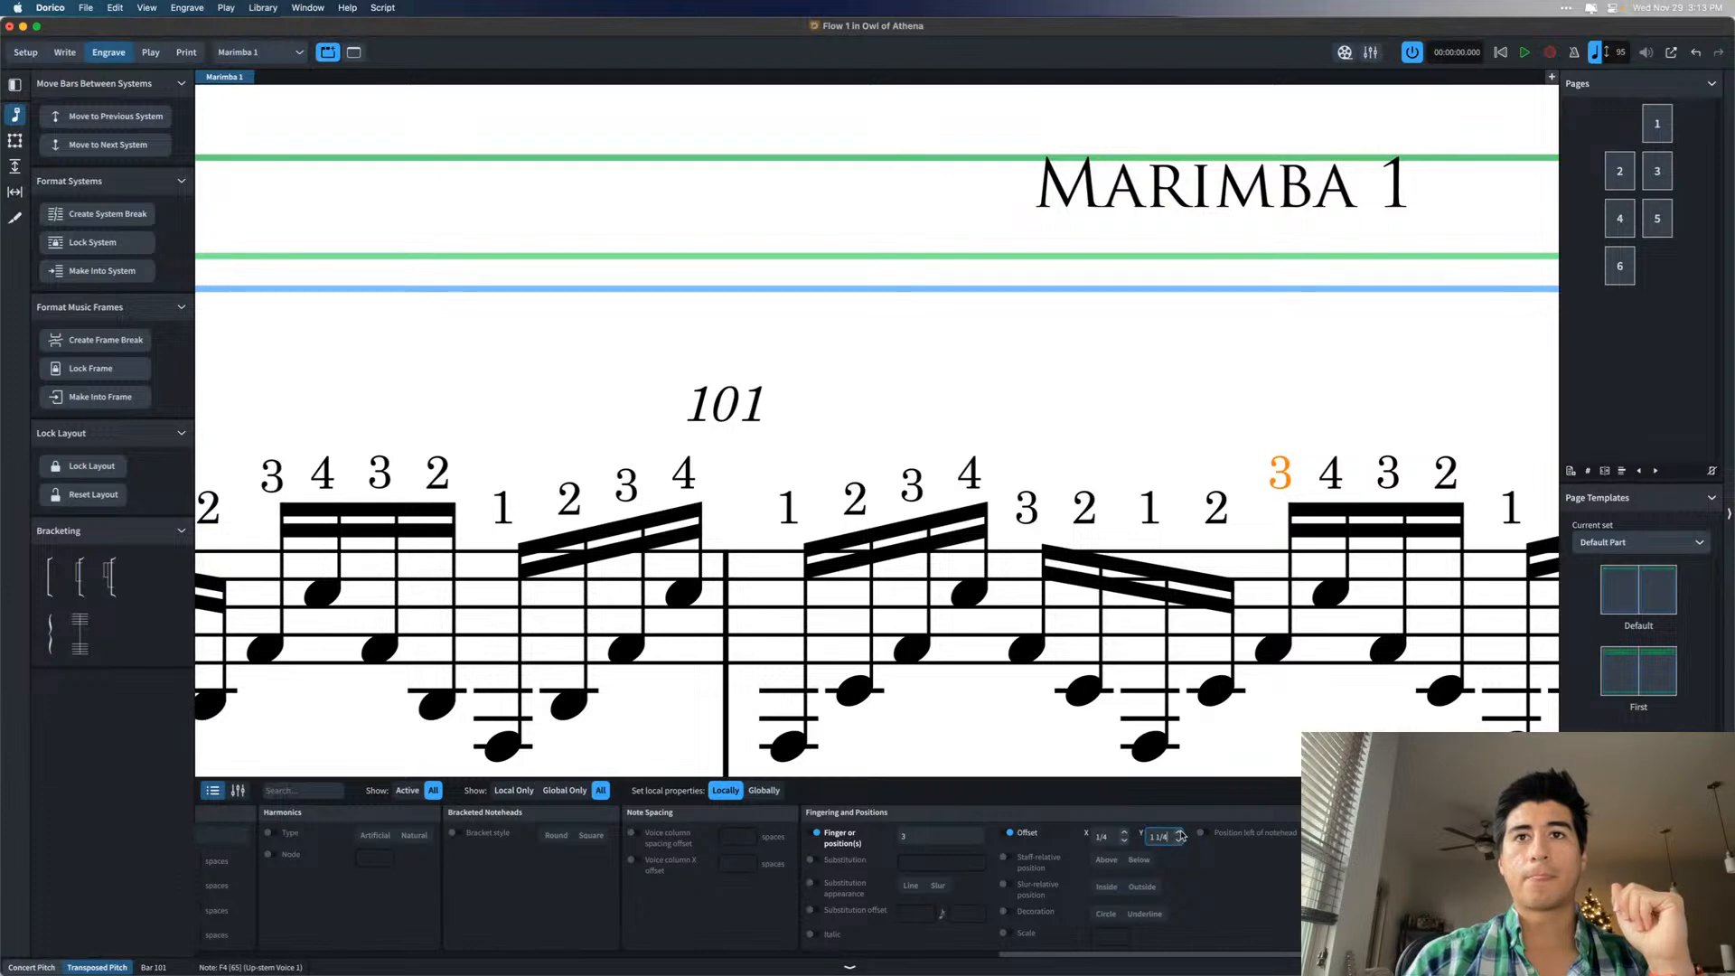
click(1314, 546)
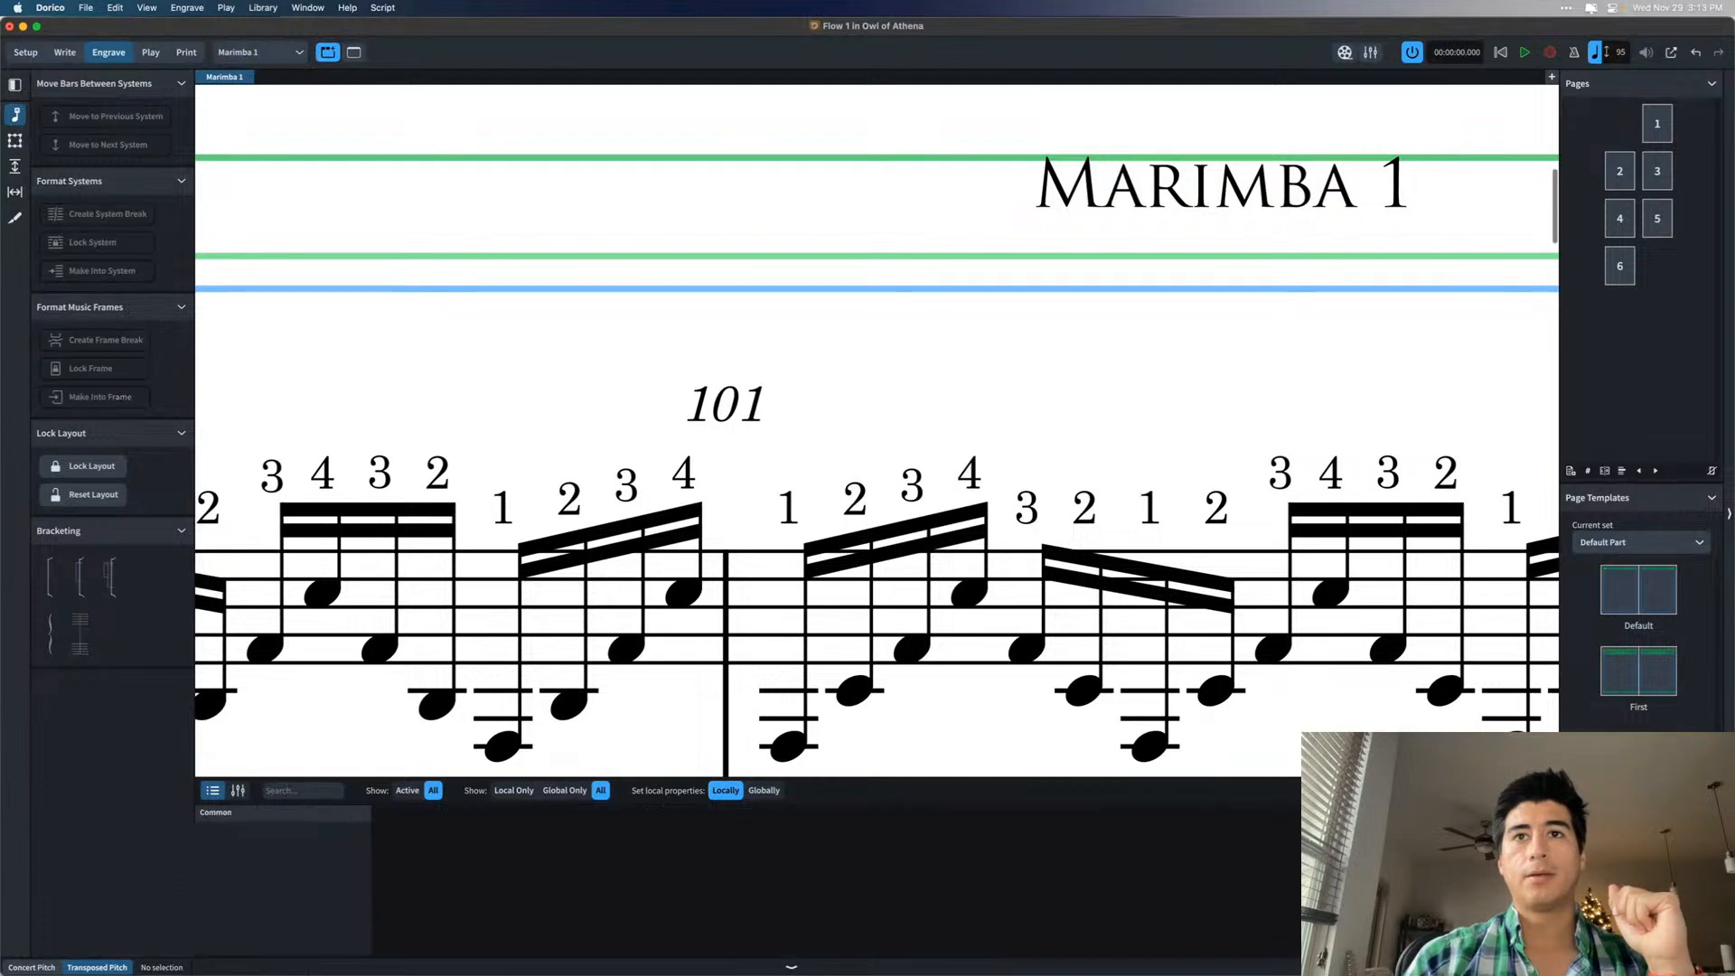
click(1281, 482)
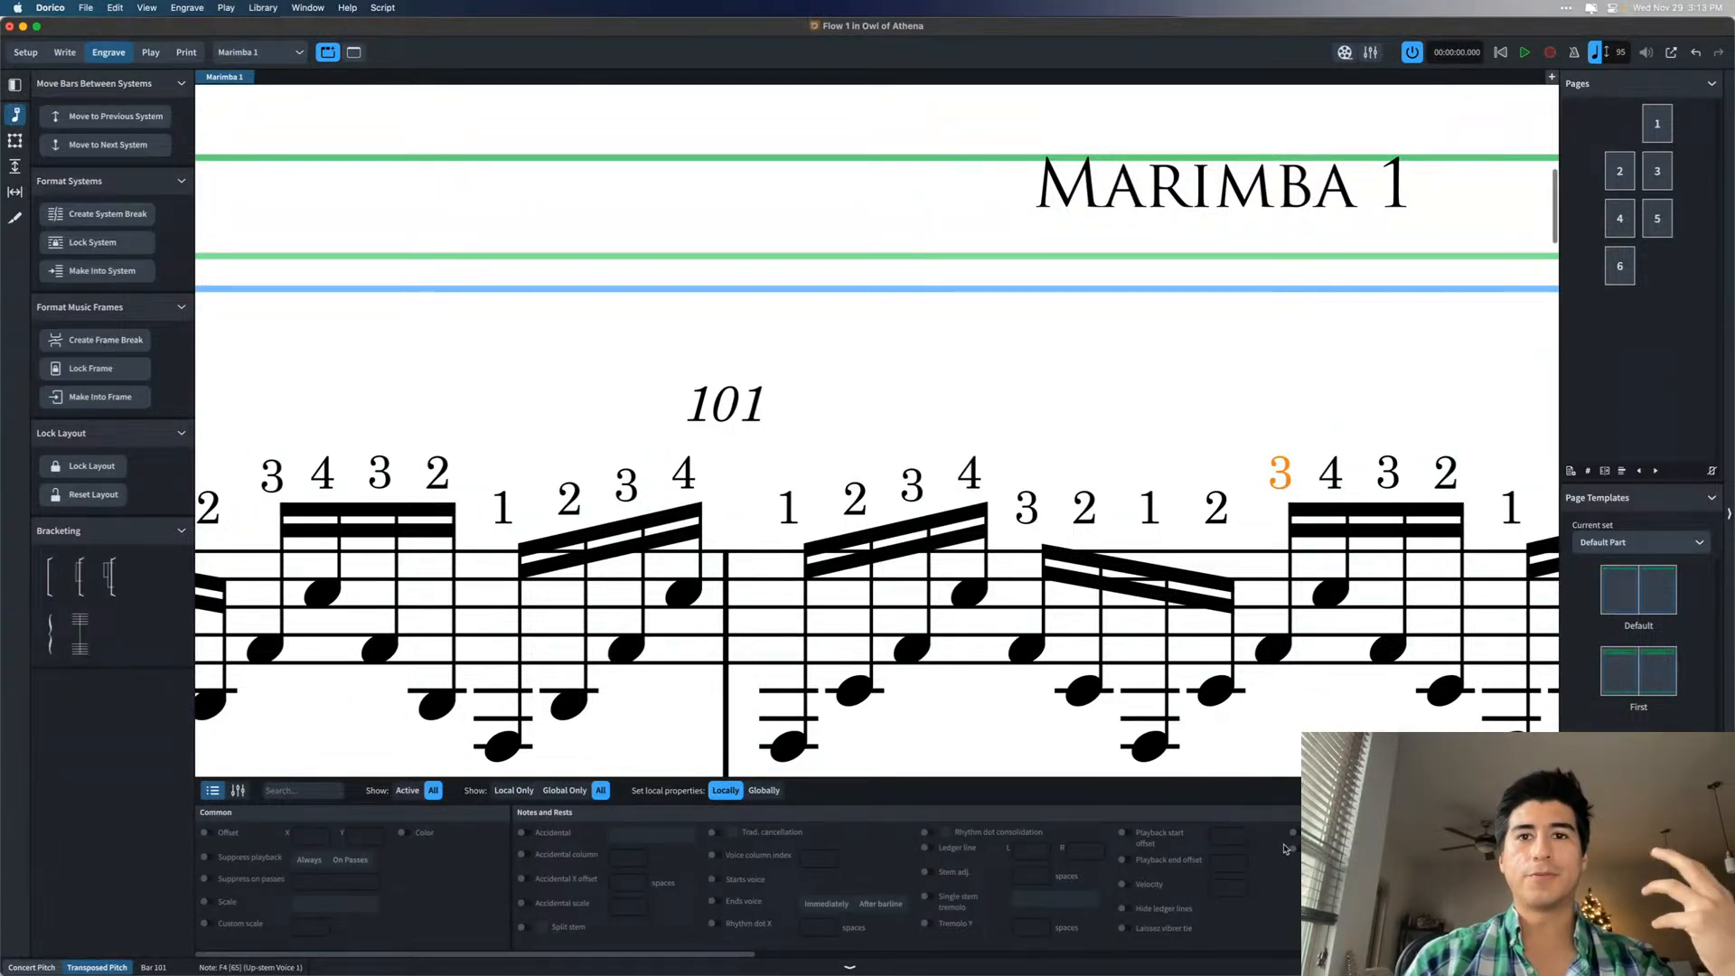
scroll(1285, 848, right, 10)
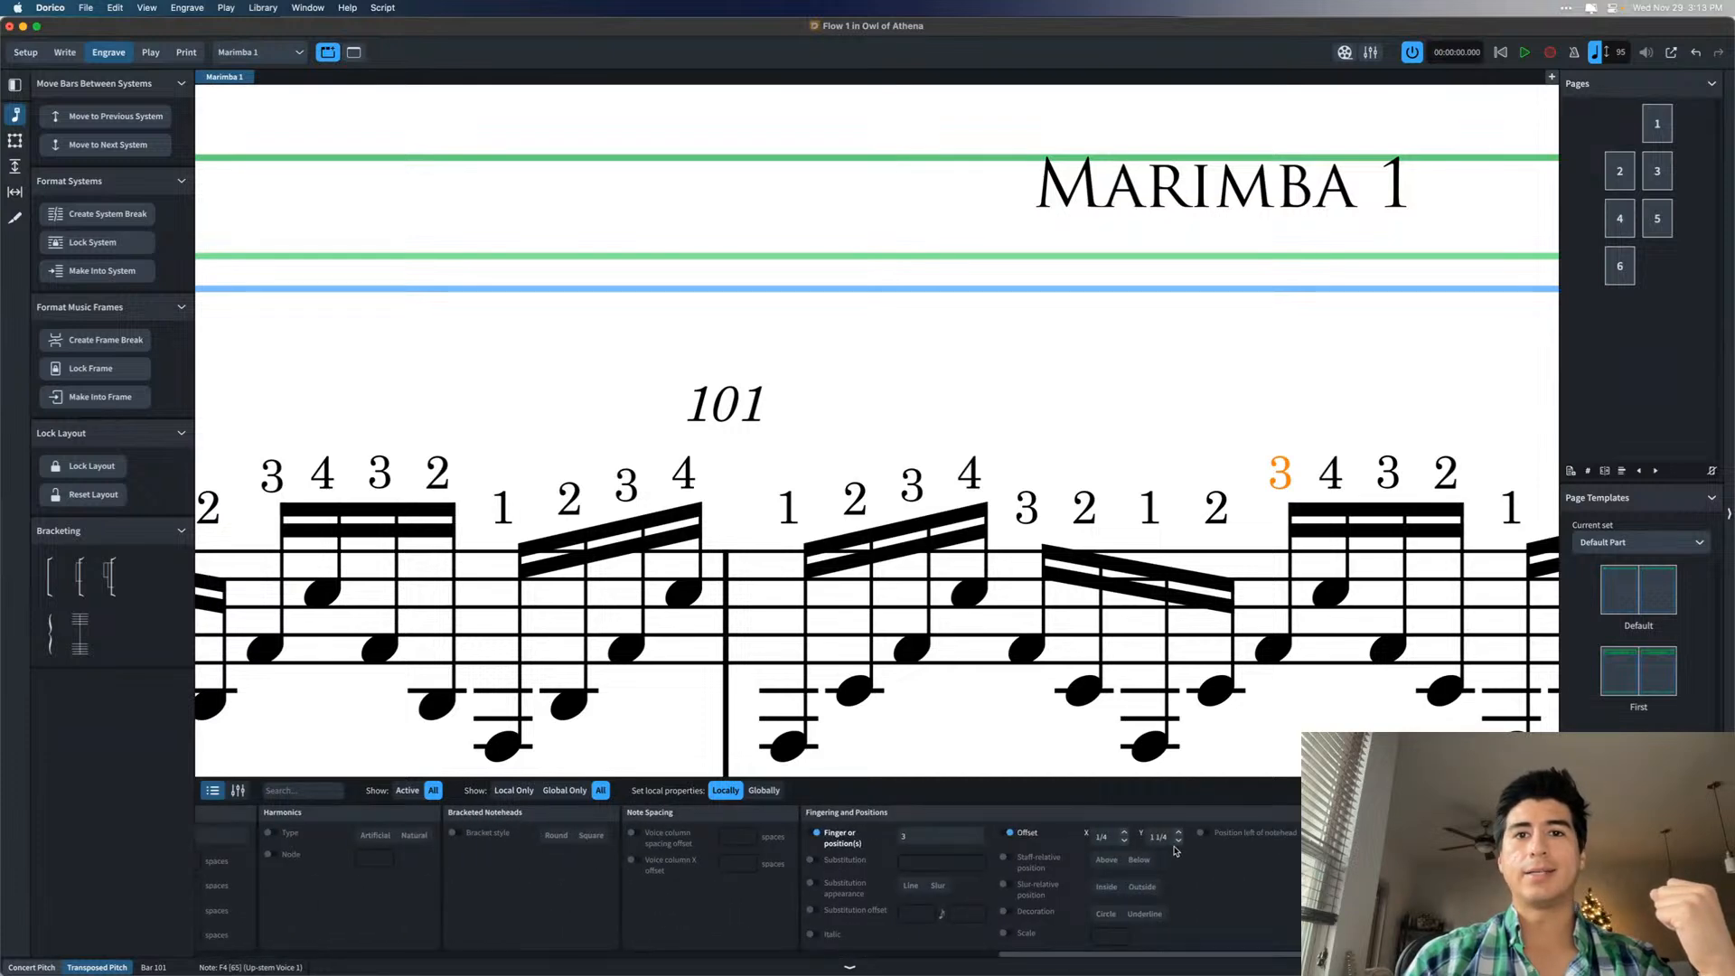
click(1179, 842)
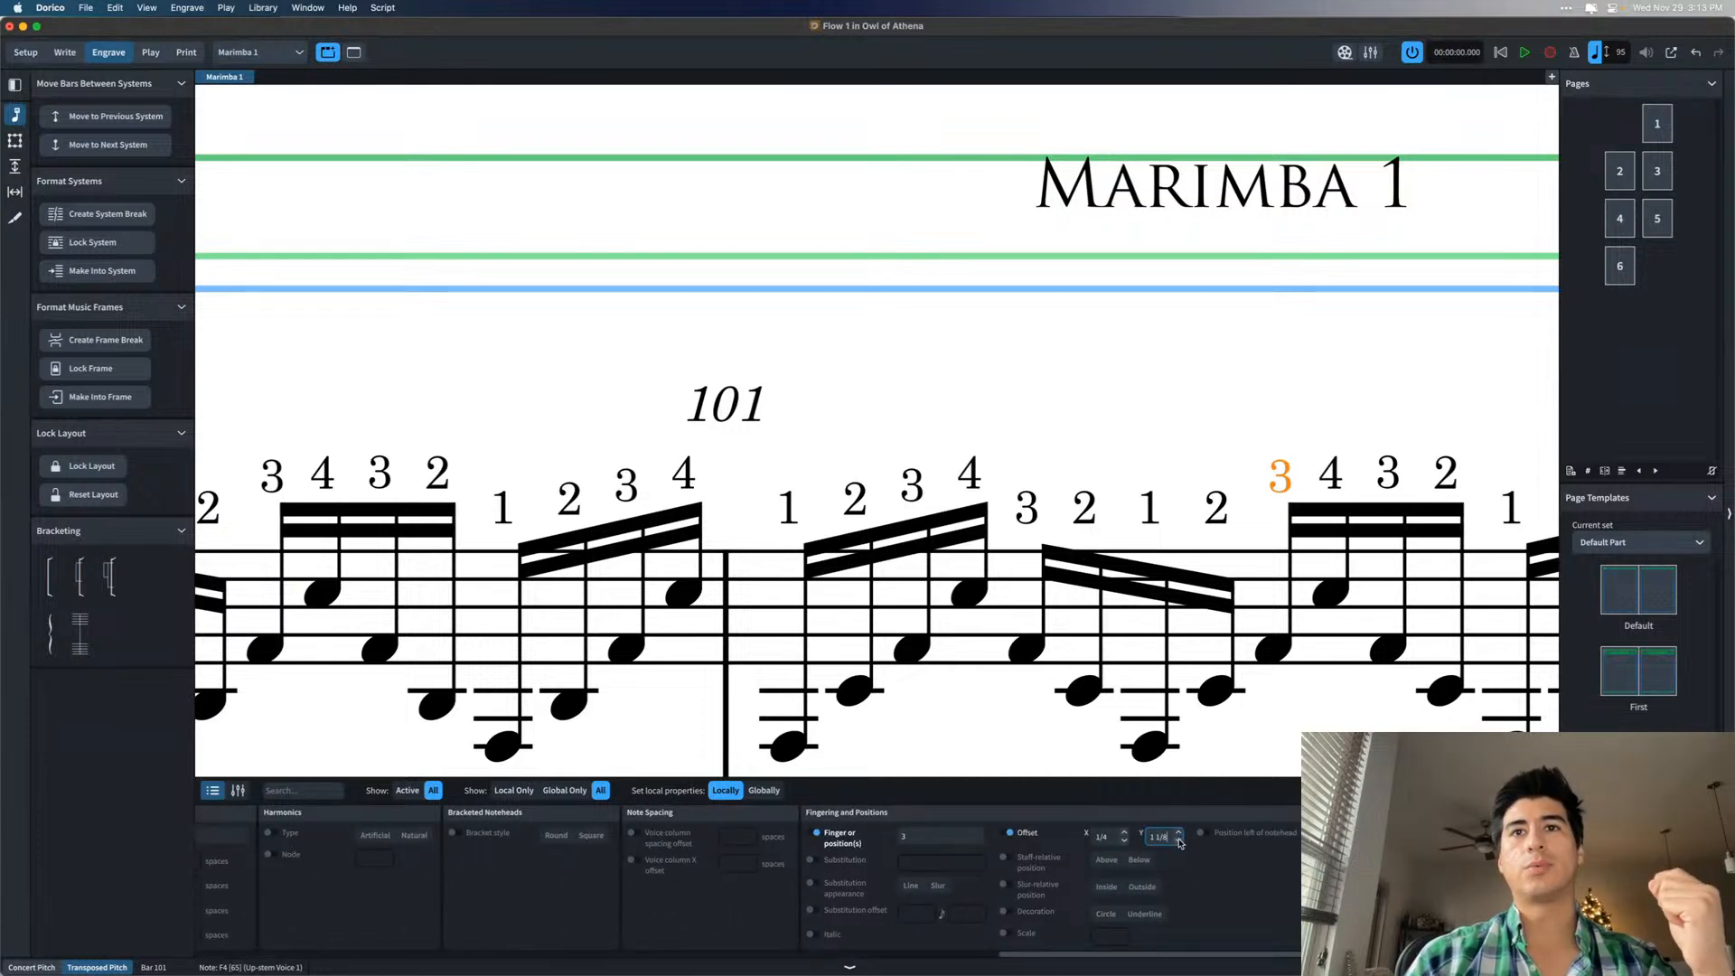
click(1274, 763)
- Hide the properties and review the closing bars 101 to 103 on page 6
key(x)
key(x)
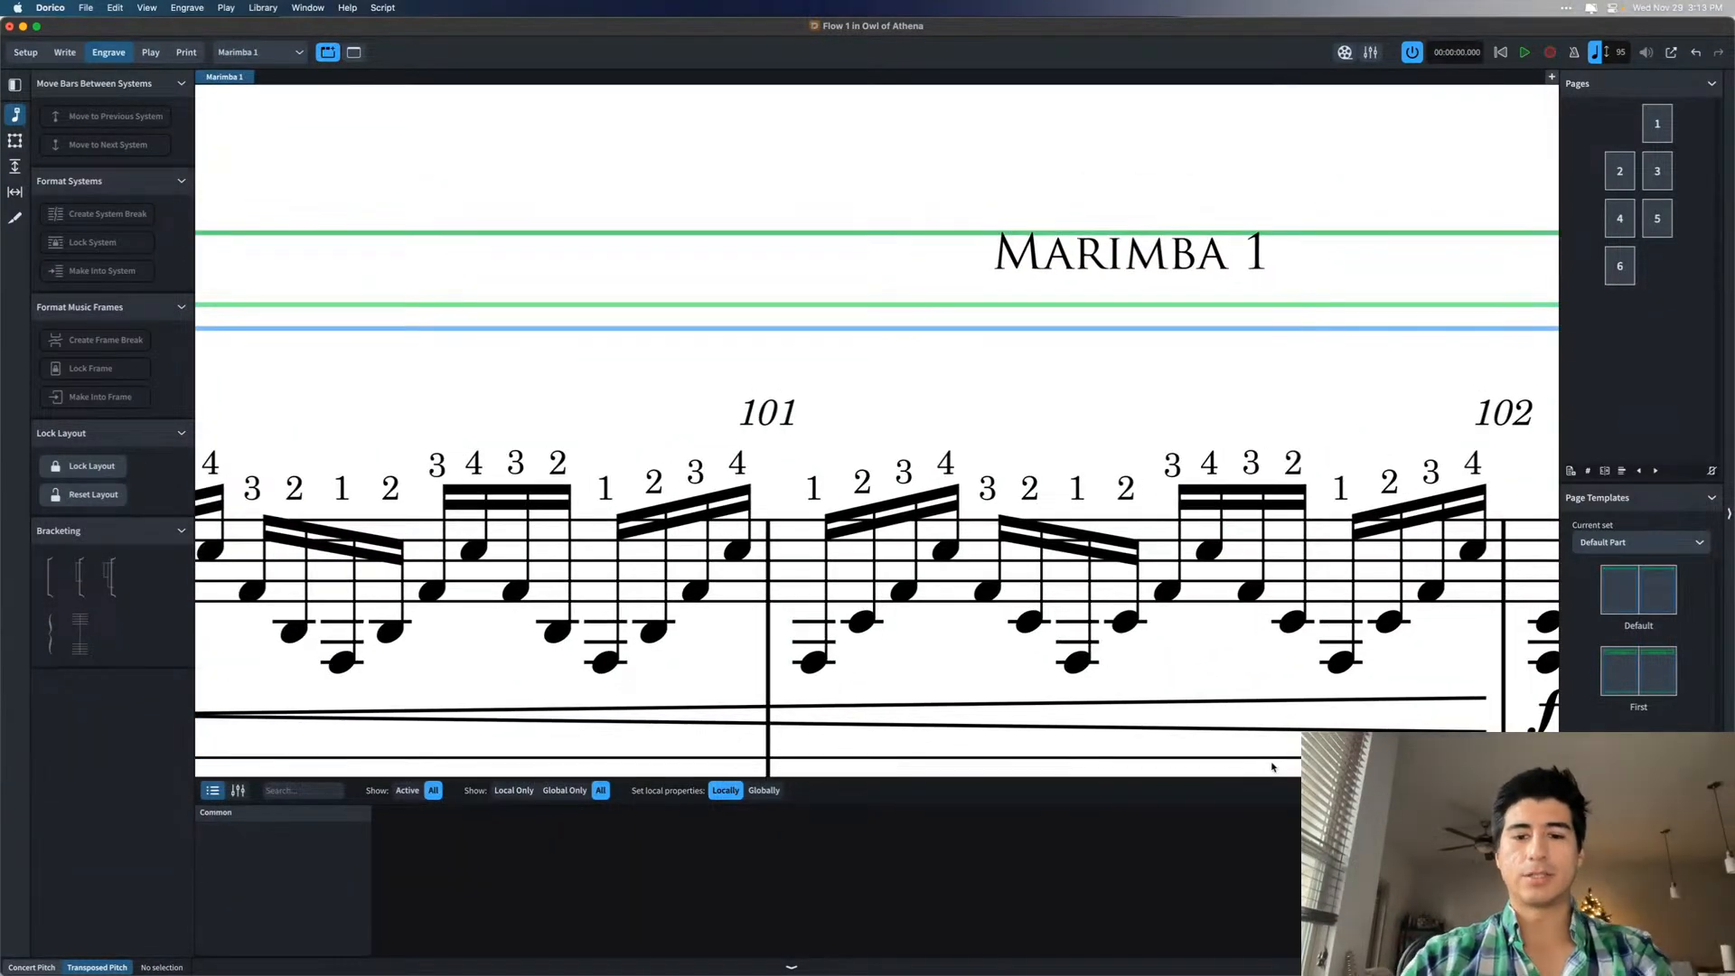
key(super+8)
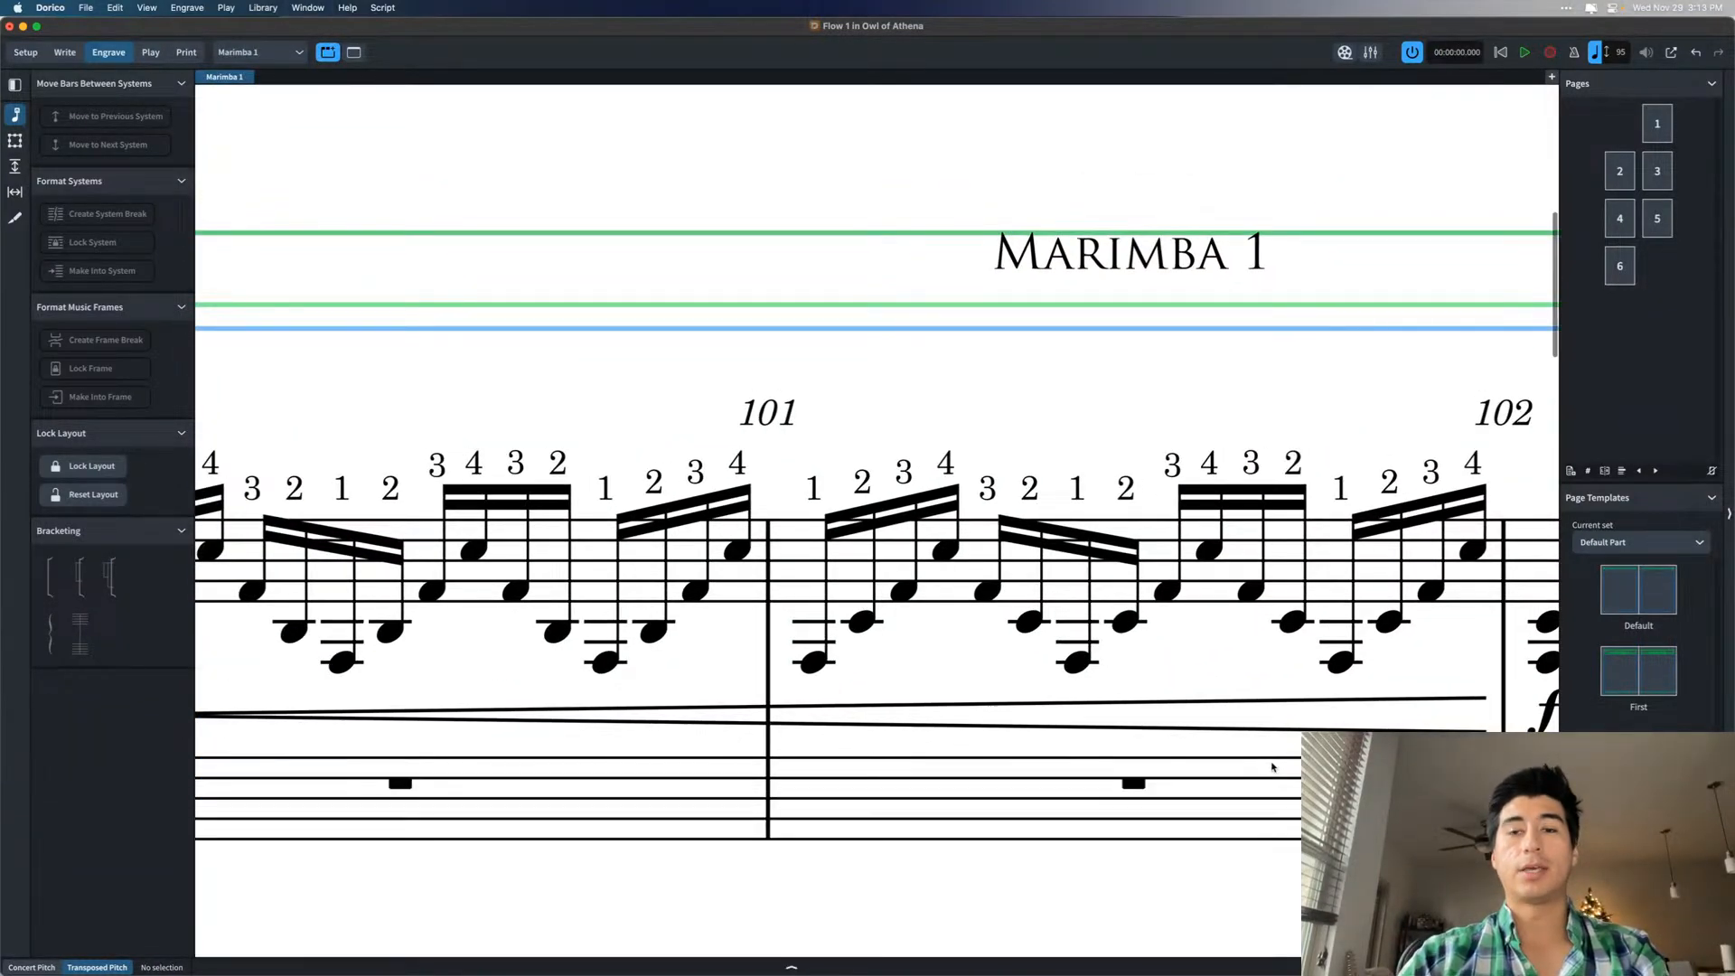
key(x)
key(x)
key(x)
scroll(1148, 729, right, 3)
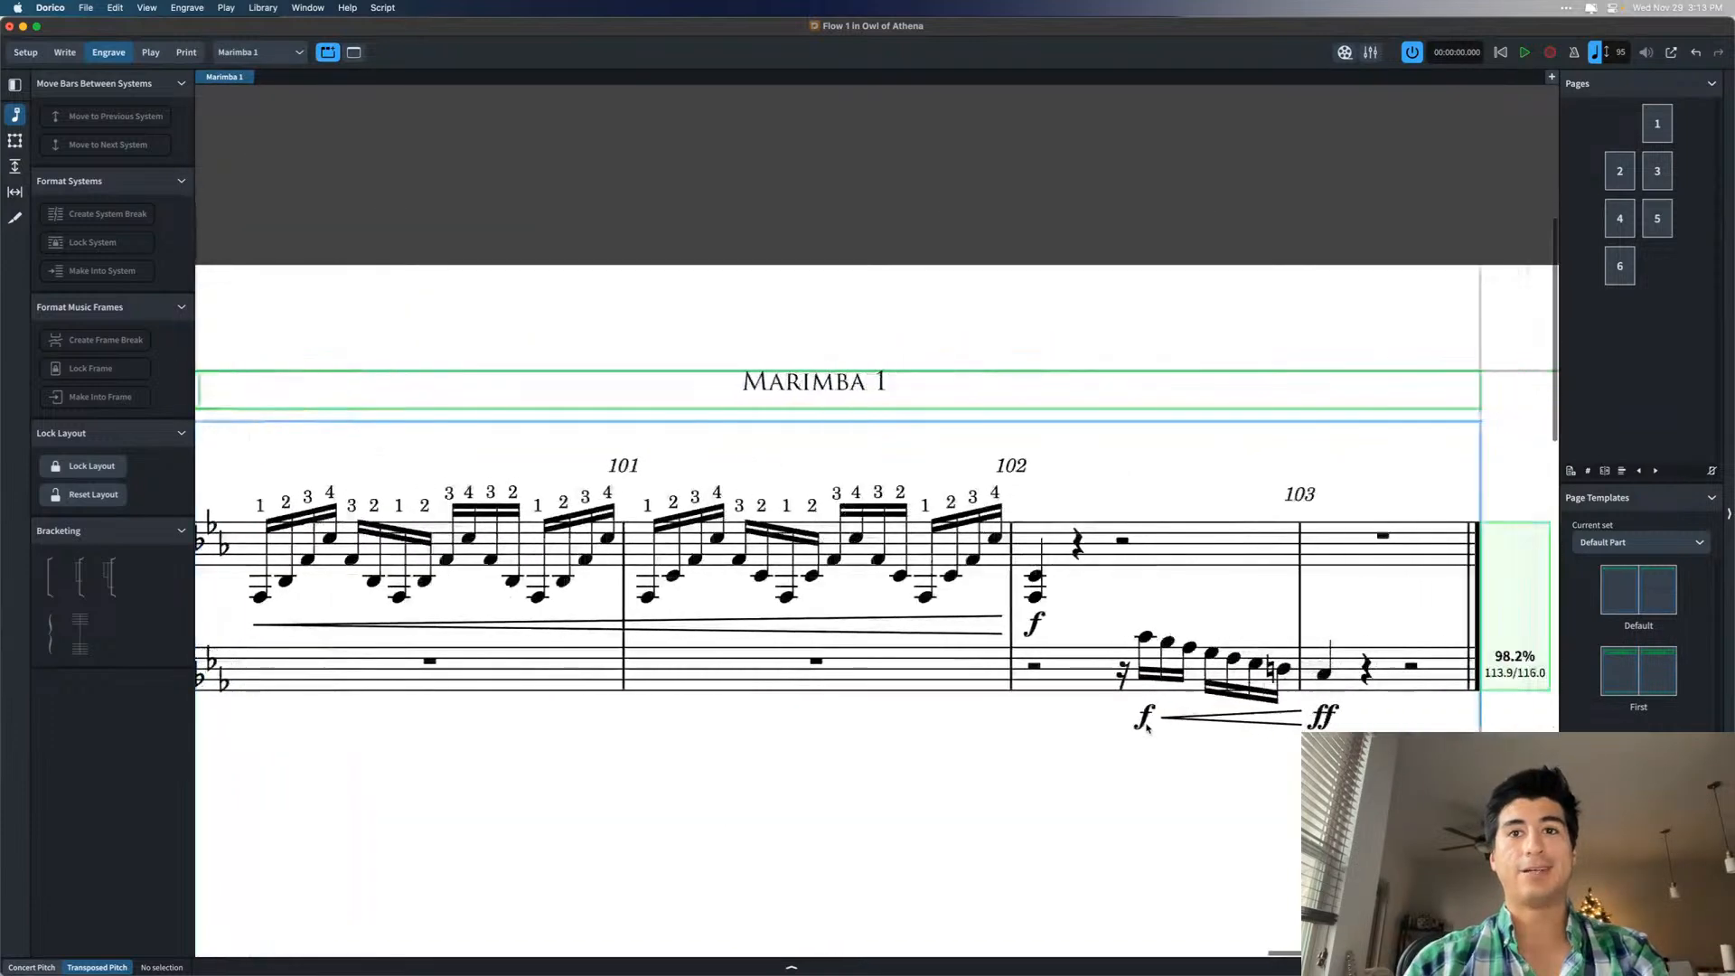
- Review the Marimba 1 part's page layout from the closing page back to page 1
key(x)
key(x)
scroll(1148, 728, down, 7)
key(x)
key(x)
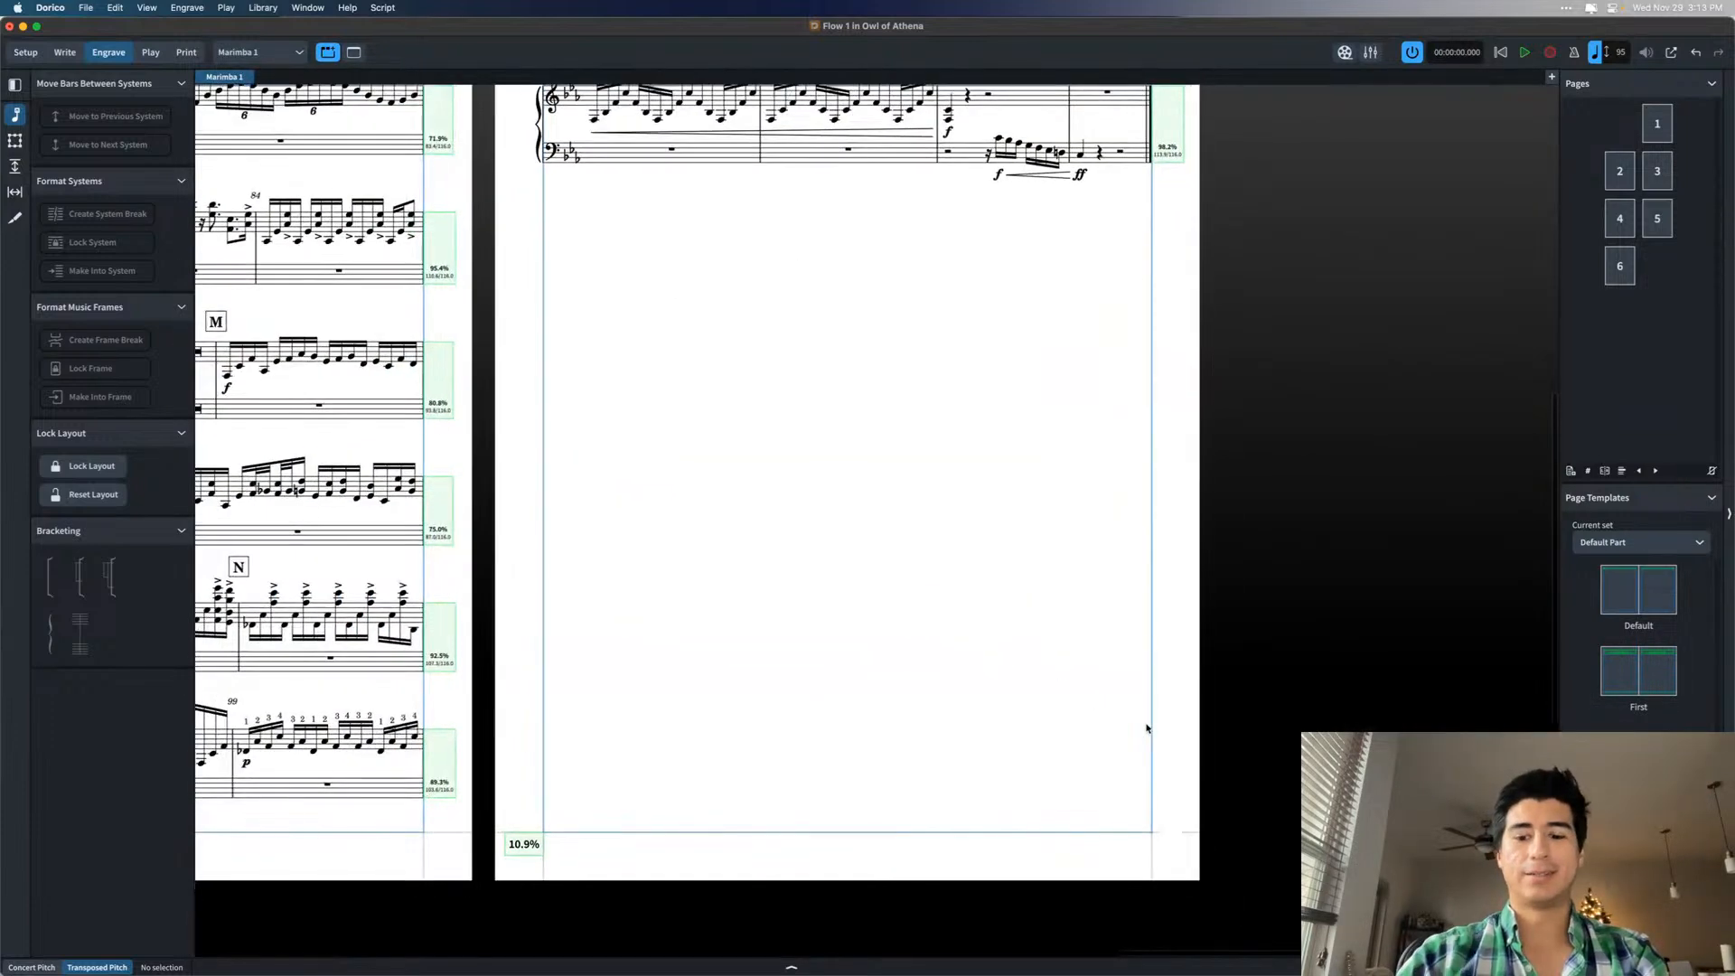
key(alt+super+0)
scroll(1148, 728, left, 10)
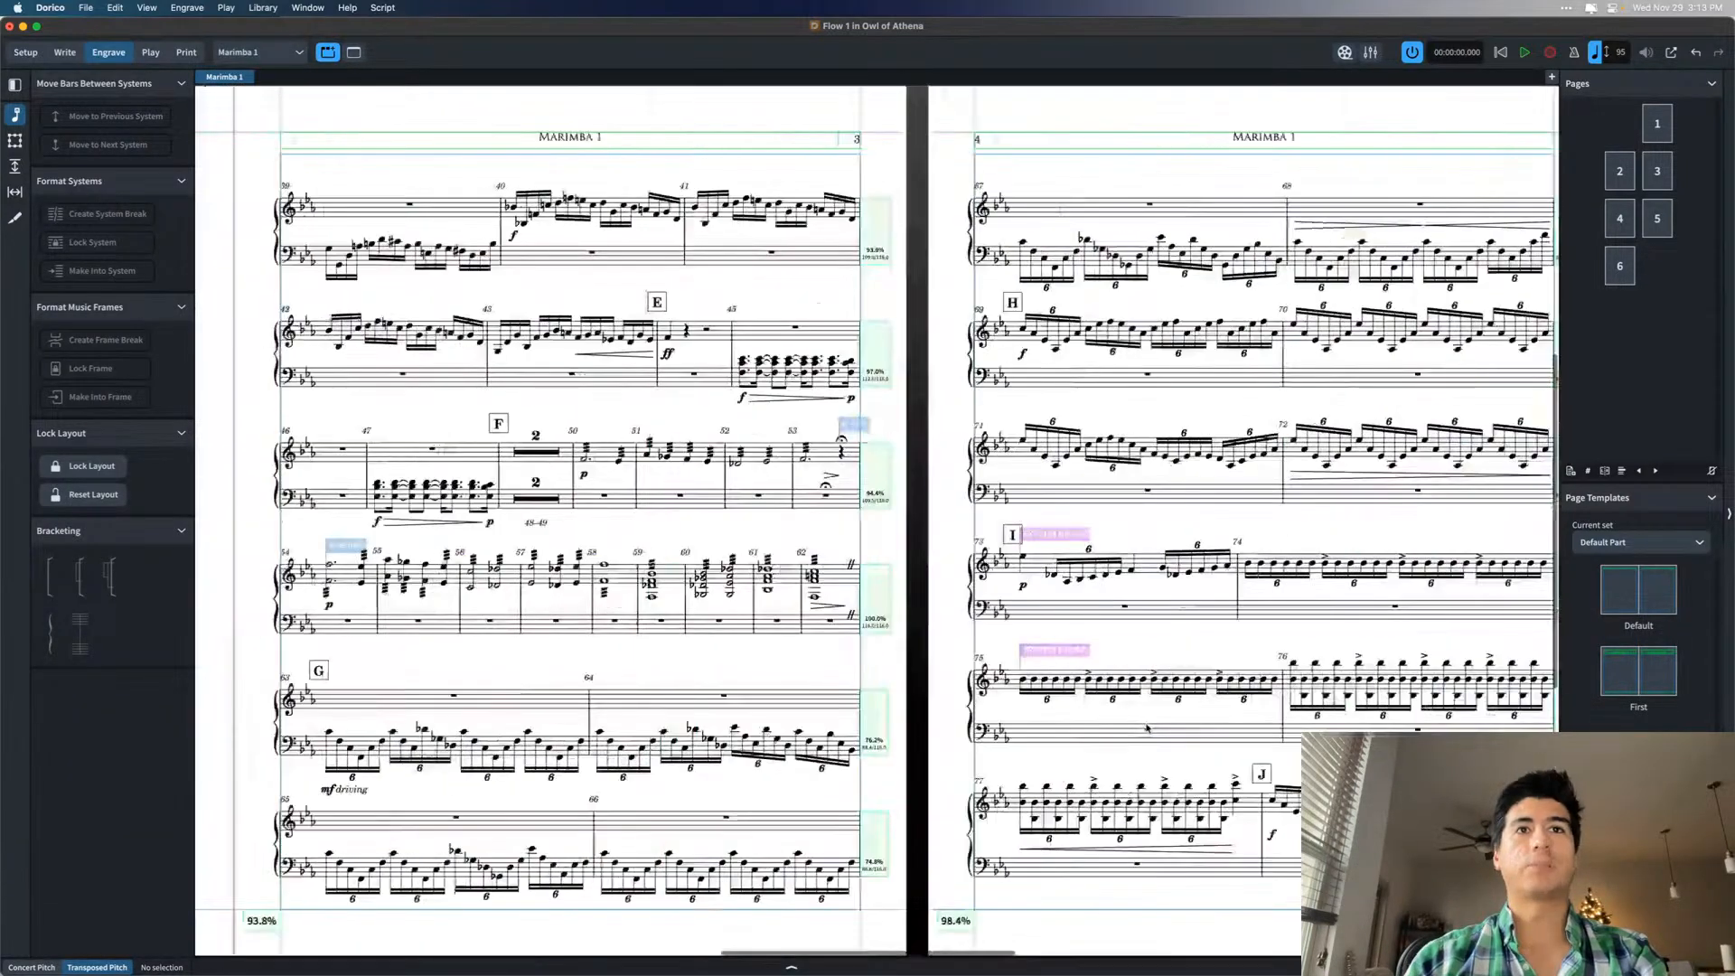
scroll(1146, 725, left, 10)
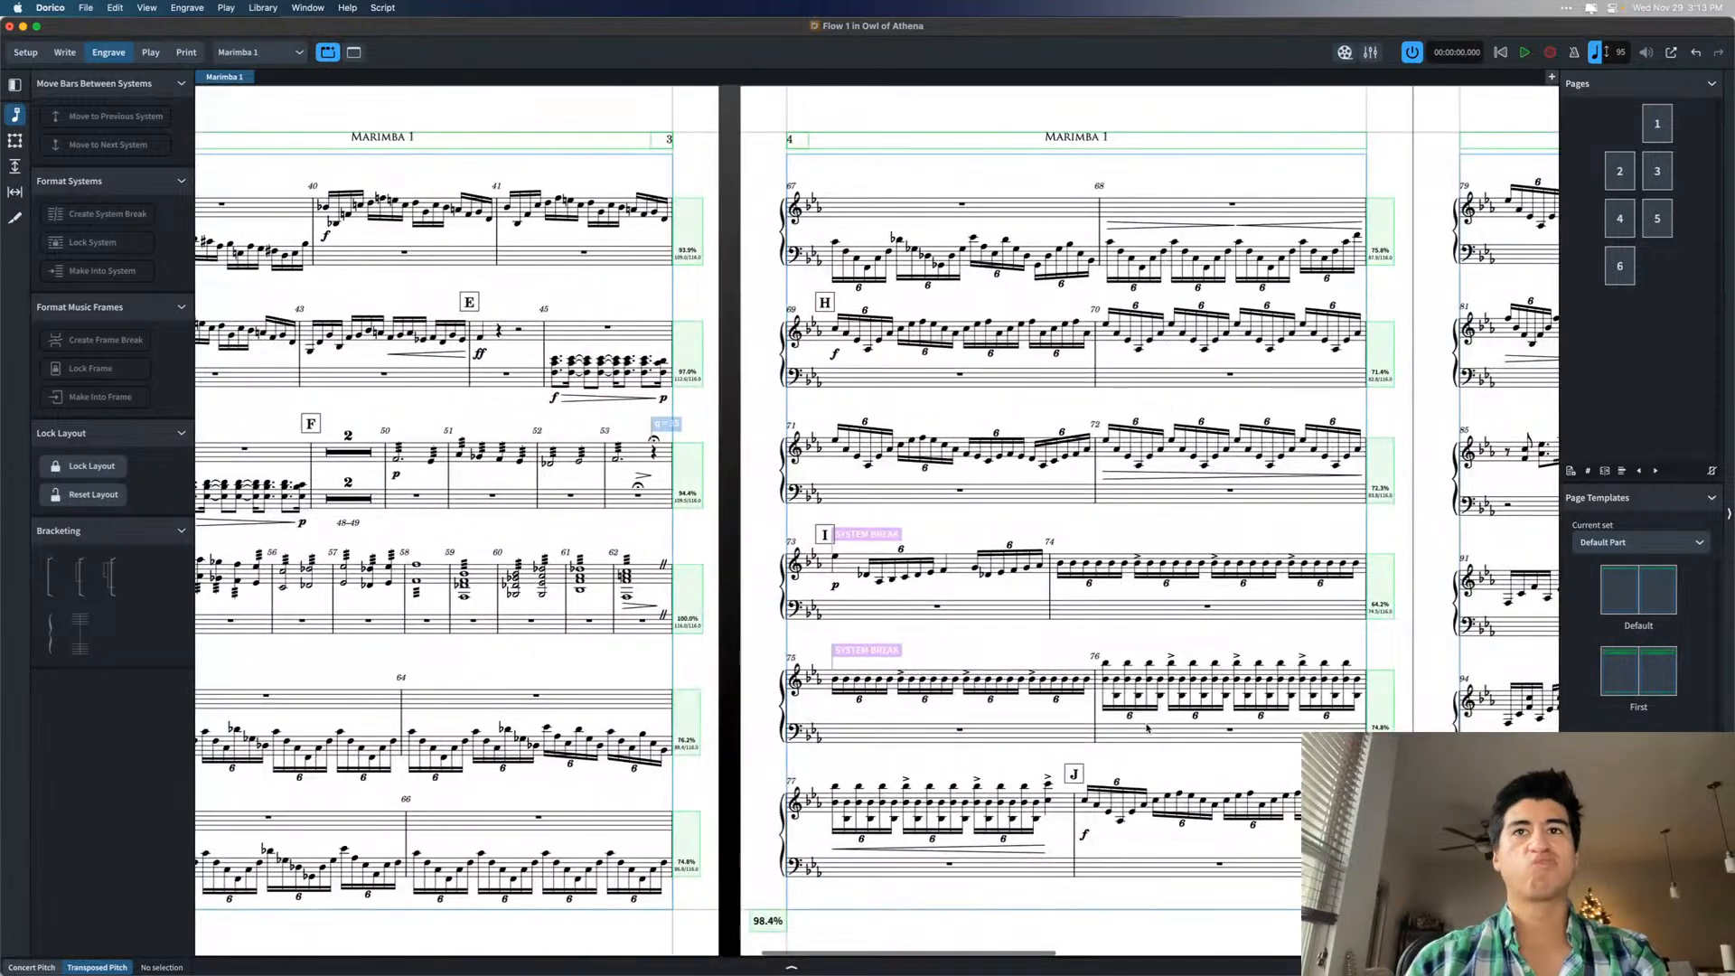
scroll(1146, 727, left, 20)
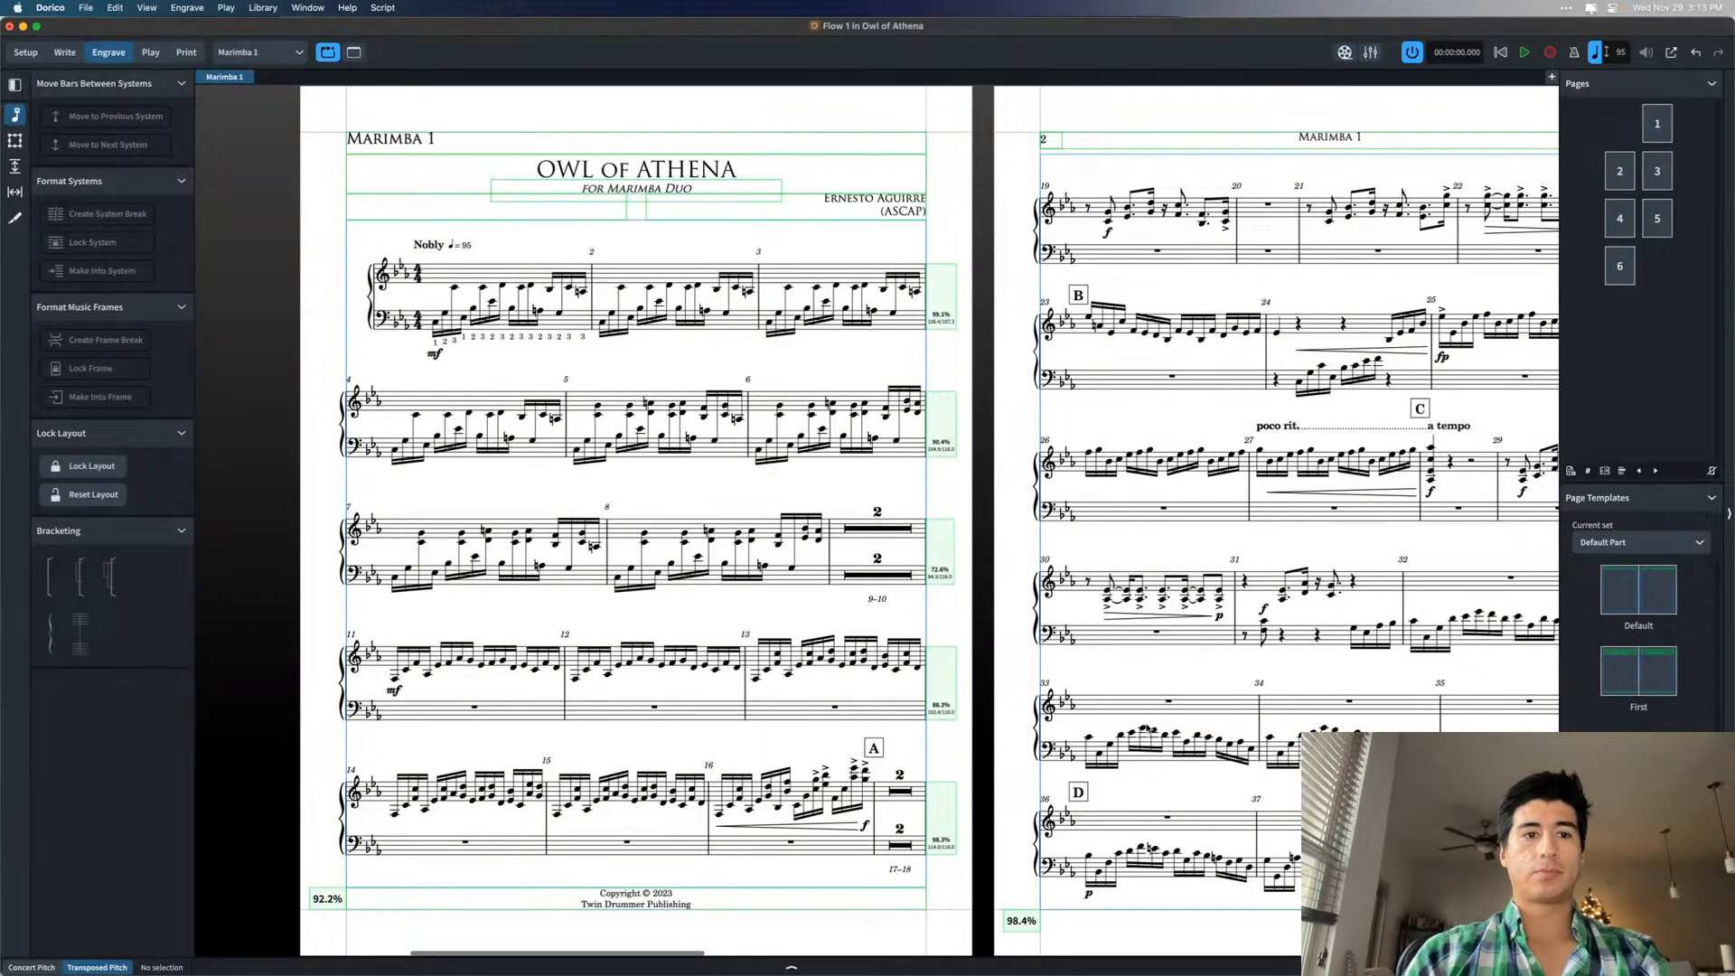
- Switch to the Marimba 2 part and bring its first page into view
key(alt+])
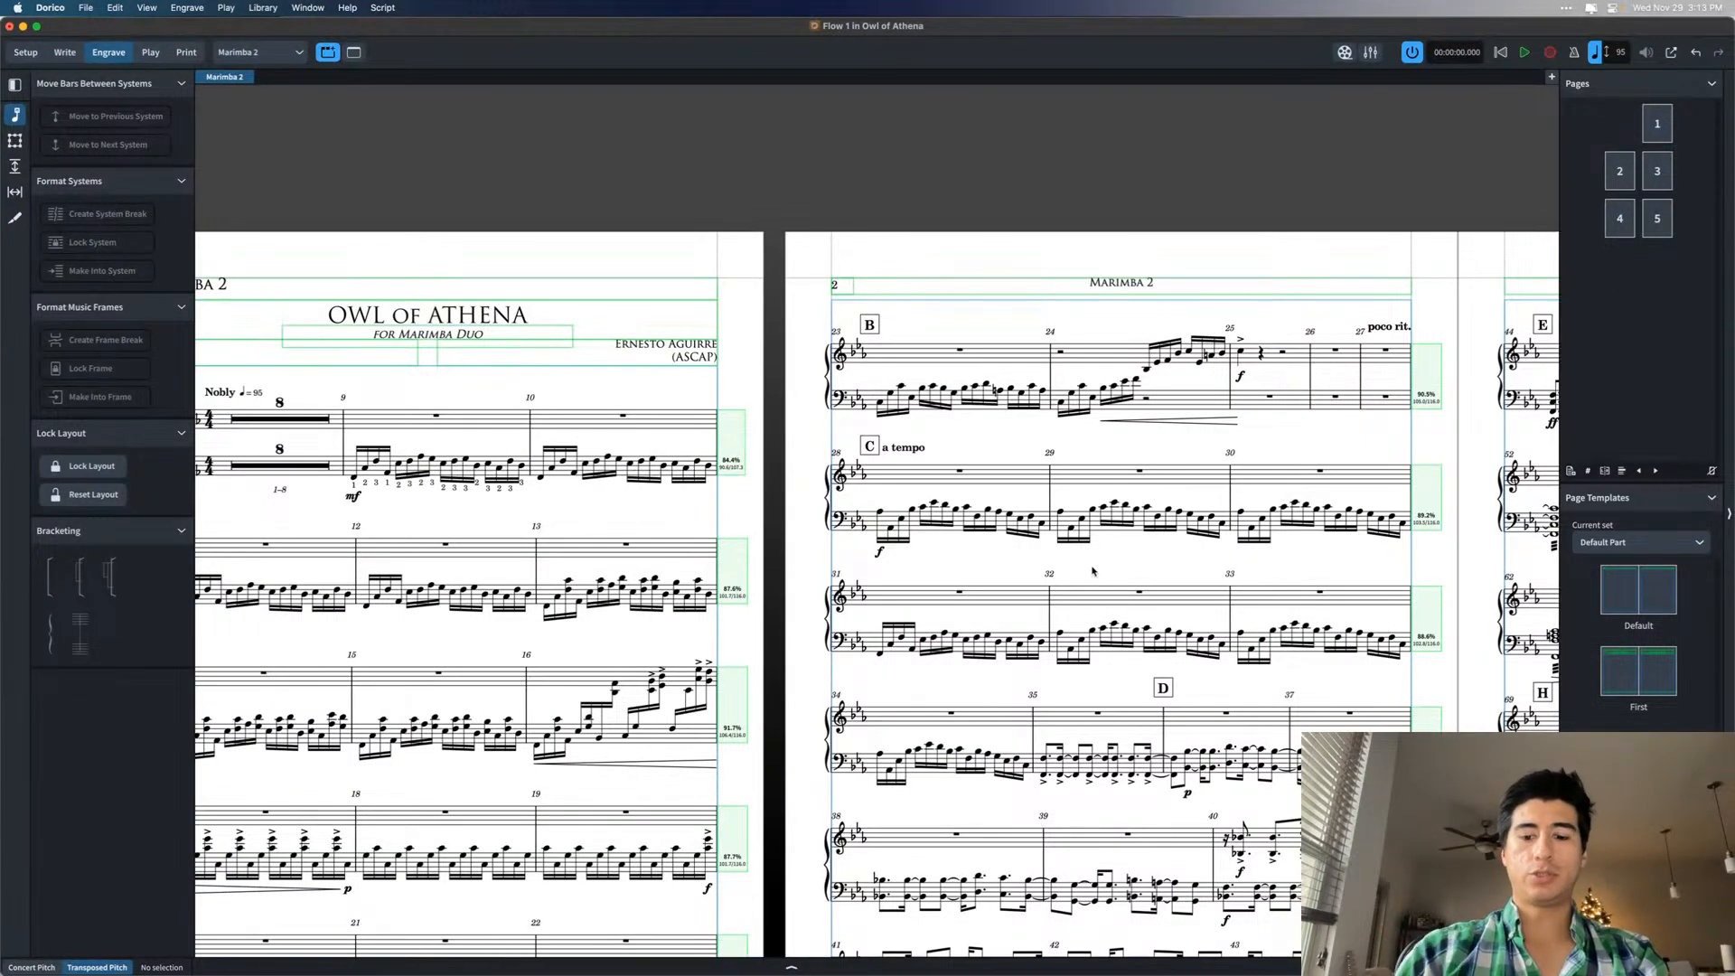
key(super+0)
scroll(1092, 571, left, 8)
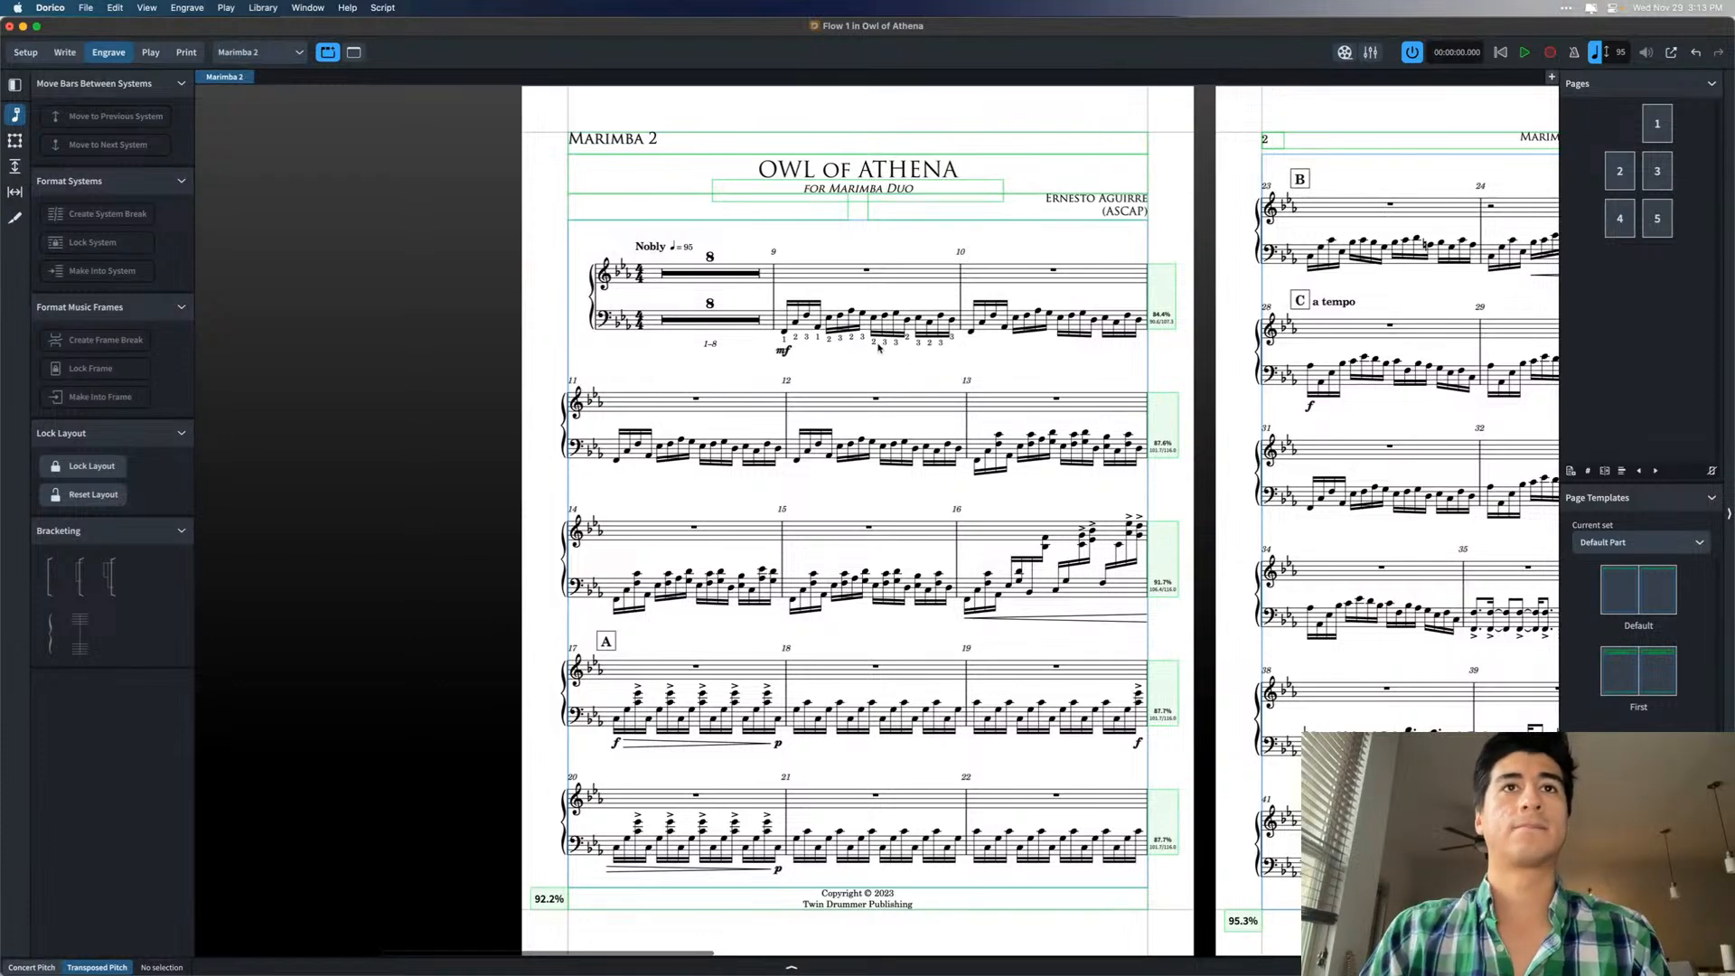
- Offset the fingering 2 on the last sixteenth of beat 3 in bar 9 by X -1/8 and Y -1 1/4
click(894, 335)
scroll(891, 334, up, 5)
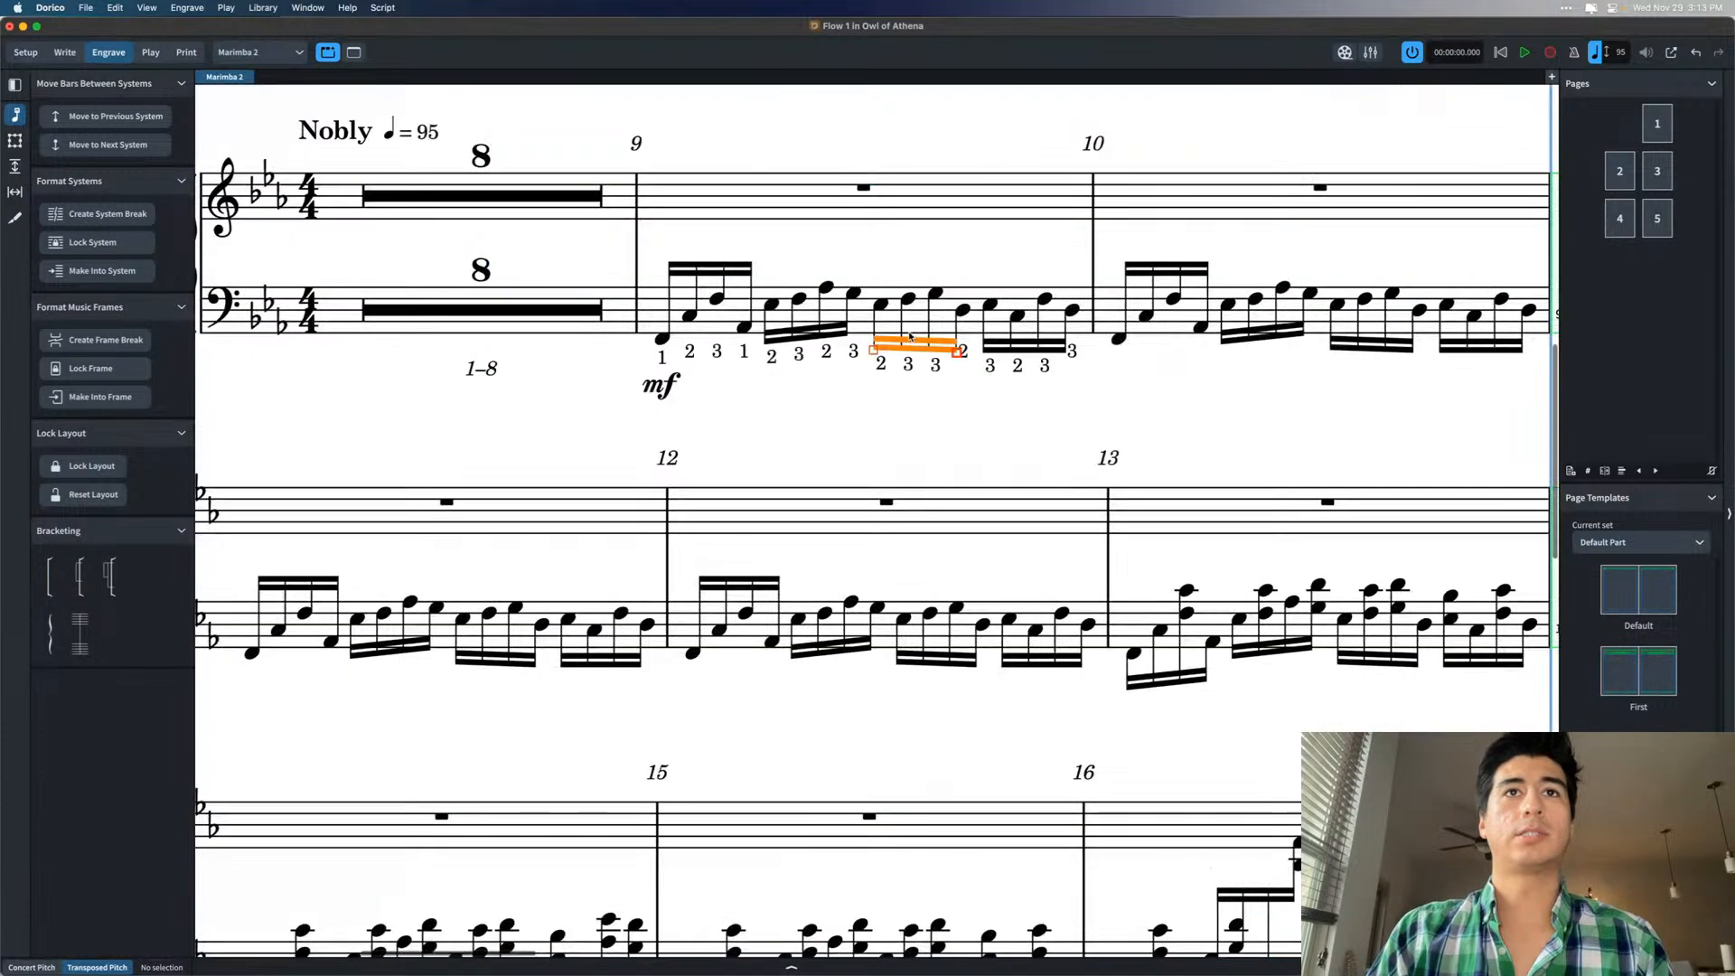
click(965, 387)
click(965, 356)
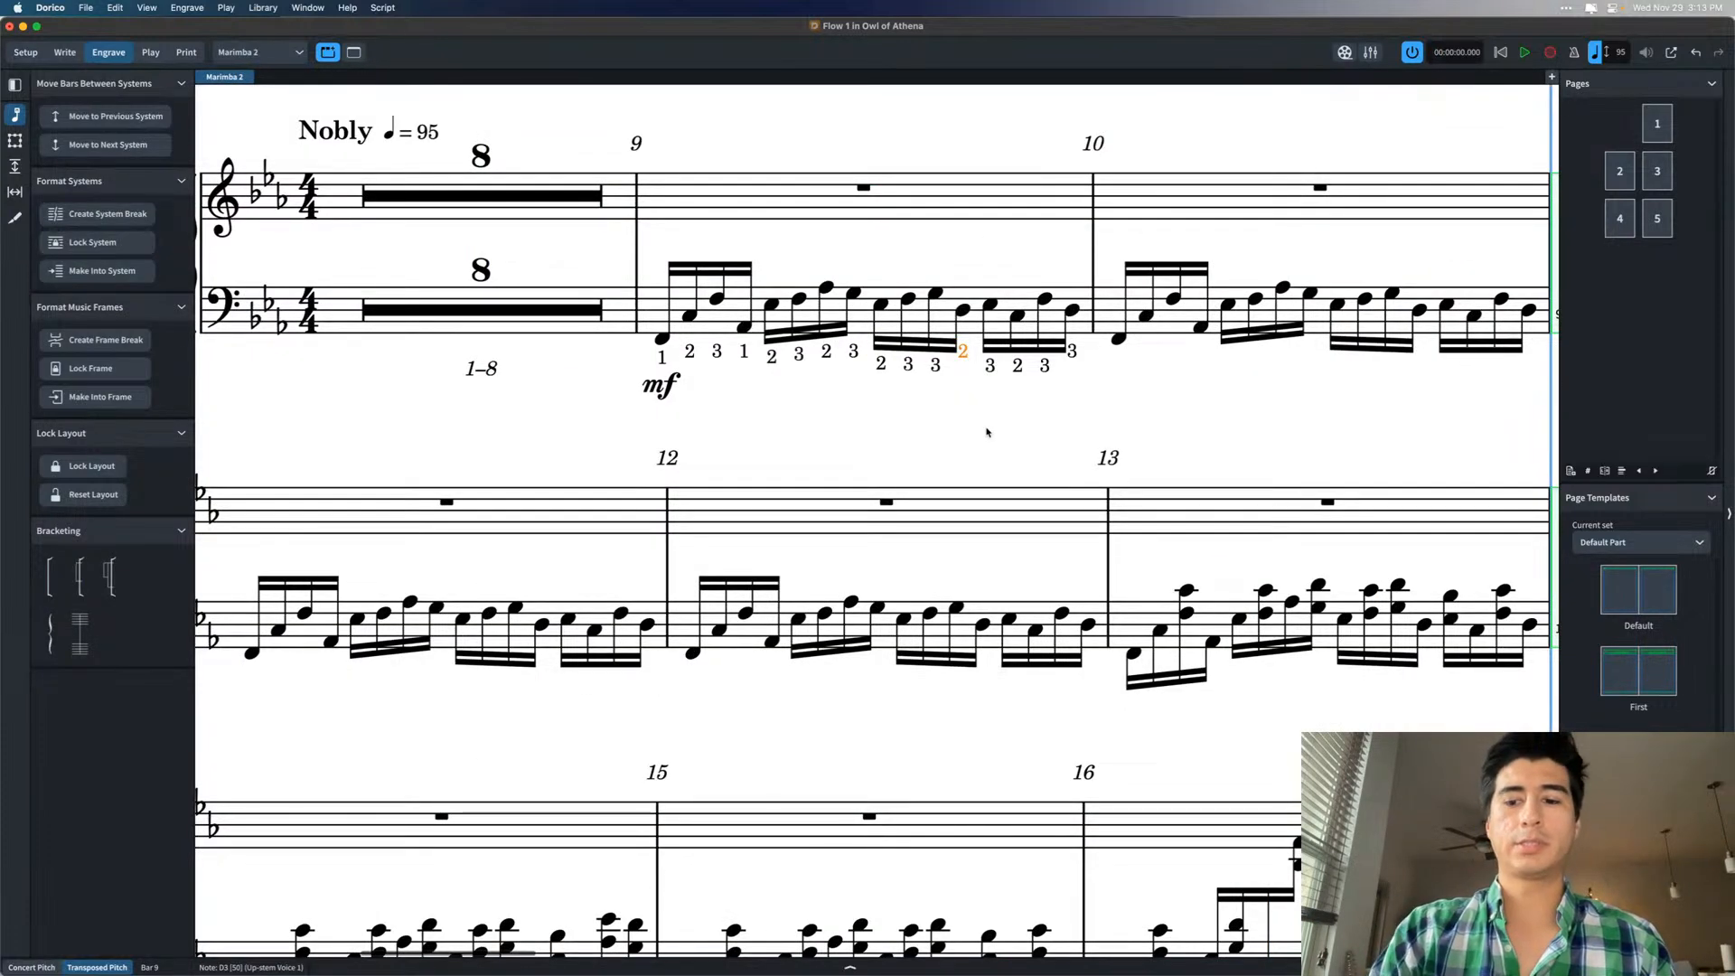
key(super+8)
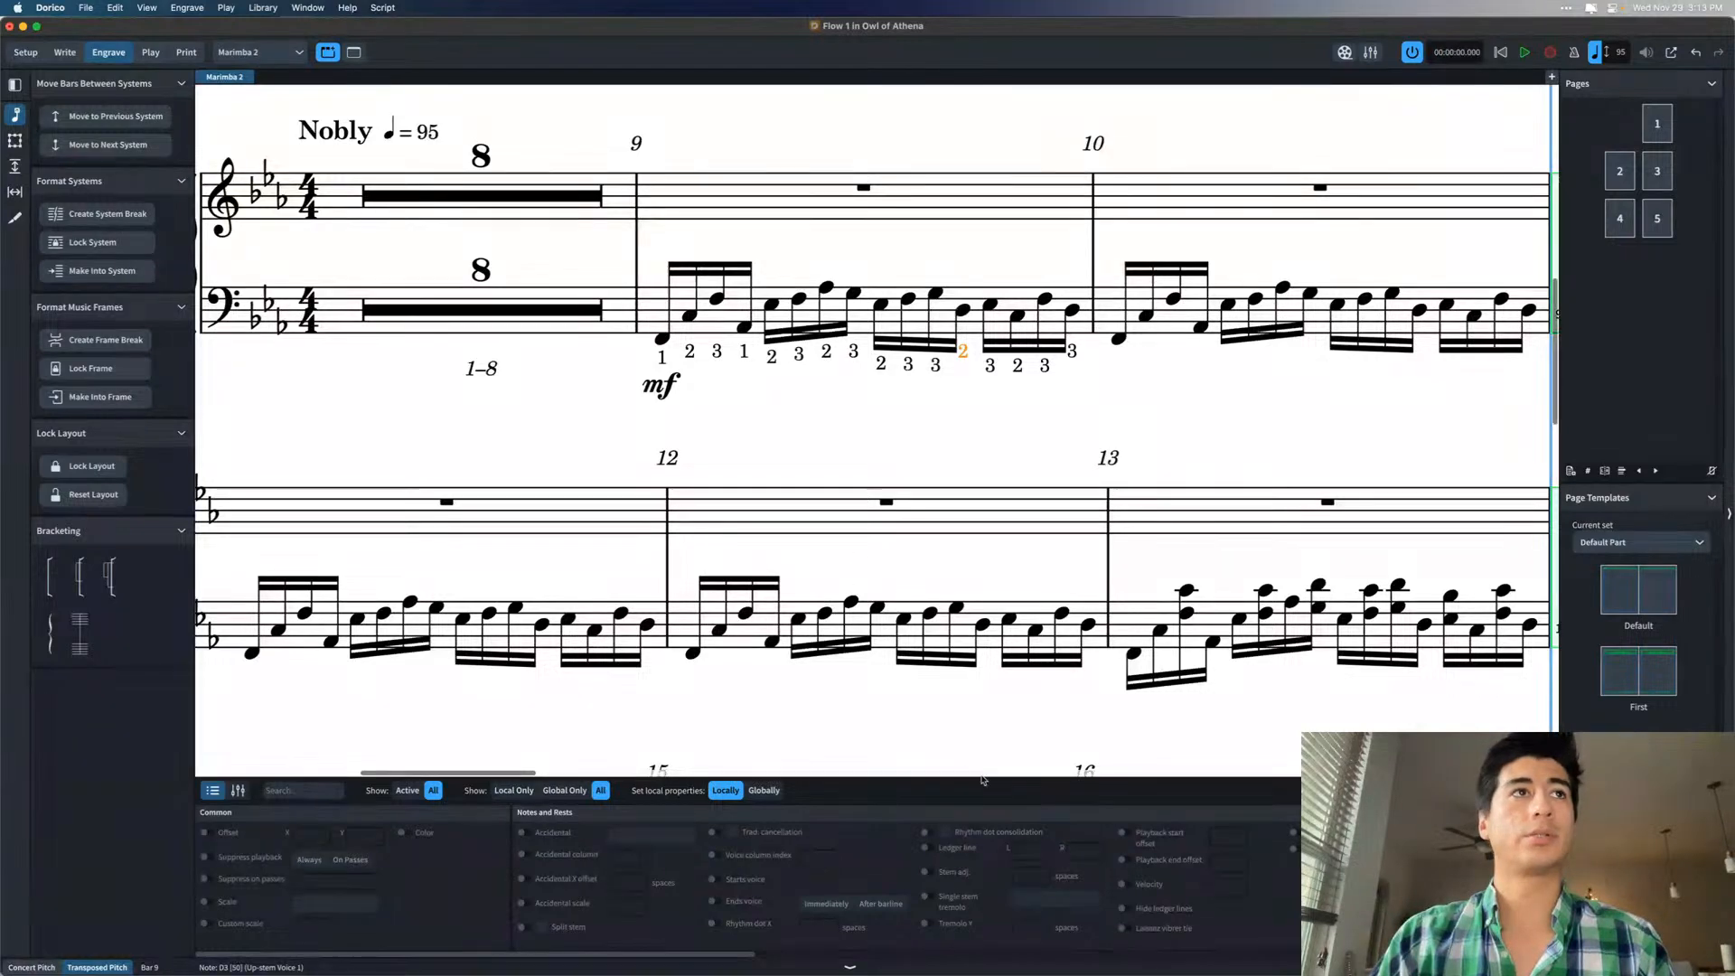
scroll(1127, 844, right, 10)
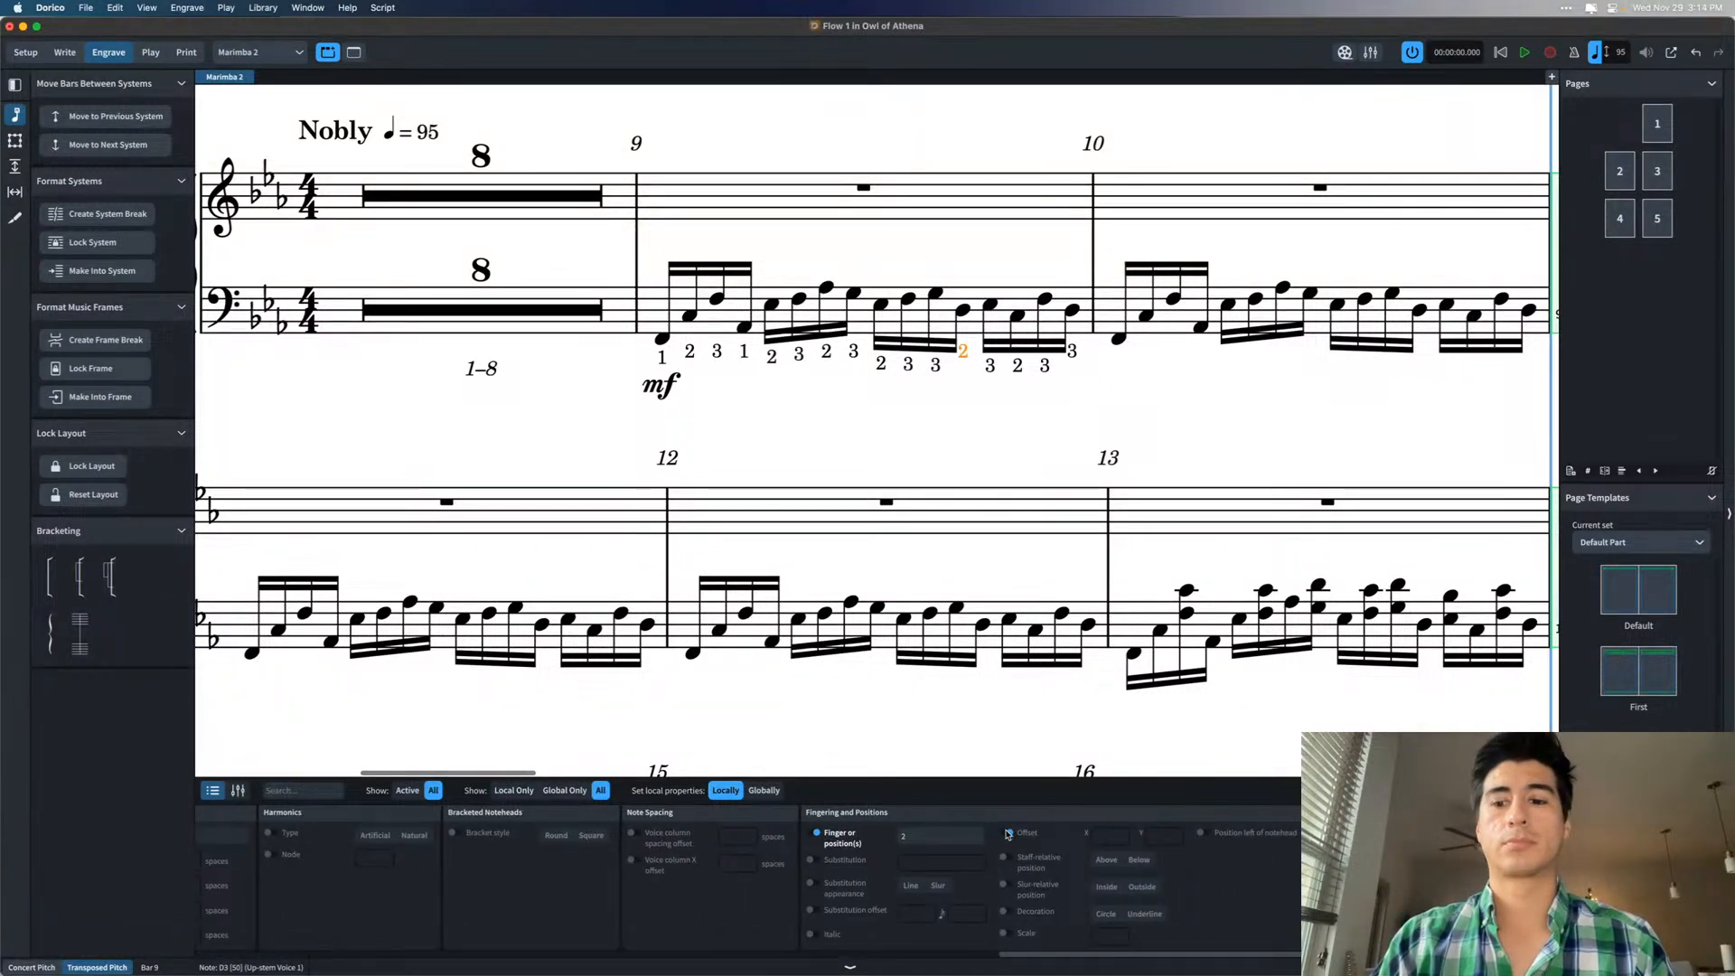
click(1009, 833)
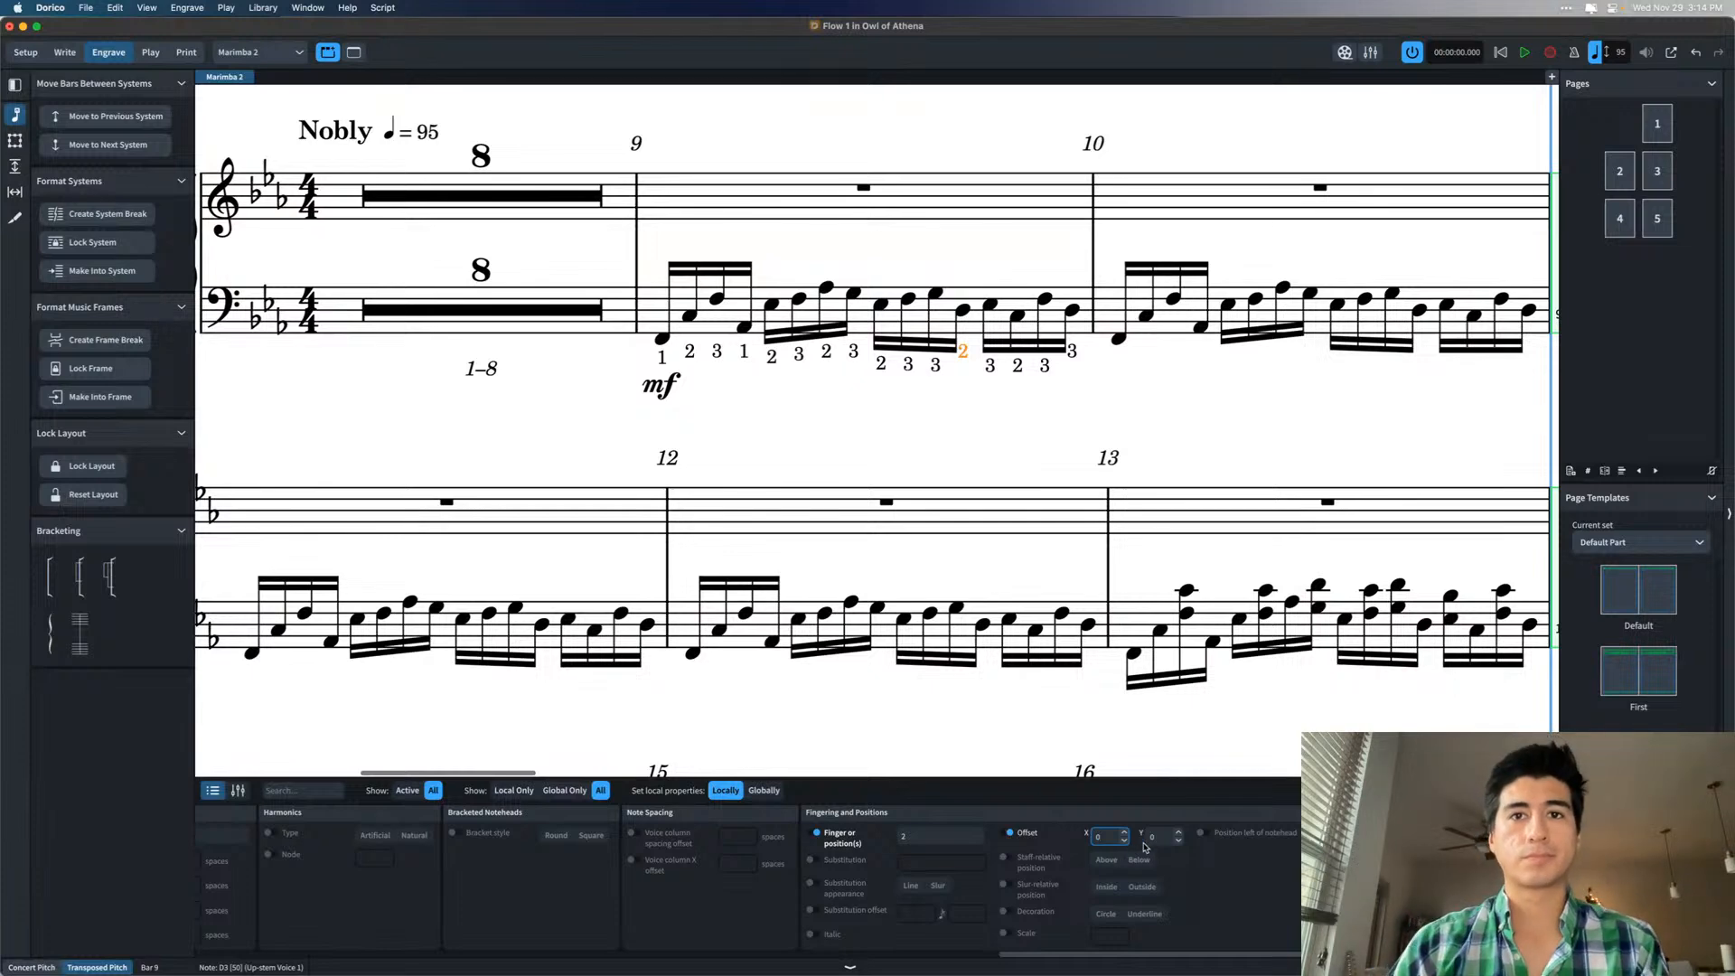
click(1179, 841)
click(1180, 841)
click(1180, 842)
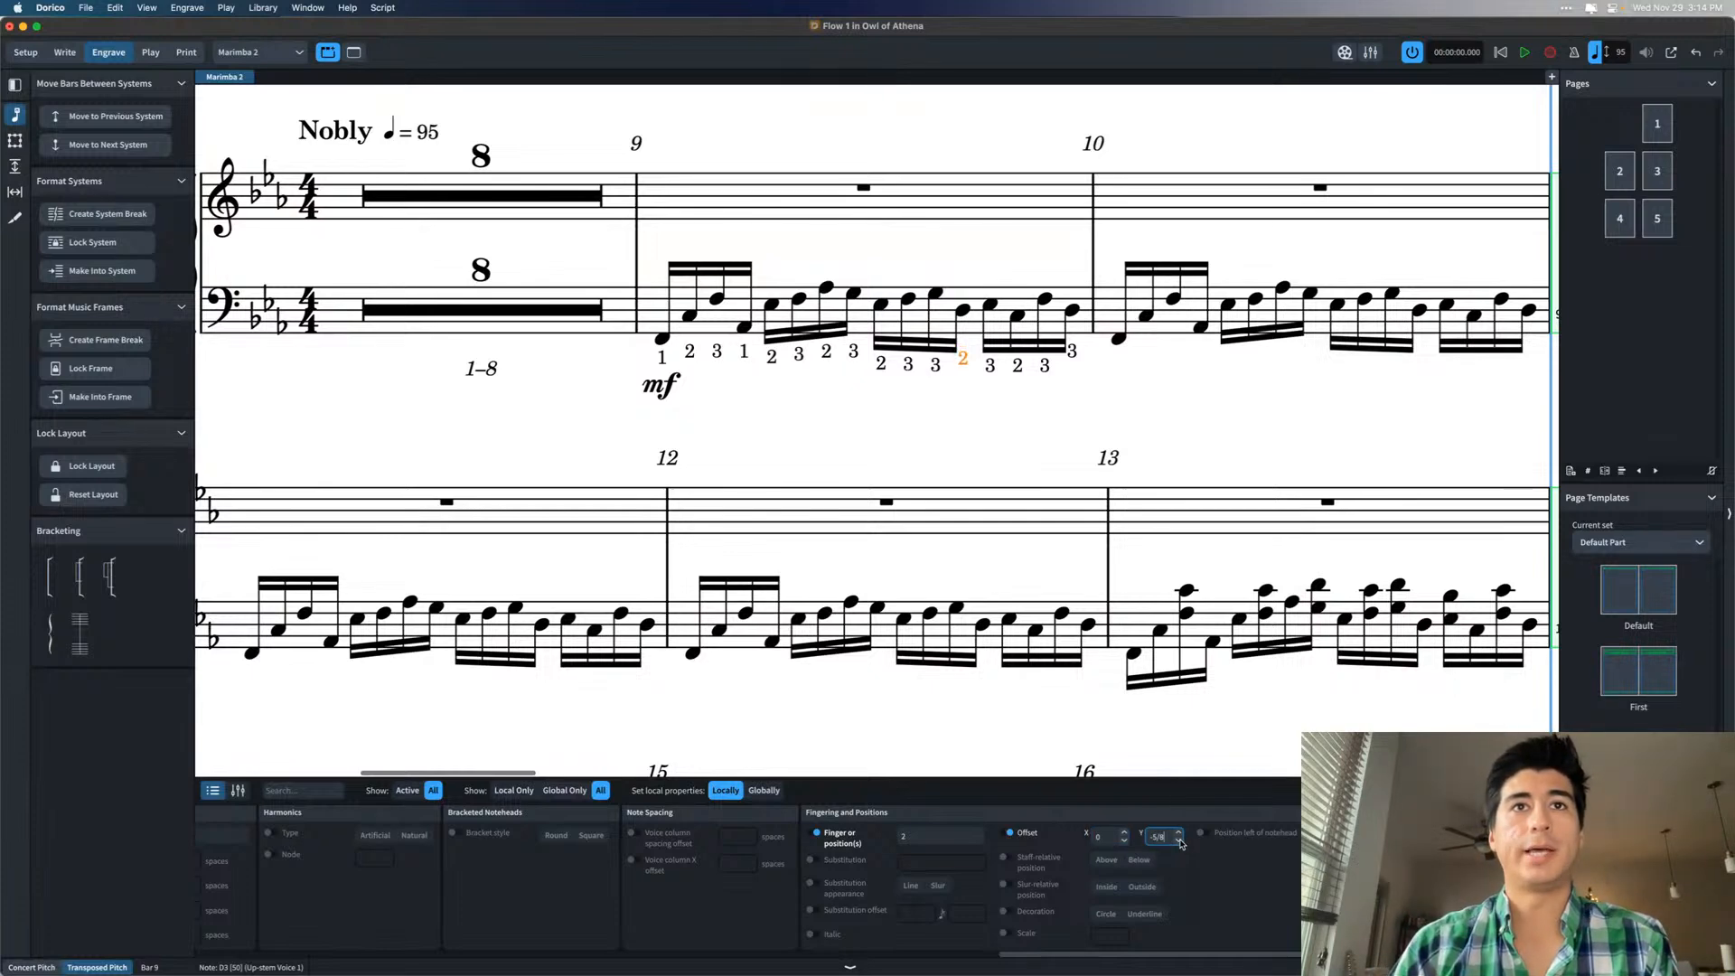
click(1179, 842)
click(1179, 842)
click(1179, 841)
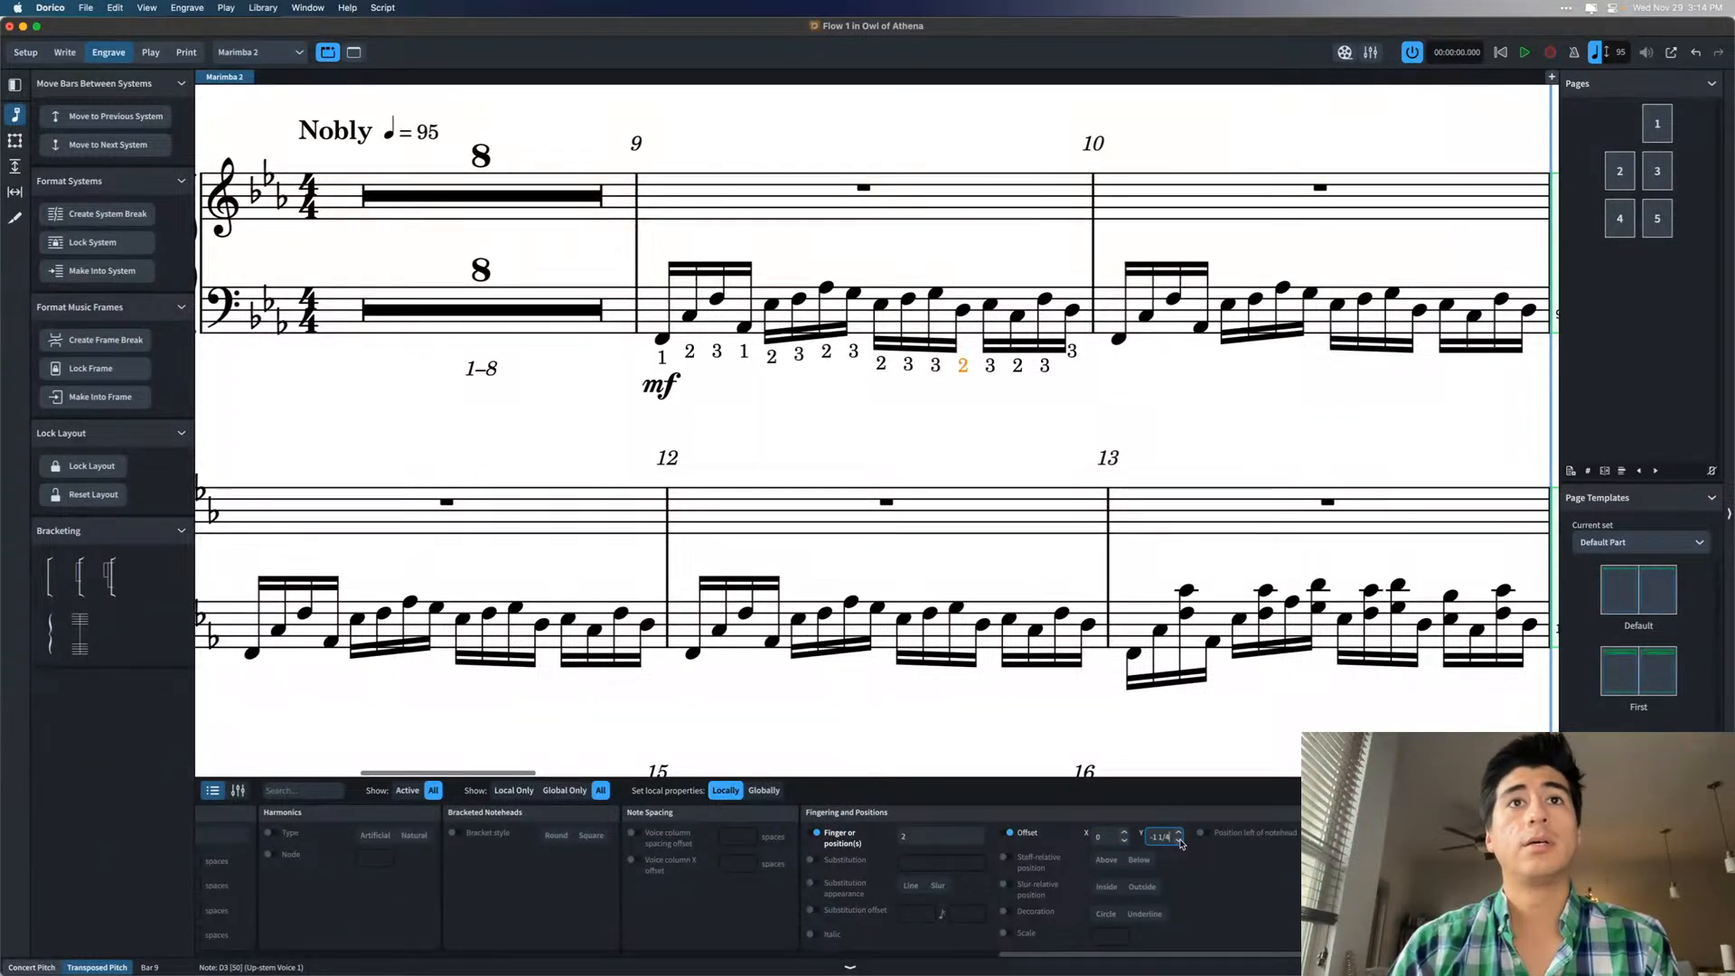
click(1126, 842)
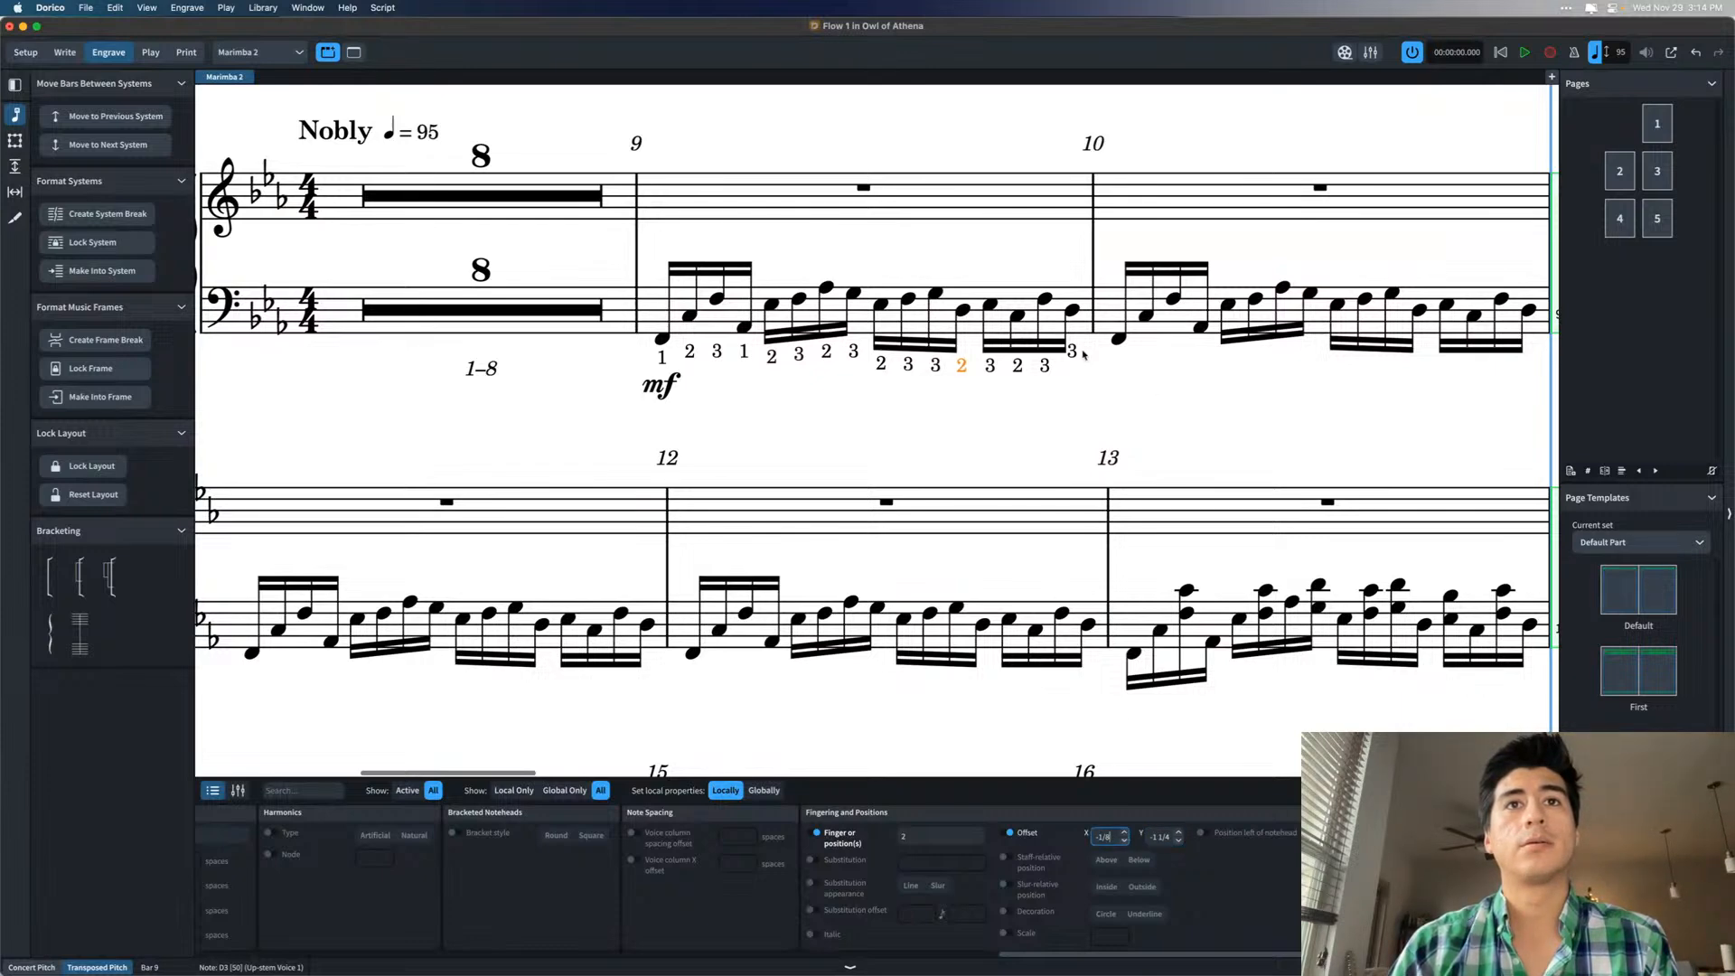
- Offset the fingering 3 on the last note of bar 9 by X -1/8 and Y -1 1/4
click(1073, 352)
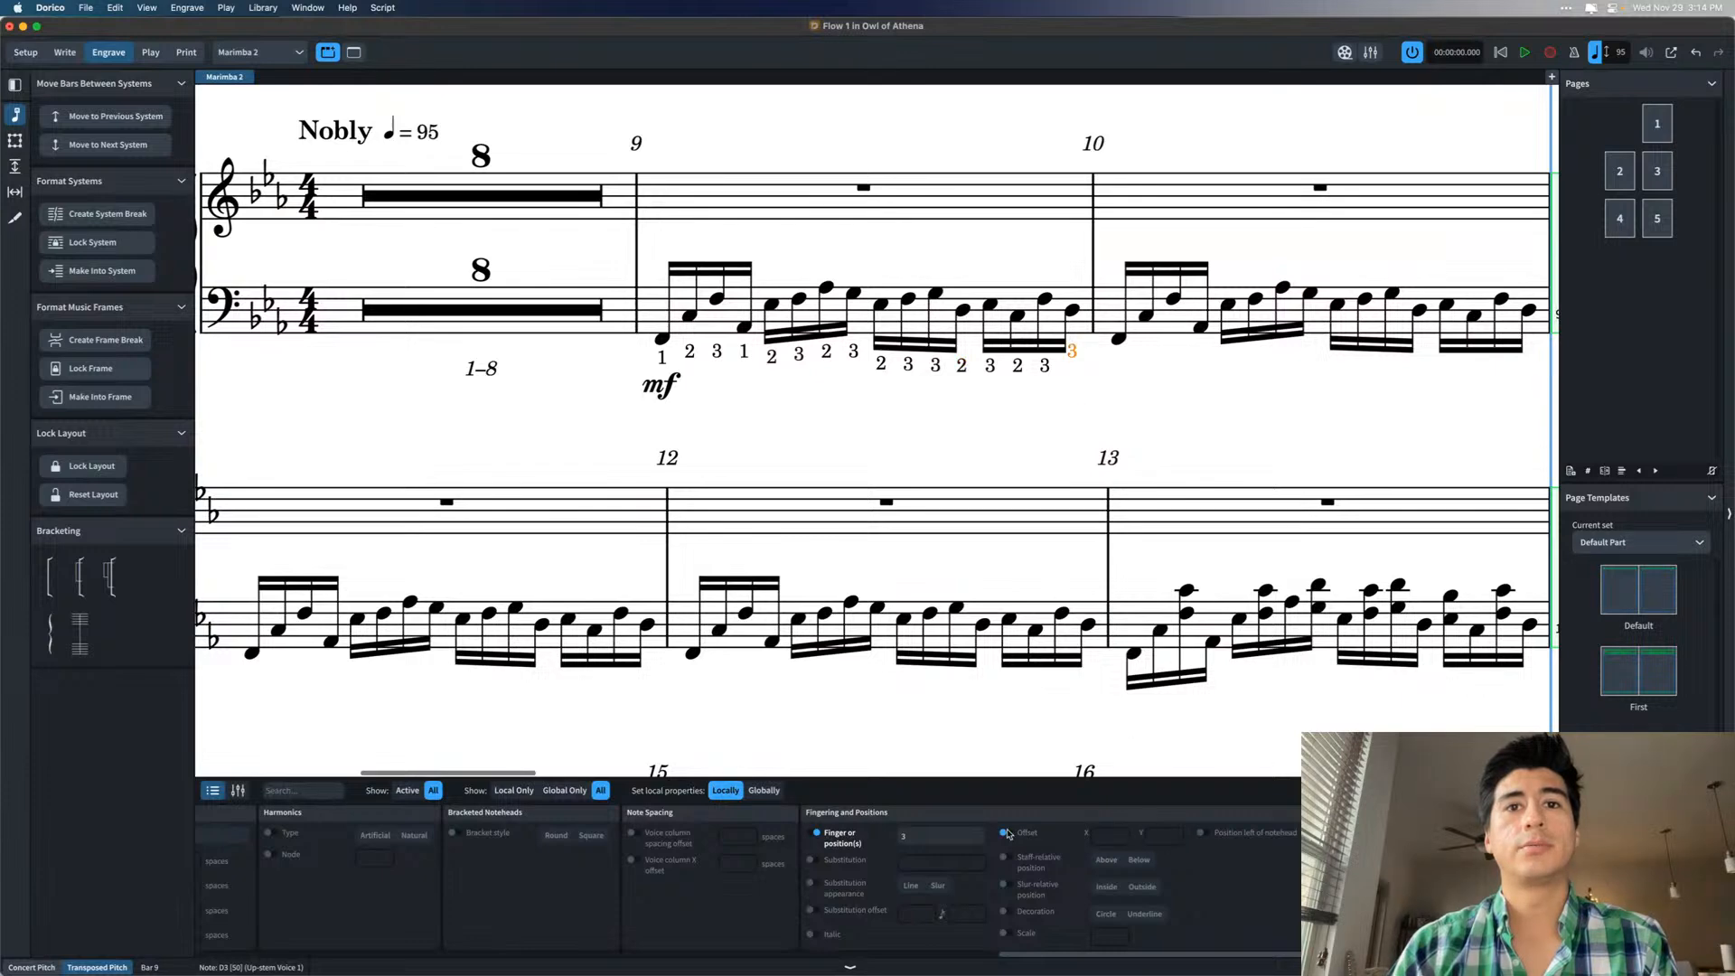
click(1005, 832)
click(1179, 841)
click(1179, 842)
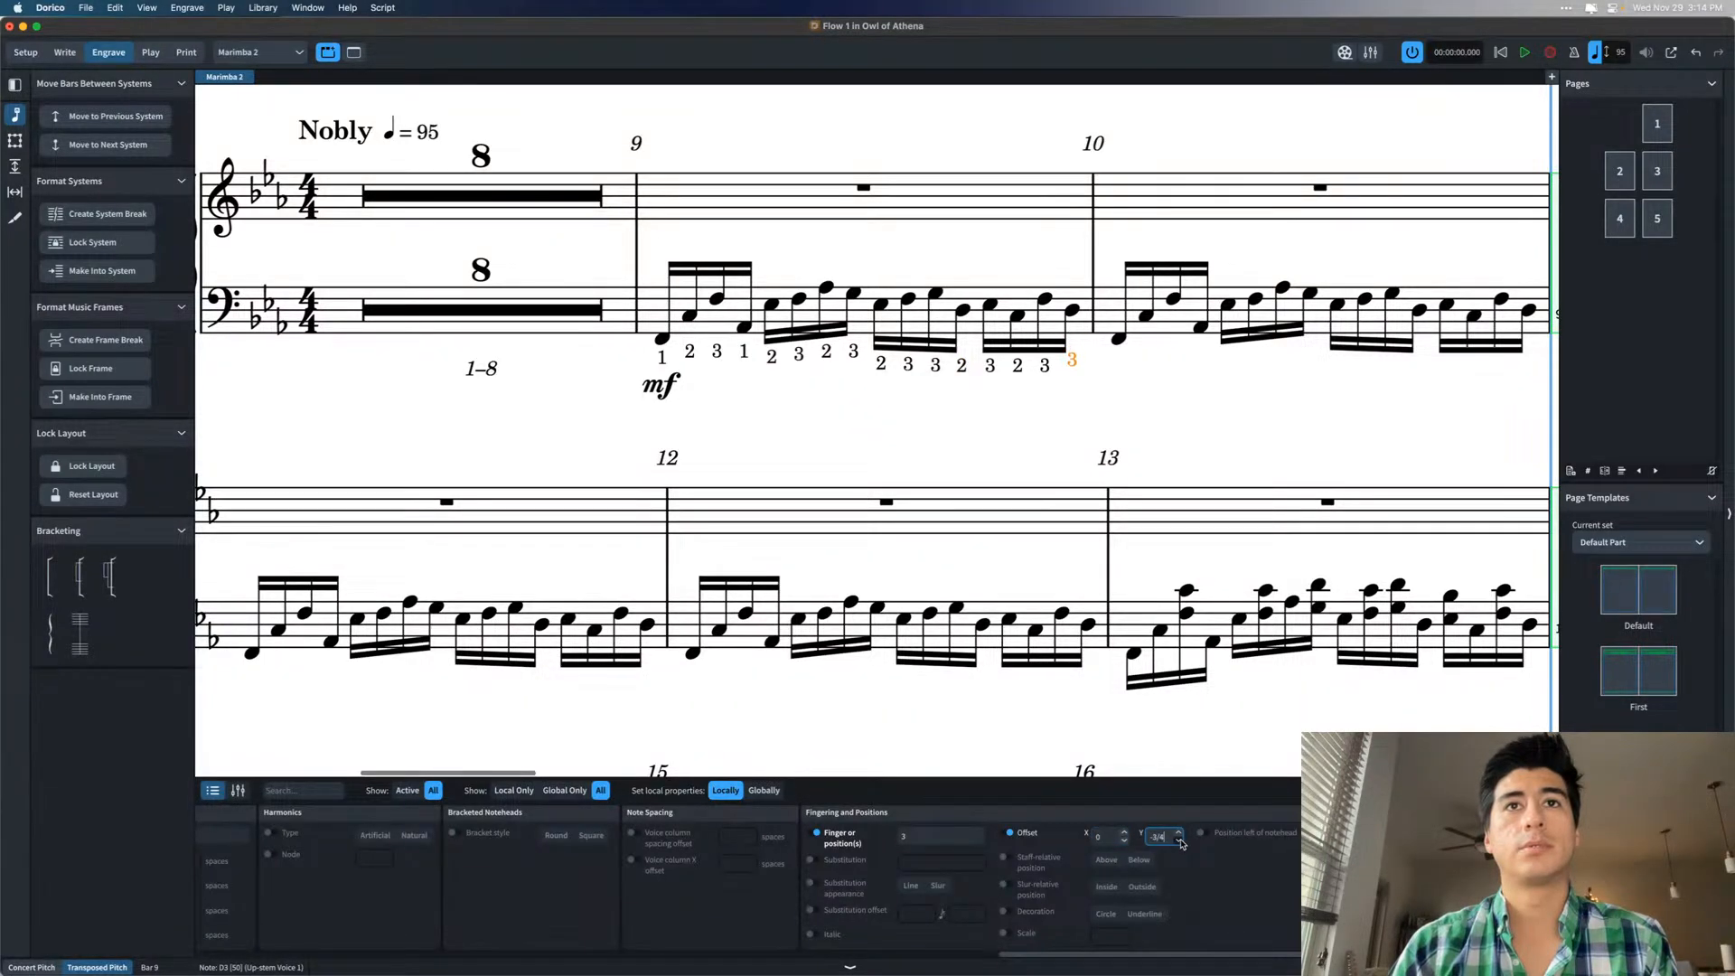
click(1179, 841)
click(1179, 841)
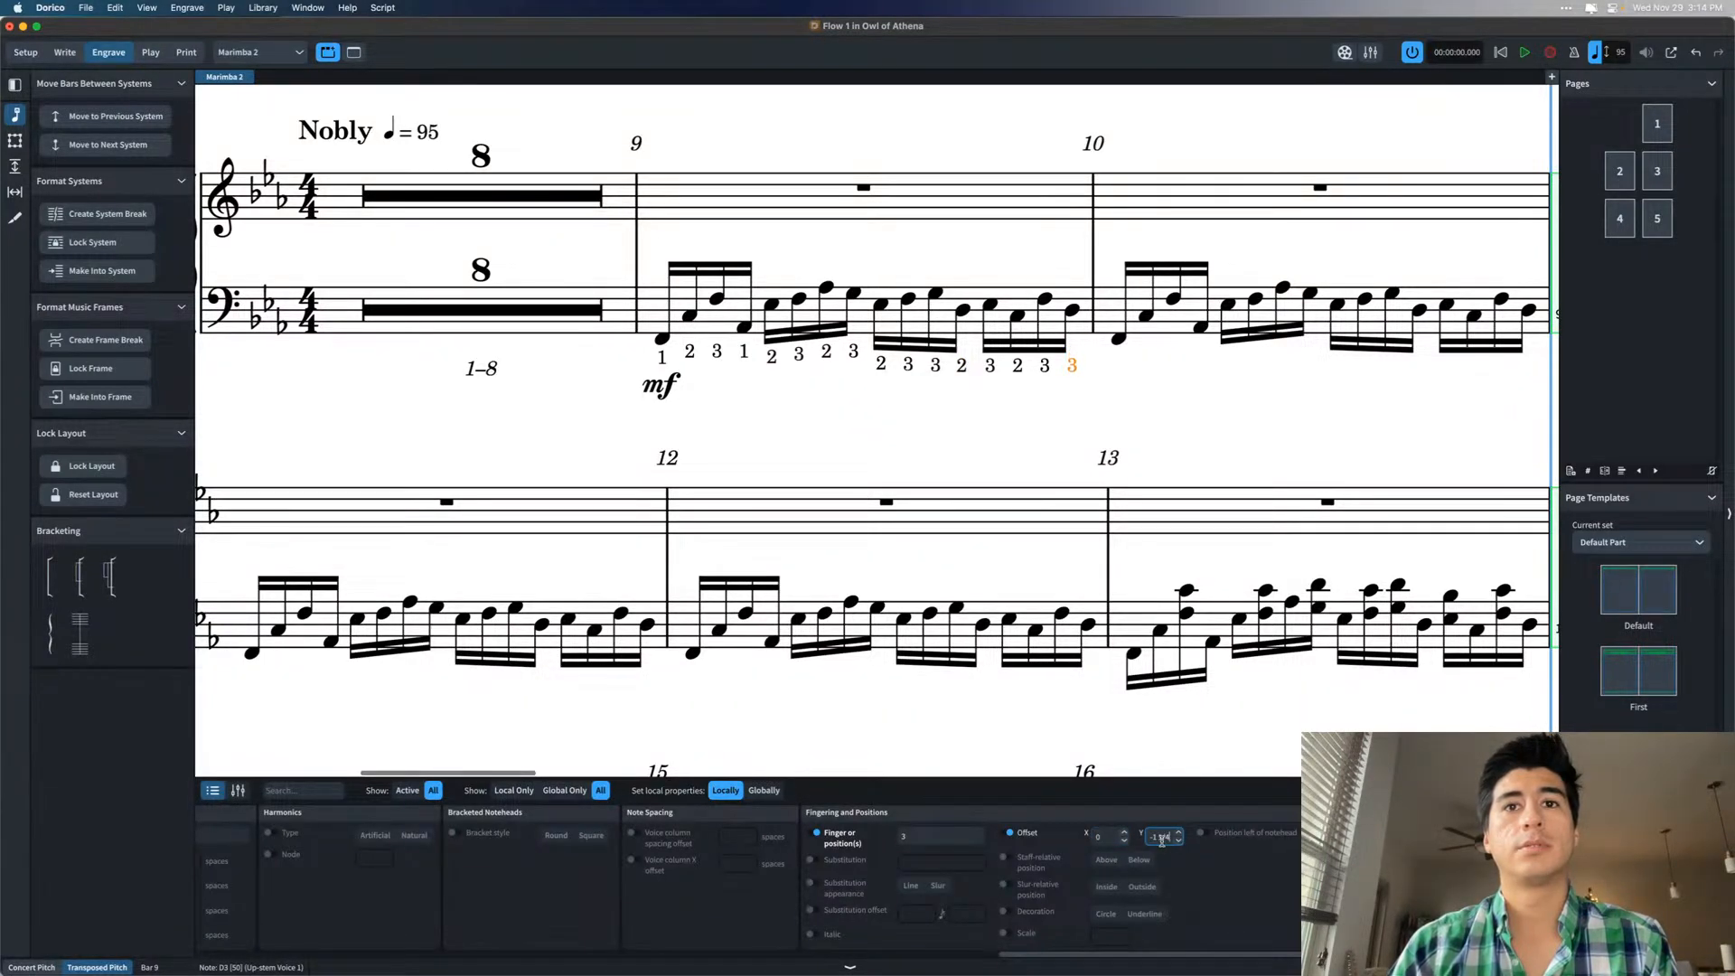
click(1126, 841)
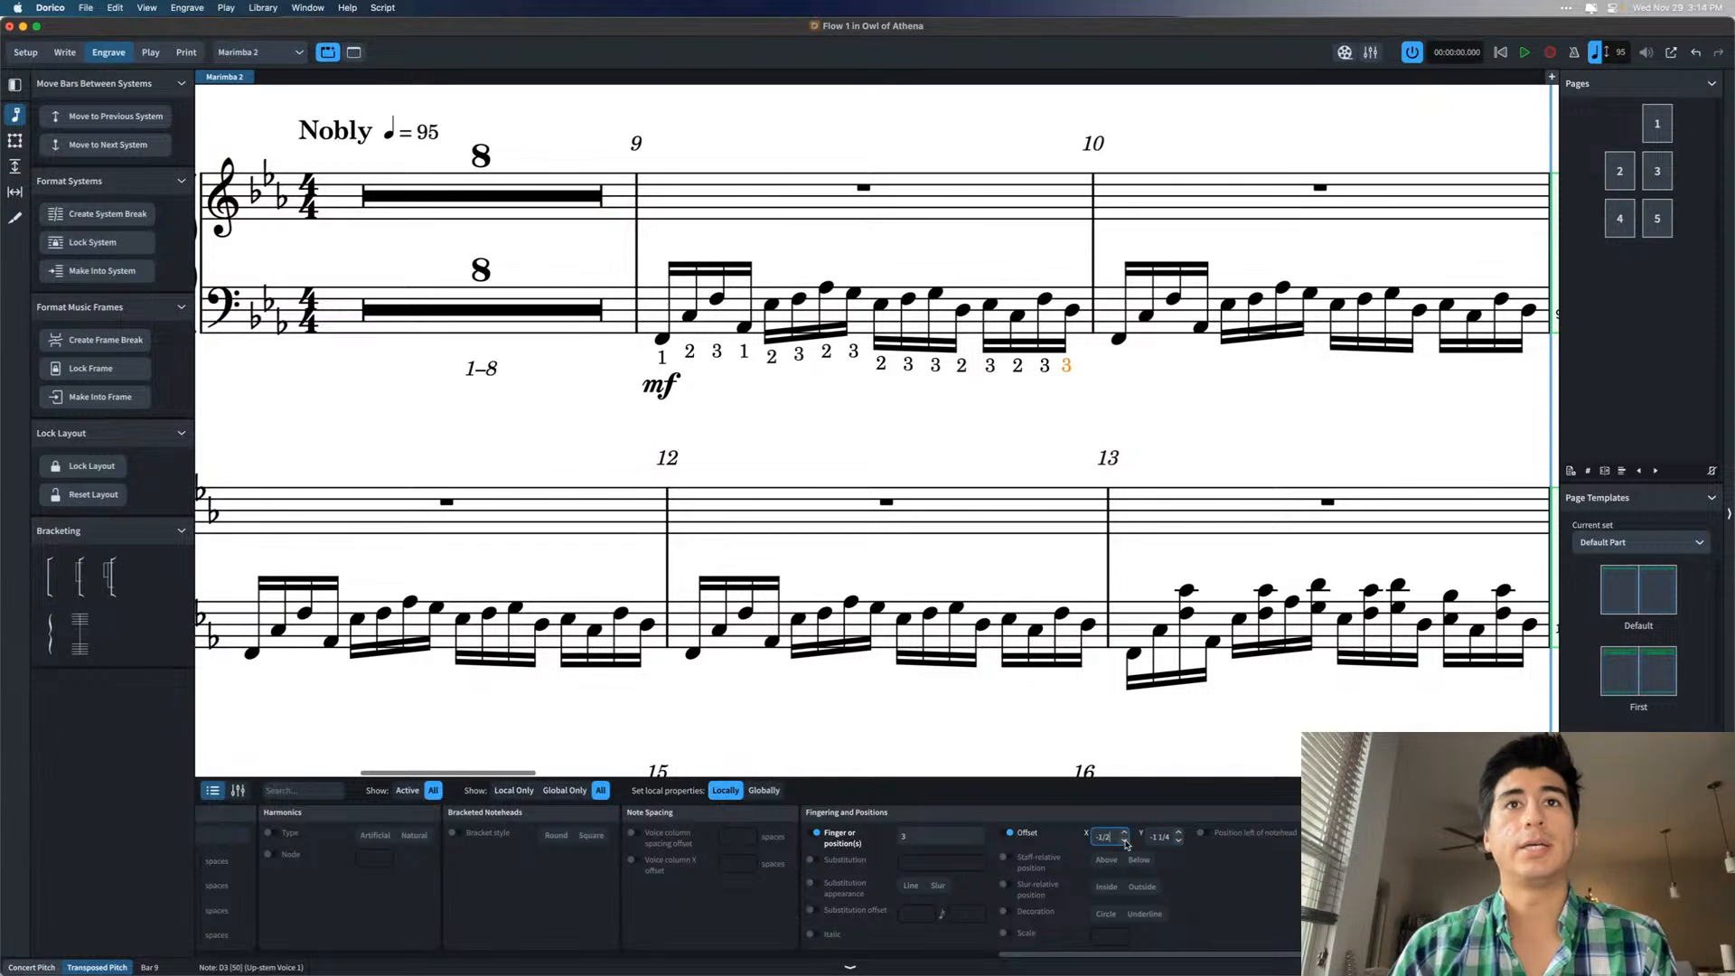
click(1125, 832)
click(1125, 832)
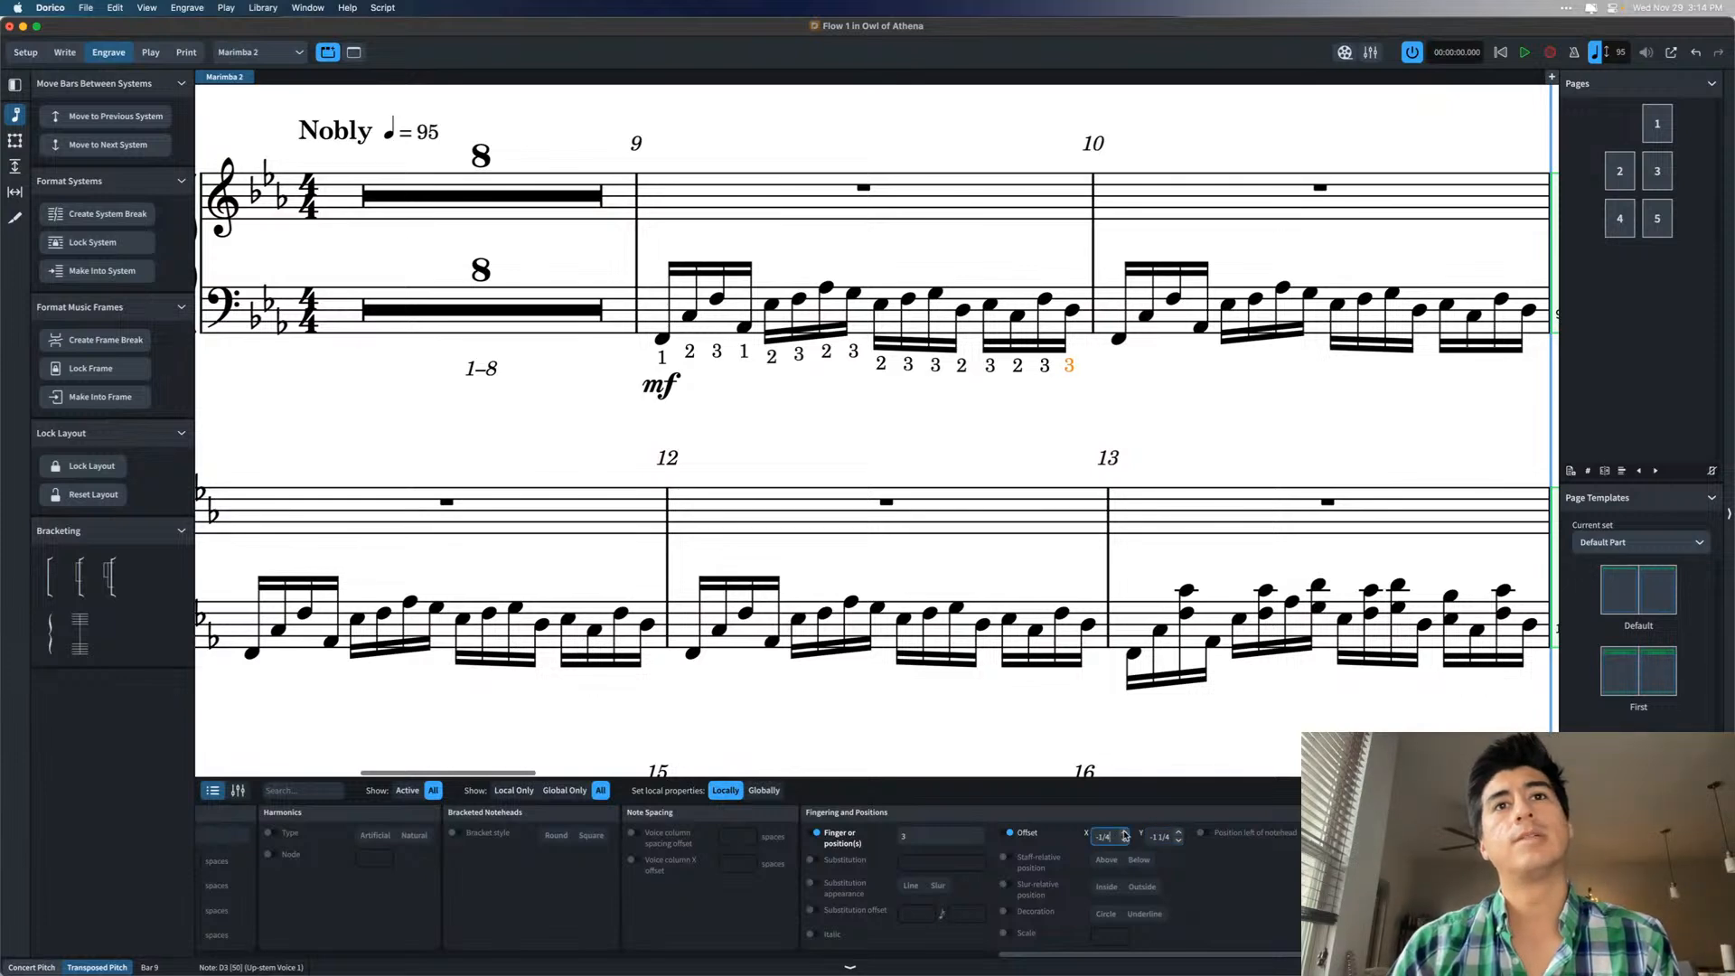
click(1126, 832)
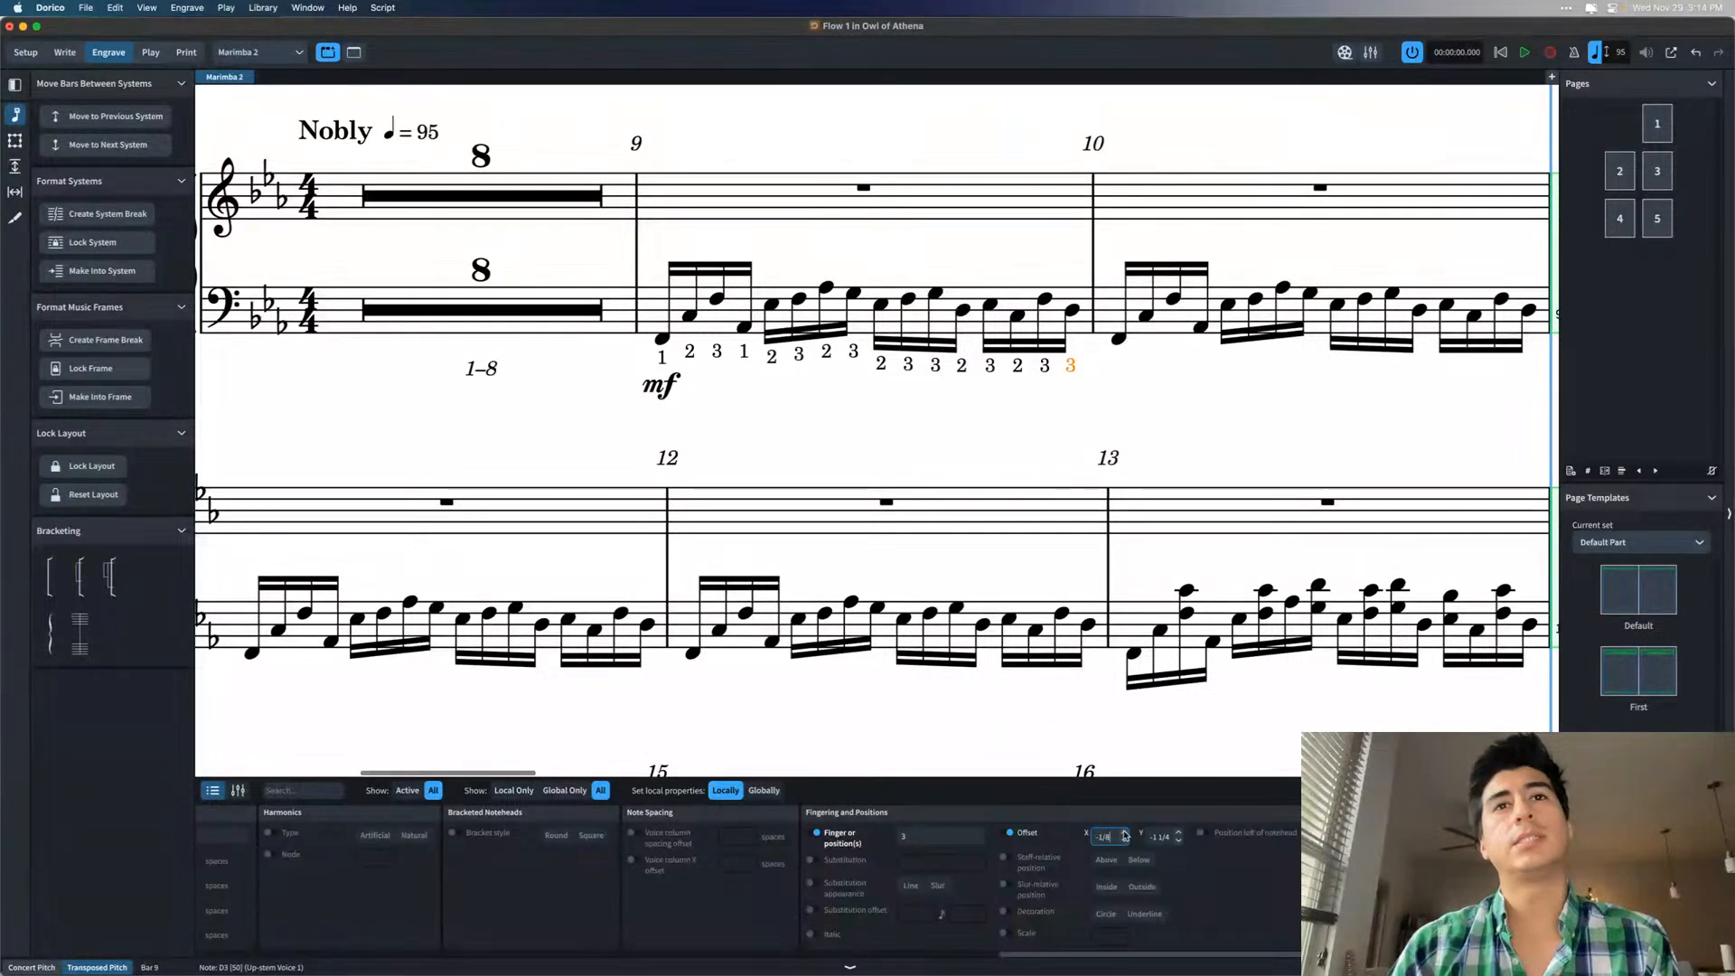
- Hide the properties and review the fingerings and system spacing on page 1 of the Marimba 2 part
click(1045, 408)
key(x)
key(x)
key(x)
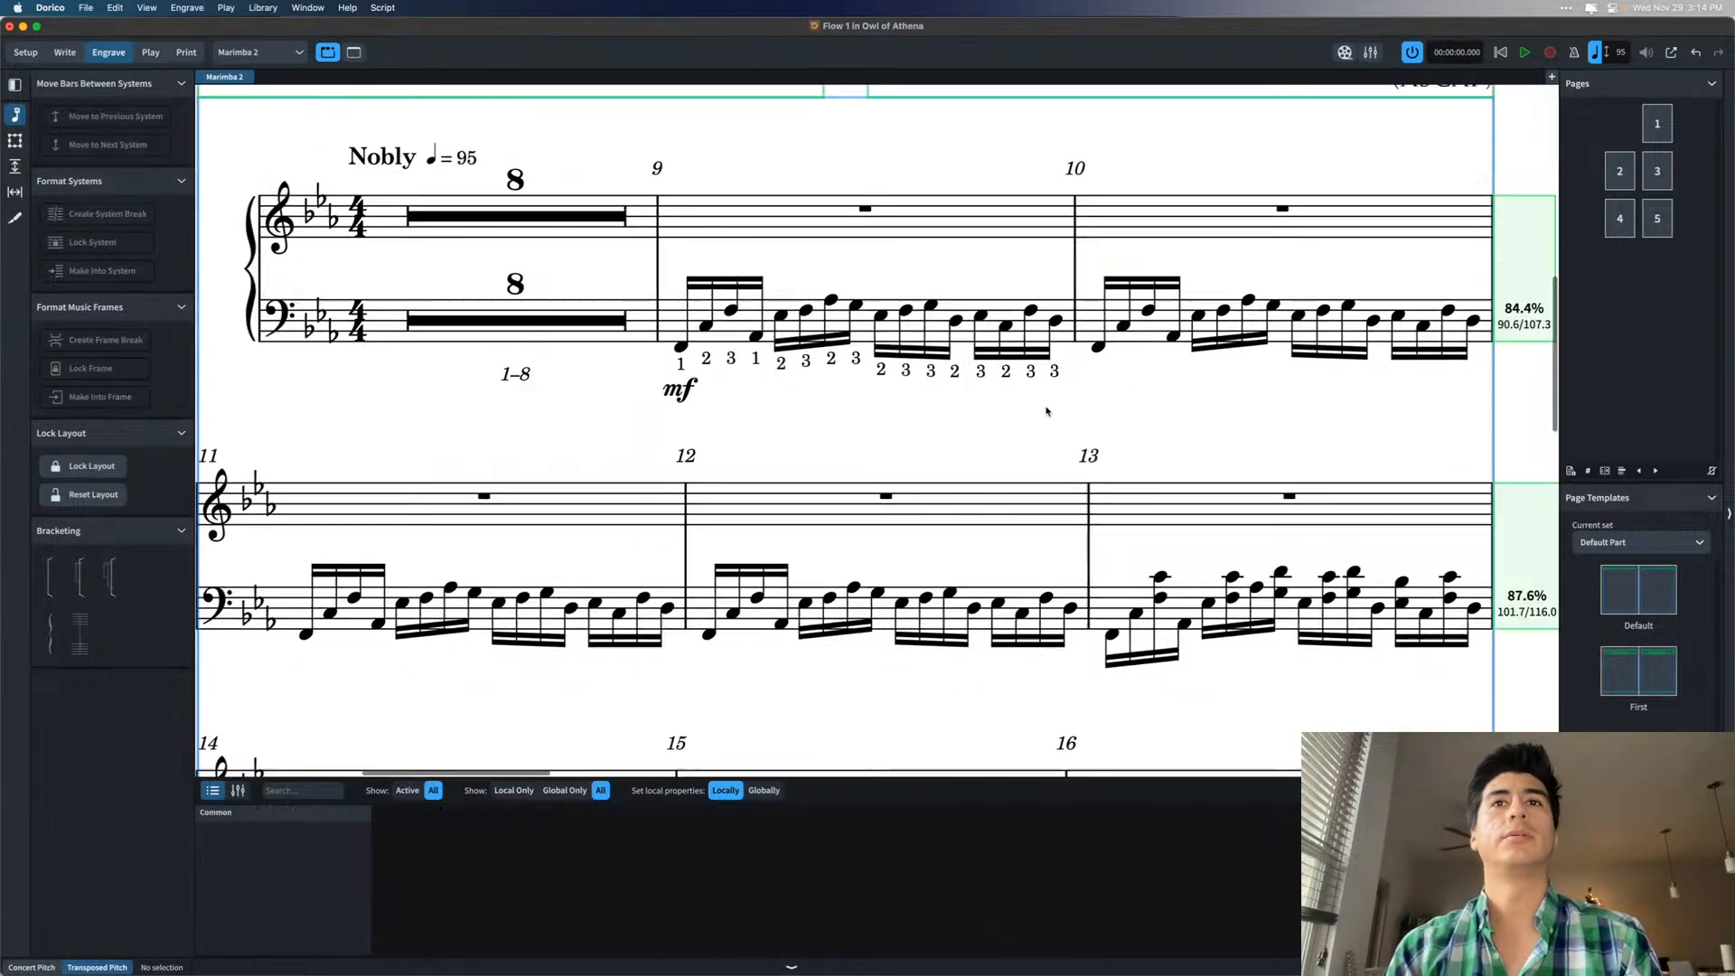
scroll(1027, 489, down, 1)
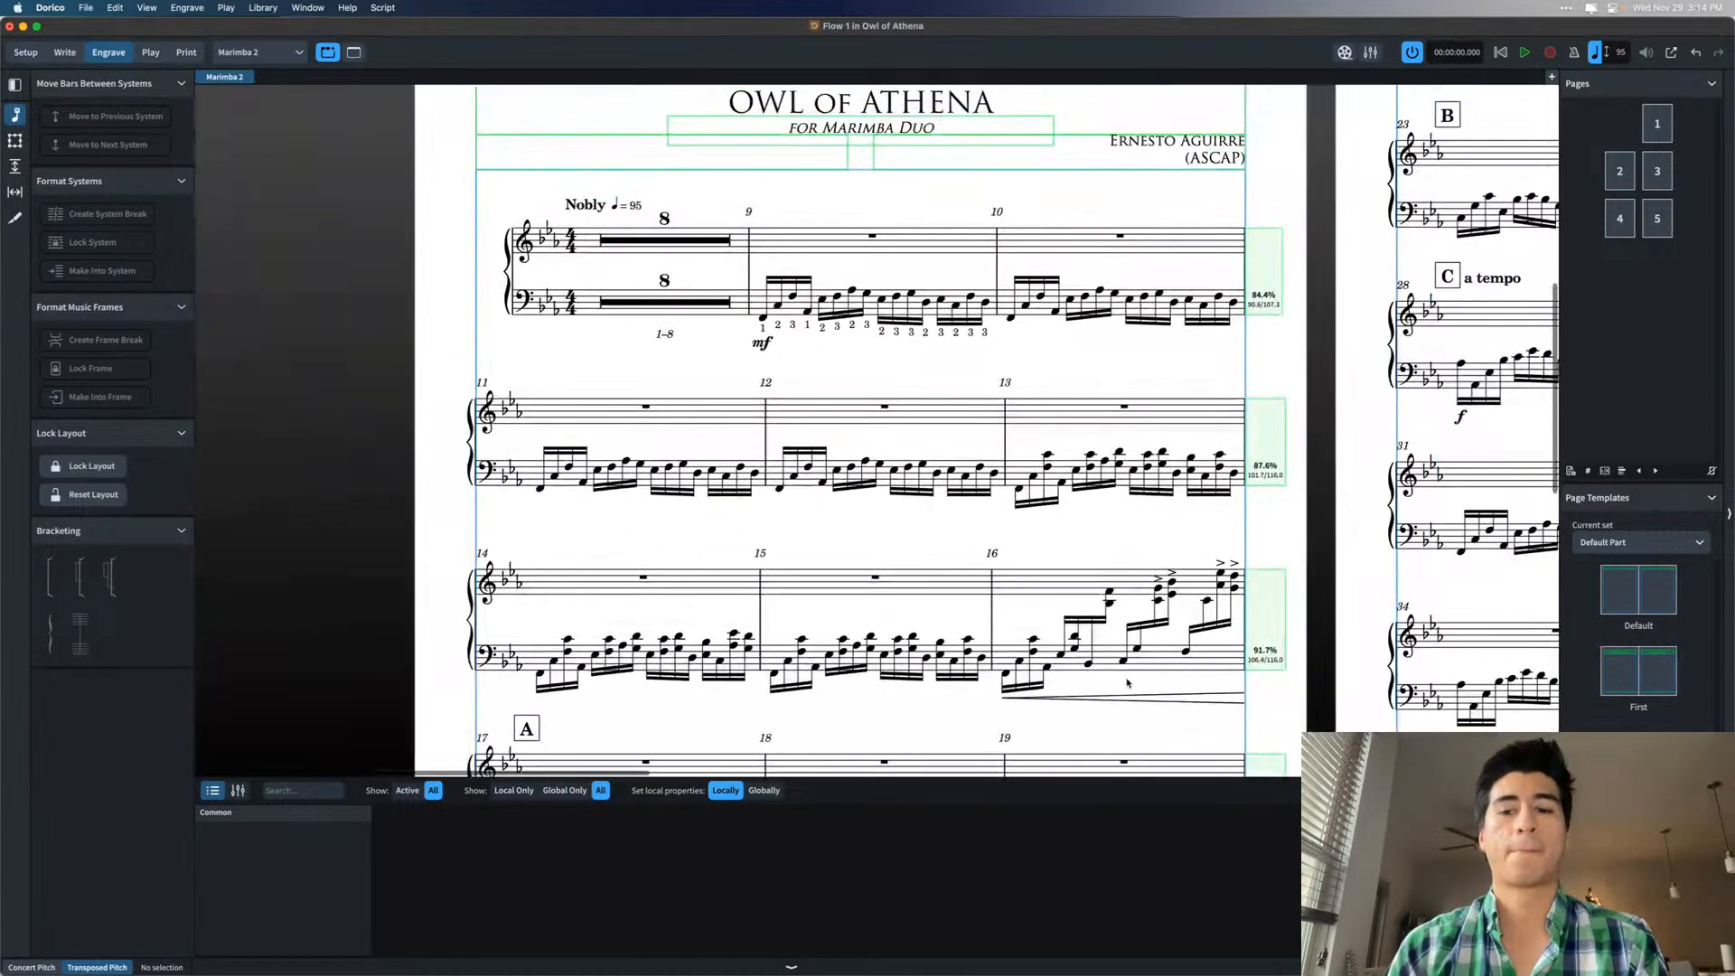
key(super+8)
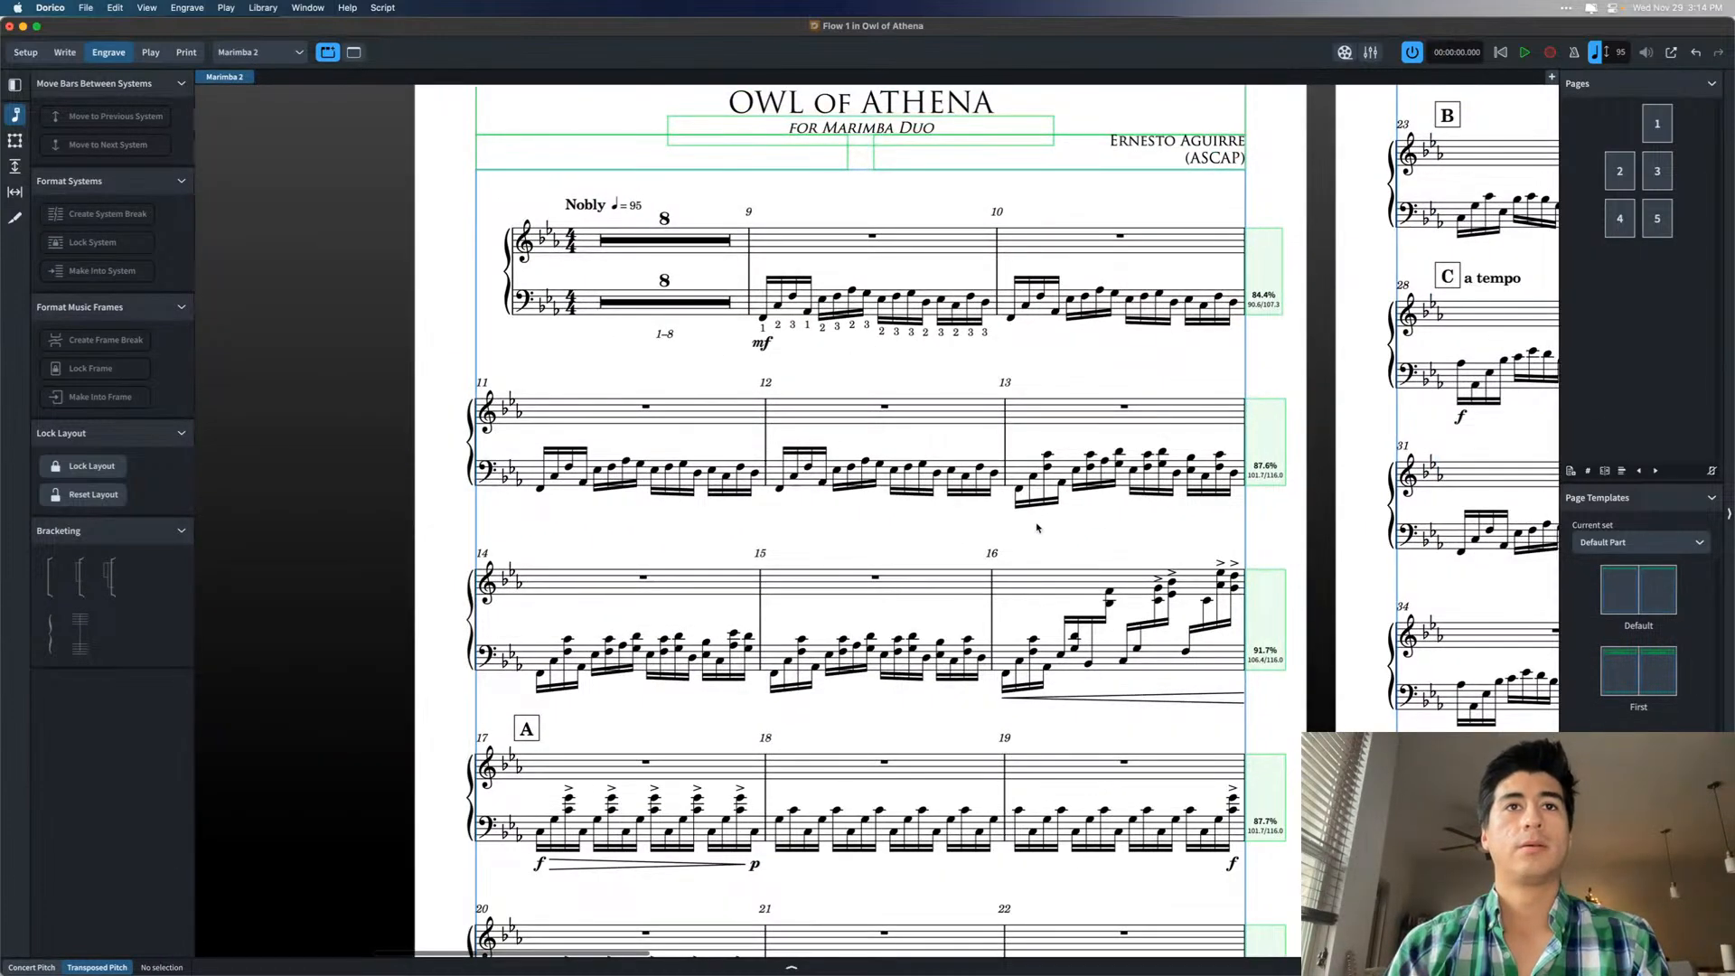
scroll(1053, 546, down, 1)
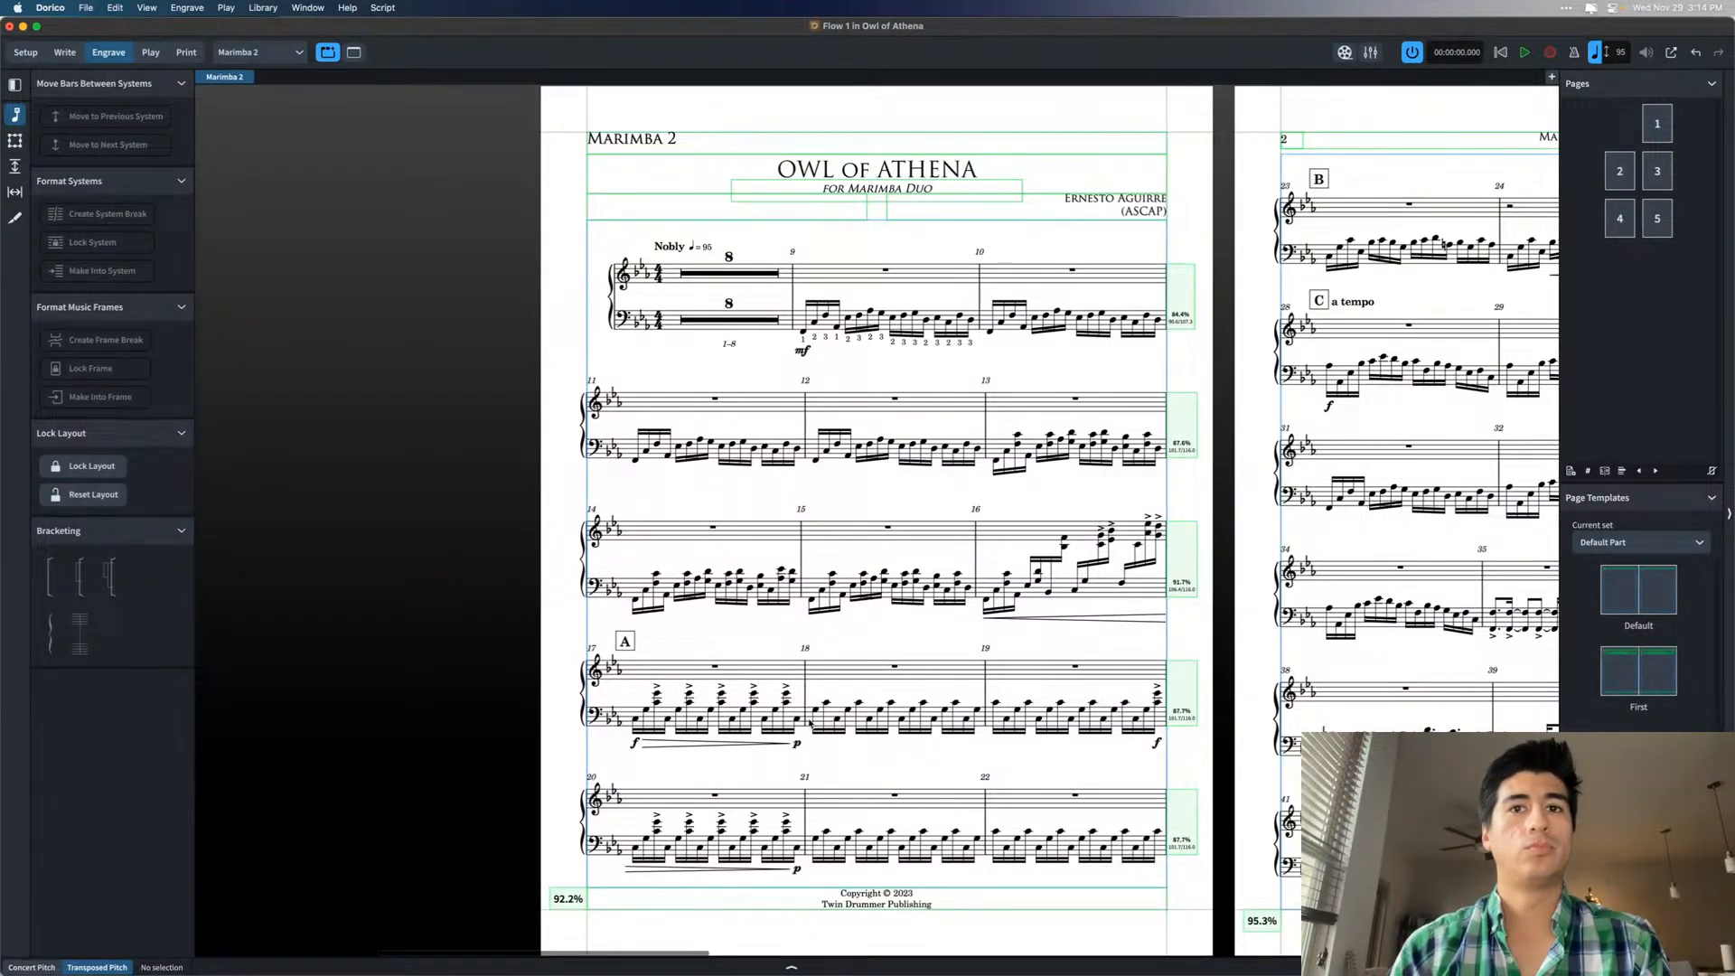
scroll(810, 723, right, 2)
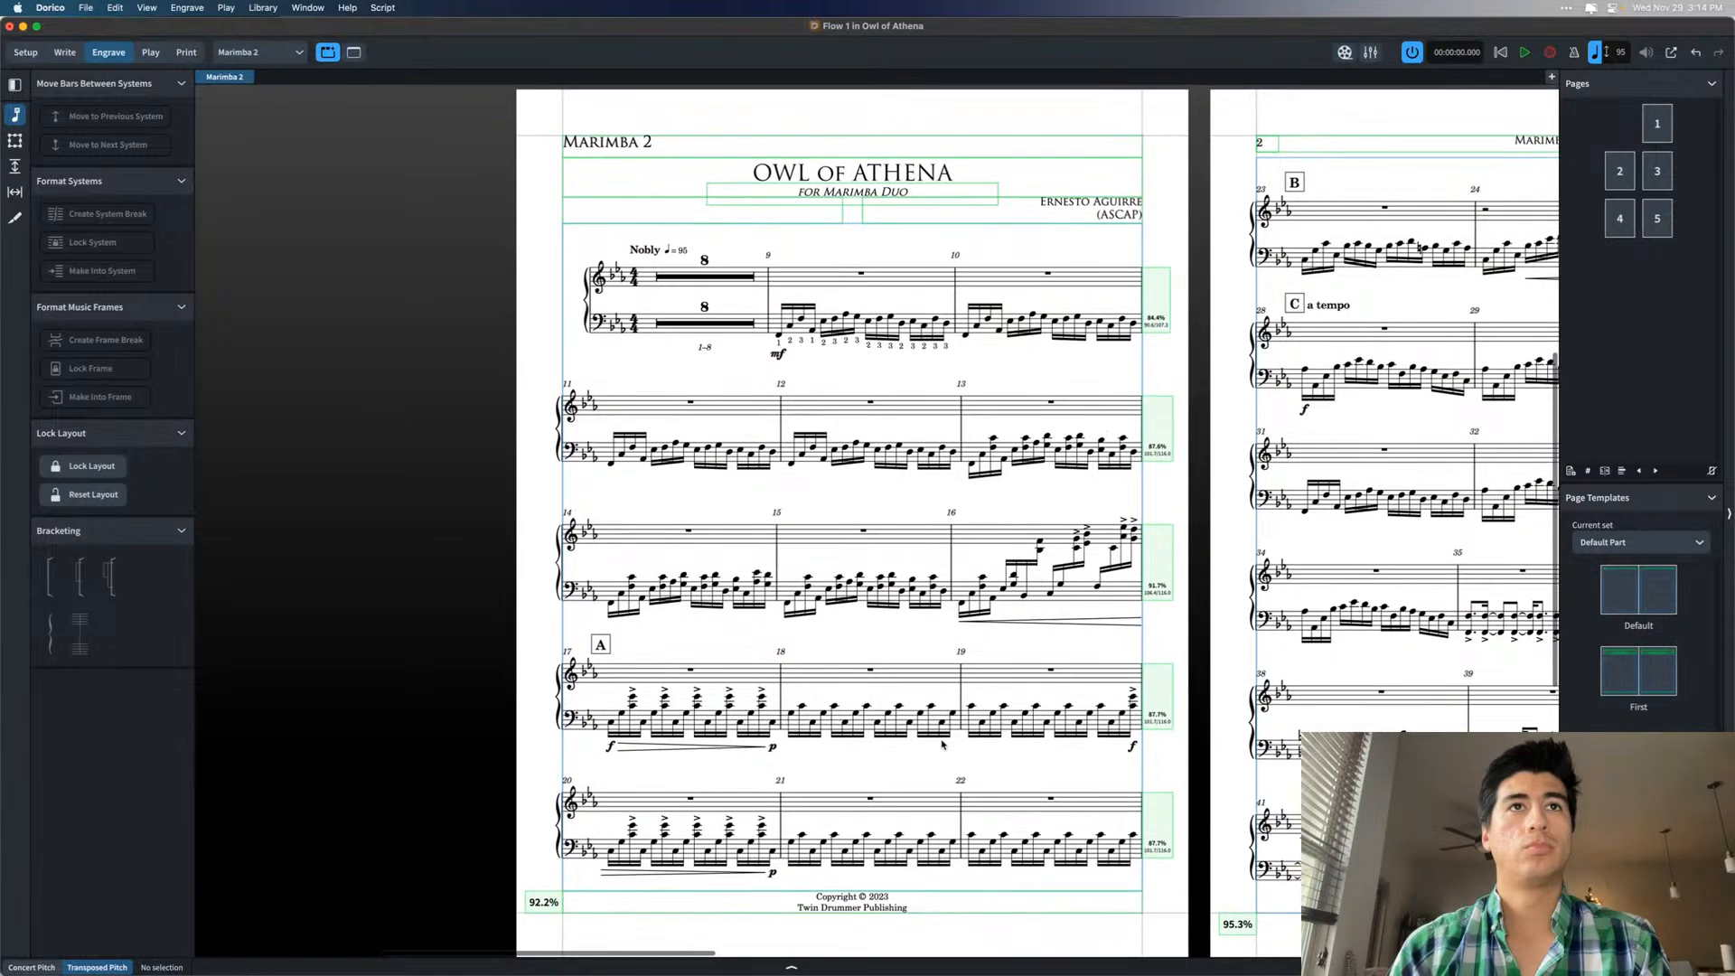
- Examine pages 2 and 3 of the Marimba 2 part for page fullness, hairpin and dynamic placement, and cross-staff passages
scroll(943, 745, right, 10)
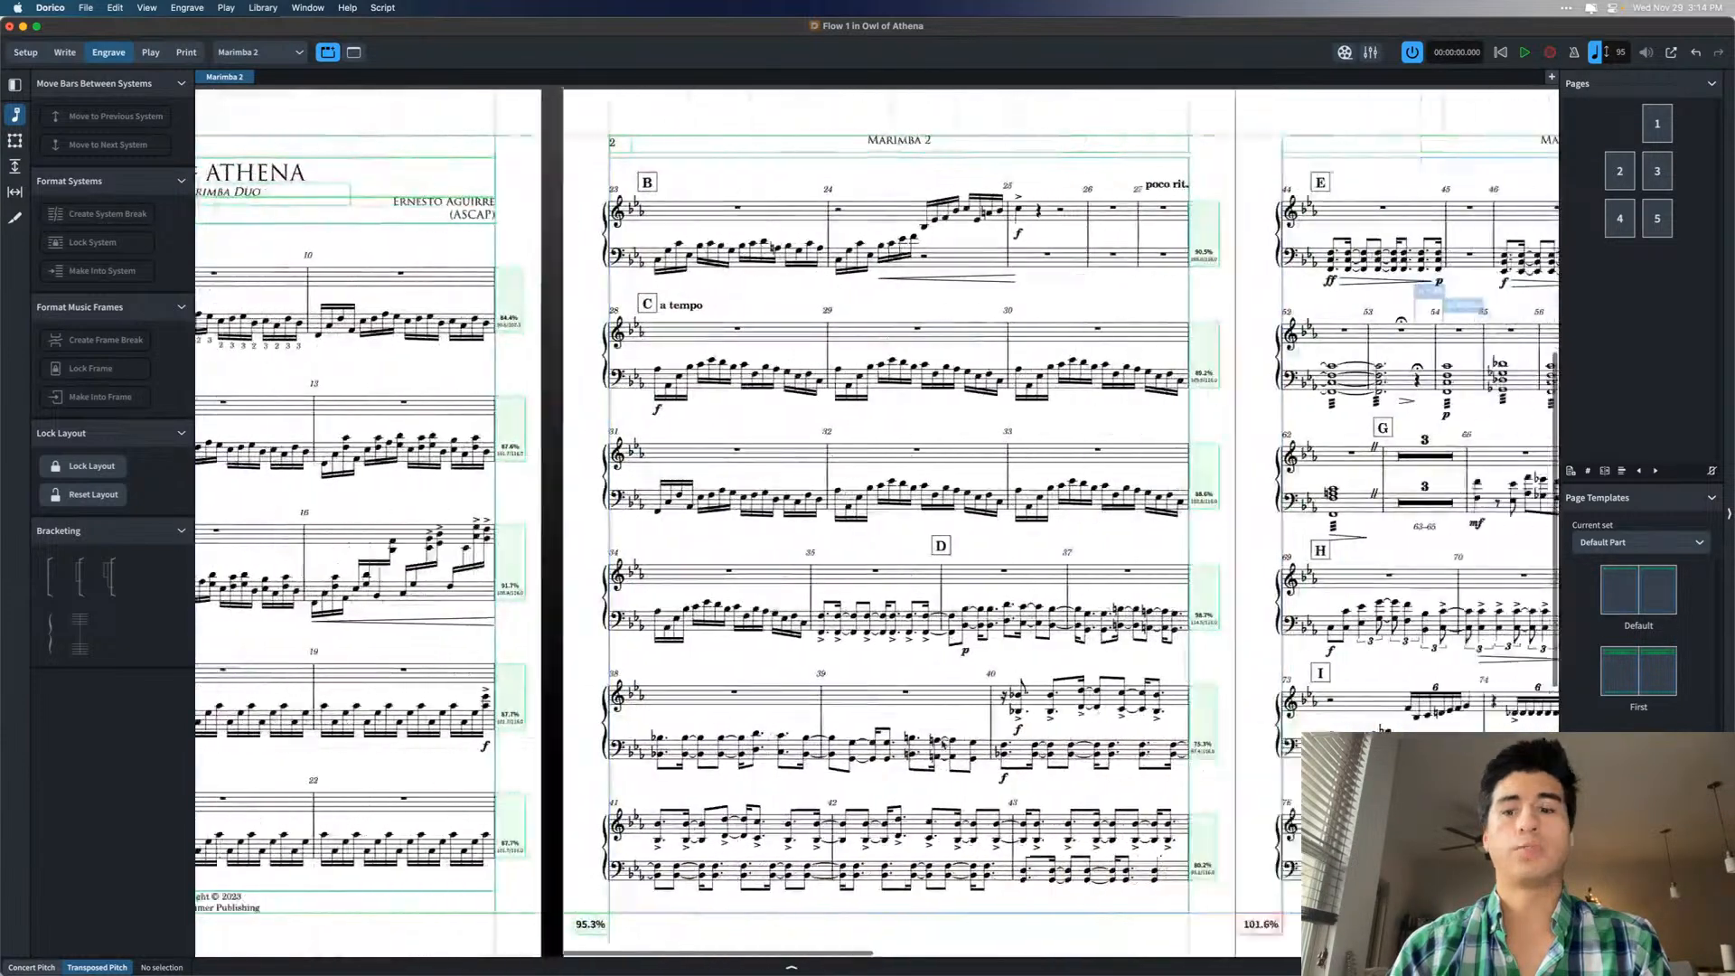
scroll(943, 745, right, 1)
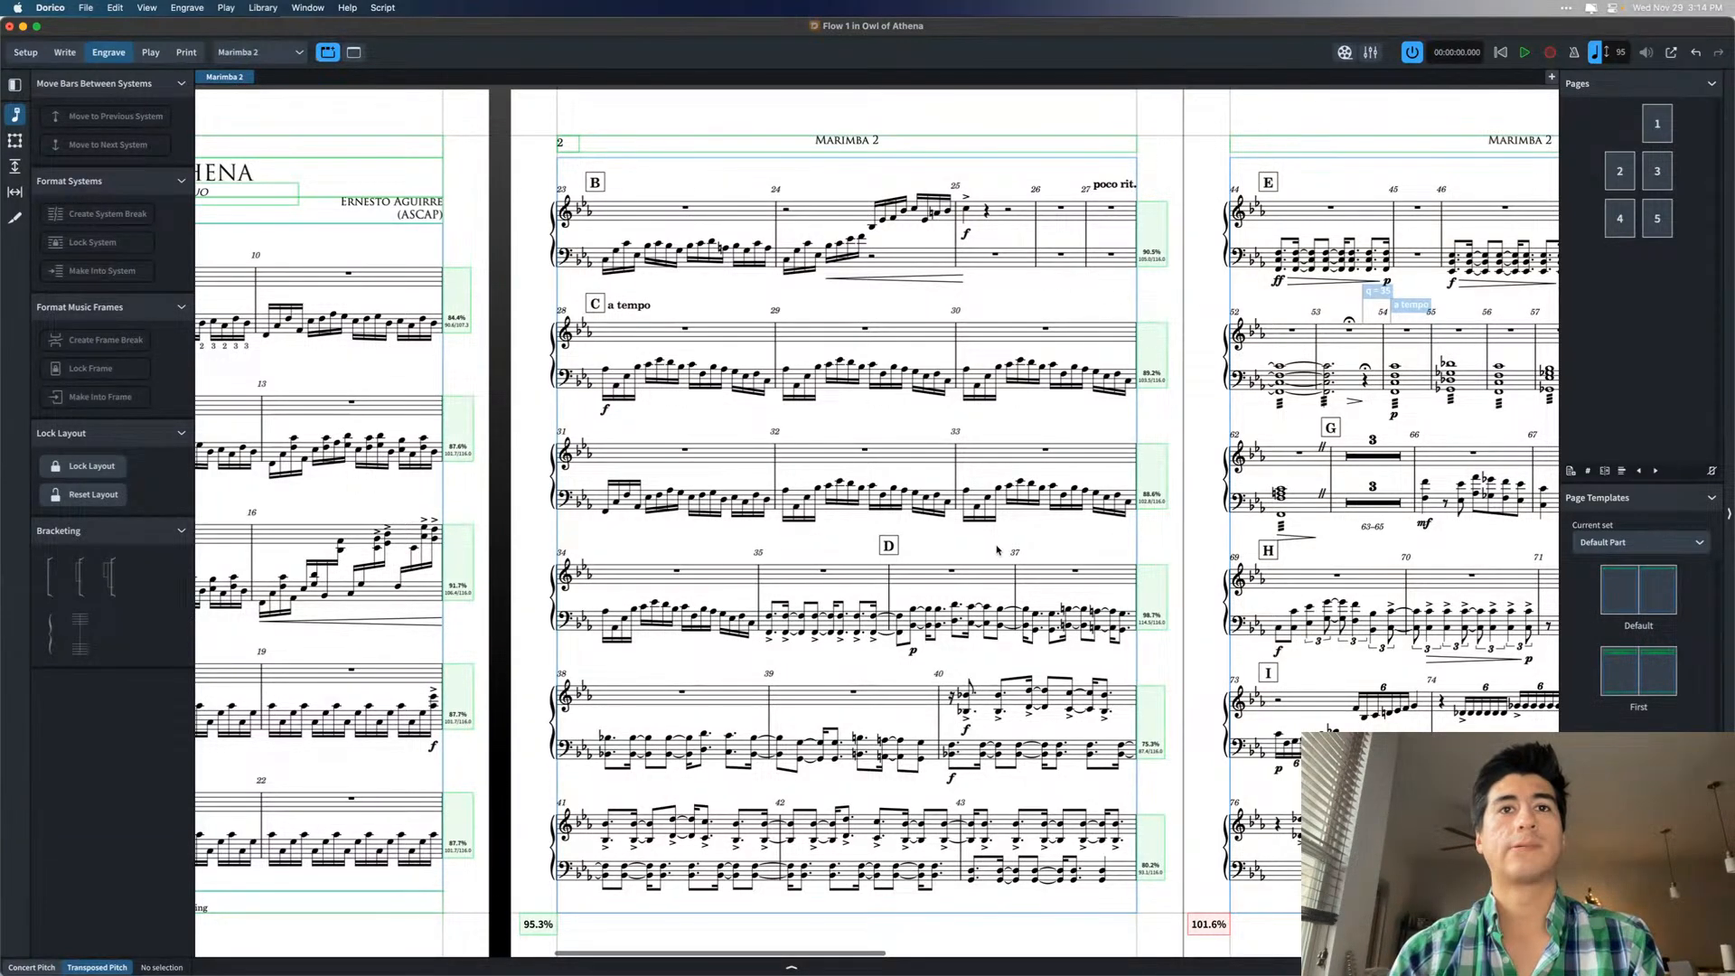
scroll(996, 547, right, 2)
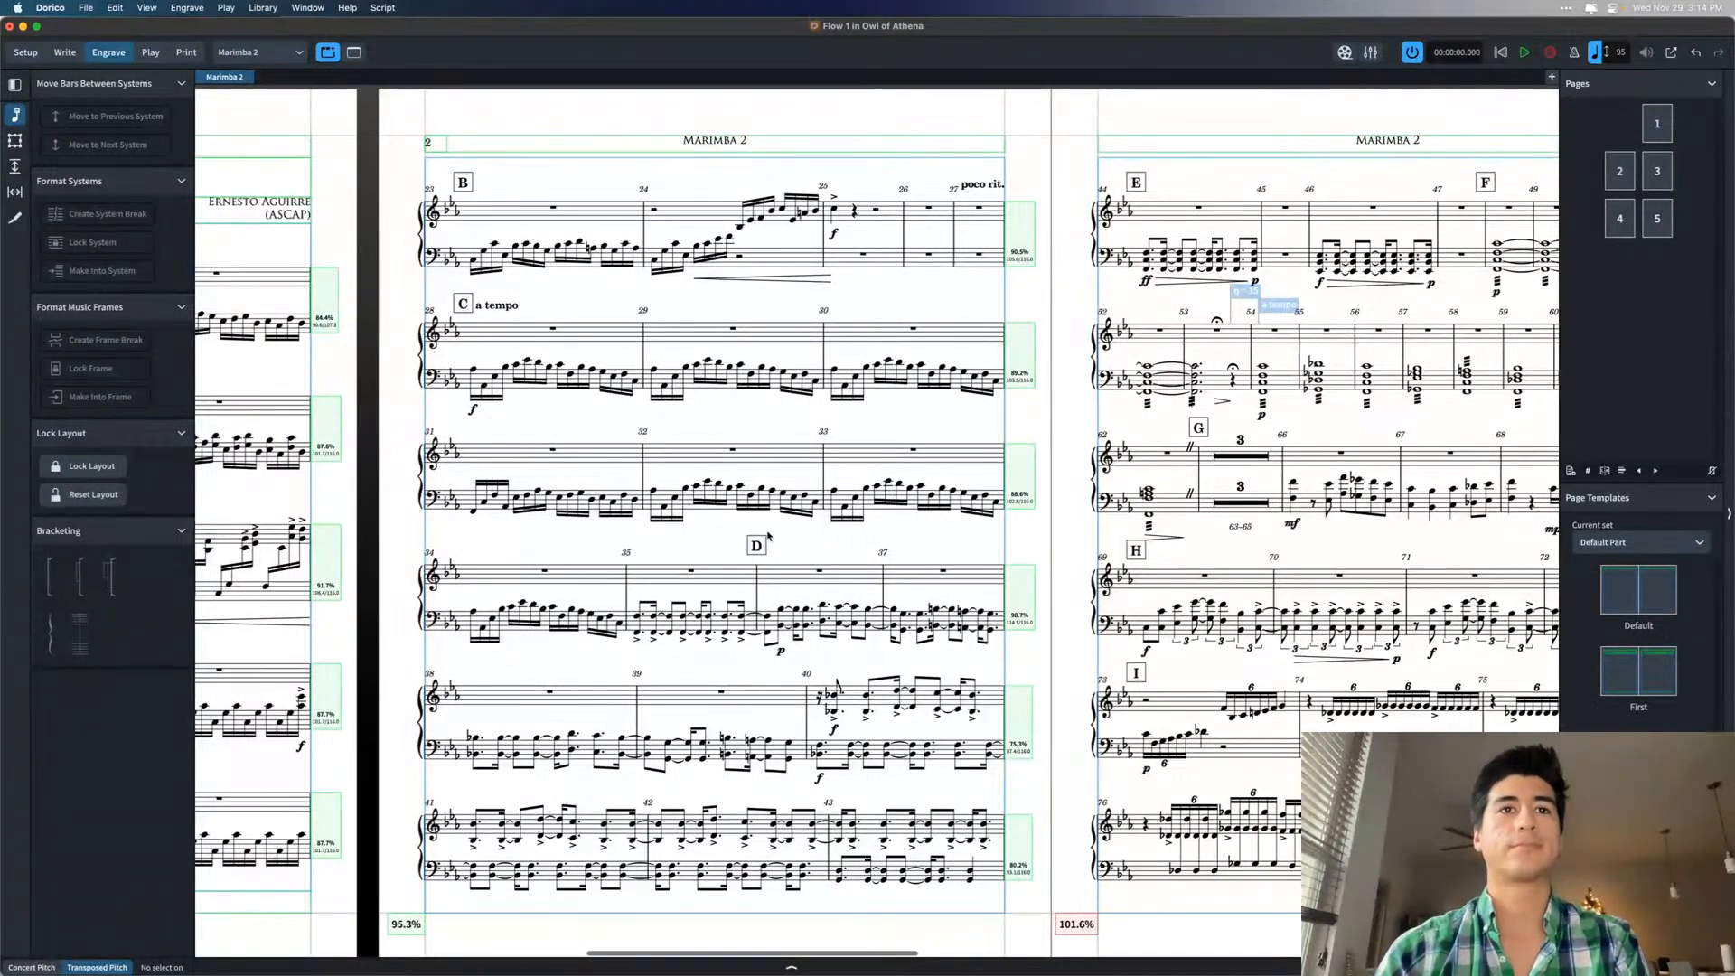
click(781, 649)
click(760, 665)
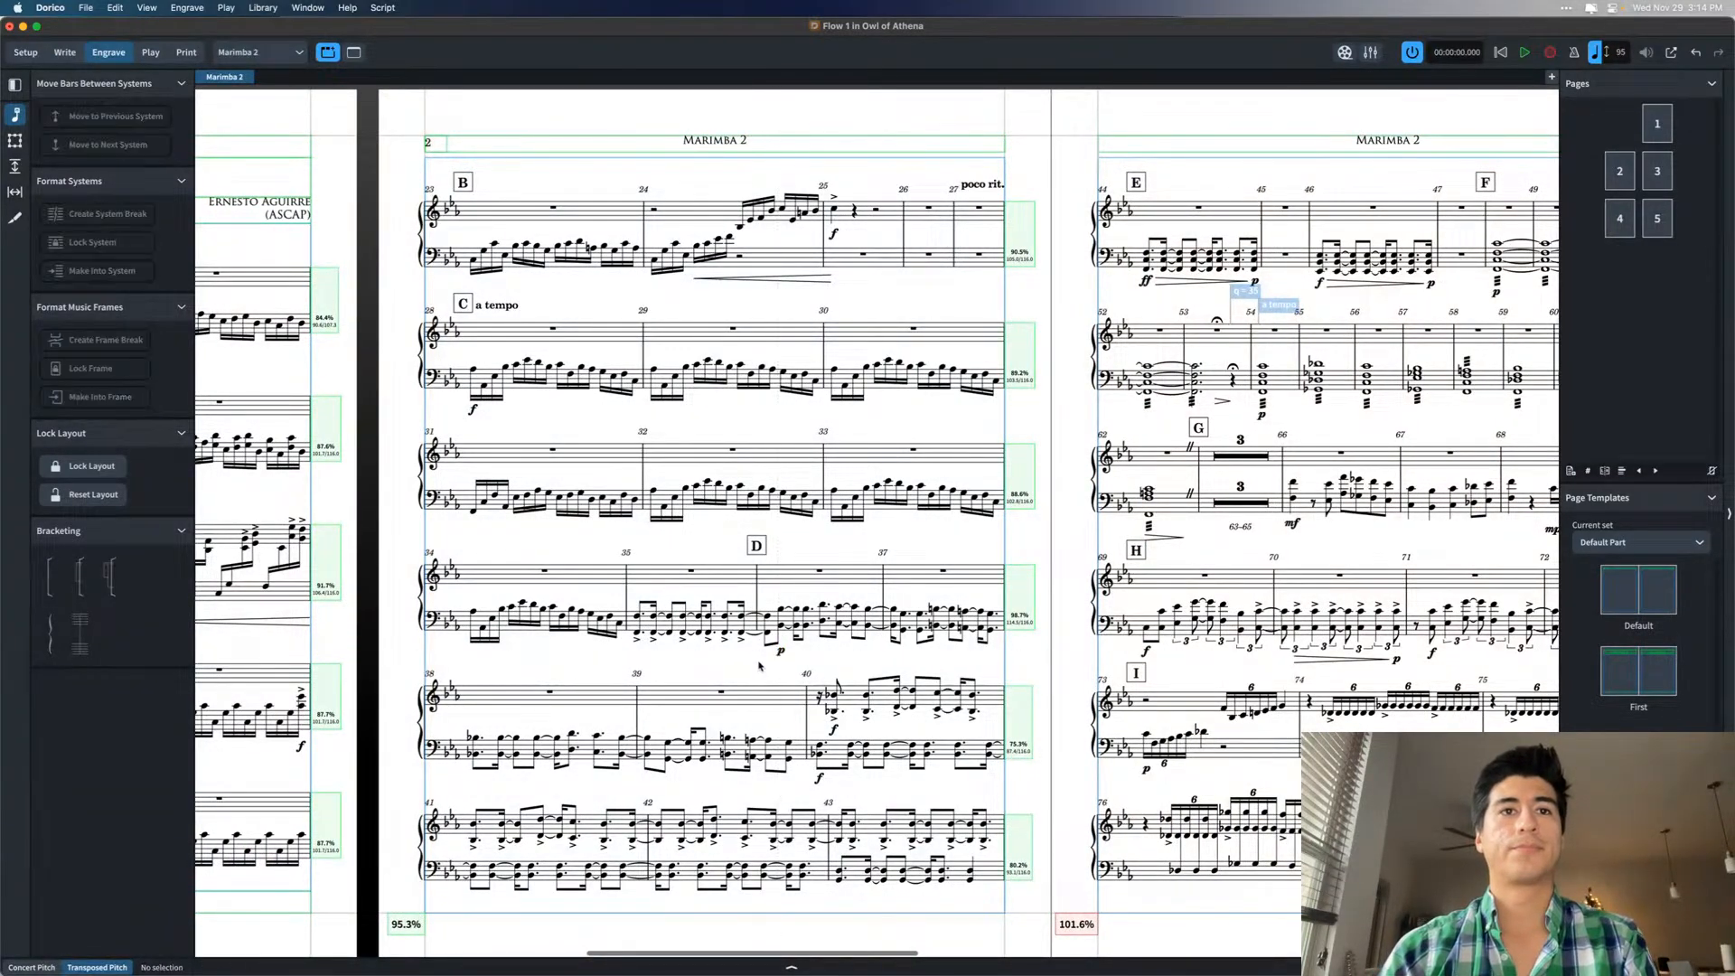
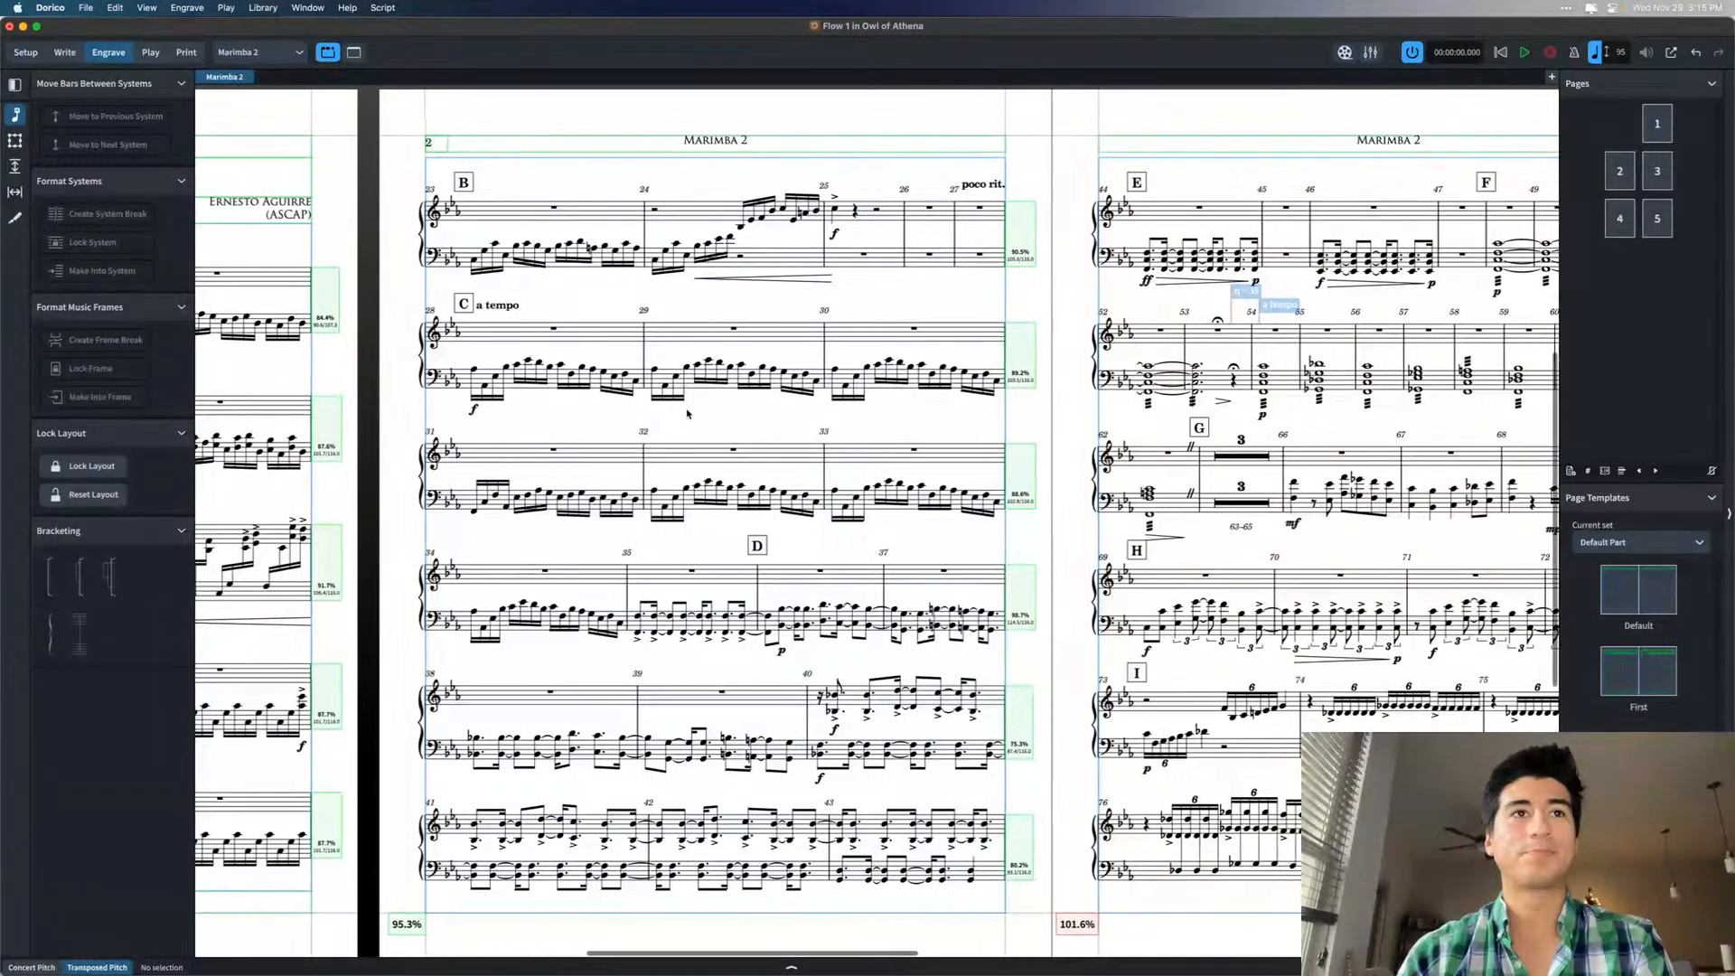
scroll(689, 379, left, 5)
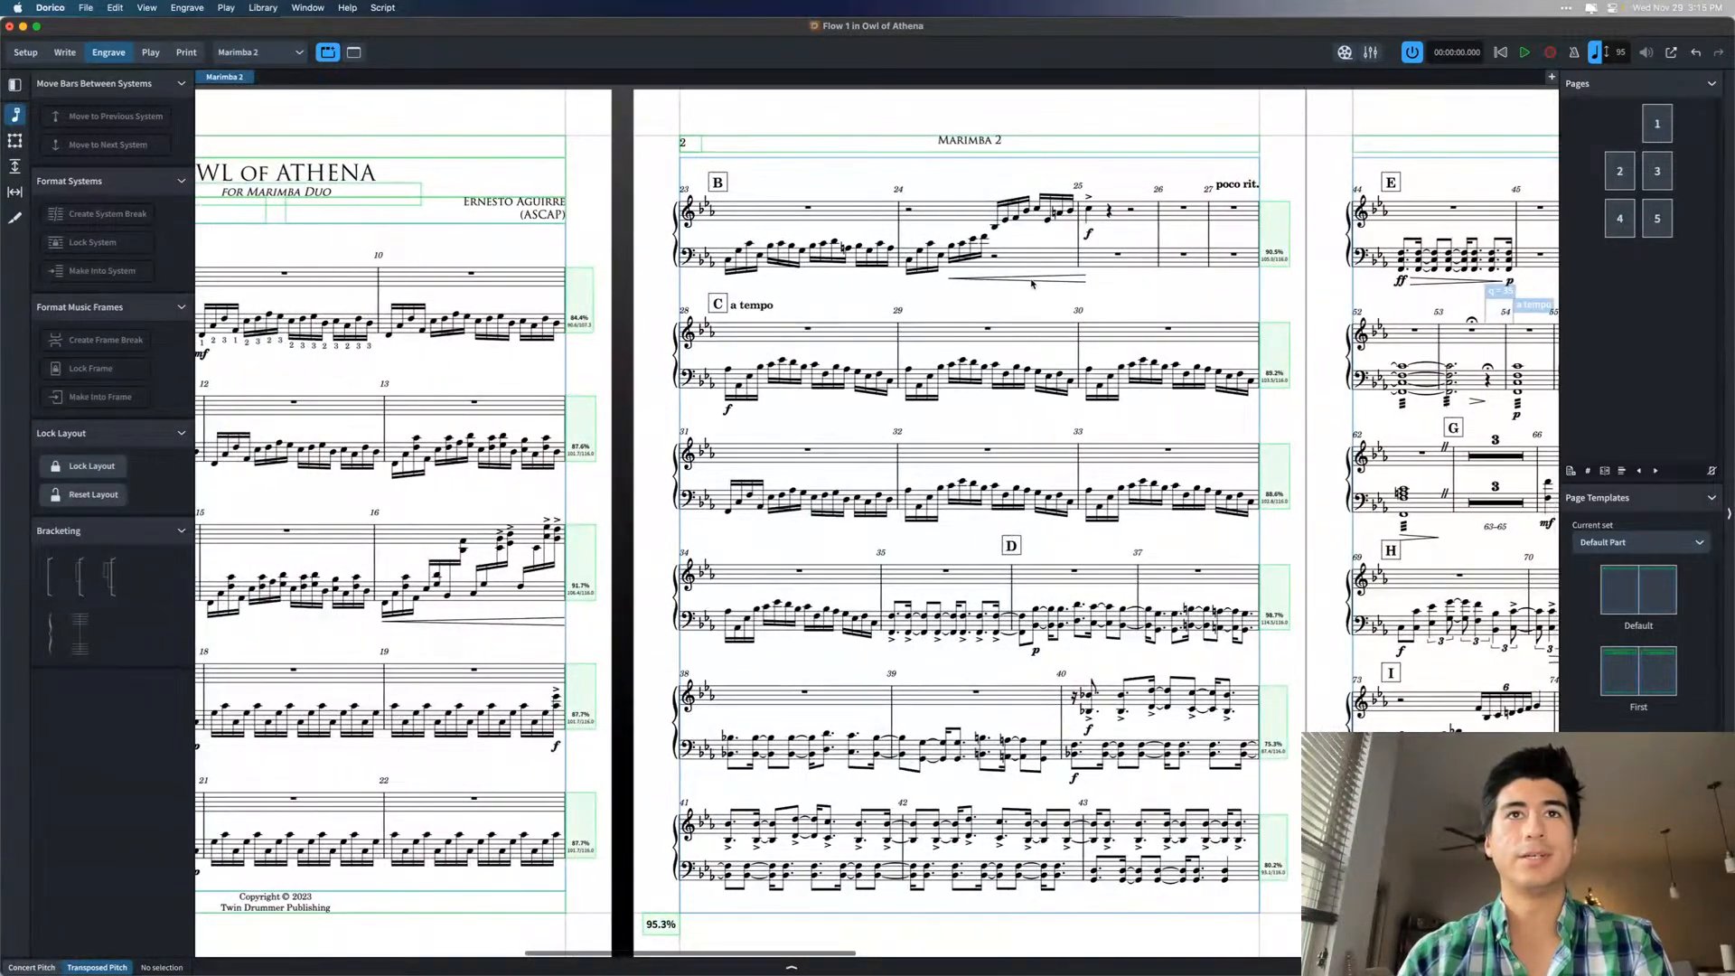
click(1035, 278)
click(1048, 305)
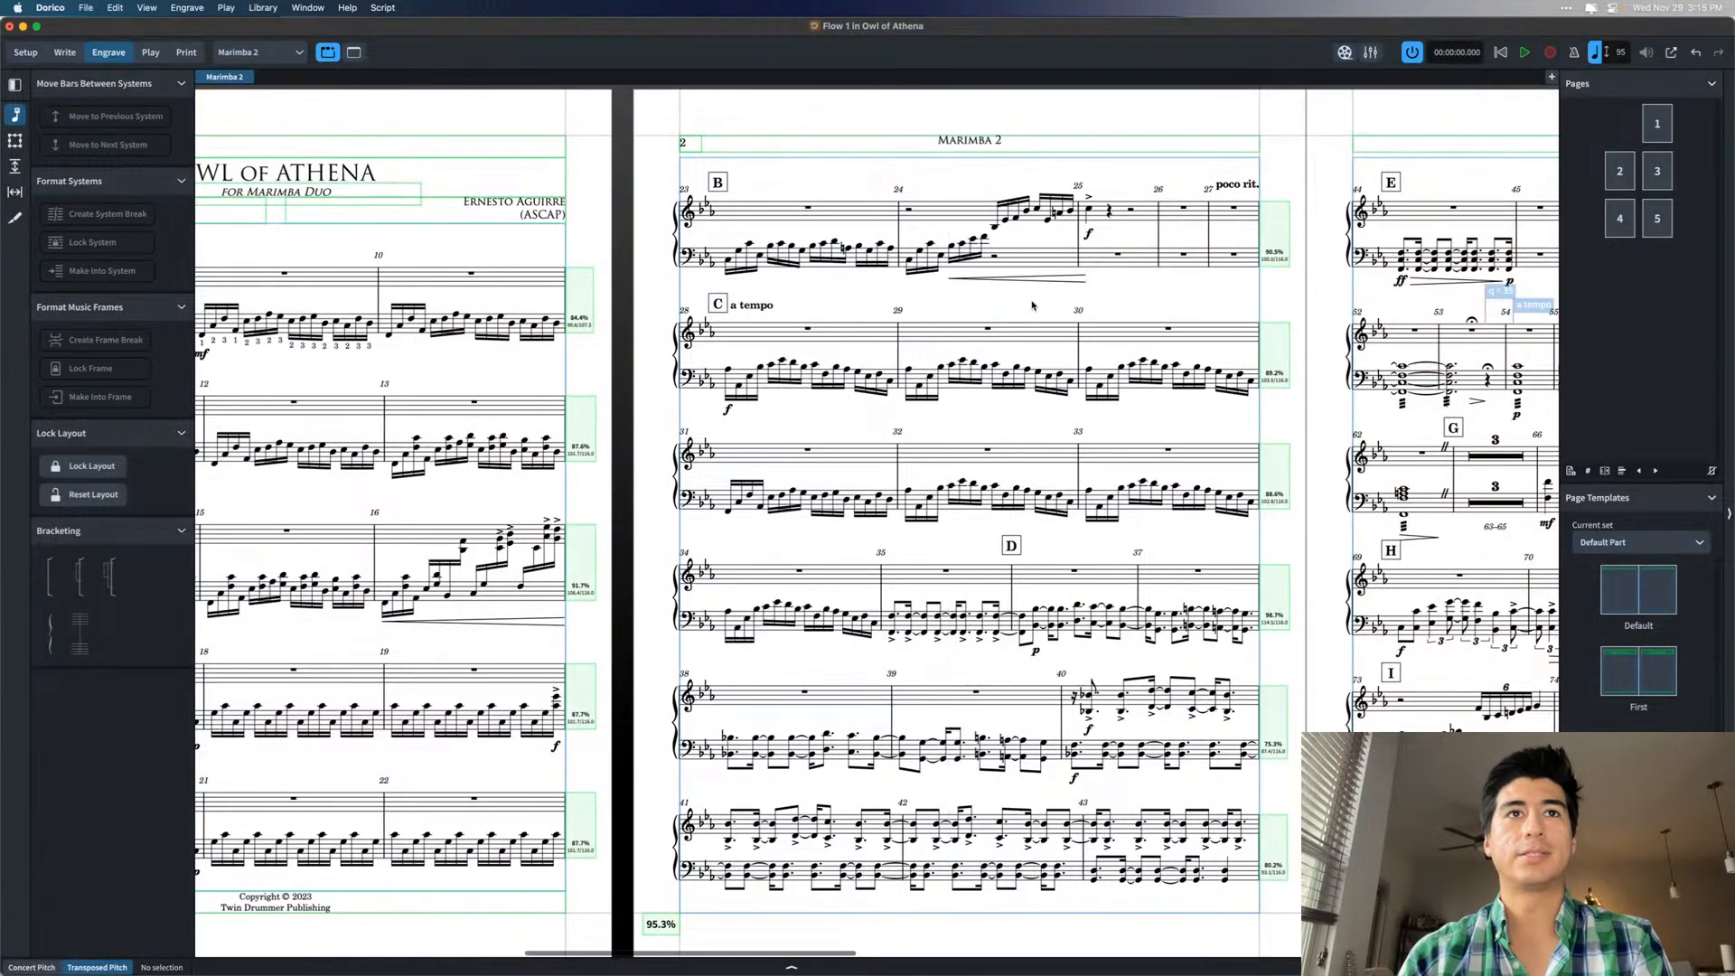
scroll(1022, 307, left, 3)
scroll(1022, 307, right, 20)
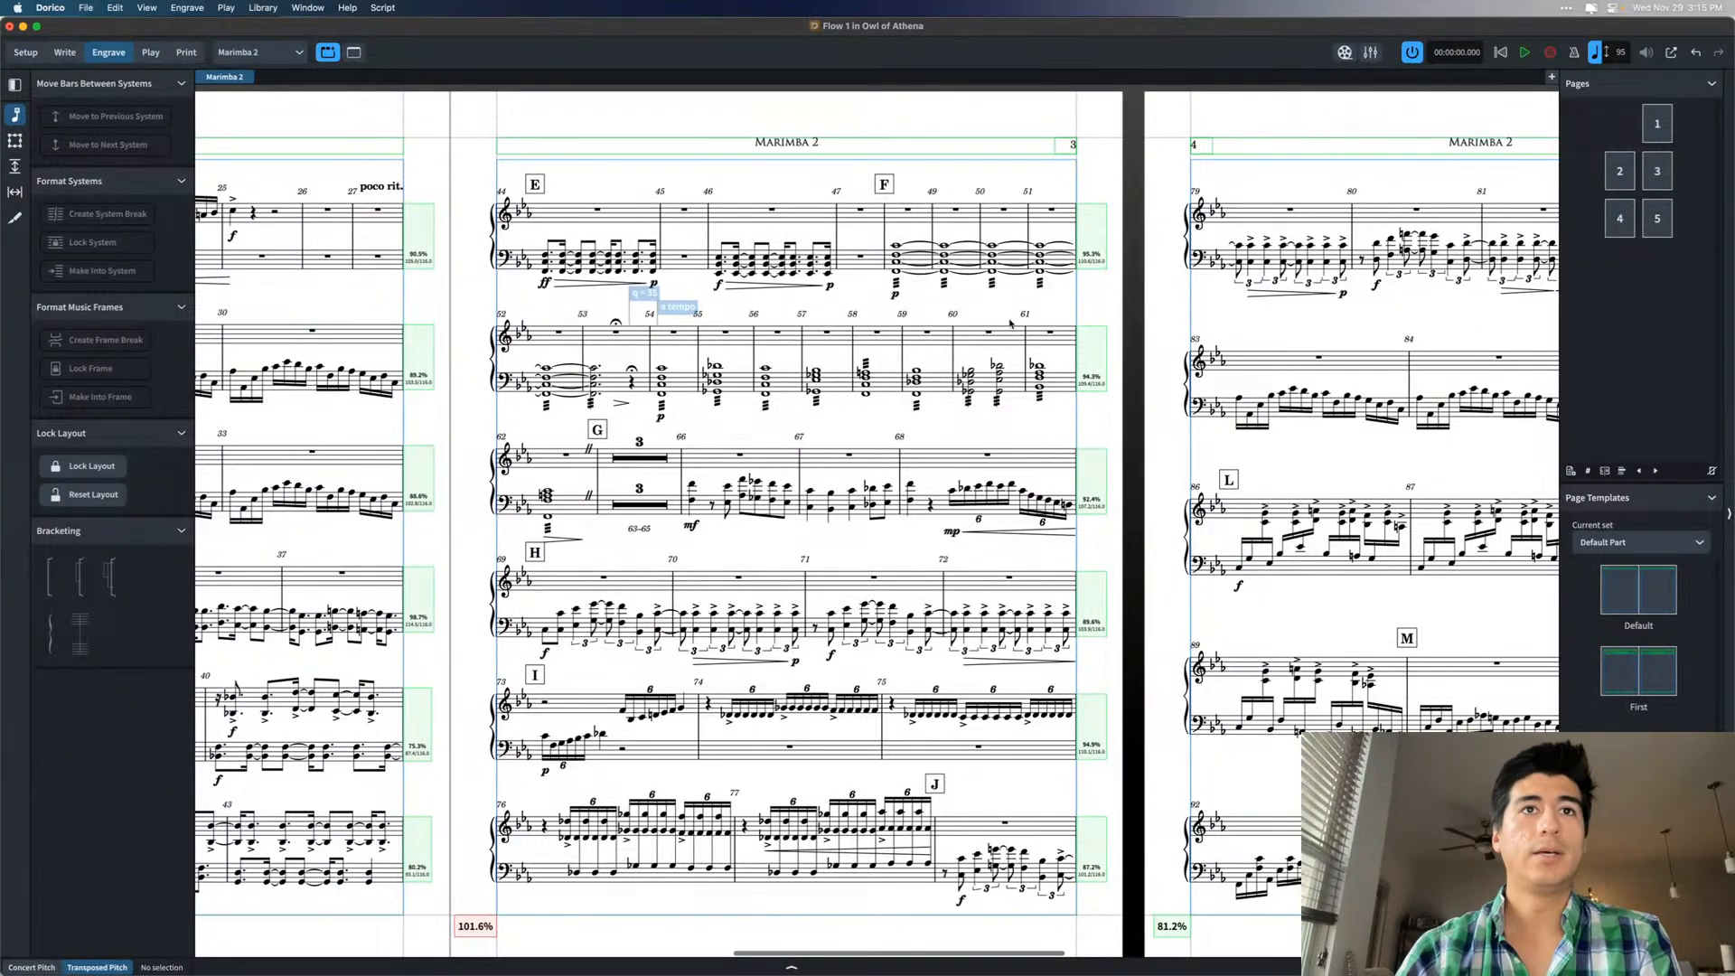
scroll(1006, 420, left, 10)
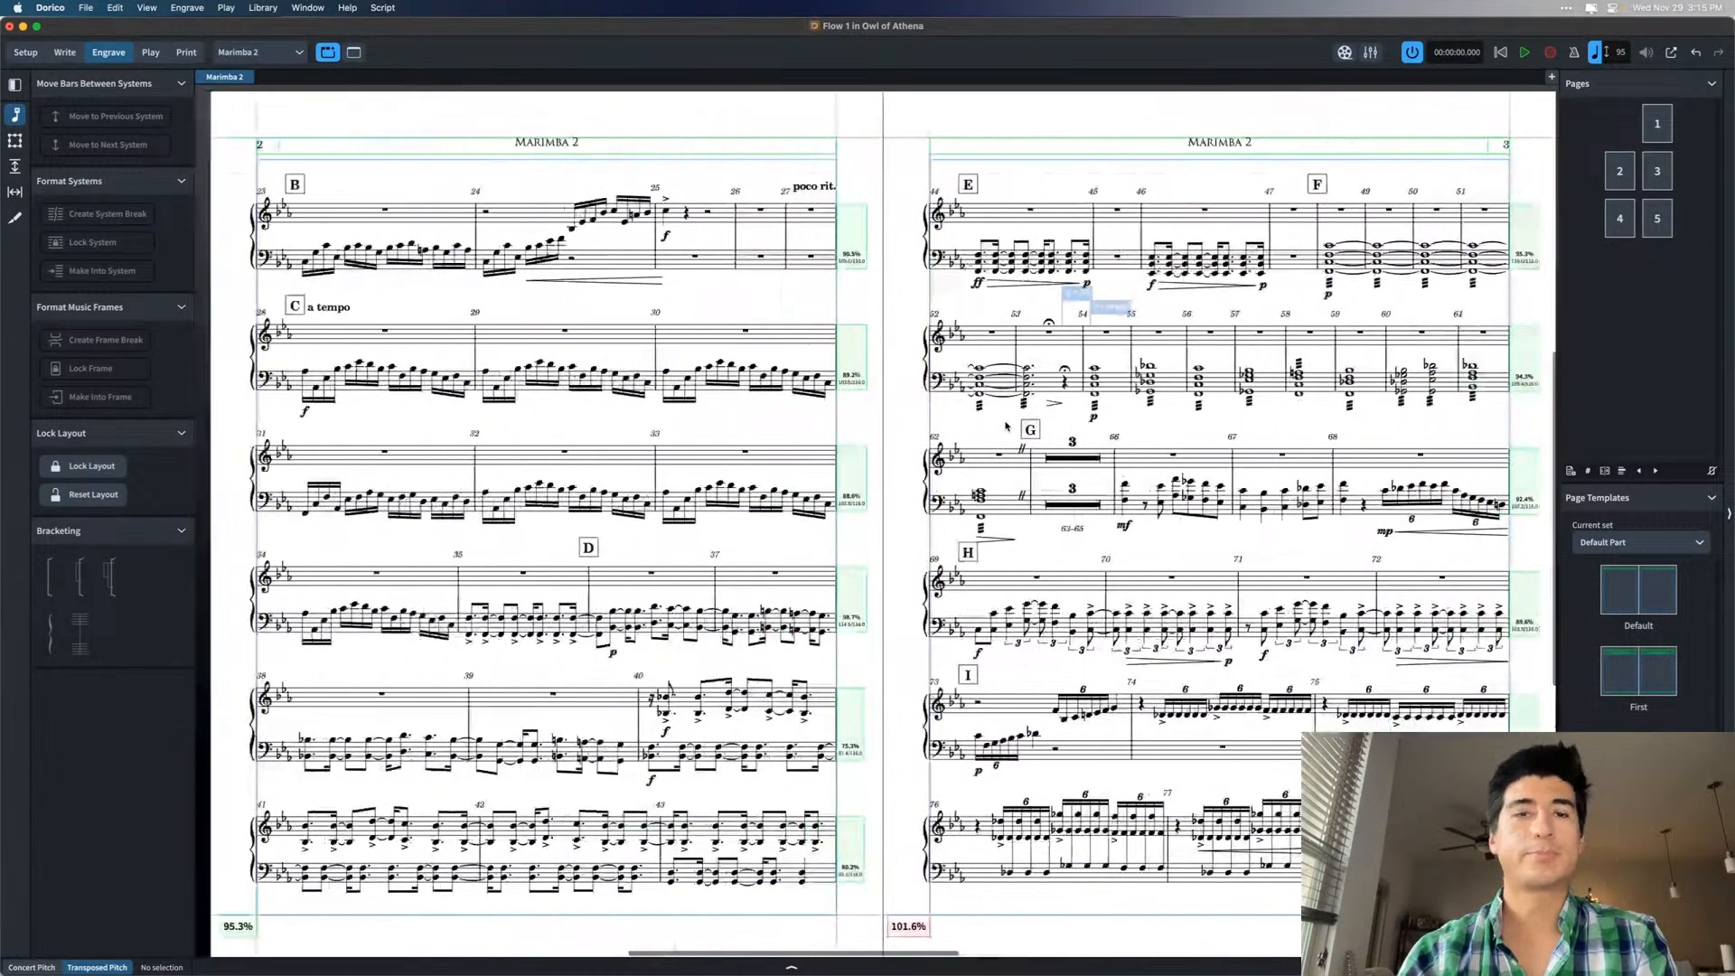
scroll(1006, 425, left, 1)
scroll(903, 498, left, 3)
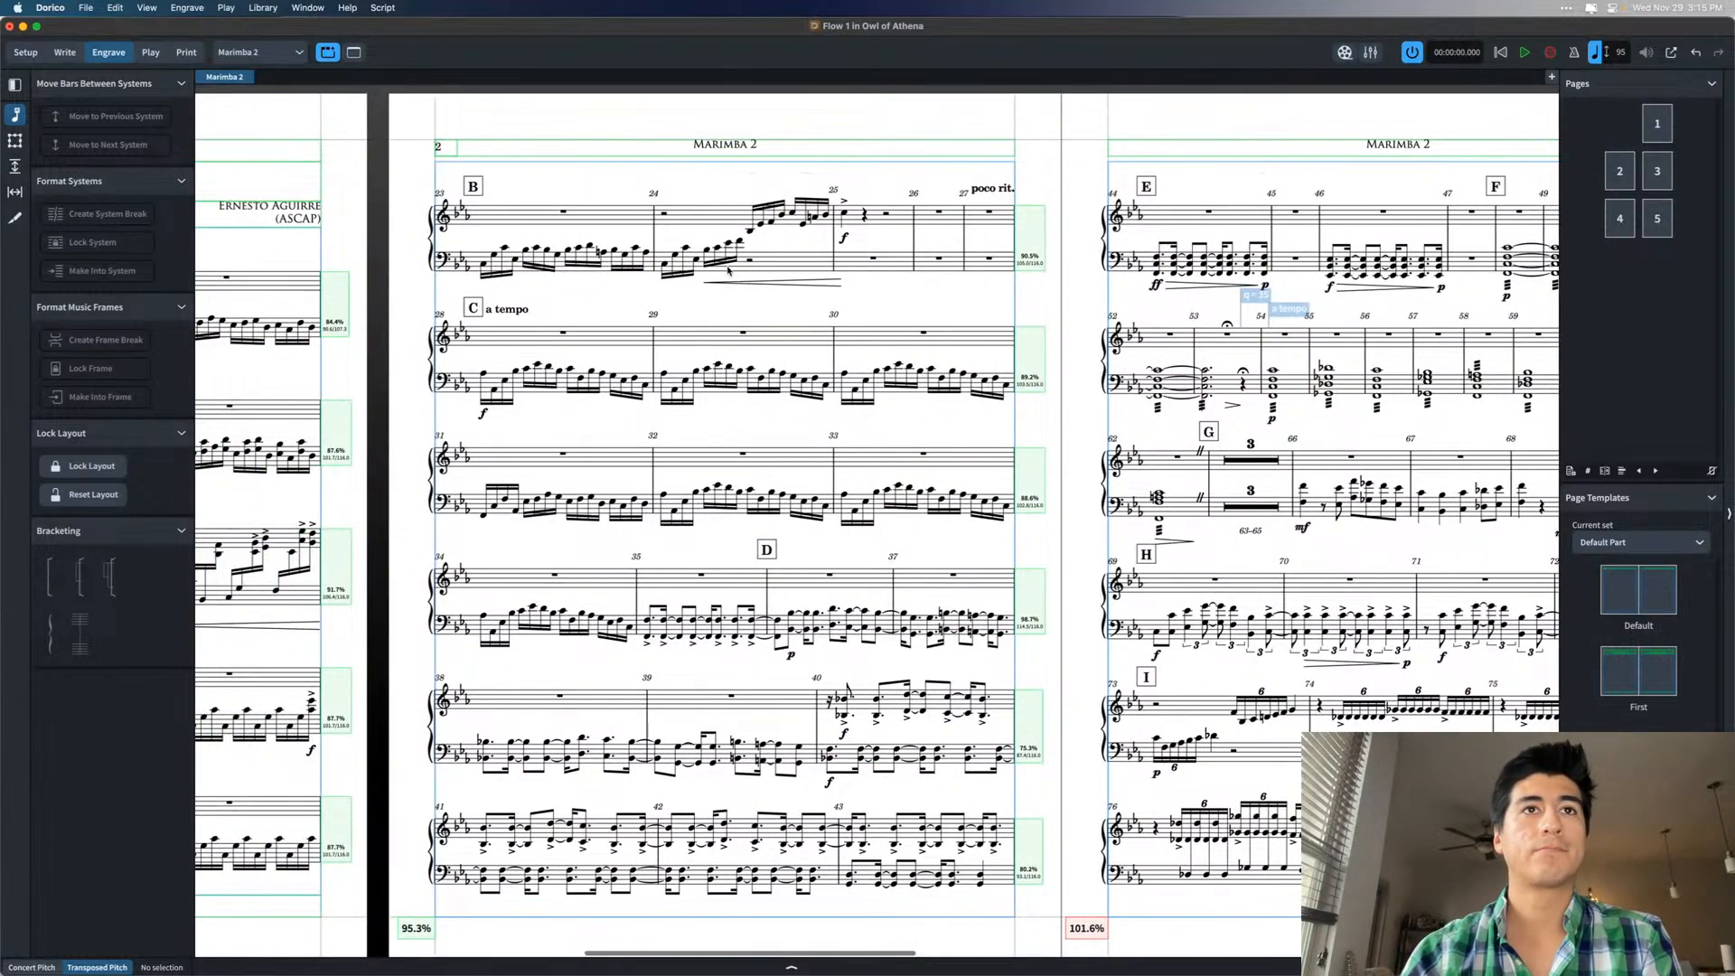
- Place the crescendo hairpin in bar 24 between the two staves and check it against the forte in bar 25
click(774, 286)
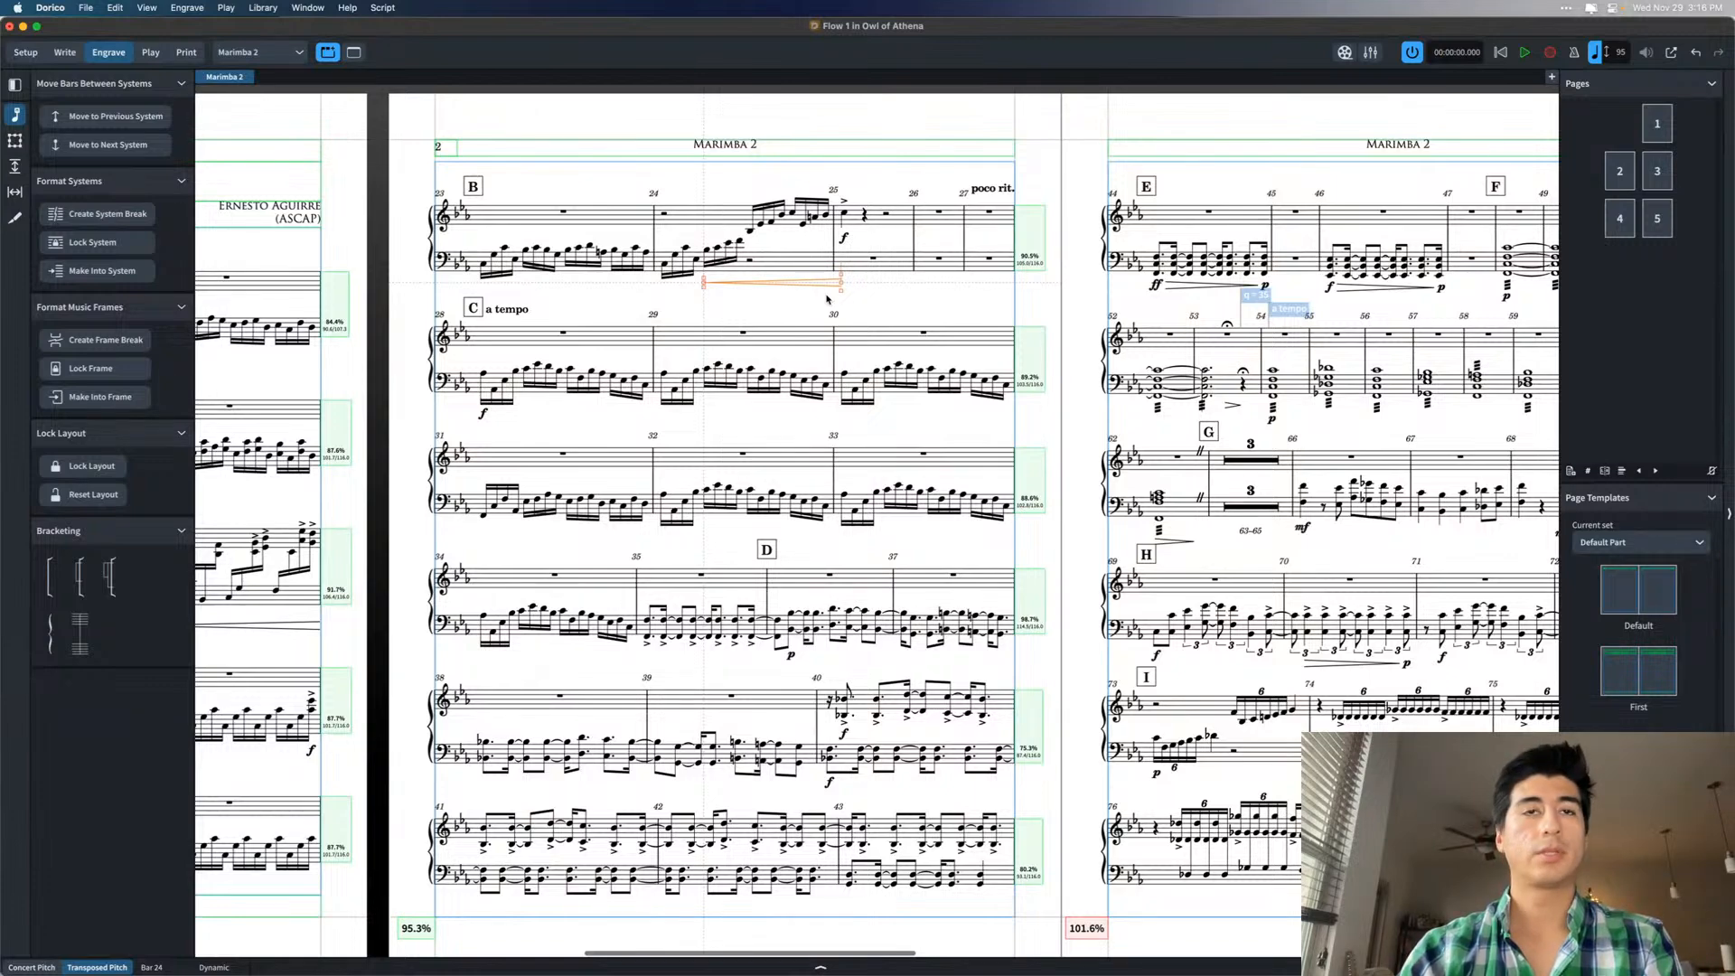
click(812, 302)
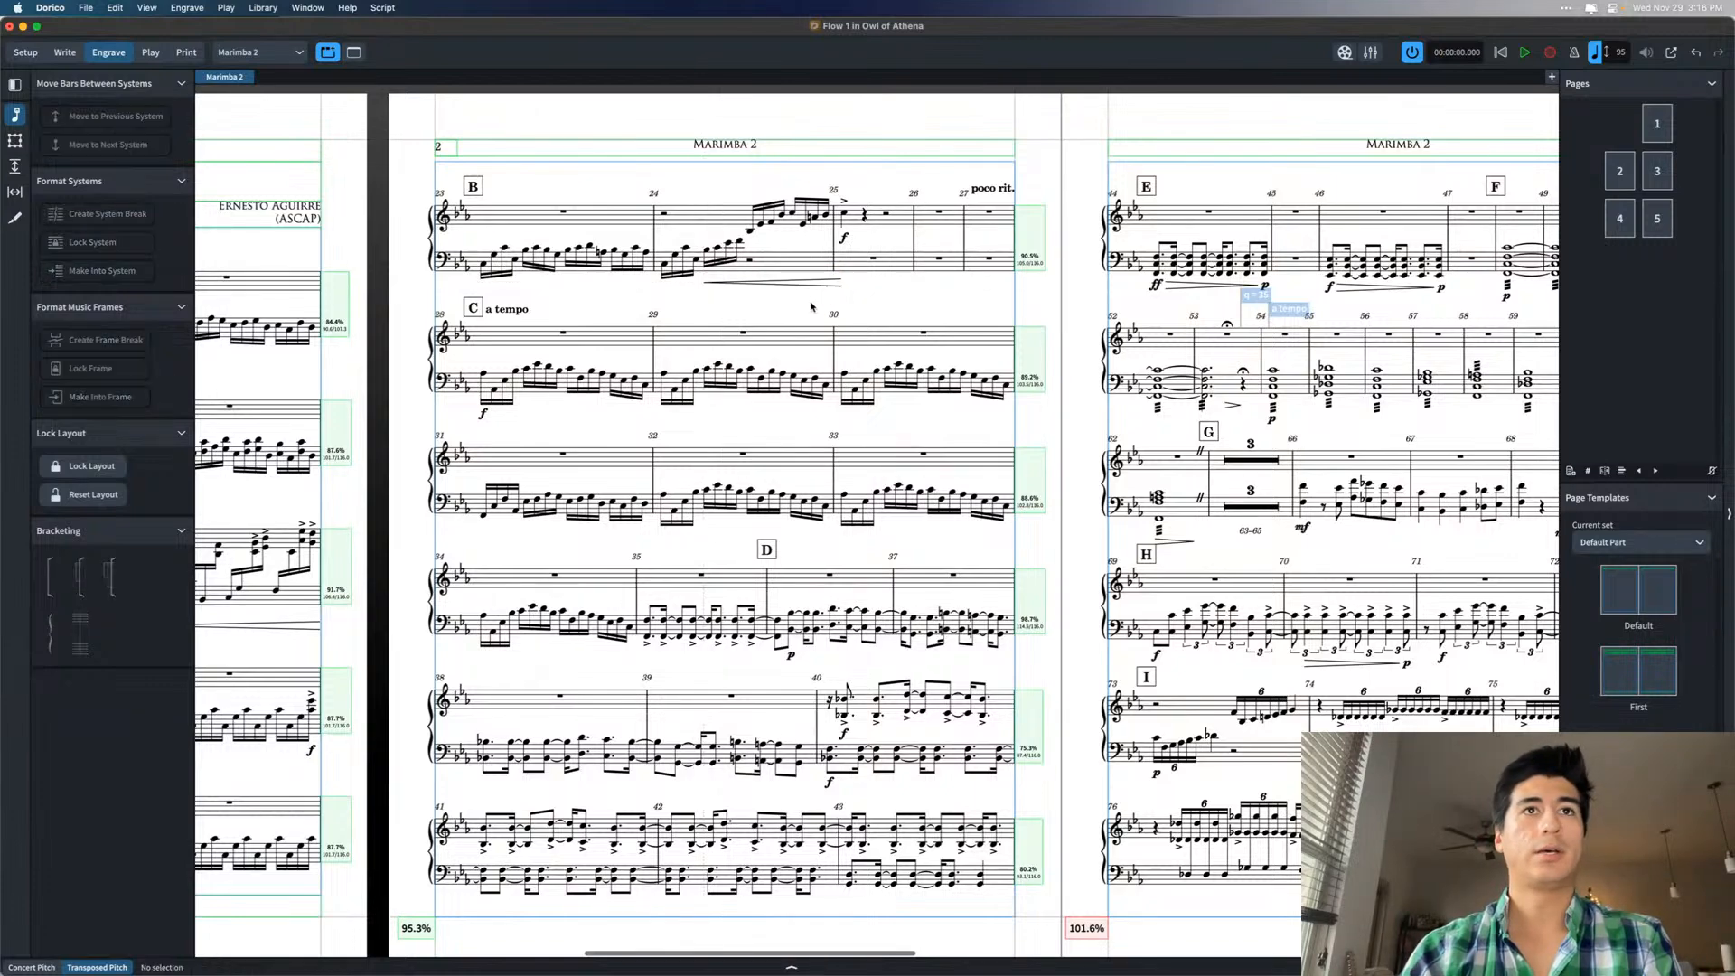
key(super+2)
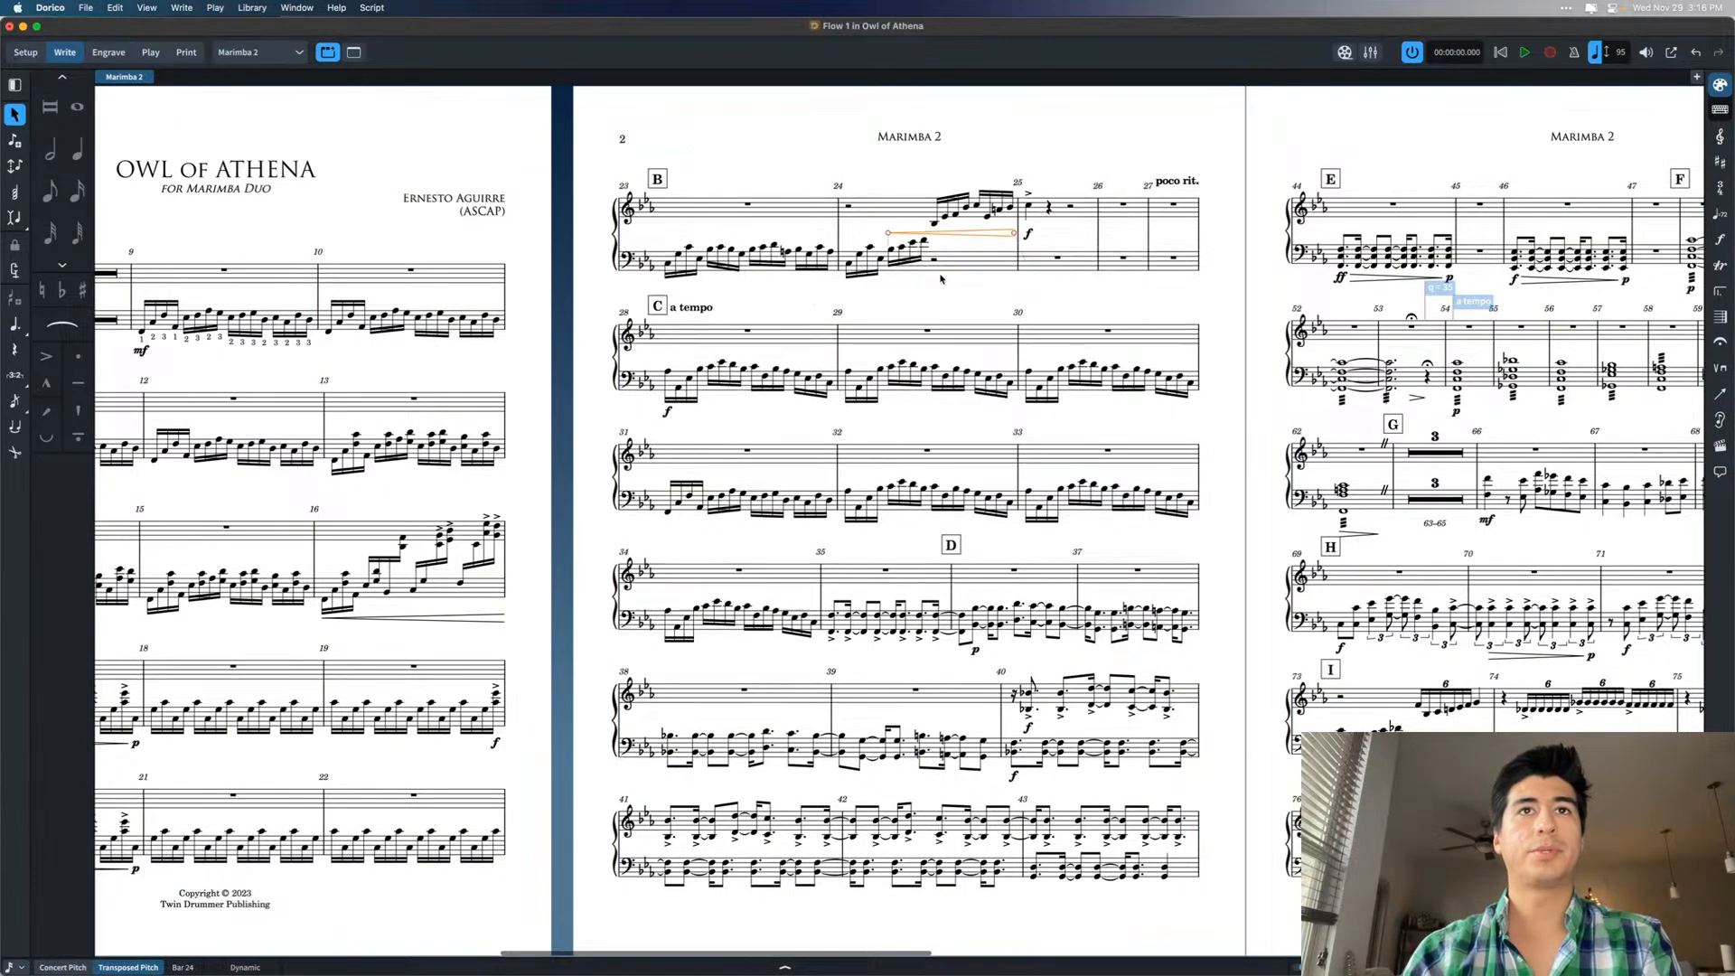
click(1031, 240)
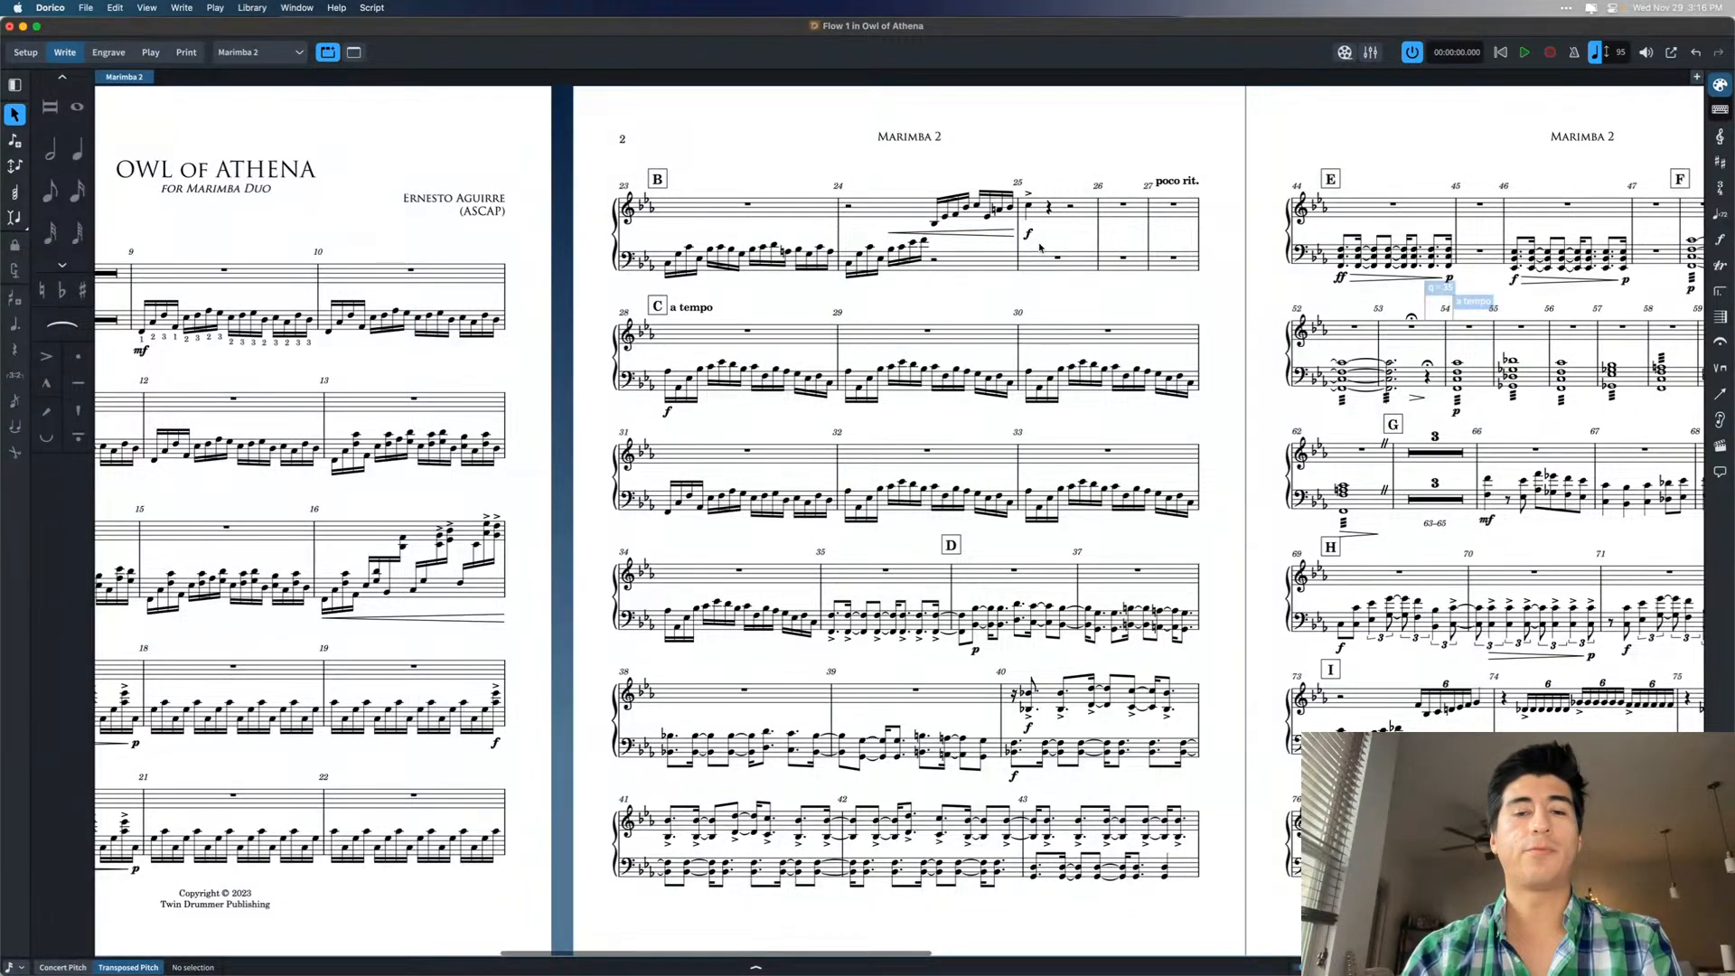
key(super+3)
click(999, 237)
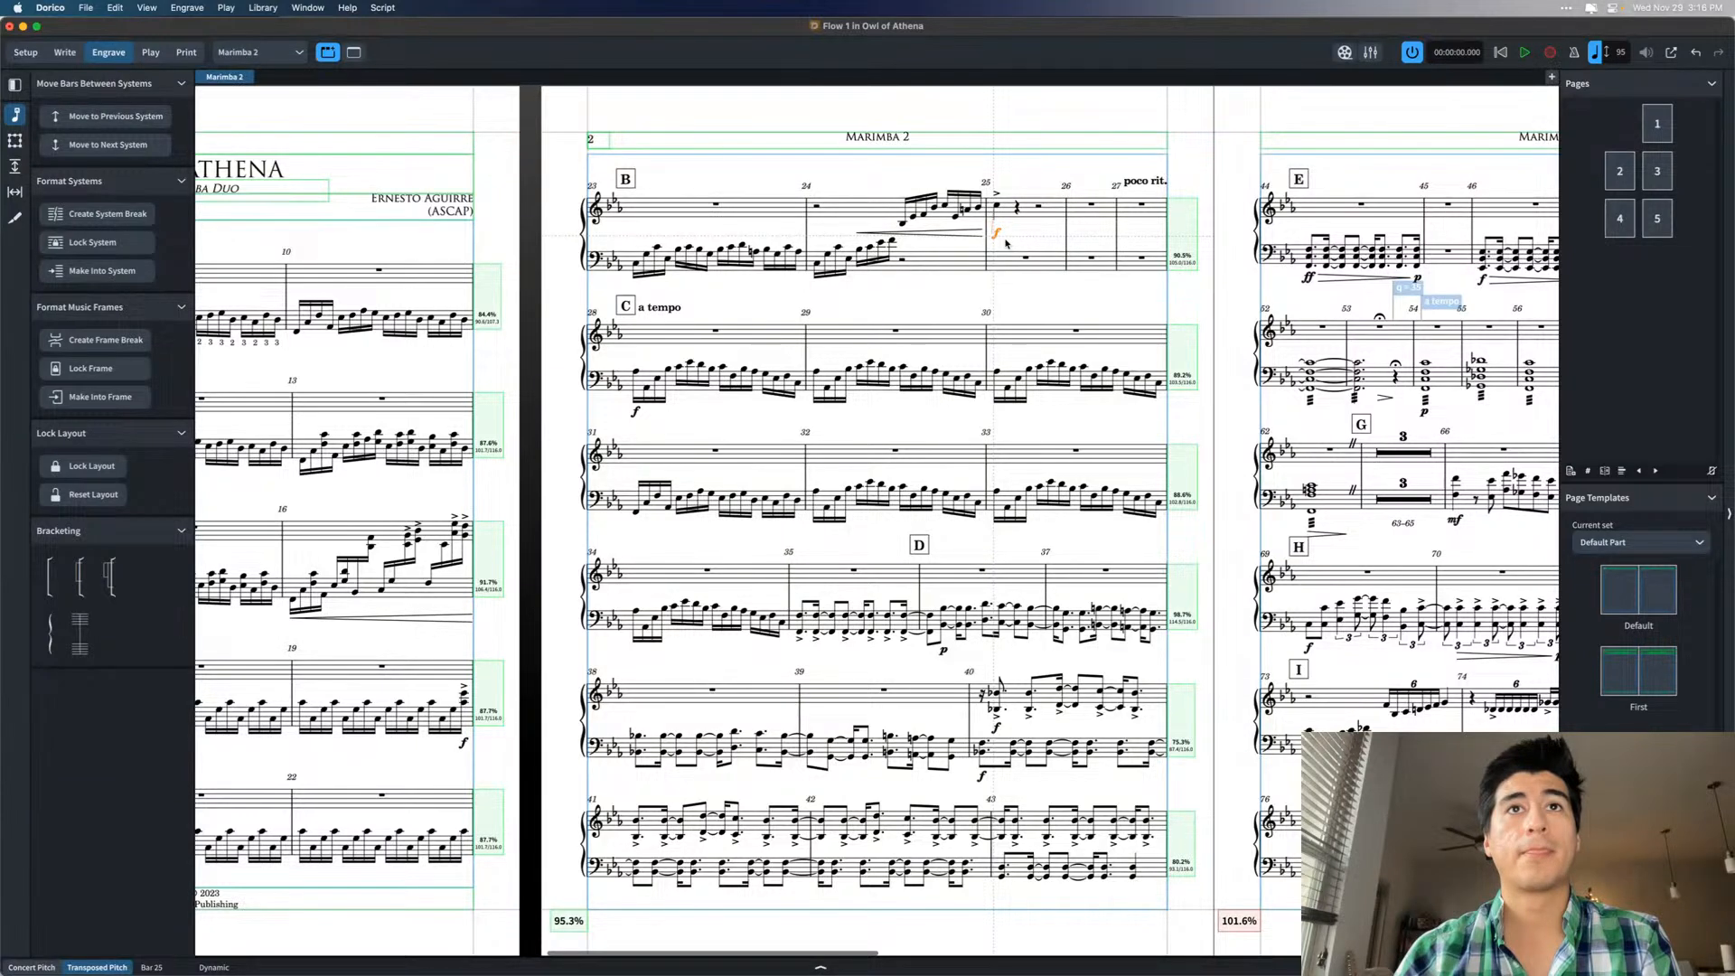
click(1006, 243)
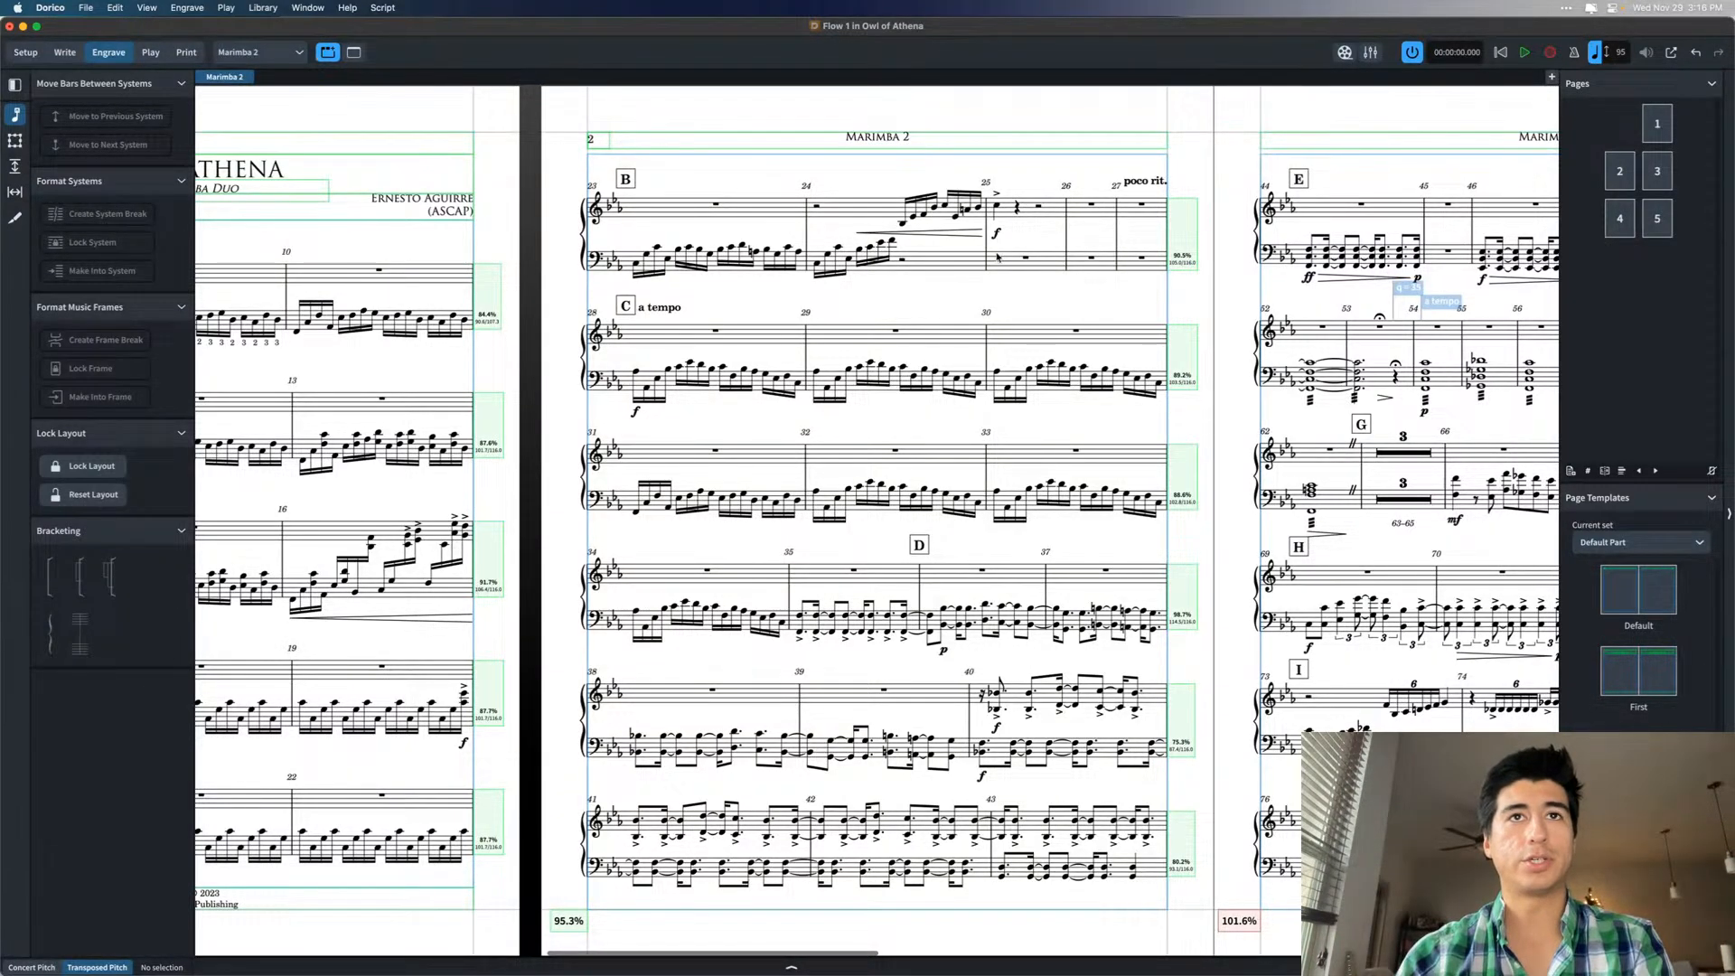
- Examine pages 2 to 5 of the Marimba 2 part for page fullness, especially the overfull page 3
scroll(992, 298, right, 4)
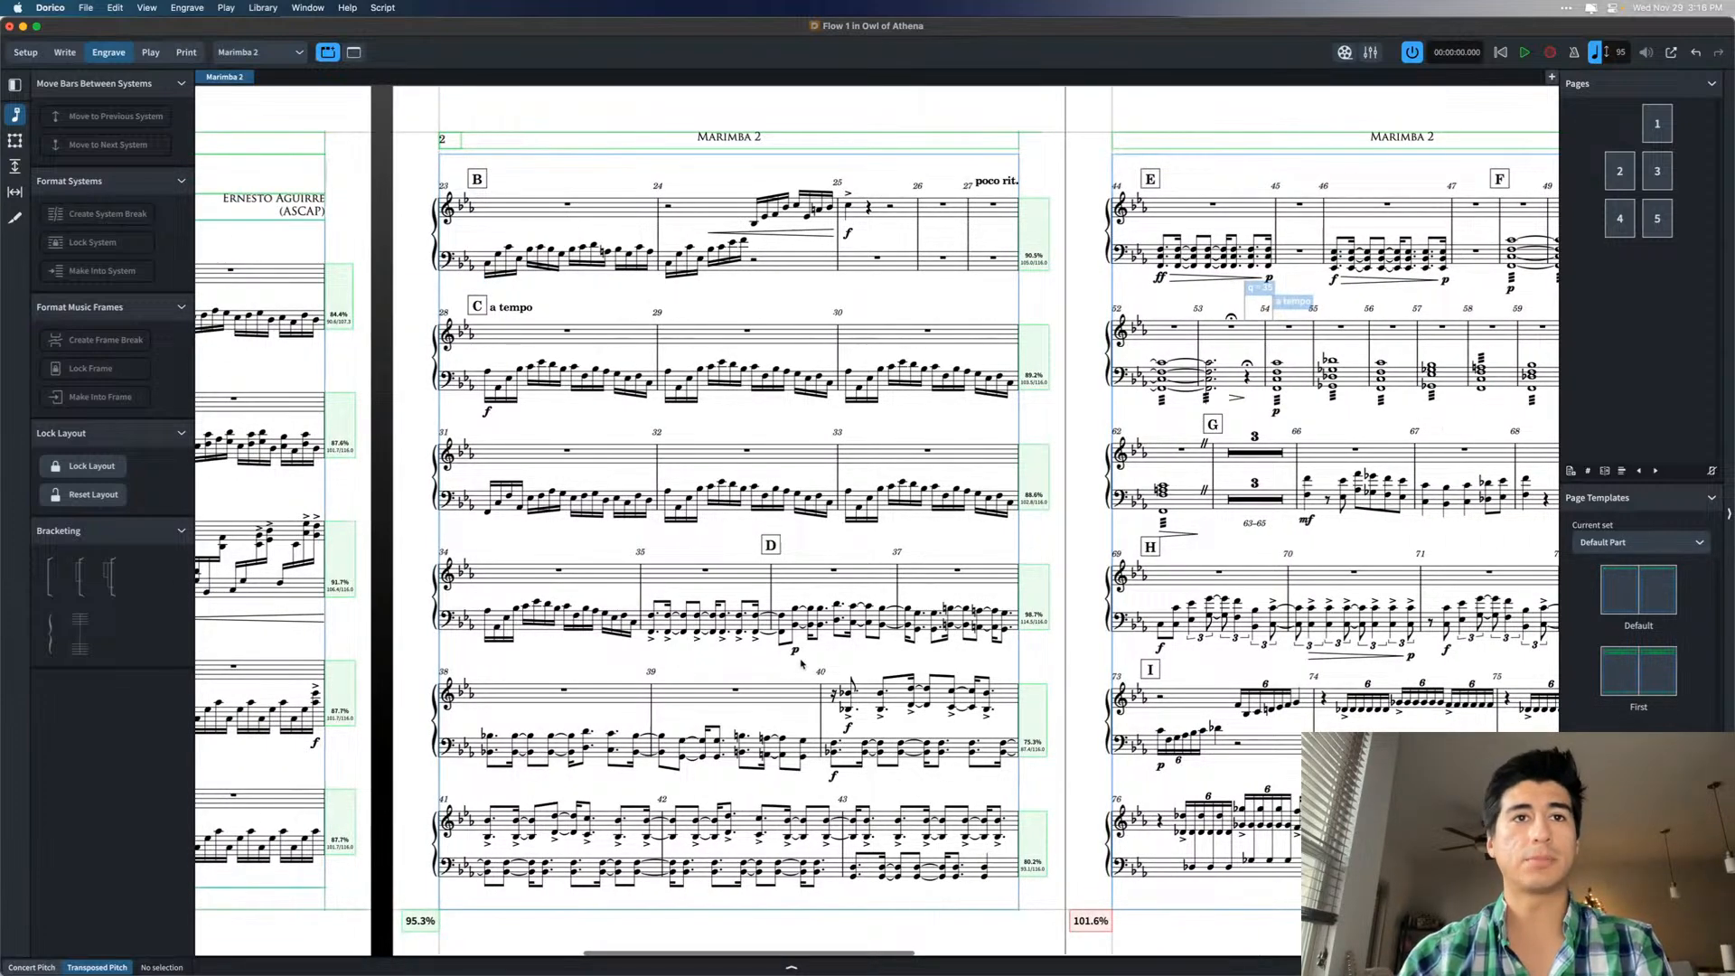
scroll(801, 669, right, 10)
scroll(801, 662, right, 4)
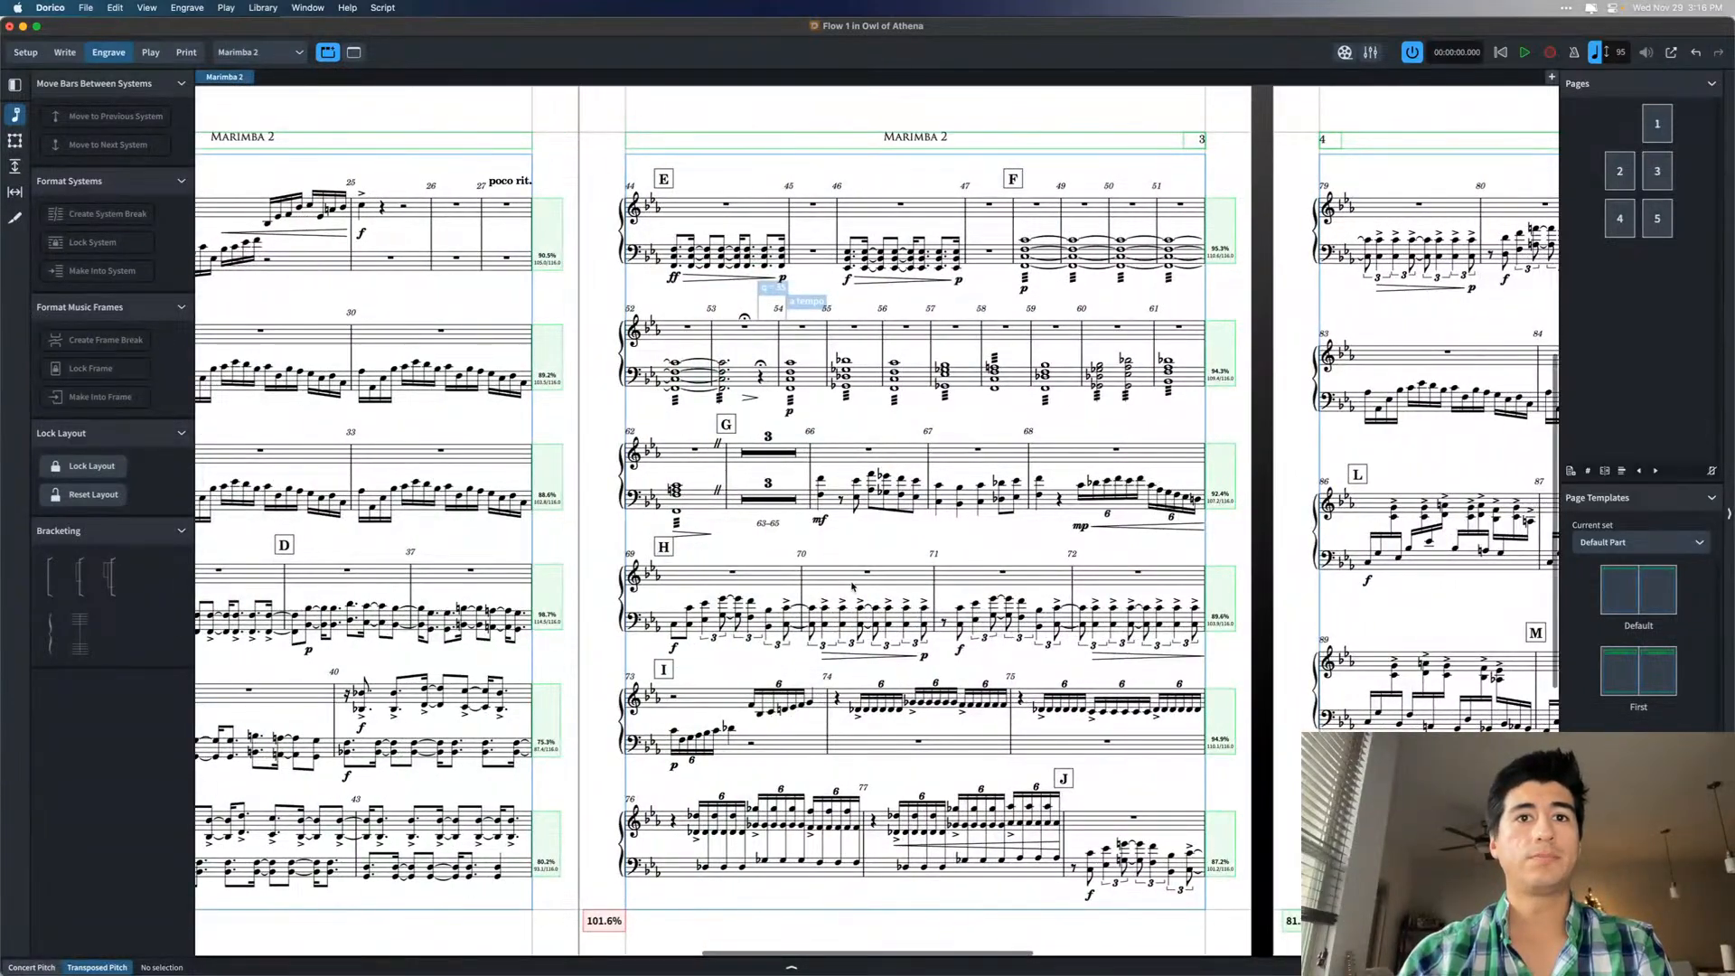
scroll(853, 586, right, 1)
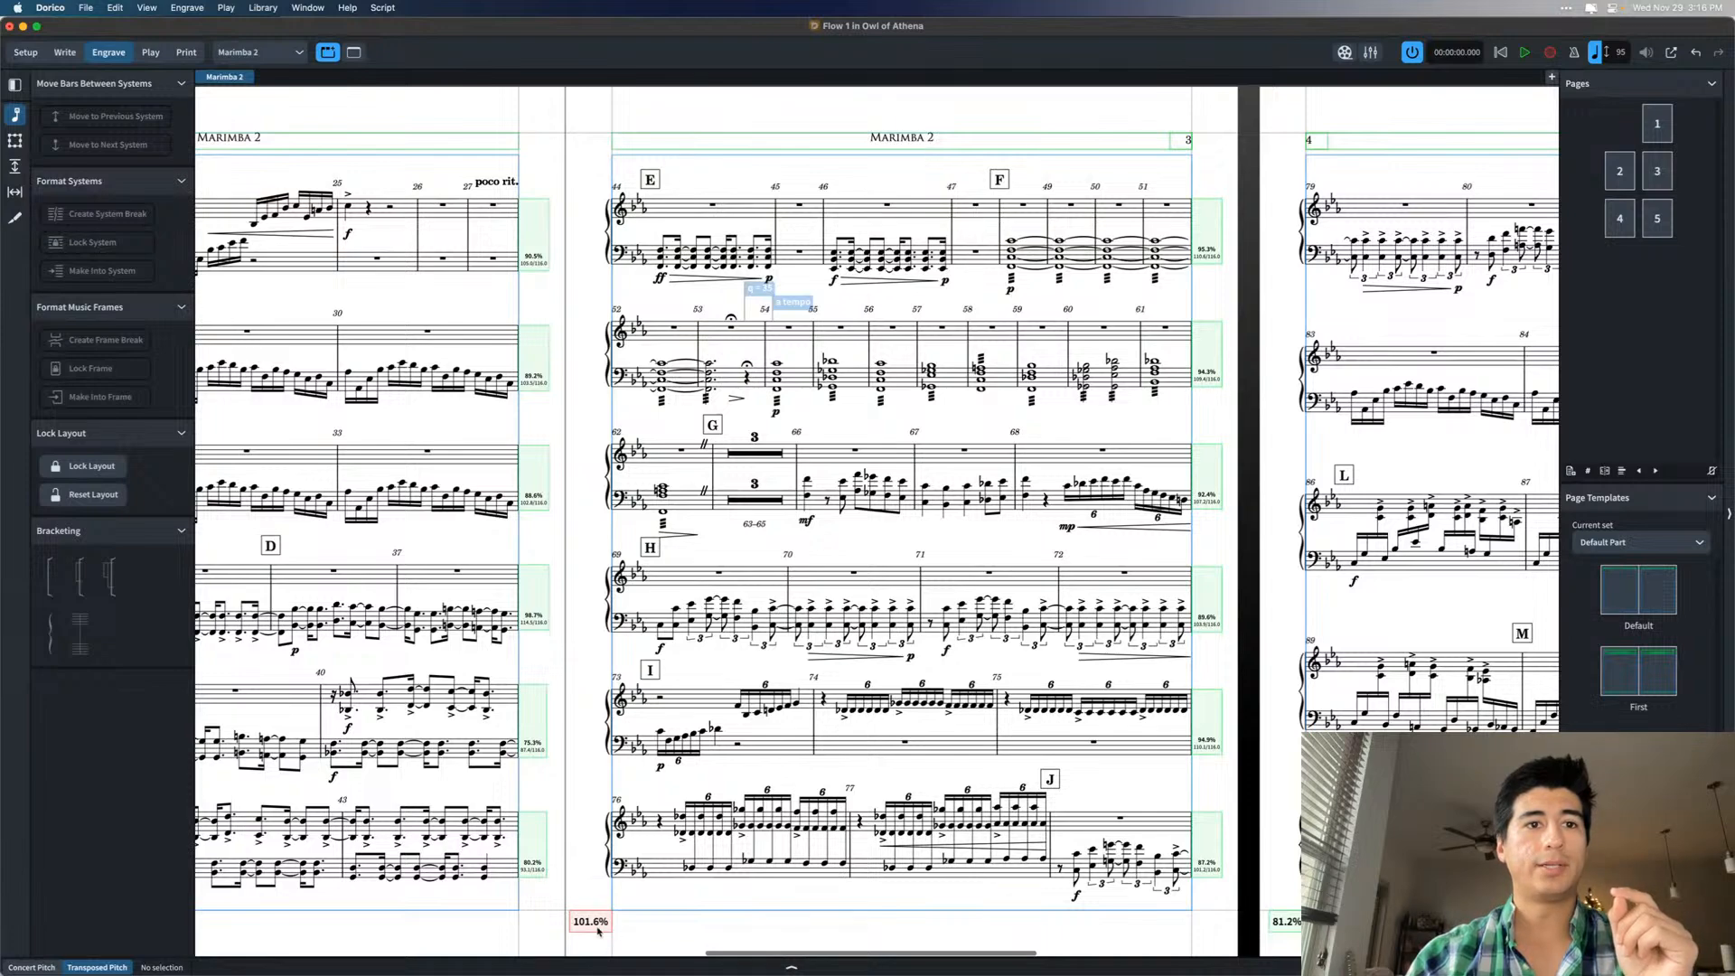
scroll(701, 938, right, 10)
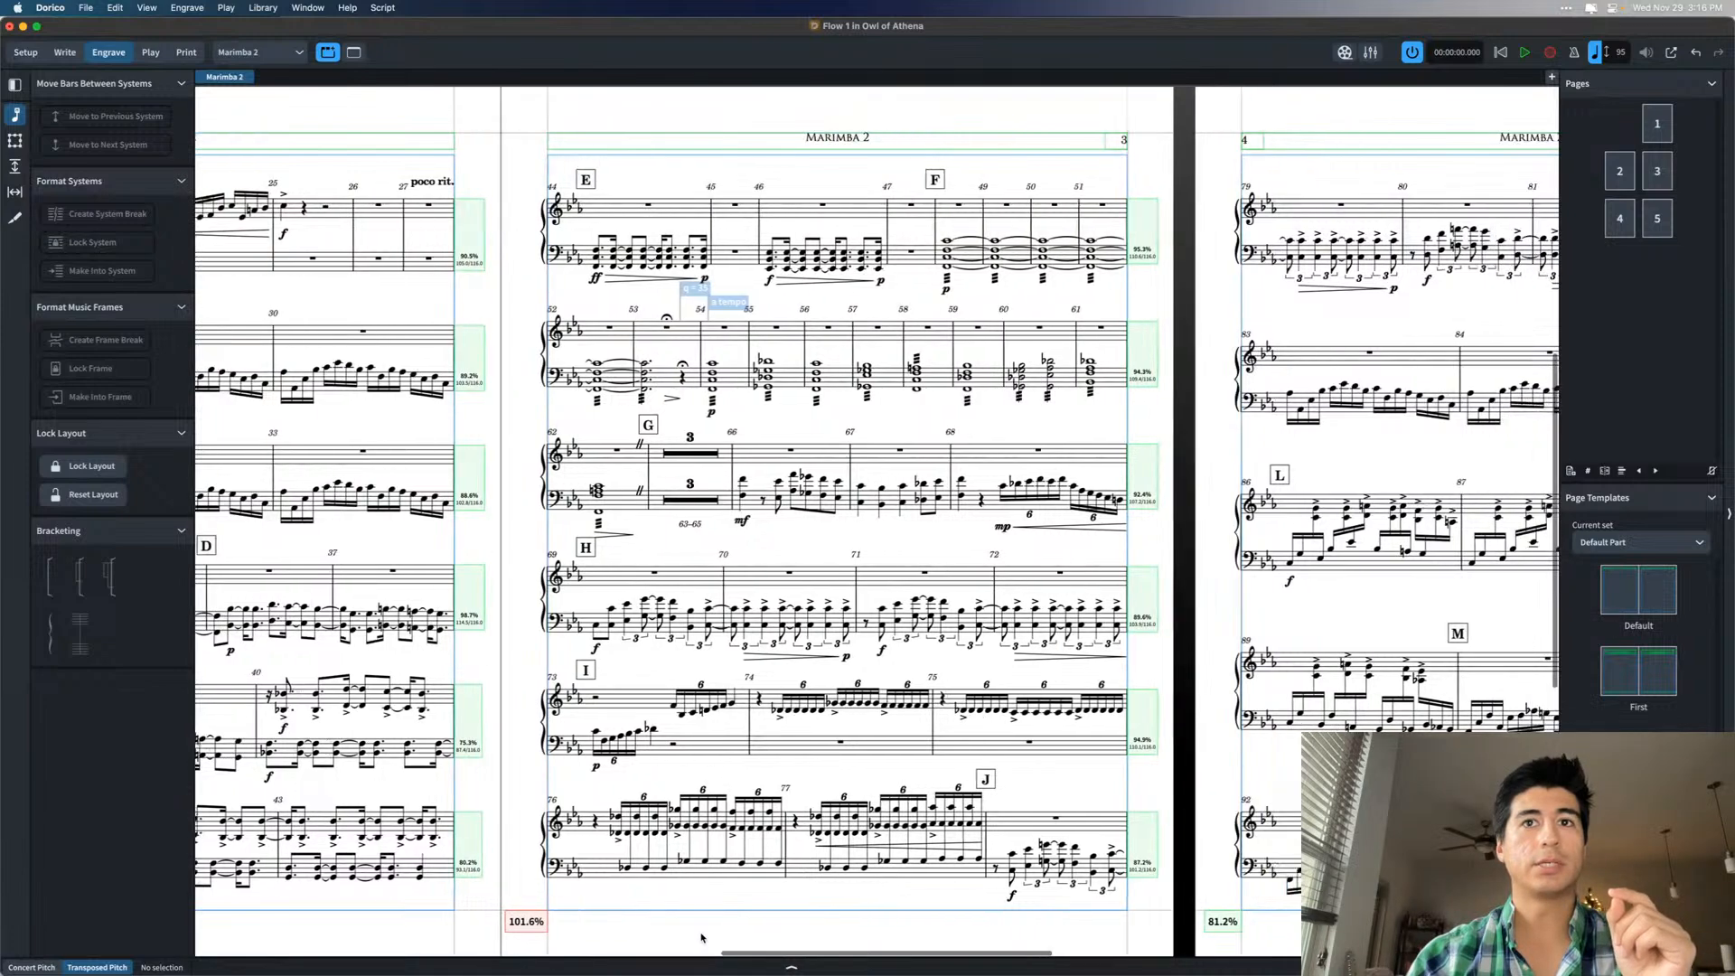
scroll(701, 937, right, 4)
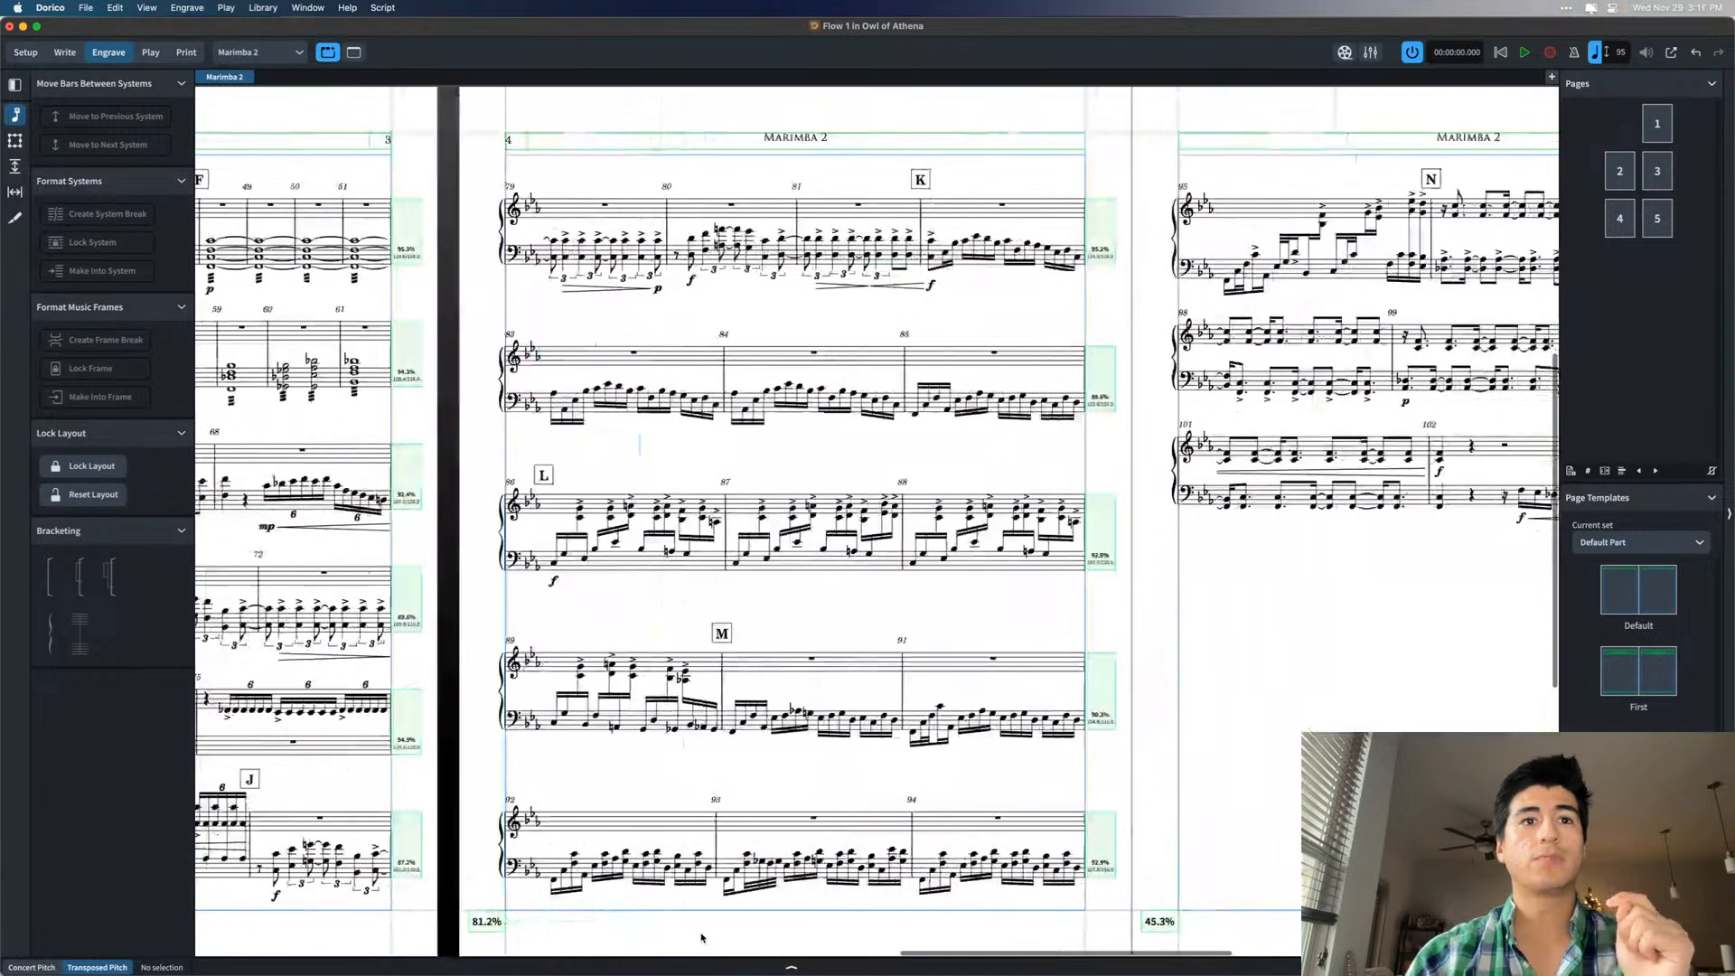
scroll(702, 938, right, 5)
scroll(702, 937, left, 10)
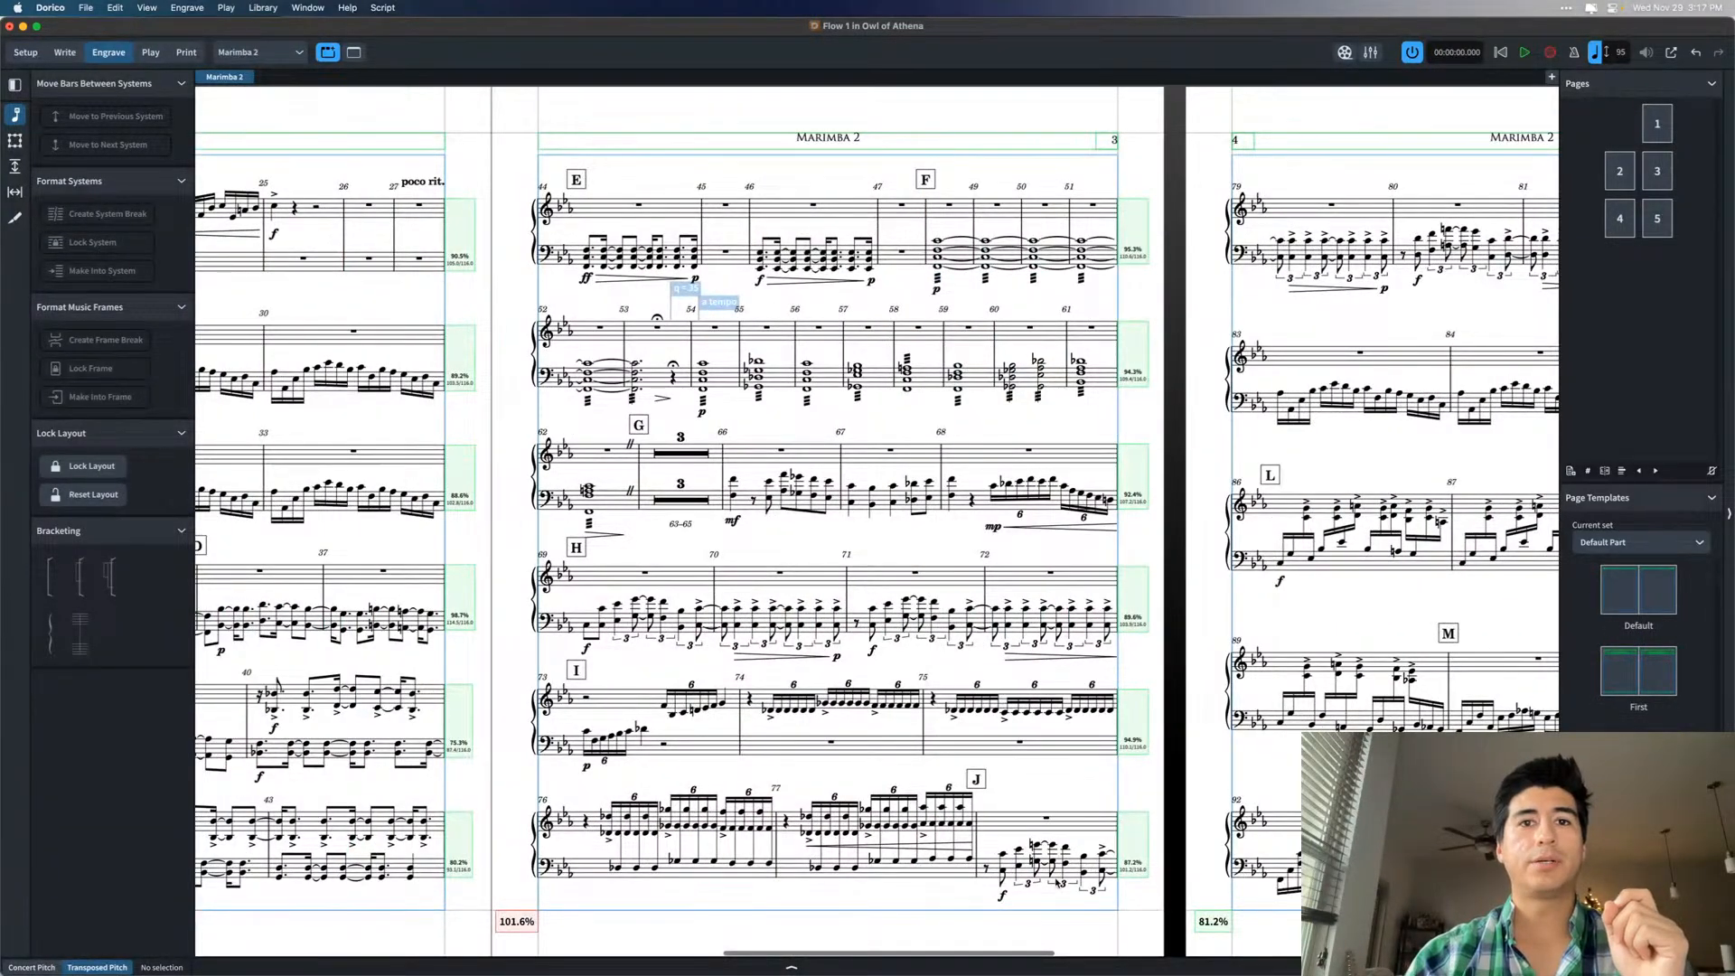
scroll(1038, 857, right, 3)
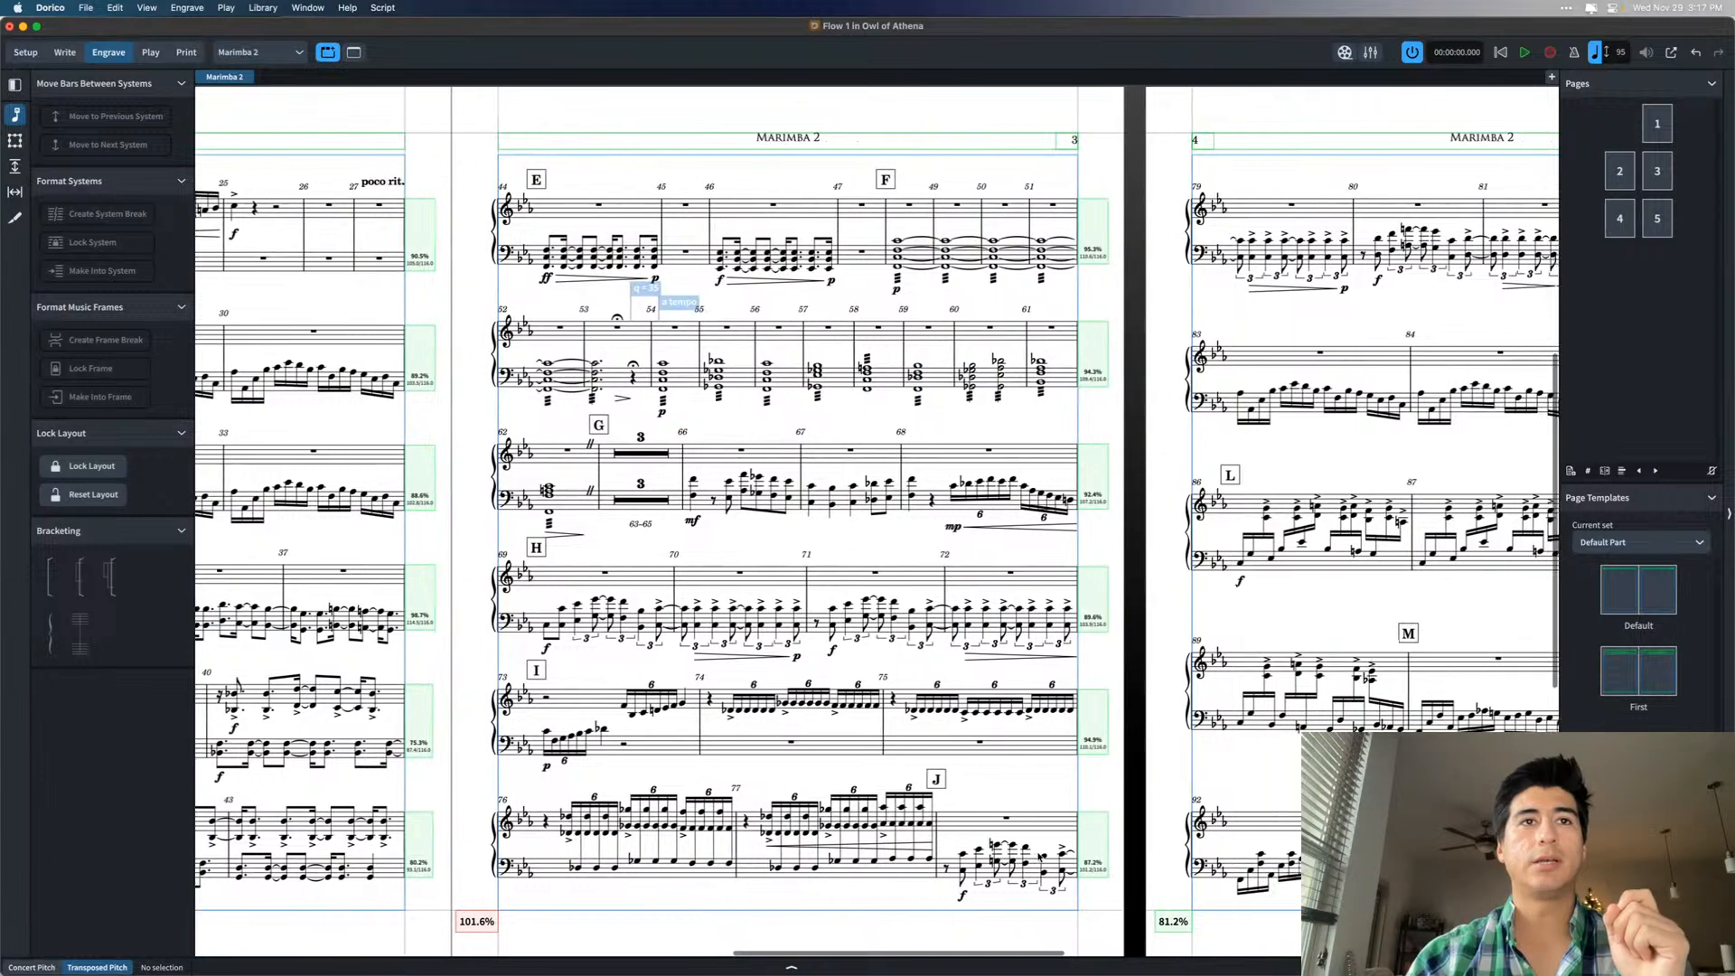
- Try to move bar 78 at rehearsal mark J to the next system
click(864, 783)
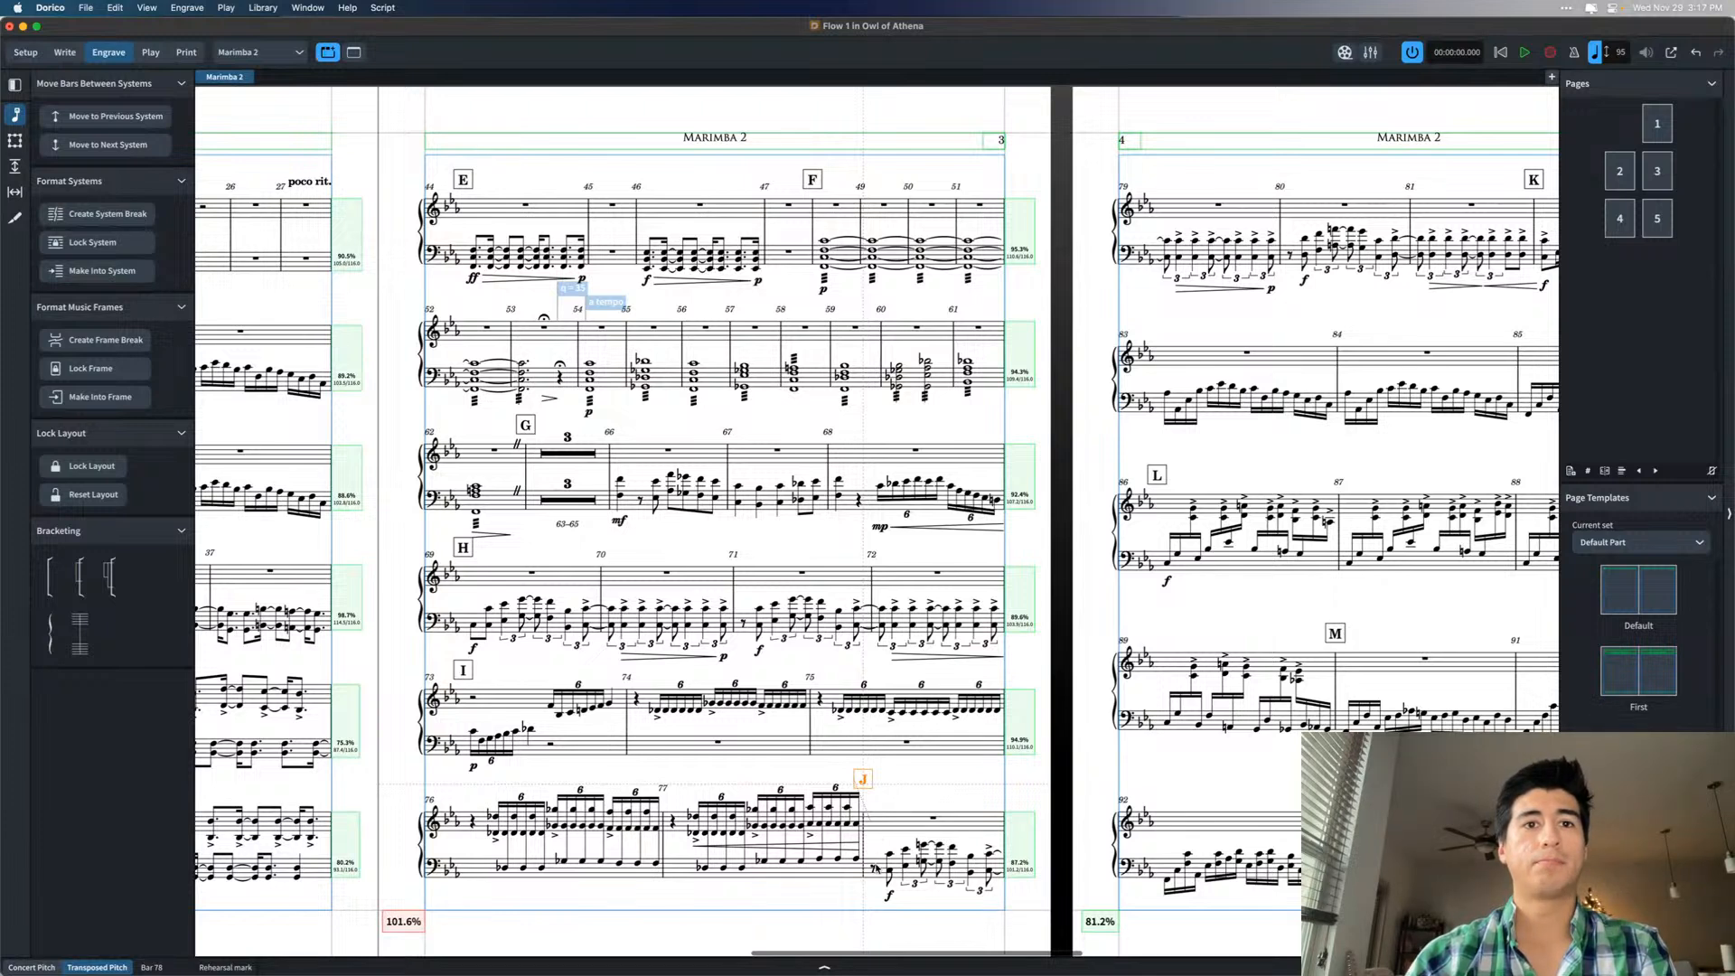
click(873, 868)
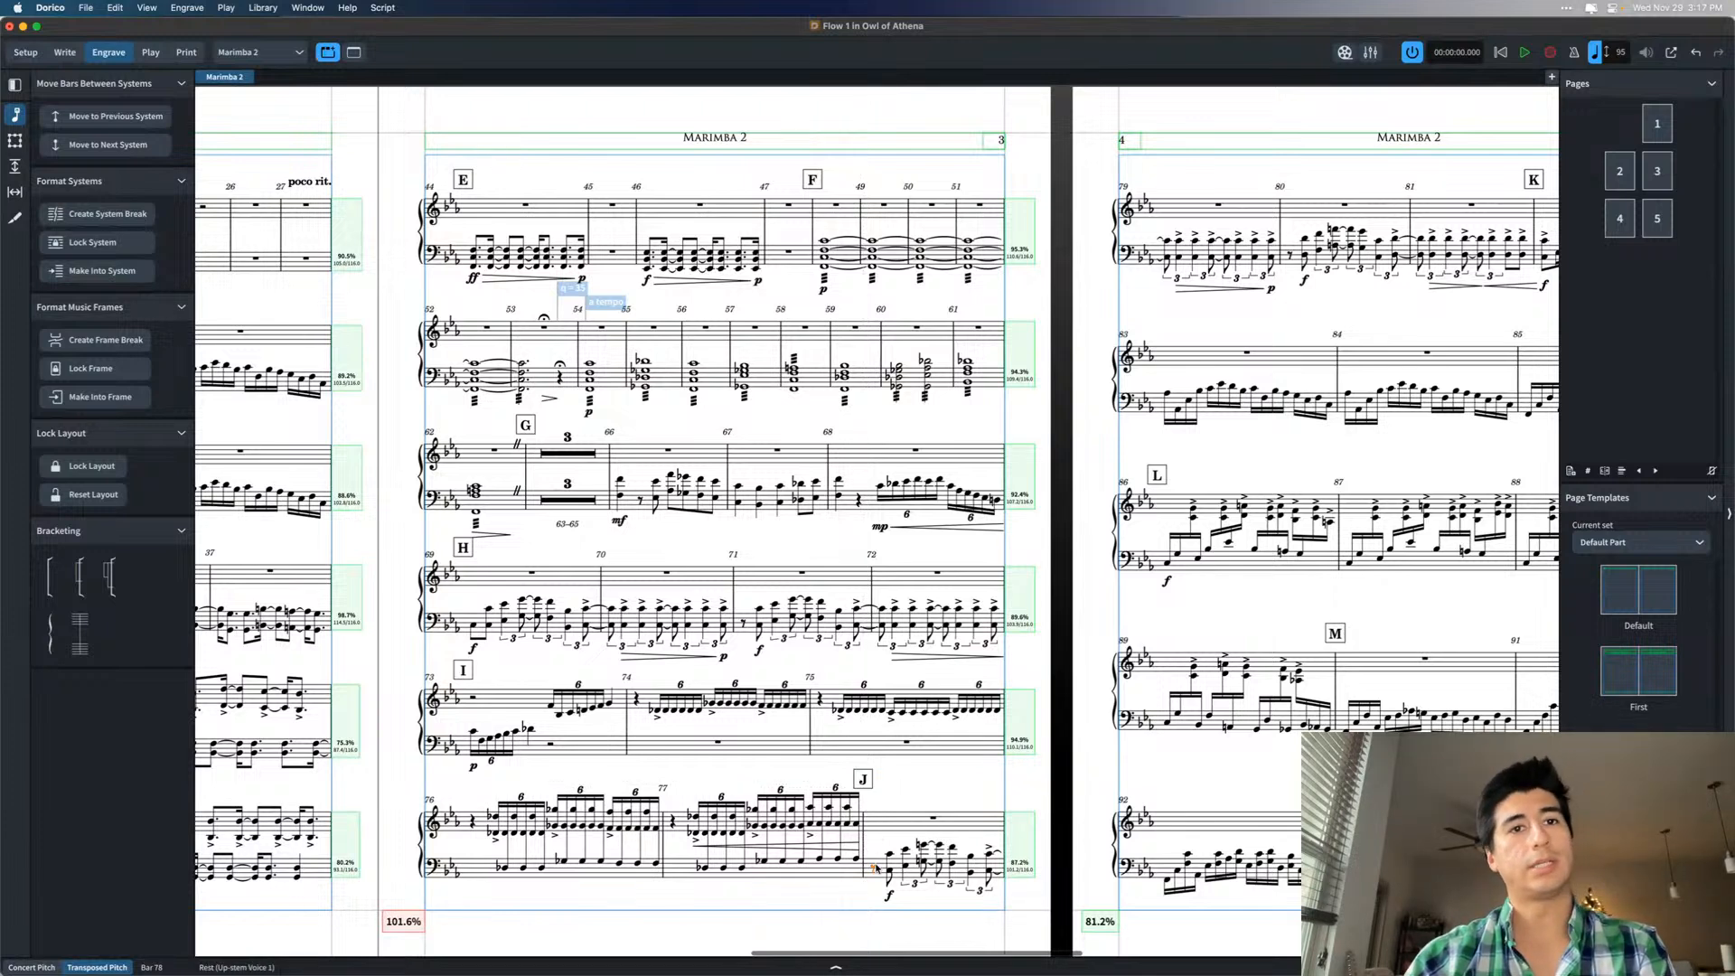
key(period)
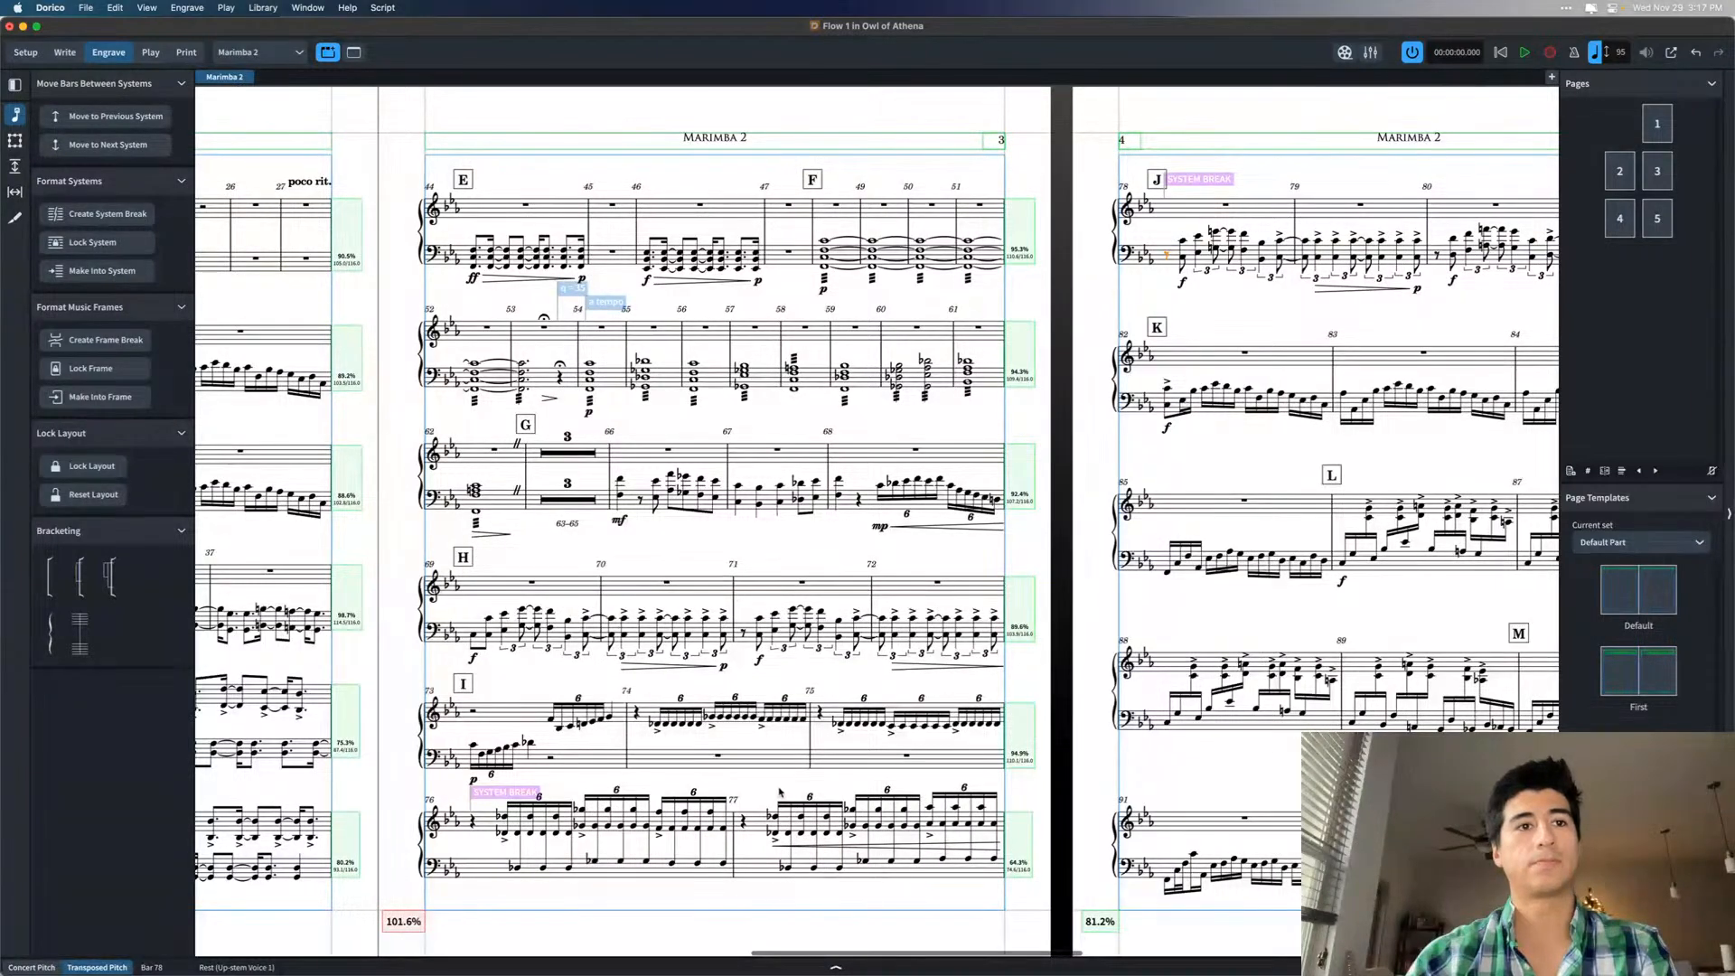
key(Escape)
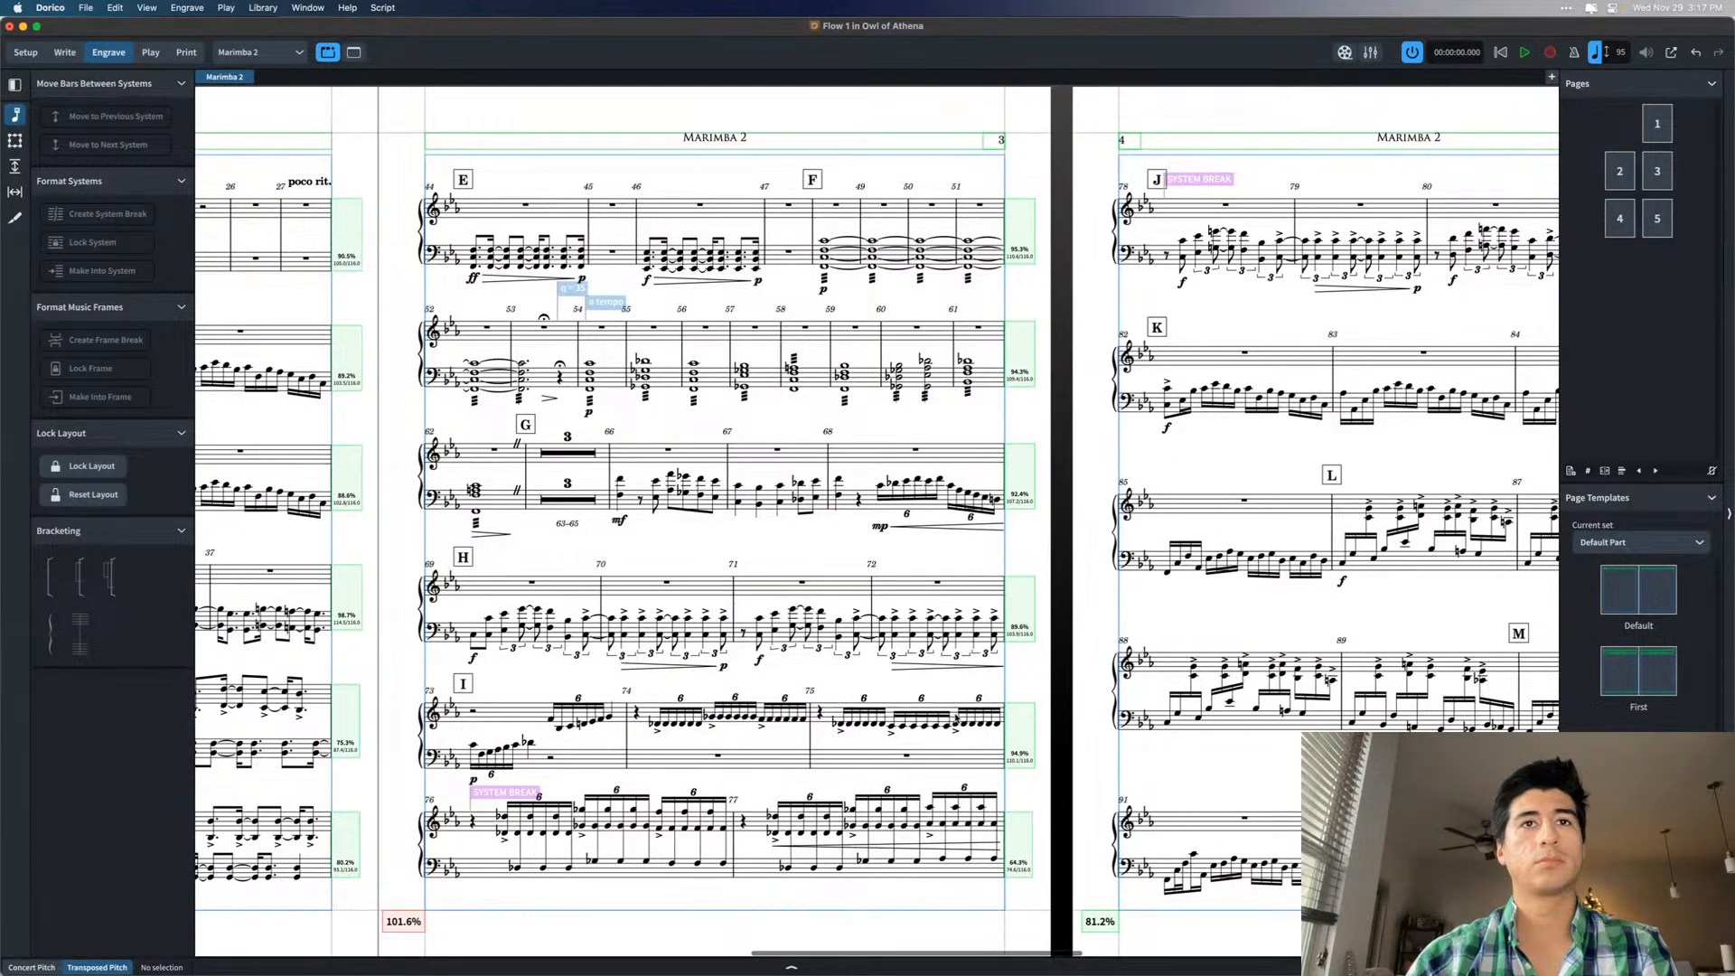
scroll(649, 857, right, 2)
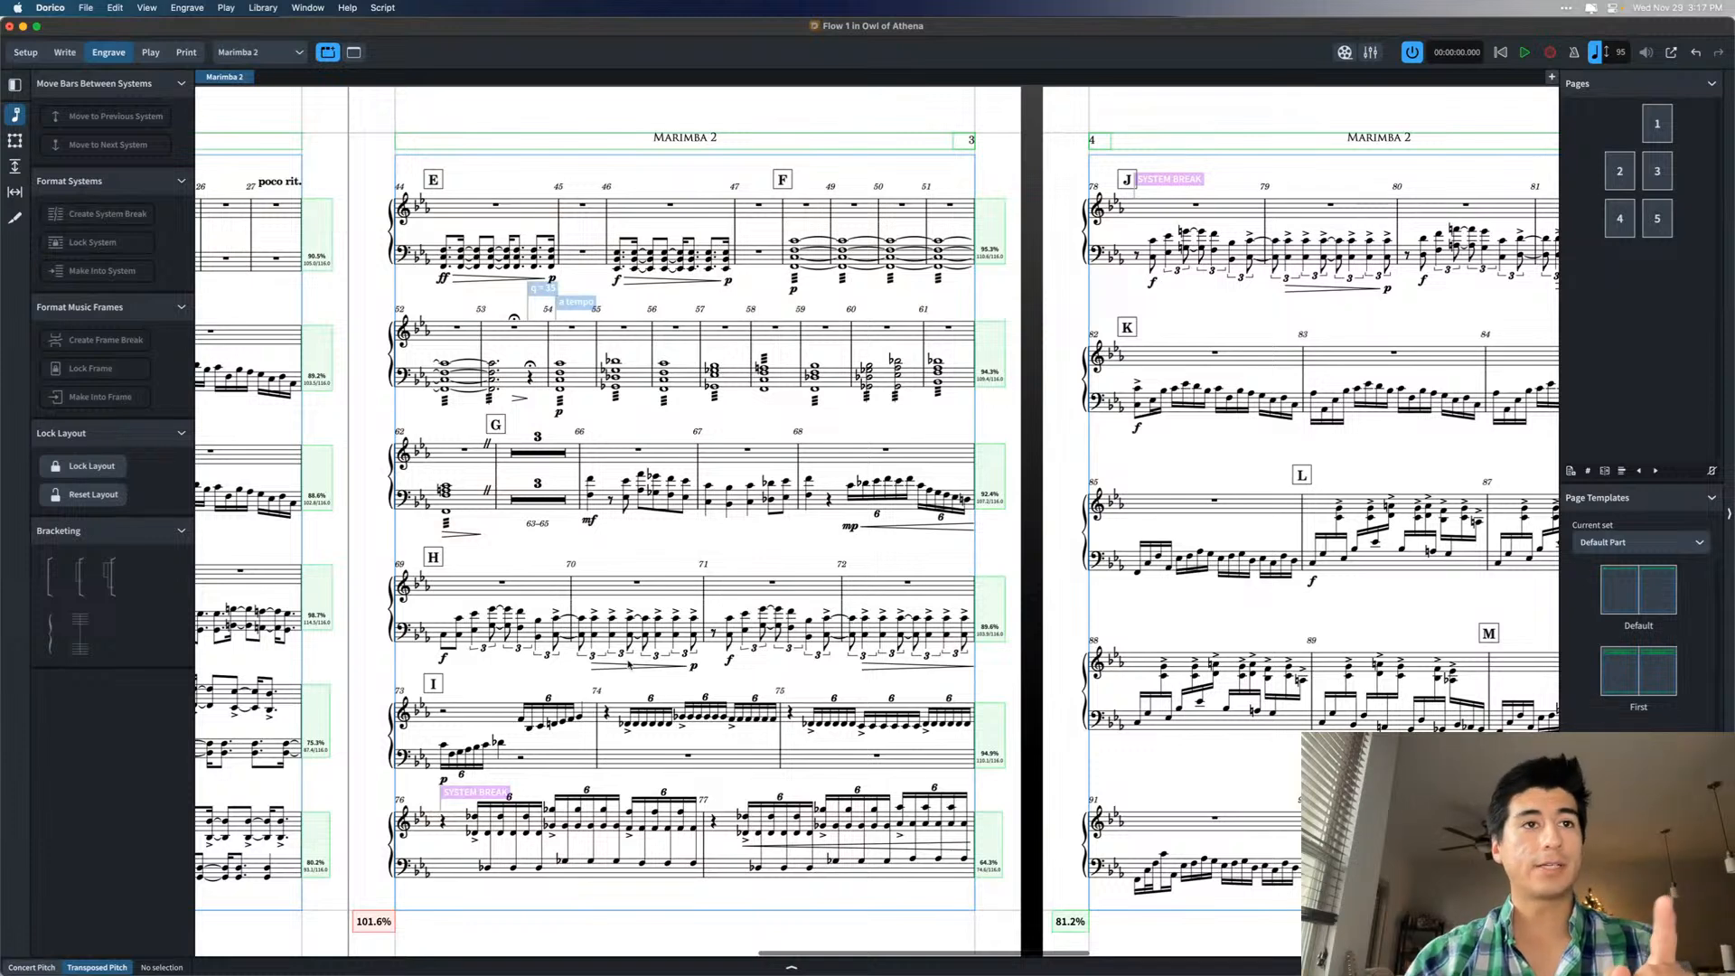
key(super+z)
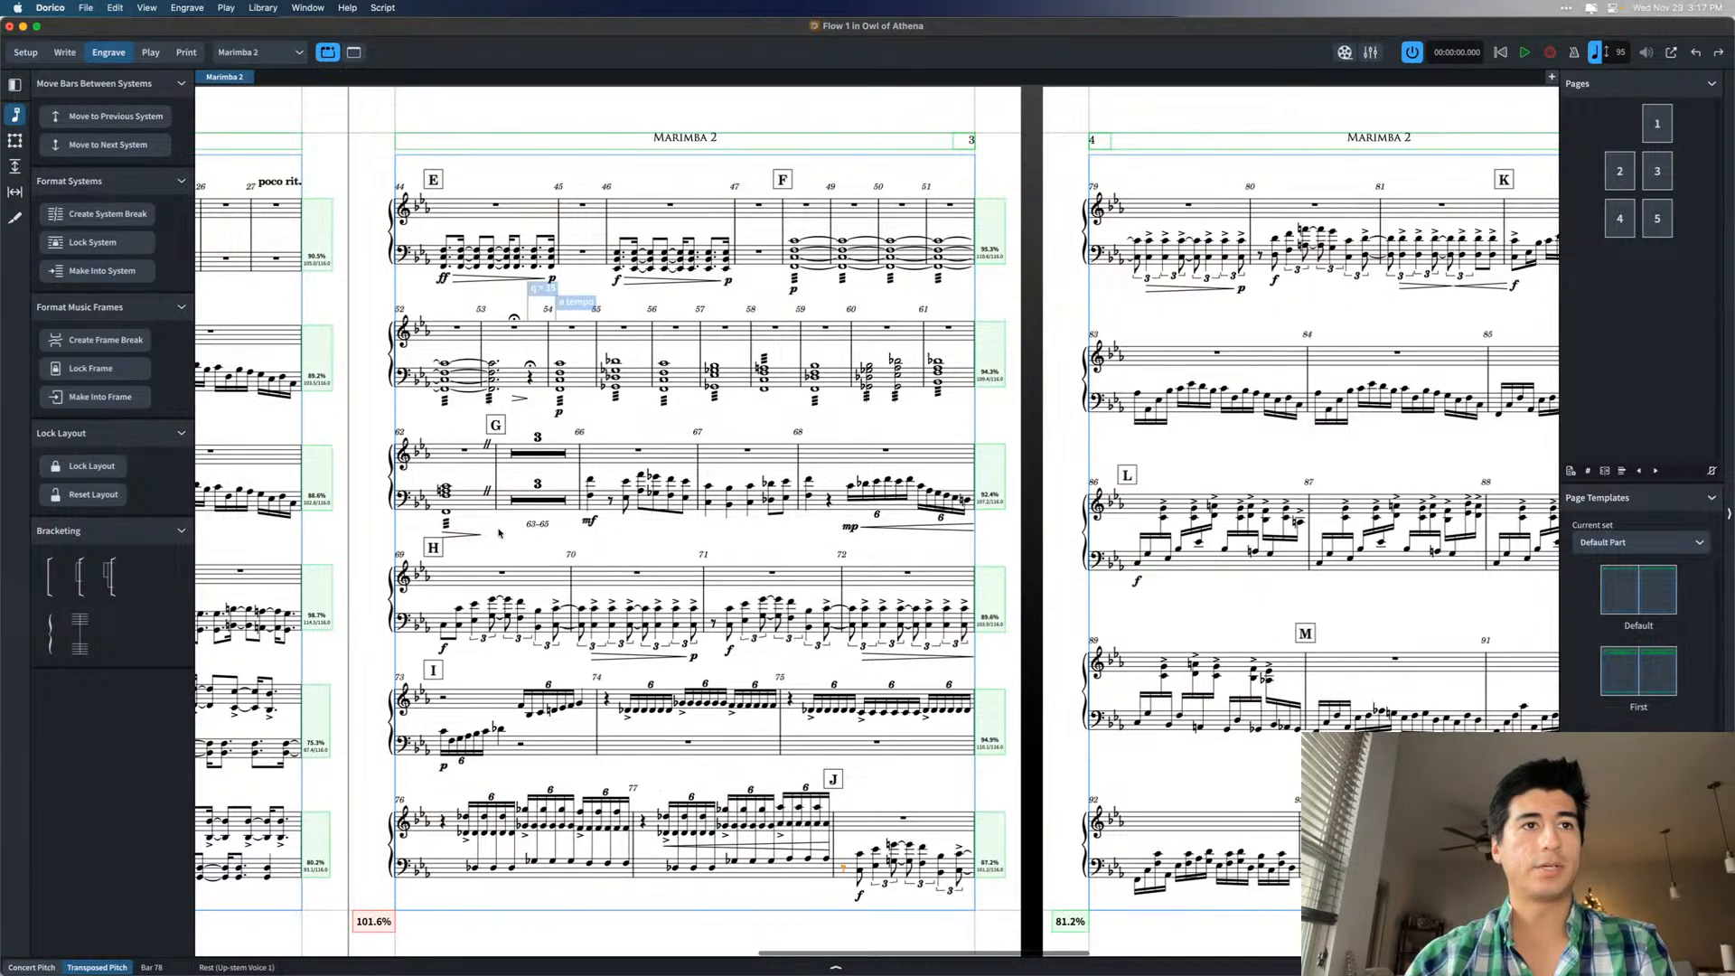
- Inspect the diminuendo hairpin in bar 62 for clearance from rehearsal mark H and review the system spacing on page 3
click(451, 536)
scroll(451, 536, up, 5)
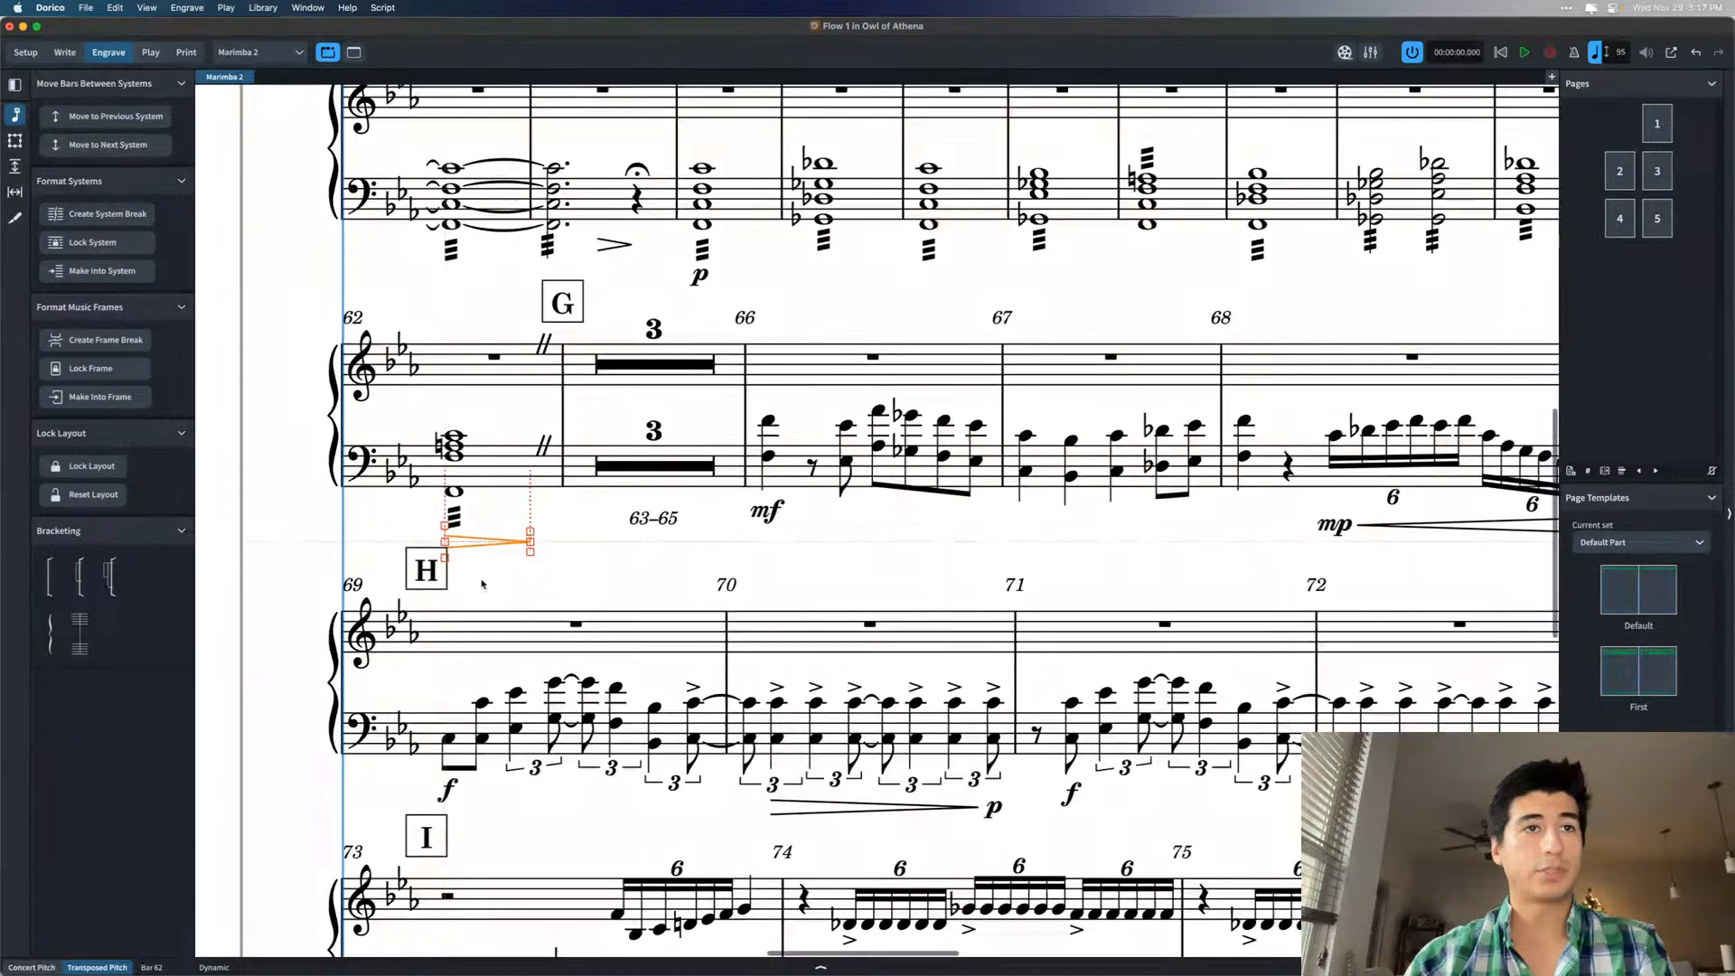
key(Escape)
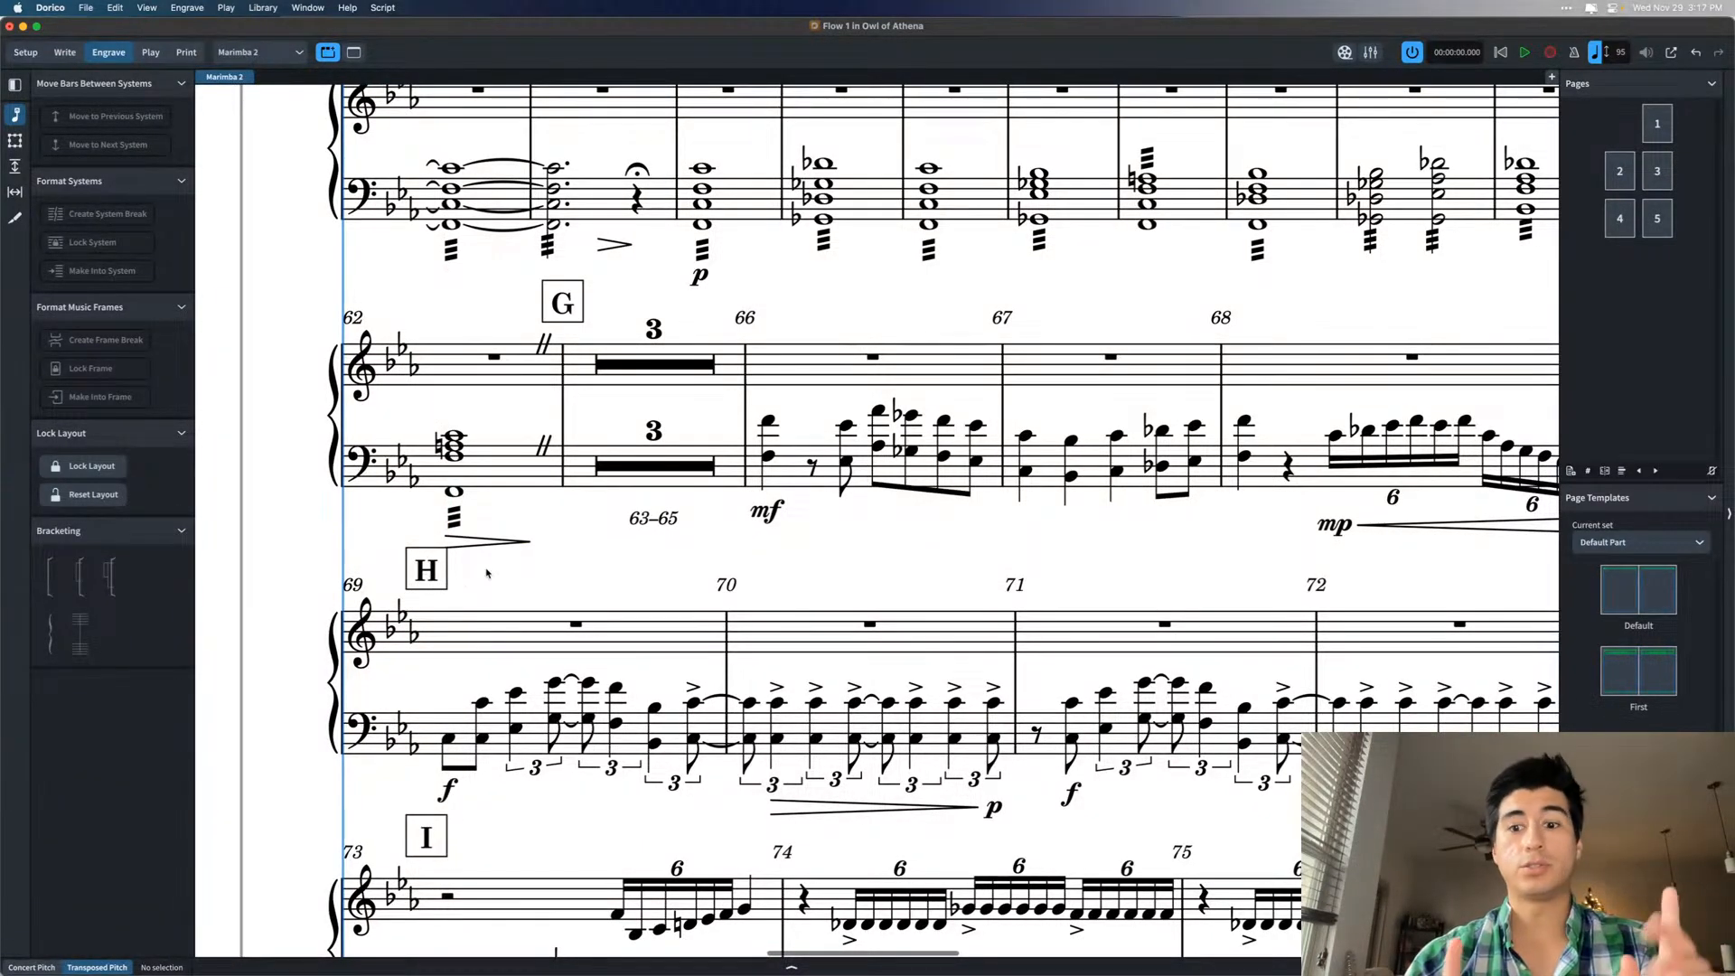
scroll(531, 583, down, 3)
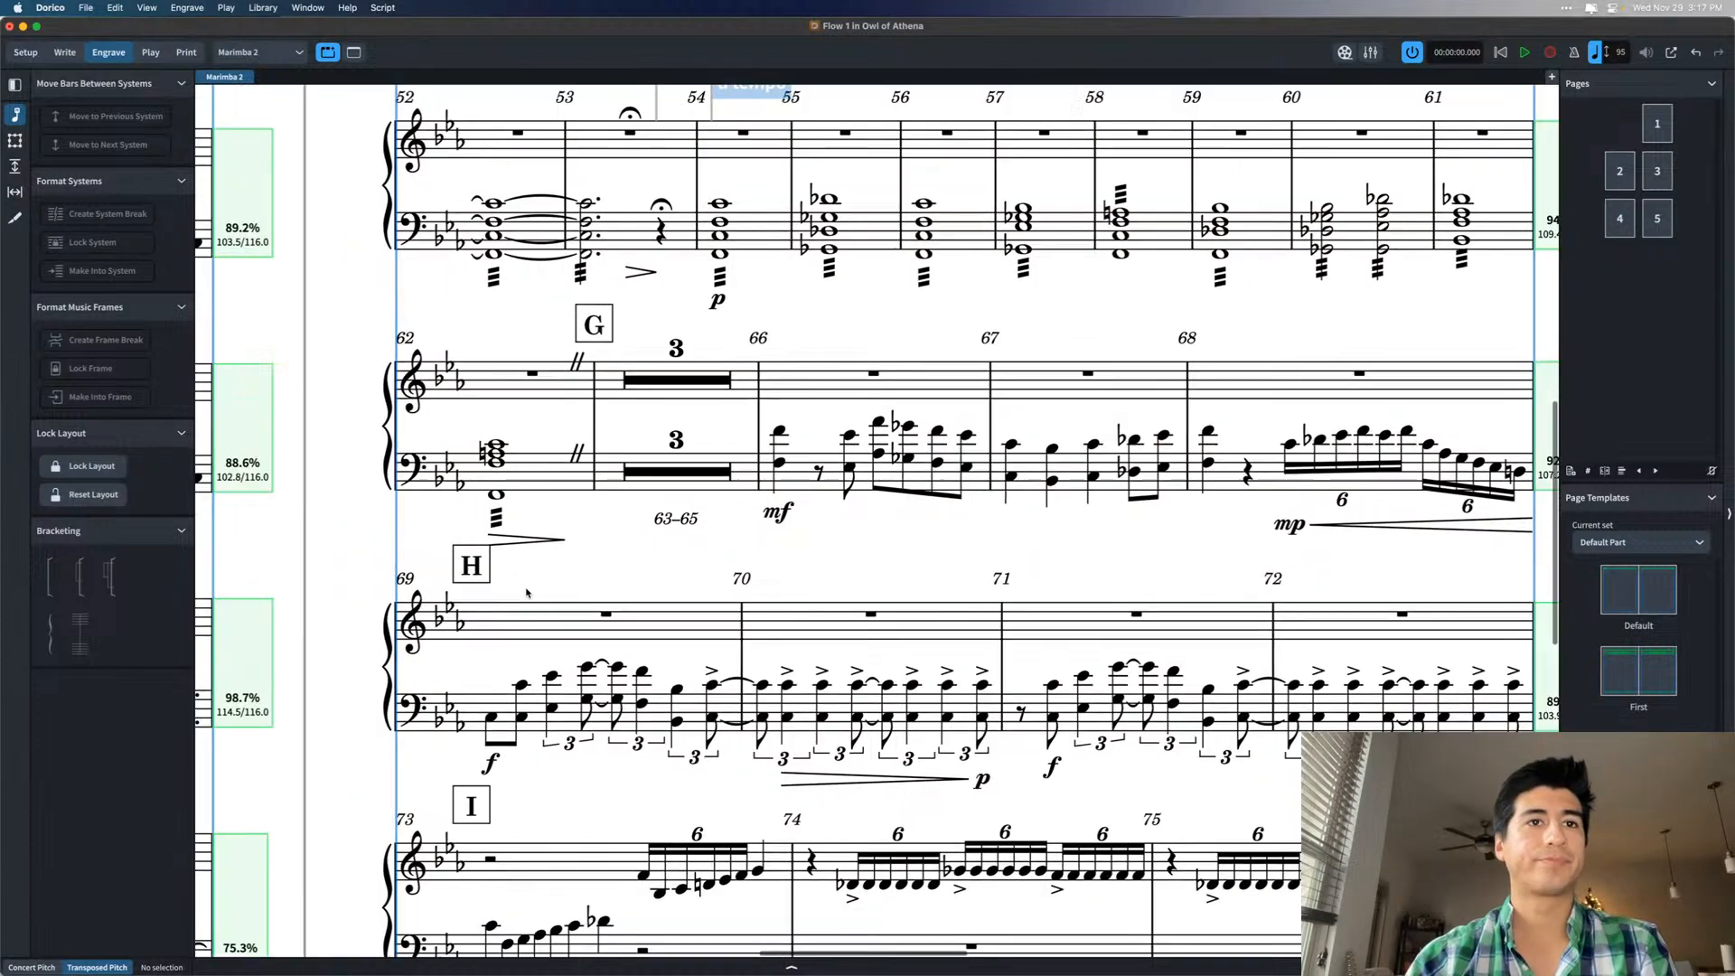
scroll(528, 589, down, 5)
scroll(528, 590, right, 2)
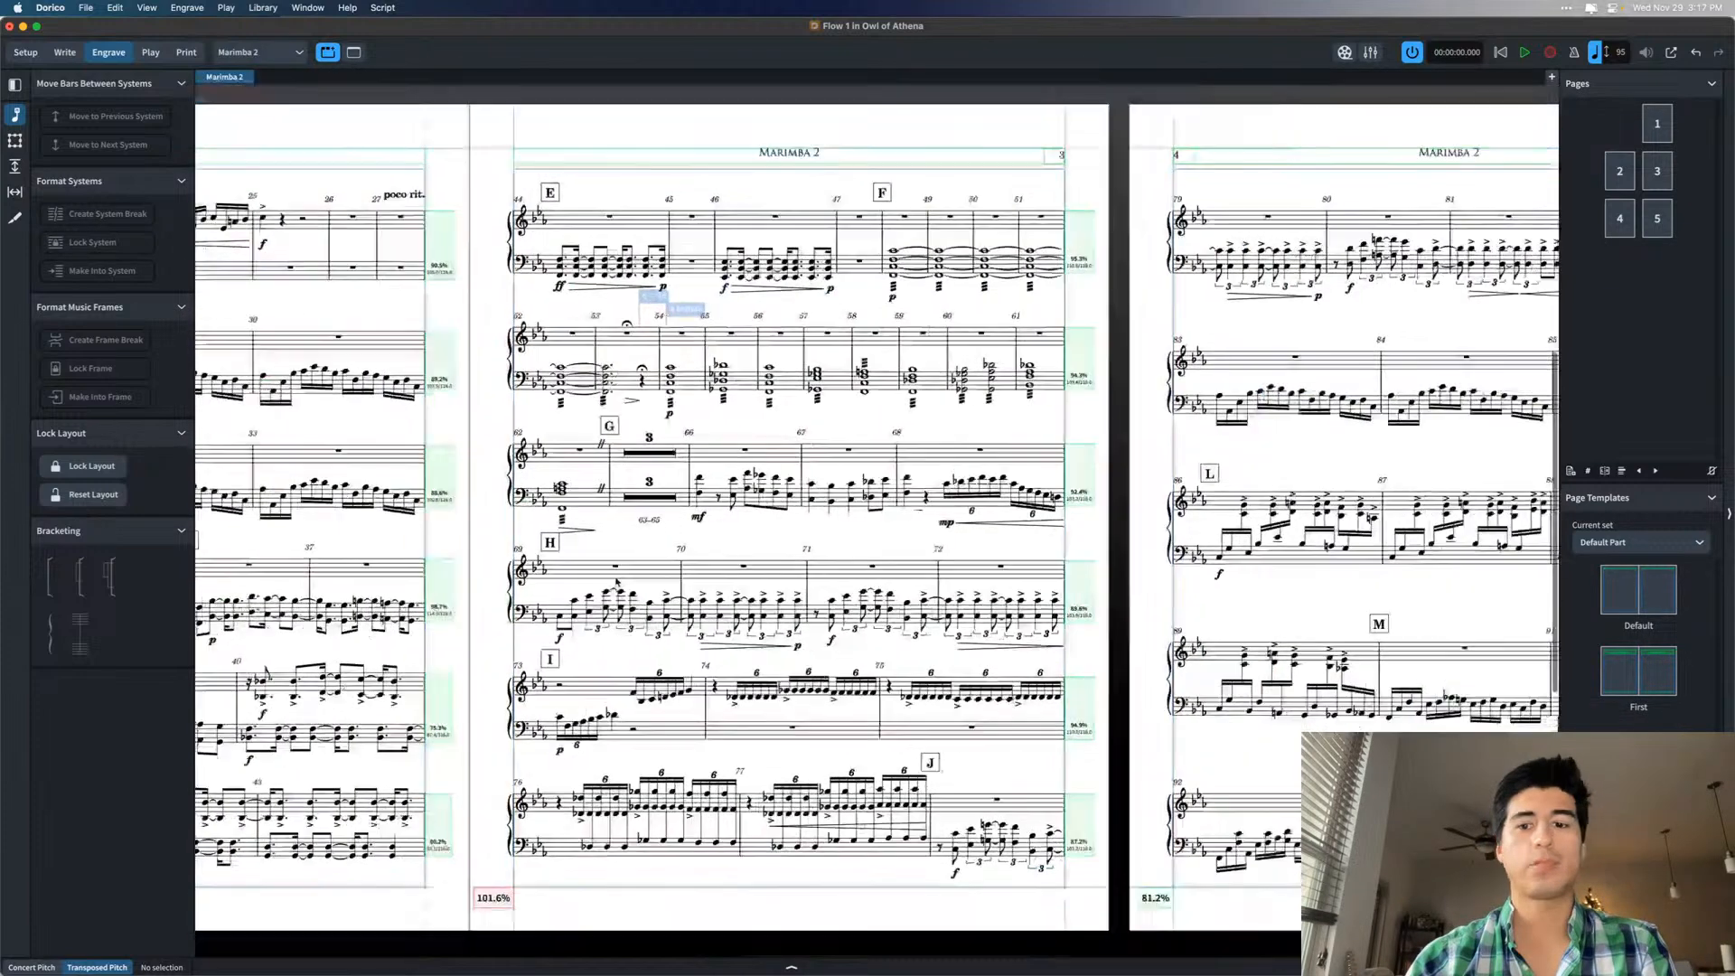
scroll(528, 589, down, 1)
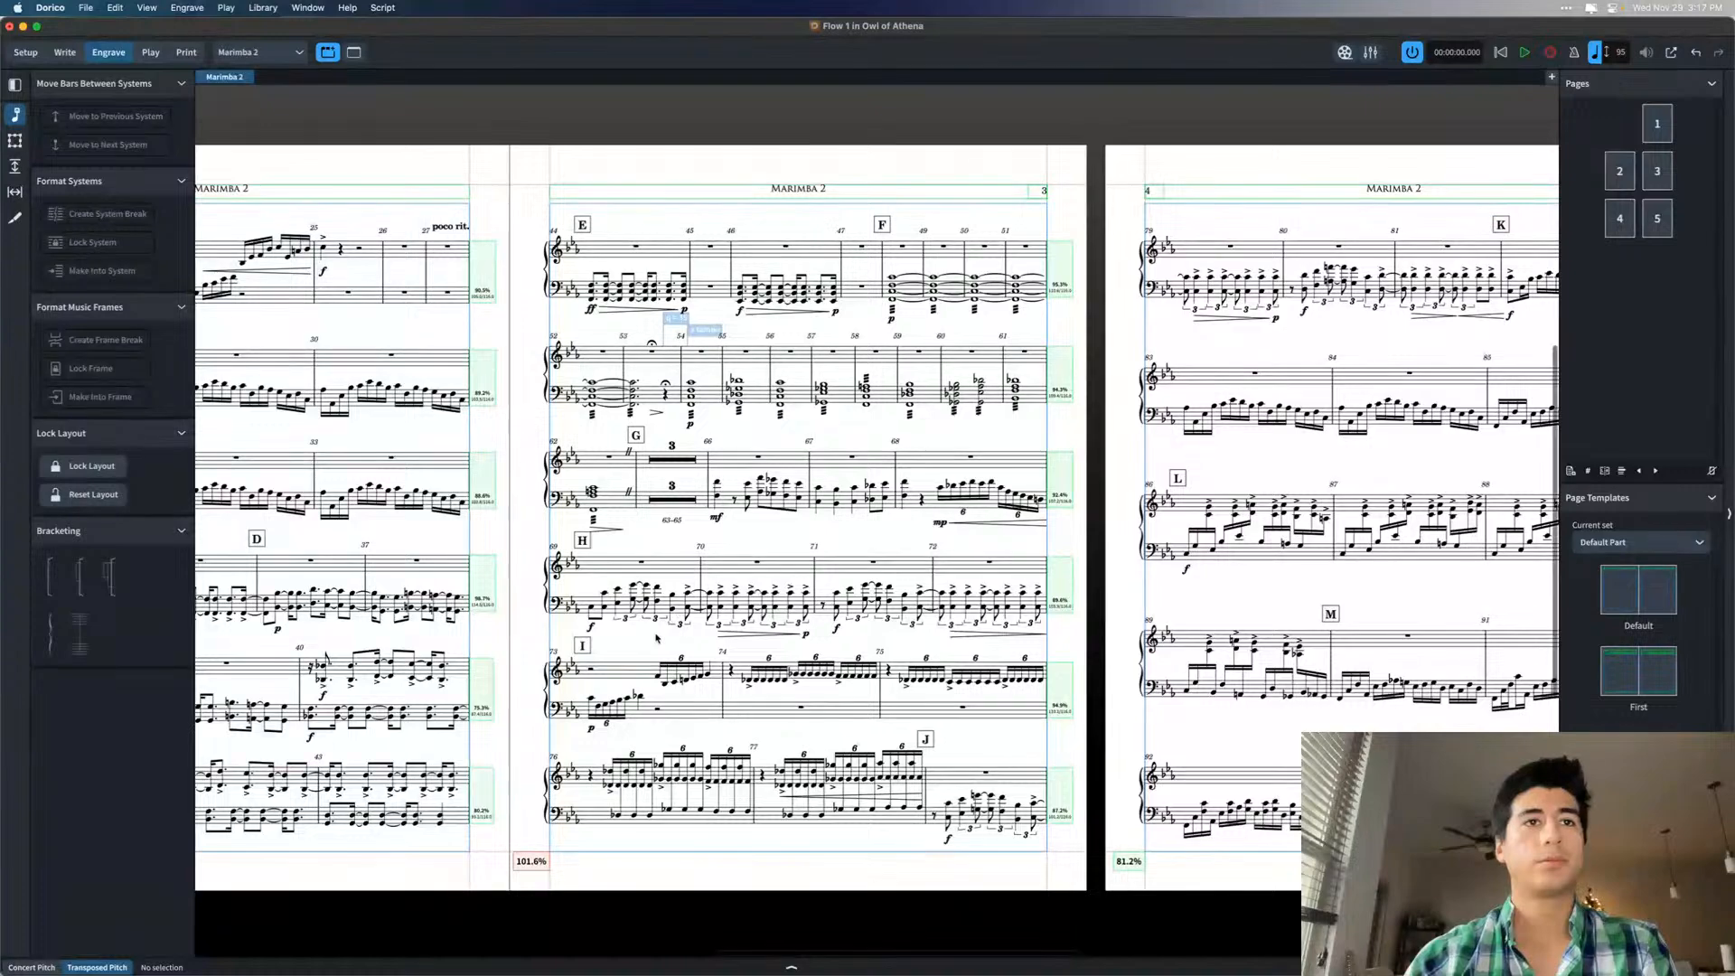
scroll(657, 638, up, 3)
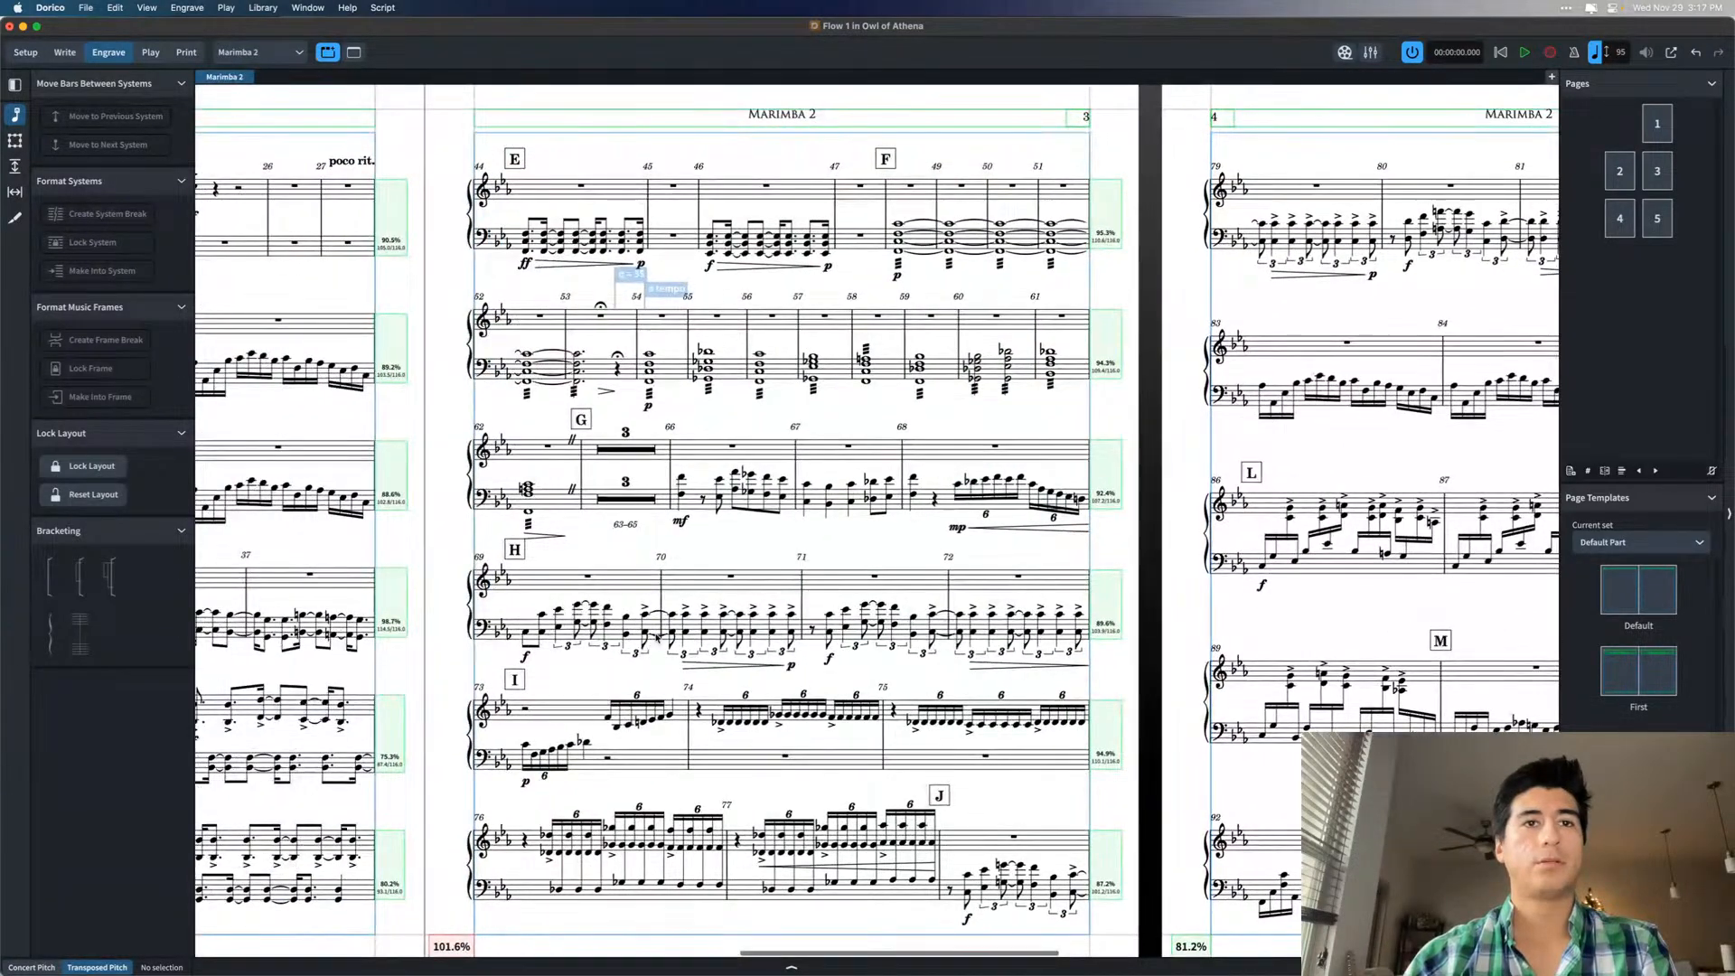
- Try to move bar 75 to the next system on page 3
click(894, 711)
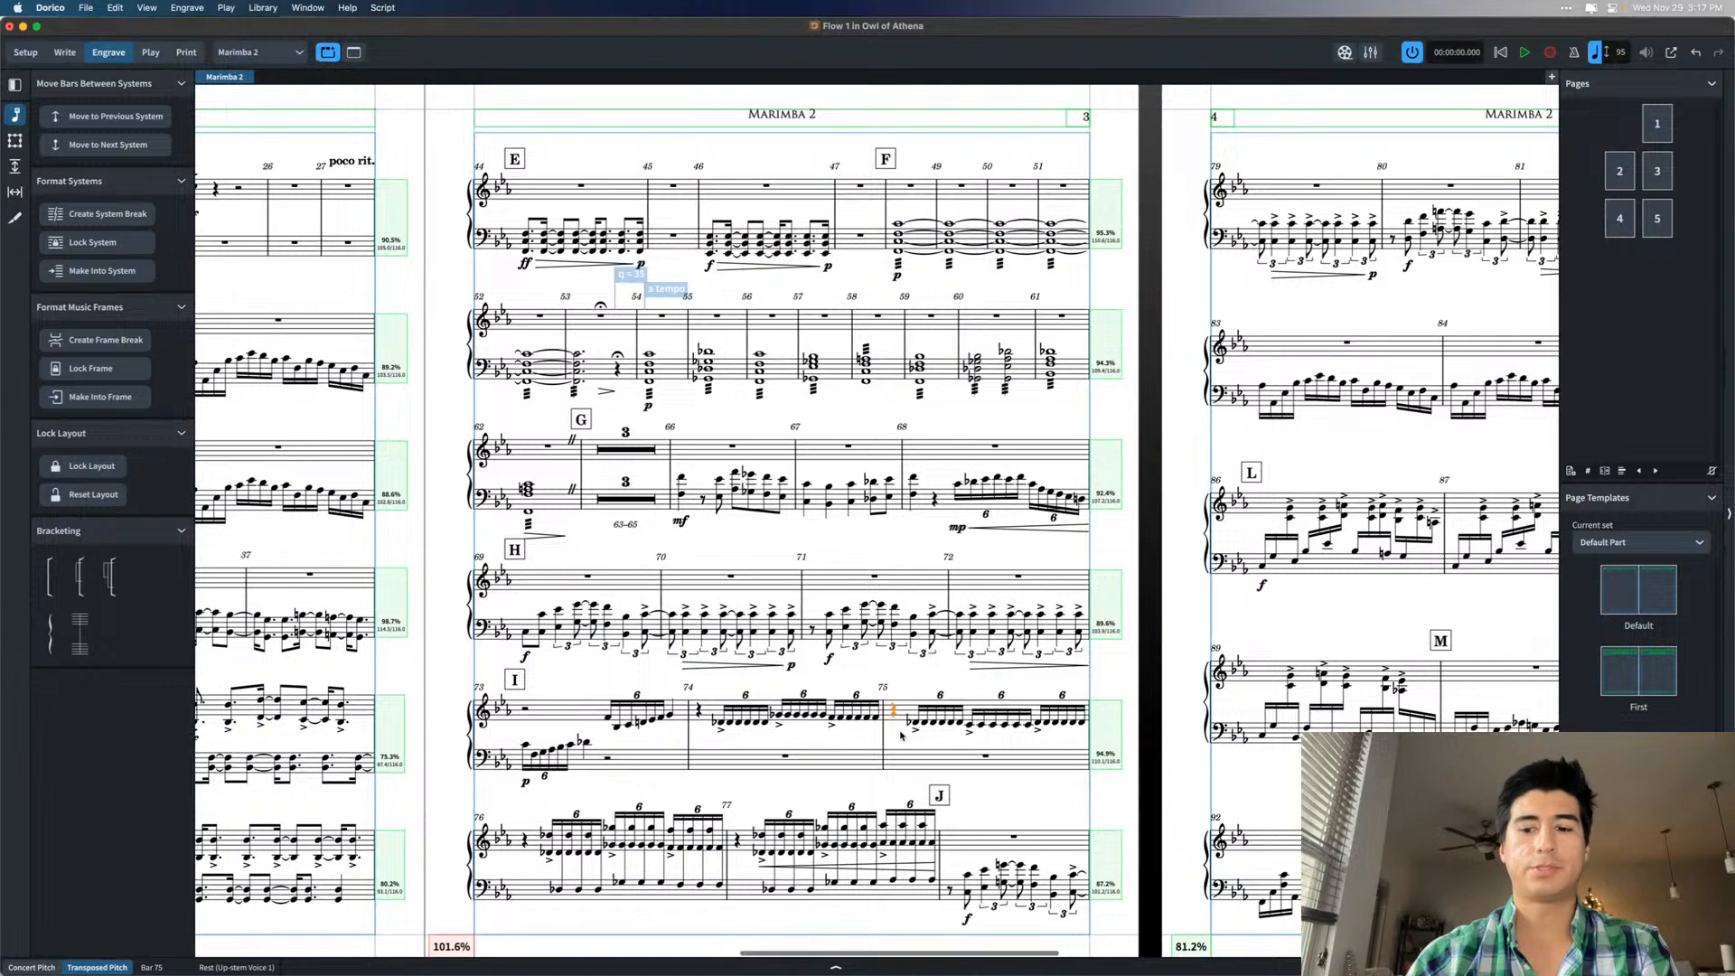
key(shift+s)
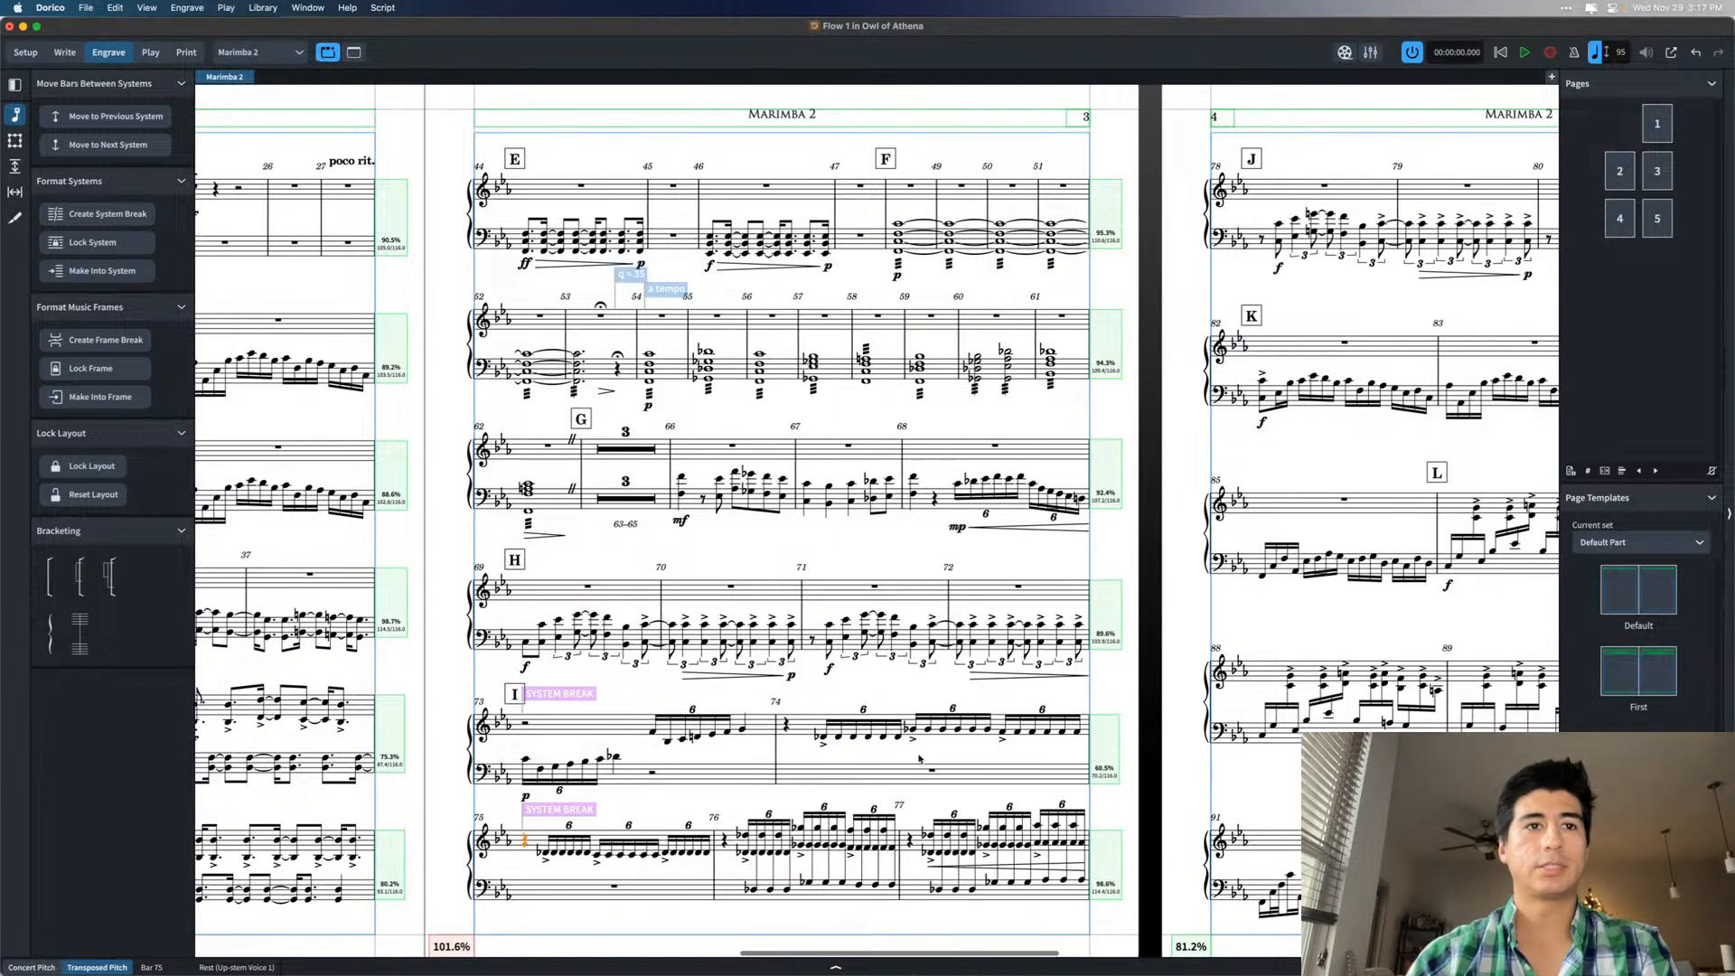
key(Escape)
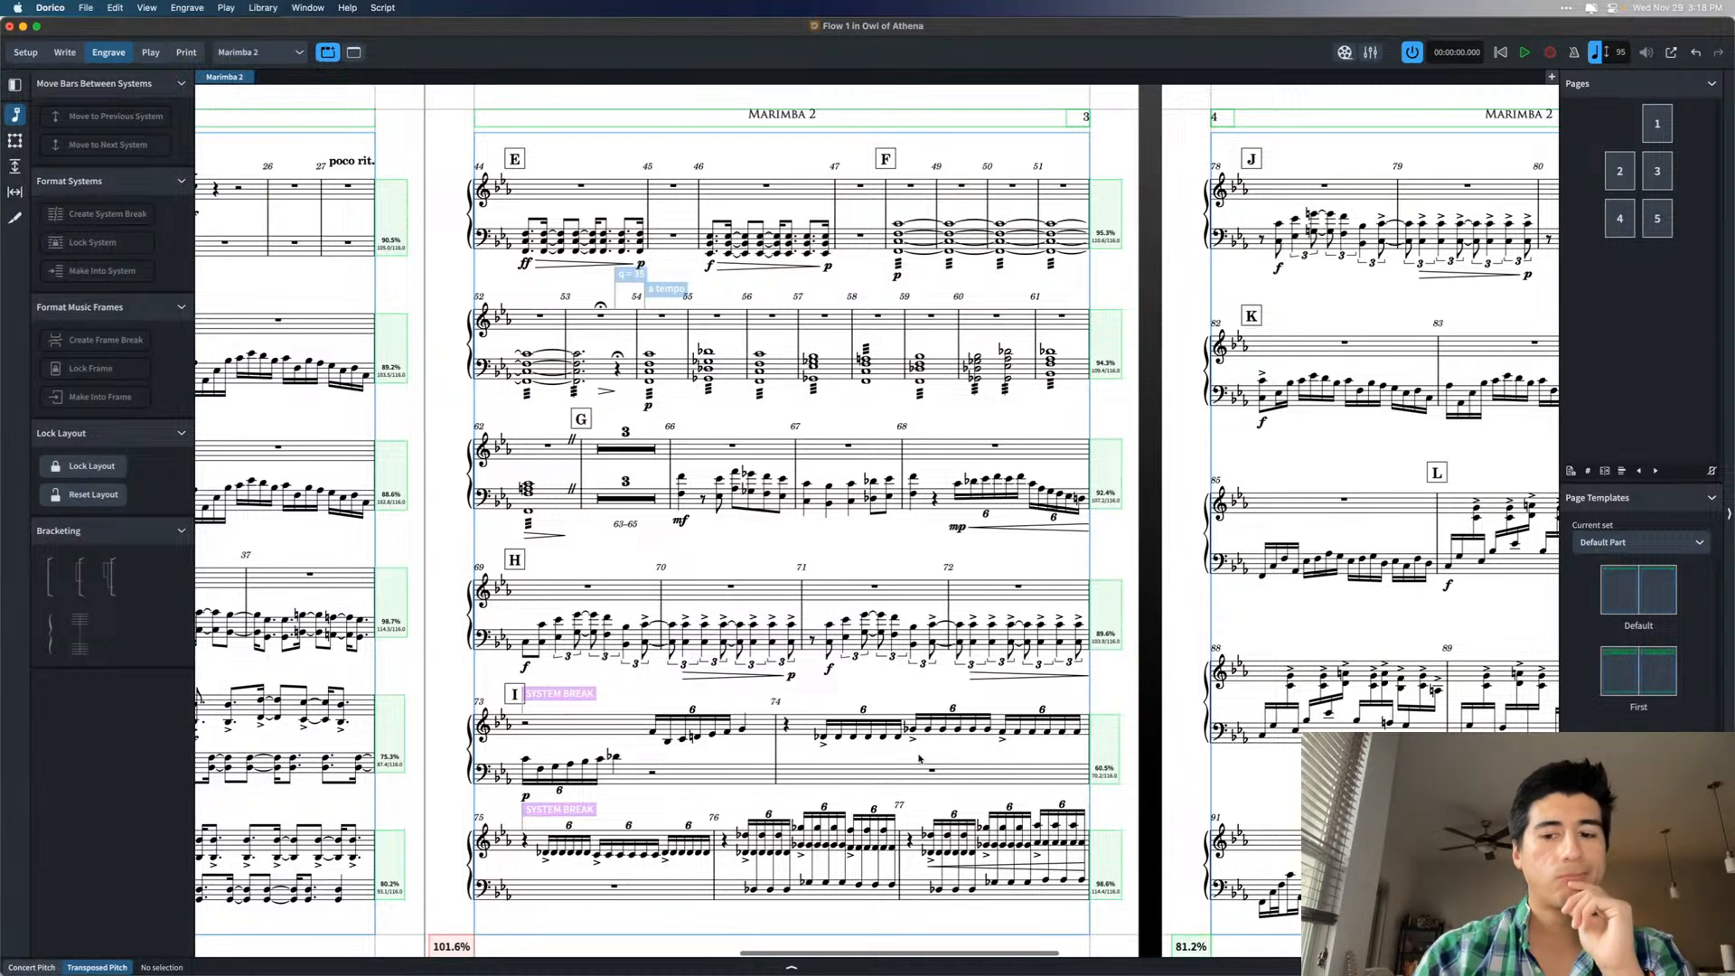
key(super+z)
key(super+z)
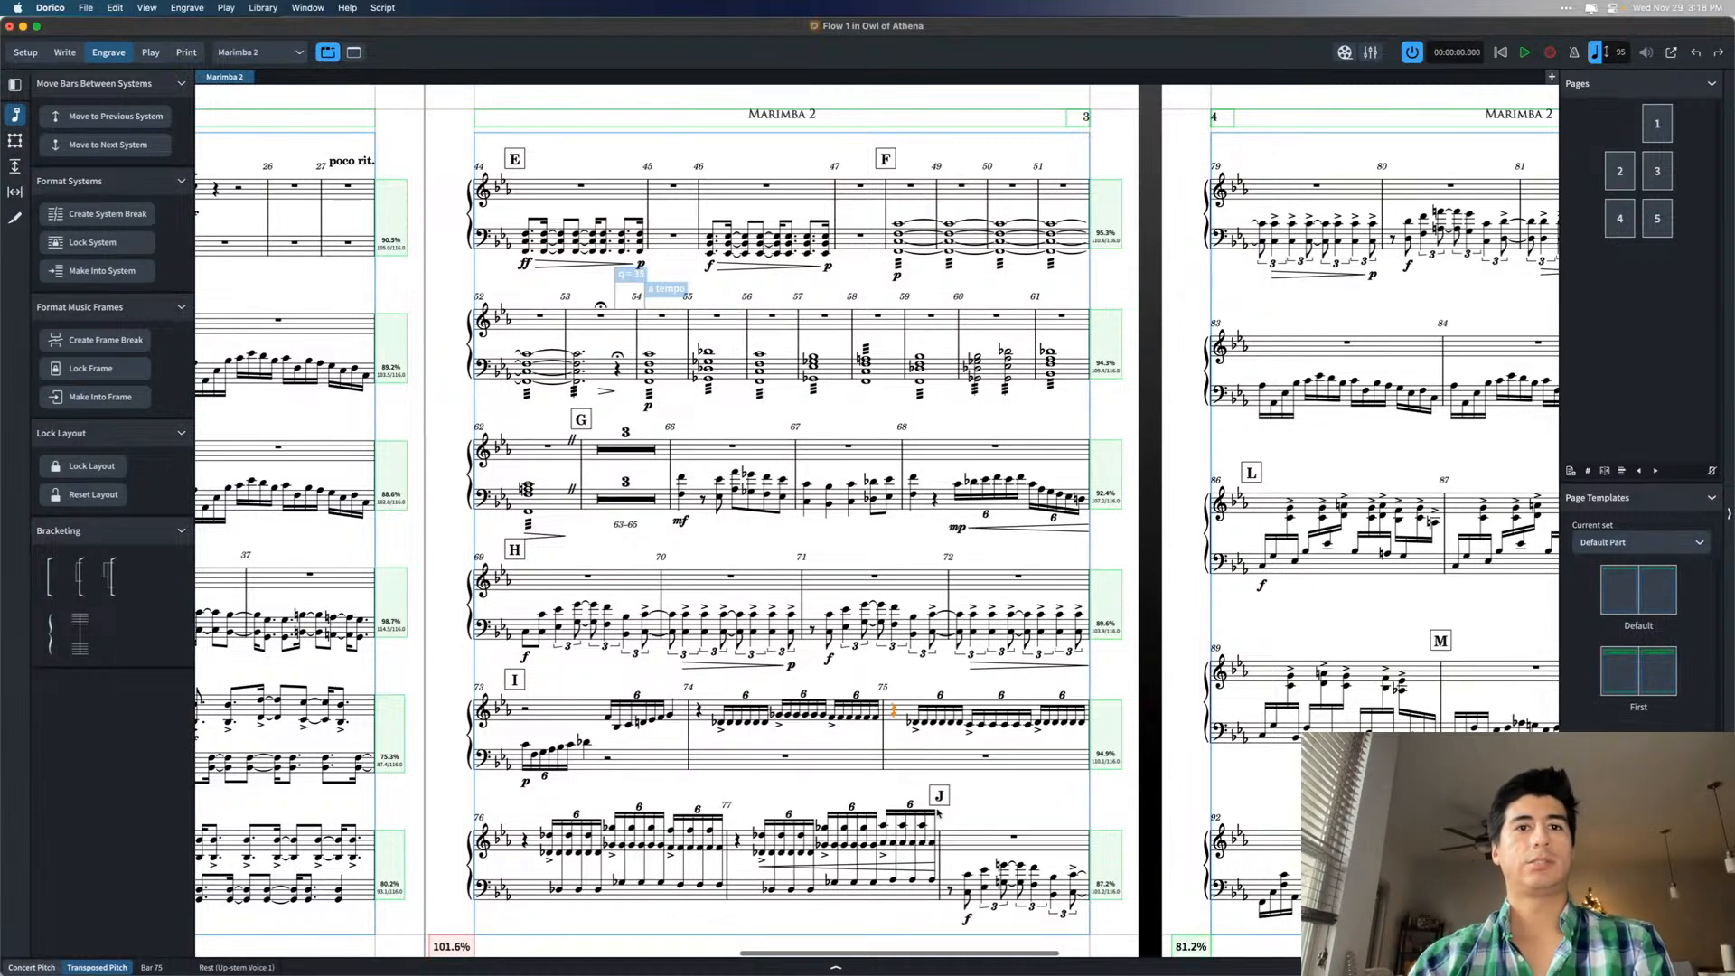
click(977, 801)
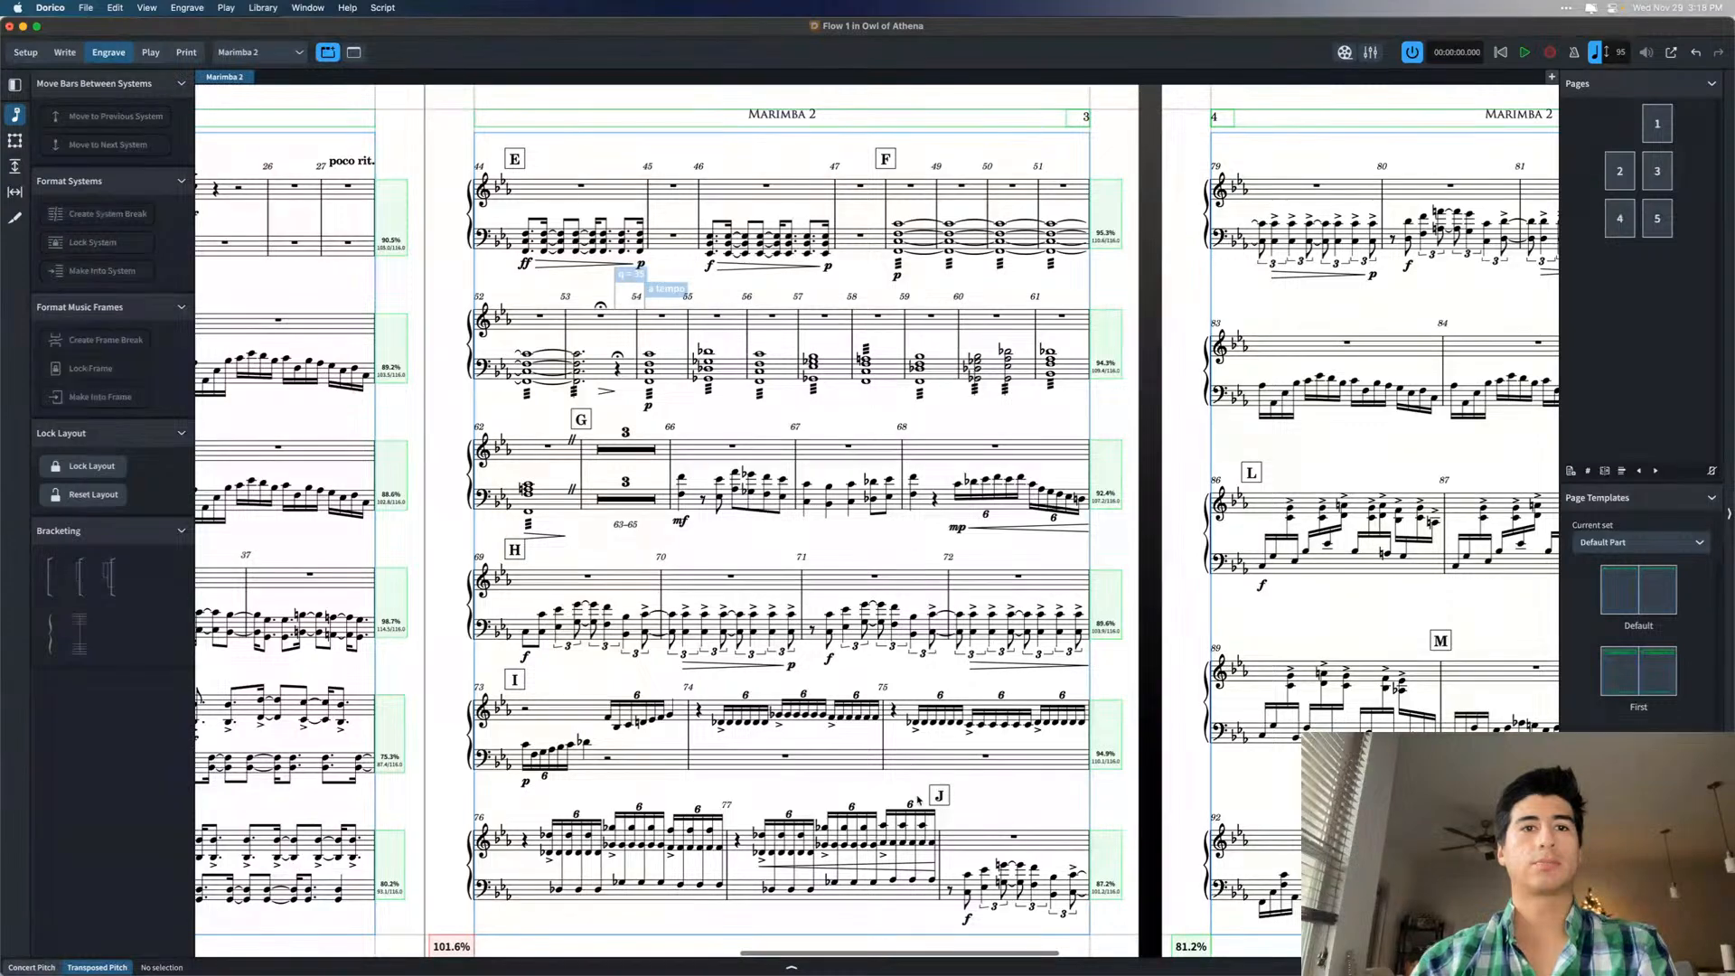
- Move bar 77 to the next system at the start of page 4 and delete the system break at bar 76
click(728, 864)
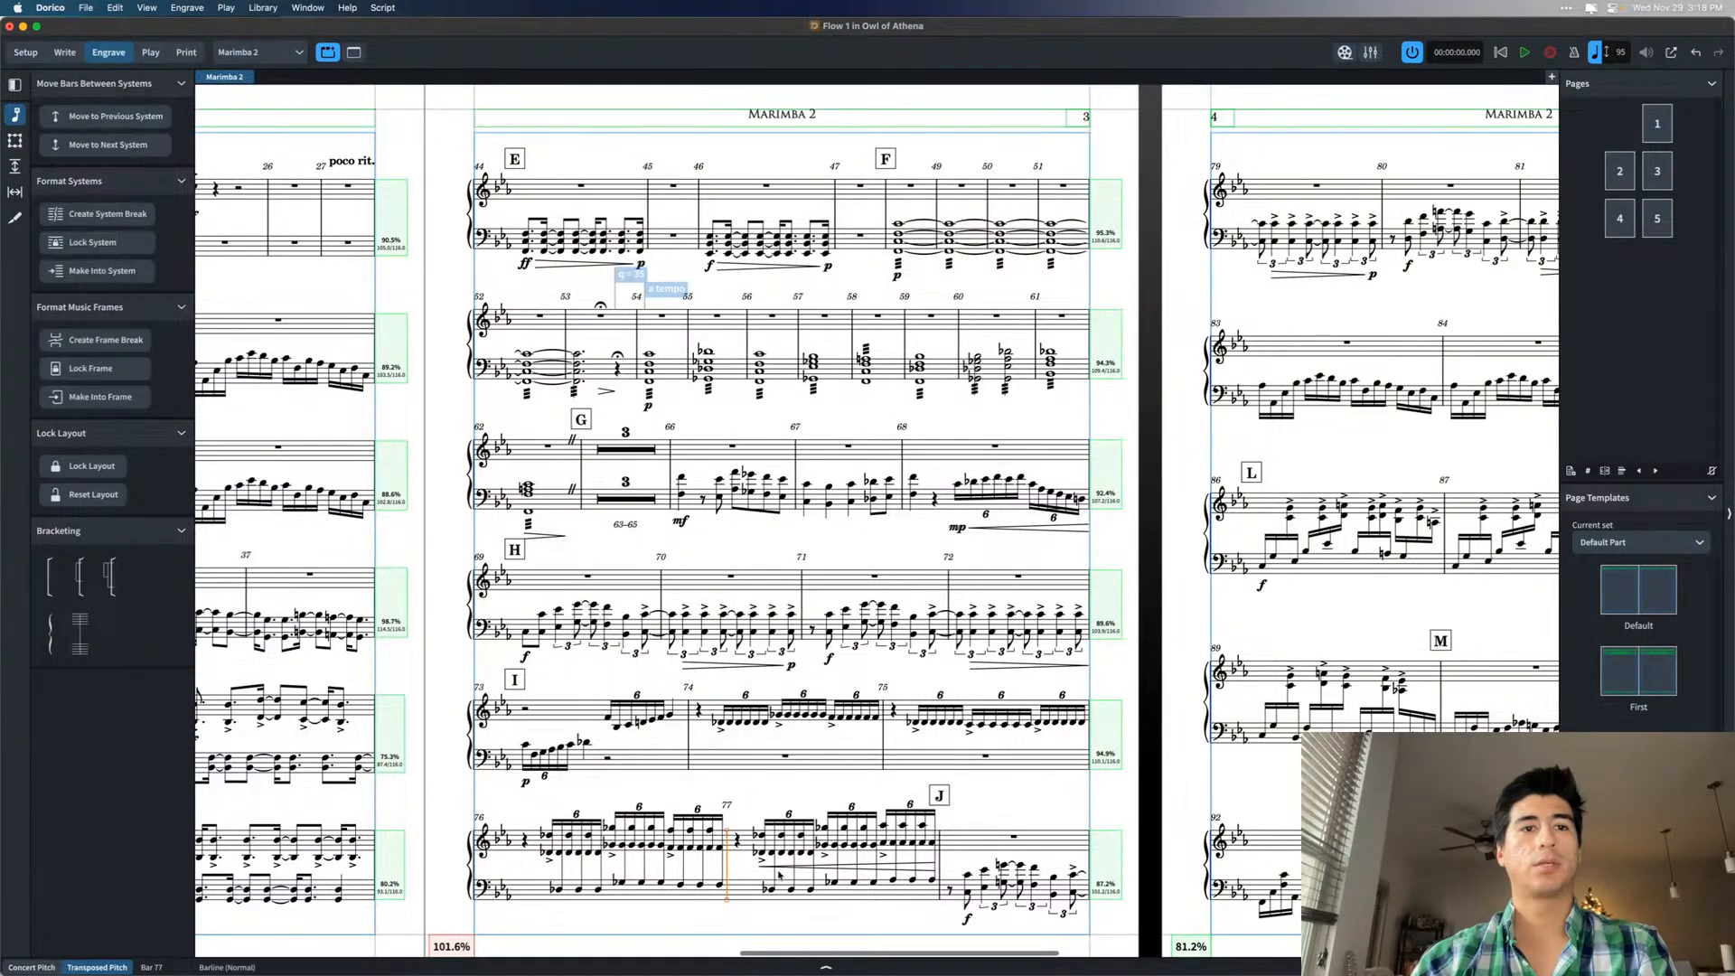
scroll(768, 873, down, 1)
key(period)
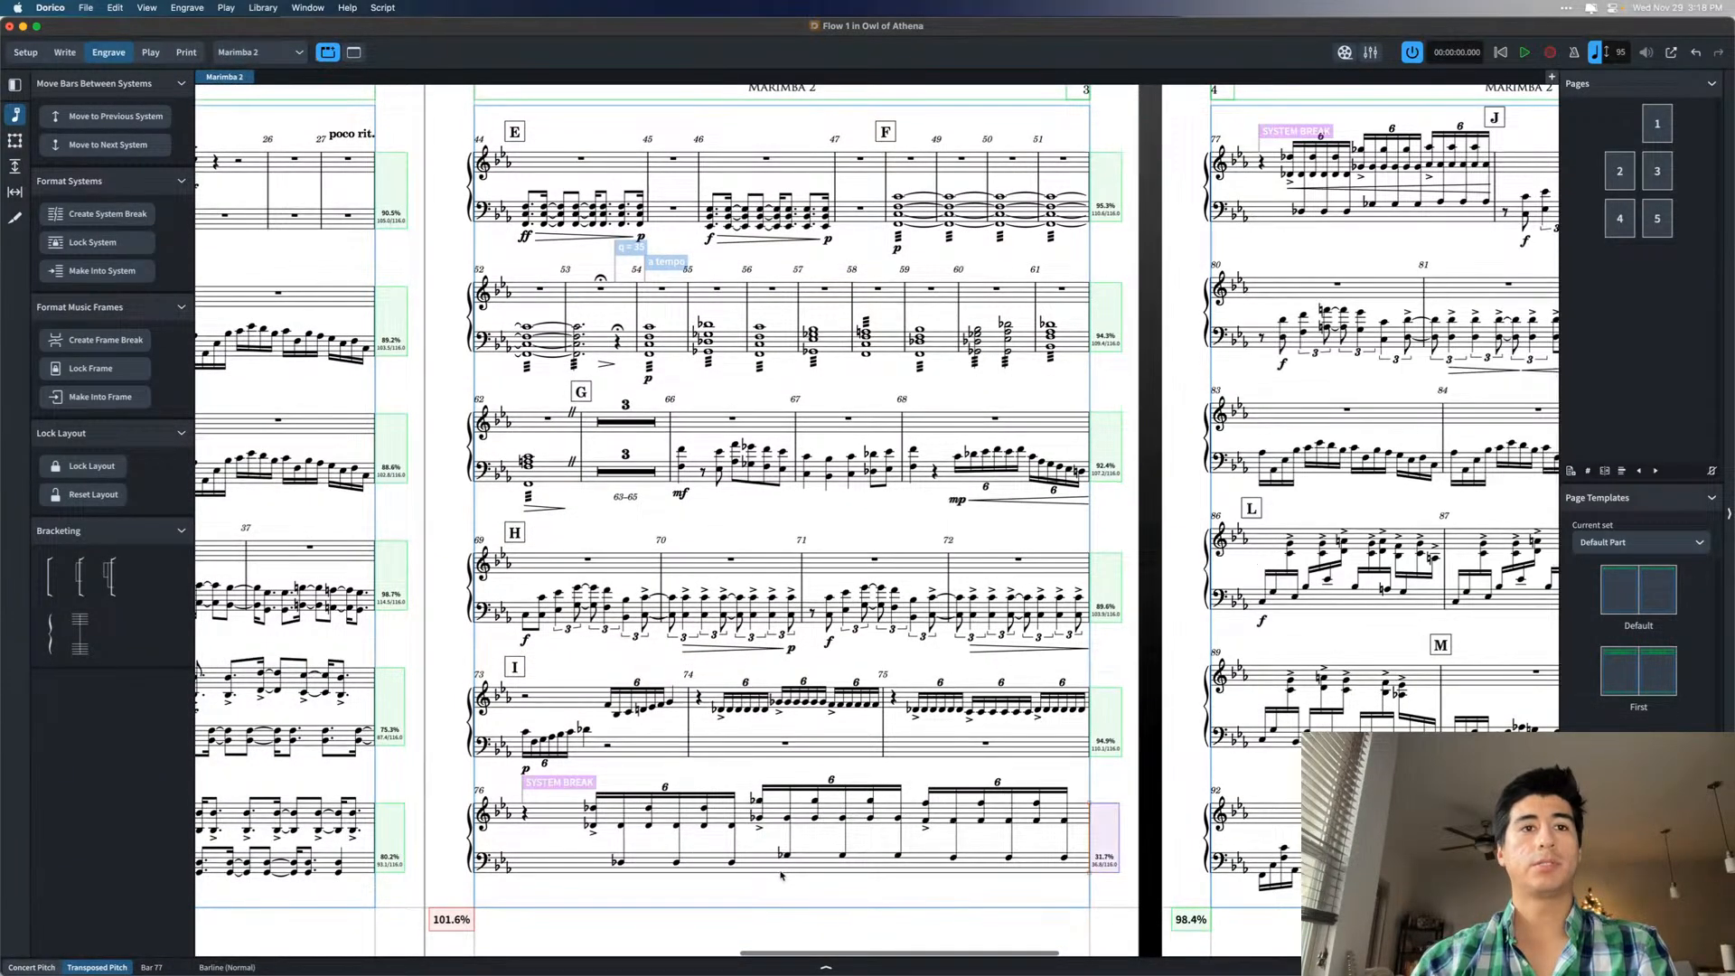
click(577, 783)
key(Delete)
key(Escape)
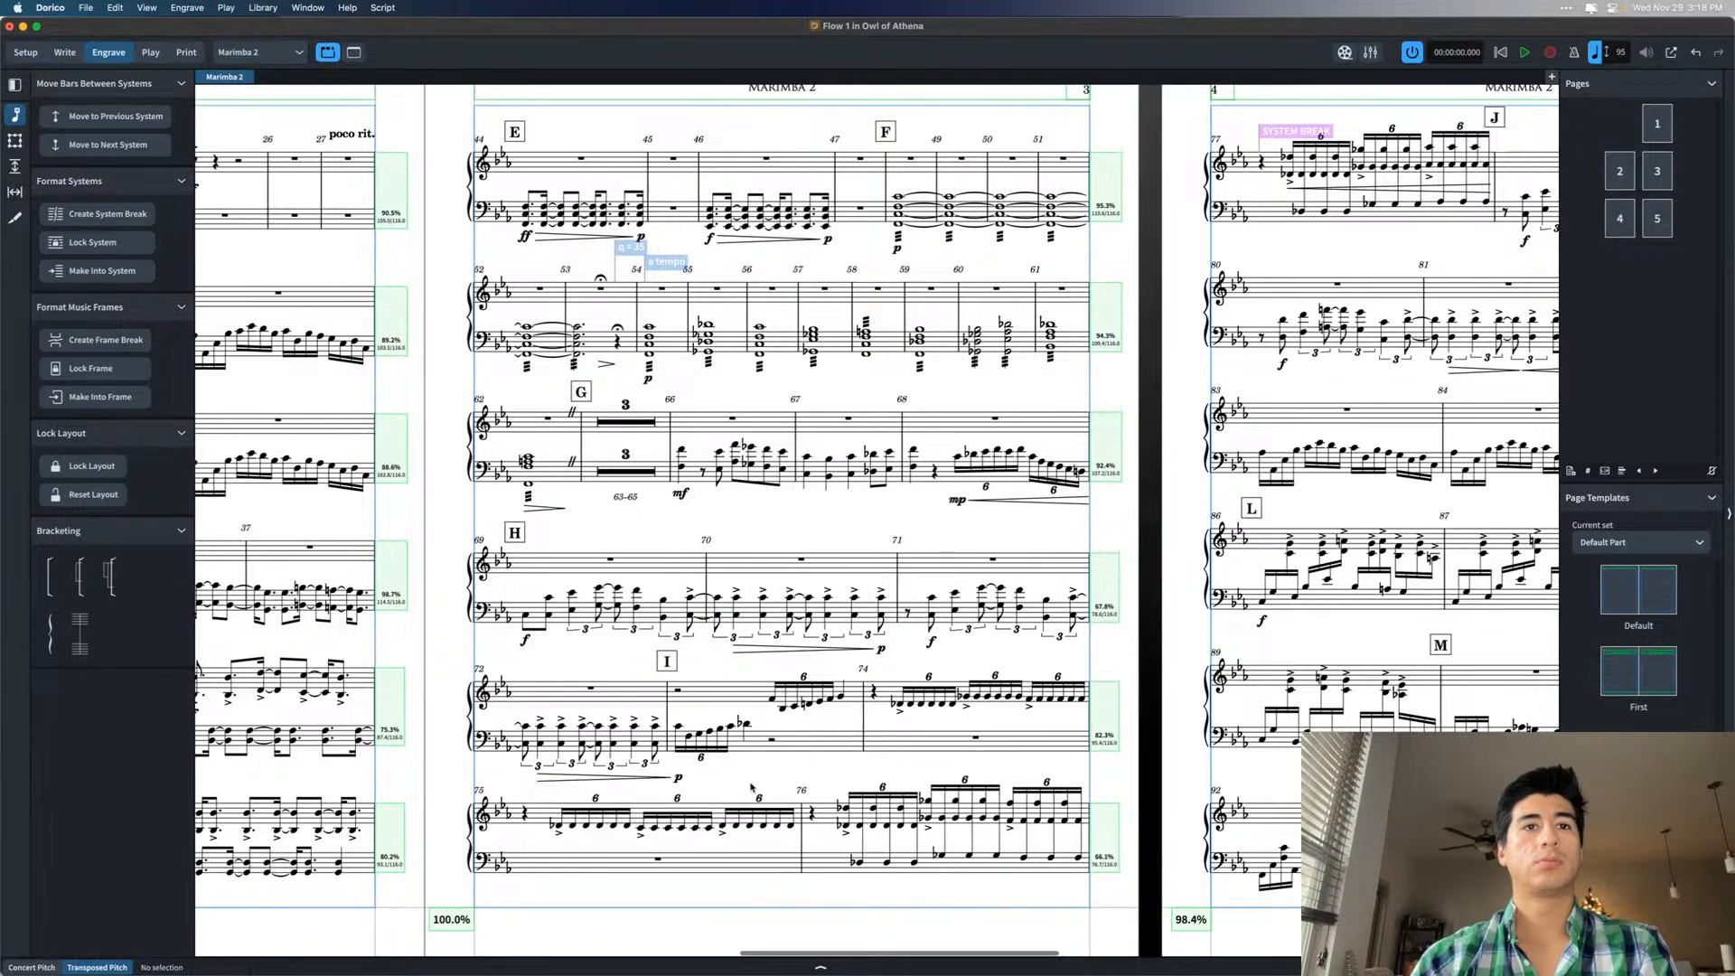
key(super+minus)
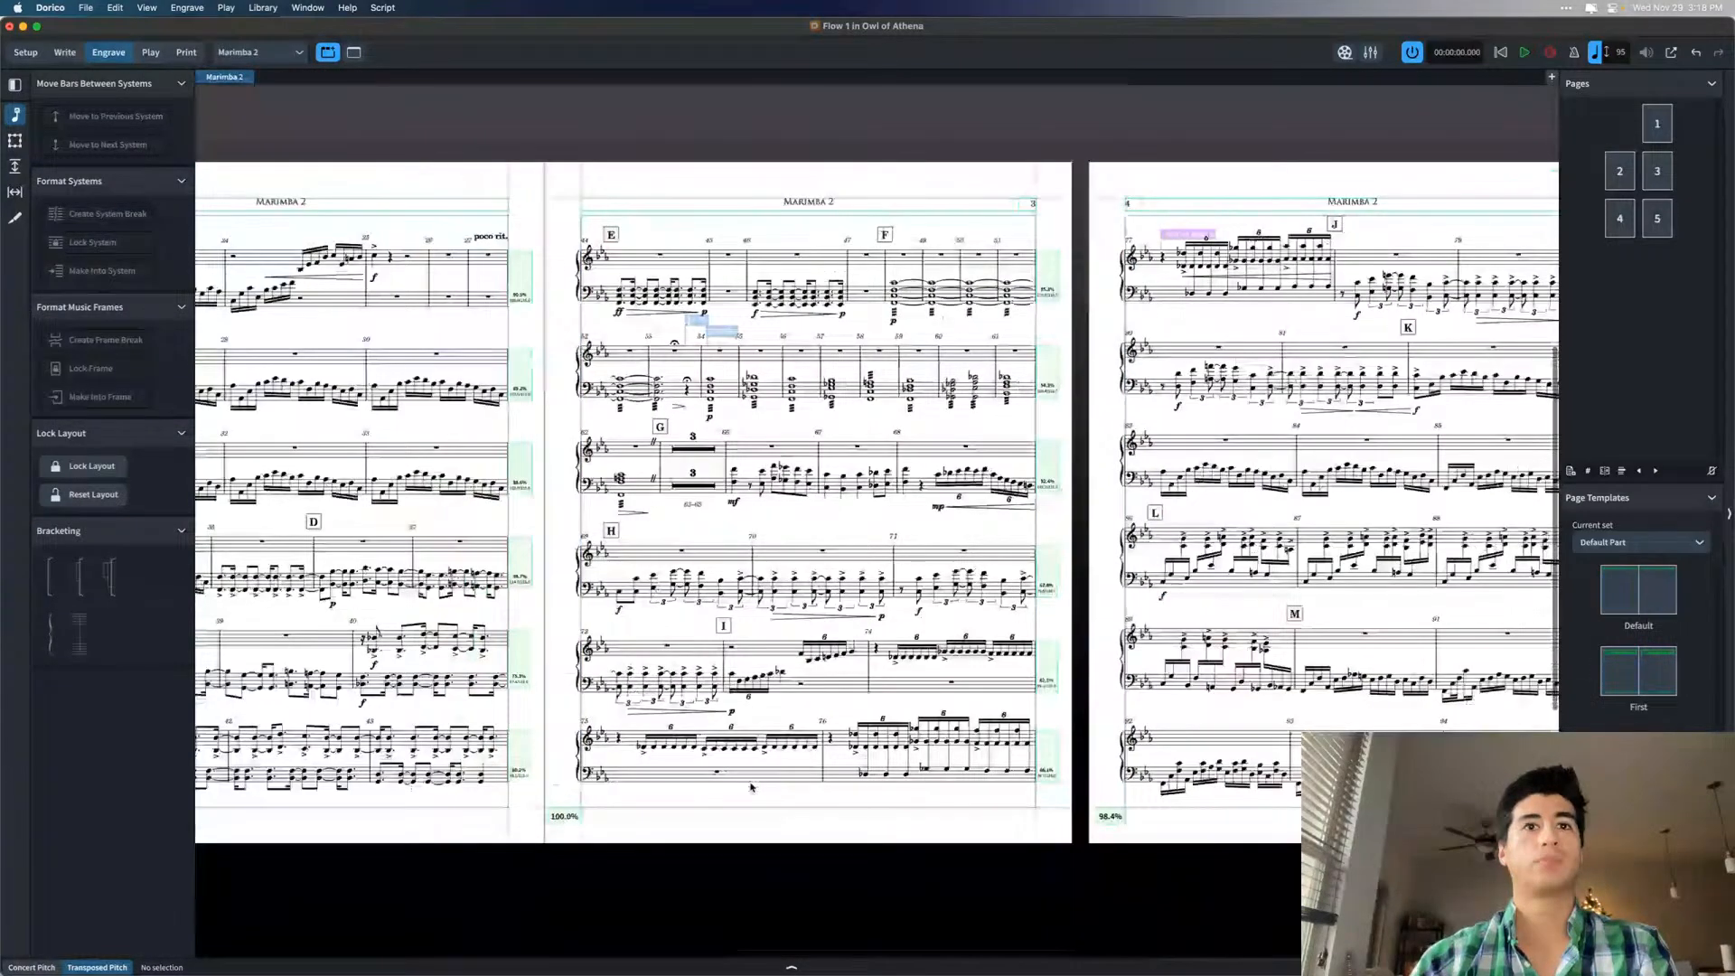
scroll(750, 786, right, 5)
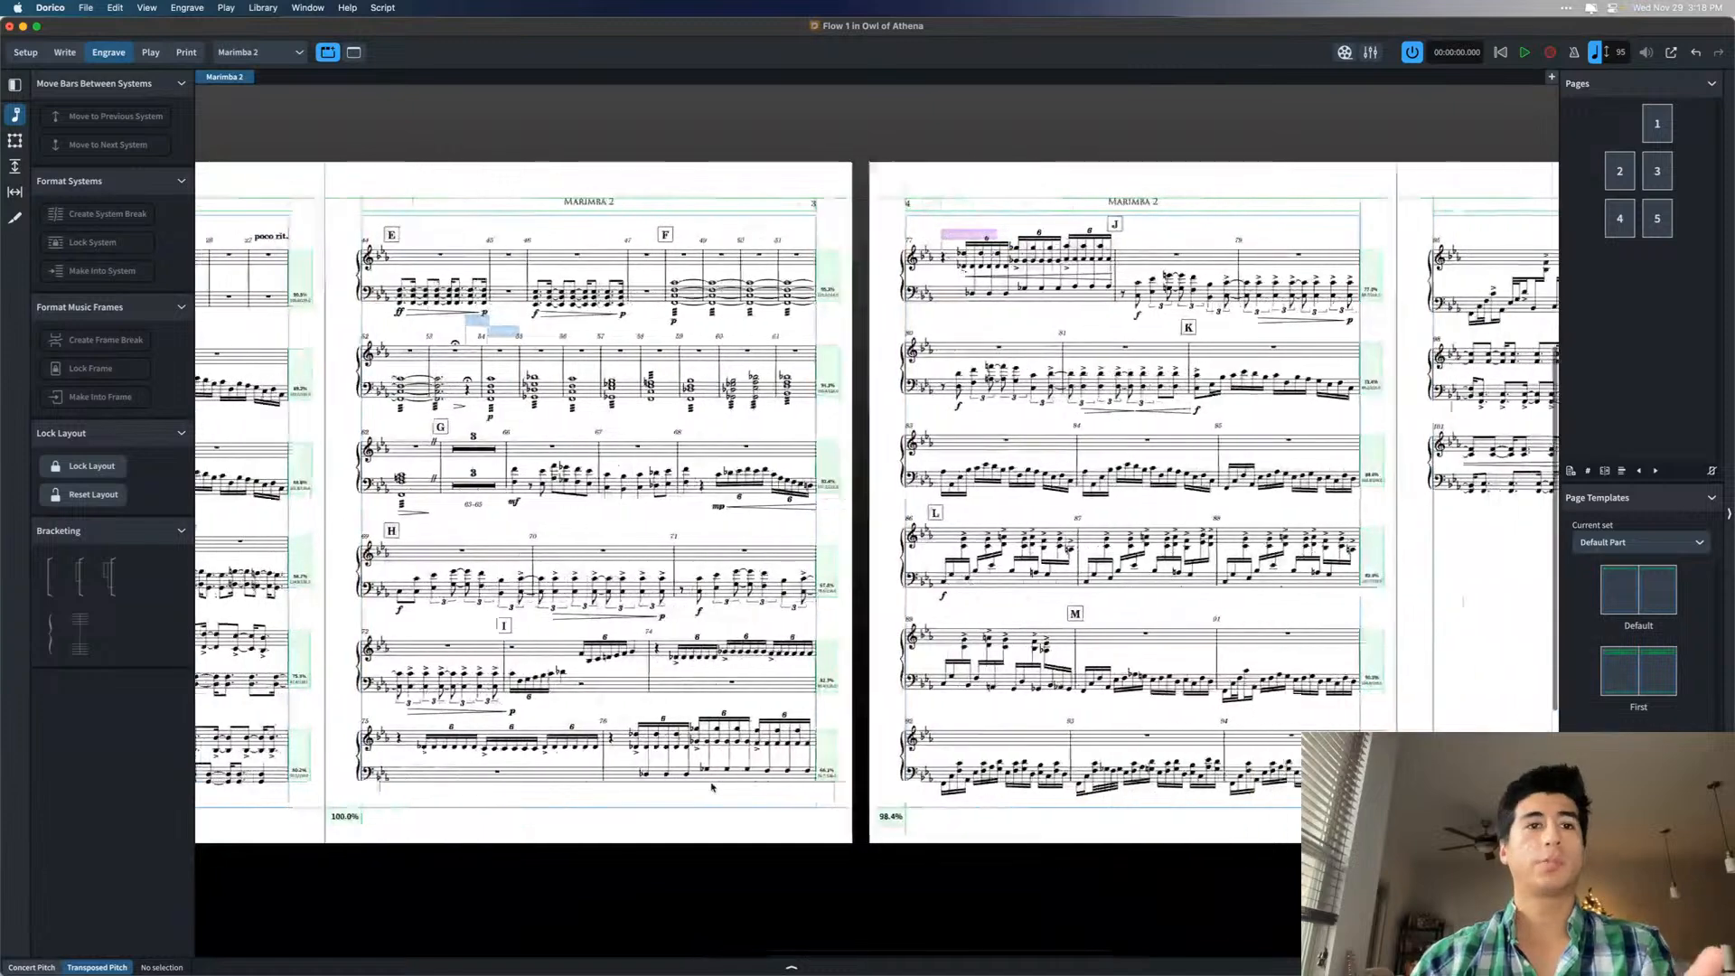
- Review the system layout on pages 3 and 4 of Marimba 2 with the signposts and frame guides hidden and shown
key(super+equal)
scroll(542, 831, left, 5)
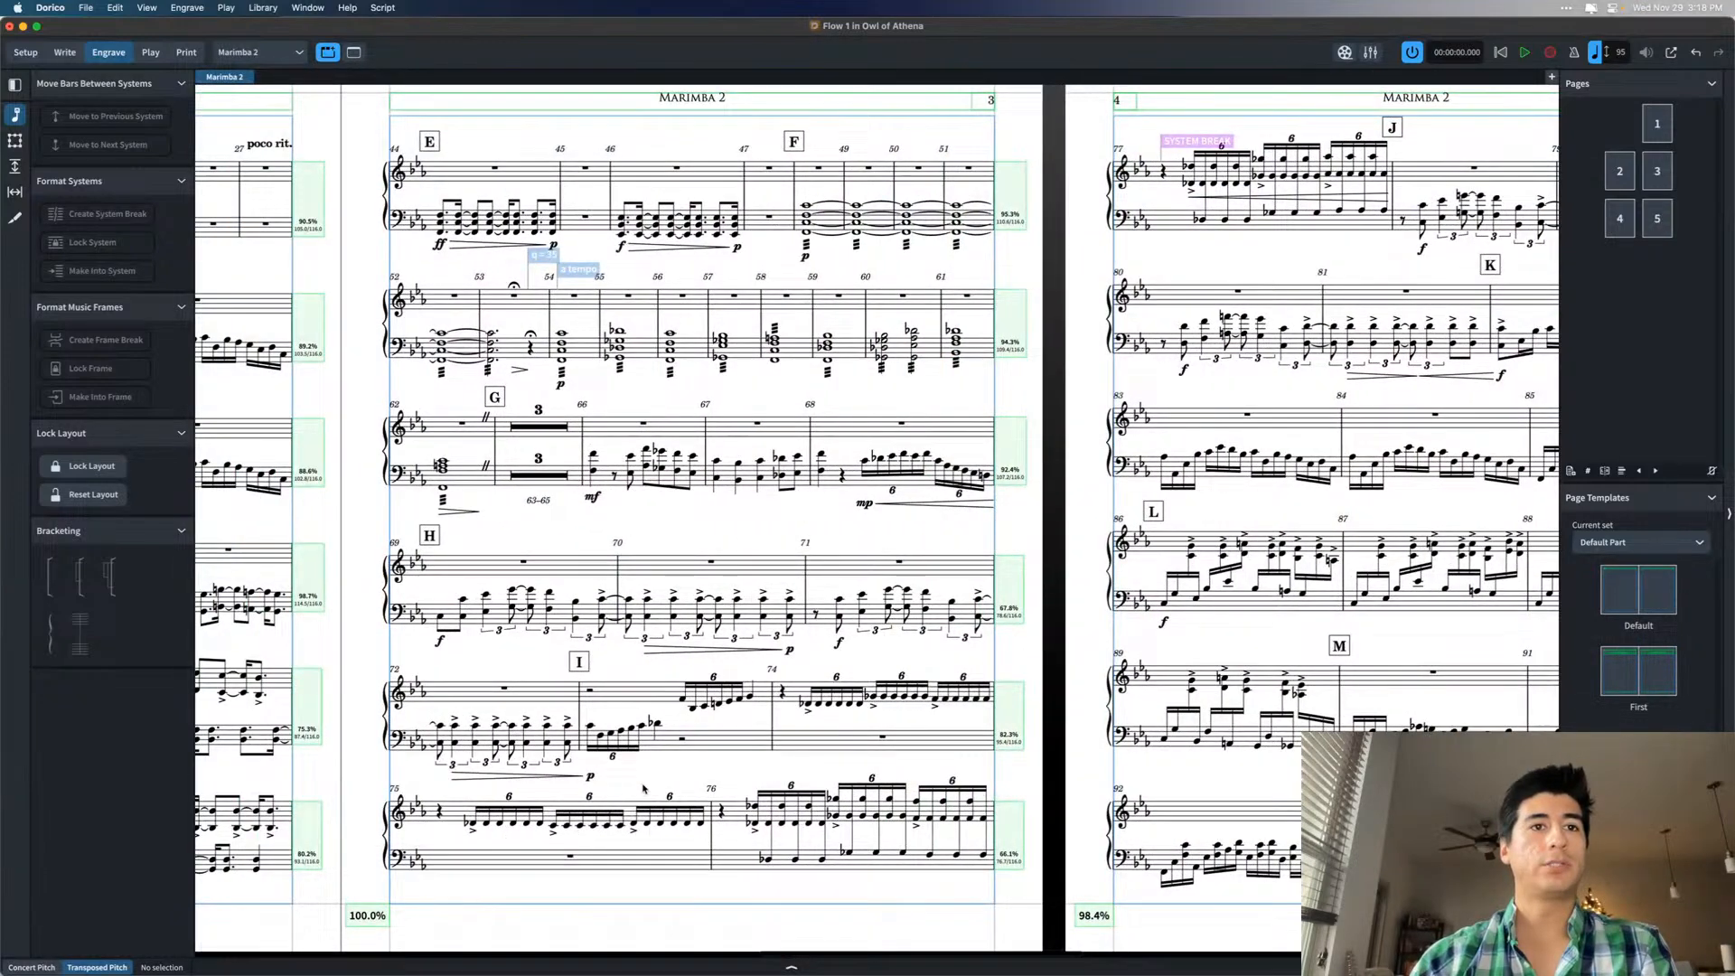
scroll(644, 788, up, 2)
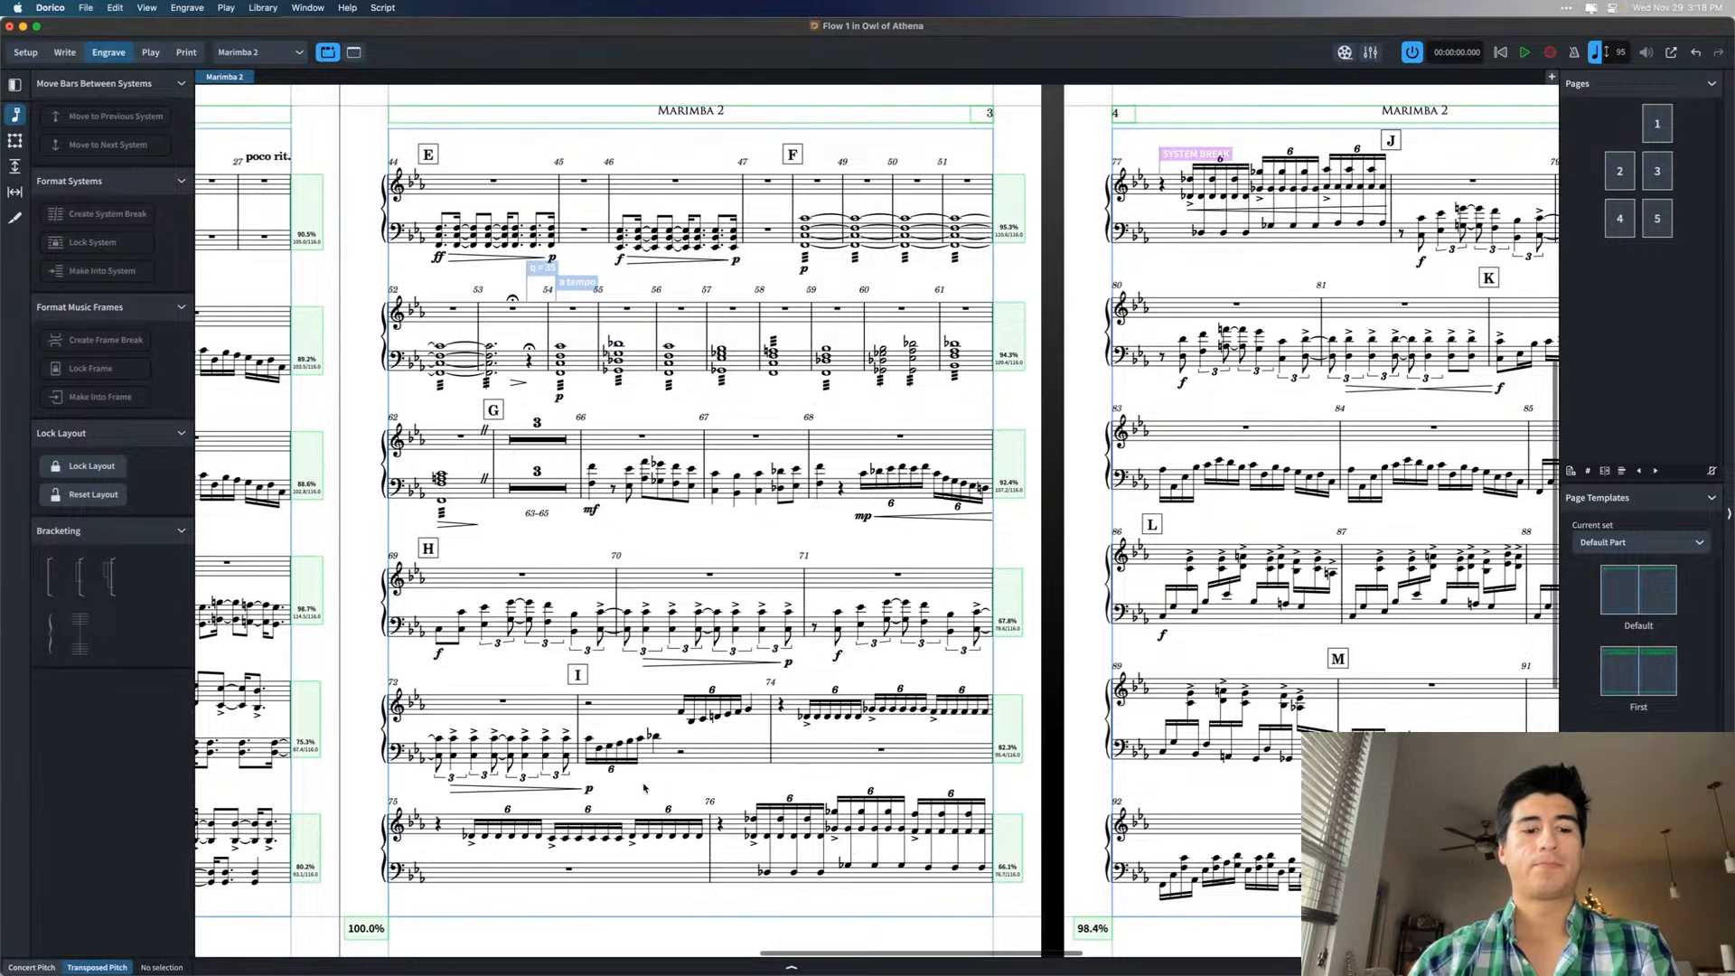
key(alt+shift+h)
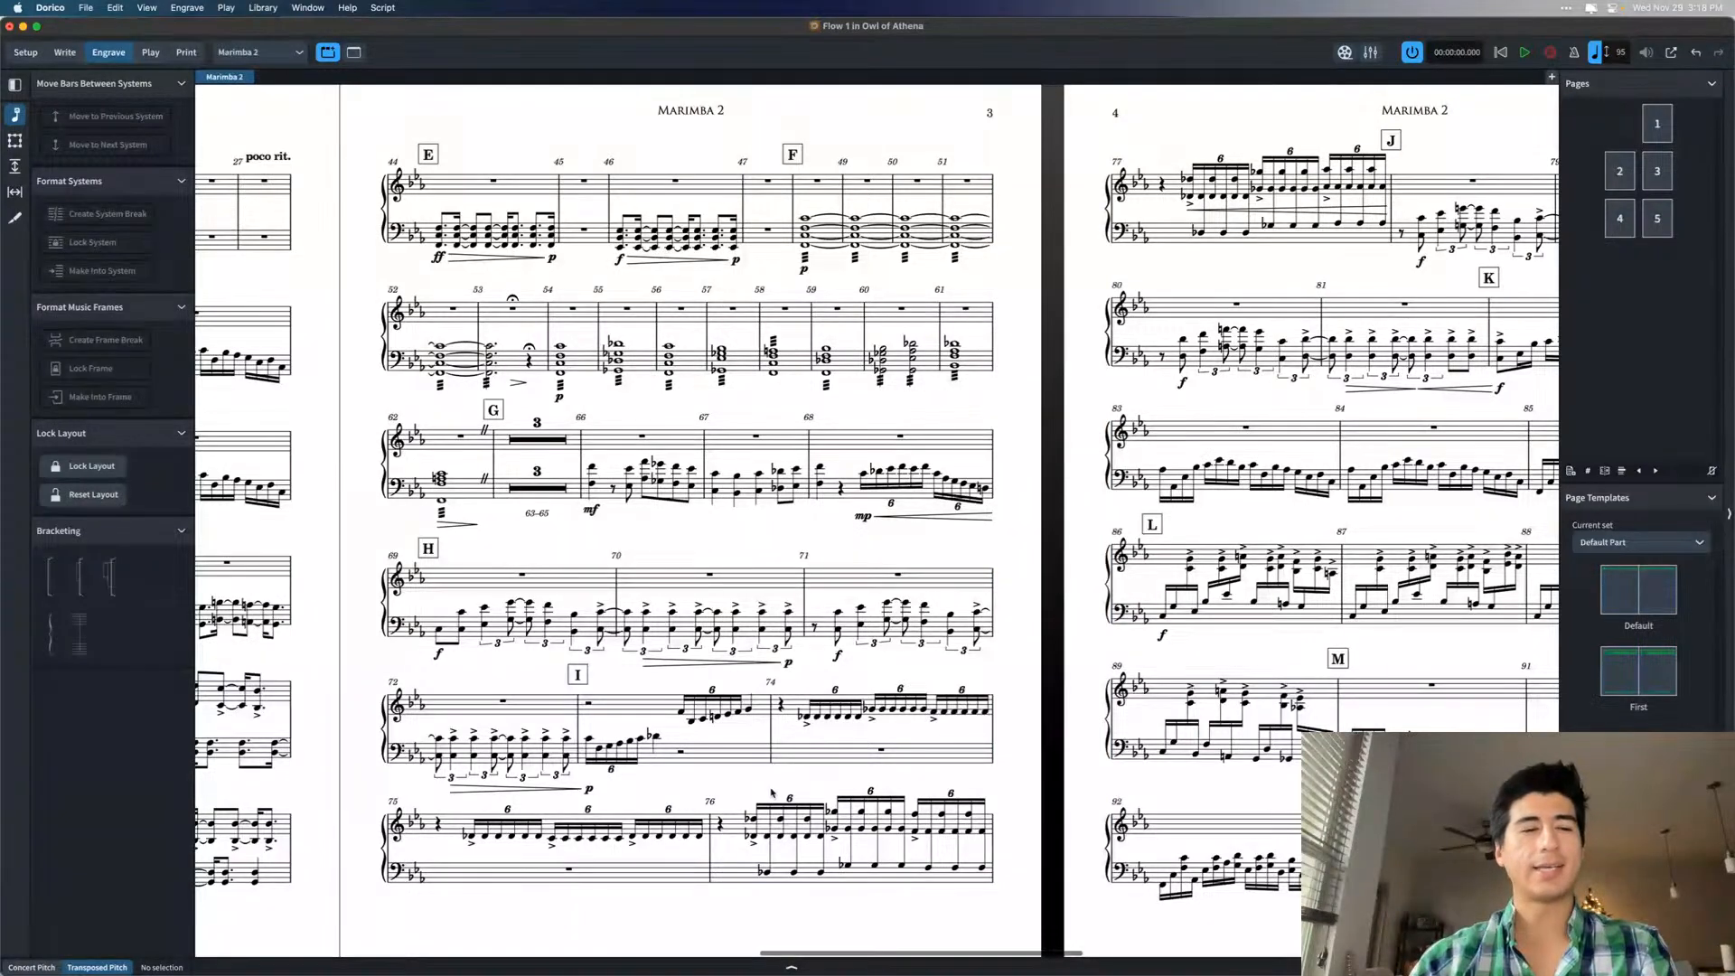
key(alt+shift+i)
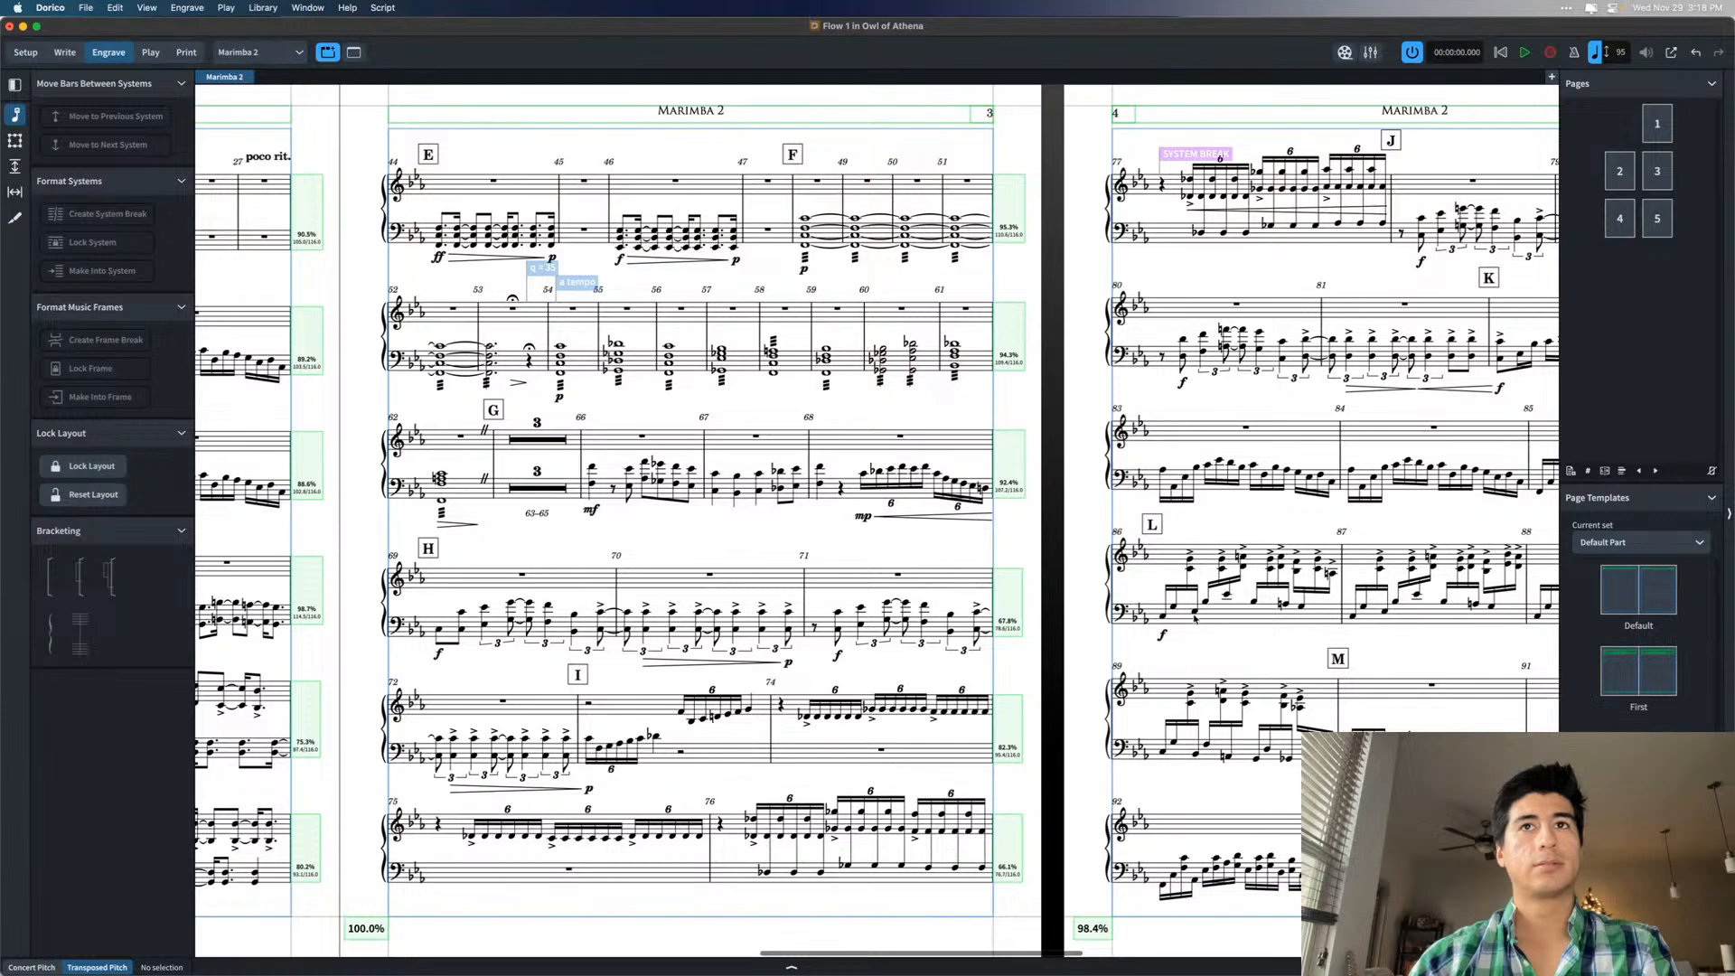
scroll(1194, 617, right, 5)
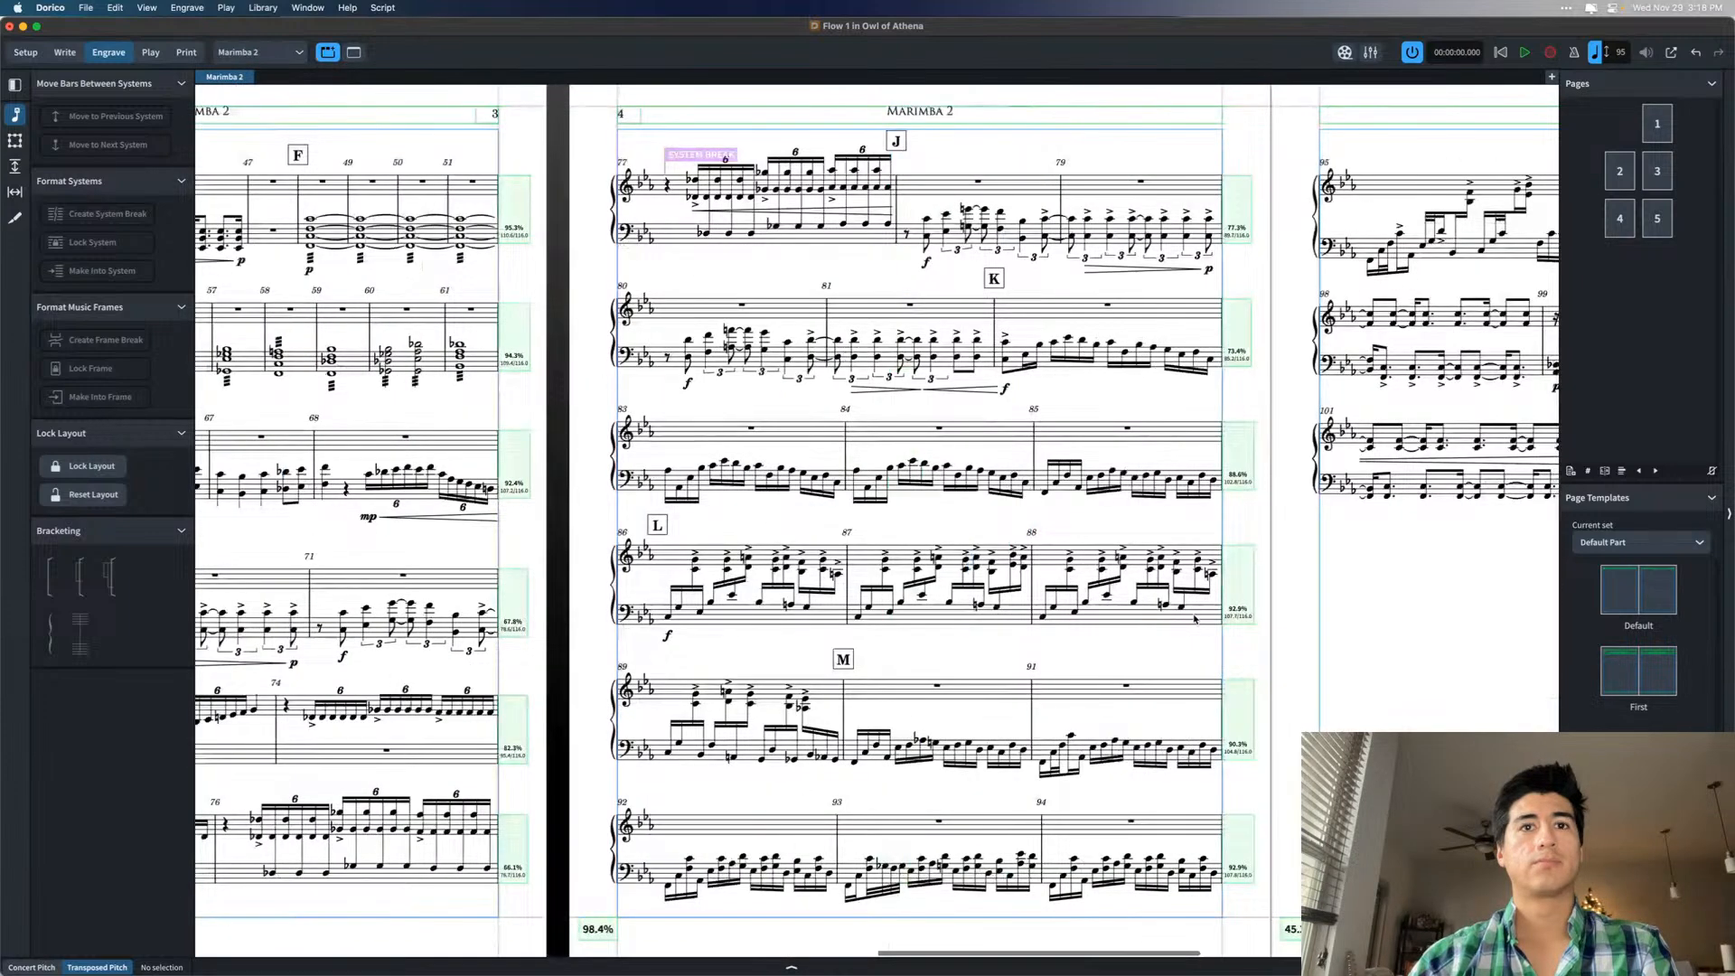
key(alt+shift+i)
key(alt+shift+i)
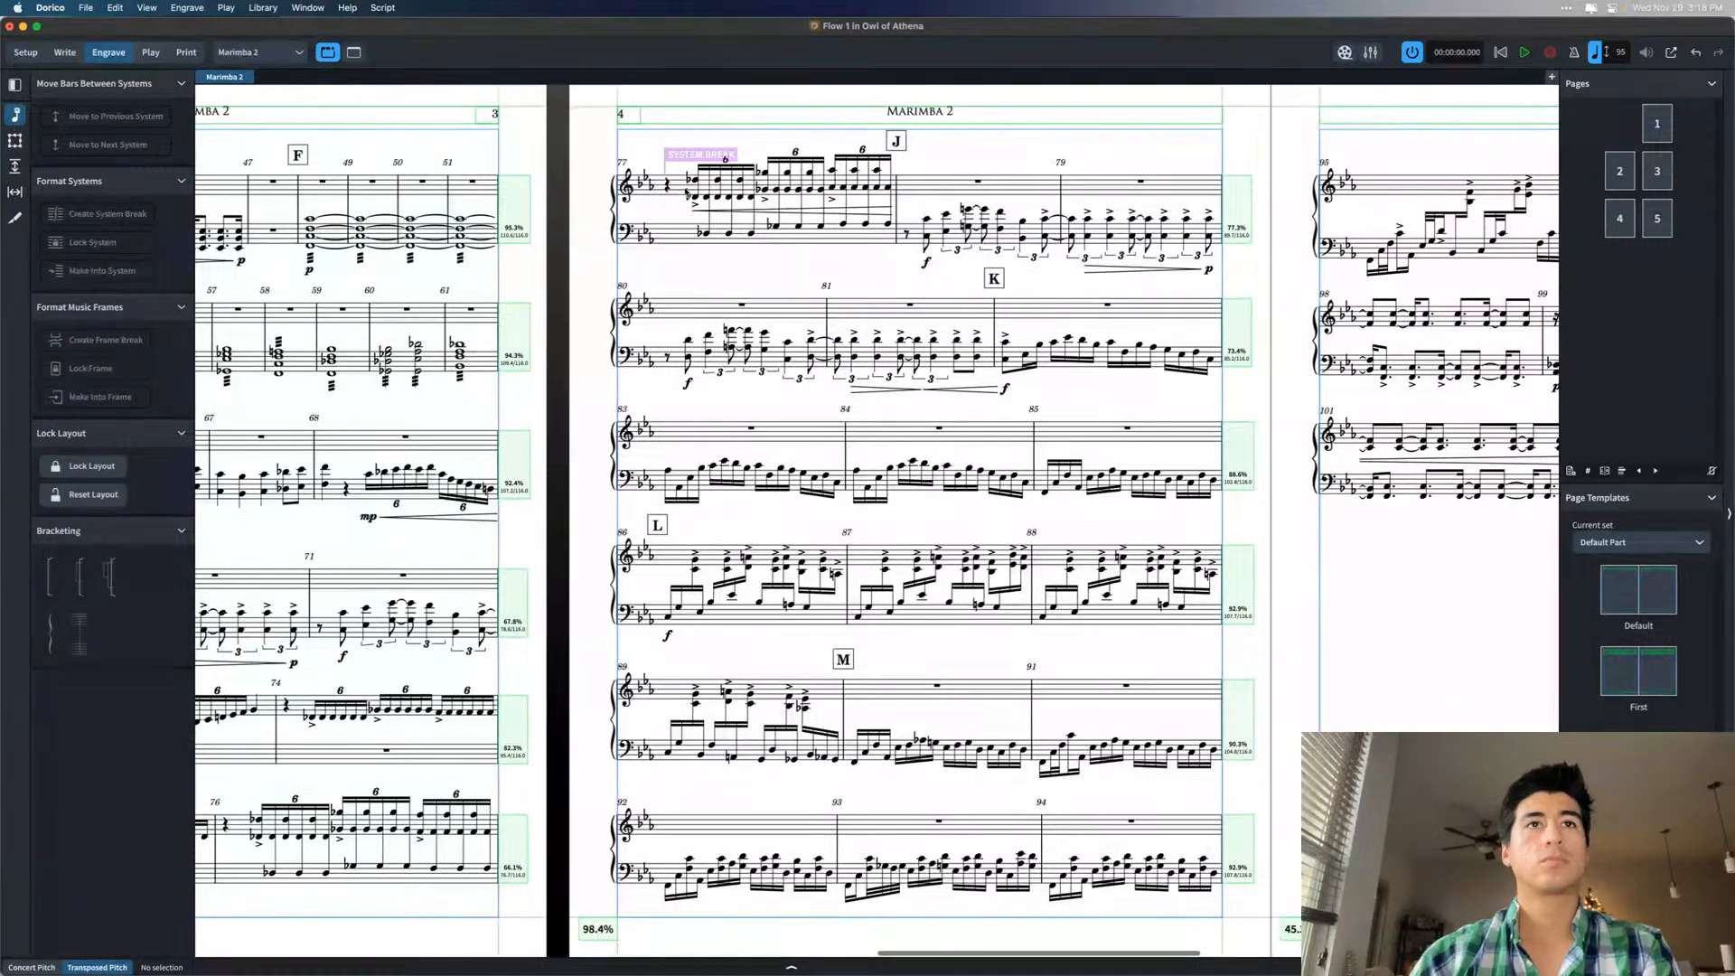
- Try a slightly lower position for the crescendo hairpin between the staves in bar 77
click(877, 214)
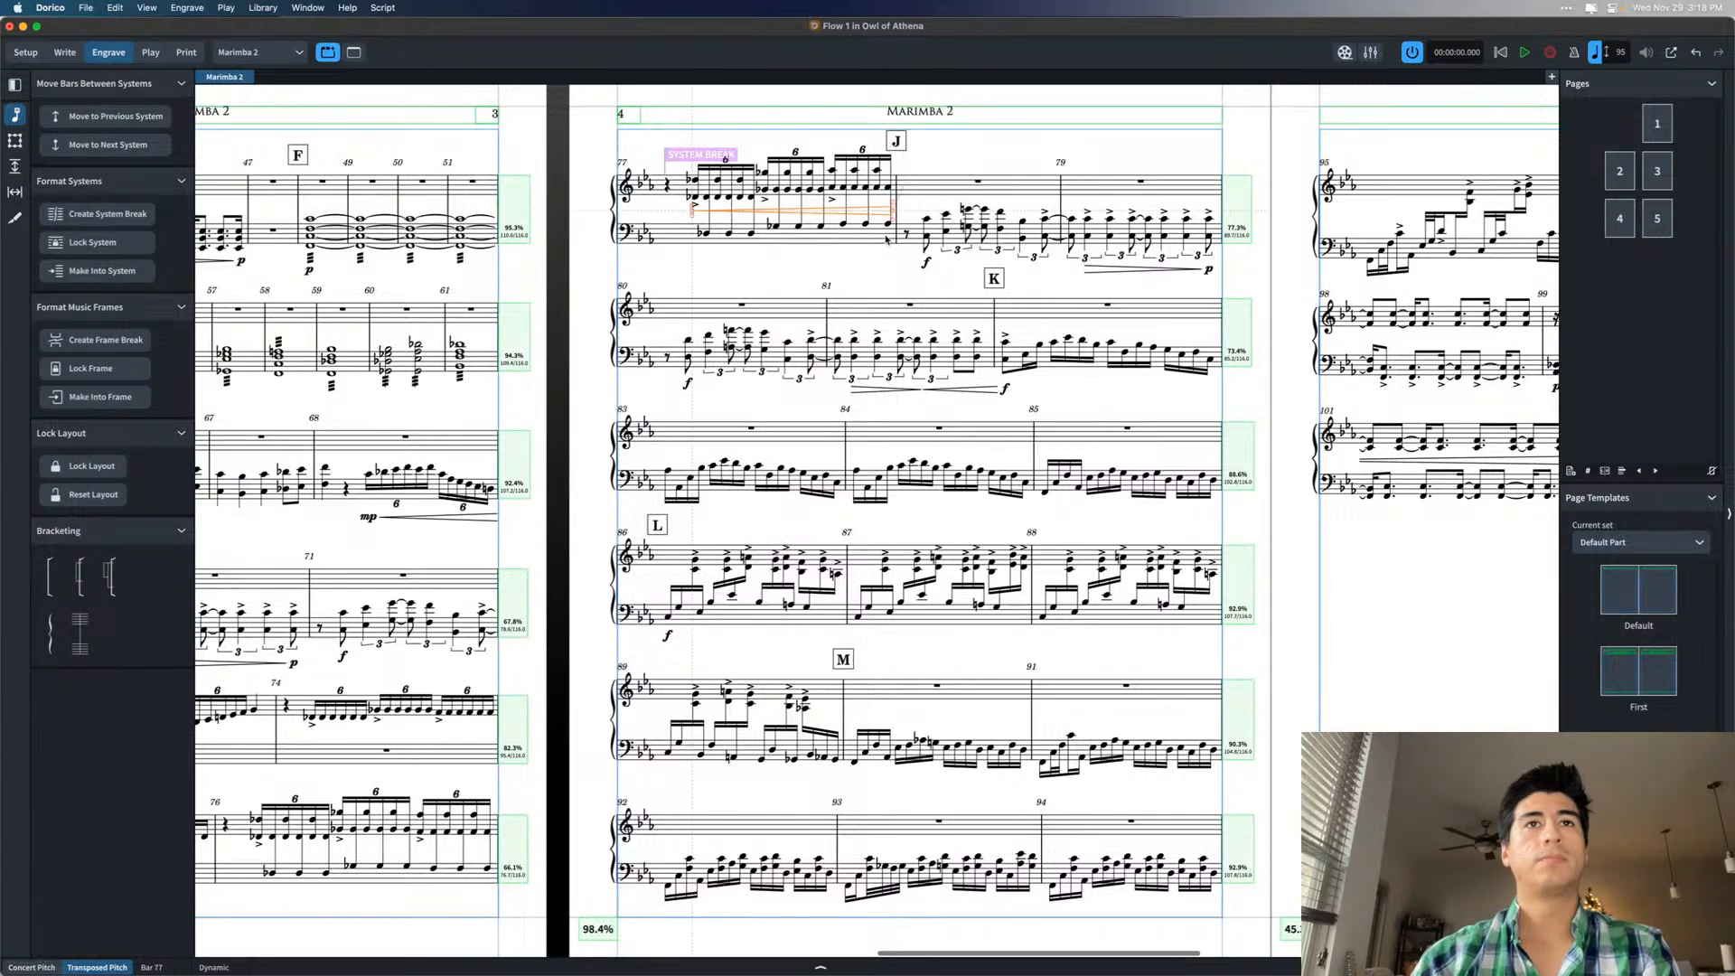
key(alt+Down)
key(alt+Down)
key(alt+Down)
key(alt+Down)
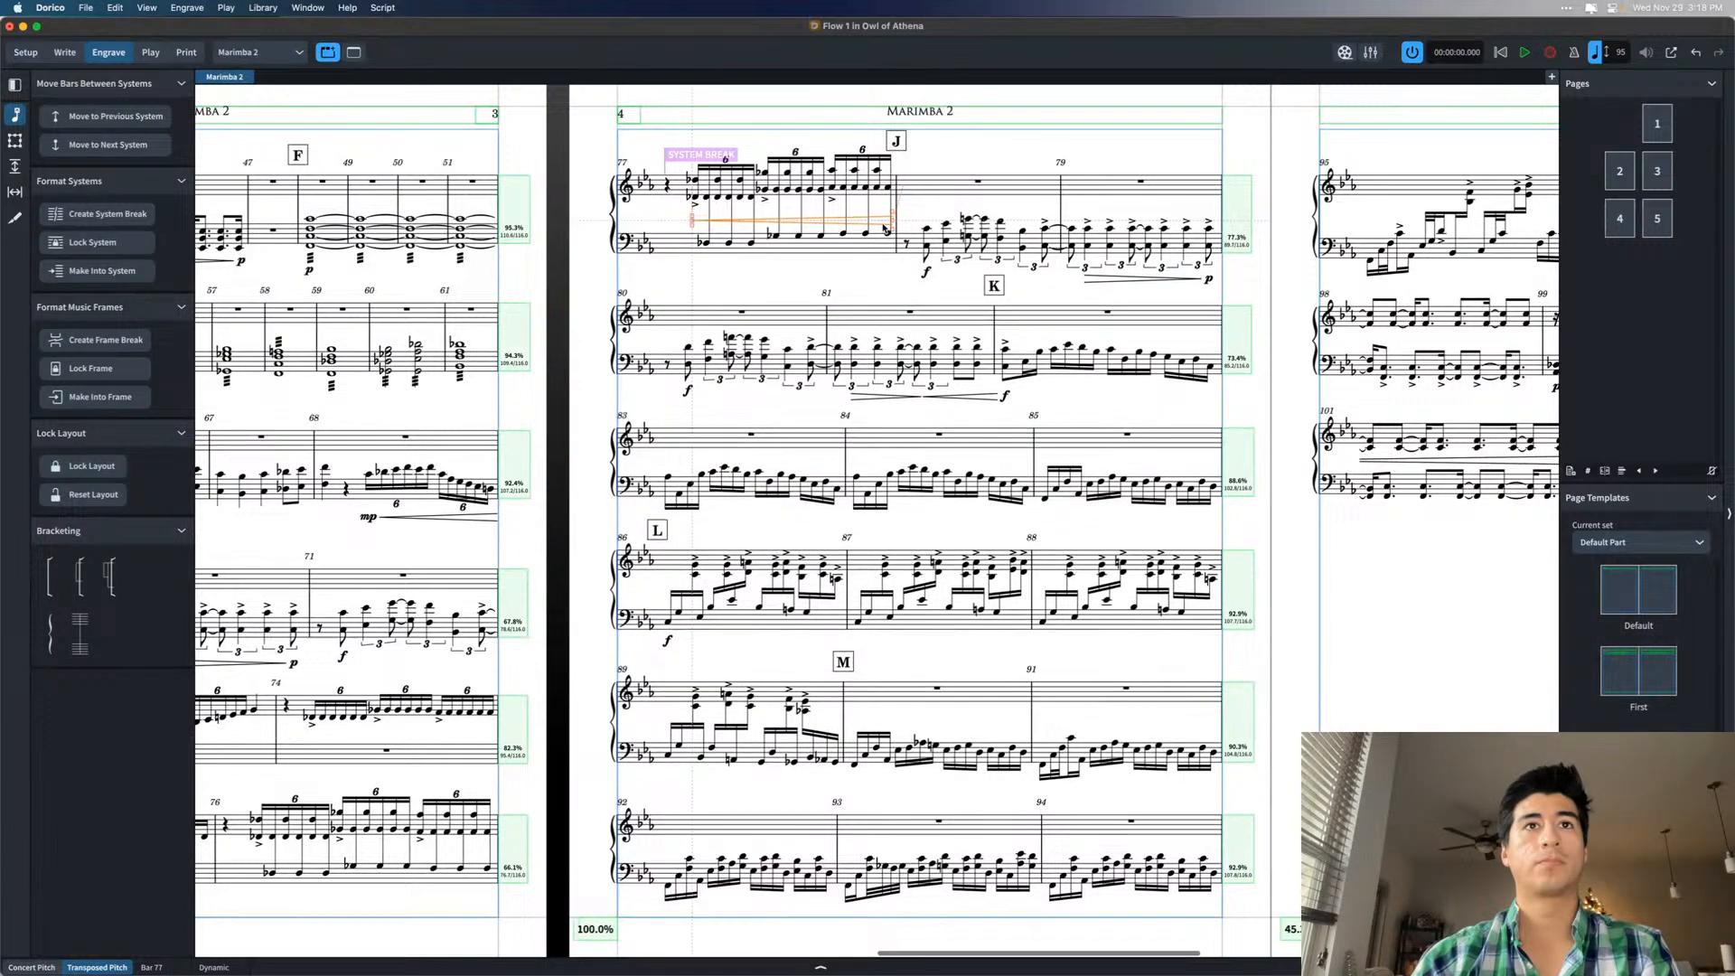
key(alt+Up)
key(alt+Up)
key(alt+Up)
key(alt+Up)
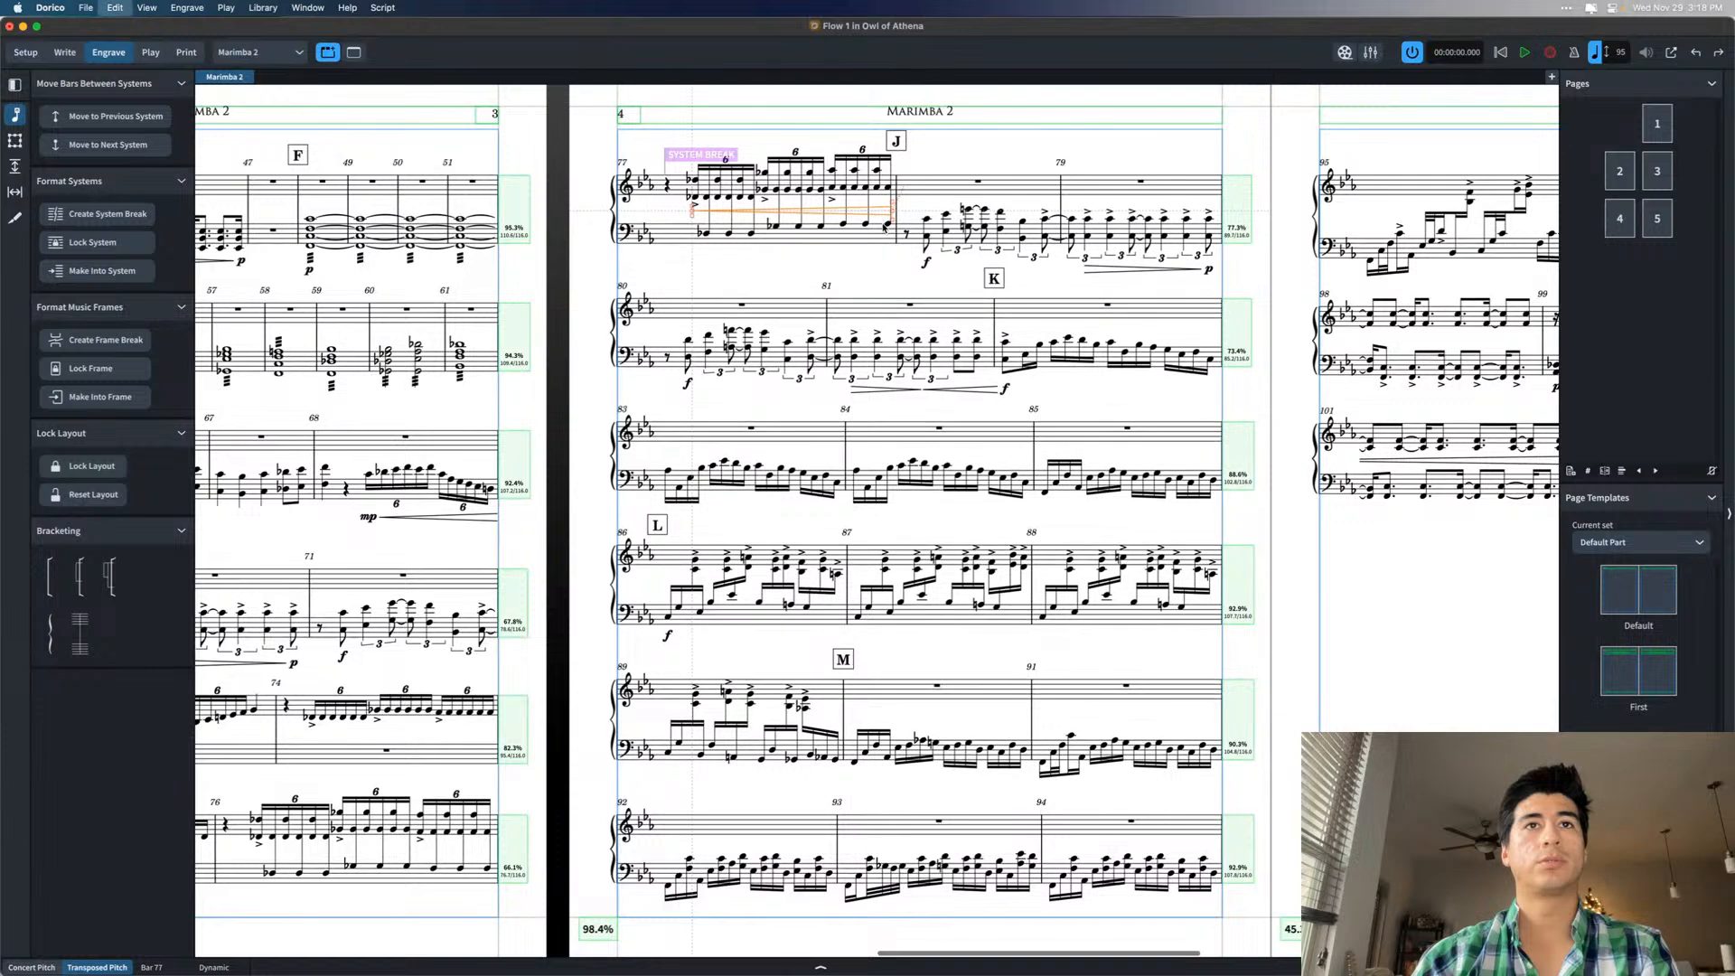
click(885, 275)
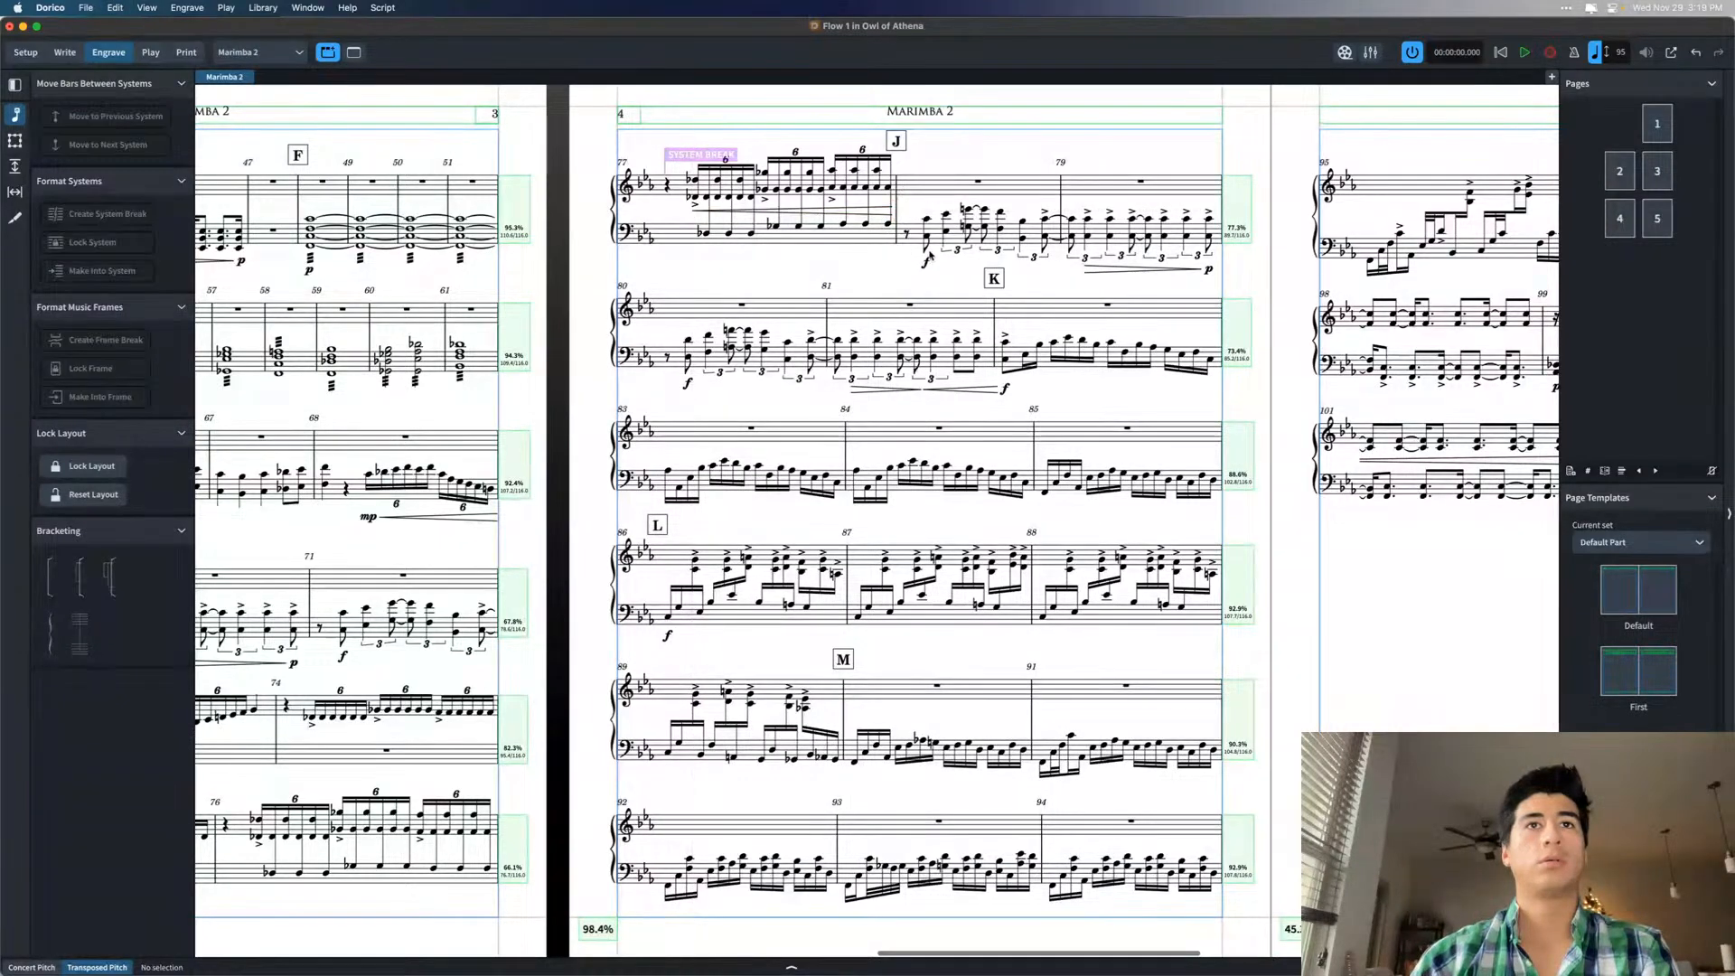
- Flip the f dynamic in bar 78 at rehearsal mark J above the bass staff
click(925, 264)
key(f)
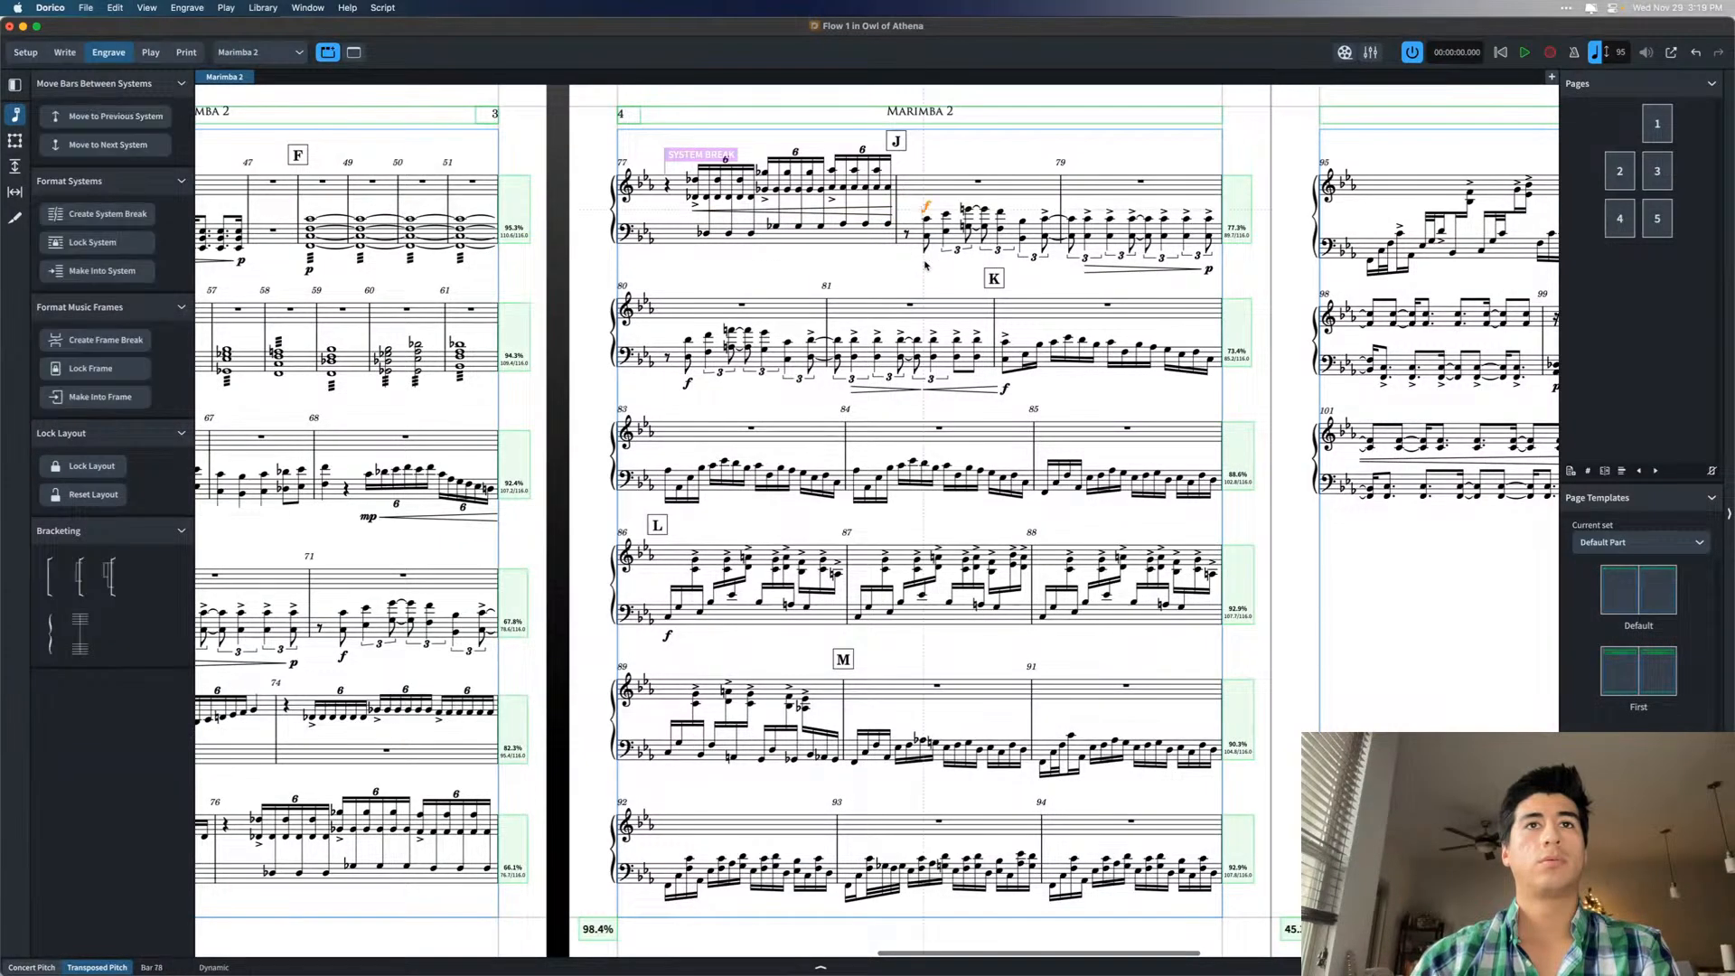
key(Escape)
click(926, 207)
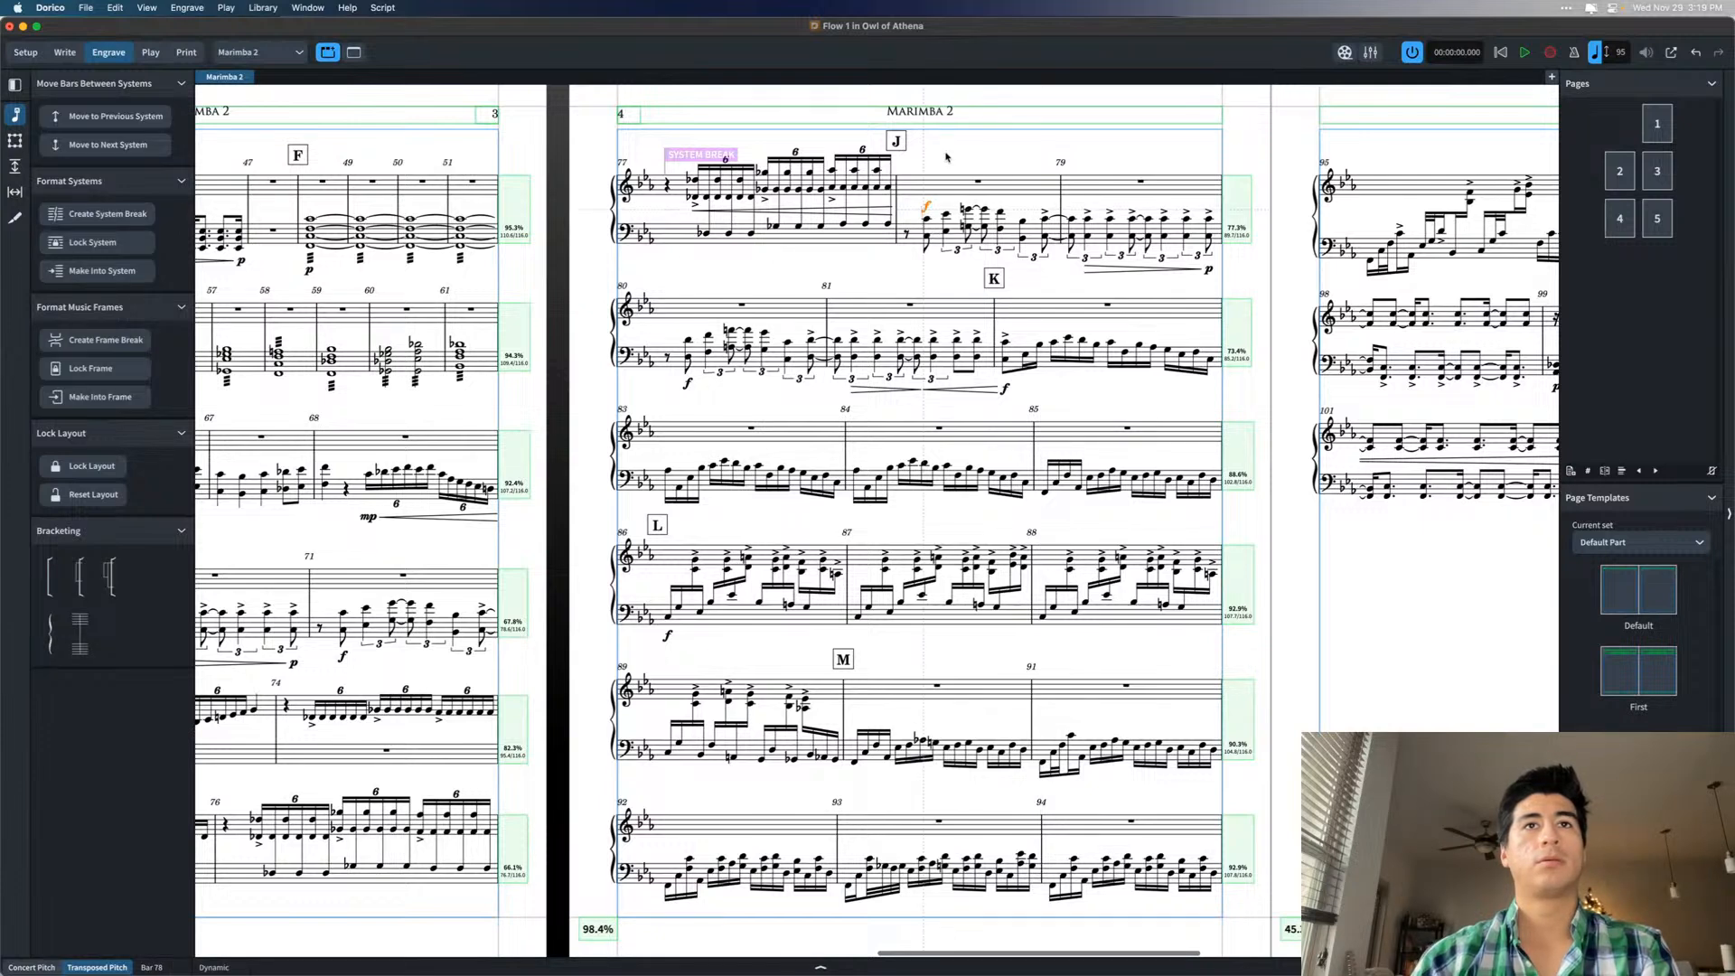
key(Escape)
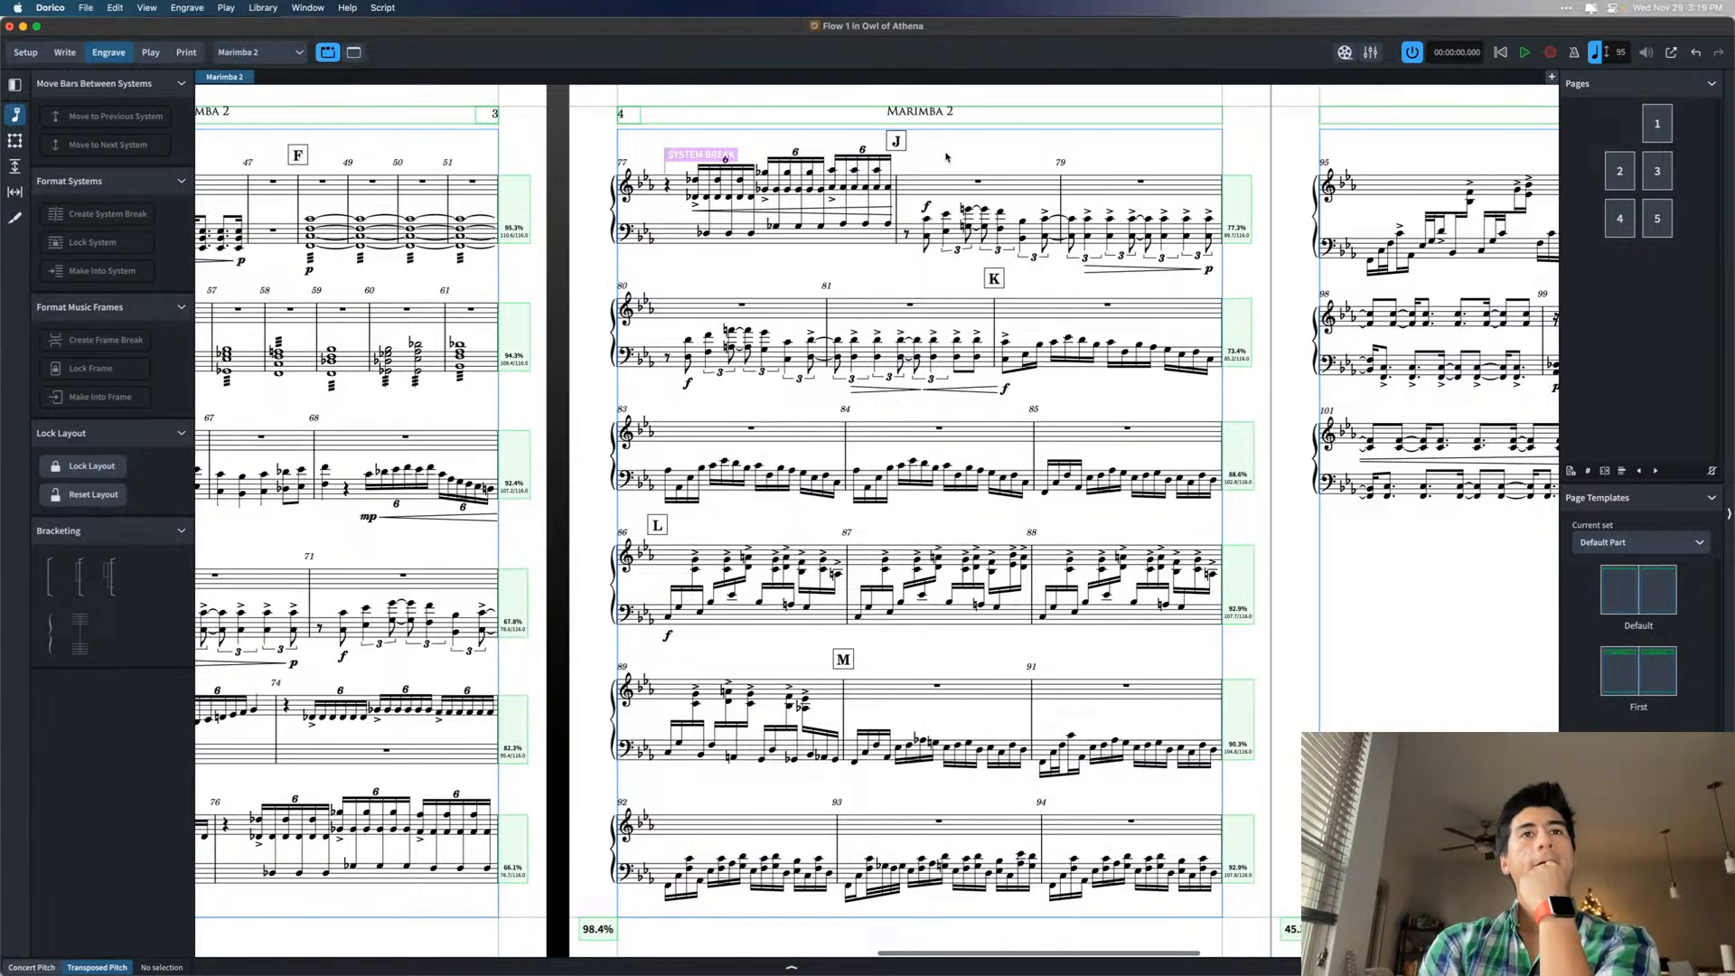
- Return the f dynamic in bar 78 to its place below the bass staff
click(813, 213)
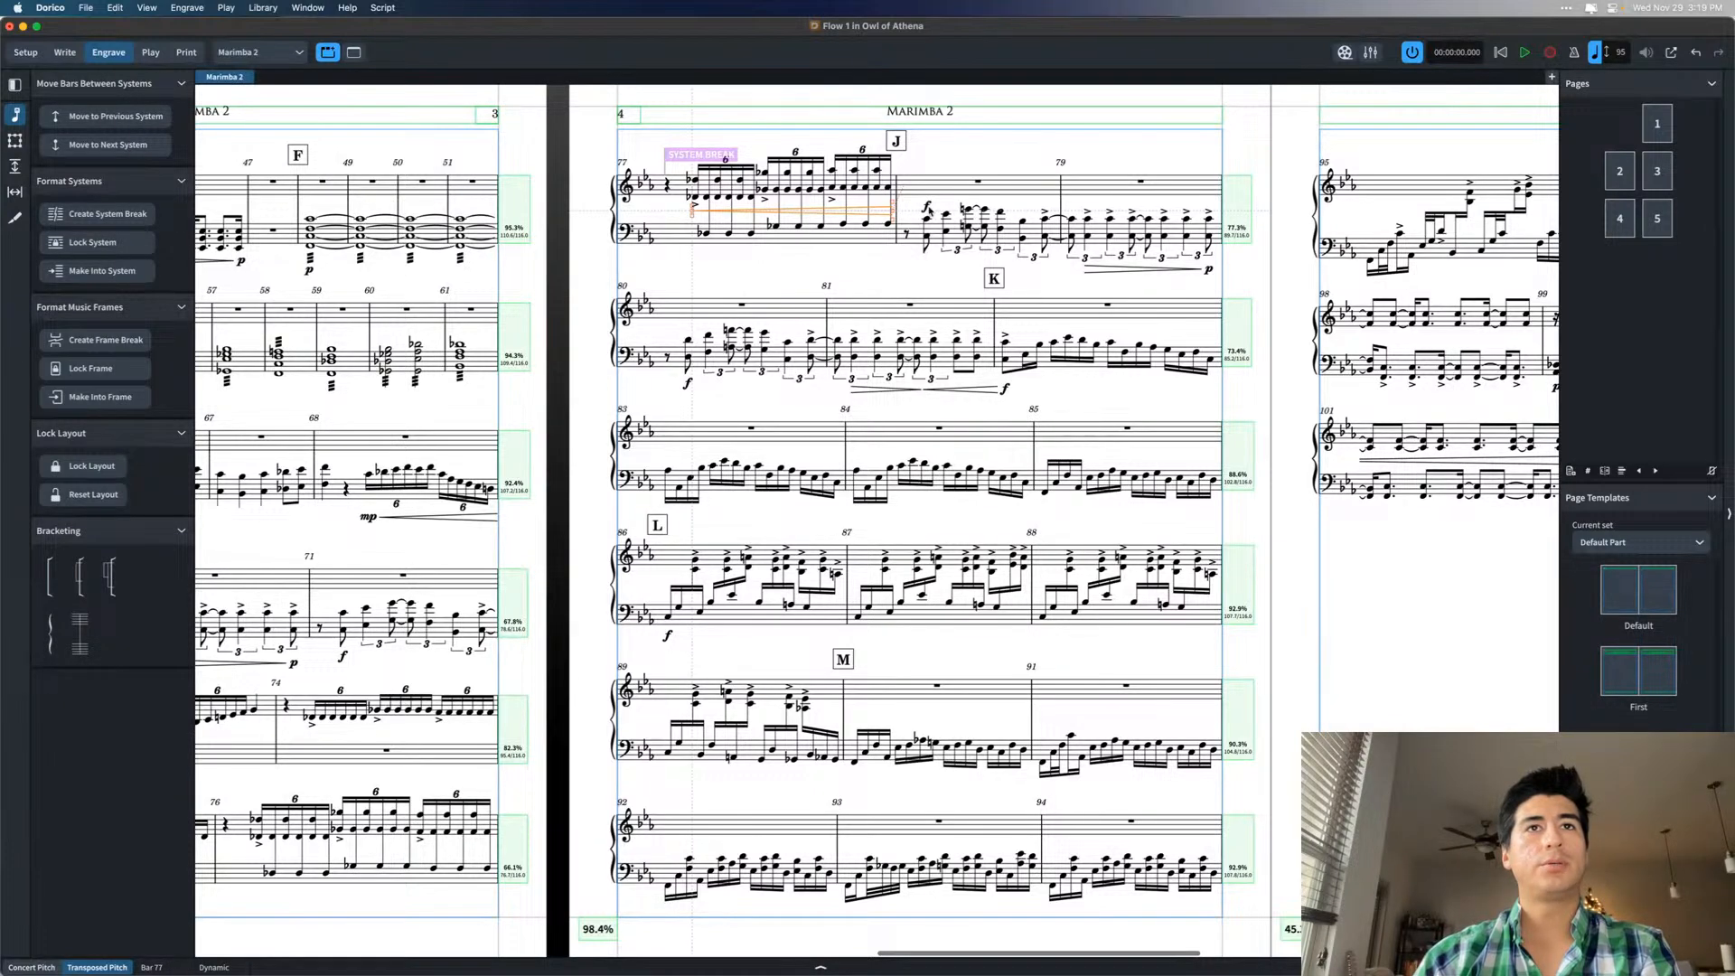
click(928, 210)
drag(928, 210, 934, 272)
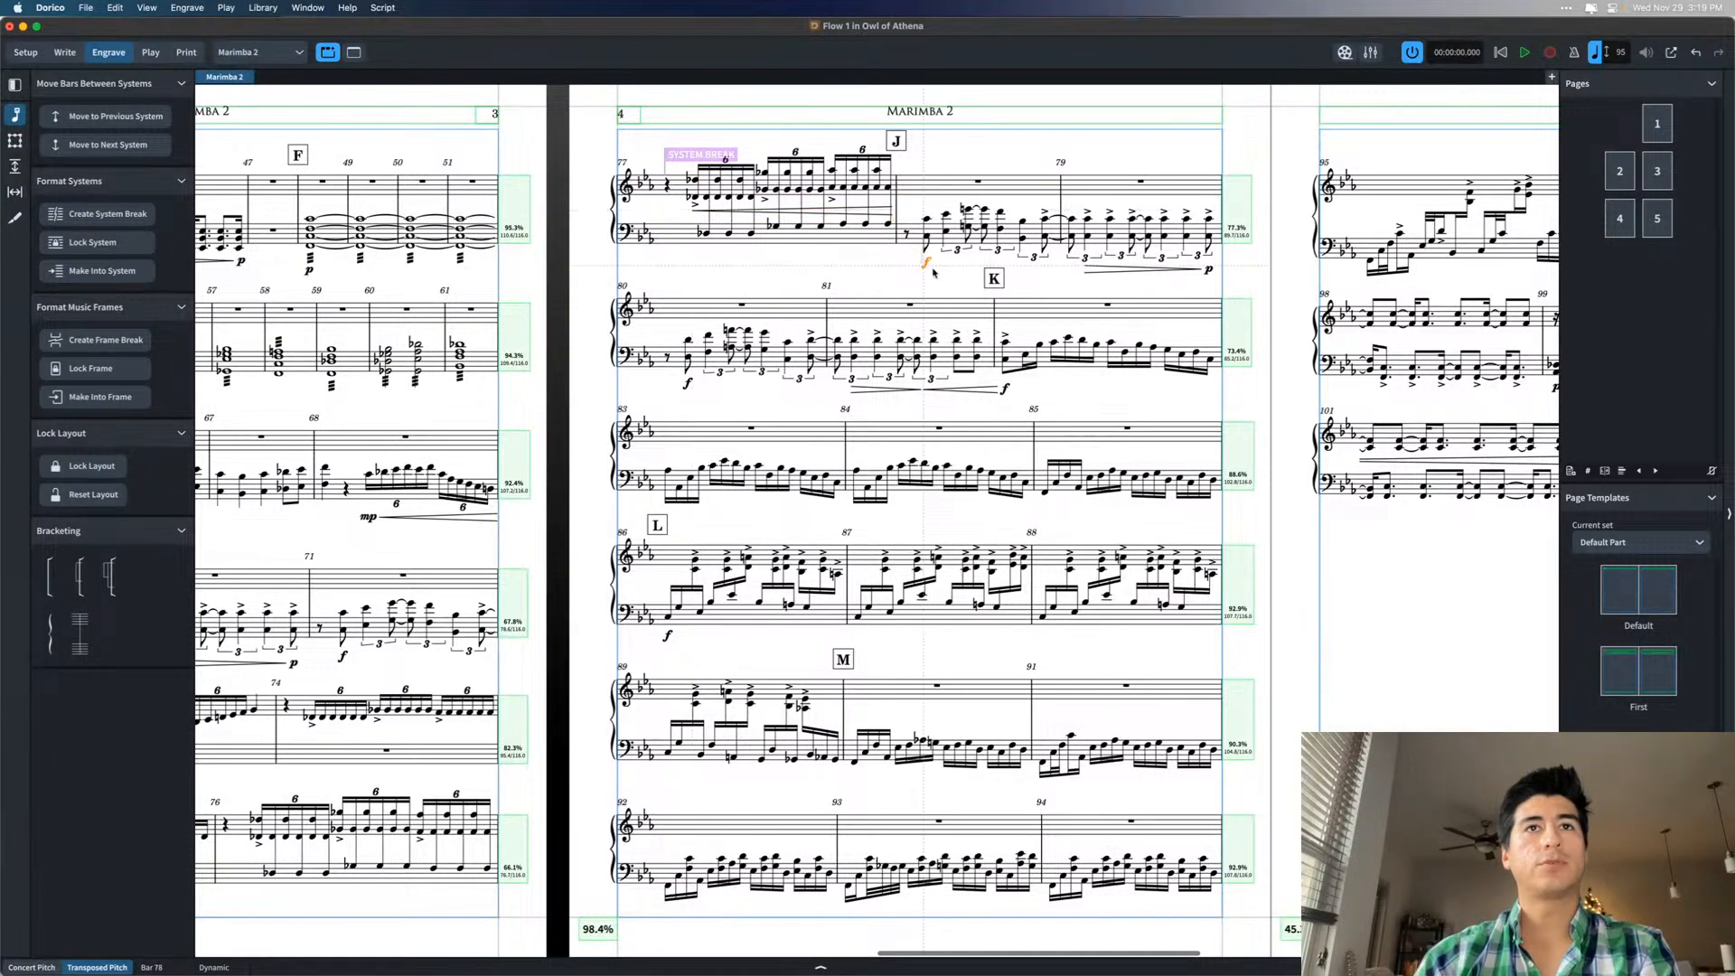
click(946, 277)
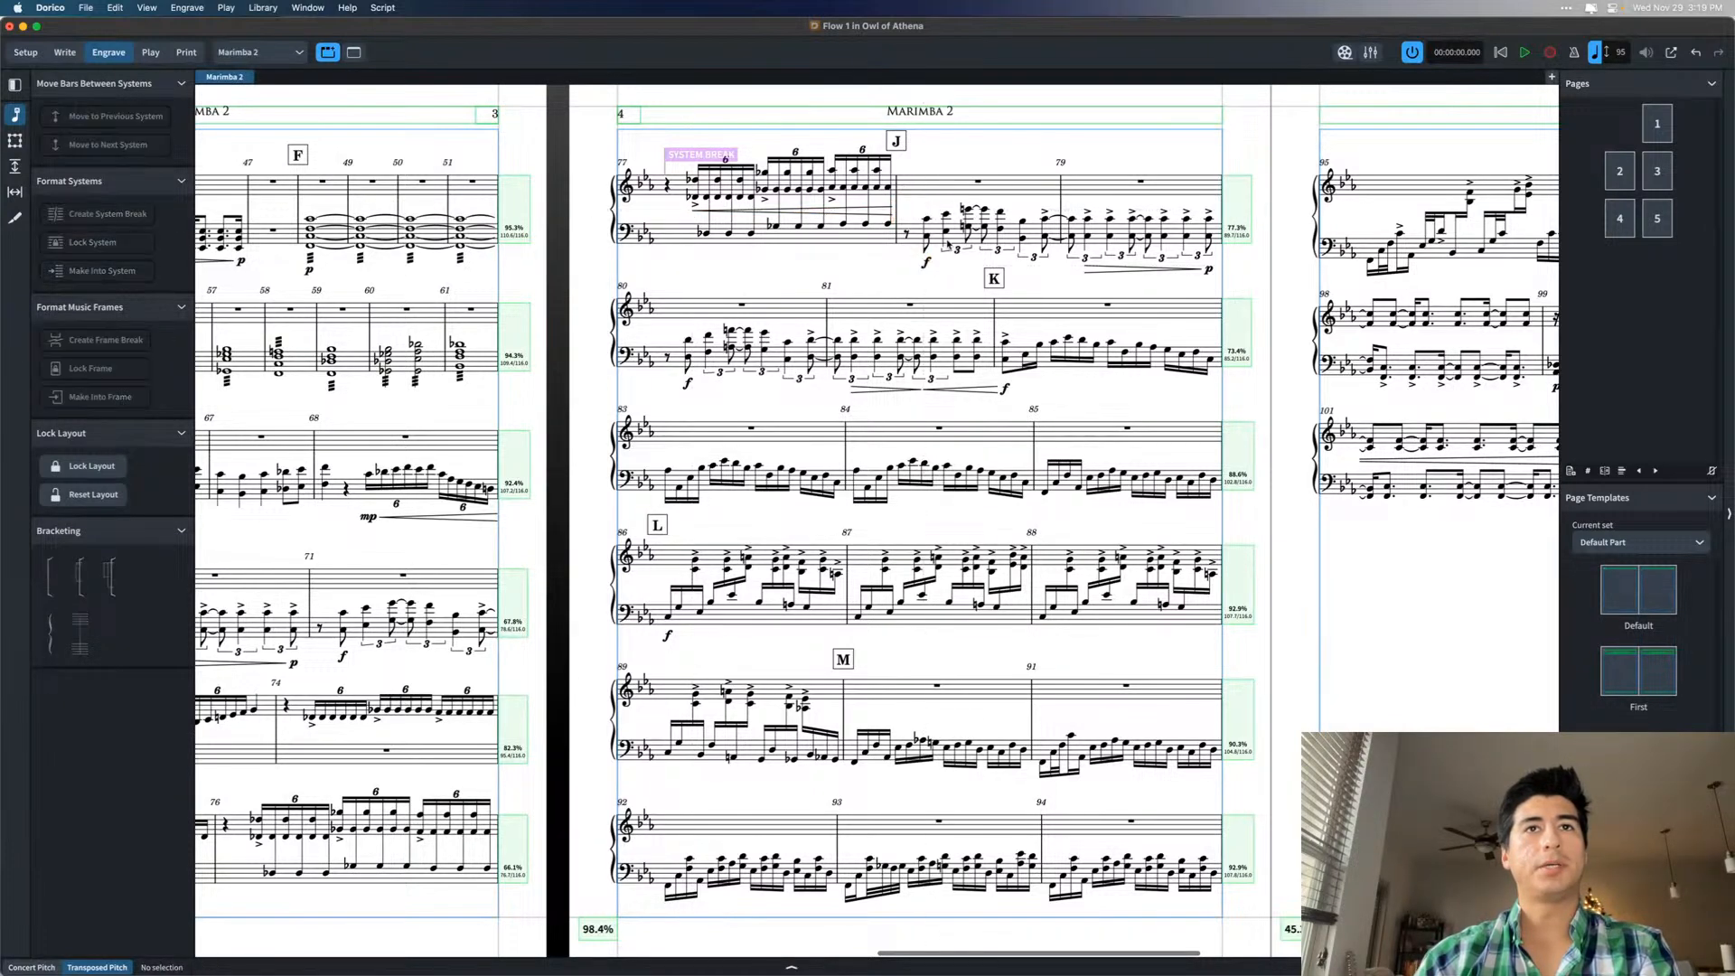
click(859, 215)
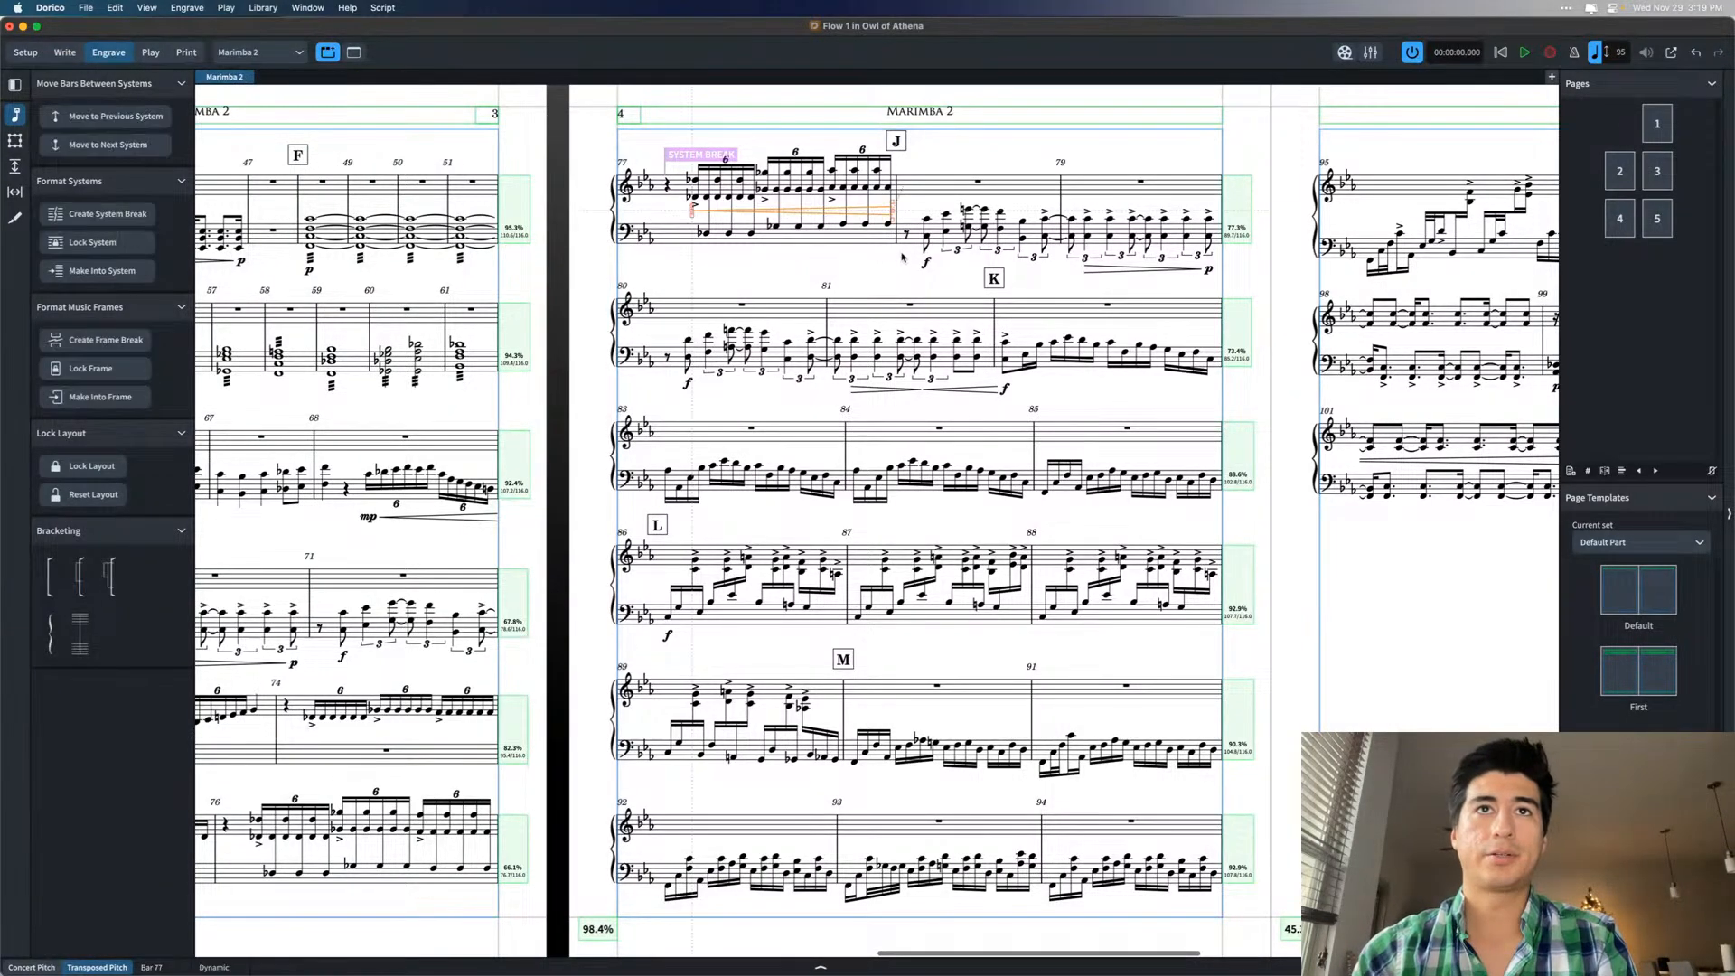
click(925, 263)
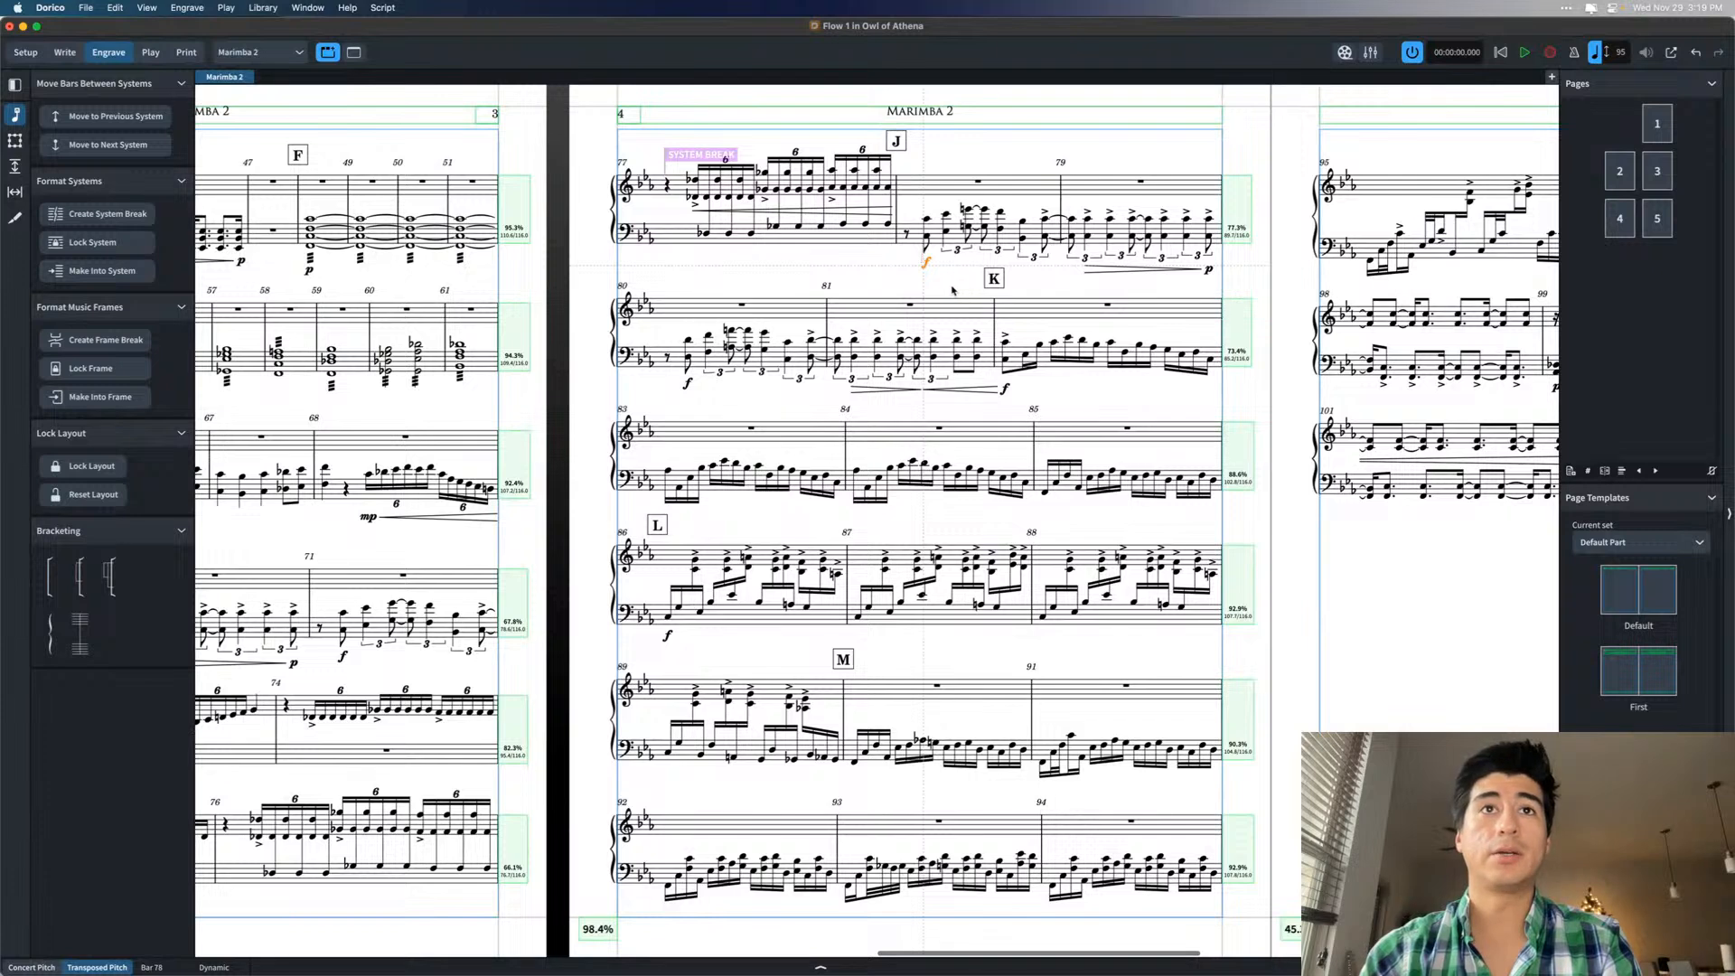
click(953, 290)
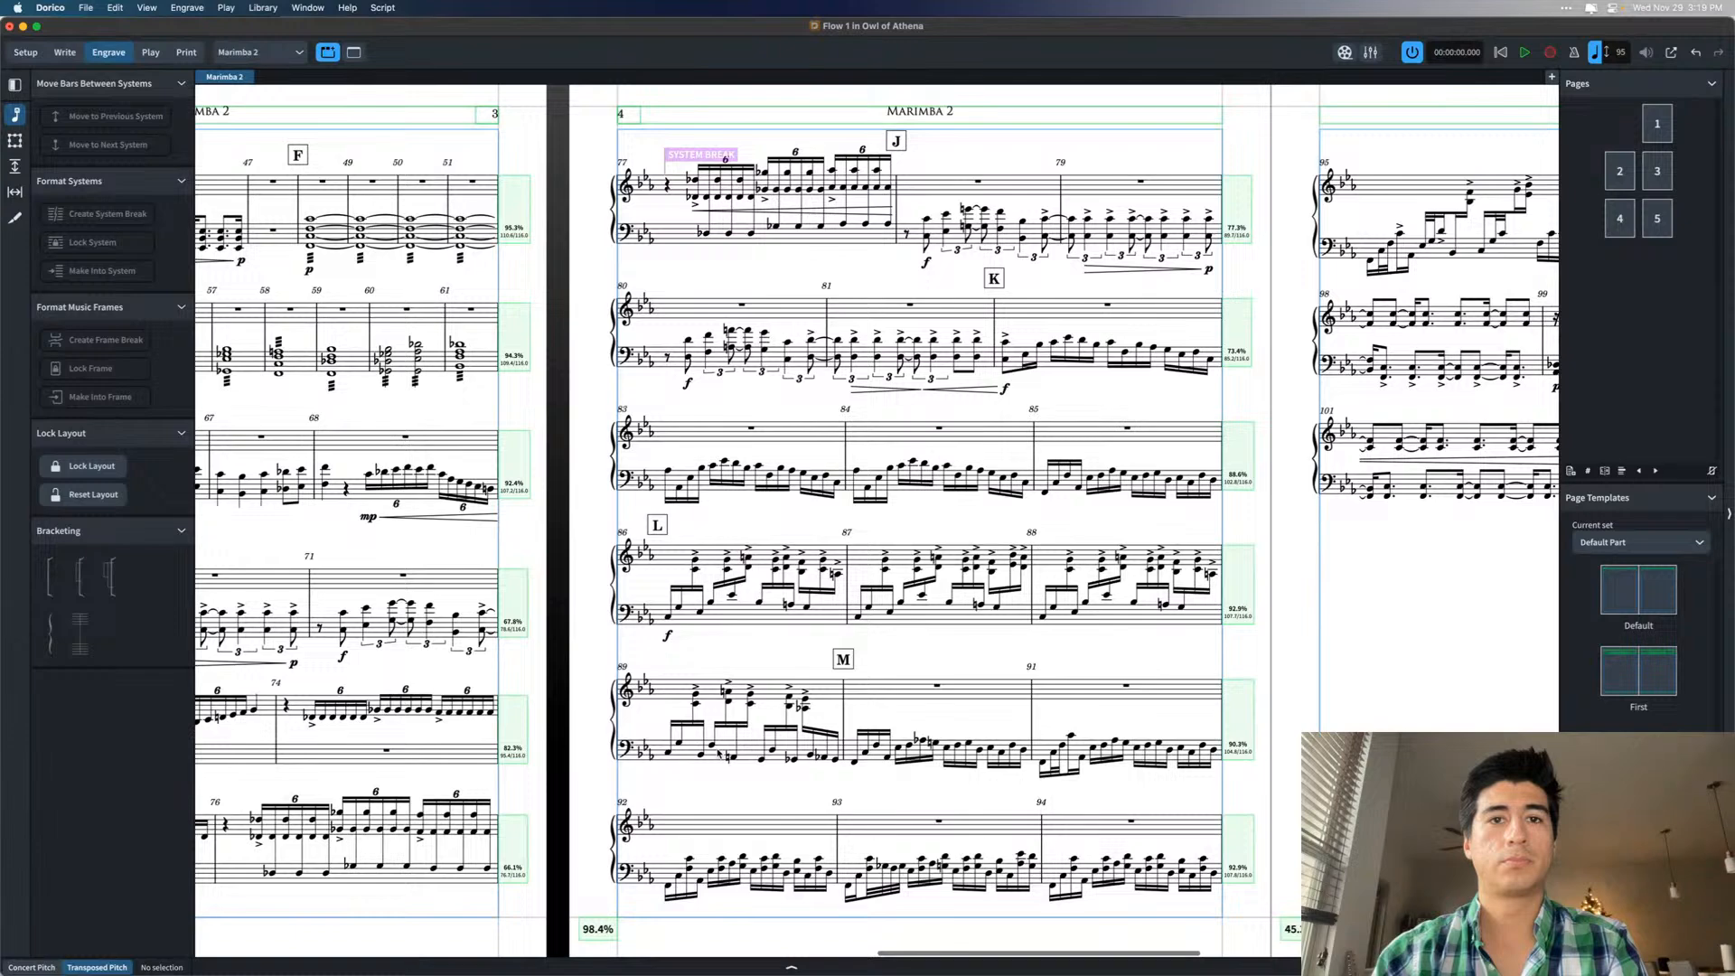
- Review the Marimba 2 part from its last page back to the first, and check the full score pages back to page 1
scroll(719, 753, right, 10)
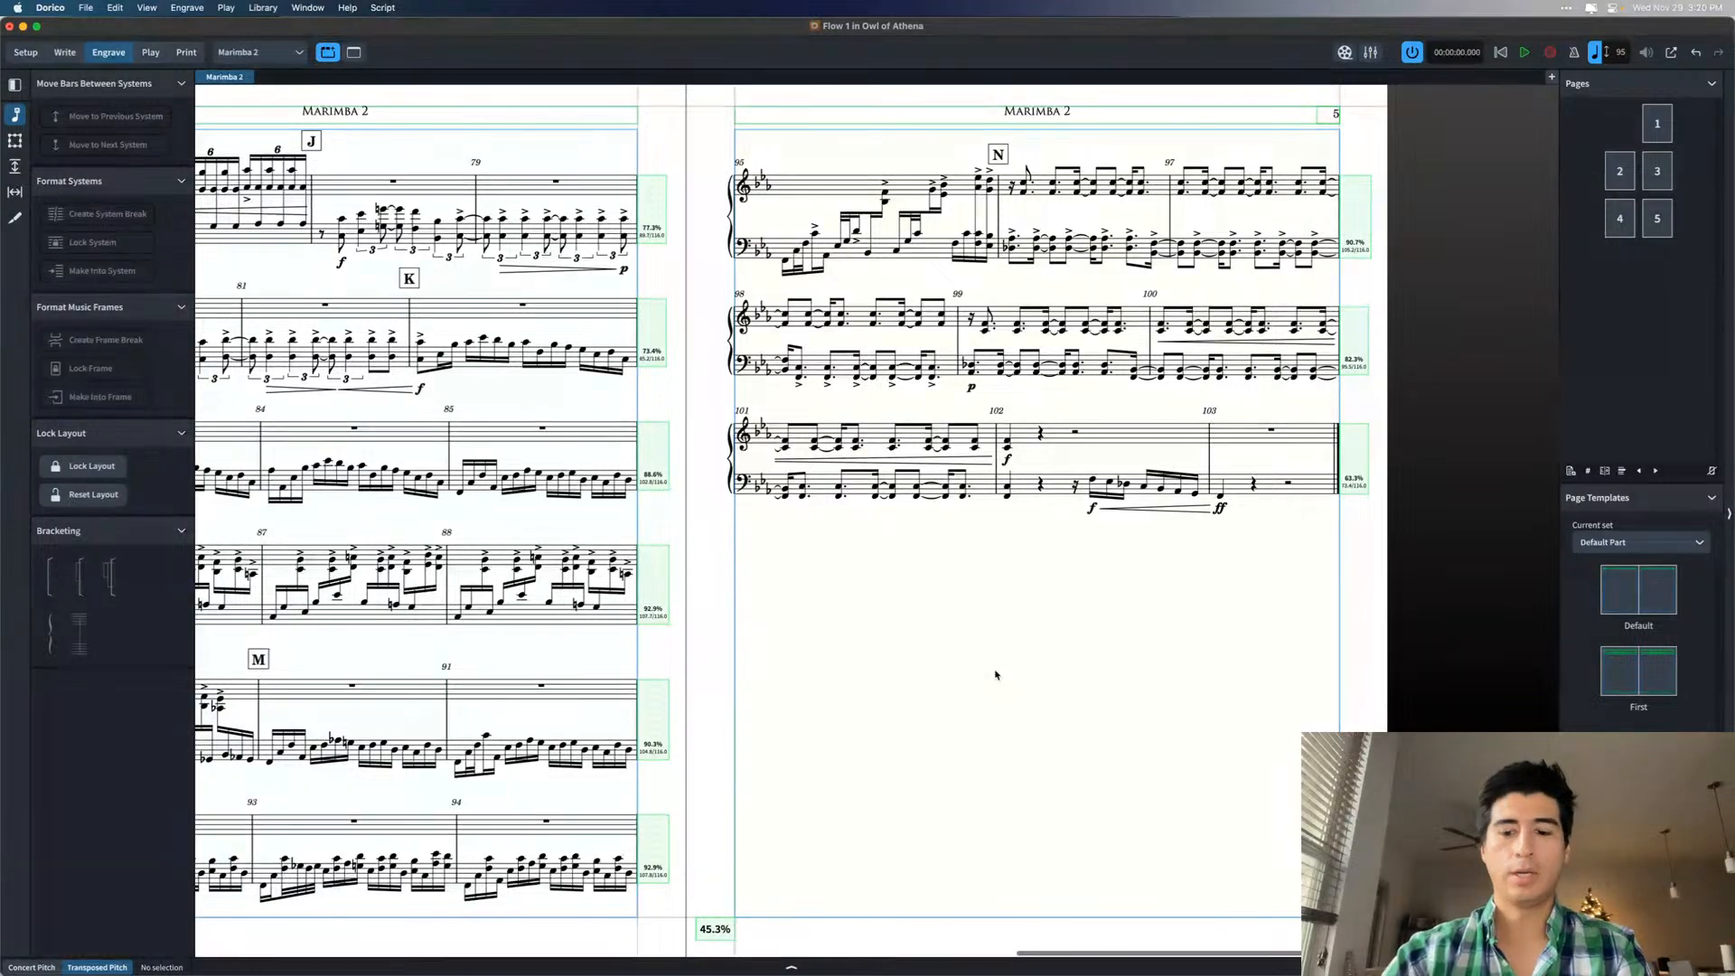
key(super+0)
scroll(995, 675, left, 10)
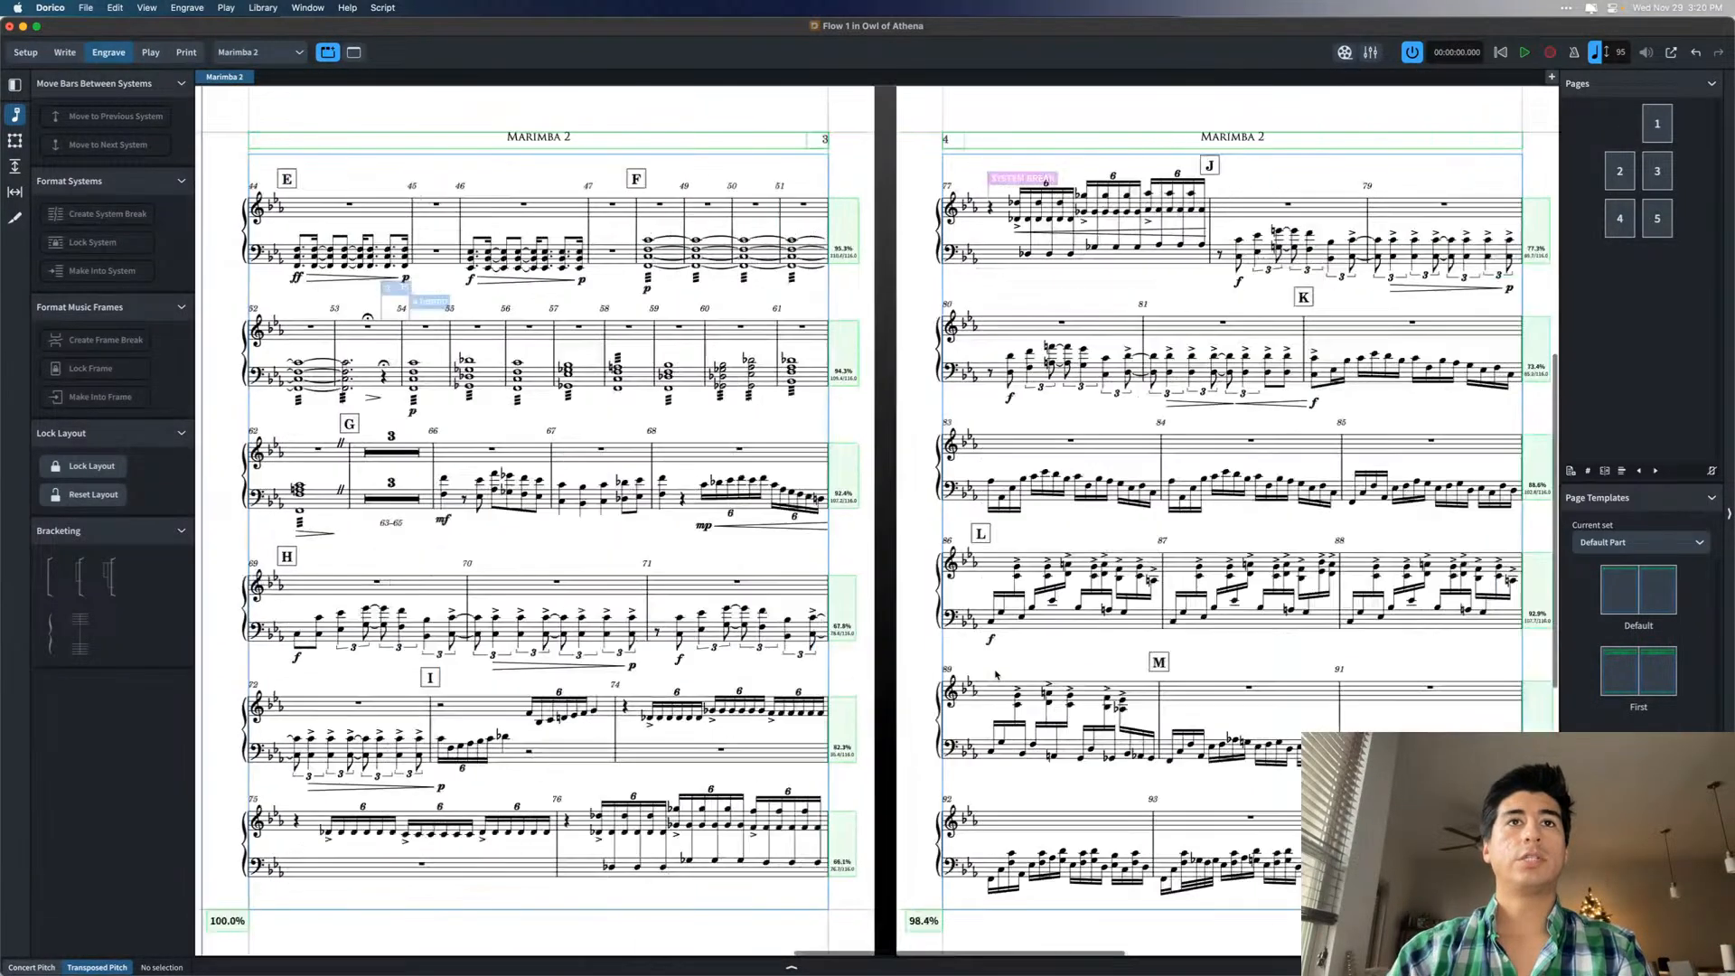
scroll(995, 675, left, 10)
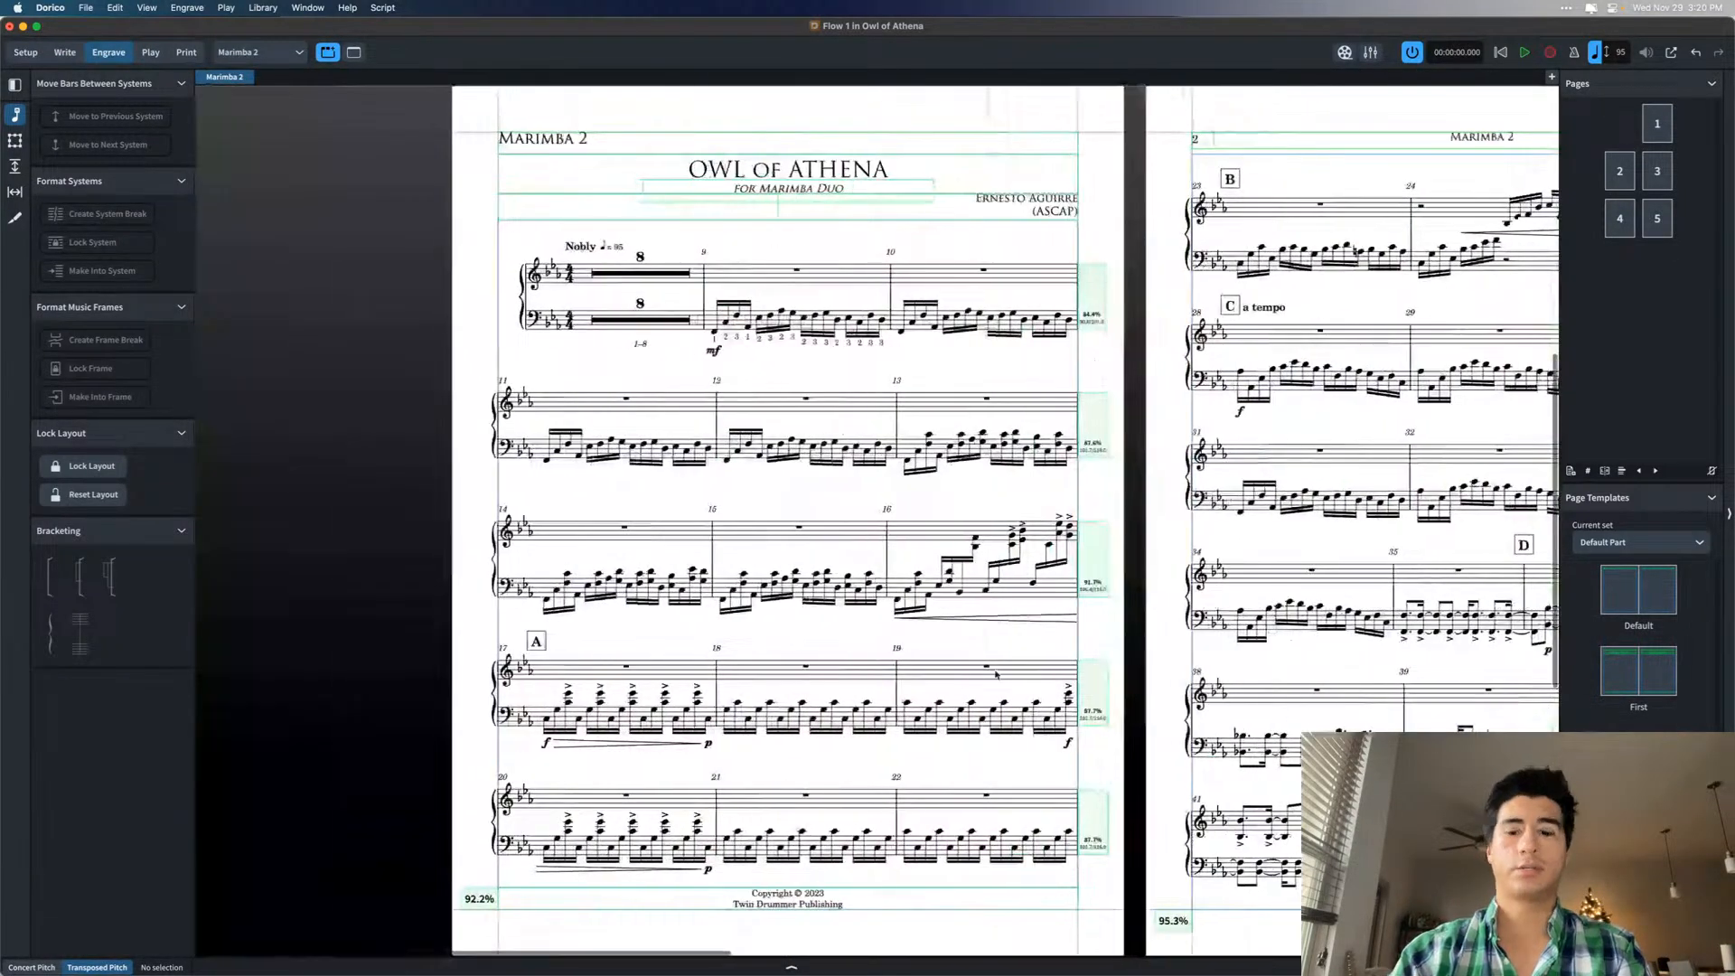
key(w)
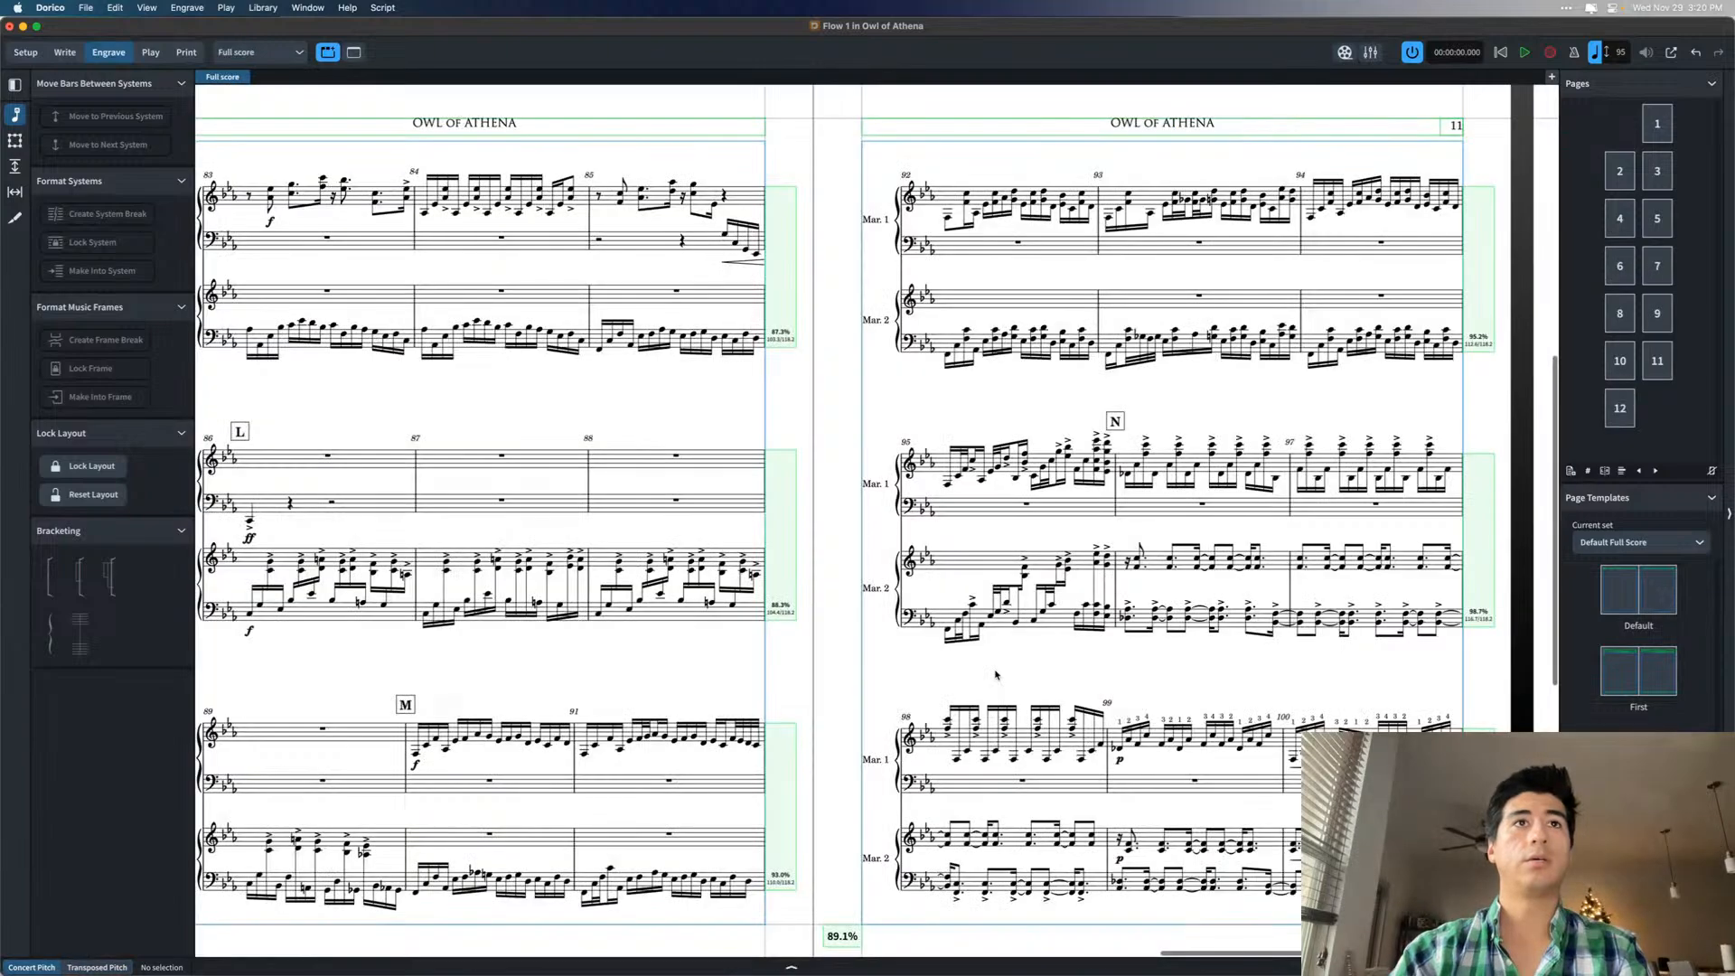
scroll(995, 675, right, 5)
scroll(995, 675, left, 8)
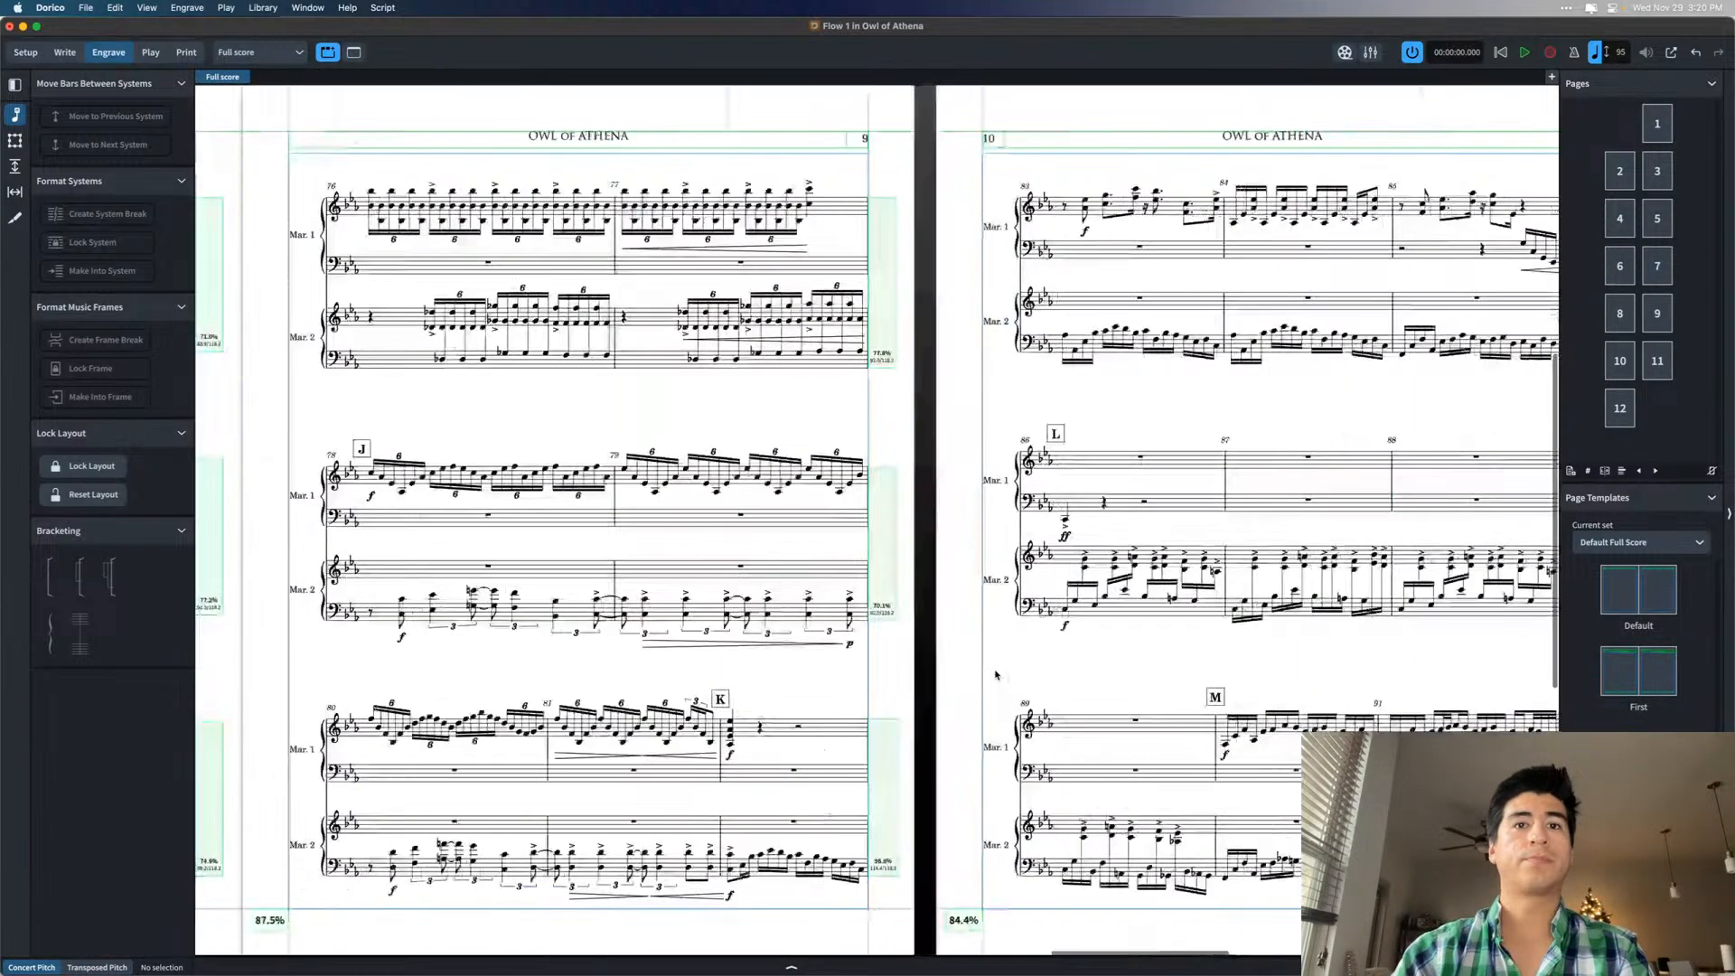
scroll(995, 675, left, 8)
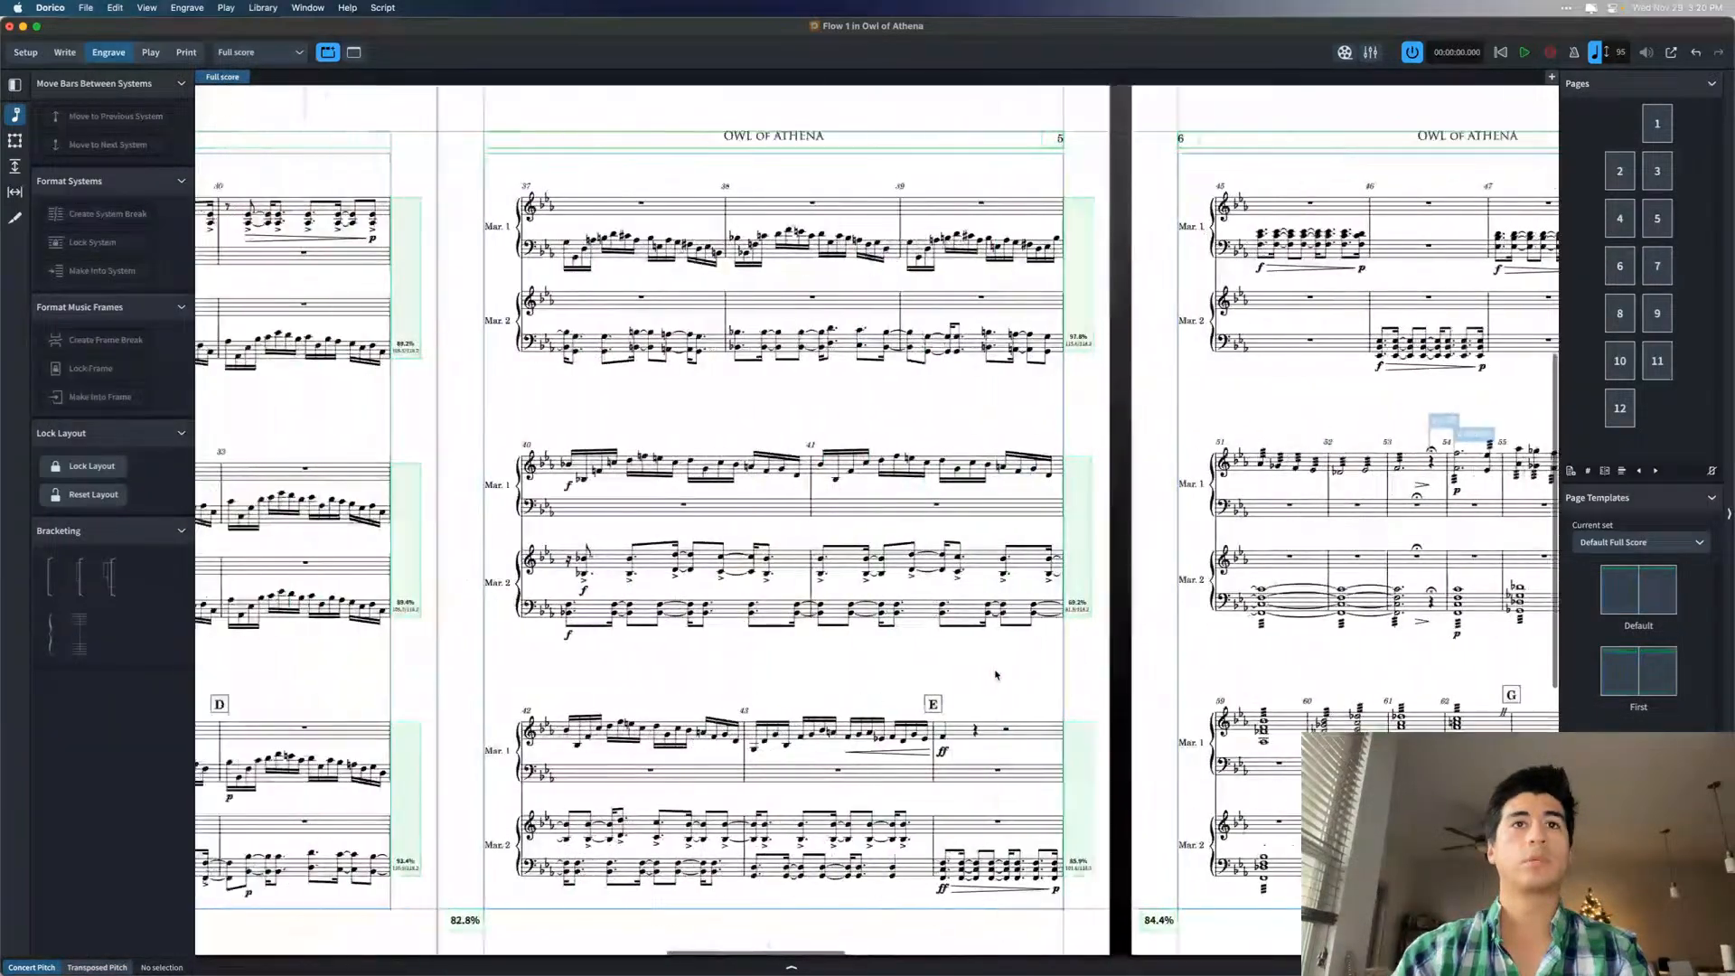
scroll(995, 675, left, 6)
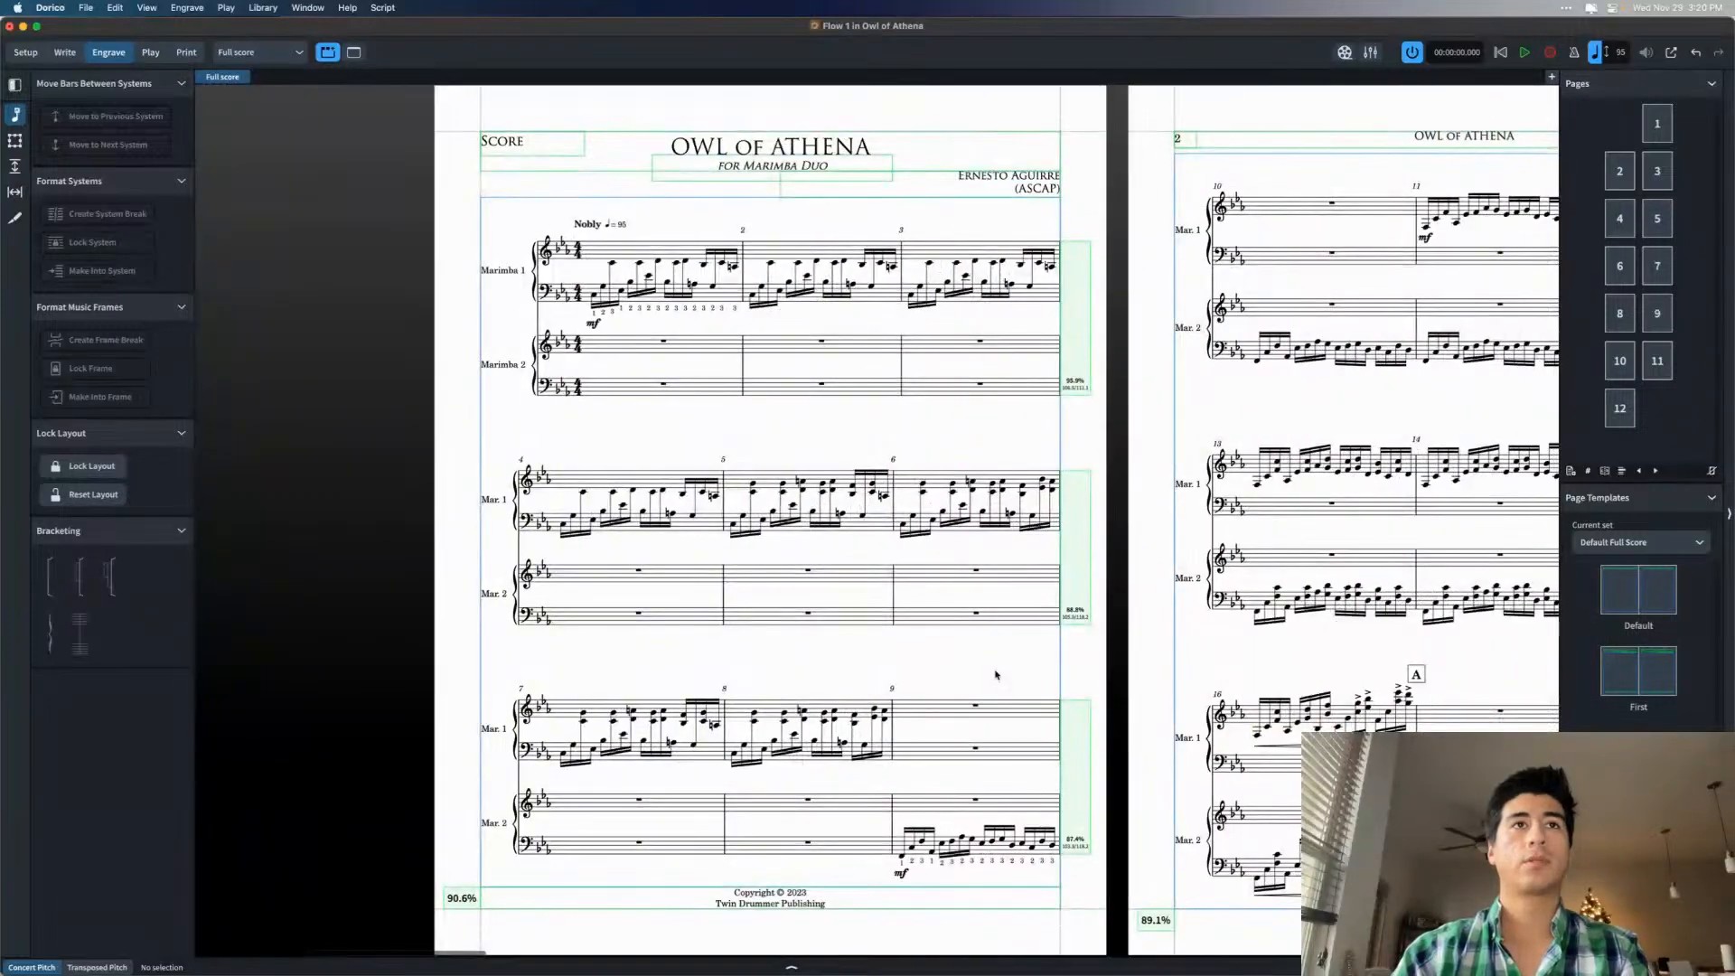
- Check the opening pages of the Marimba 1 part and return to the full score's first pages
key(w)
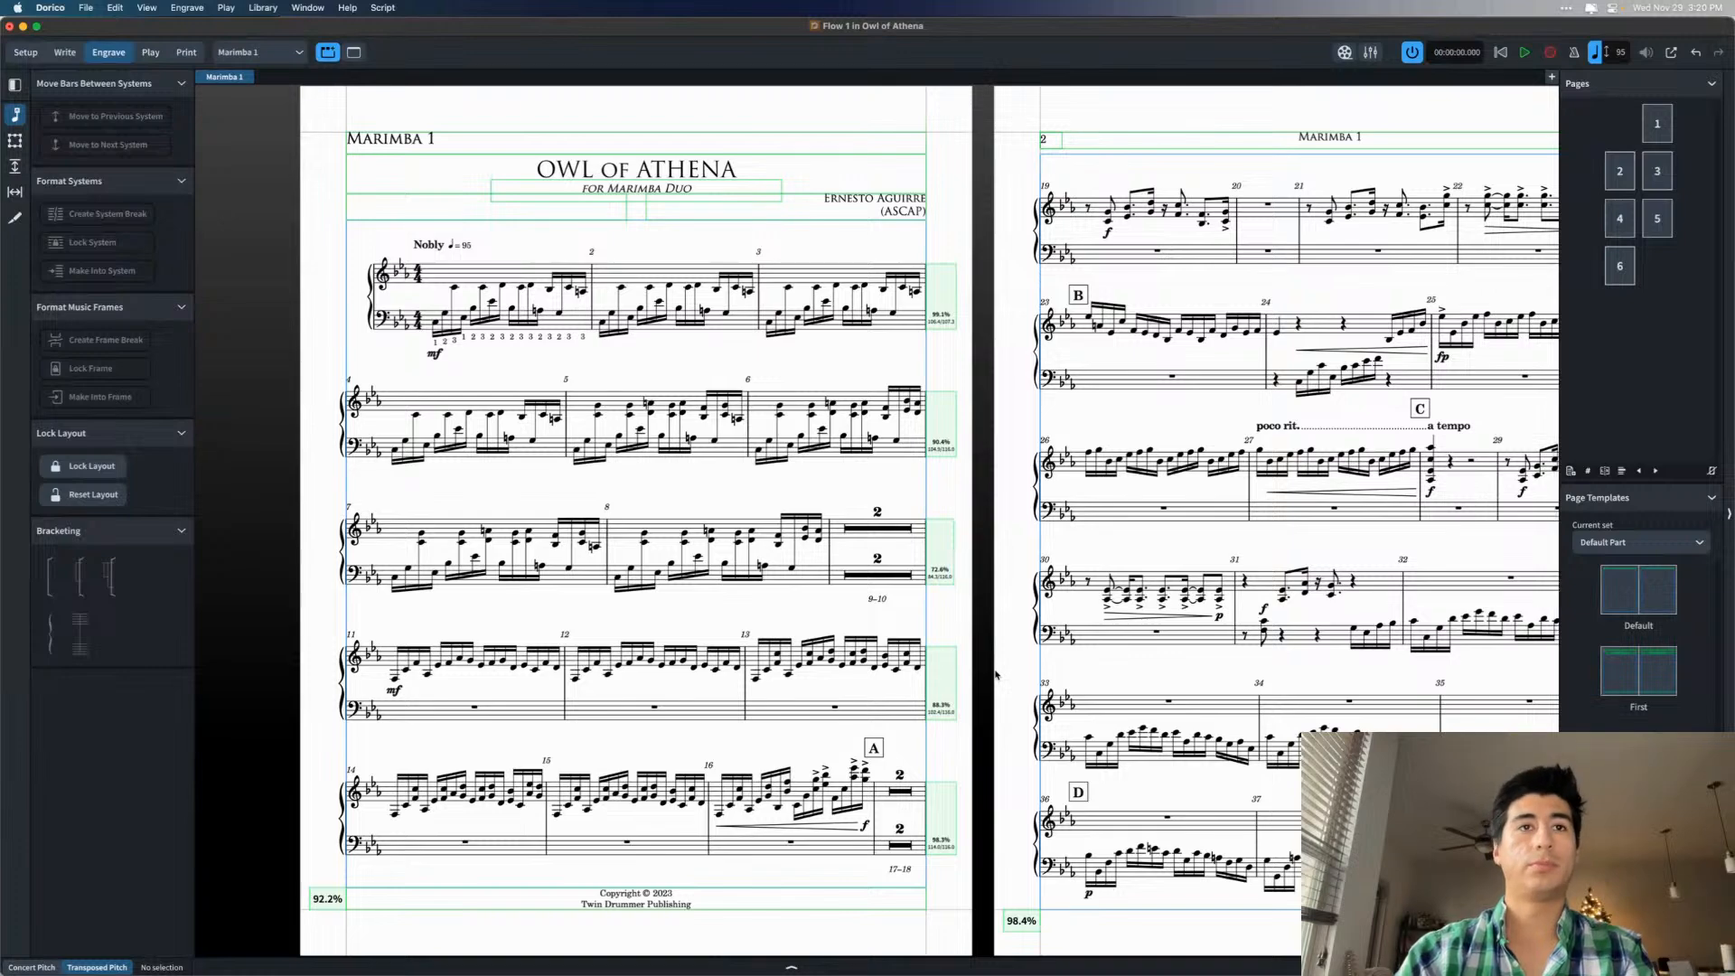
key(super+alt+bracketright)
key(super+alt+bracketleft)
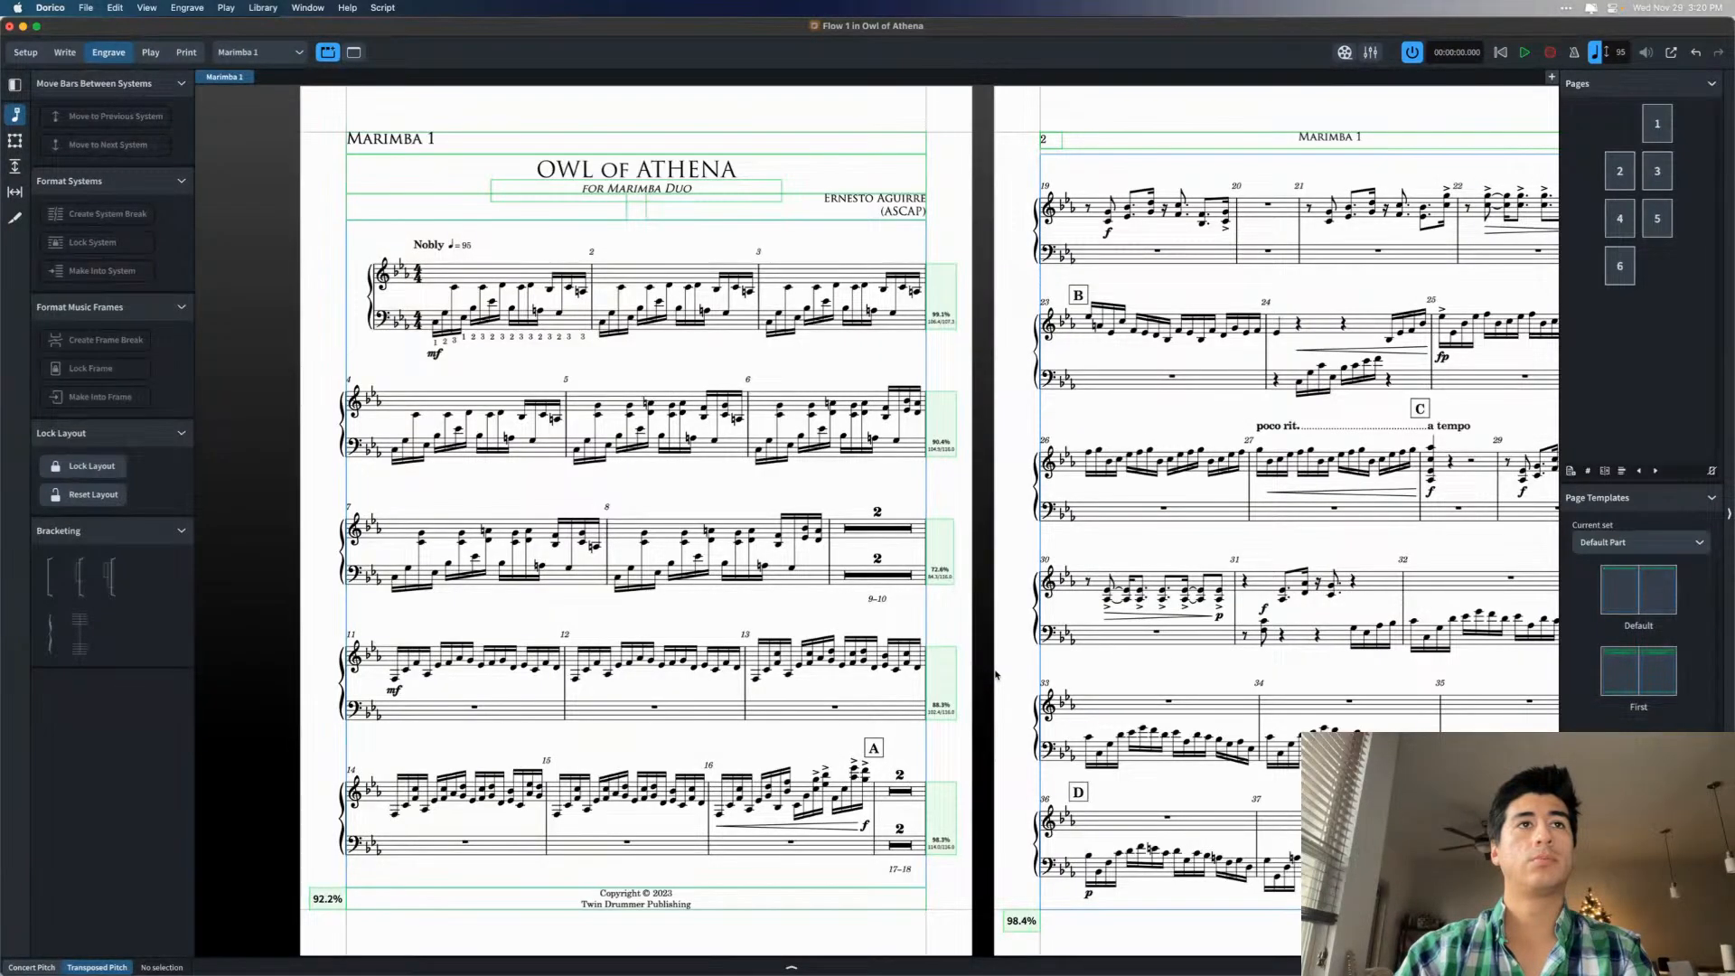
key(w)
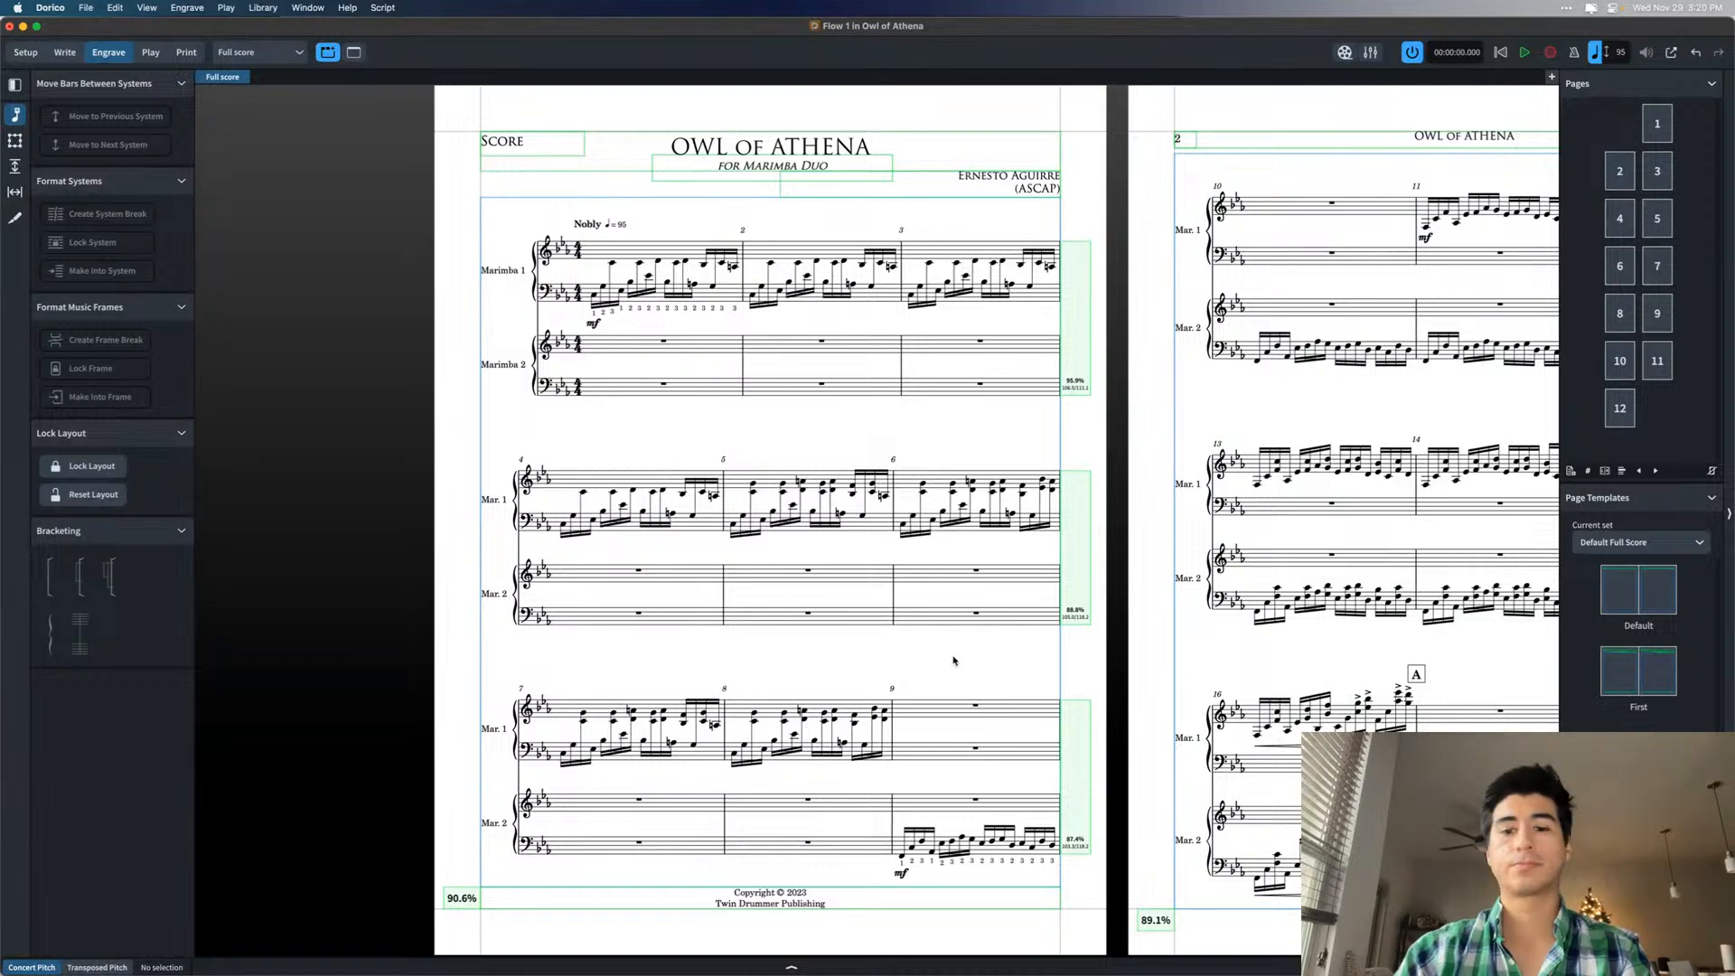
scroll(953, 660, right, 10)
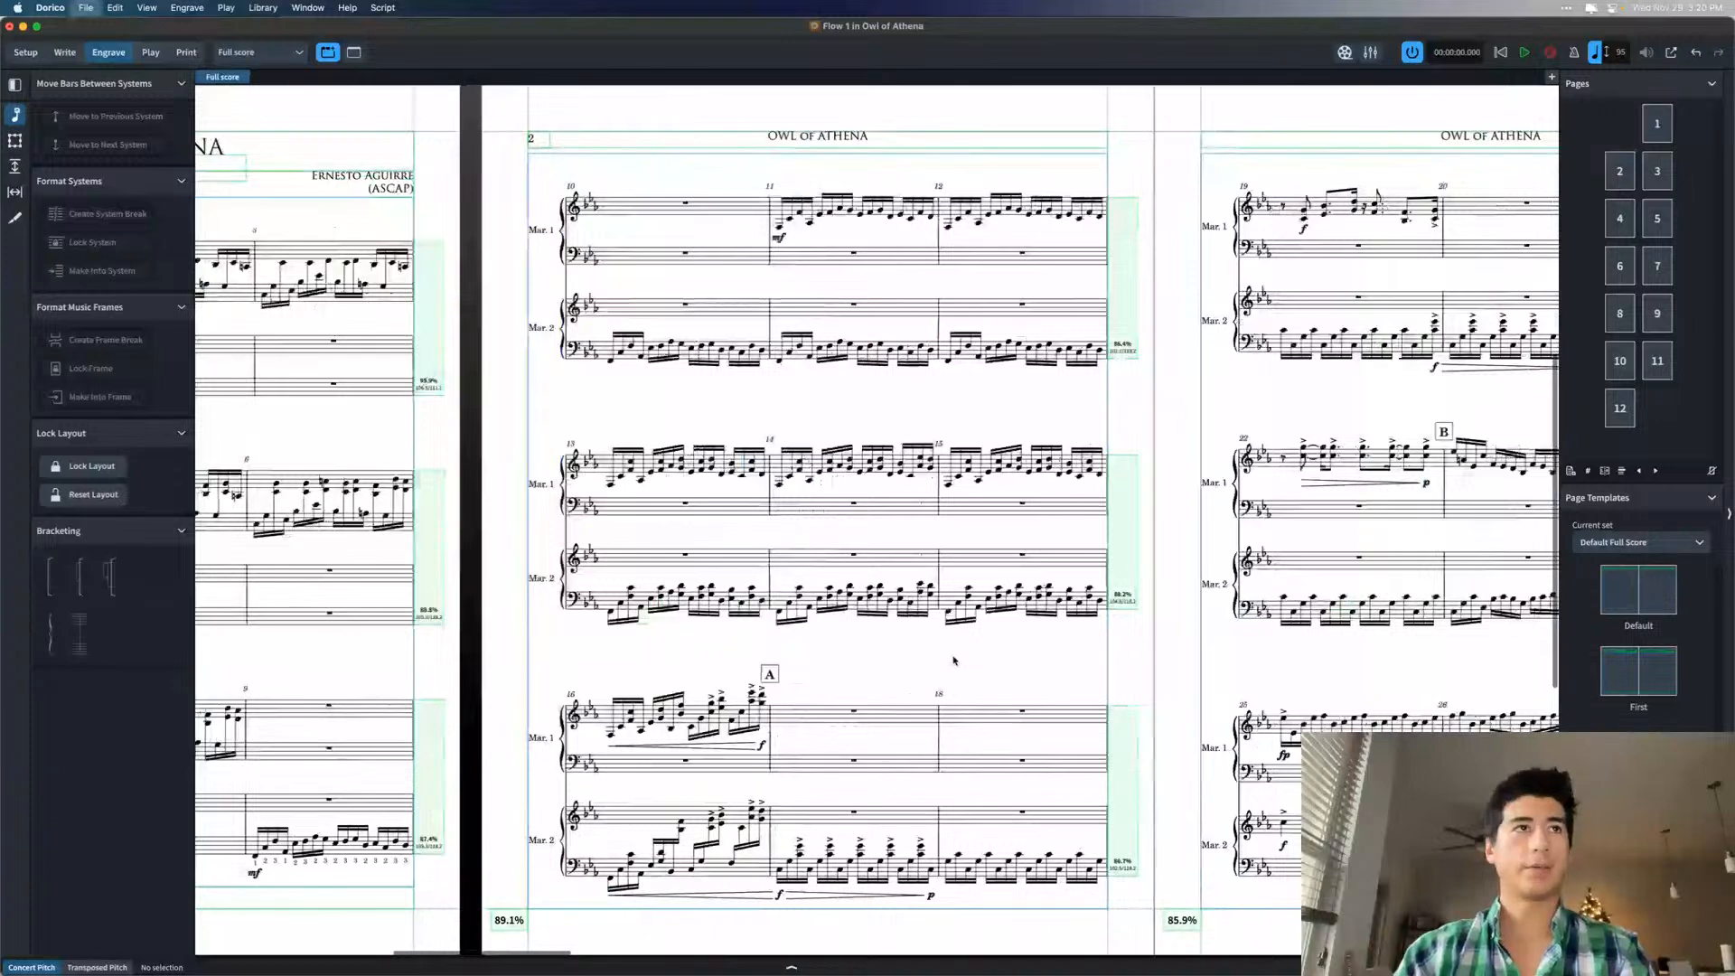
scroll(585, 608, left, 10)
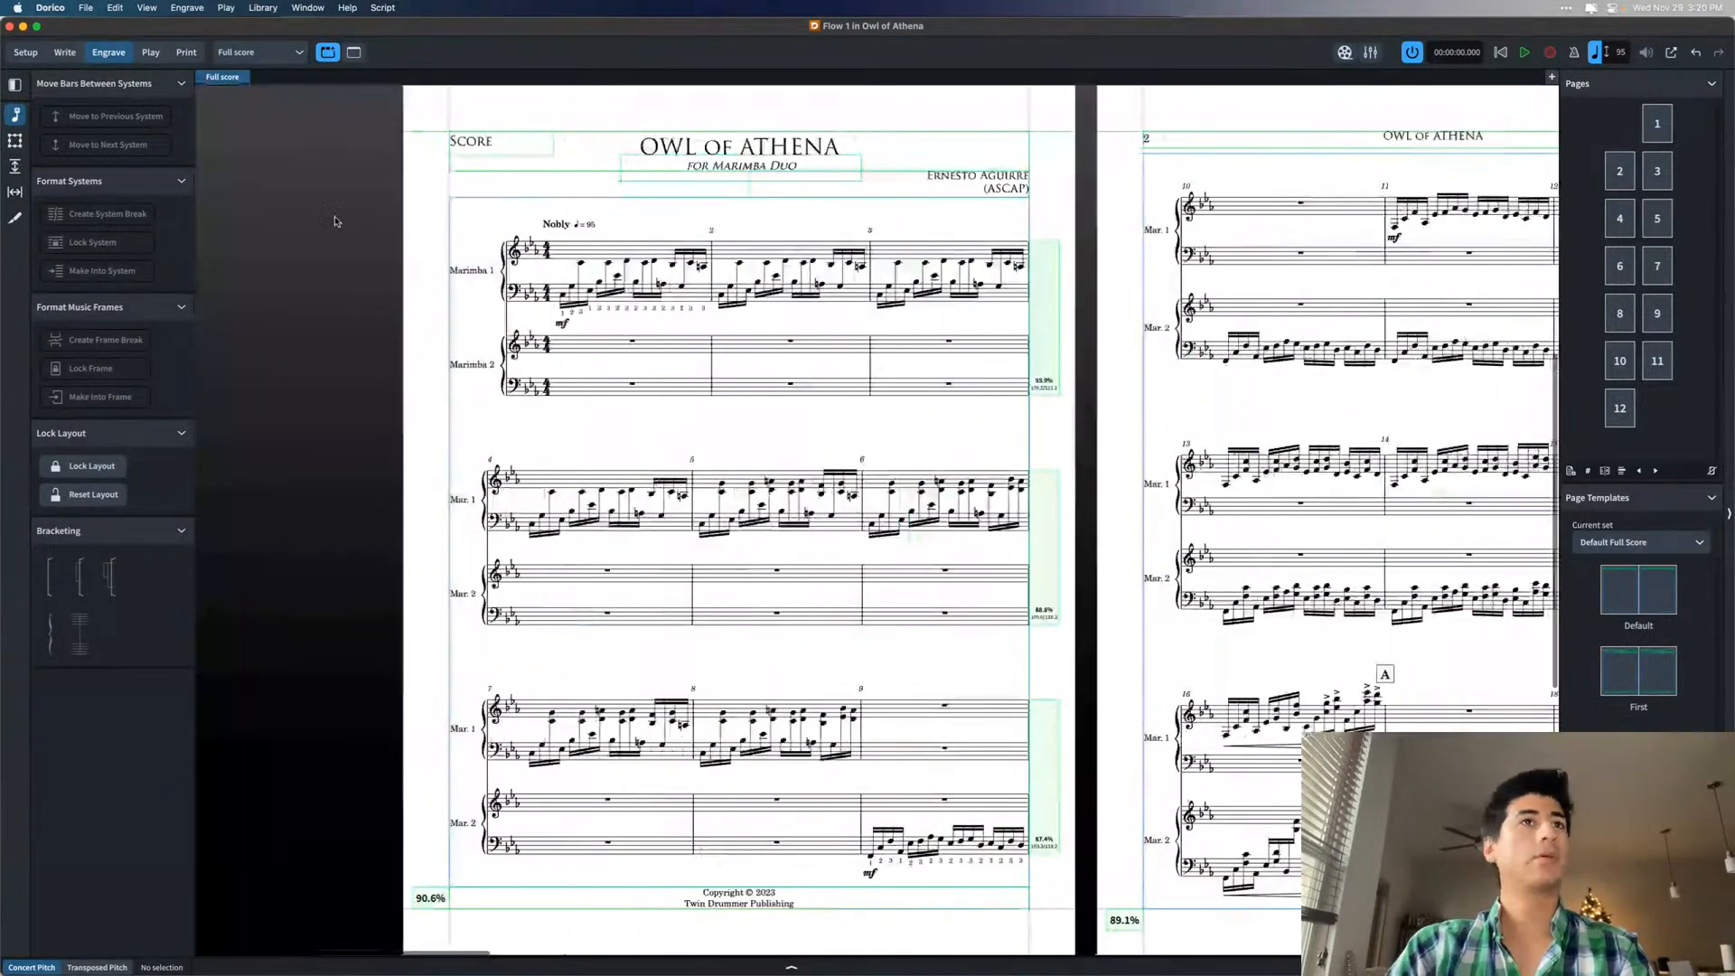
- Start an audio export of the piece from Write mode and set the format to MP3
click(64, 53)
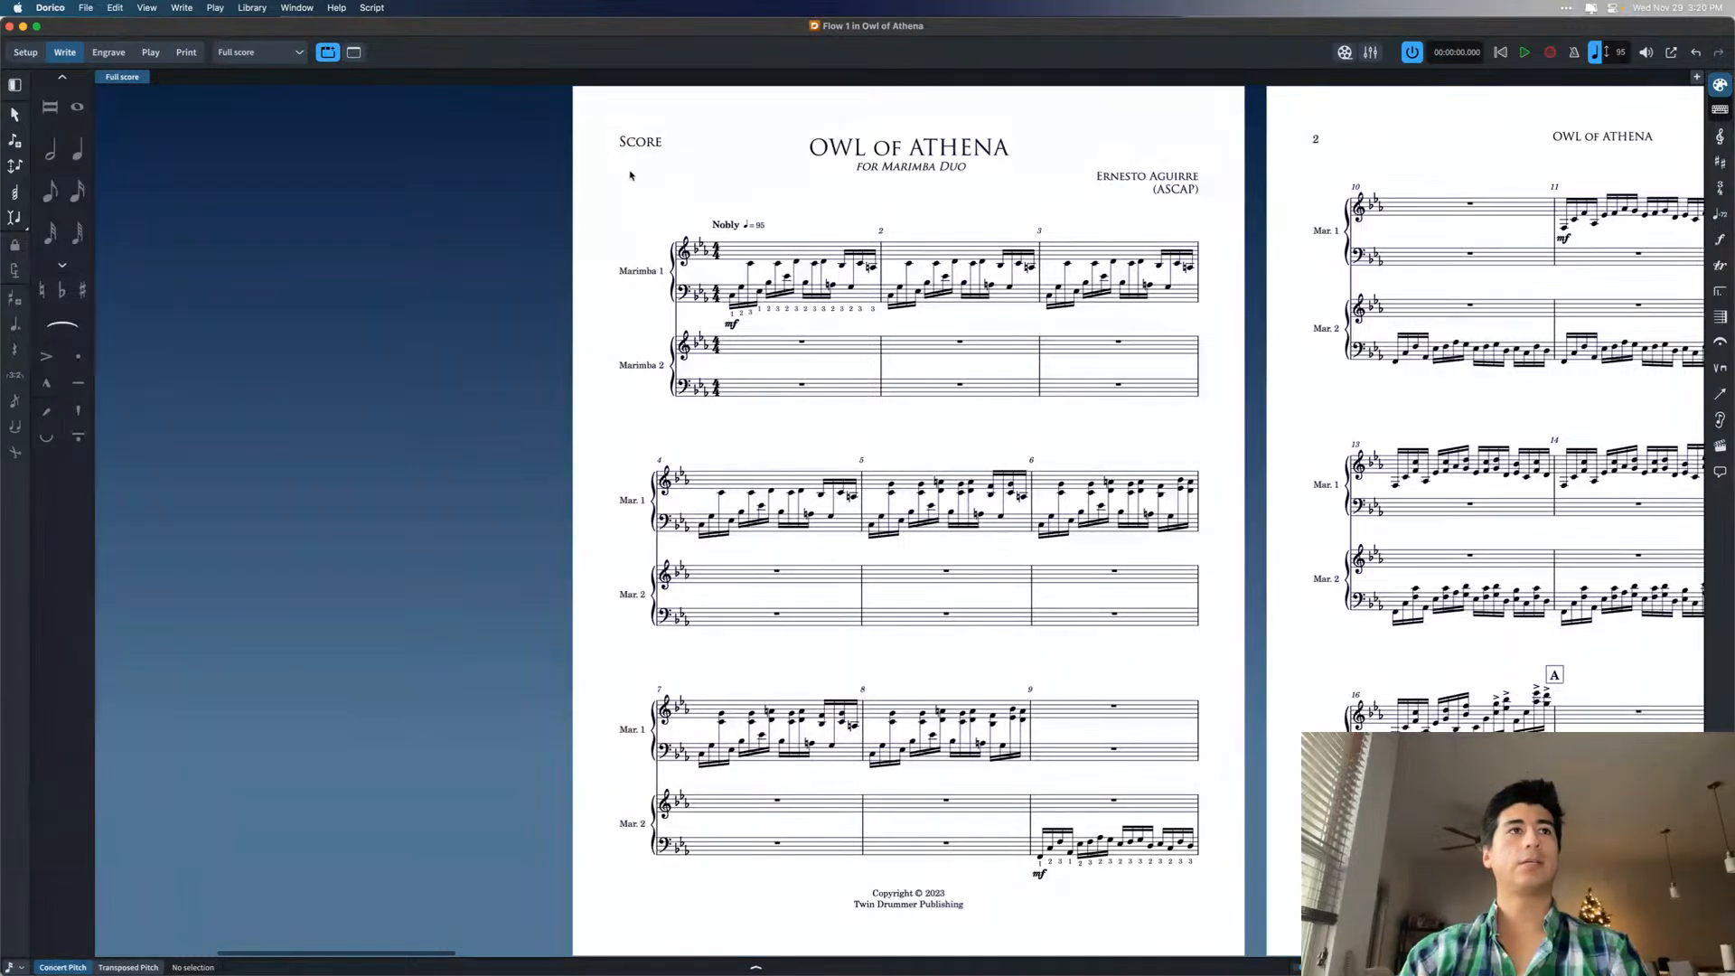
click(88, 7)
mouse_move(147, 207)
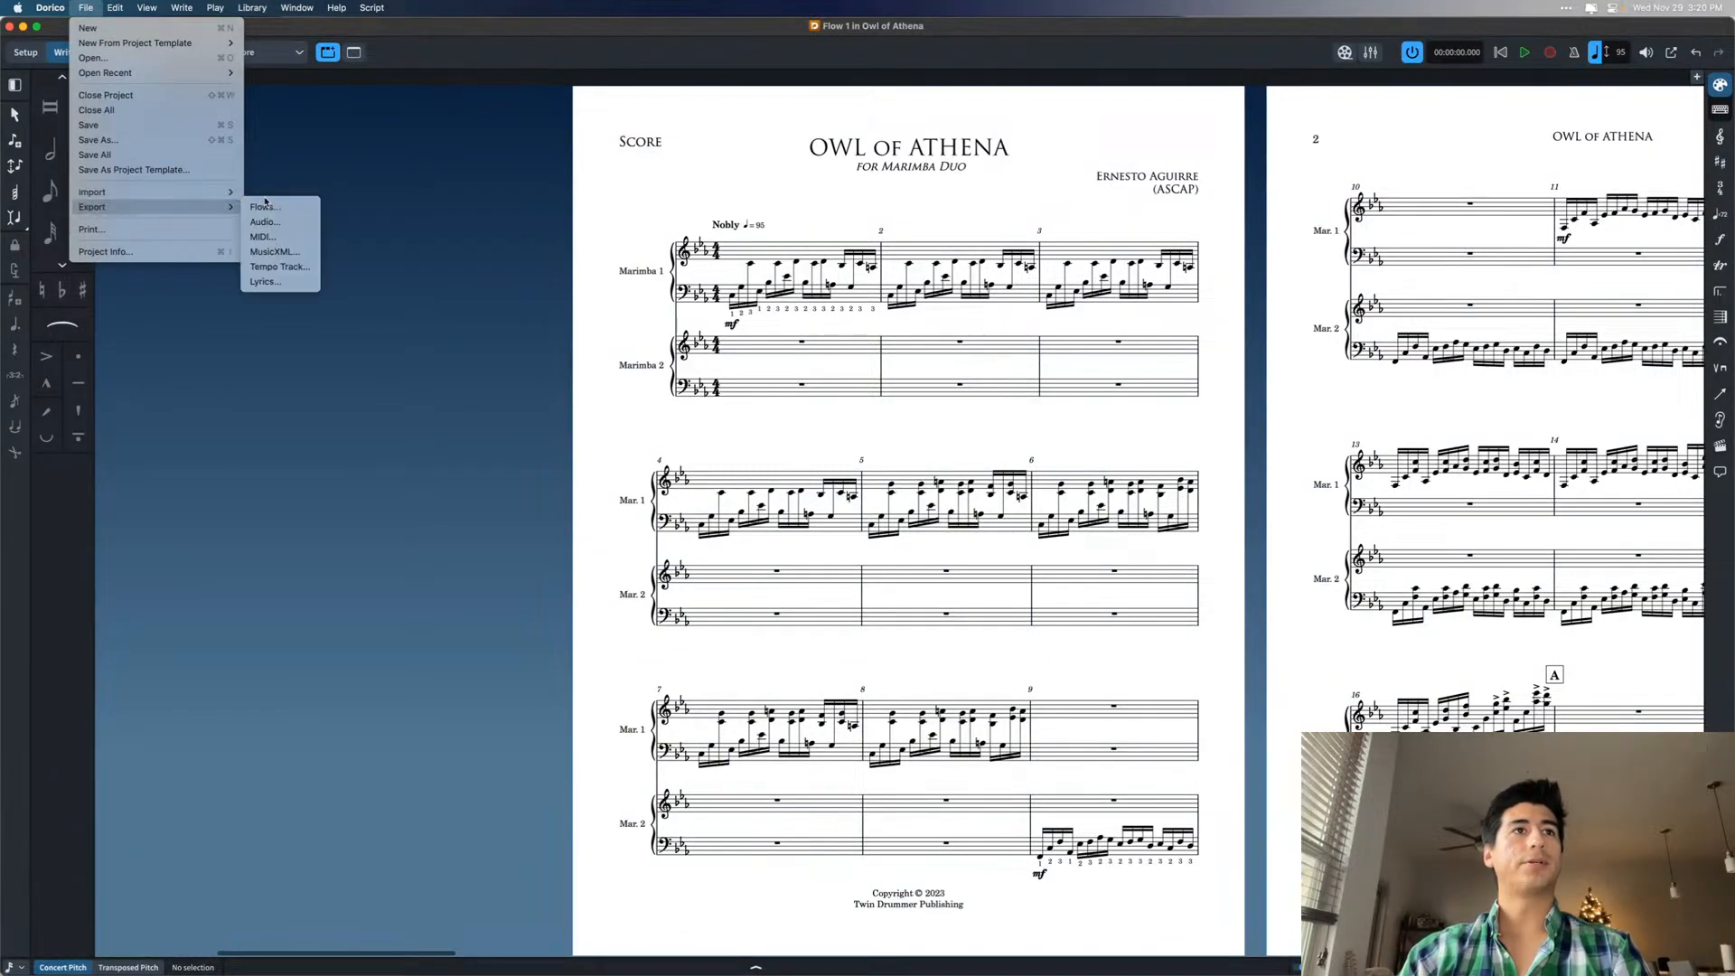
click(284, 222)
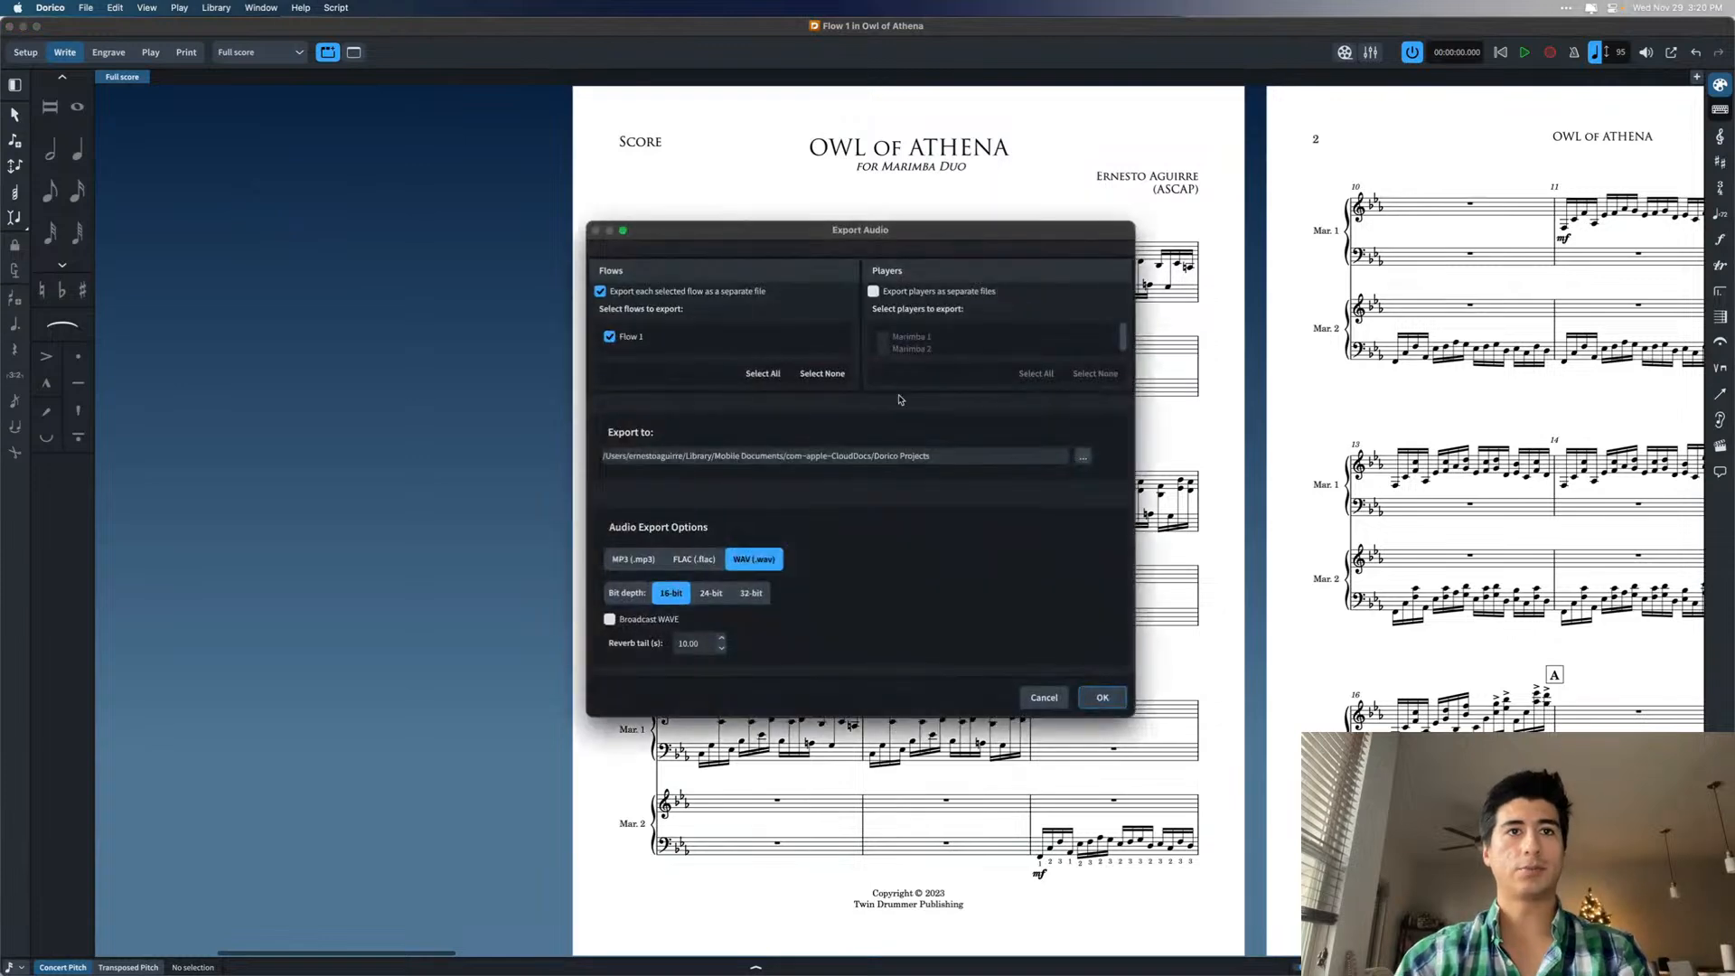
click(633, 559)
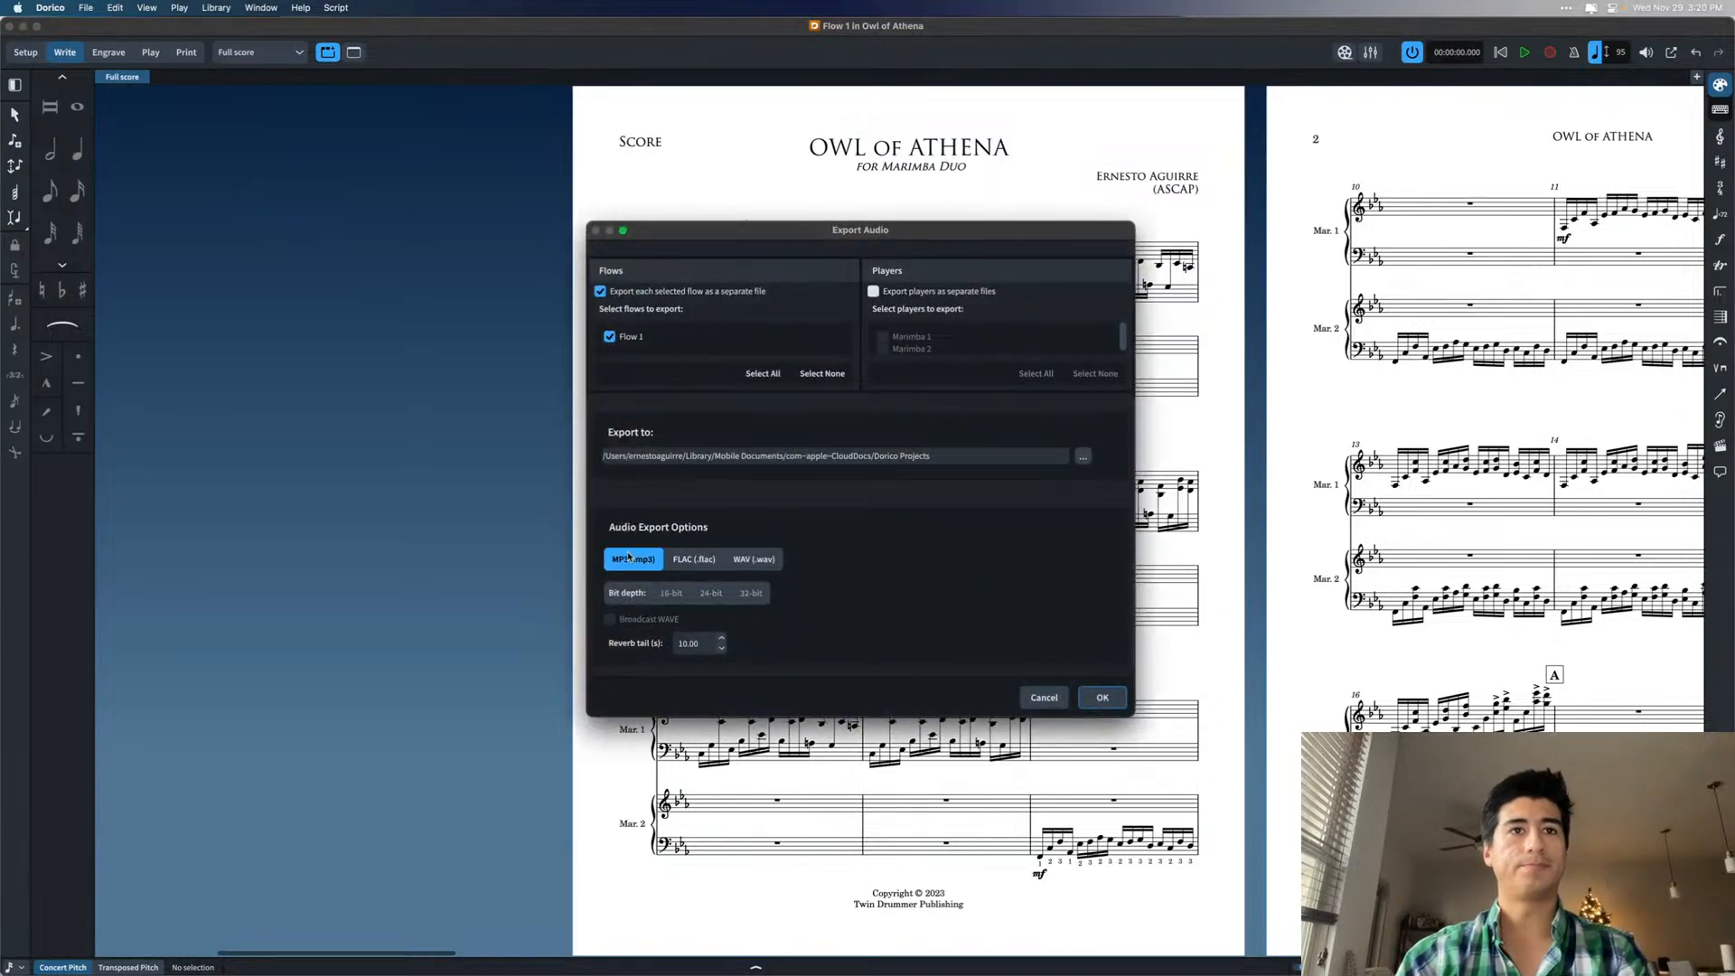
- Create a folder named Audio inside TD Publishing's Catalog folder Owl of Athena and export the MP3 into it
click(1083, 458)
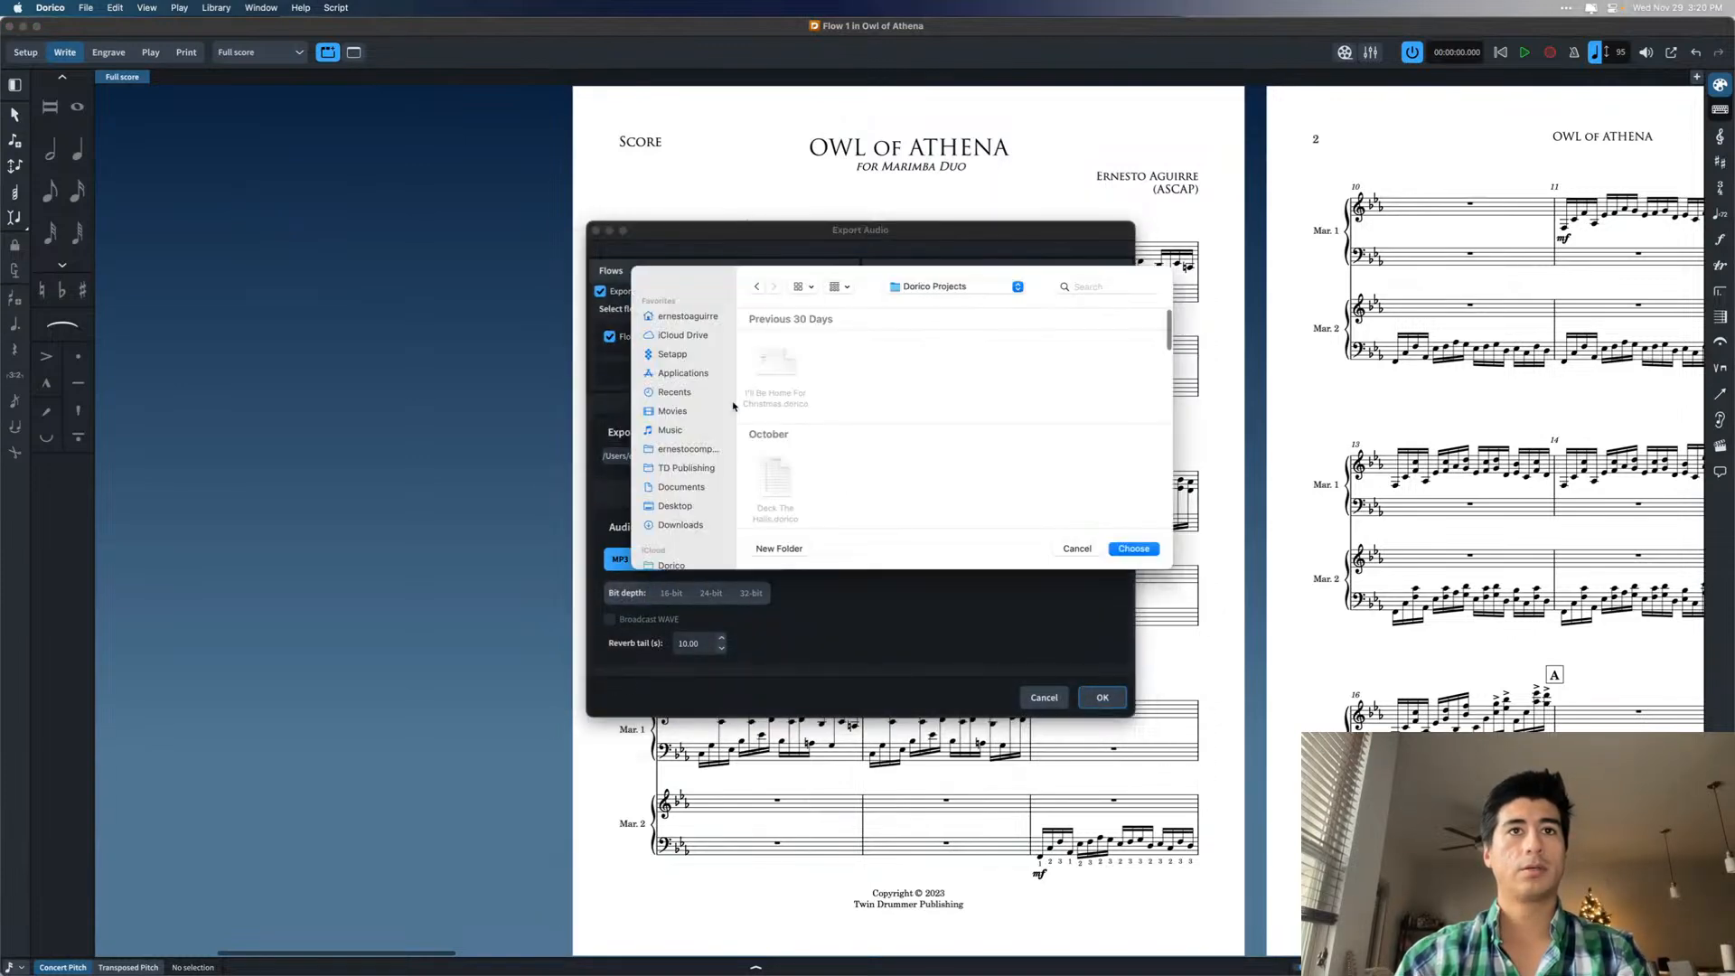
click(684, 469)
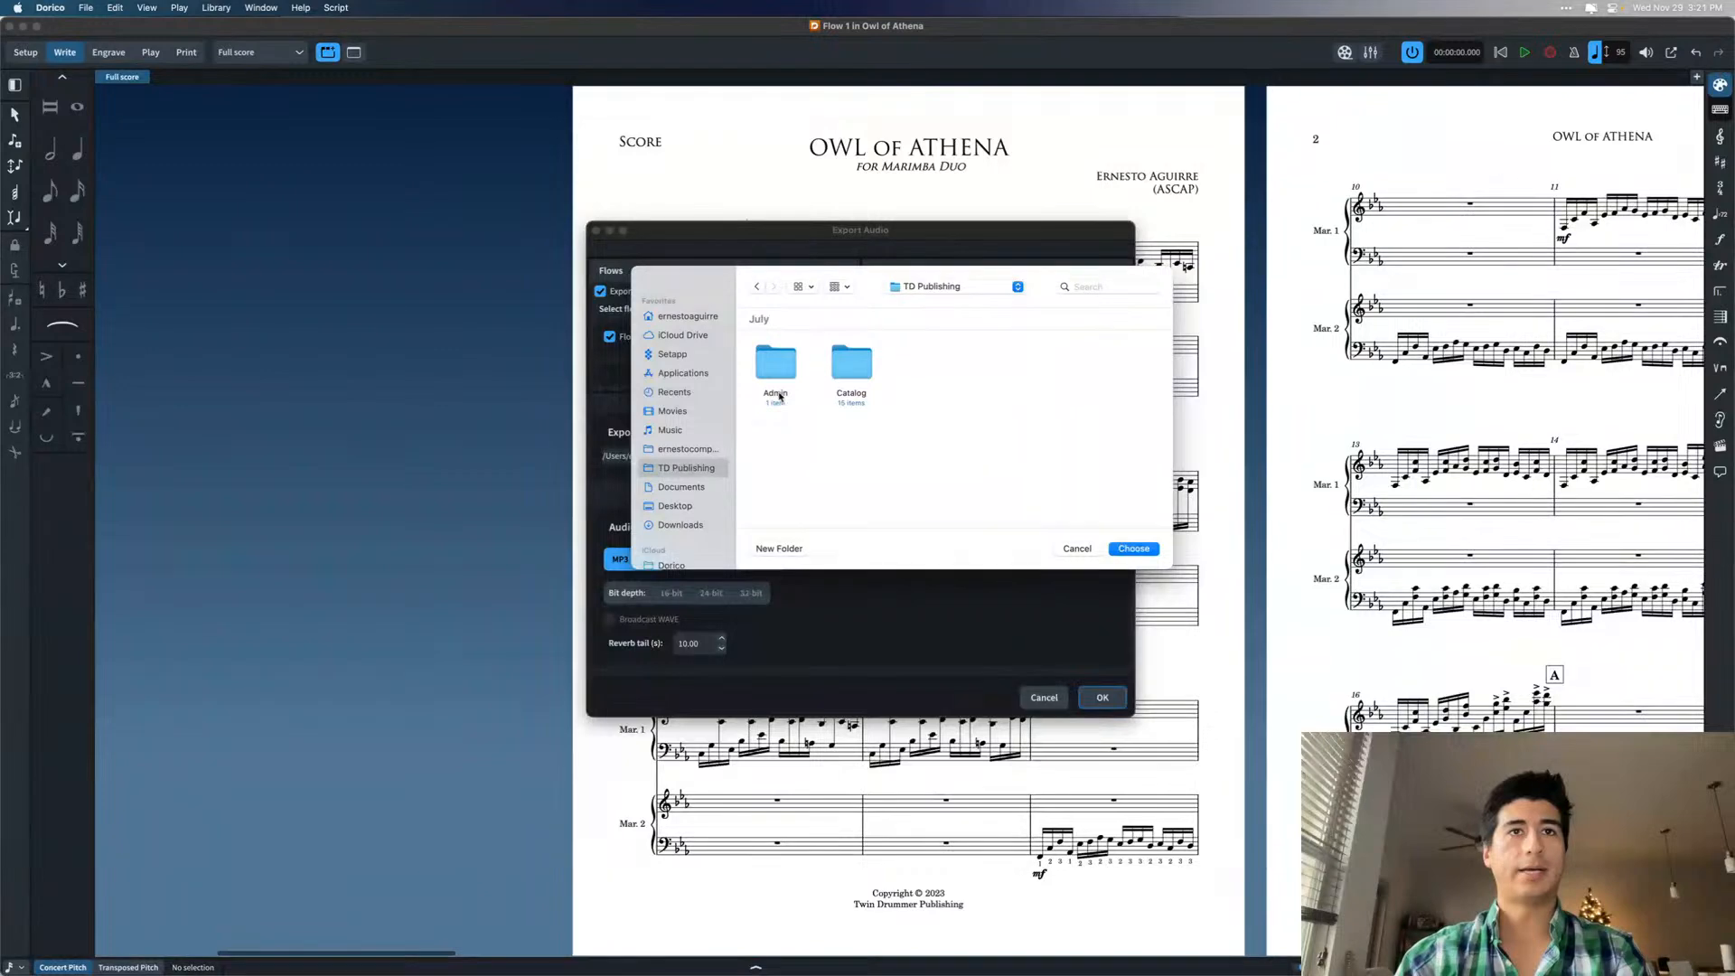
double_click(860, 371)
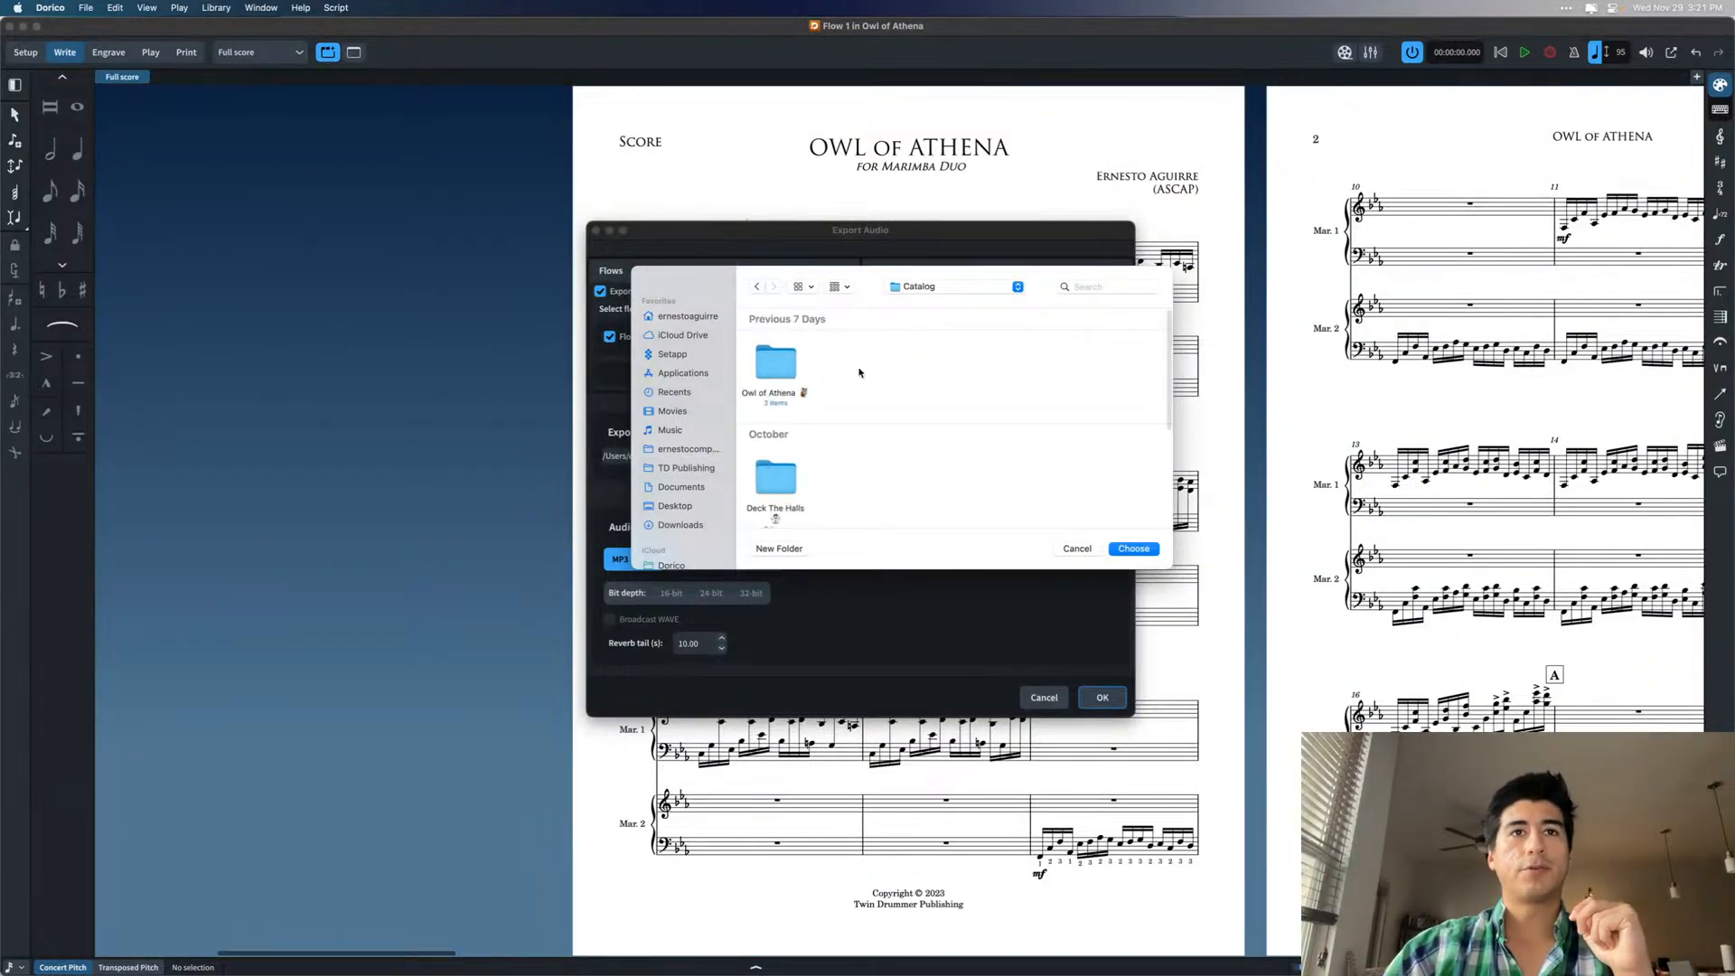
double_click(776, 366)
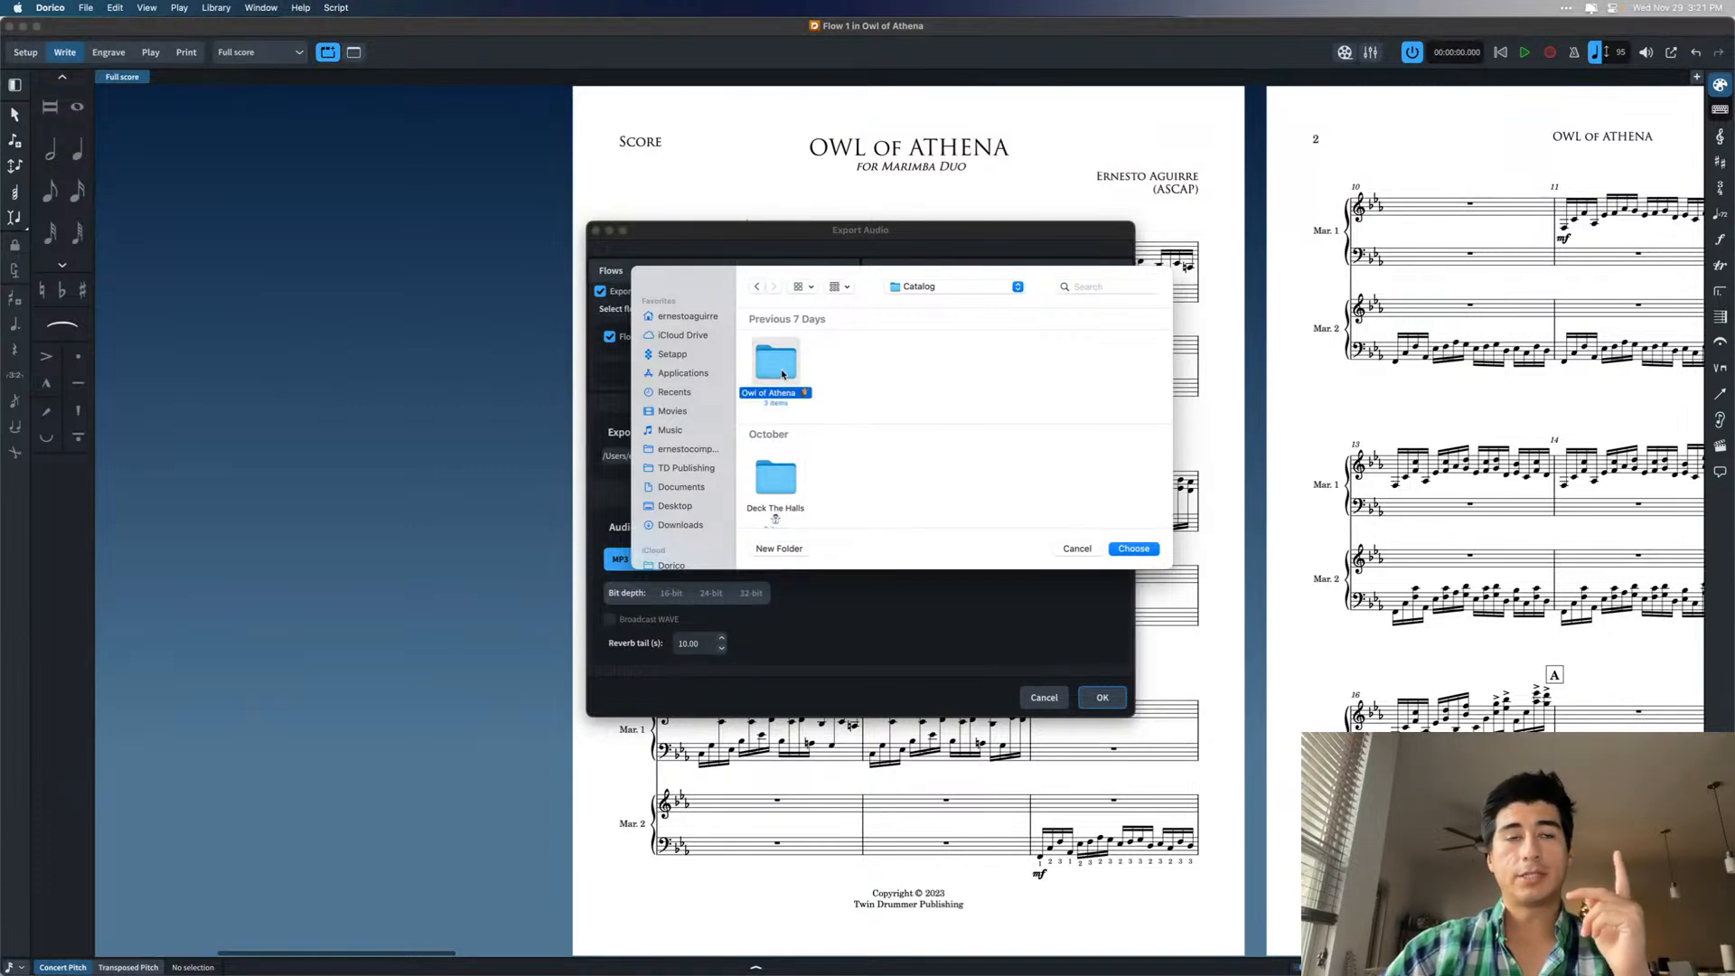
click(788, 548)
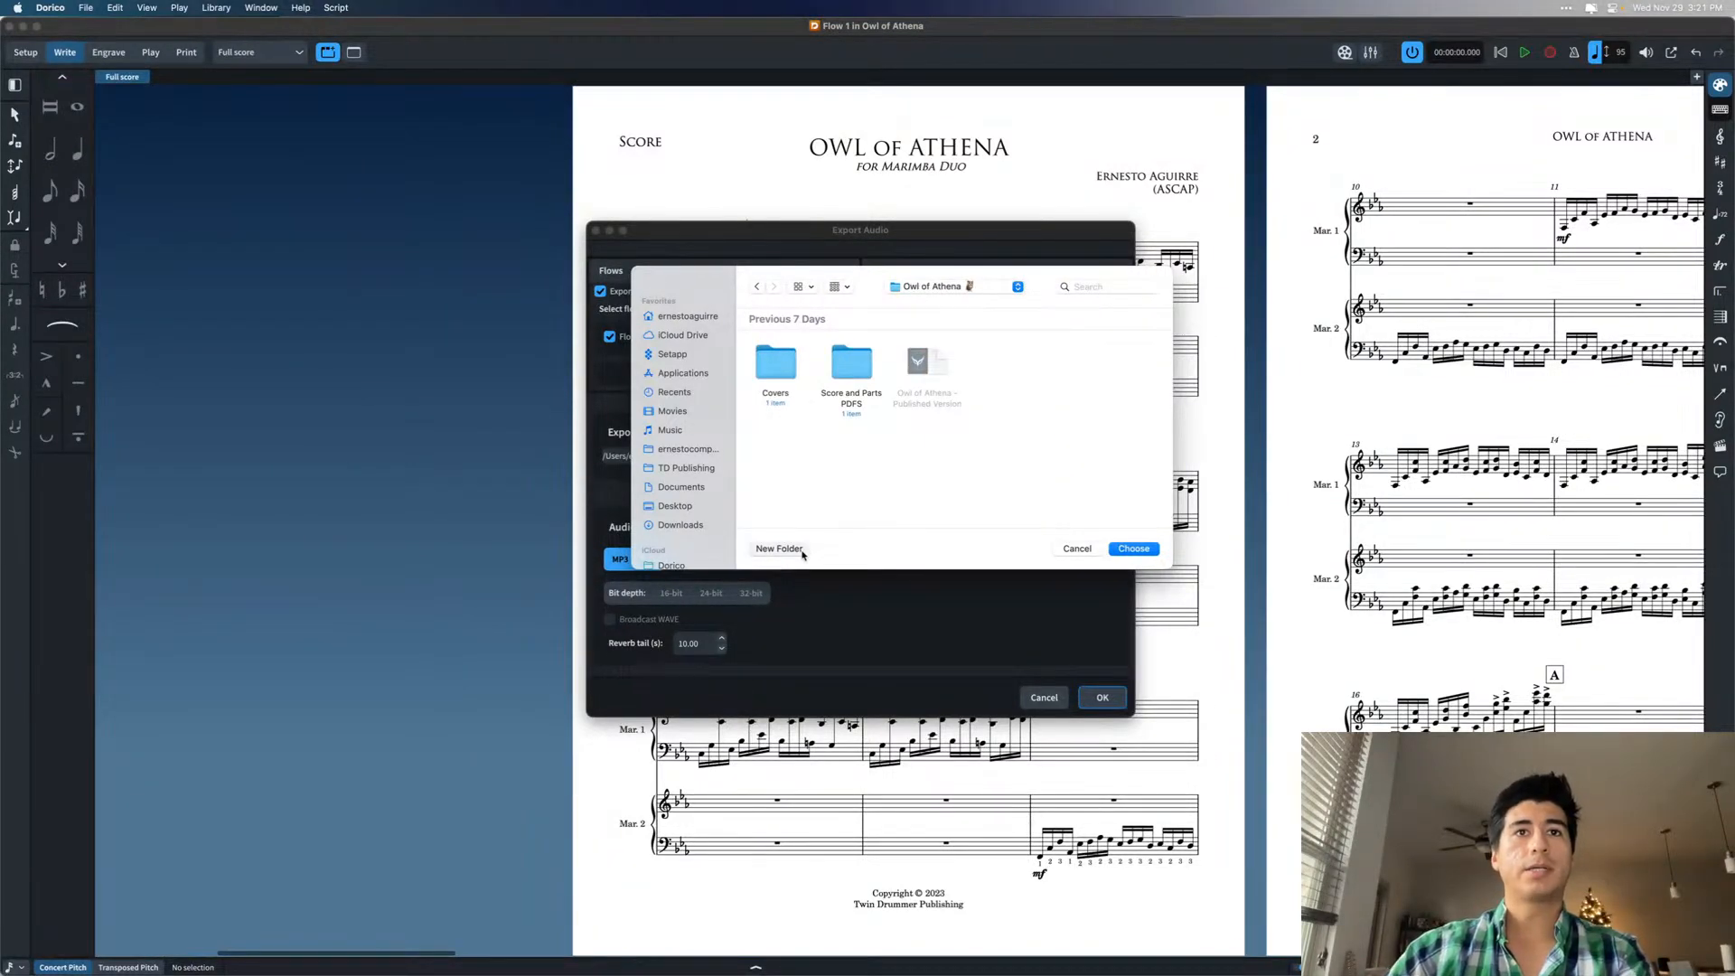
text(Audio)
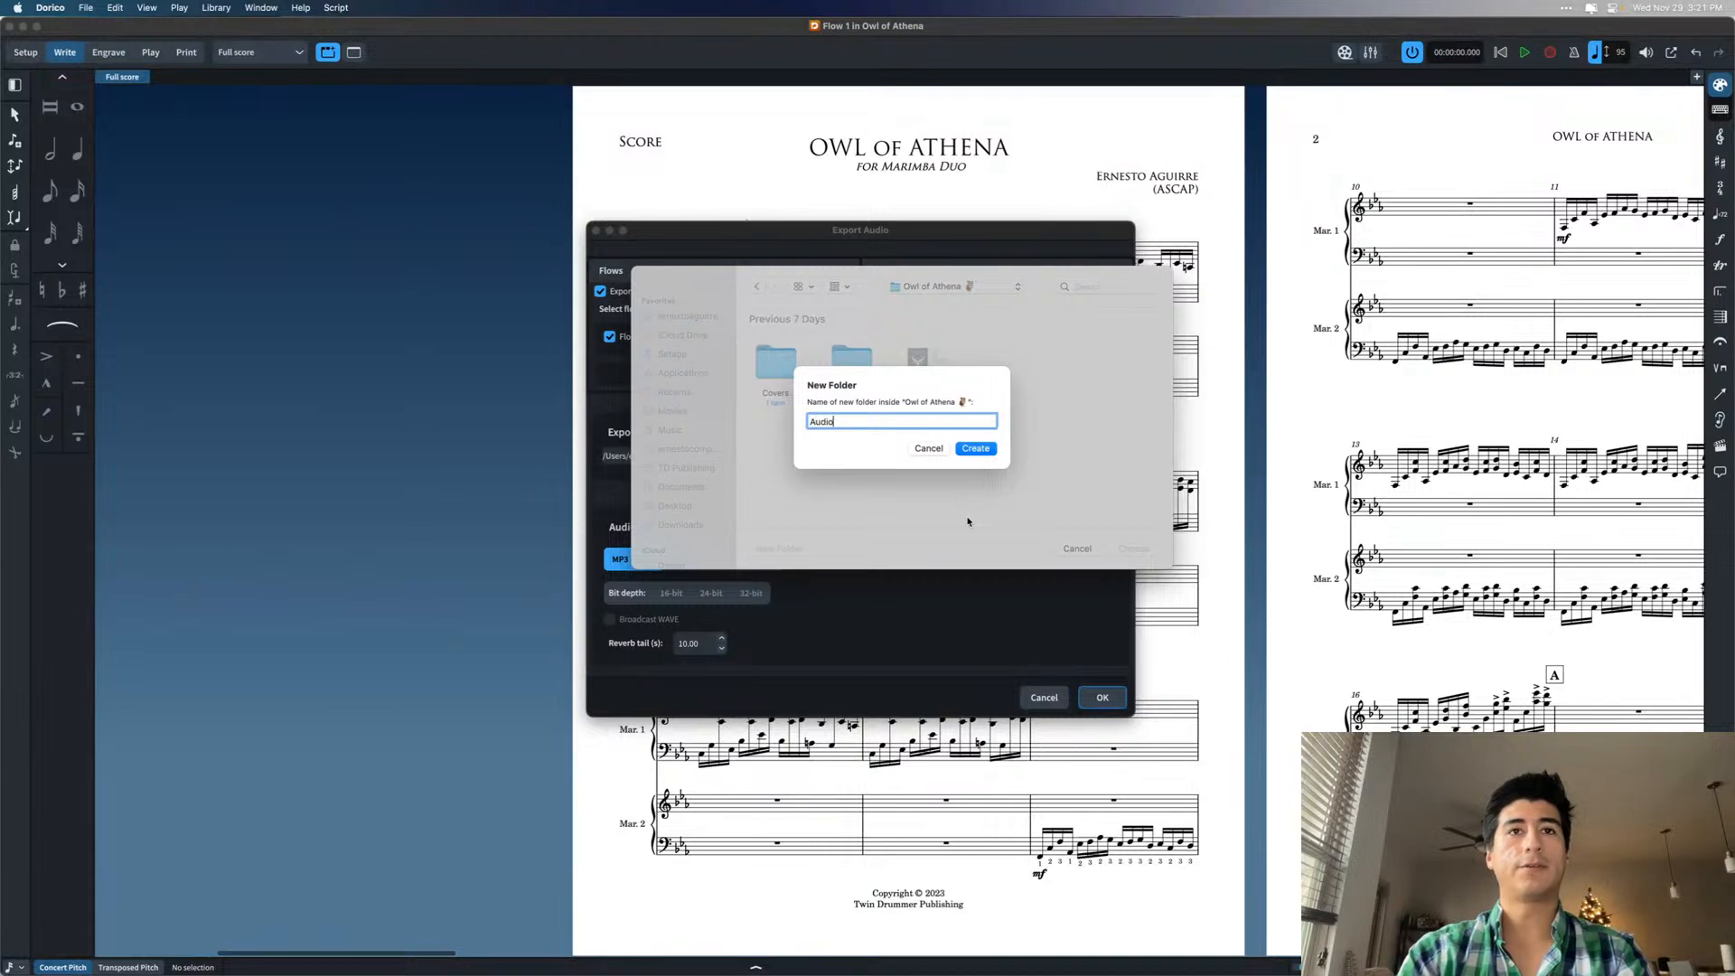
key(Return)
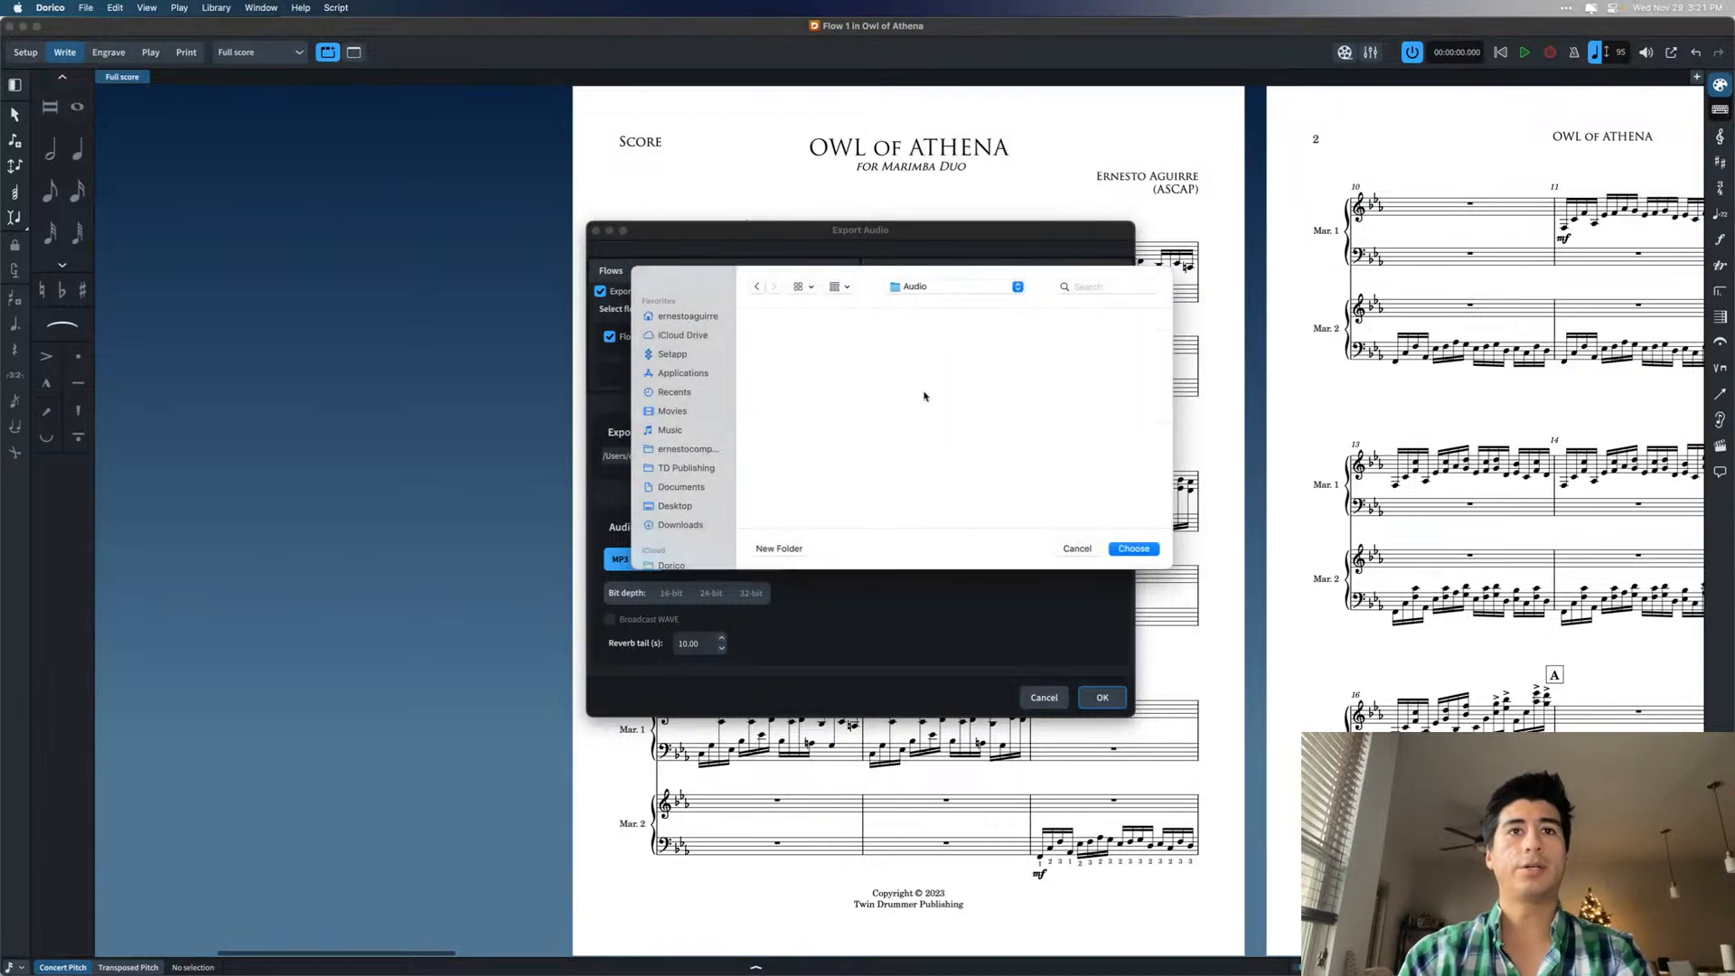
click(1134, 549)
click(1099, 697)
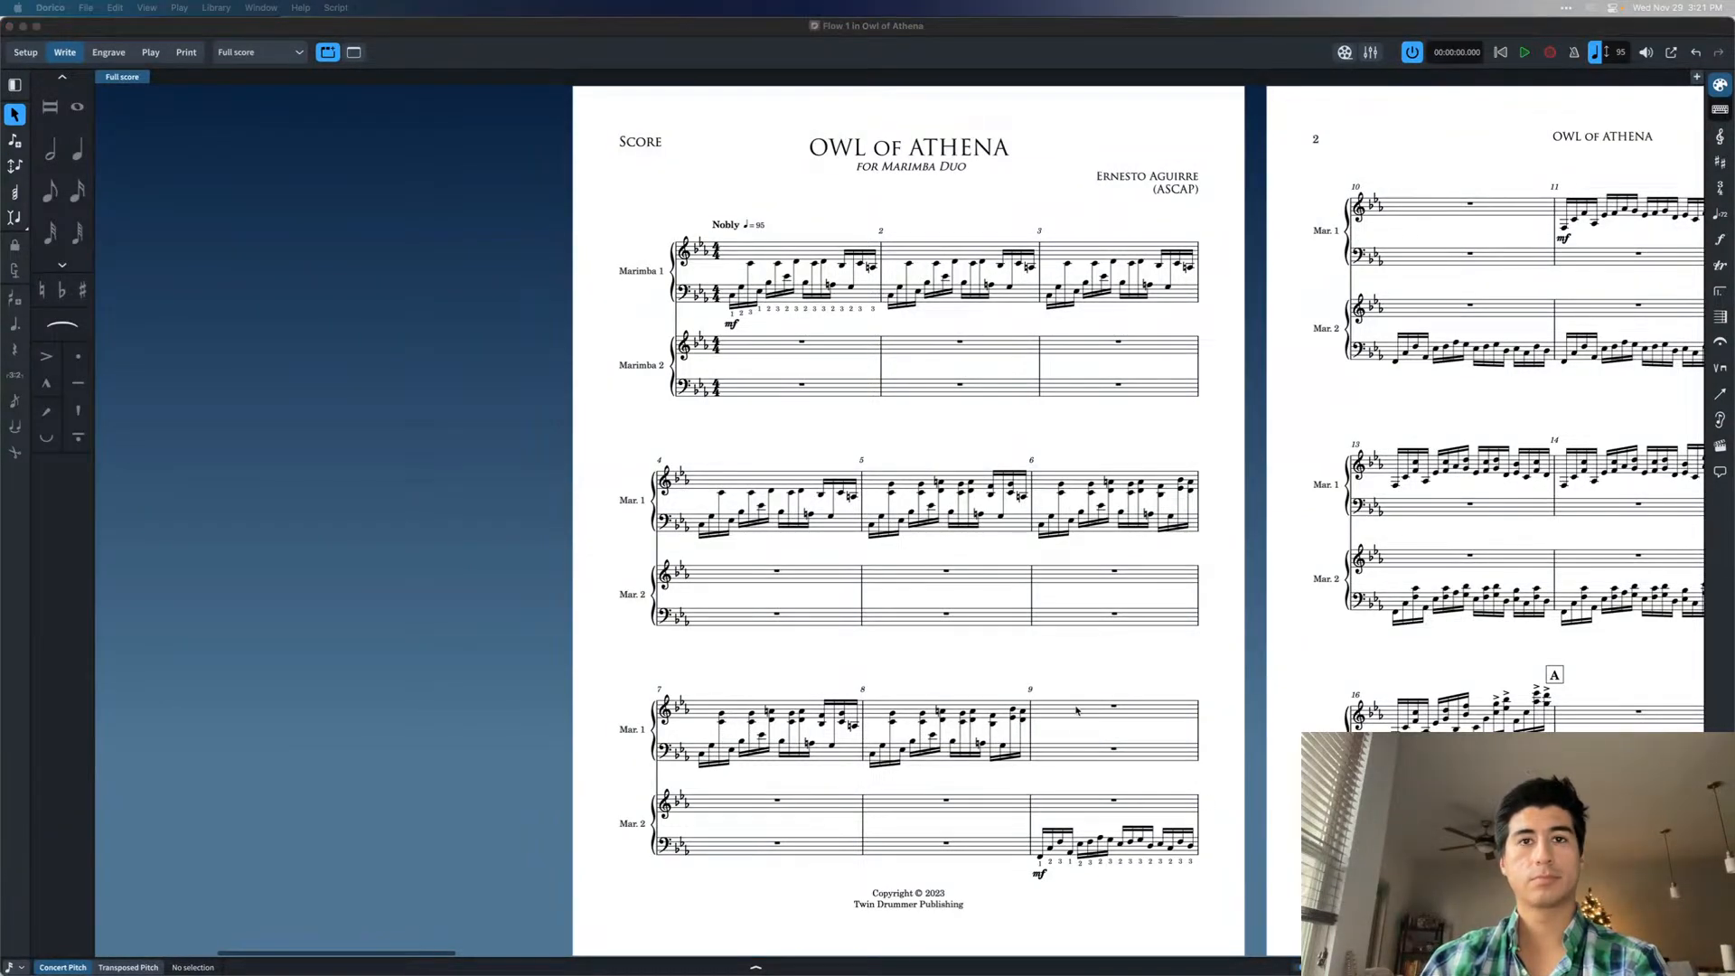
click(1085, 669)
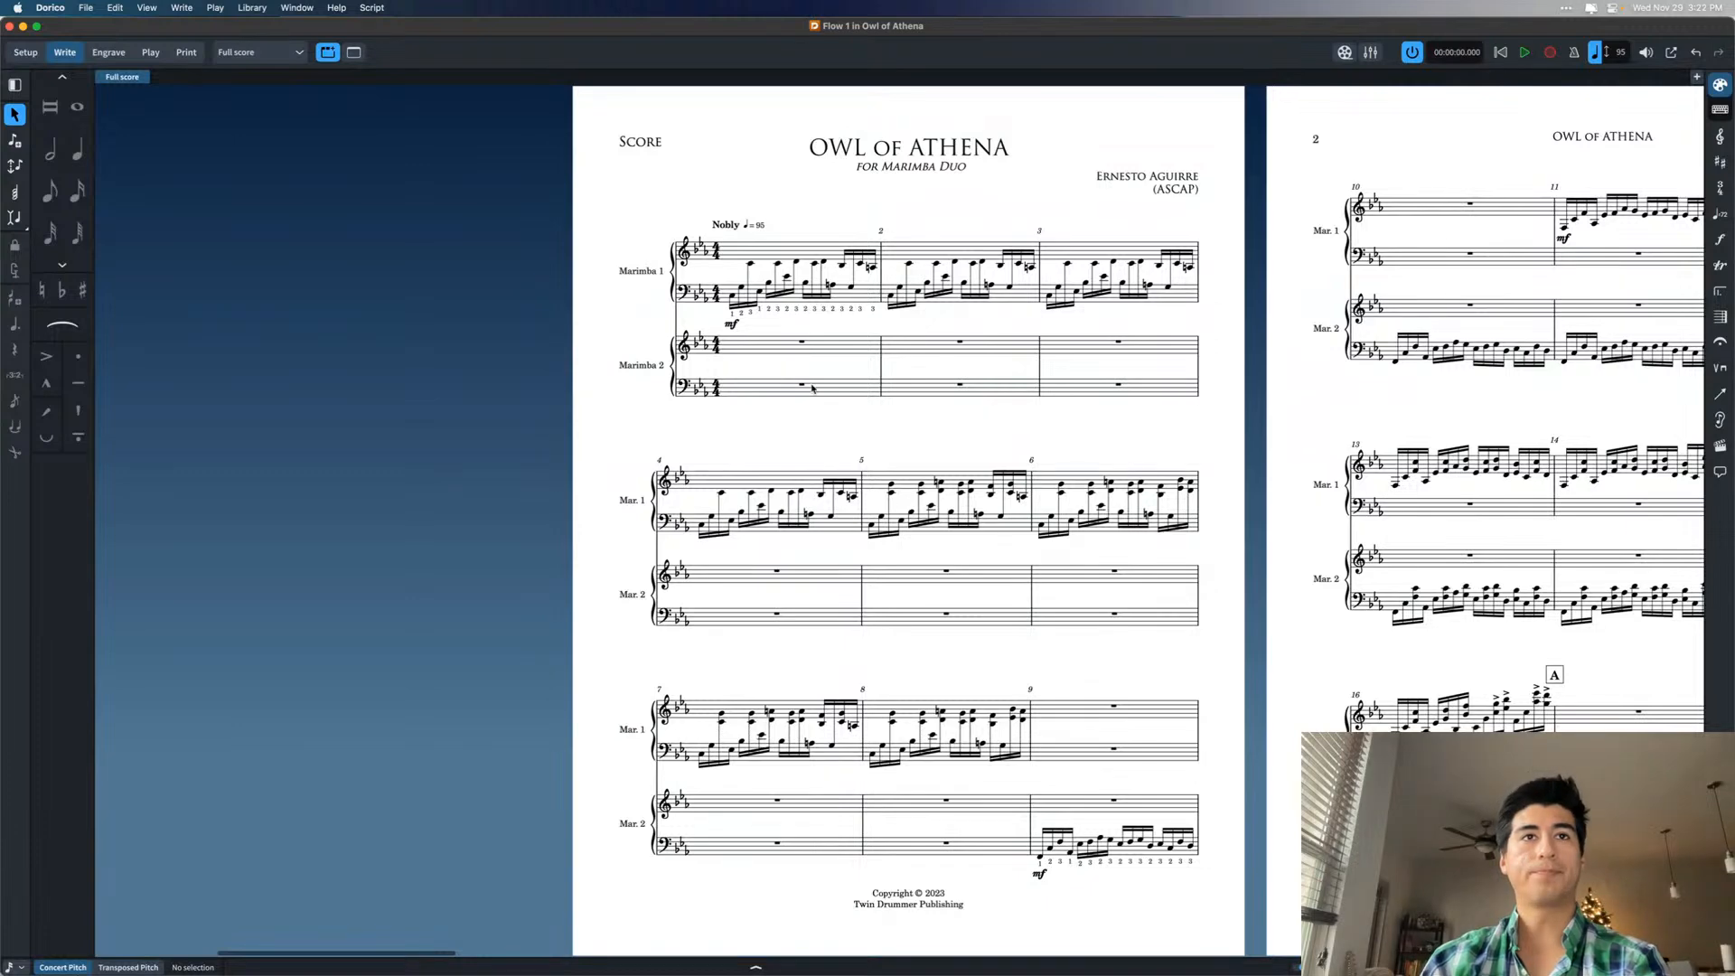
- In Print mode, select the Full score, Marimba 1 and Marimba 2 layouts and set their output to PDF graphics
click(186, 53)
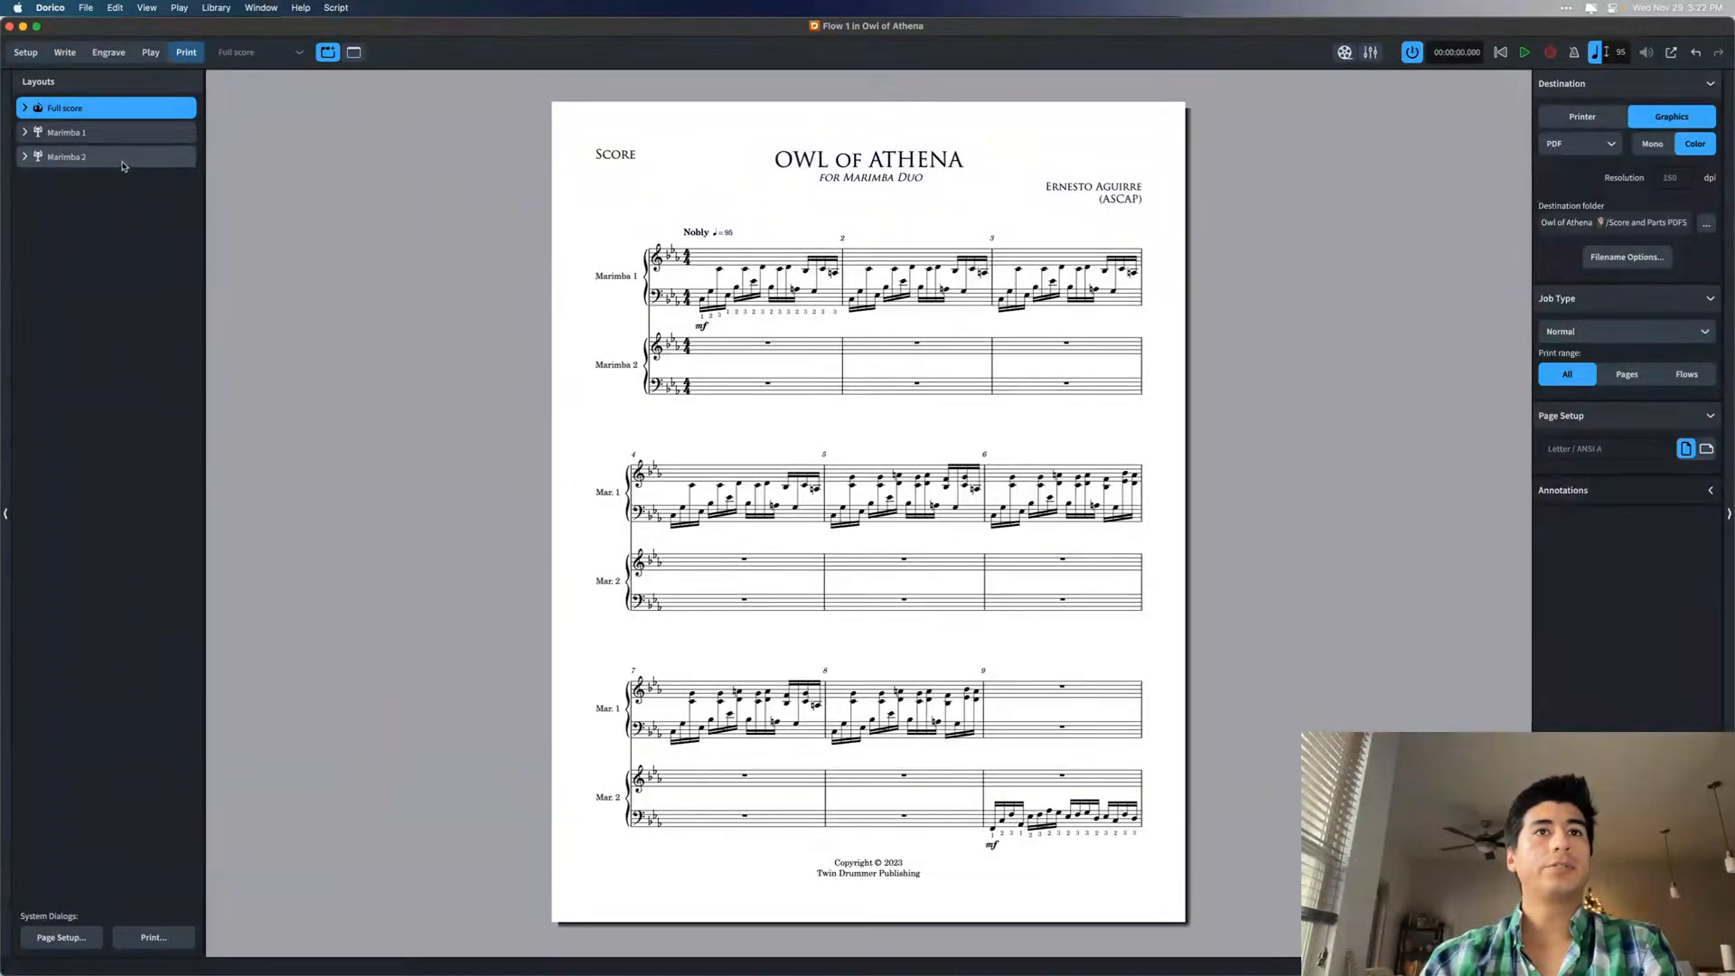
shift+click(123, 158)
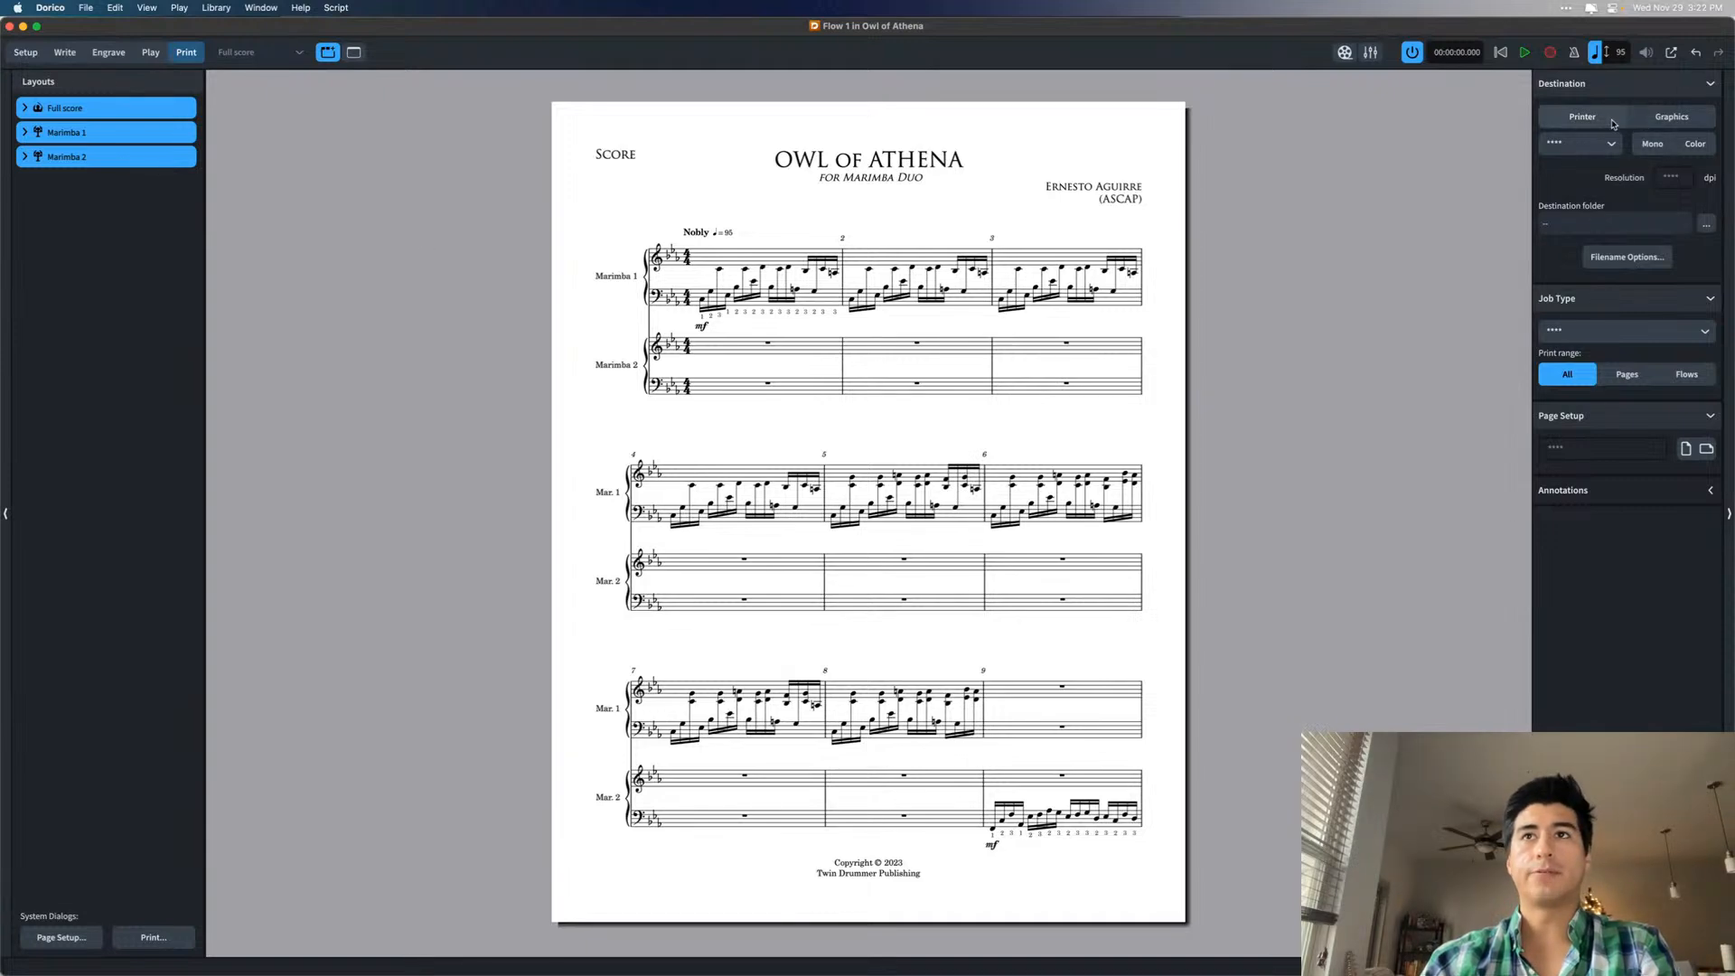
click(1670, 117)
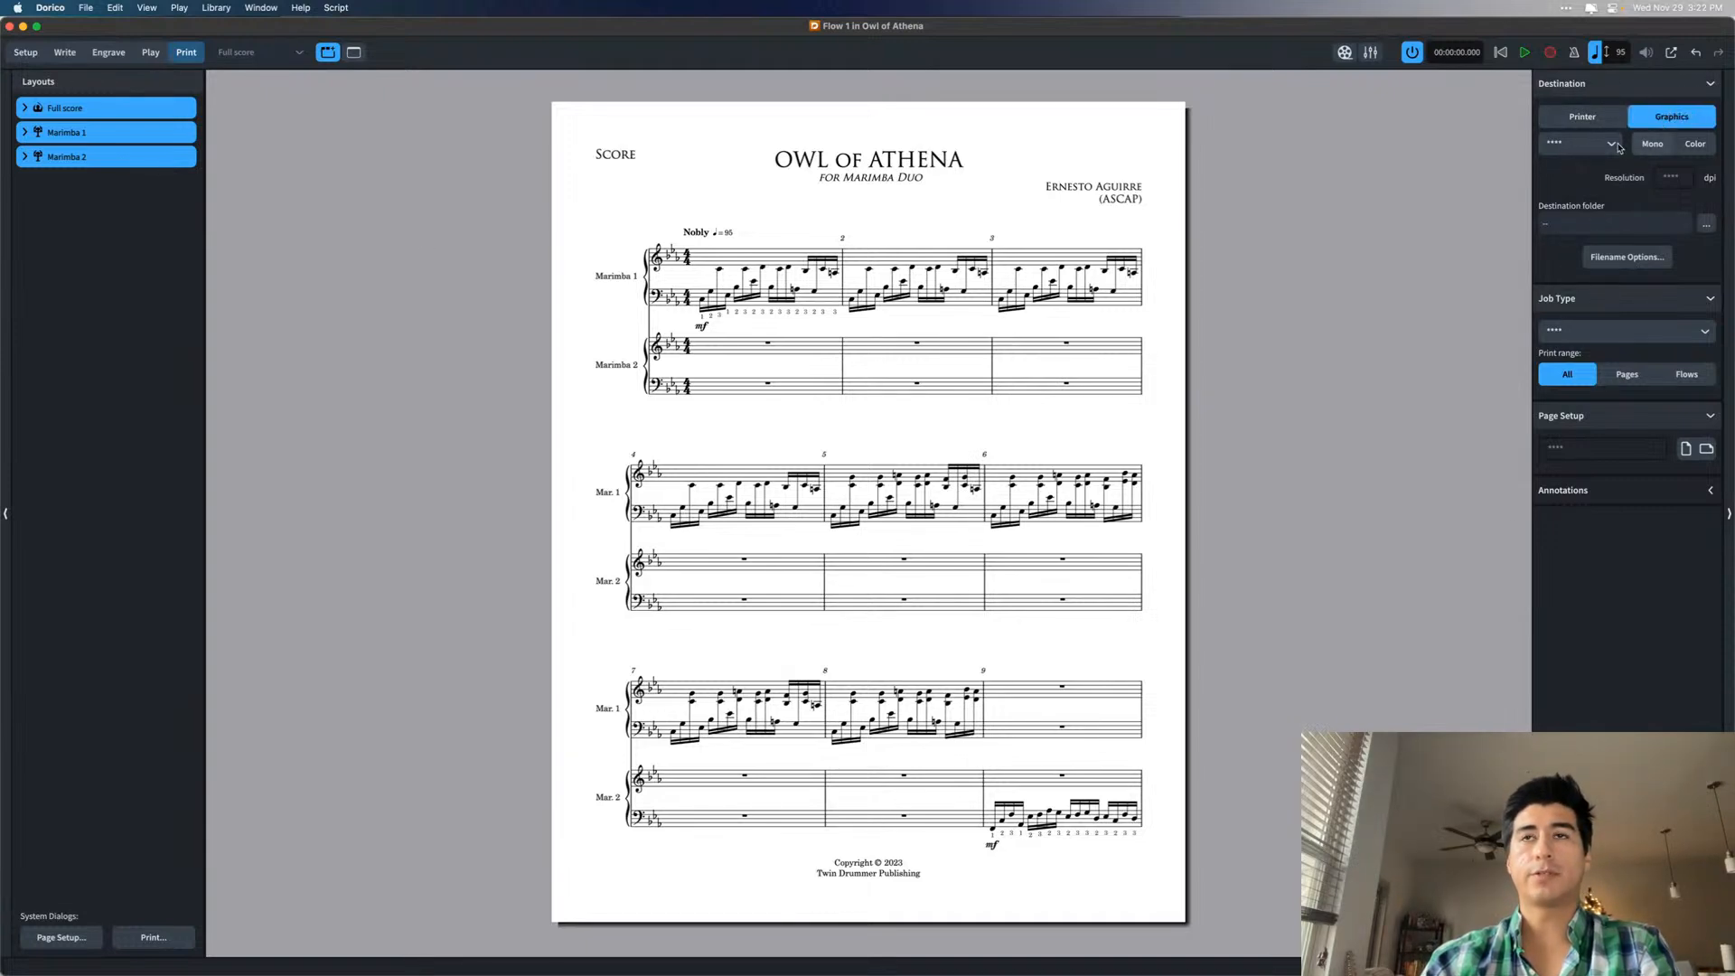
click(1580, 143)
click(1570, 170)
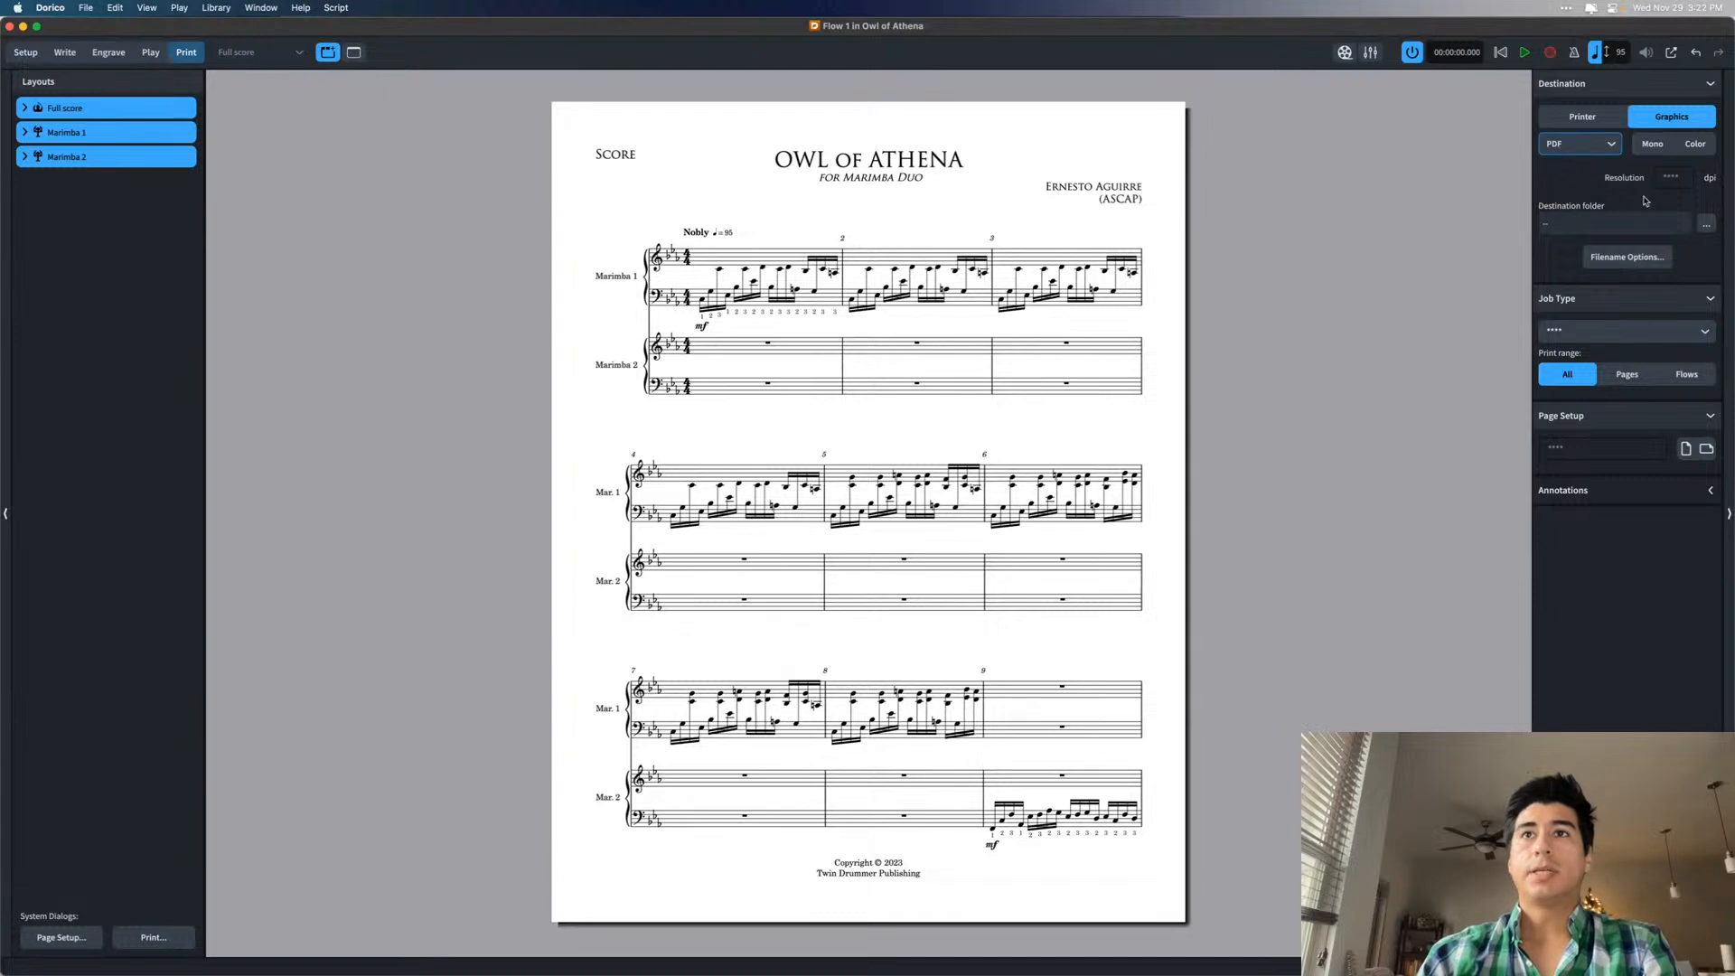
- Set the PDF destination to the Score and Parts PDFS folder in TD Publishing's Catalog folder Owl of Athena
click(1707, 224)
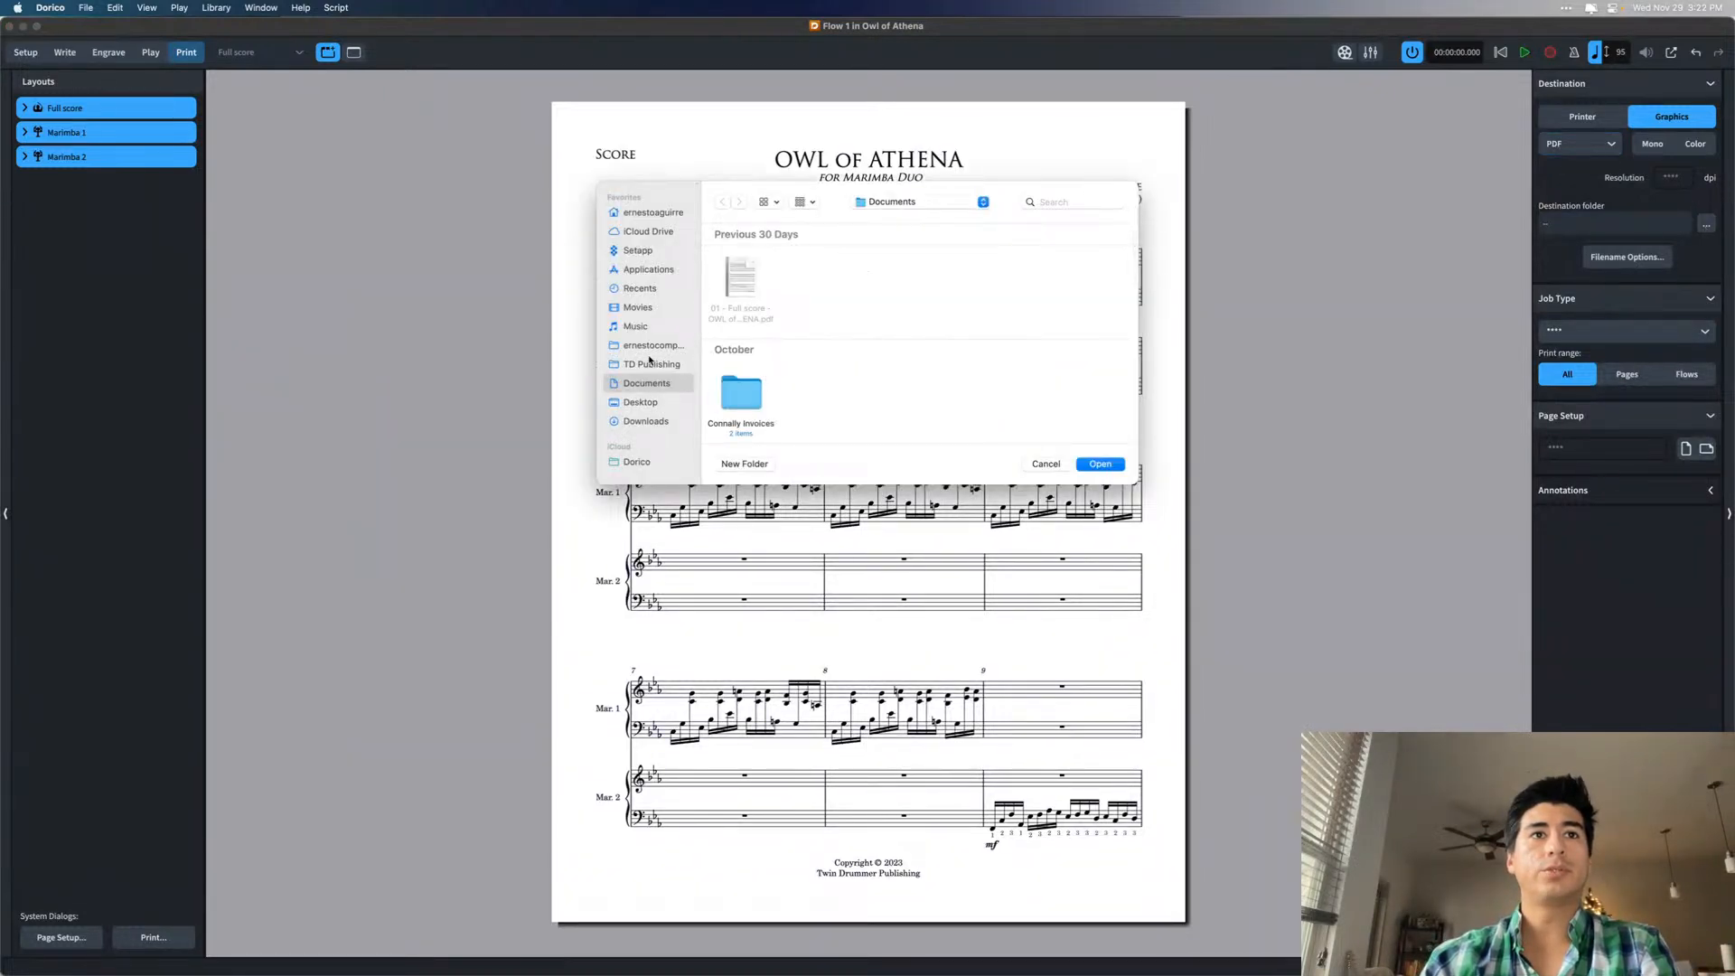
click(651, 365)
double_click(811, 285)
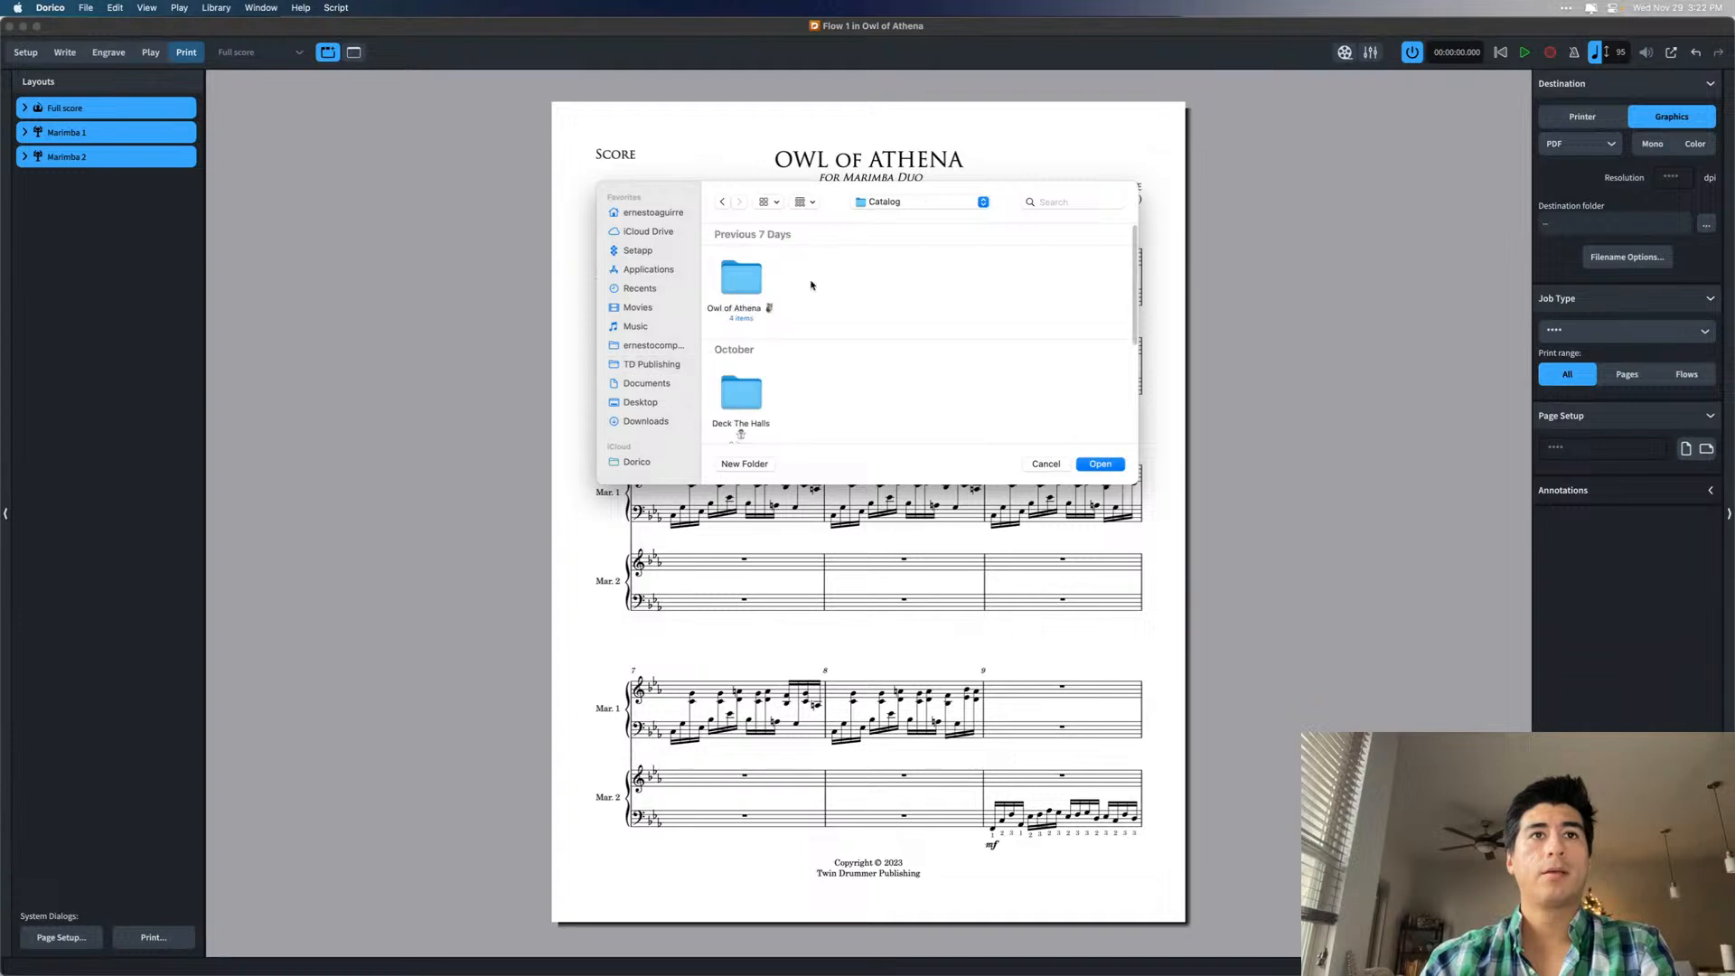
double_click(748, 284)
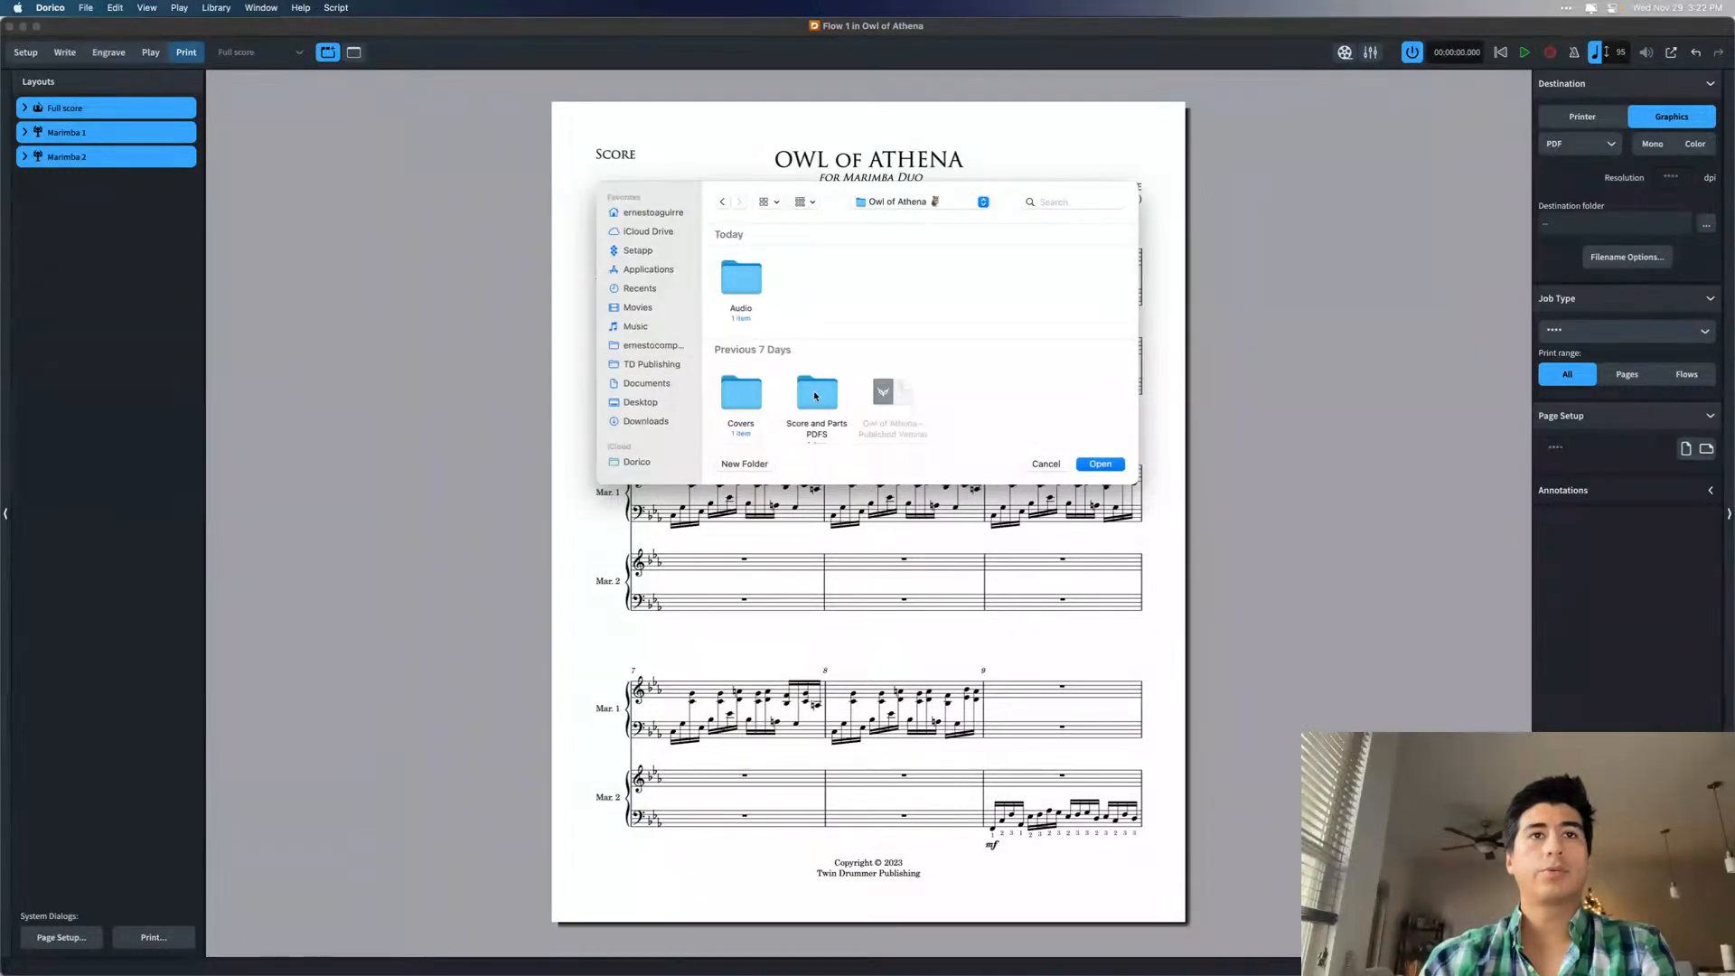
click(816, 395)
scroll(930, 376, down, 1)
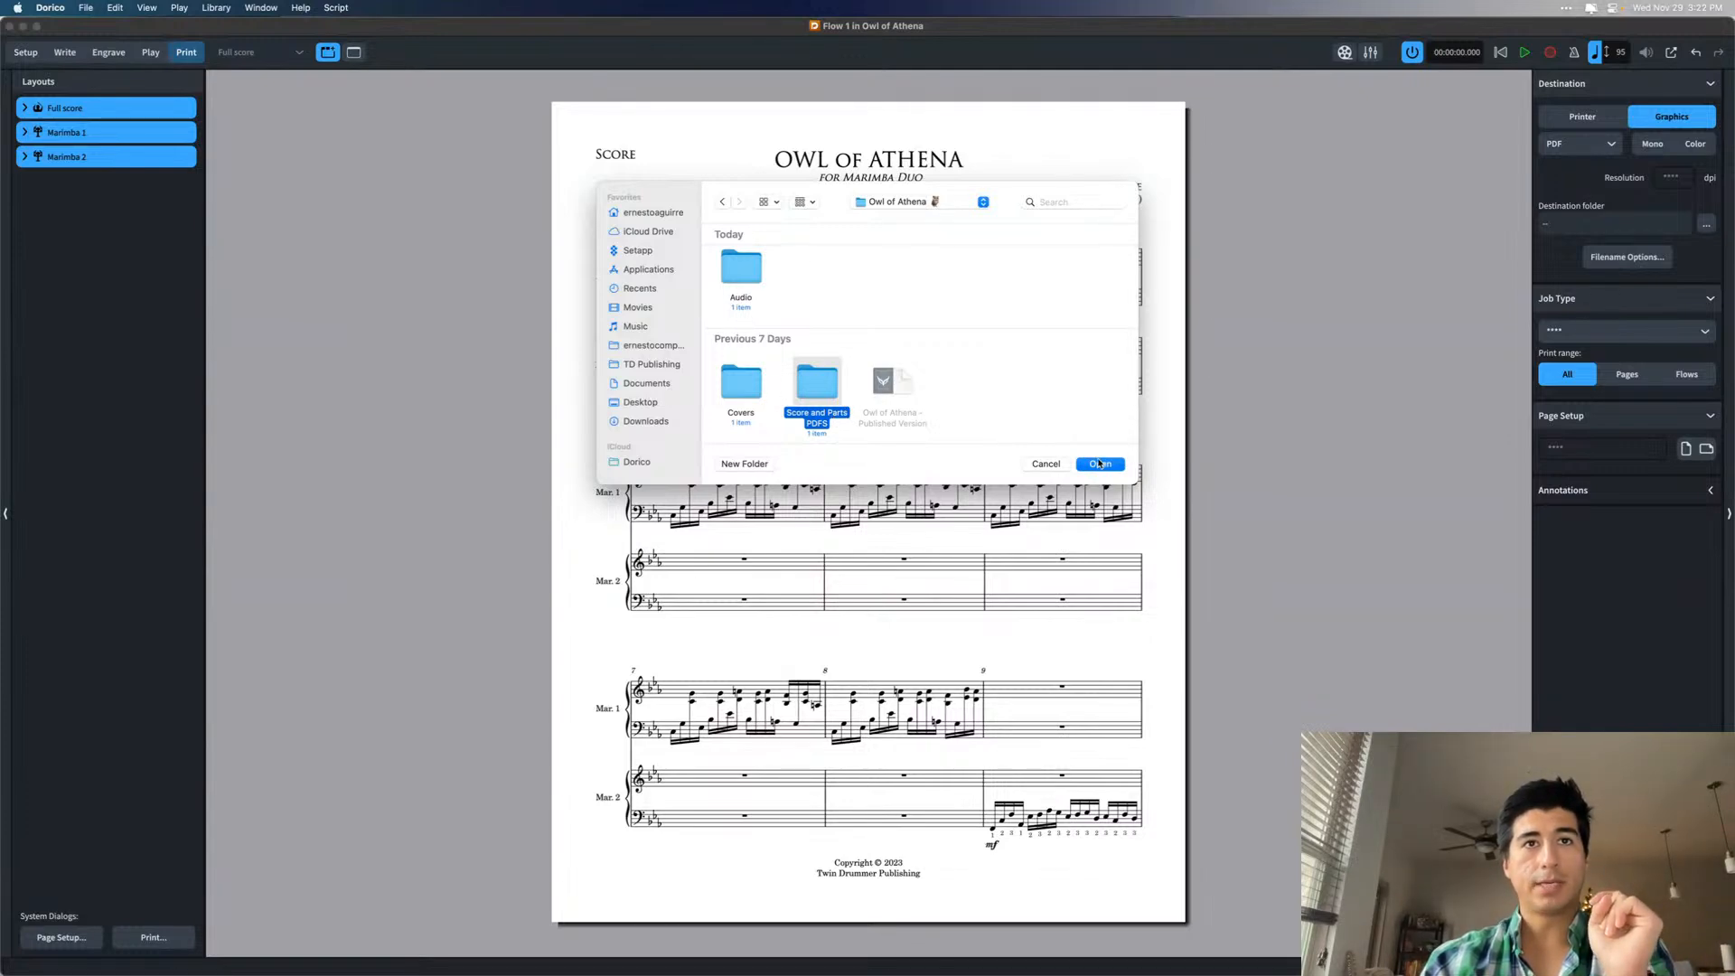
click(1099, 464)
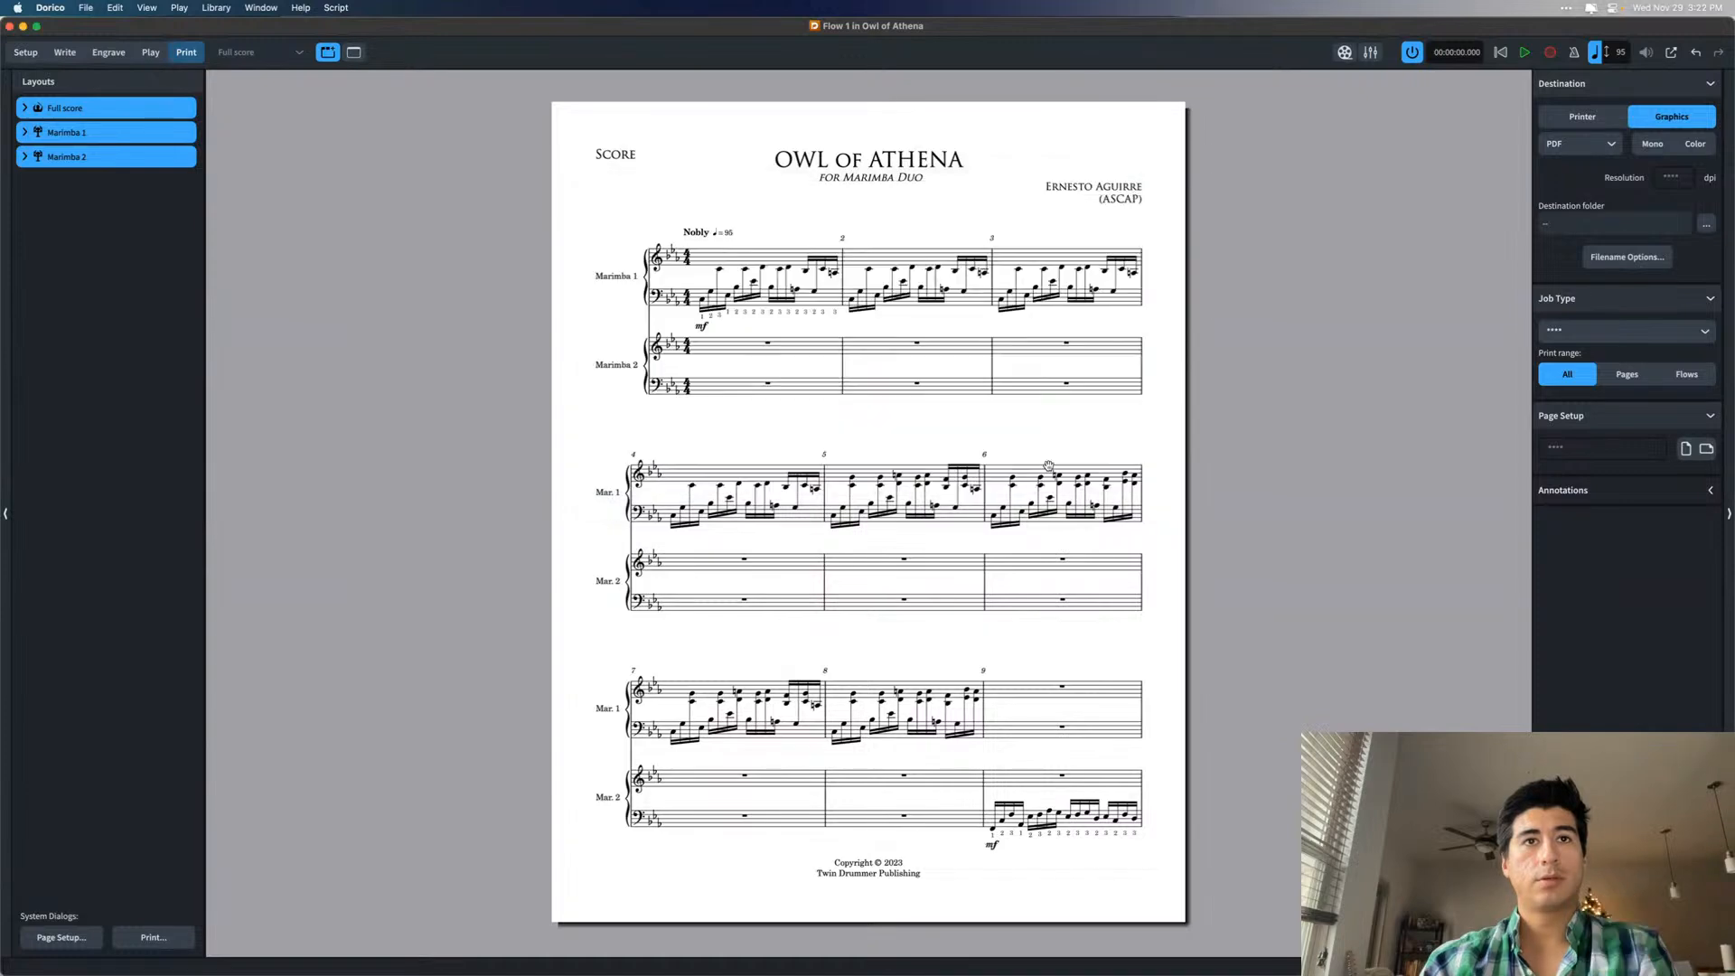
key(super+1)
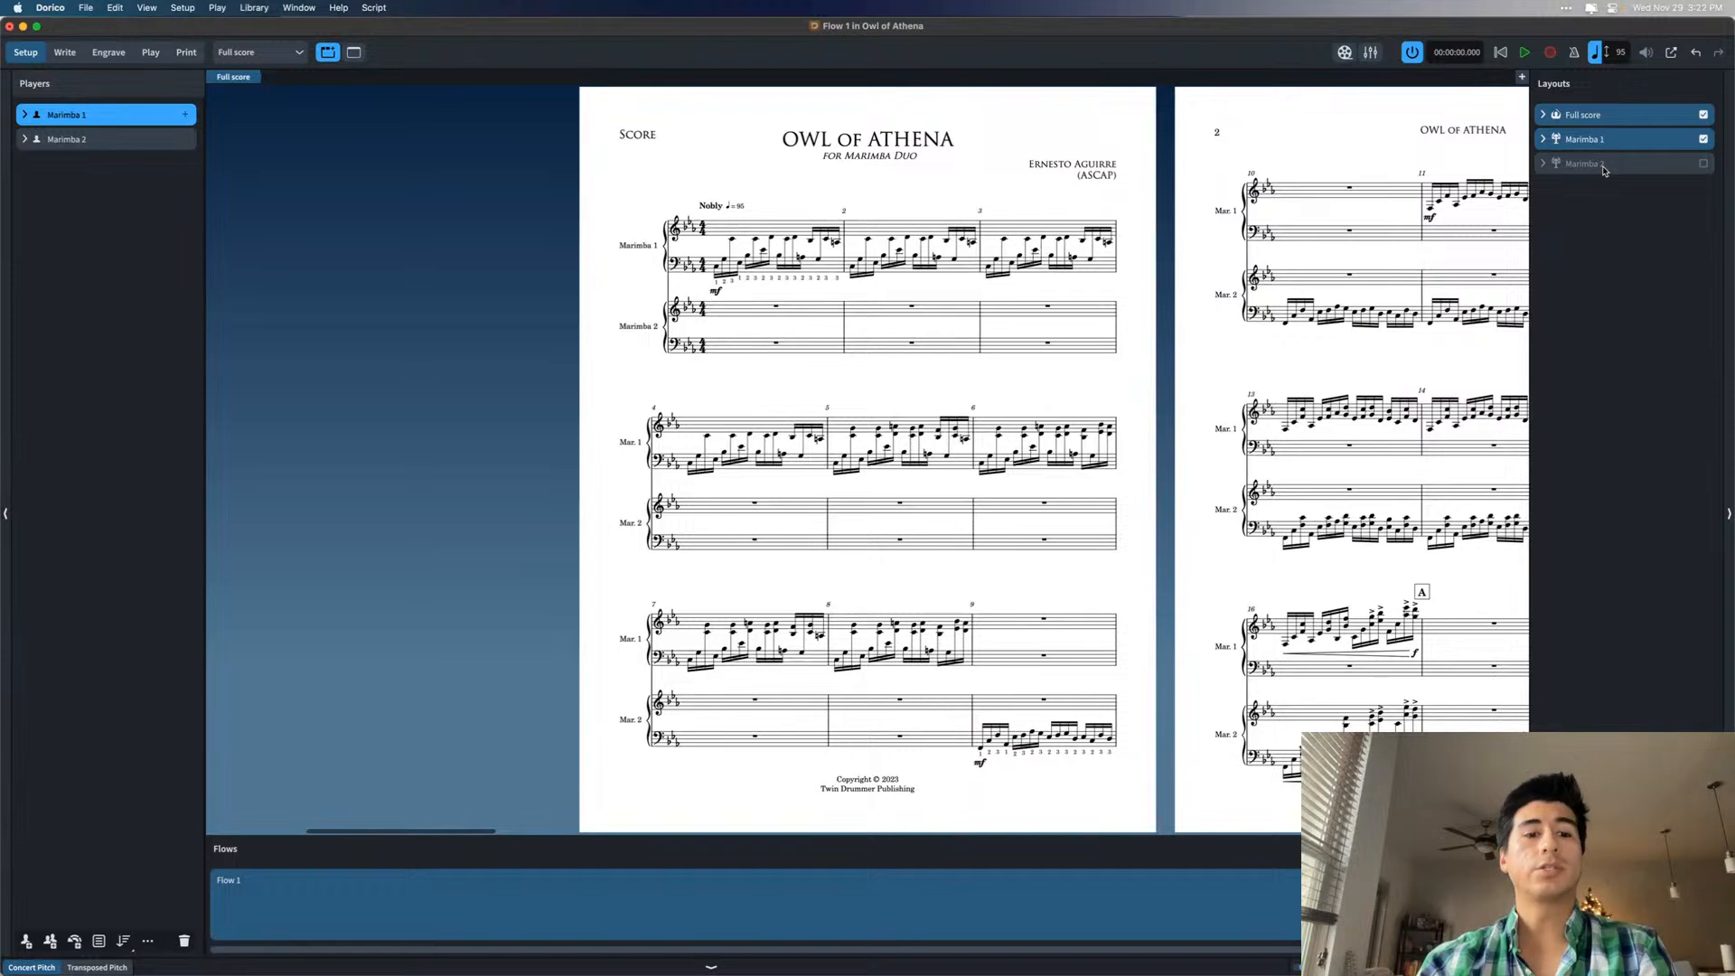
key(super+5)
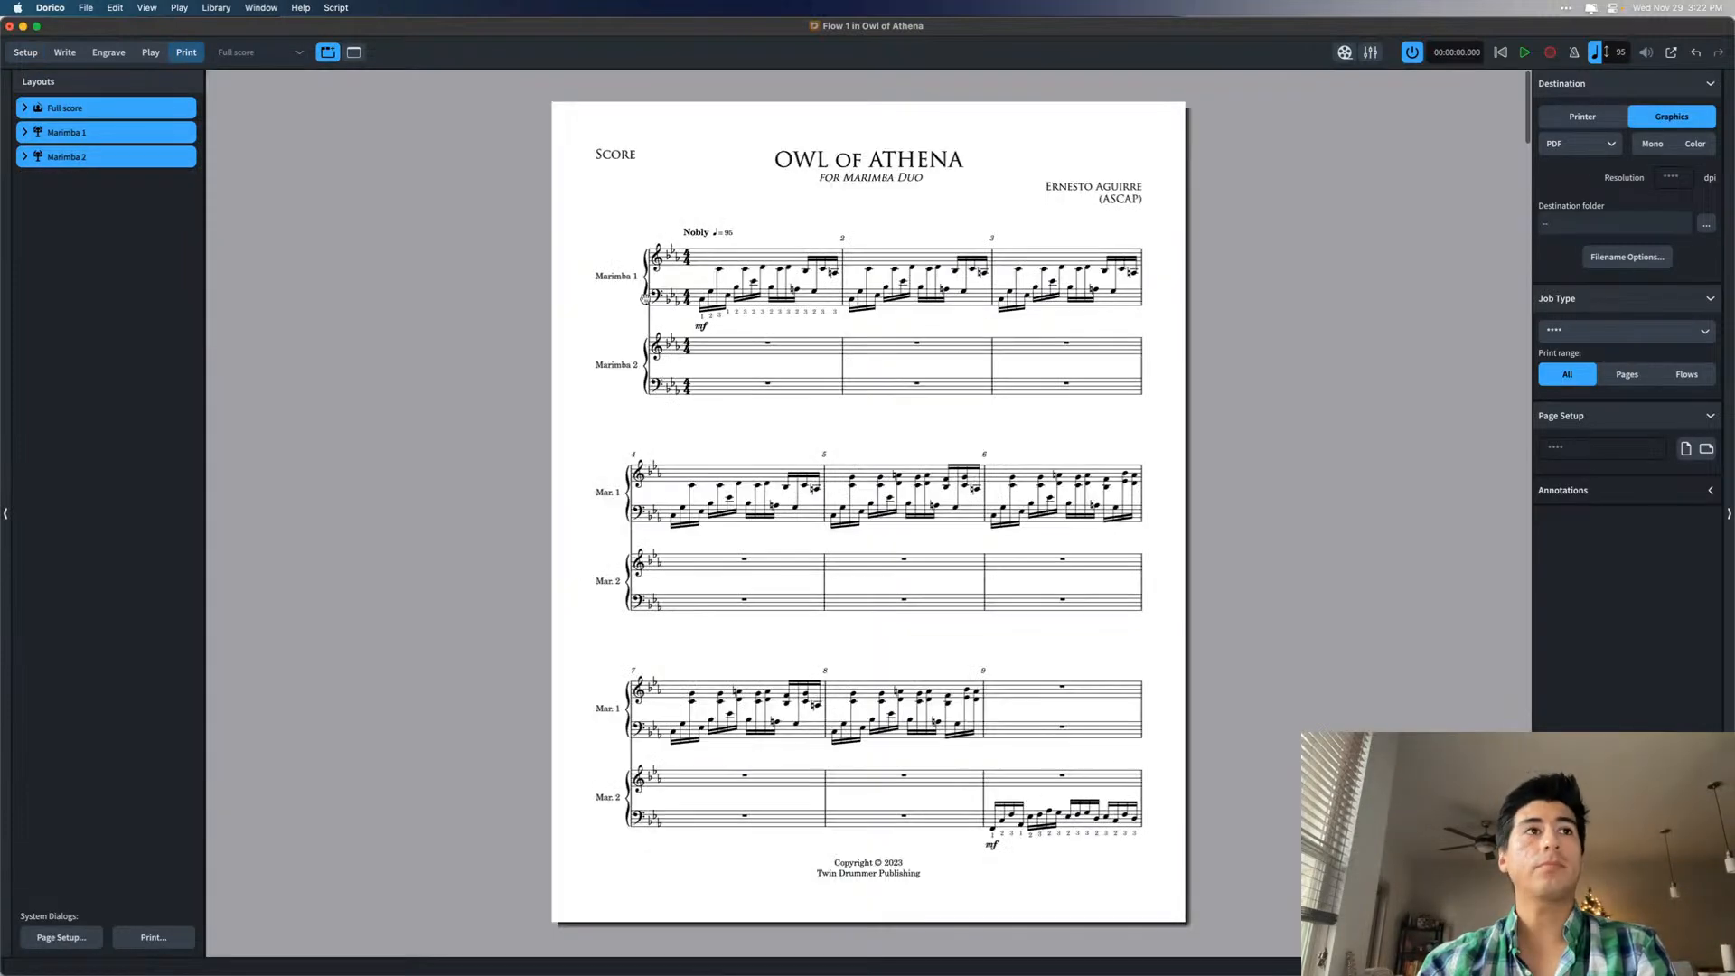
- Set the graphics export destination to TD Publishing > Catalog > Owl of Athena > Score and Parts PDFS, with the Normal job type
click(1706, 228)
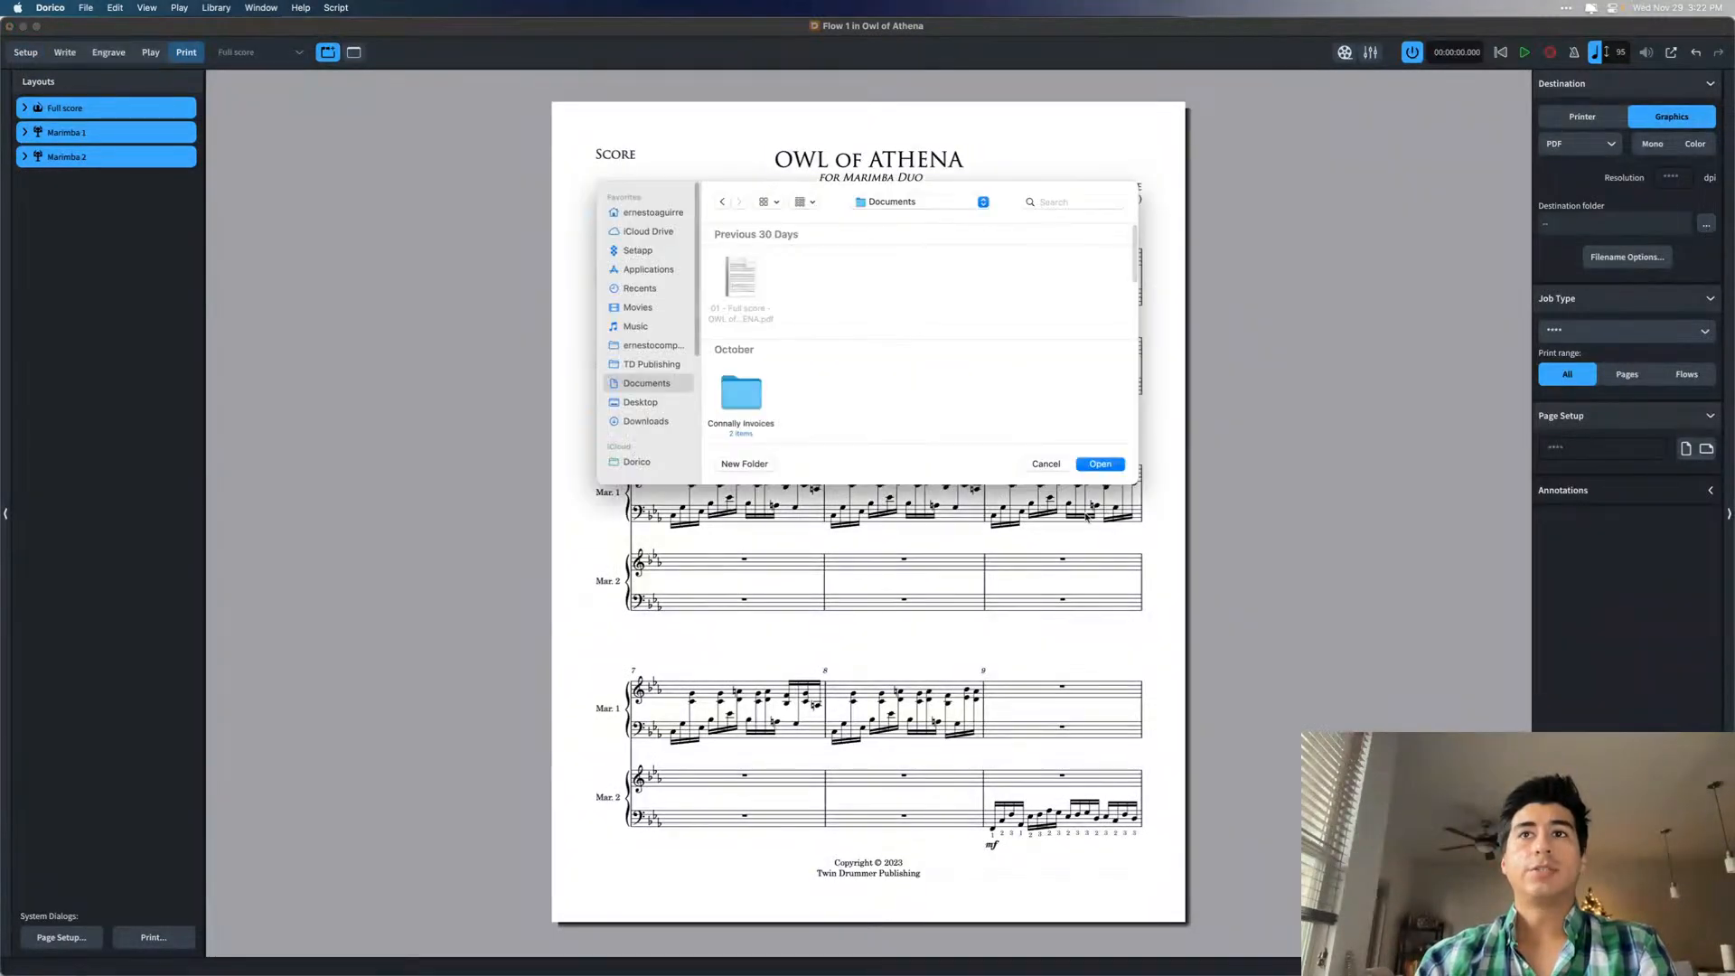
click(665, 365)
double_click(823, 276)
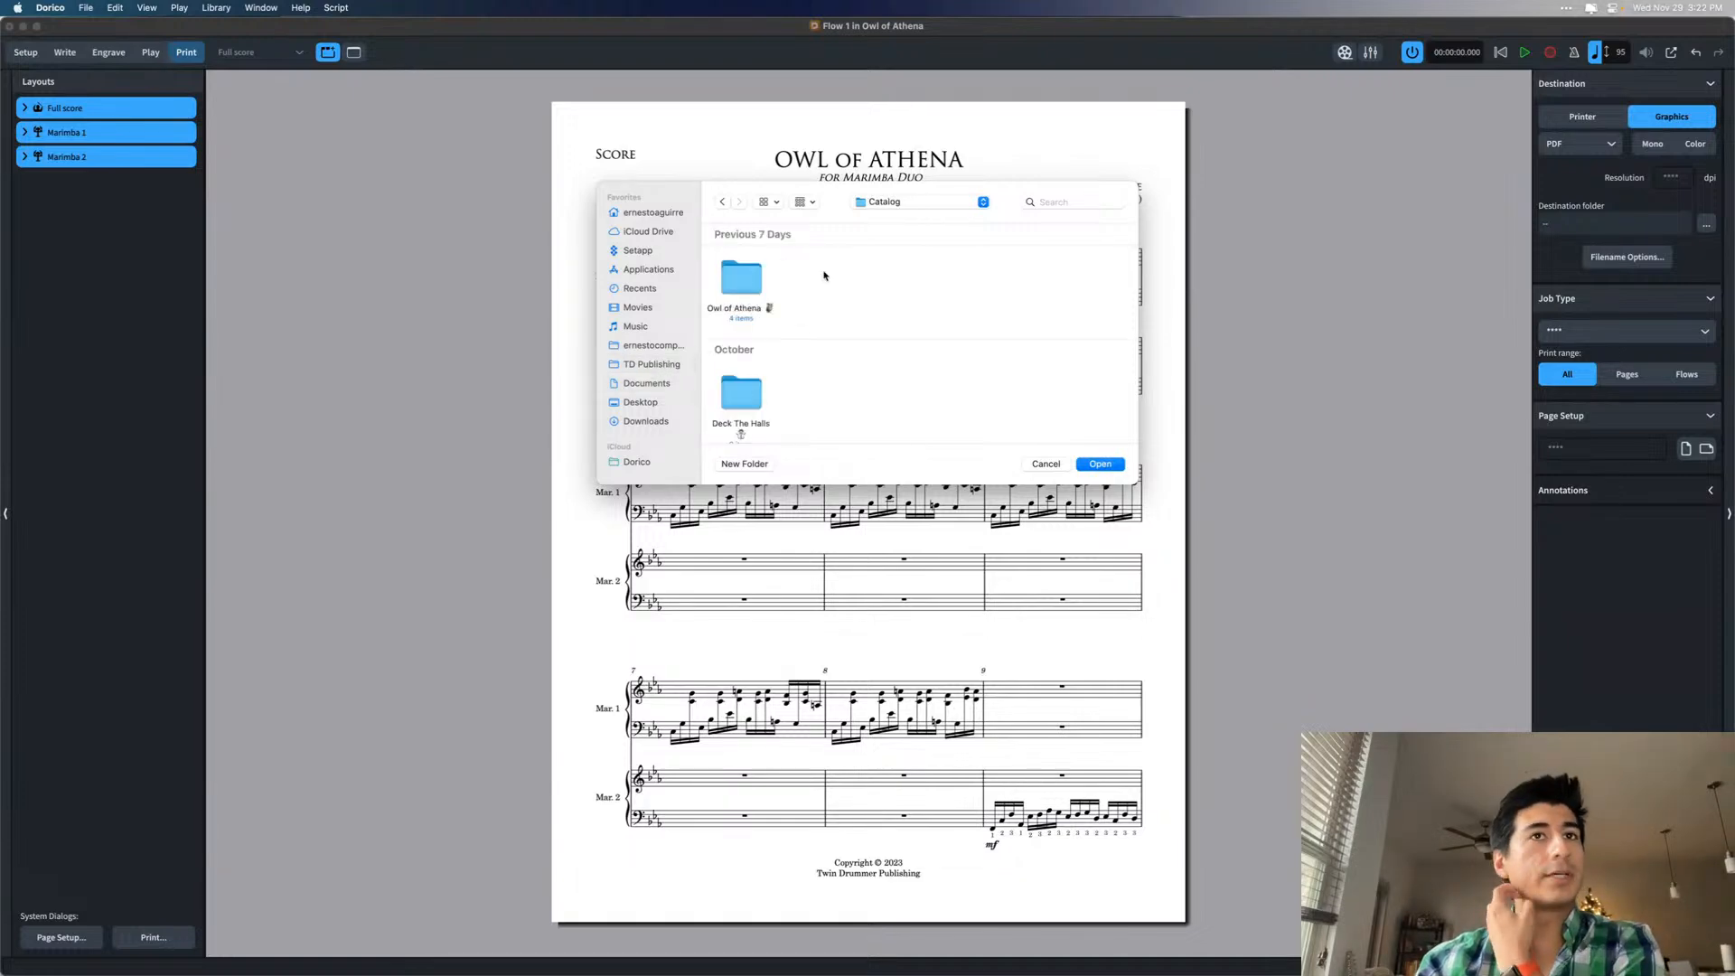
double_click(749, 283)
click(820, 391)
click(1095, 464)
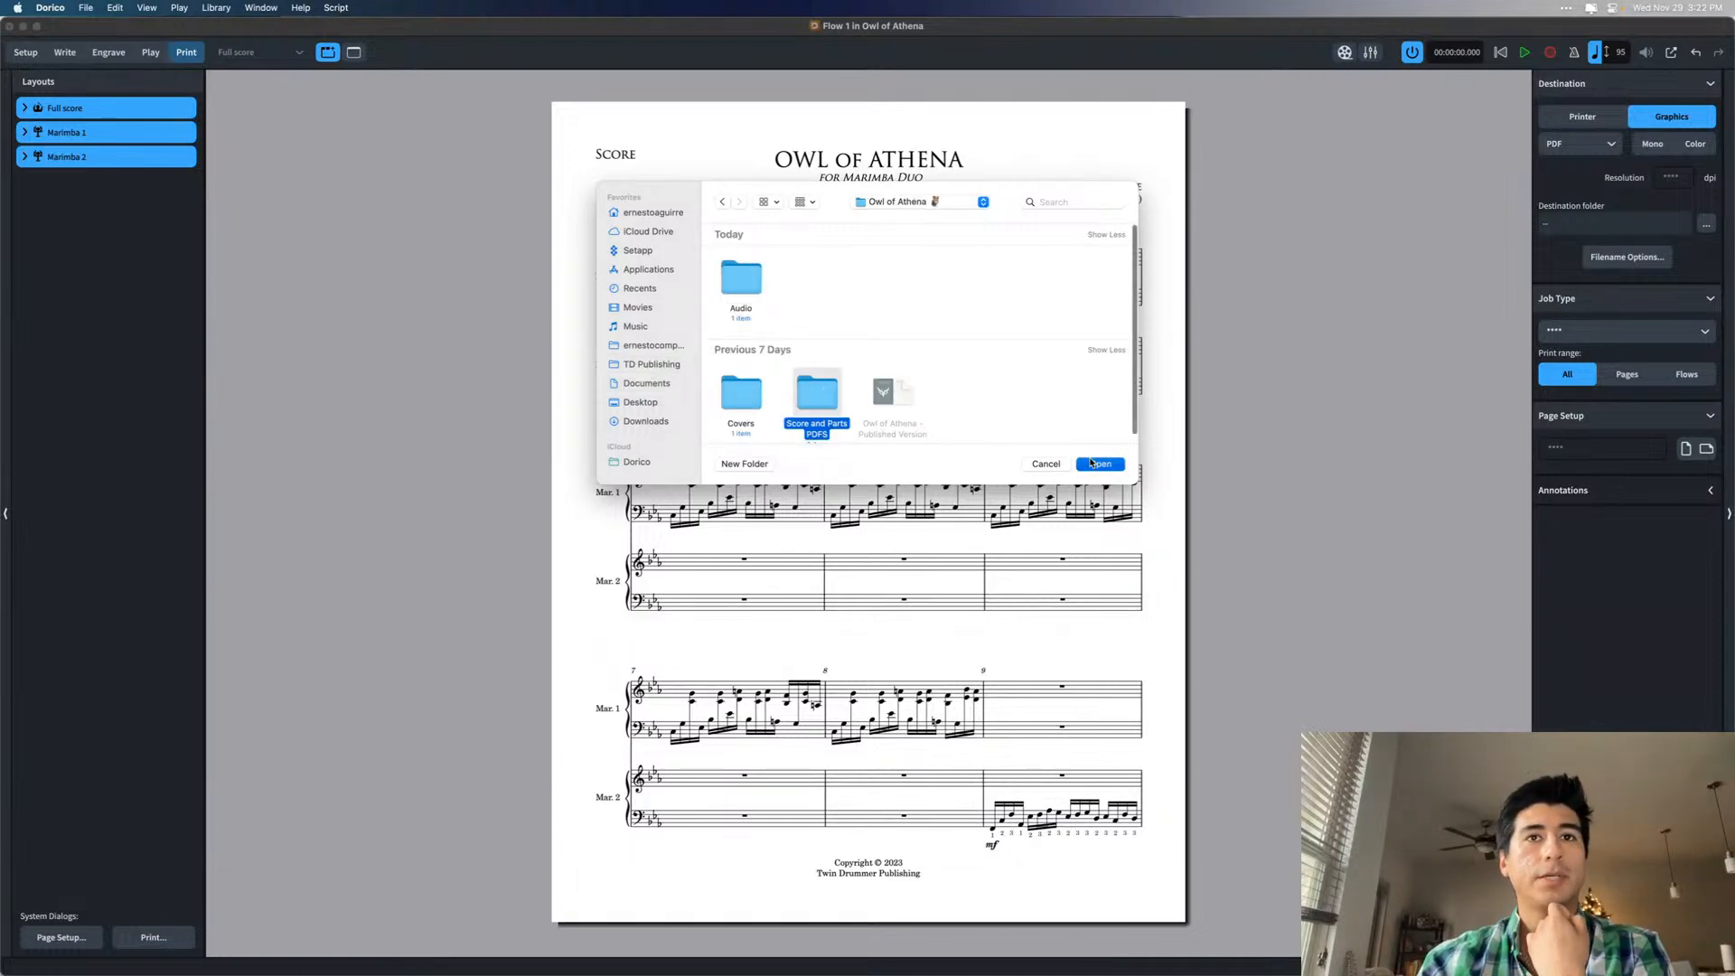
click(1654, 336)
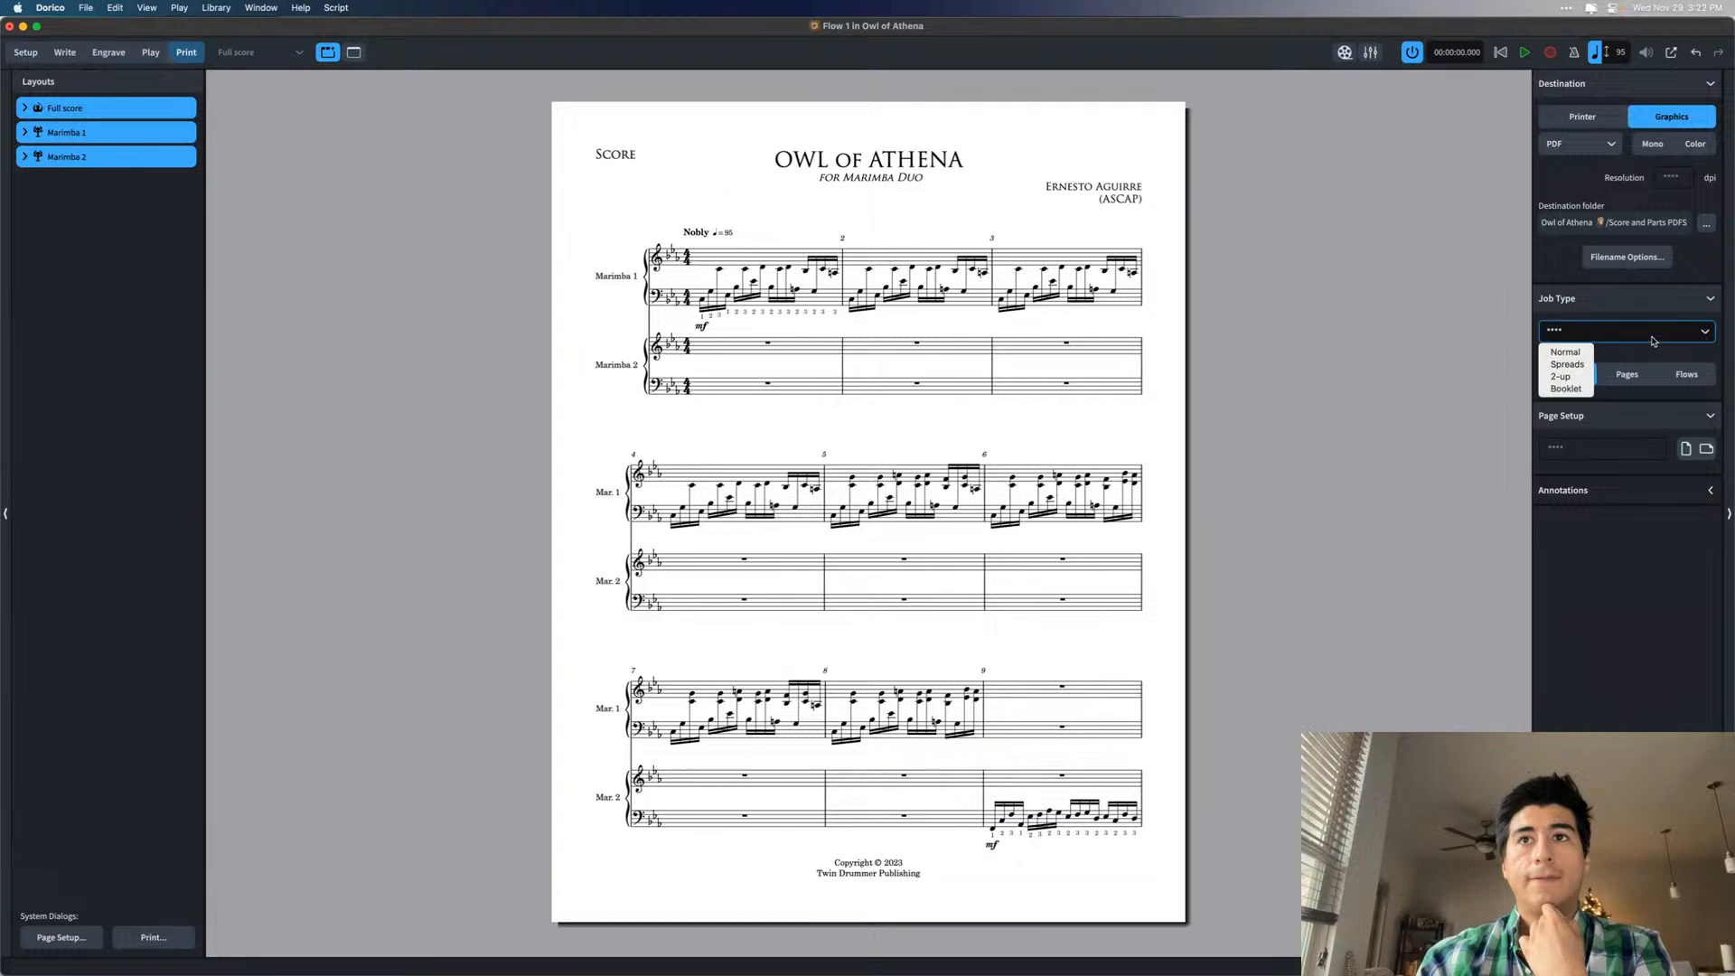
click(1579, 356)
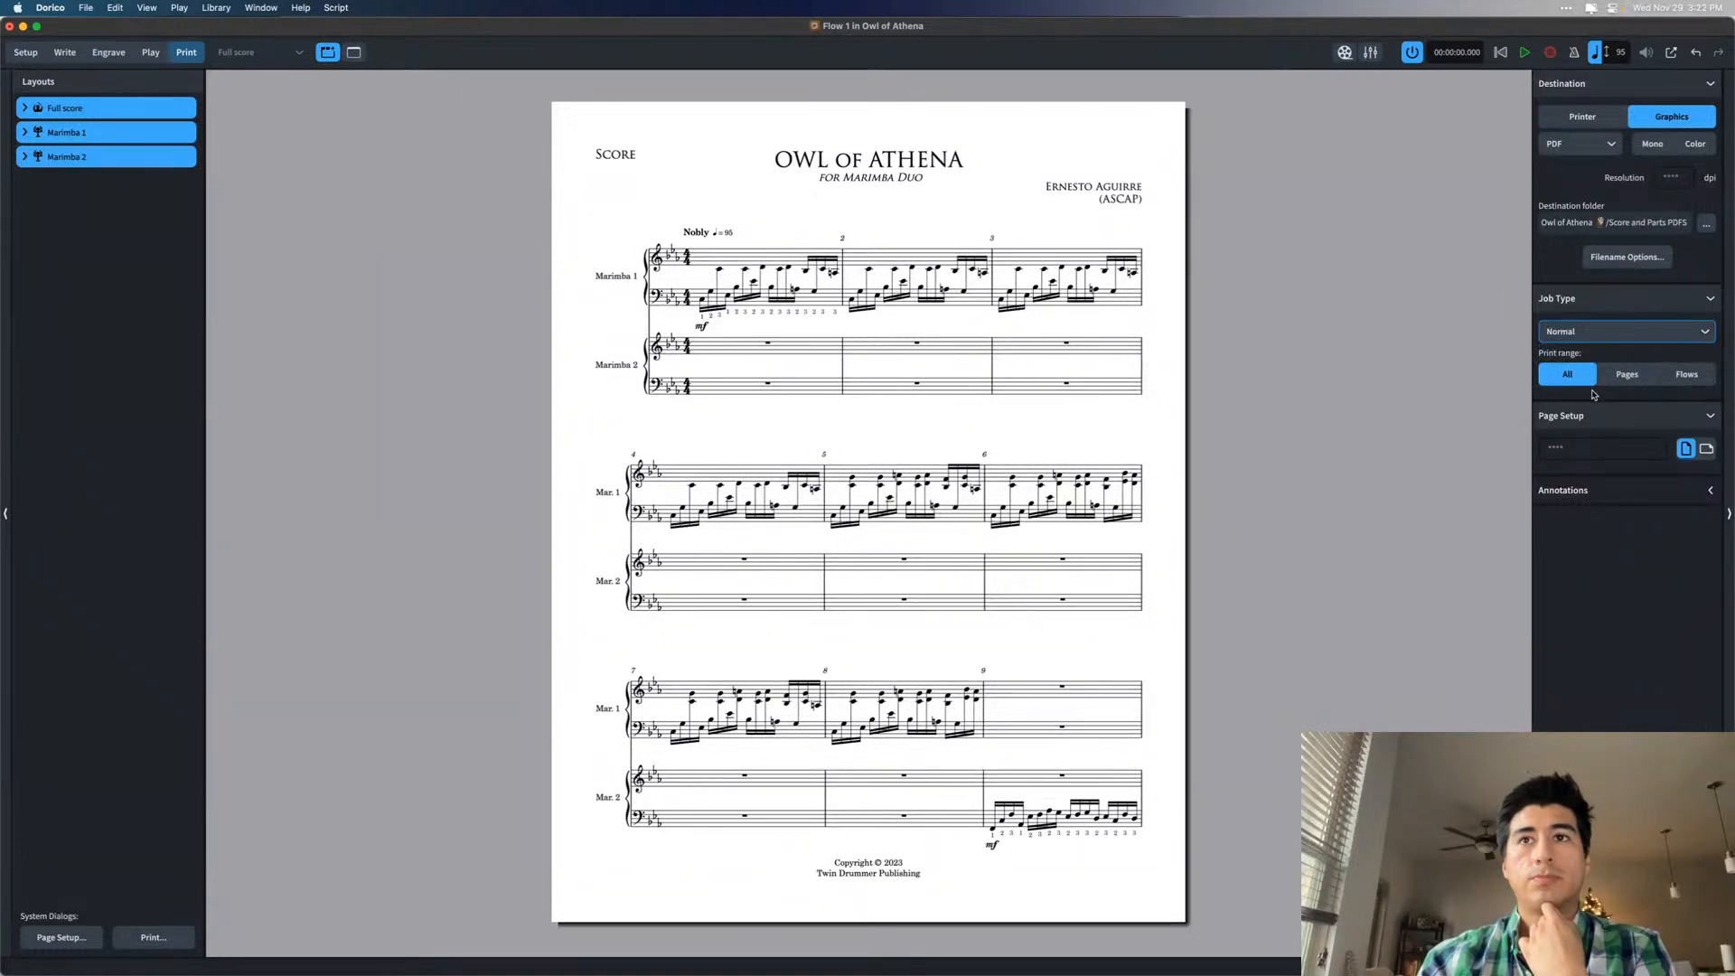
- Accept the PDF export file name recipe and export the full score and both marimba parts, overwriting the existing files
click(1650, 261)
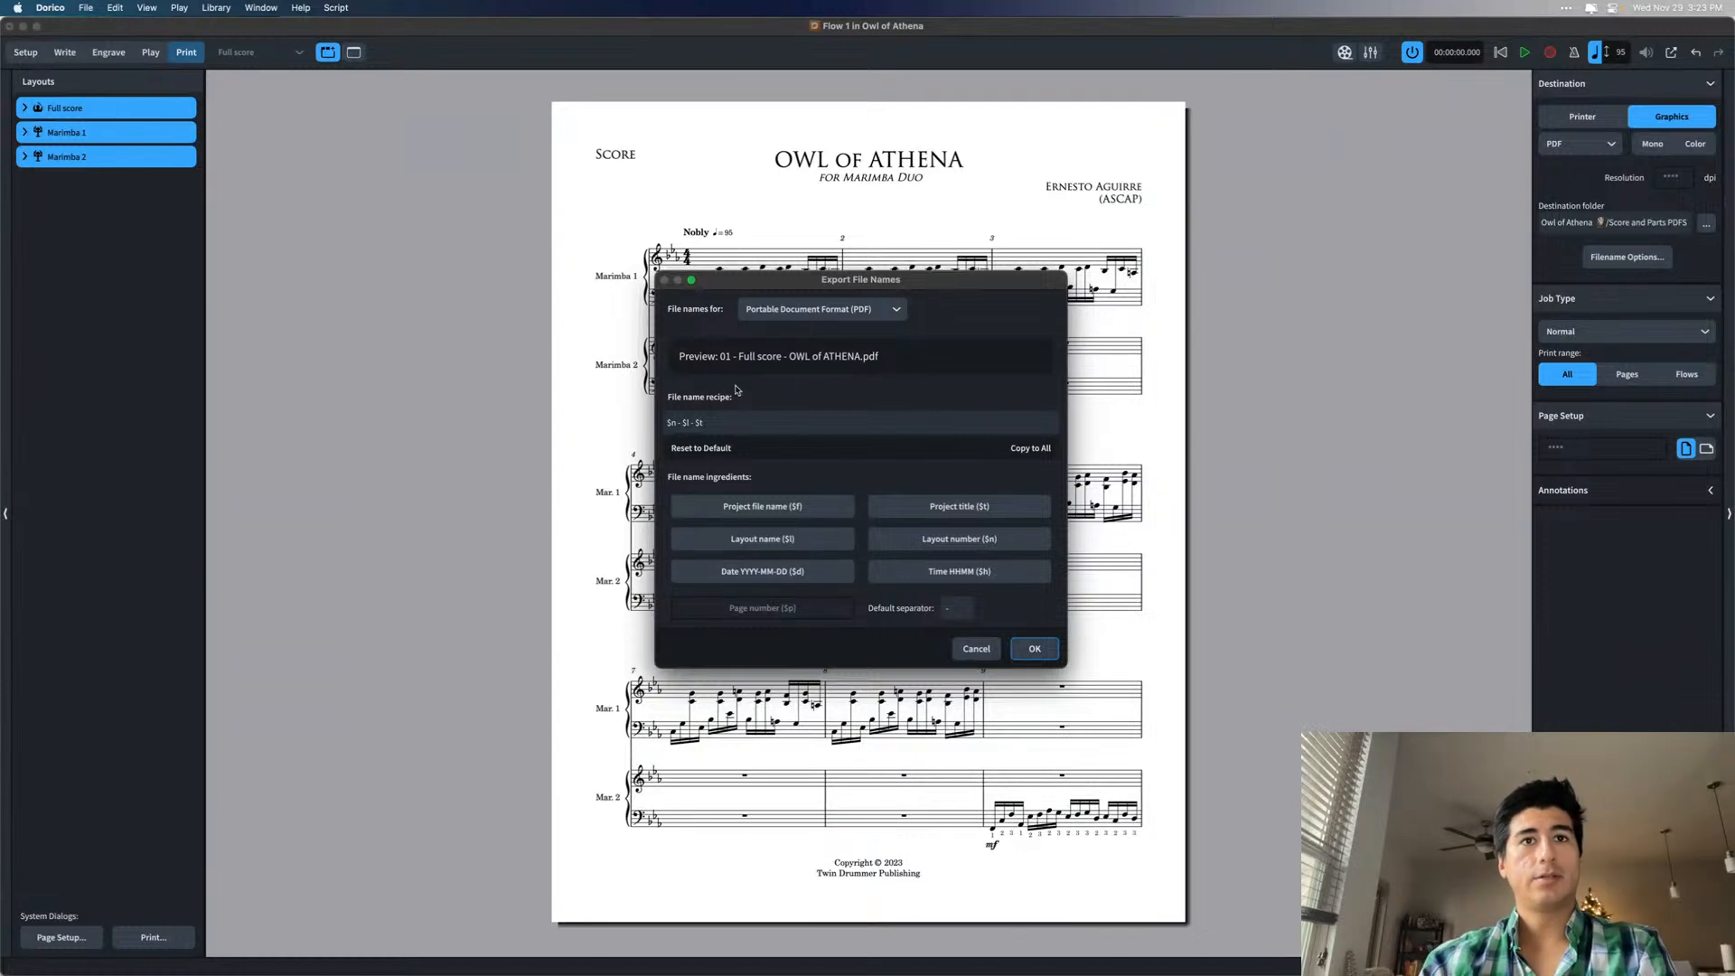
click(1031, 649)
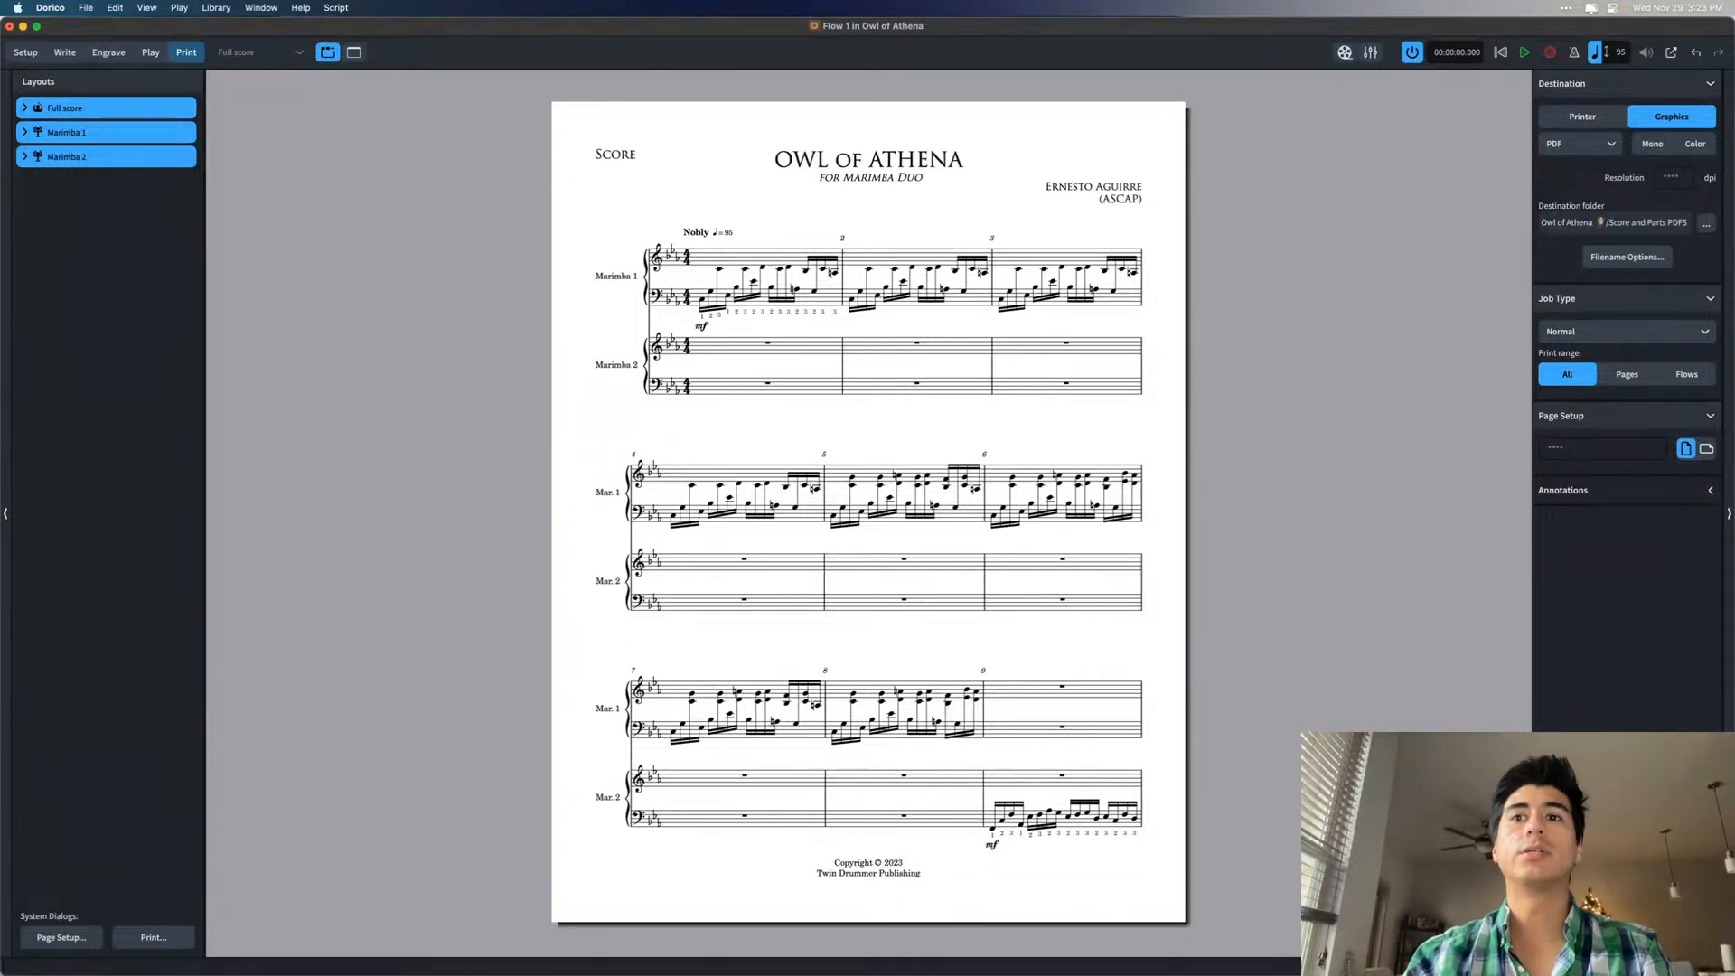
click(1659, 937)
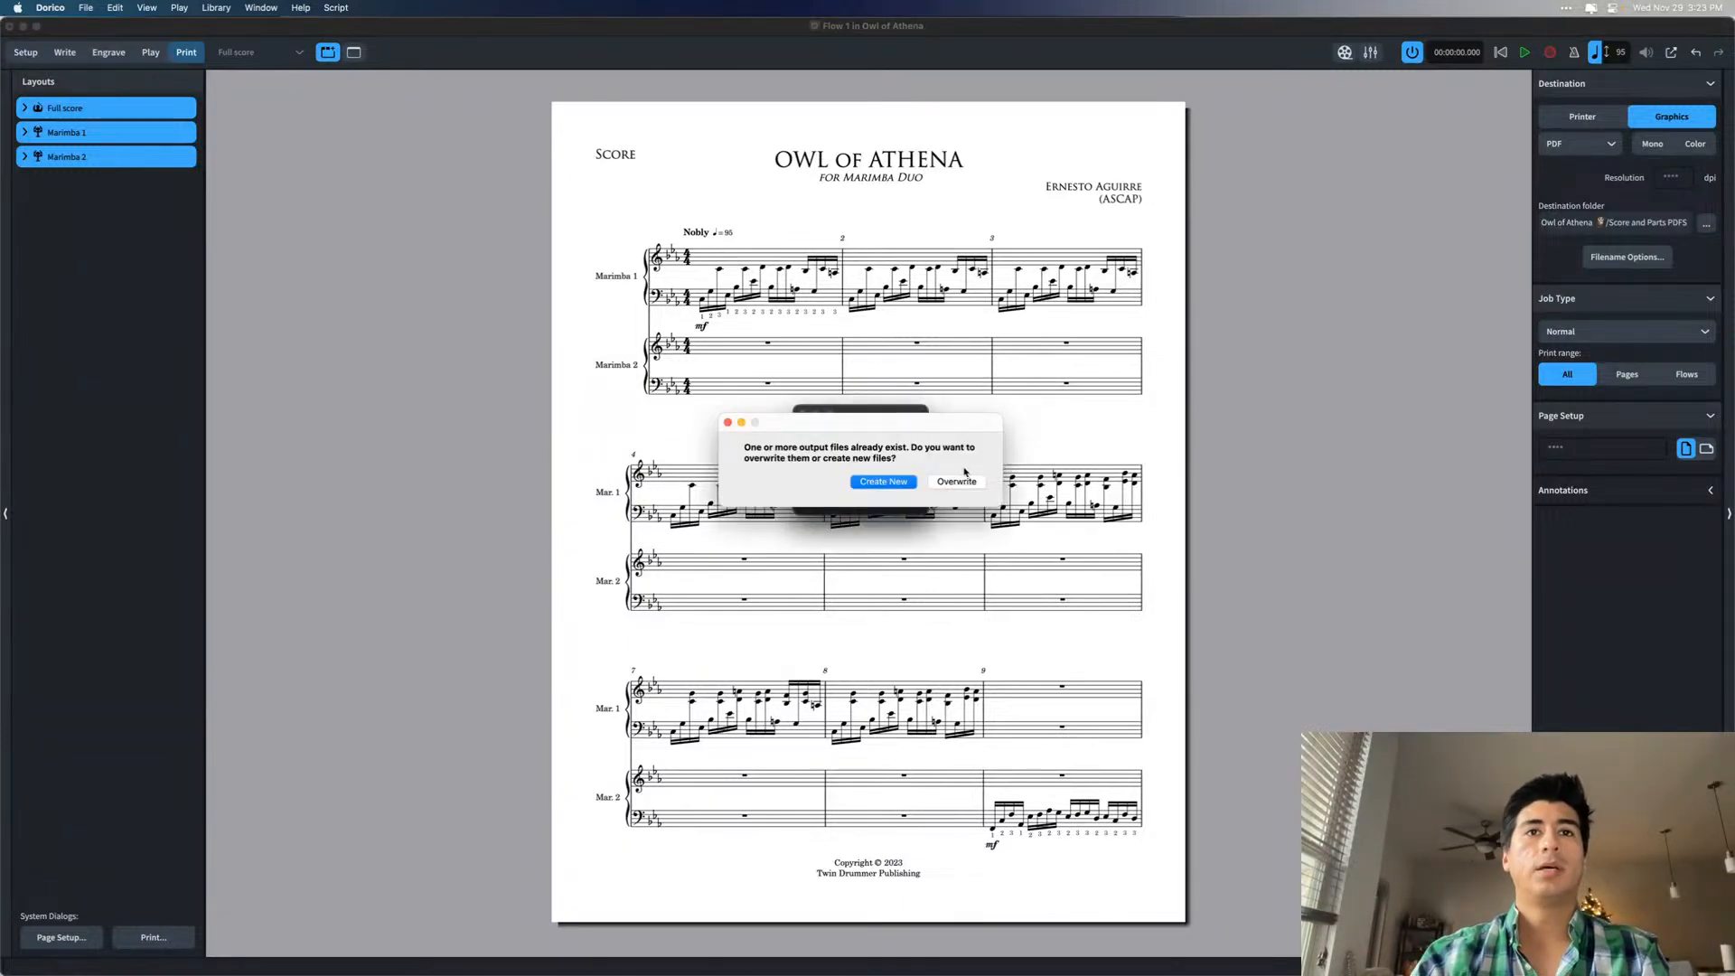
click(961, 479)
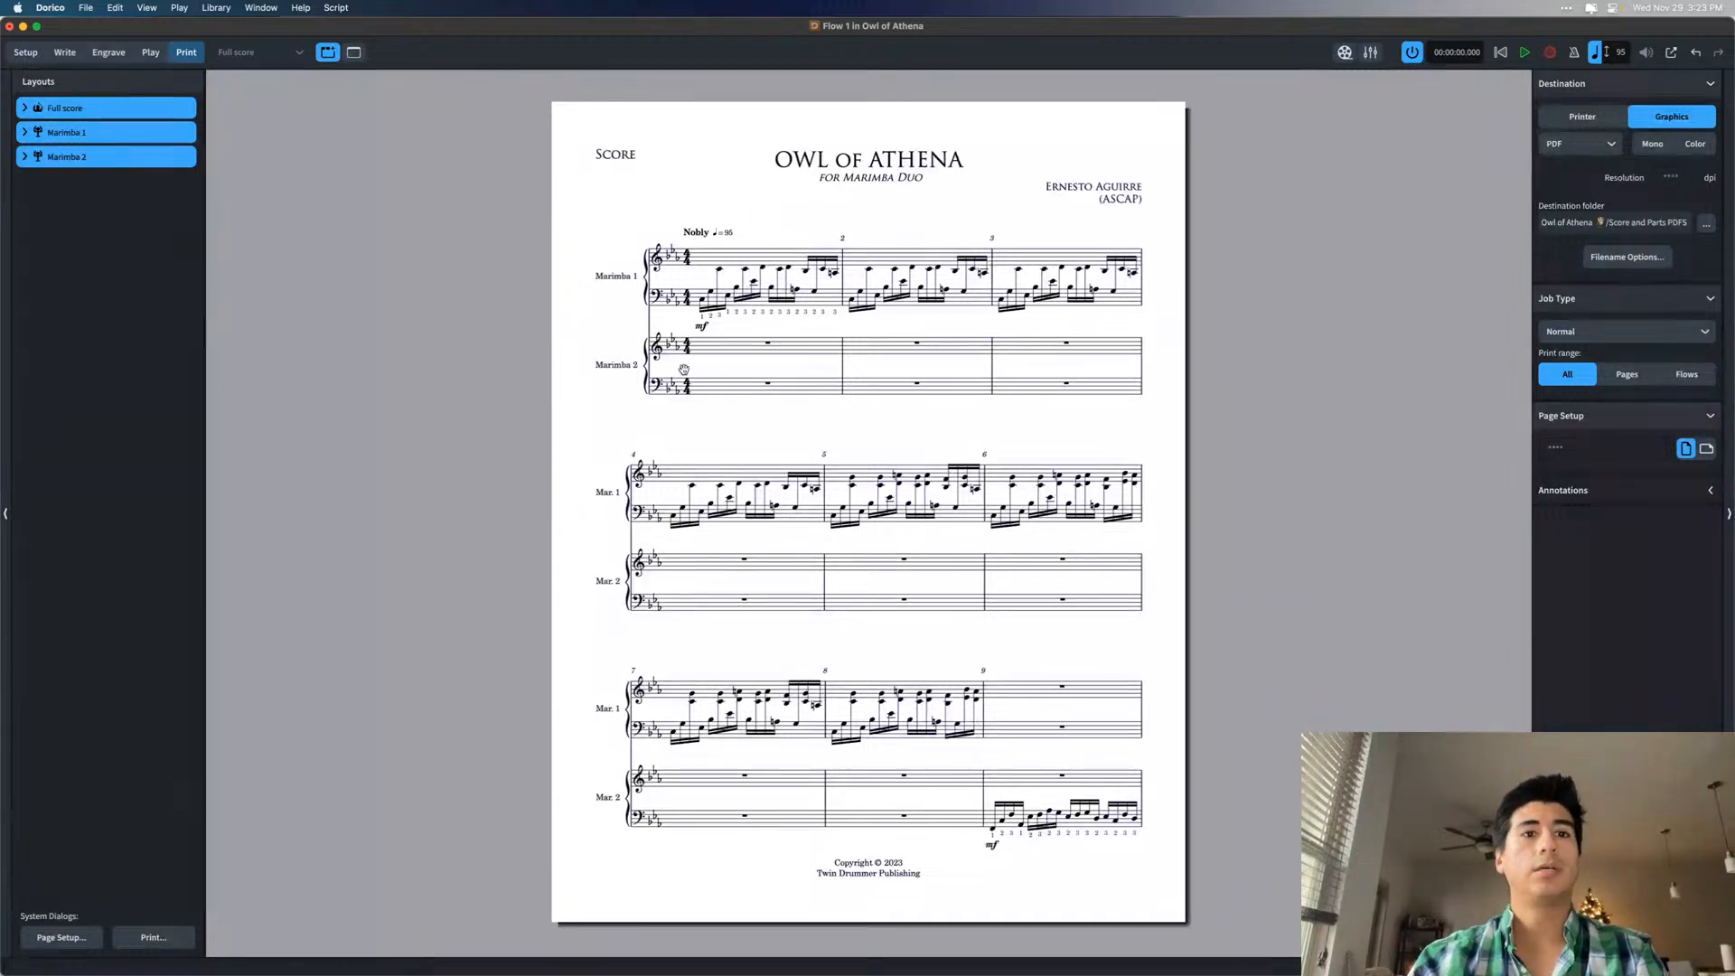
- Switch to Finder and browse to TD Publishing > Catalog > Owl of Athena > Score and Parts PDFS
click(470, 972)
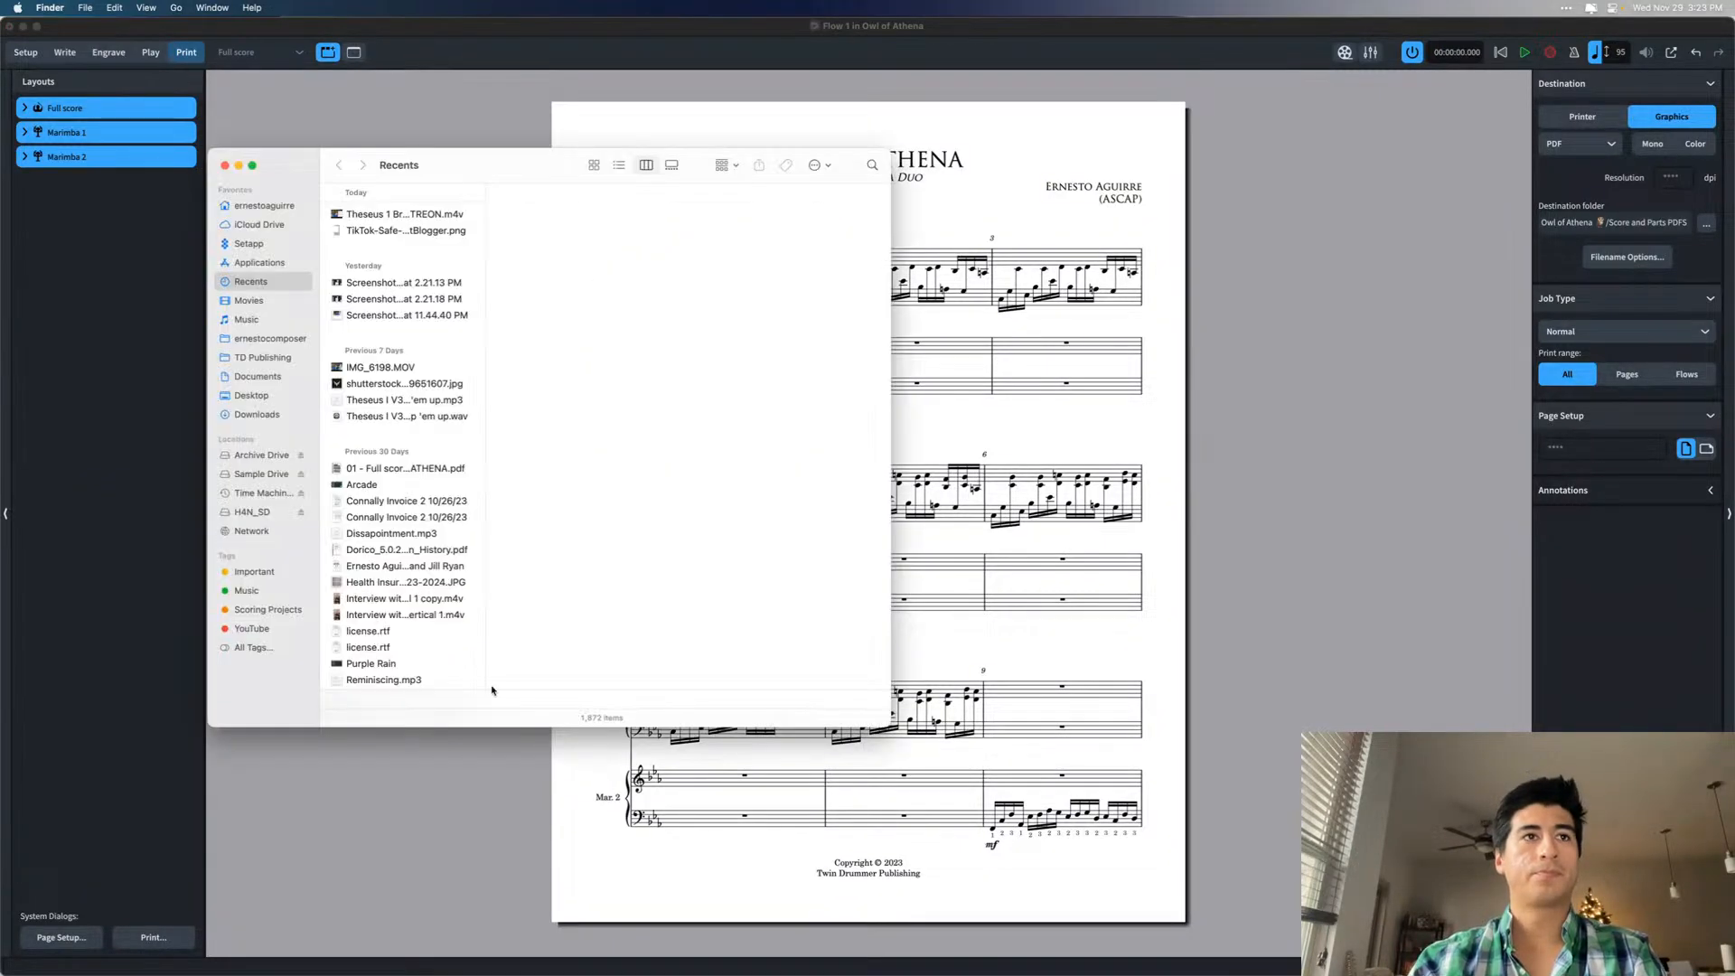
click(273, 360)
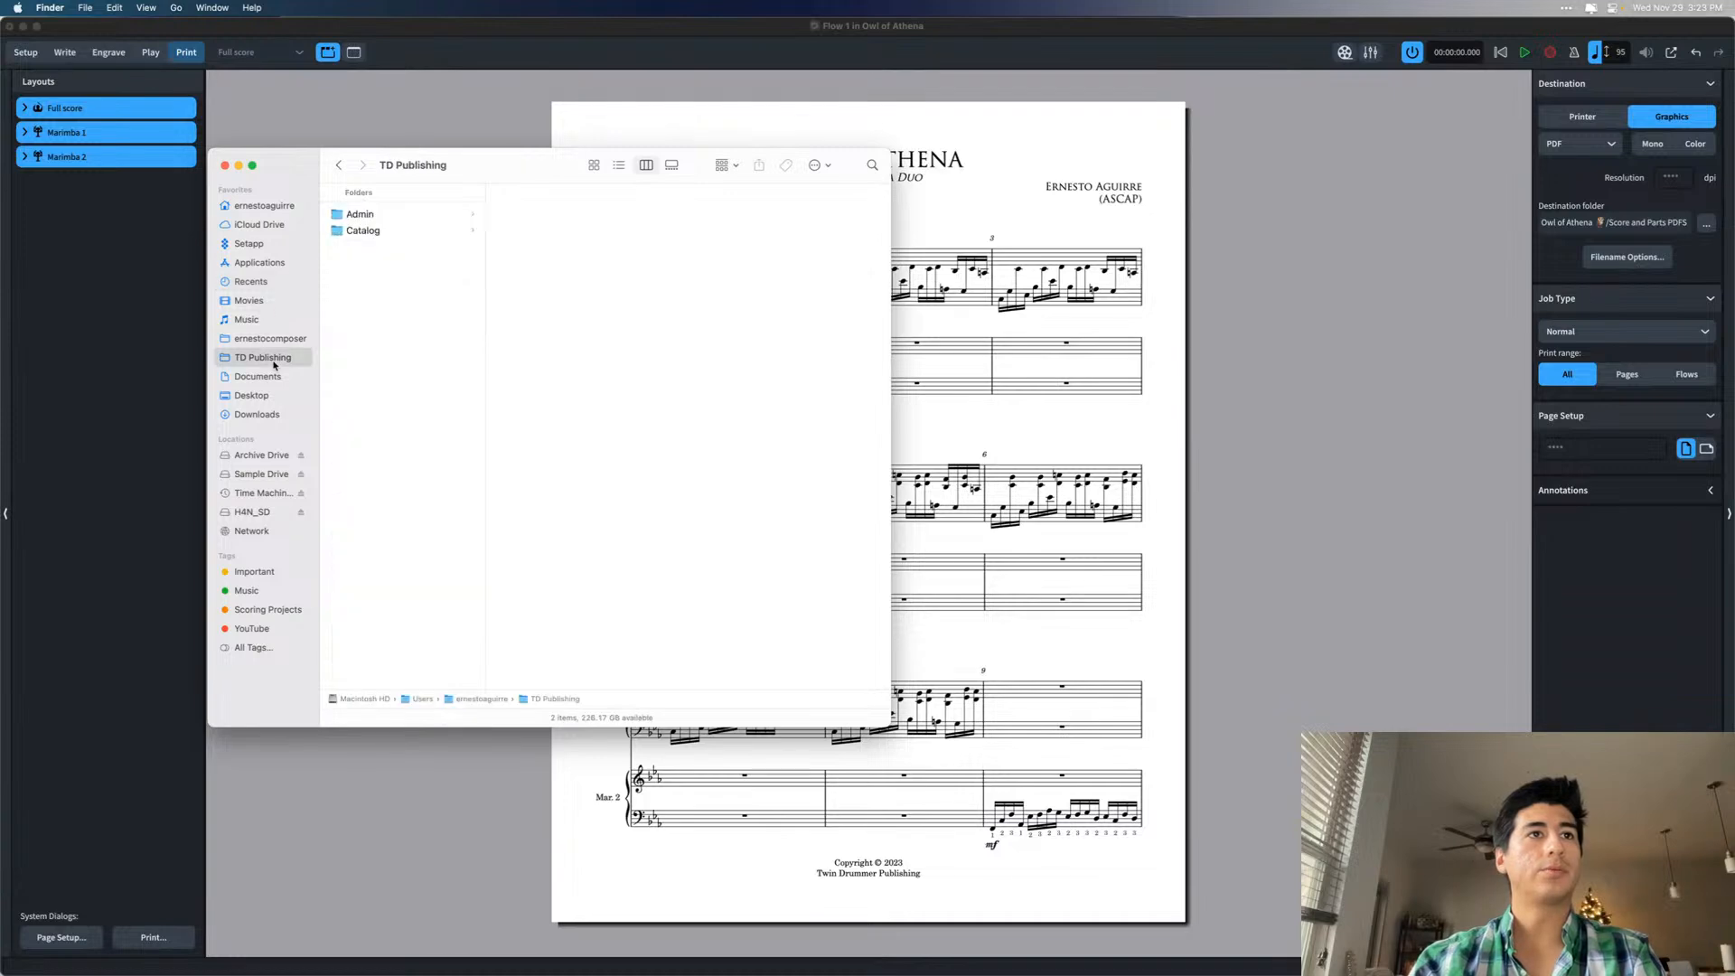
click(386, 235)
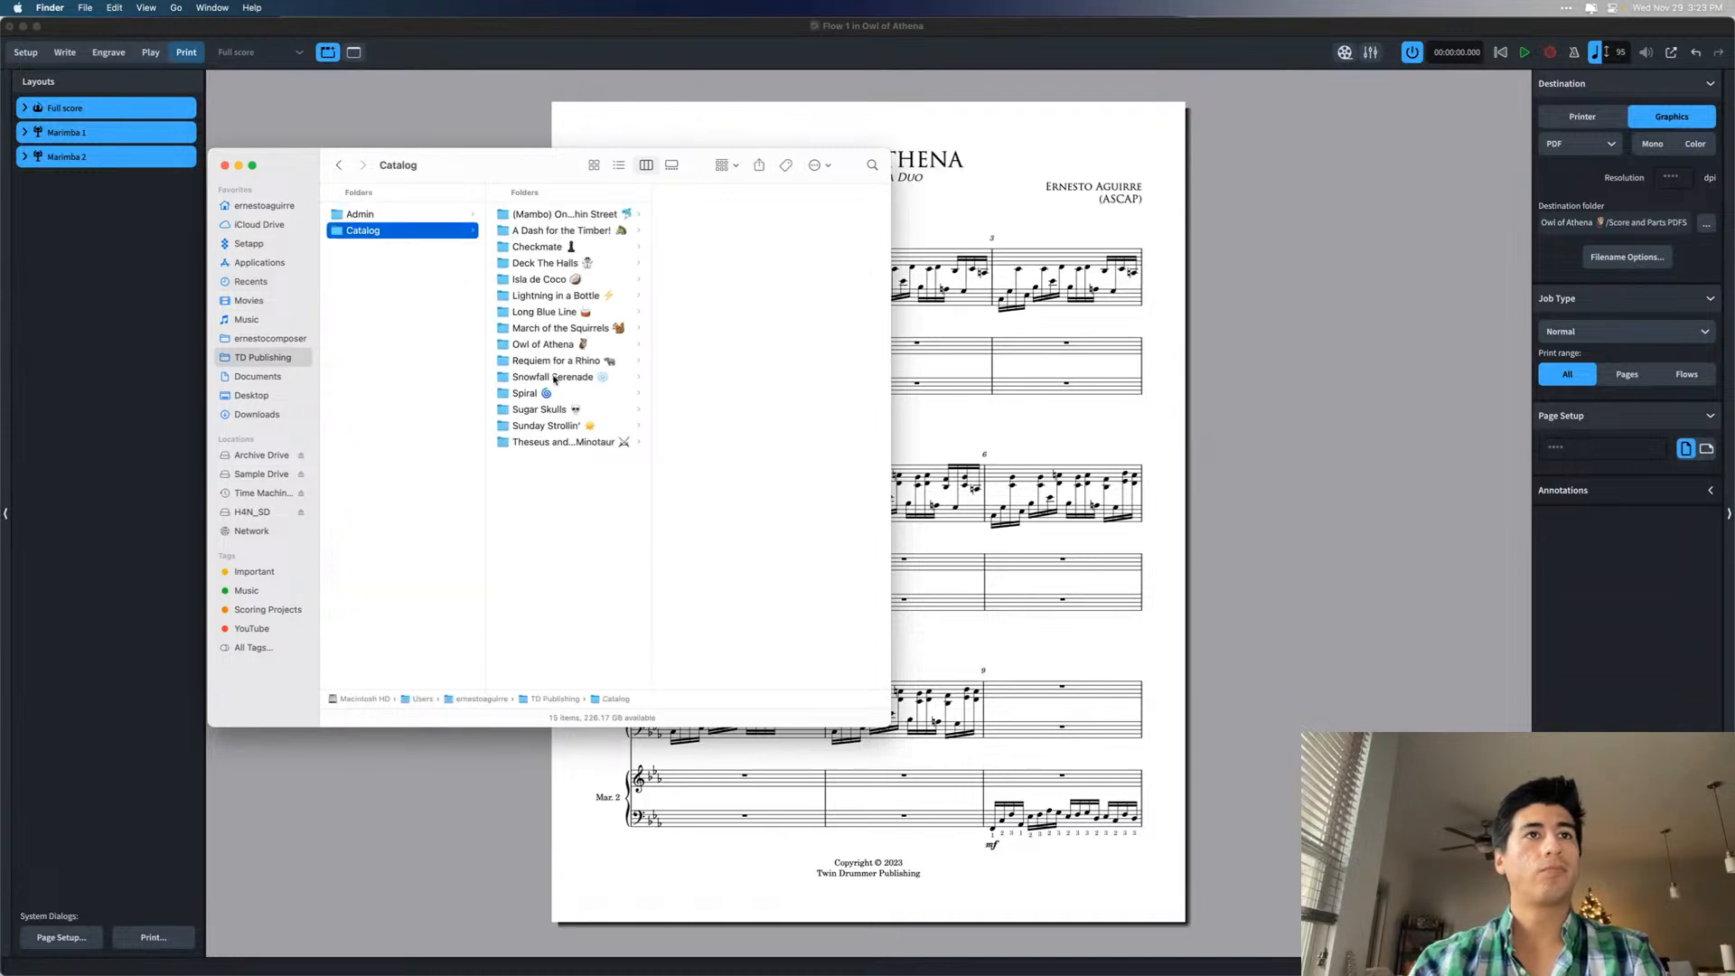
click(562, 345)
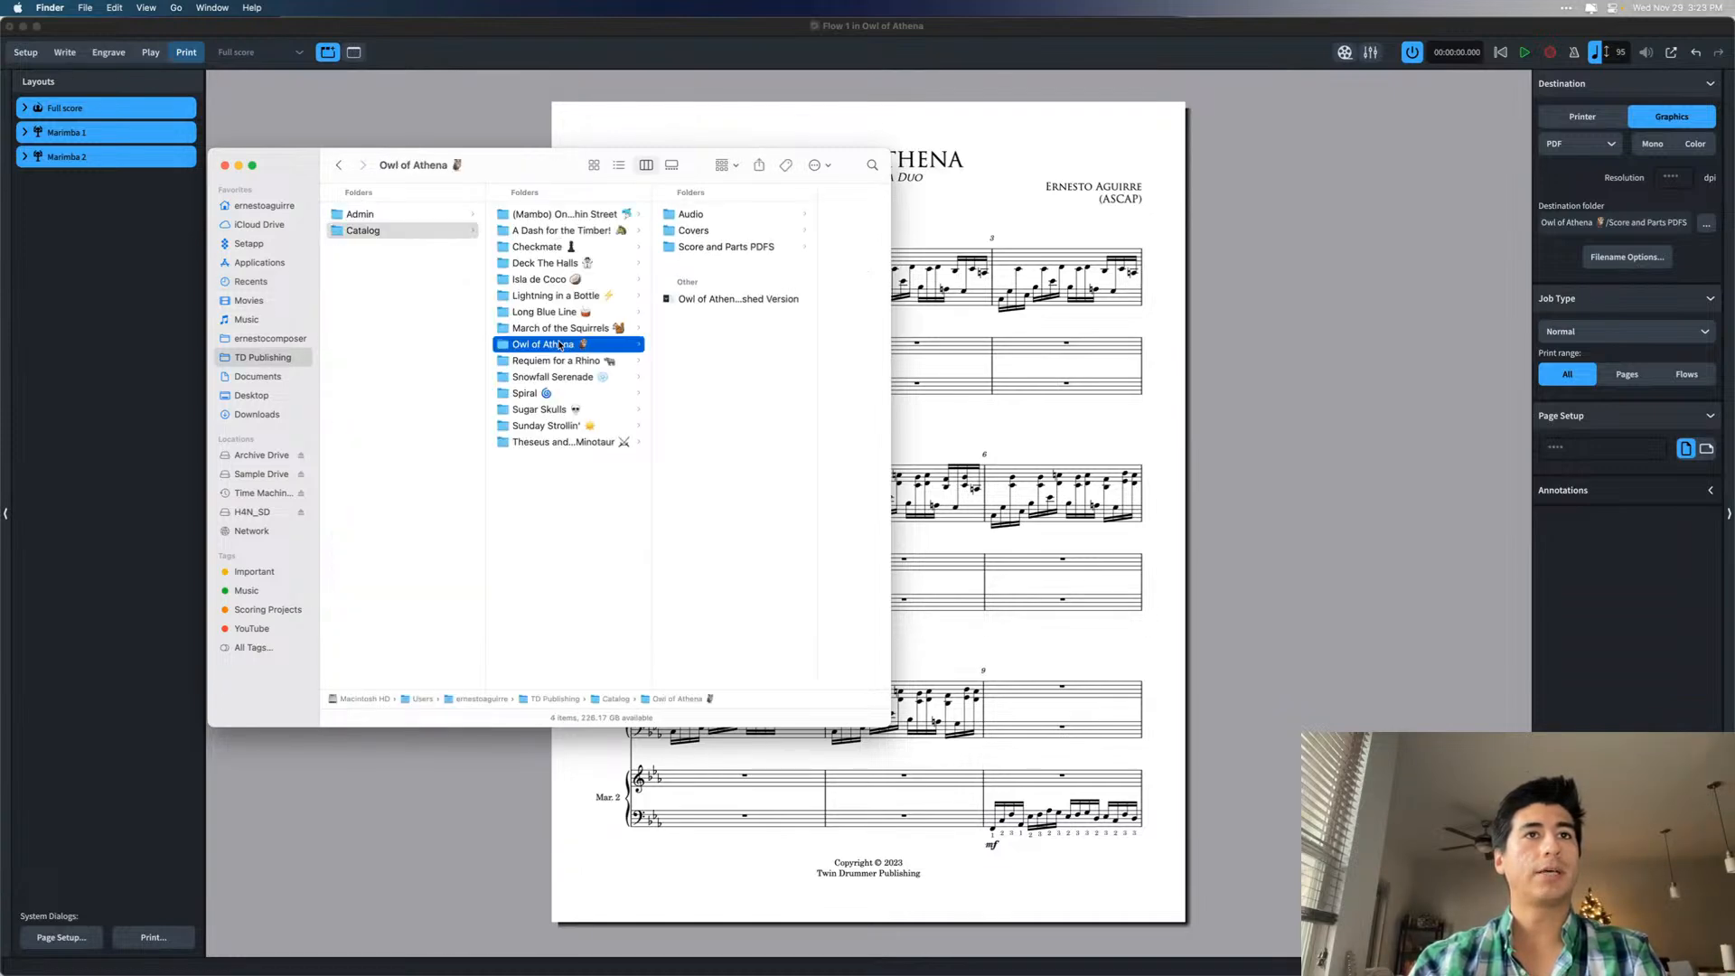
click(723, 247)
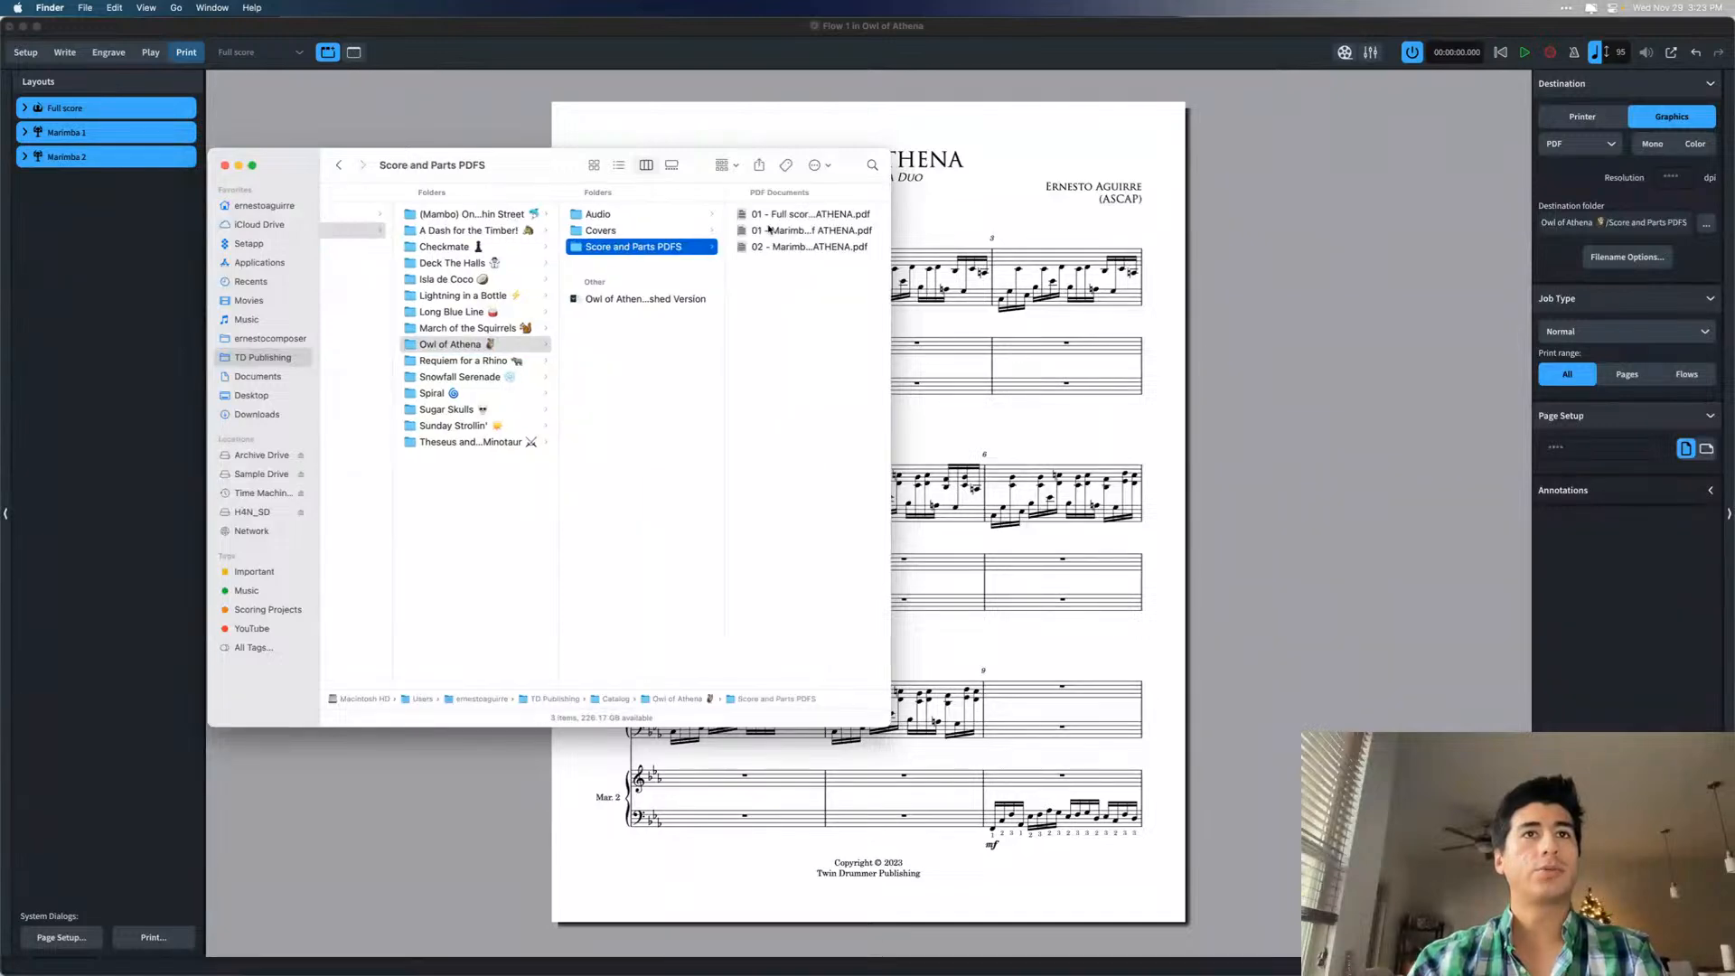
- Preview the exported full score, Marimba 1 and Marimba 2 PDFs with Quick Look to check their contents
click(775, 217)
key(space)
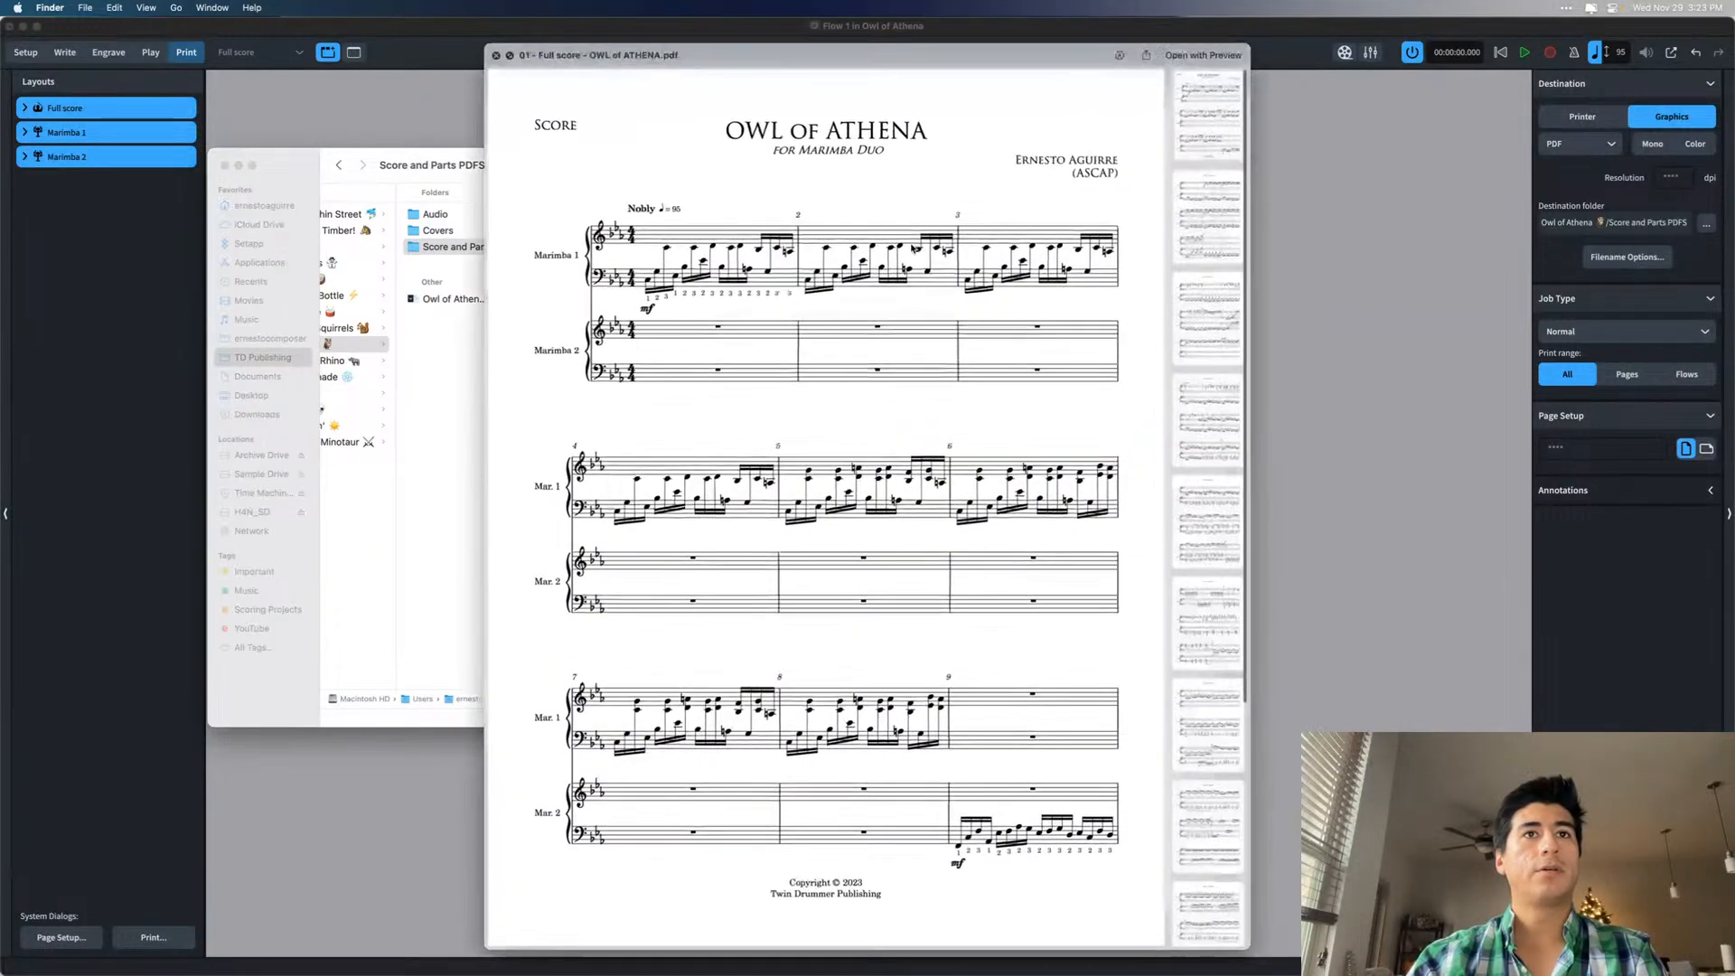
key(Down)
key(Down)
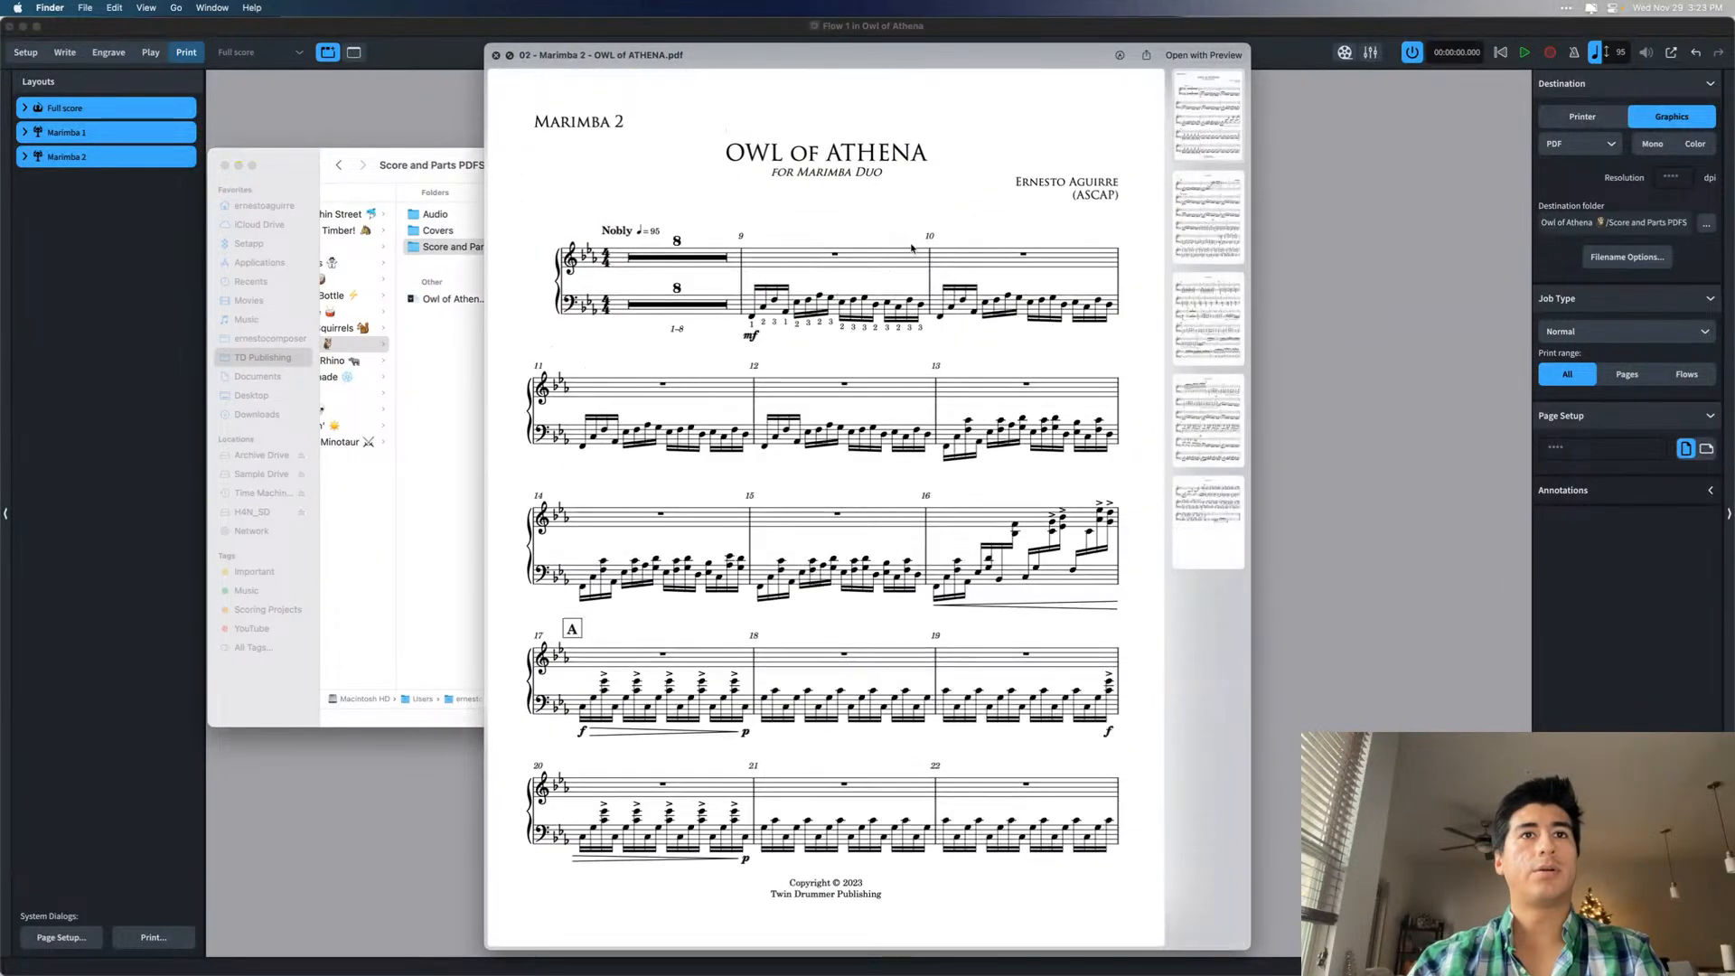
key(Up)
key(Up)
key(Down)
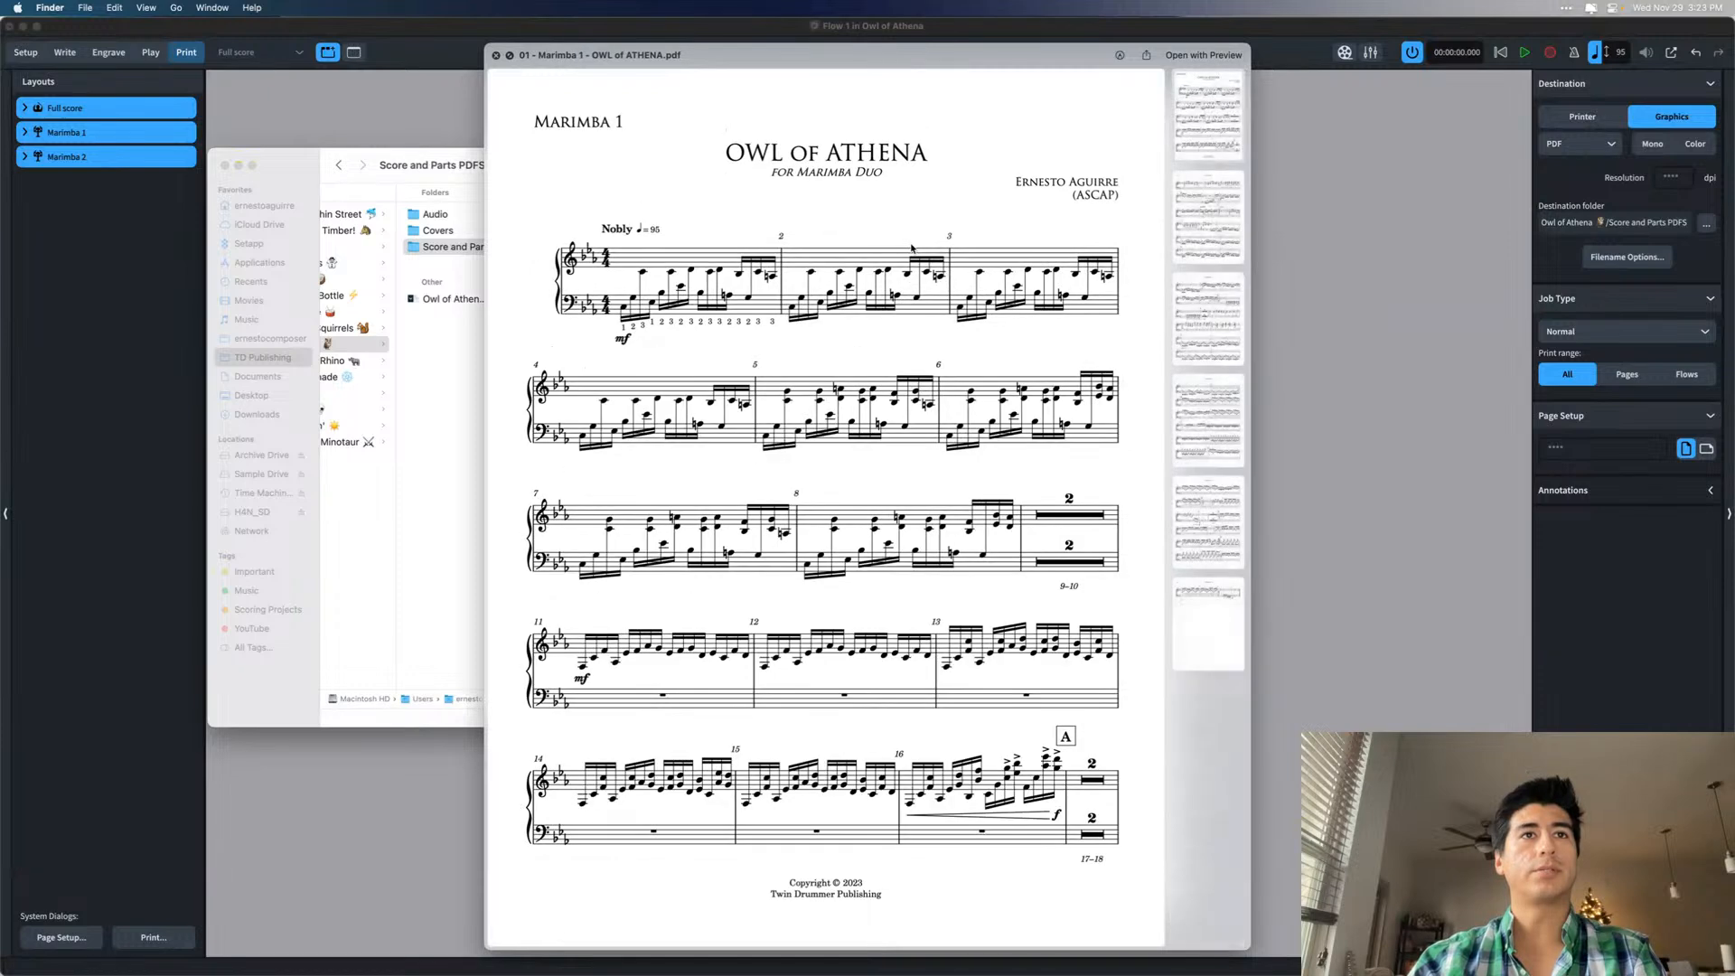
key(Down)
key(Up)
key(Up)
key(space)
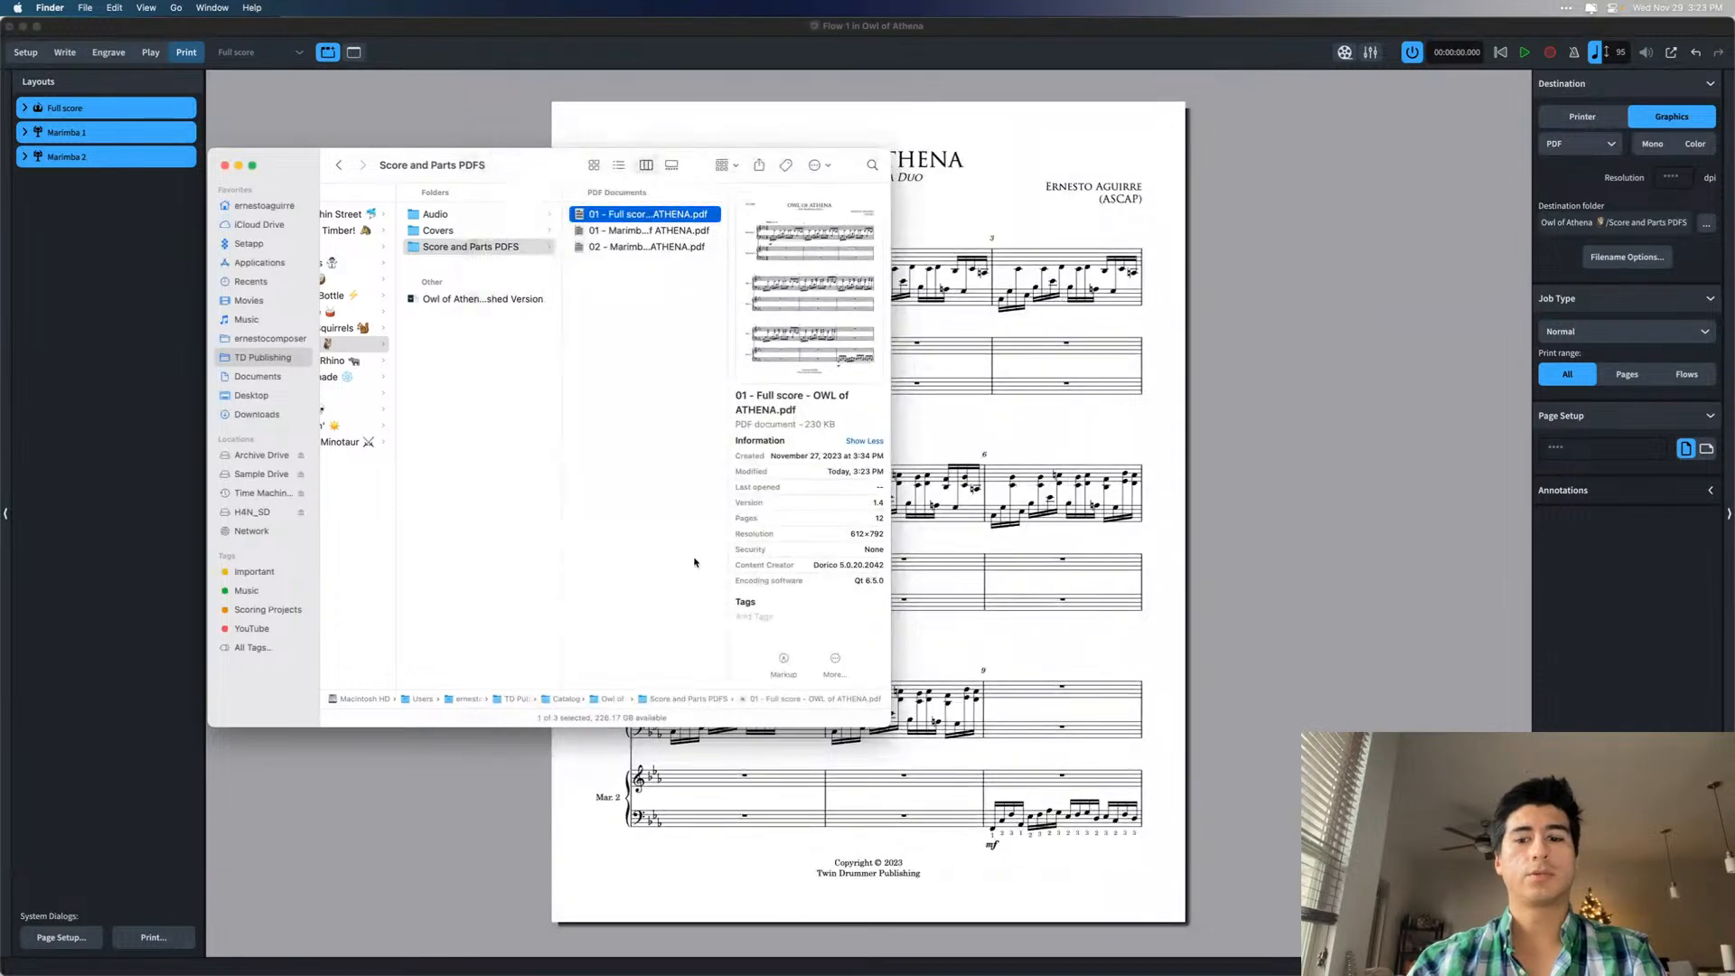
- Switch to Affinity Publisher and maximize the Owl of Athena - Published Version document
click(618, 626)
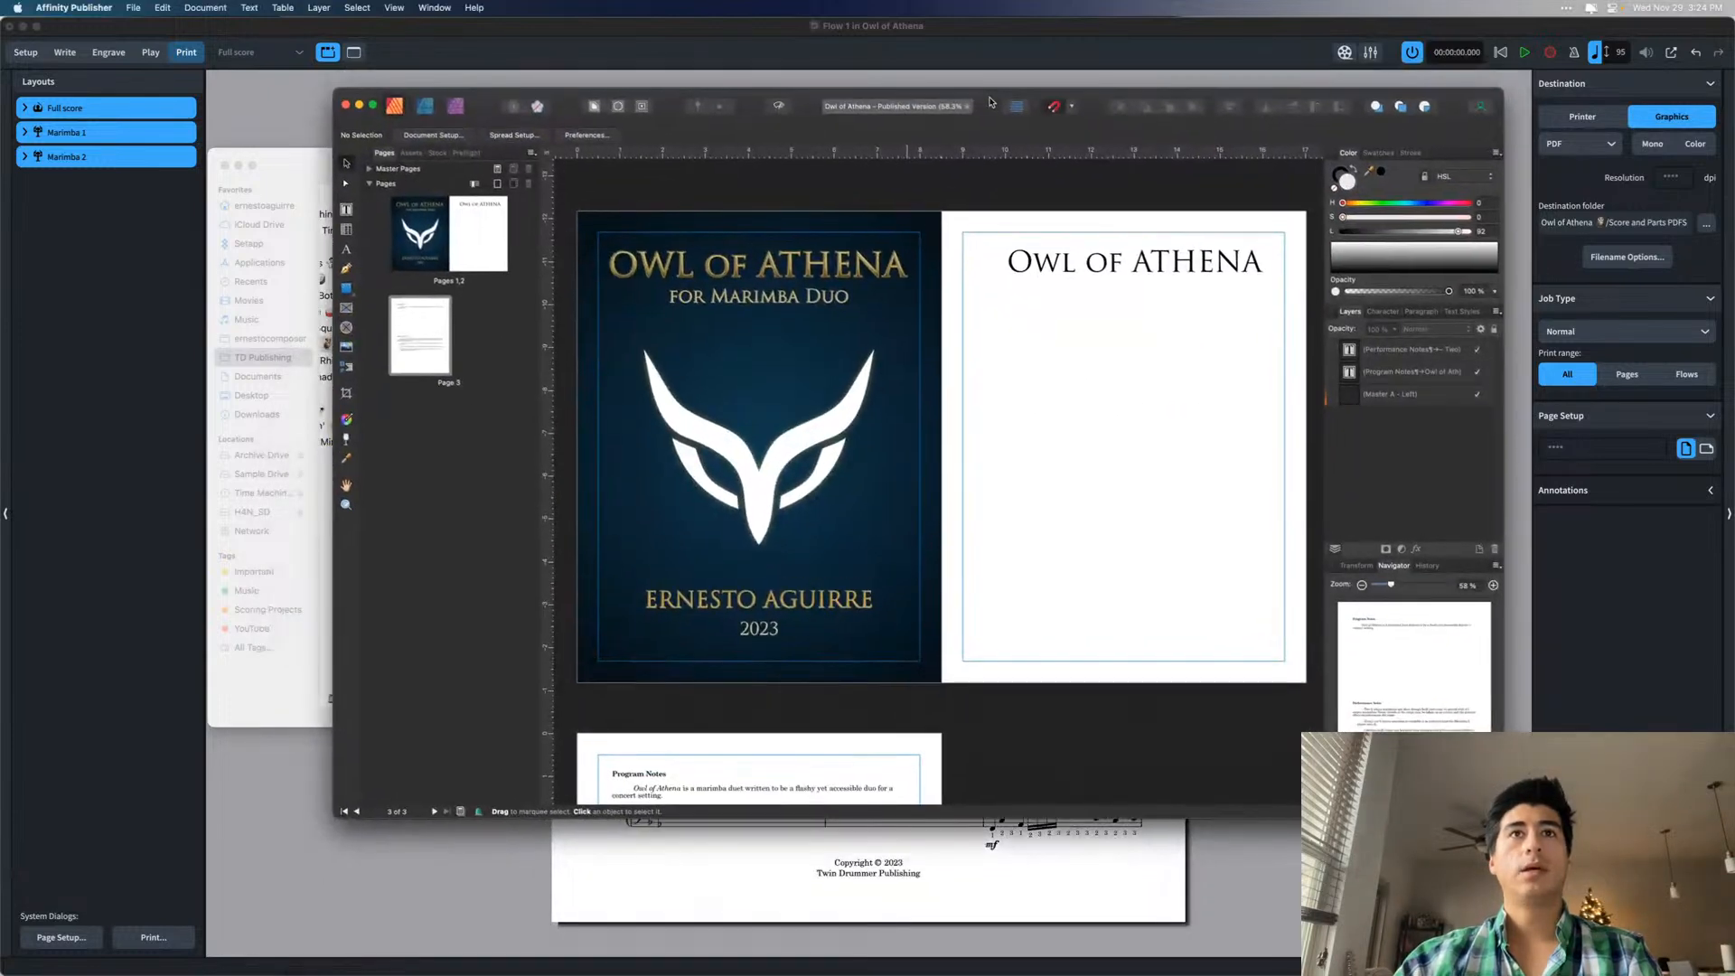
double_click(992, 99)
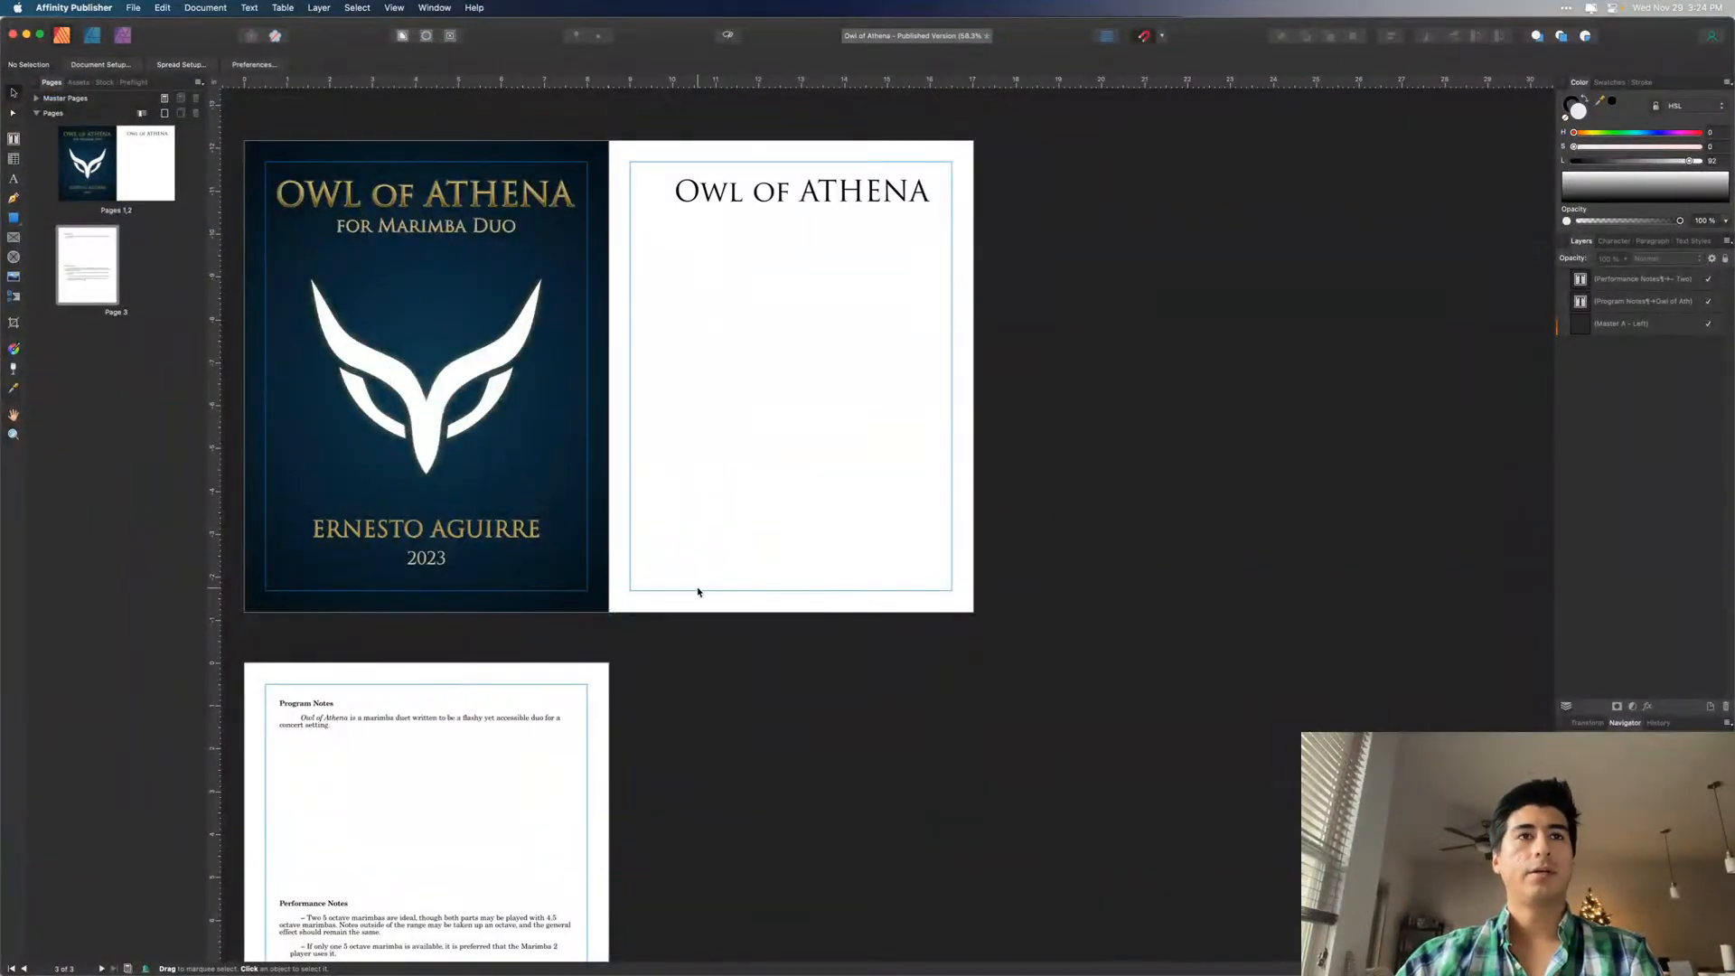
scroll(698, 592, left, 5)
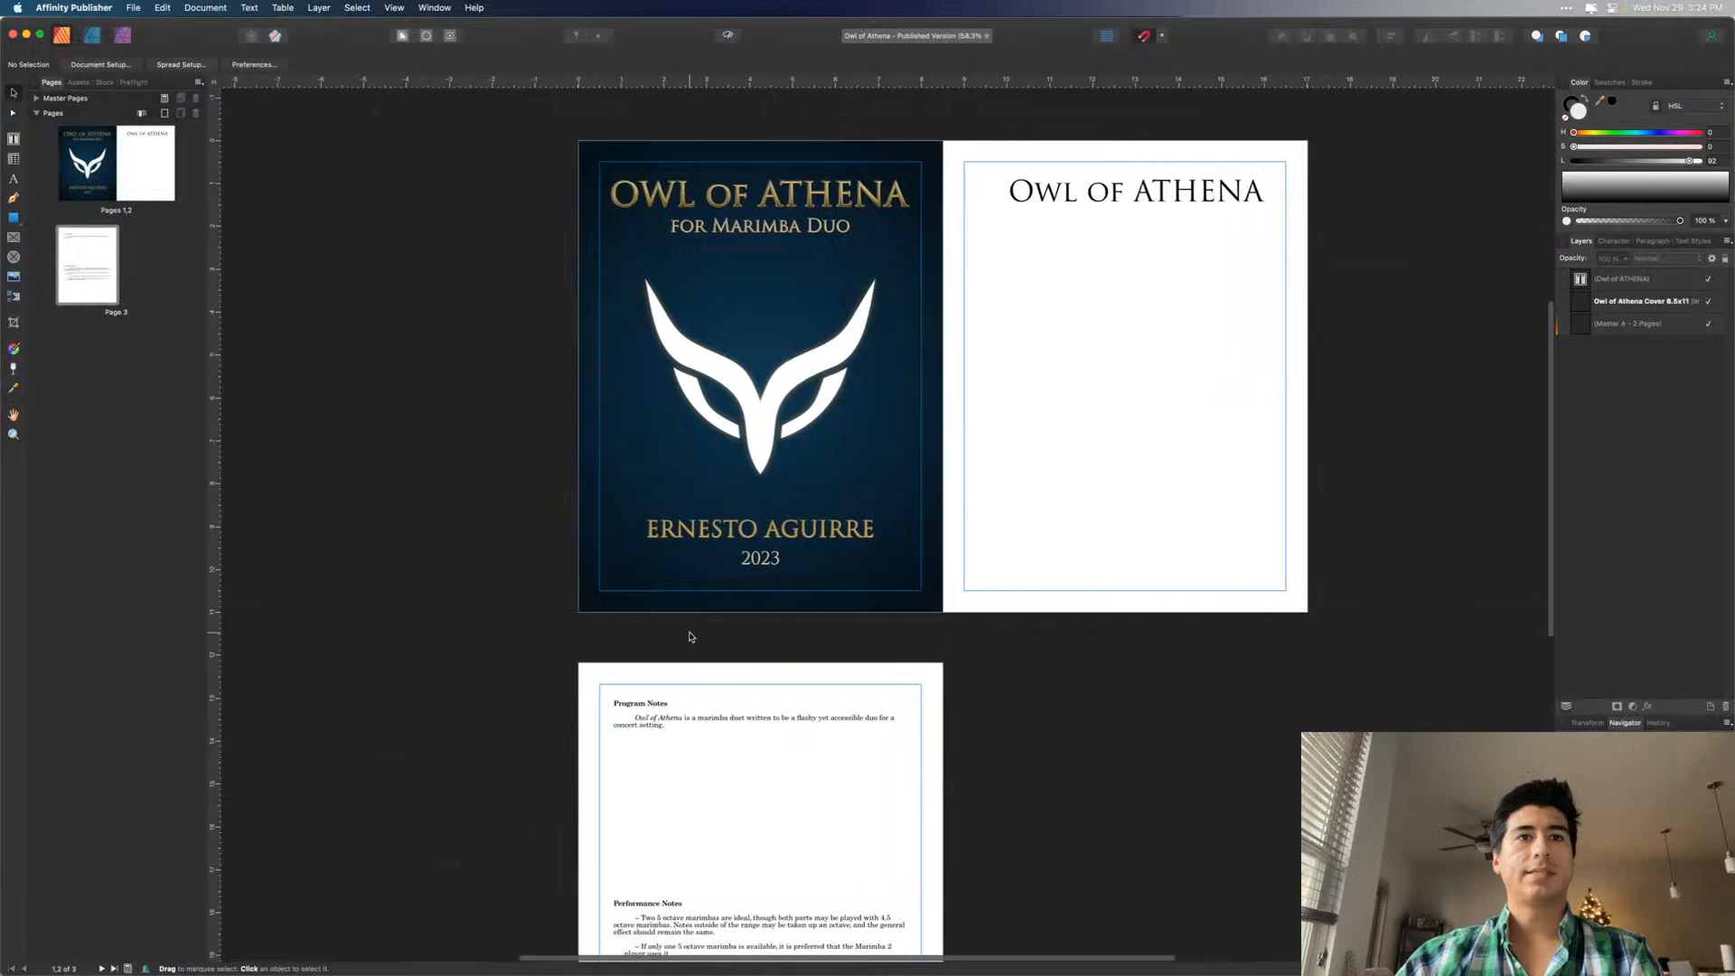
- Examine the front cover artwork and the title page in the first spread
scroll(692, 637, up, 4)
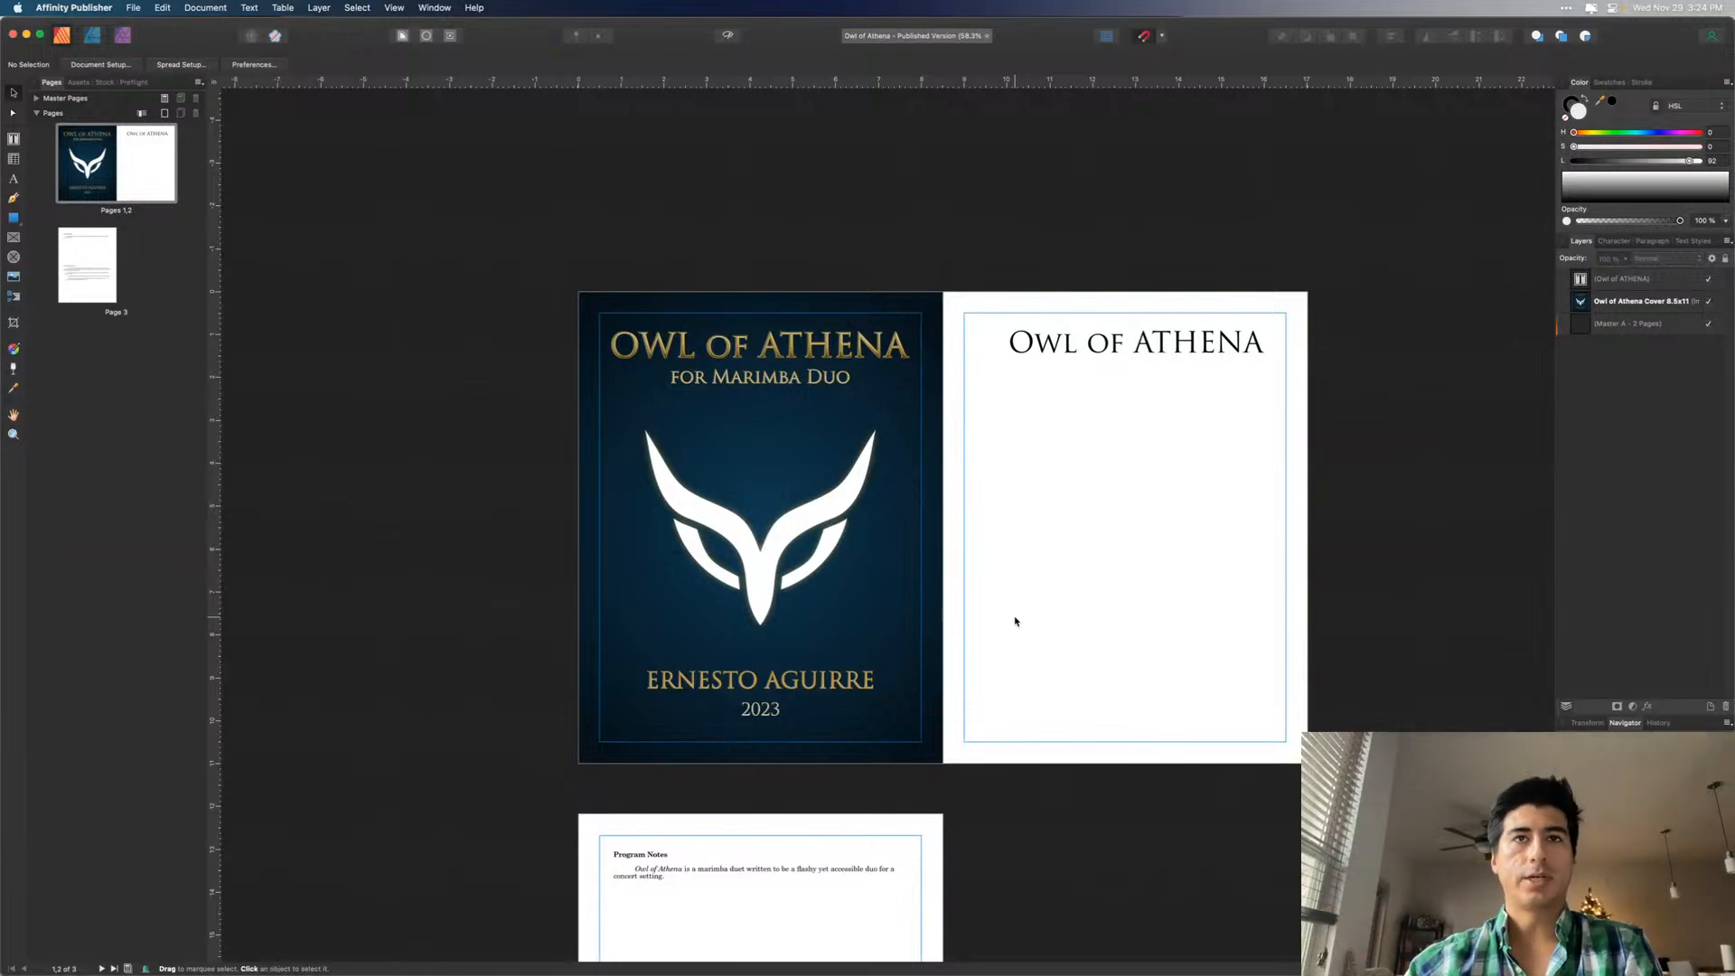
scroll(1015, 621, down, 1)
scroll(1015, 621, right, 1)
scroll(1015, 621, down, 5)
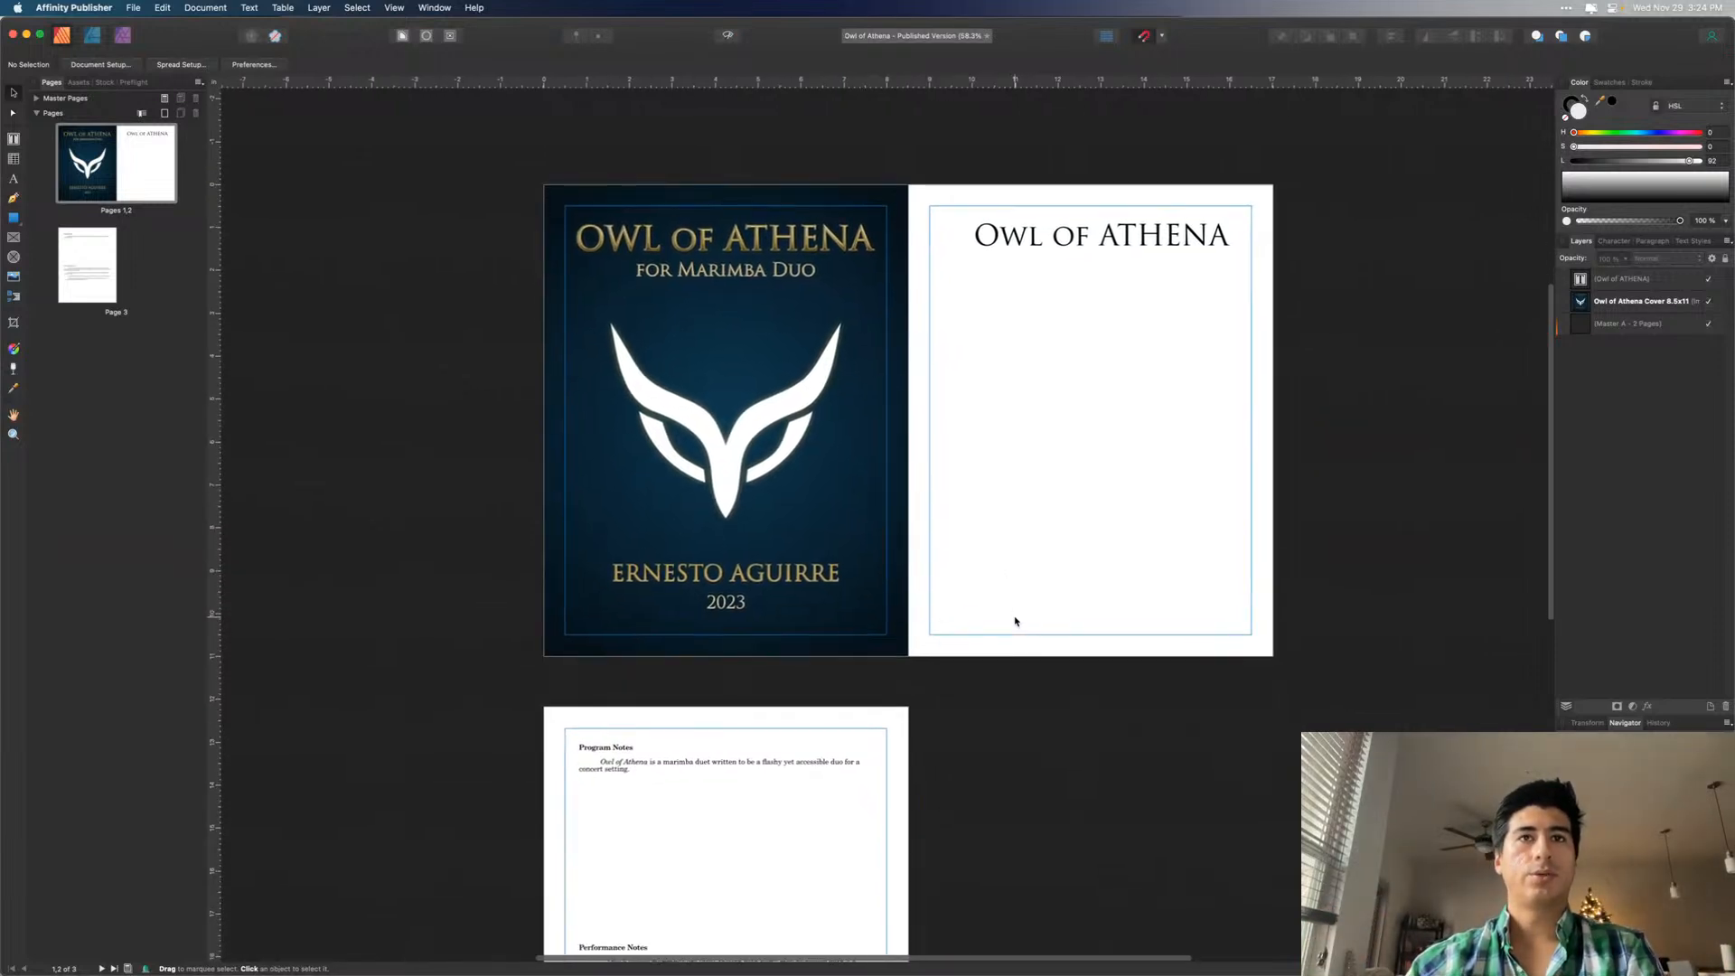
scroll(1015, 621, up, 4)
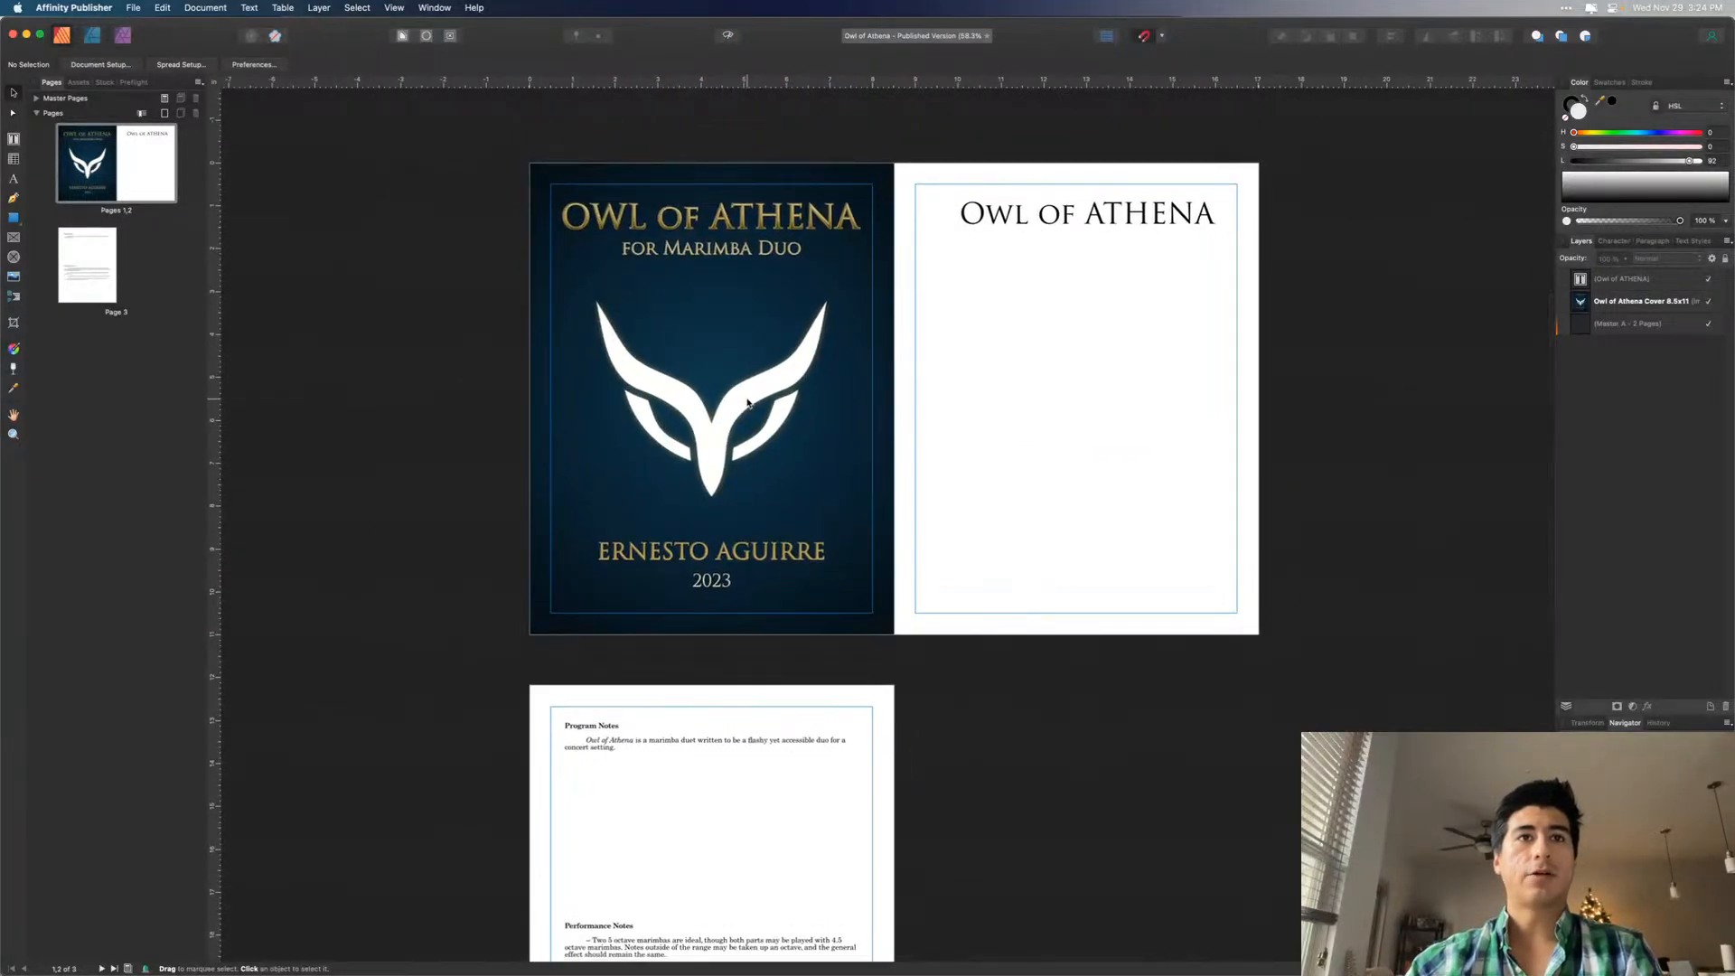
click(739, 499)
scroll(740, 499, up, 3)
scroll(737, 495, up, 3)
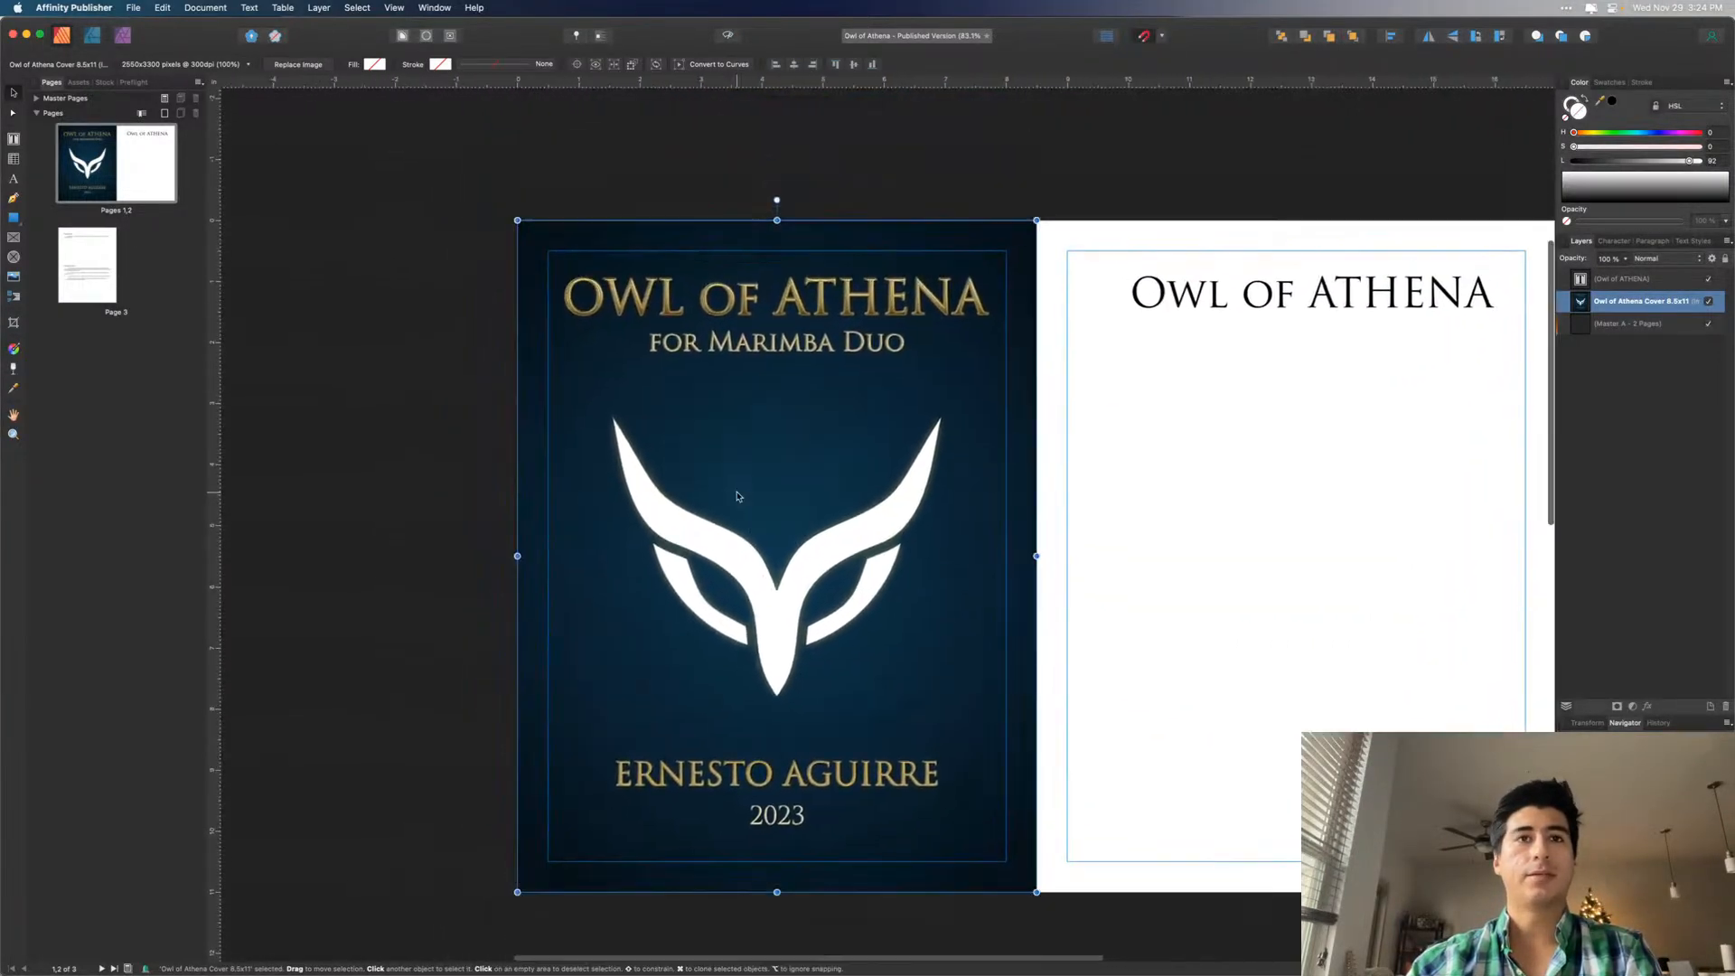
click(1163, 563)
scroll(1163, 562, down, 1)
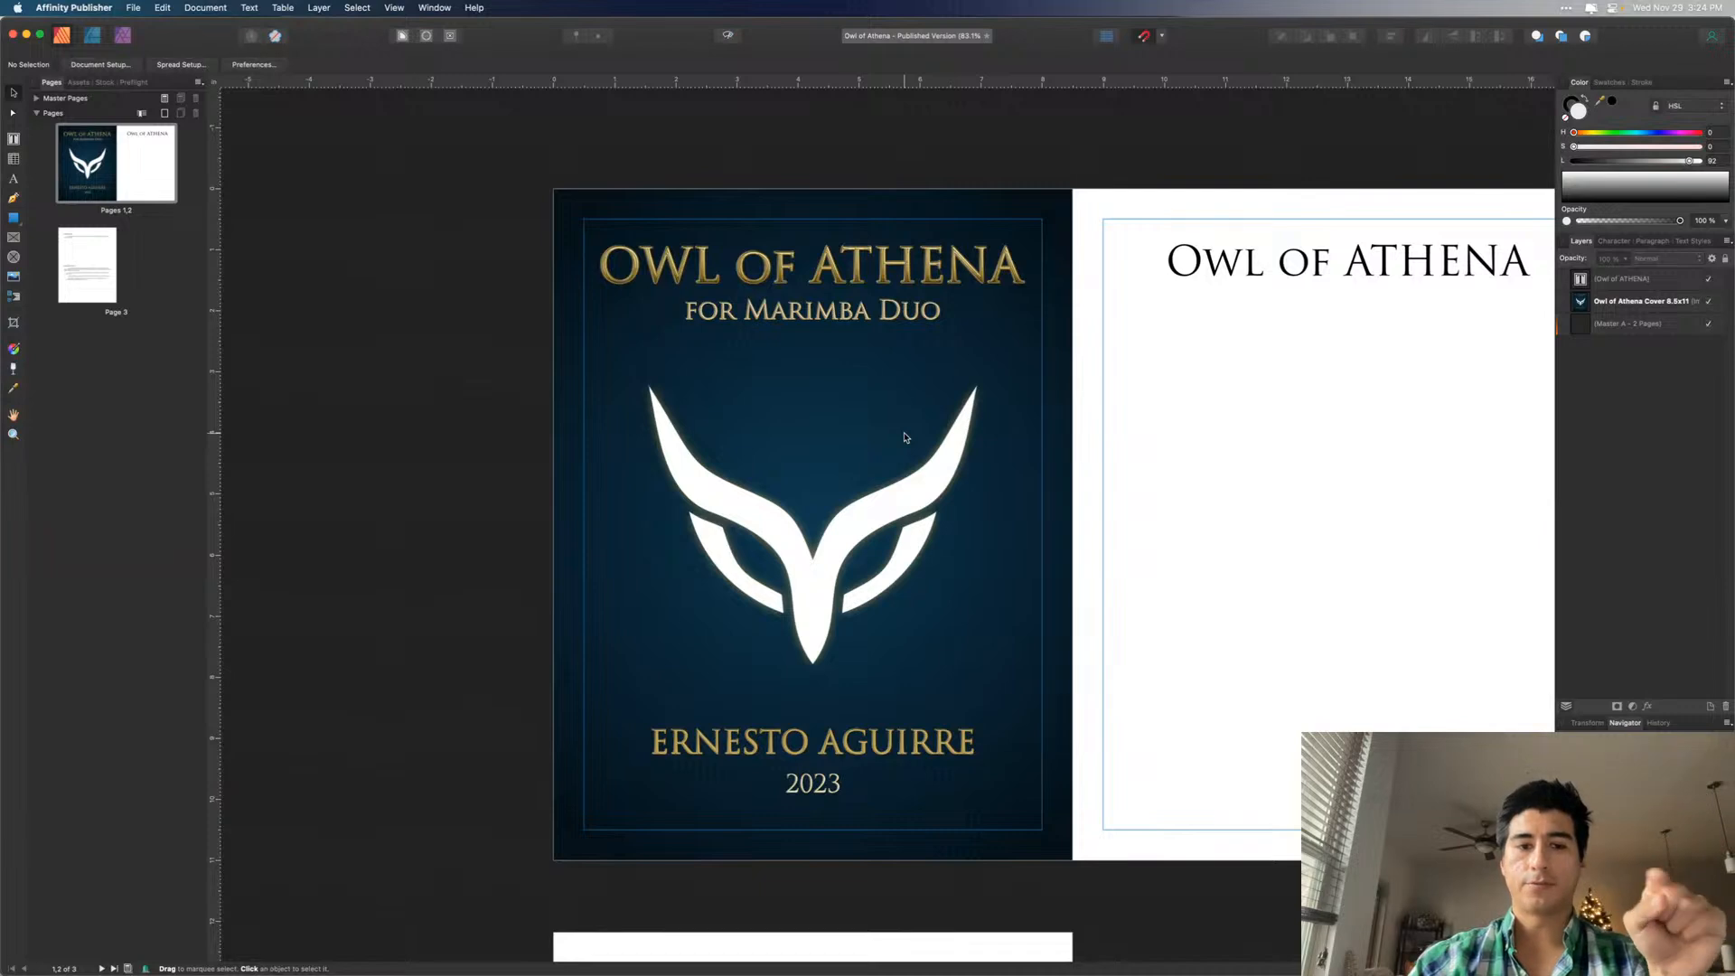
- Move the "Owl of Athena" title text on page 2 slightly down and to the left, and deselect it
scroll(904, 437, right, 5)
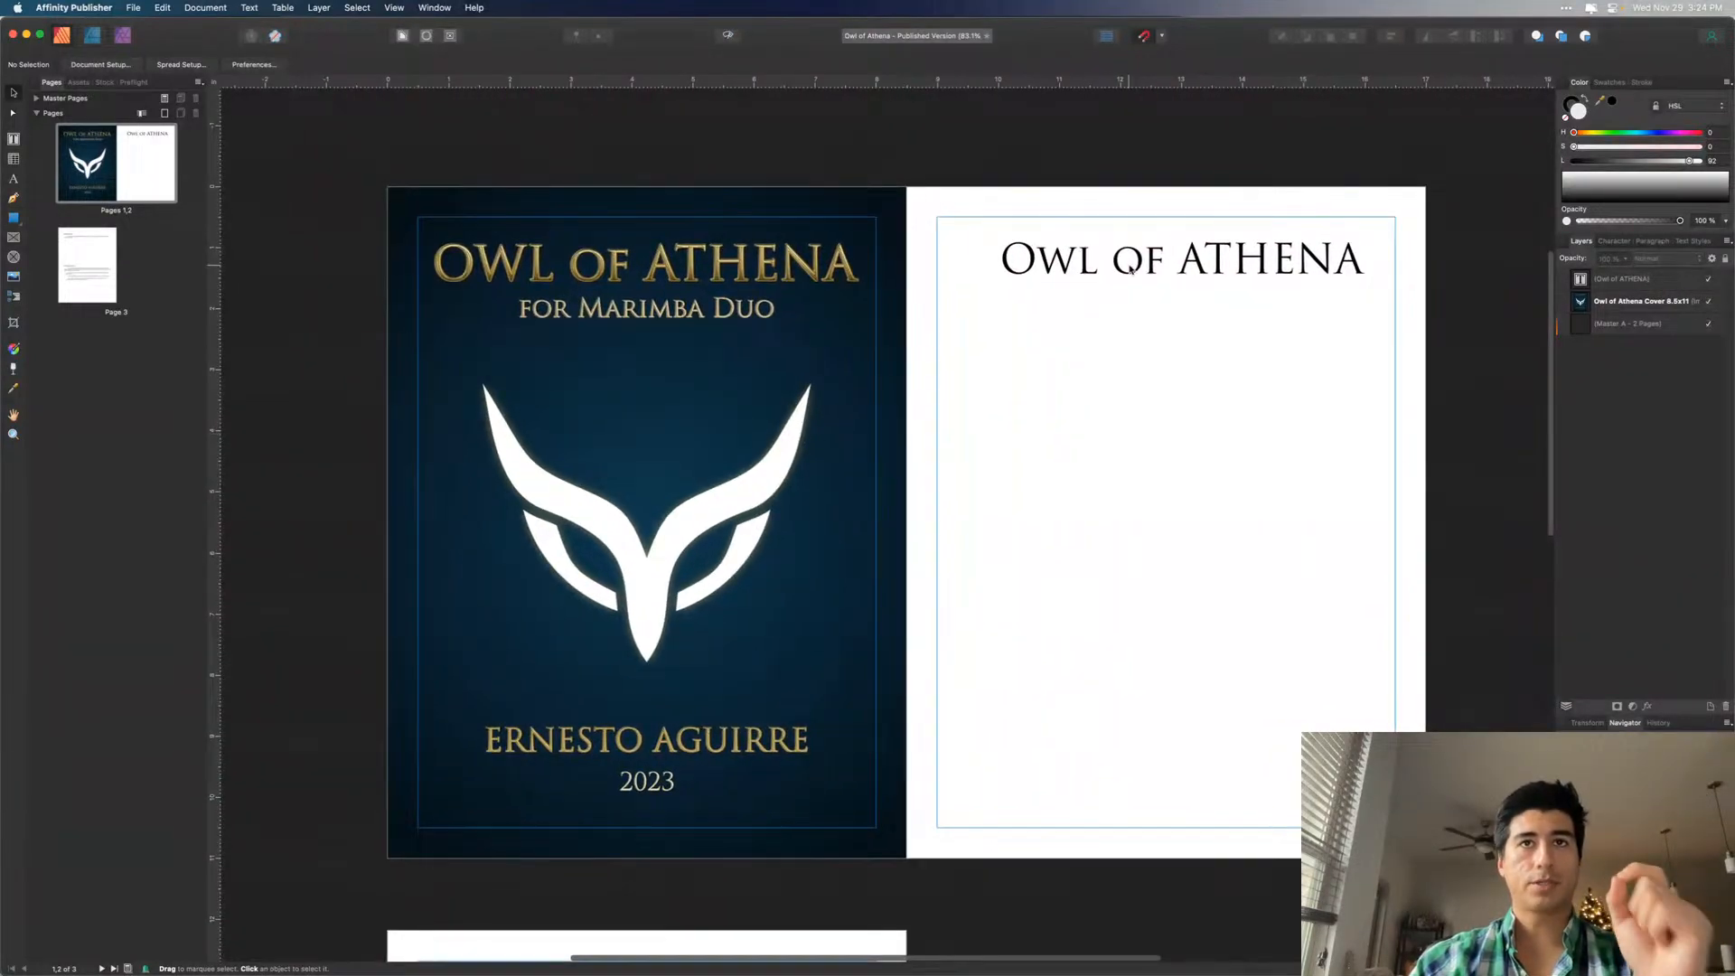
mouse_move(1128, 266)
mouse_down()
mouse_move(1110, 265)
mouse_move(1126, 274)
mouse_up()
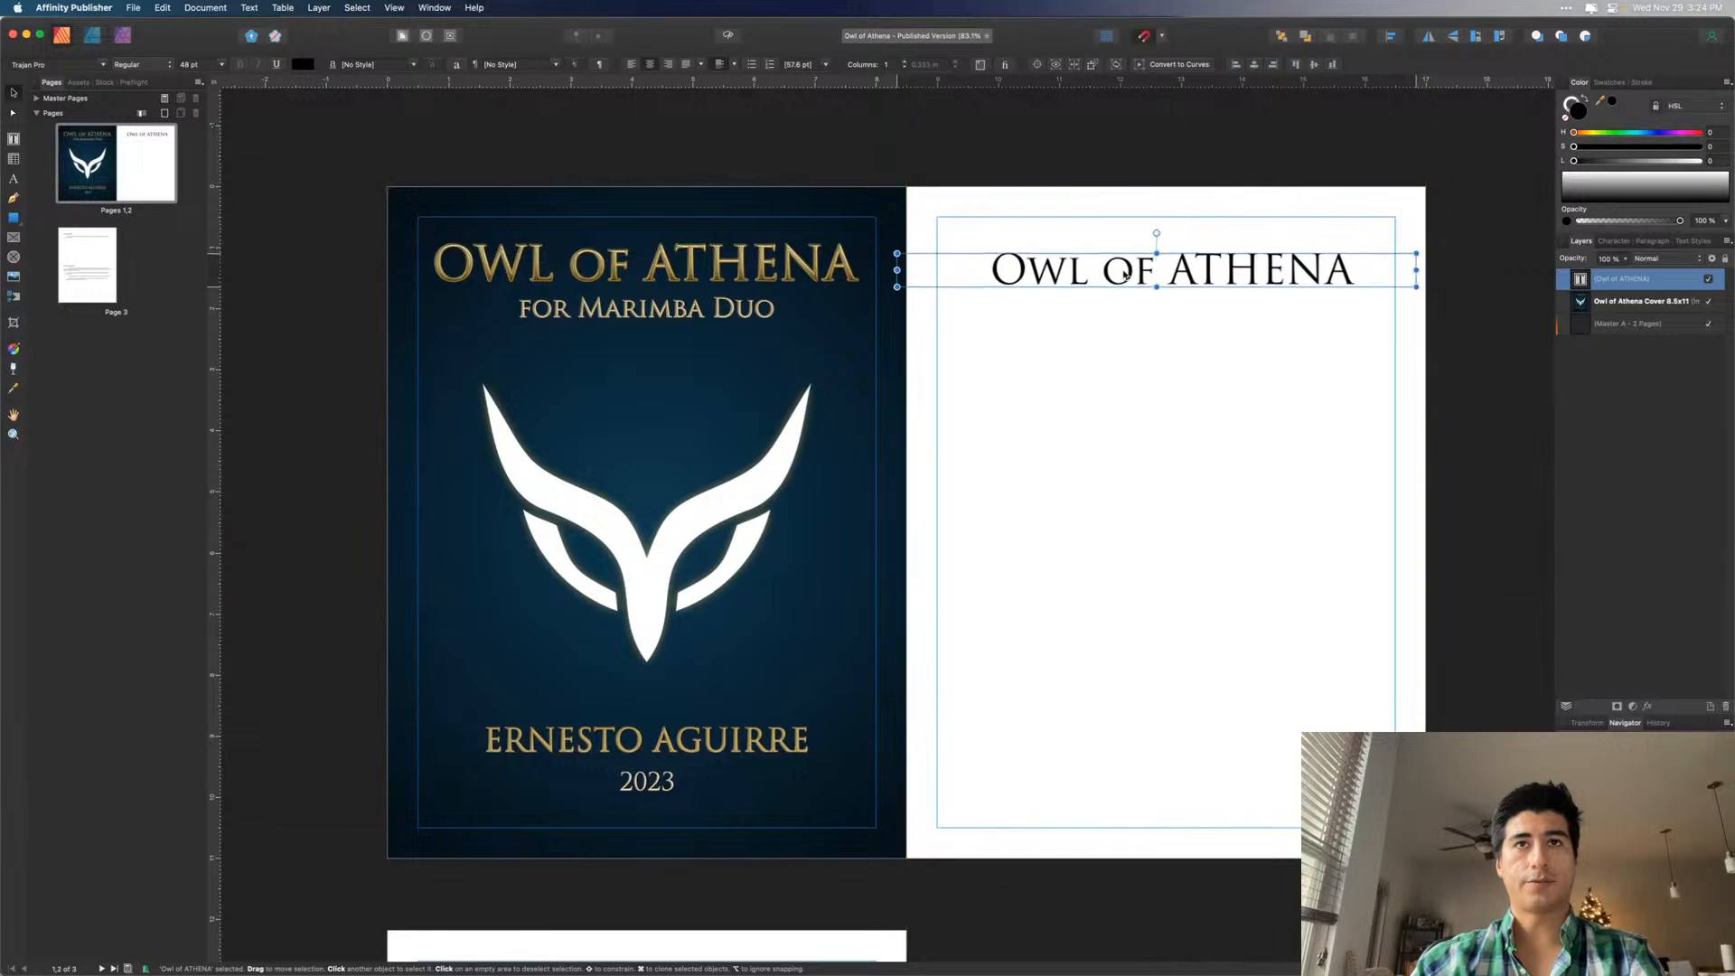
click(1154, 357)
scroll(1085, 335, right, 2)
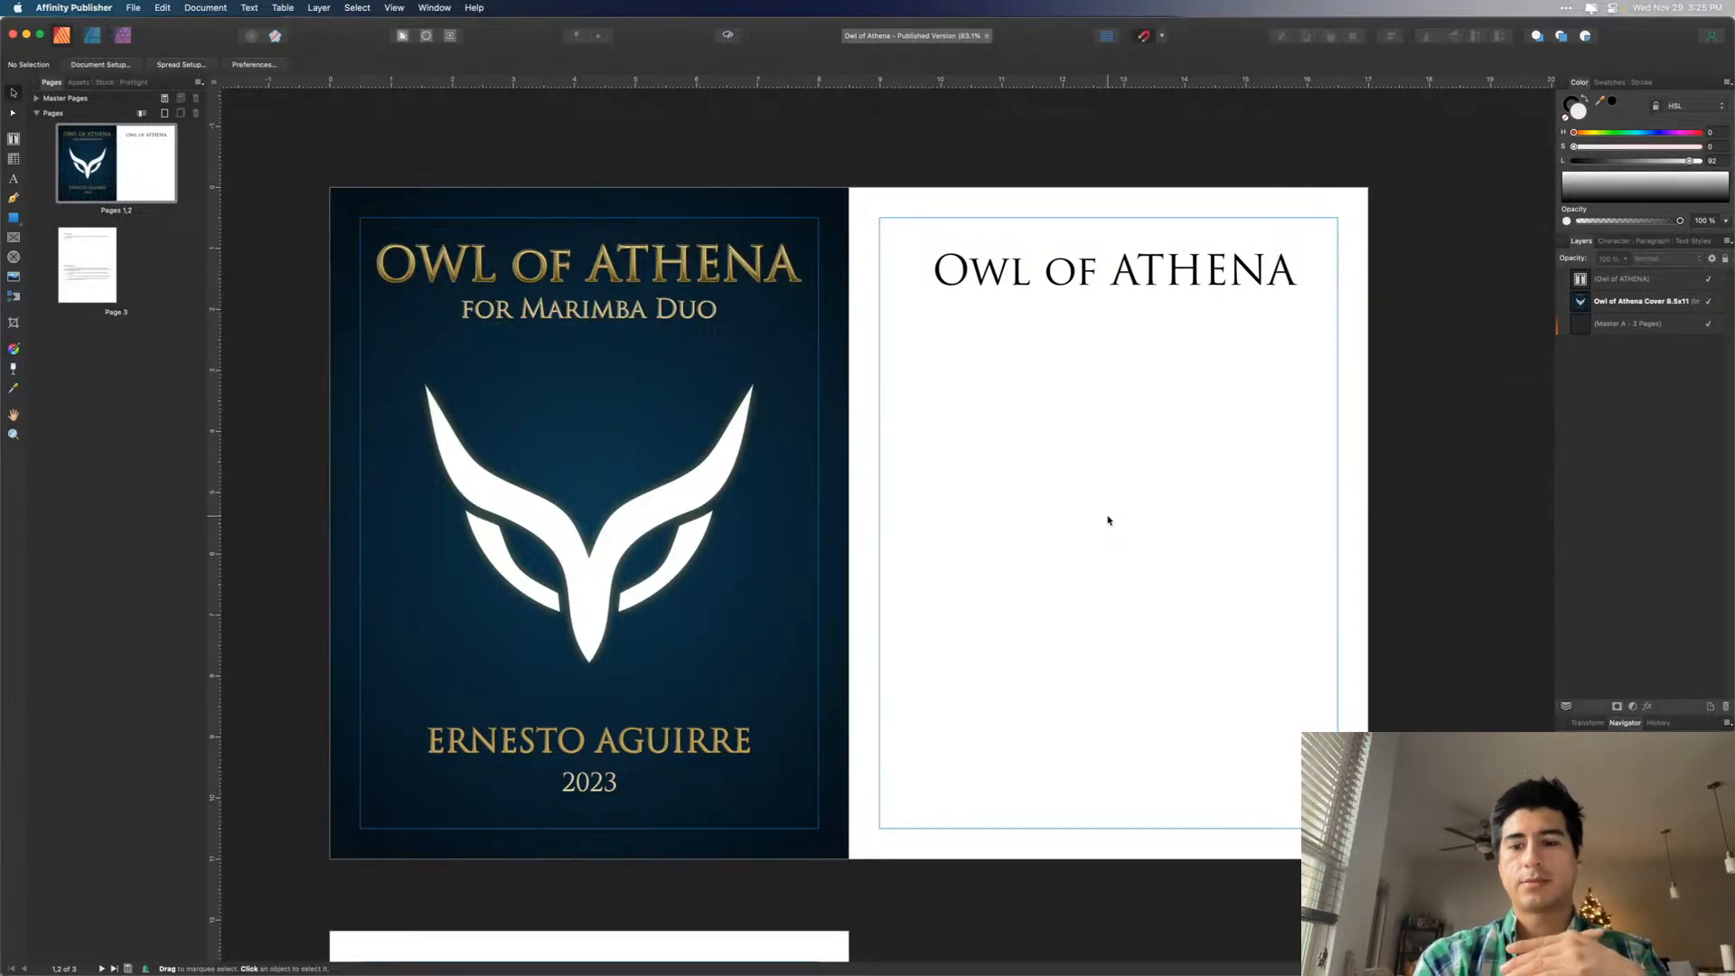
- Add all pages of "01 - Full score - OWL of ATHENA.pdf" from the Score and Parts PDFS folder after page 3
scroll(1108, 520, down, 10)
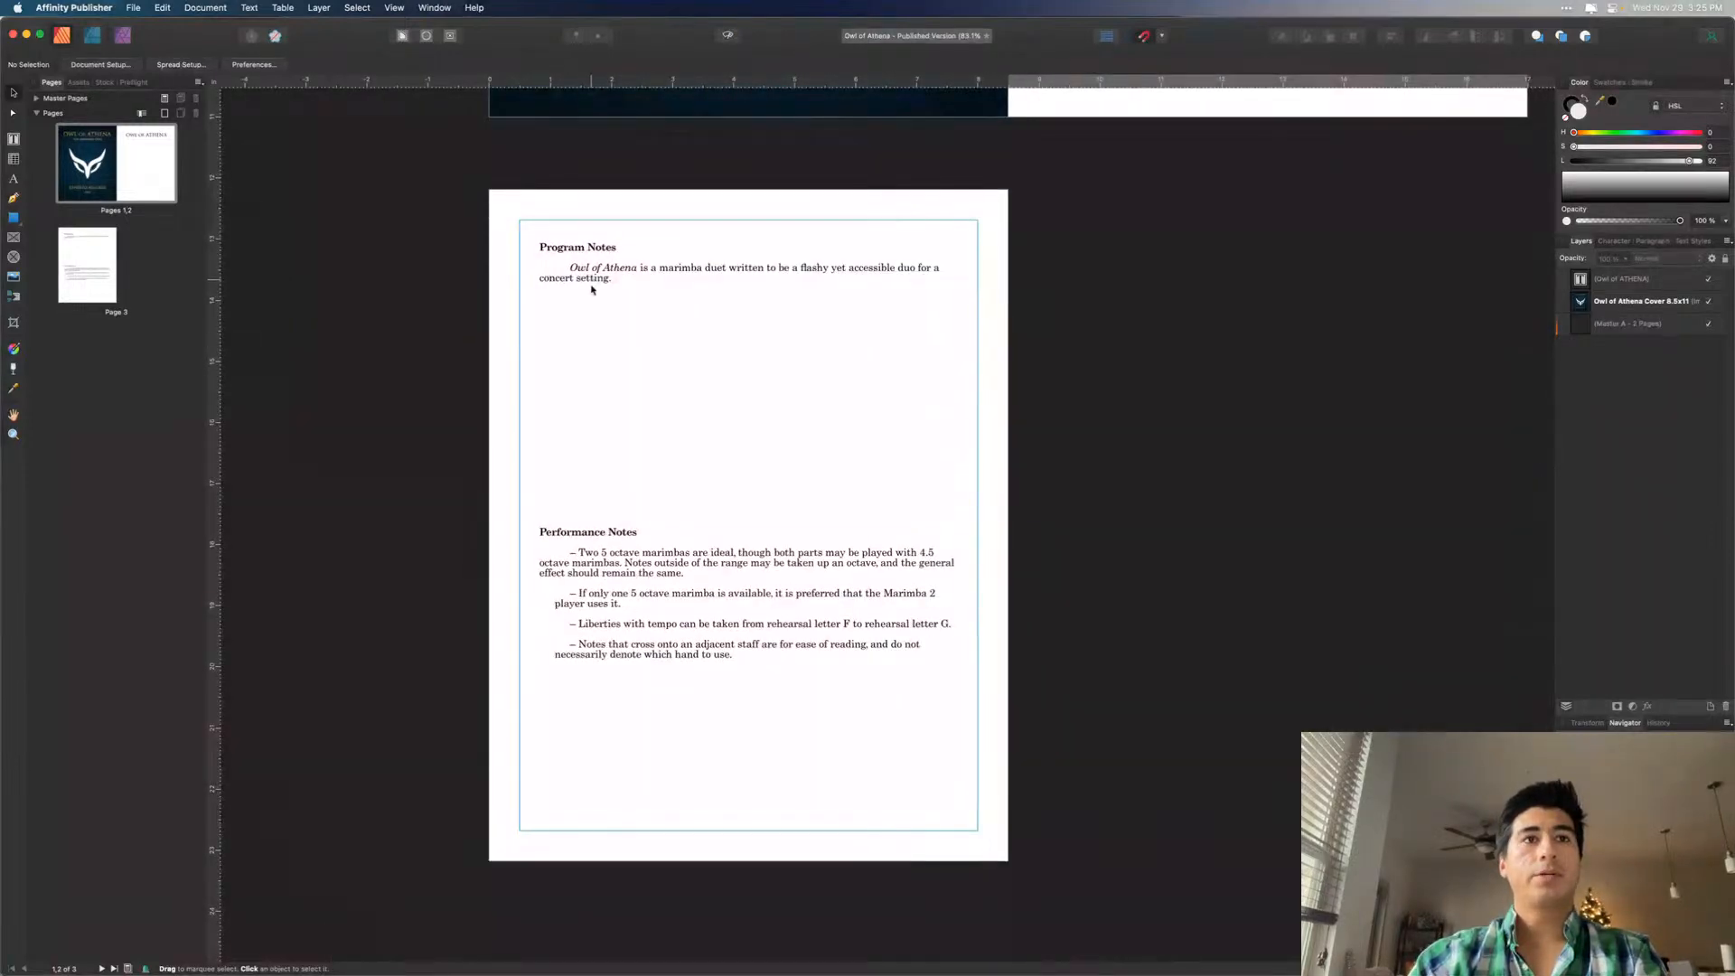
scroll(798, 599, down, 3)
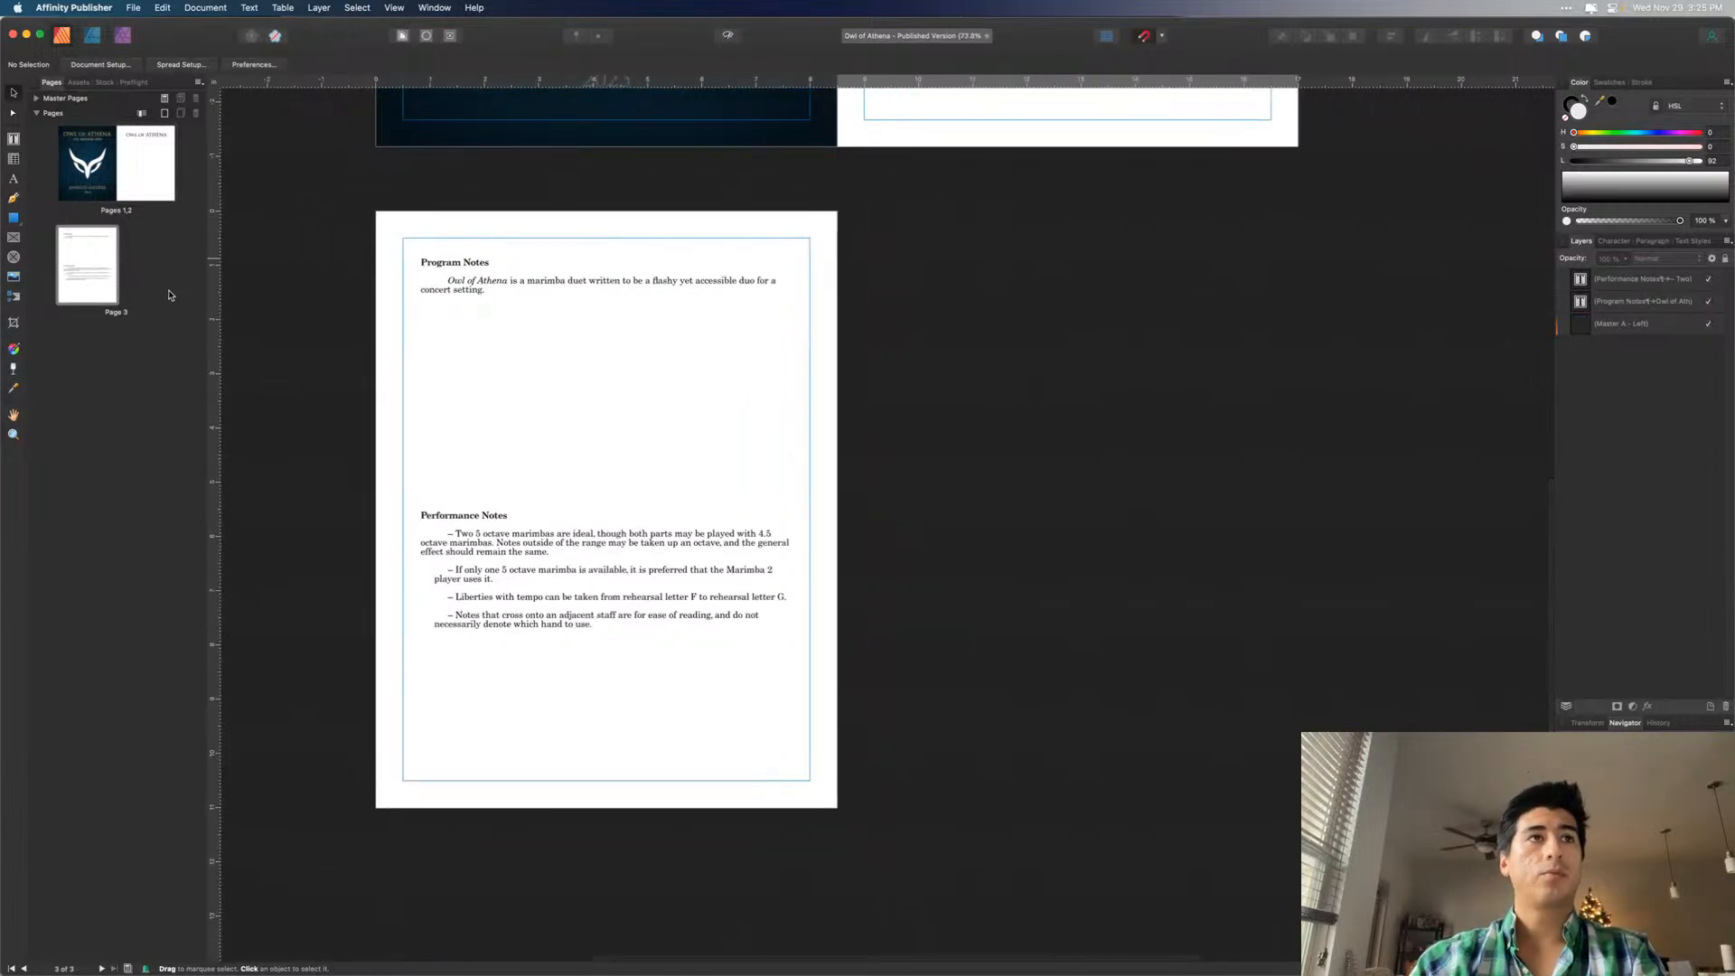
click(226, 5)
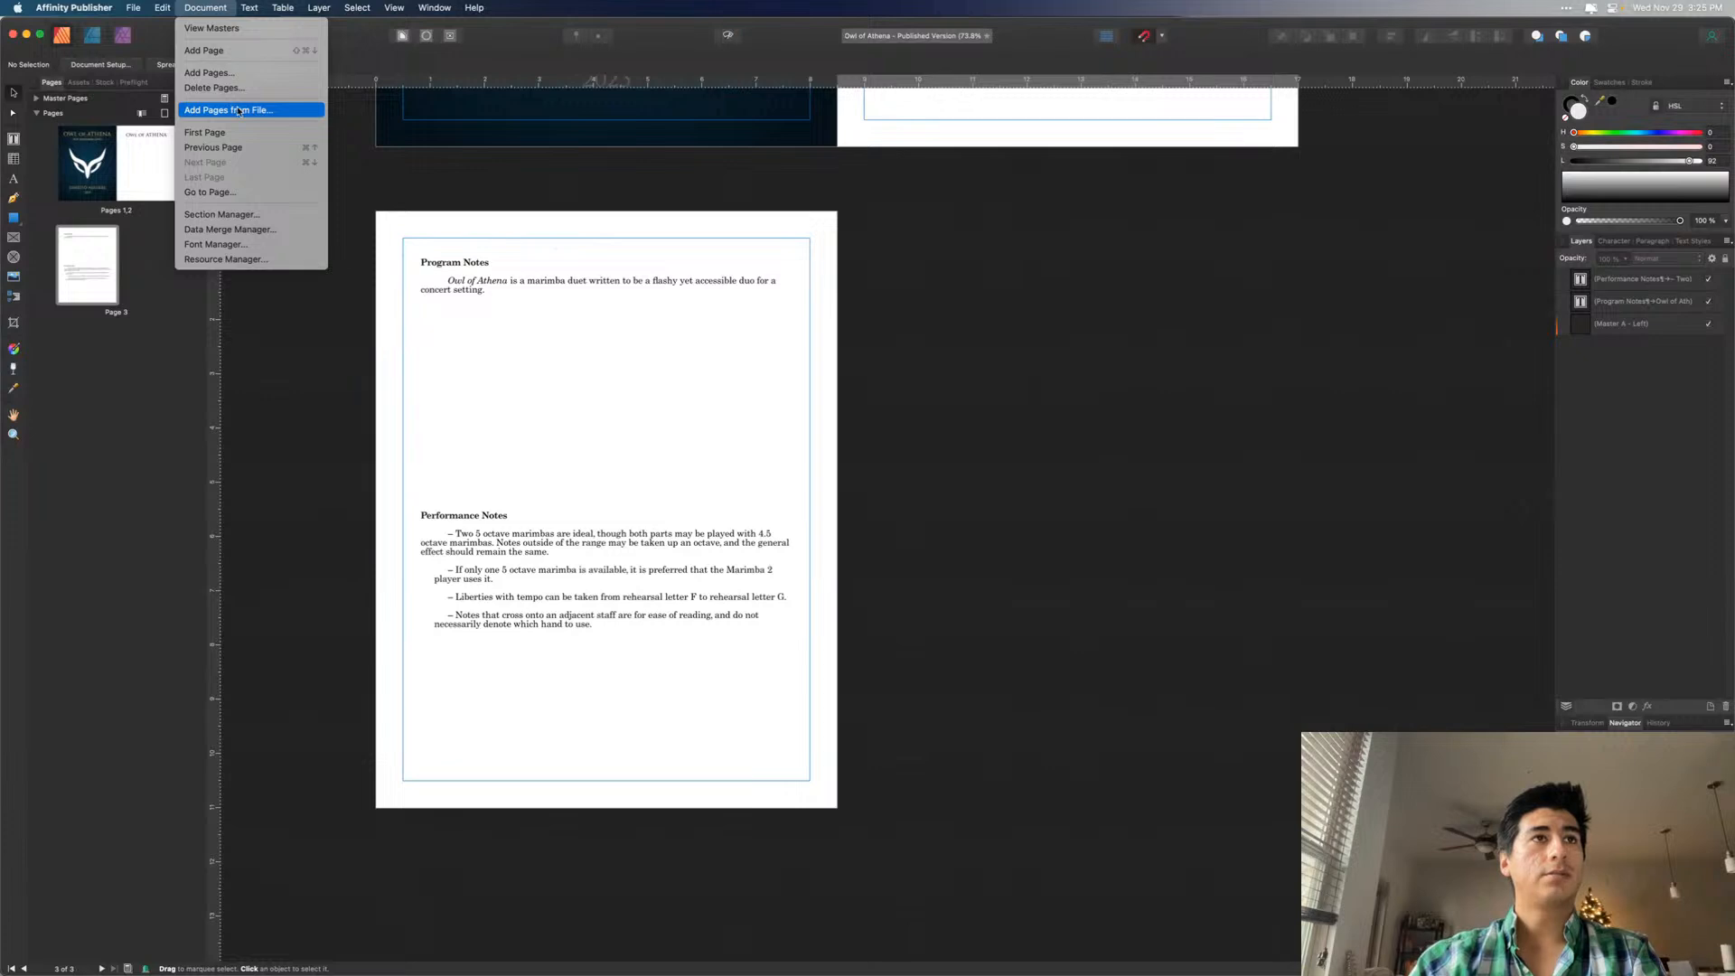
click(282, 113)
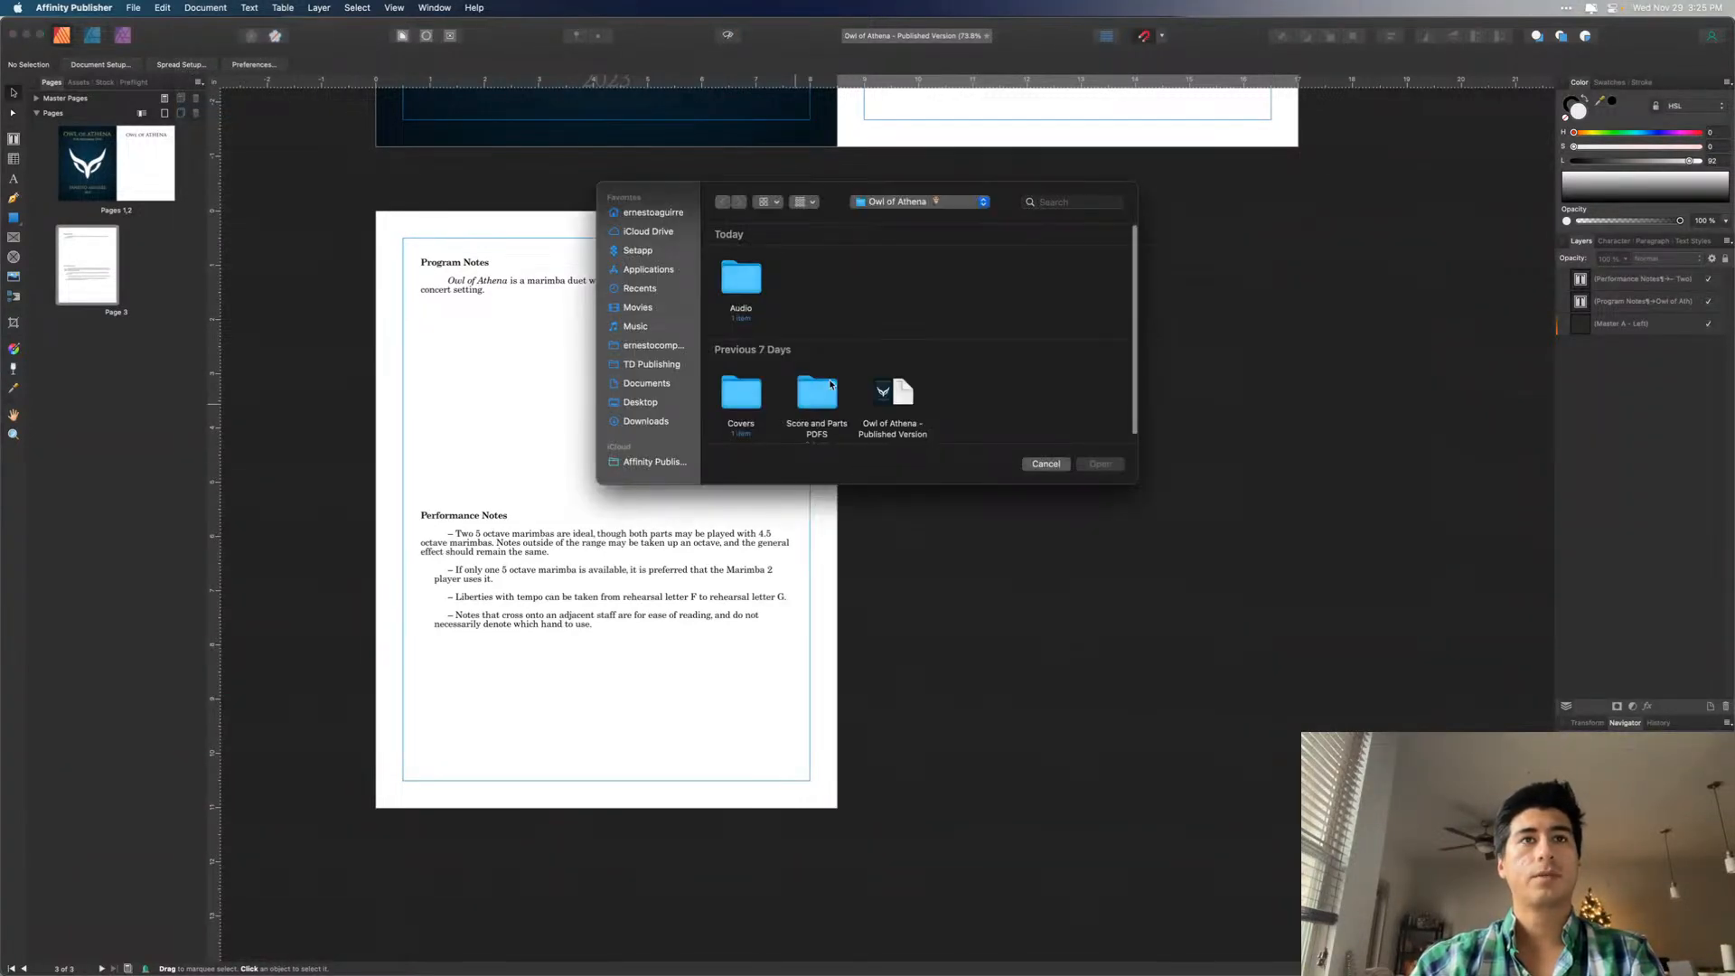
scroll(867, 334, down, 1)
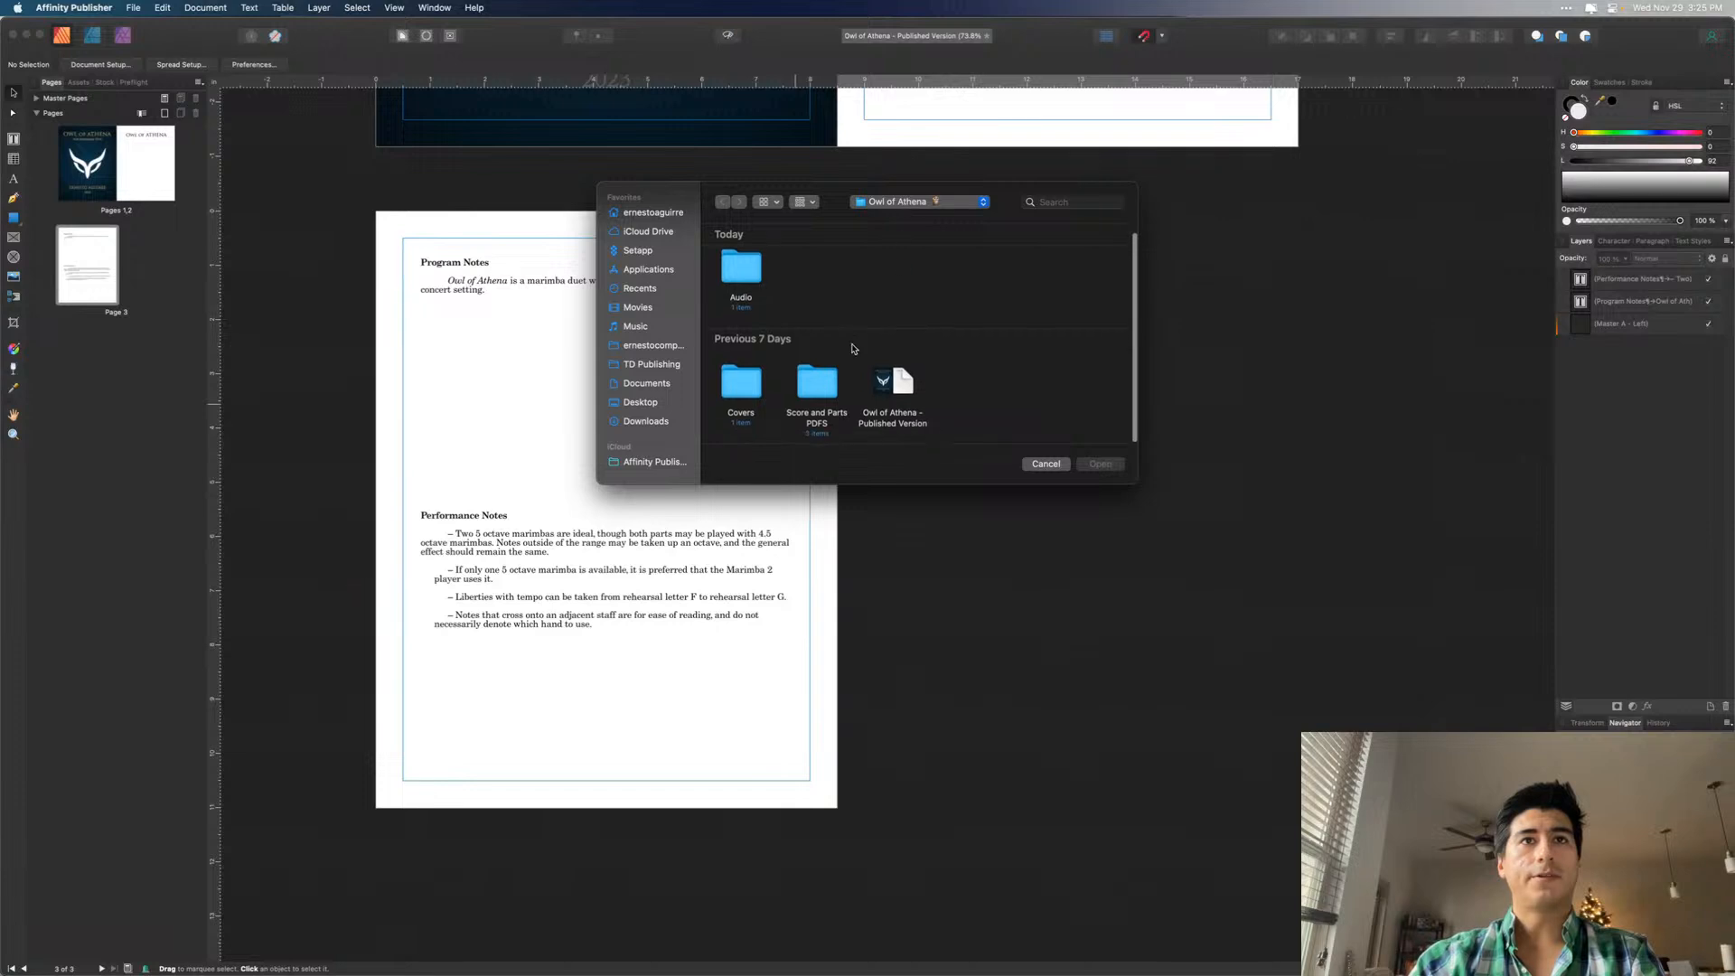
click(818, 382)
double_click(818, 383)
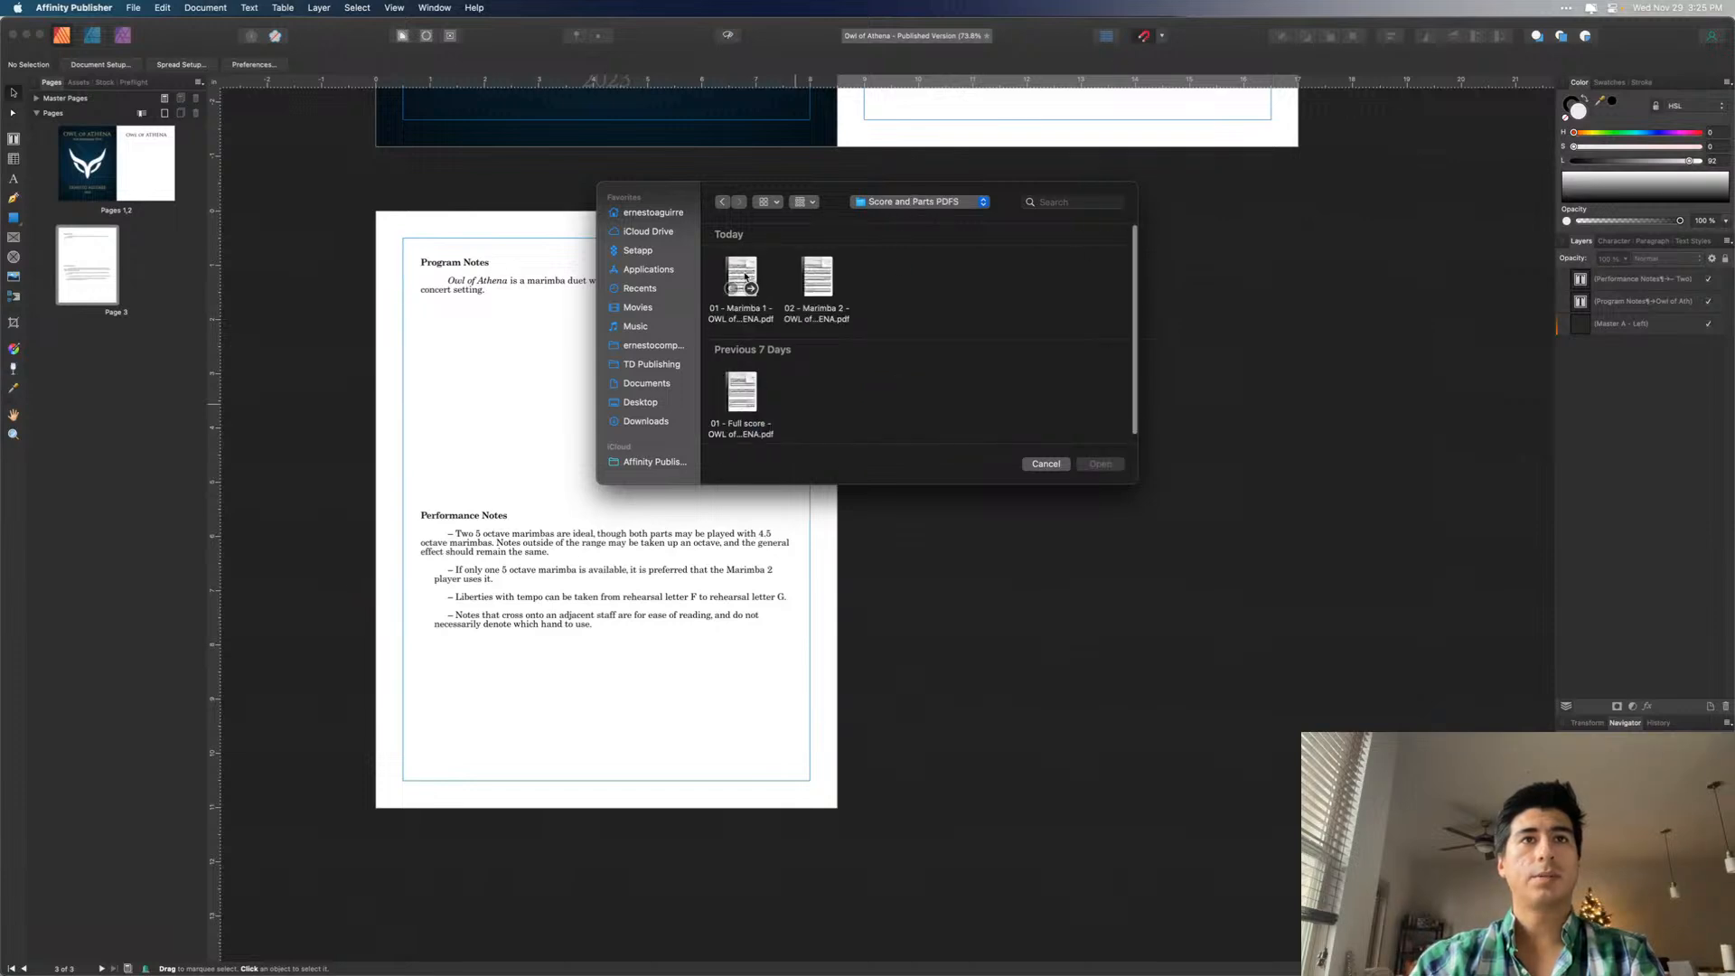
click(743, 277)
click(741, 395)
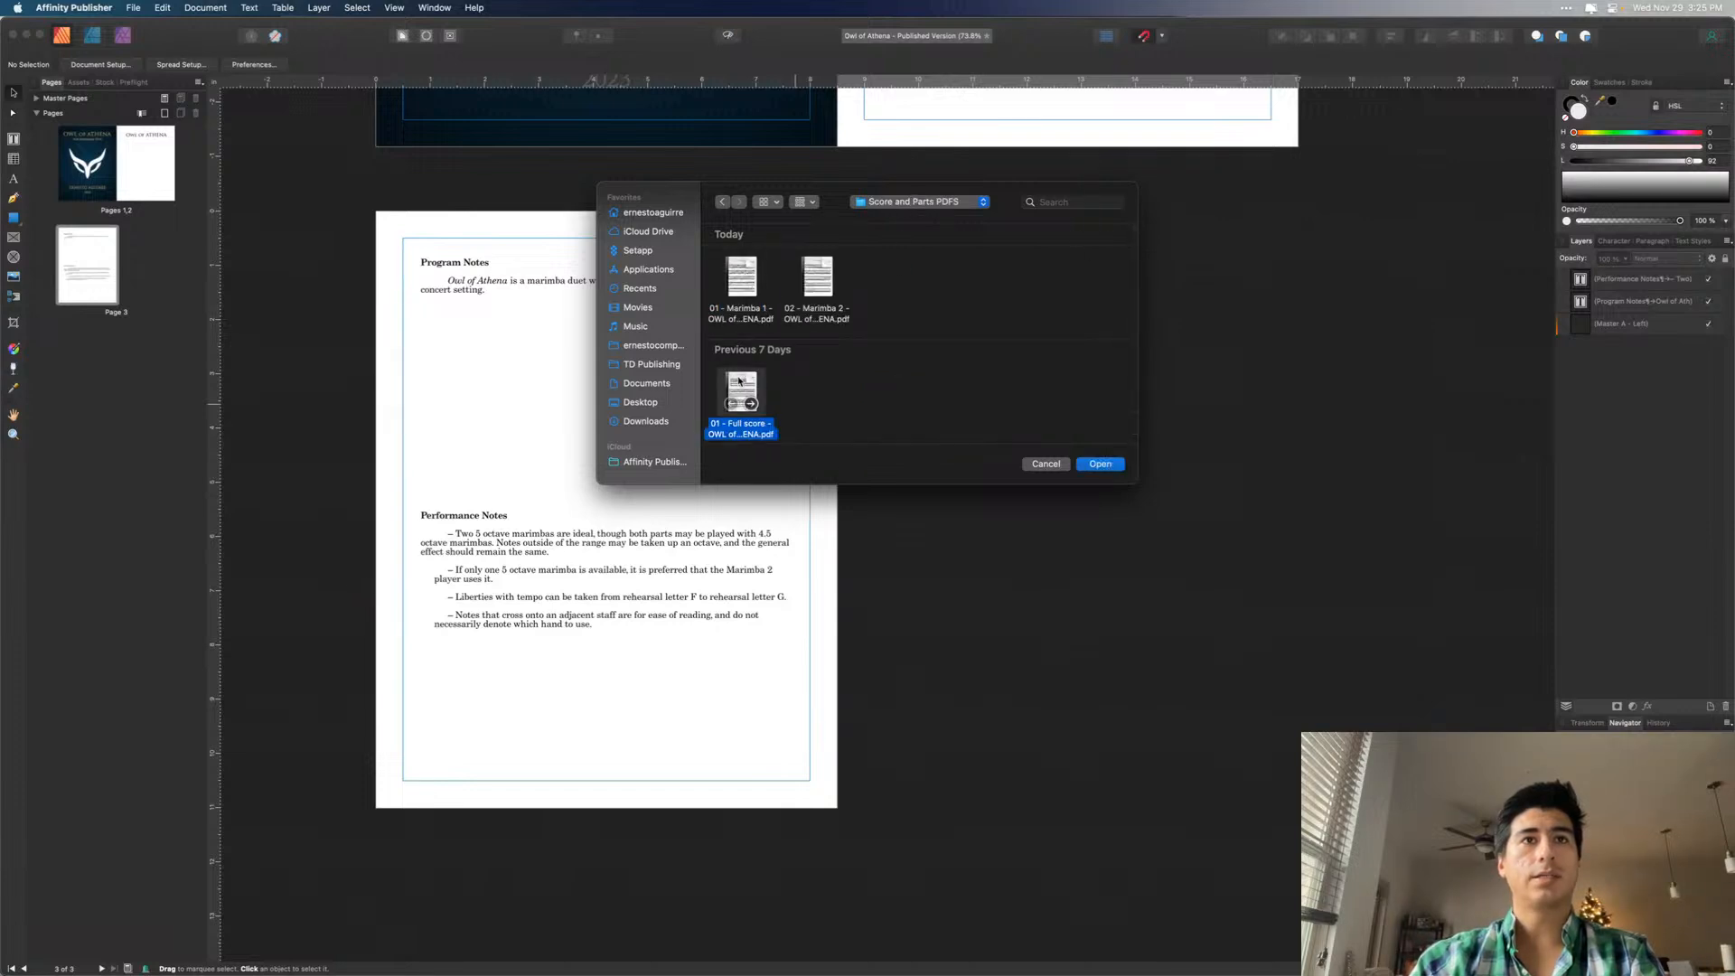
click(1100, 464)
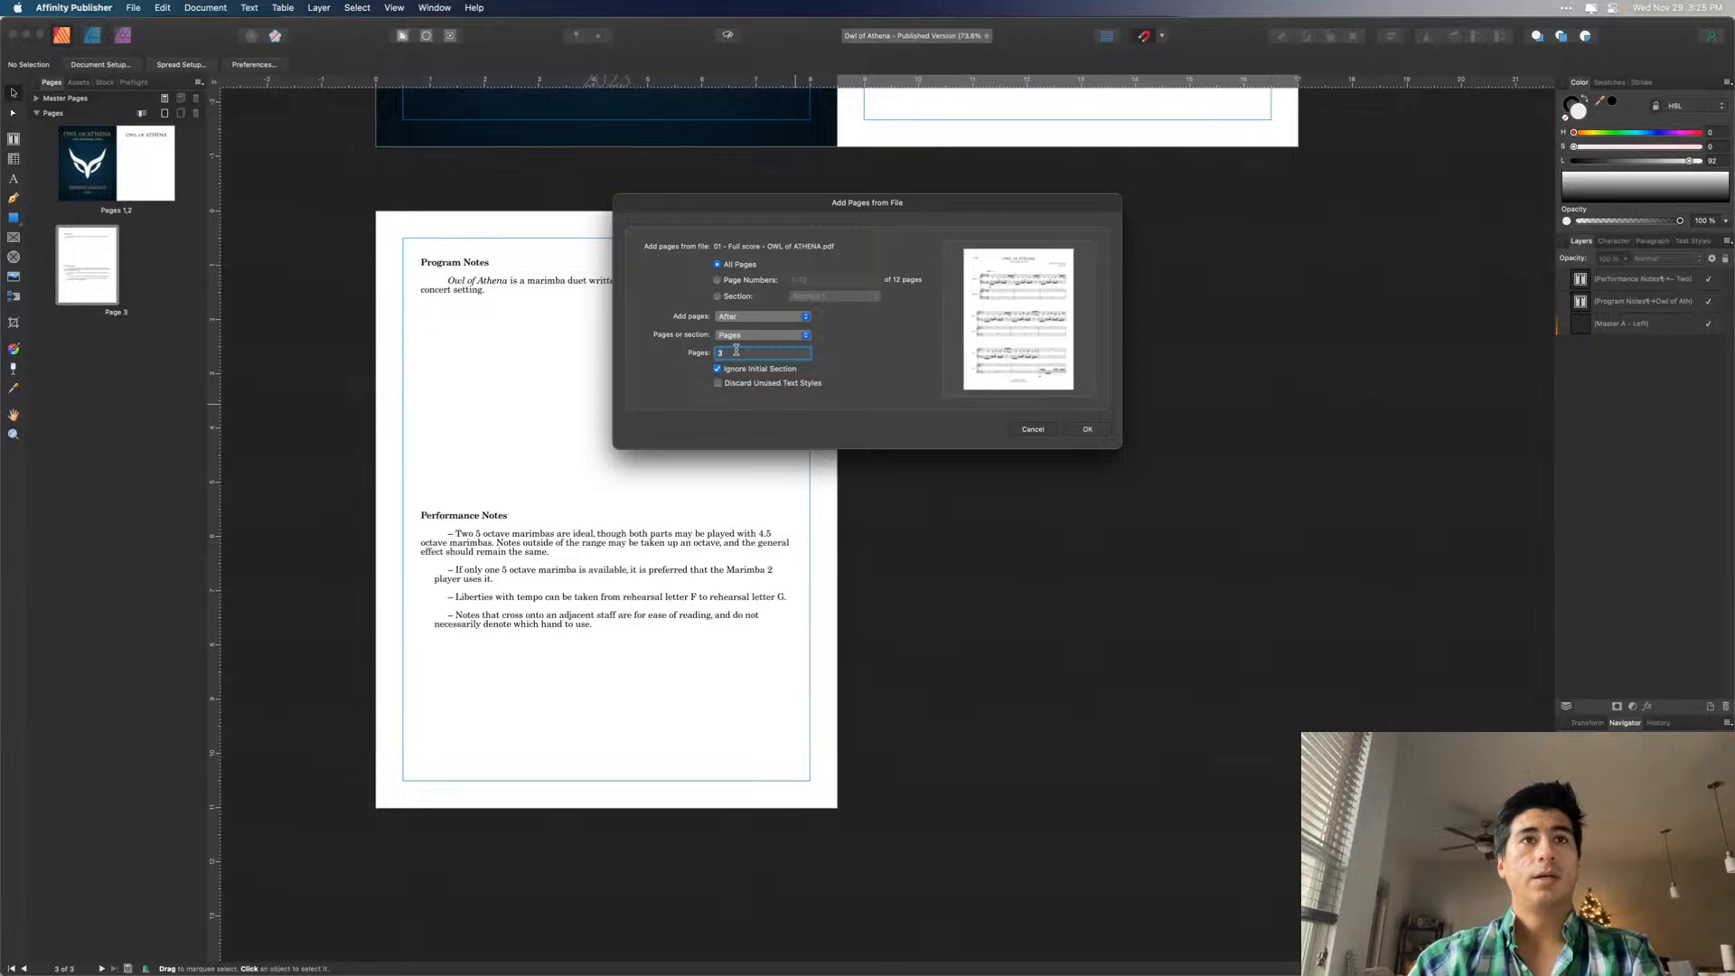
click(1088, 429)
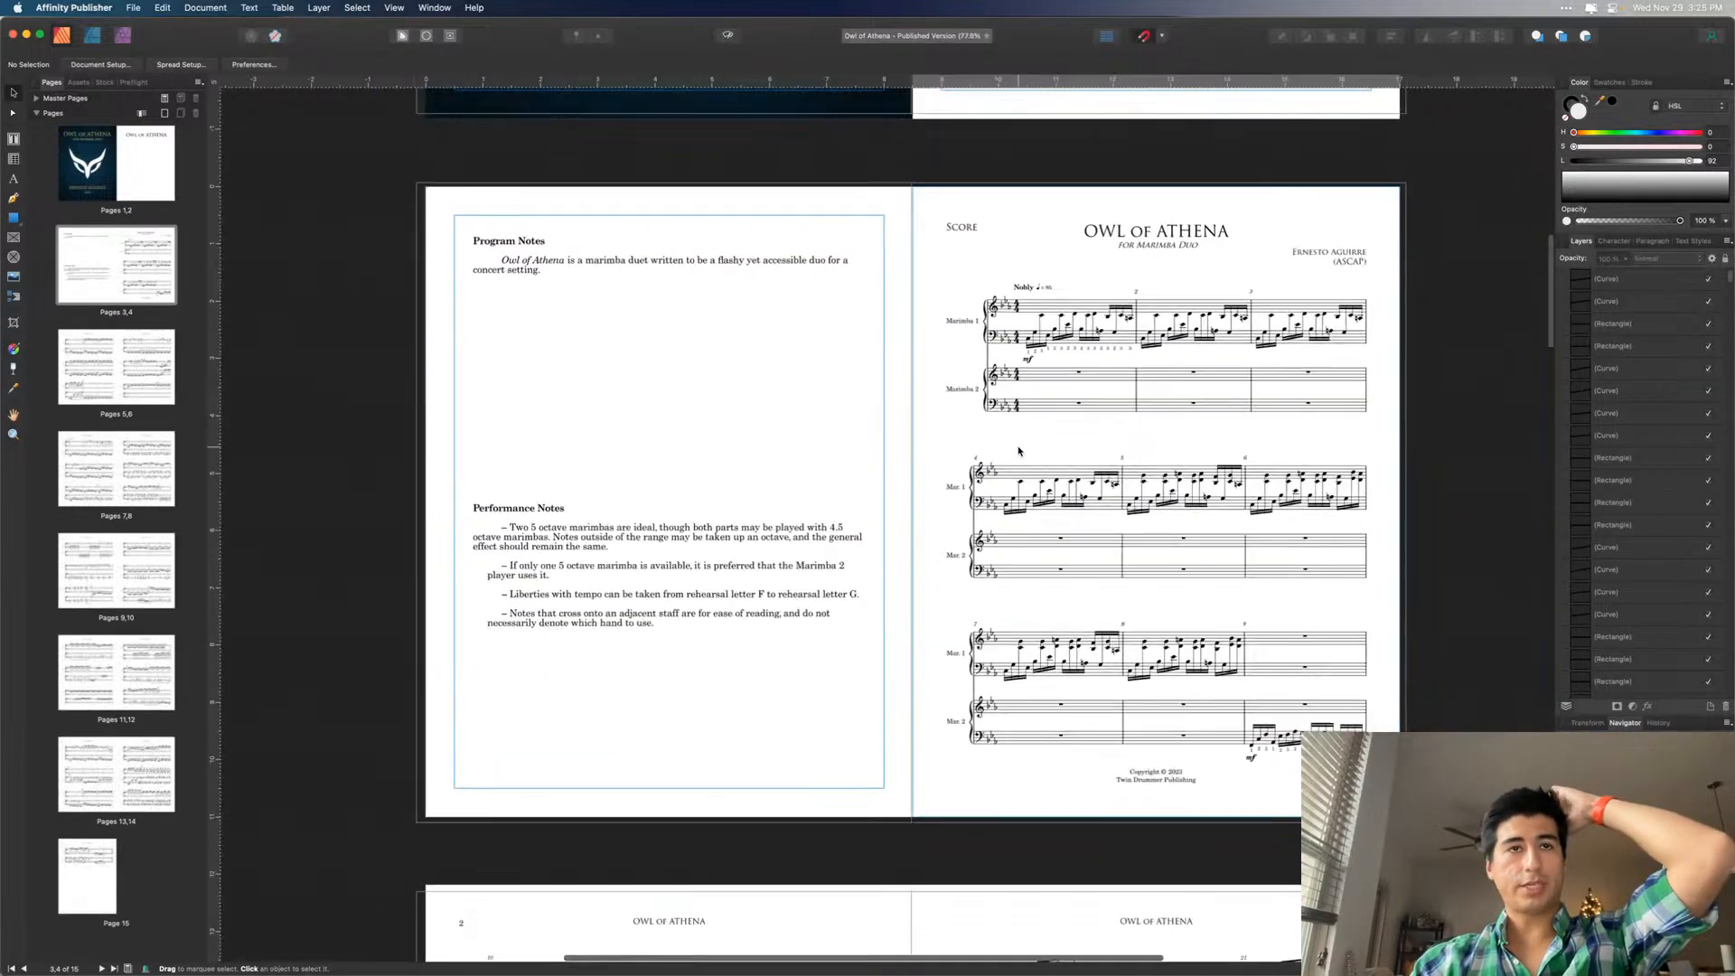
- Look through the imported score pages, the cover spread, and the spread pairing the notes with the first score page
scroll(1019, 451, down, 3)
scroll(1019, 451, down, 1)
scroll(1018, 451, down, 4)
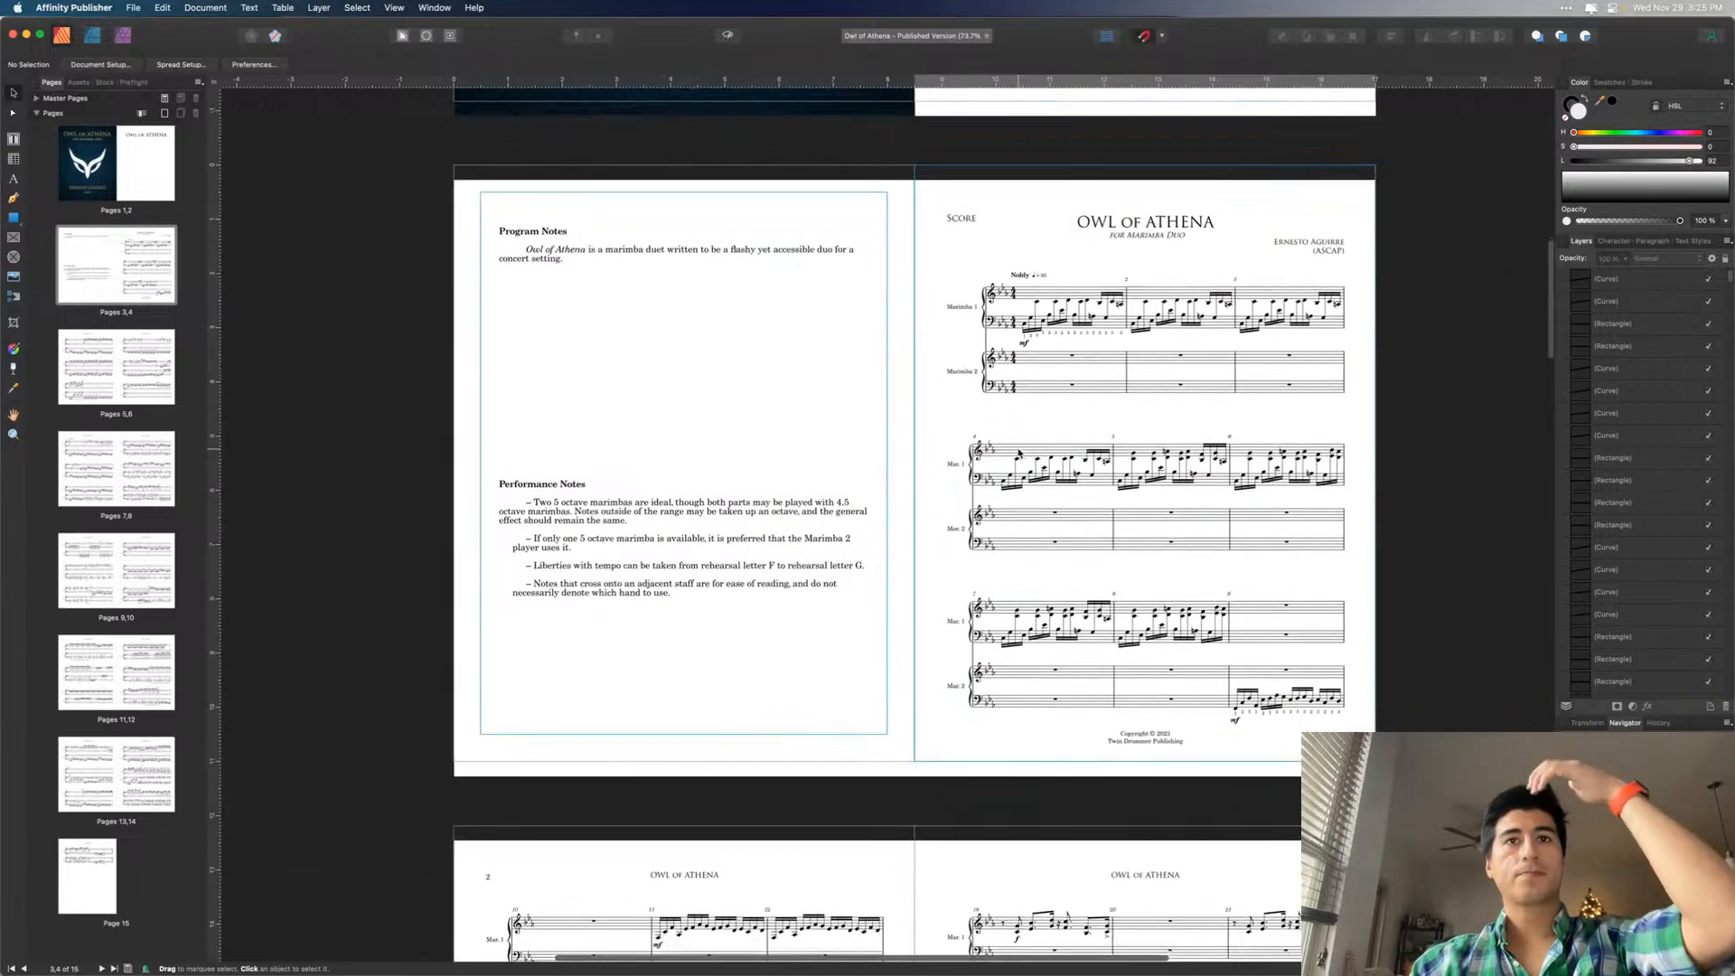
scroll(1018, 451, down, 20)
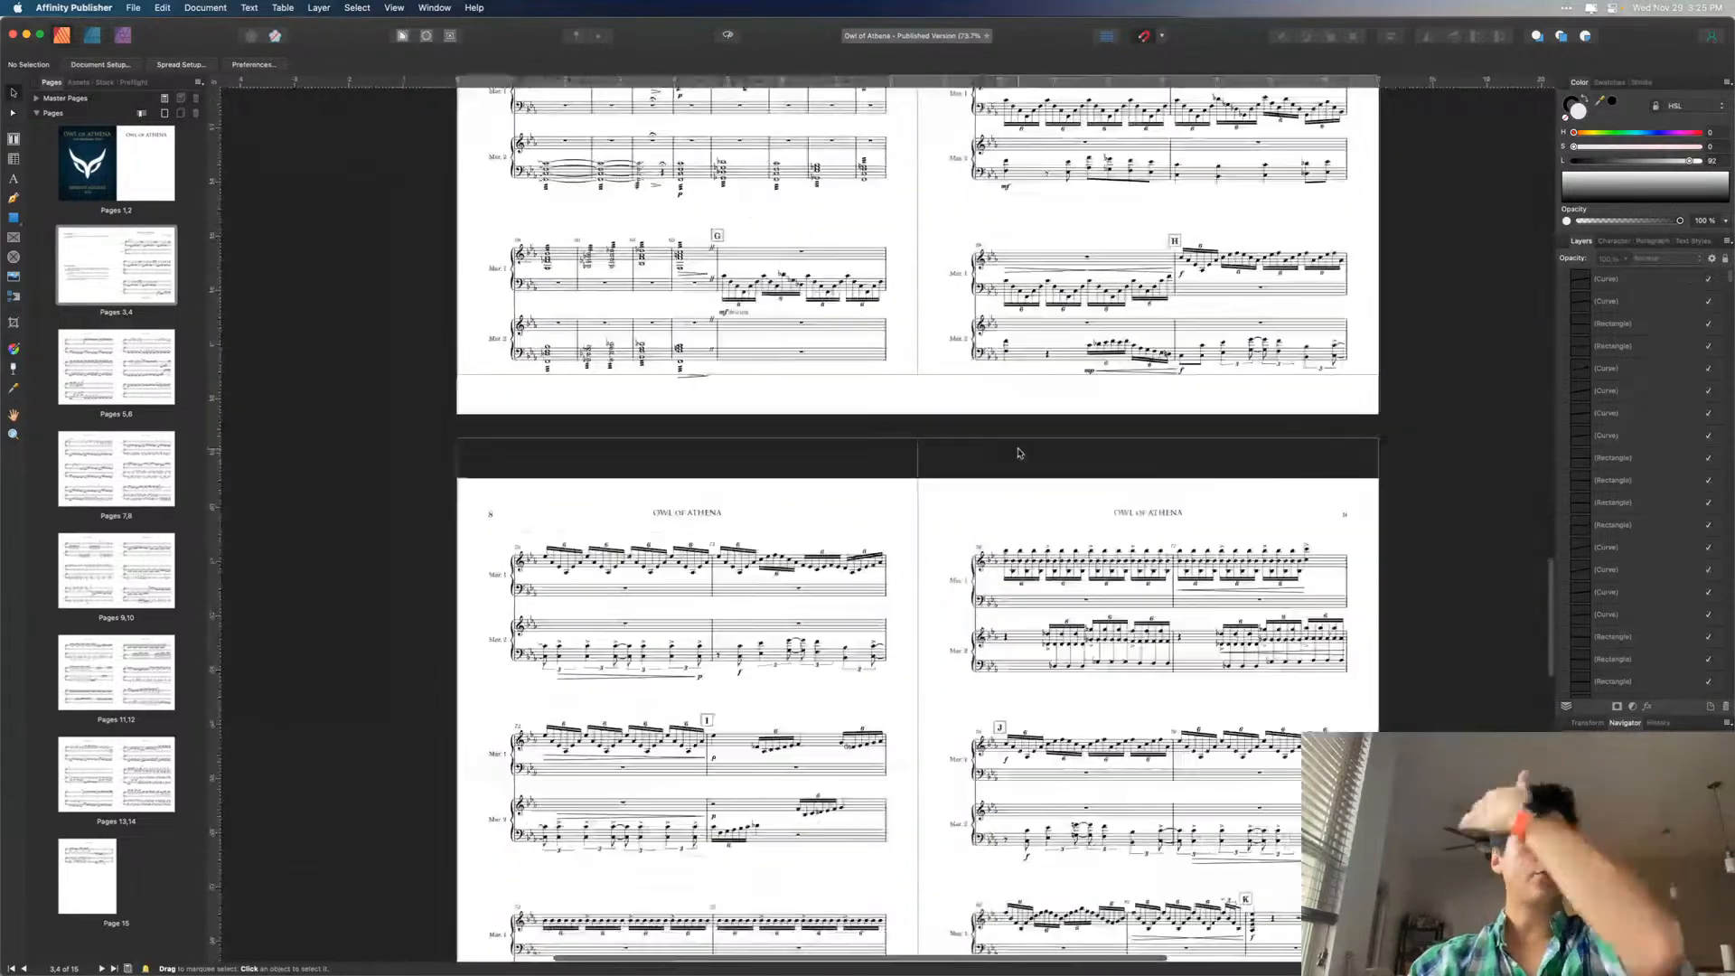
scroll(1019, 451, down, 10)
scroll(1019, 451, up, 20)
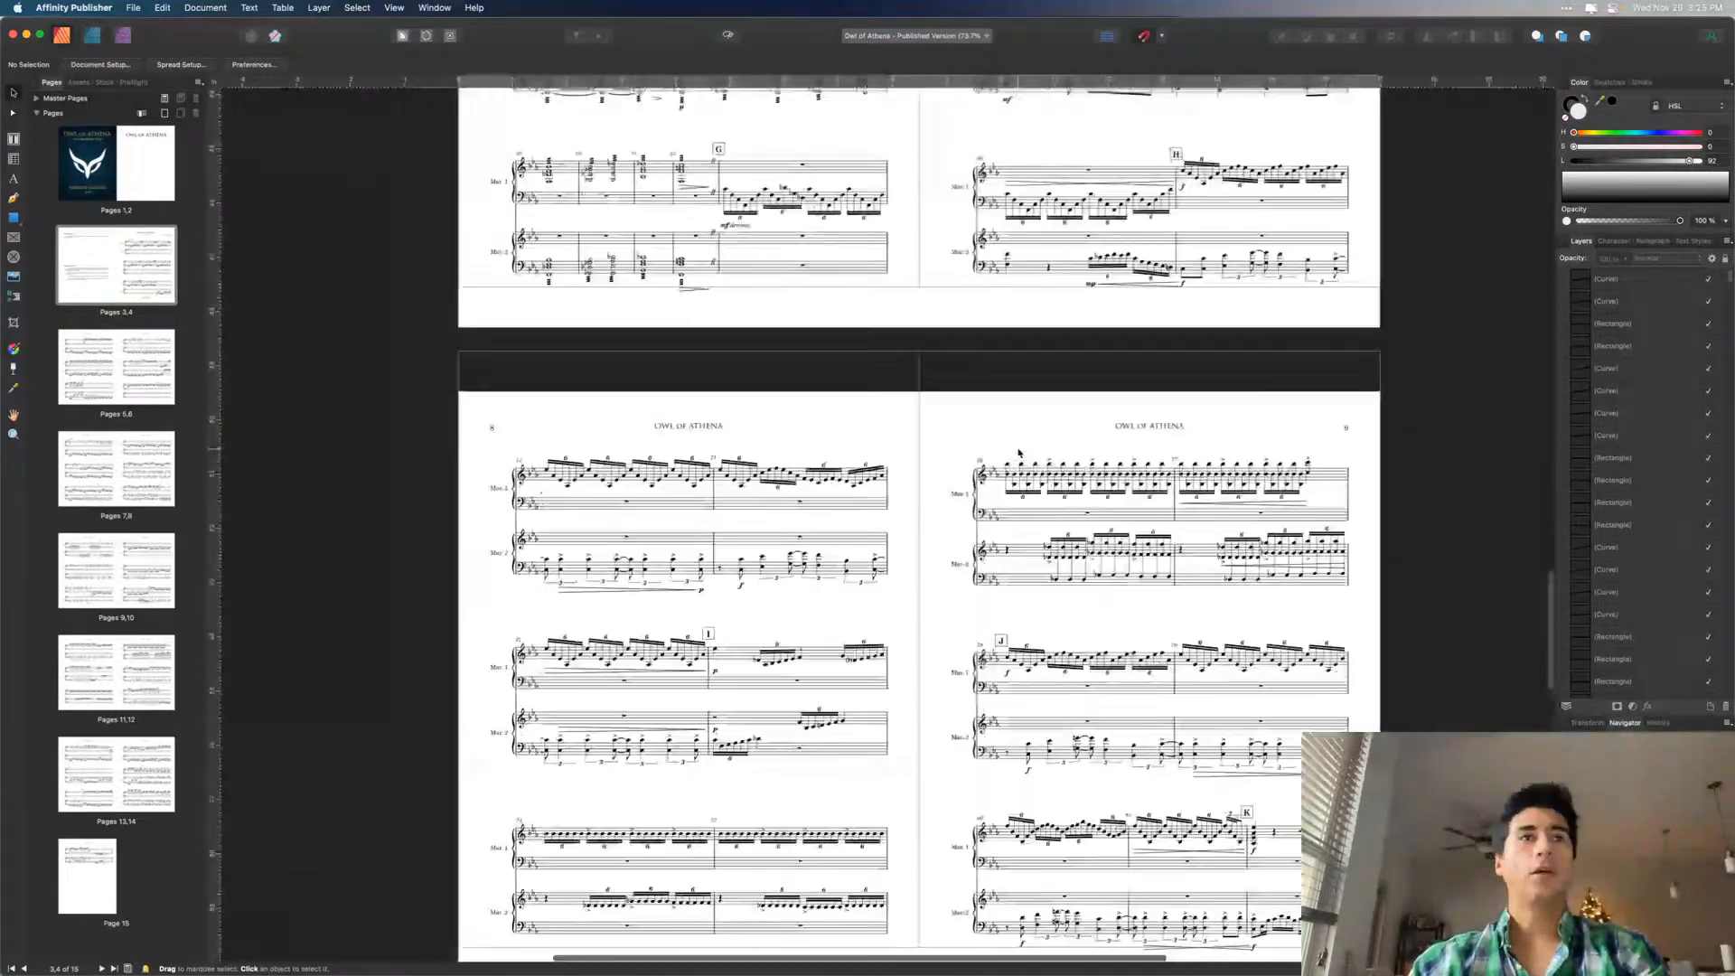
scroll(1018, 453, up, 15)
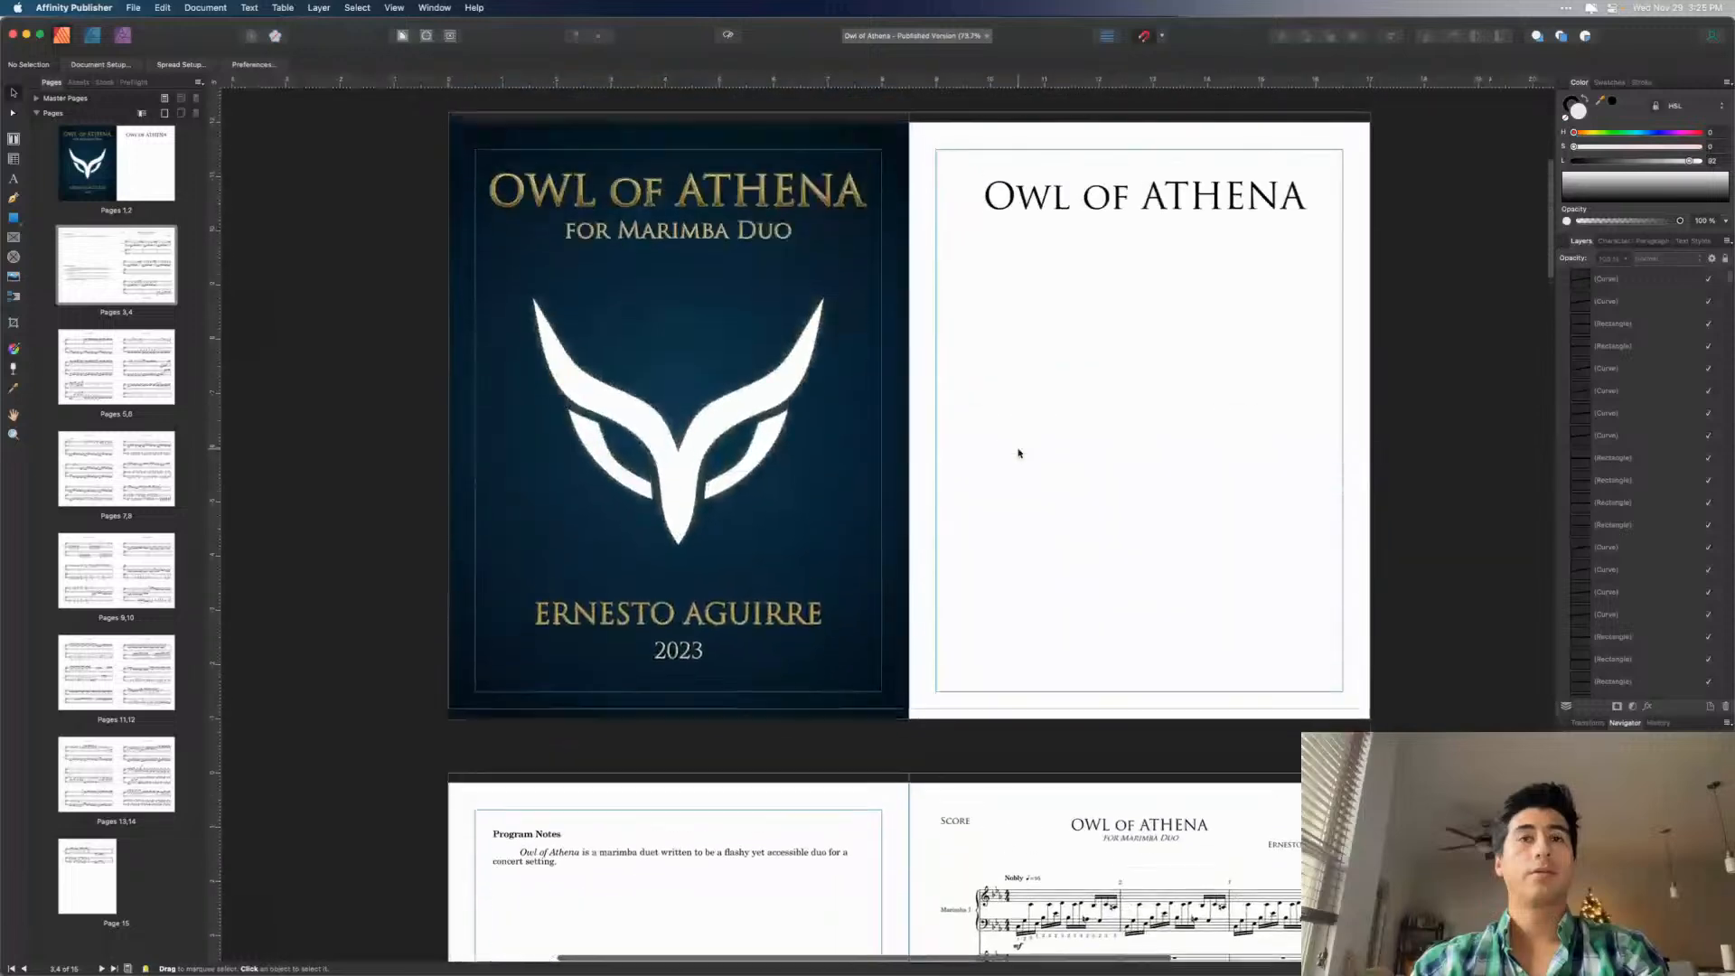
scroll(1019, 453, down, 3)
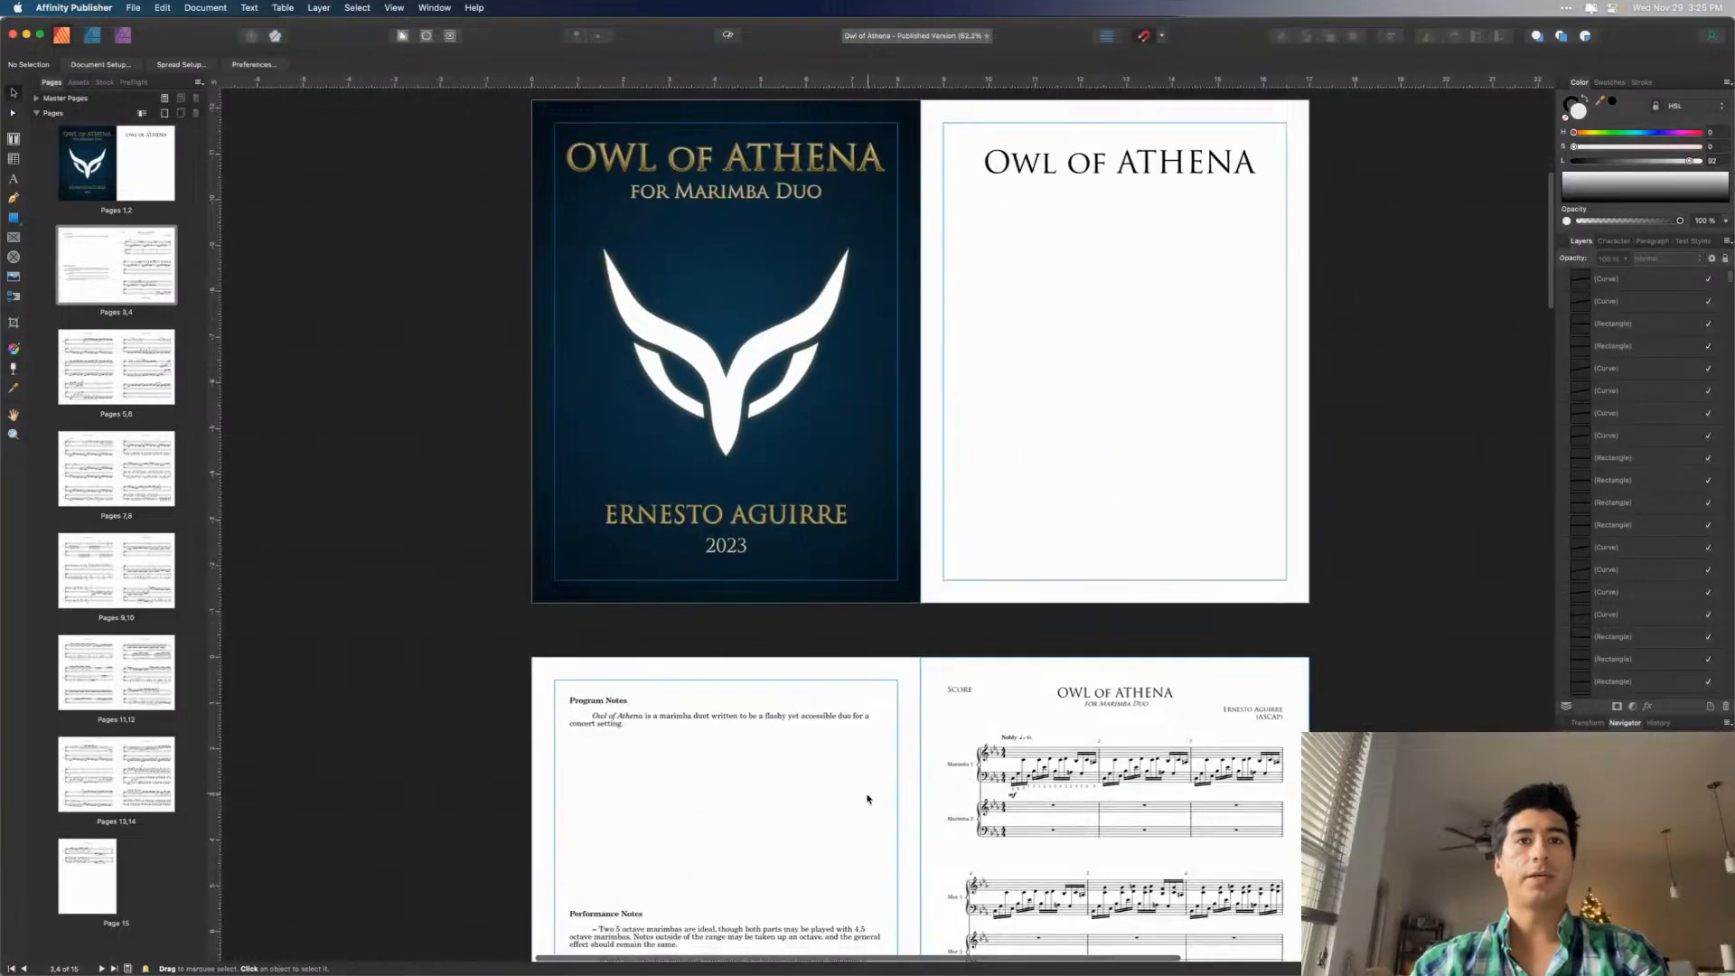
scroll(991, 539, down, 2)
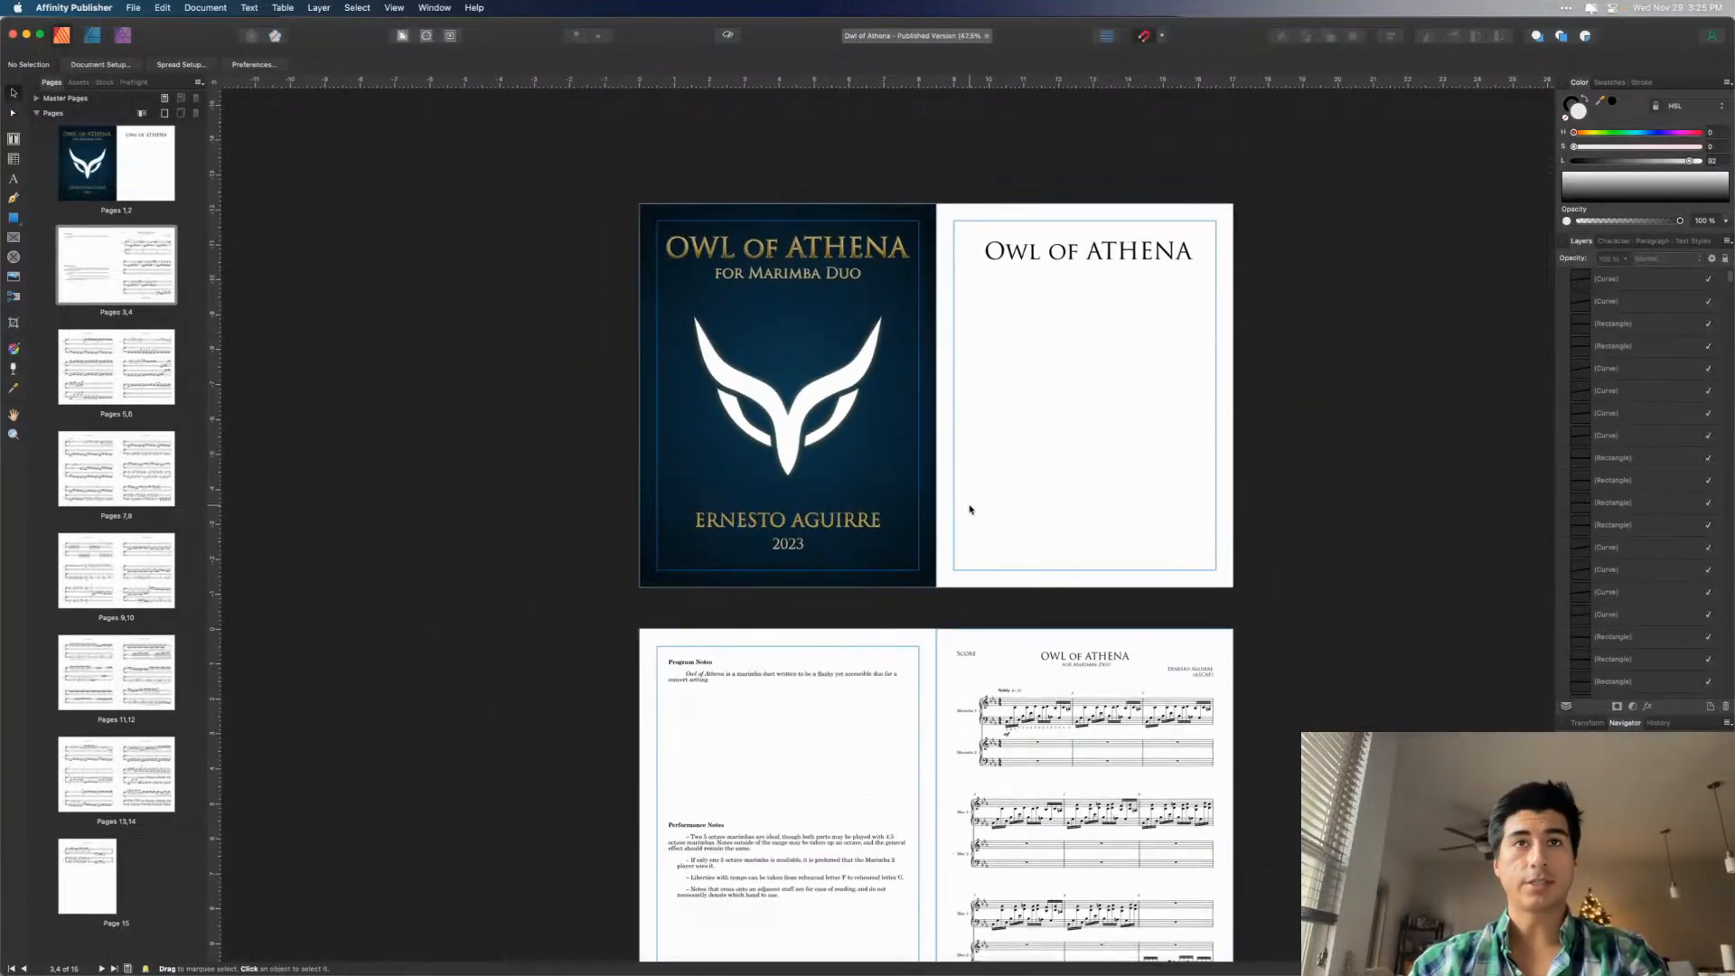
scroll(969, 533, down, 5)
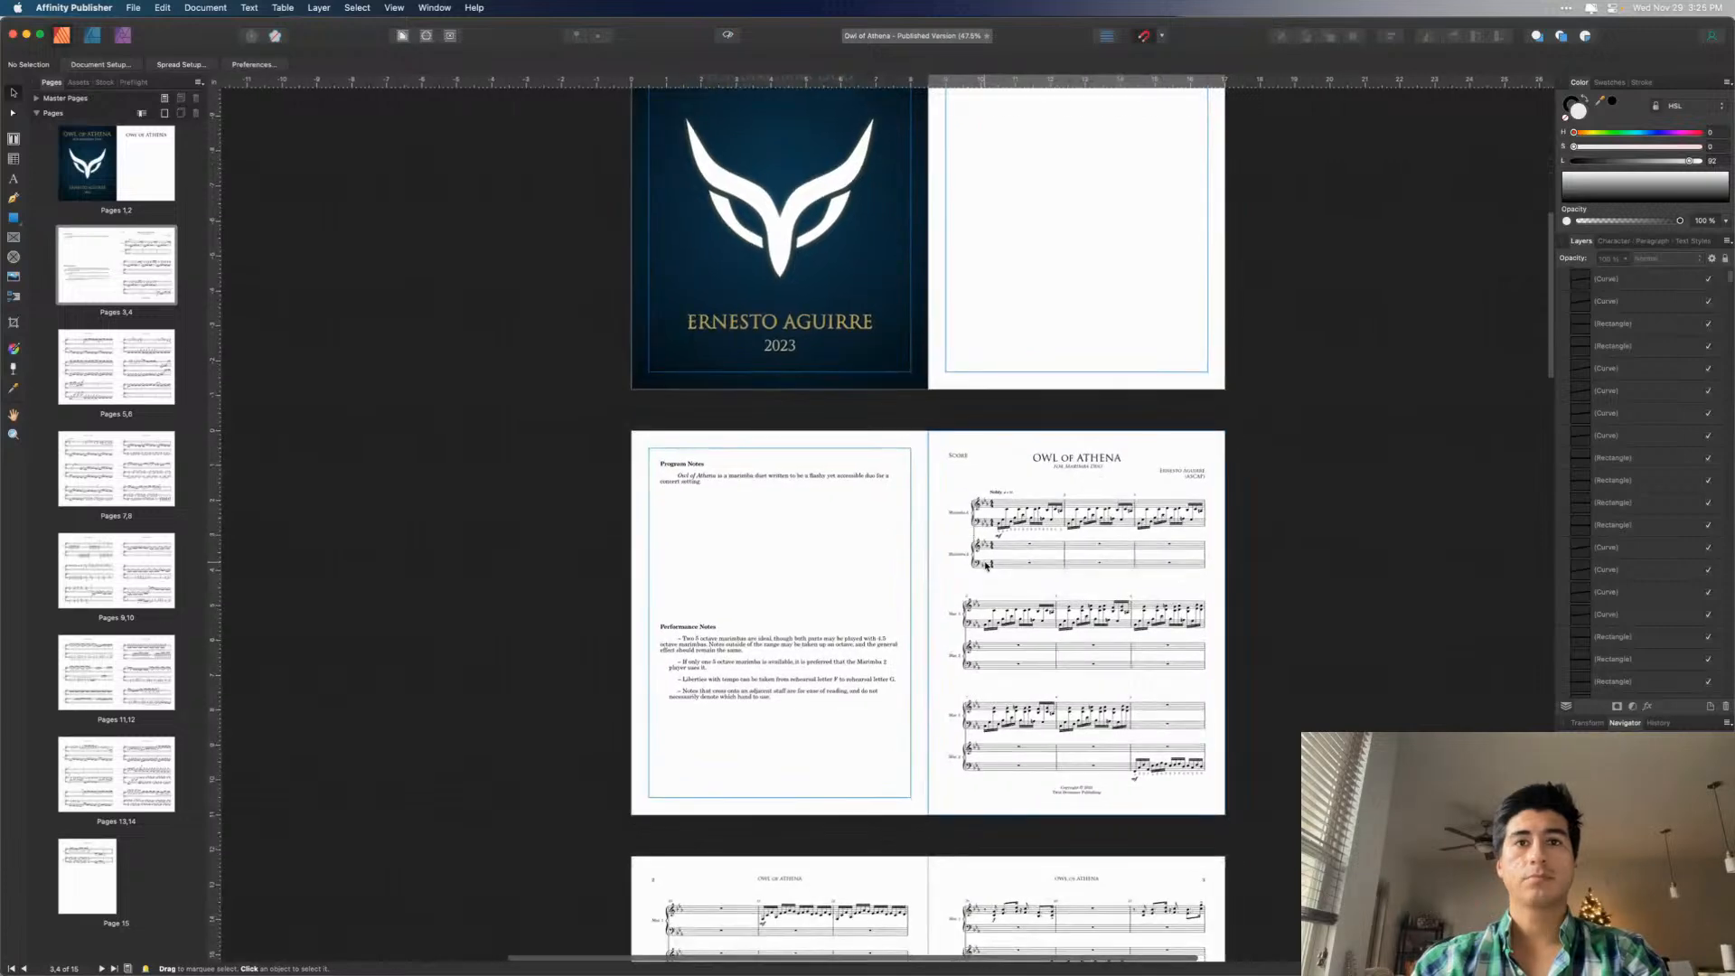
scroll(987, 564, up, 2)
scroll(986, 562, up, 3)
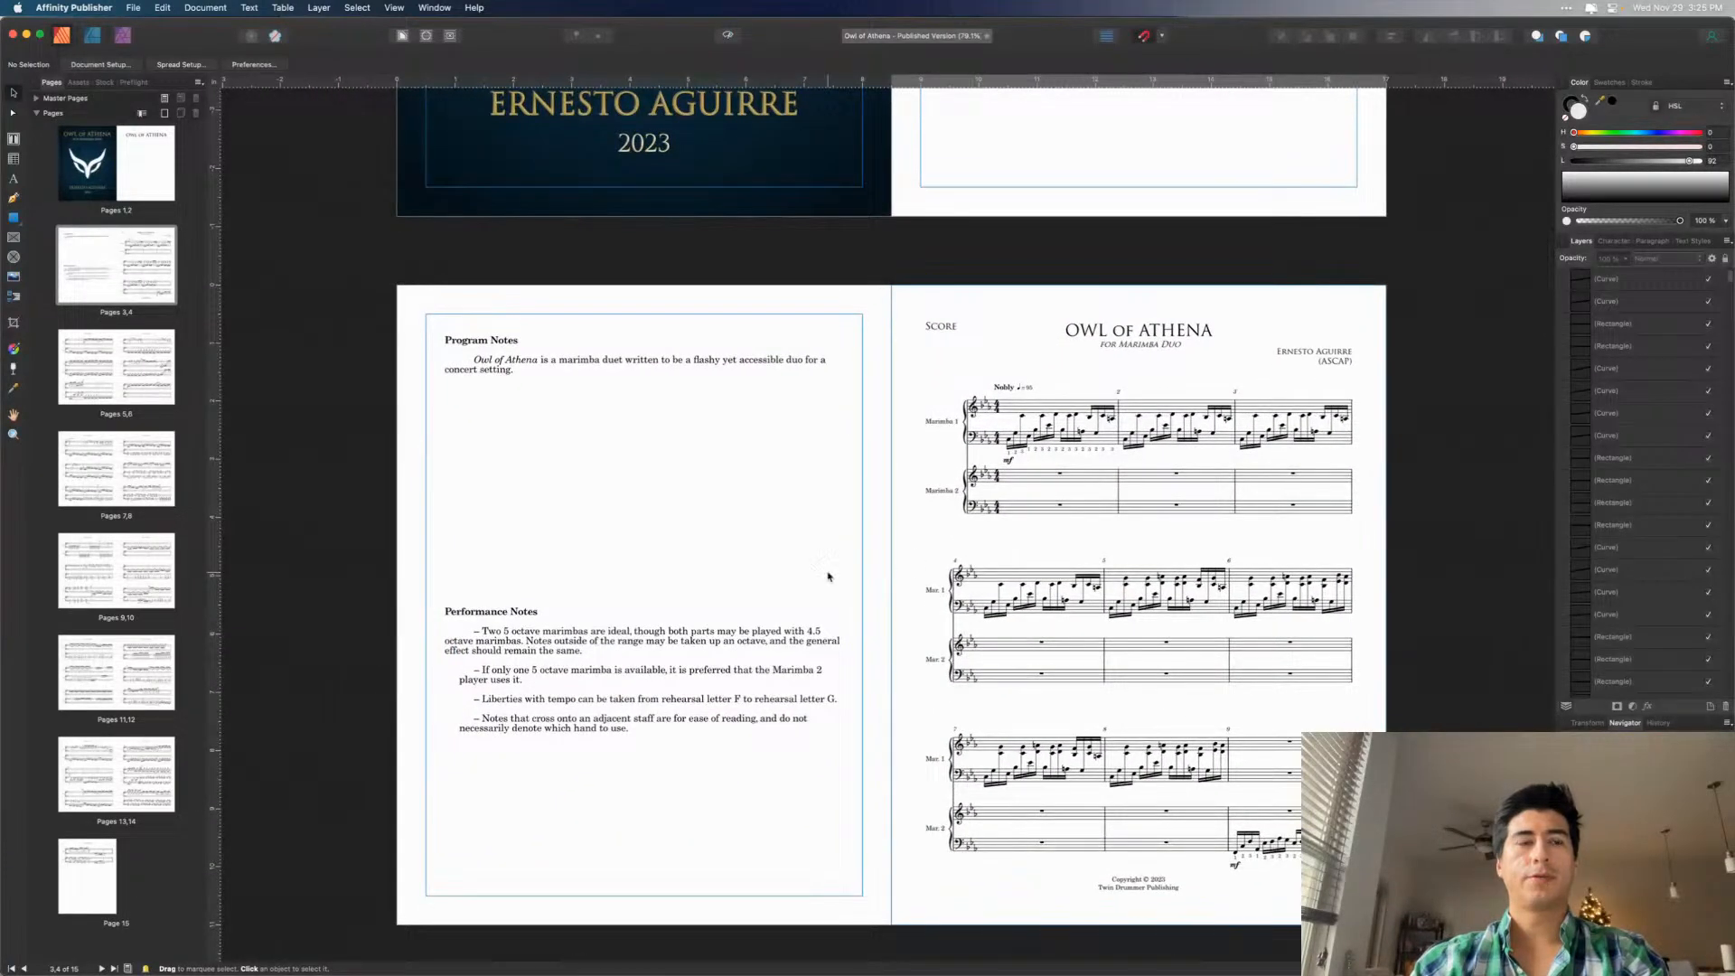
- Examine the Performance Notes on page 3, highlighting the body text, and leave text editing
click(643, 737)
double_click(640, 731)
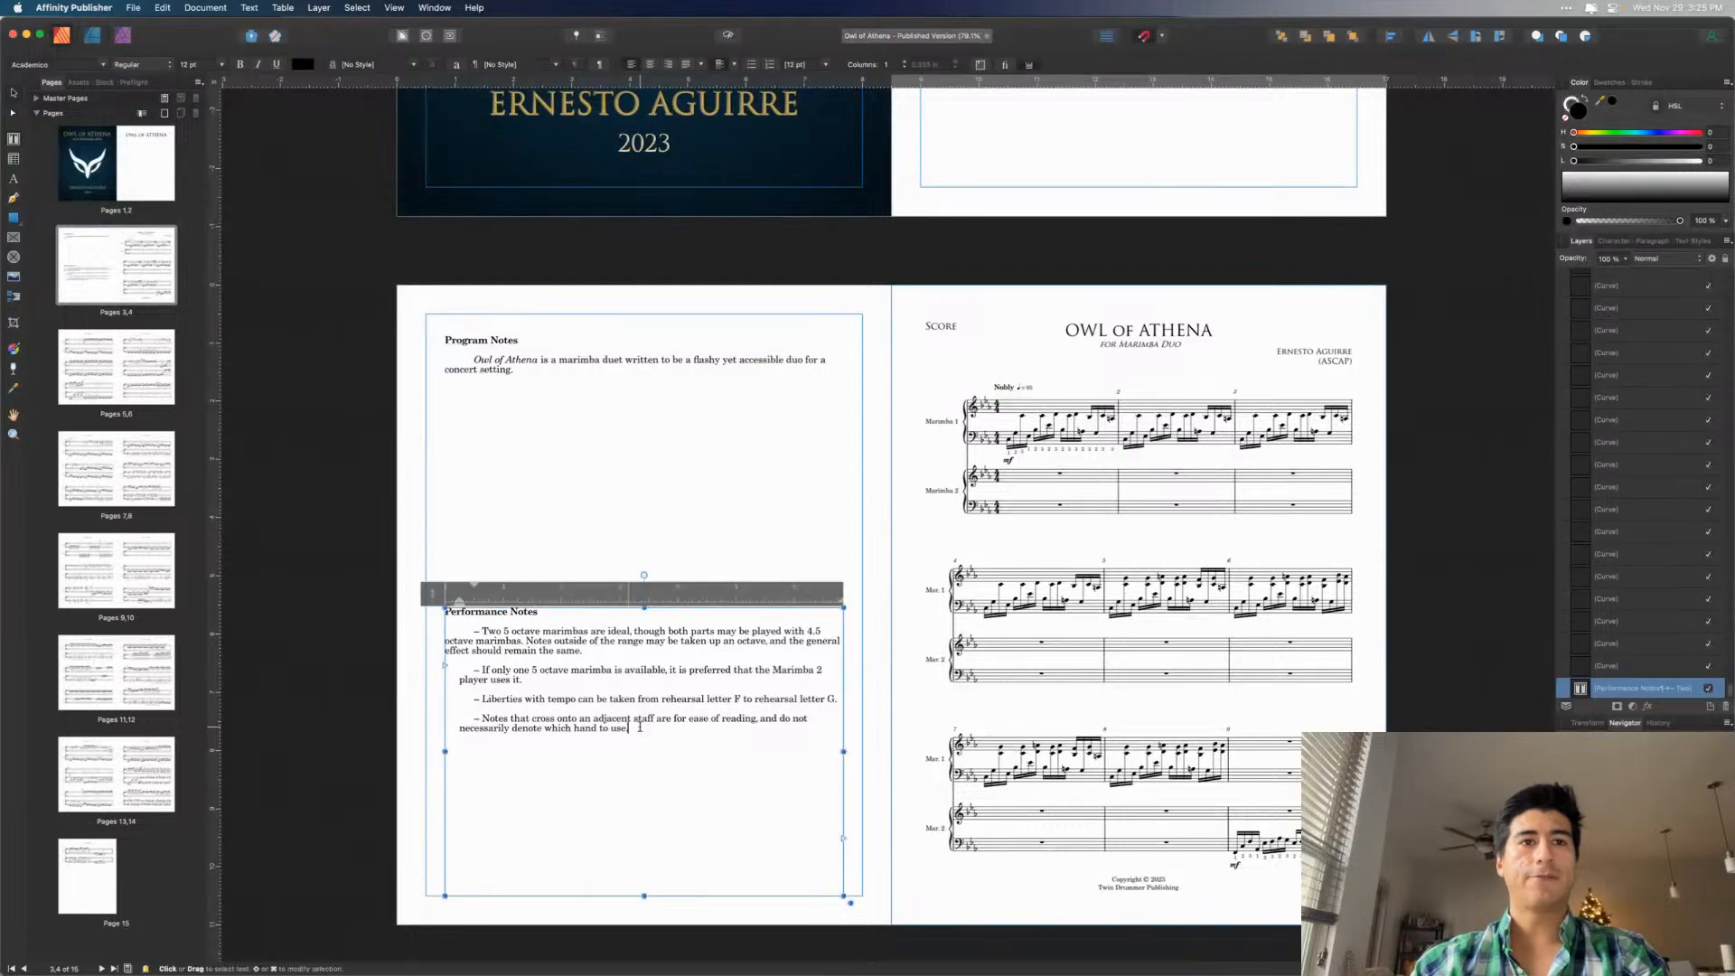
scroll(643, 728, up, 2)
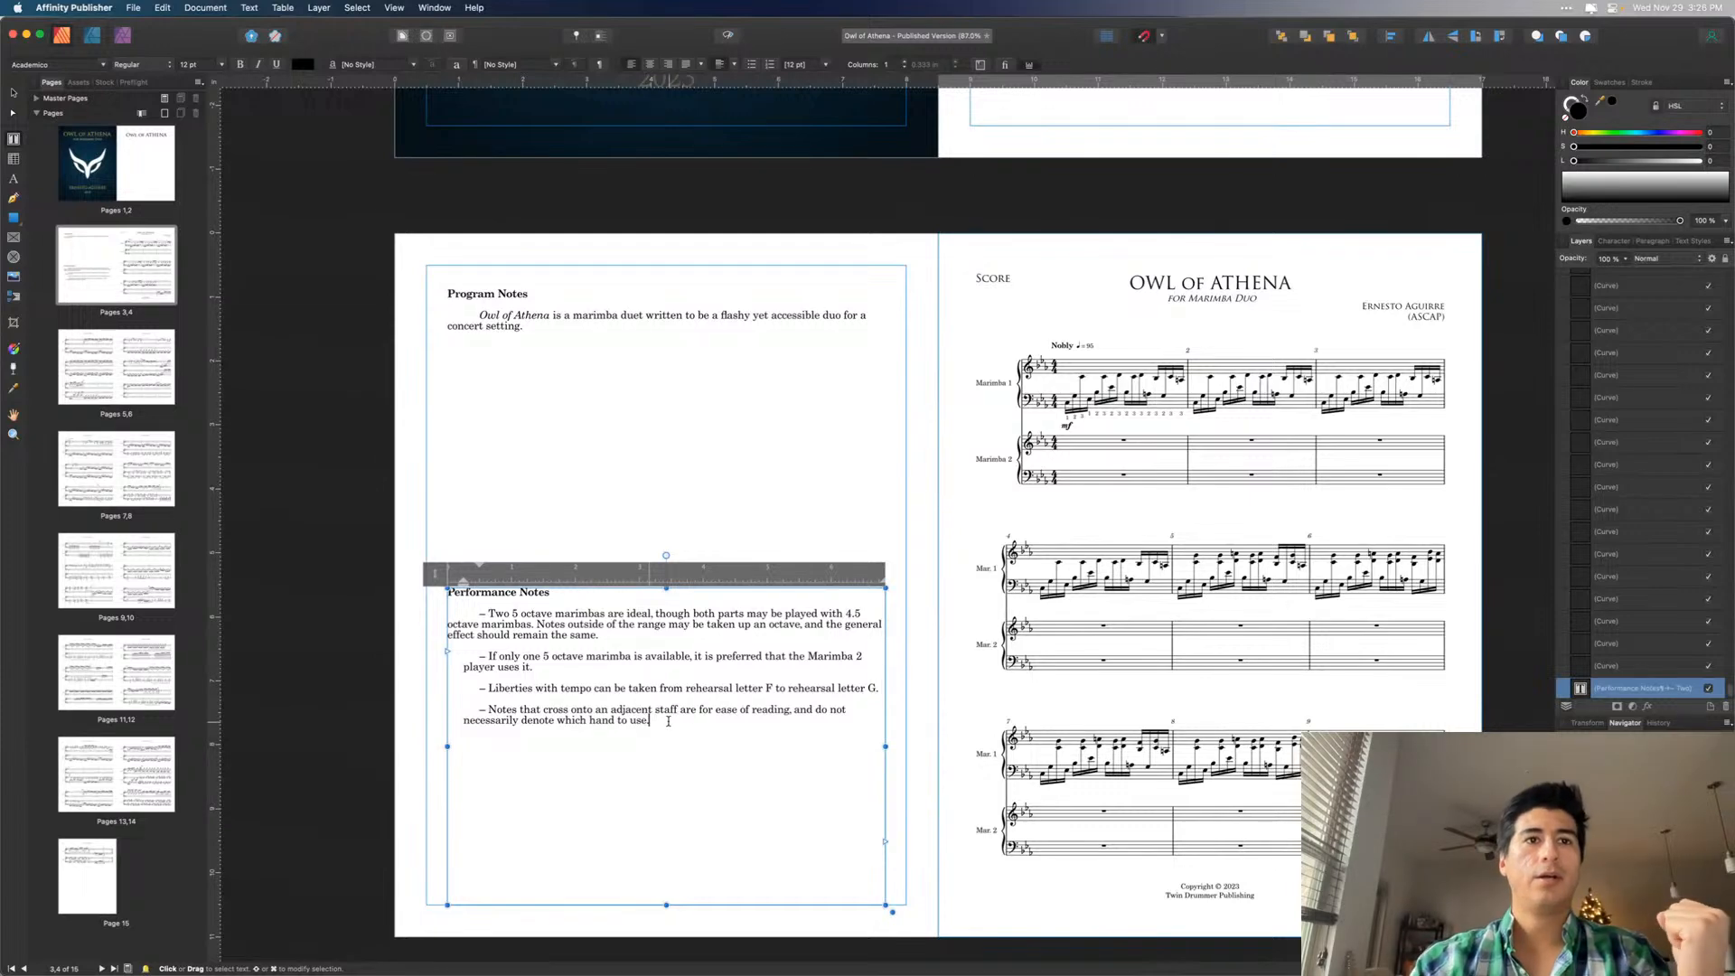
scroll(669, 722, up, 3)
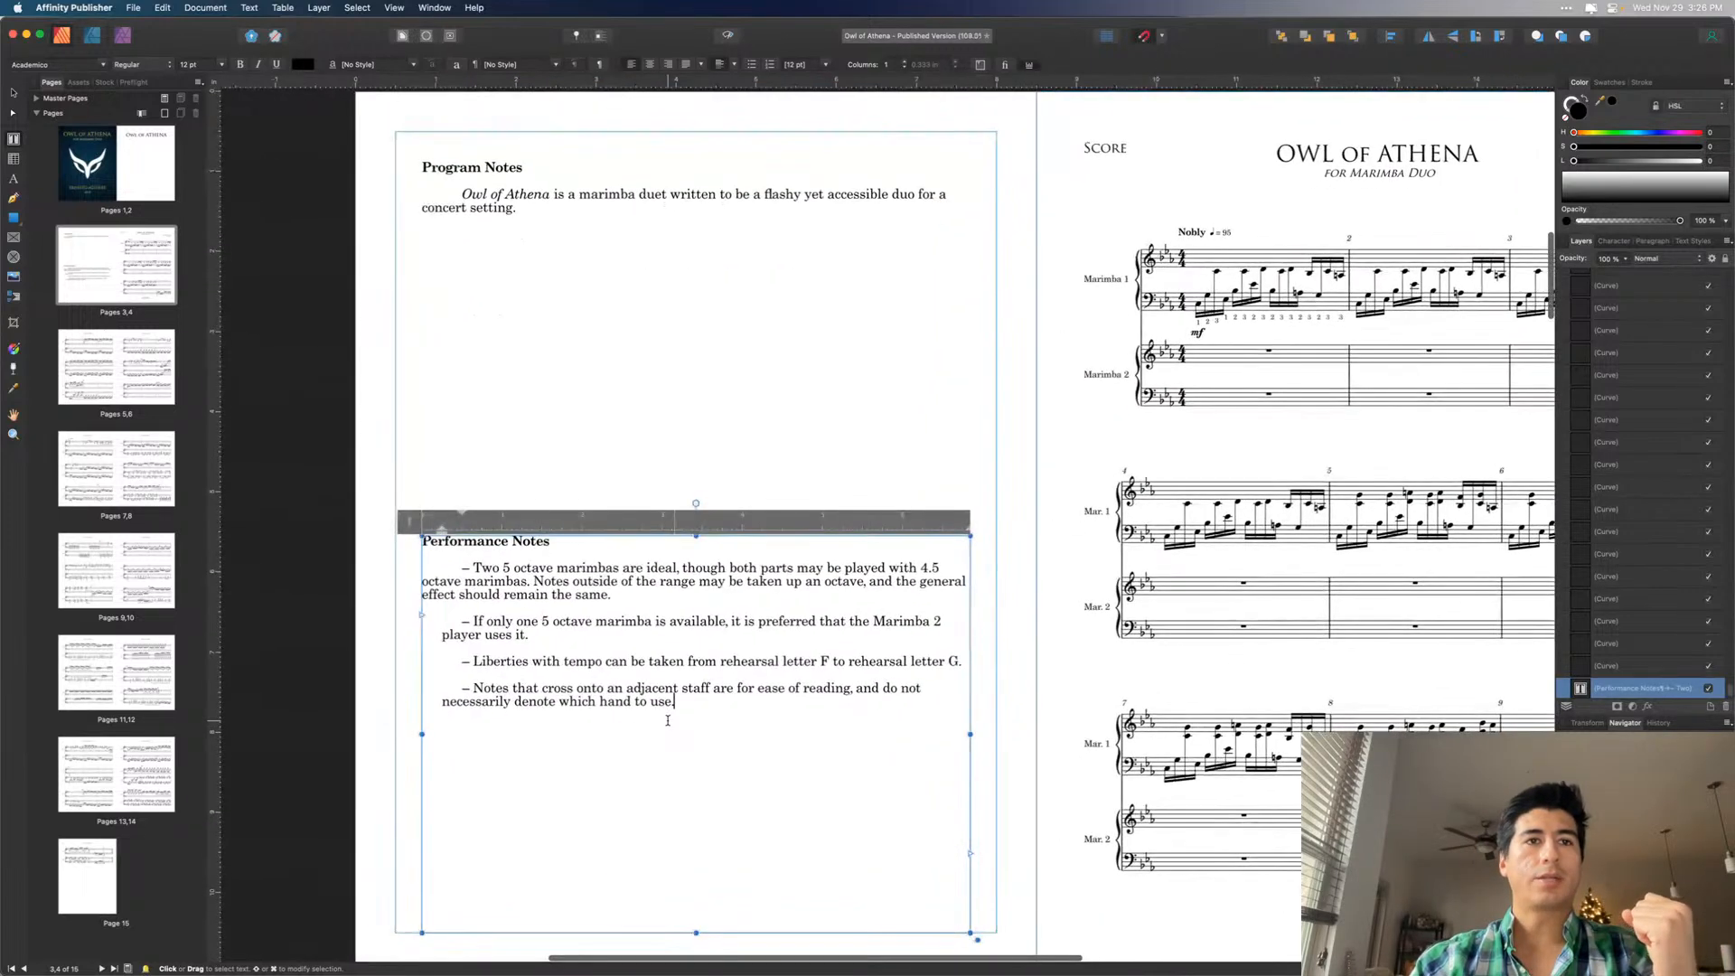
drag(668, 720, 455, 555)
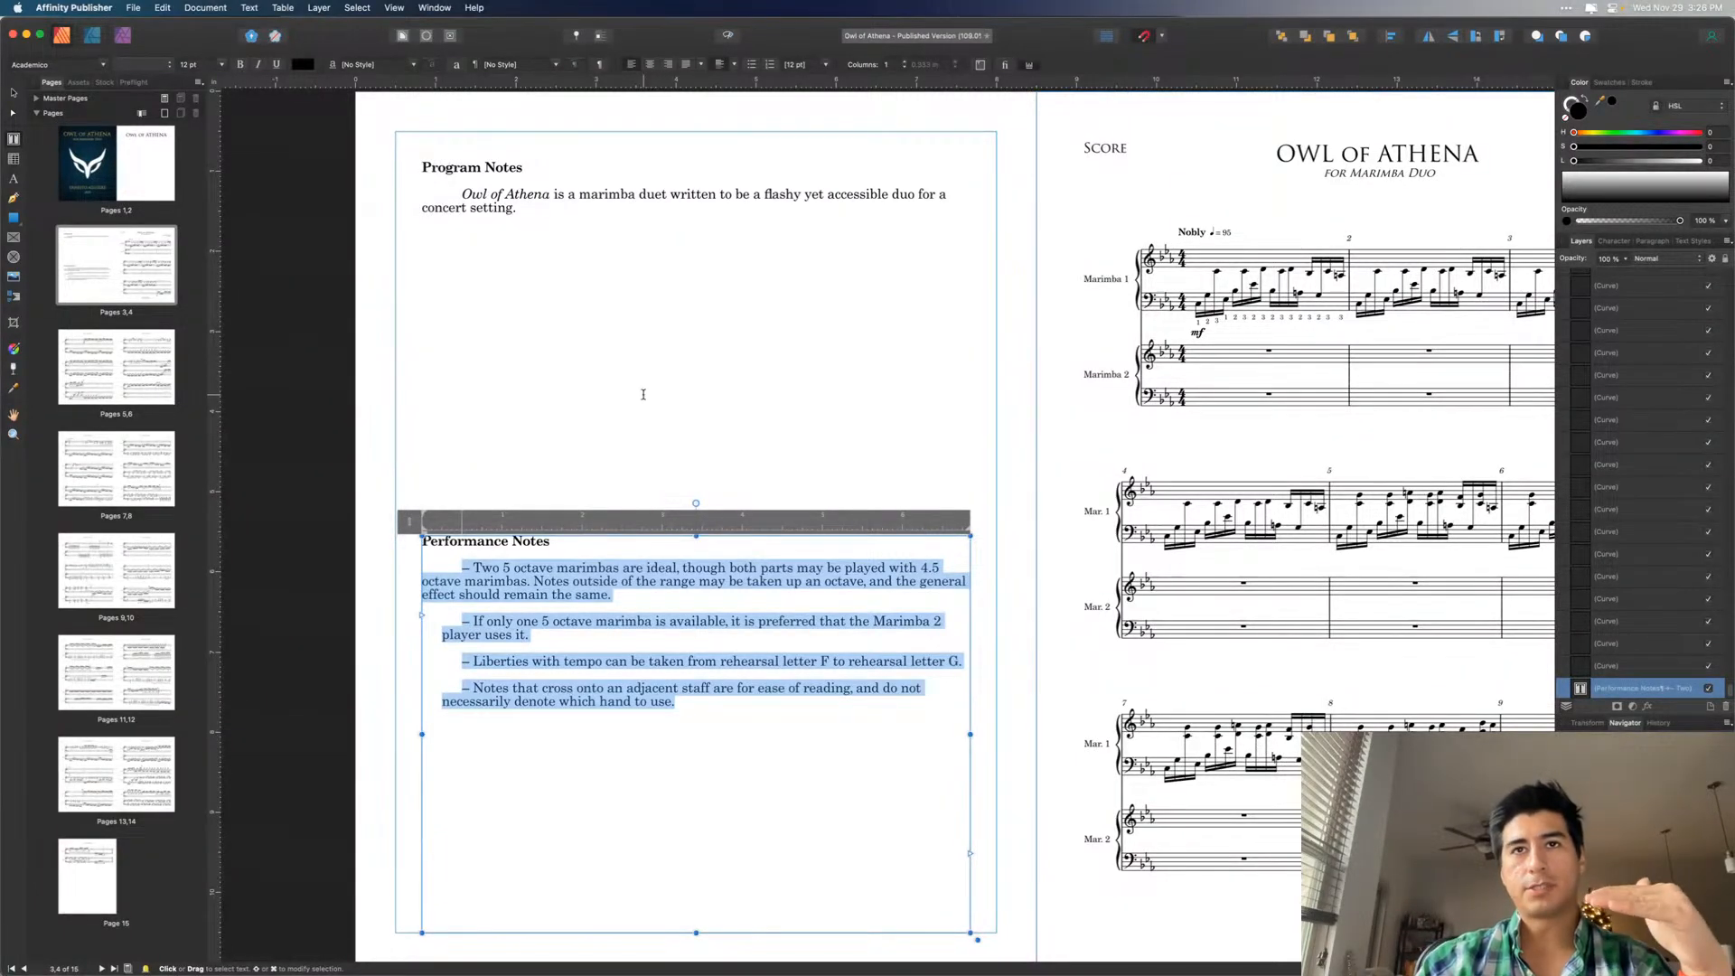
click(12, 93)
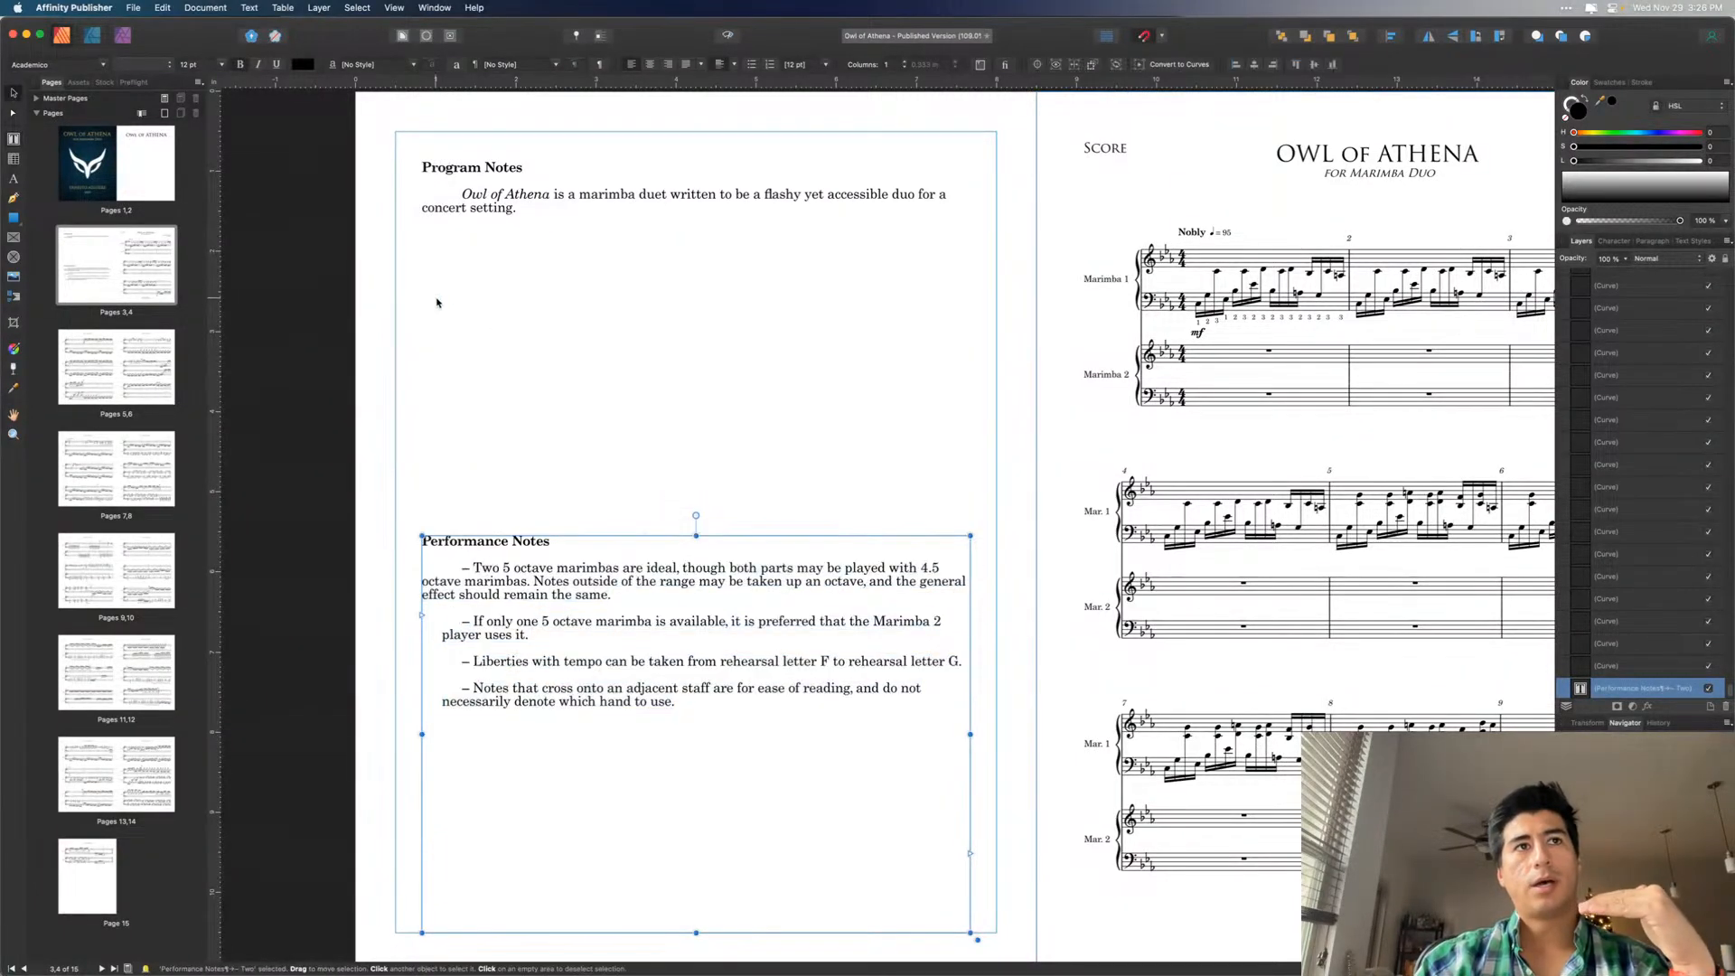
- Check the extent of the Program Notes text frame on page 3, deselect it, and return to the title page
click(487, 333)
click(370, 425)
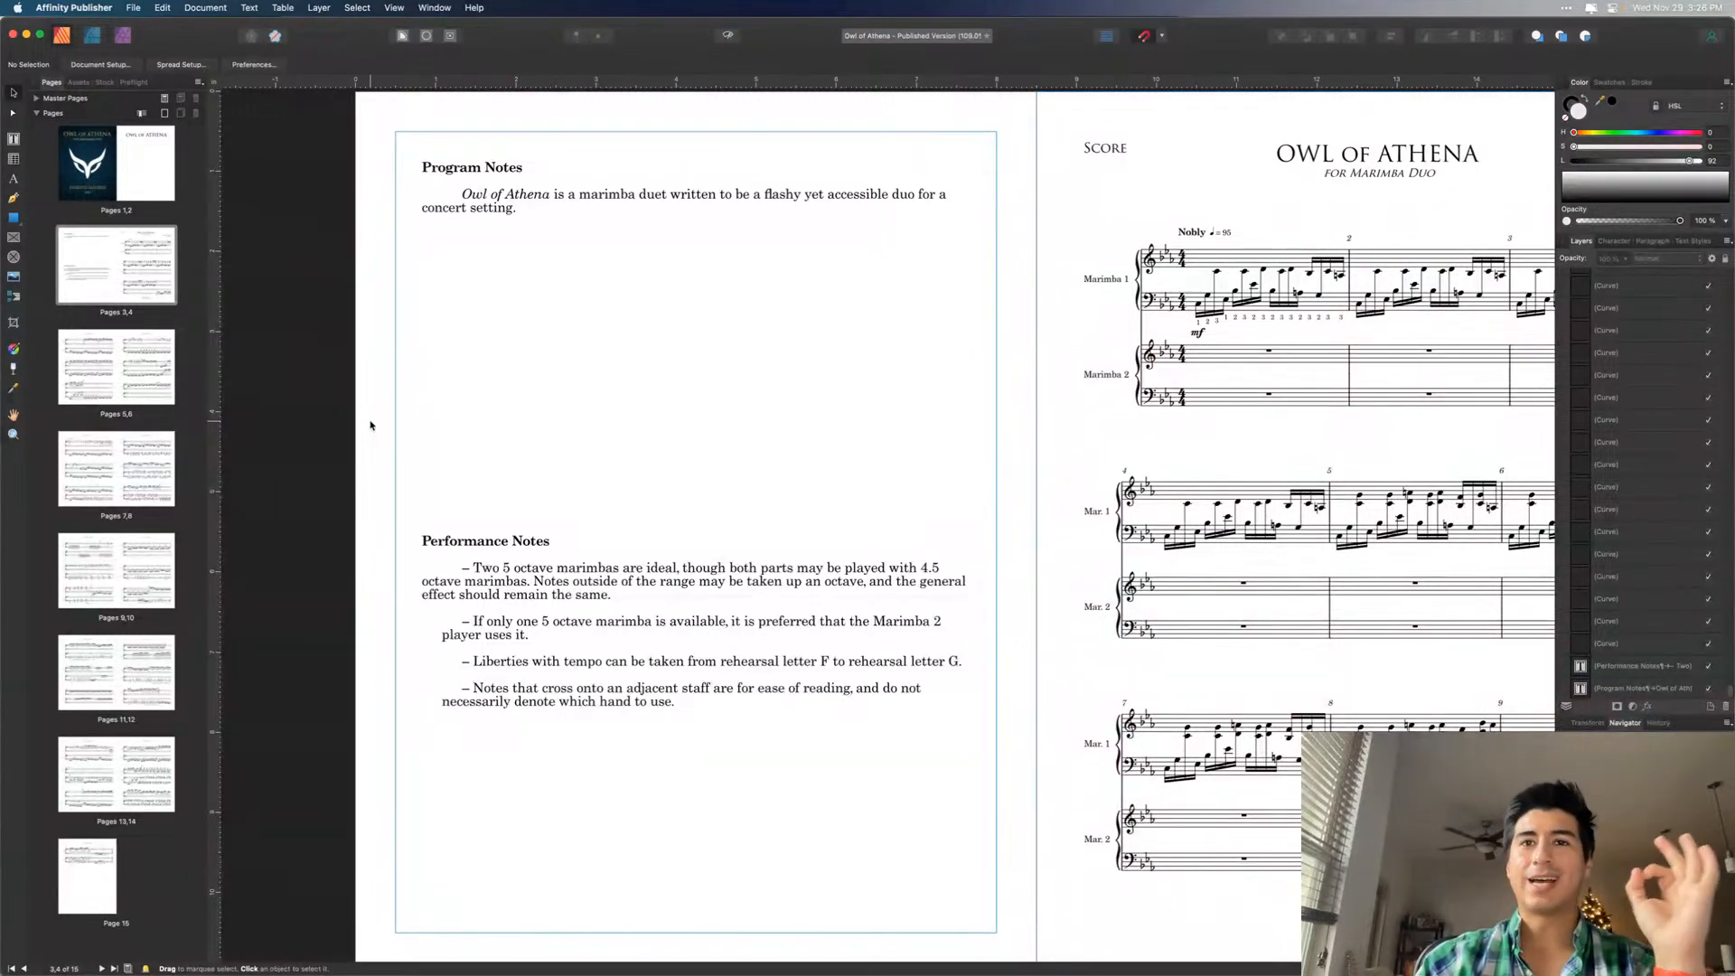
click(708, 378)
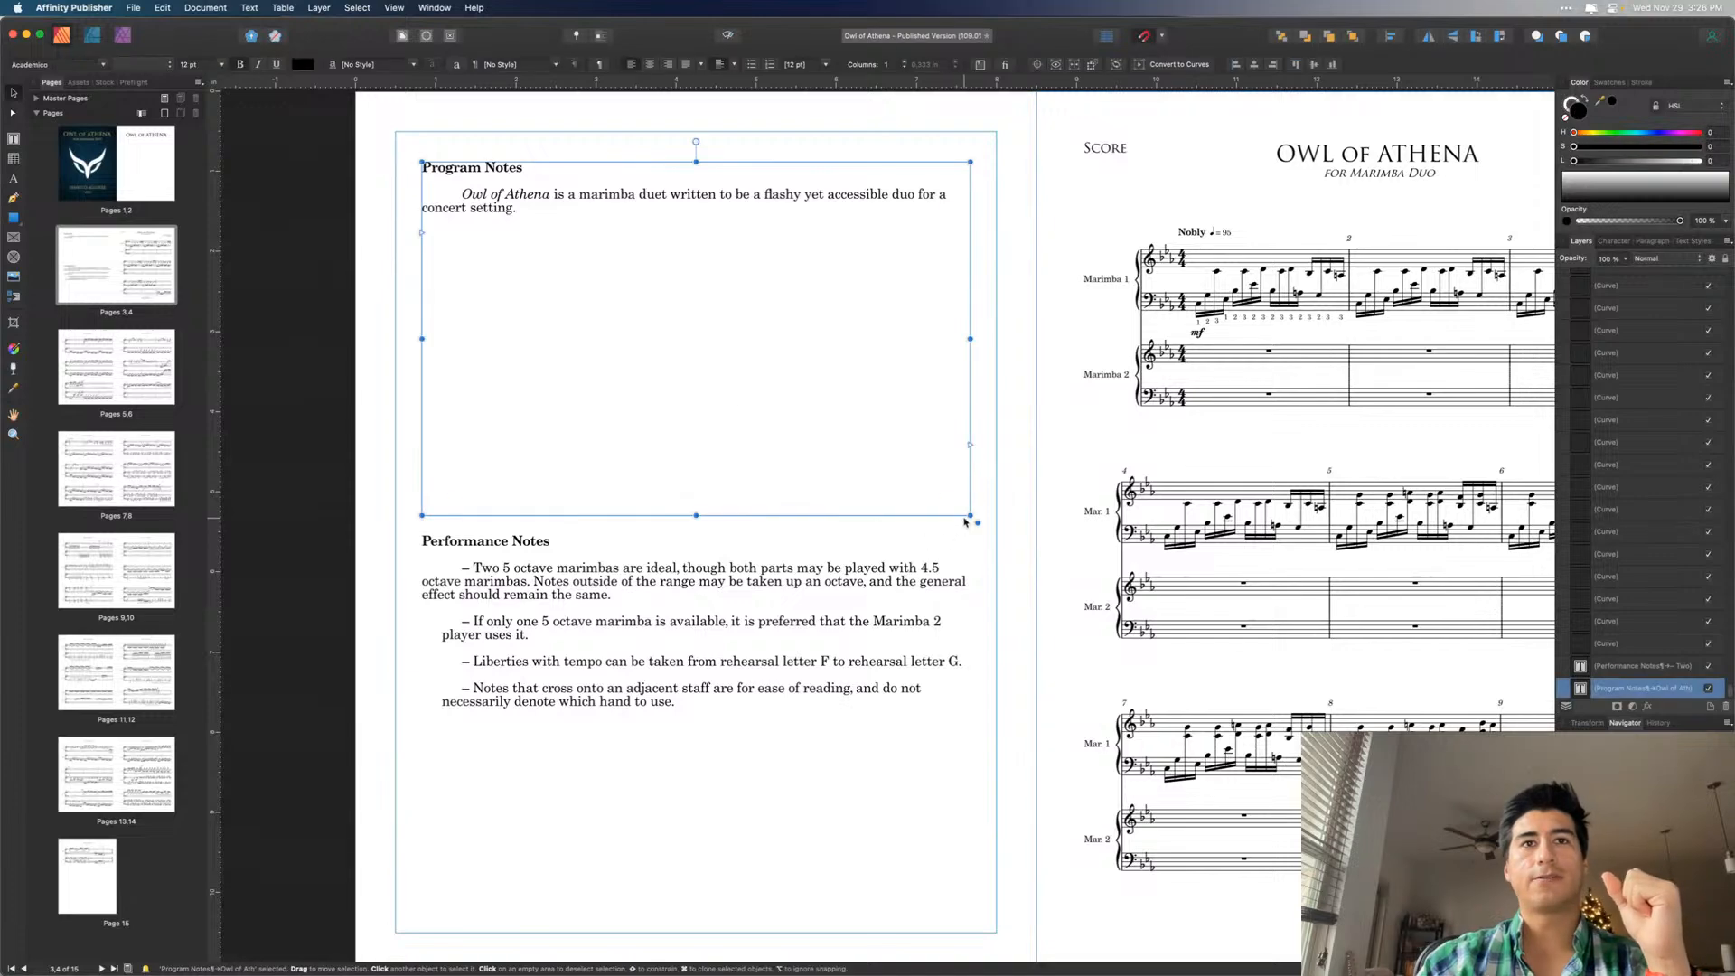
click(985, 504)
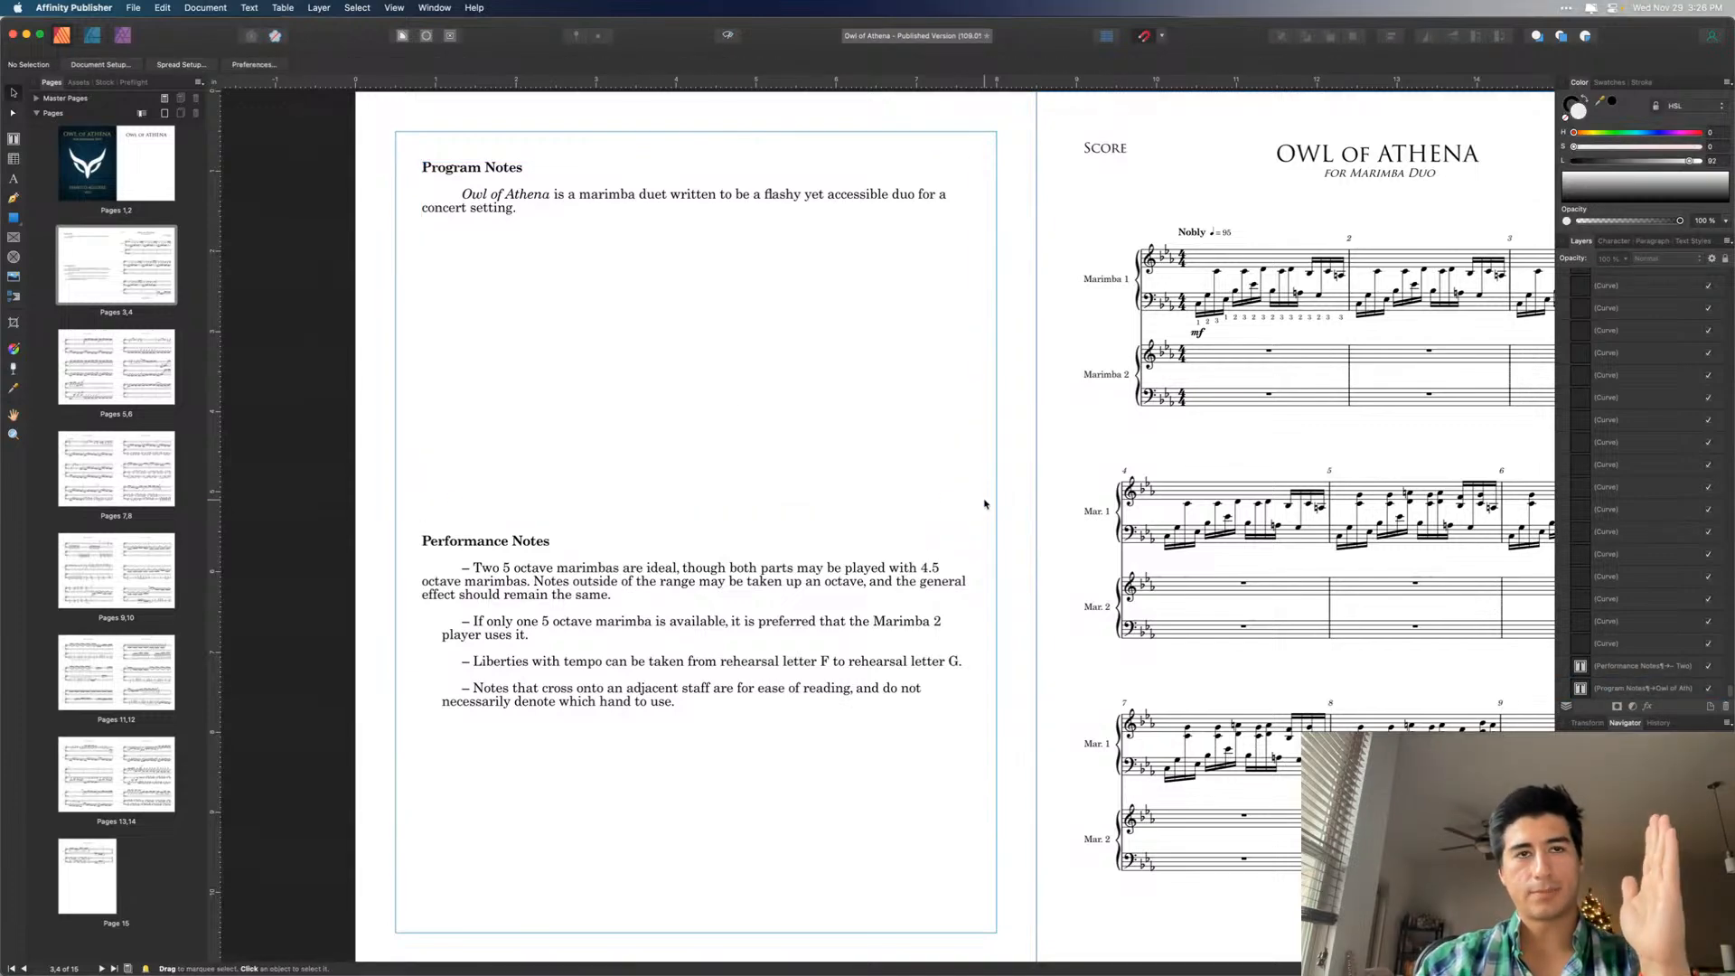
scroll(985, 504, right, 2)
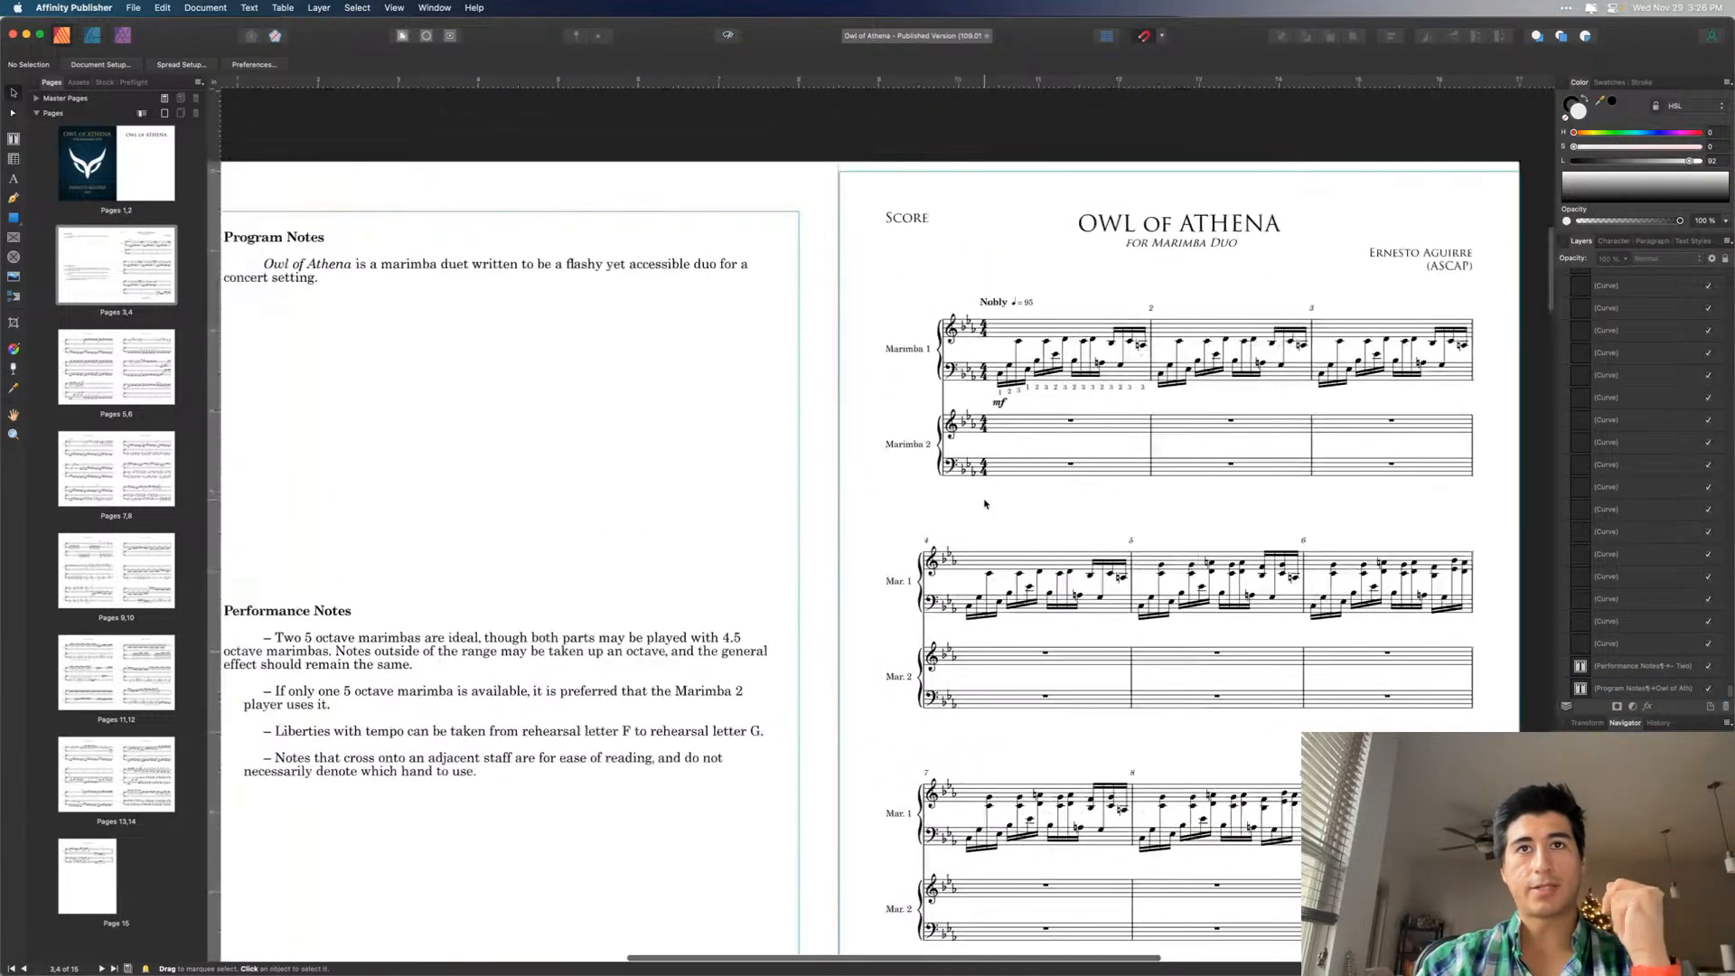
scroll(985, 504, up, 9)
scroll(985, 503, up, 5)
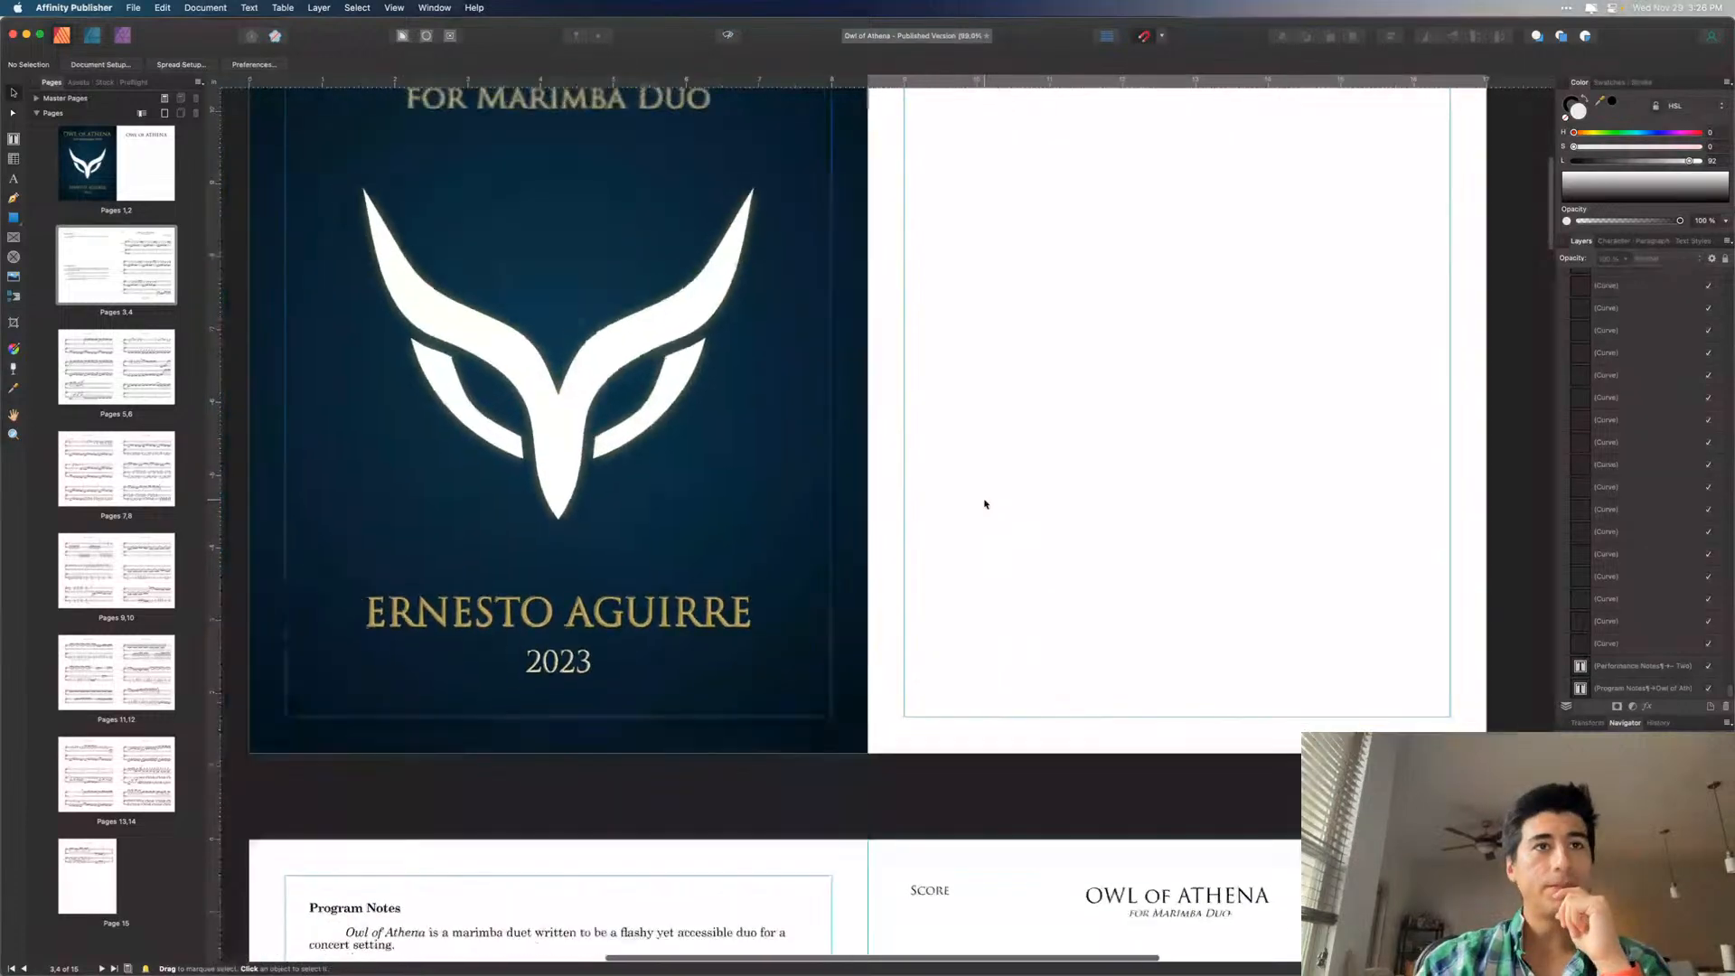
scroll(985, 505, down, 3)
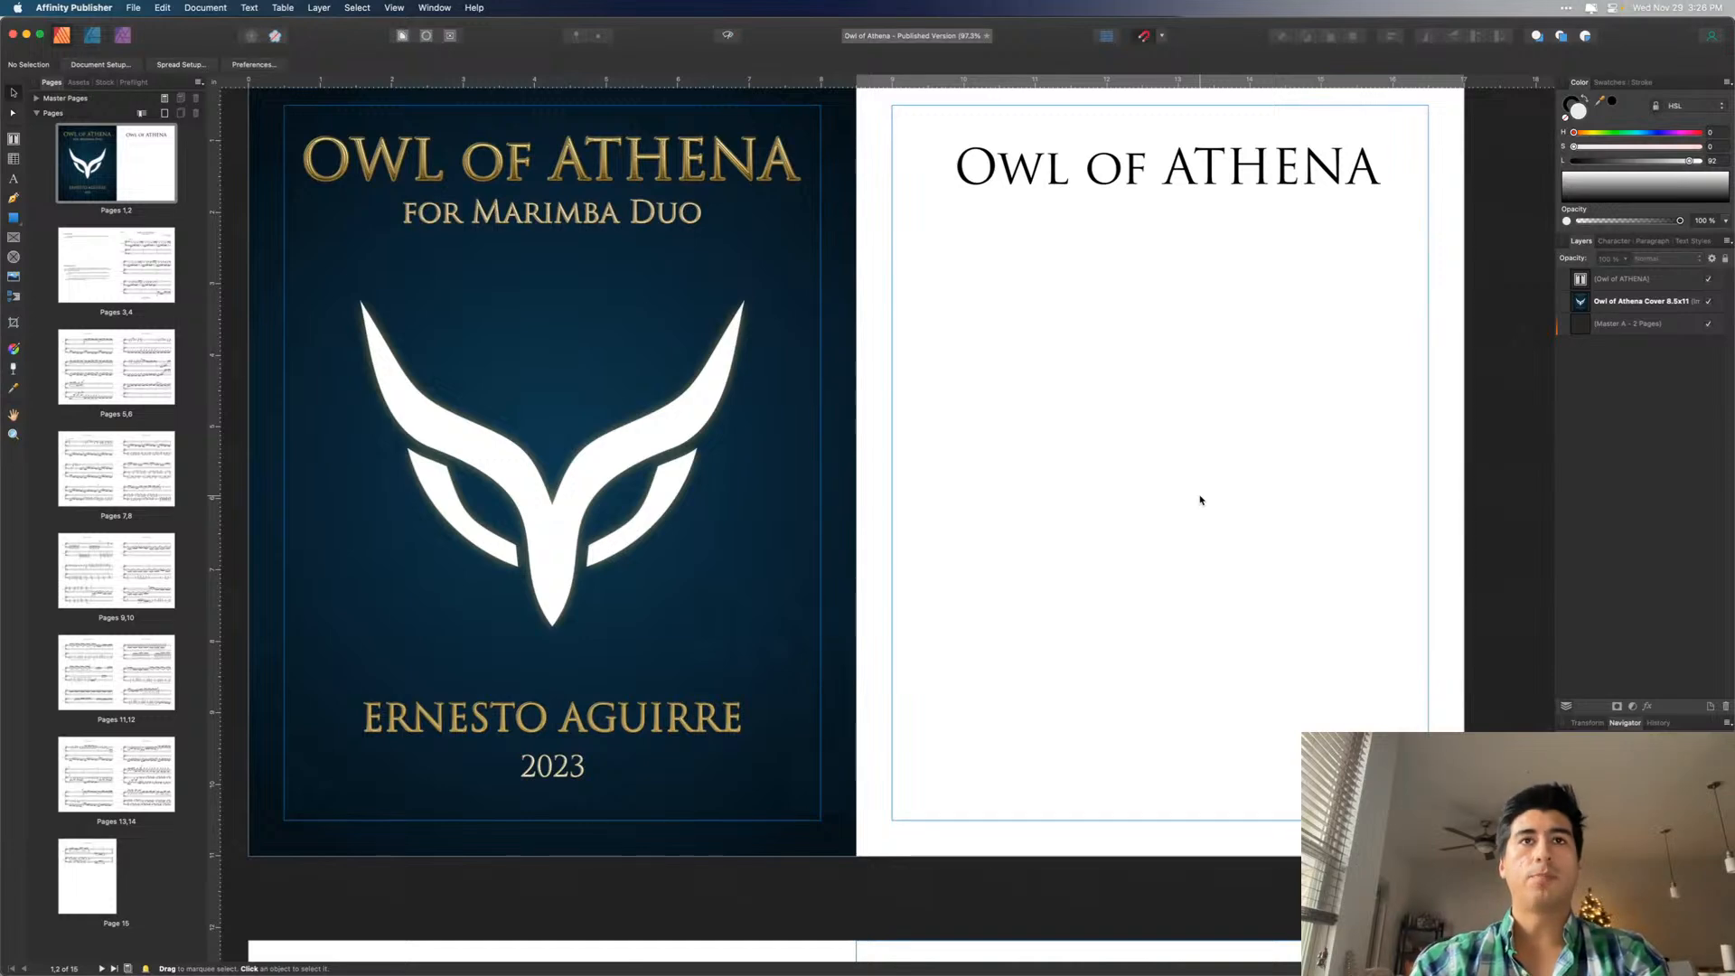
key(super+o)
click(645, 467)
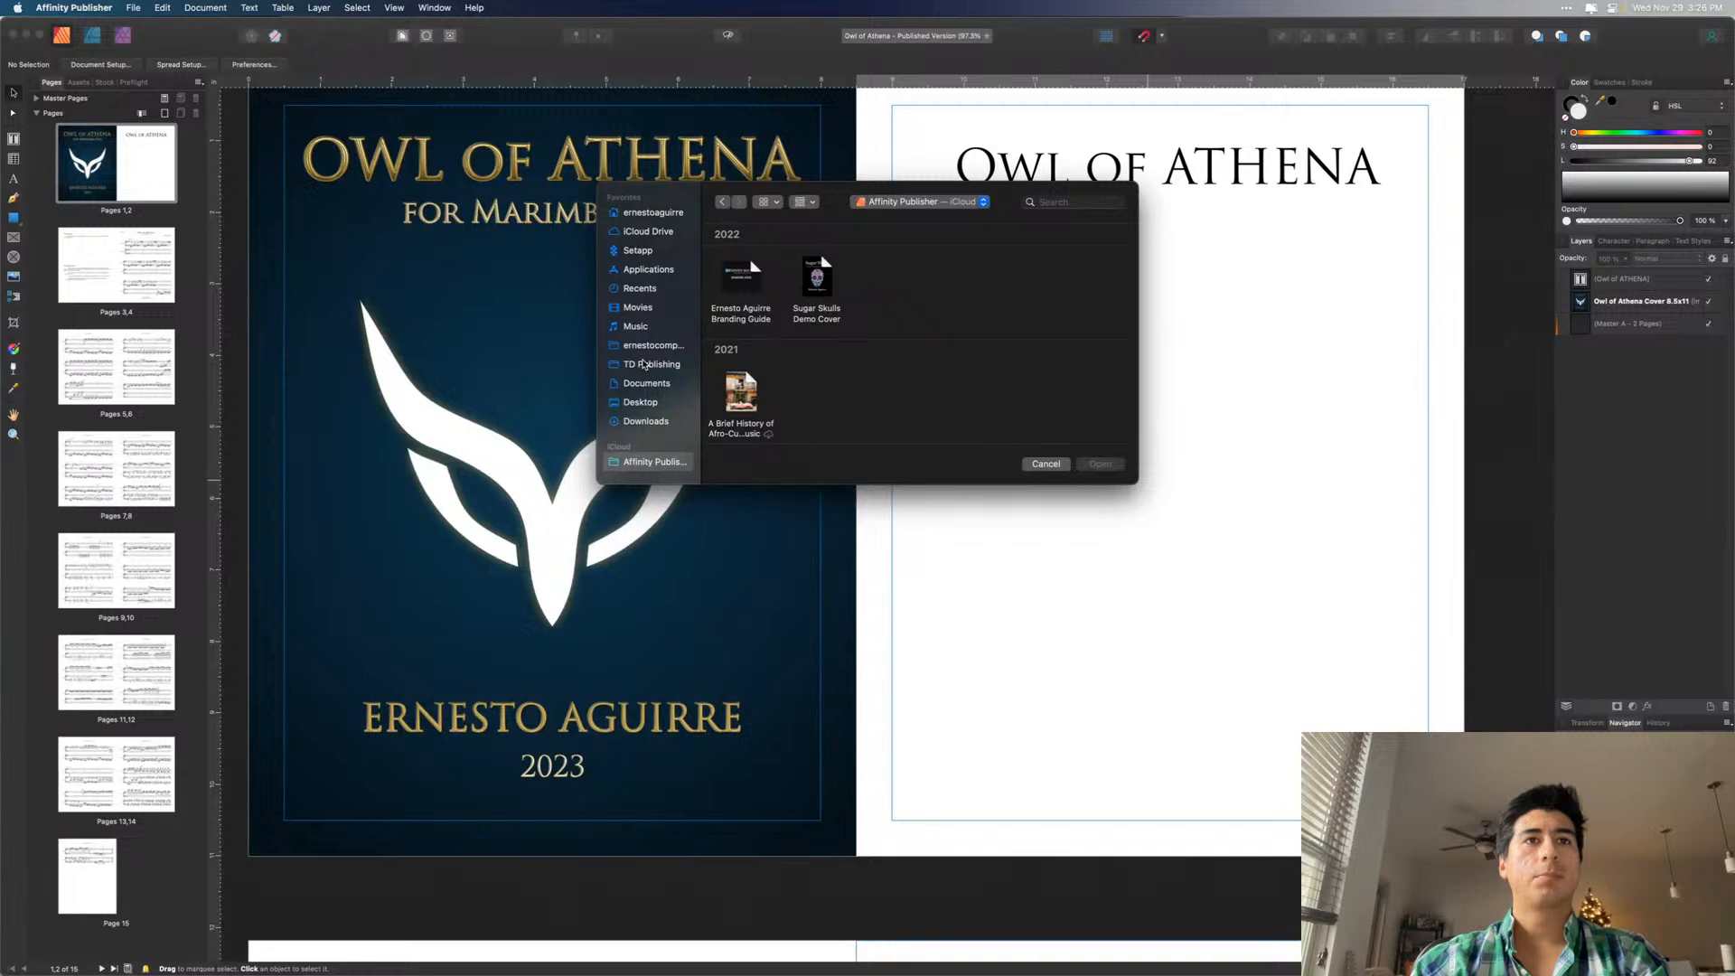
click(644, 364)
click(1048, 465)
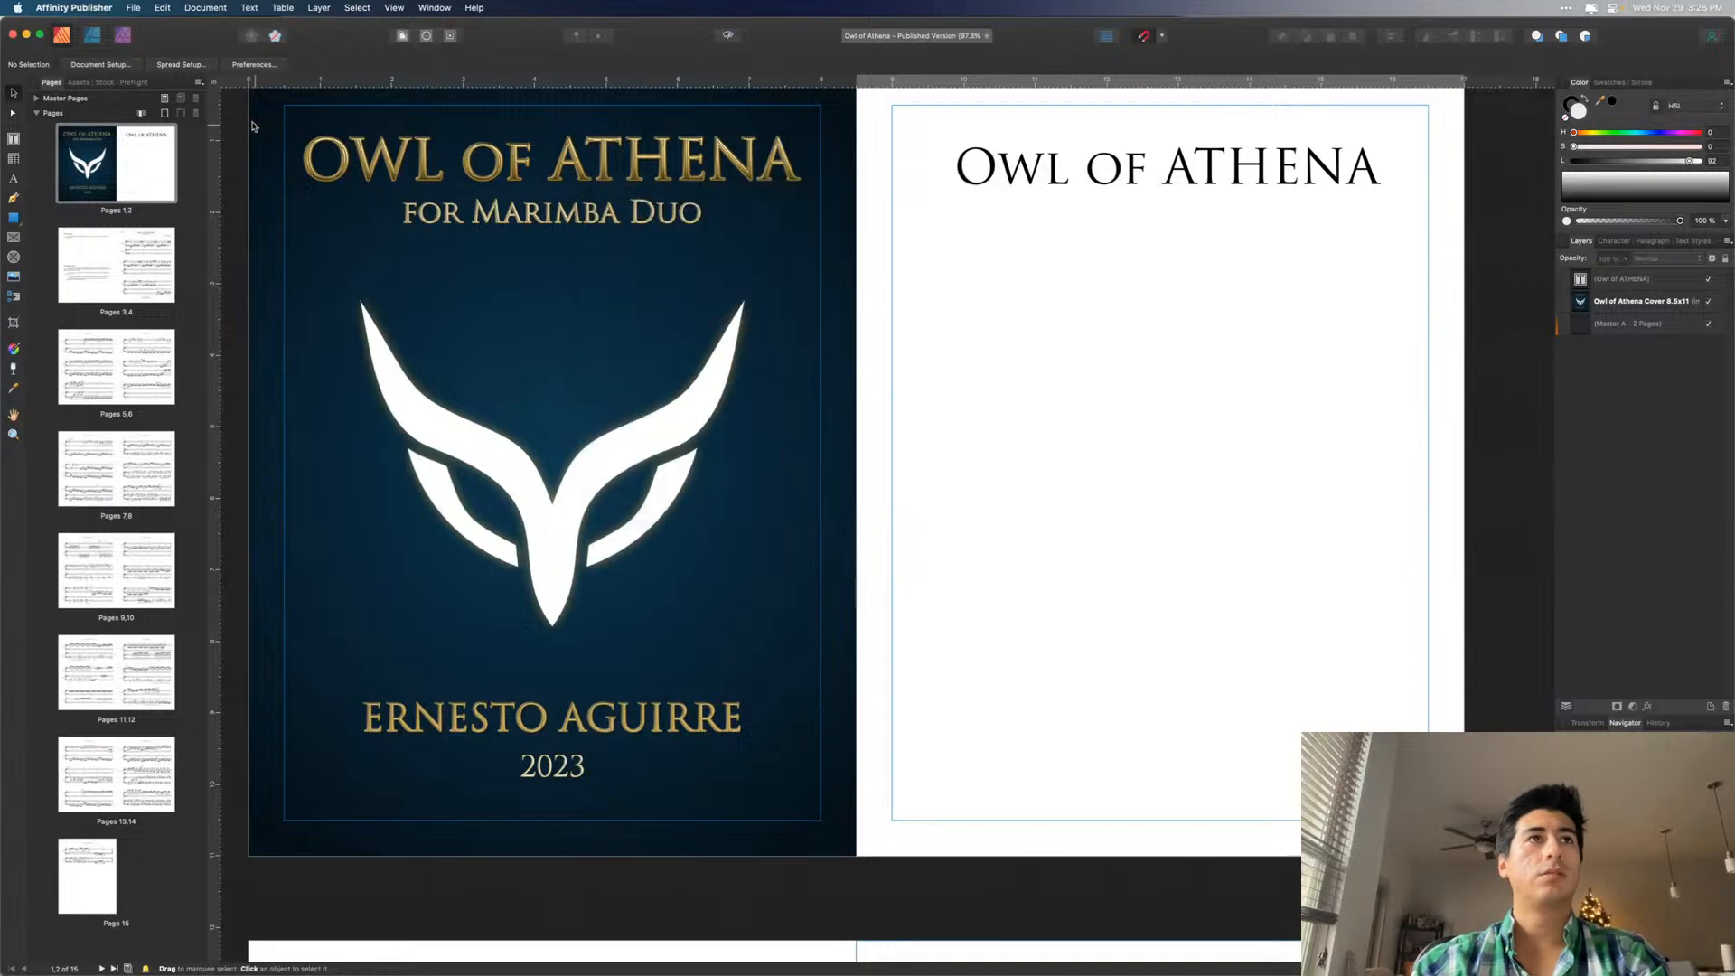
- Open the recent document "Snowfall Serenade - Published Version.afpub"
click(132, 8)
mouse_move(280, 65)
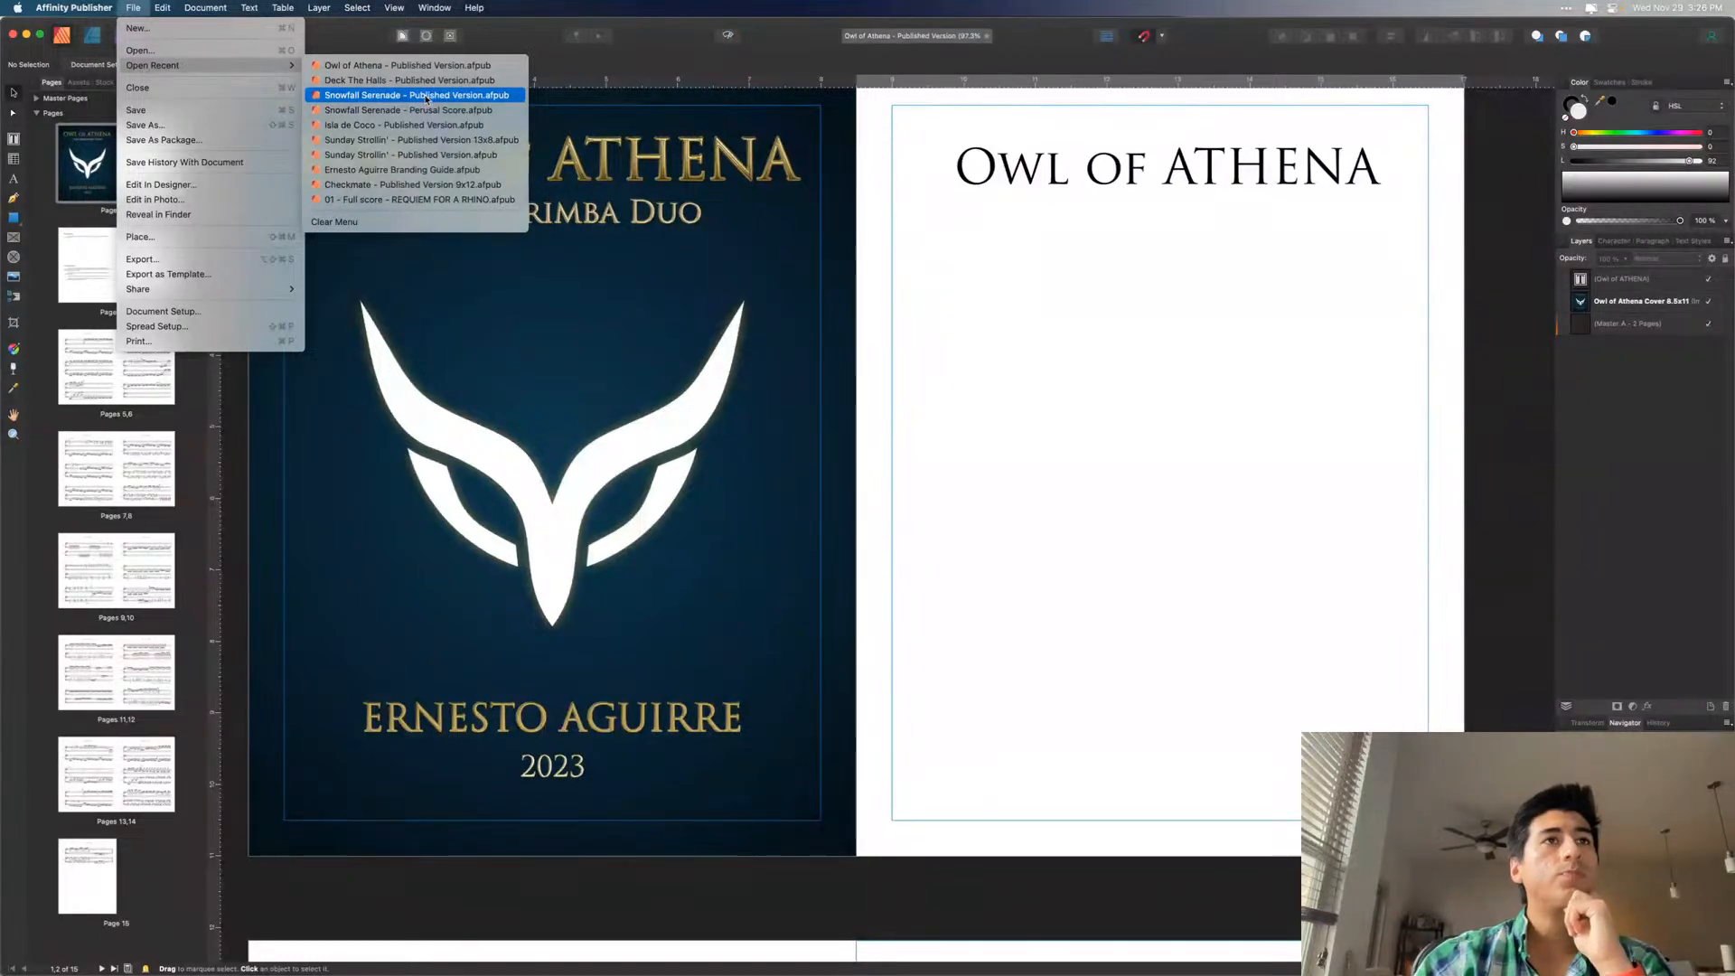
click(426, 96)
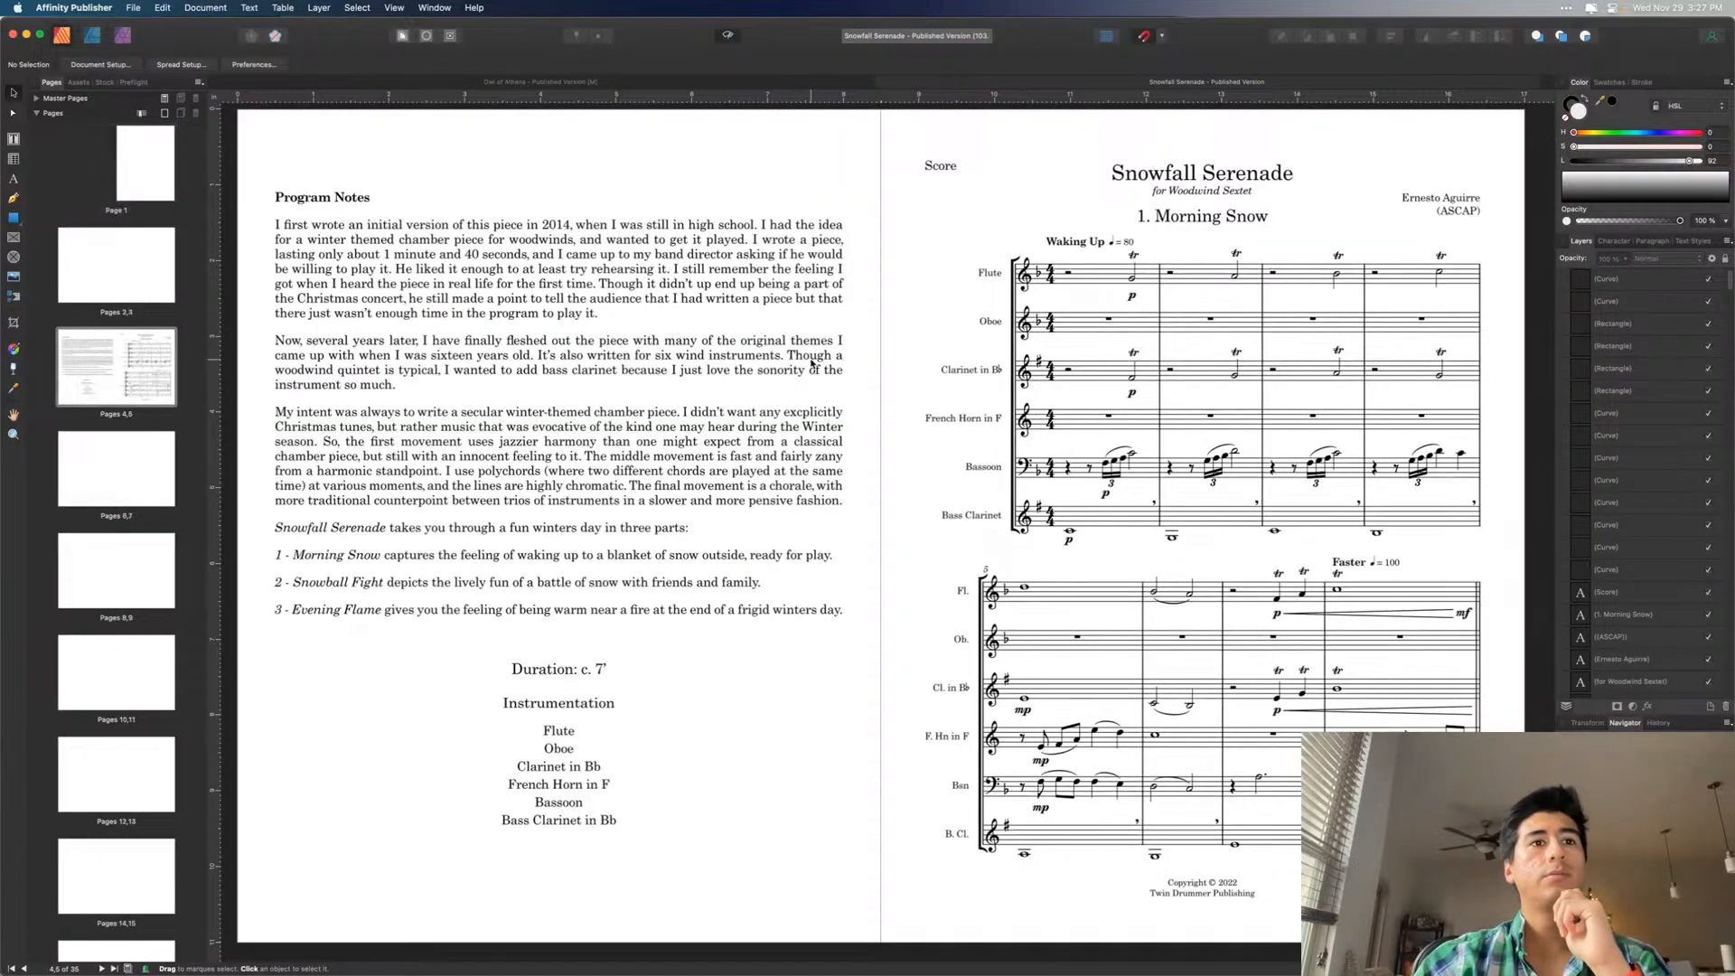
- Select the cover art and copyright text block on the Snowfall Serenade title page, and switch back to the Owl of Athena document
scroll(811, 363, up, 10)
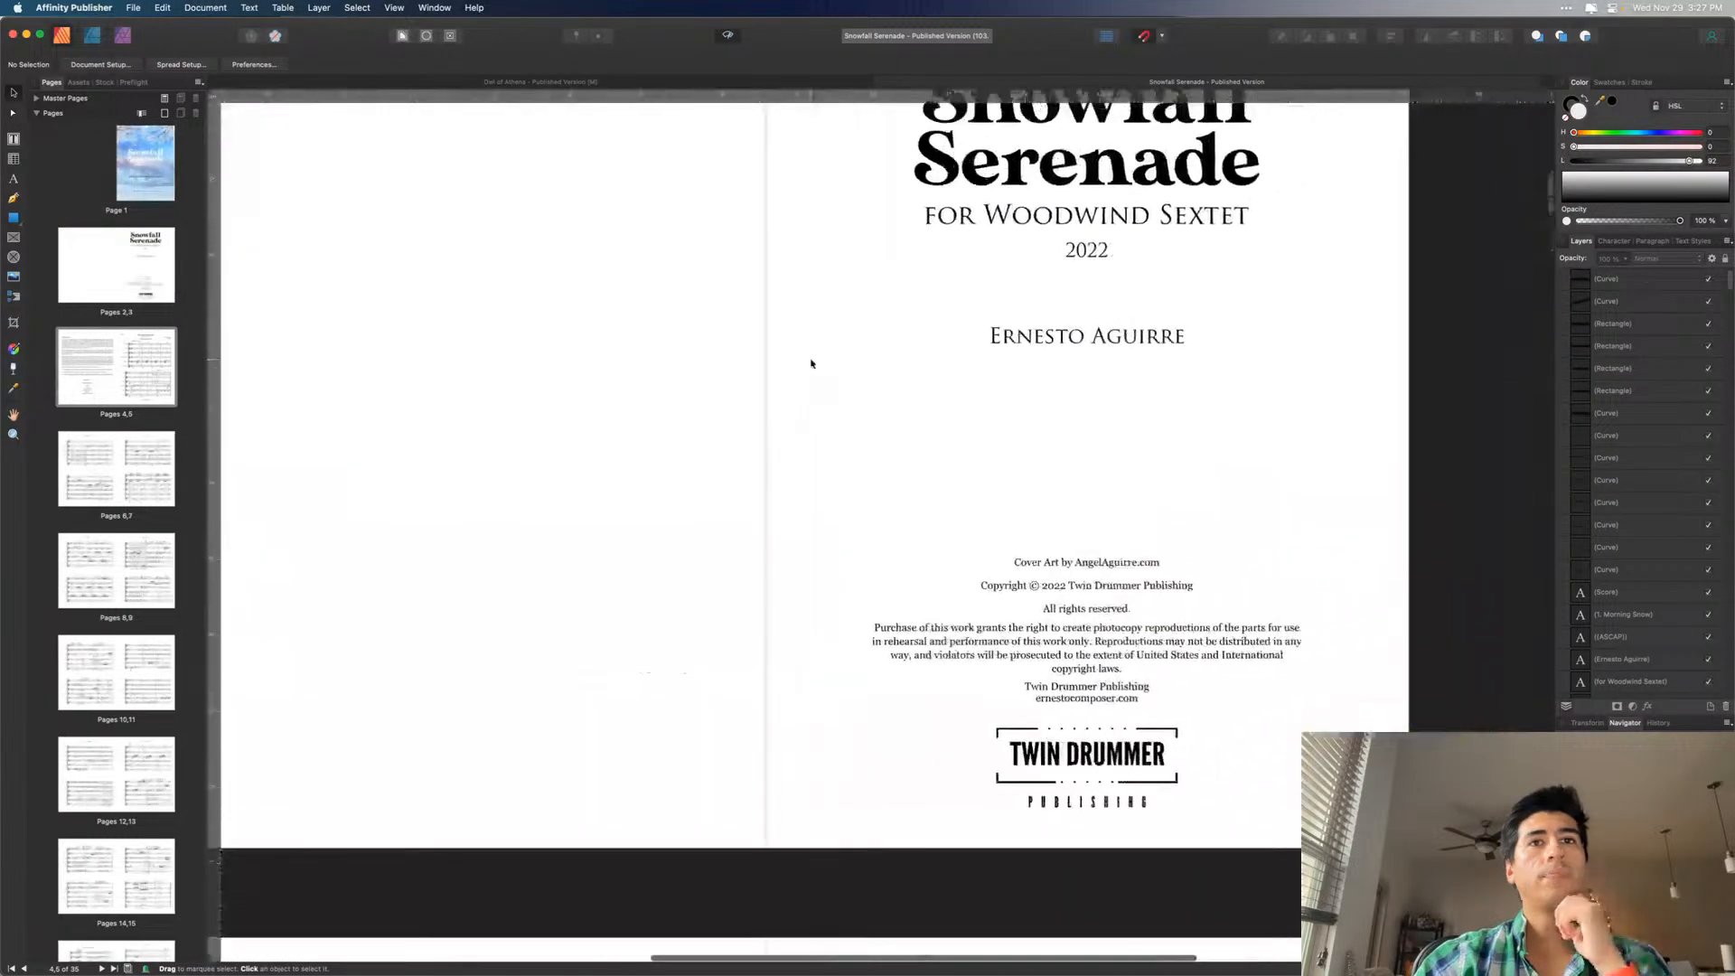
click(1115, 625)
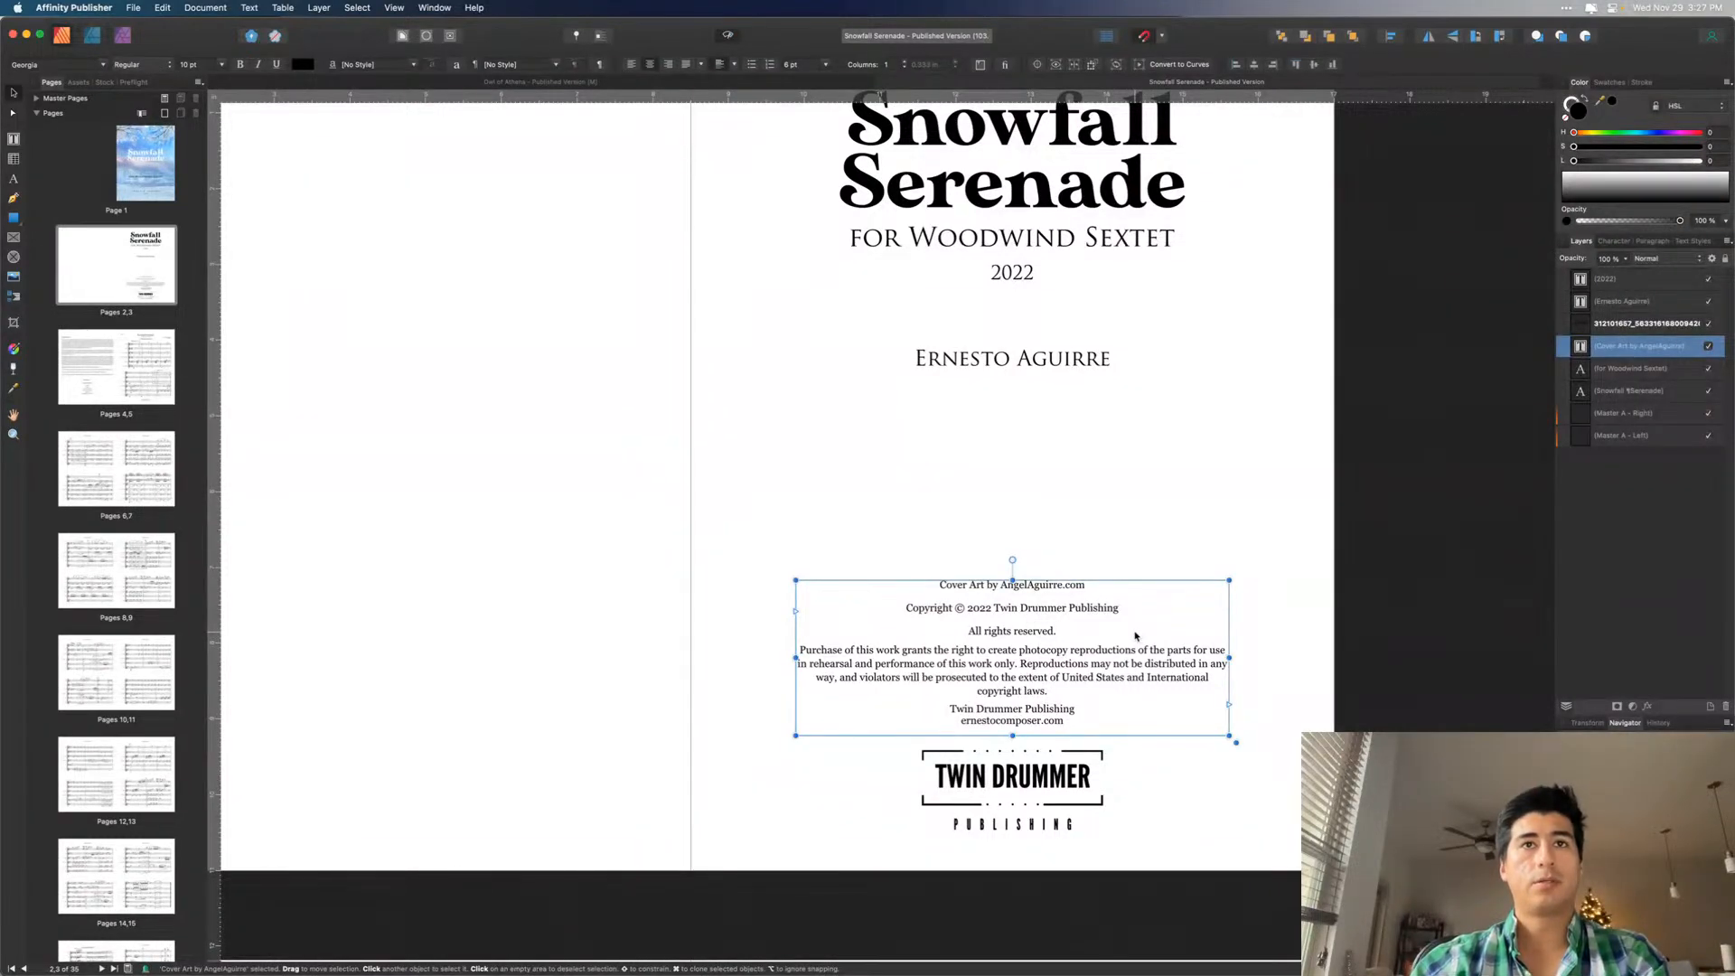
click(643, 84)
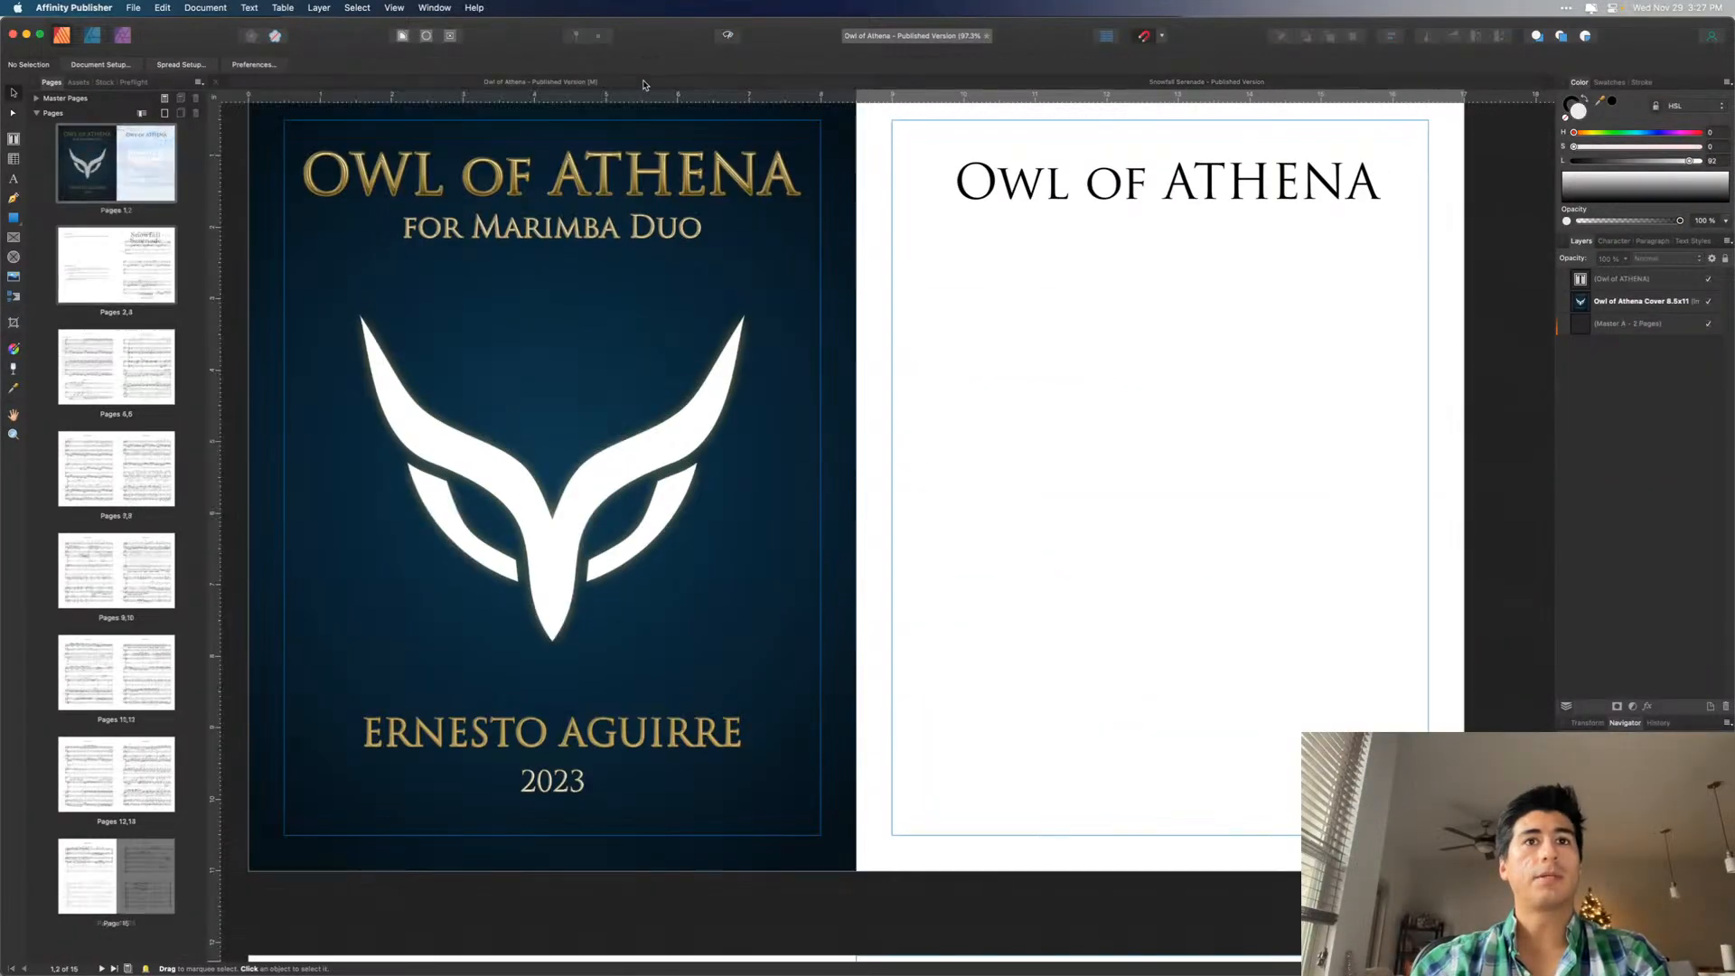
- Paste the cover art and copyright text block onto the title page, and add Snowfall Serenade's Twin Drummer Publishing logo beneath it
key(super+v)
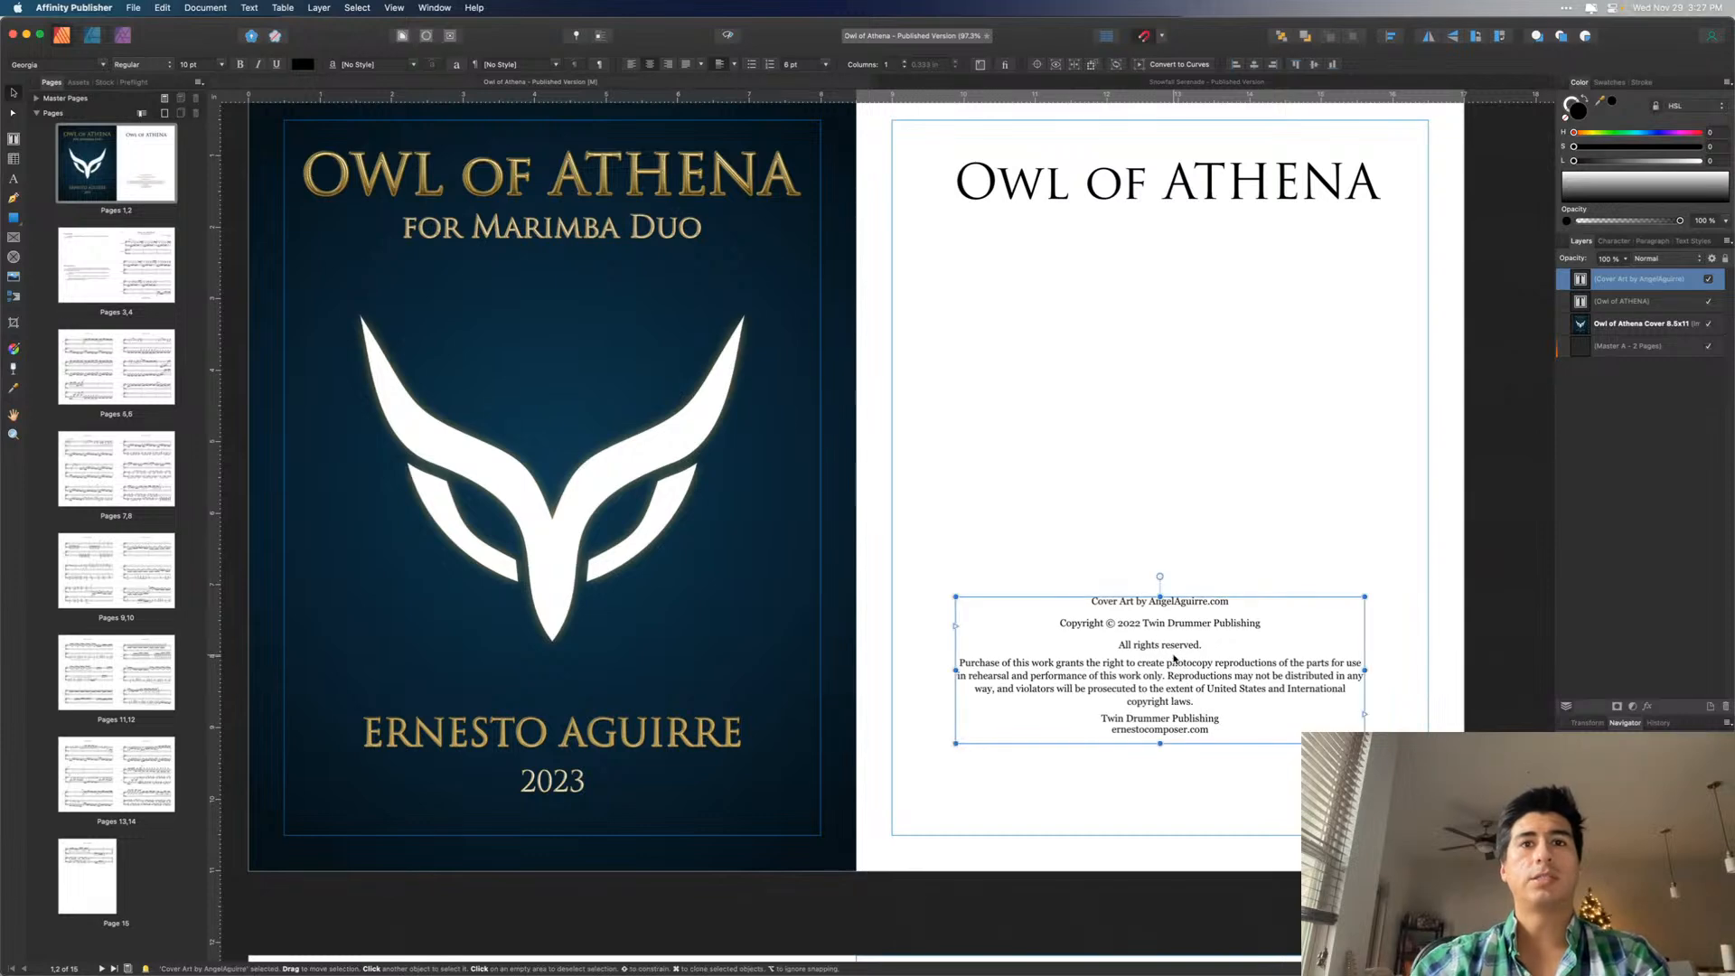
click(1162, 83)
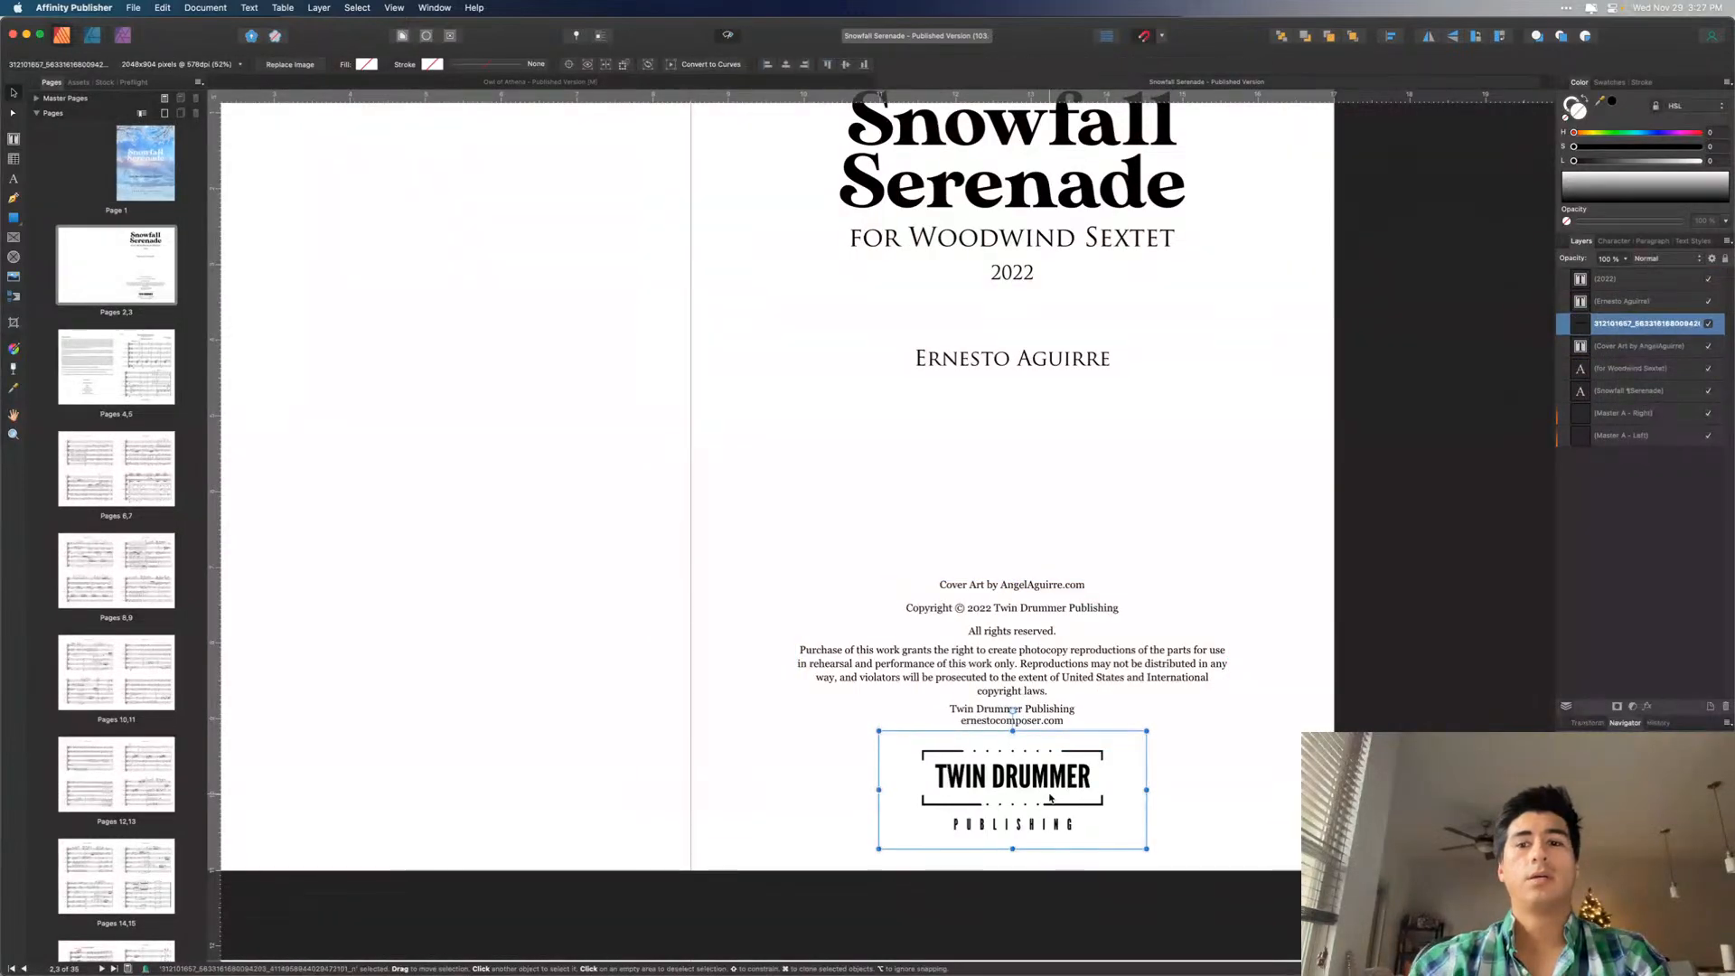
click(583, 83)
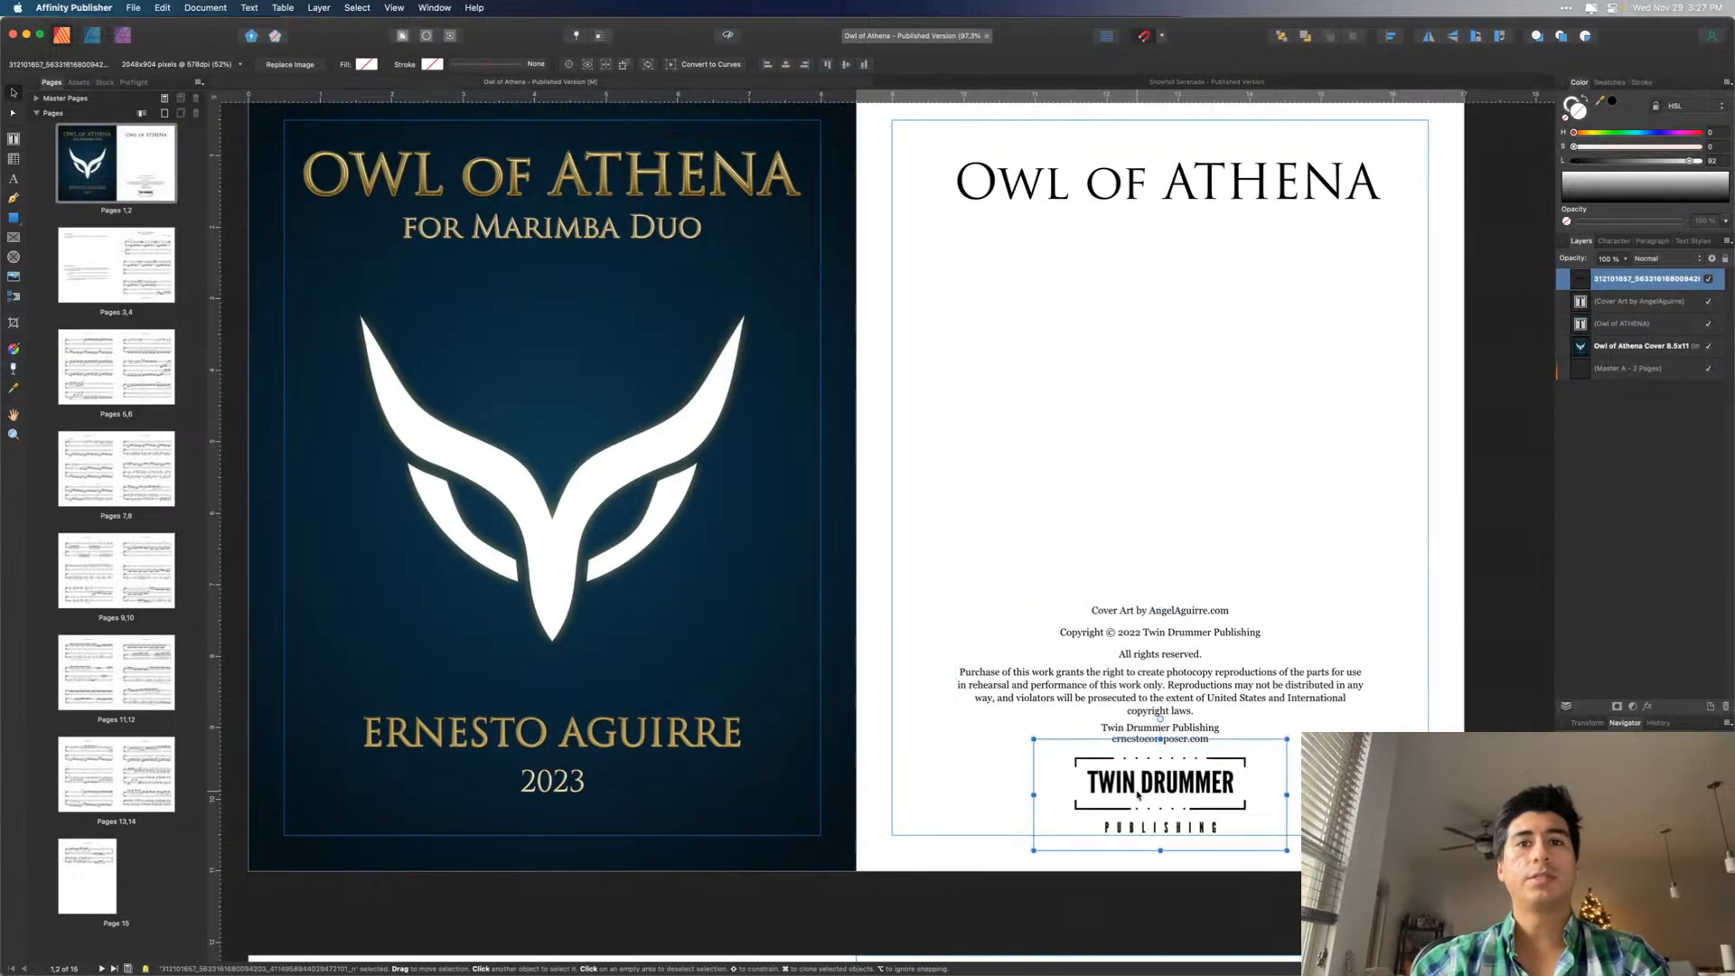
- Change the copyright year in the title page's text block to 2023
click(1330, 741)
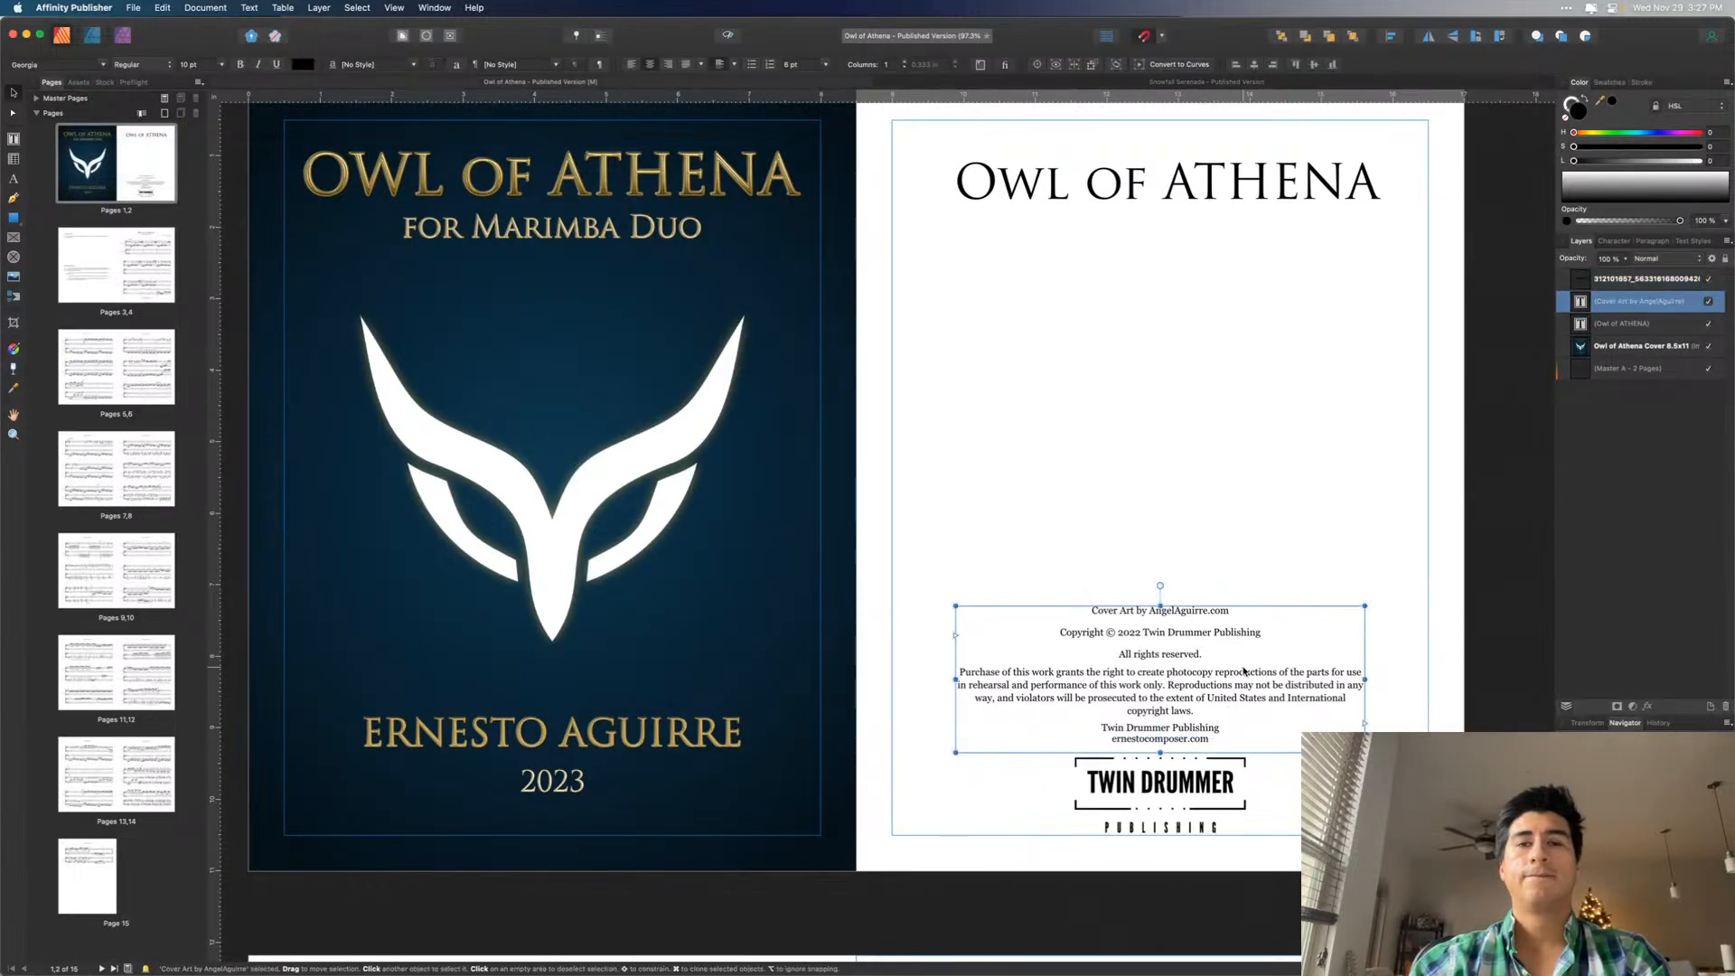
double_click(1140, 634)
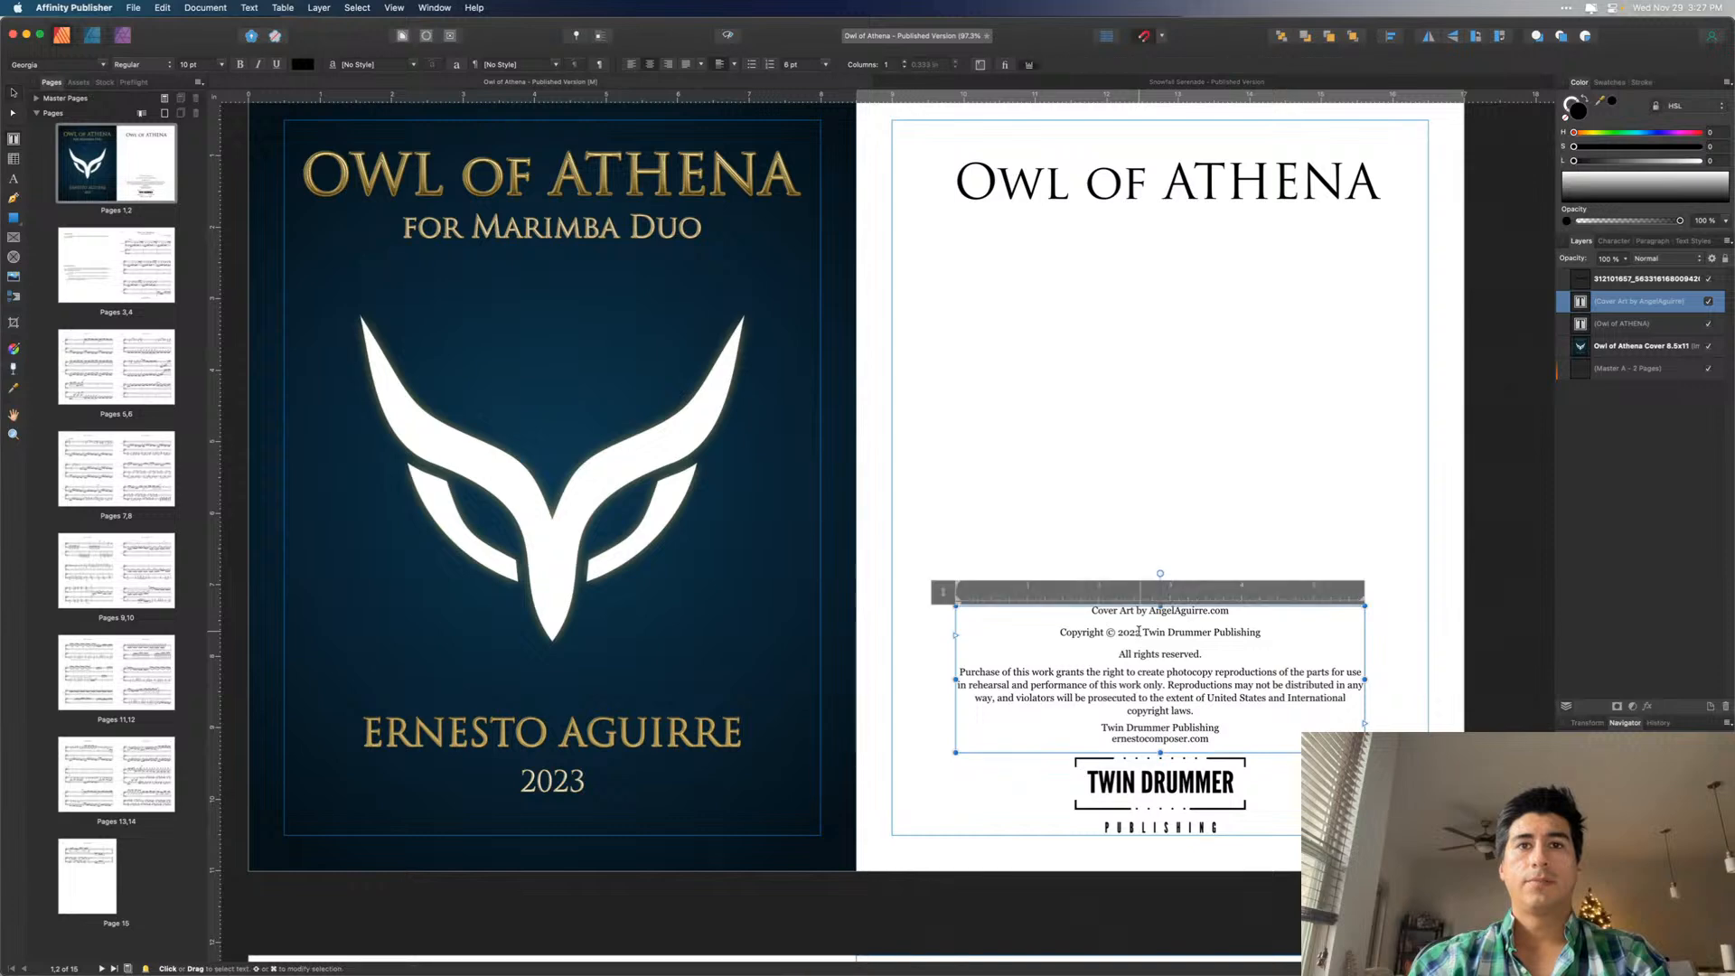
key(BackSpace)
text(3)
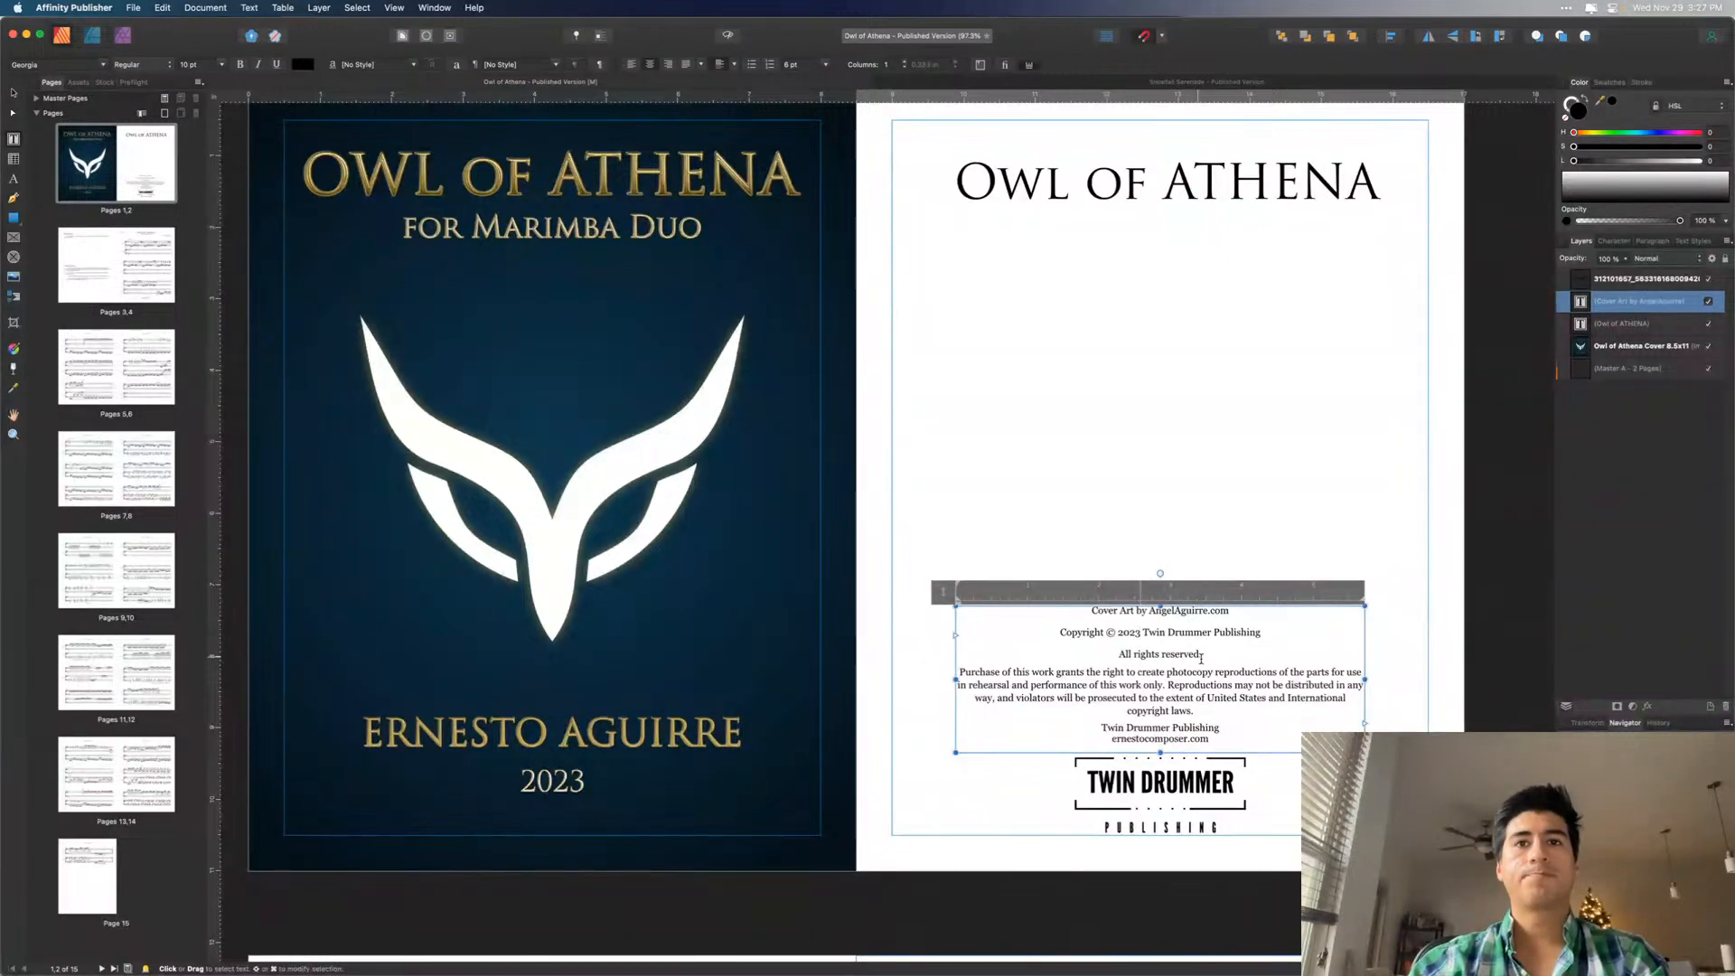
- Set the font of the entire copyright text block to Academico and deselect the block
key(super+a)
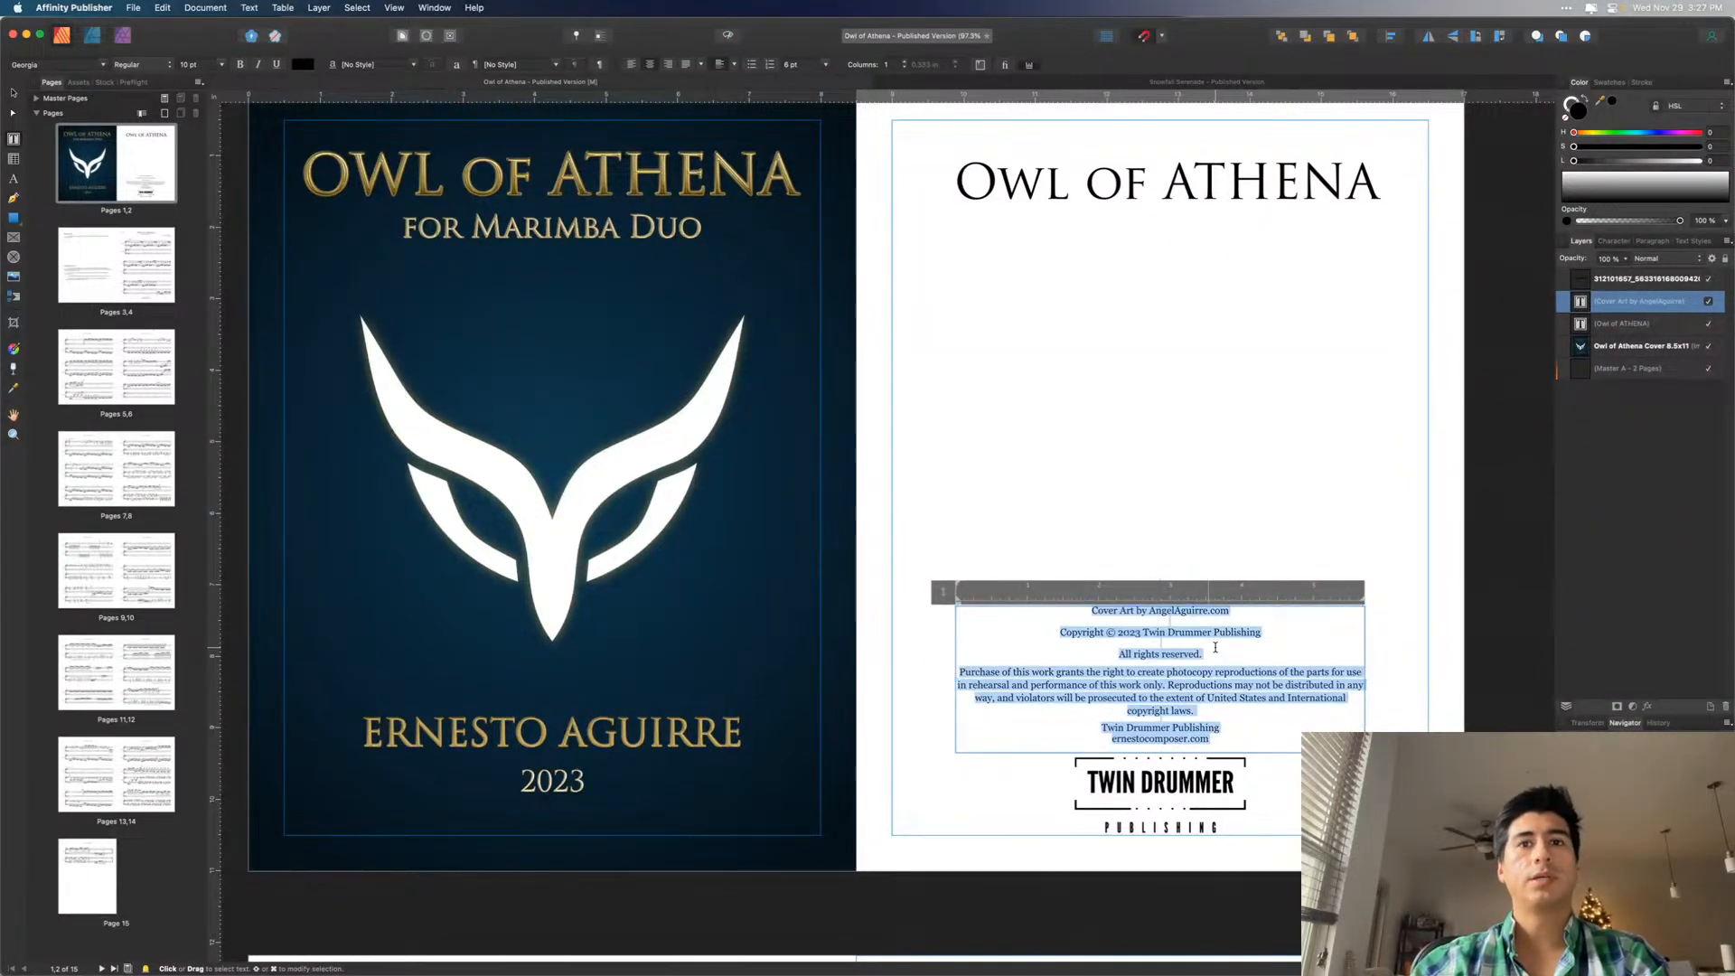
click(102, 65)
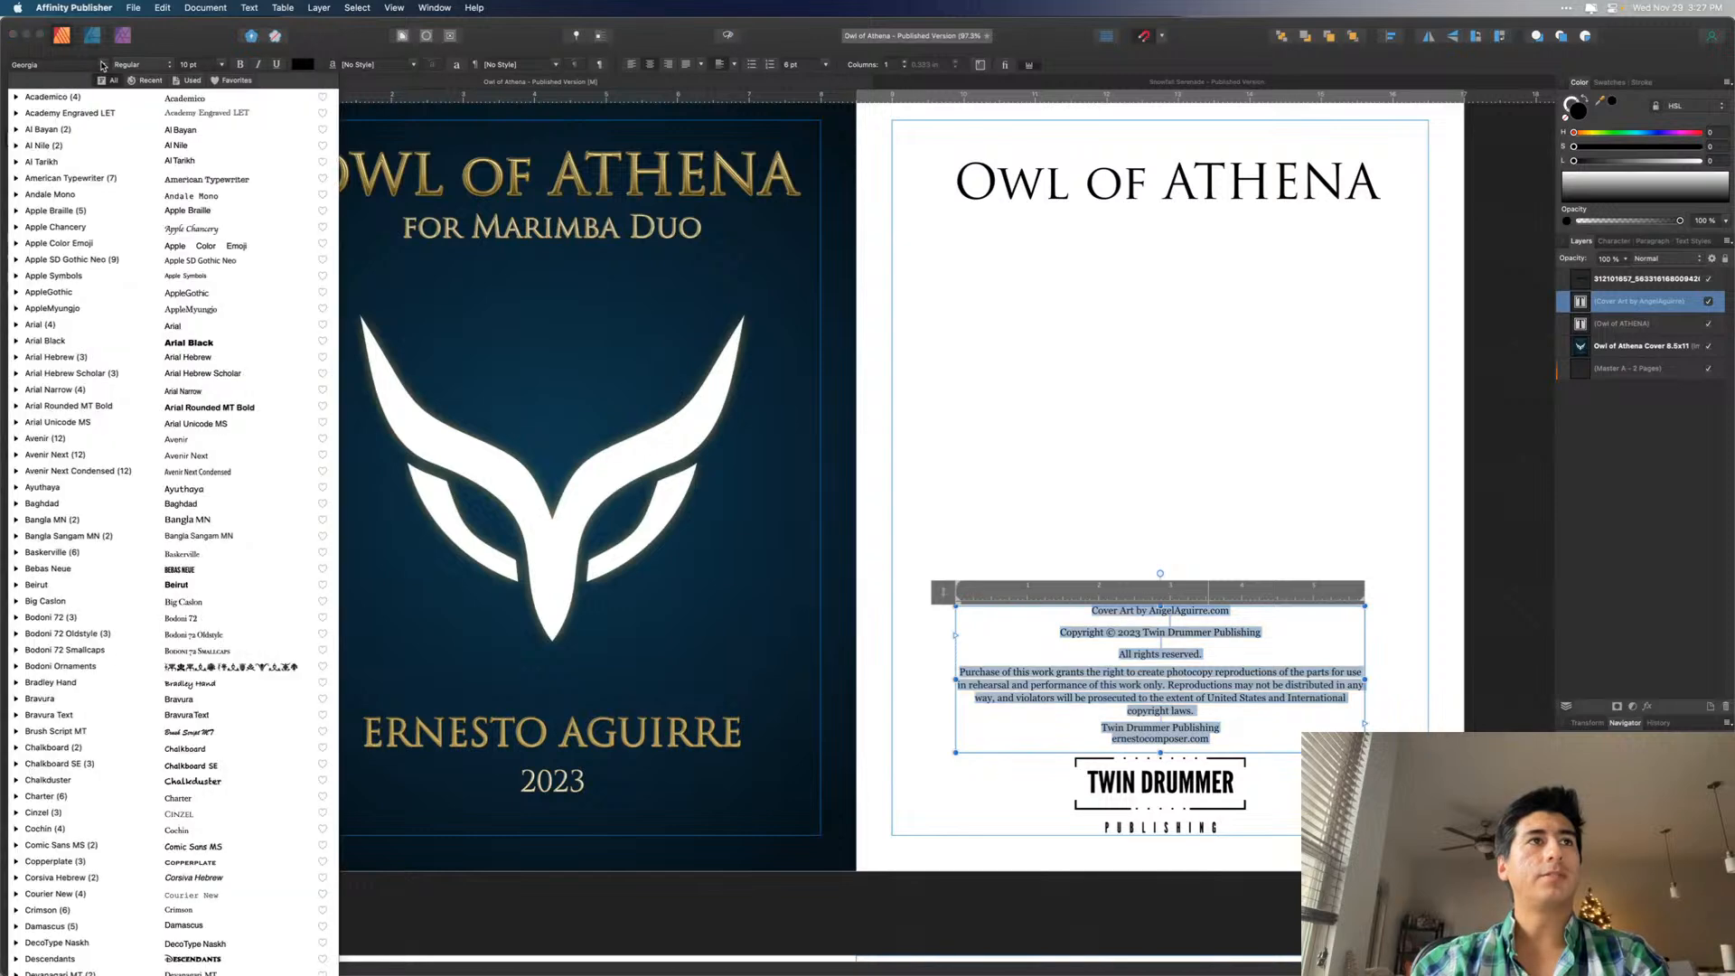
click(104, 97)
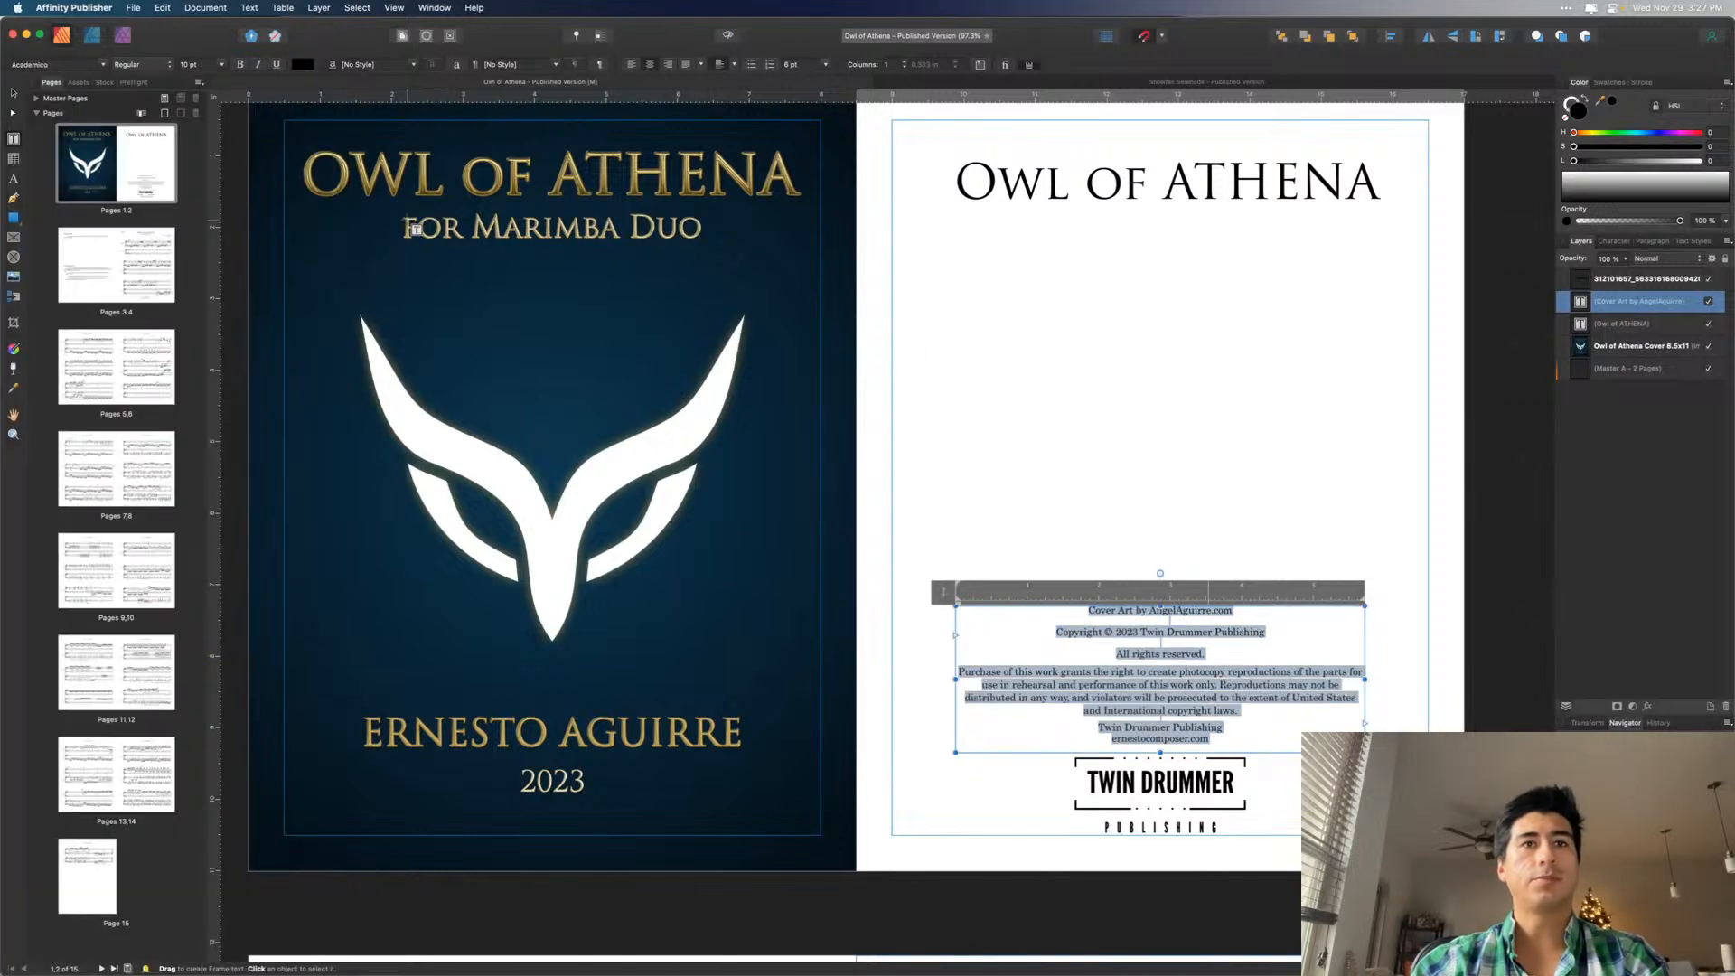
key(Escape)
click(1095, 432)
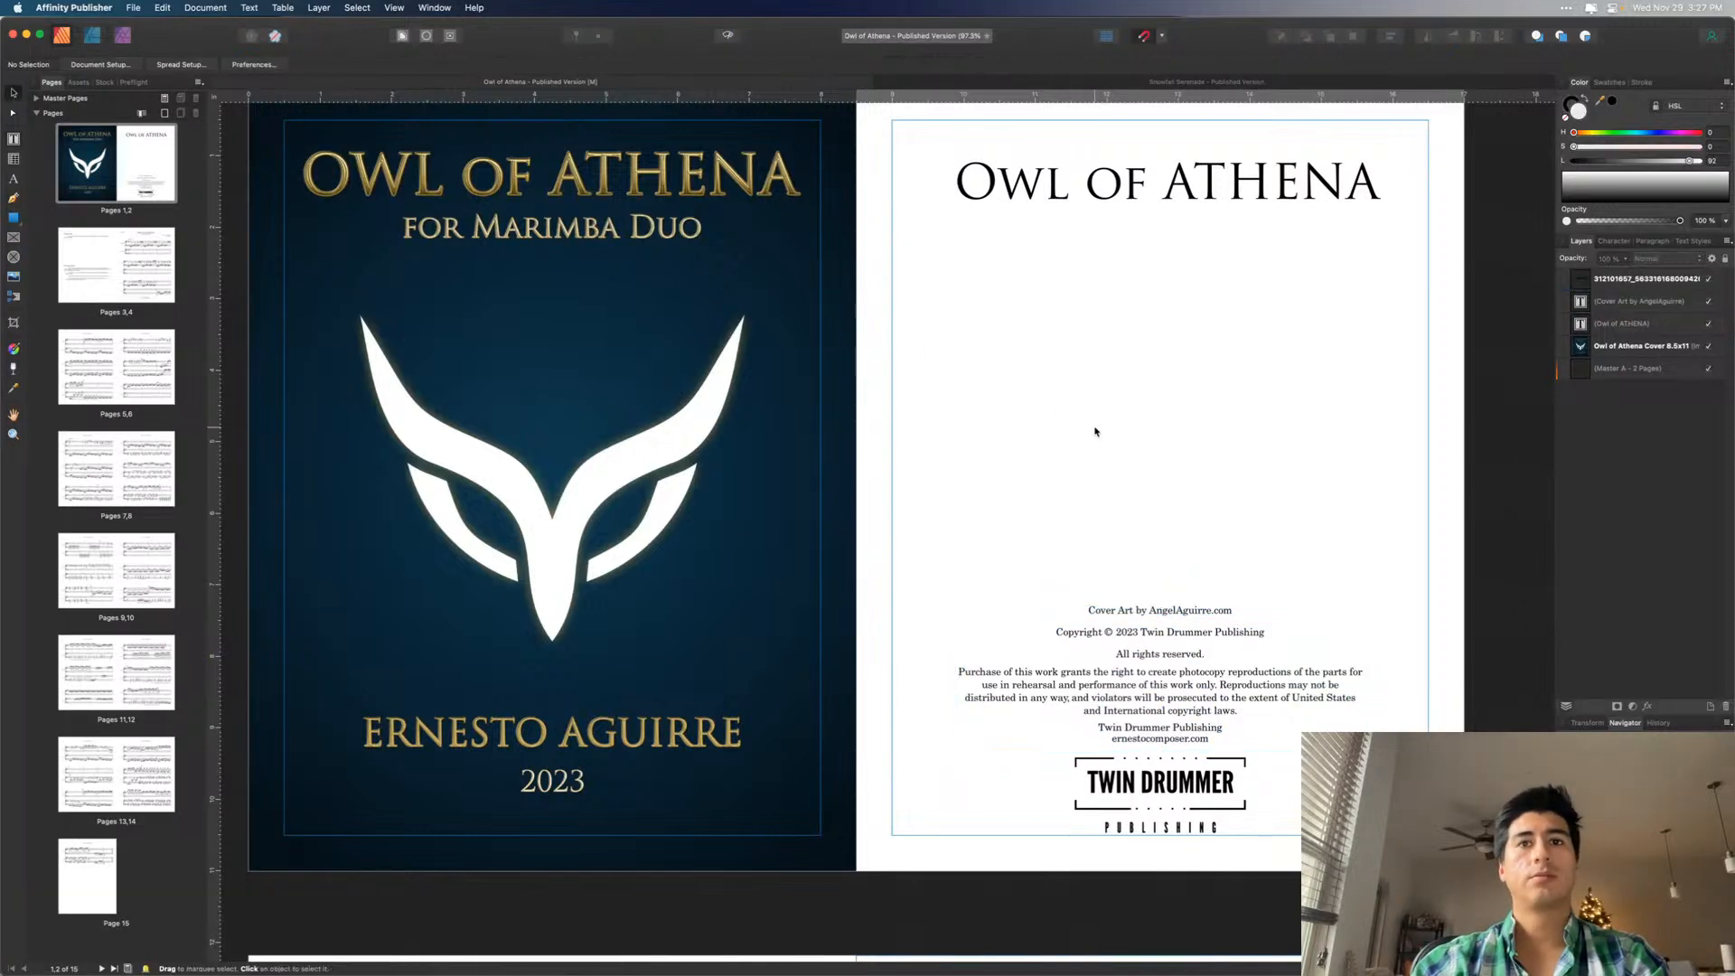
- In Snowfall Serenade, copy the duration line, Instrumentation heading and instrument list from below the Program Notes
click(1164, 678)
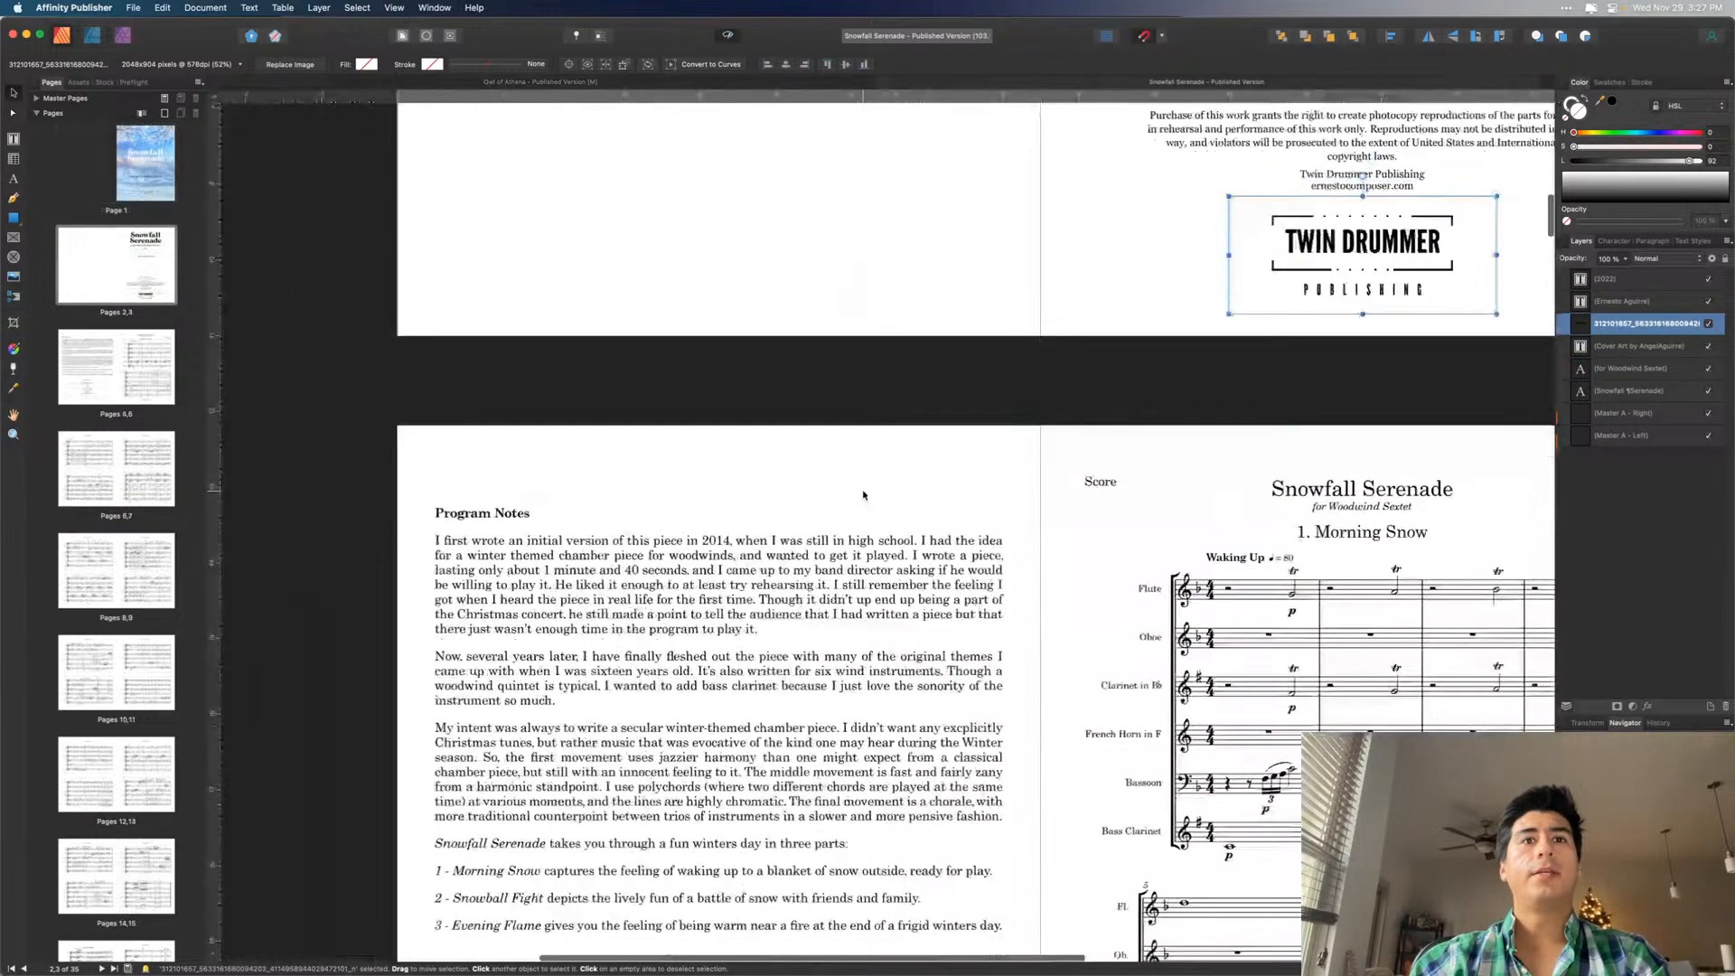
scroll(863, 495, down, 5)
click(720, 549)
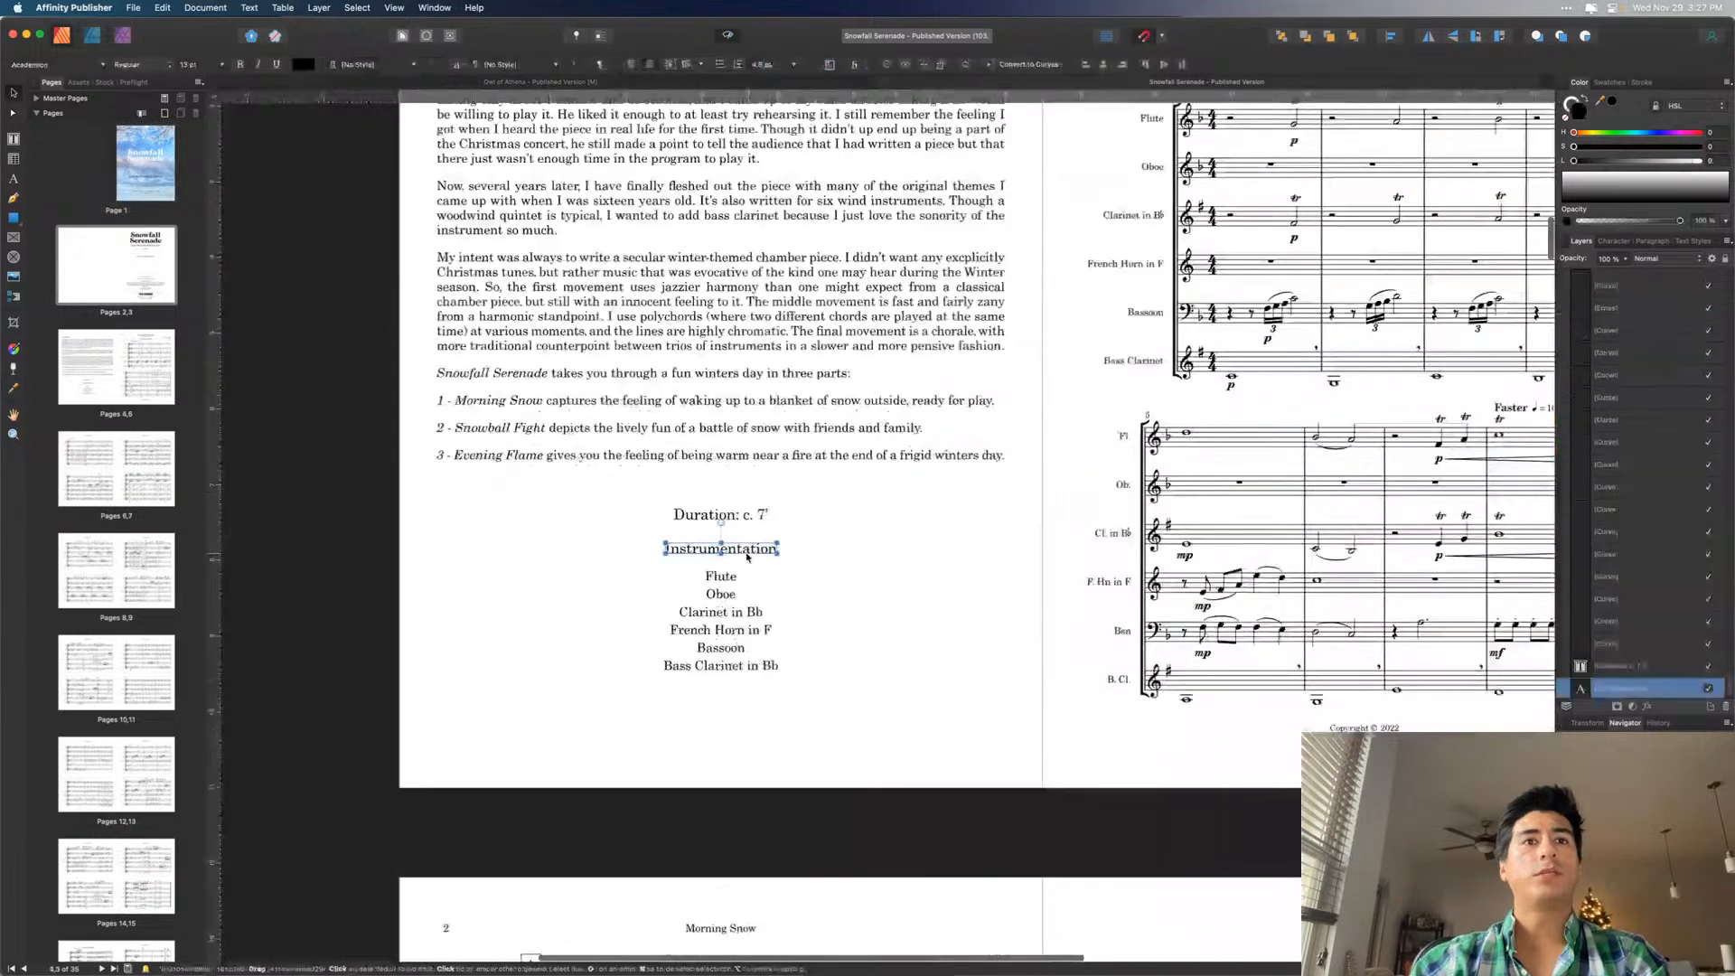
click(605, 485)
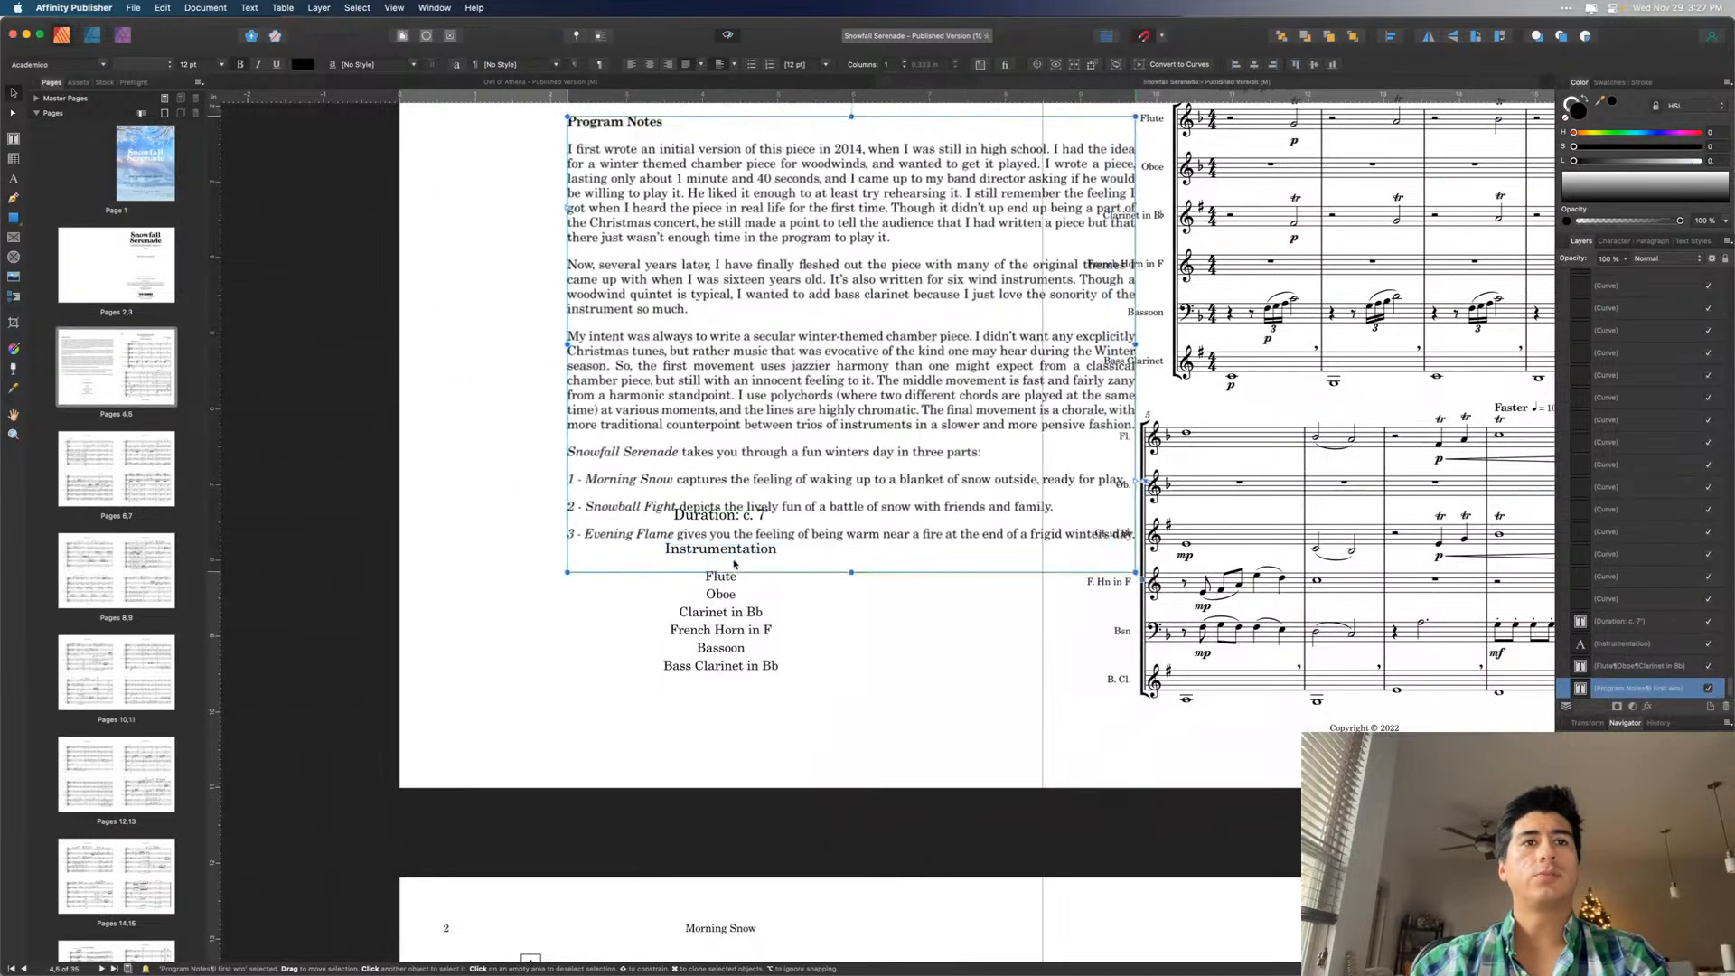
drag(592, 742, 873, 472)
shift+click(733, 625)
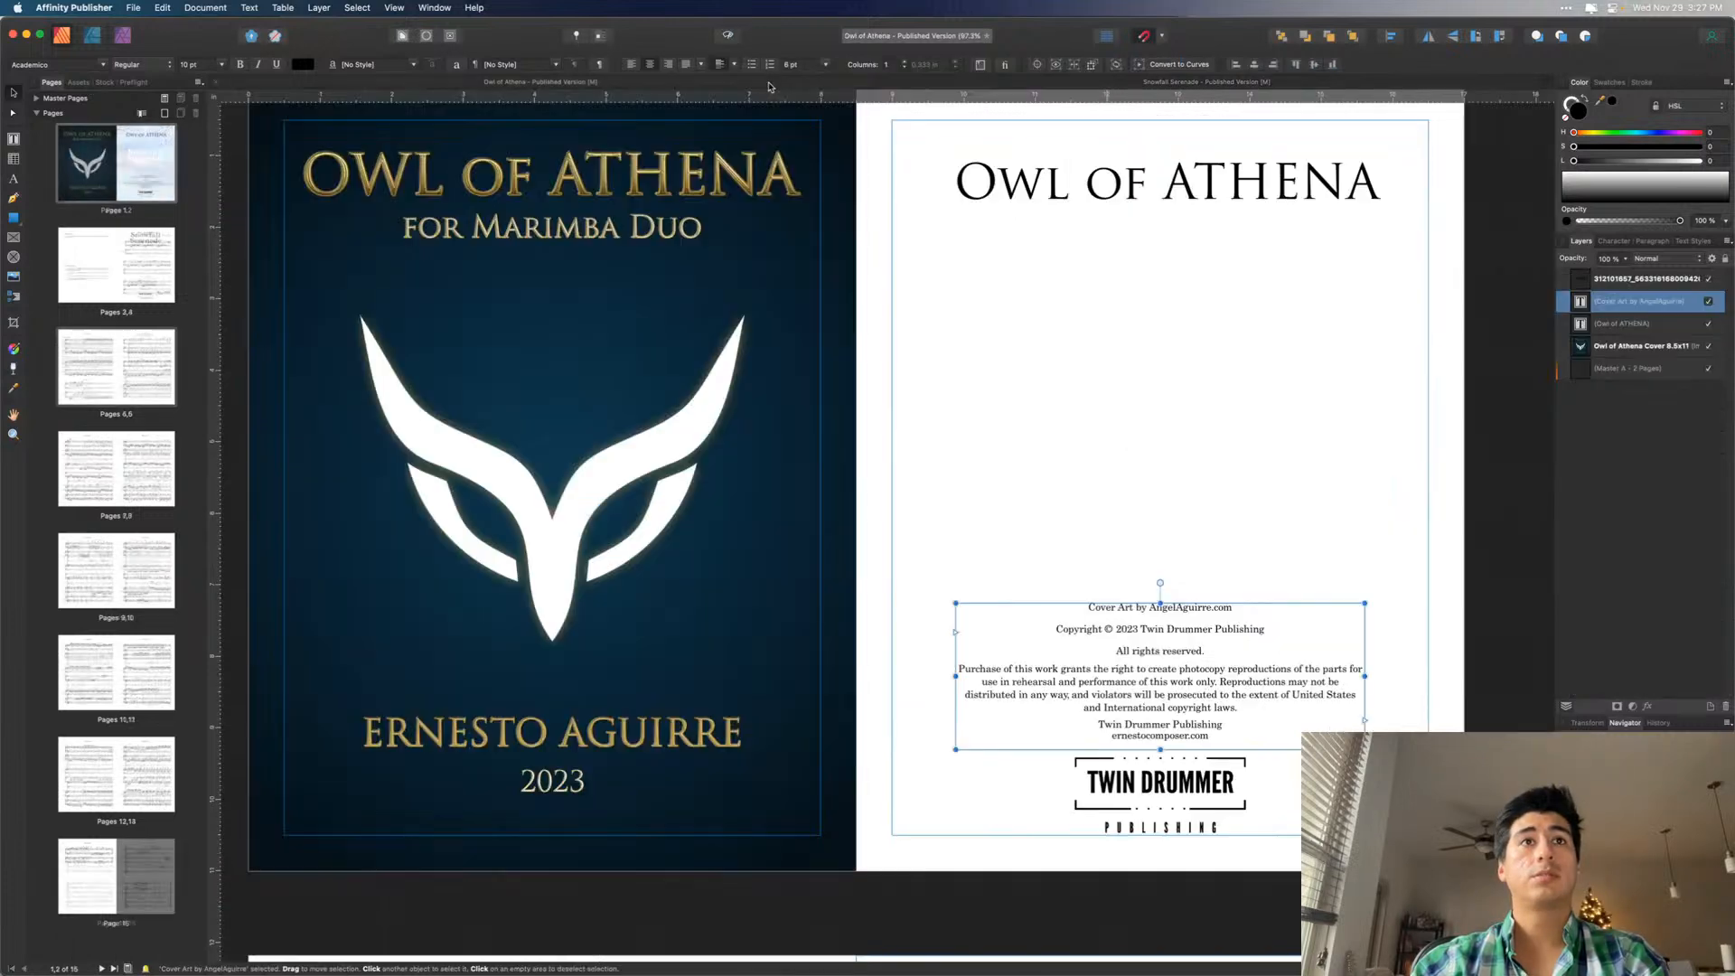
- Paste the duration and instrumentation text into the Owl of Athena document and place it between the page title and copyright block
click(773, 86)
key(super+v)
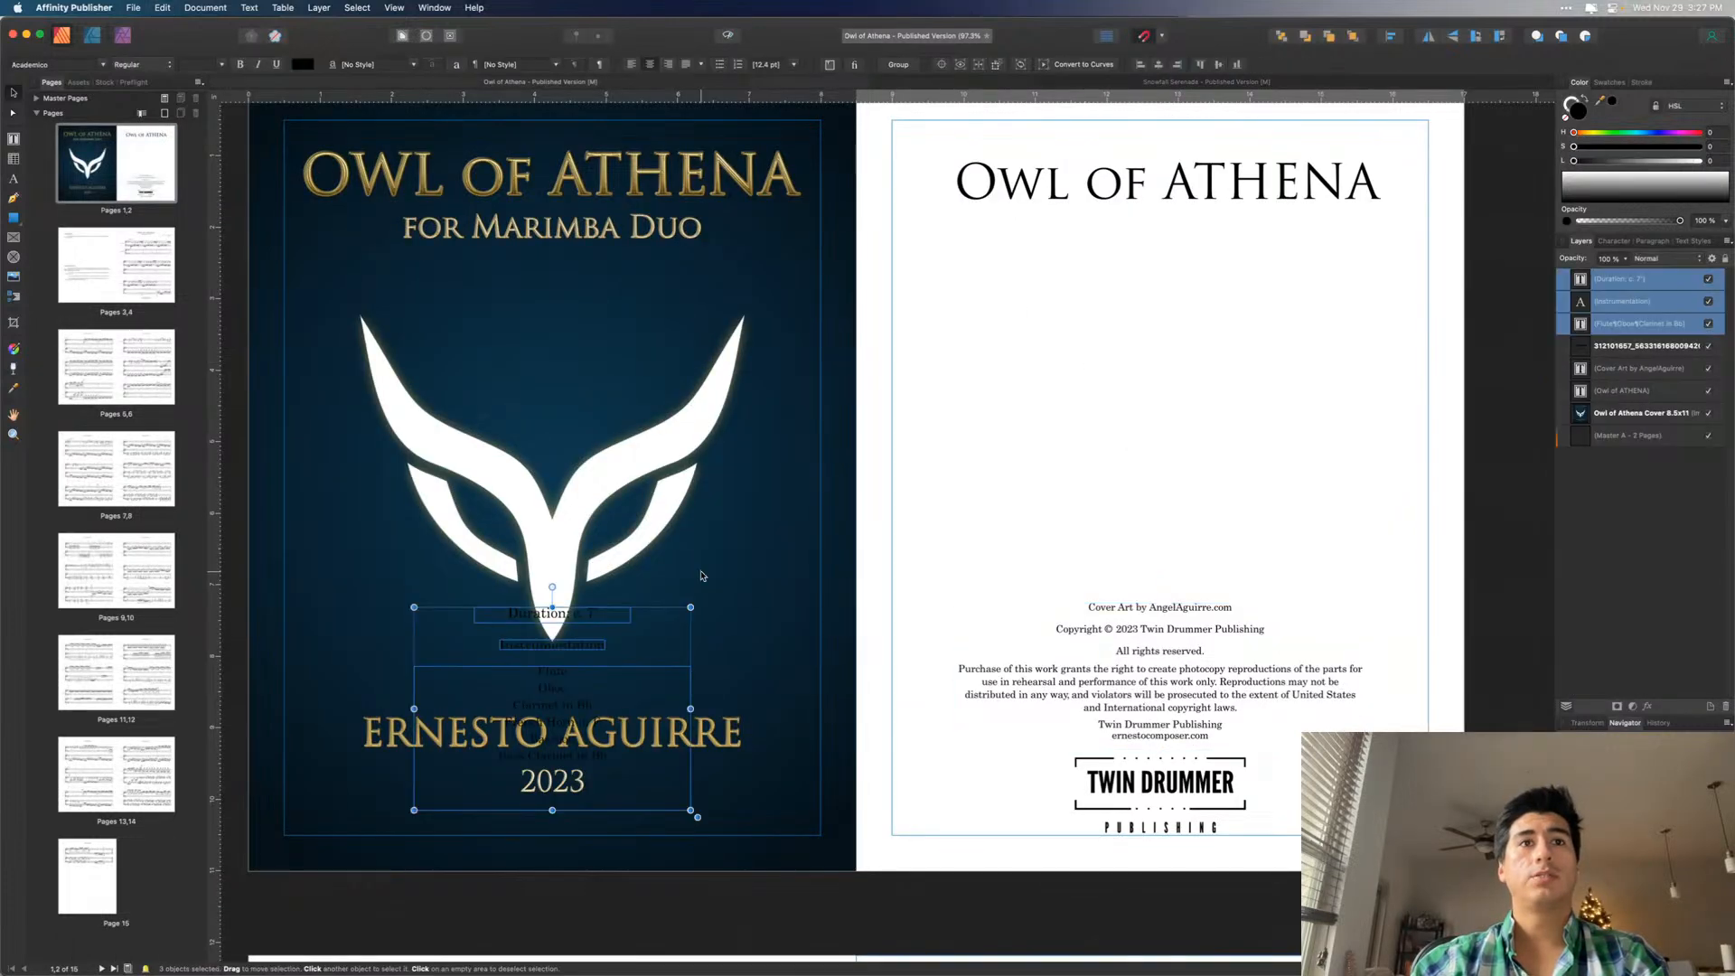
drag(596, 682, 1208, 451)
- Change the duration line on the title page to read "Duration: c. 4' 30''"
double_click(1204, 383)
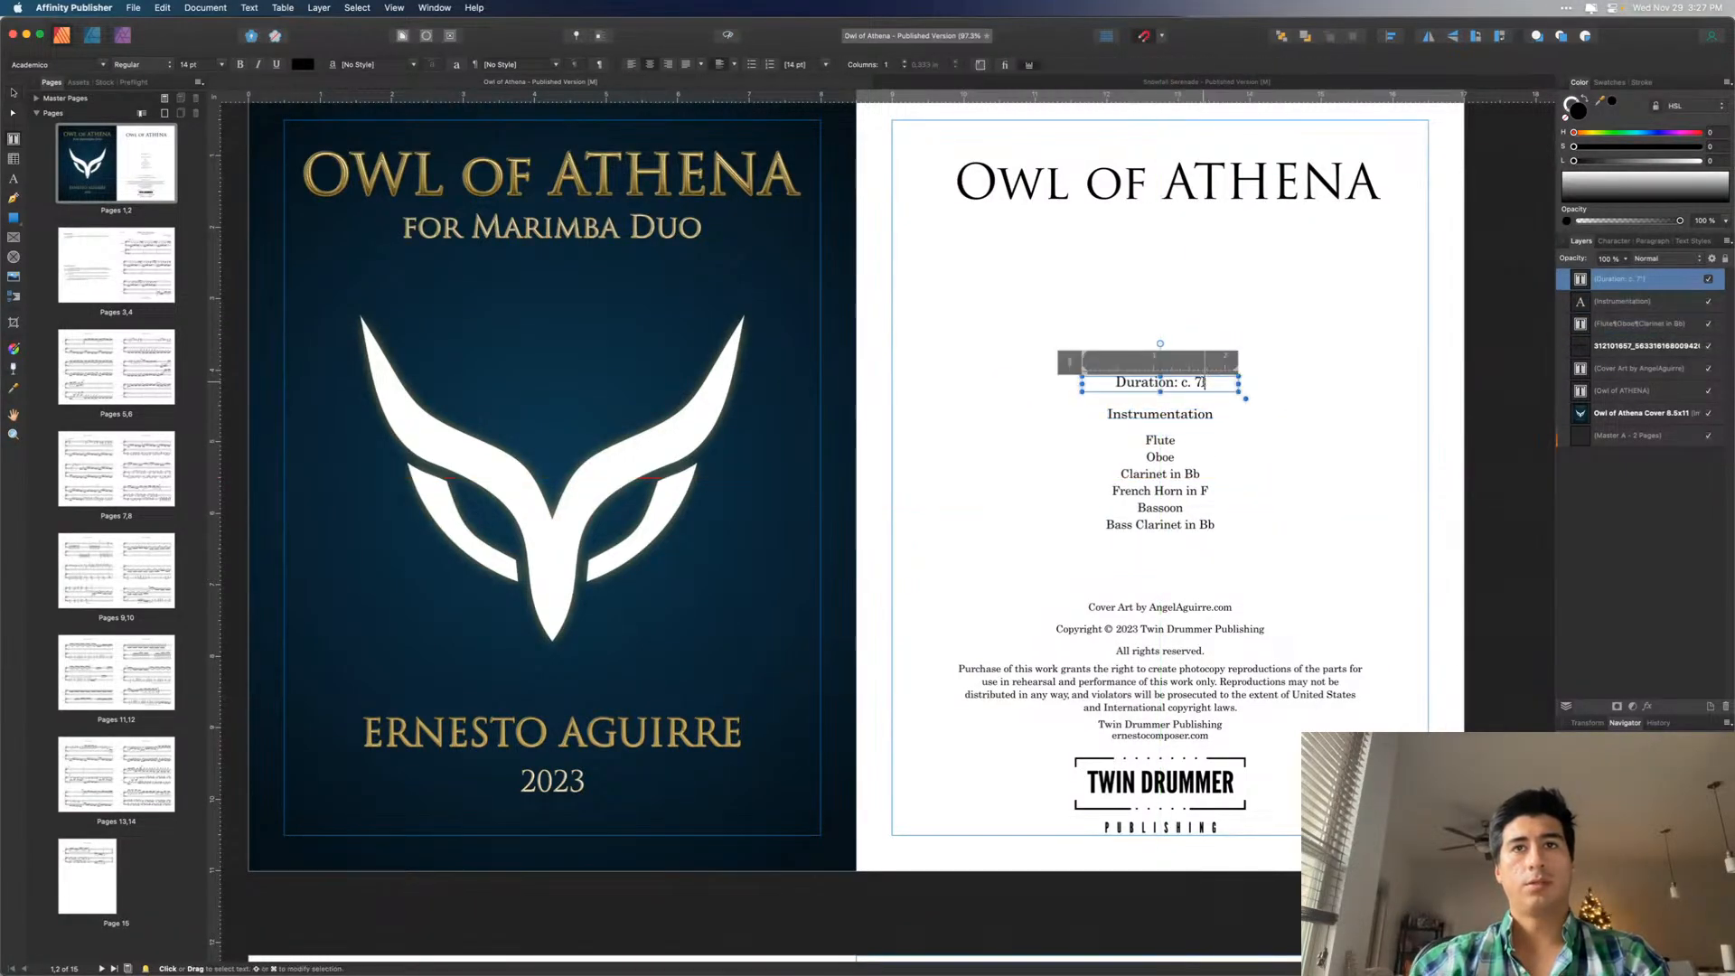
key(BackSpace)
key(BackSpace)
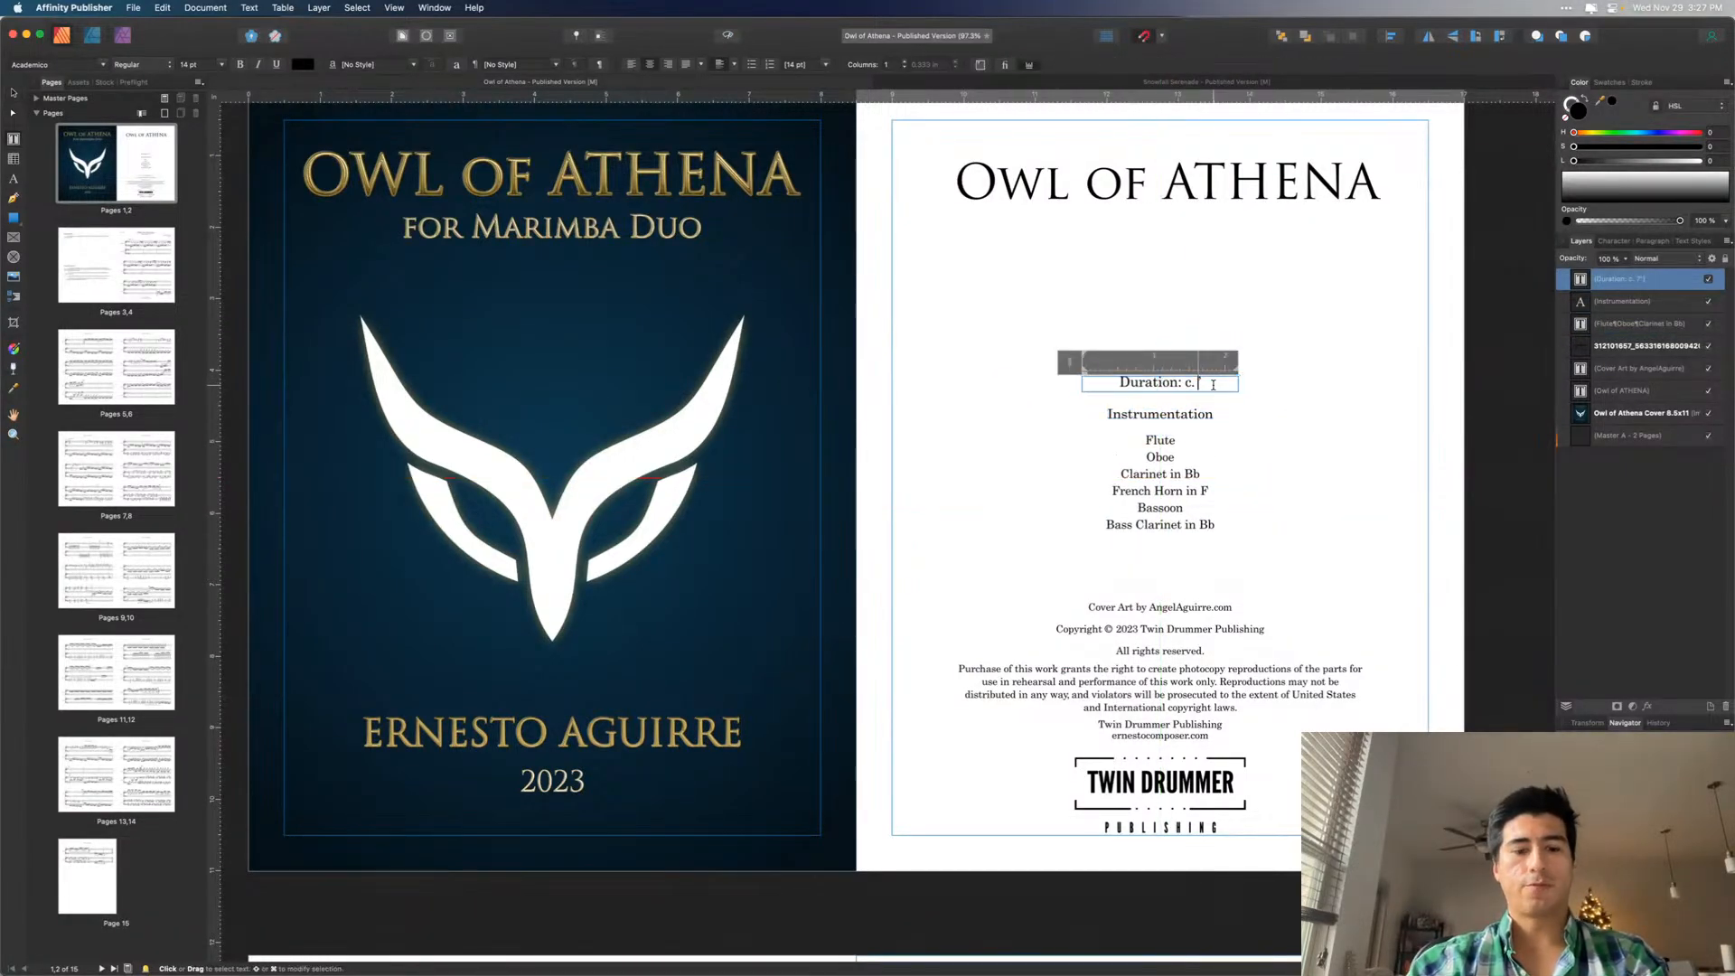
text(4')
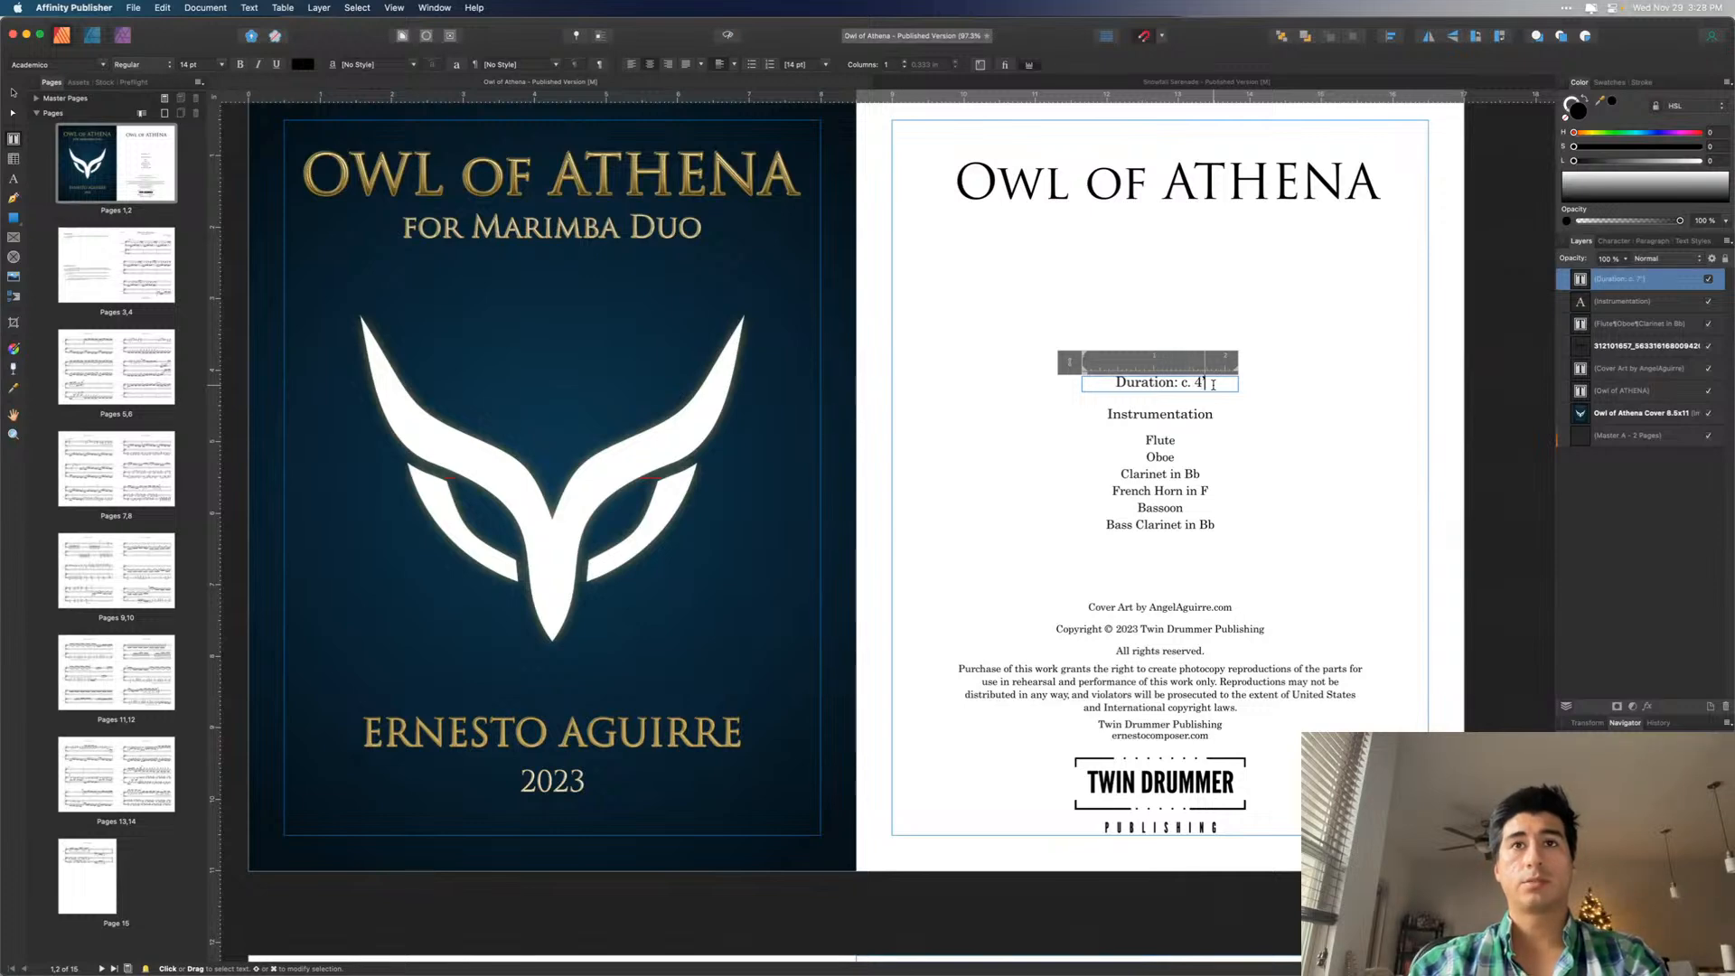
text( 30')
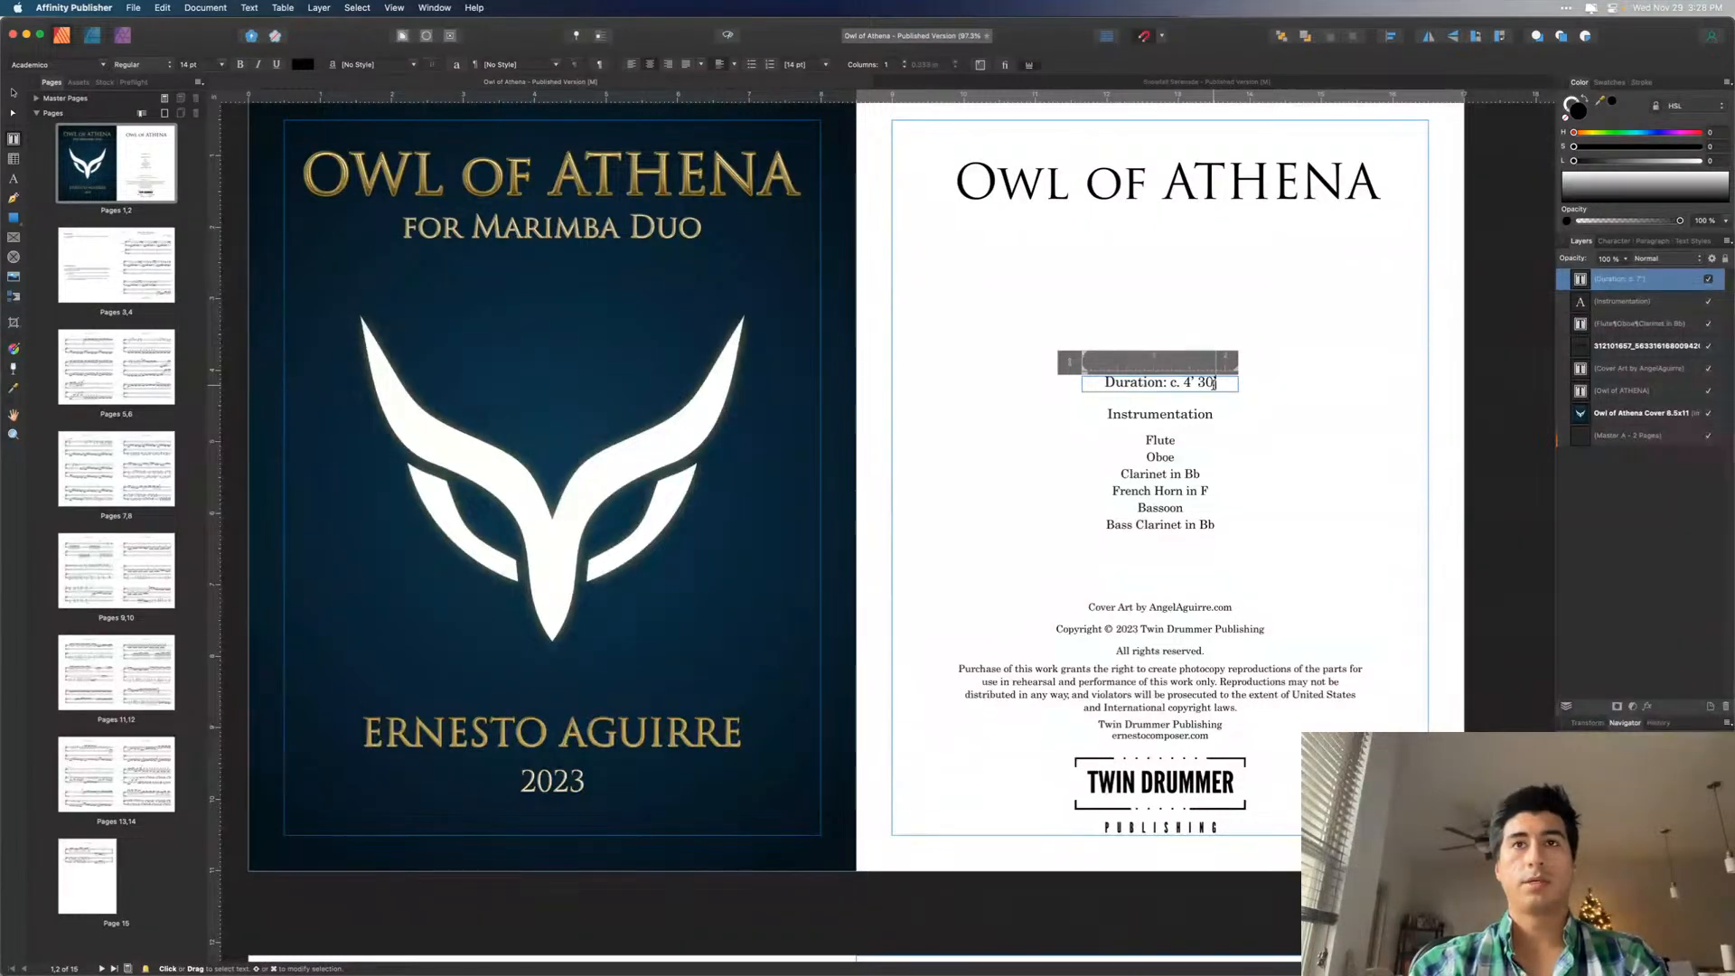
key(Escape)
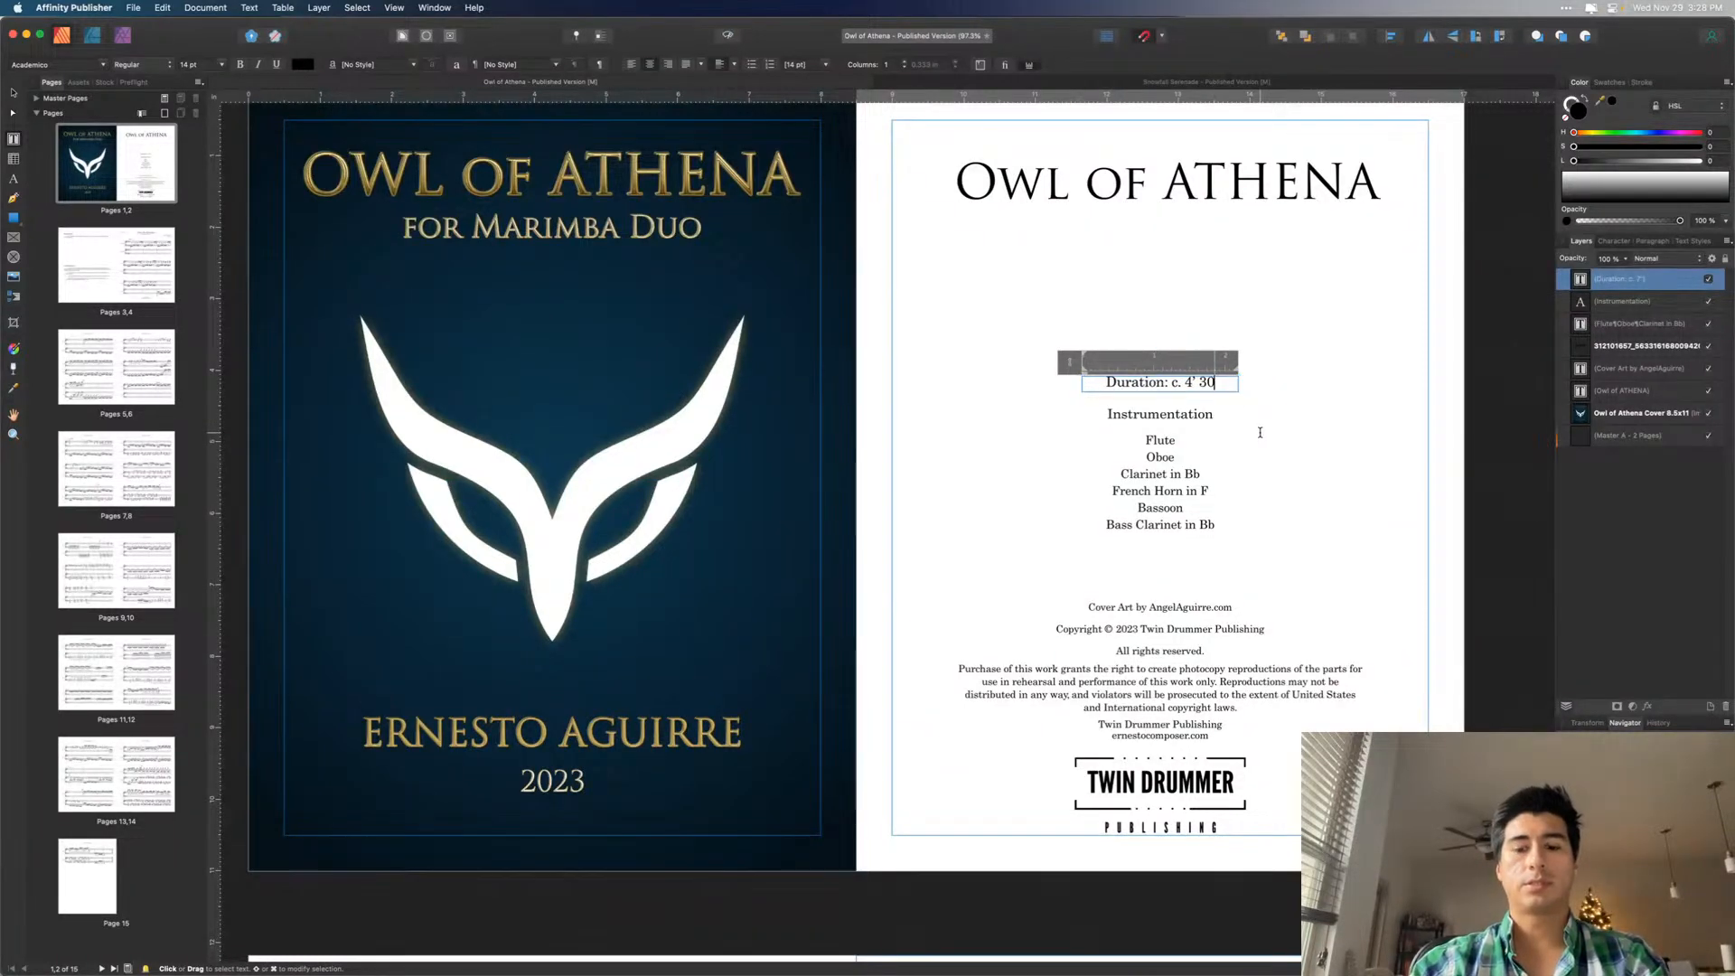
text(')
text(')
key(Escape)
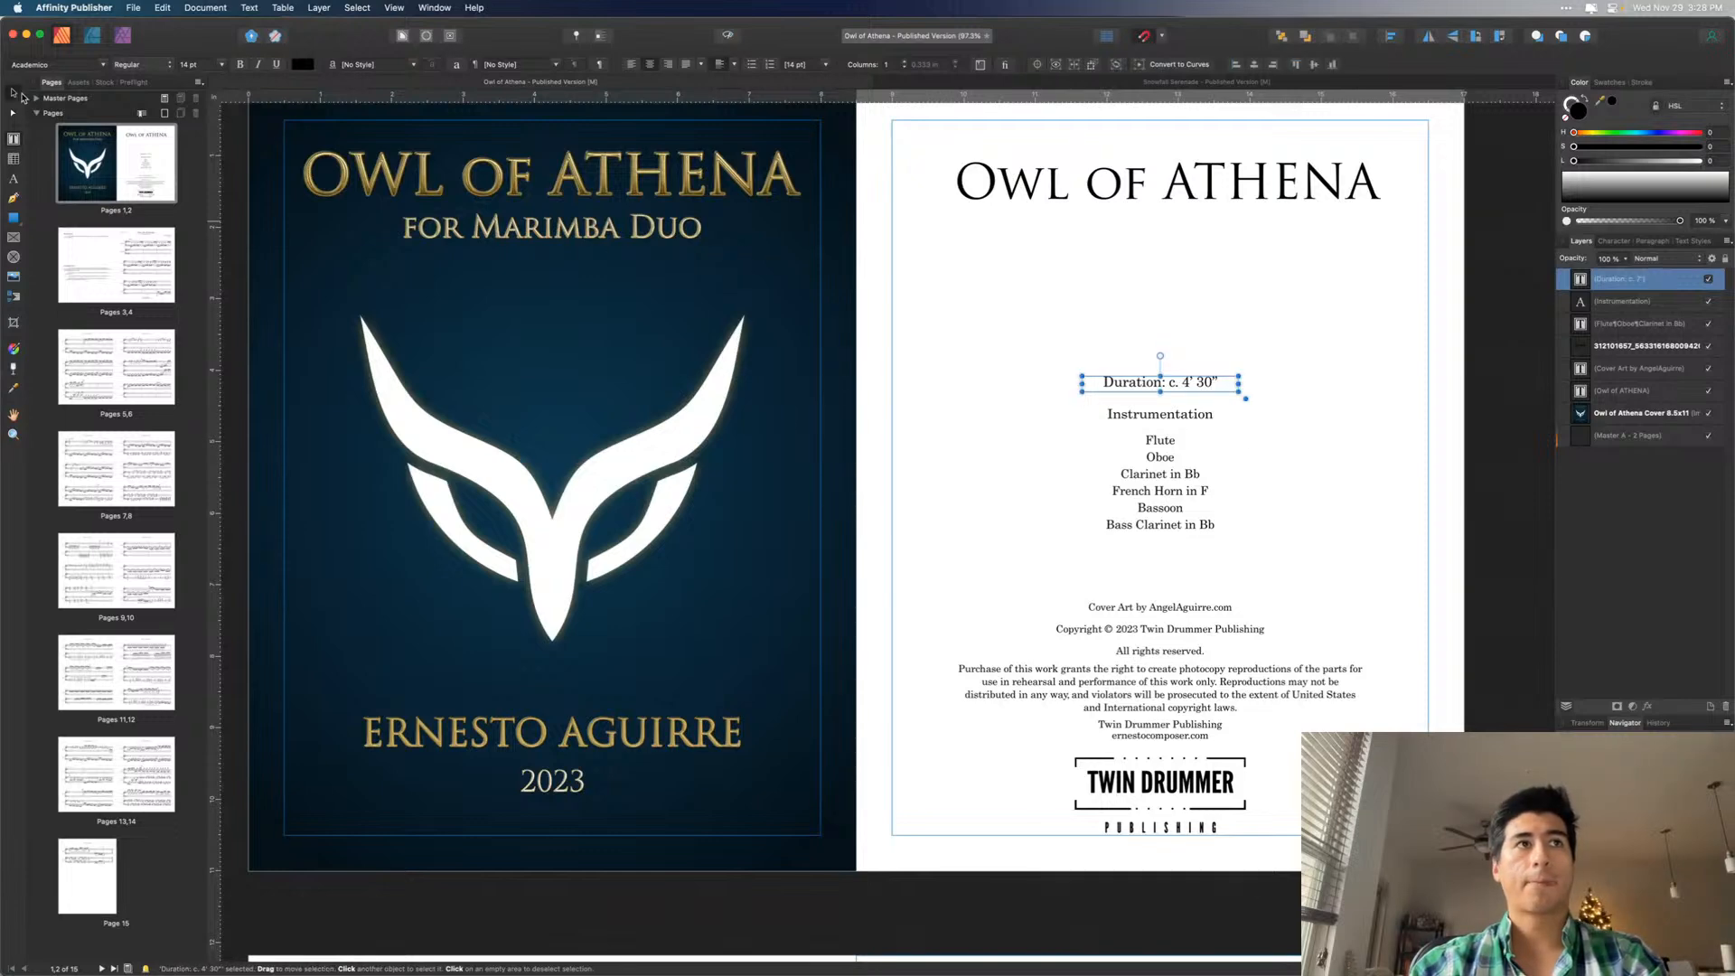
- Move the instrument list down and replace its contents with "Marimba 1" and "Marimba 2" on separate lines
click(976, 445)
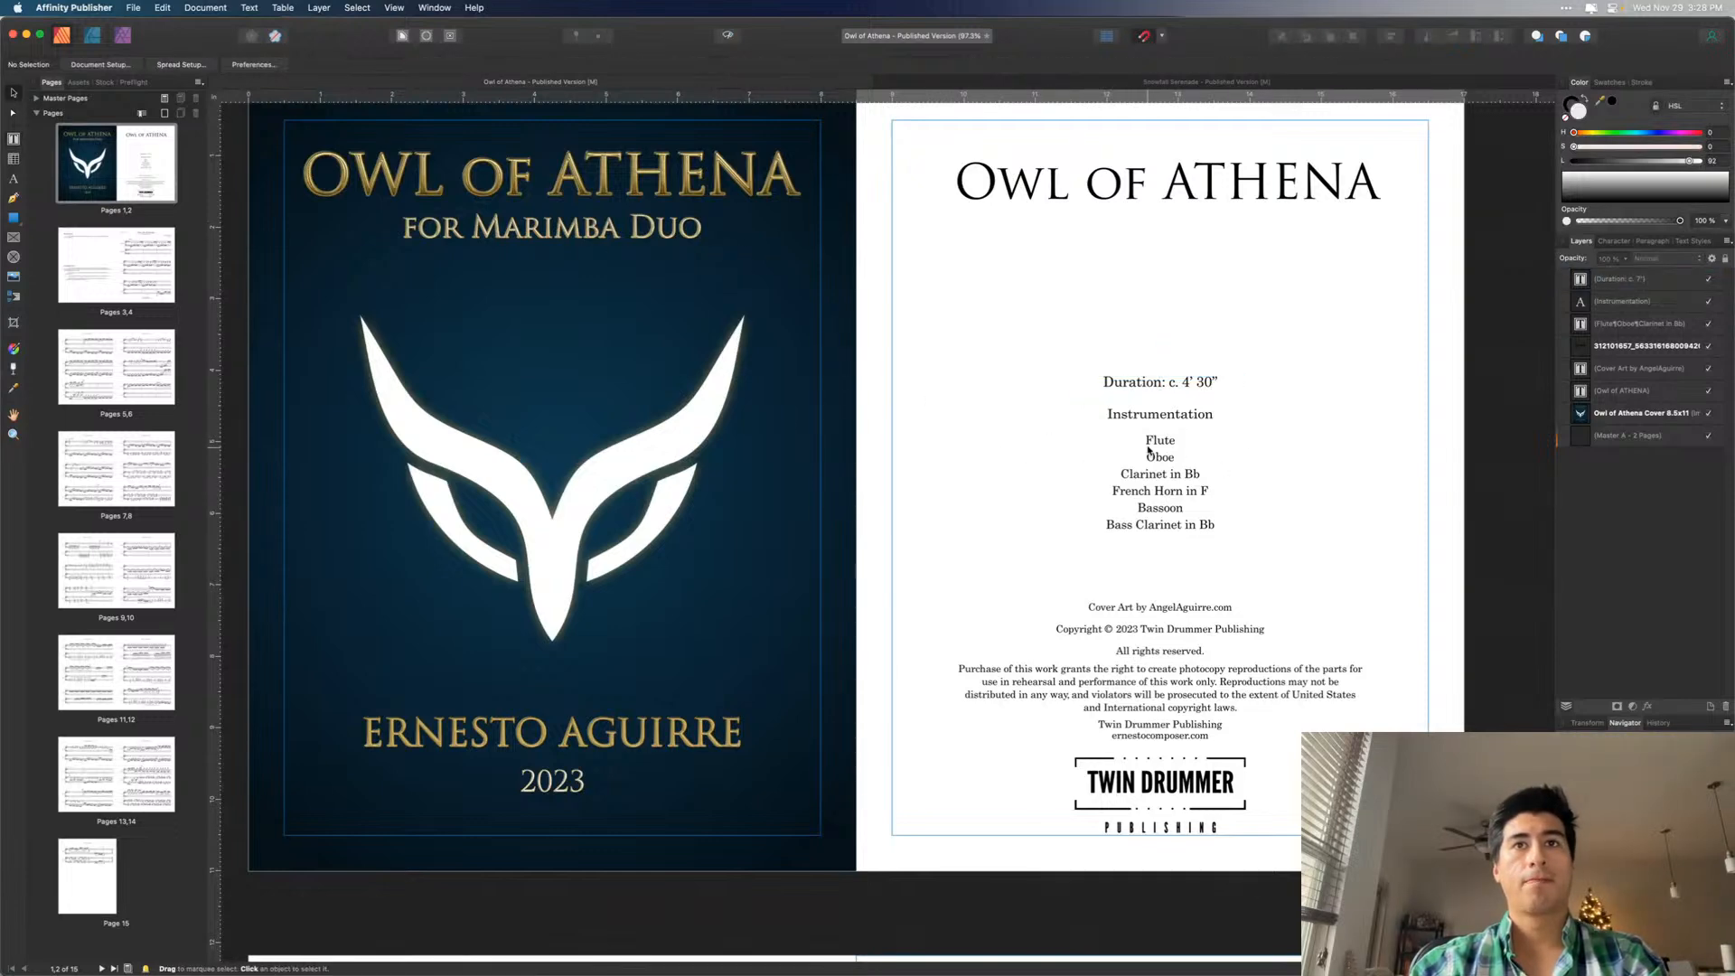
drag(1154, 447, 1196, 500)
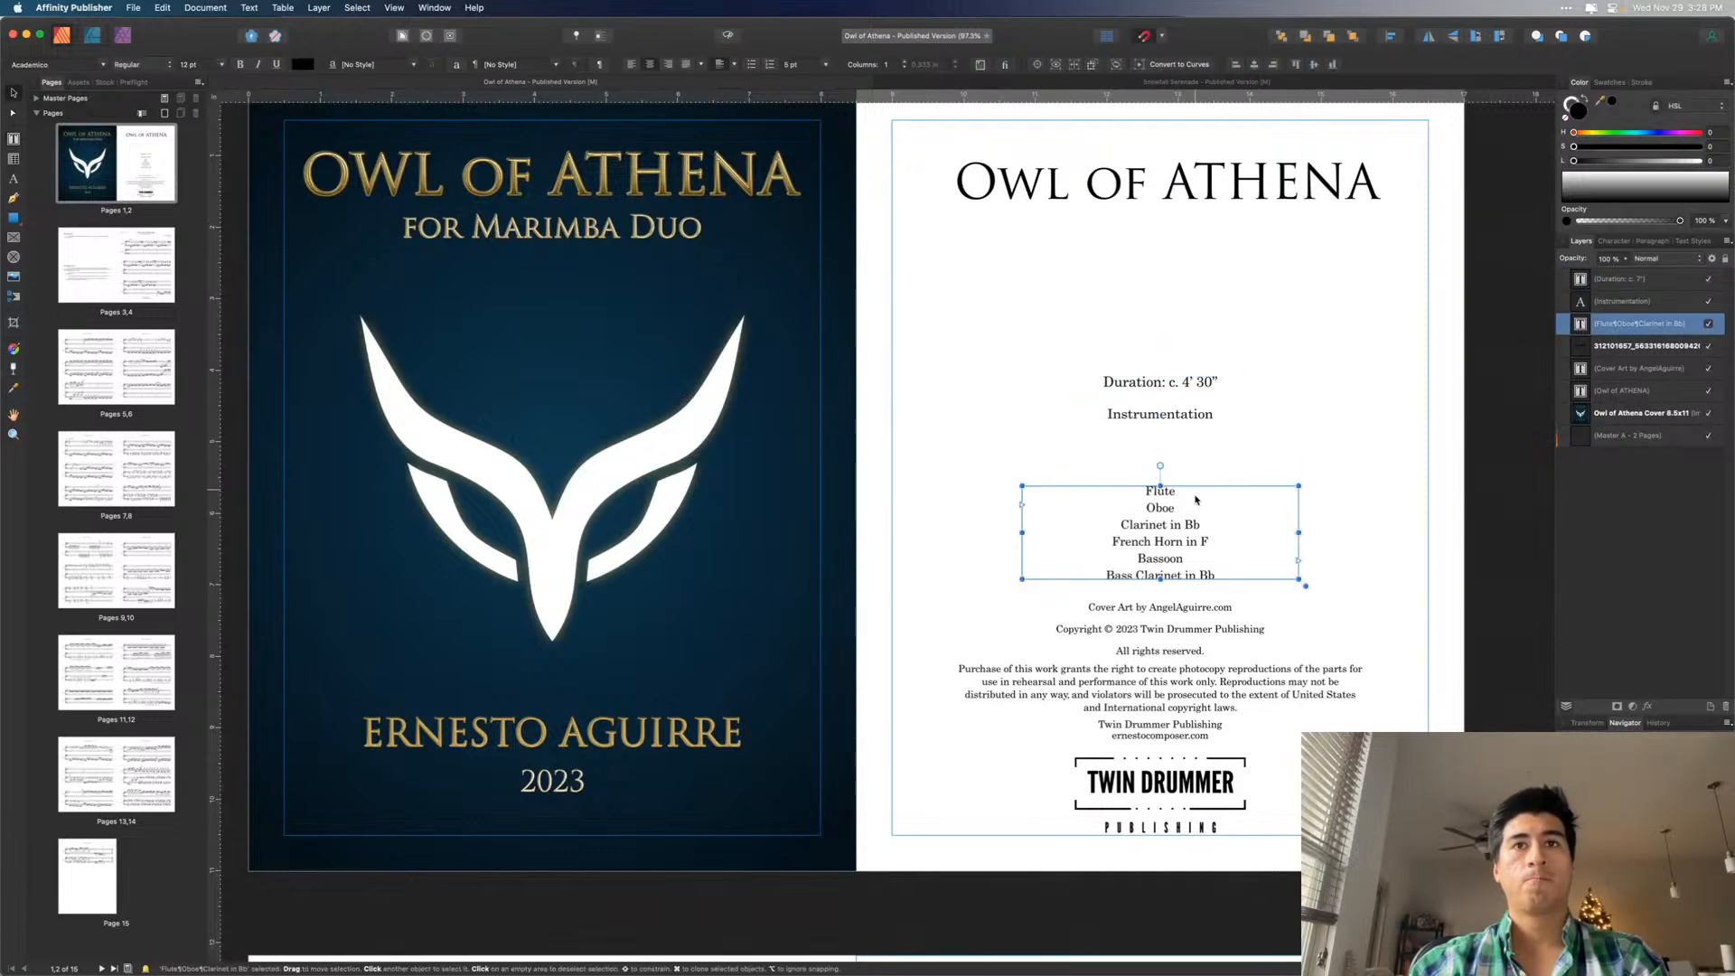
double_click(1220, 572)
key(super+a)
text(Ma)
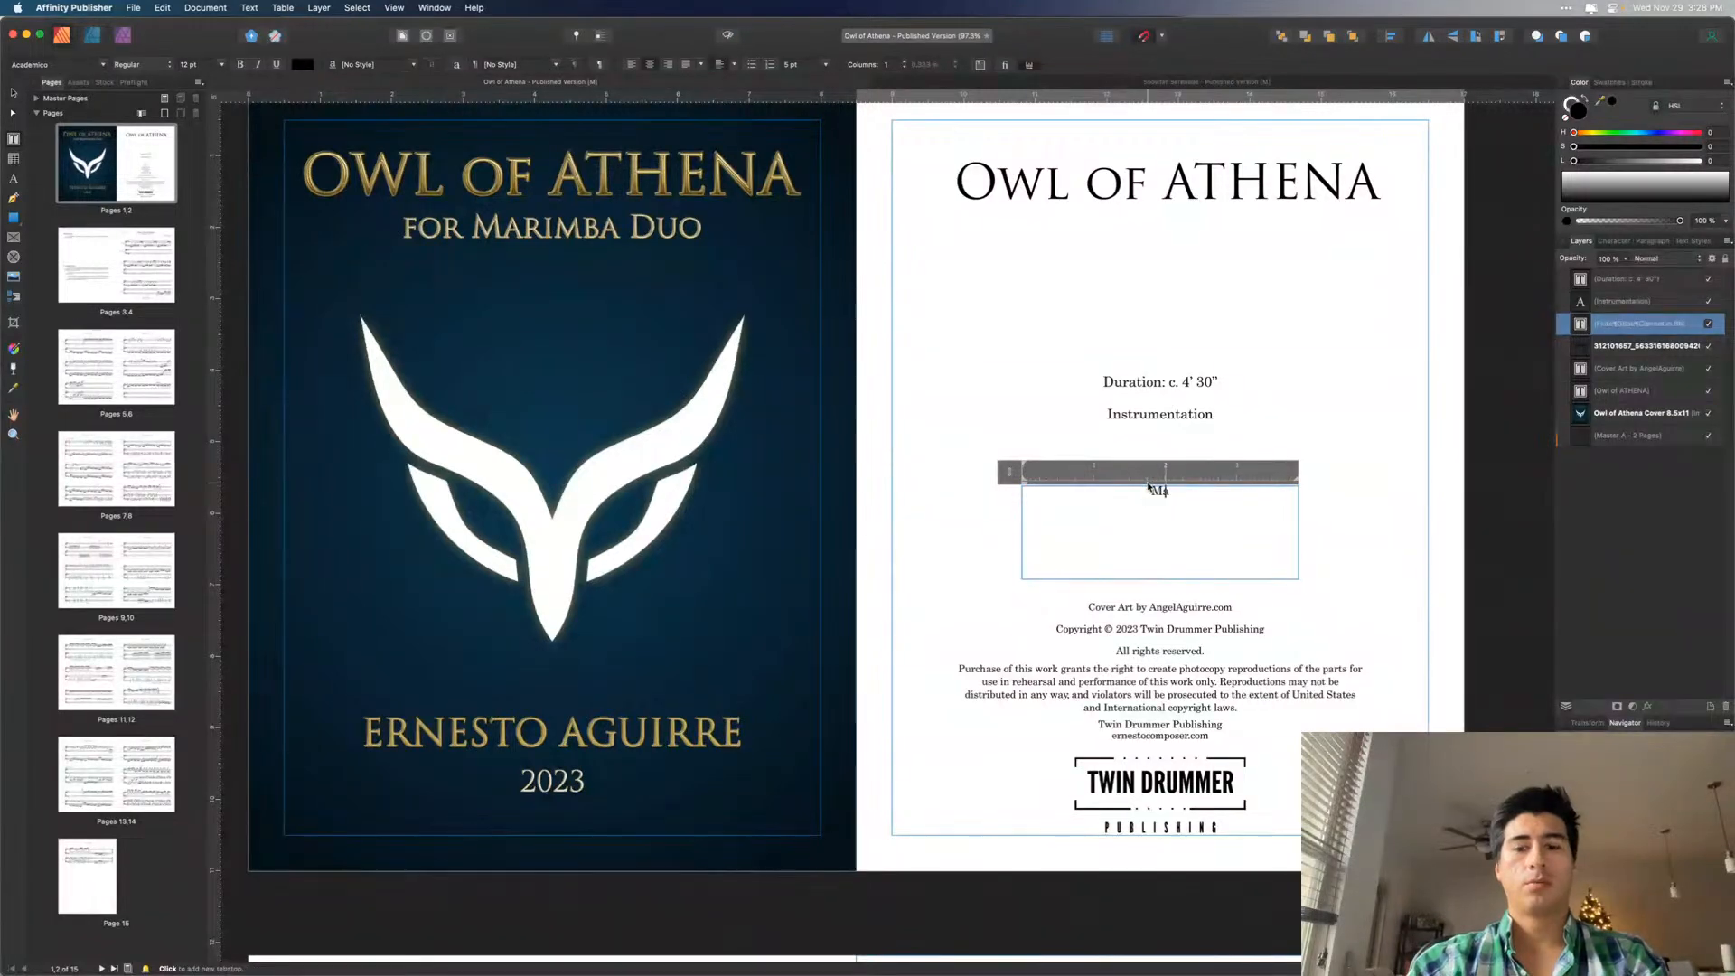
text(rimba 1)
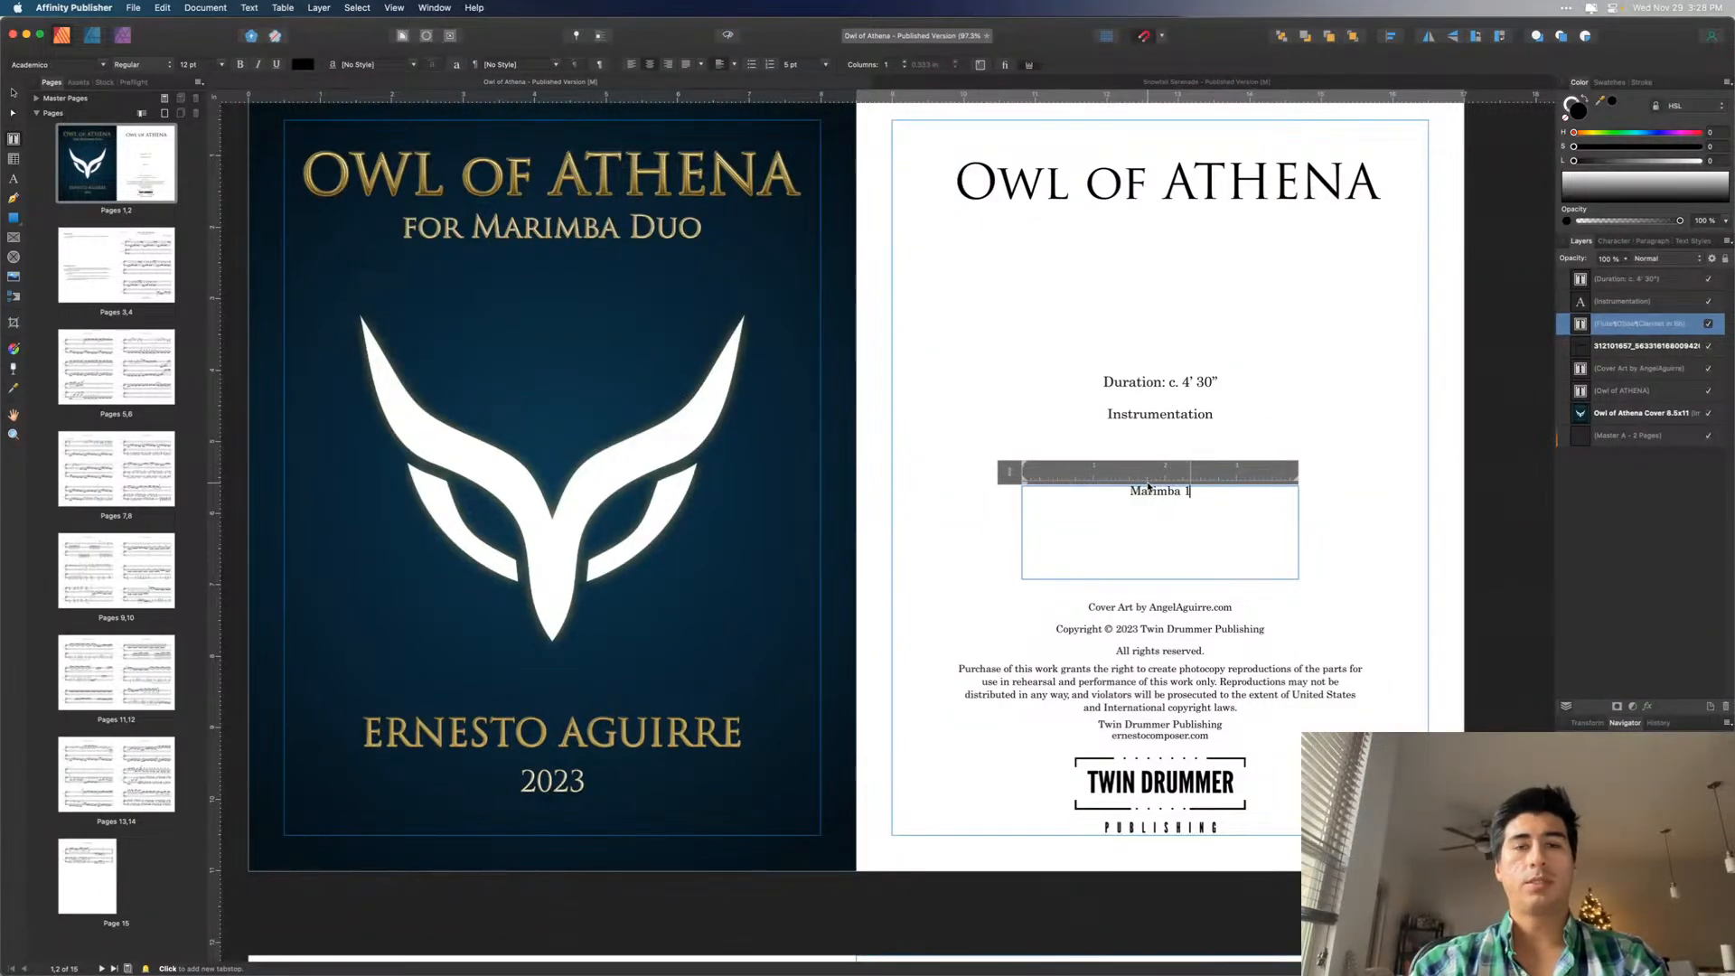
key(Return)
text(Marimba 1)
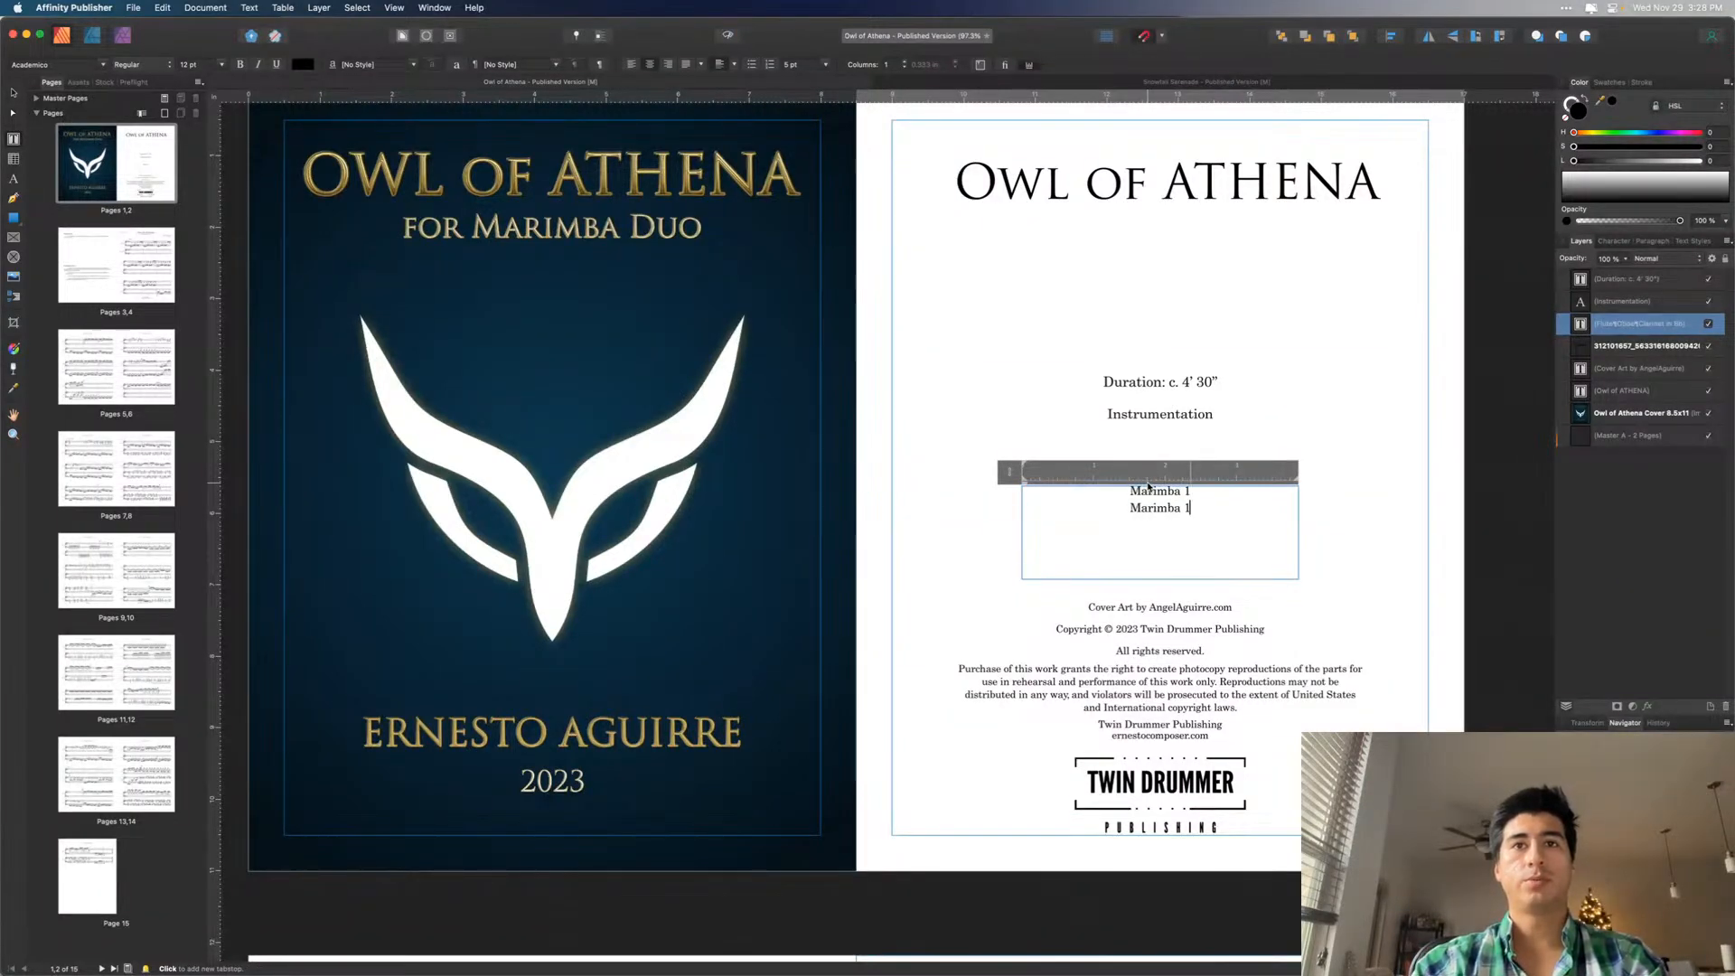
key(BackSpace)
text(2)
key(Escape)
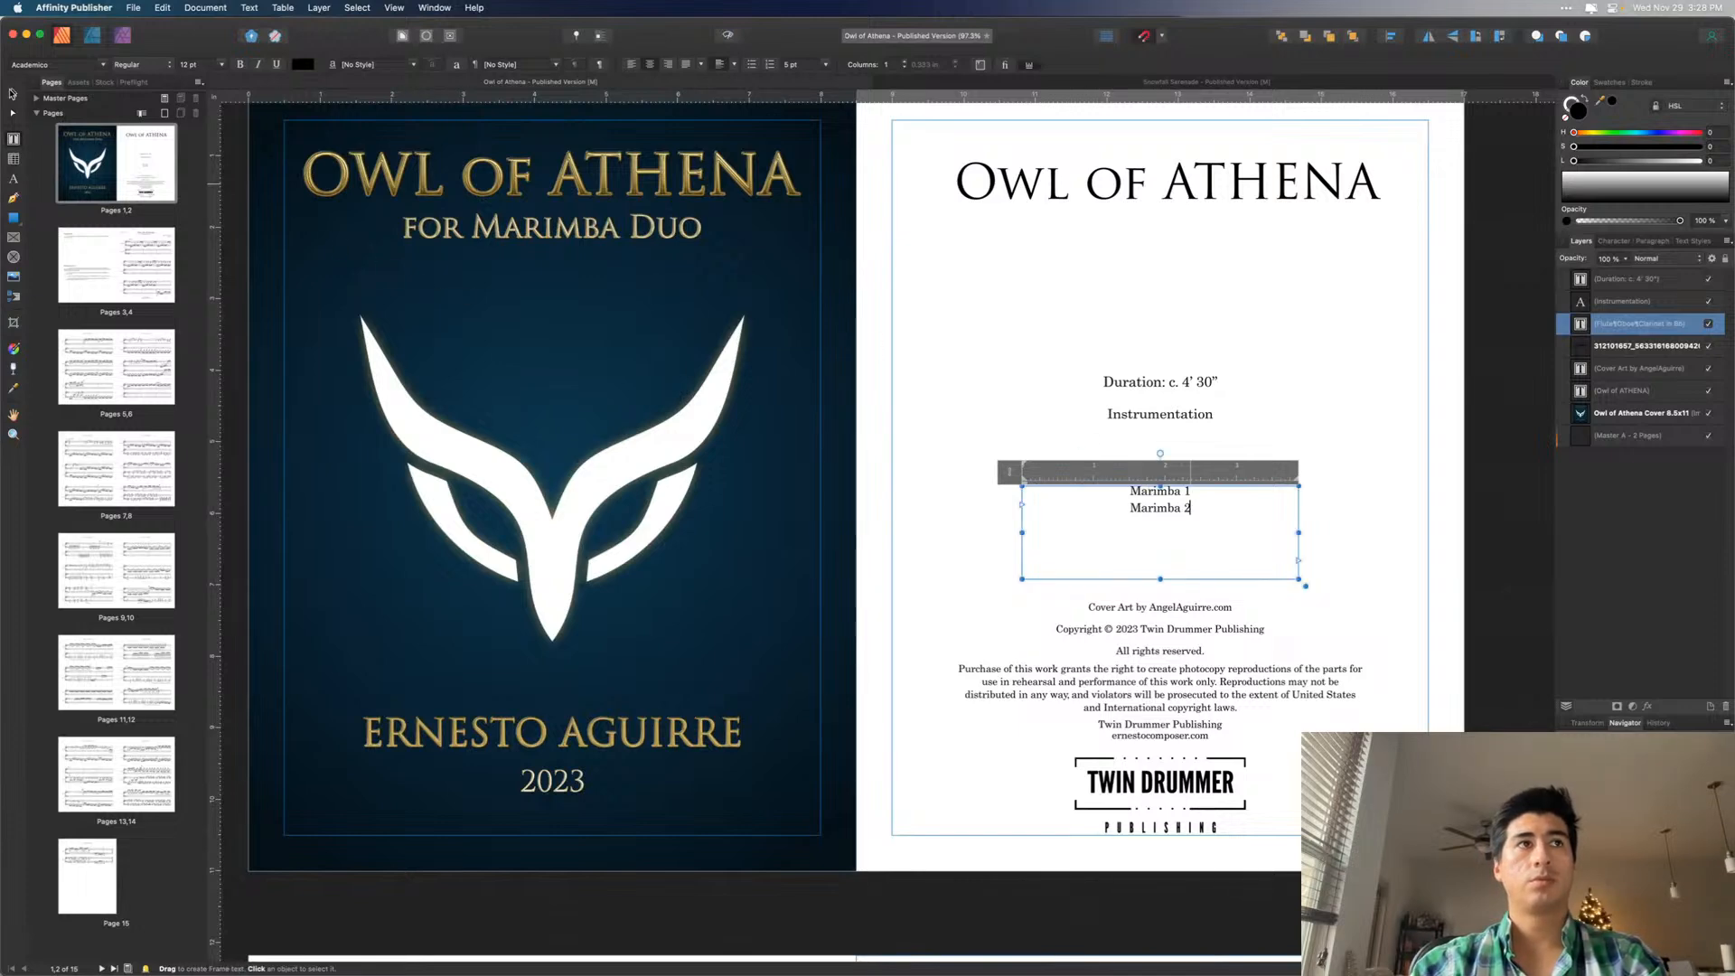
- Shorten the marimba list's text frame and position it directly beneath the Instrumentation heading
click(12, 93)
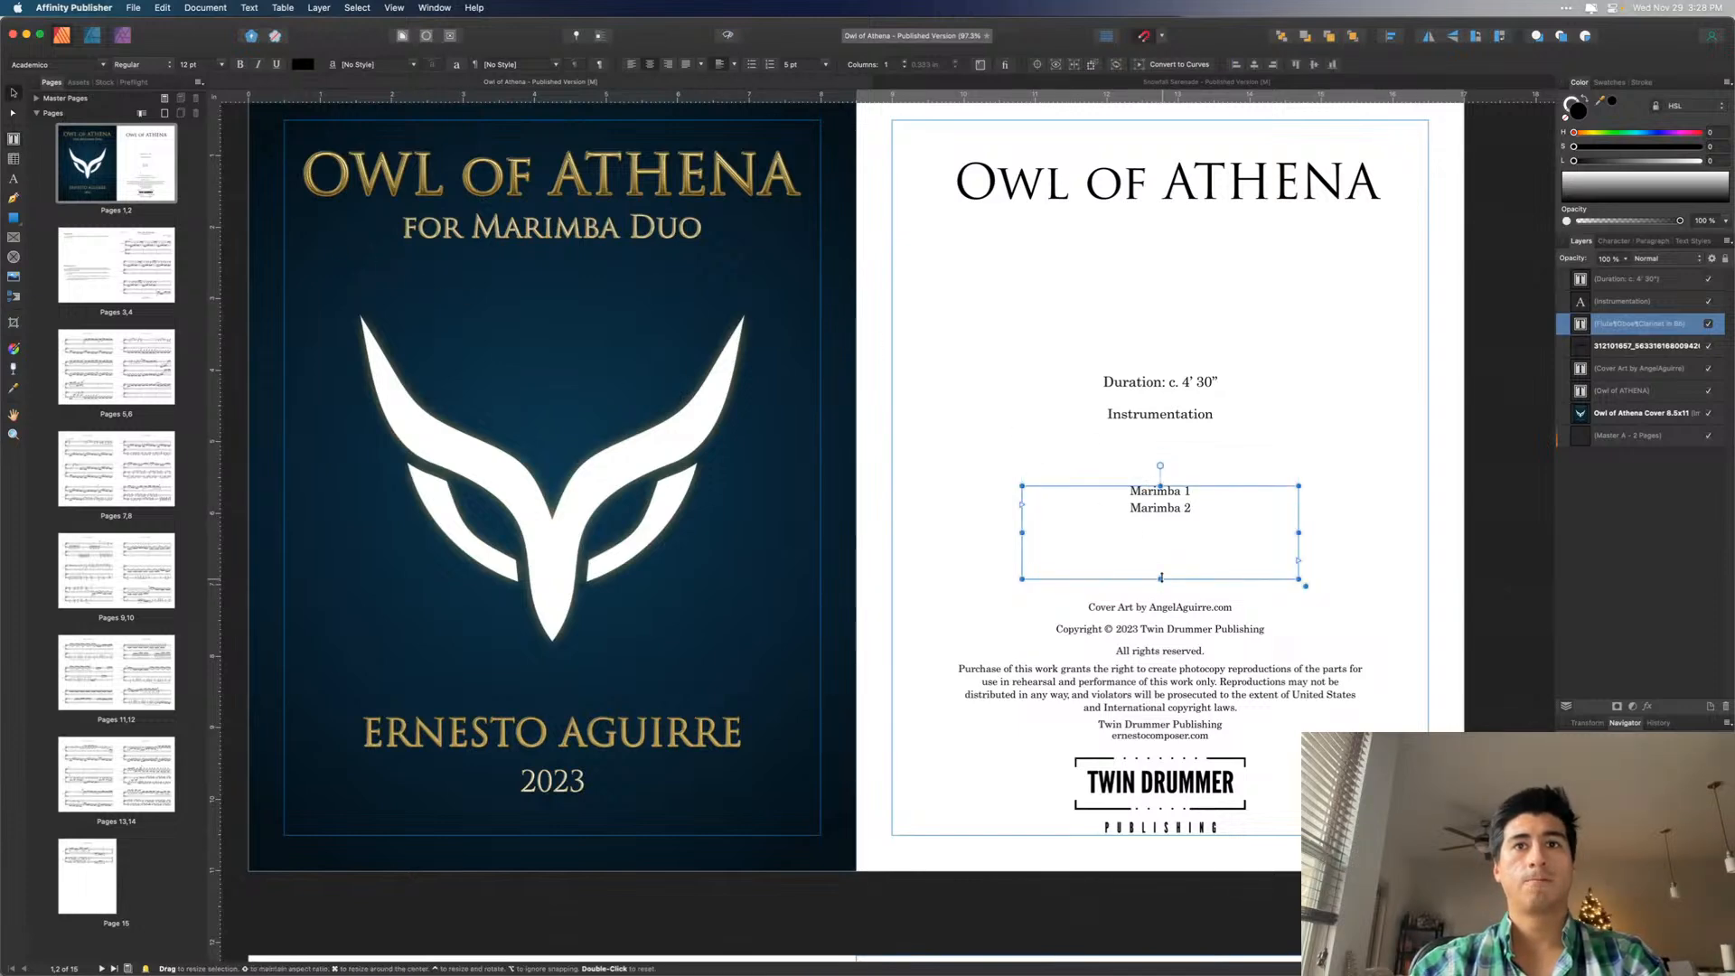
drag(1161, 577, 1181, 466)
click(1275, 411)
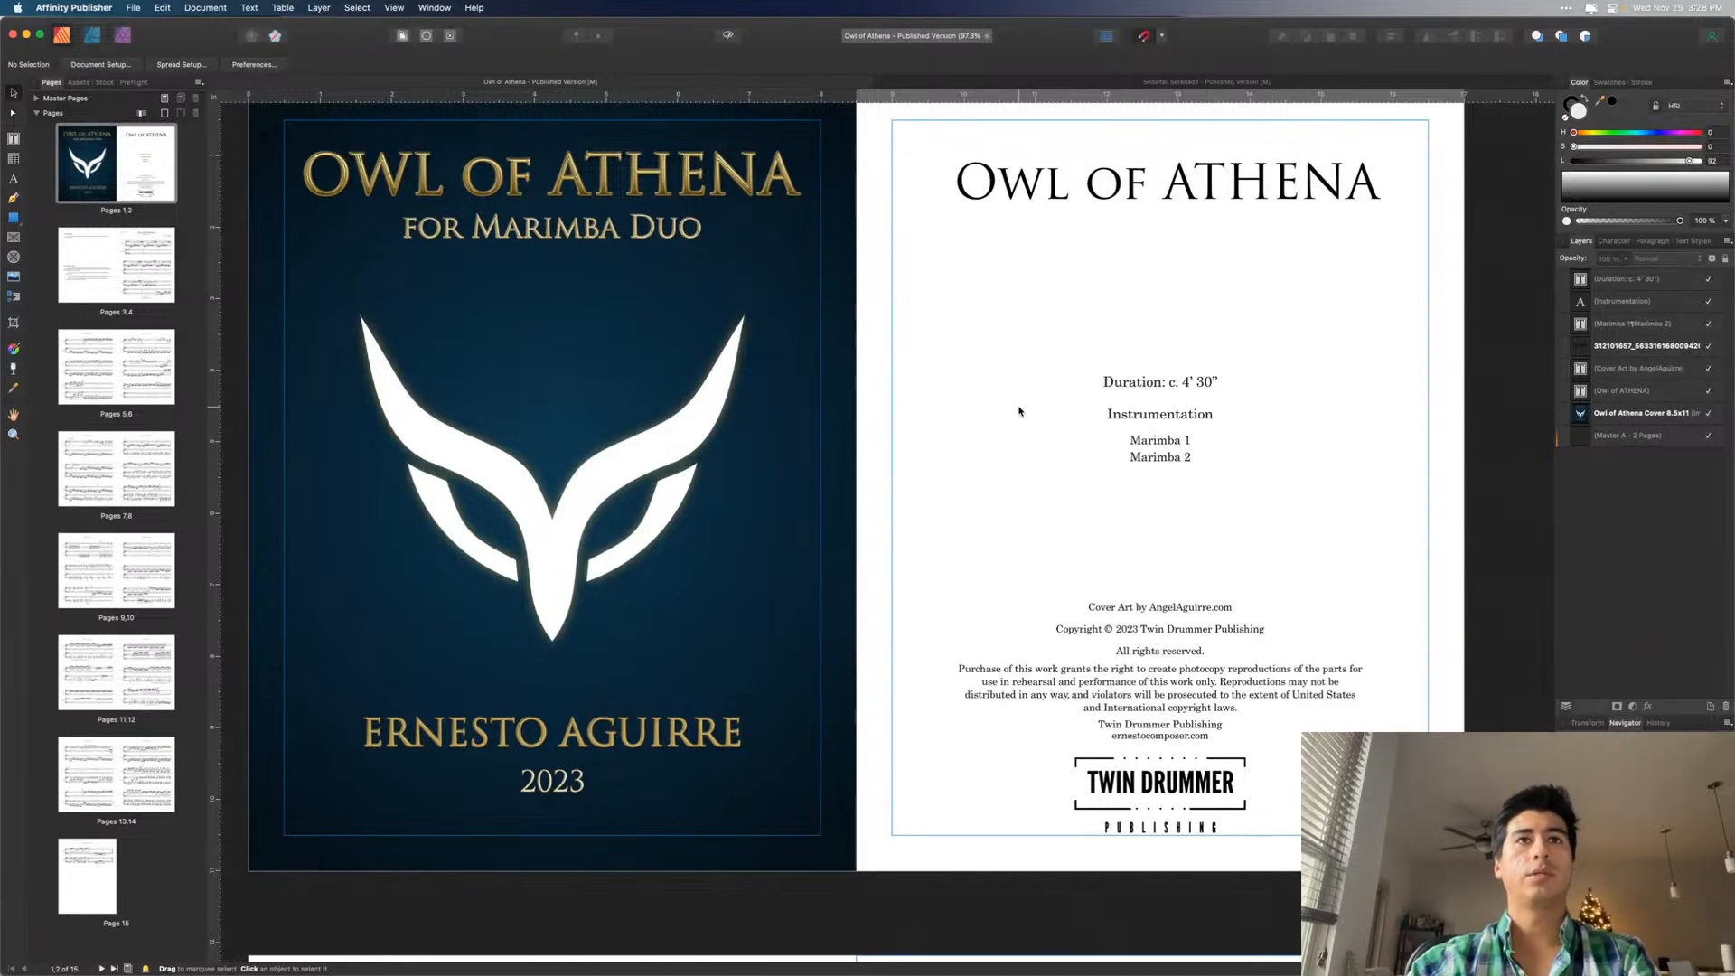
- Dismiss the file browser without opening a file and switch to Affinity Photo
key(super+o)
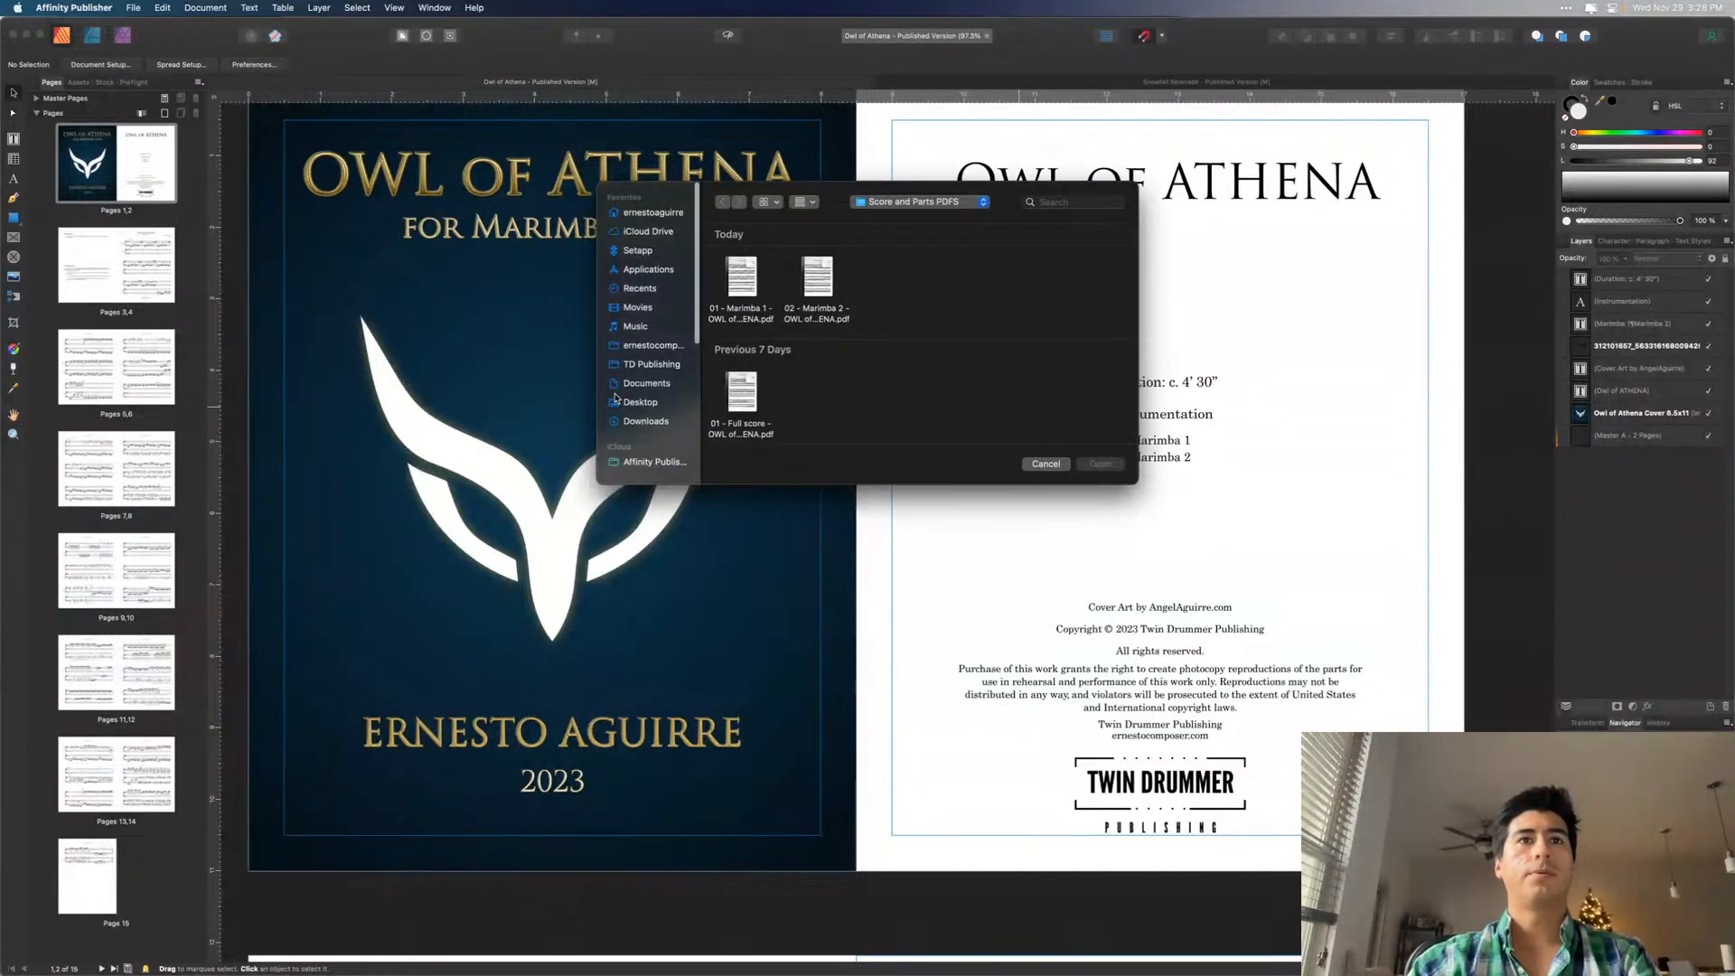
click(1041, 464)
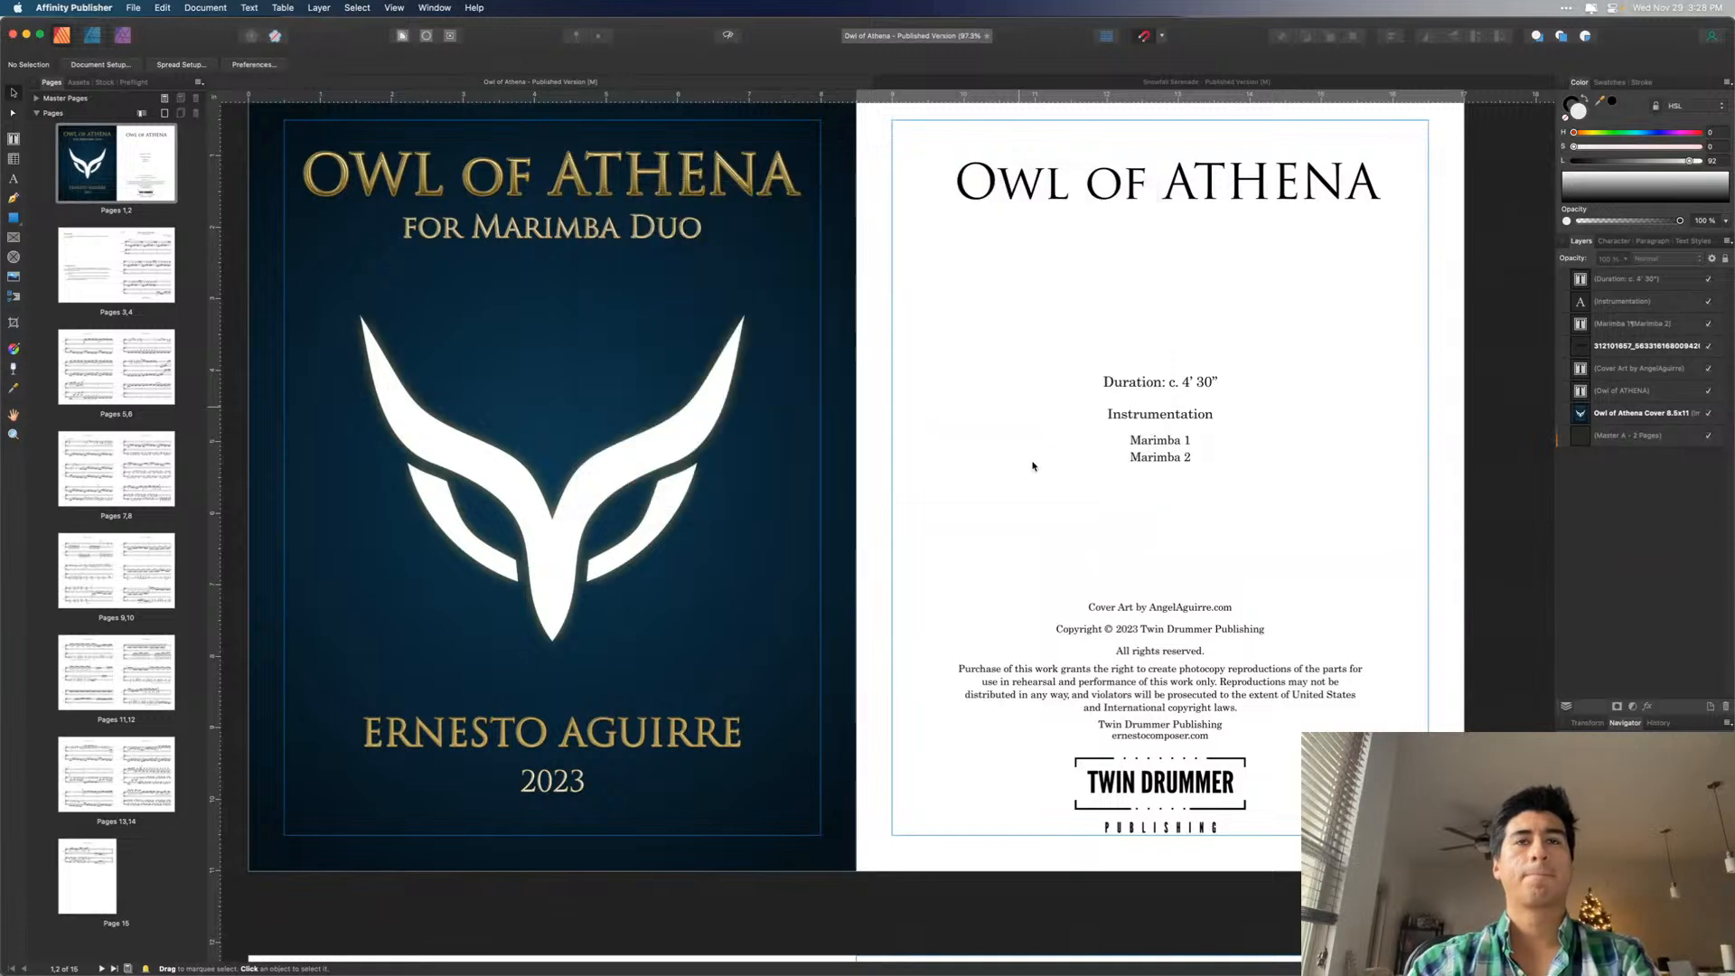
key(super+space)
text(a)
key(BackSpace)
key(BackSpace)
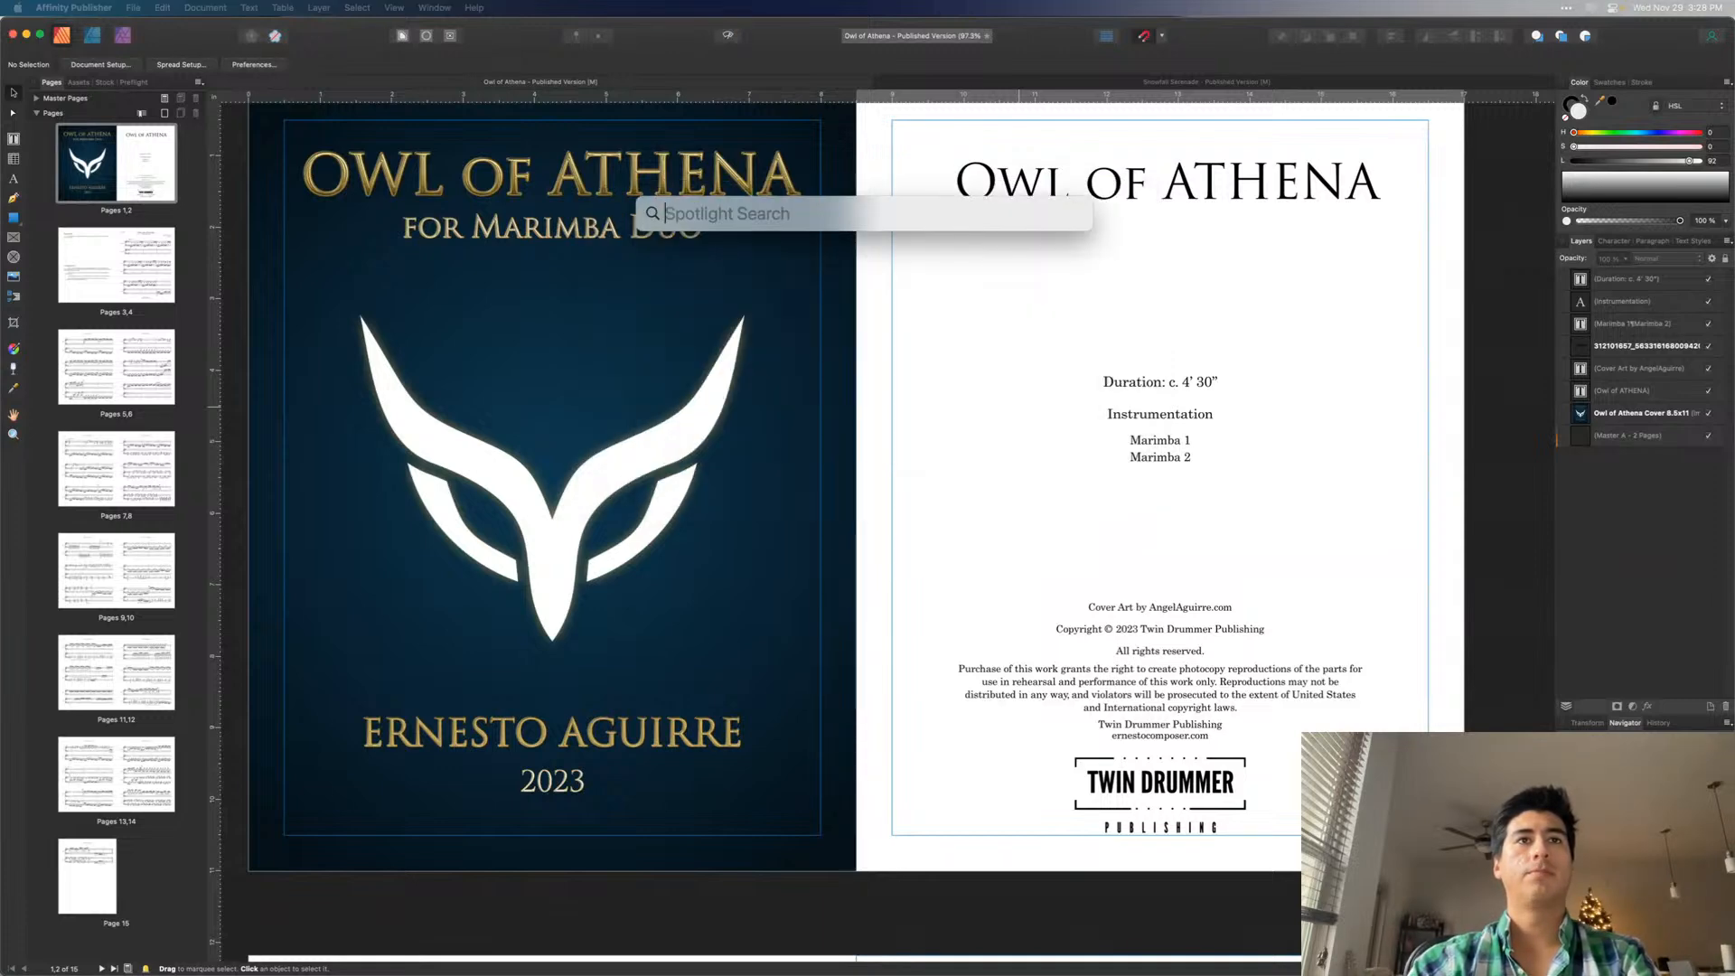
text(affinity Photo)
key(Return)
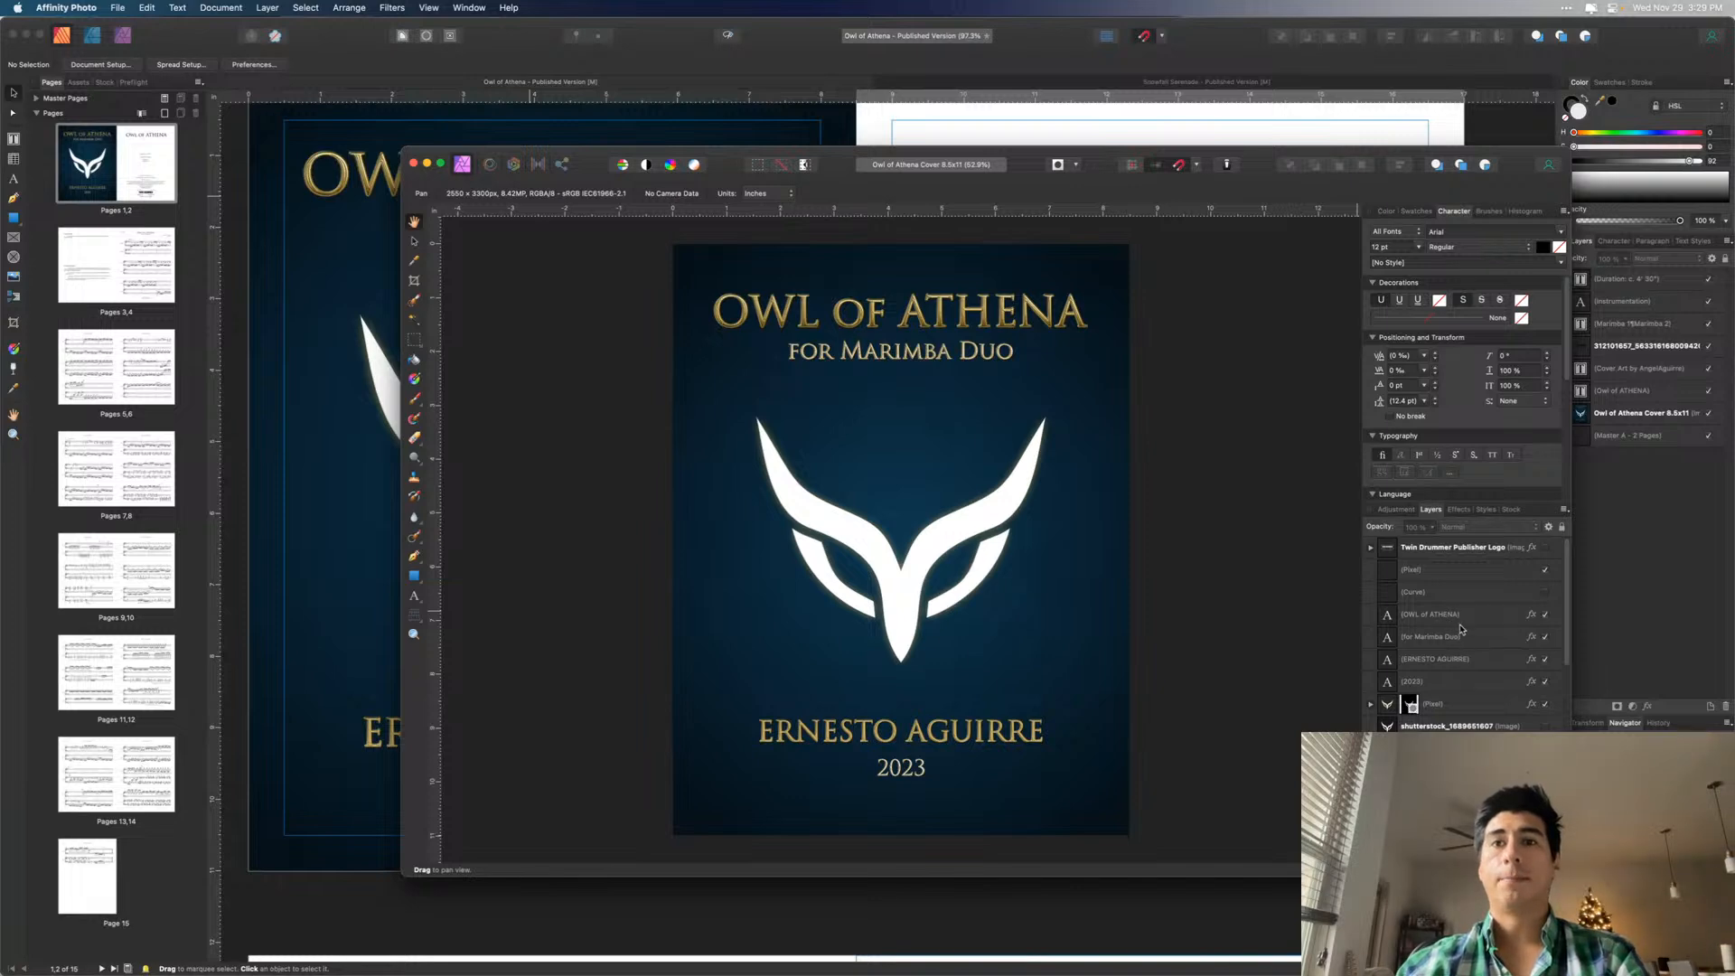
- Copy the cover's title, subtitle, composer name and year text layers into the Affinity Publisher document and place them on the title page
click(1467, 638)
shift+click(1472, 618)
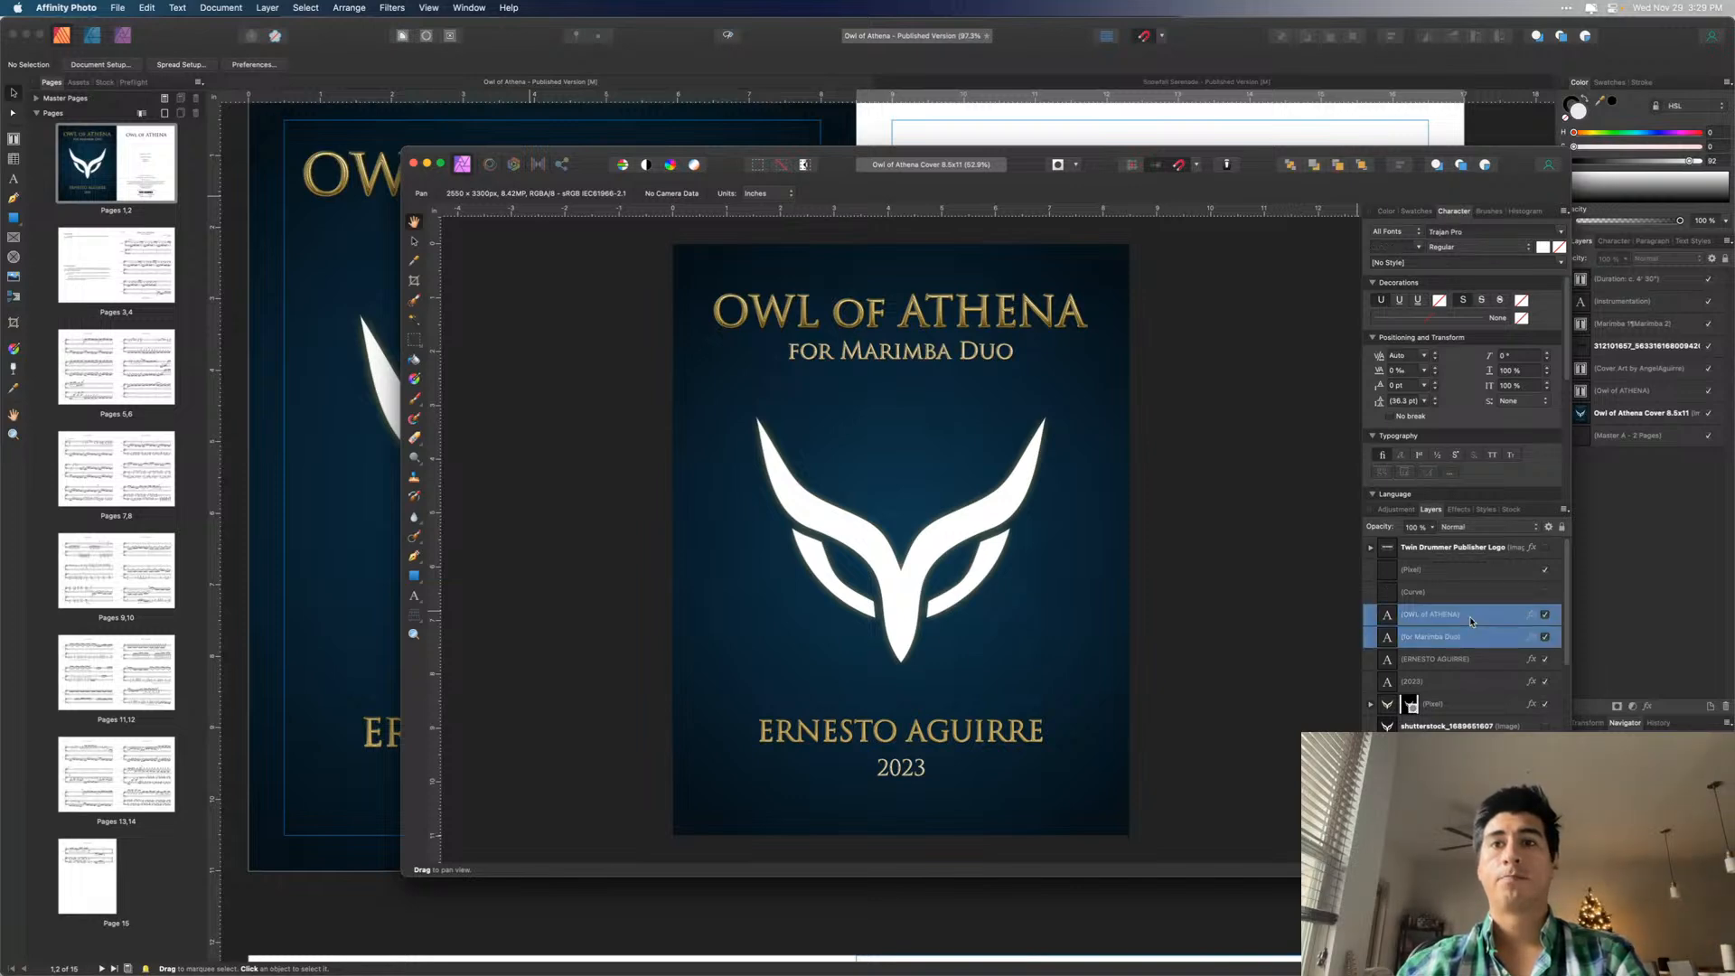
shift+click(1464, 689)
click(1467, 615)
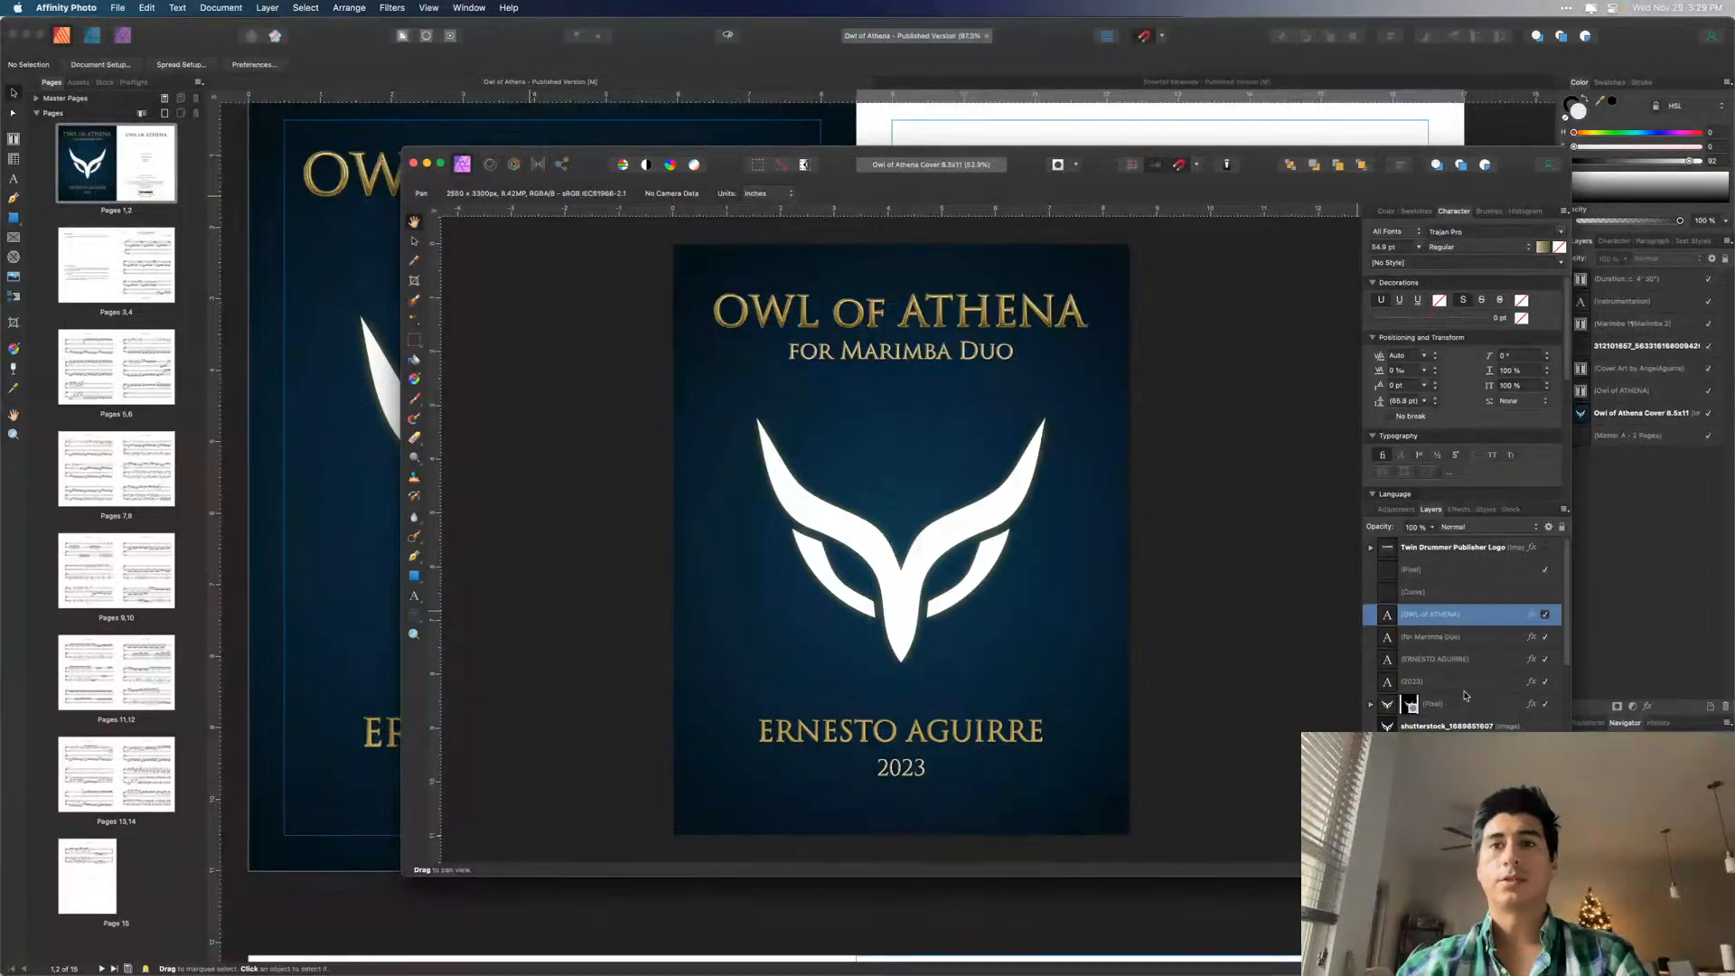
shift+click(1466, 688)
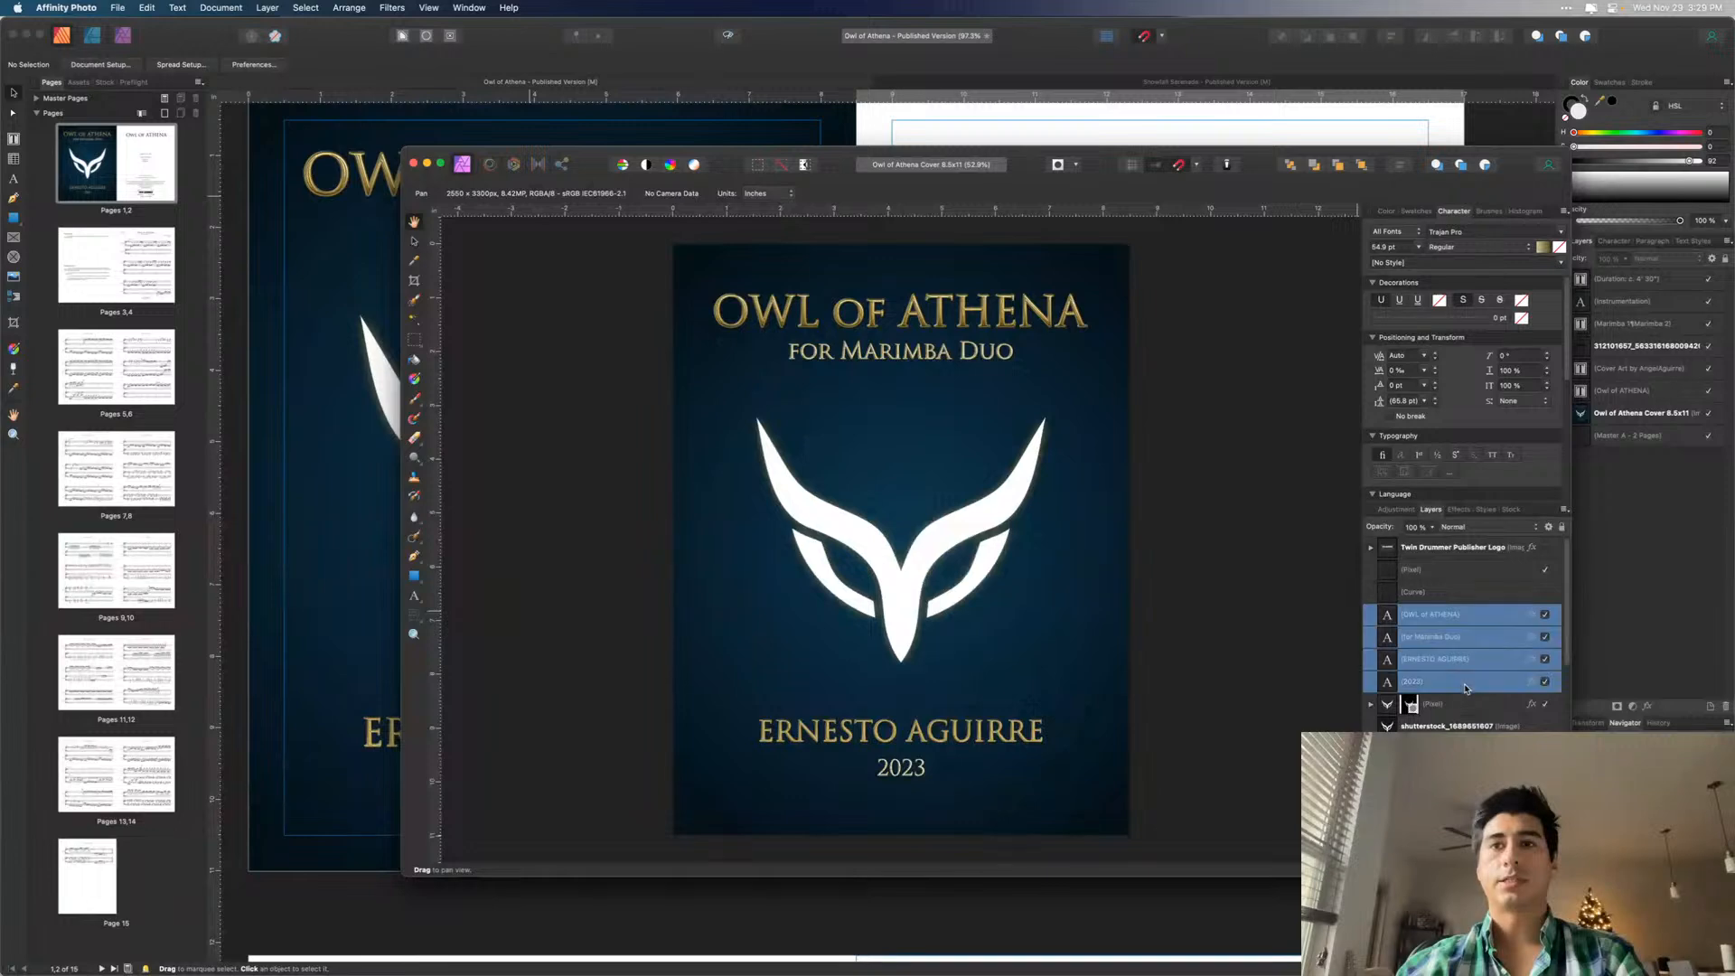
click(1634, 572)
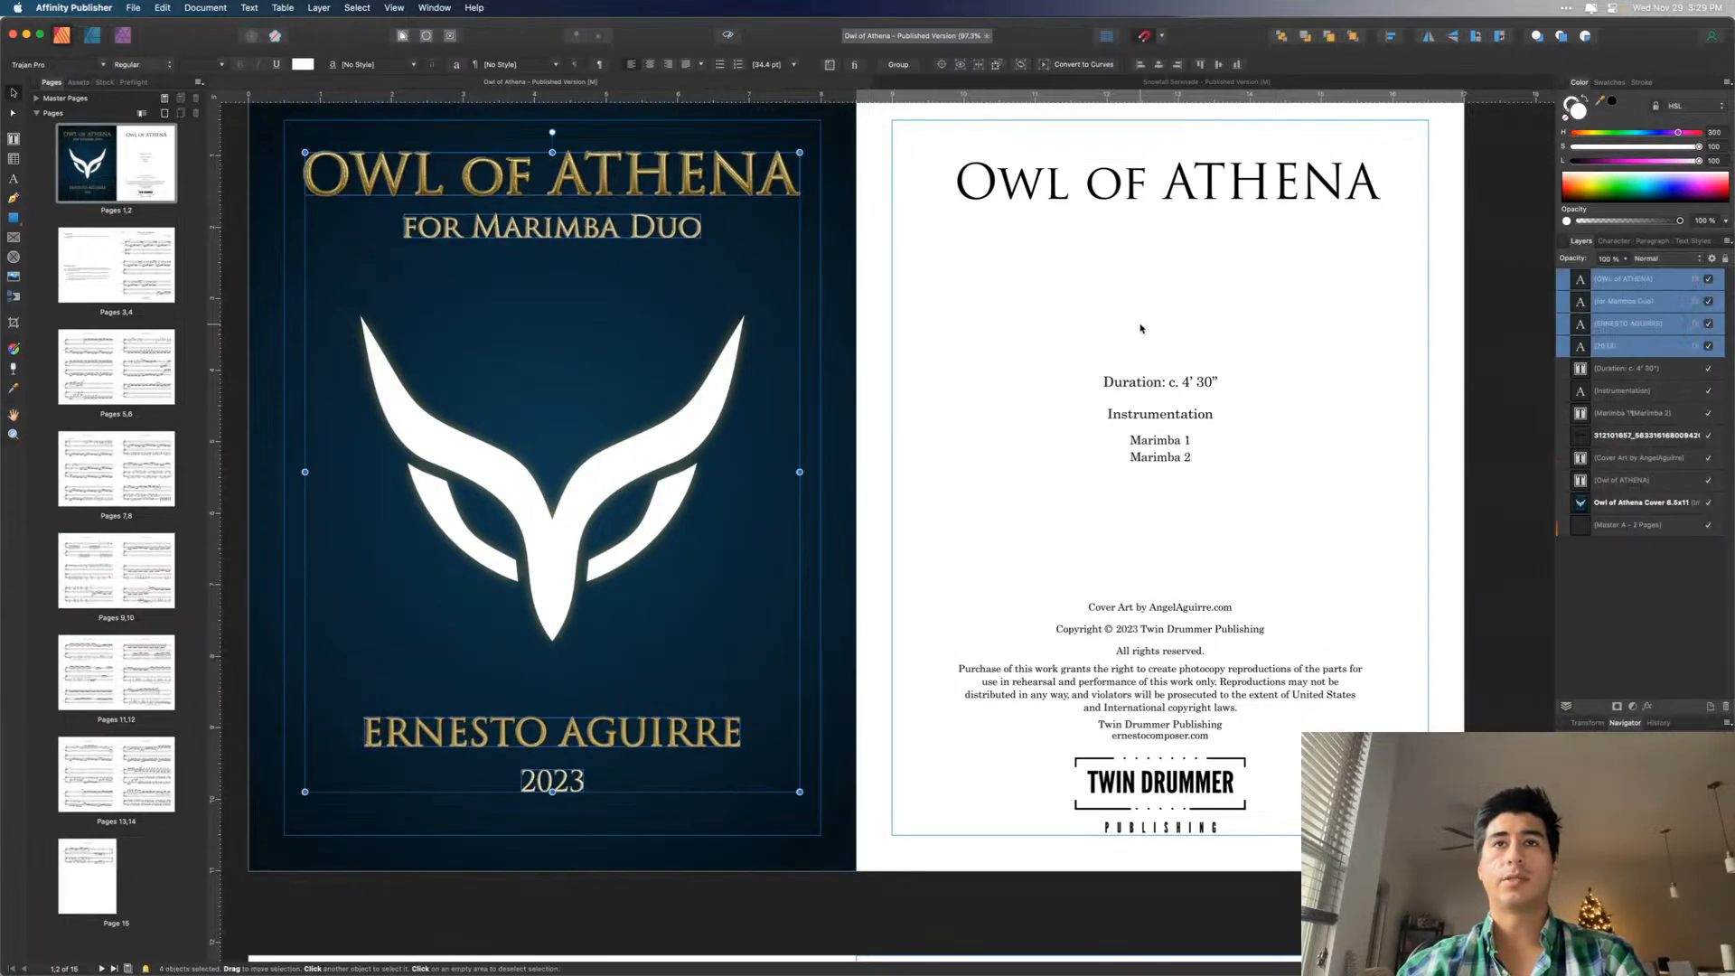
drag(556, 190, 1193, 224)
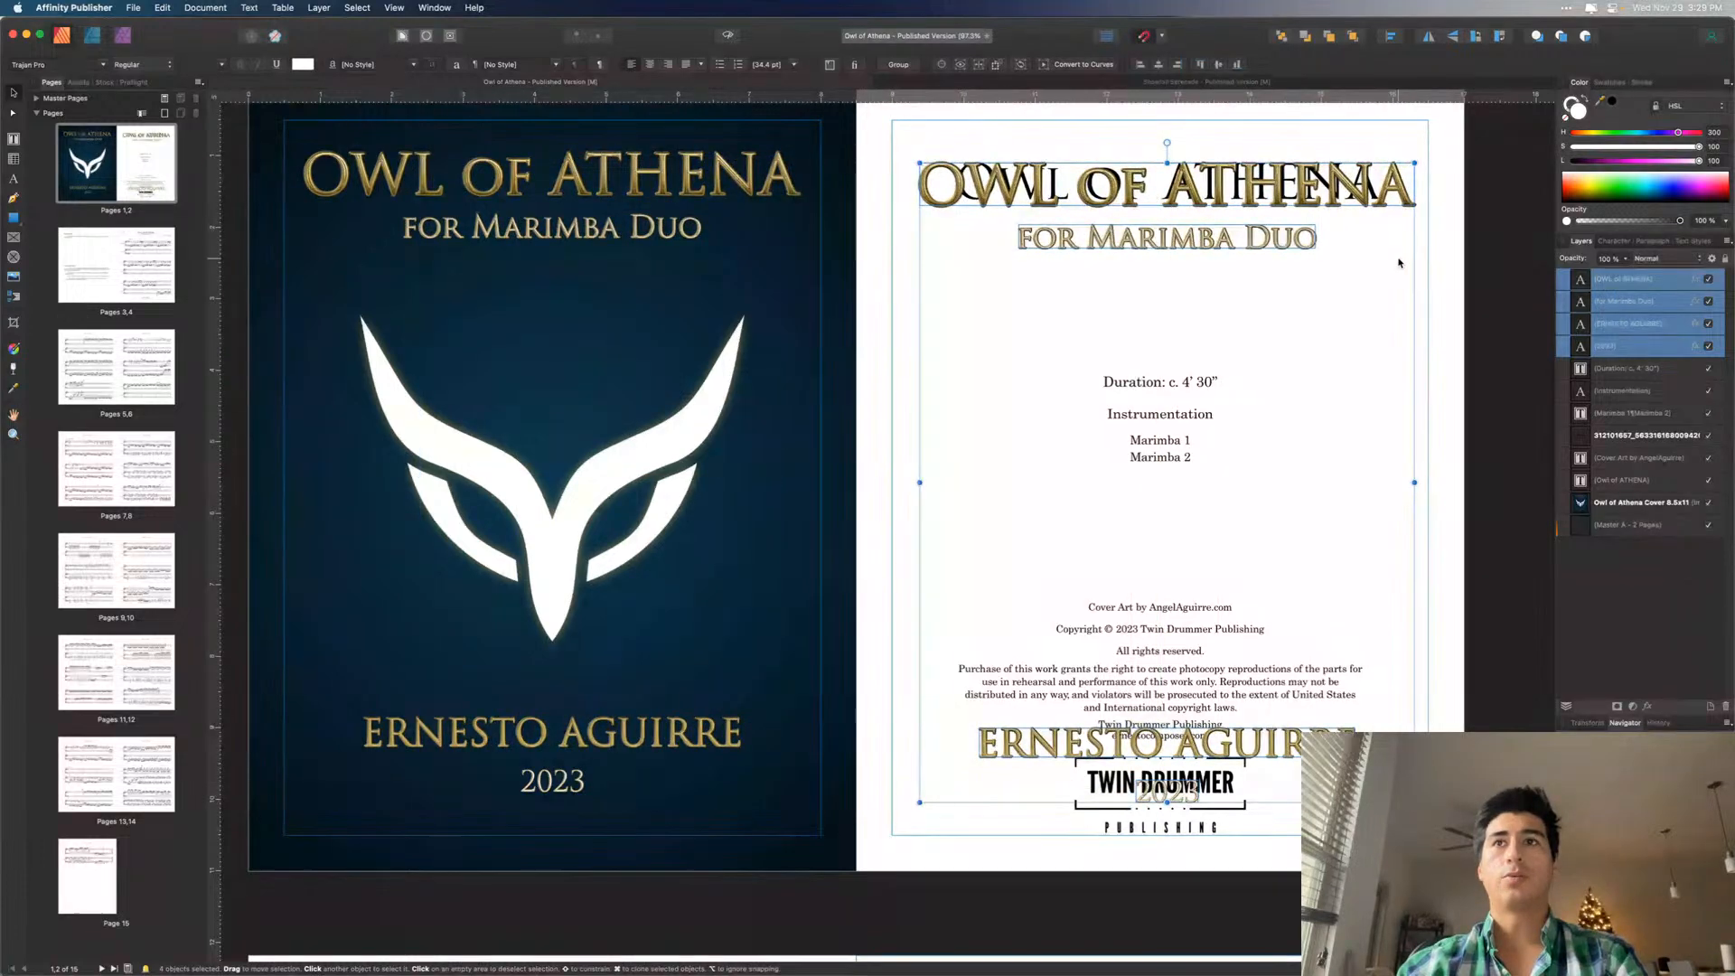
- Turn off the layer effects on the pasted "Owl of Athena" title and replace its gold gradient fill with black
click(1696, 280)
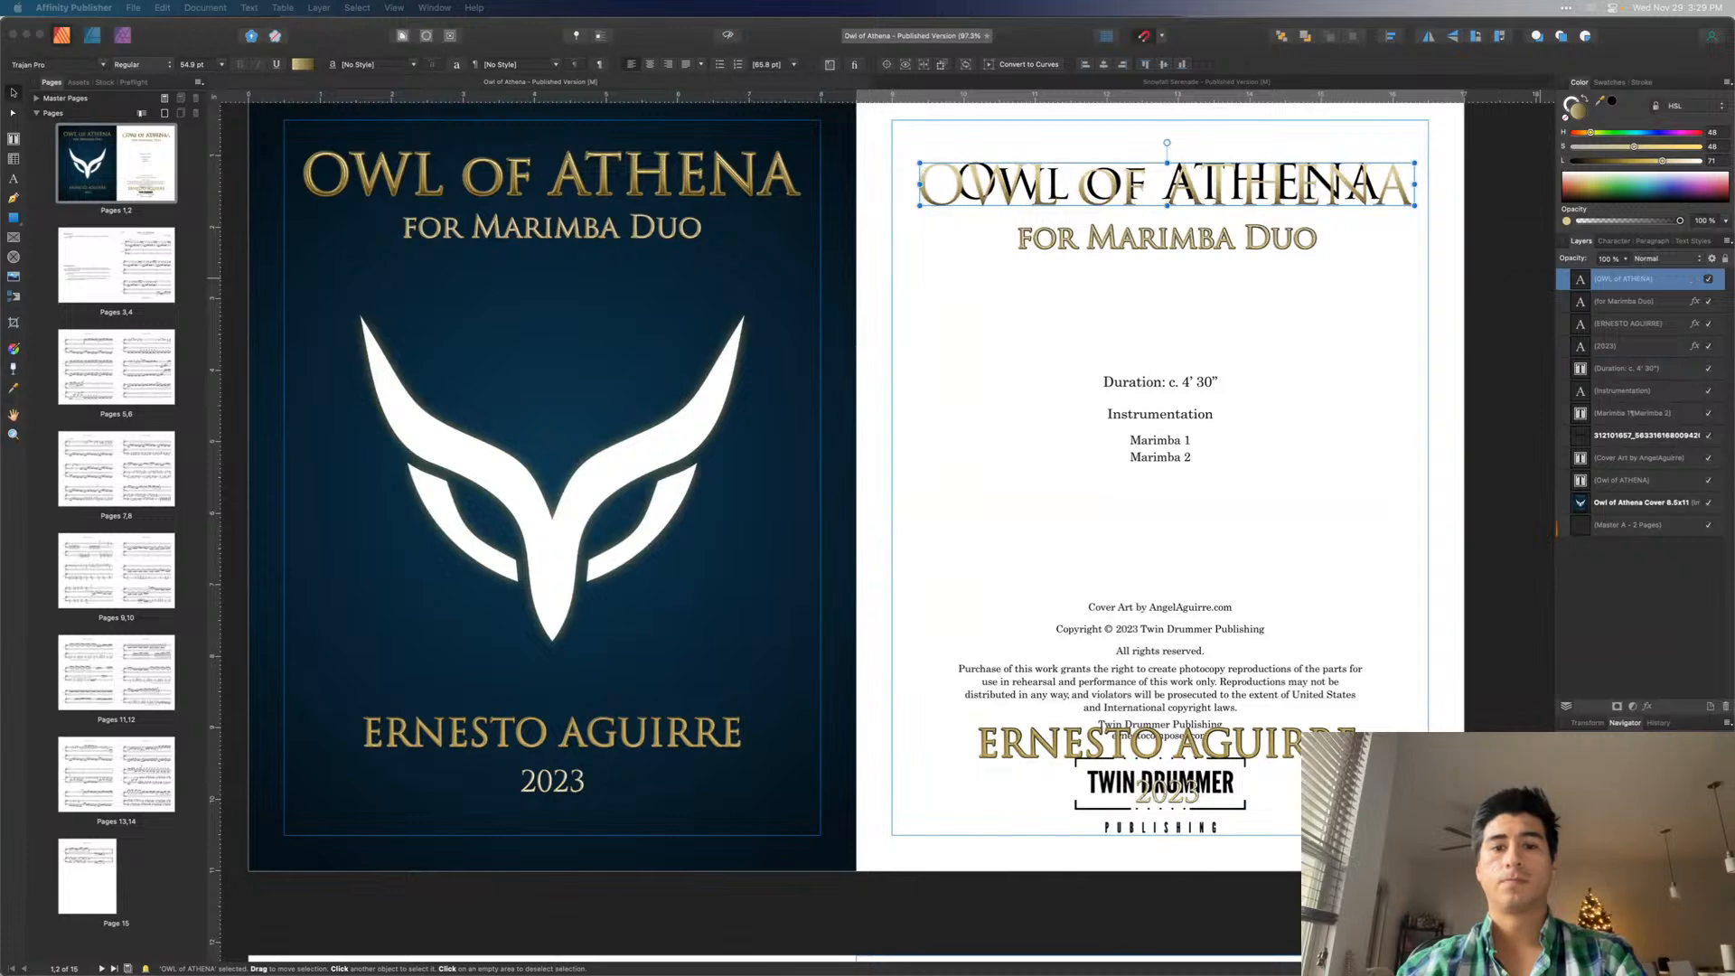
key(super+Tab)
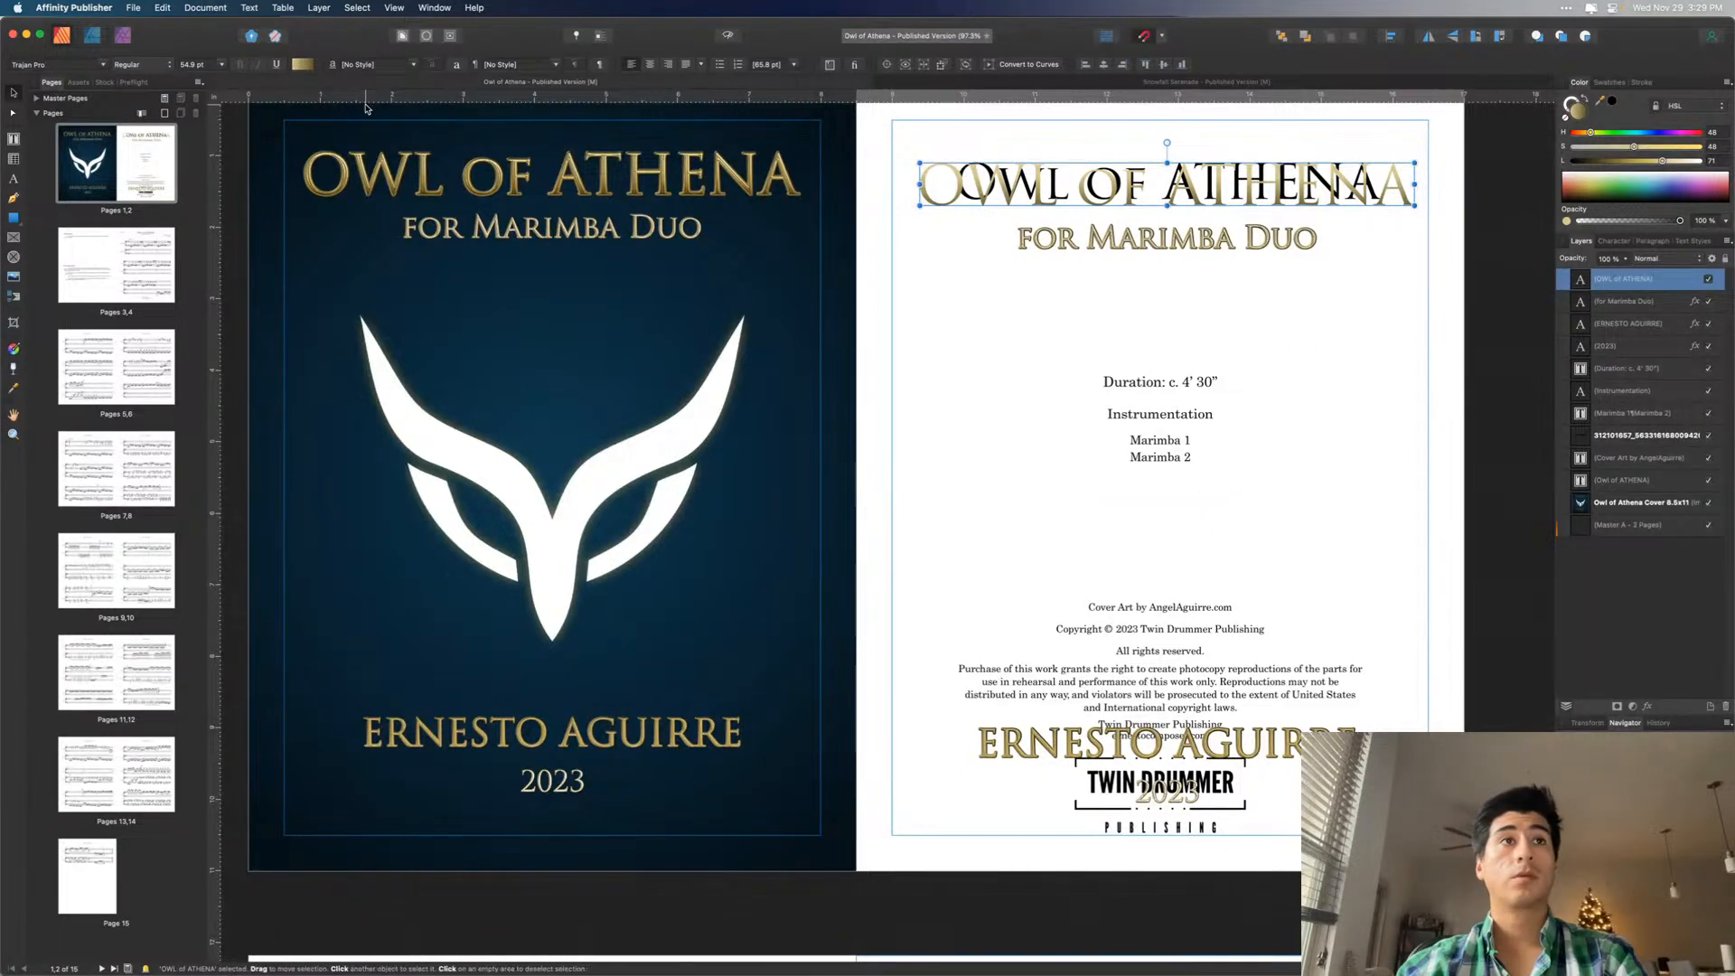
click(302, 64)
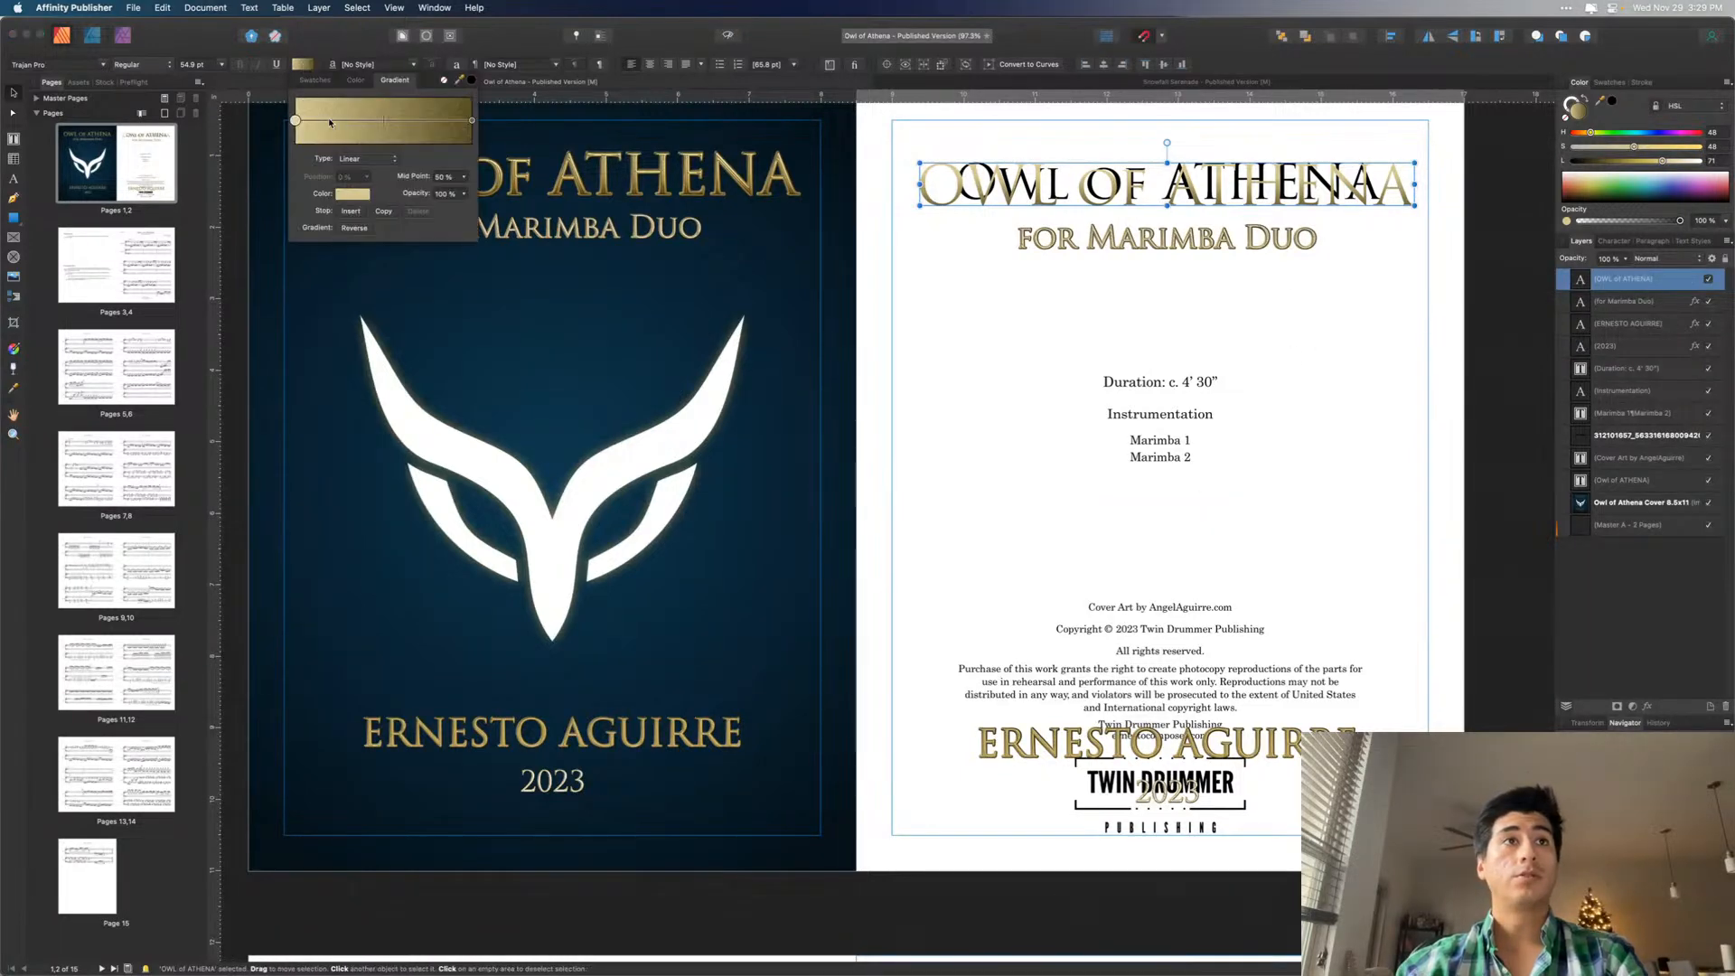
click(470, 81)
click(1311, 298)
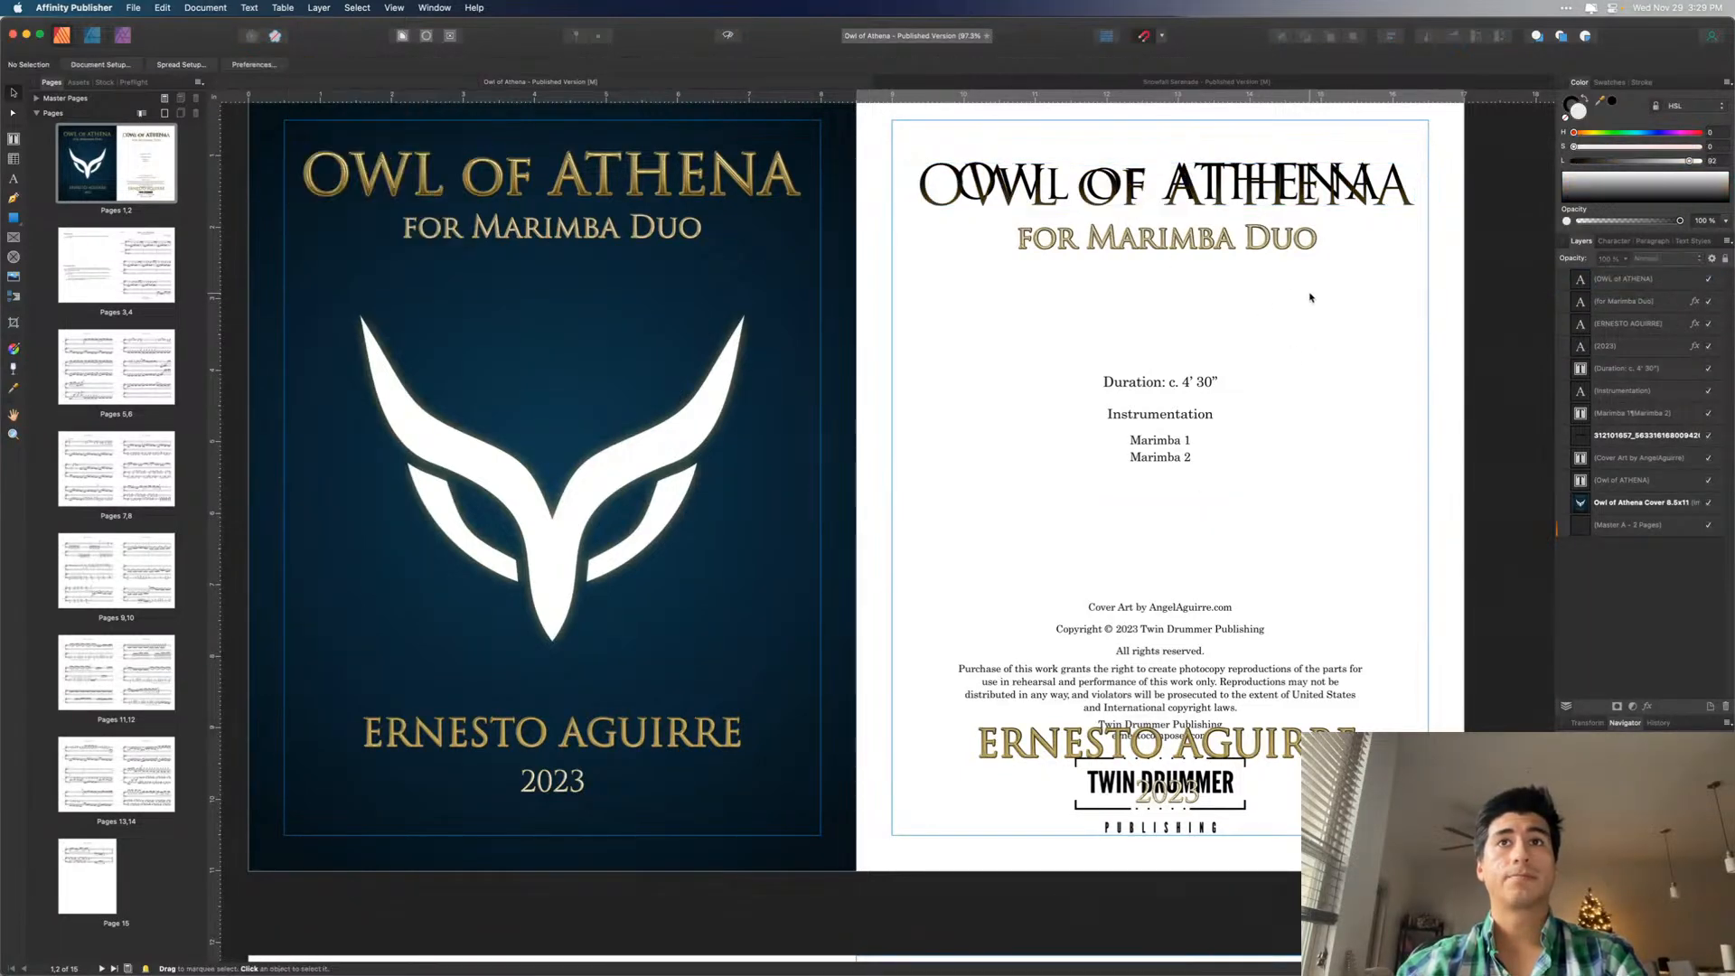
- Move the pasted black title down off the original title and delete the original
click(1158, 184)
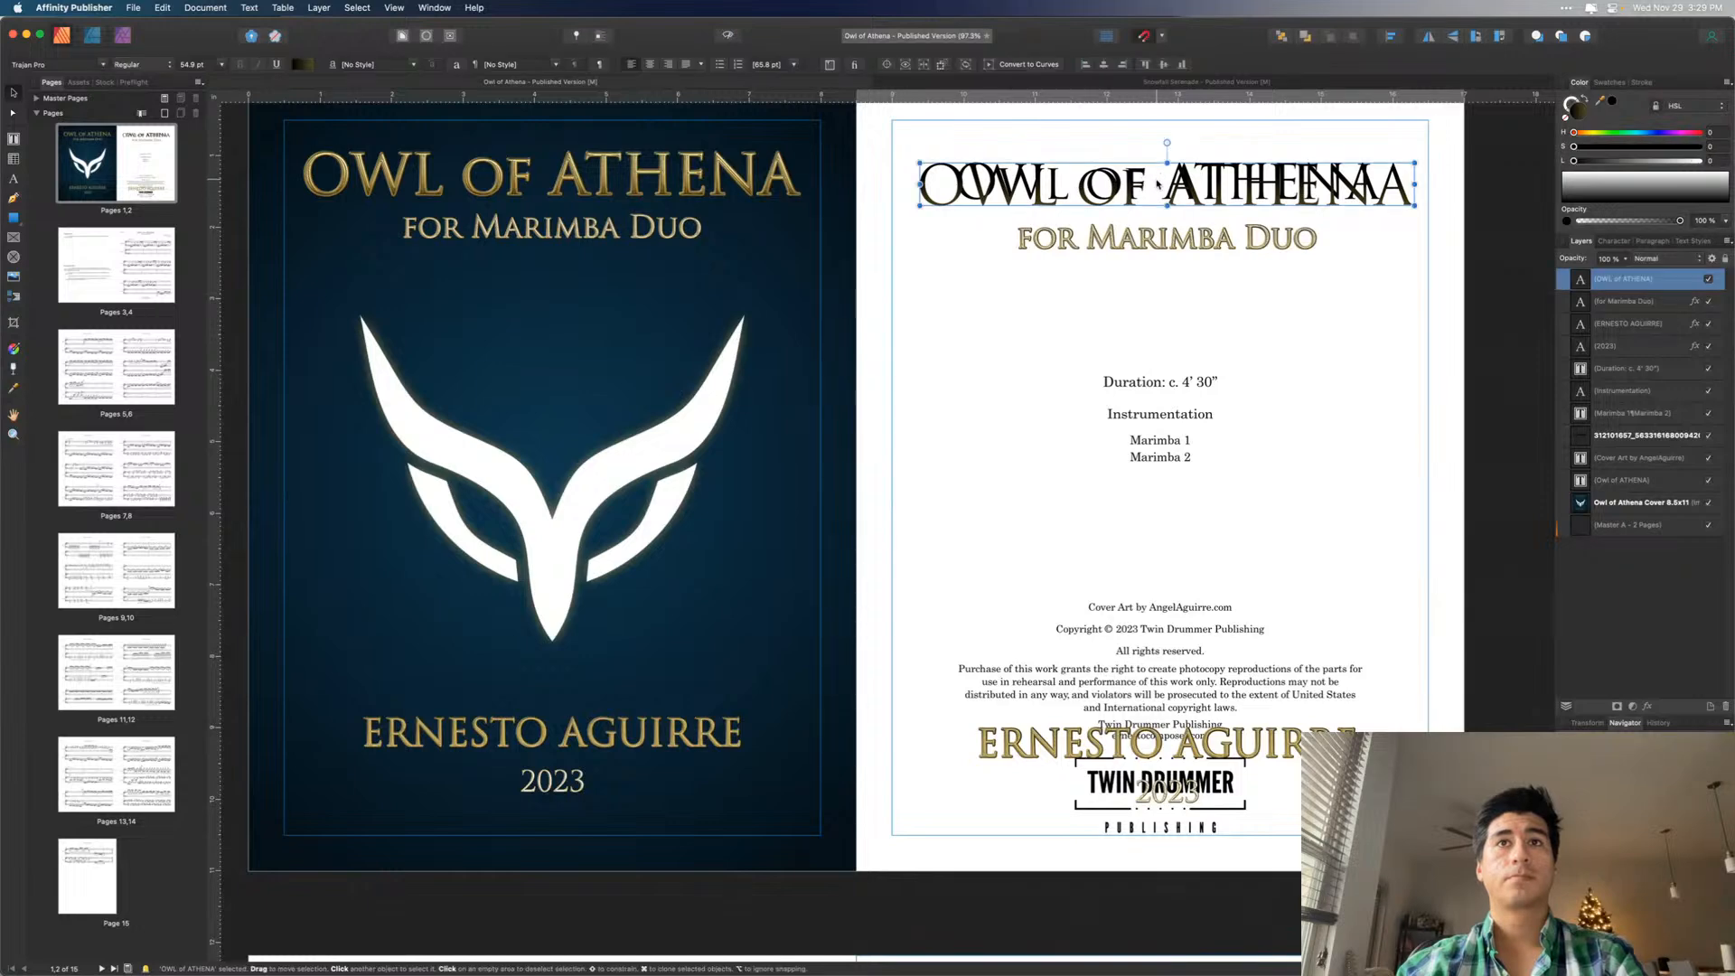
drag(1158, 184, 1158, 259)
click(1144, 188)
key(Delete)
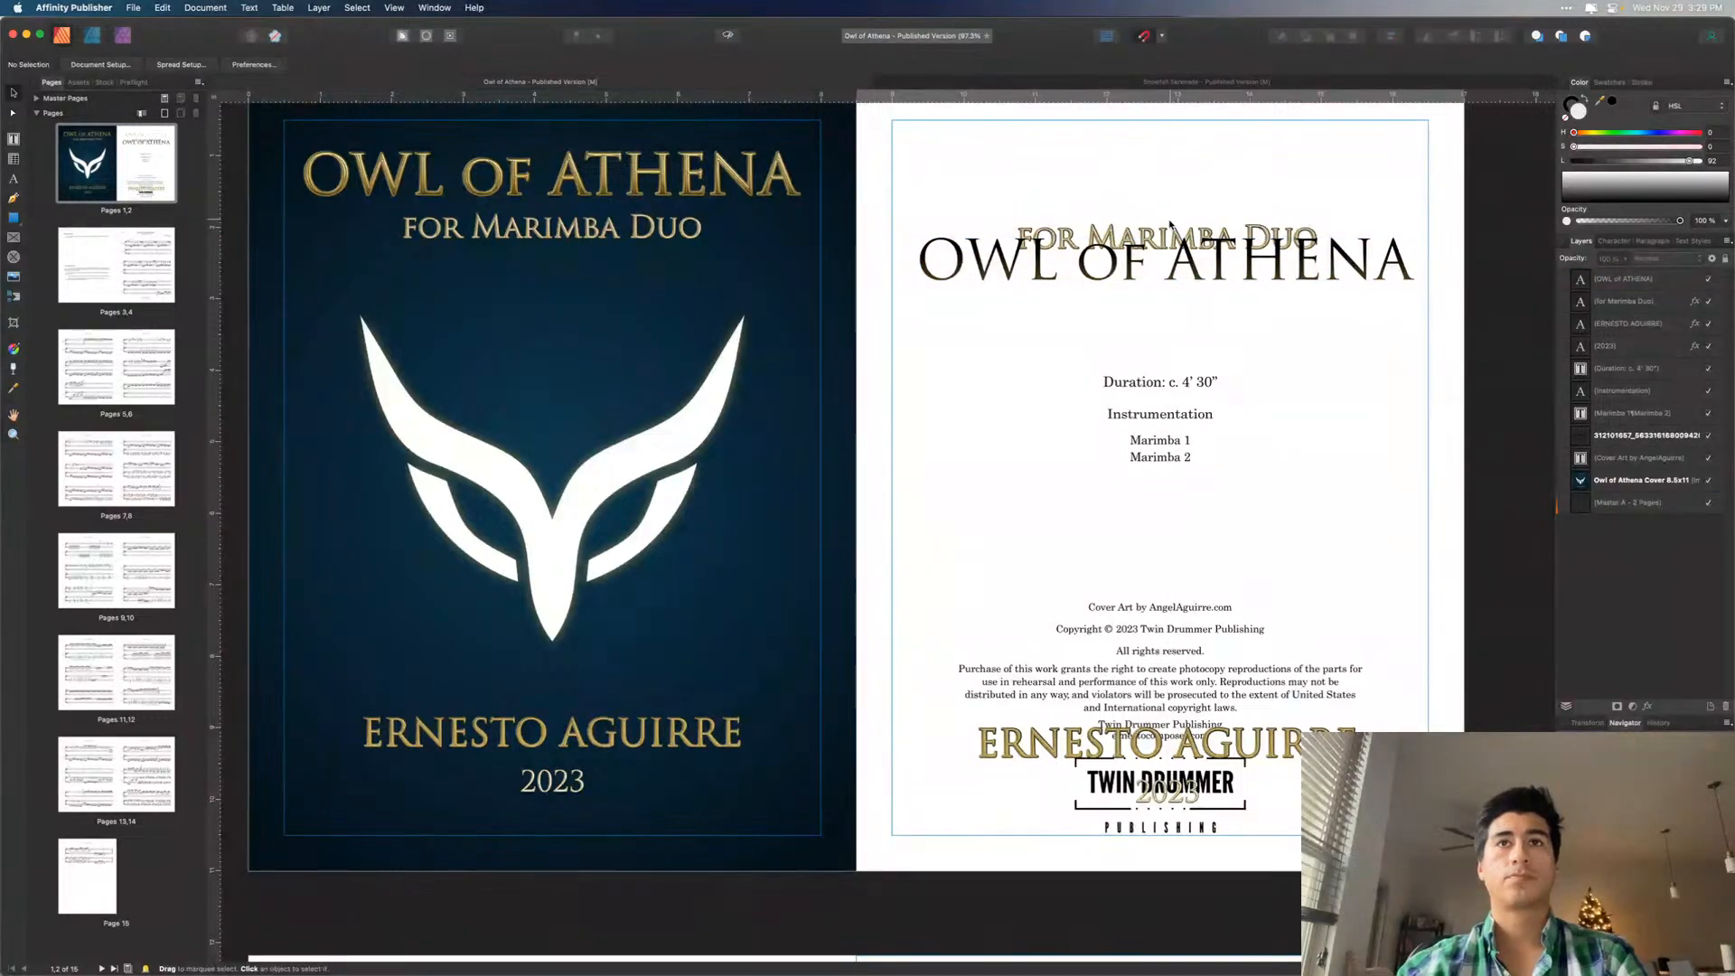
- Turn off all layer effects on the pasted "for Marimba Duo" subtitle, including Outline, 3D, Bevel/Emboss and Gradient Overlay, and colour the text black
click(1663, 307)
click(1696, 304)
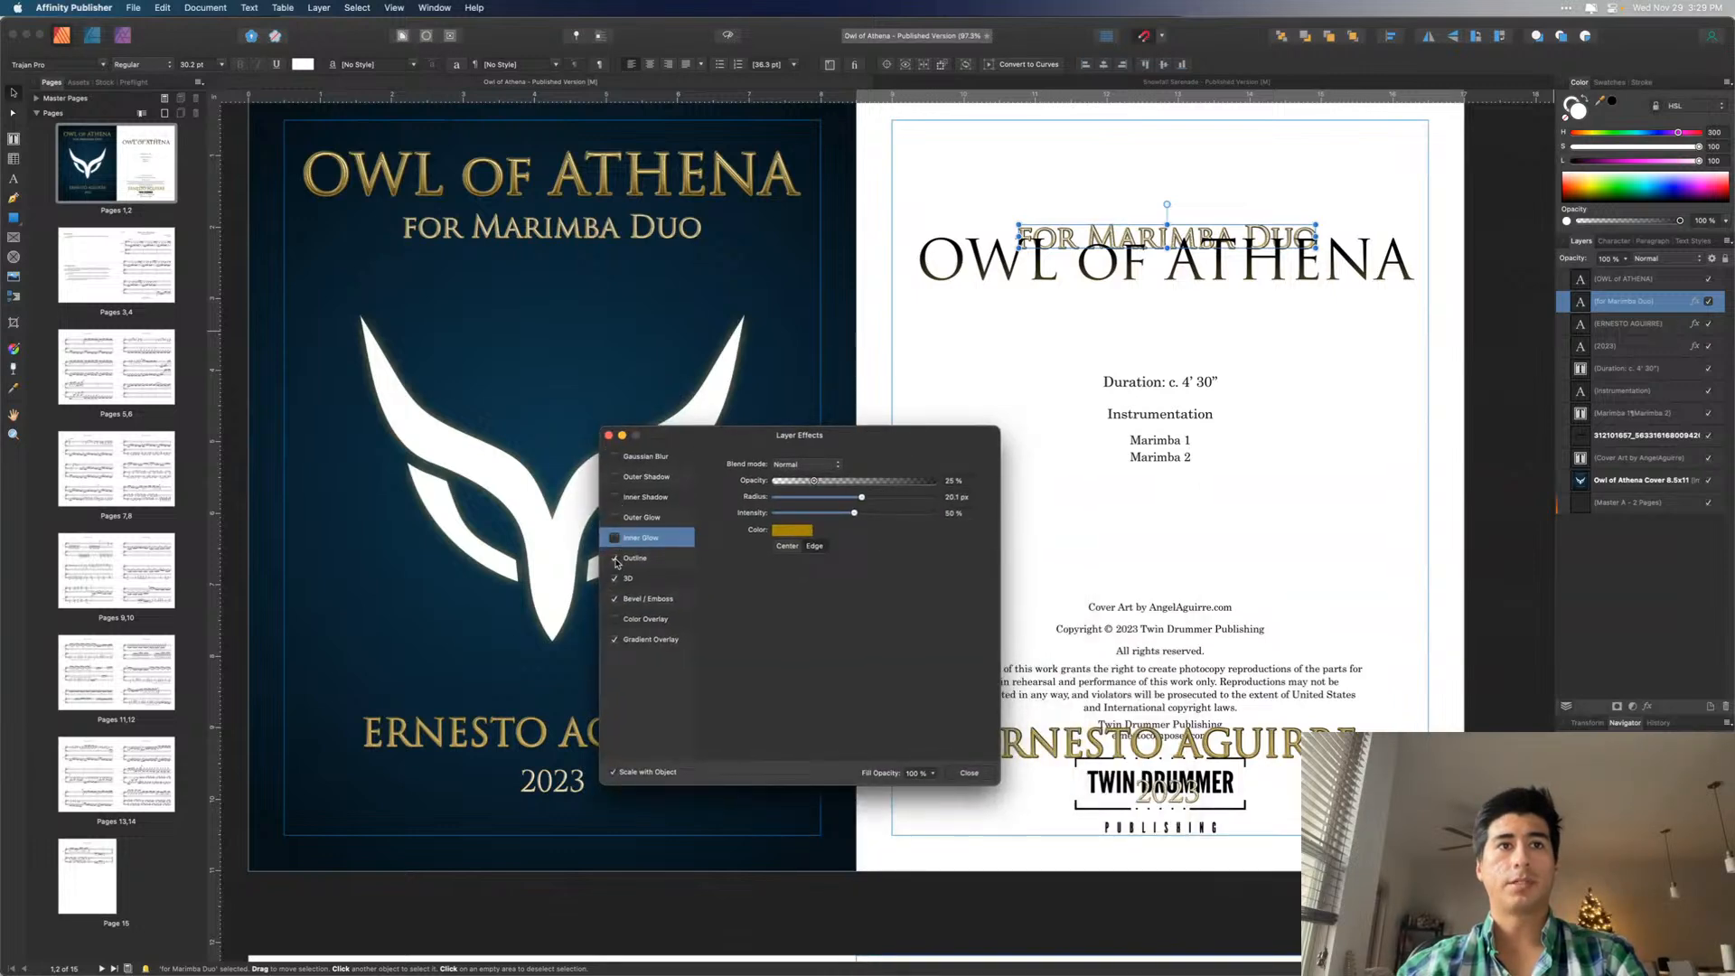
click(615, 559)
click(615, 578)
click(614, 599)
click(616, 639)
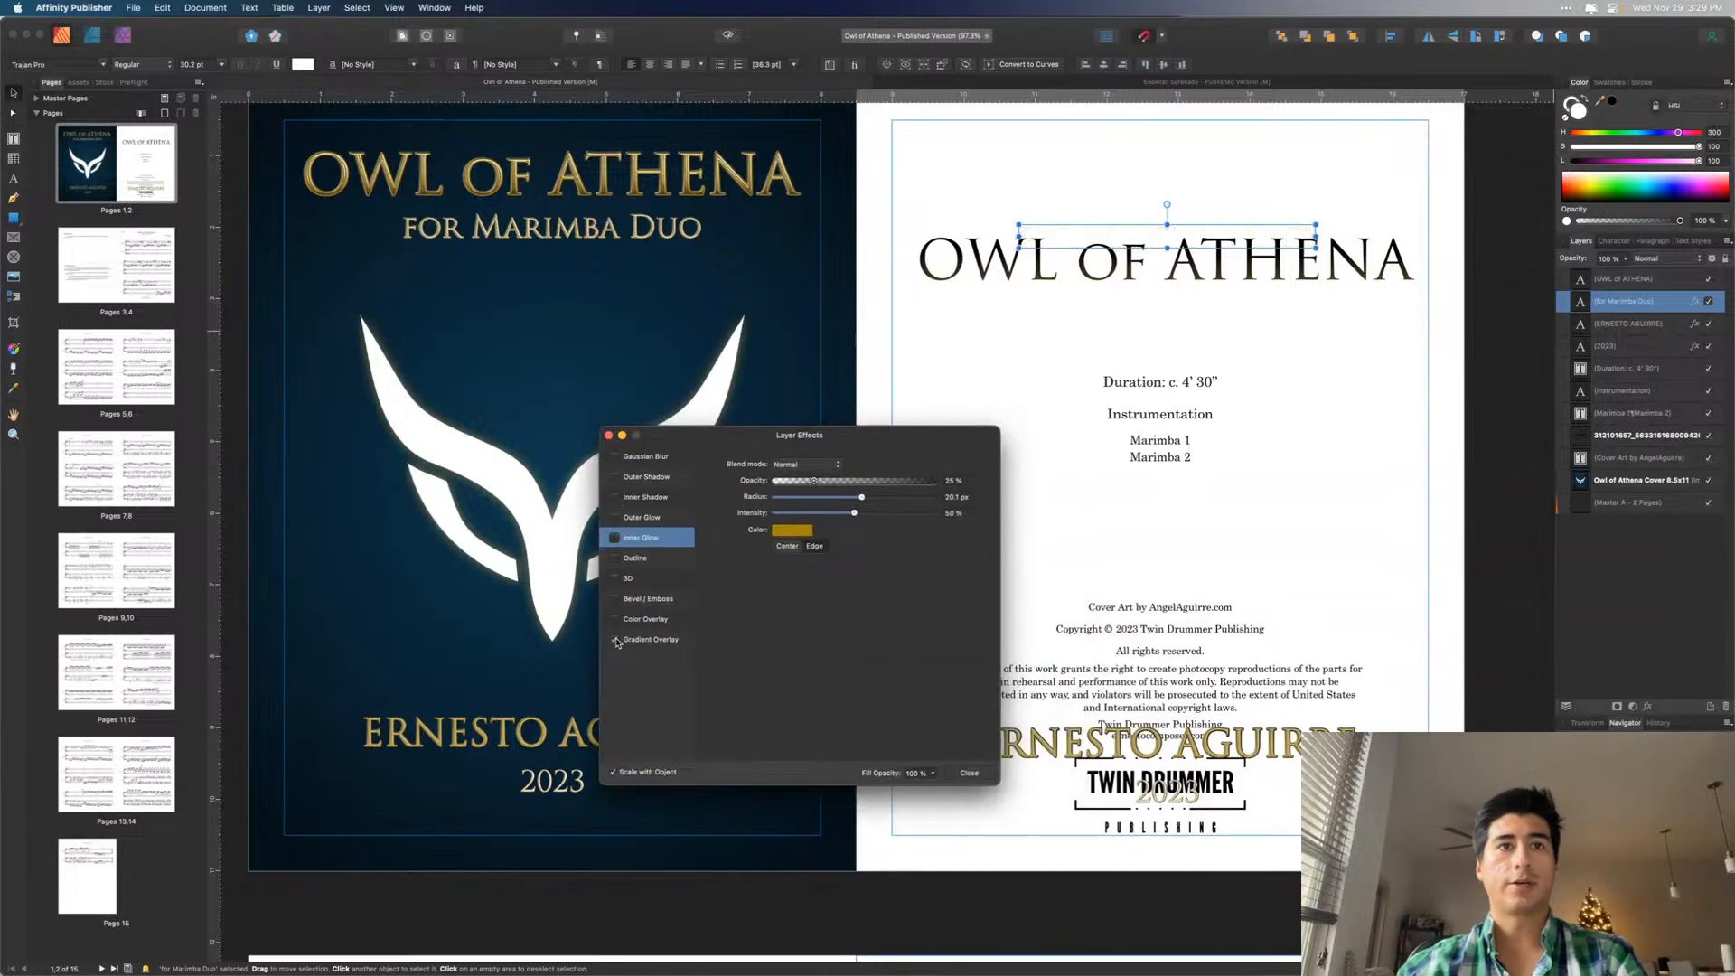
click(969, 772)
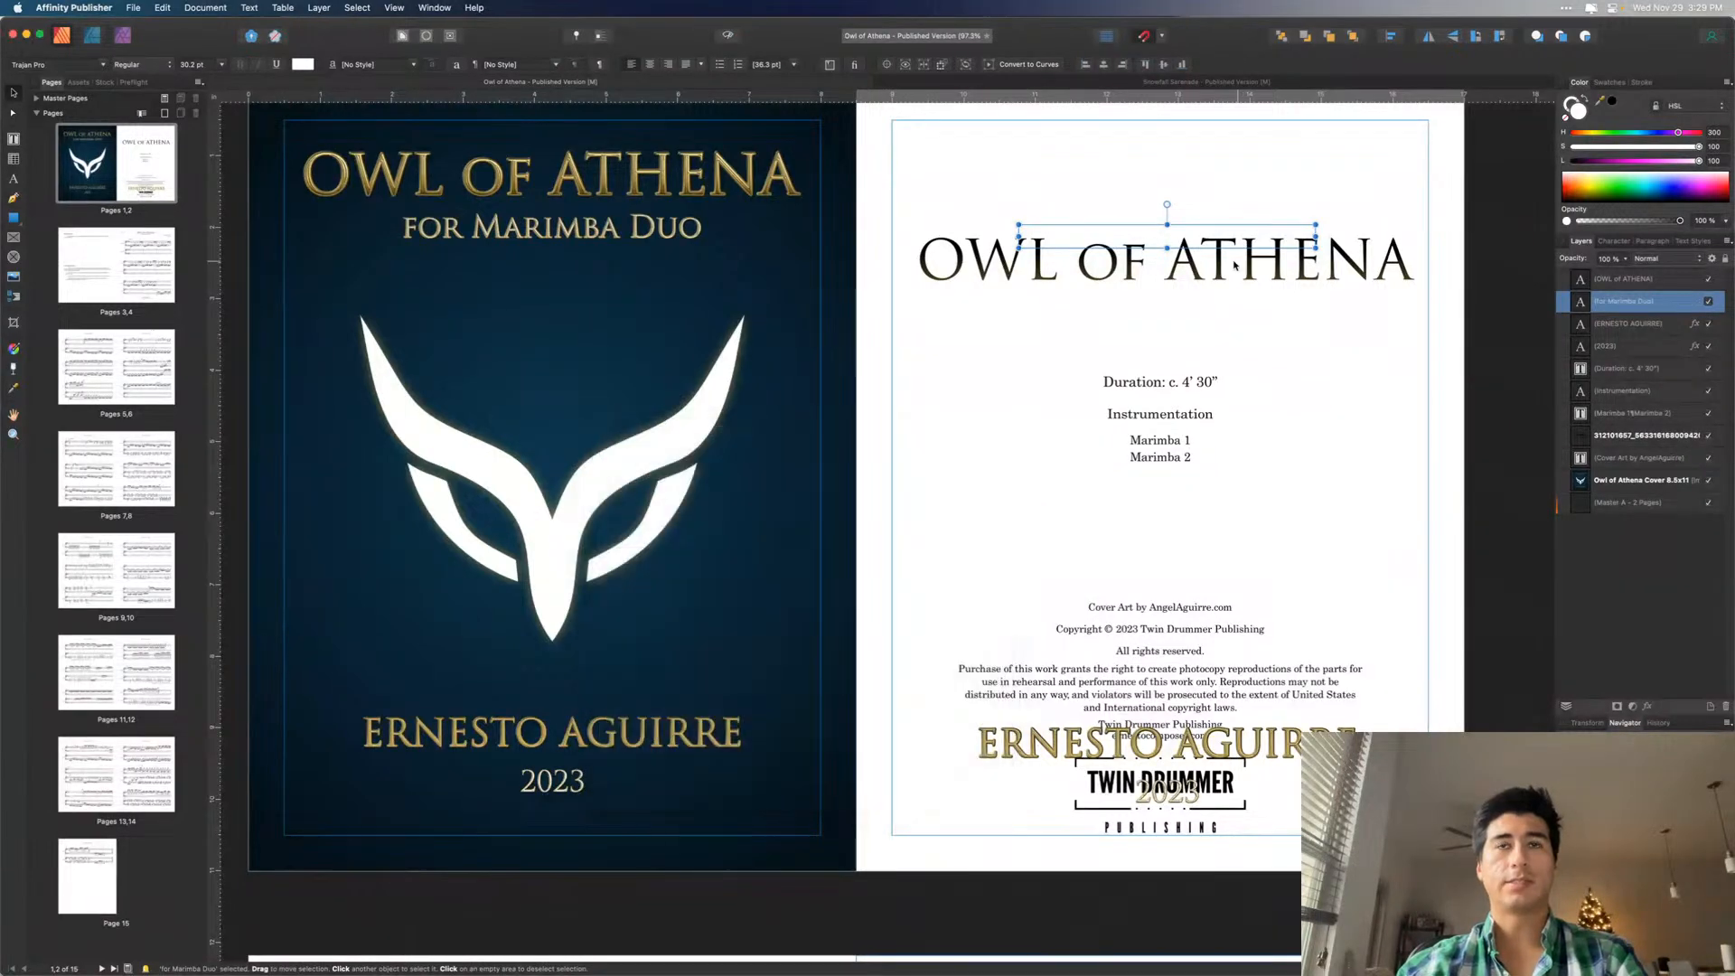
click(303, 64)
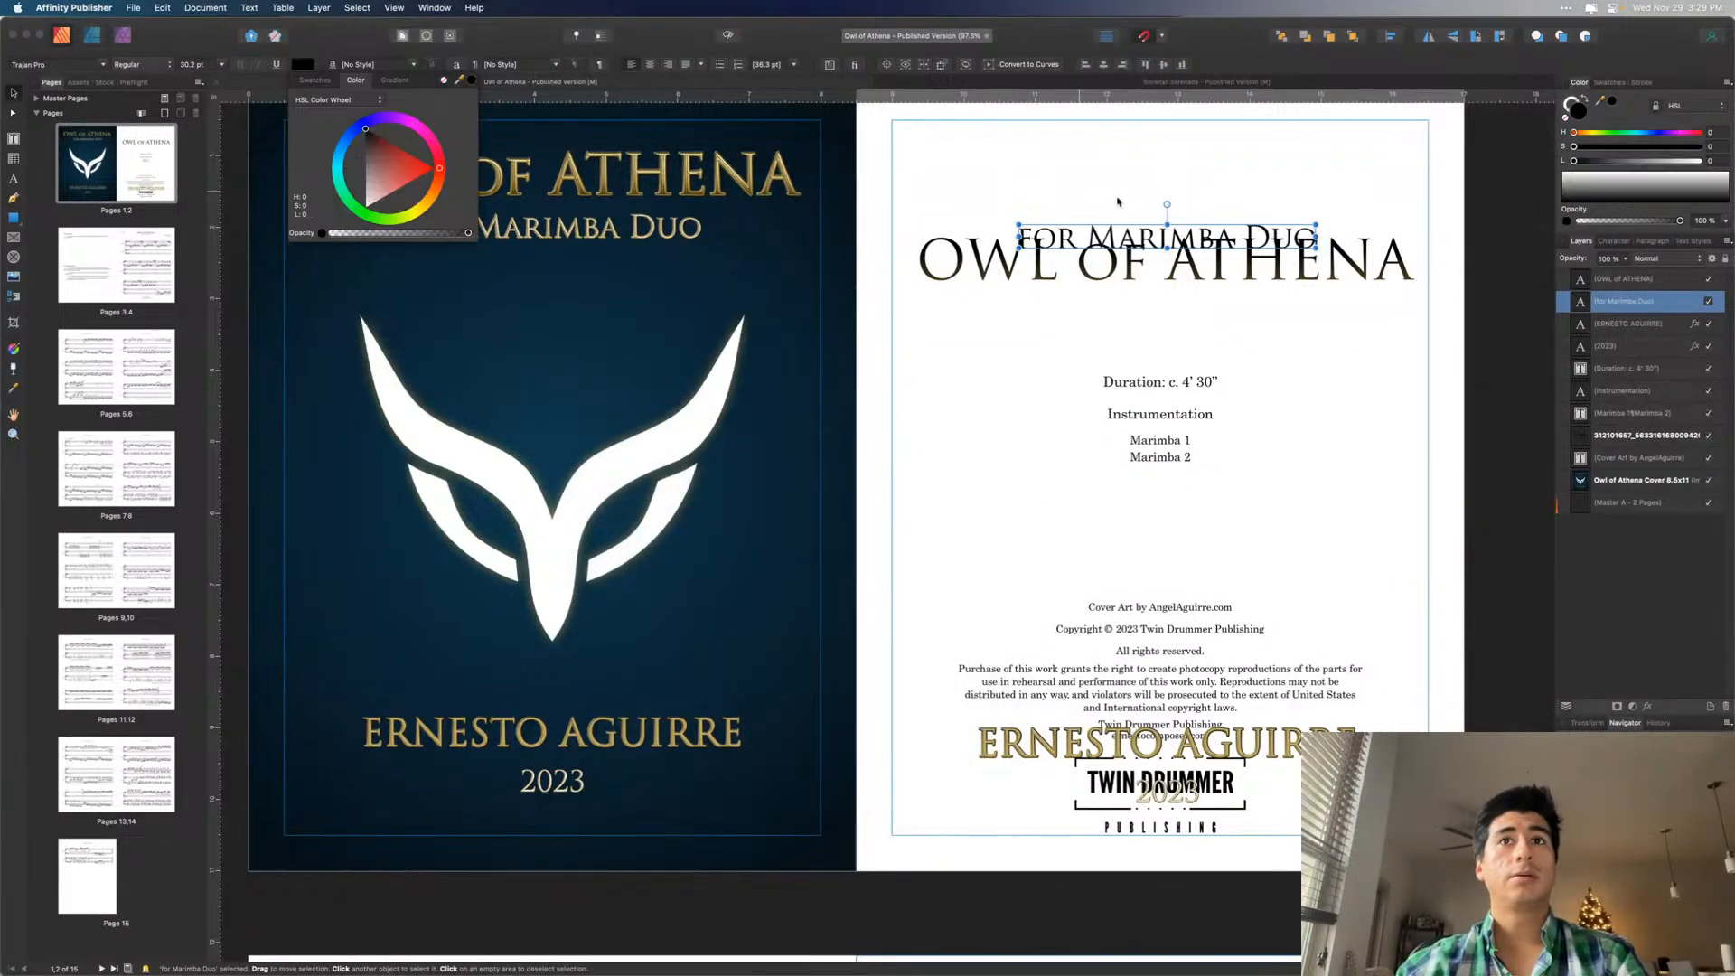
click(1256, 555)
- Move the pasted composer name and year up the title page, clear of the copyright text and publisher logo
drag(1222, 737, 1221, 364)
click(1219, 581)
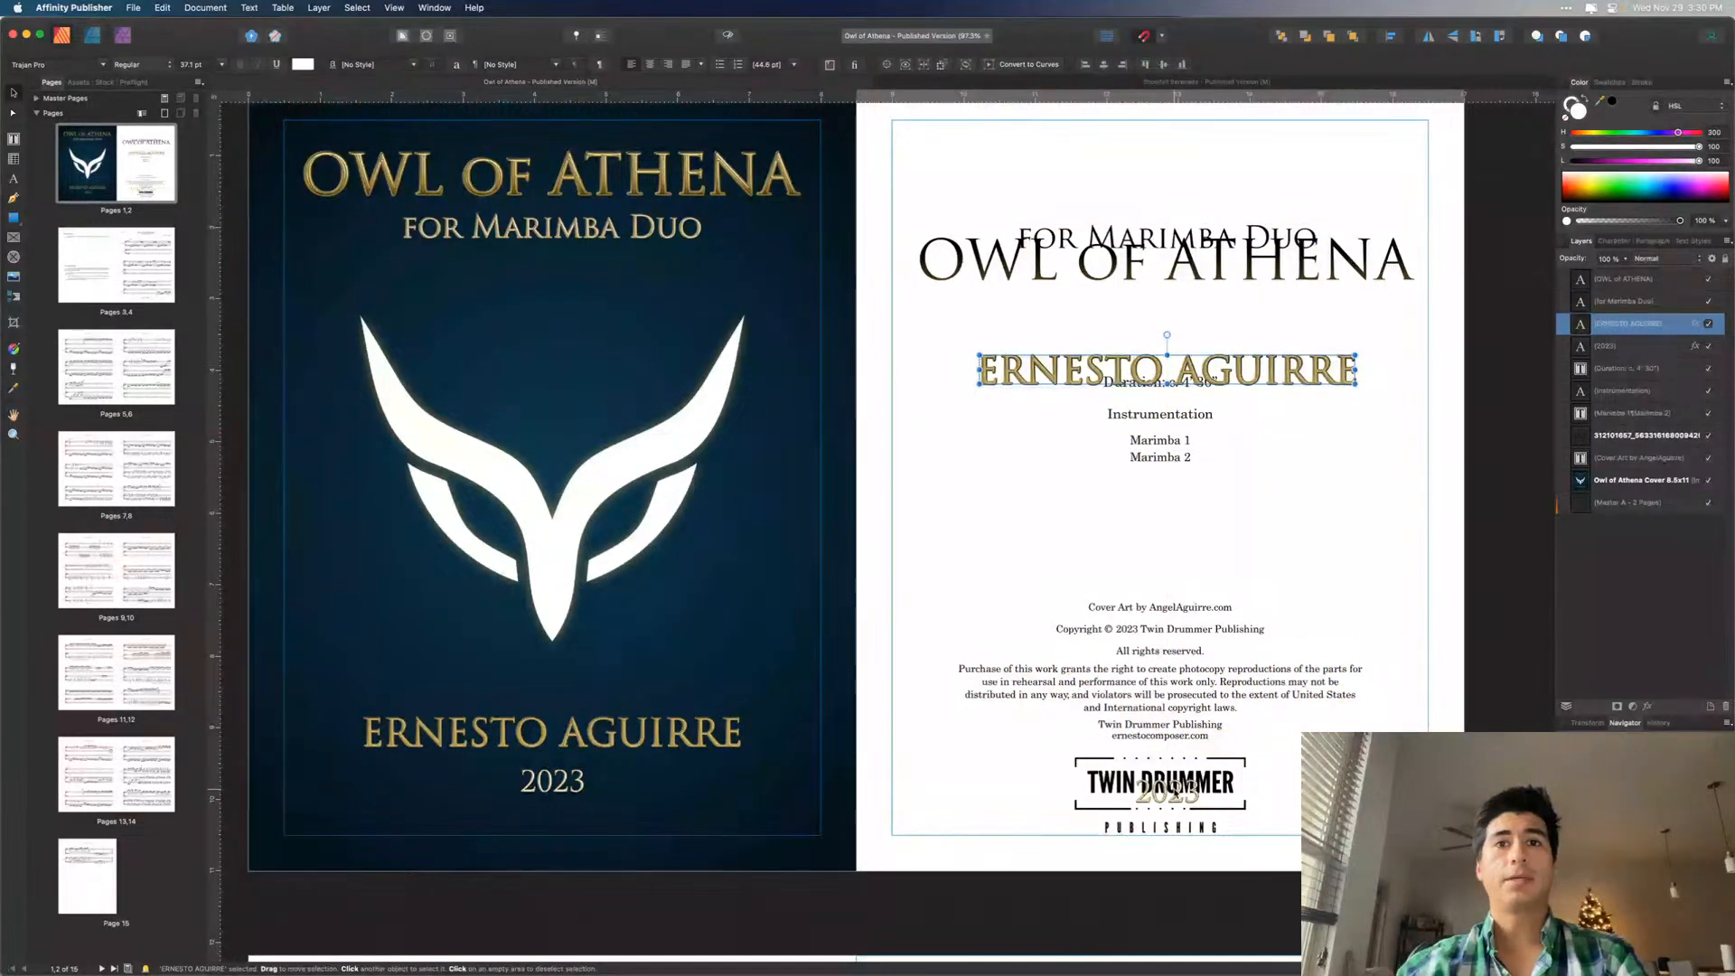
drag(1175, 804, 1175, 509)
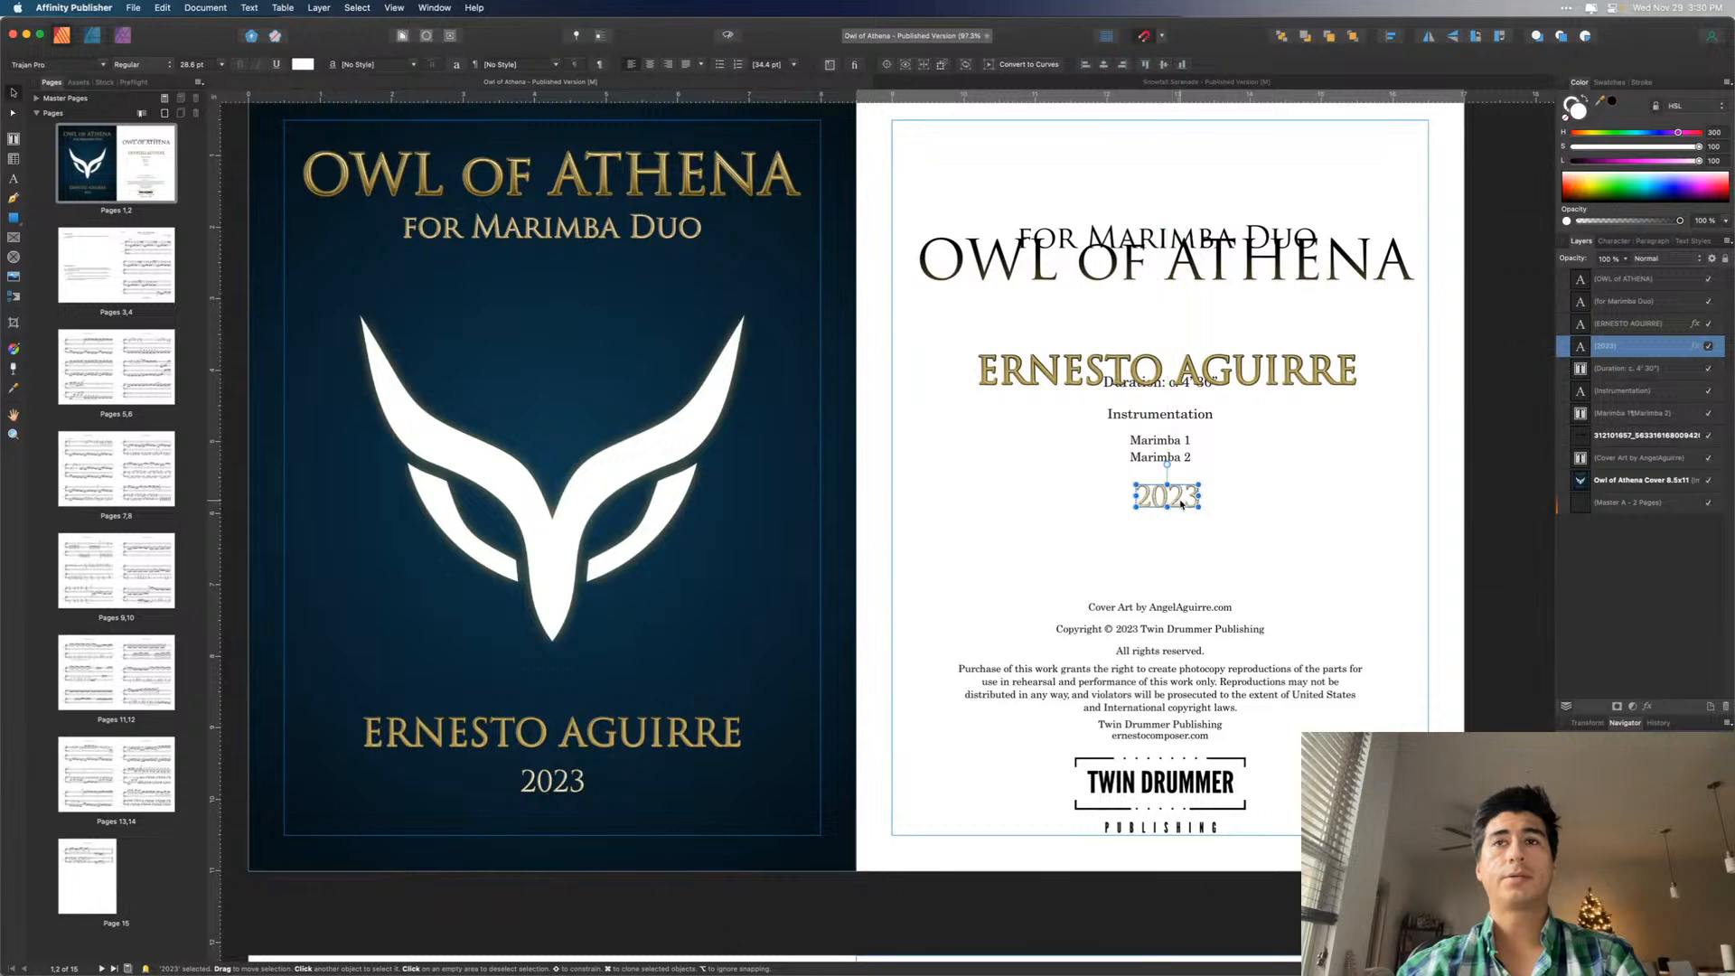
- Turn off all layer effects on the pasted "2023" text and colour it black
click(1698, 348)
click(615, 538)
click(615, 558)
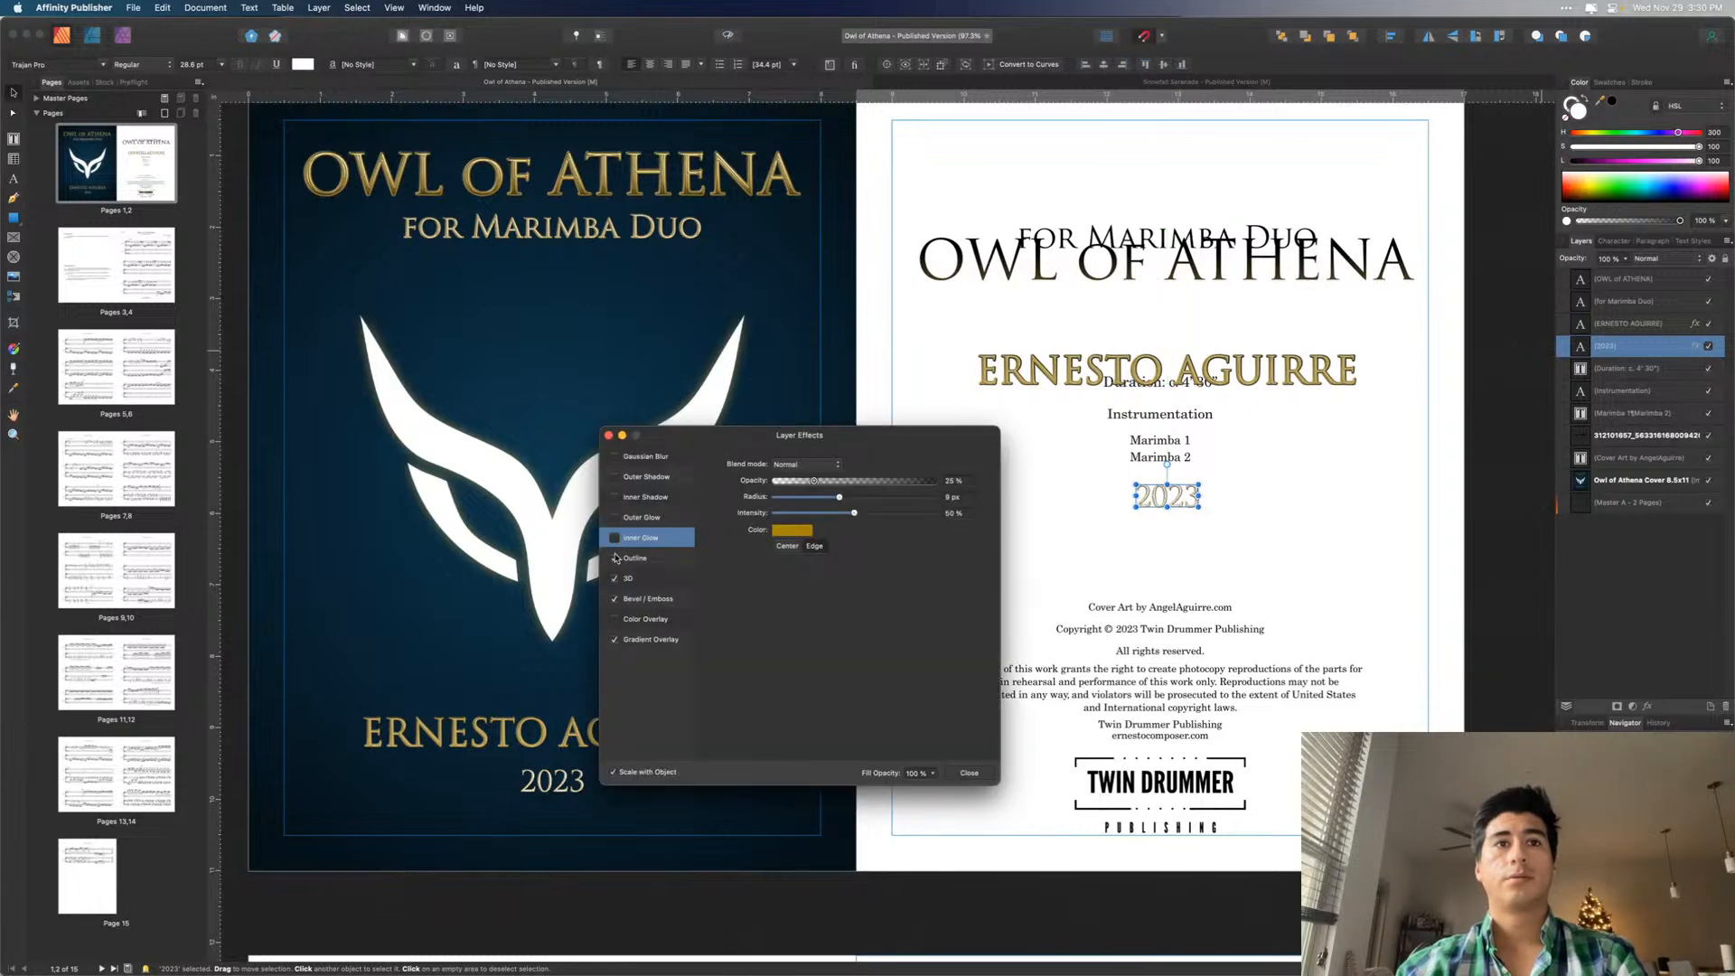
click(615, 578)
click(615, 598)
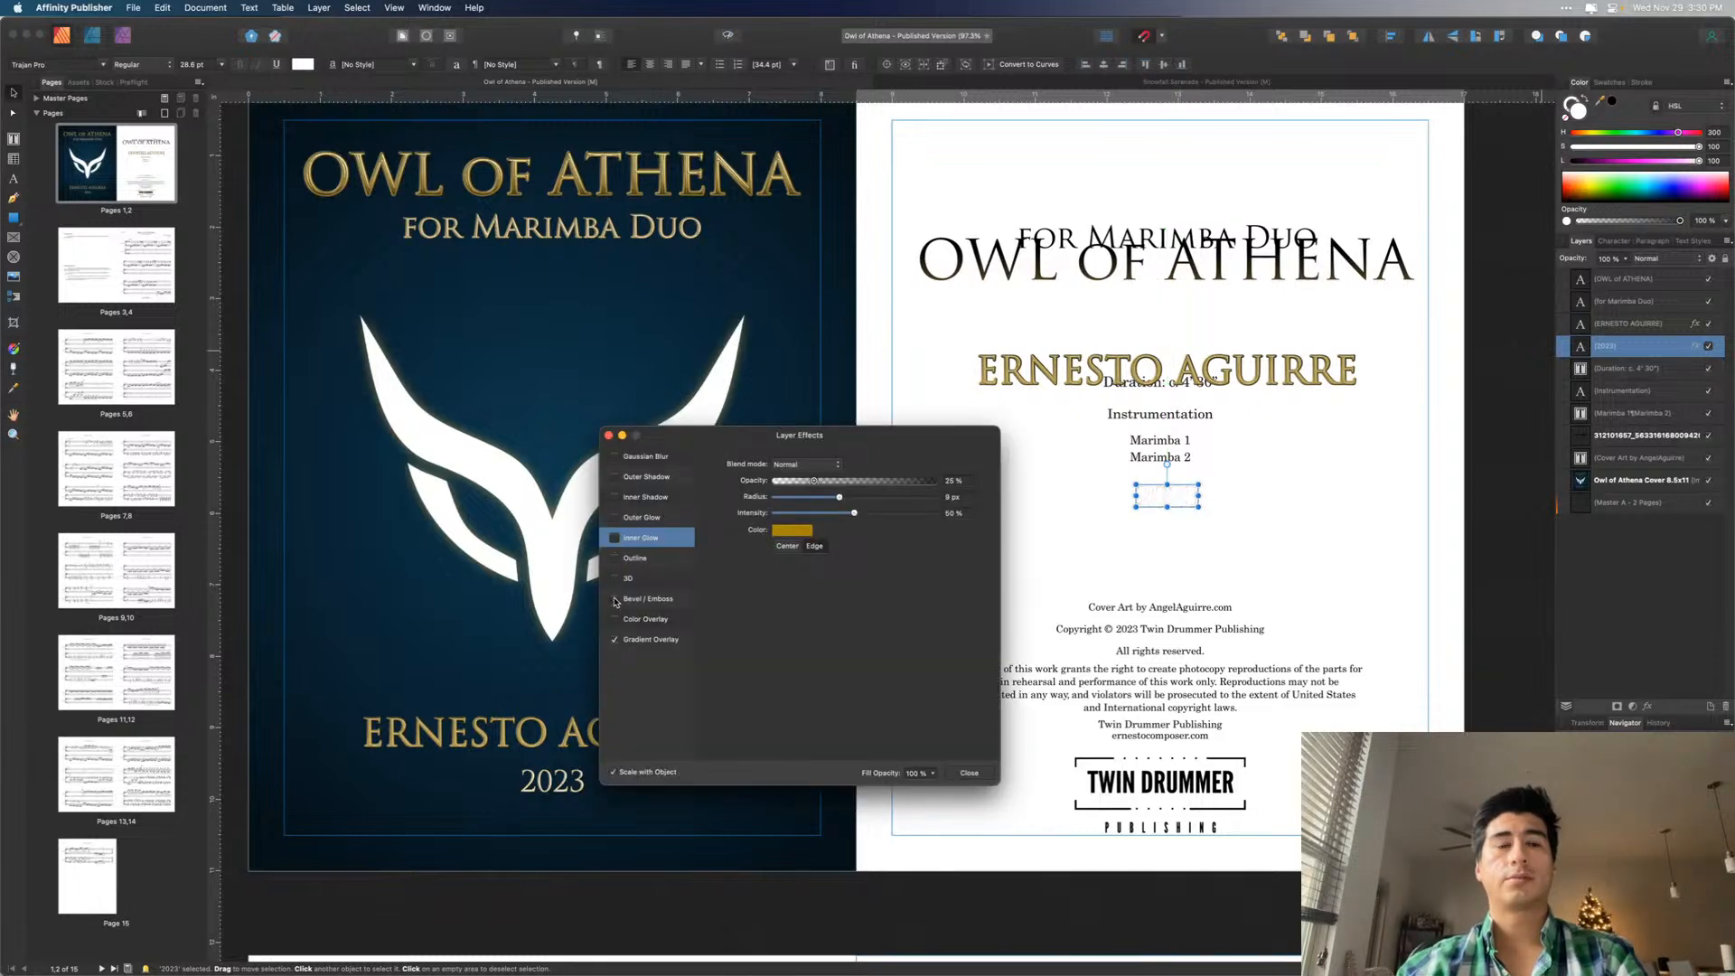
click(970, 773)
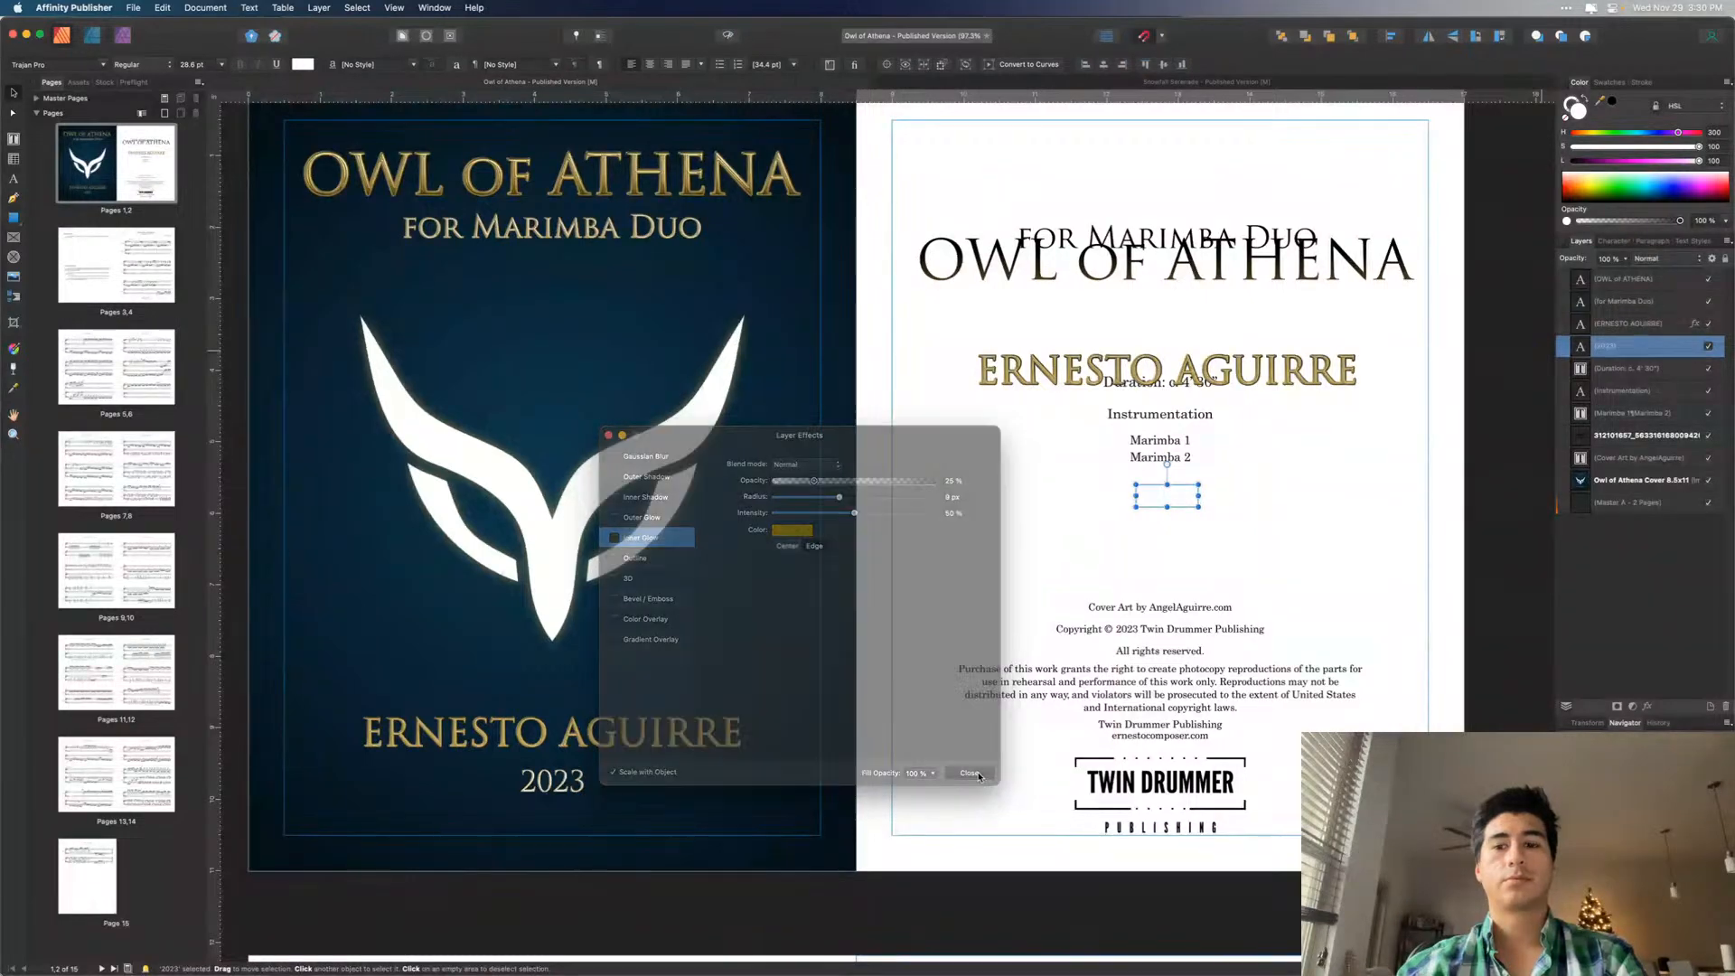
click(248, 8)
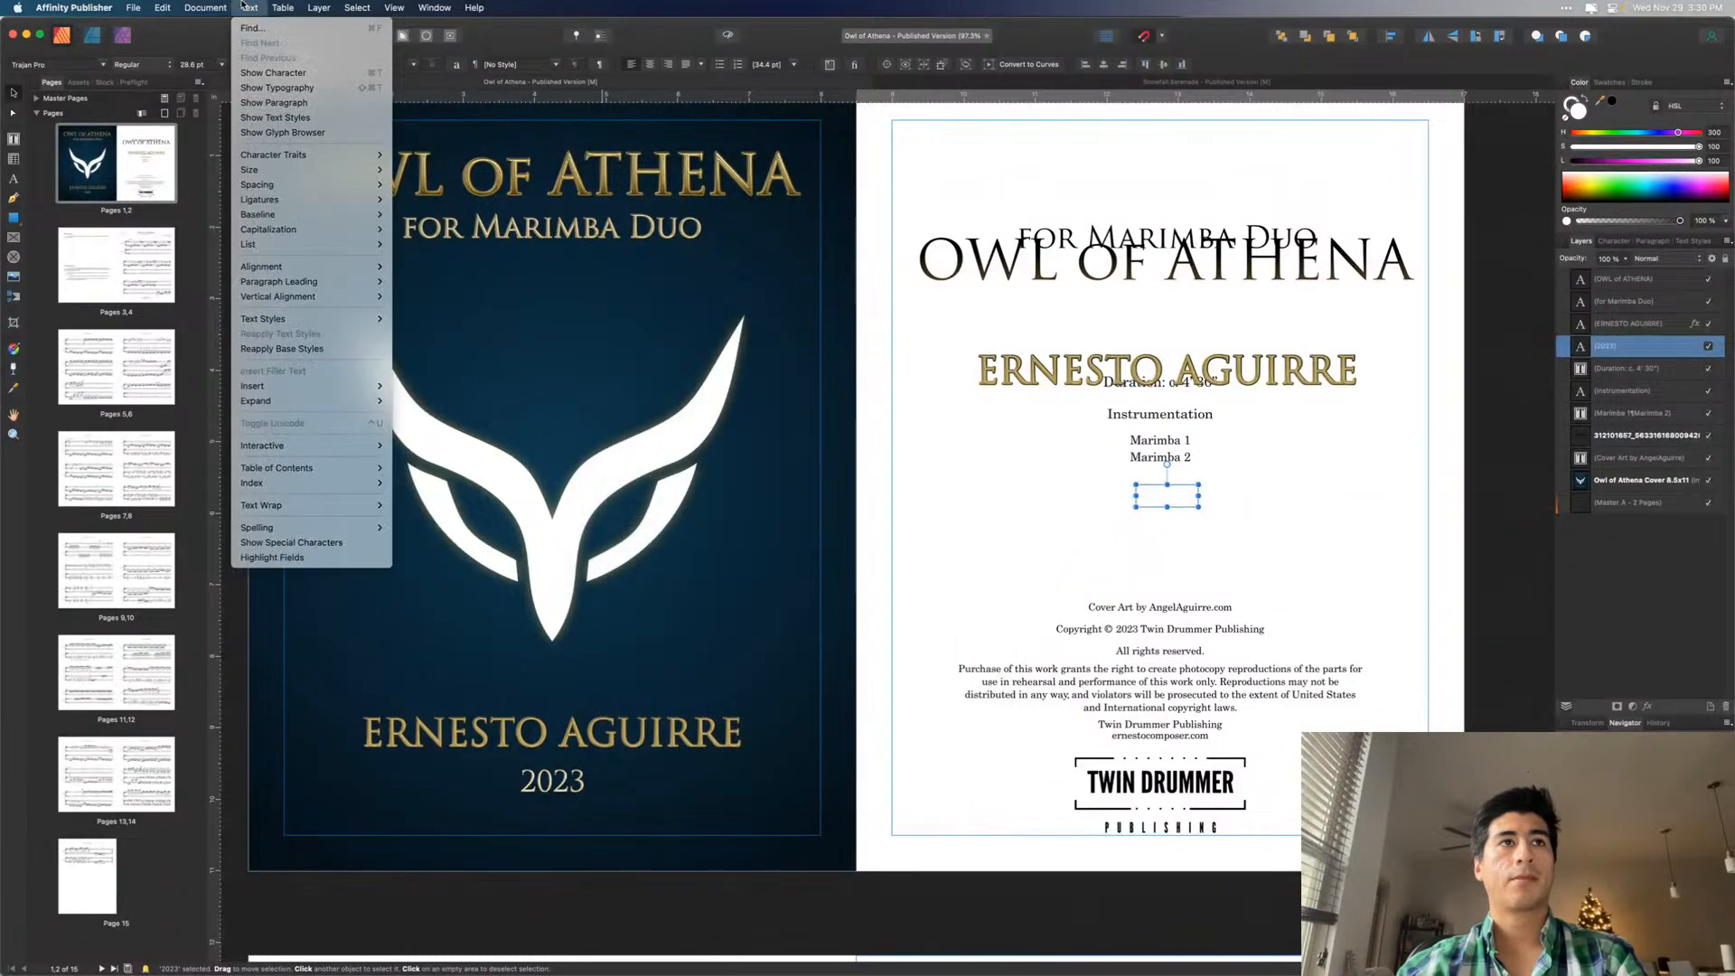
click(248, 7)
click(308, 66)
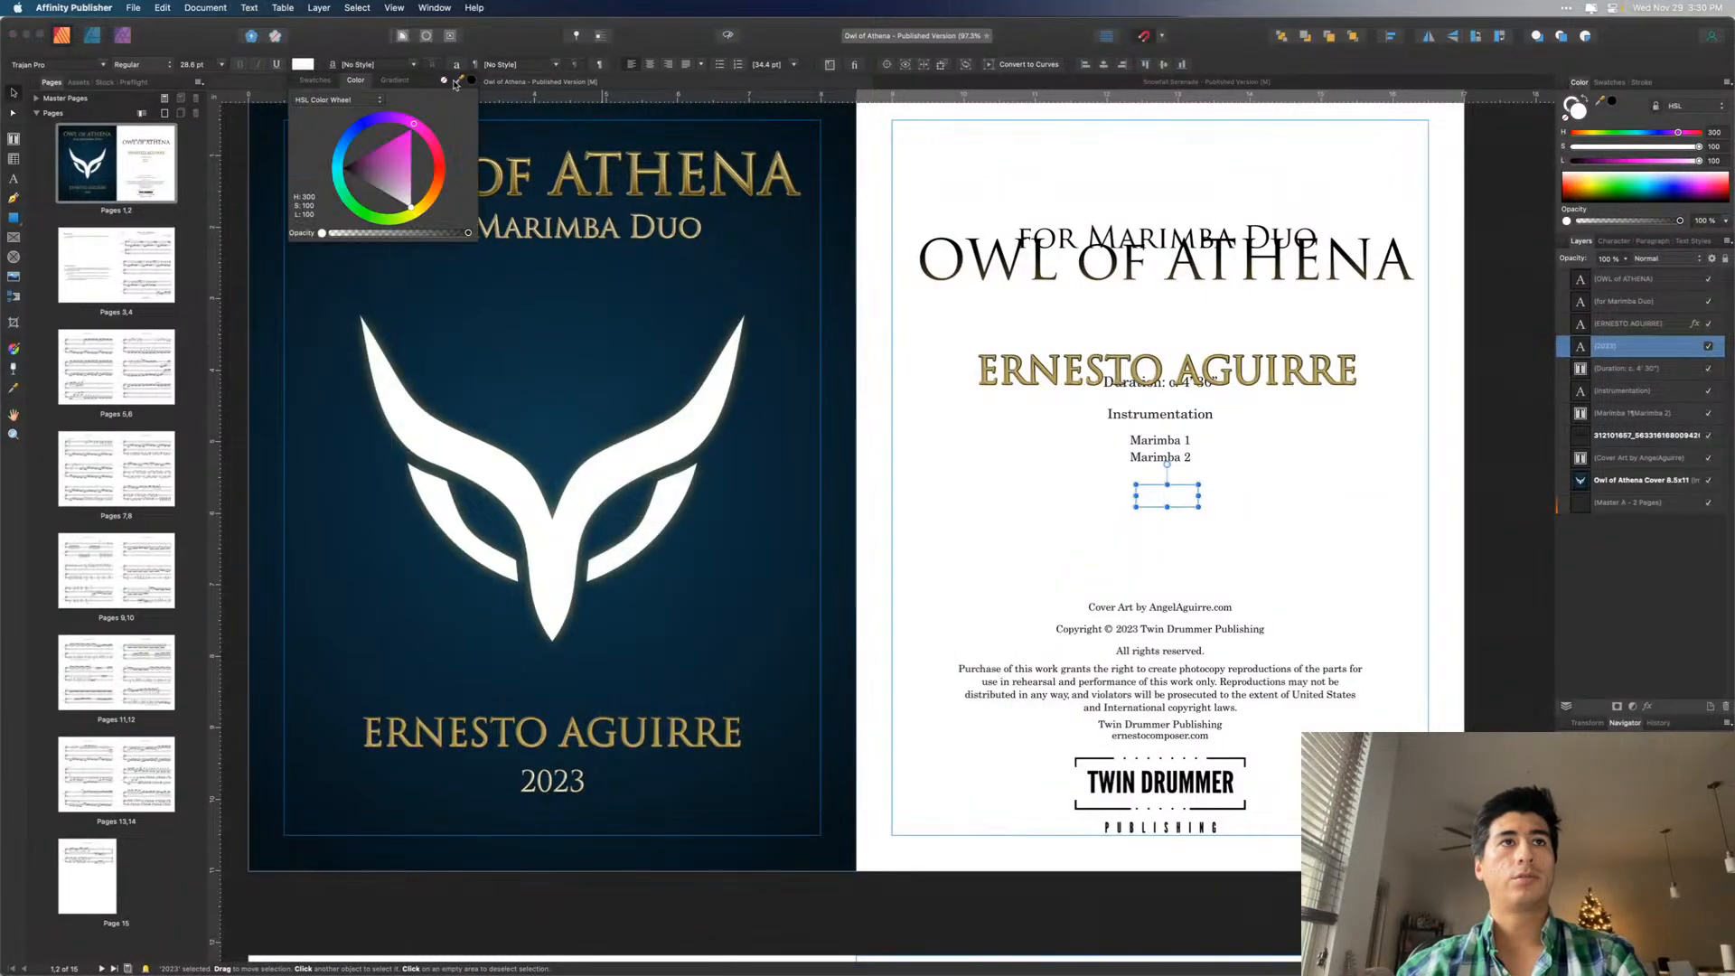
click(466, 82)
- Turn off all layer effects on the pasted composer name, including Inner Glow, Outline, 3D and Bevel/Emboss, and colour the text black
click(1248, 382)
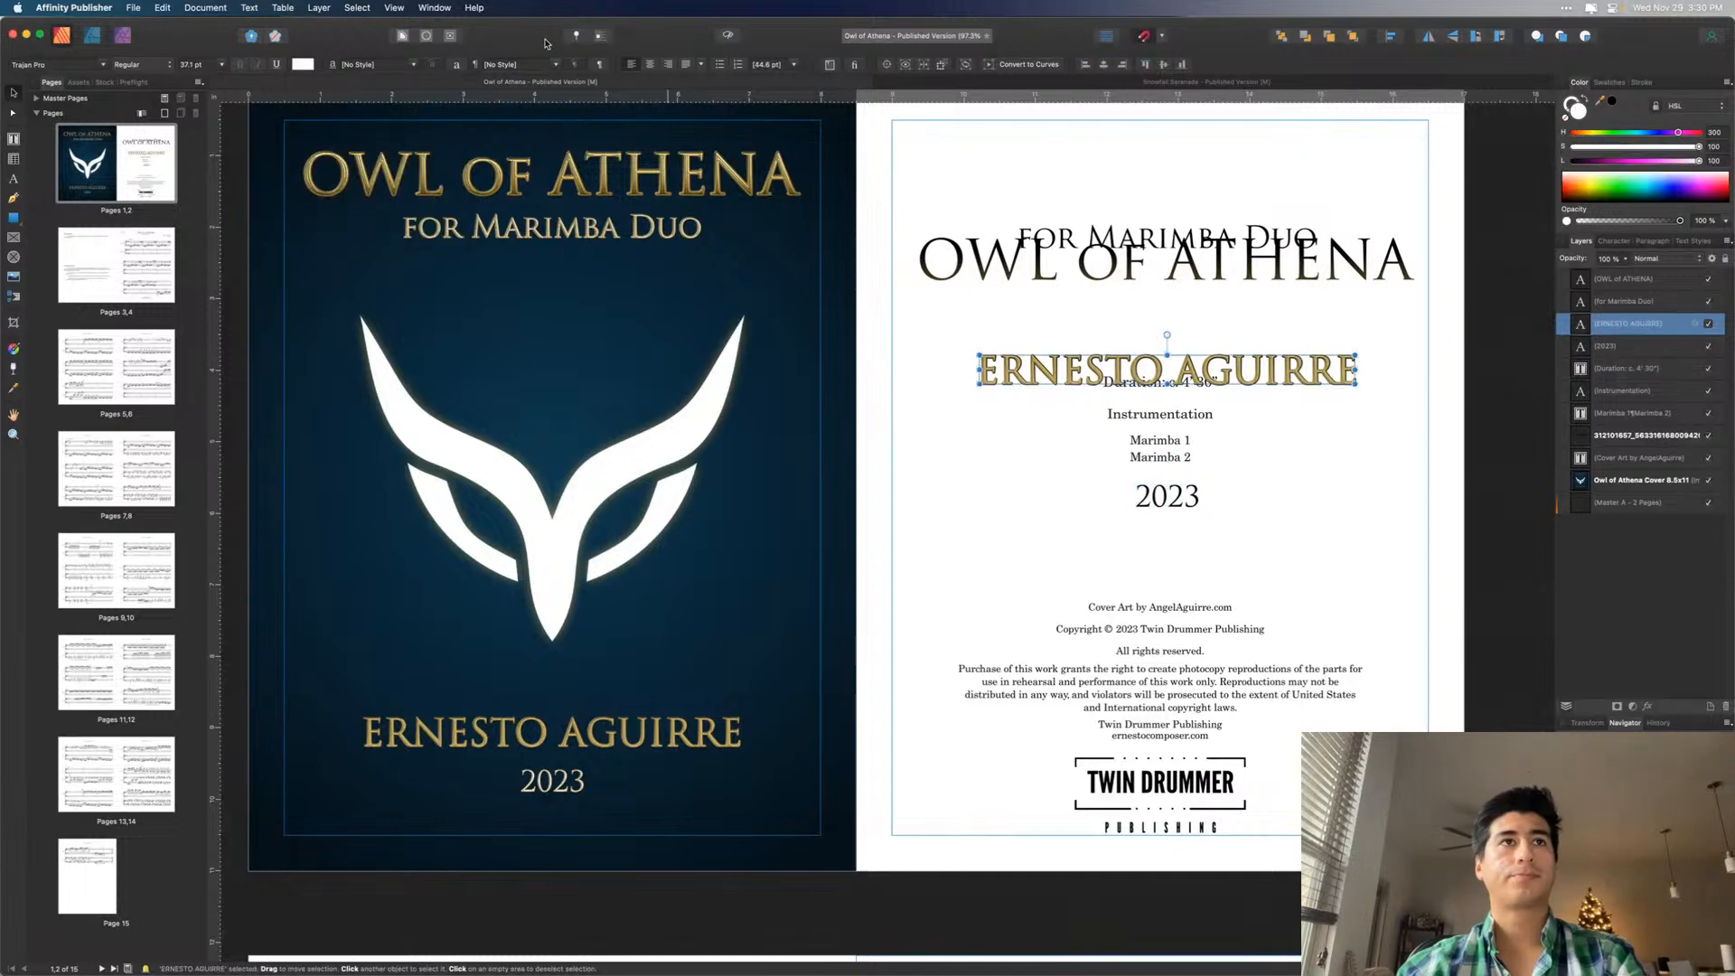
click(1696, 326)
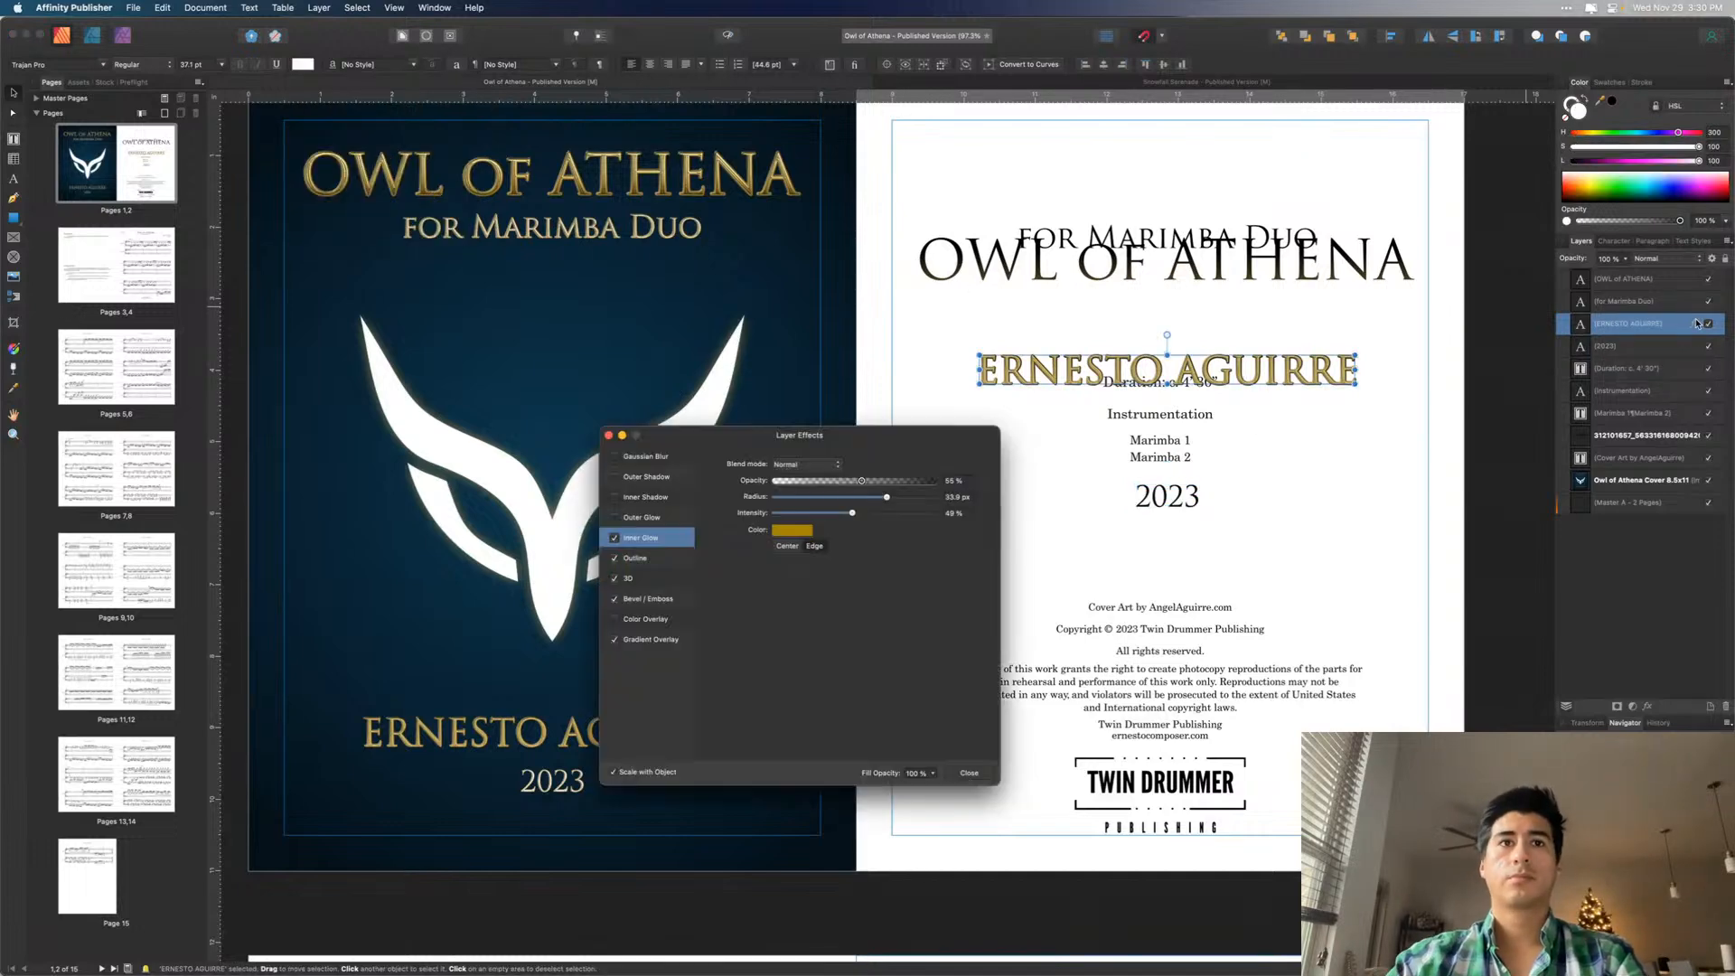
click(615, 538)
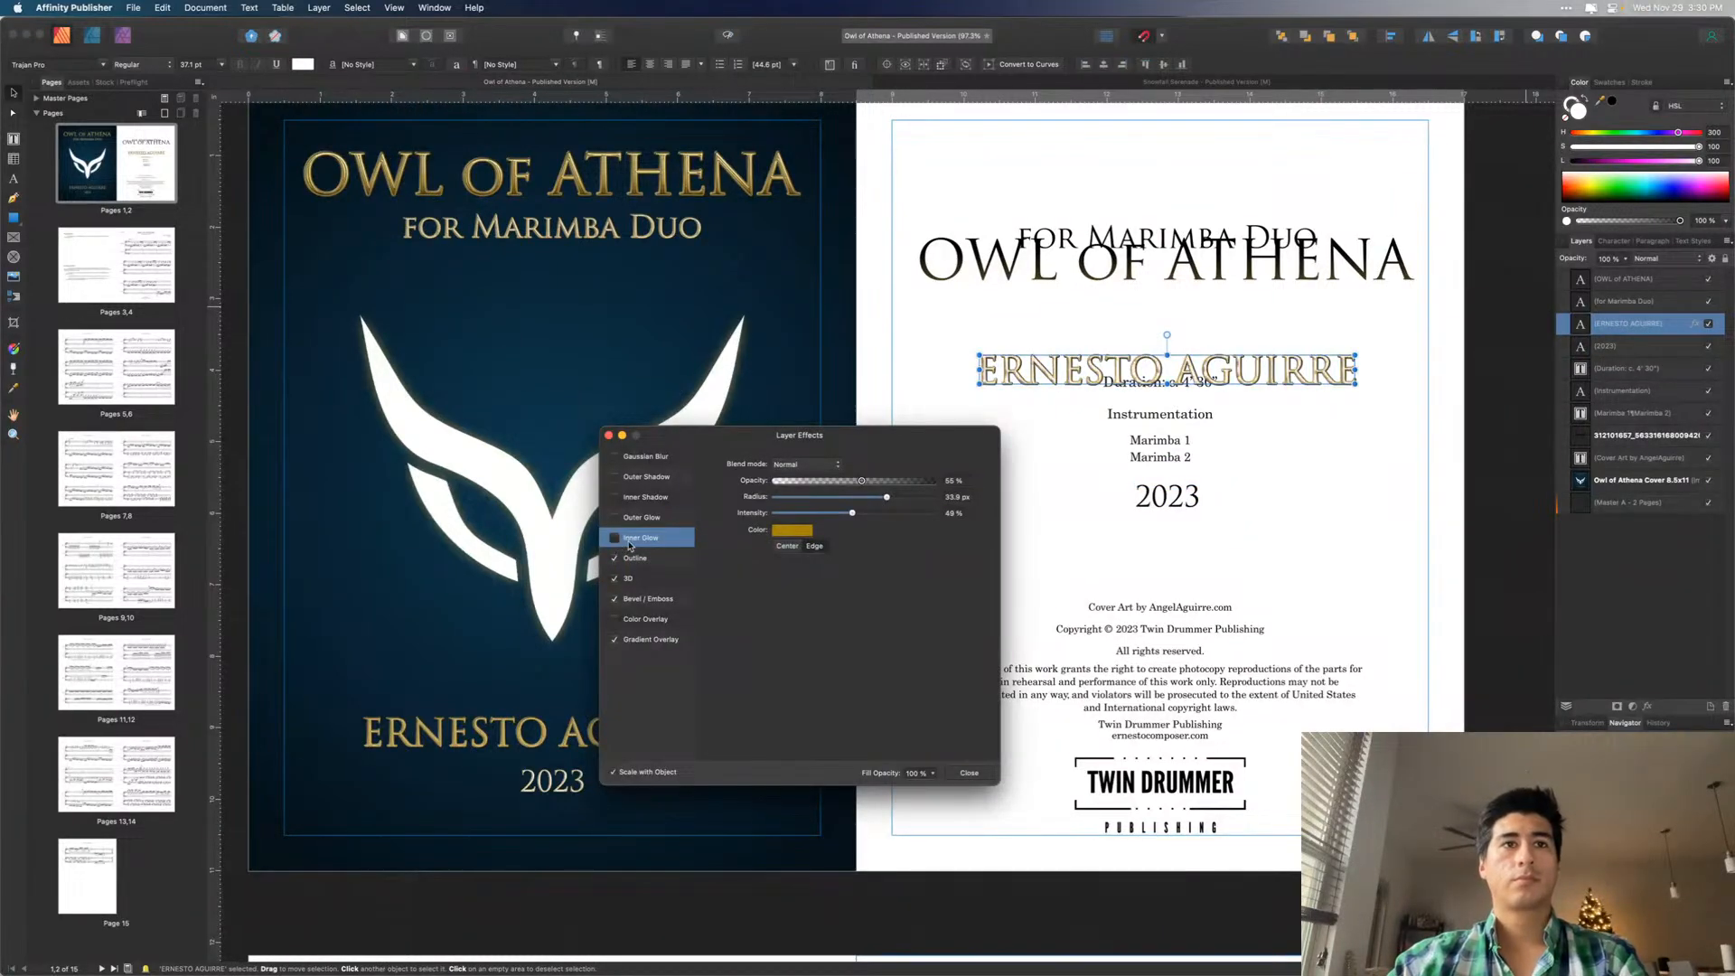
click(614, 559)
click(615, 578)
click(615, 599)
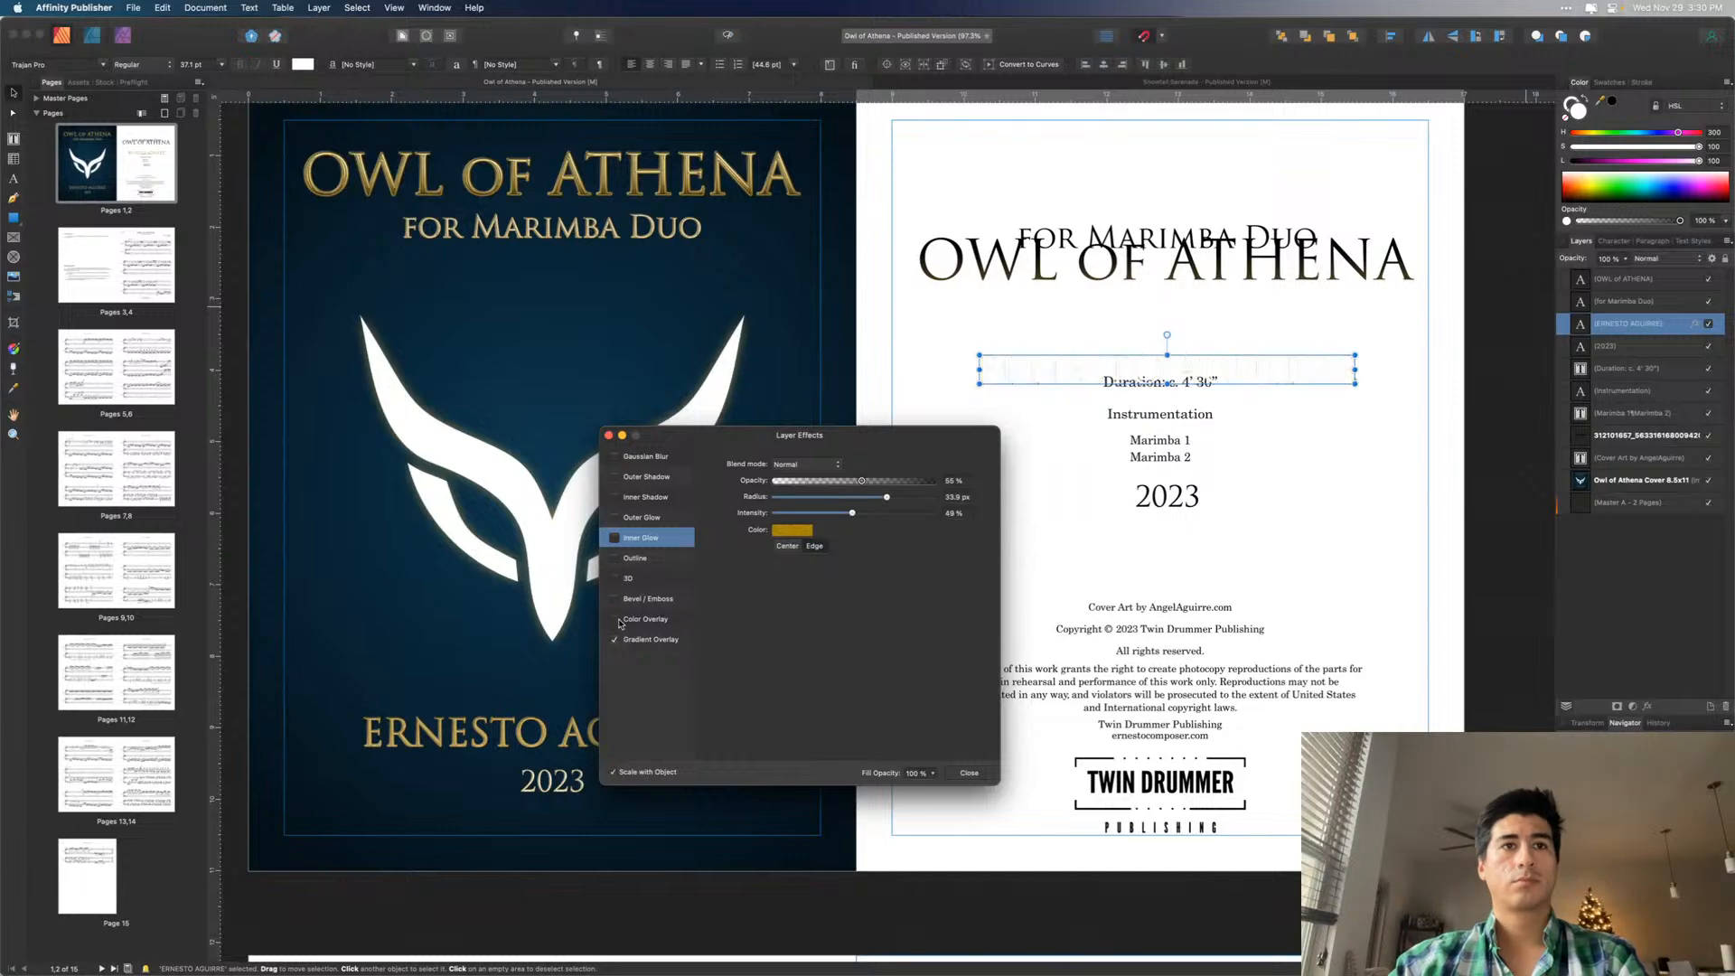
click(969, 773)
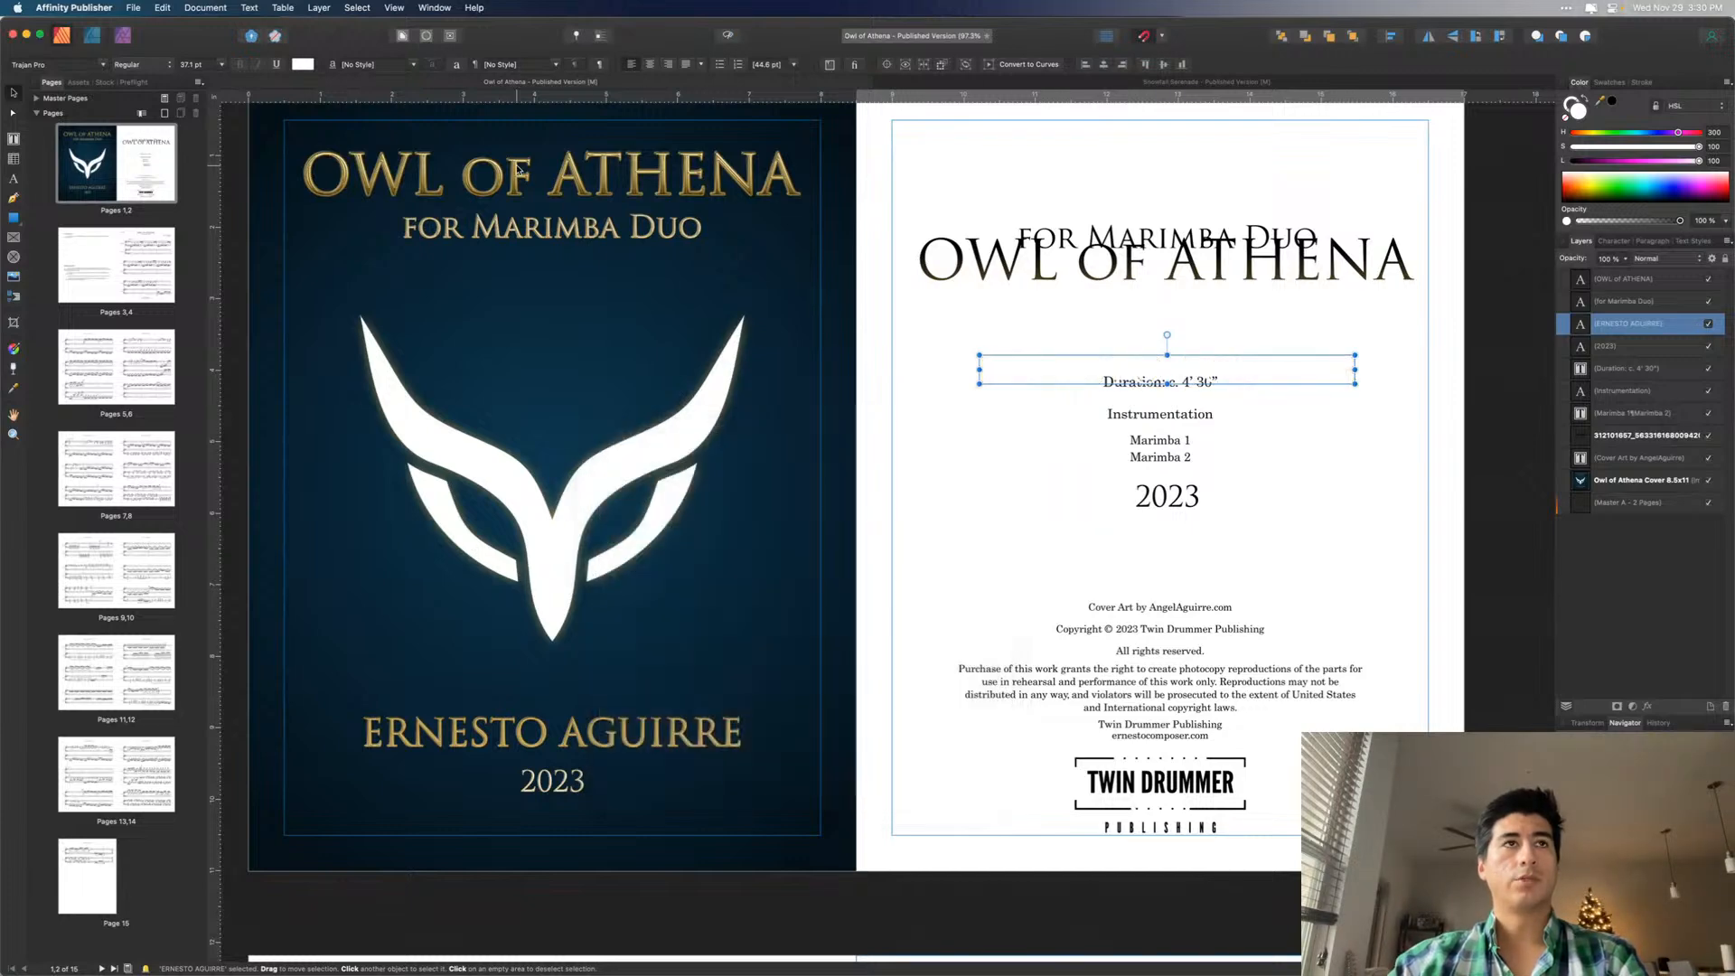
click(303, 64)
click(471, 82)
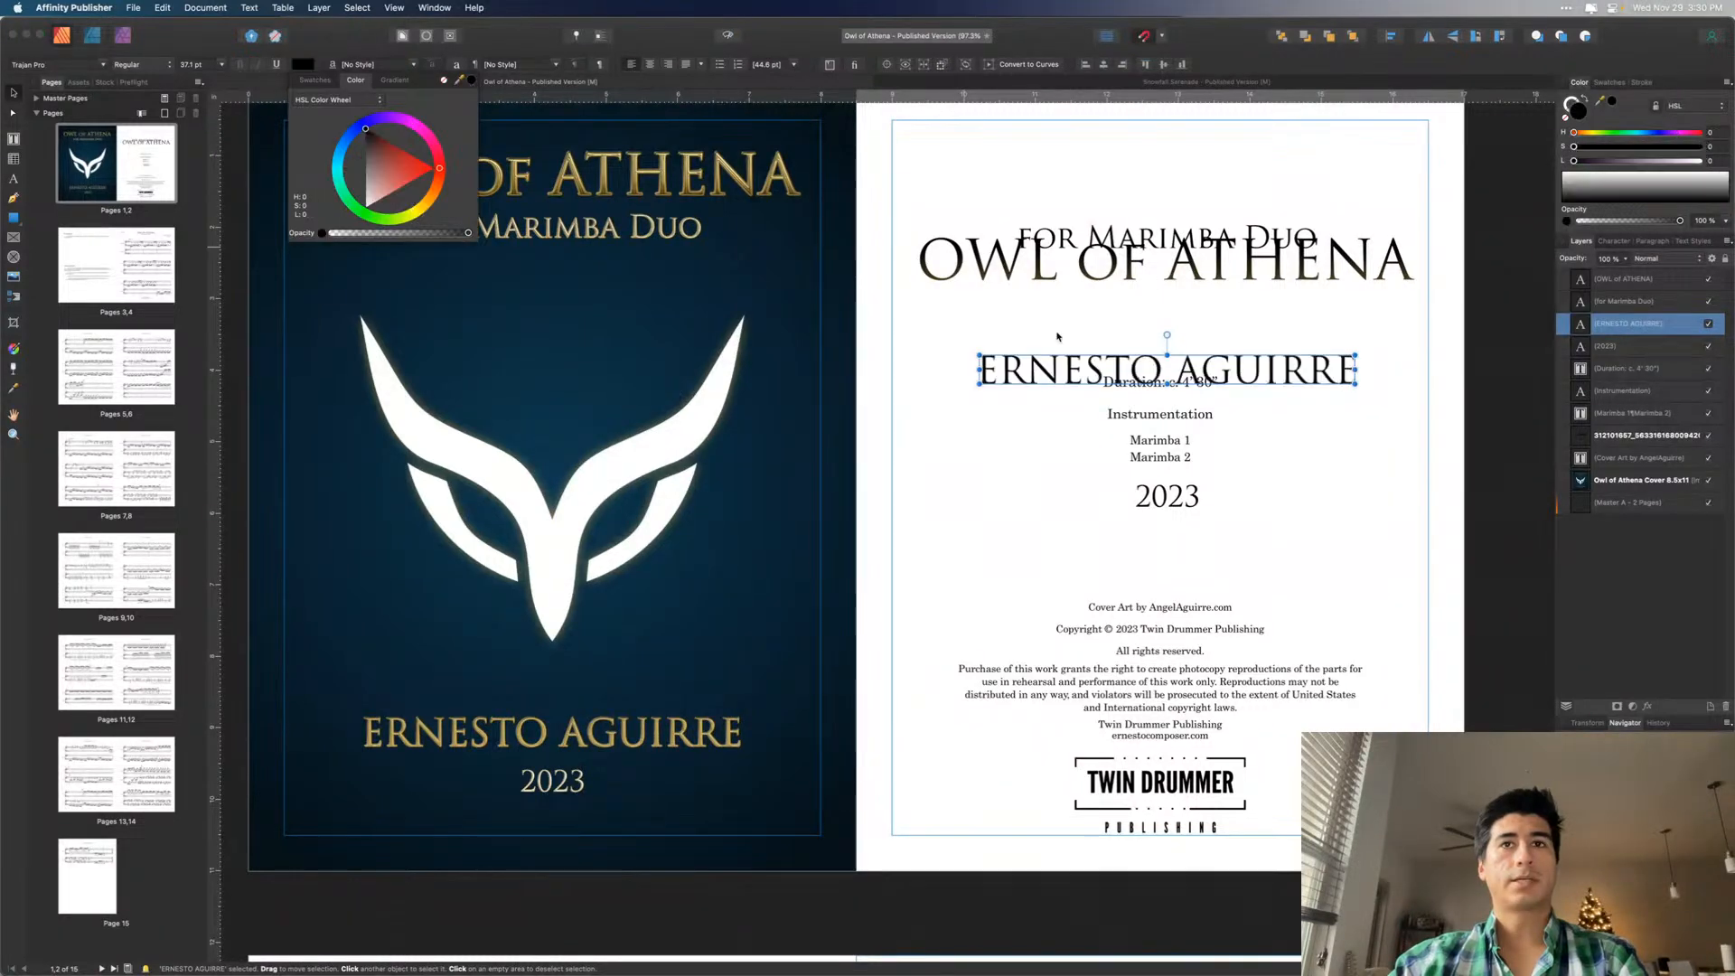
click(1239, 464)
click(1395, 429)
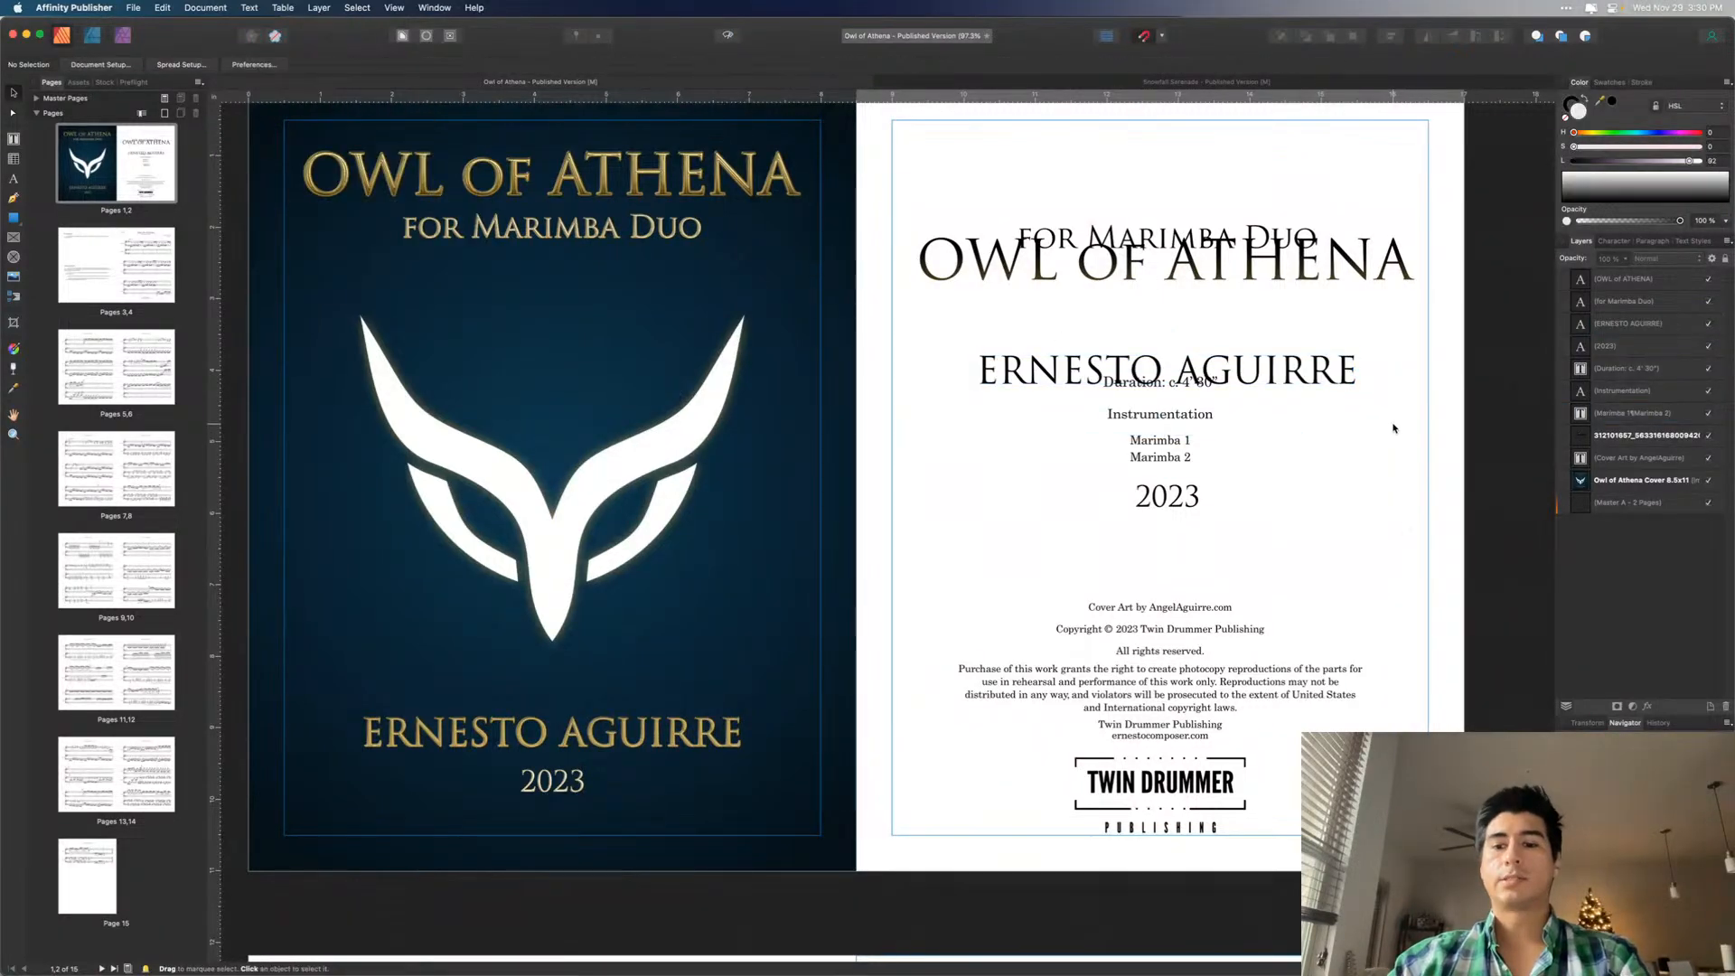
- Stack the title, subtitle, composer name and year in that order between the title page's upper margin and the duration line
click(1263, 267)
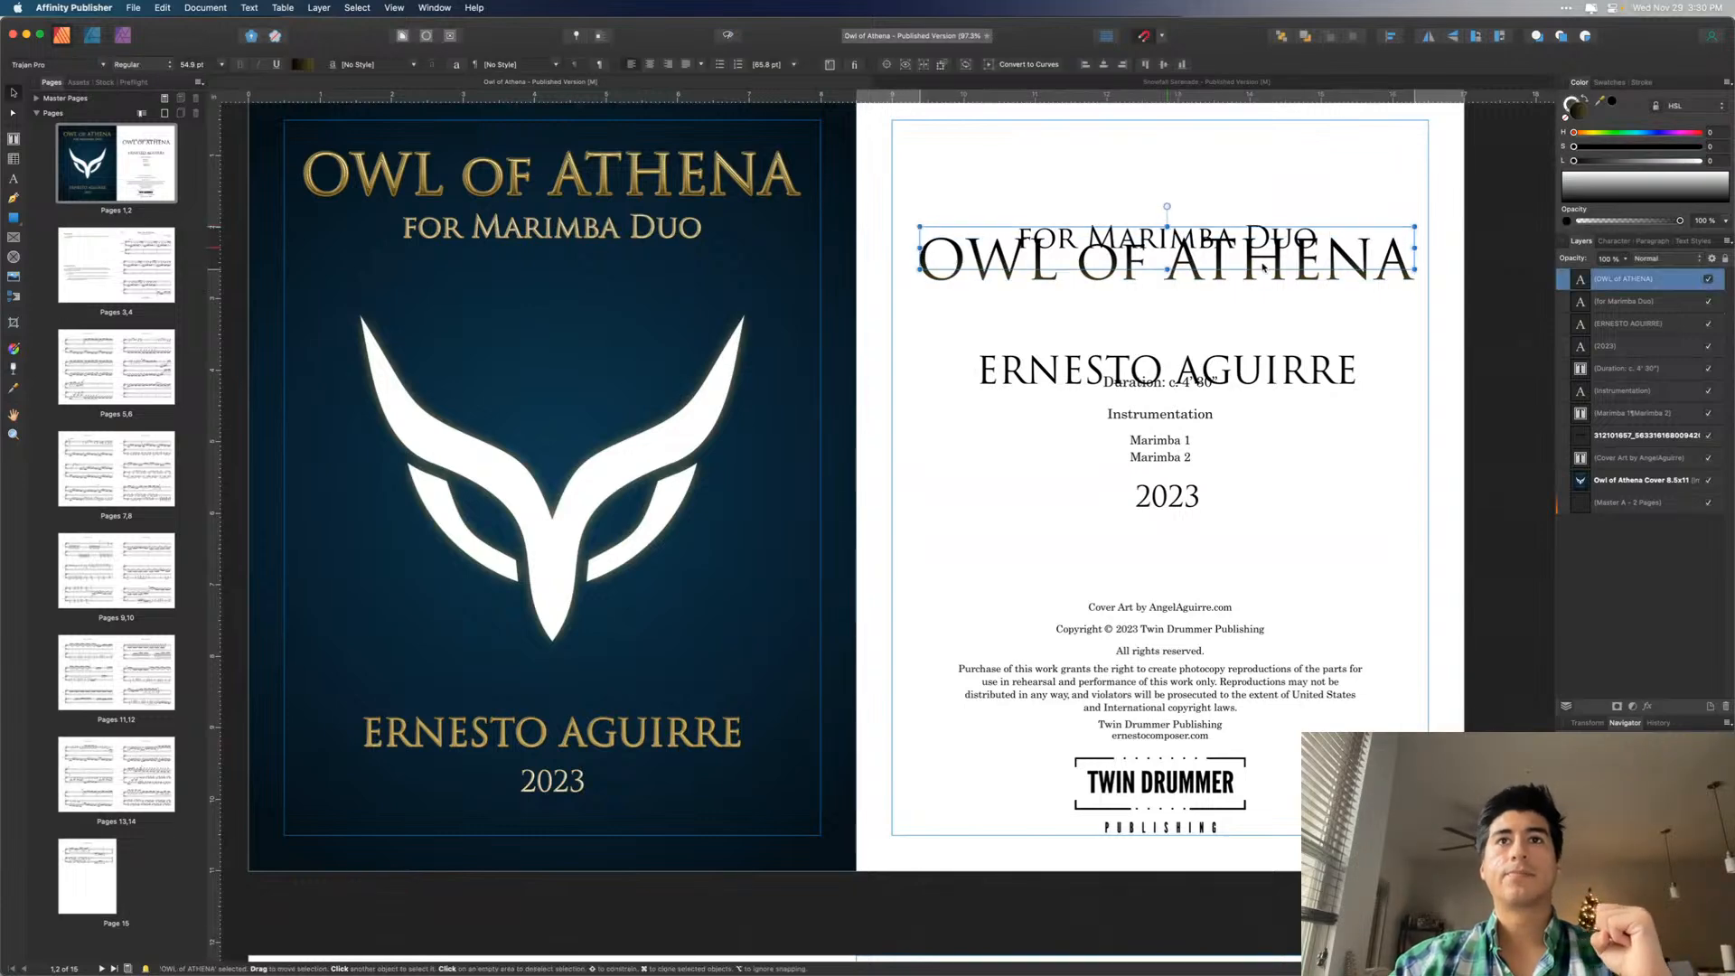
drag(1263, 267, 1260, 189)
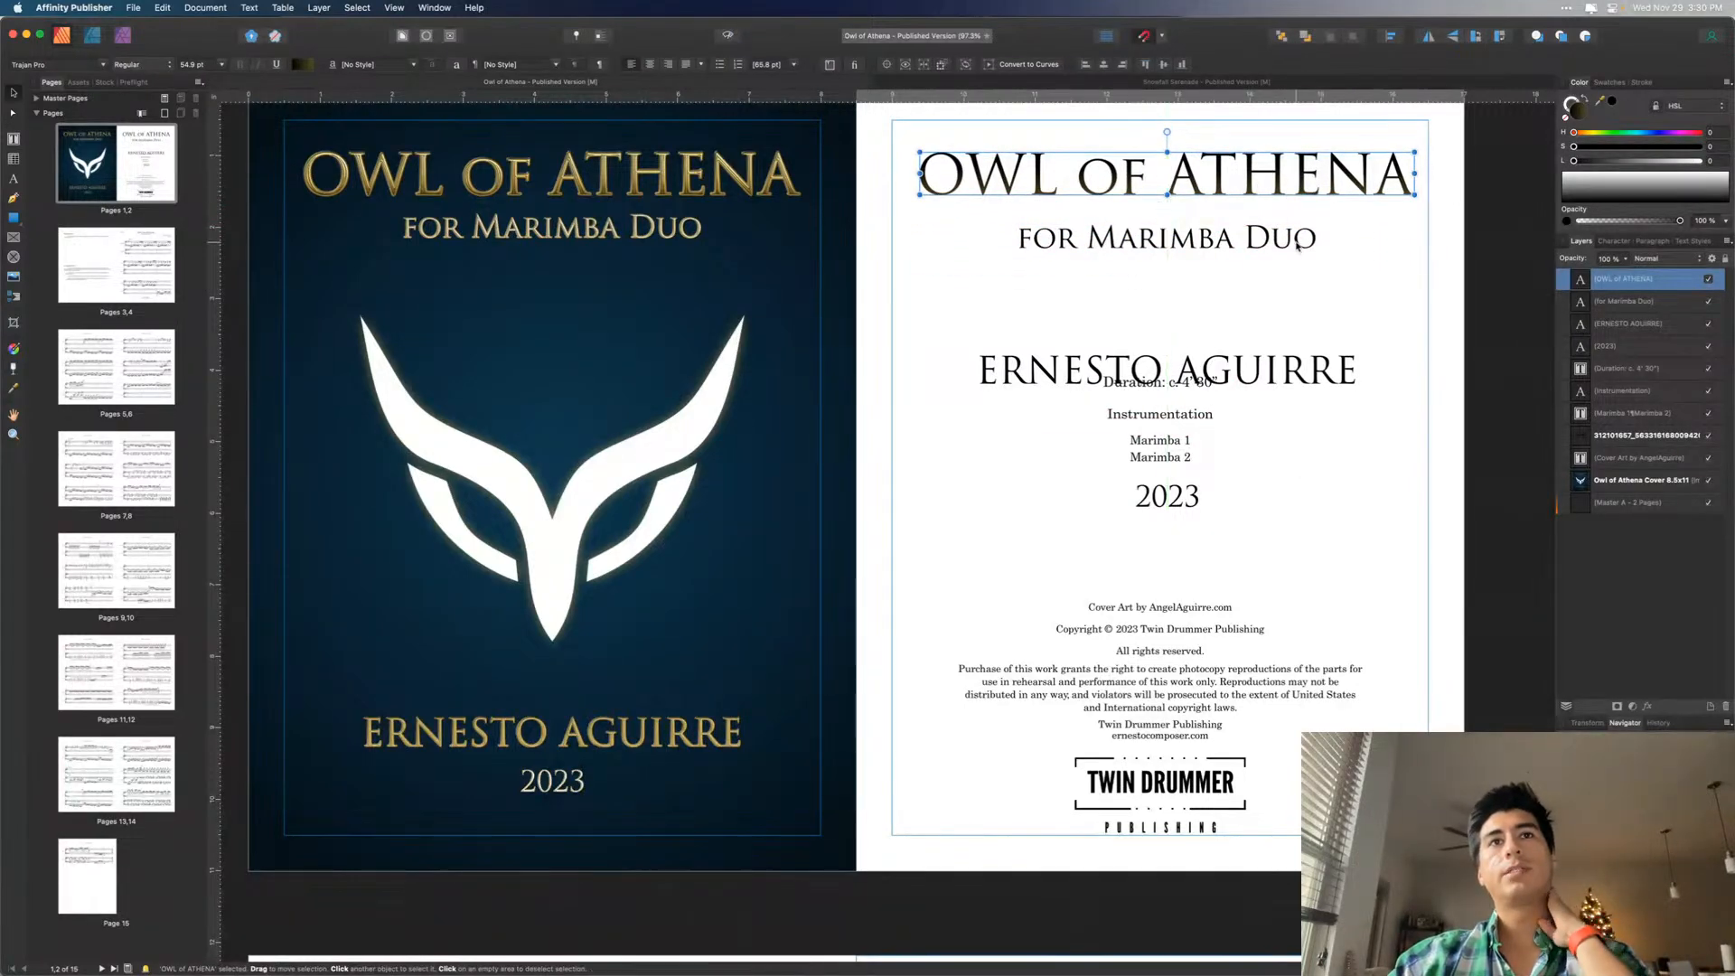
drag(1298, 246, 1296, 244)
click(1275, 346)
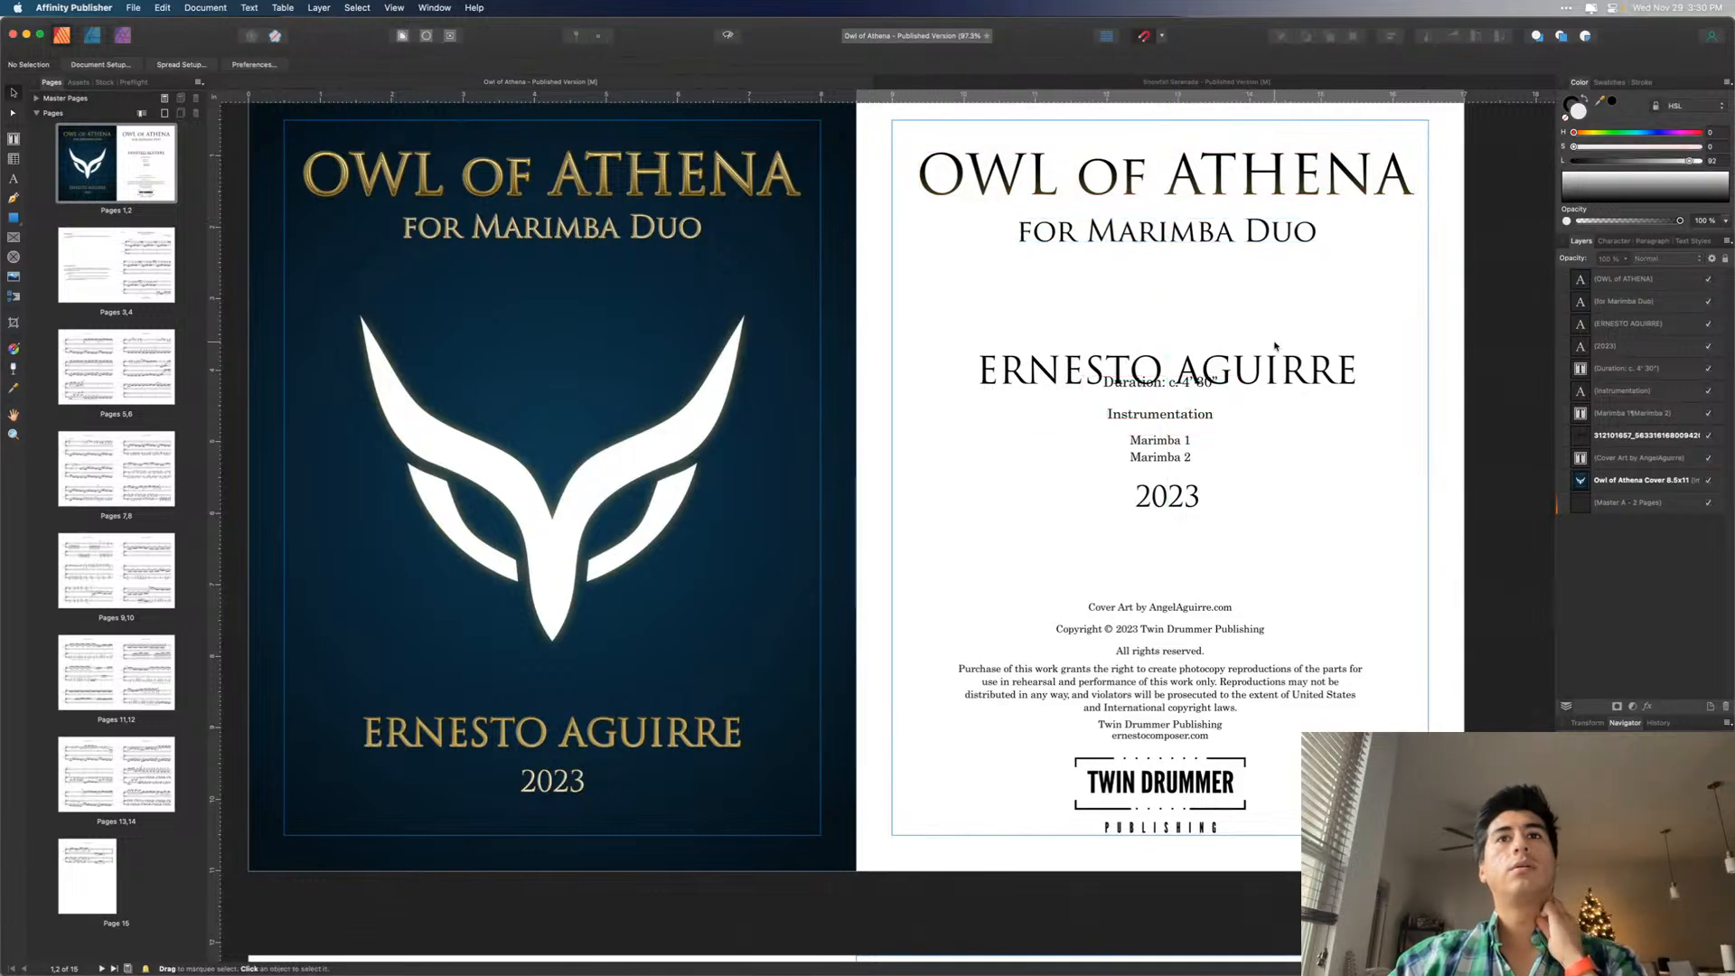
drag(1274, 369, 1265, 286)
drag(1174, 499, 1167, 336)
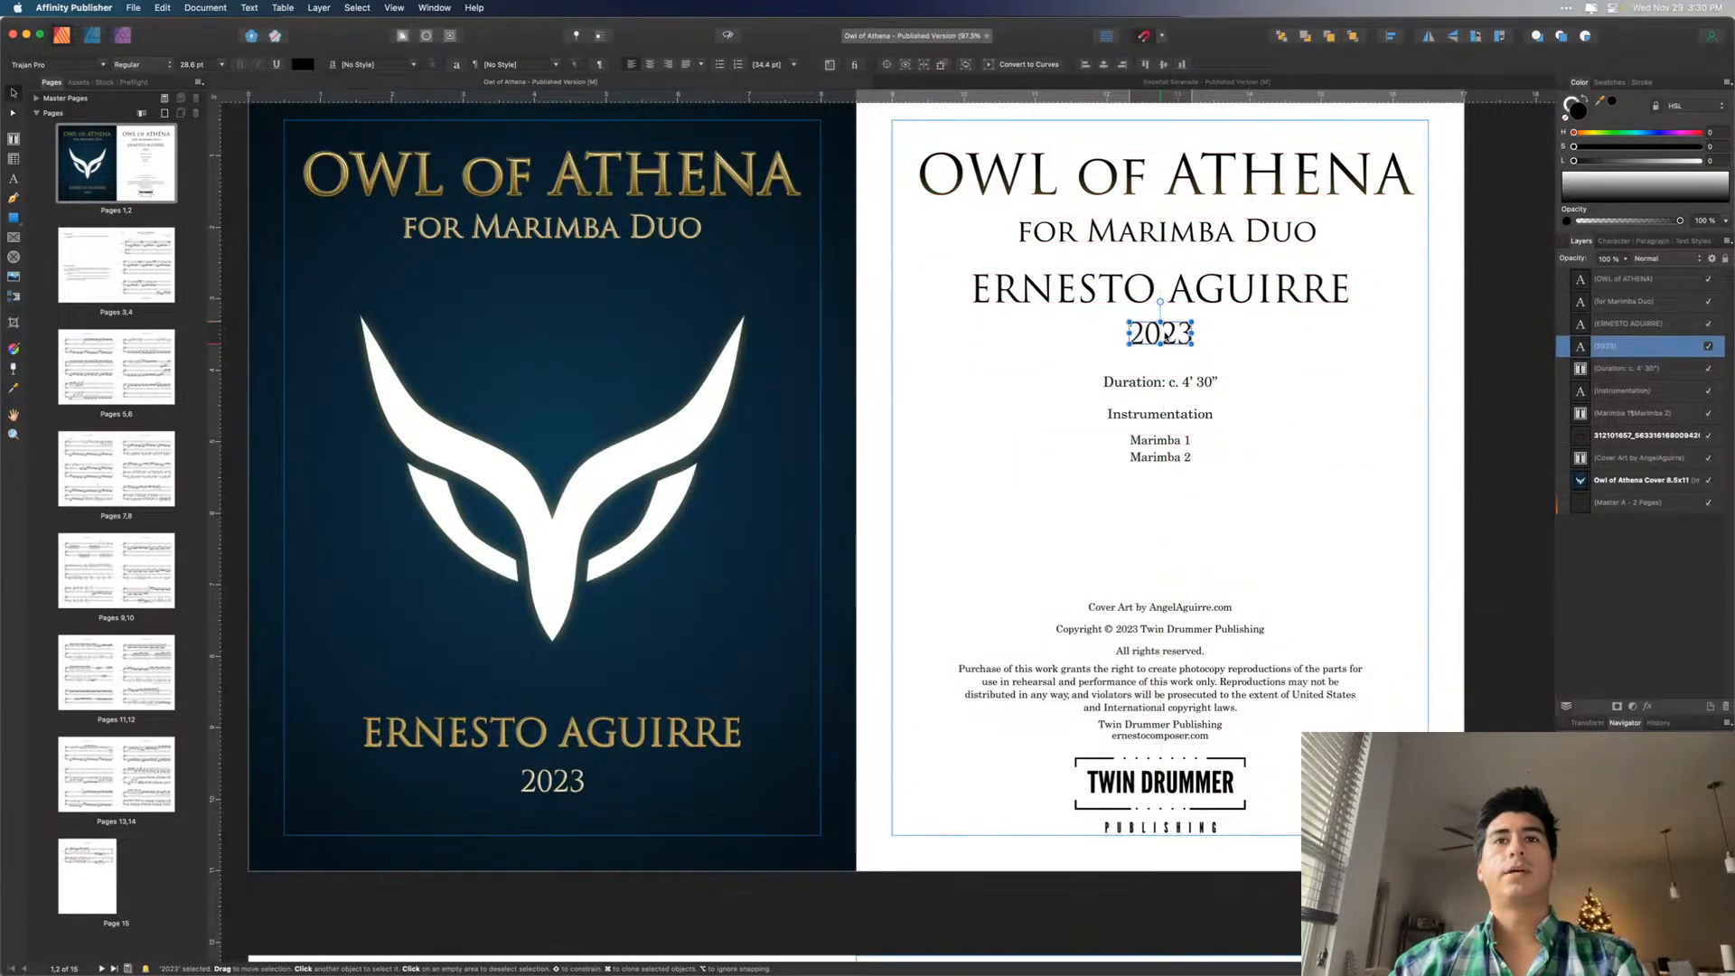
- Shrink the composer name on the title page to about 18 pt and move the year up directly beneath it
click(1175, 294)
drag(1350, 275, 1251, 280)
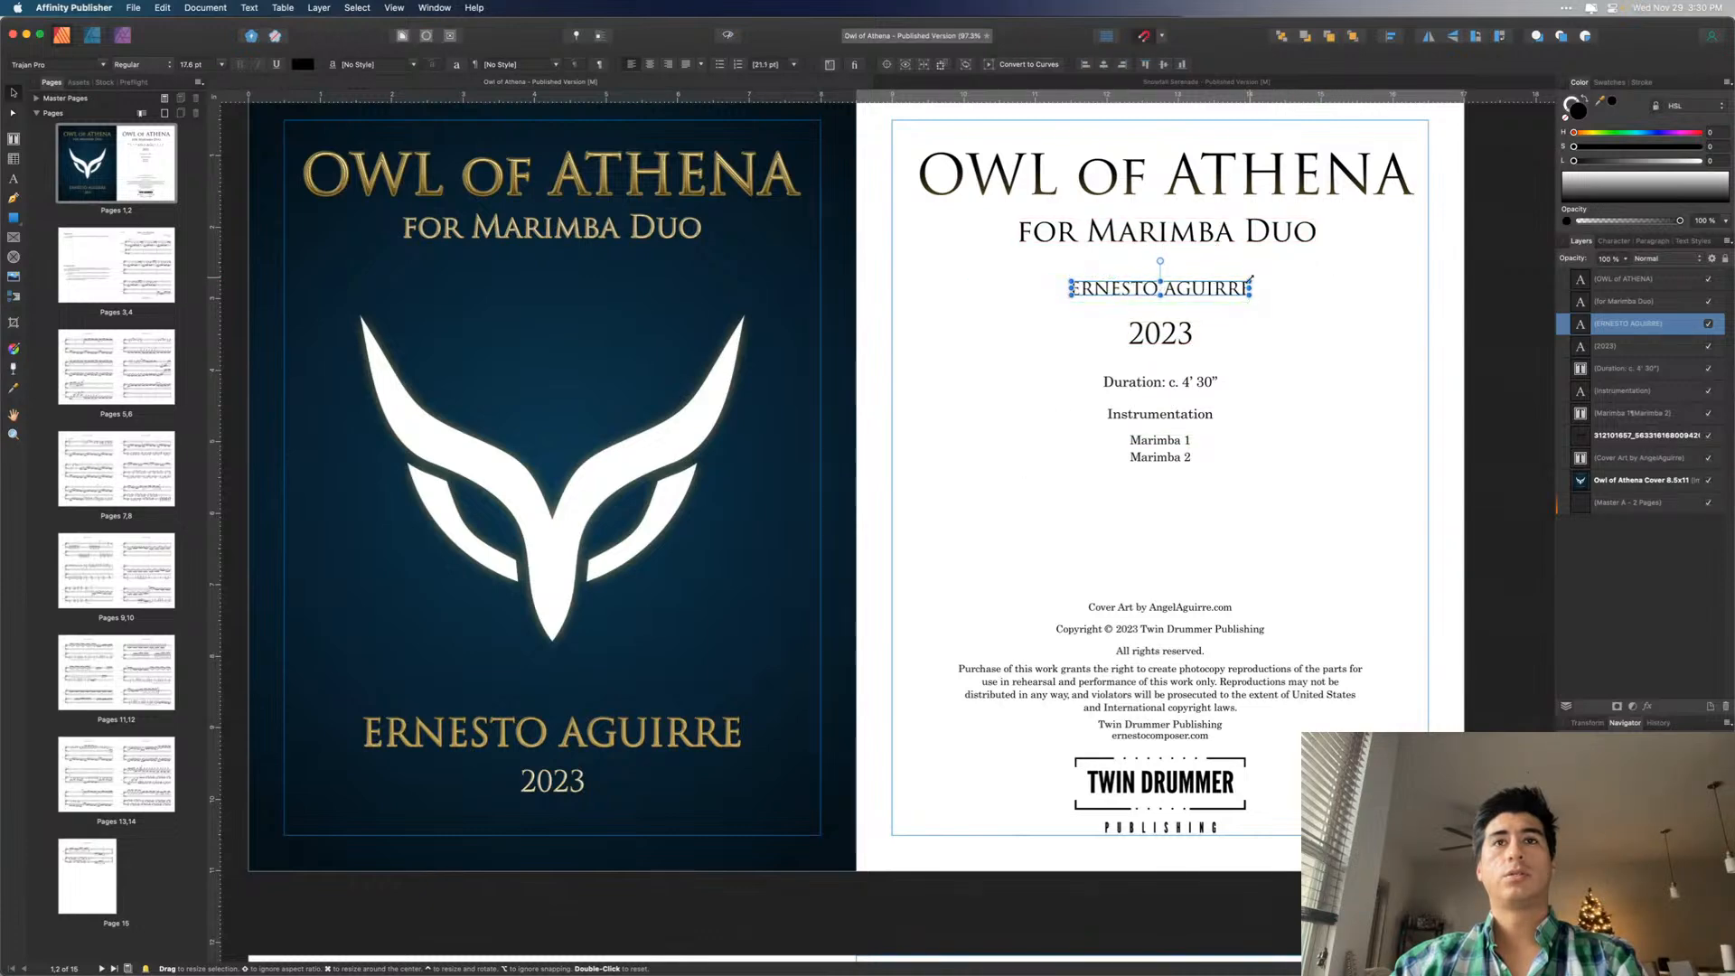
drag(1177, 337, 1175, 318)
click(1269, 337)
scroll(1434, 378, up, 1)
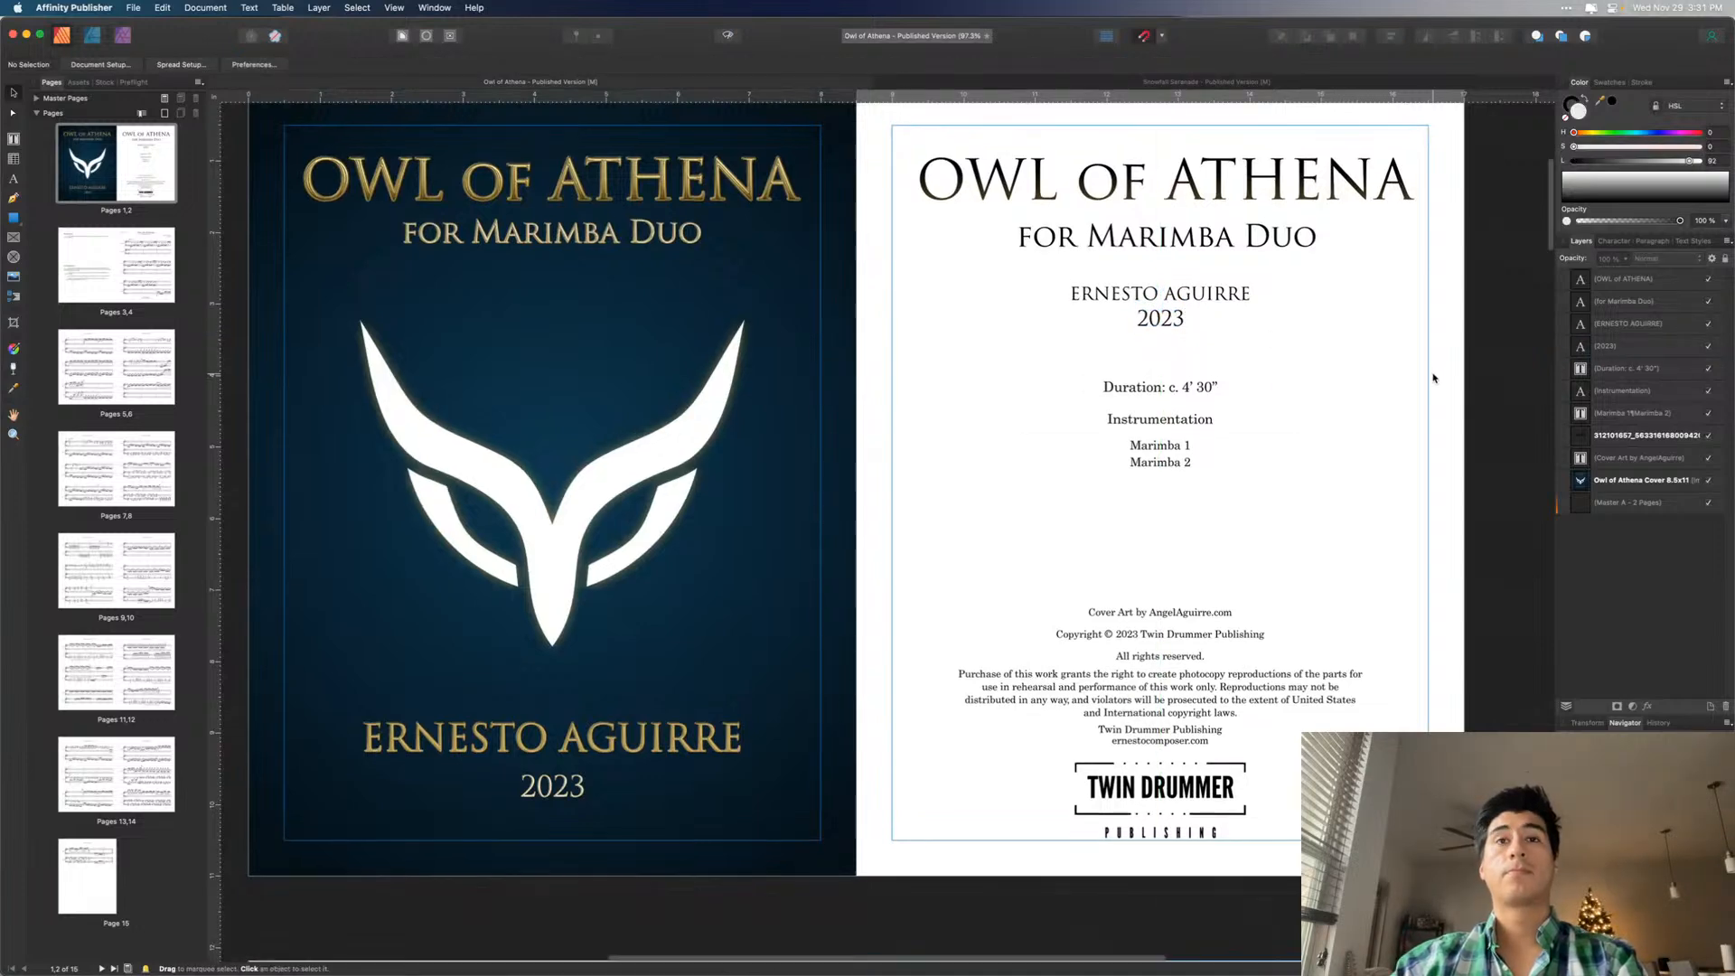
- Delete the cover art credit and its leftover empty line from the title page's copyright text
scroll(1435, 377, up, 2)
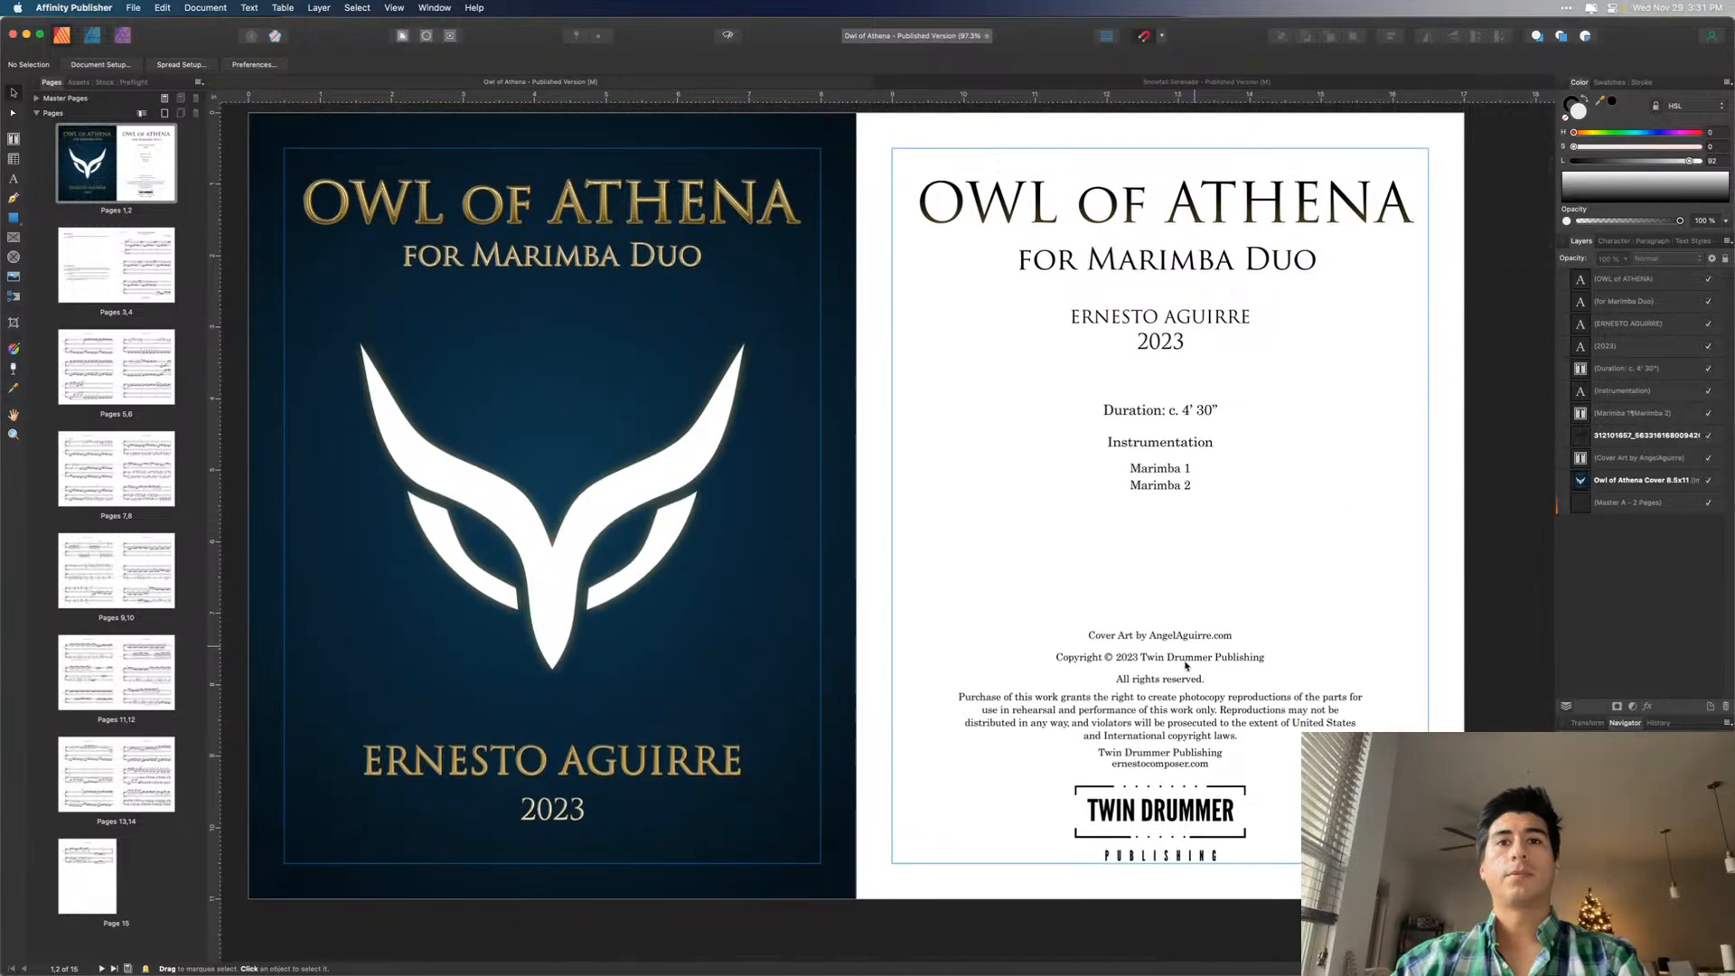
double_click(1226, 635)
drag(1242, 635, 1088, 634)
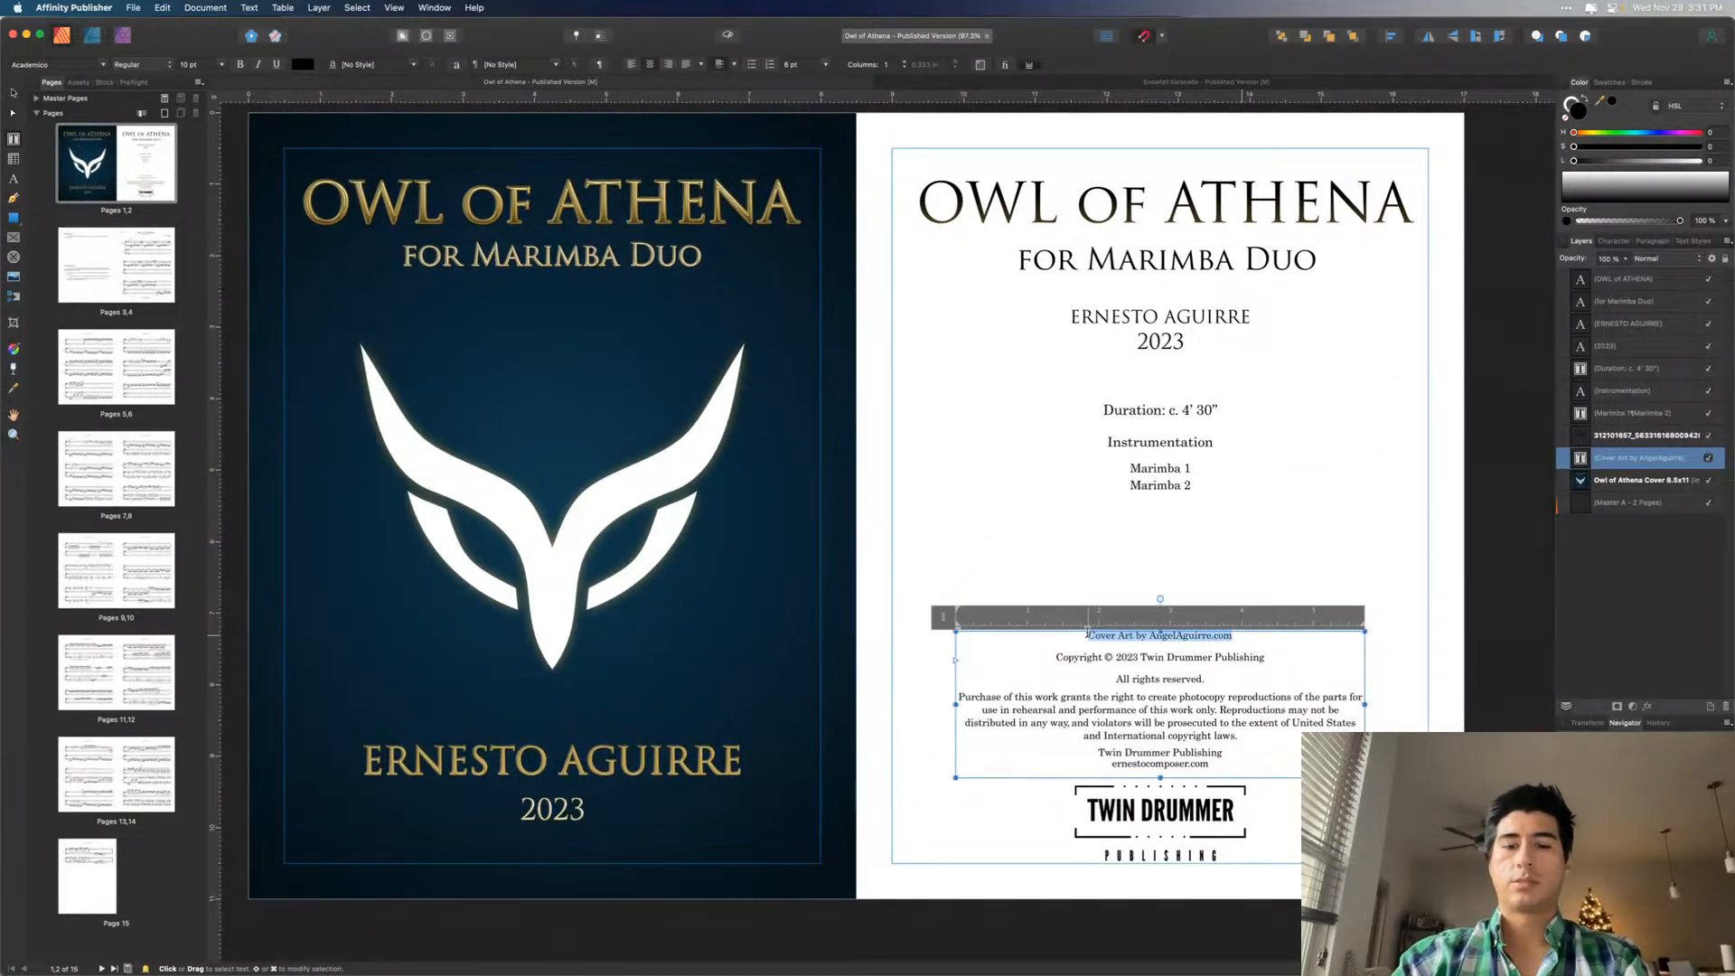
key(BackSpace)
key(Delete)
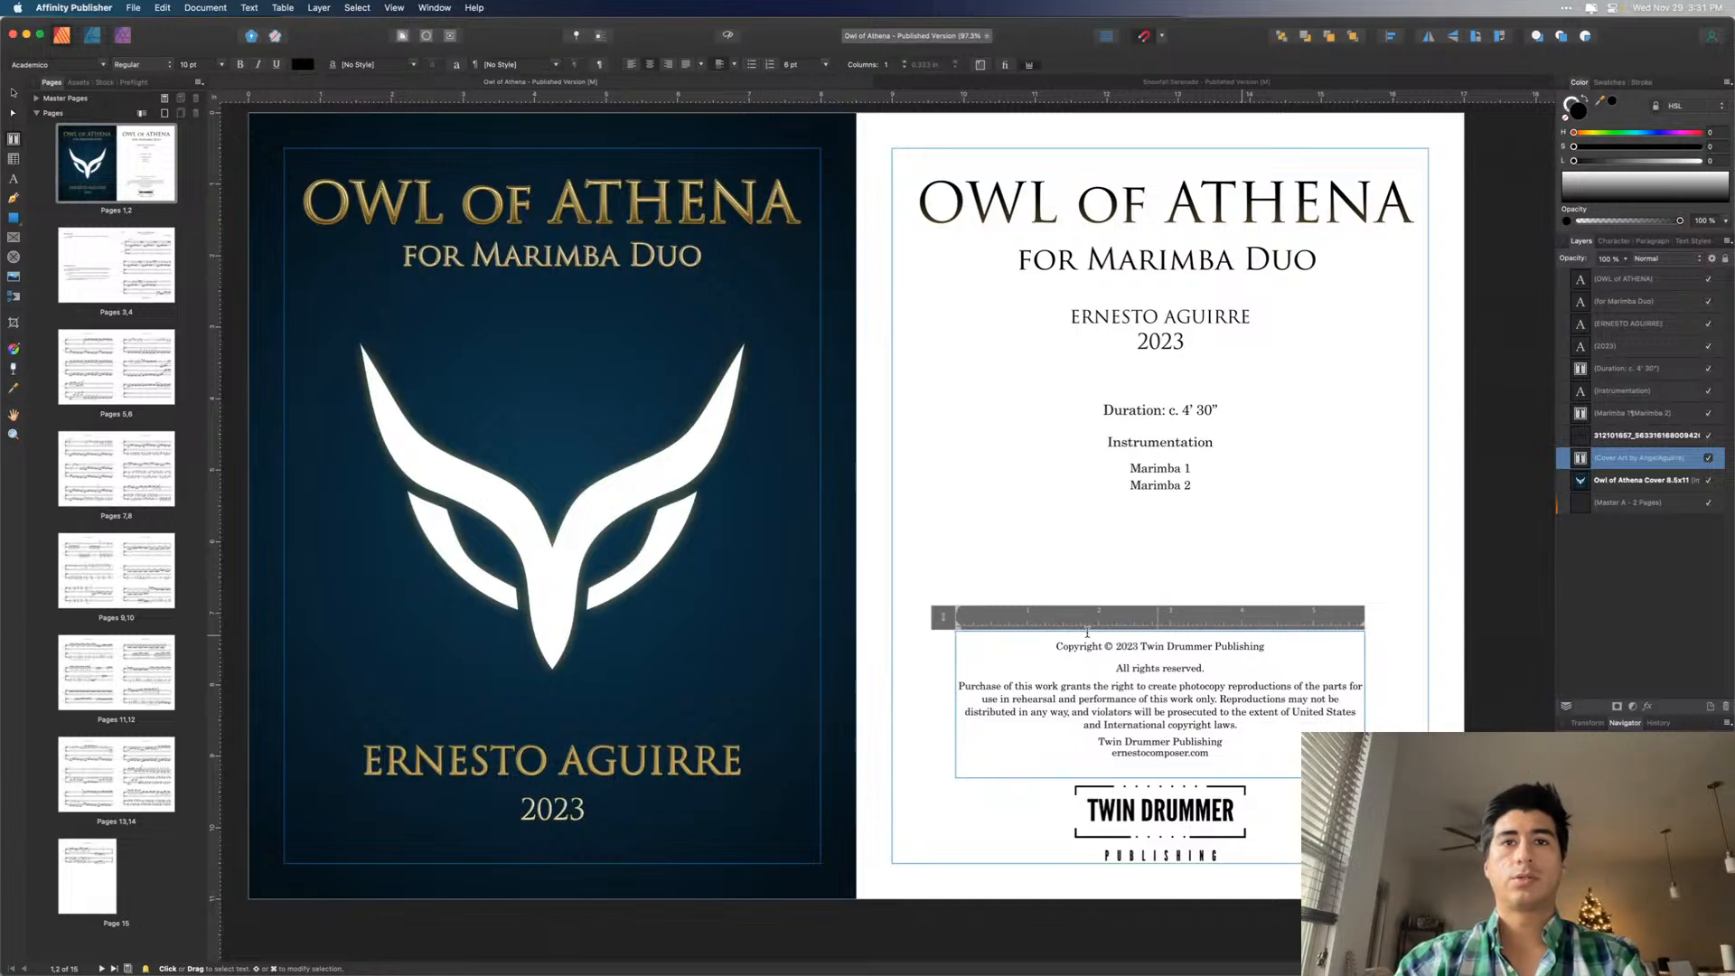
click(1058, 645)
key(BackSpace)
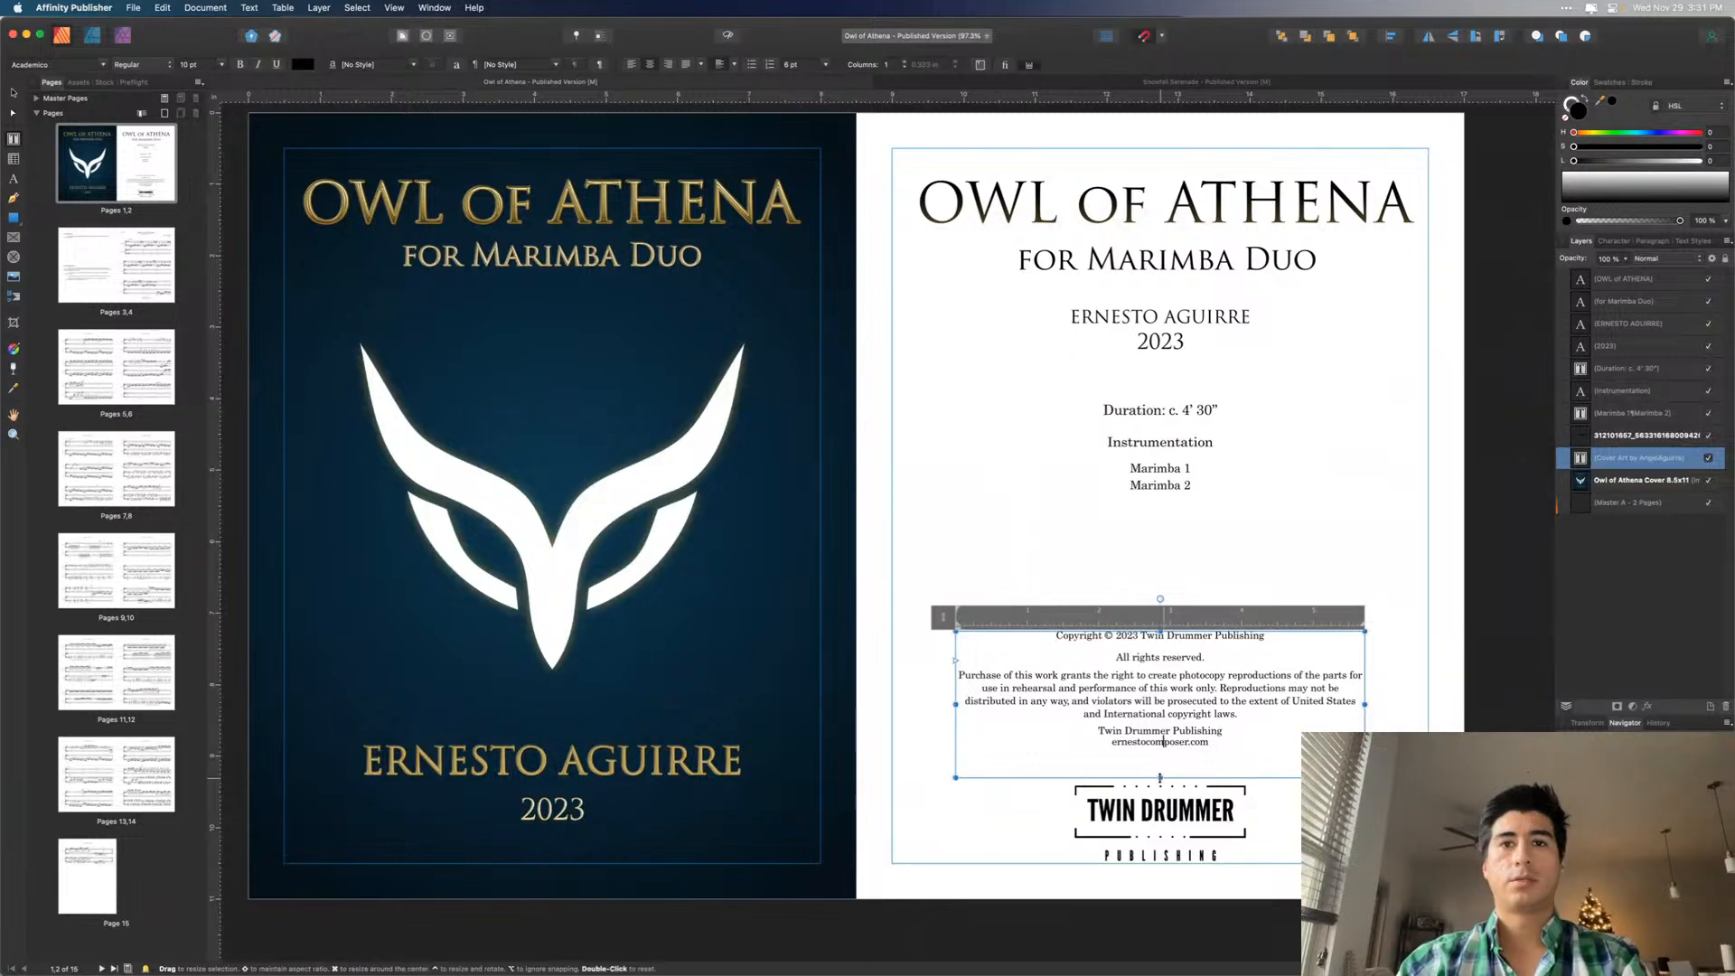
- Shorten the copyright text frame to fit its text and lower it to just above the Twin Drummer Publishing logo
drag(1161, 778, 1161, 751)
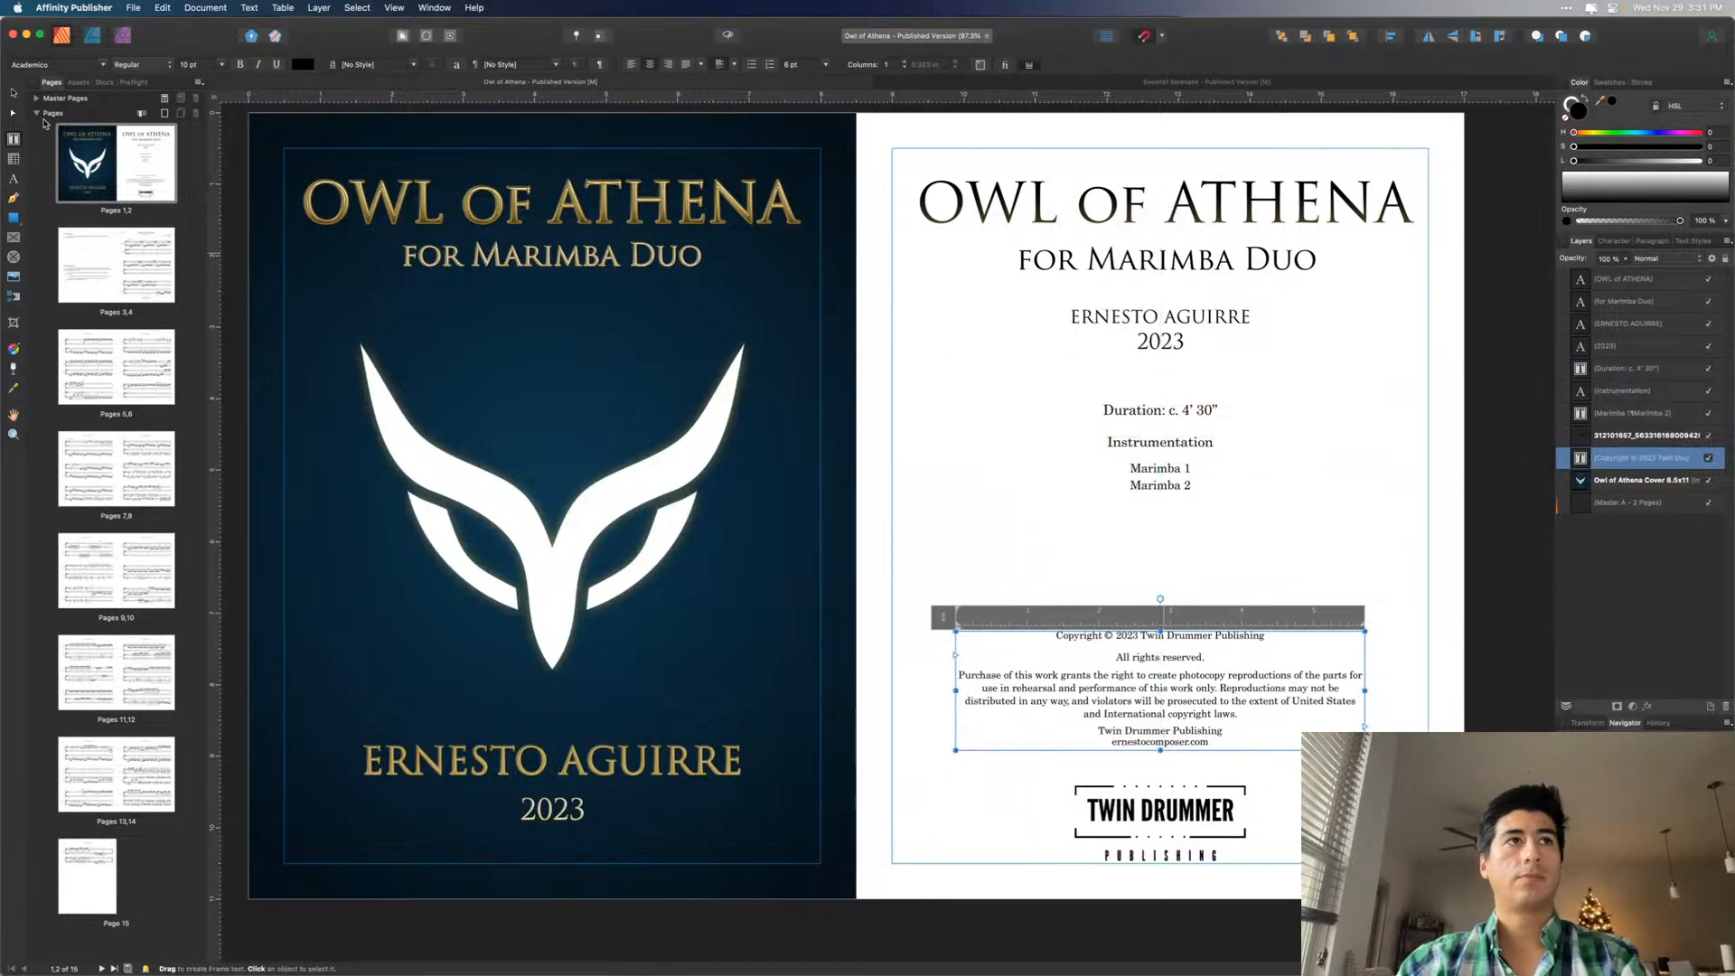
click(14, 92)
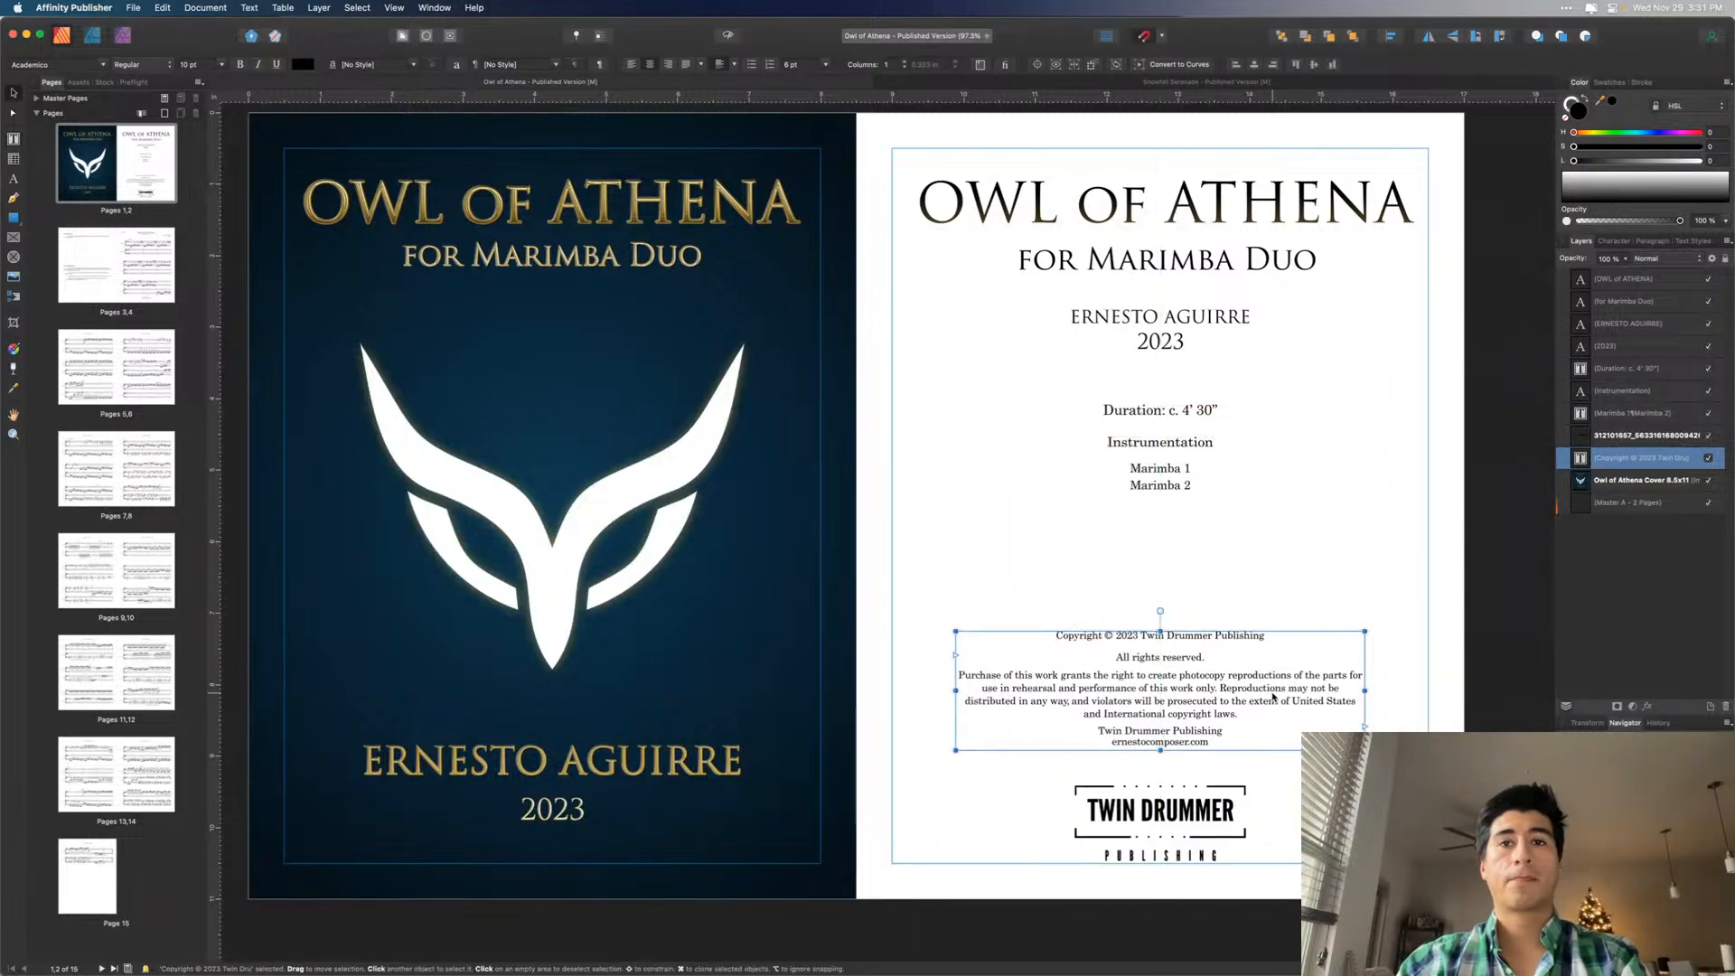
drag(1273, 696, 1274, 717)
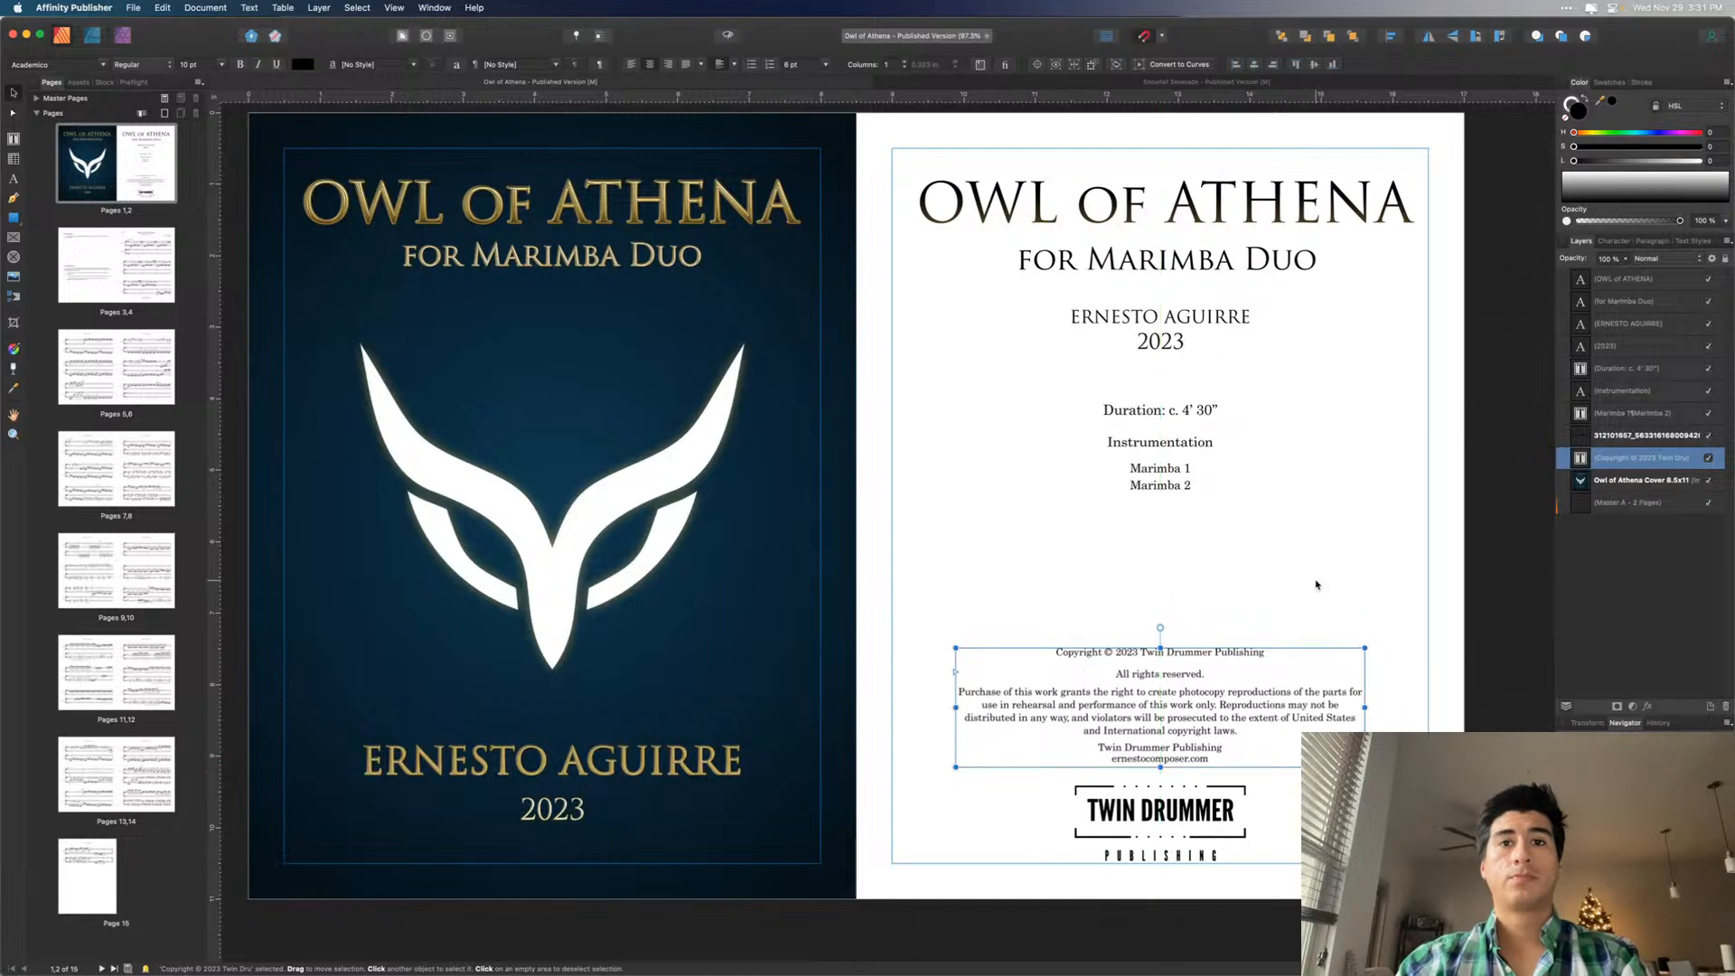
click(1317, 585)
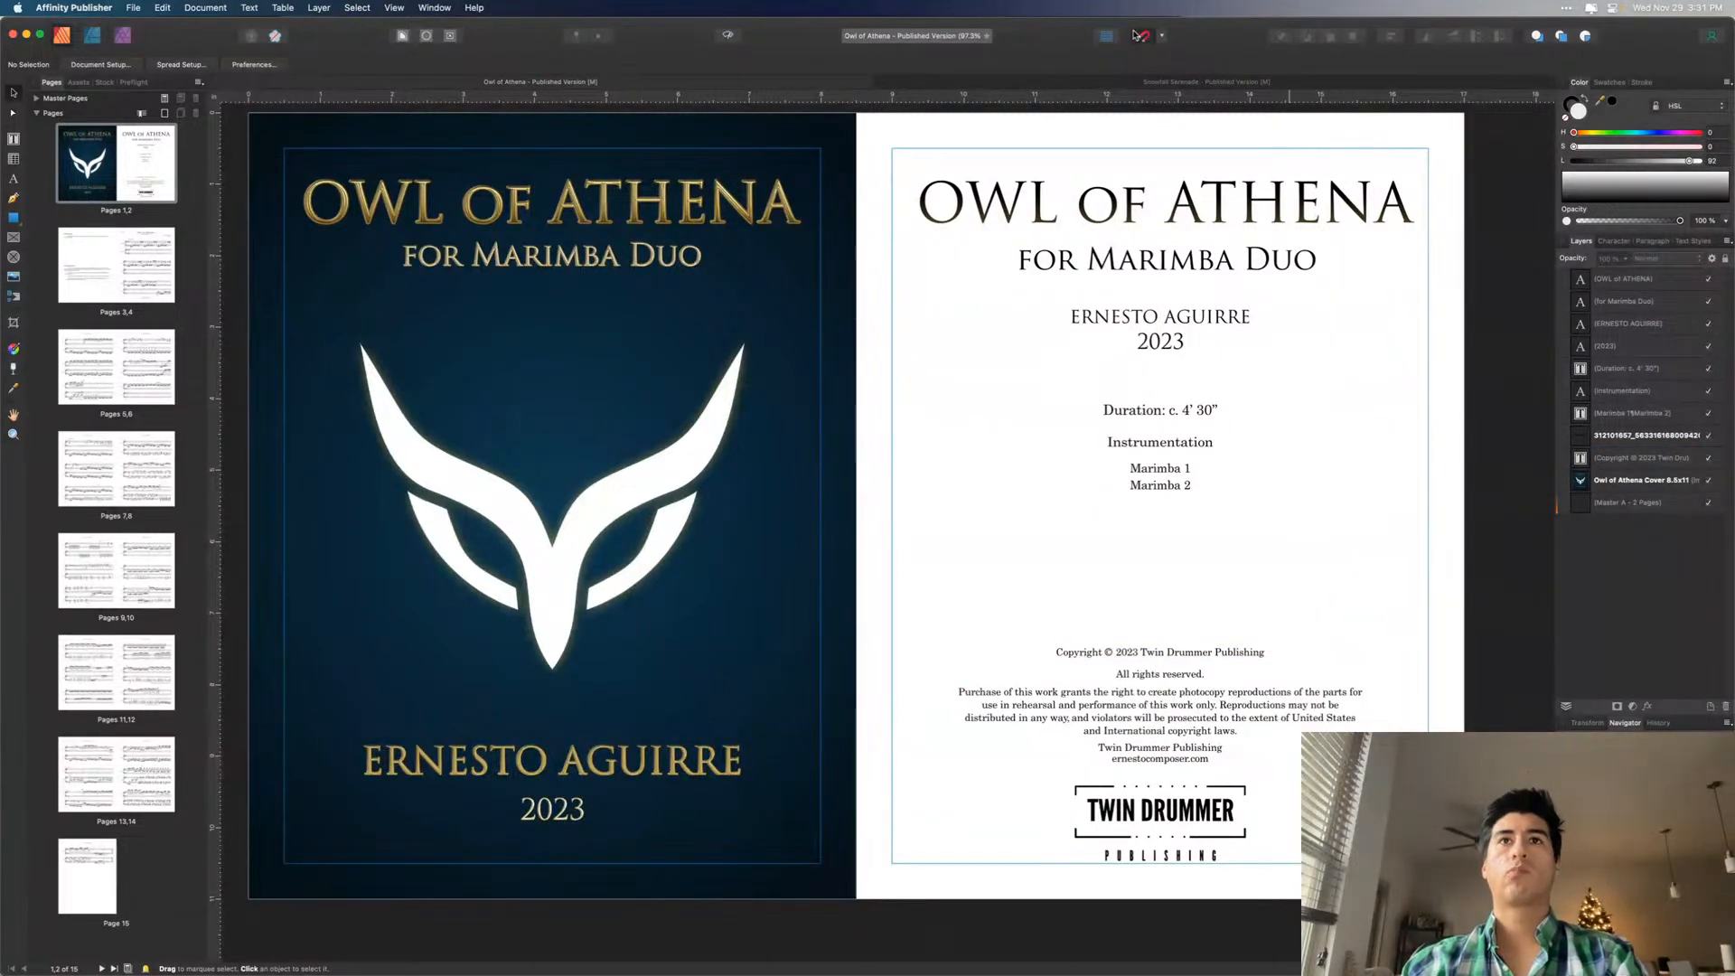
- Turn on preview mode to hide the margin guides and set the "Marimba 1" and "Marimba 2" text to 13 pt
click(726, 37)
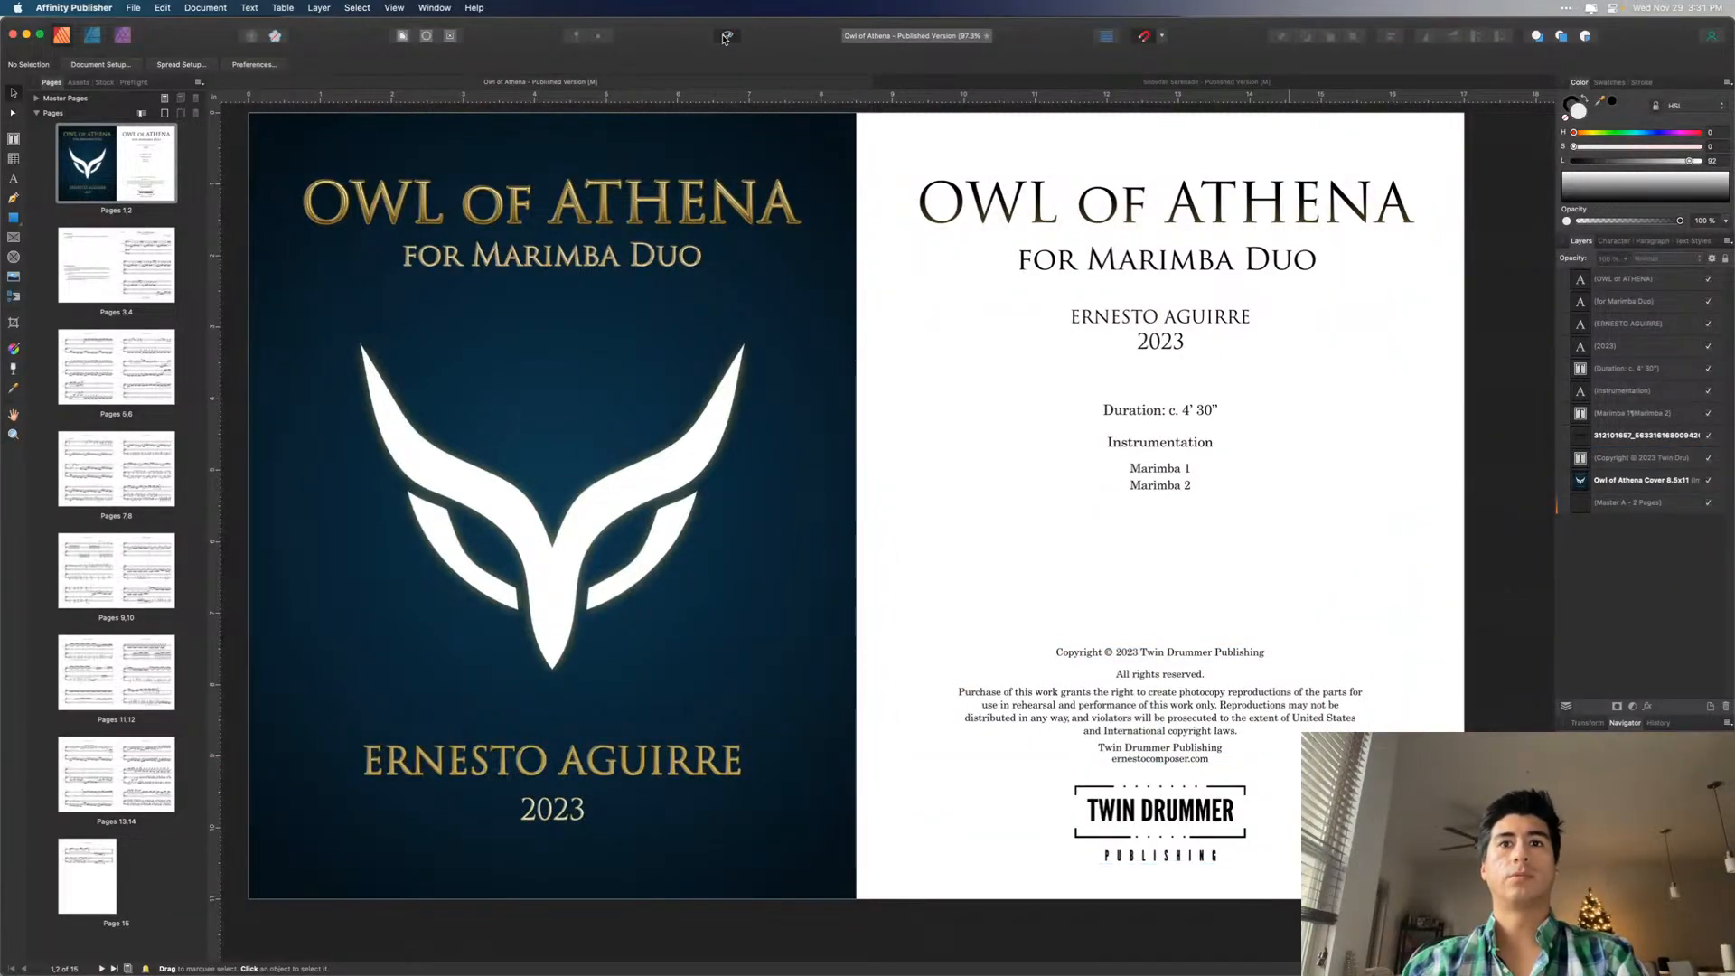
scroll(903, 277, down, 3)
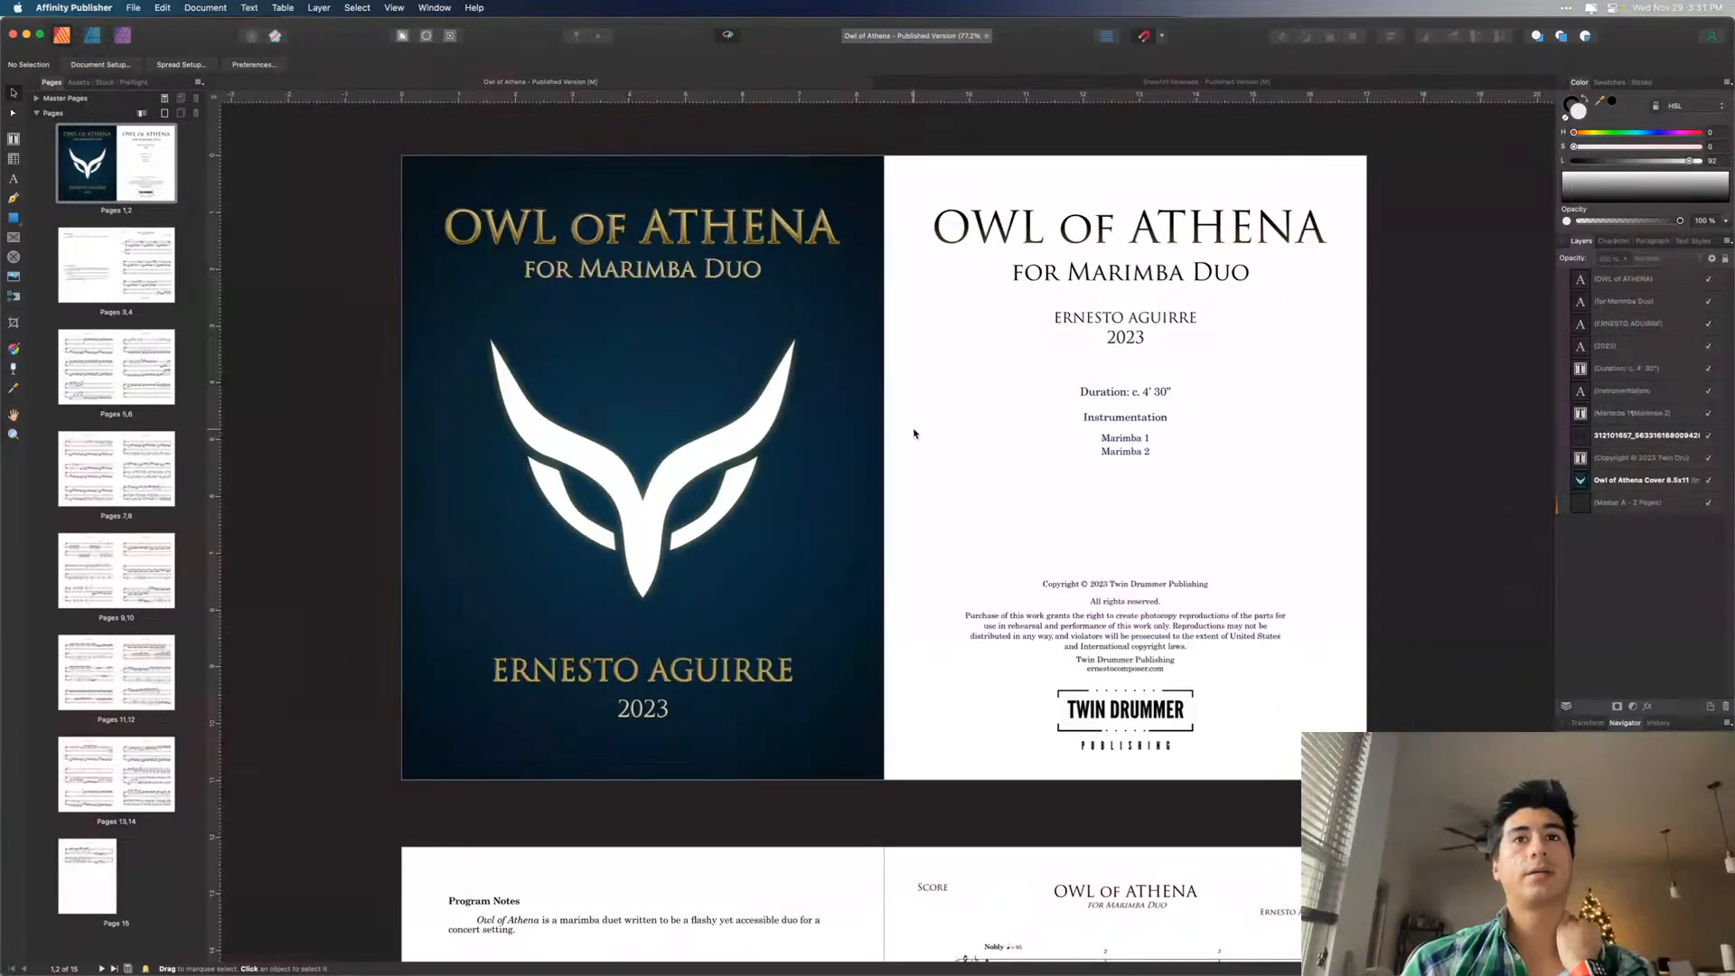
click(1129, 443)
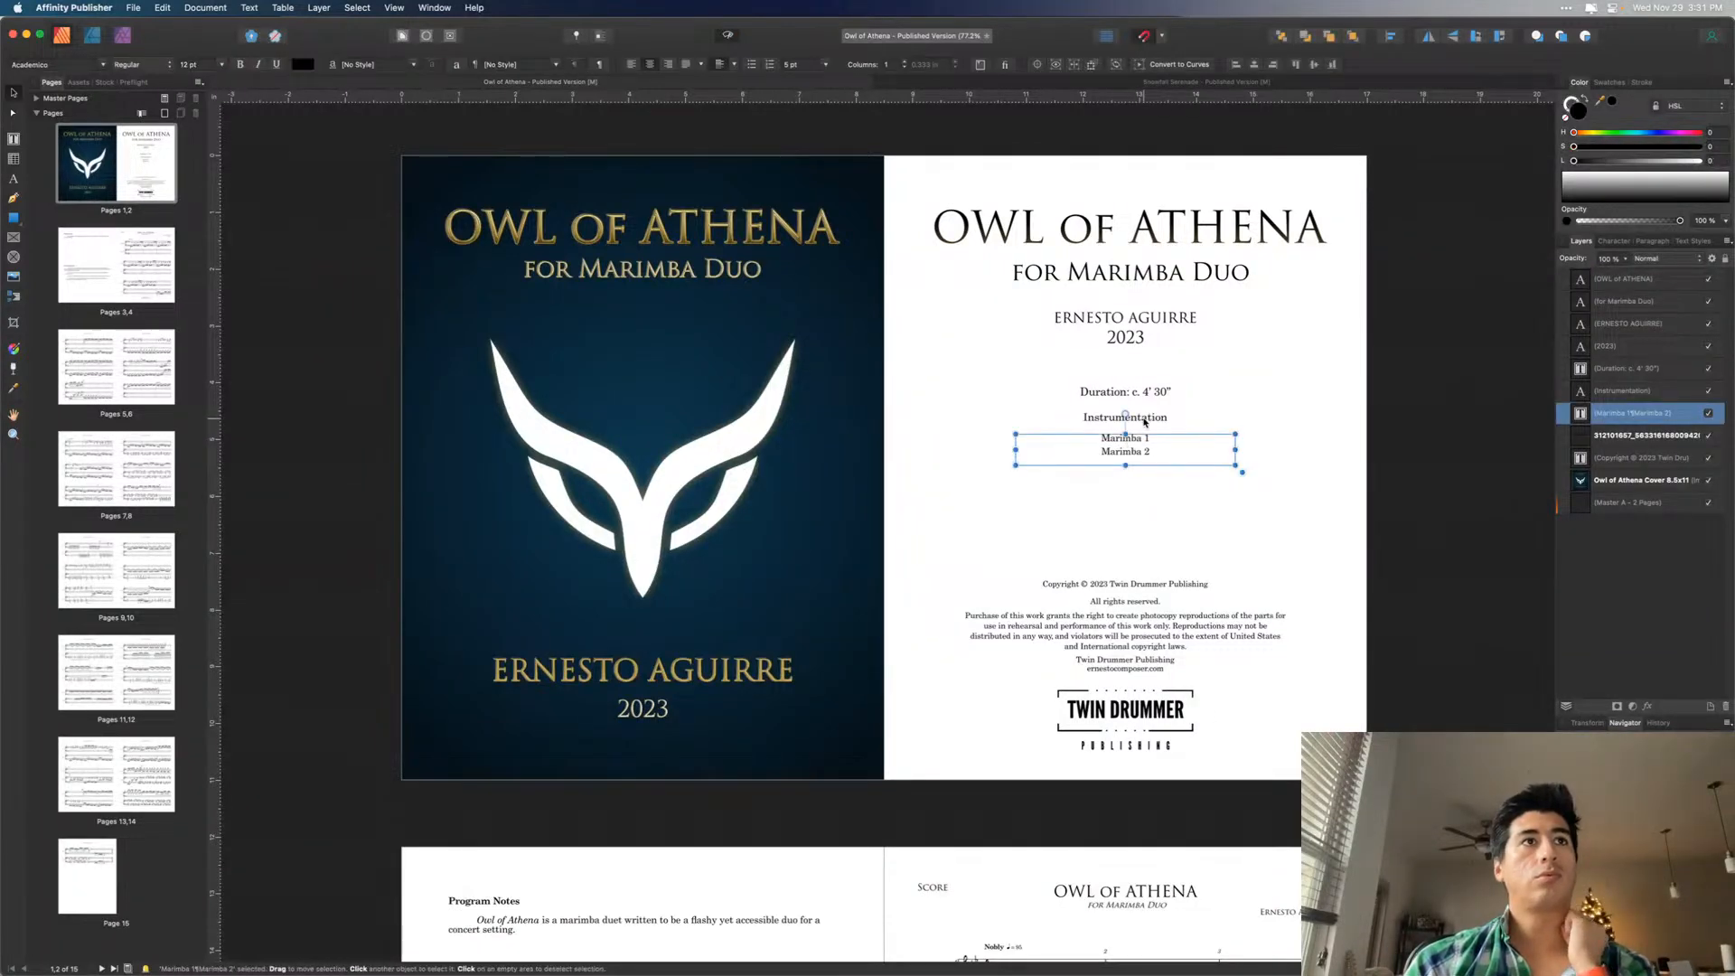
click(1144, 399)
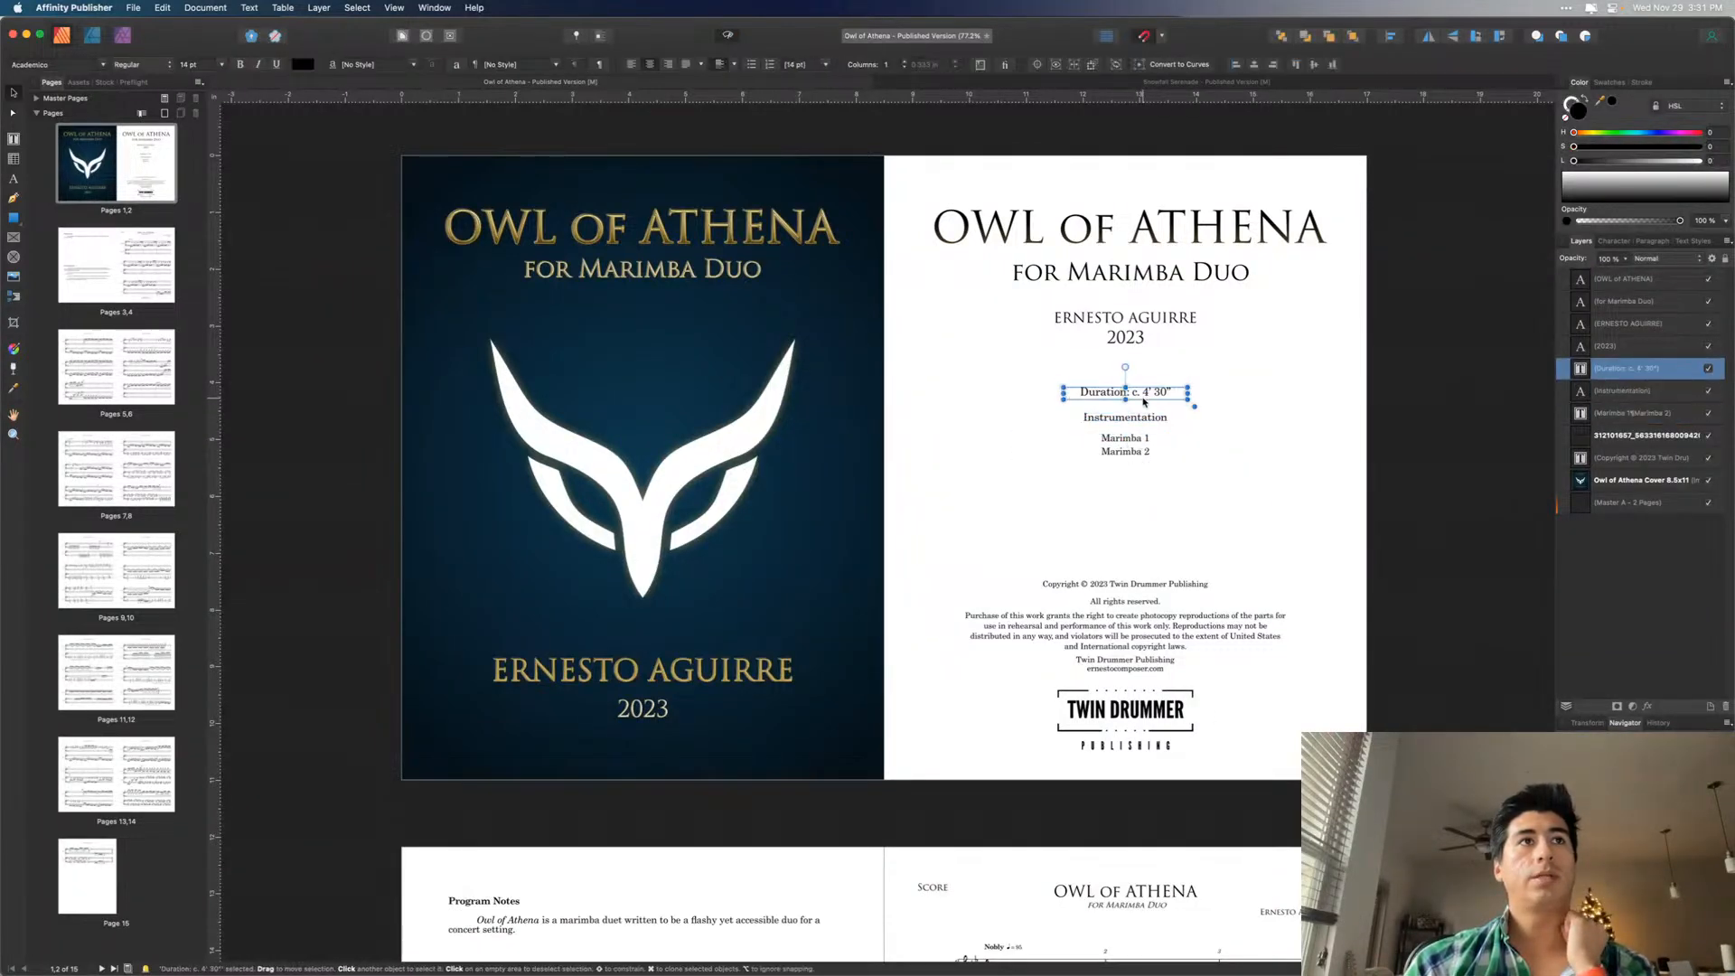
click(1125, 445)
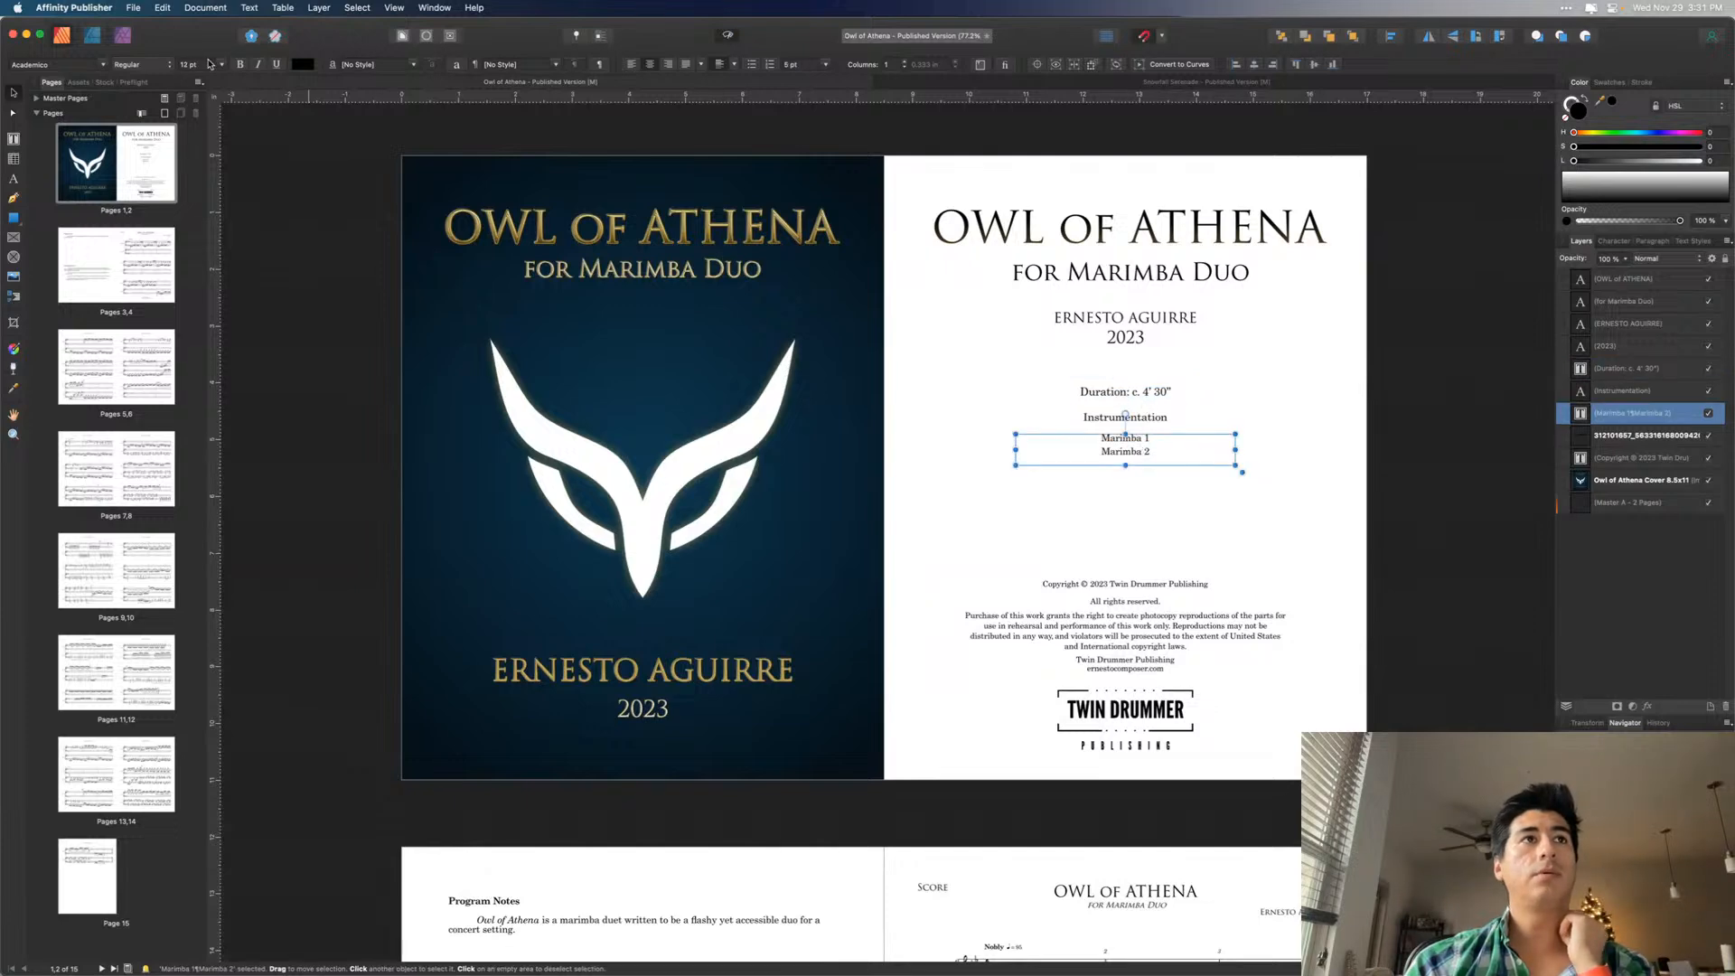
click(220, 64)
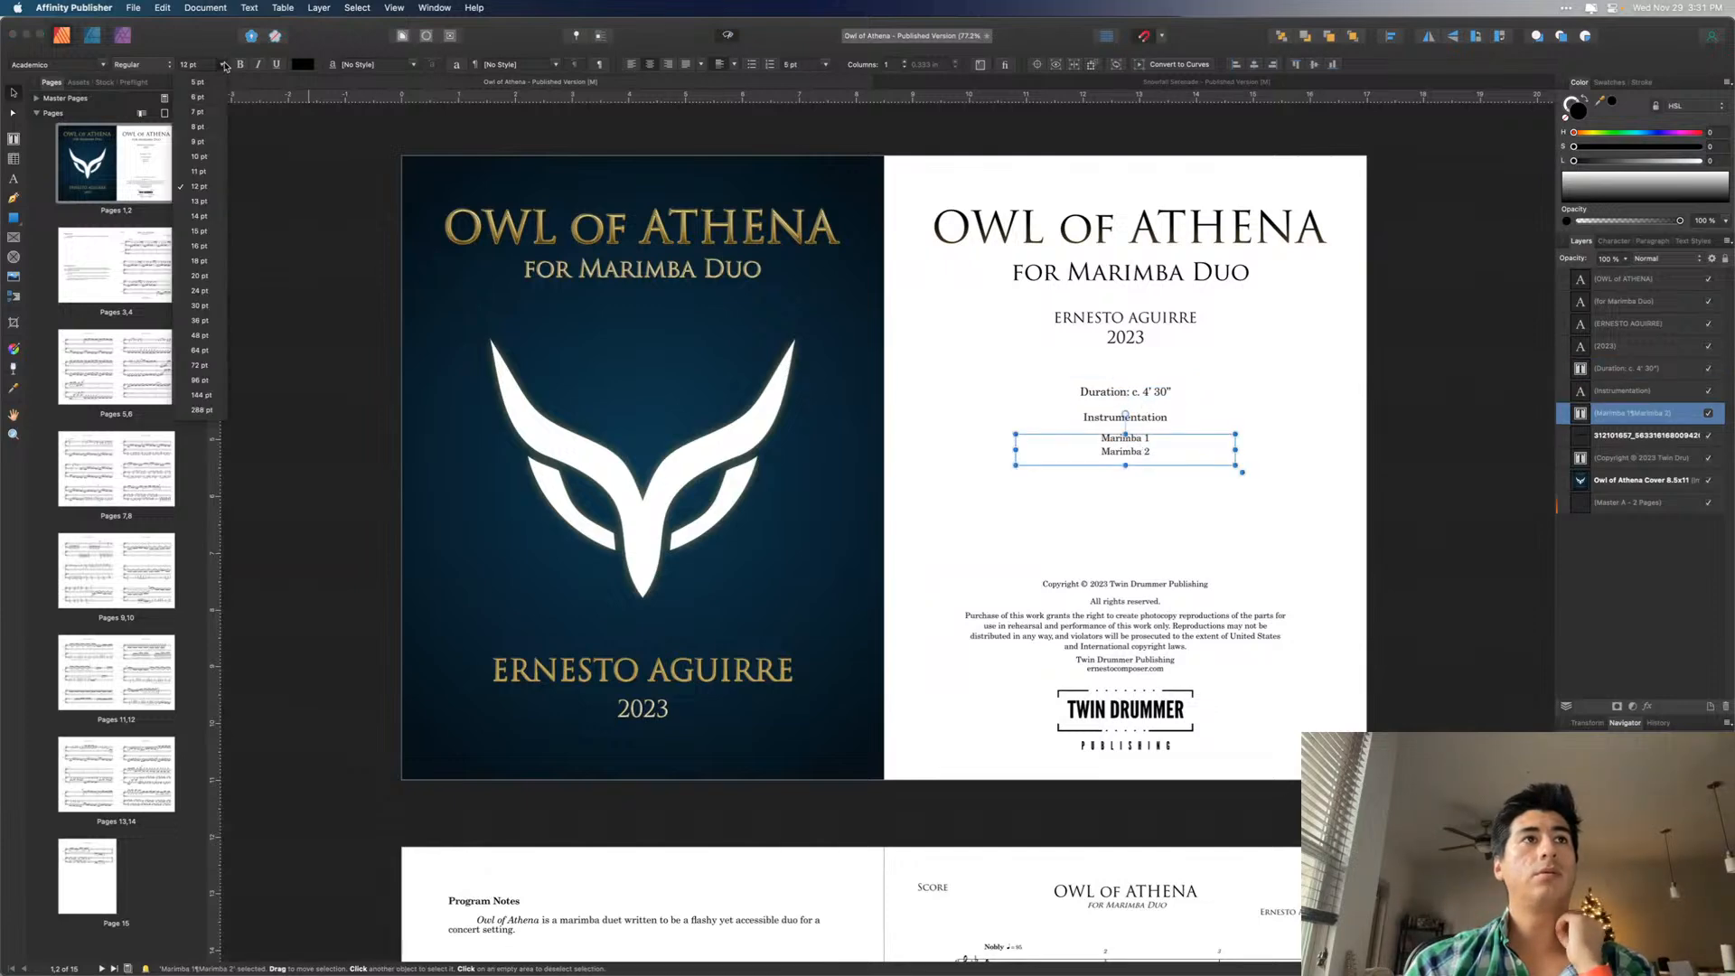
click(210, 205)
click(941, 406)
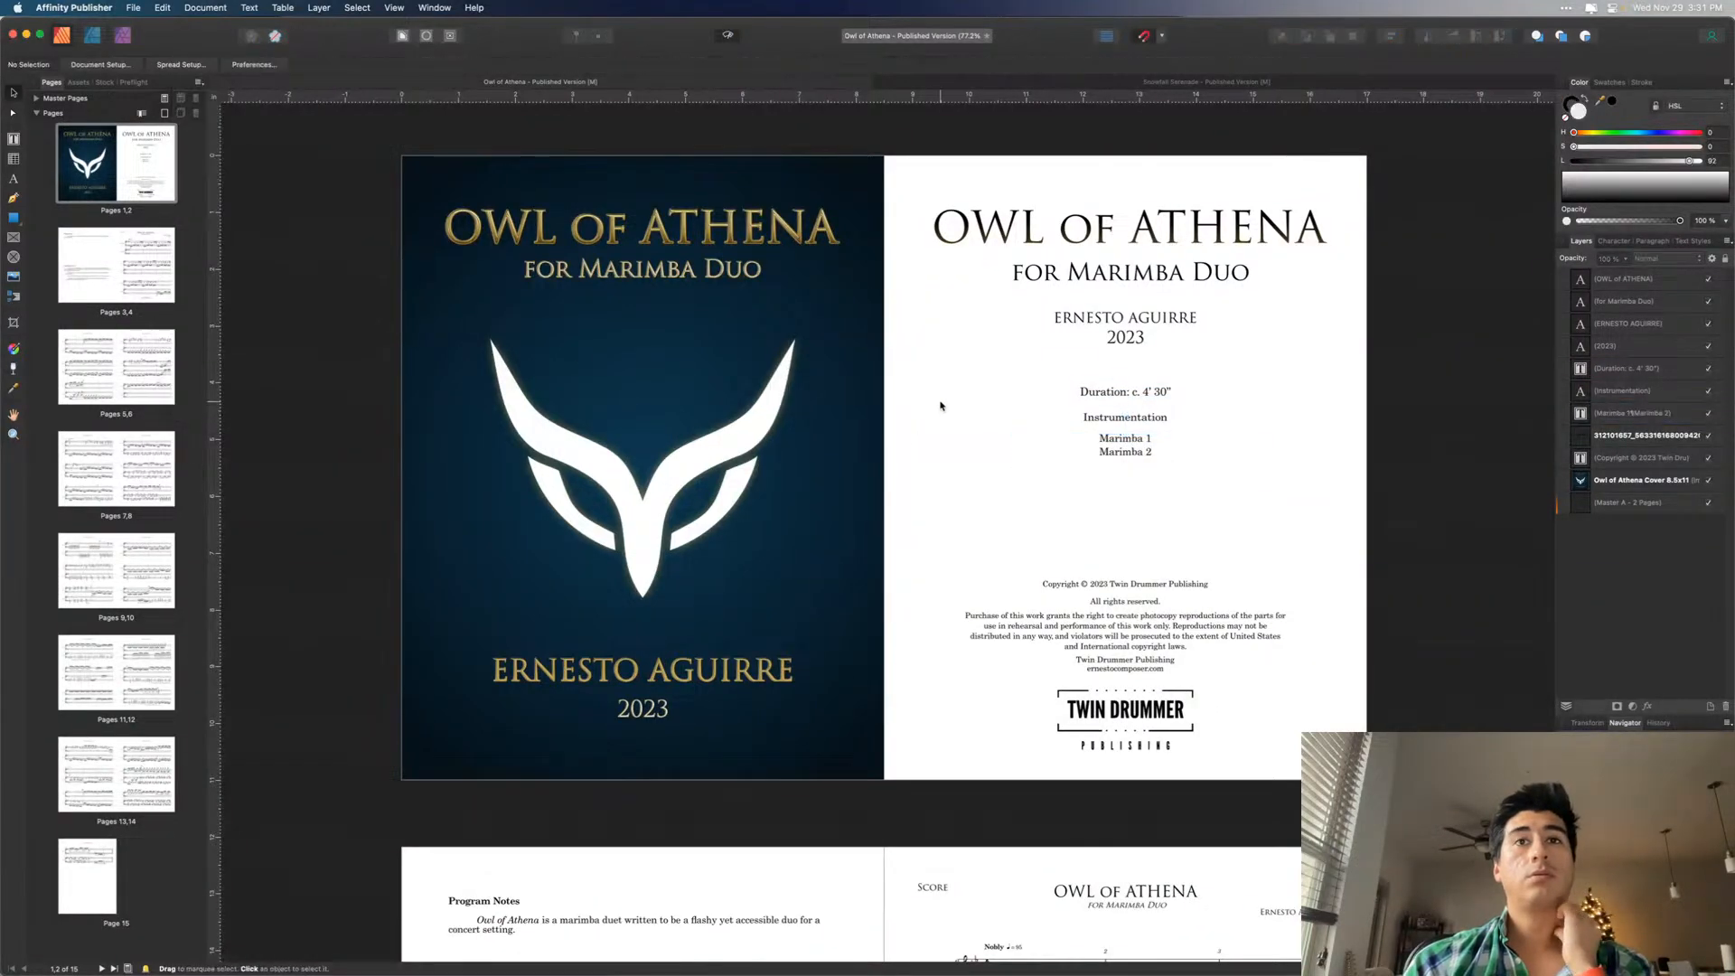
- Try underlining the "Instrumentation" heading on the title page
click(1138, 423)
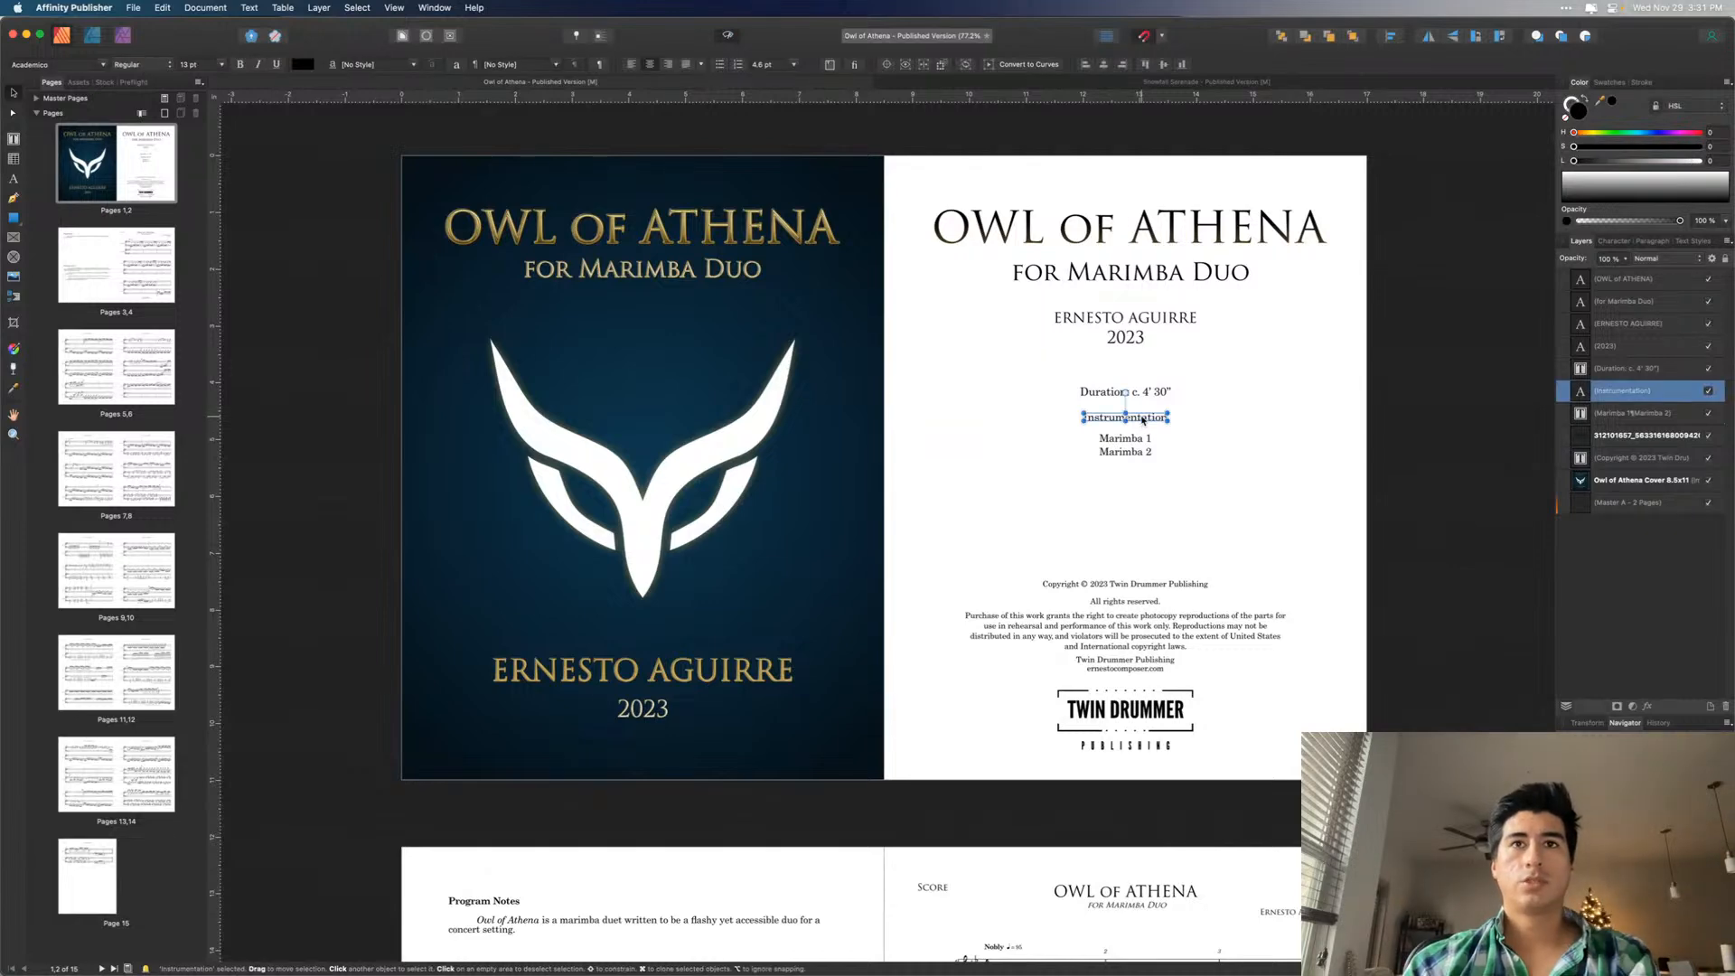
double_click(1140, 417)
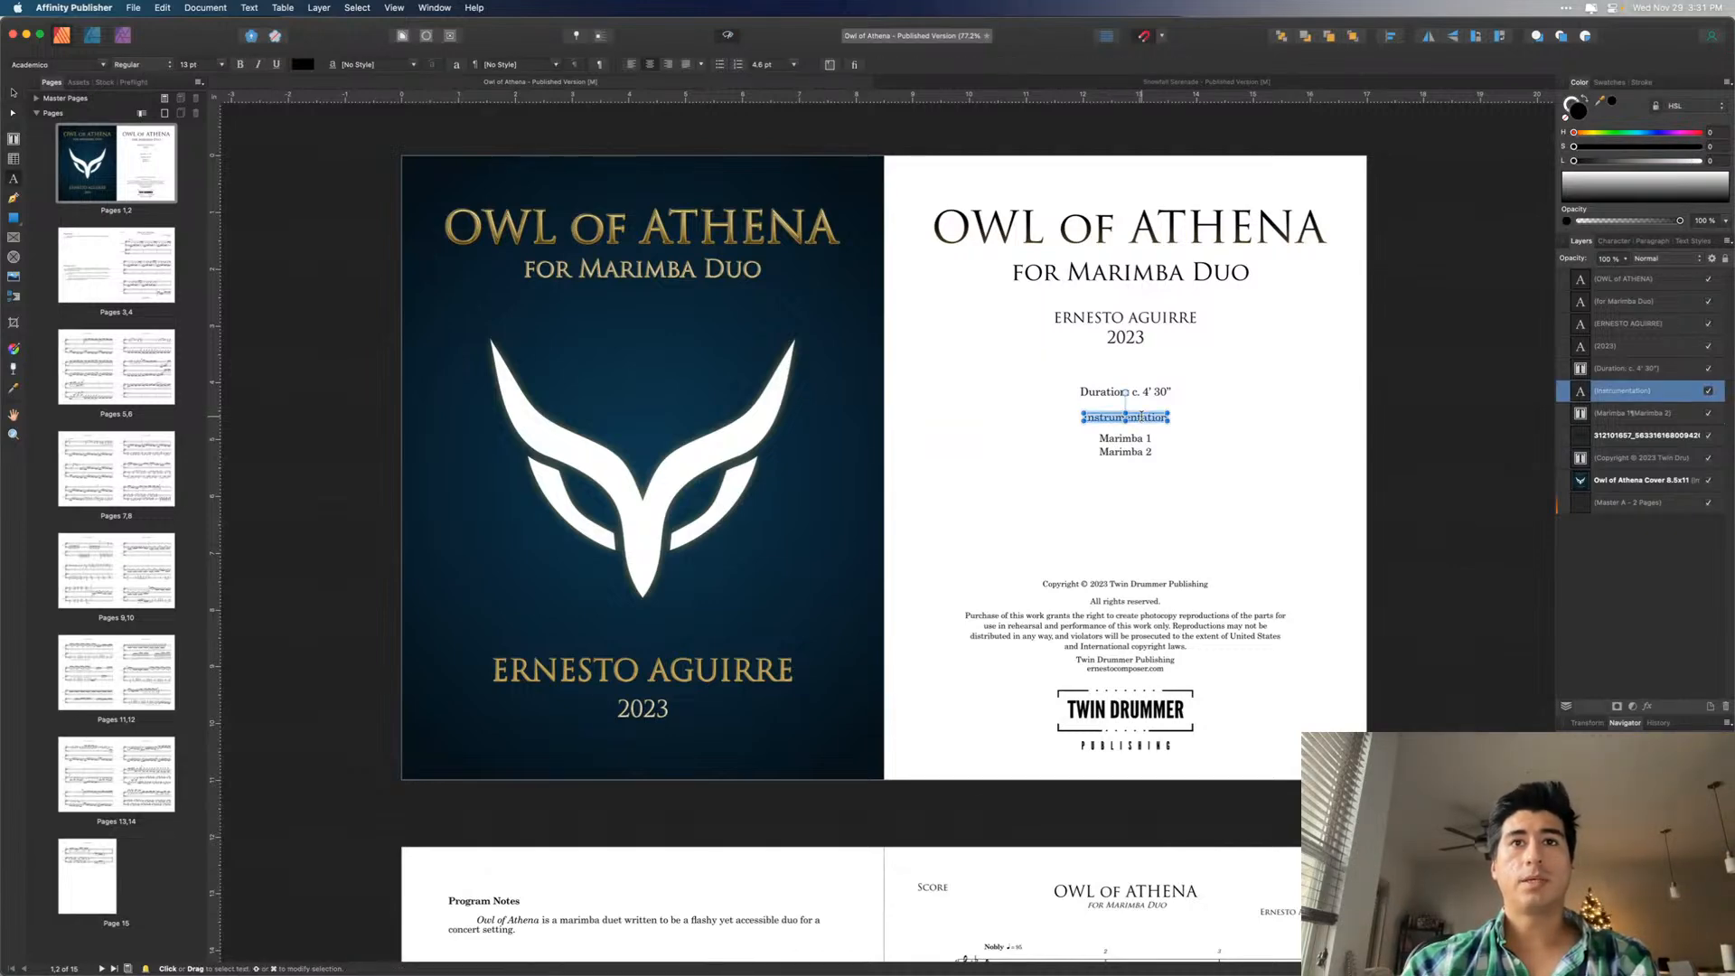
click(12, 95)
click(965, 403)
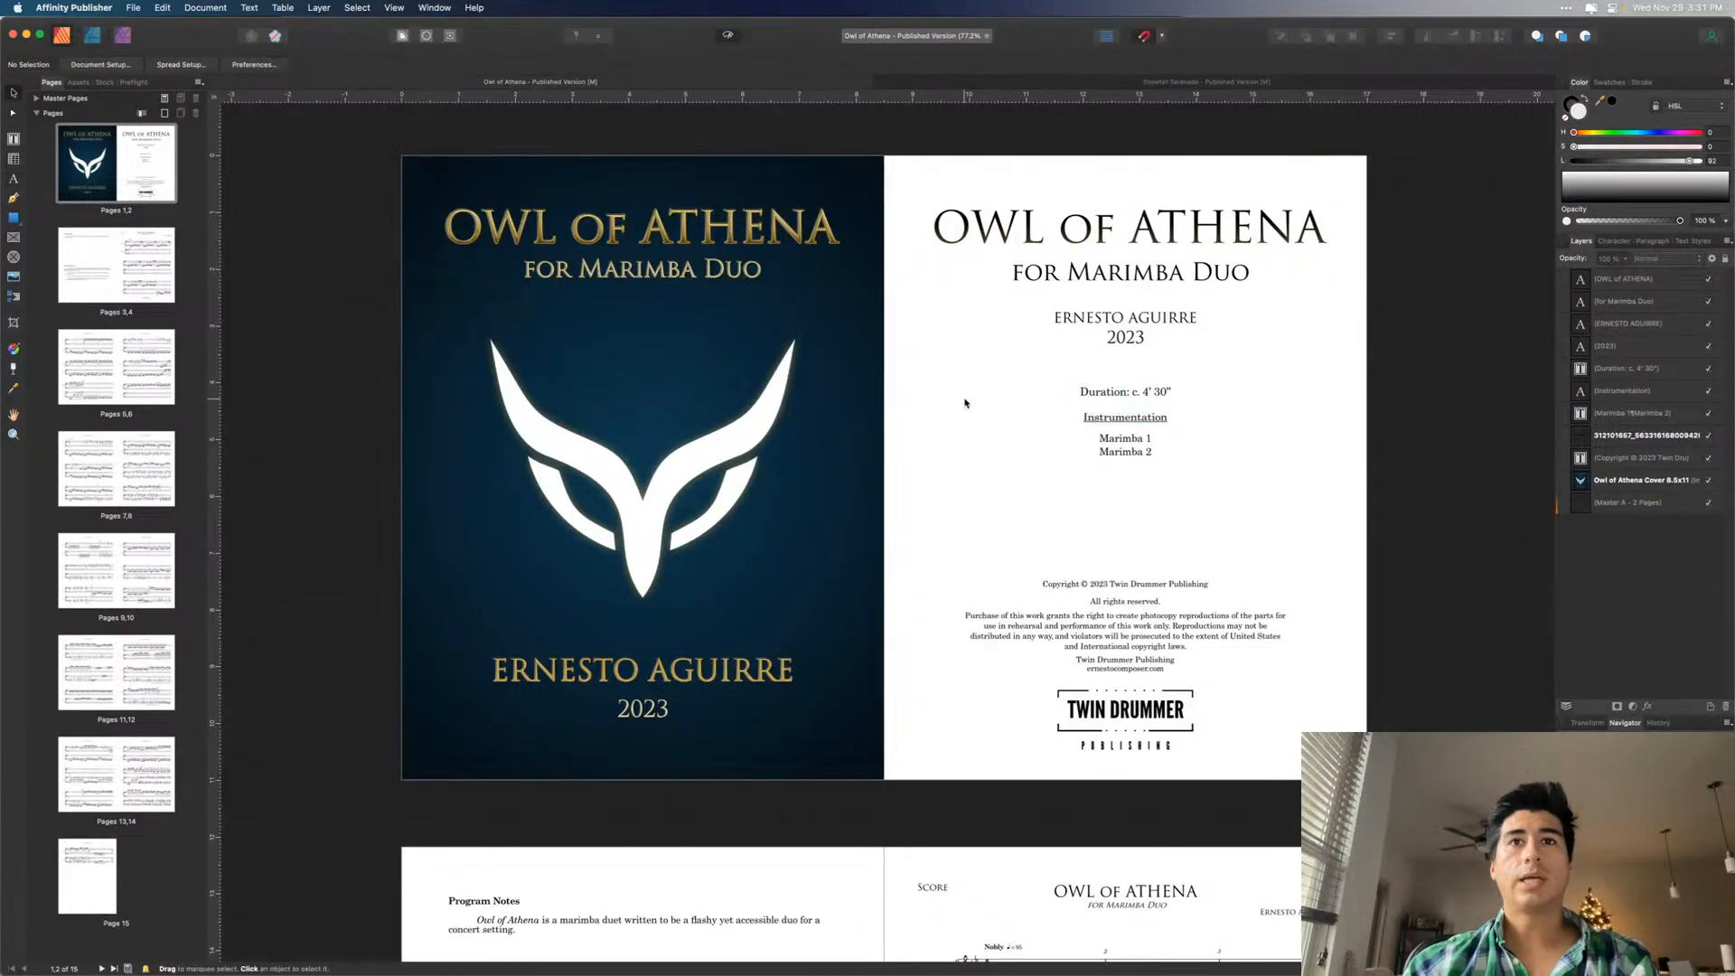
- Make the "Instrumentation" heading italic with no underline
double_click(1134, 420)
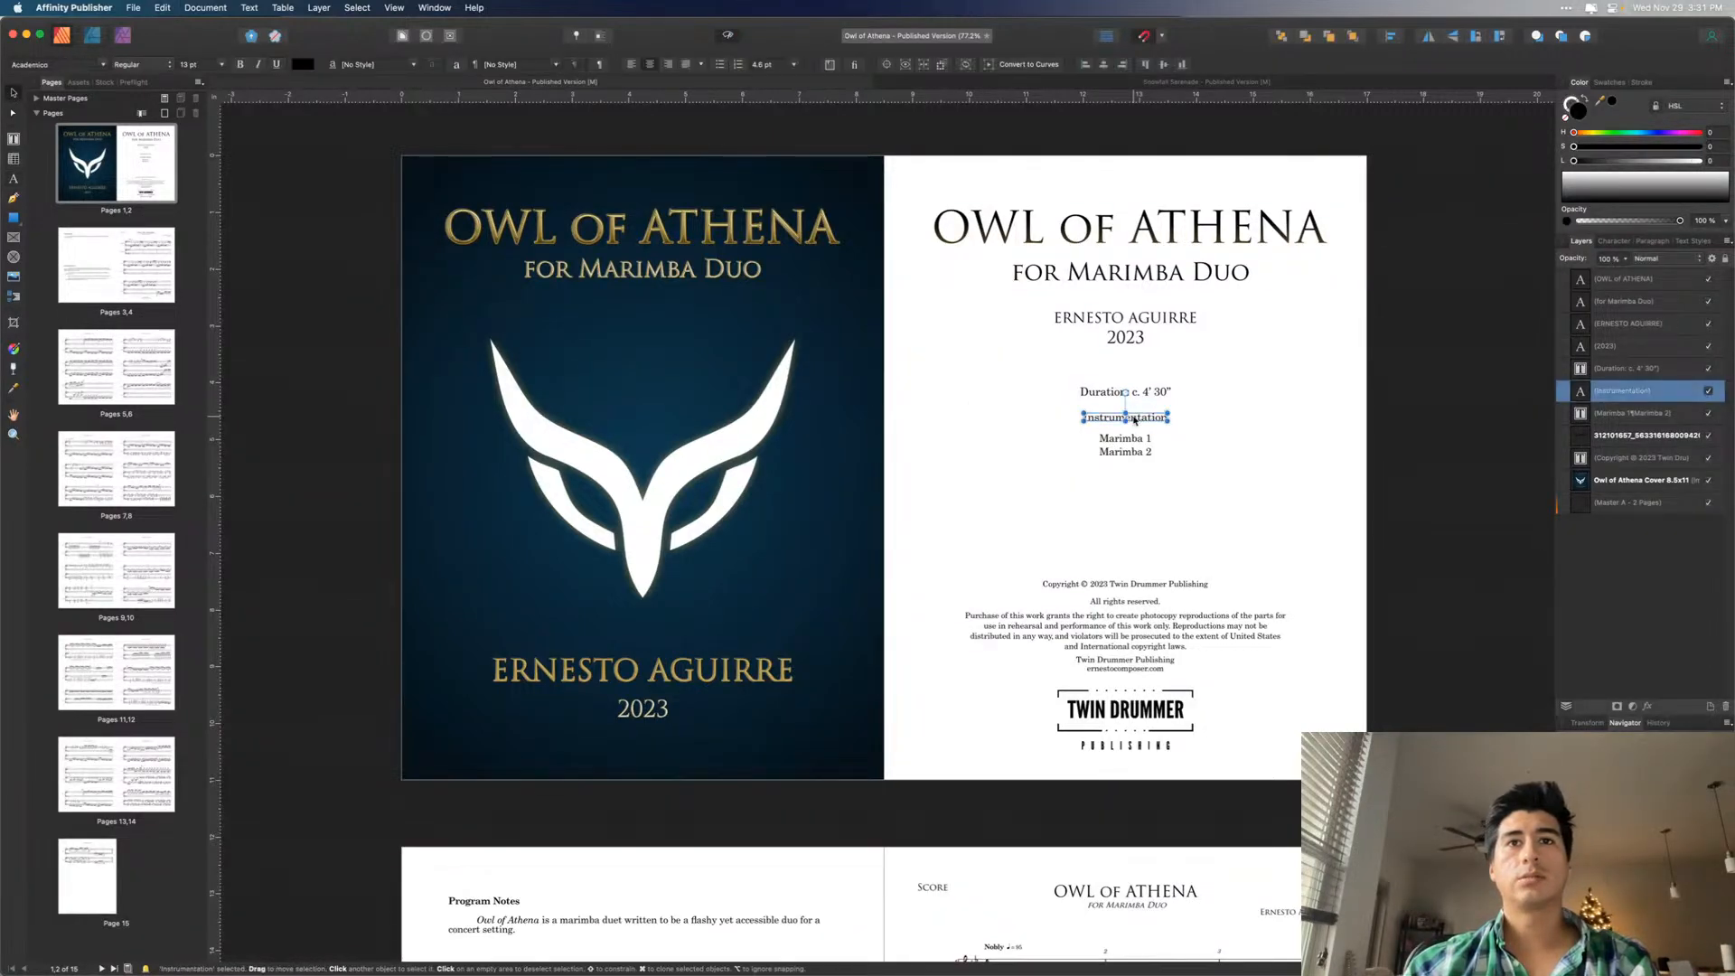
double_click(1136, 416)
key(super+i)
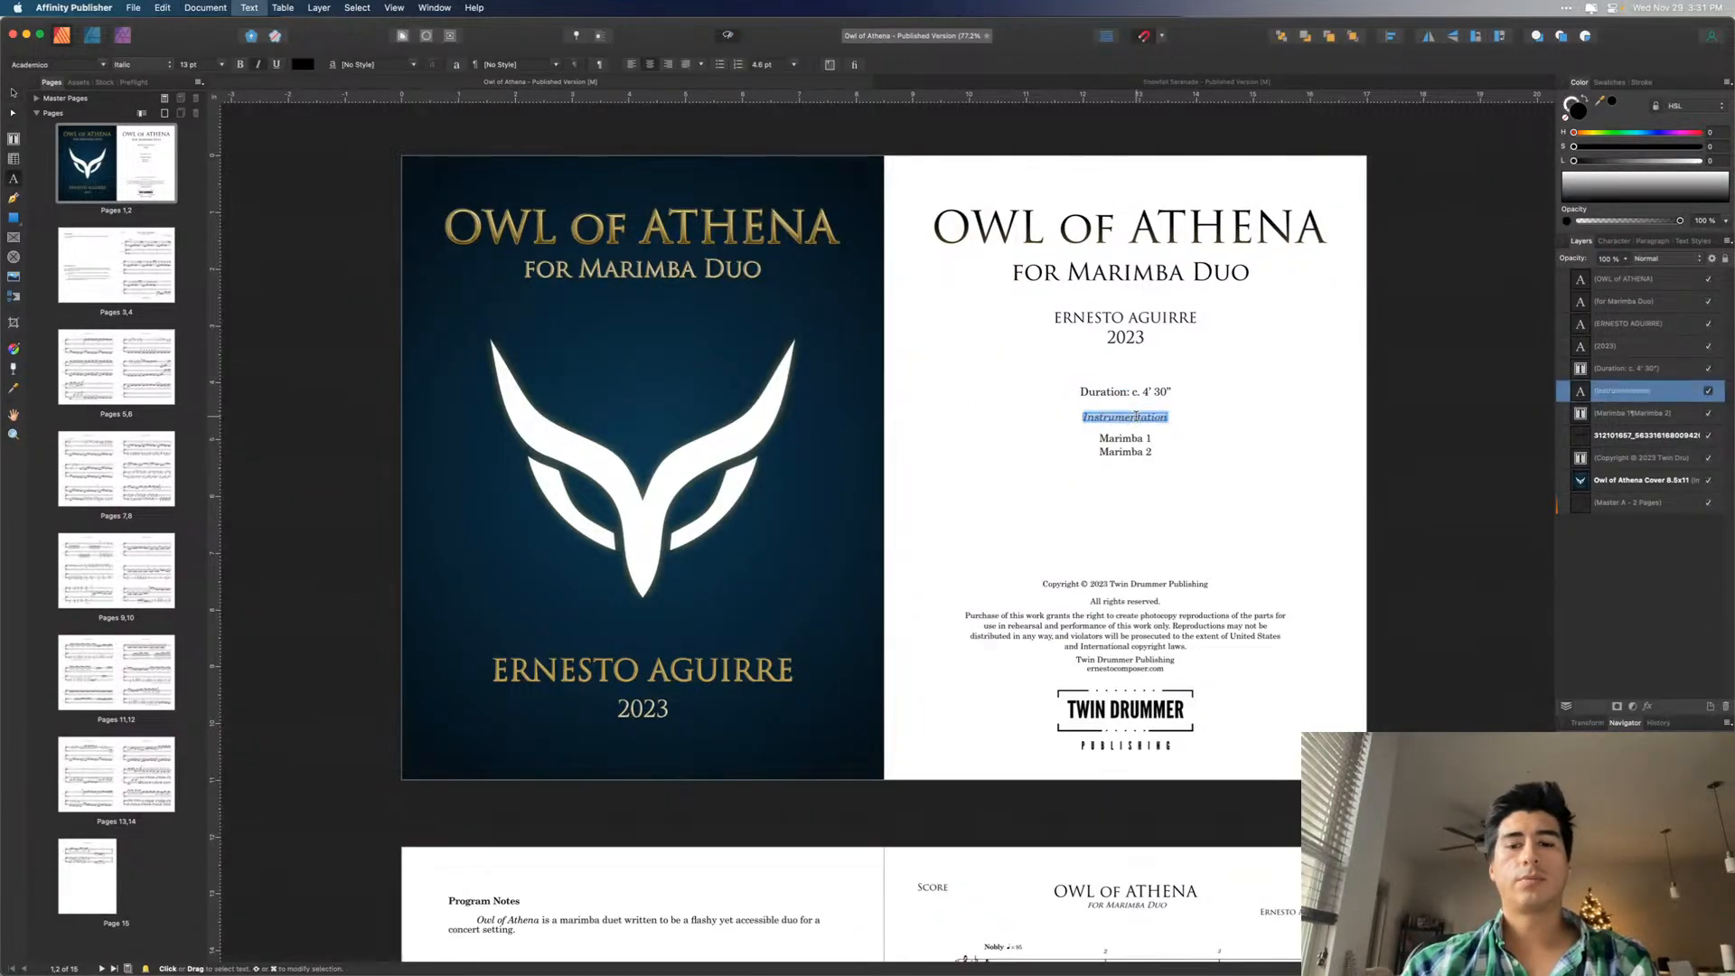
click(14, 93)
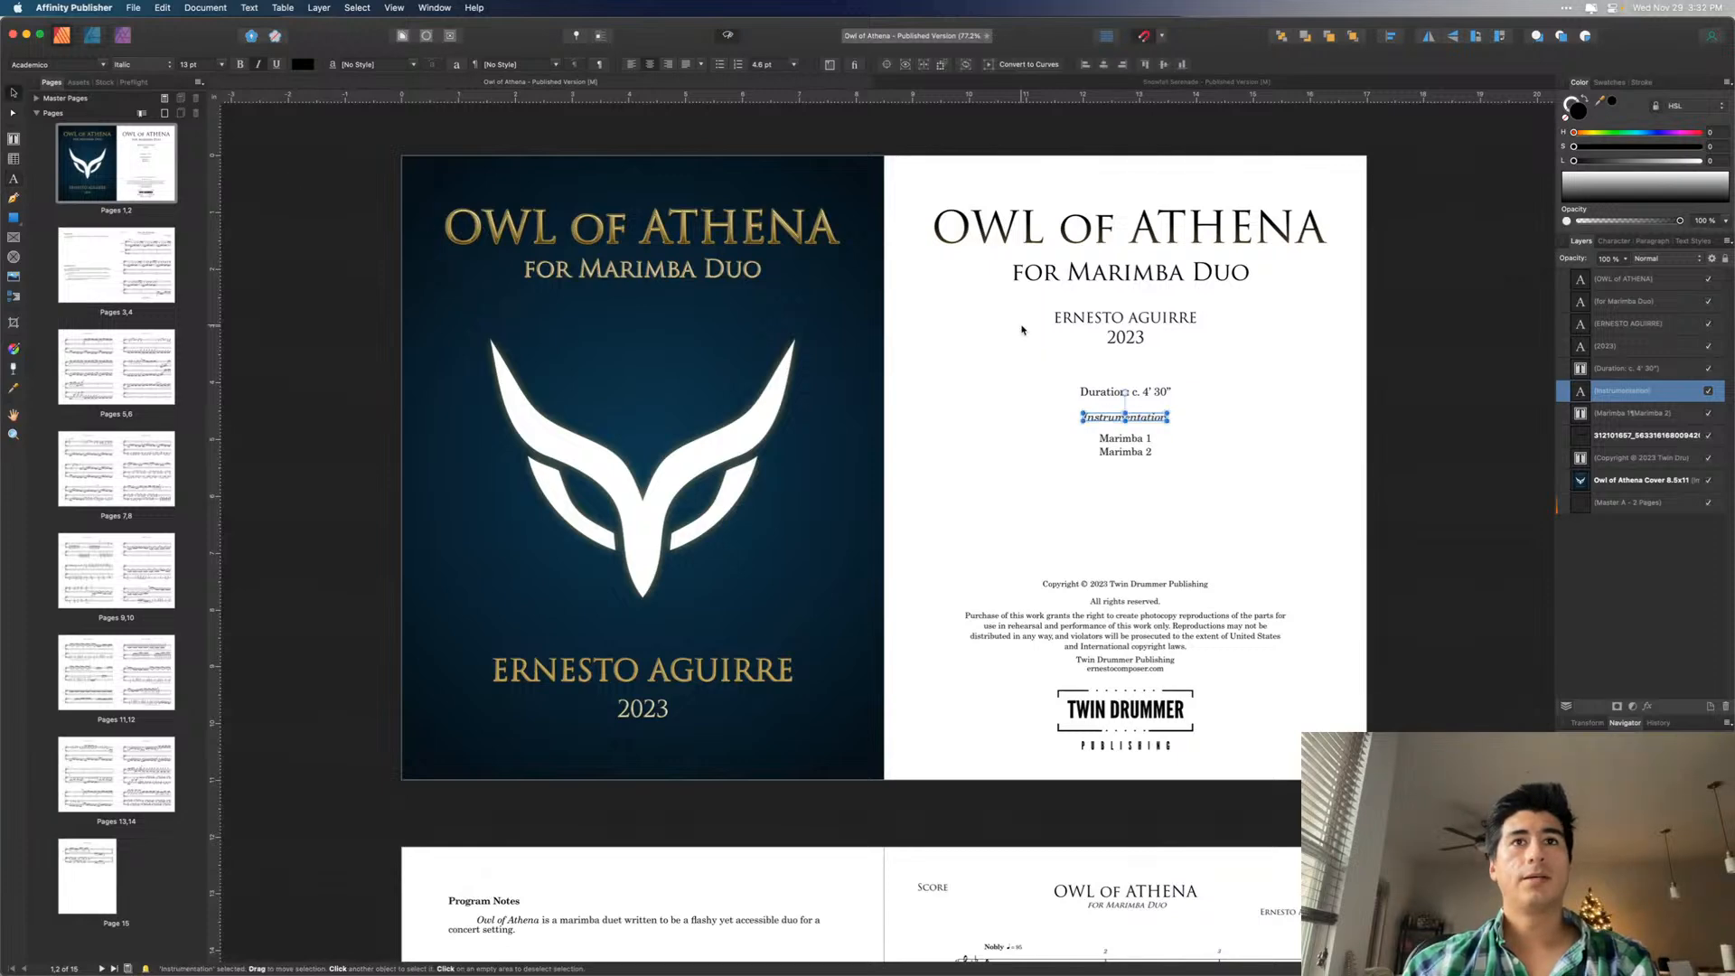
click(1014, 334)
- Move the Marimba 1 and 2 list up closer to the "Instrumentation" heading, and shift both slightly down from the duration line
drag(1121, 454, 1139, 464)
click(1175, 503)
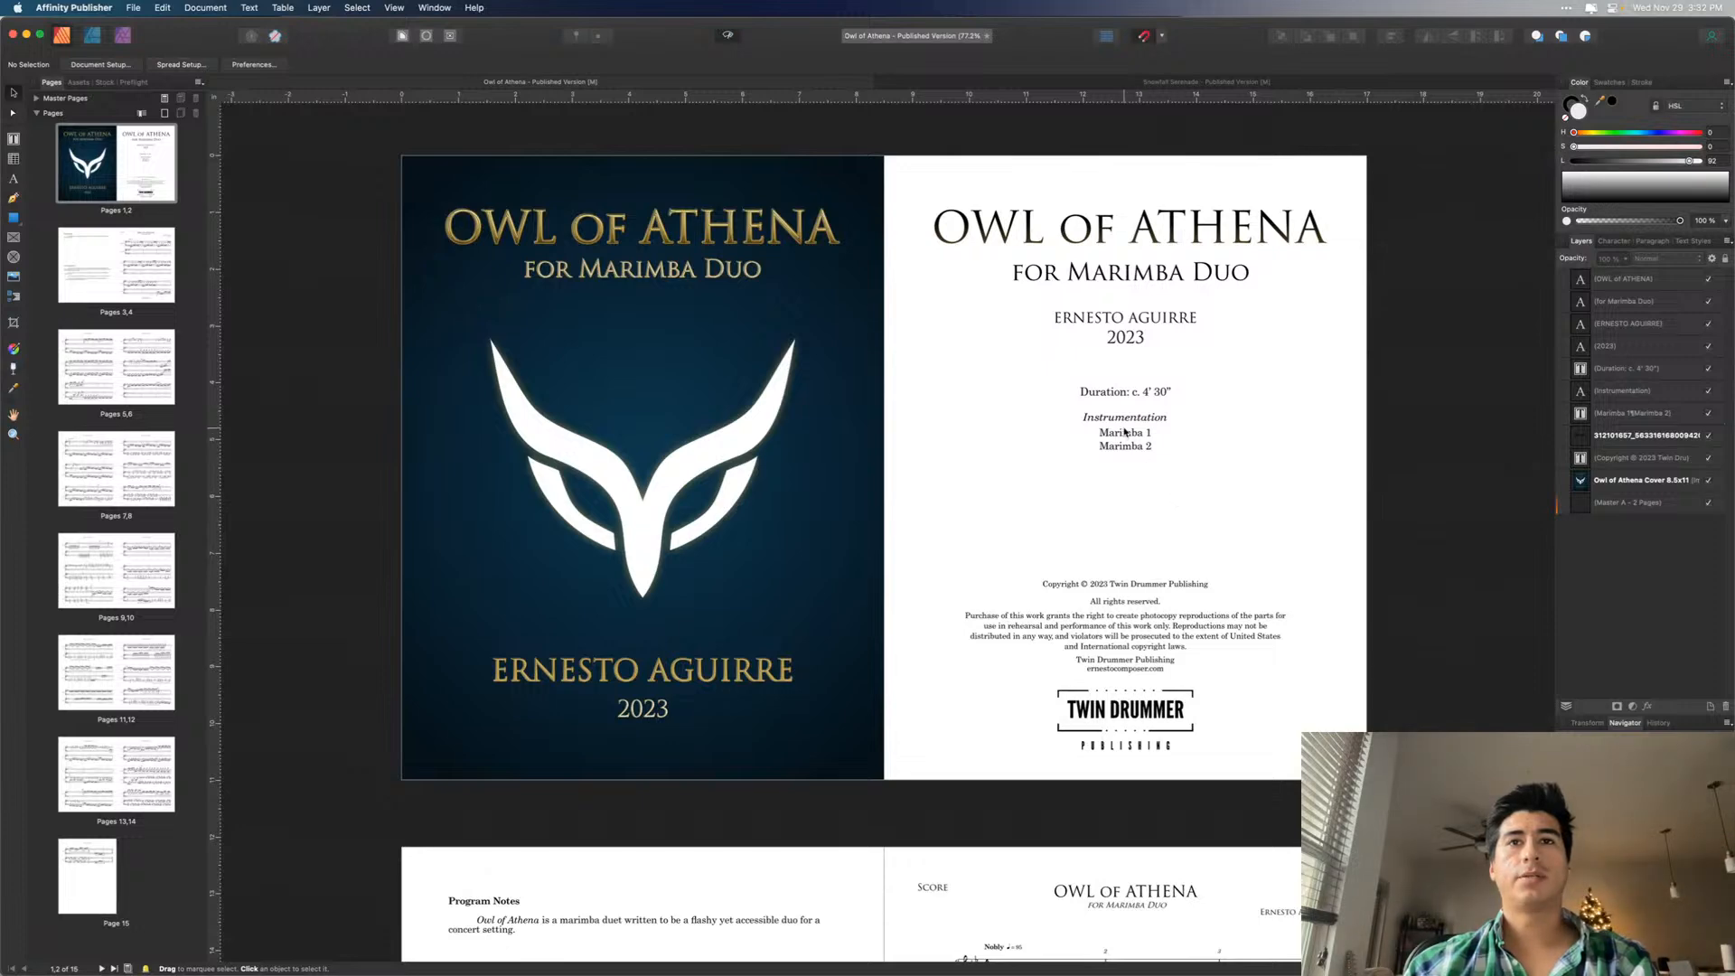
click(1115, 421)
shift+click(1114, 431)
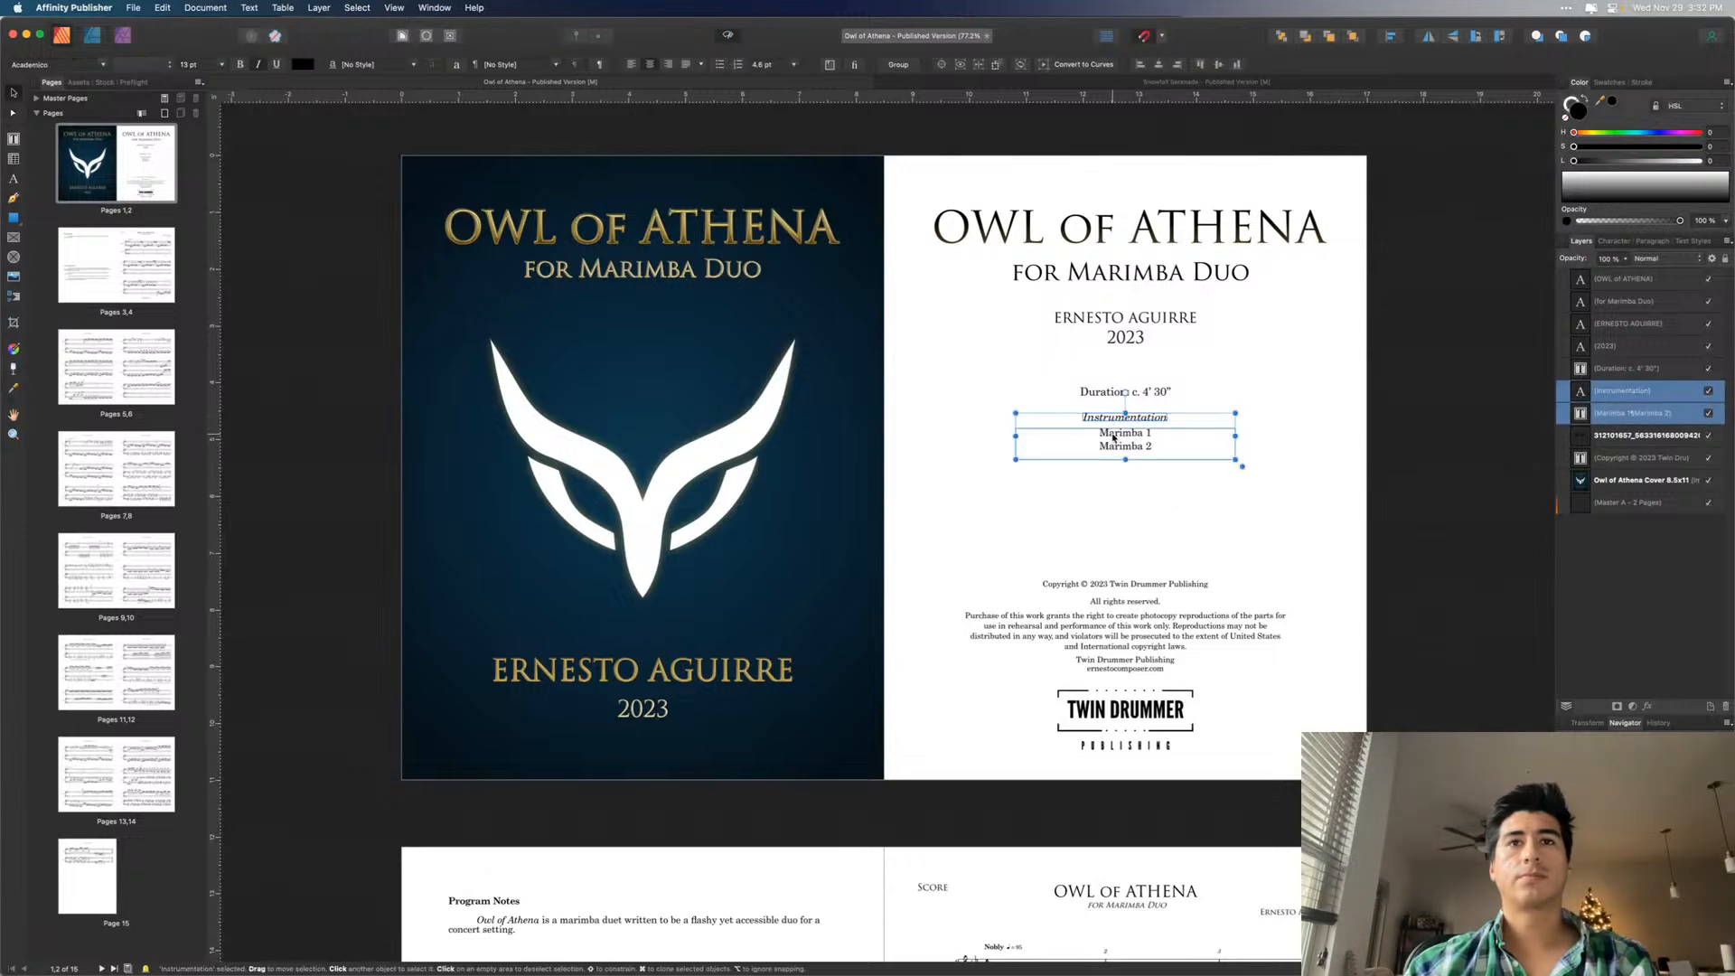
drag(1114, 429, 1114, 433)
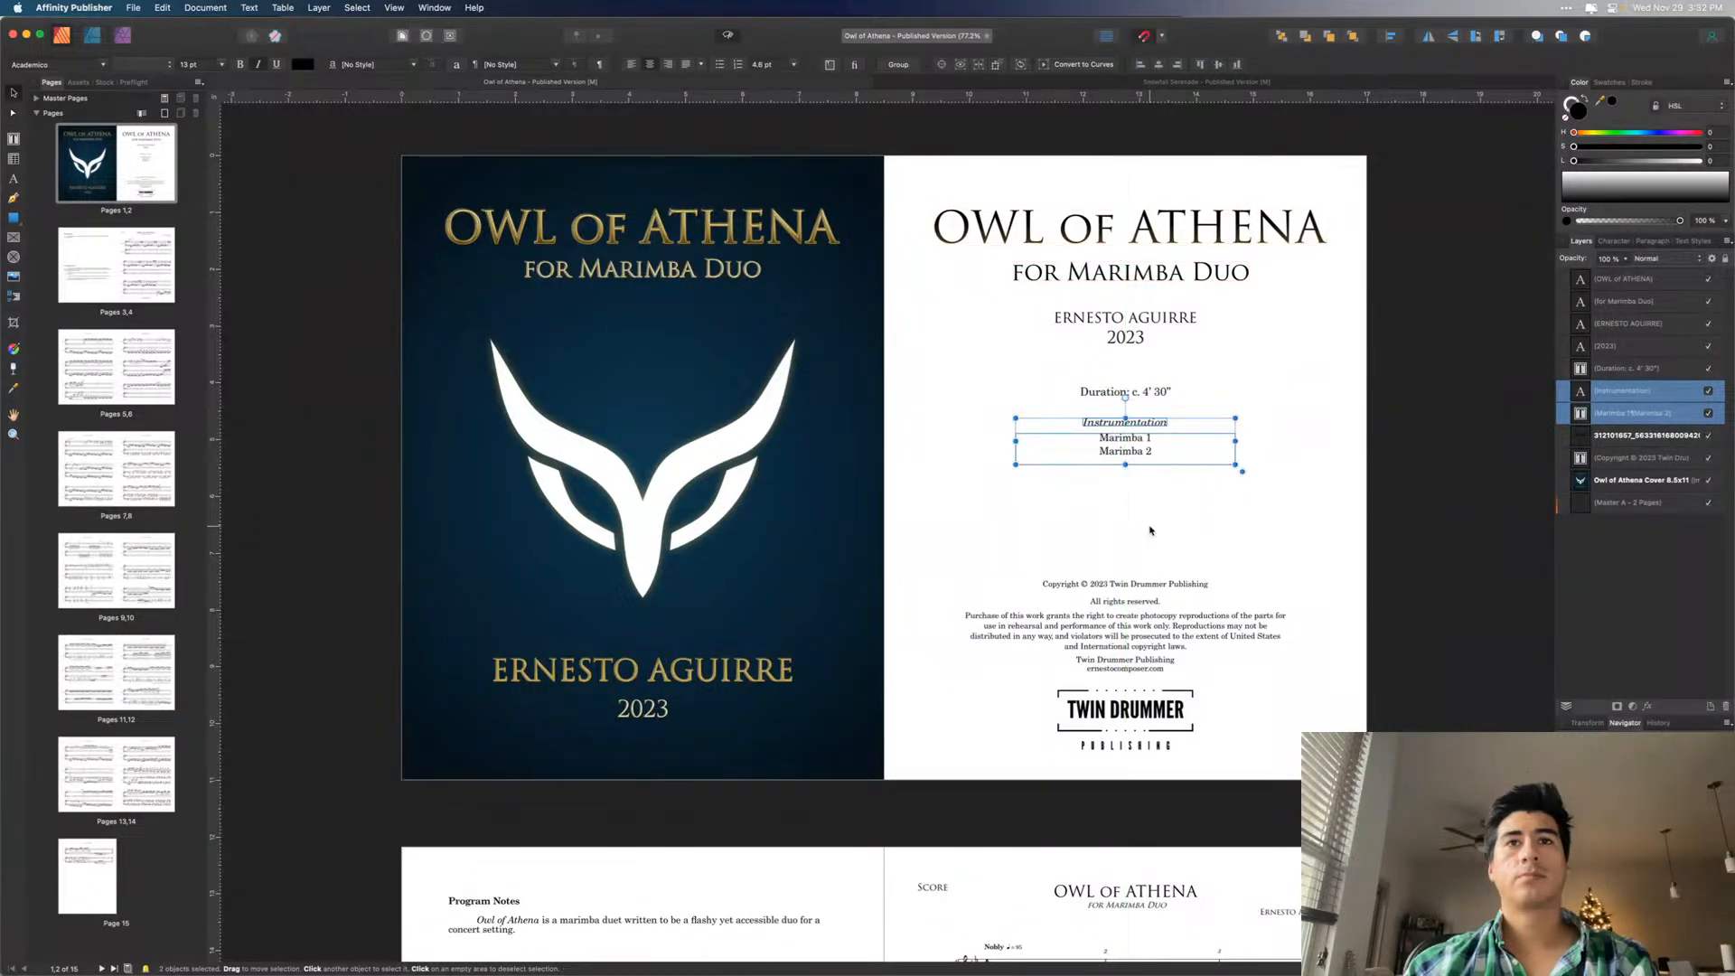
click(1151, 532)
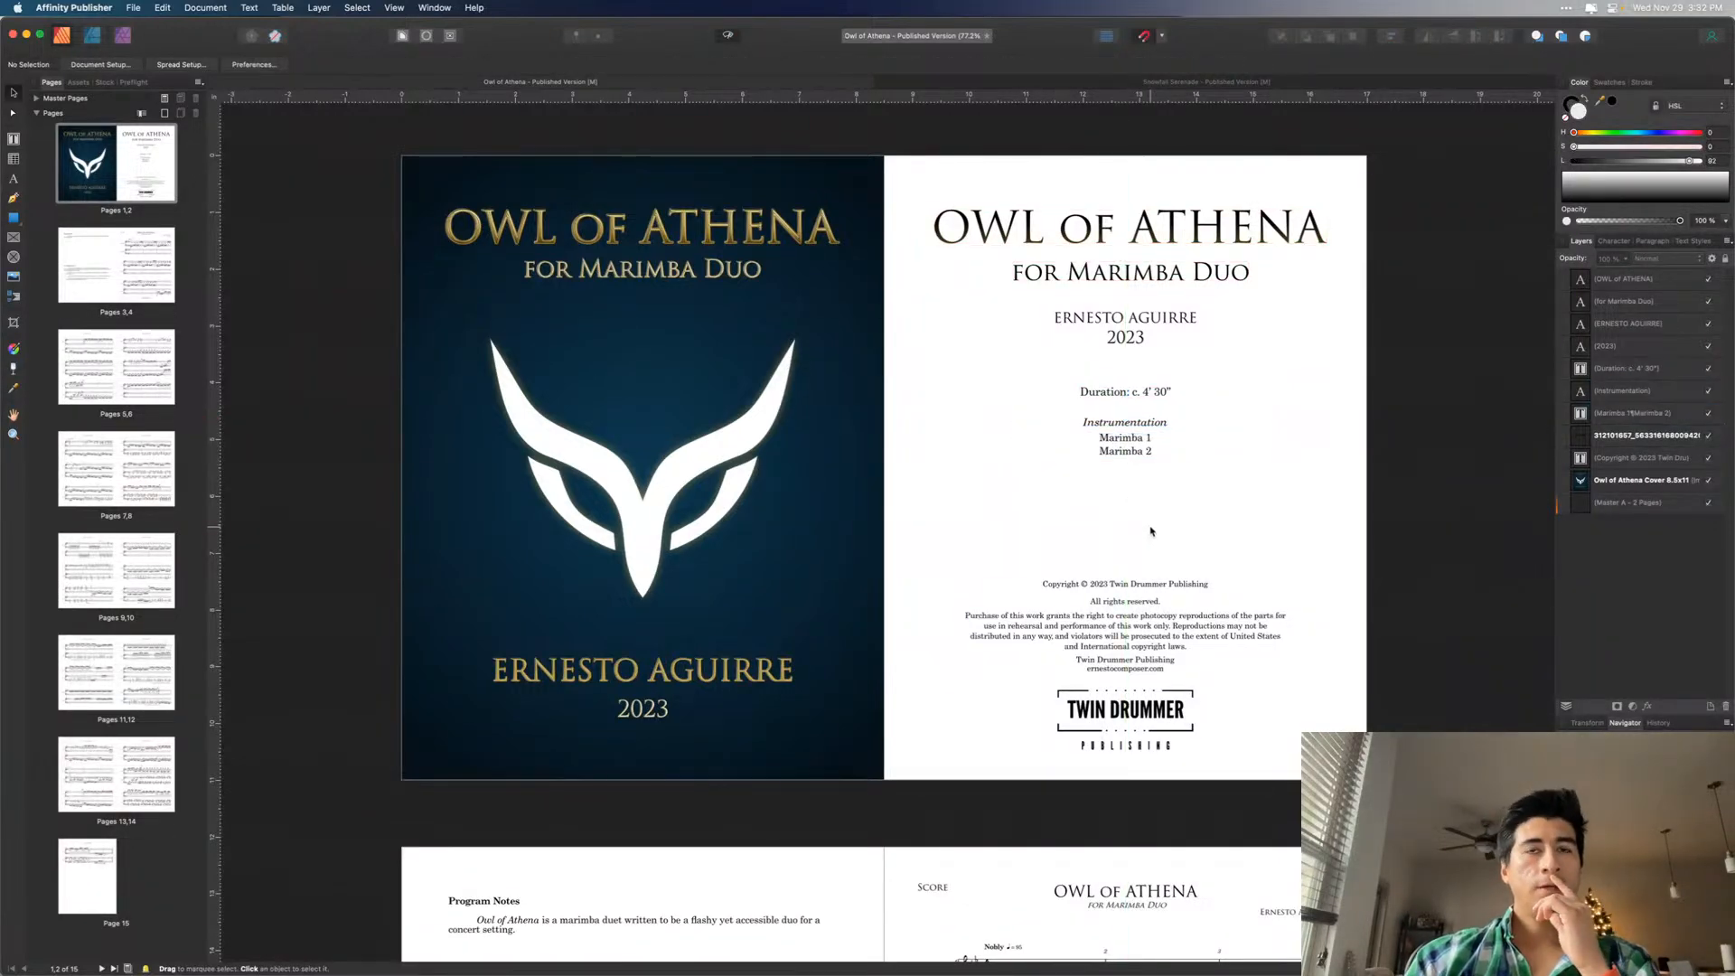
- Remove the space between the minutes and seconds so the duration line reads "Duration: c. 4'30""
double_click(1156, 394)
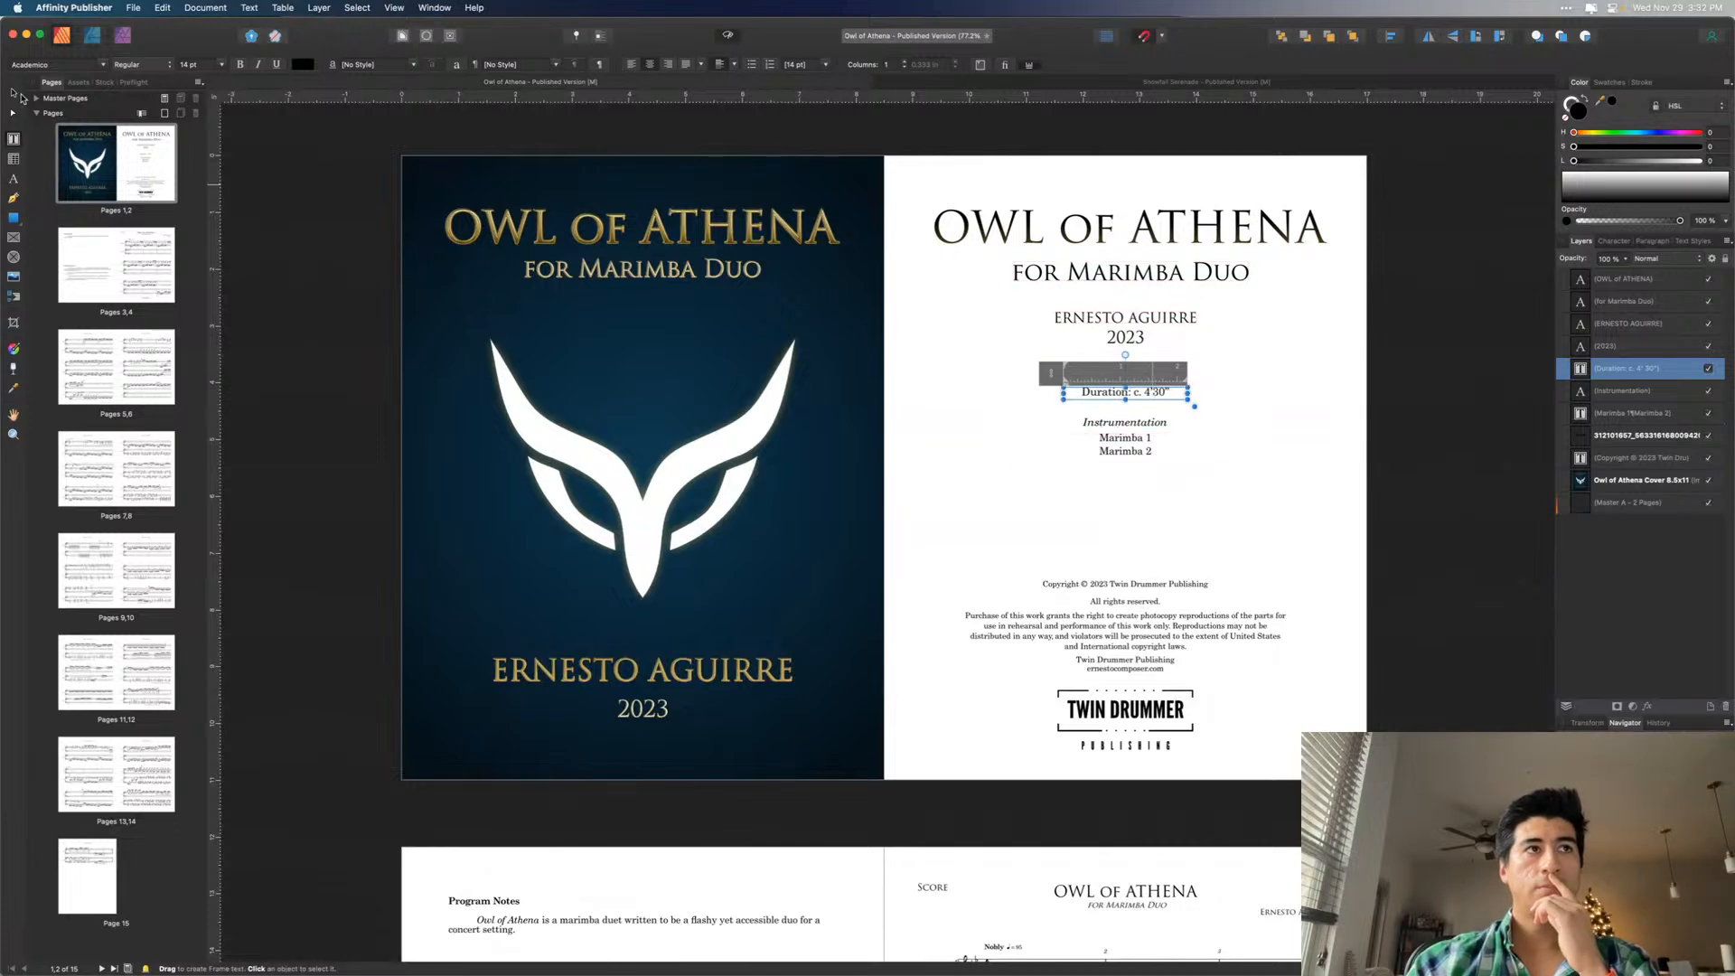
key(Escape)
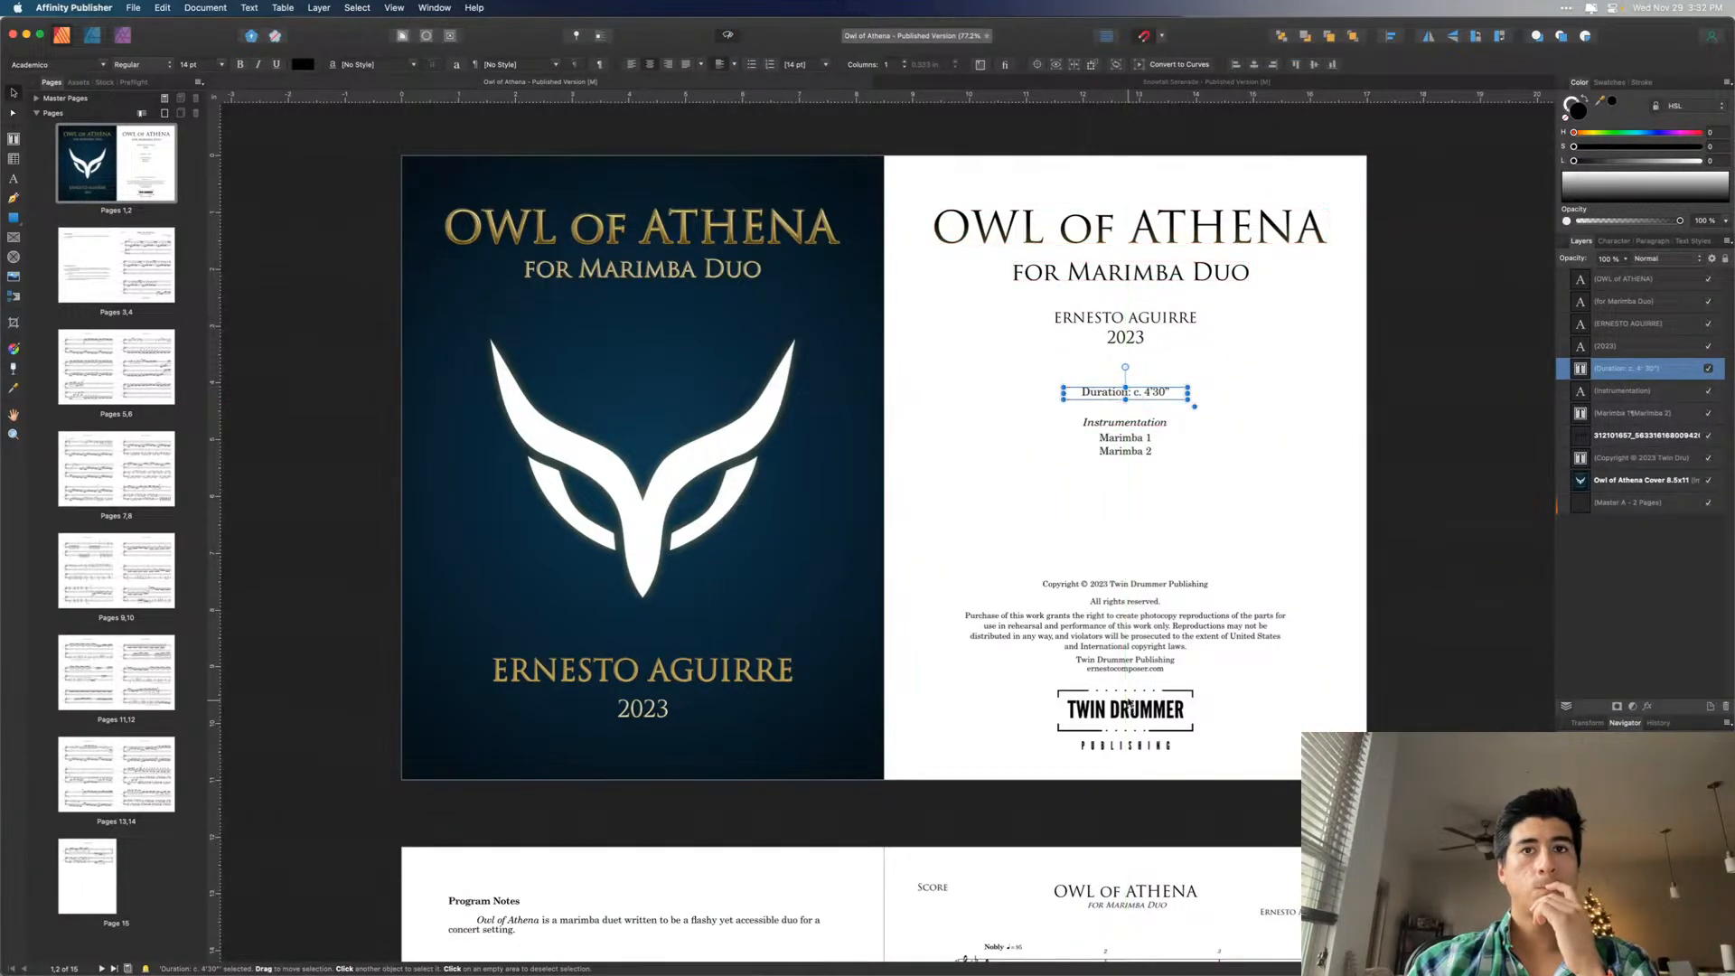
- Check the placement of the title page's copyright text and publisher logo, and review the following notes and score pages
click(1129, 649)
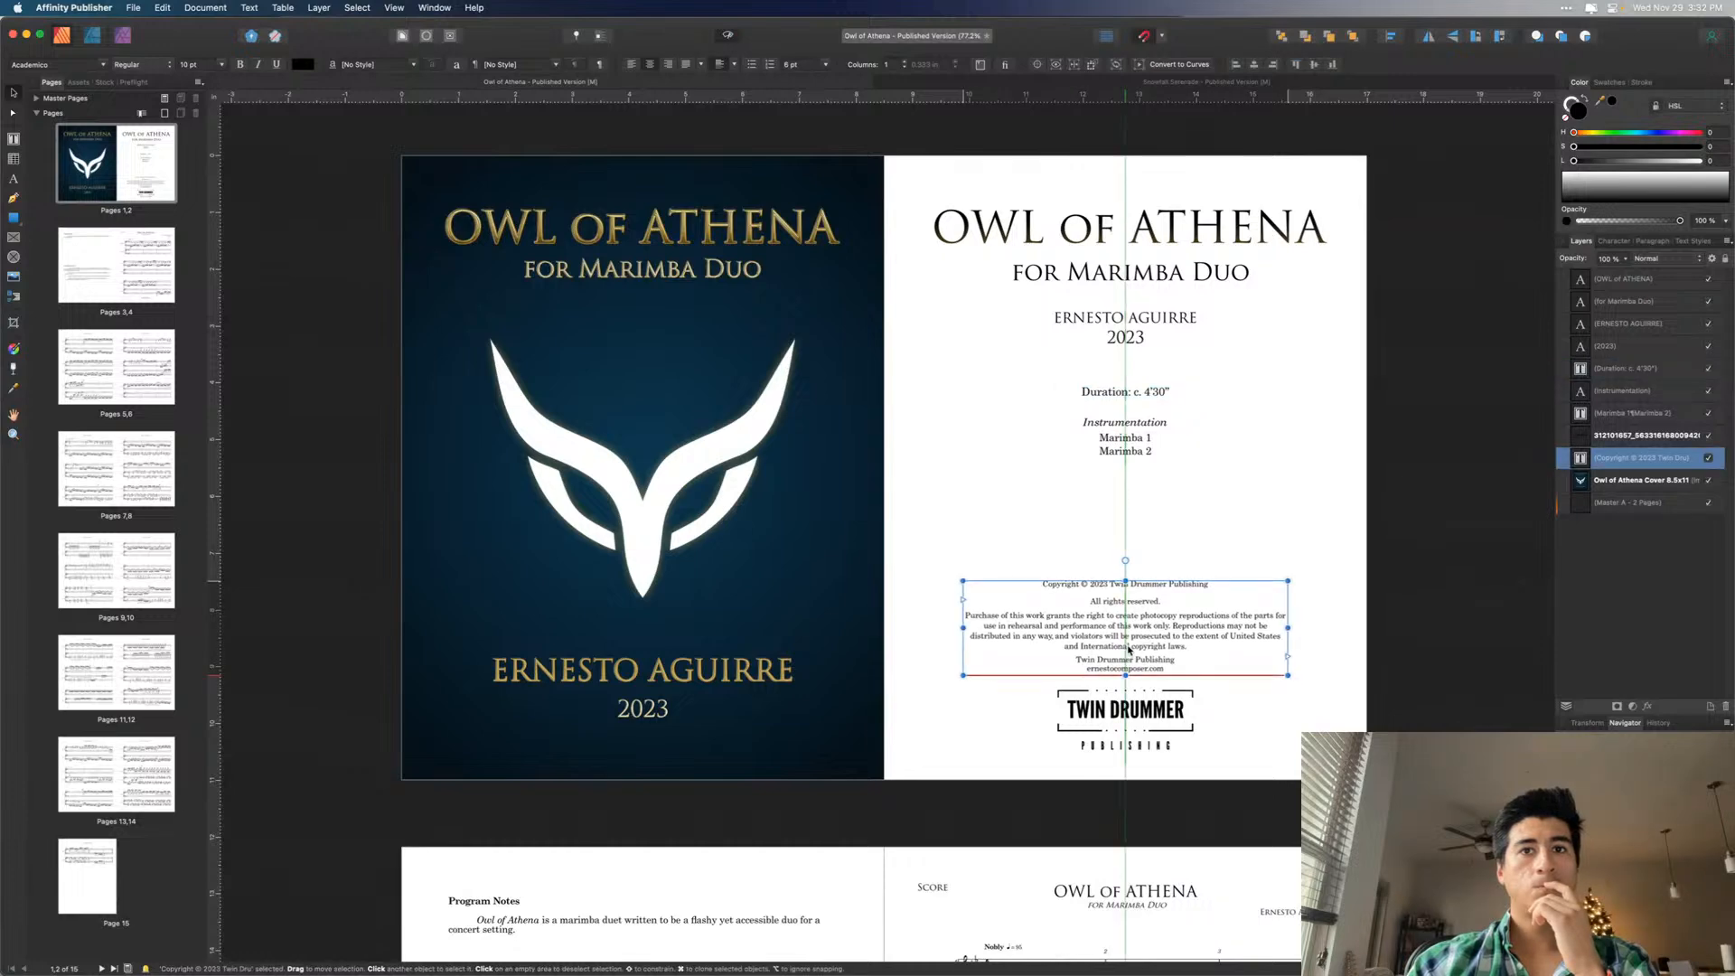
click(1166, 567)
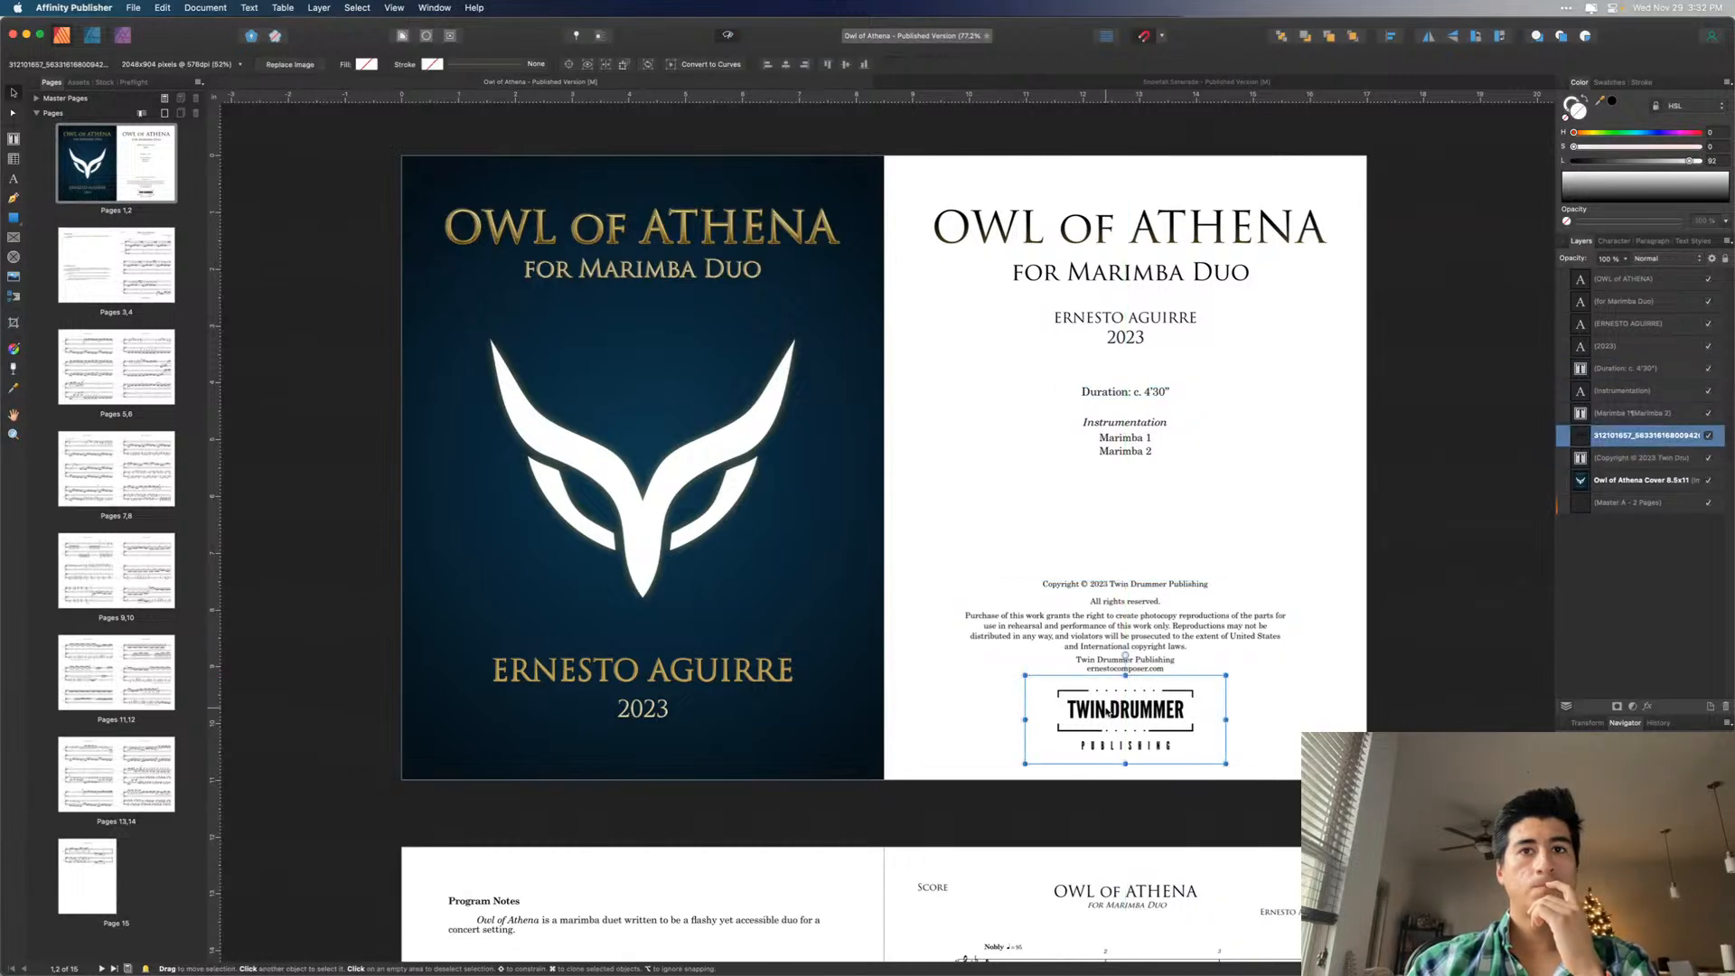
click(1110, 710)
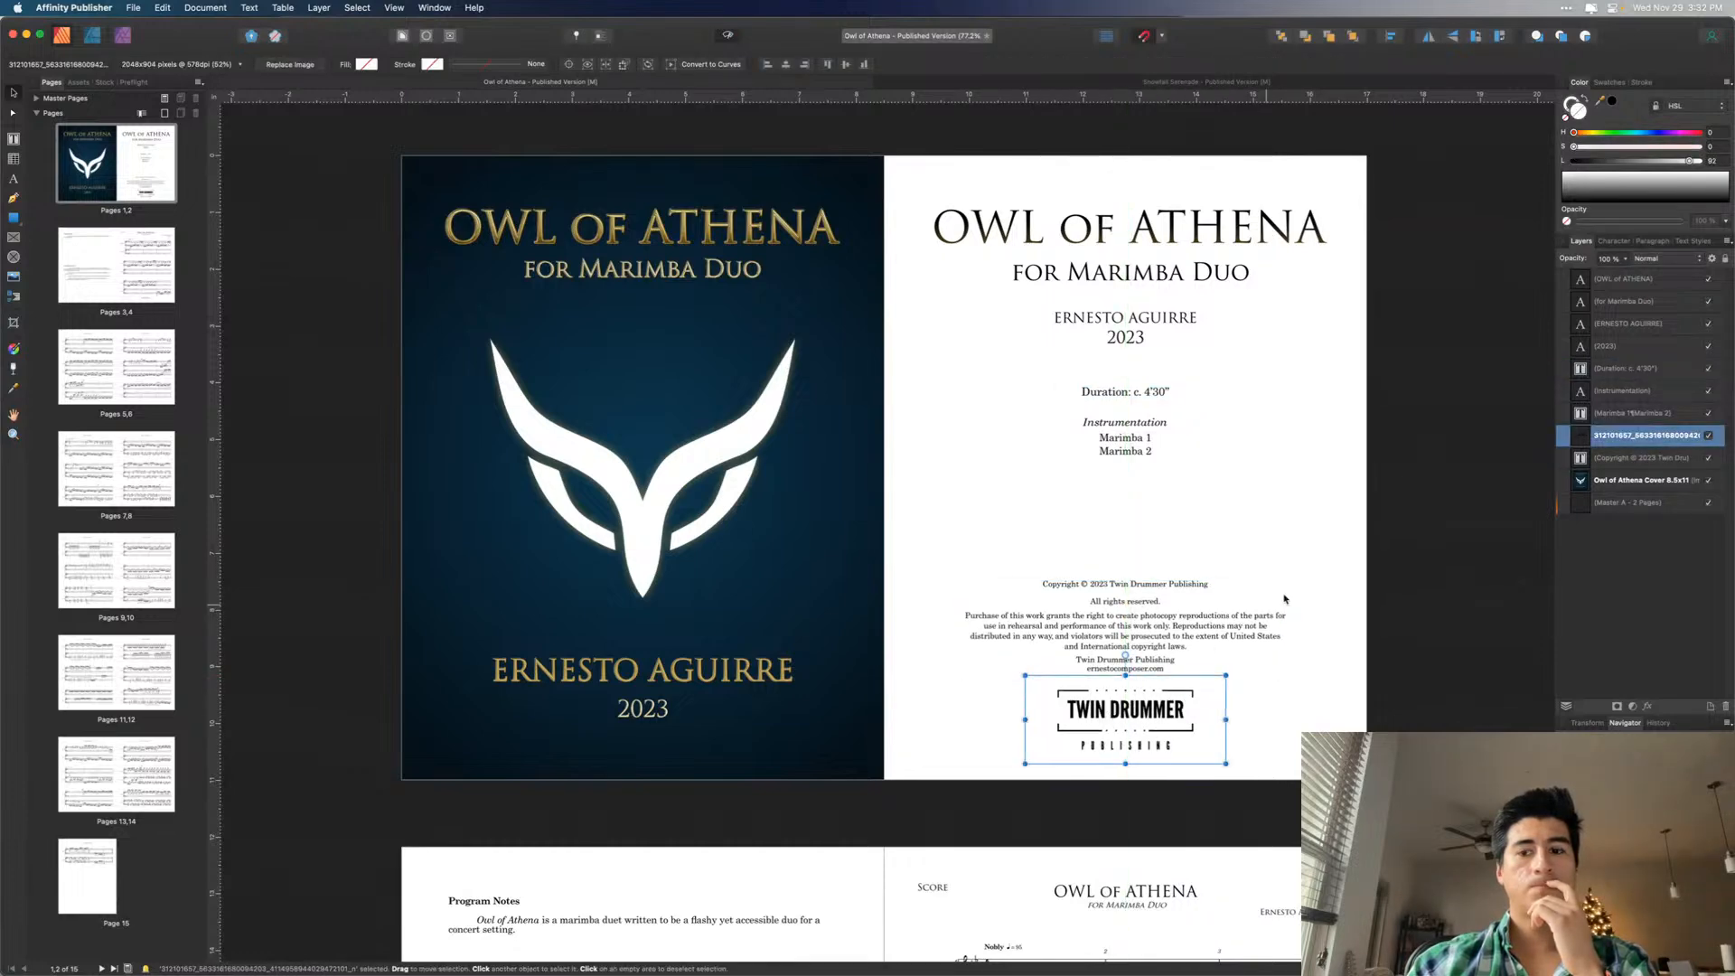
click(1317, 546)
scroll(1310, 548, down, 2)
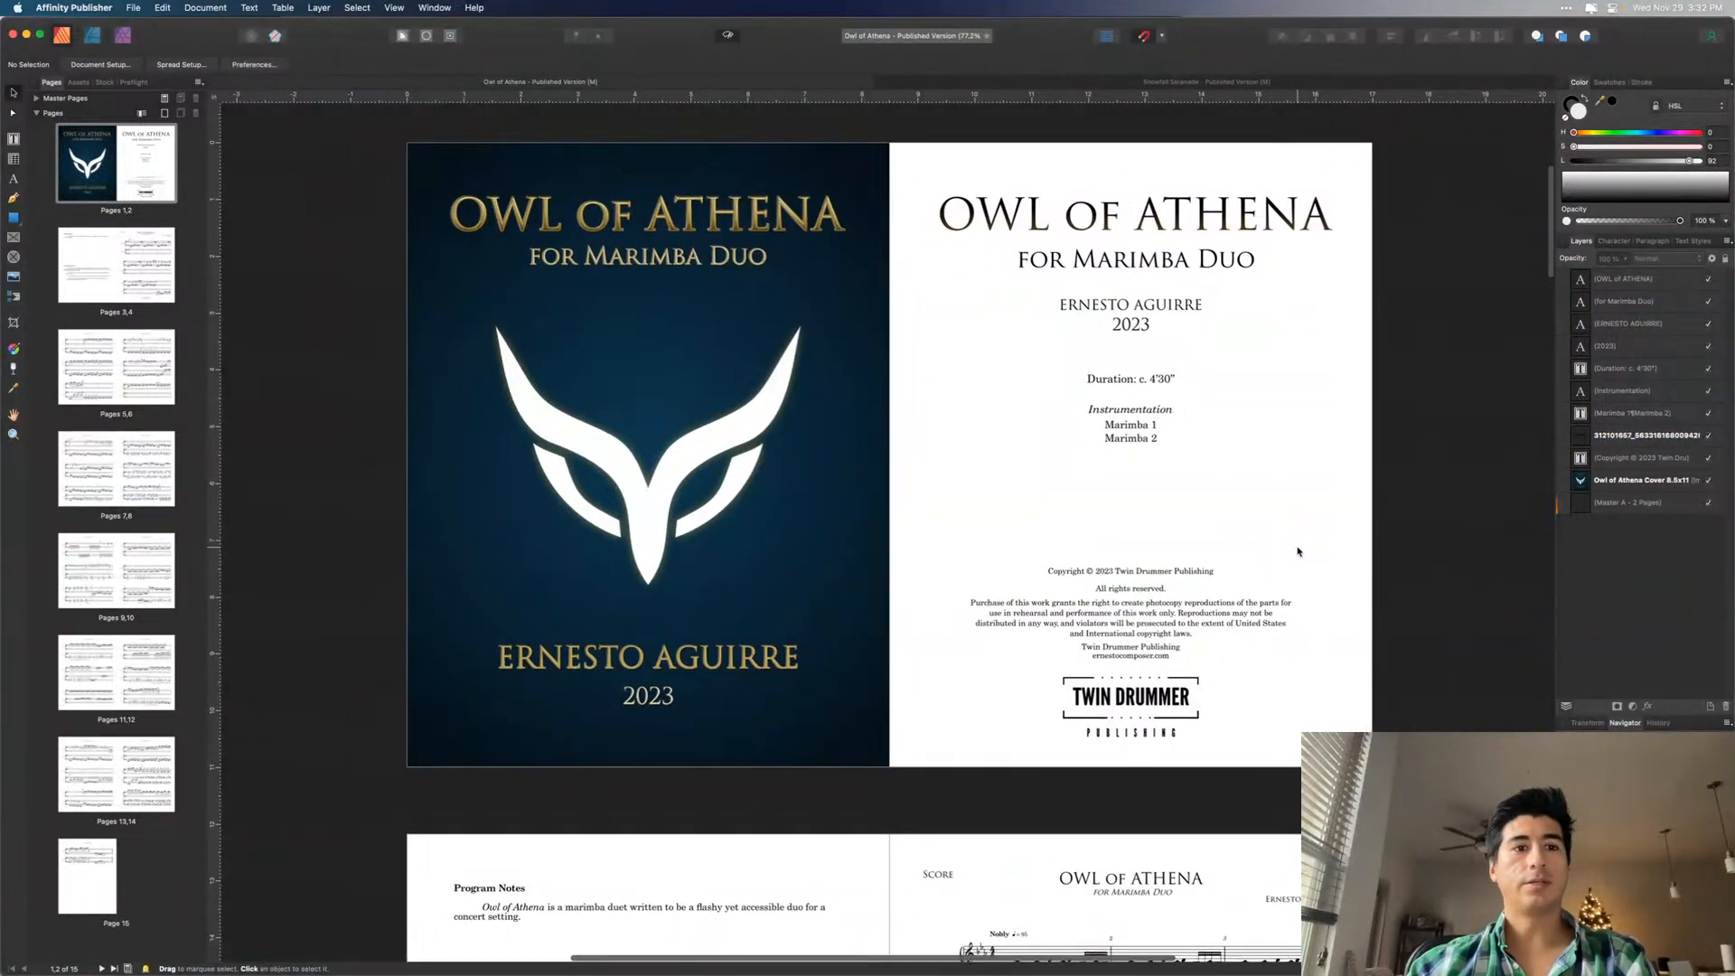
scroll(1298, 551, down, 3)
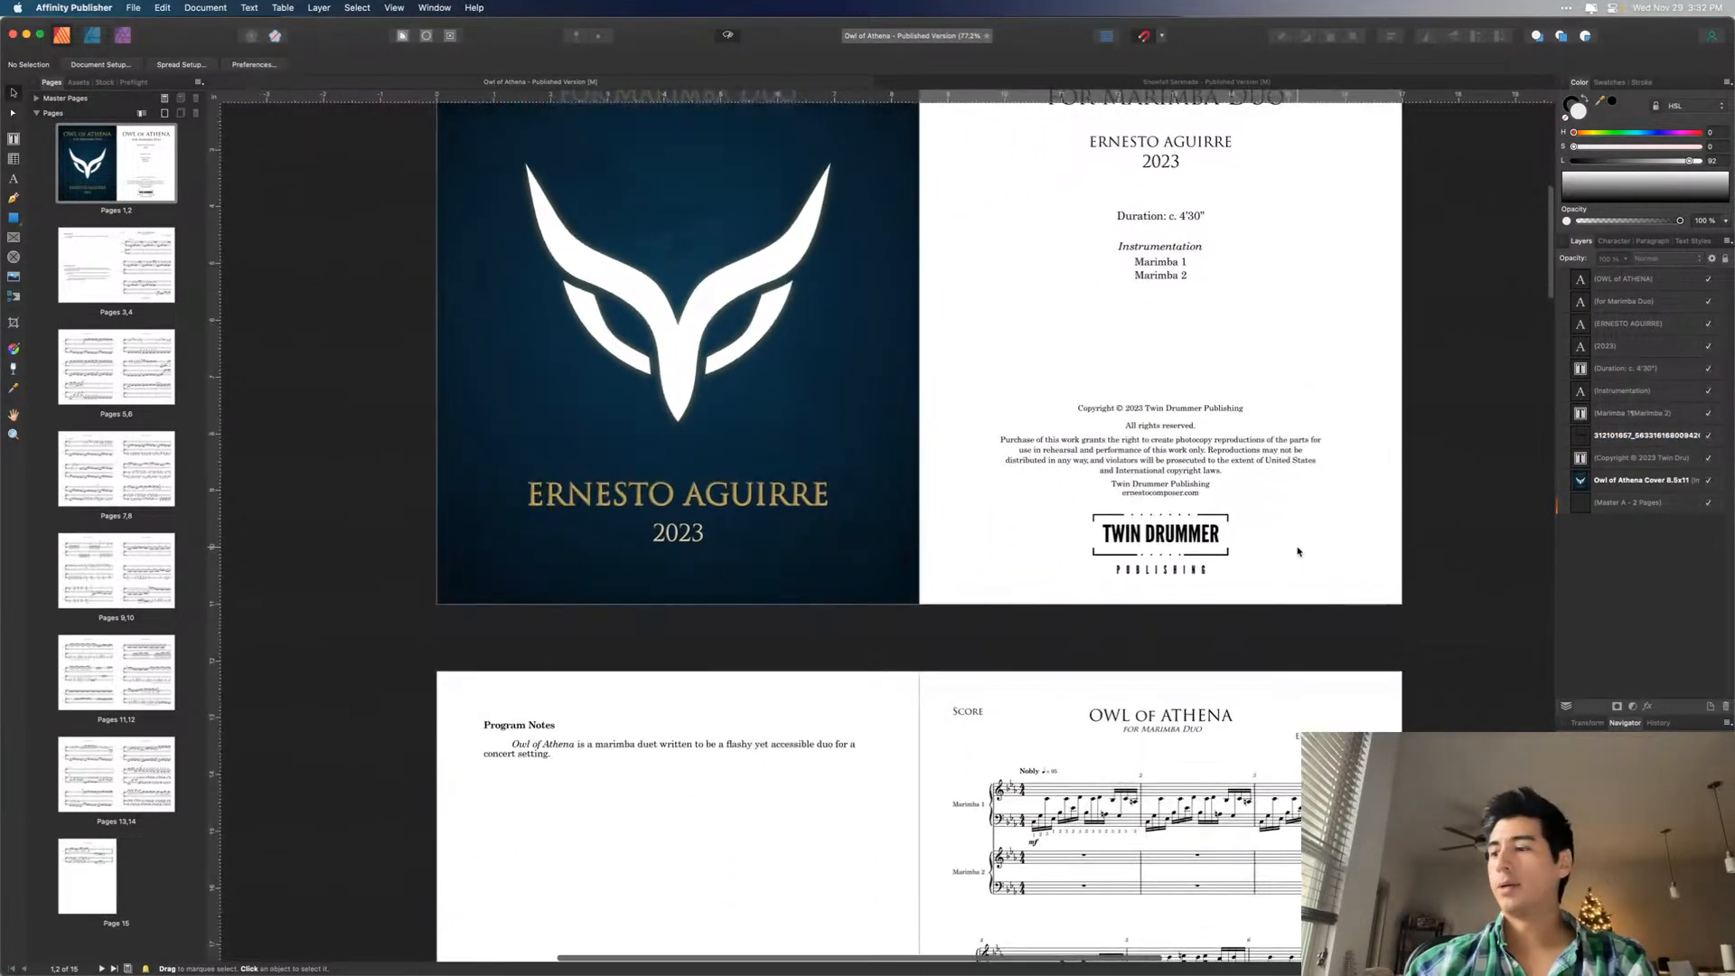
scroll(1302, 549, down, 3)
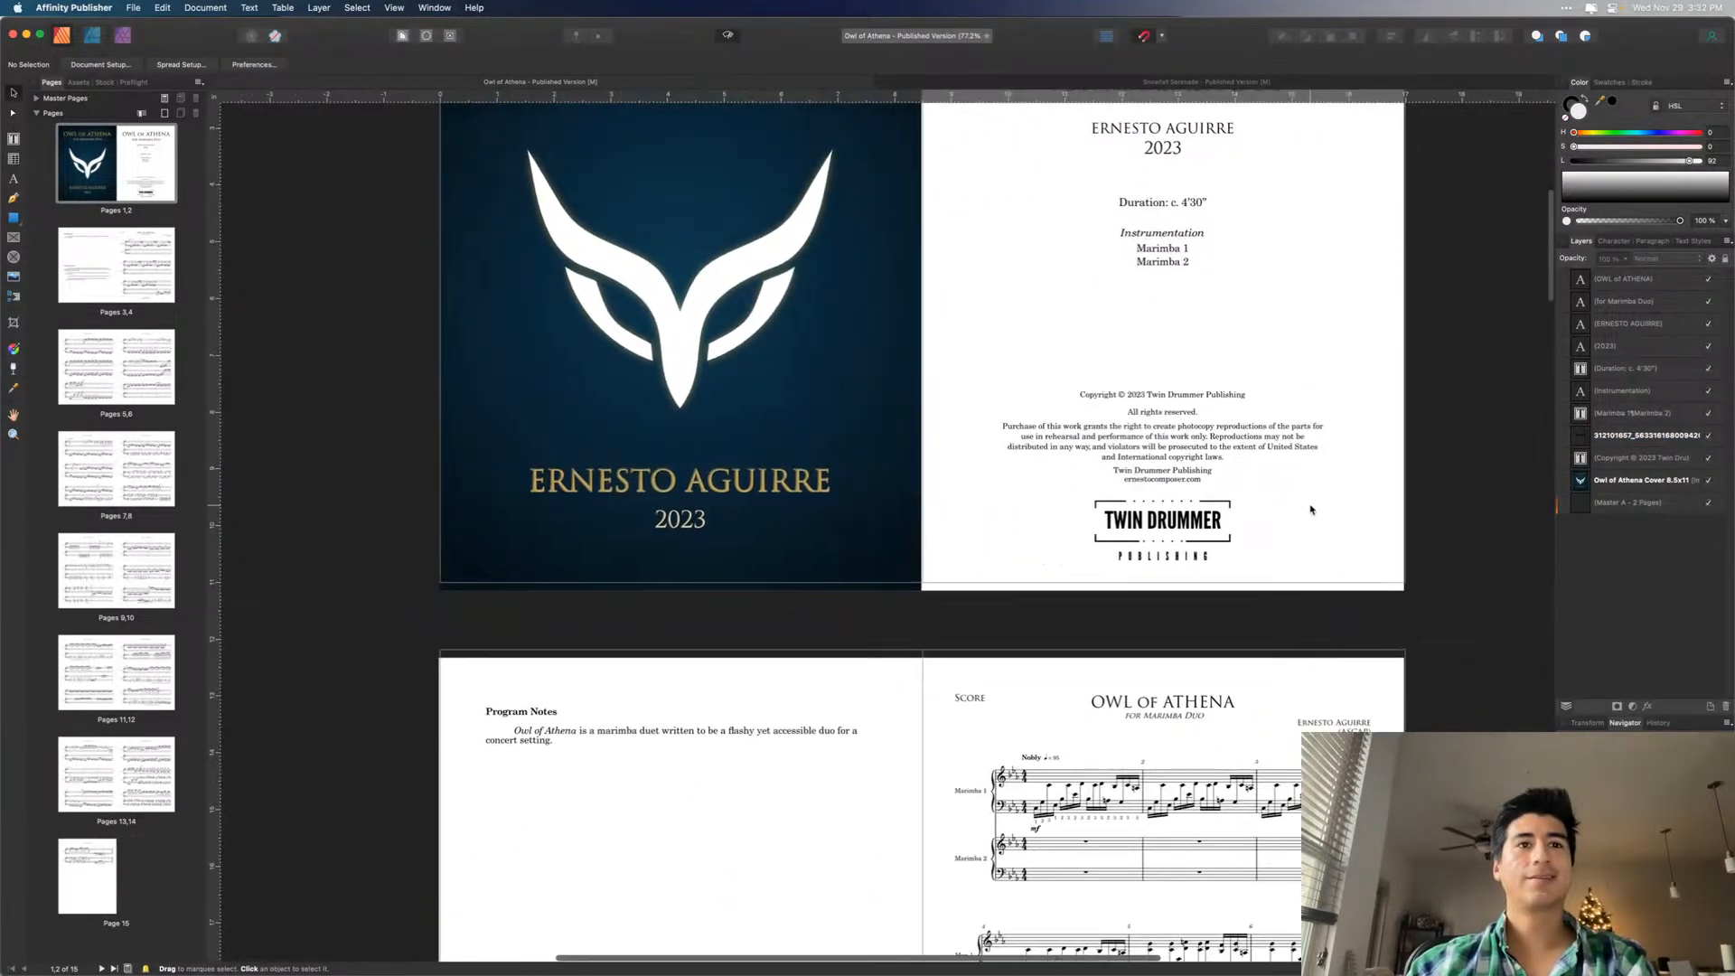
scroll(1311, 508, up, 4)
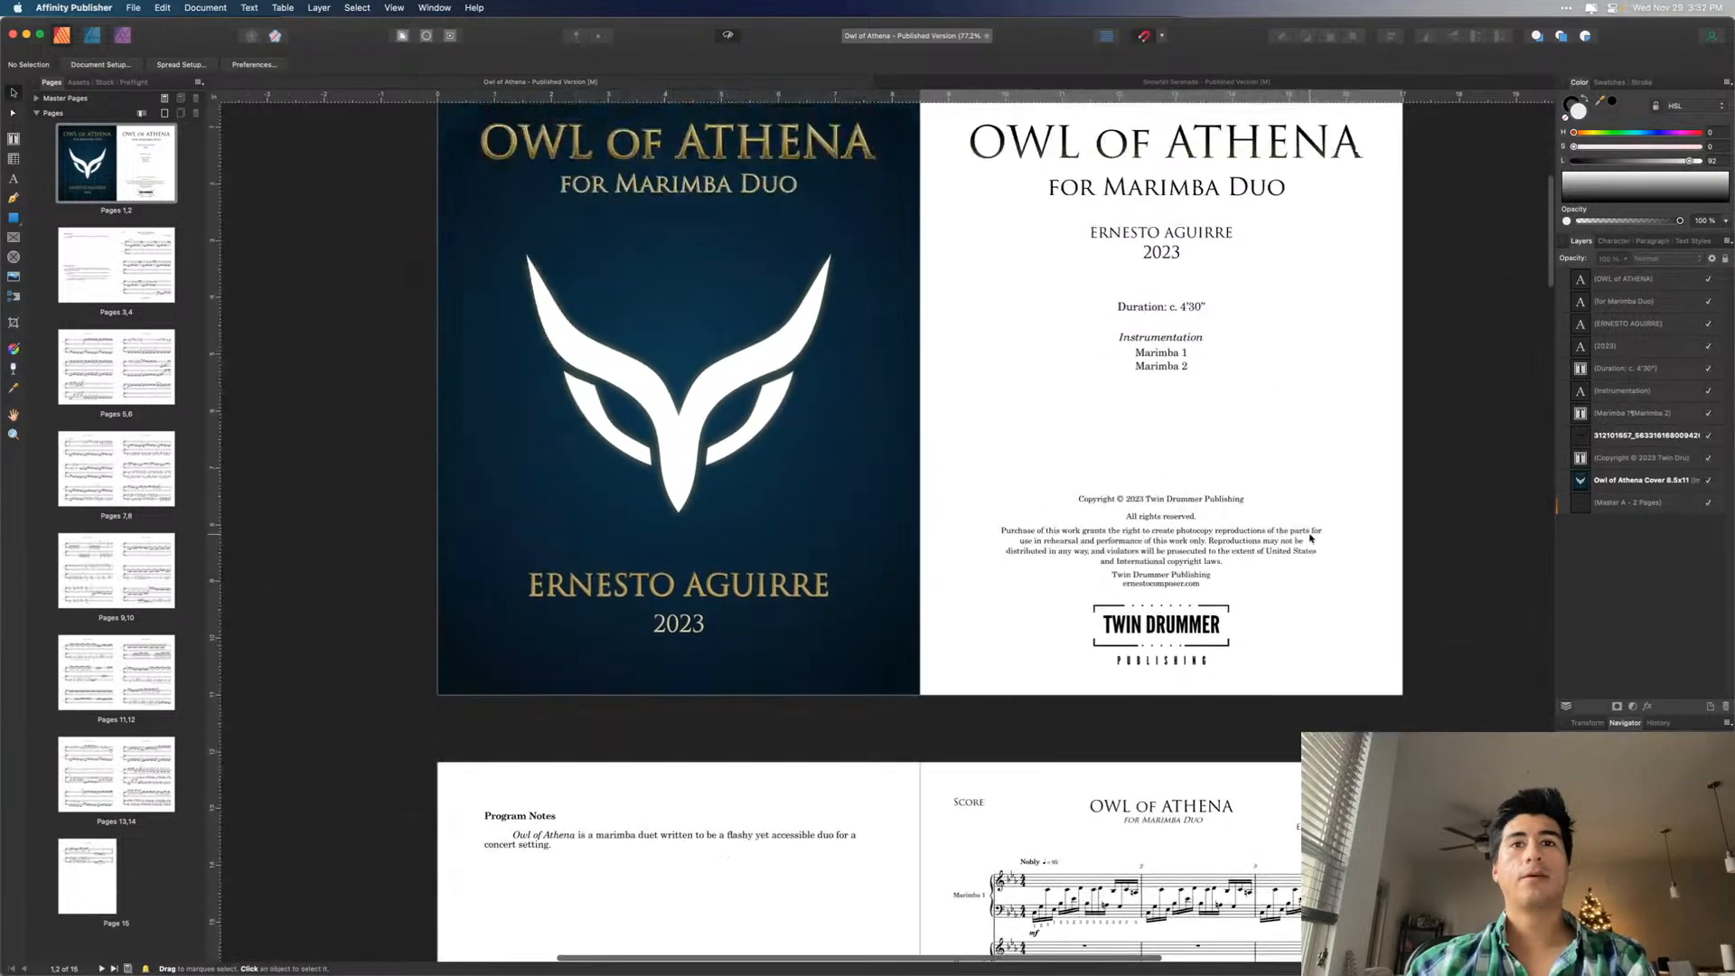
scroll(1311, 540, down, 15)
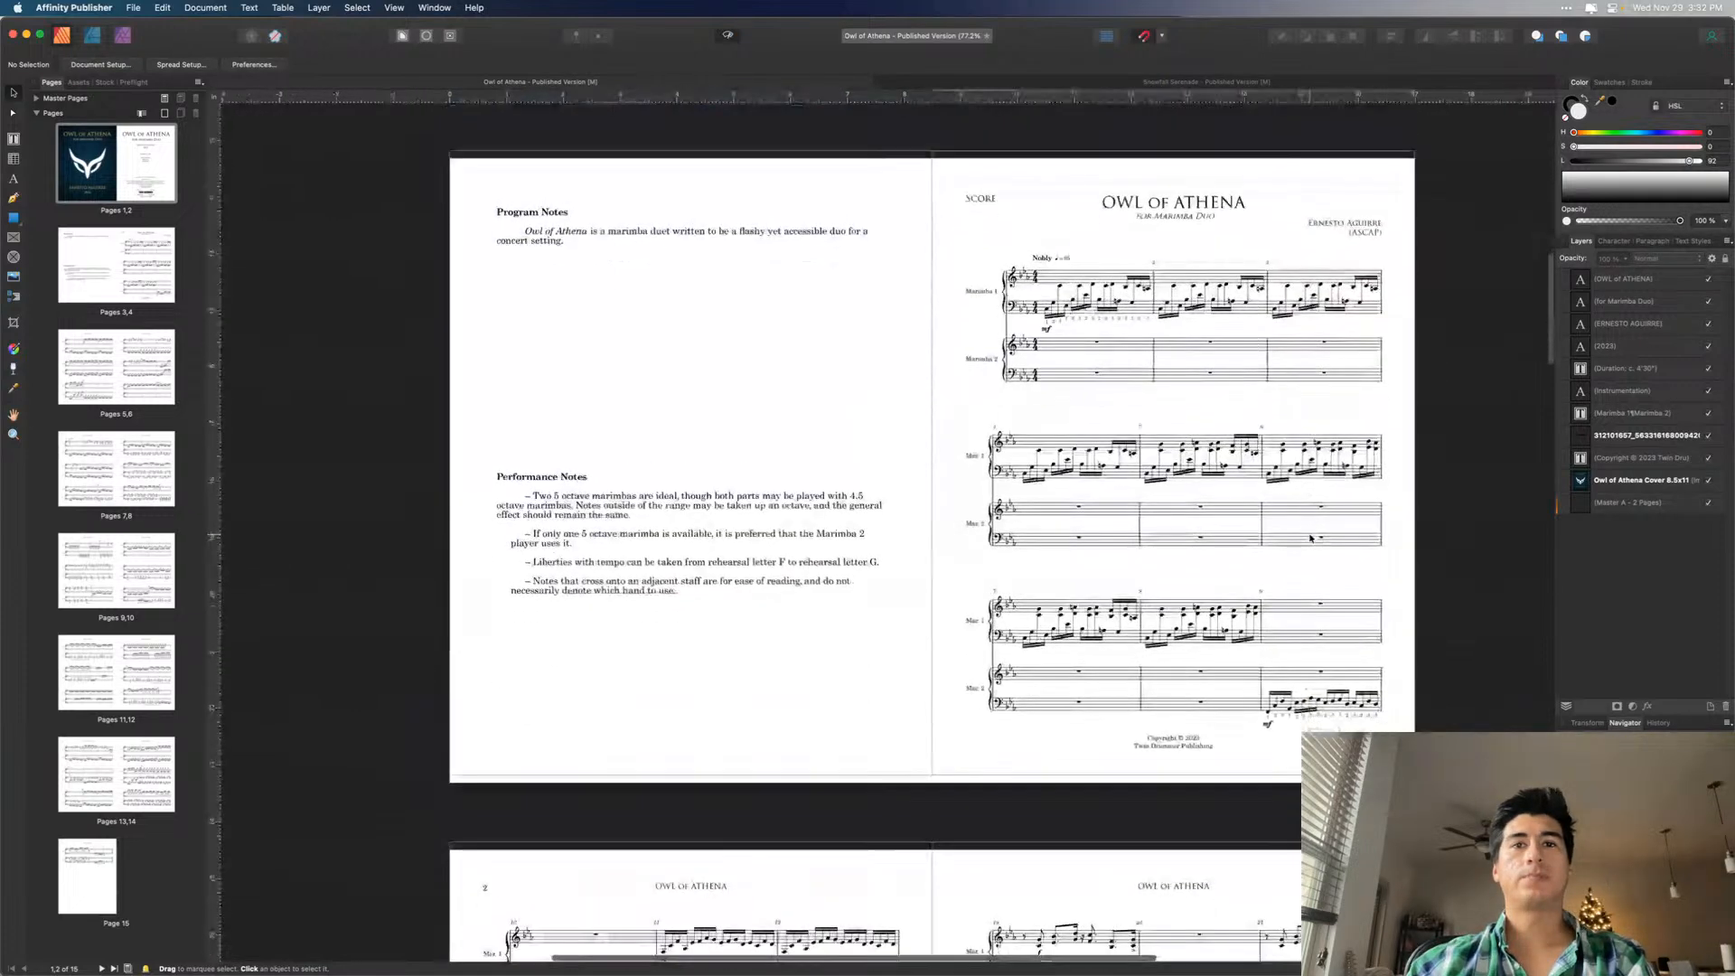
- Start editing the Program Notes text at the end of its paragraph, after "concert setting."
scroll(741, 407, up, 2)
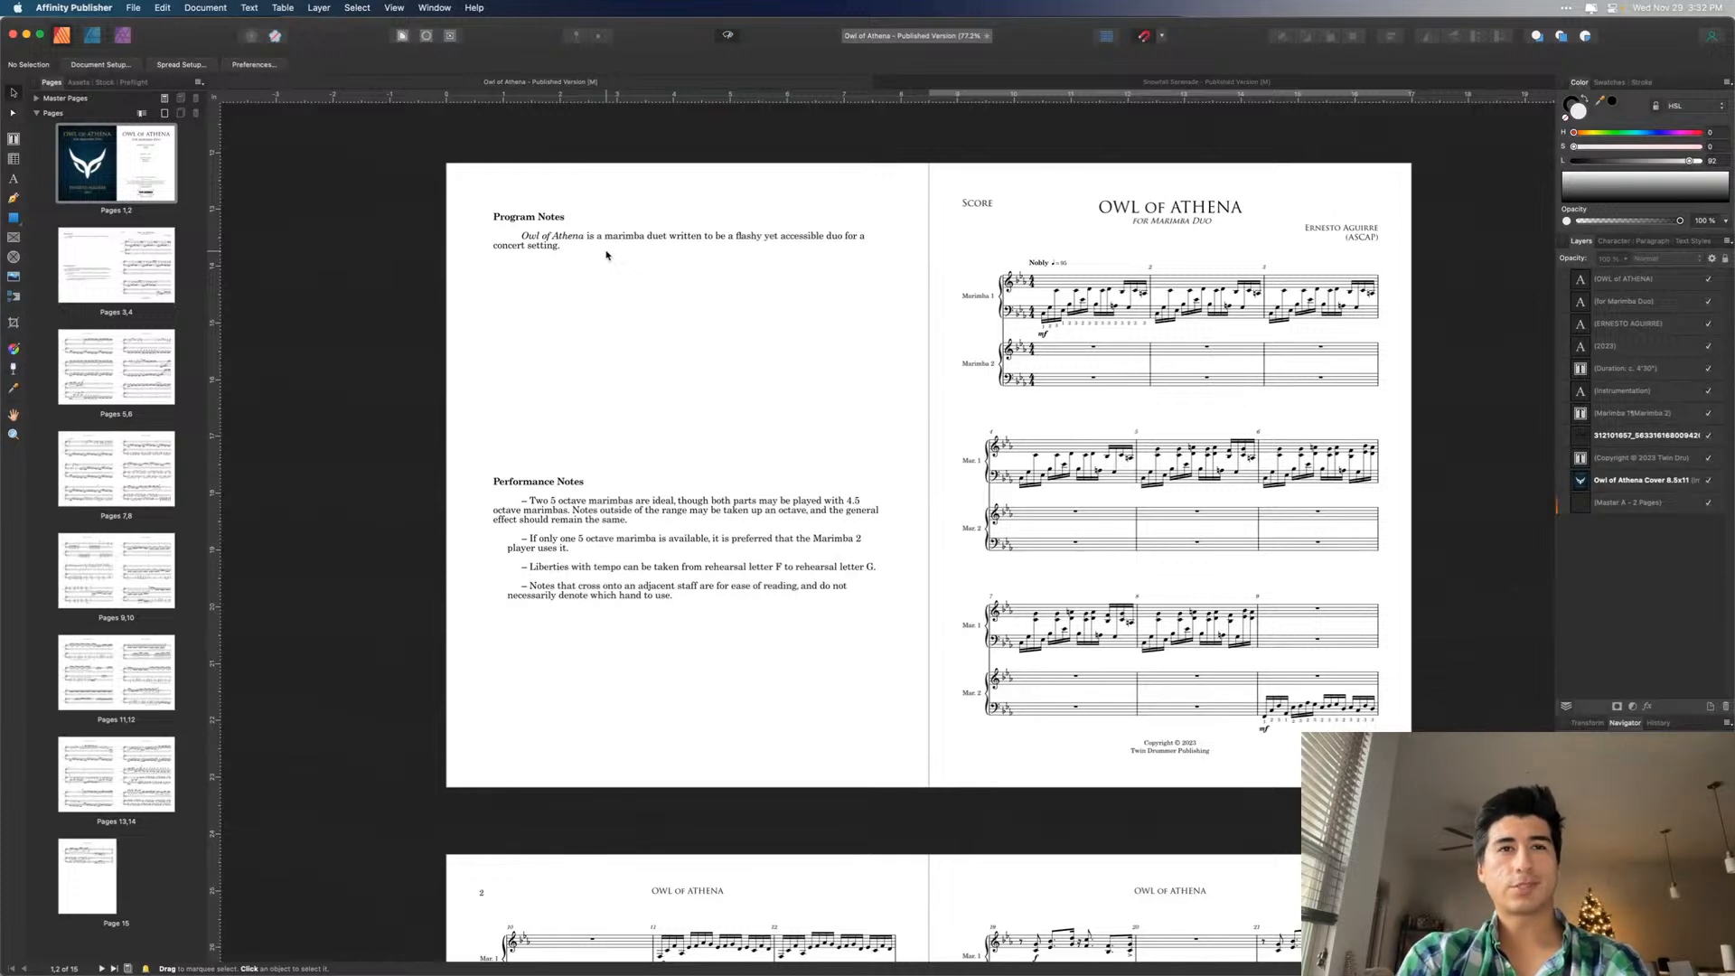
double_click(592, 250)
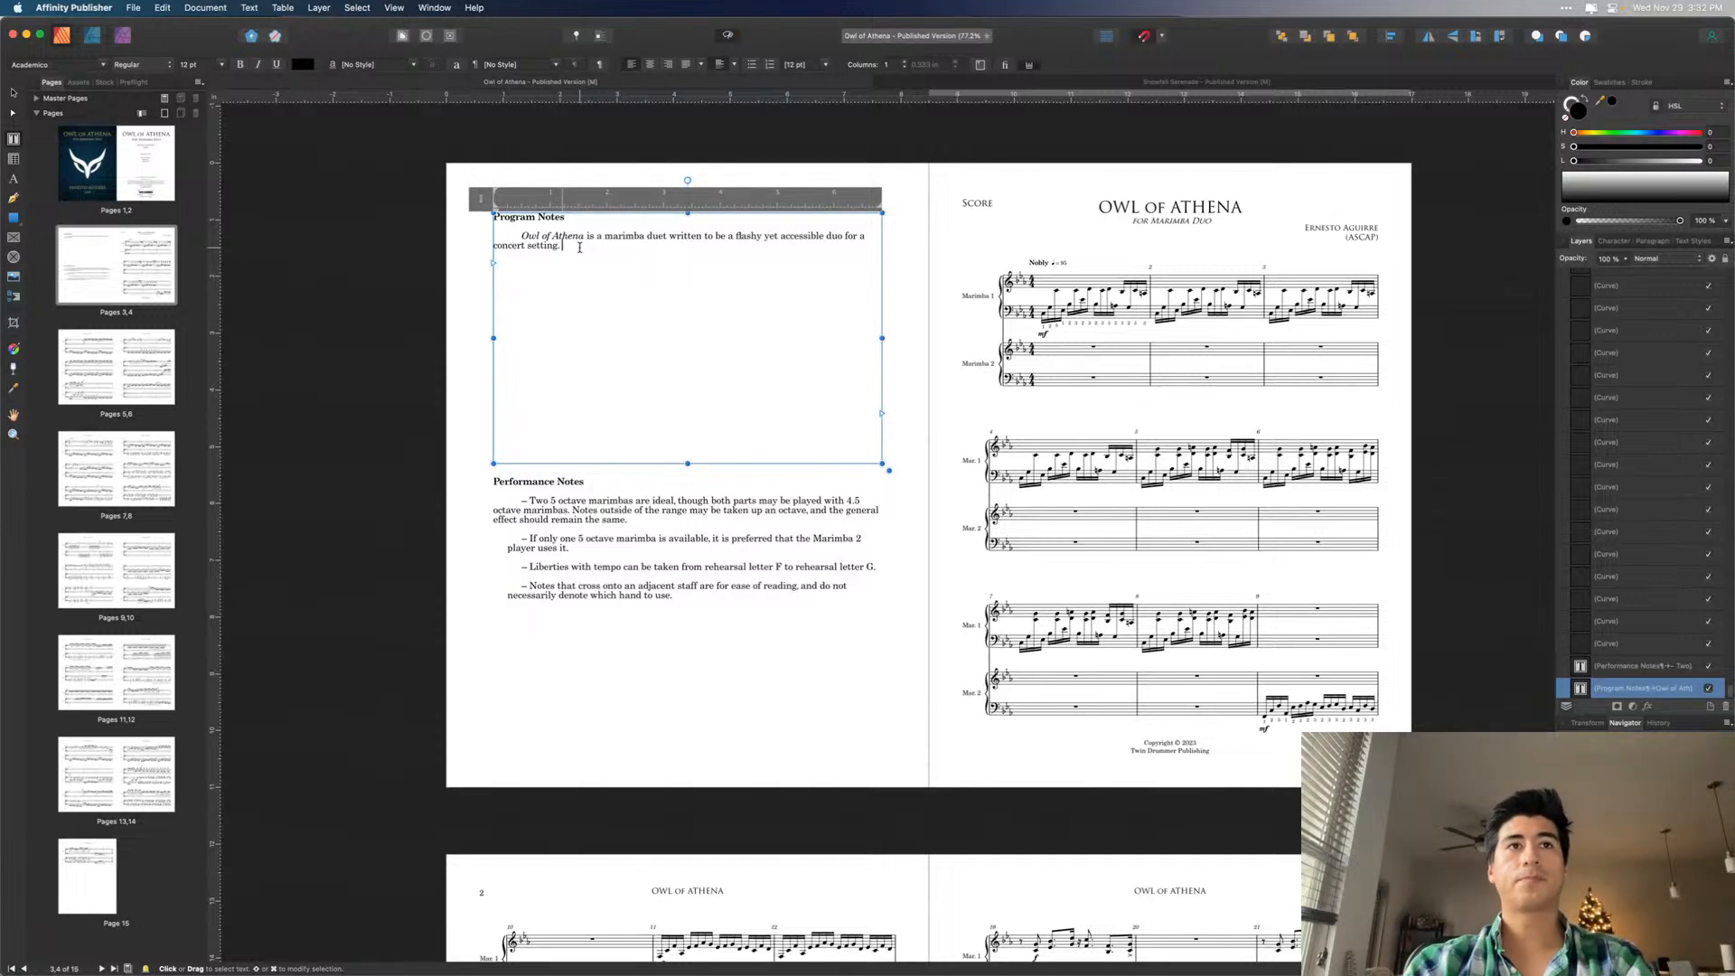
text(The title)
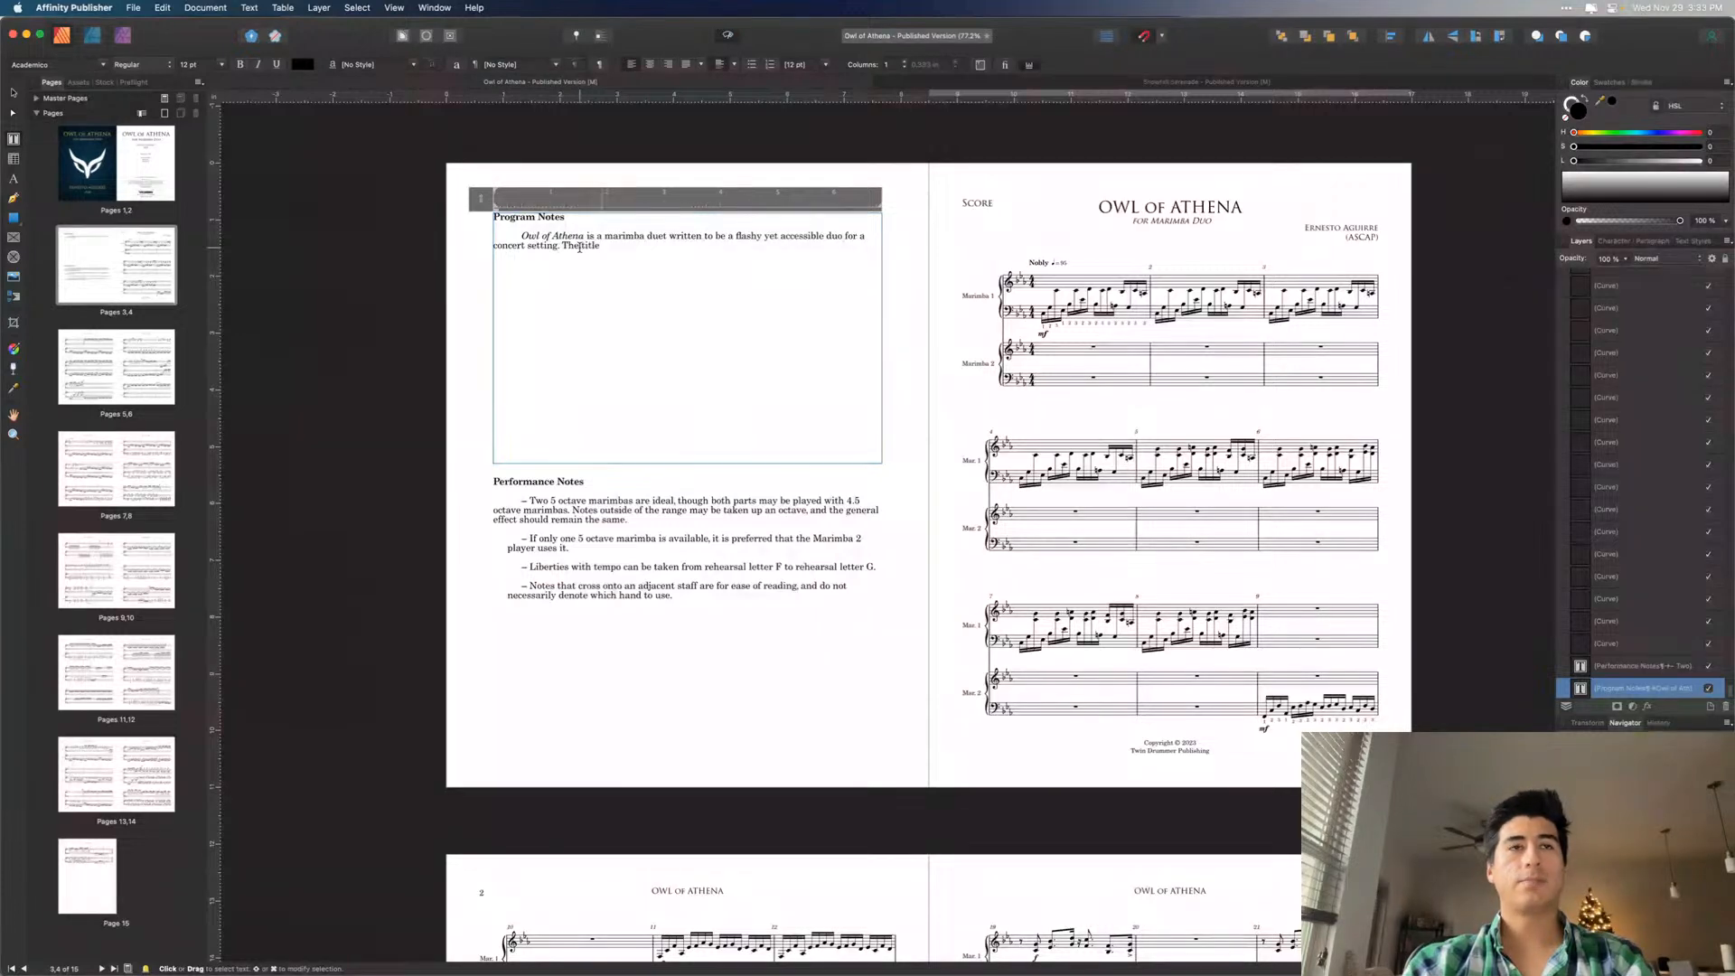
key(BackSpace)
key(BackSpace)
key(BackSpace)
key(BackSpace)
key(BackSpace)
key(BackSpace)
key(BackSpace)
key(BackSpace)
key(BackSpace)
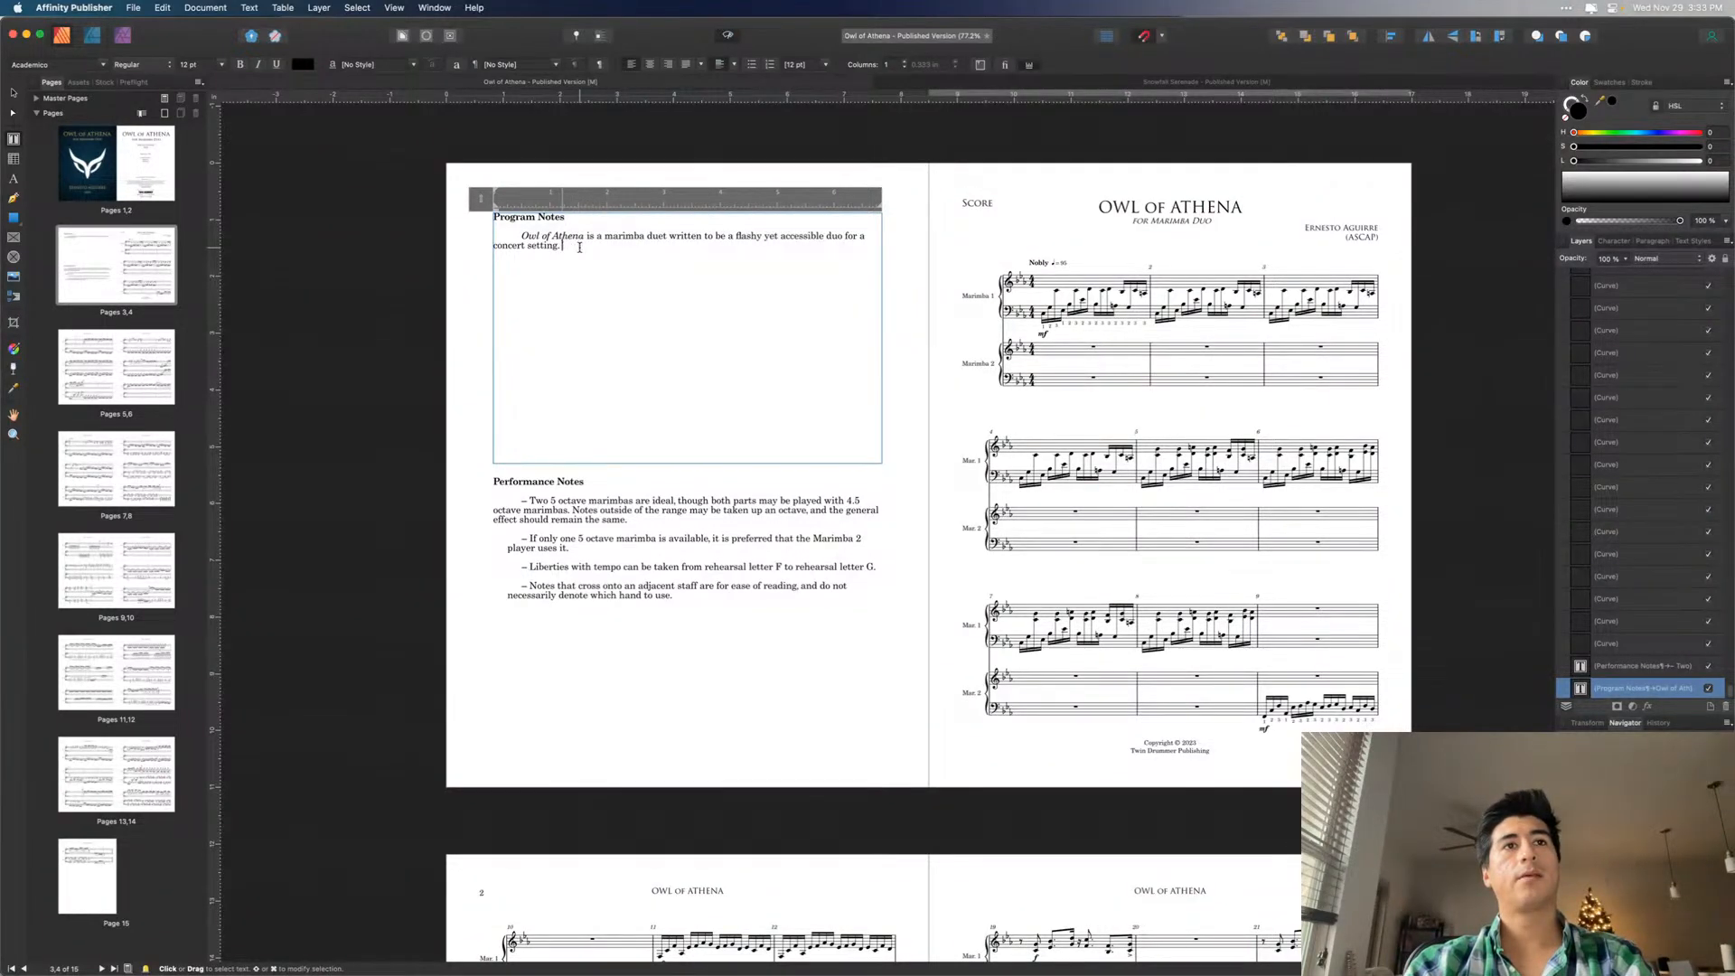
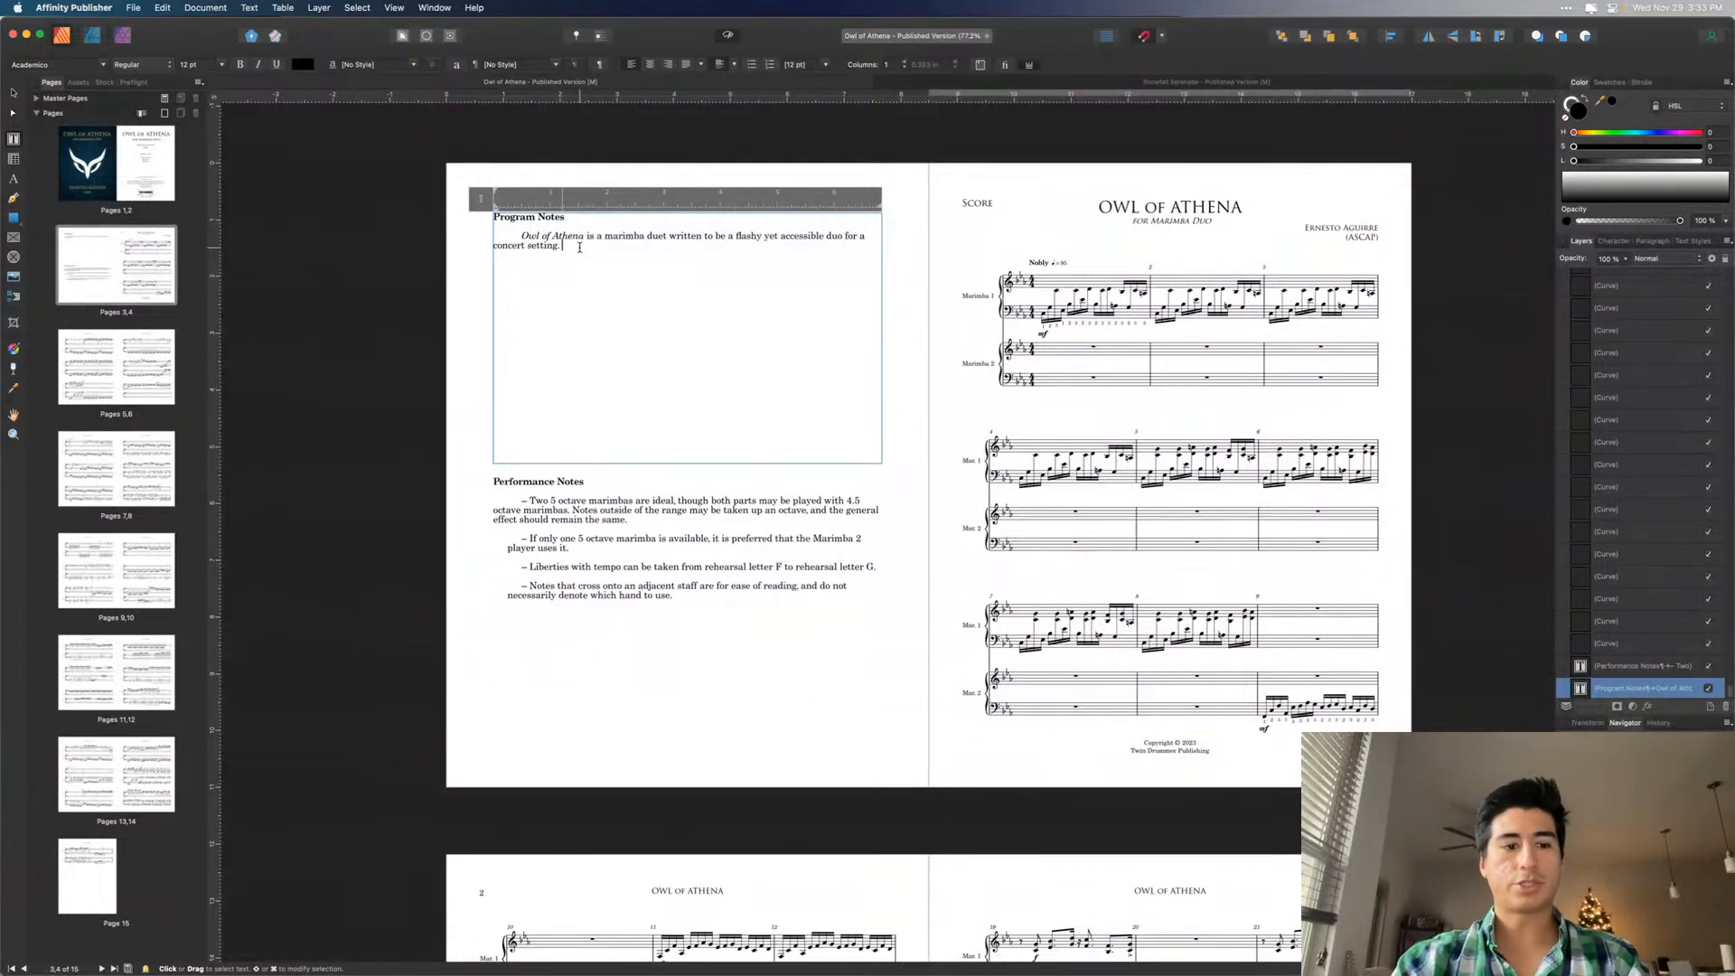
- Continue the Program Notes paragraph with "This piece is titled so because I was teaching a marching band front ensemble"
text(Thi)
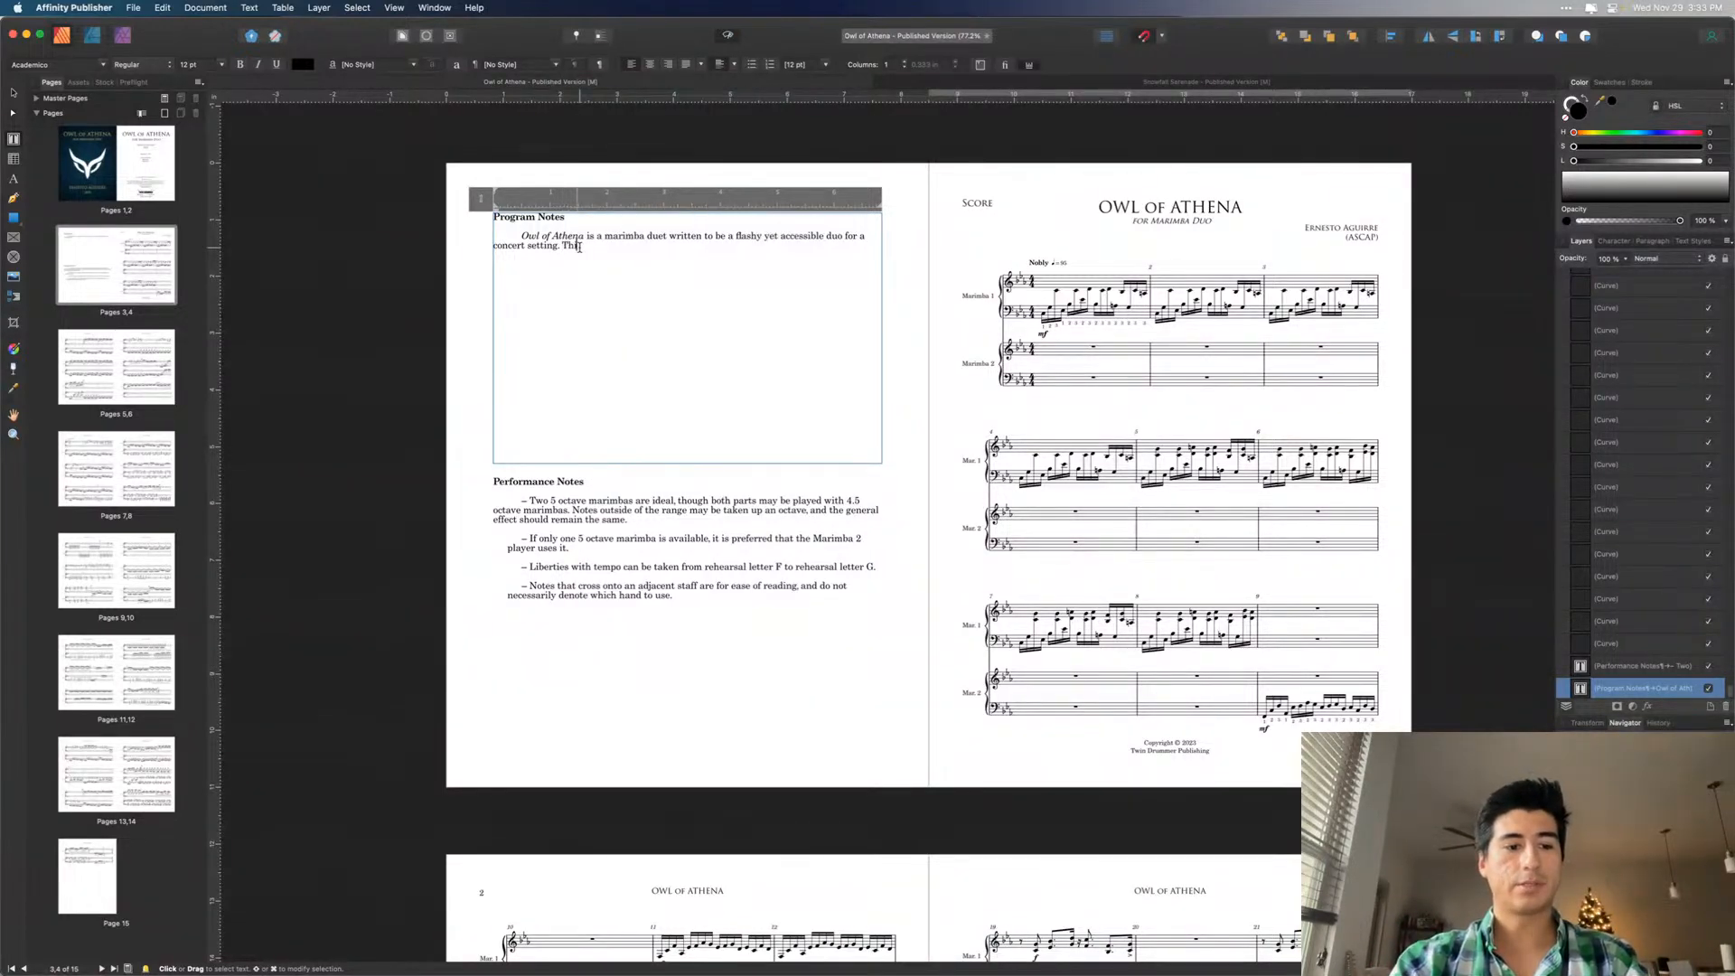
text(s piece is tit)
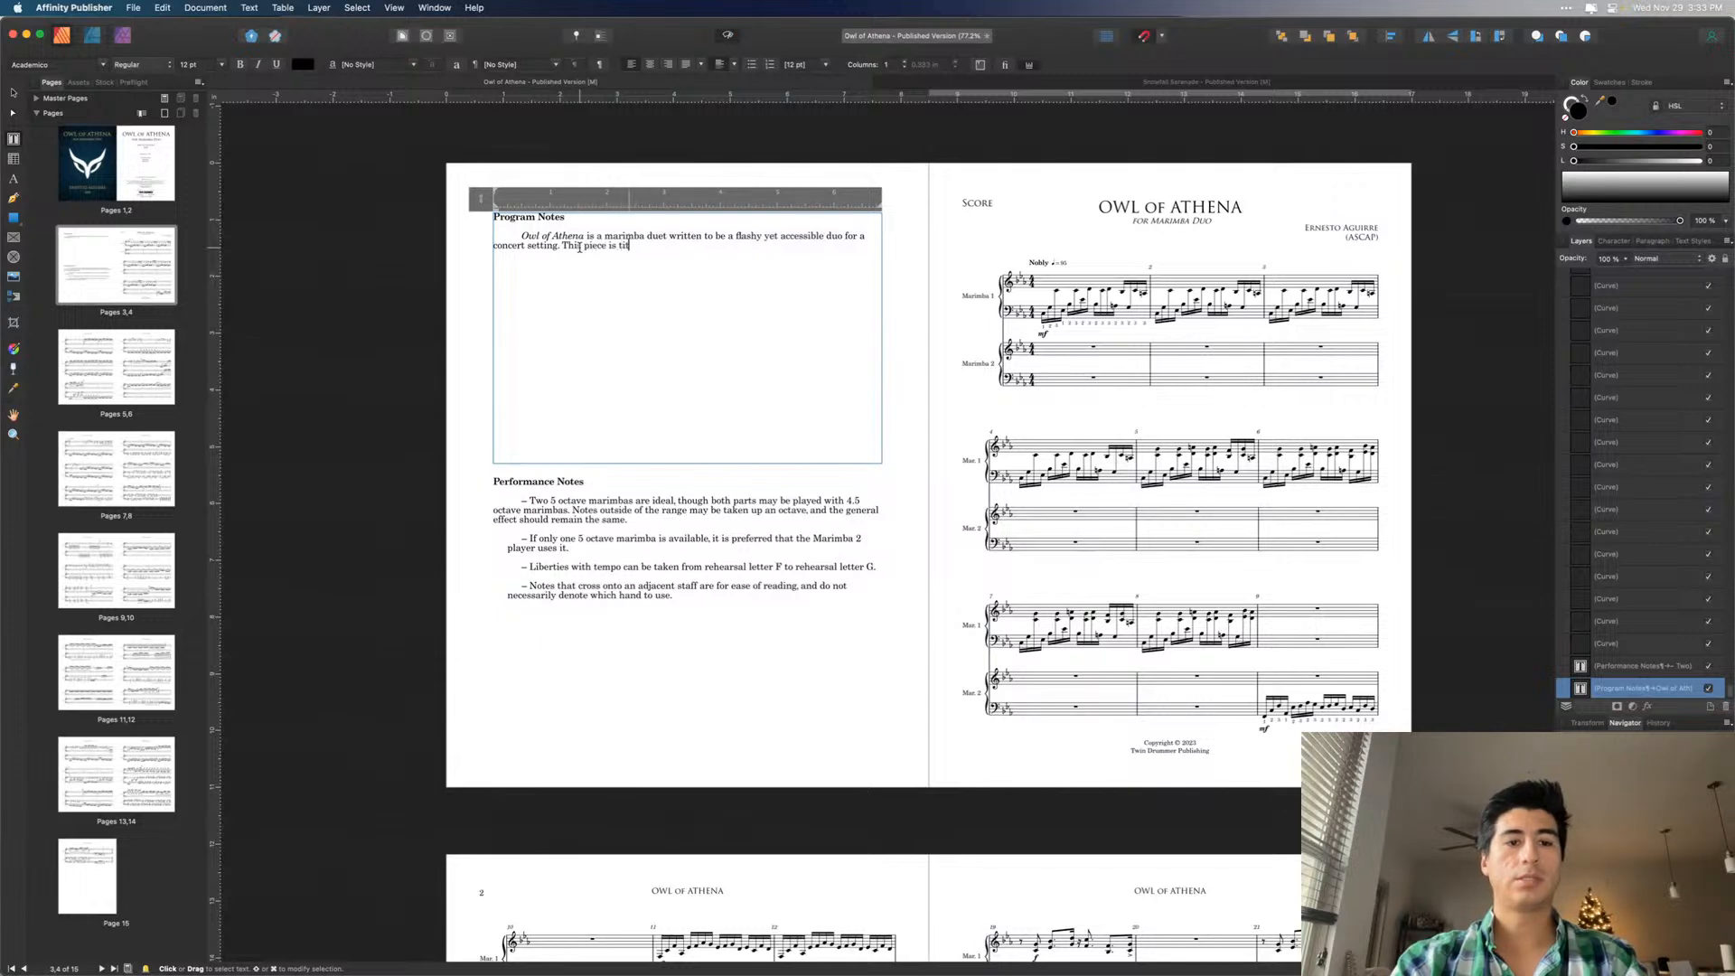
text(led so)
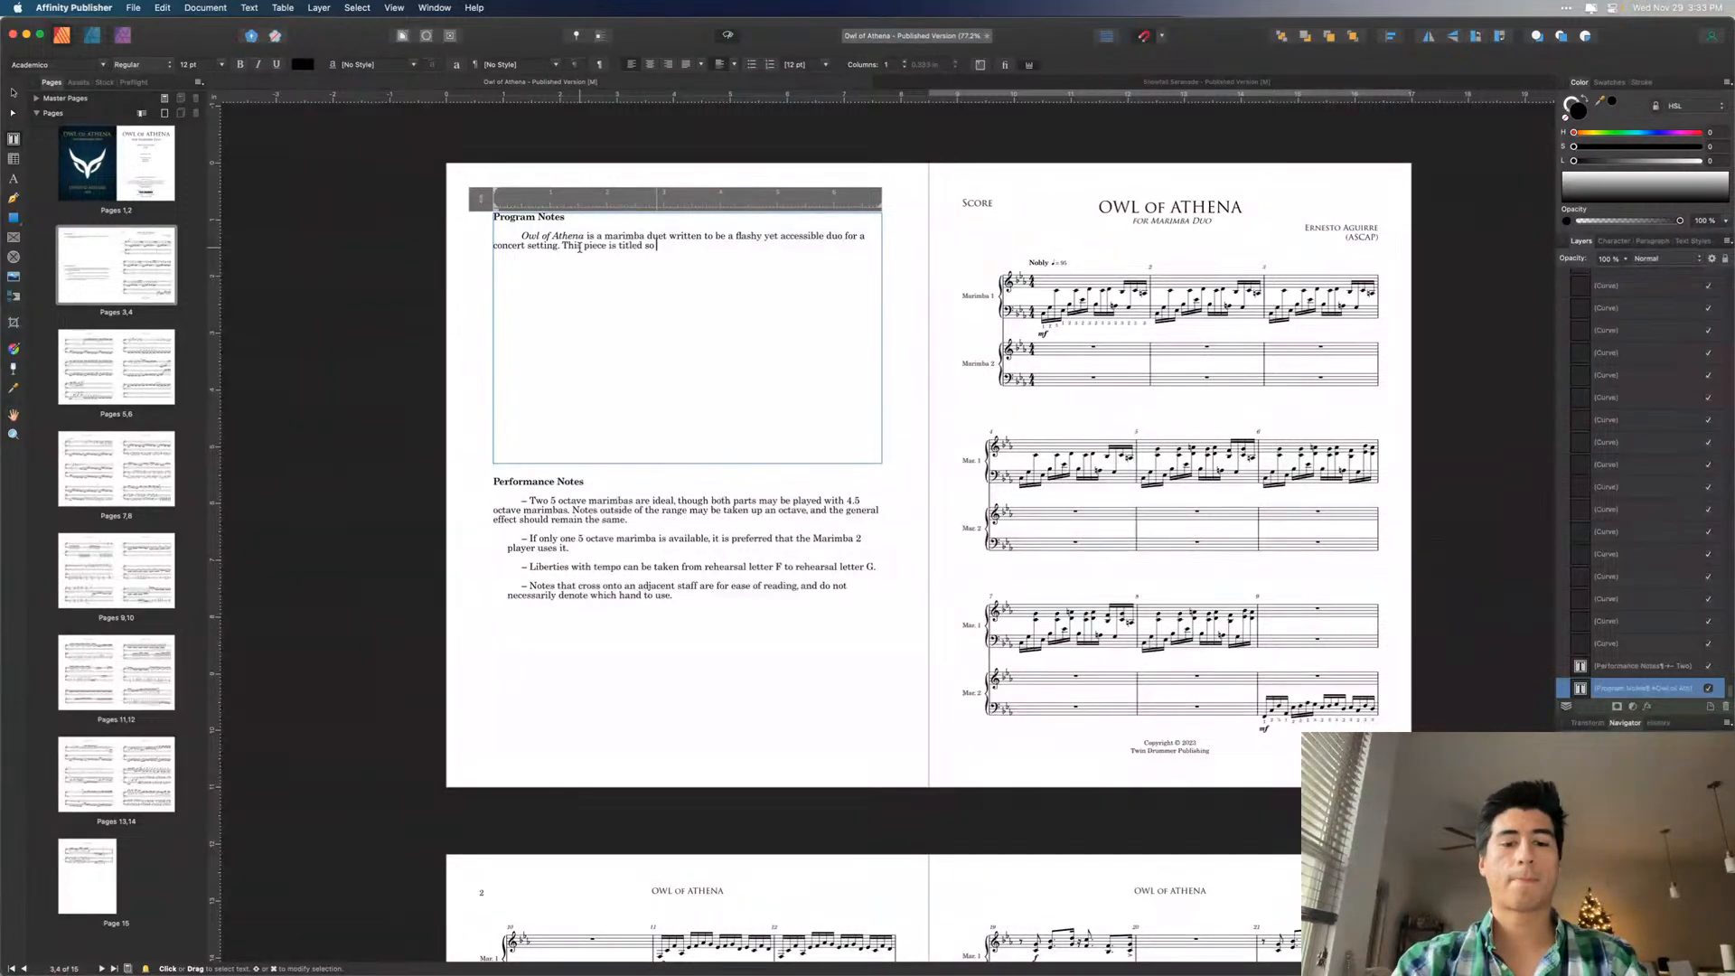
text( because)
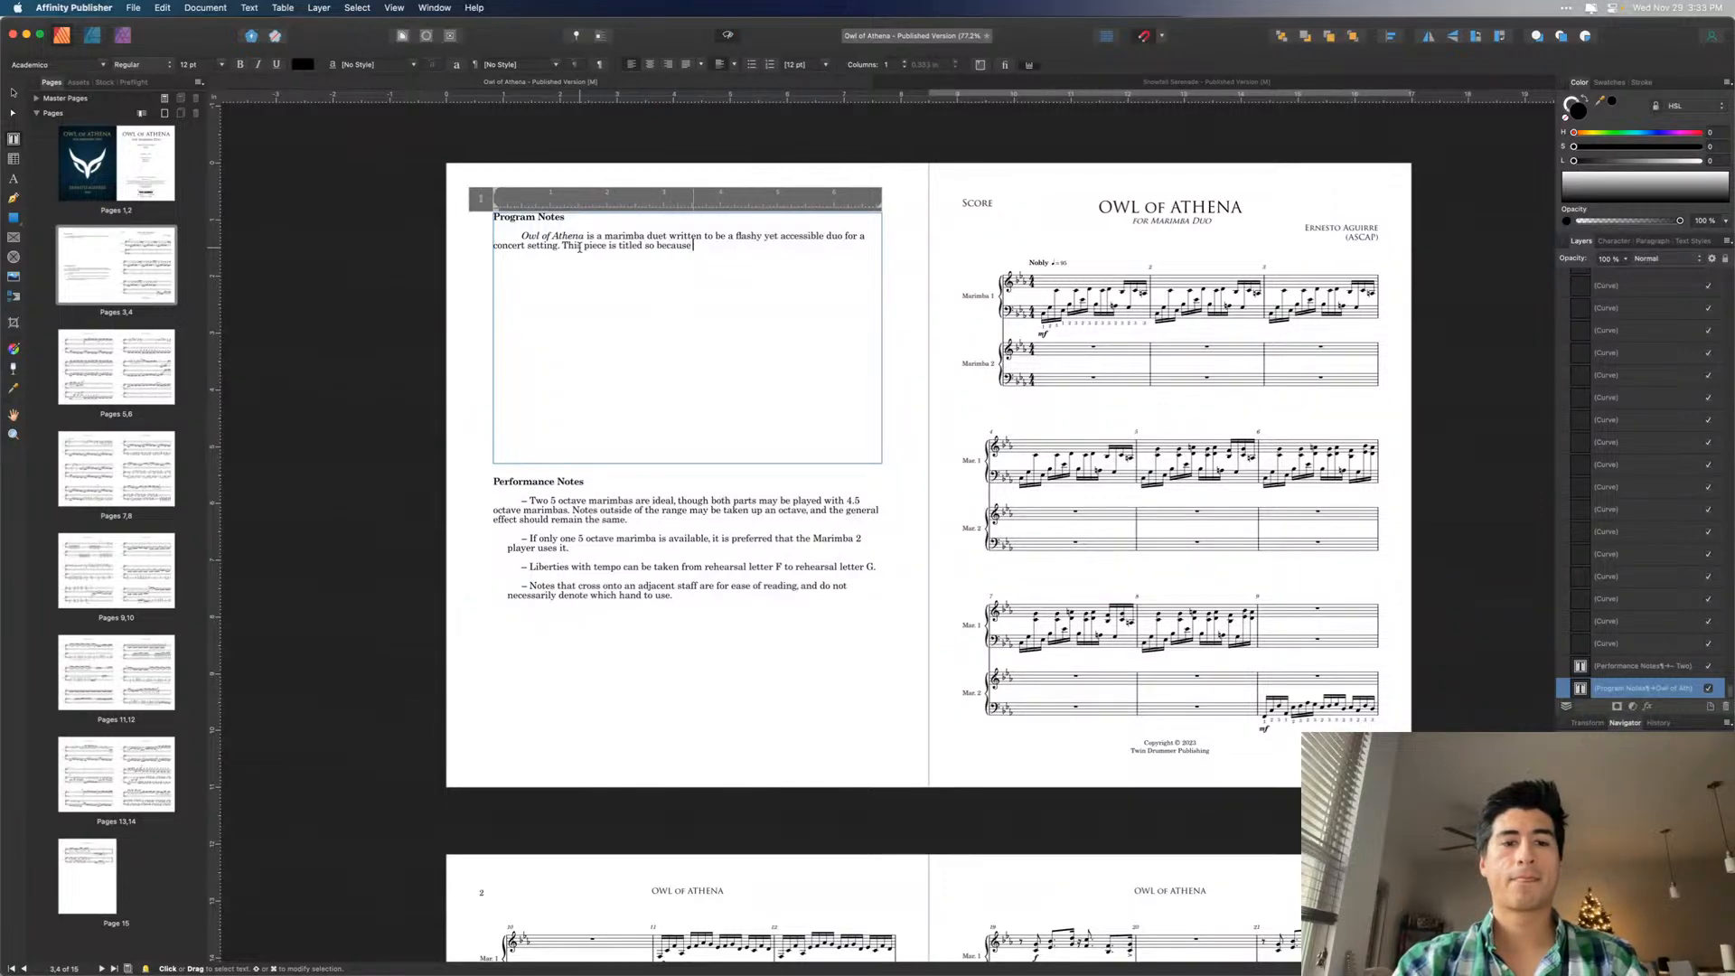
text( I was)
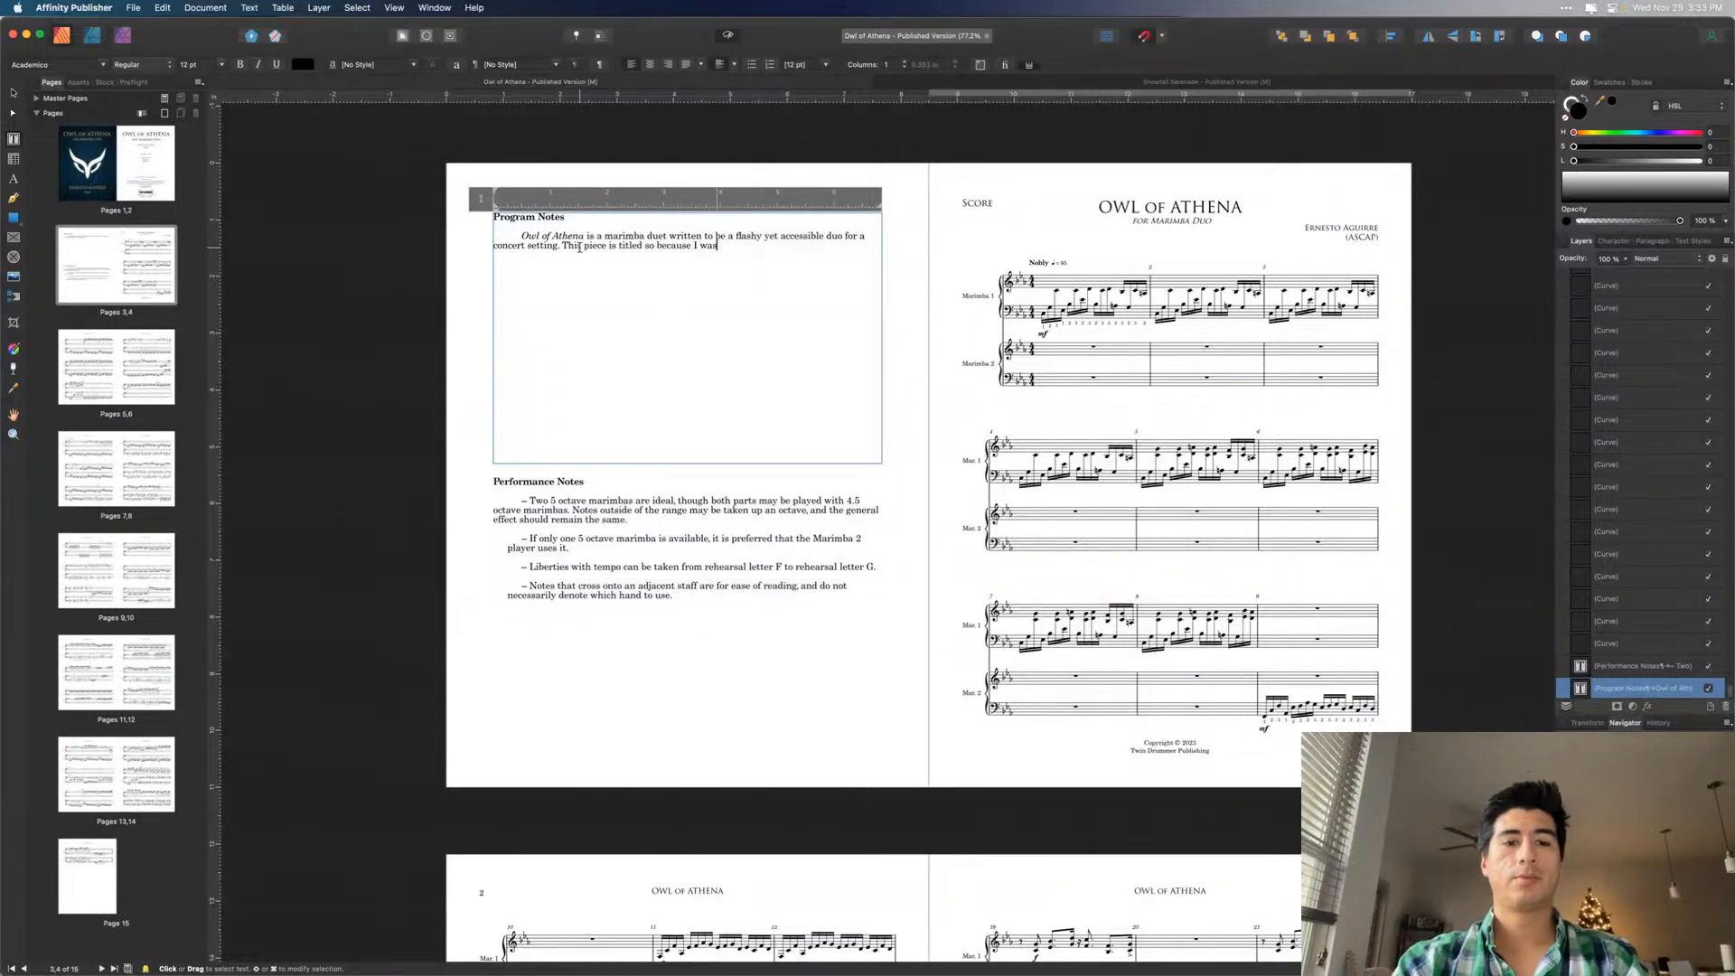
text( teaching a)
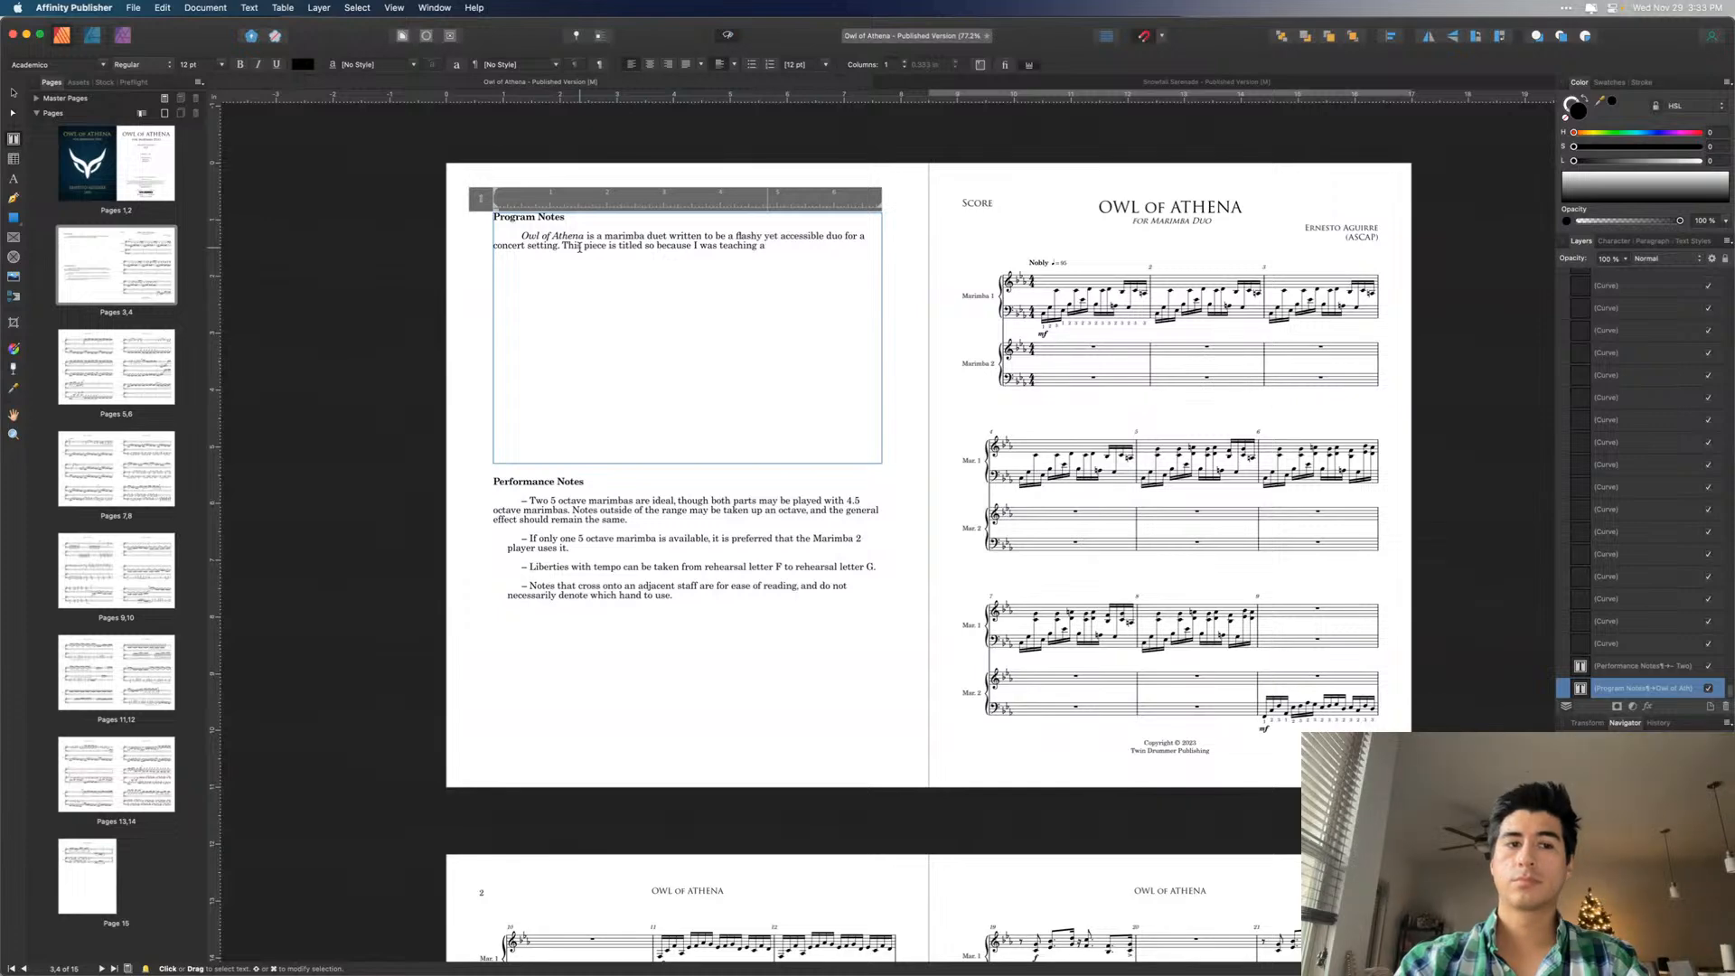
text(marcching ba )
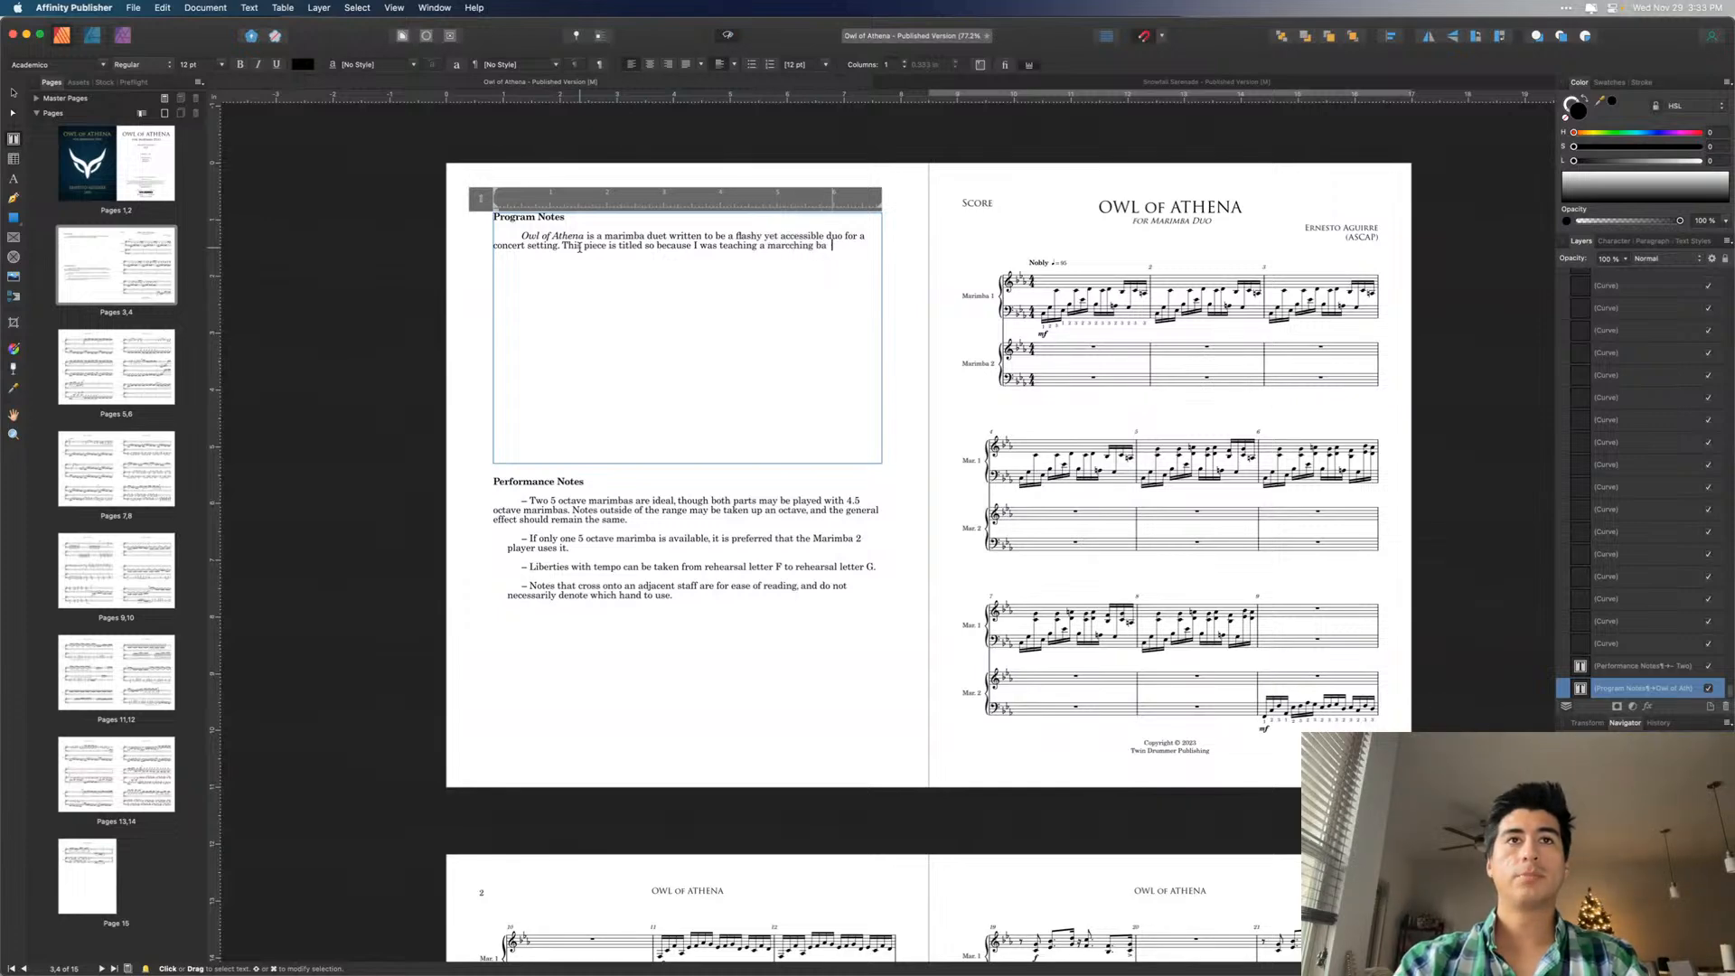
text(nd front)
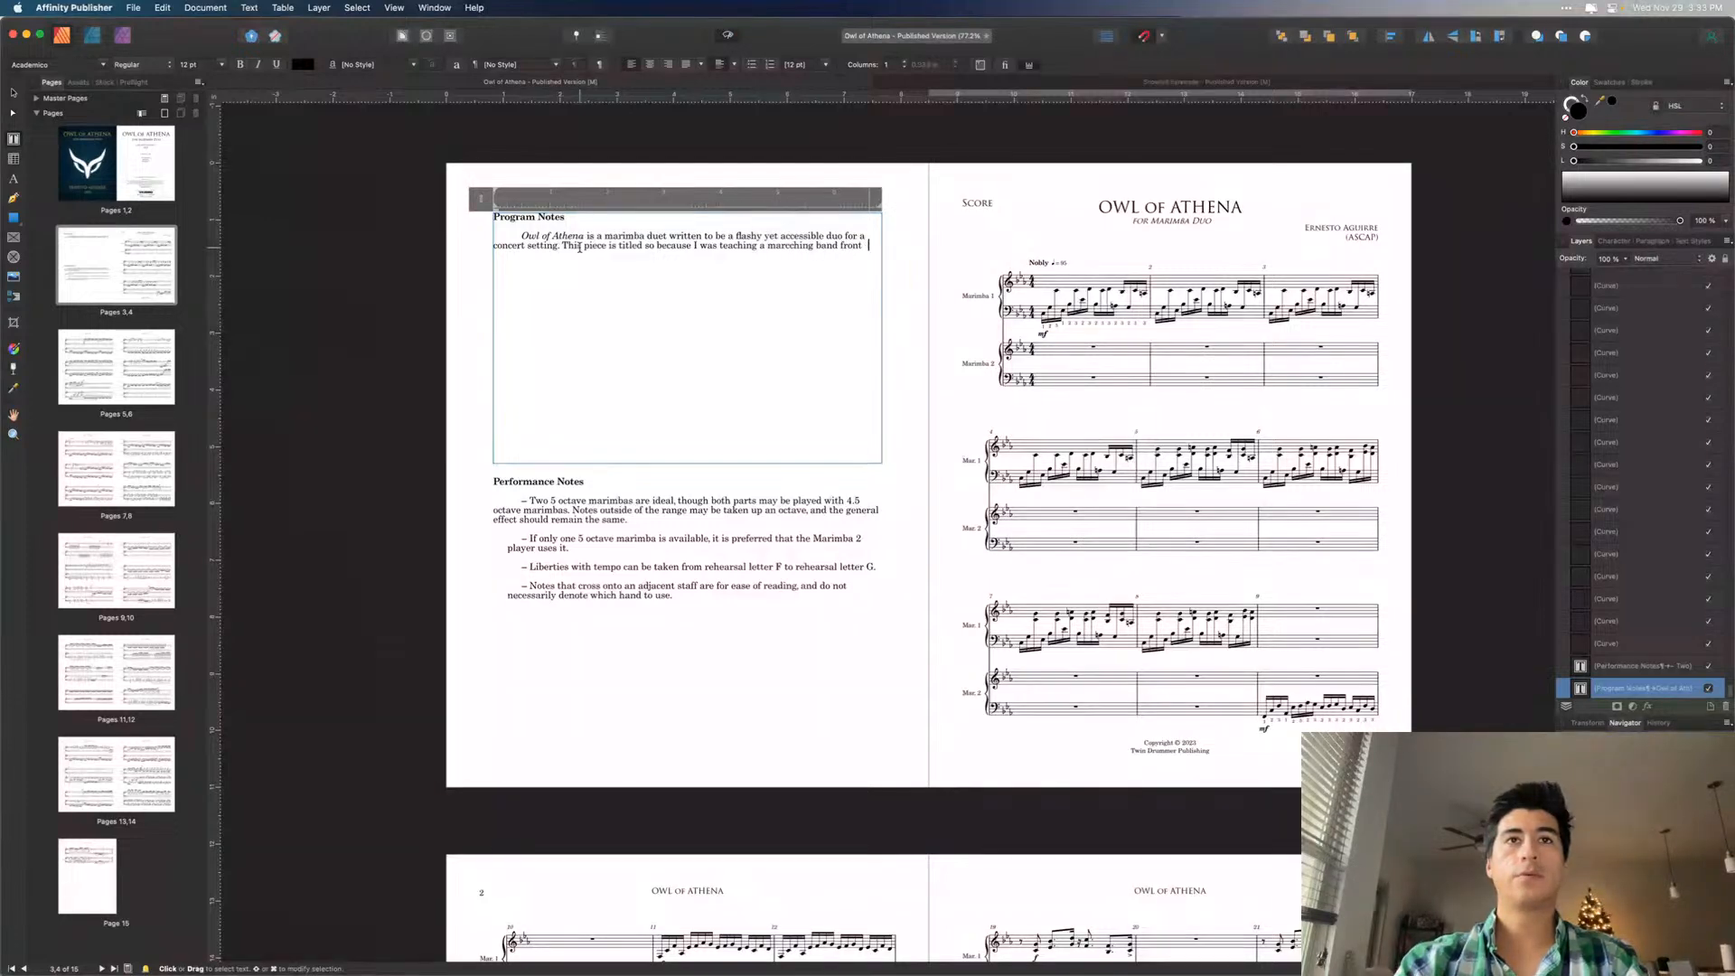
text( ensemble)
key(Escape)
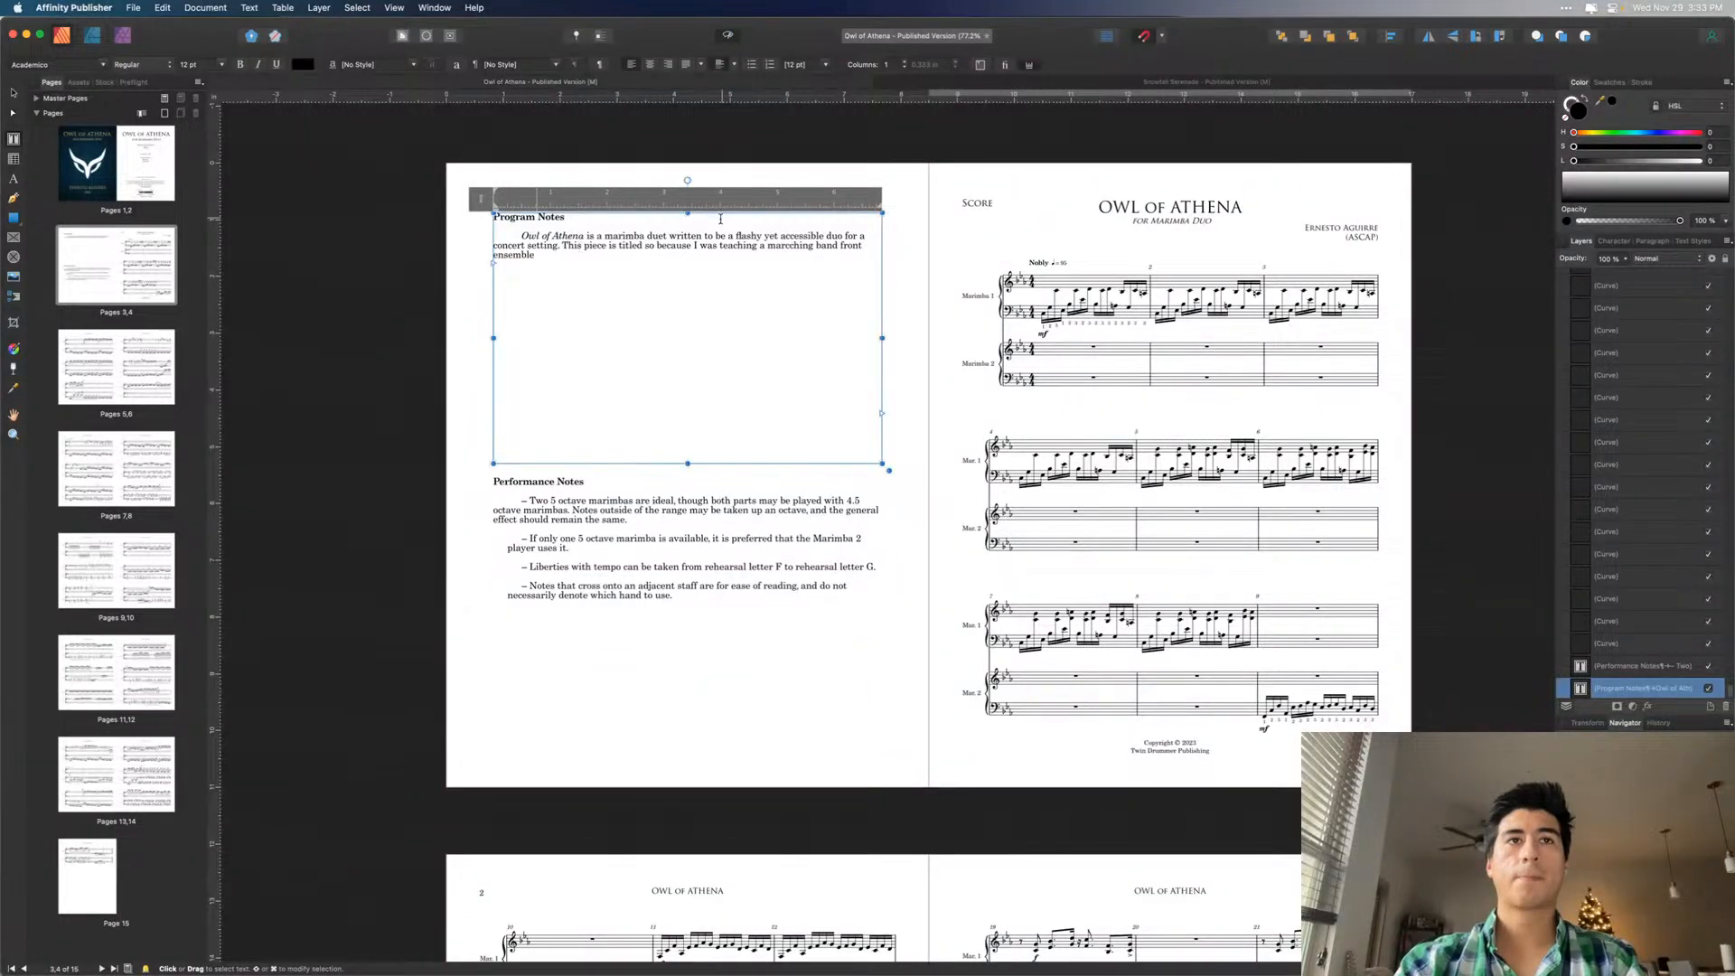
click(785, 246)
key(BackSpace)
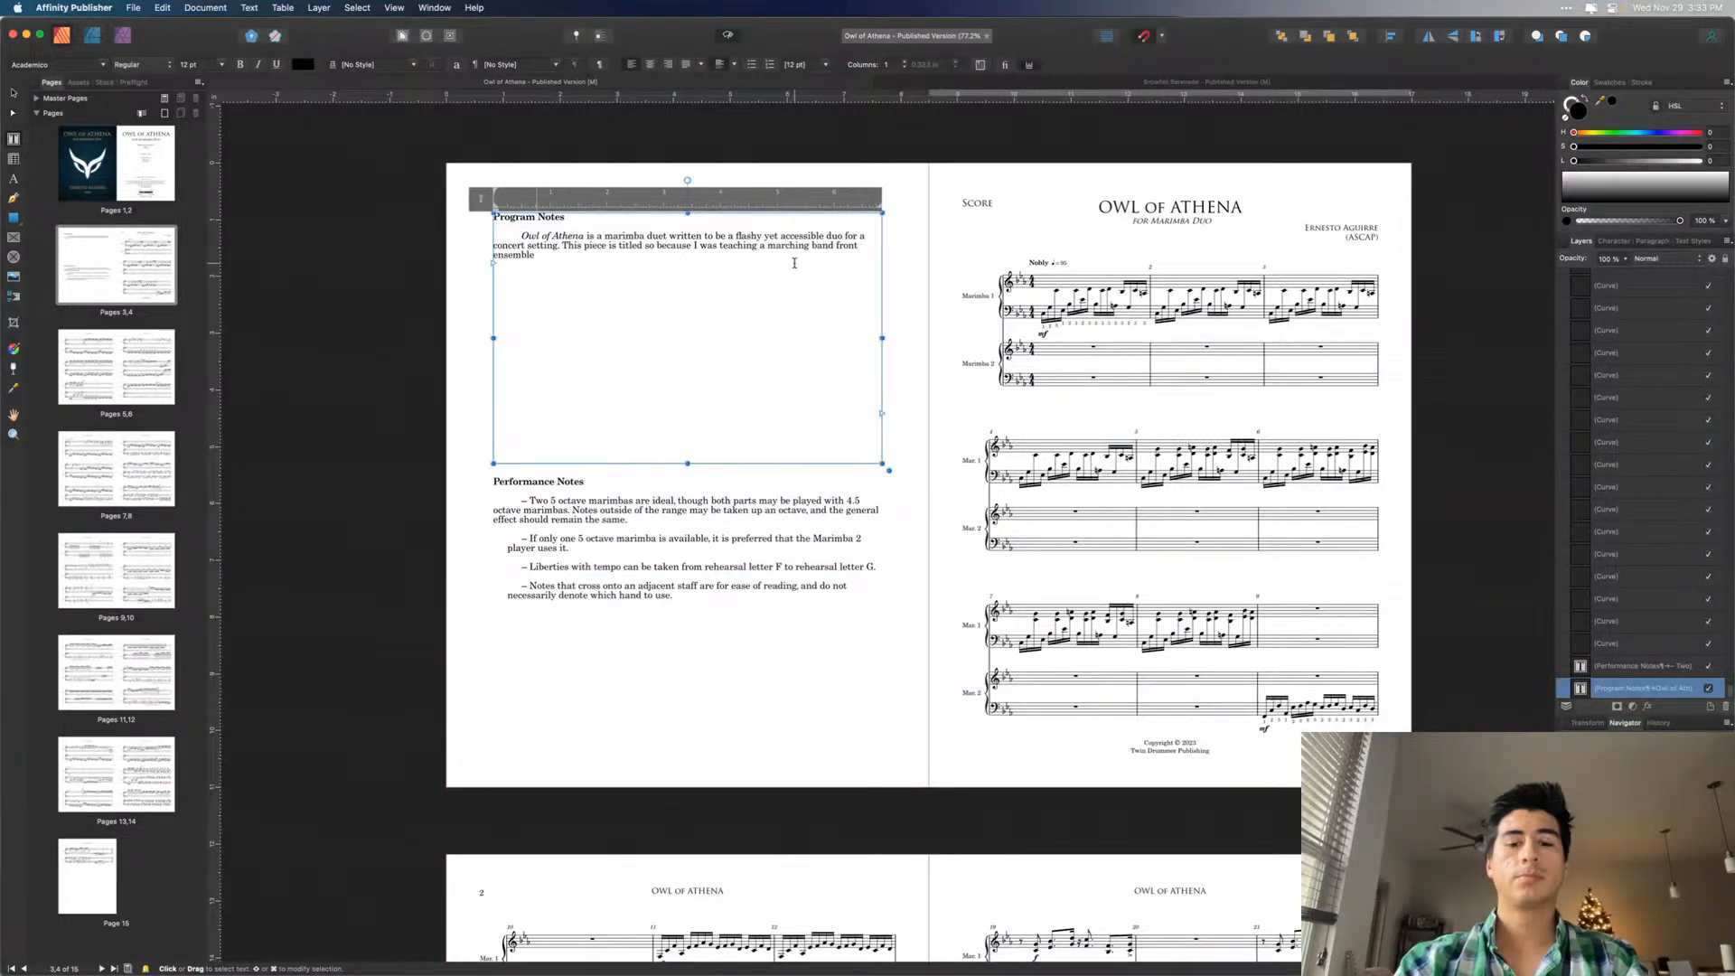
- Finish the Program Notes sentence about the front ensemble with "before a competition."
text(before a co)
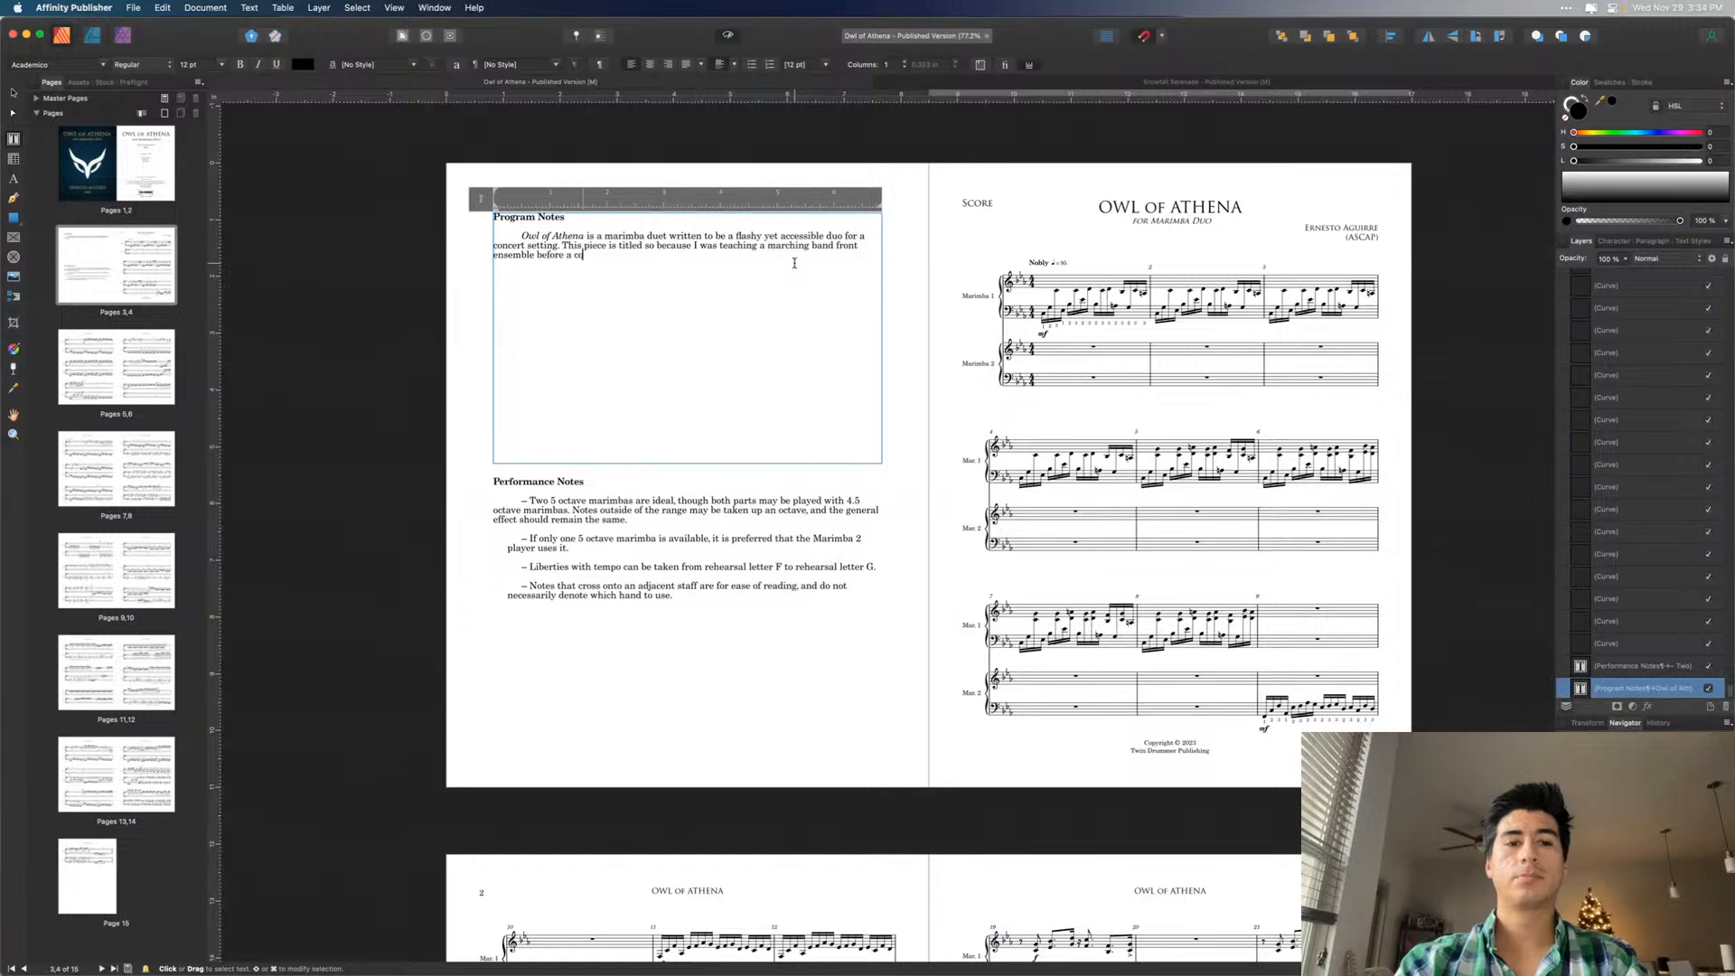
text(mpetition.)
key(Escape)
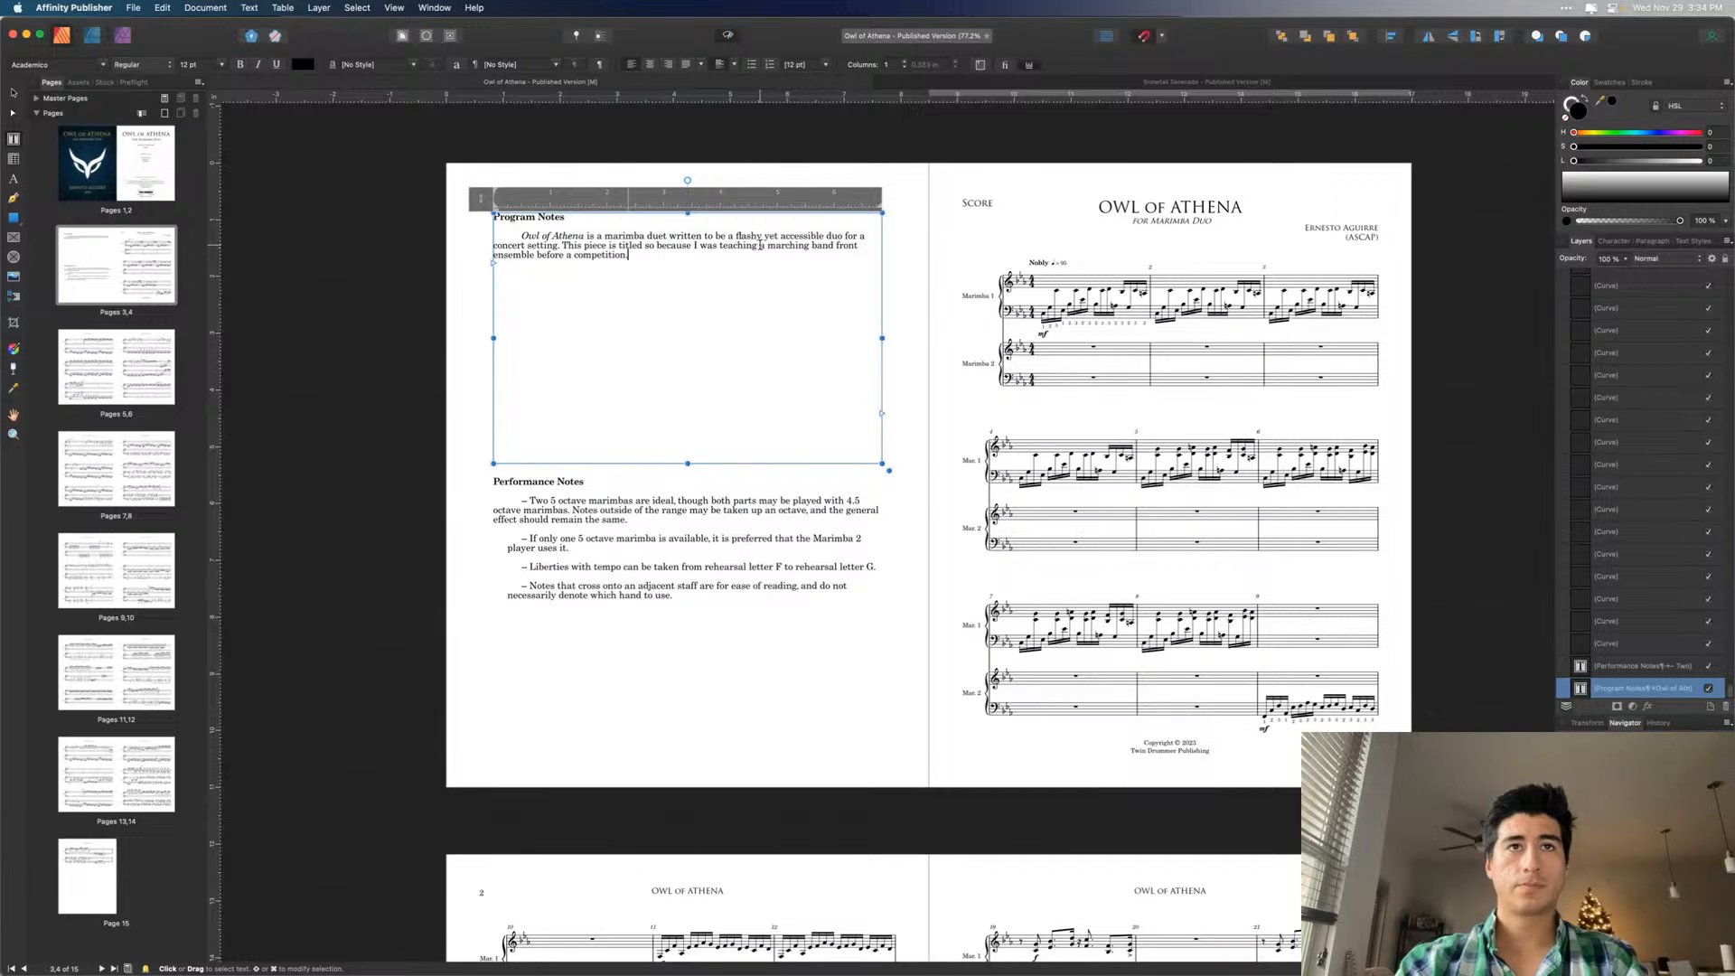
- Add the sentence "While we were warming up outside, I noticed a great owl fly above us in the twilight." to the Program Notes
click(674, 255)
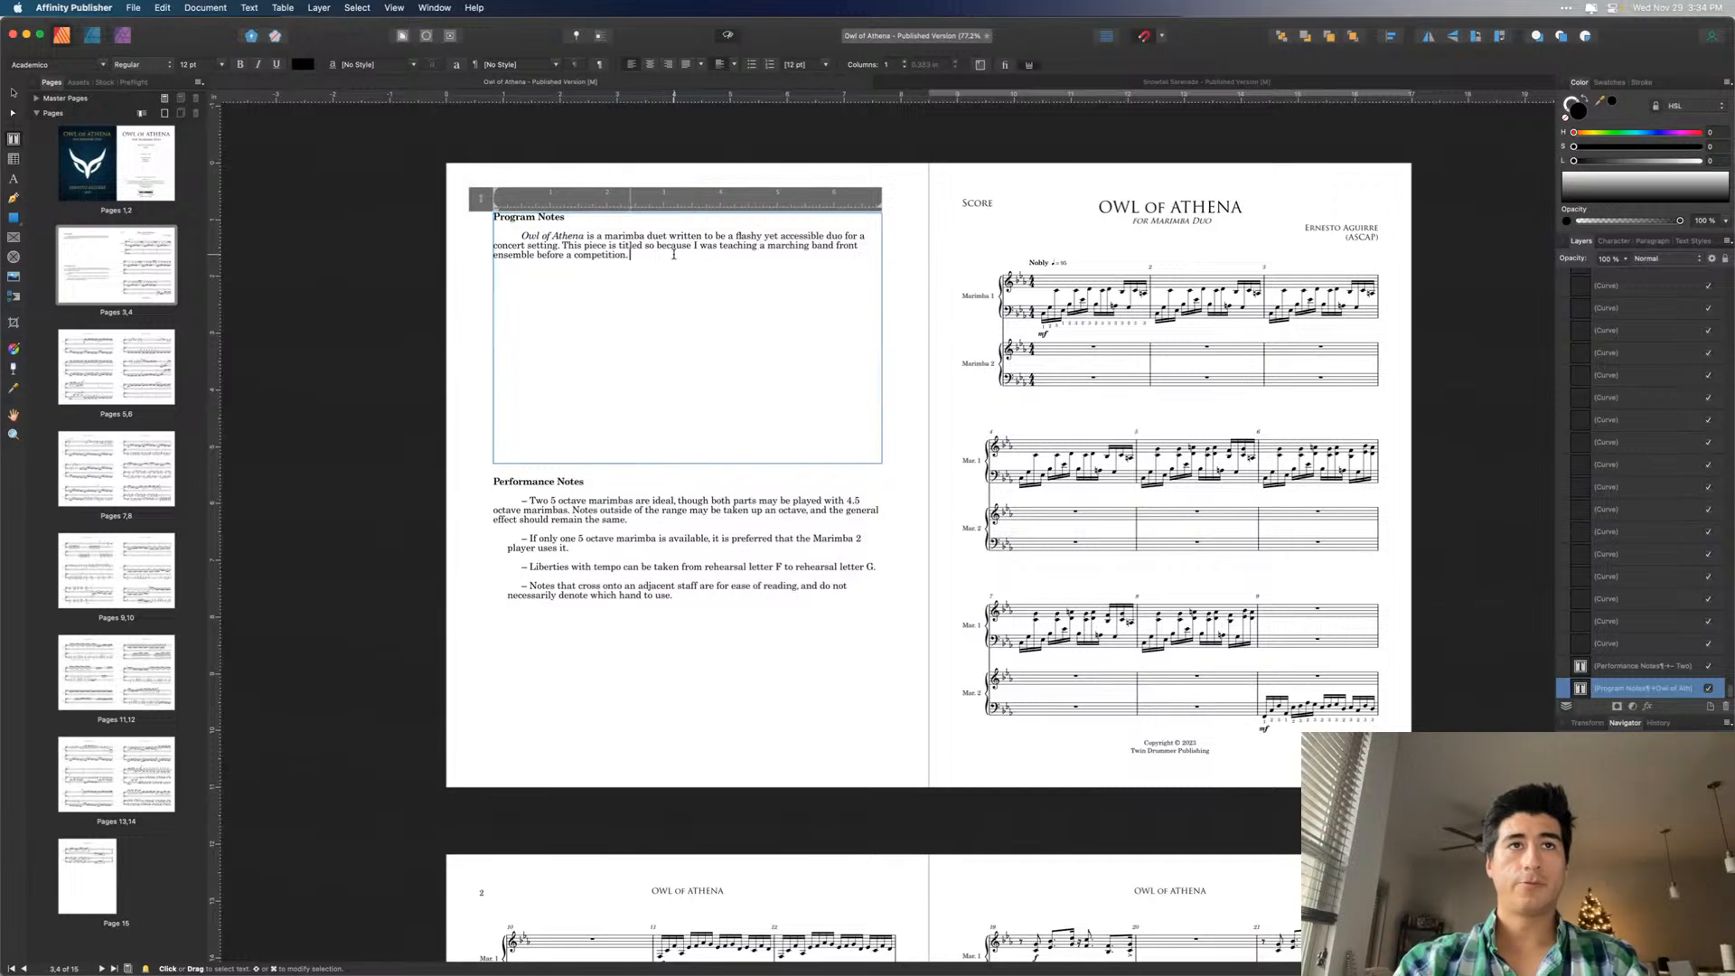
text(While we)
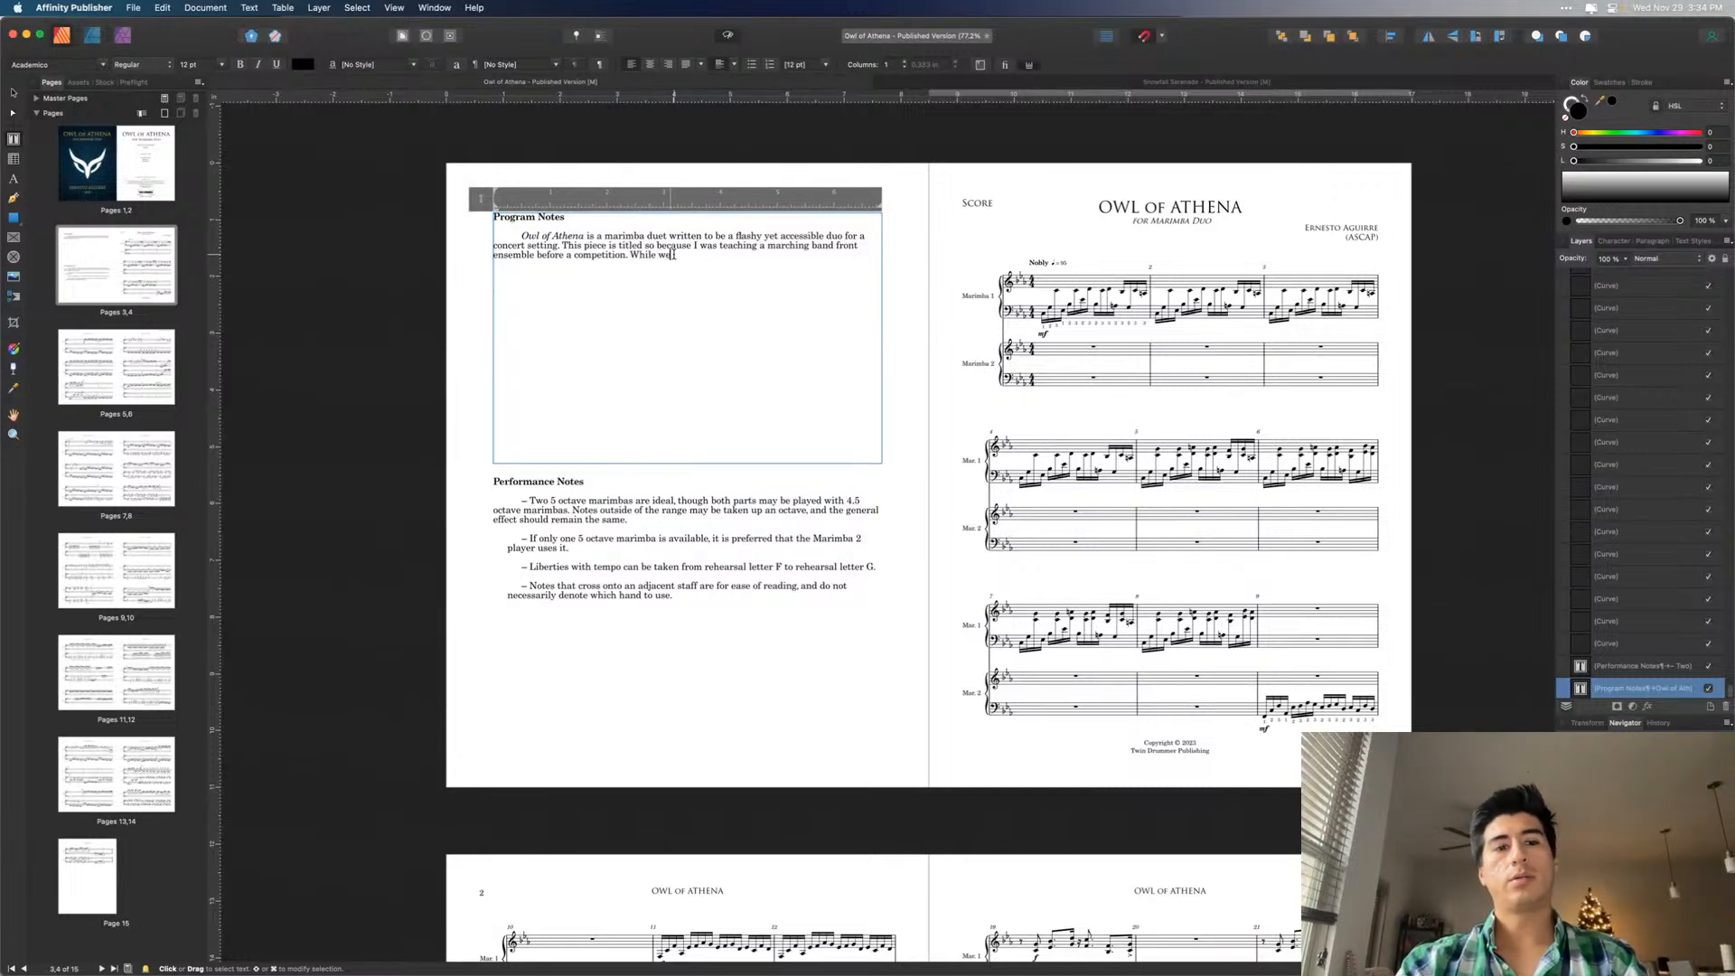
text( were warm)
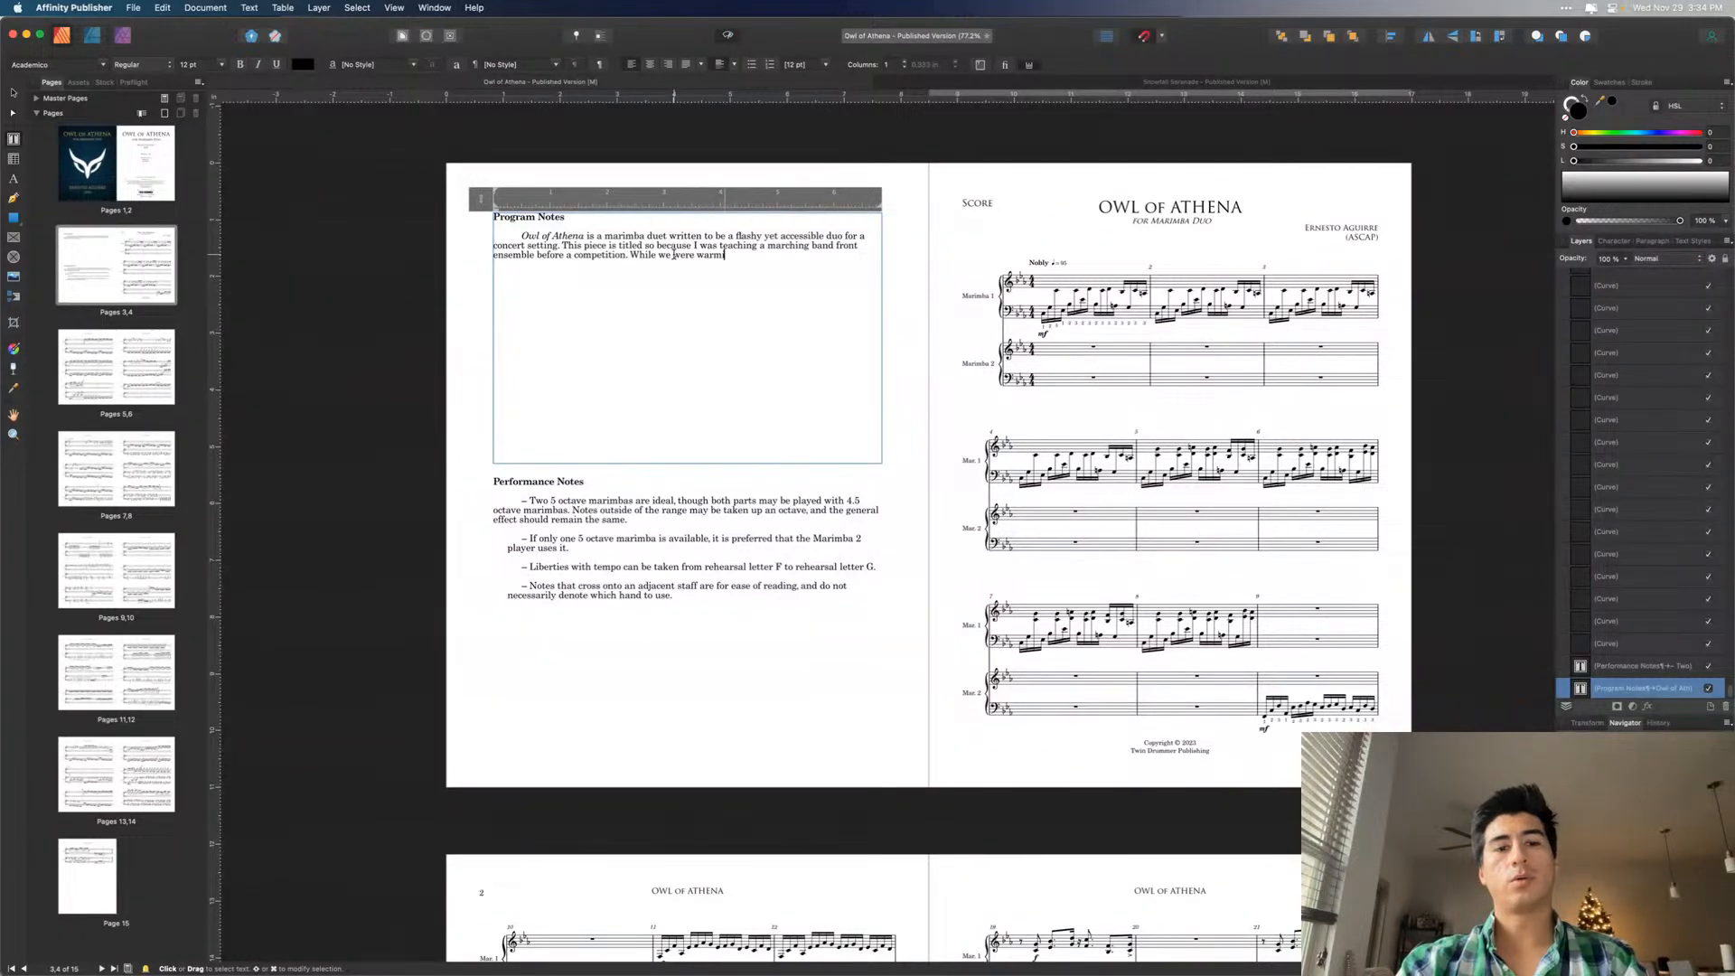
text(ing up outsid)
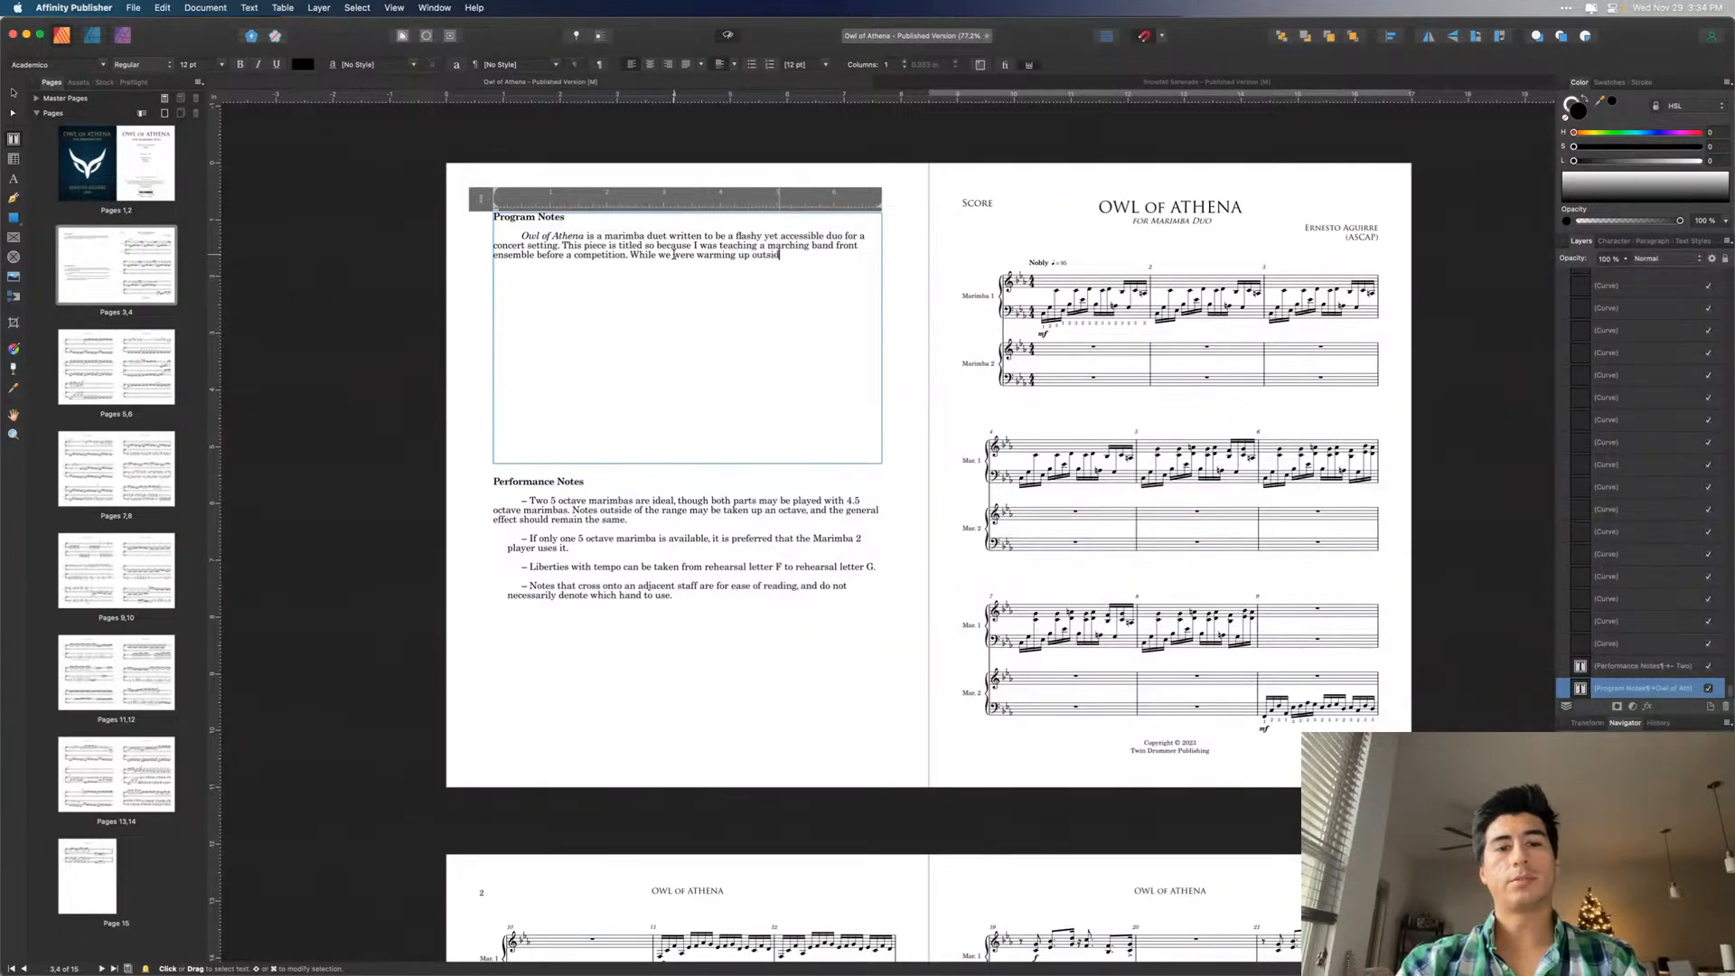
text(e, I not)
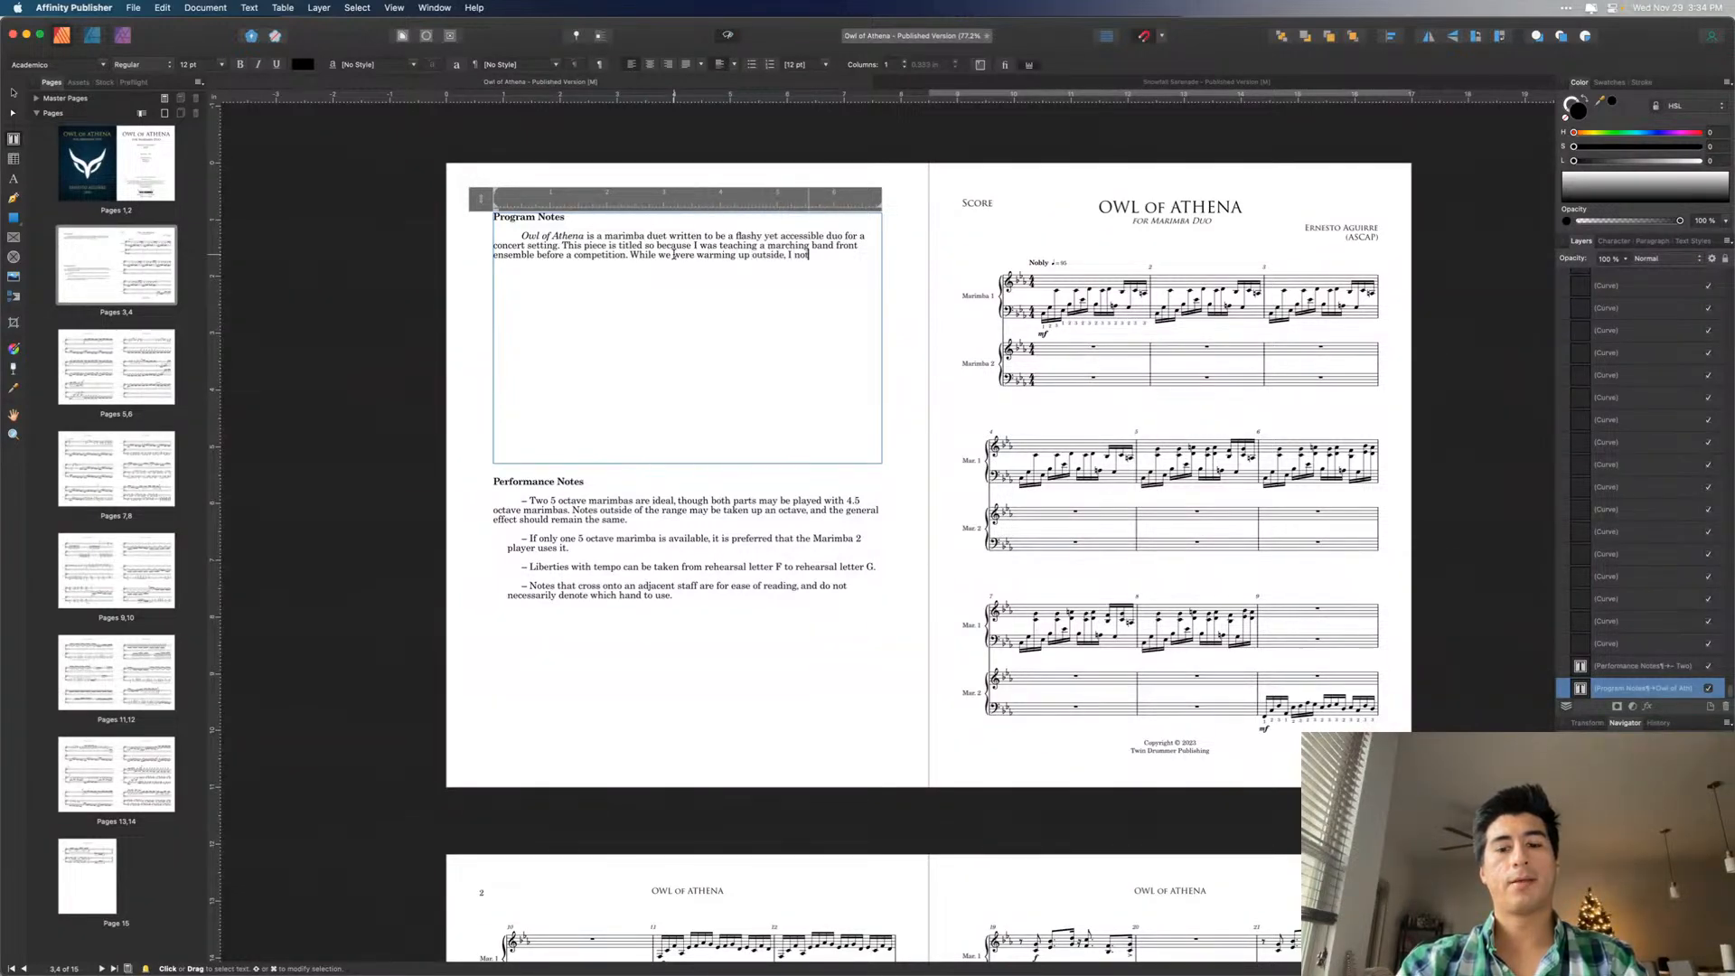
text(iced a great owl)
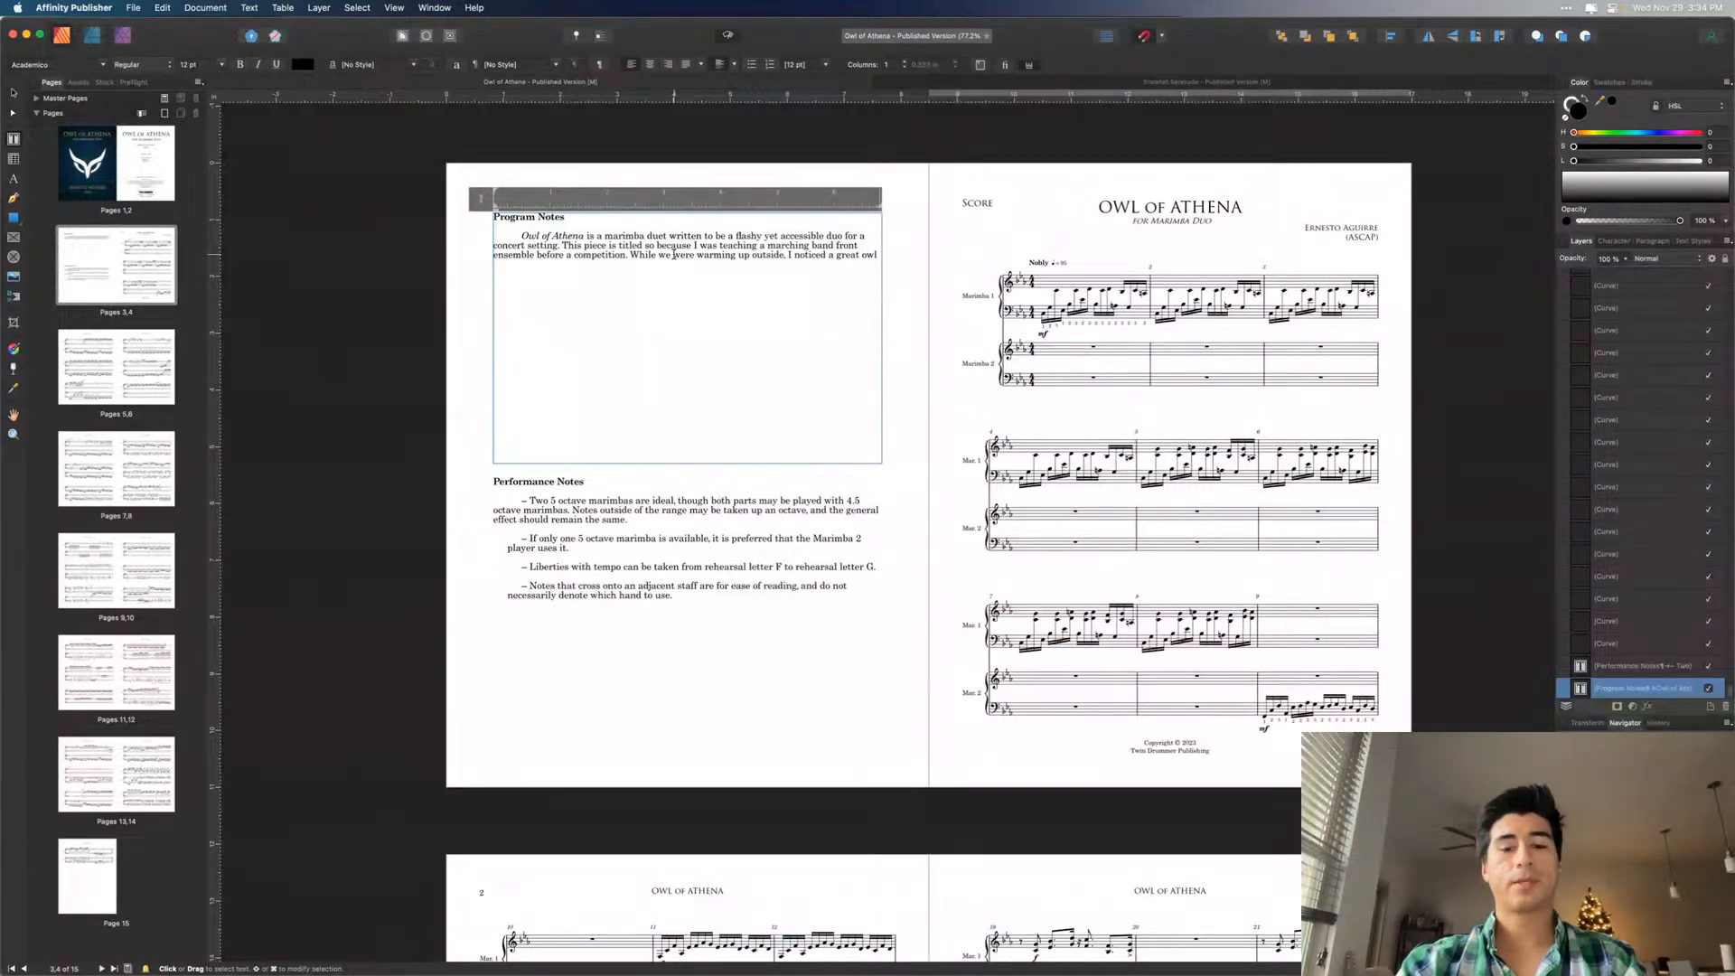
text( fly above us)
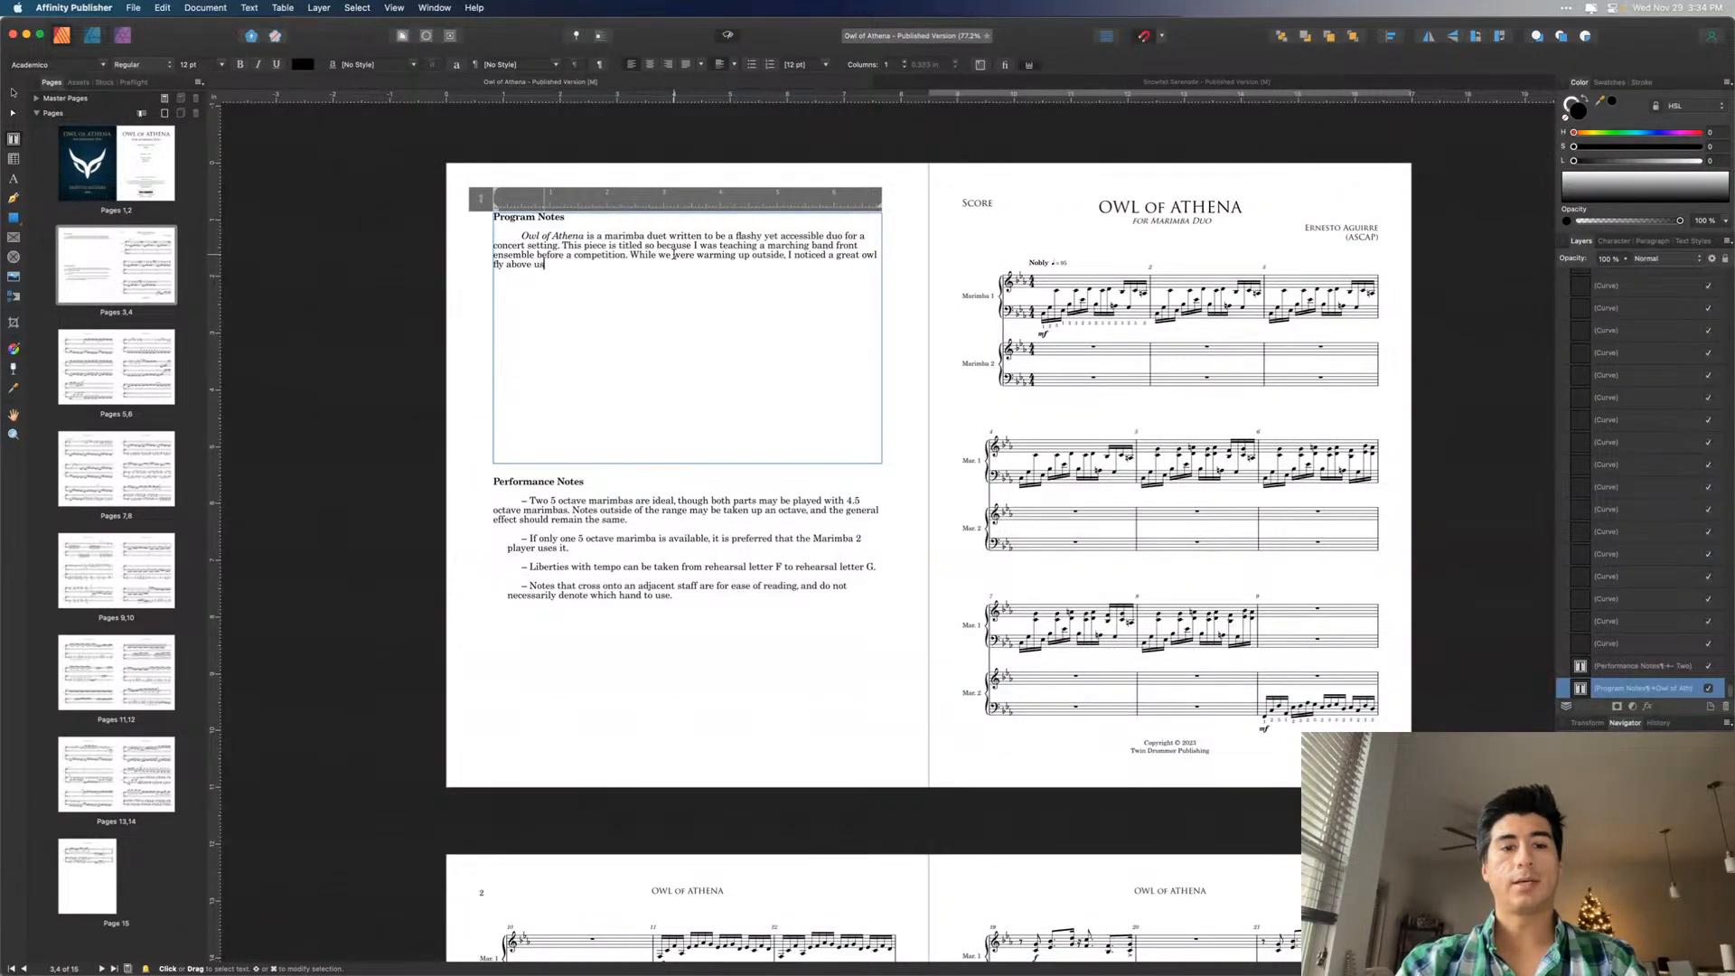
text( in the)
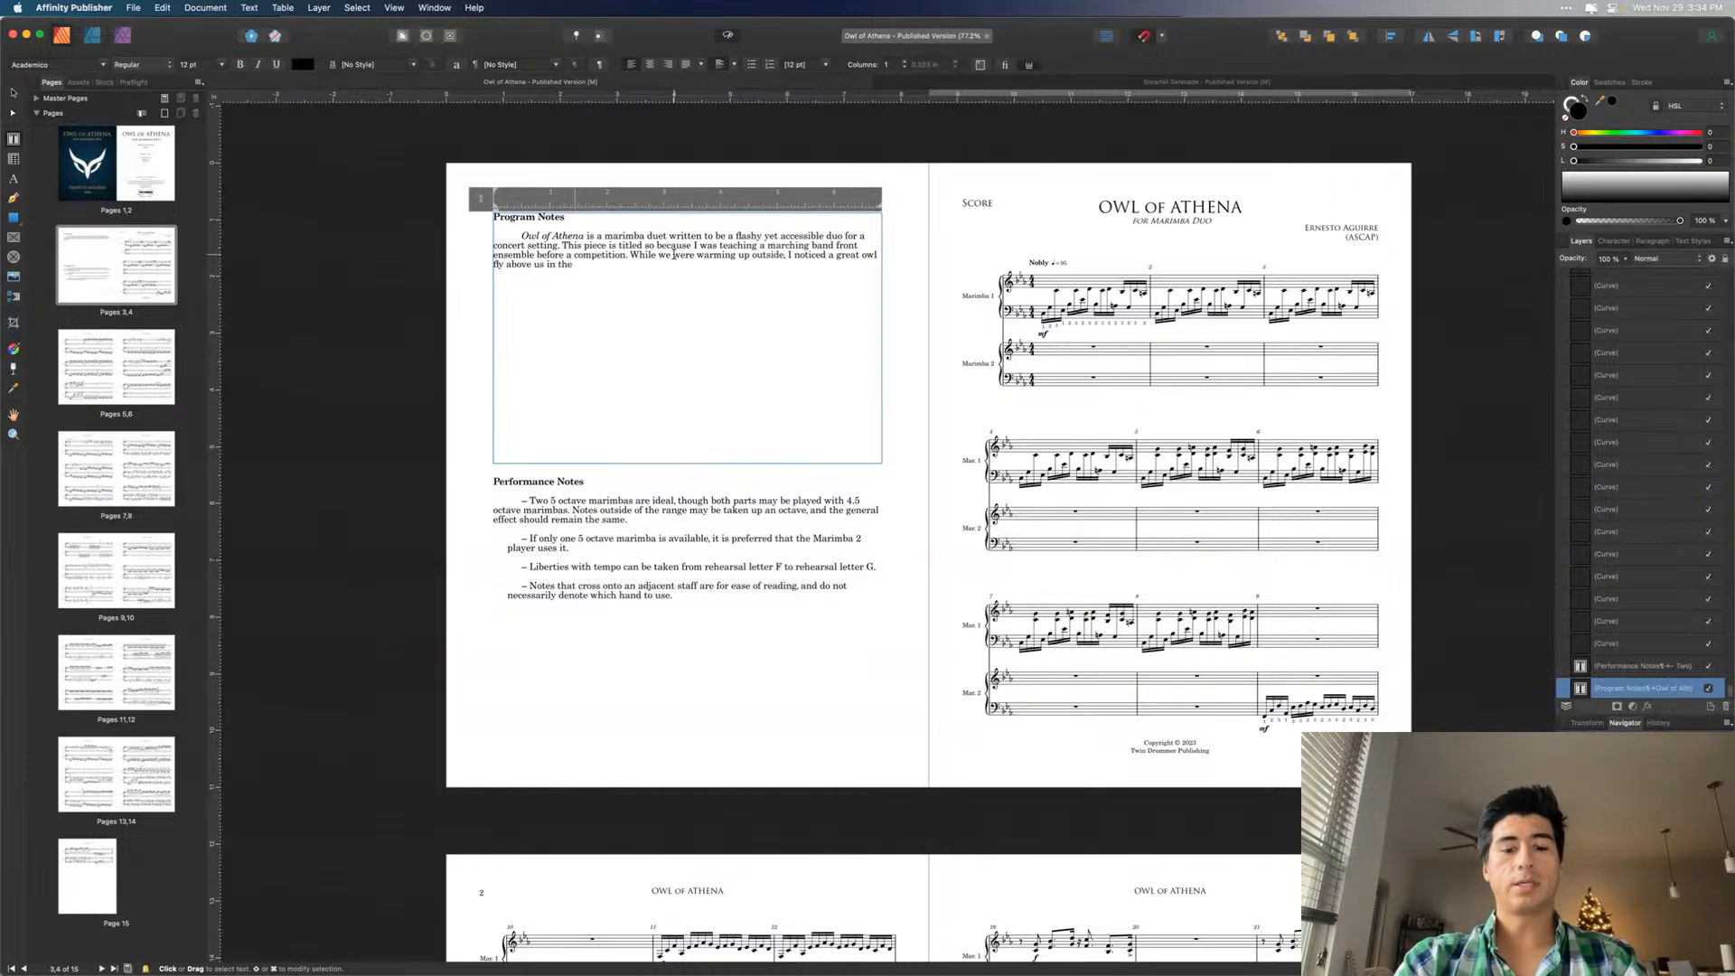
text( ev)
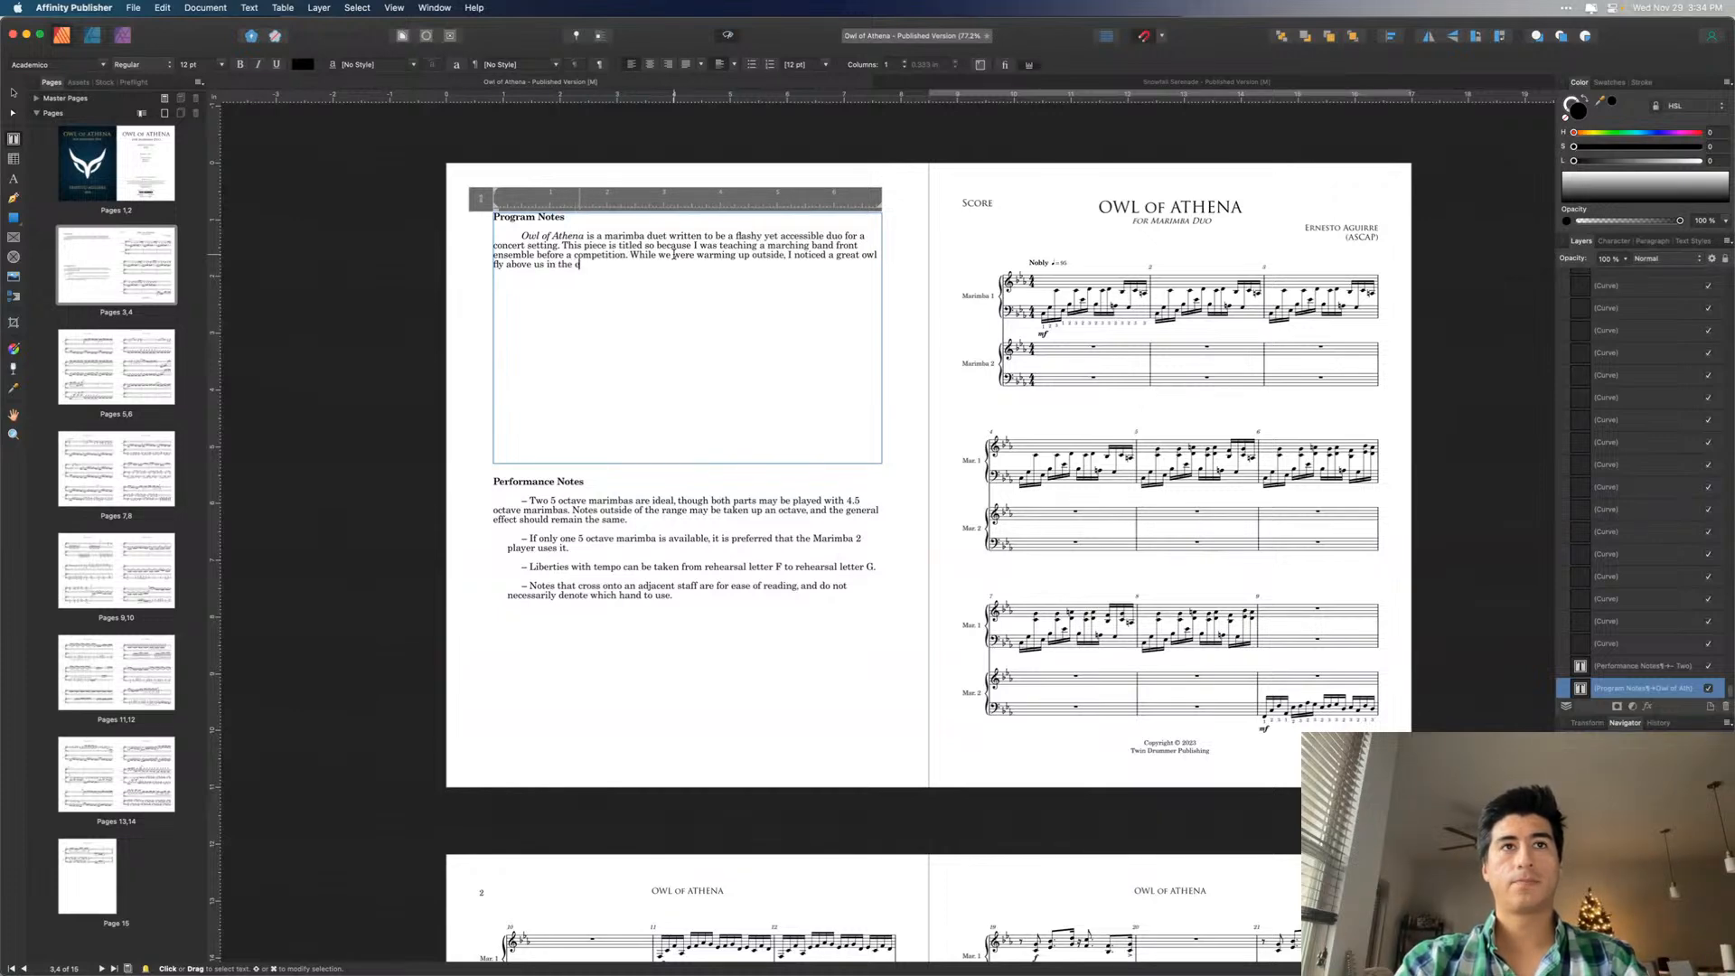
key(BackSpace)
text(twilight.)
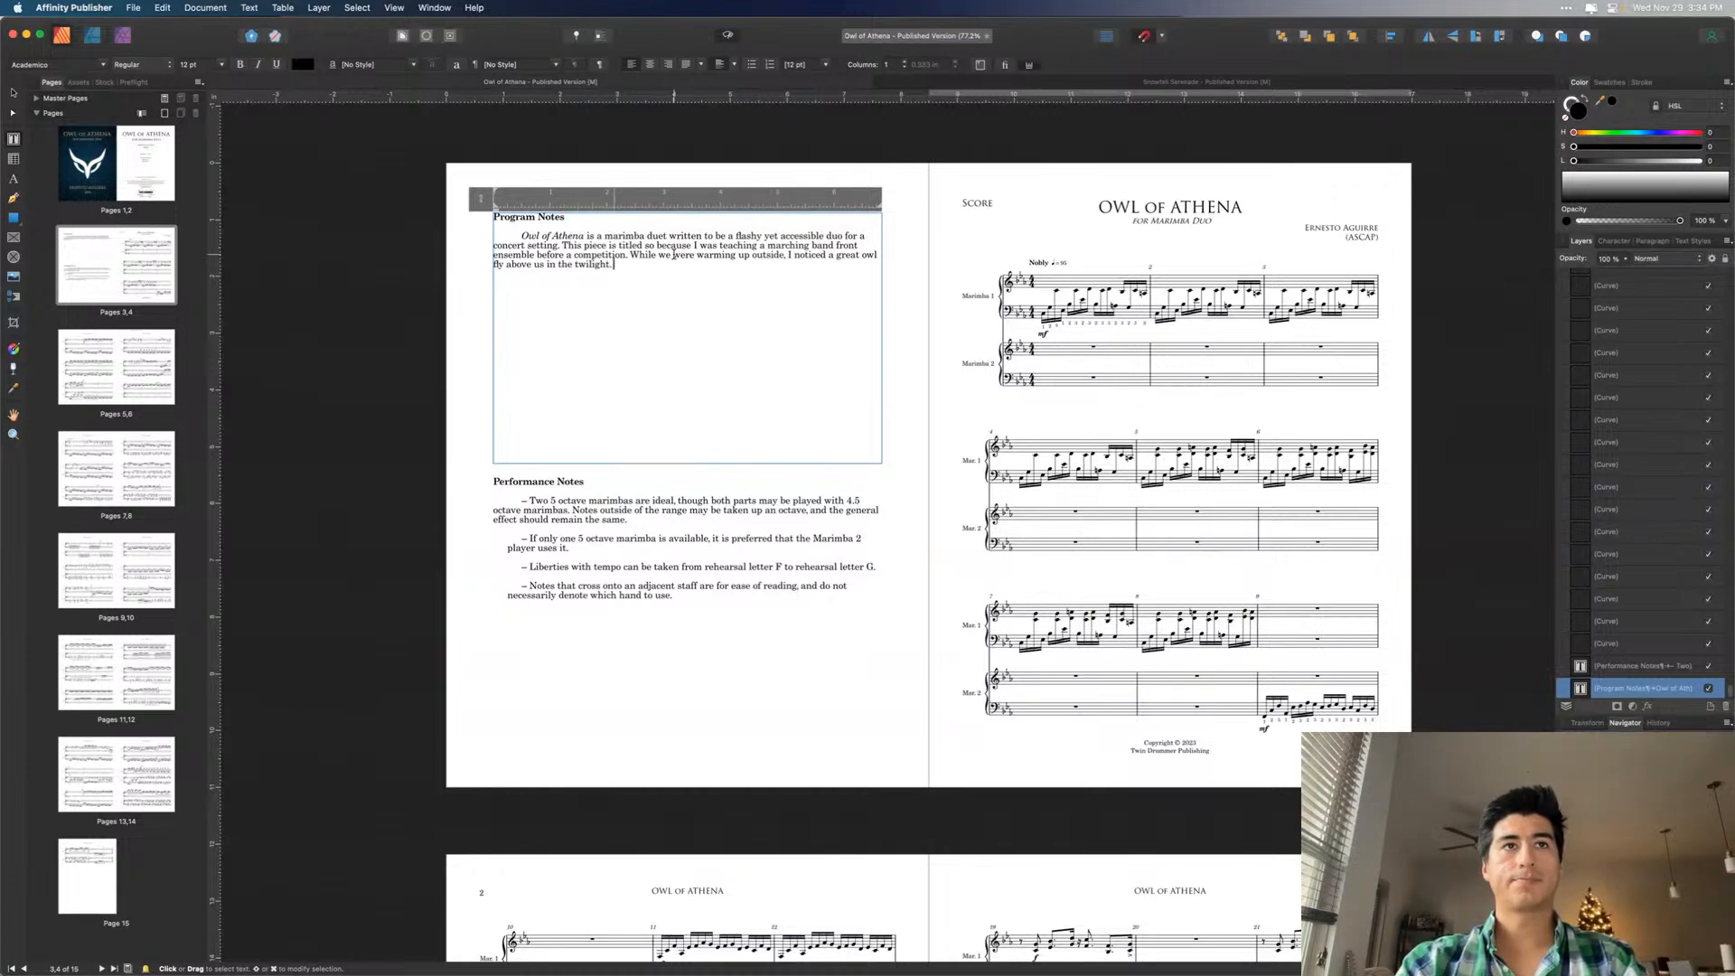
- Look up the dictionary definition of "twilight" with the system search and close it after reading
key(super+space)
text(twilight)
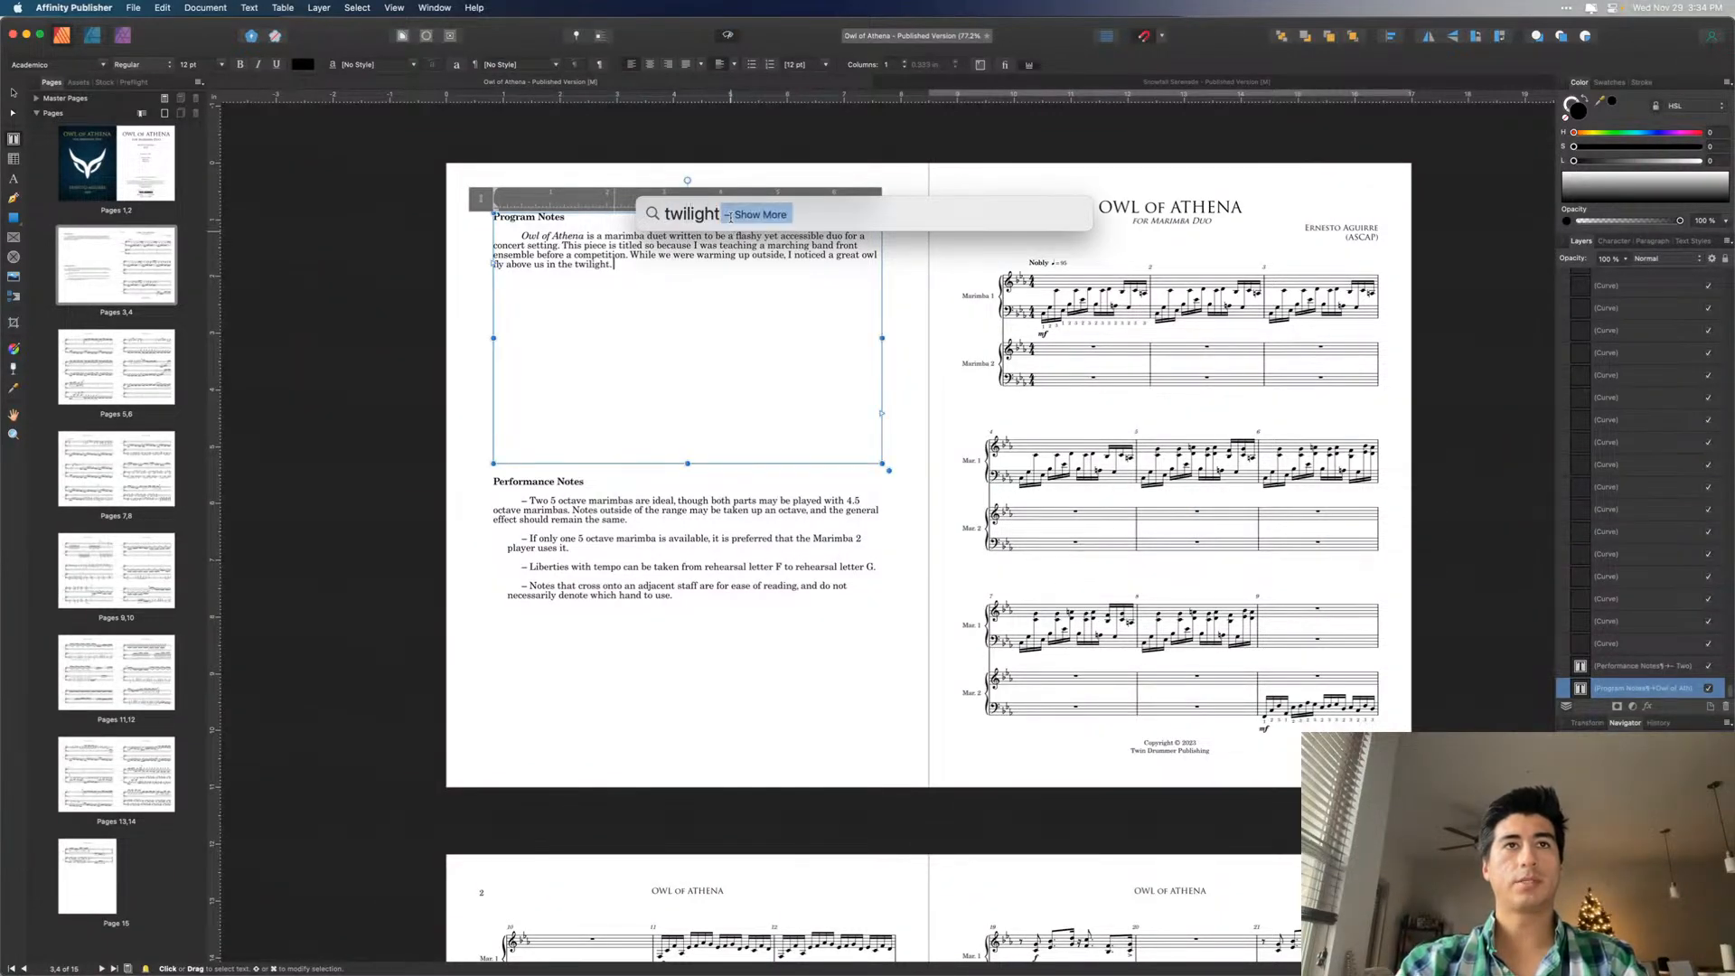
scroll(729, 449, down, 5)
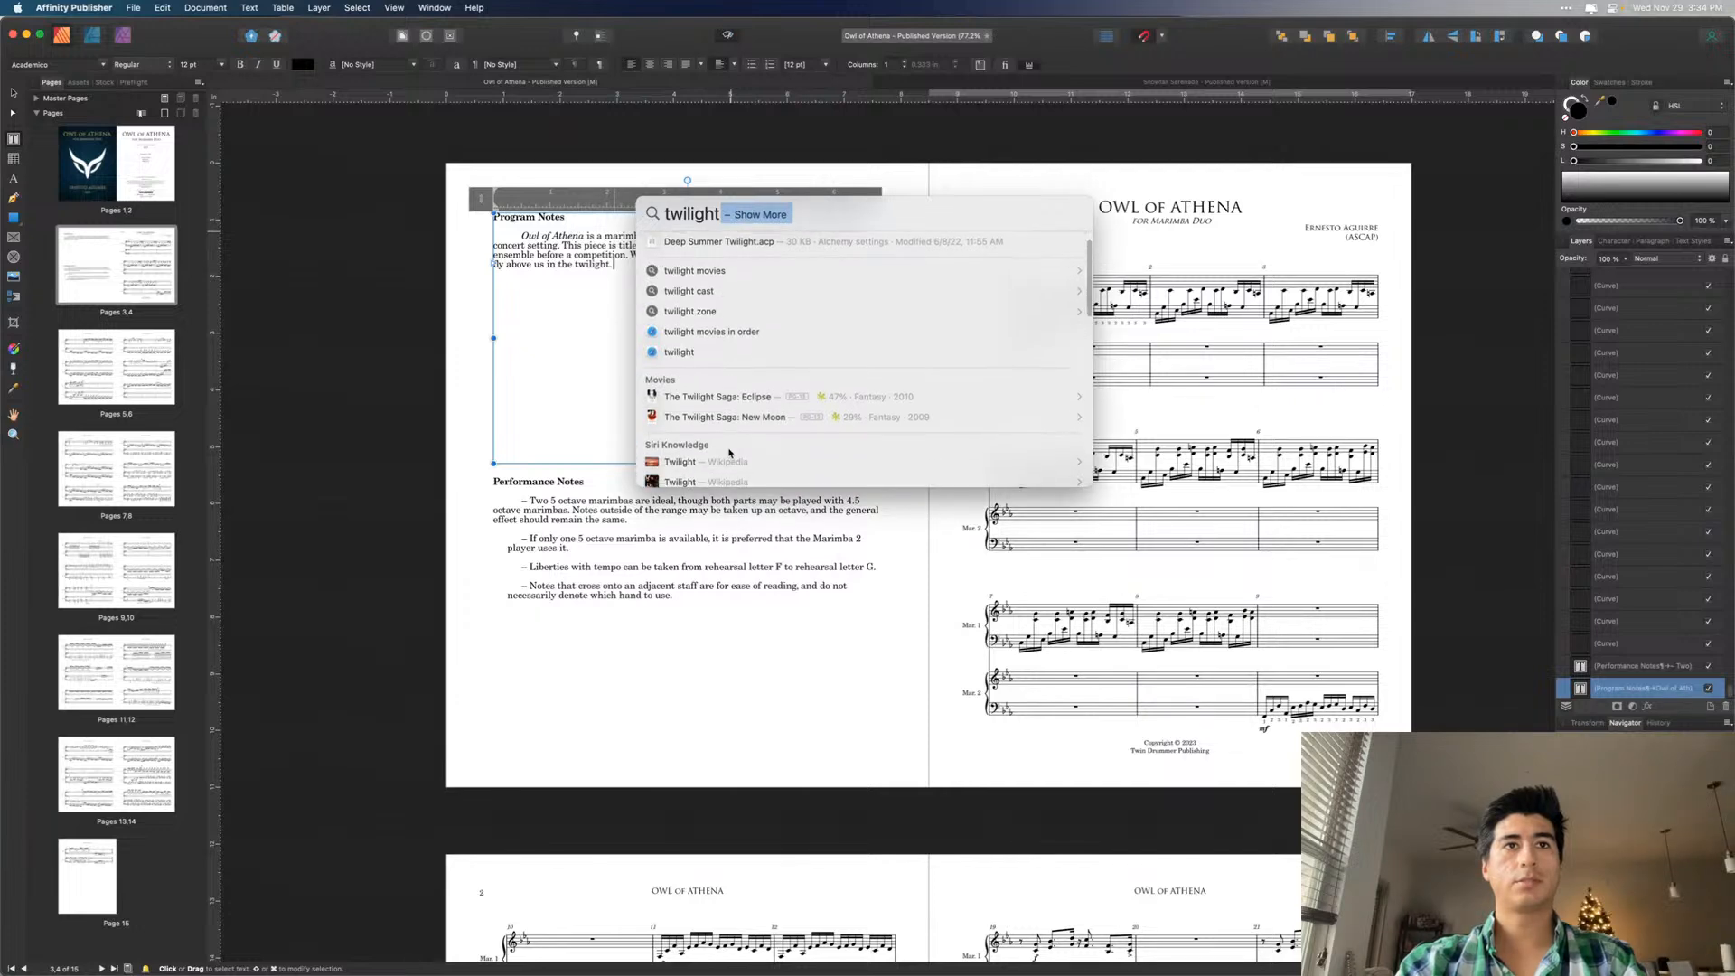
scroll(729, 449, down, 8)
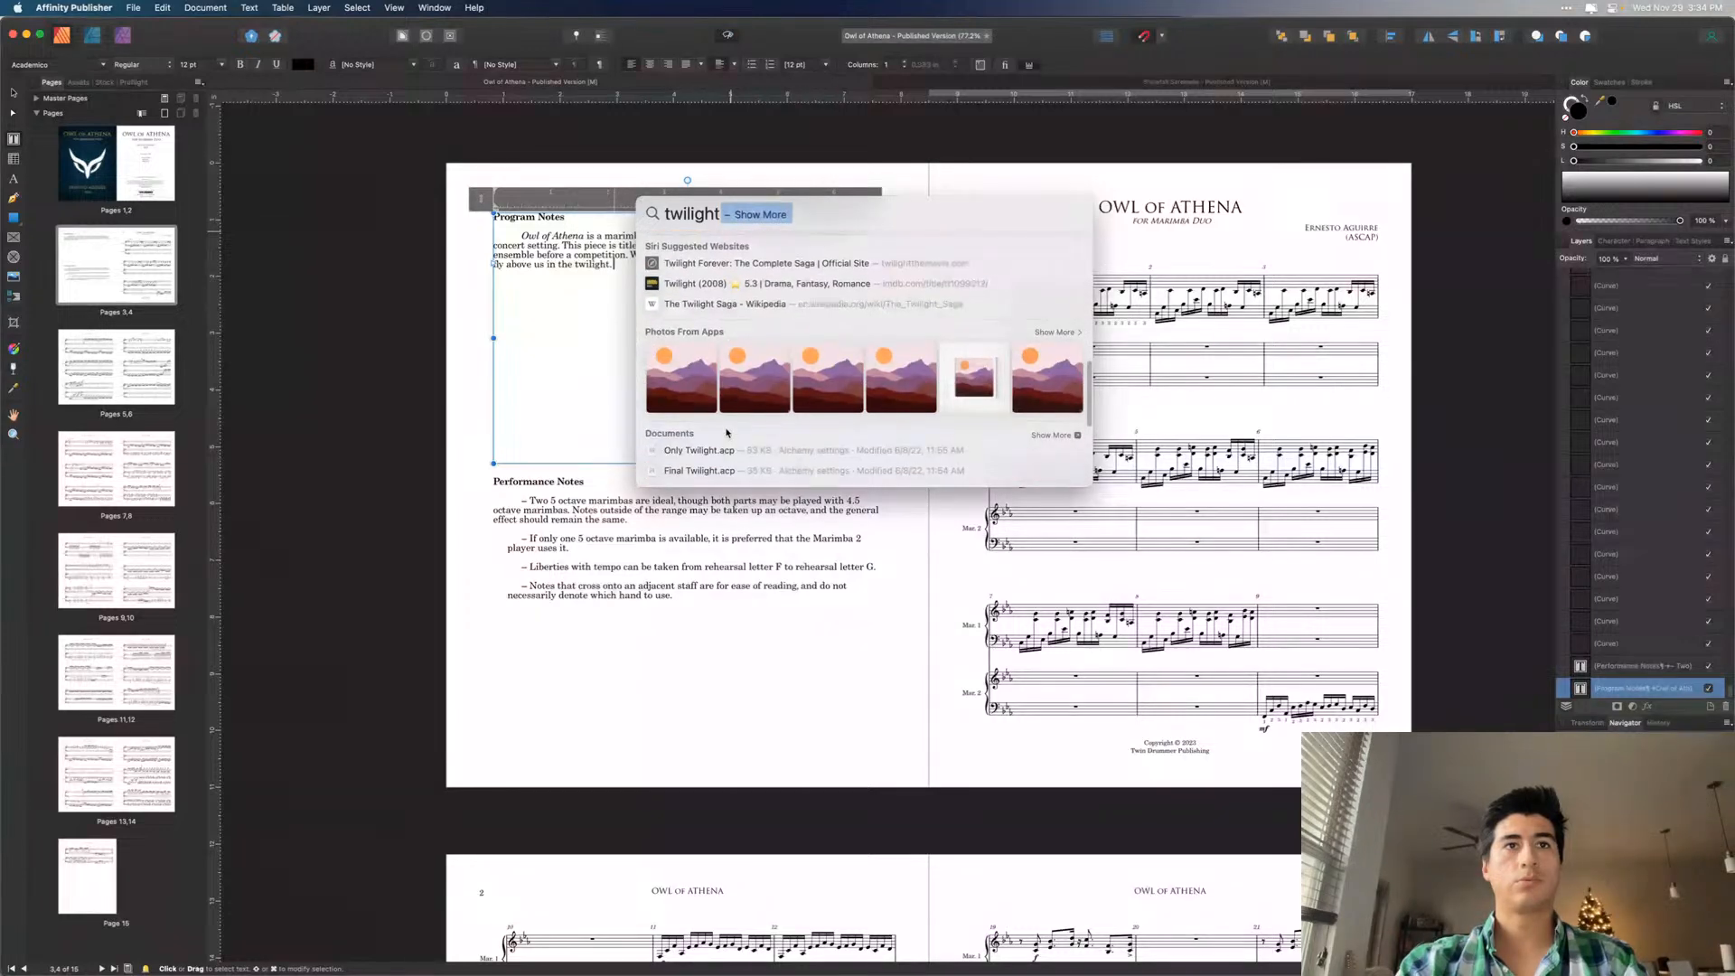
click(730, 403)
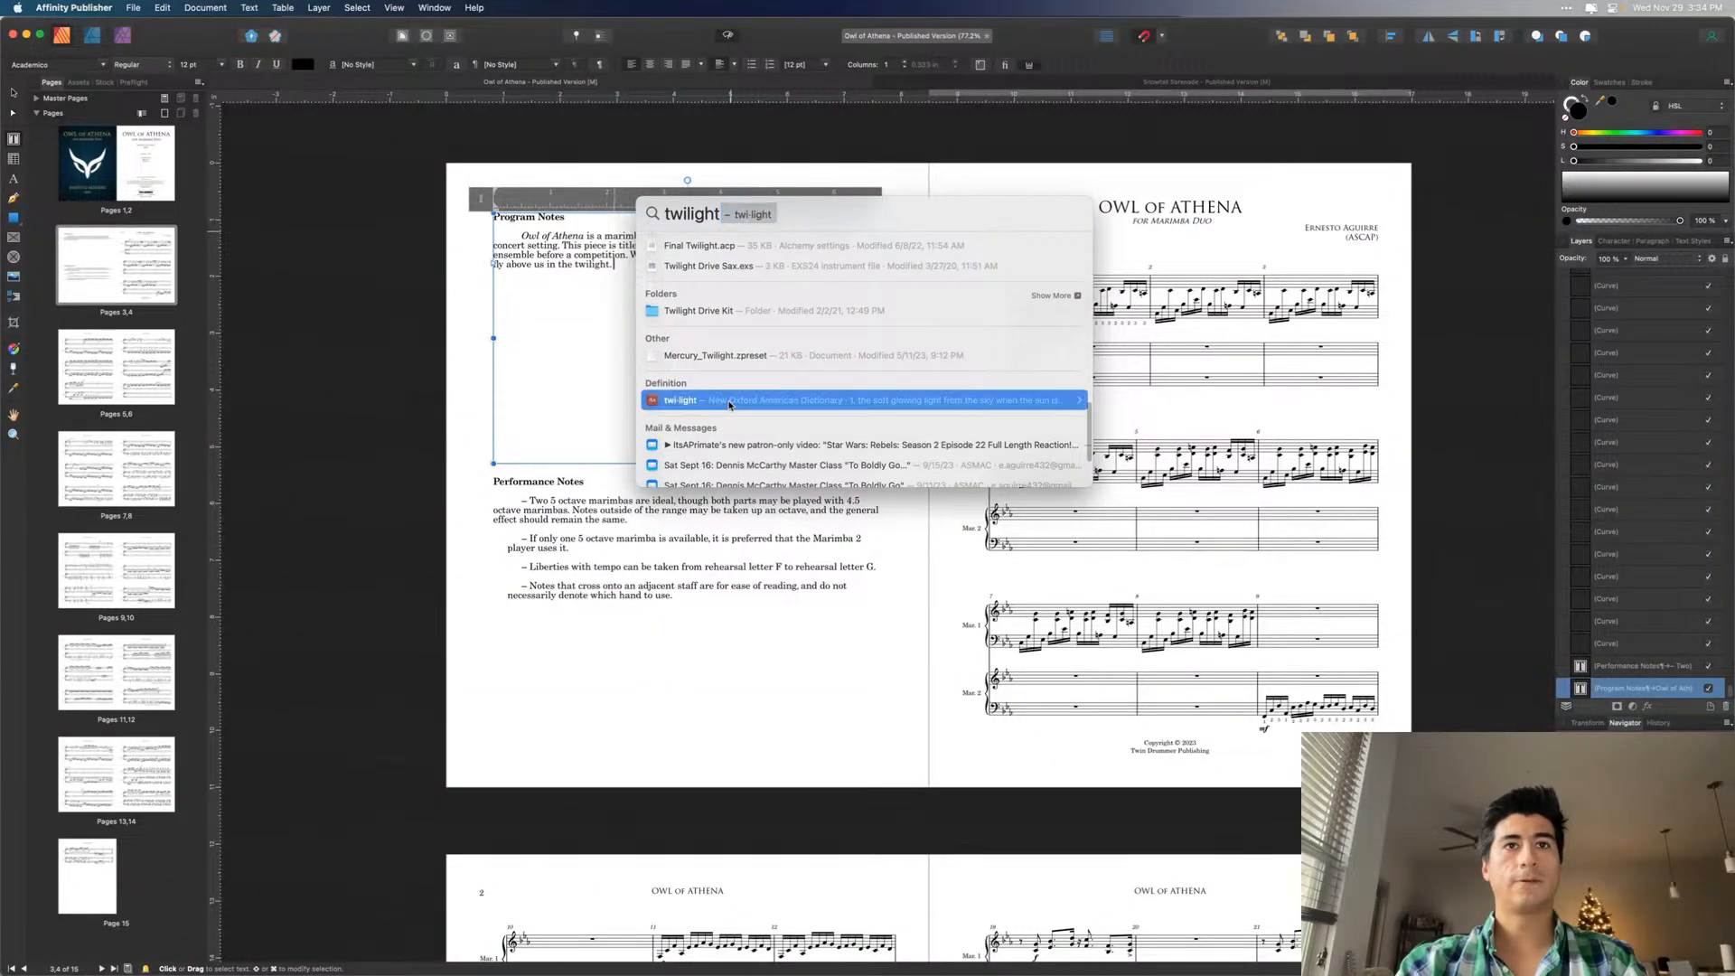
click(730, 404)
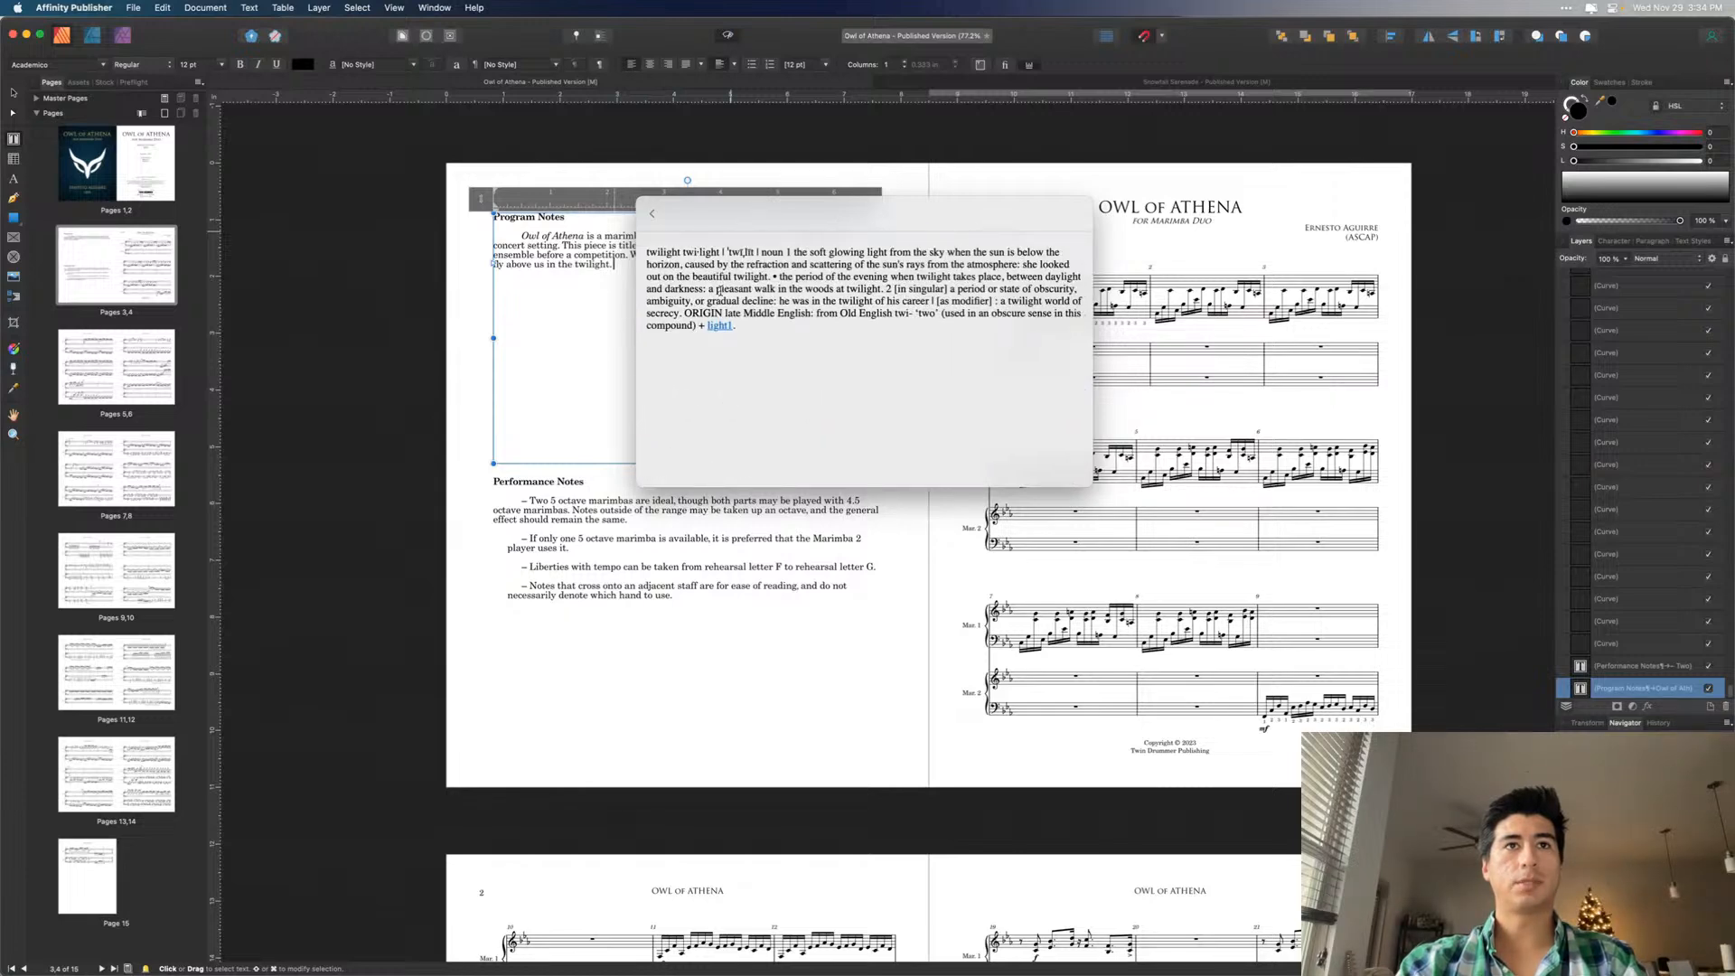
key(Escape)
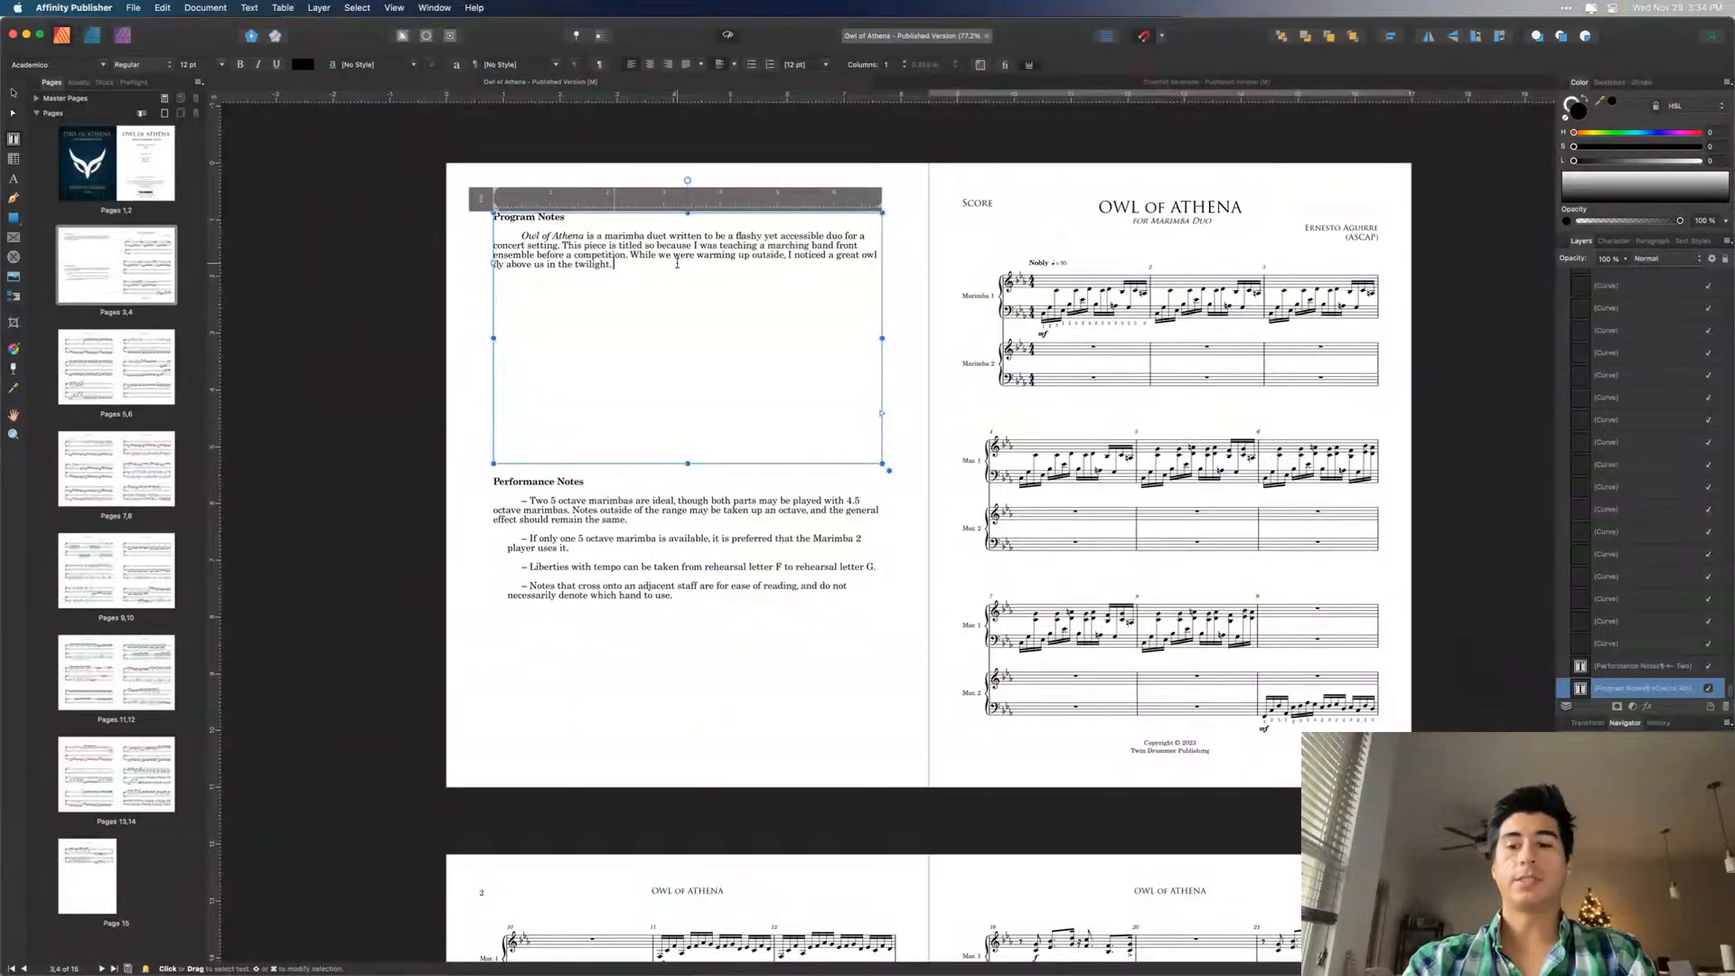
- Continue the Program Notes with "When looking for a title for this piece, I remembered the ancient Greek goddess Athena"
text(When)
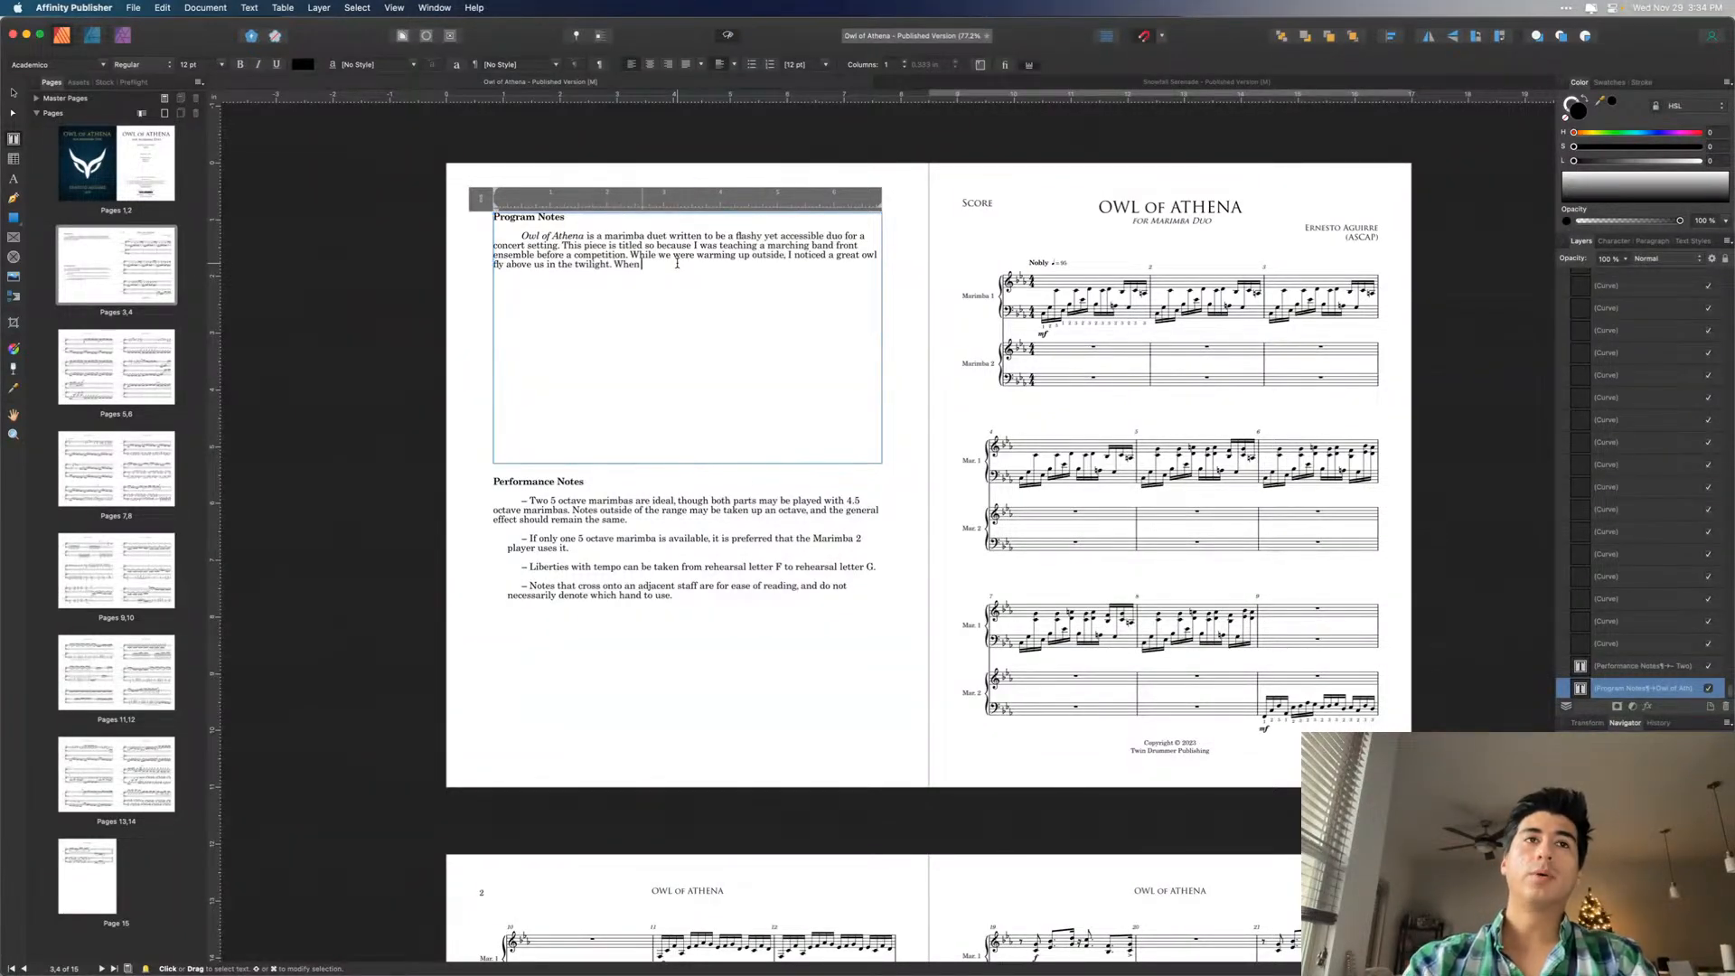
text( look)
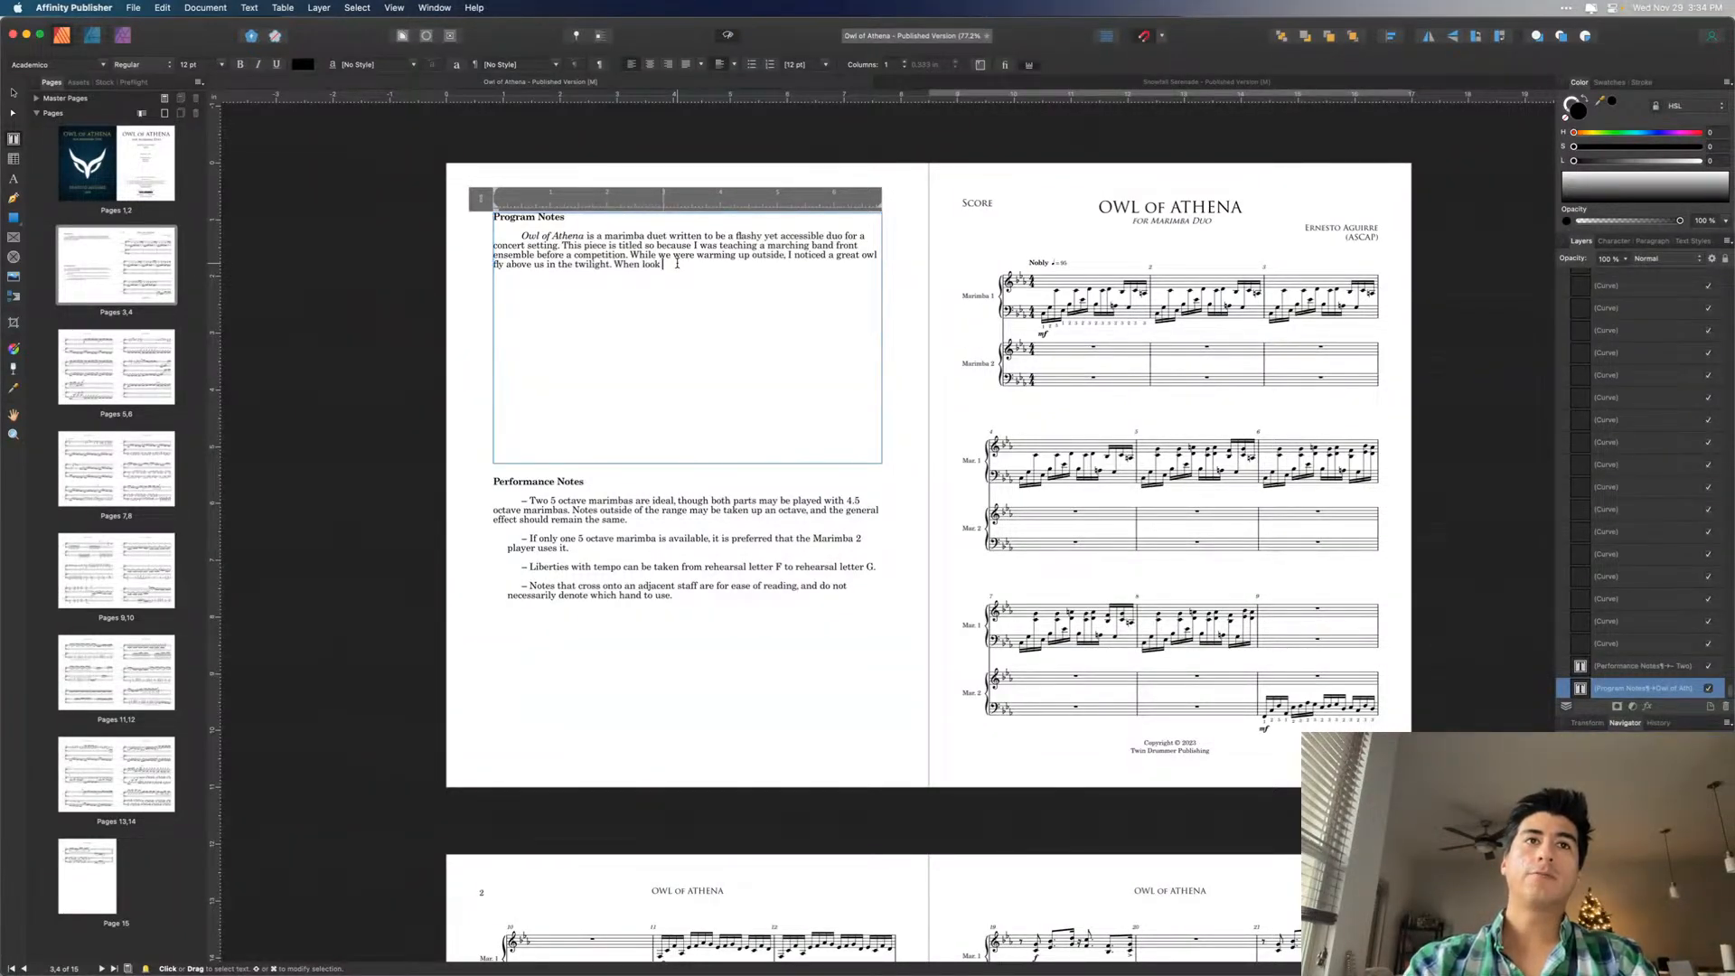
text(ing for a title for)
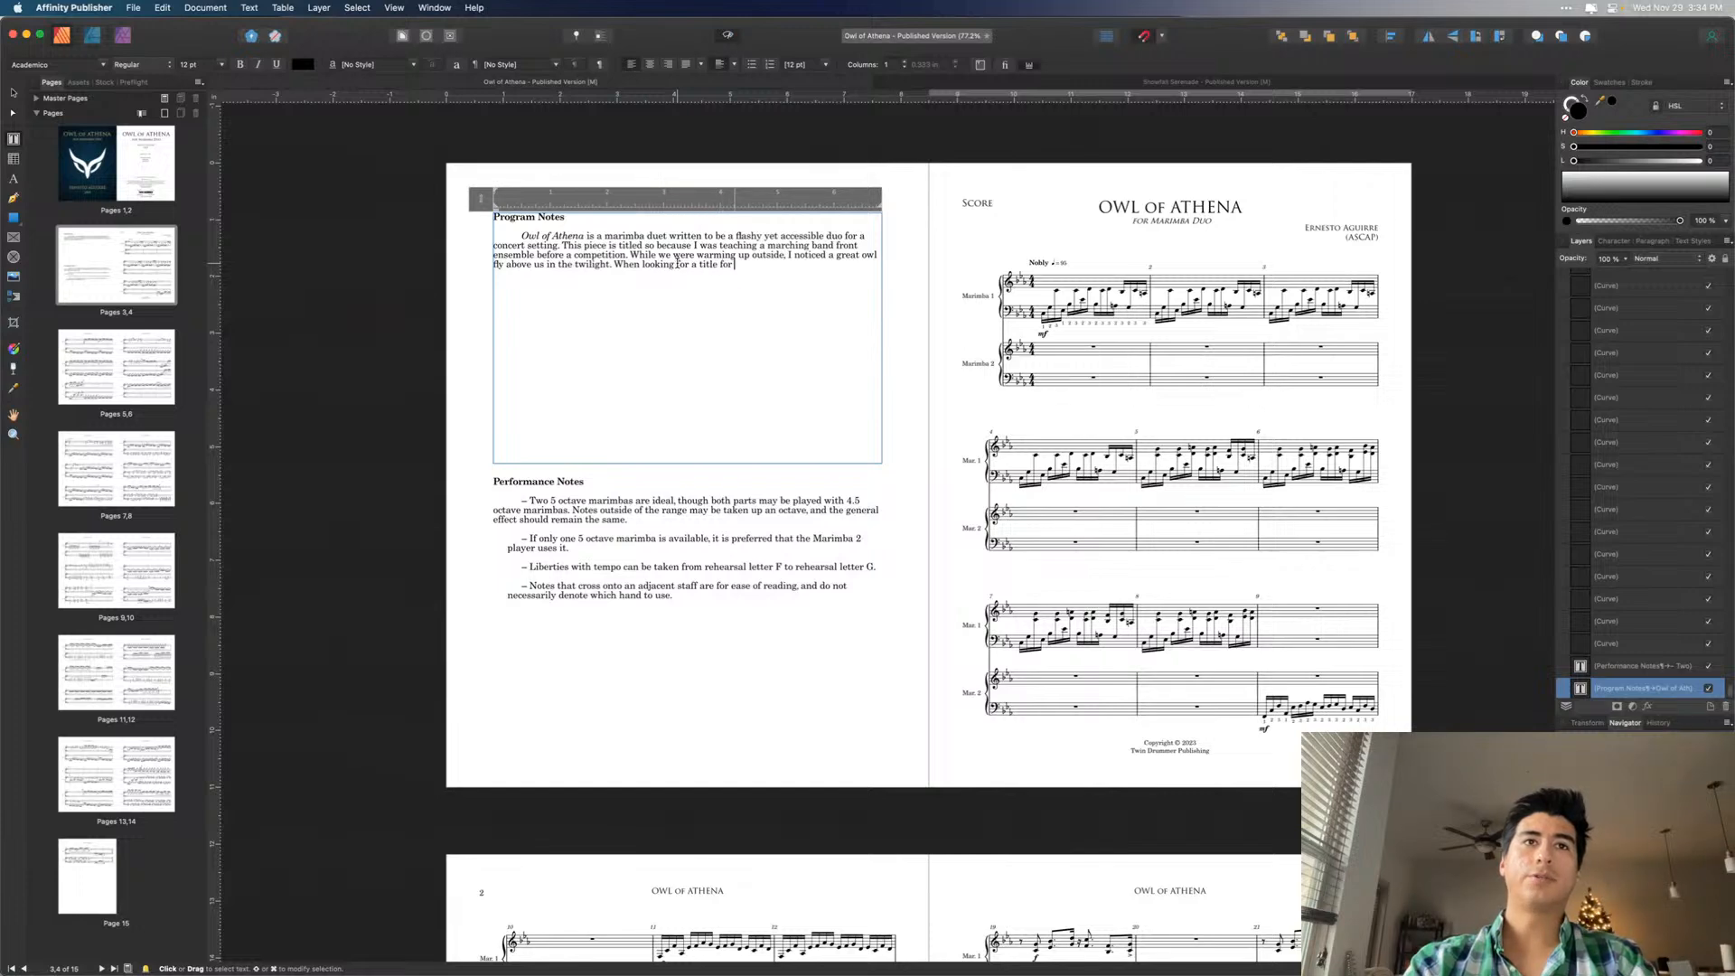
text( this piece, I re)
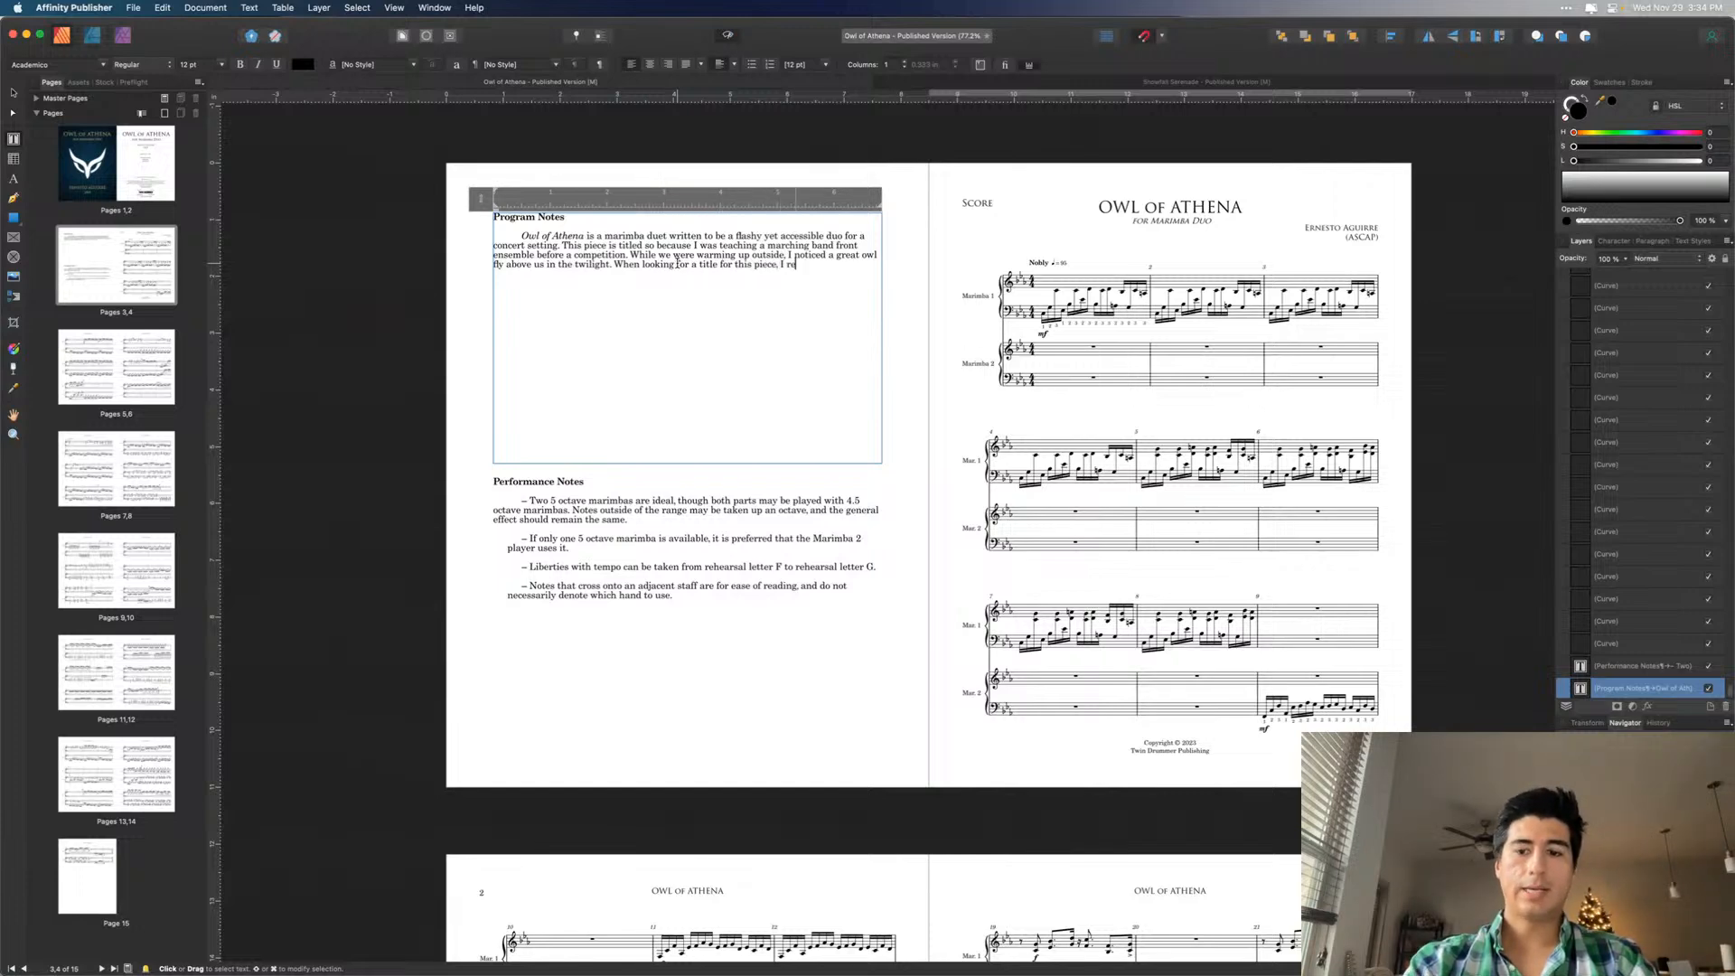
text(membered the)
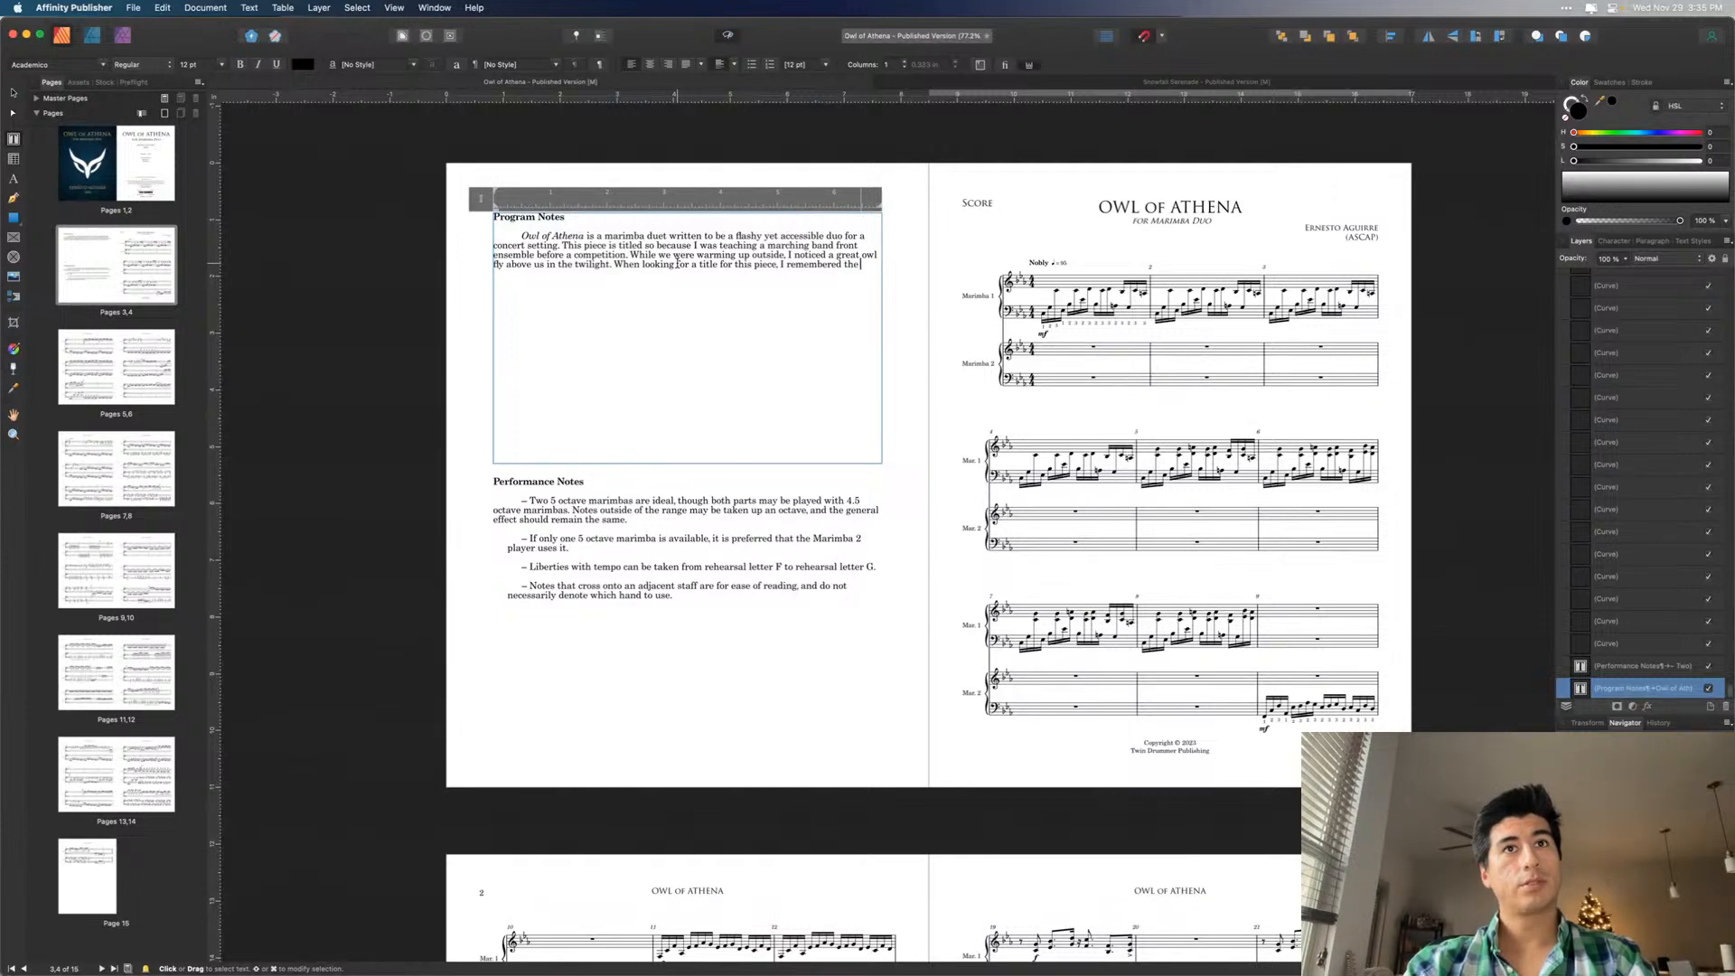
text(ancient Gre)
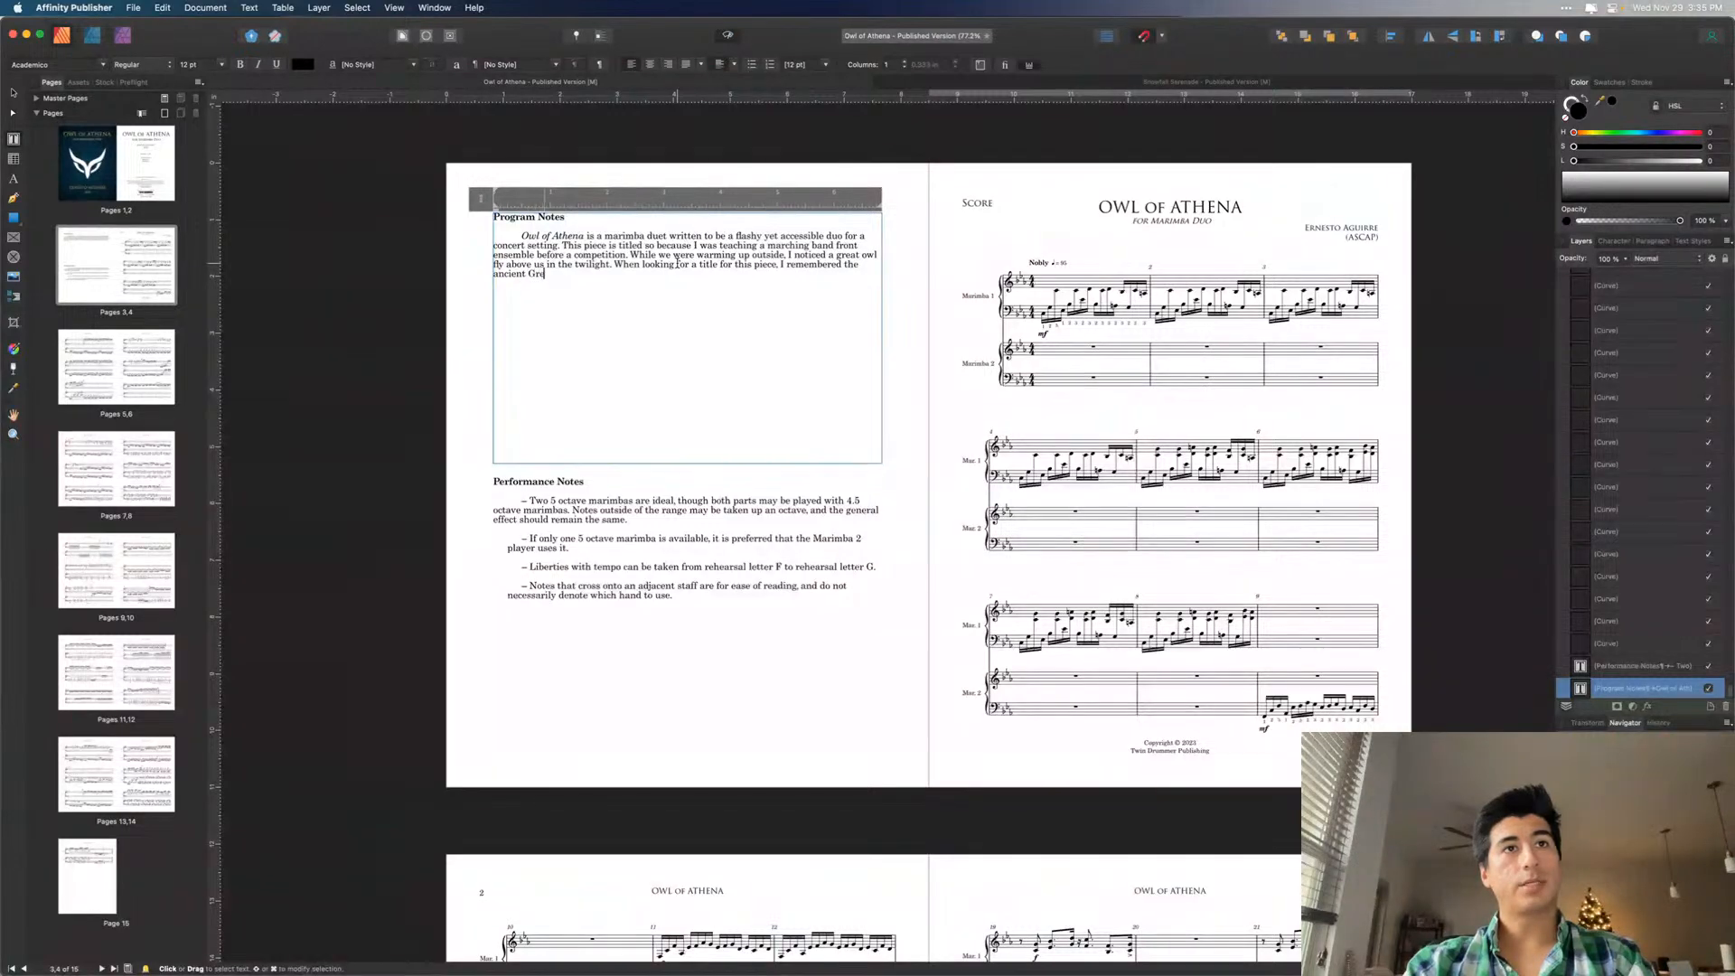
text(ek goddess)
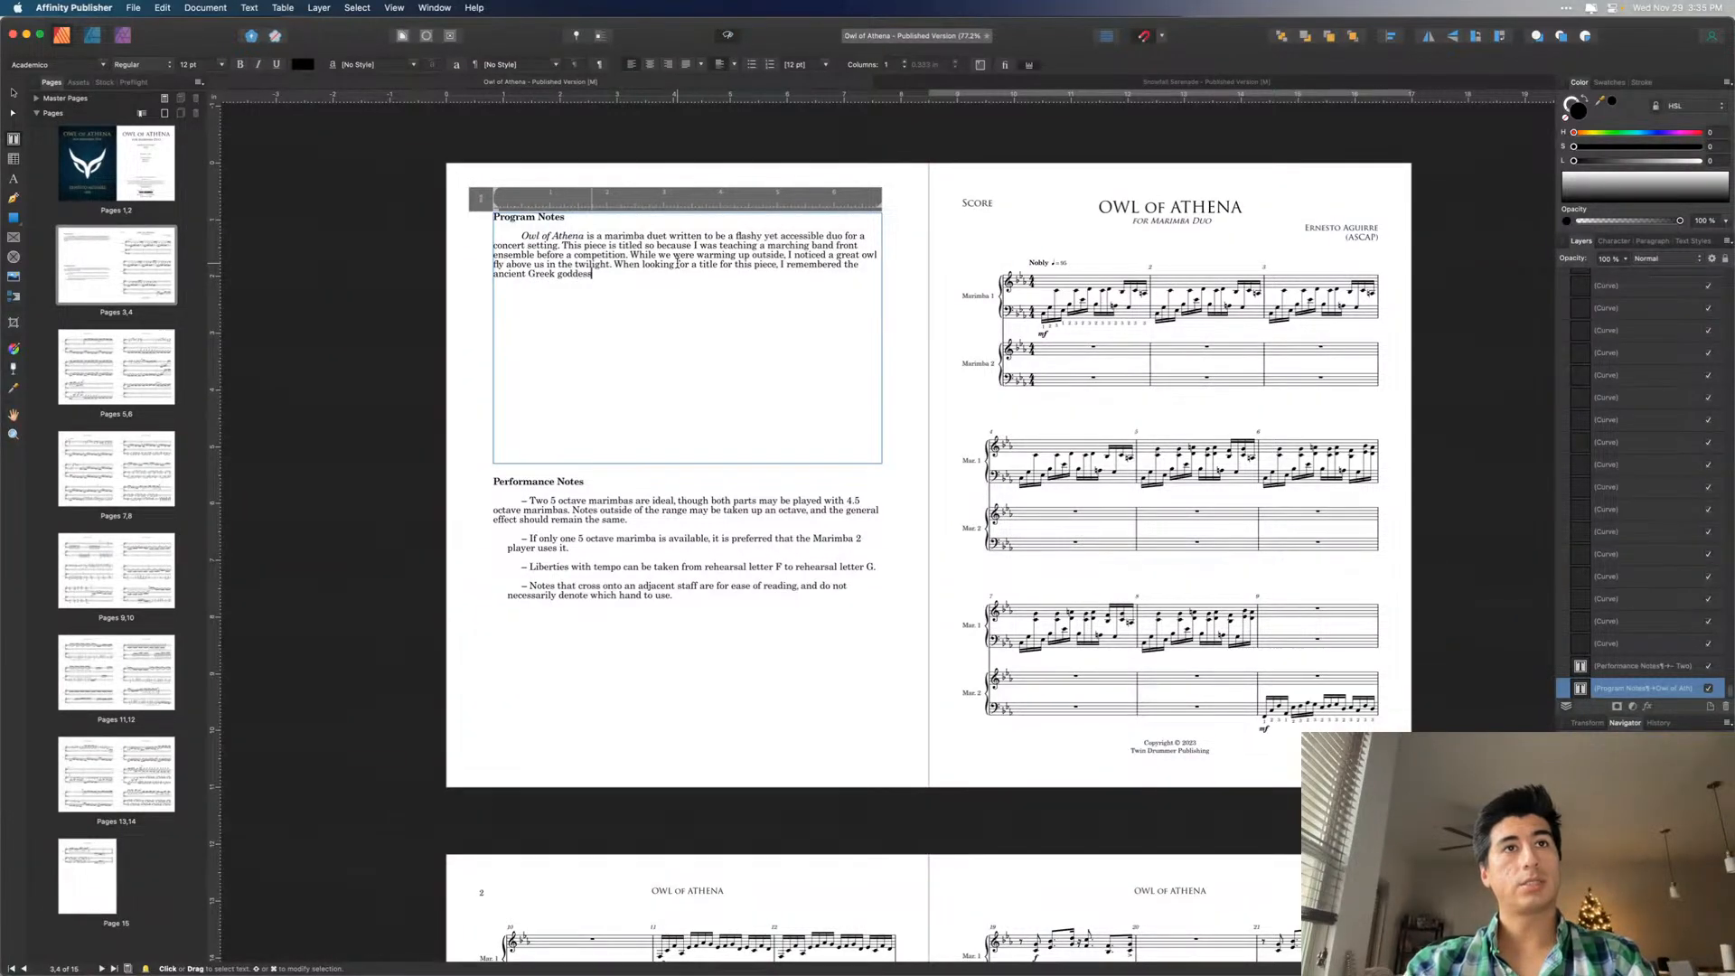
text( Athena)
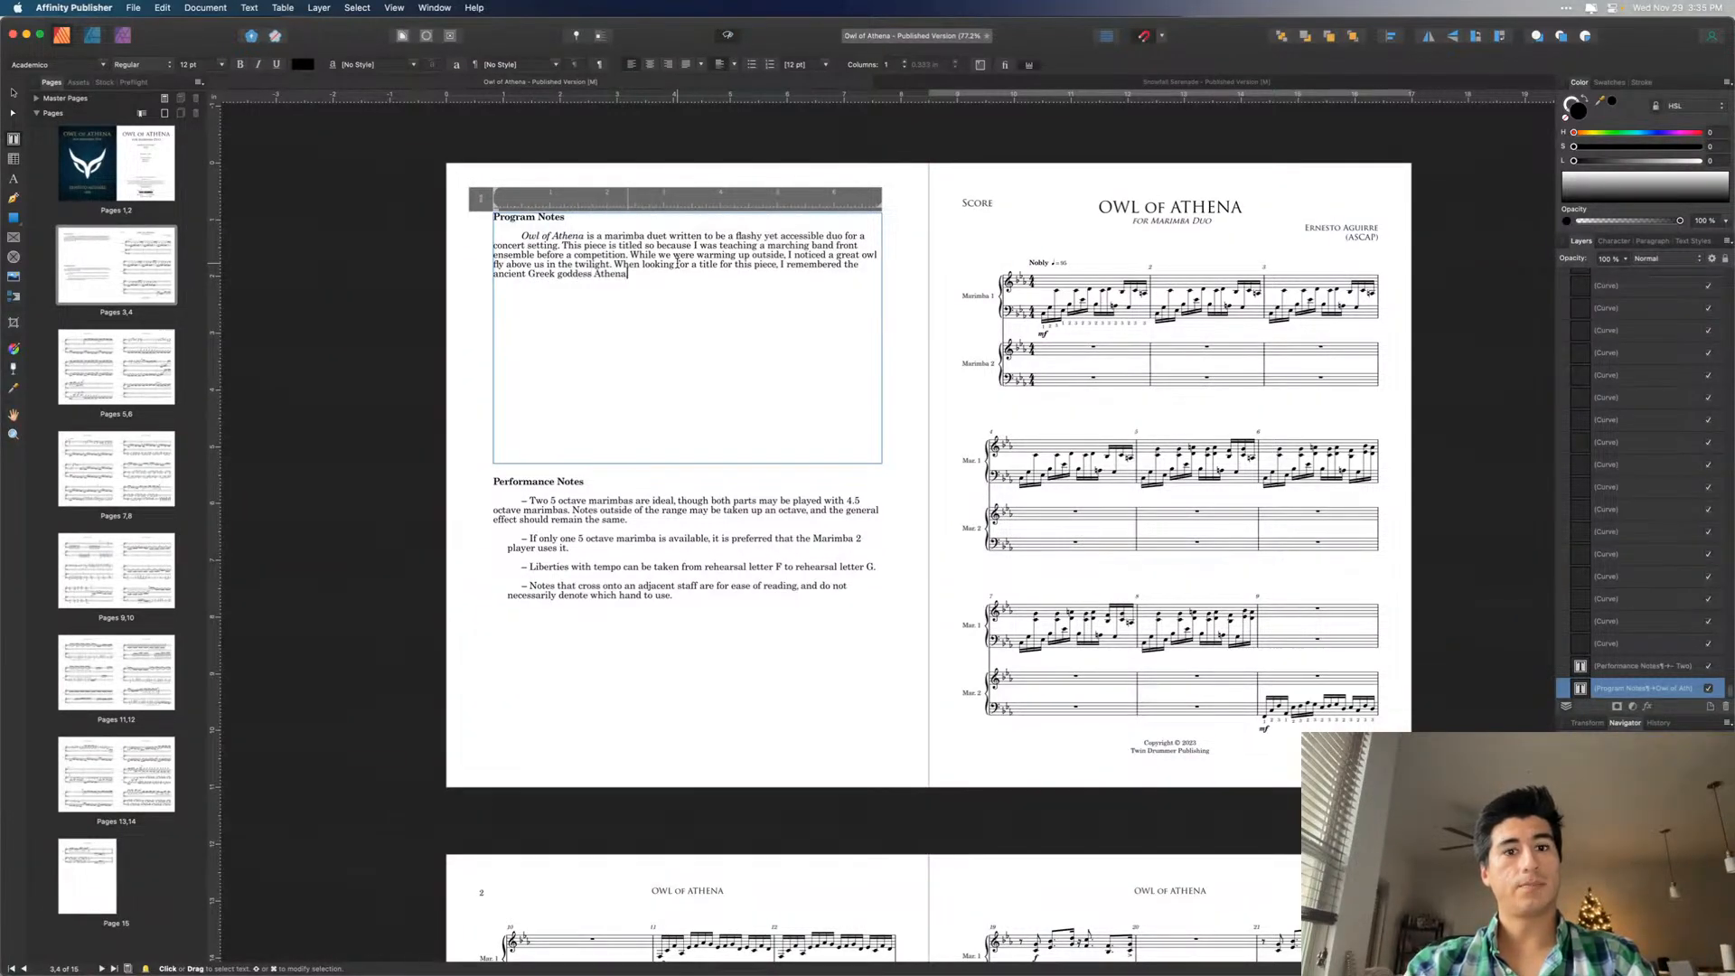
- Finish the Program Notes sentence with ", who is said to have had an owl at her side at all times to protect her."
text(, who is said to)
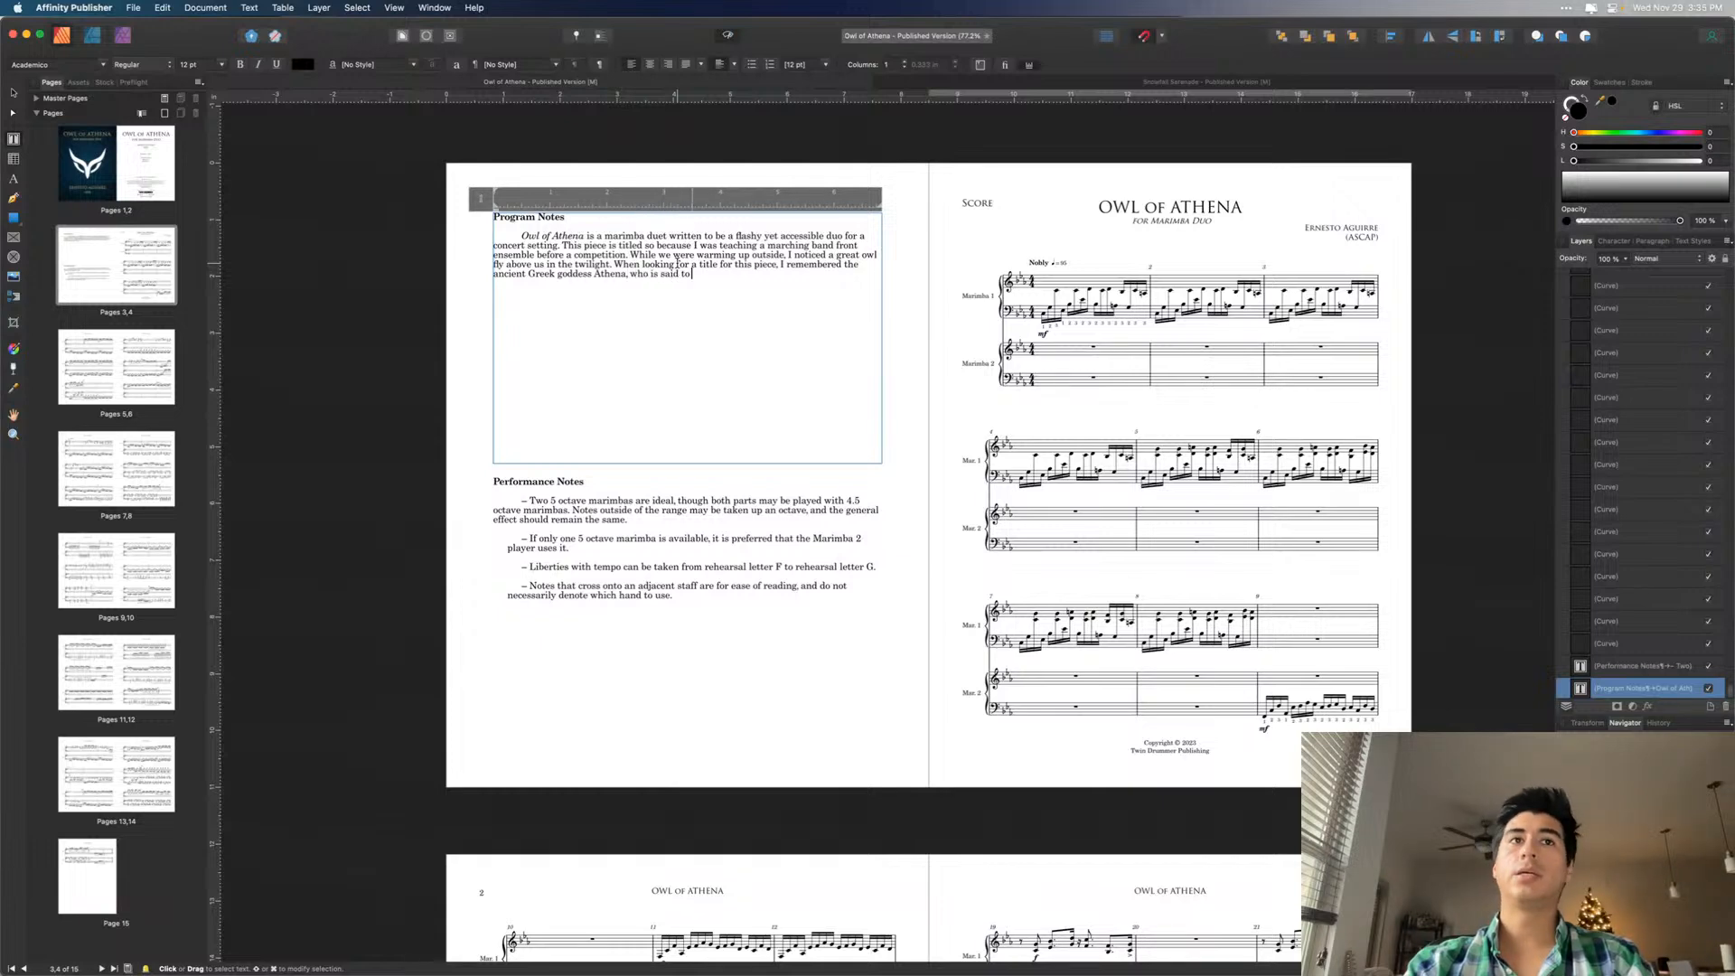
text( have had a )
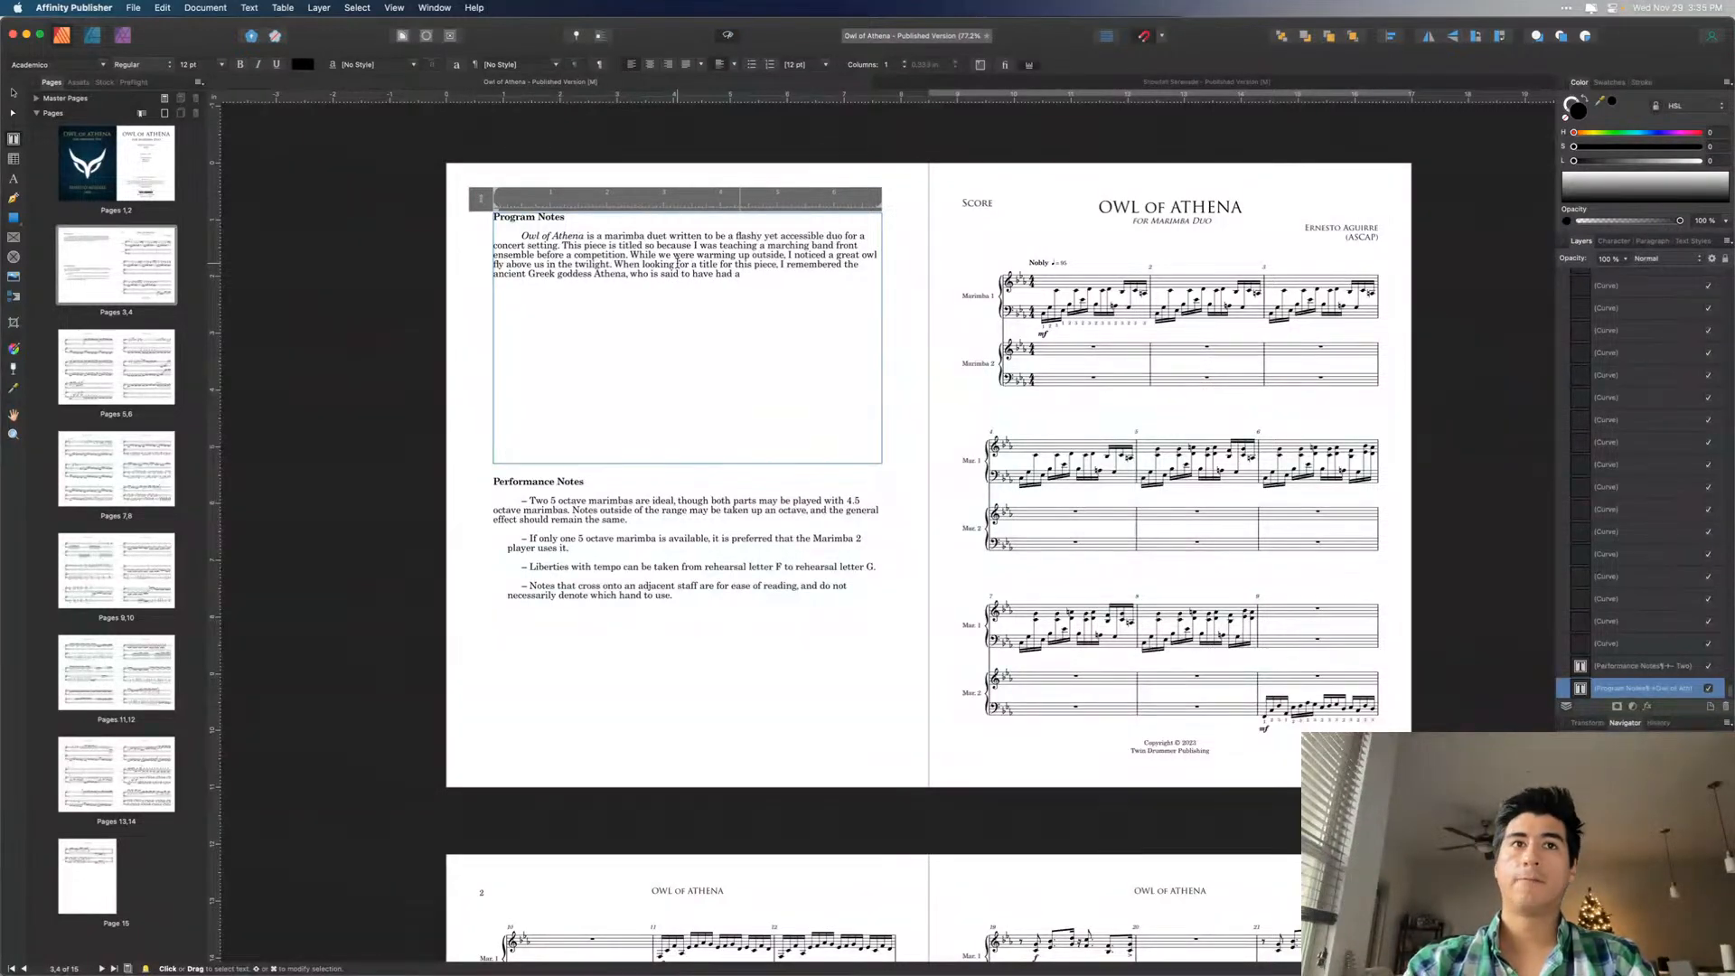
text(n owl at her side at all times)
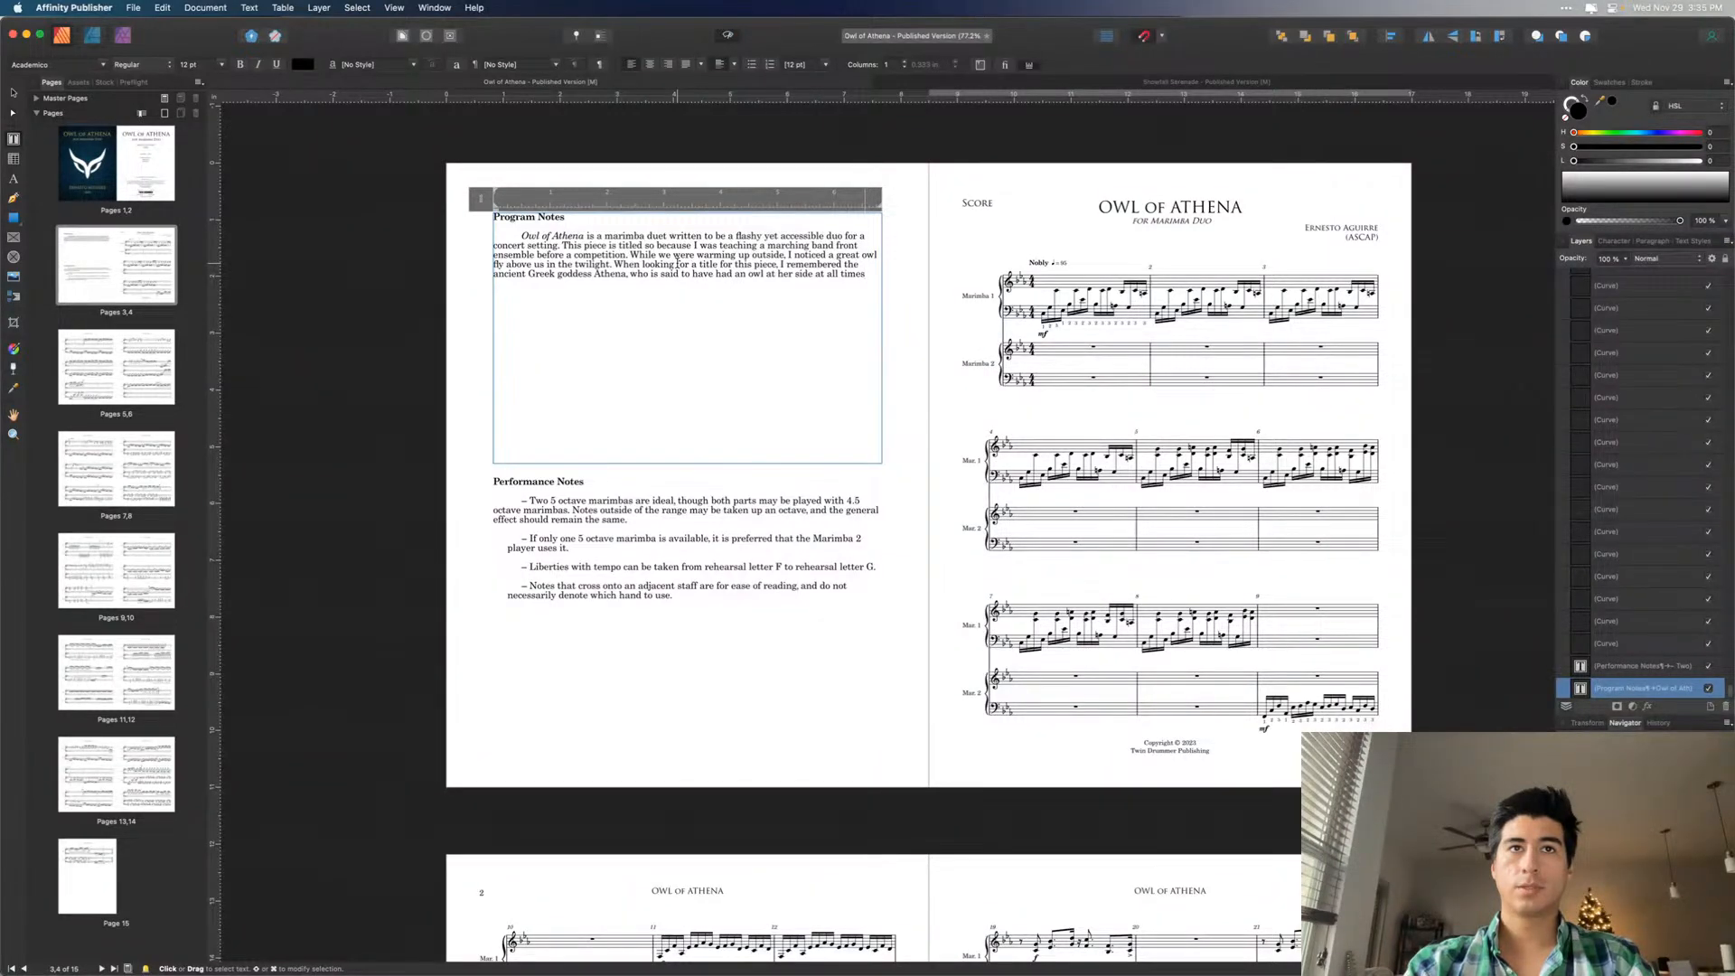
text(to)
text( protect her)
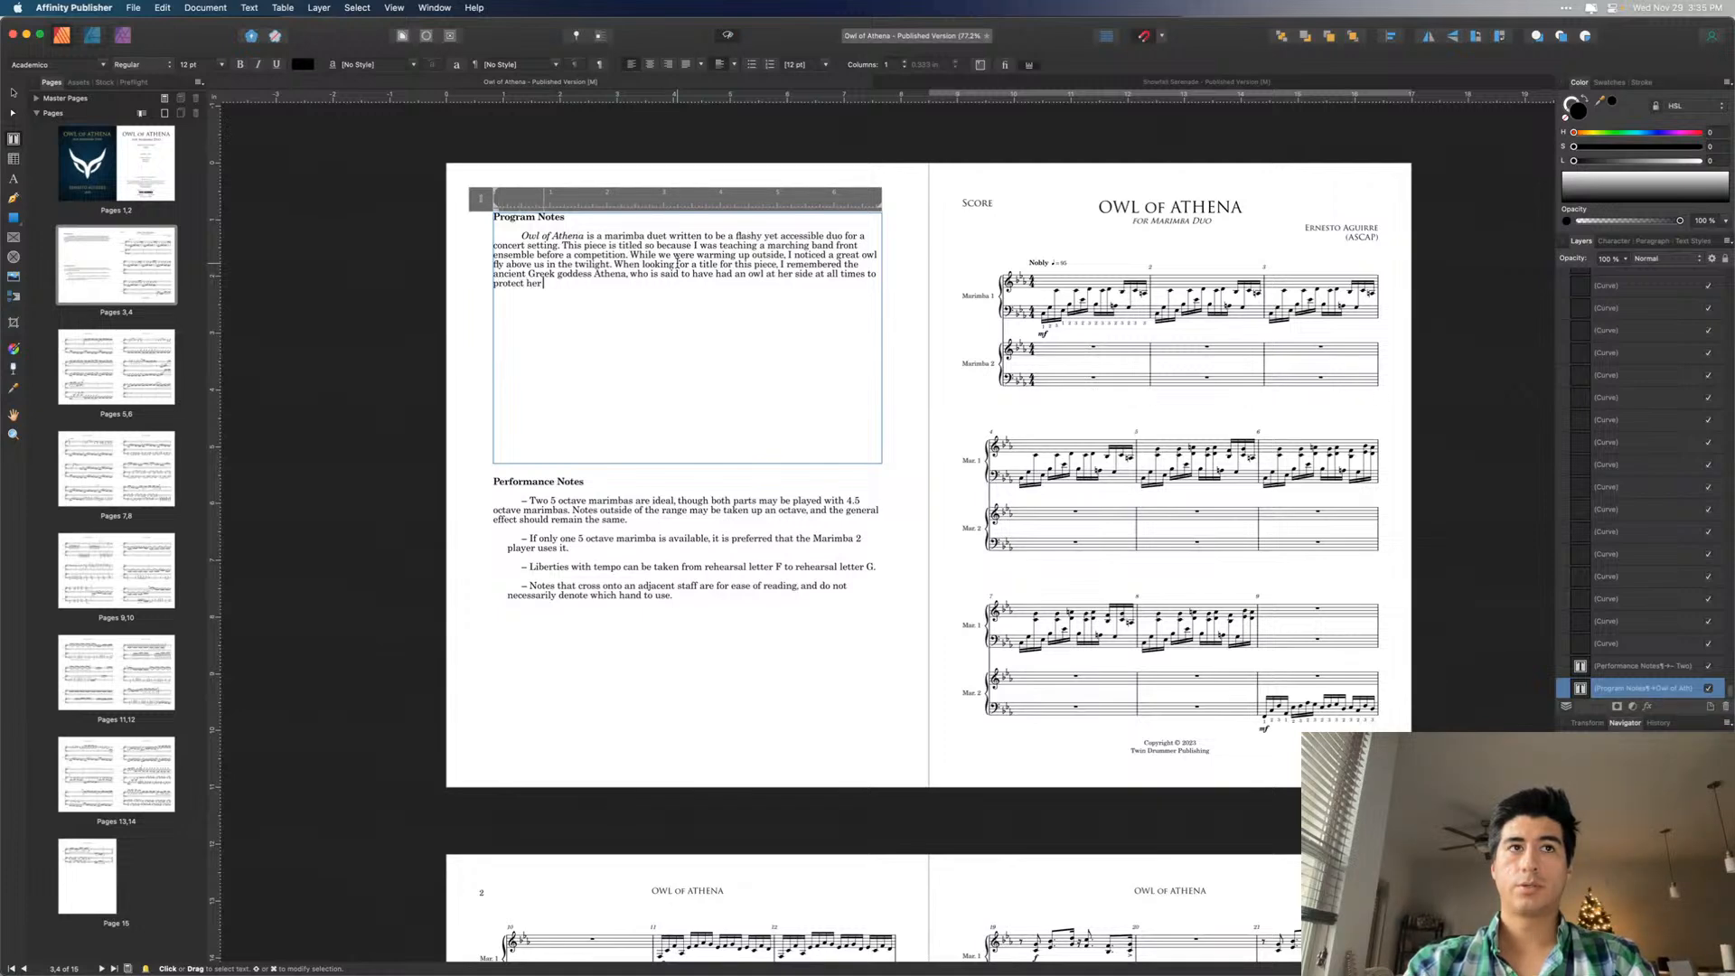
text(.)
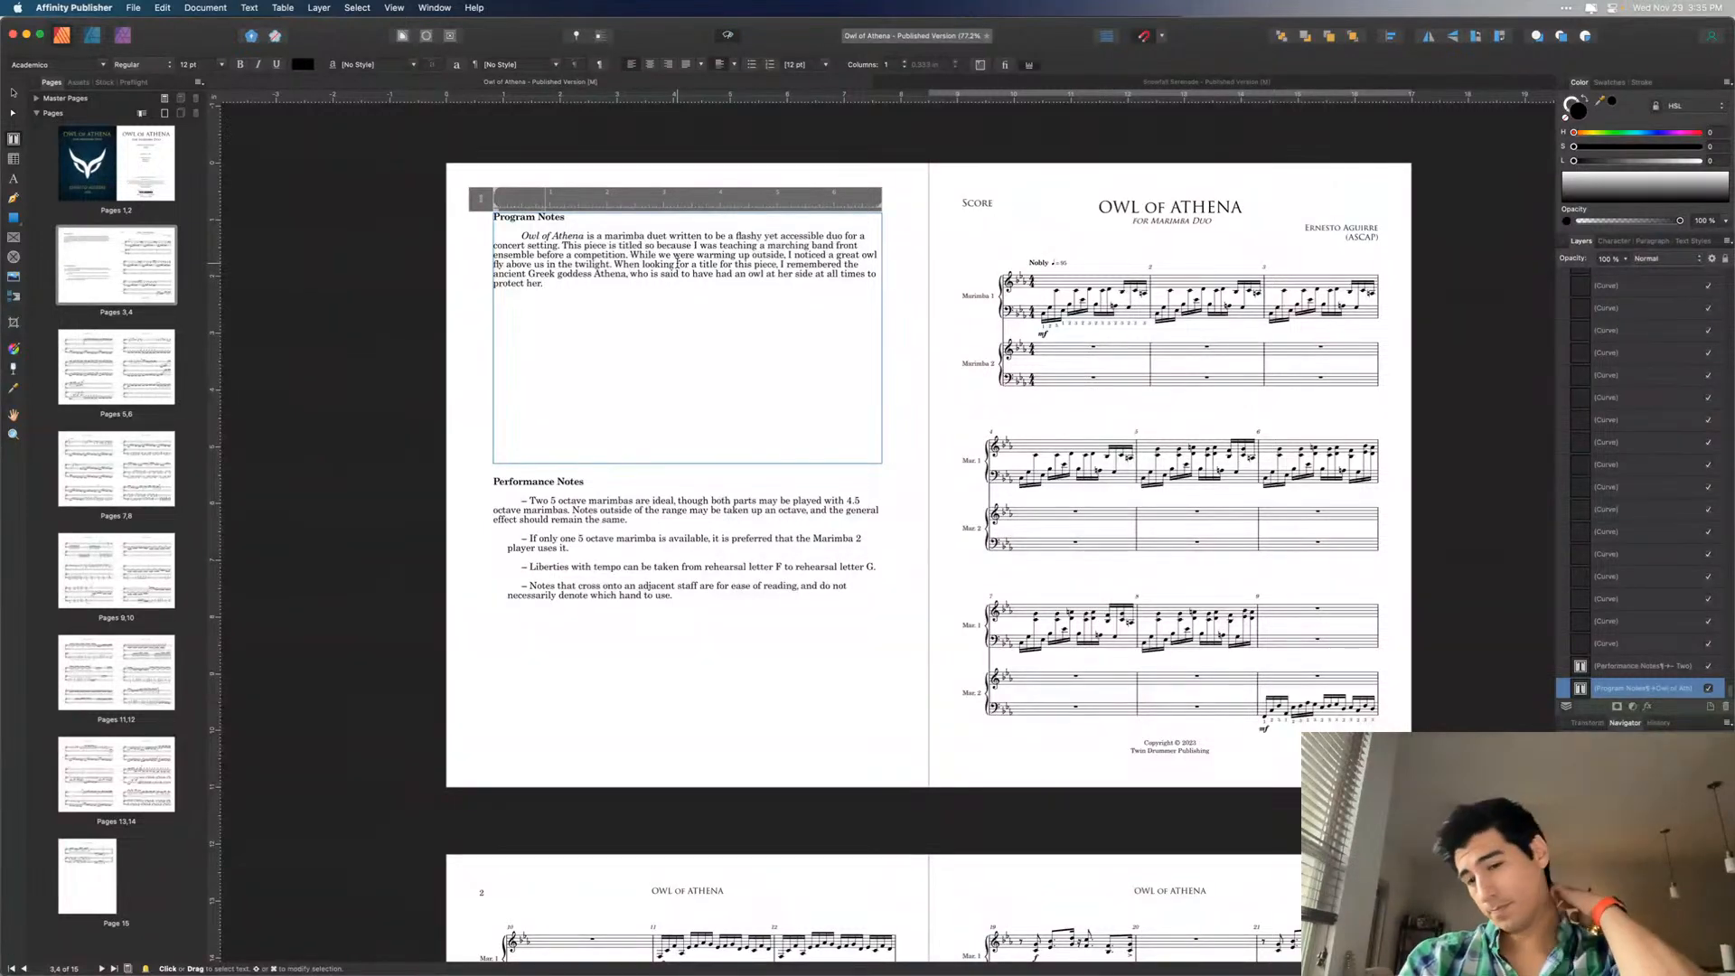
- Begin another Program Notes sentence with "Athena was known as the goddess of strategy and battle,"
text( Athena i)
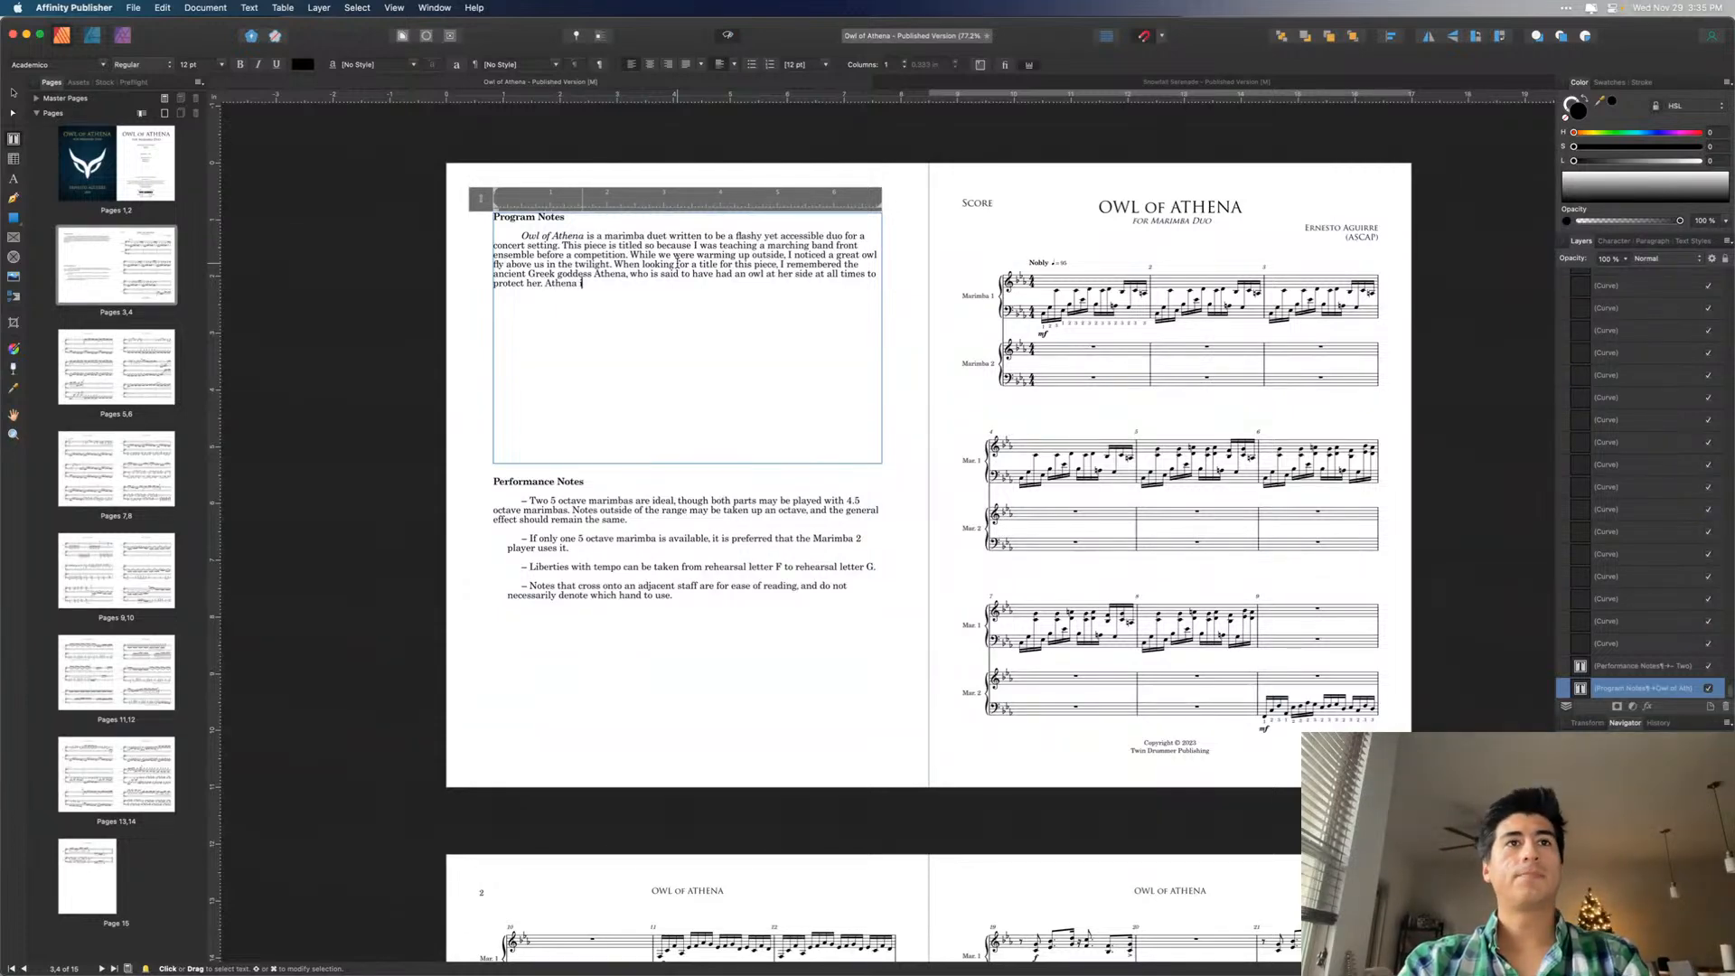
text(s)
key(BackSpace)
key(BackSpace)
key(BackSpace)
text(was )
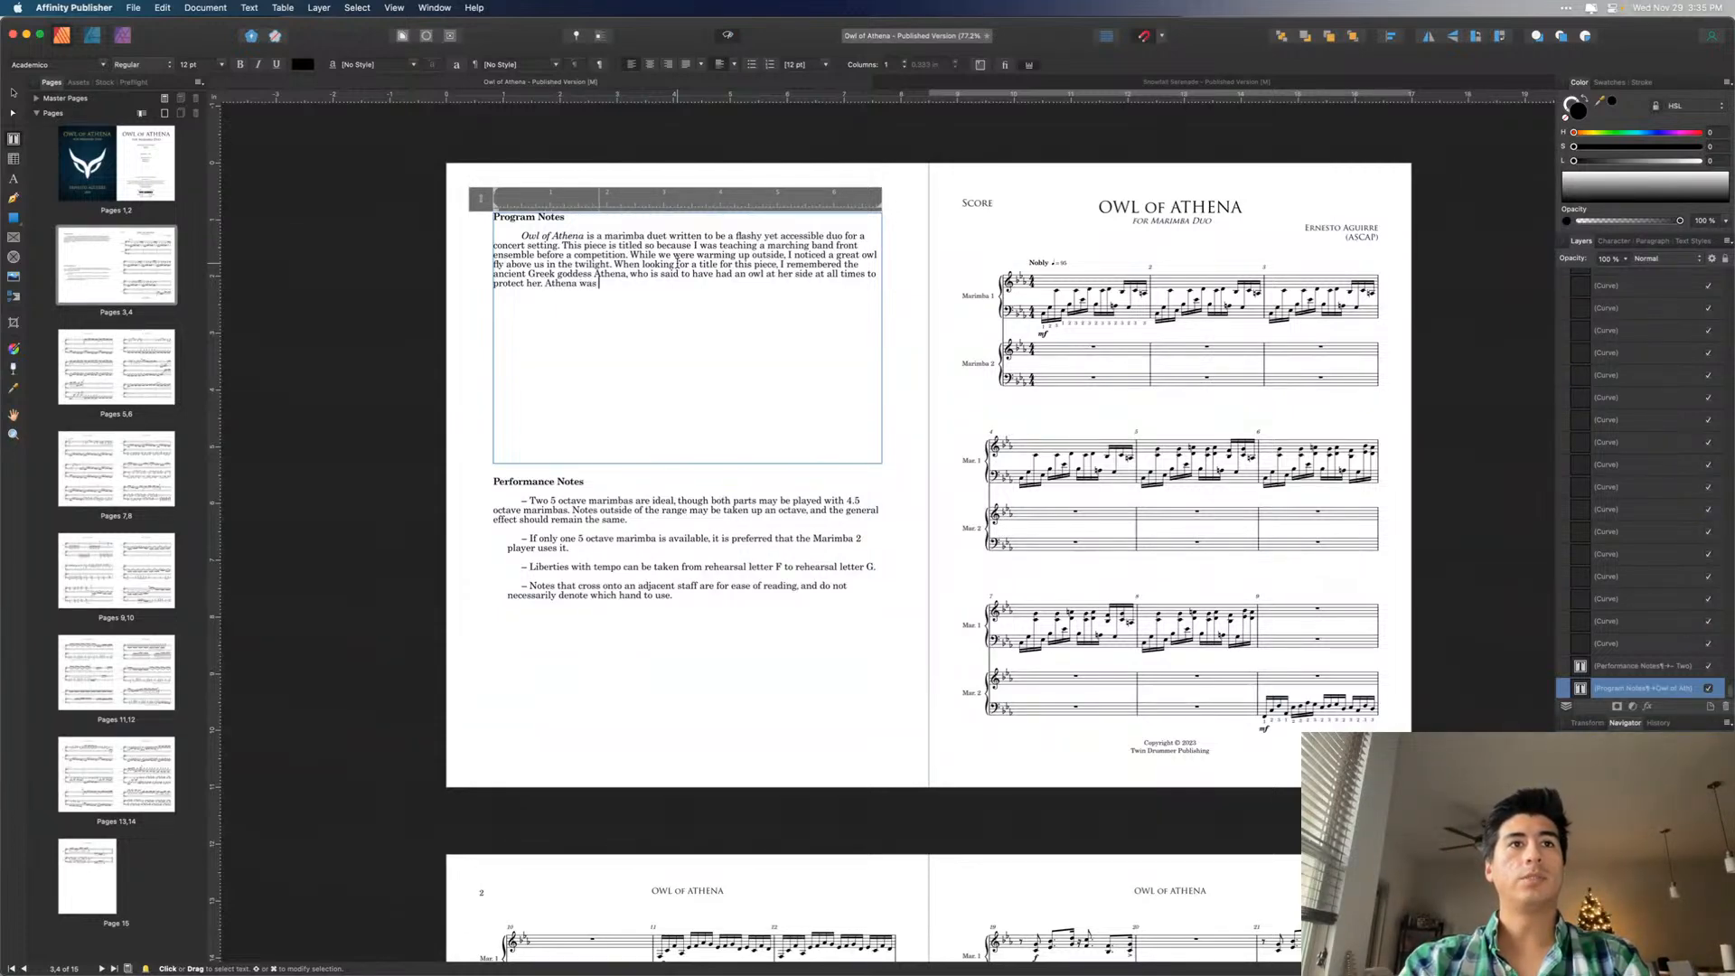
text(known as the godd)
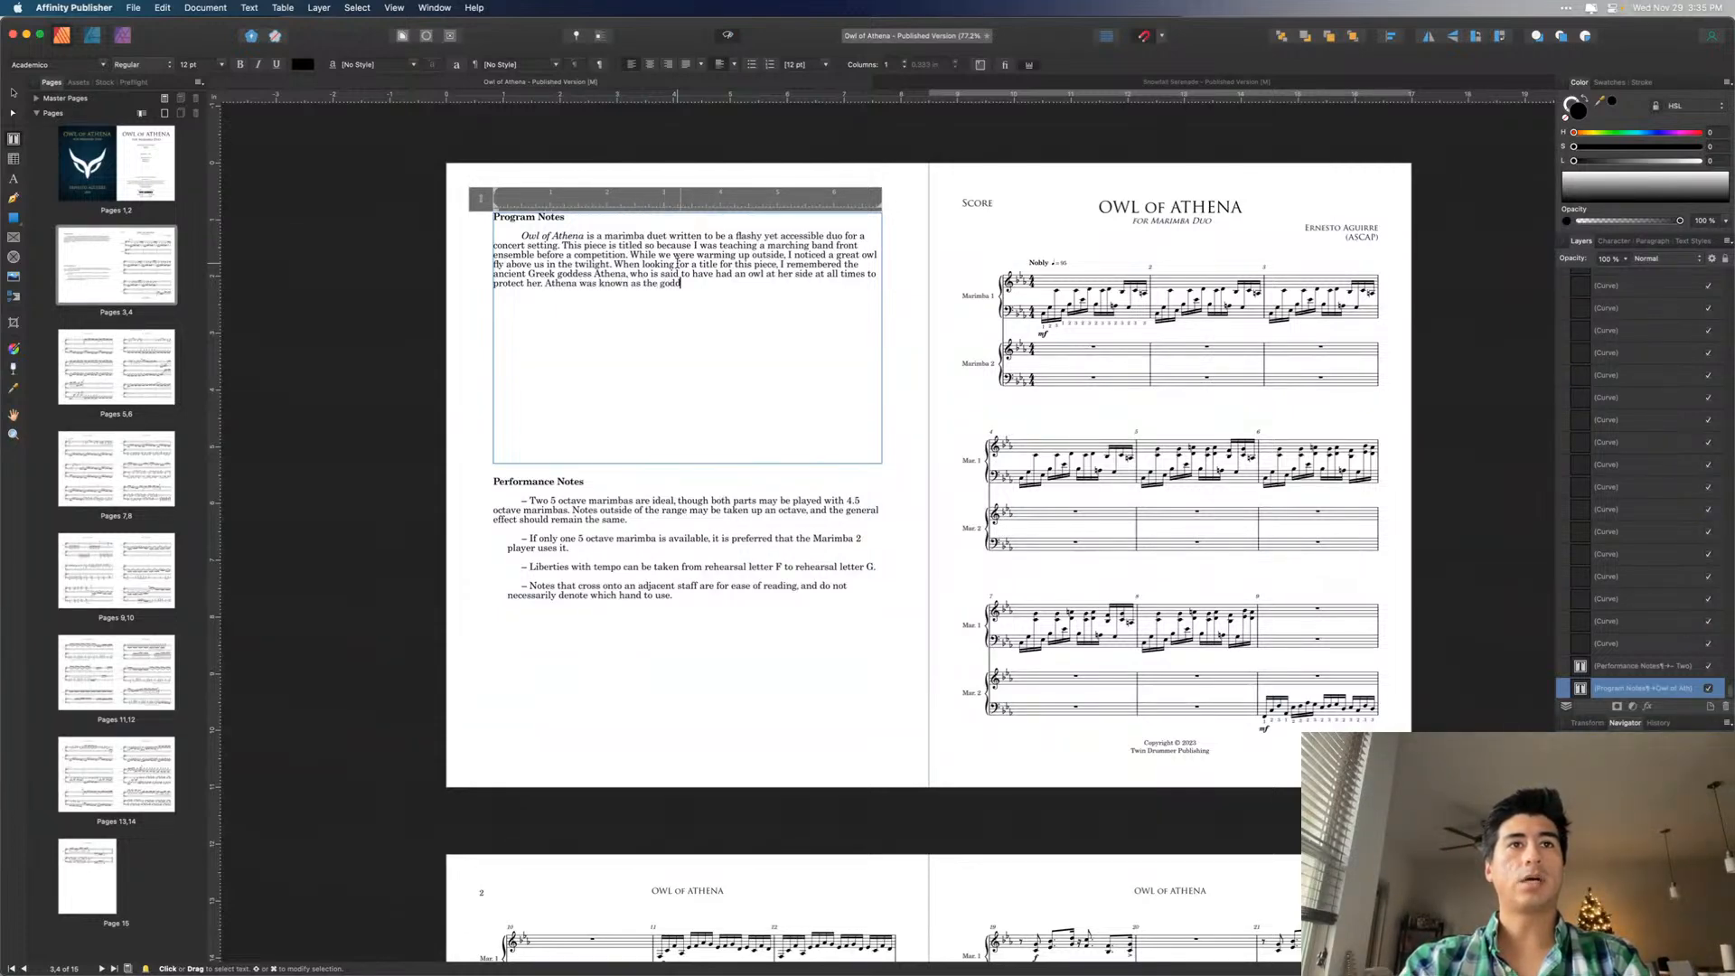
text(ess of strategy and)
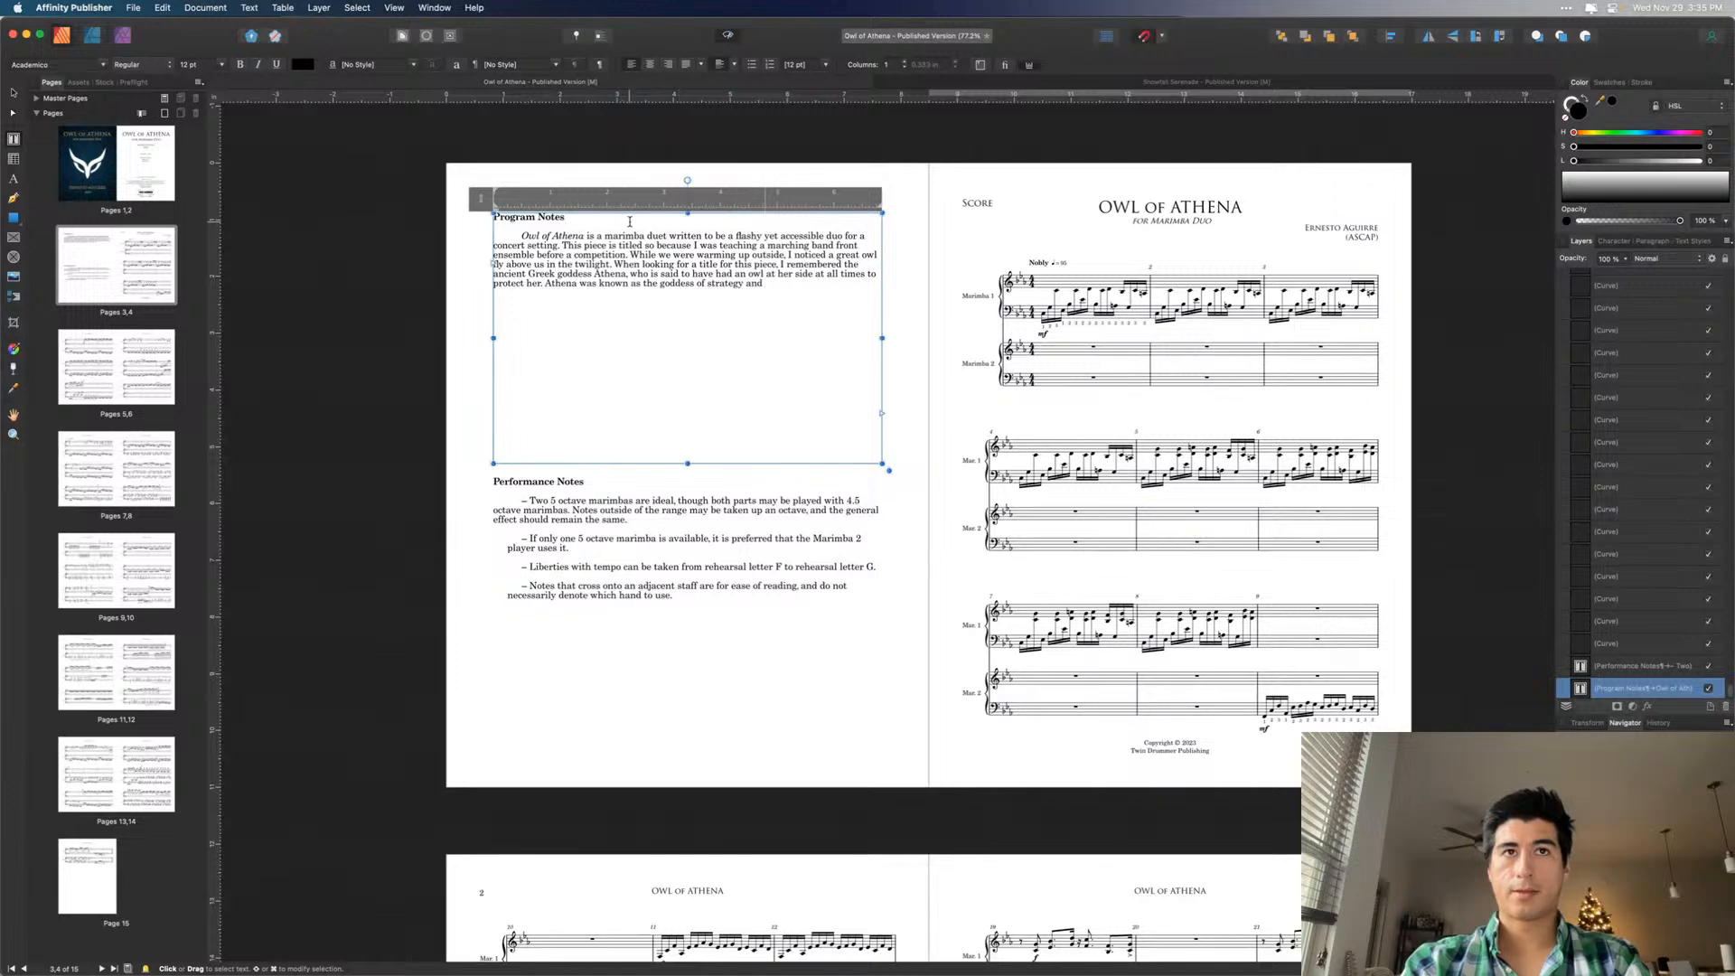
text( battle, an)
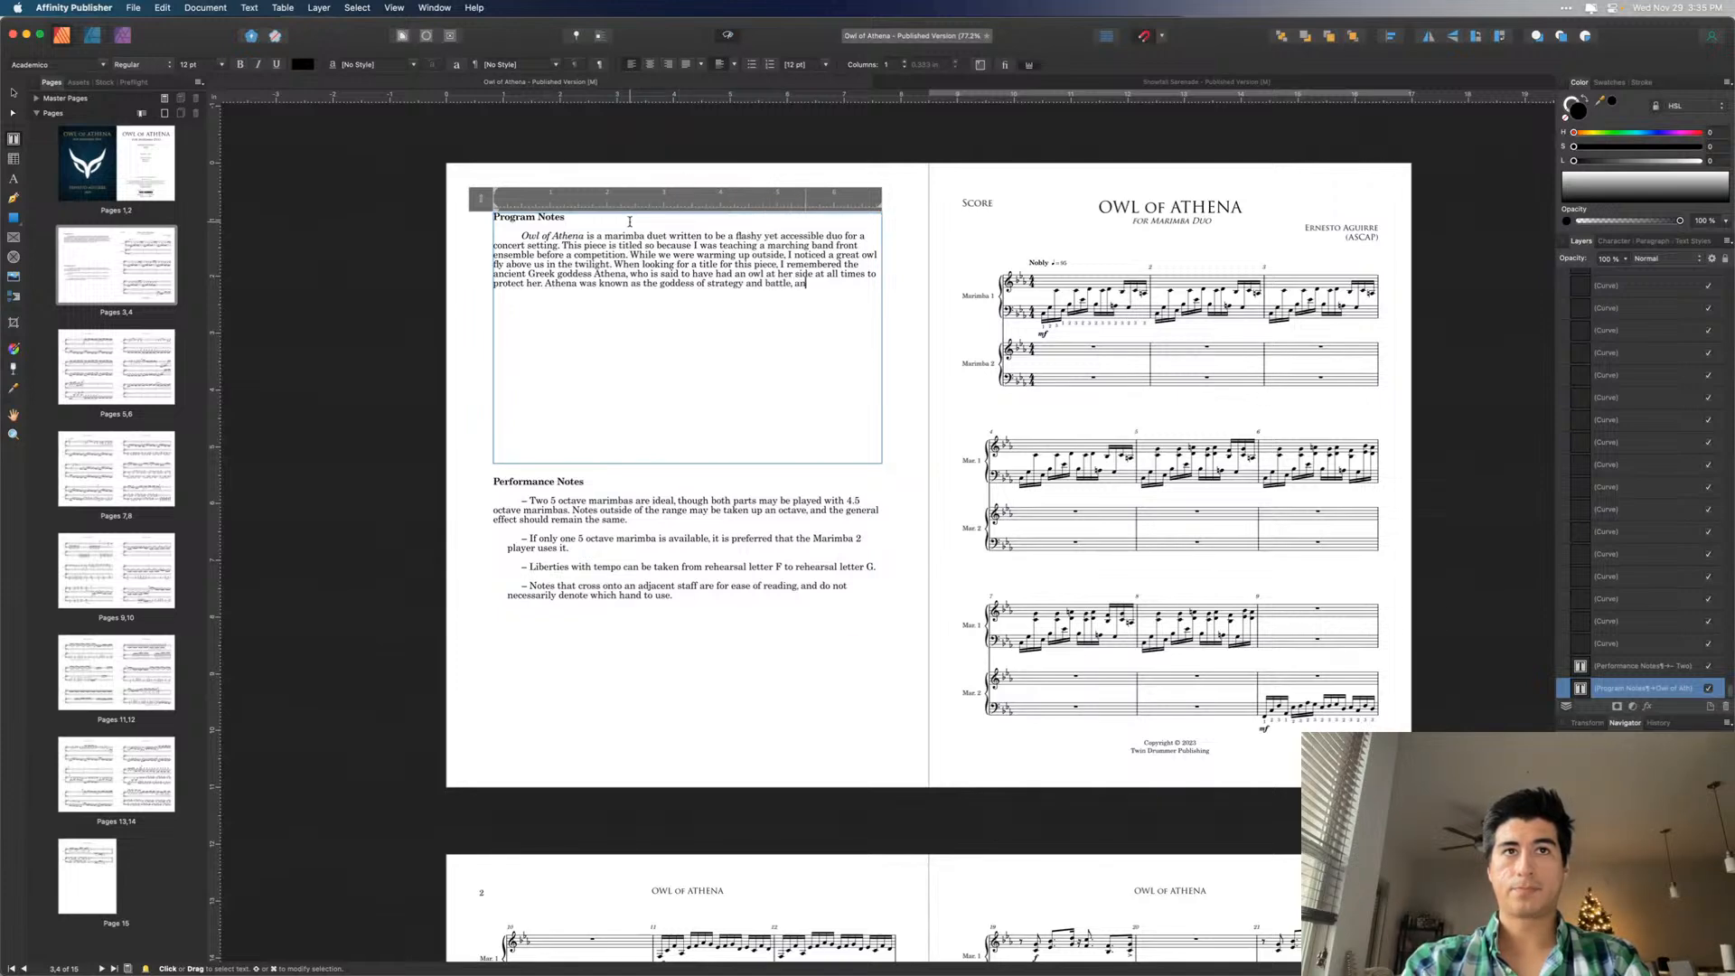
- Extend the sentence about the goddess of strategy with "and it was said that if an owl flew over an army"
text(d it was said that)
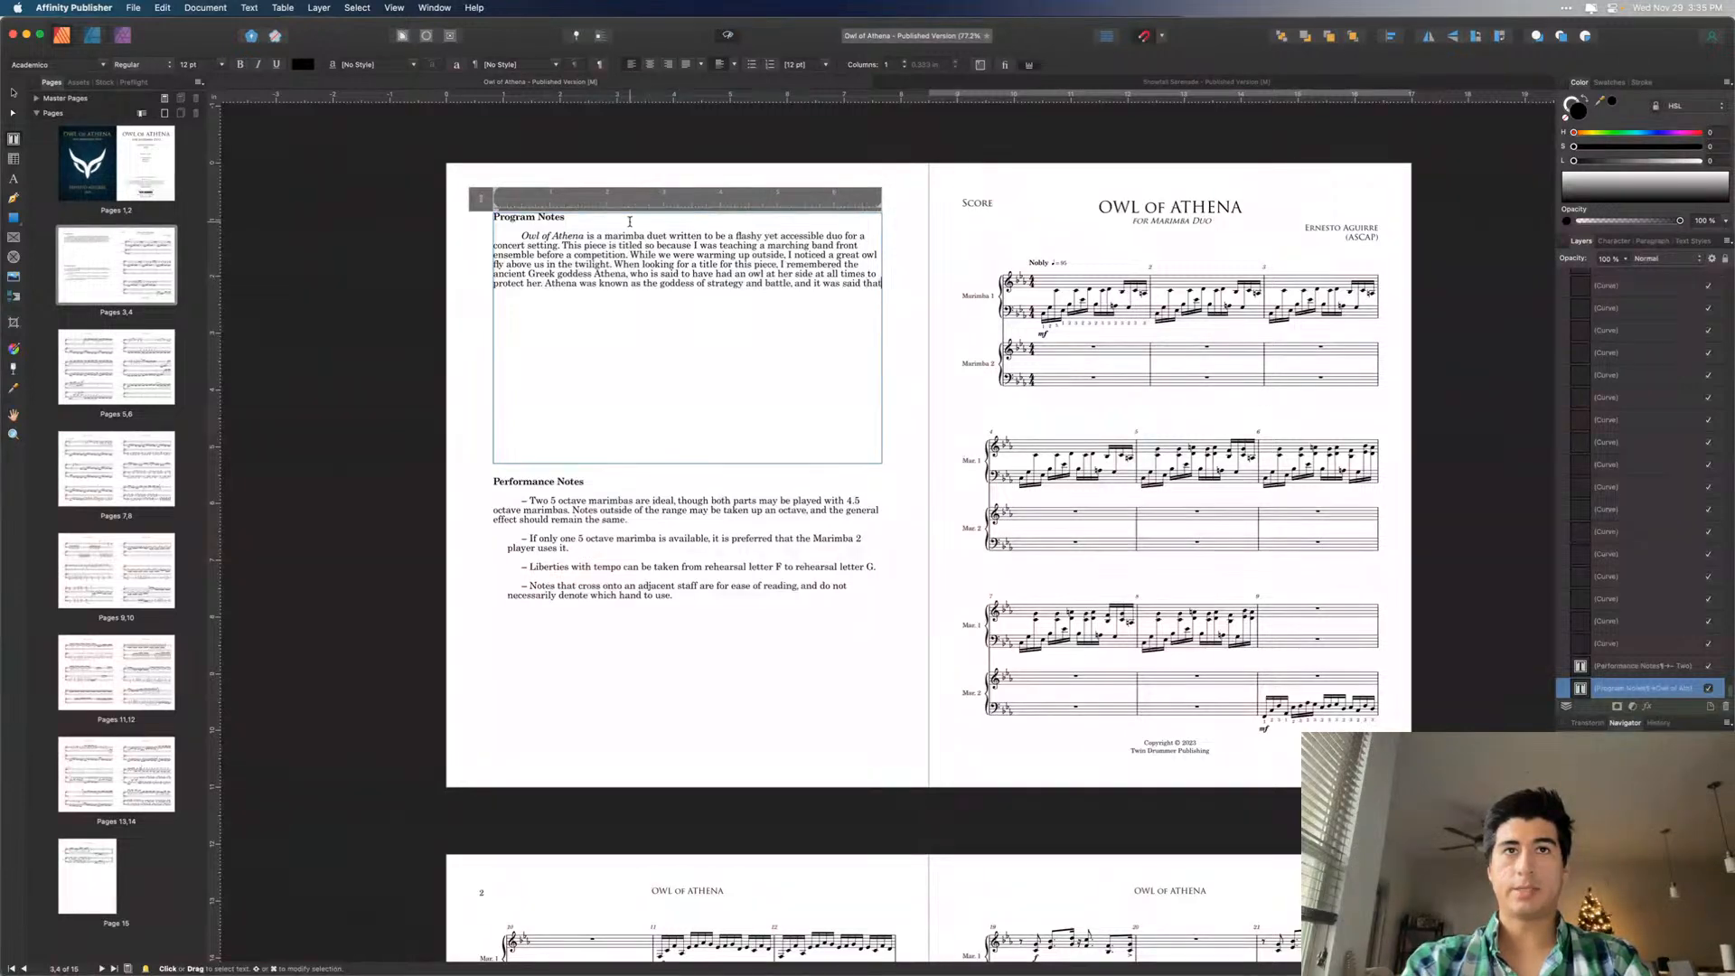
text( if an army)
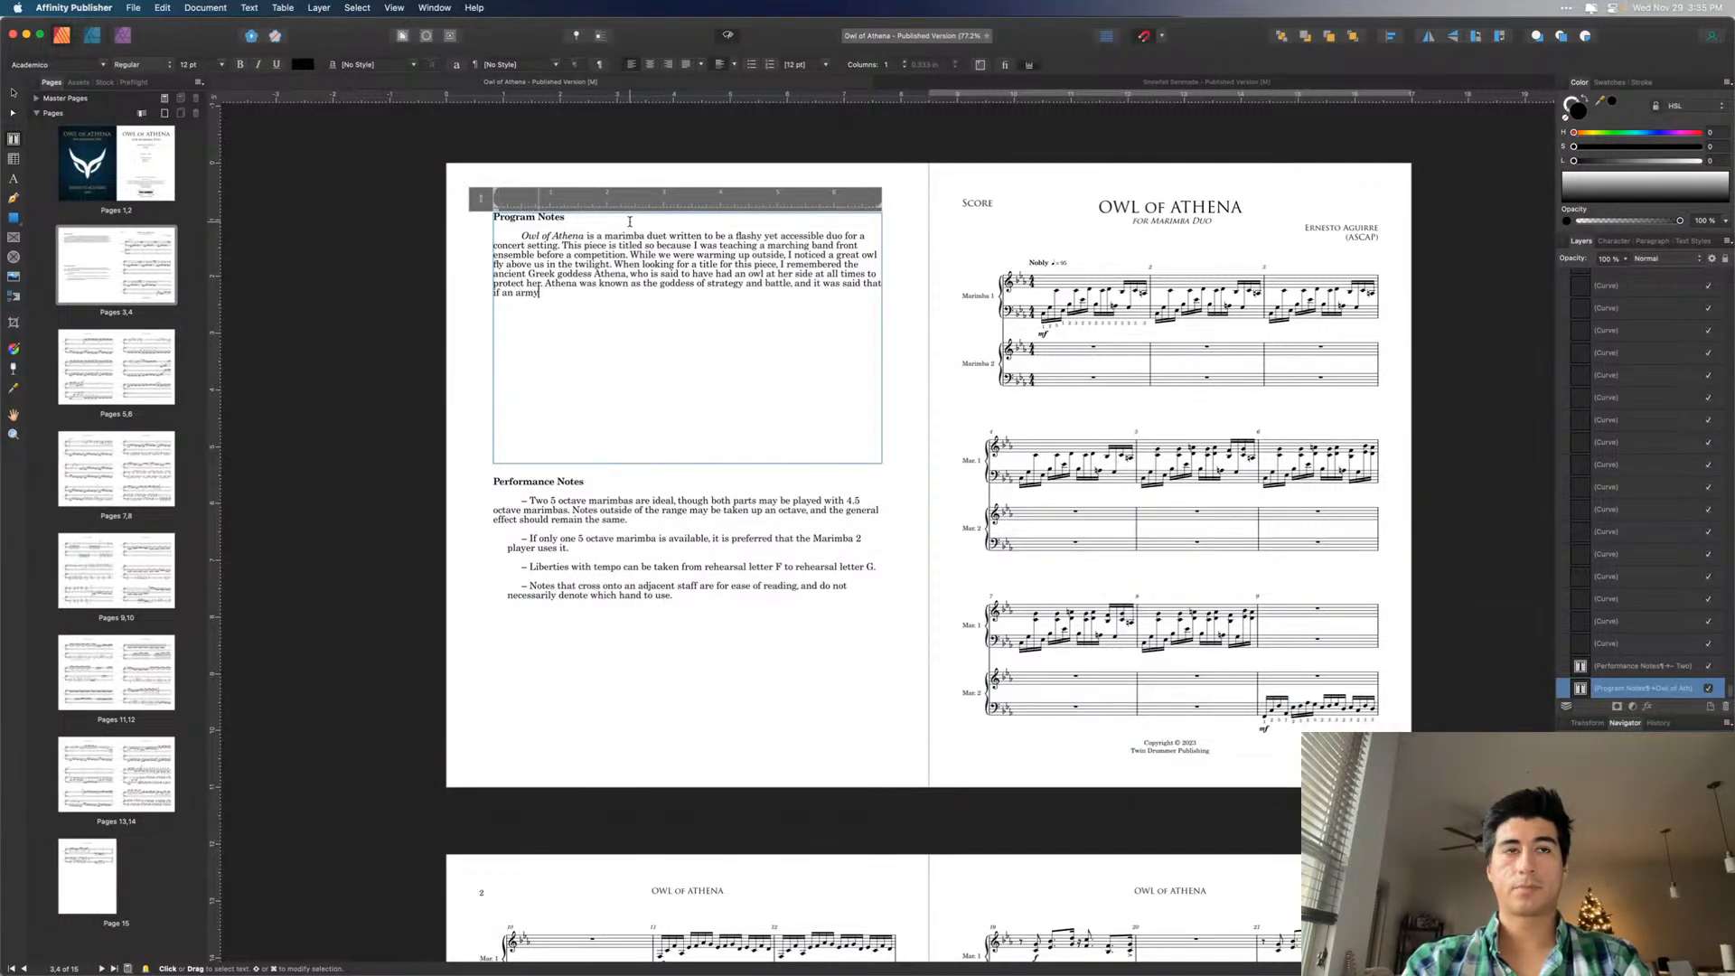
click(517, 294)
text(owl f)
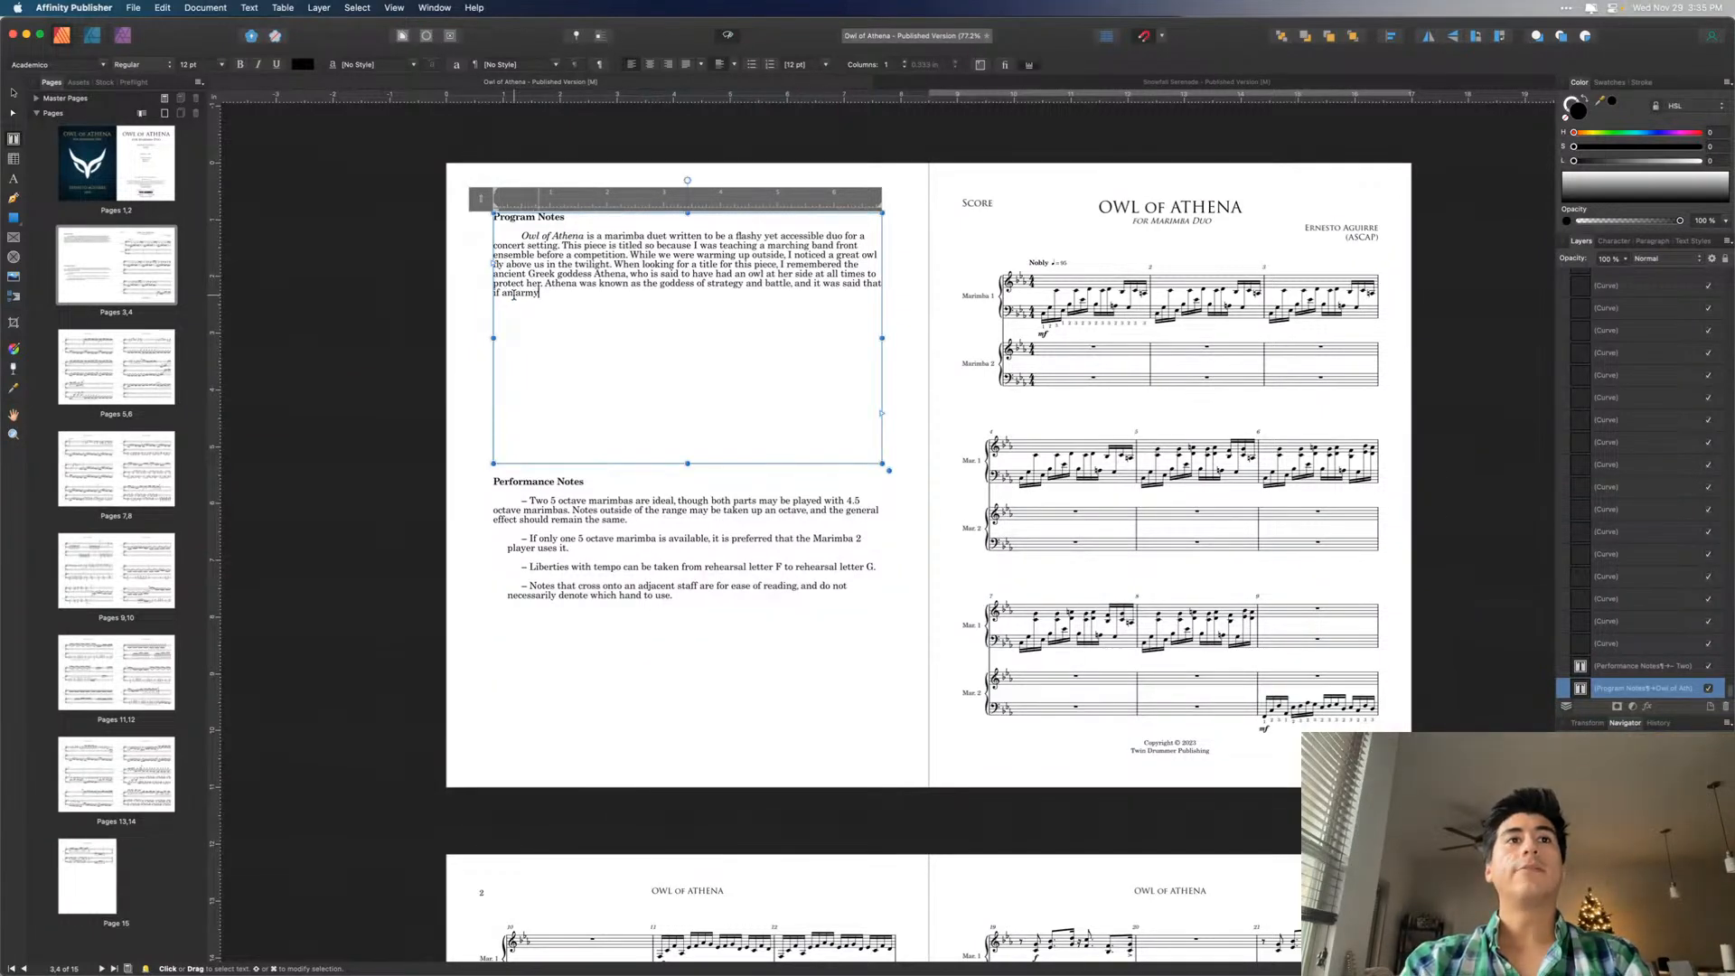
text(lew over an)
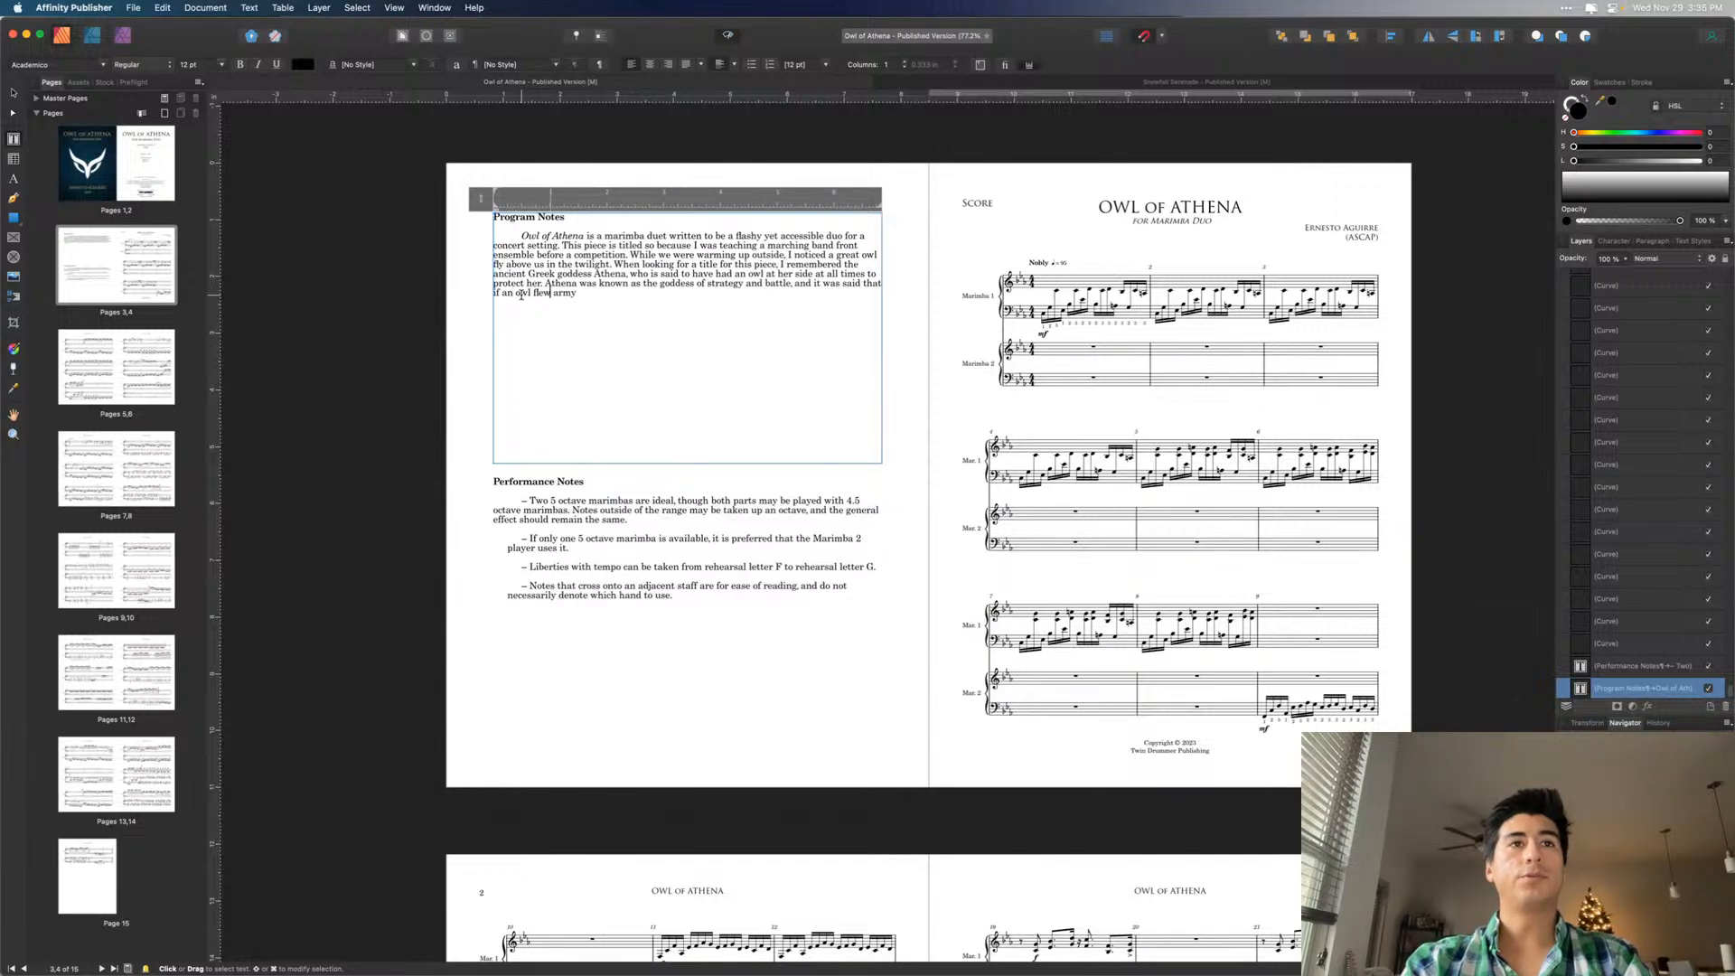
key(Escape)
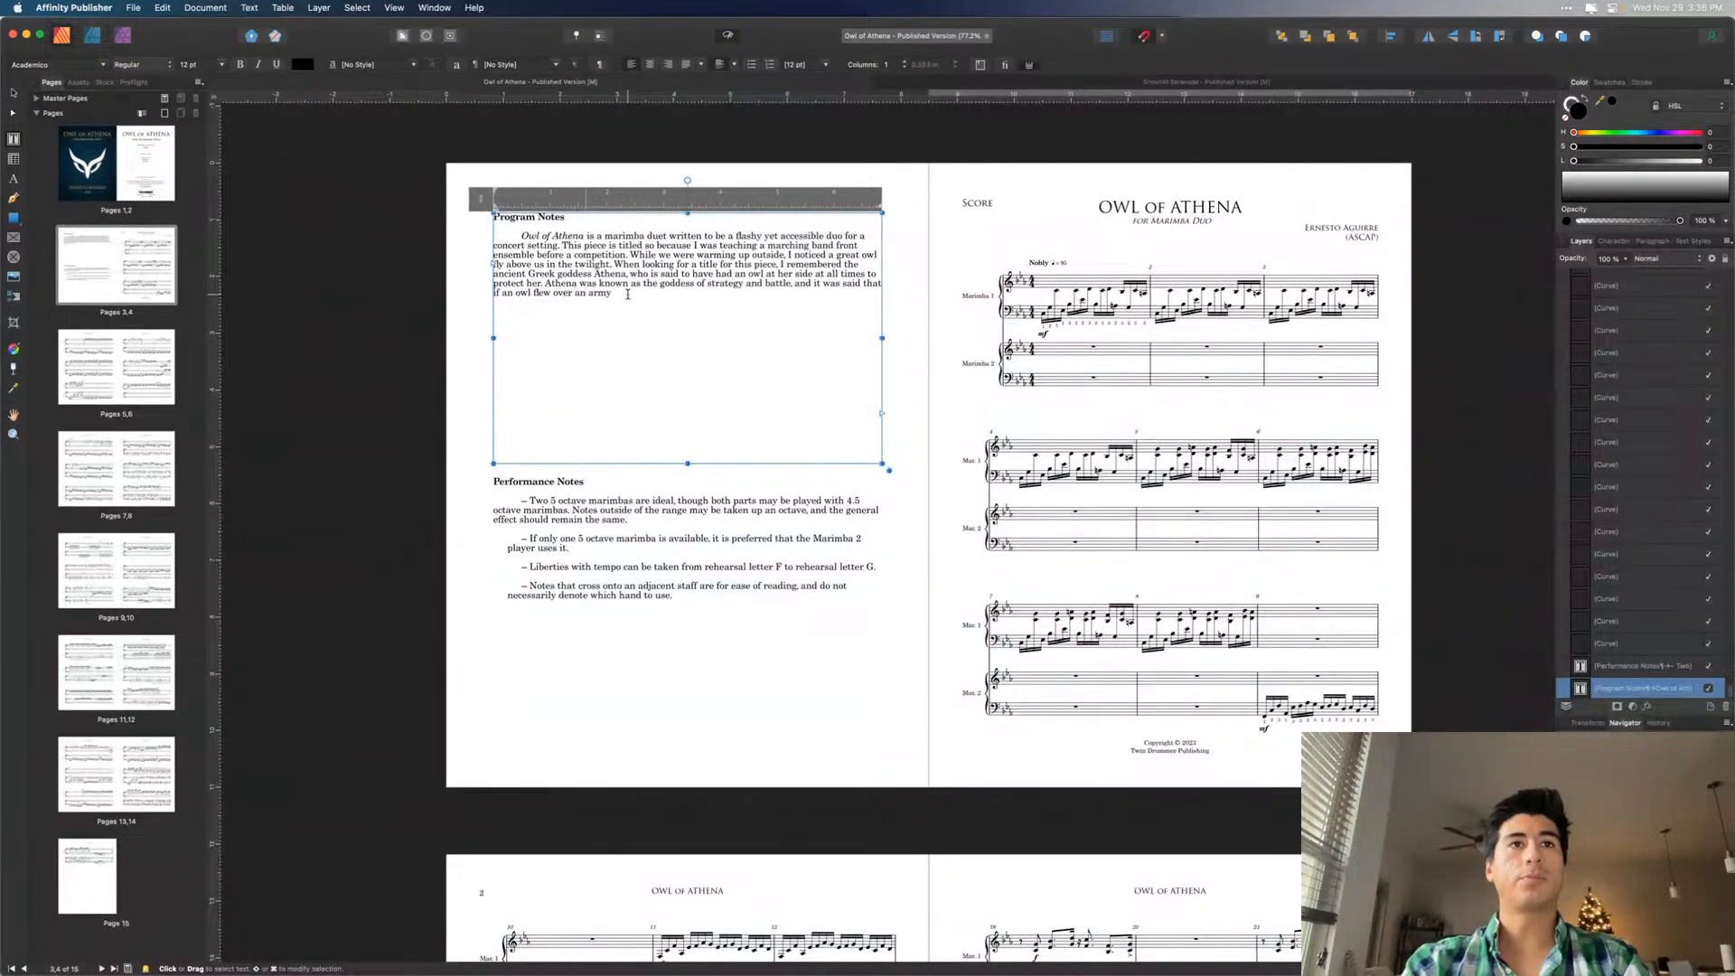
text(.)
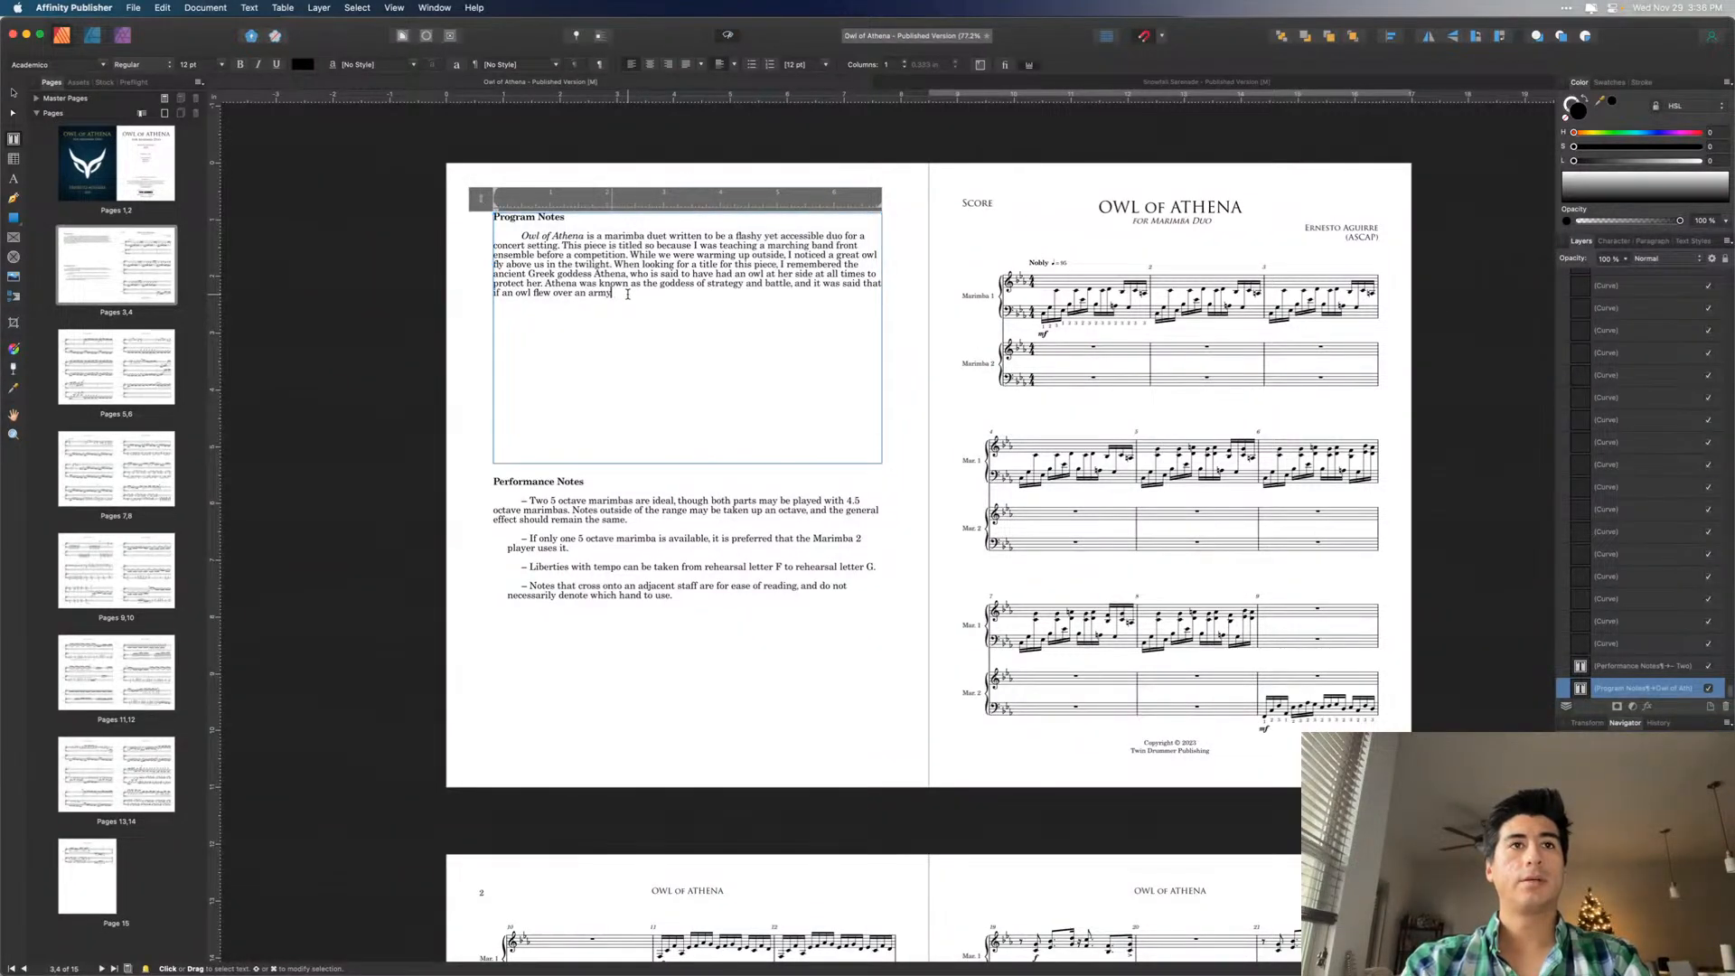
- Complete the sentence about the owl and the army with "before they went to war, they would succeed in their endeavors."
text( before they went to w)
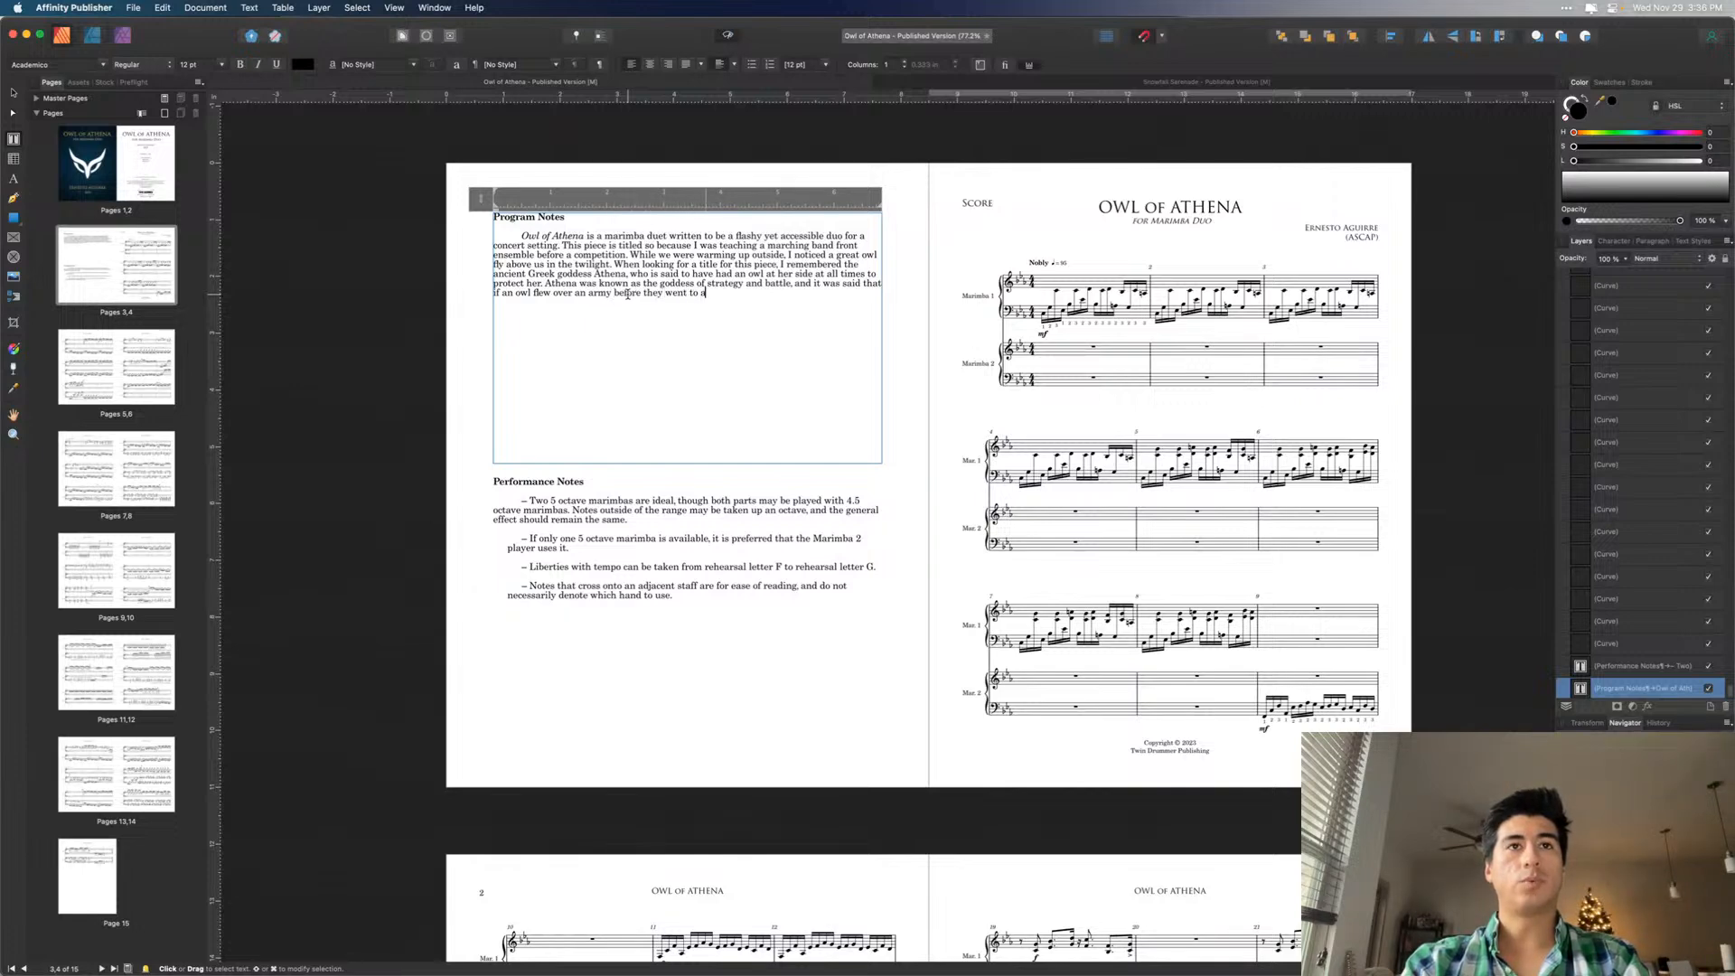
text(ar, they w)
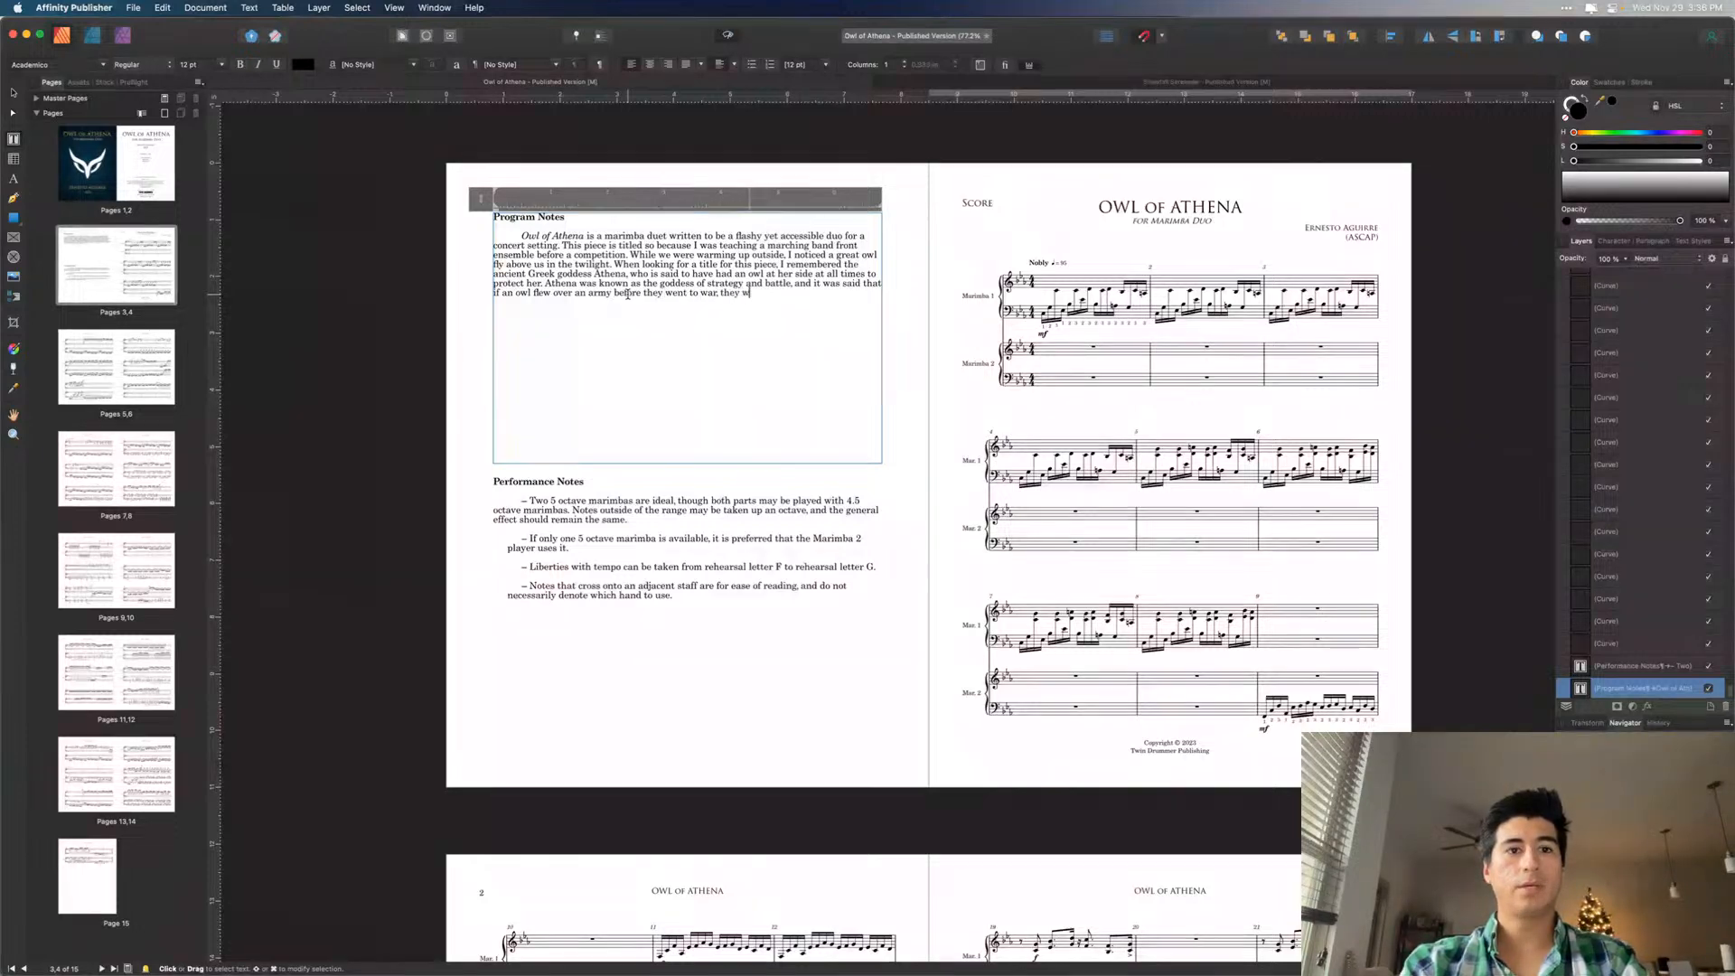
text(ould succed)
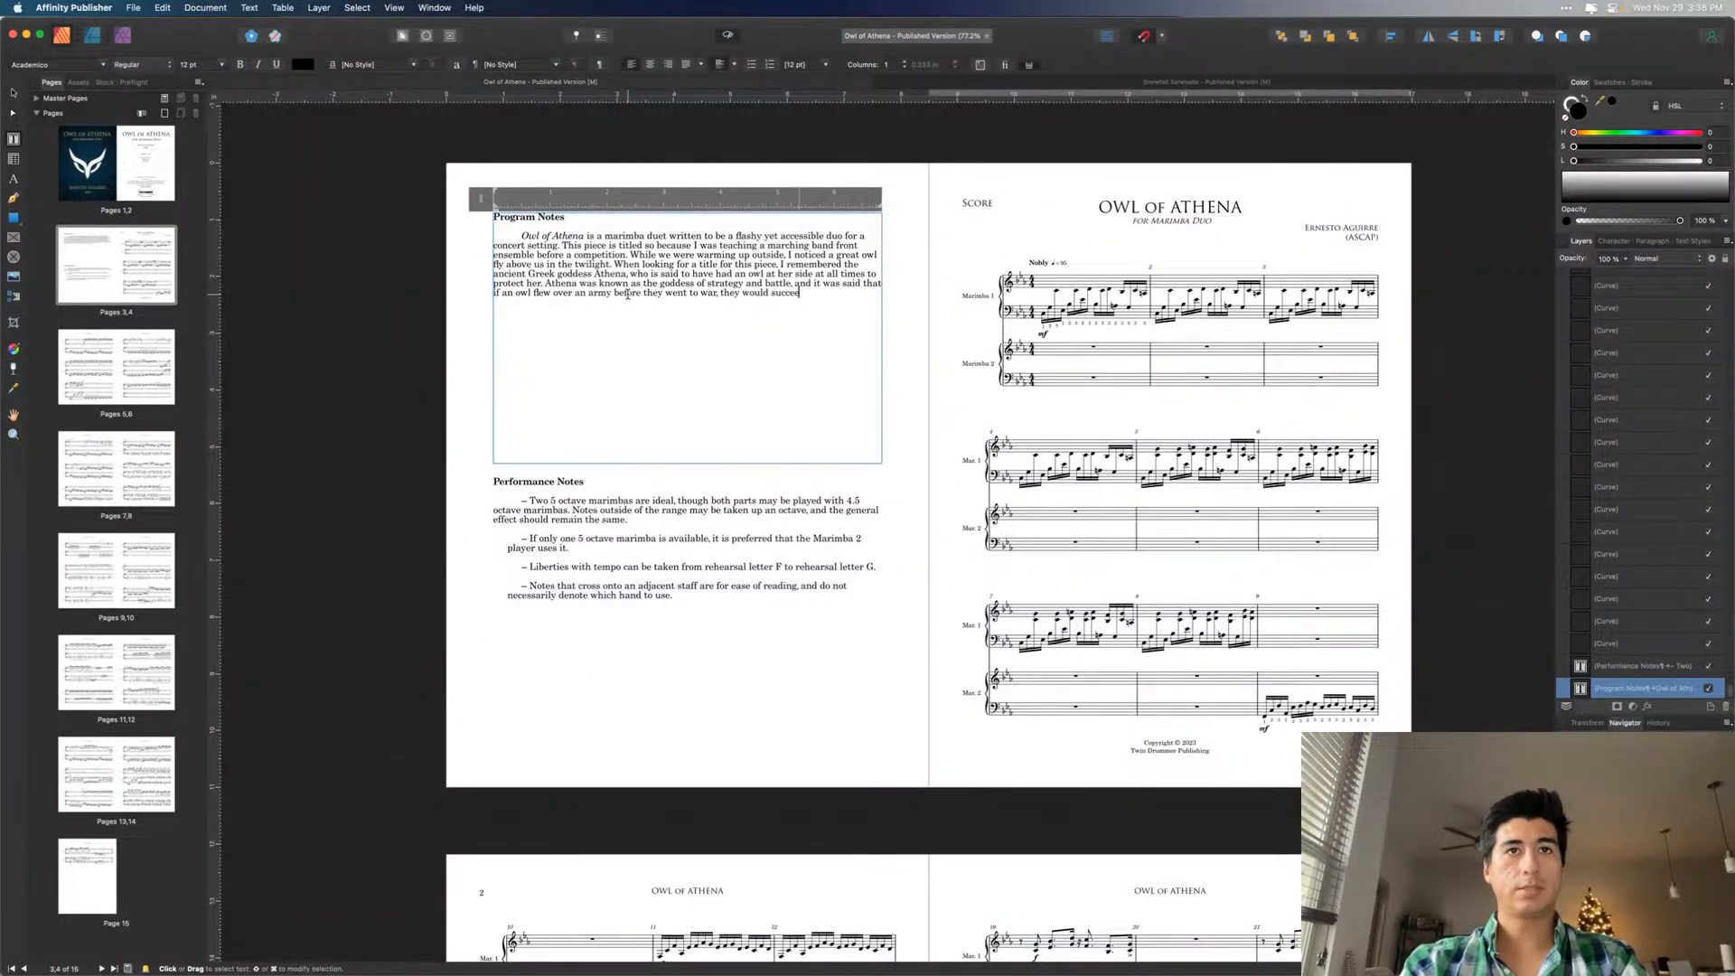
text( in their)
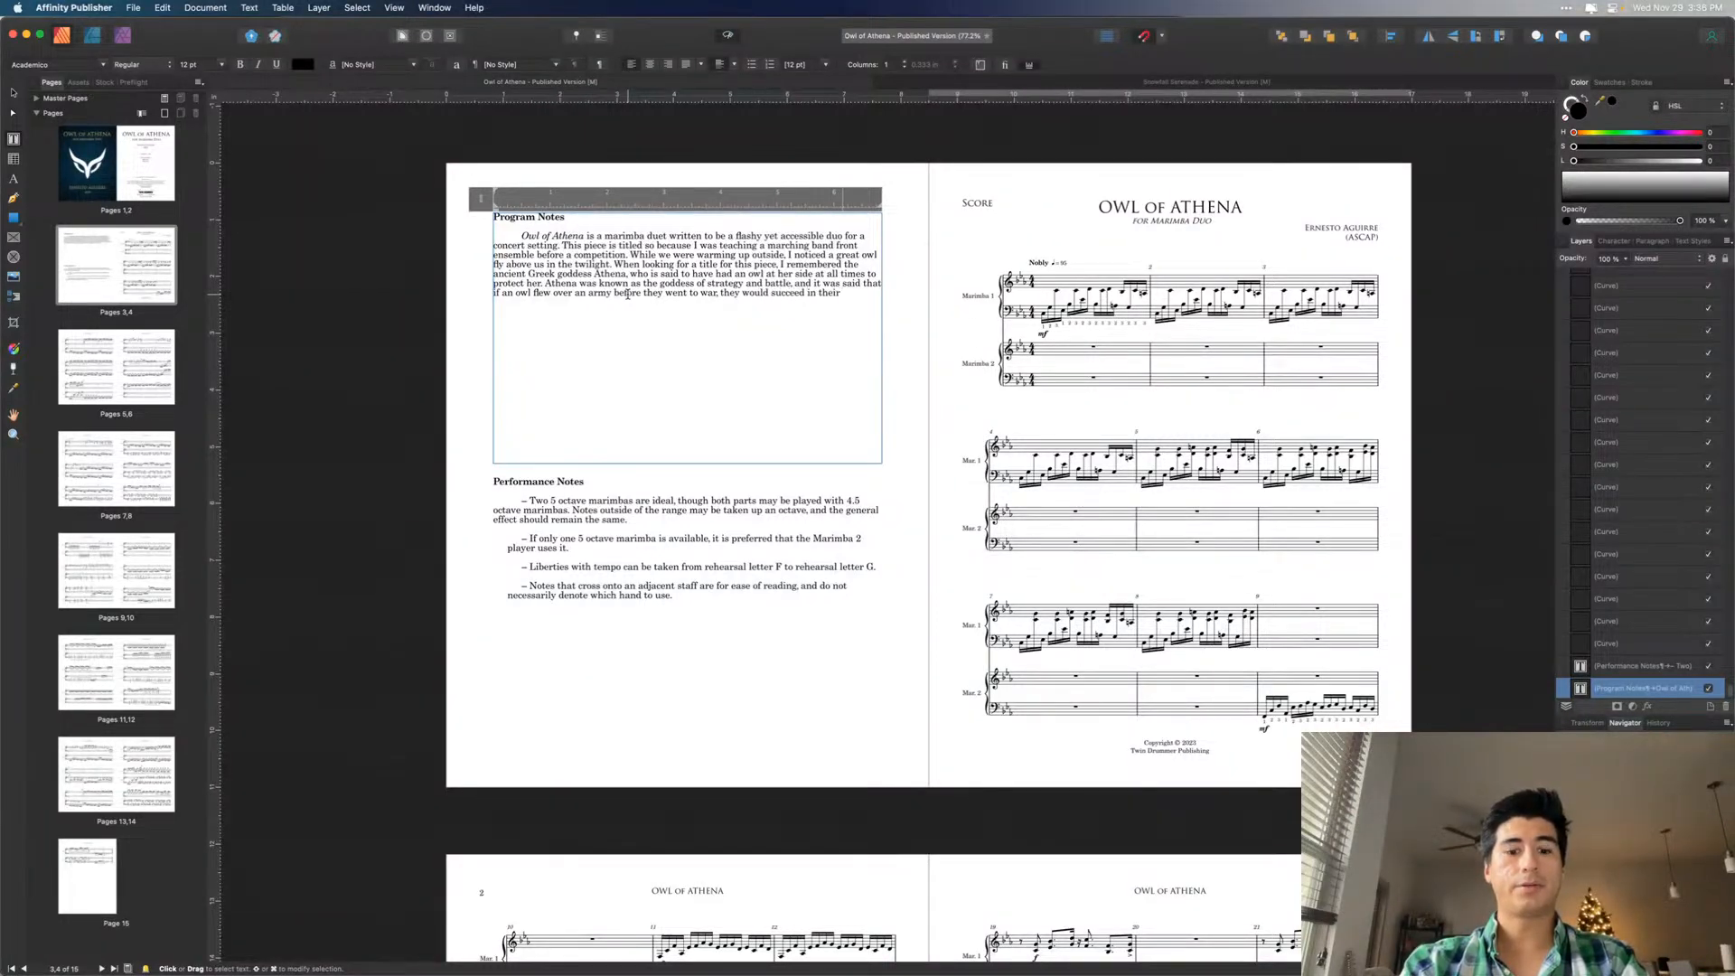
text( e)
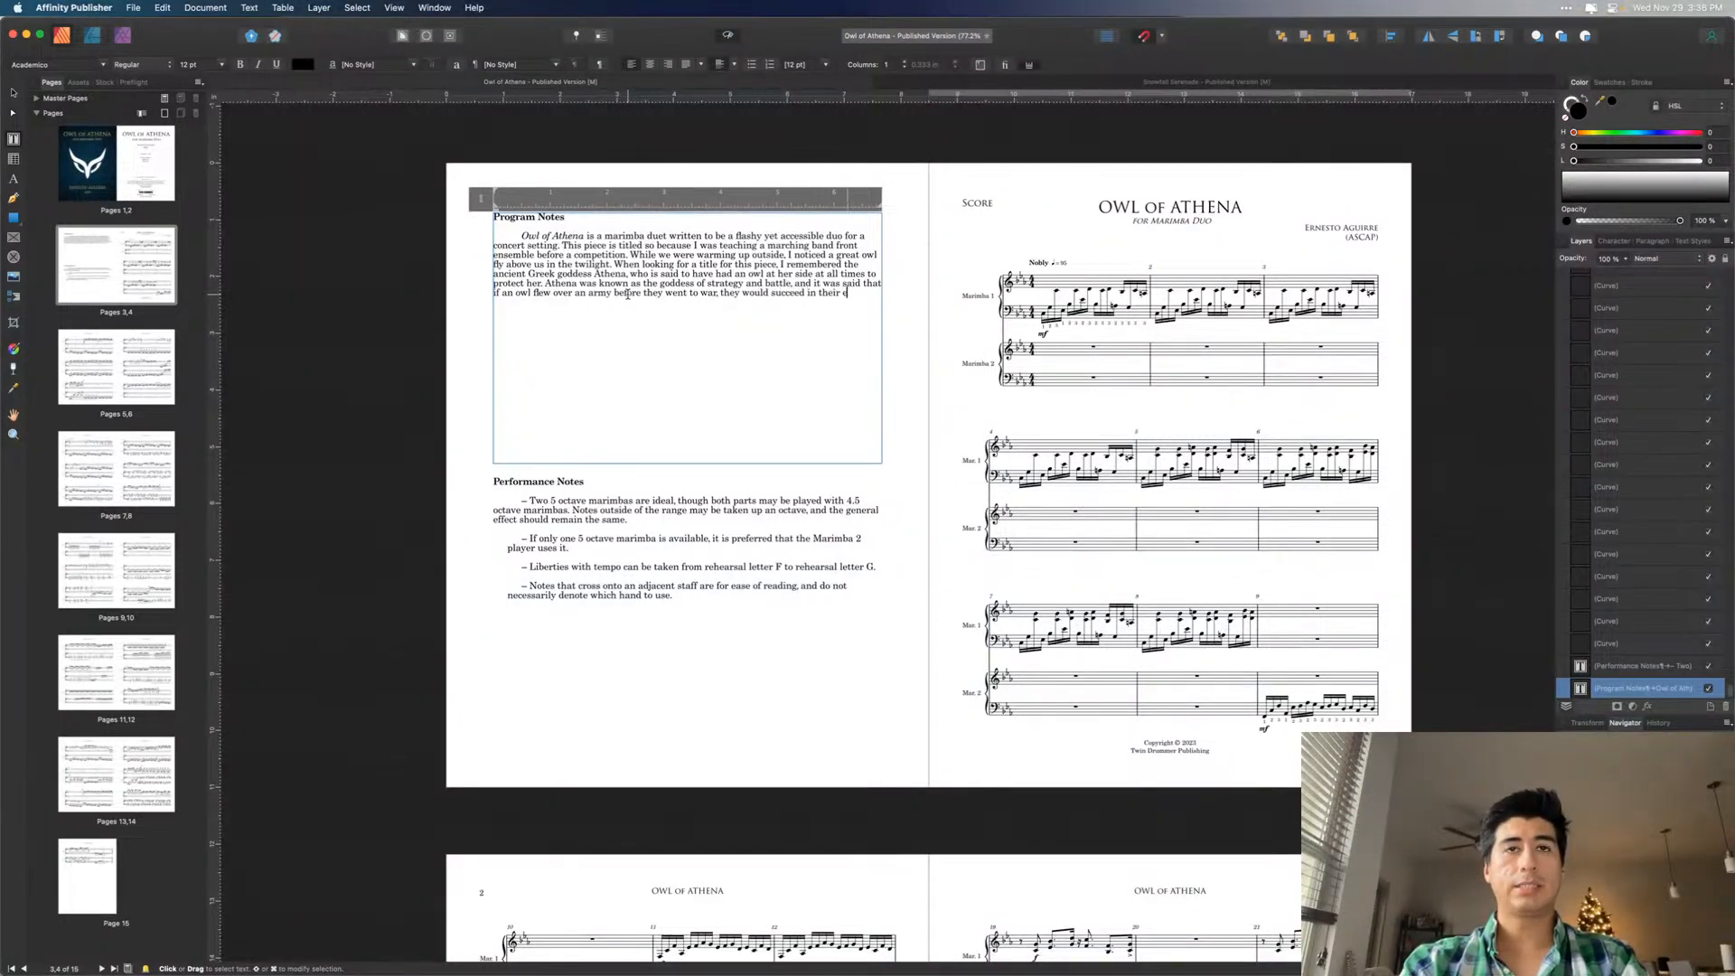
text(ndeavors.)
key(Escape)
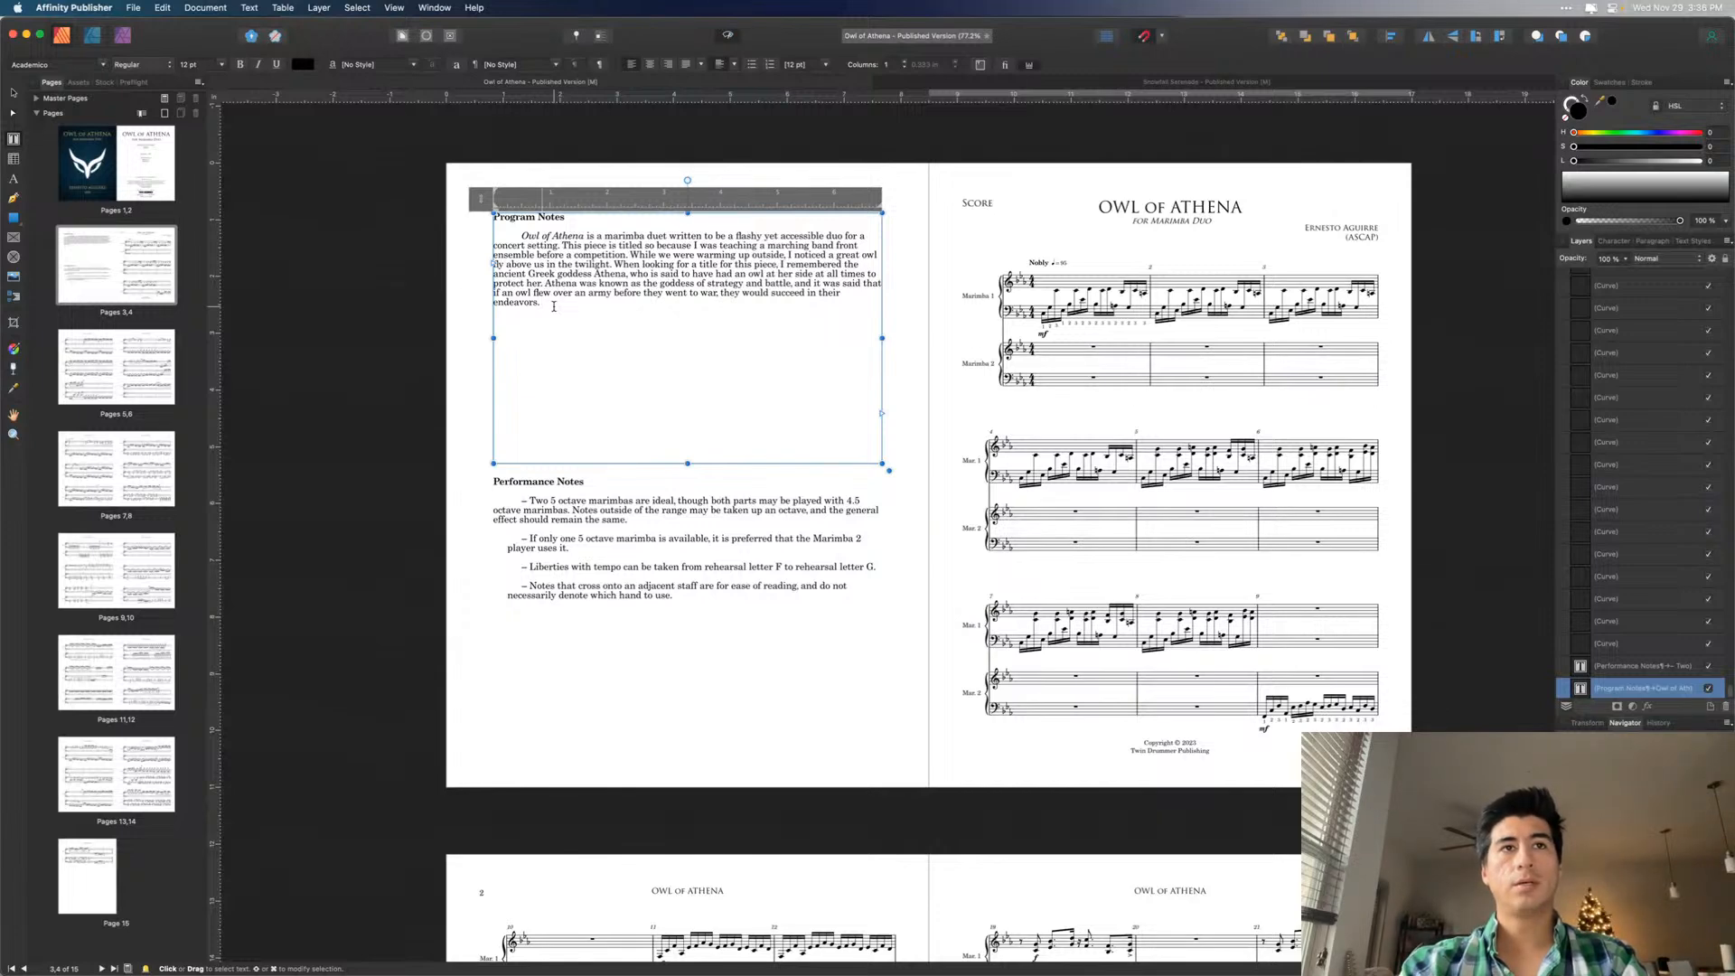
- Add the Program Notes sentence "To me, the owl flying over us was a sign that we would do well before our “battle.”"
click(554, 306)
text(To)
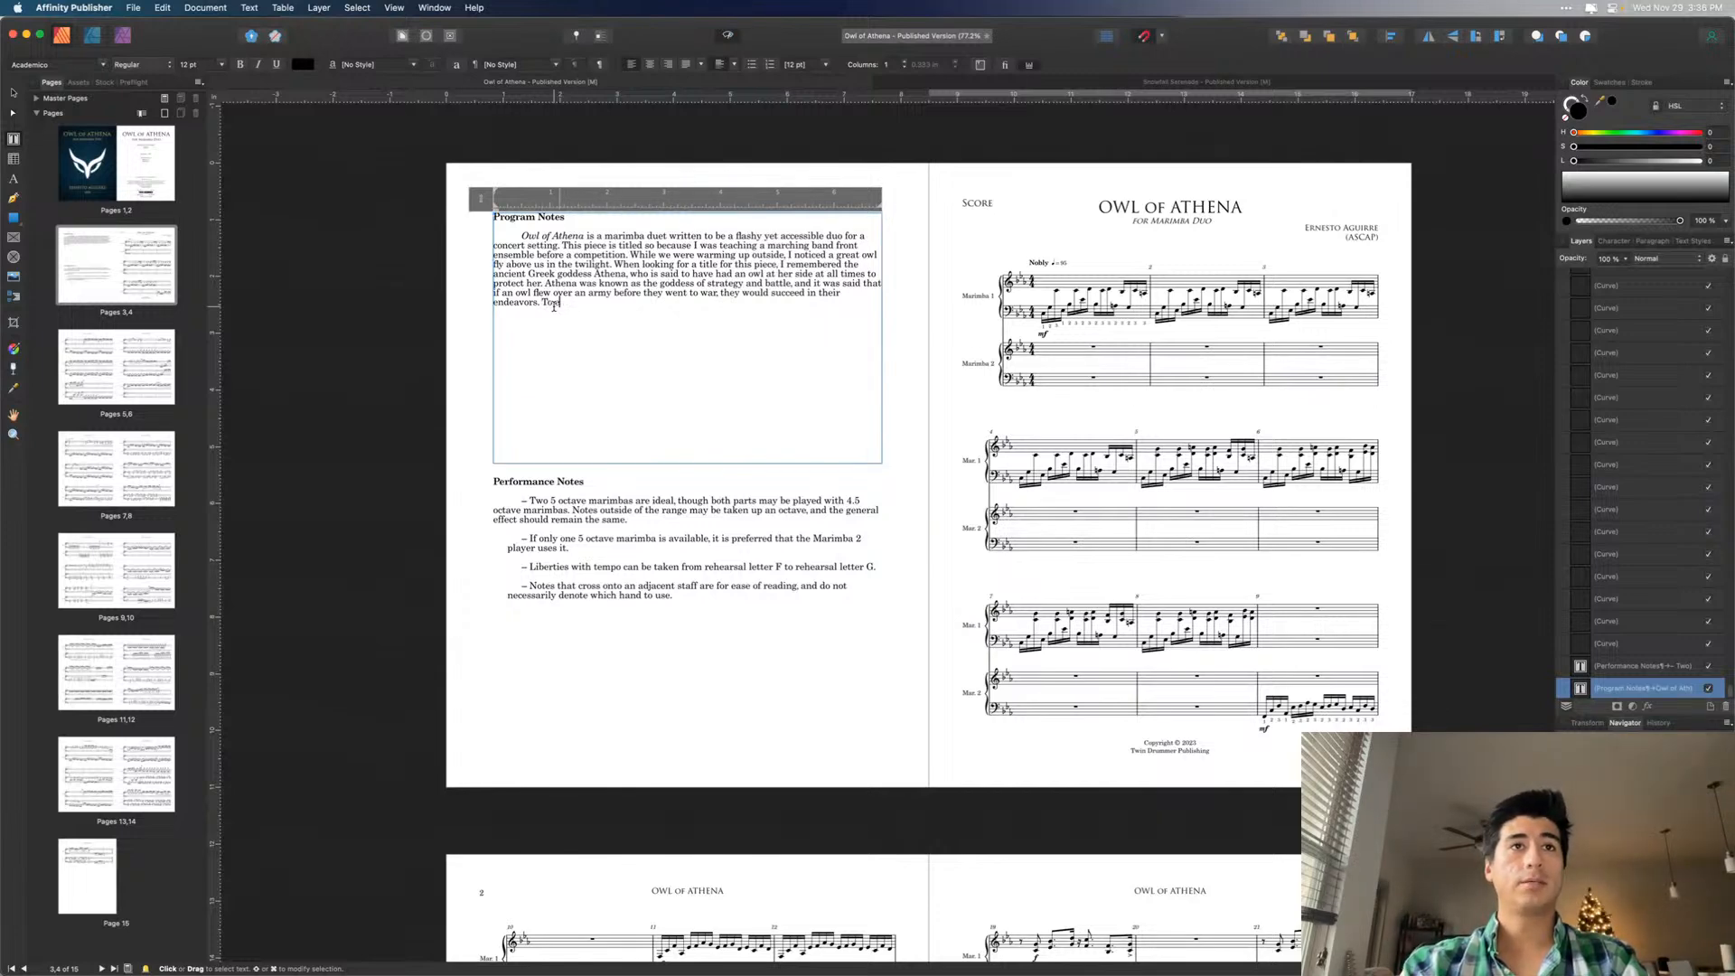
text( me,)
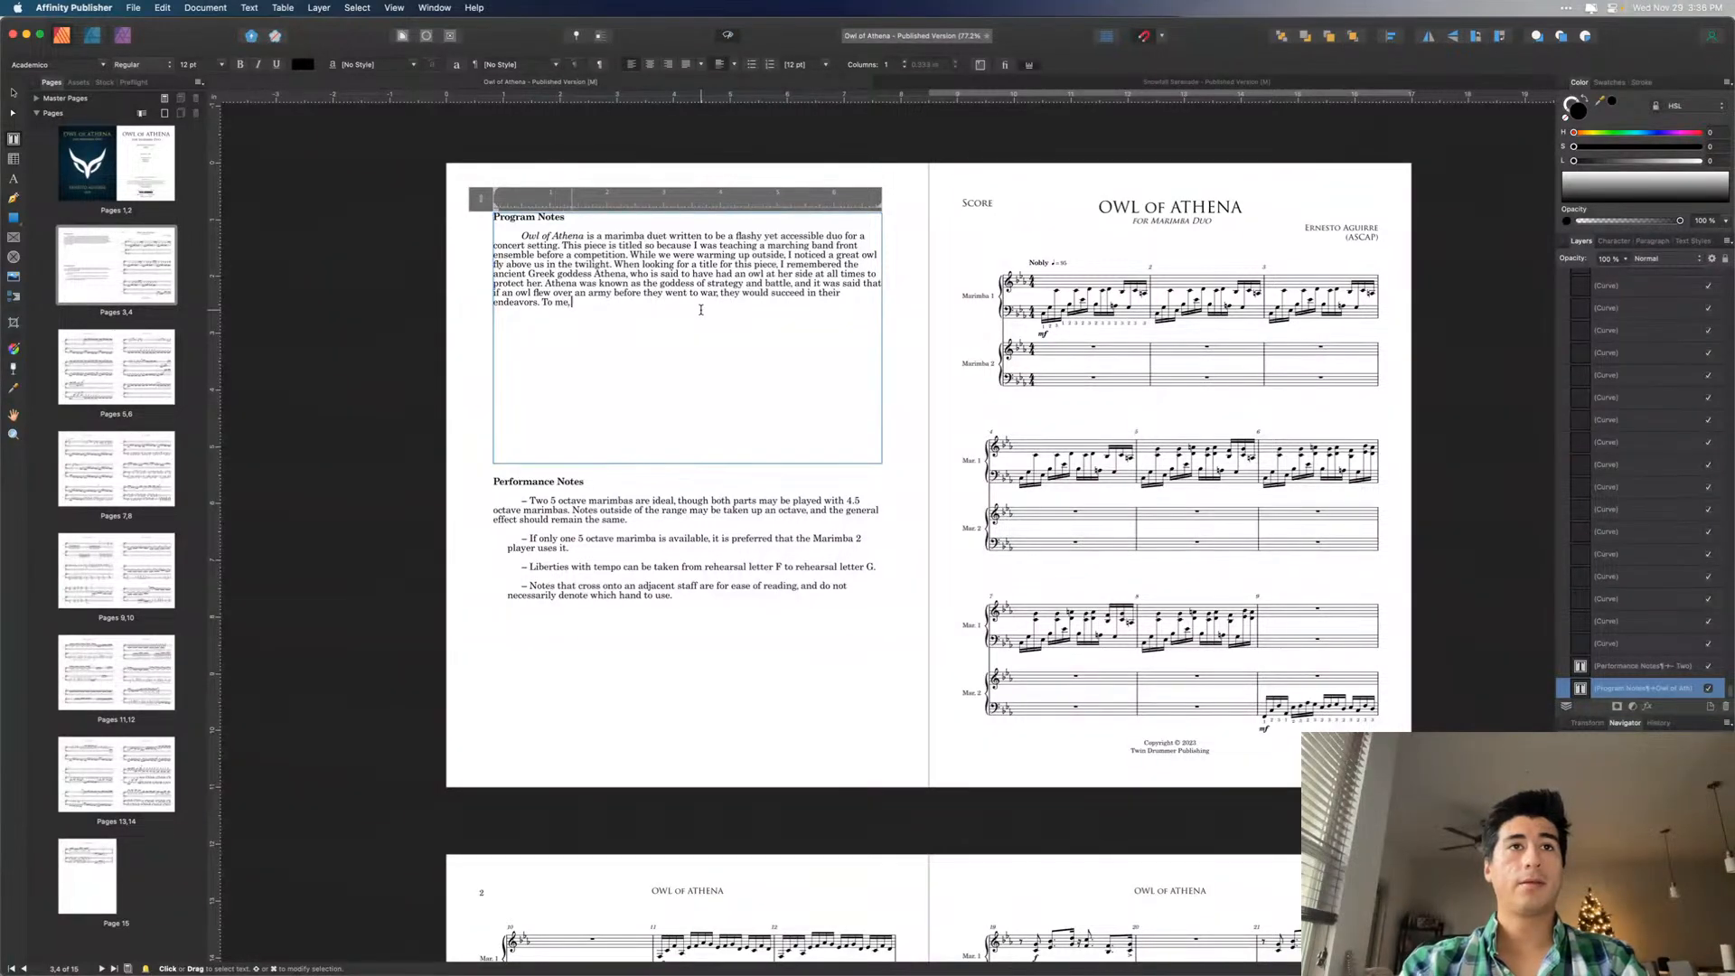
text( the)
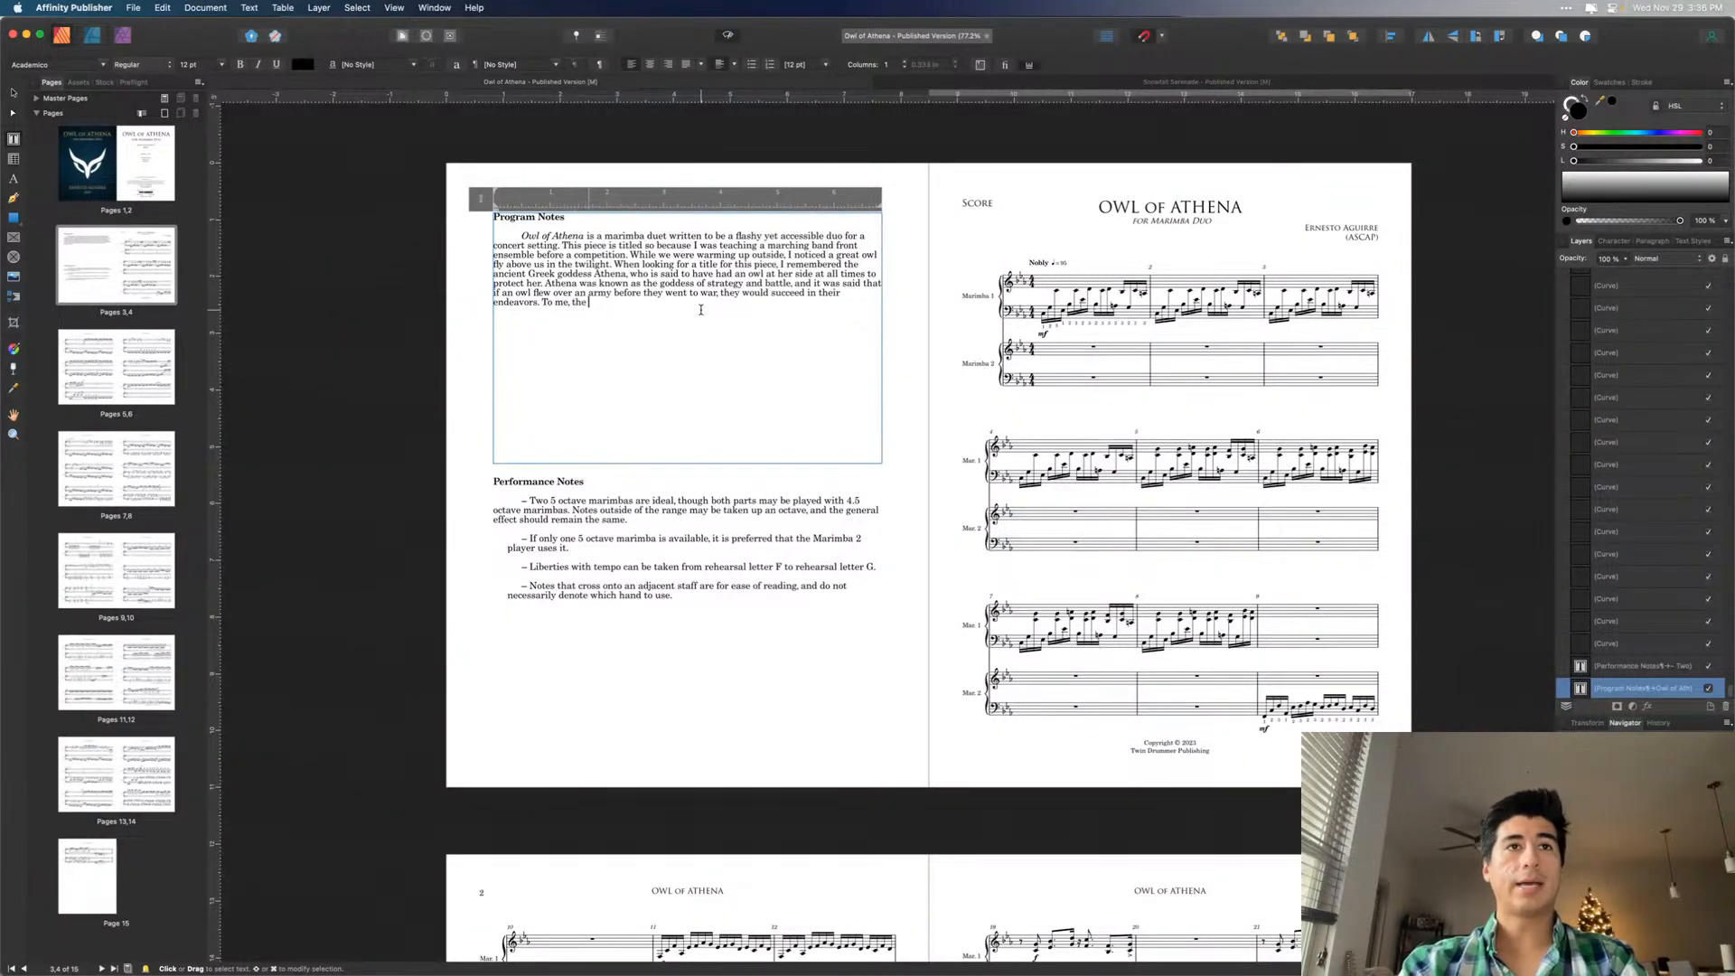
text( owl flying over us wa)
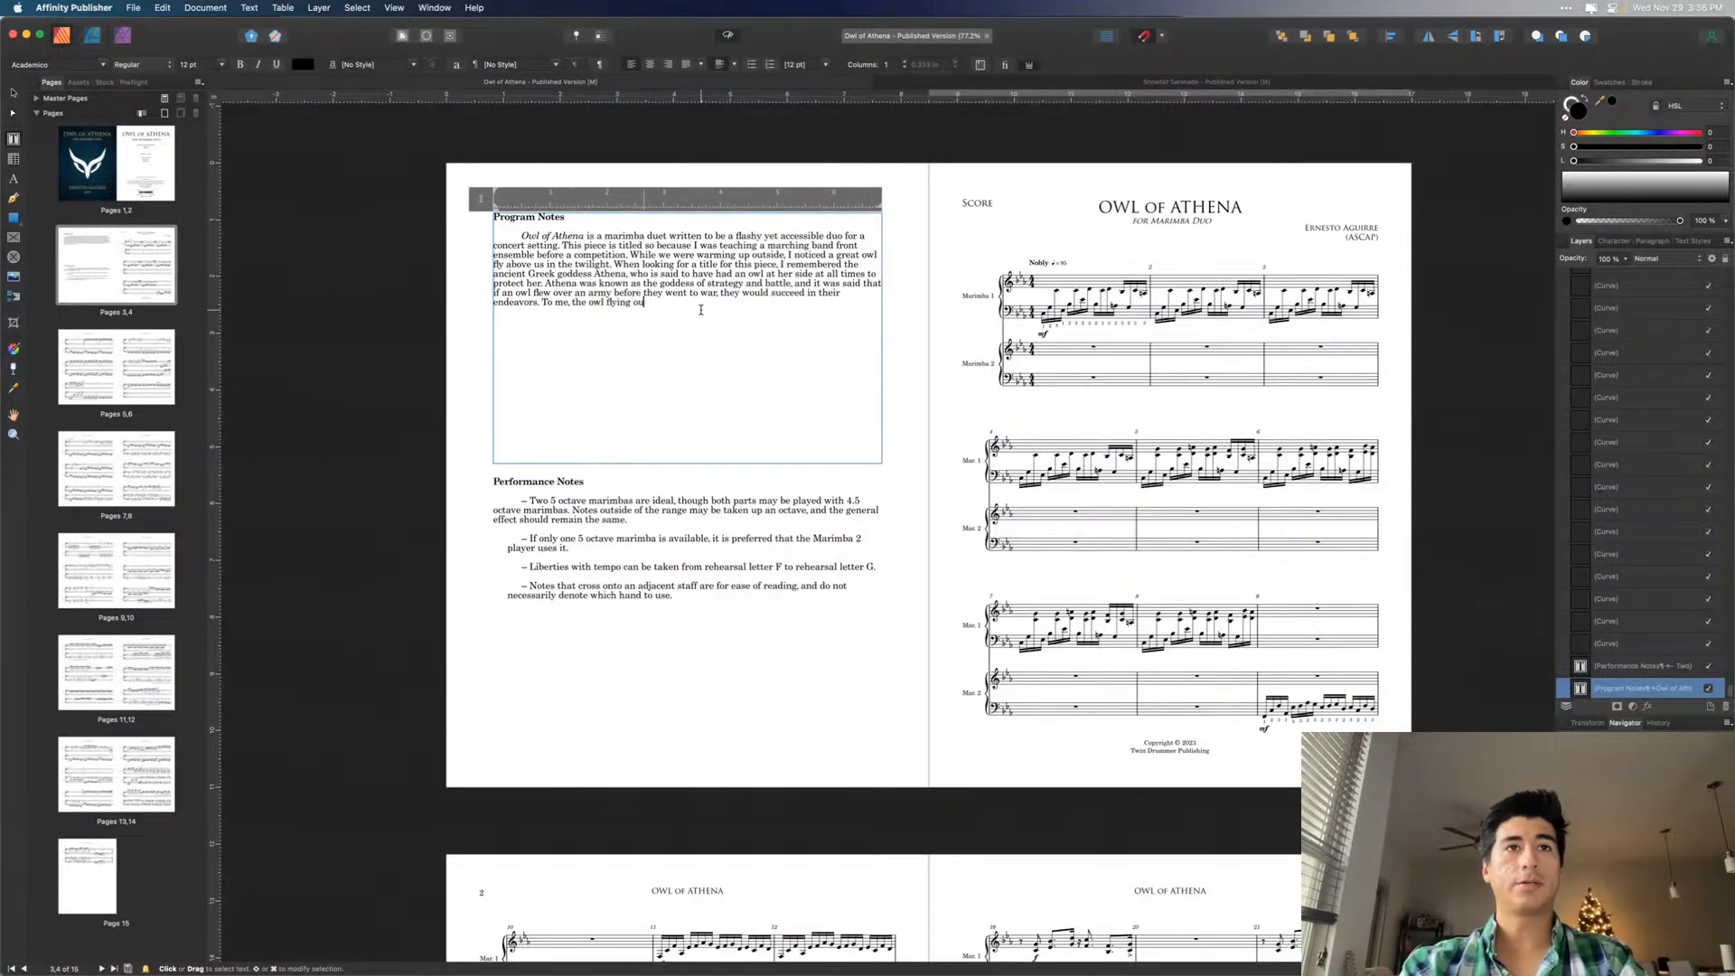
text(s a s)
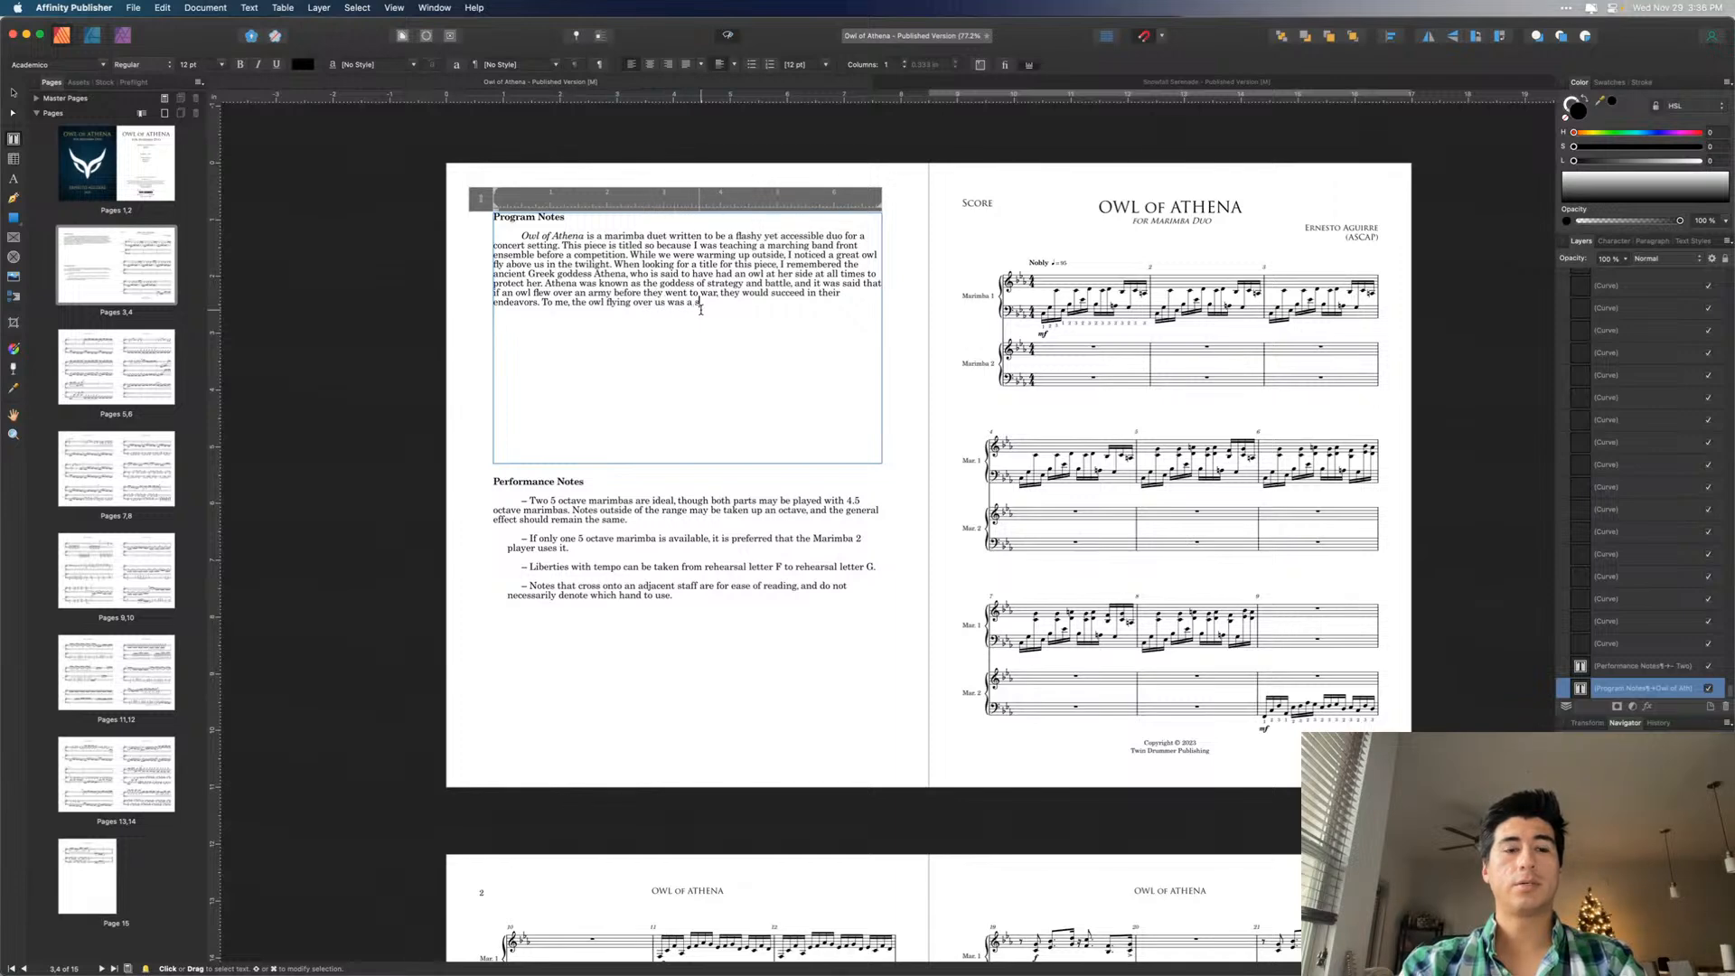
text(ign that we)
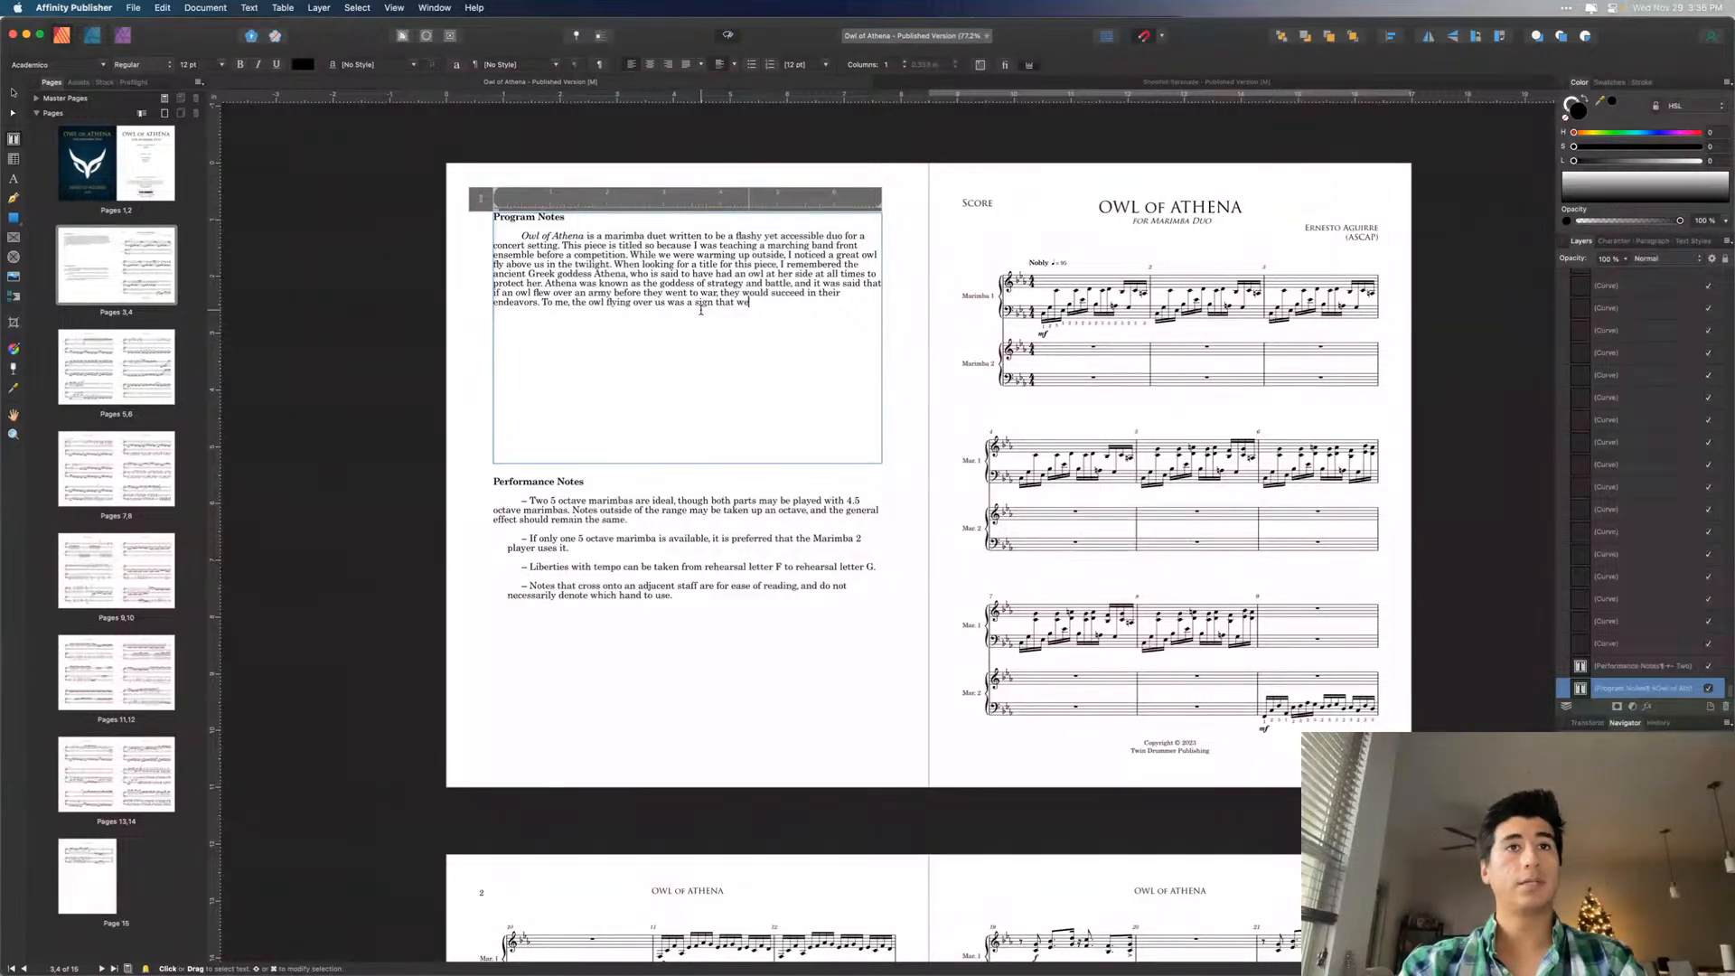
text( would do we)
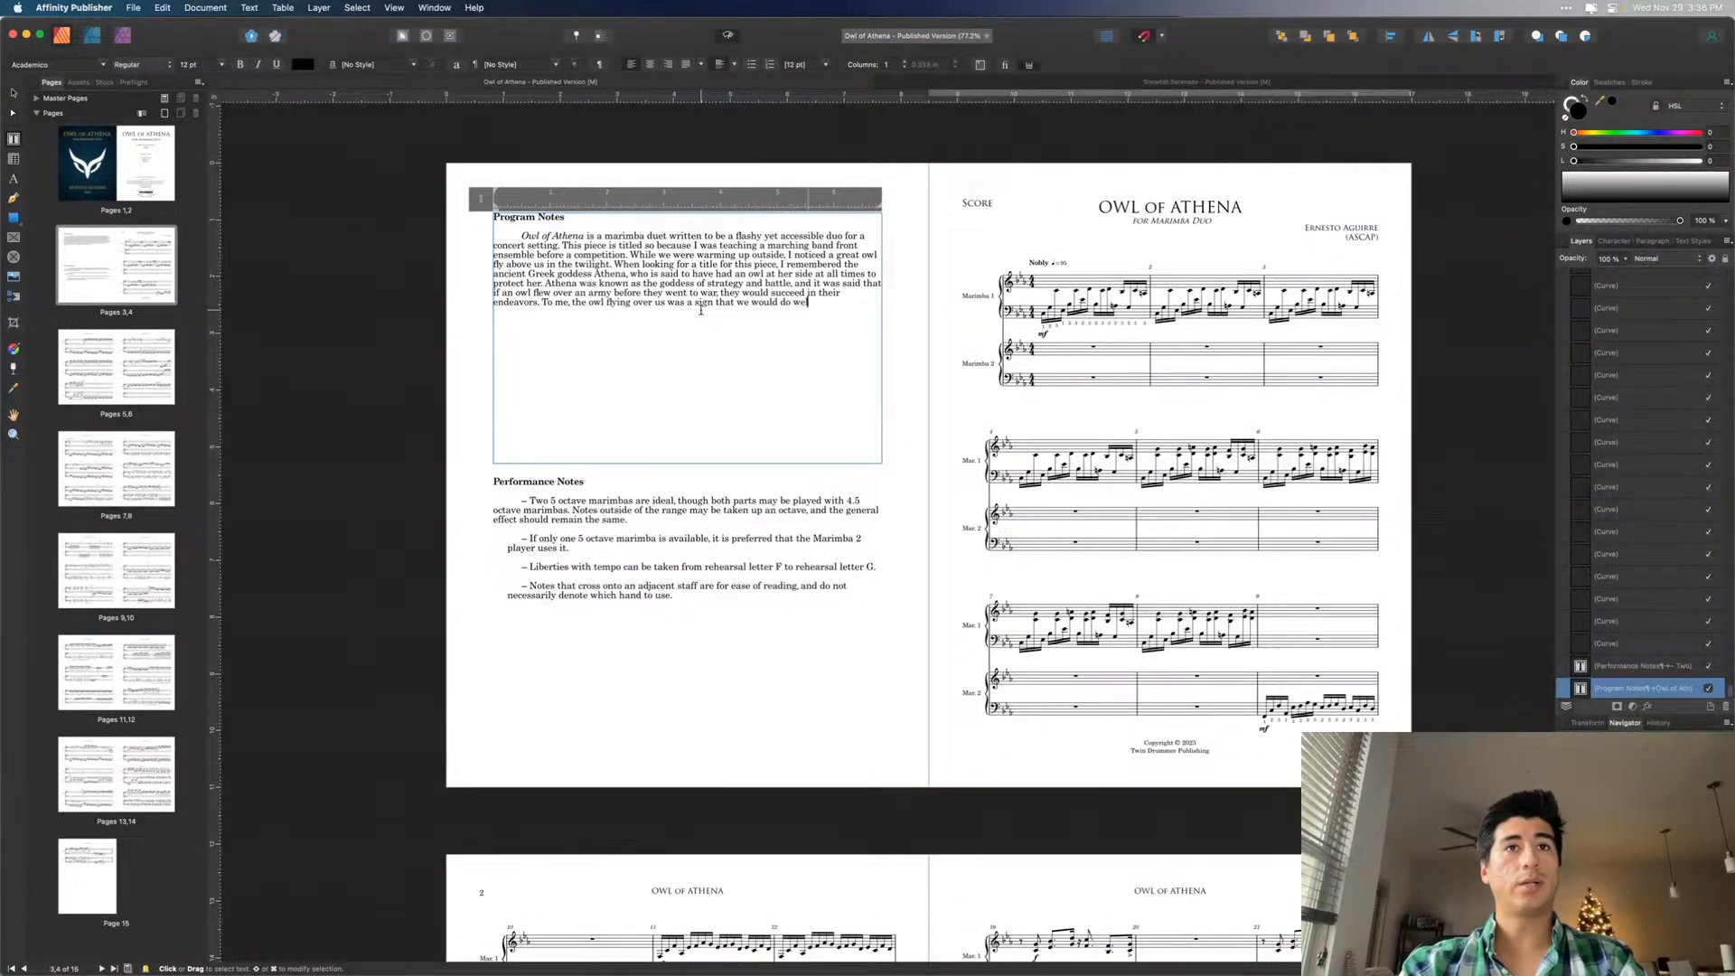
text(ll before our ")
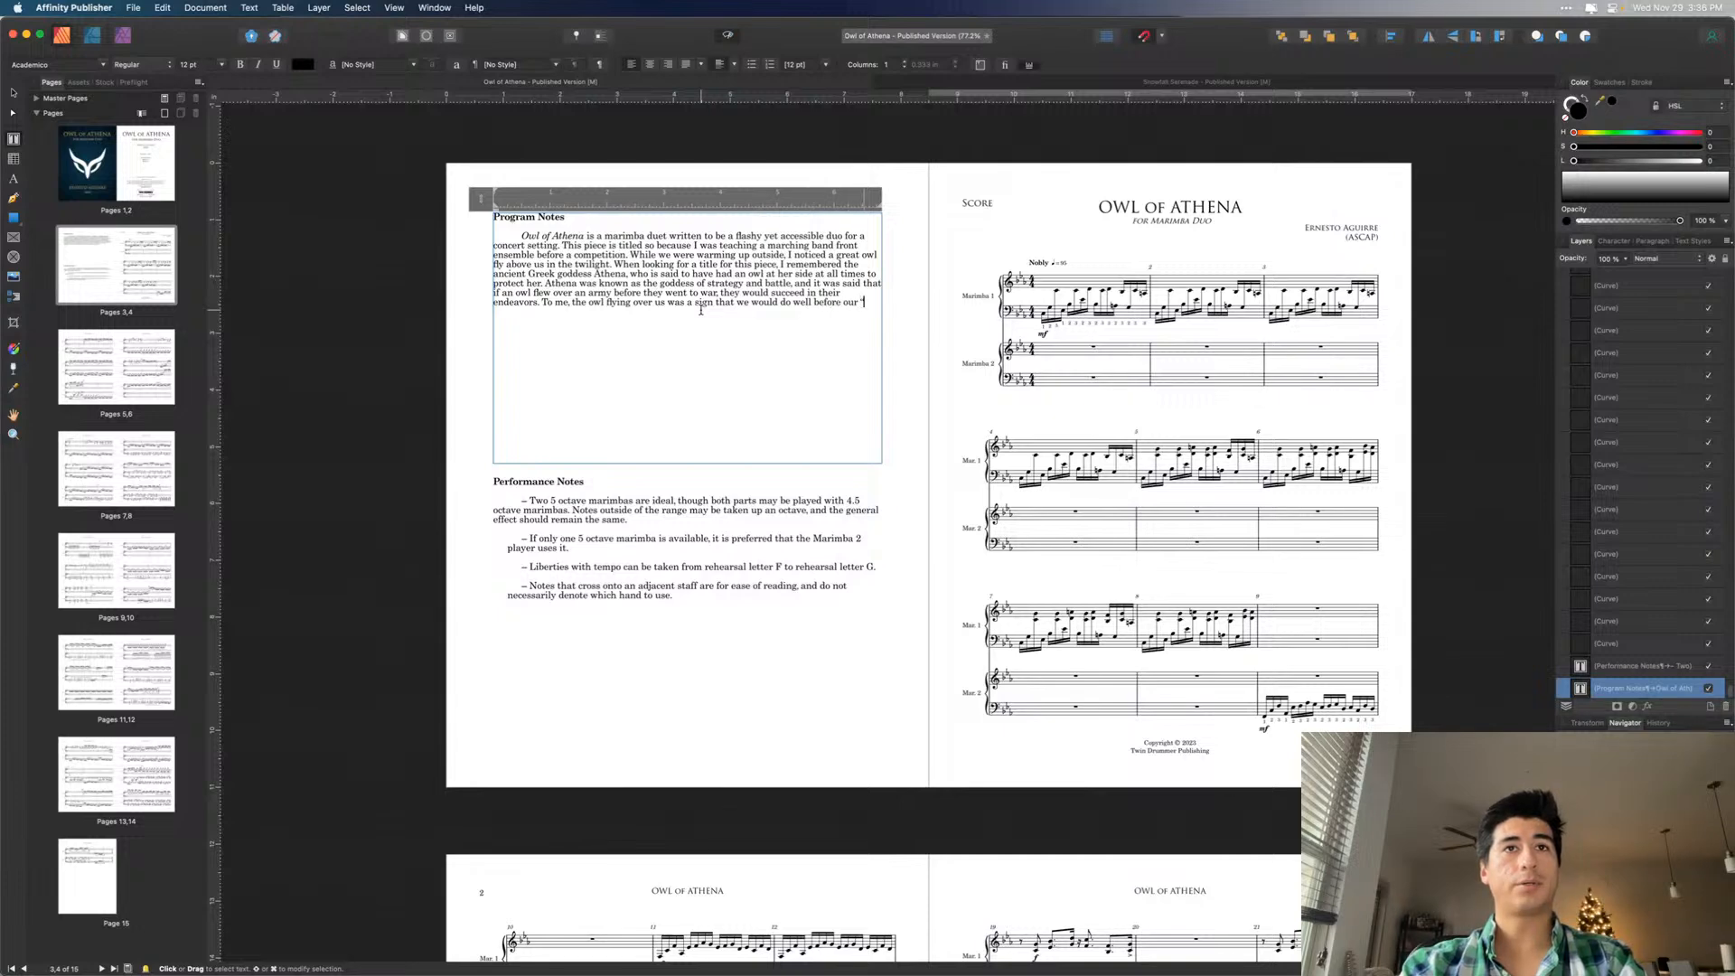
text(battle)
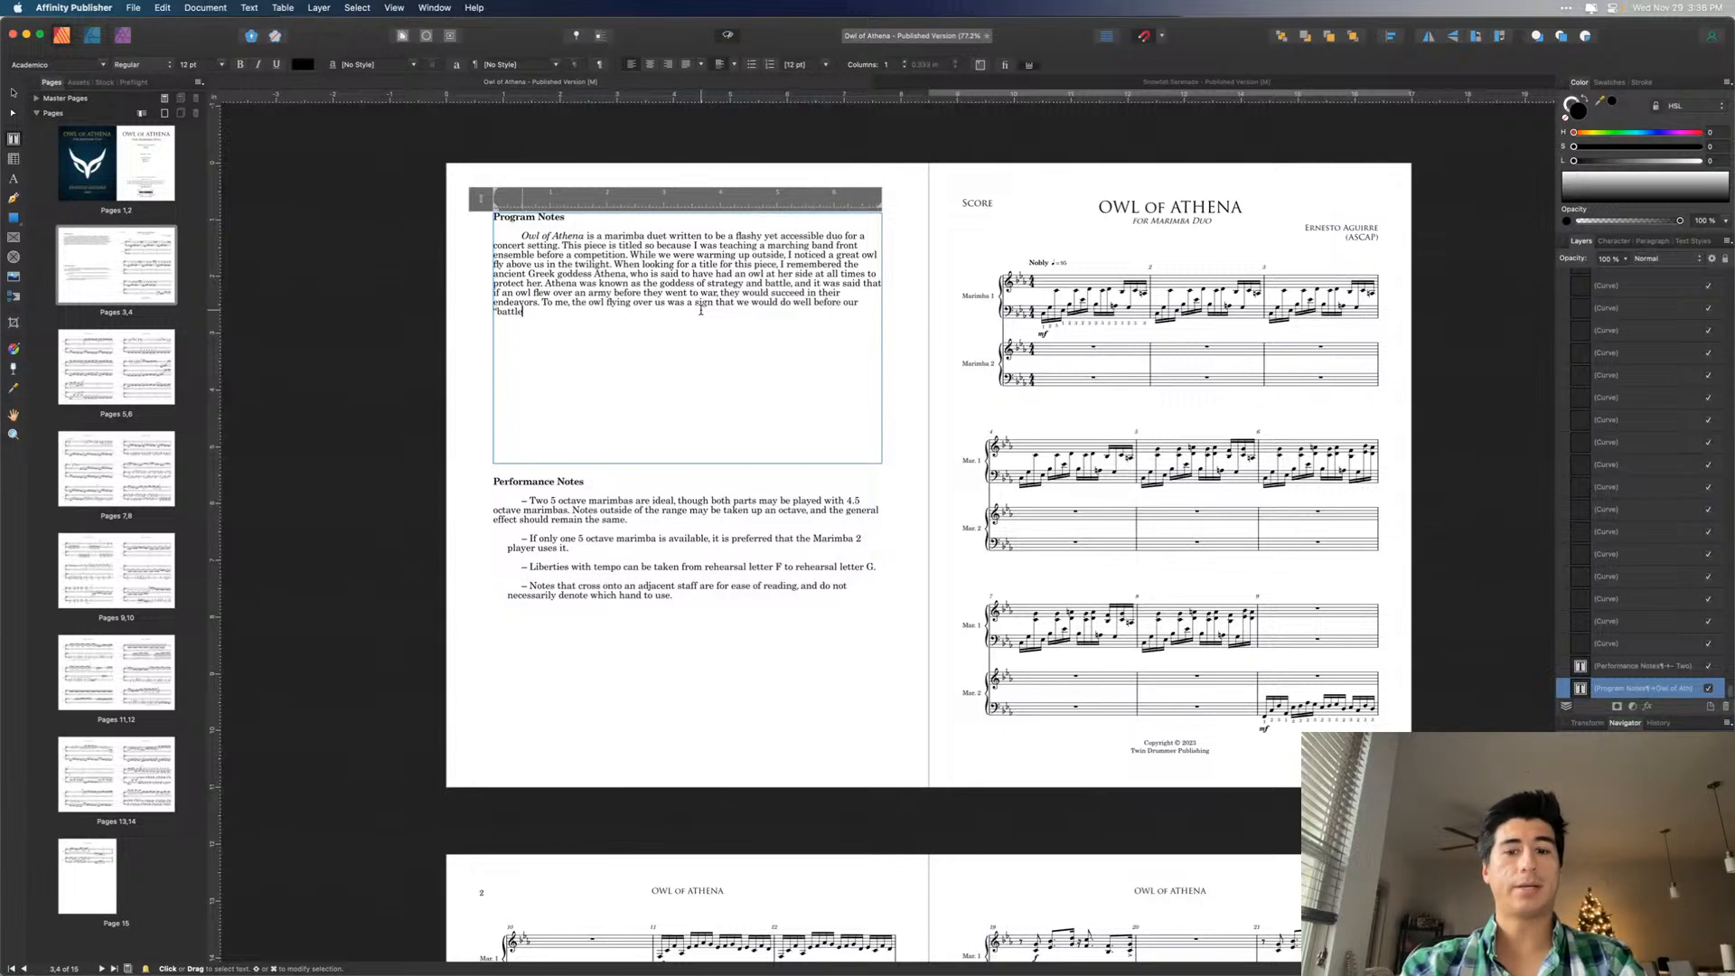
text(".")
- End the first Program Notes paragraph with the sentence "The students ended up performing incredibly well."
text( The)
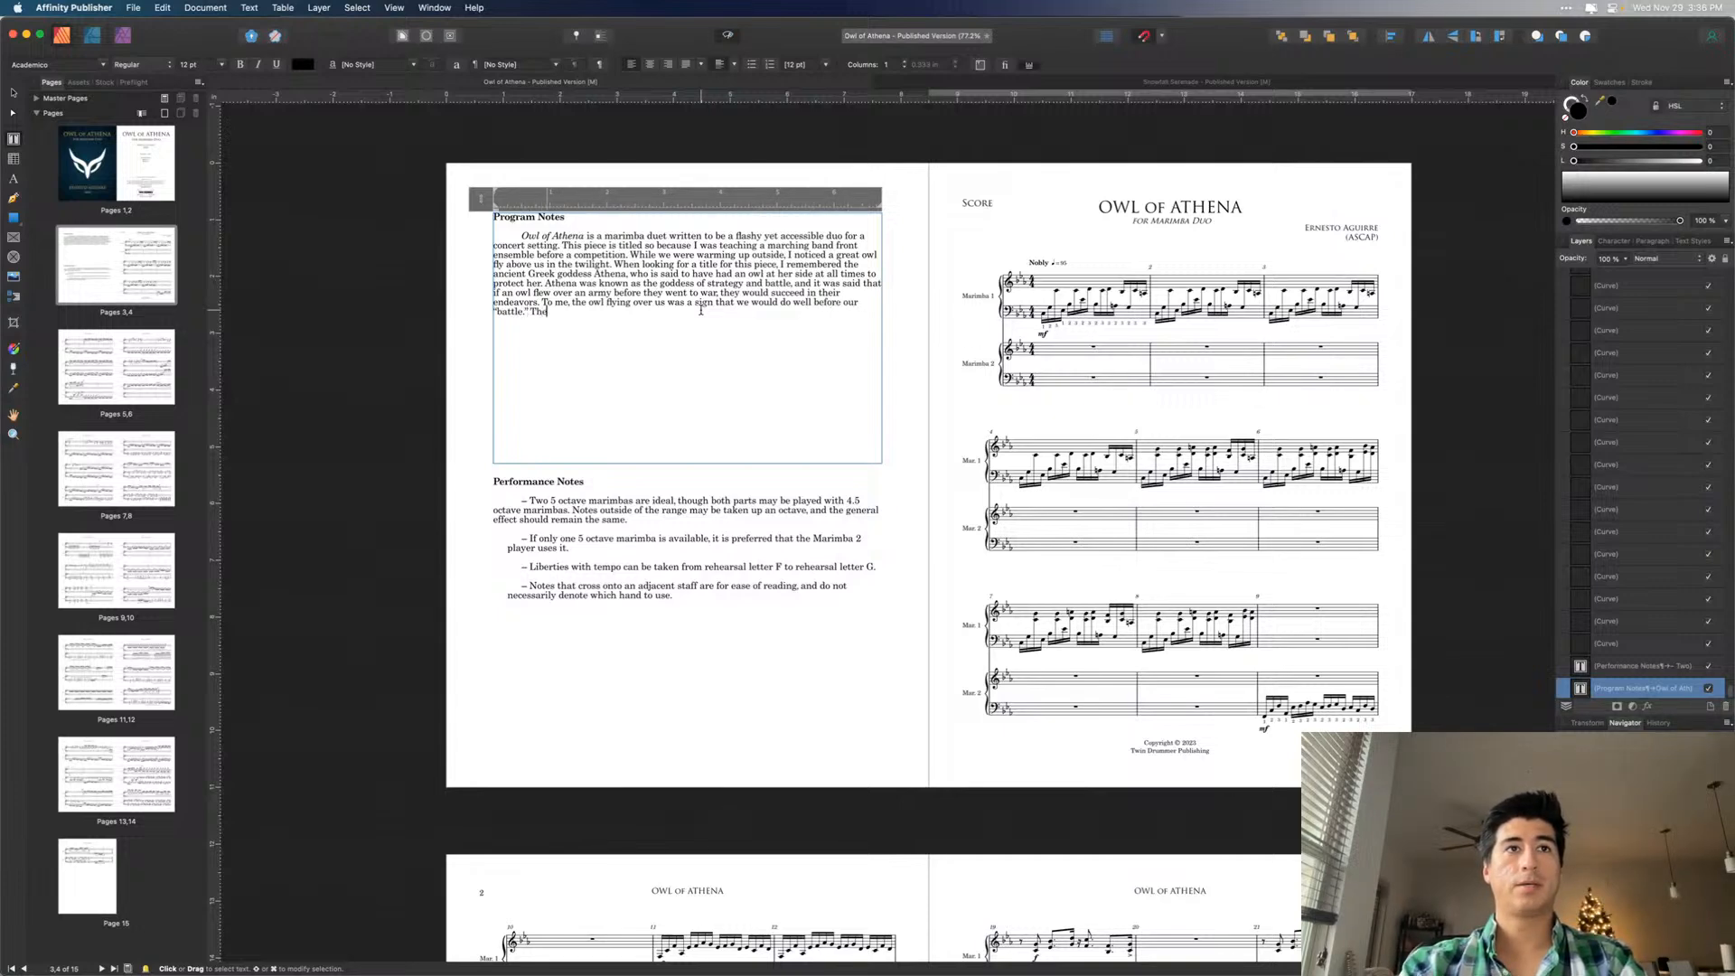
text( student)
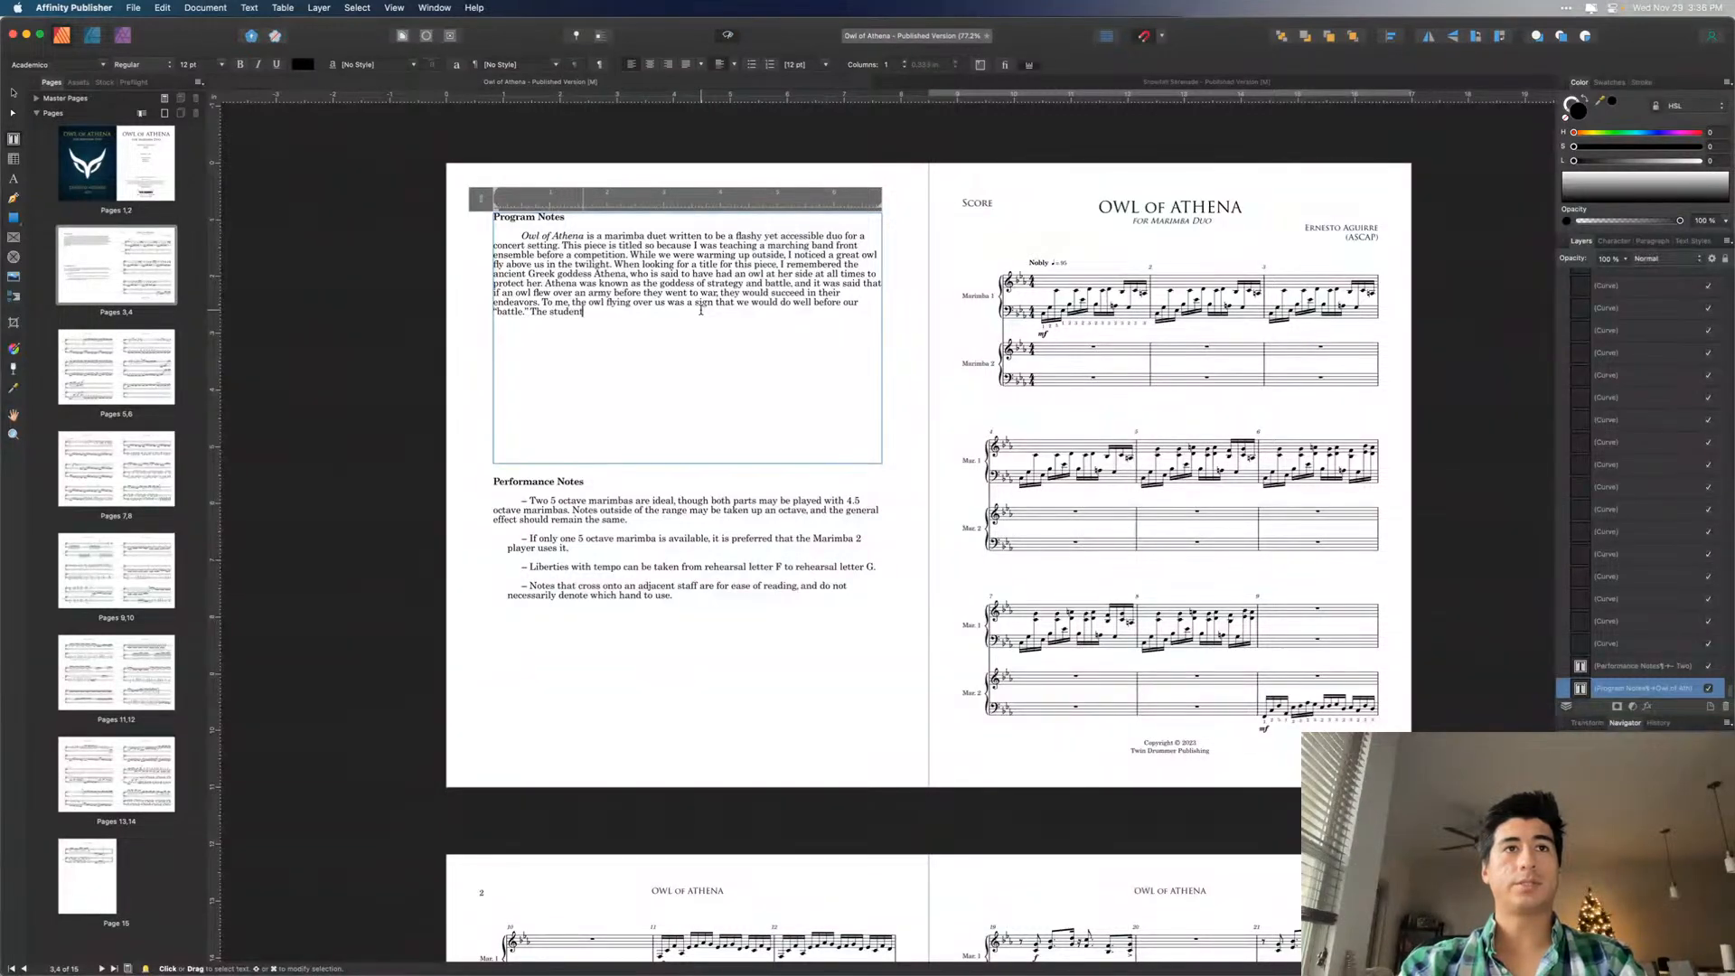
text(s ended up performing)
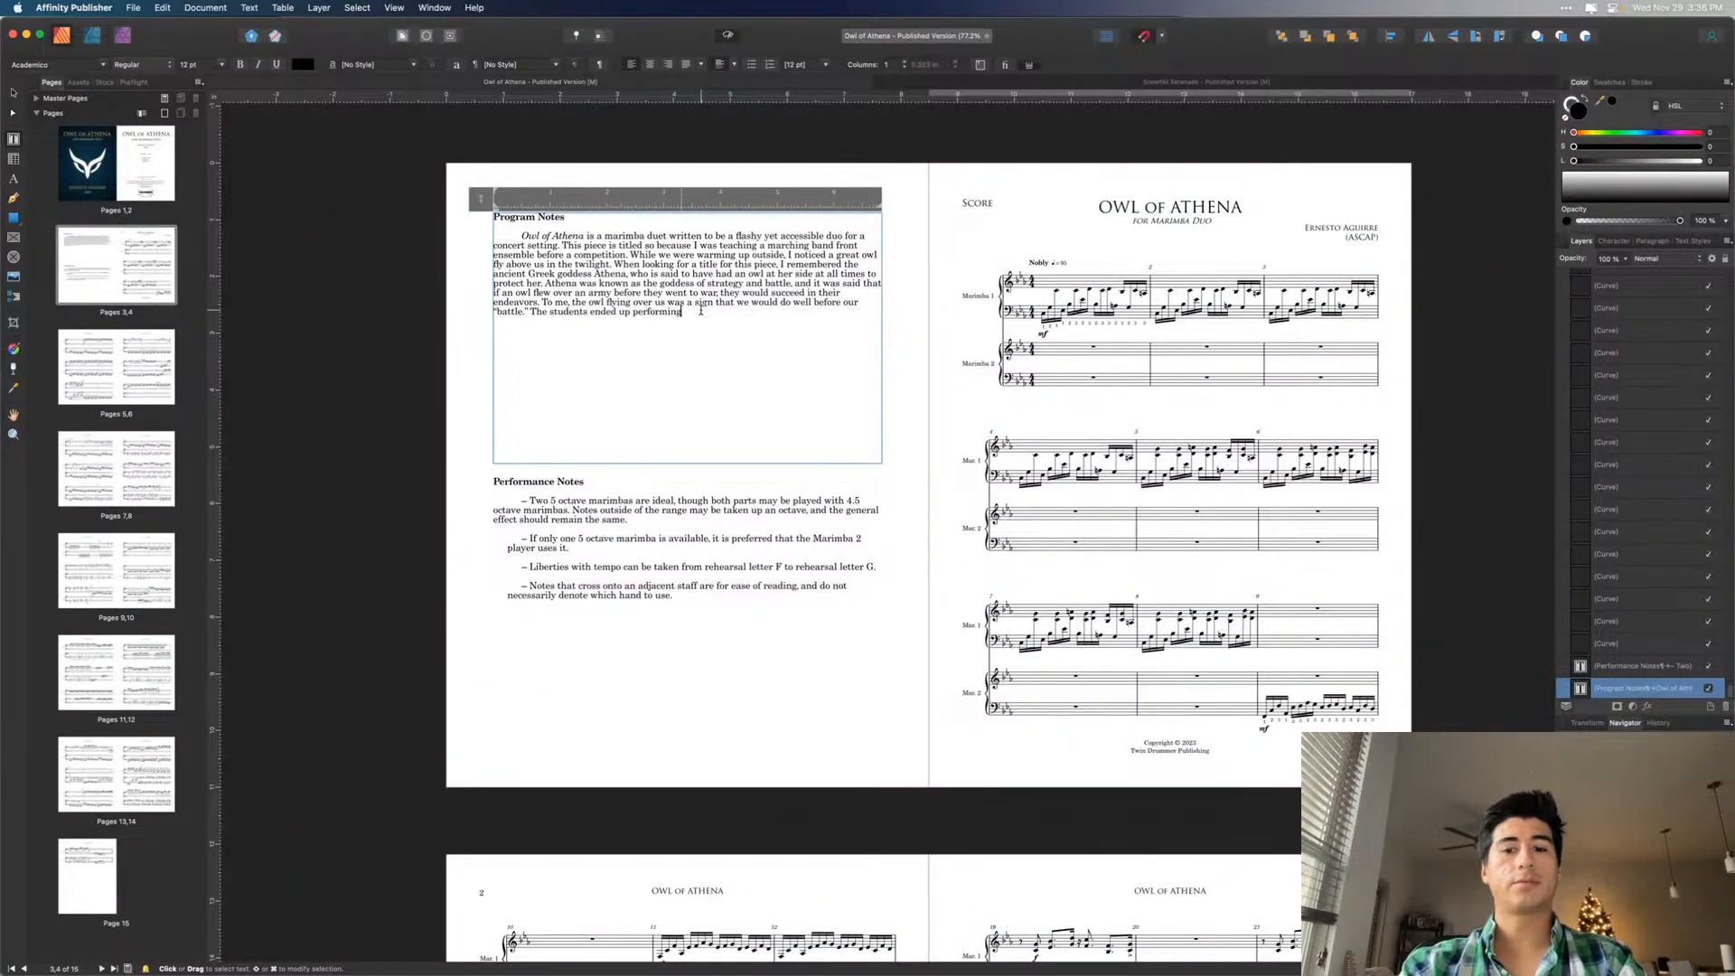
text( incredibly)
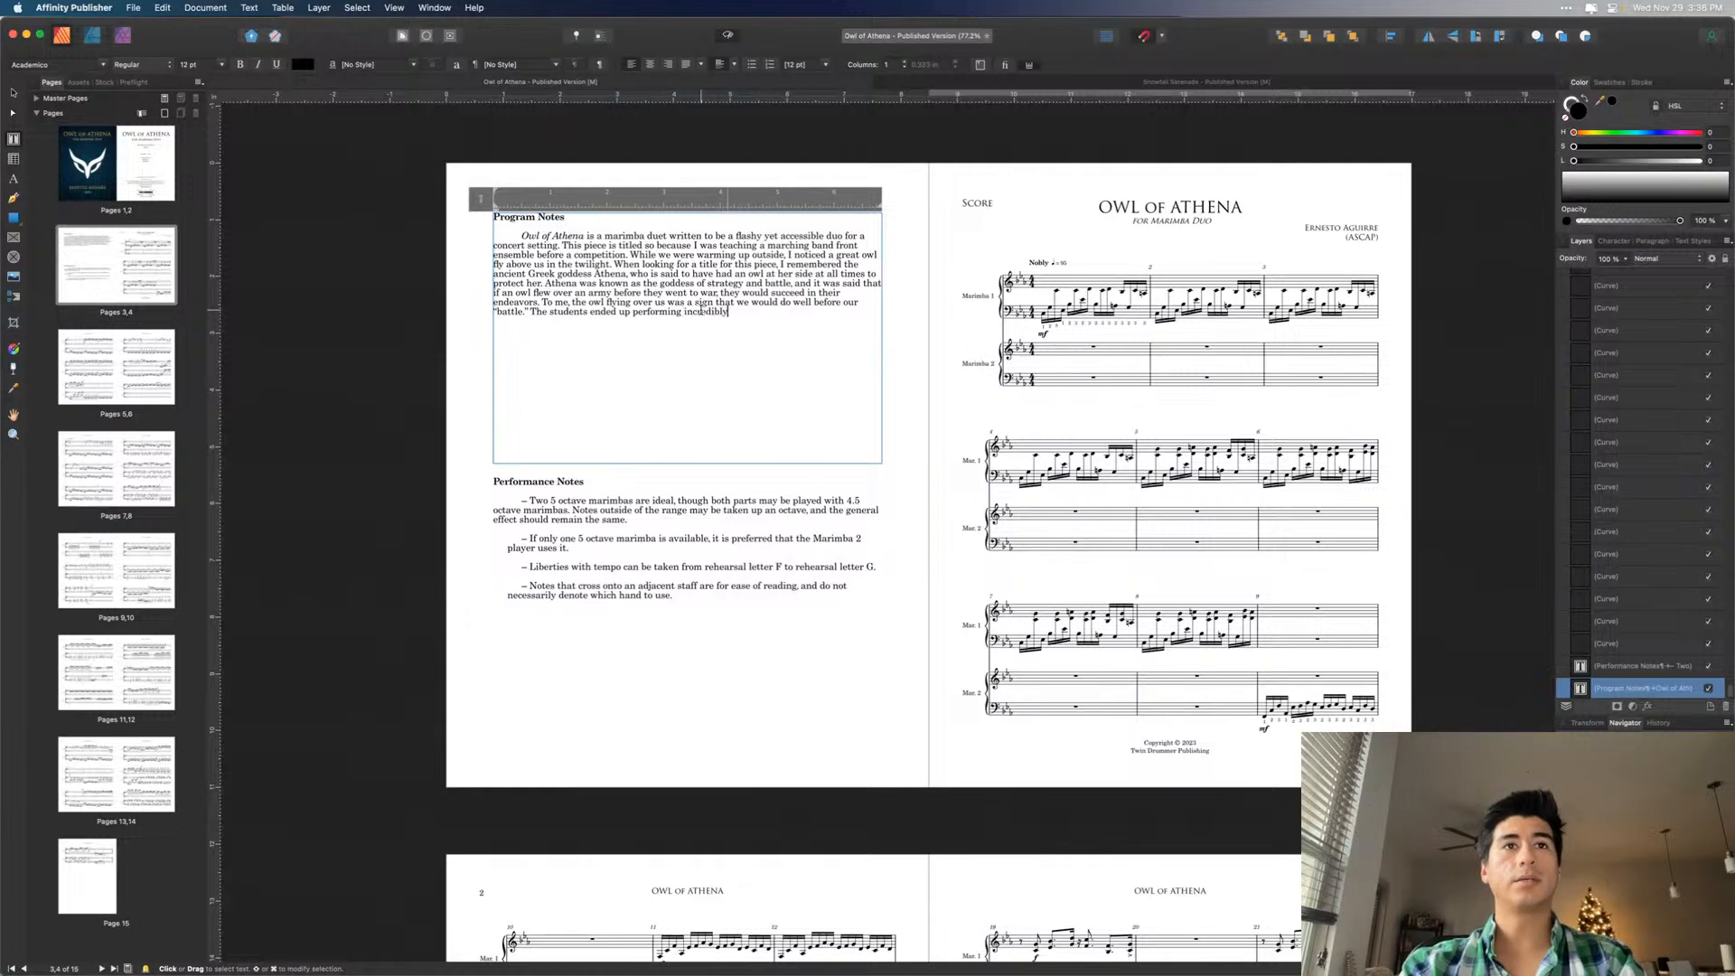
text( well.)
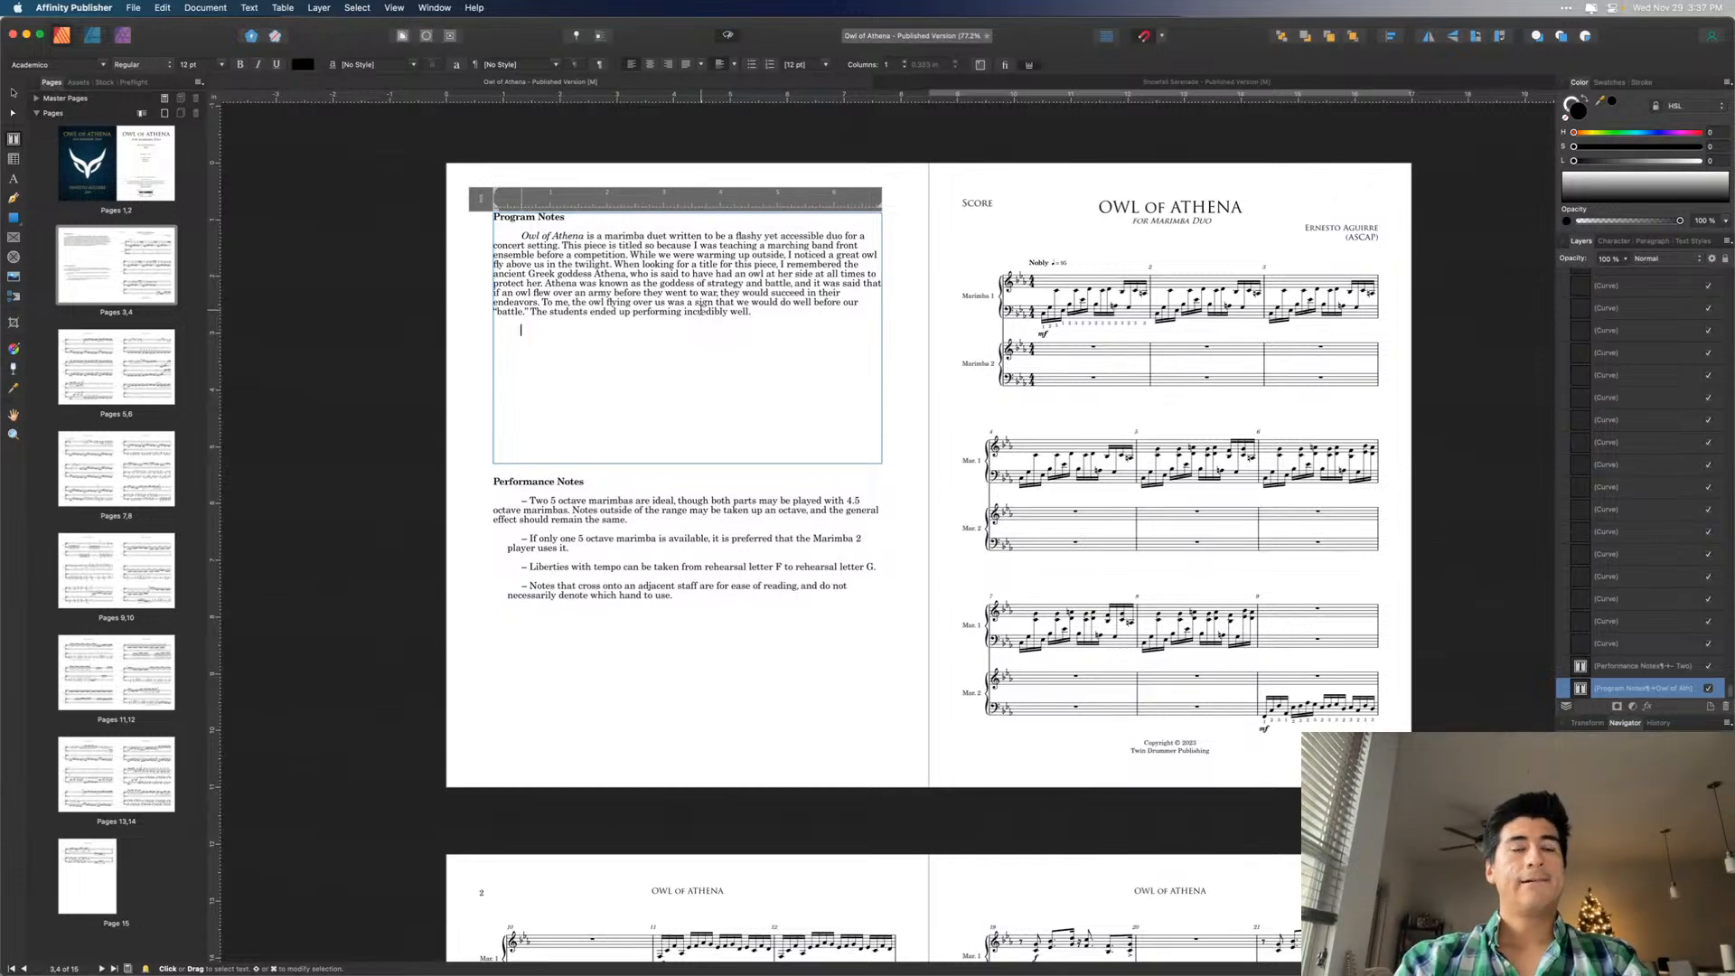
- Start a second Program Notes paragraph with the title "Owl of Athena" in italics, then return to regular text
key(Return)
key(super+shift+p)
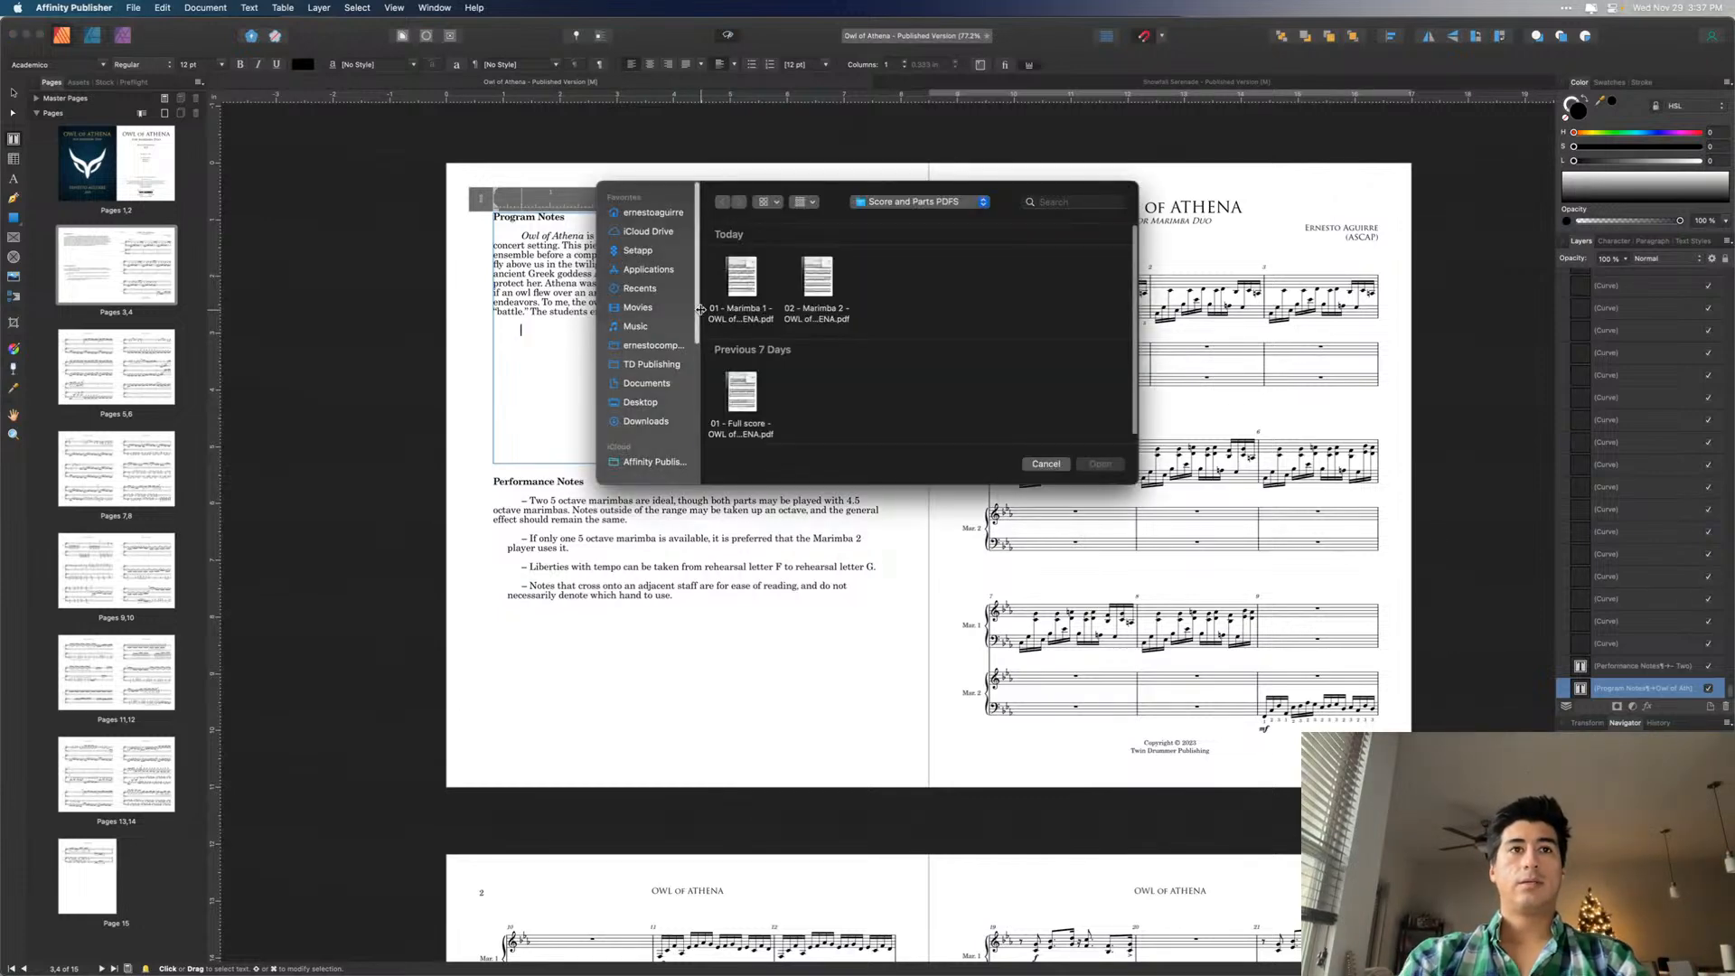
click(1039, 463)
key(super+i)
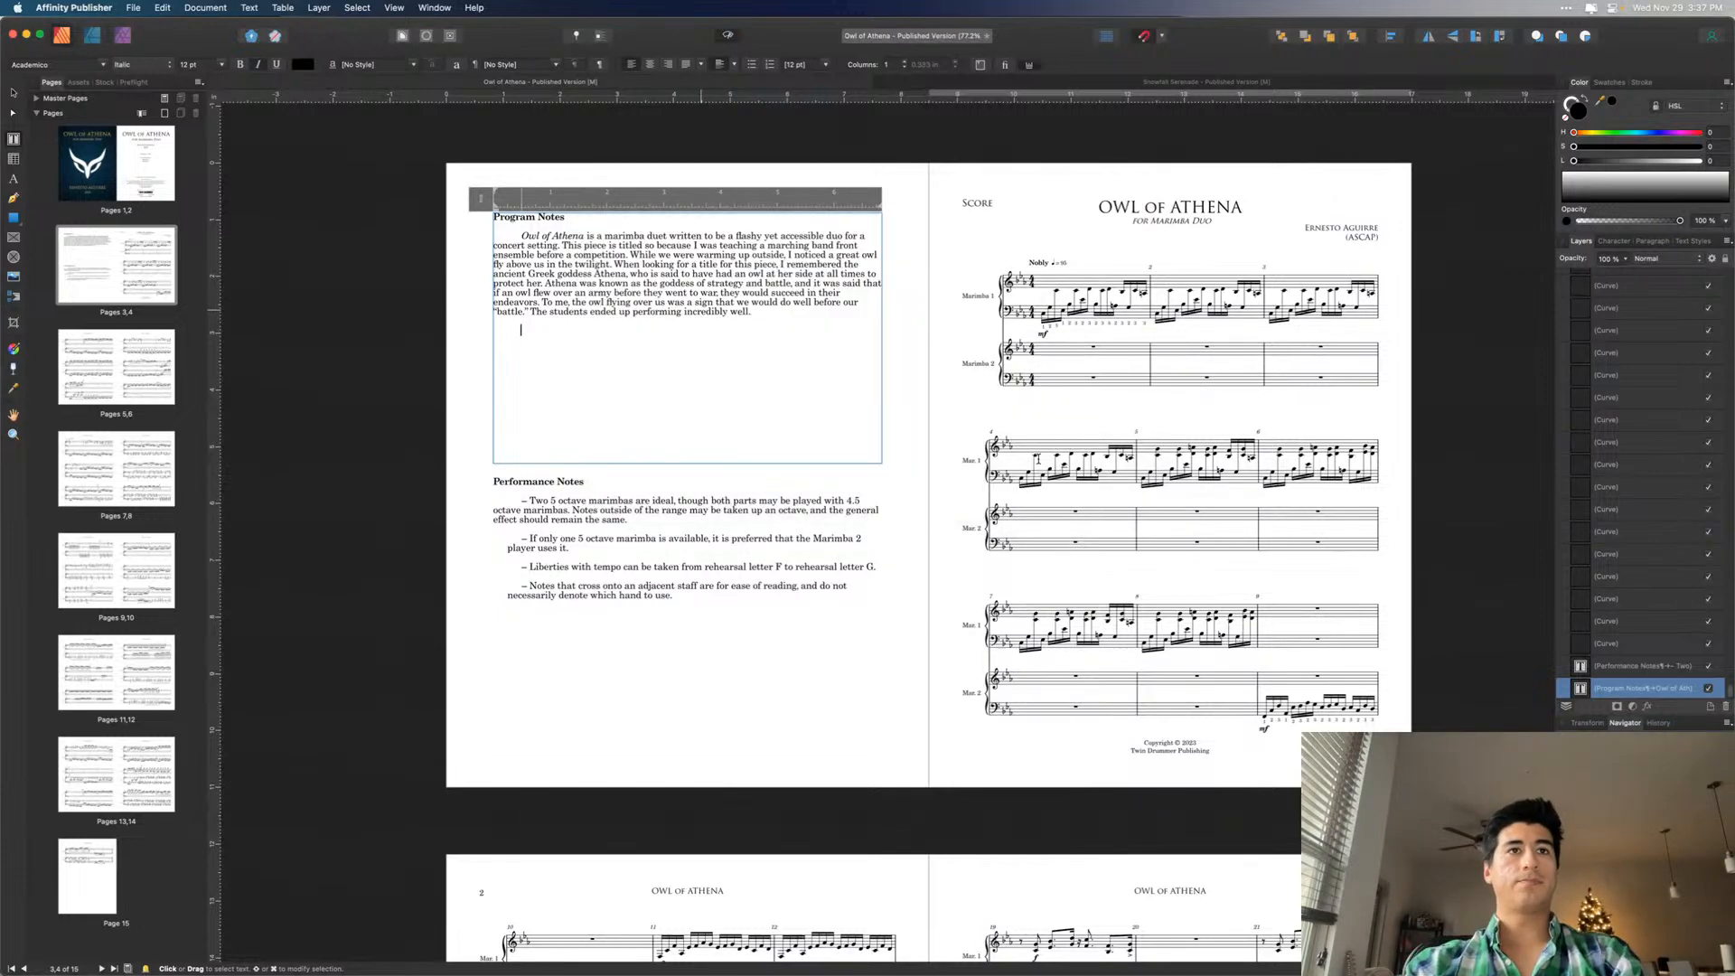
text(Owl of Athena)
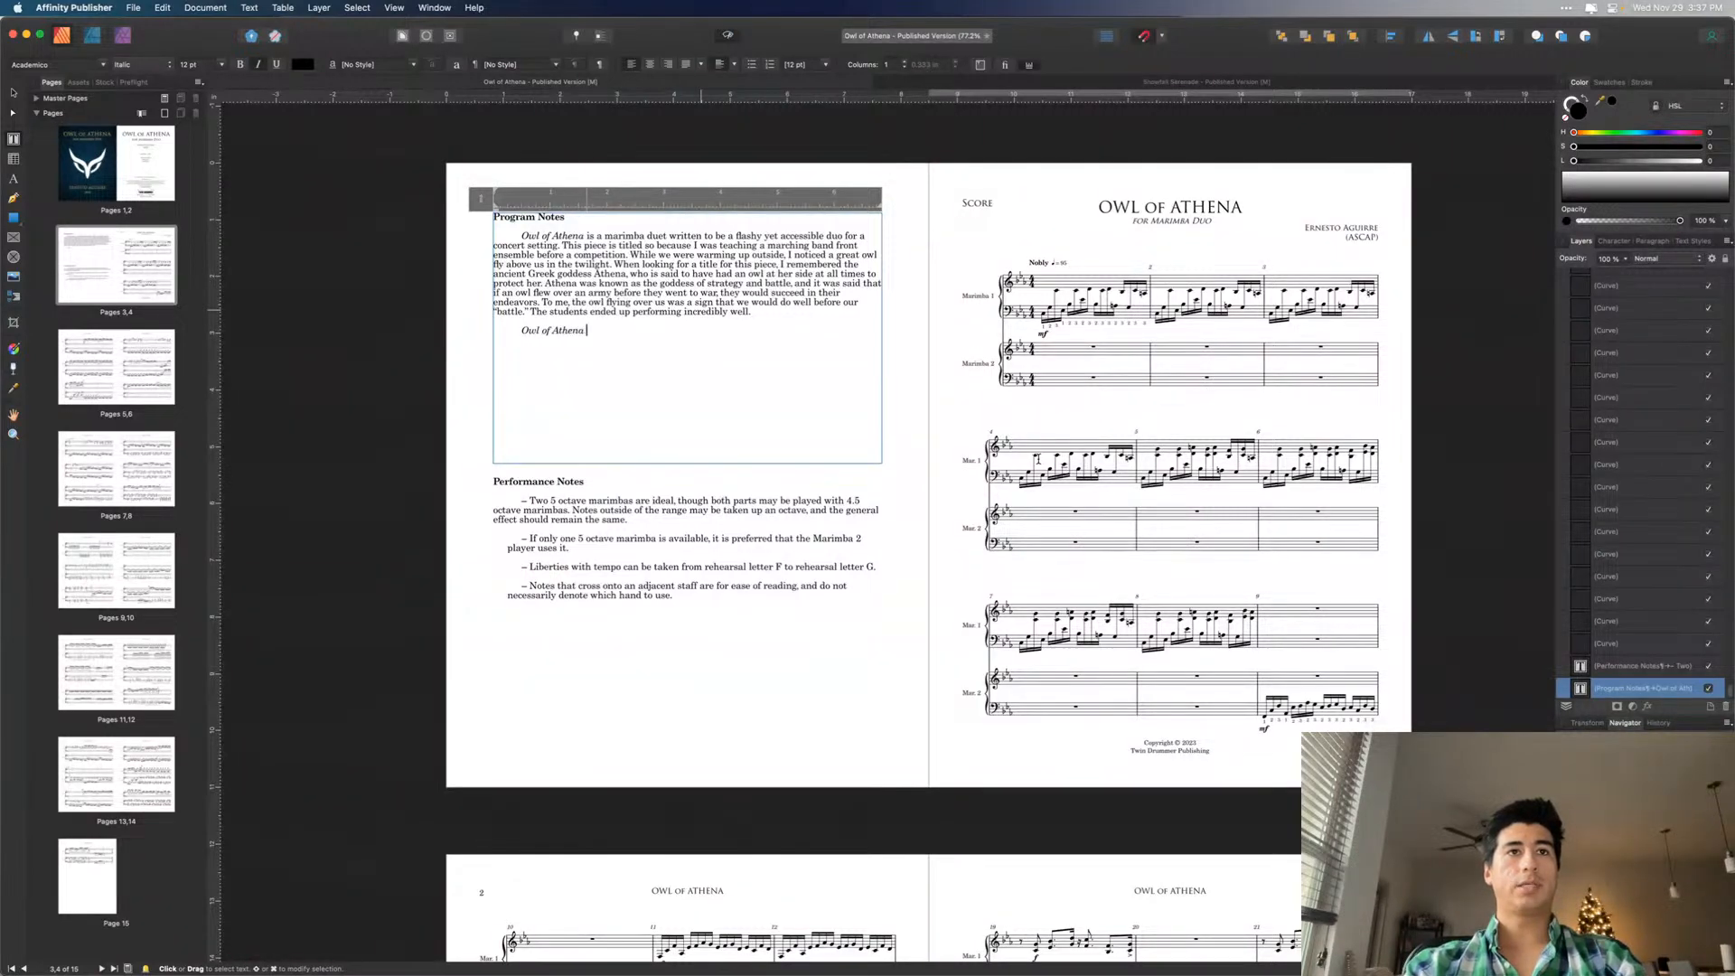
key(super+i)
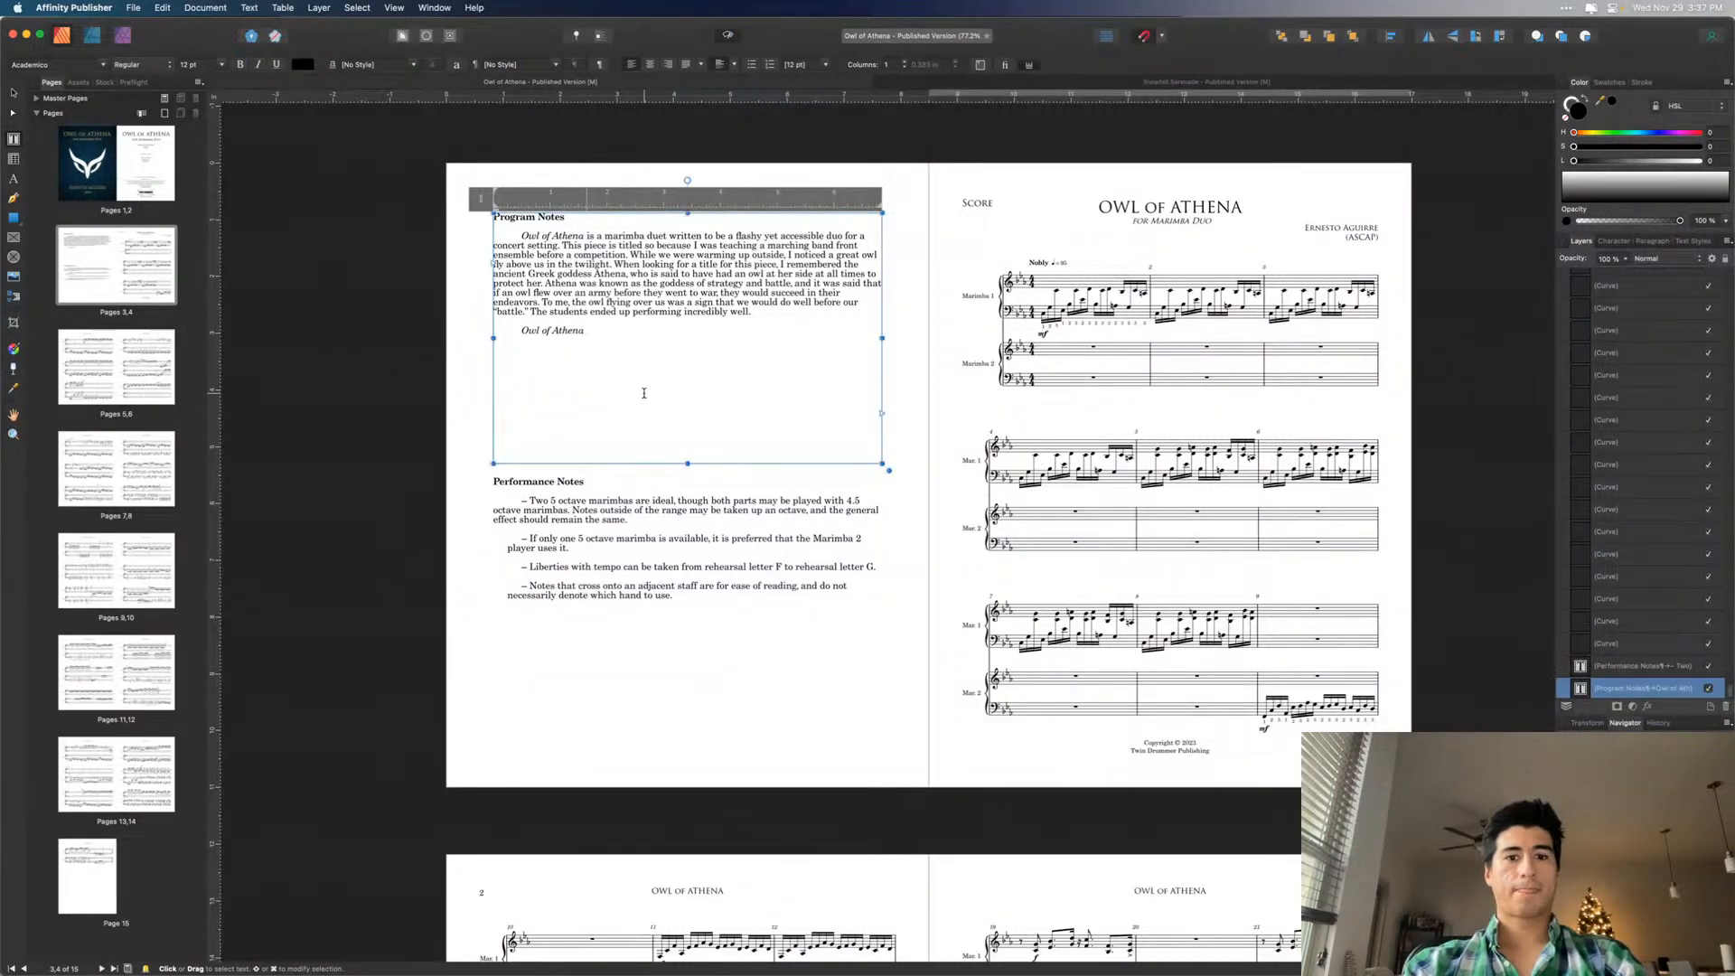
- Continue the second paragraph after the italic title with "begins with a sixteenth-note based theme"
scroll(645, 393, up, 3)
scroll(644, 393, up, 2)
scroll(645, 393, left, 1)
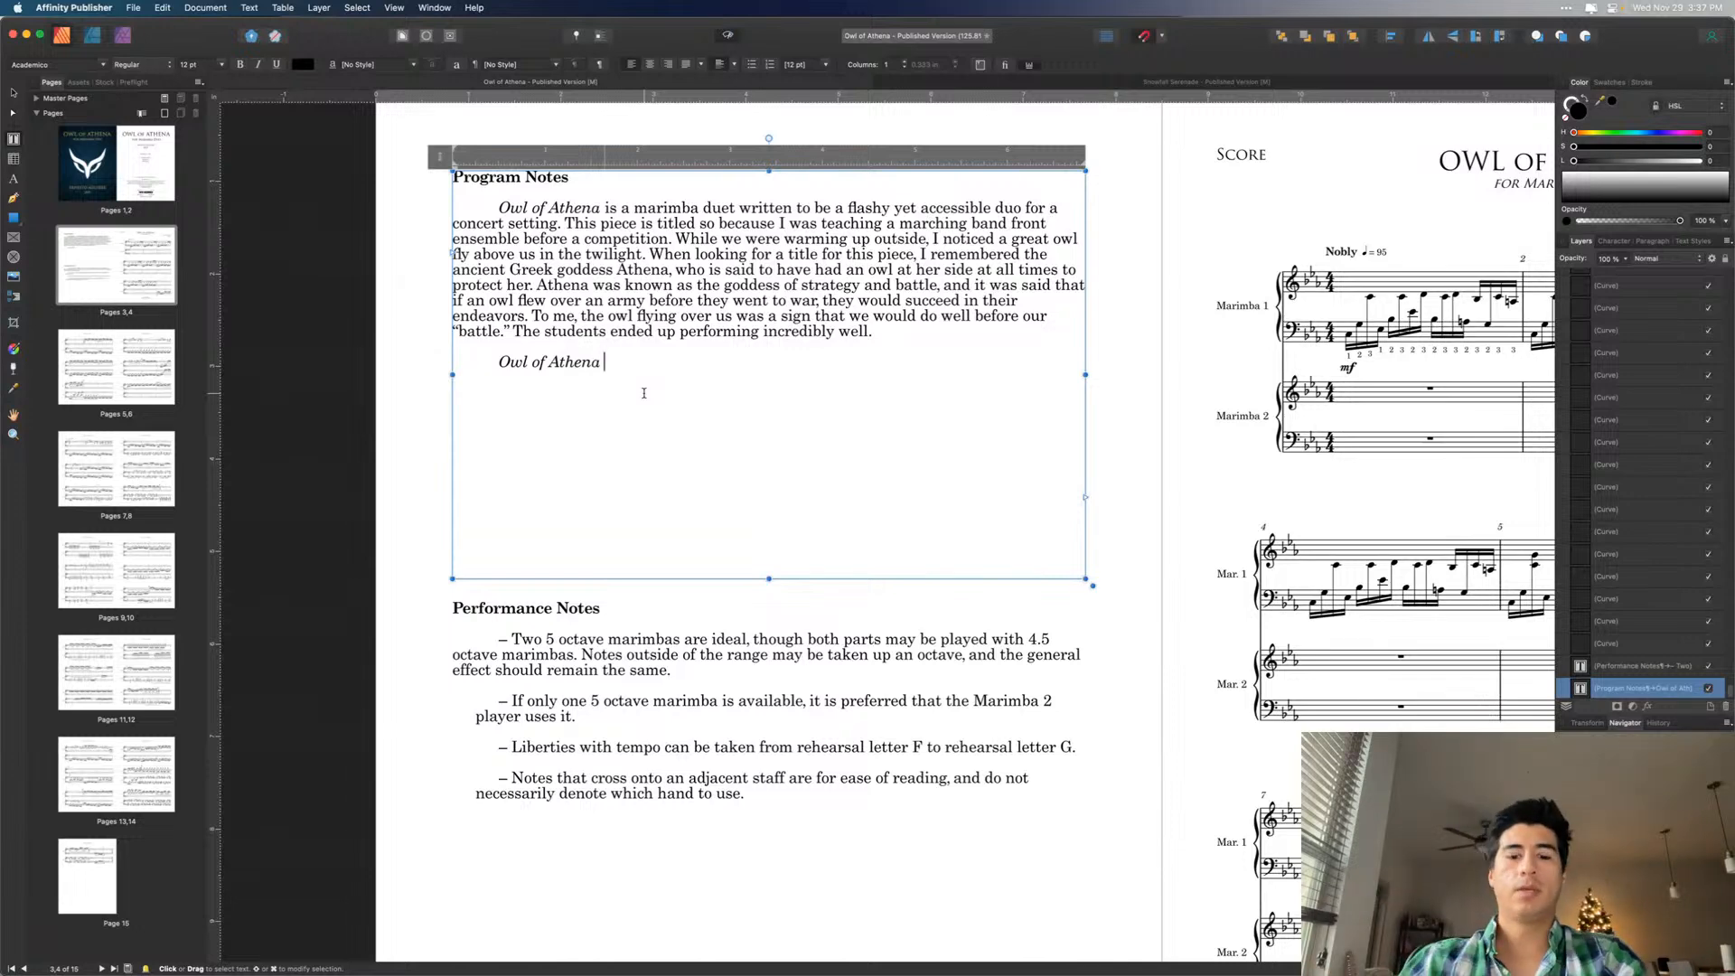
text(begins with a )
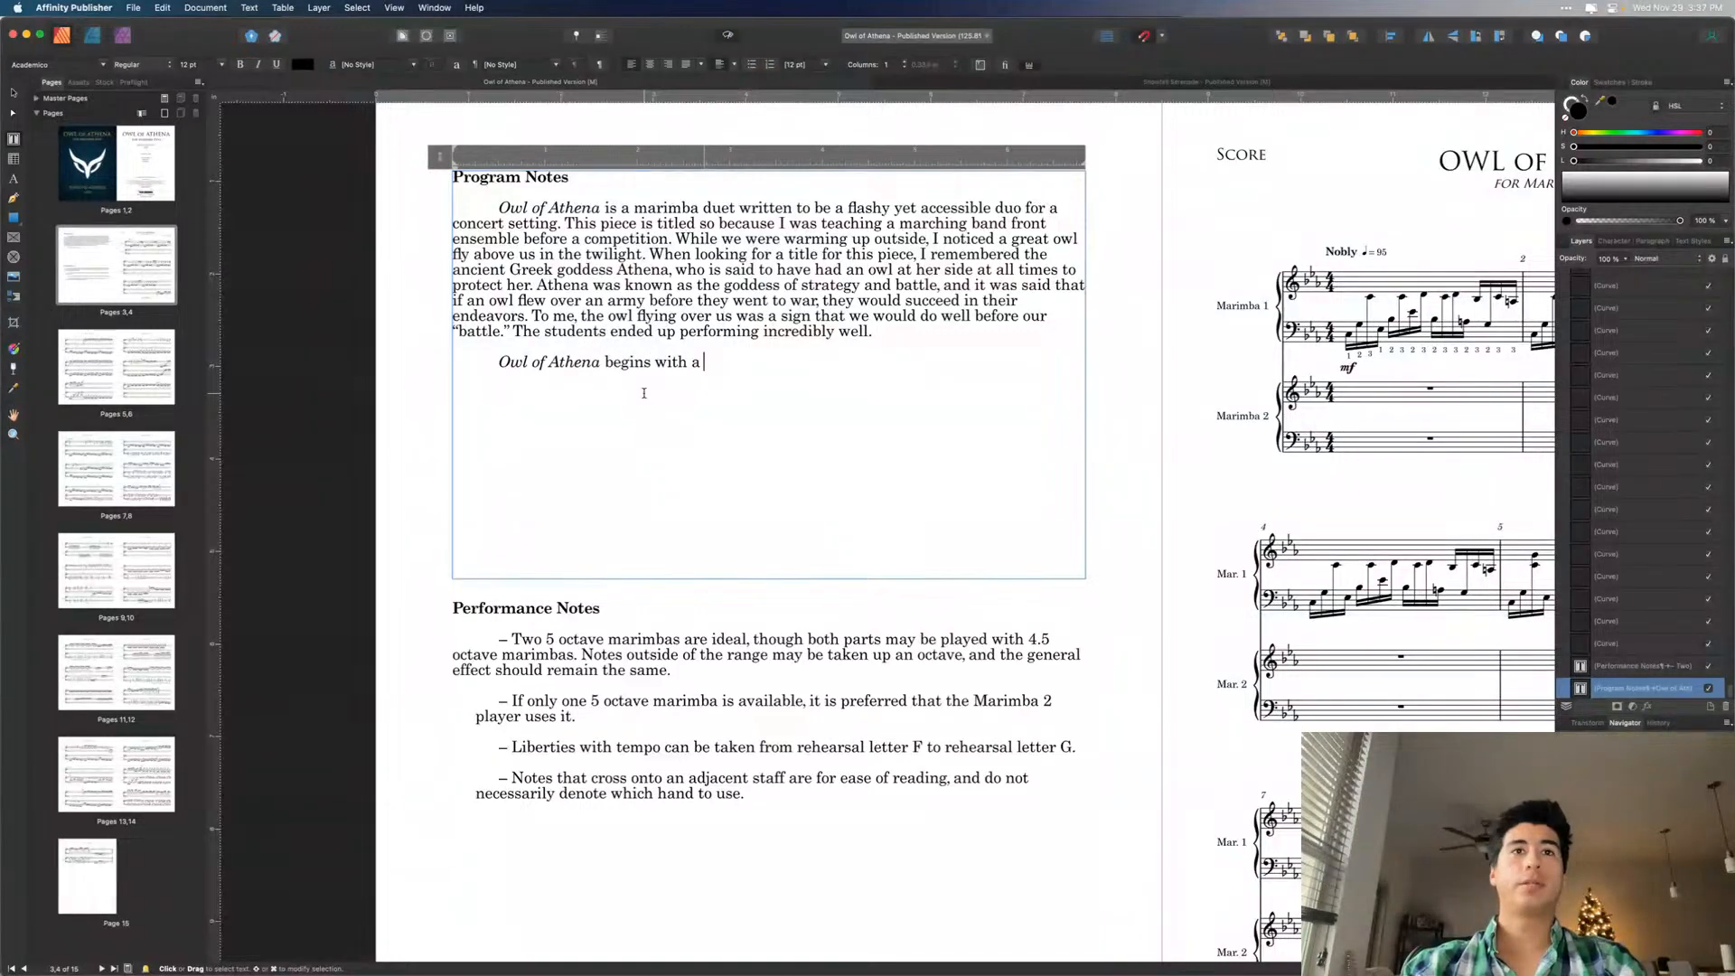
text(sixteenth)
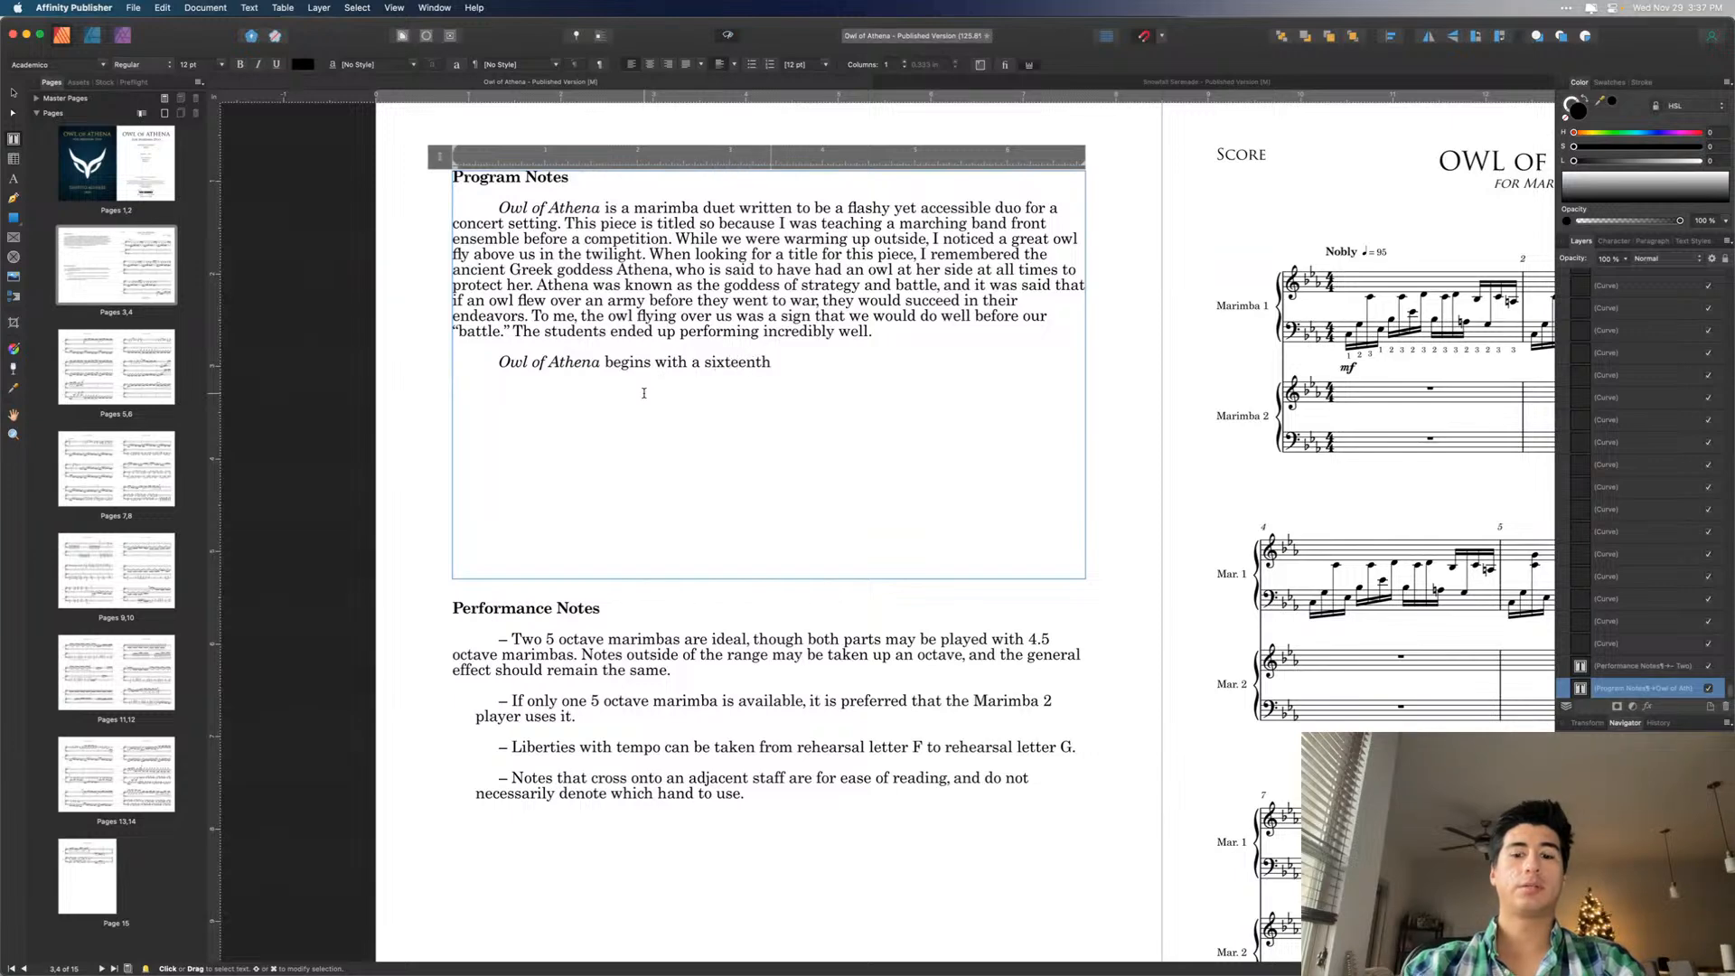
text(-n)
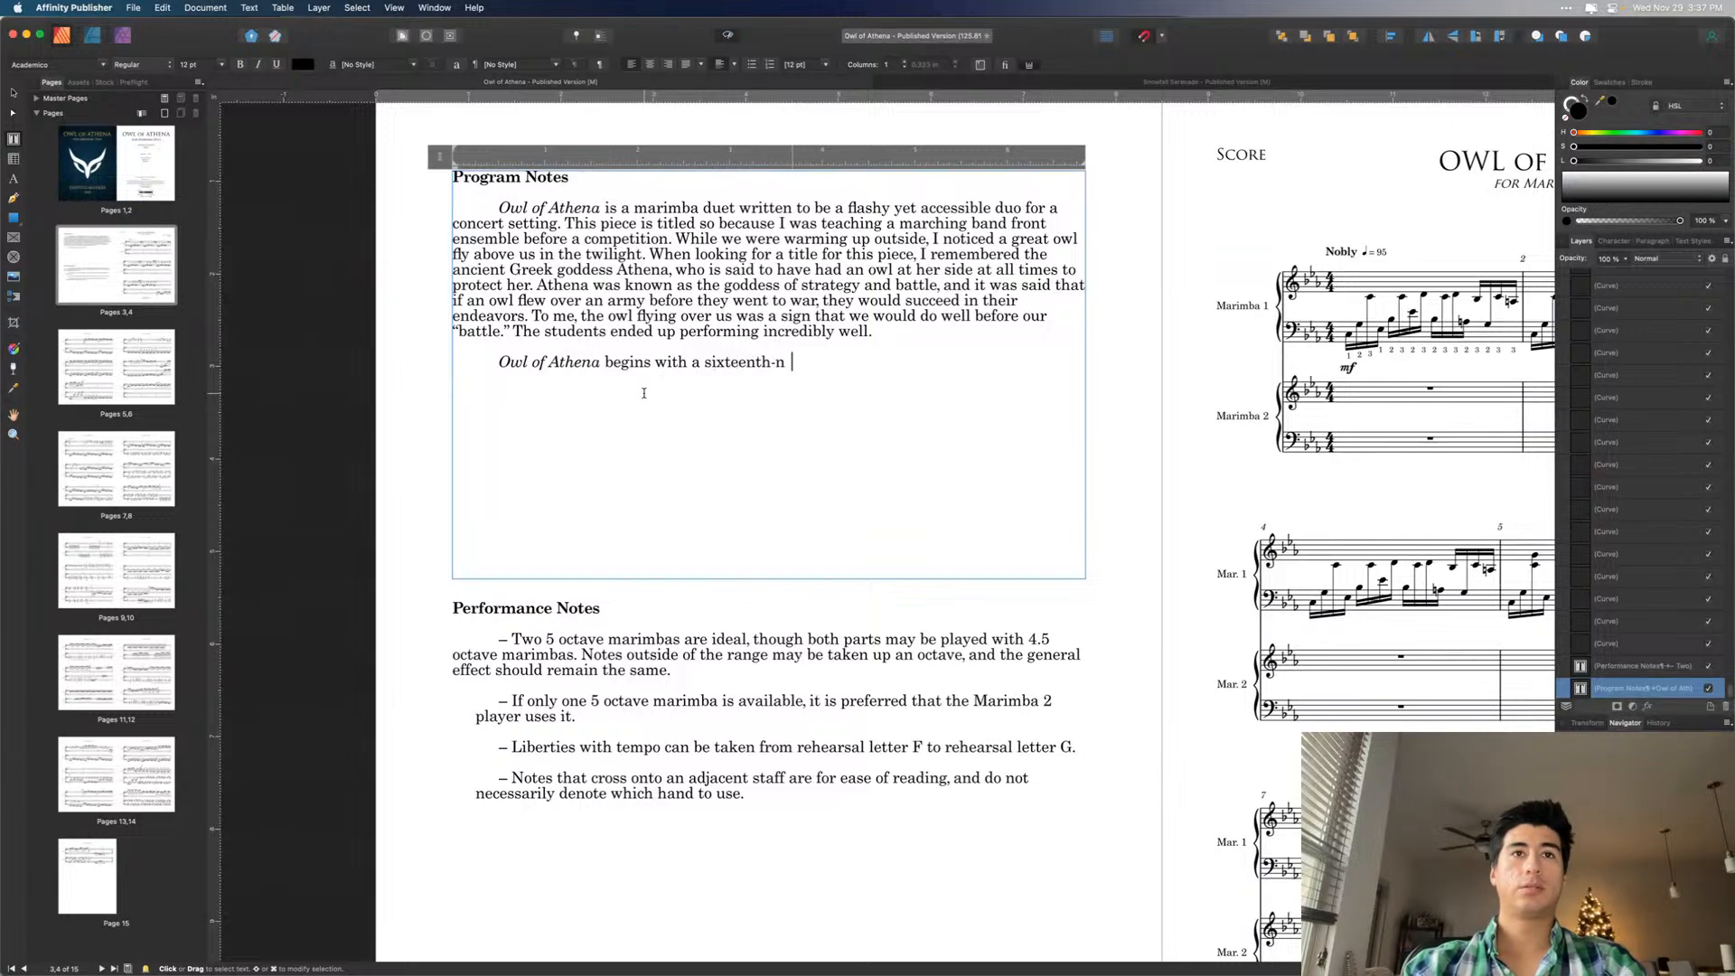
text(ote based t)
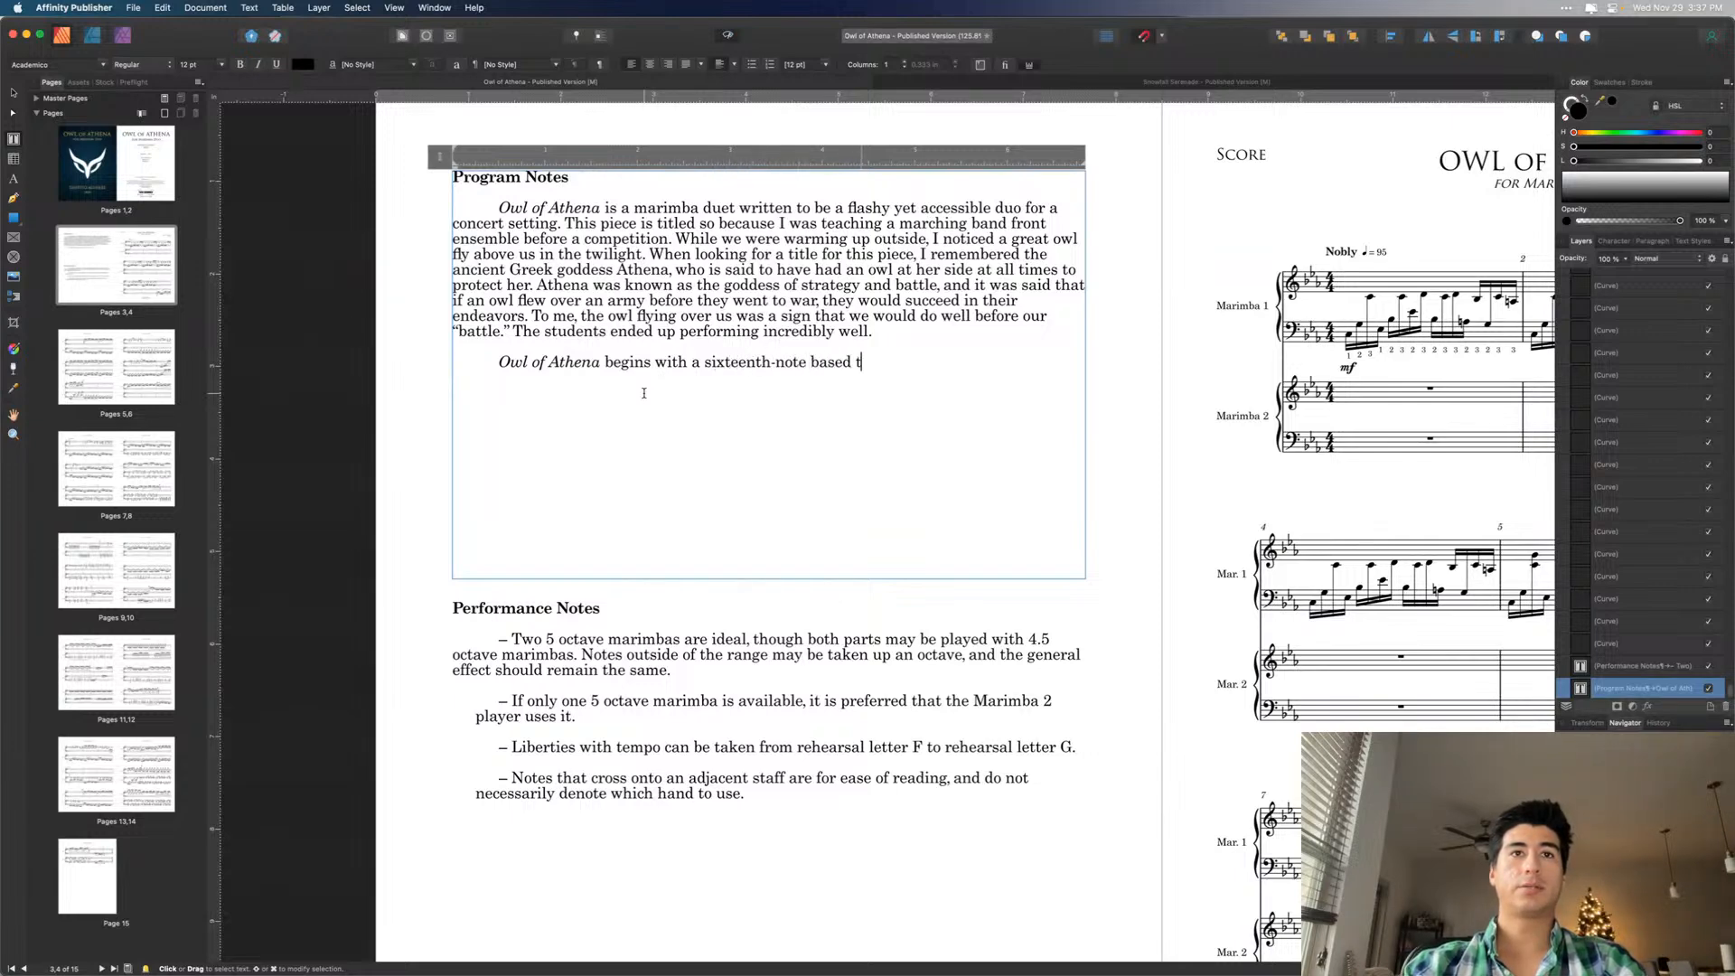
text(heme)
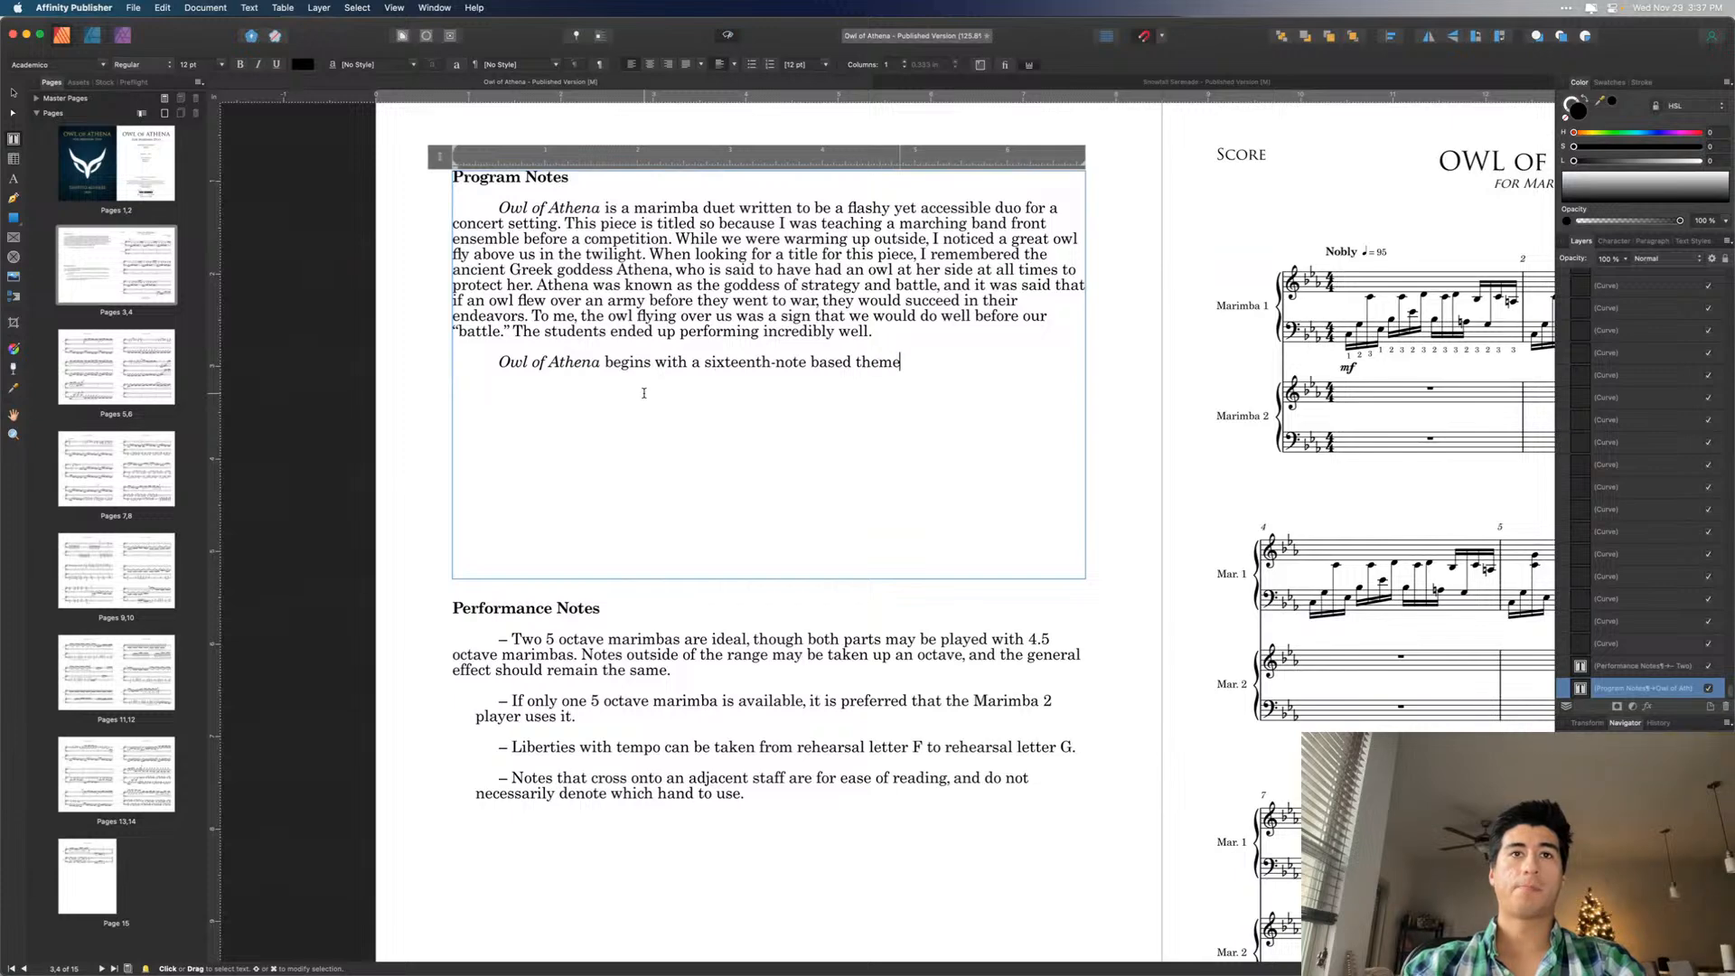
- Complete the sentence about the opening theme with "that is harmonically heavy with the perfect fifths."
text( that is harmonical)
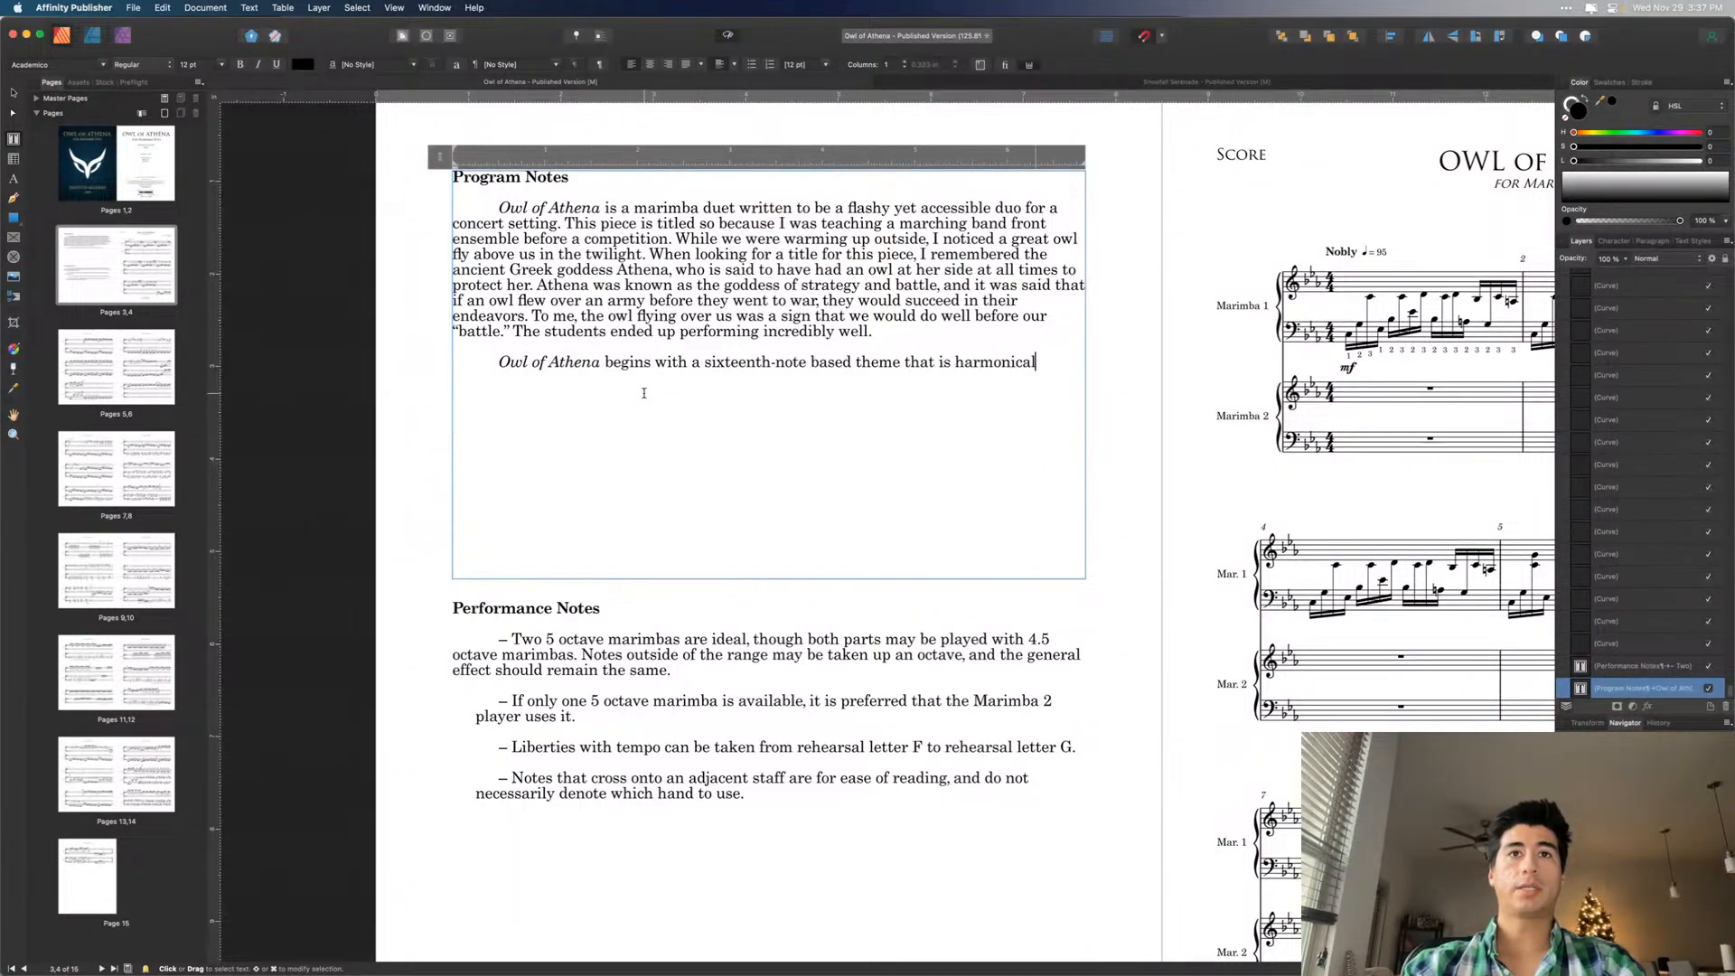
text(ly)
text(heavy with the )
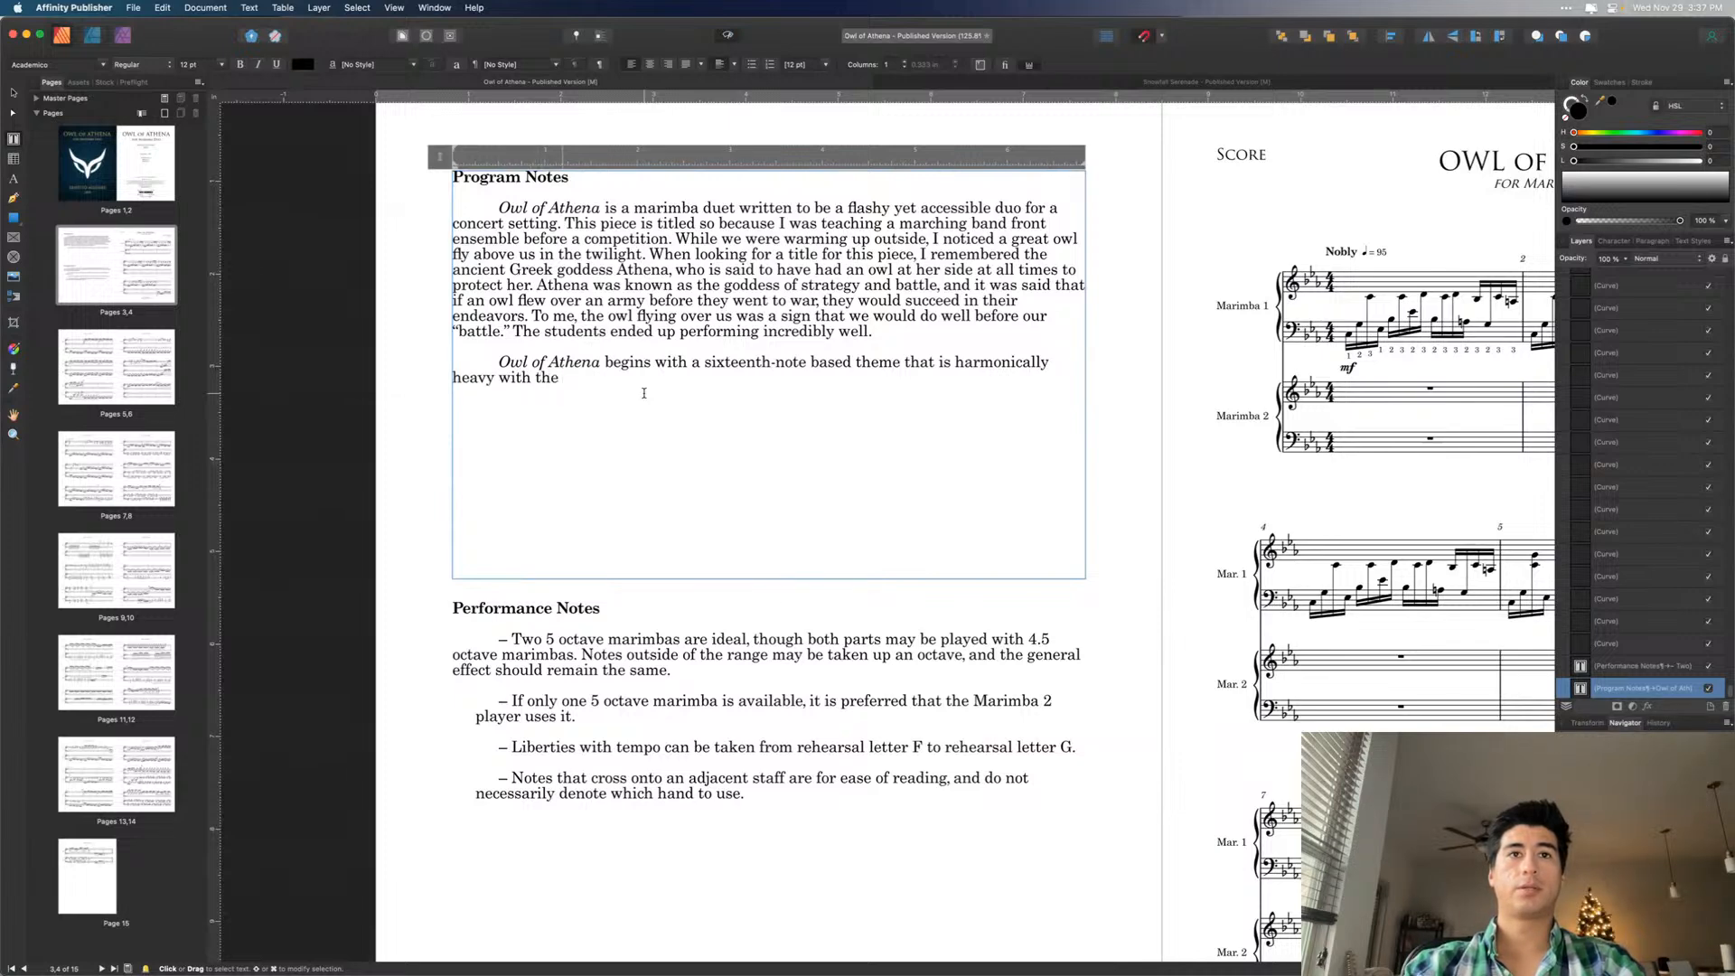
text(perfect fifth s.)
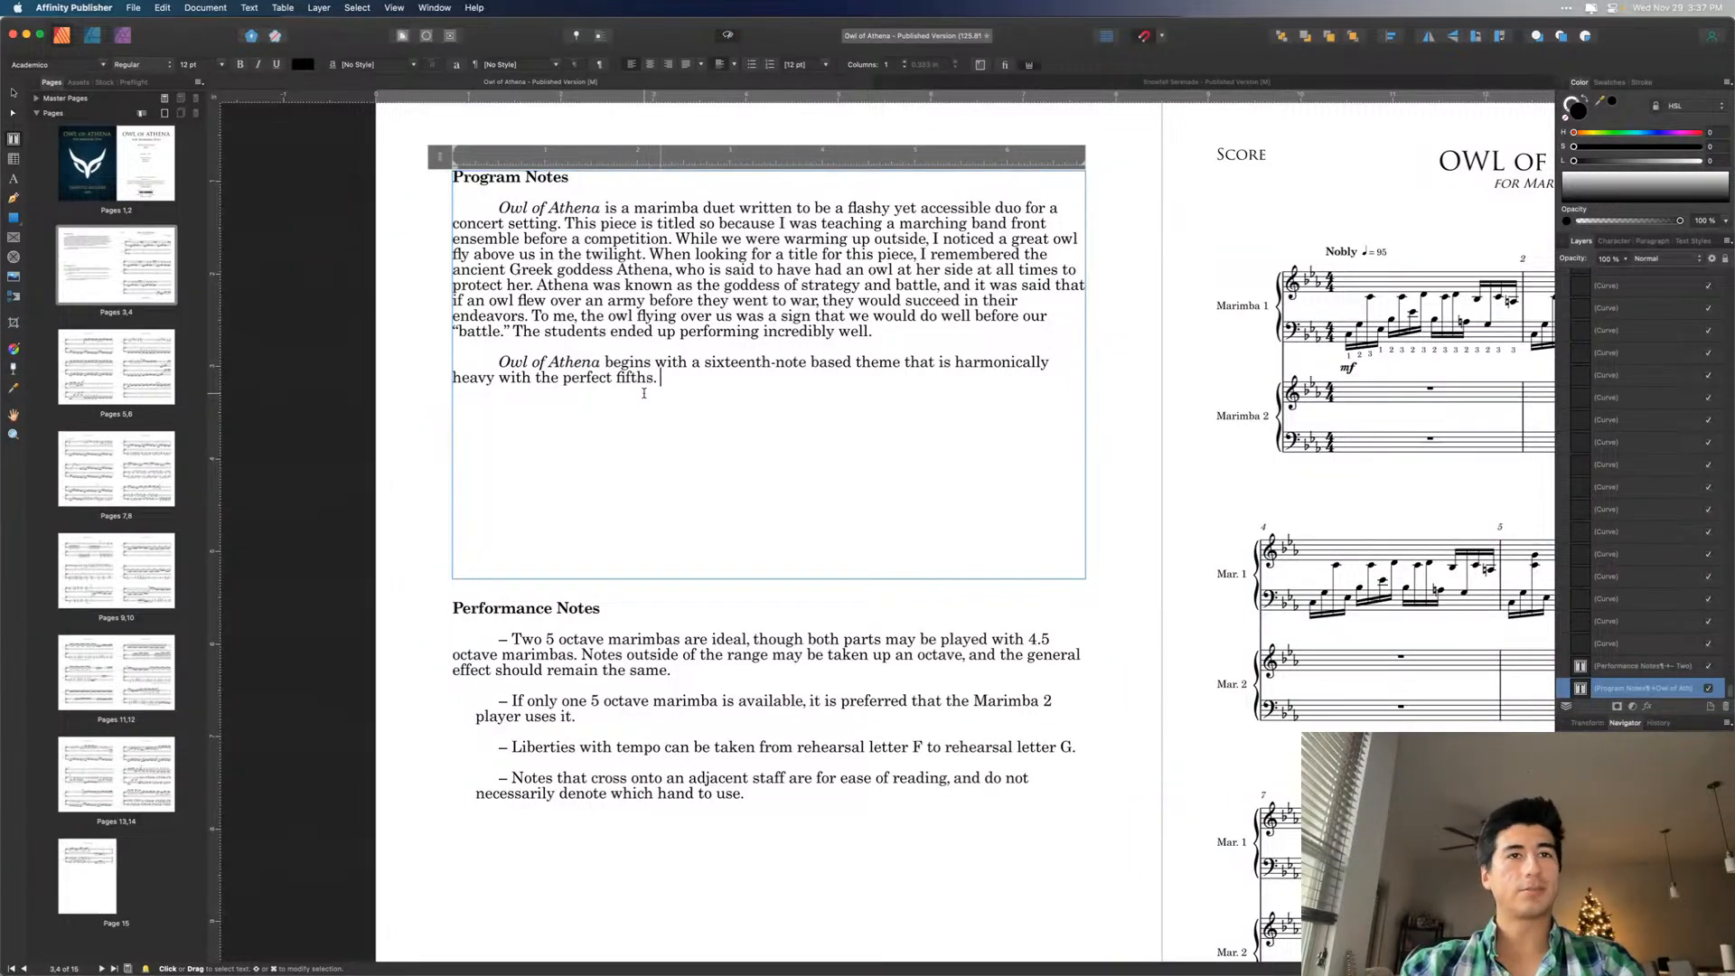
- Begin another sentence in the second Program Notes paragraph with "This theme develops"
key(Escape)
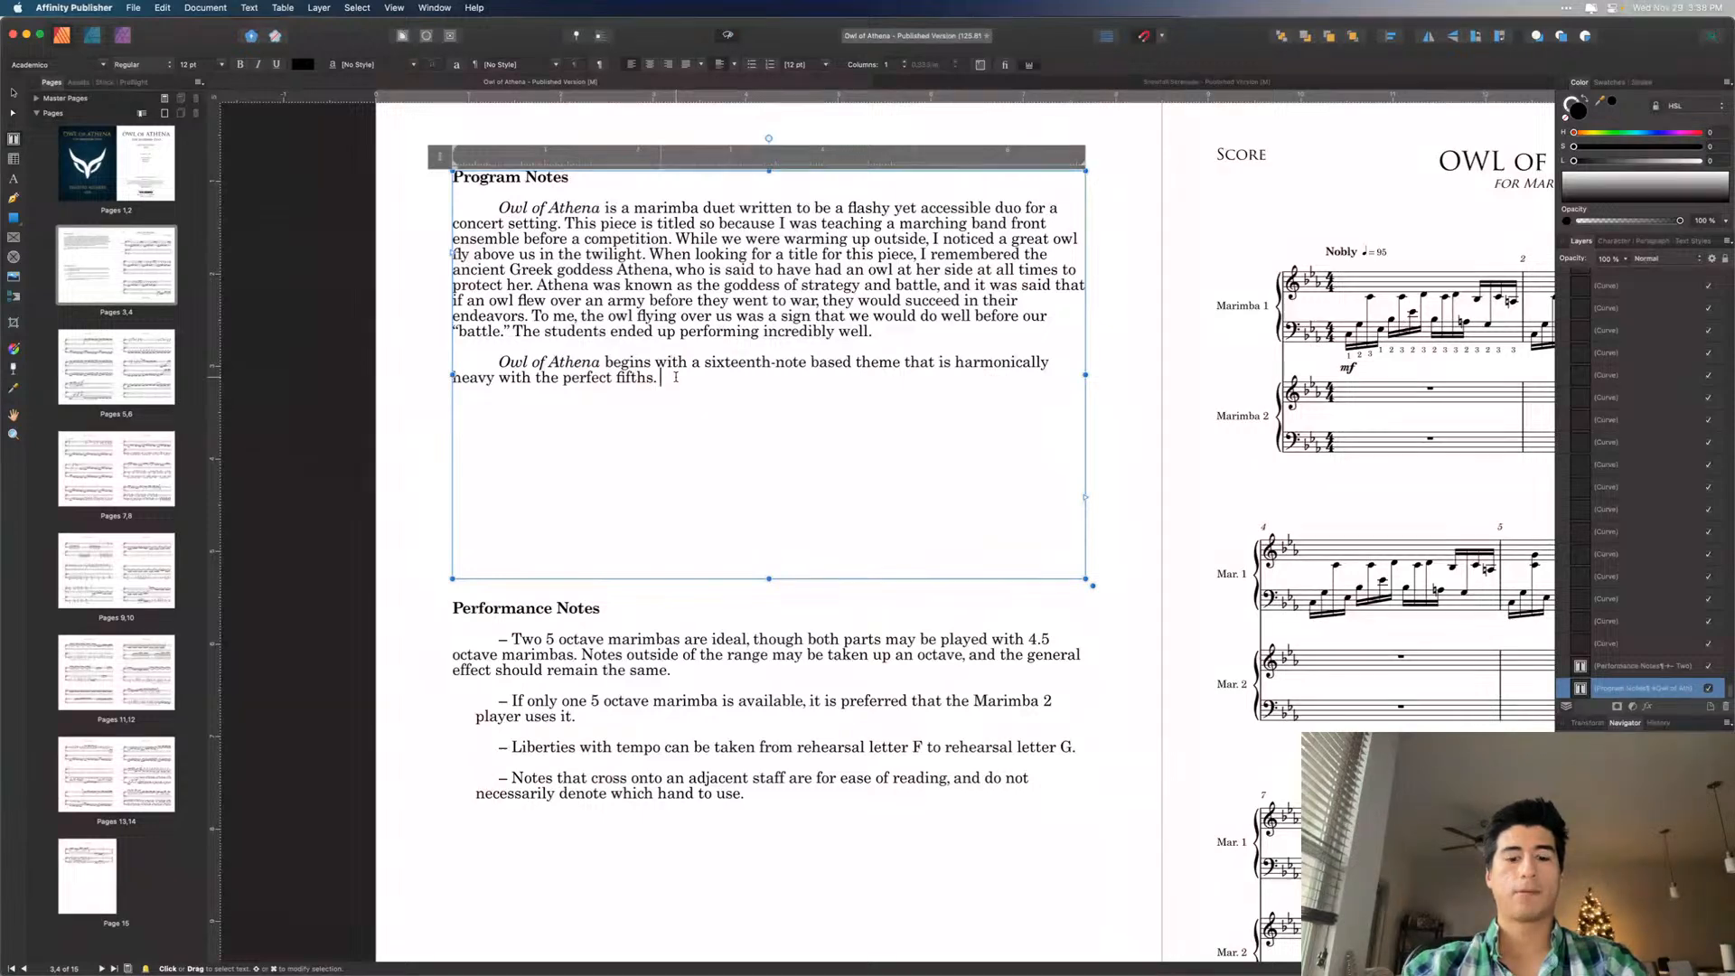
text(This )
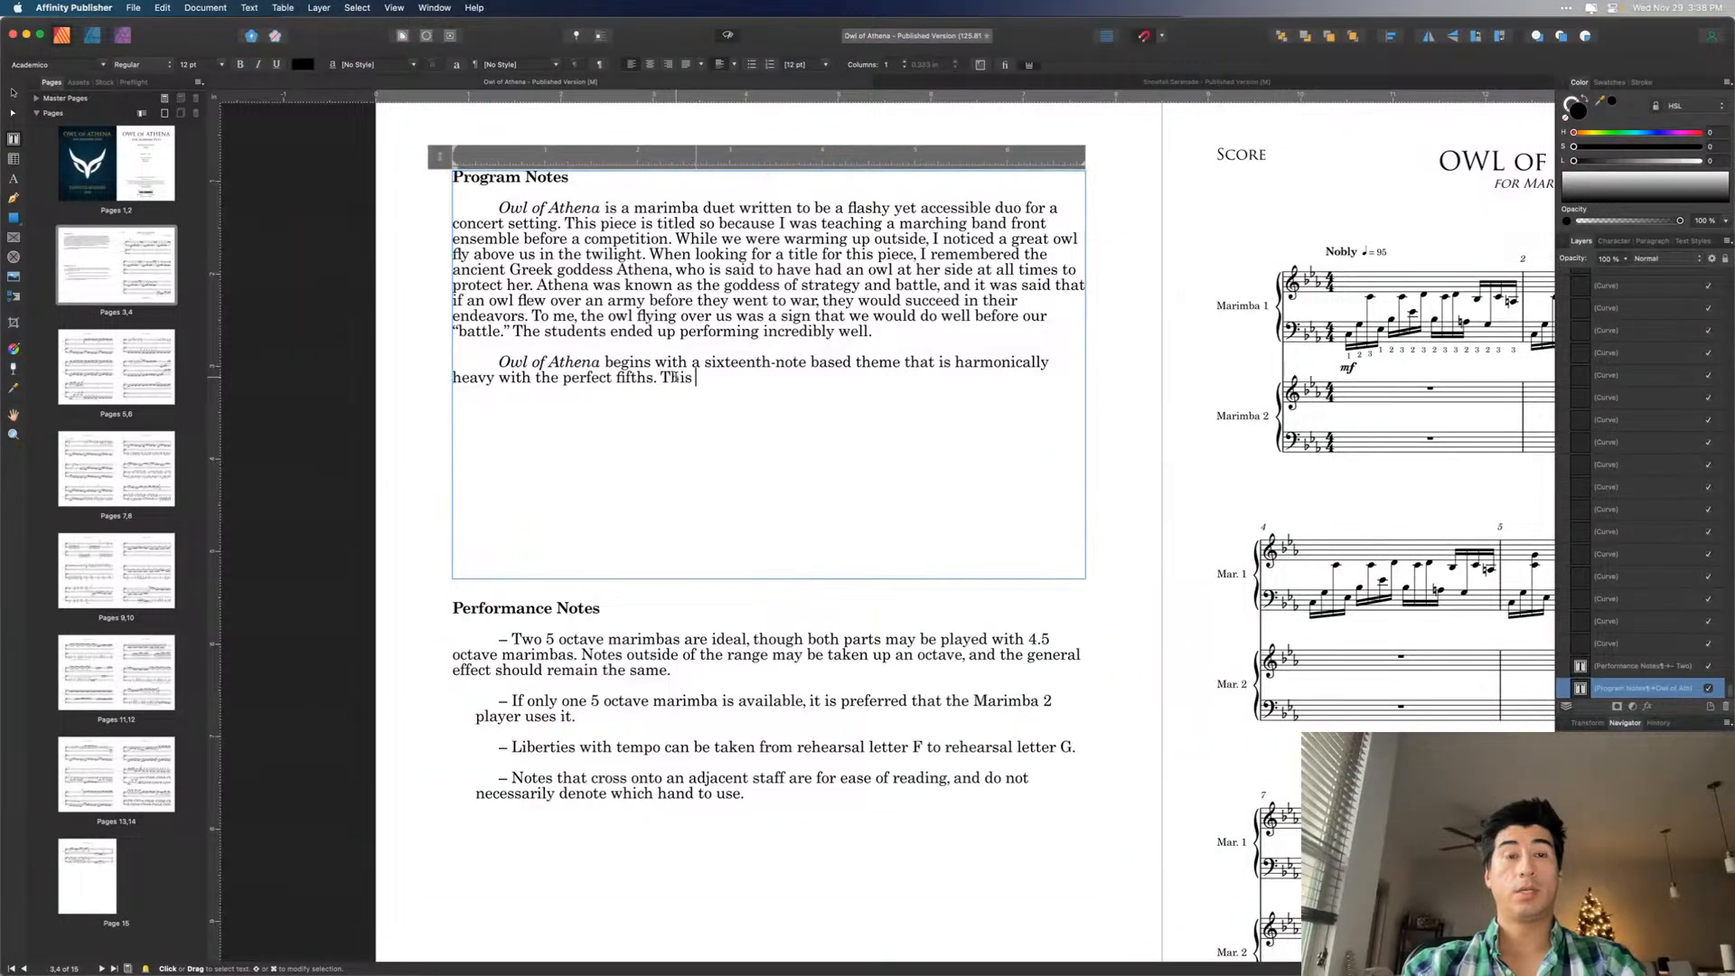
text(theme develops)
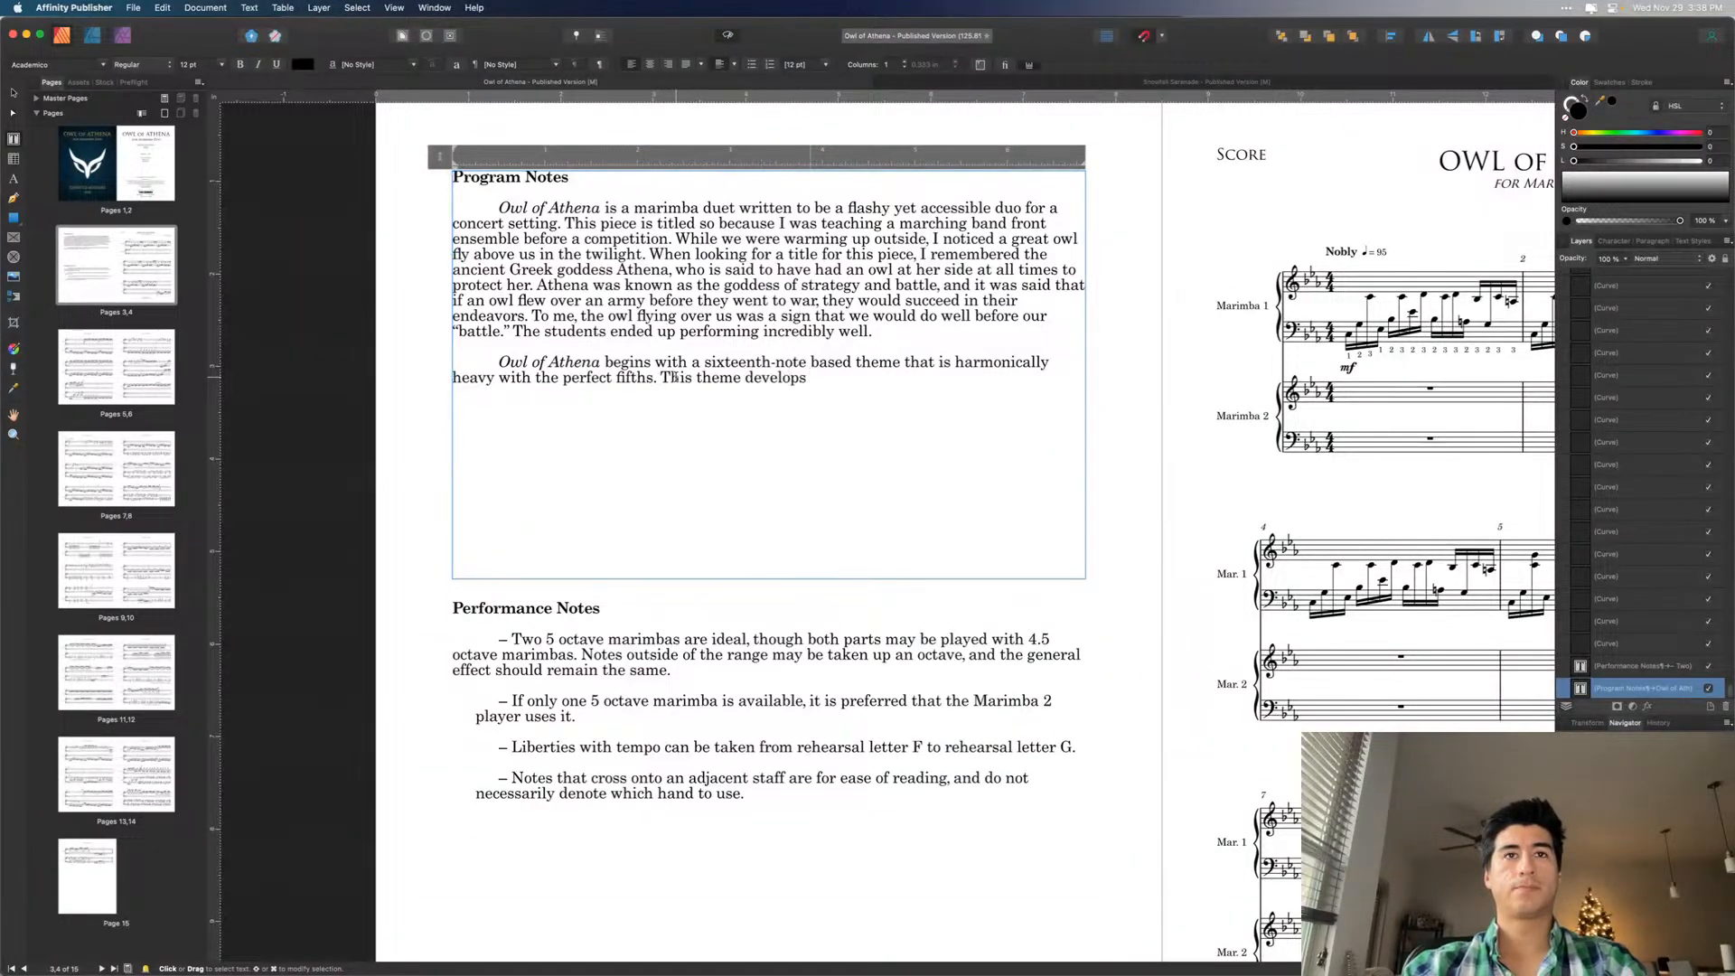
- Look through the score pages around rehearsal letters A to E to see how the opening theme develops
scroll(674, 377, down, 2)
key(Escape)
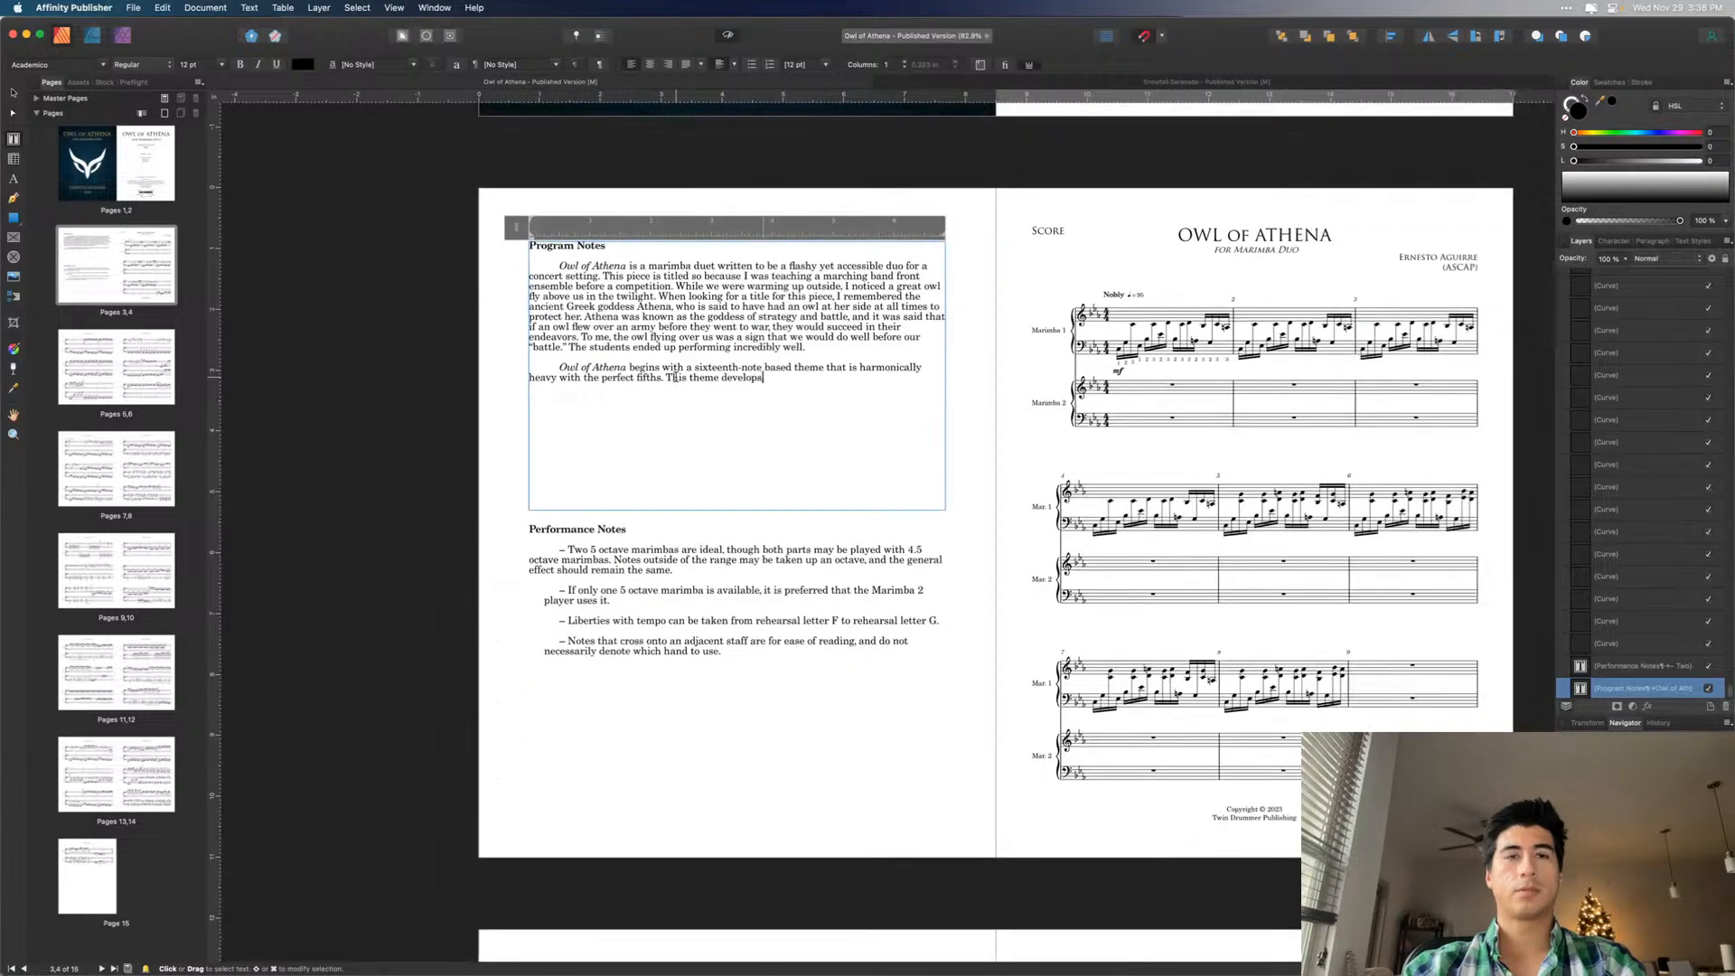
scroll(720, 467, down, 5)
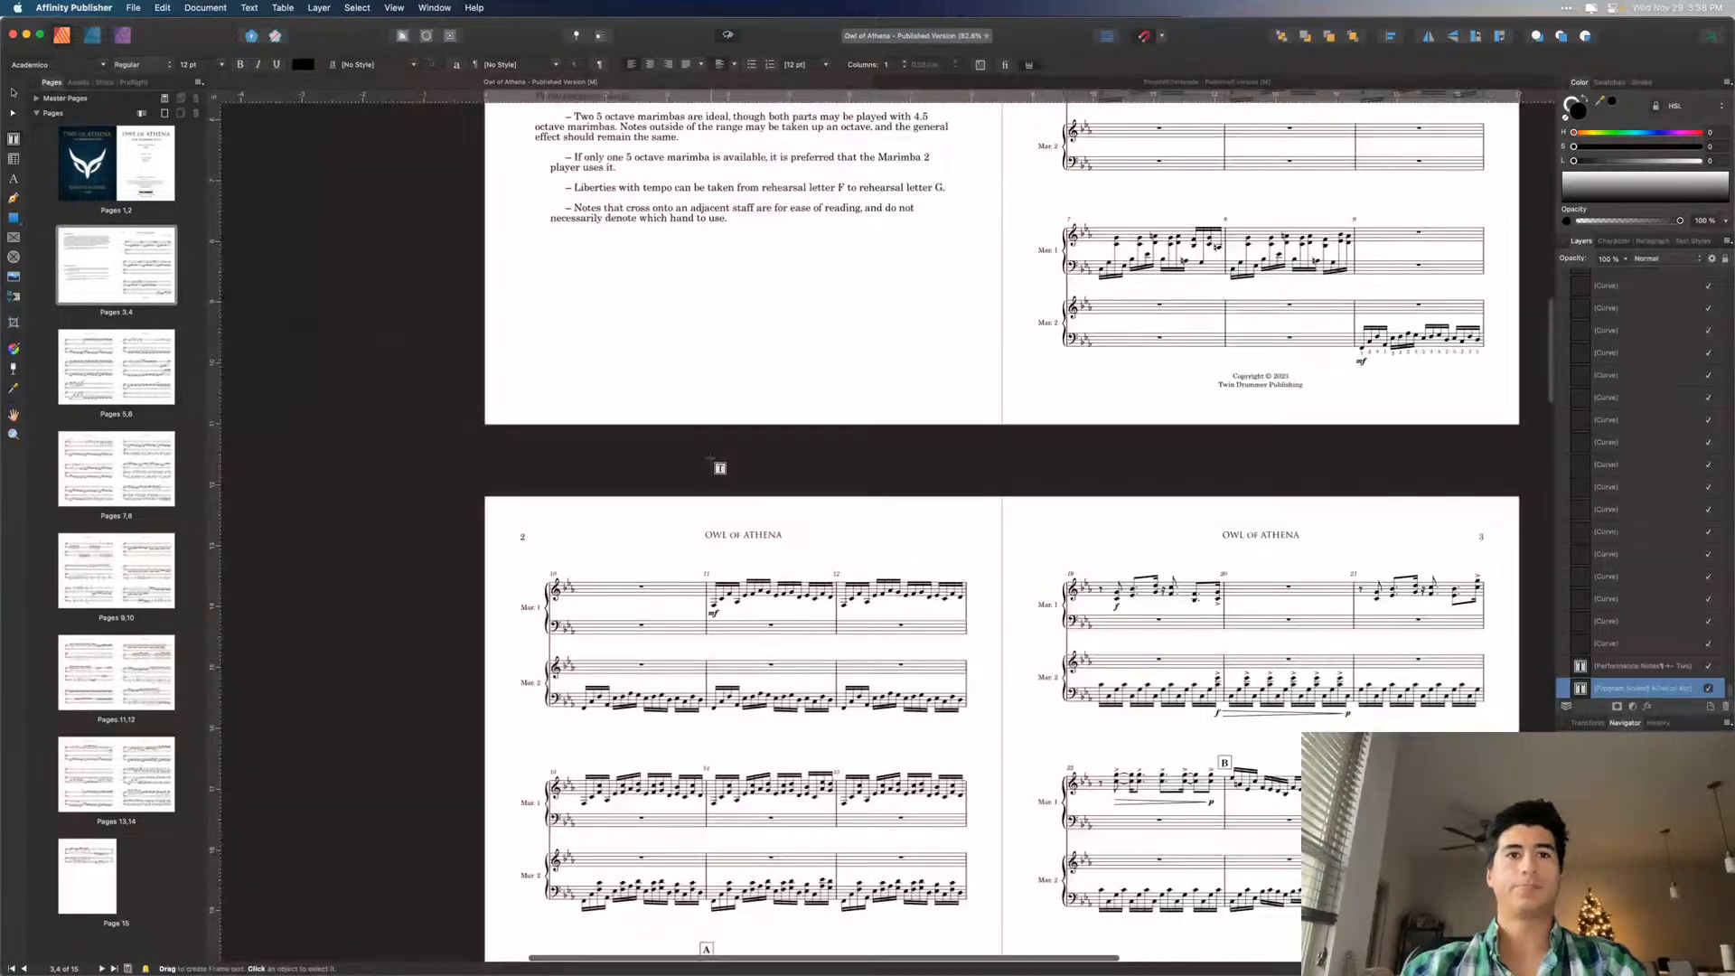
scroll(779, 633, down, 5)
scroll(779, 633, down, 2)
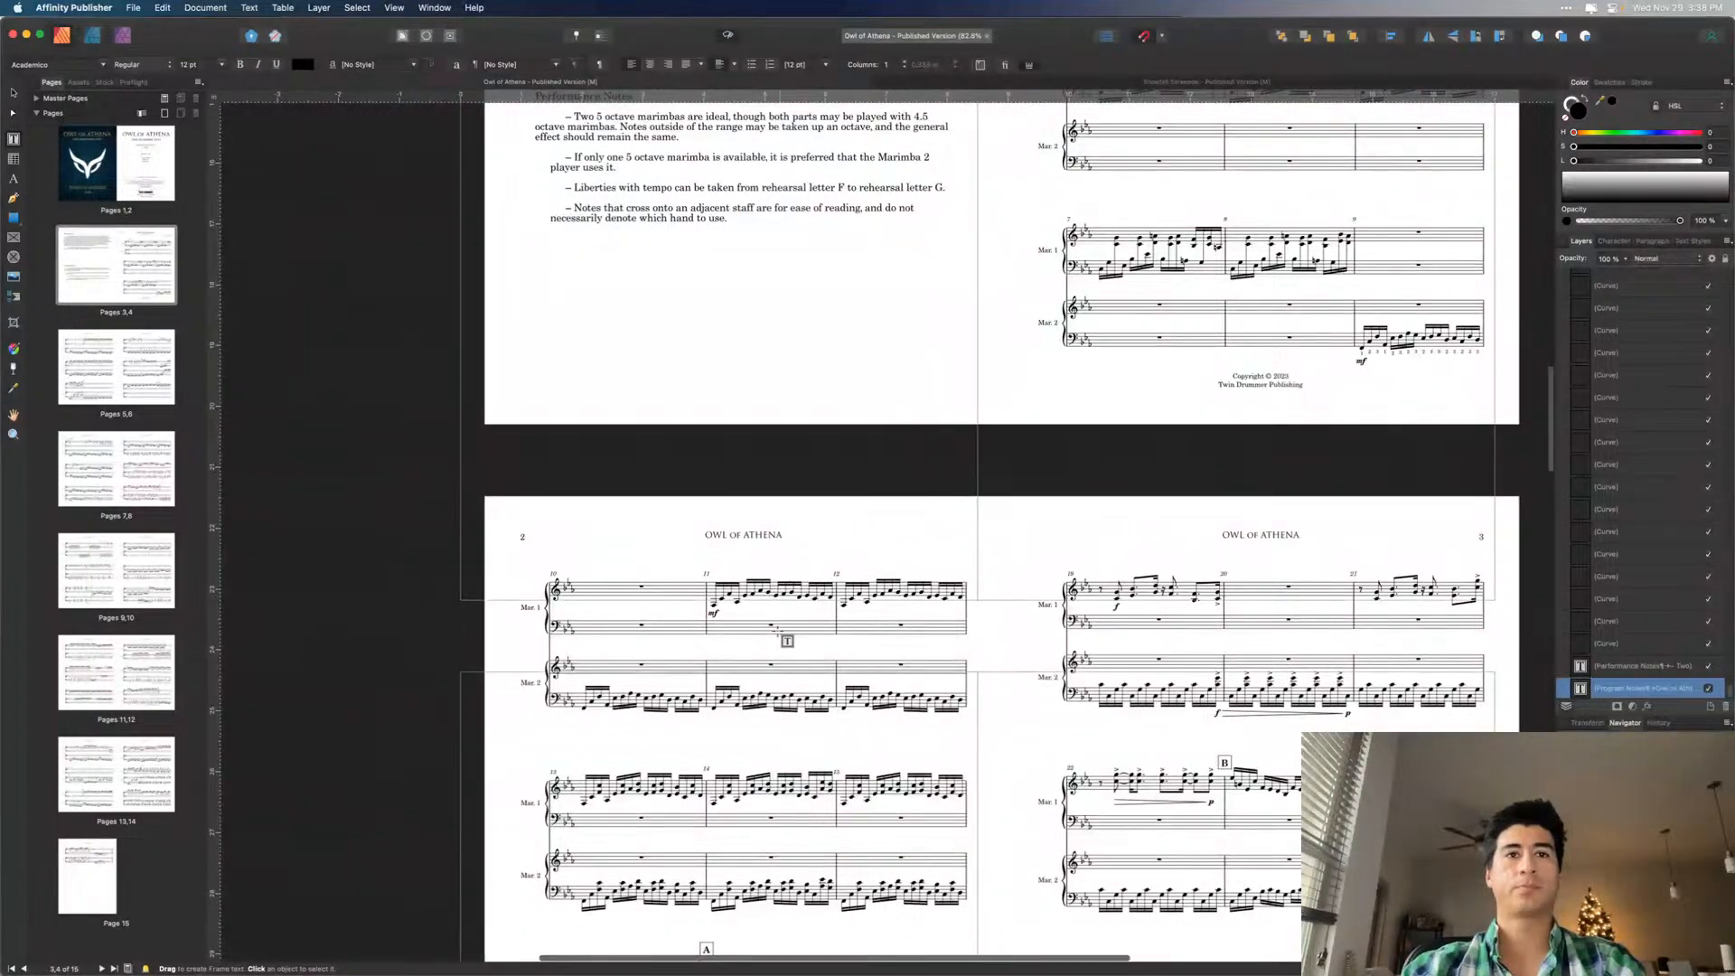
scroll(779, 632, up, 1)
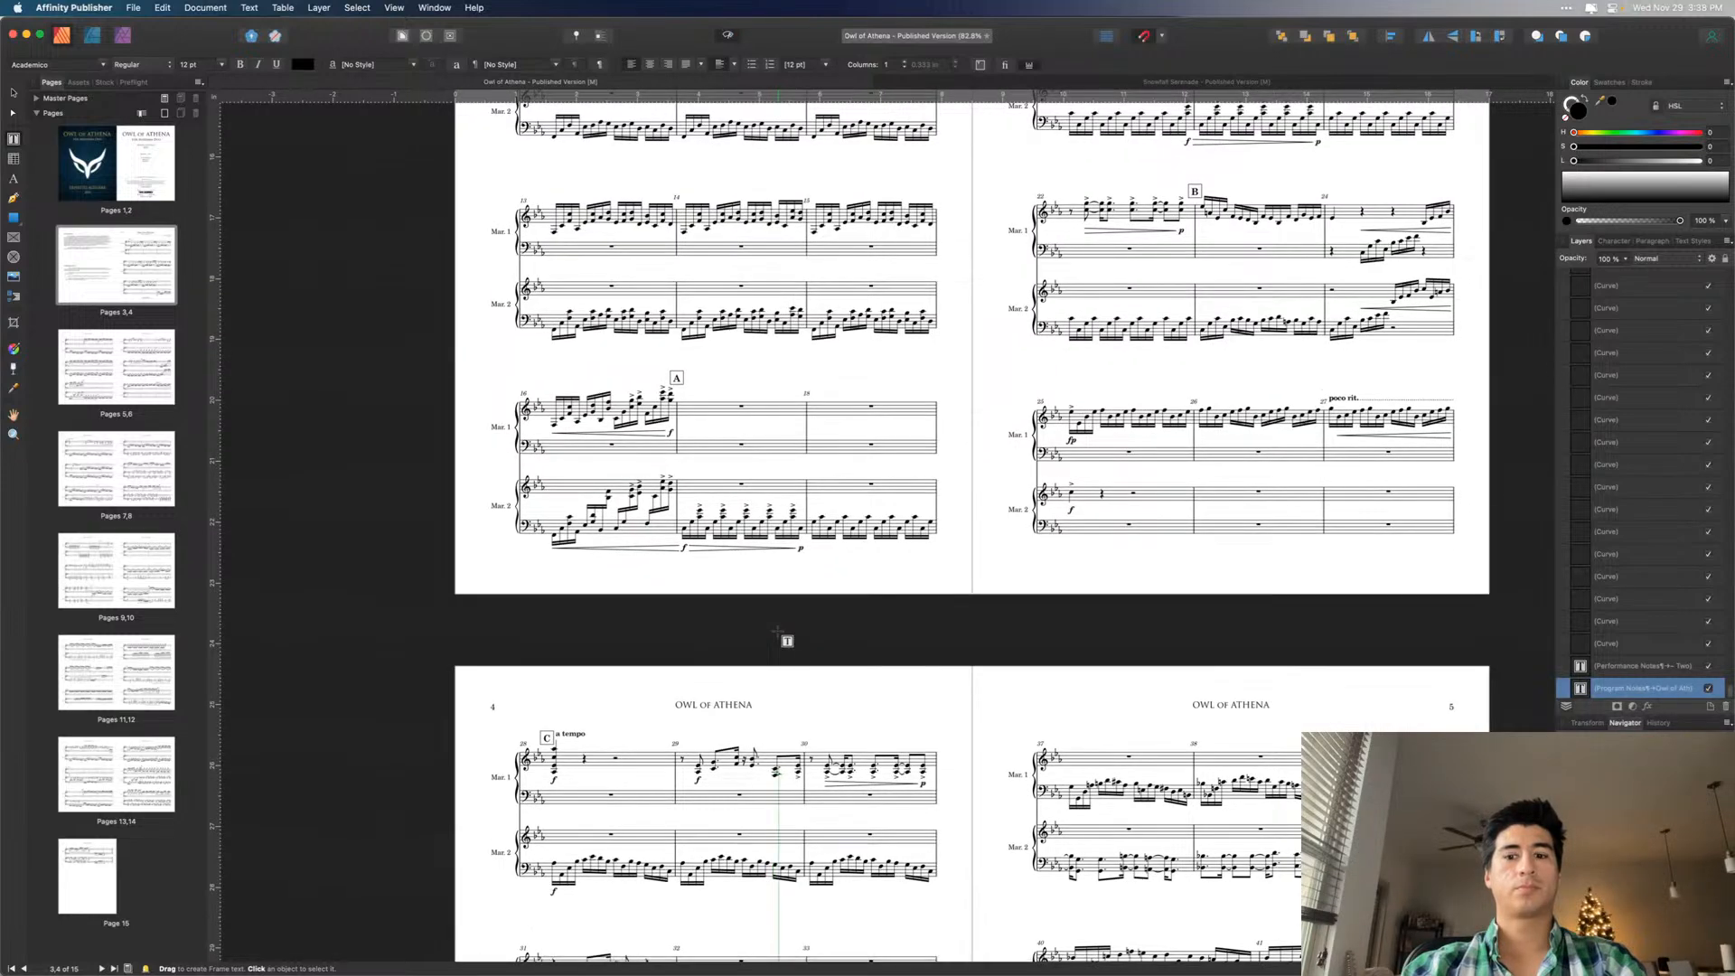
scroll(778, 633, up, 2)
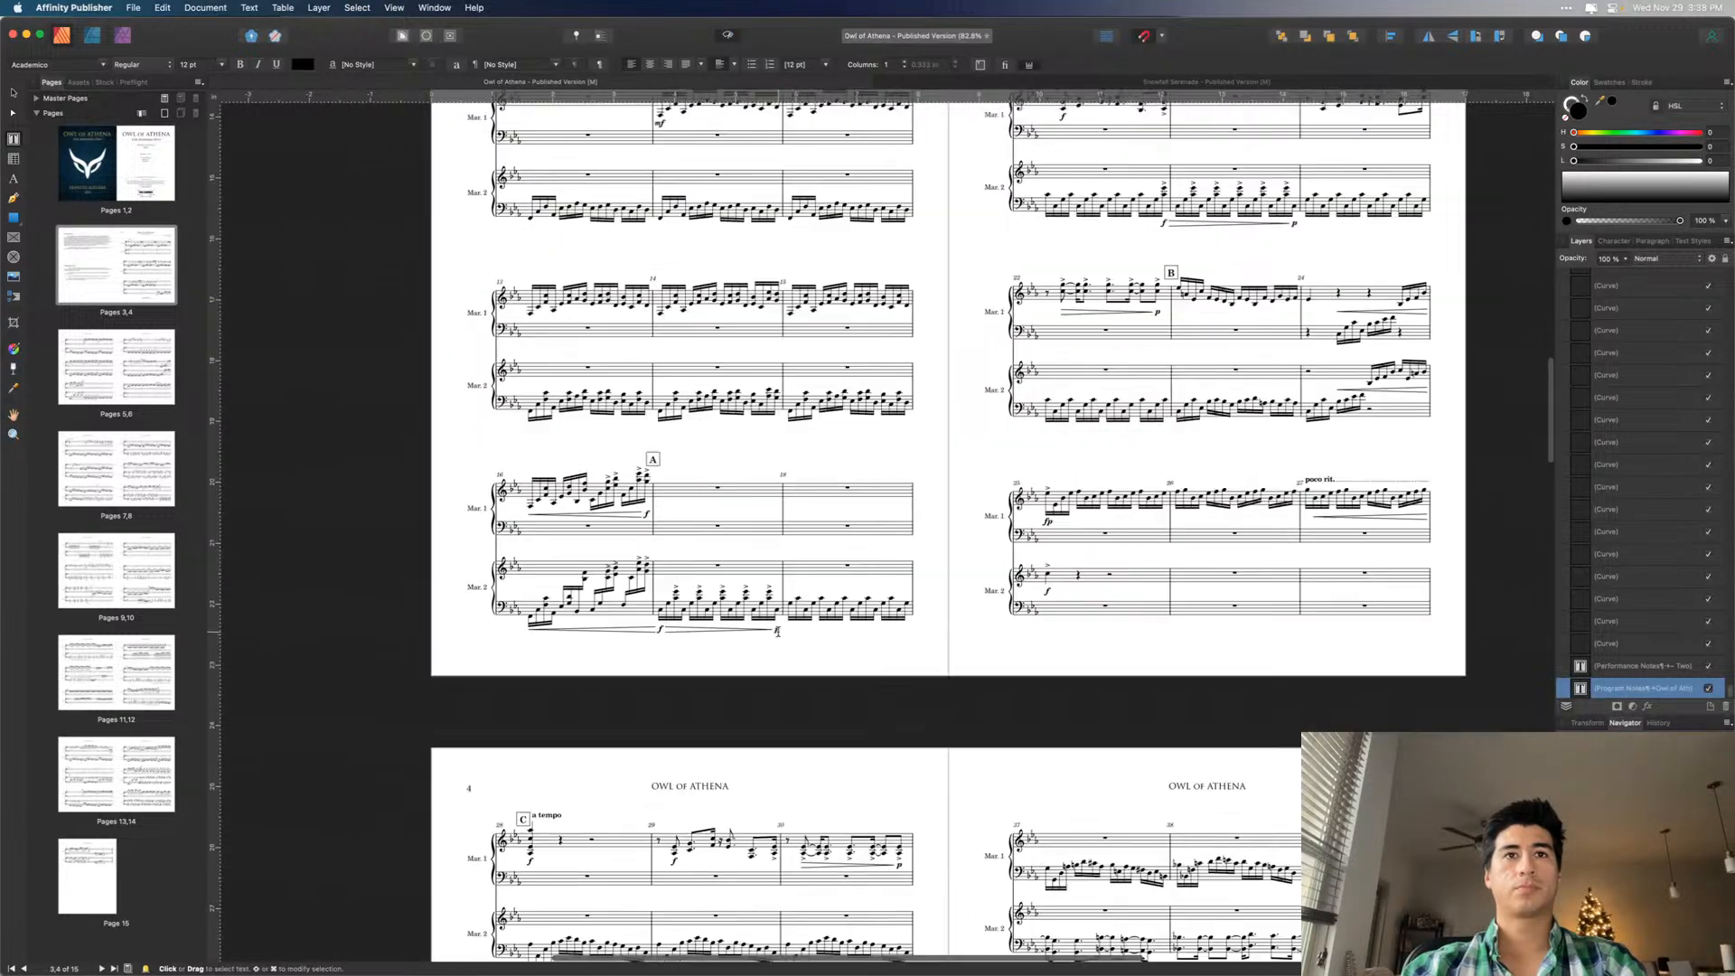
scroll(778, 633, up, 2)
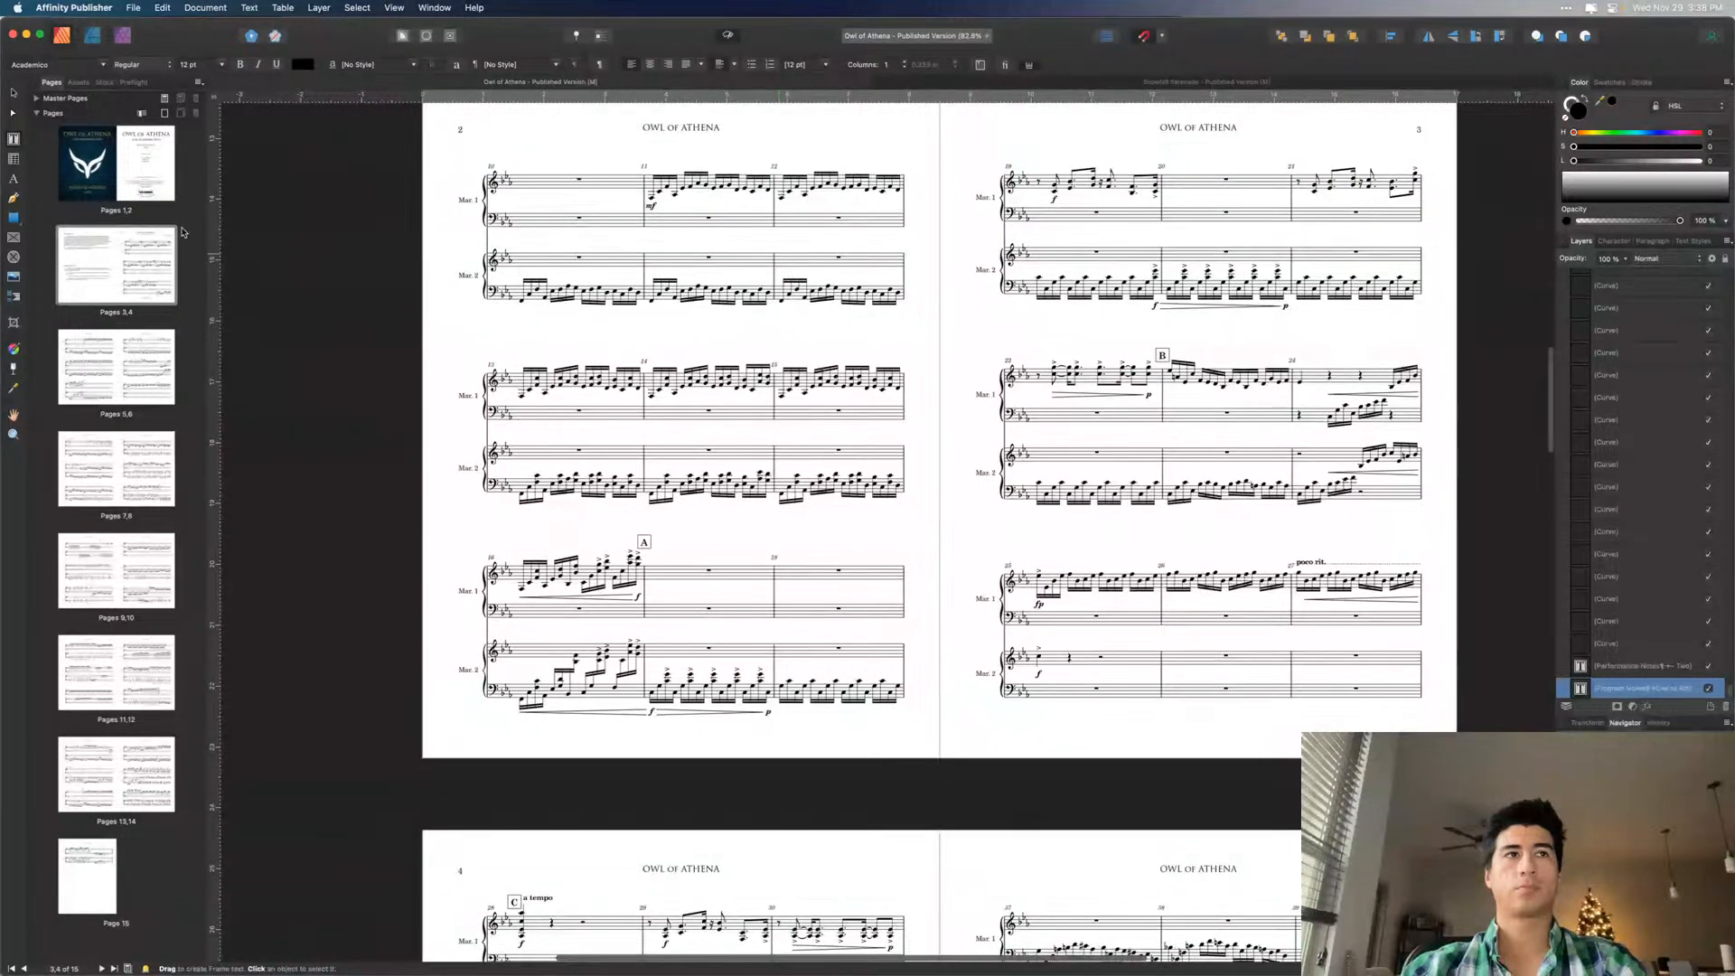
key(v)
scroll(370, 281, up, 2)
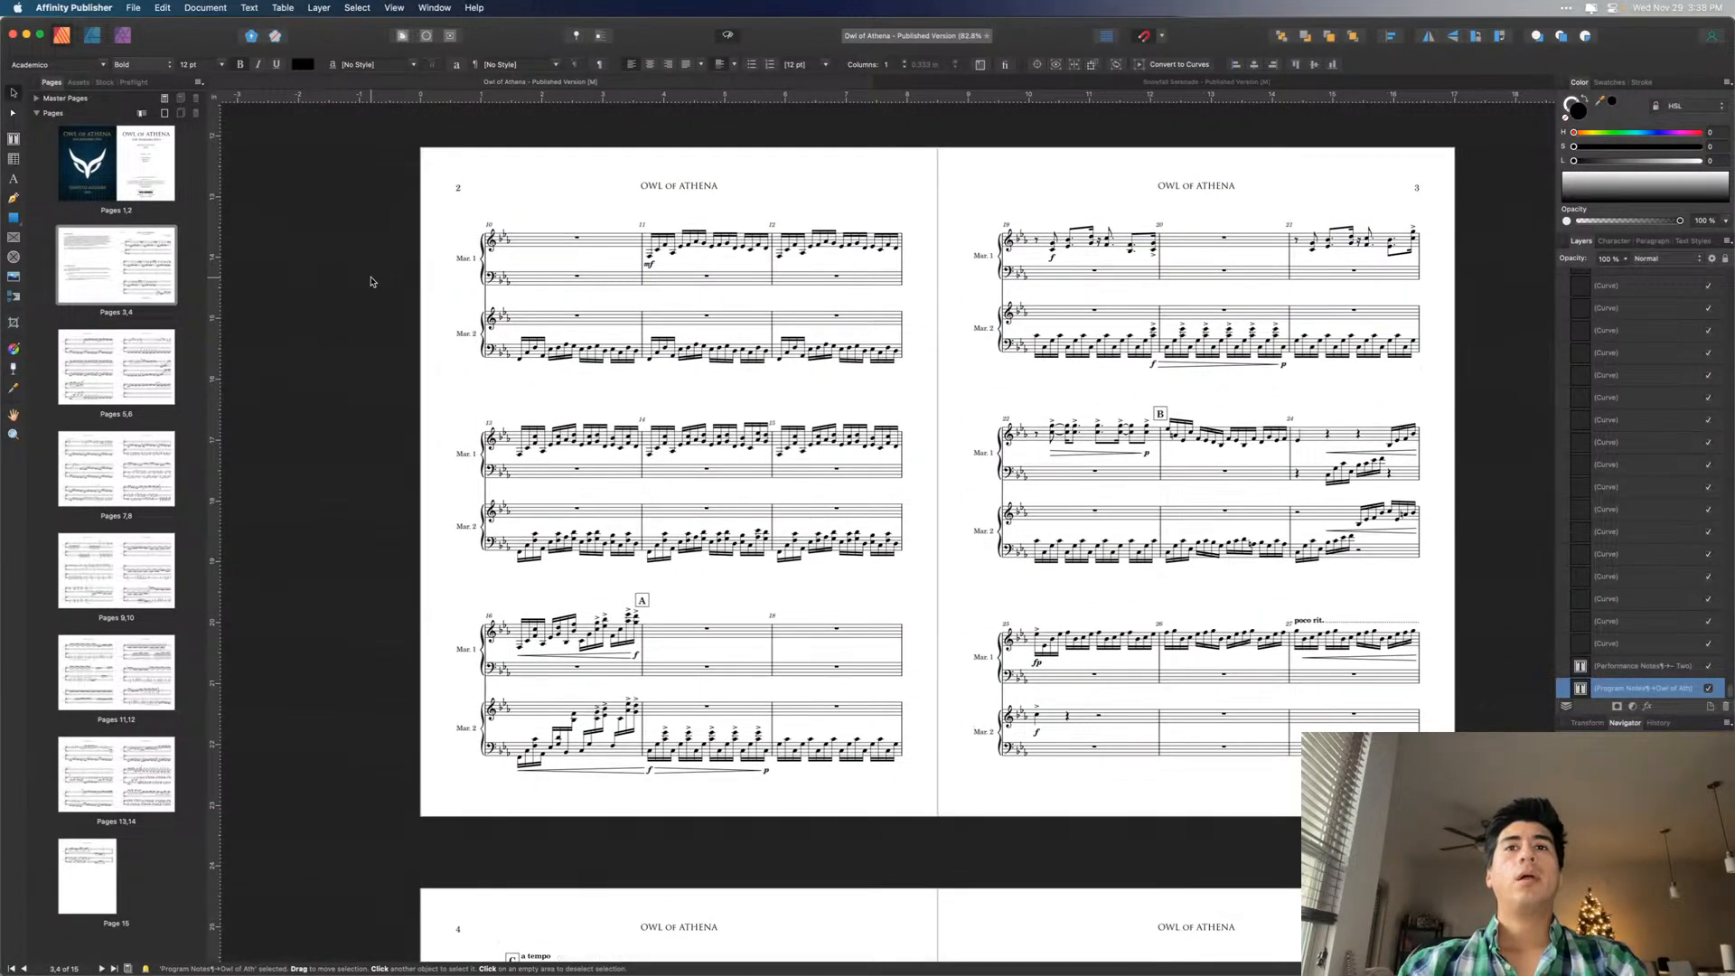
scroll(371, 281, down, 8)
scroll(371, 281, up, 20)
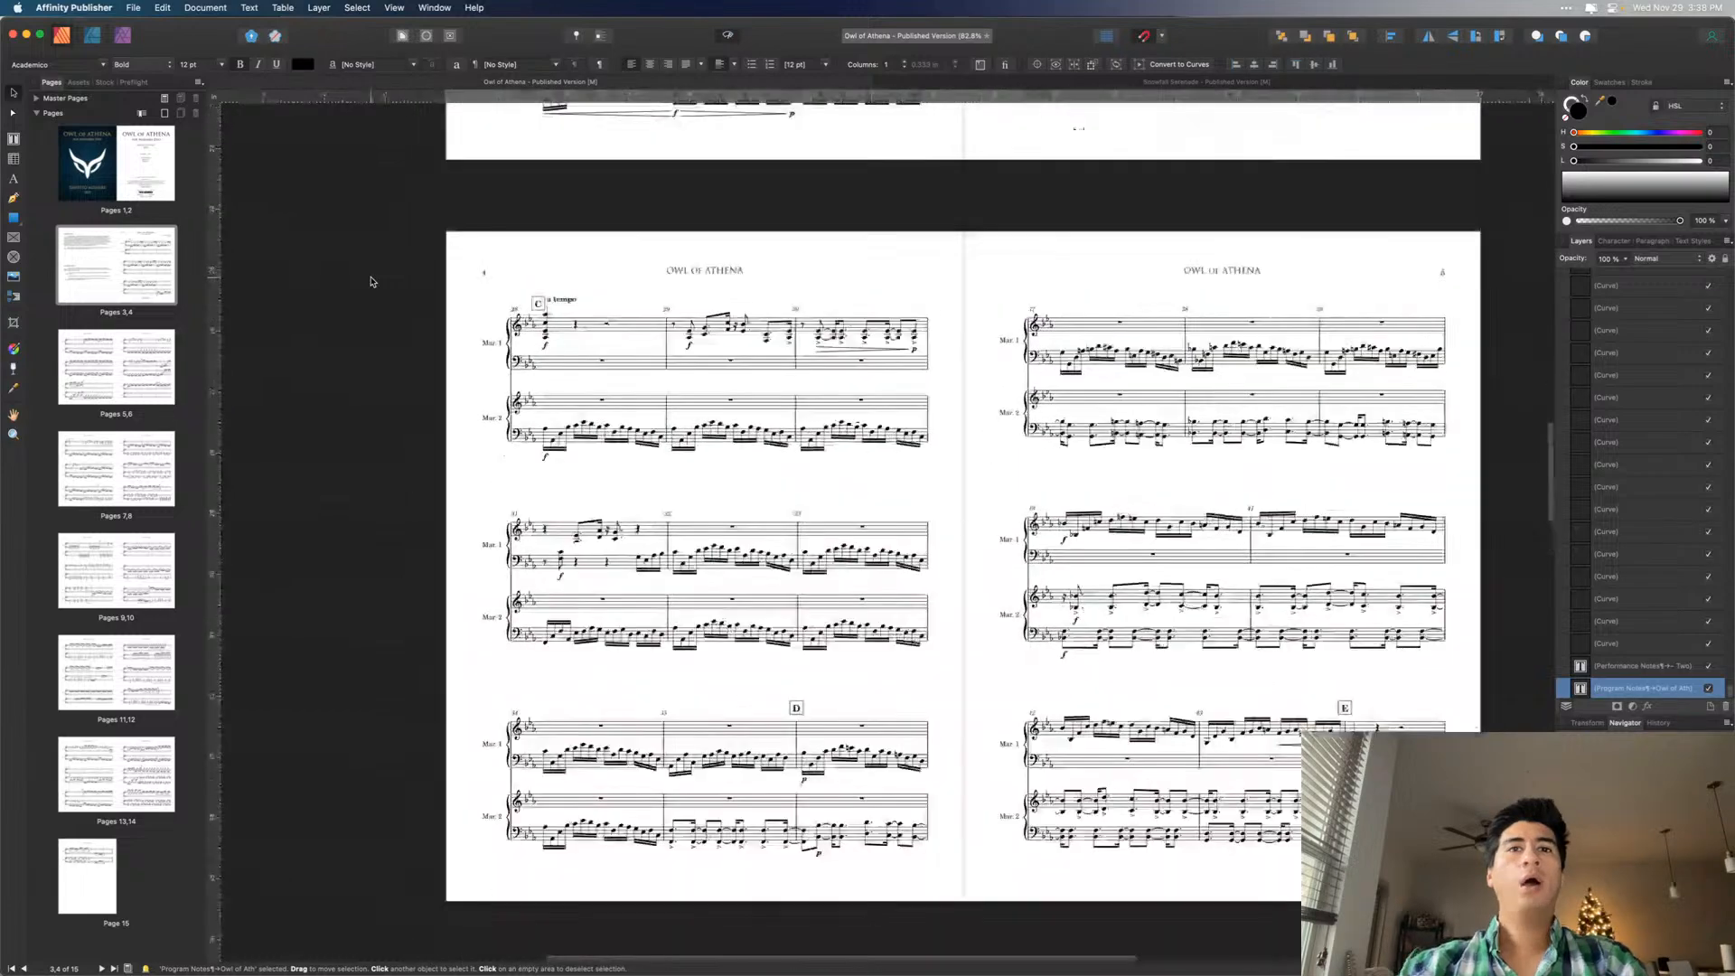
scroll(370, 281, down, 20)
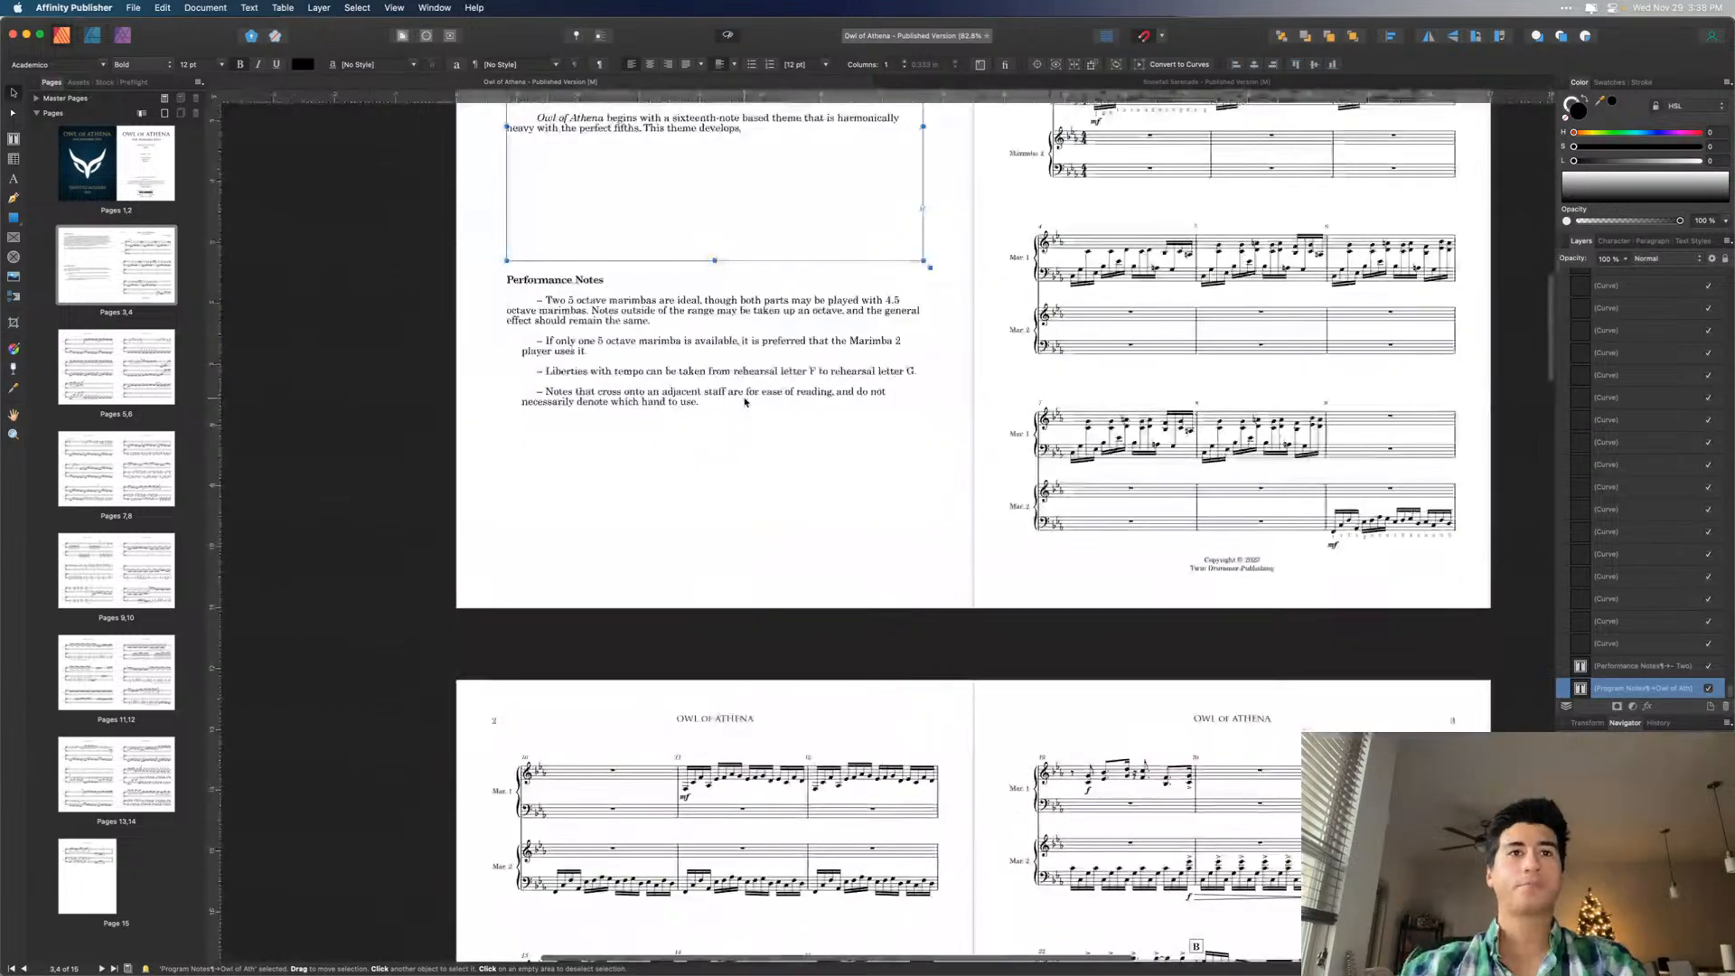
scroll(717, 252, up, 1)
scroll(716, 252, up, 2)
- Continue the unfinished Program Notes sentence with ", as sixteenth notes continue to occur behind a new theme played by the Marimba 1 player."
double_click(717, 242)
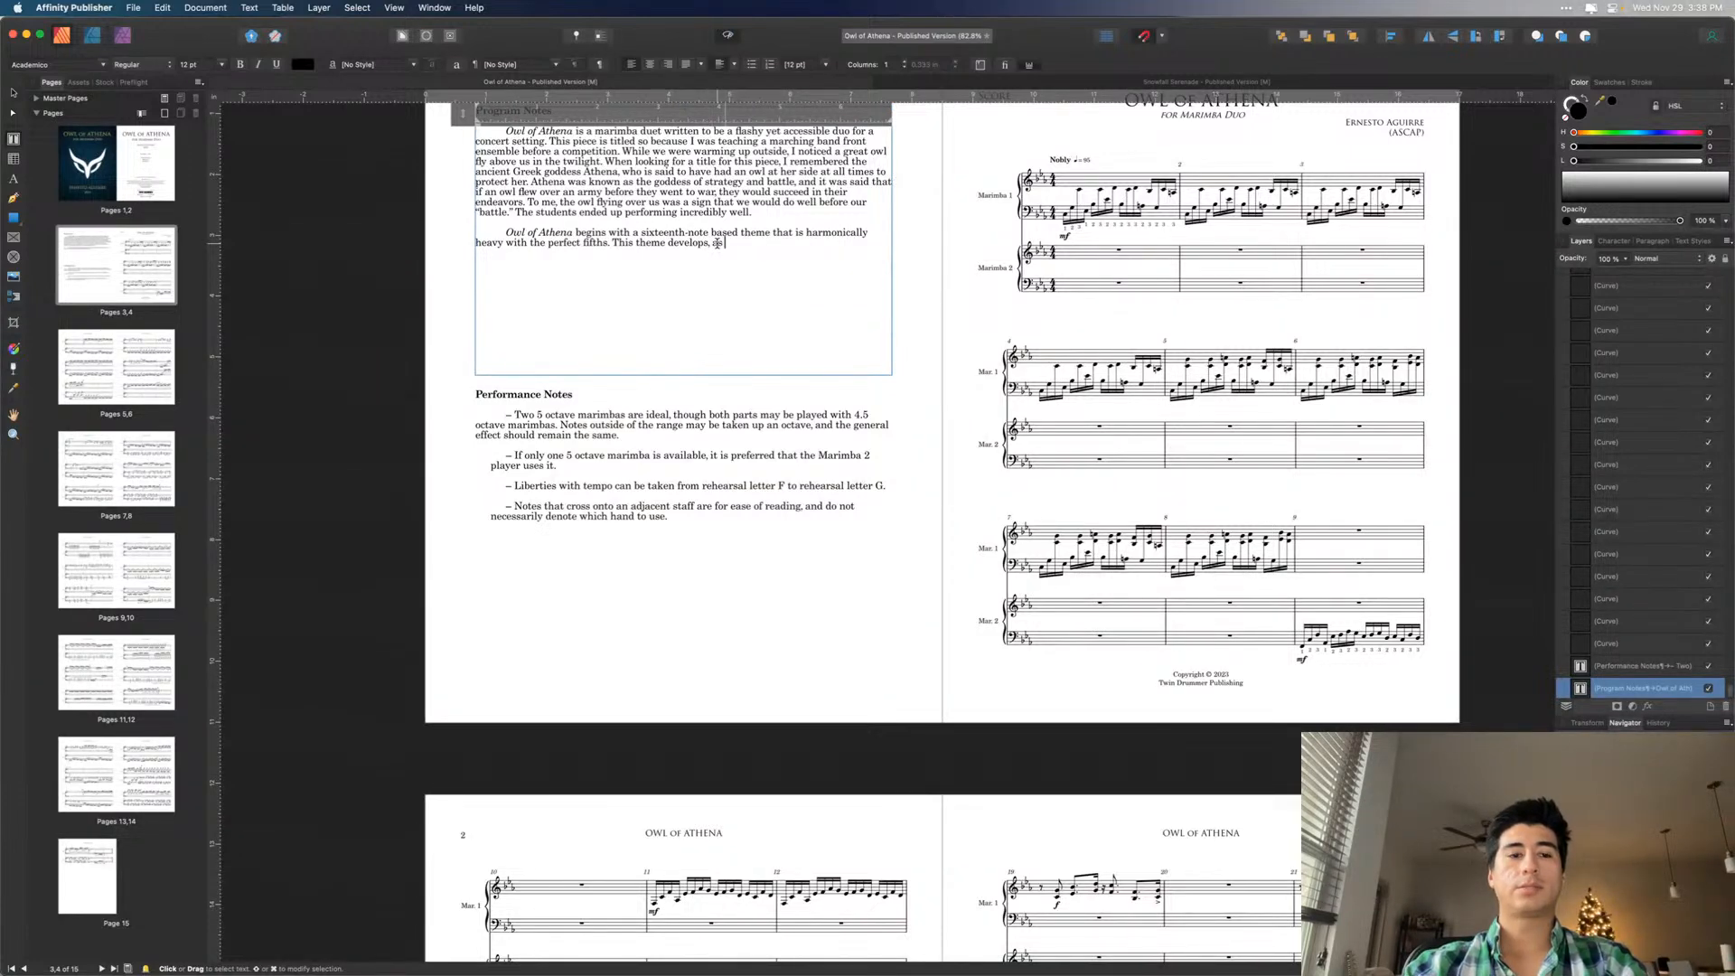
text(as sixteenth notes contin)
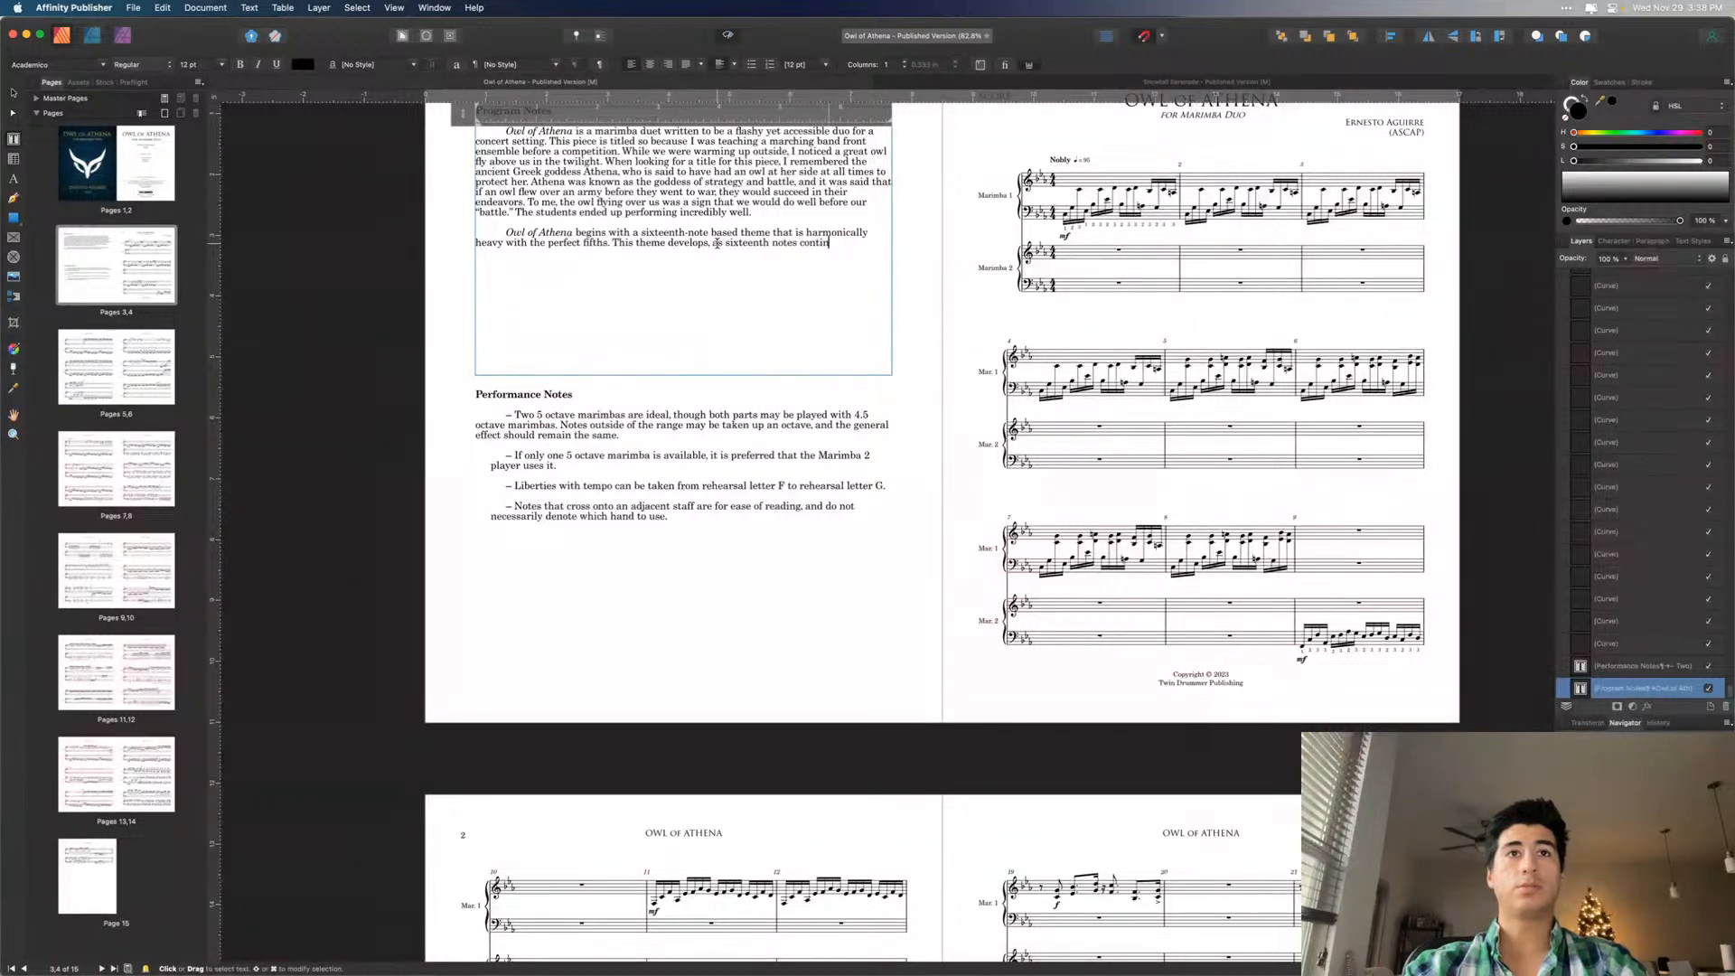
text(ue to occ)
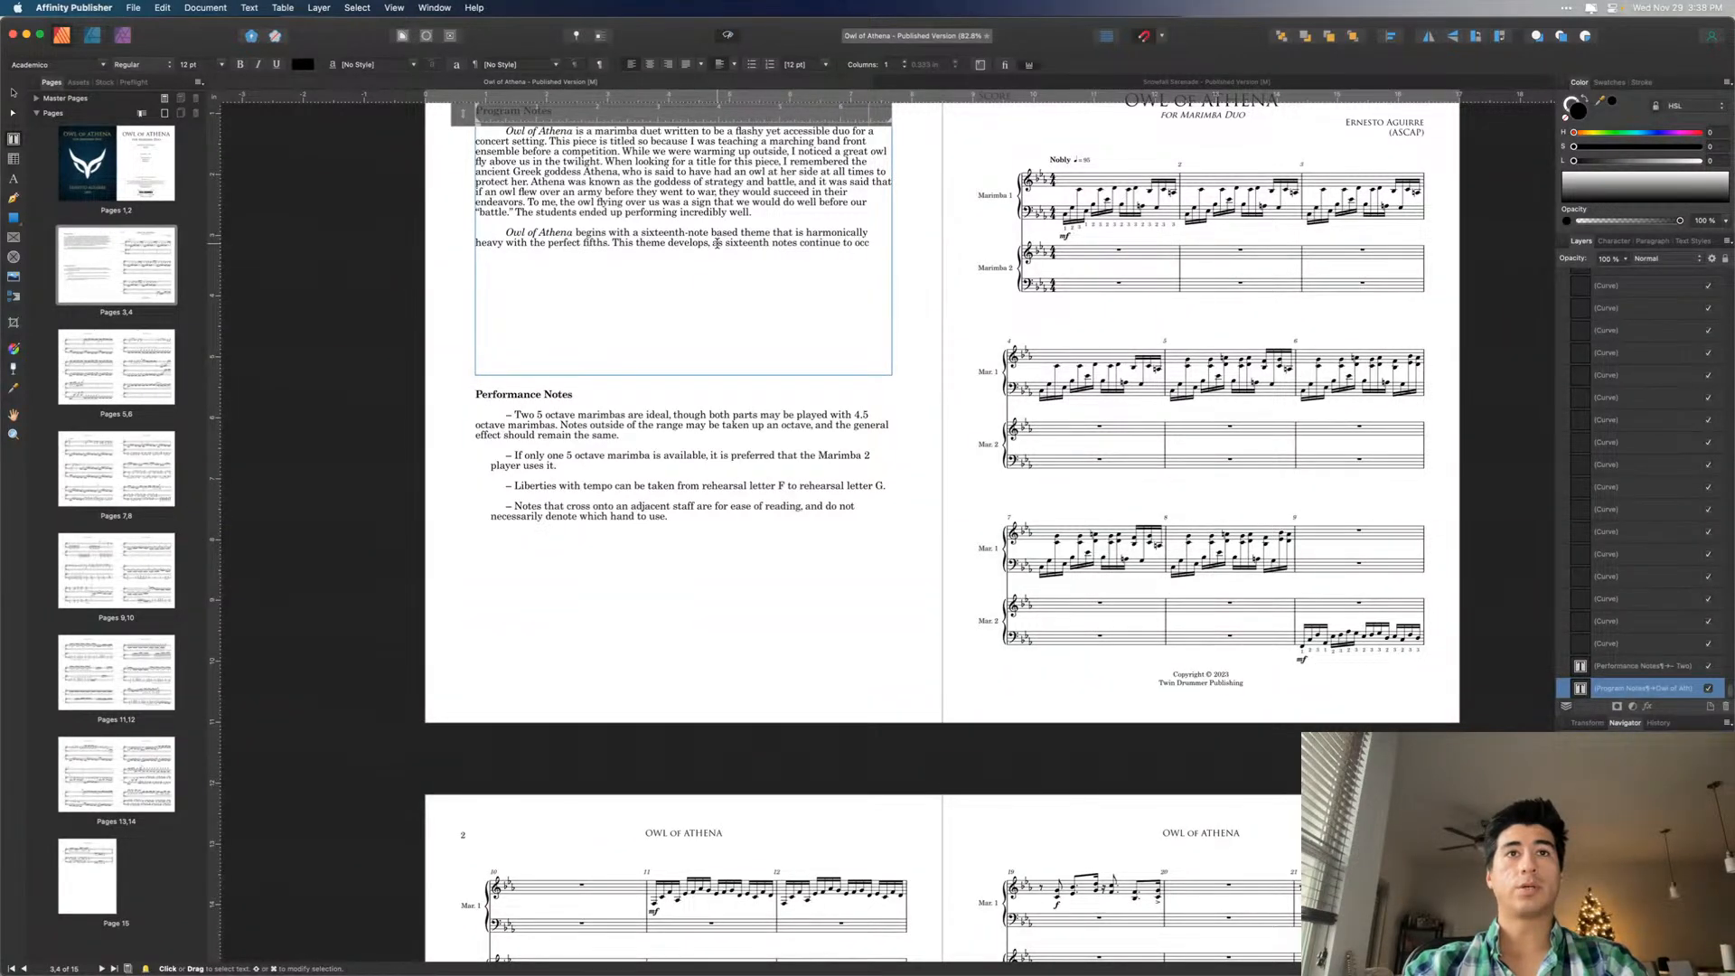
text(ur behind a )
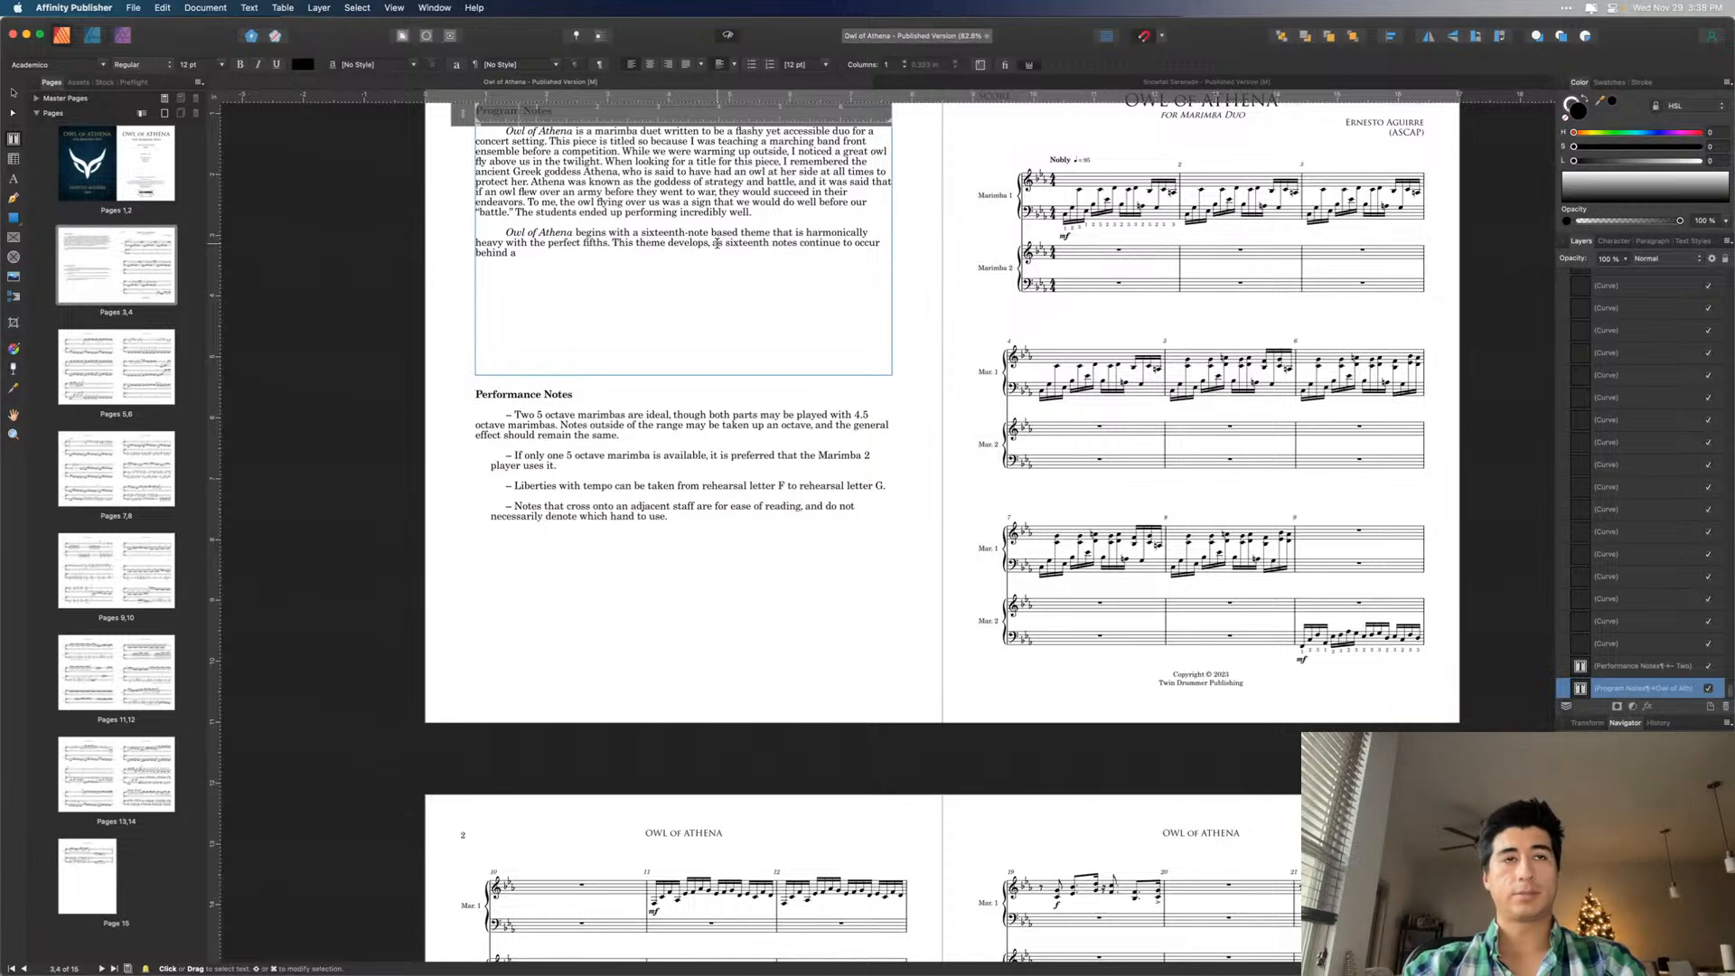
text(new theme p)
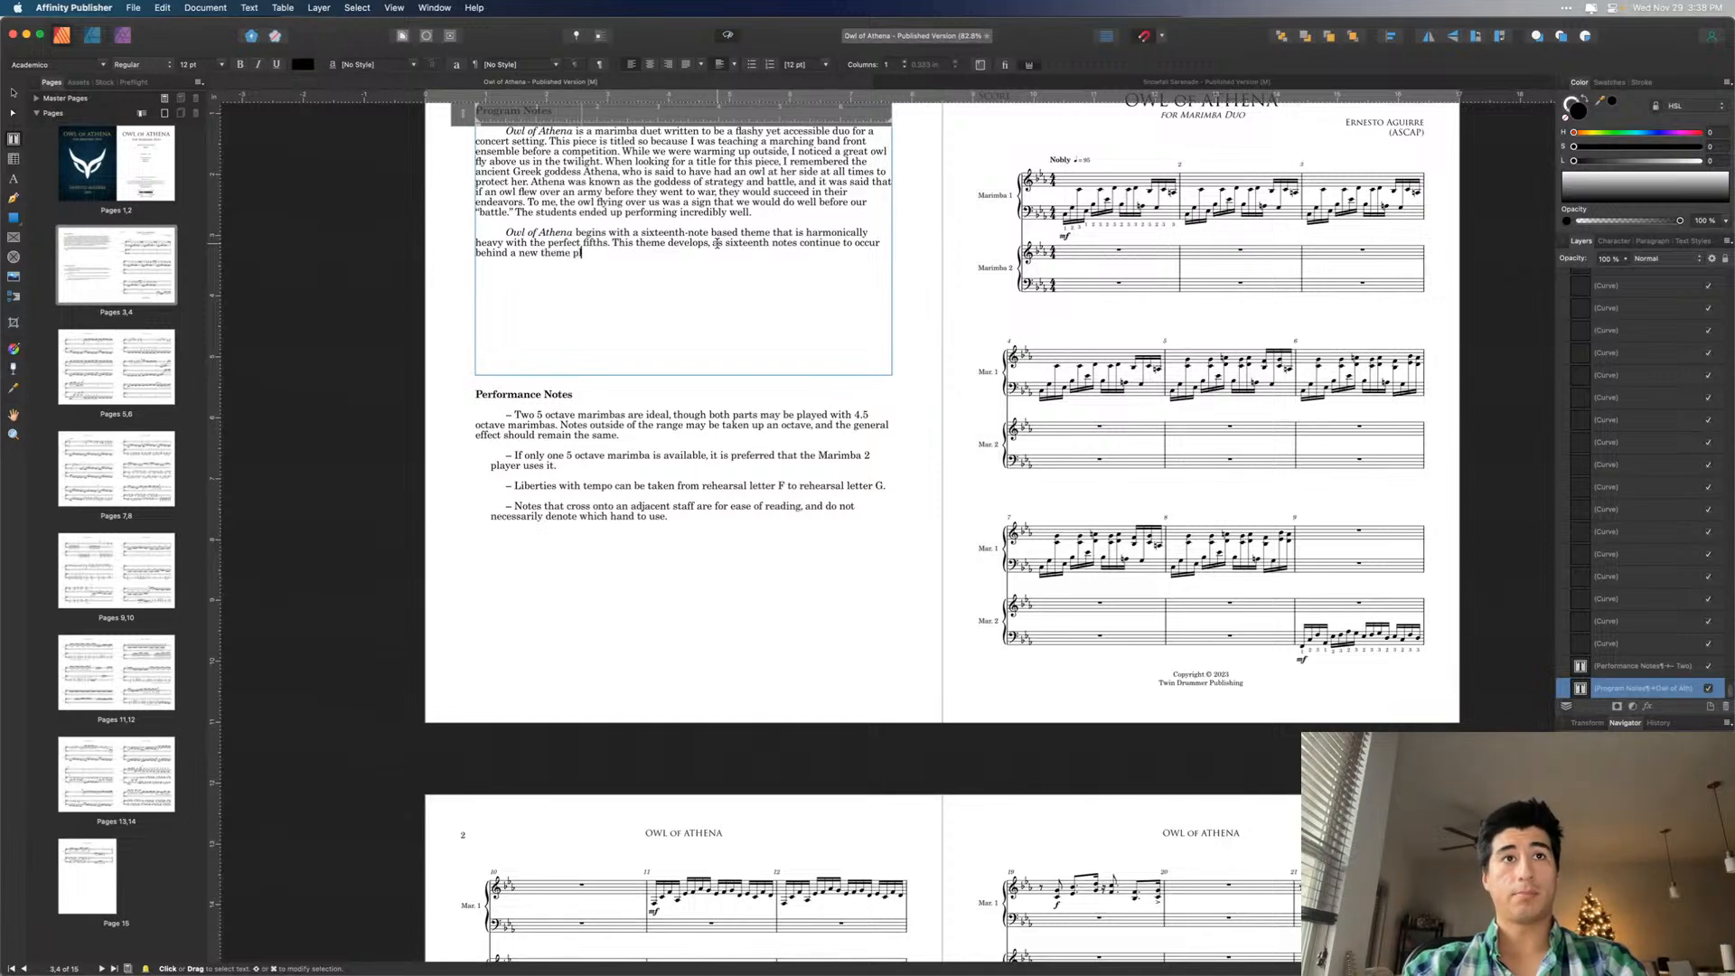
text(layed by the )
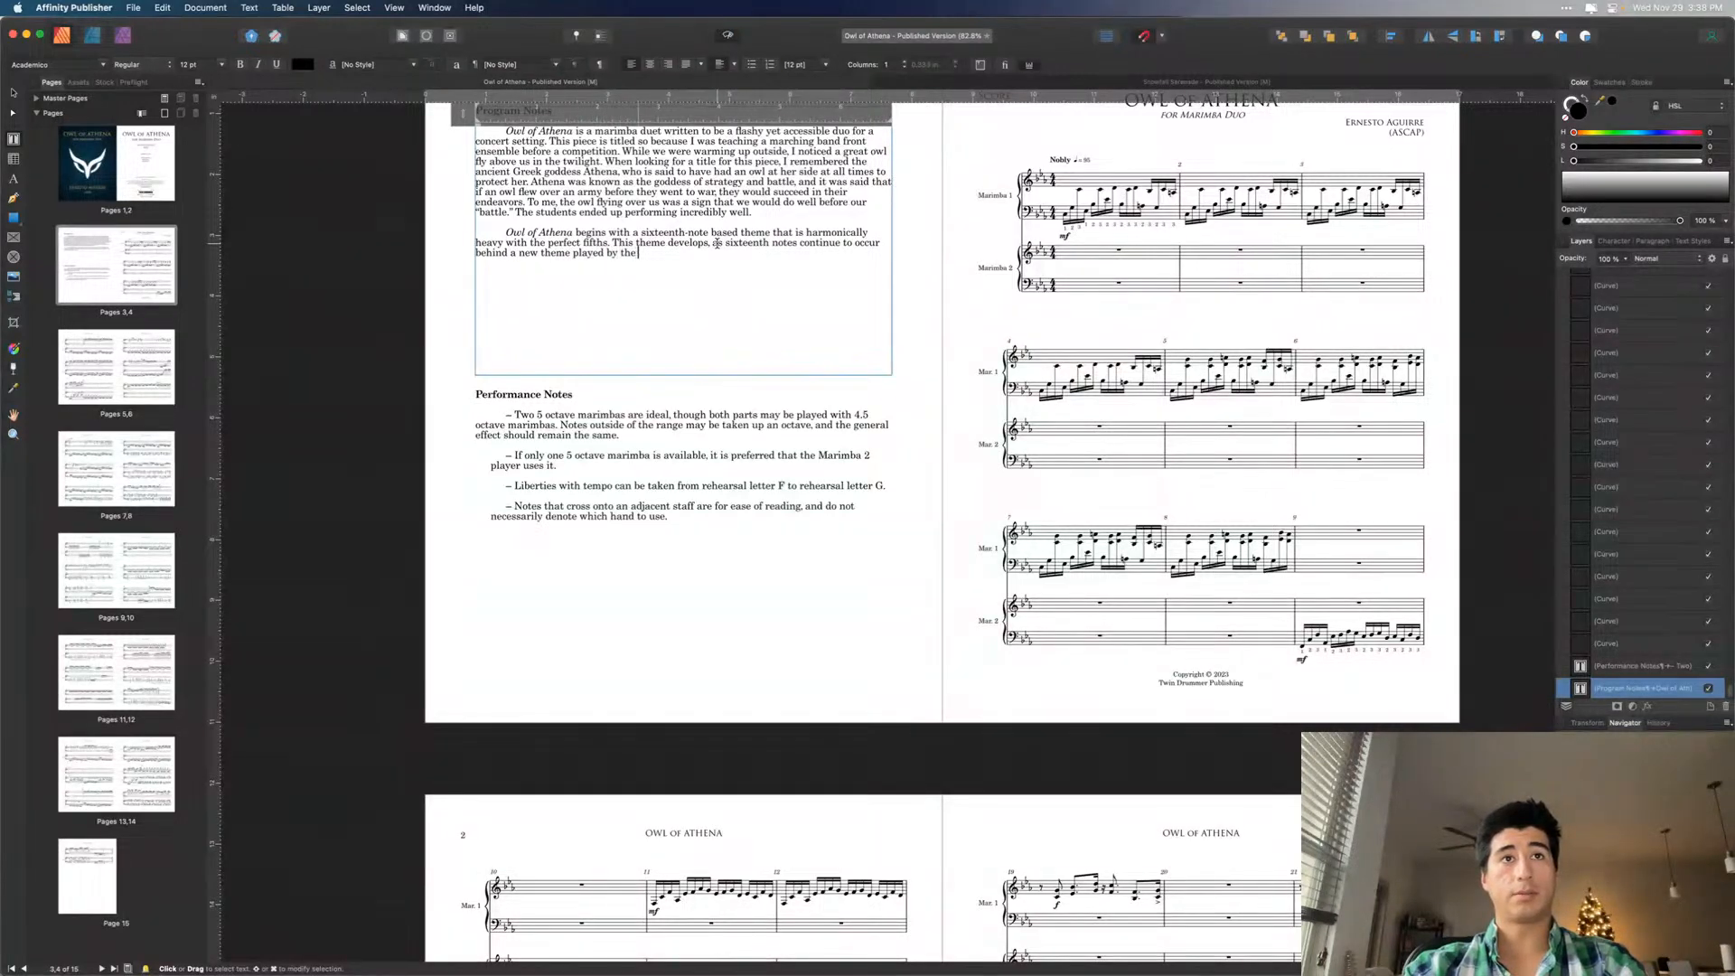
text(Marimba 1 player.)
- Check the following score pages and add "The constant sixteenth notes give us an unrelenting momentum" to the second Program Notes paragraph
scroll(752, 316, down, 5)
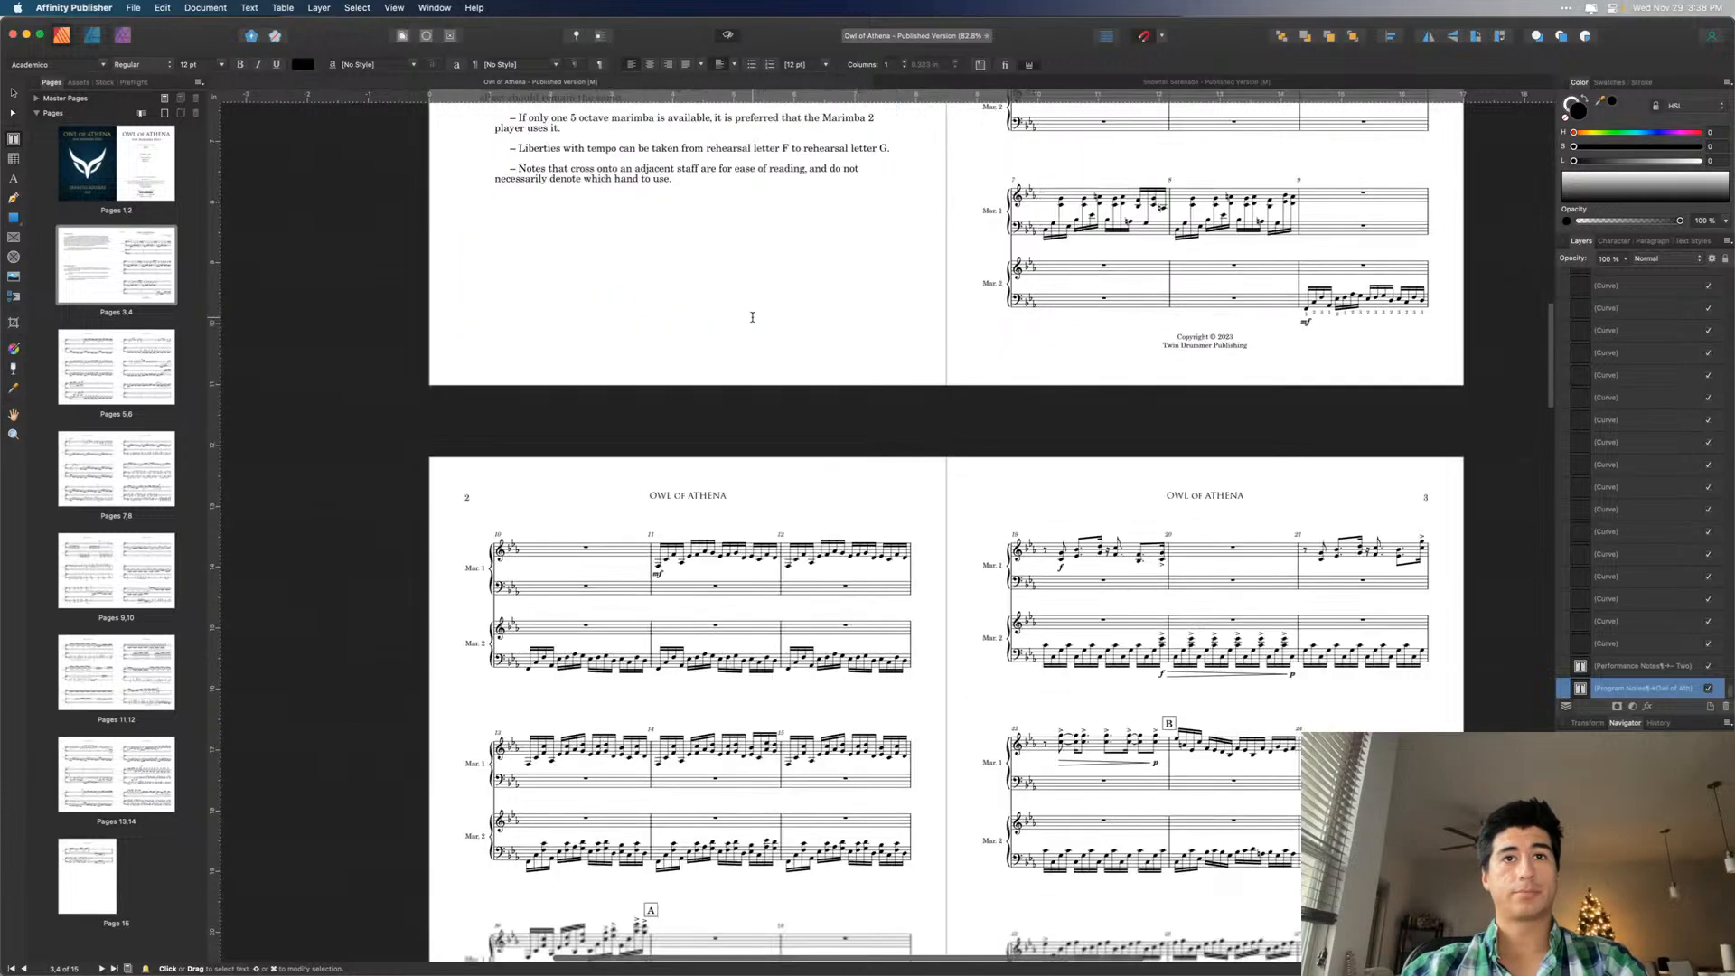
scroll(752, 316, down, 15)
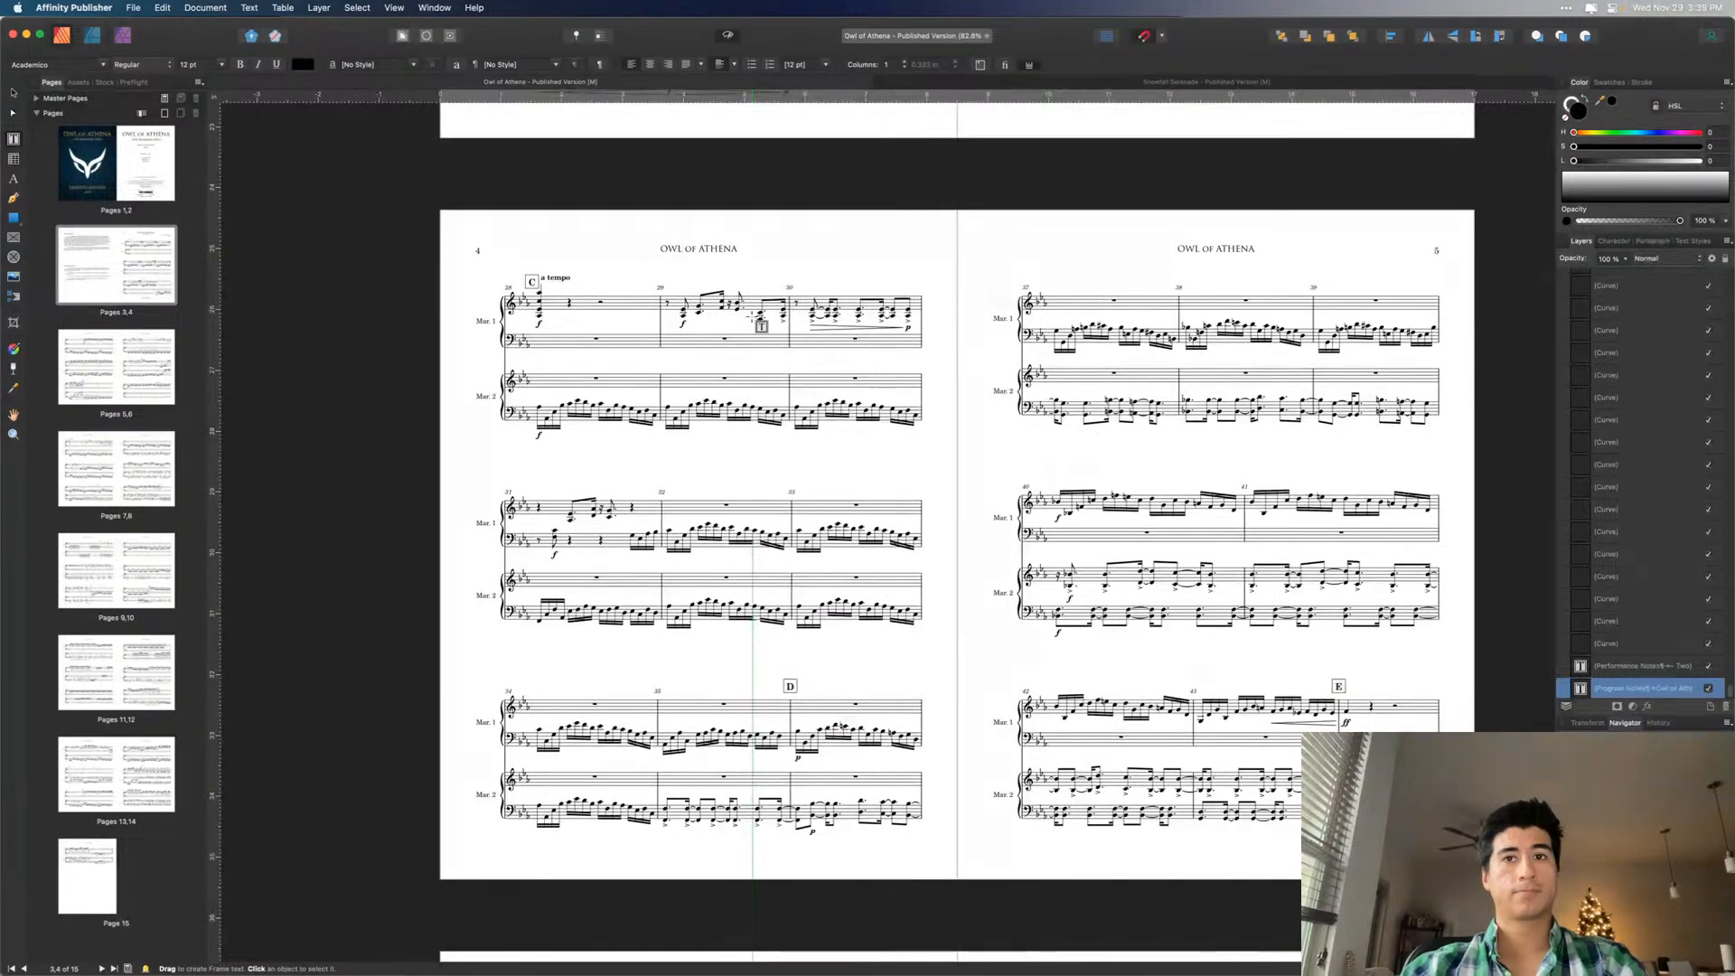
scroll(752, 316, up, 18)
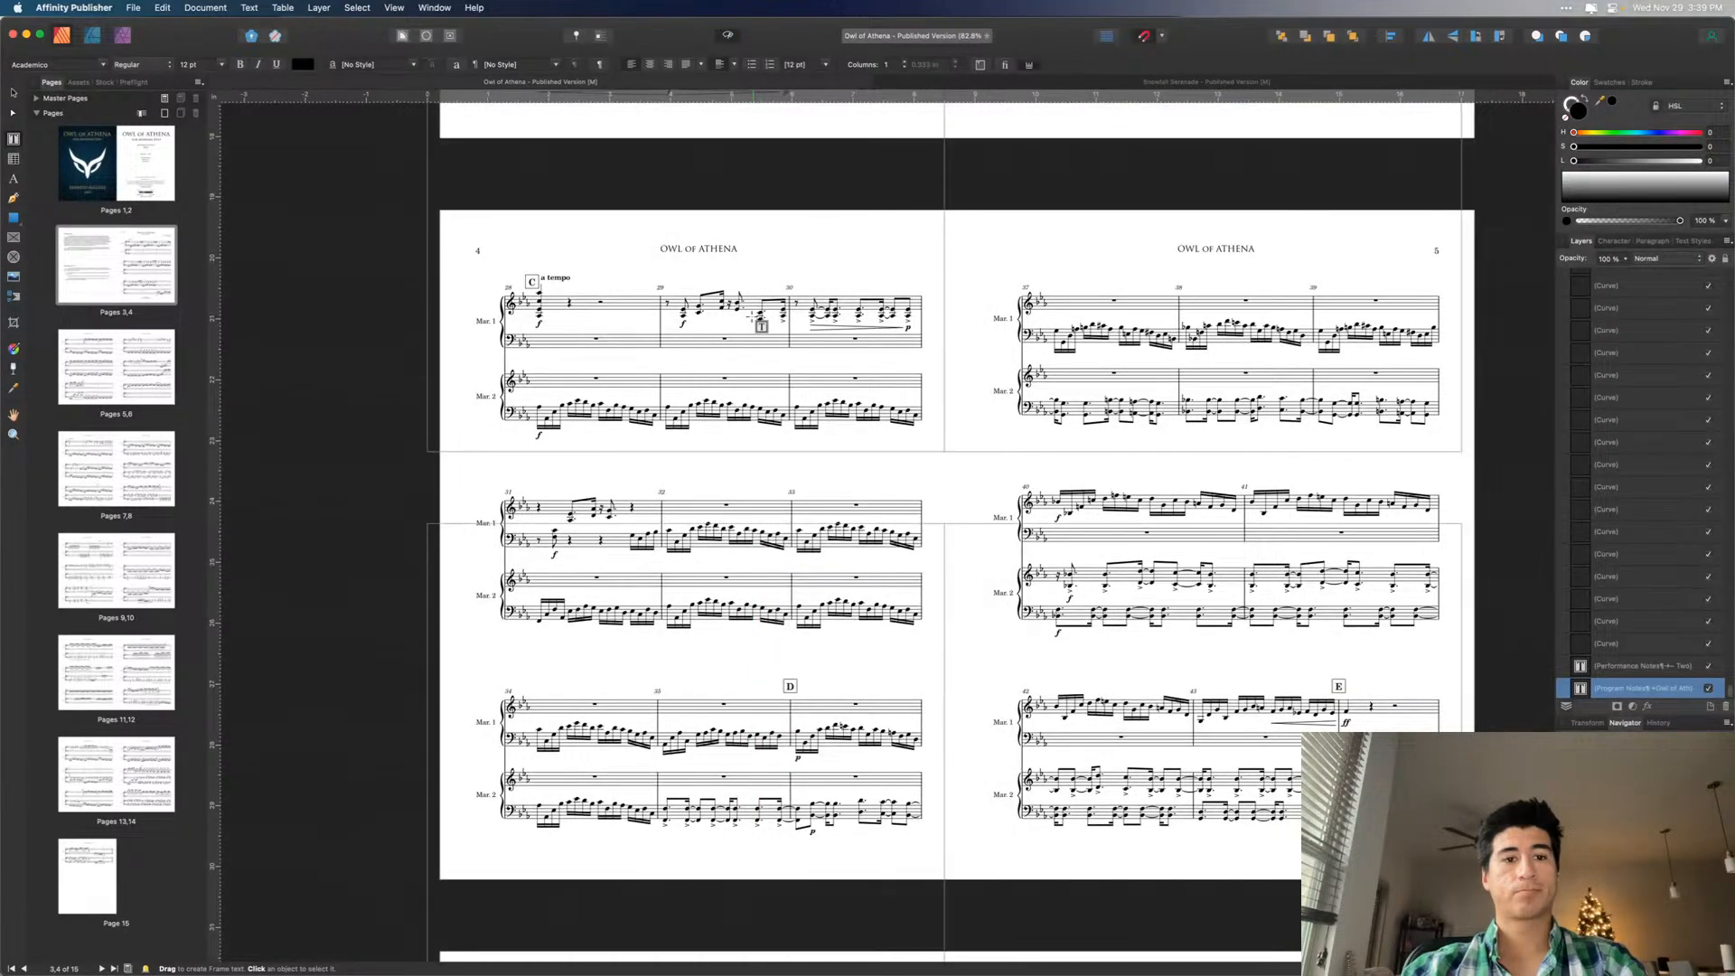
scroll(751, 317, up, 7)
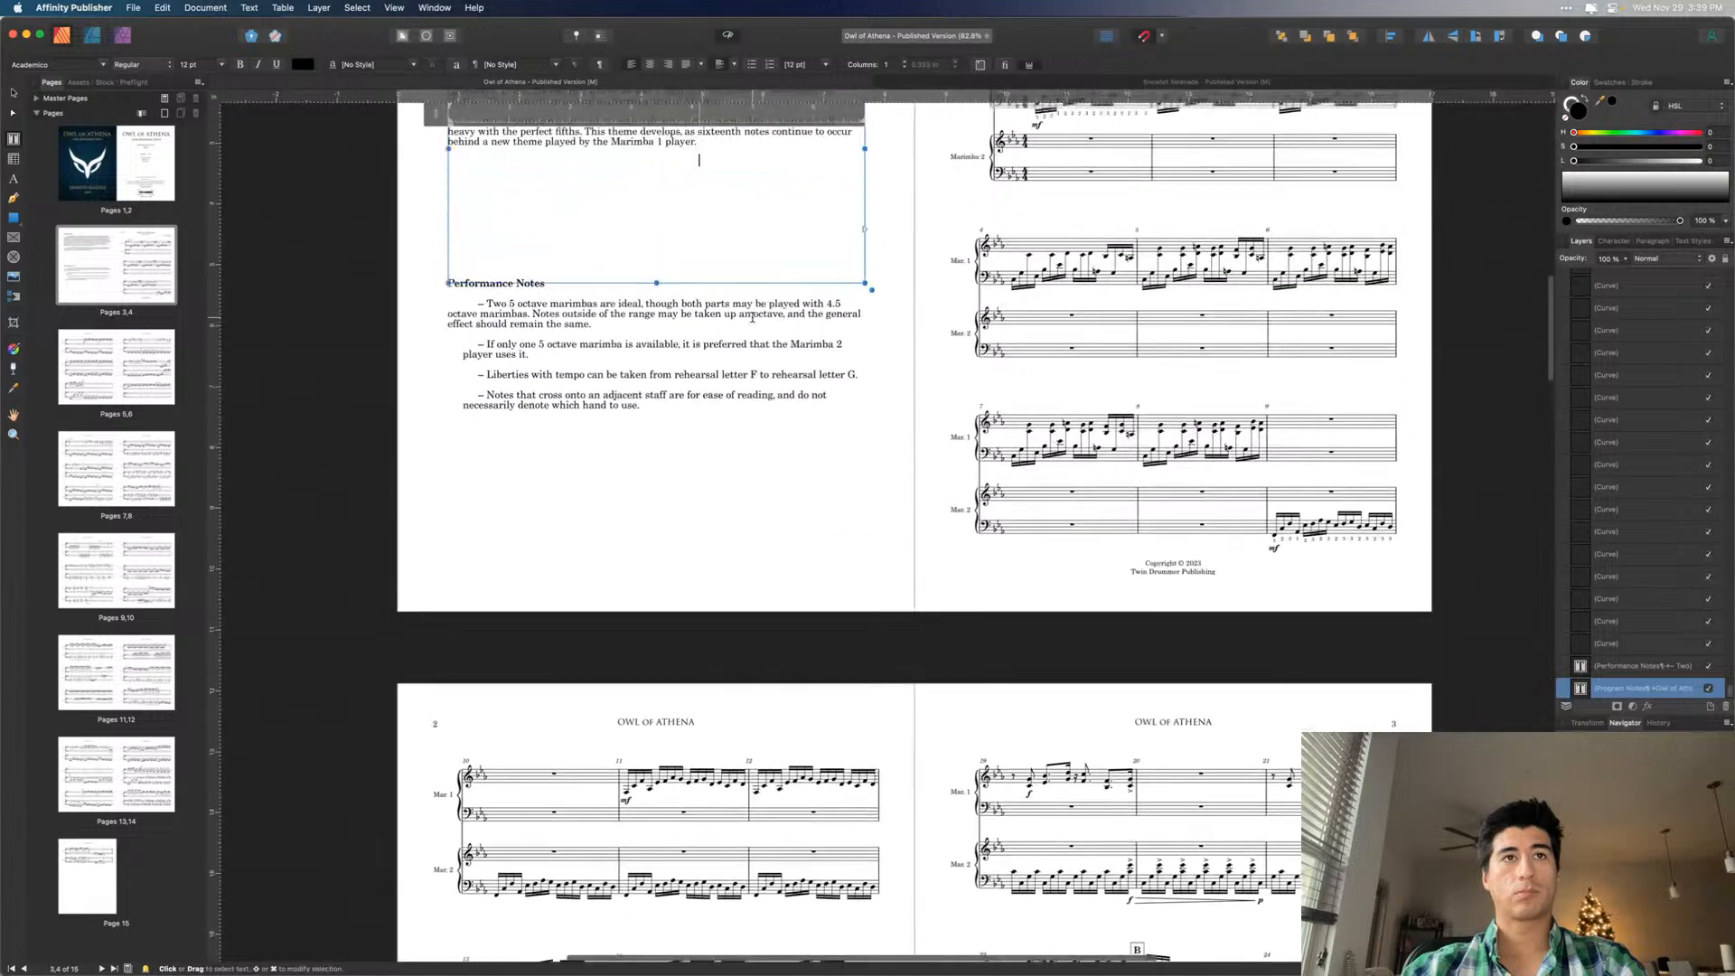
text(The const)
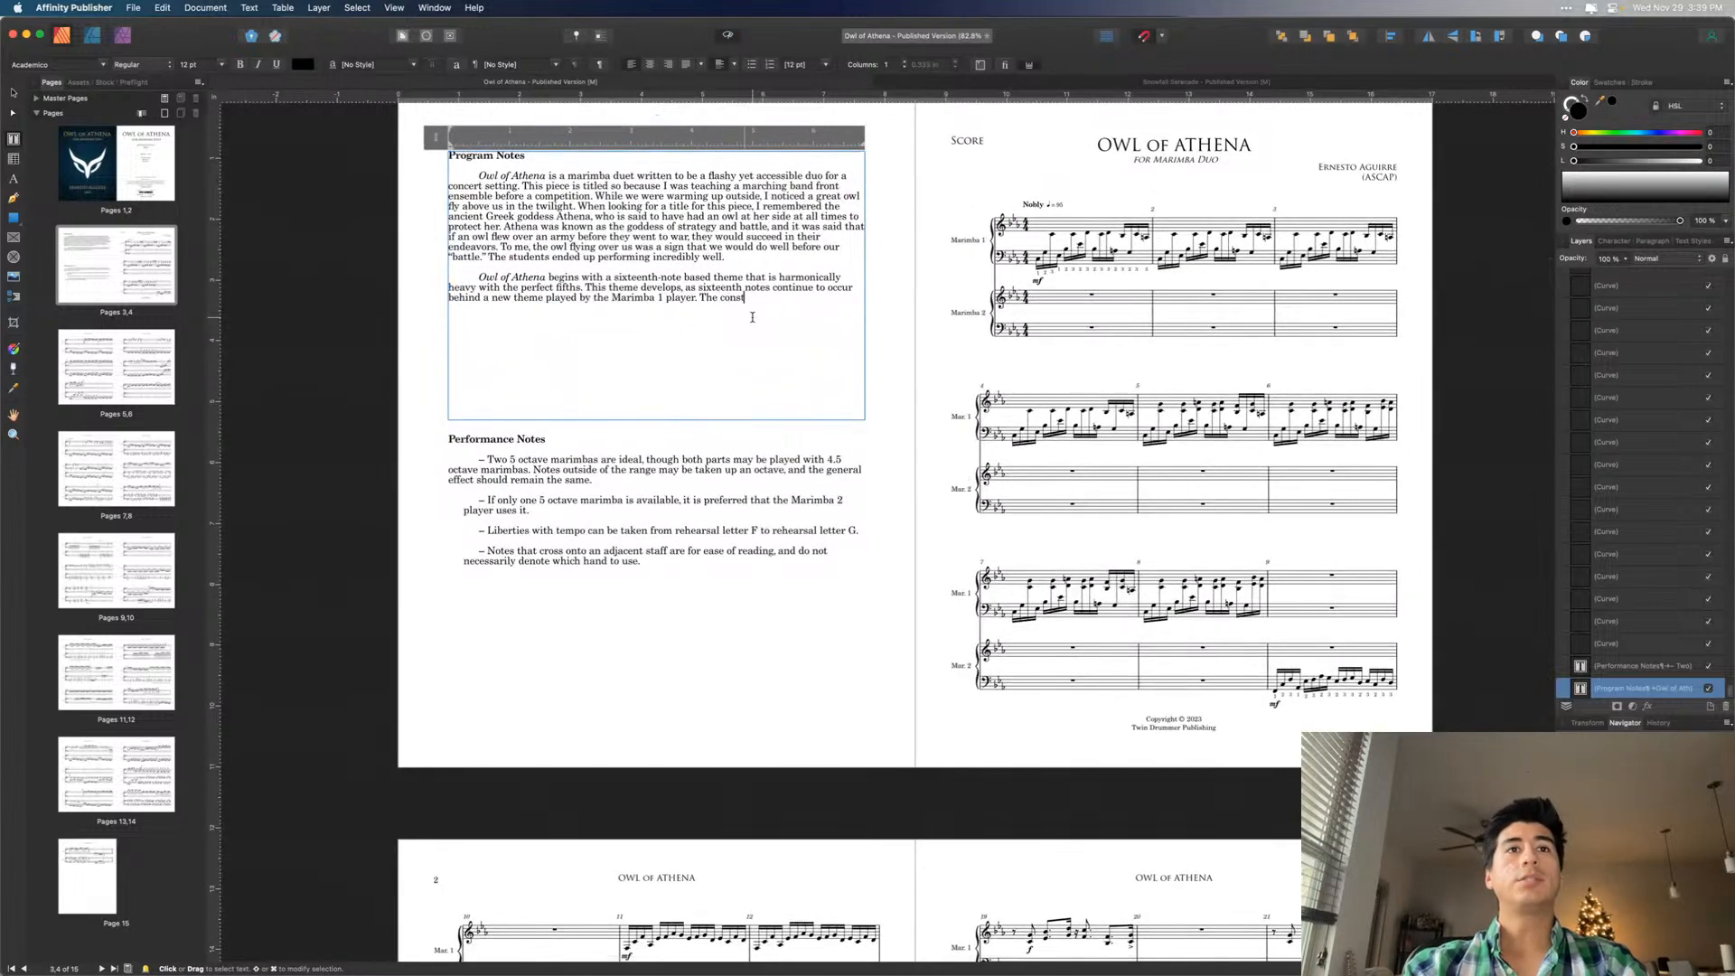
text(ant sixteent)
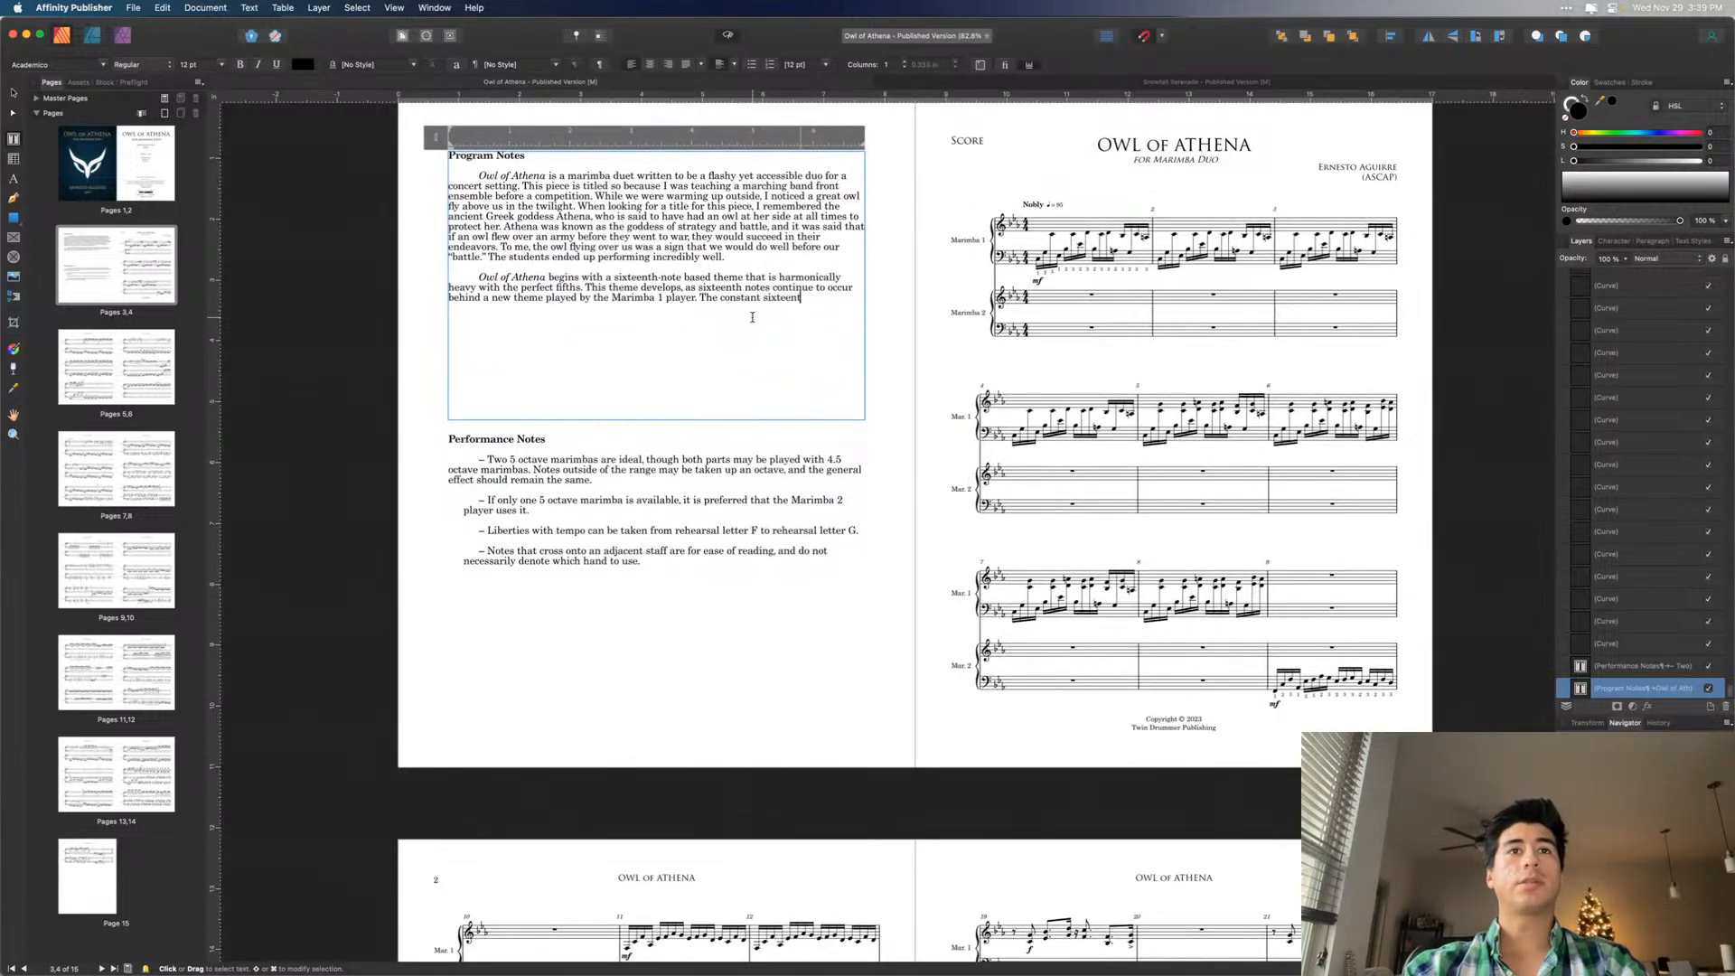
text(h notes)
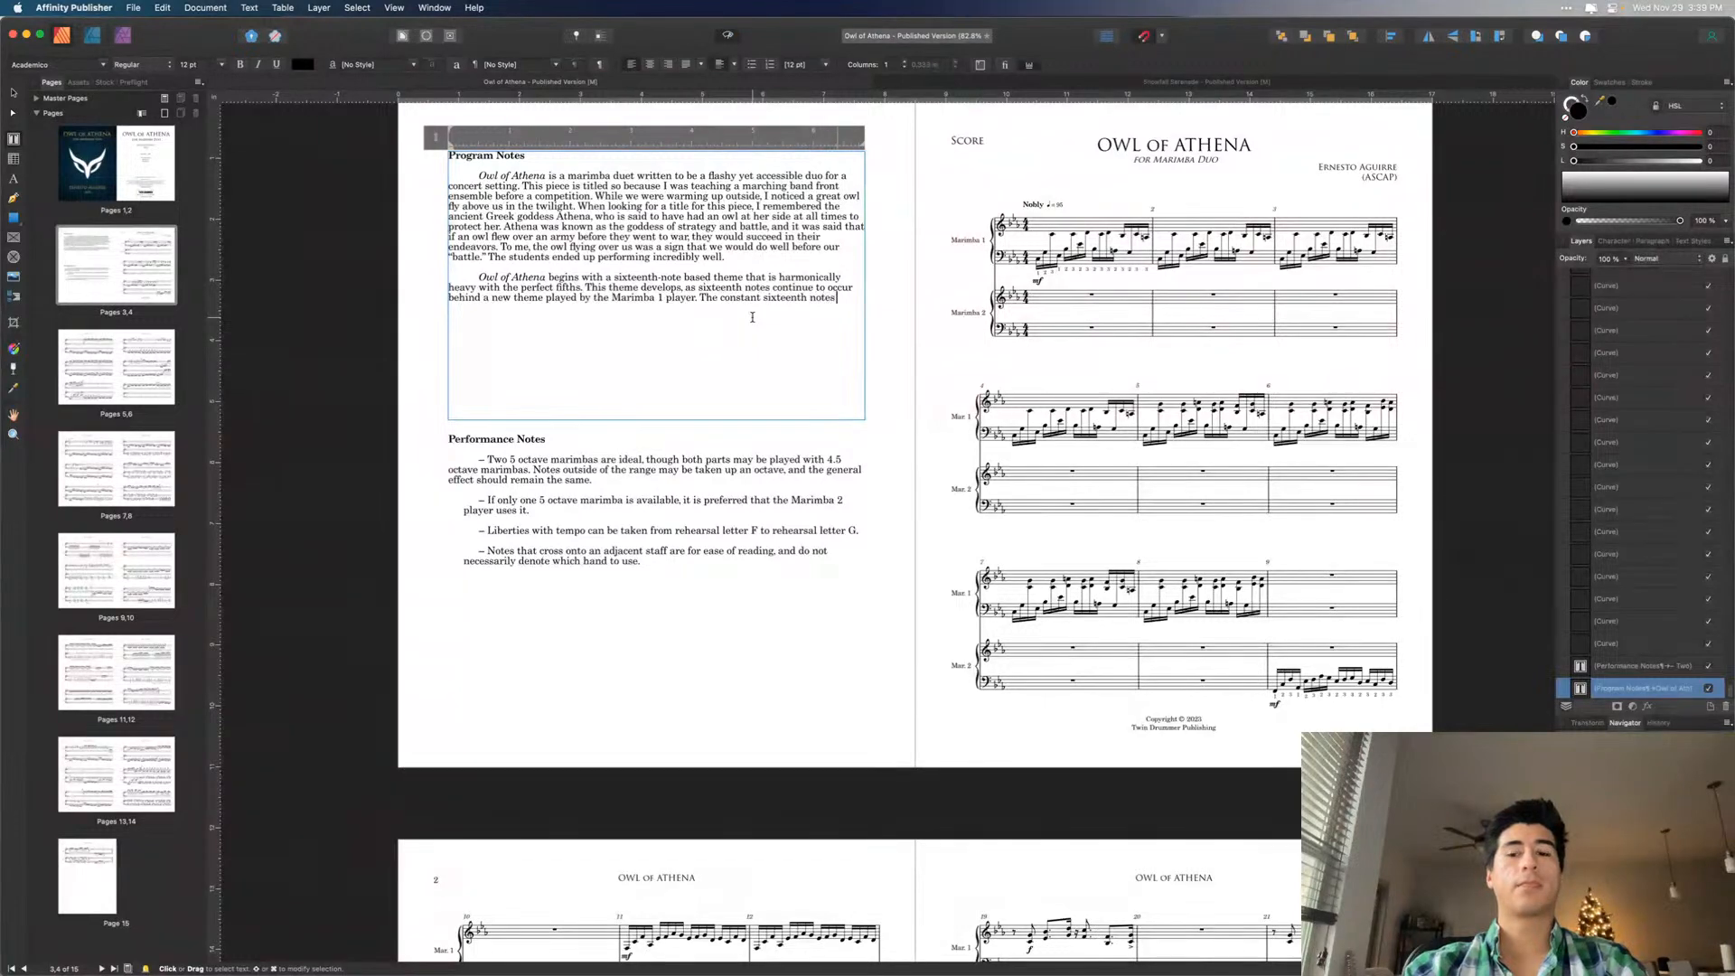
text( give us a)
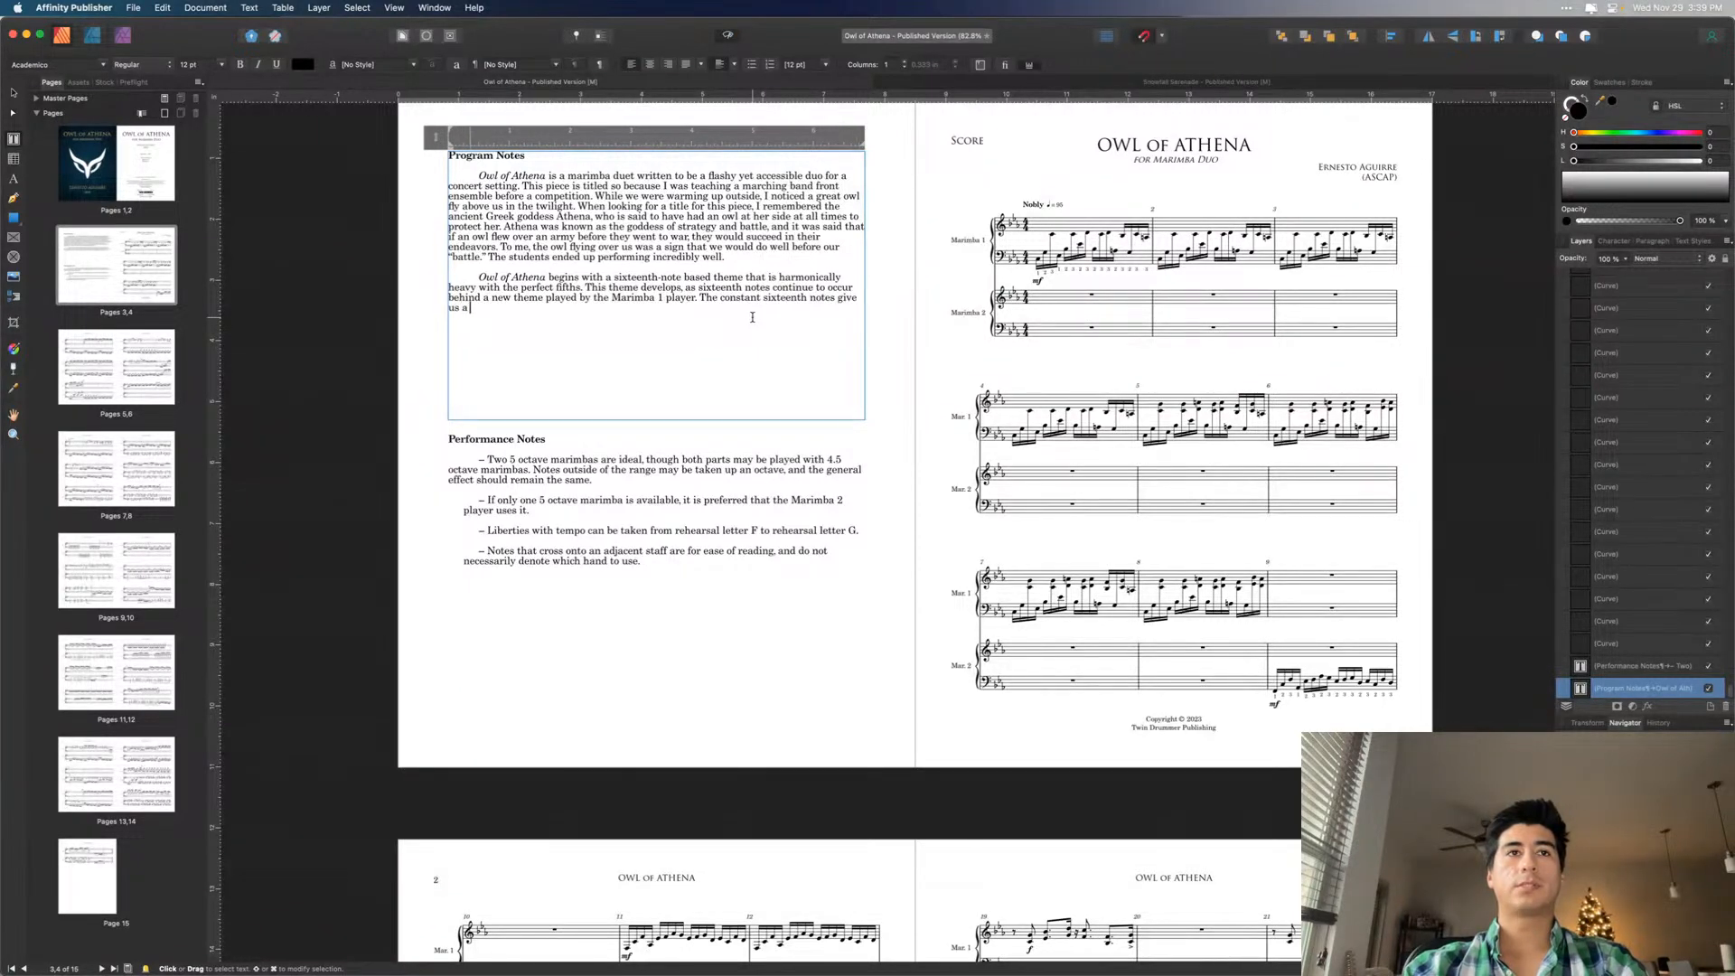
text(n unrelenting )
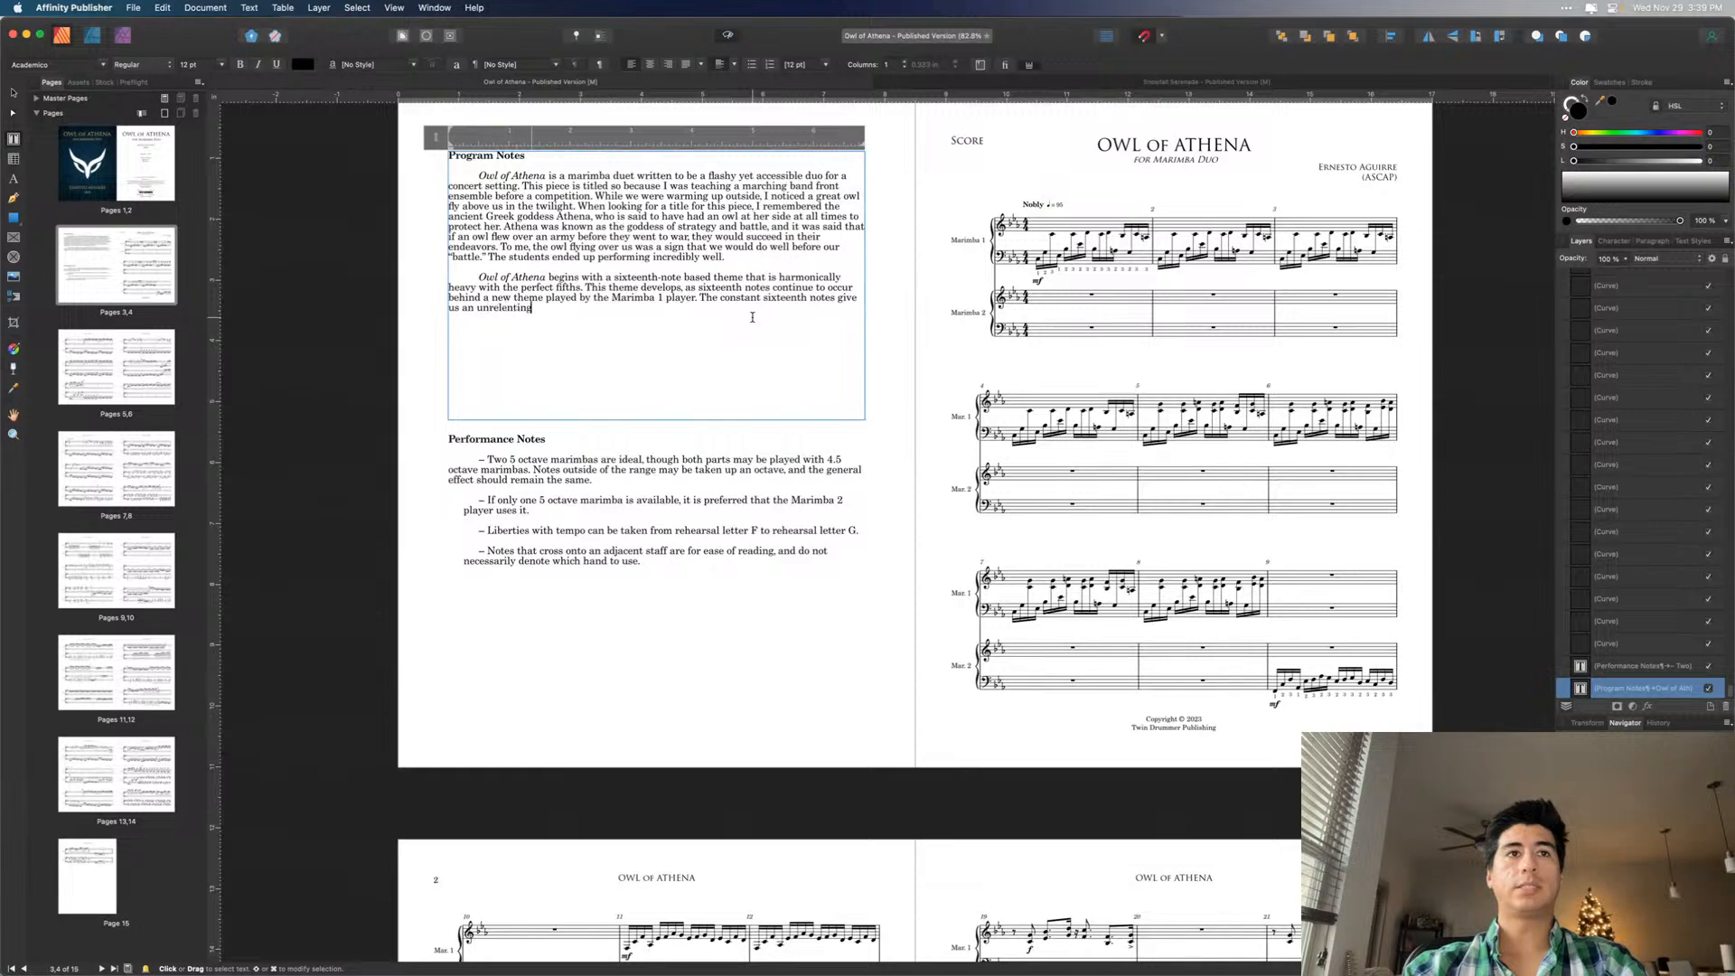
text(momentum)
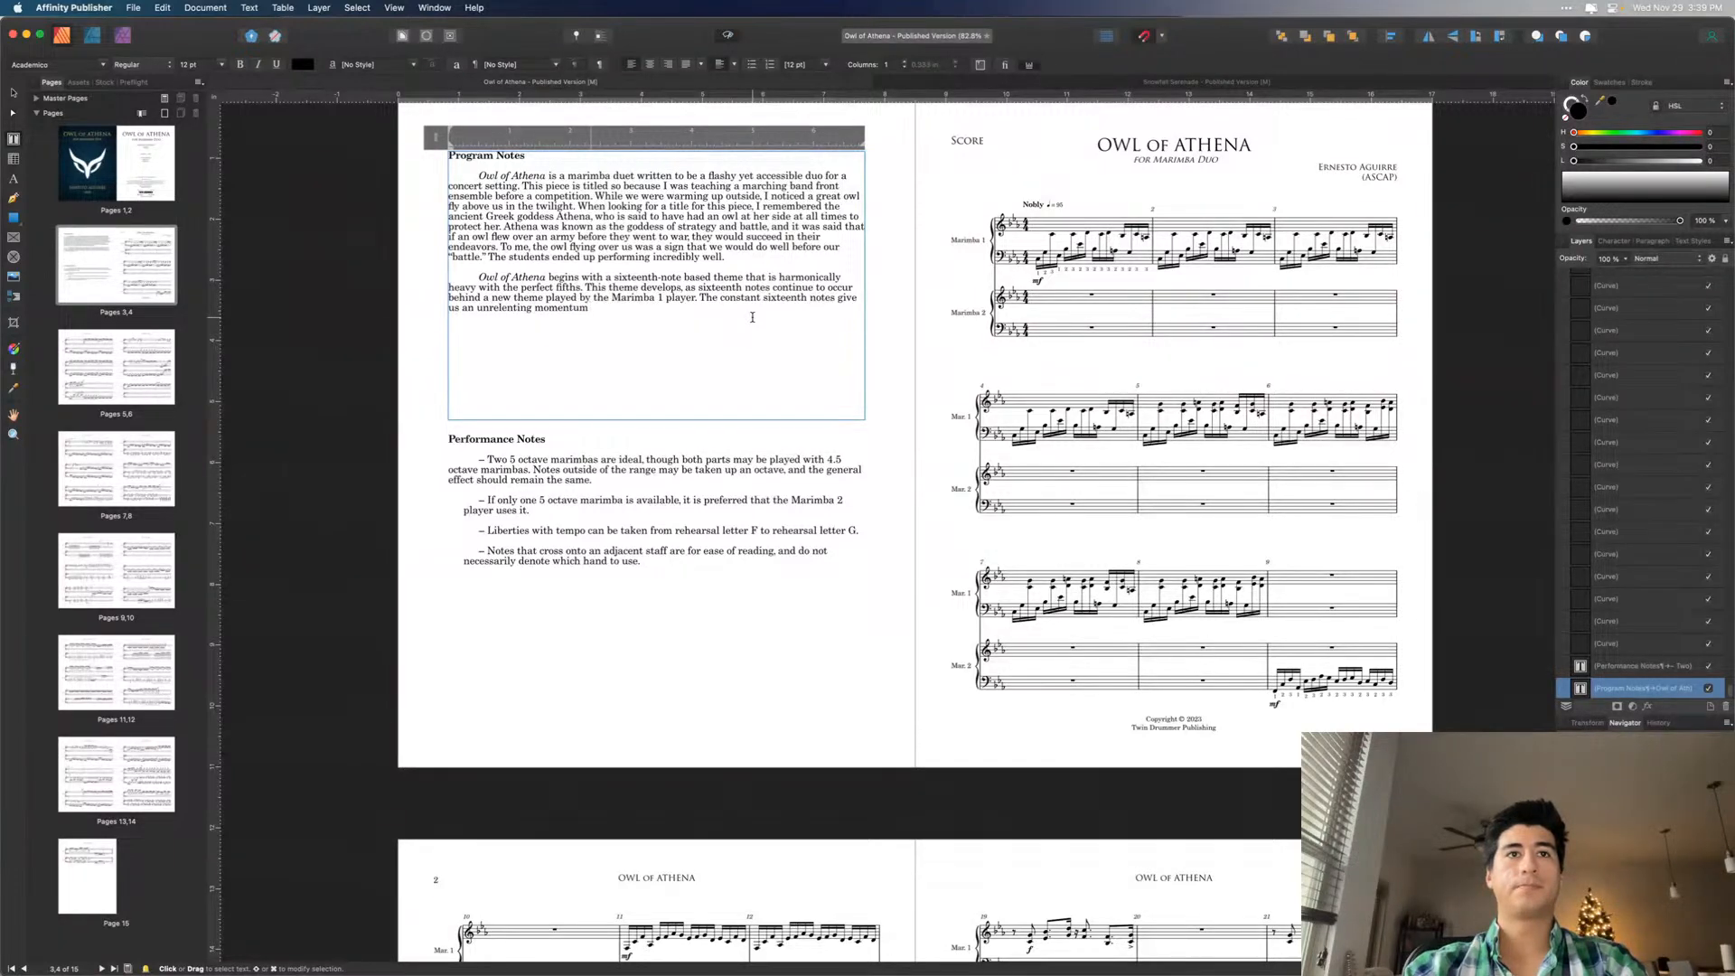
- Complete the sentence with "until we arrive a slower pensive moment, with both marimbas playing soft rolls." and open another with "After this,"
text( until we arri)
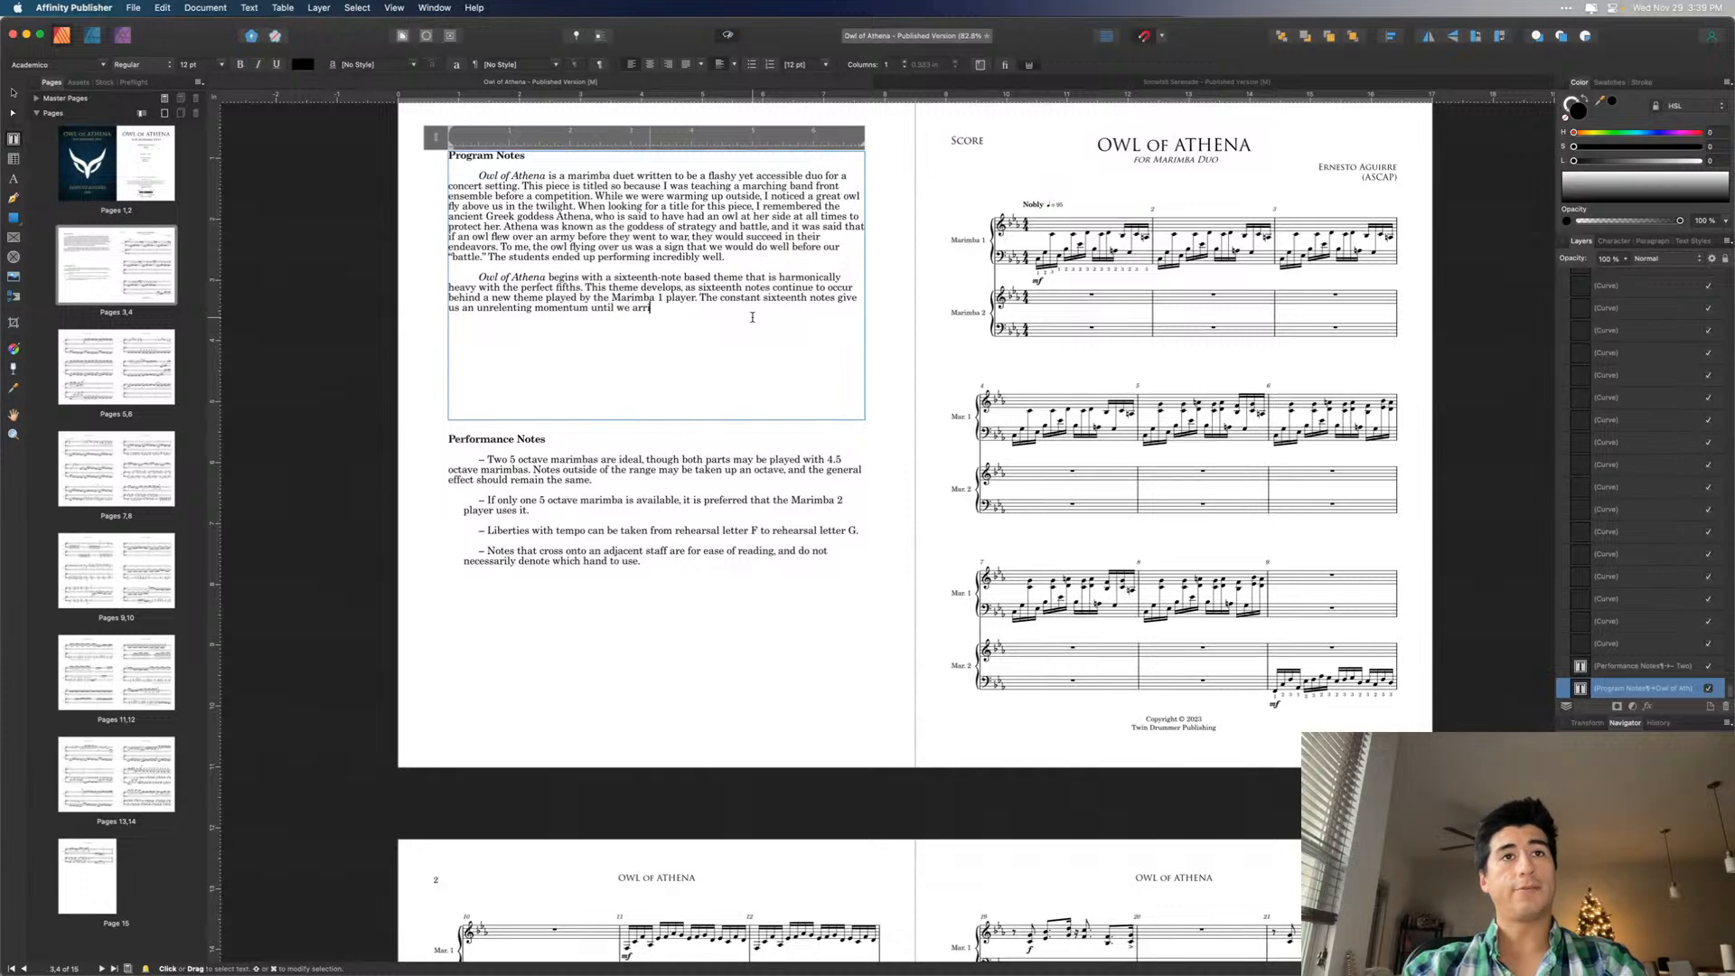
text(ve a slo)
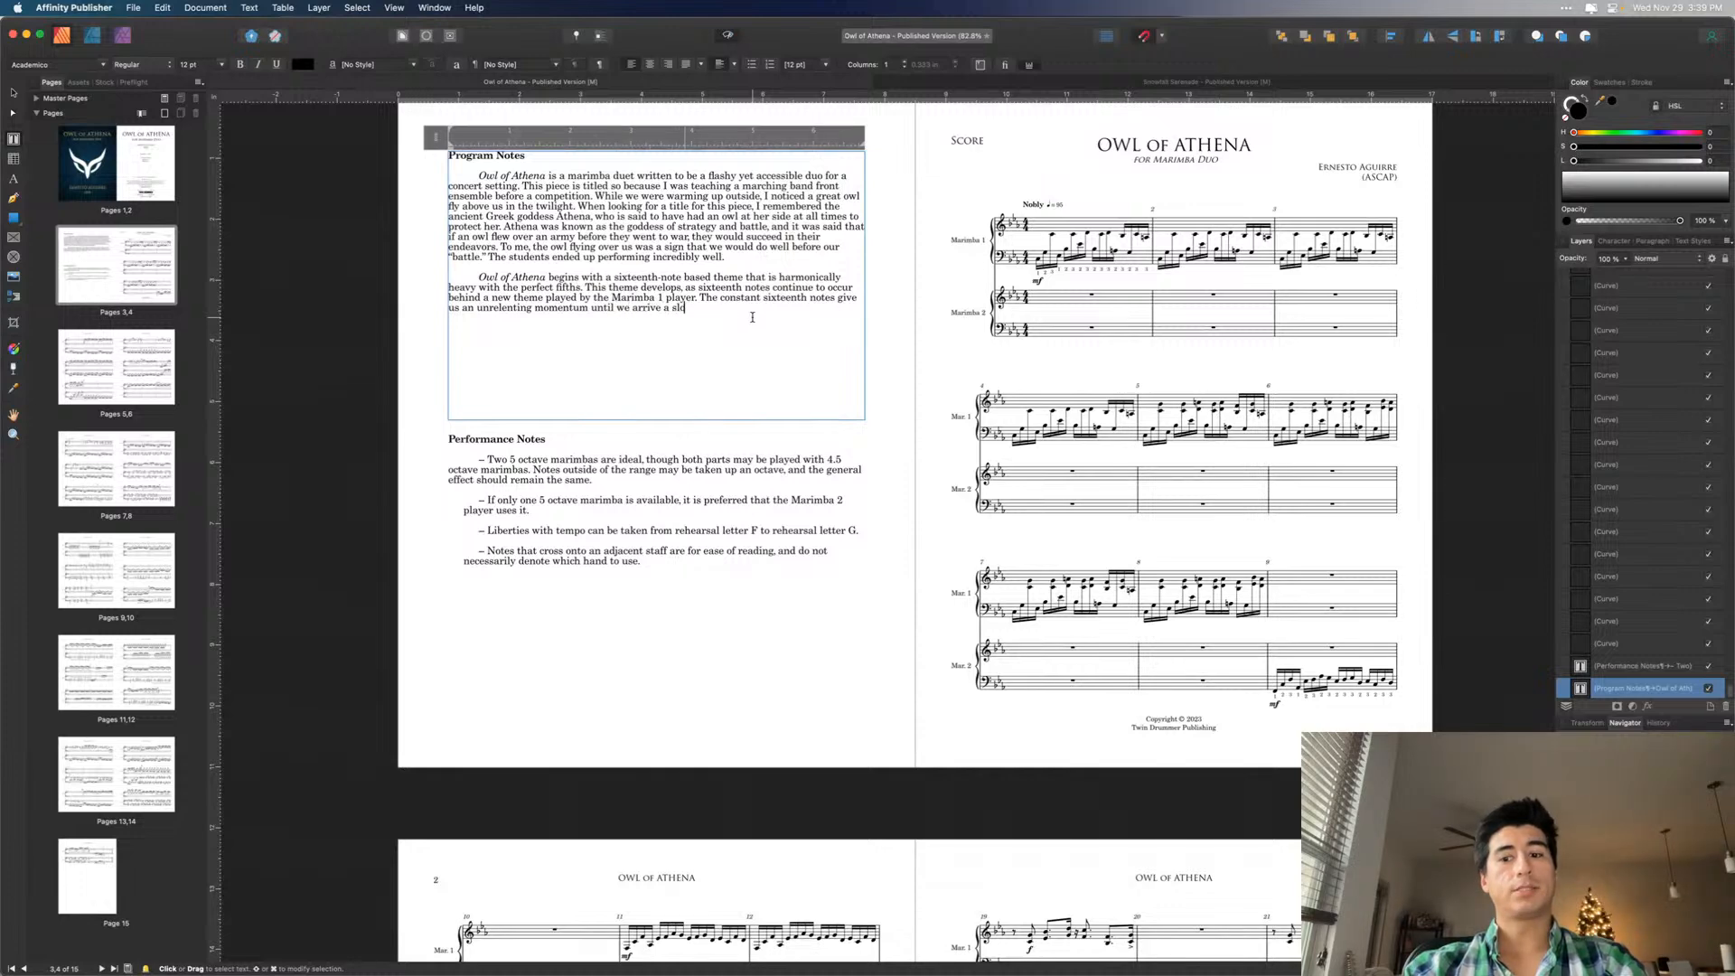
text(wer pensive moment)
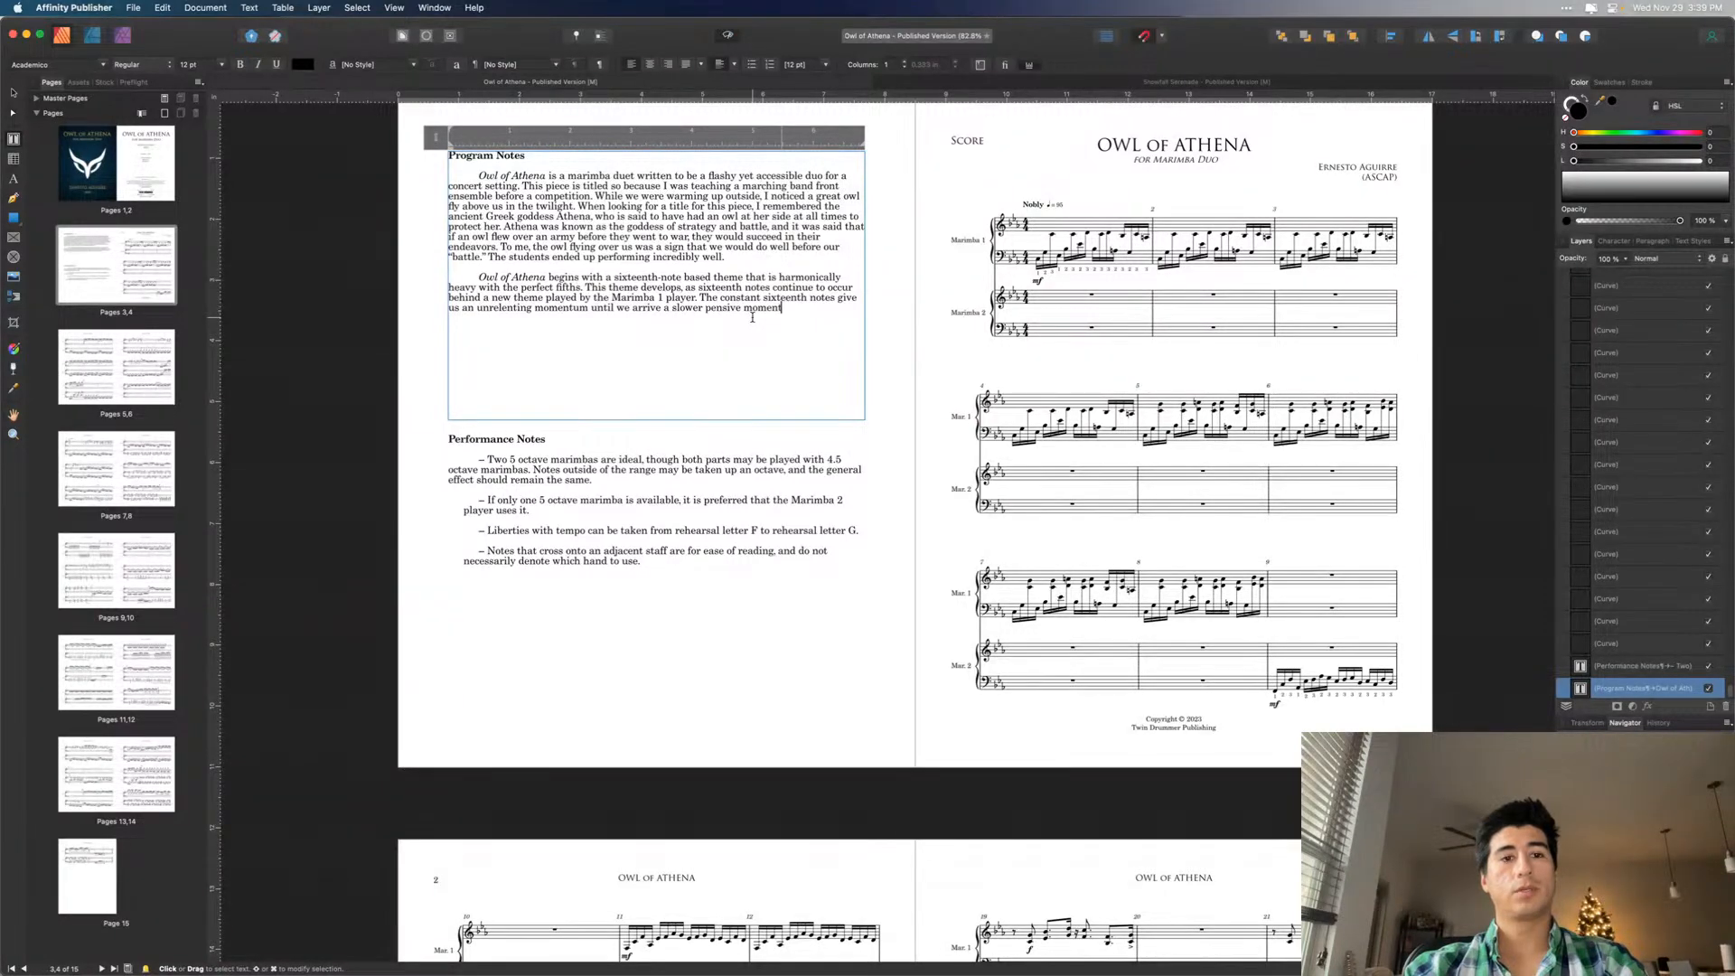
text(, with )
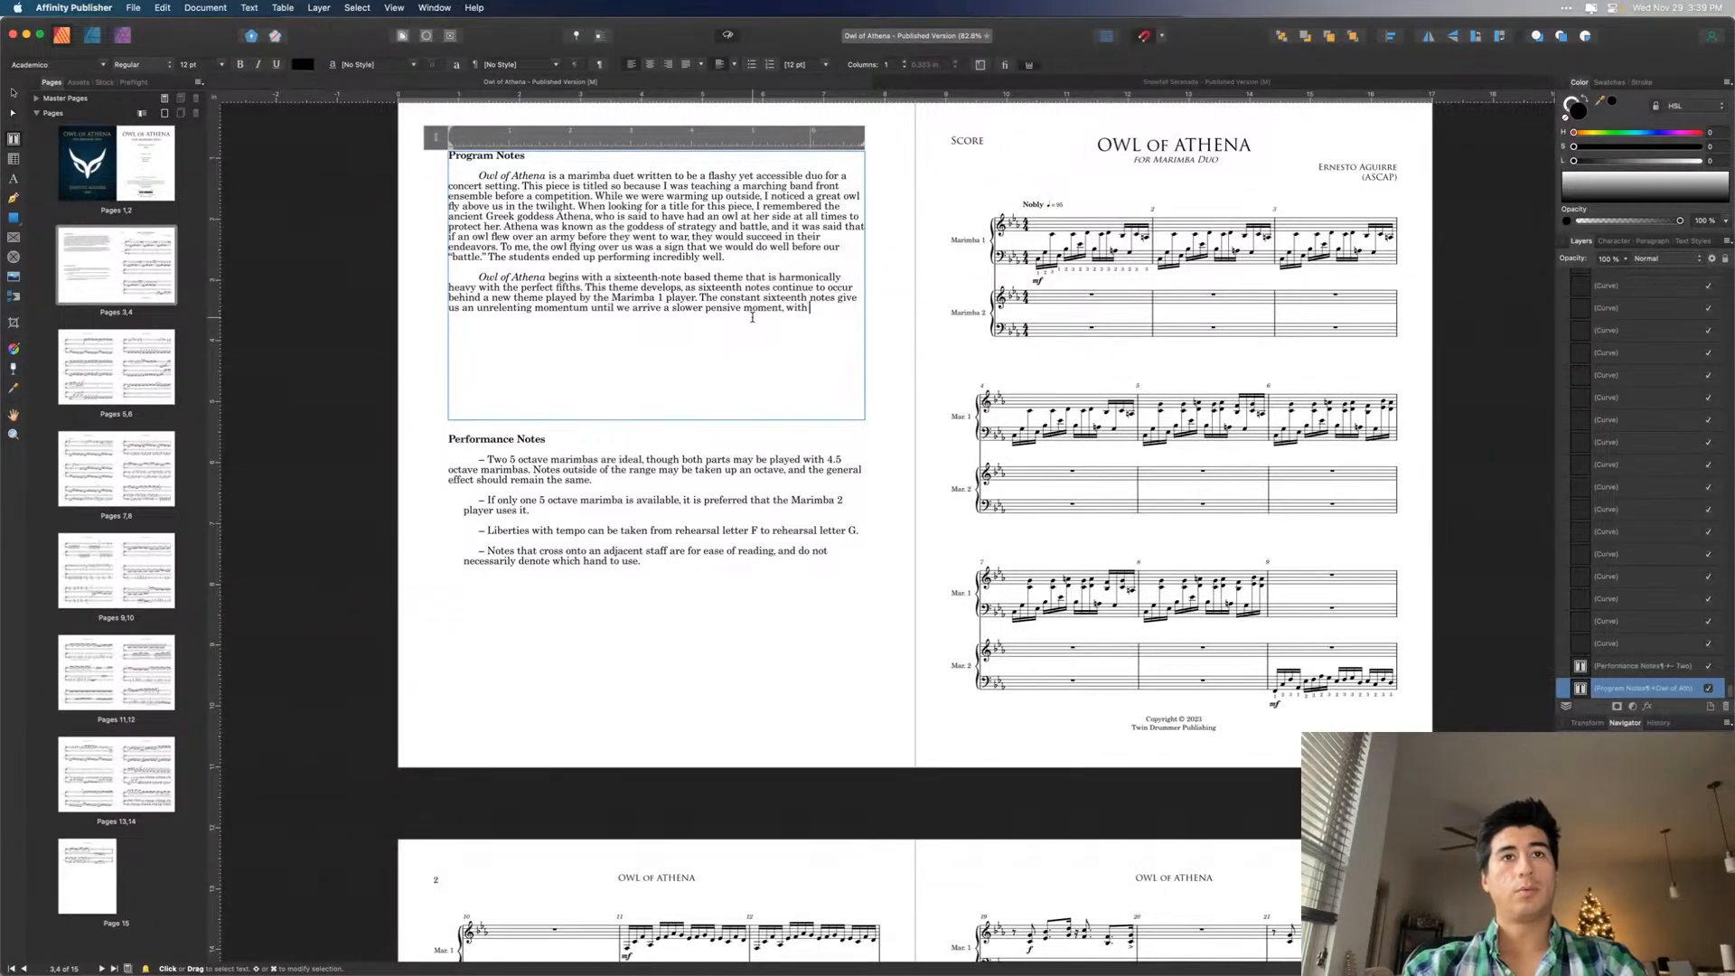
text(both marimbas)
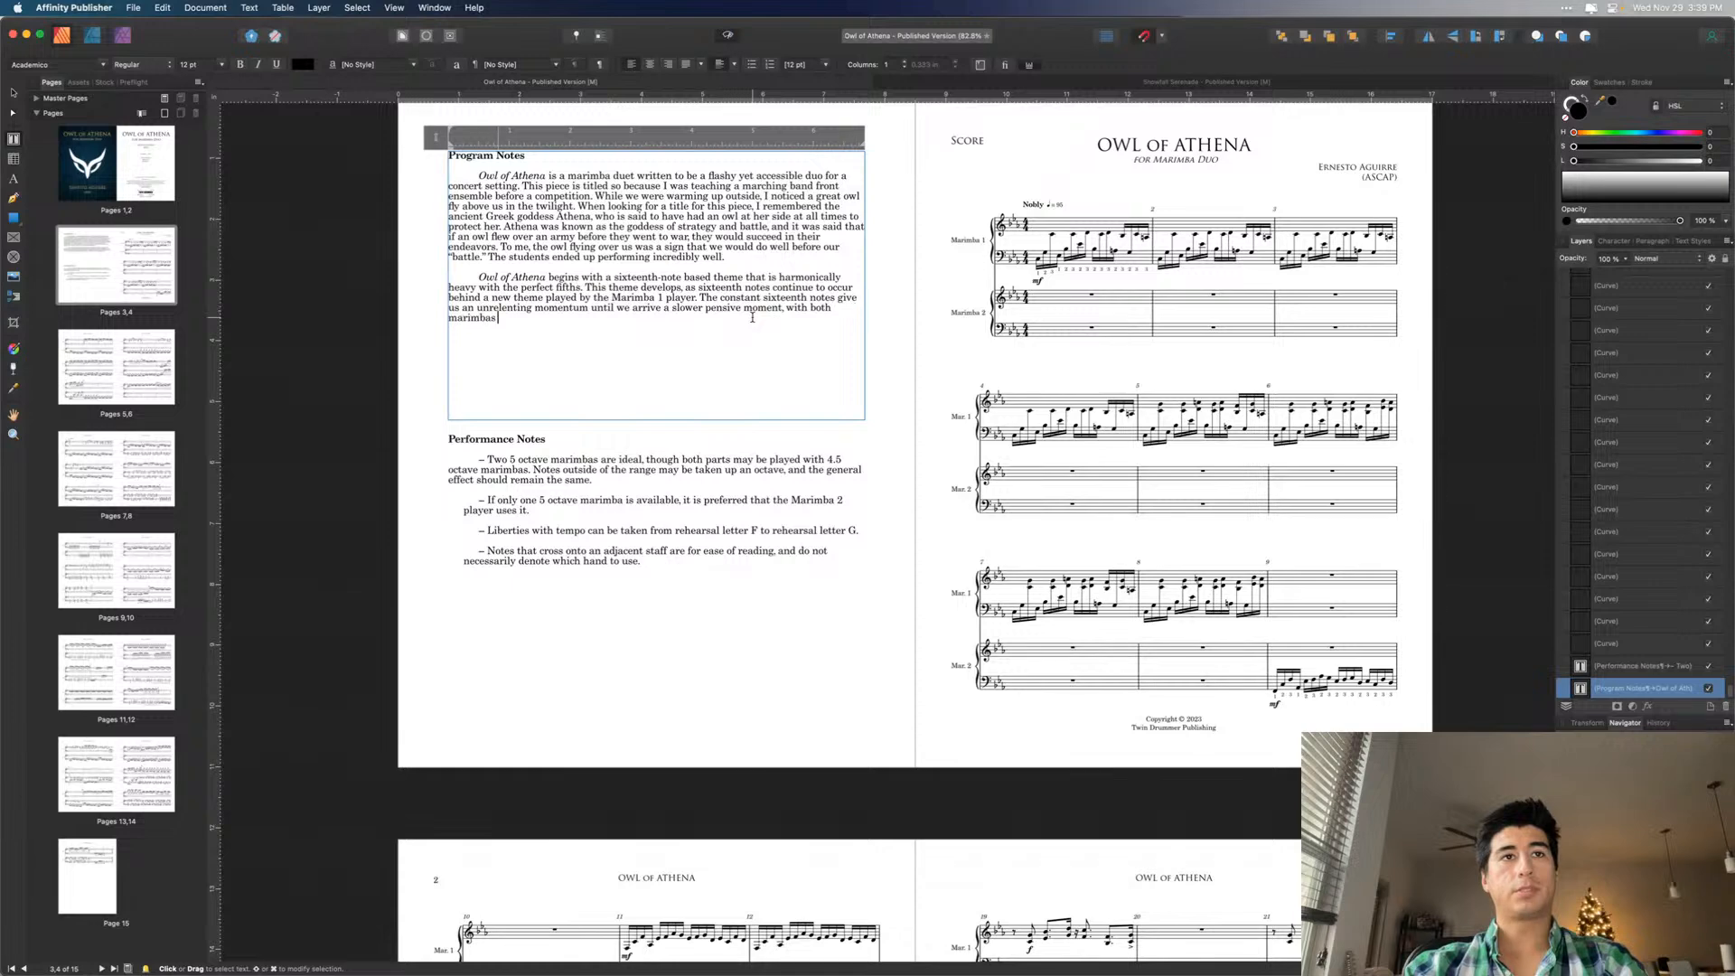
text( playing soft ro)
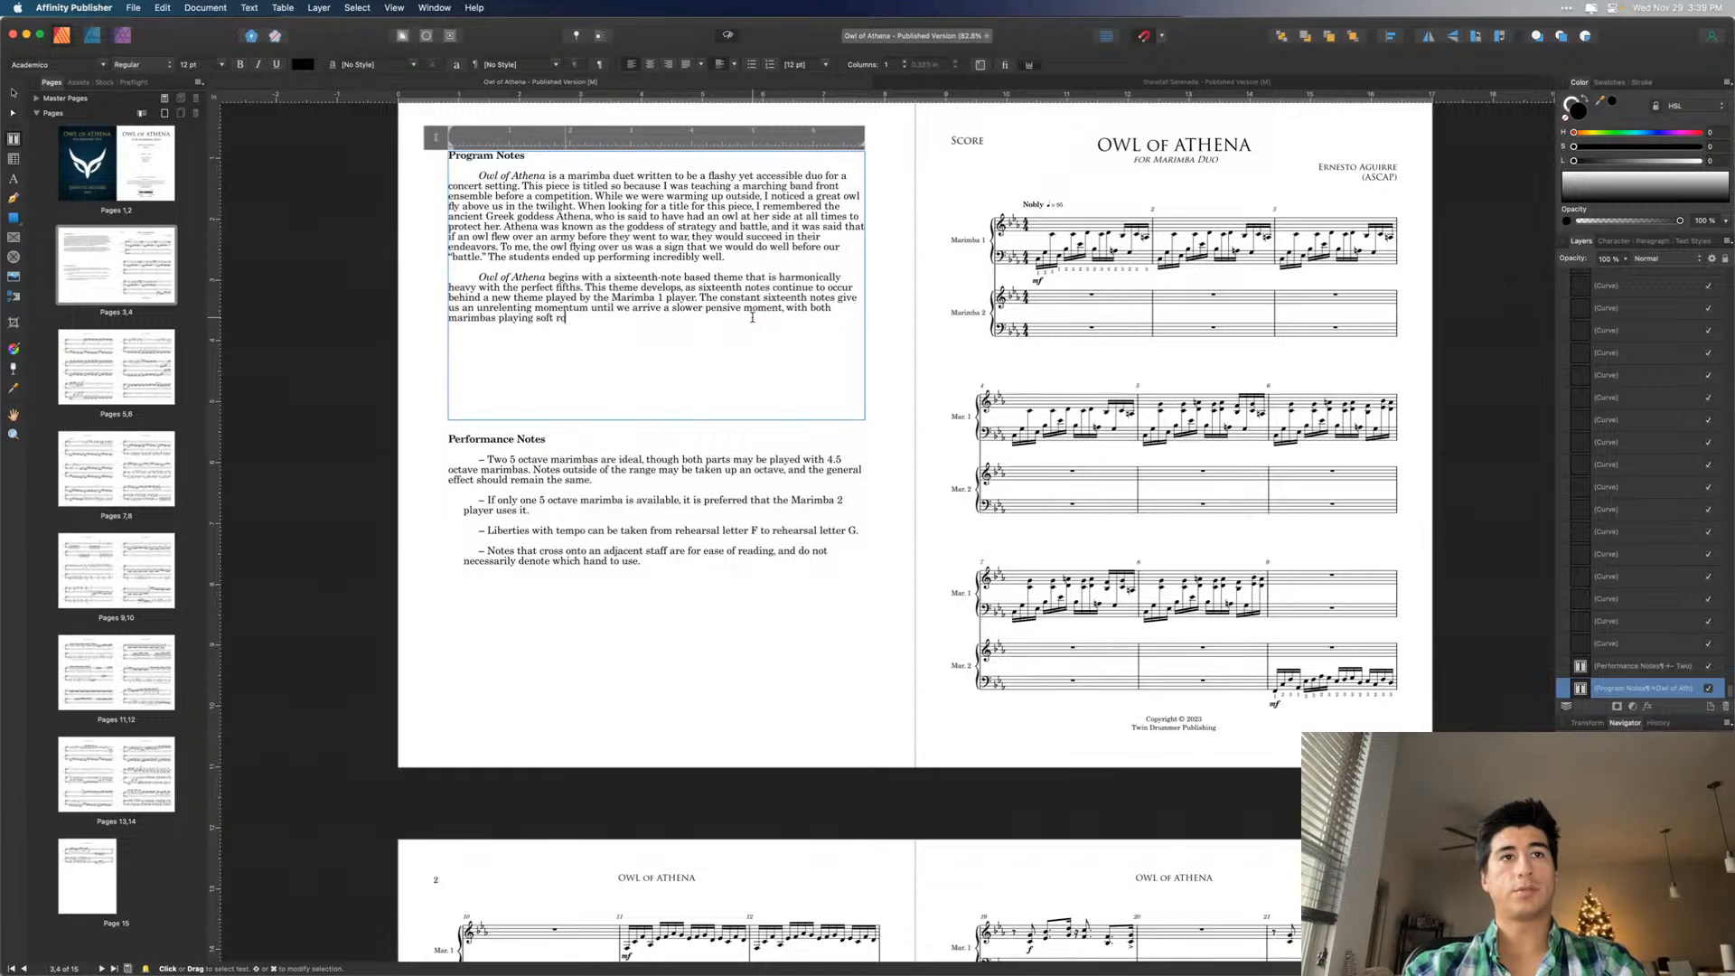
text(lls. After this,)
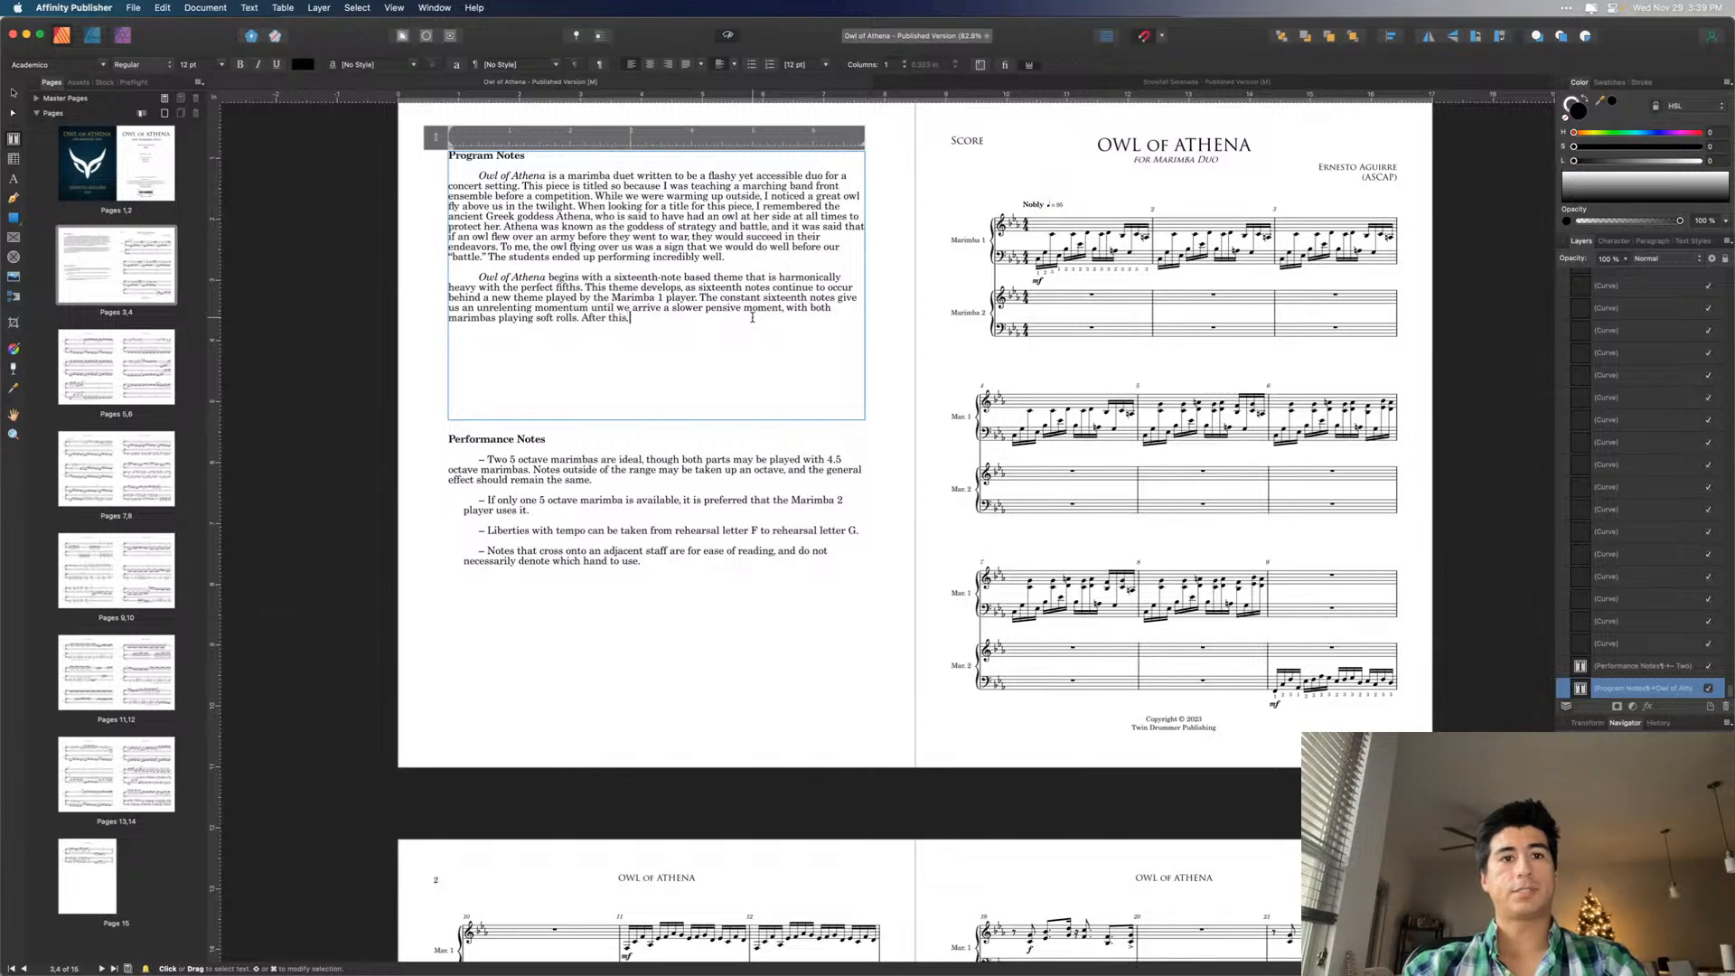
- Complete the "After this," sentence in the Program Notes with "the rhythms become faster as the material develops further."
text( the rhy)
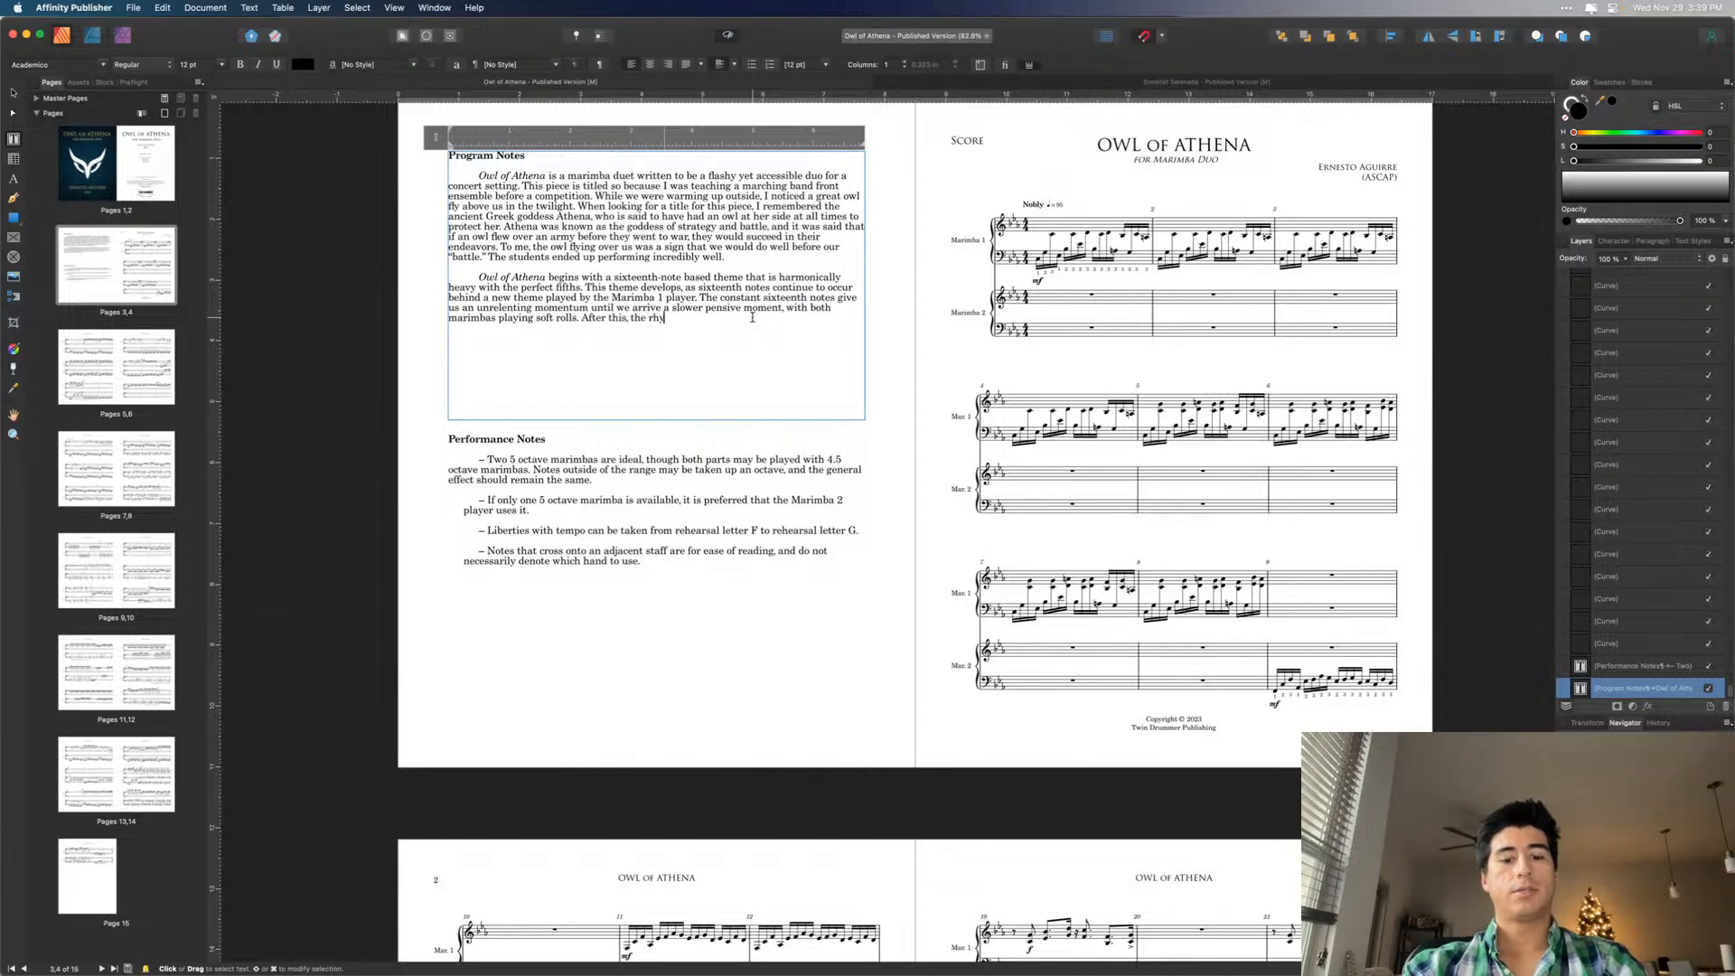
text(thms become )
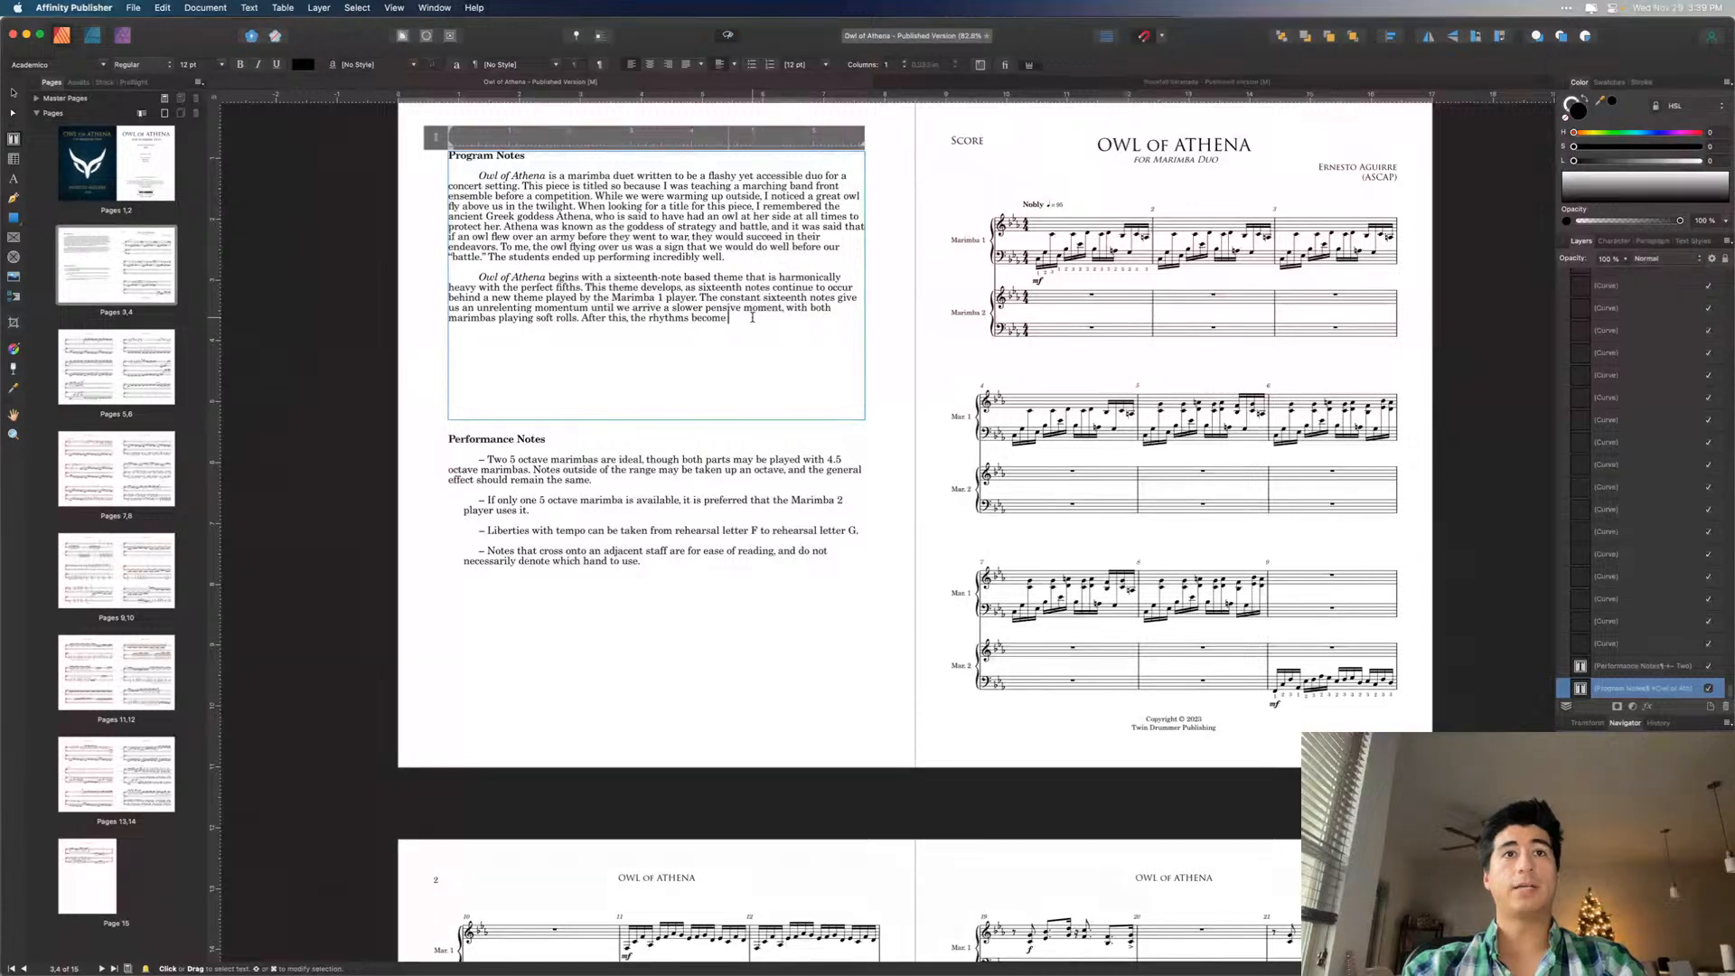
text(faster)
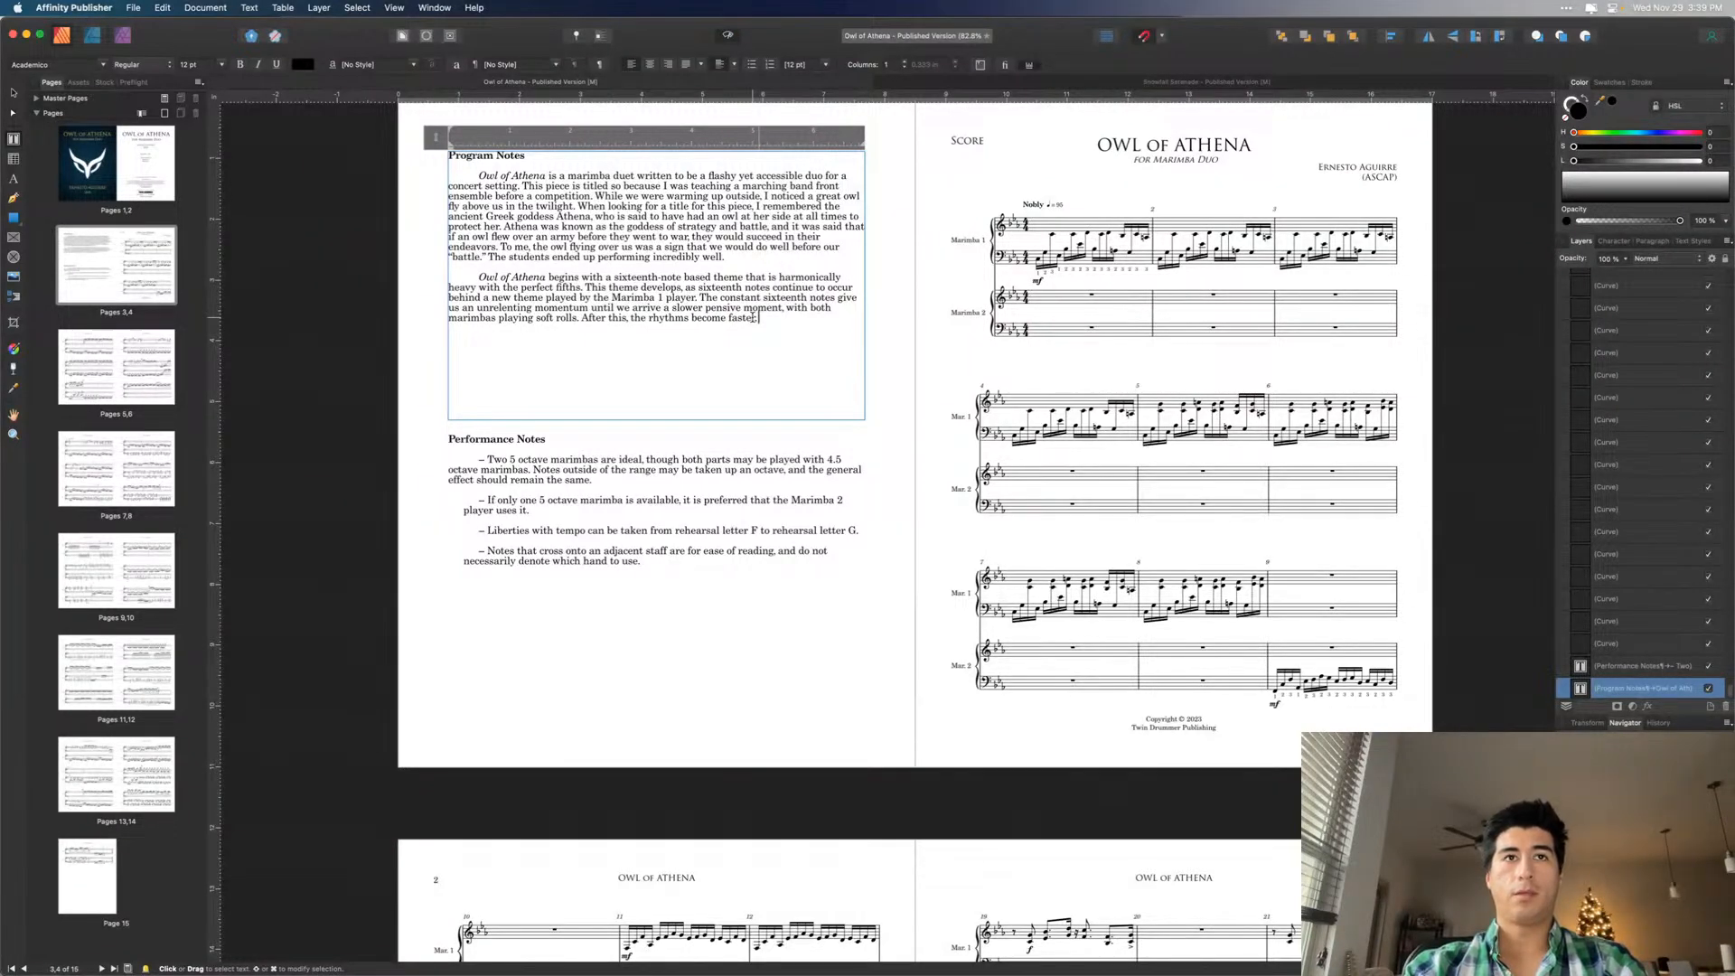
text(, until finall)
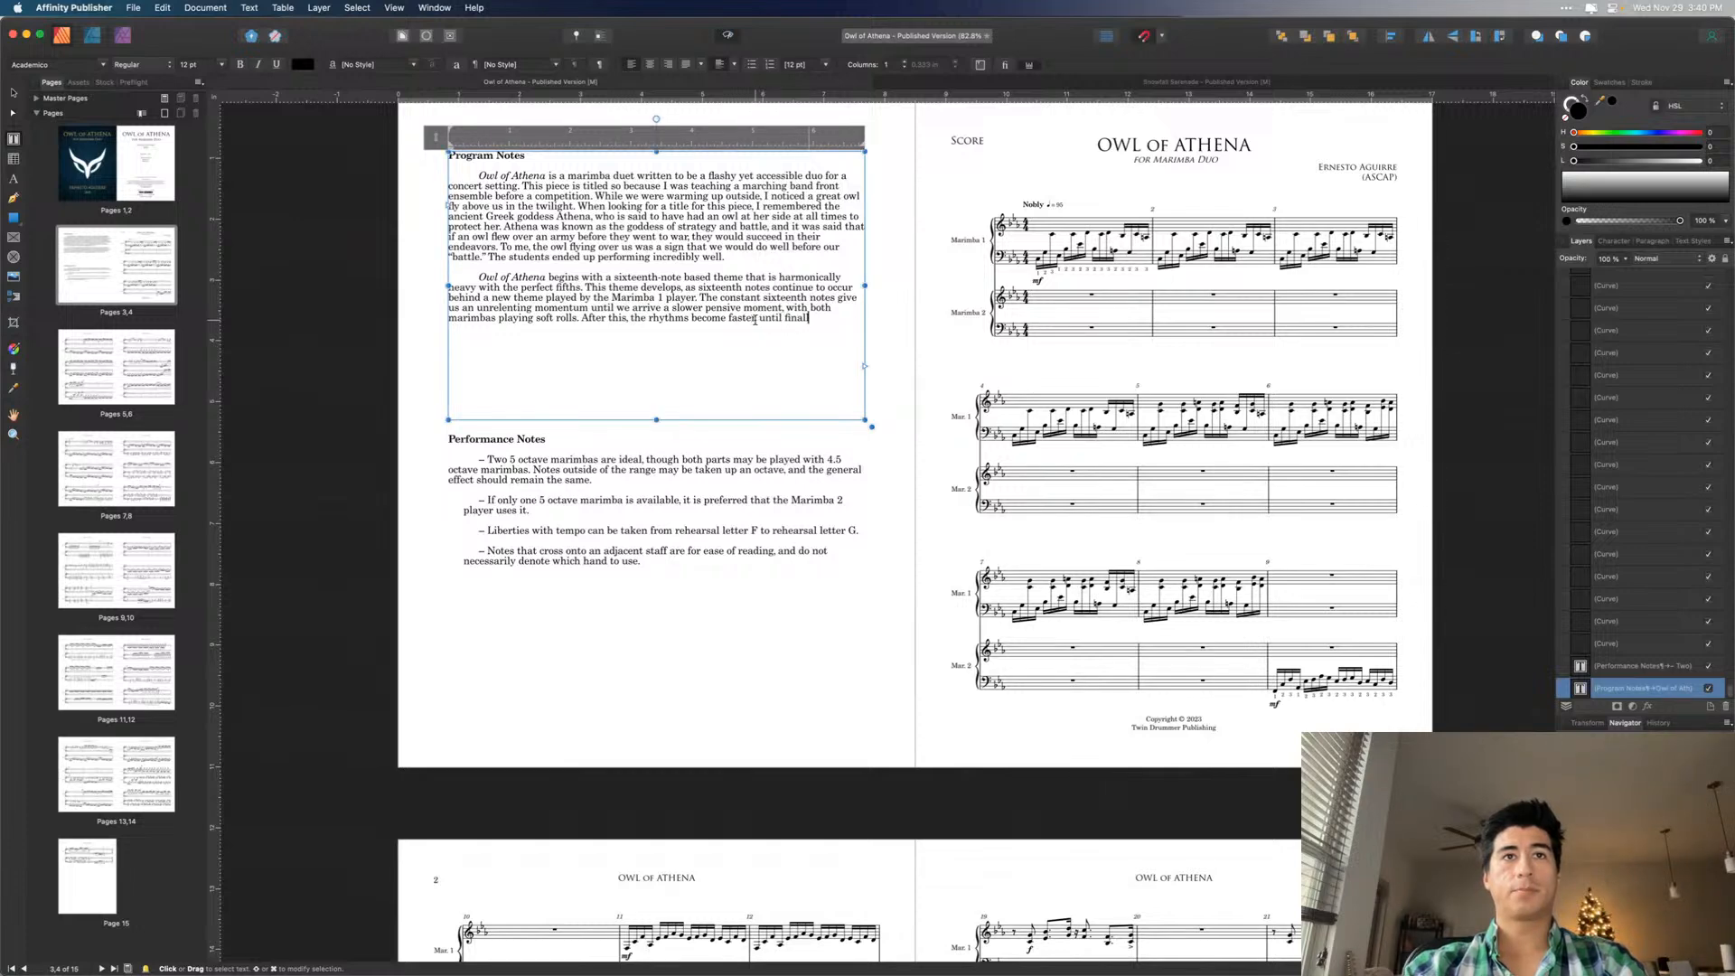
drag(762, 319, 804, 319)
key(BackSpace)
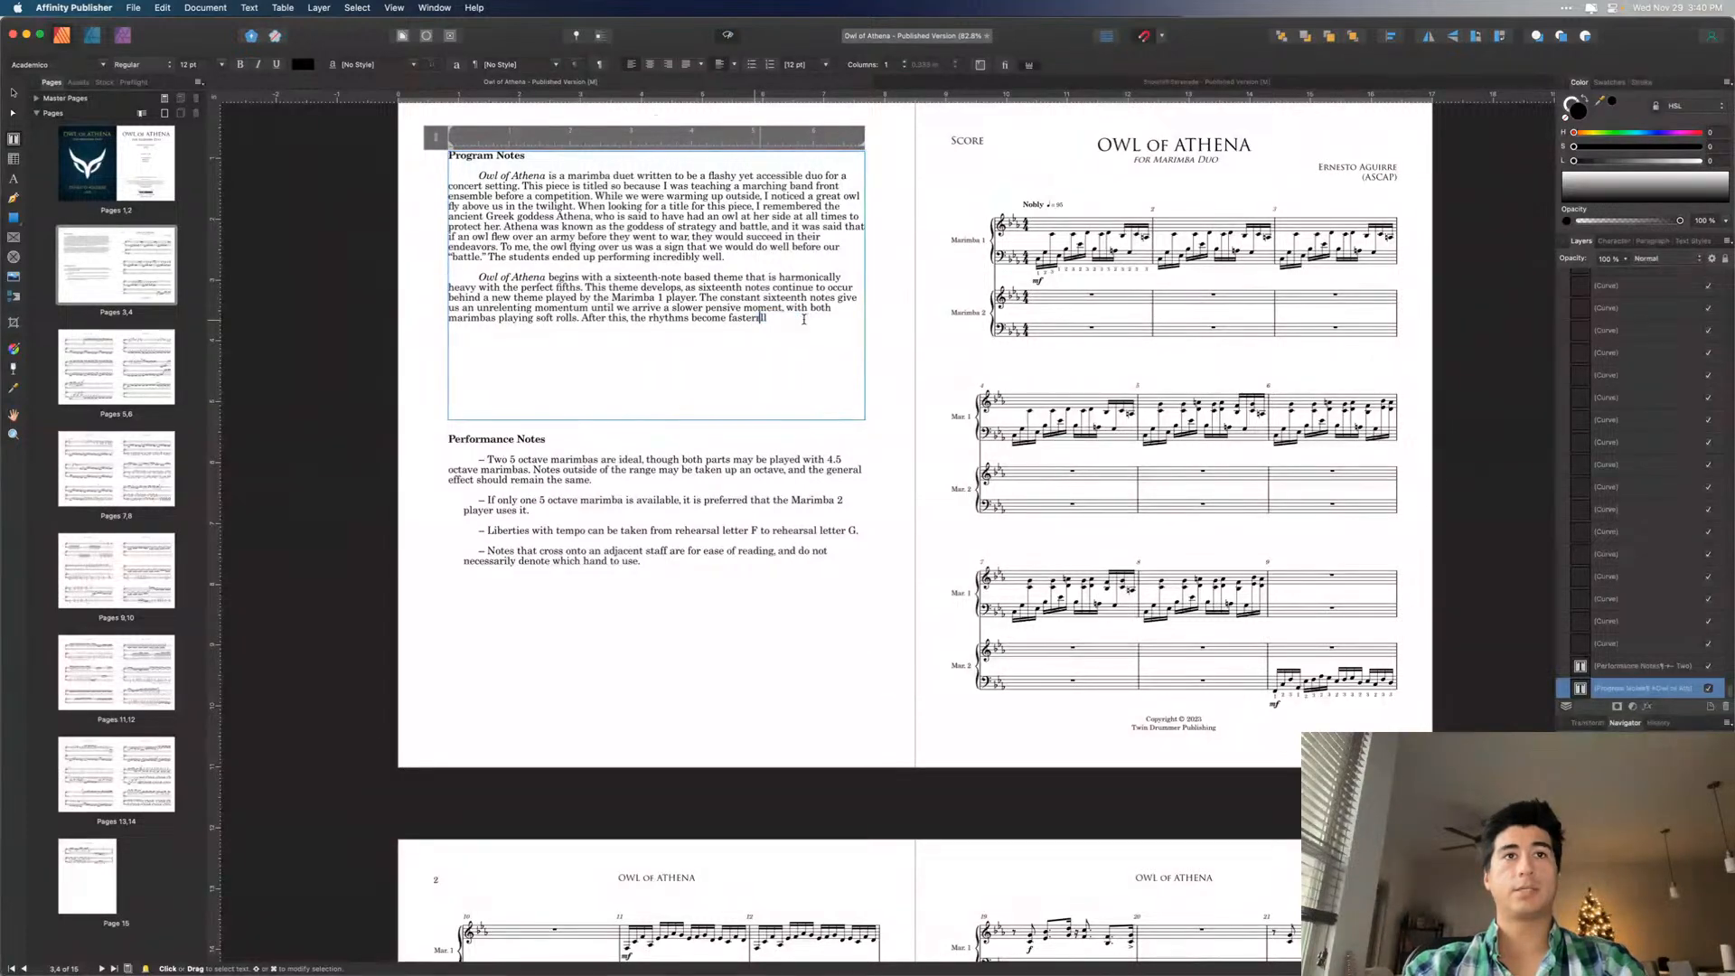
text(a)
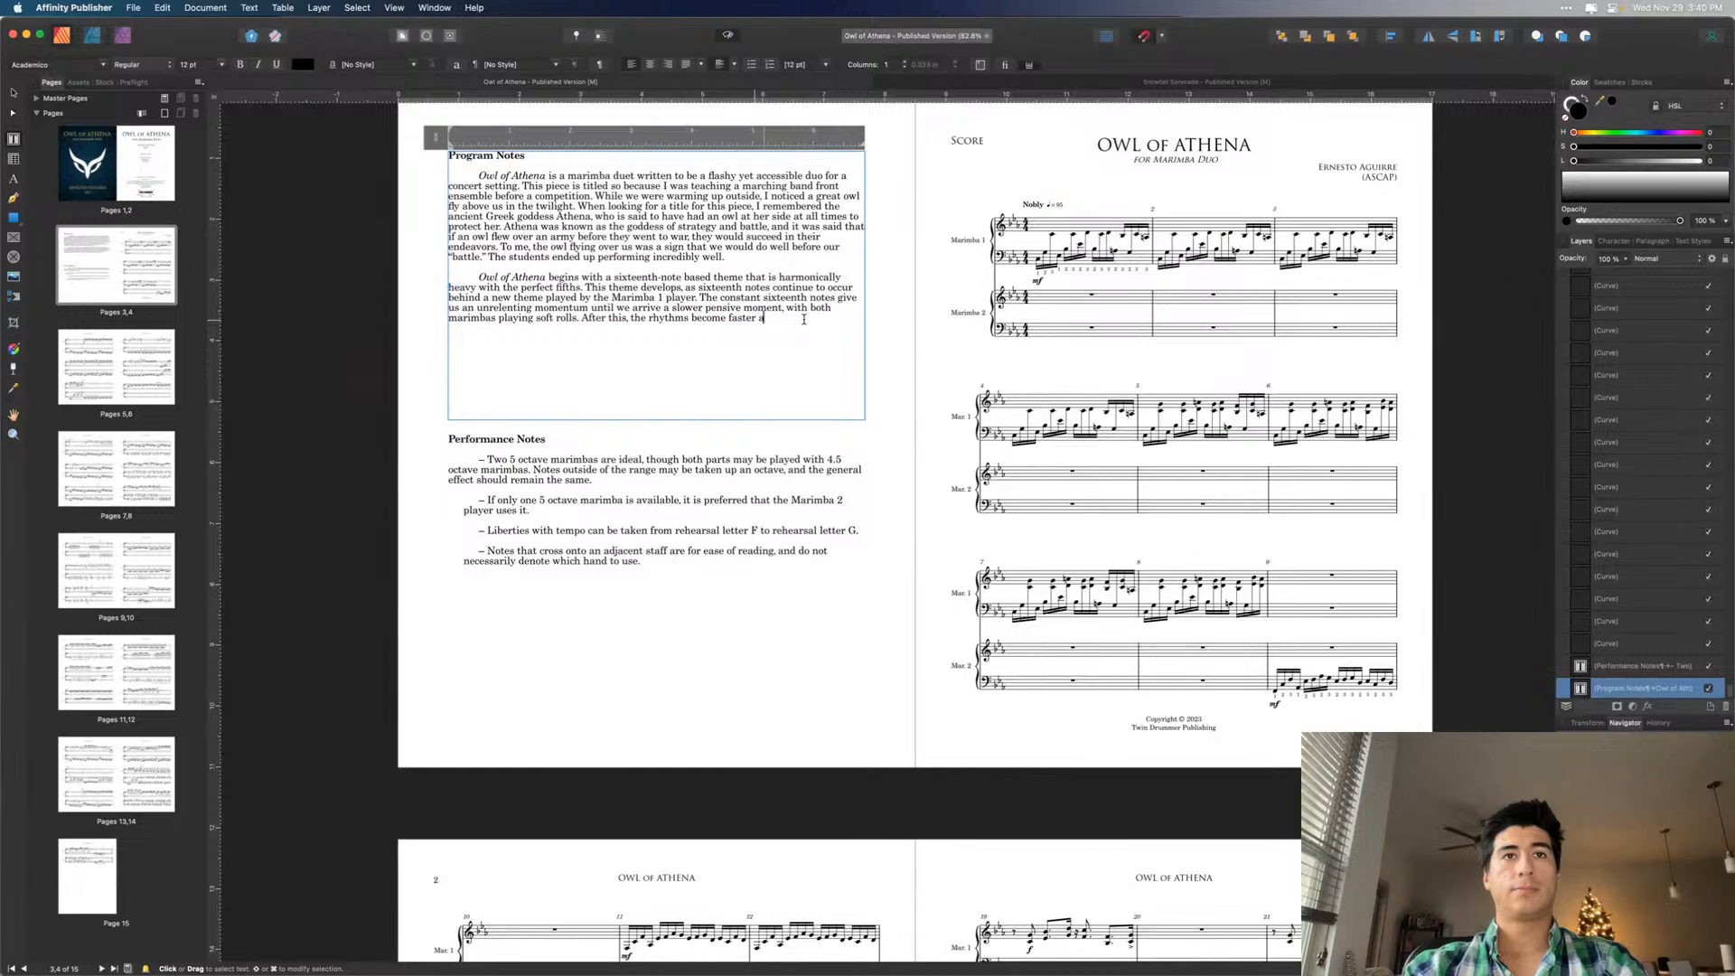
text(s the material)
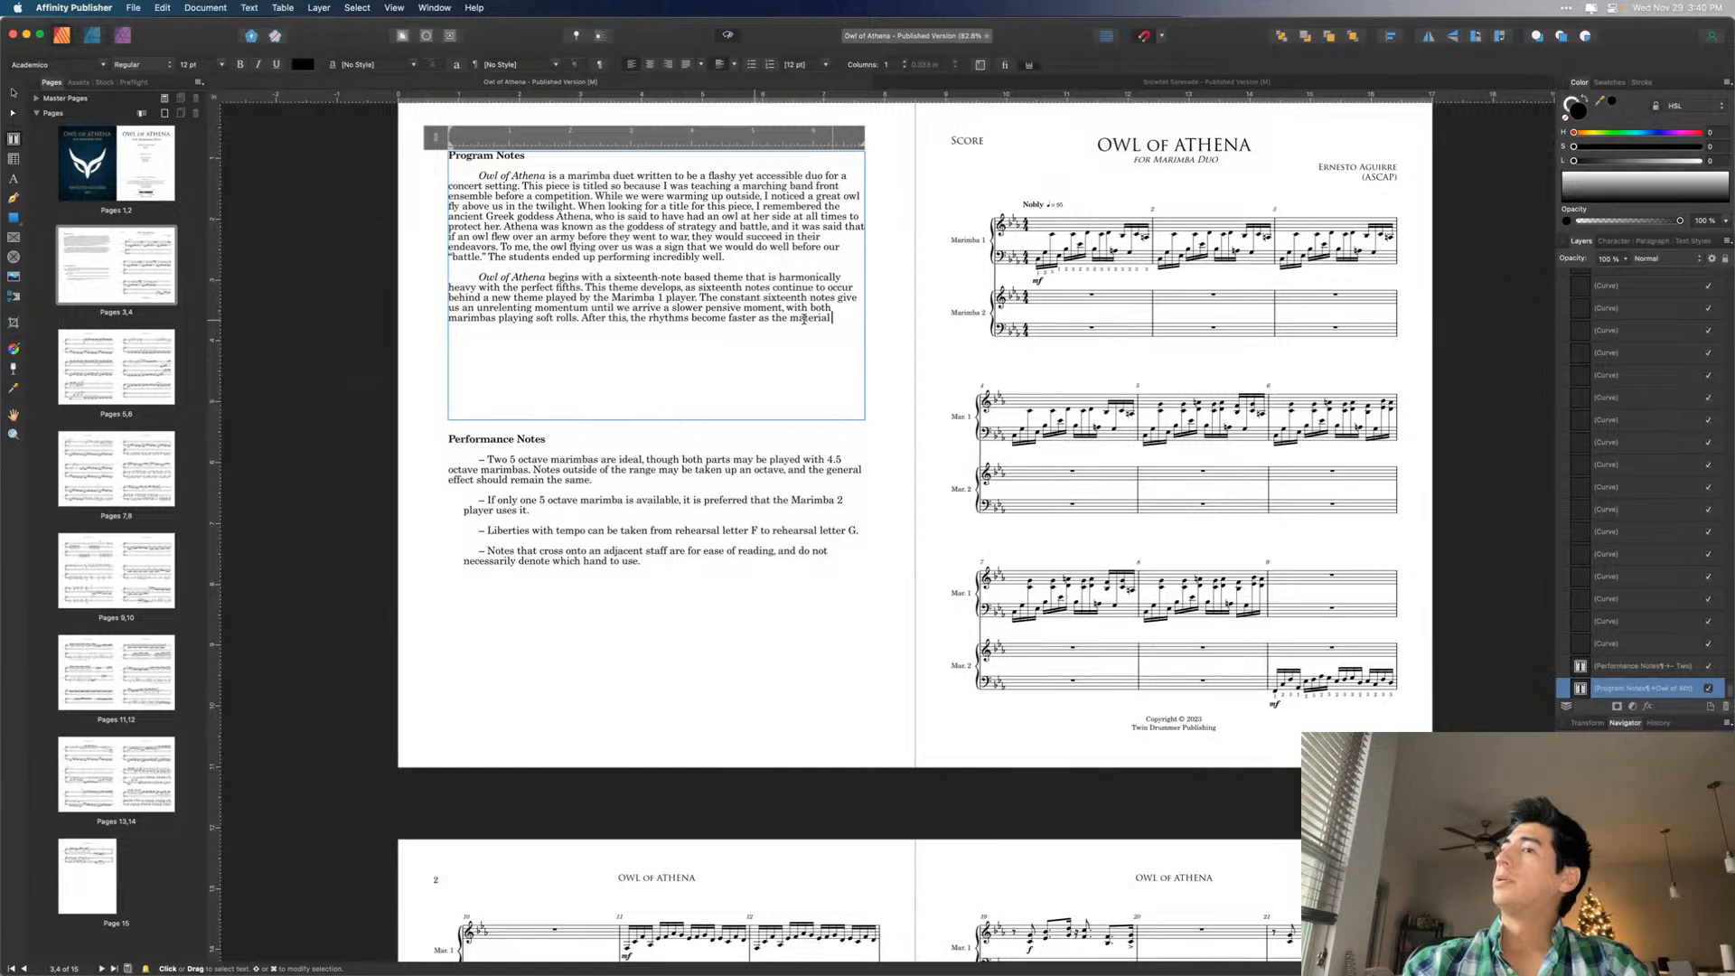
text( develops fur)
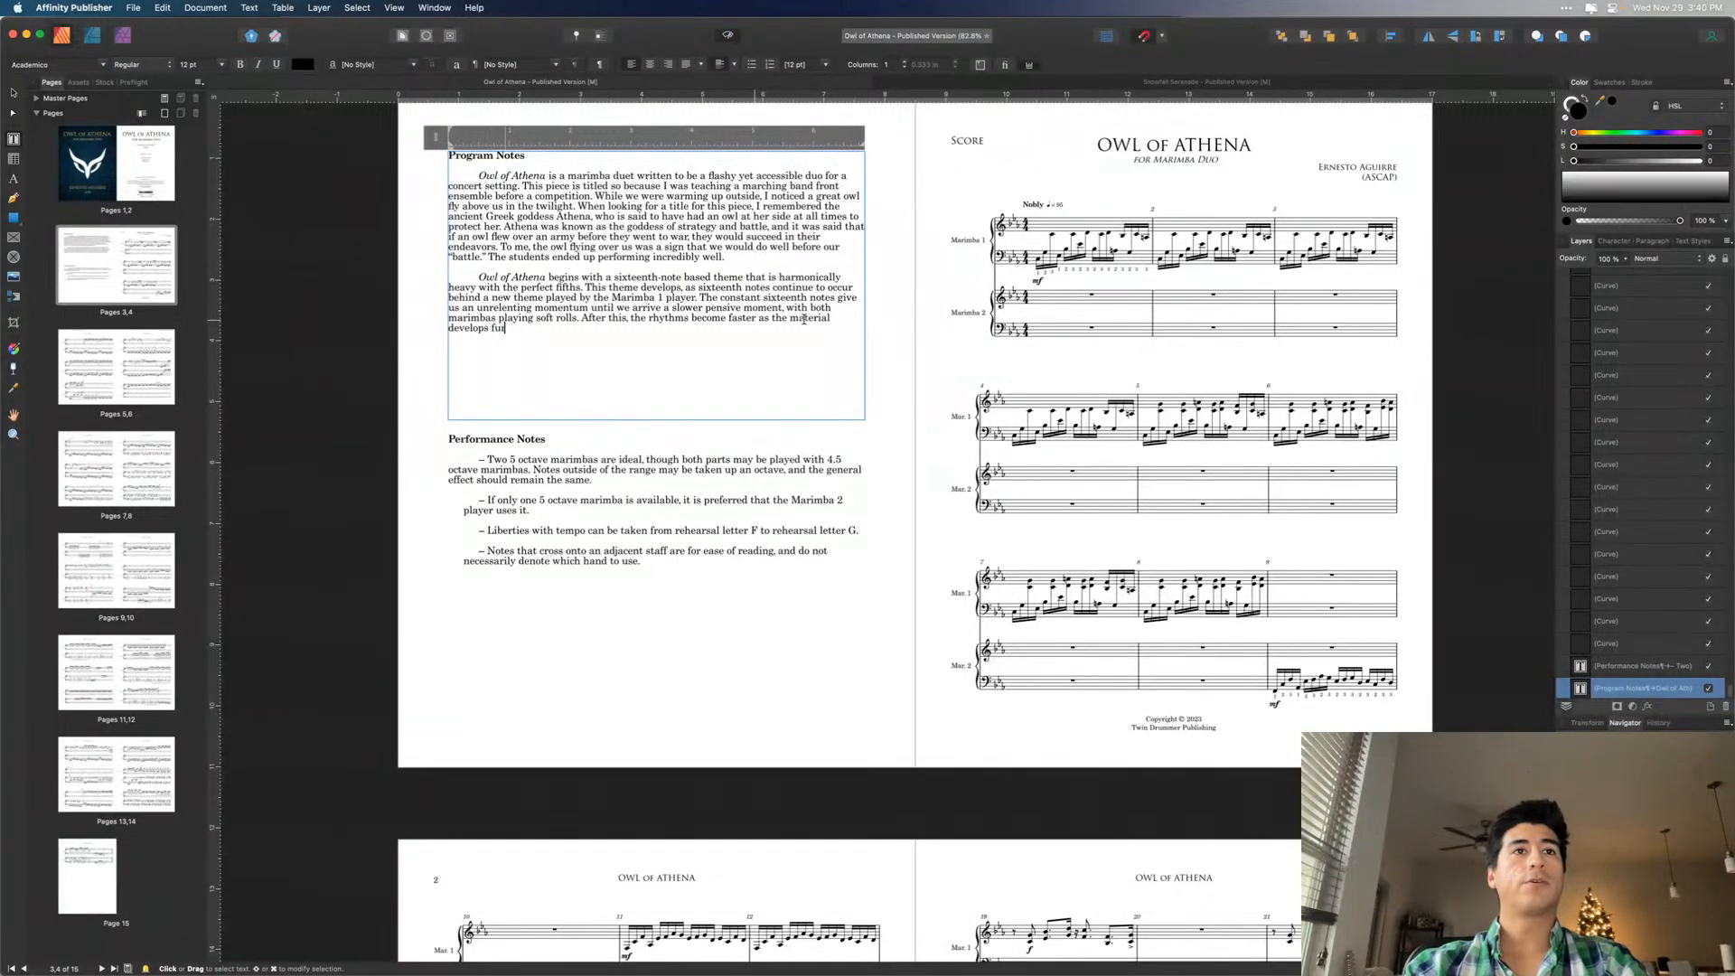
text(ther.)
key(Escape)
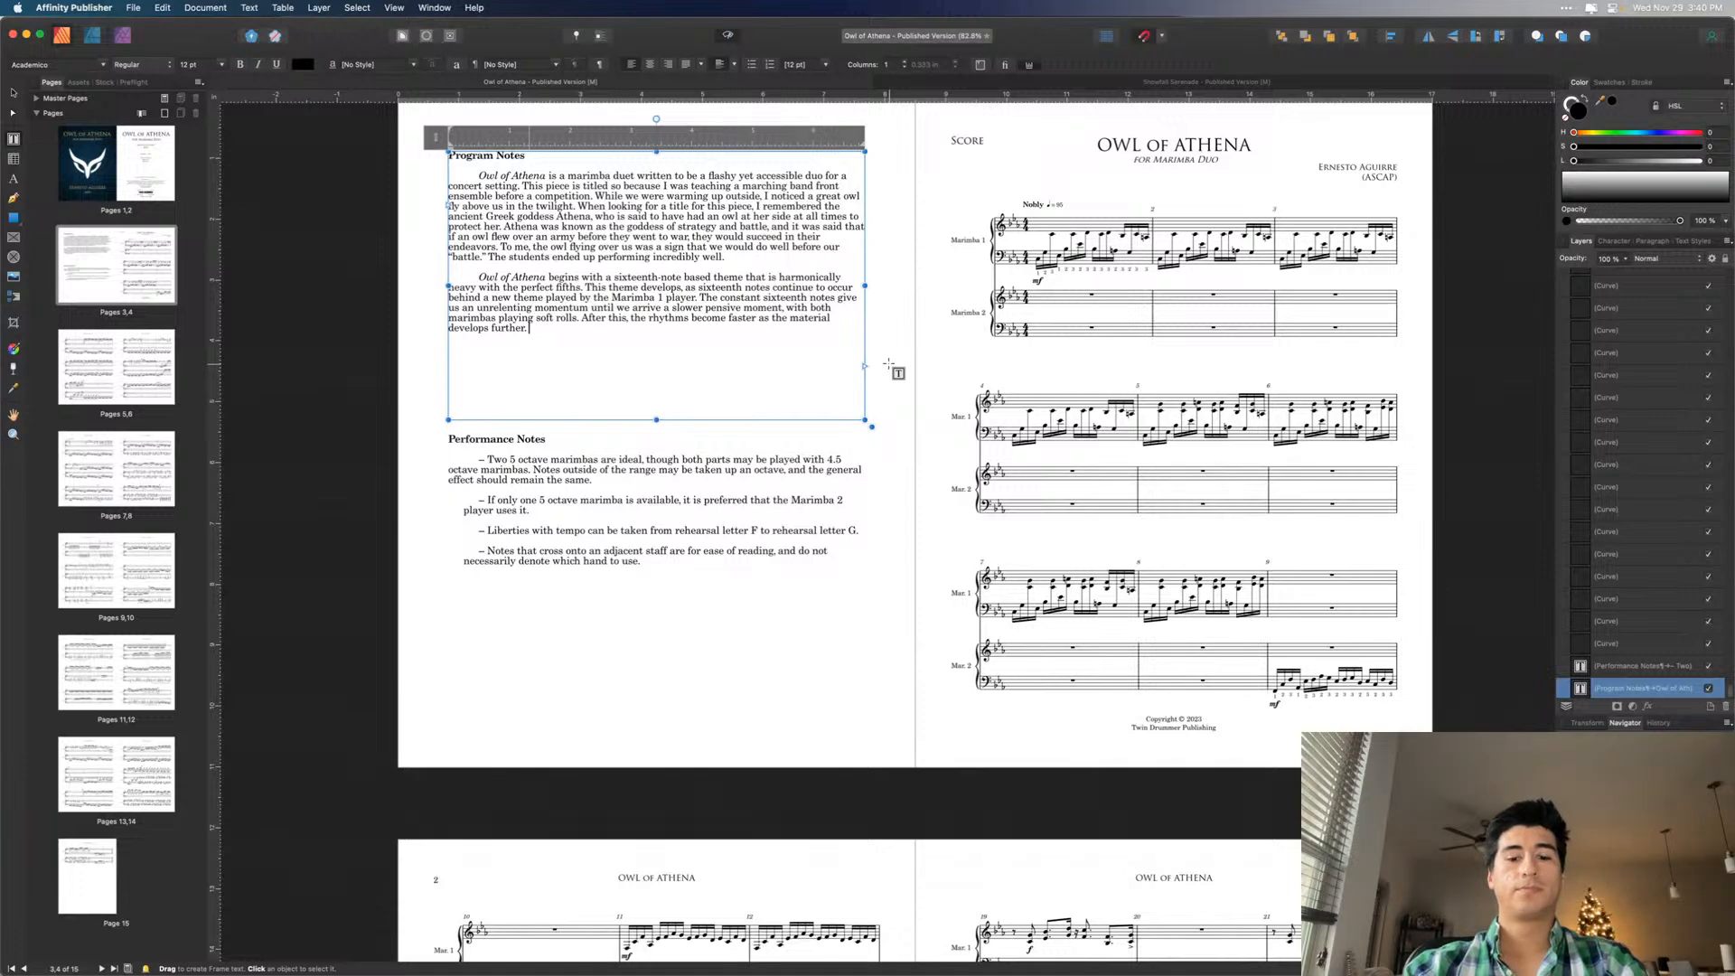
- Add "This is until the themes from the beginning come back in quicker variations." to the end of the second Program Notes paragraph
text(Thi)
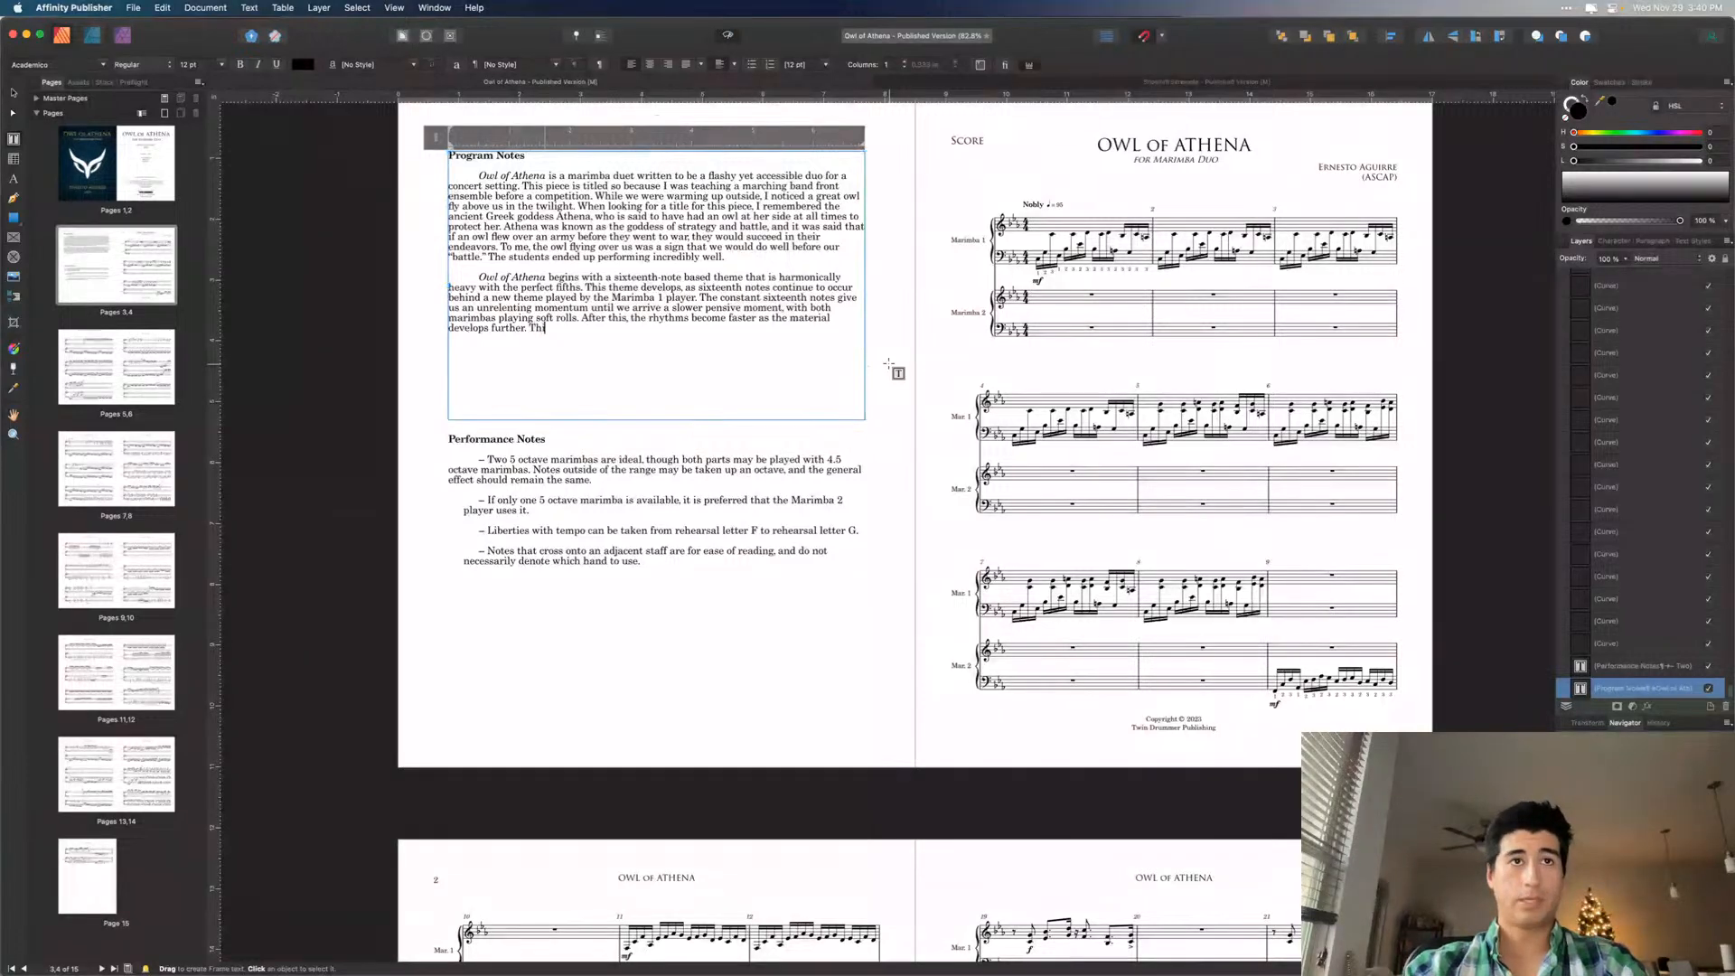
text(s is until the)
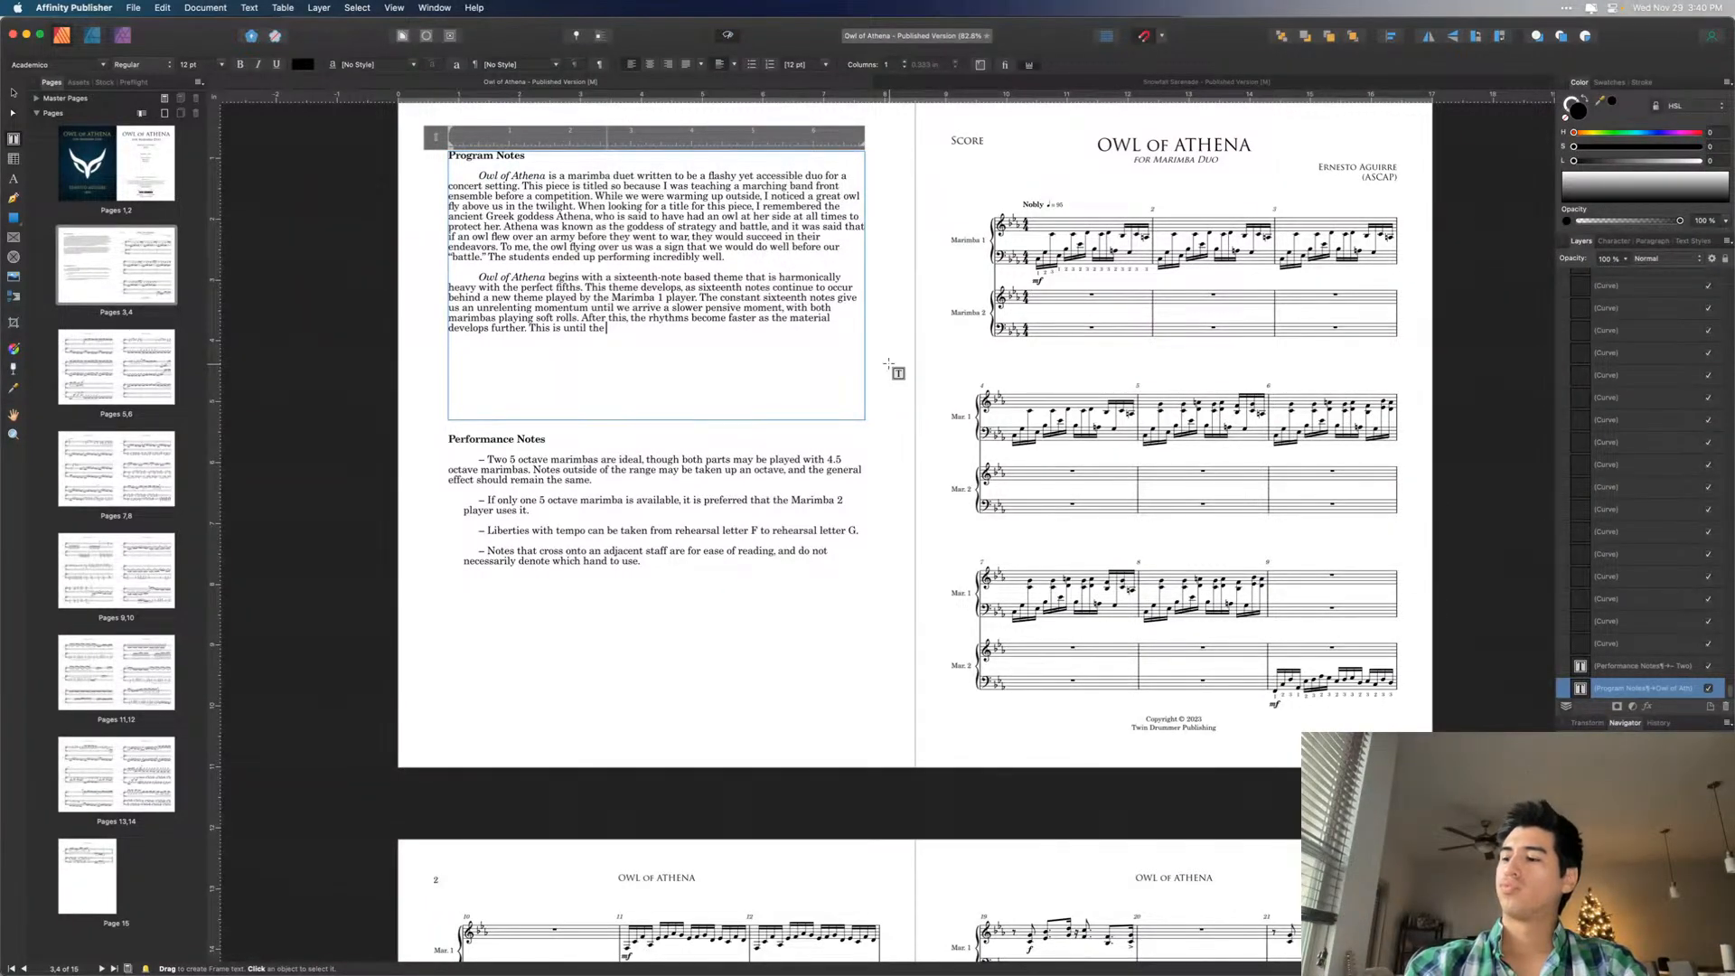
text(matierla )
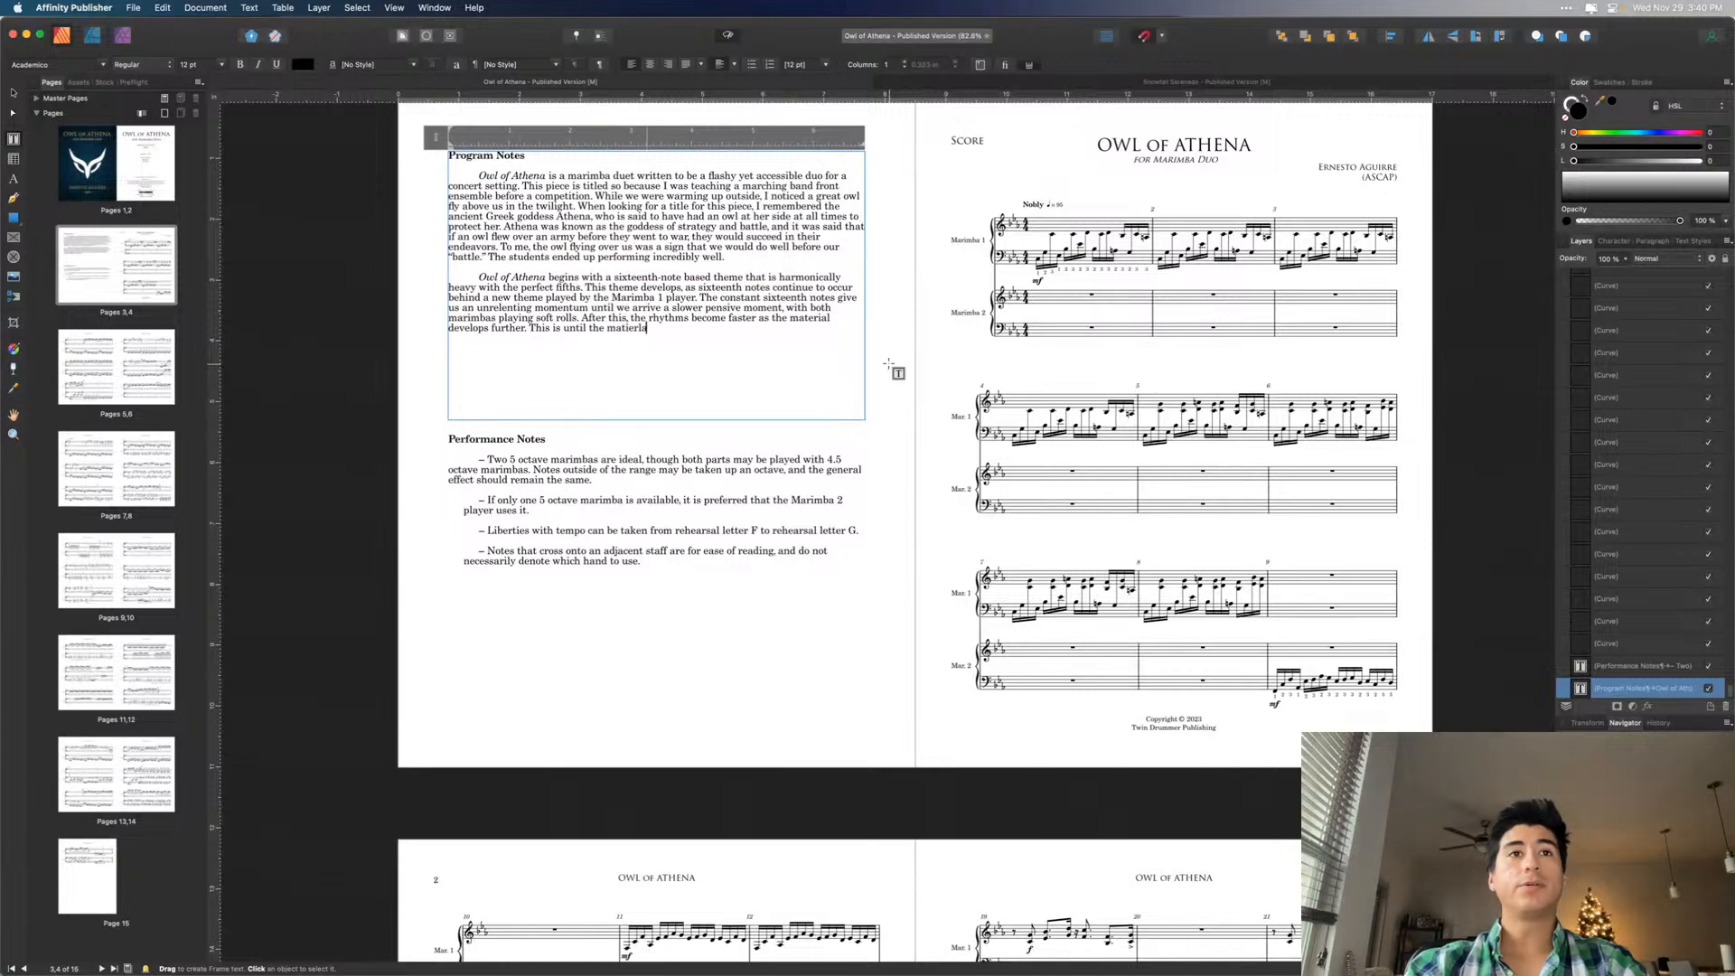
text(from the )
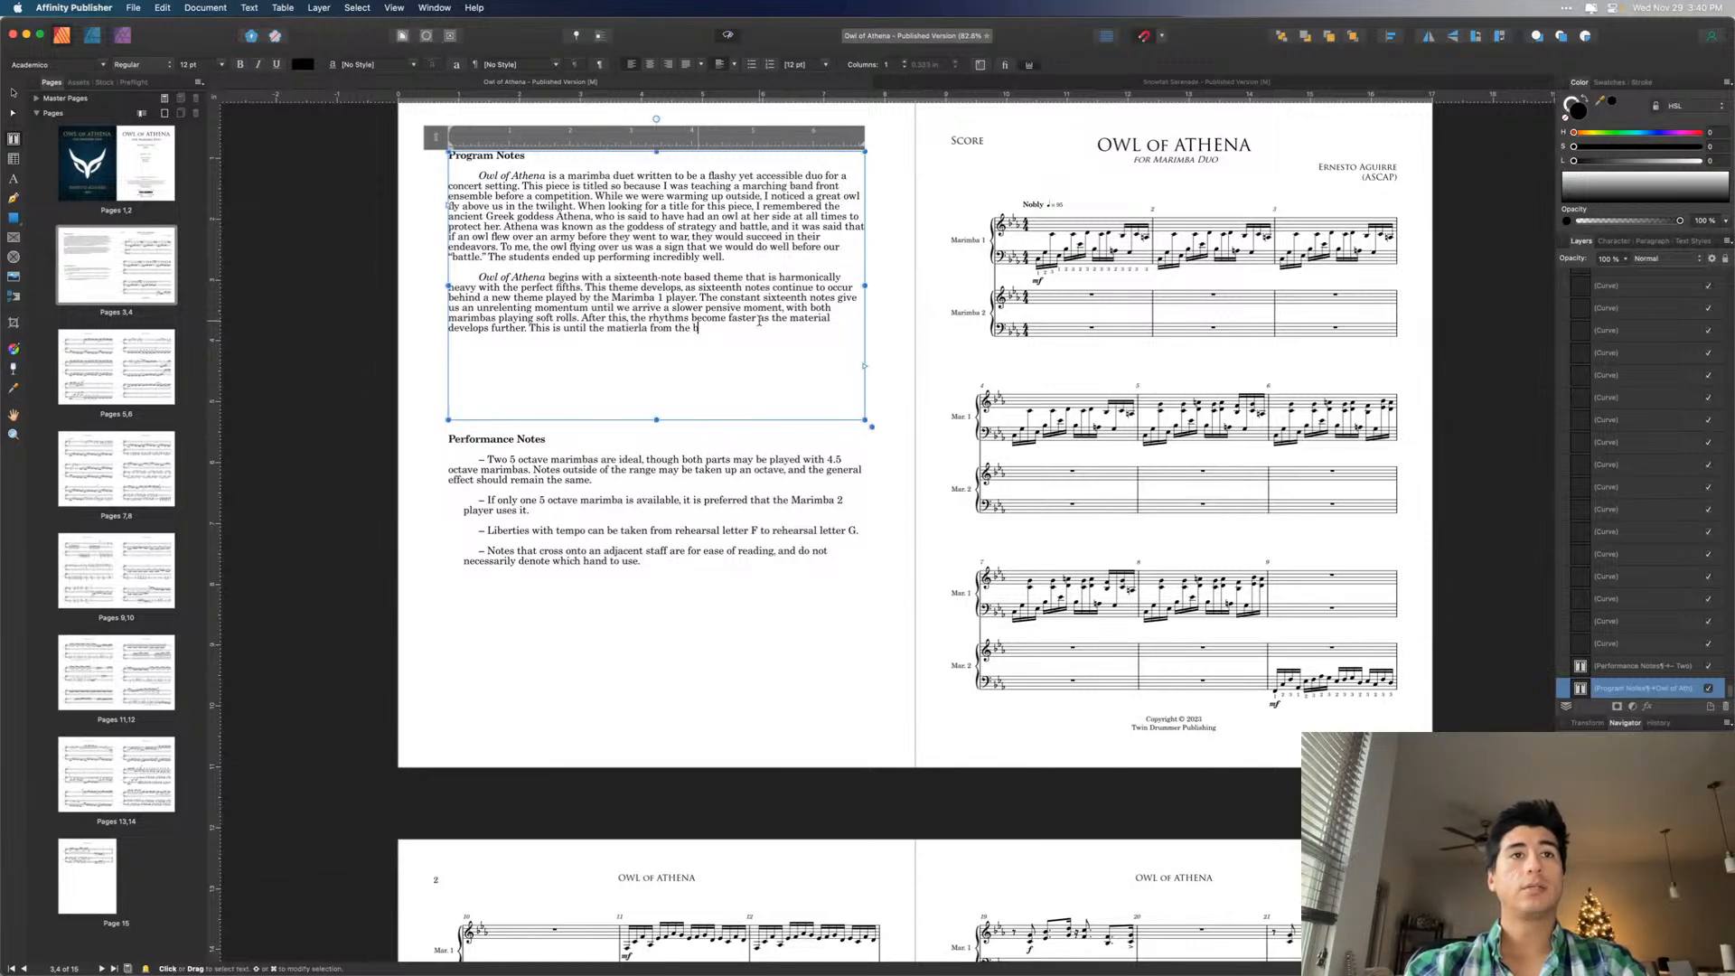
text(b)
drag(608, 327, 716, 331)
text(theme)
key(BackSpace)
text(s fr)
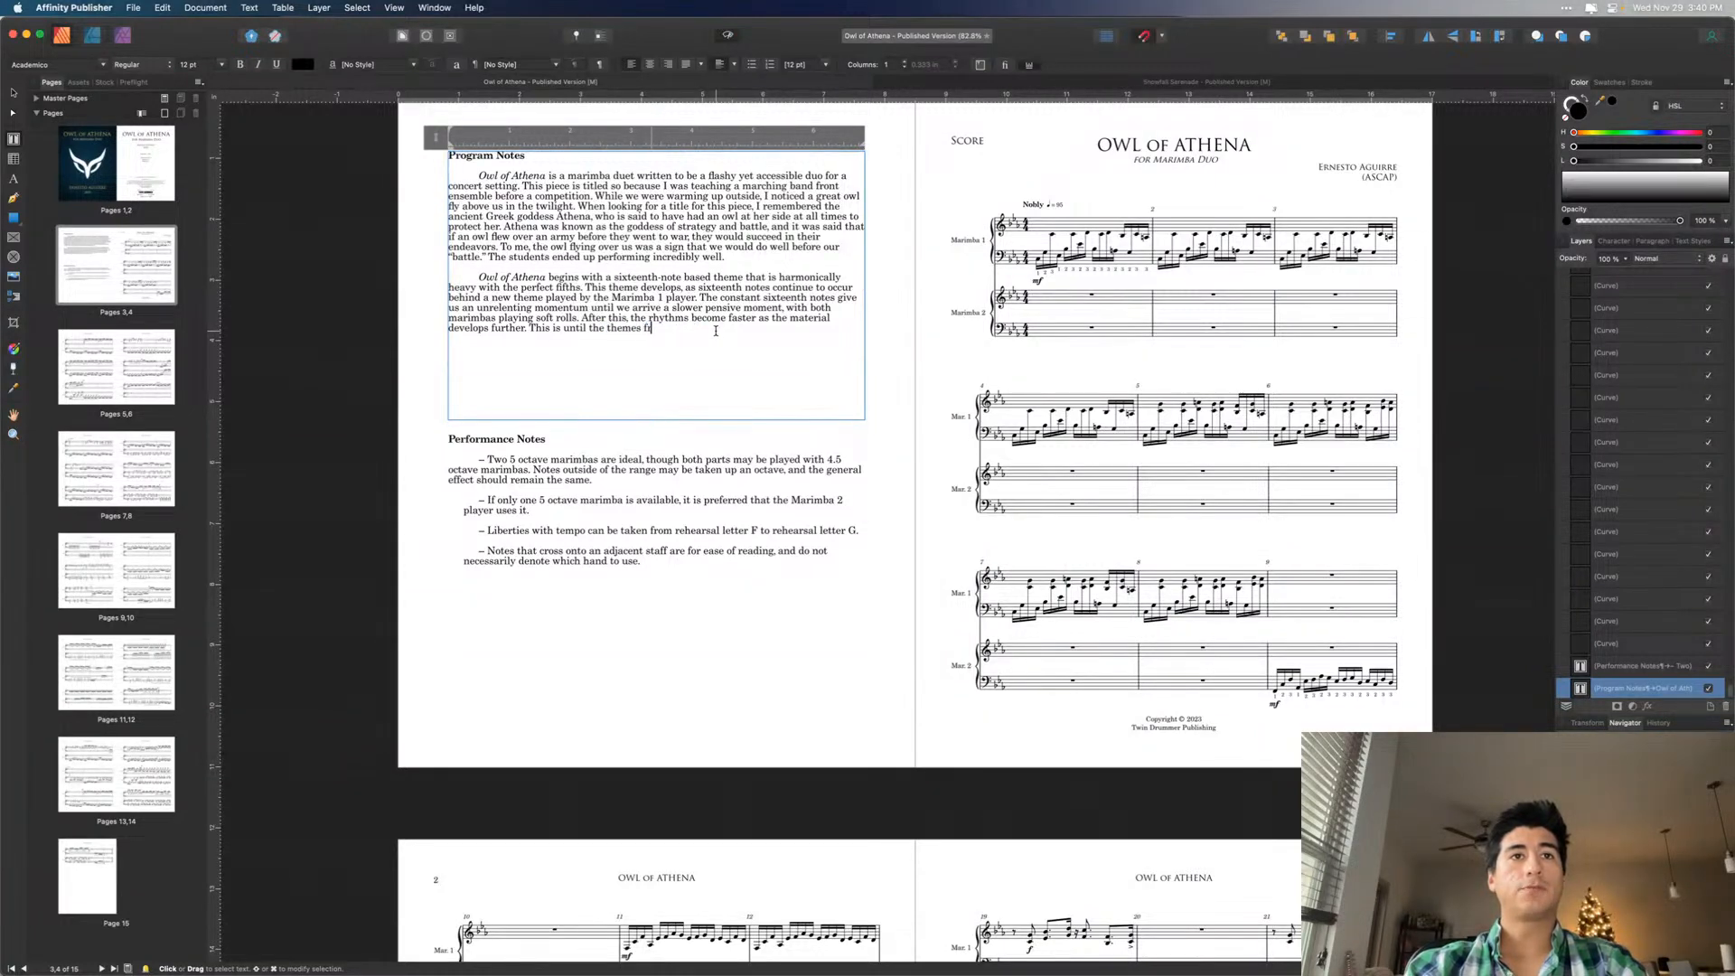
text(om the beginning come back to)
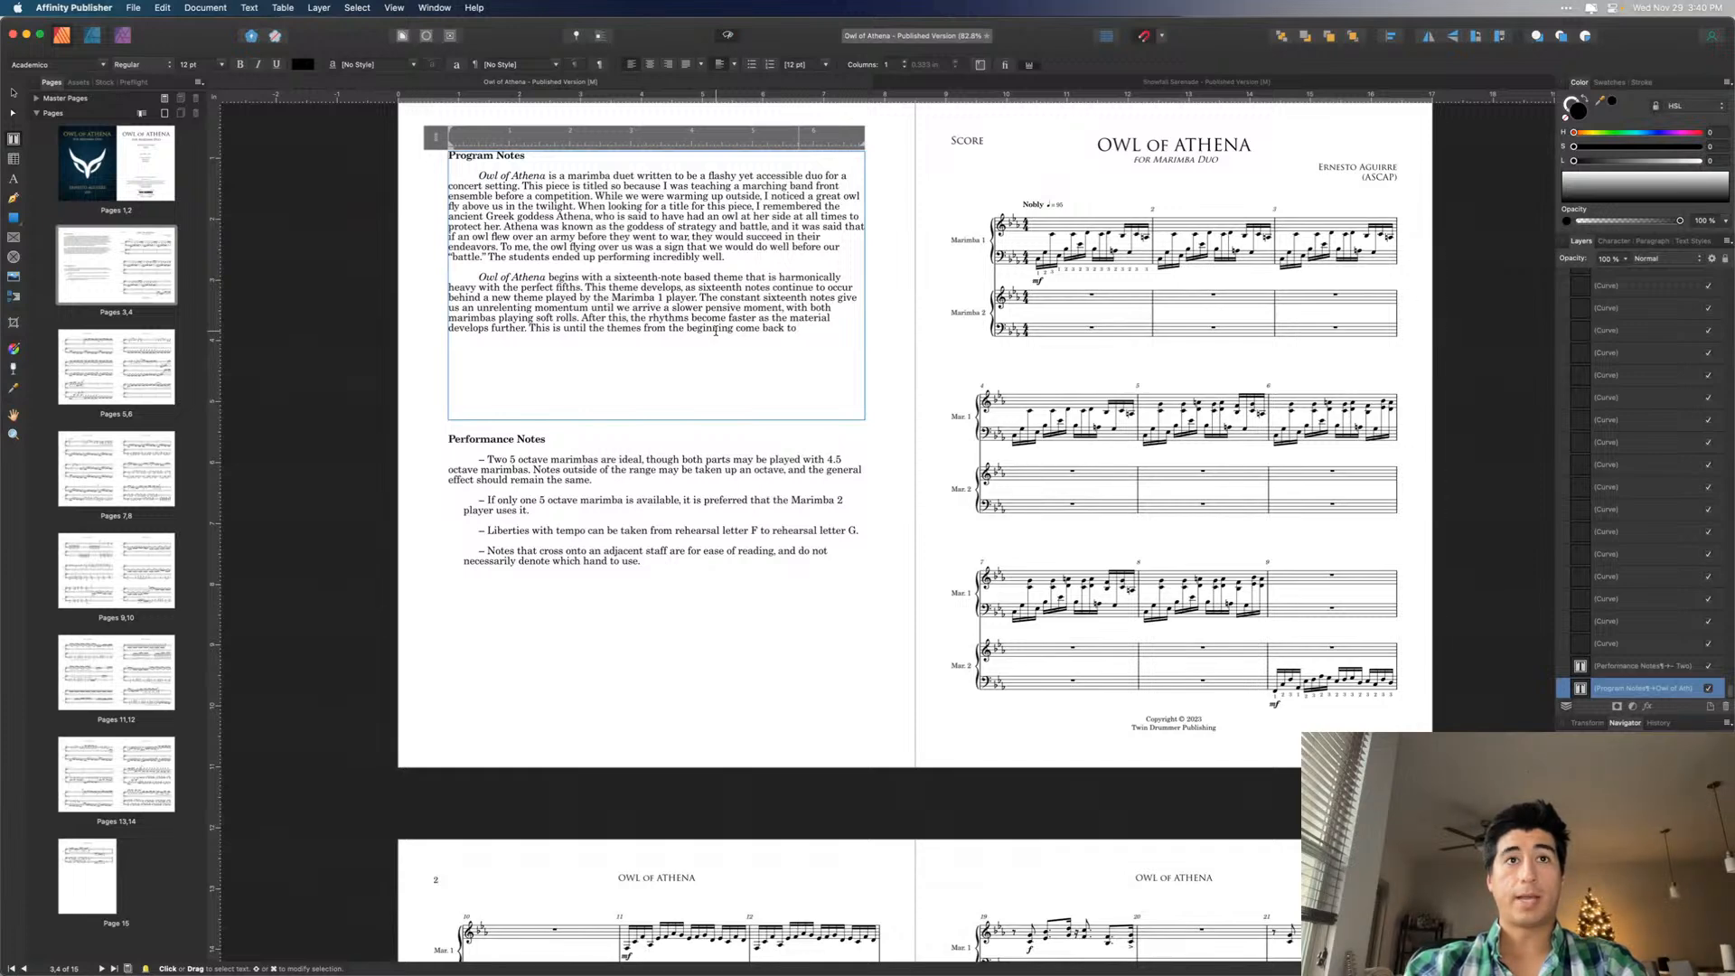
key(BackSpace)
key(BackSpace)
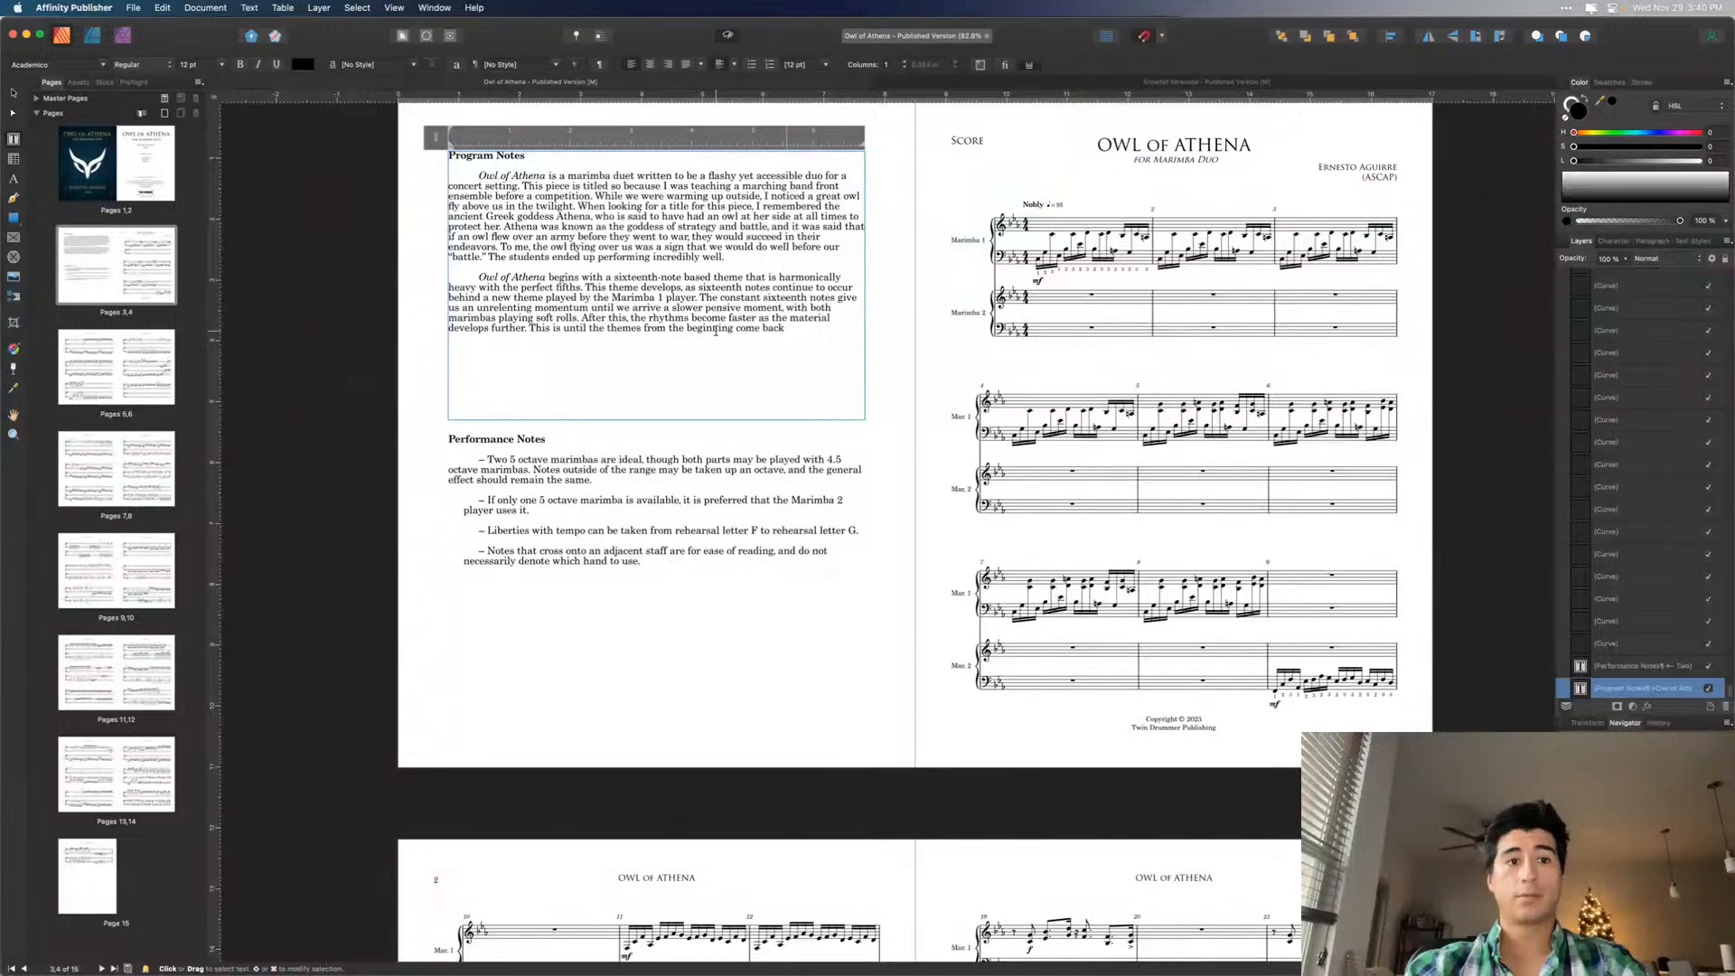
text(in quicke)
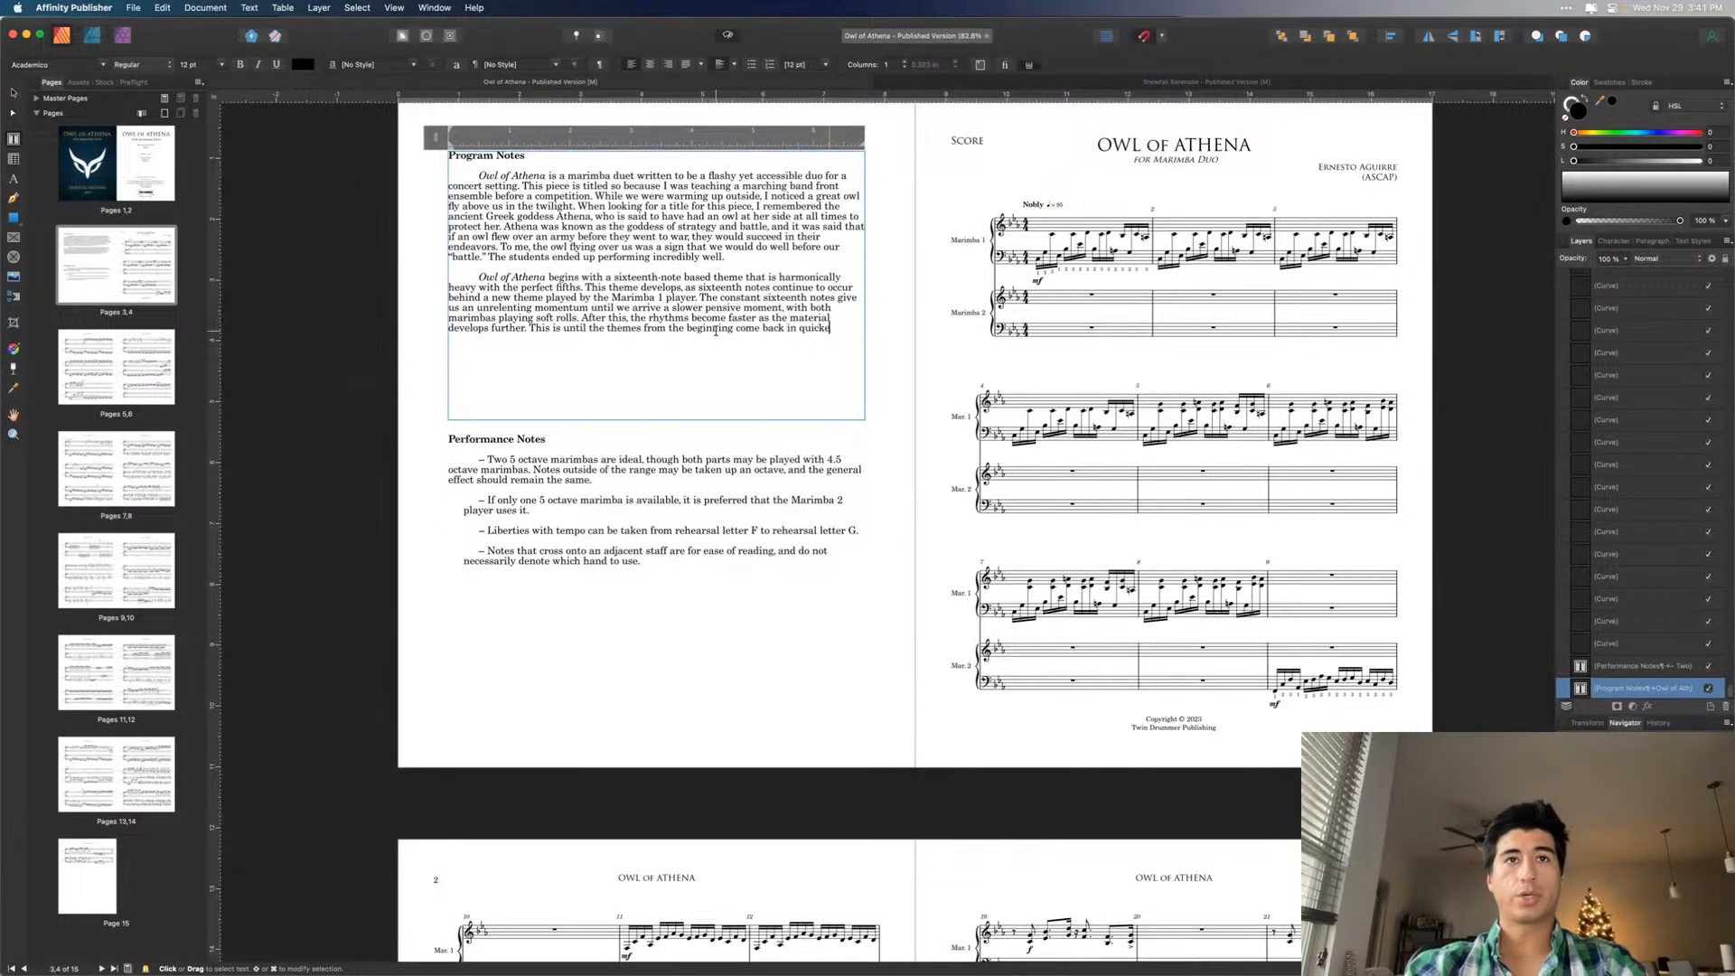
text(r variations)
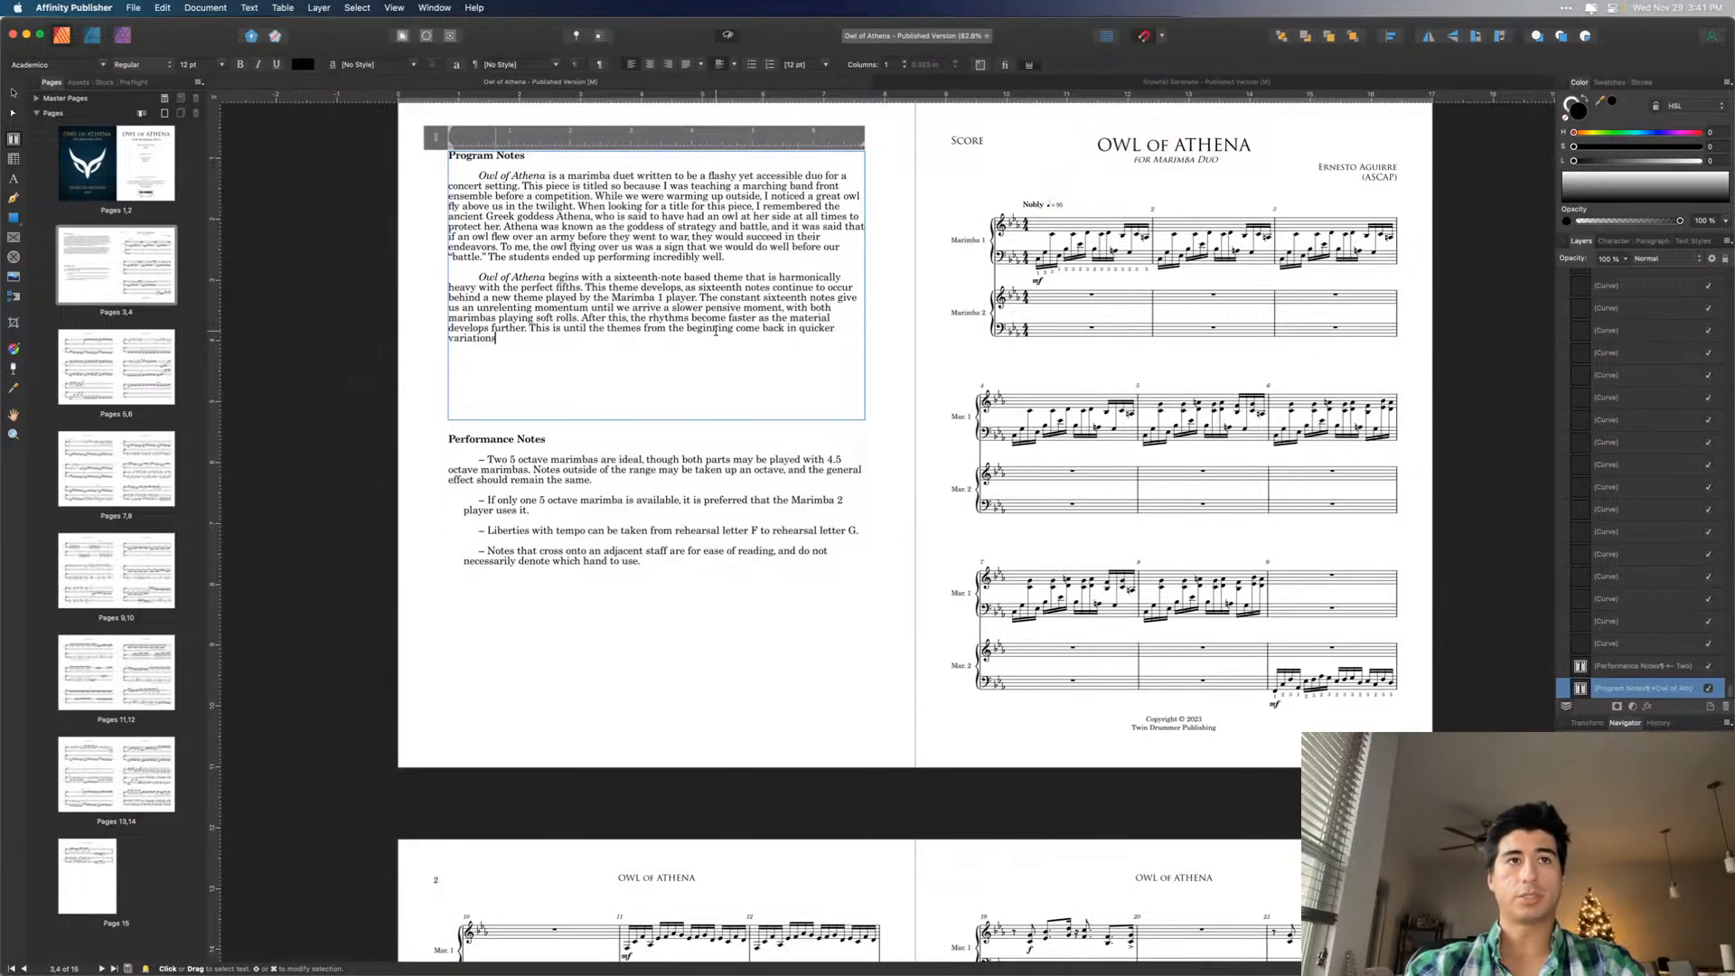
text(.)
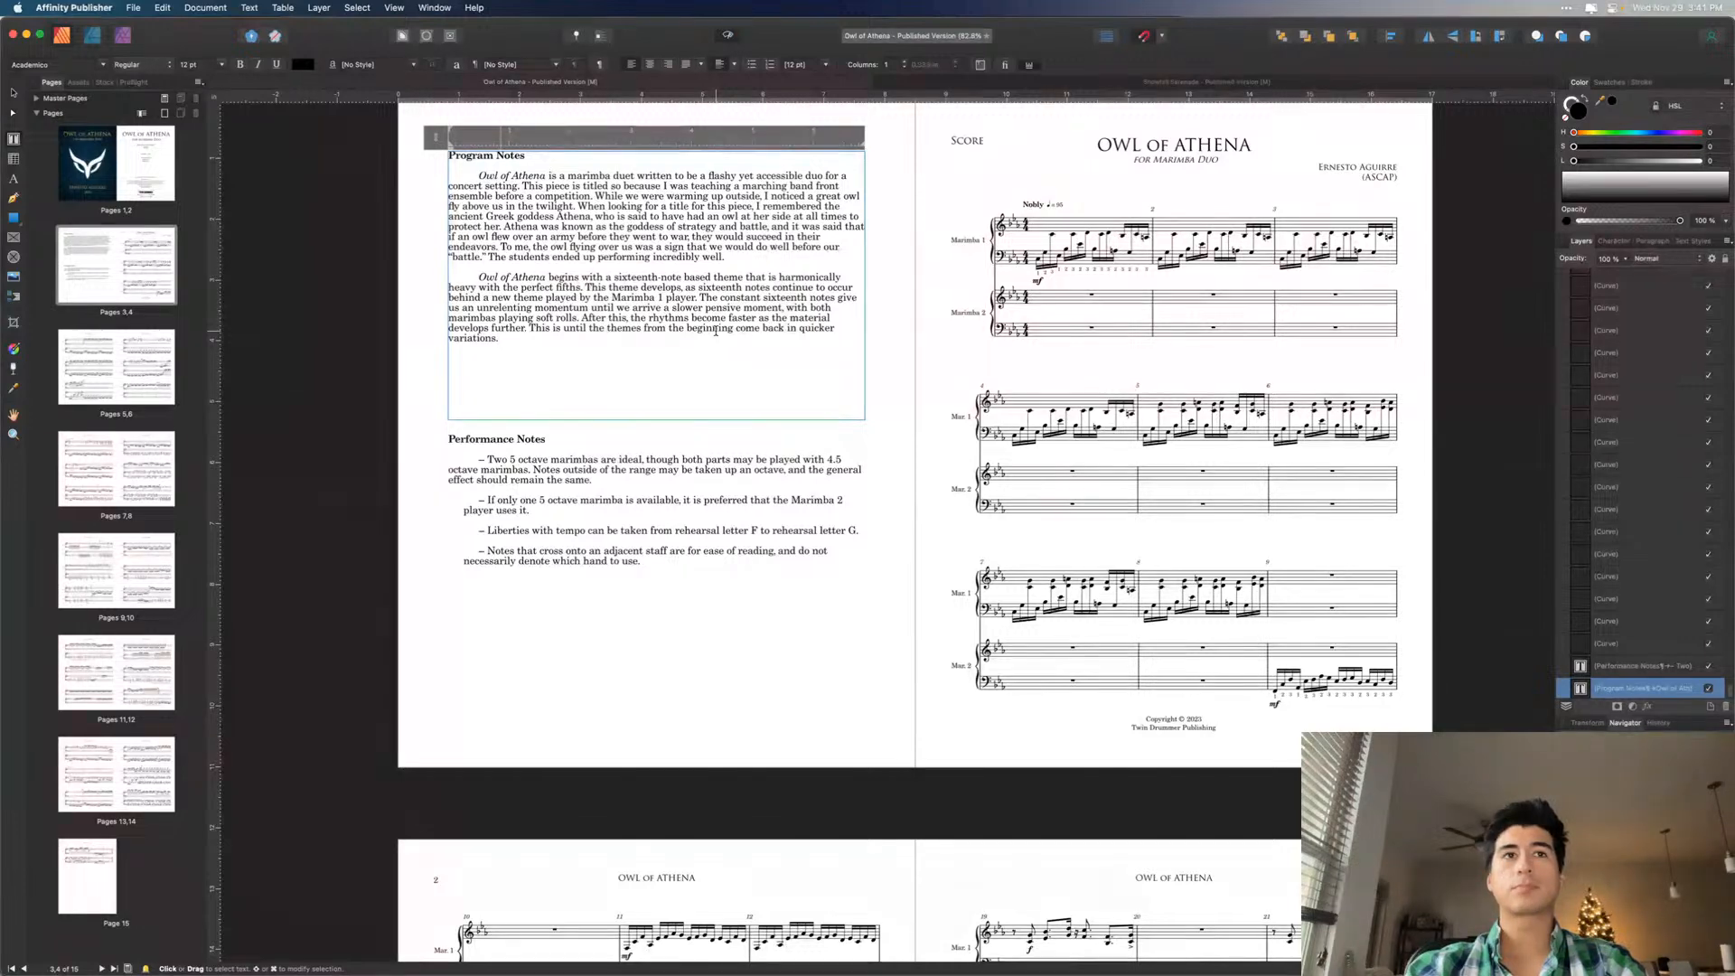
- Start a third Program Notes paragraph with "The use of perfect intervals such as fifths and fourths"
text( The)
key(BackSpace)
key(BackSpace)
key(BackSpace)
key(Return)
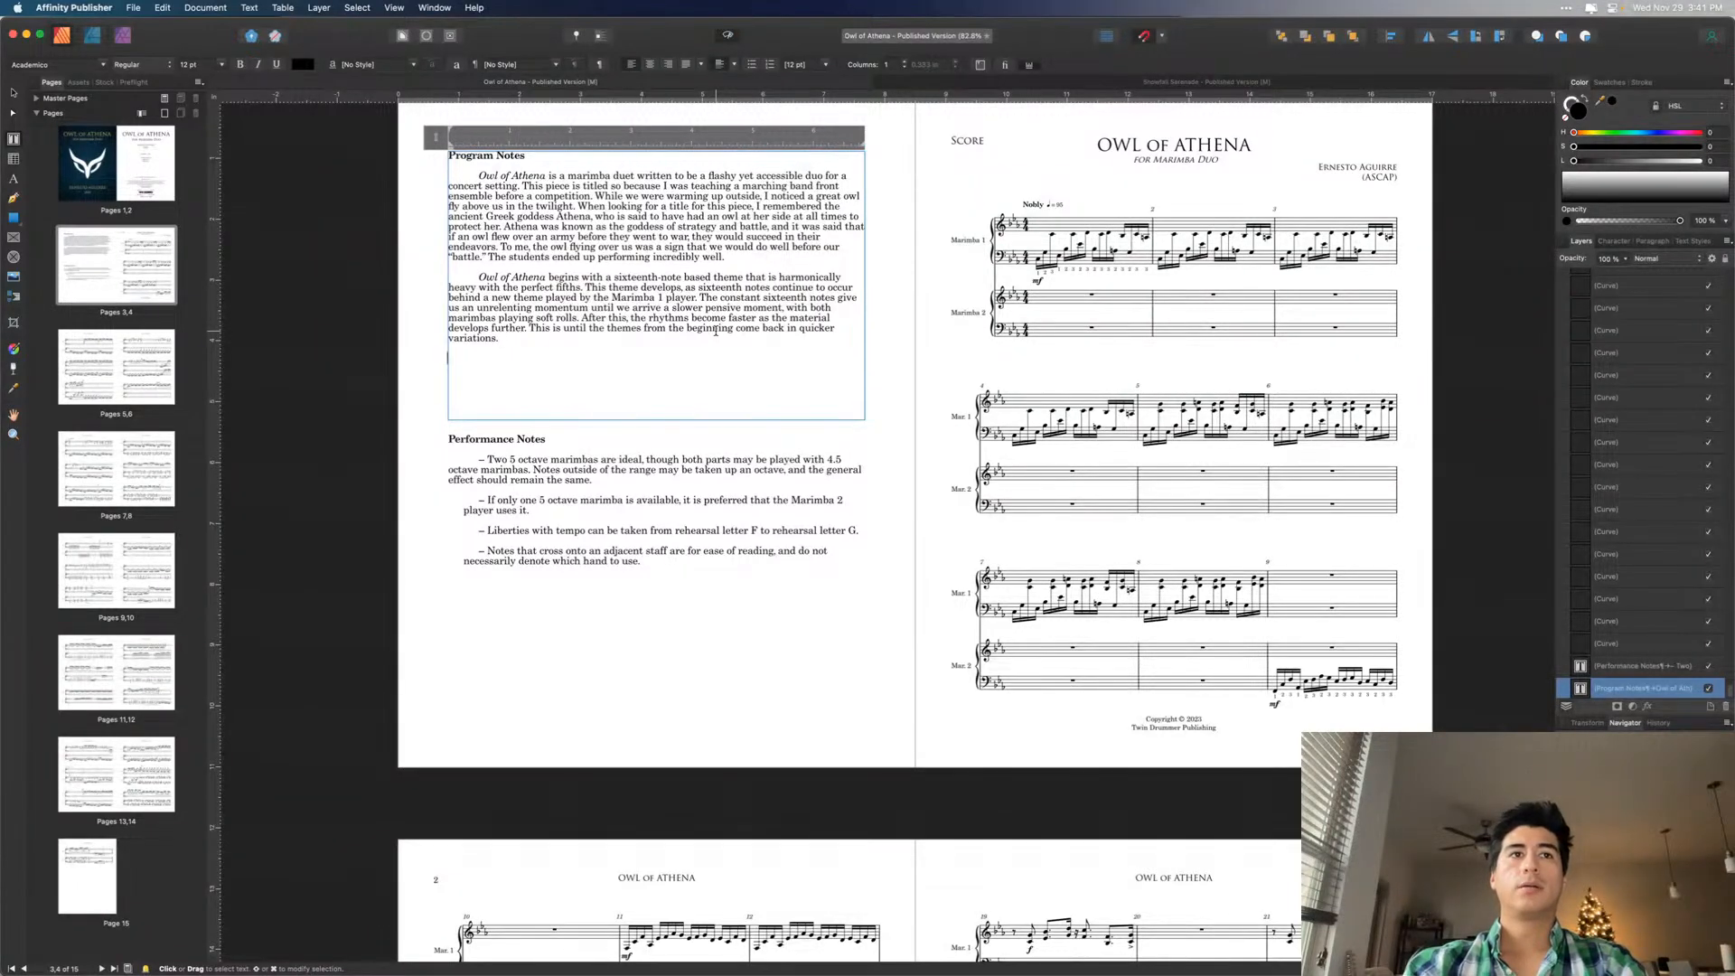
text(Th)
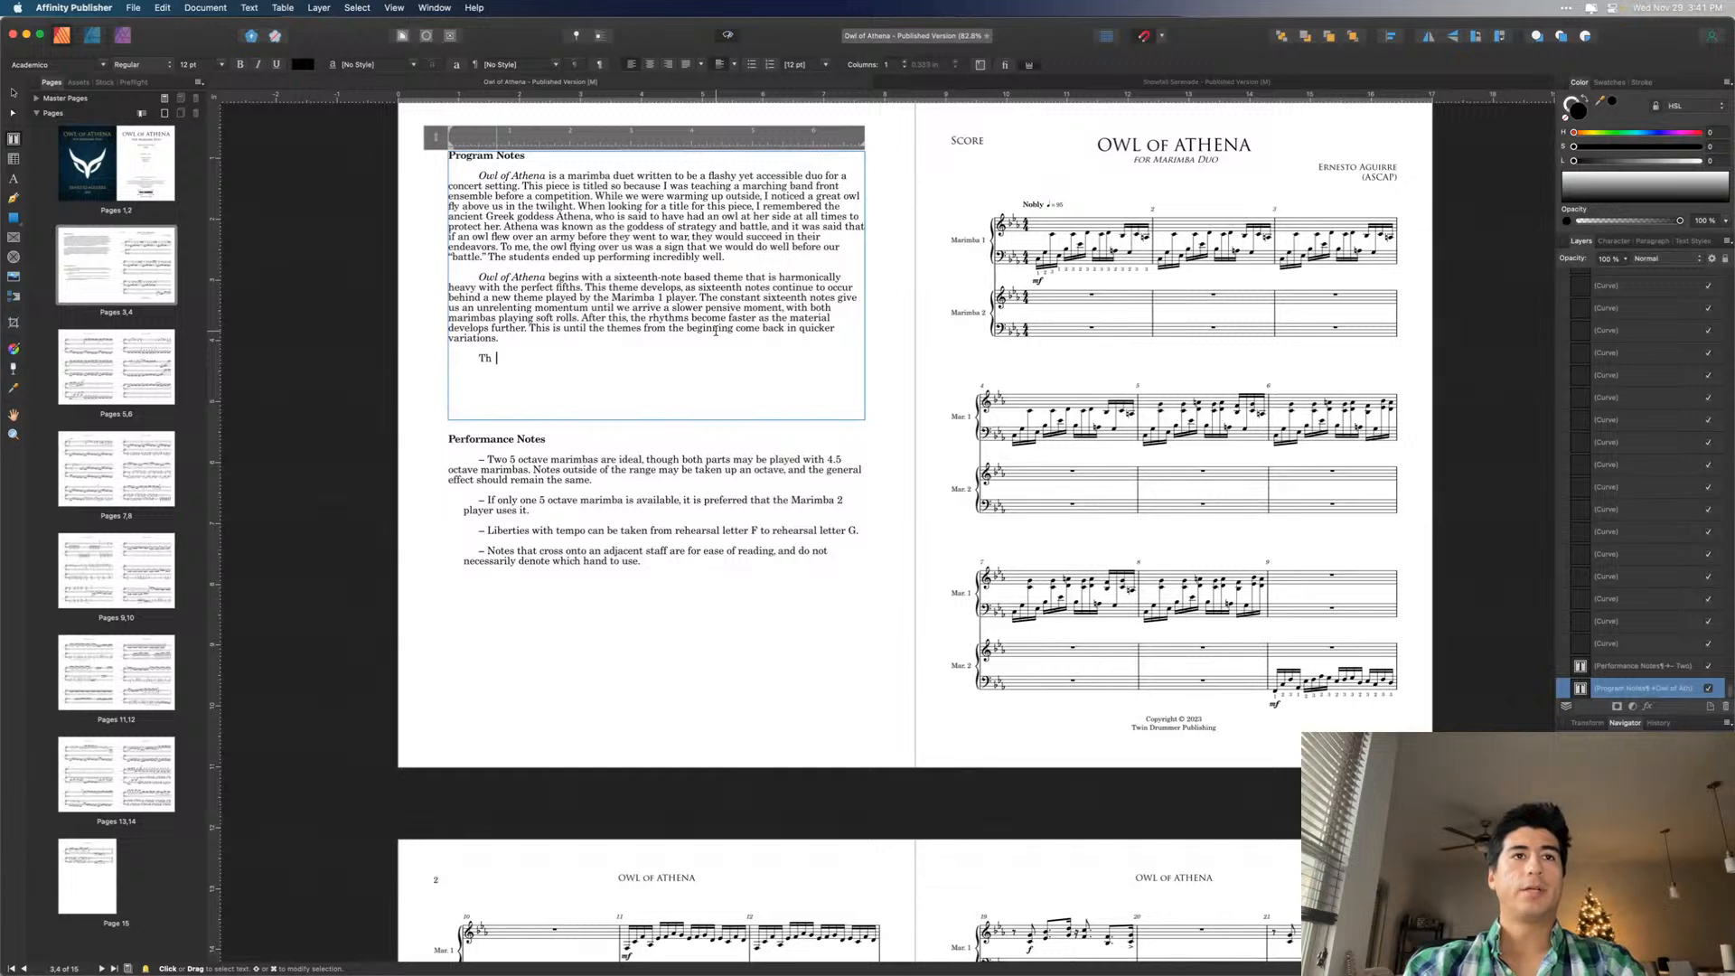
text(e use of fiftsh)
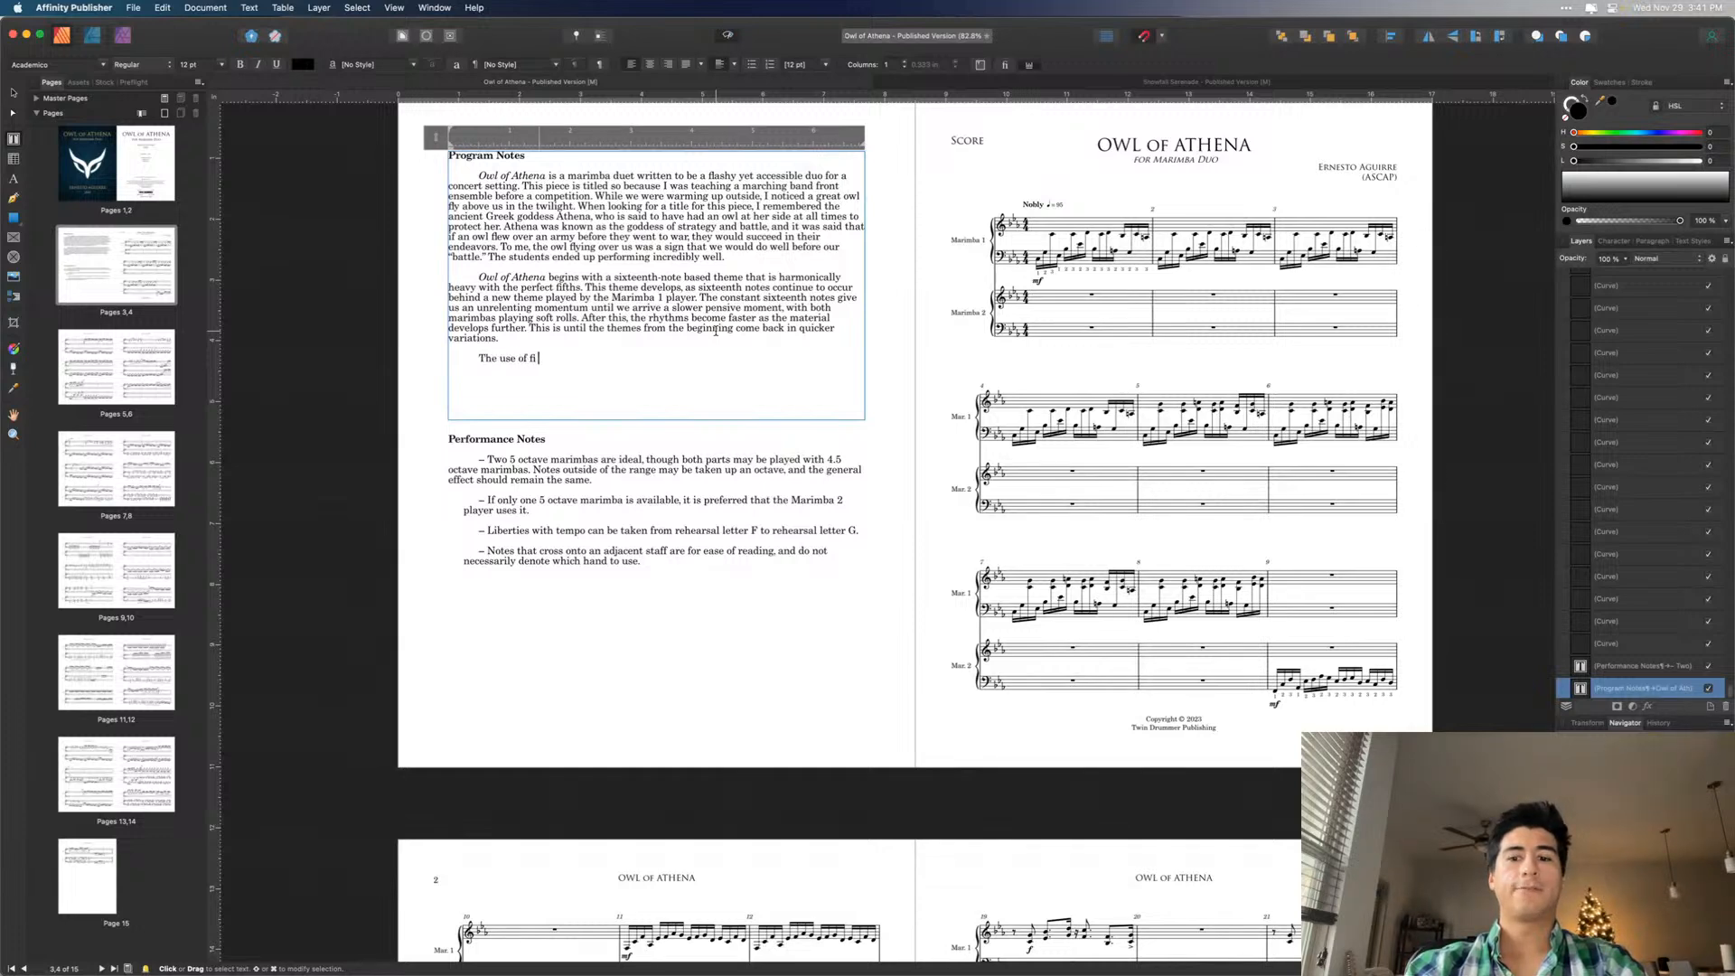
key(BackSpace)
key(BackSpace)
key(BackSpace)
key(BackSpace)
key(BackSpace)
key(BackSpace)
key(BackSpace)
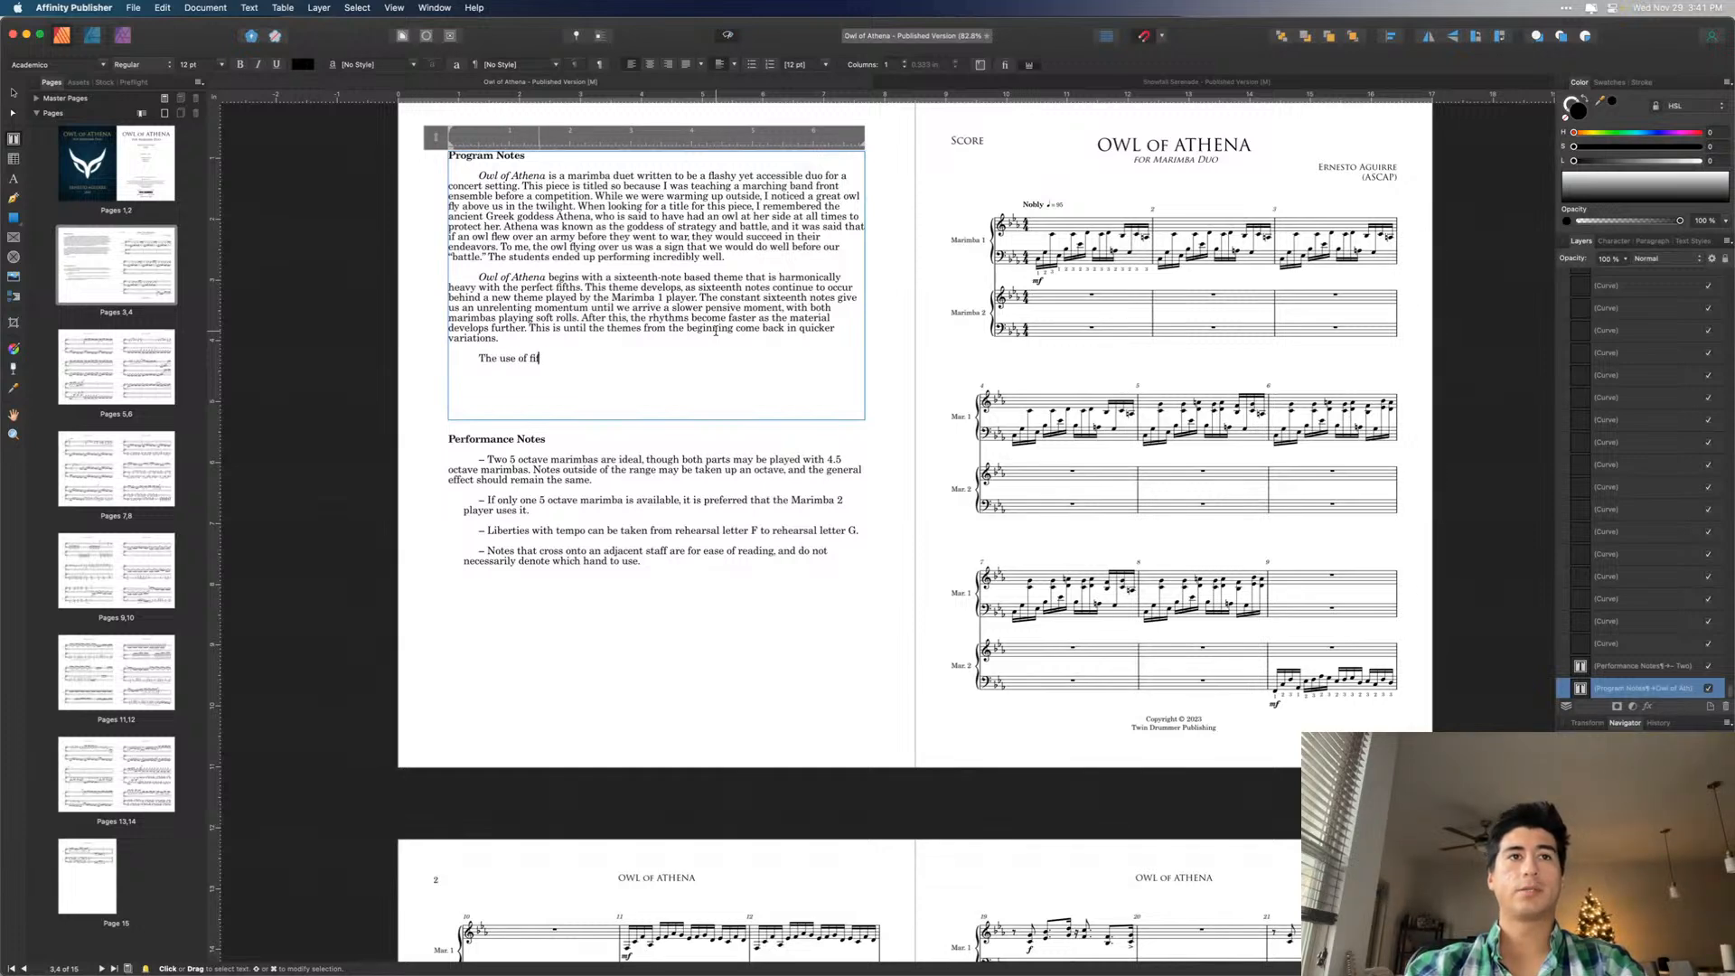
text(perfec)
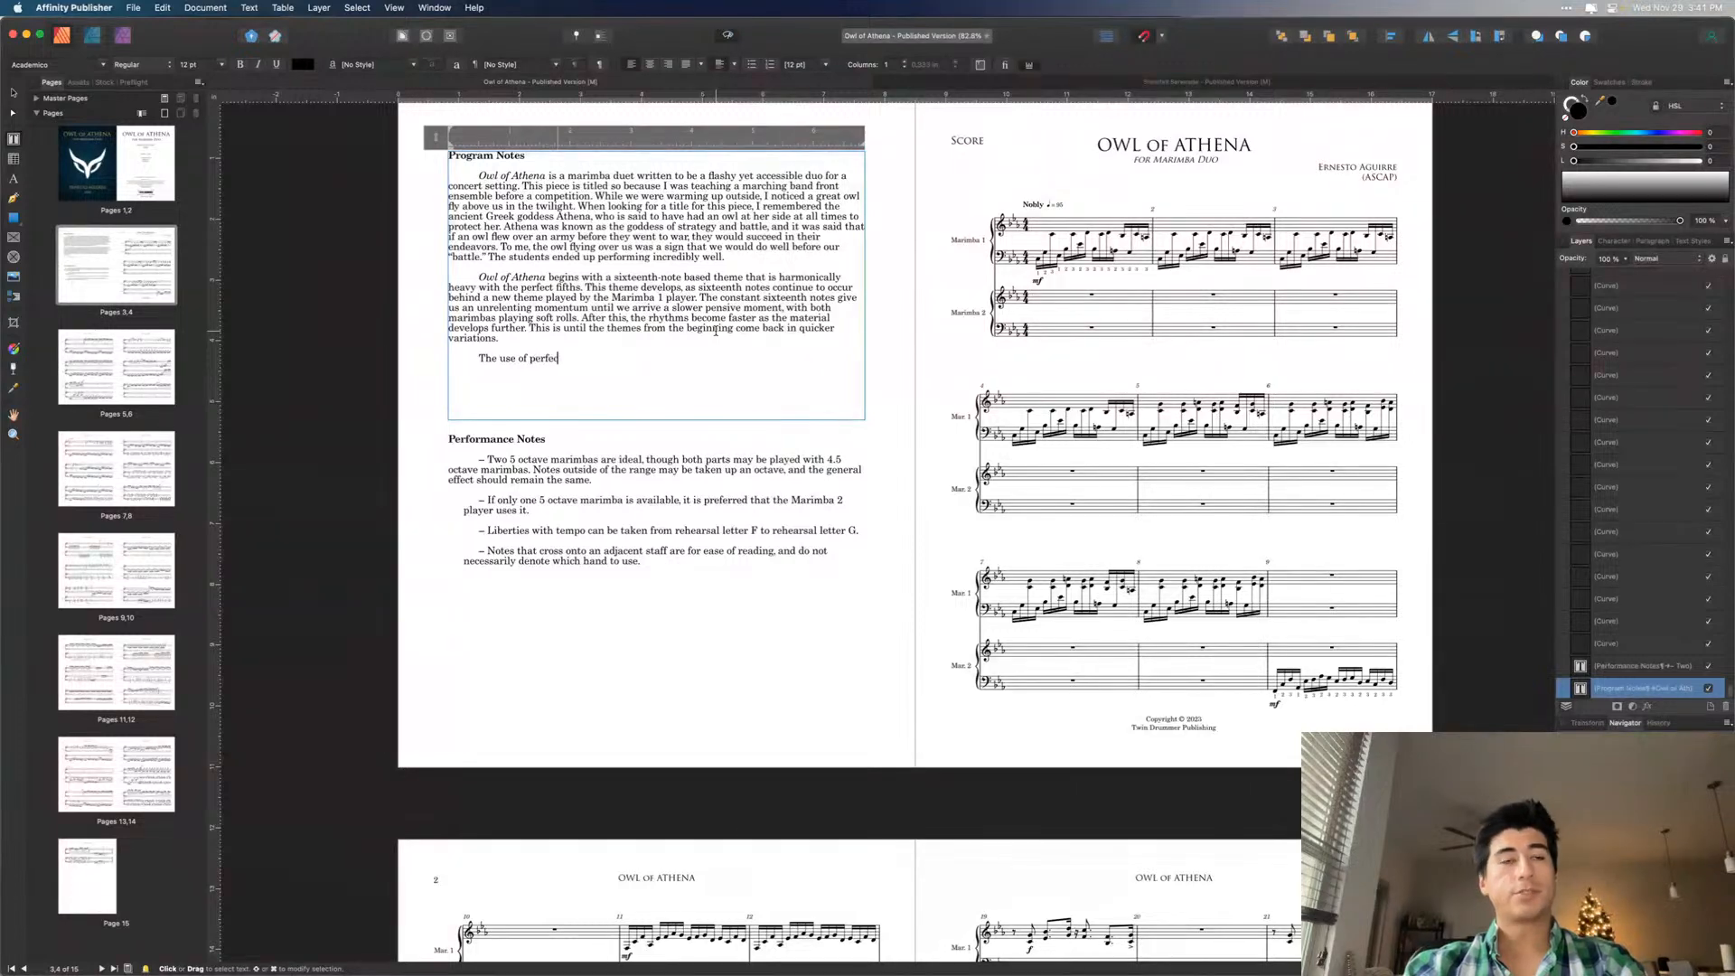
text(t intervals)
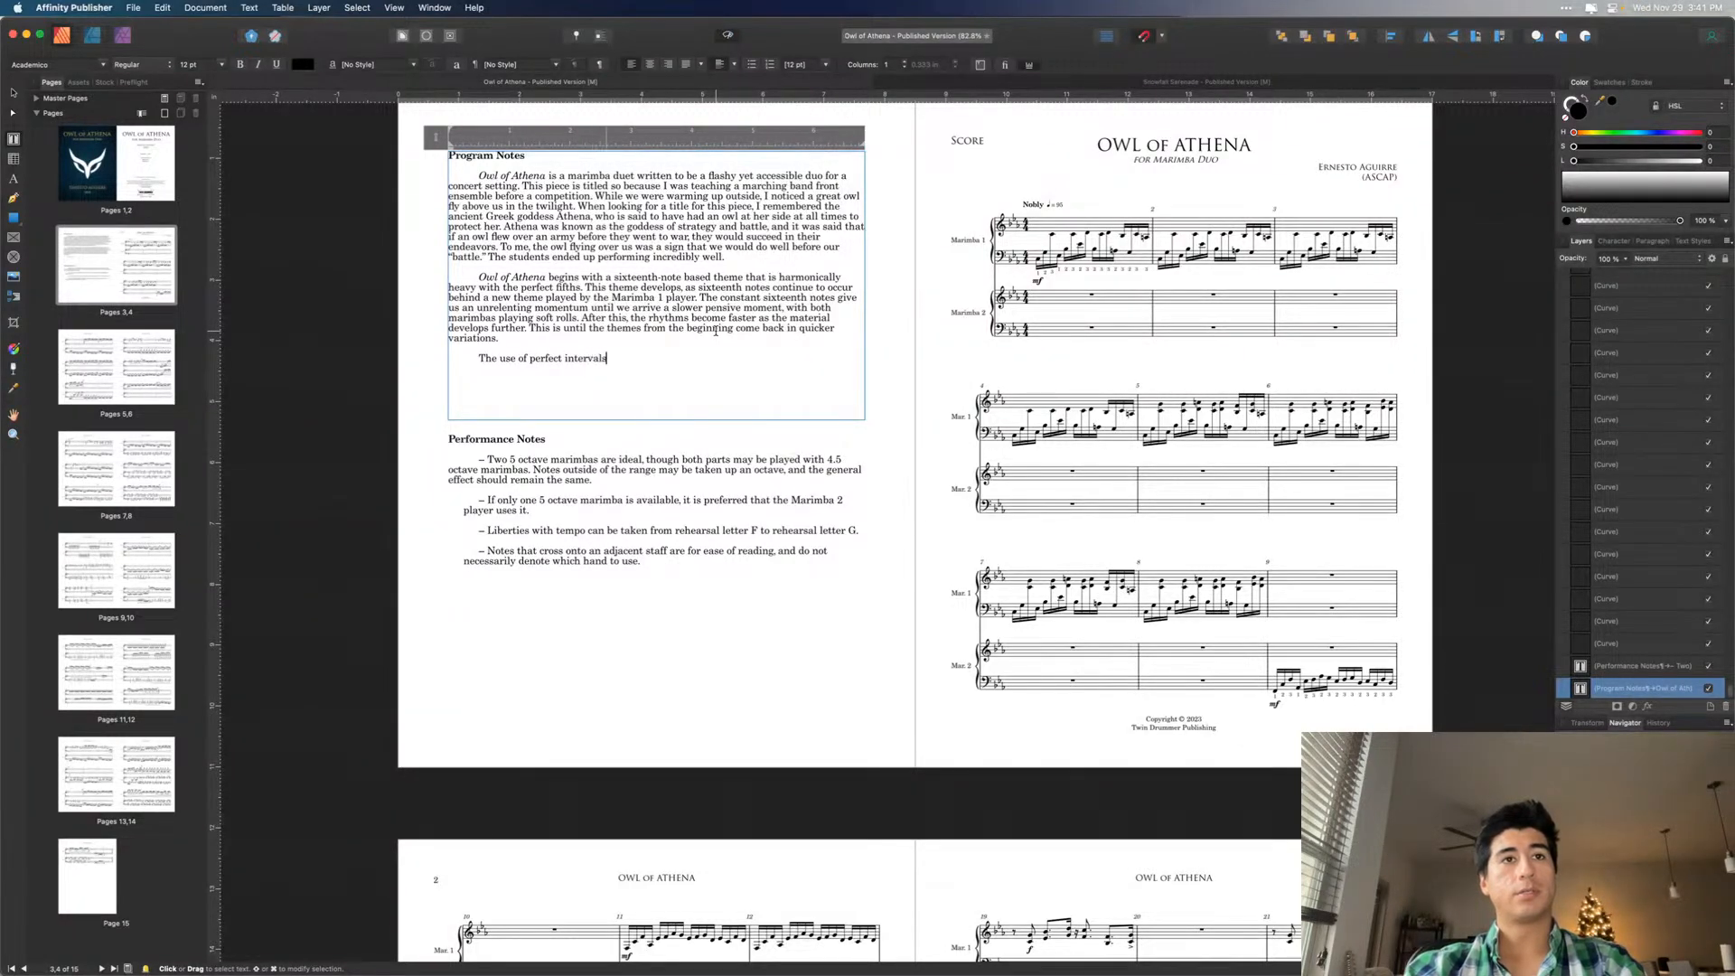
text( such as fifths)
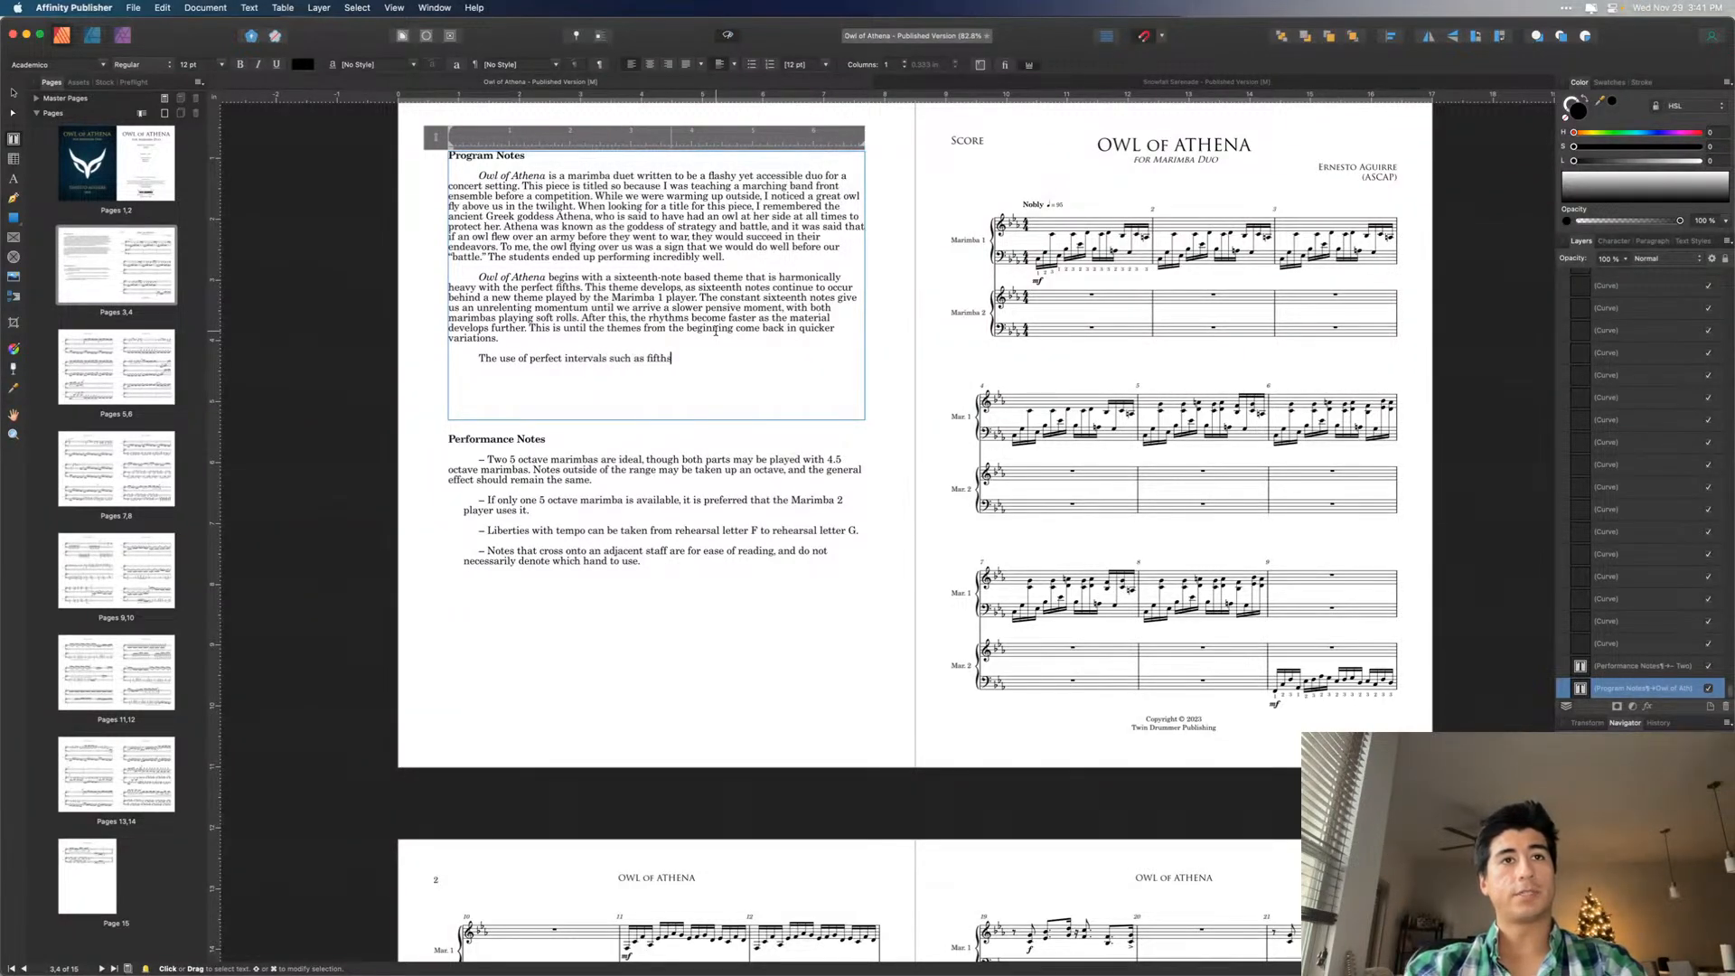
text( and fourths g)
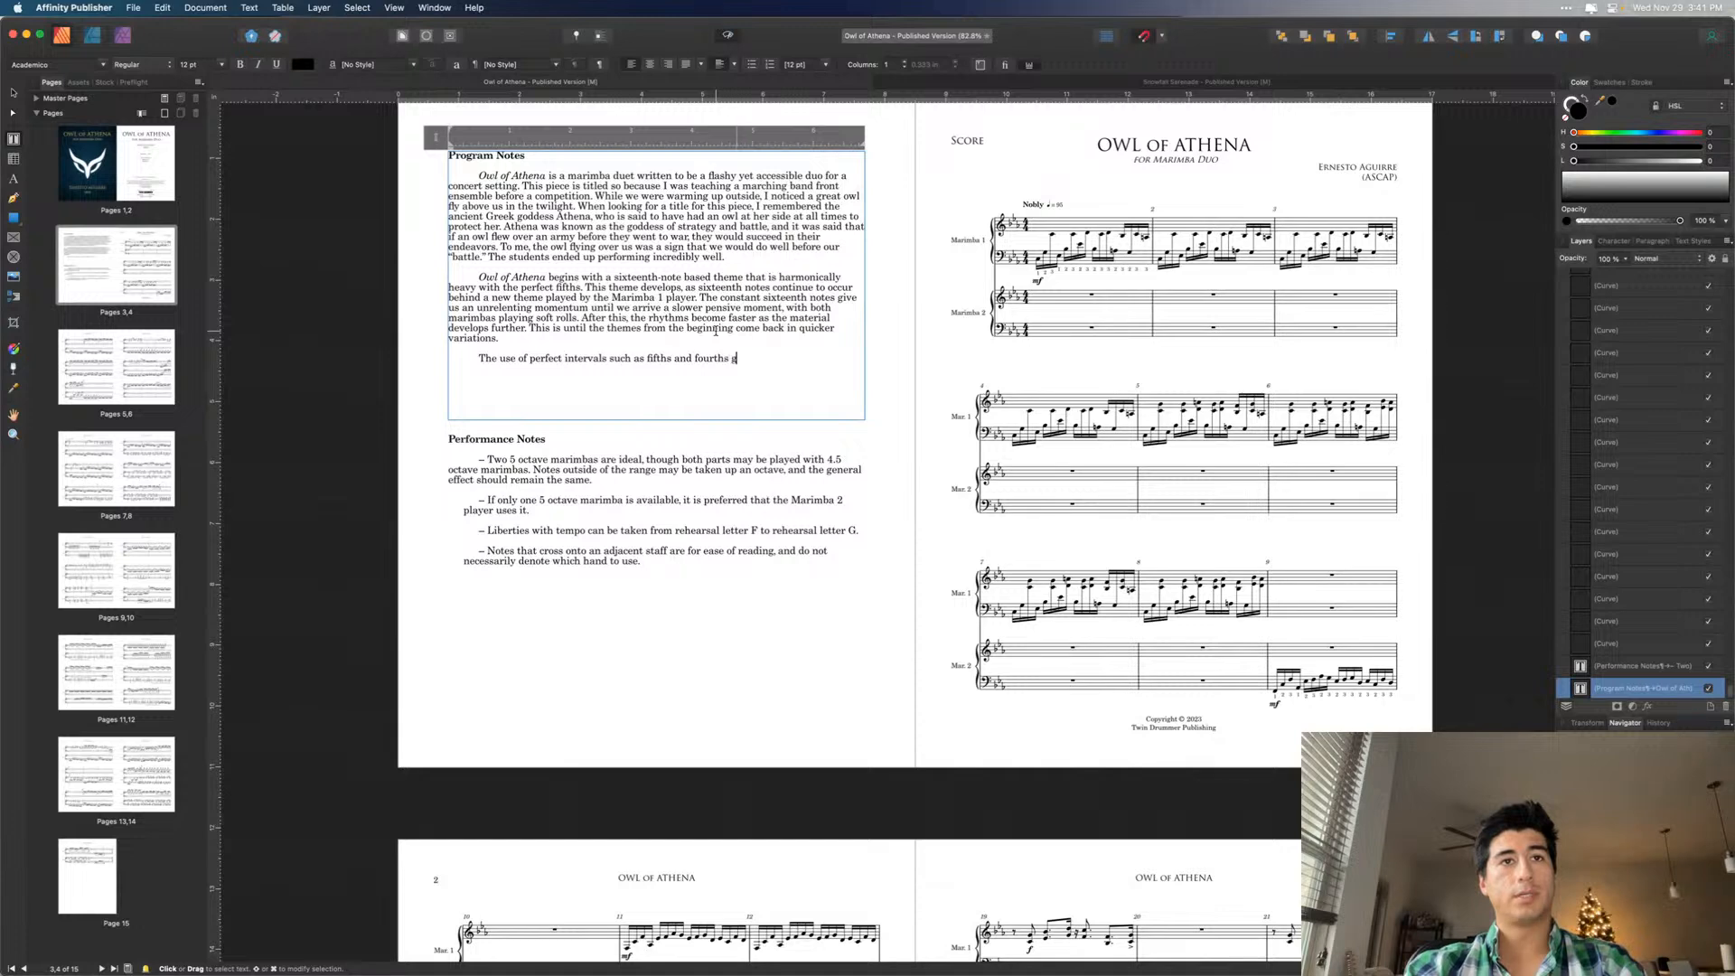
- Continue the third paragraph's sentence with "gives the feeling of an ancient sound,"
text(ives the feeling of)
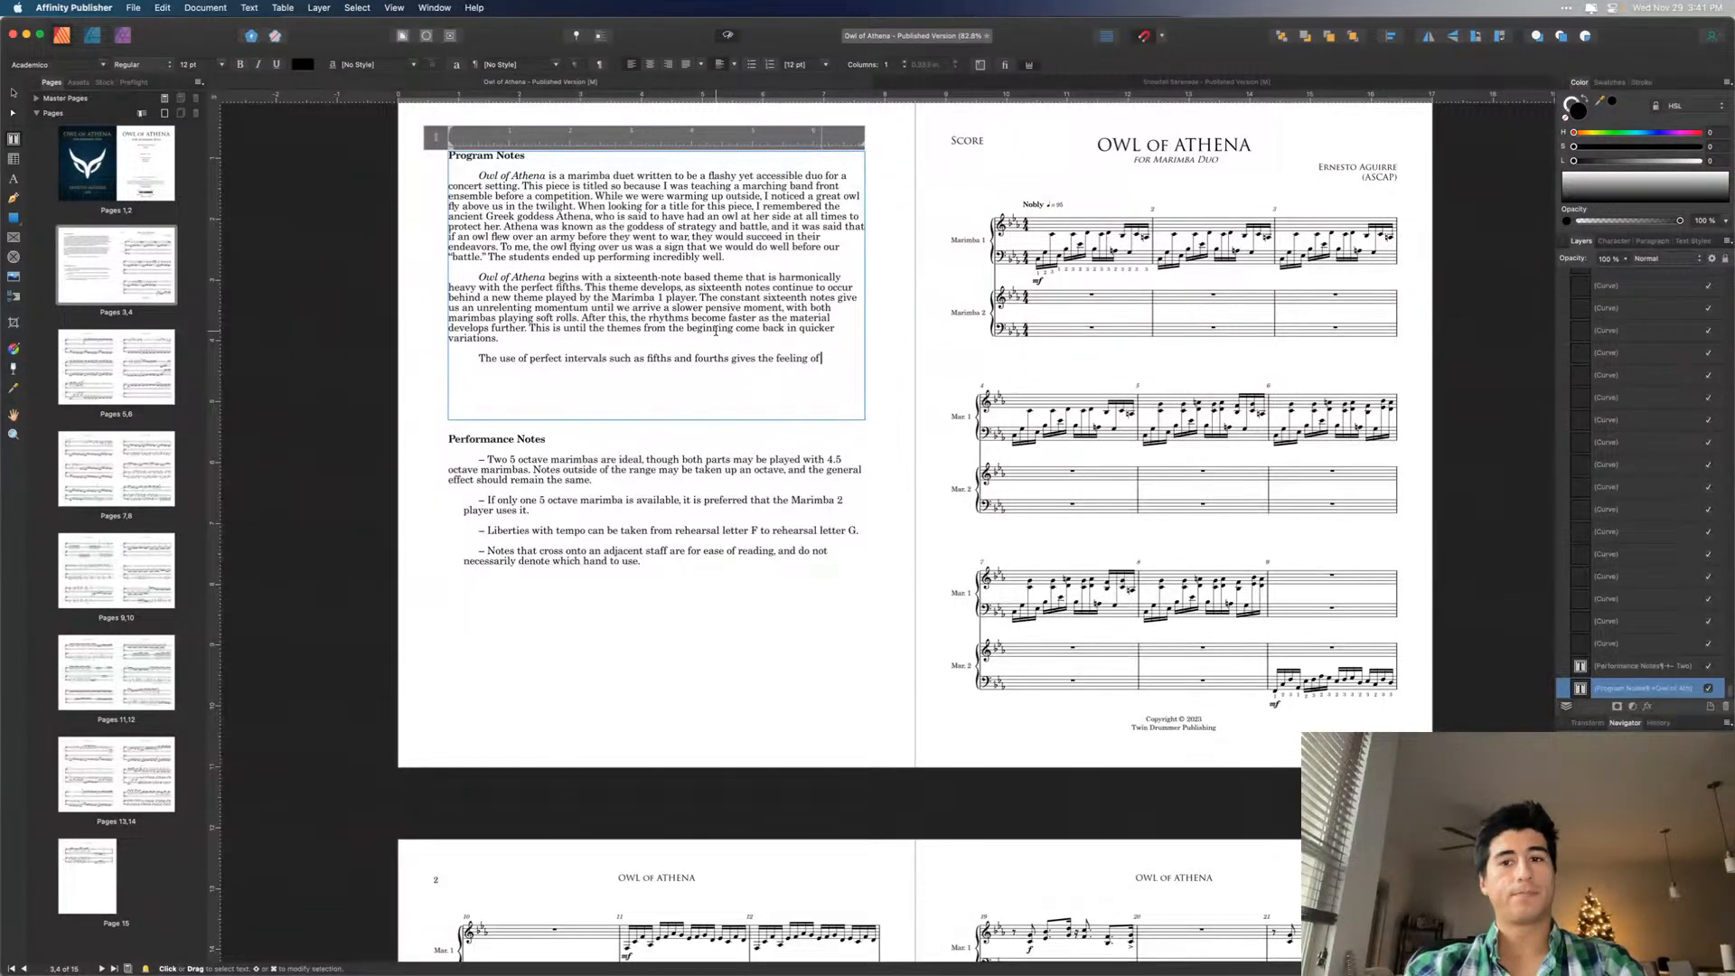
text( an ancie)
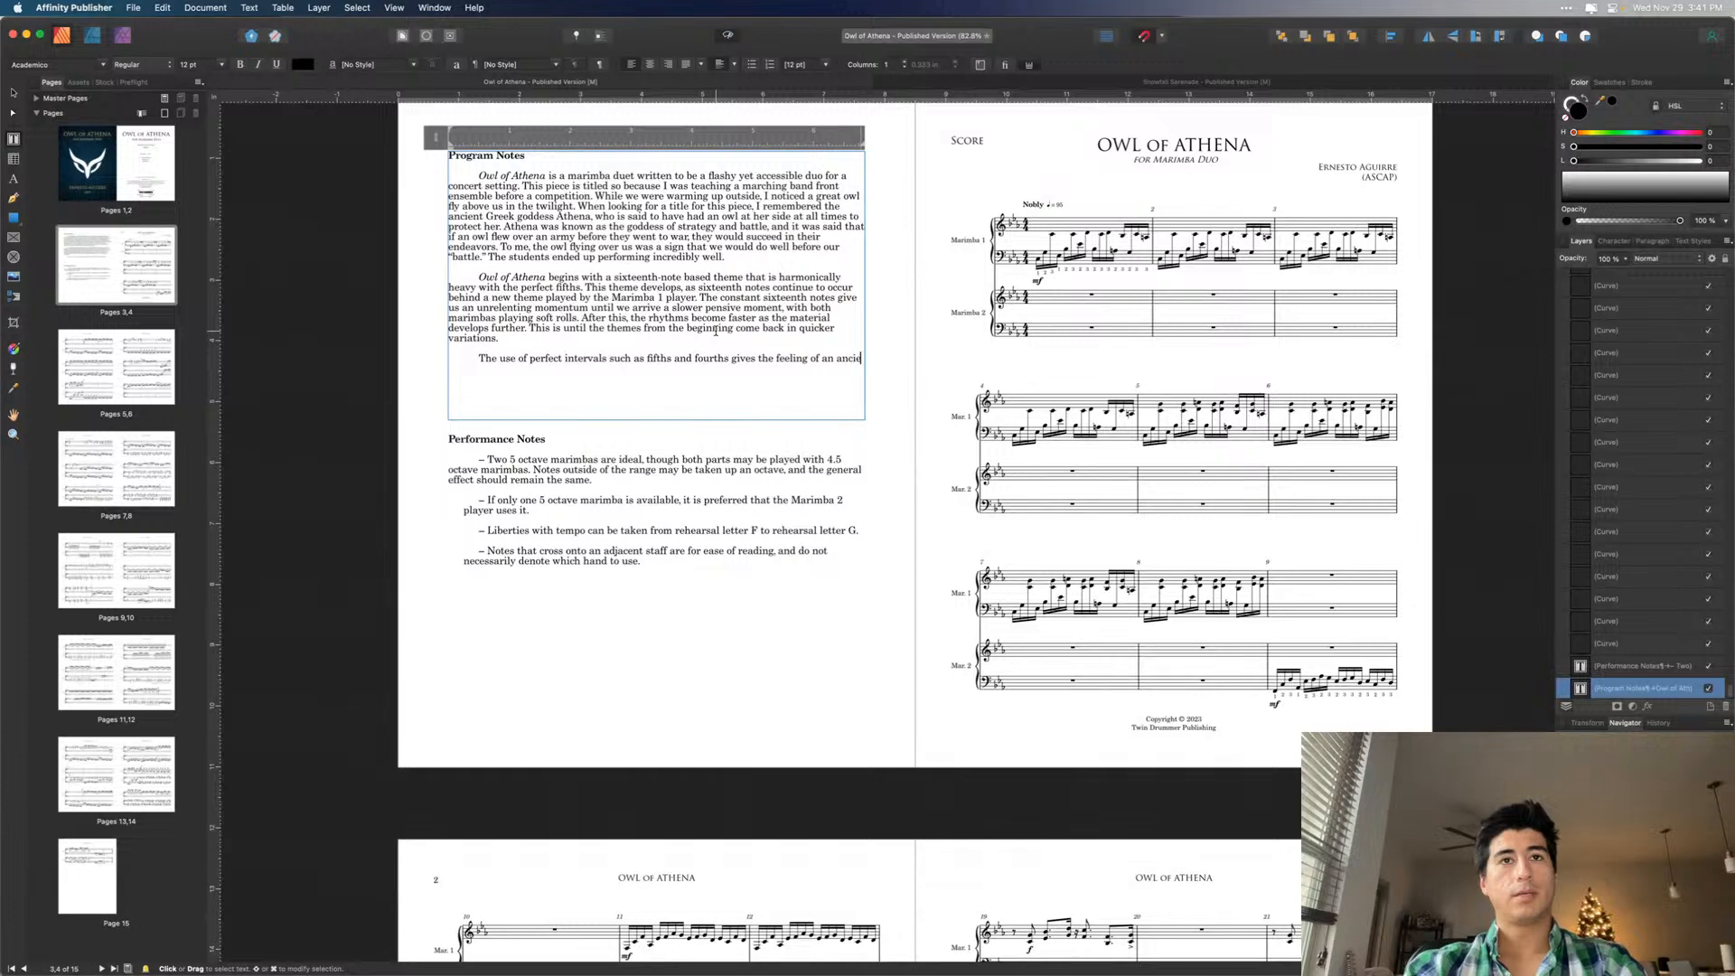
text(nt sound)
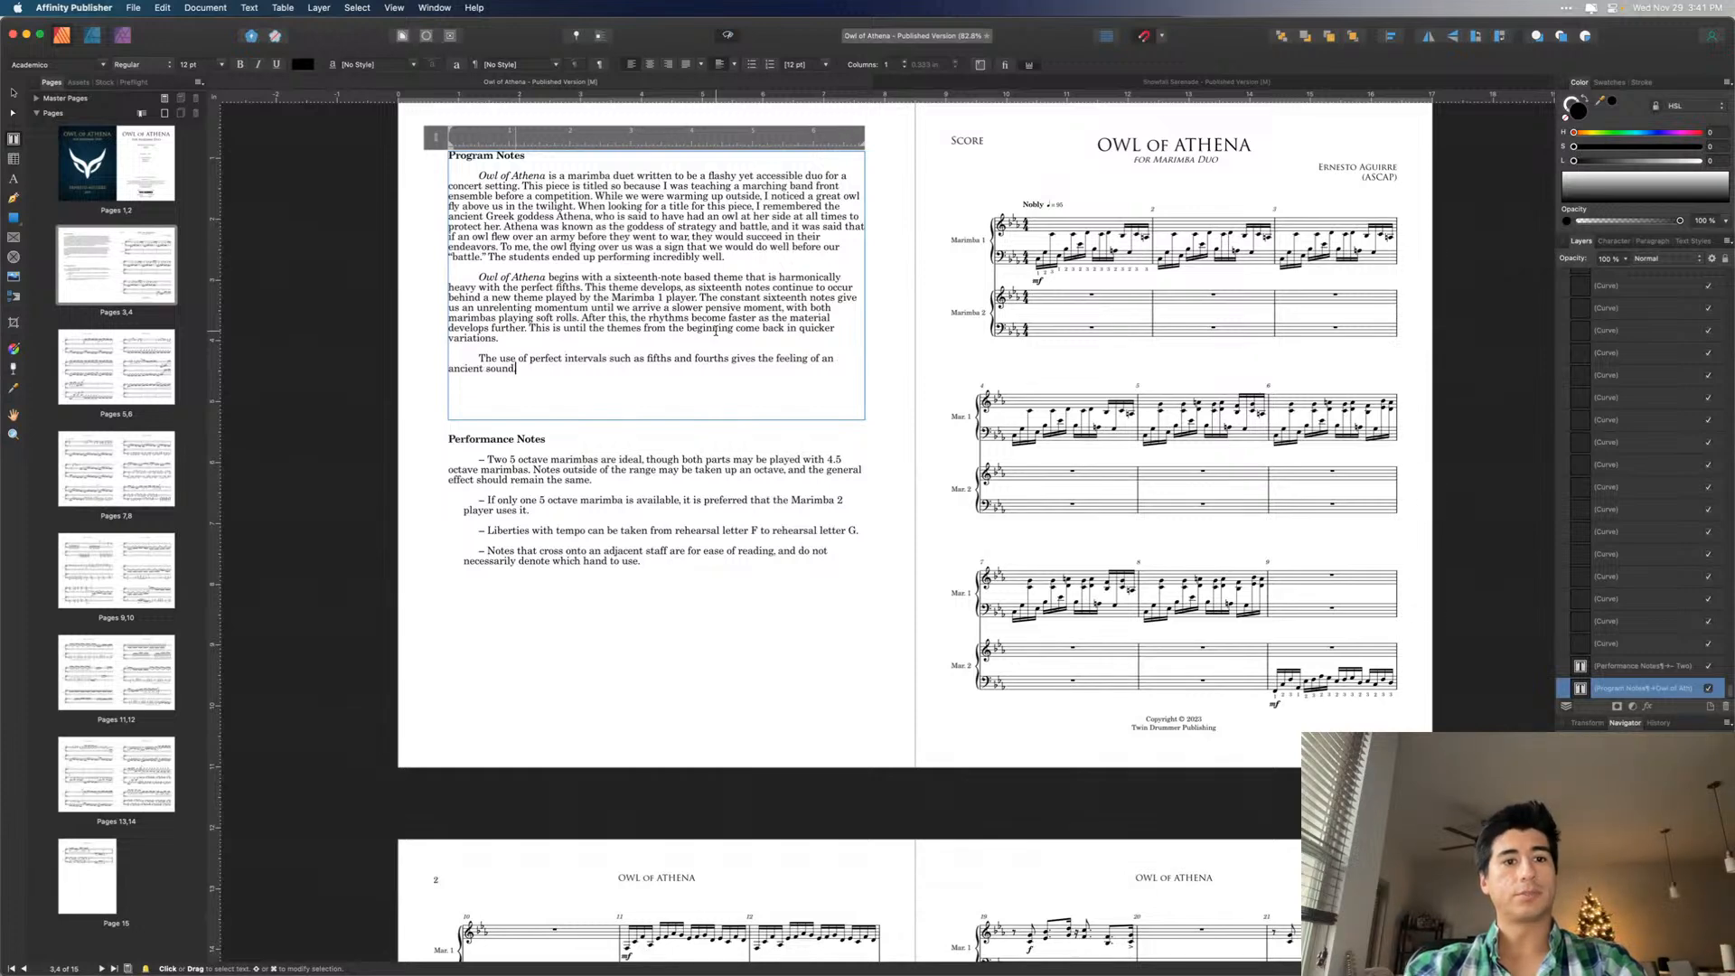
text(, or a noble)
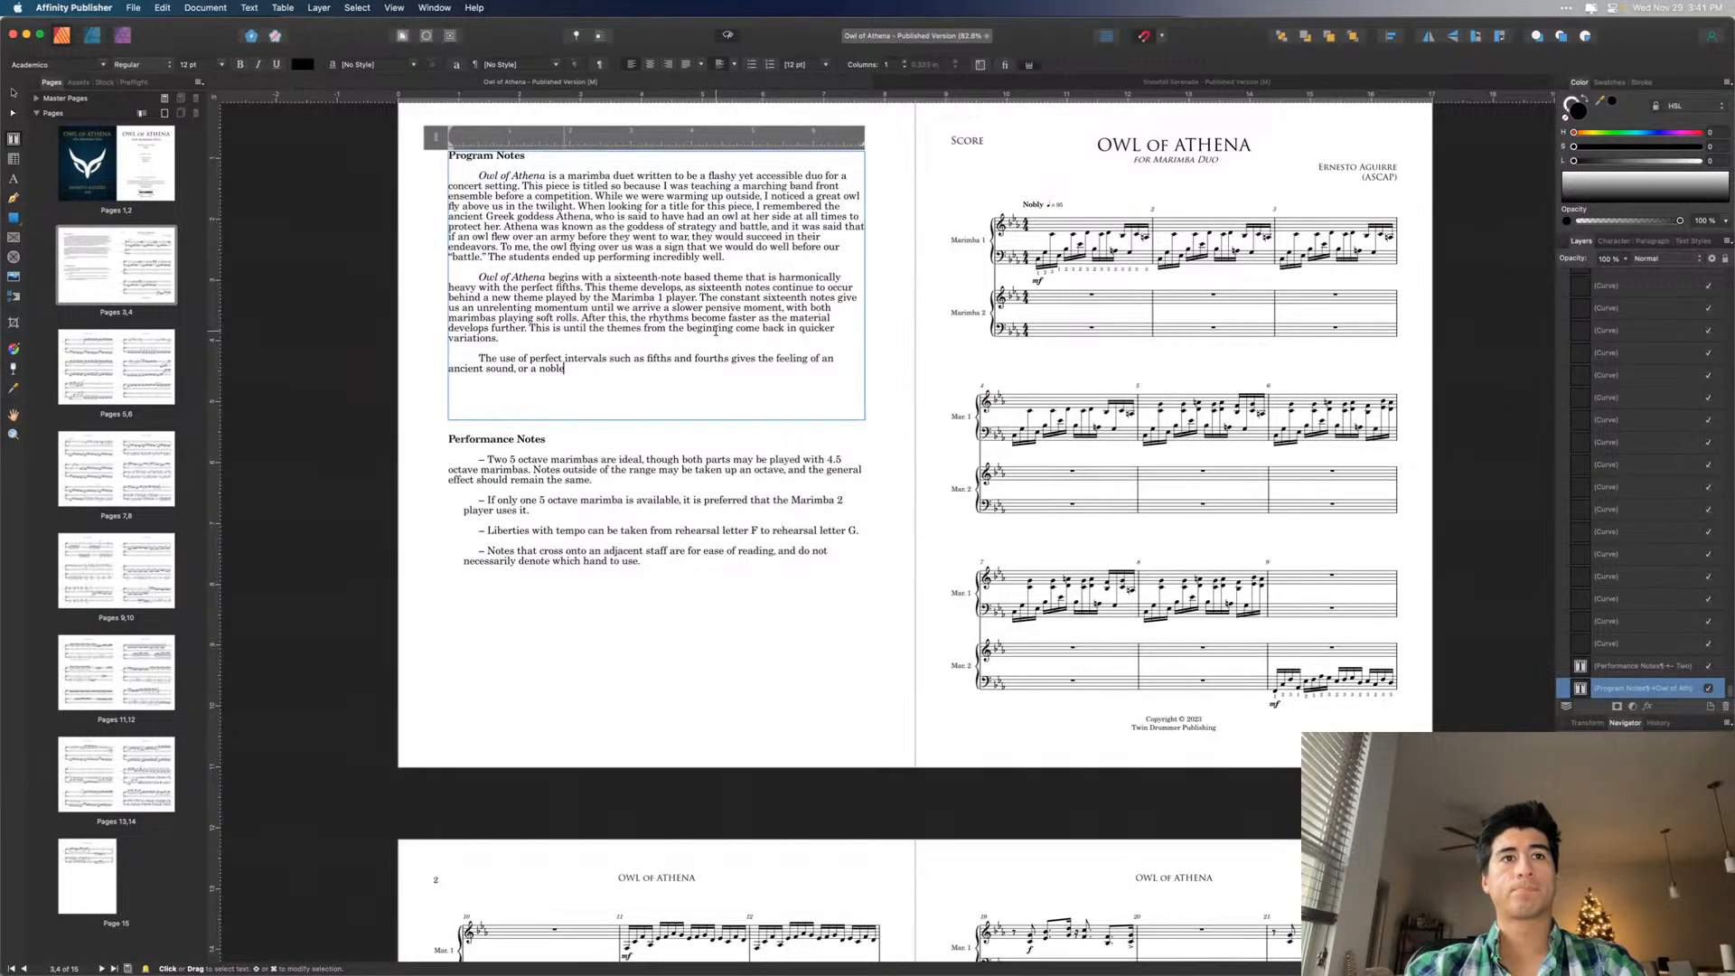
key(BackSpace)
key(BackSpace)
key(BackSpace)
key(BackSpace)
key(BackSpace)
key(BackSpace)
key(BackSpace)
key(BackSpace)
key(BackSpace)
key(BackSpace)
key(BackSpace)
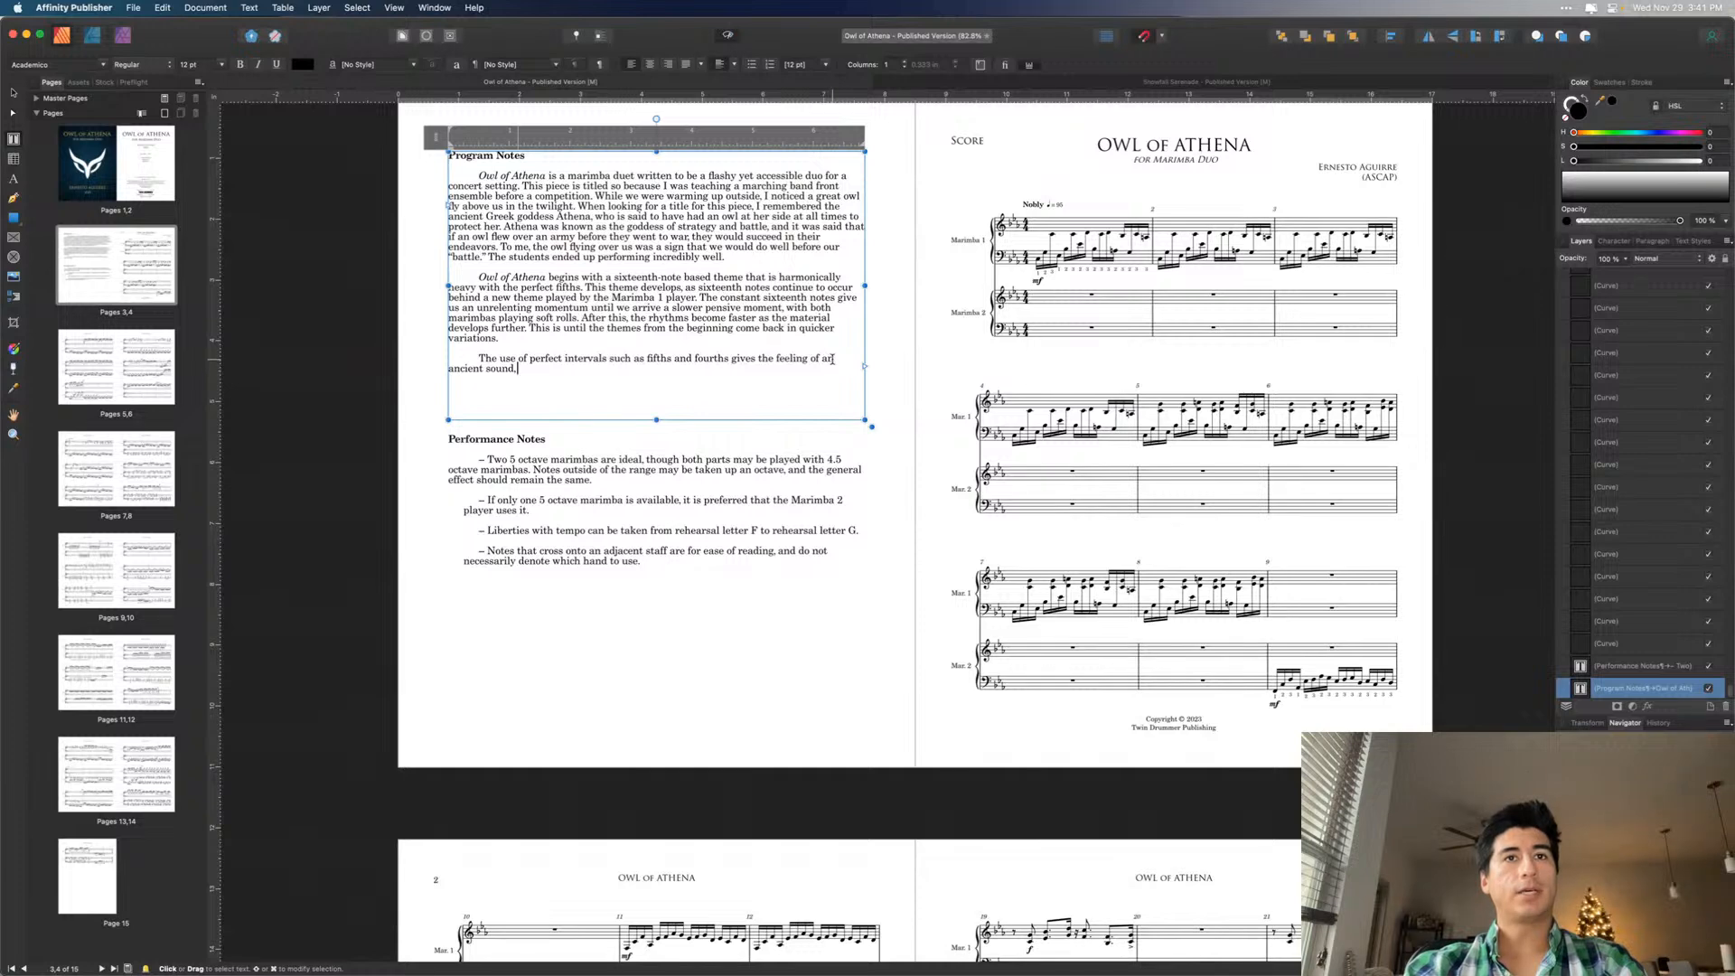
- Reword the third Program Notes paragraph's "an ancient sound" as "a noble and ancient sound"
click(834, 358)
key(BackSpace)
key(BackSpace)
key(BackSpace)
text(a noble an)
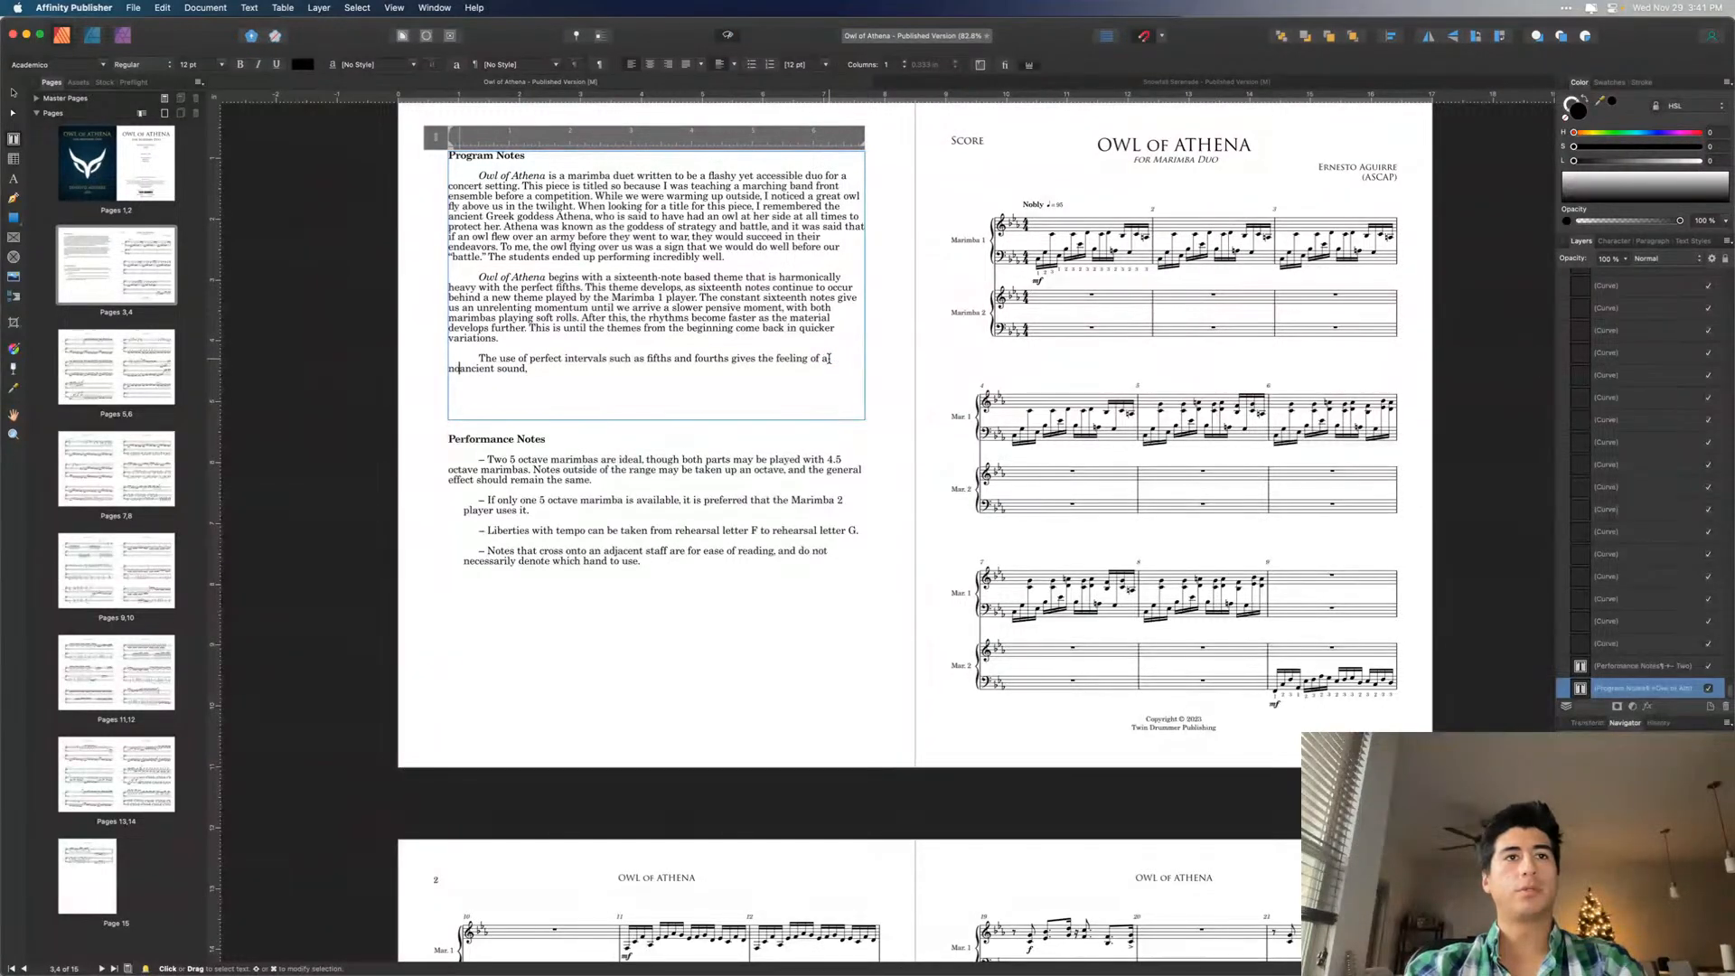
text(d ancient)
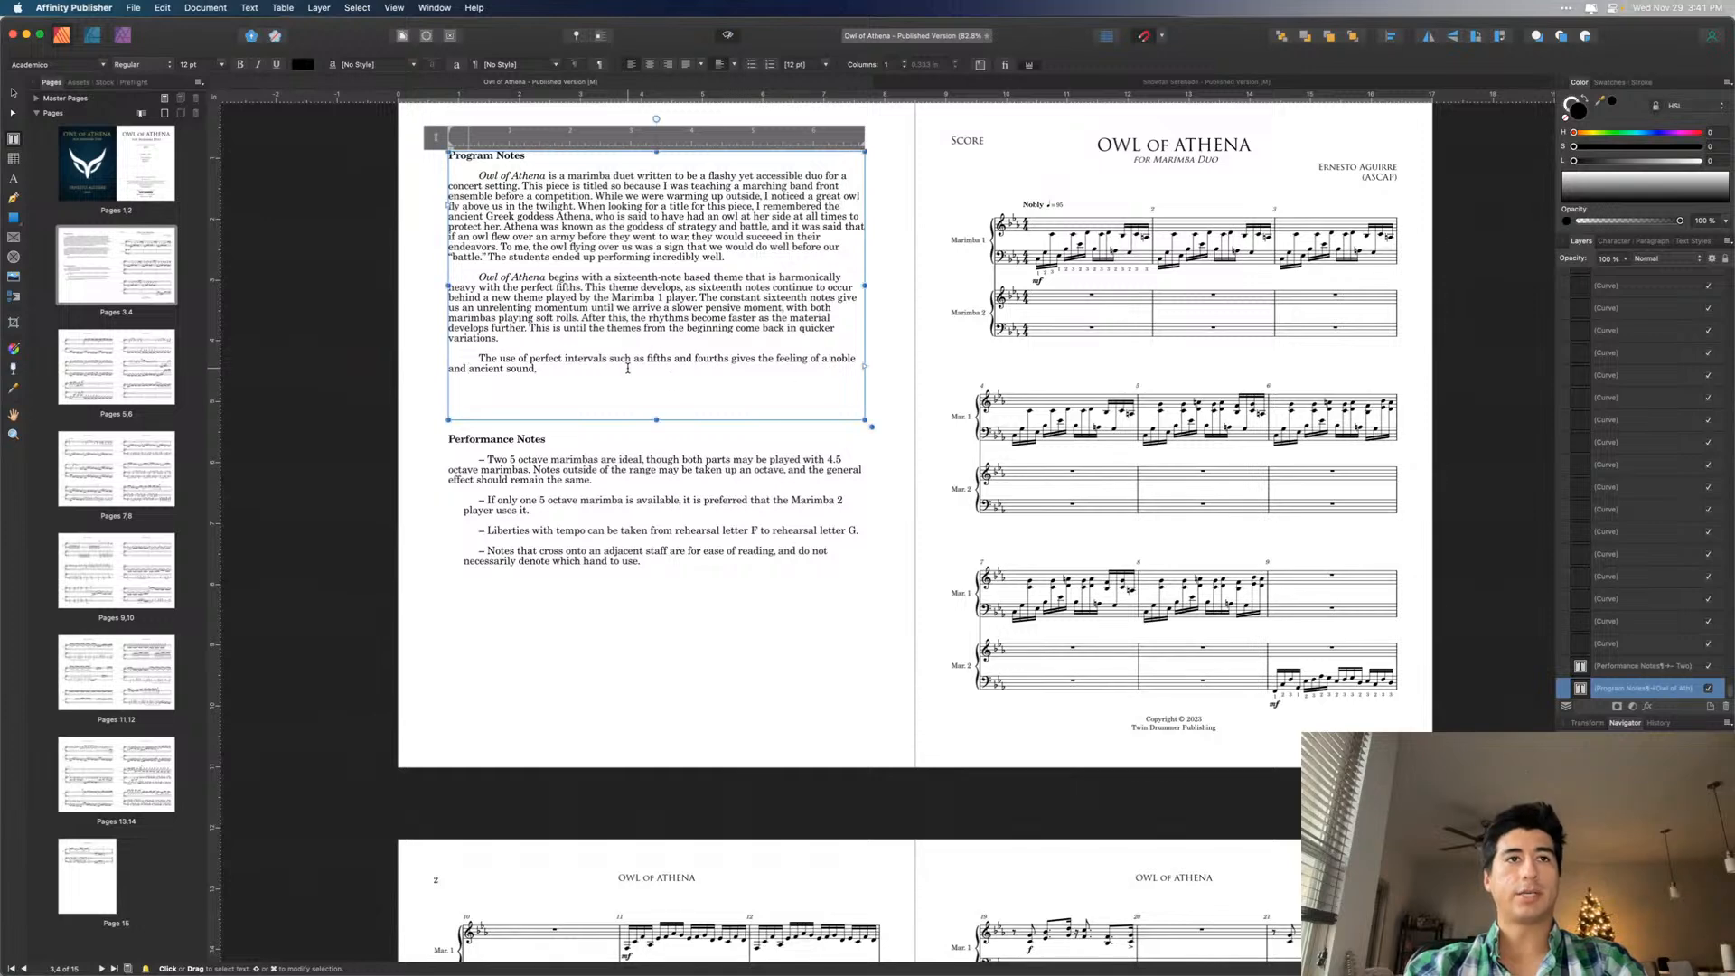
- Complete the third paragraph's sentence with "which is evocative of the regality of an owl, and the wisdom of Athena."
text( sound,  which is a)
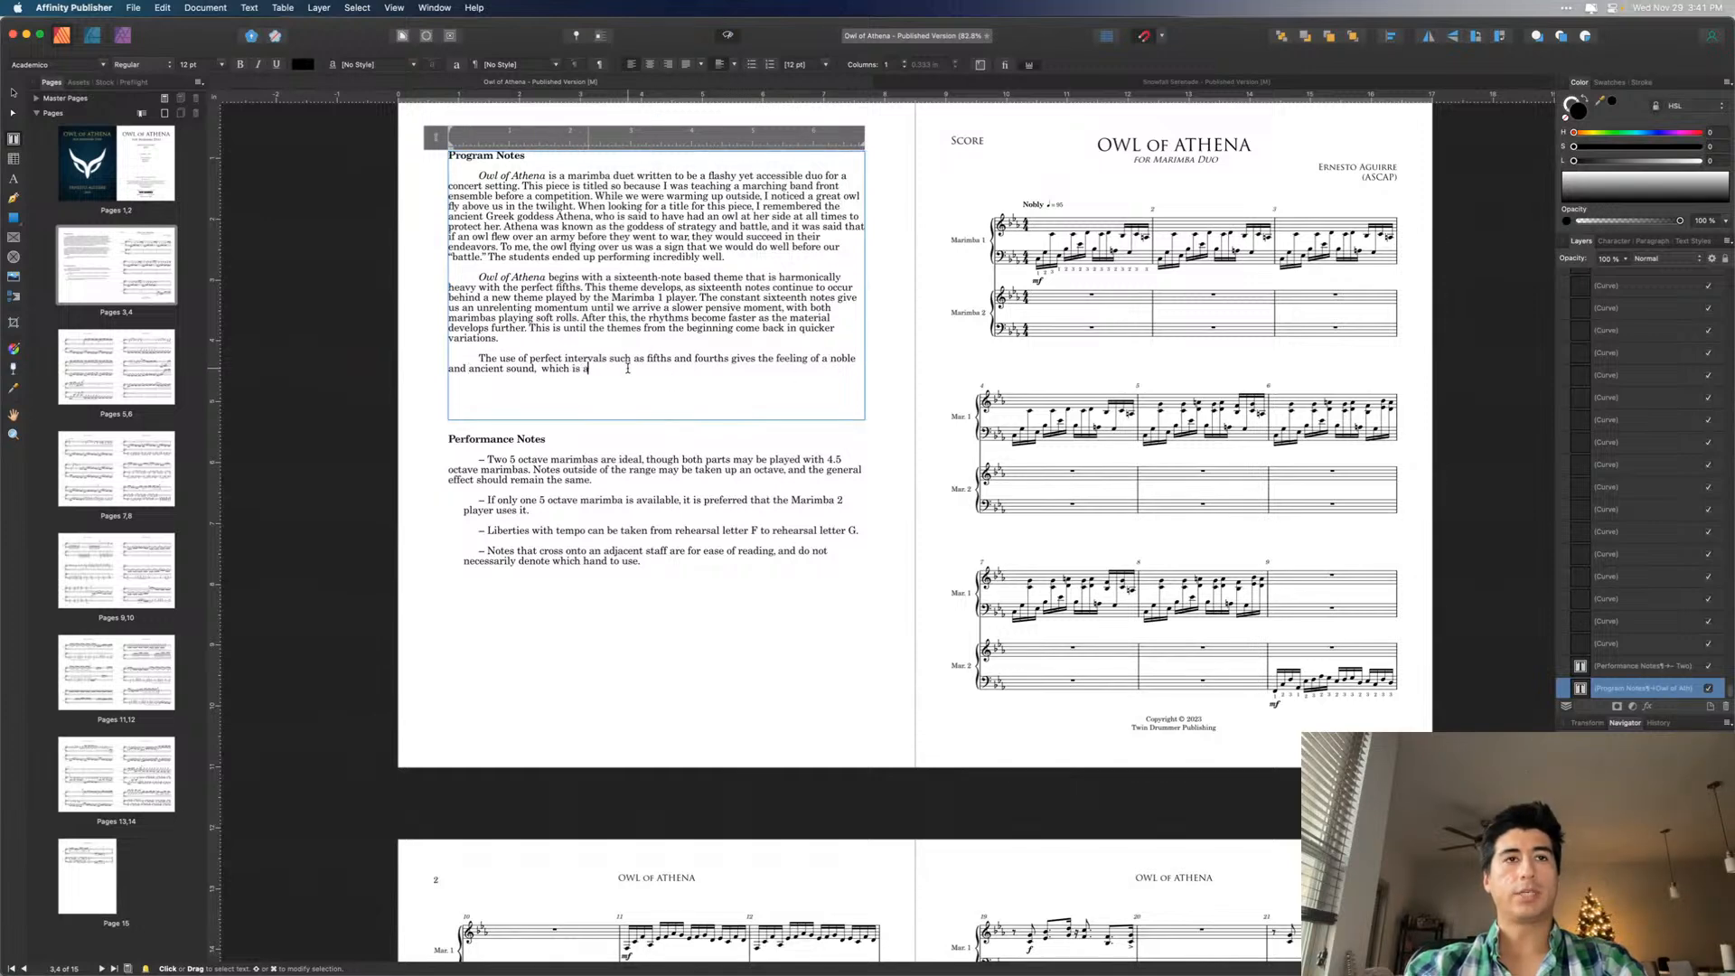
text(e)
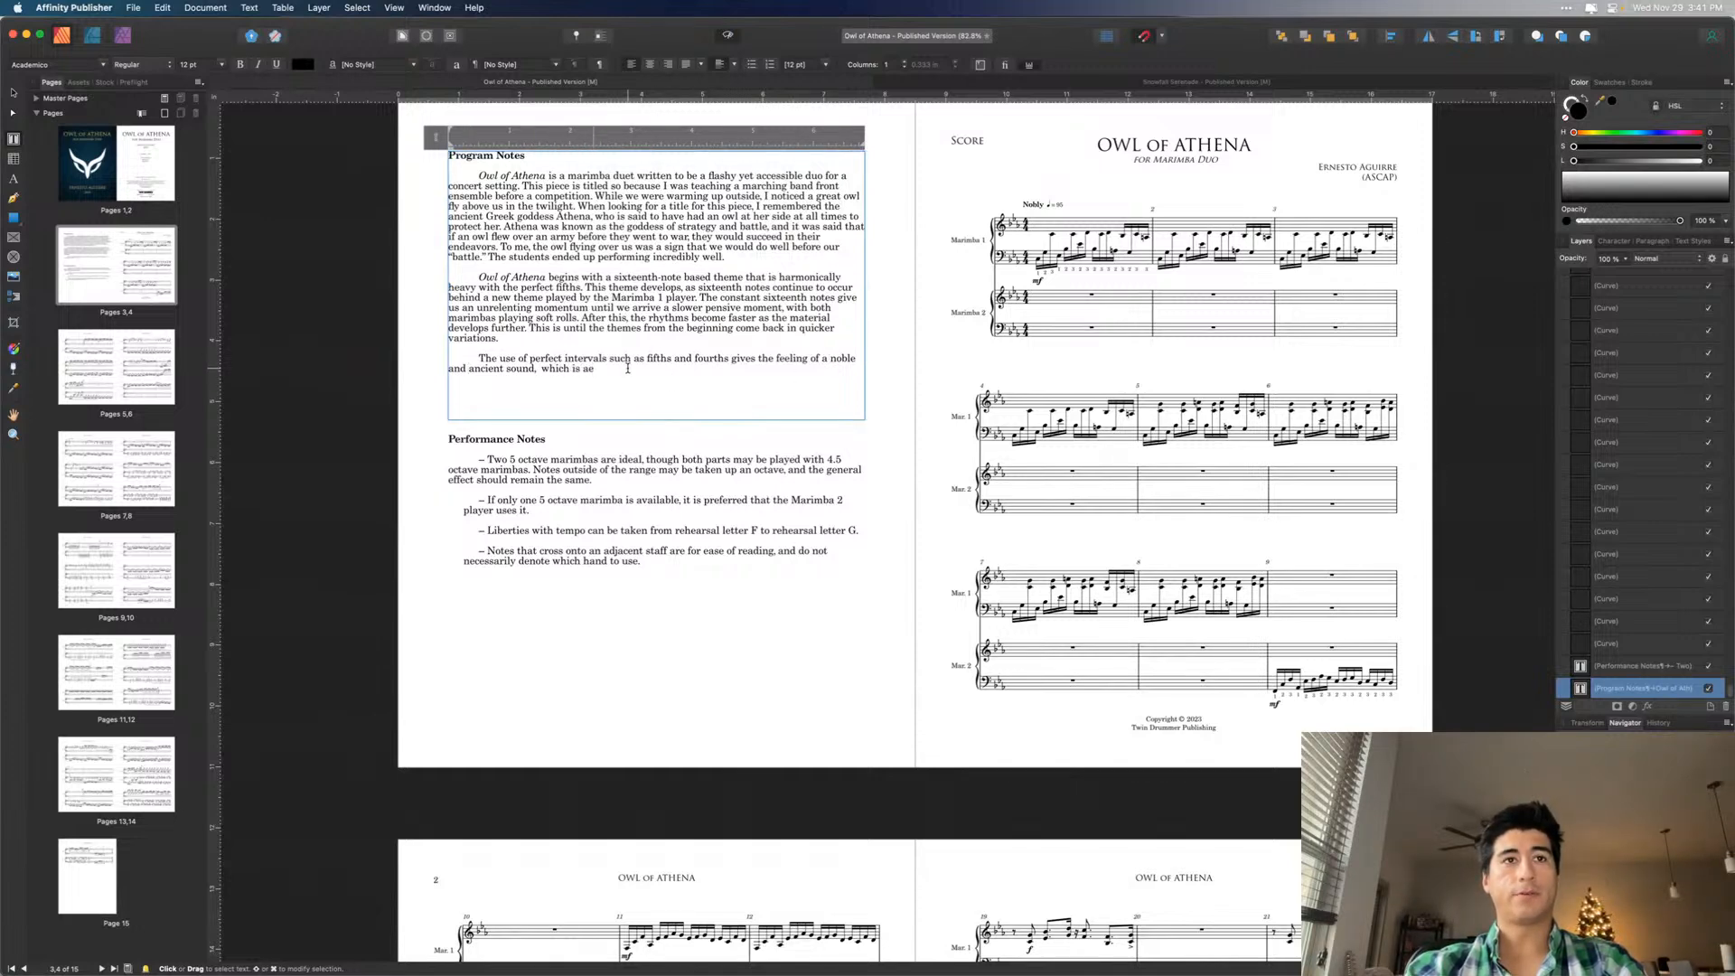
key(BackSpace)
key(BackSpace)
text(evocative)
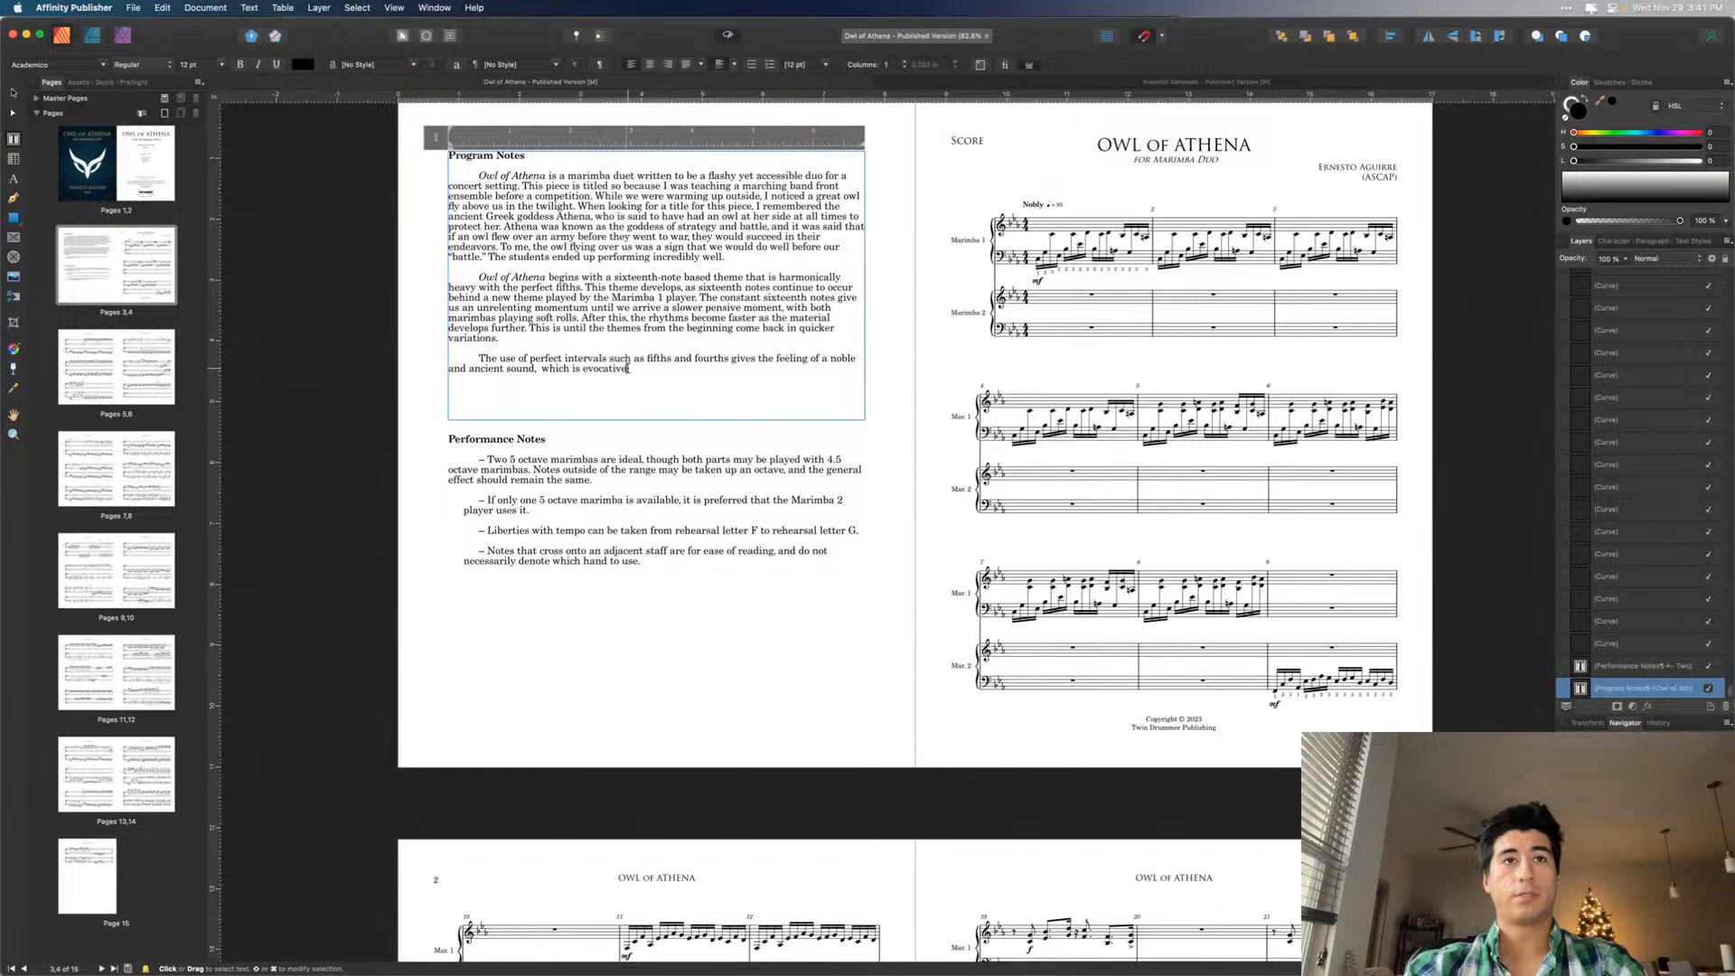
text( of the regality)
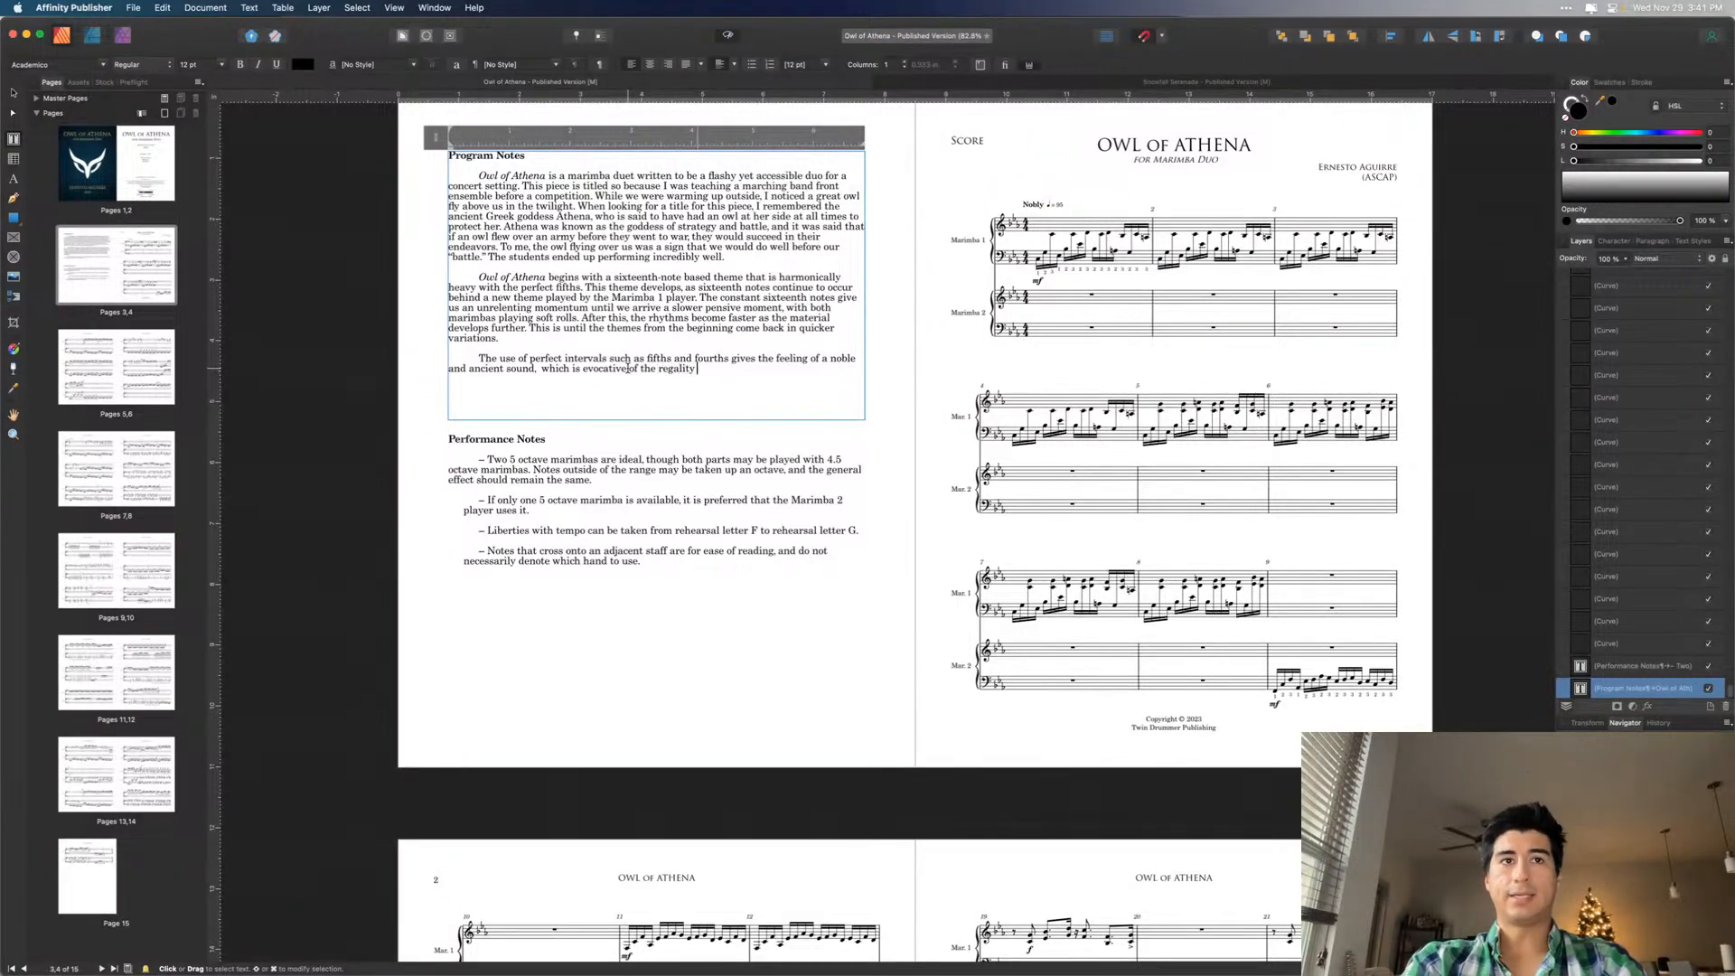
text( of an owl,)
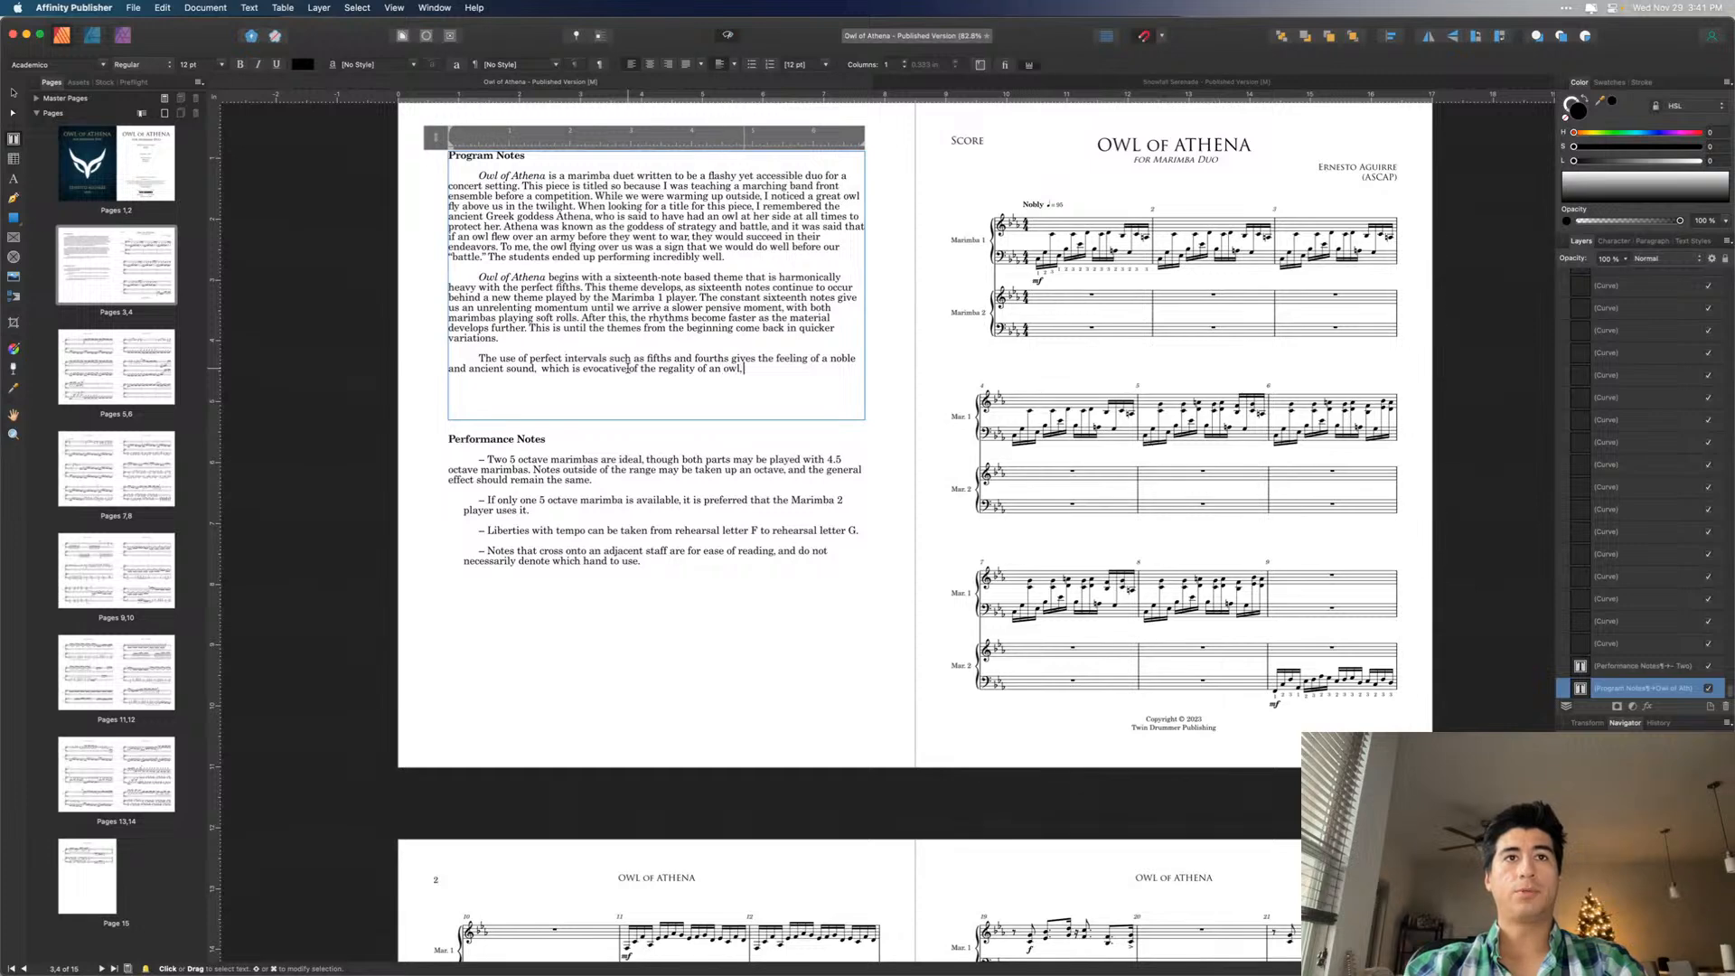
text( and the)
text( wisdo)
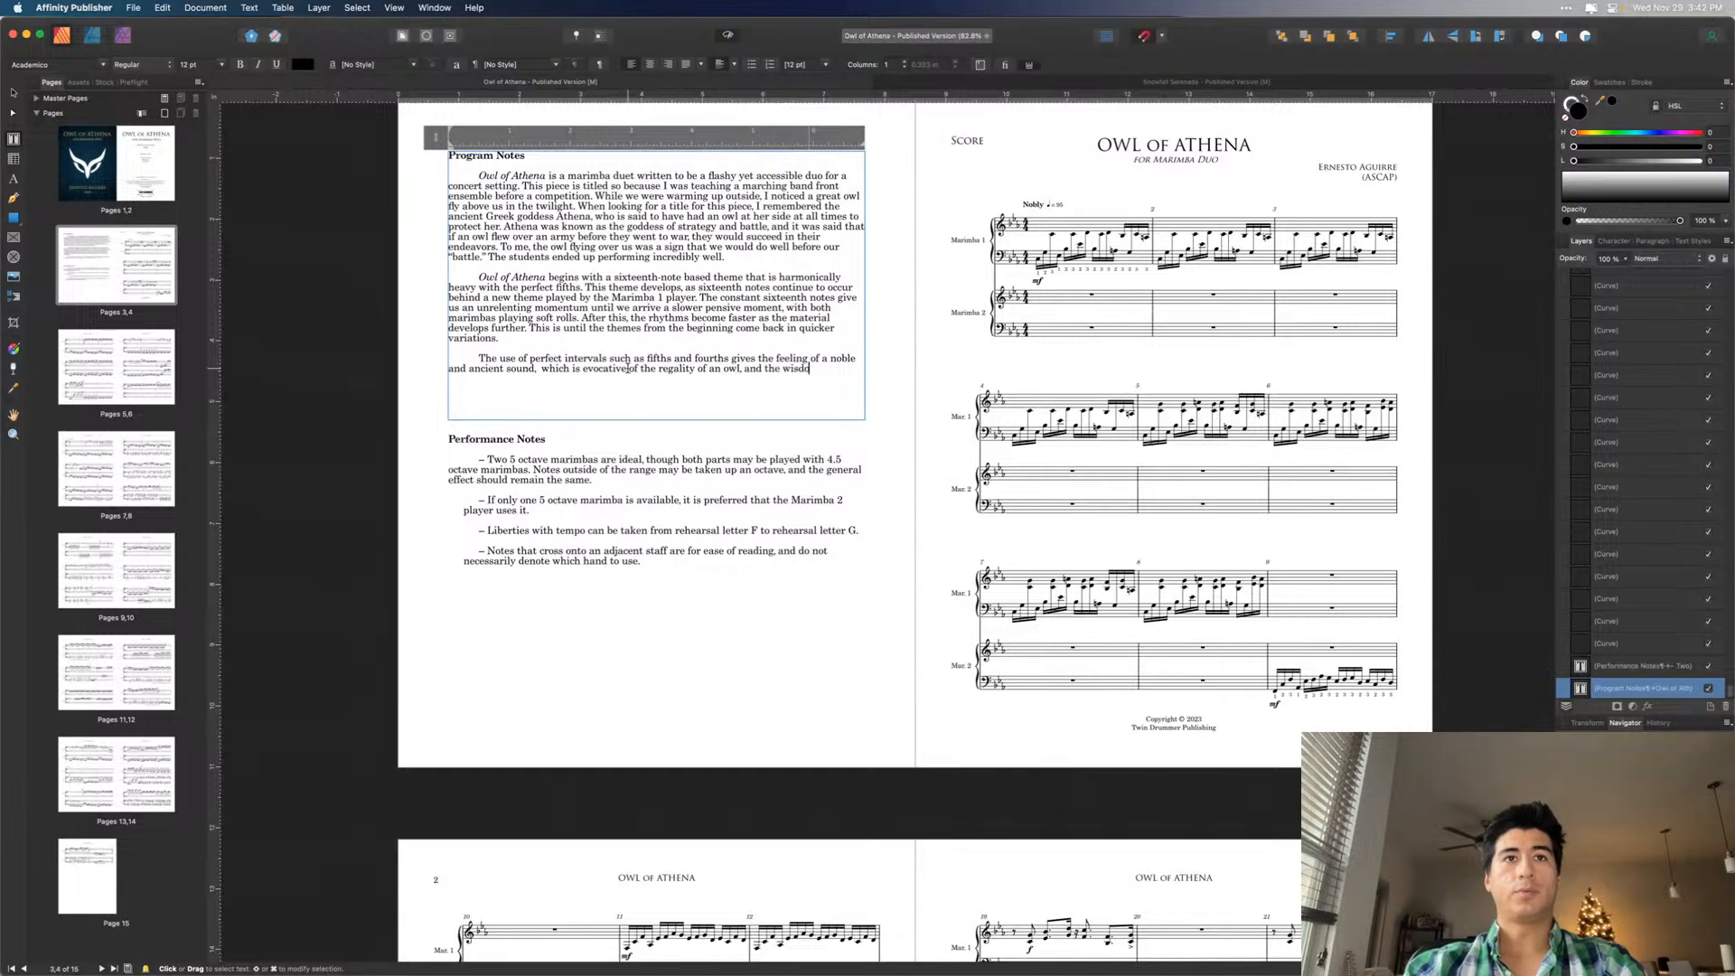
text(m of Athena.)
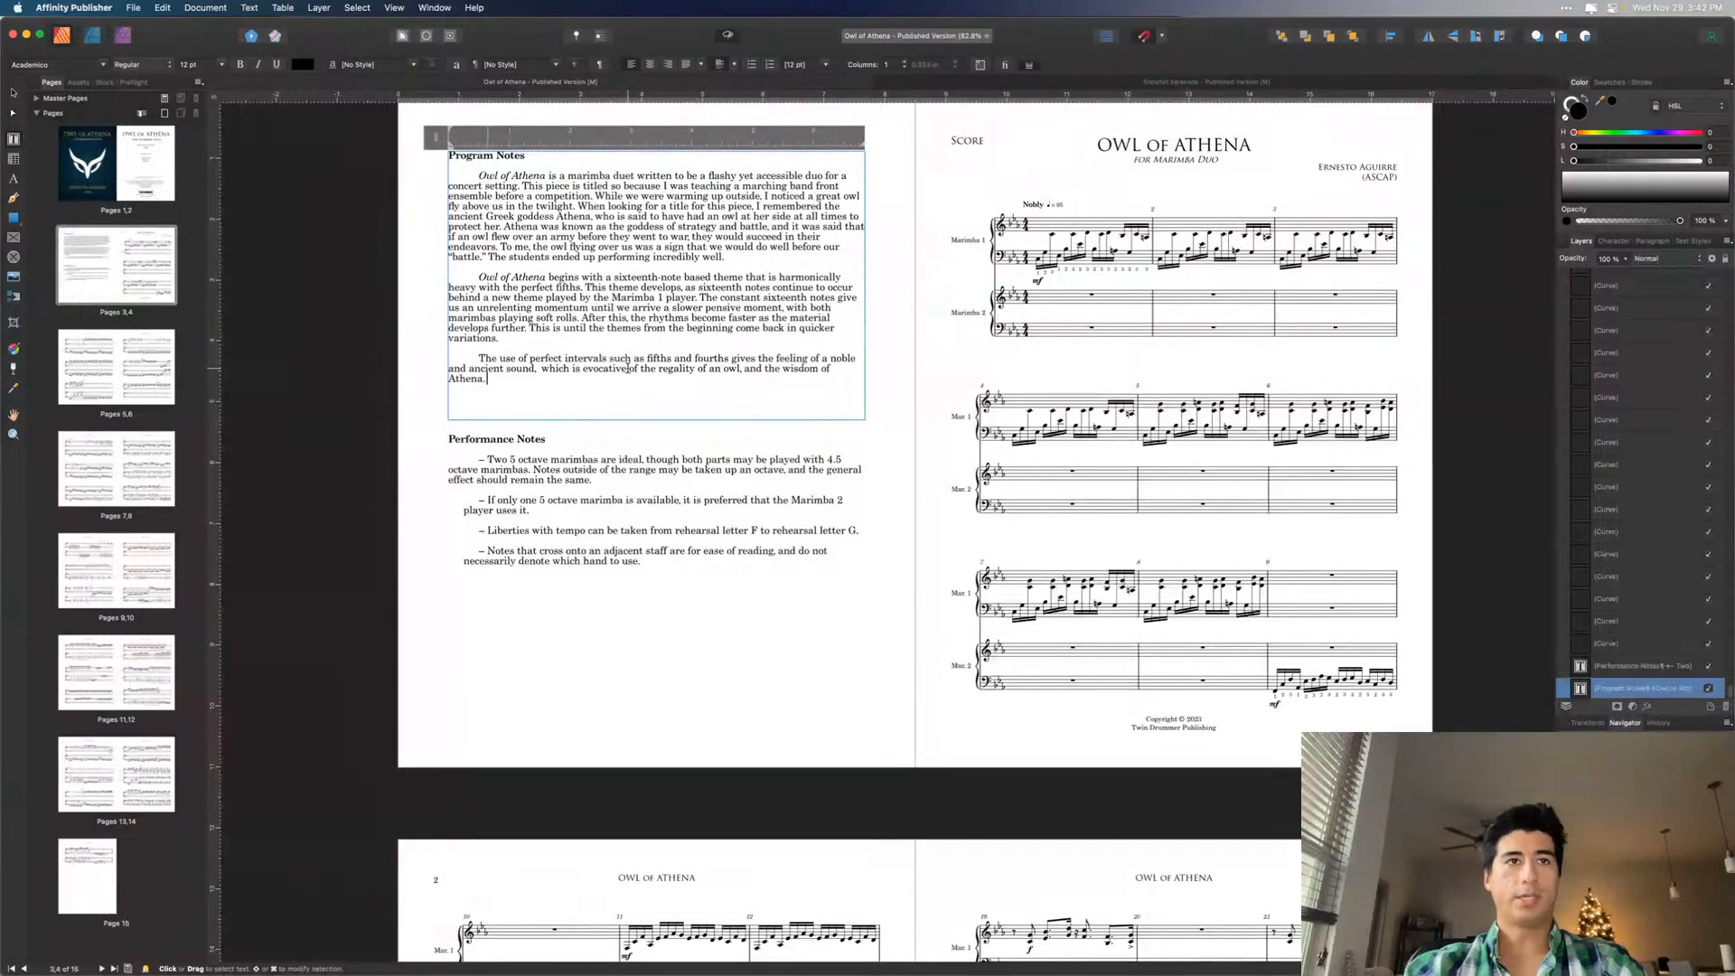
- Look up the dictionary definition of "regality" with the system search
key(Escape)
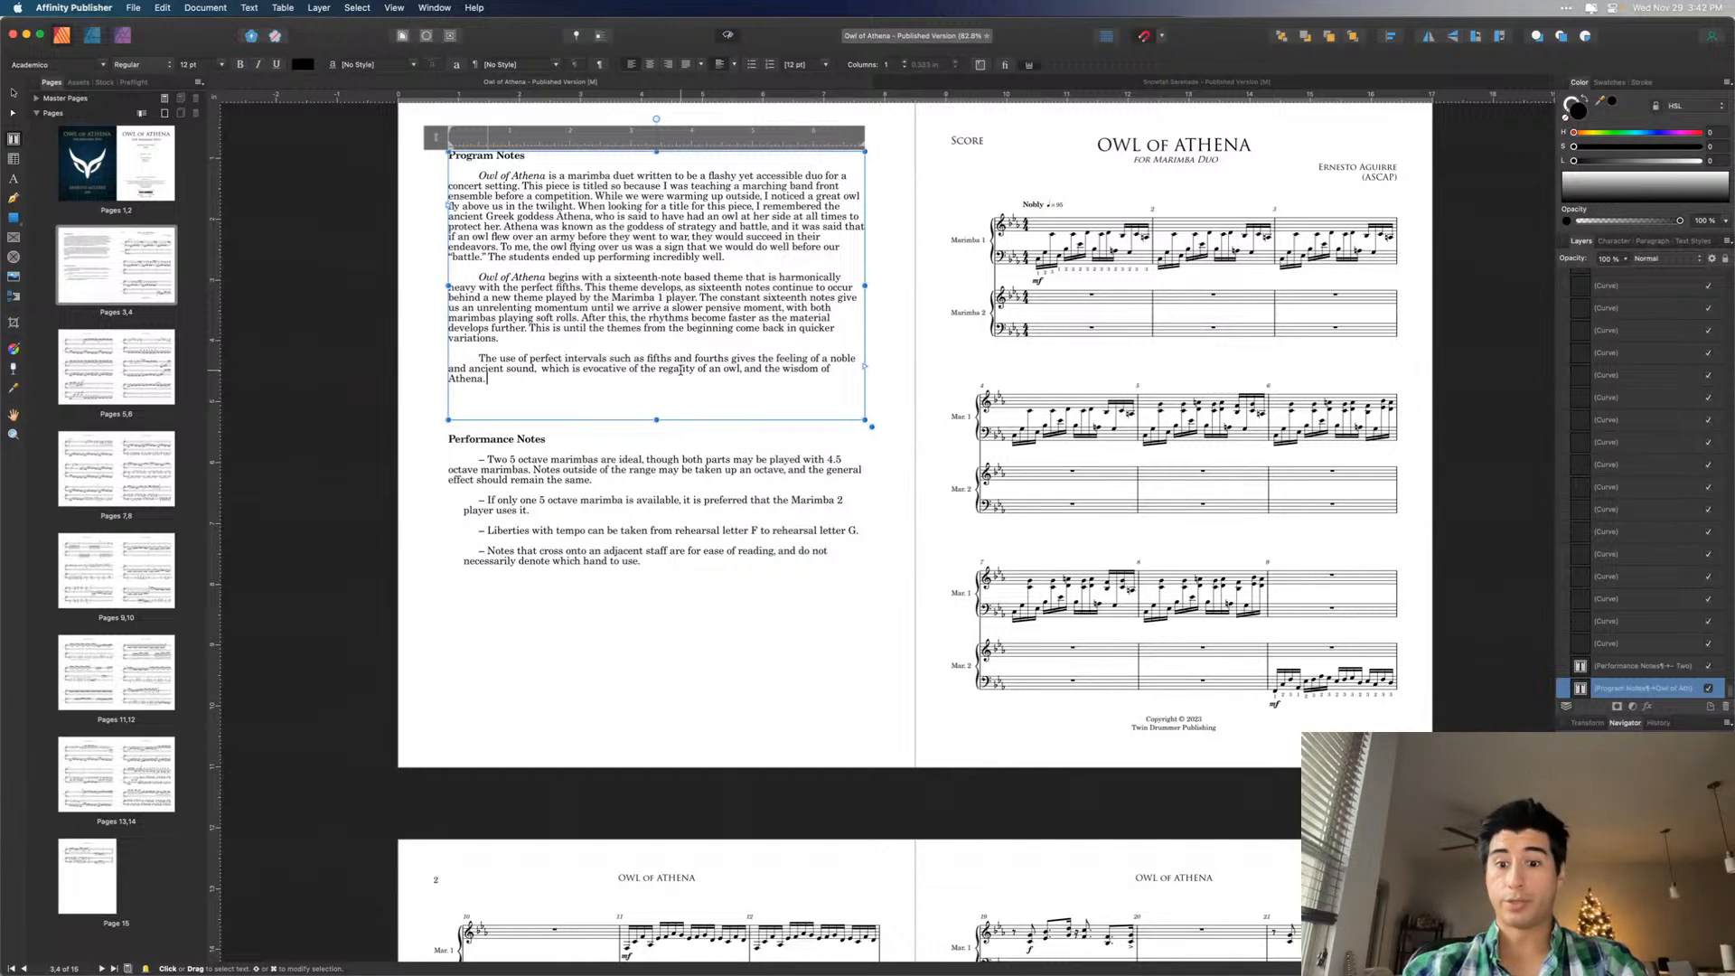
key(cmd+space)
text(regality)
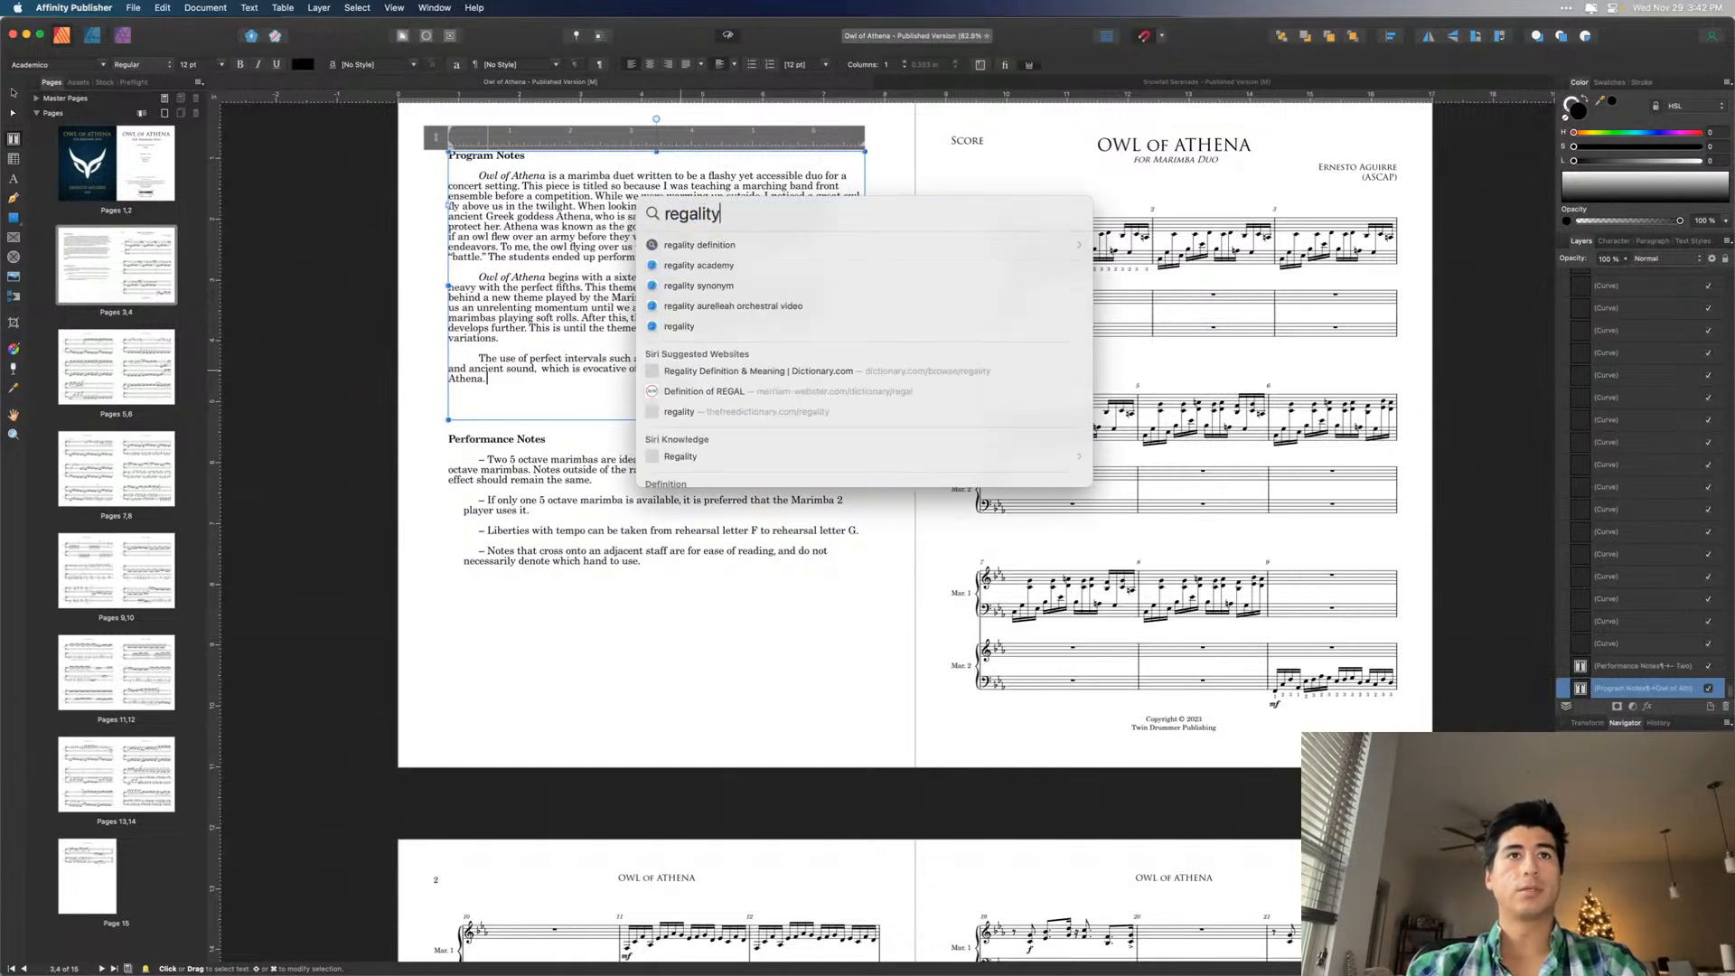
scroll(708, 377, down, 3)
double_click(728, 385)
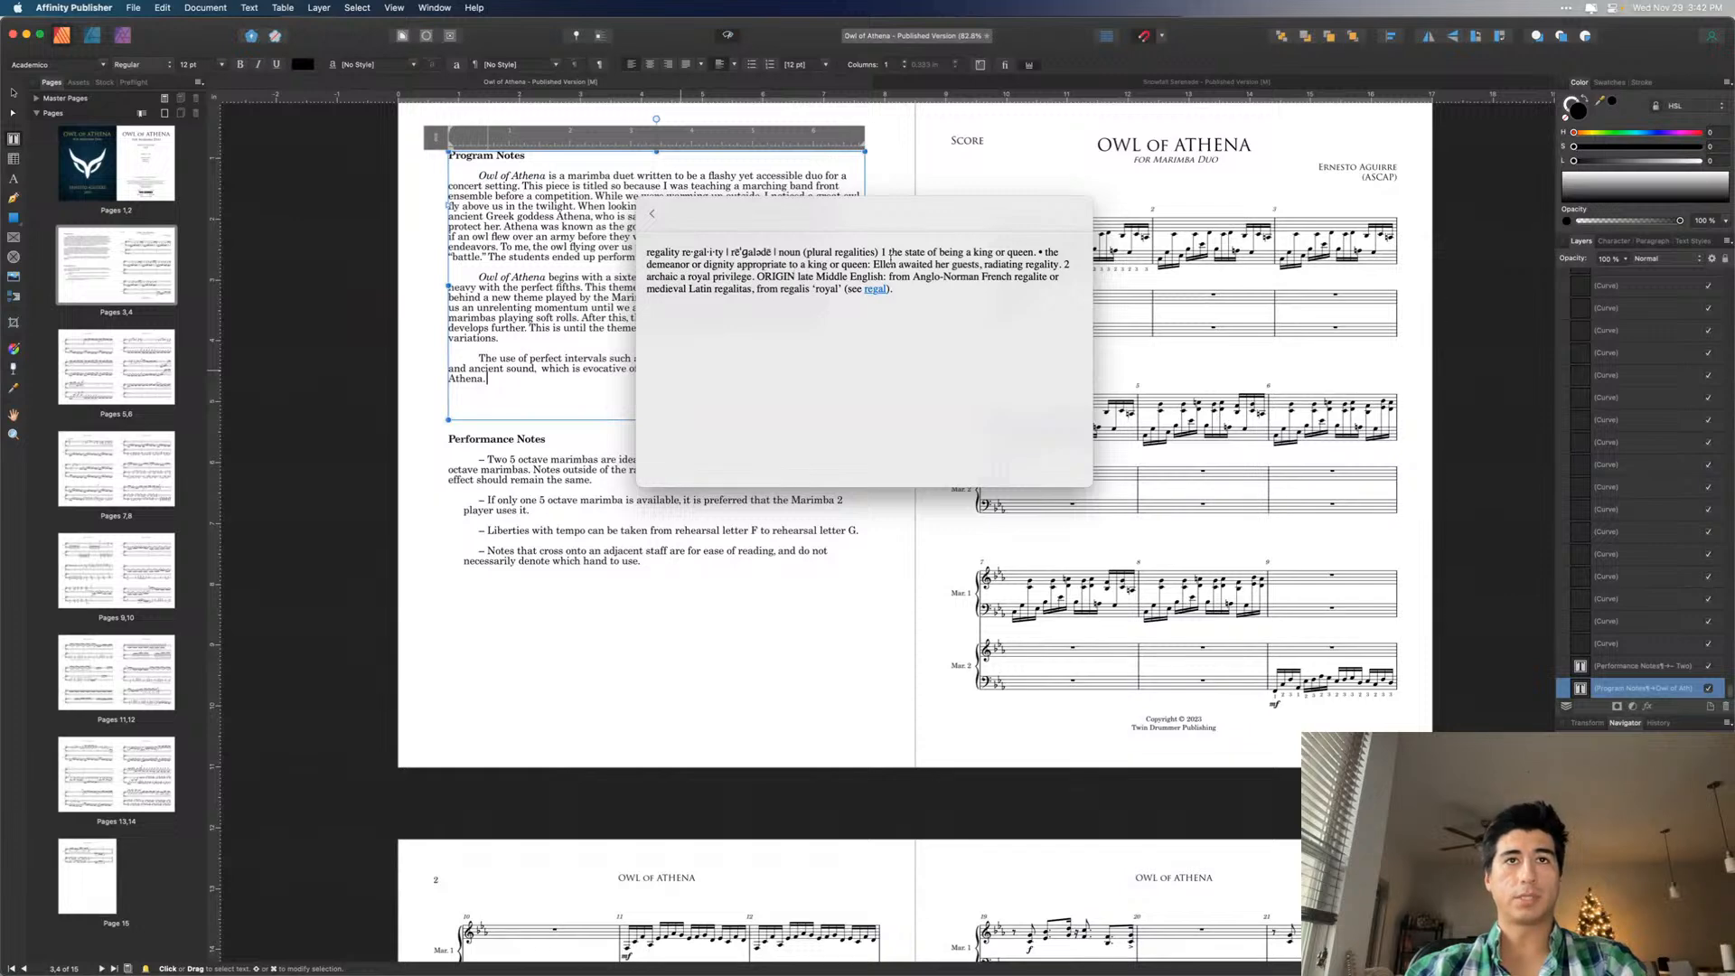
key(Escape)
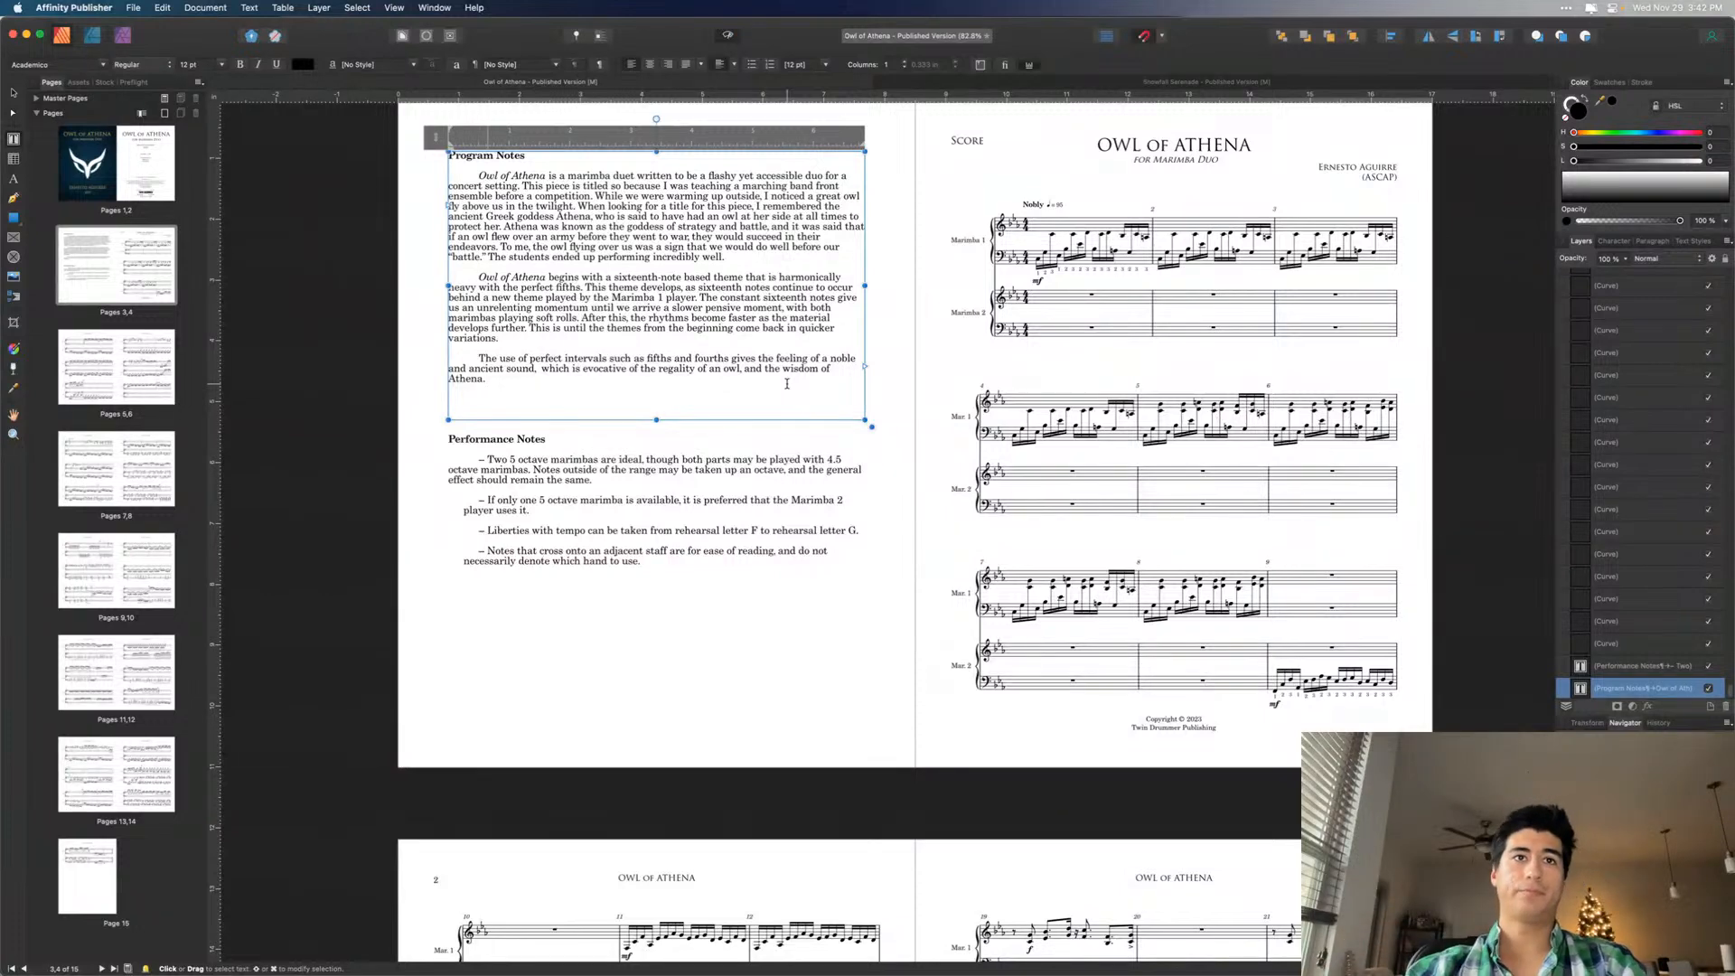
key(Escape)
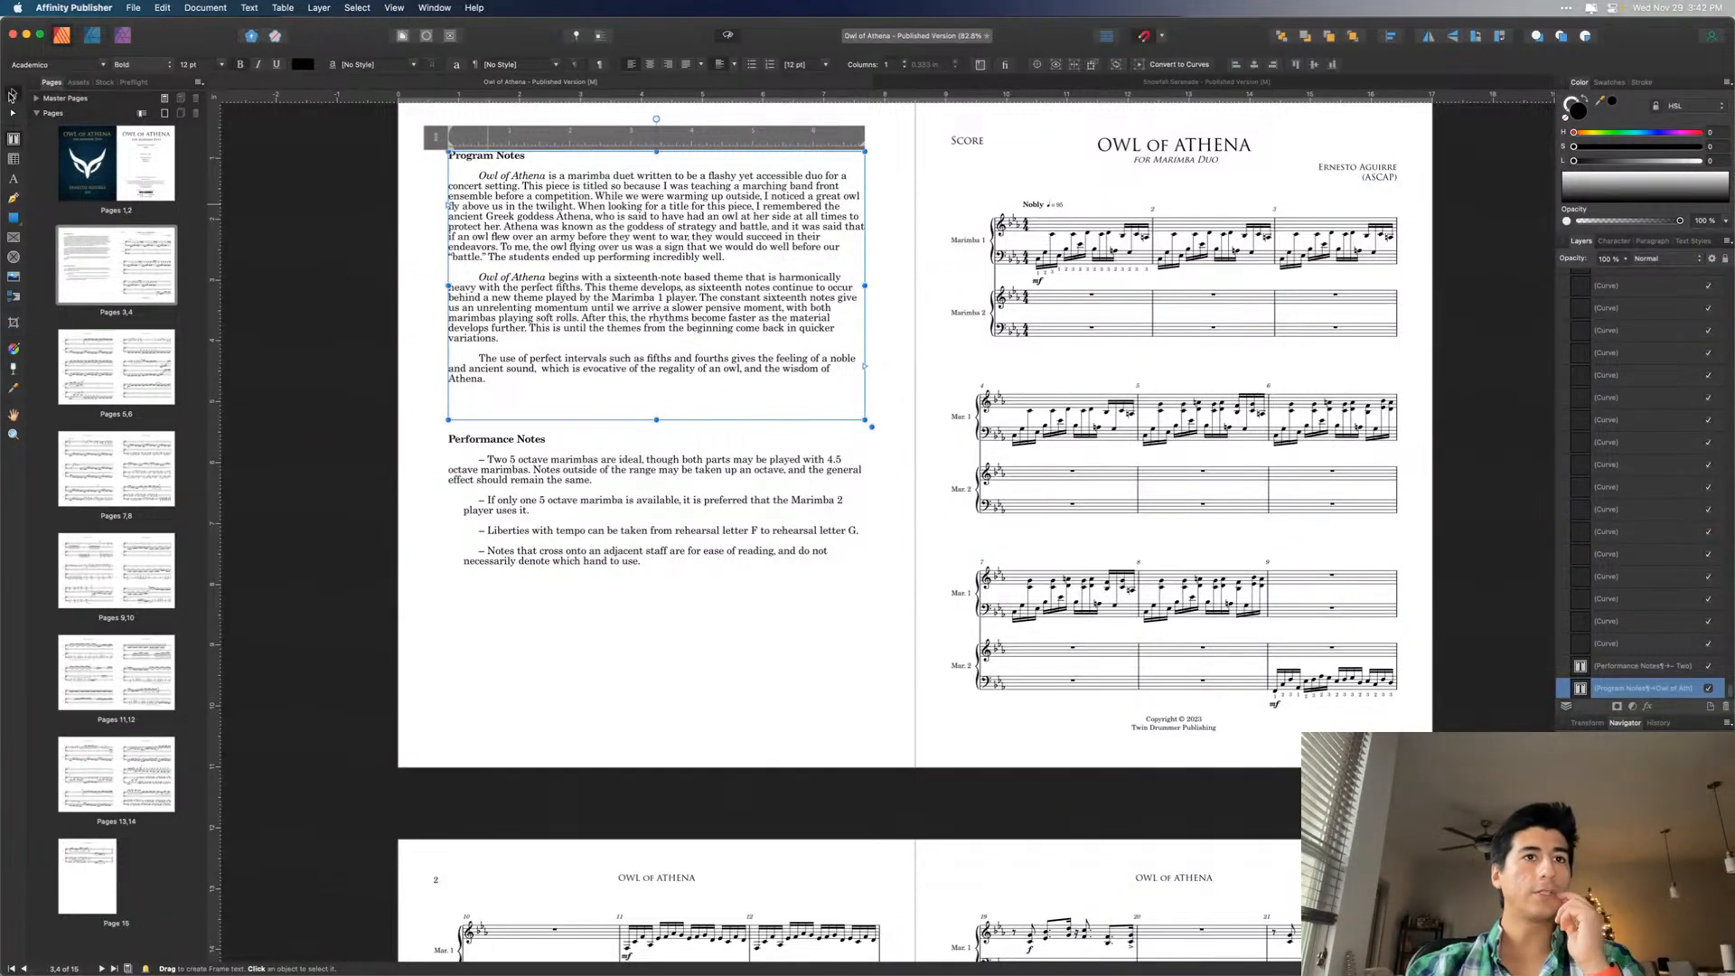
- Change the font of all the Program Notes text, including its heading, to Georgia
click(725, 640)
click(930, 569)
scroll(930, 570, up, 1)
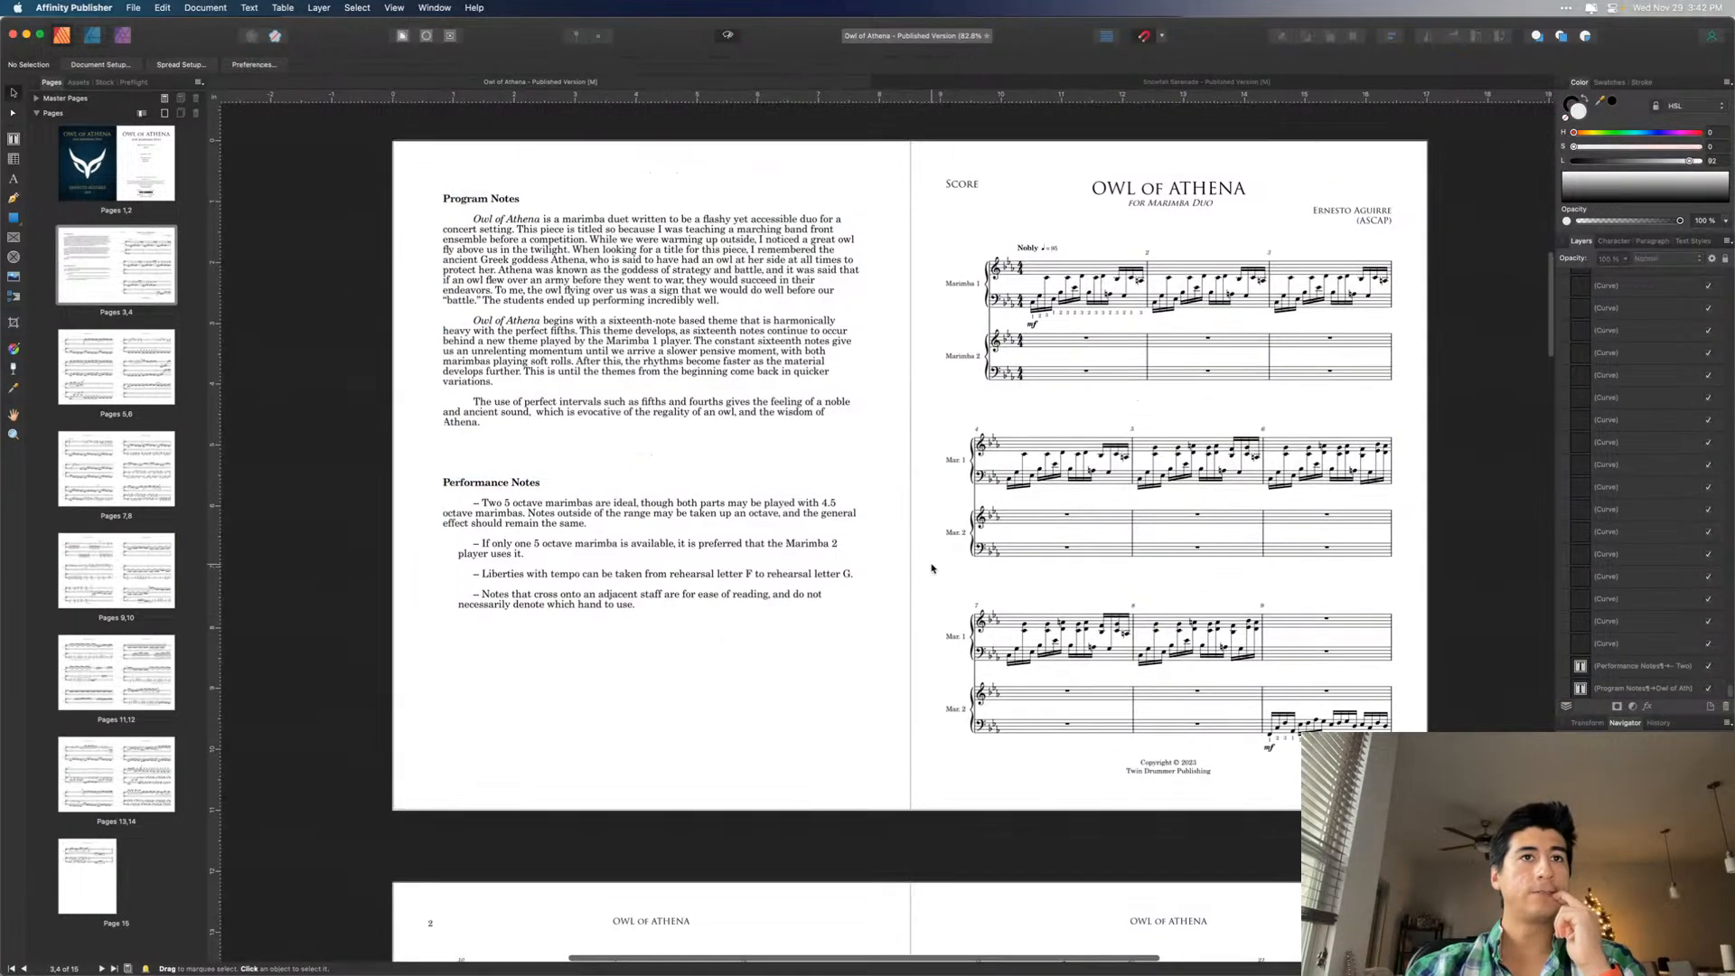
scroll(682, 443, up, 5)
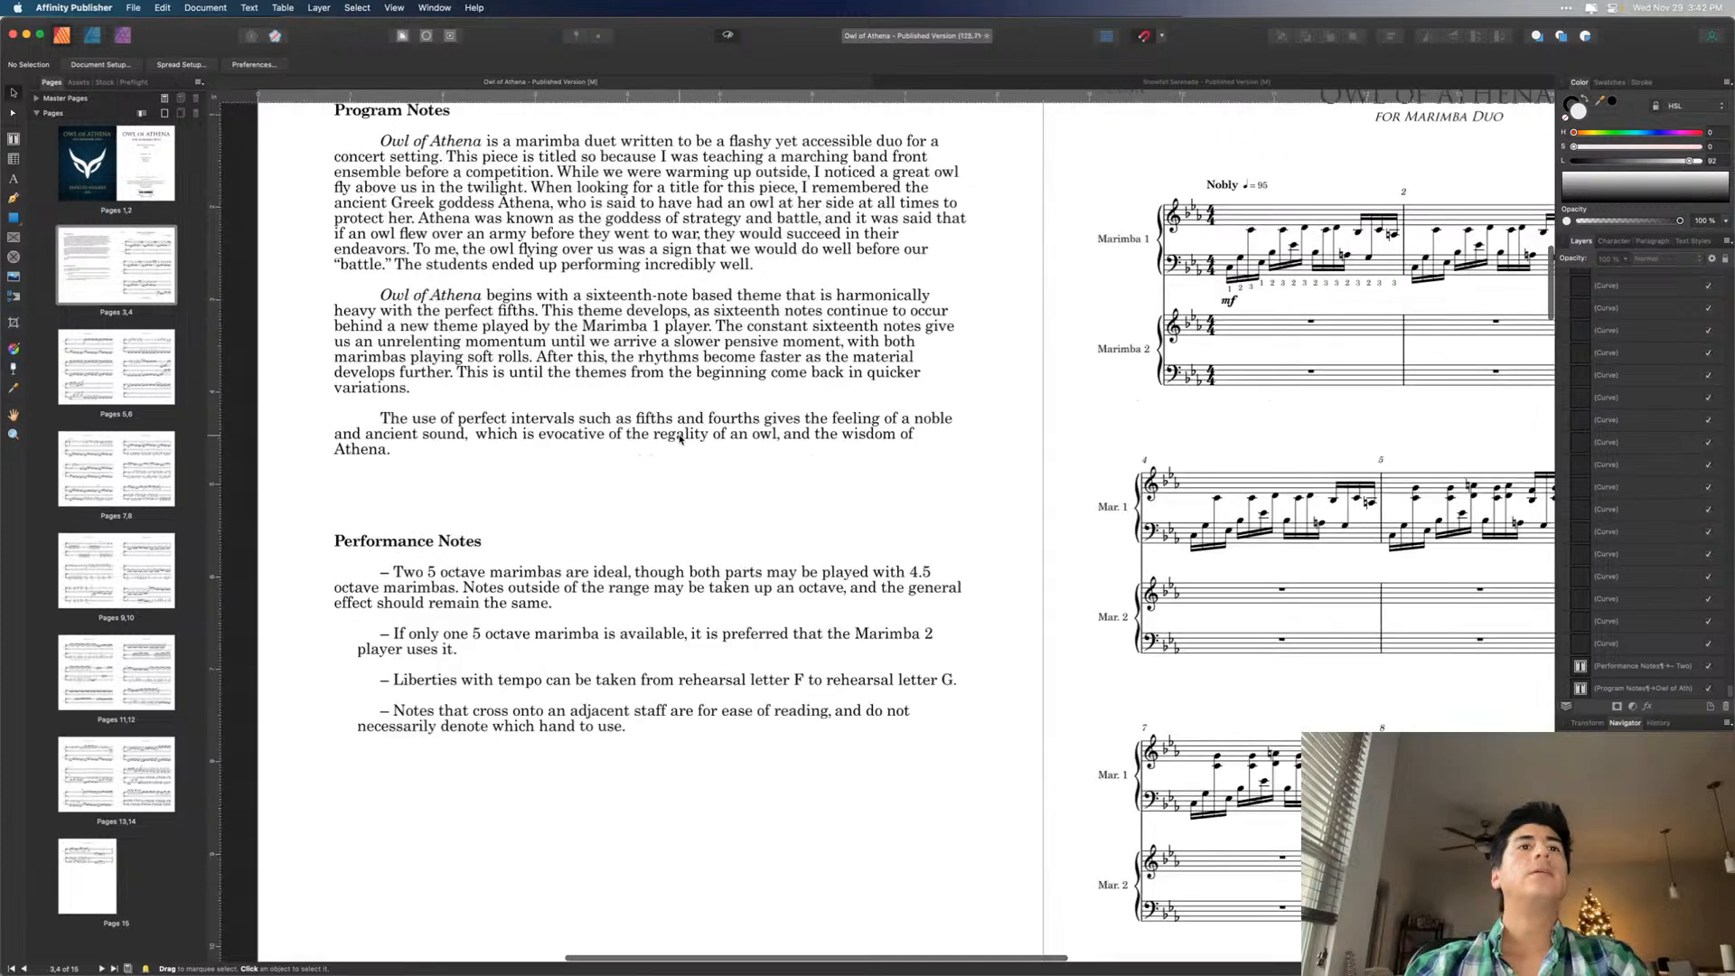
click(672, 488)
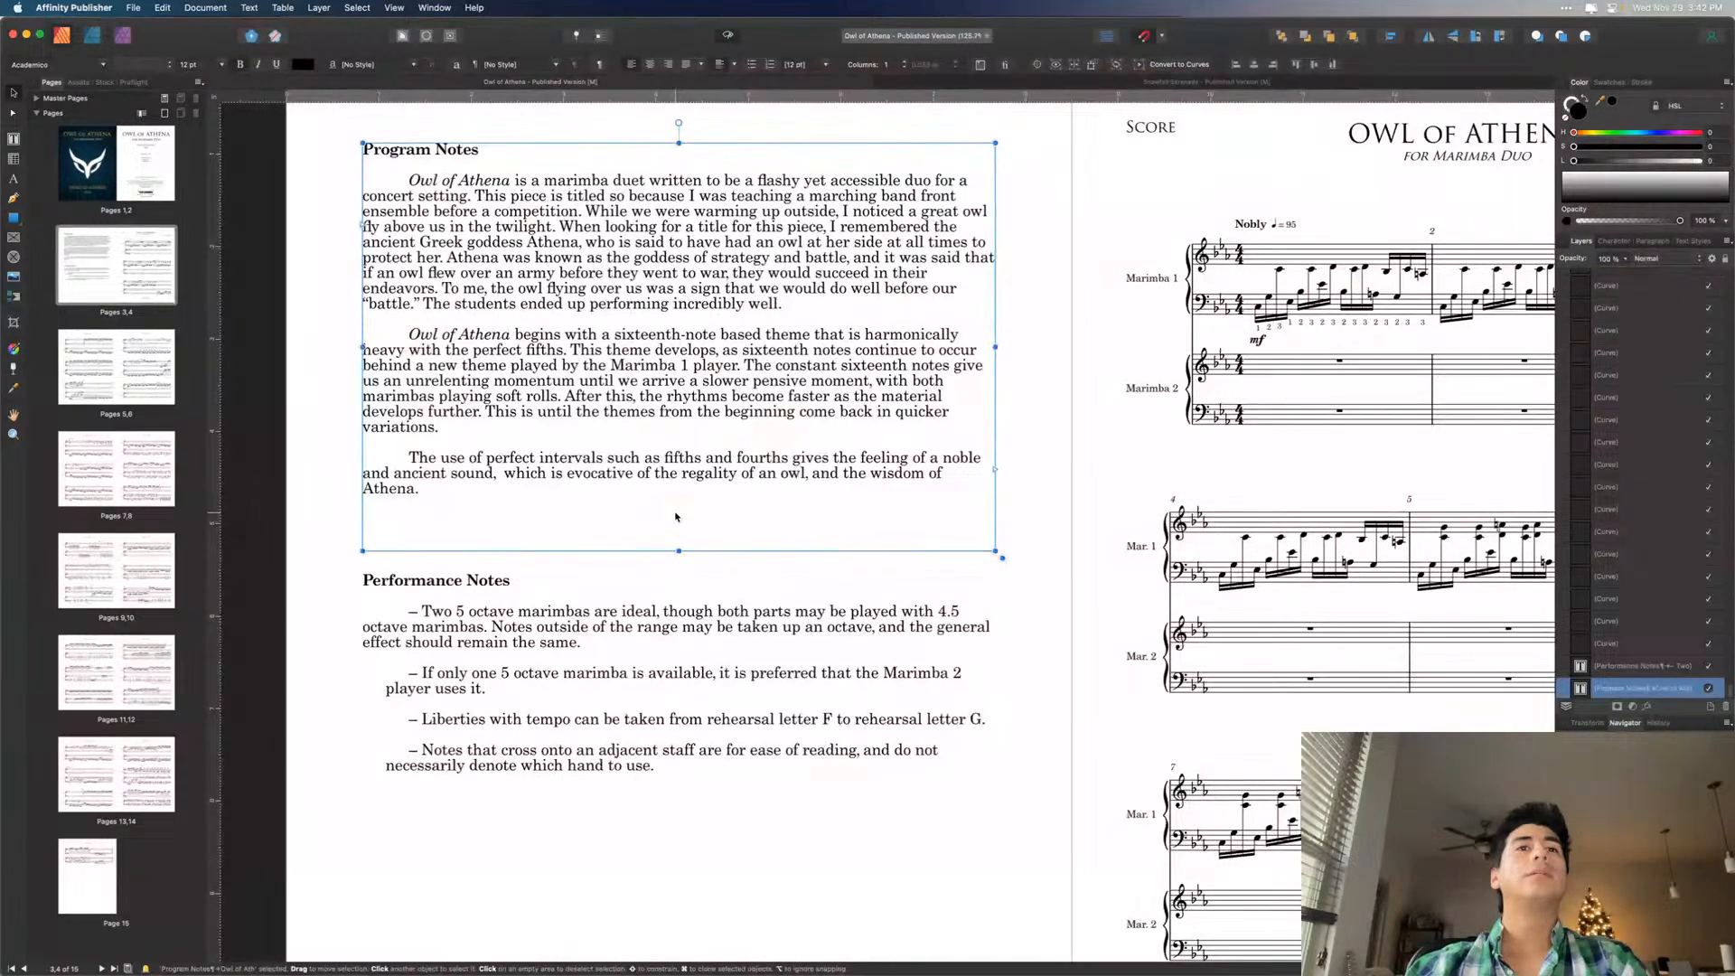
double_click(676, 517)
key(super+a)
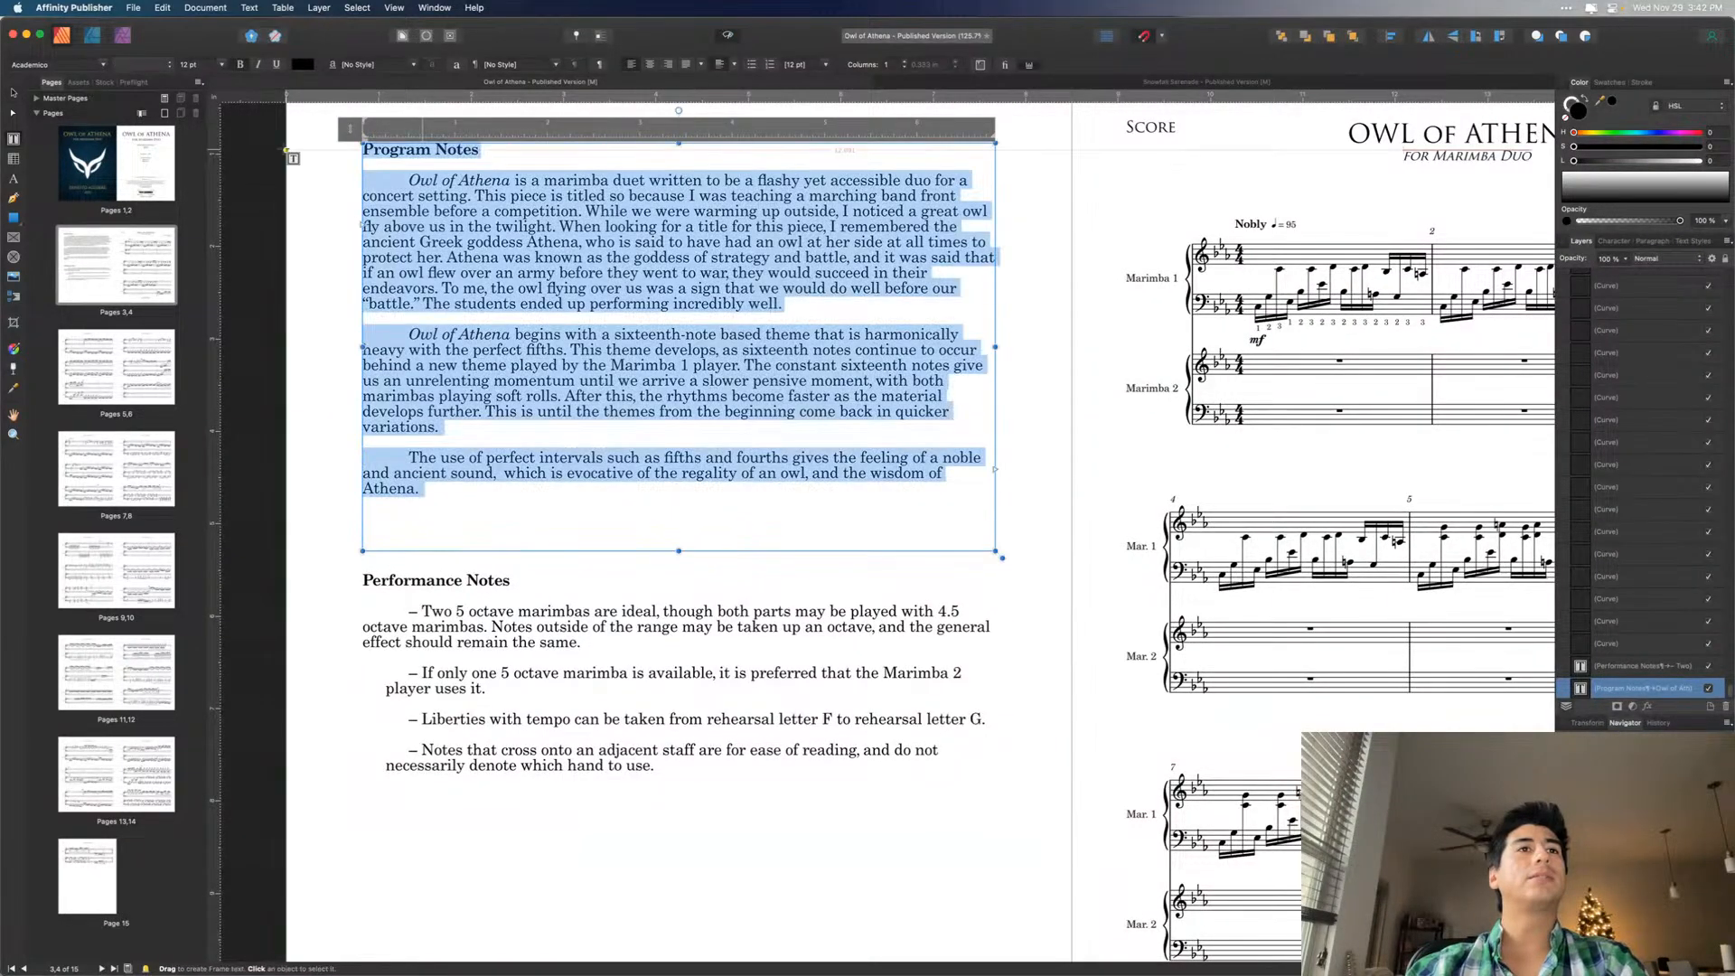
click(108, 66)
text(geo)
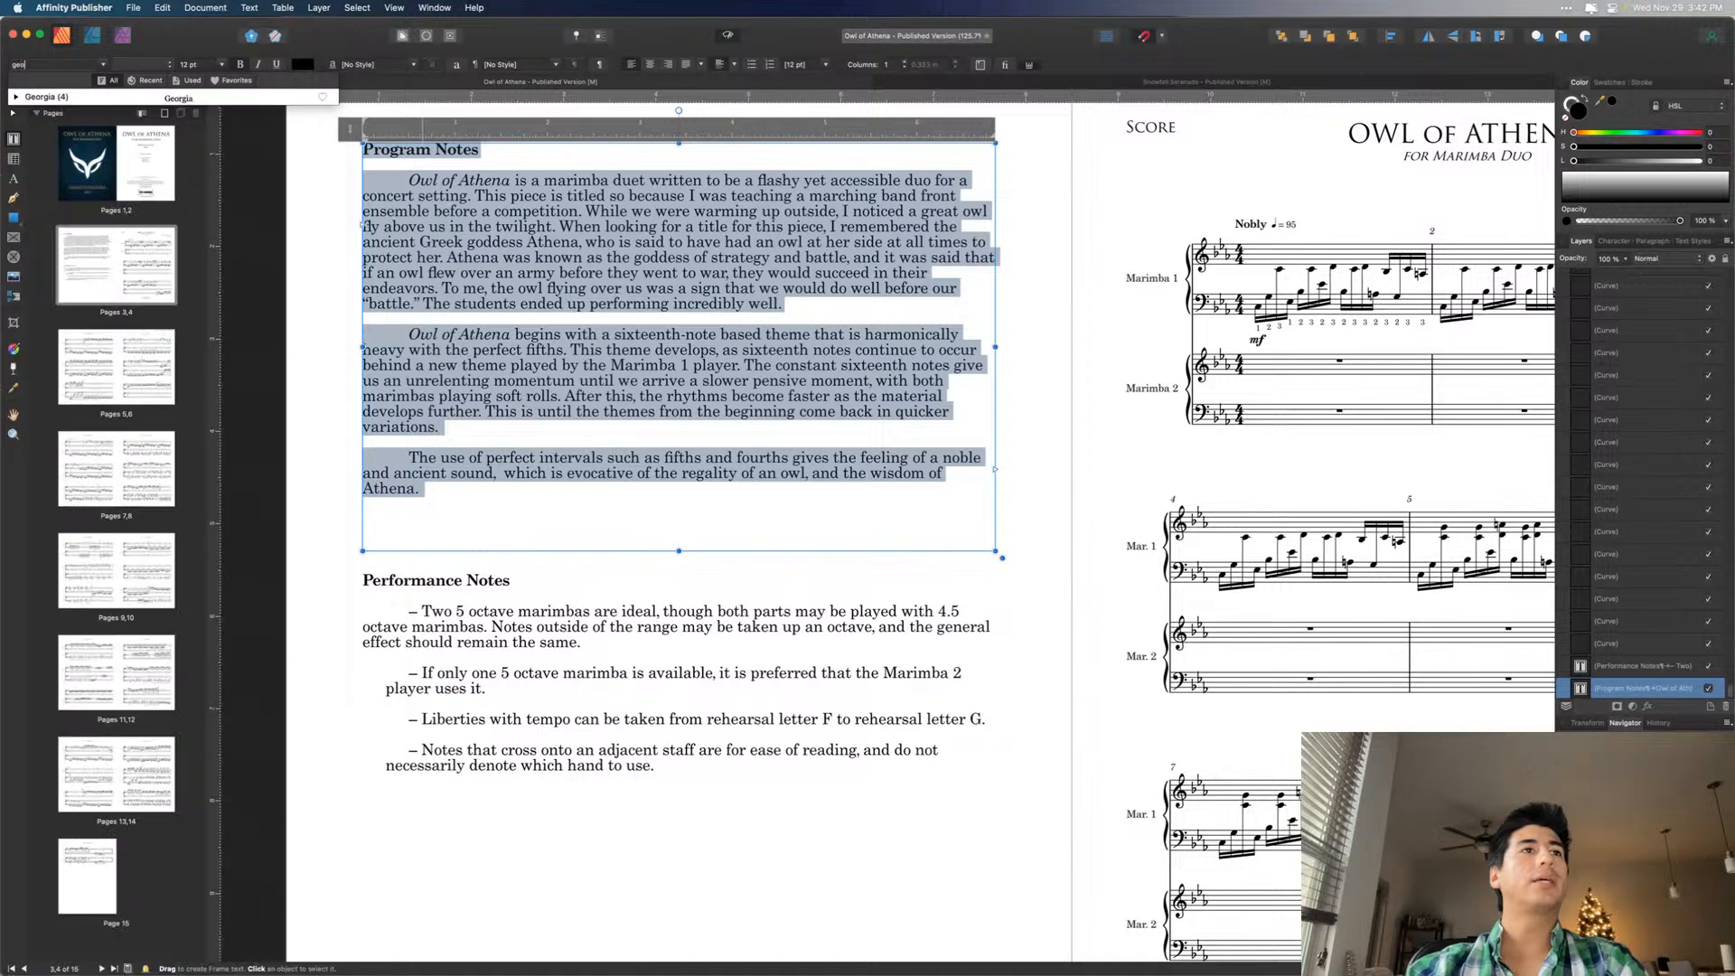
key(Return)
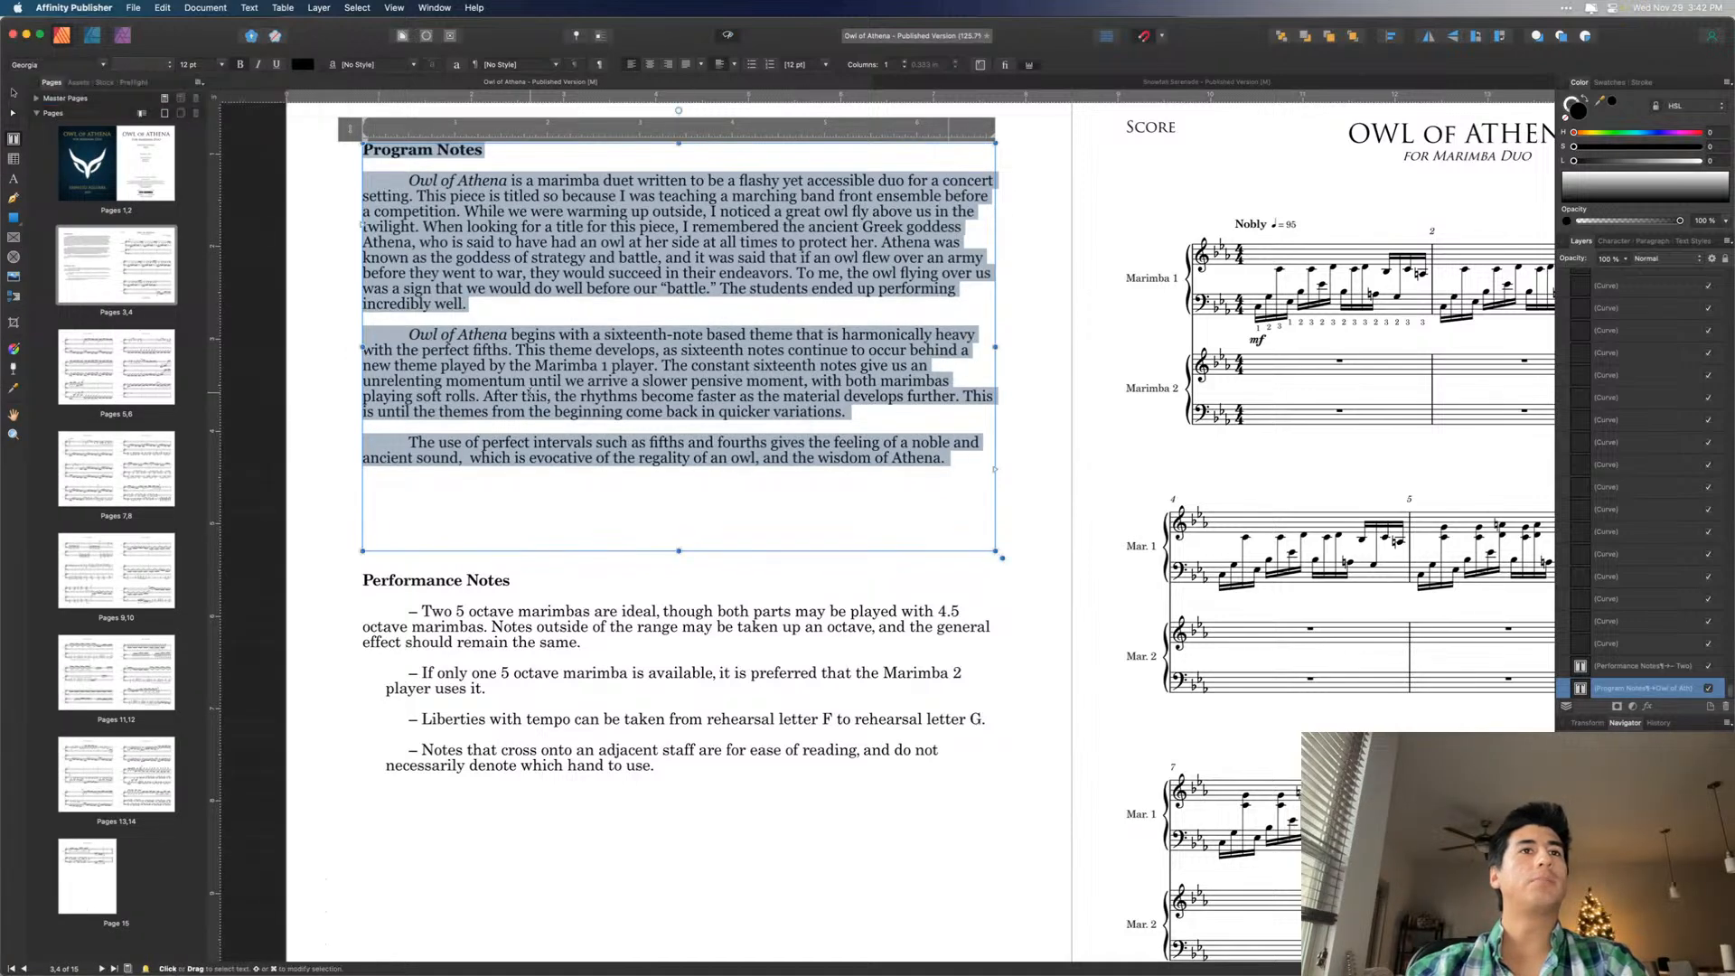
click(13, 93)
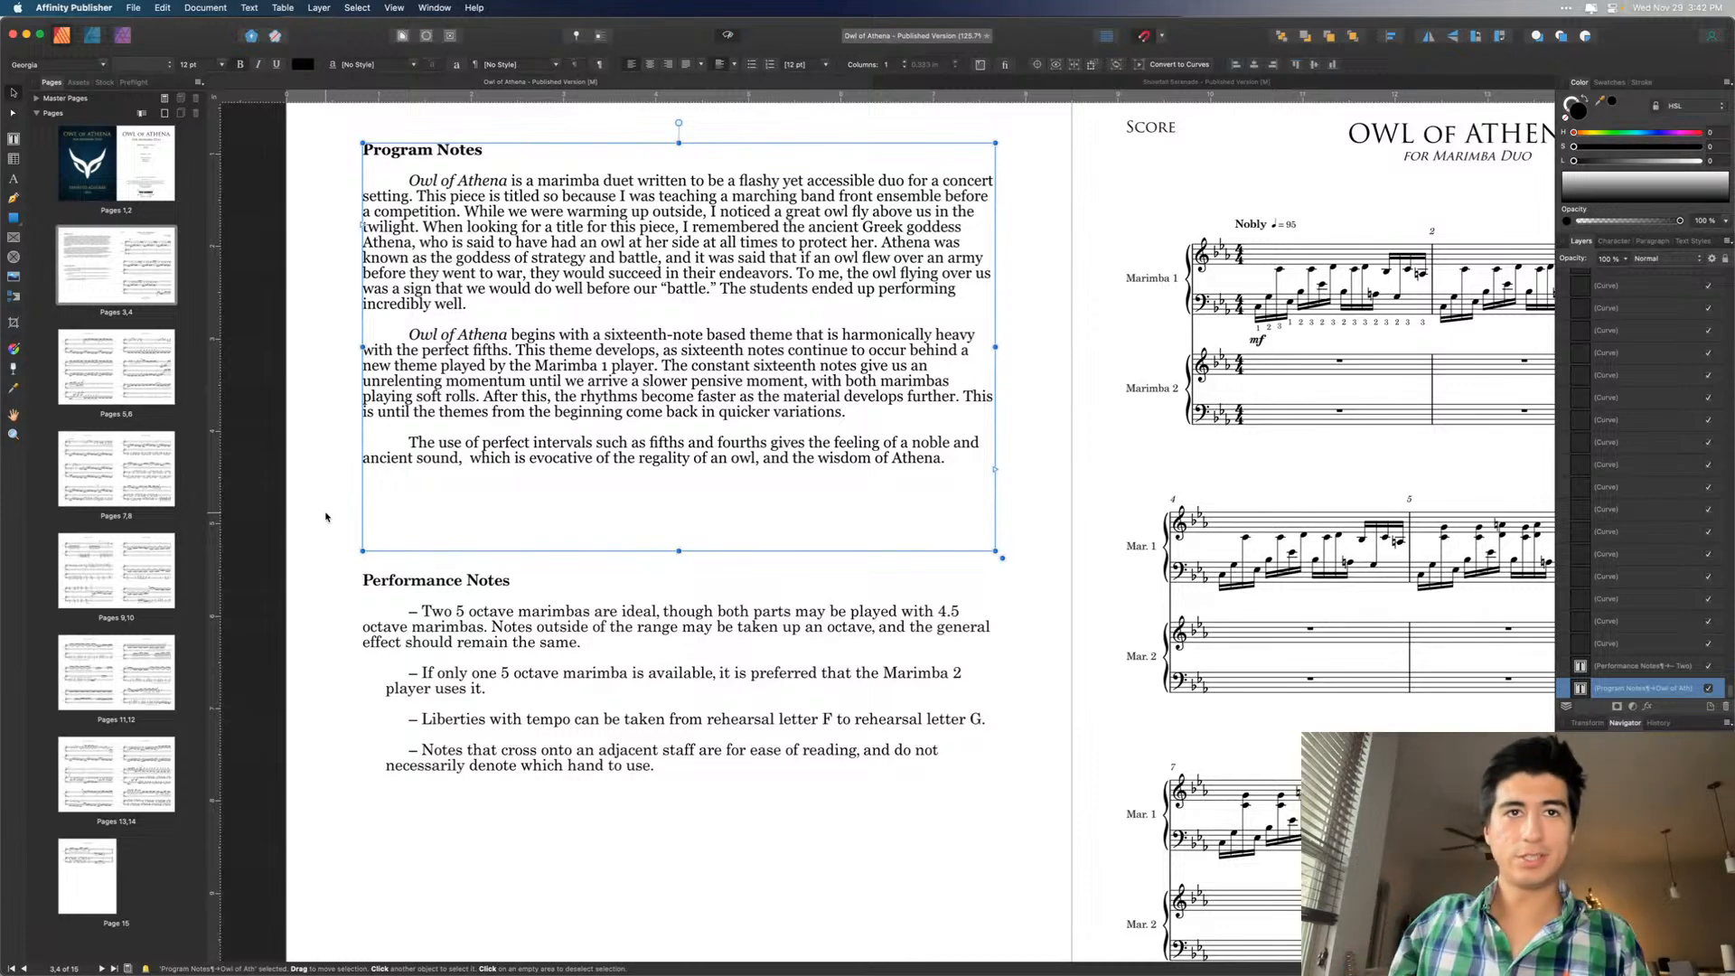
- Change the font of the Performance Notes text frame to Georgia
click(573, 682)
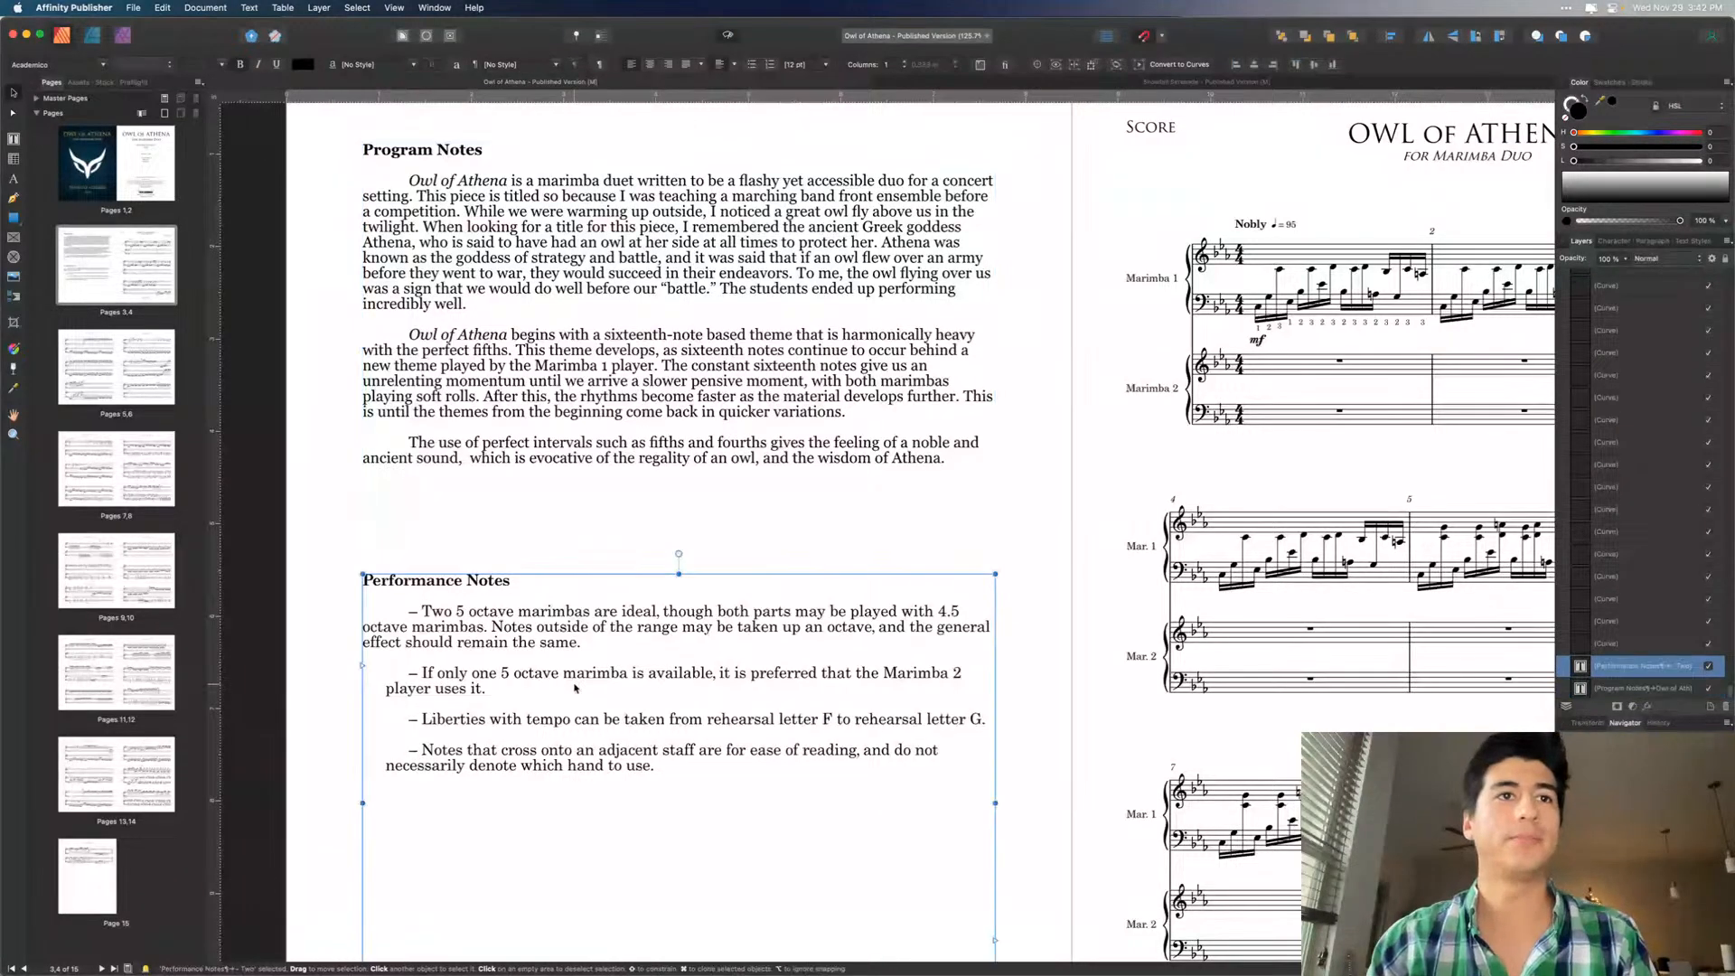
click(103, 66)
text(ge)
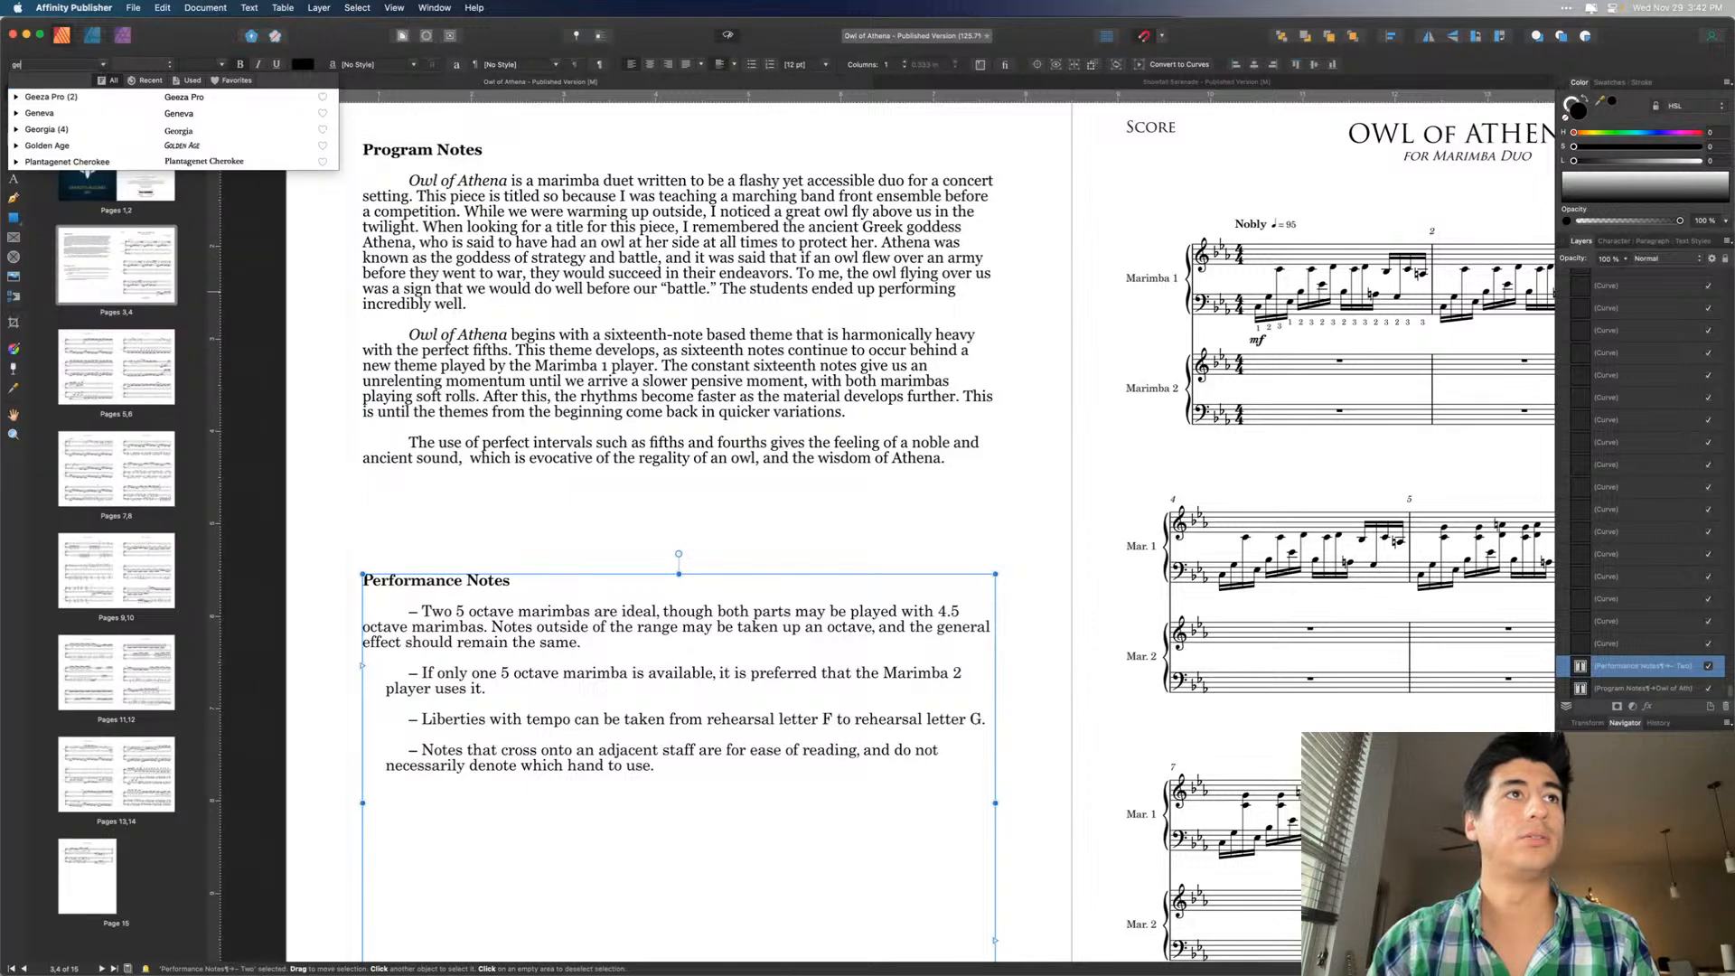
click(41, 129)
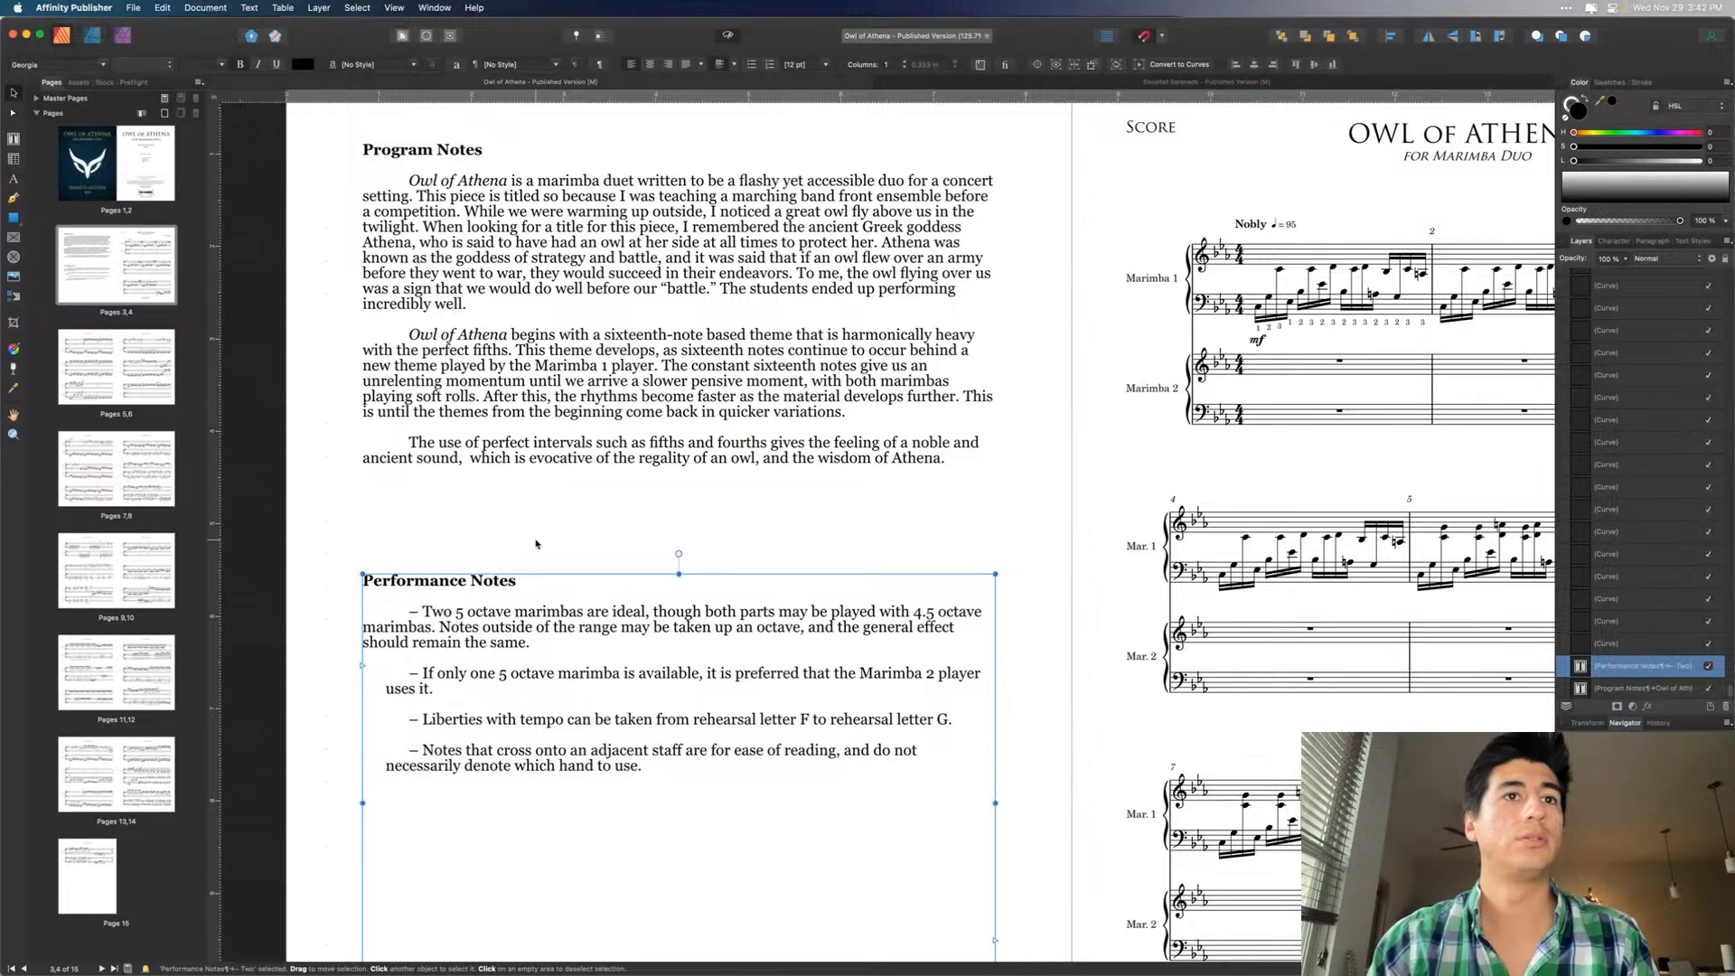
click(293, 553)
- Change the font of the copyright notice at the foot of the title page to Georgia
scroll(361, 533, up, 4)
scroll(361, 533, right, 3)
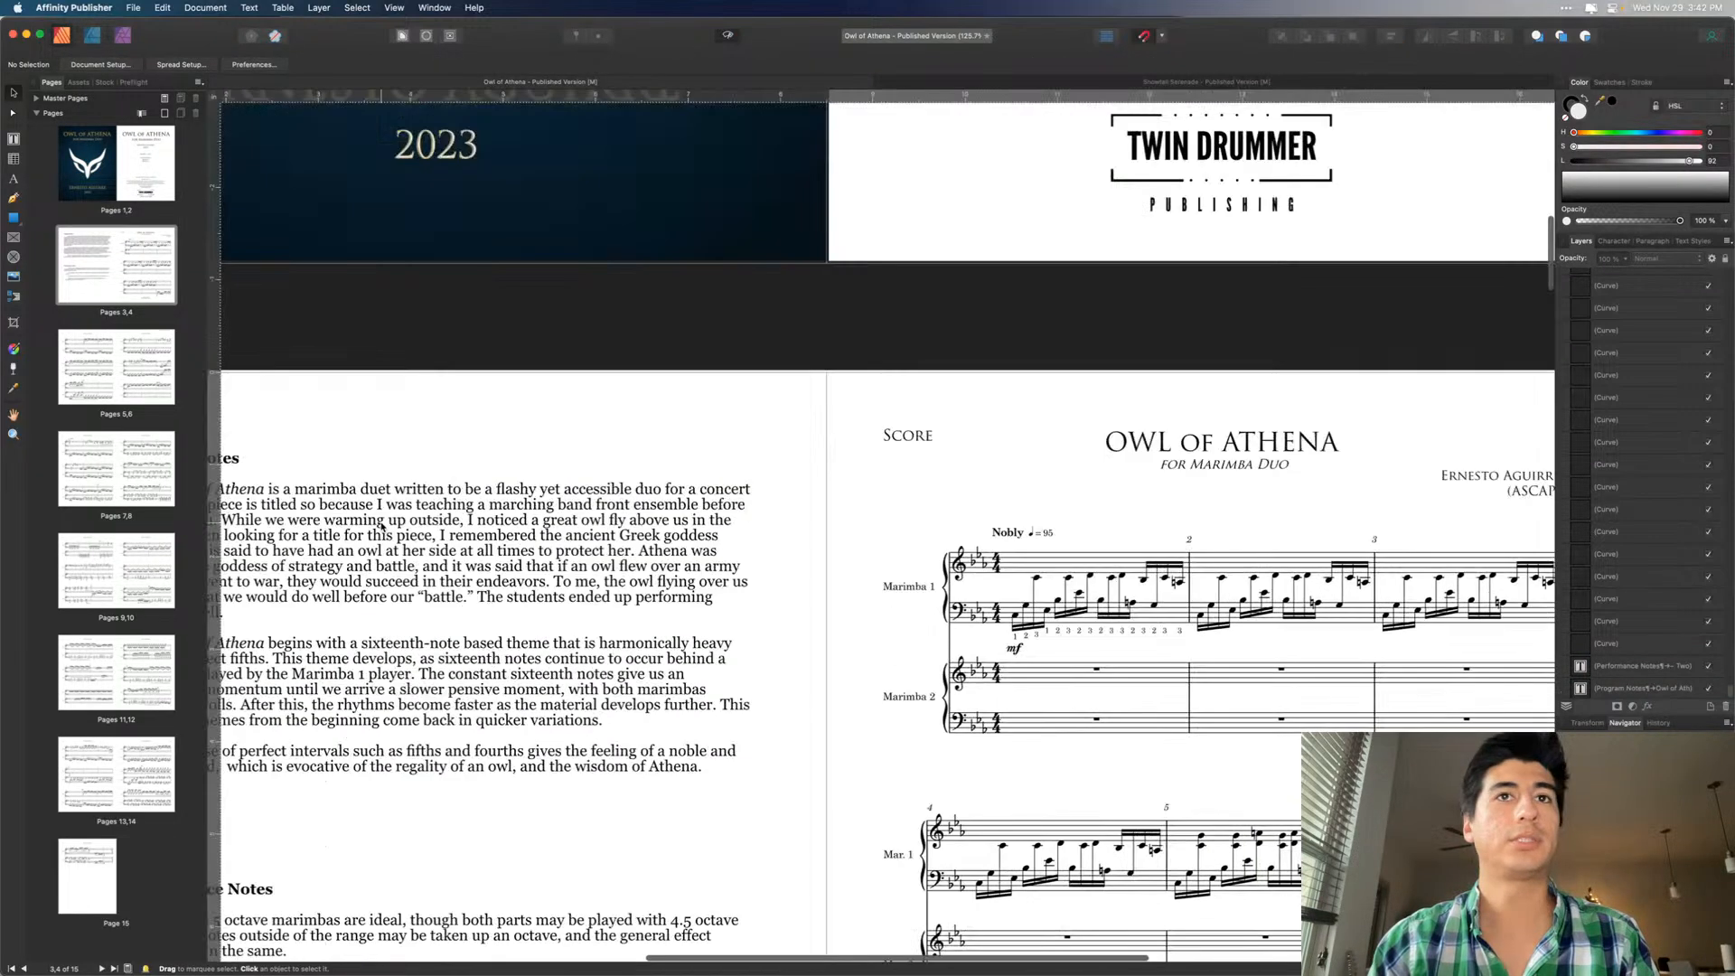
scroll(381, 526, up, 10)
scroll(382, 526, right, 3)
click(886, 860)
click(104, 65)
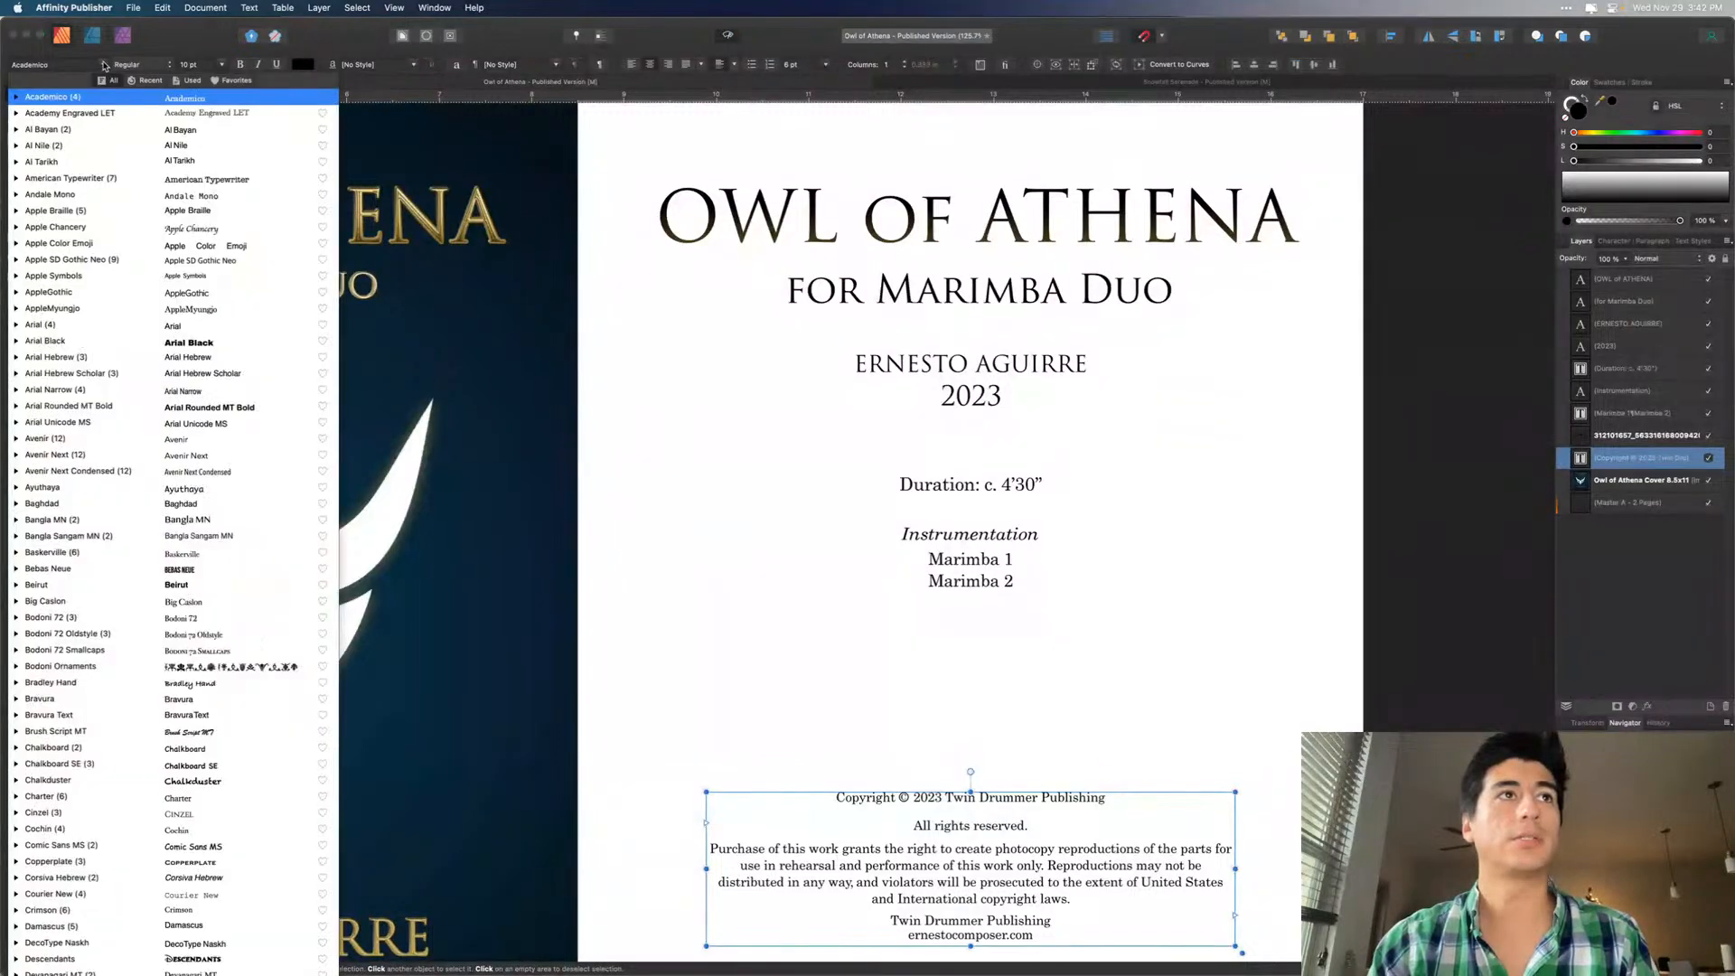
text(ge)
click(58, 130)
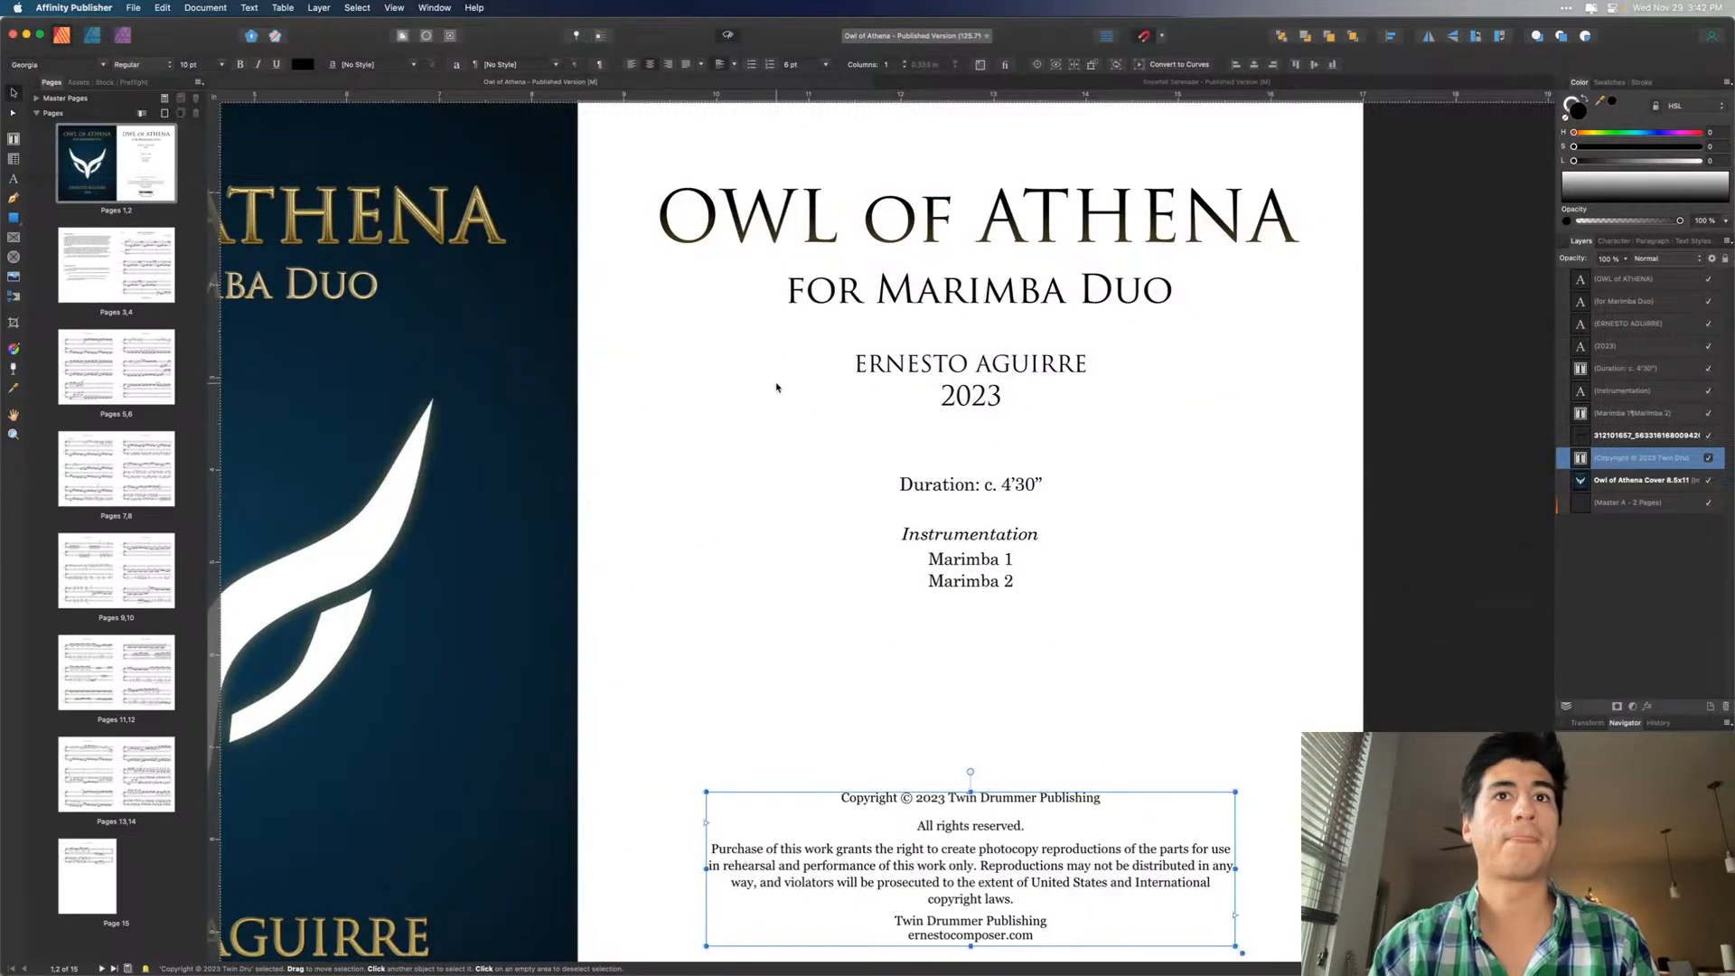
- Change the font of the Duration line on the title page to Georgia
click(926, 480)
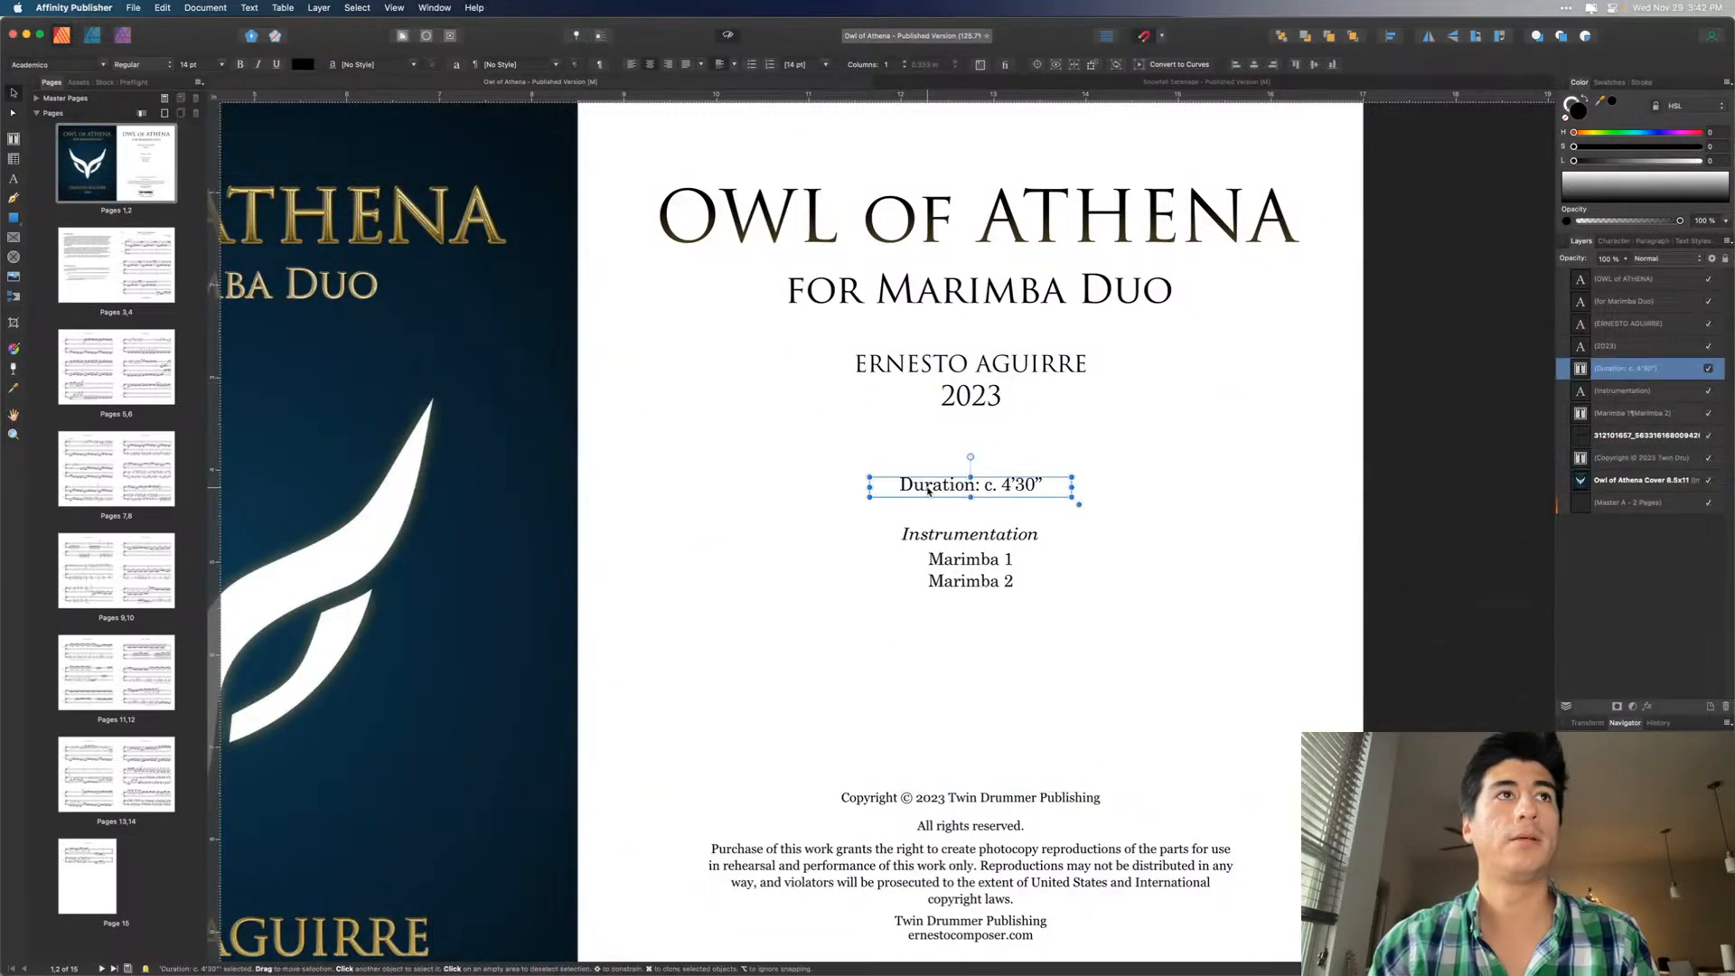
click(104, 65)
text(ge)
key(Return)
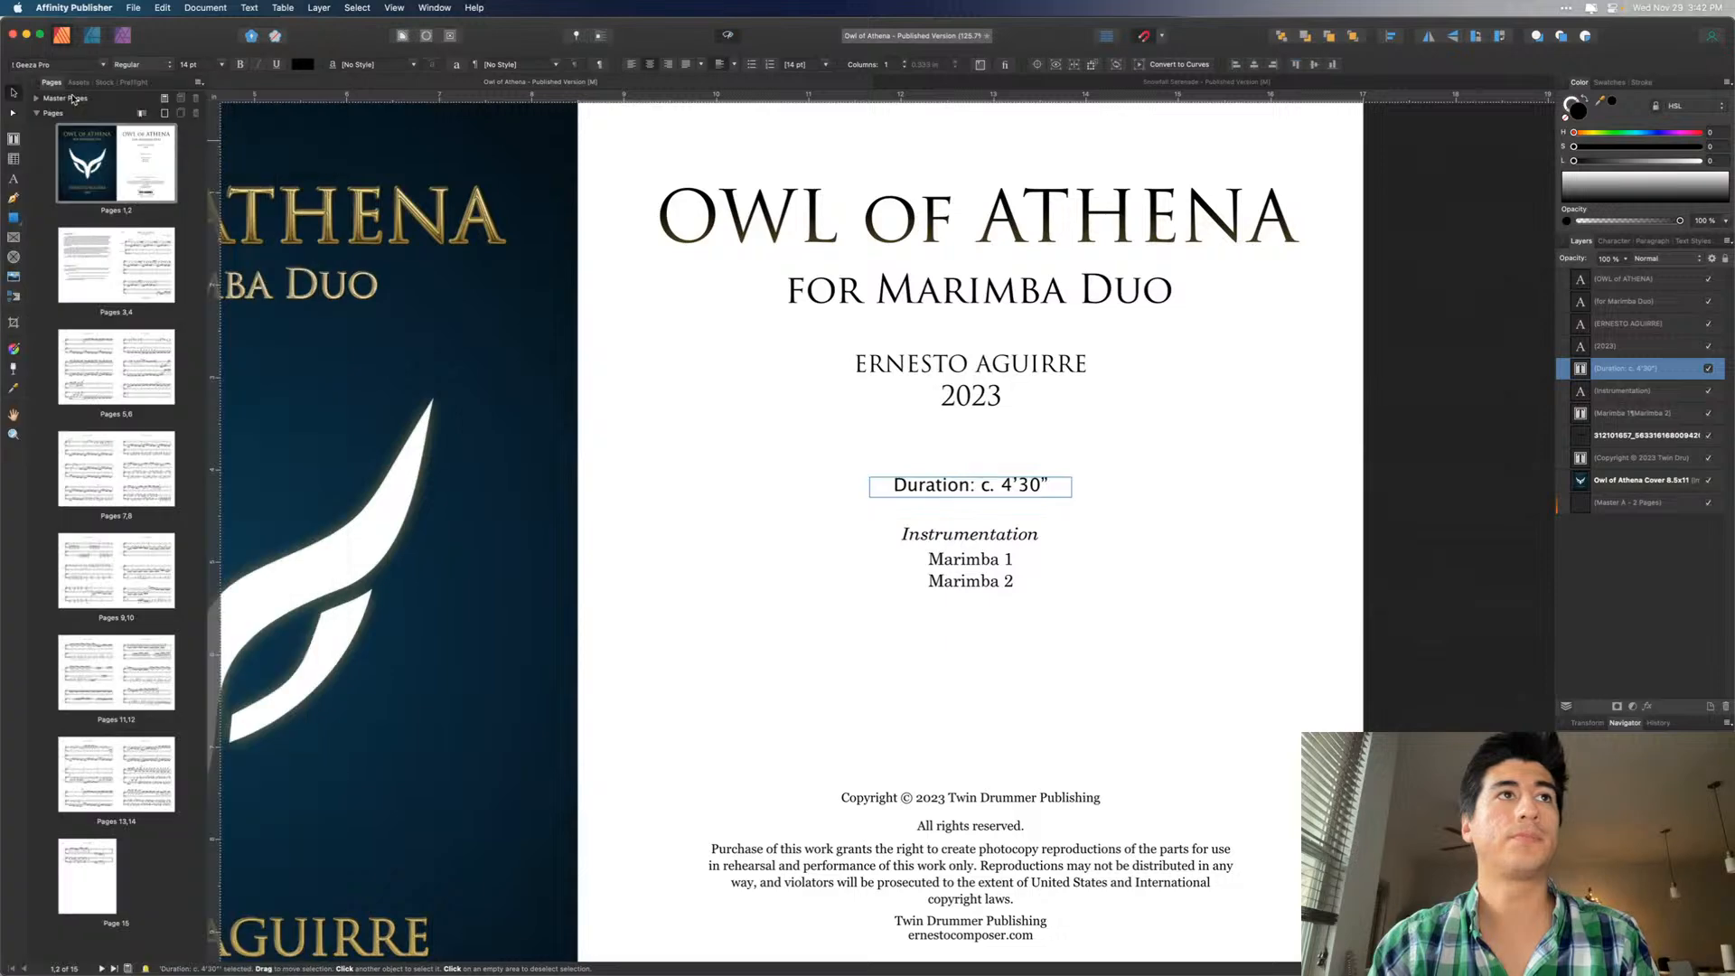
click(102, 66)
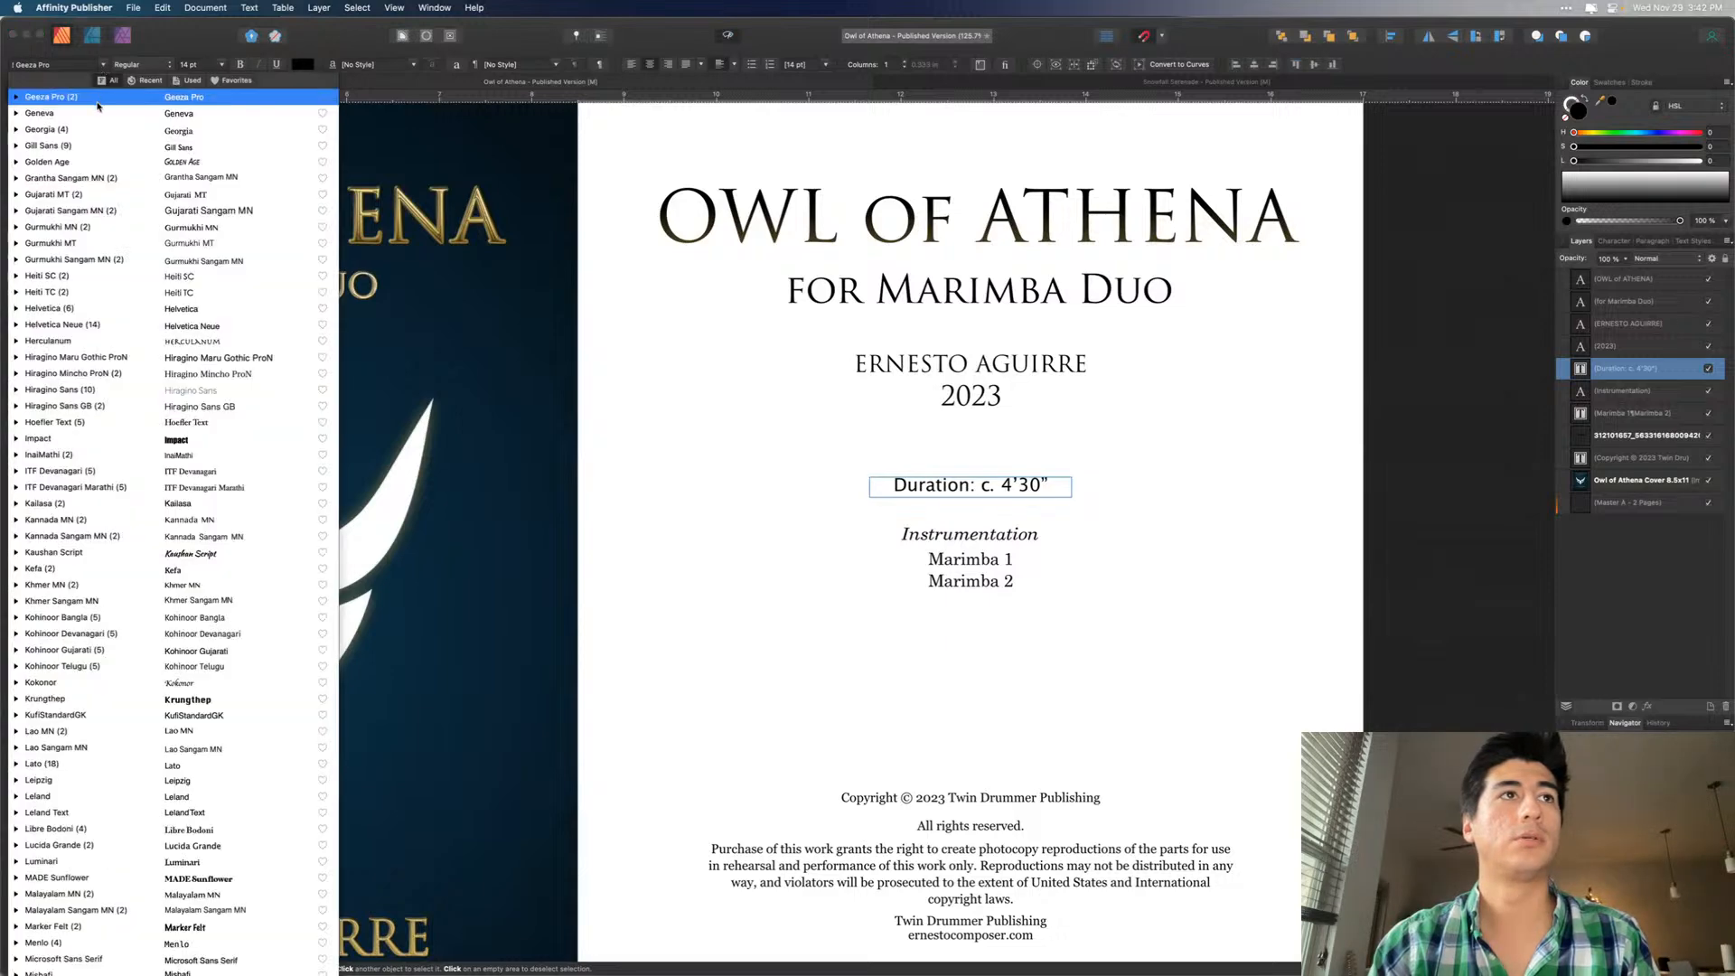
click(90, 129)
- Change the font of the Instrumentation heading on the title page to Georgia, keeping it italic
click(946, 537)
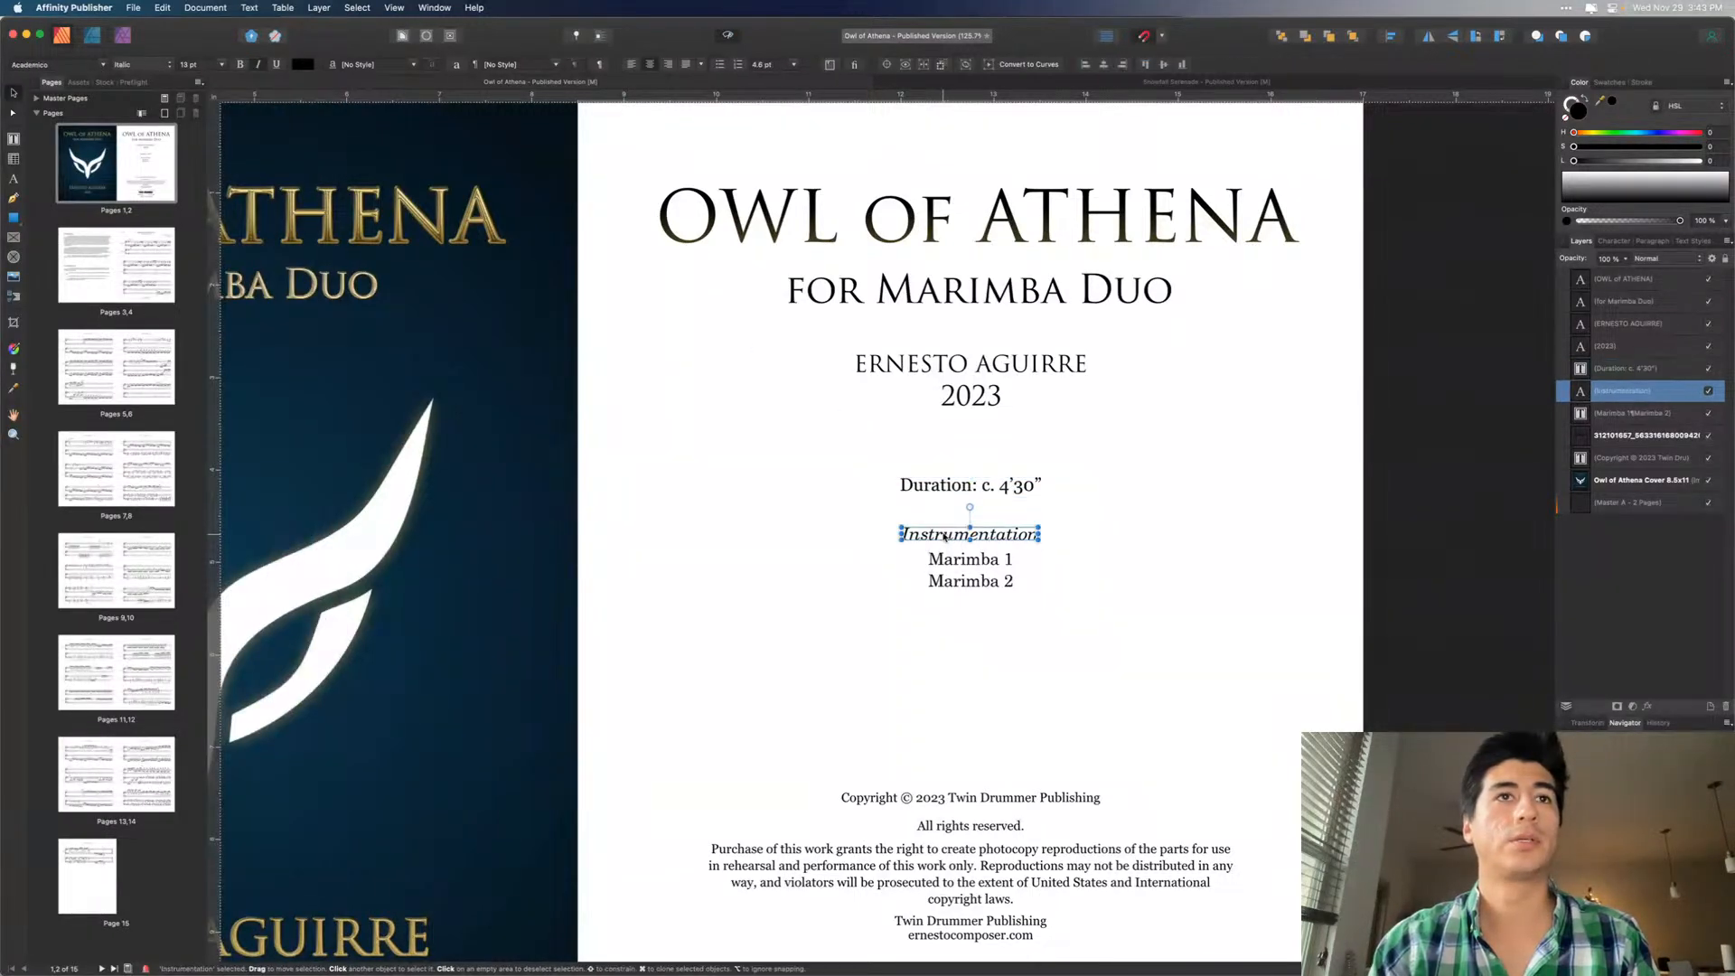
click(104, 66)
text(ge)
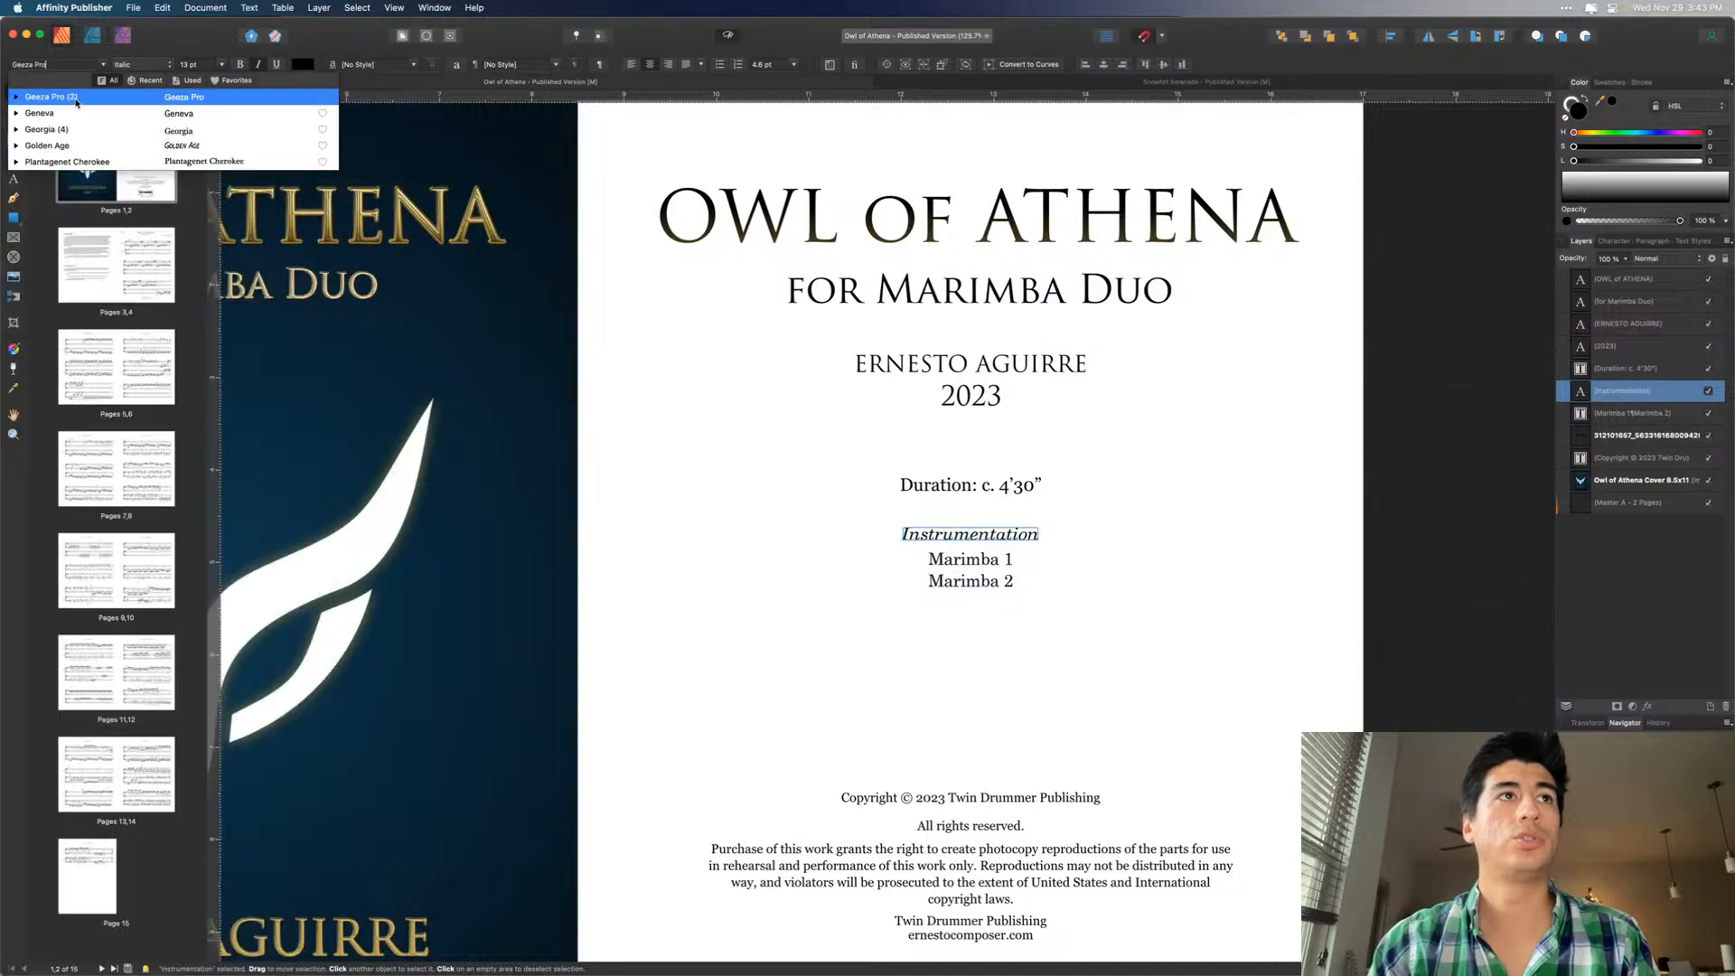
click(47, 129)
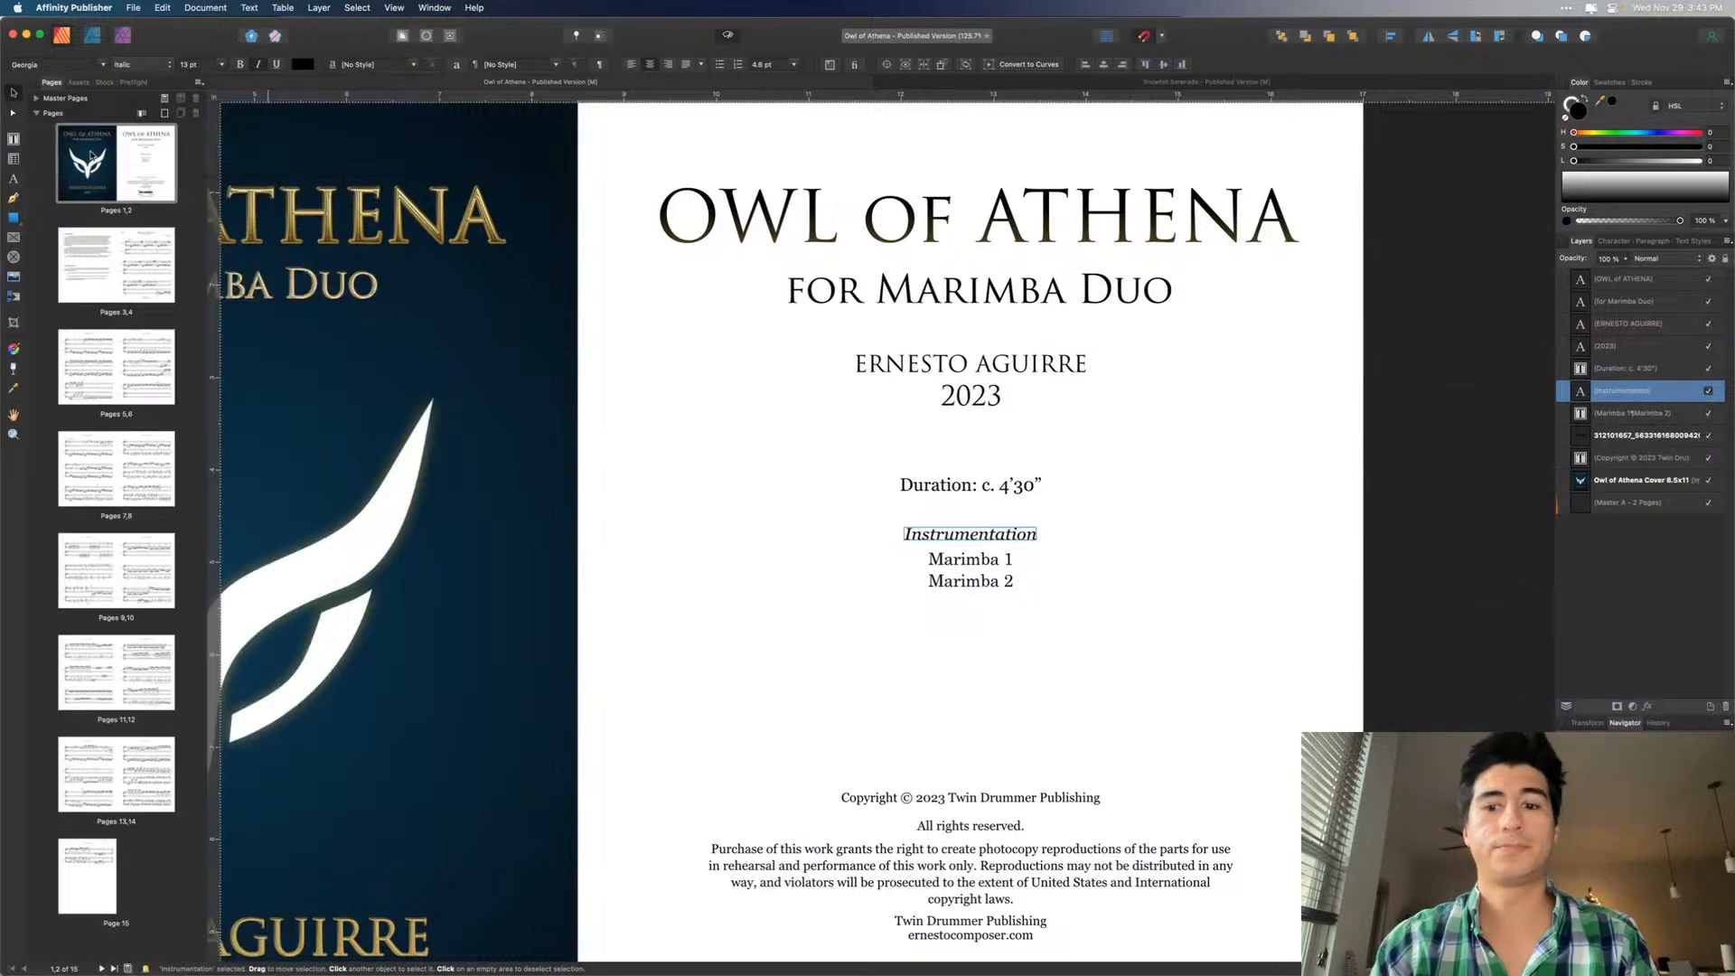
- Change the font of the Marimba 1 and Marimba 2 list on the title page to Georgia
click(1031, 579)
click(104, 65)
text(ge)
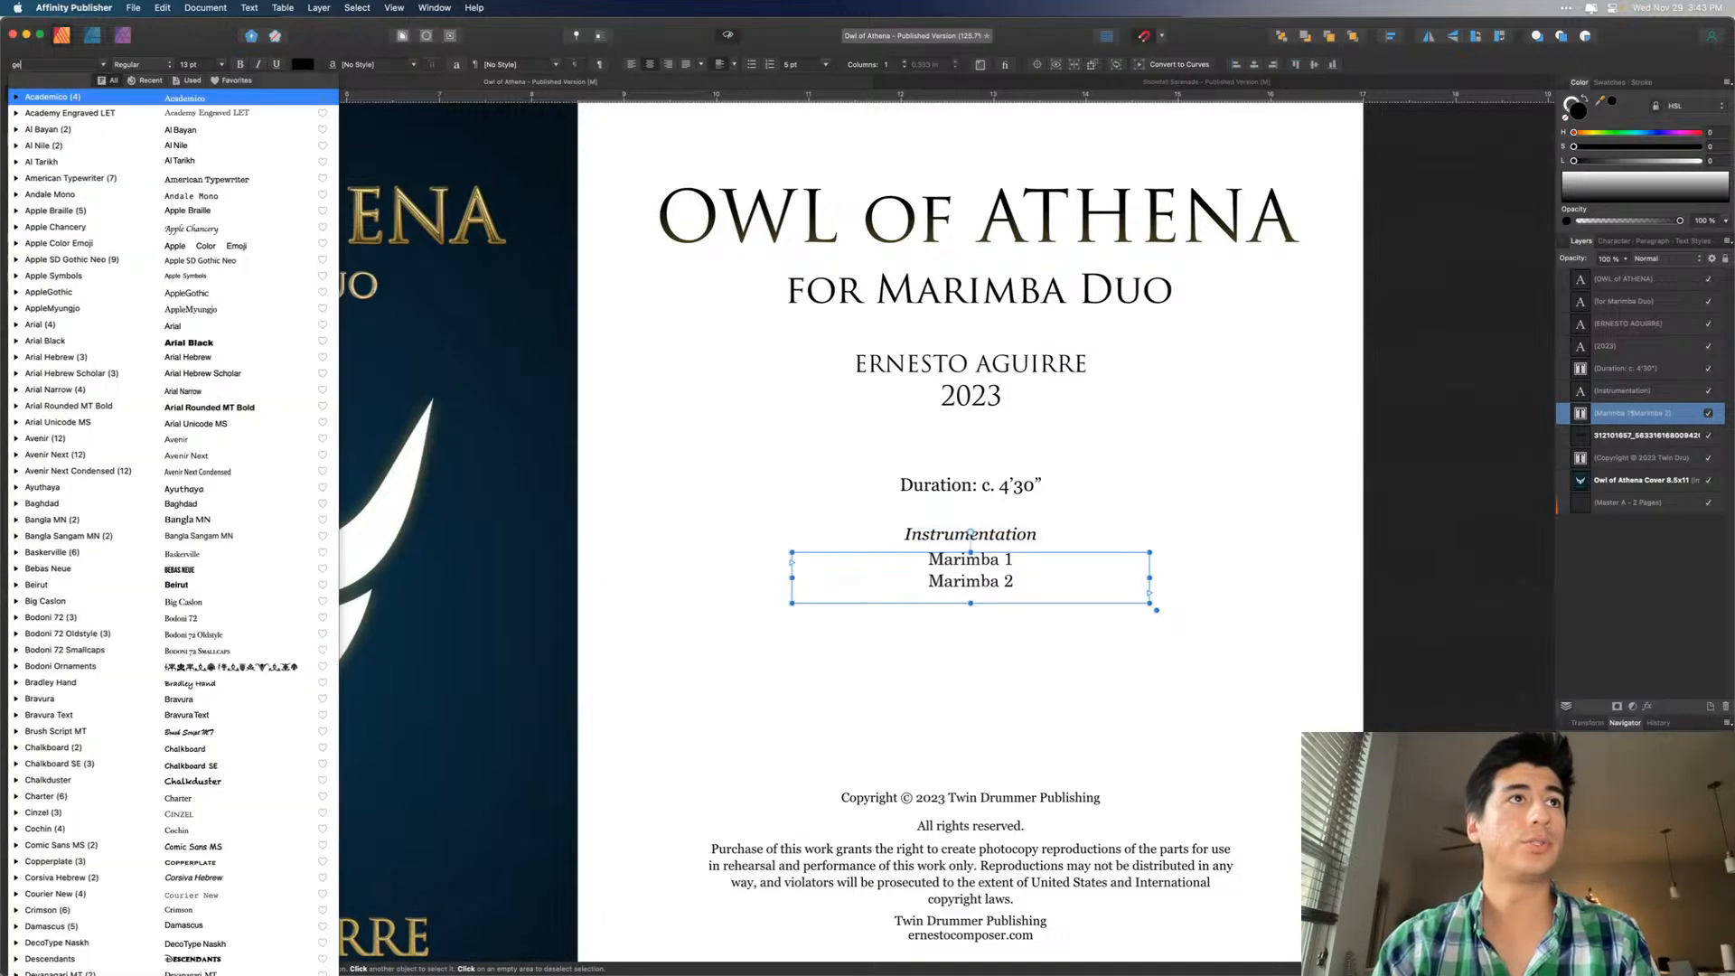
key(Down)
key(Return)
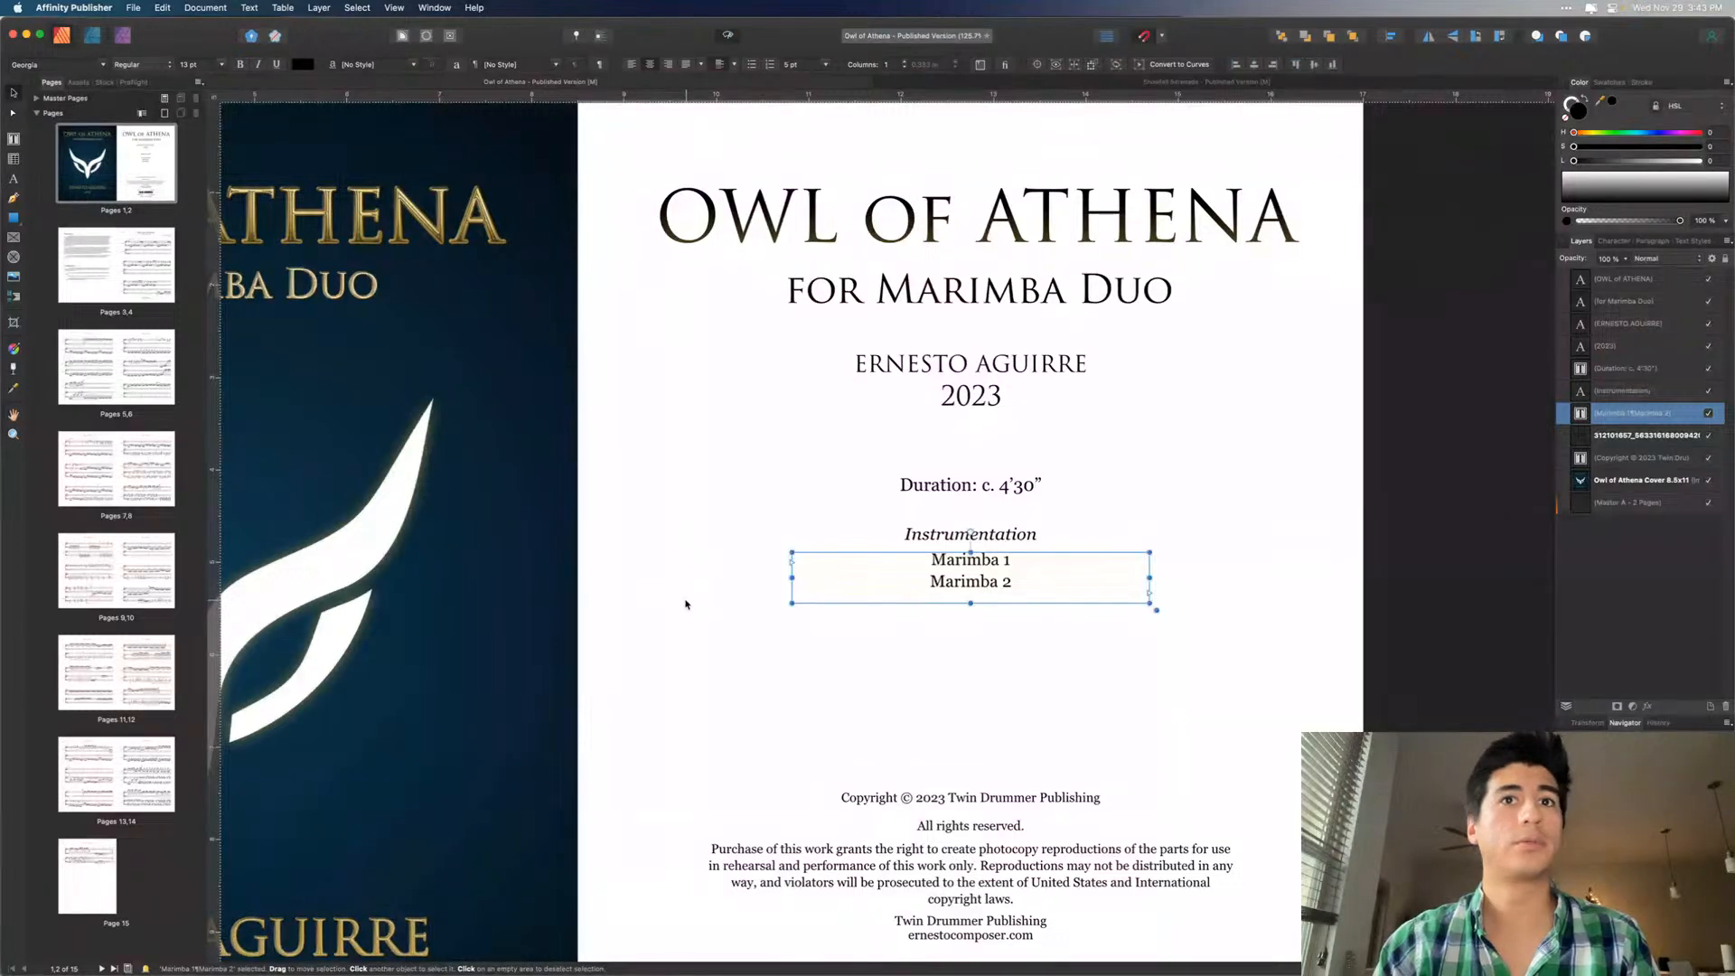
click(679, 609)
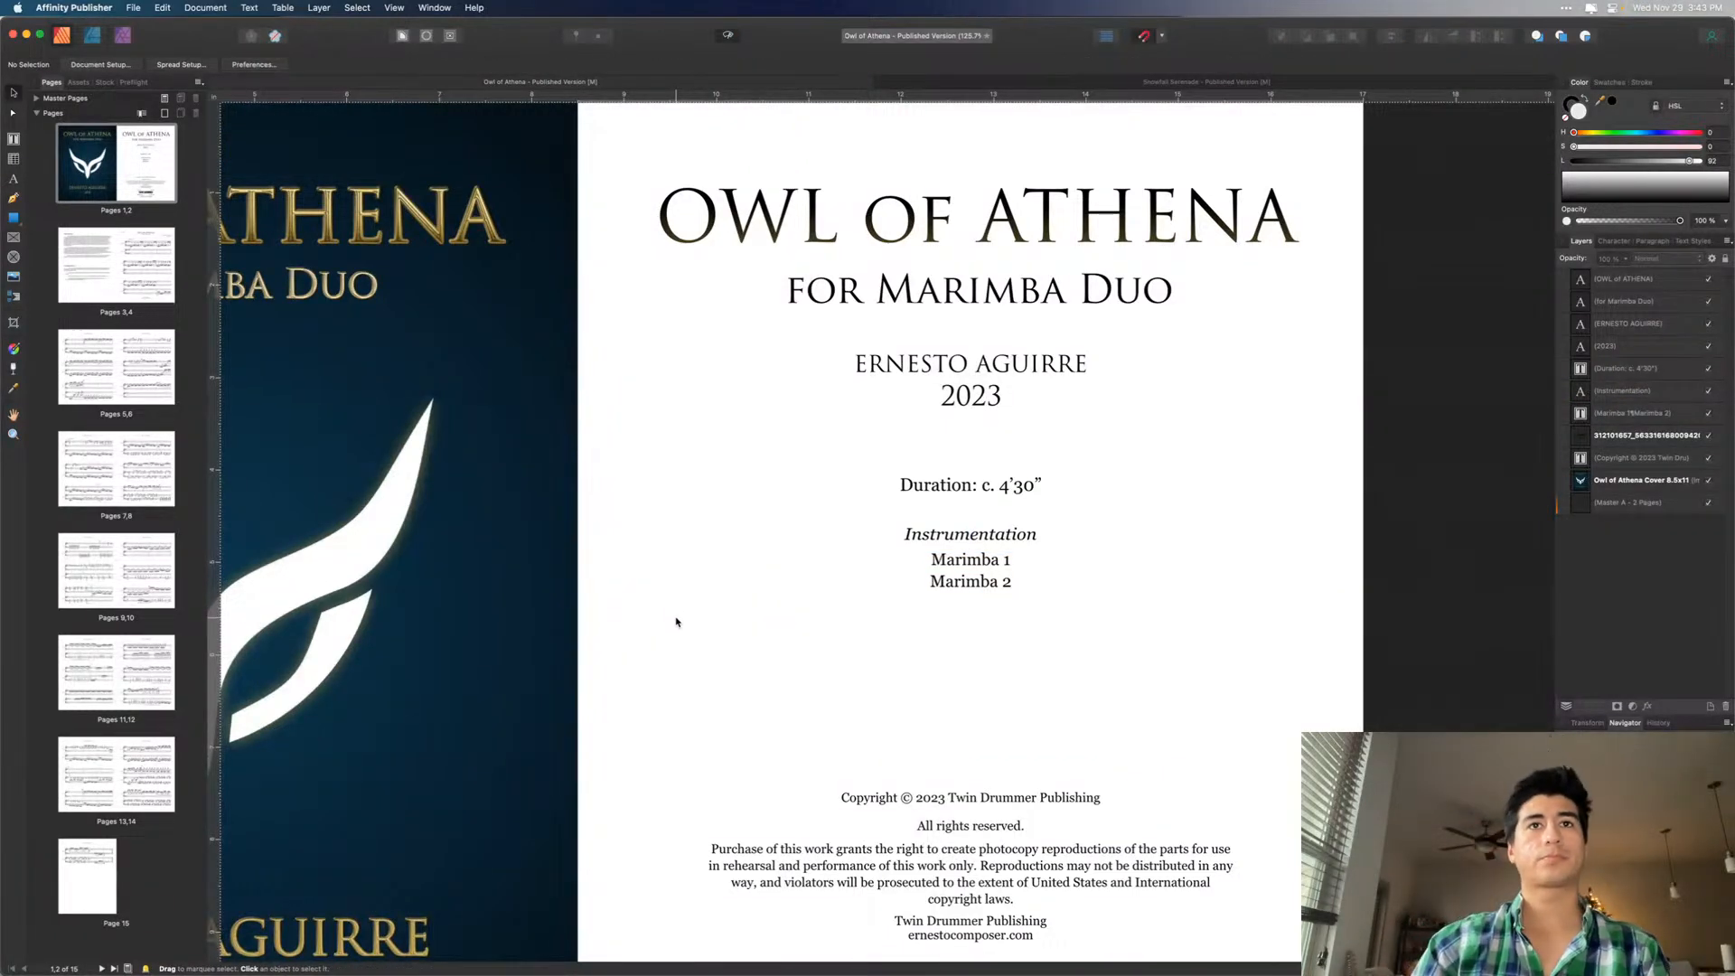
- Set the leading of the Program Notes text frame to 13 pt
scroll(680, 623, down, 3)
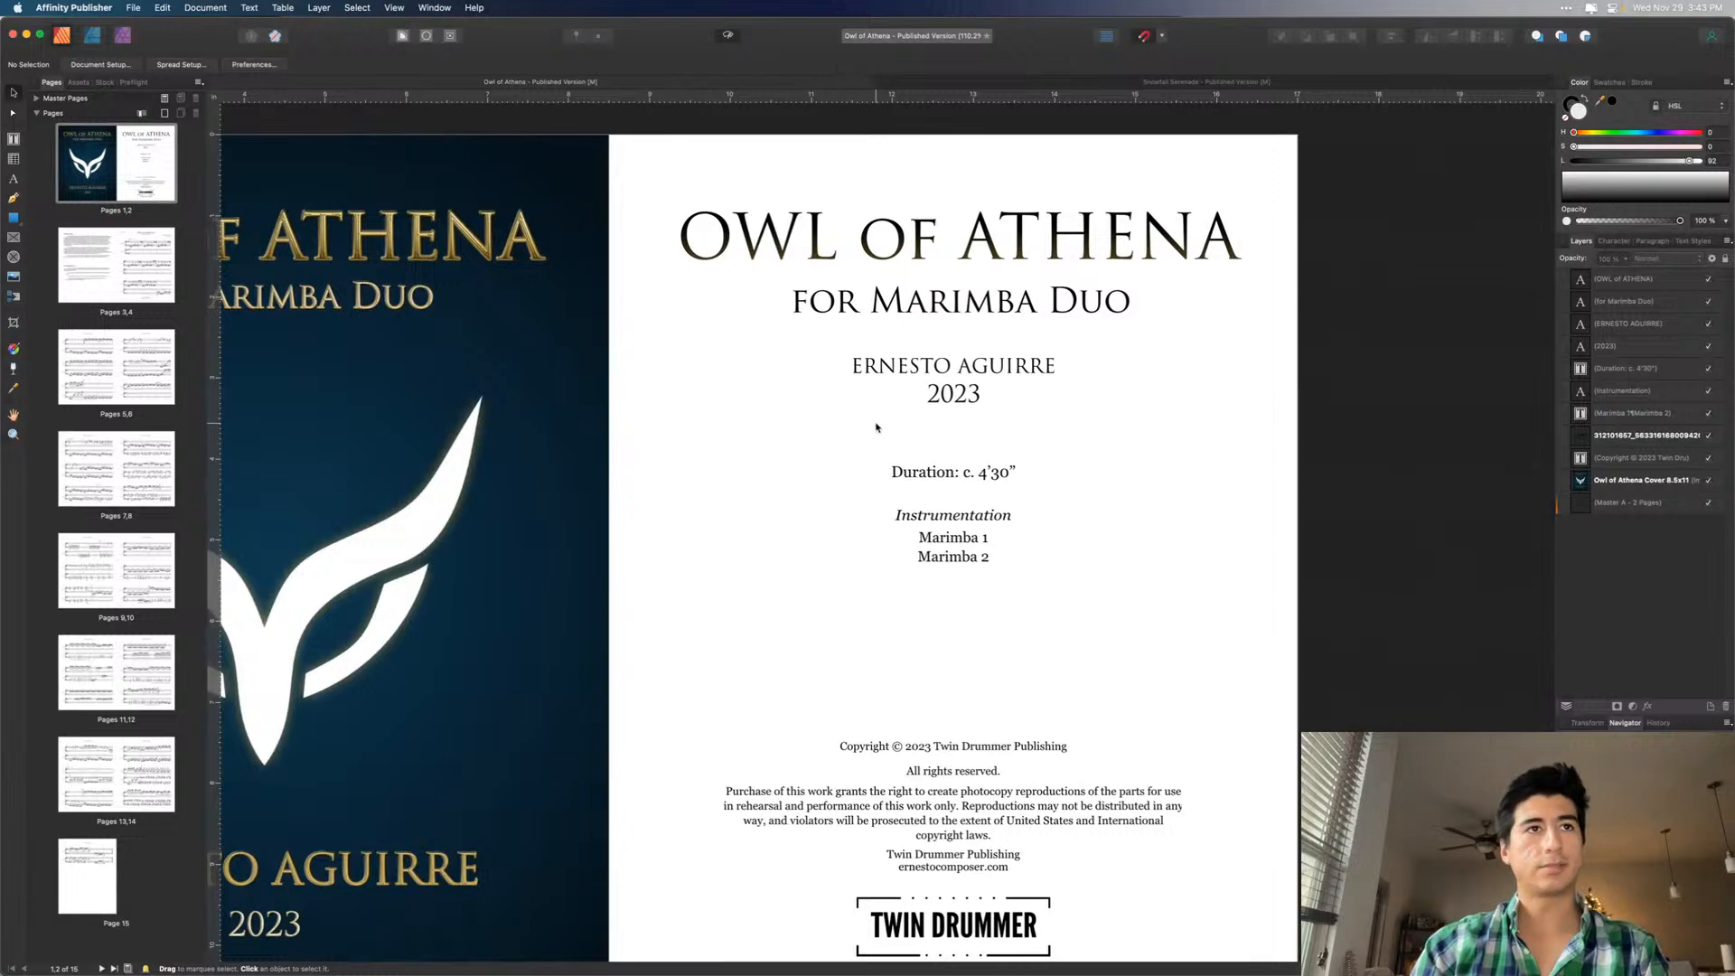
scroll(876, 427, down, 3)
scroll(881, 426, down, 6)
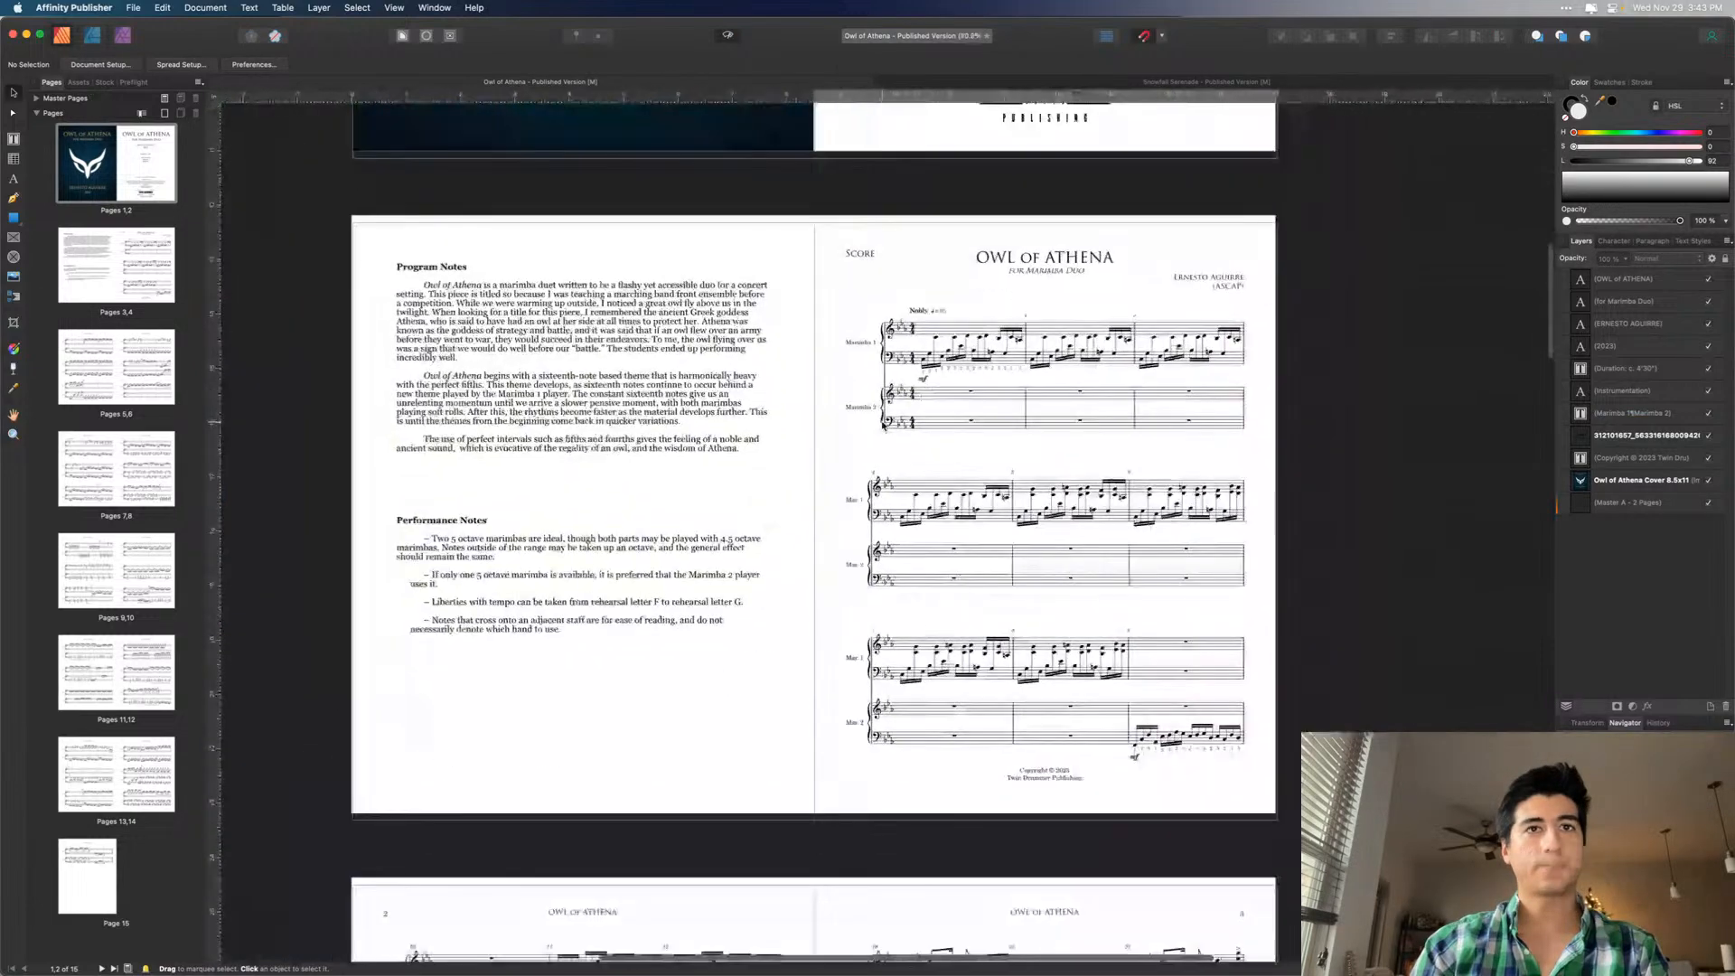
scroll(883, 426, down, 1)
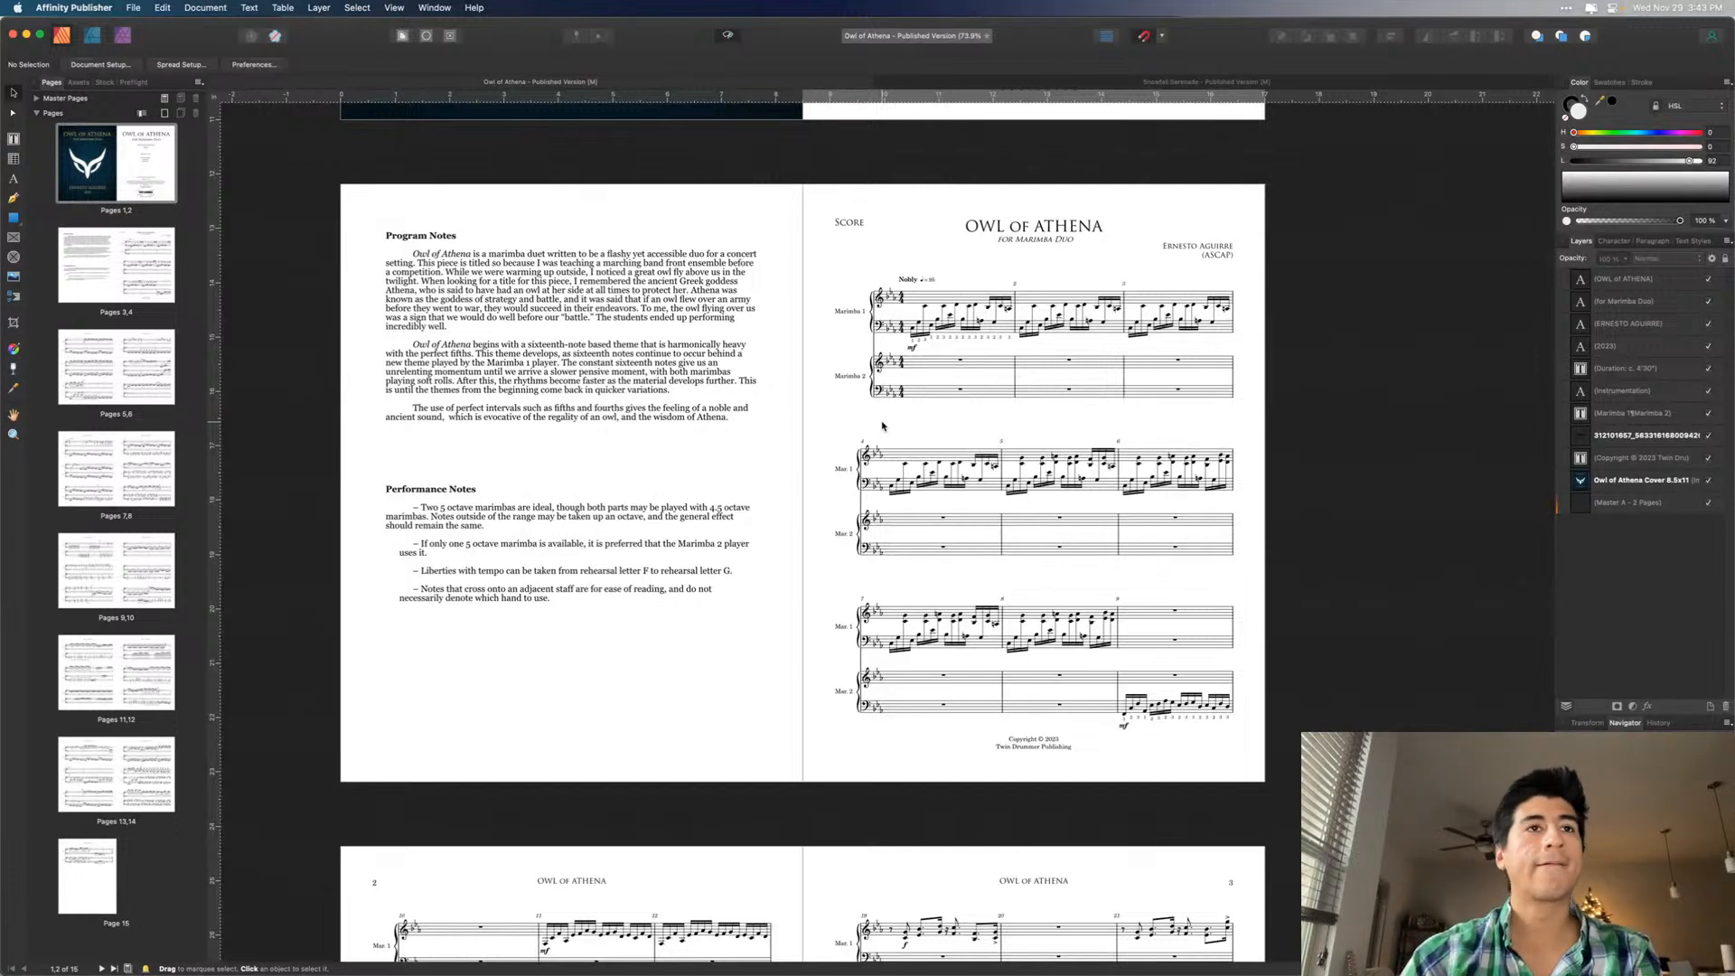
scroll(758, 423, up, 1)
click(639, 412)
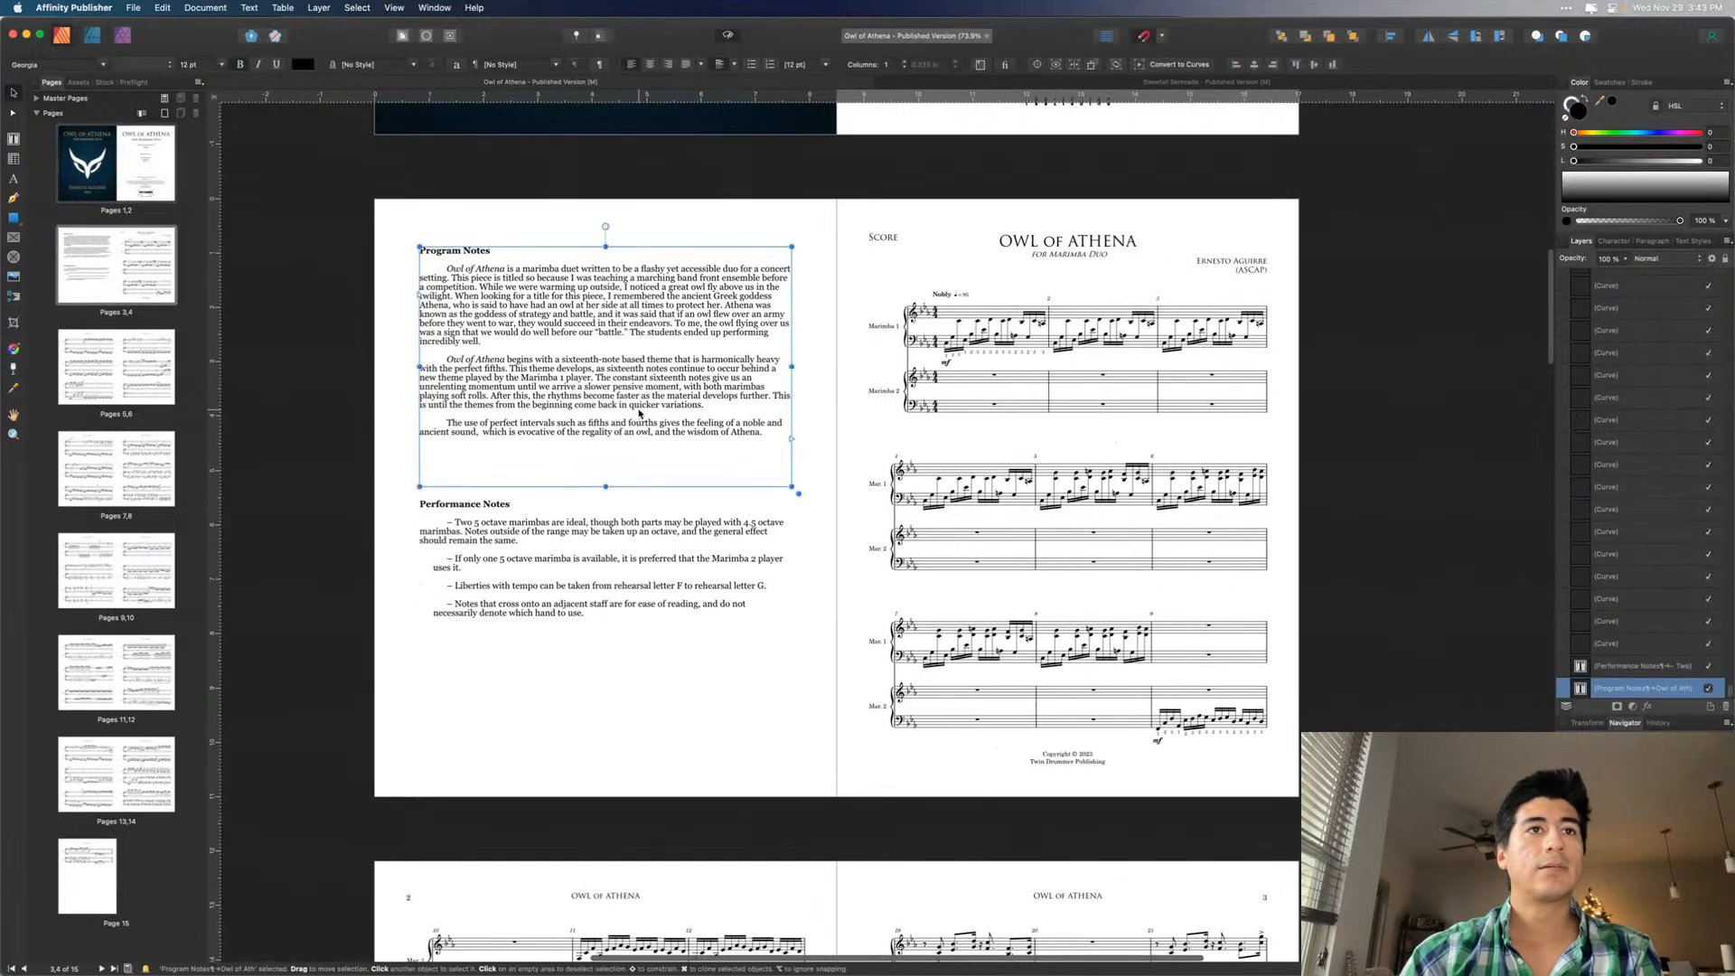
scroll(639, 412, up, 1)
scroll(639, 412, up, 2)
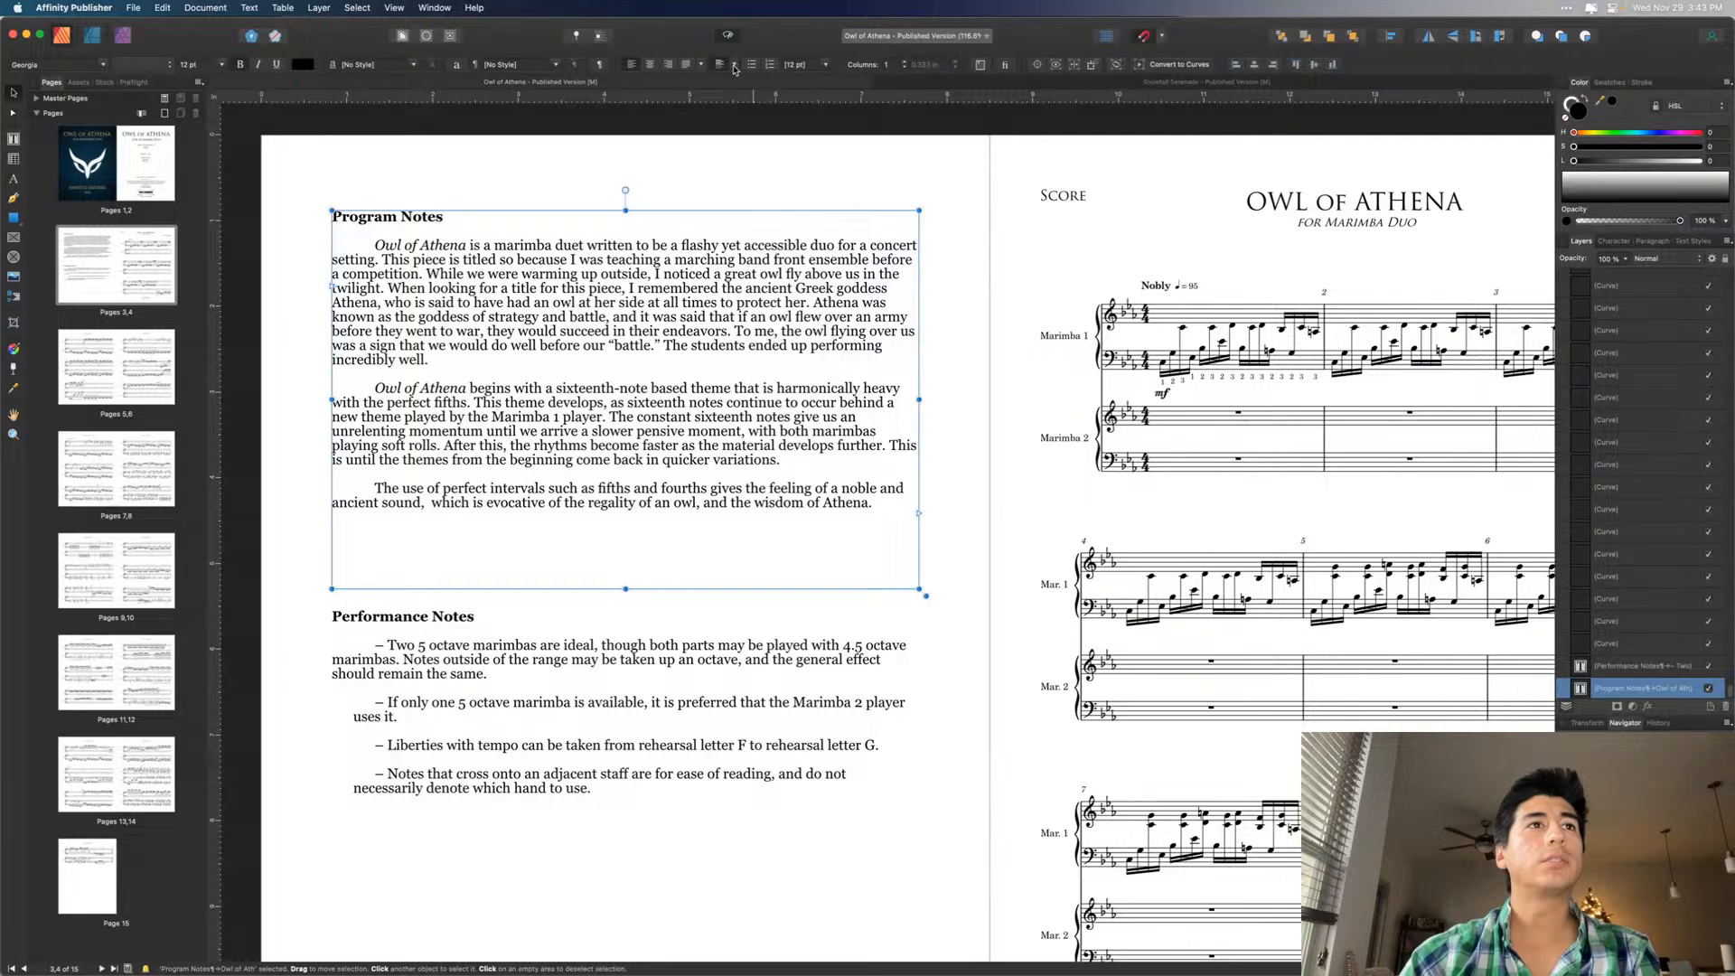
click(1623, 241)
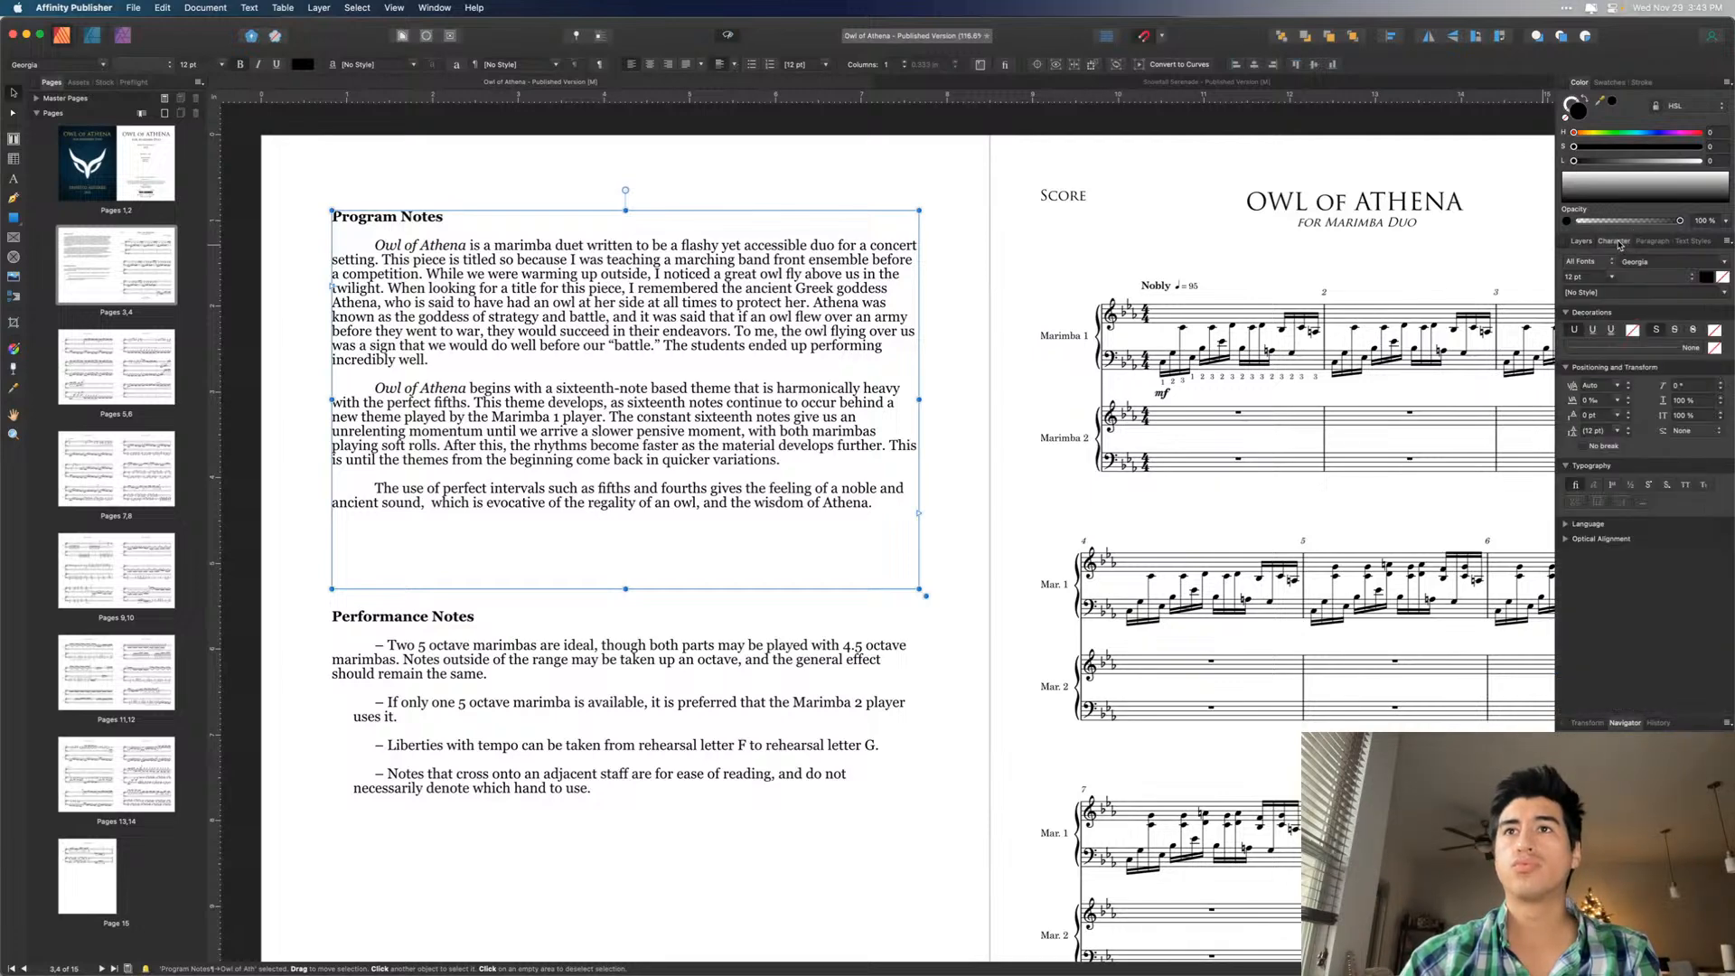
click(1618, 431)
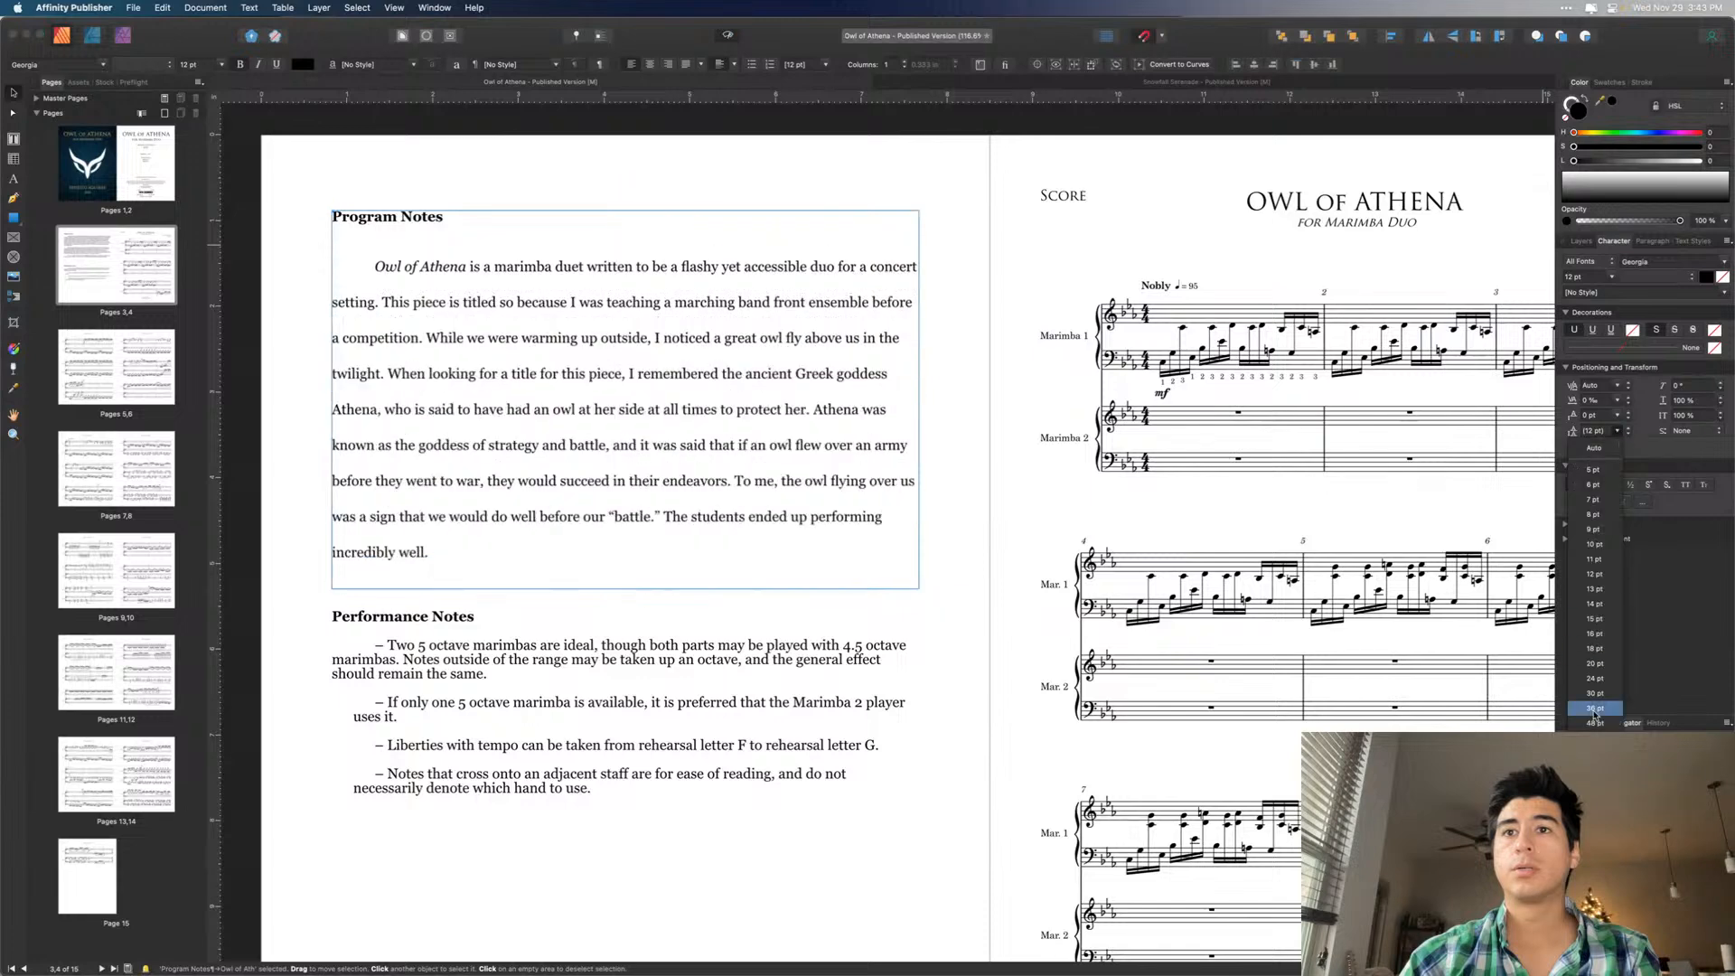
click(1602, 589)
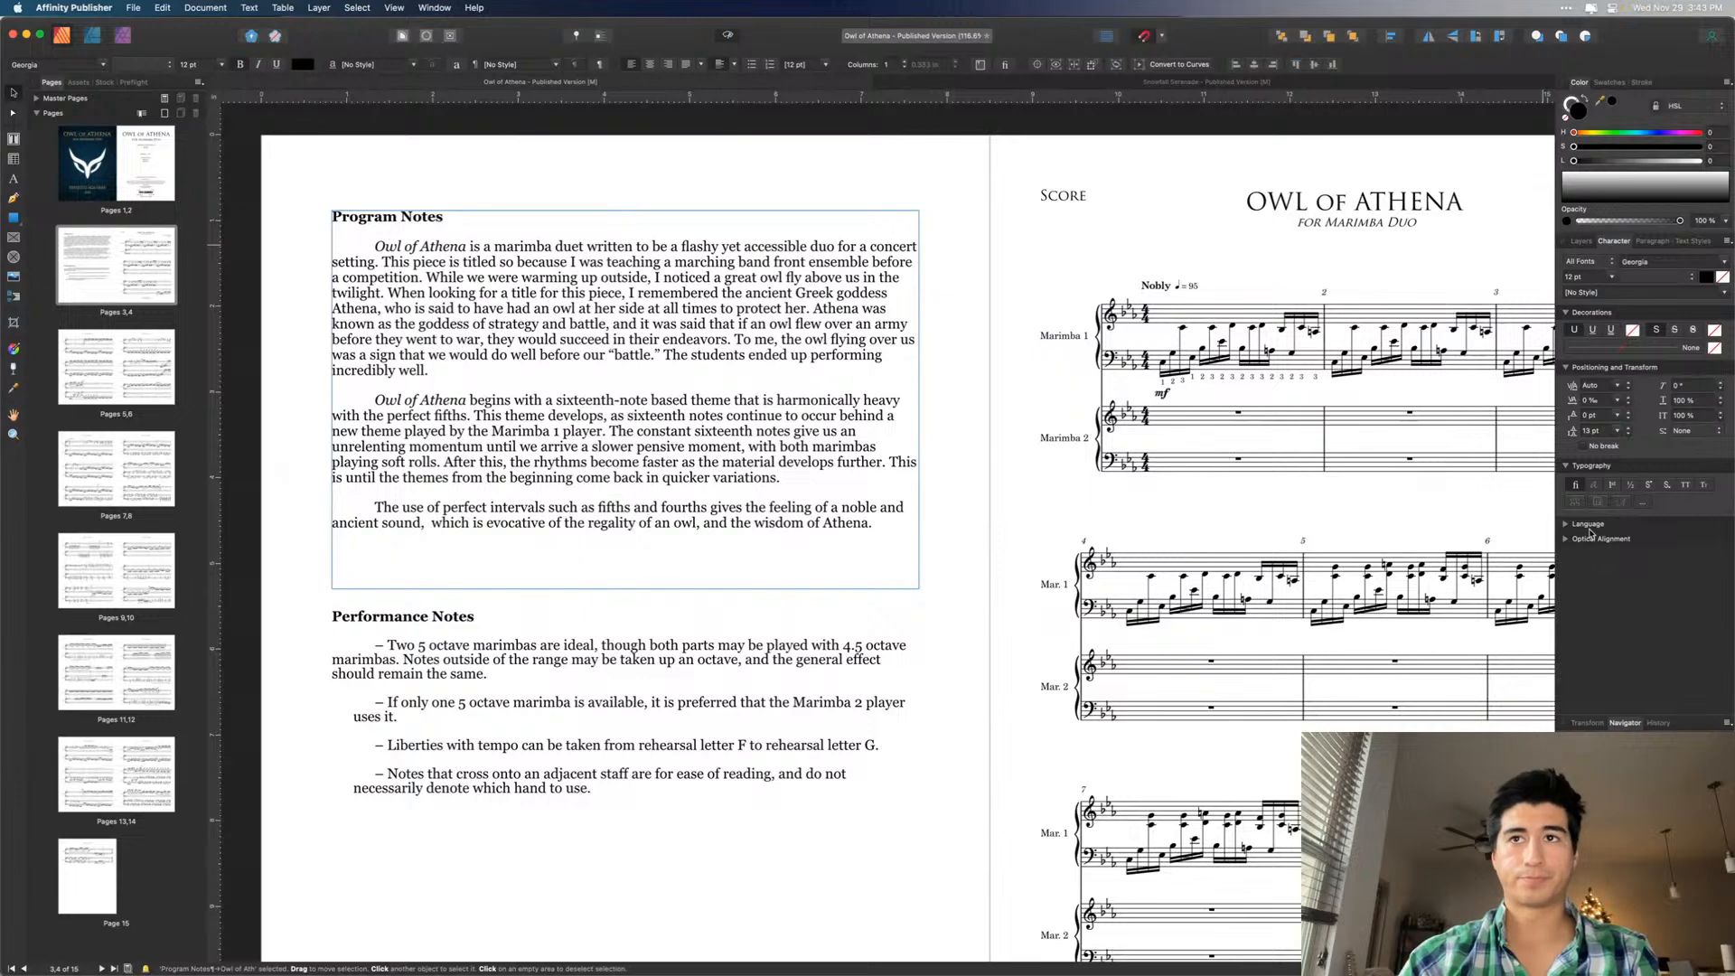
- Set the leading of the Performance Notes text frame to 13 pt
click(790, 709)
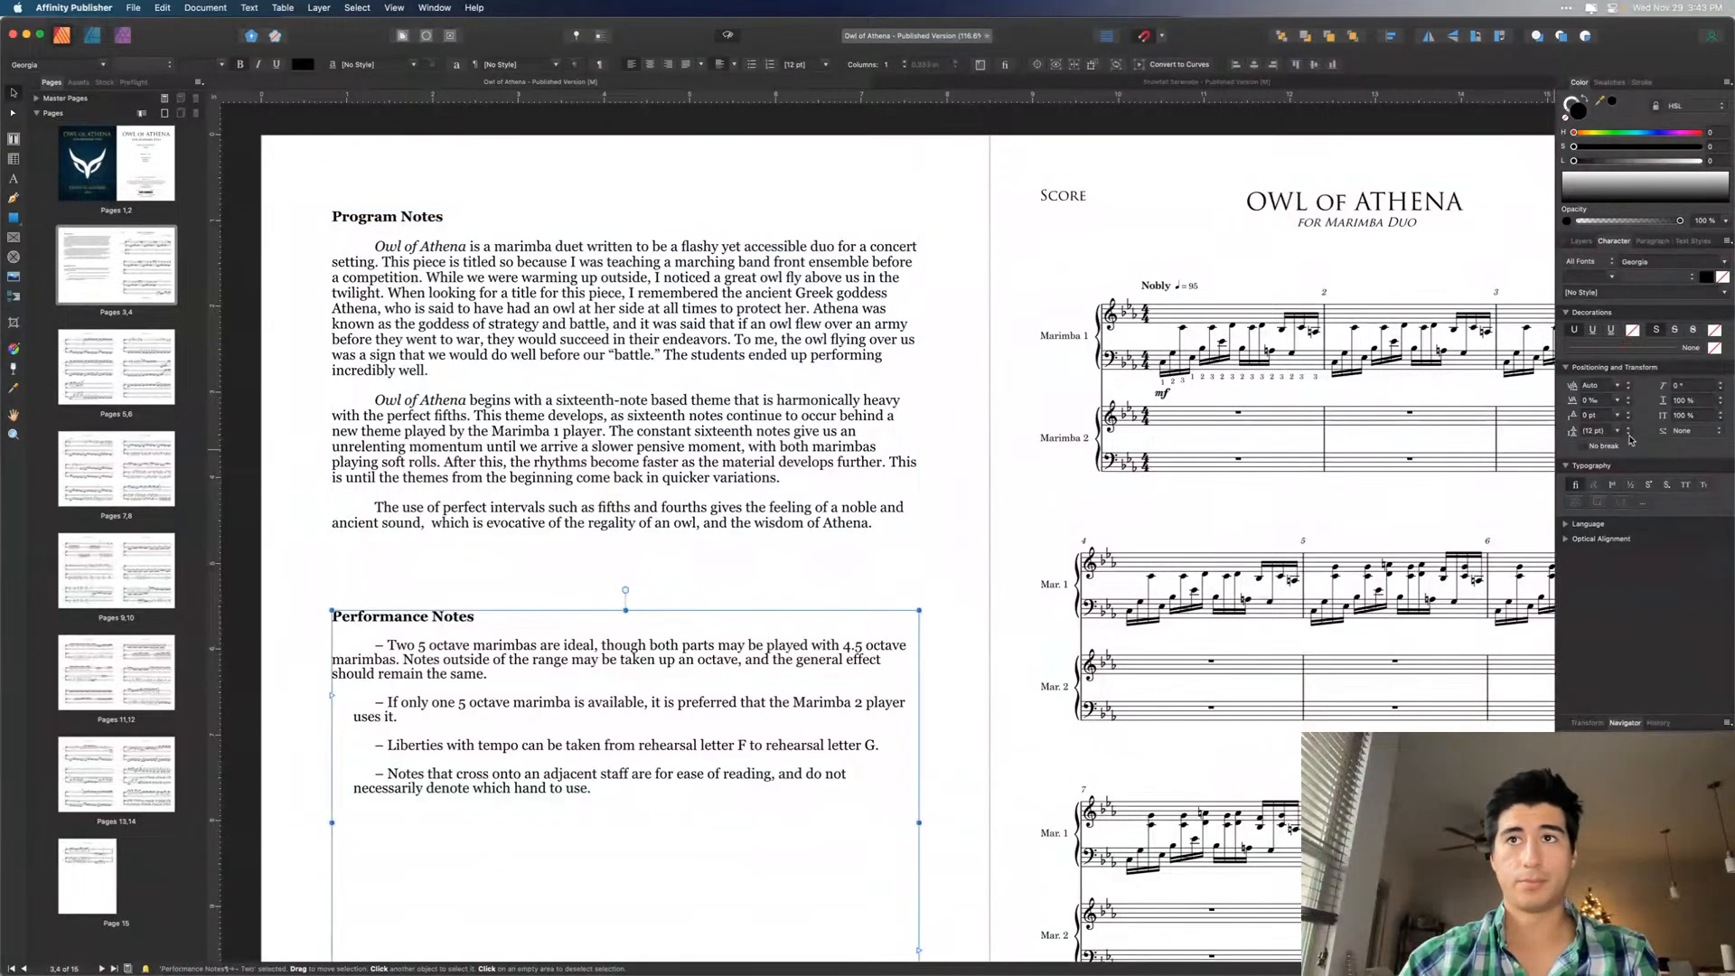
click(1618, 431)
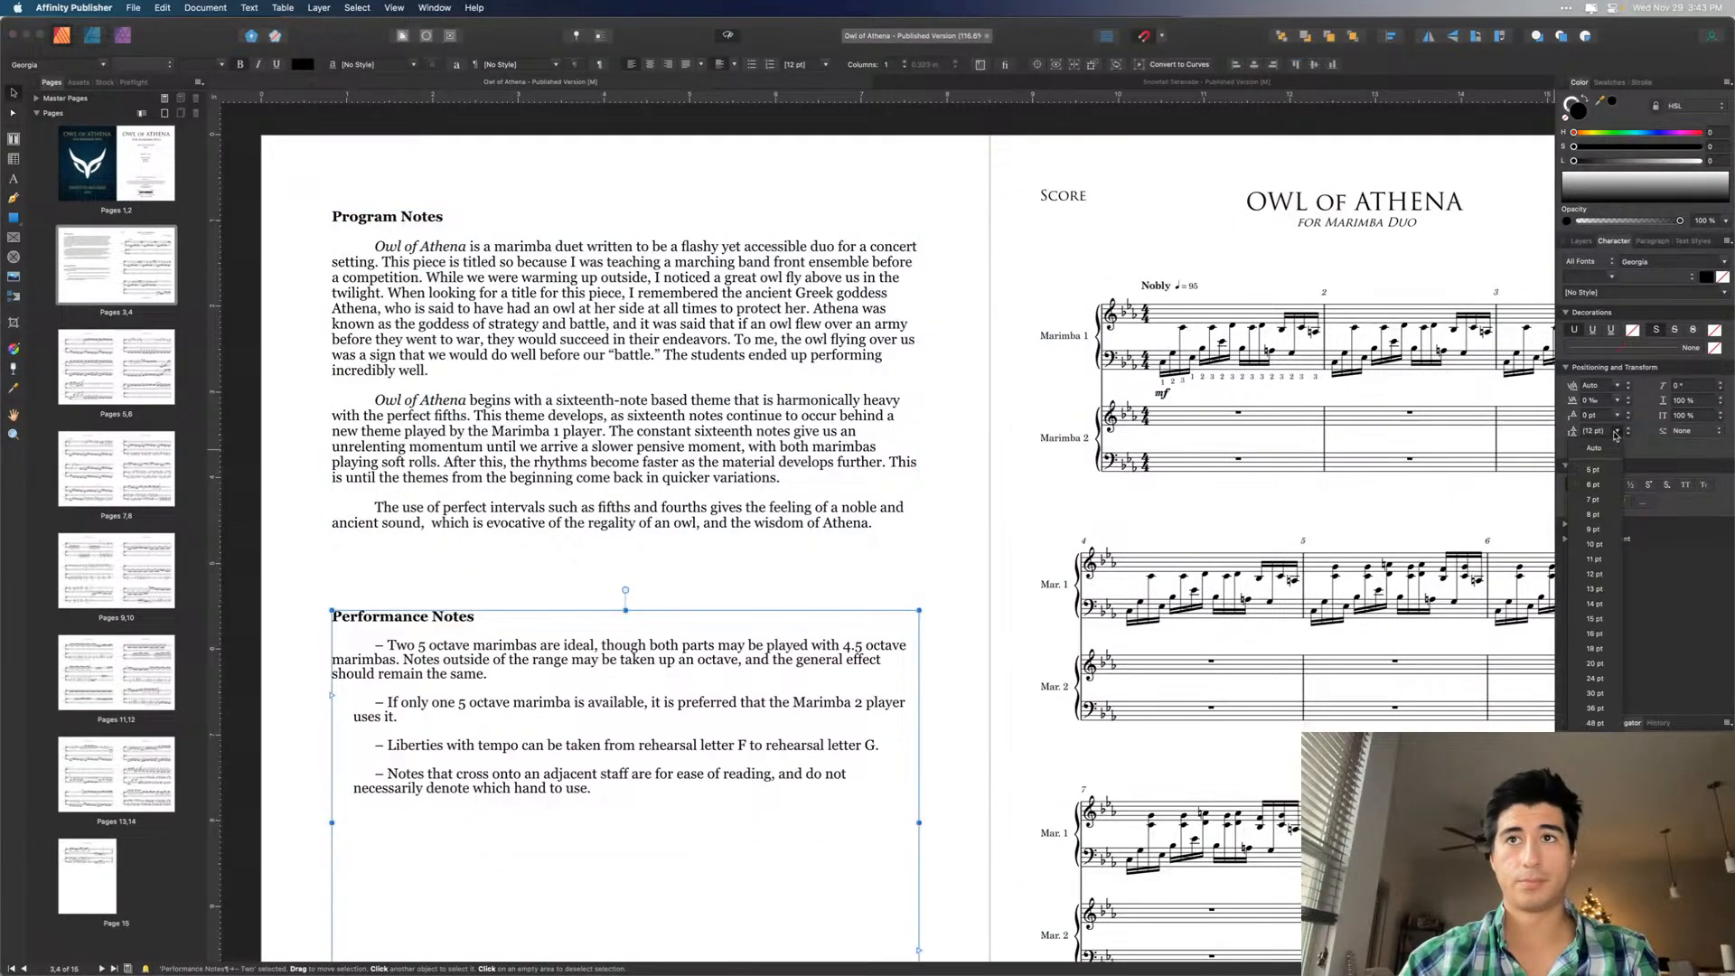
click(1618, 589)
click(979, 536)
- Try "duet" in place of "duo" in the first sentence of the Program Notes and restore the original word
key(super+0)
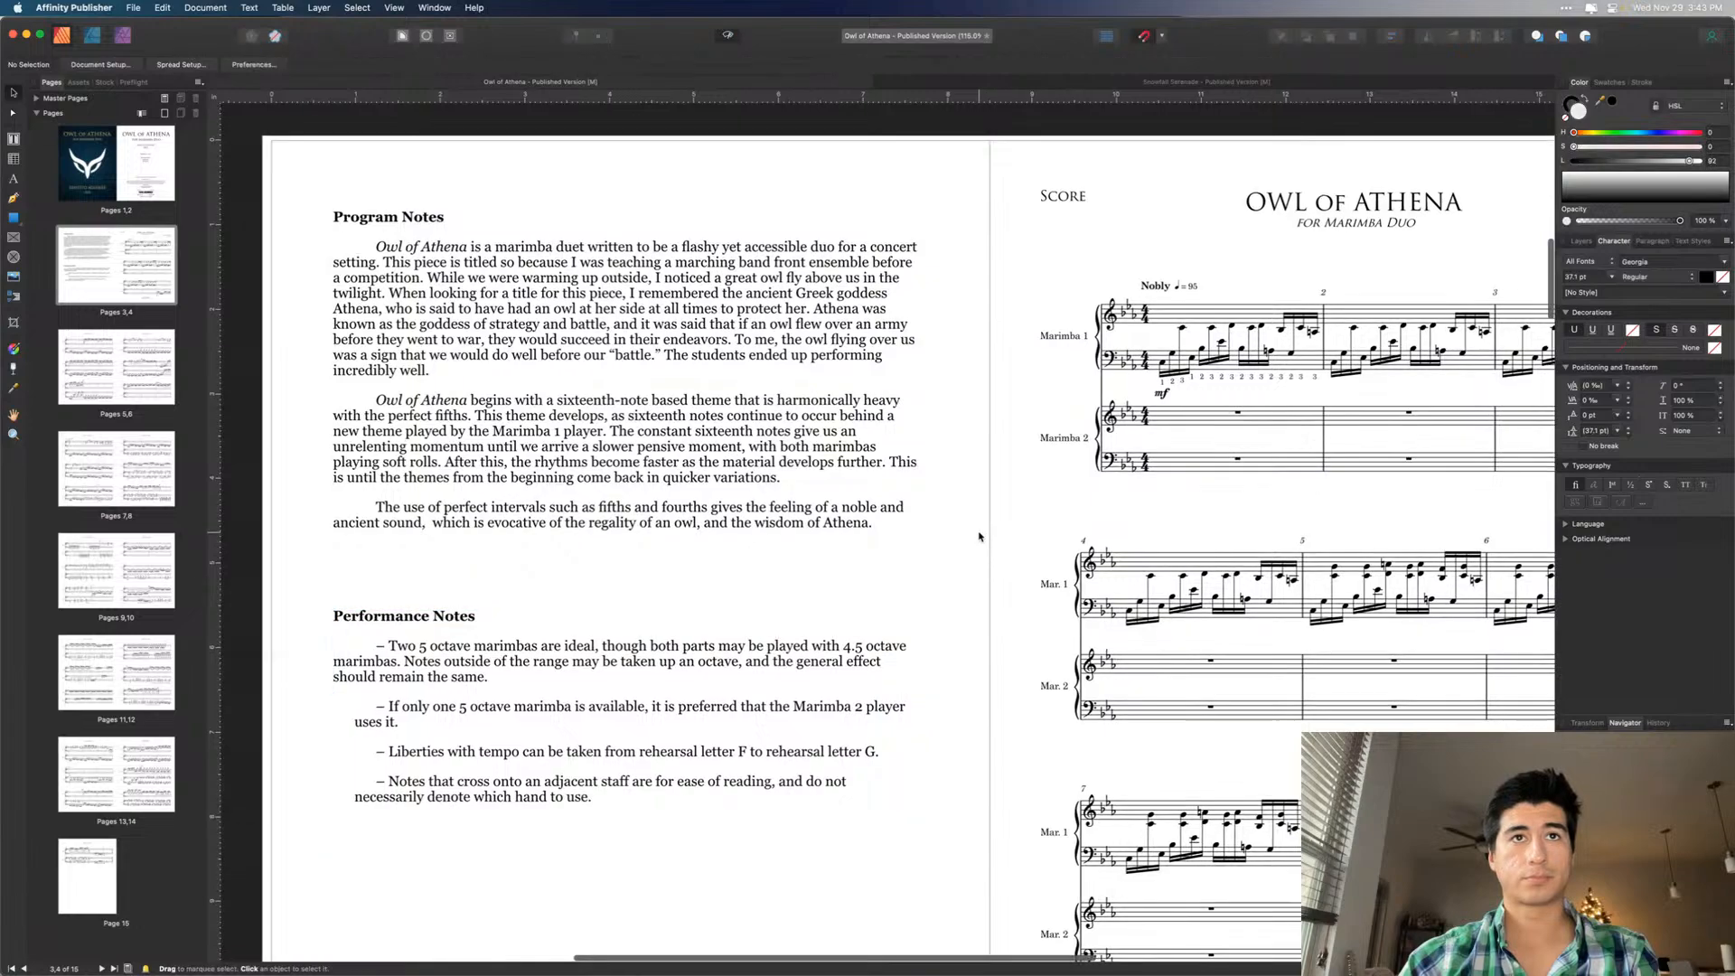
scroll(980, 536, left, 2)
scroll(980, 536, up, 1)
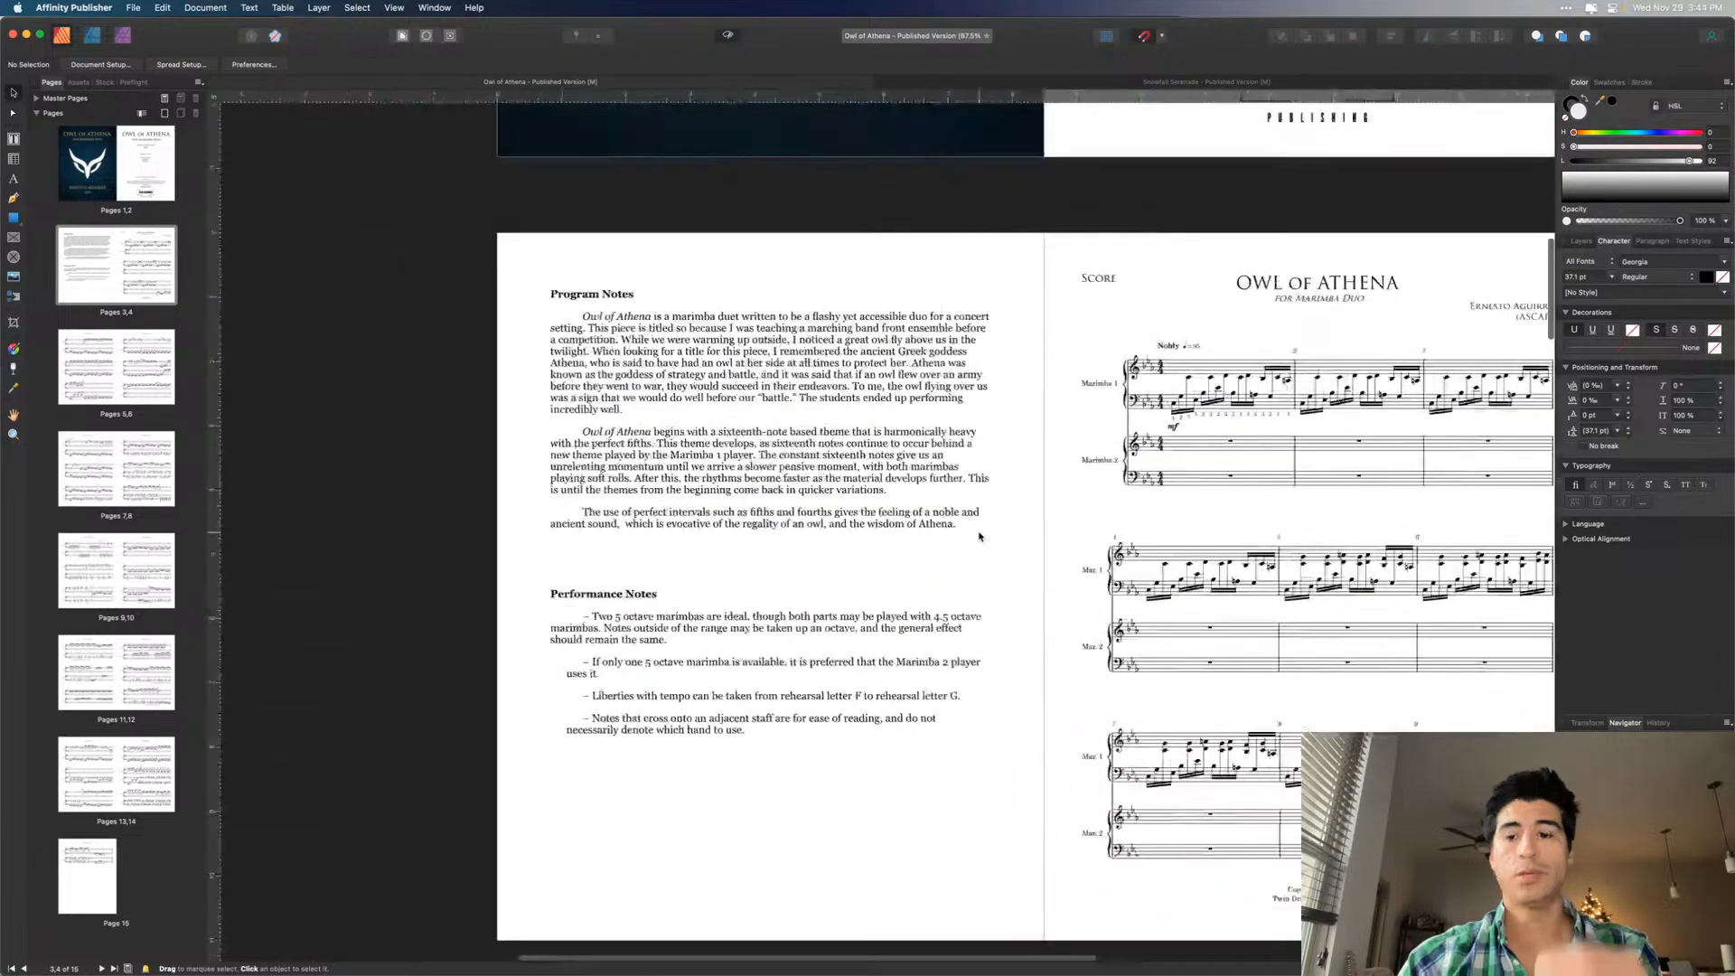
scroll(765, 444, up, 4)
scroll(764, 444, up, 3)
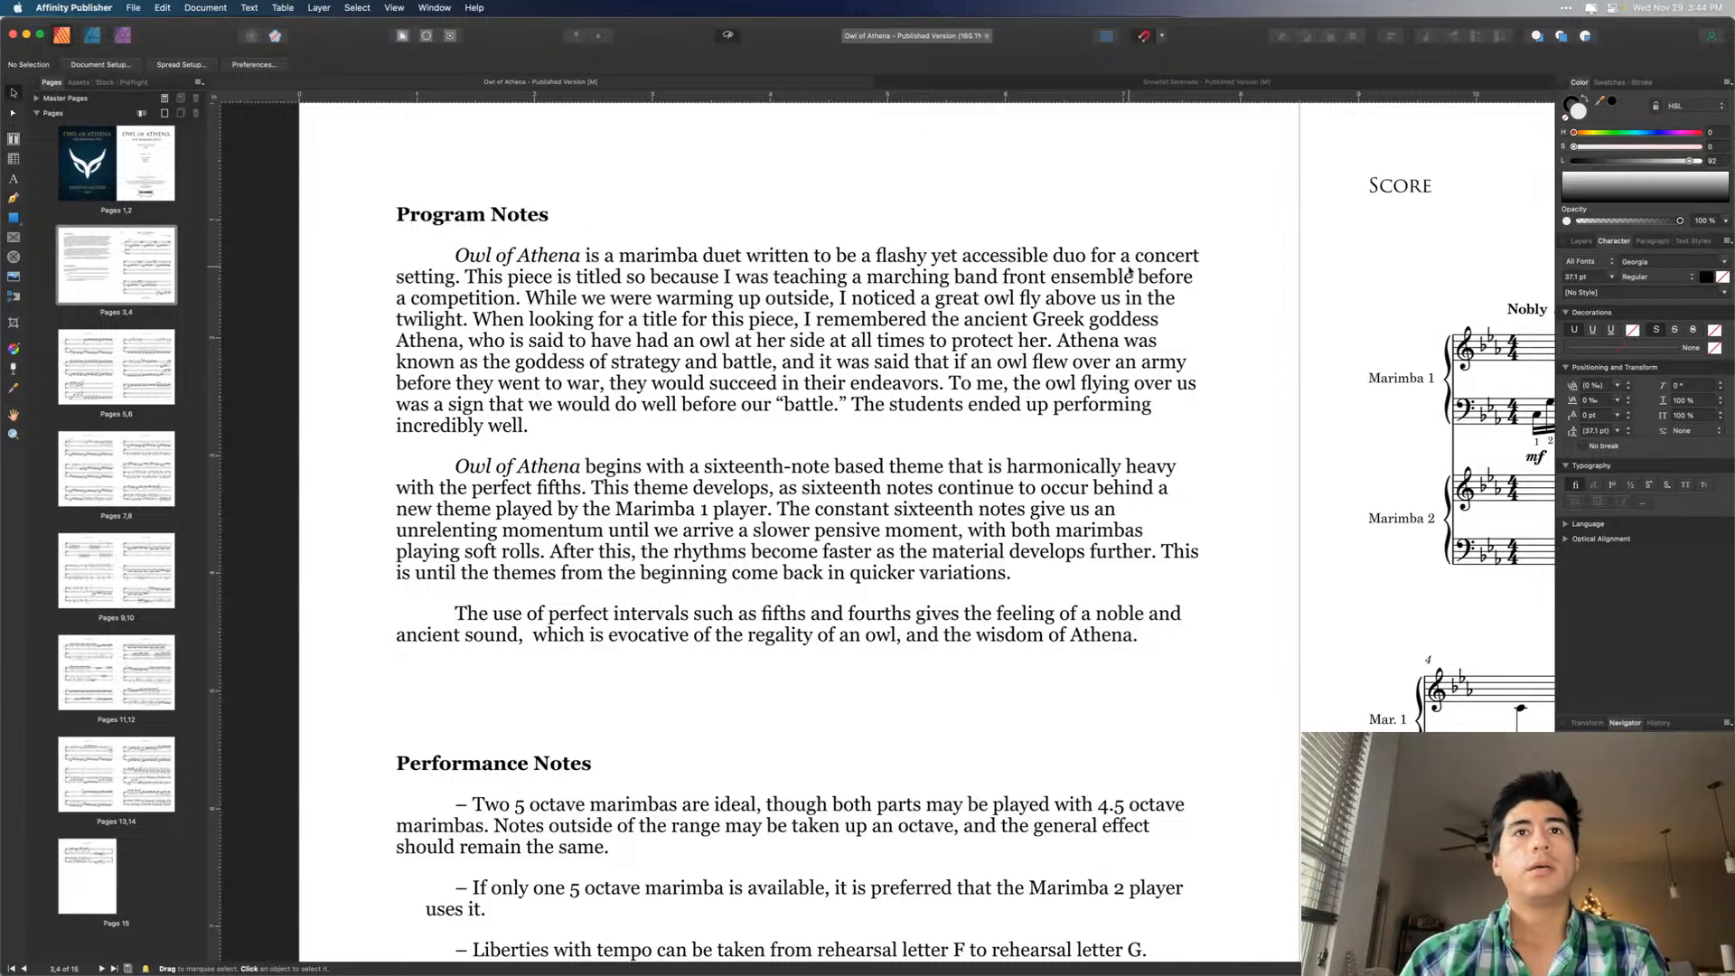
double_click(1082, 264)
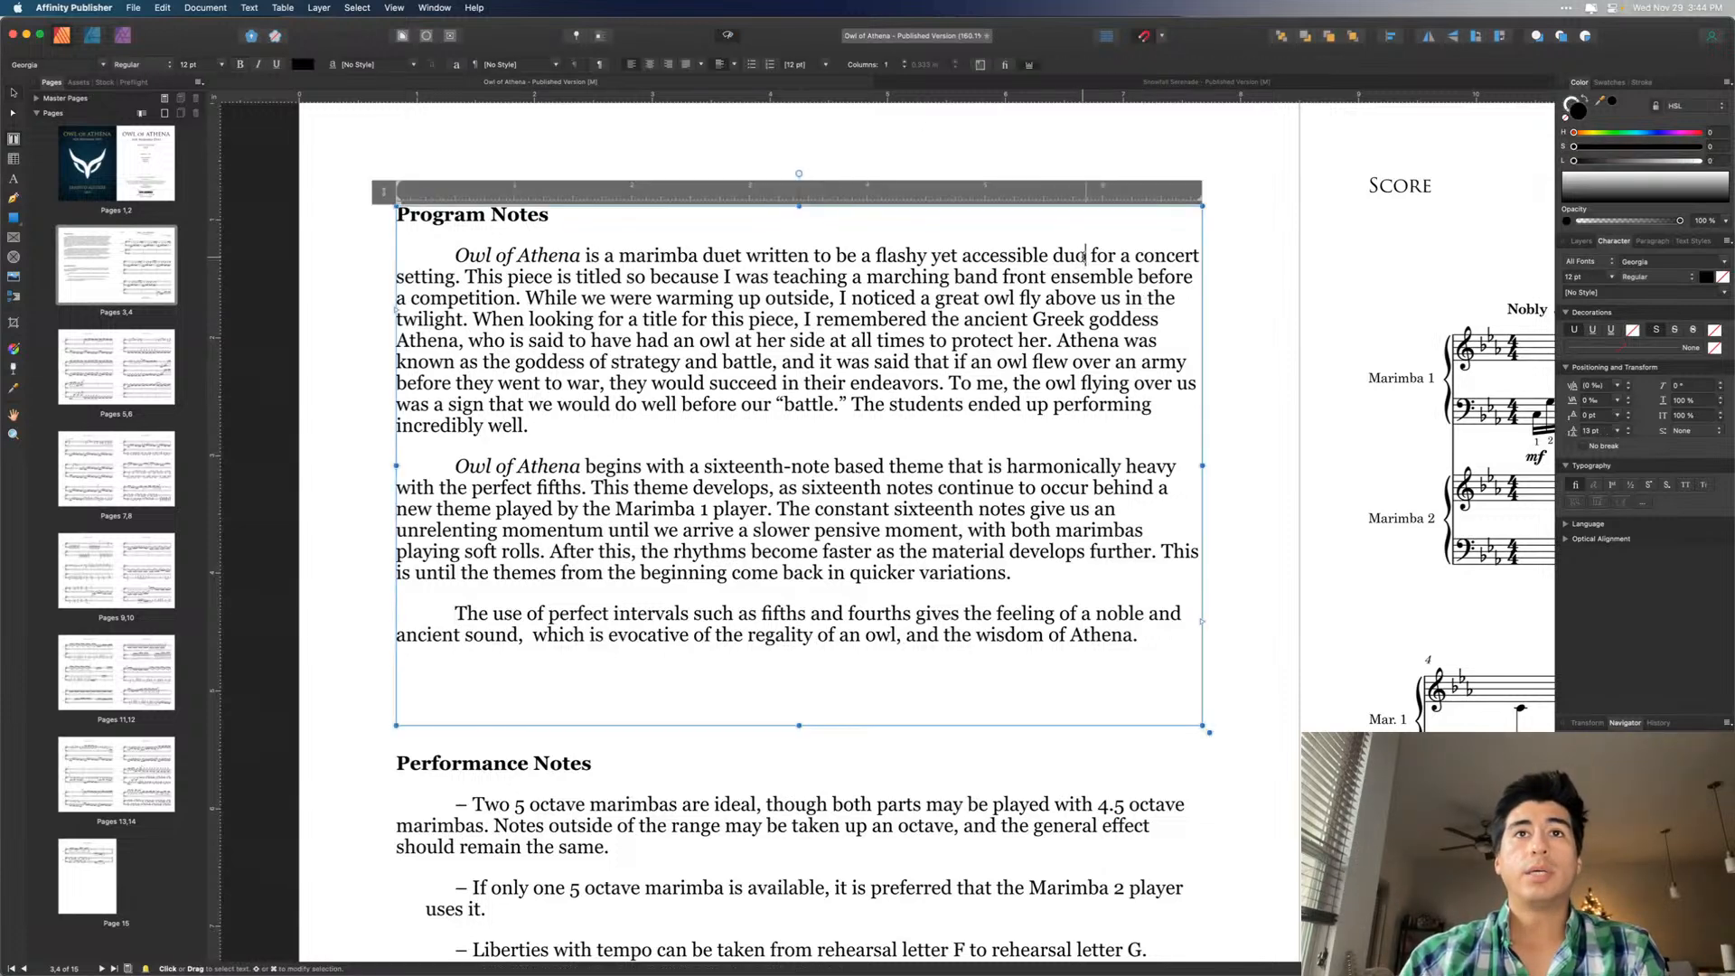
key(BackSpace)
text(et)
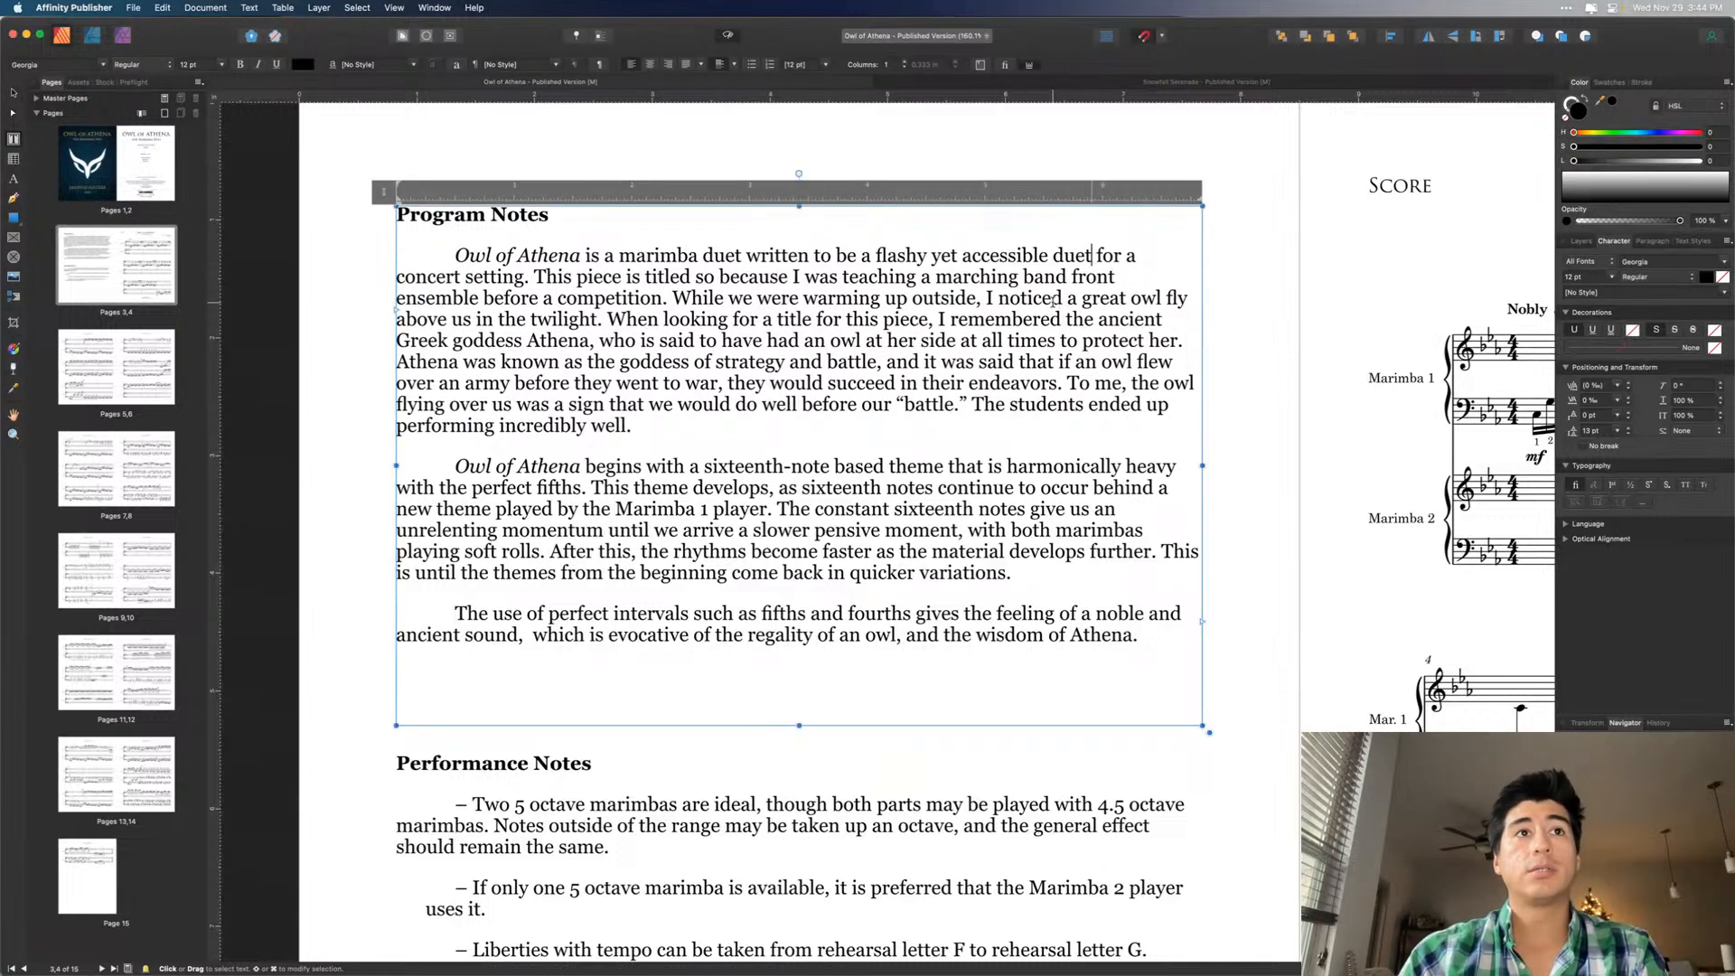
key(BackSpace)
key(BackSpace)
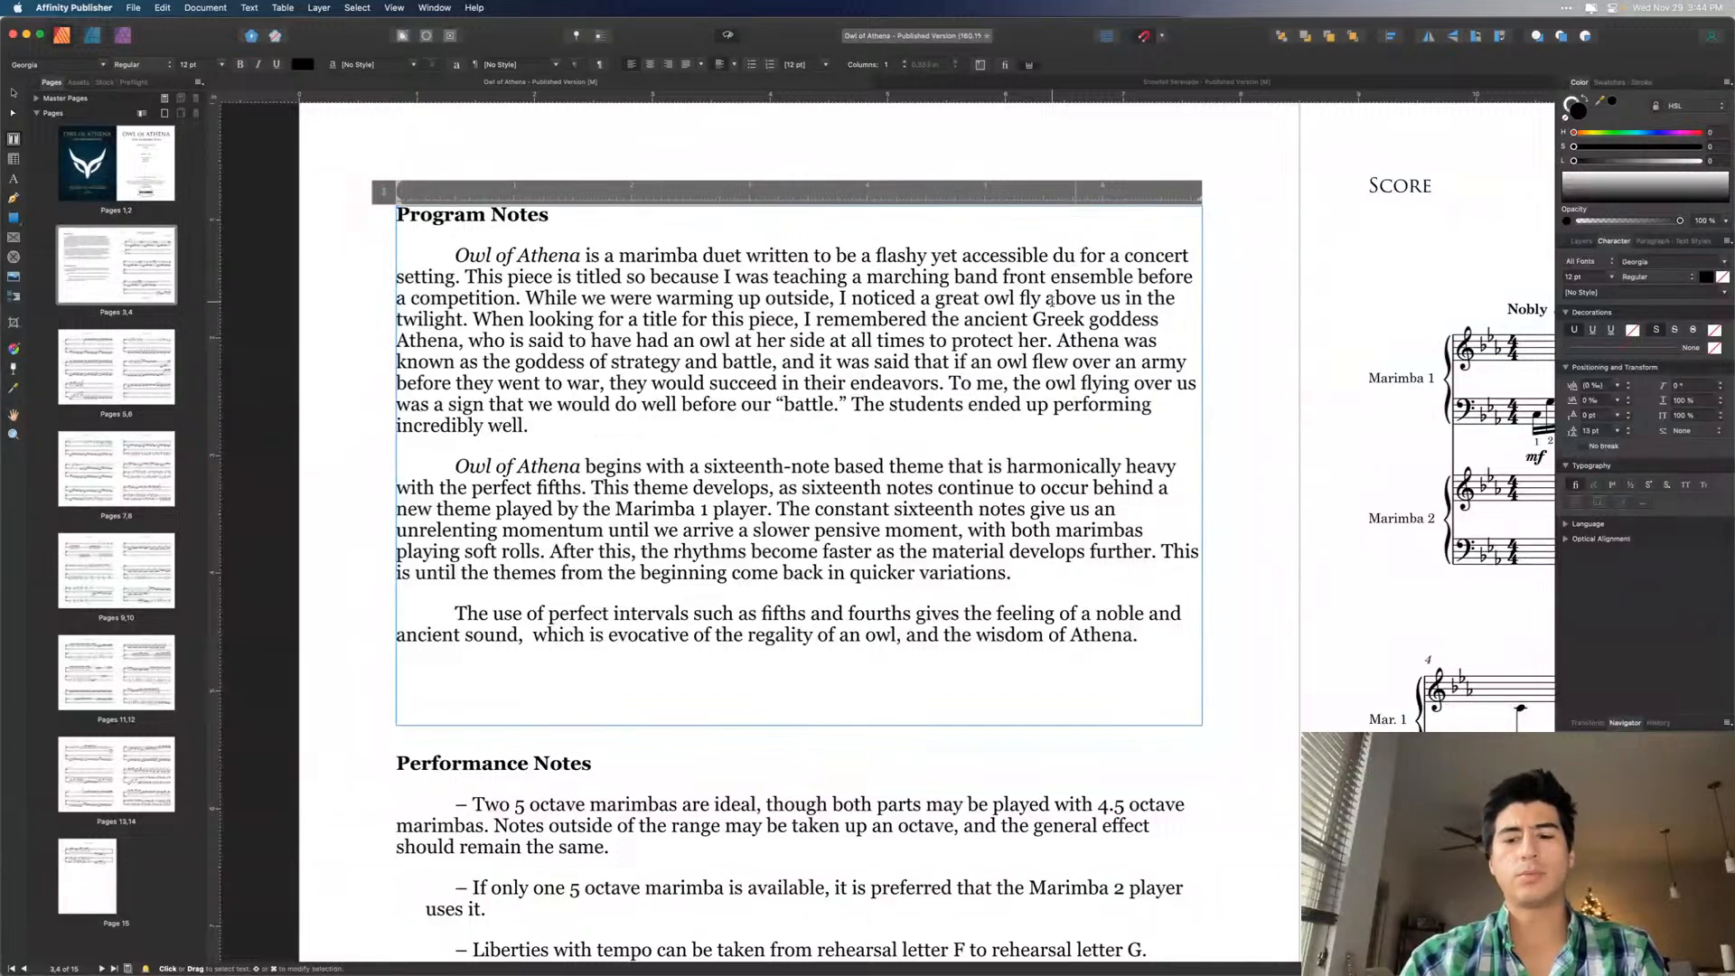
text(o)
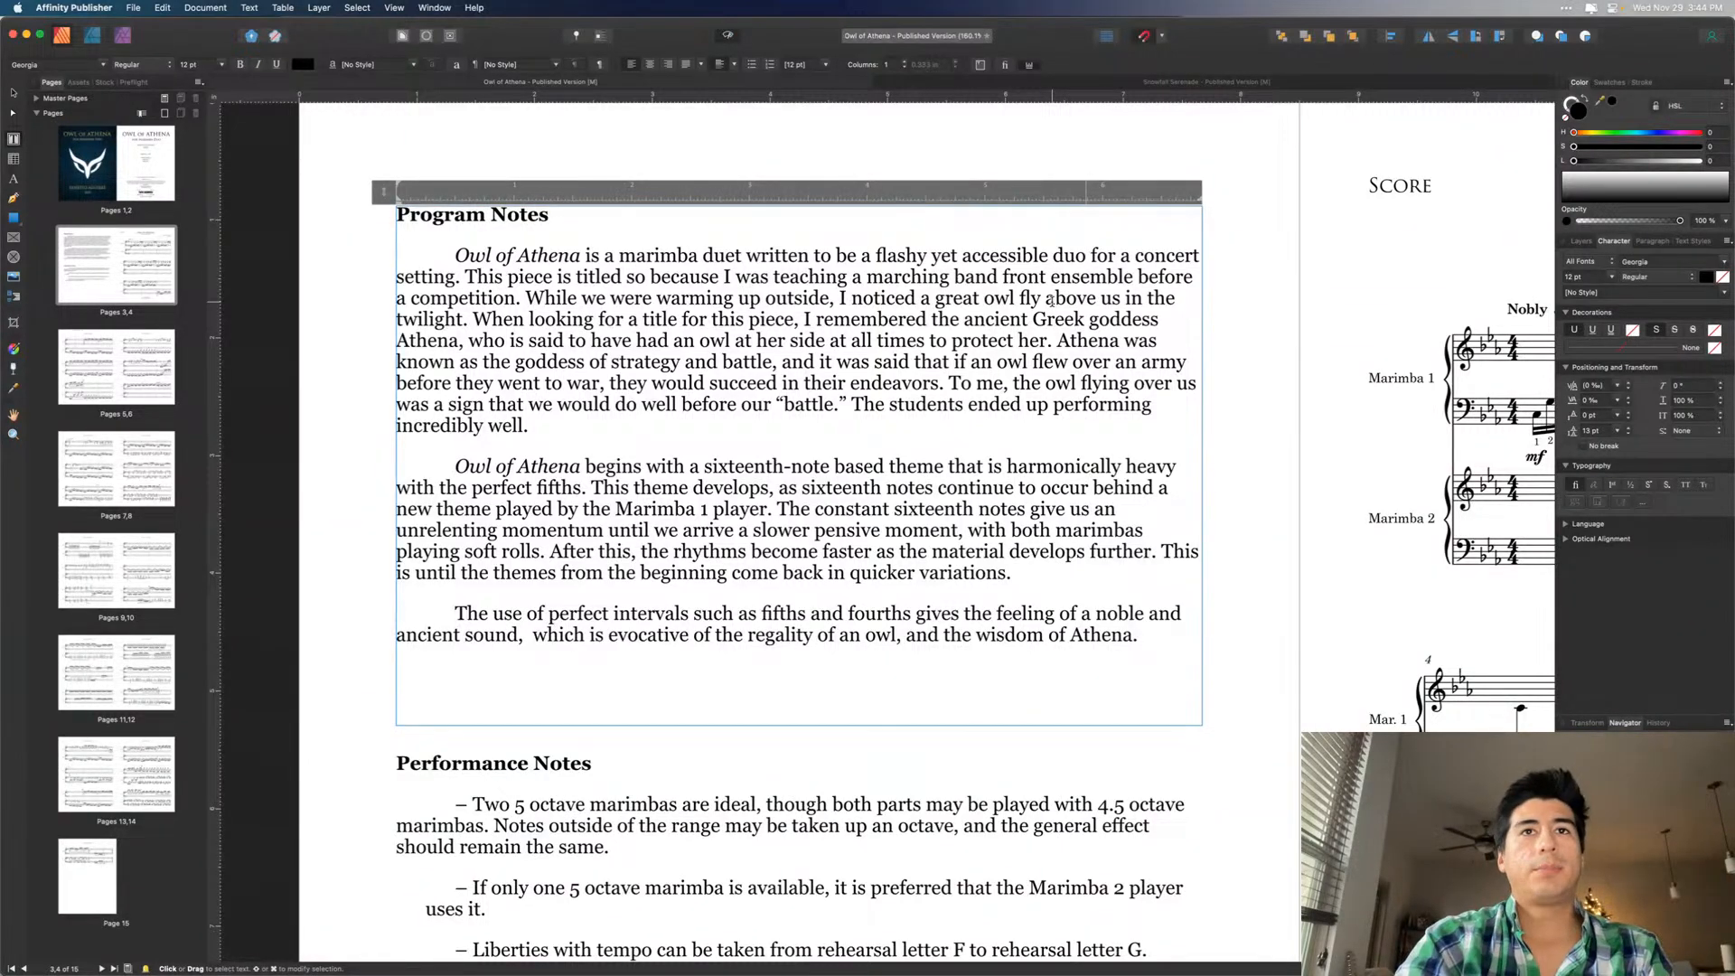
key(Escape)
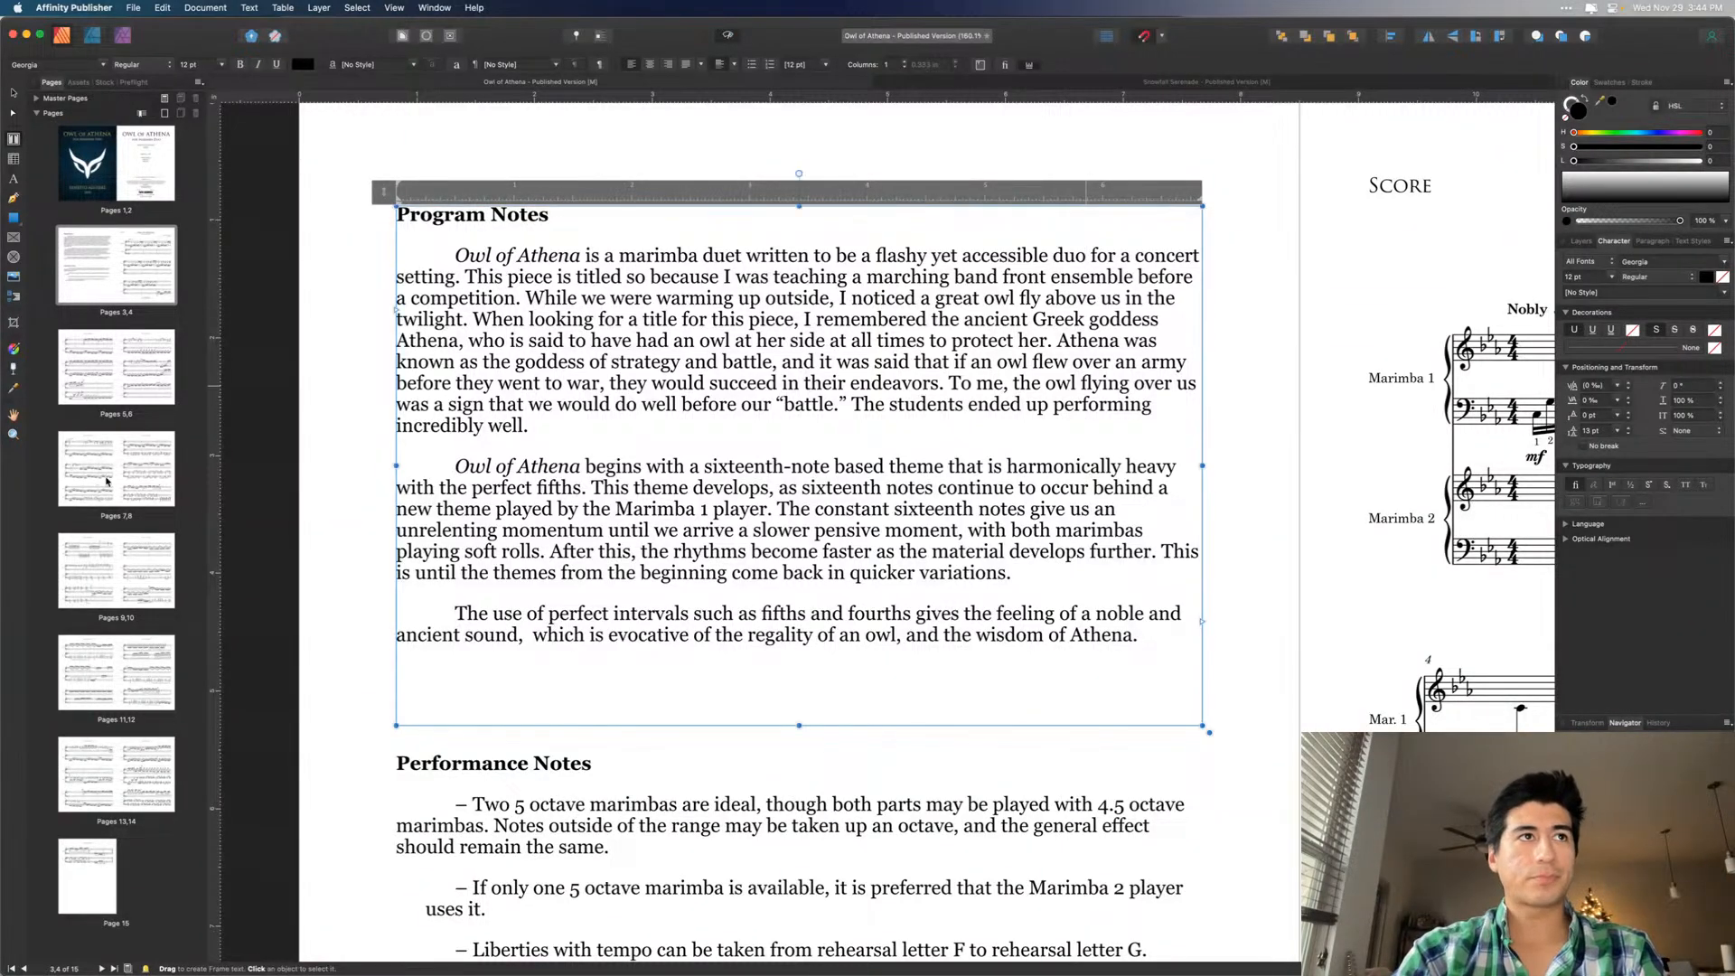
click(15, 94)
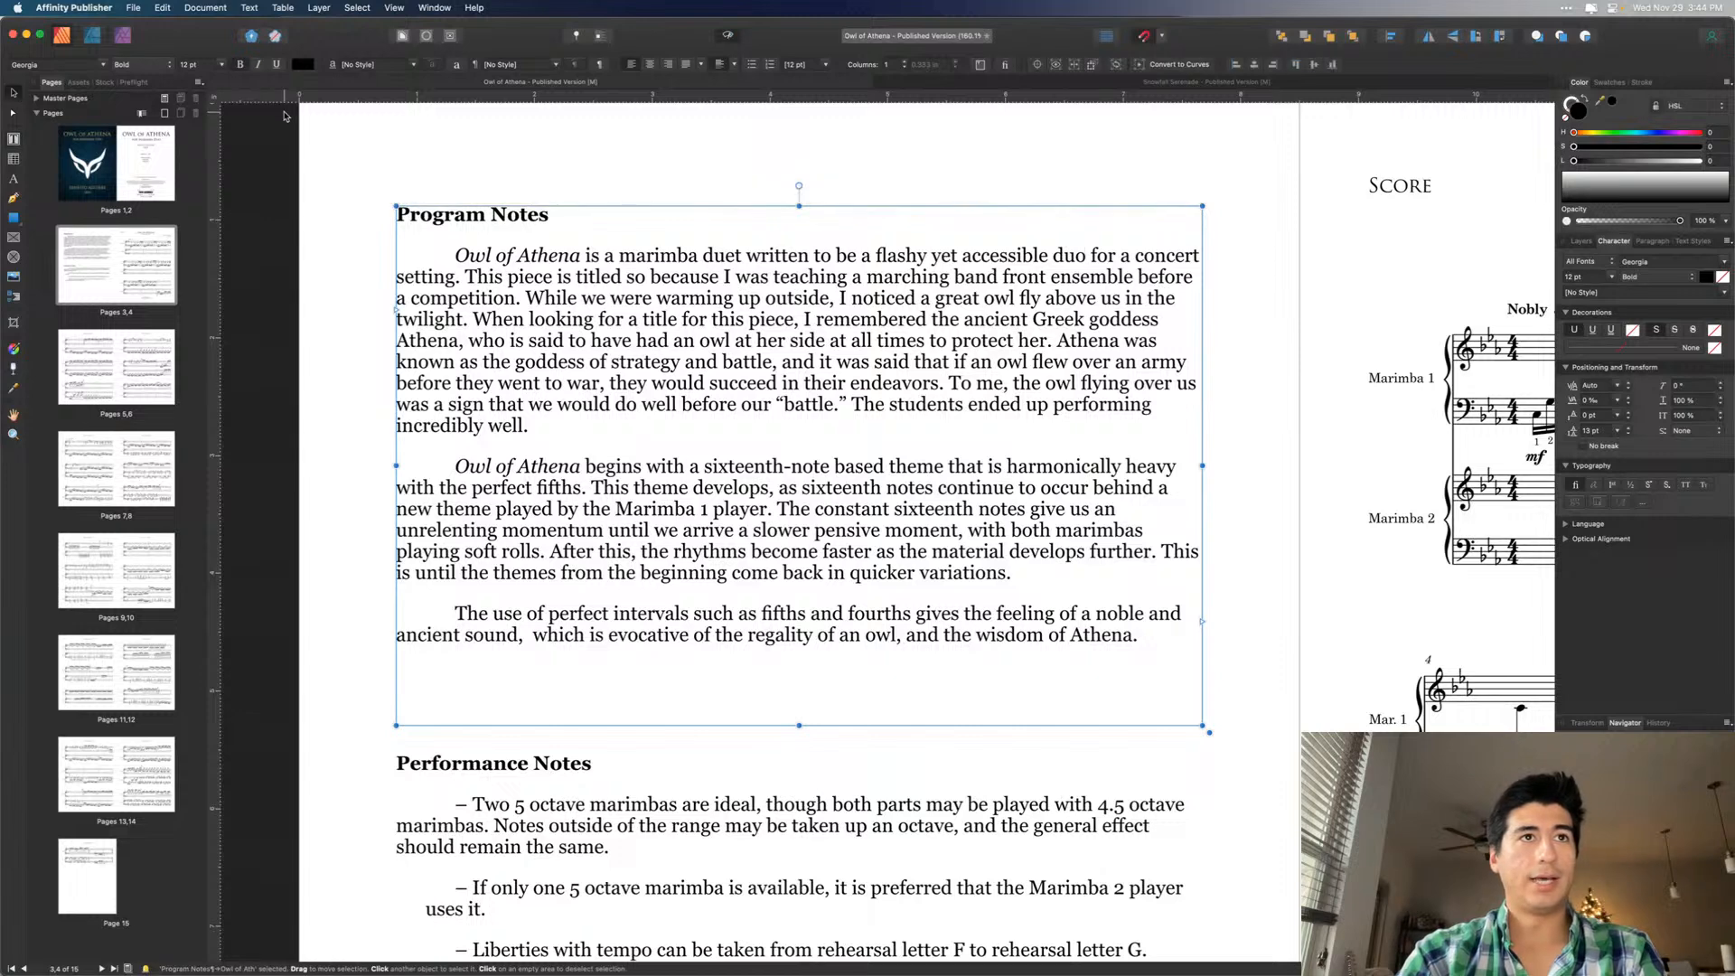
click(337, 221)
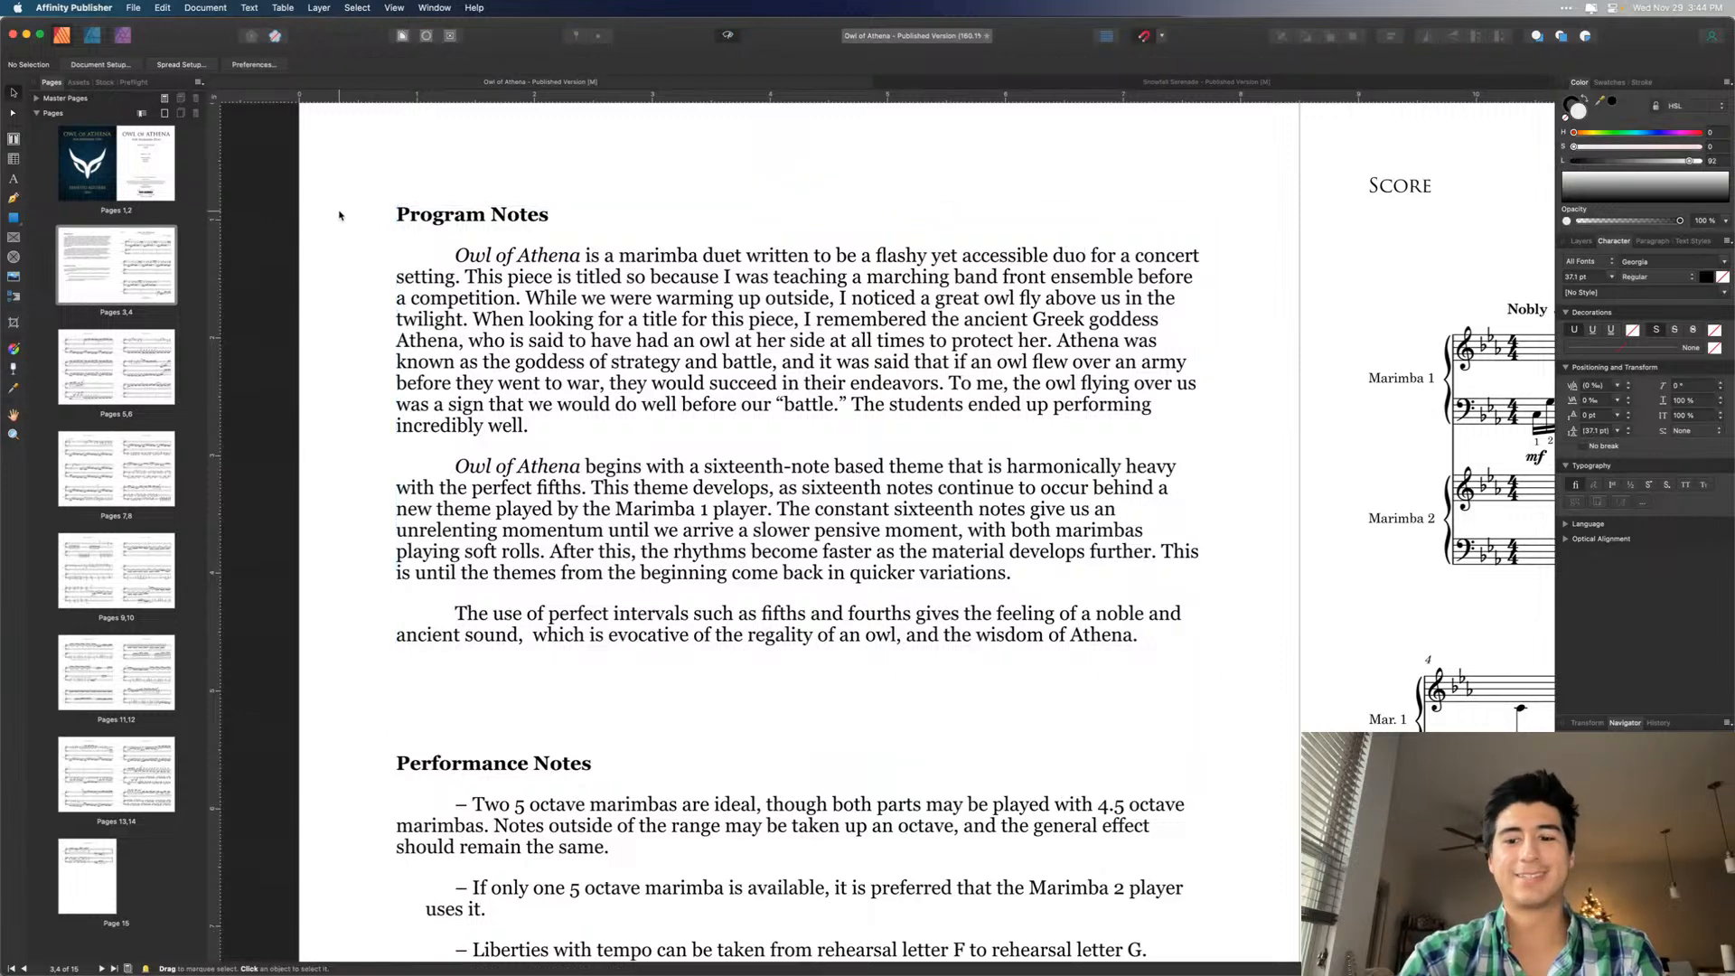
- Replace "This piece is titled so because" in the Program Notes with "The story behind the title of this piece goes that"
scroll(343, 221, left, 1)
scroll(343, 221, left, 3)
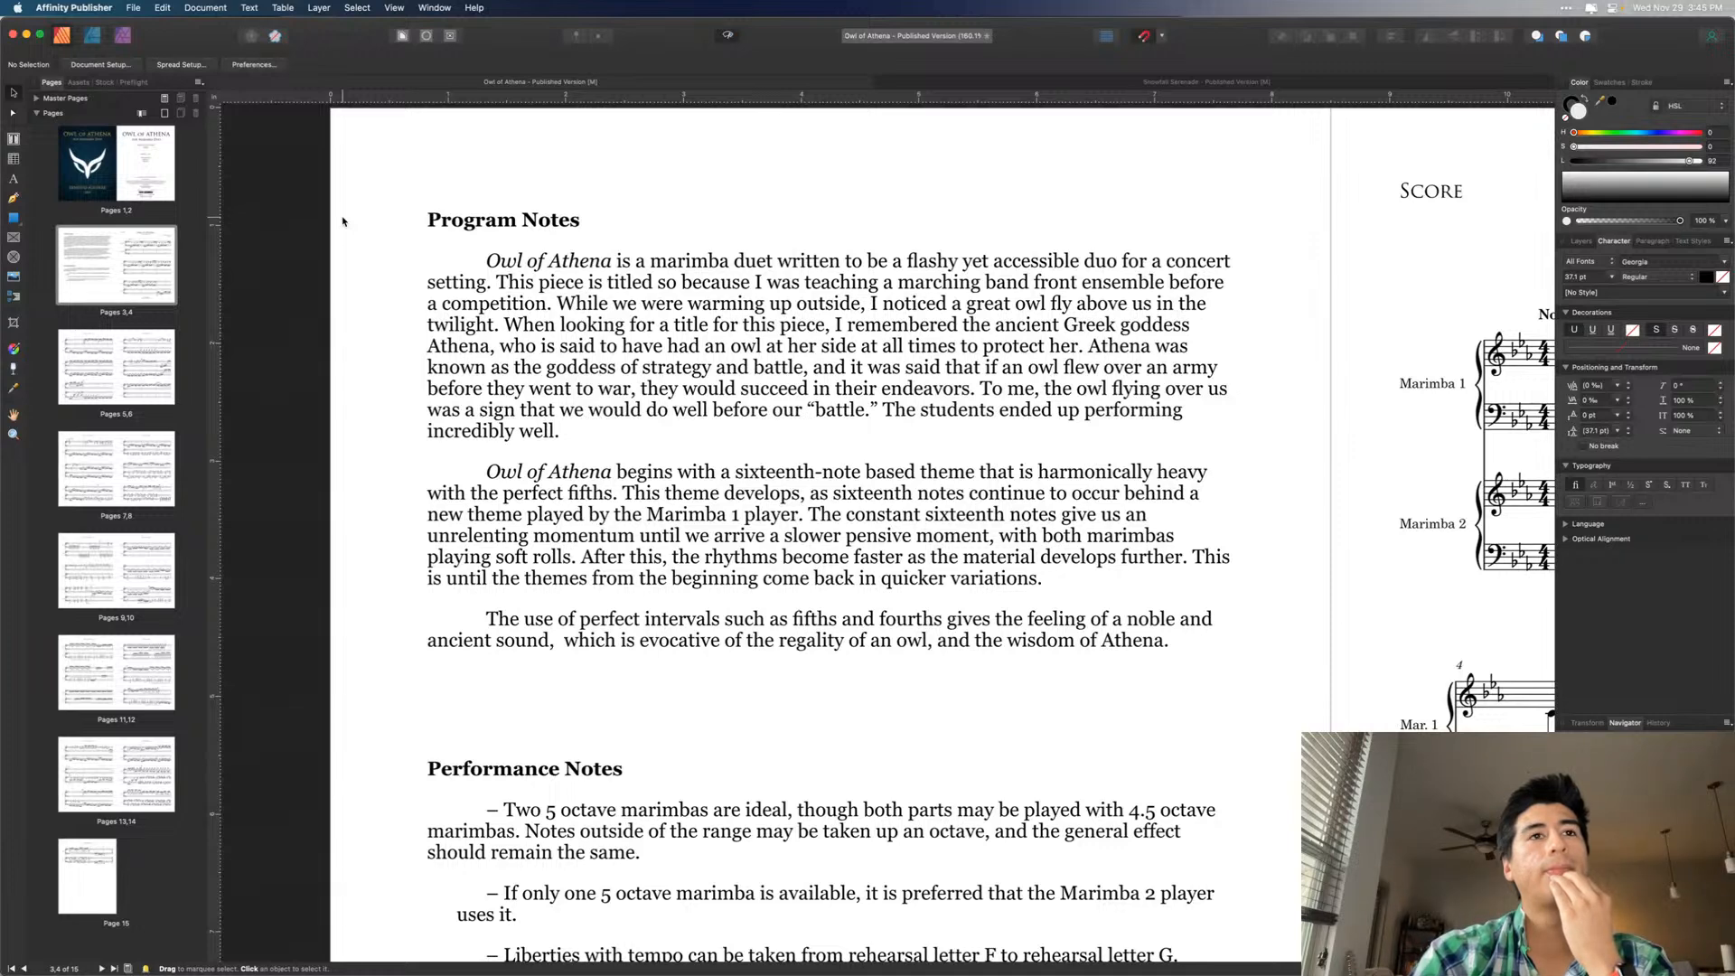
double_click(498, 282)
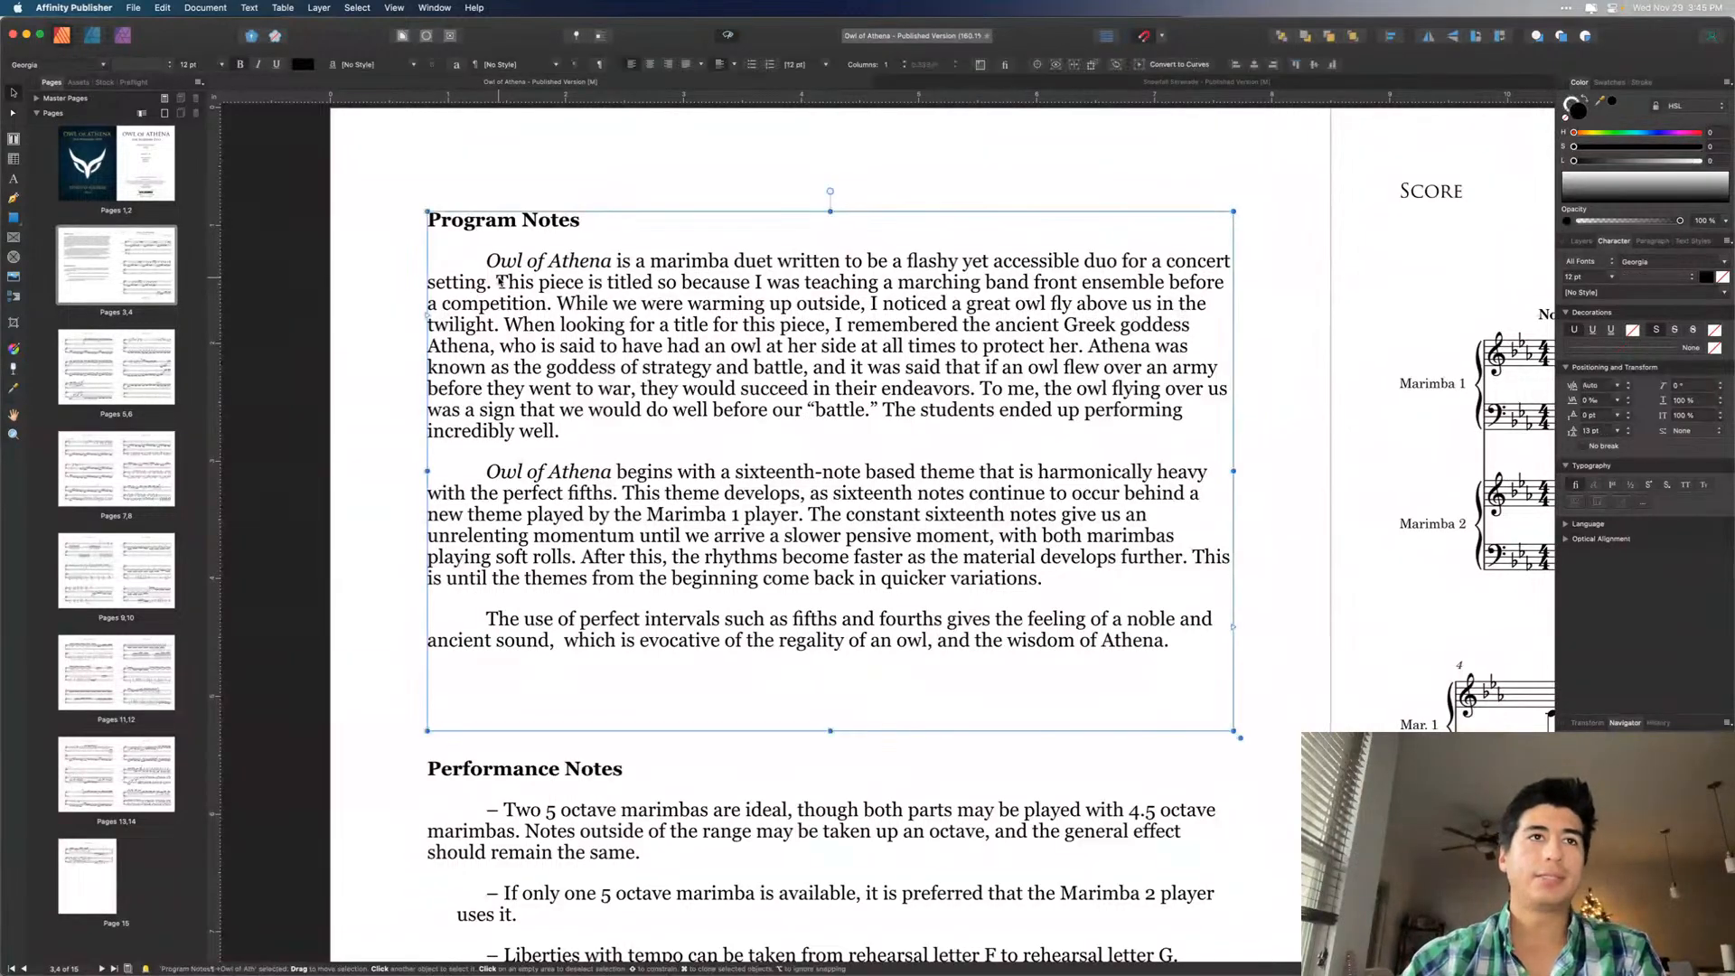
drag(498, 282, 749, 283)
text(The story behind)
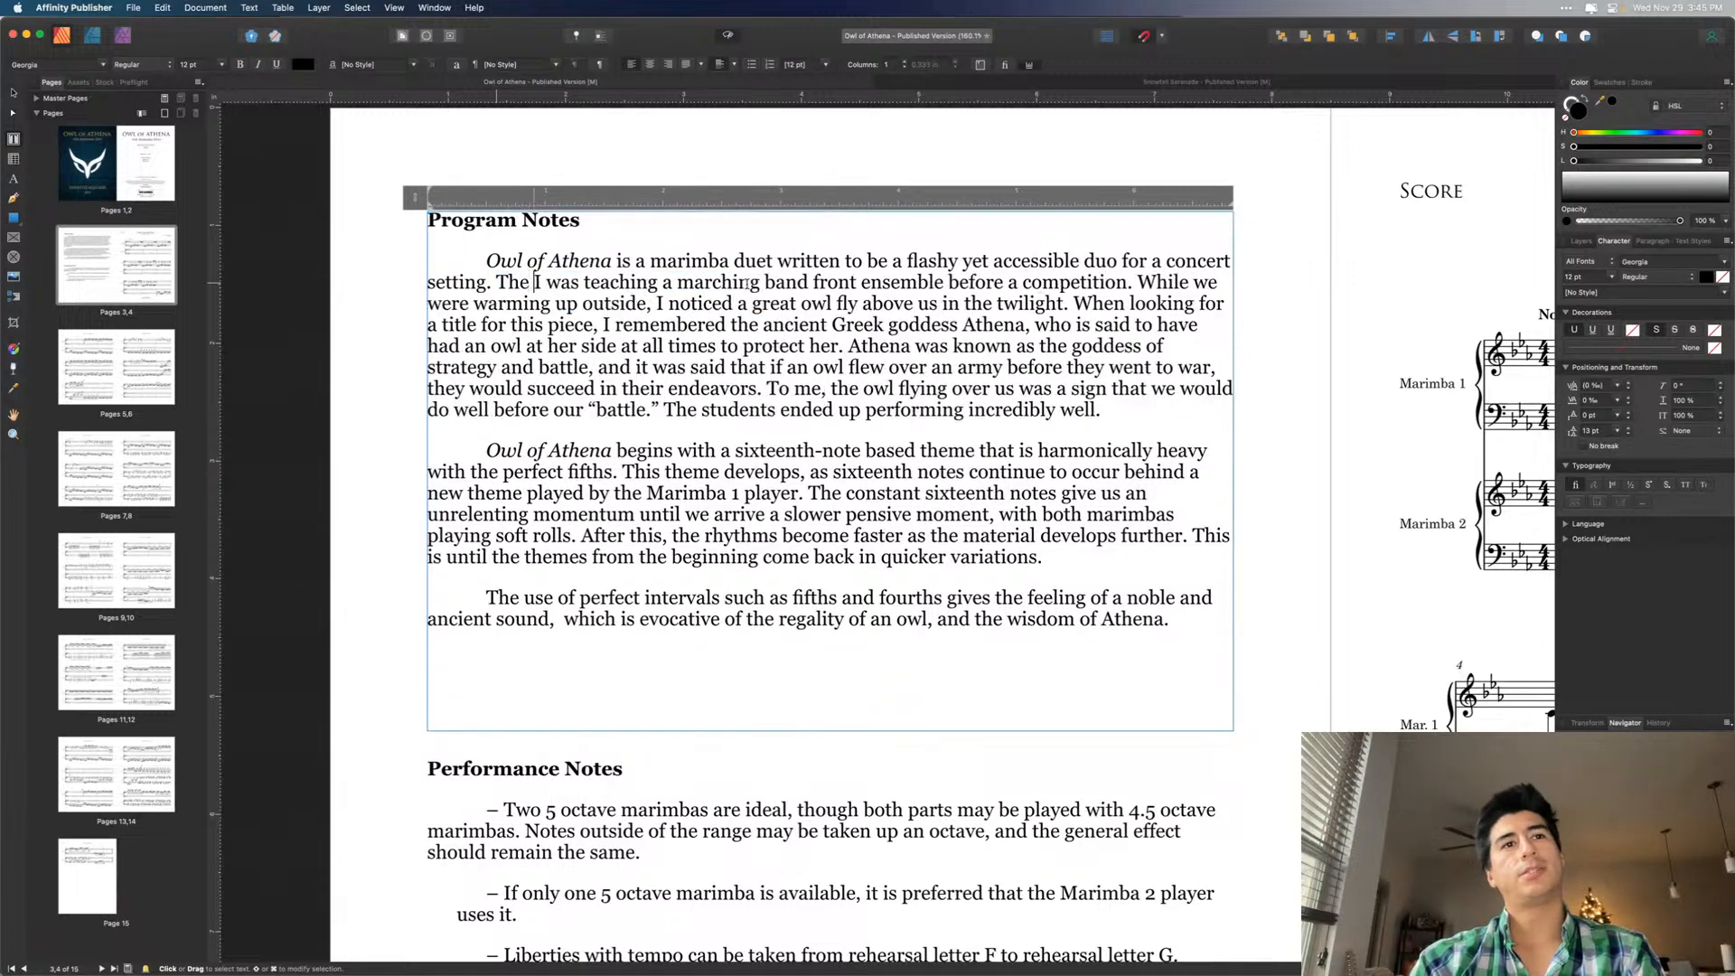
text( the)
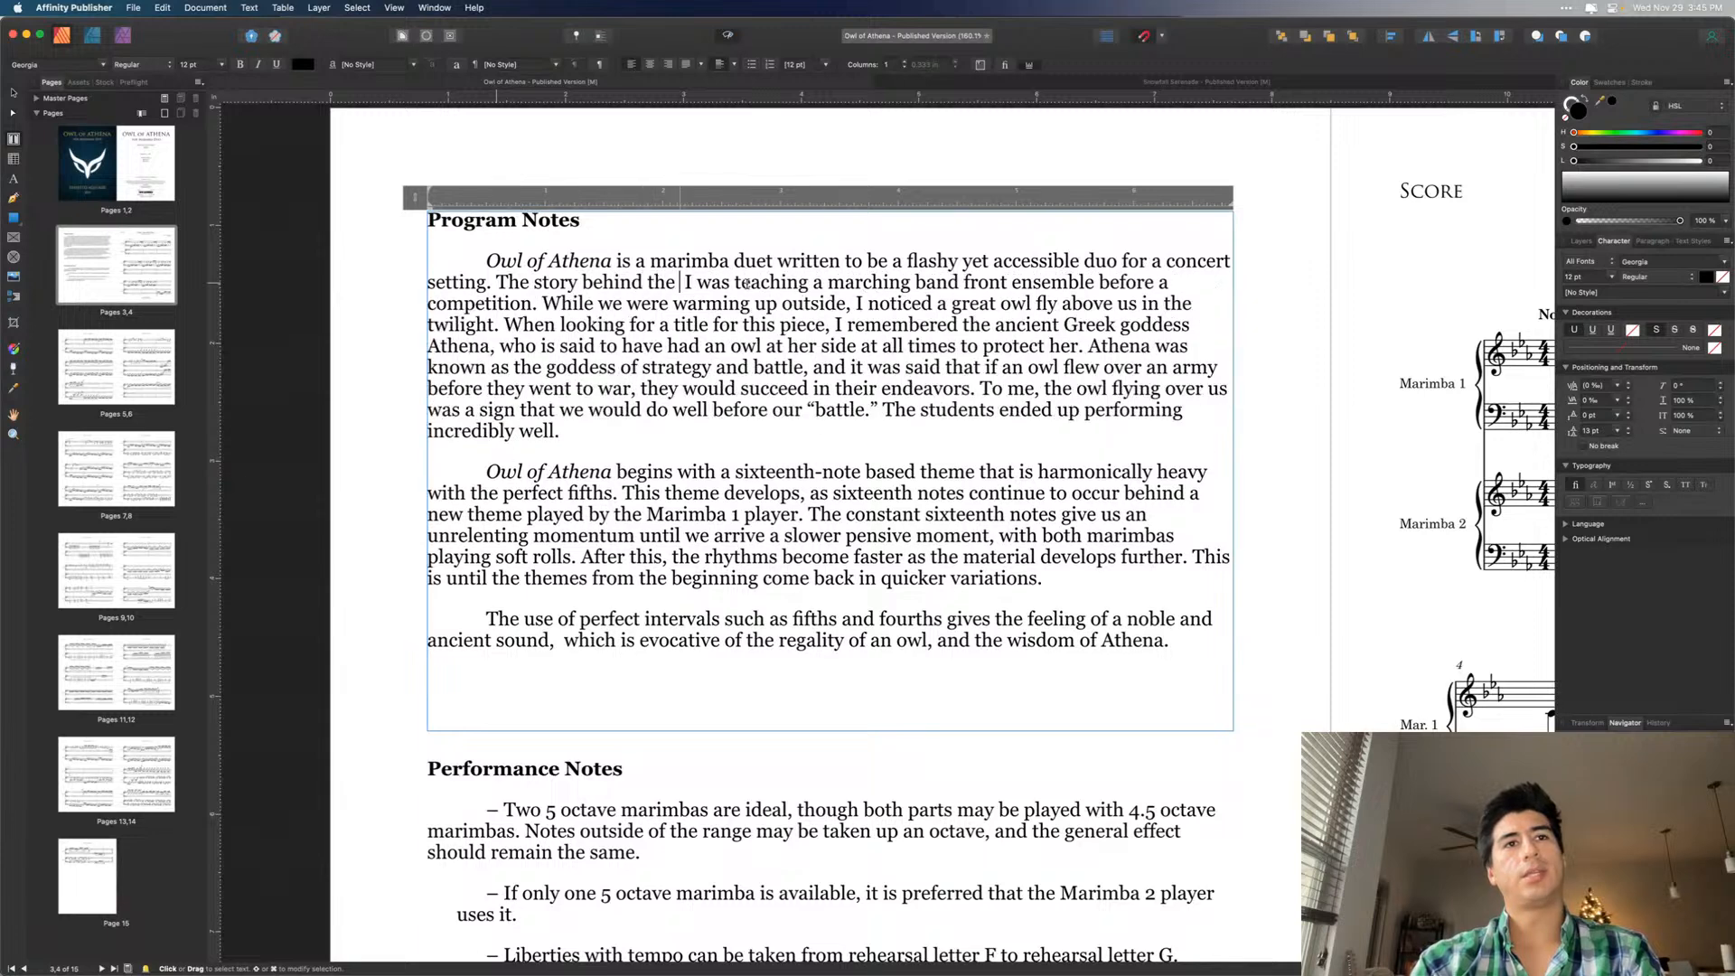
text( title f)
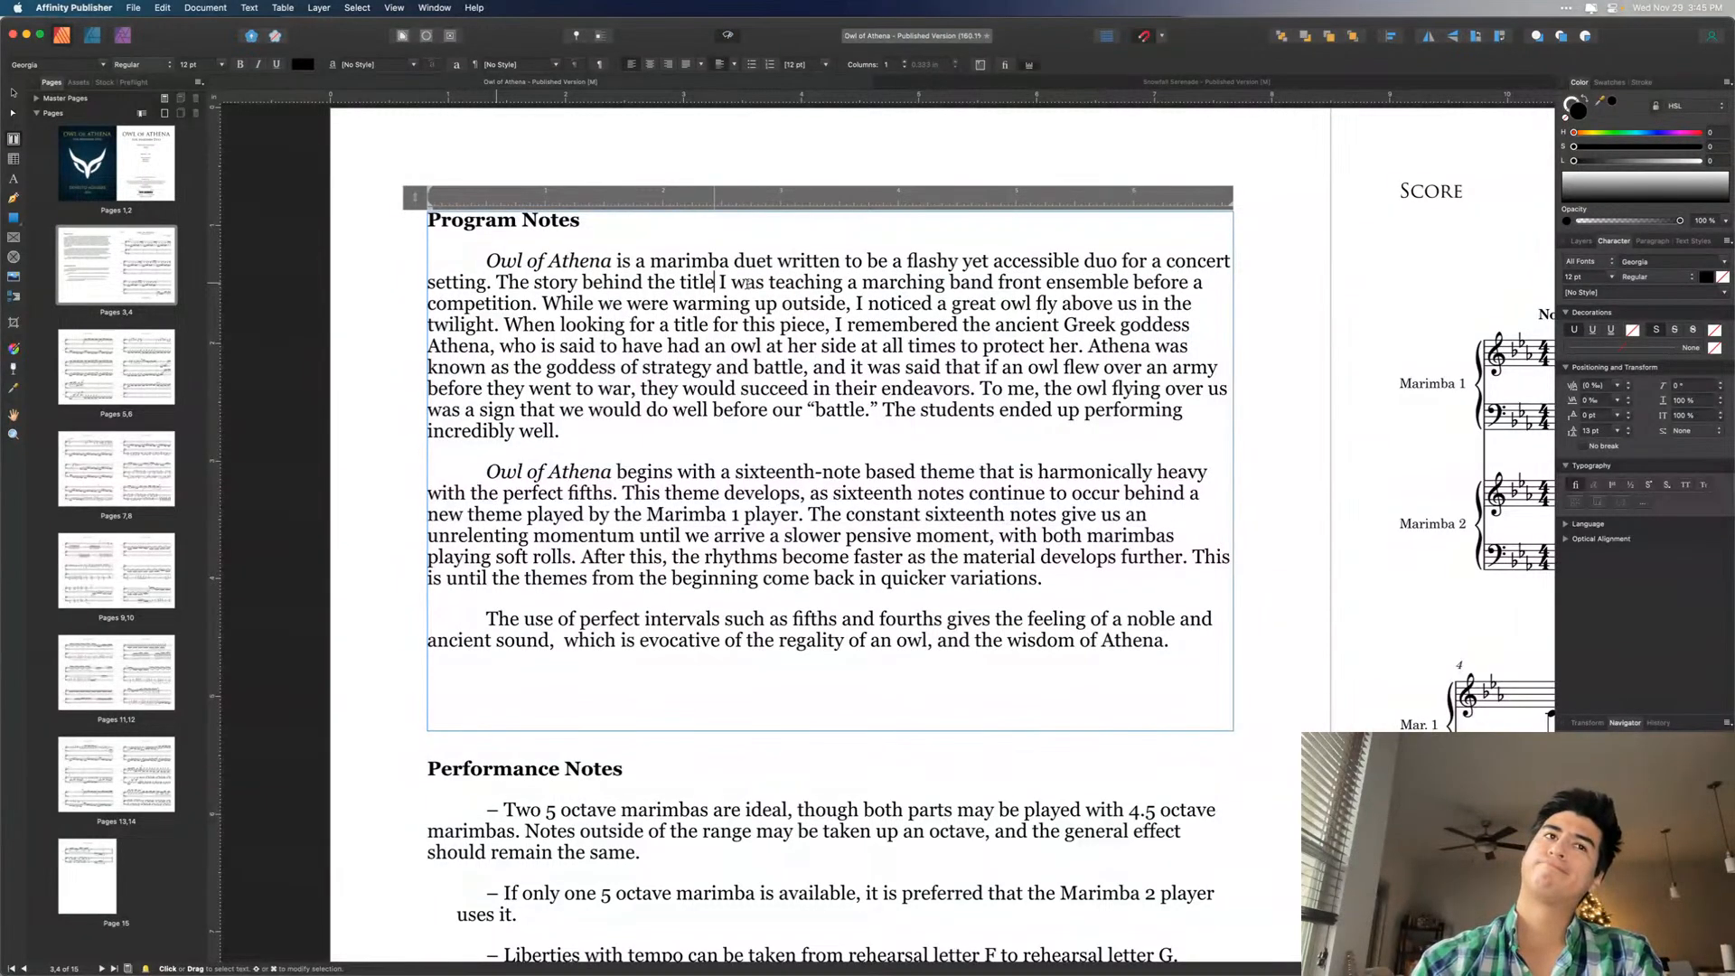
key(BackSpace)
text(or a title for this piece)
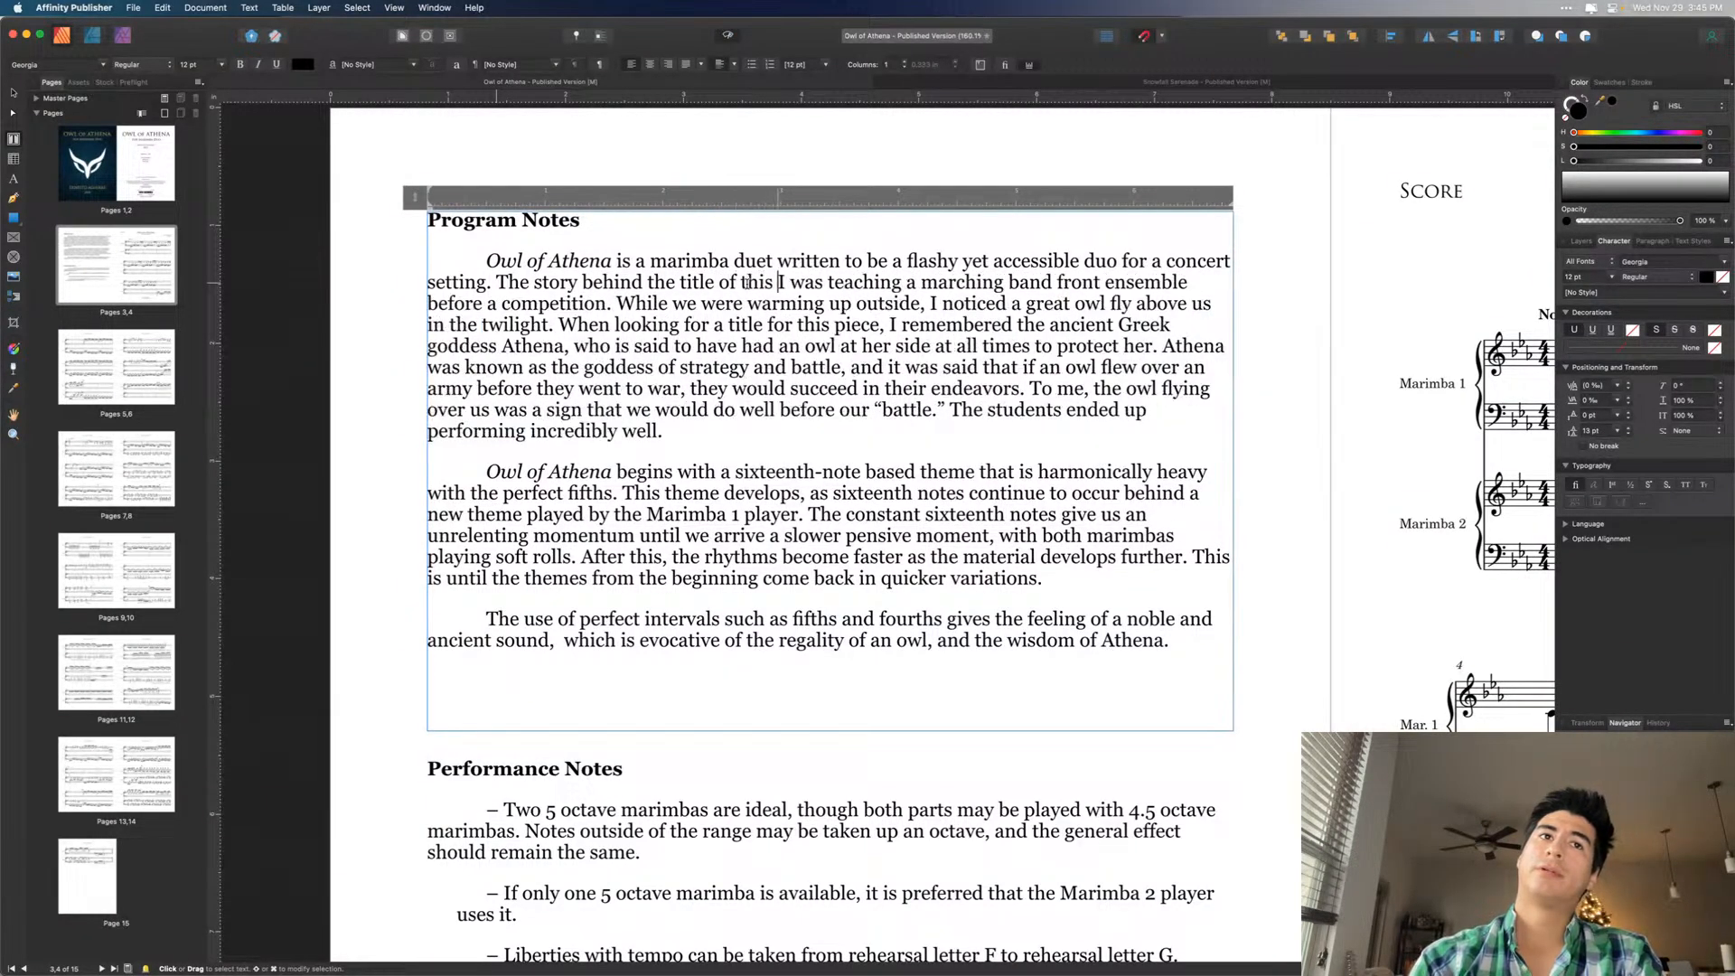
text(,)
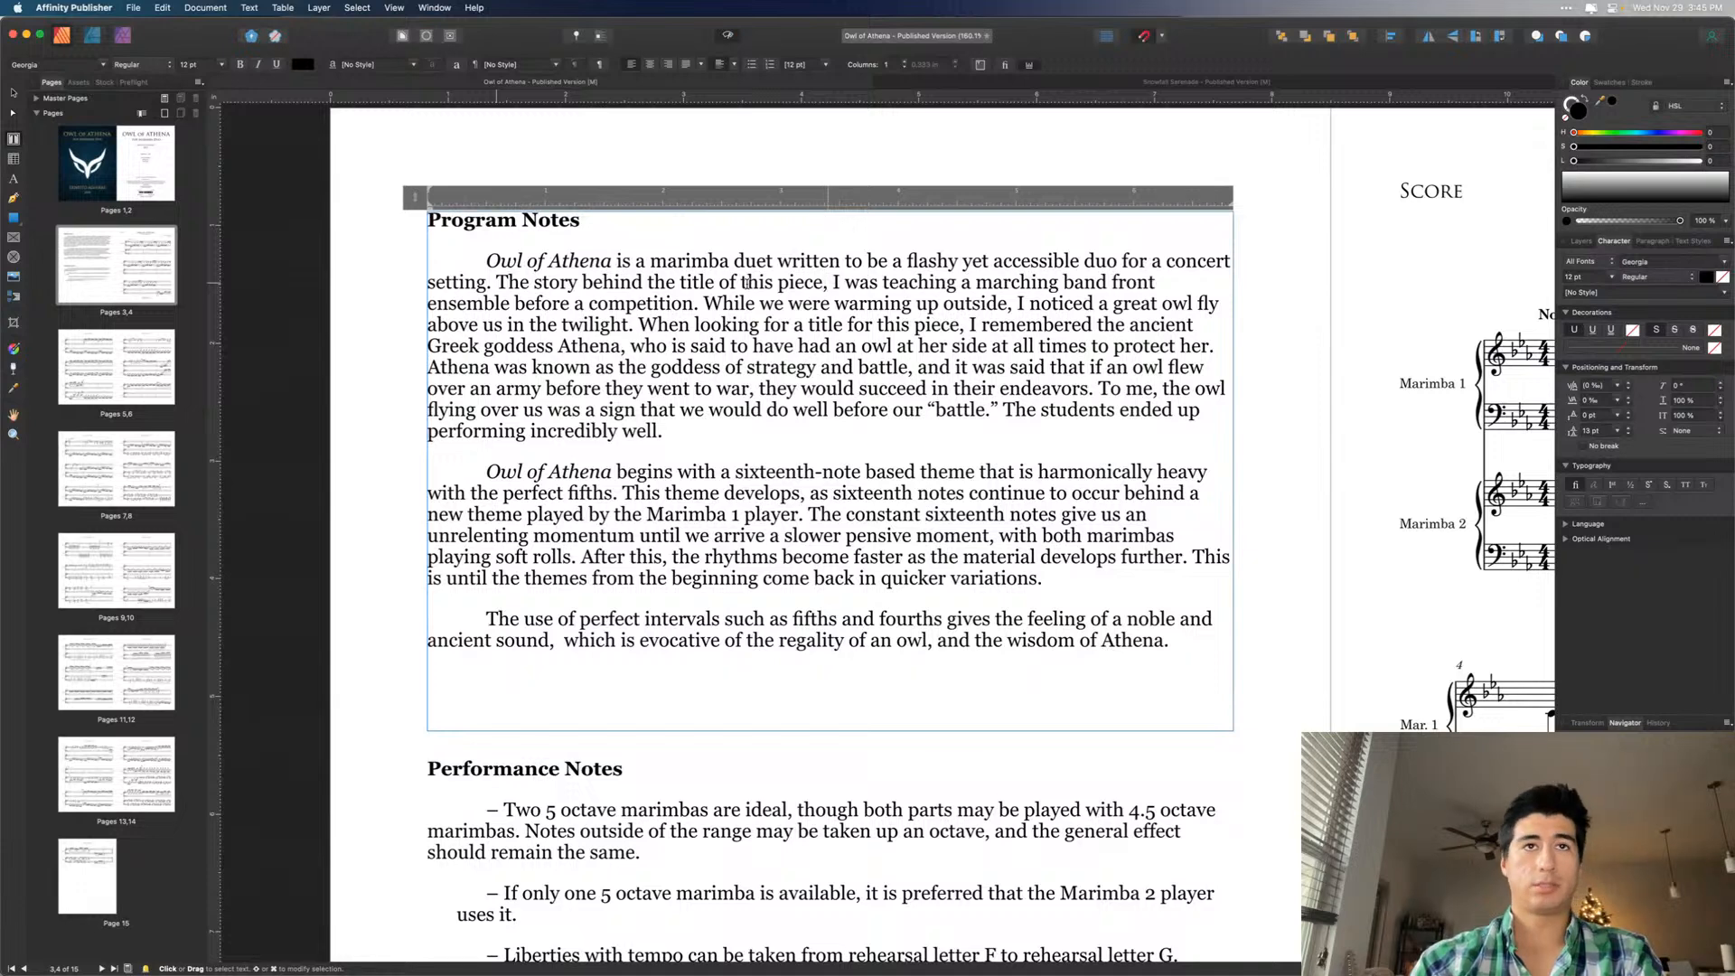
key(BackSpace)
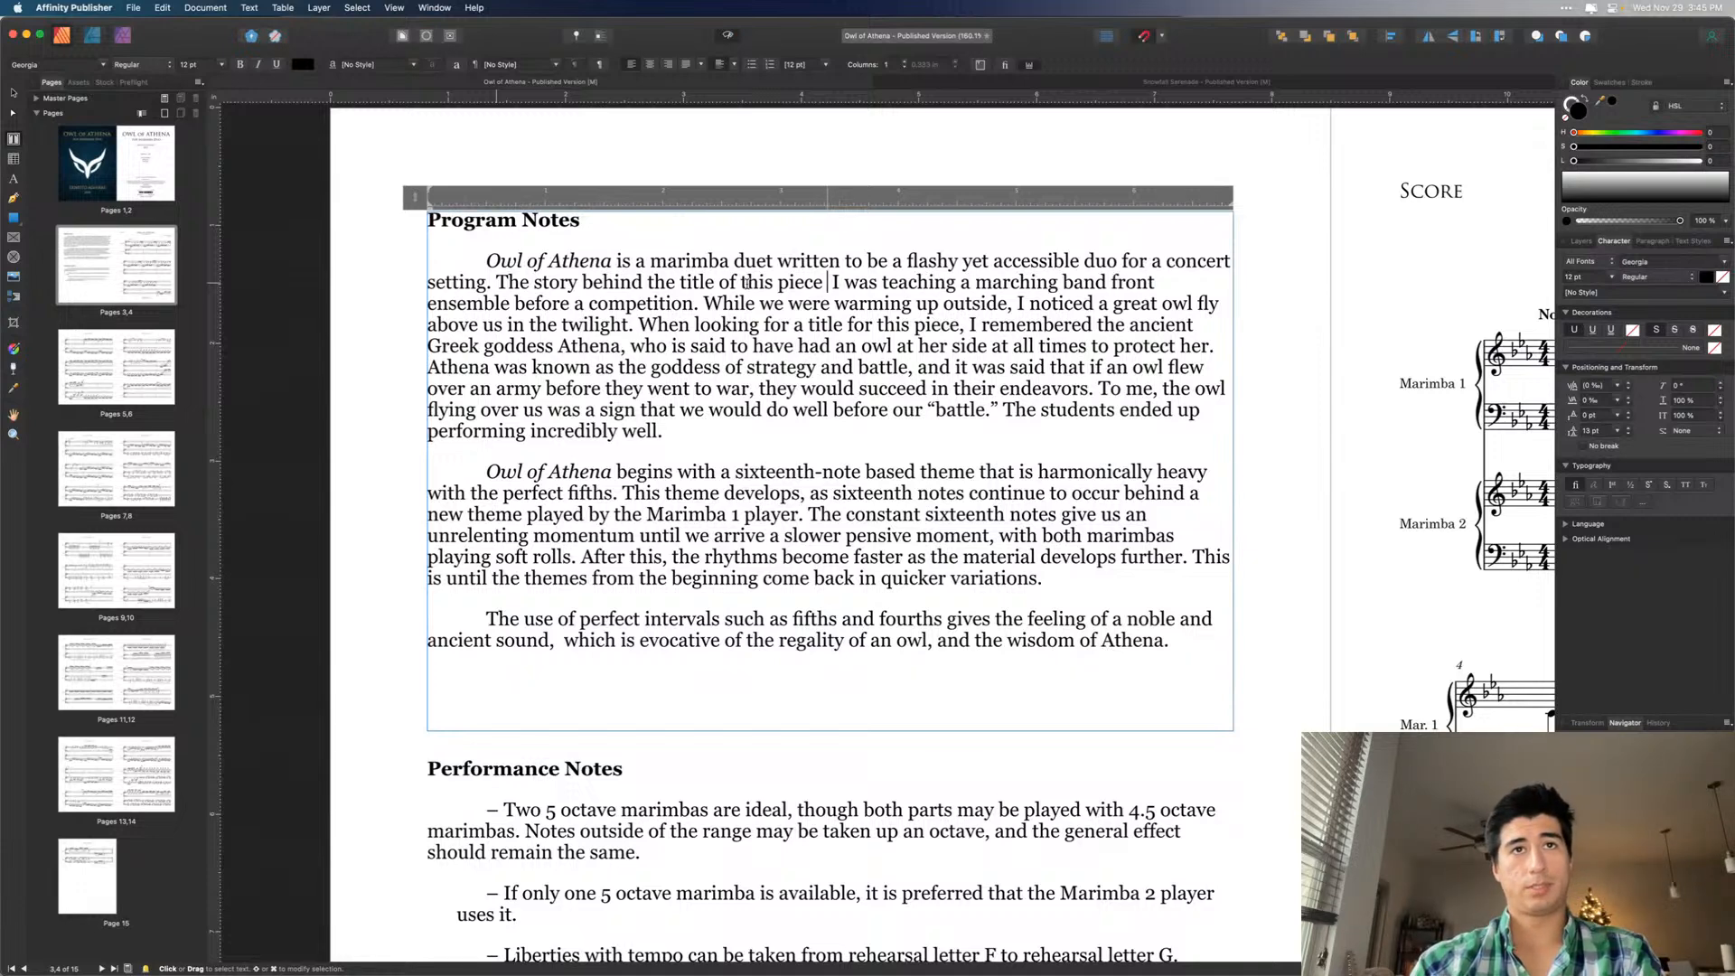
text(goes that)
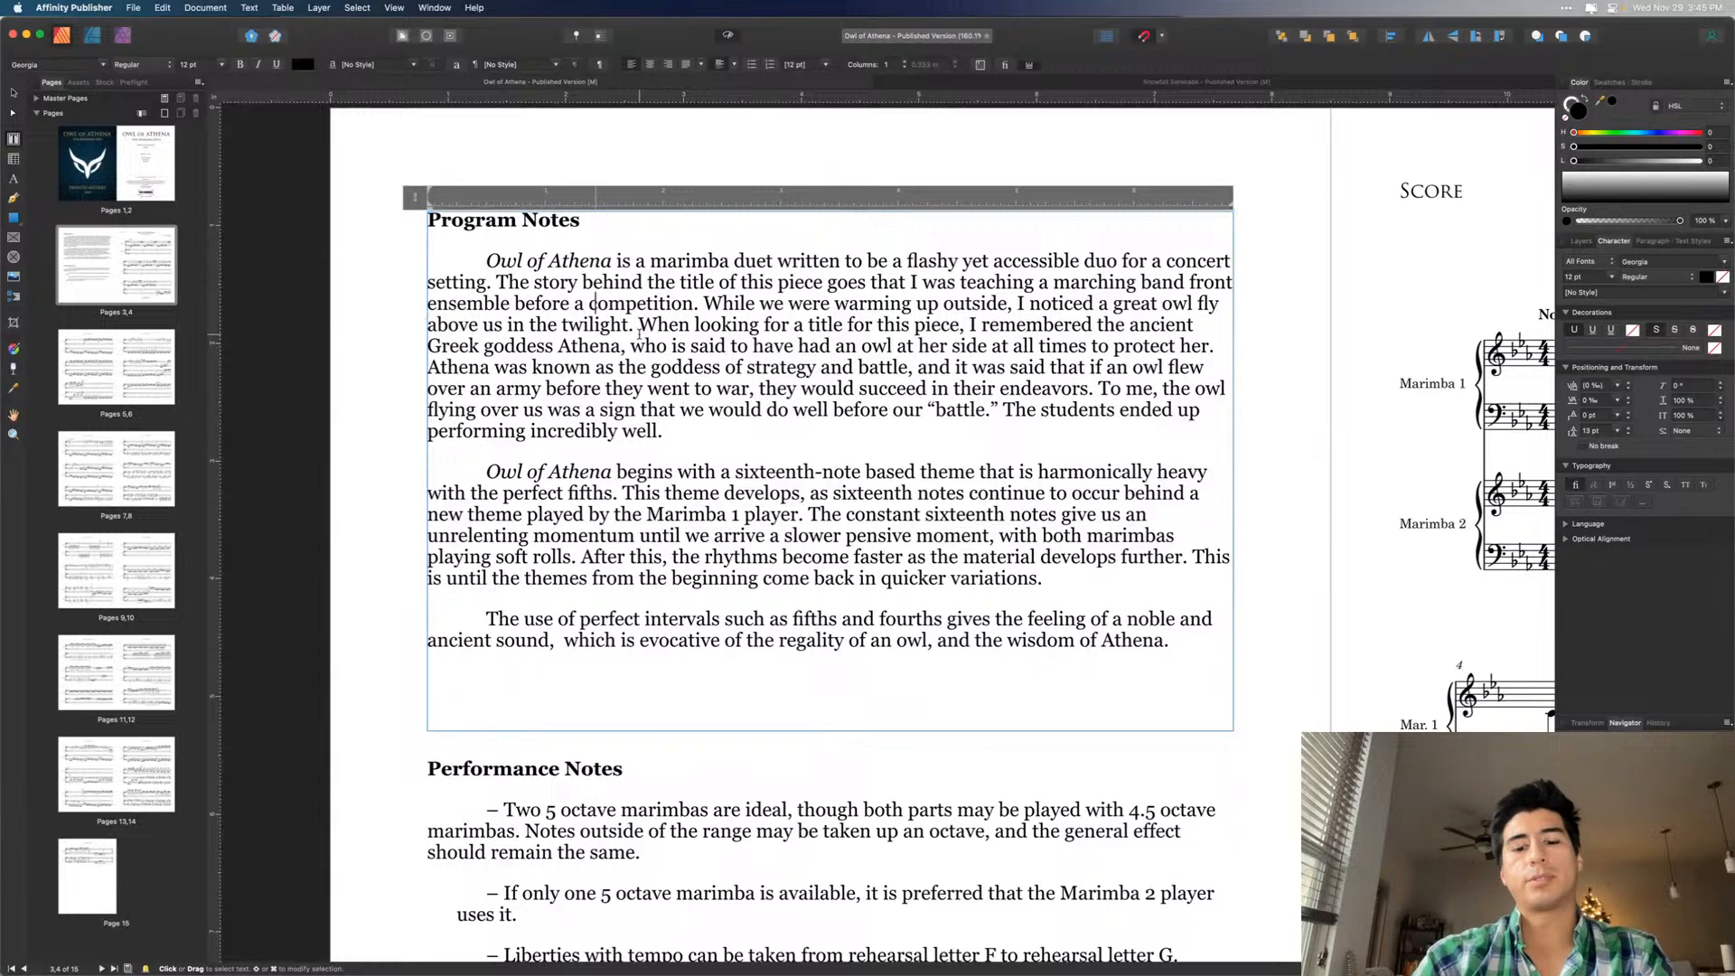
- Change "a competition" to "an important band competition" in the first Program Notes paragraph
text(n important band)
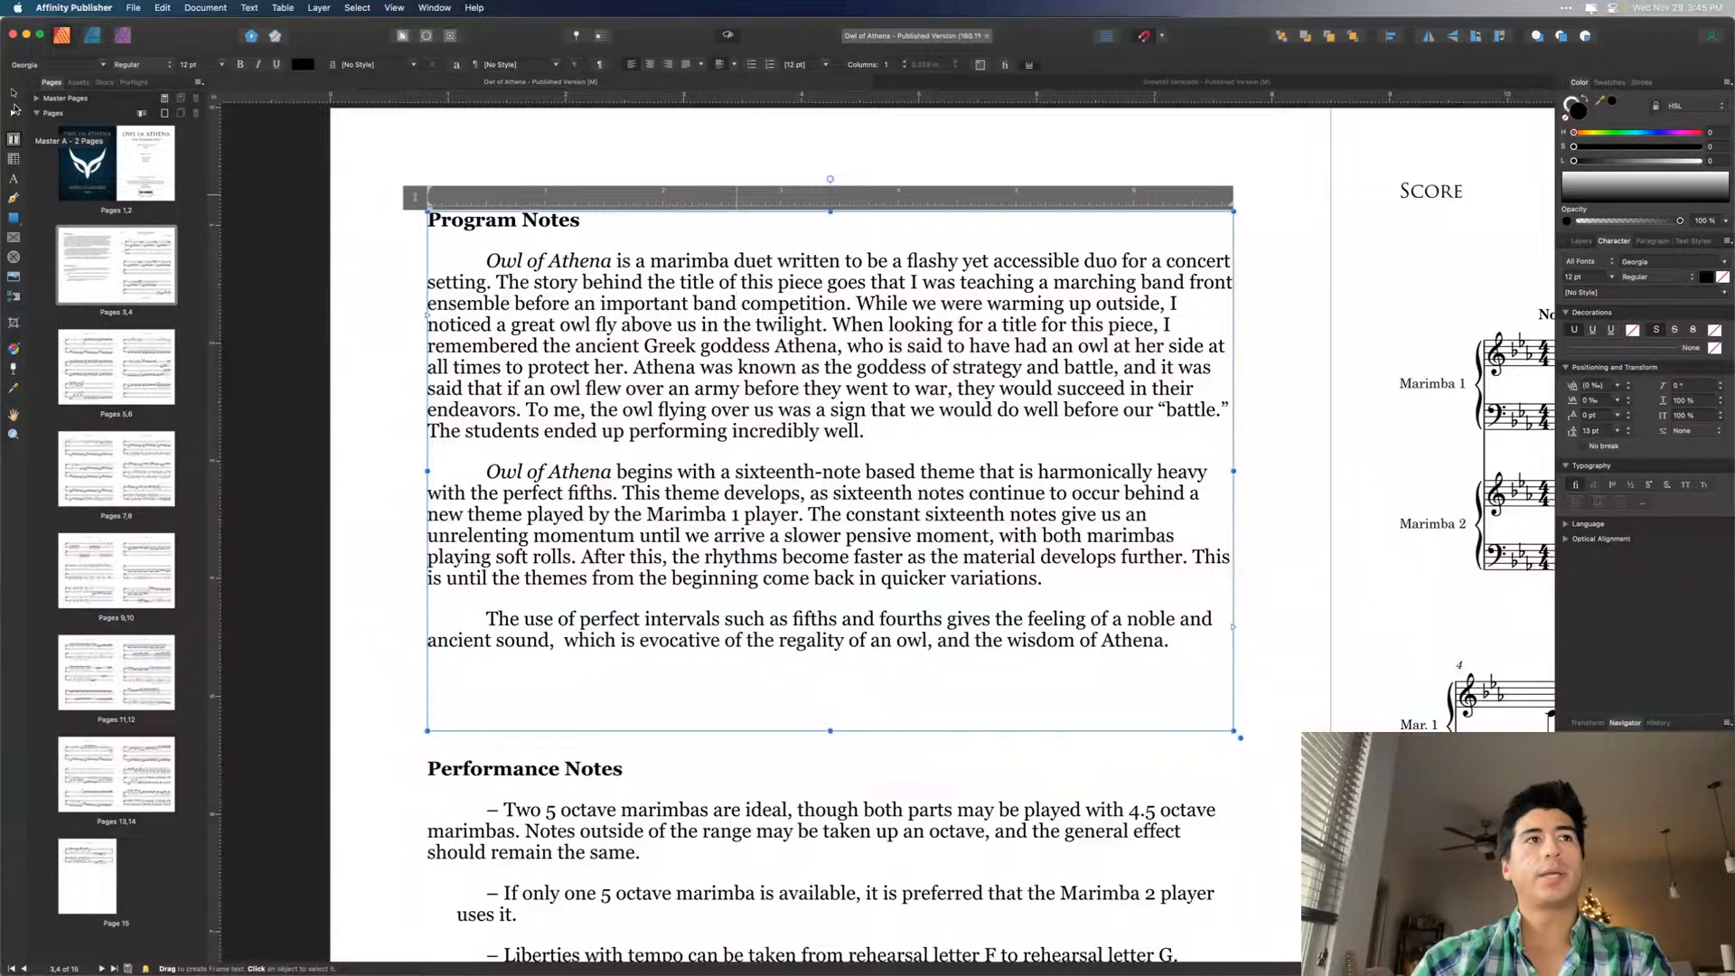
click(13, 92)
click(337, 347)
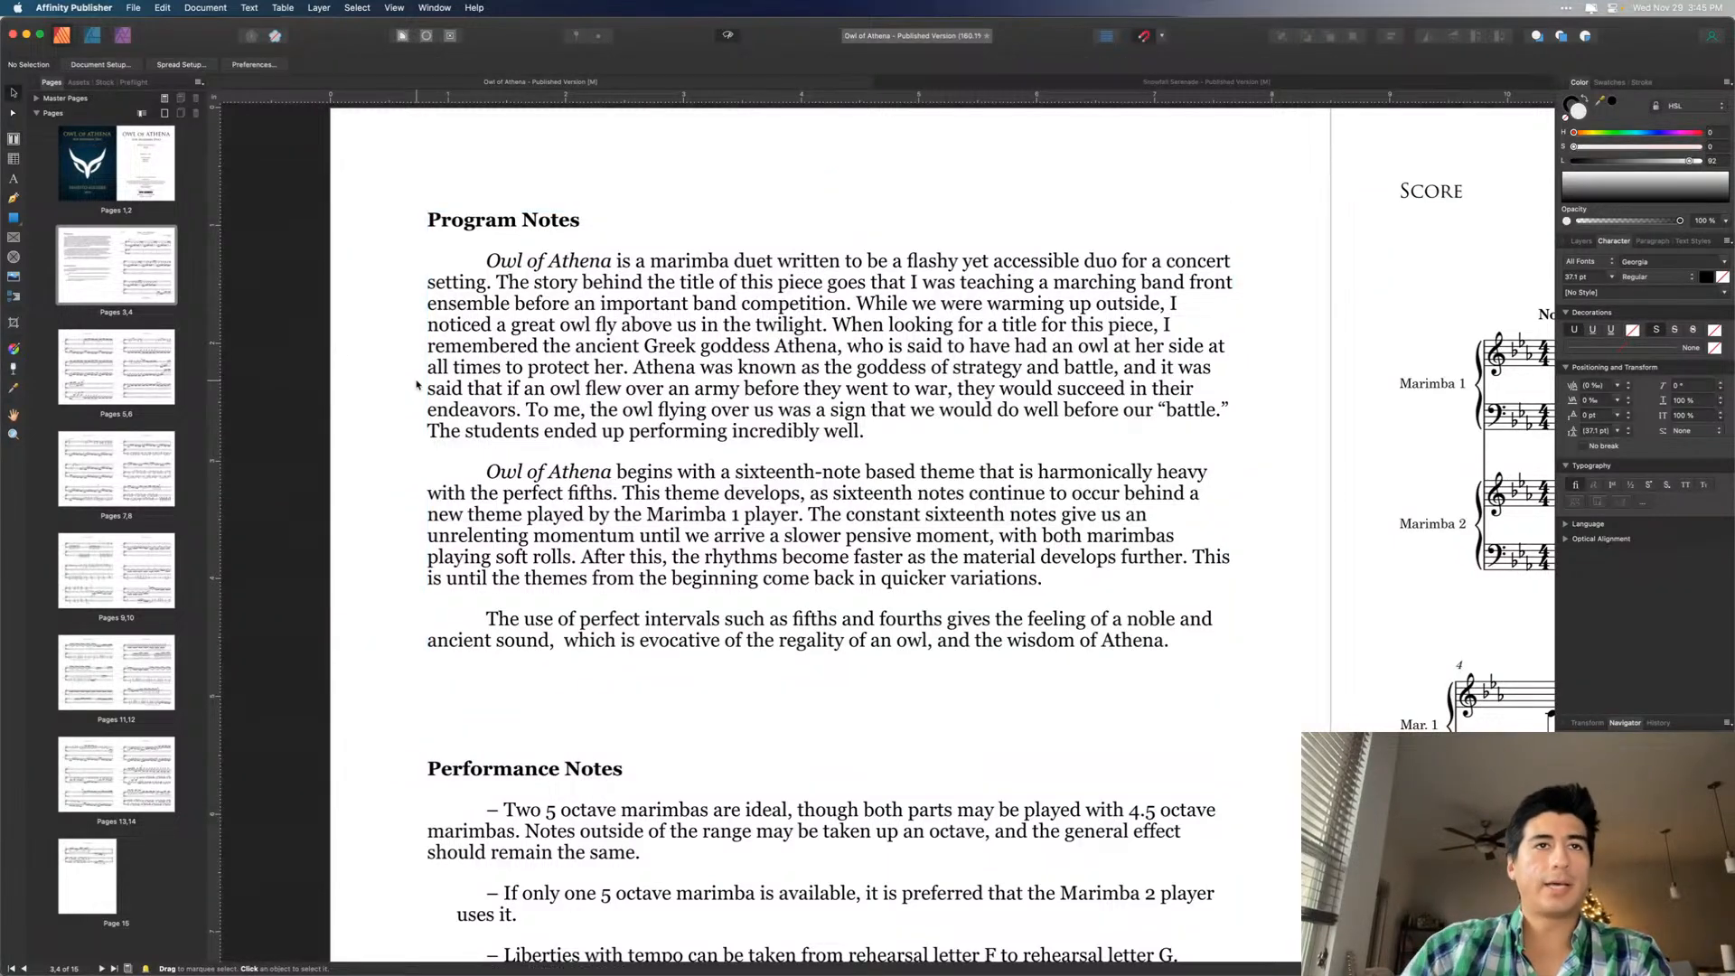
- Replace "above" with "over" in the Program Notes sentence about the great owl in the twilight
double_click(625, 323)
double_click(625, 322)
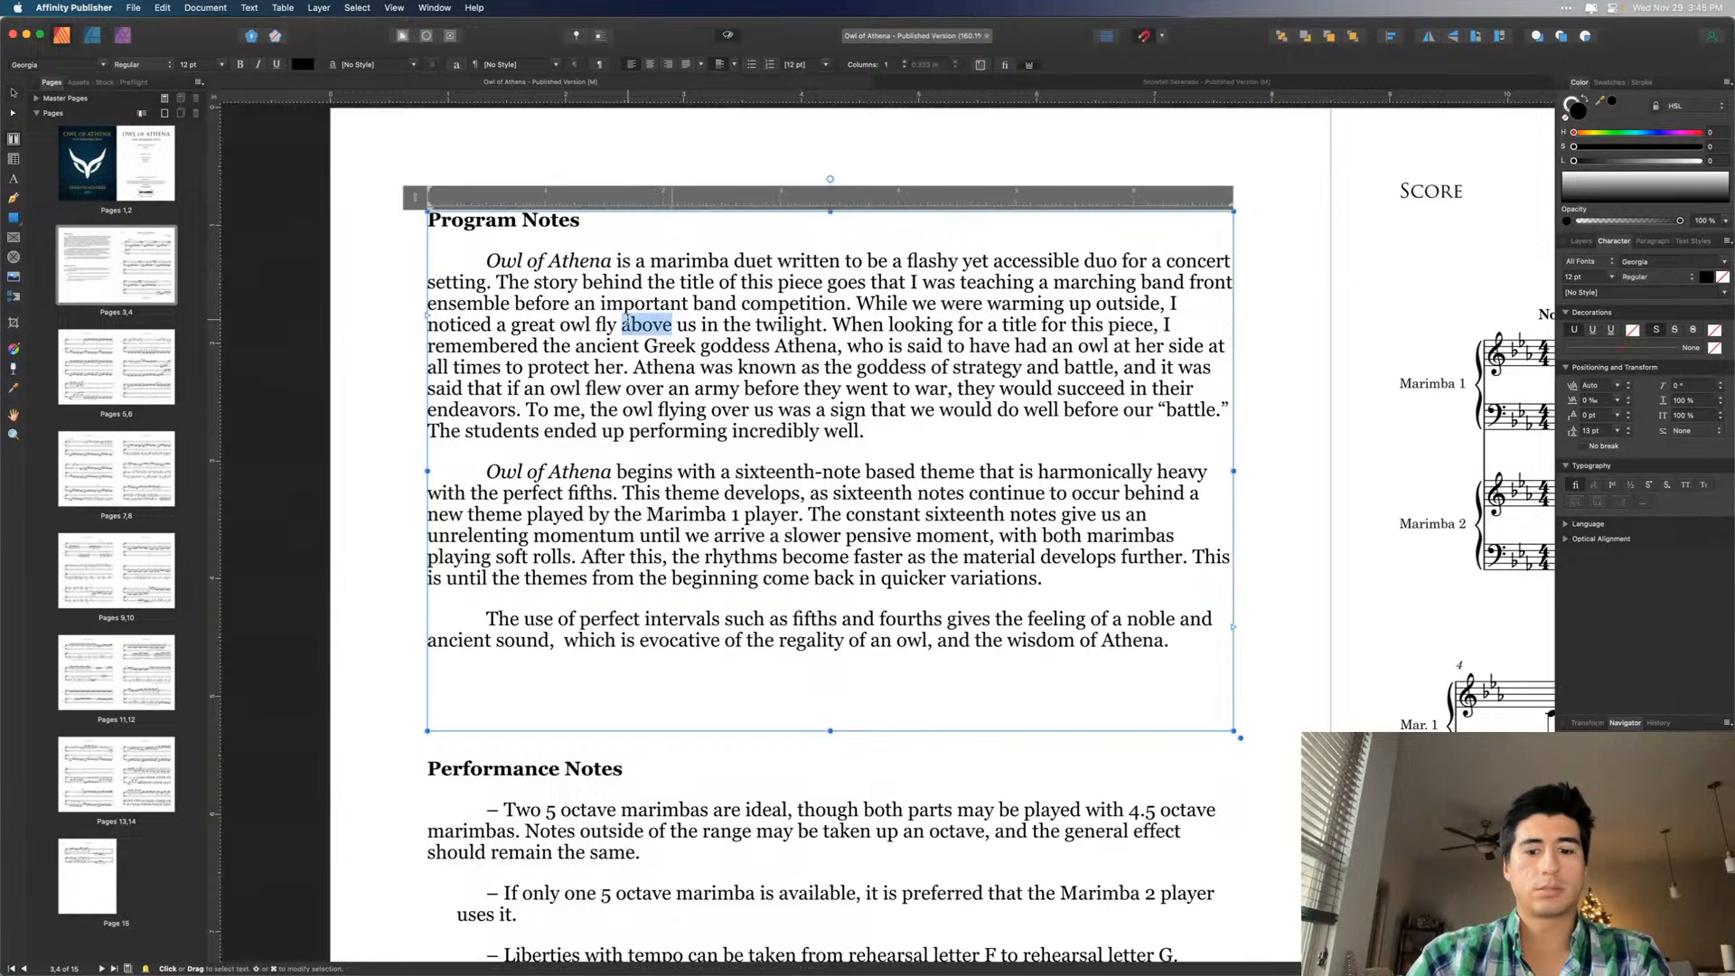
text(over)
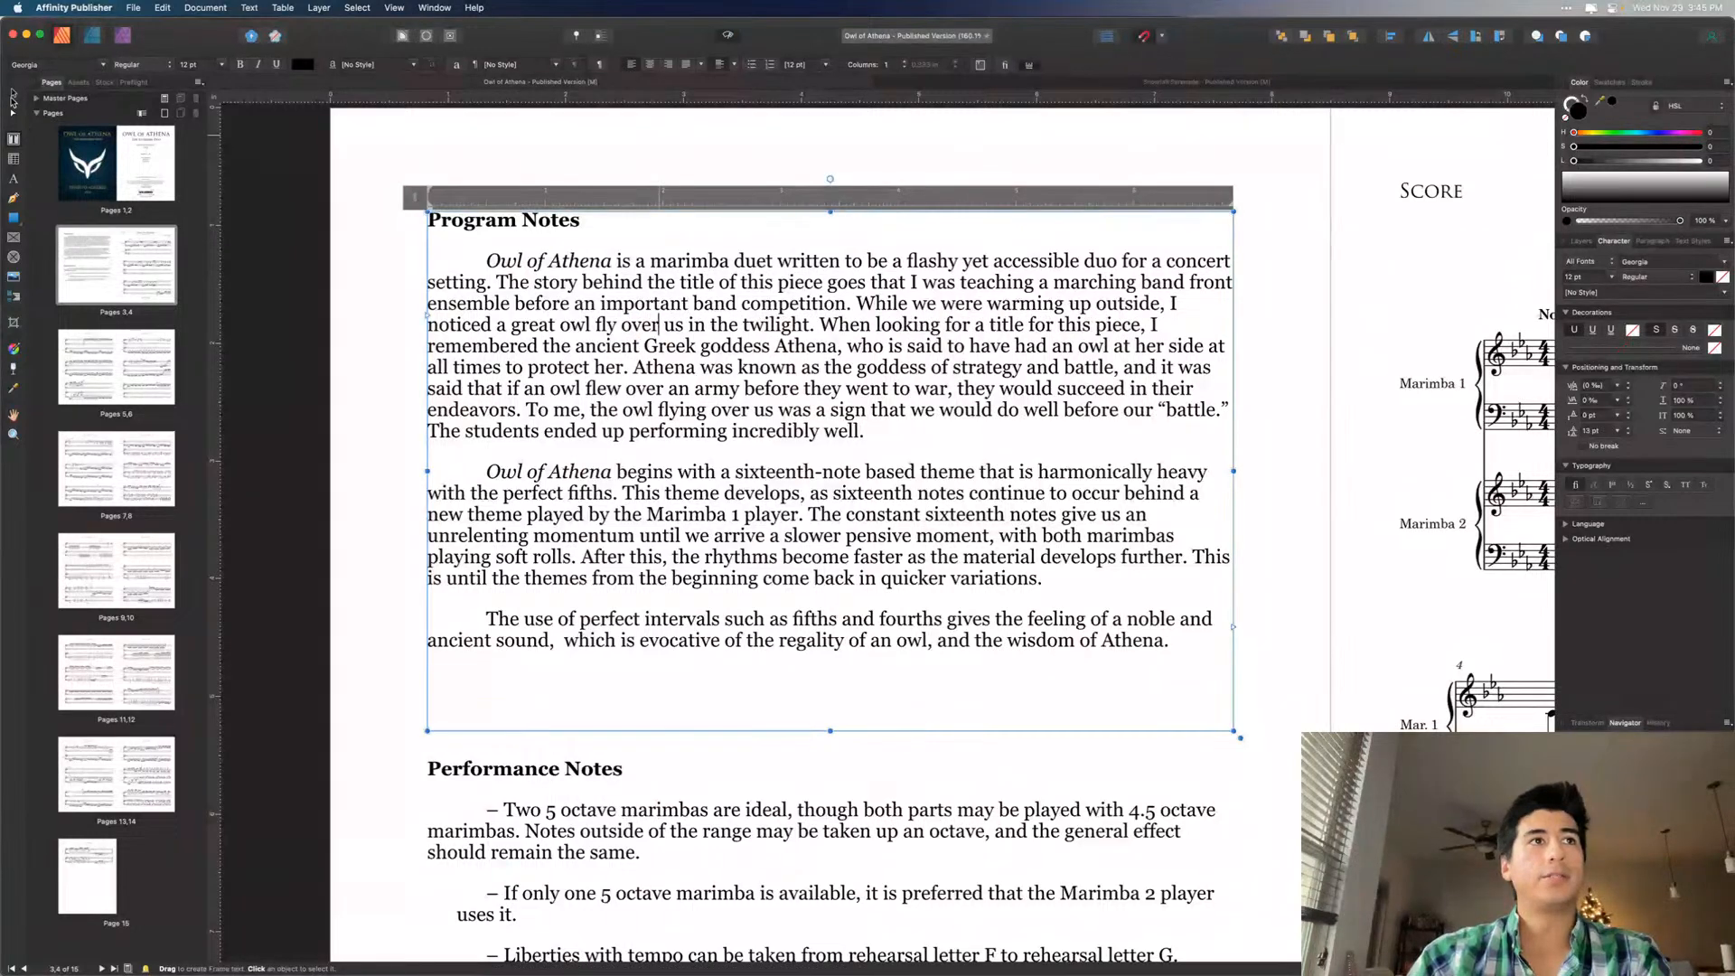
click(13, 93)
click(366, 346)
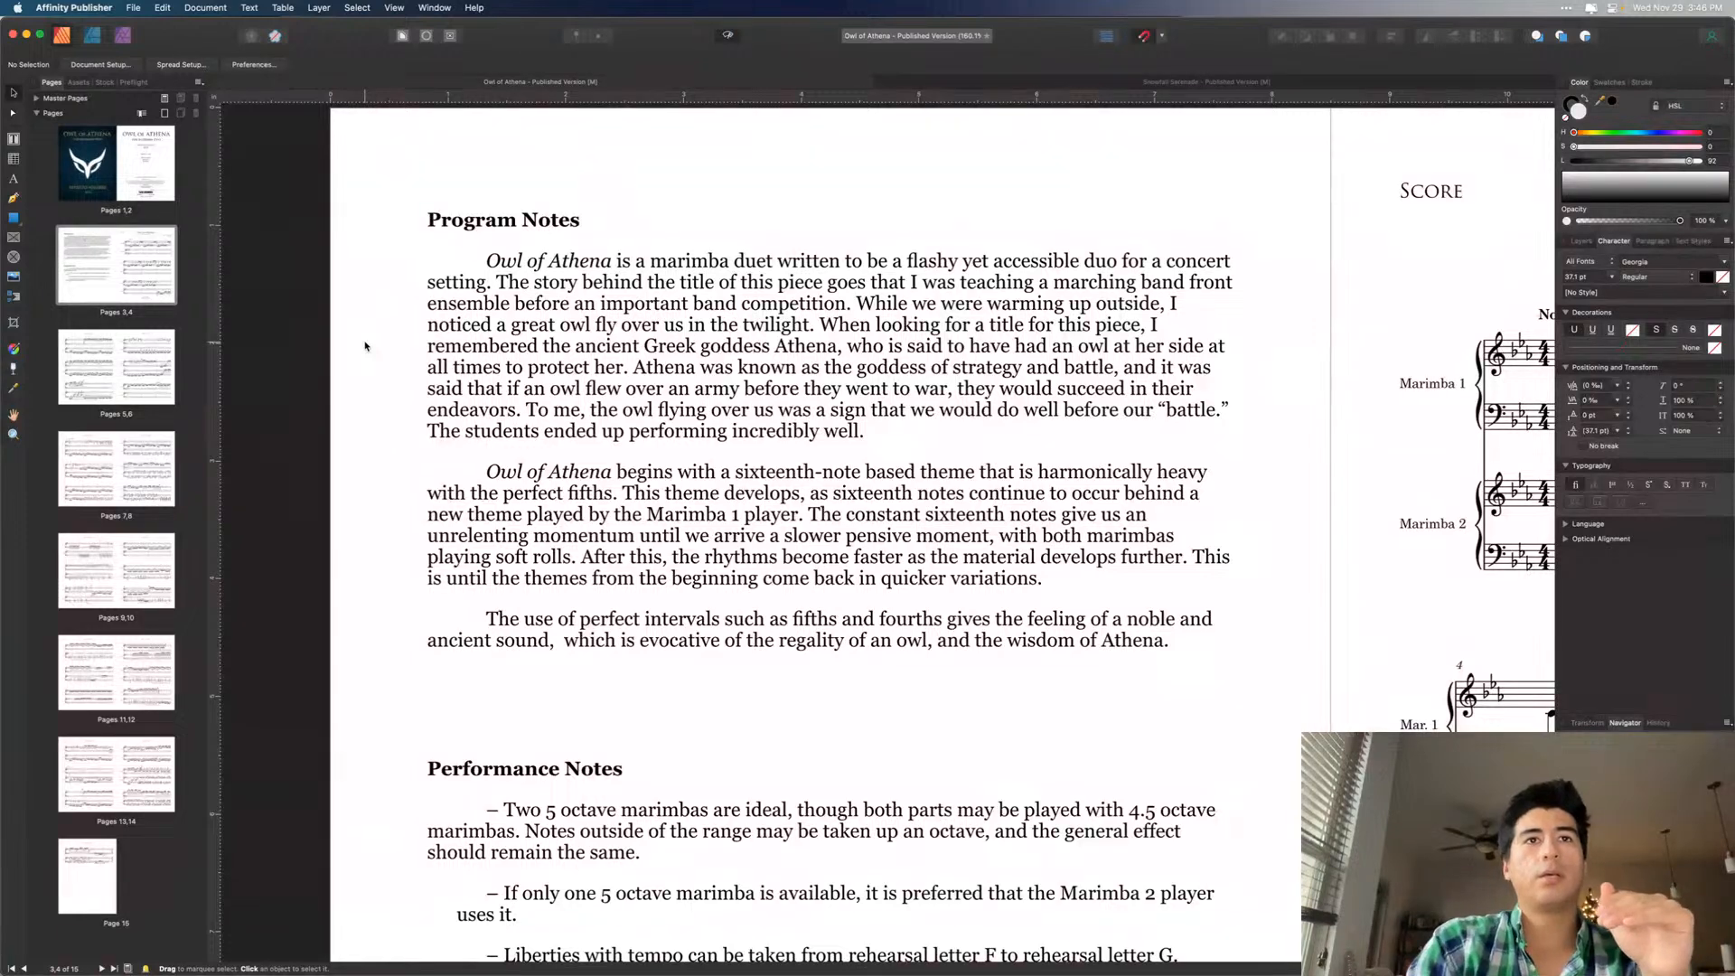
- Insert a comma after "goddess" in the phrase "ancient Greek goddess Athena" in the Program Notes
click(773, 355)
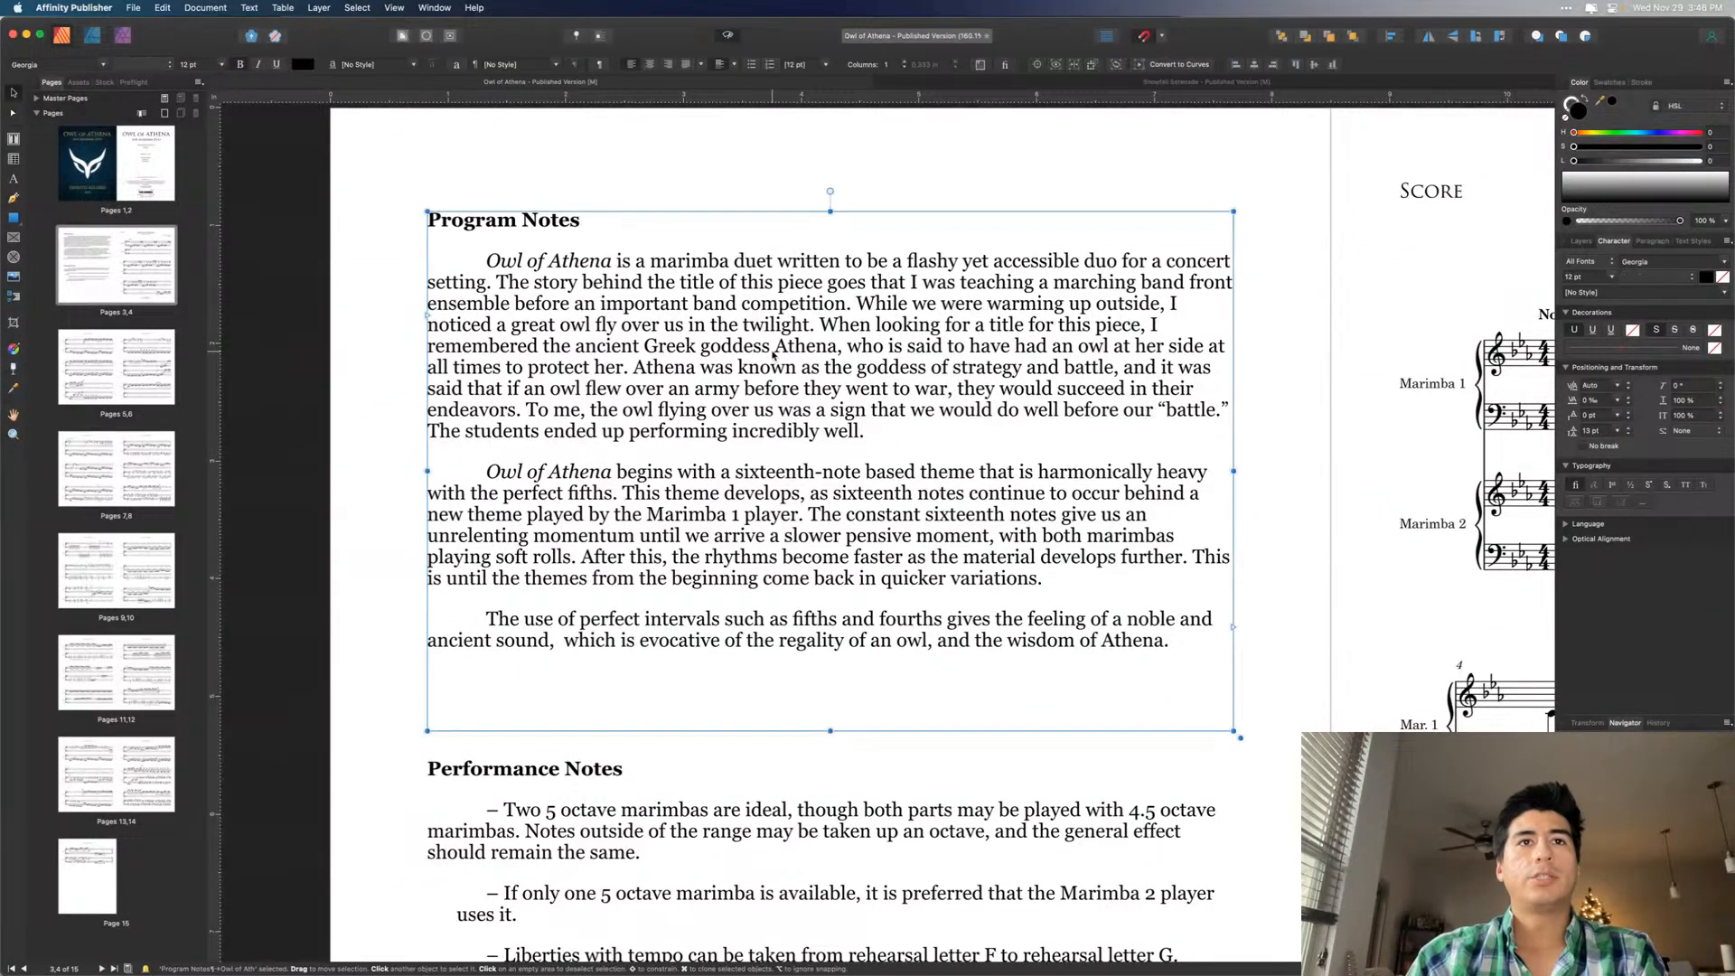
click(773, 355)
text(,)
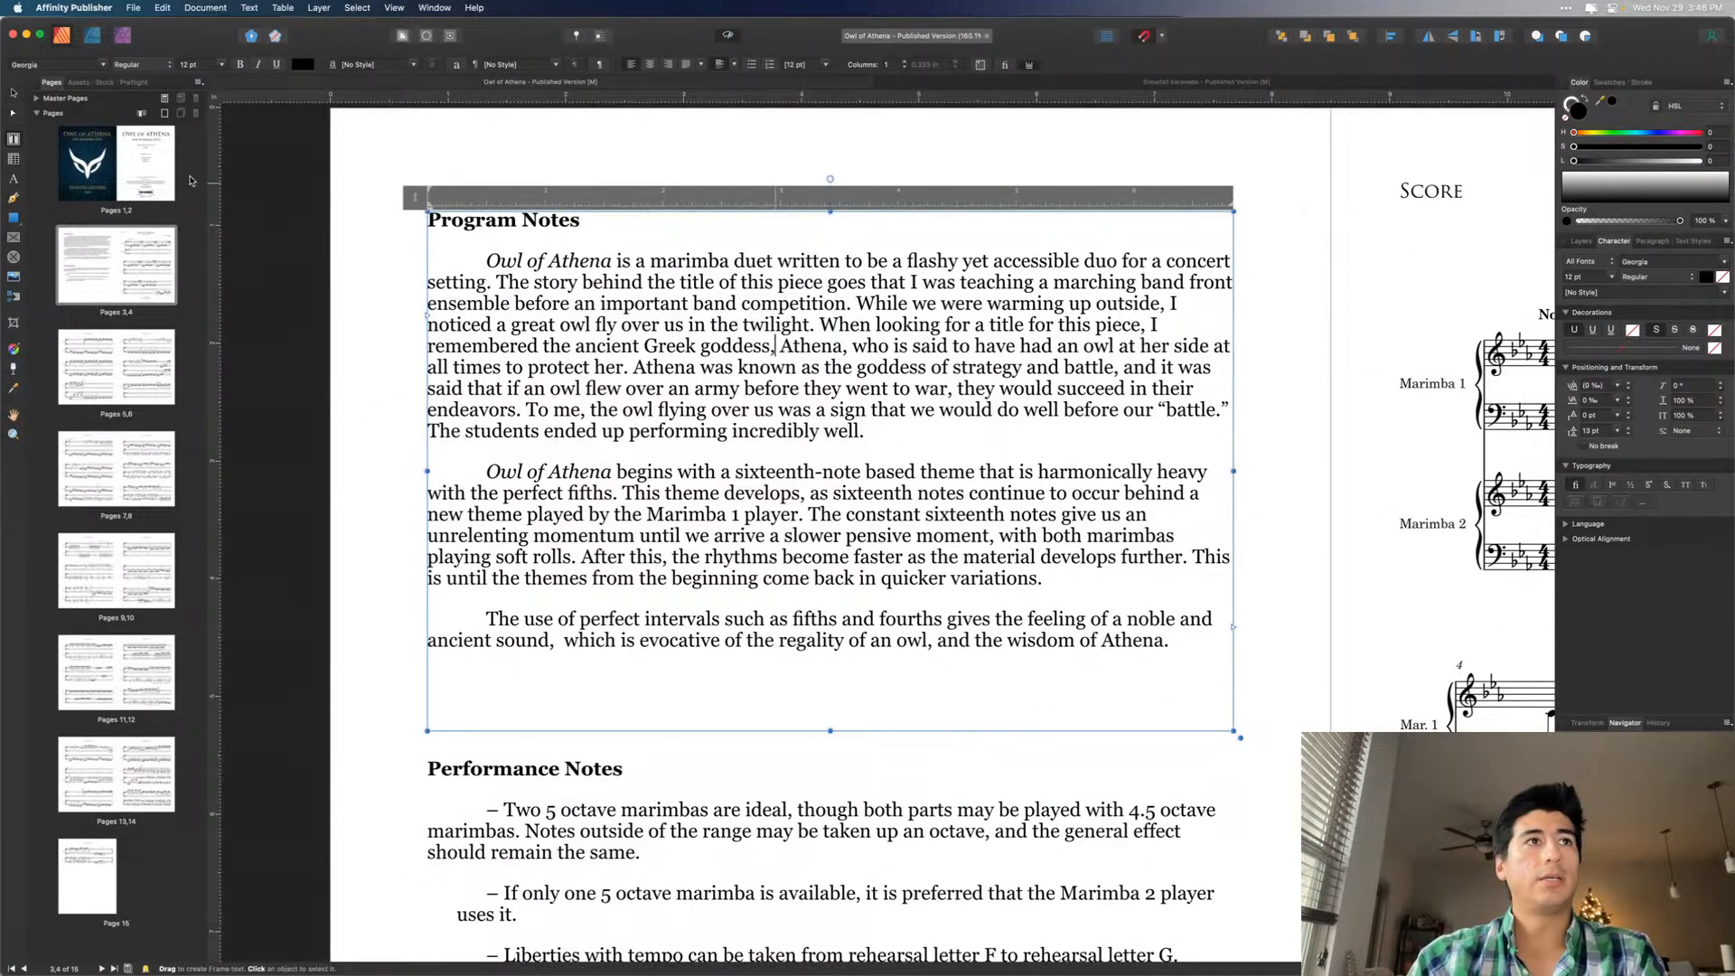
click(12, 92)
click(396, 185)
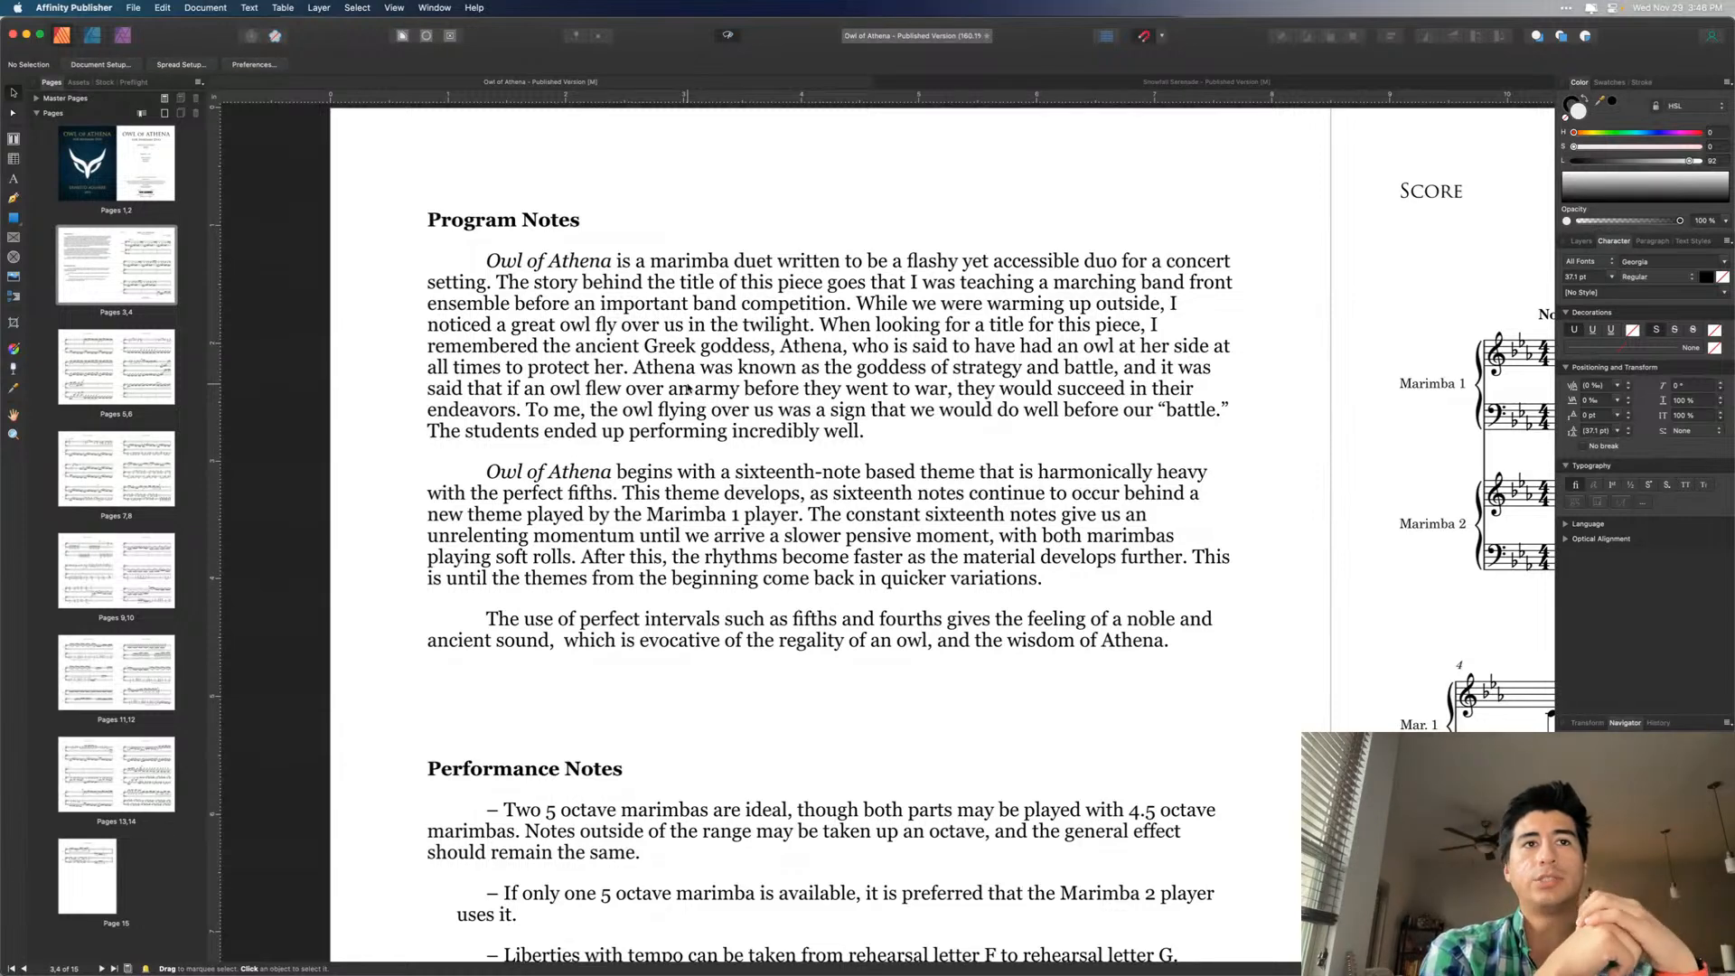
- Replace "incredibly well" at the end of the first Program Notes paragraph with "the best they had done up to that point in the season"
triple_click(860, 436)
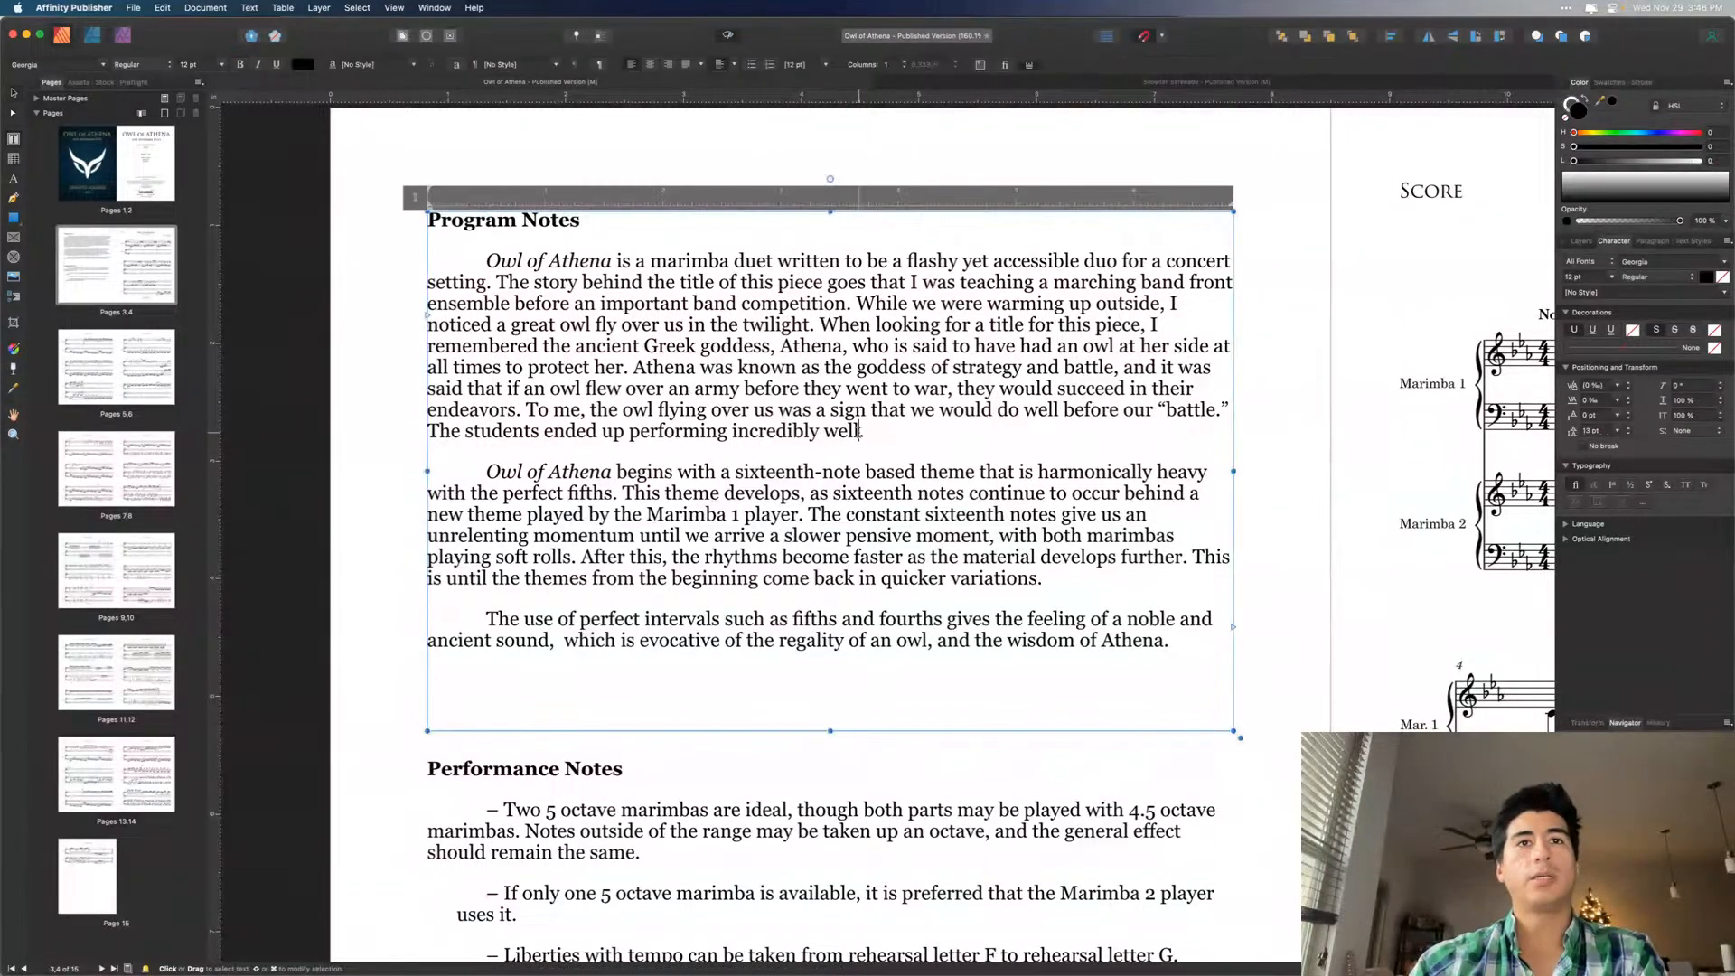
click(734, 431)
drag(732, 431, 861, 431)
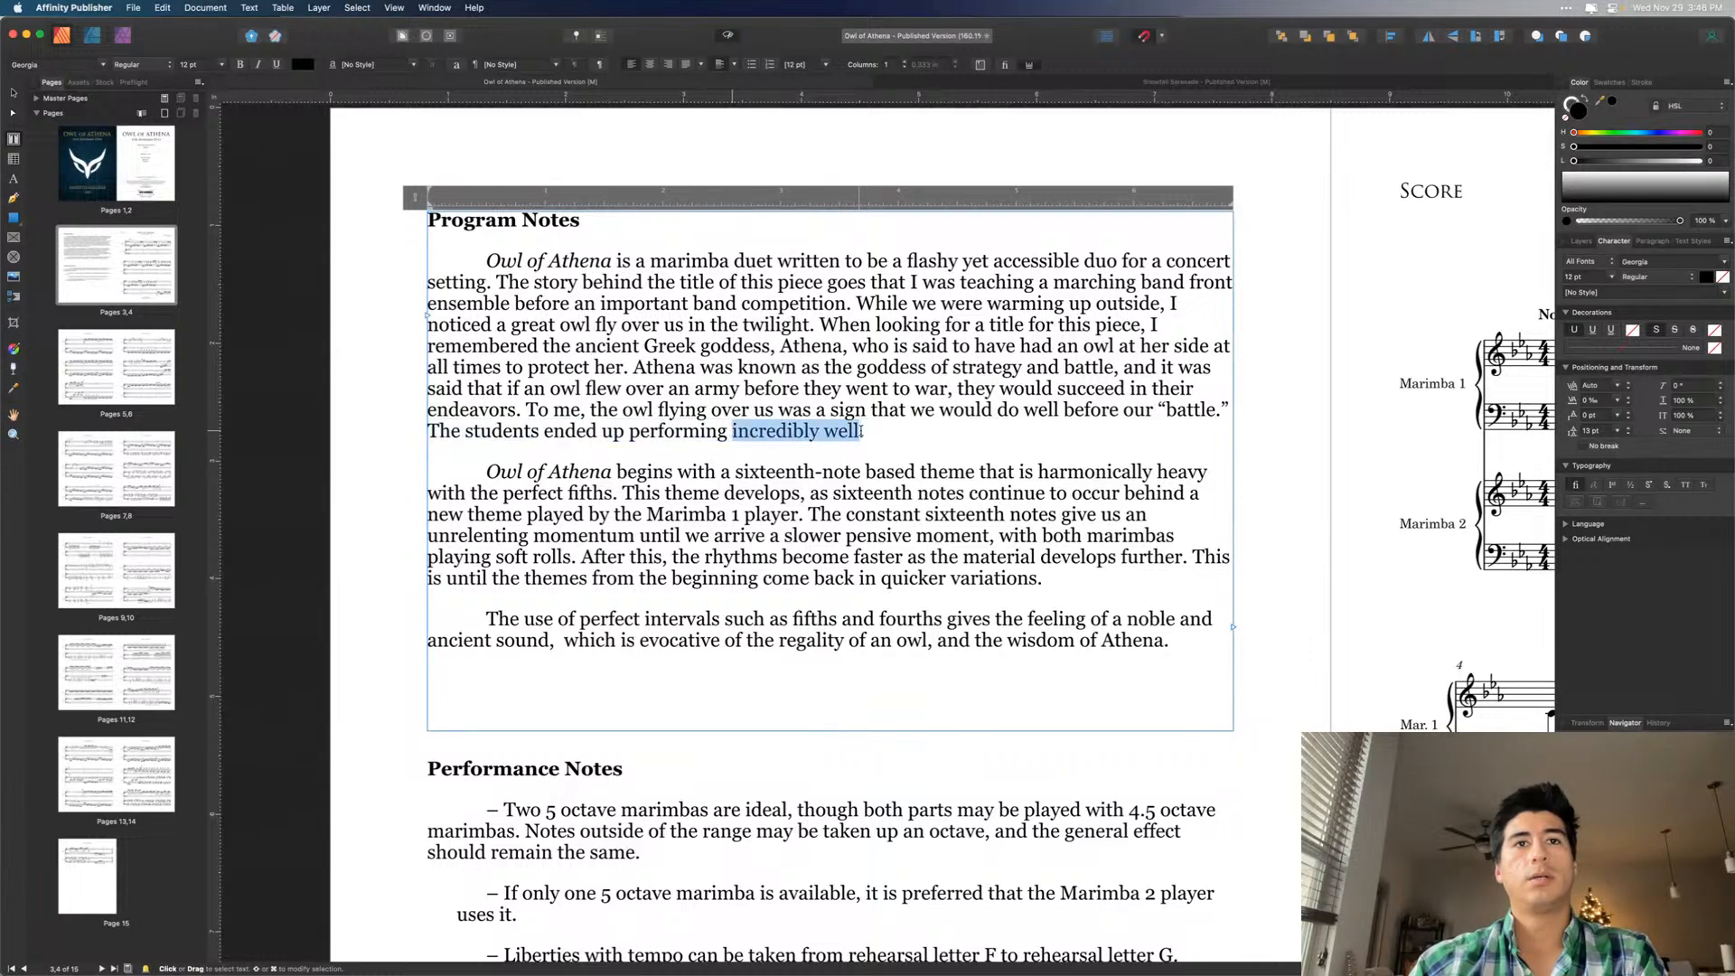
text(the best )
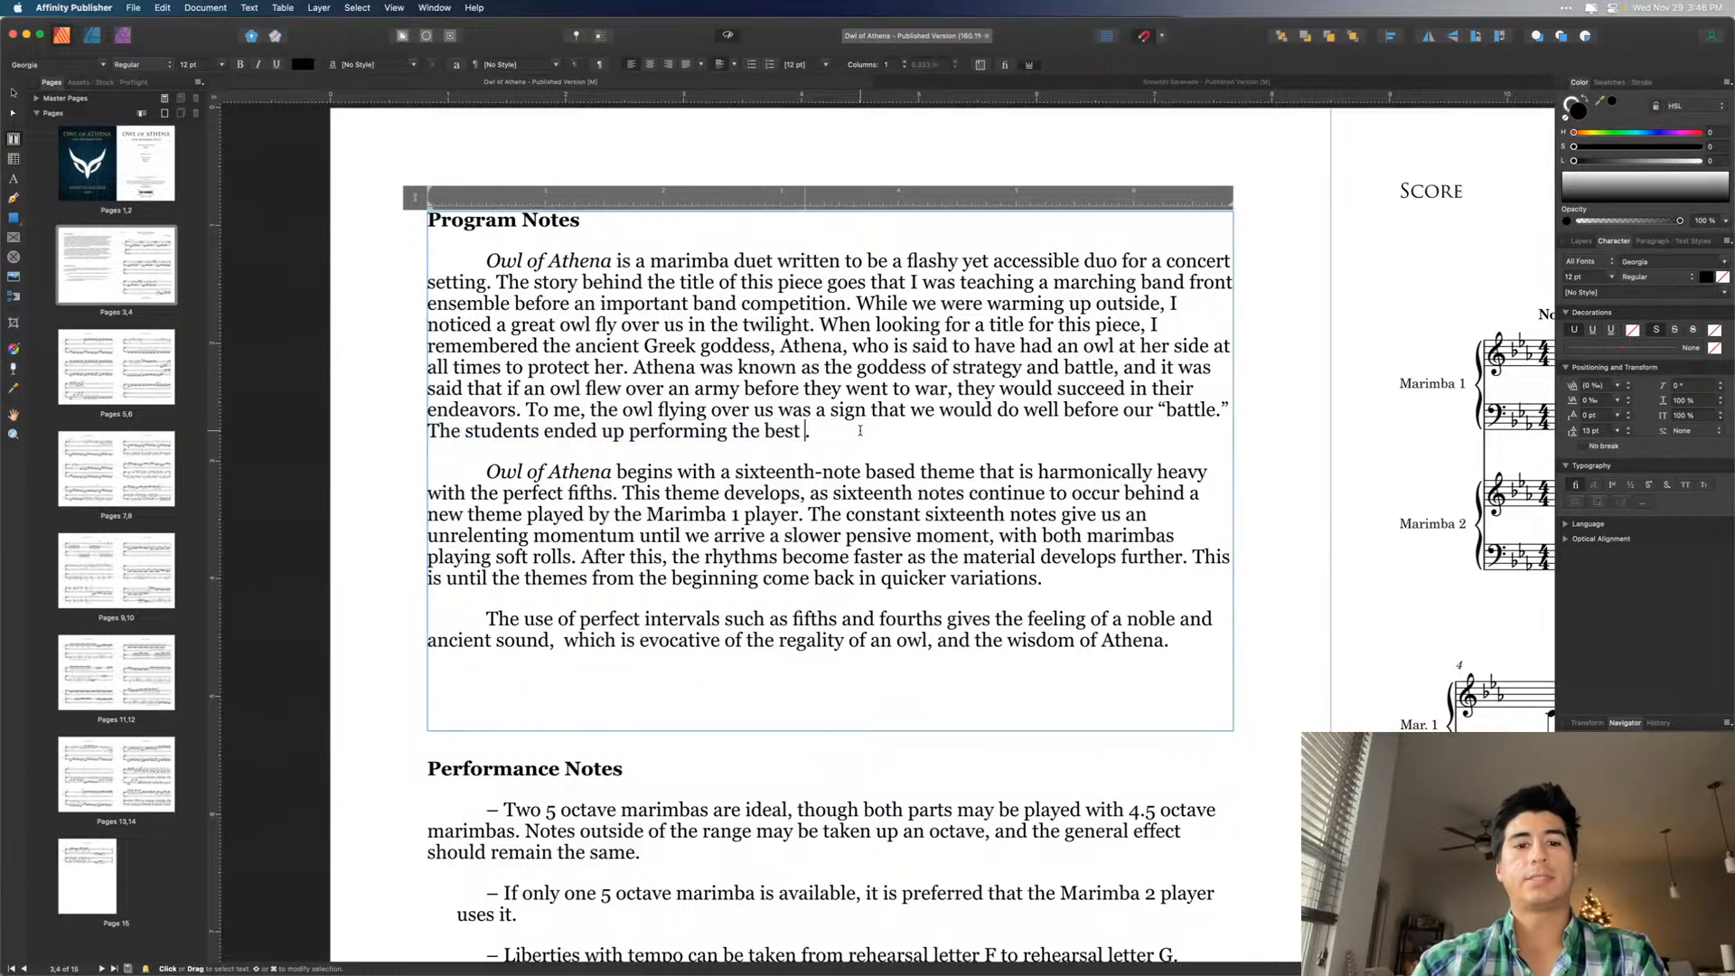
text(they had)
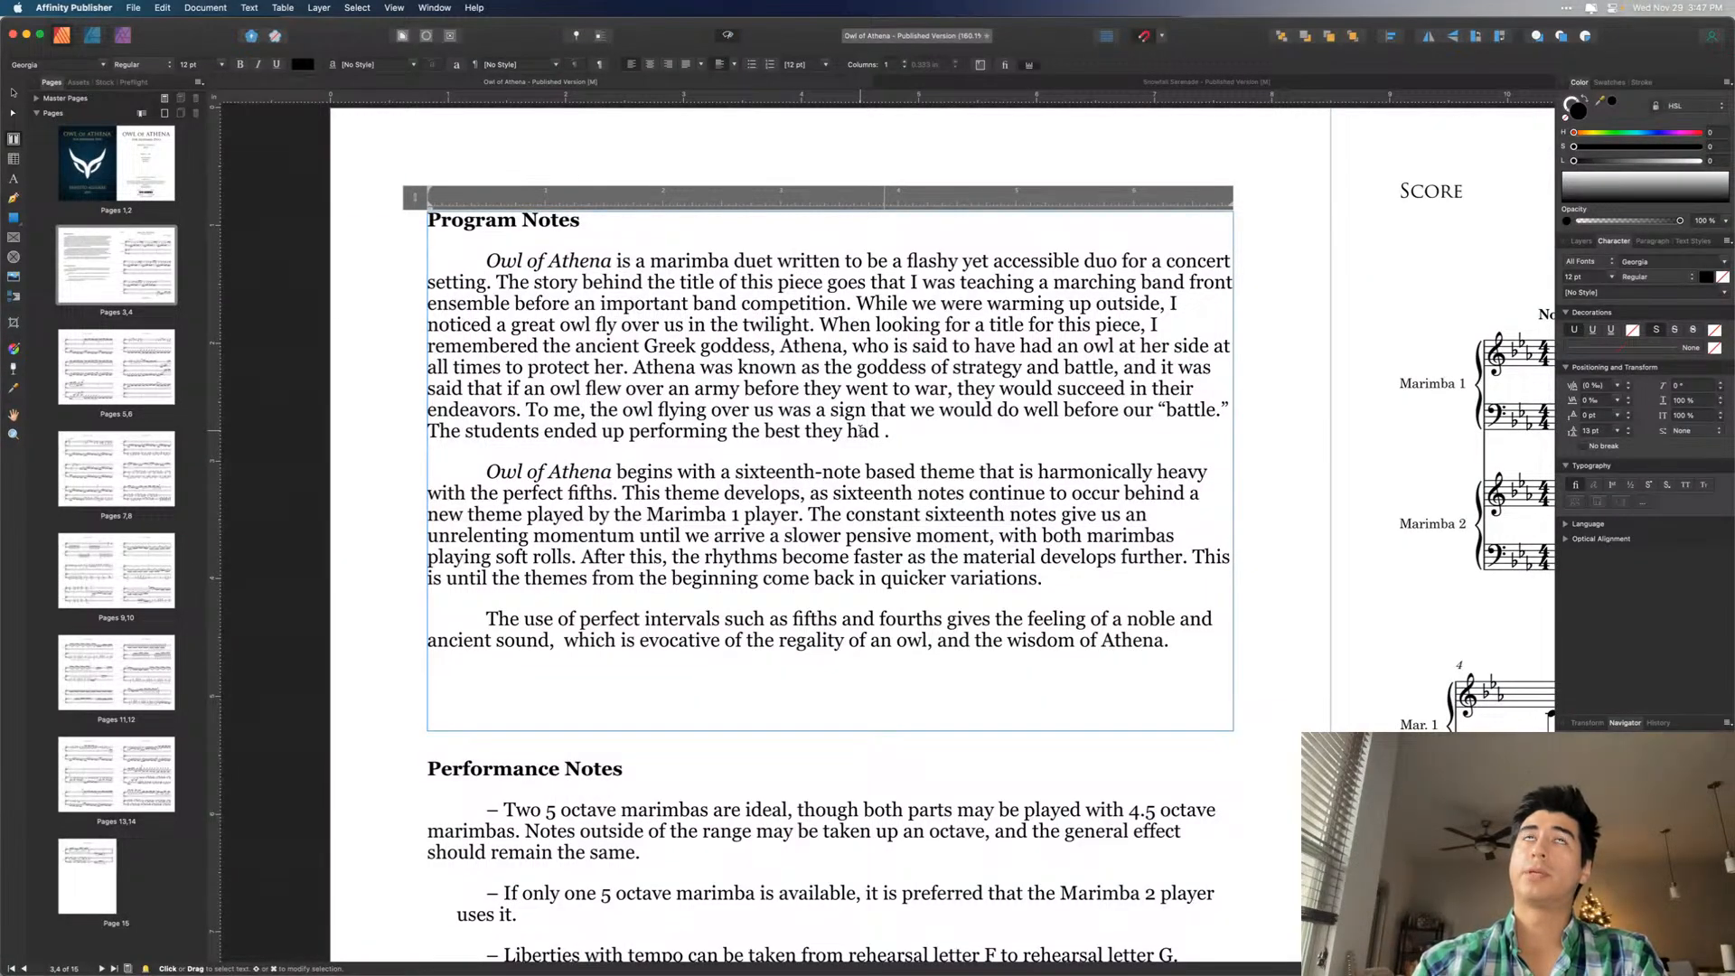
text( done)
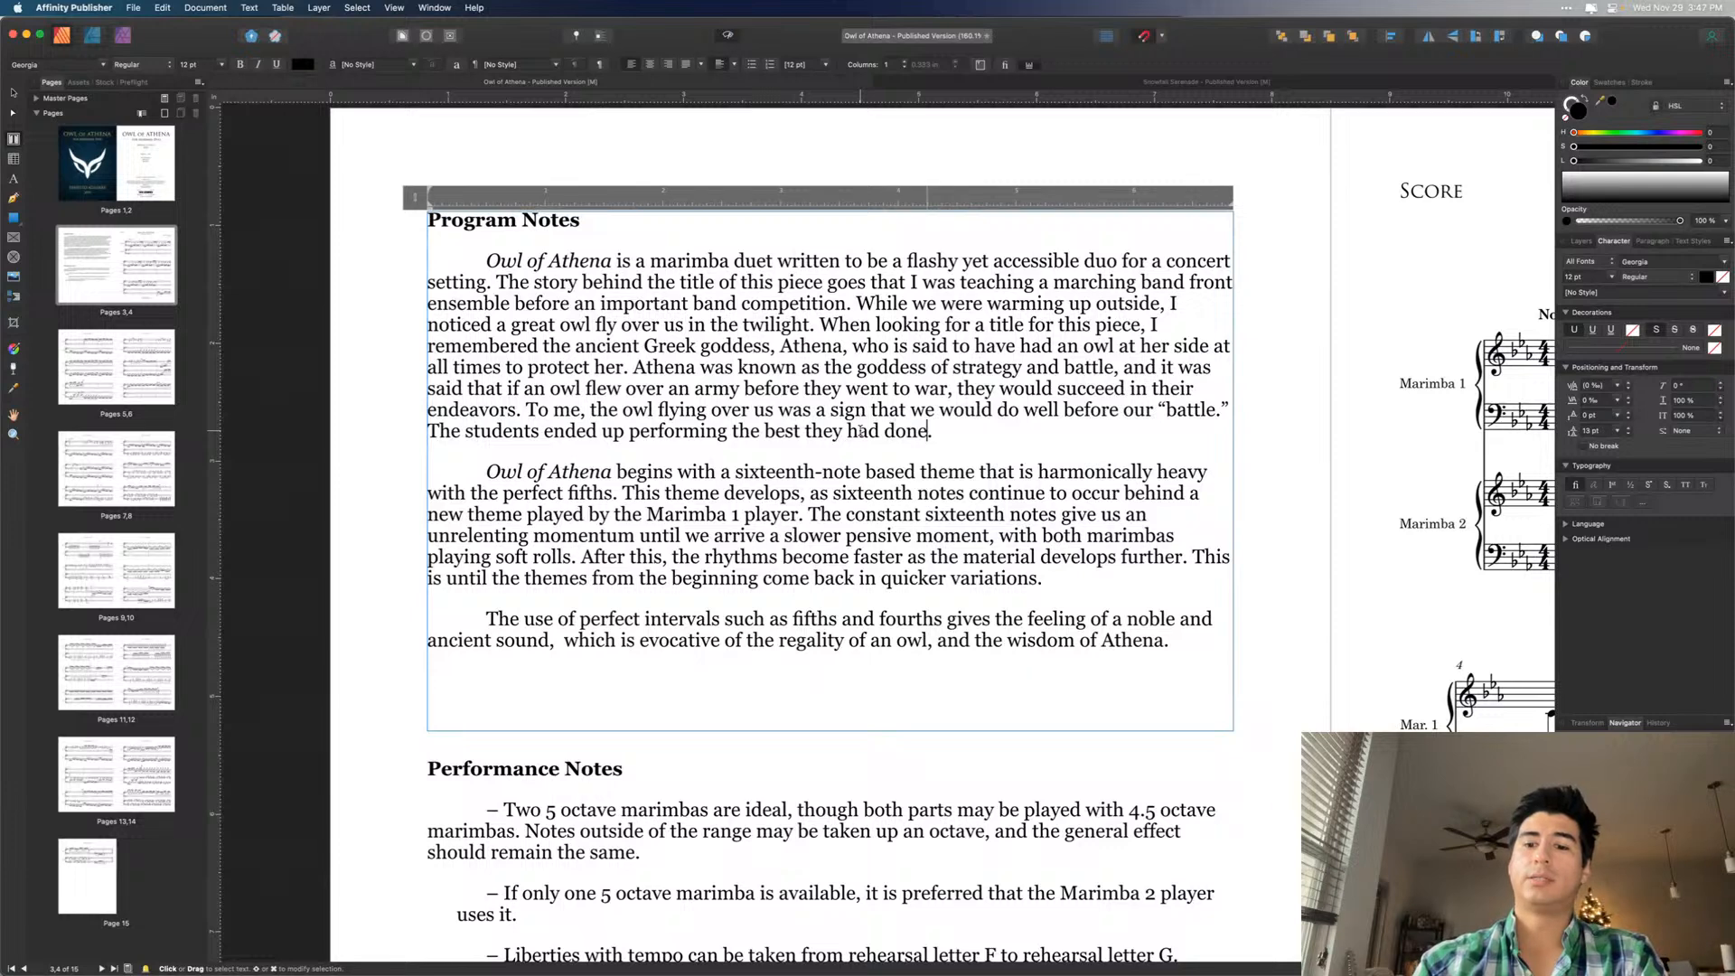
text( up to that )
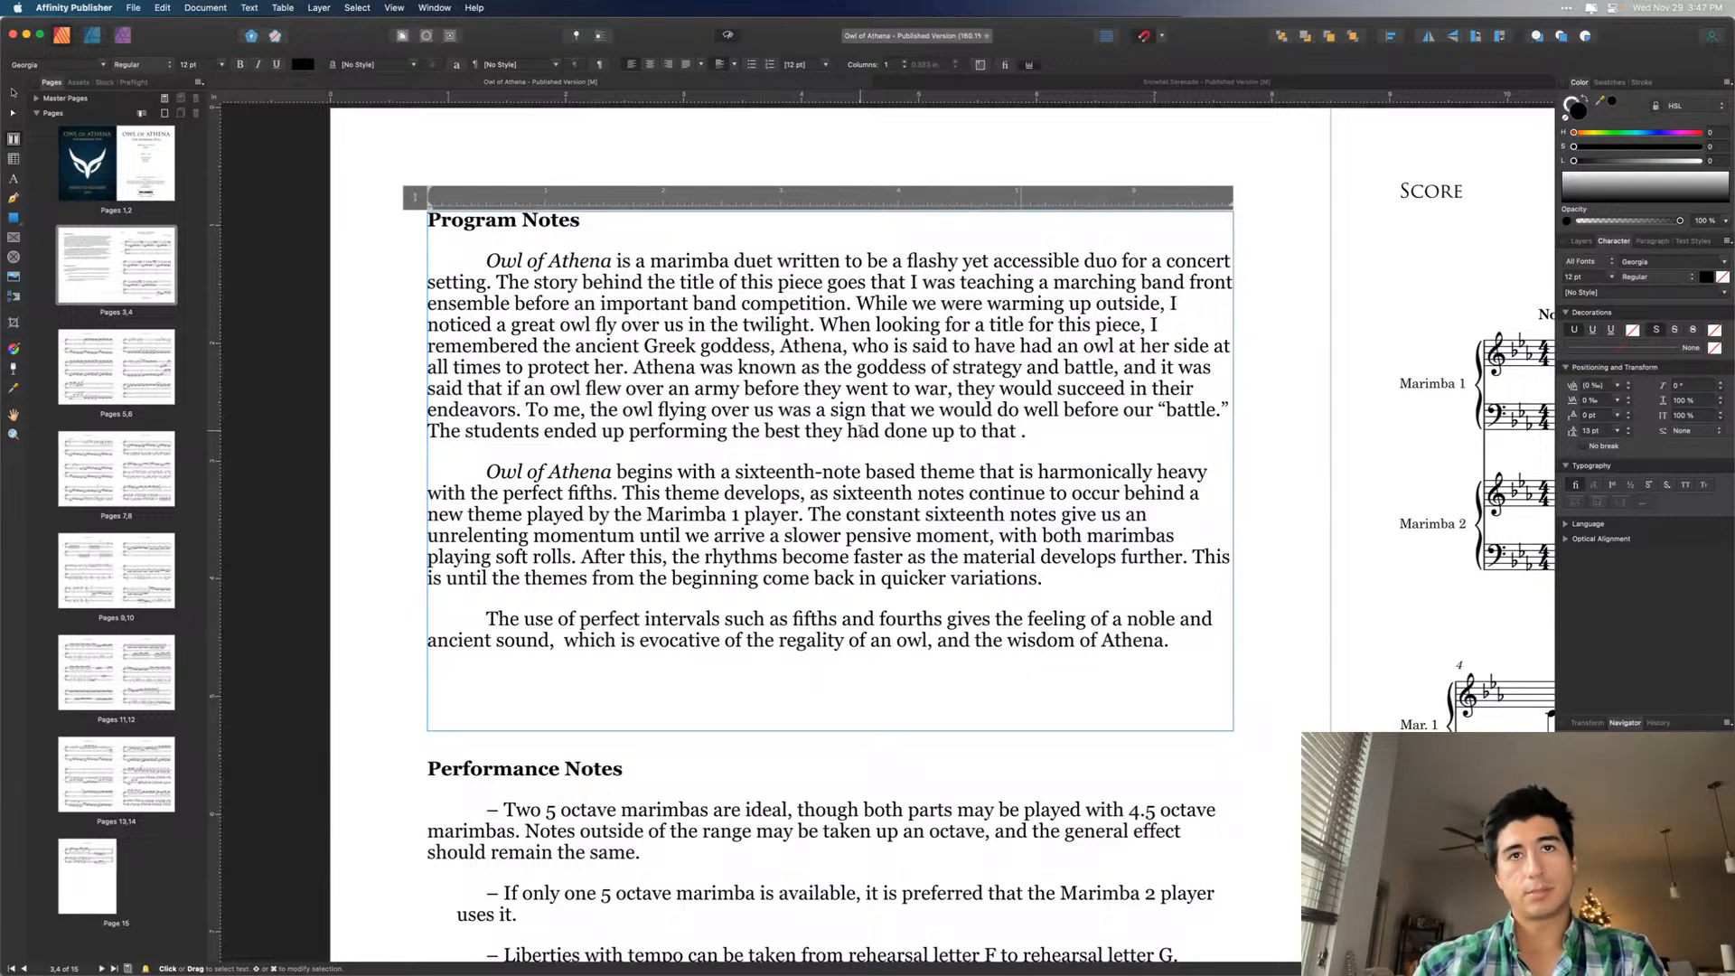
text(point in t)
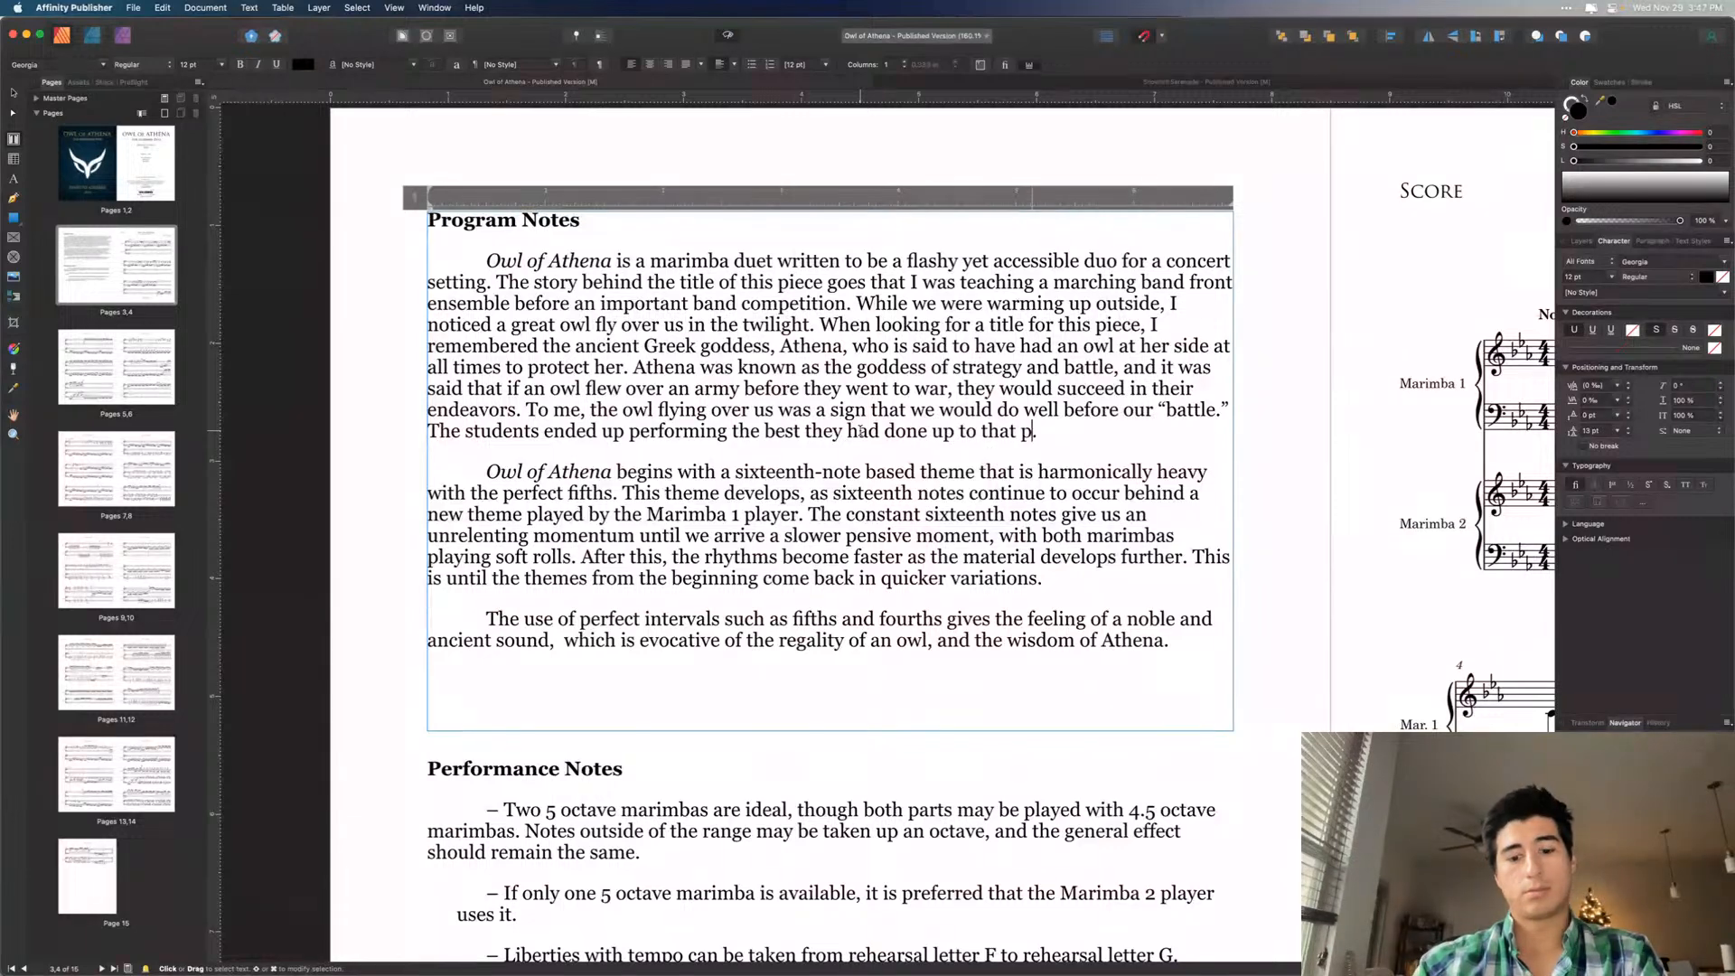
text(he s)
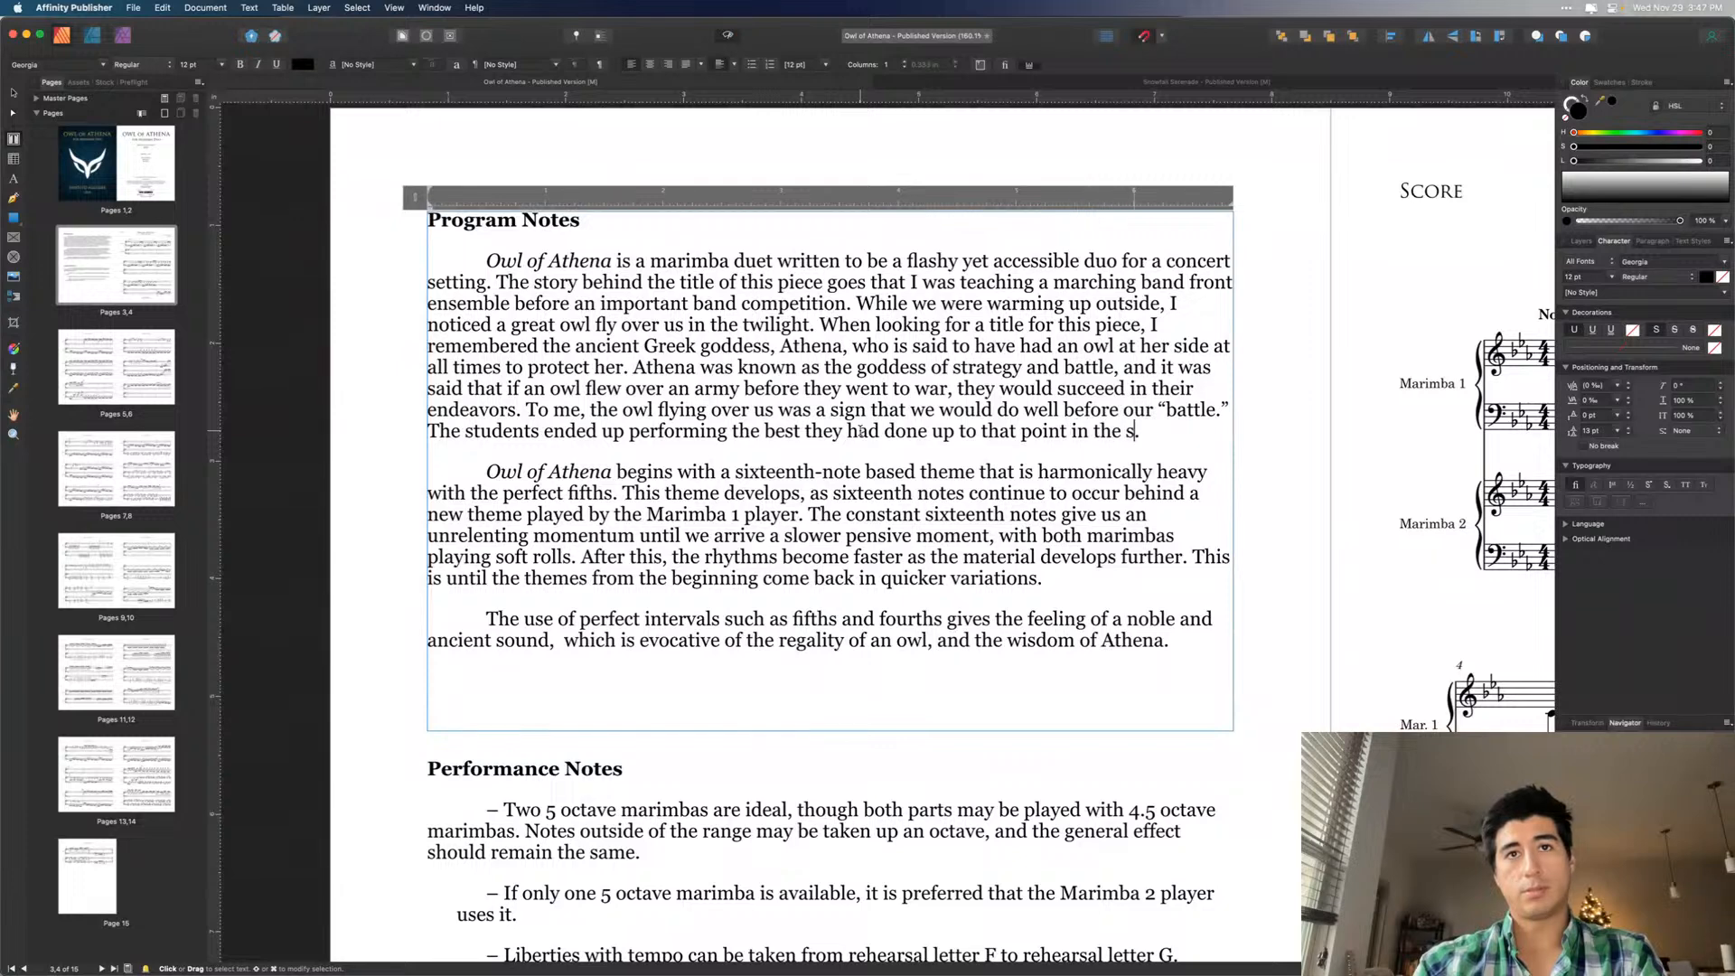
text(eason)
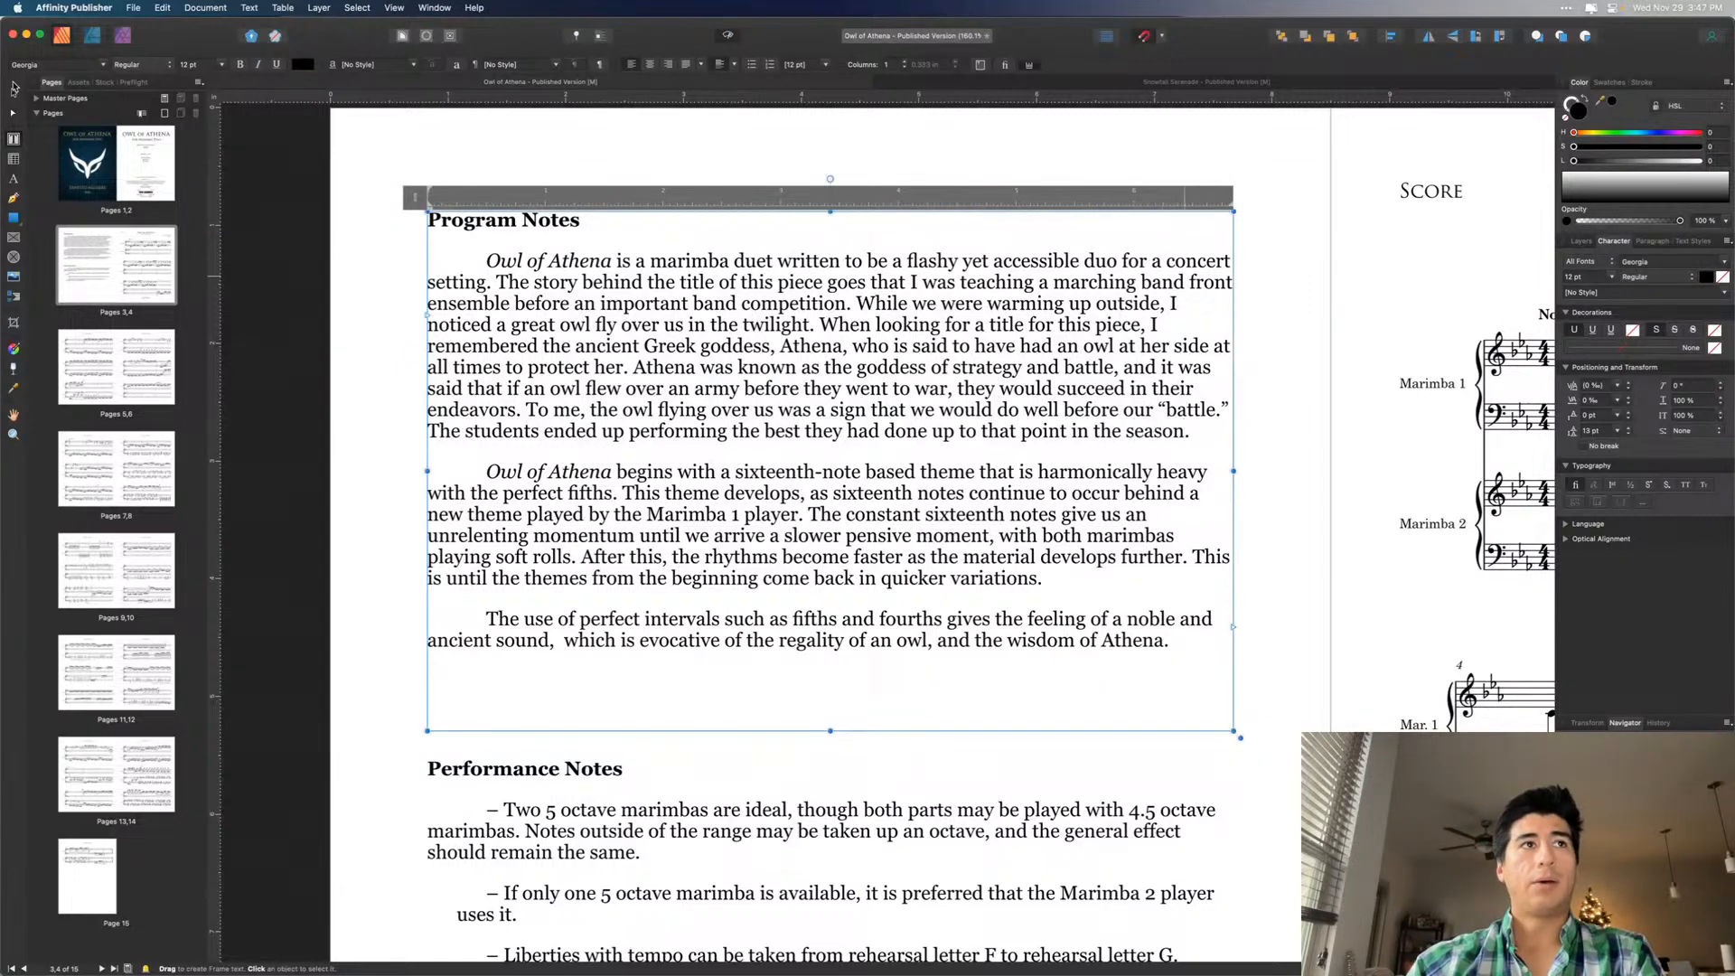
click(14, 93)
click(330, 466)
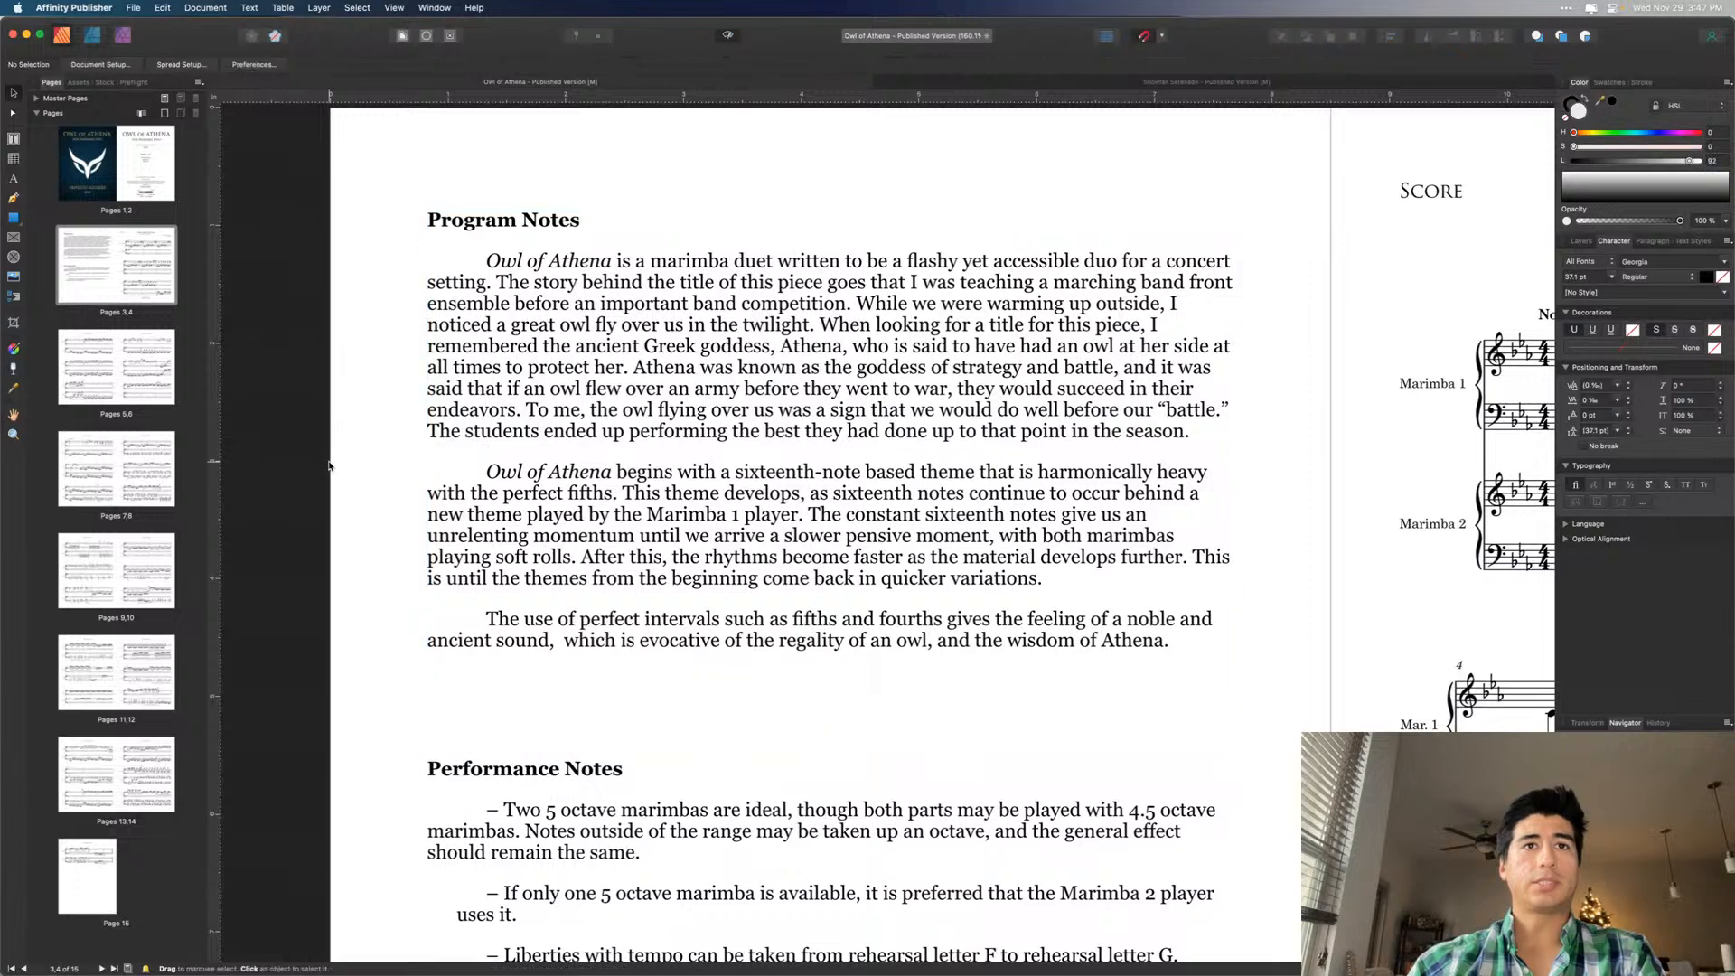
- Replace the hyphen in "sixteenth-note based theme" with a space in the second Program Notes paragraph
click(829, 488)
click(819, 472)
key(BackSpace)
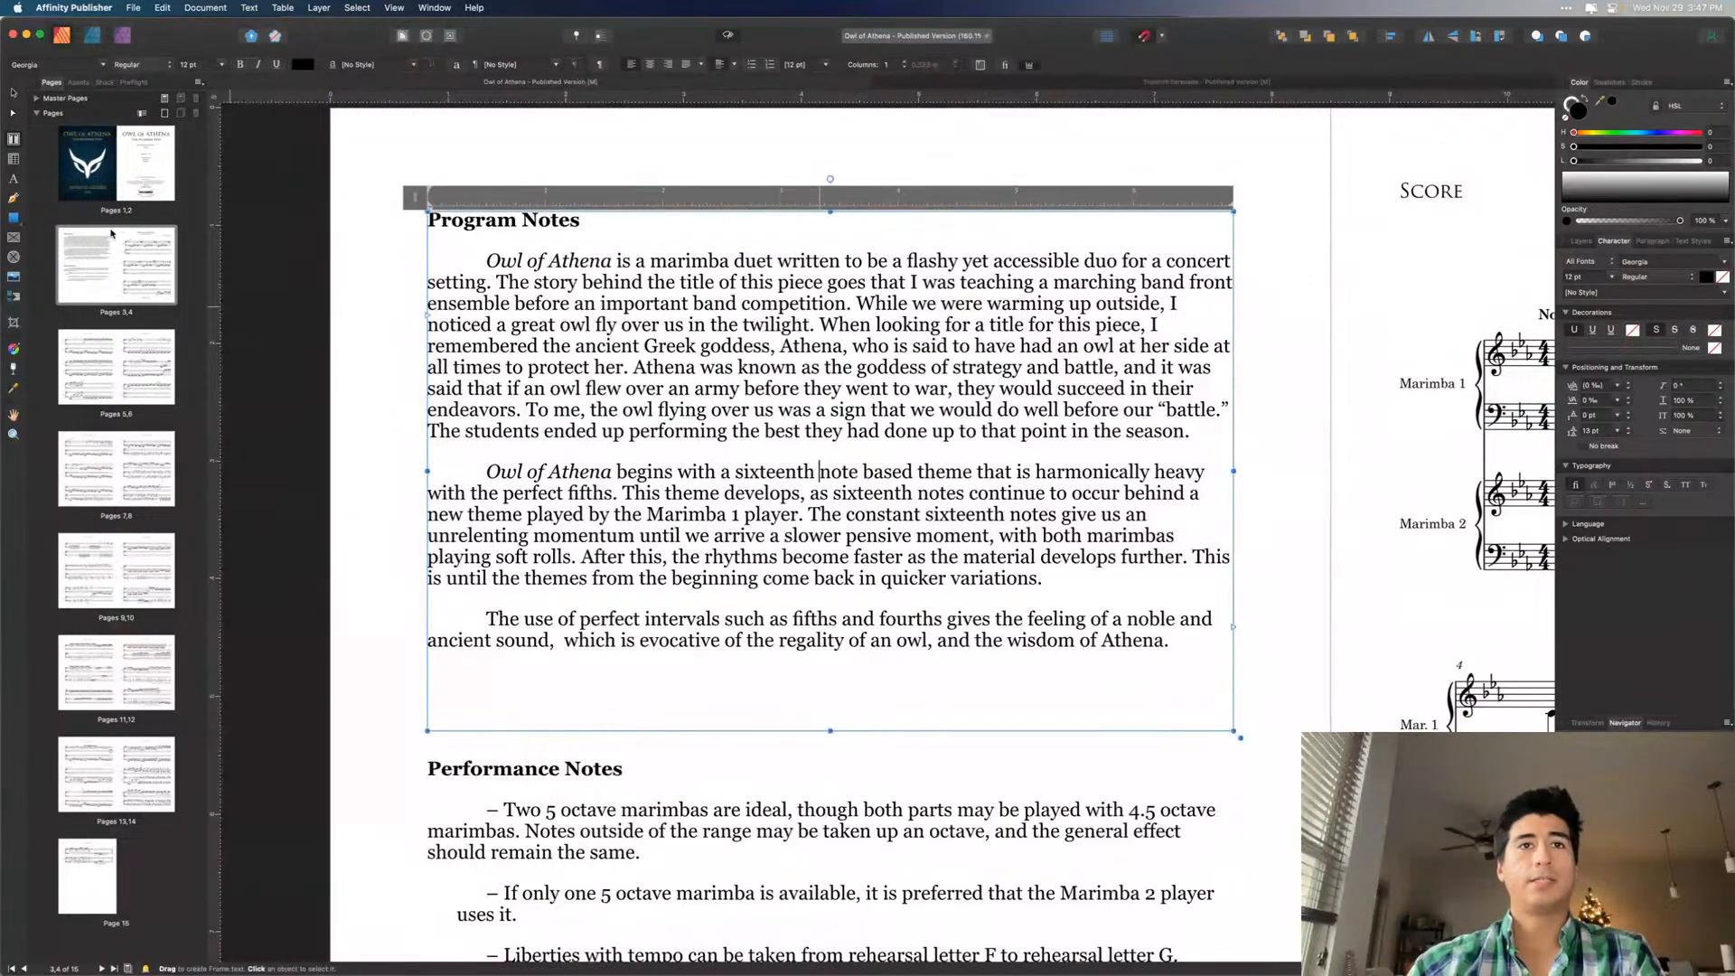
click(13, 93)
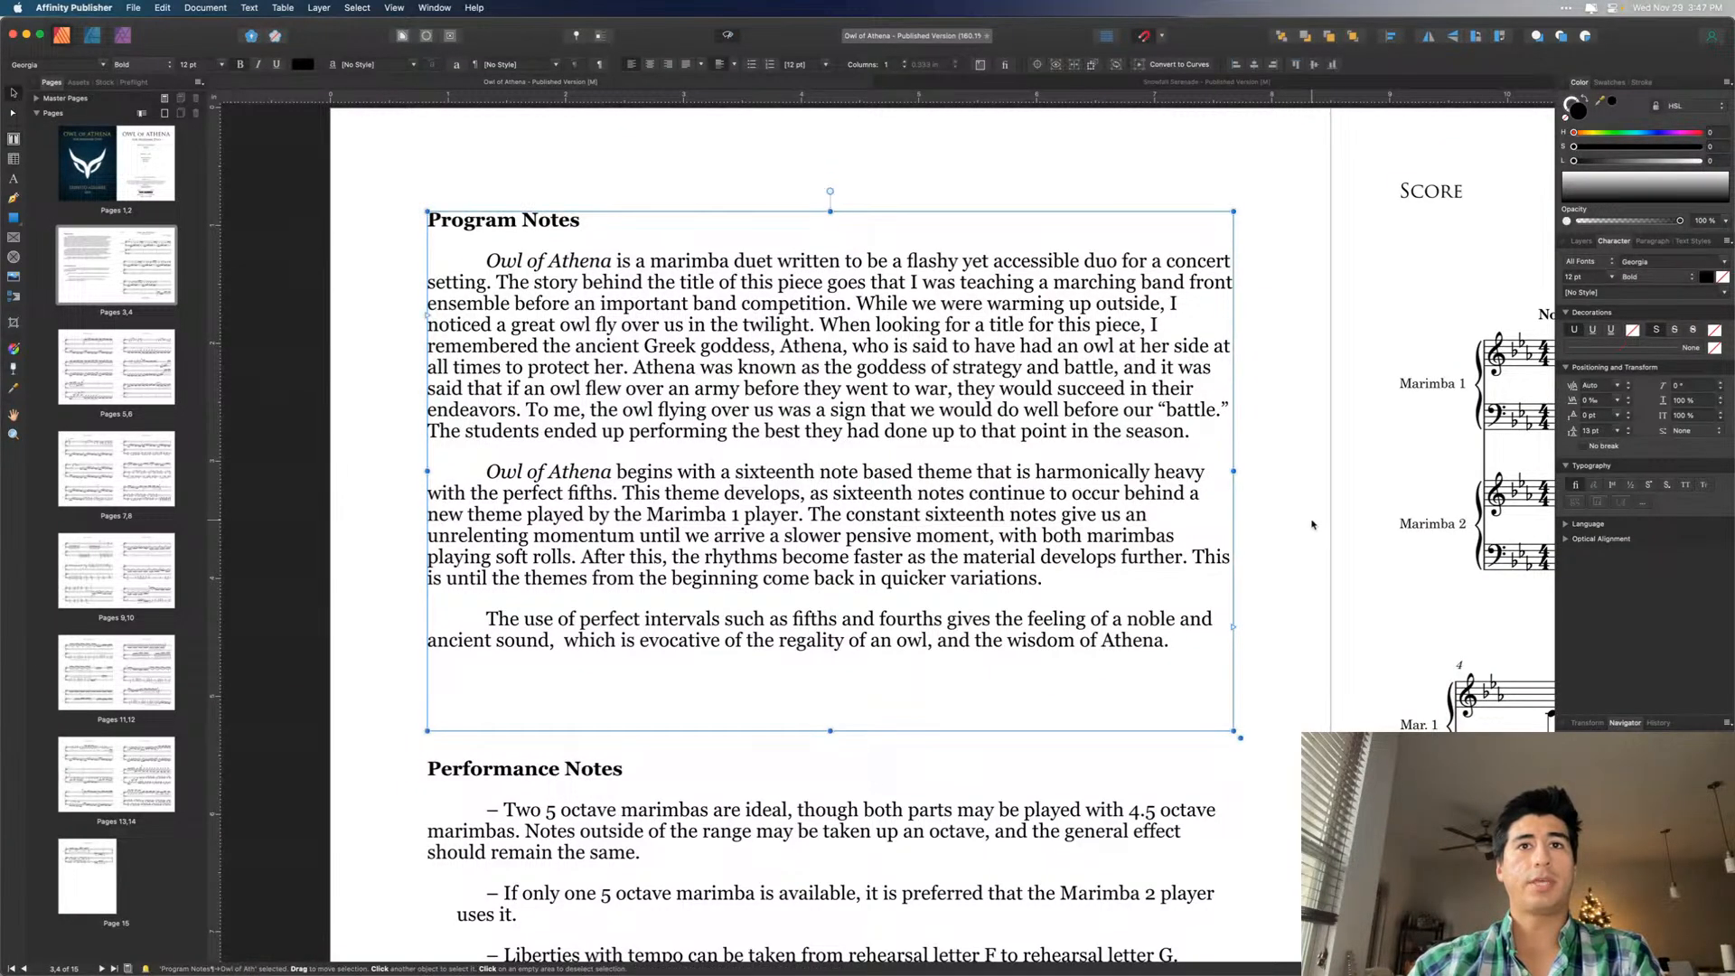
click(1303, 518)
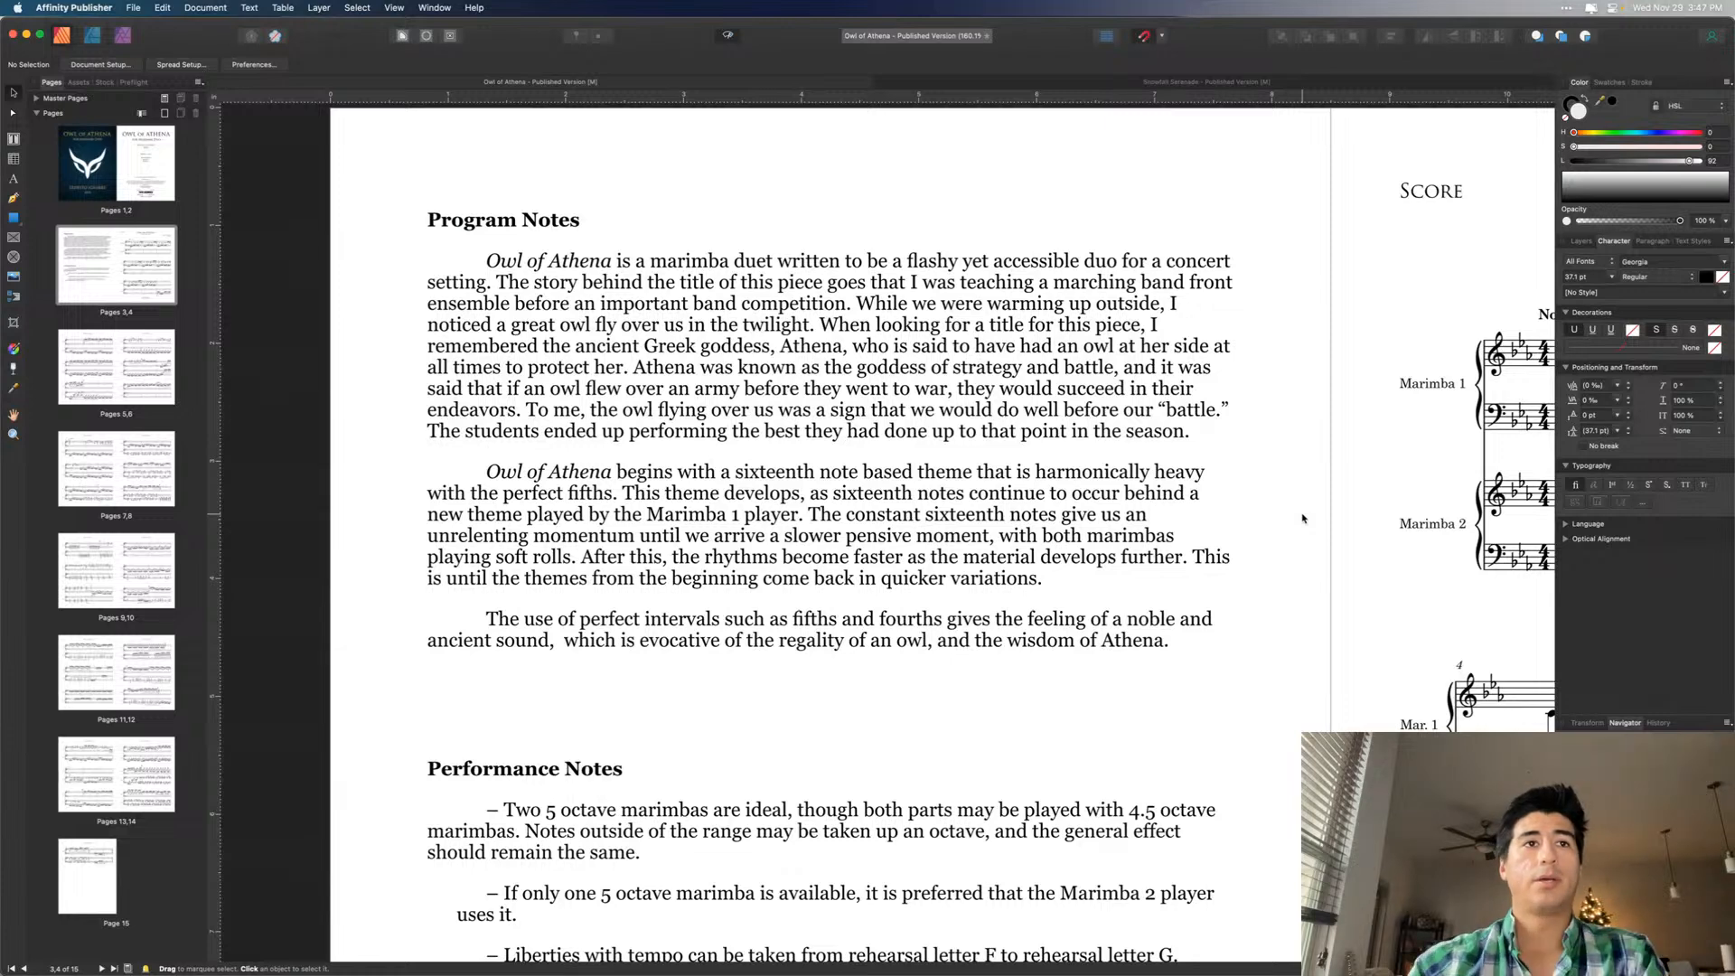
- Delete the word "the" before "perfect fifths" in the second Program Notes paragraph
double_click(492, 493)
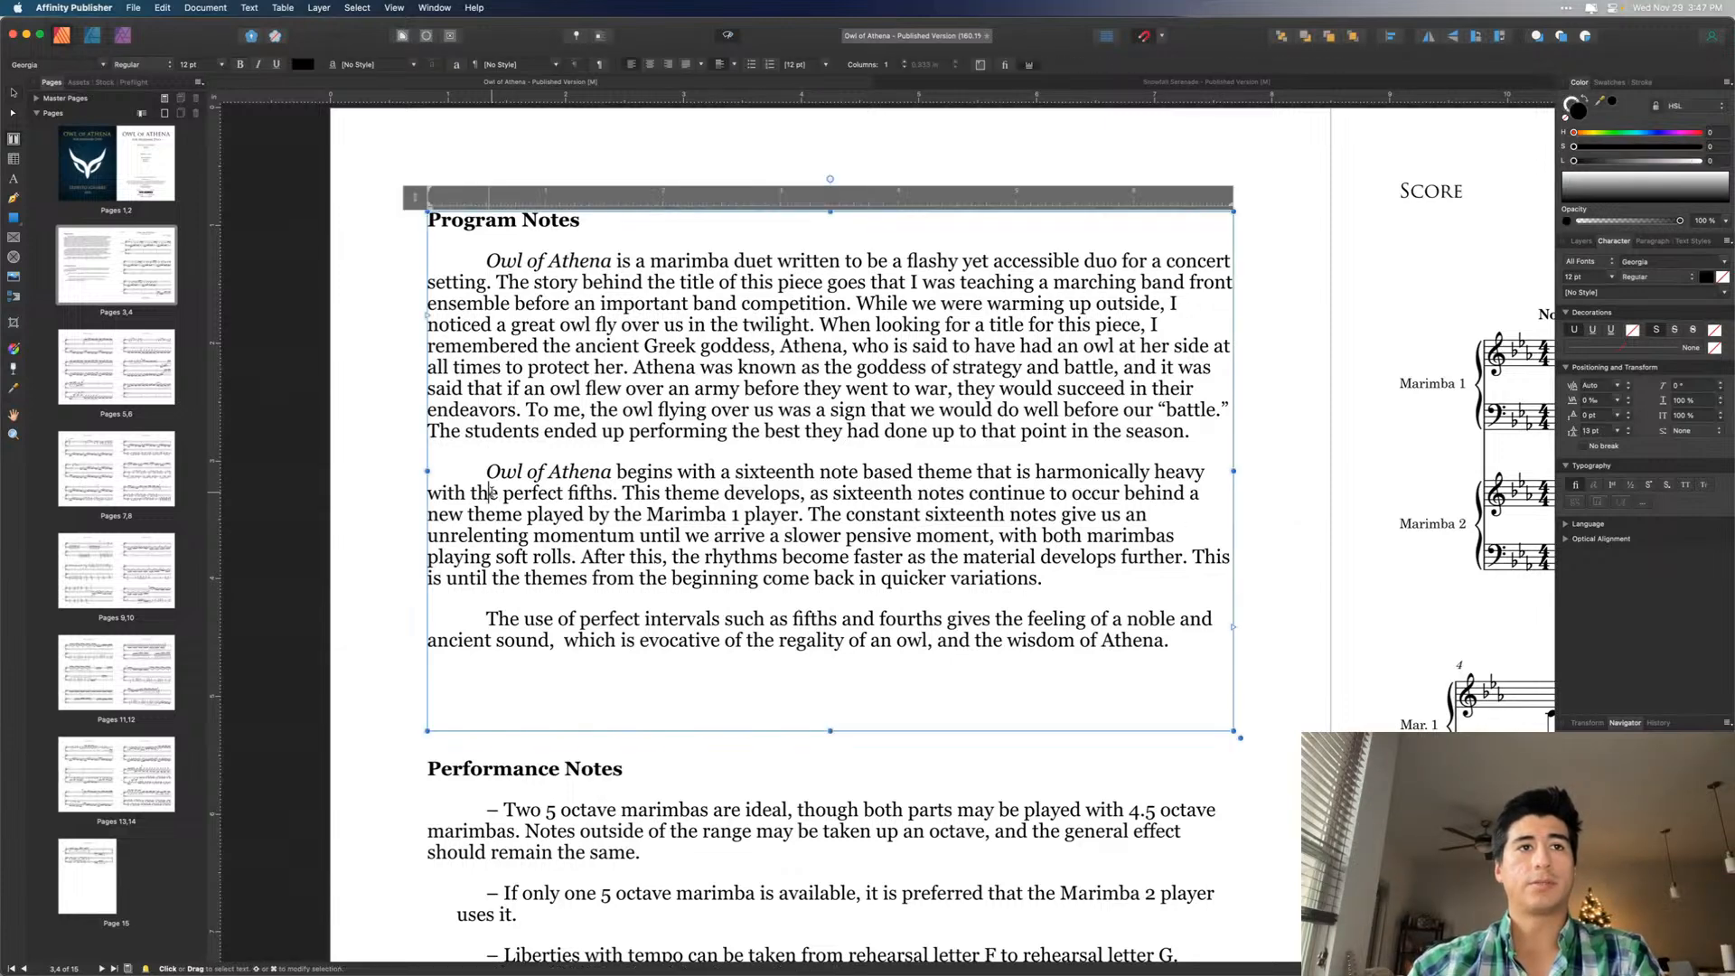
double_click(492, 493)
key(BackSpace)
click(13, 93)
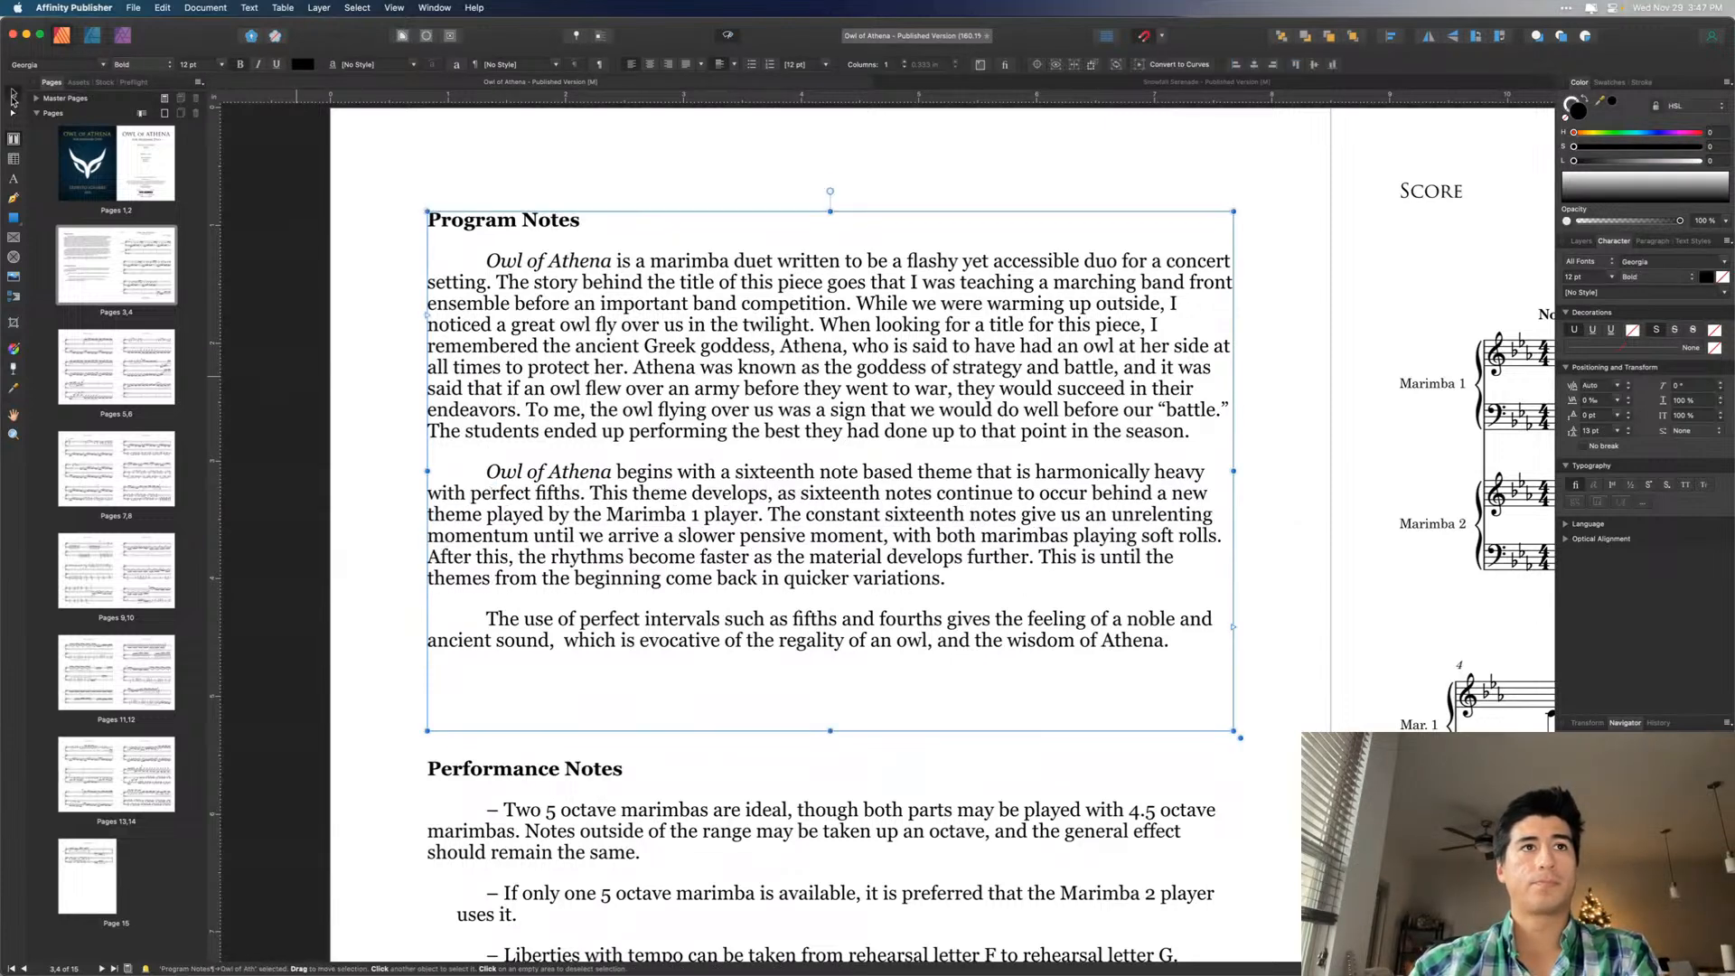
click(394, 295)
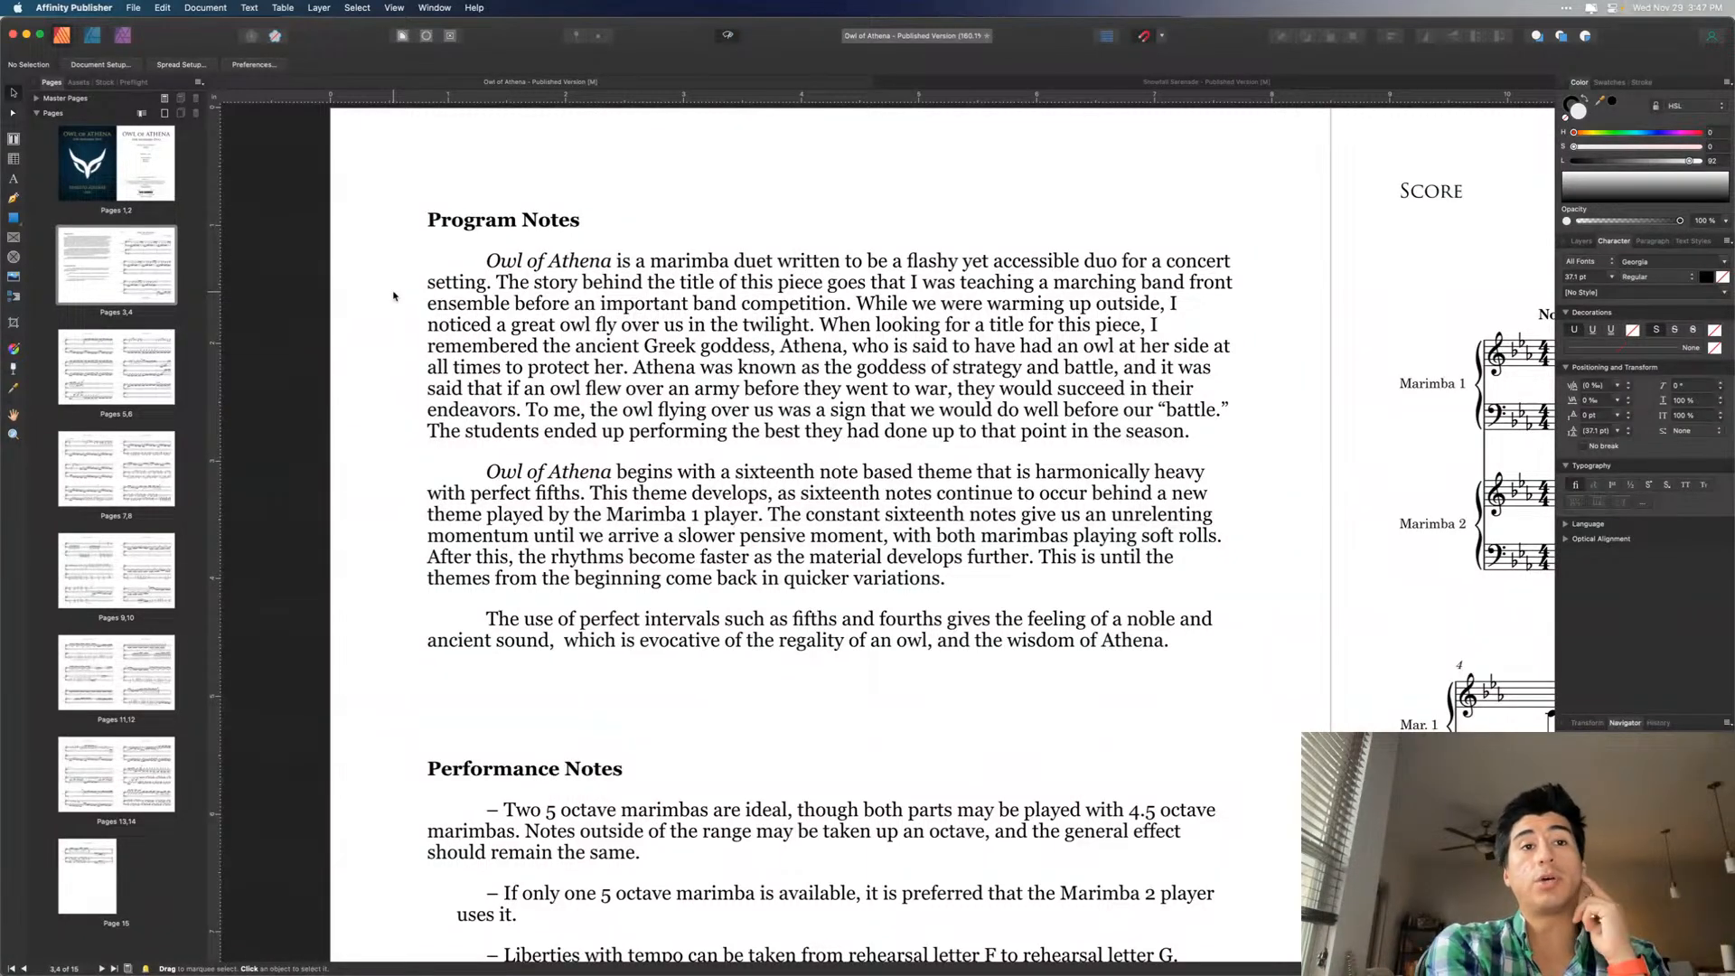
- Insert "at" after "until we arrive" in the second Program Notes paragraph
double_click(665, 538)
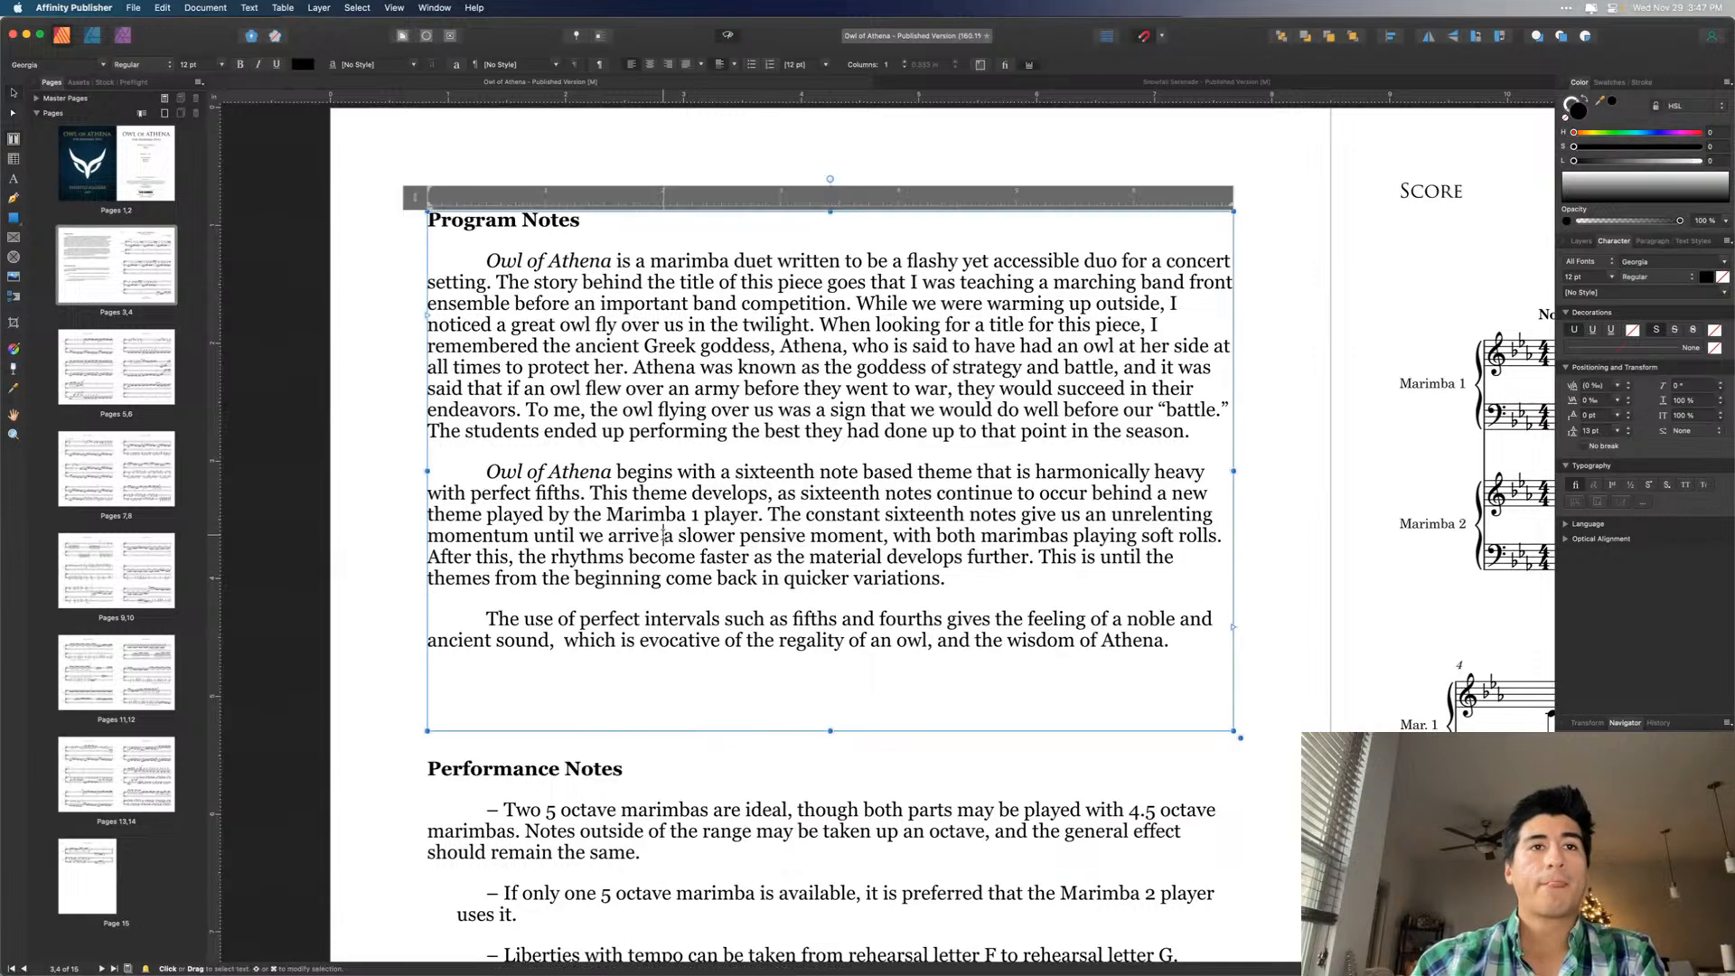
text(at)
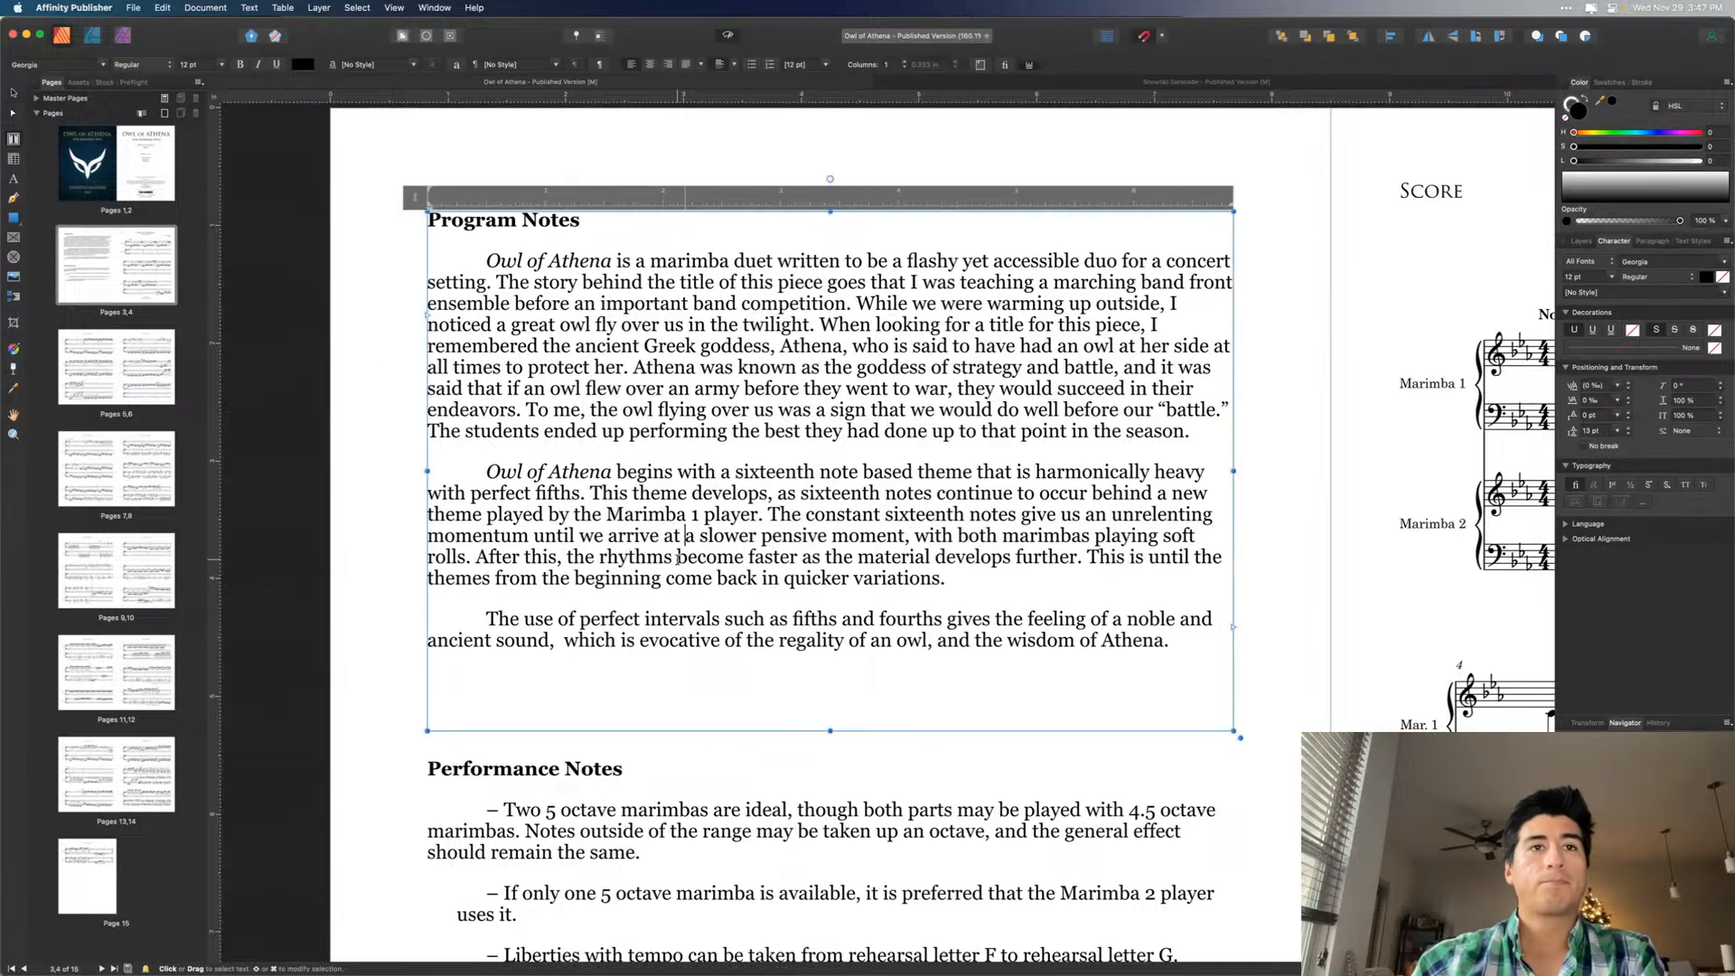
click(13, 92)
click(330, 340)
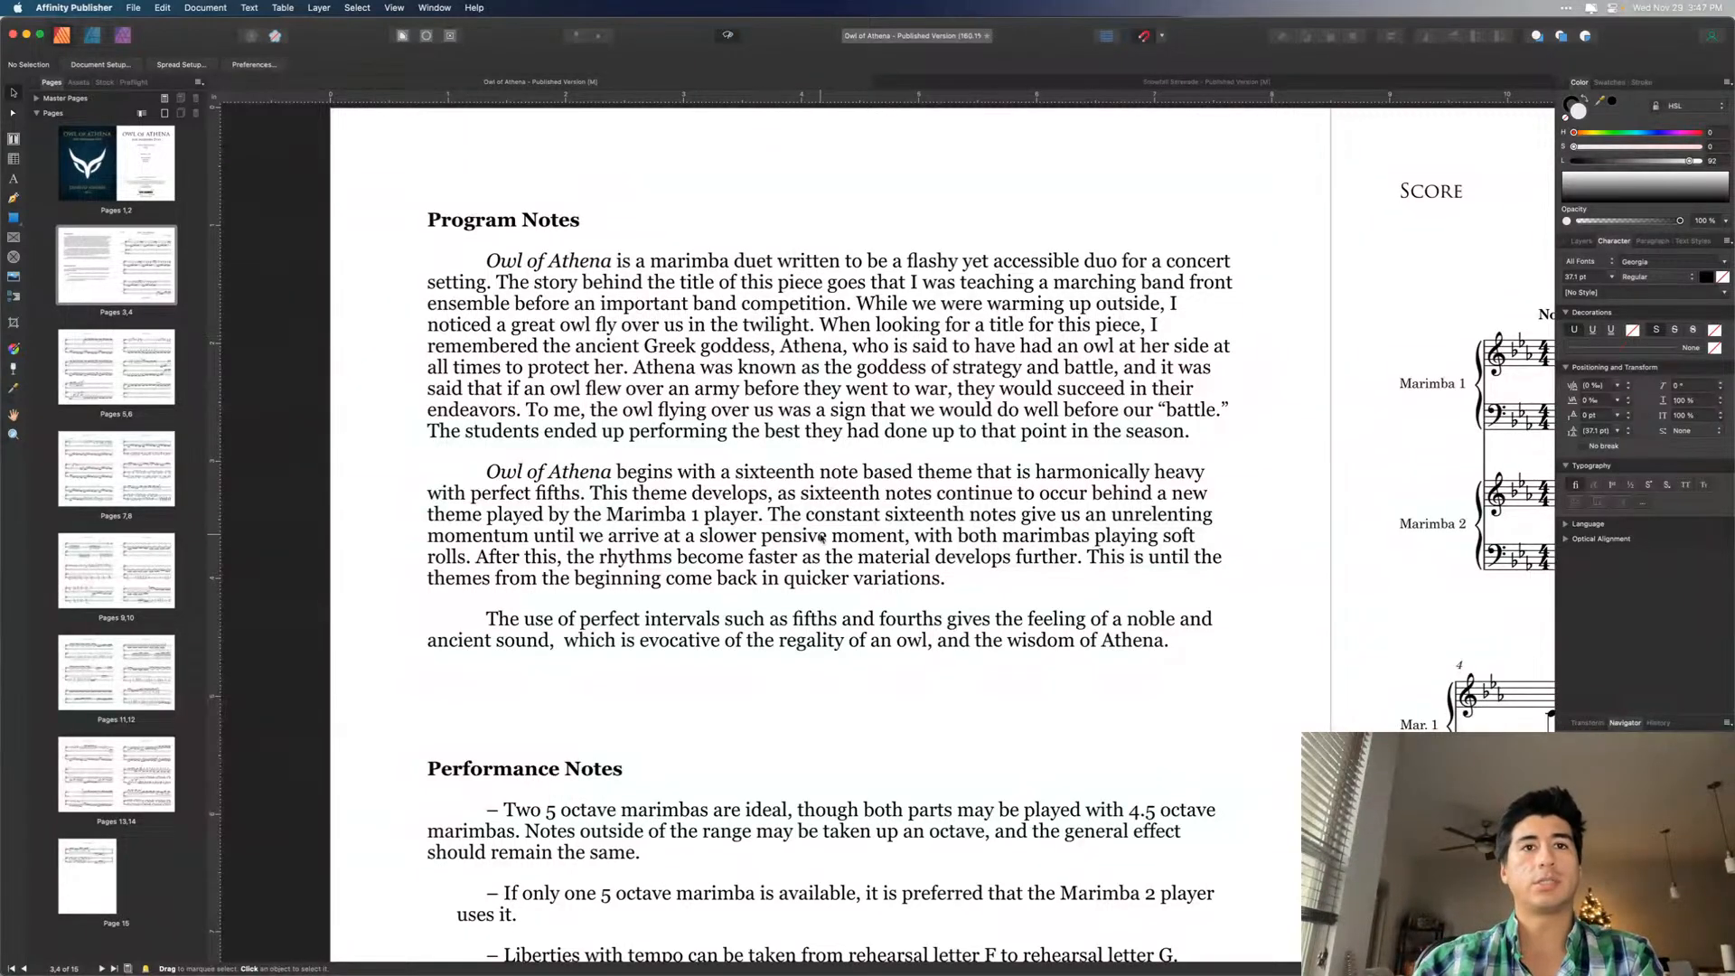
- Extend the last sentence of the second Program Notes paragraph with "to end the piece." after "quicker variations"
double_click(950, 577)
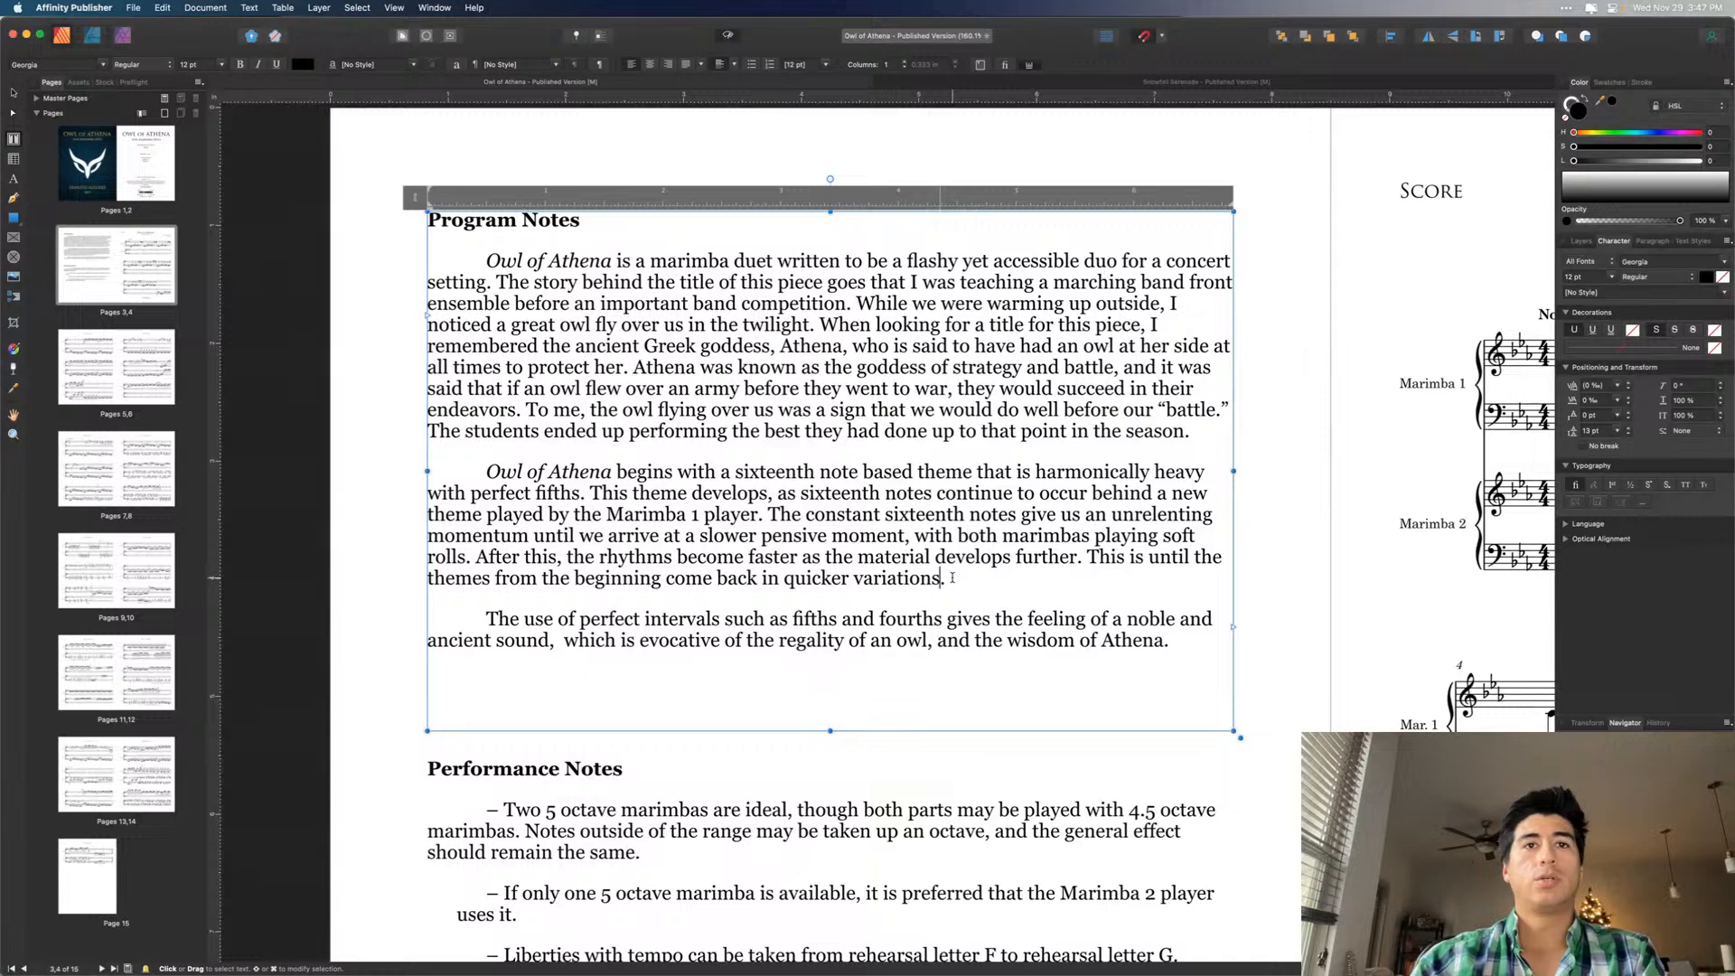
key(BackSpace)
text(to end )
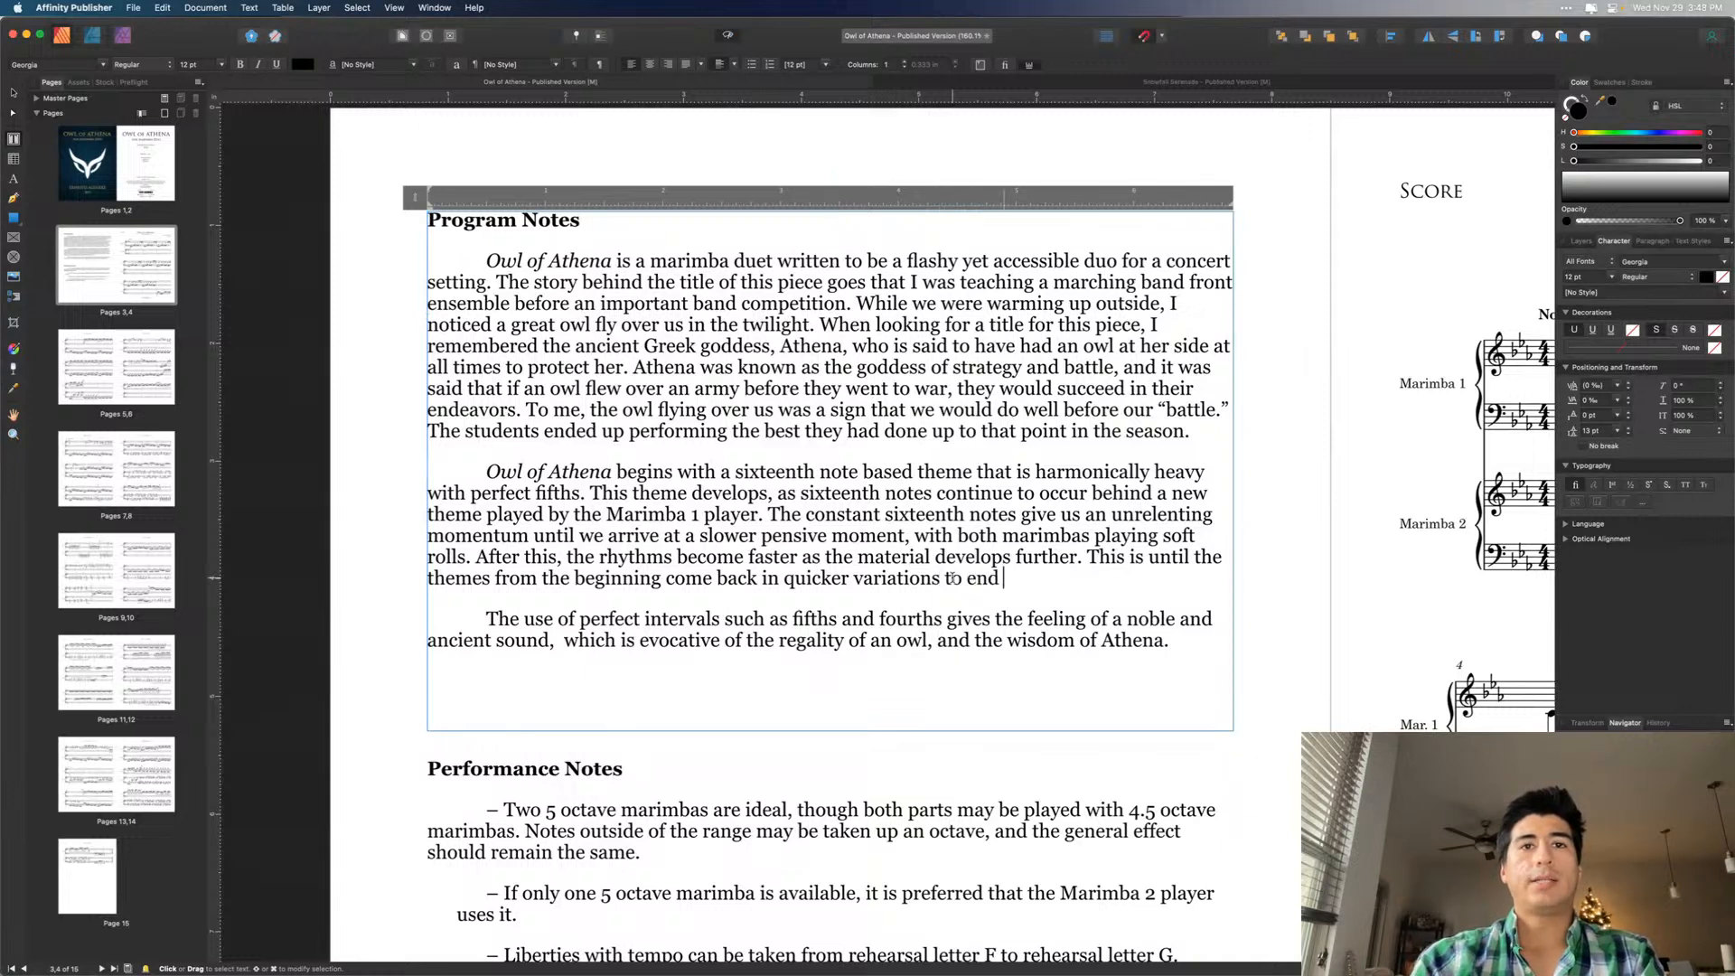
text(the piece.)
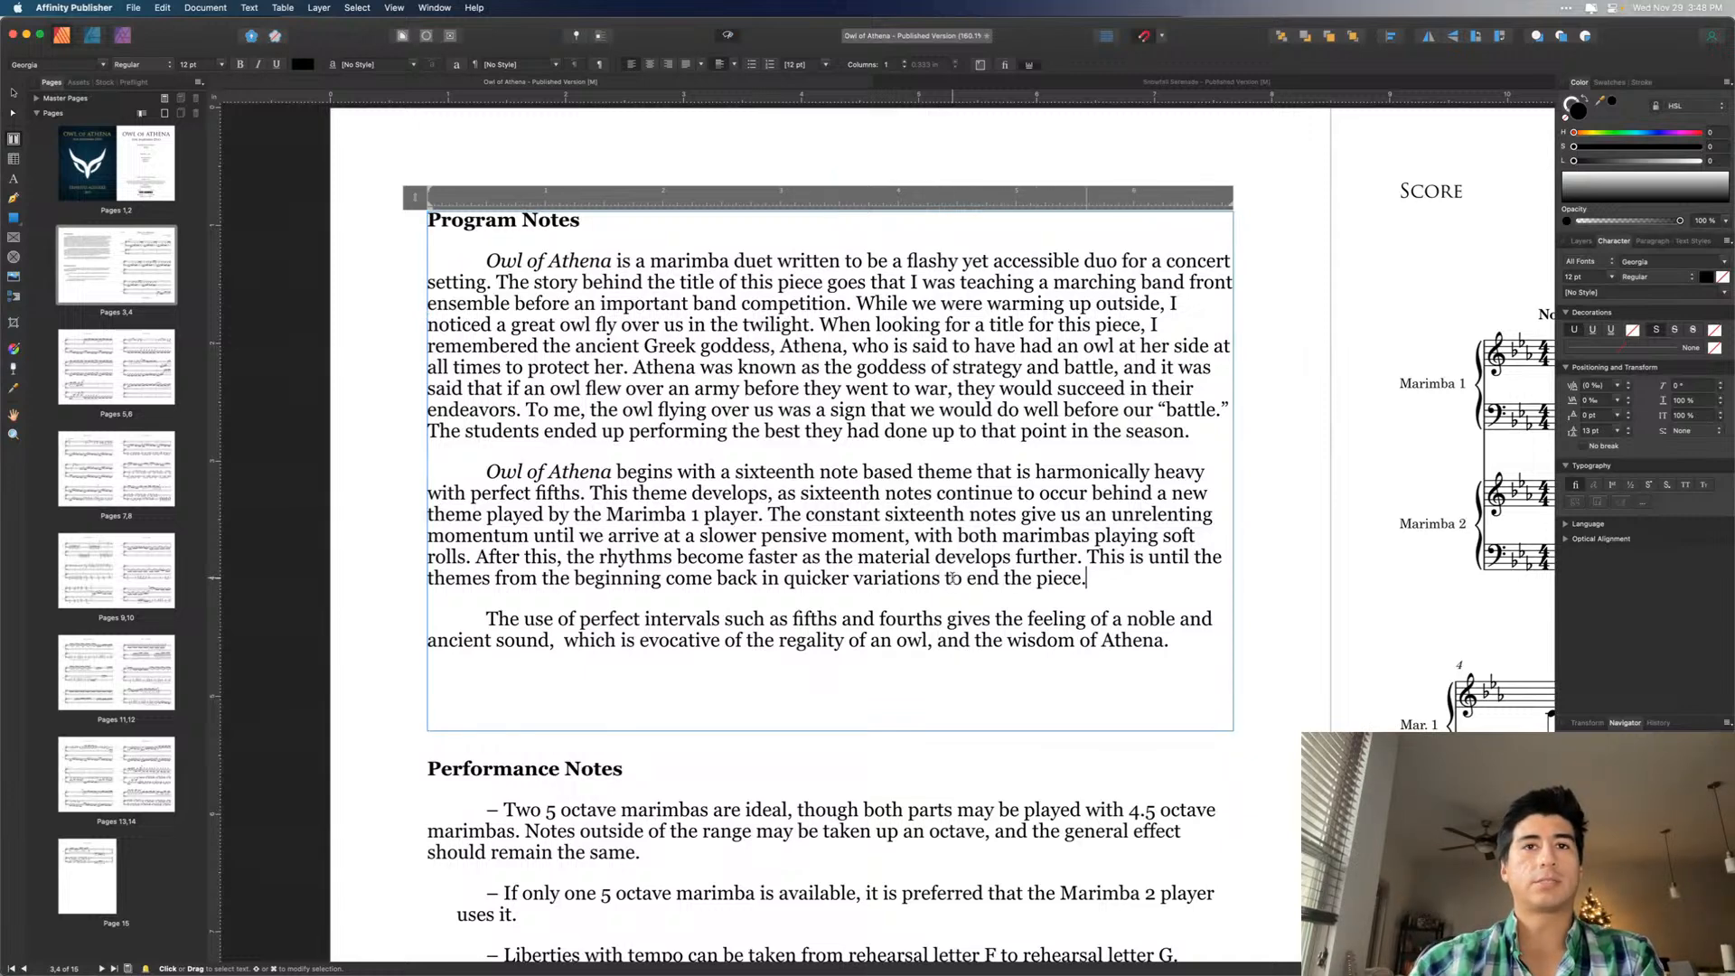
key(Escape)
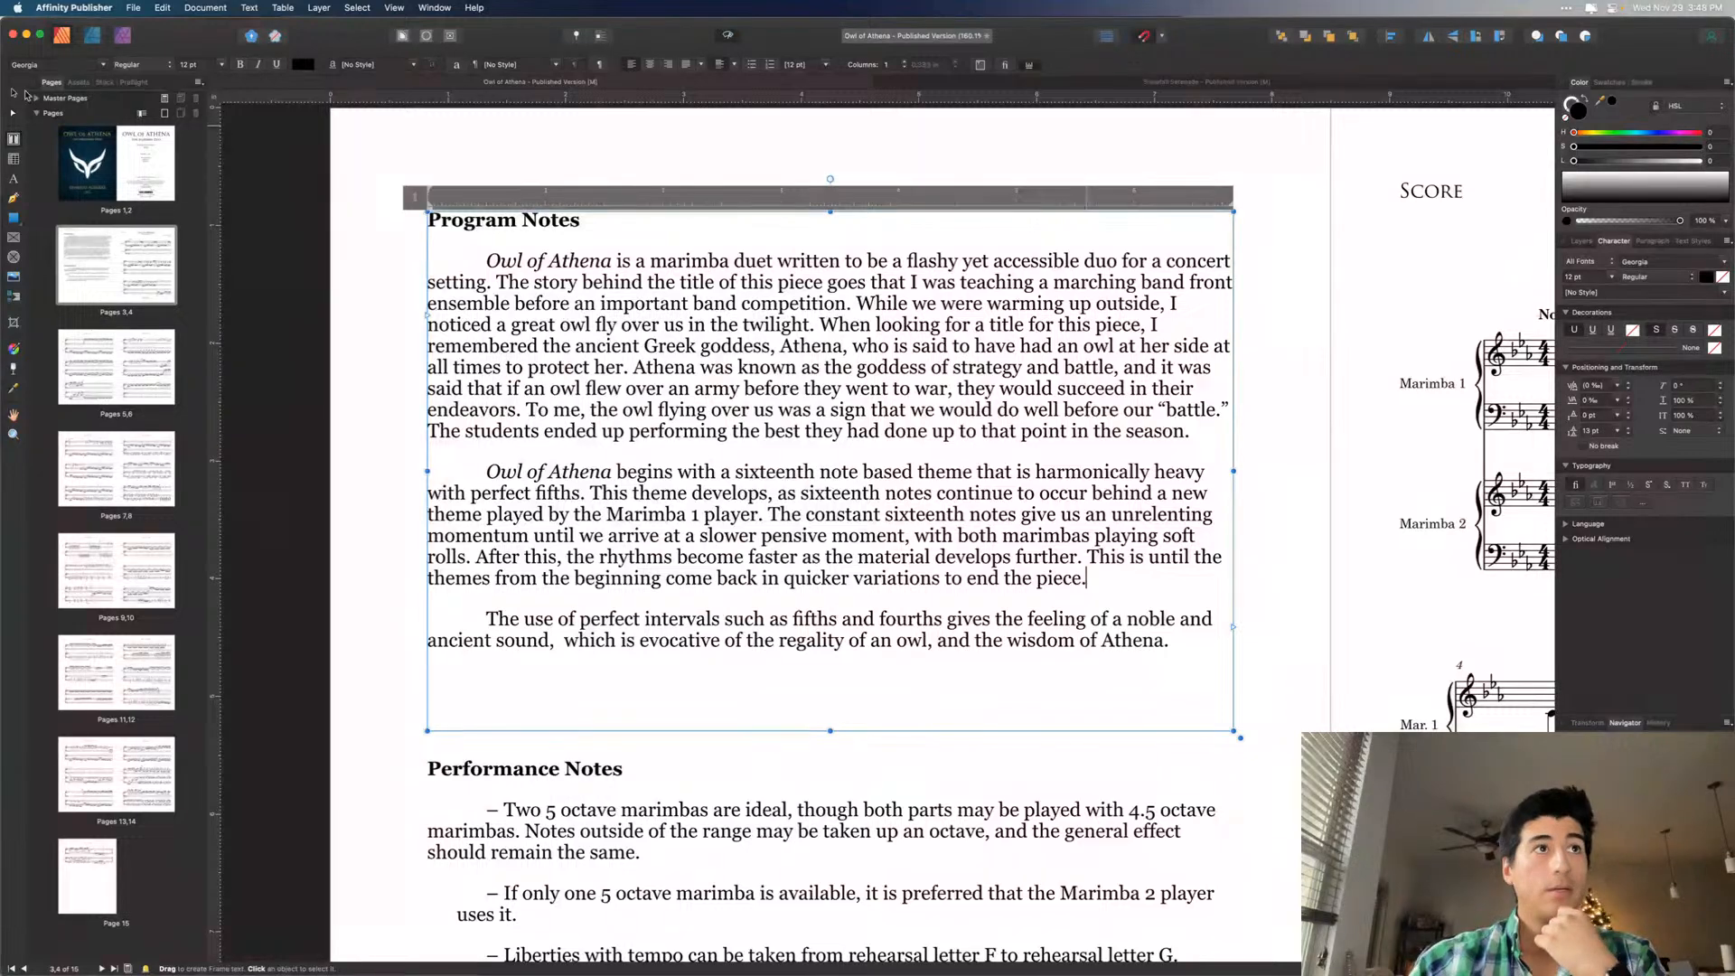
key(Escape)
key(Escape)
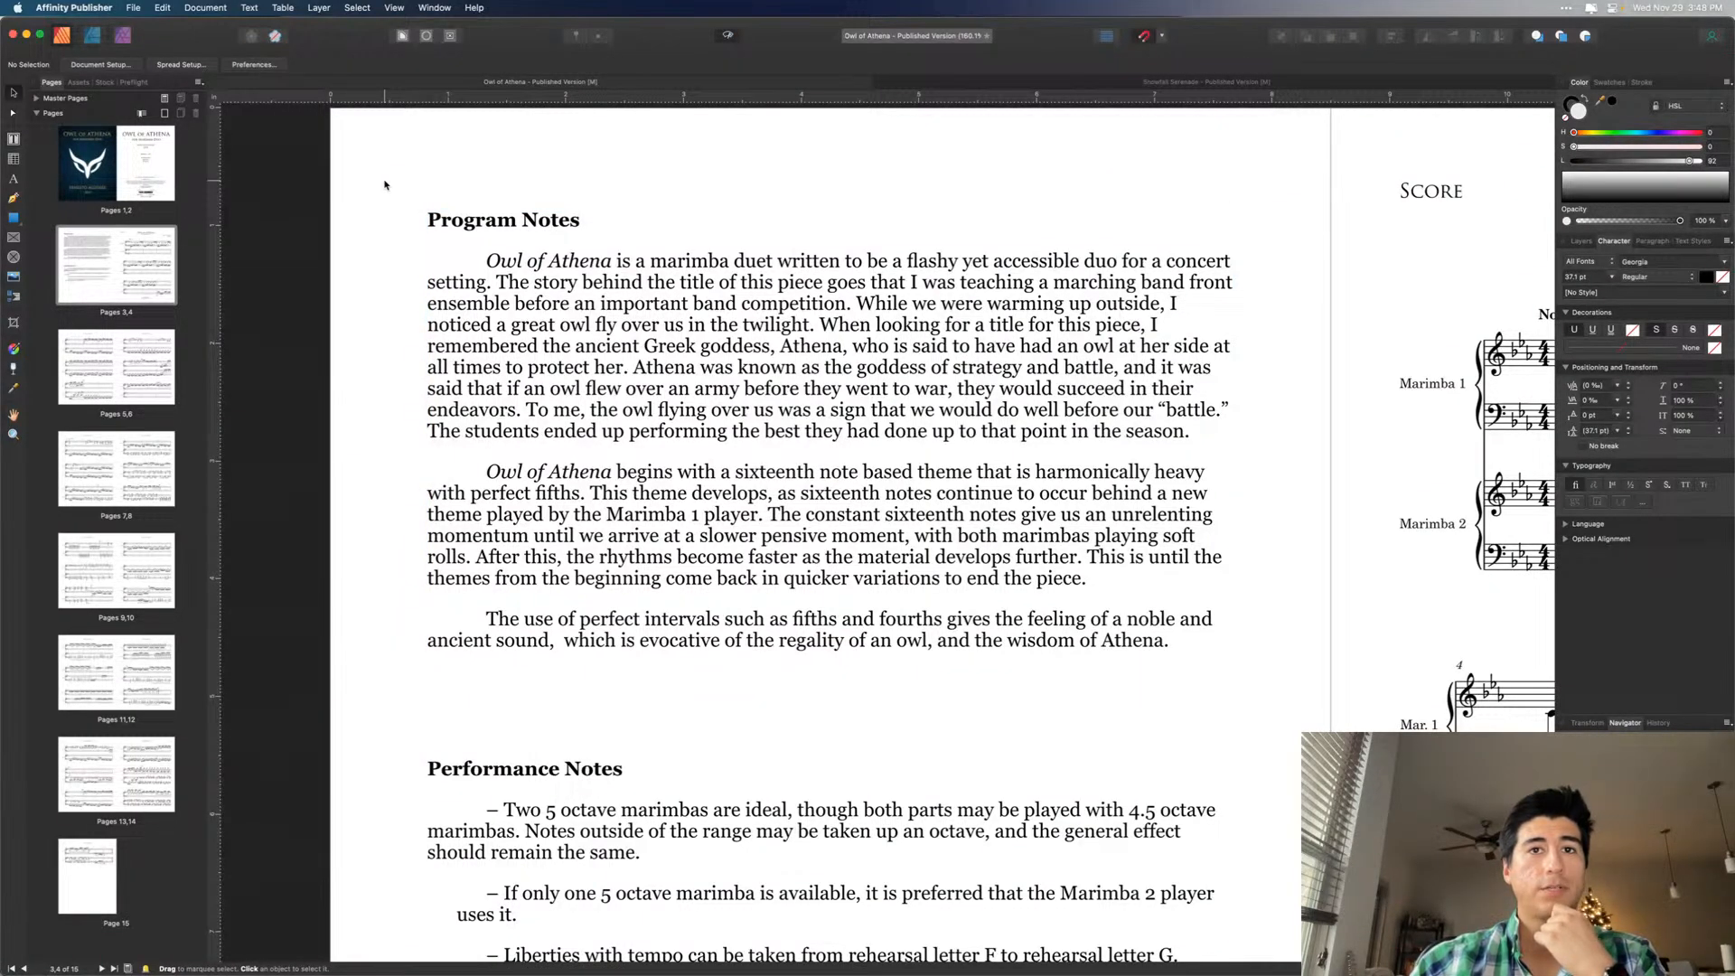
- Remove the extra space after "ancient sound," in the third Program Notes paragraph
double_click(559, 639)
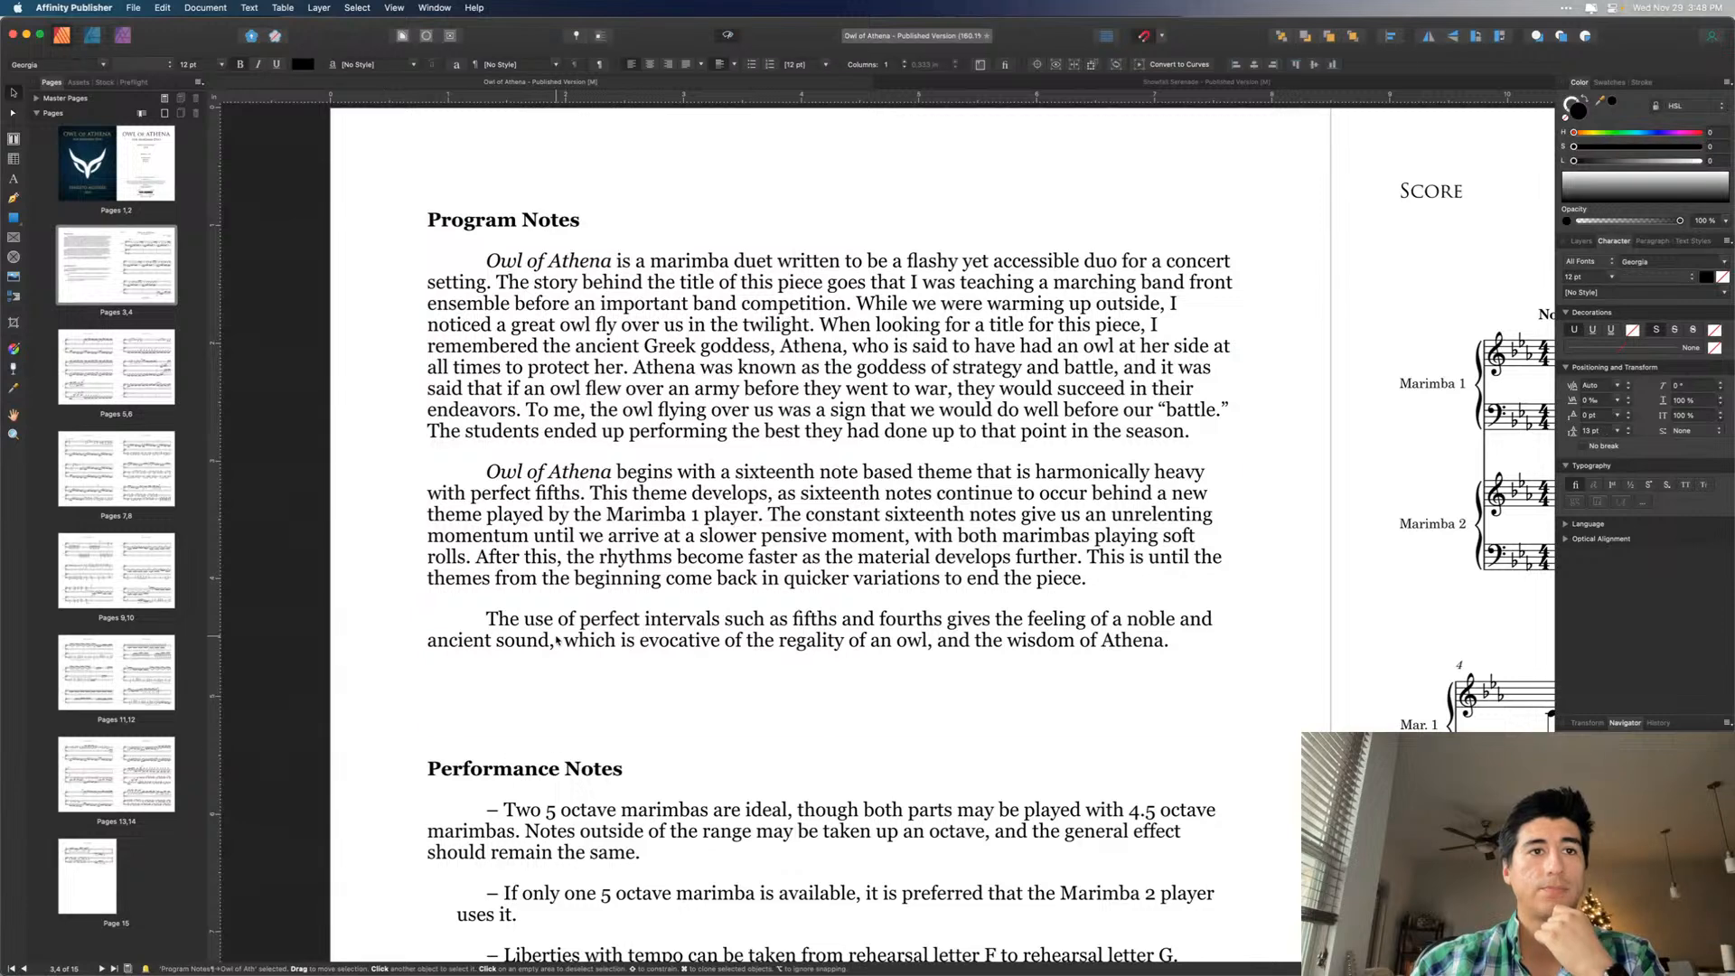
key(Delete)
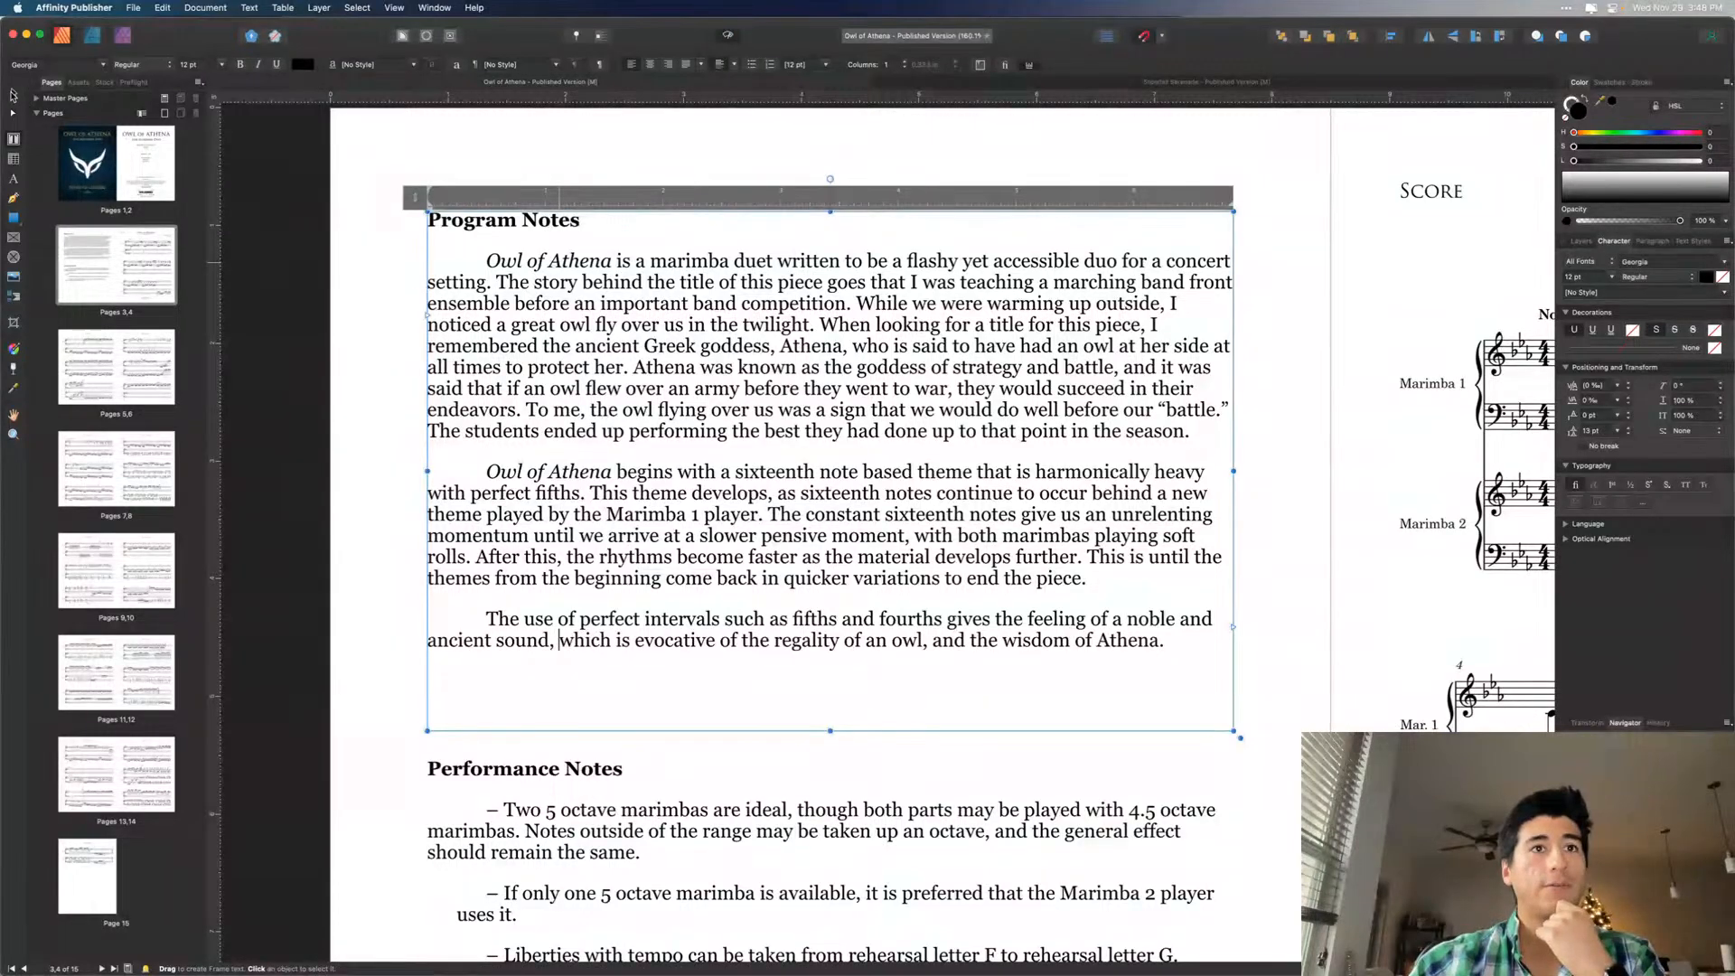
key(Escape)
key(Escape)
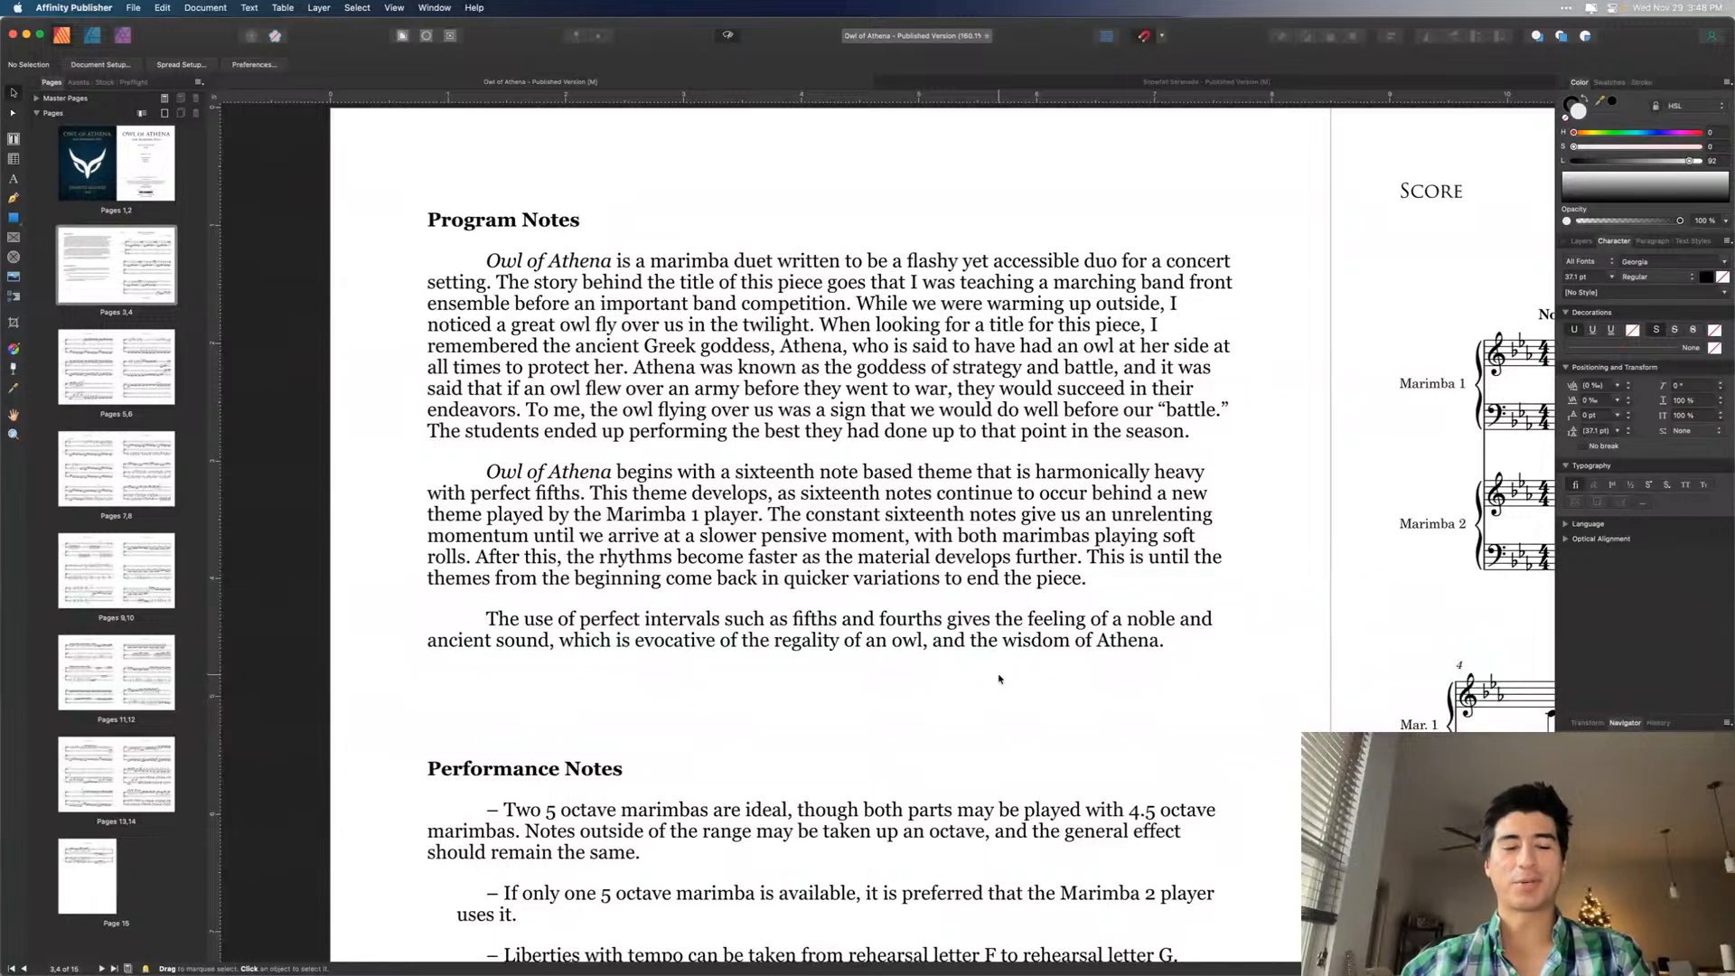
- Select all three body paragraphs of the Program Notes below the heading
click(994, 610)
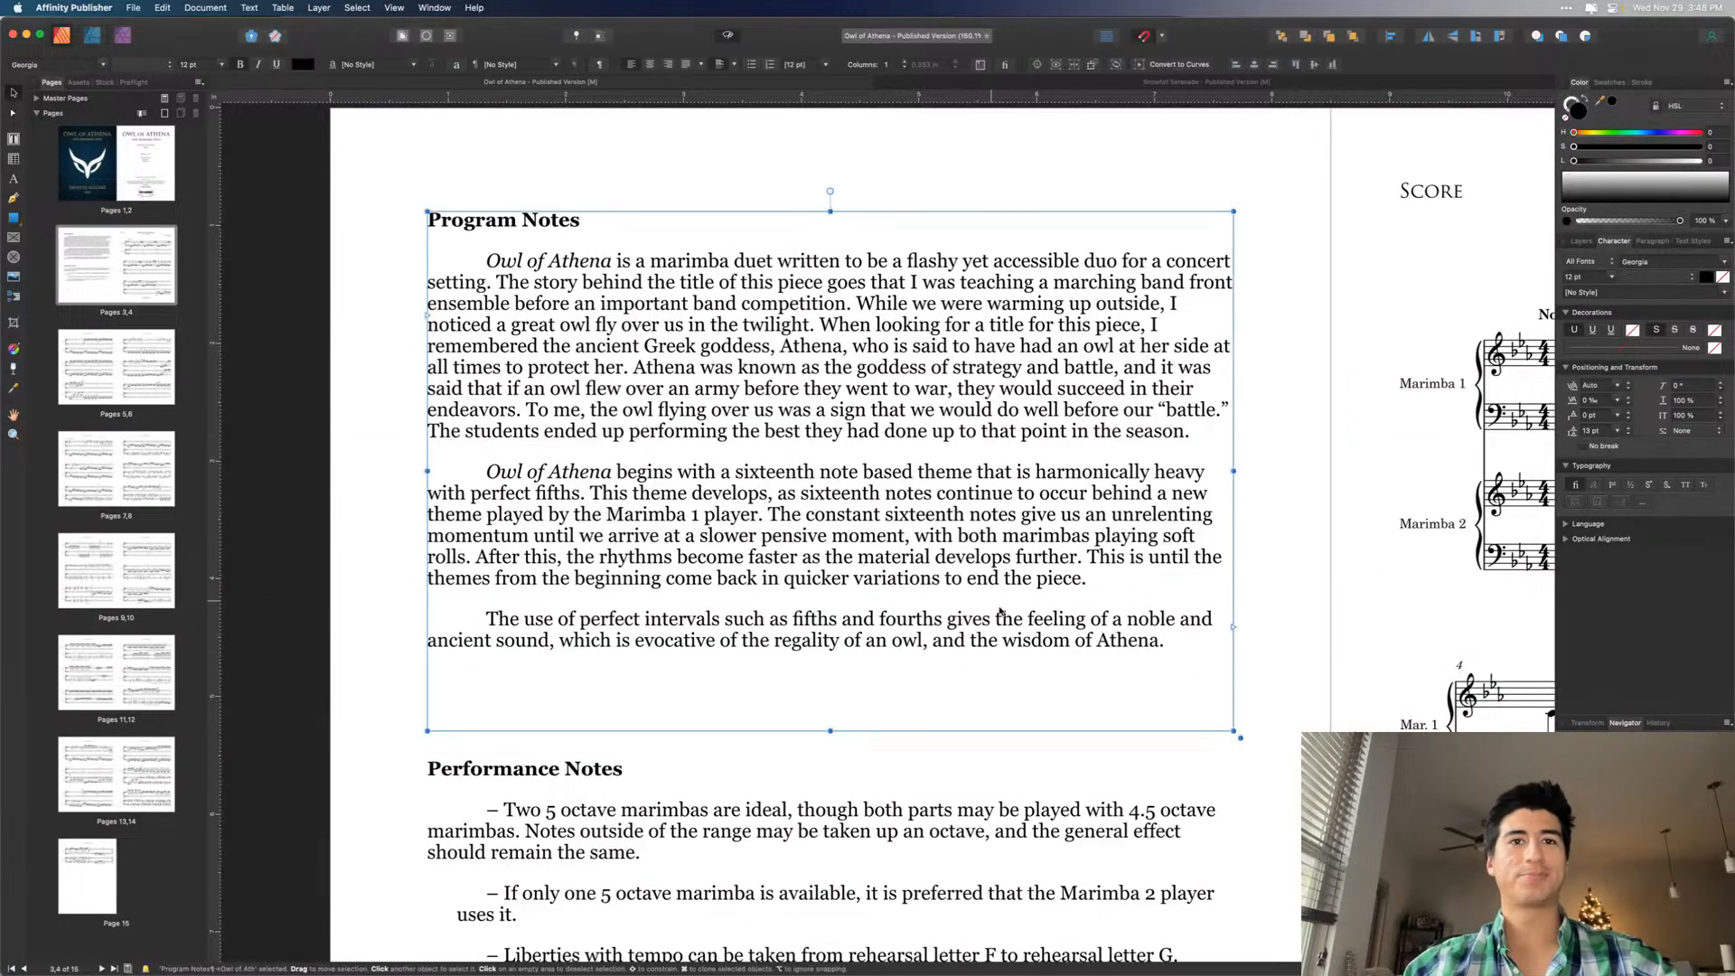
drag(1179, 654, 488, 248)
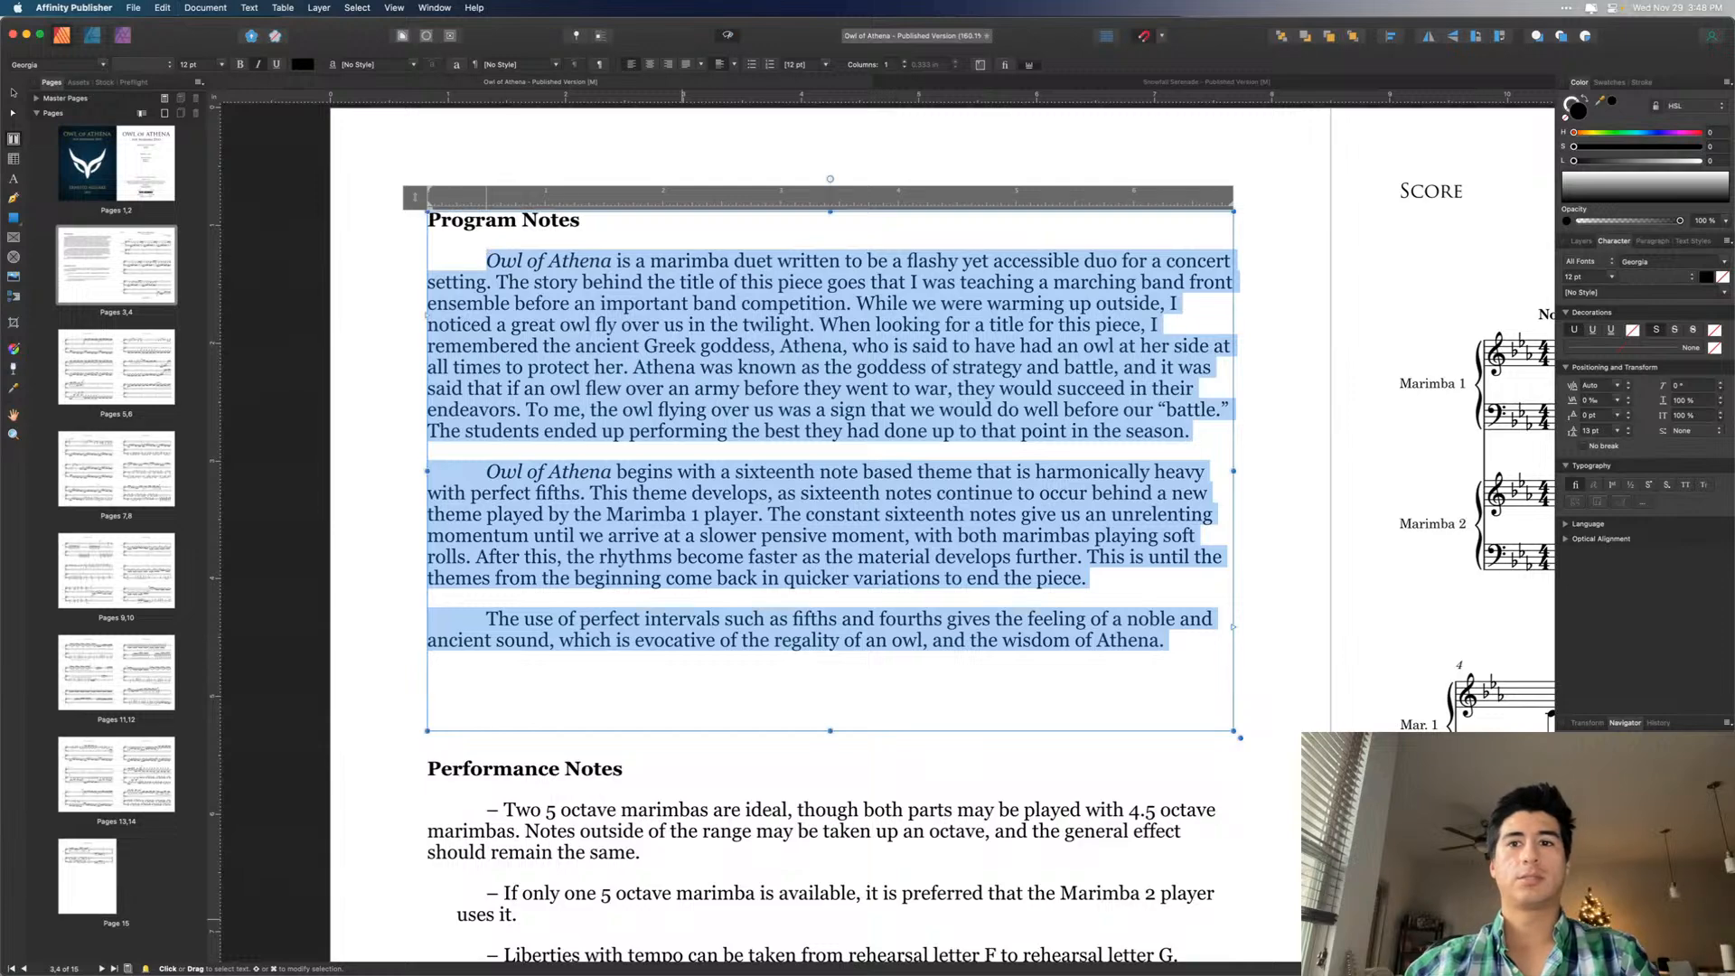
key(super+Tab)
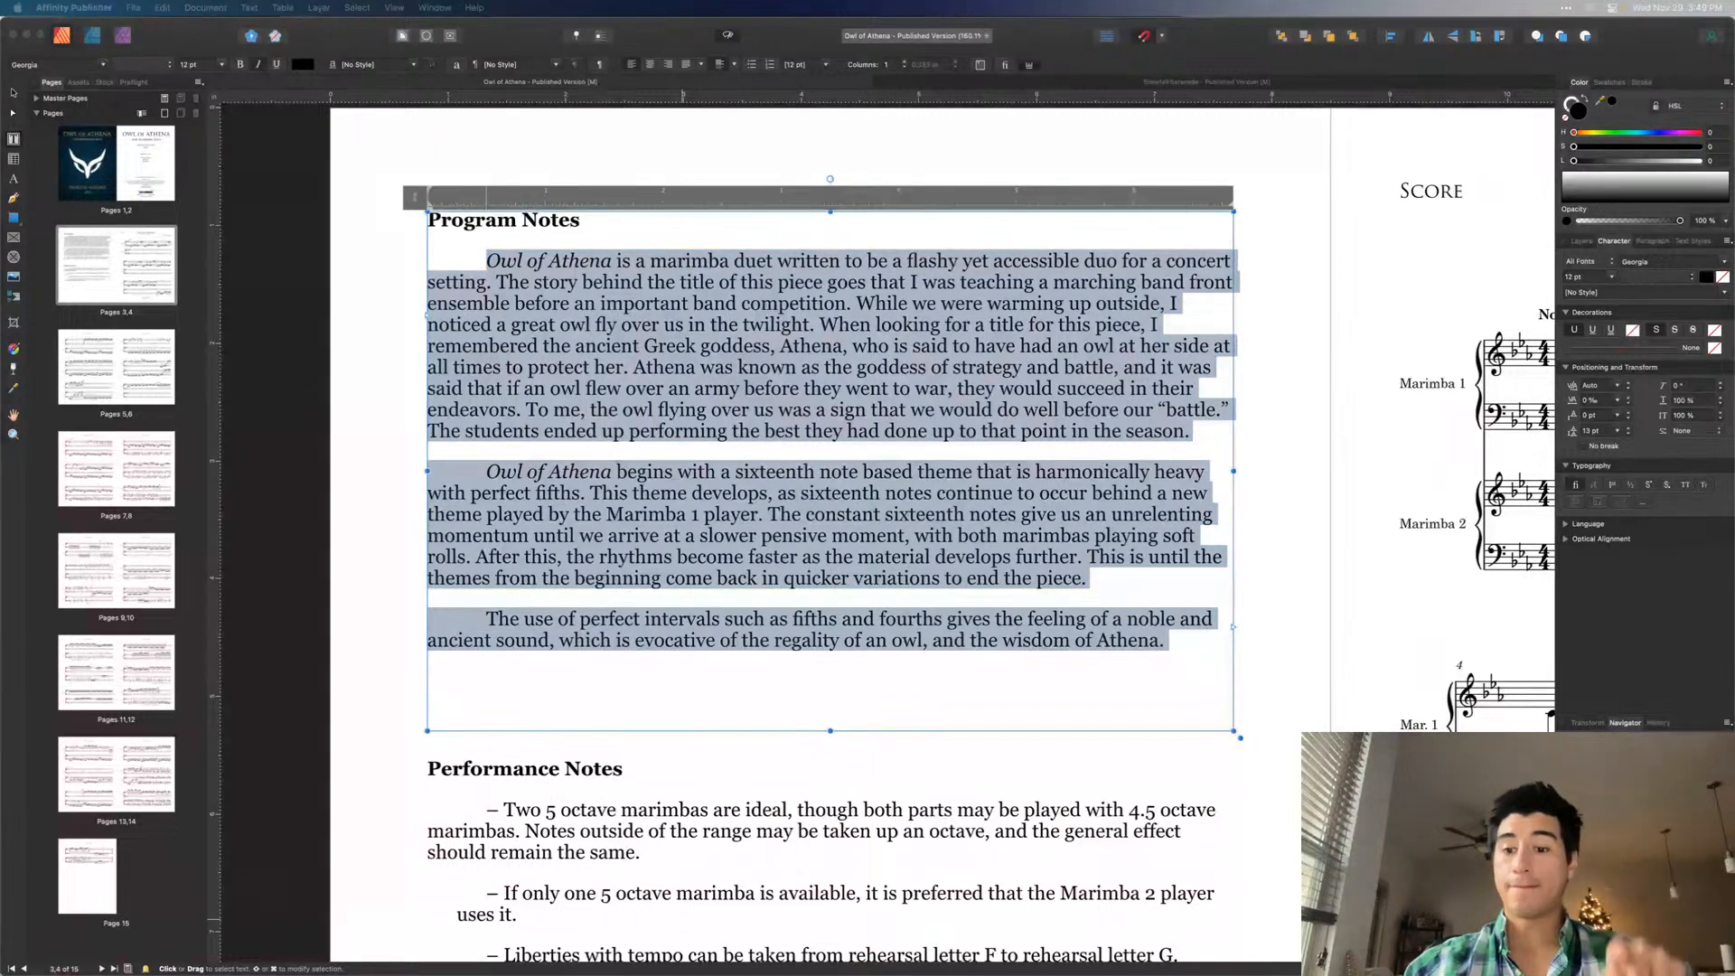
key(ctrl+Up)
key(ctrl+Up)
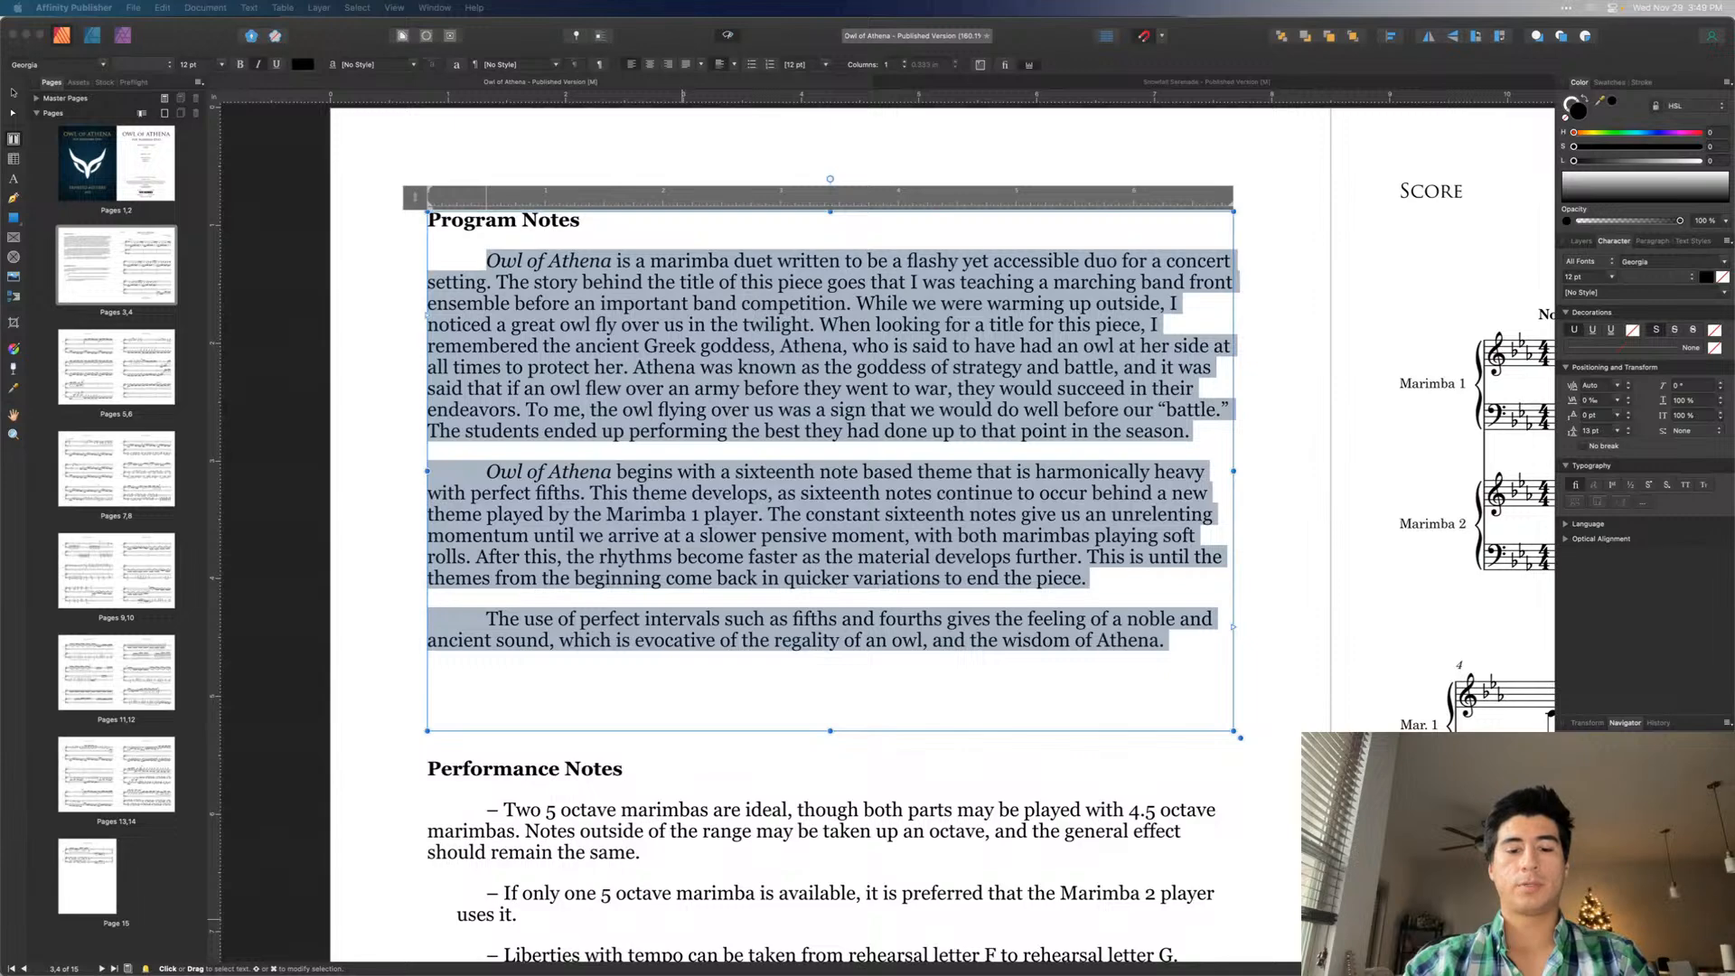
key(ctrl+Up)
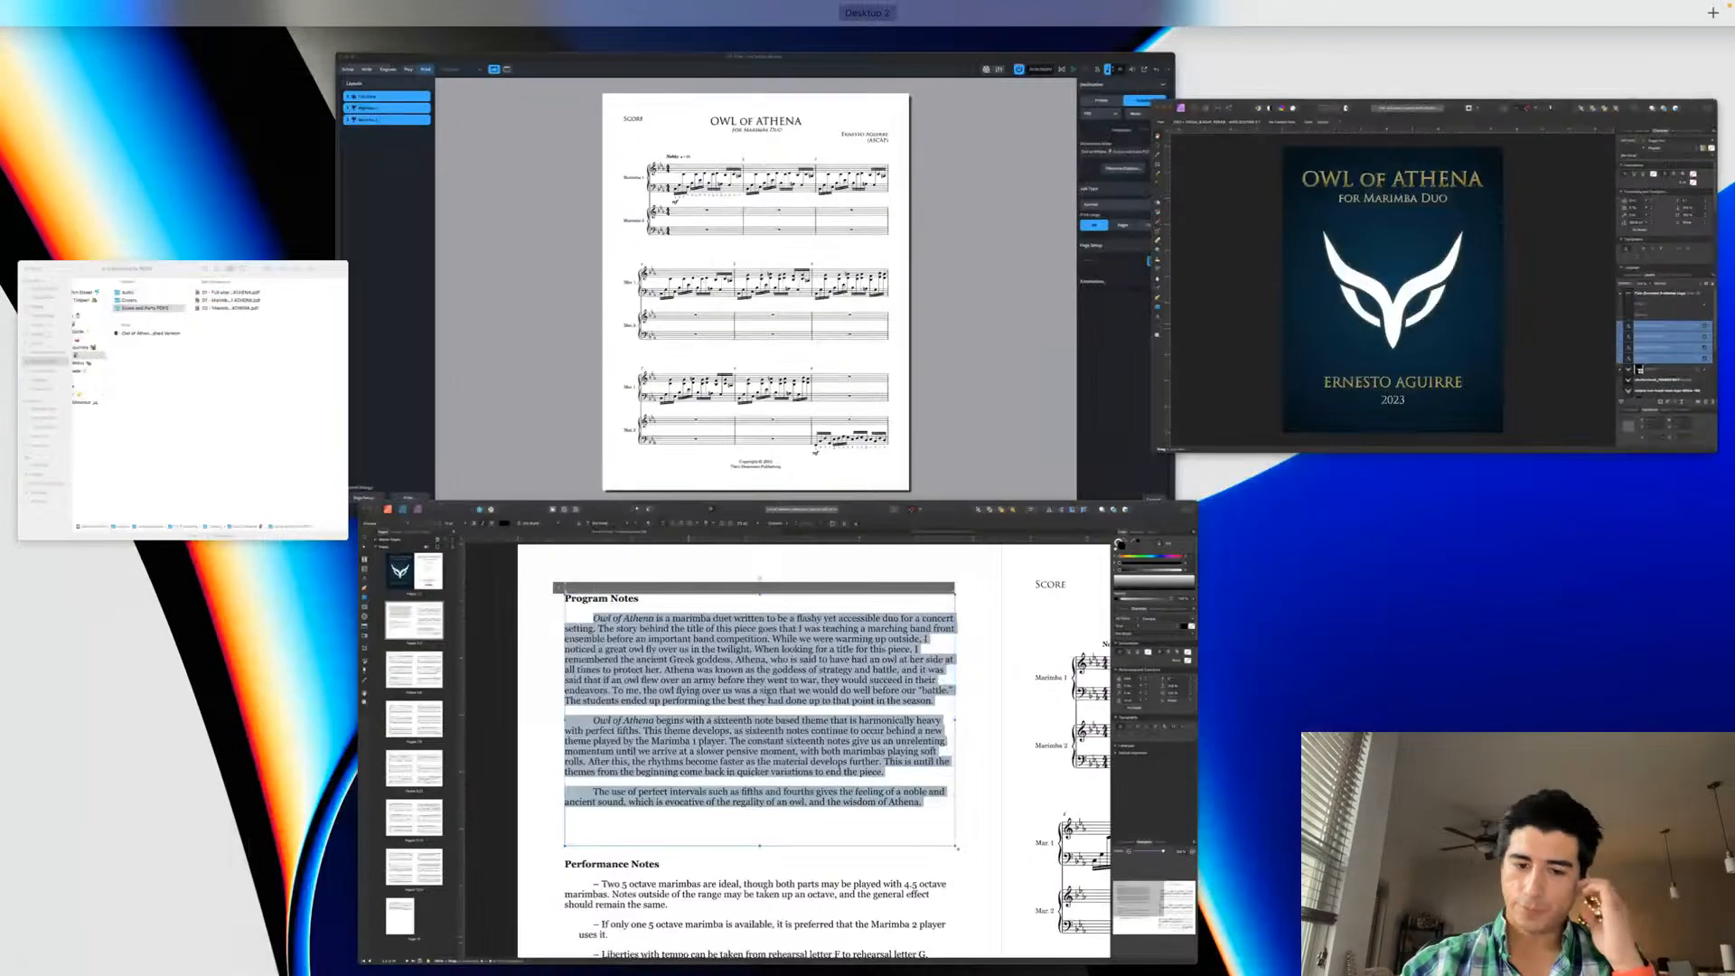
key(ctrl+Up)
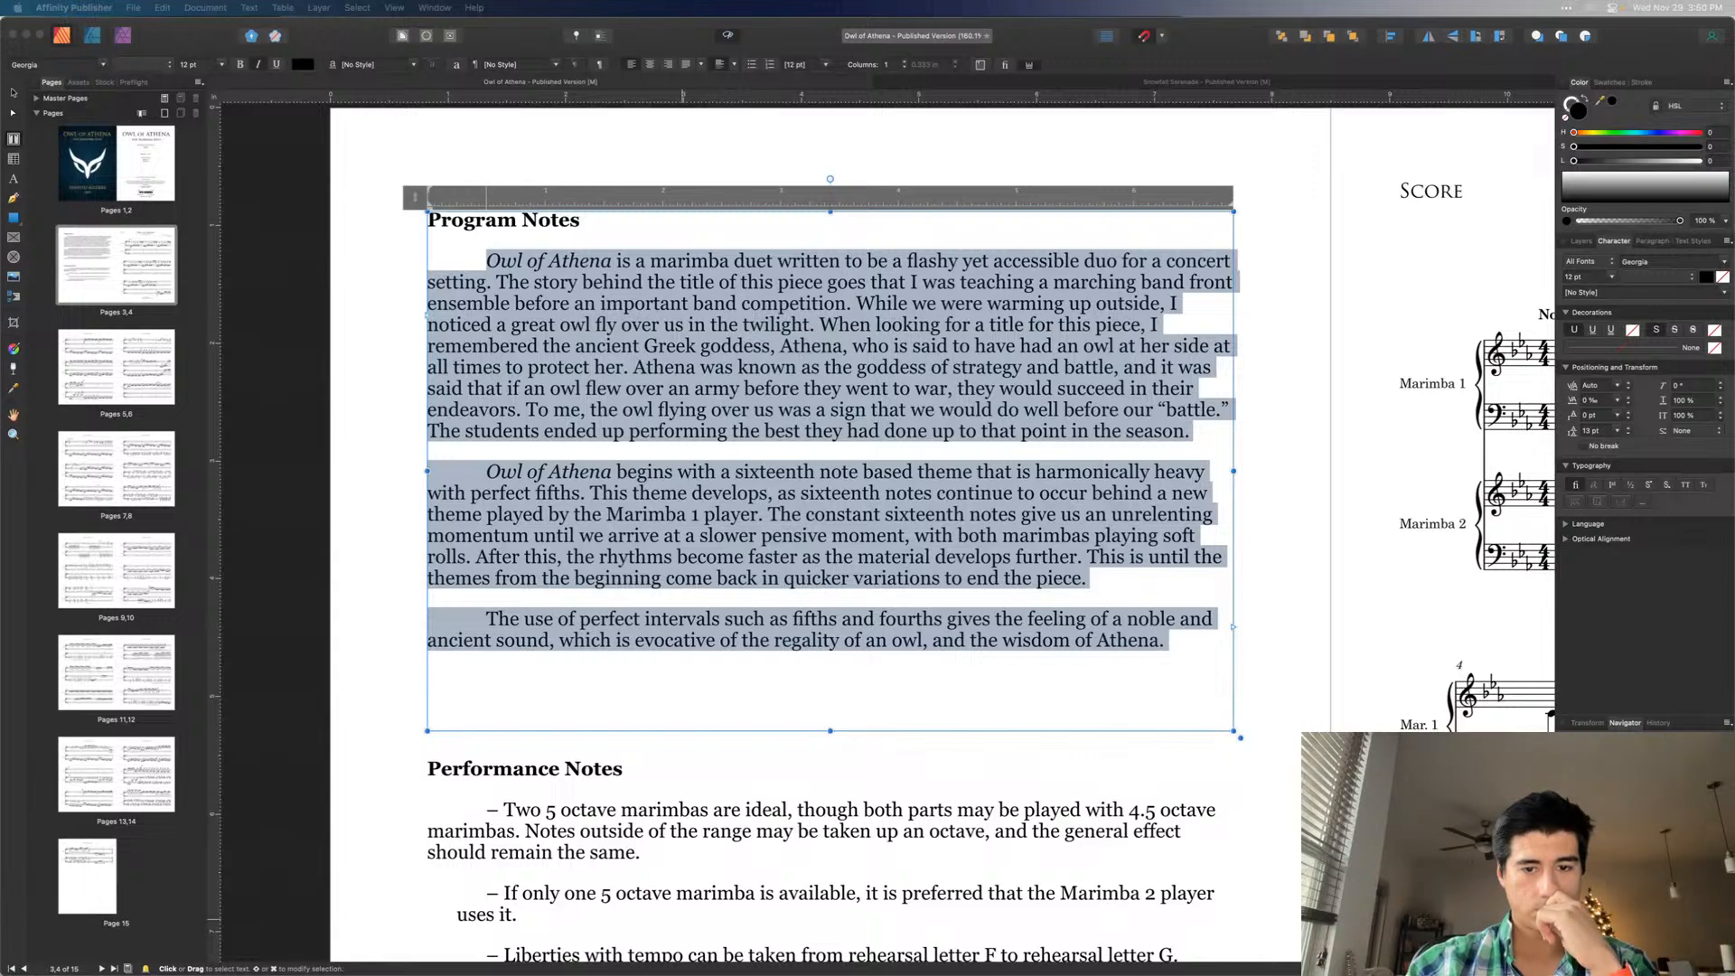
key(ctrl+Up)
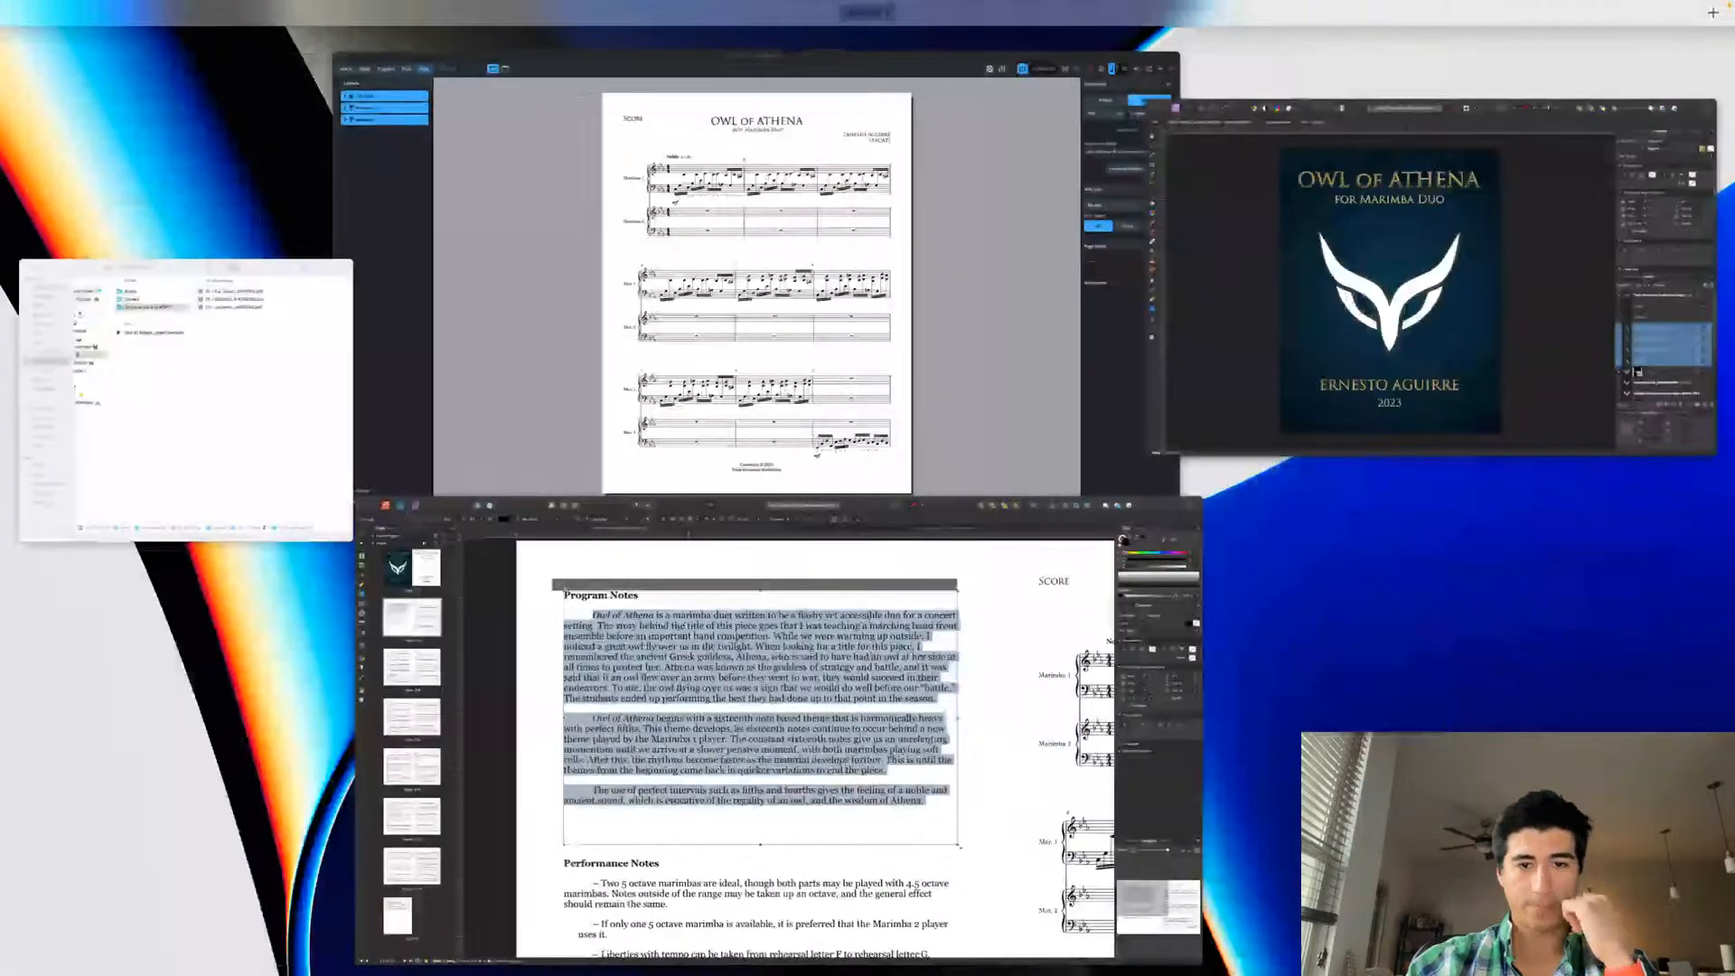
key(ctrl+Up)
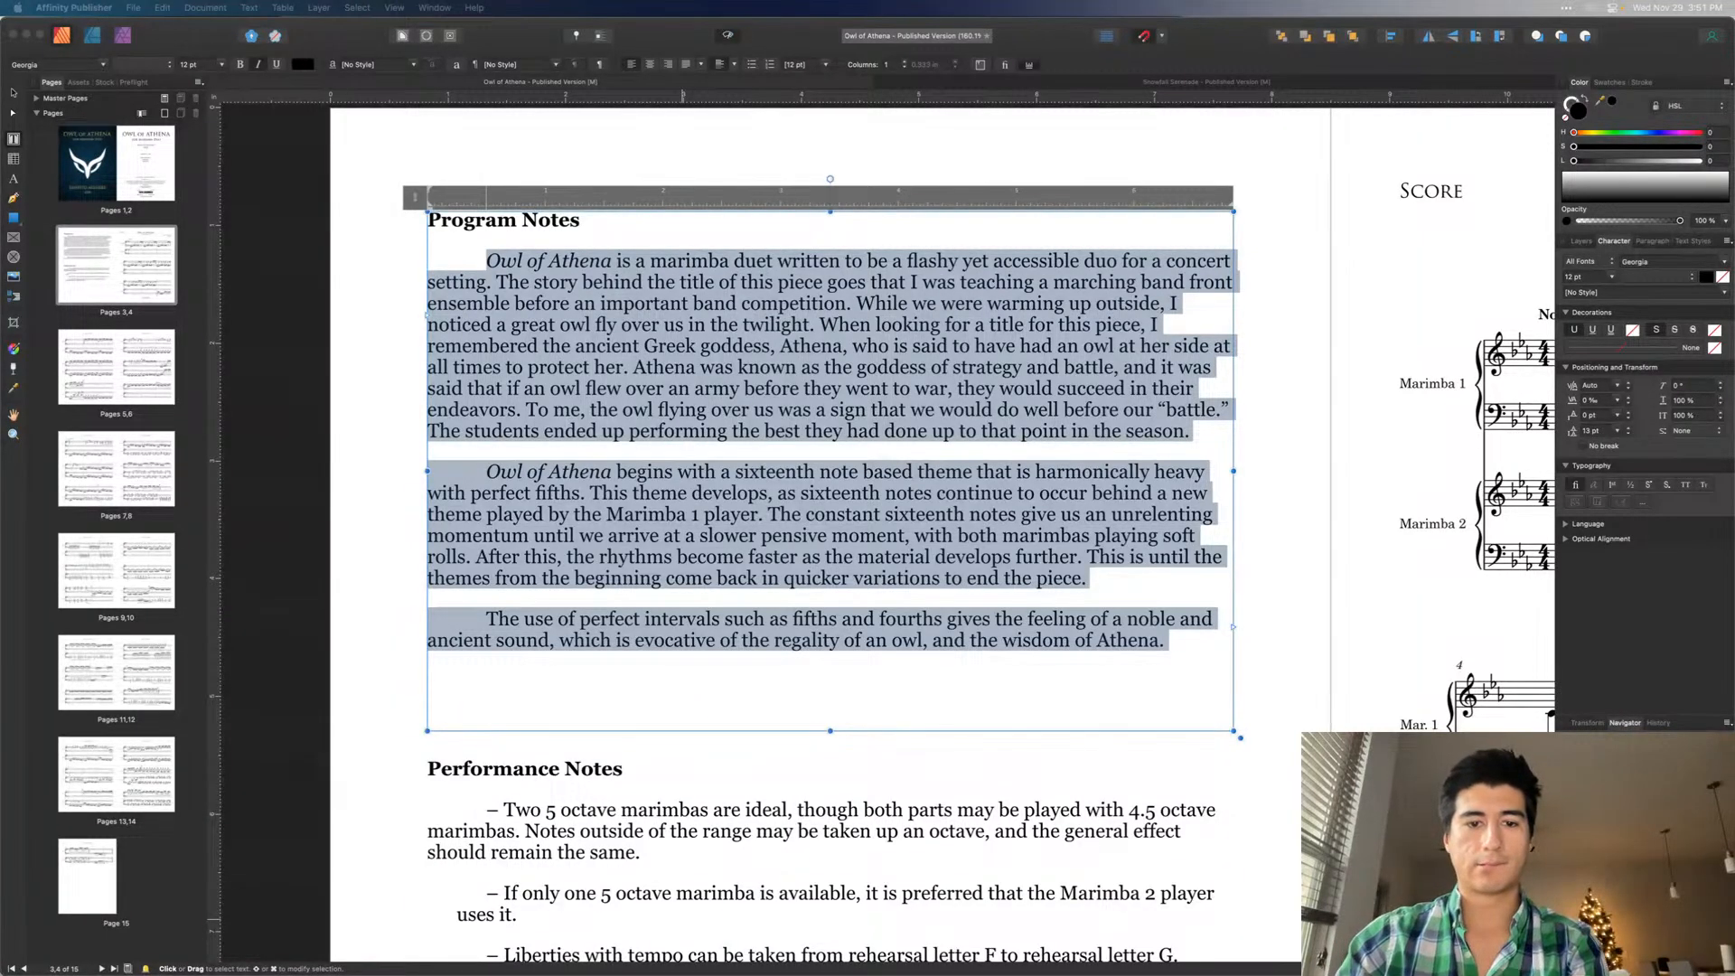
- Switch to the ChatGPT conversation about the program notes and send the message "Can you rewrite it for me?"
drag(899, 975, 865, 92)
double_click(865, 93)
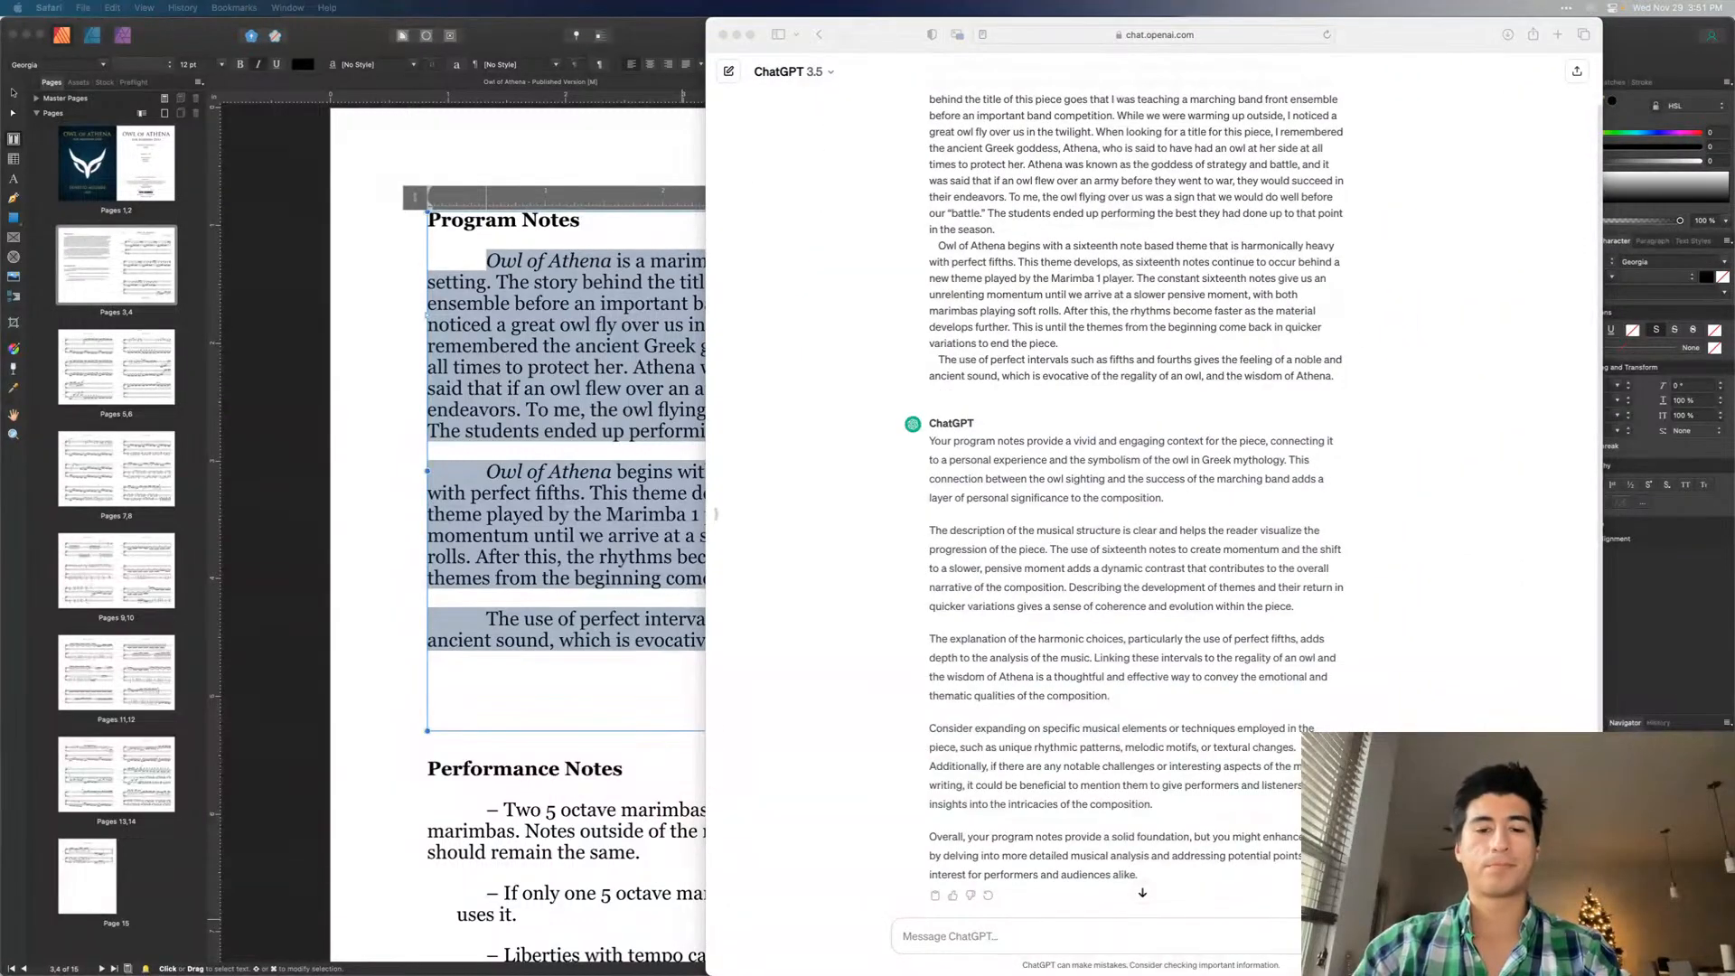
click(1025, 633)
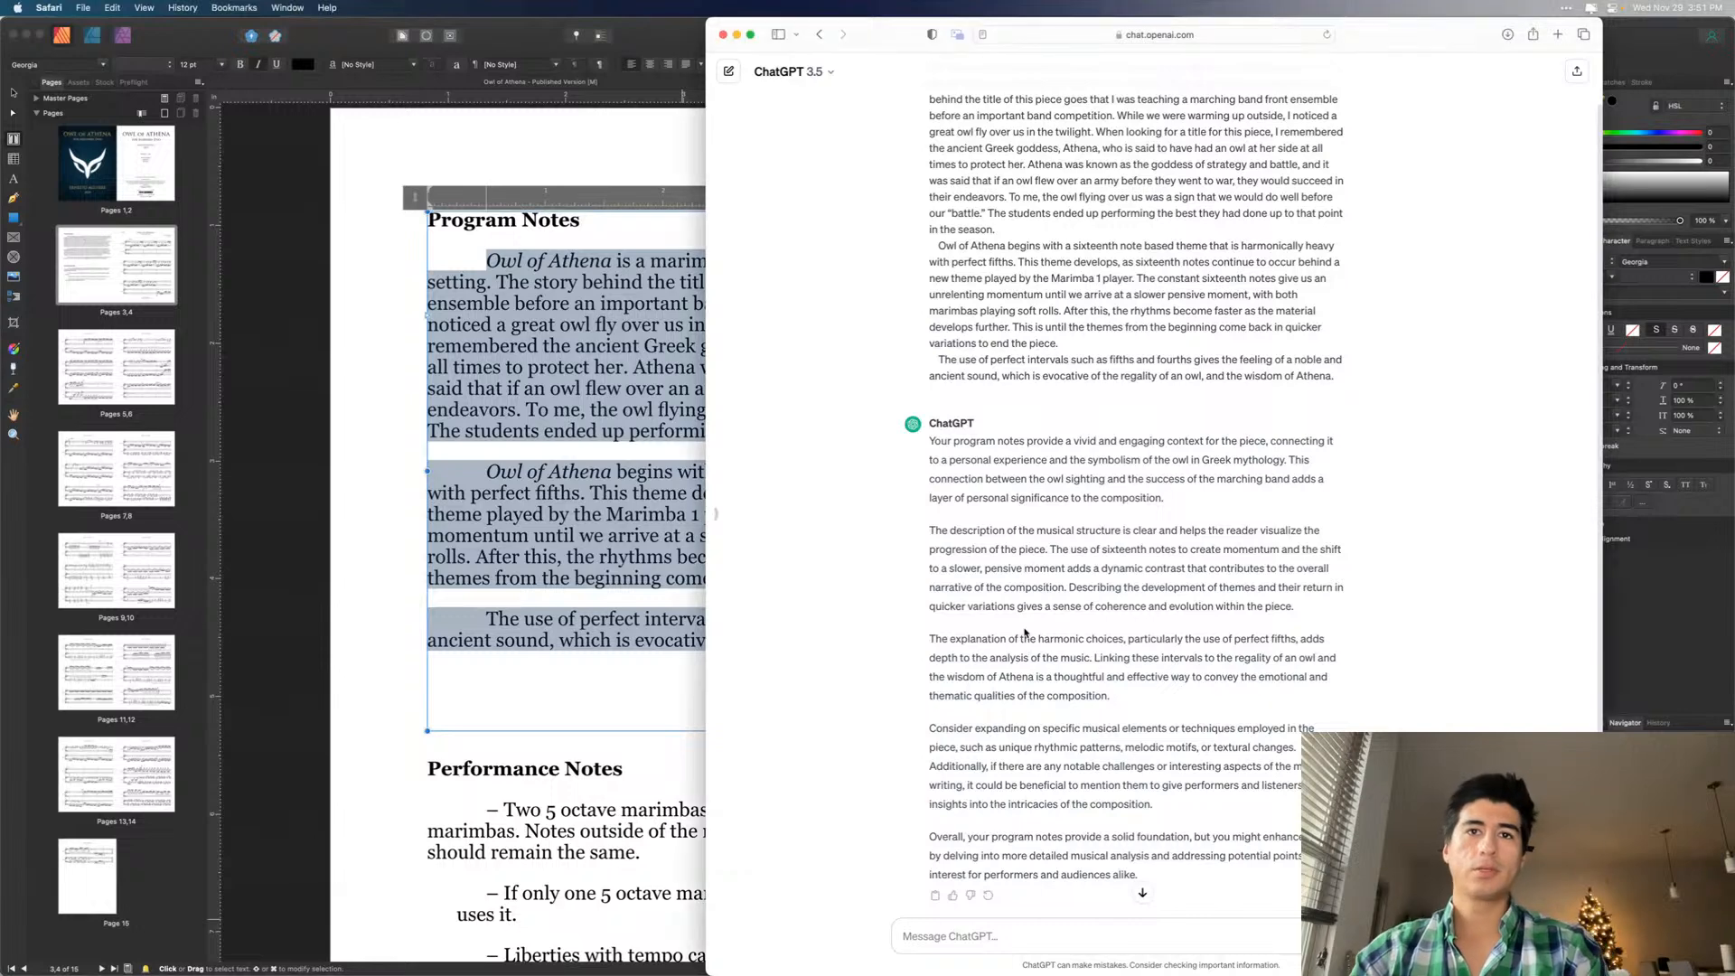
click(1142, 893)
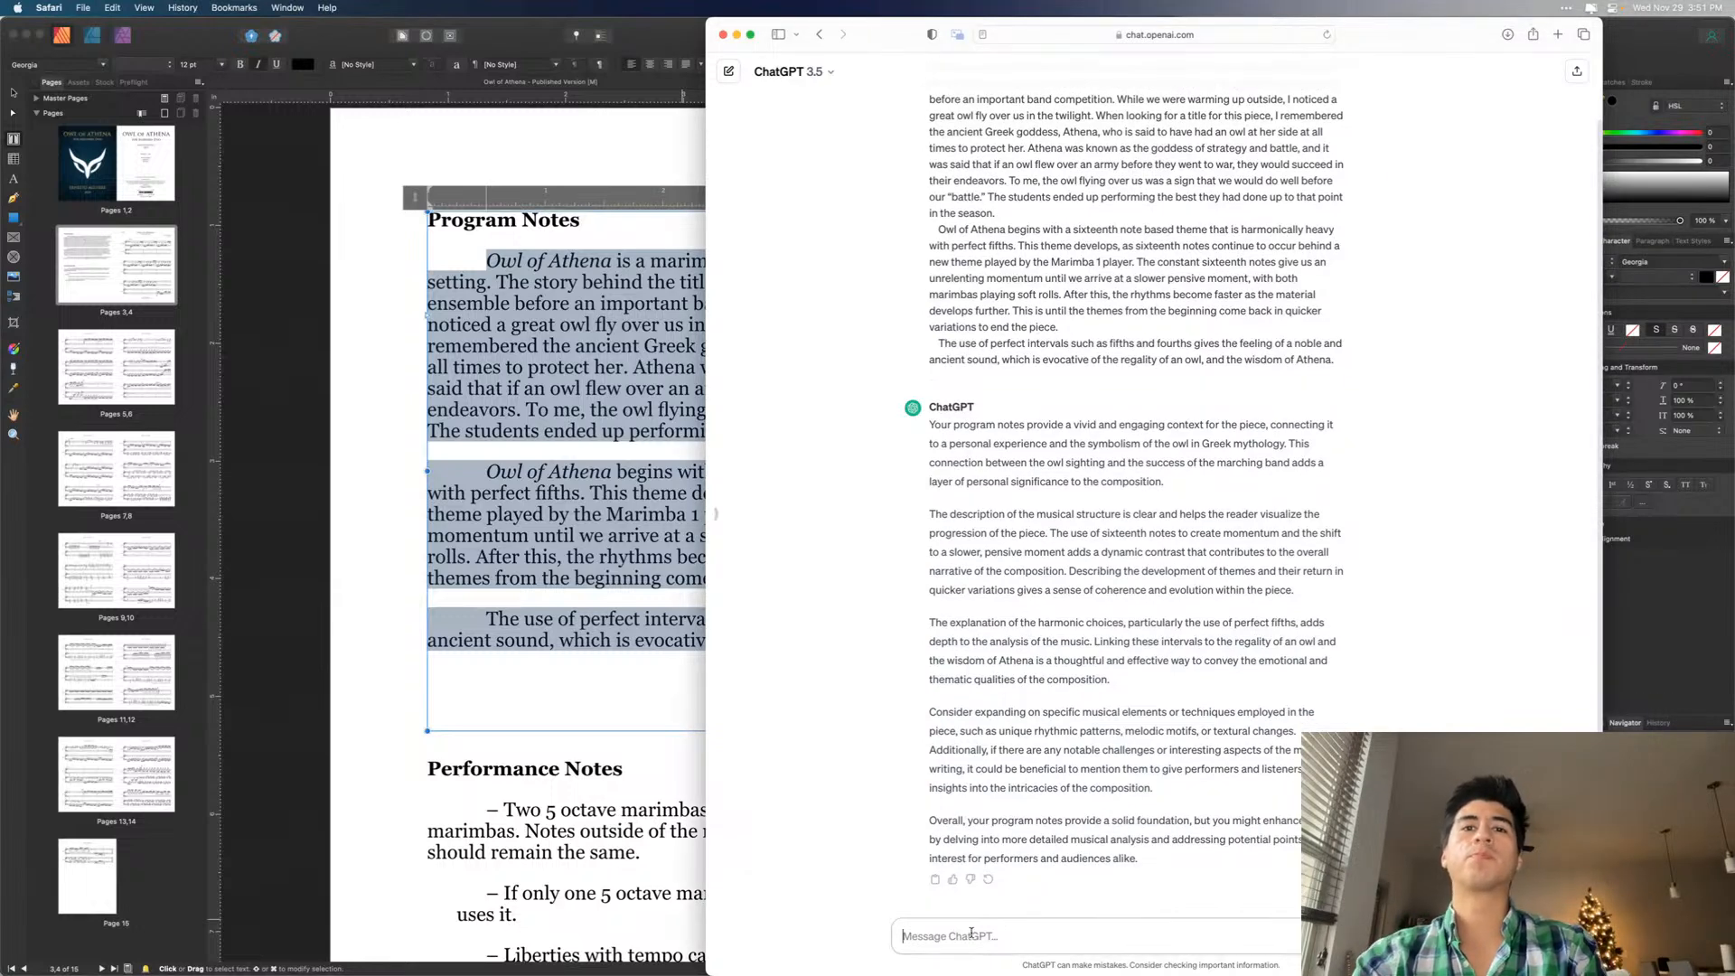
text(Can )
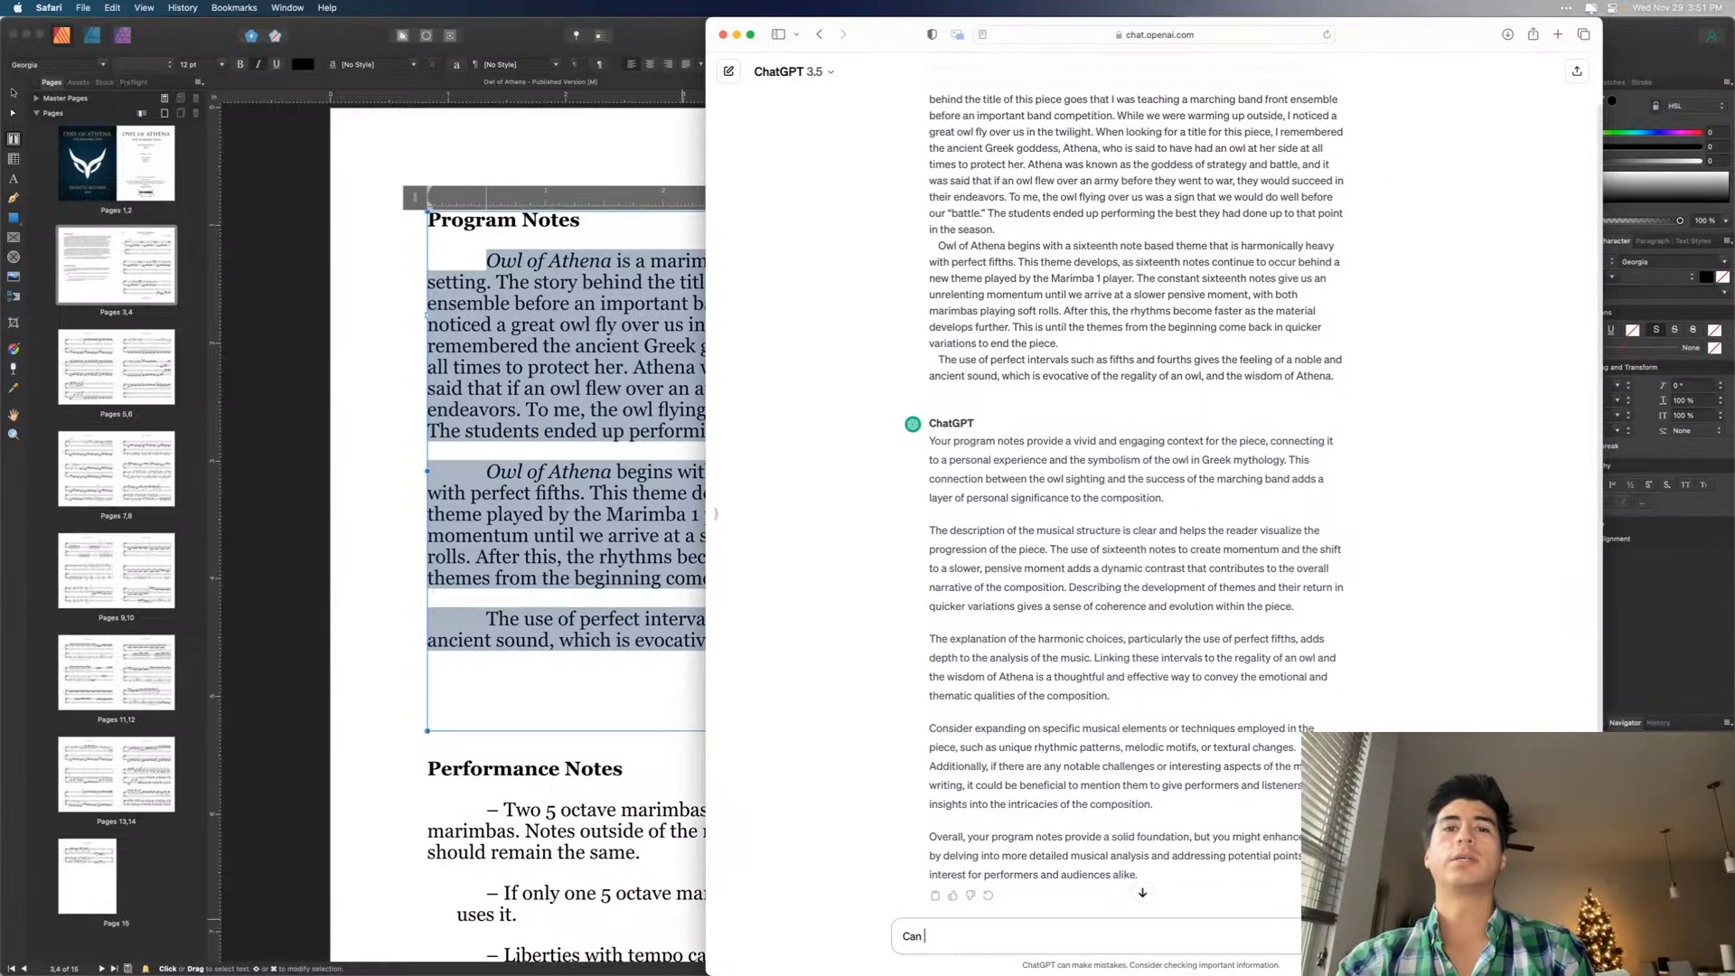
text(you rewrite)
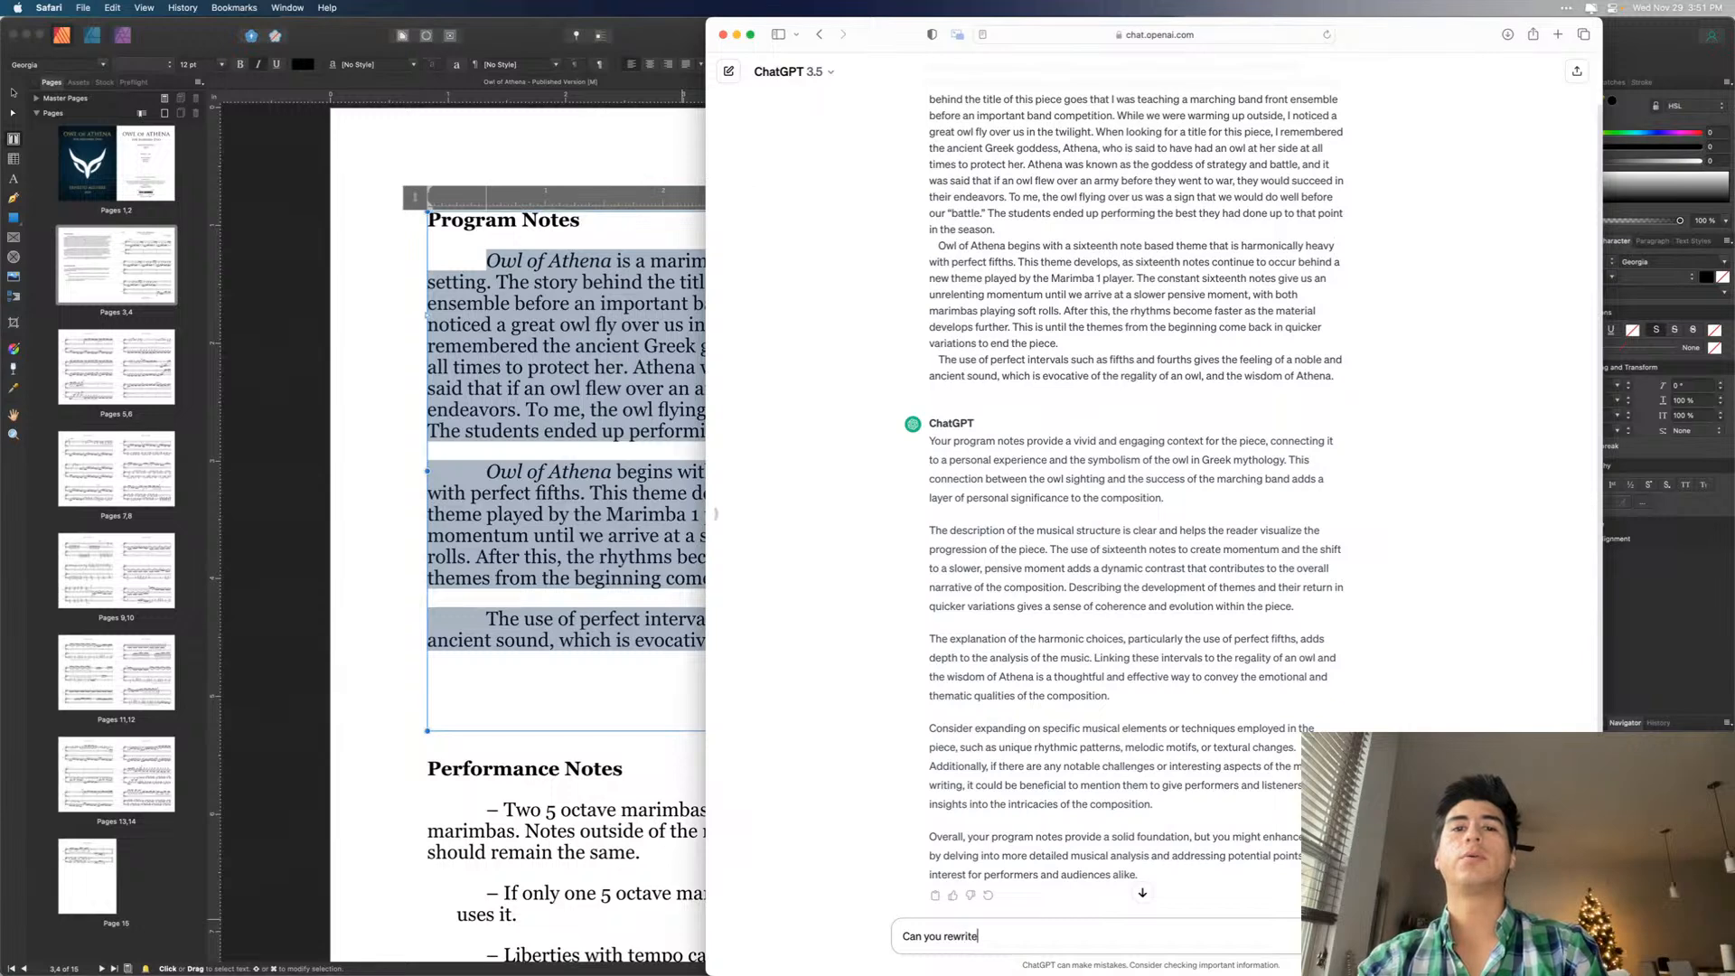
text( it for me?)
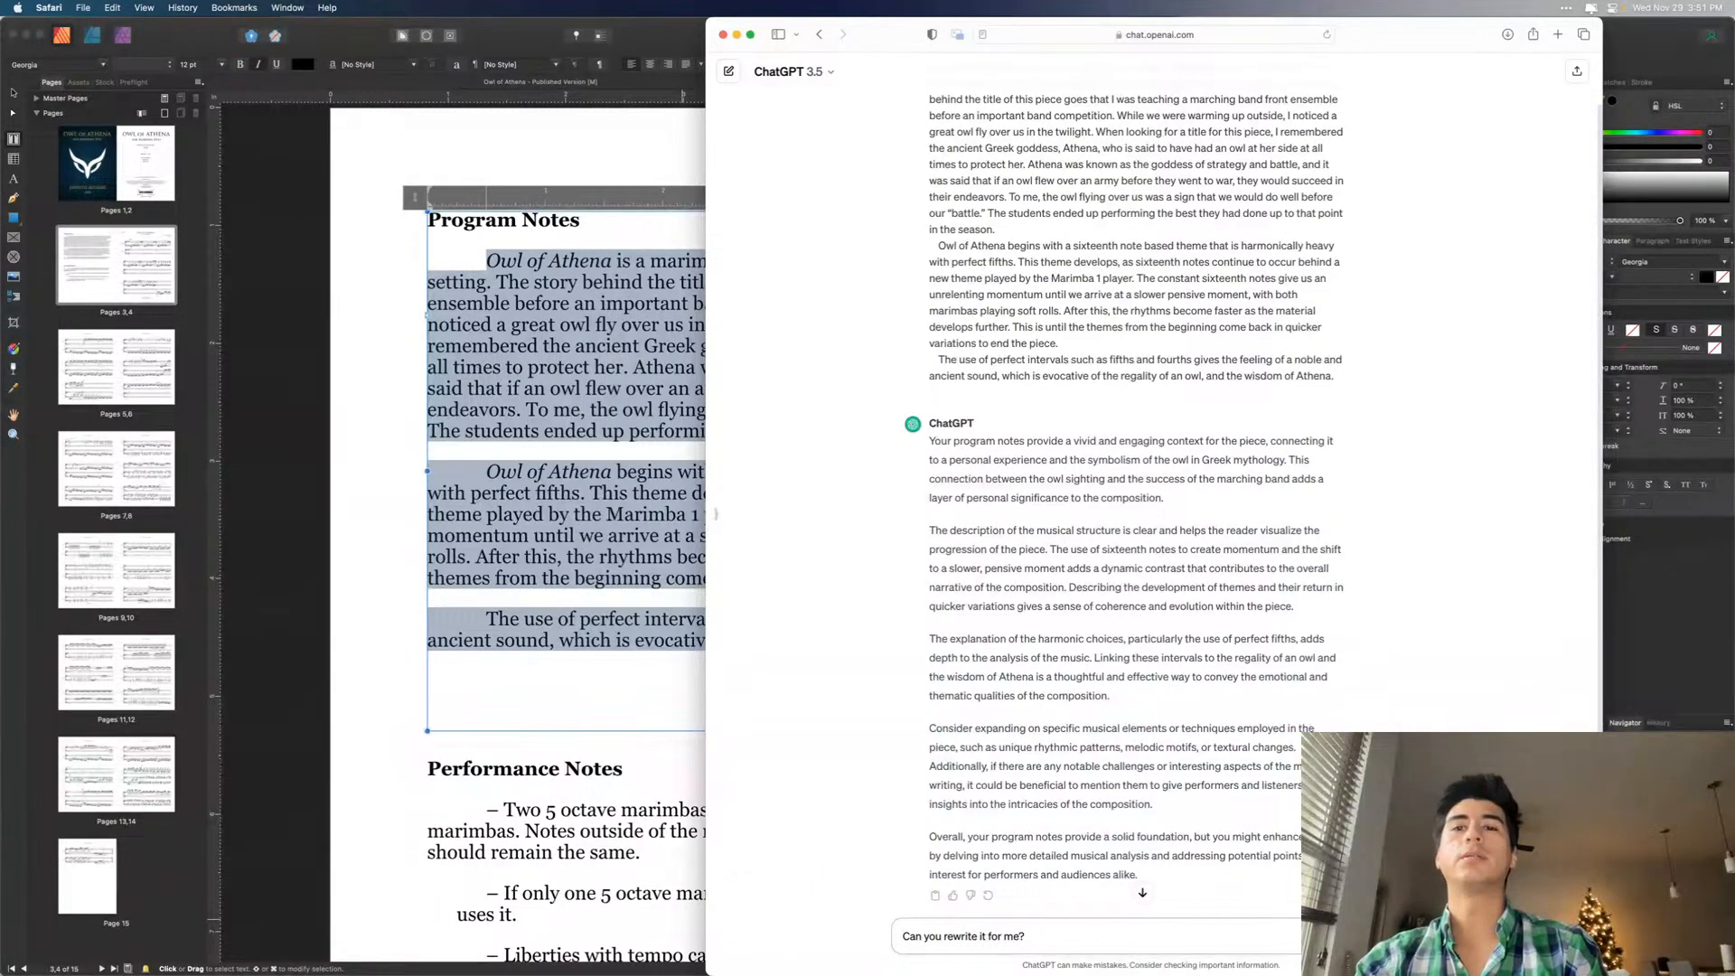
key(Return)
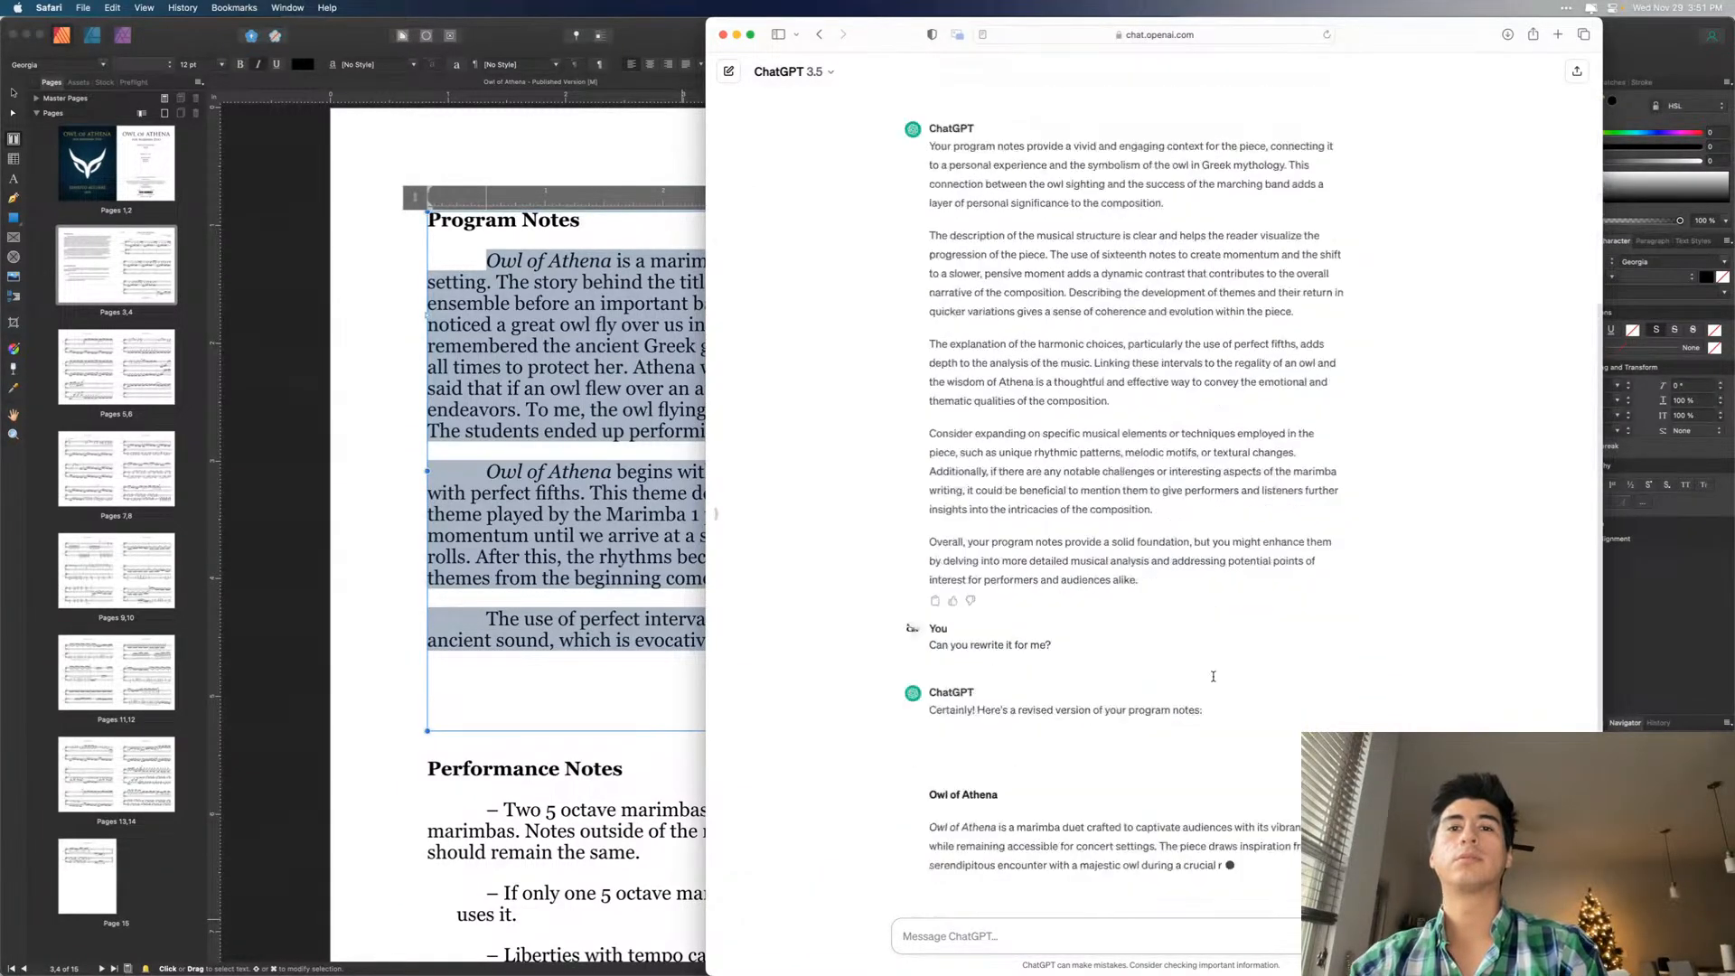
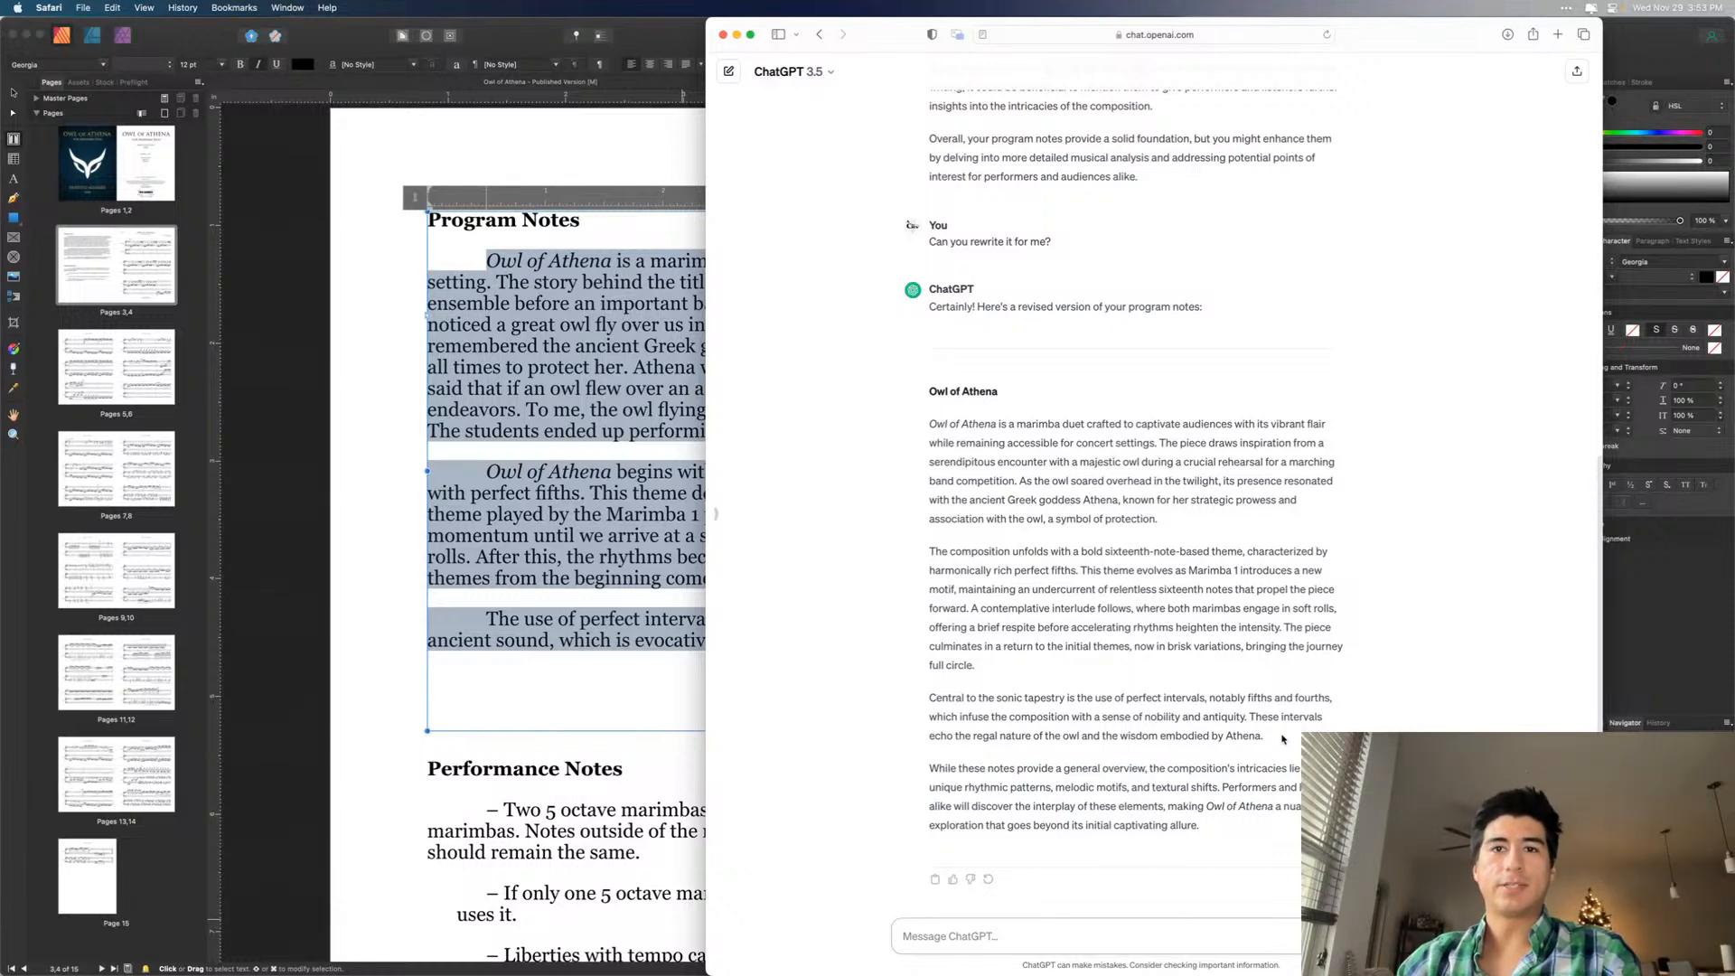
- Copy the first three paragraphs of ChatGPT's revised notes and paste them over the selected Program Notes body in Affinity Publisher
drag(1263, 736, 929, 424)
key(cmd+c)
click(486, 368)
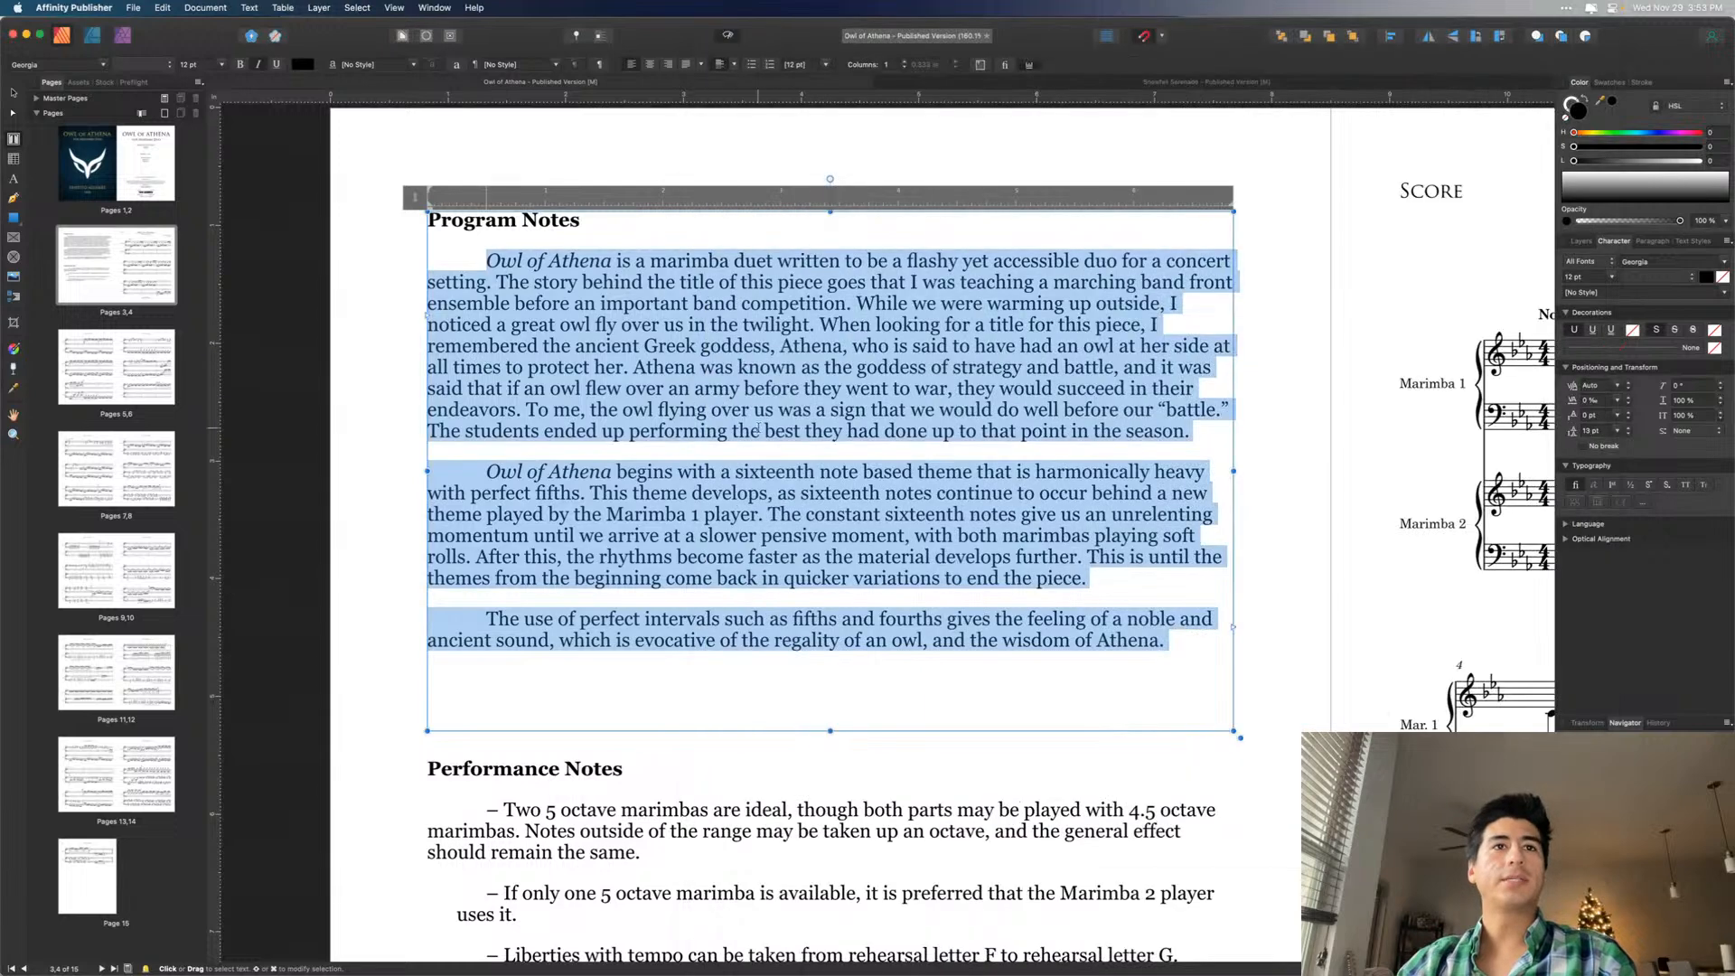
key(cmd+v)
- Set all text in the Program Notes frame to the Georgia font at 12 pt
key(cmd+a)
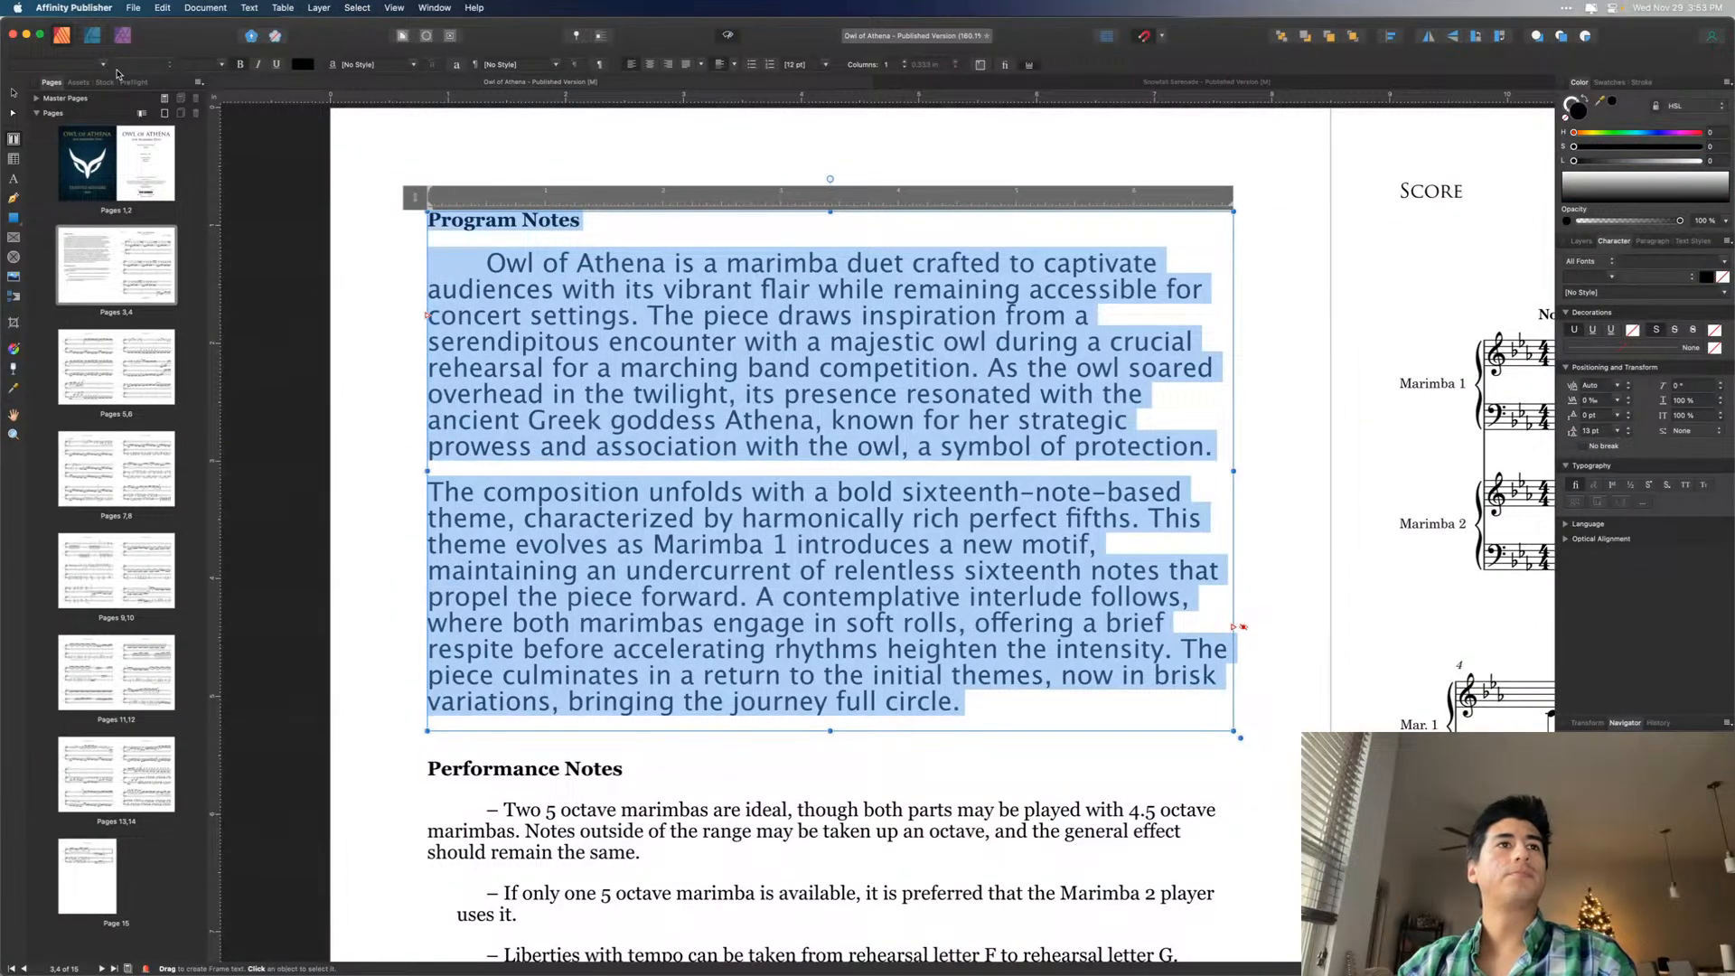
click(103, 65)
text(geo)
key(Return)
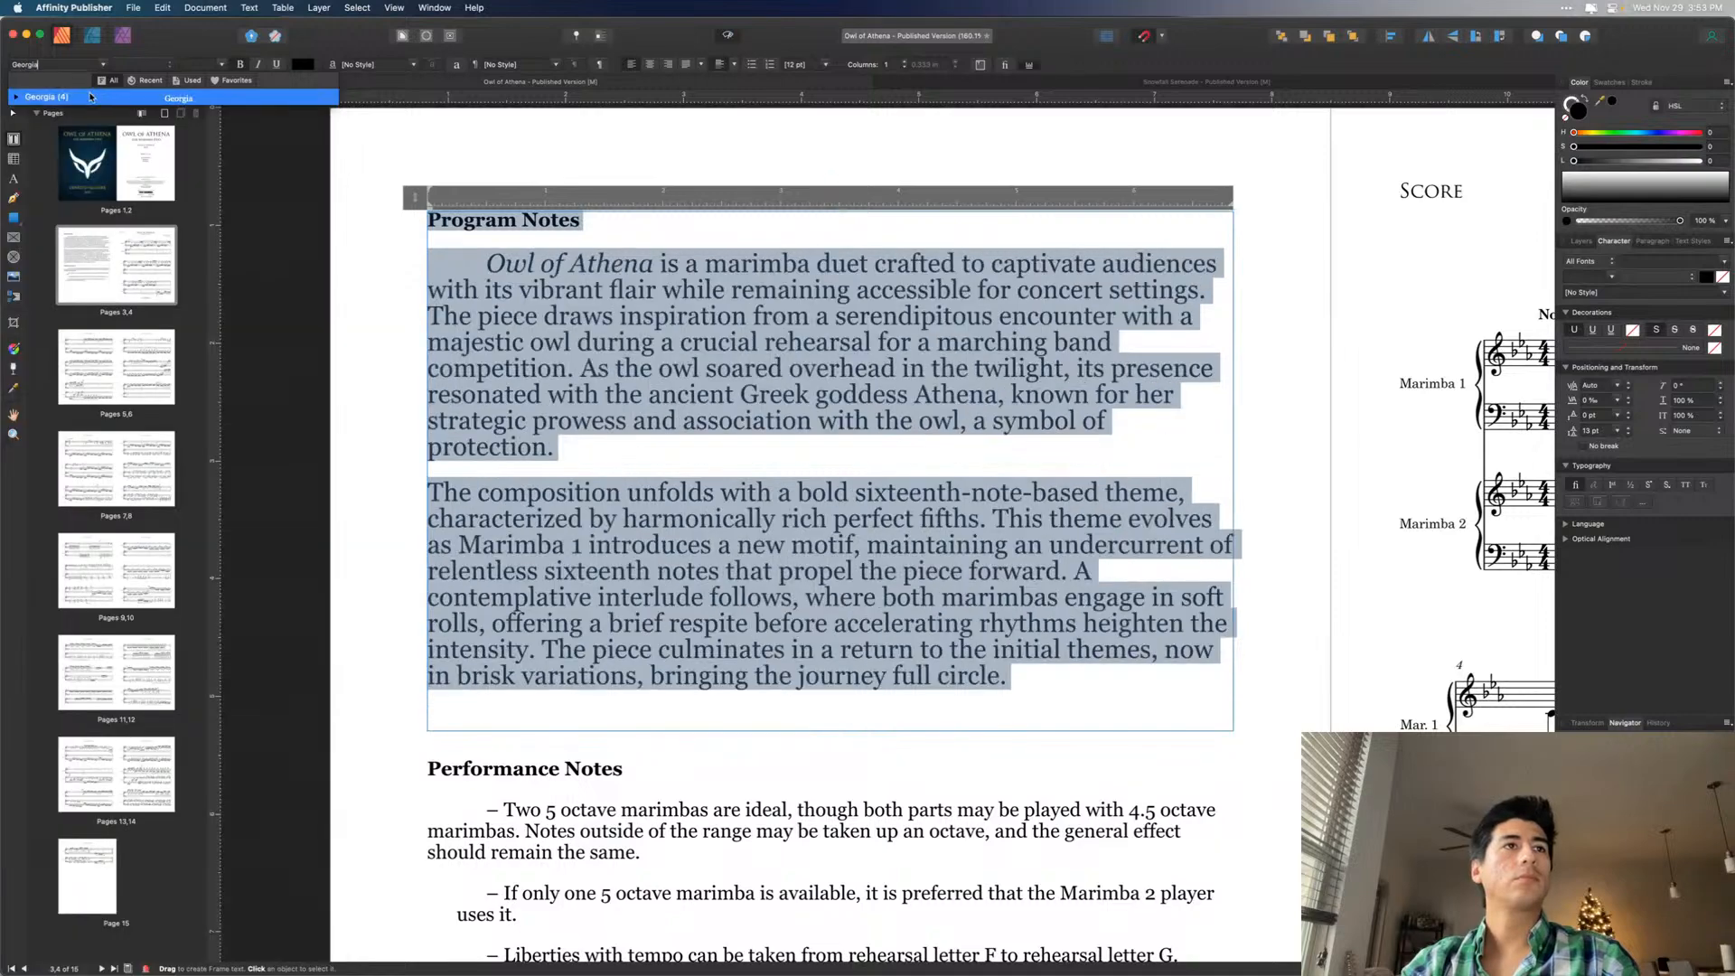
click(224, 66)
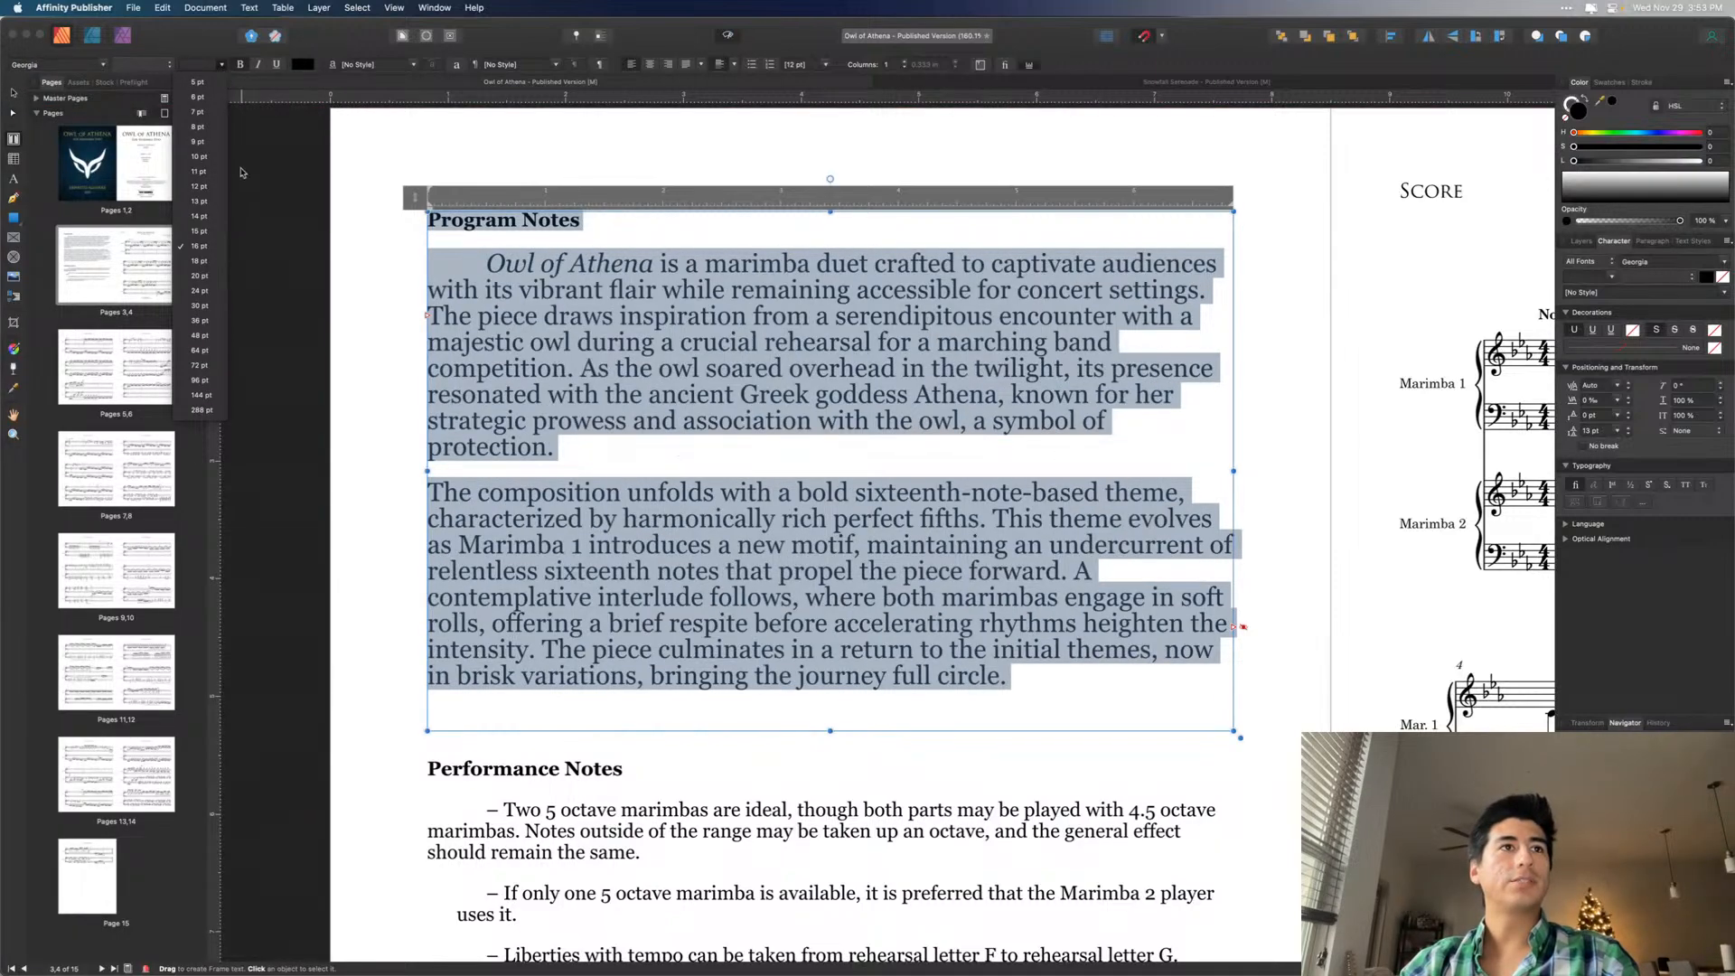
click(204, 188)
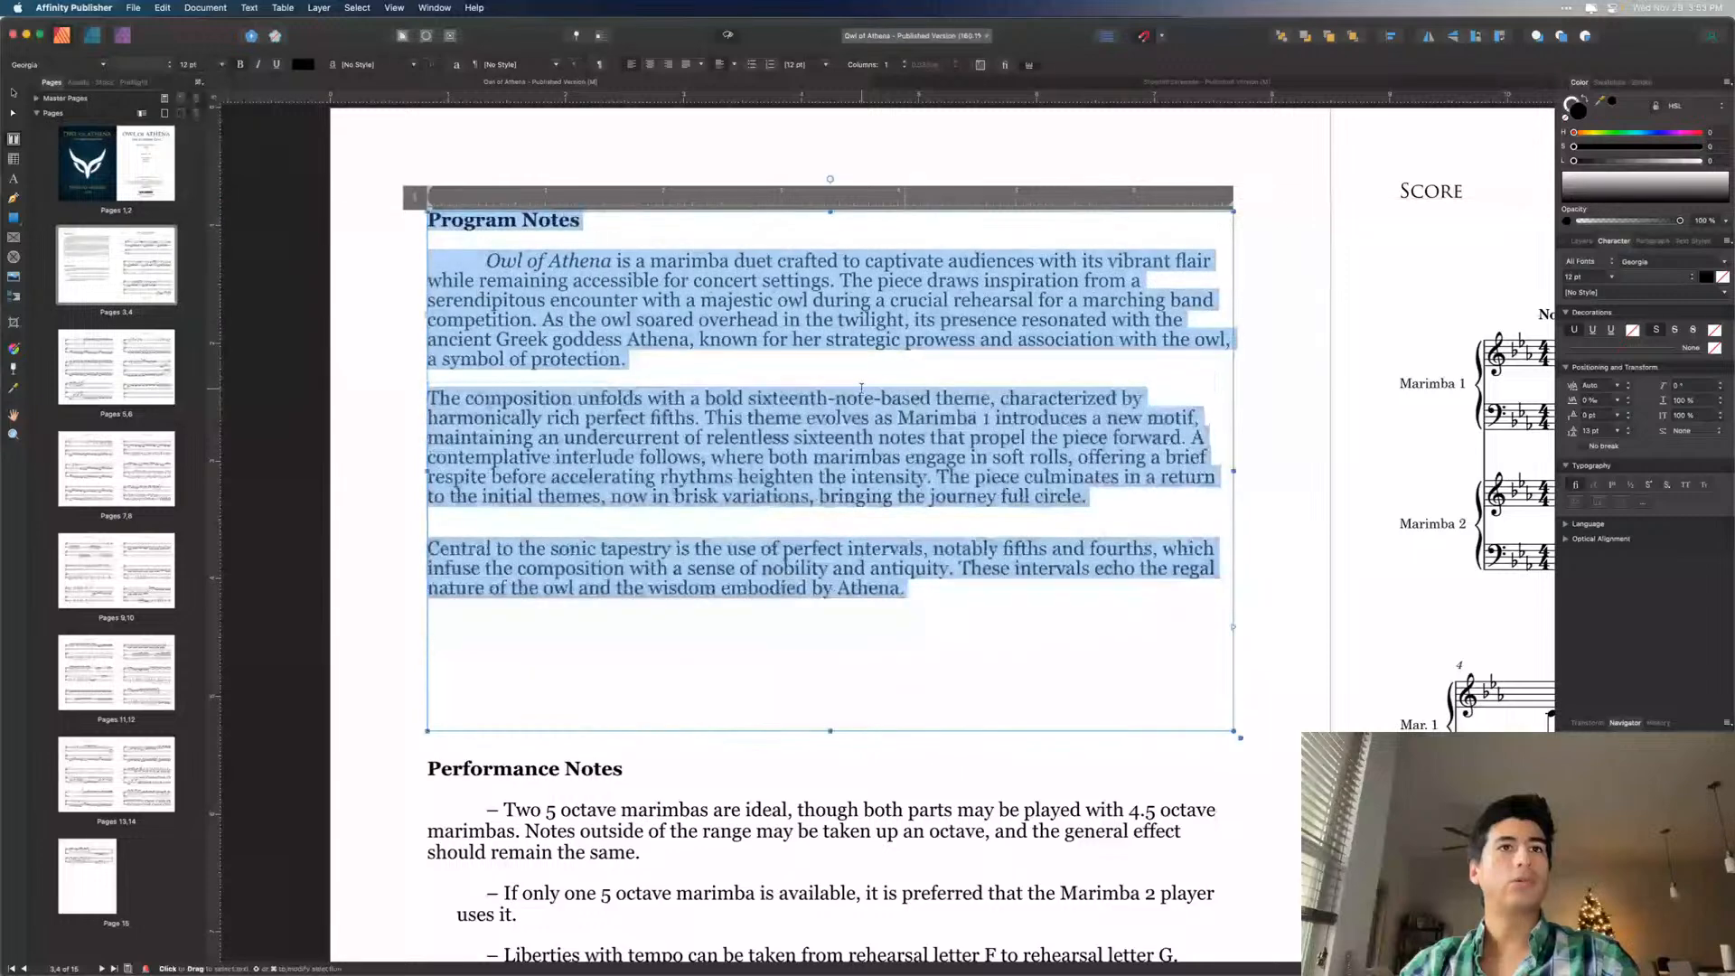
- In the first Program Notes sentence, delete "while remaining accessible" and change "for concert settings" to "for a concert setting"
click(549, 263)
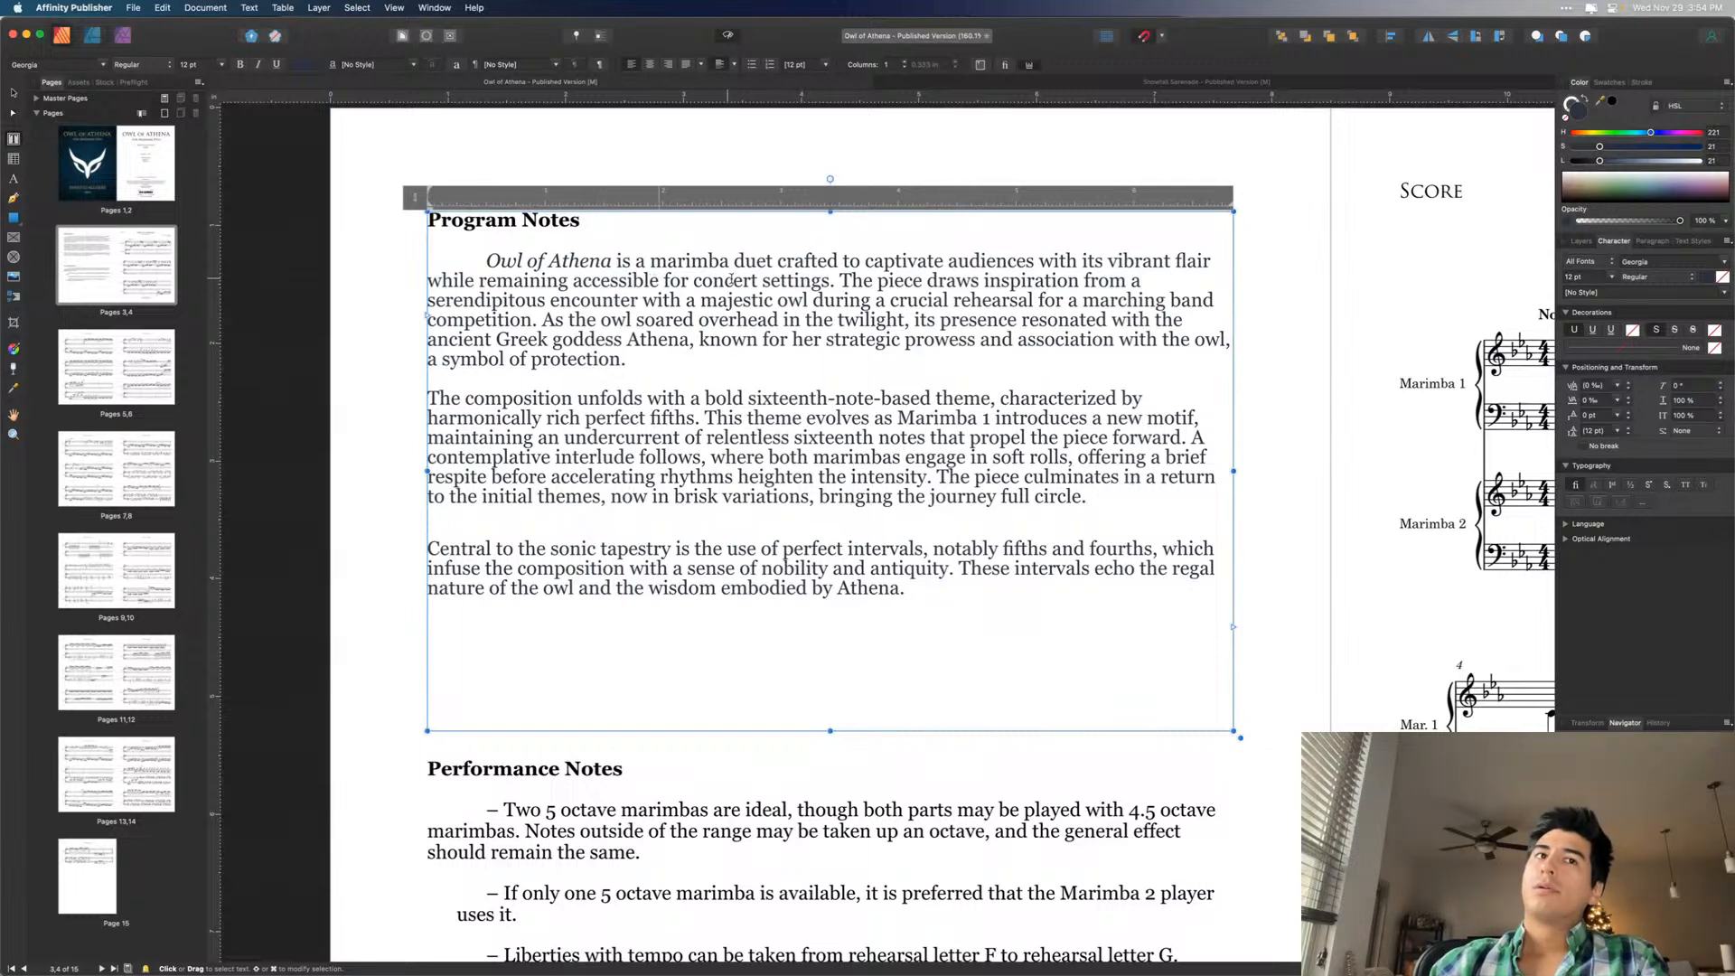
drag(831, 281, 495, 261)
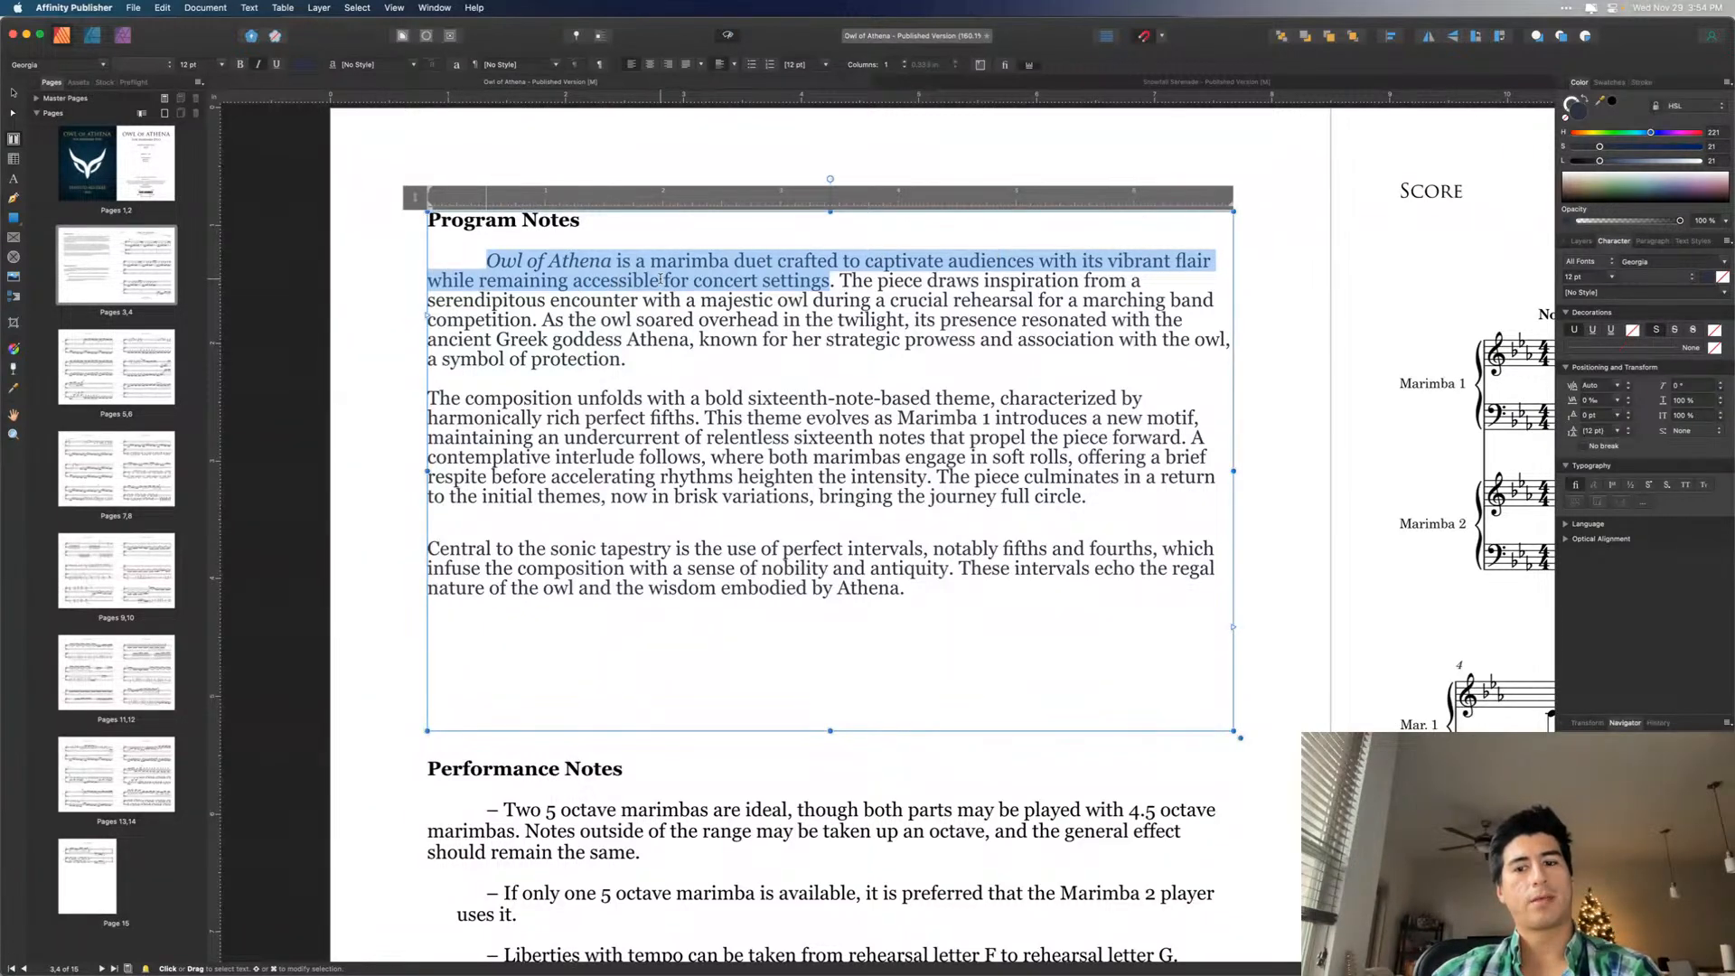
drag(659, 277, 431, 280)
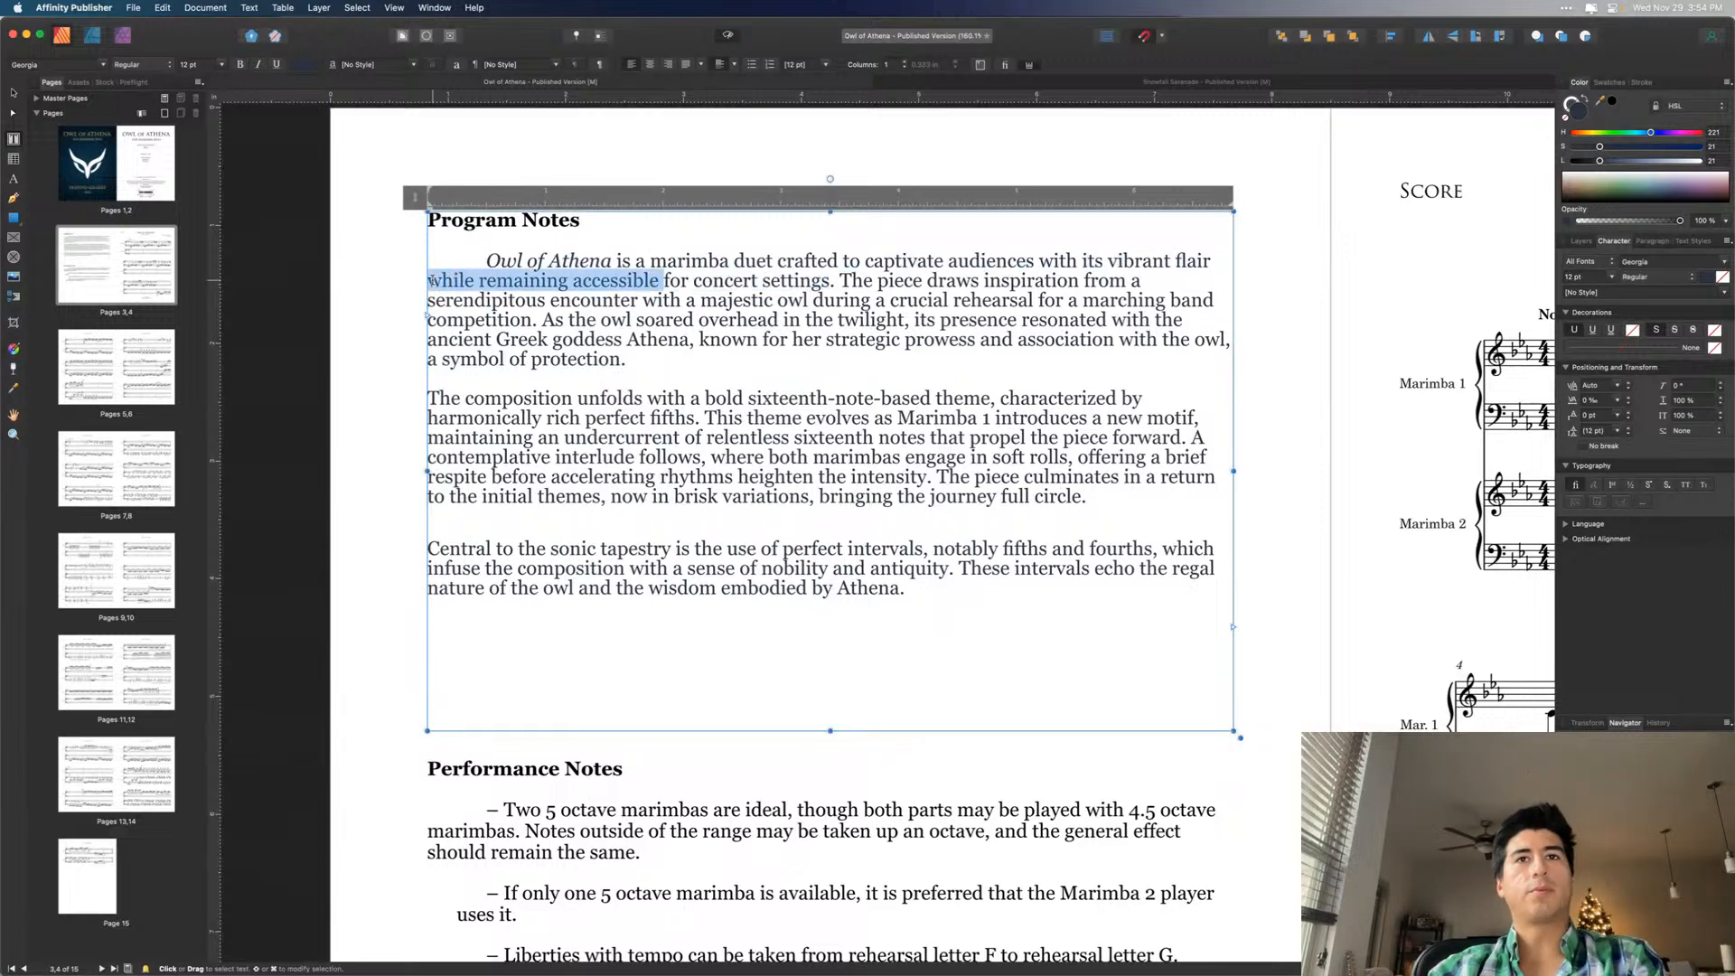
key(BackSpace)
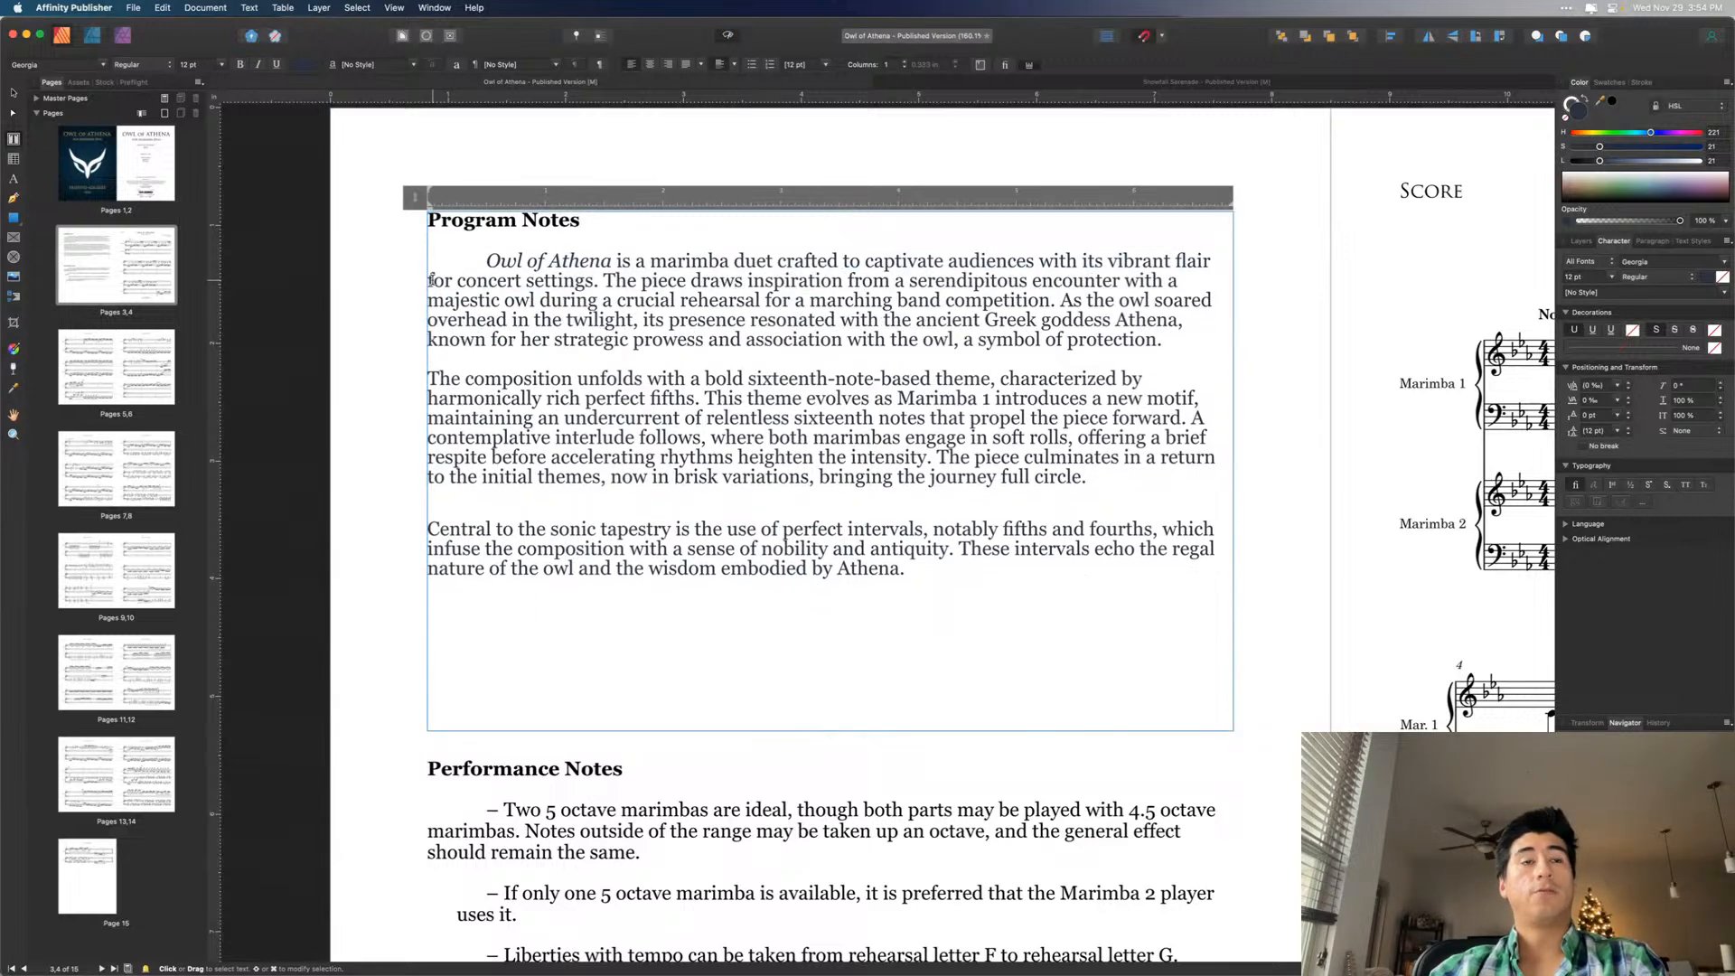
click(591, 281)
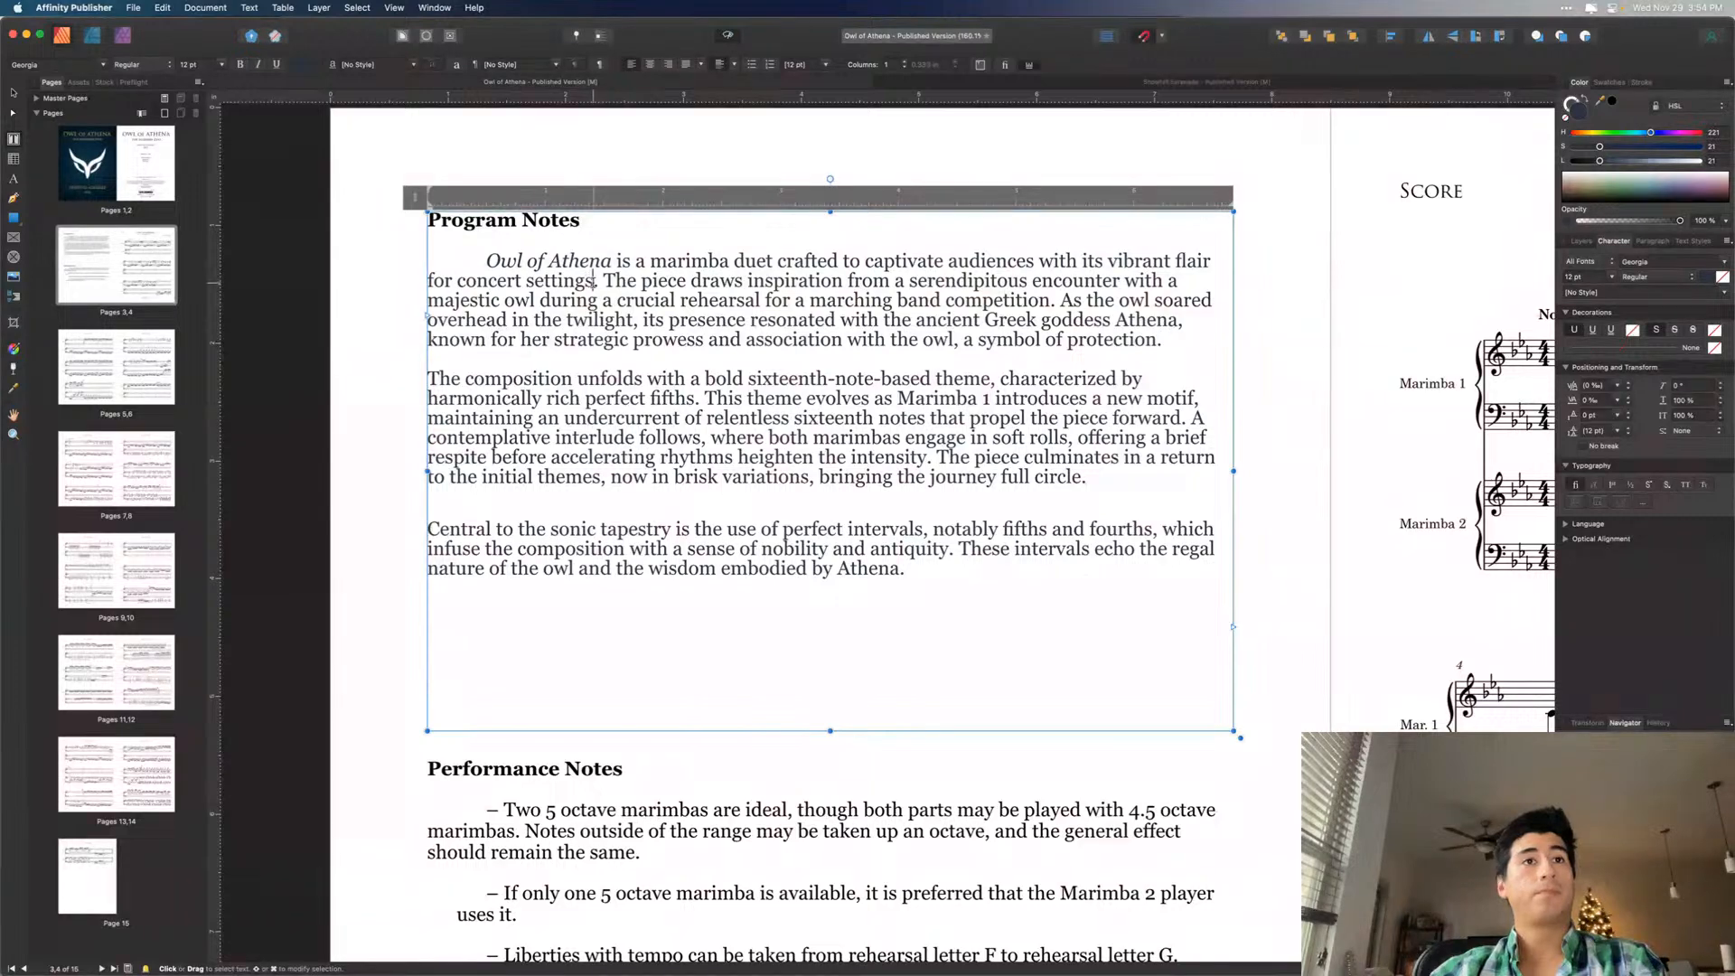
key(BackSpace)
click(457, 281)
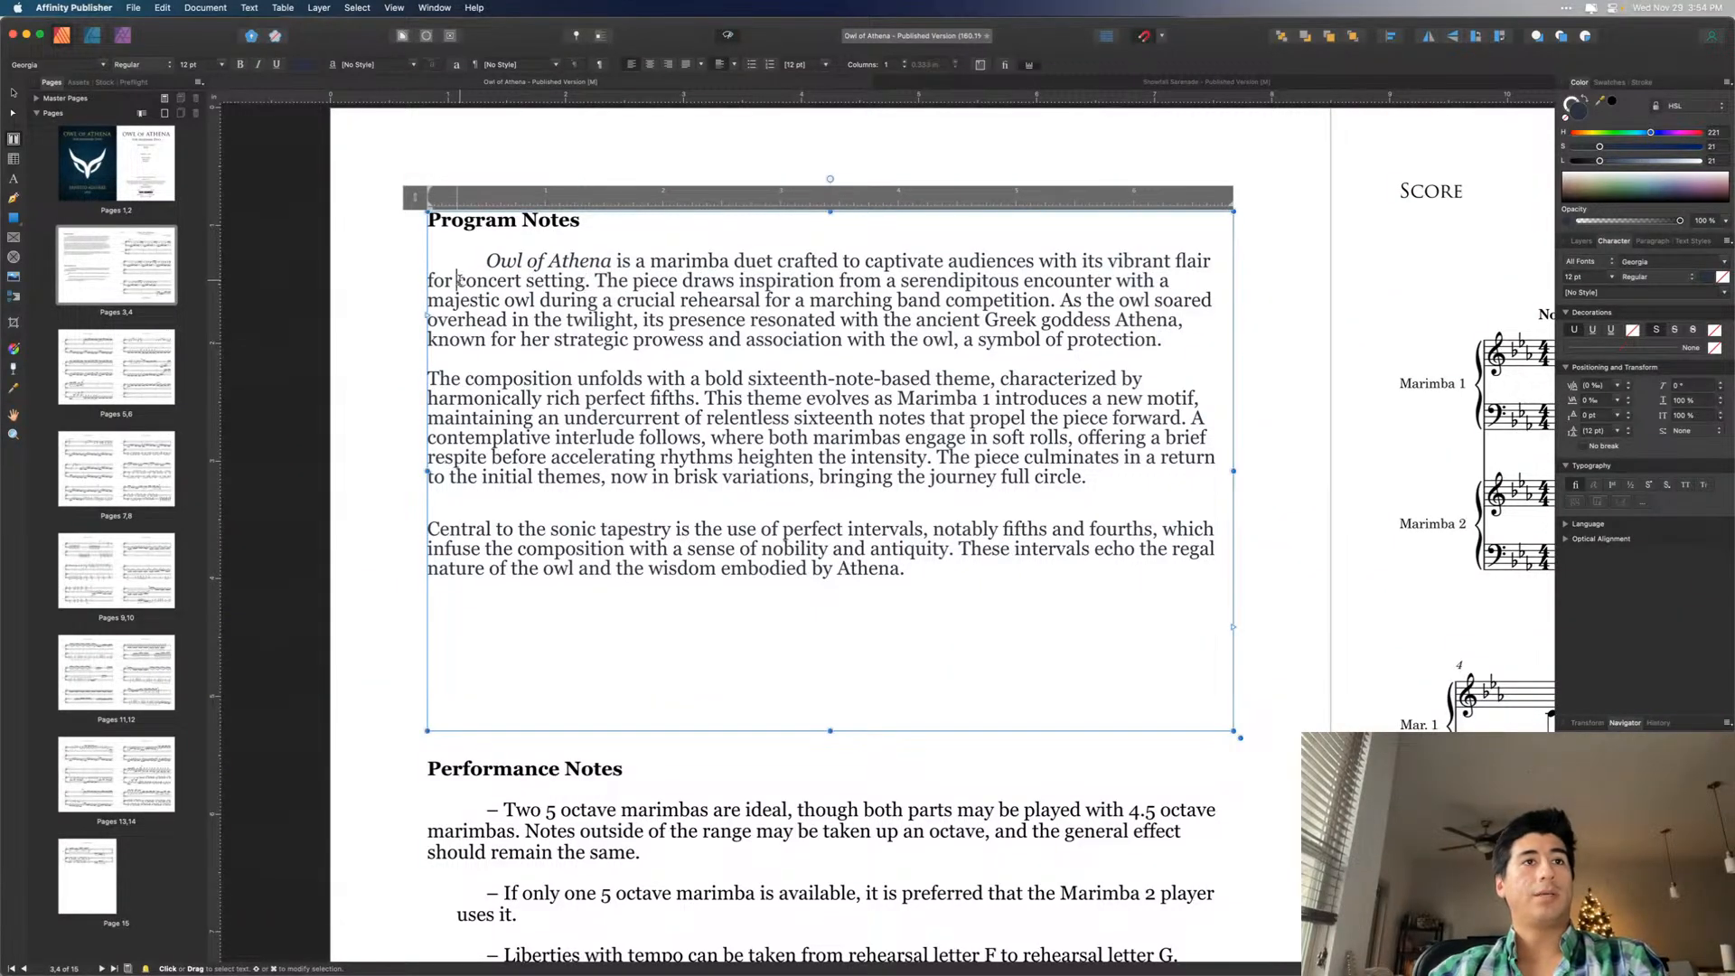
text(a)
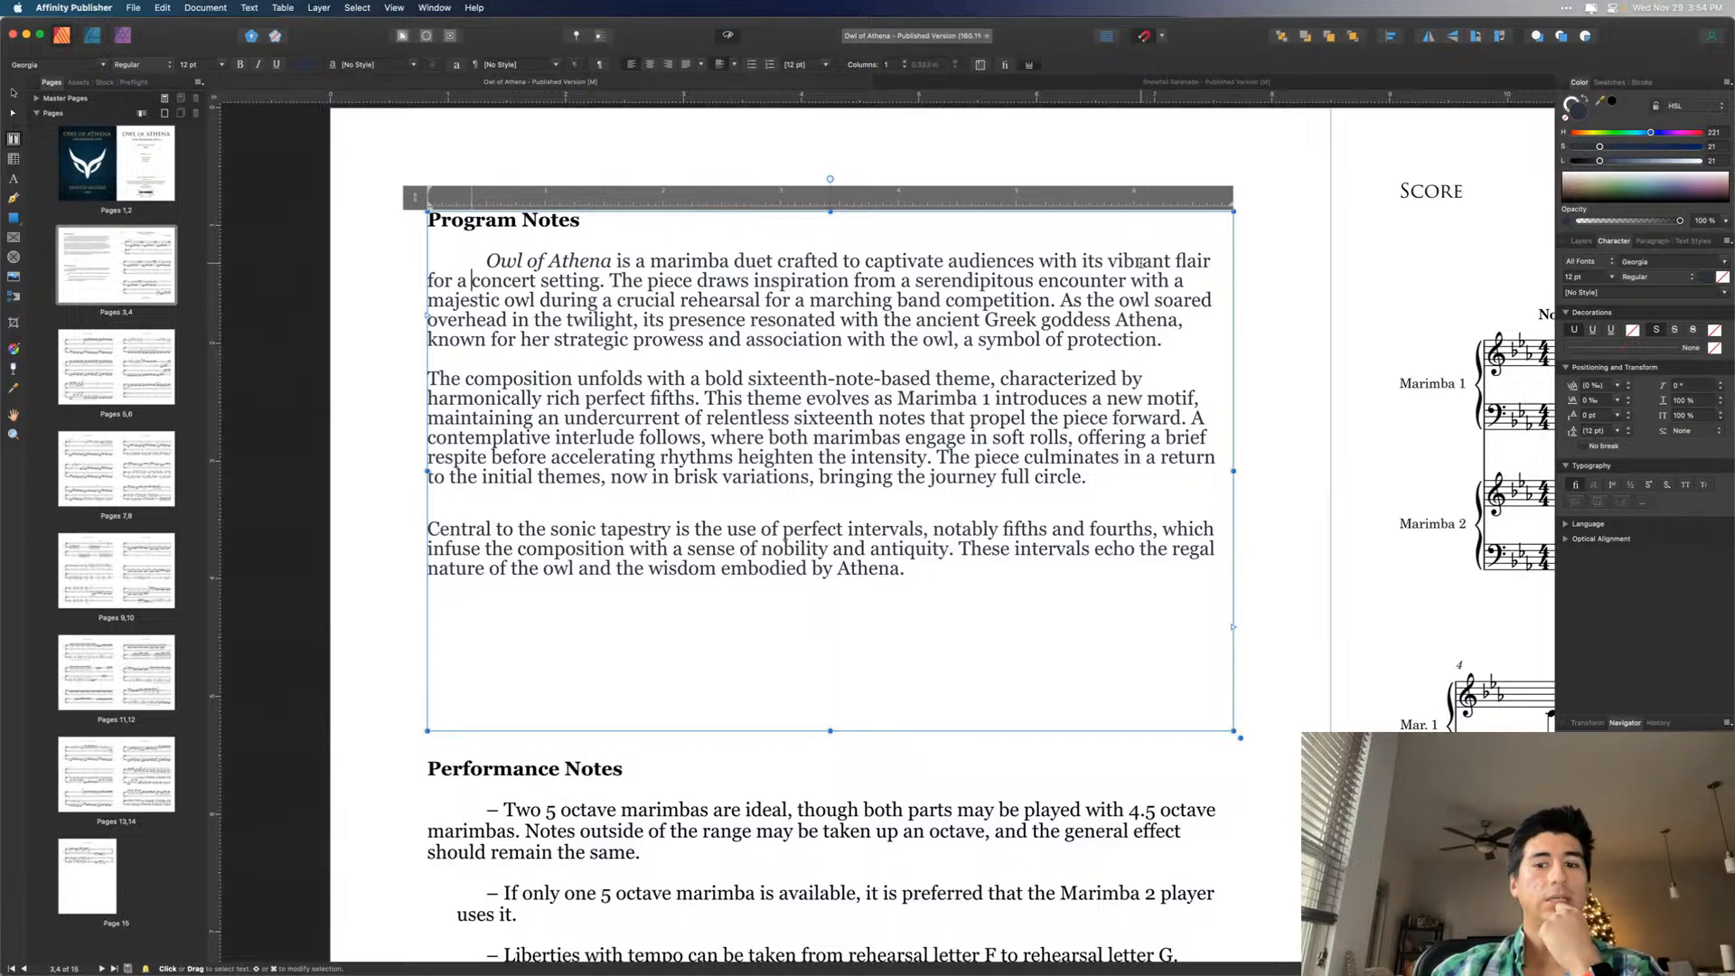
- Delete "audiences" from the first Program Notes sentence and replace "captivate" with "enthrall"
double_click(1003, 261)
key(BackSpace)
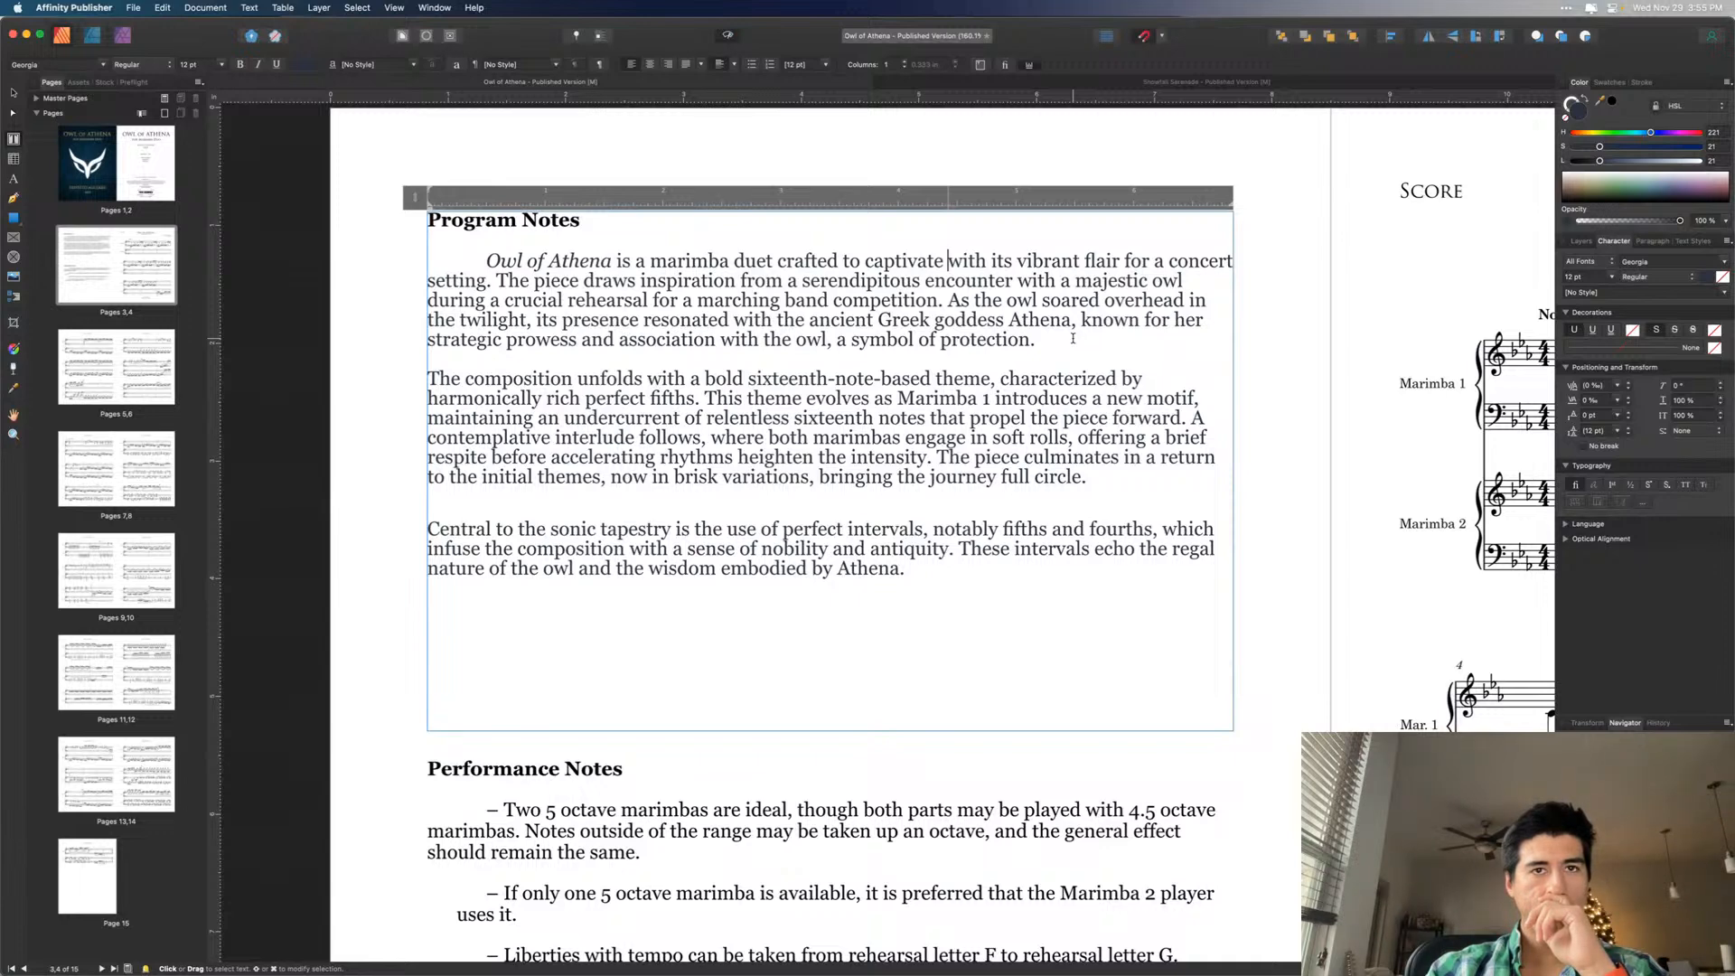
key(Escape)
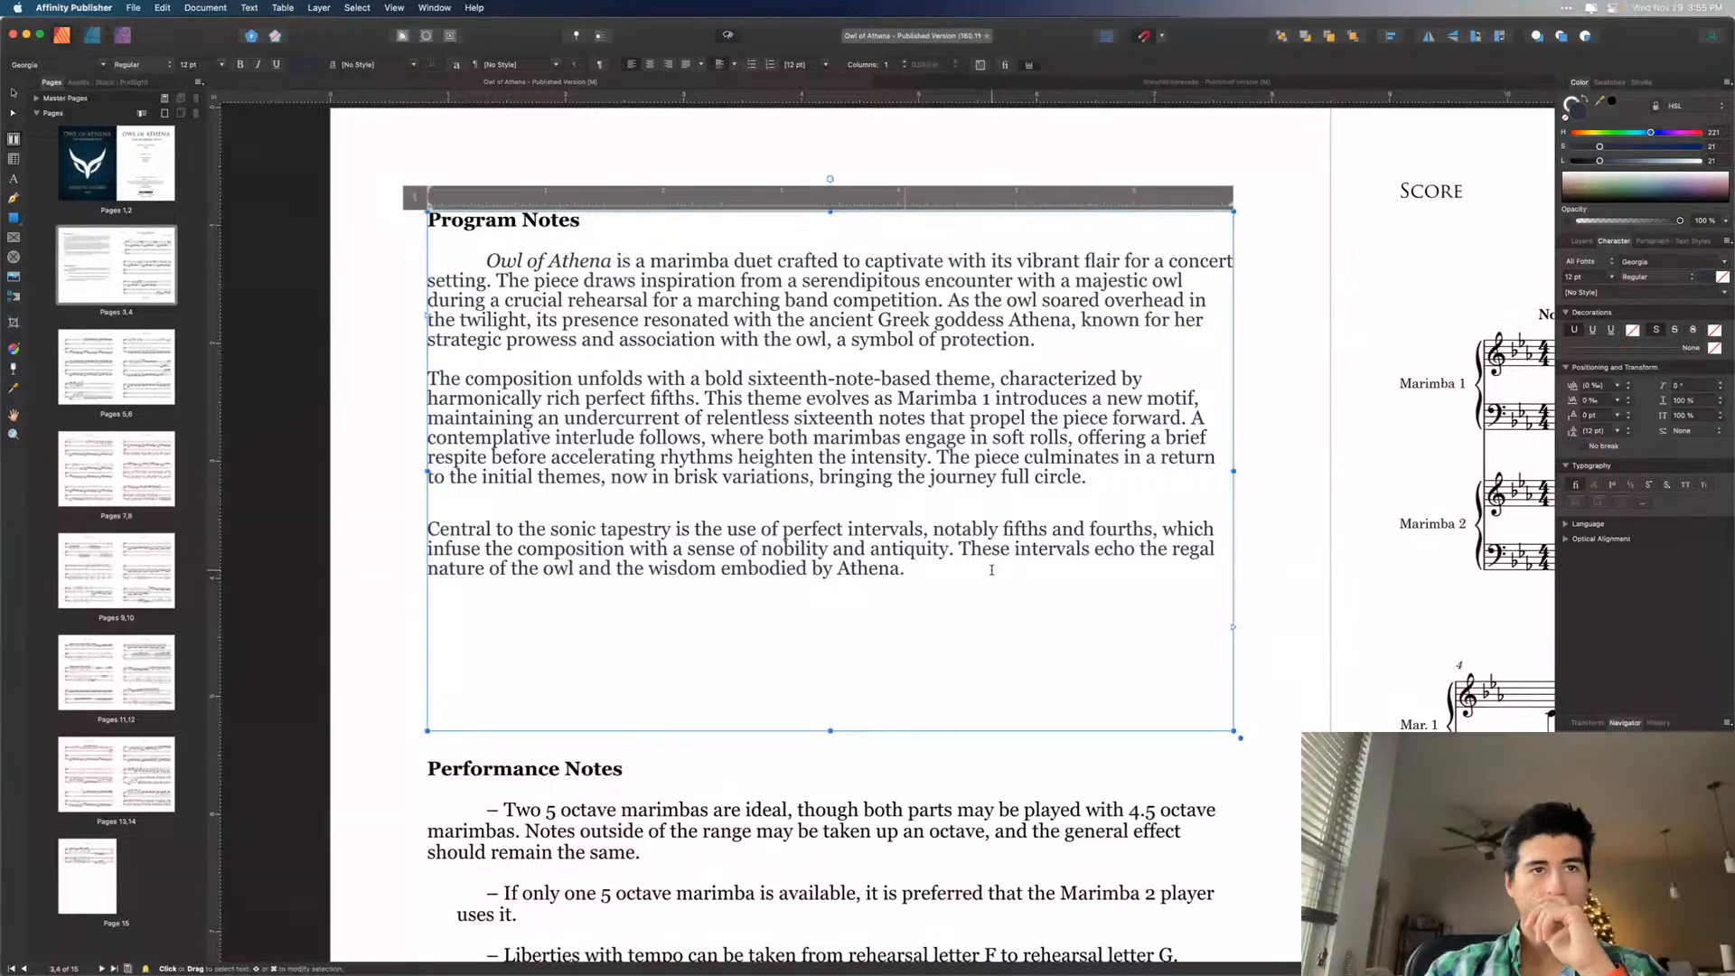
click(992, 569)
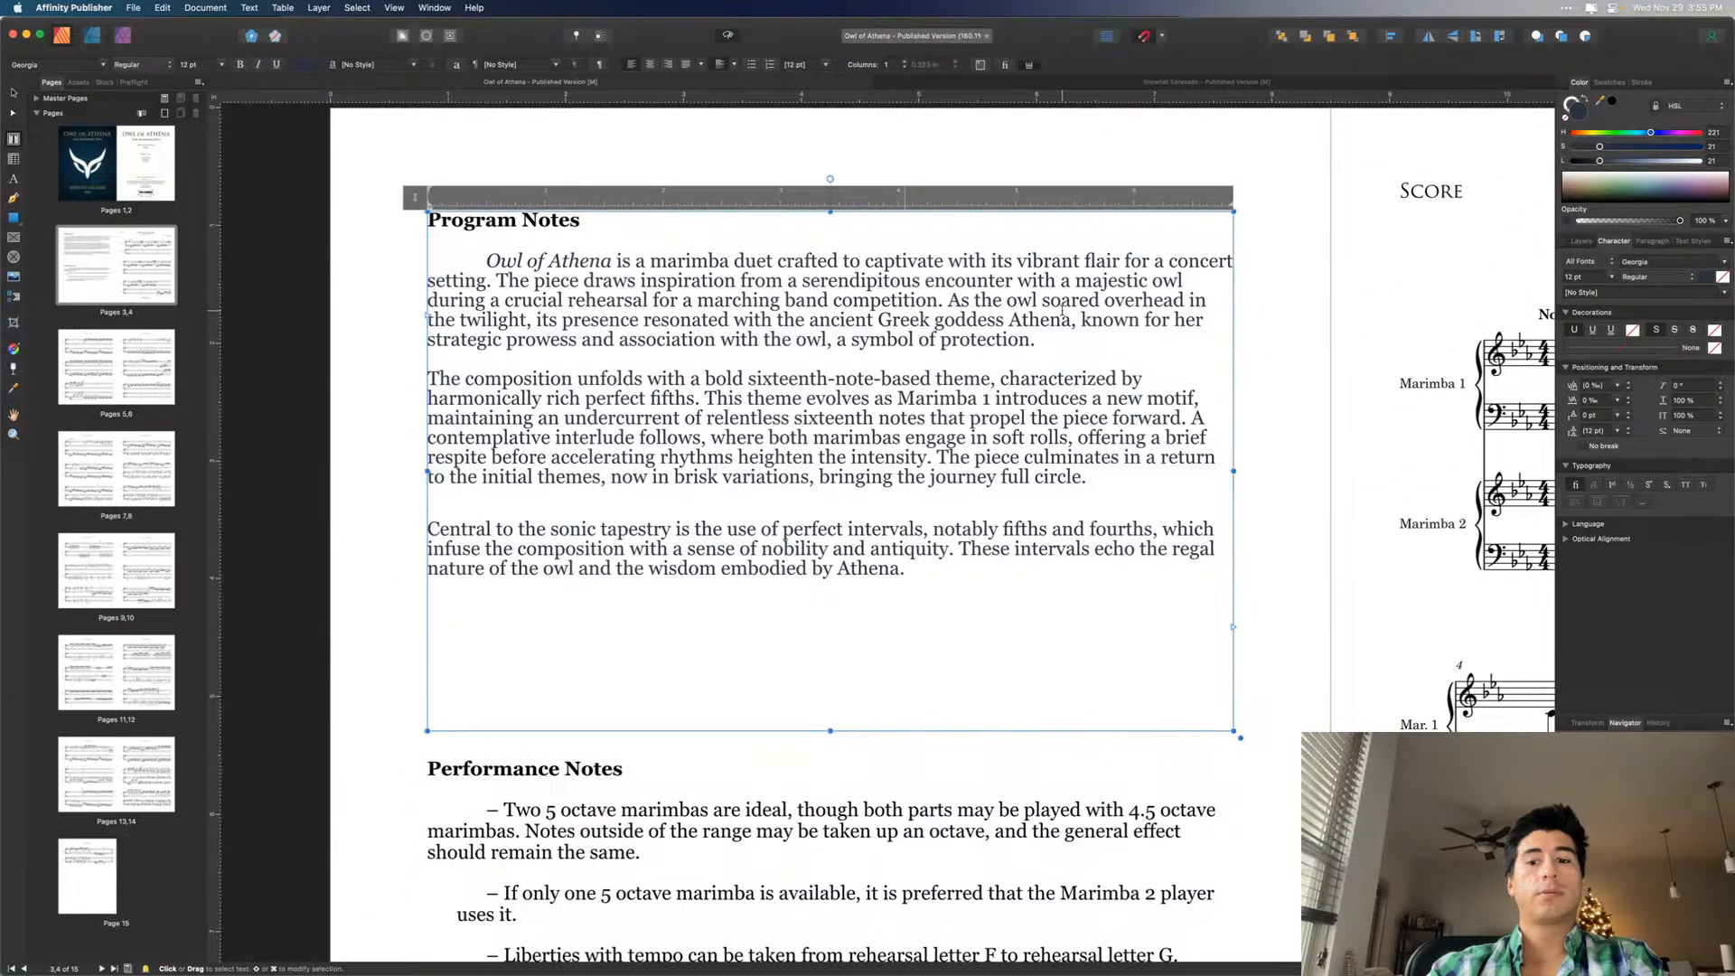
double_click(881, 263)
text(entrrall)
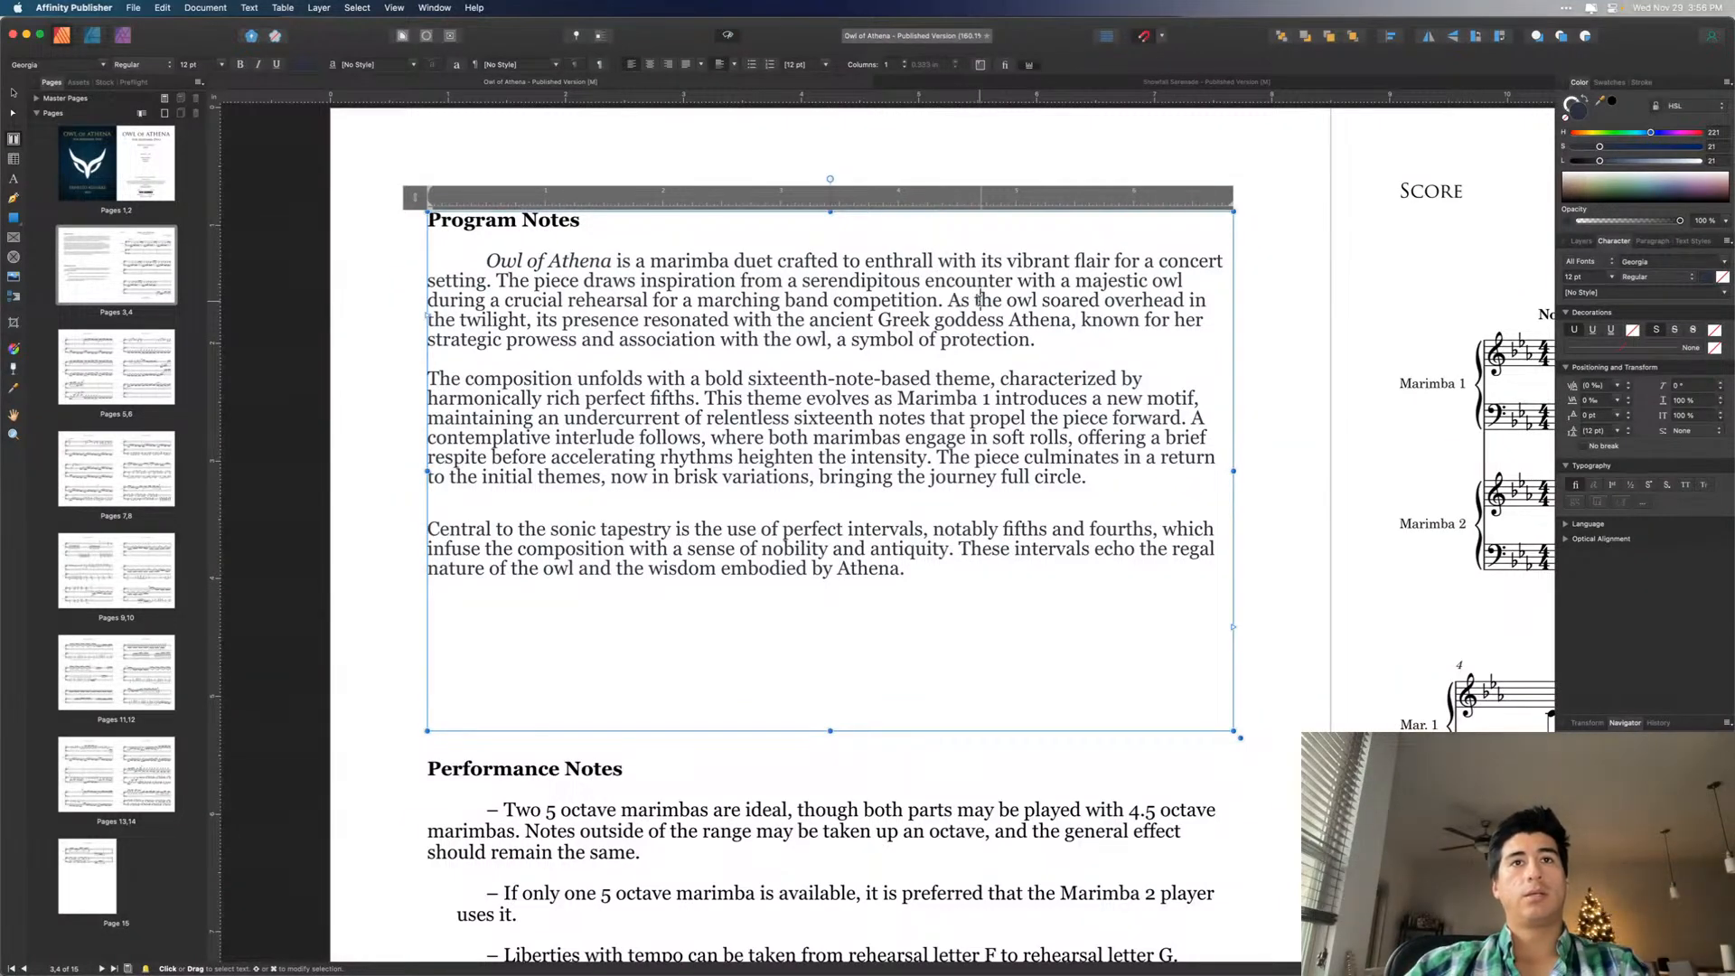
- Insert "me on" after "its presence resonated with" in the first Program Notes paragraph
mouse_move(981, 300)
mouse_down()
mouse_move(948, 301)
mouse_move(983, 300)
mouse_up()
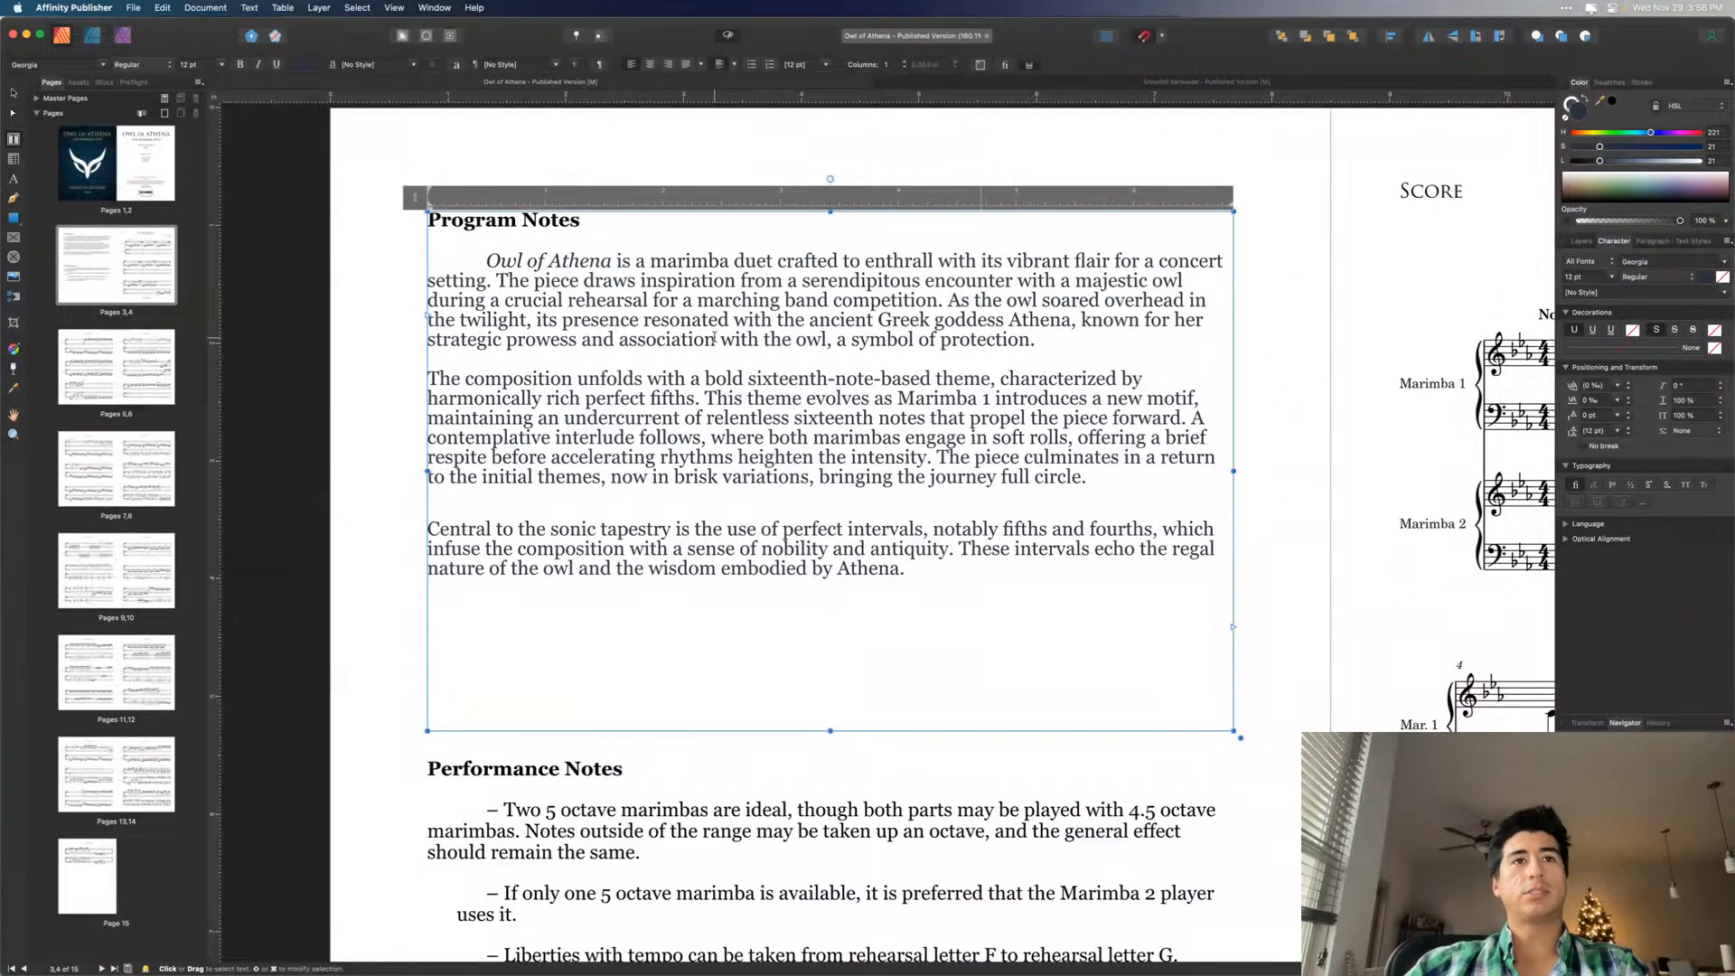
click(777, 320)
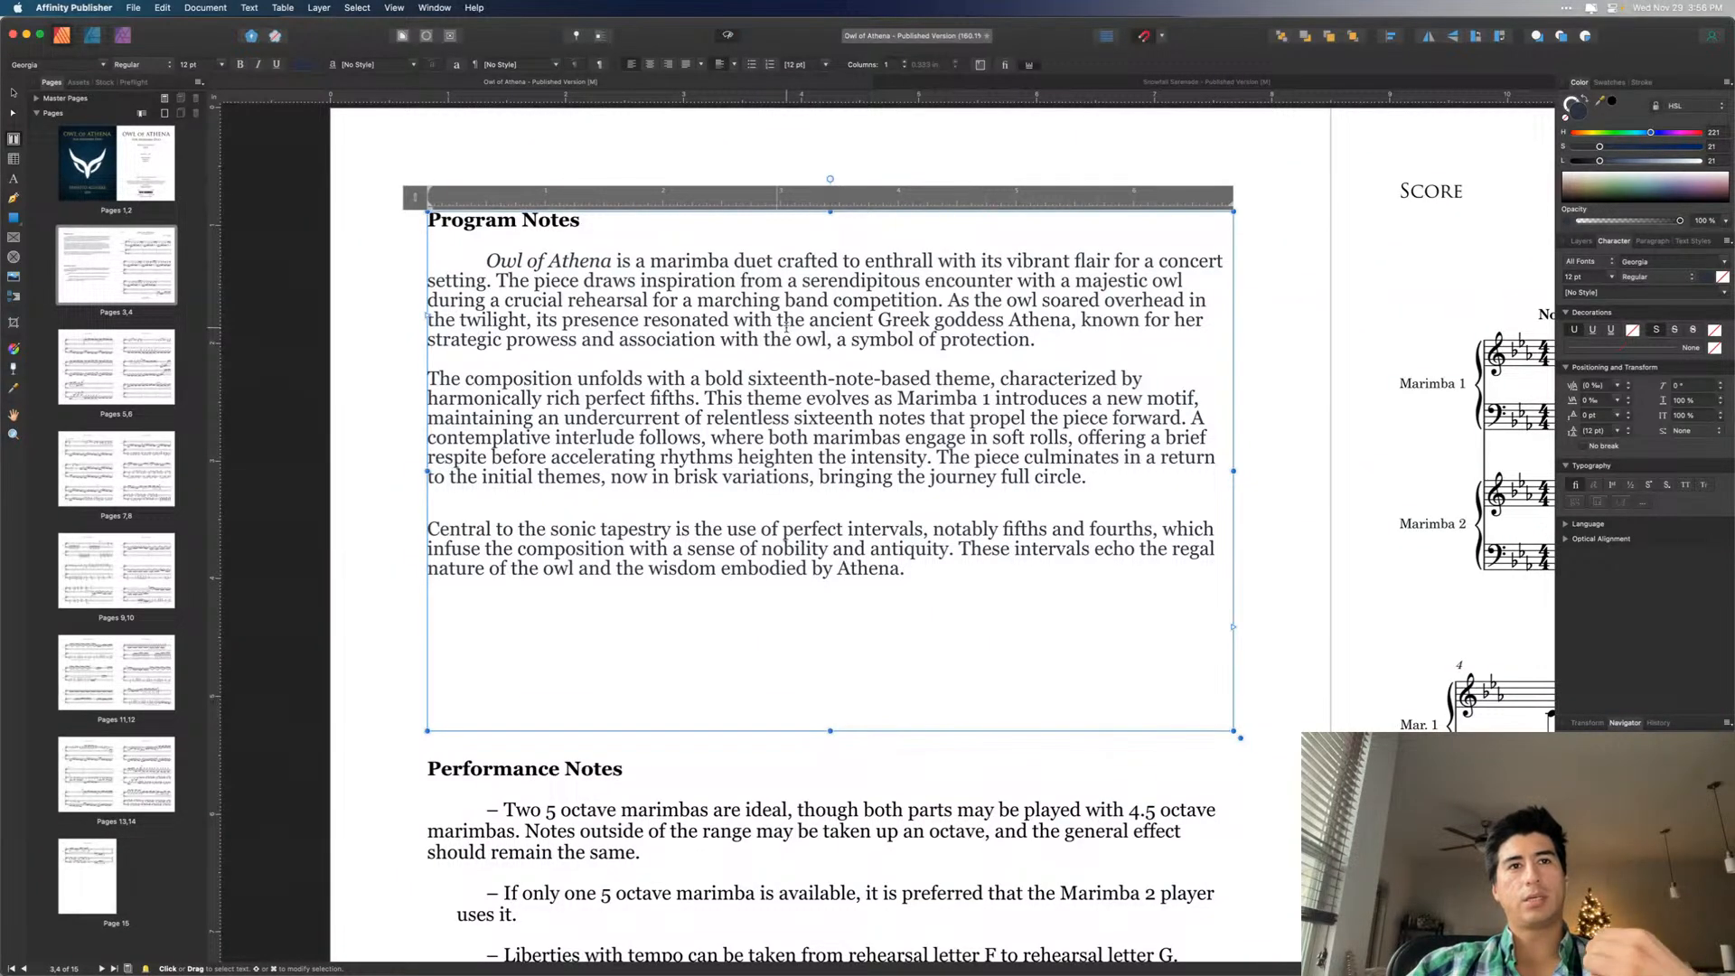
text(me on)
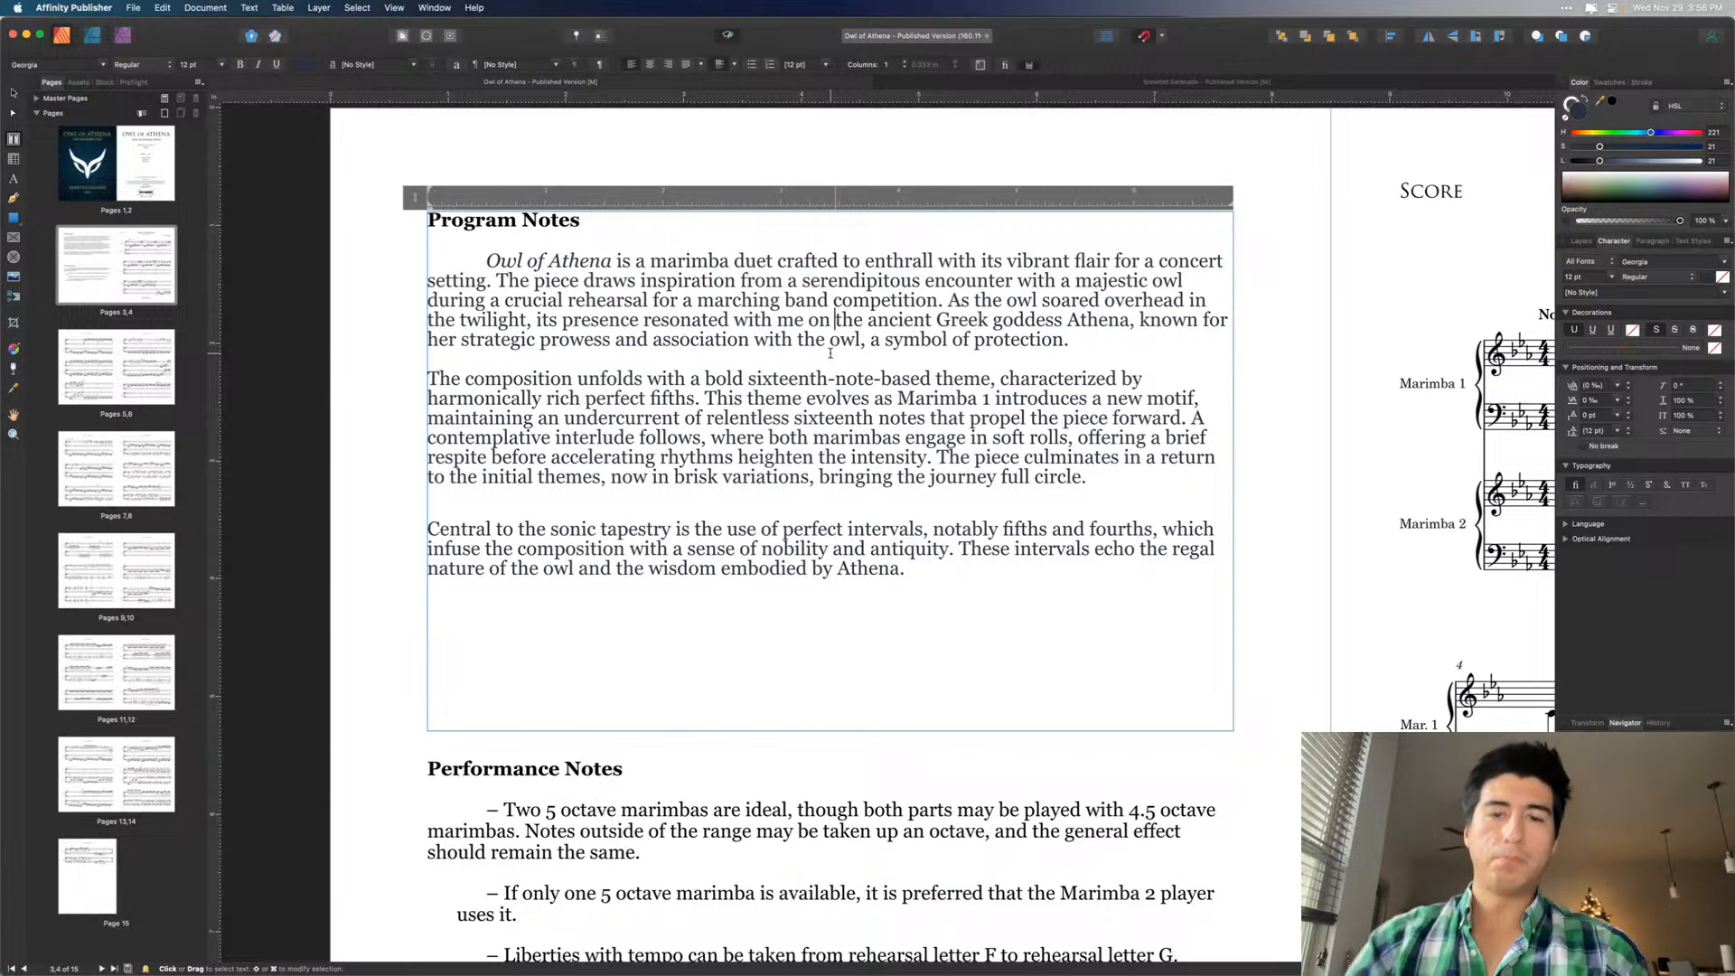
key(Escape)
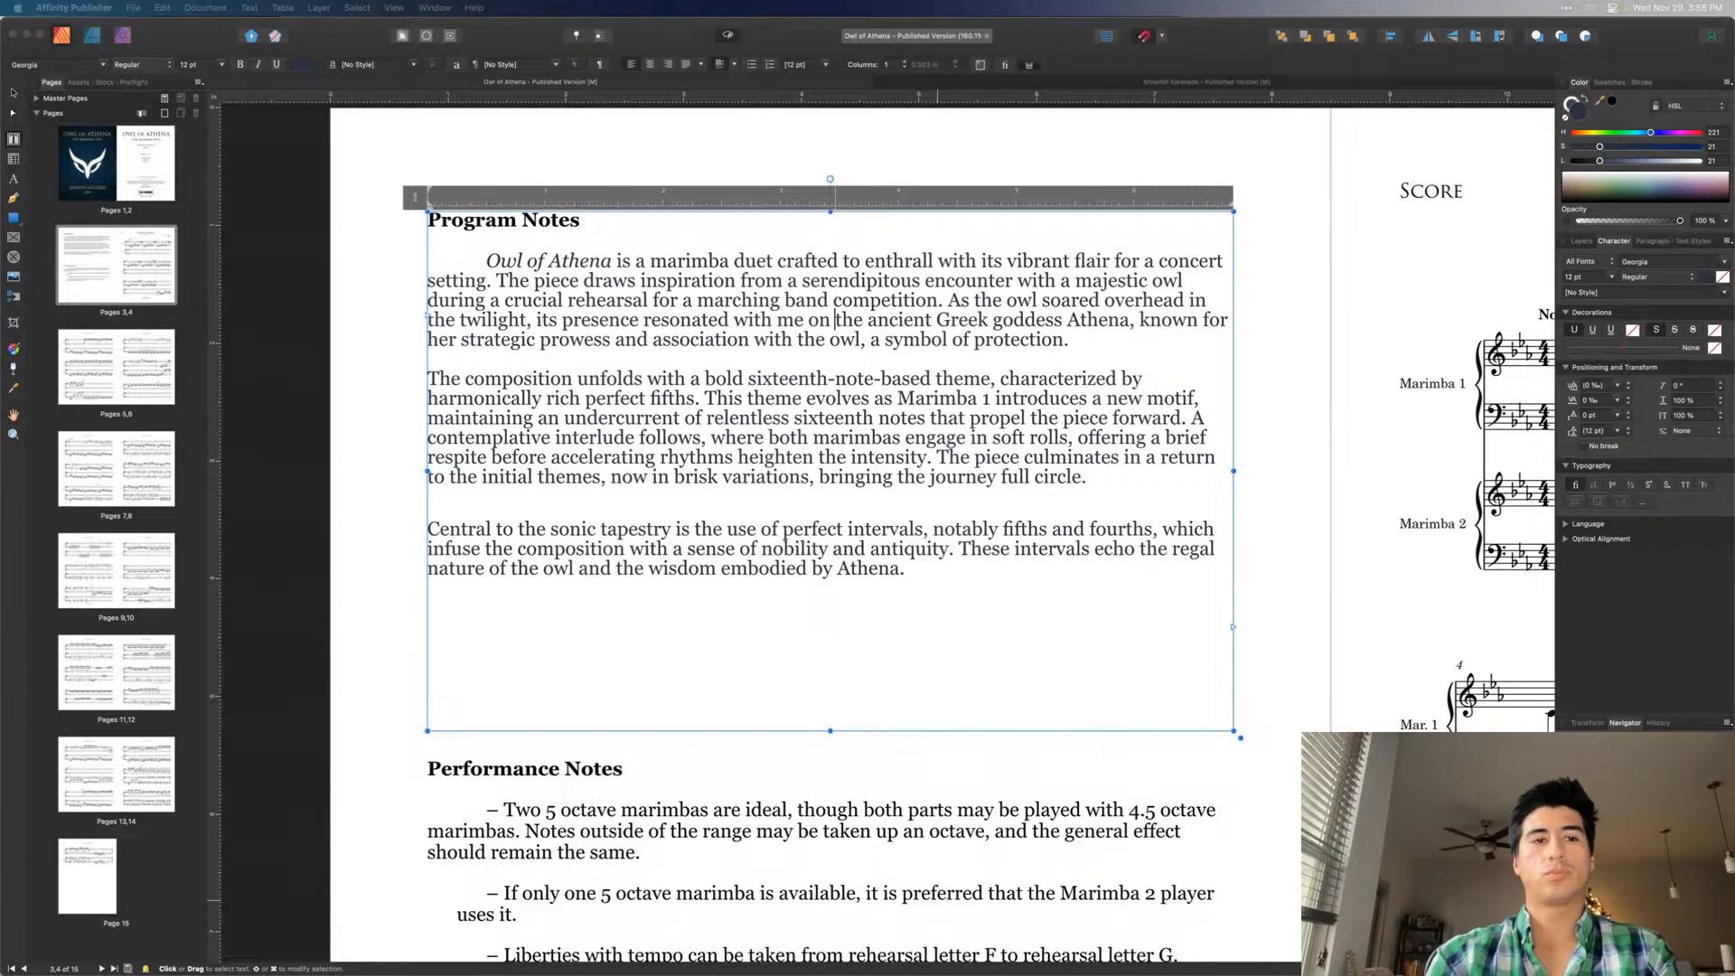
- Replace "on" after "resonated with me" with ", evoking" in the first Program Notes paragraph
click(836, 324)
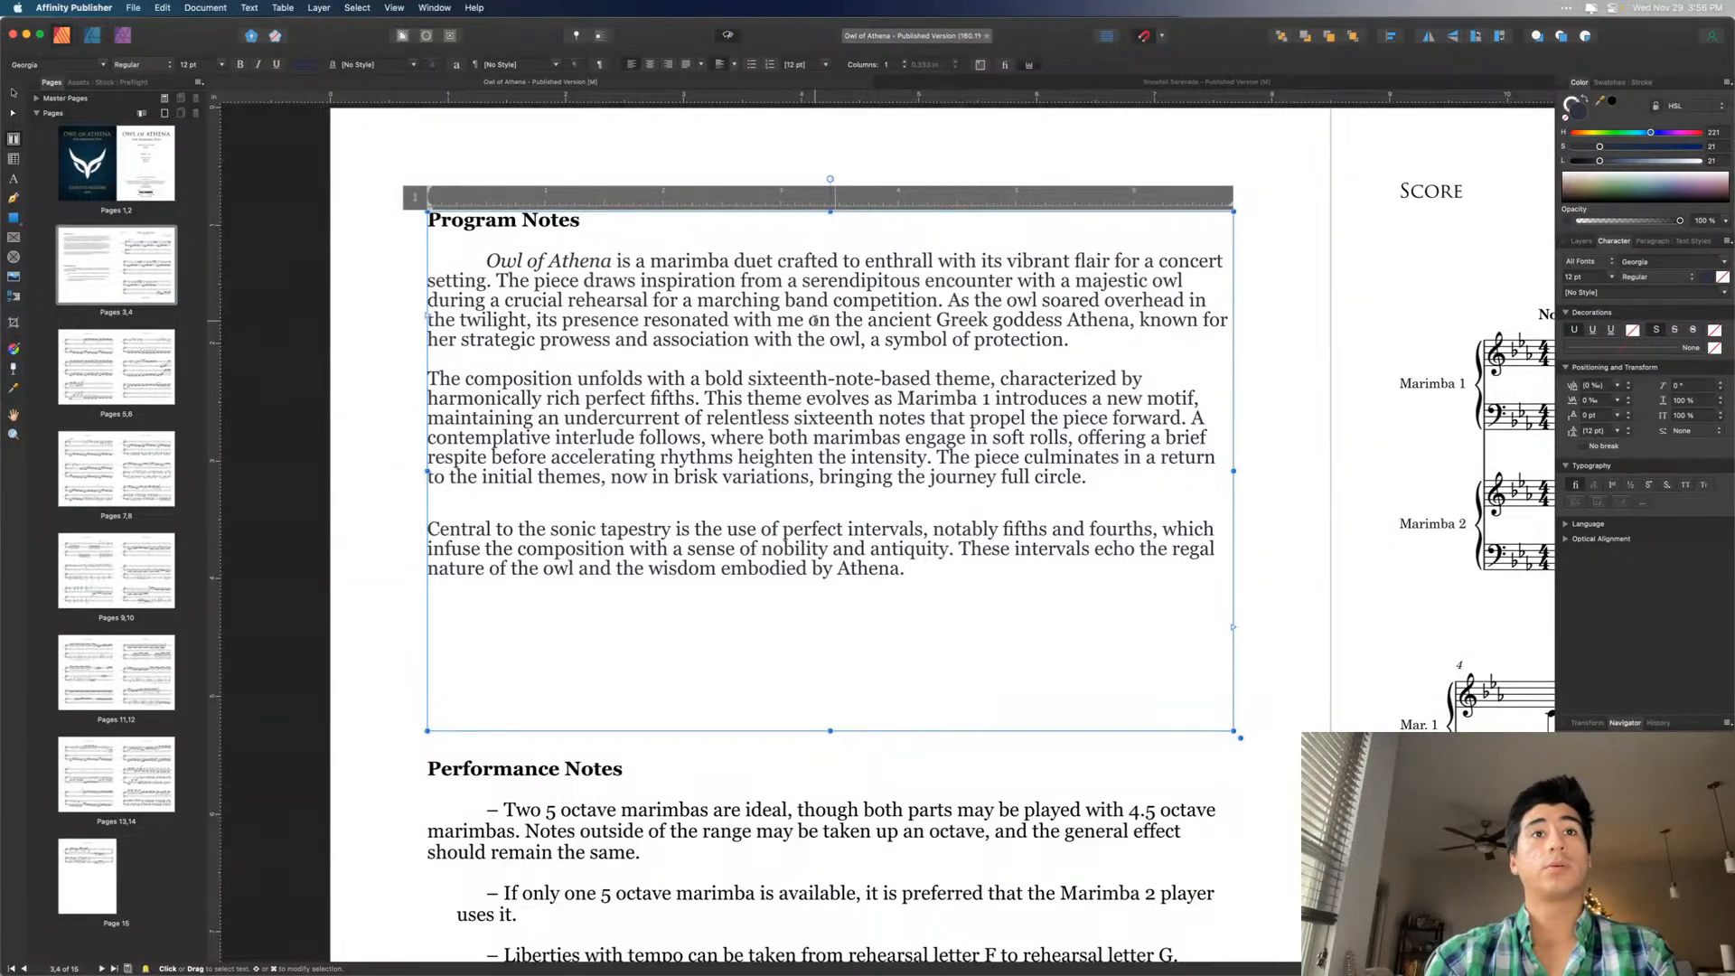
click(818, 321)
double_click(820, 321)
key(BackSpace)
key(BackSpace)
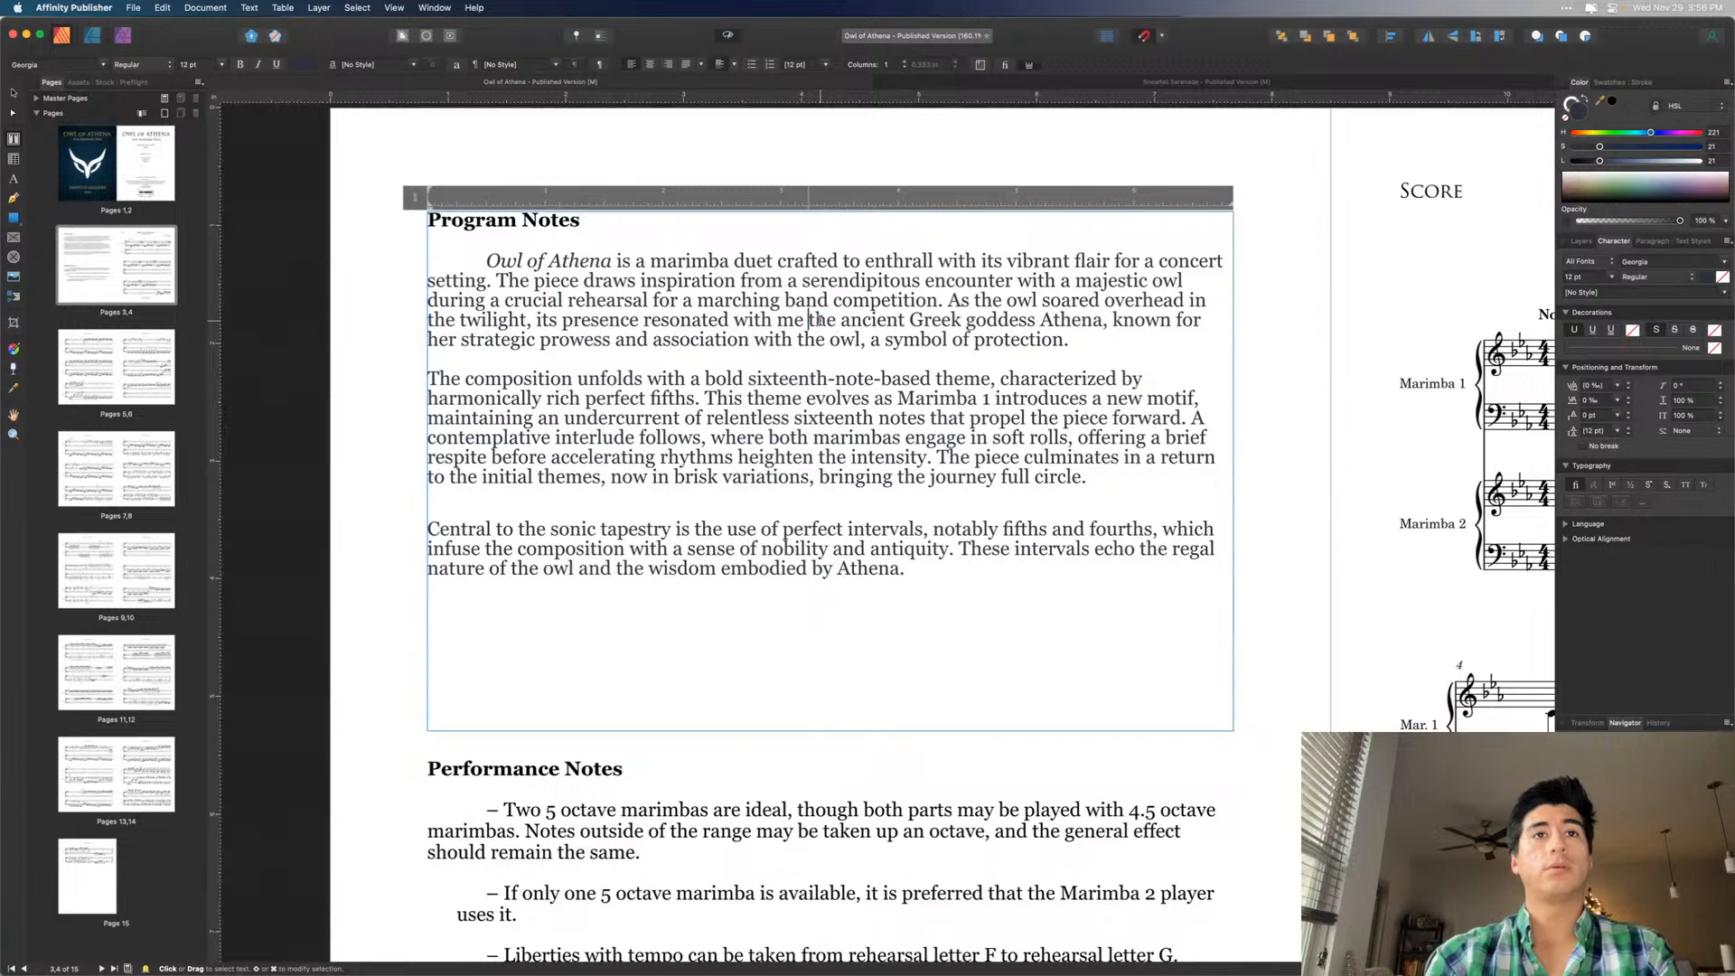
text(, evoking)
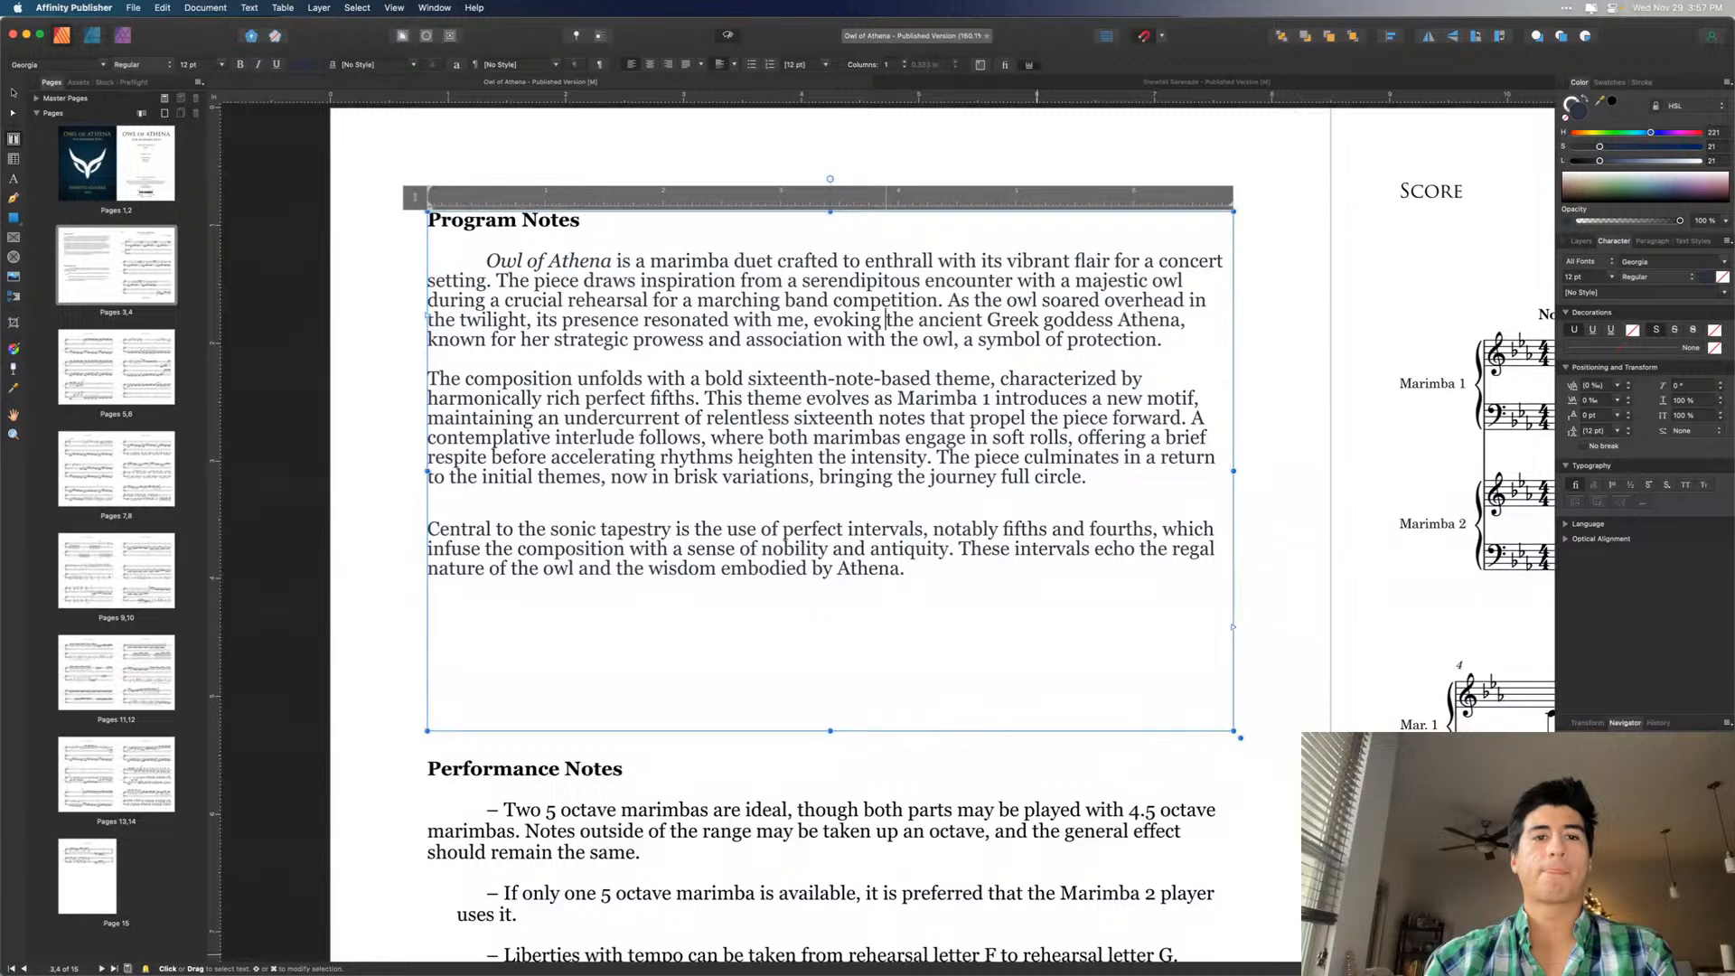
click(850, 625)
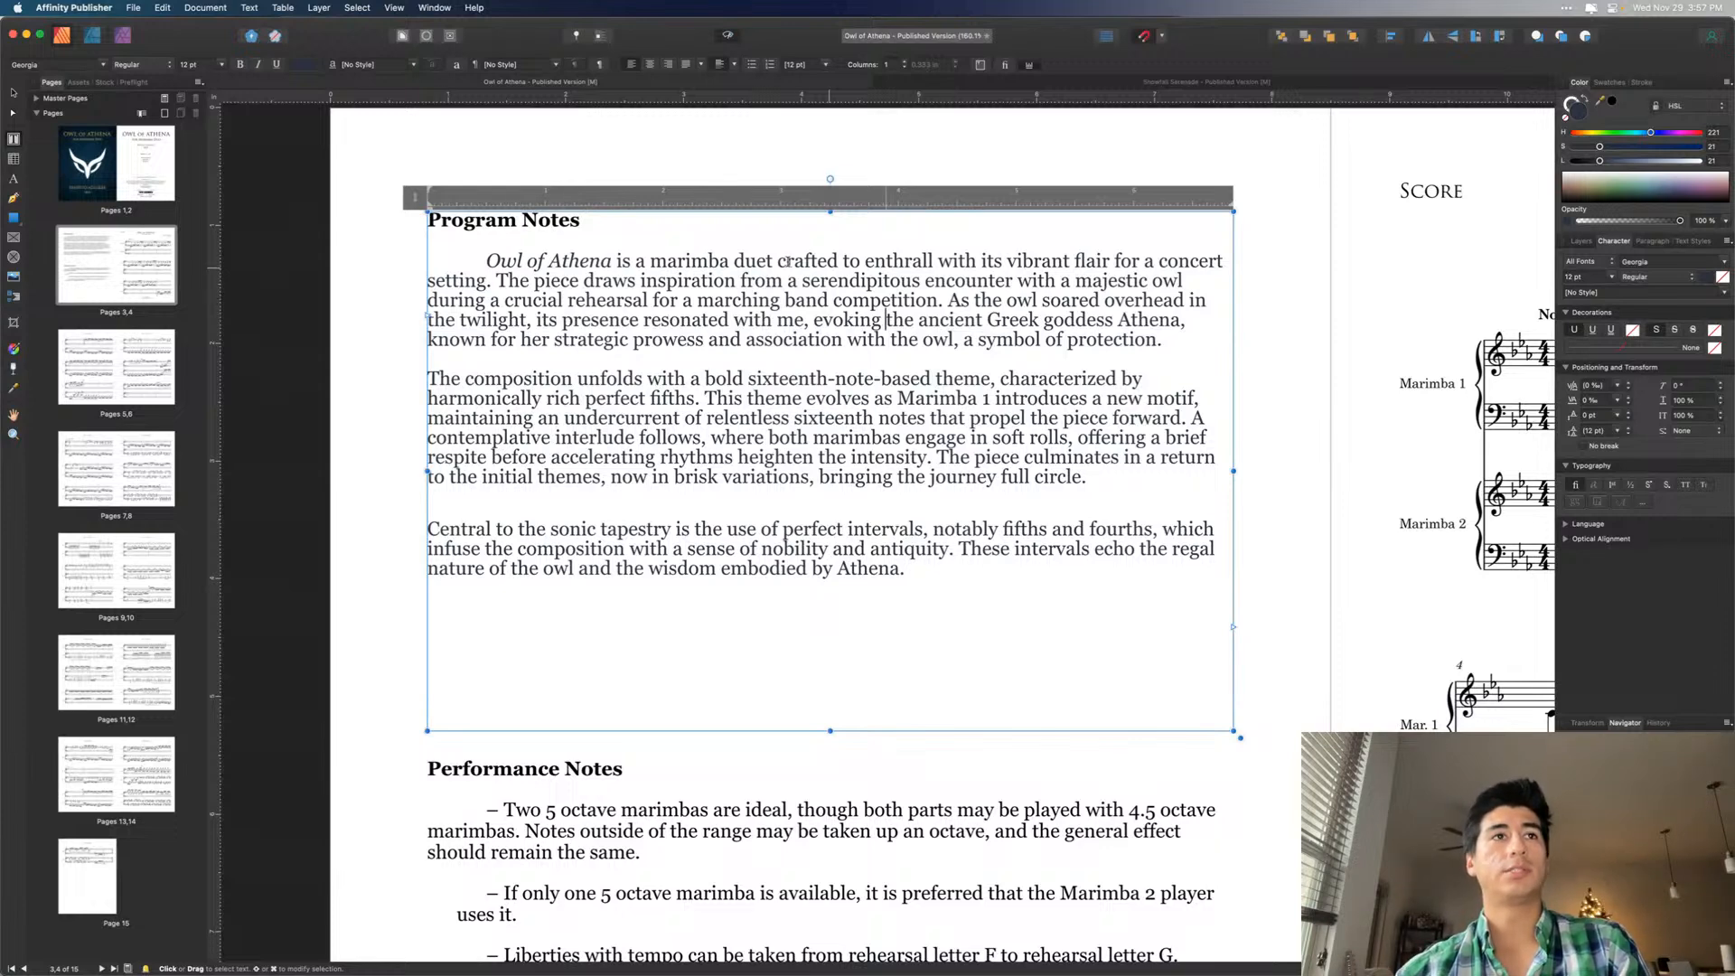
- Replace "harmonically rich" with "recurring" before "perfect fifths" in the second Program Notes paragraph
click(14, 93)
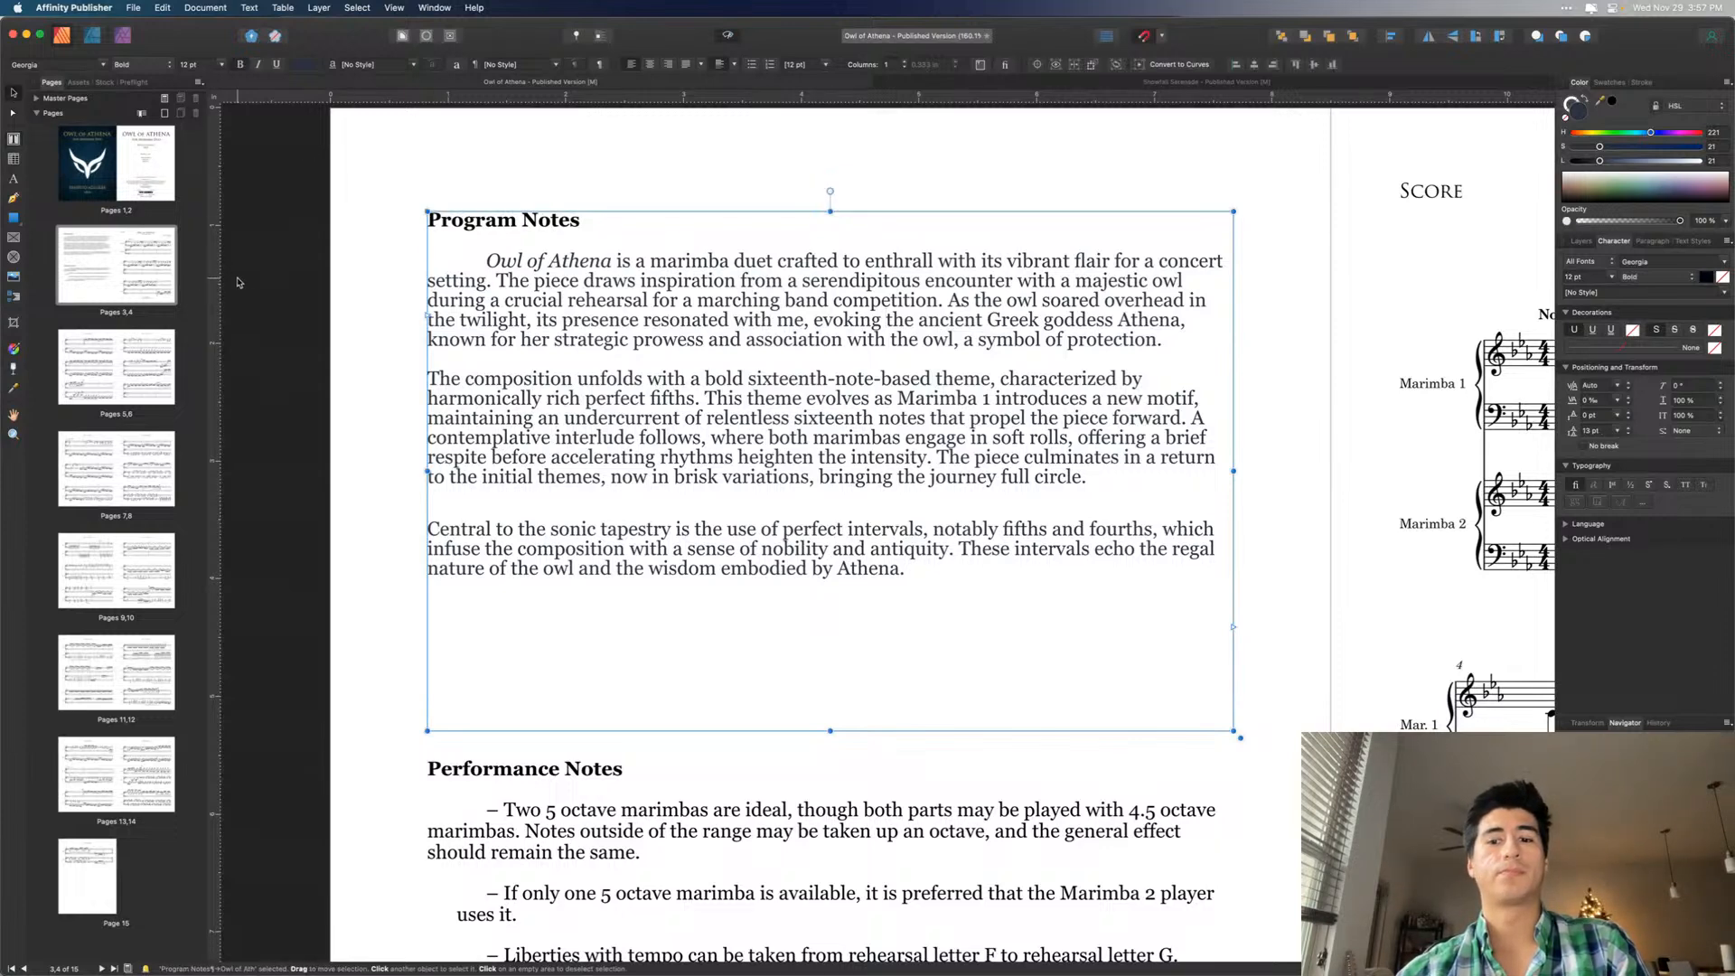
click(340, 351)
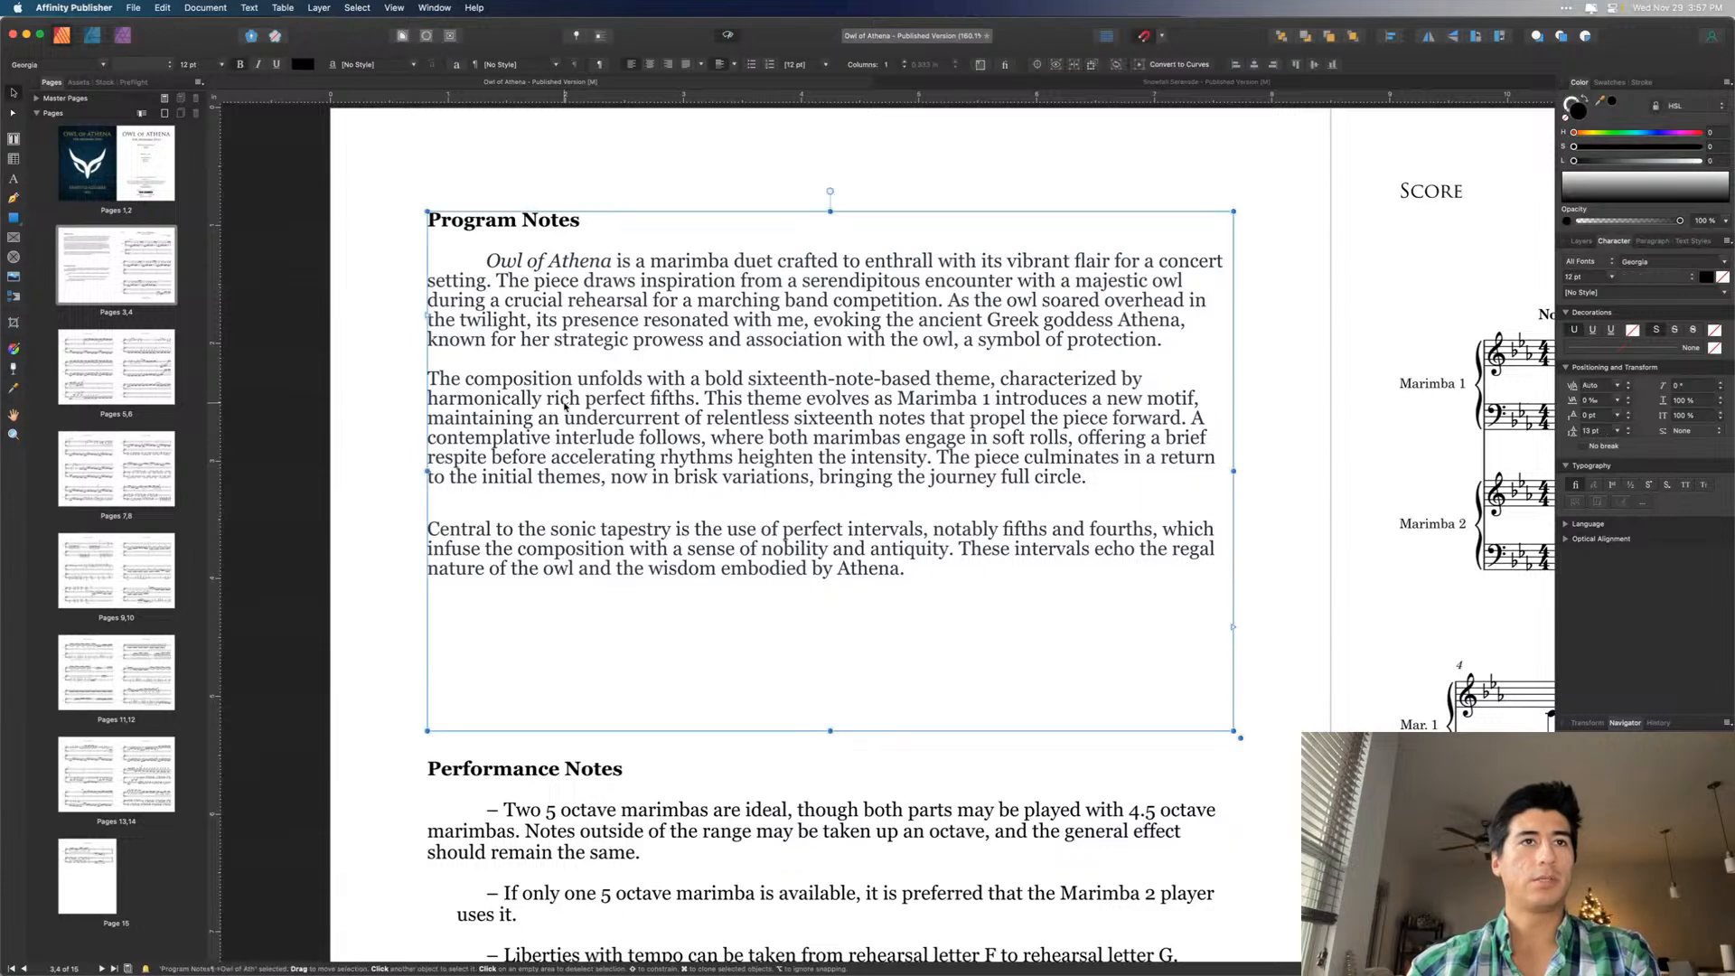
double_click(559, 399)
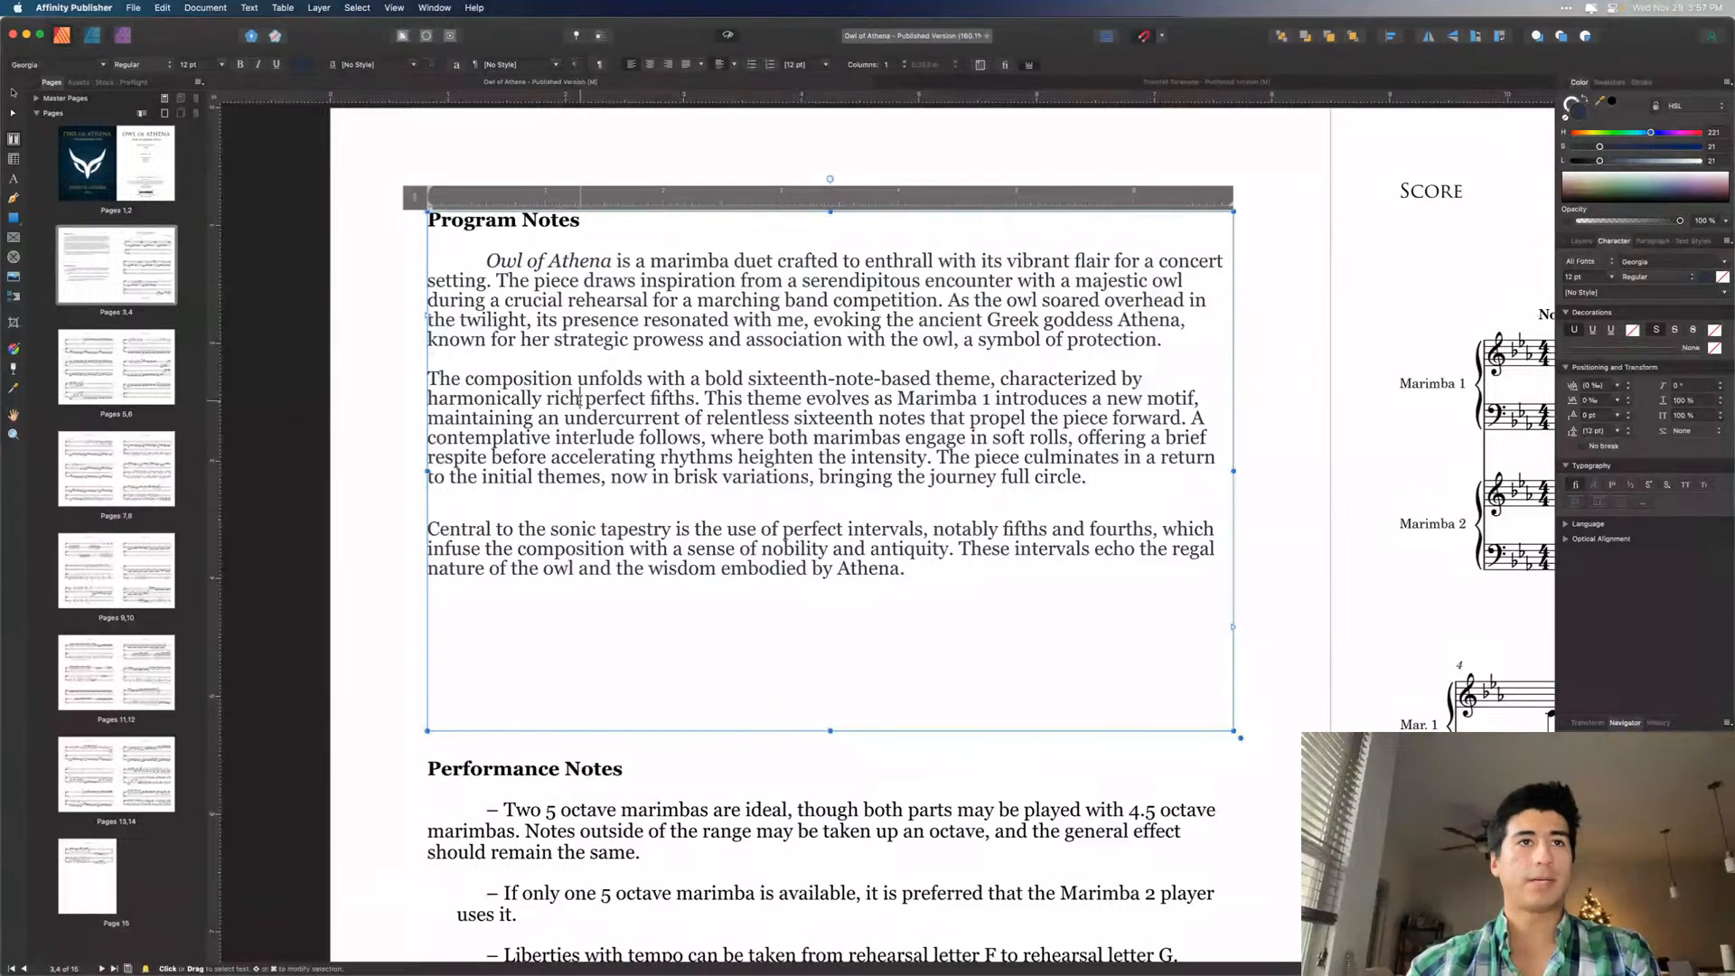
drag(580, 399, 413, 394)
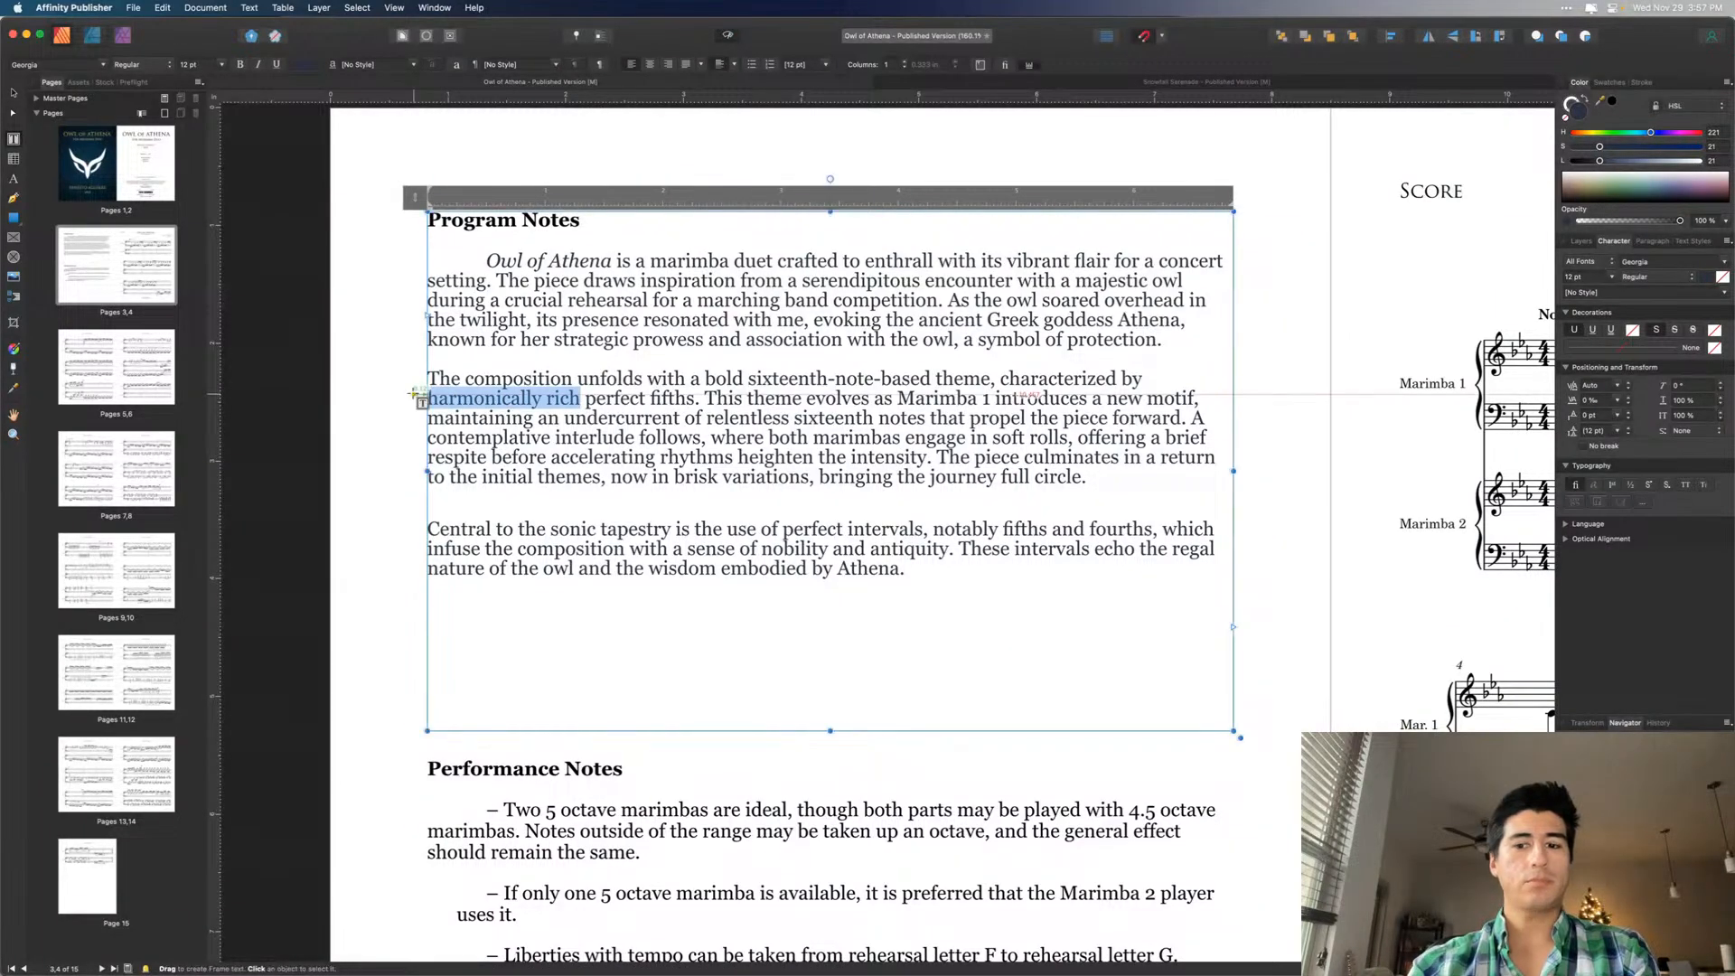
text(recurring)
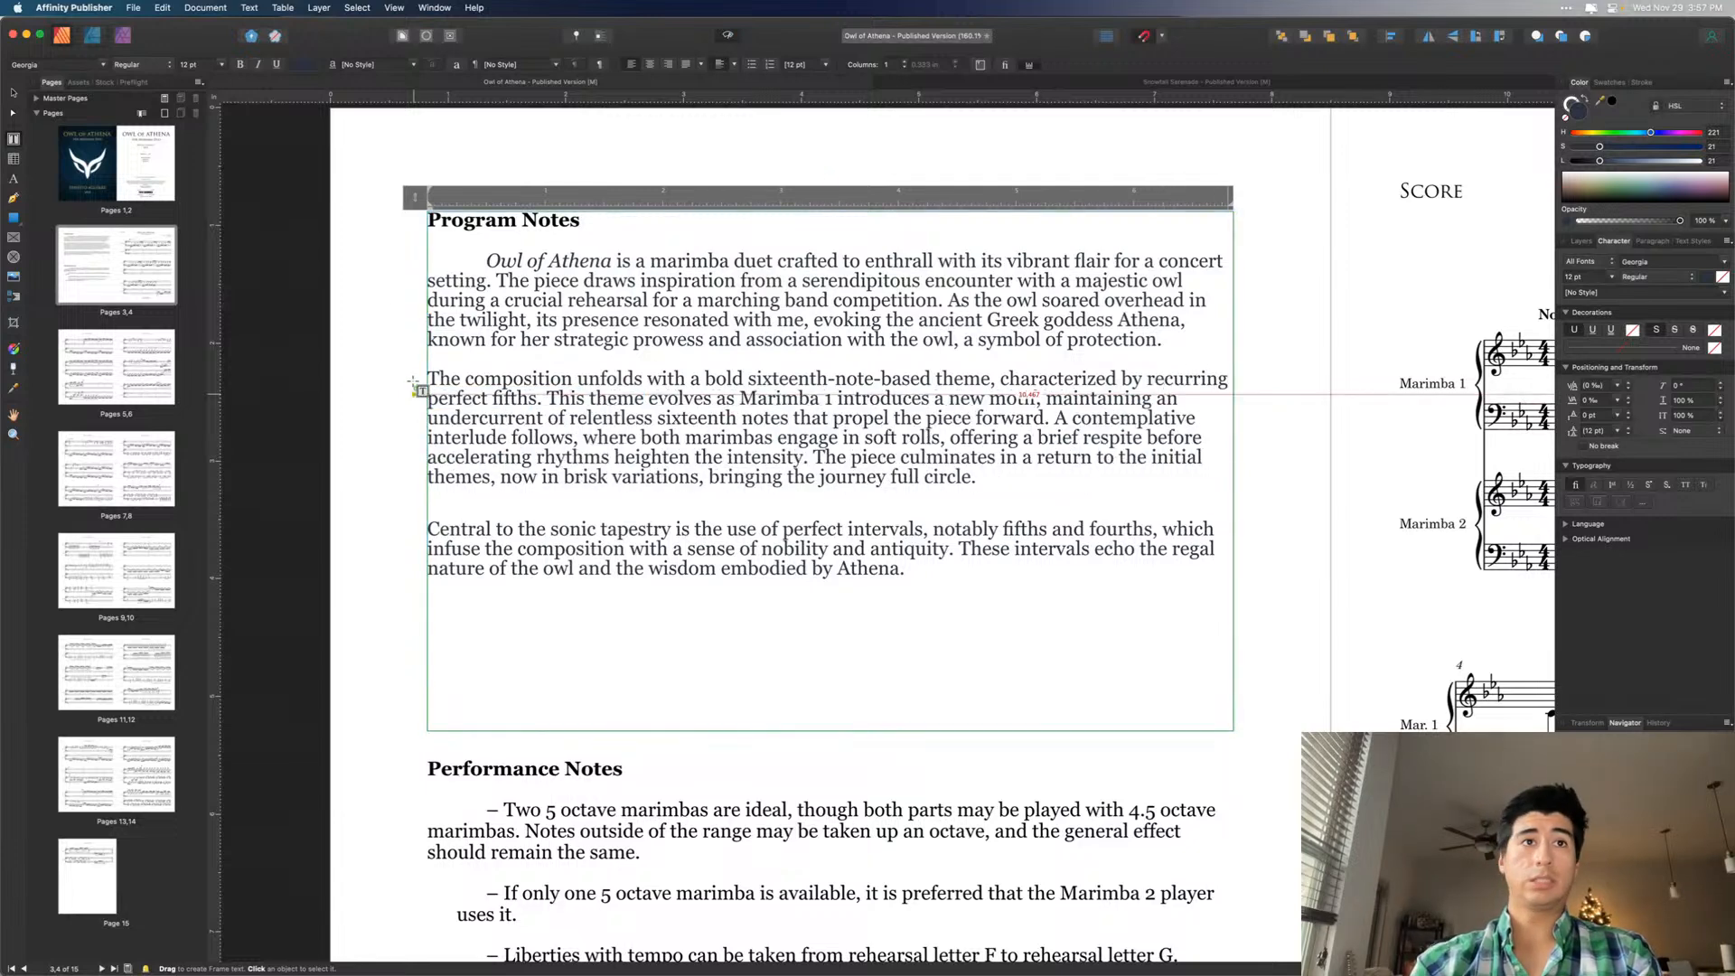
click(14, 93)
click(391, 270)
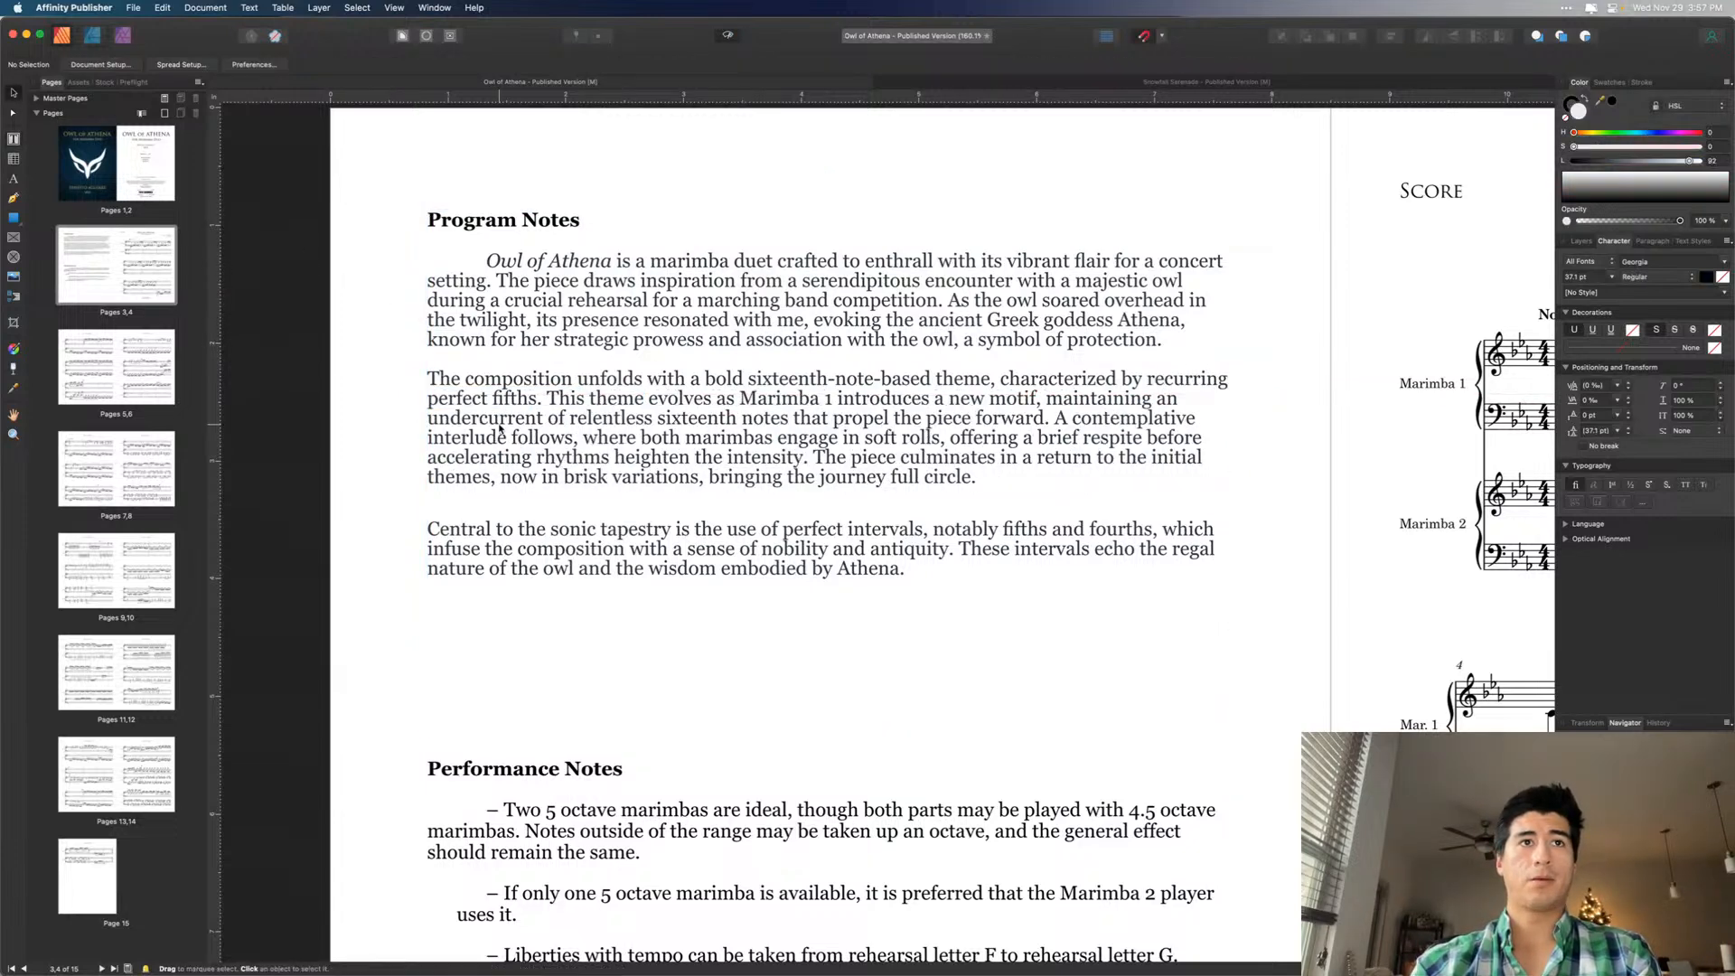
- Insert "the sonority of" before "recurring perfect fifths" in the second Program Notes paragraph
double_click(1149, 382)
text(t)
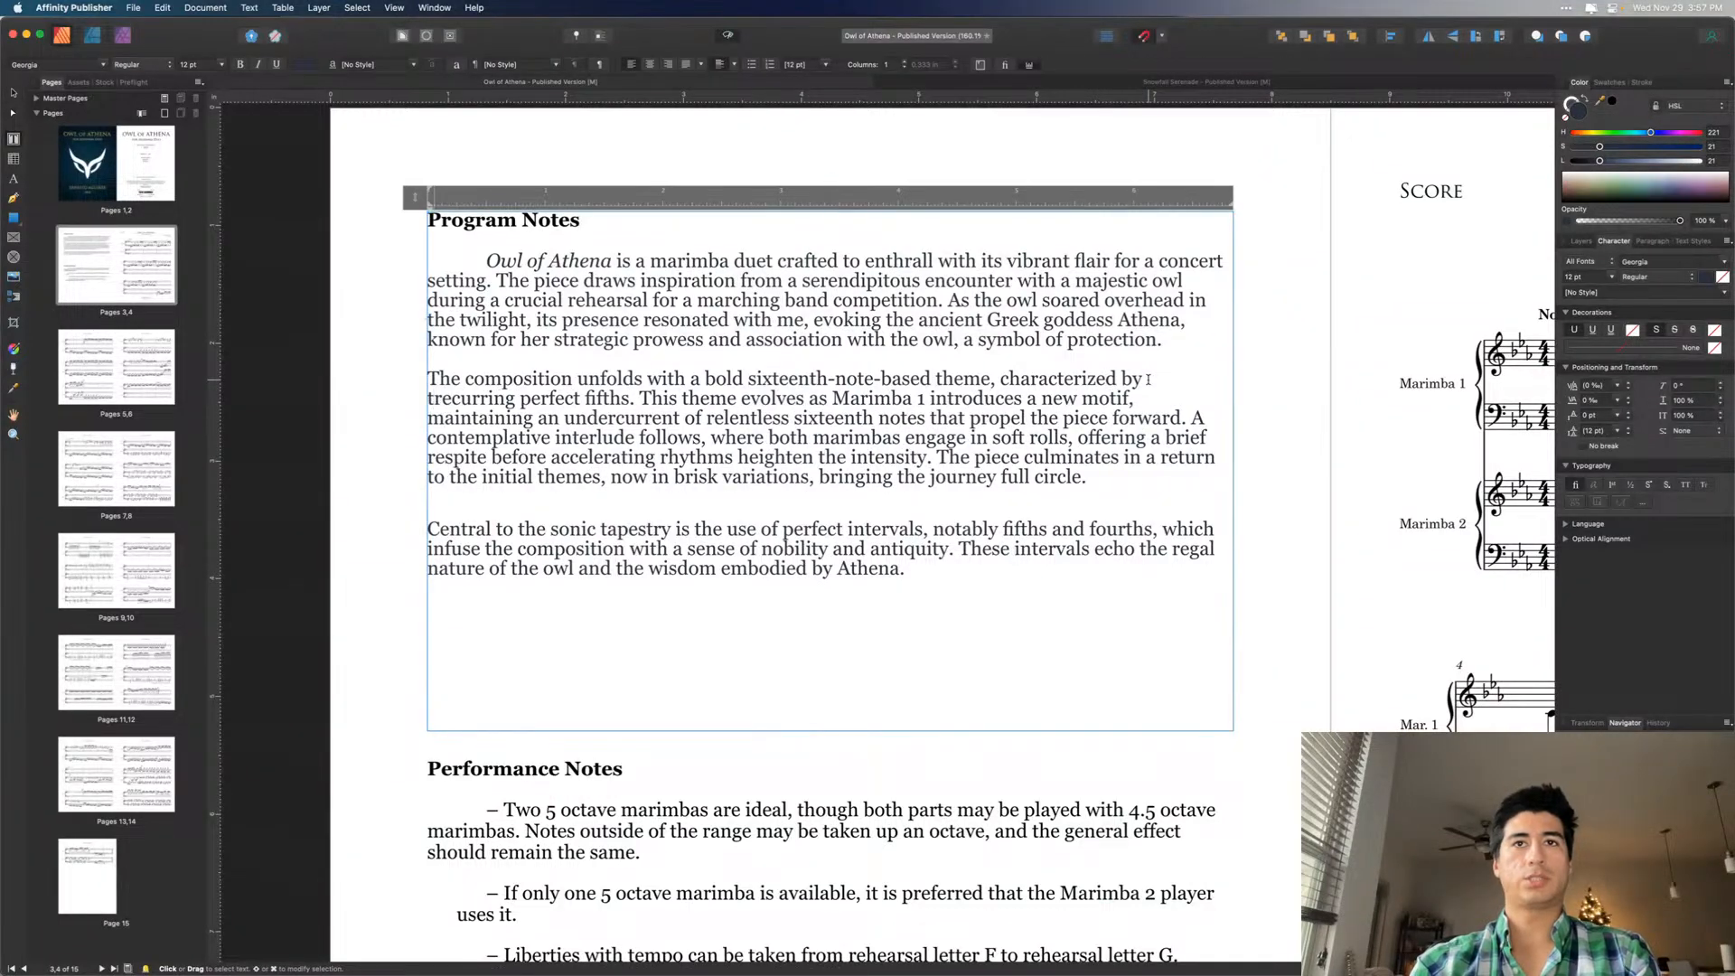
text(he sonority )
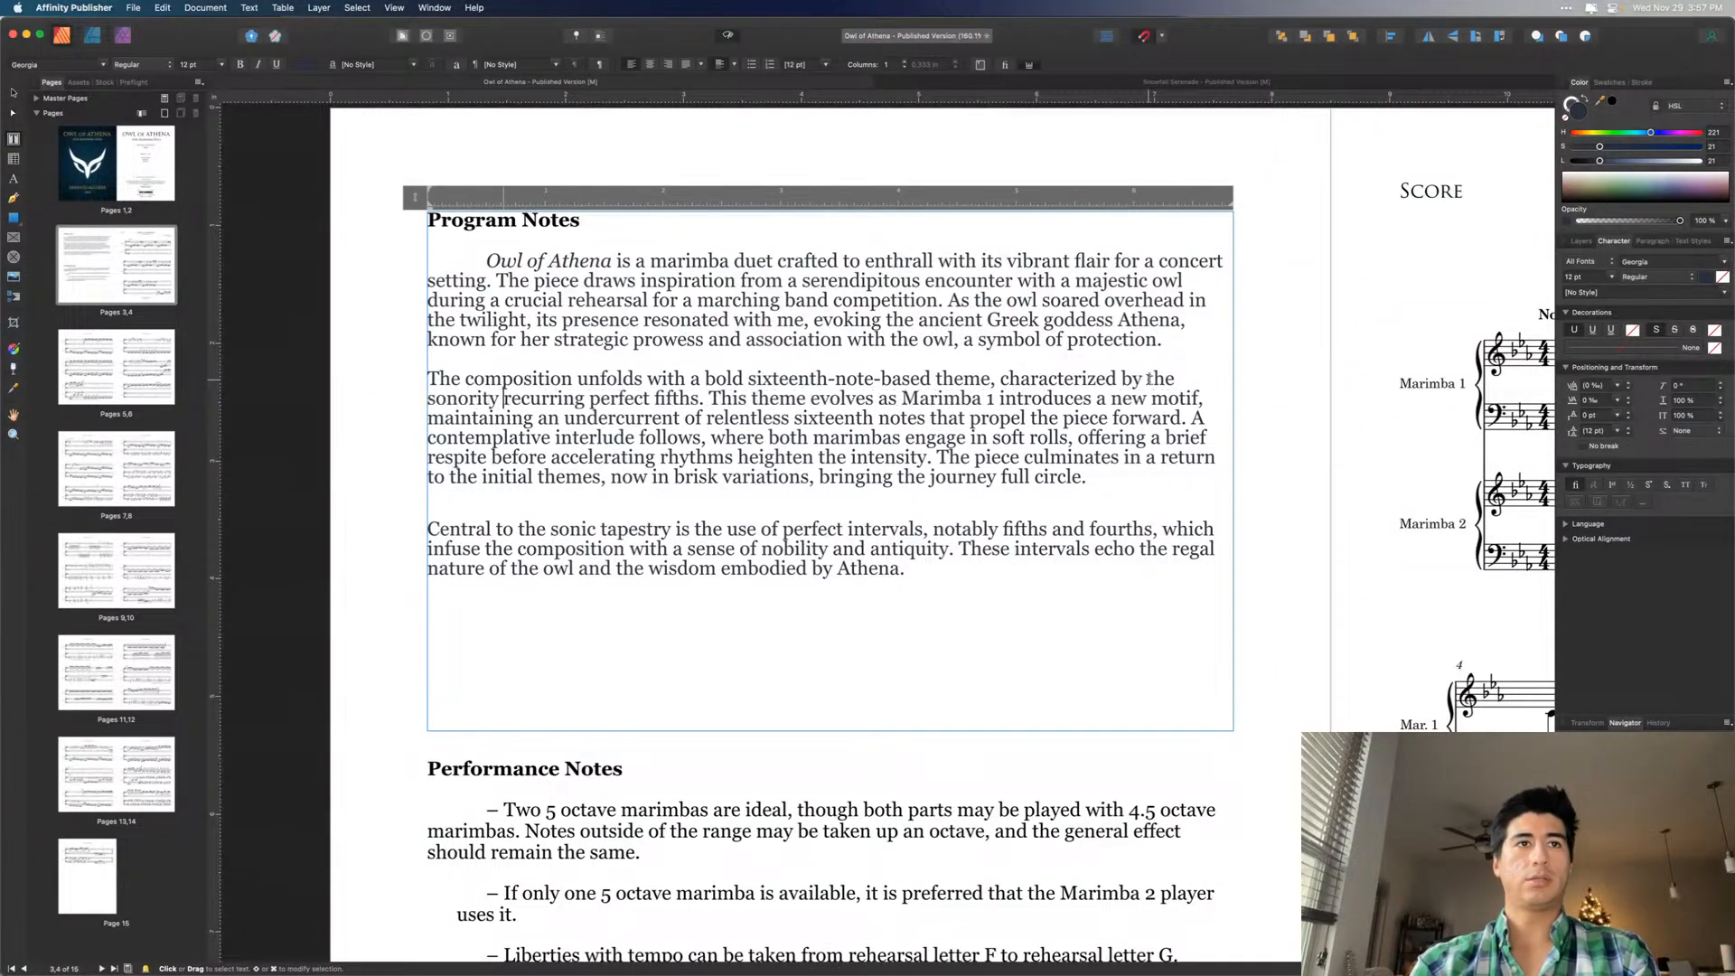
text(of)
key(Escape)
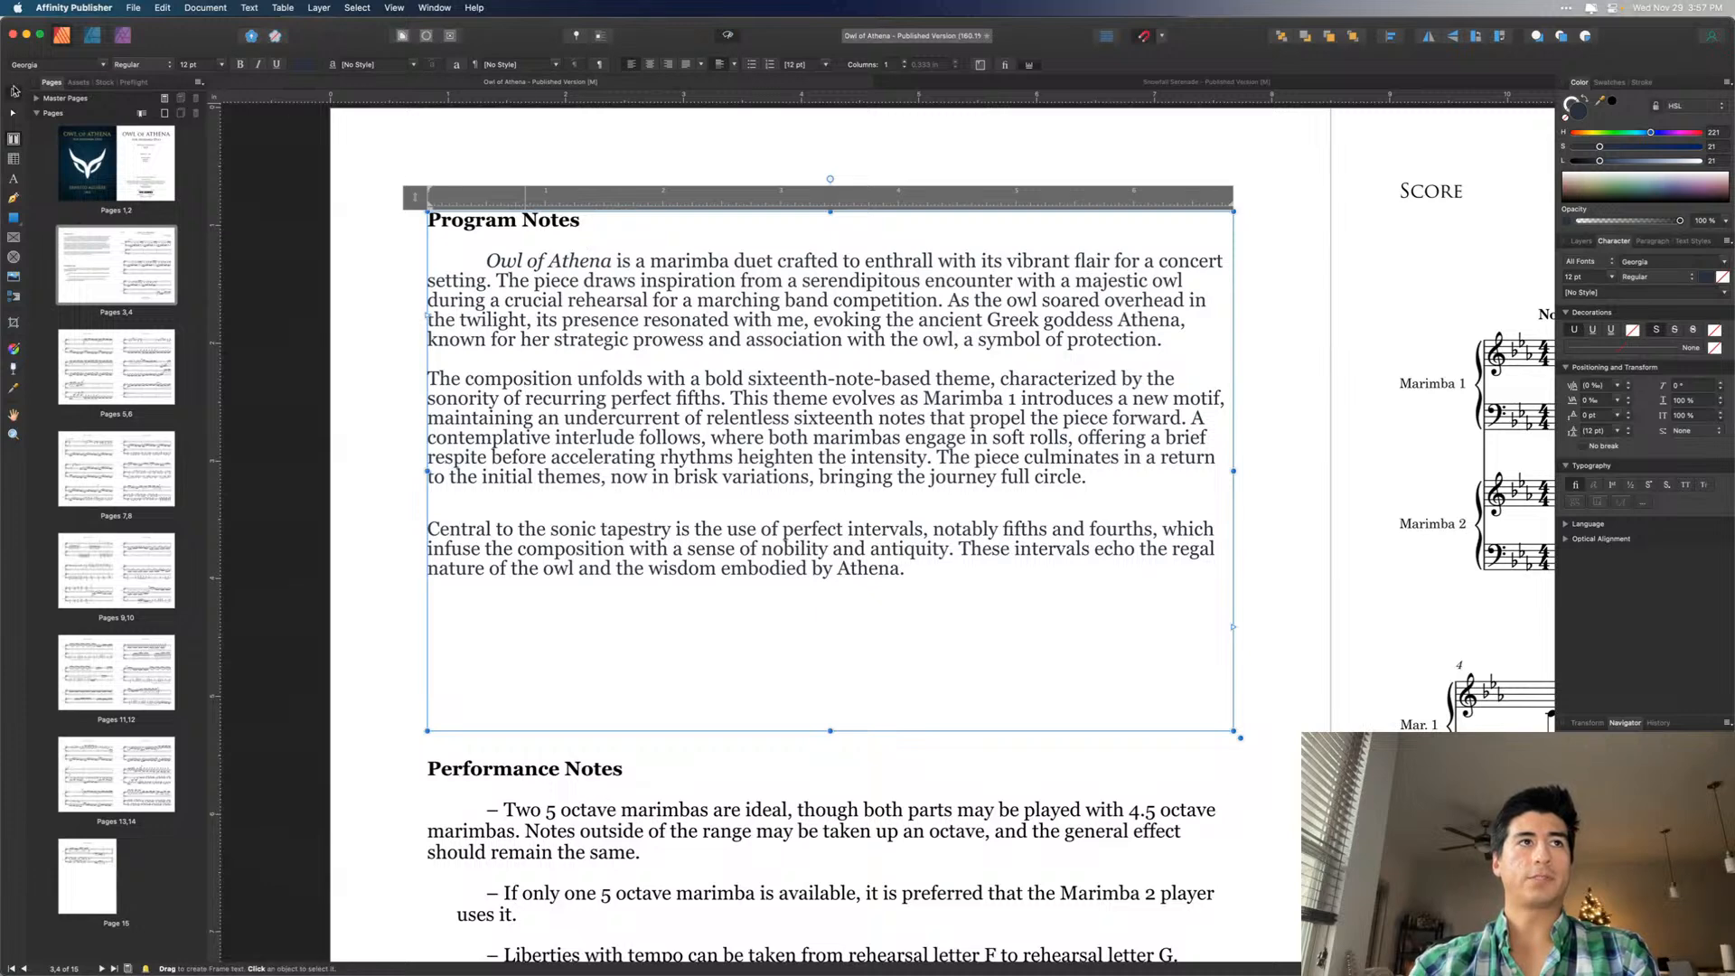
click(15, 91)
click(382, 236)
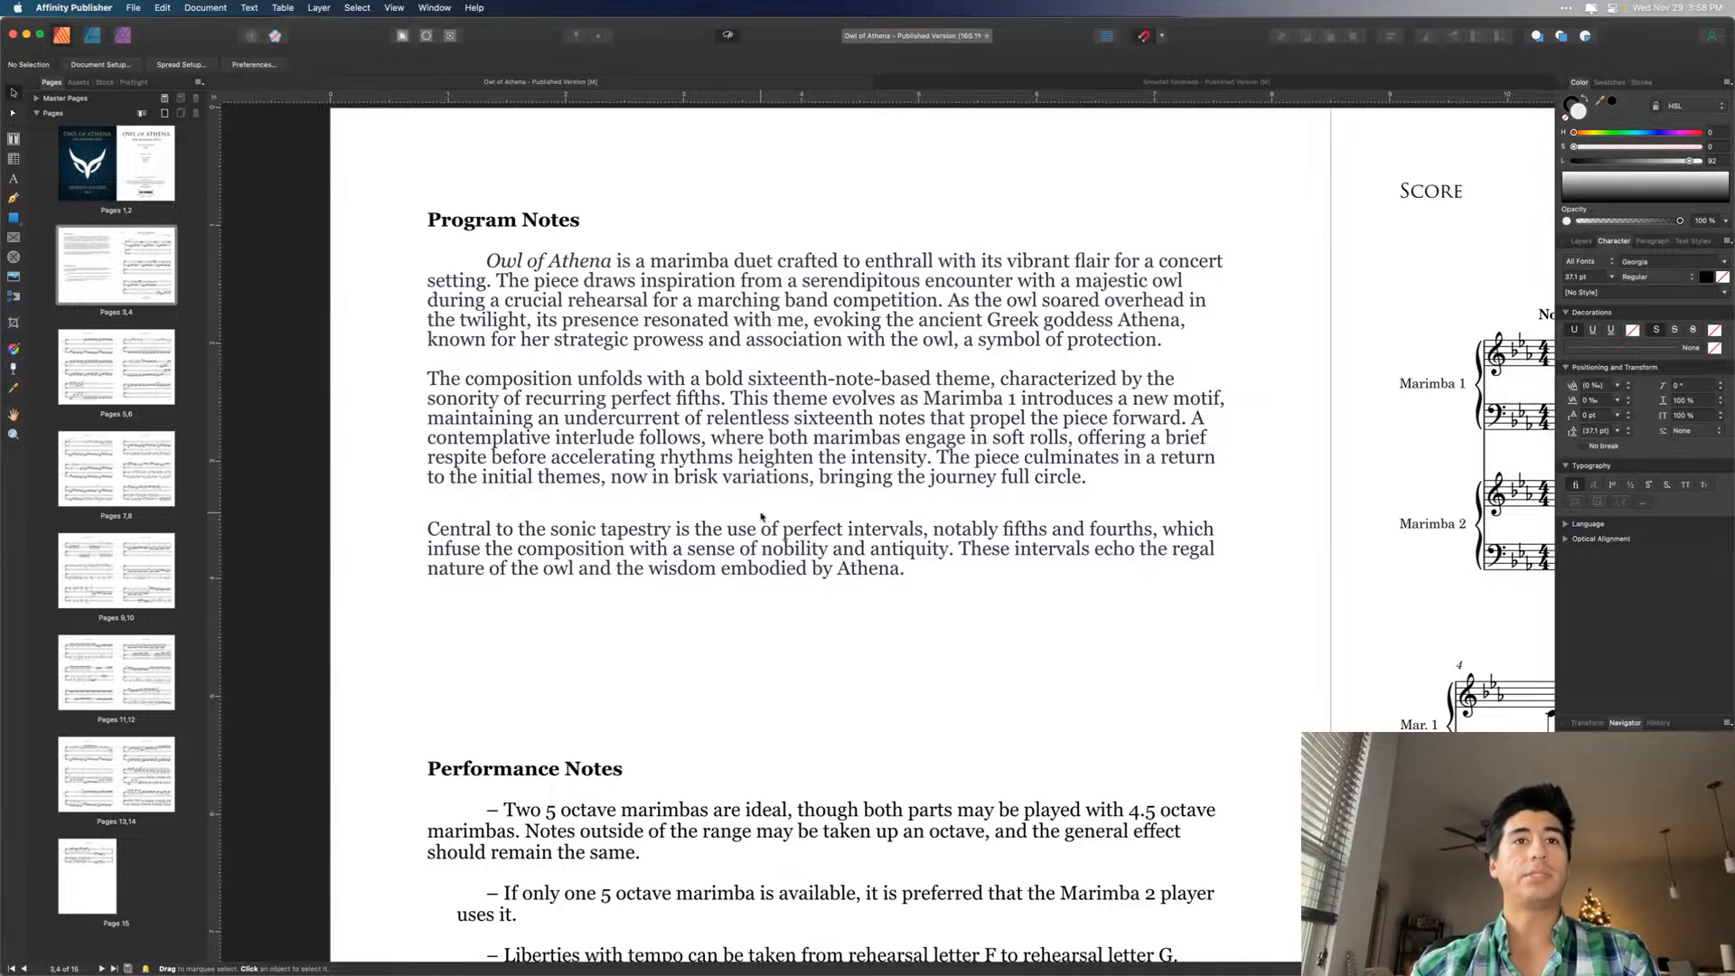
- Indent the first lines of the second and third Program Notes paragraphs by one tab level
scroll(761, 517, down, 3)
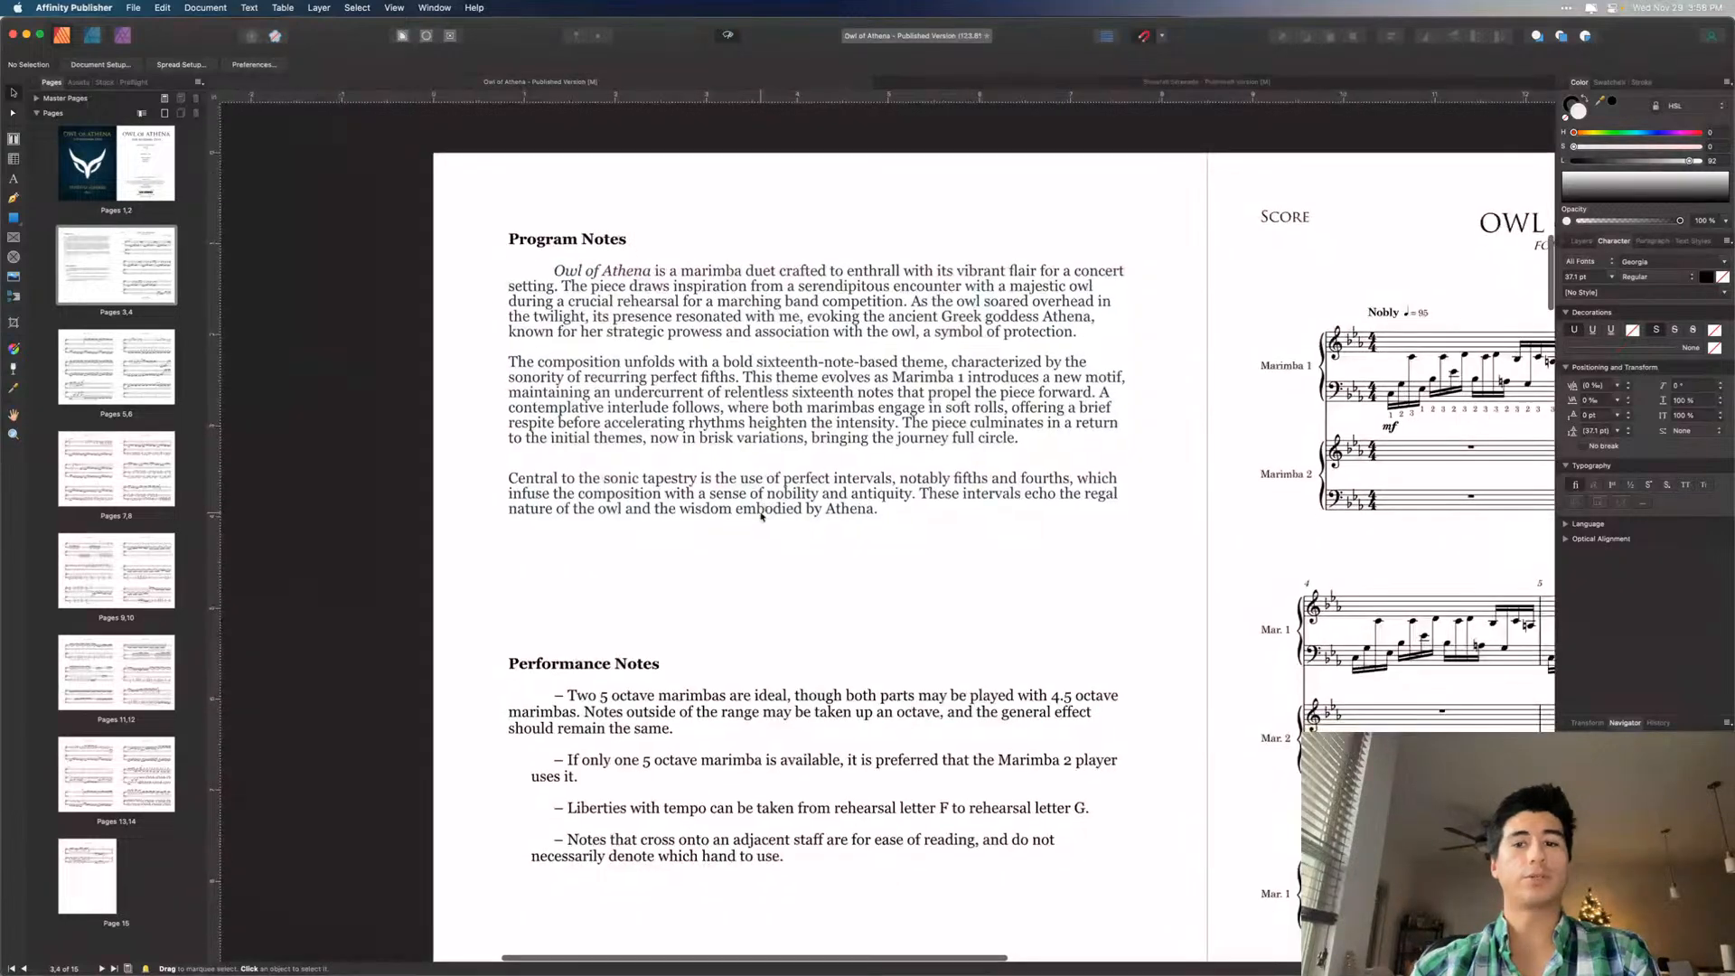
scroll(761, 517, down, 1)
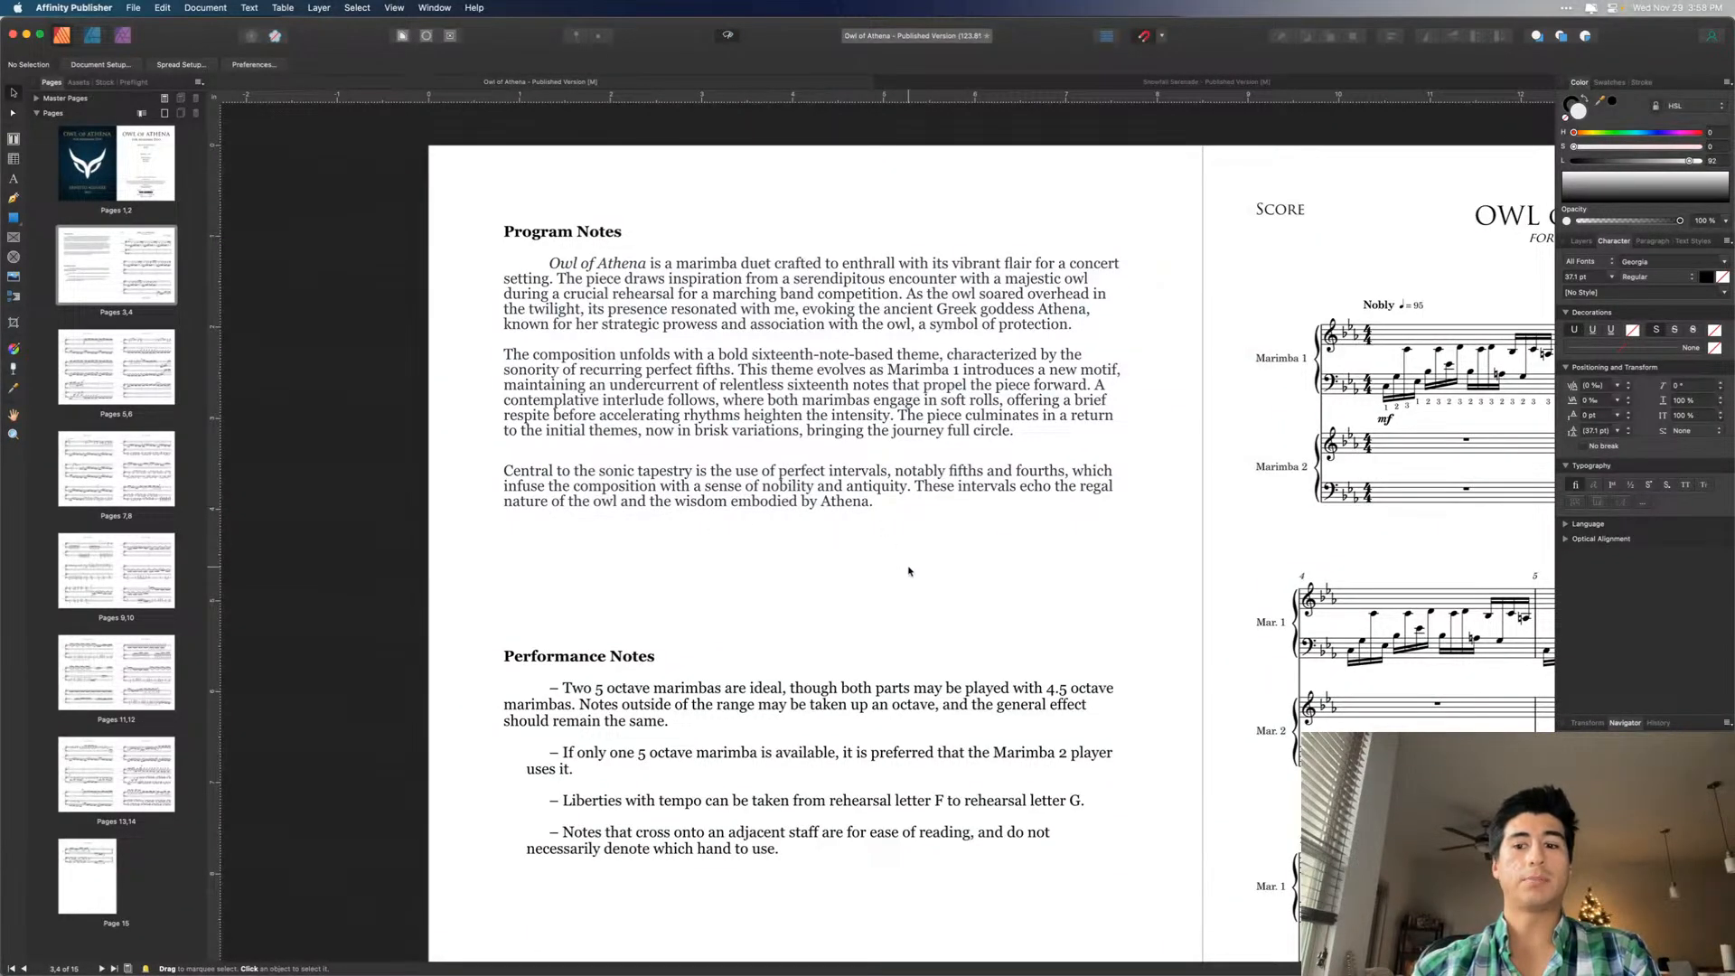
double_click(506, 355)
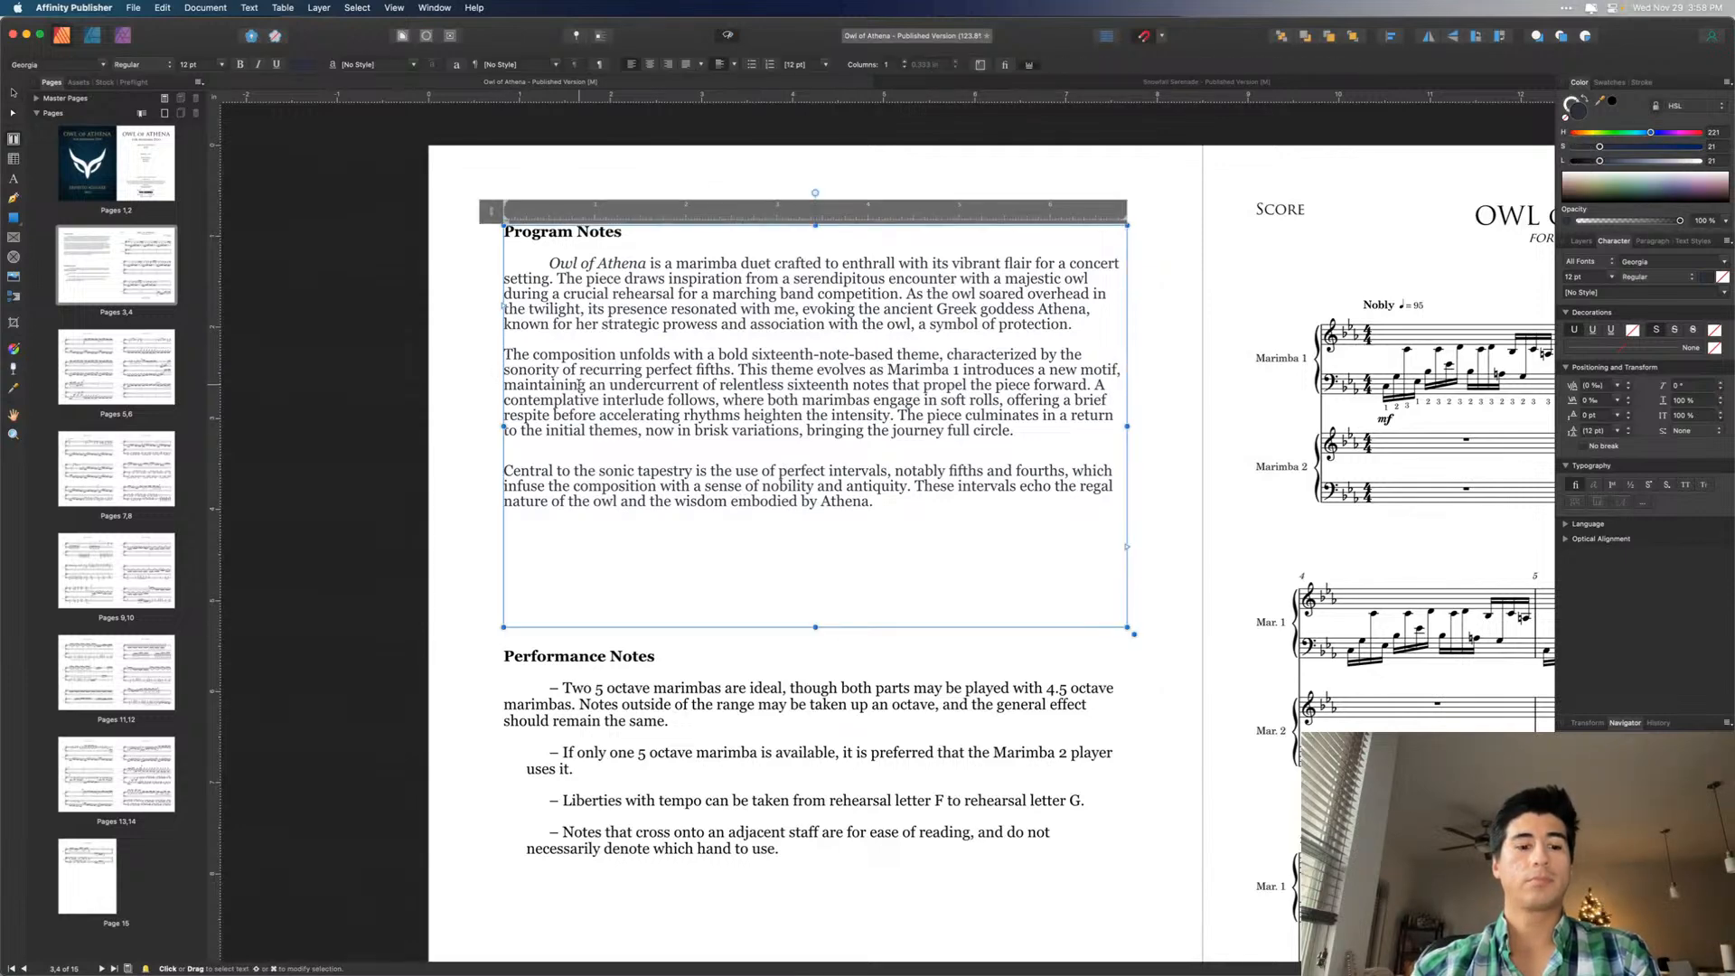
key(Tab)
click(504, 471)
key(Tab)
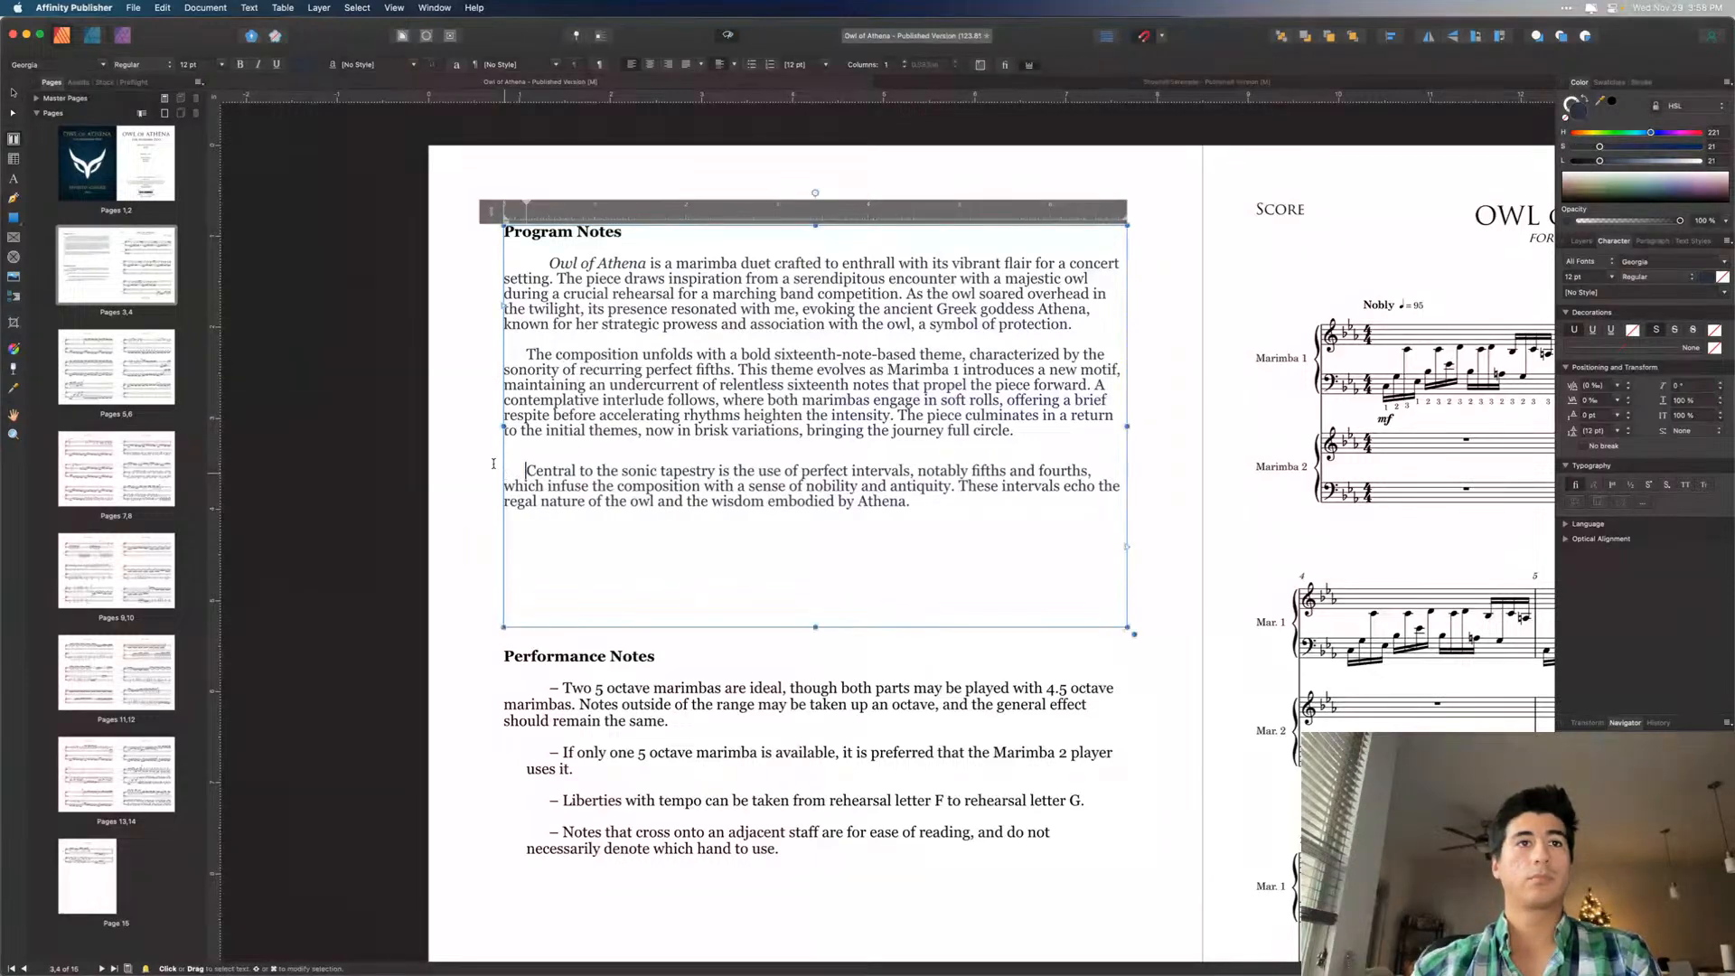
click(11, 93)
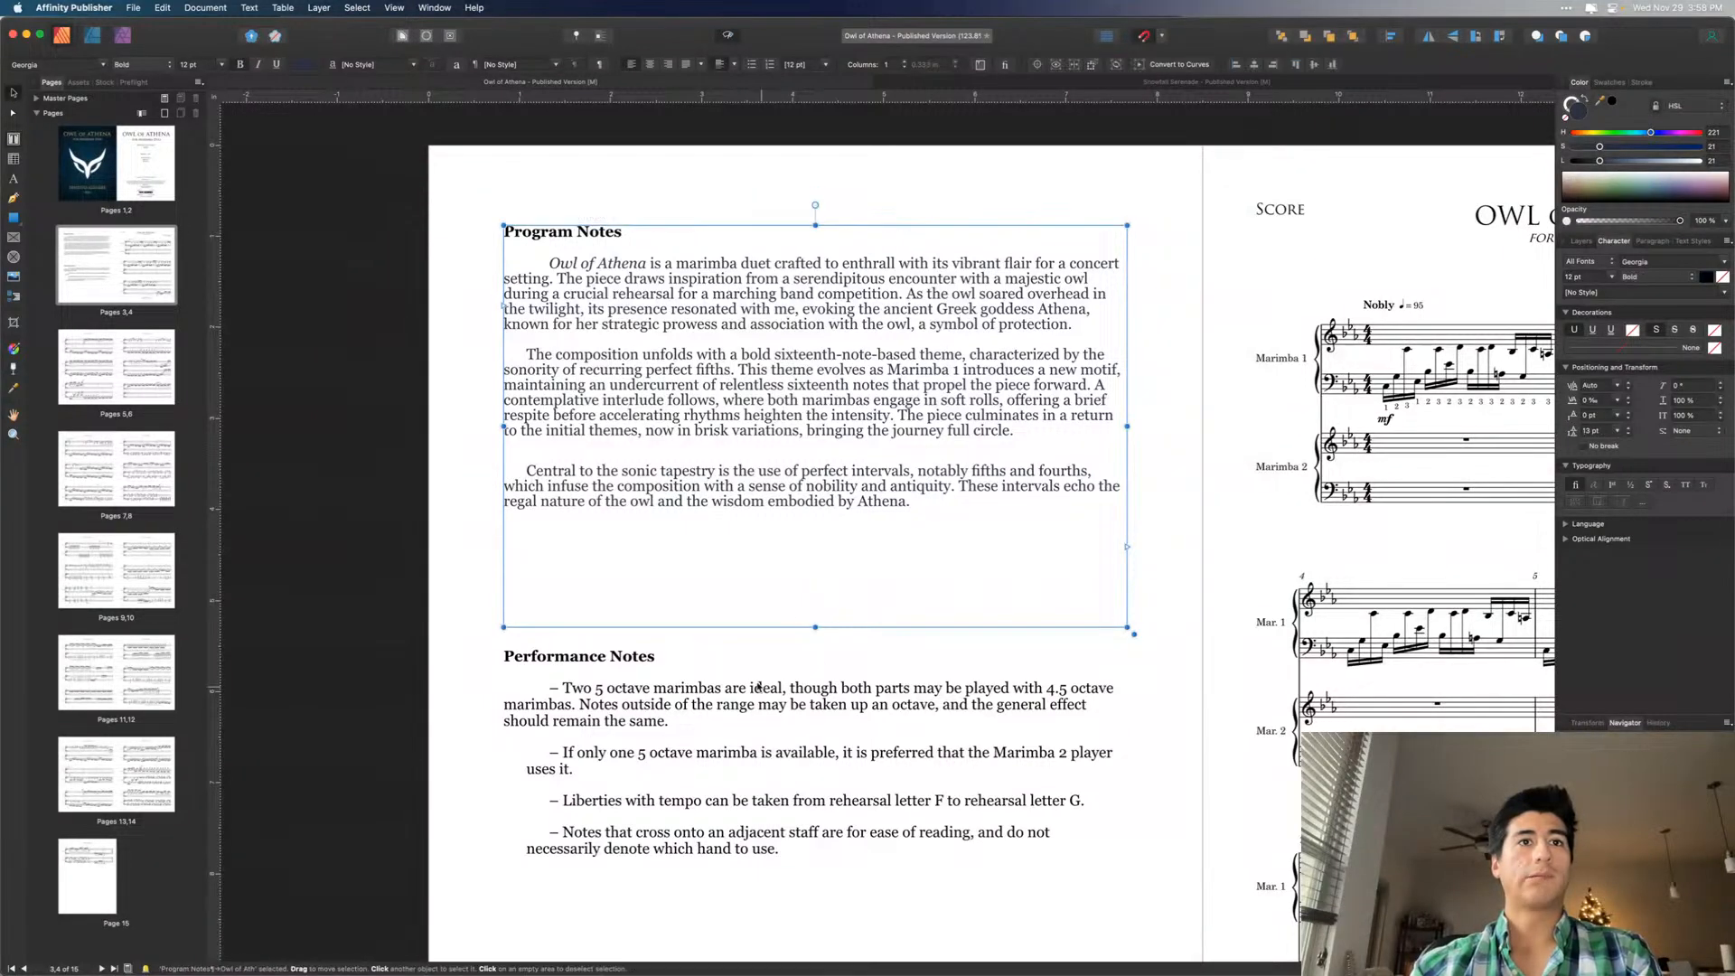
click(449, 639)
- Try to increase the second Program Notes paragraph's indent by another level, undoing each attempt
scroll(468, 592, down, 3)
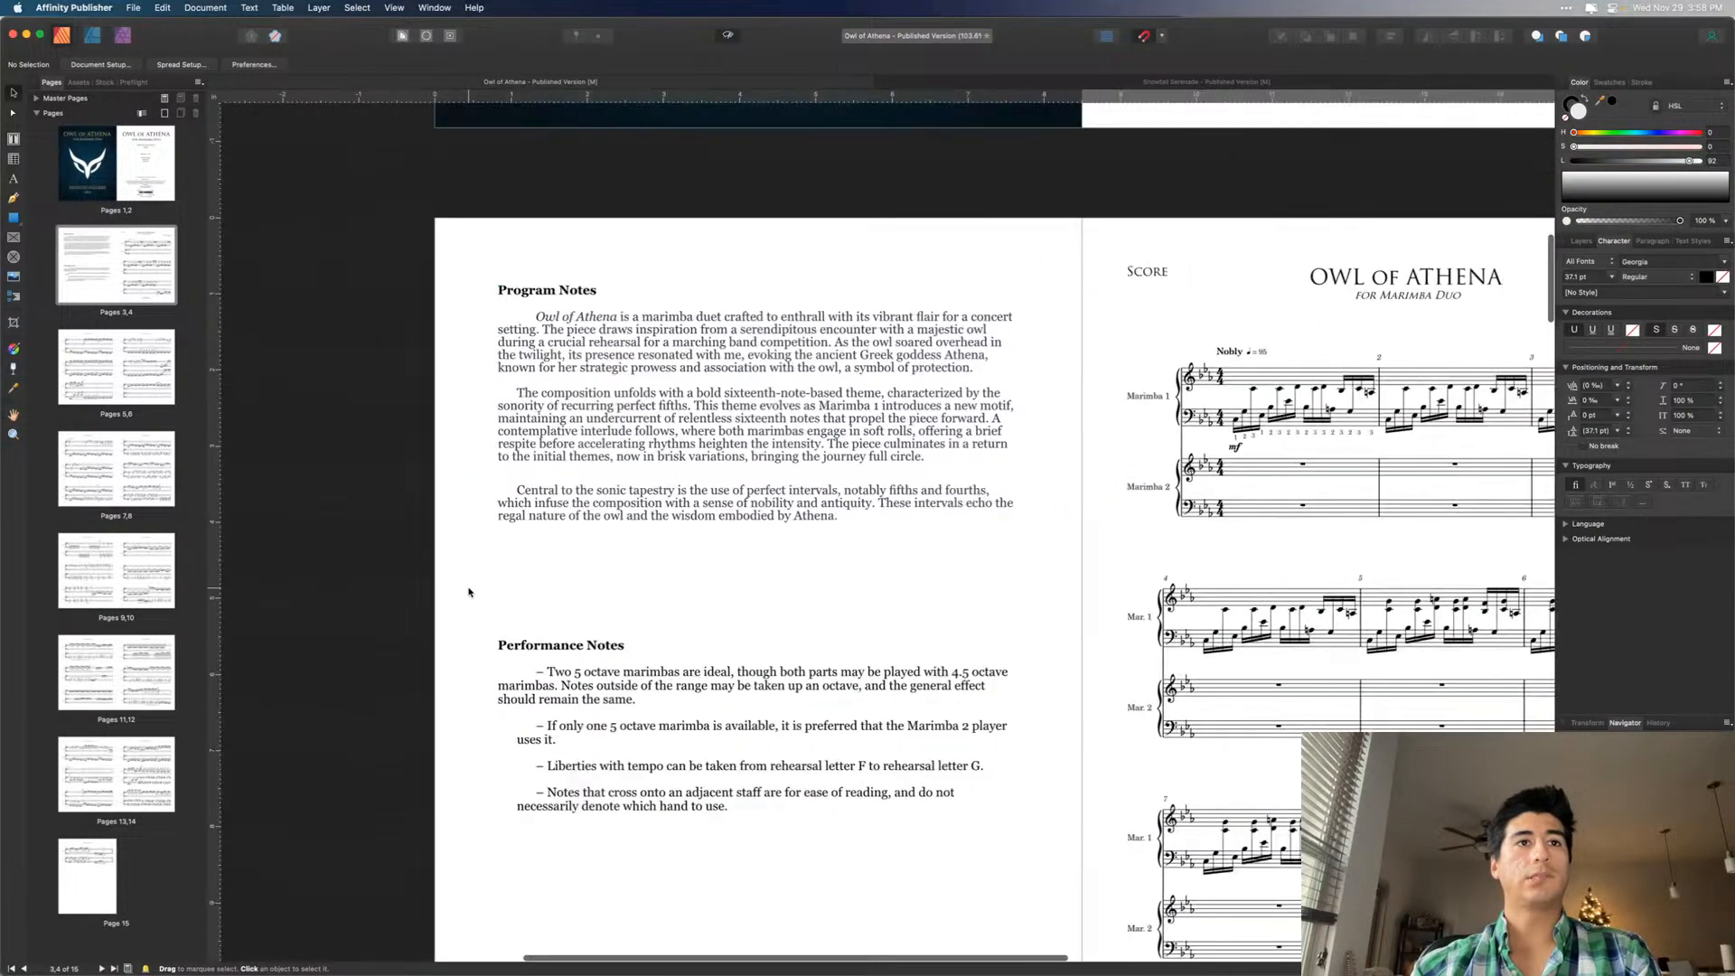
double_click(516, 392)
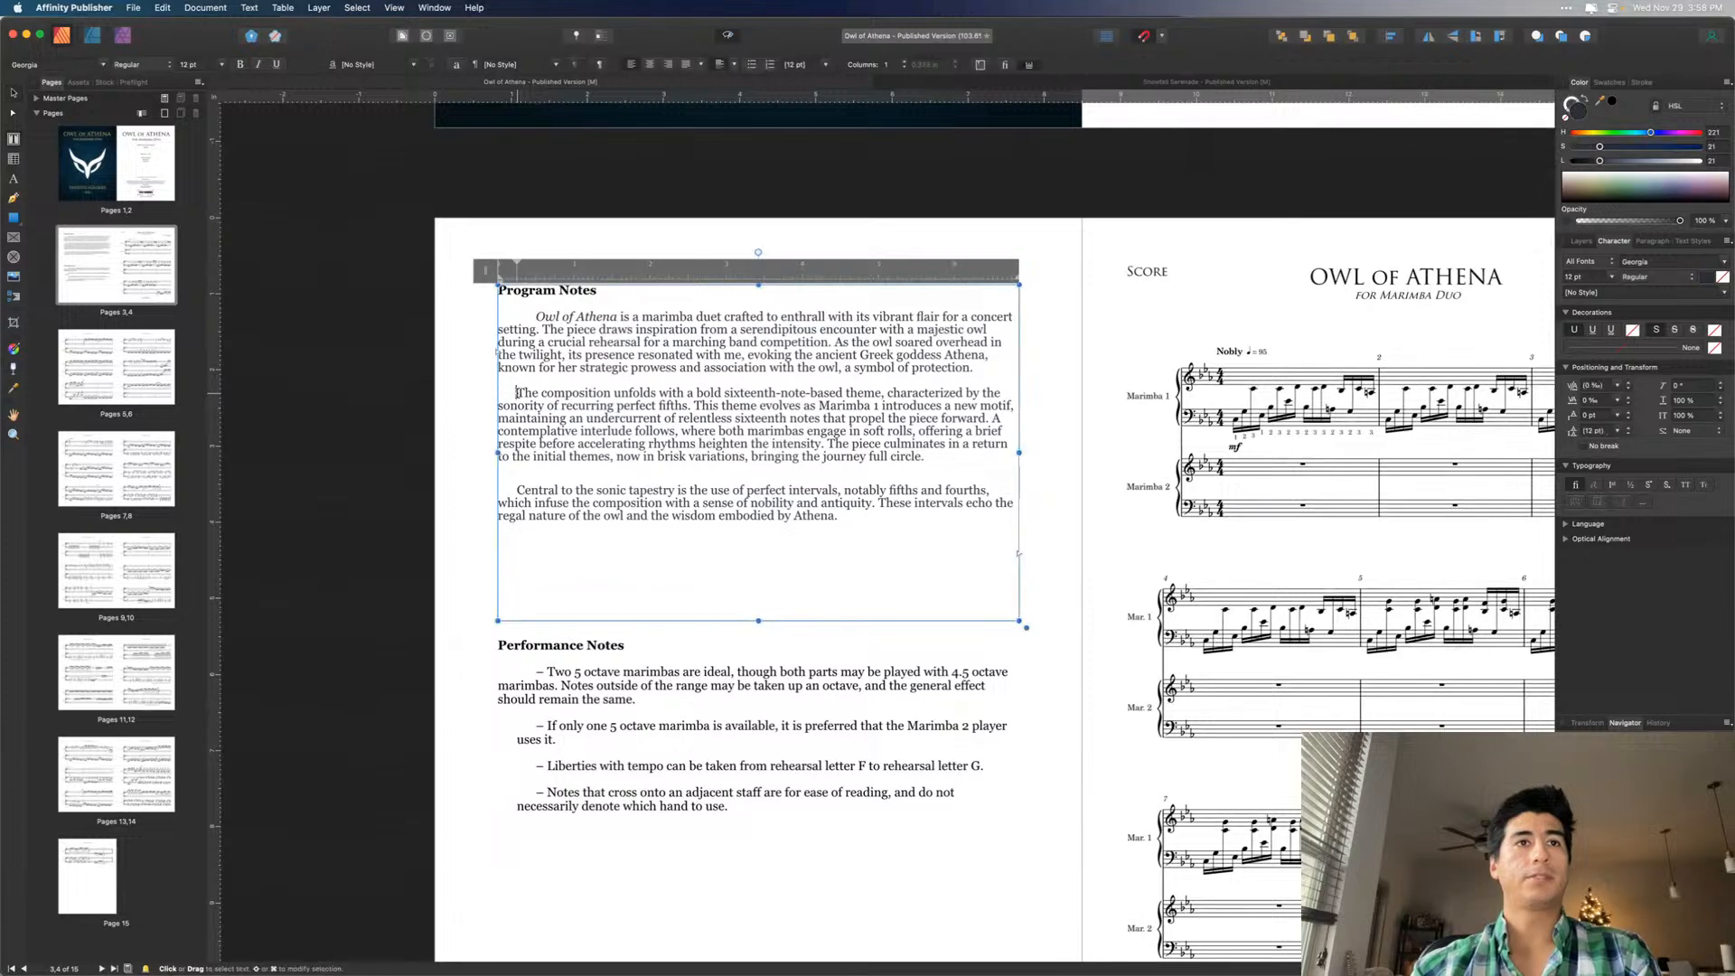
key(Tab)
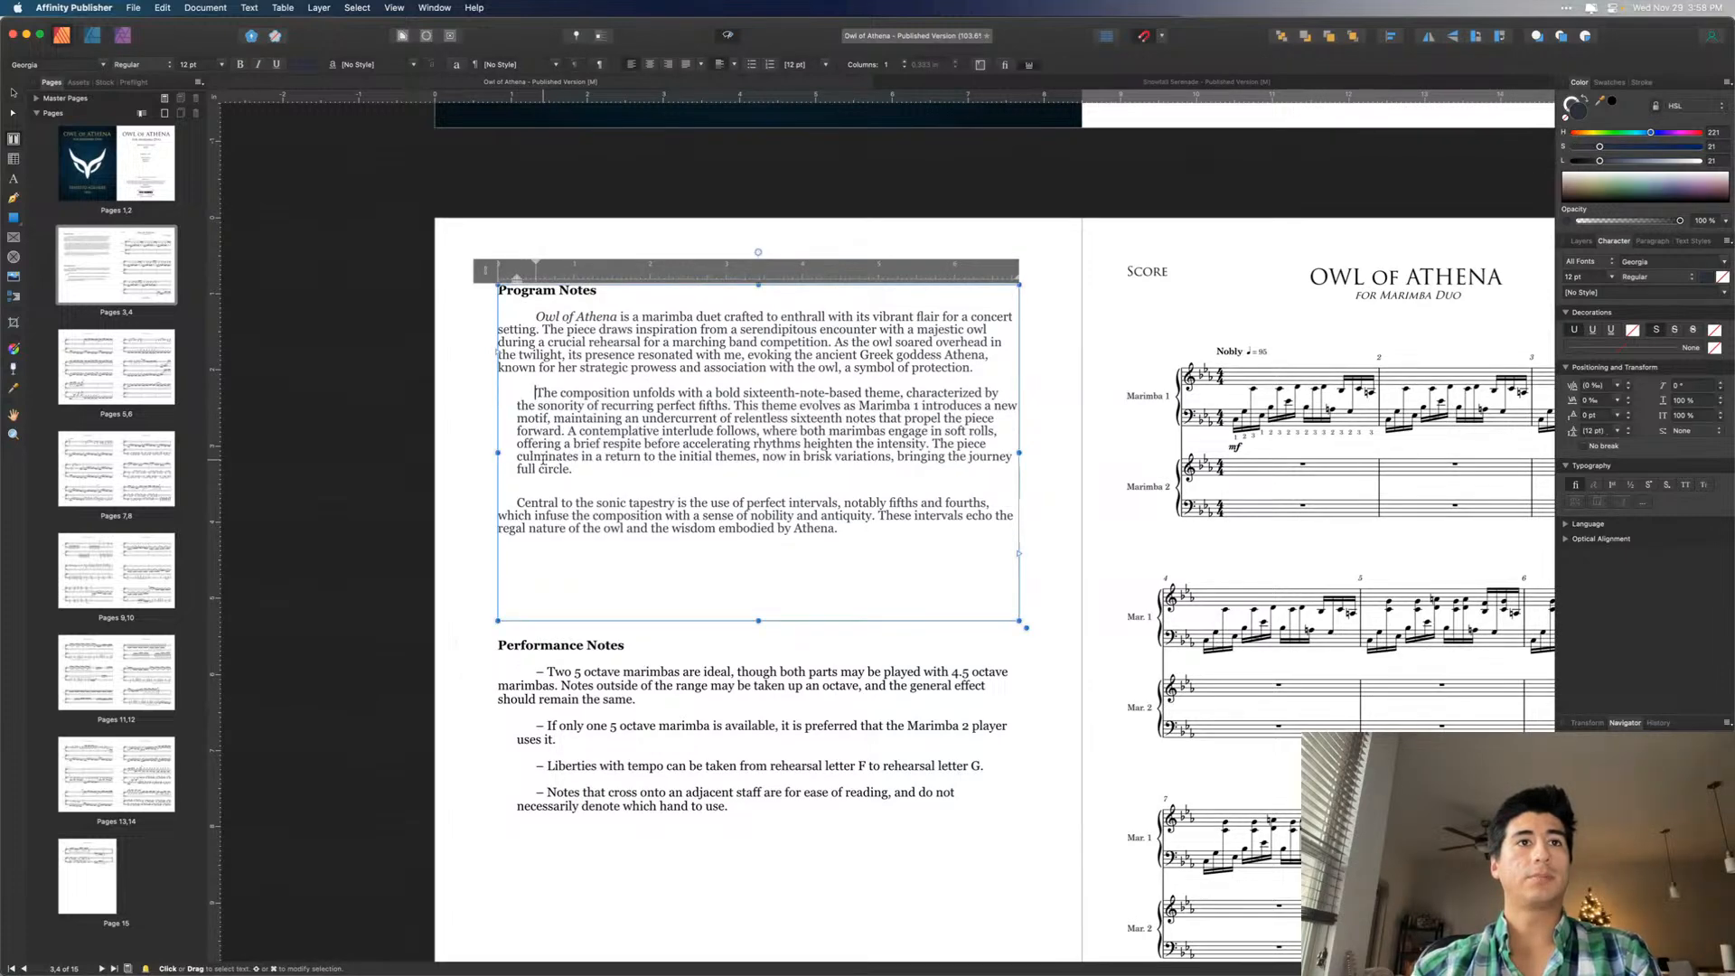
key(super+z)
key(Tab)
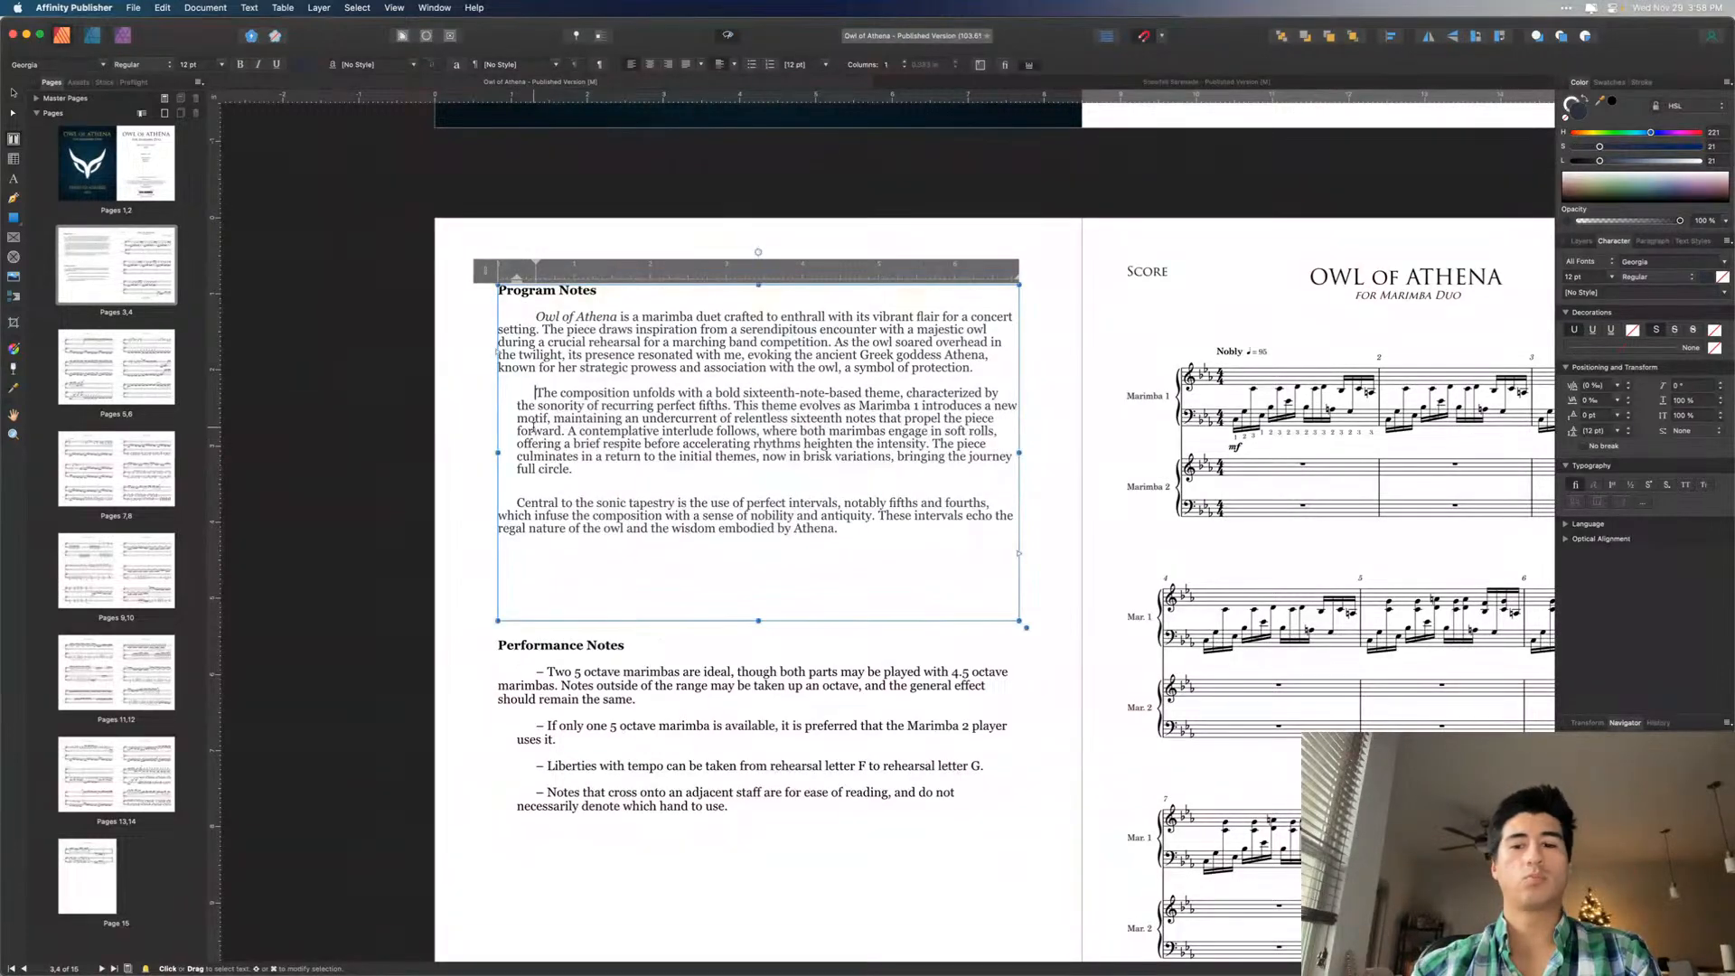
key(super+z)
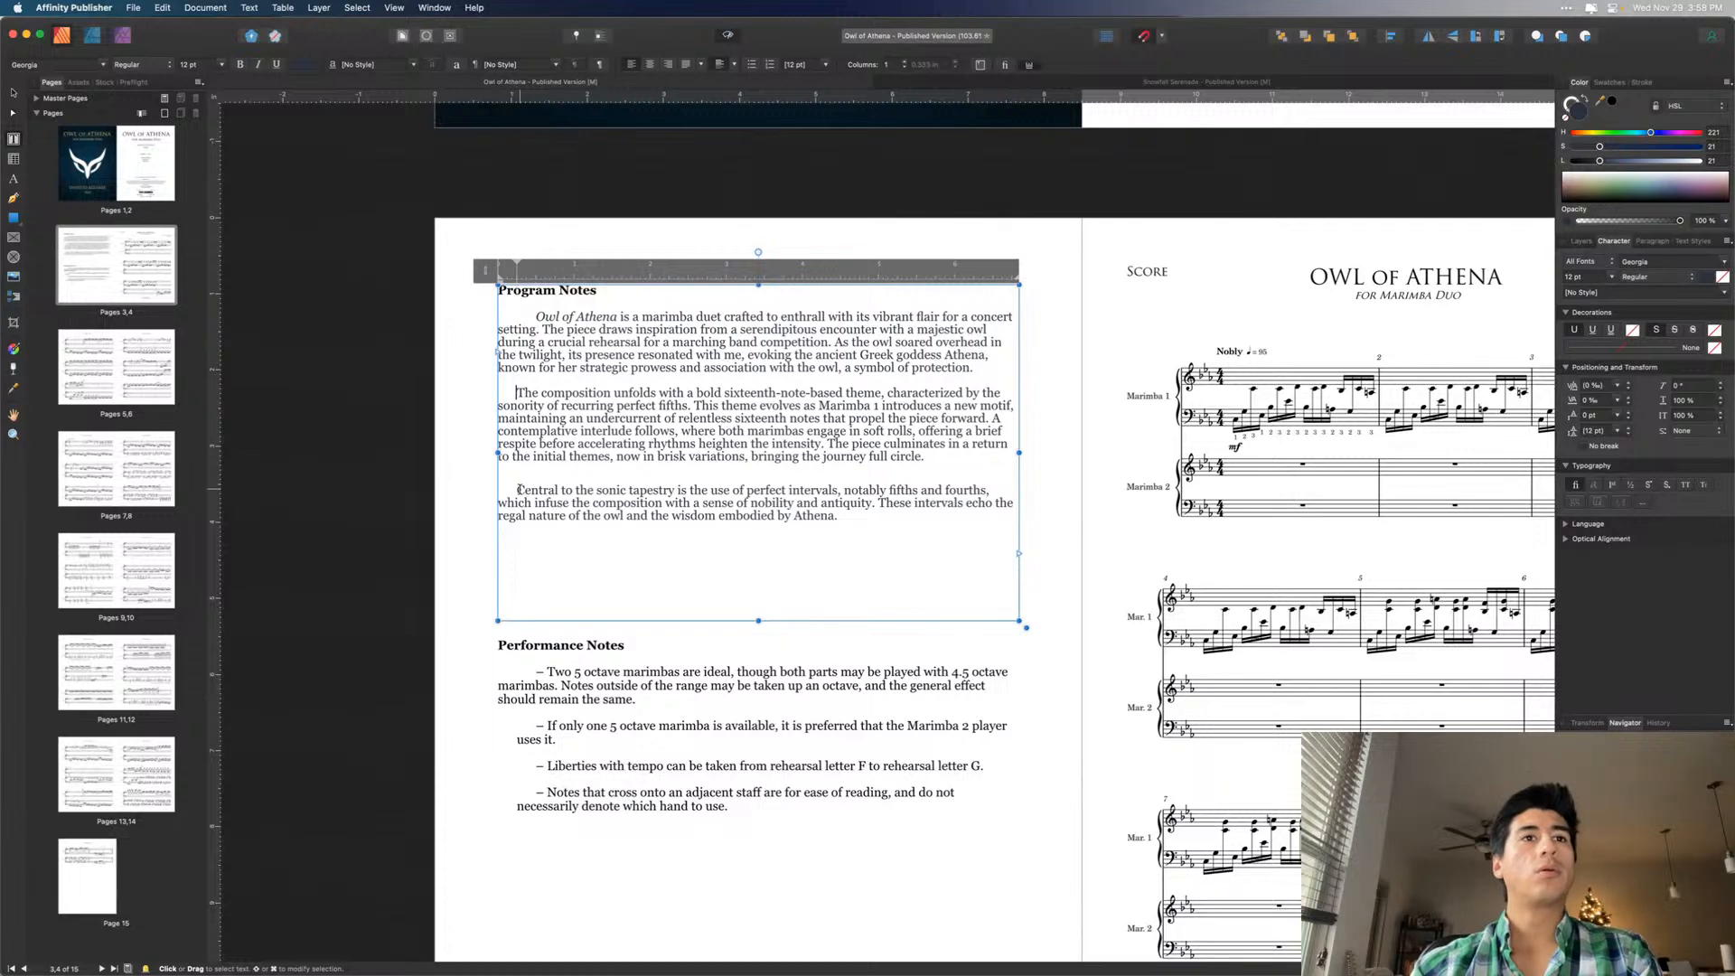
drag(517, 264, 539, 265)
key(super+z)
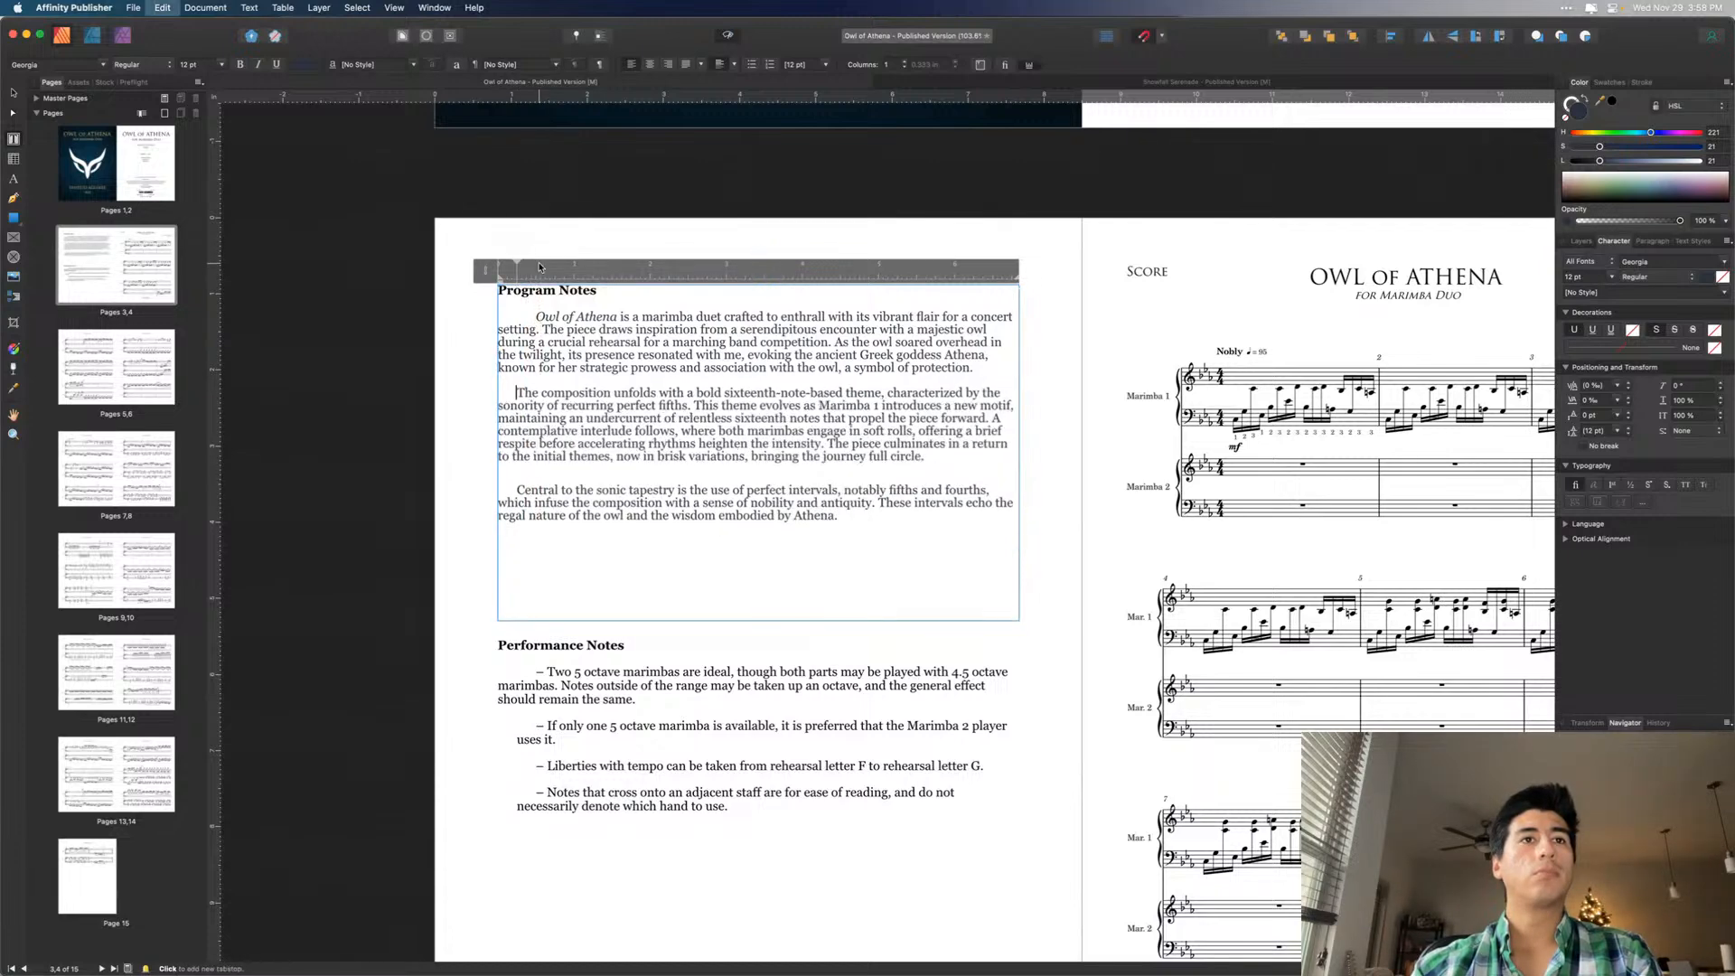
- Extend the first-line indents of the second and third Program Notes paragraphs to match the first paragraph's indent
drag(518, 264, 537, 265)
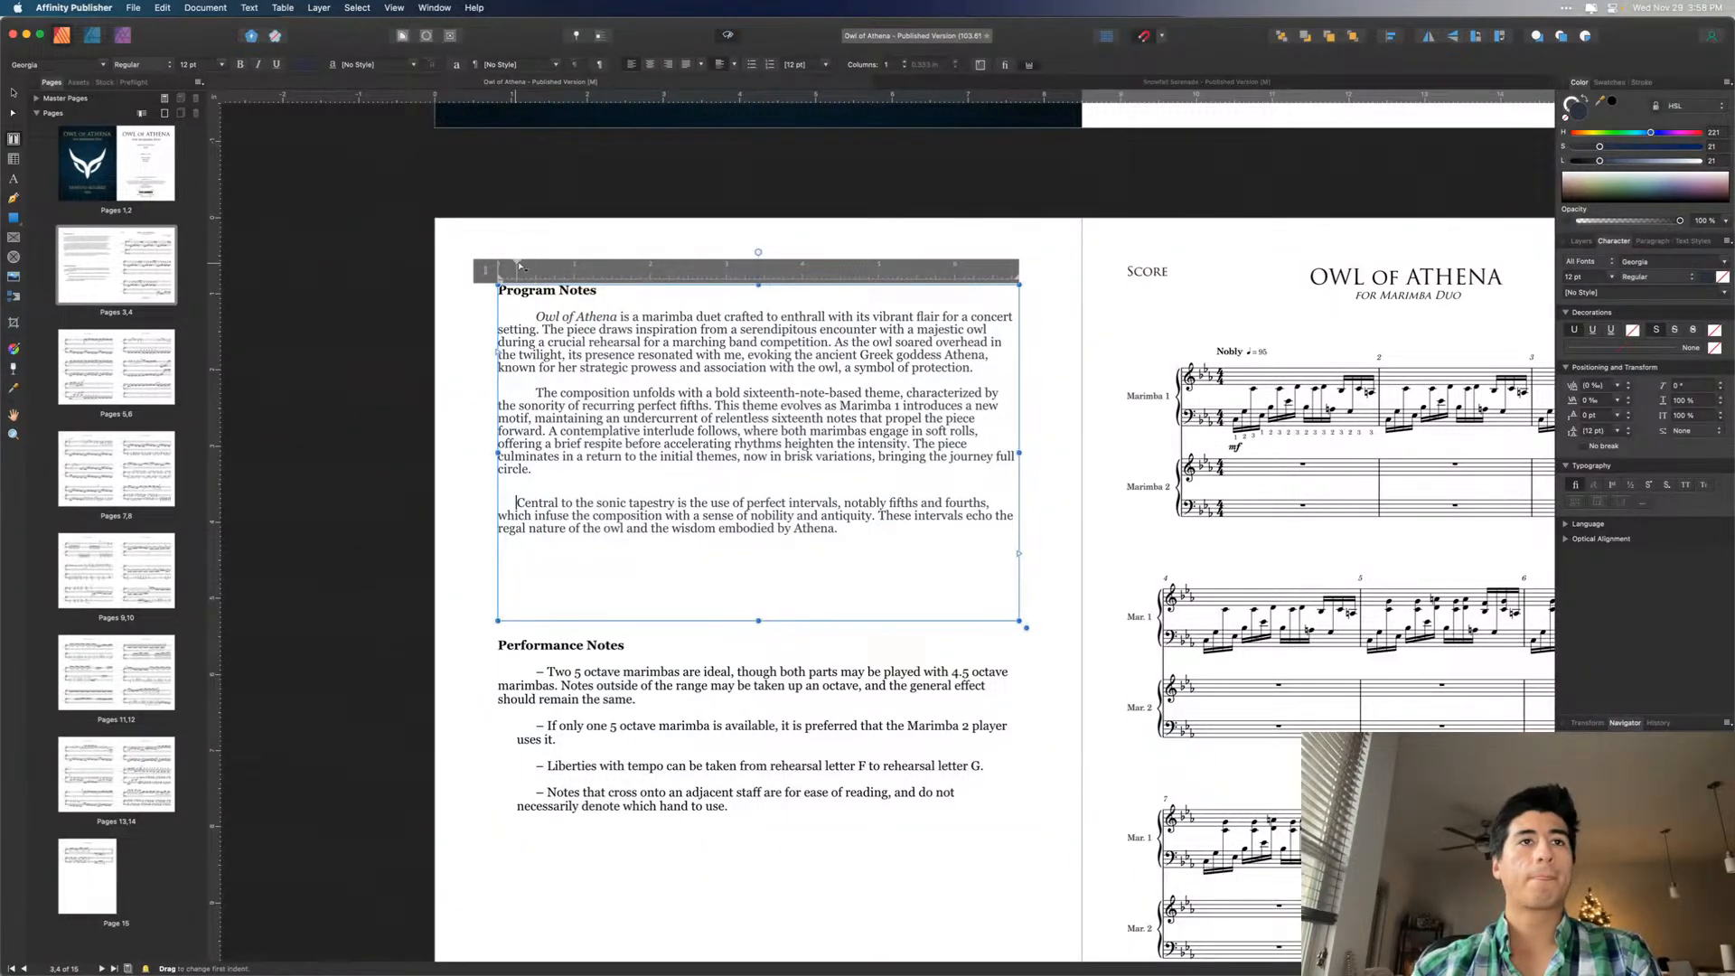
drag(519, 265, 537, 265)
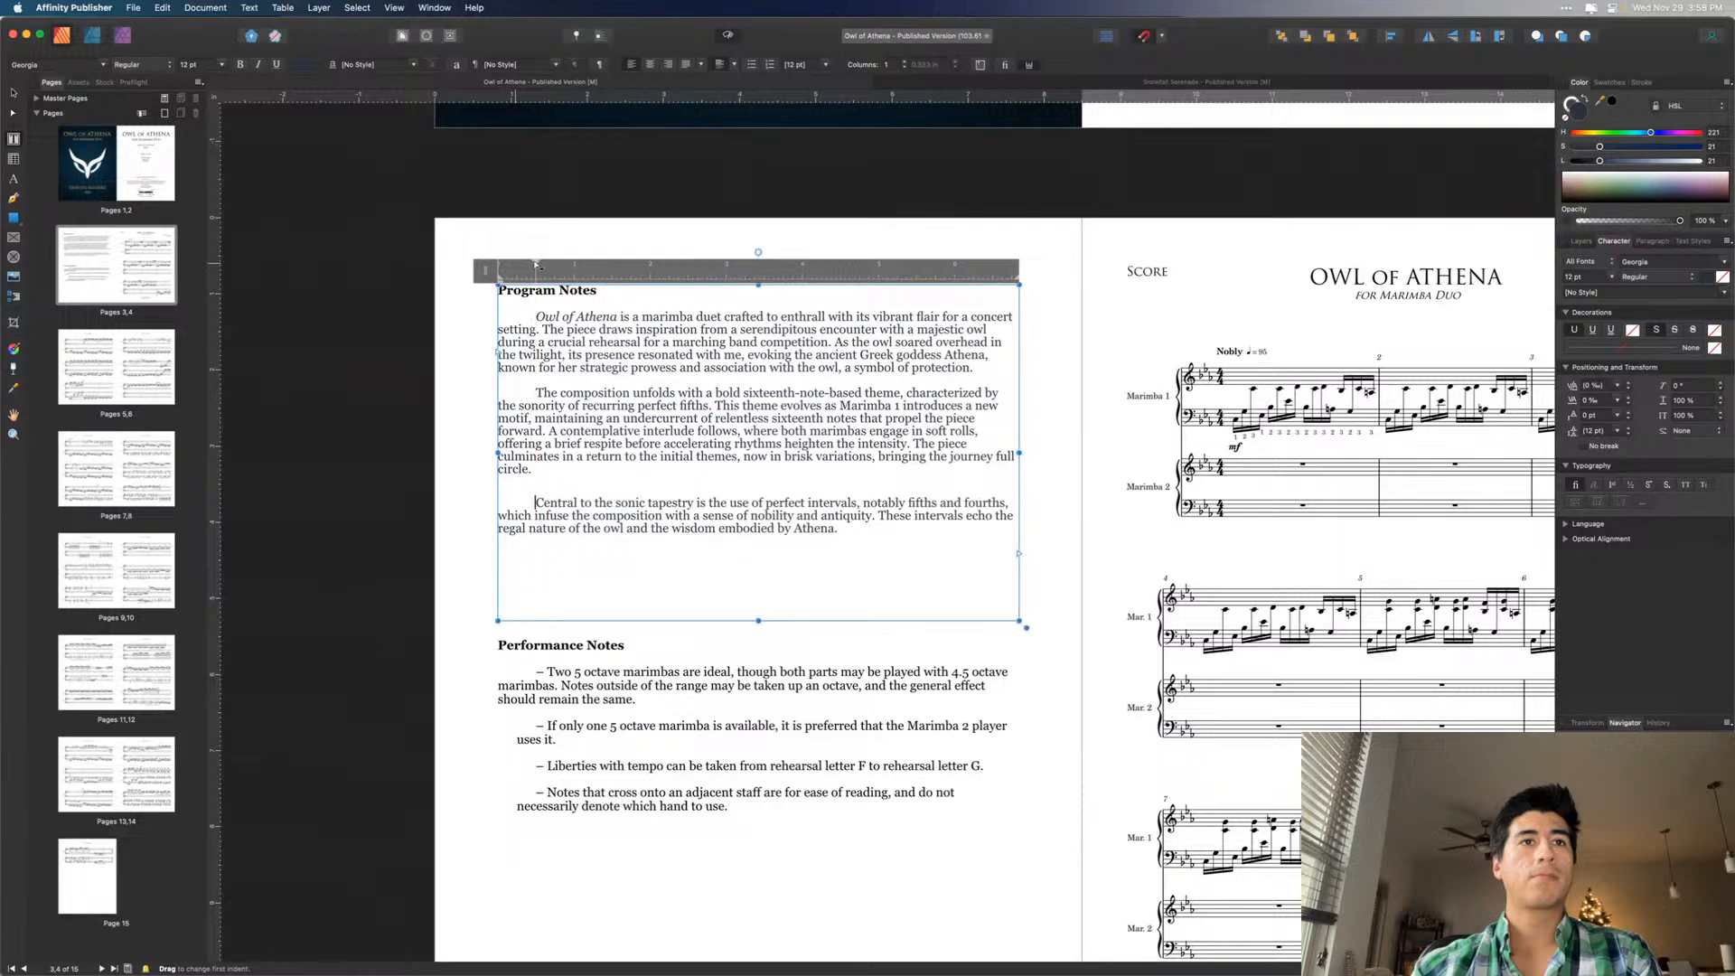
click(15, 94)
click(791, 243)
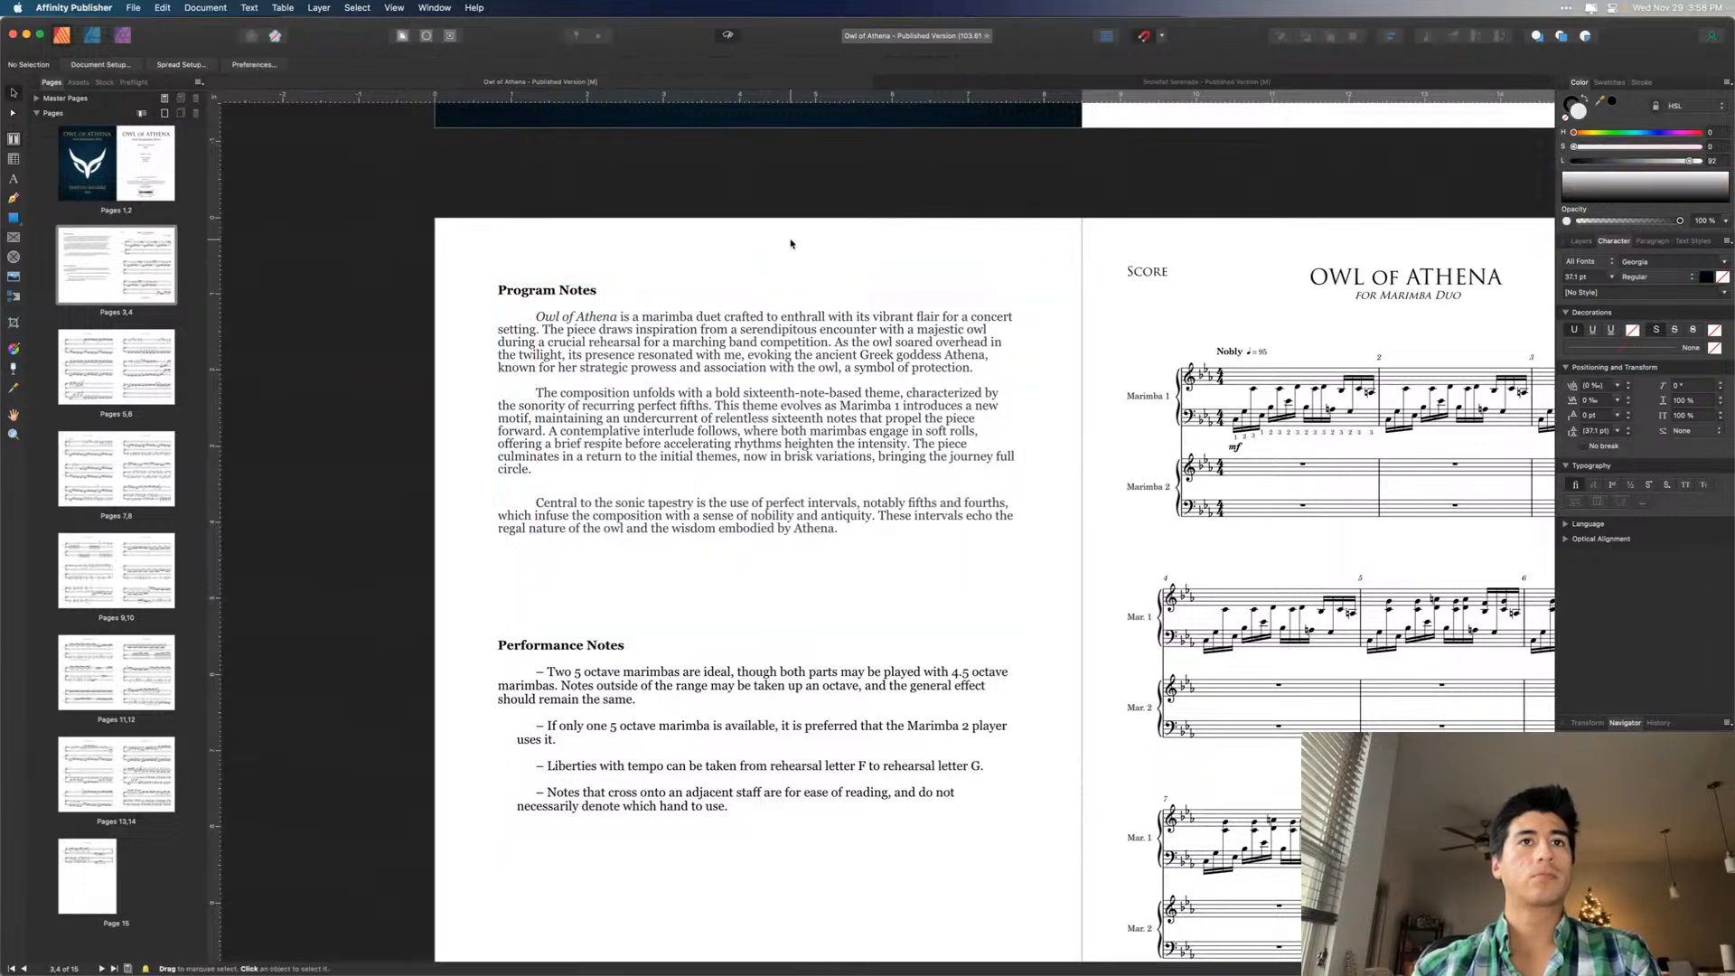
- Save the Owl of Athena score, turn off preview mode to show the margin guides, and return to the cover spread
scroll(791, 243, down, 2)
scroll(790, 243, down, 1)
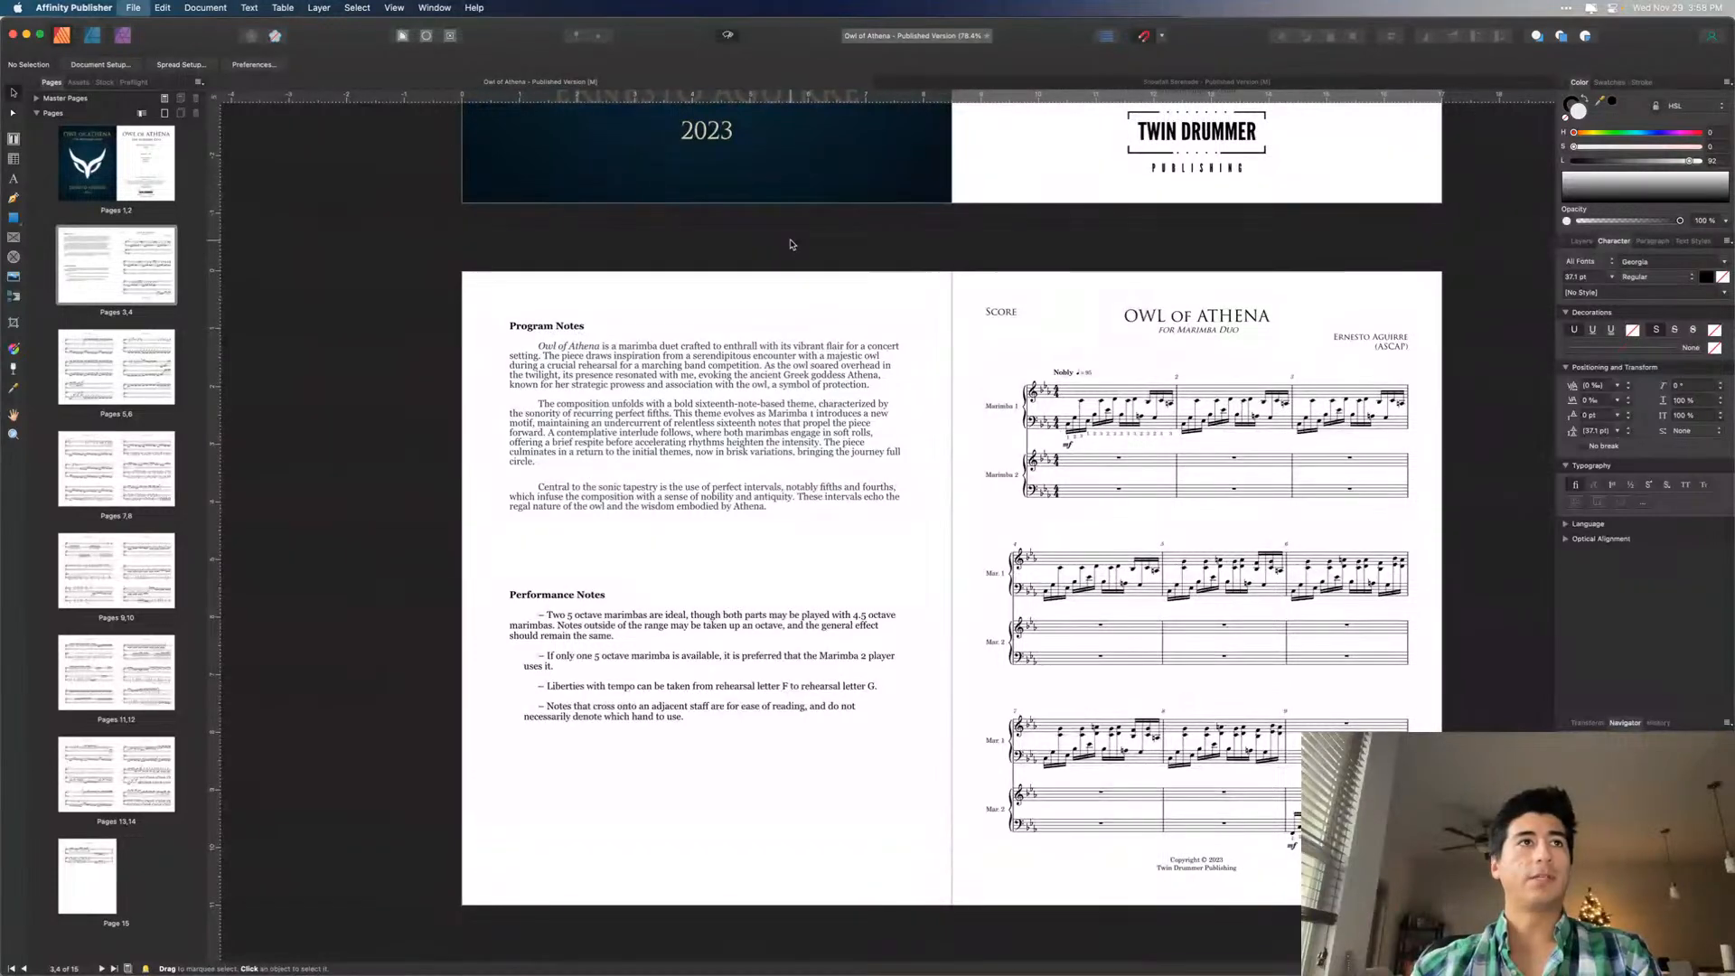
scroll(791, 244, down, 1)
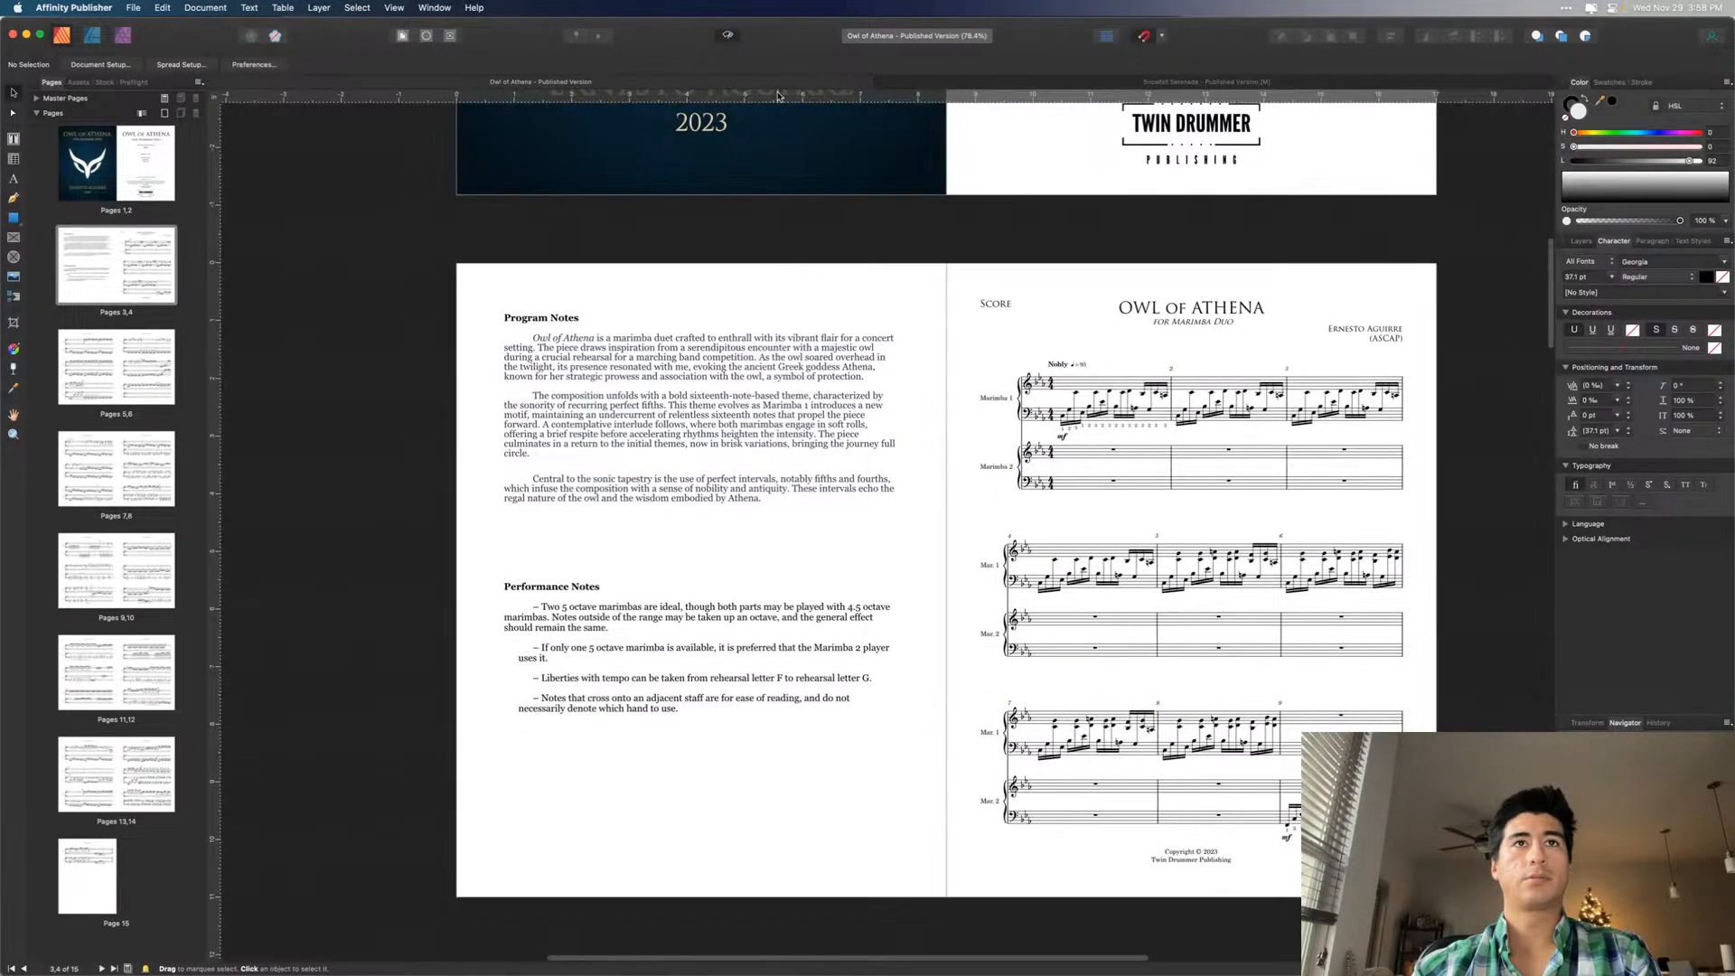
click(728, 36)
scroll(820, 295, up, 10)
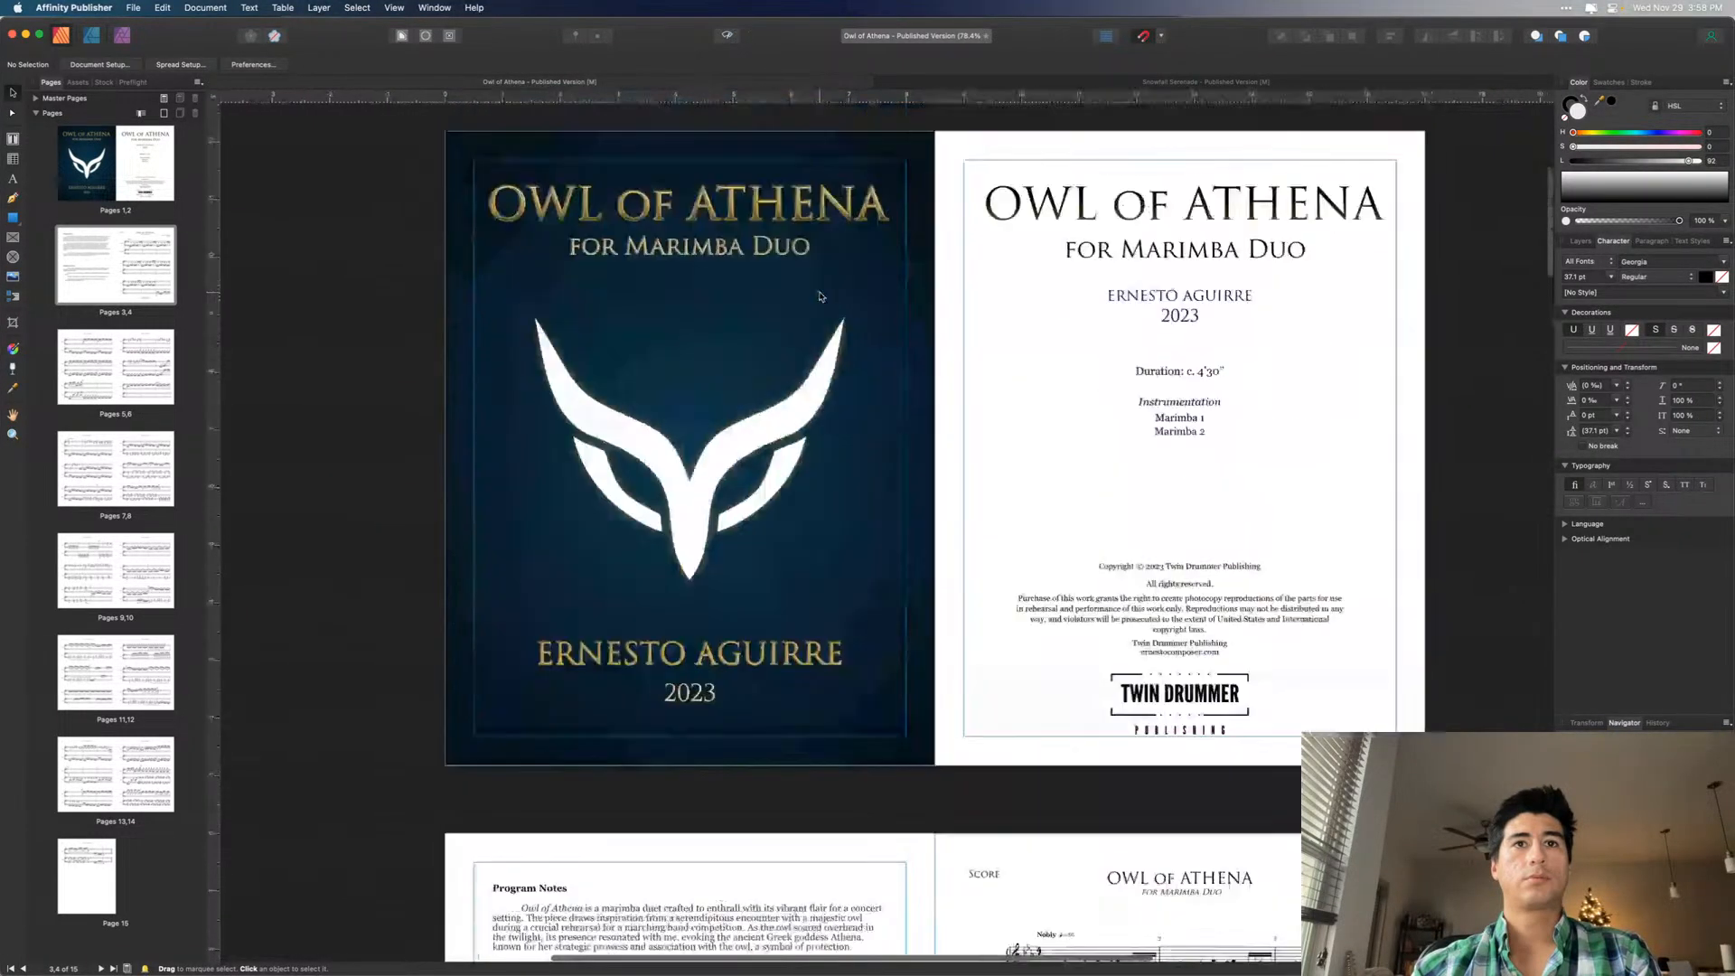
scroll(820, 295, down, 2)
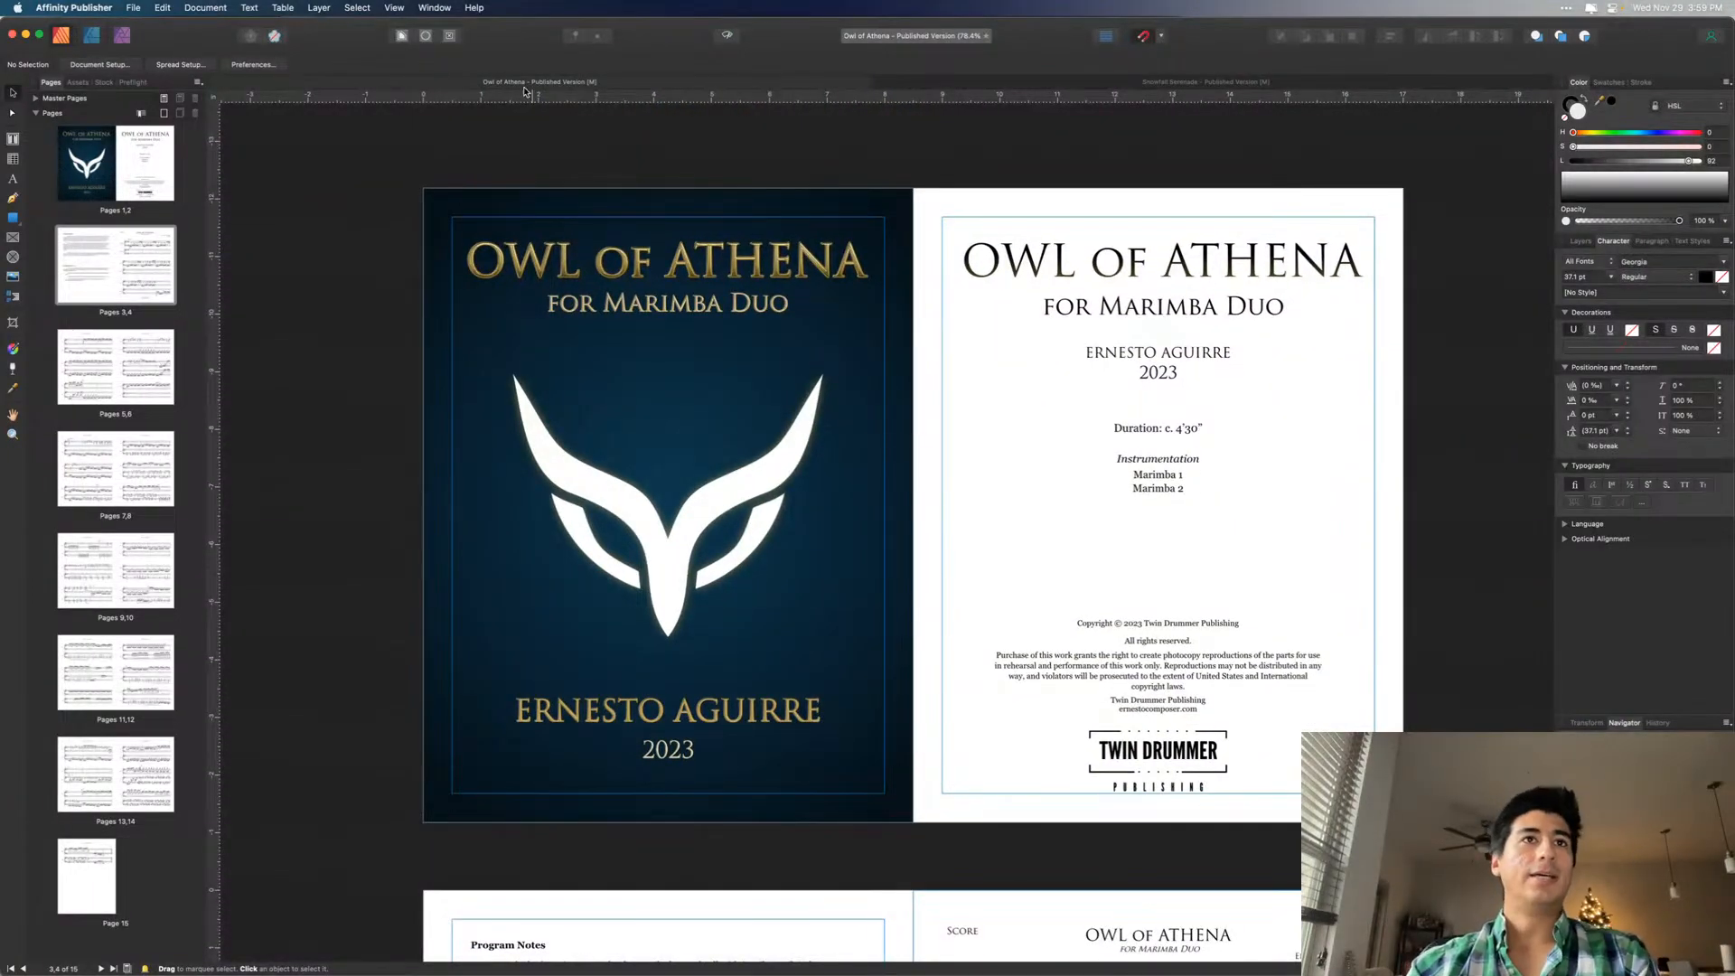
click(568, 156)
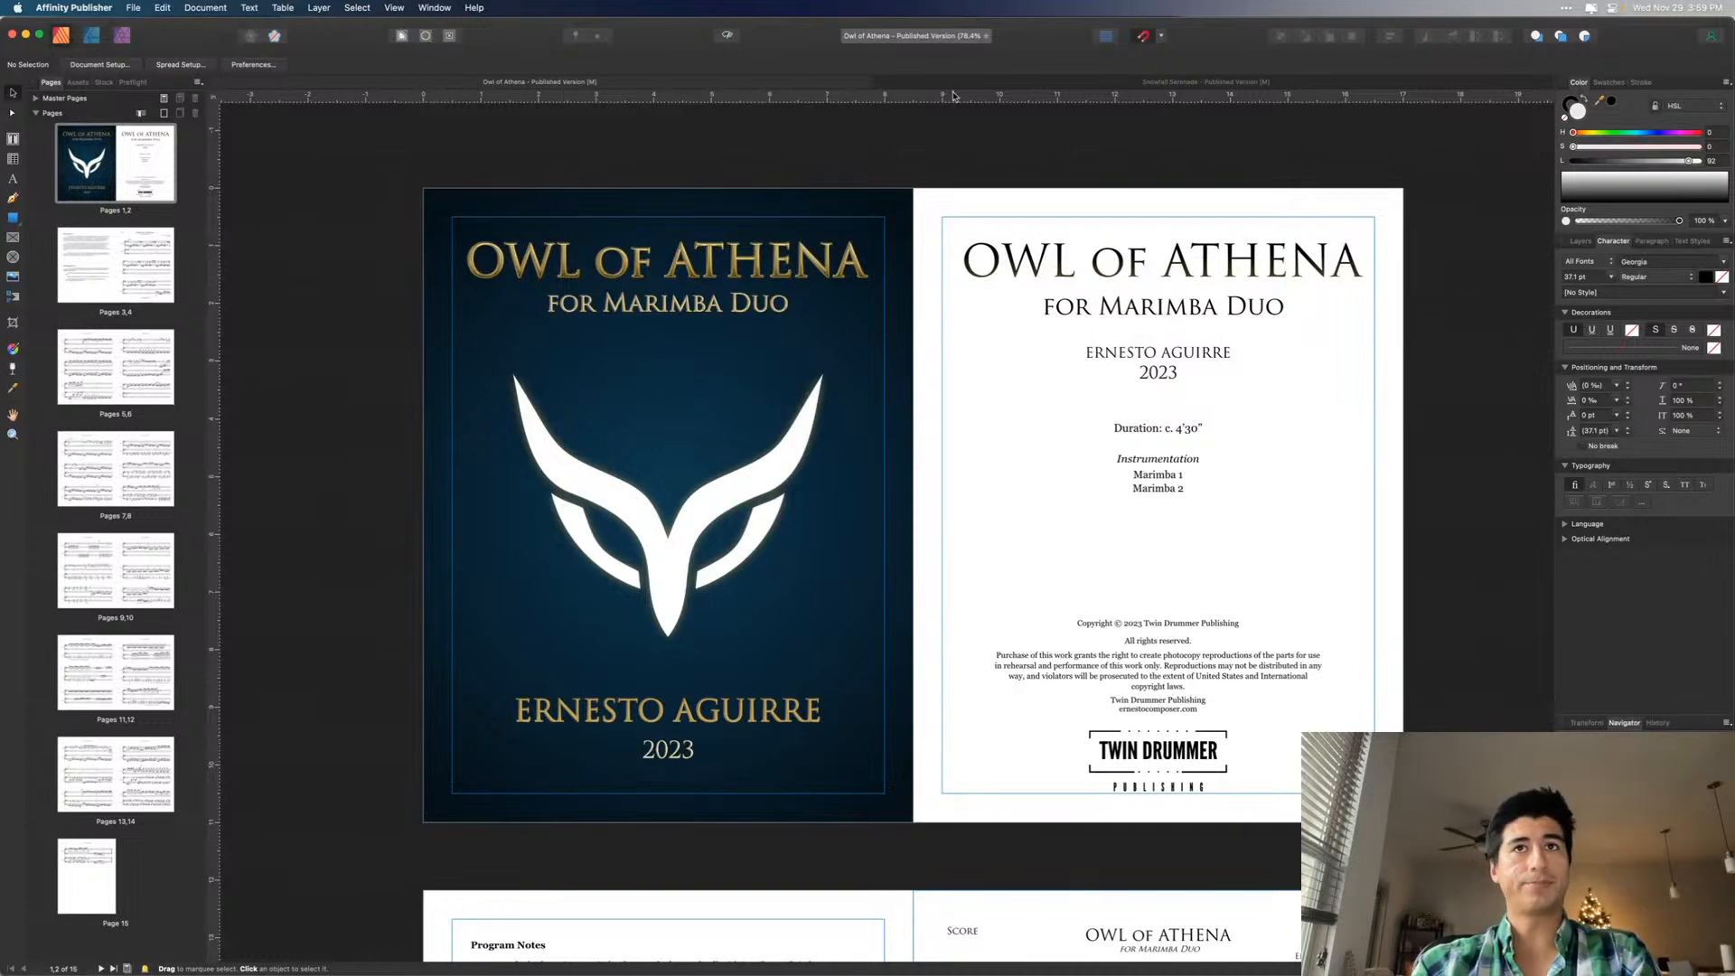
- Close the Snowfall Serenade document, saving its changes
click(881, 81)
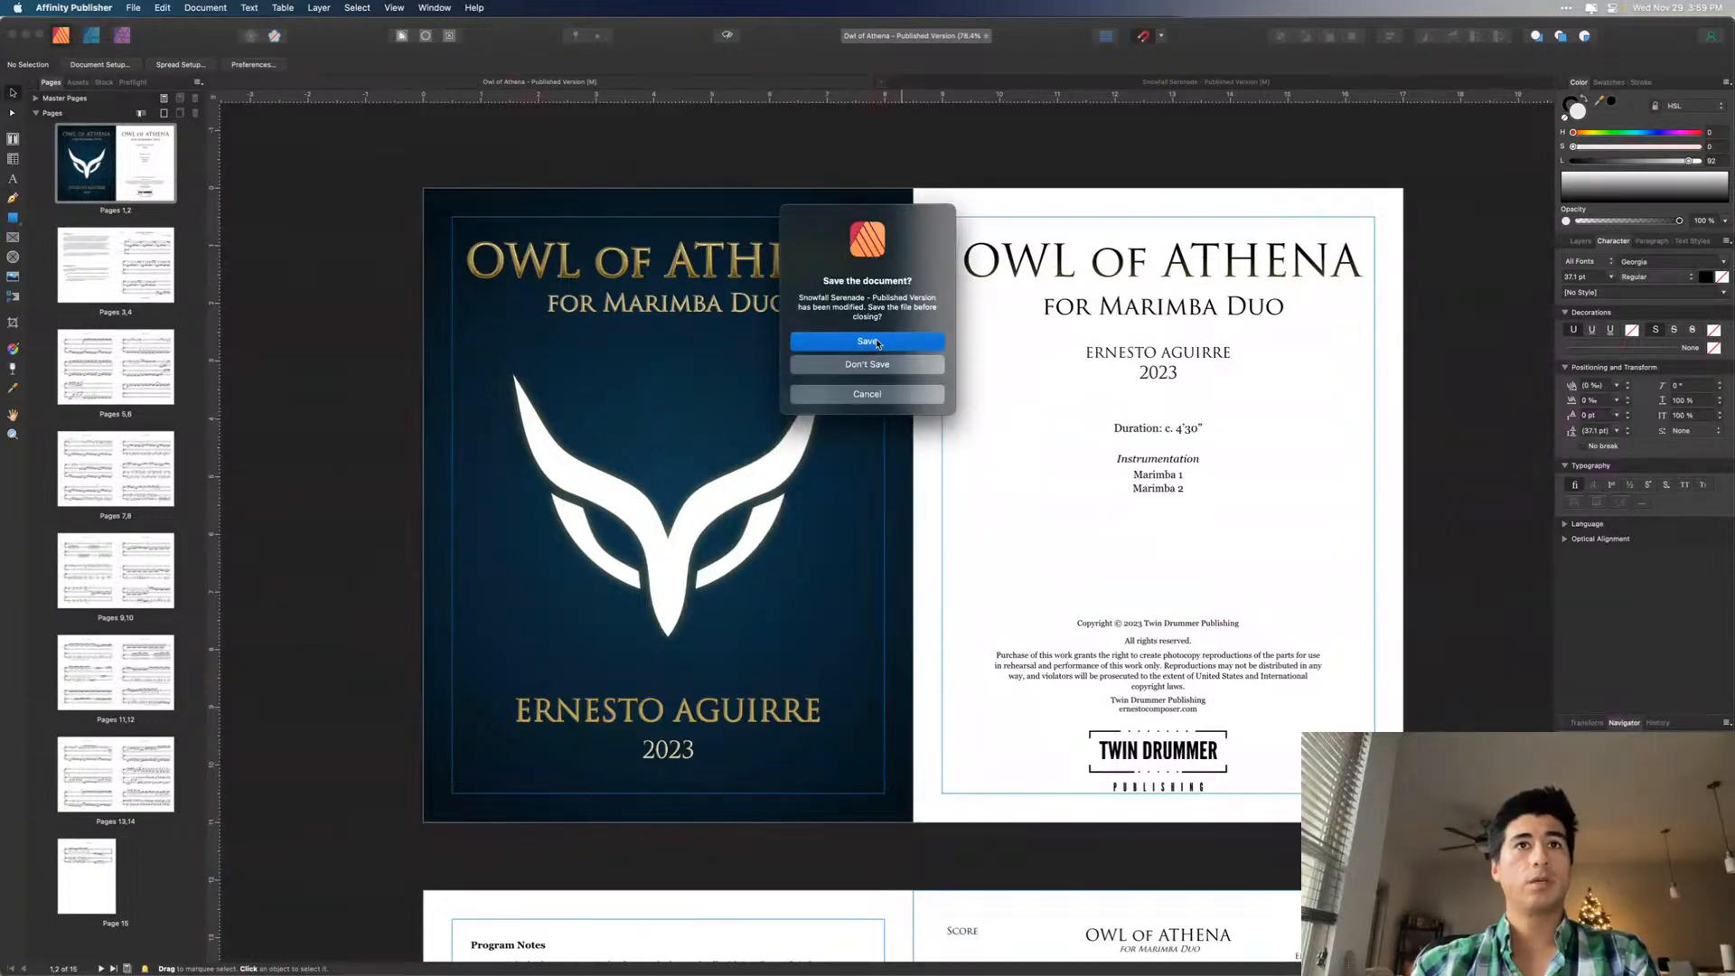
click(875, 342)
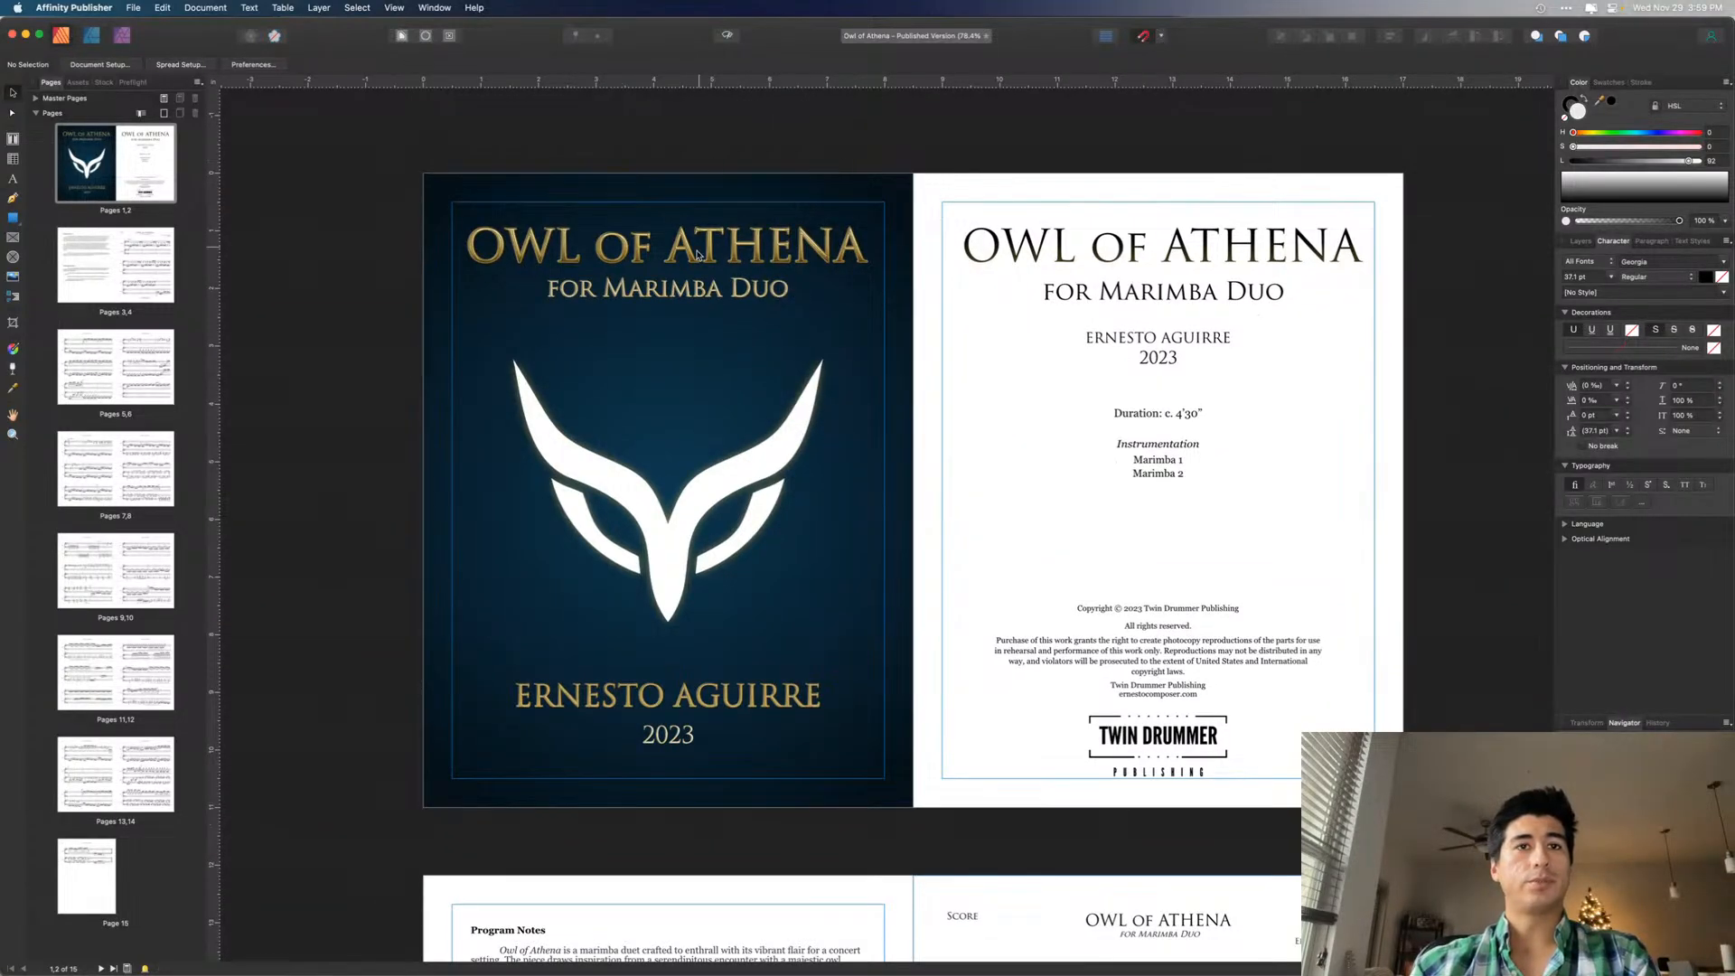
scroll(697, 255, down, 1)
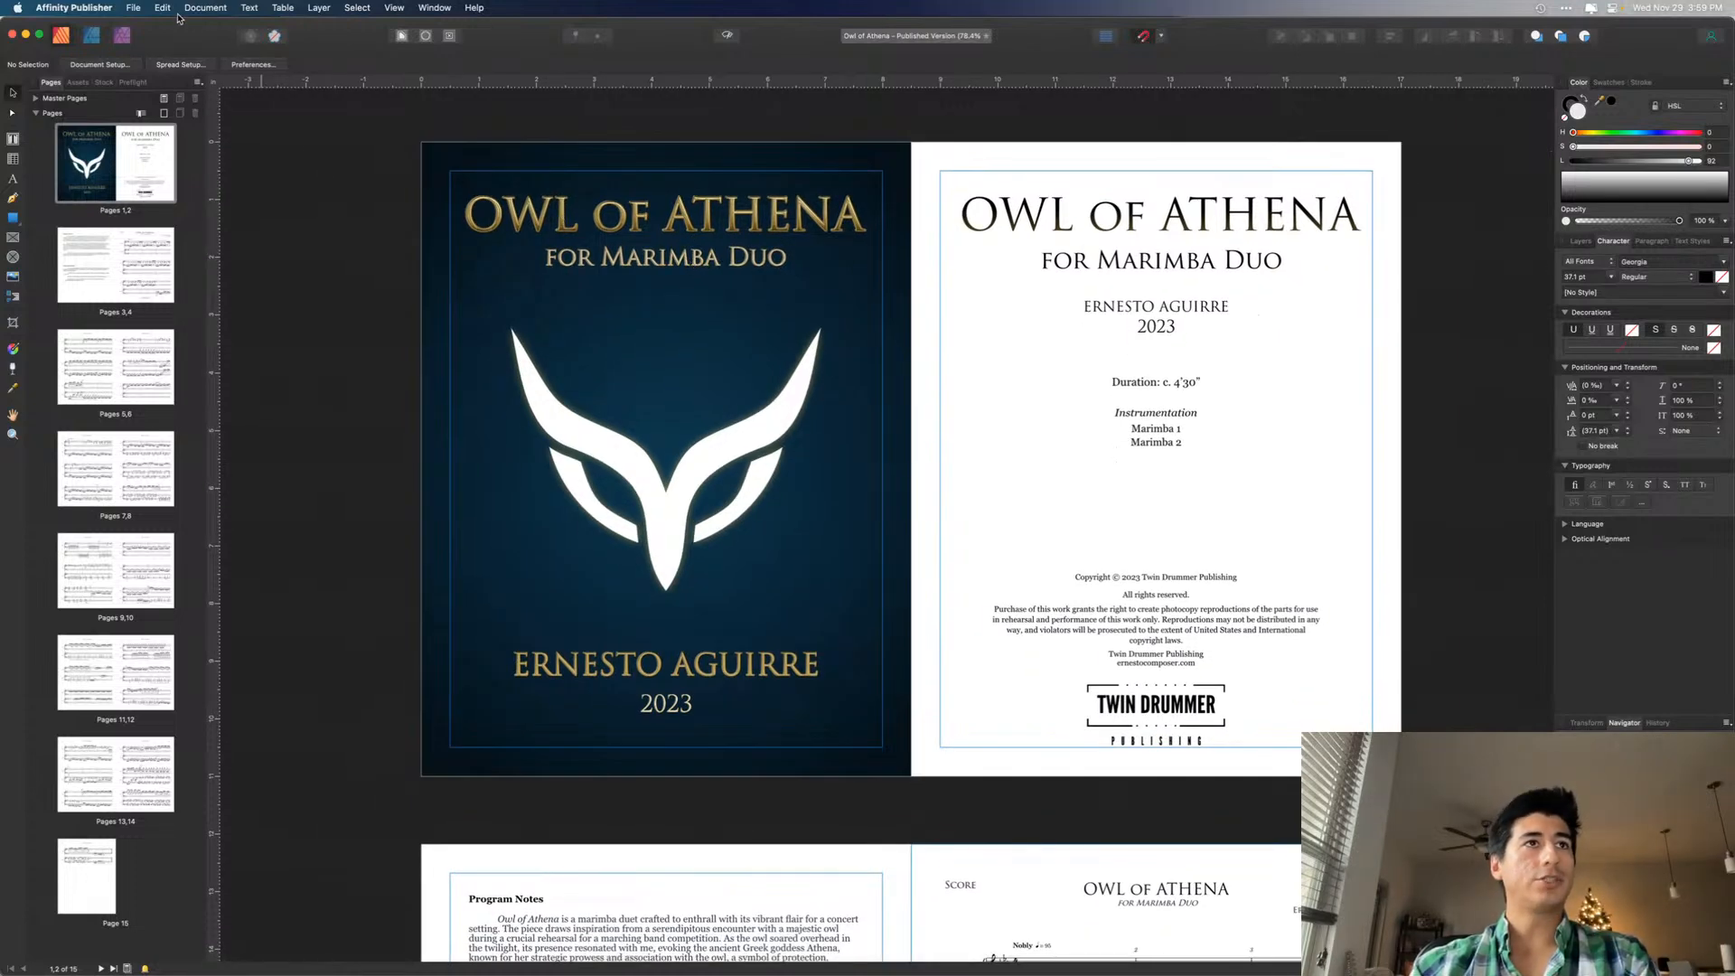
click(133, 7)
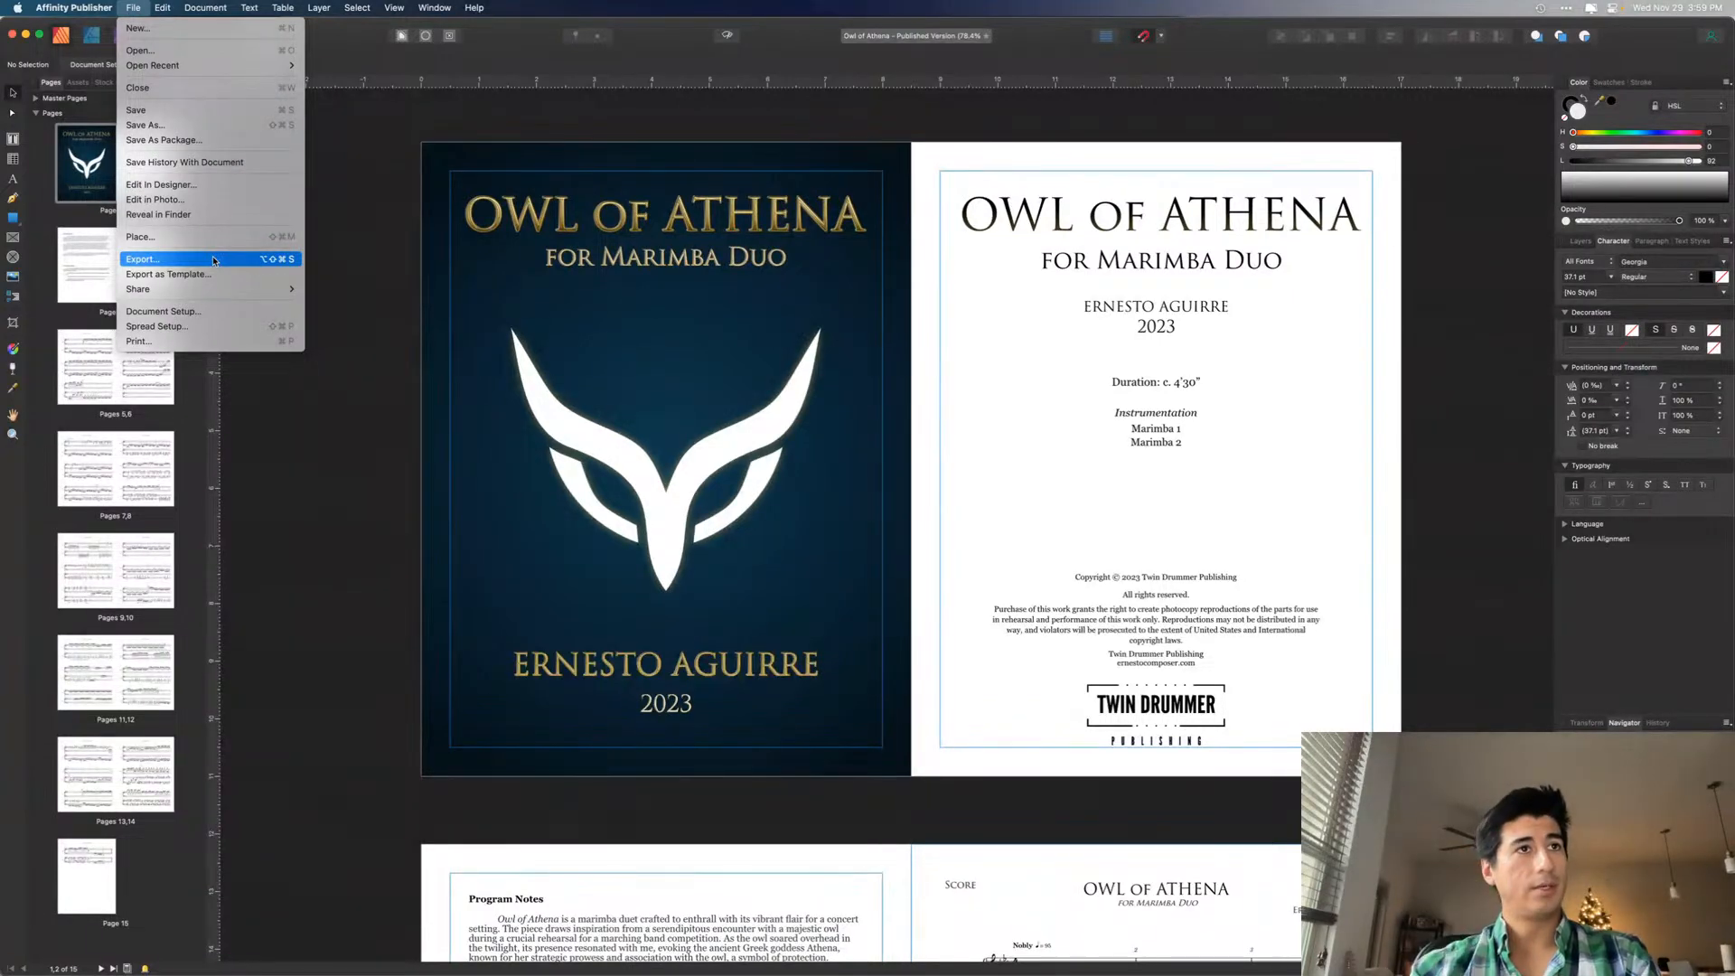
click(484, 467)
scroll(483, 468, down, 10)
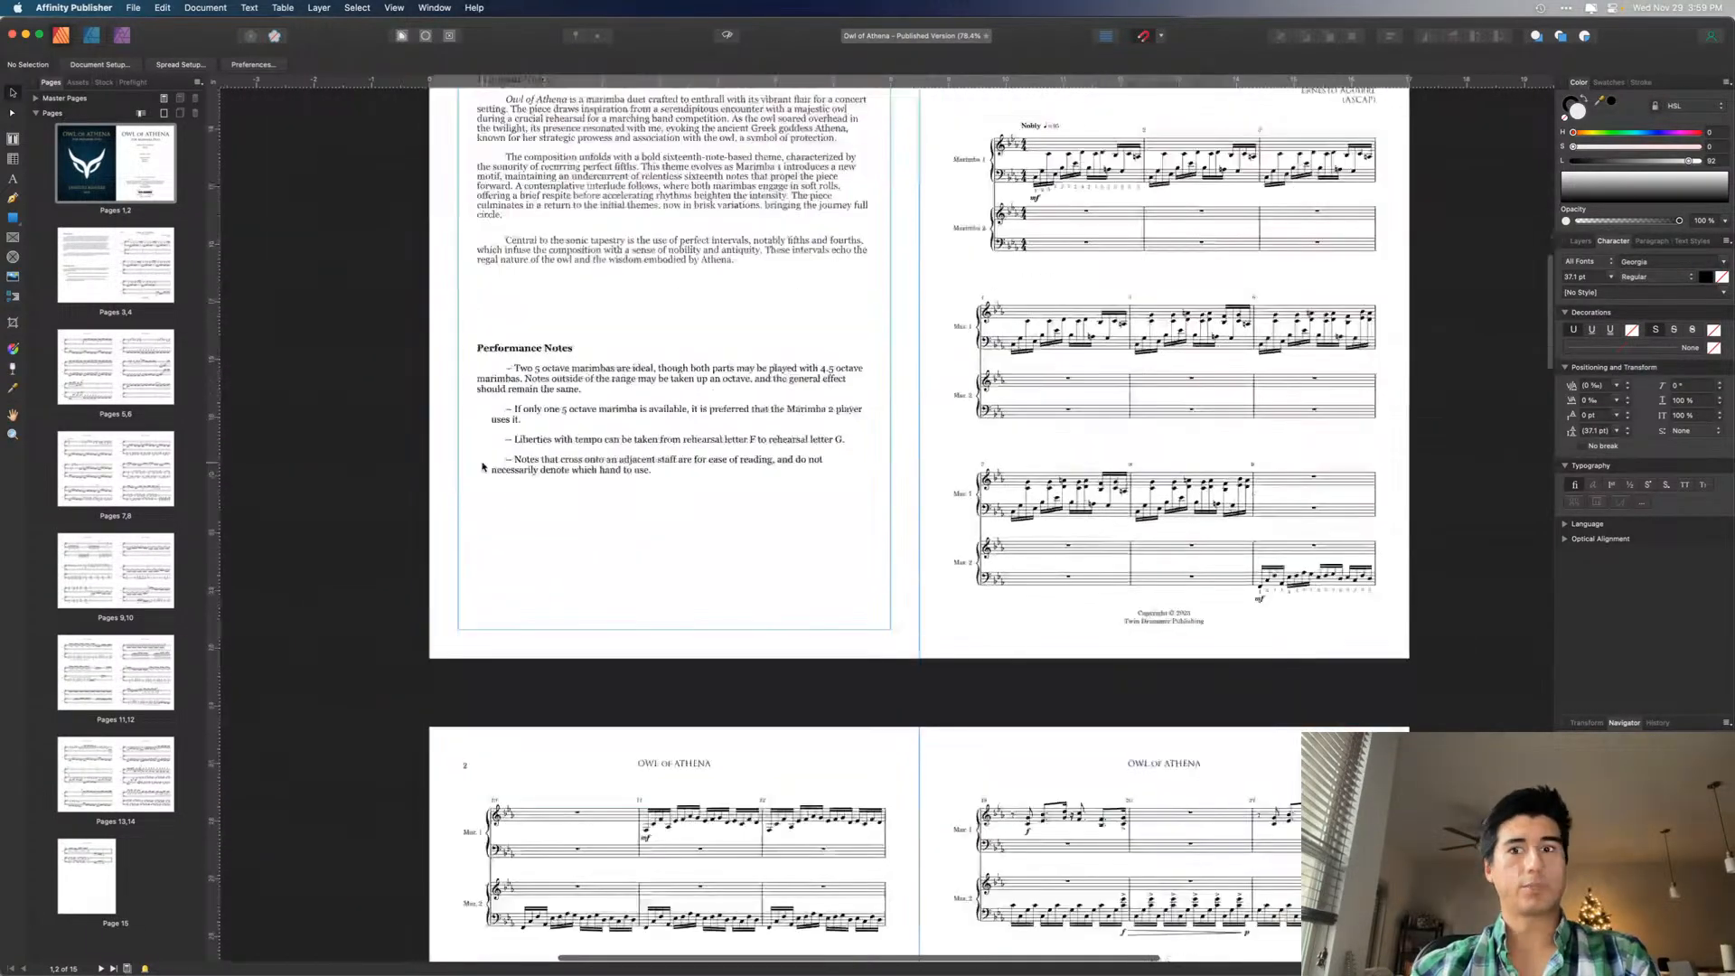
scroll(484, 467, down, 5)
scroll(483, 467, up, 6)
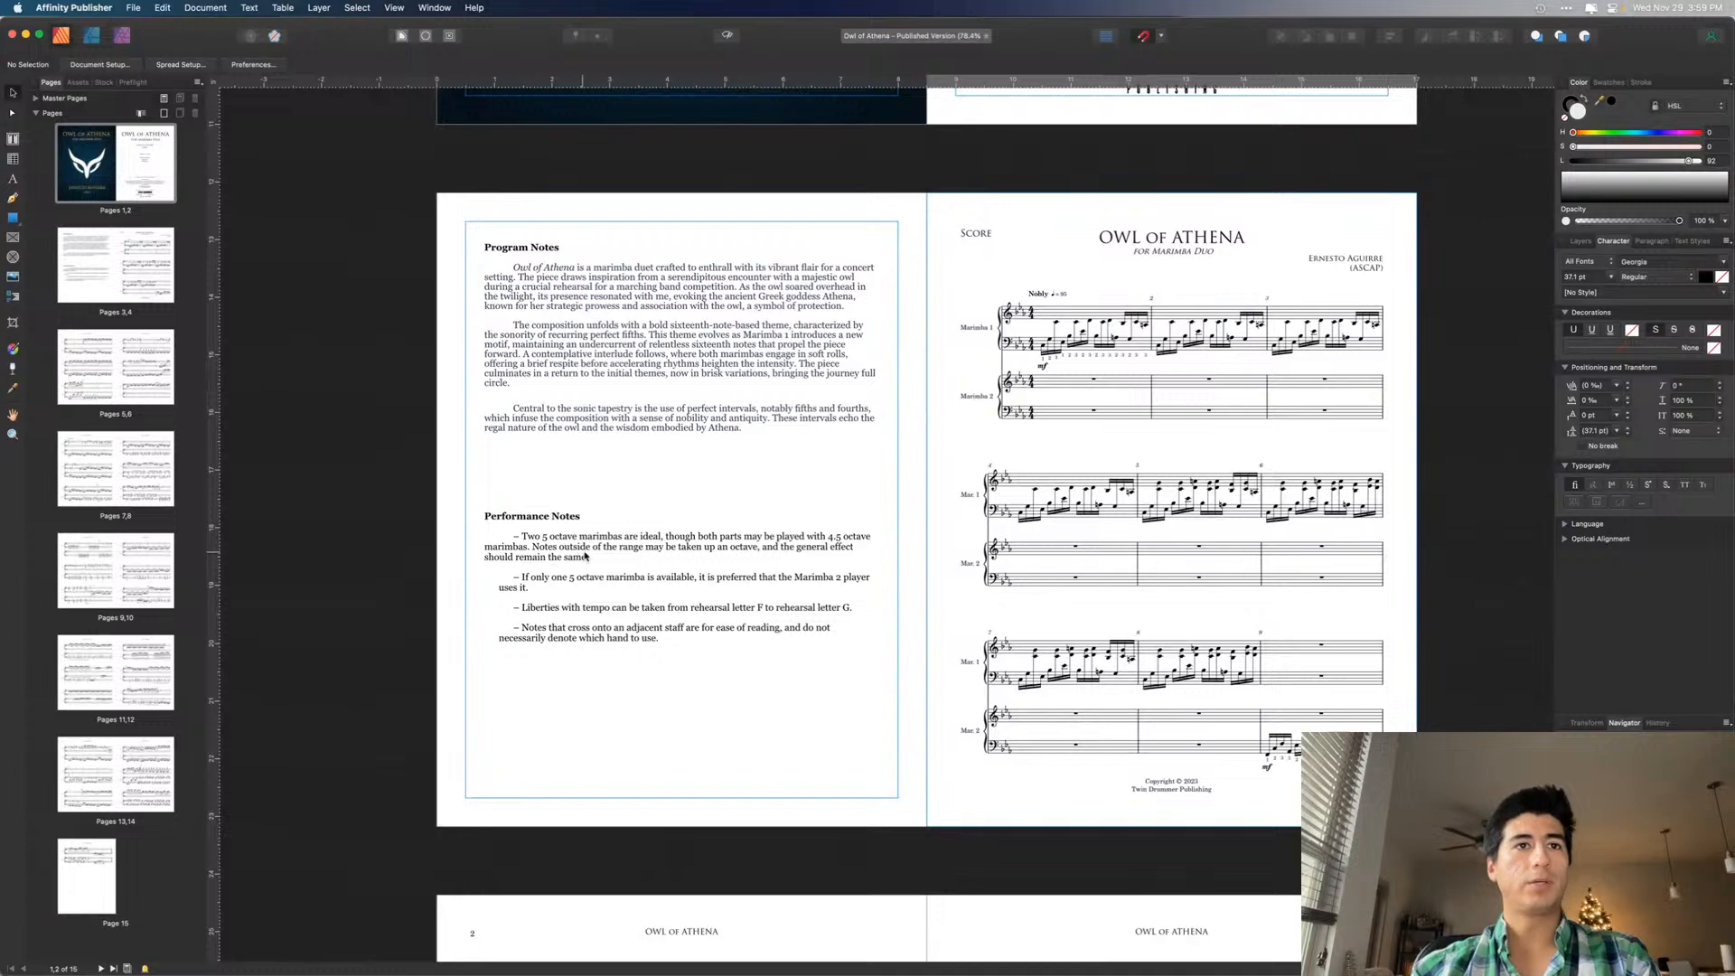
- Set the Performance Notes text to 12 pt, matching the Program Notes text
click(654, 504)
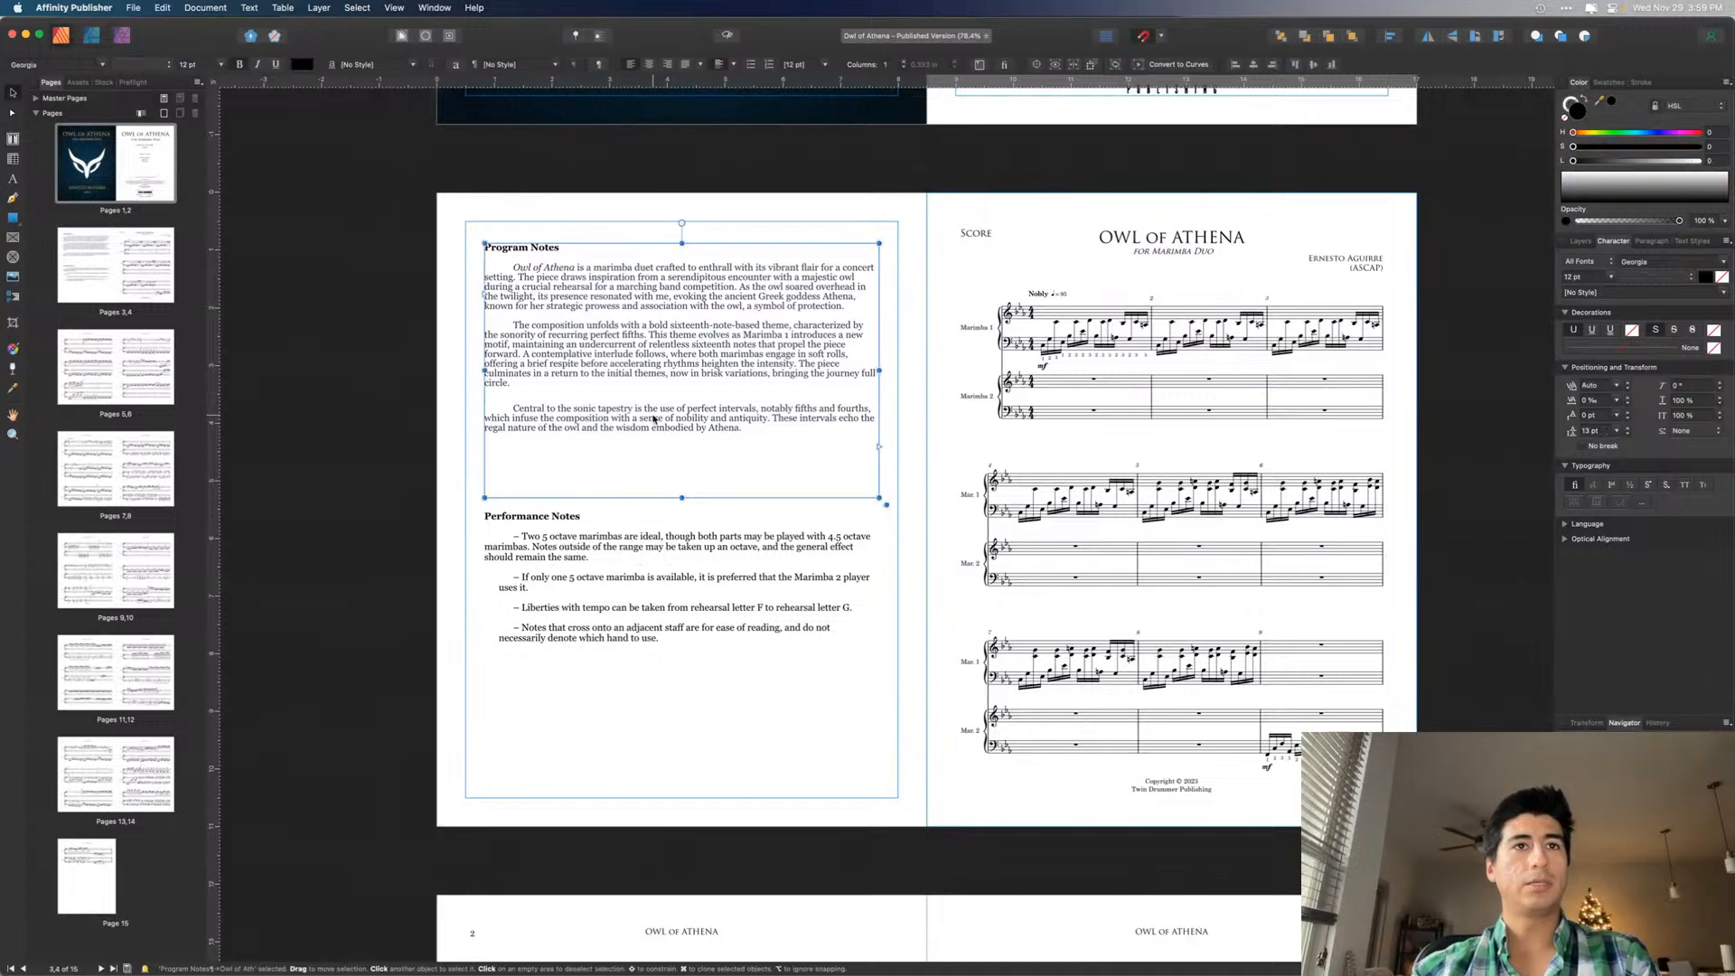
click(651, 518)
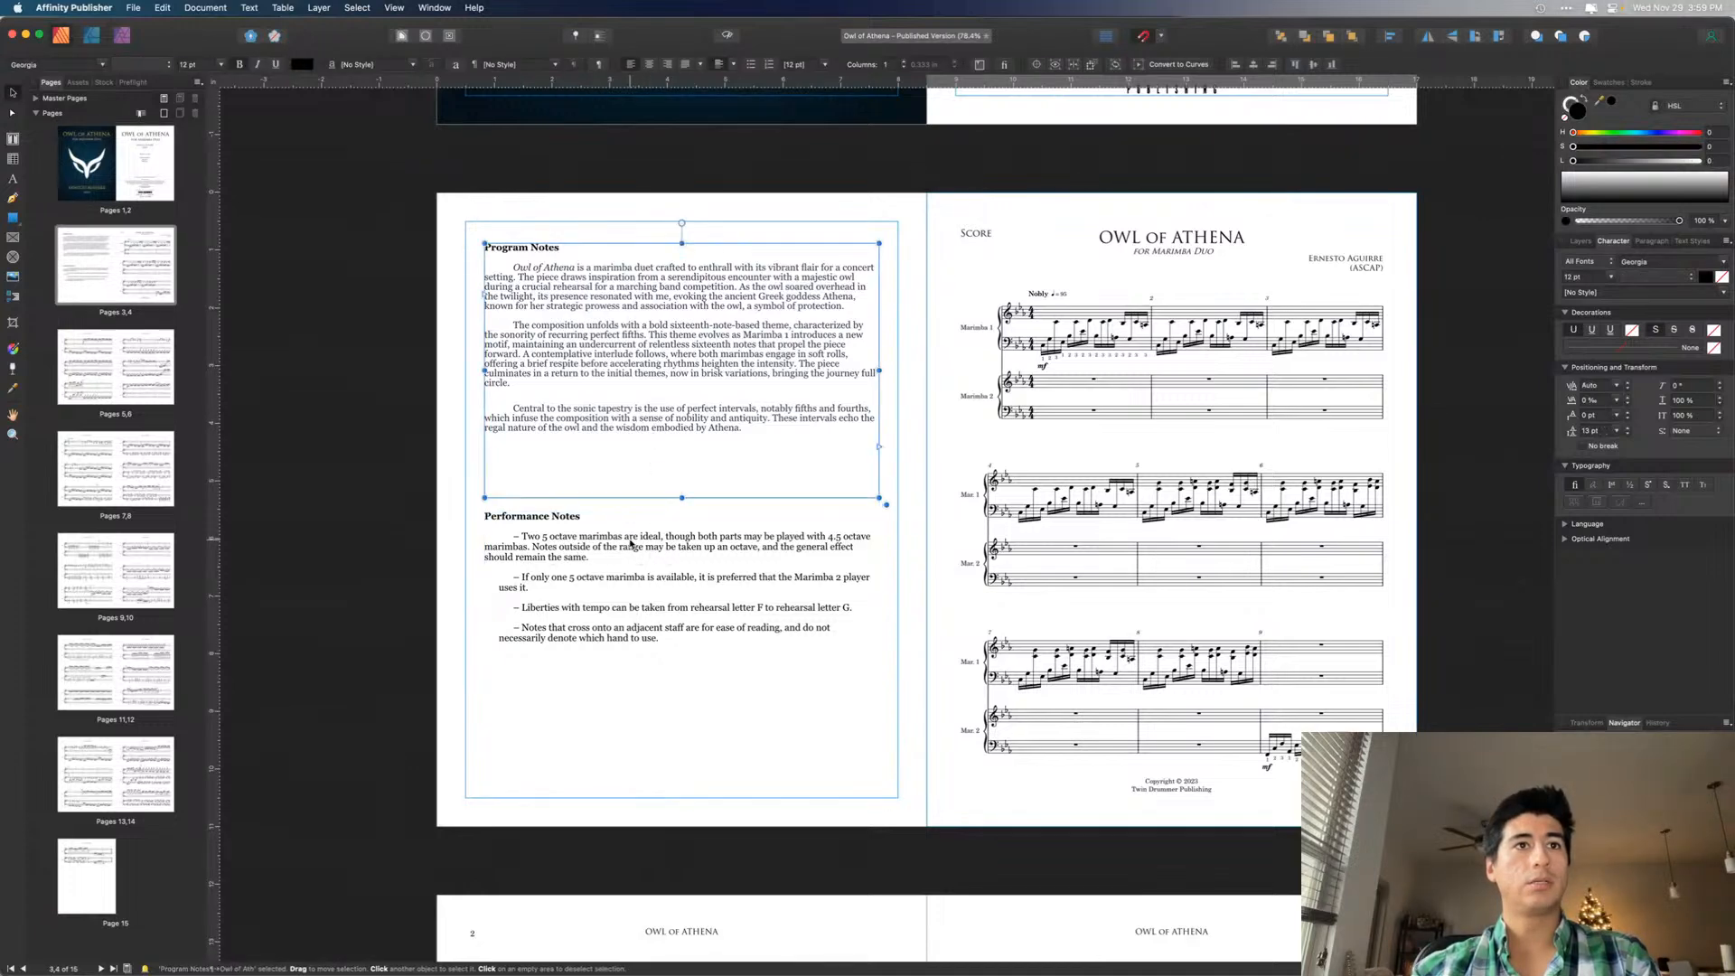
click(220, 64)
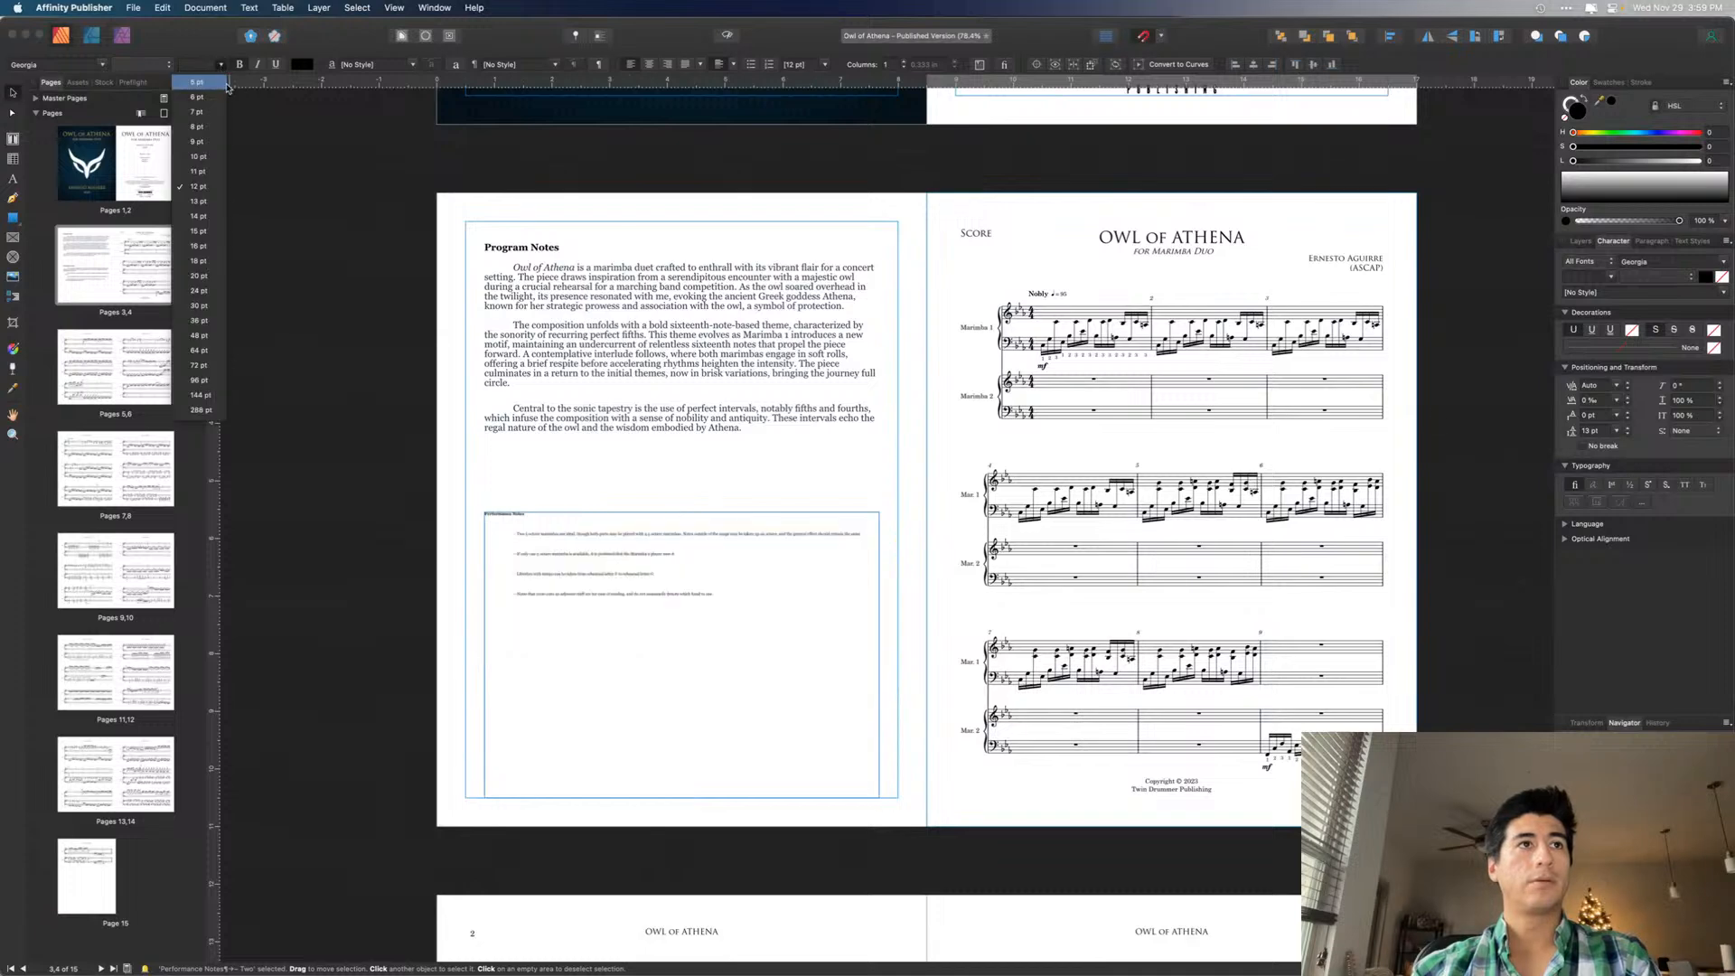
click(204, 187)
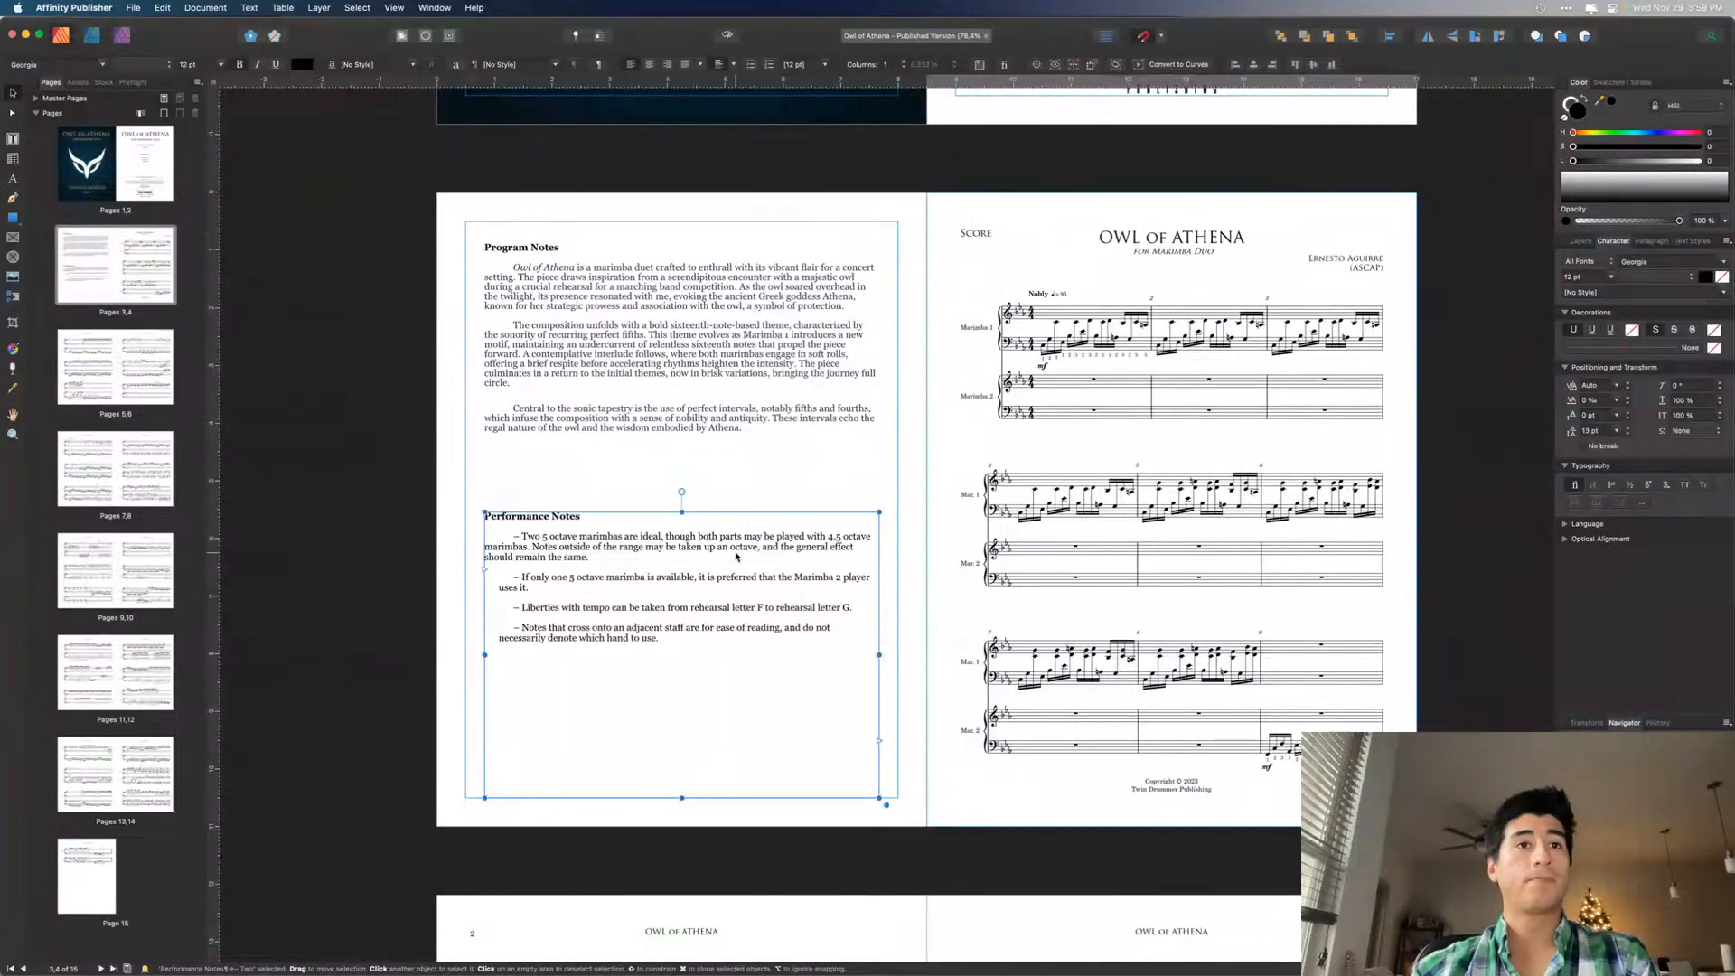
click(404, 525)
- Insert "by" in the first performance note so it reads "taken up by an octave"
scroll(442, 524, up, 3)
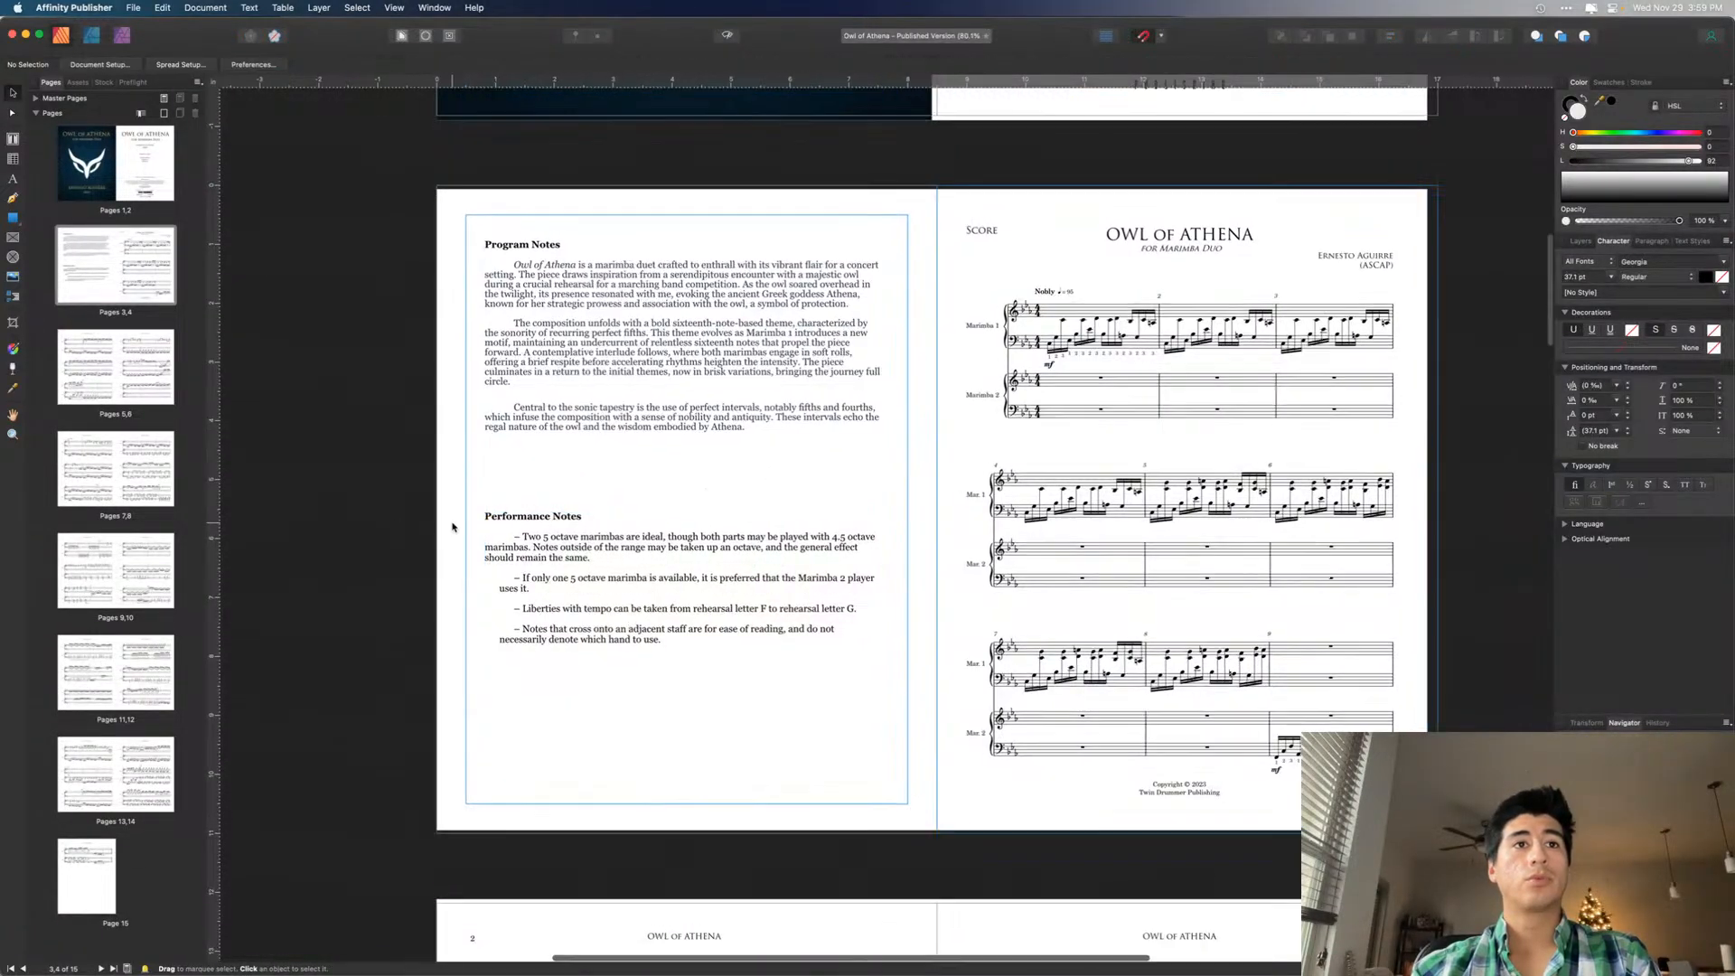
scroll(452, 527, up, 2)
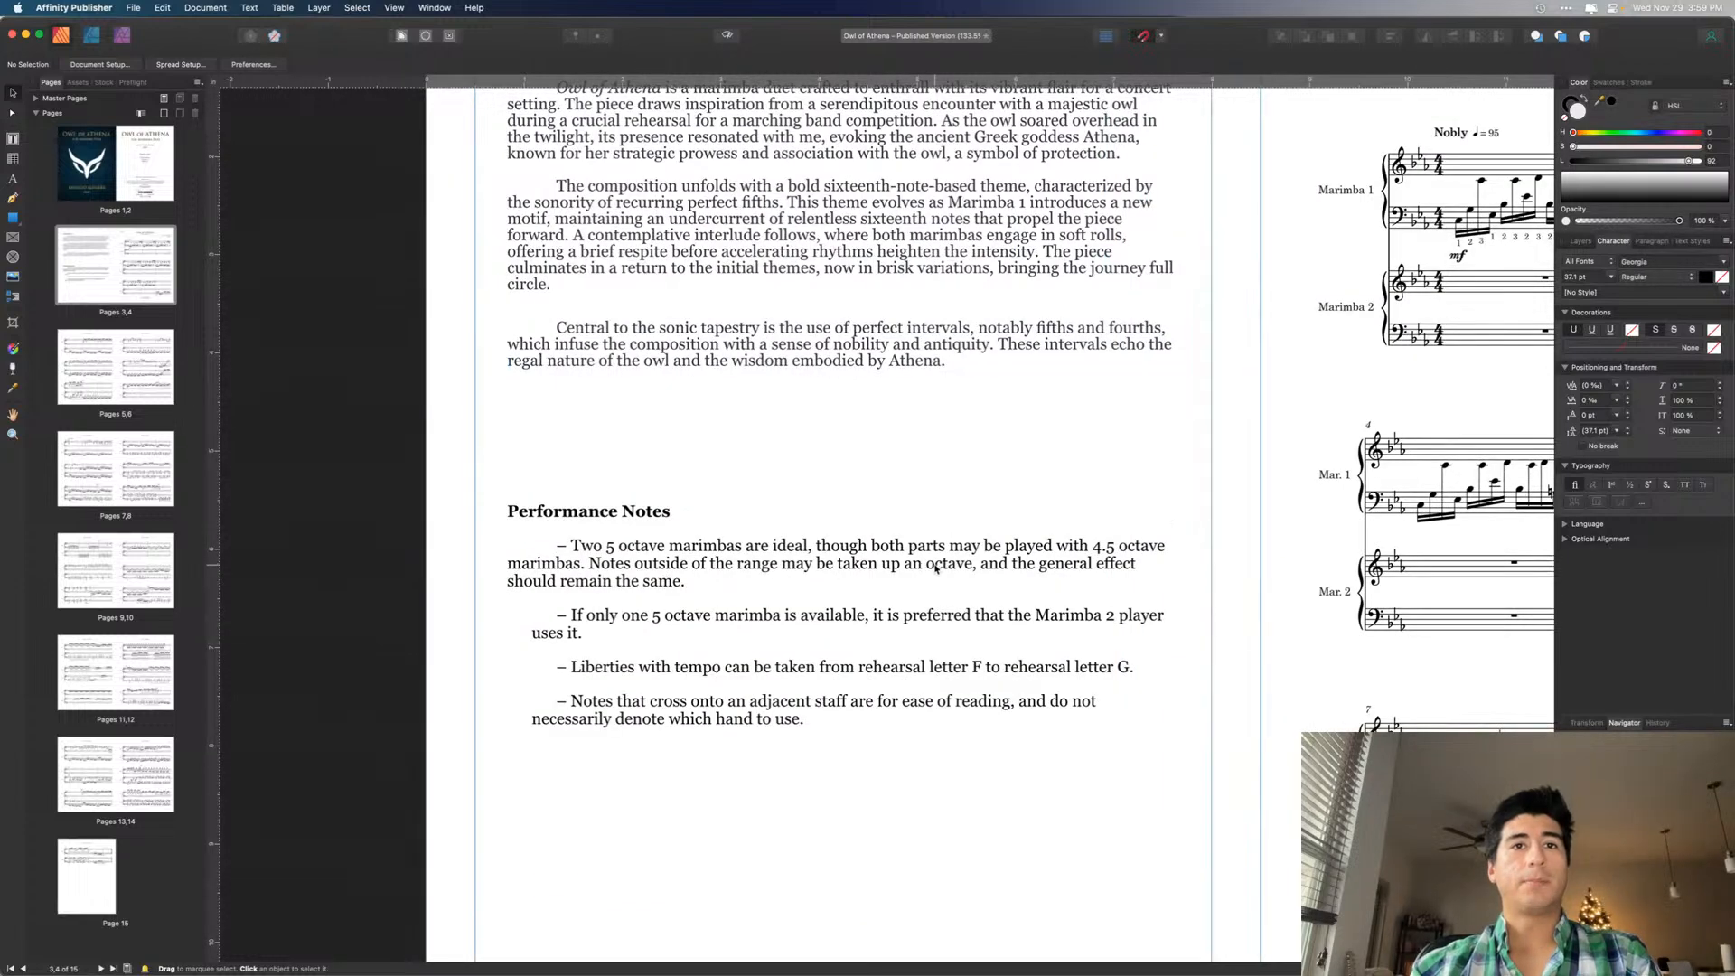
double_click(911, 570)
text(by)
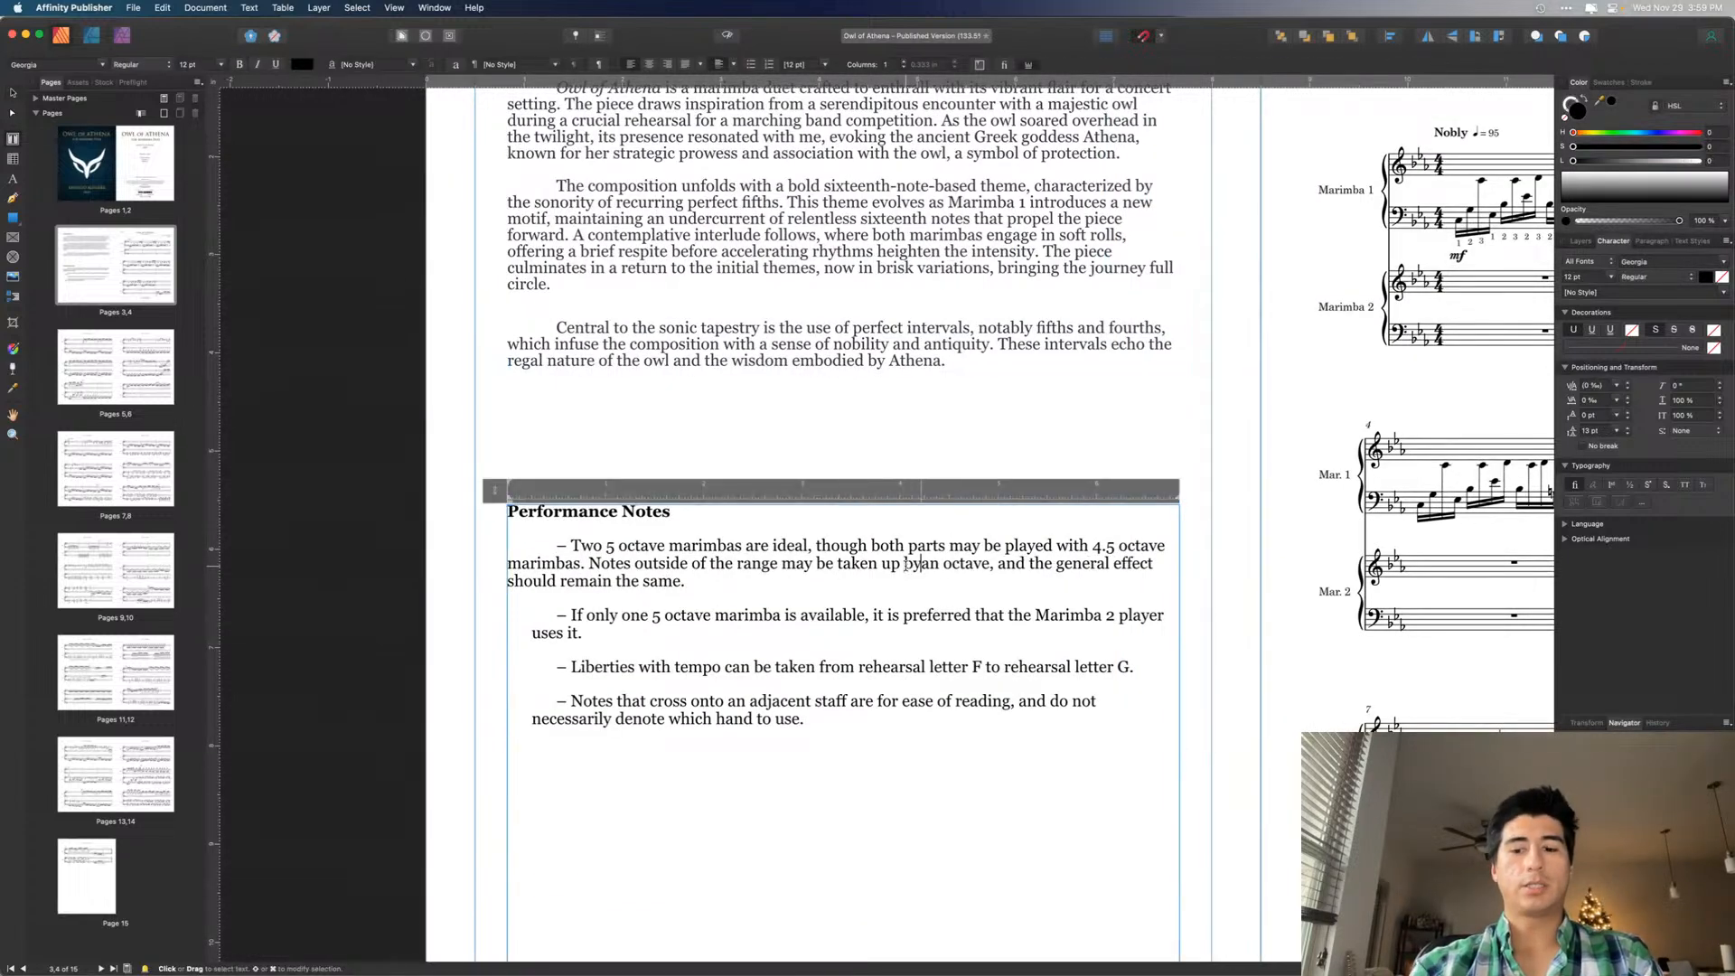
key(Escape)
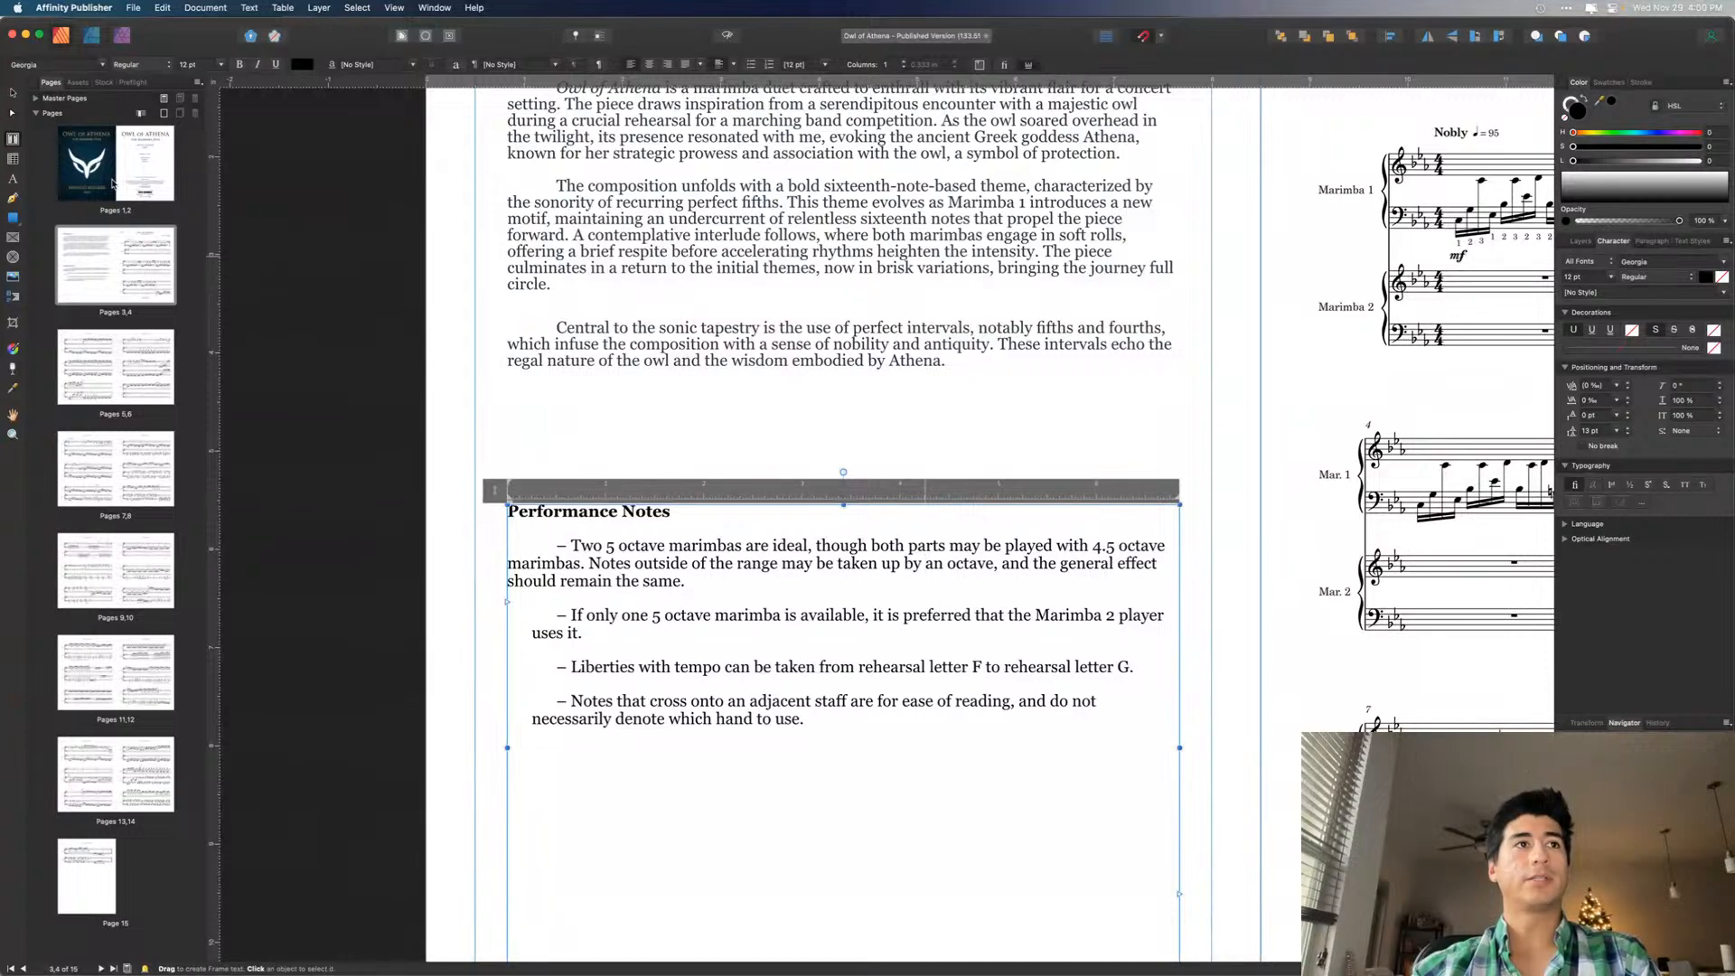
click(13, 93)
click(410, 437)
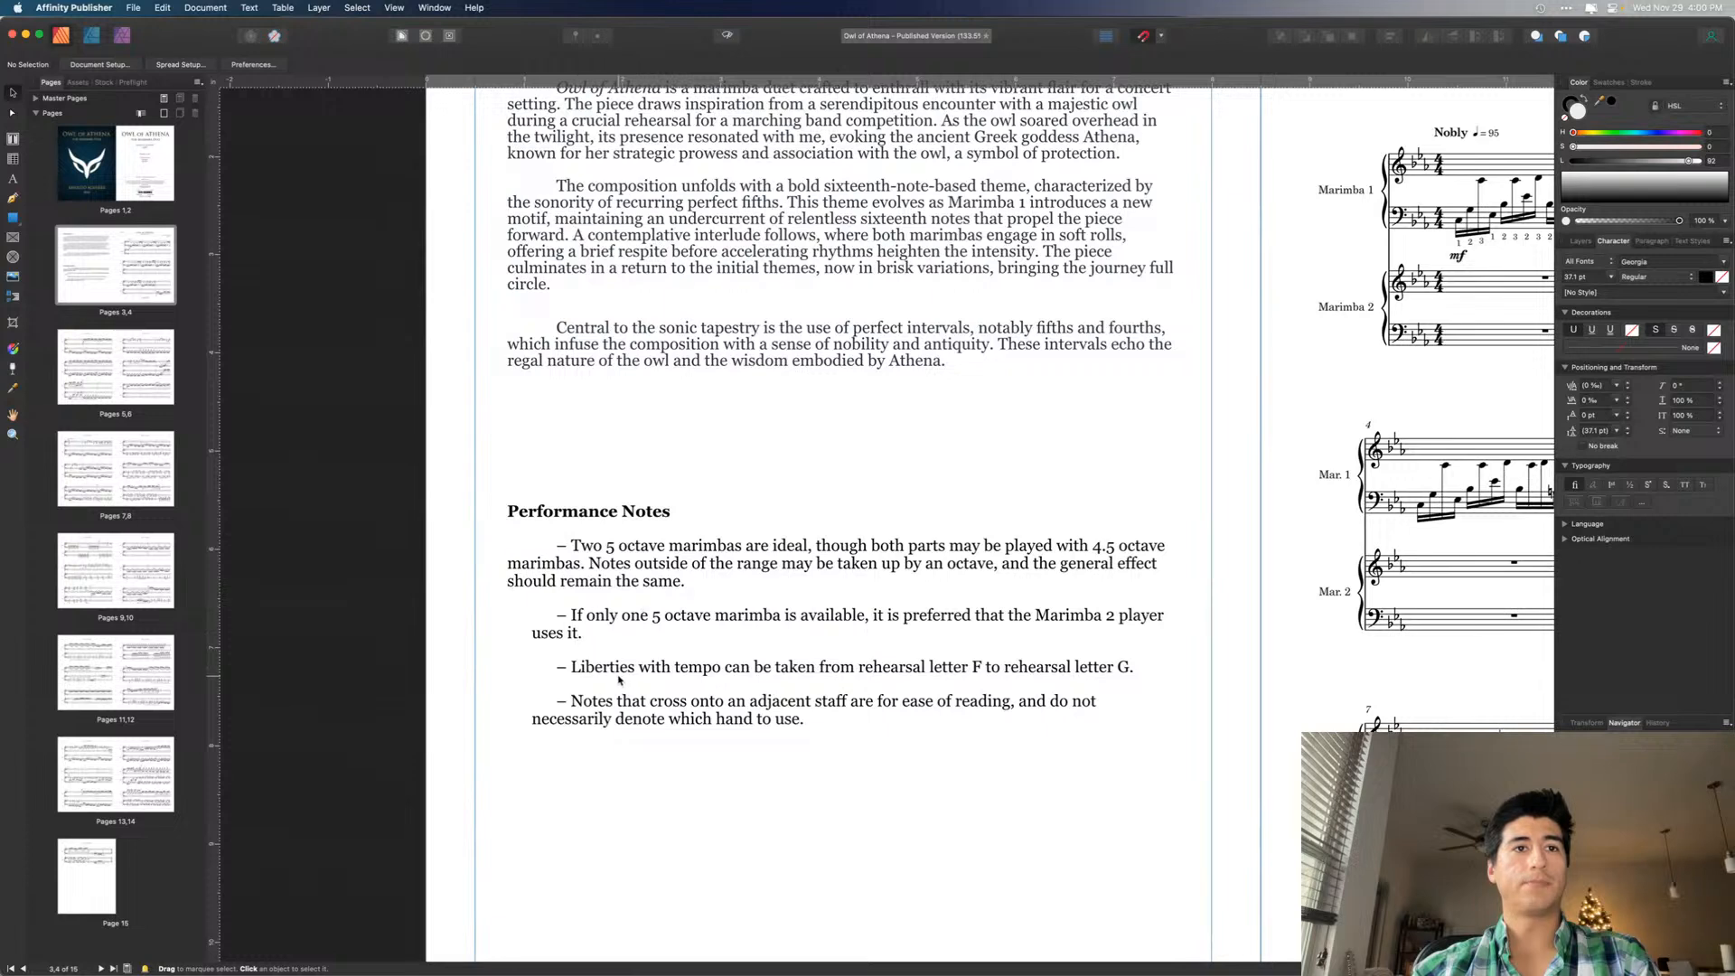
- Add "or mallet" to the last performance note so it ends with "which hand or mallet to use"
scroll(619, 680, down, 2)
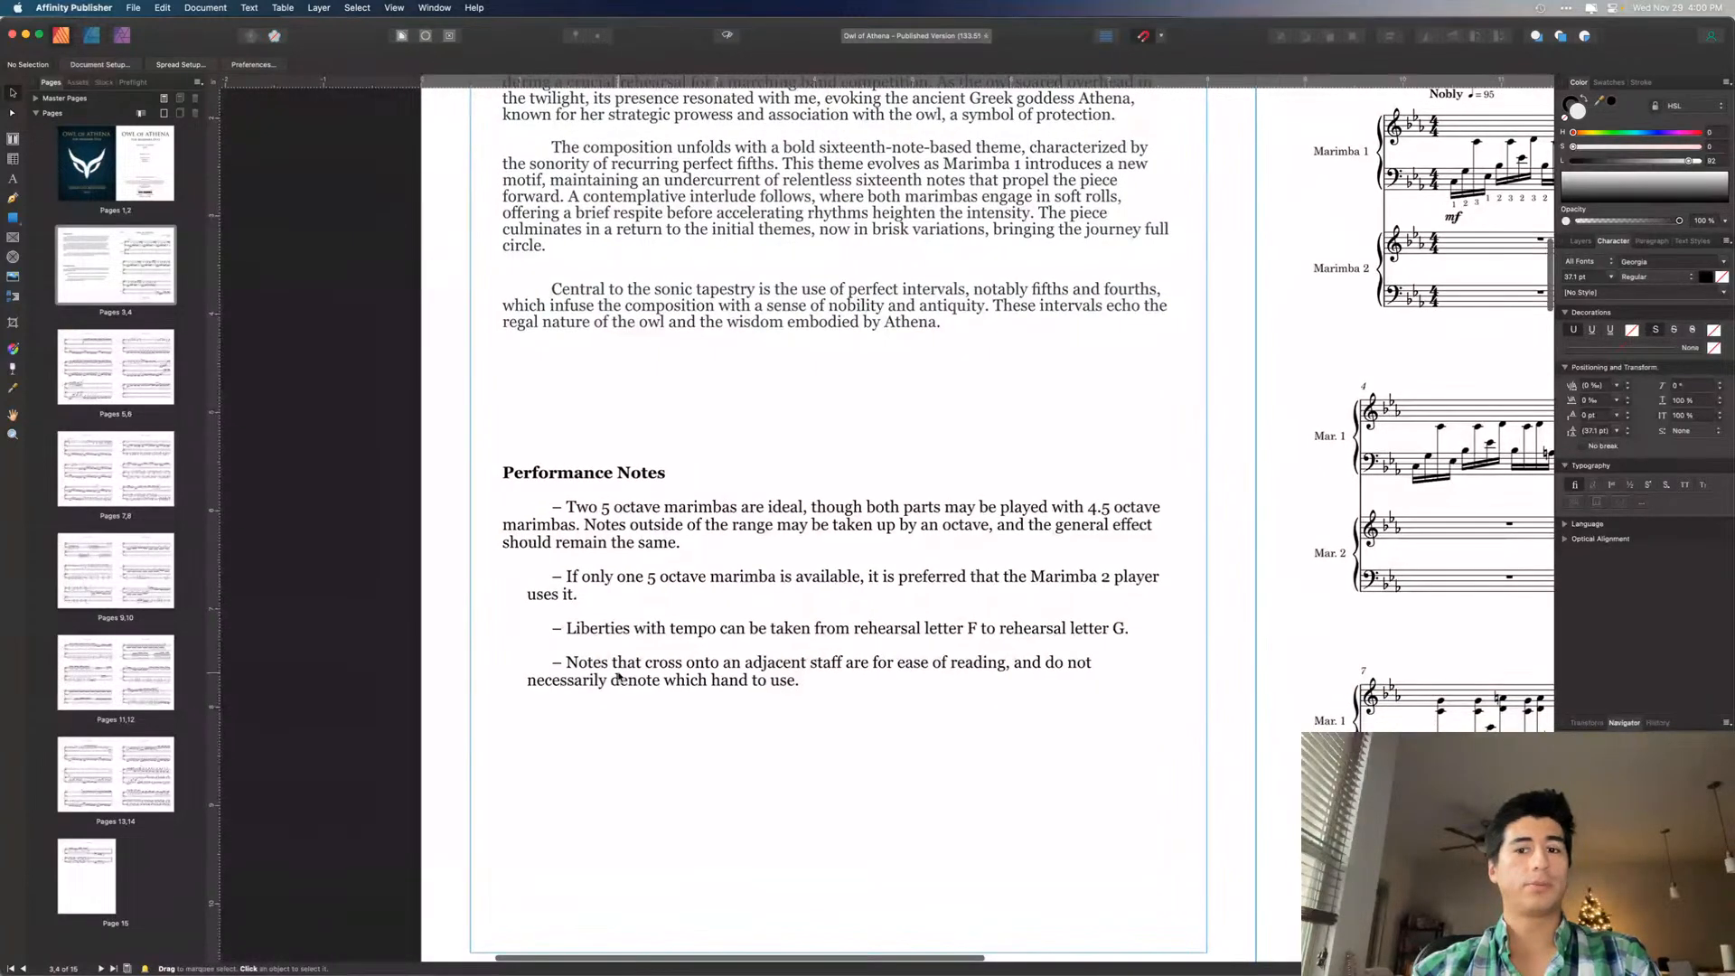
scroll(619, 678, down, 1)
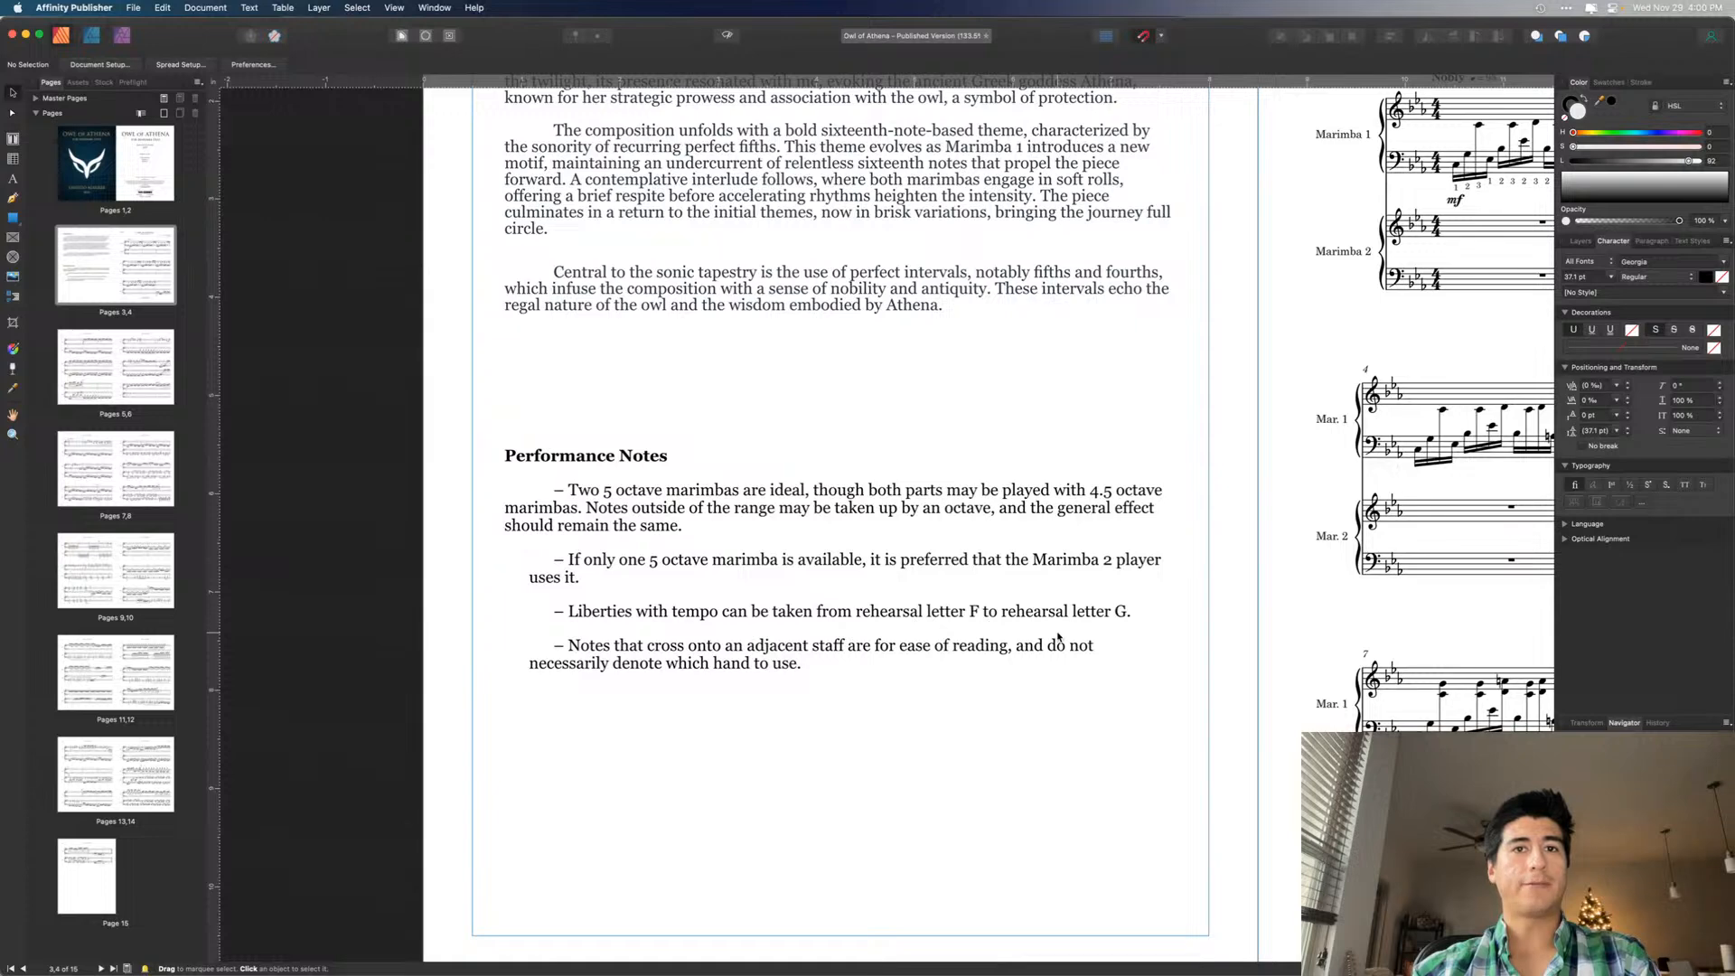
scroll(1108, 628, down, 8)
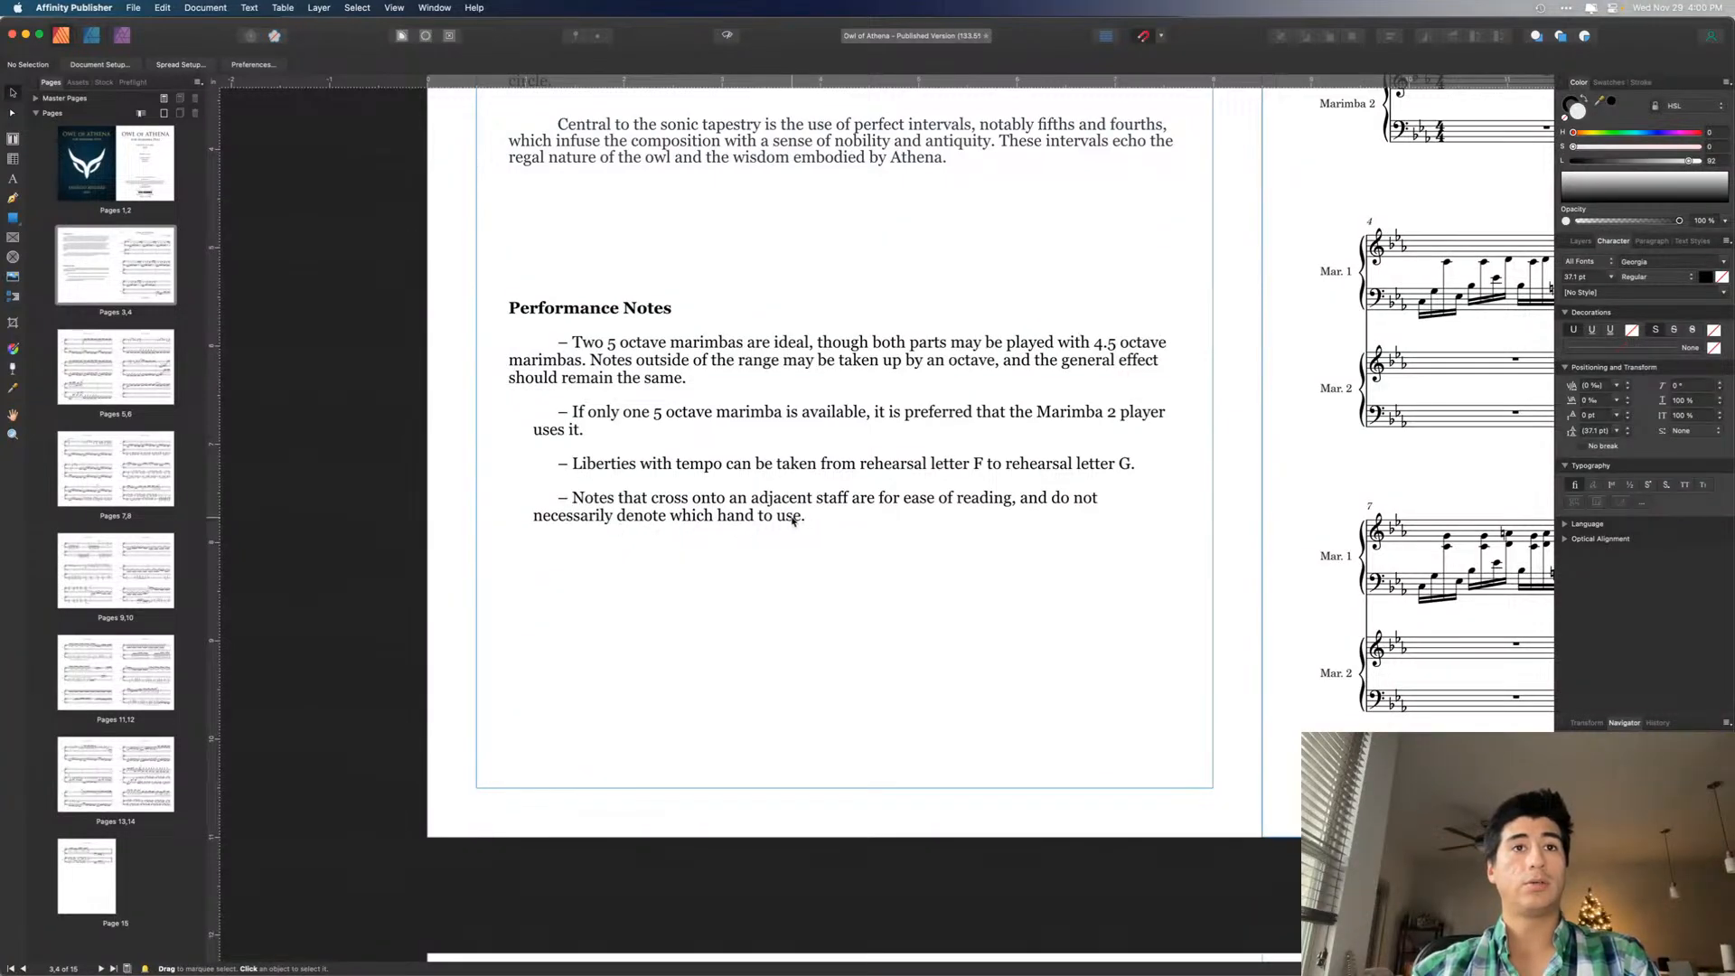
double_click(758, 515)
text(or mallet)
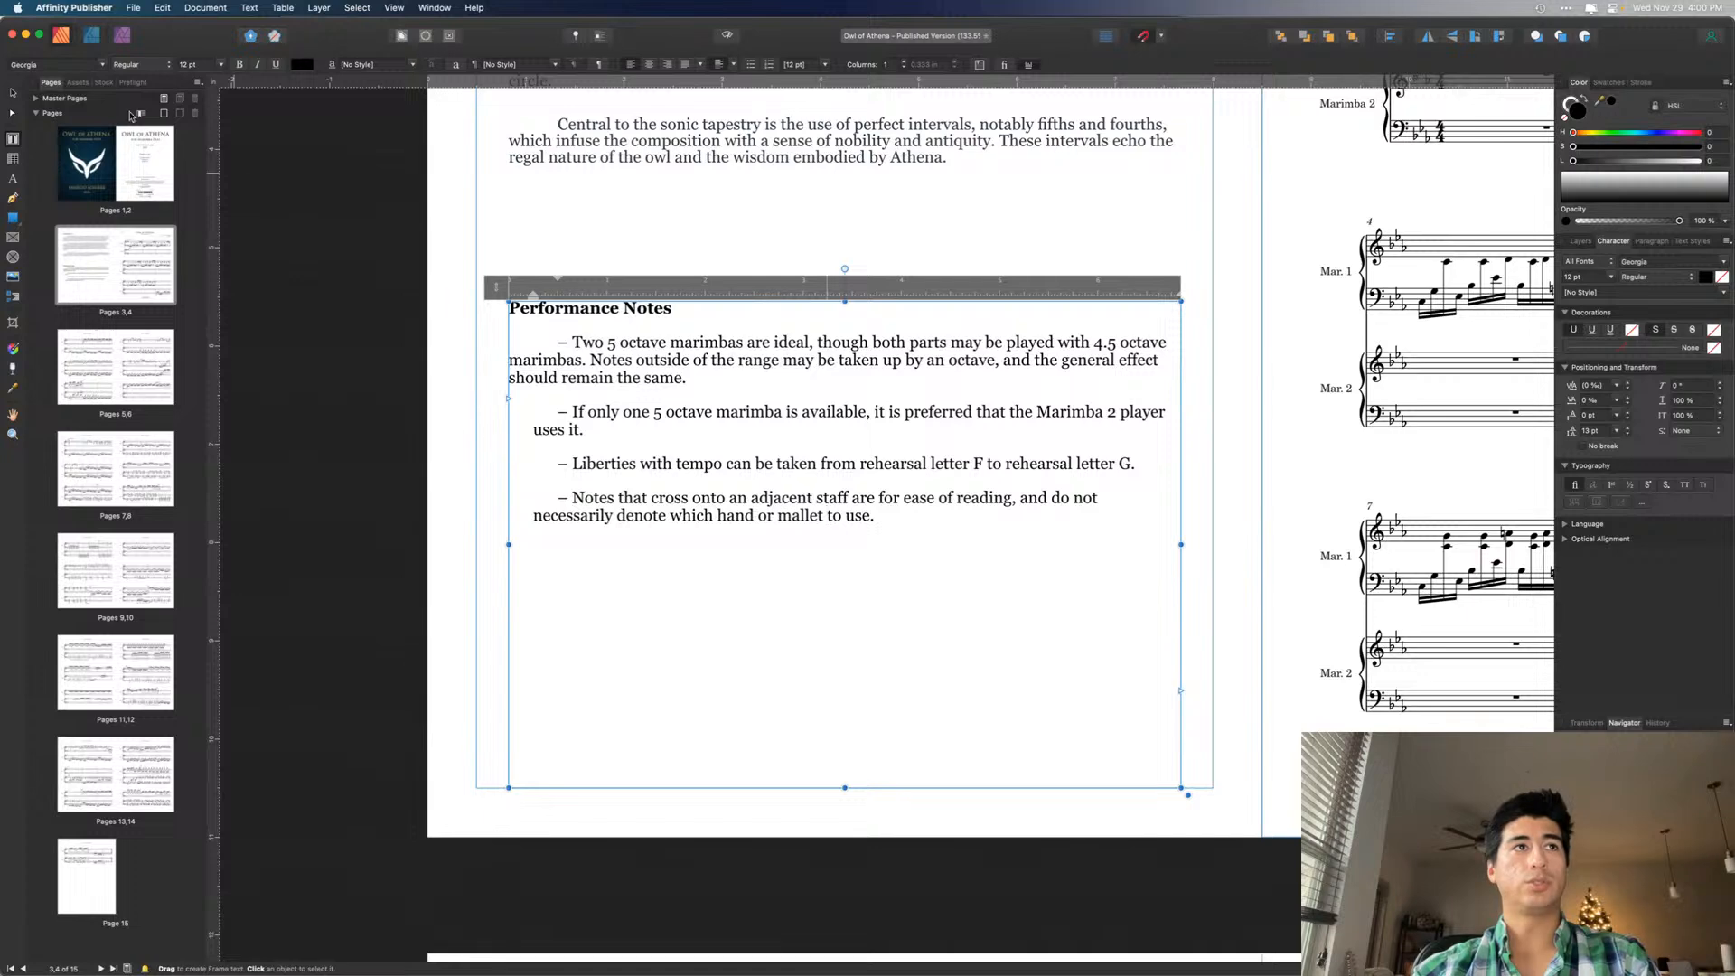
click(12, 92)
click(439, 271)
scroll(439, 275, down, 5)
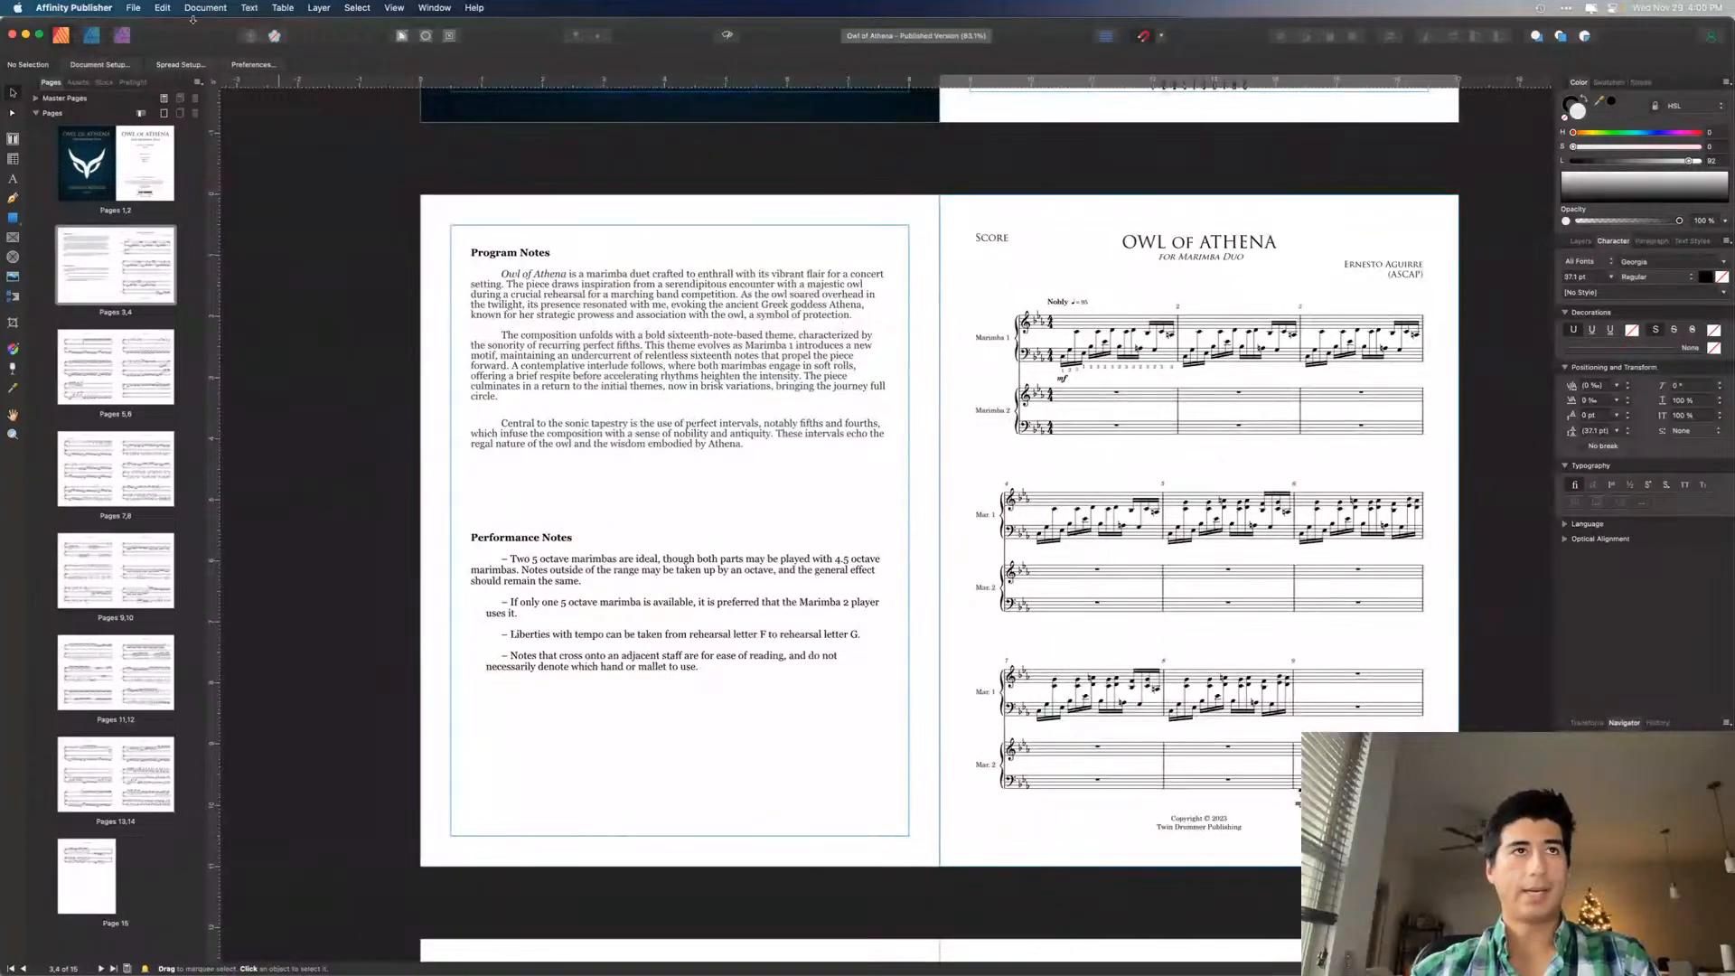
- Start a PDF export with the digital - high quality preset and the area set to All Pages
click(134, 9)
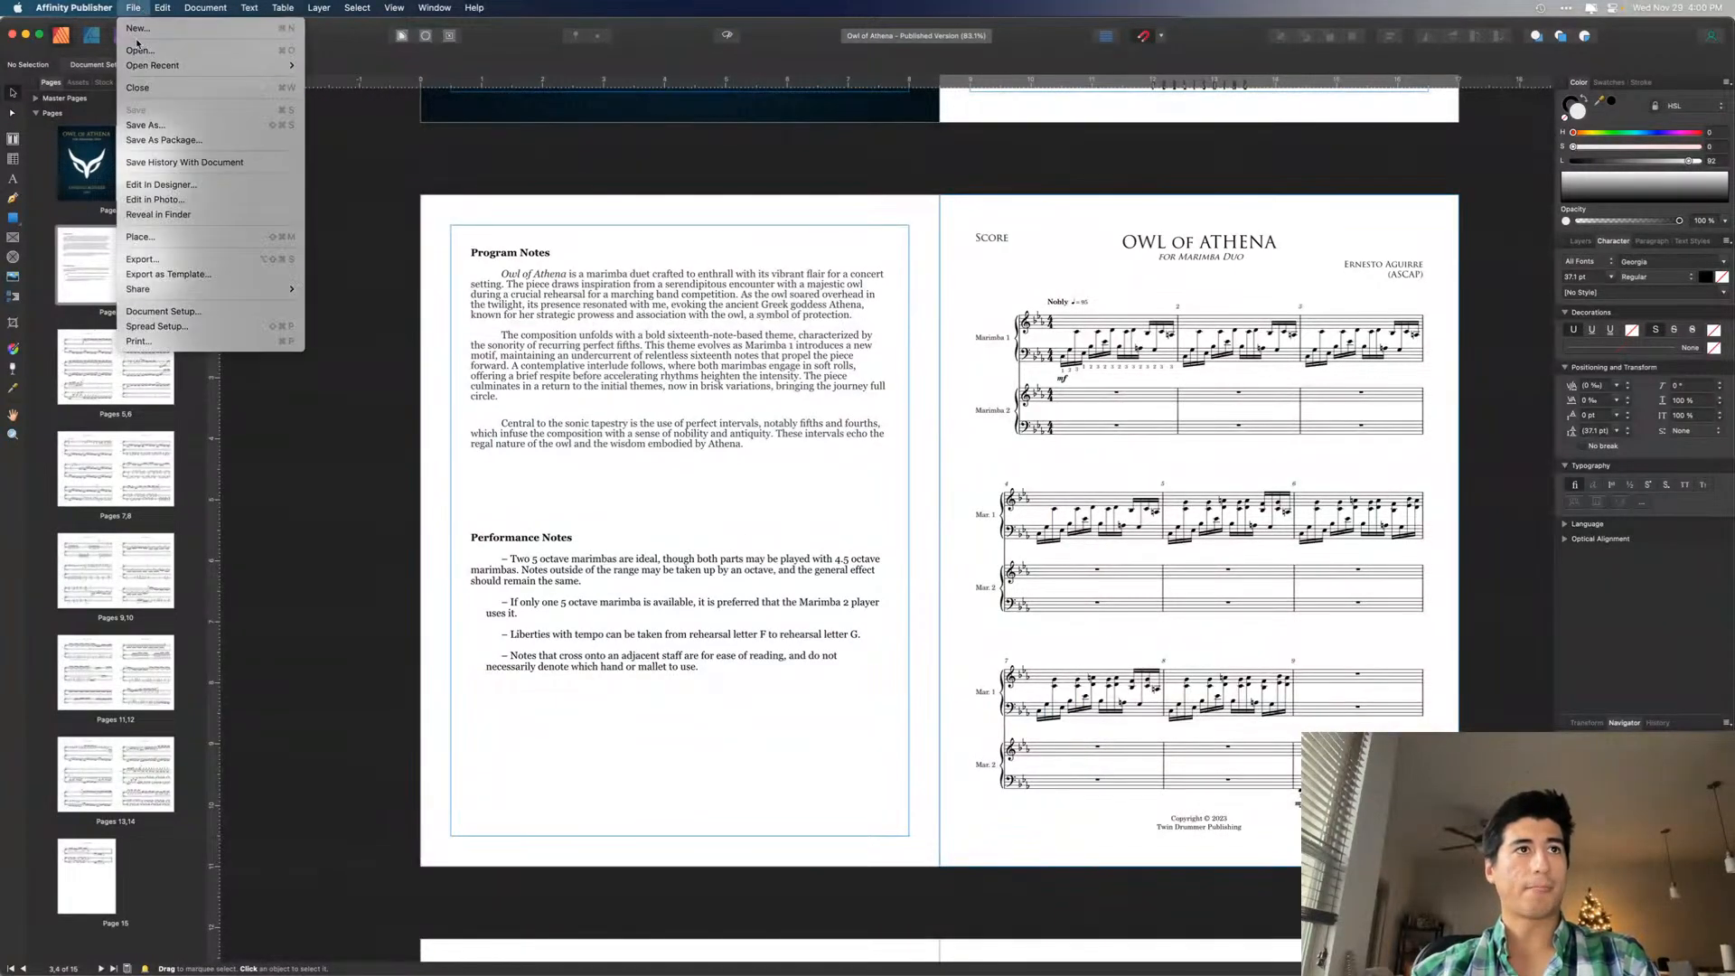
click(173, 257)
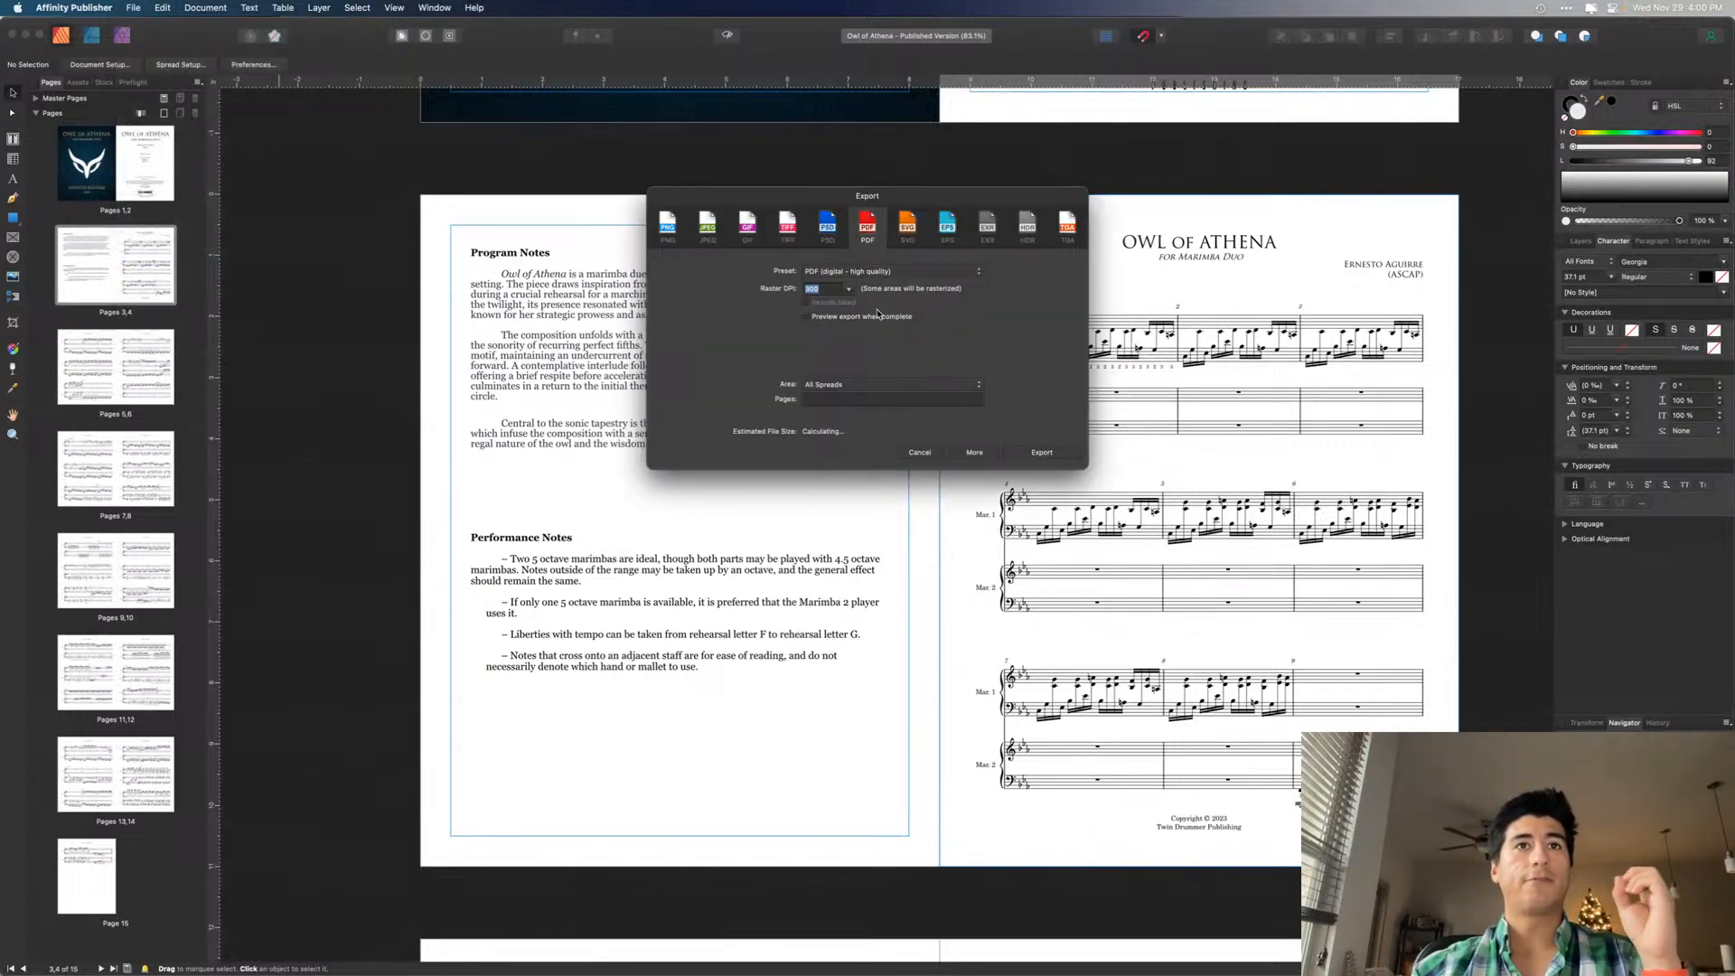
click(881, 384)
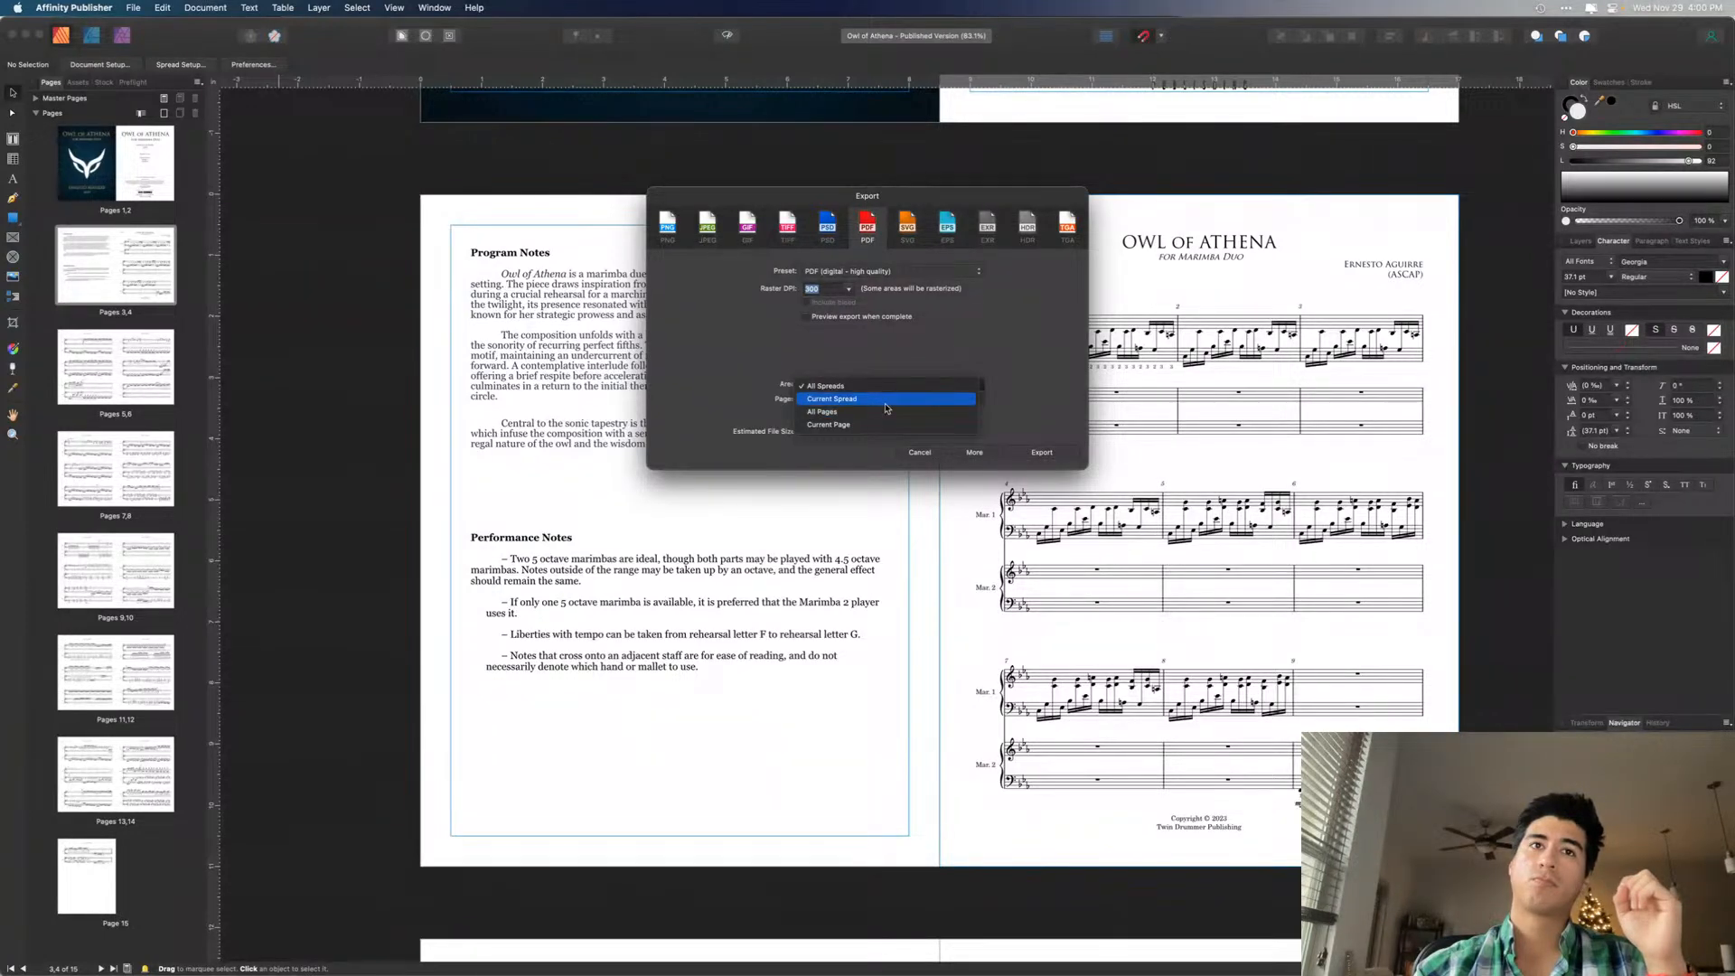
click(951, 339)
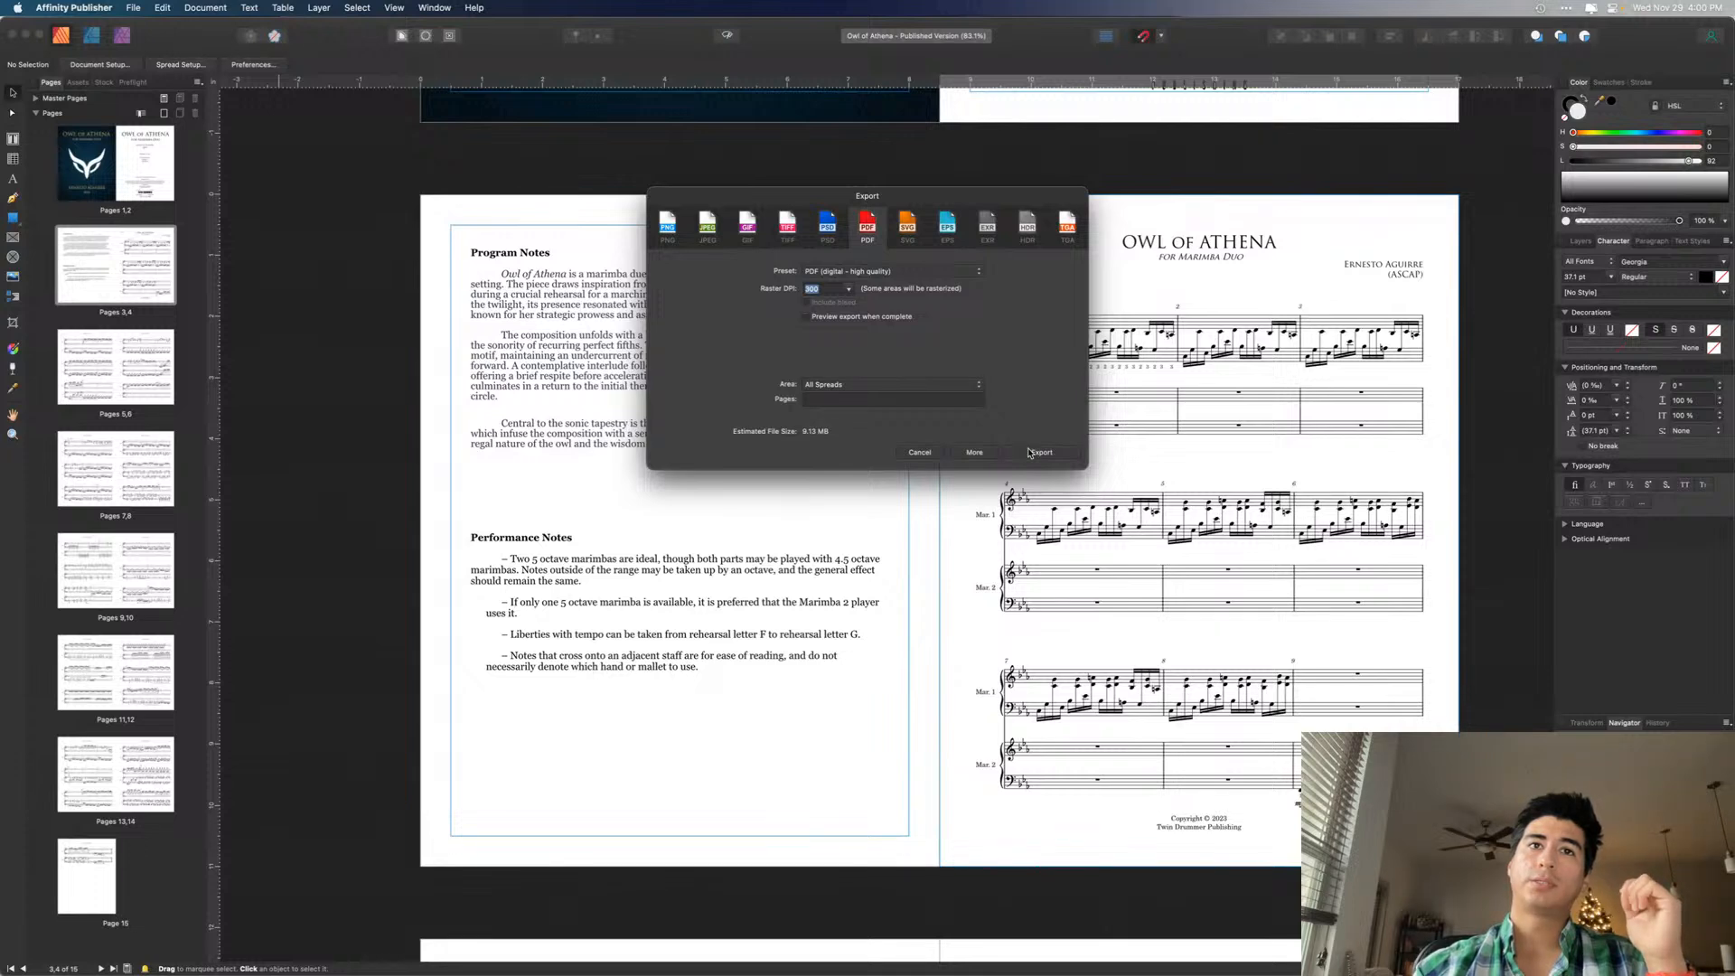
click(908, 390)
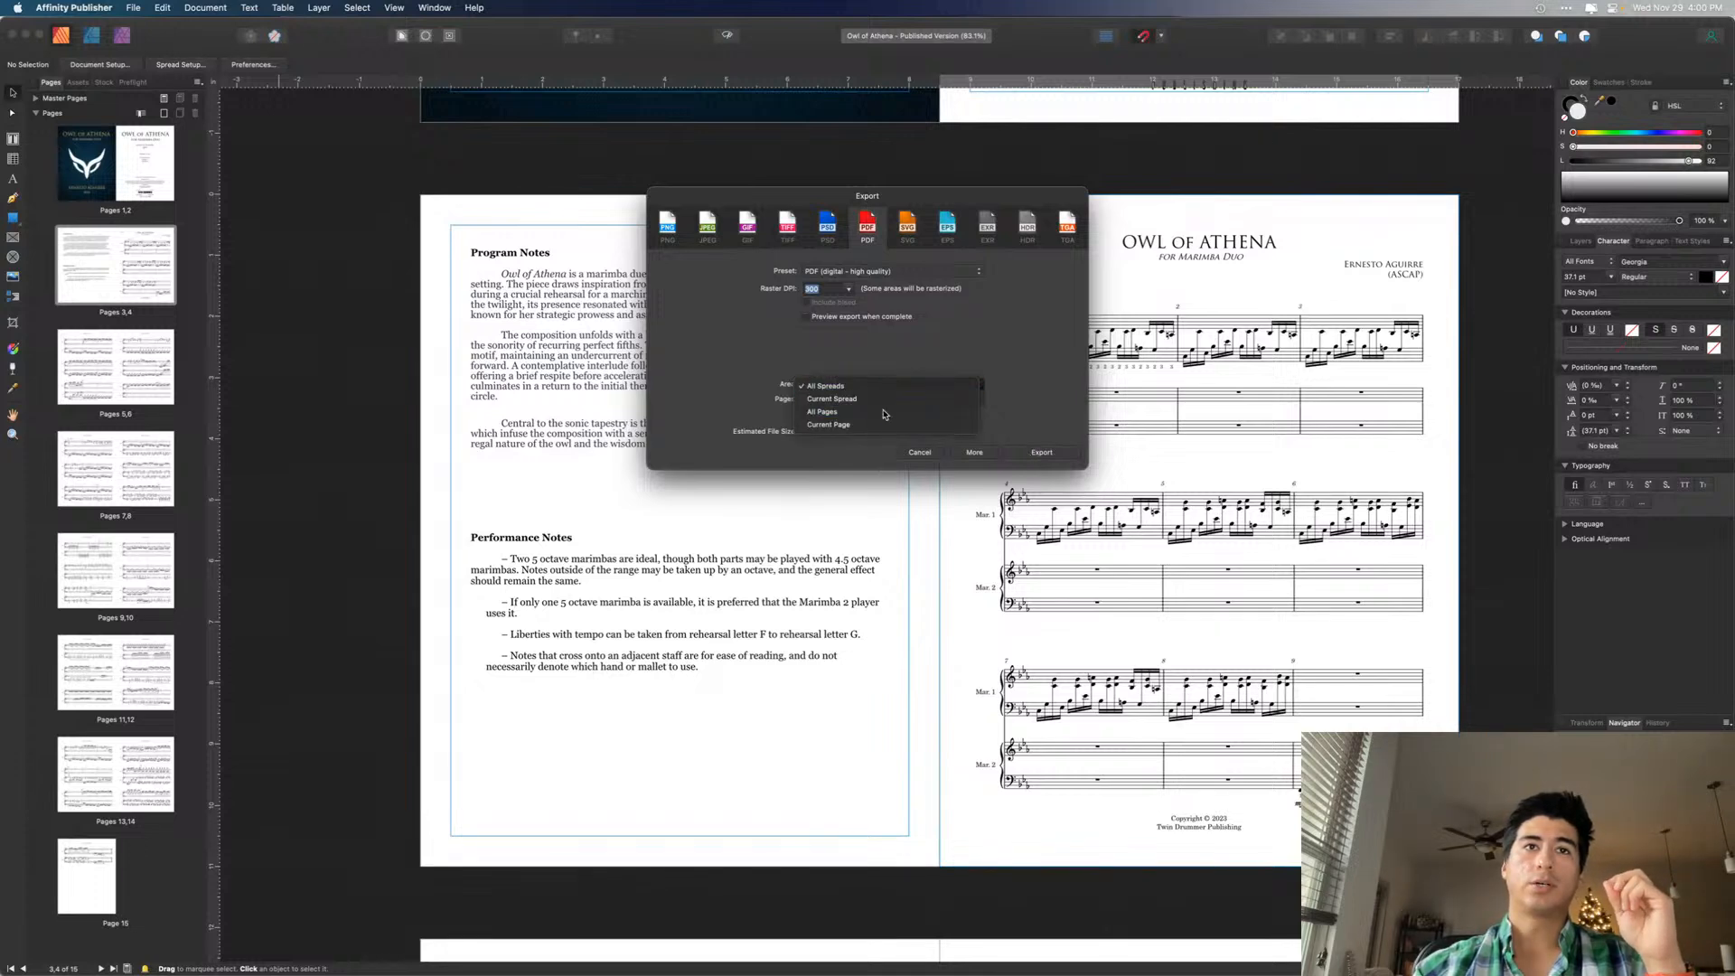
click(904, 400)
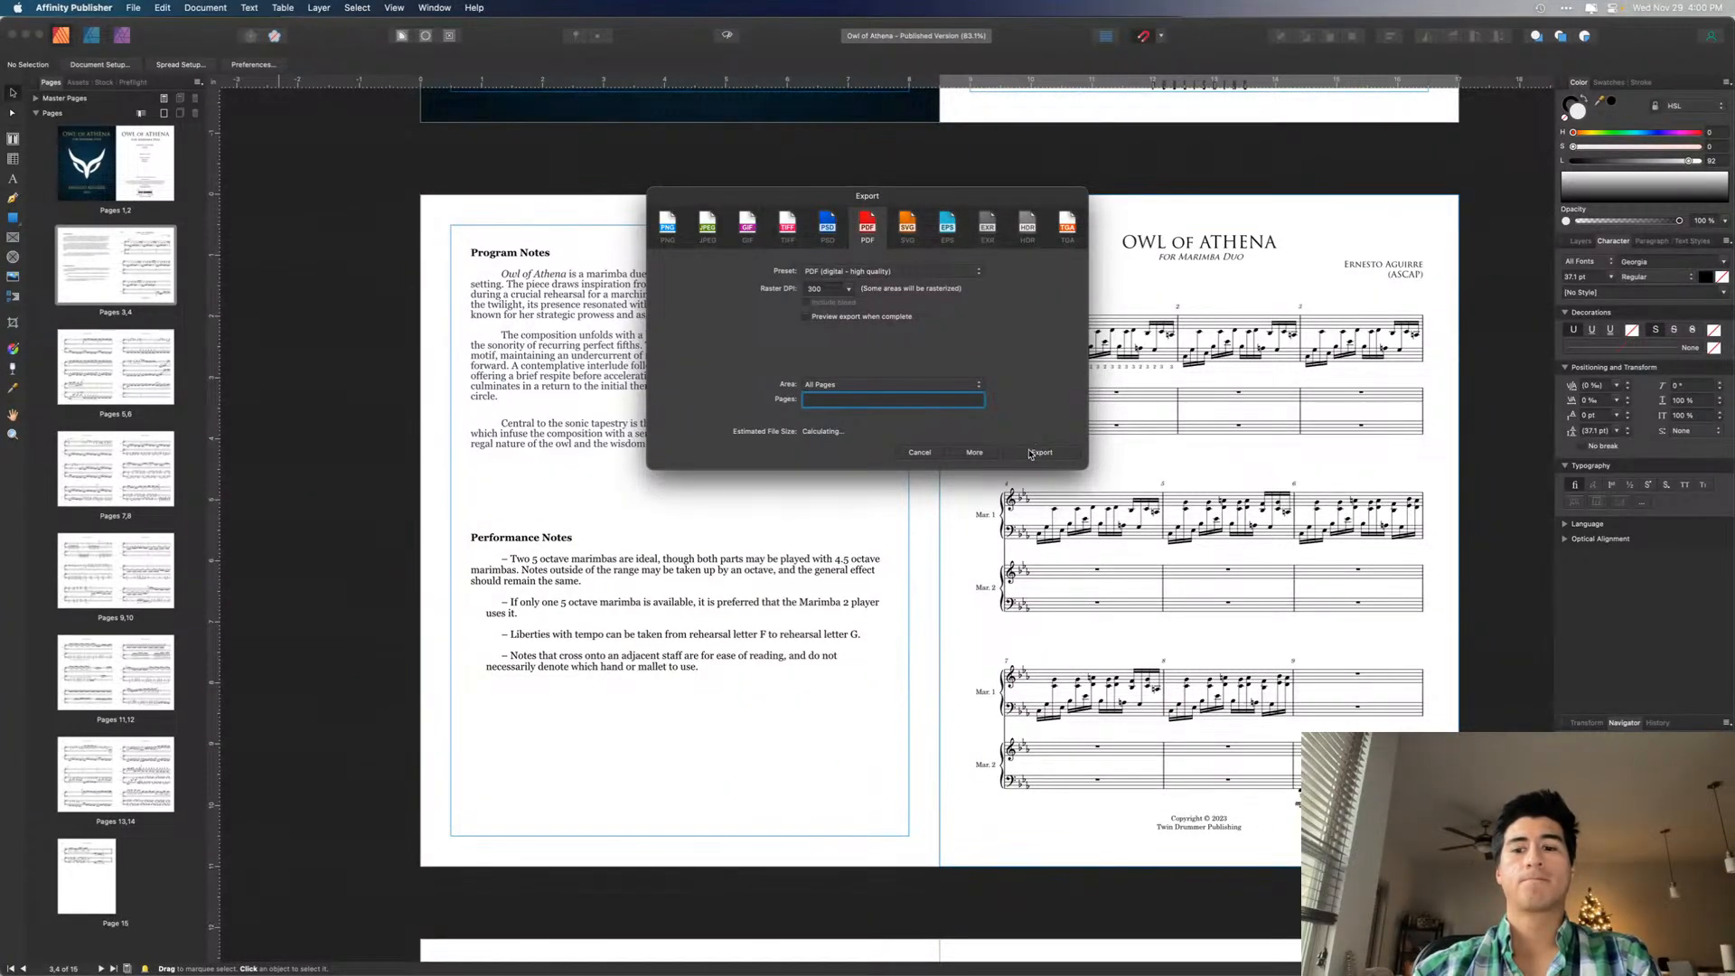
click(1032, 454)
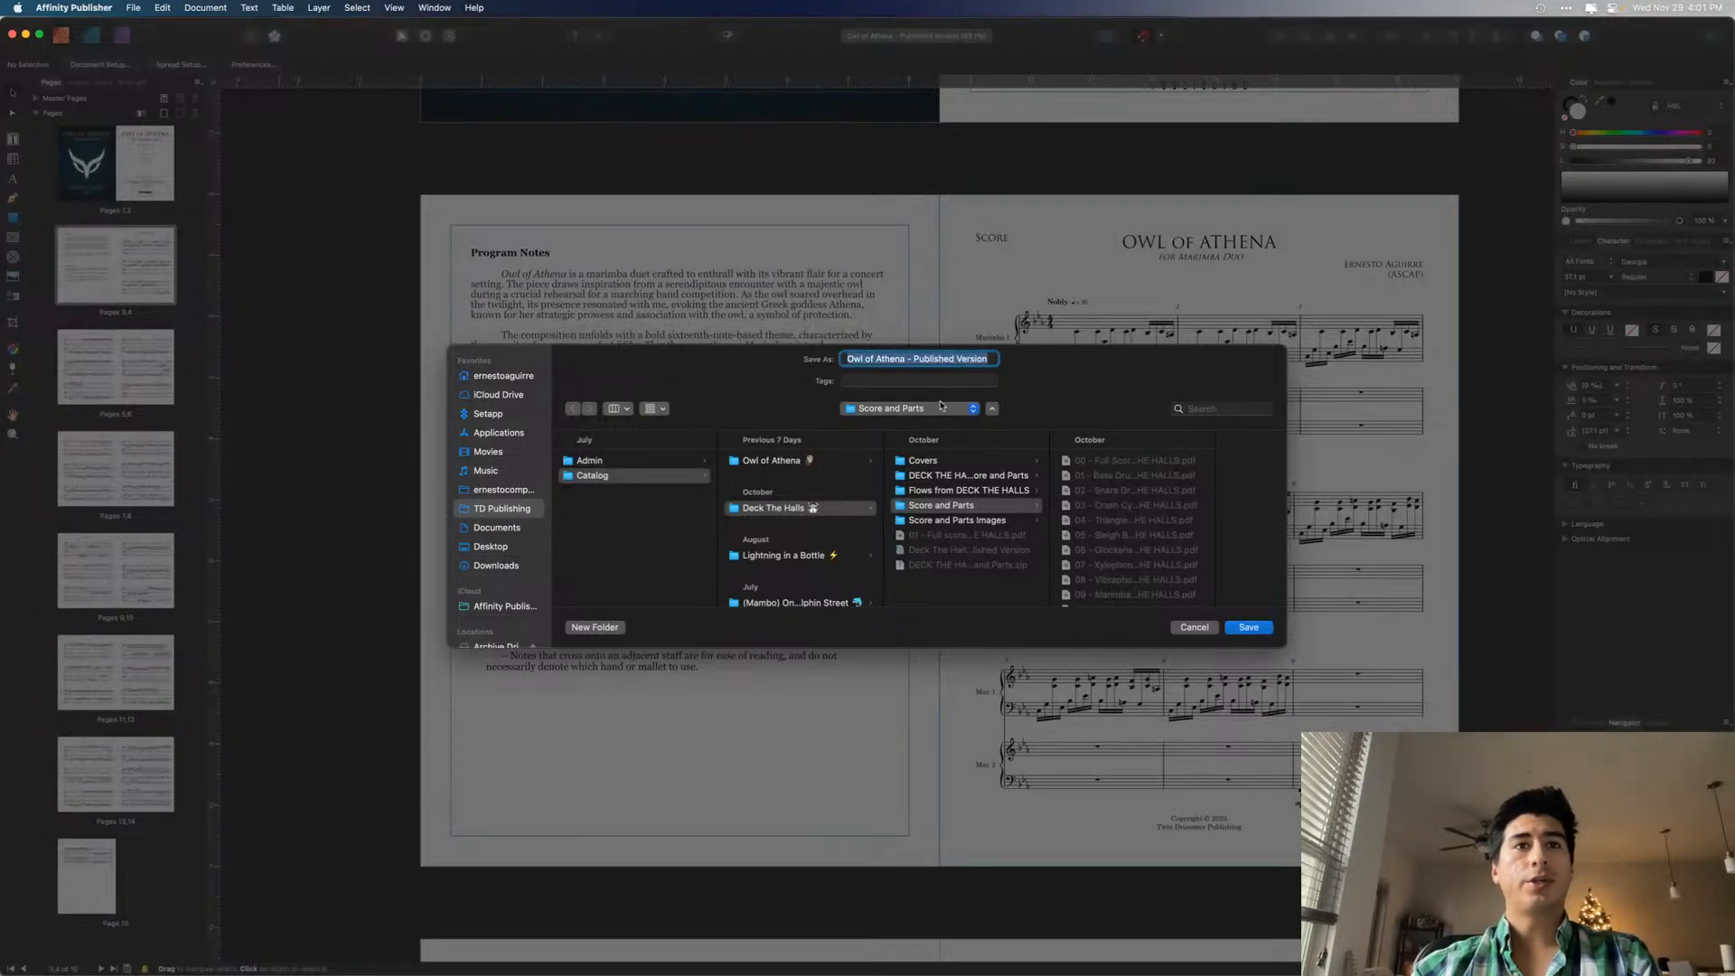
- Create a folder named "Score and Parts - Owl of Athena" inside the Owl of Athena folder for the export
click(792, 463)
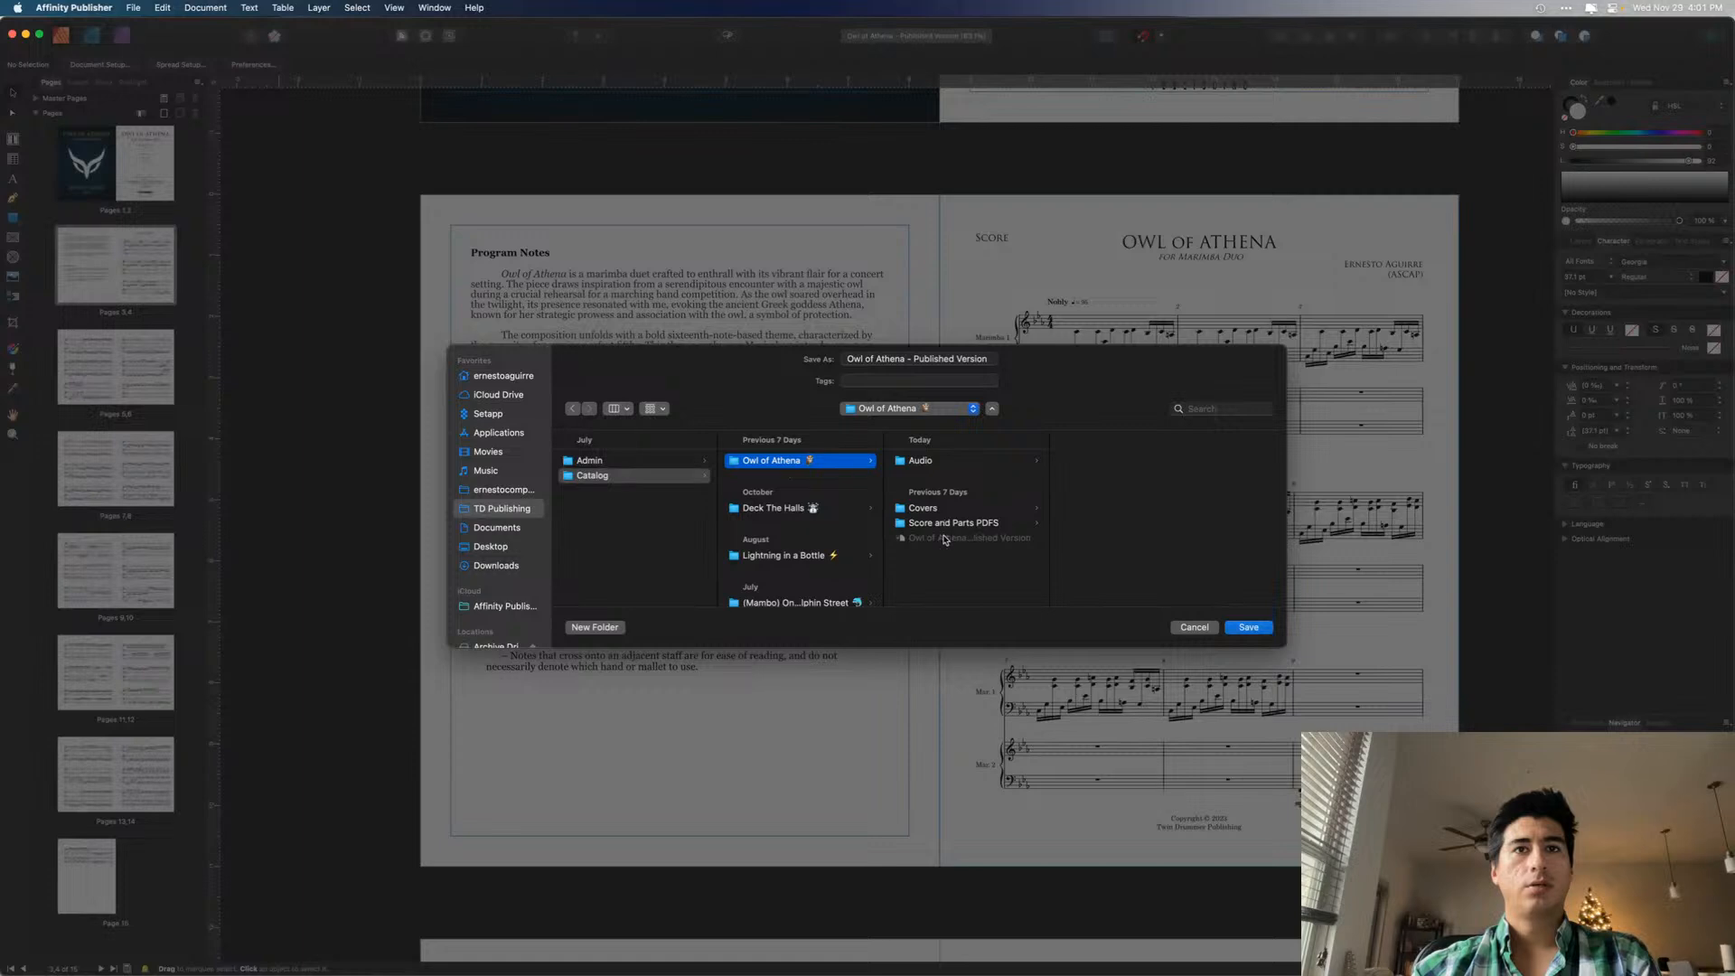
click(595, 629)
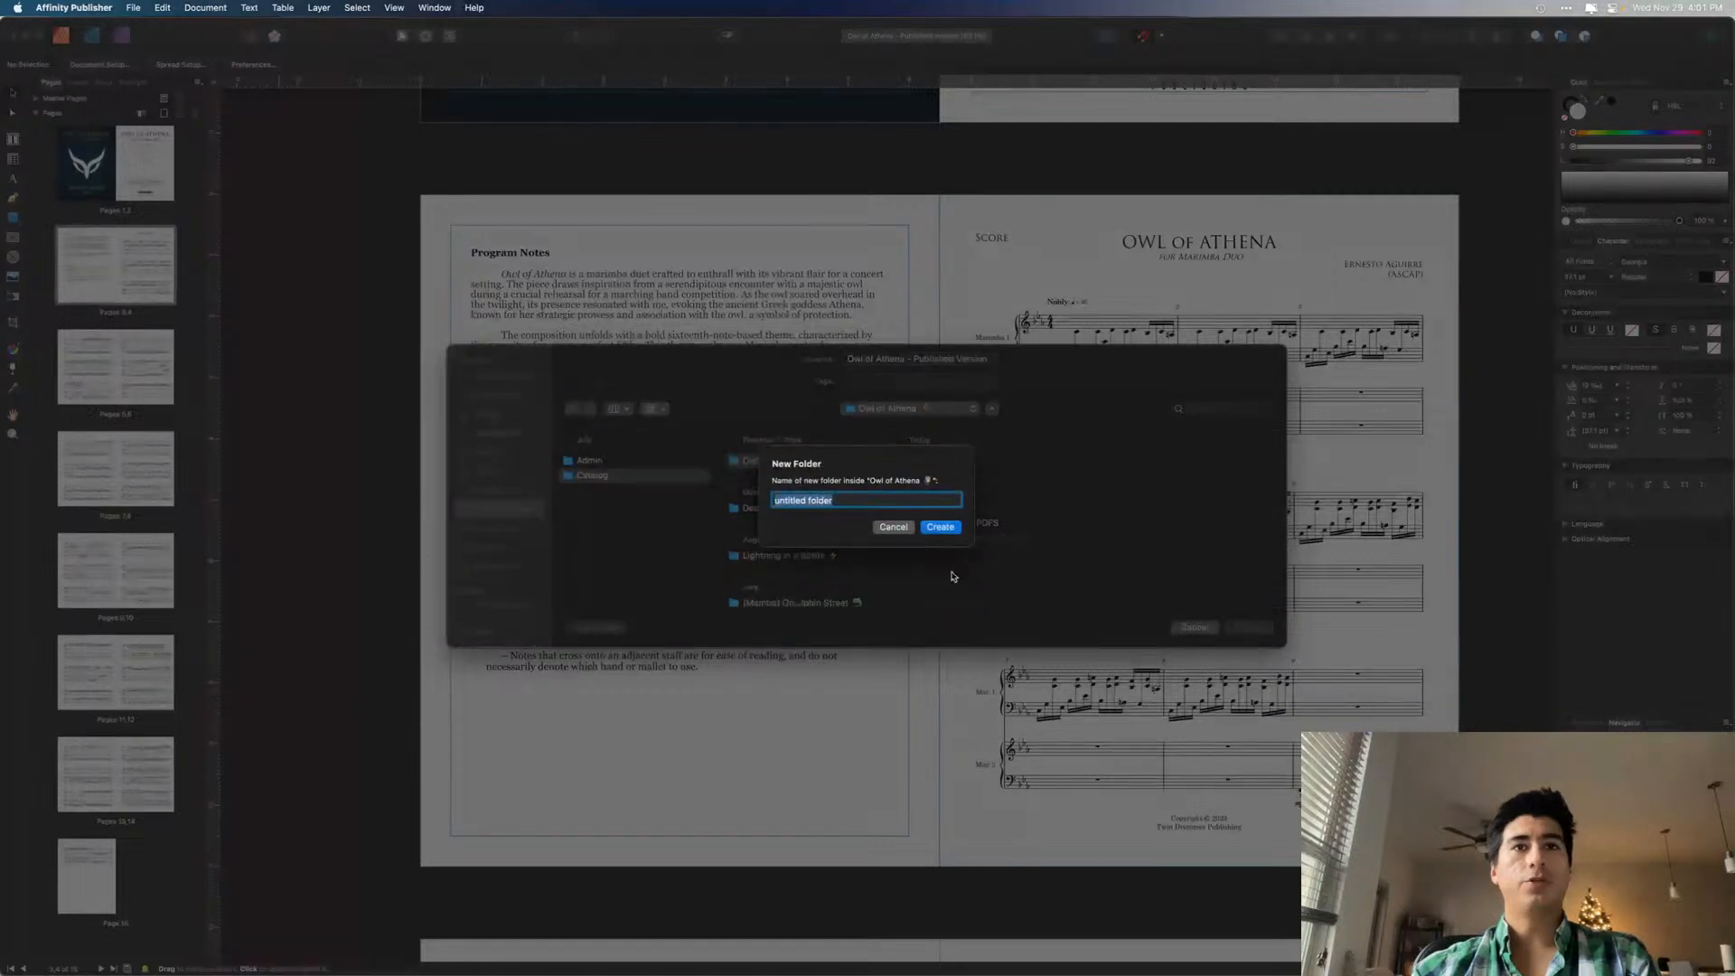
text(Score and)
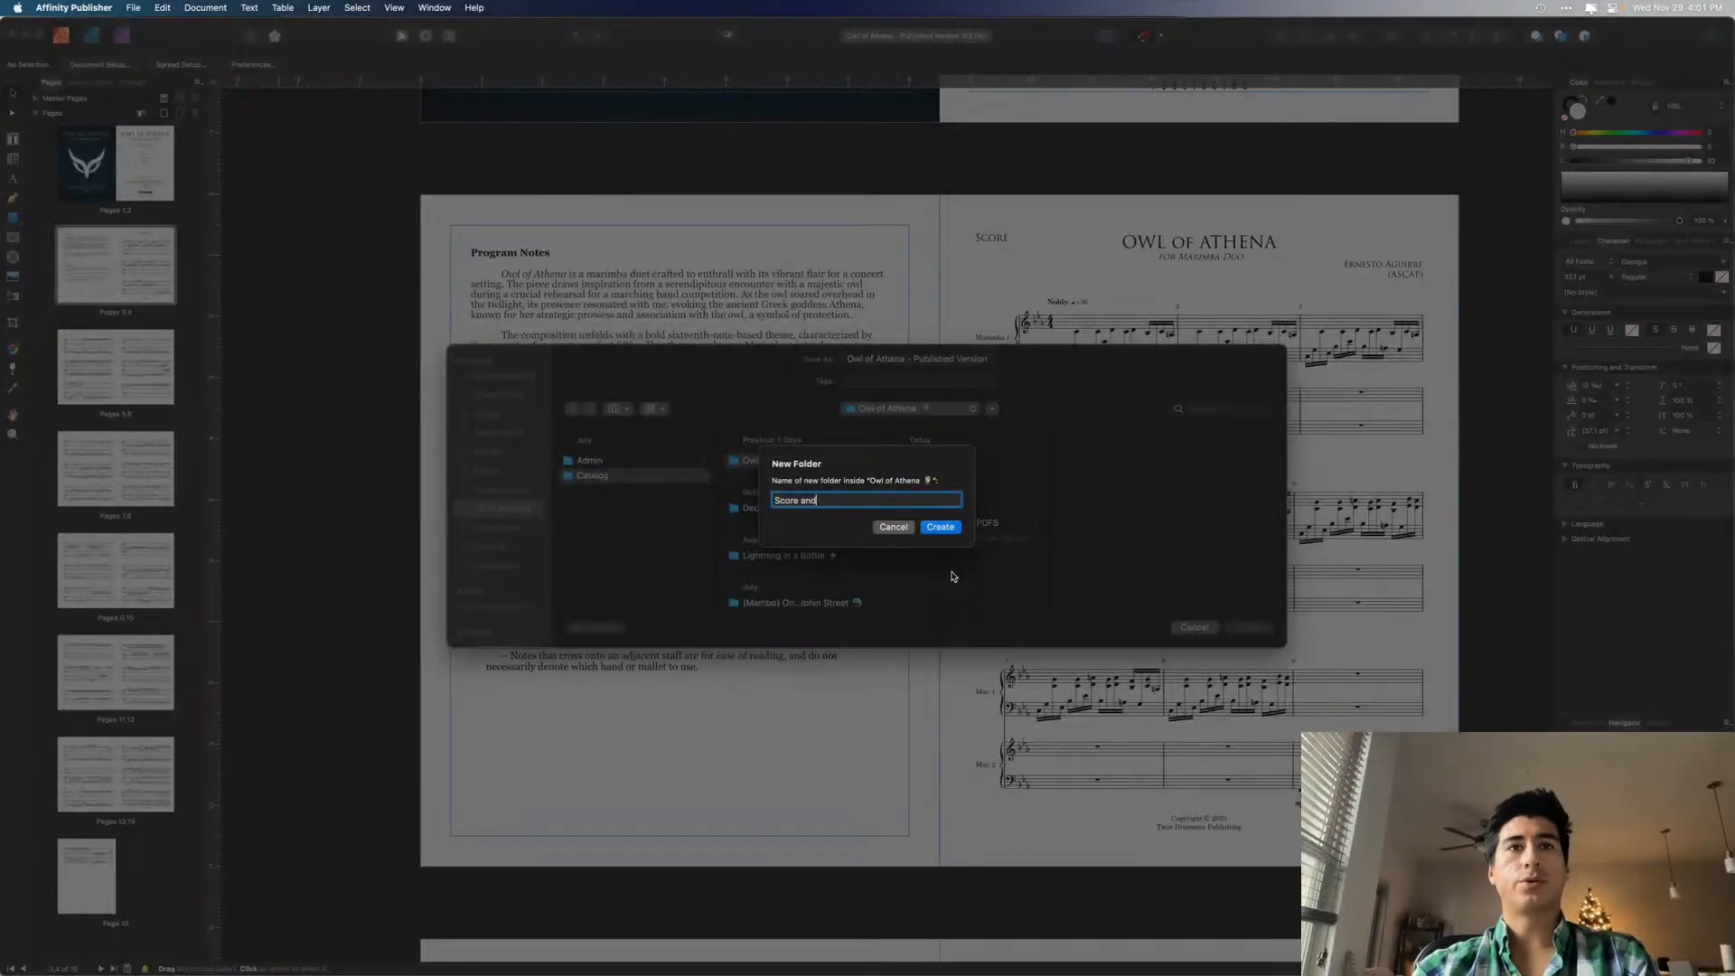
text( Parts - Owl of Athena)
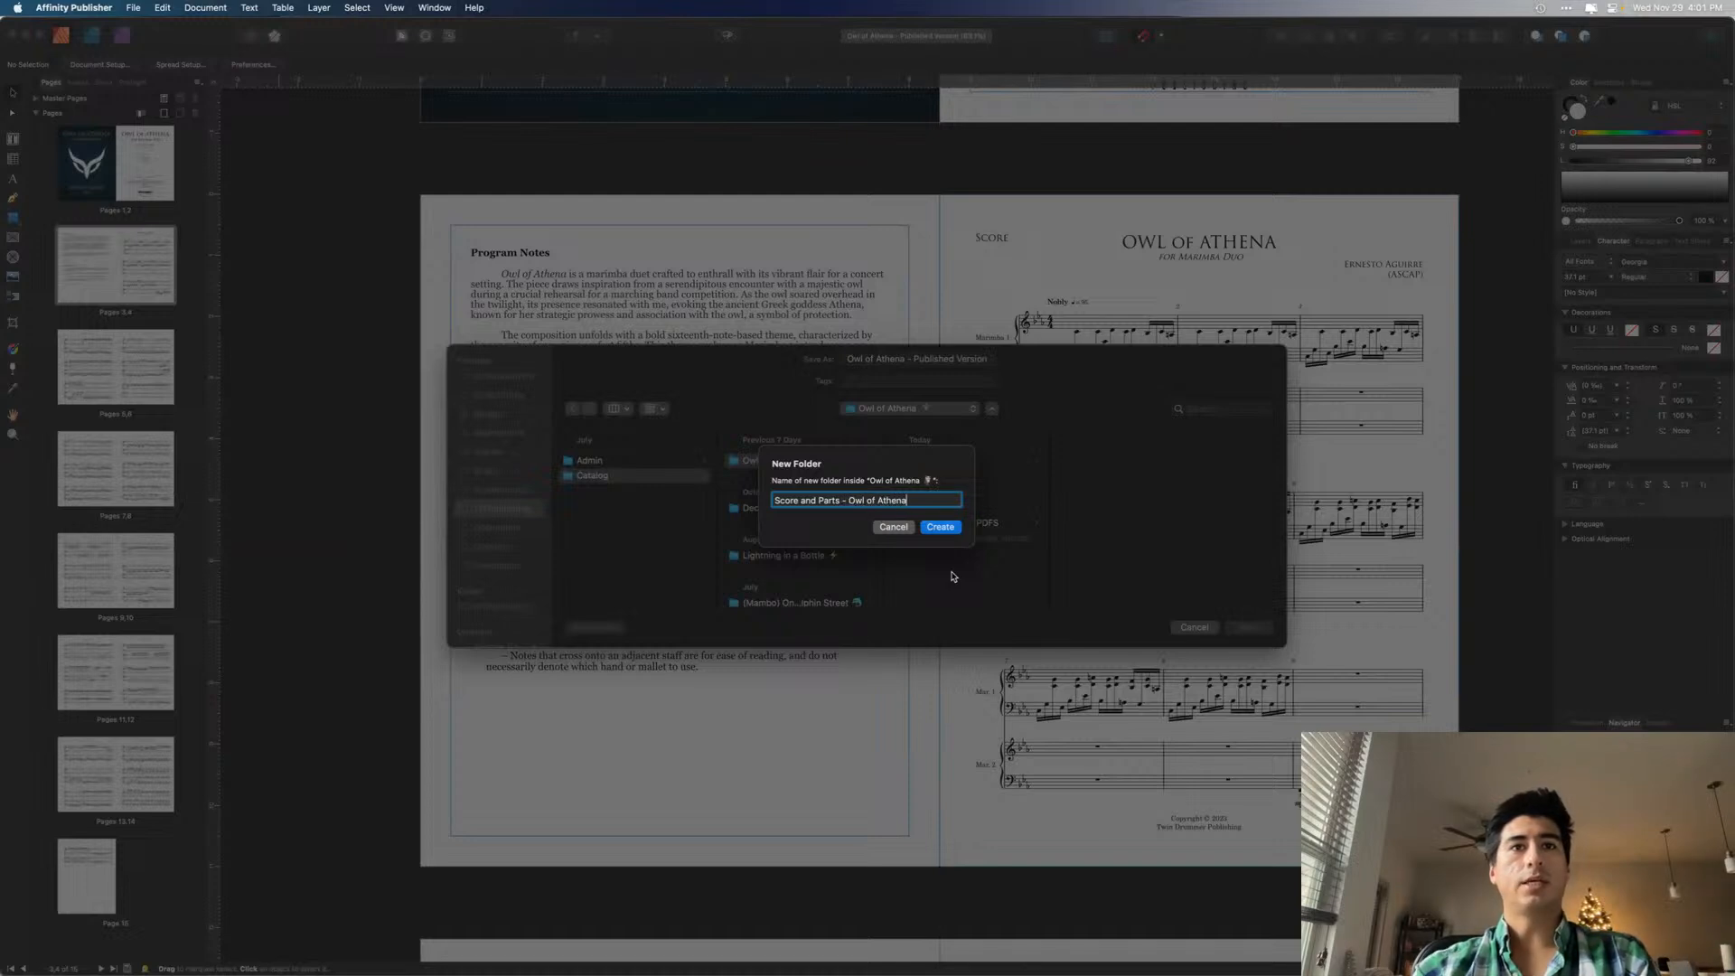
click(944, 529)
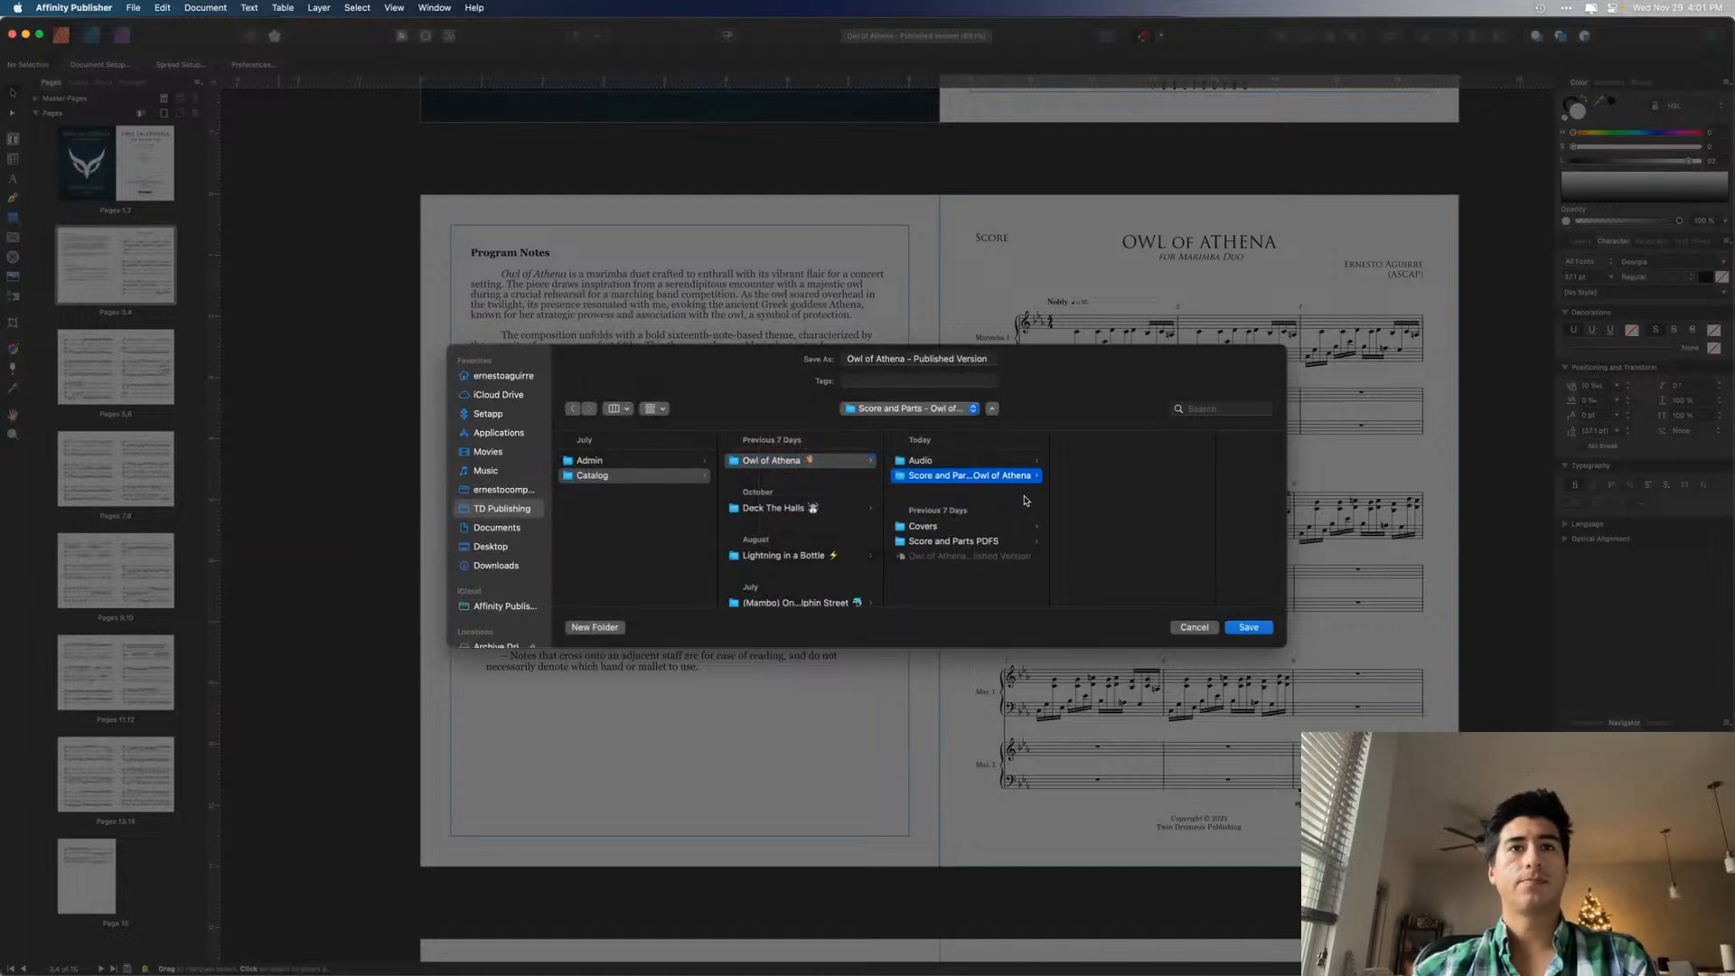
- Reuse the full score PDF's name from Score and Parts PDFS, target the "Score and Parts - Owl of Athena" folder, and renumber the name to 00
click(944, 540)
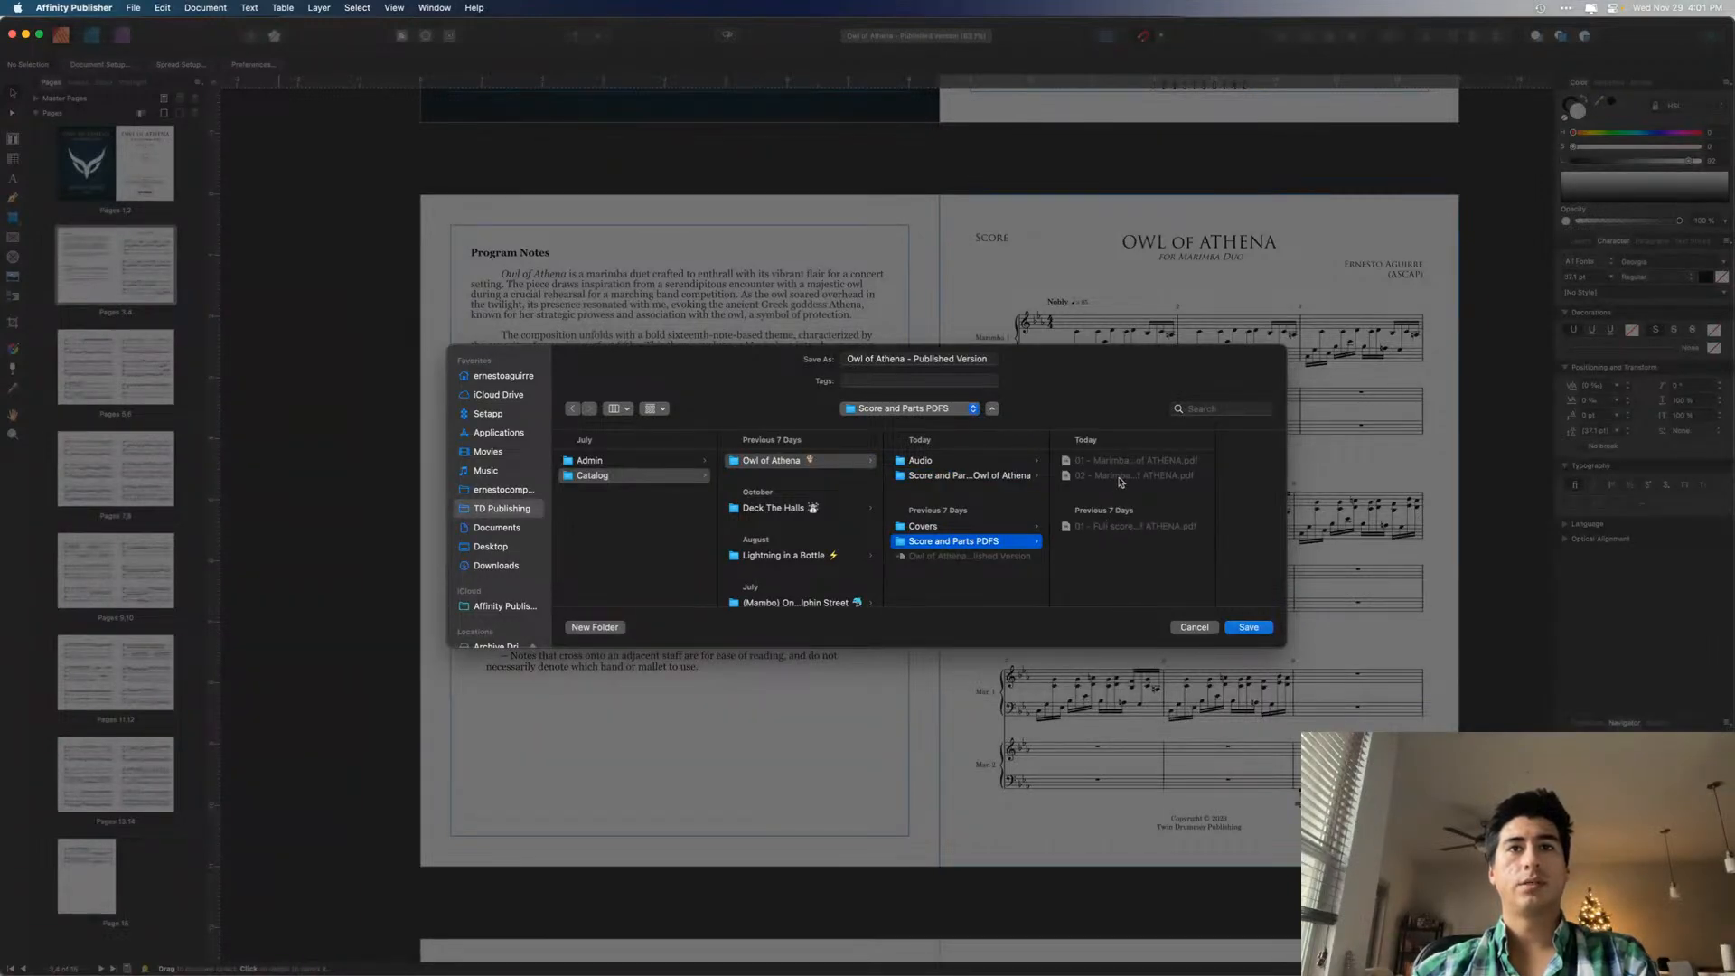
click(1105, 532)
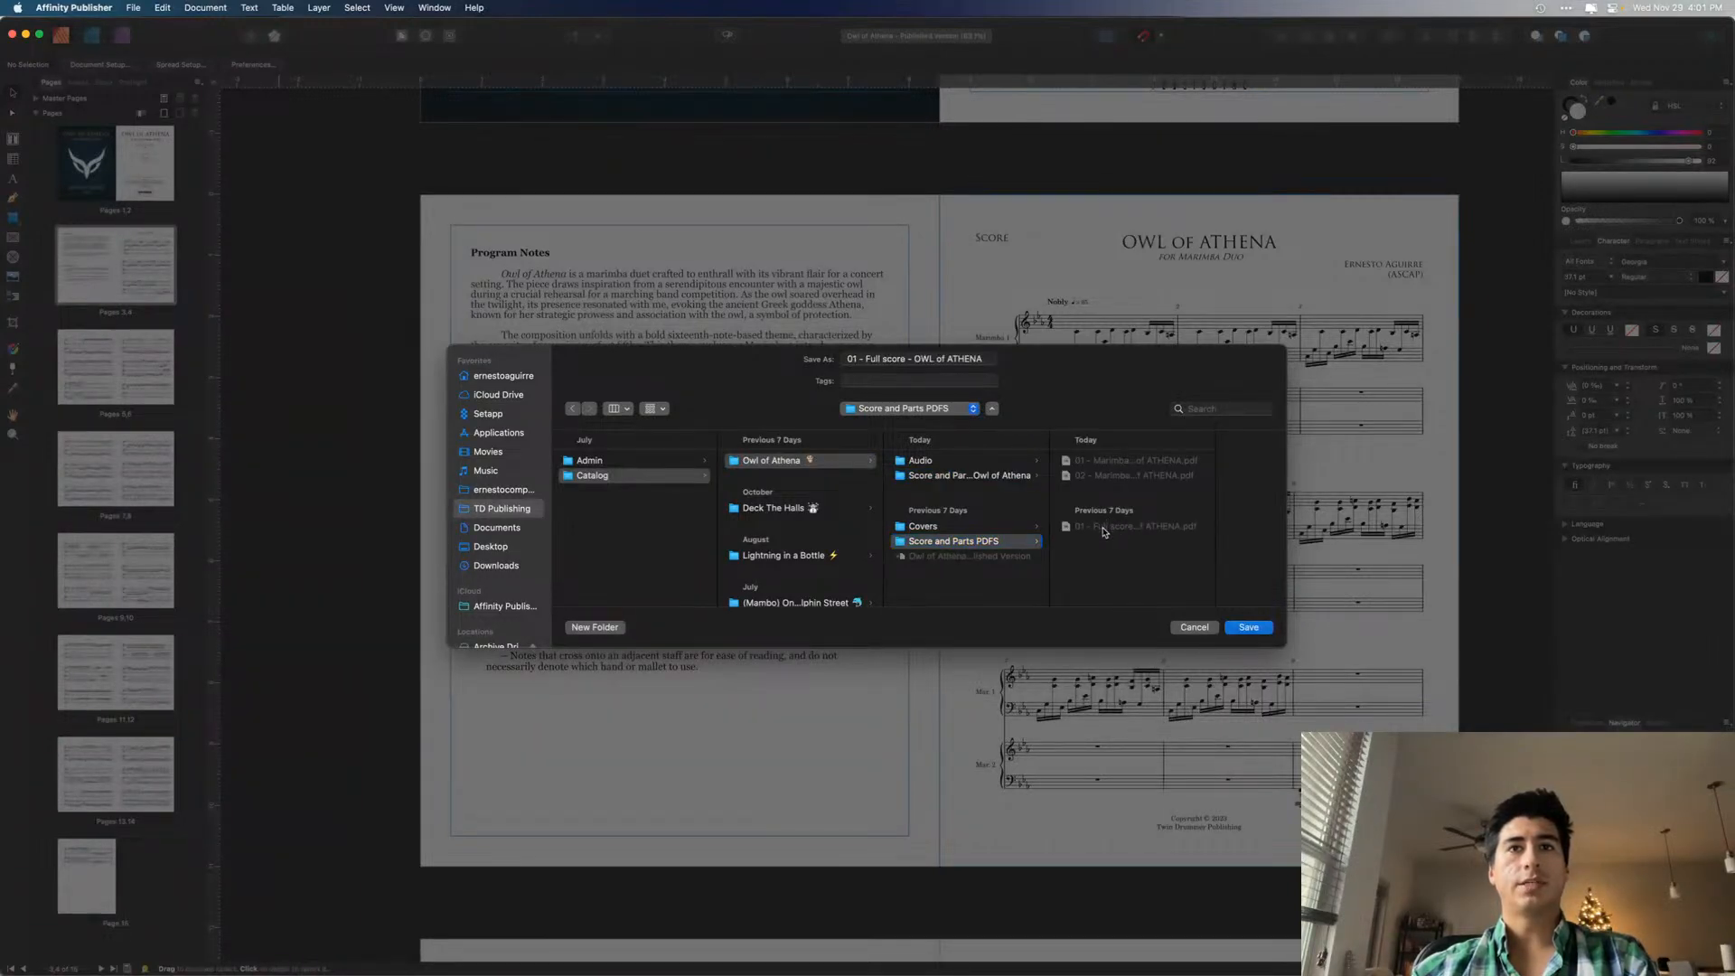
click(971, 477)
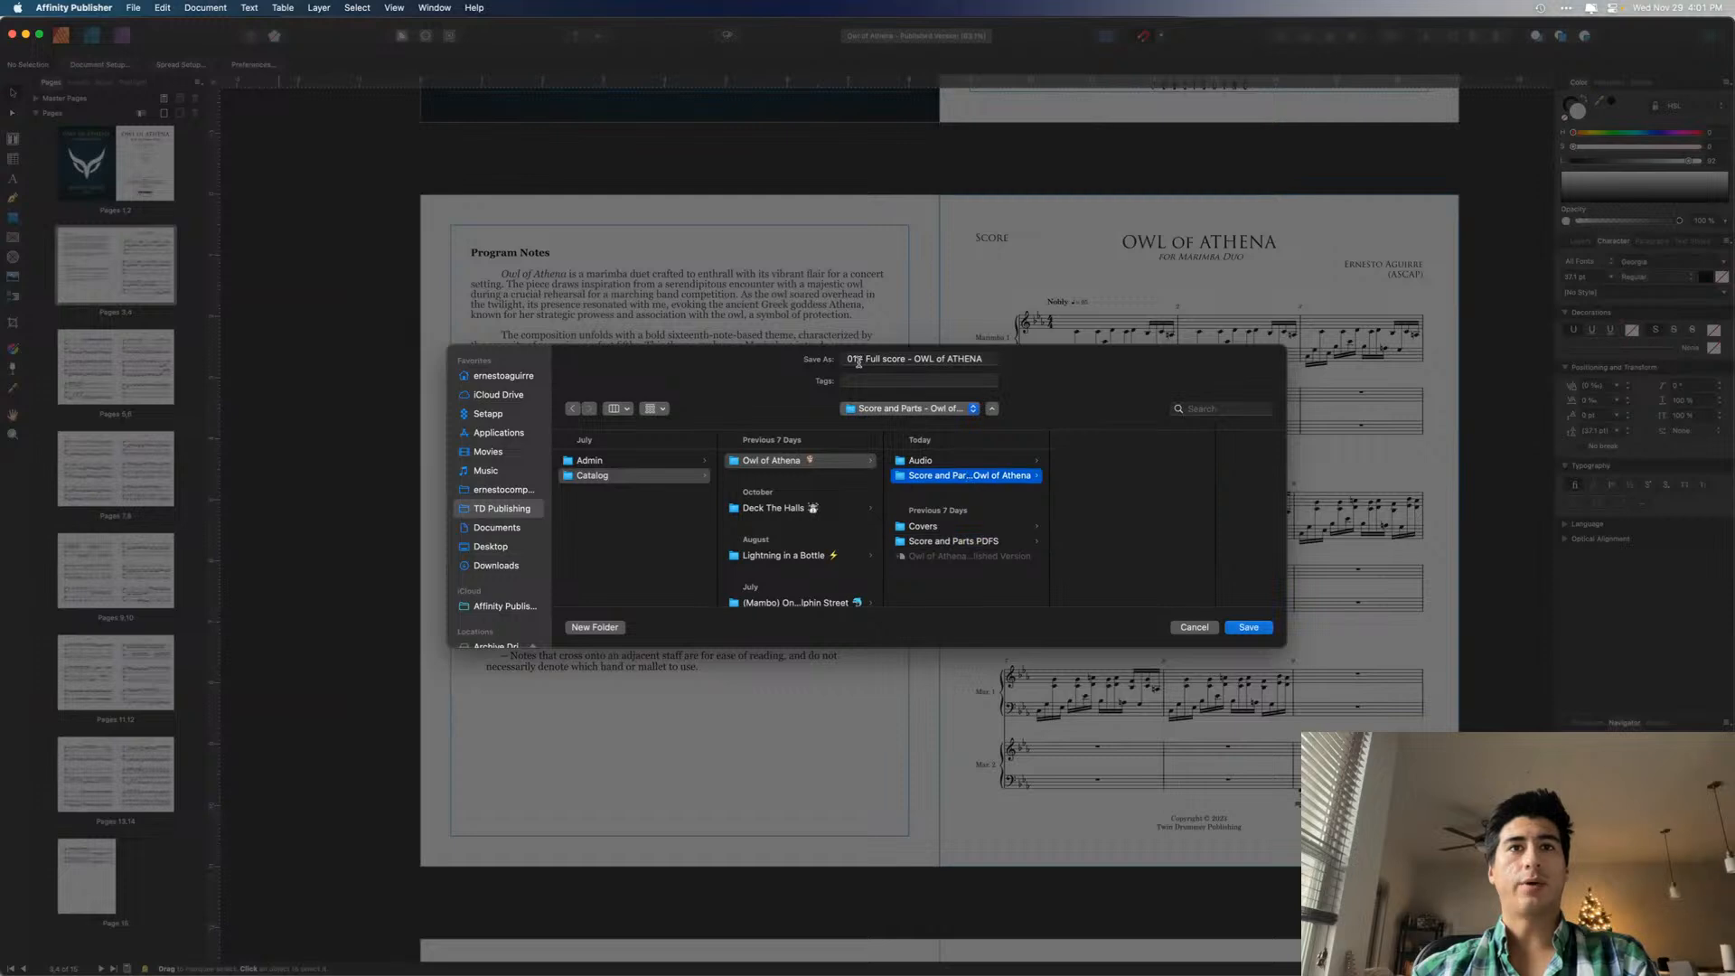
click(856, 360)
key(BackSpace)
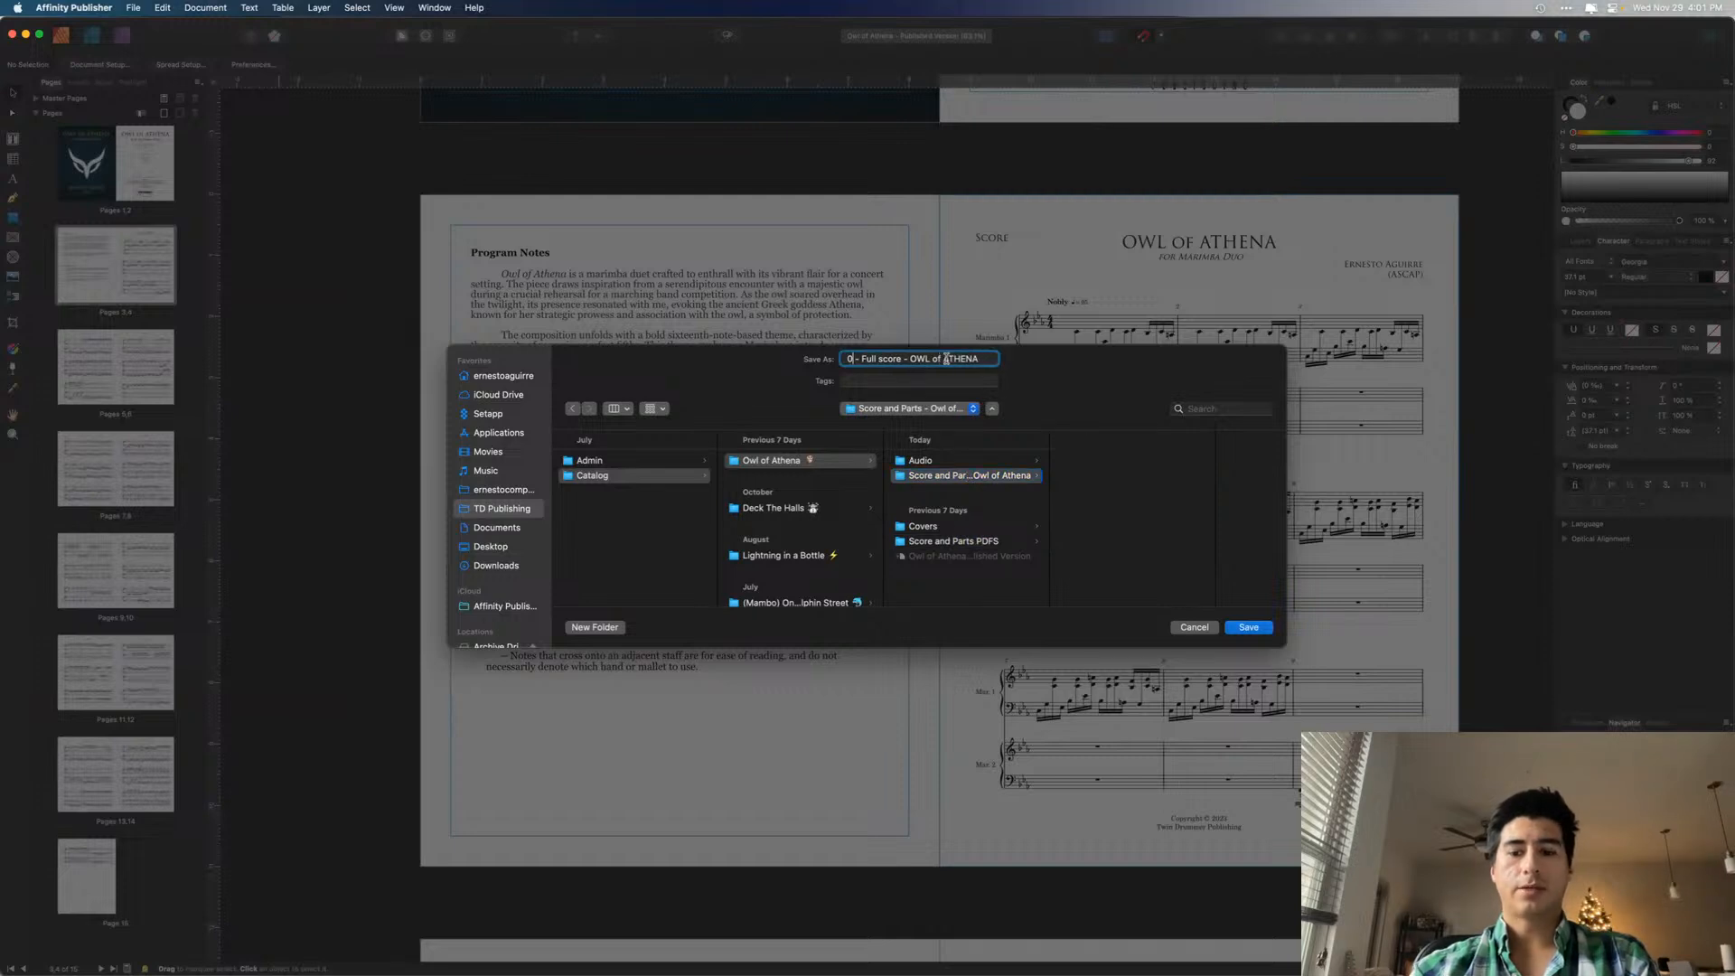
text(0)
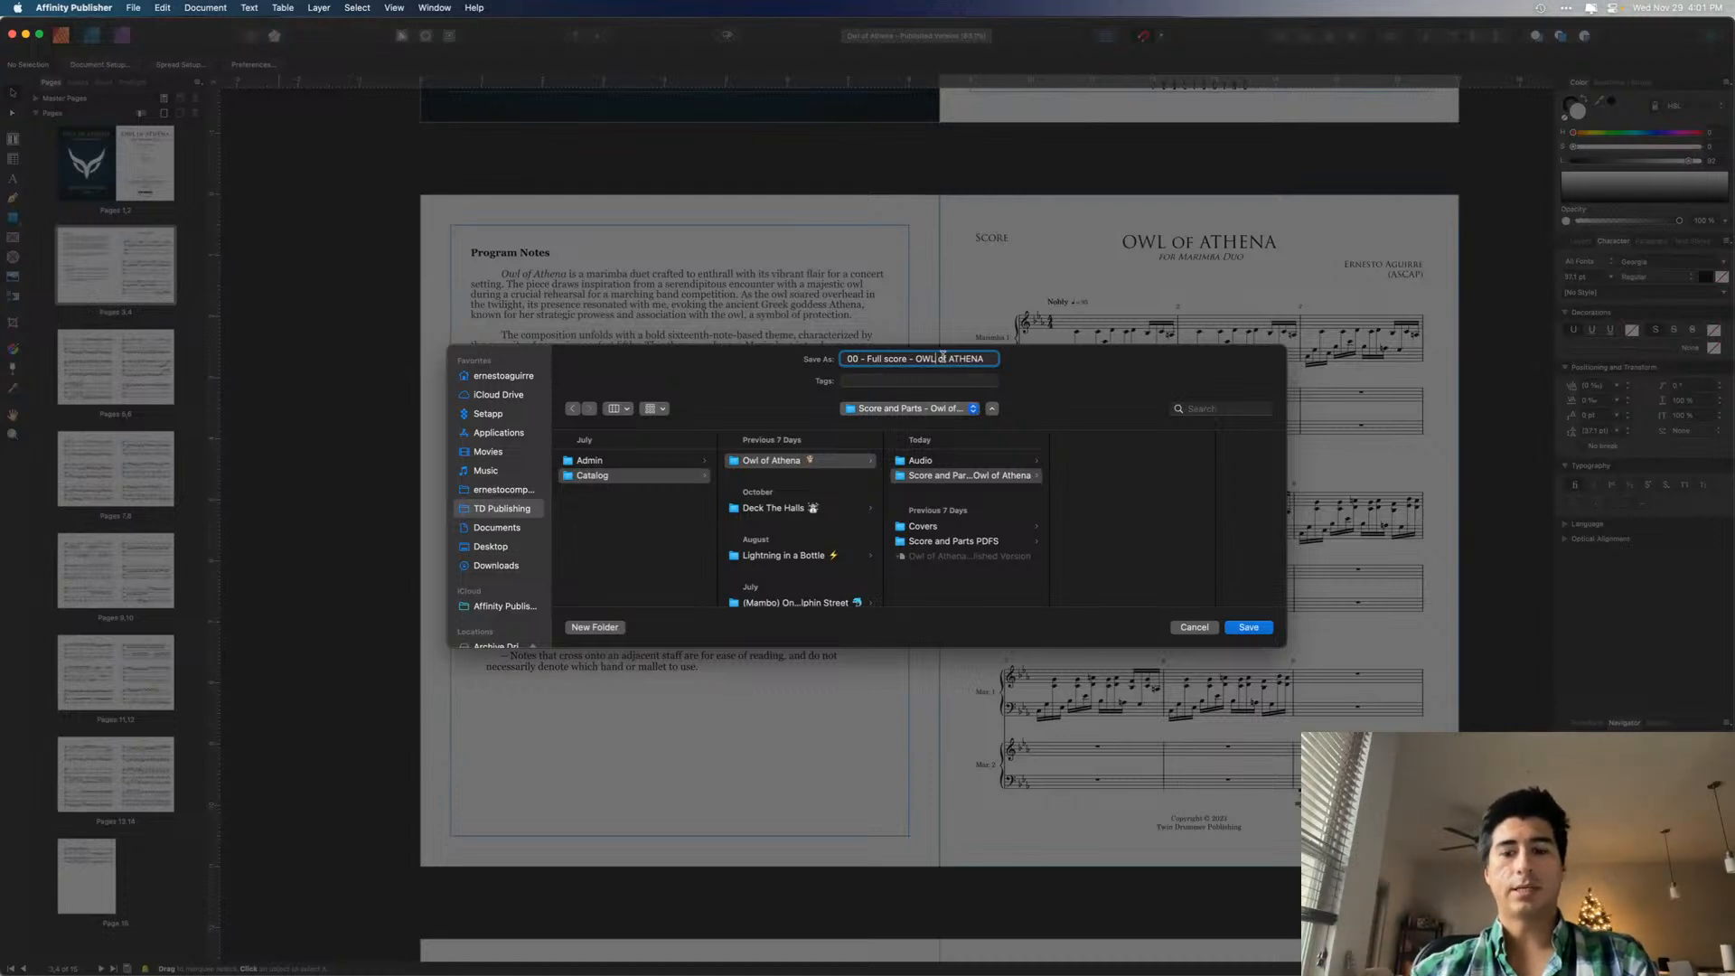
- Recapitalize the title to make the file name "00 - Full score - Owl of Athena", and save the exported PDF
key(BackSpace)
key(BackSpace)
text(wl)
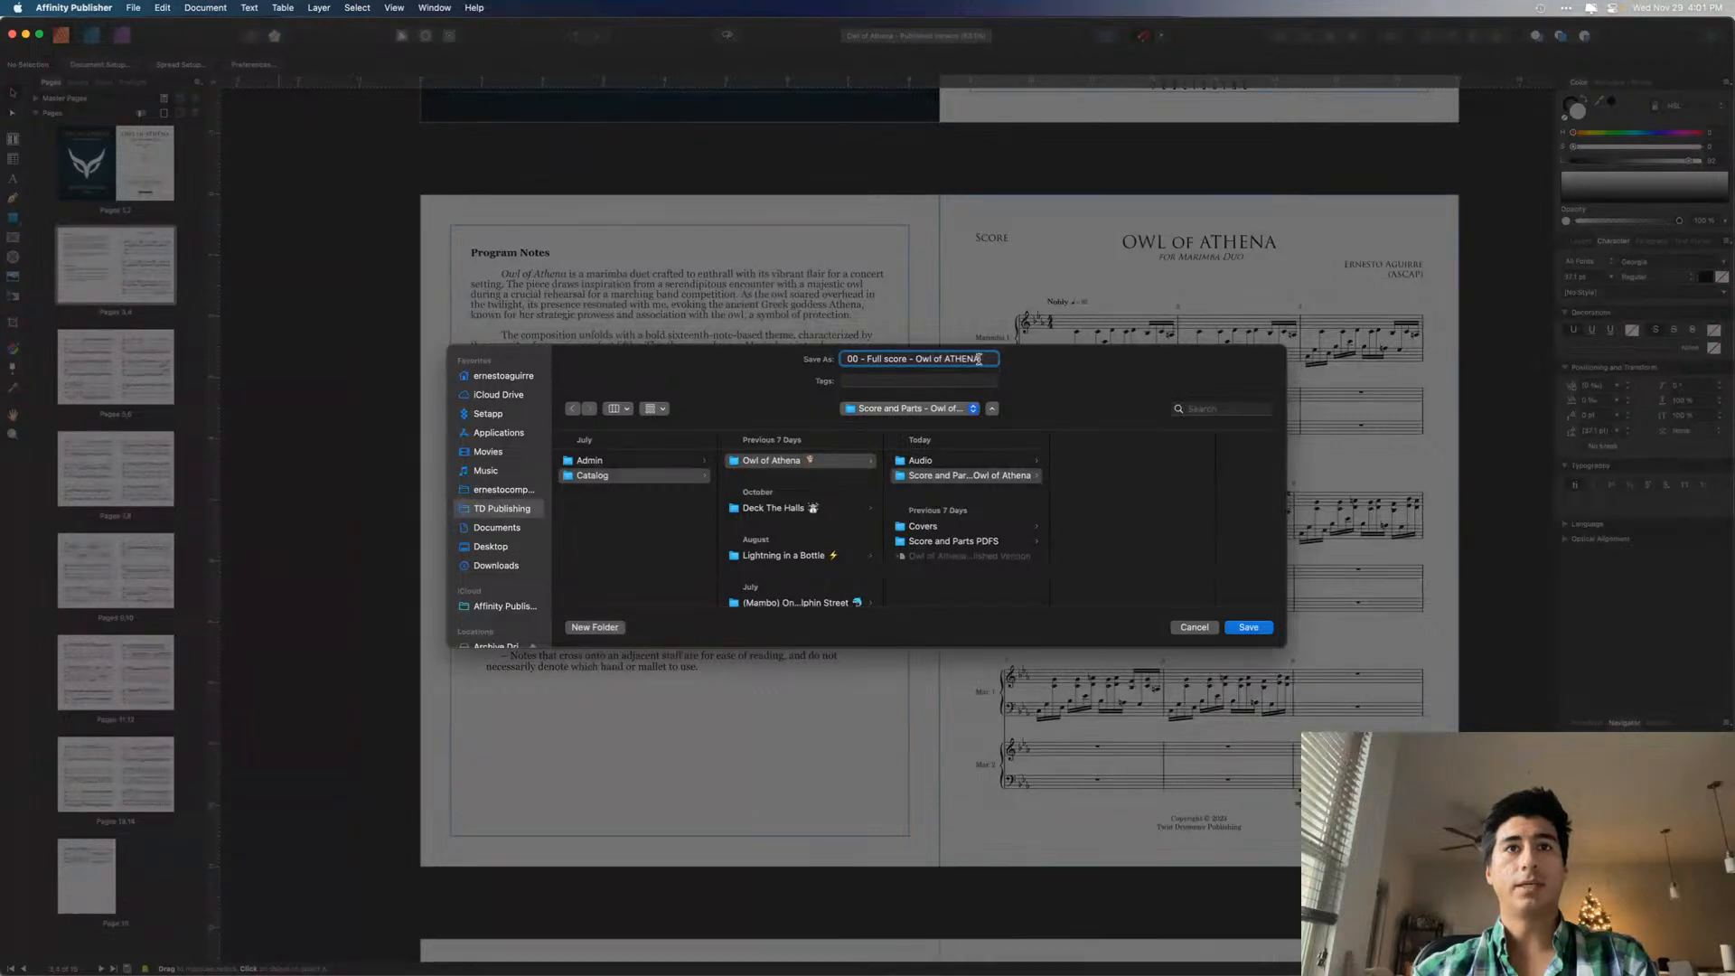
key(BackSpace)
key(BackSpace)
key(BackSpace)
key(BackSpace)
text(th)
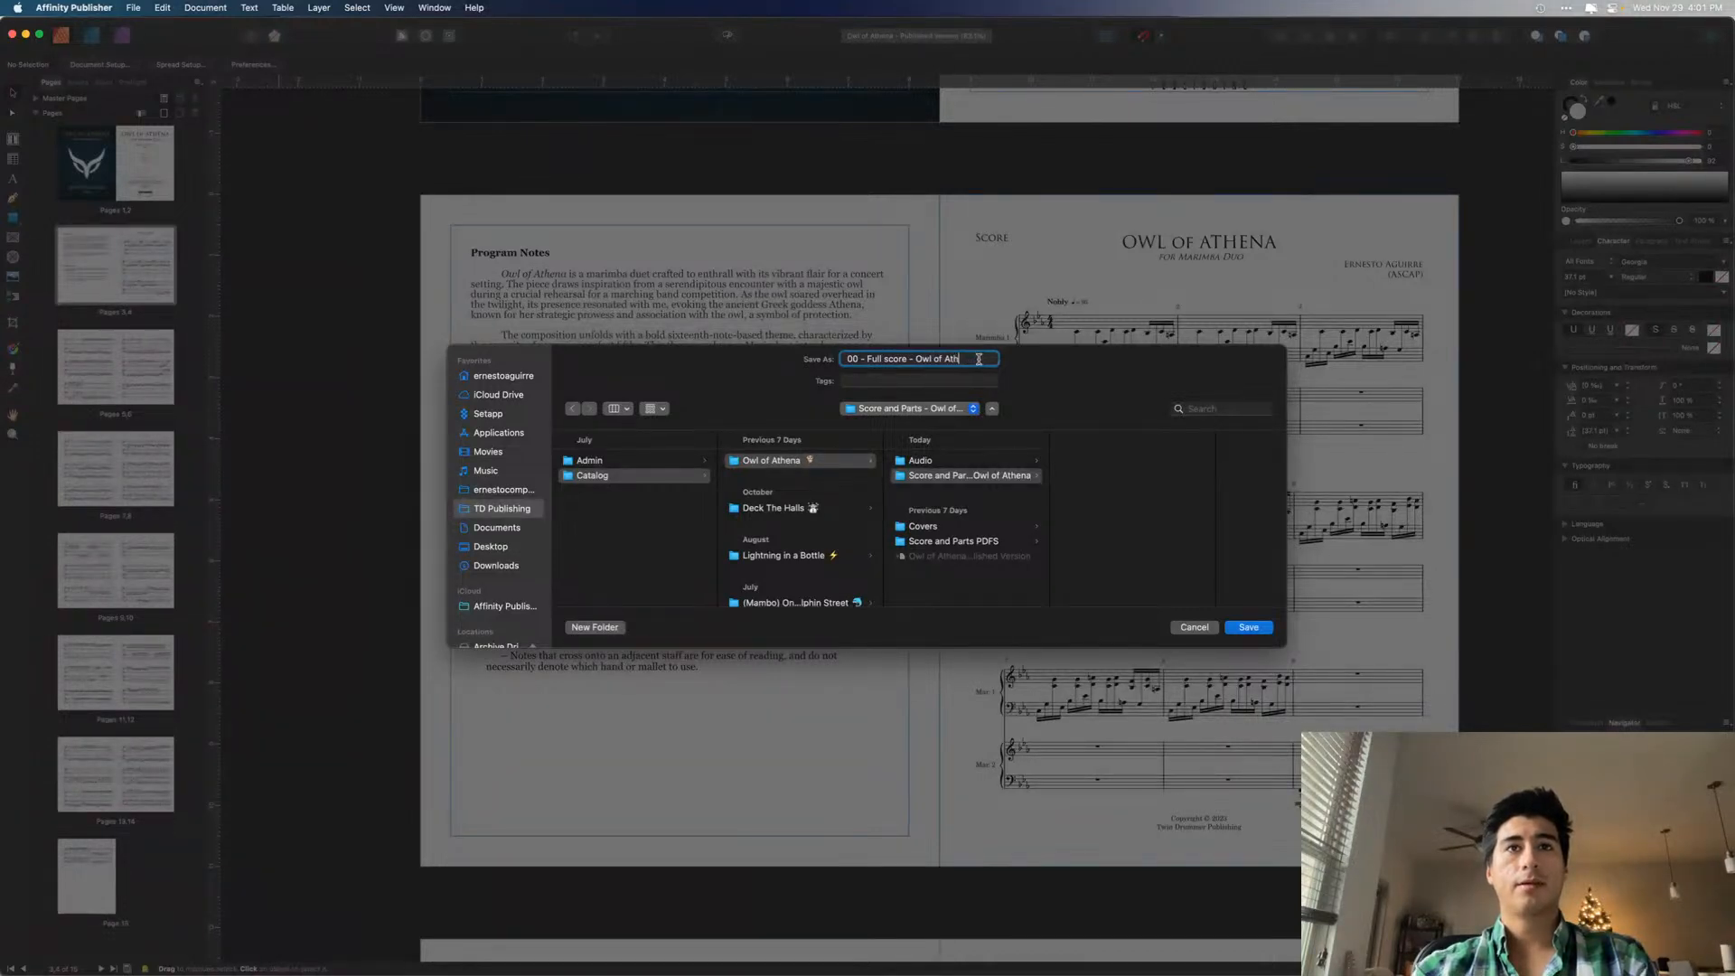
text(ena)
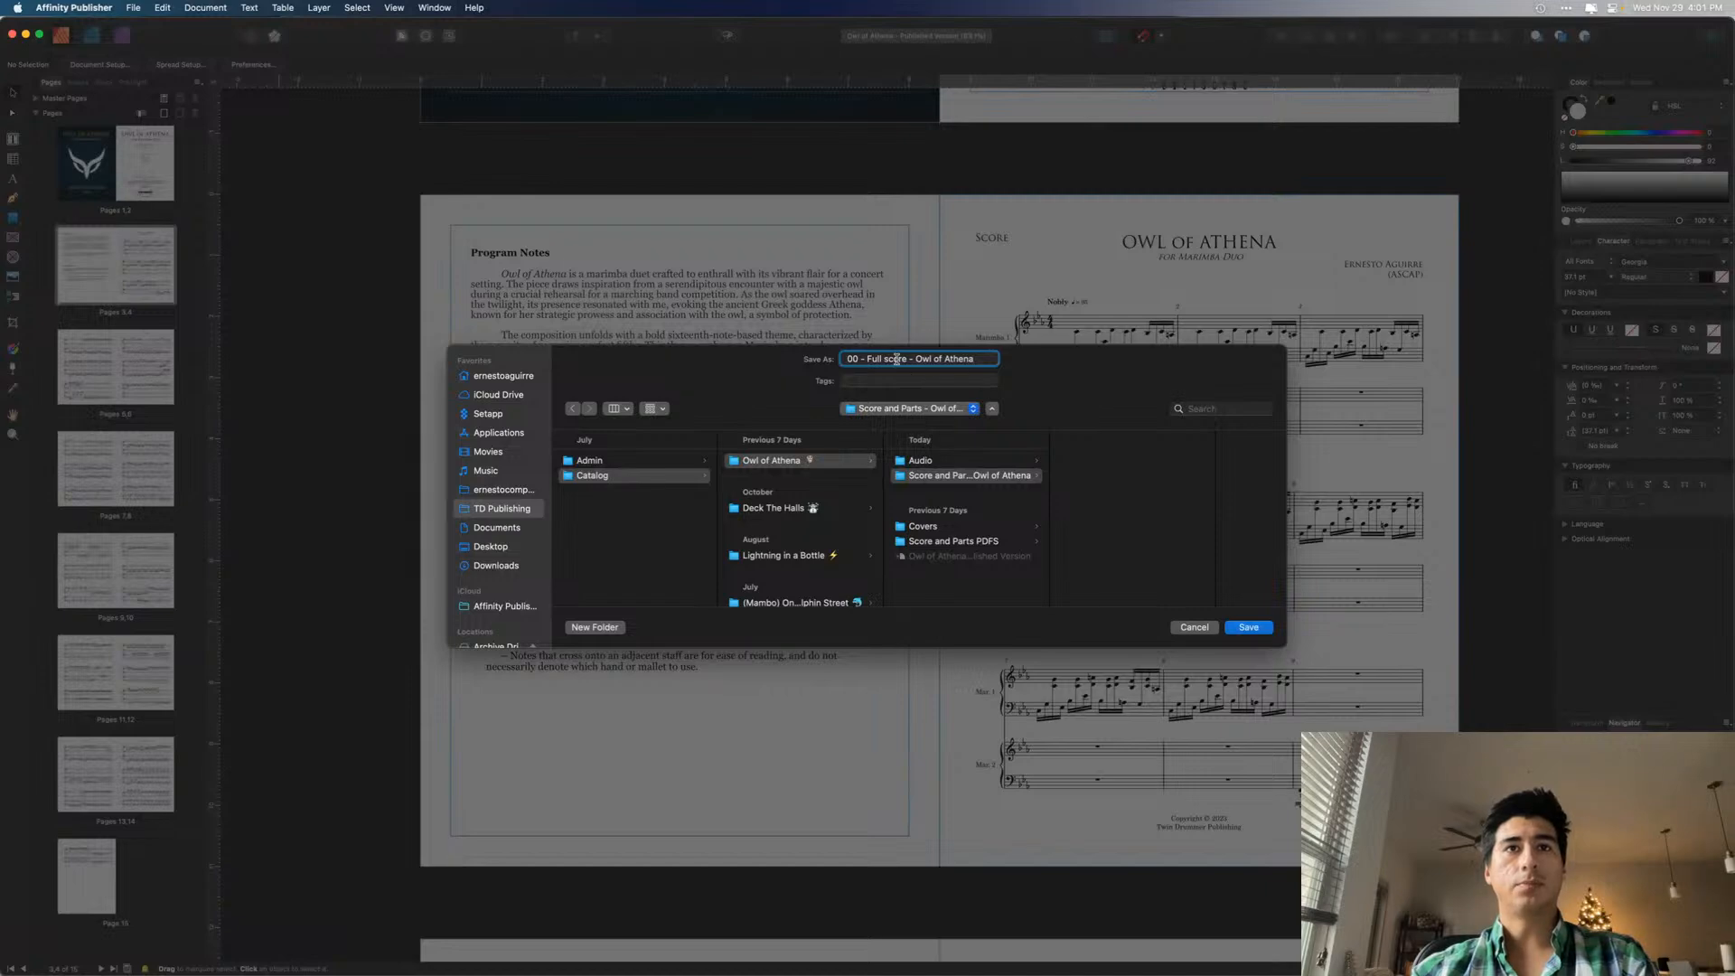
click(1245, 628)
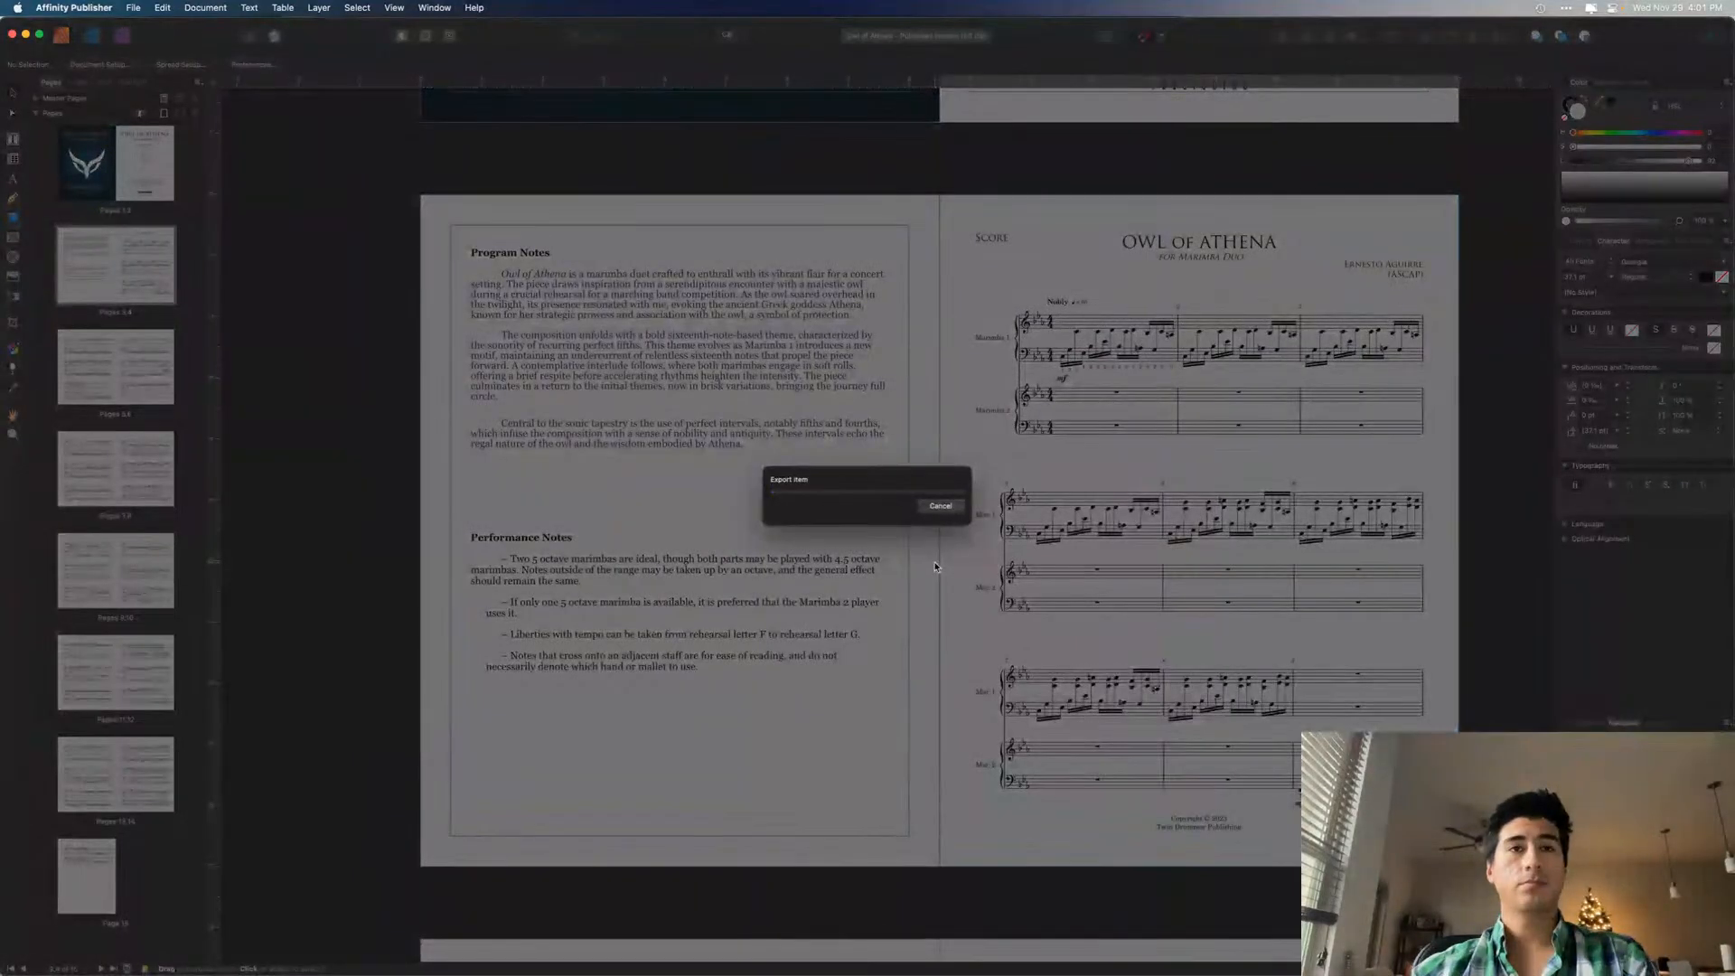
- Move the Marimba 1 and Marimba 2 PDFs from Score and Parts PDFS into the "Score and Parts - Owl of Athena" folder in Finder
key(ctrl+Up)
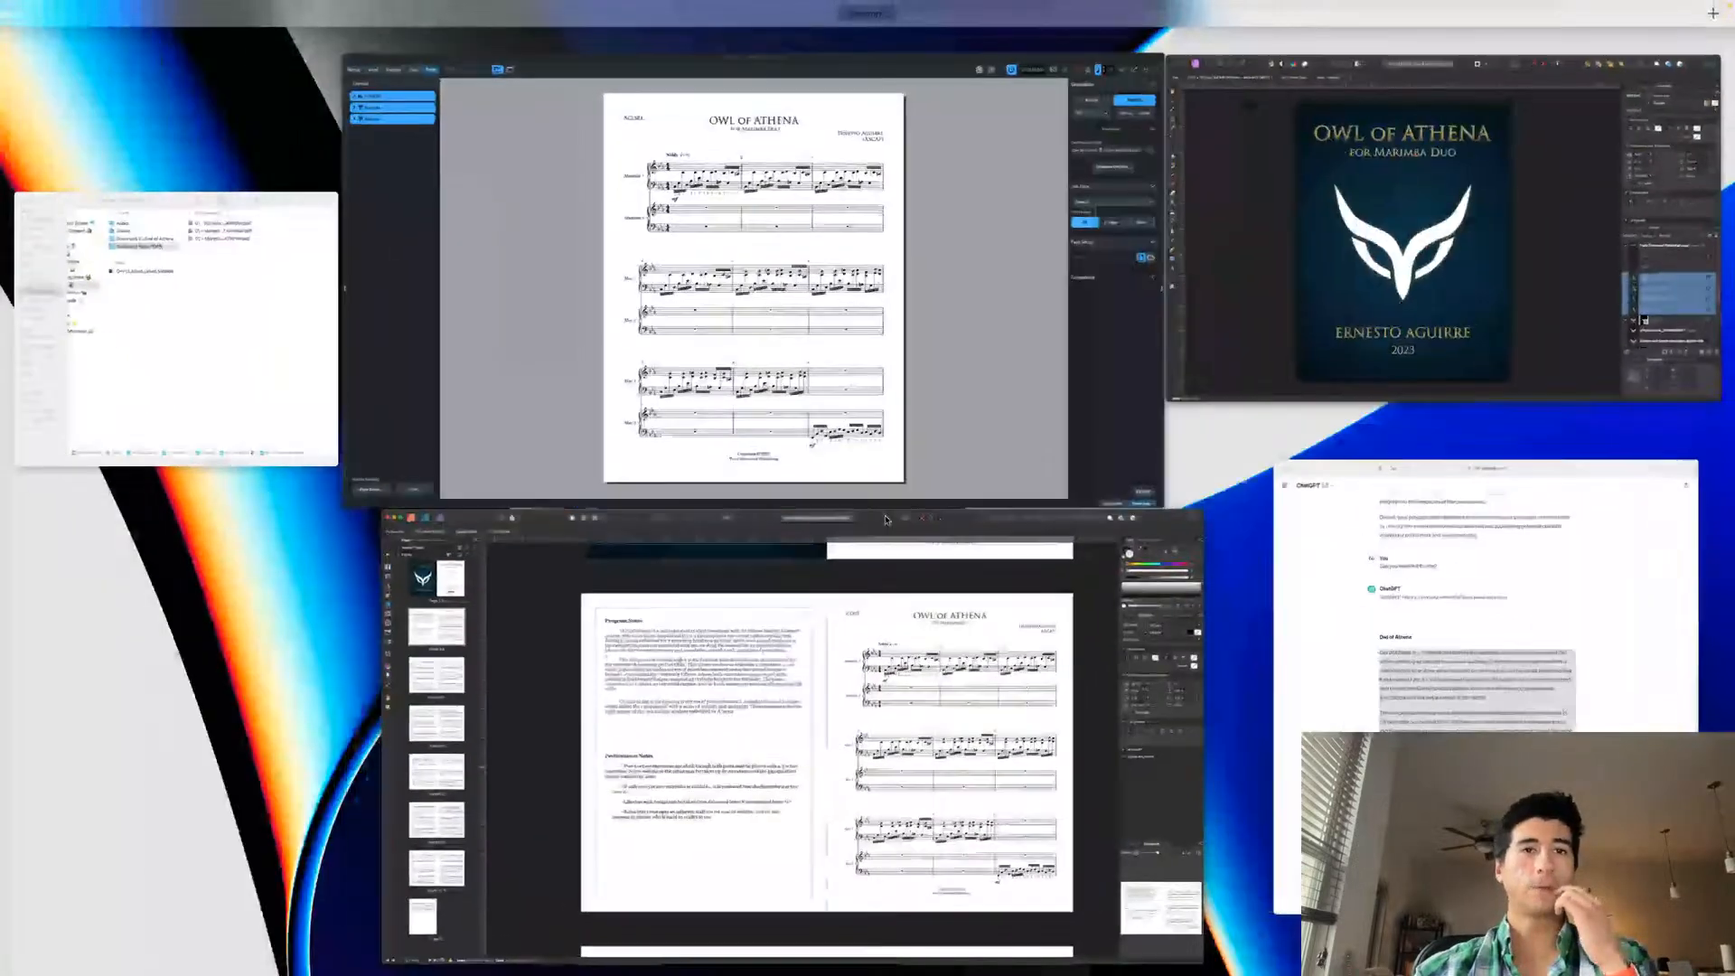
click(117, 264)
scroll(468, 224, left, 3)
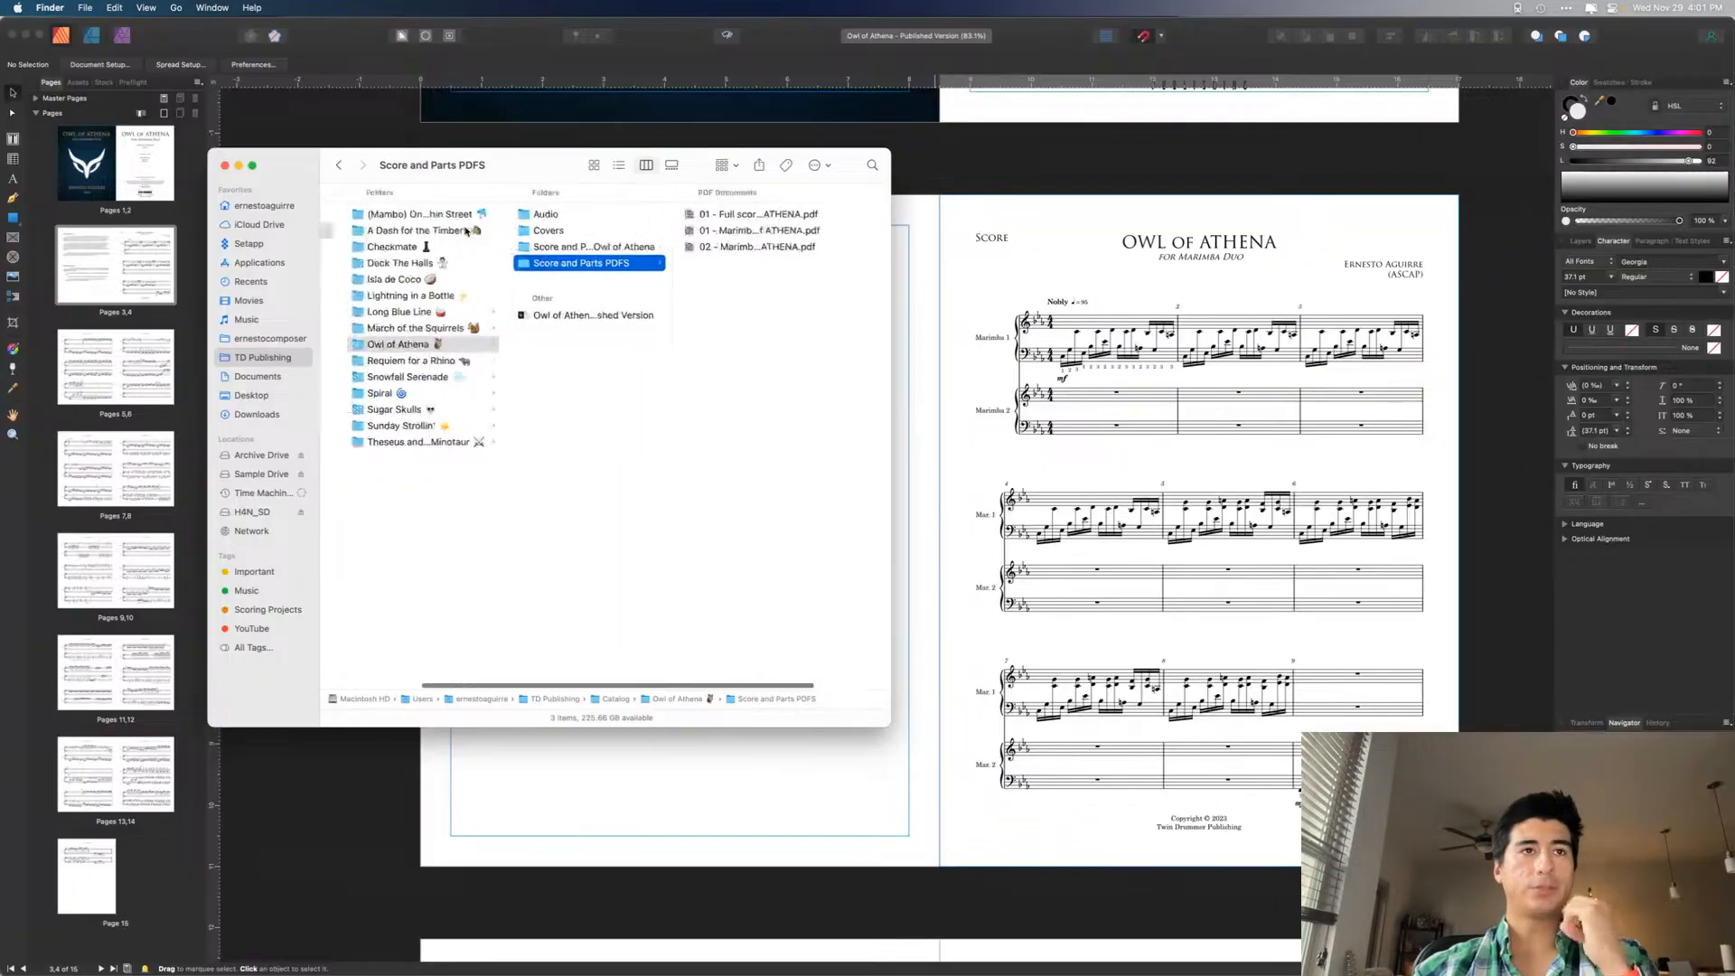
click(773, 246)
shift+click(664, 232)
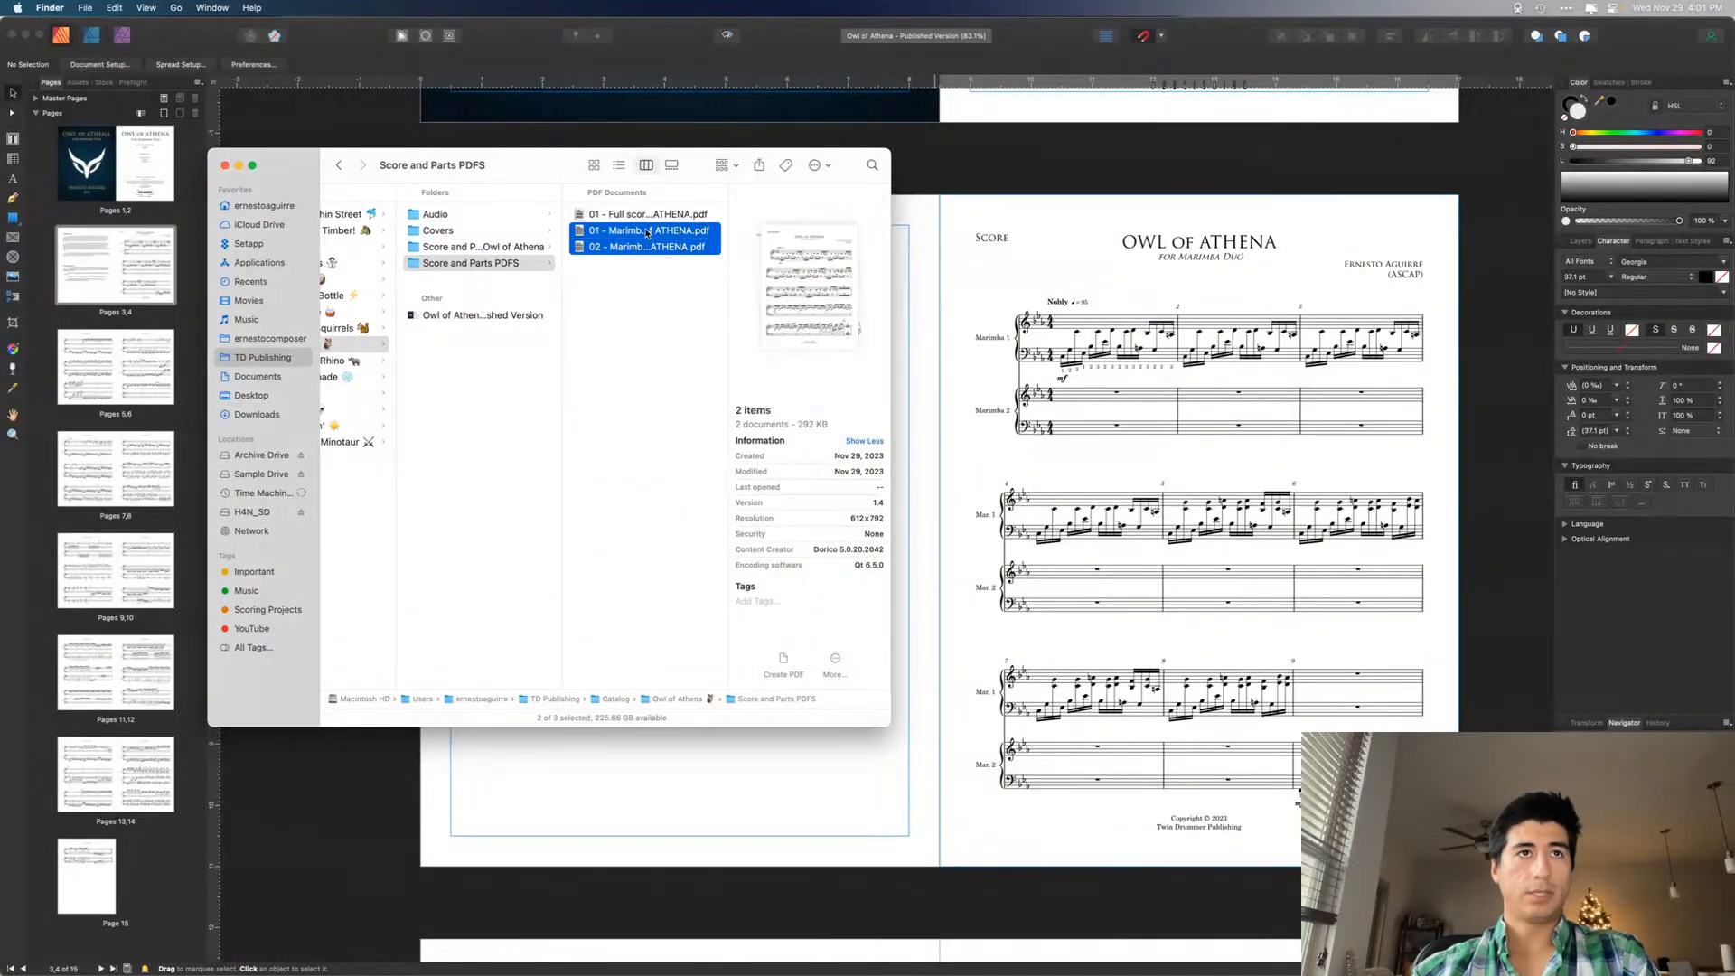
drag(646, 232, 458, 252)
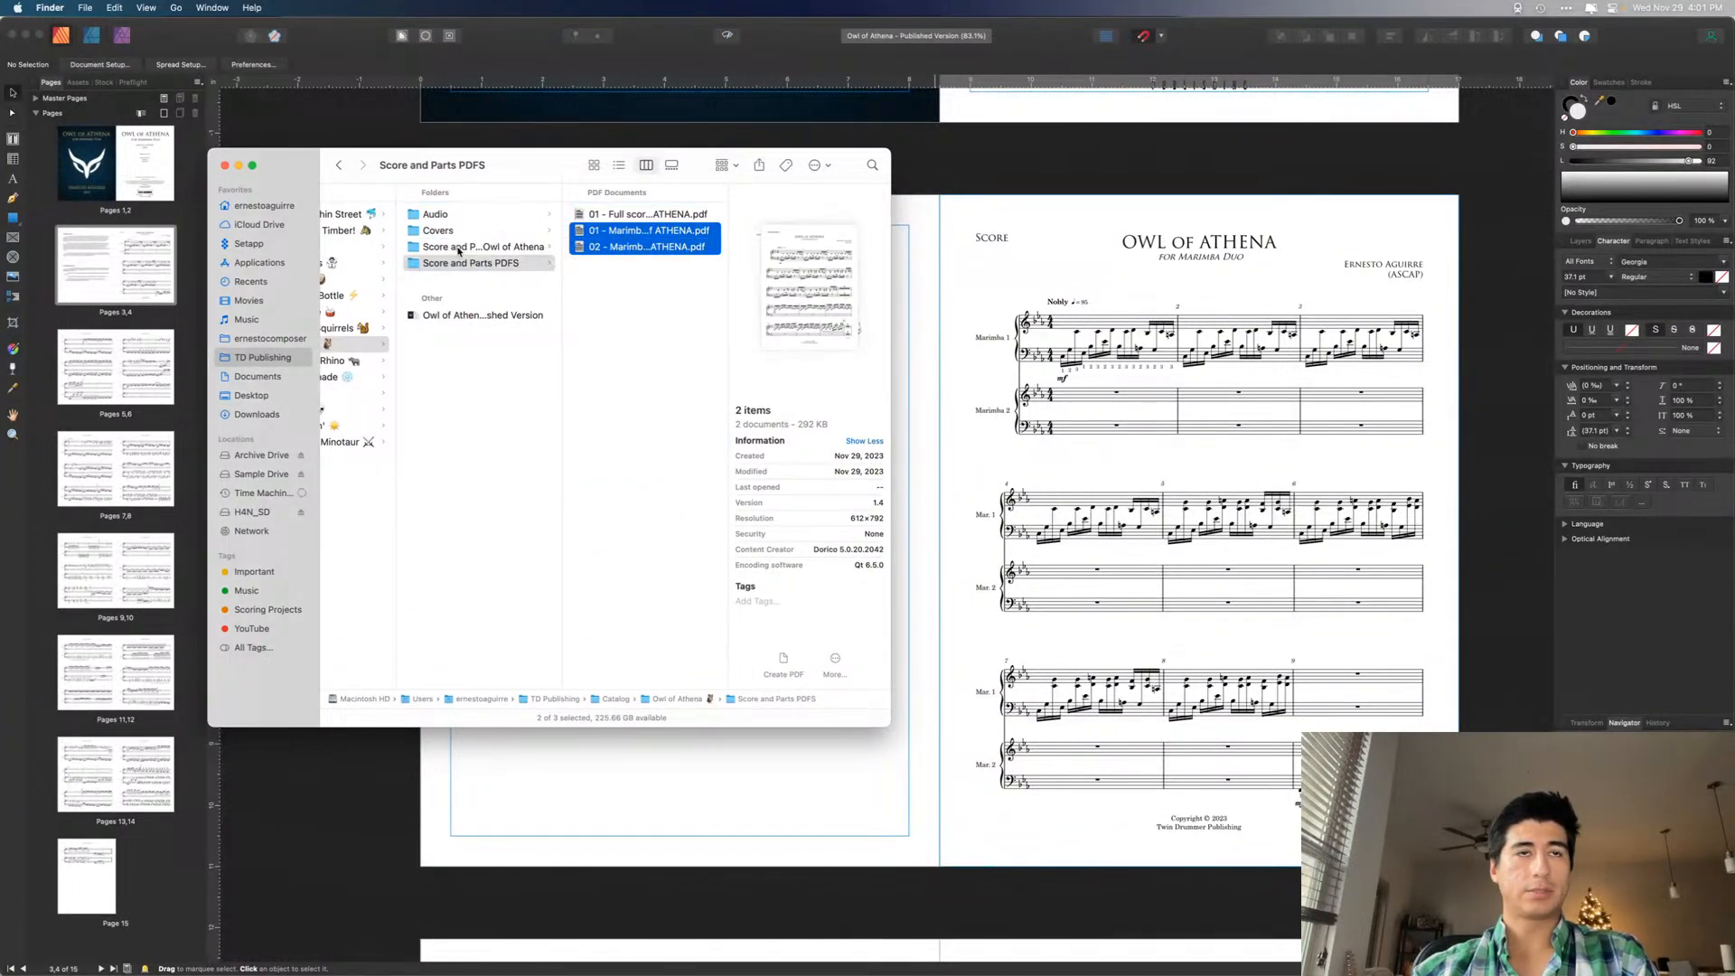
click(460, 251)
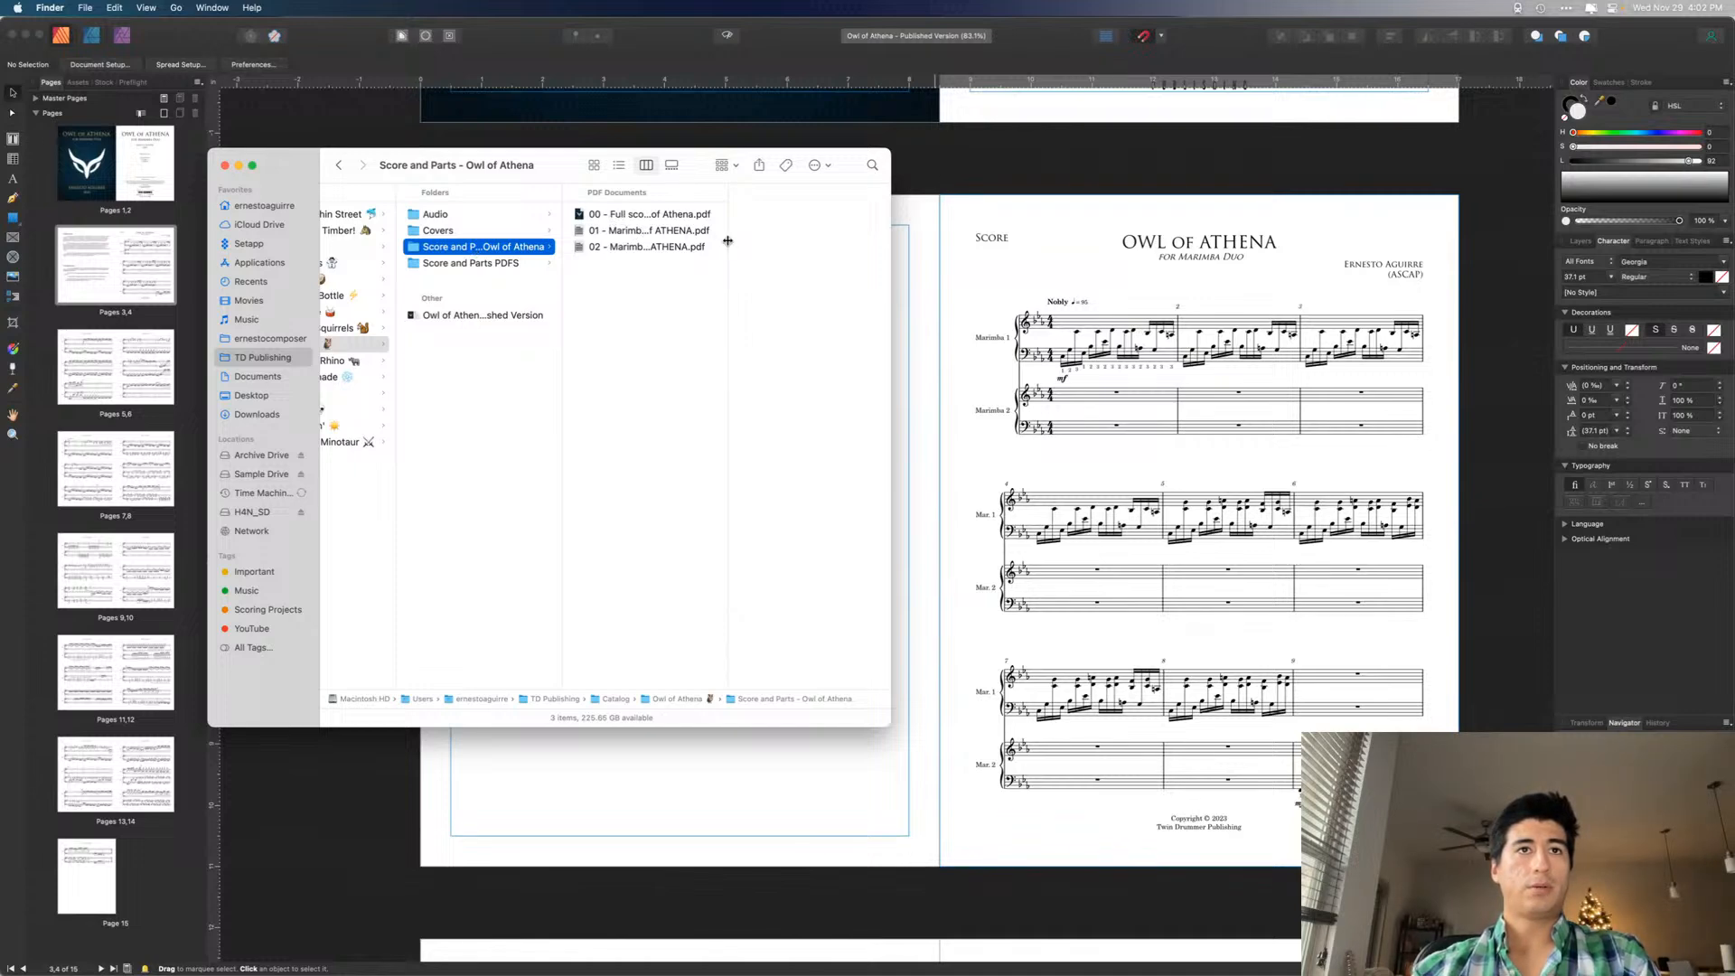
- Rename the Marimba 1 part PDF as "01 - Marimba 1 - Owl of Athena.pdf"
drag(729, 240, 807, 239)
click(673, 230)
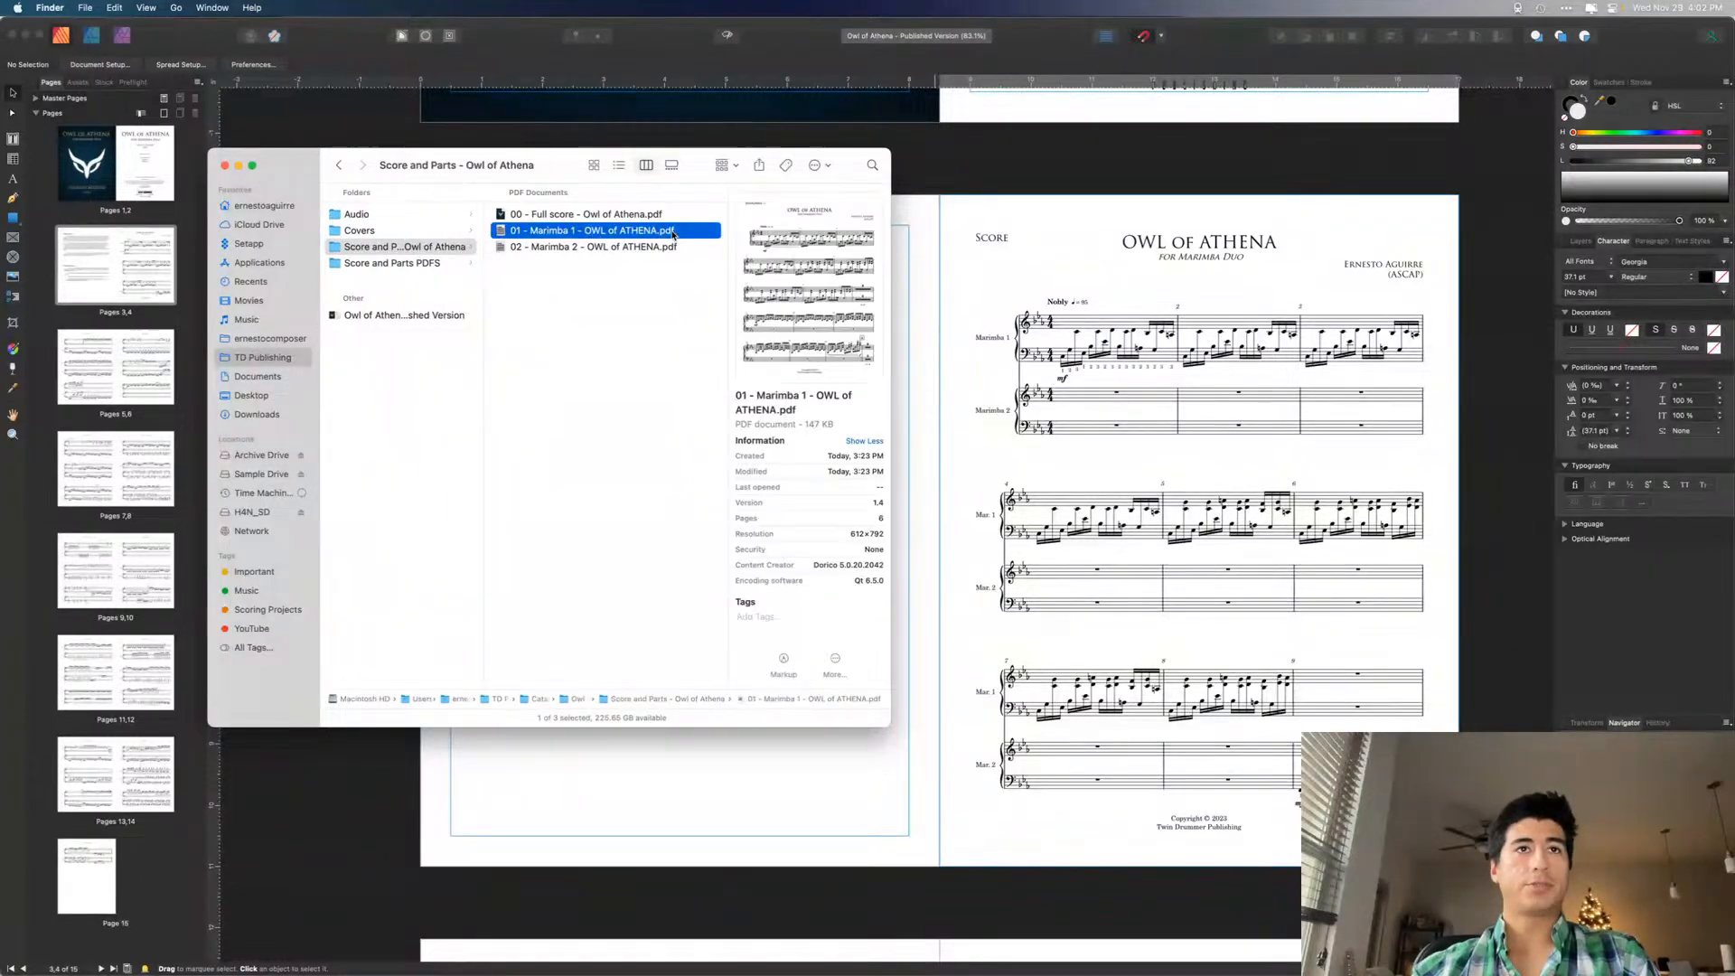
right_click(674, 231)
click(698, 313)
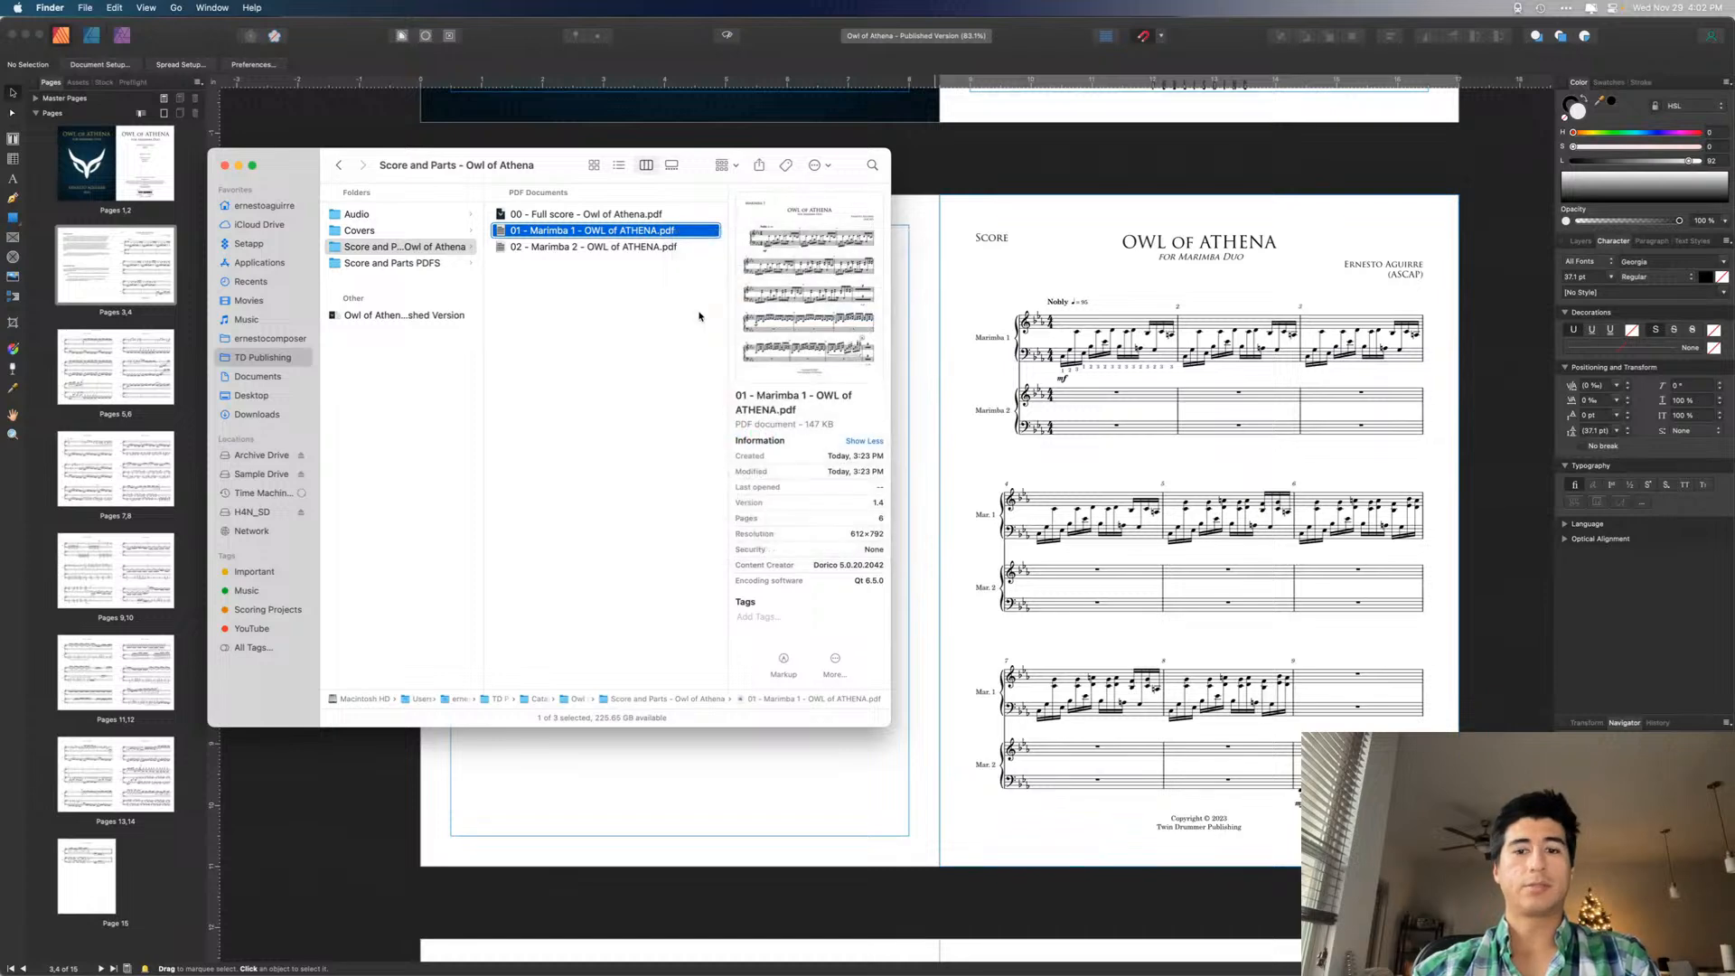
key(BackSpace)
key(BackSpace)
key(BackSpace)
key(BackSpace)
key(BackSpace)
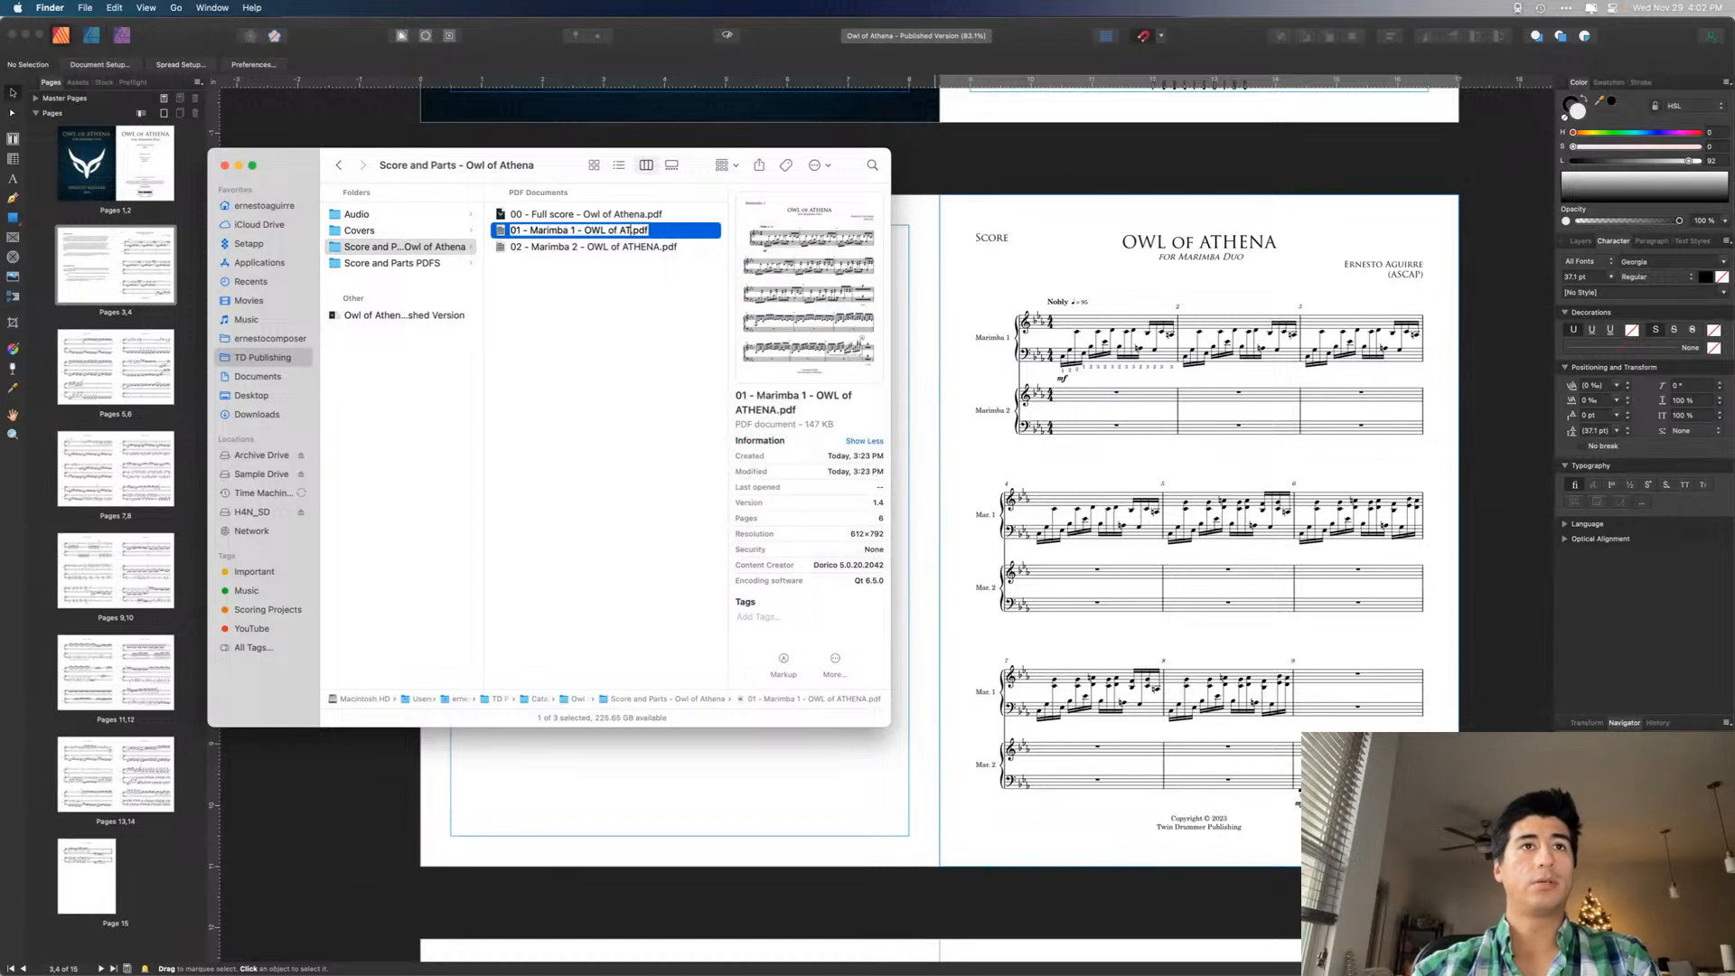
text(thena)
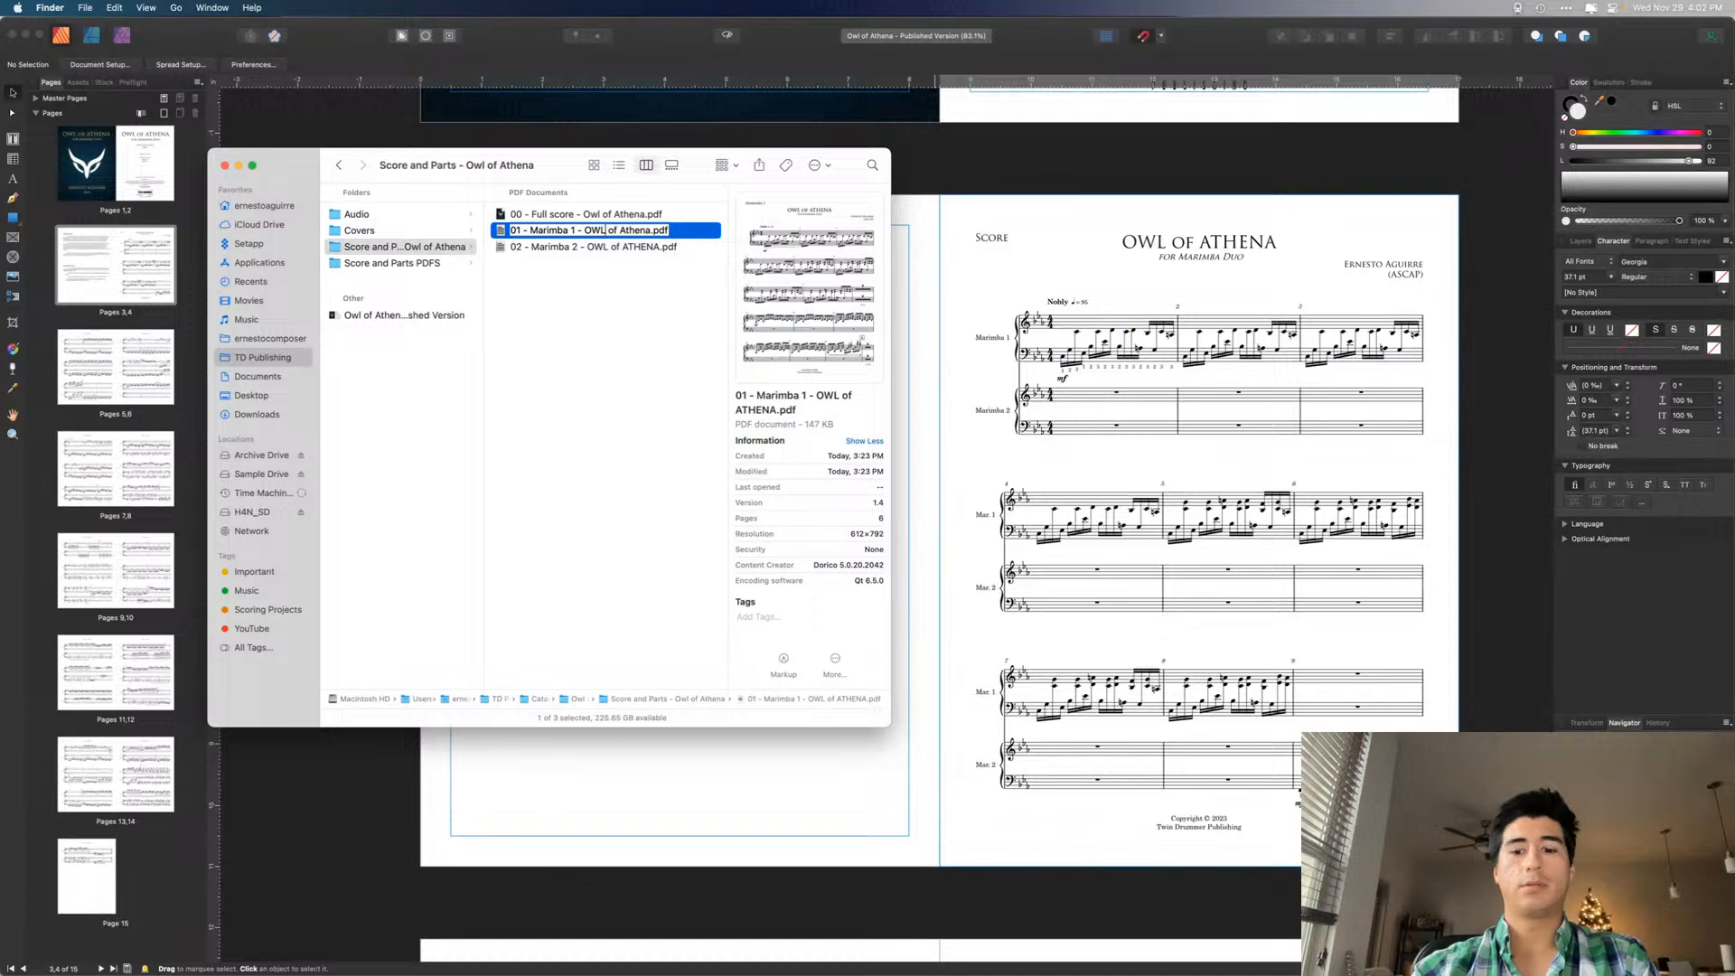
key(BackSpace)
key(BackSpace)
text(wl)
key(Return)
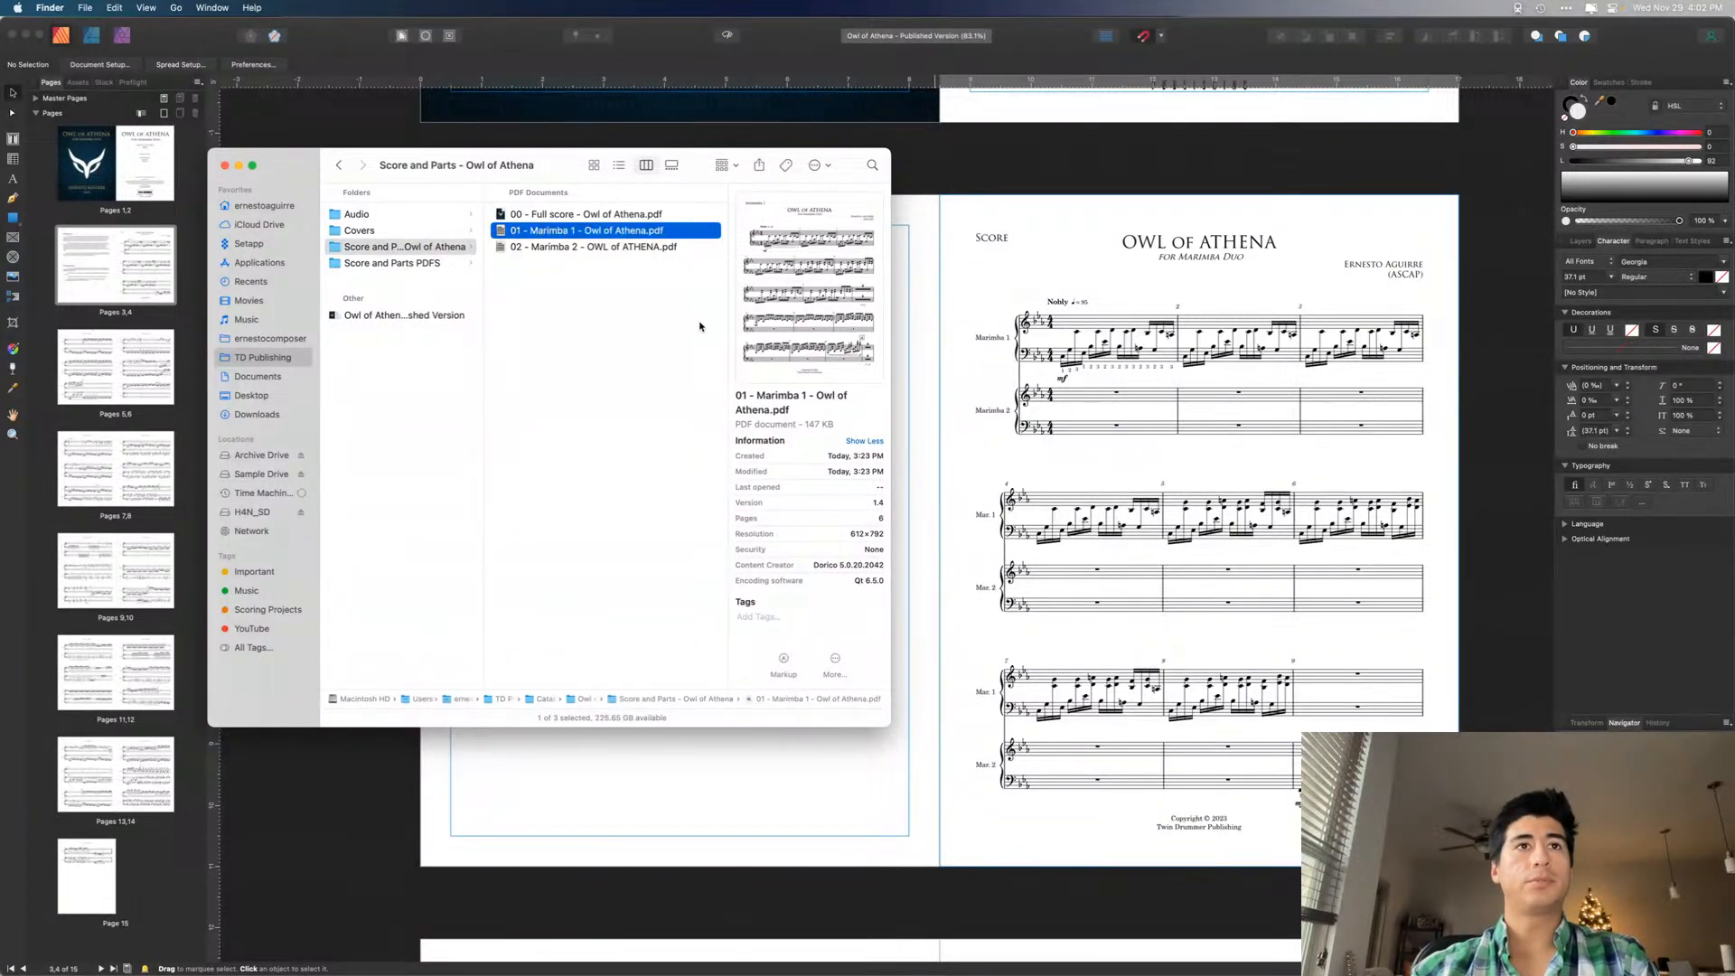
- Rename the Marimba 2 part PDF as "02 - Marimba 2 - Owl of Athena.pdf"
right_click(637, 246)
click(650, 328)
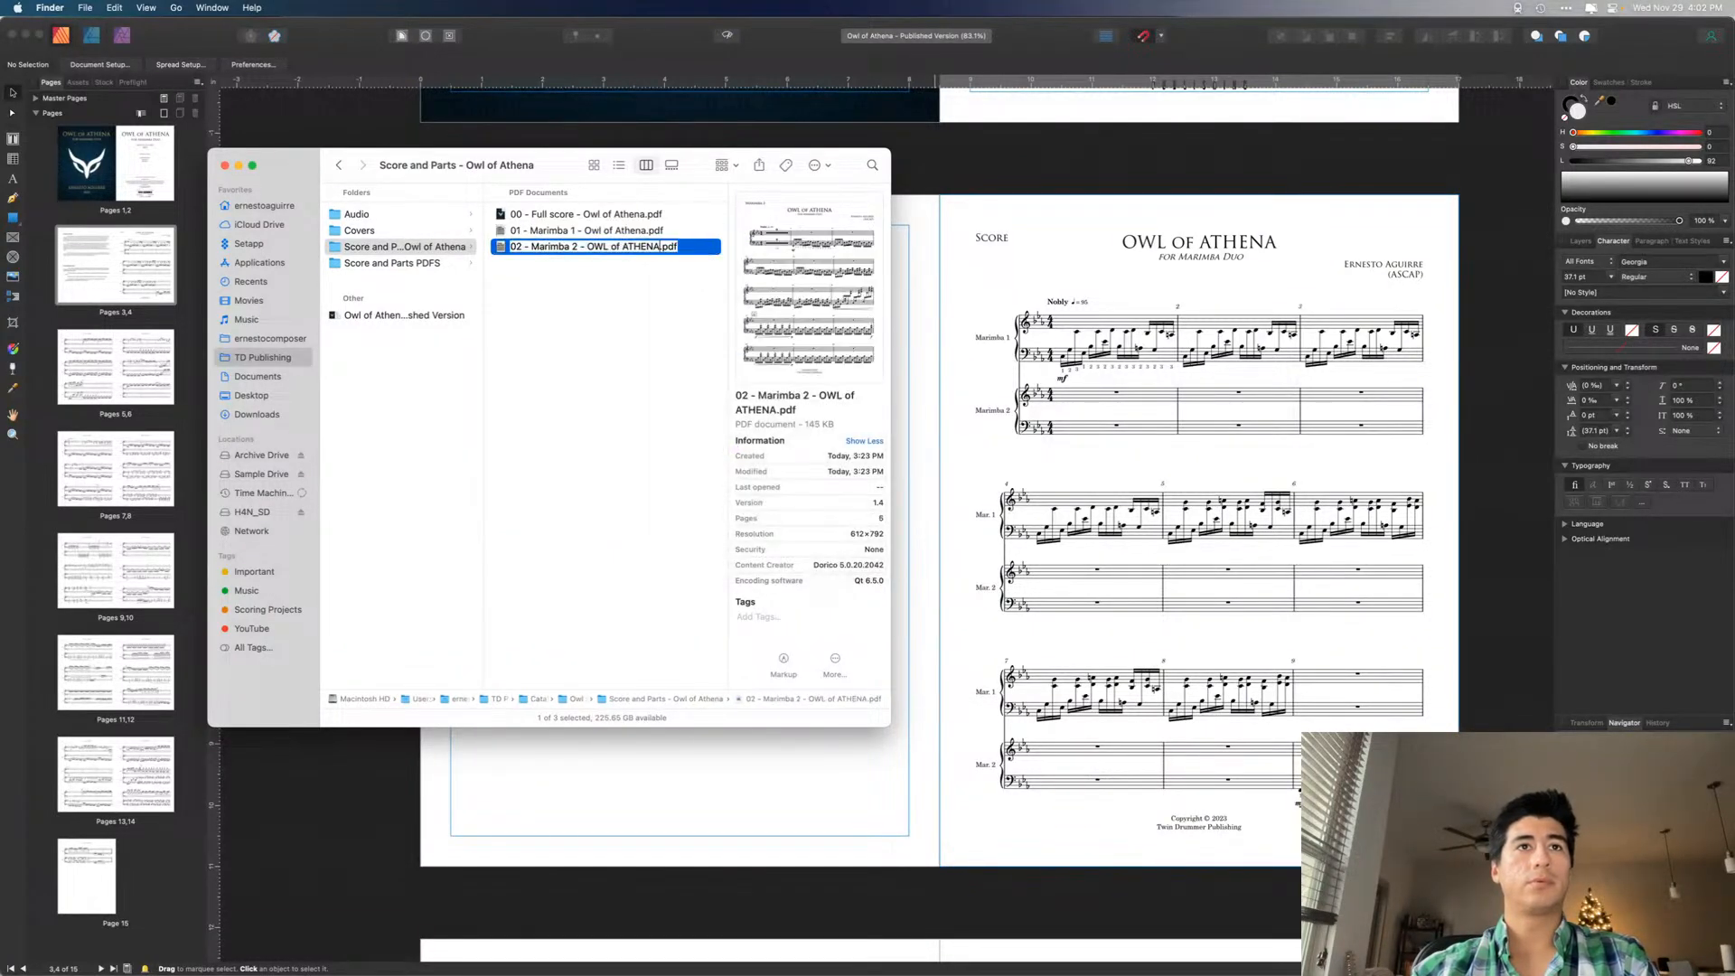
key(BackSpace)
key(BackSpace)
key(BackSpace)
key(BackSpace)
key(BackSpace)
text(thena)
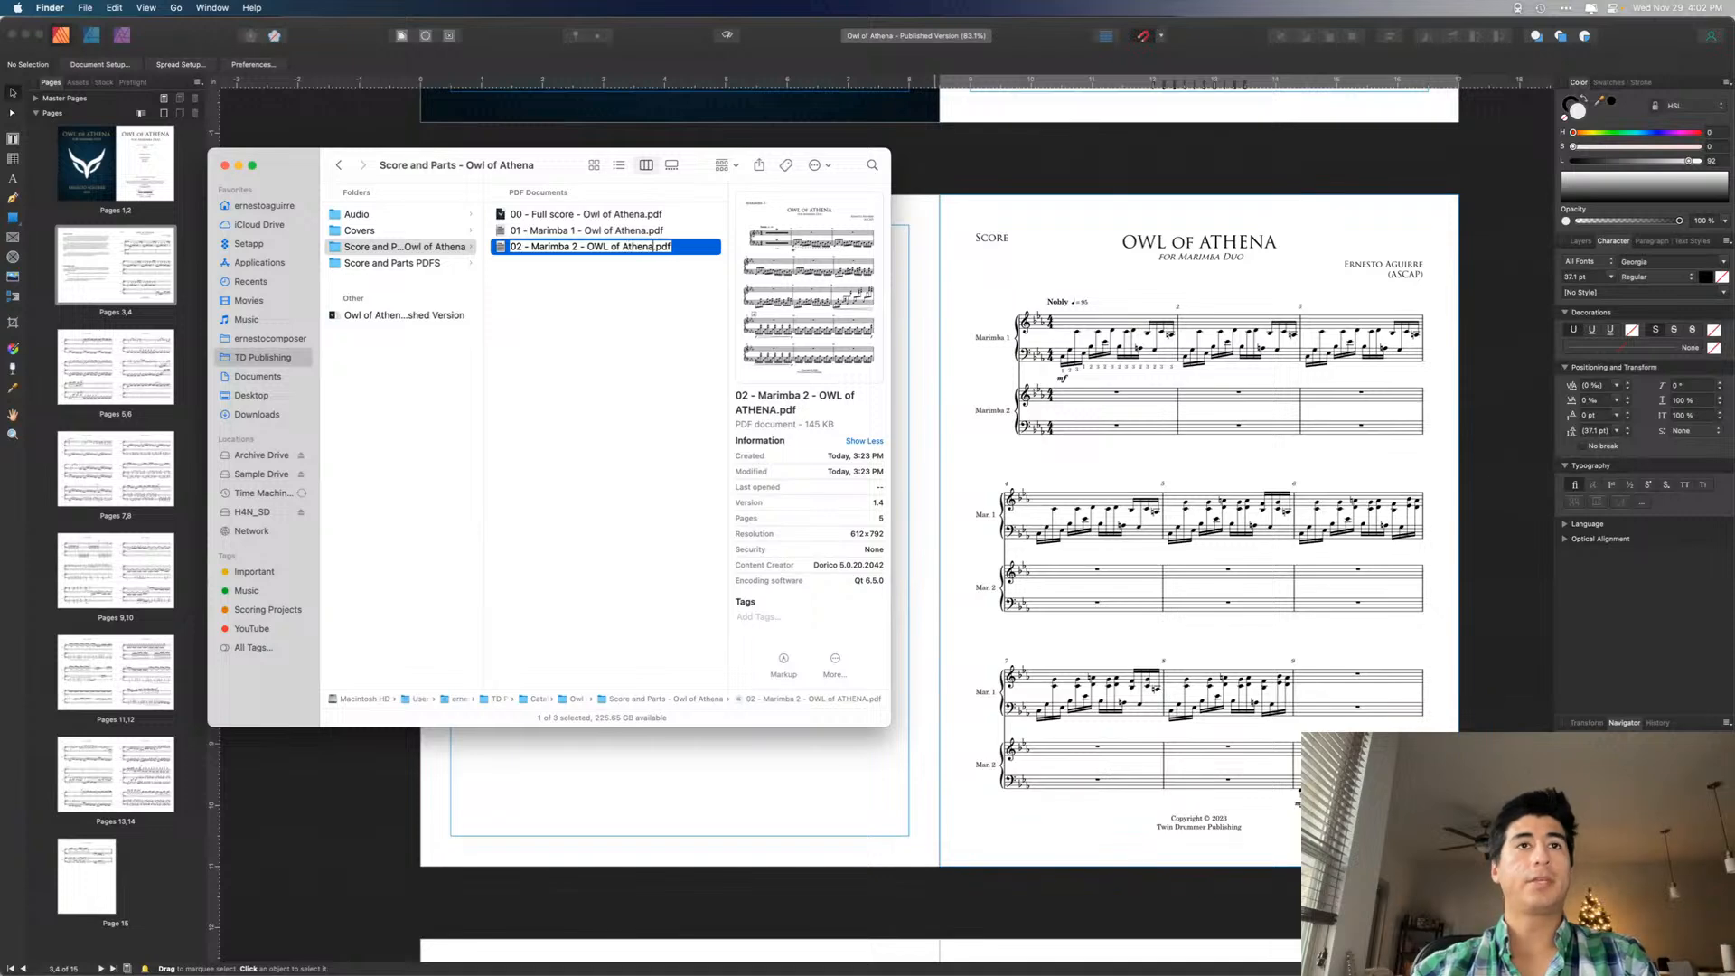
click(608, 247)
key(BackSpace)
key(BackSpace)
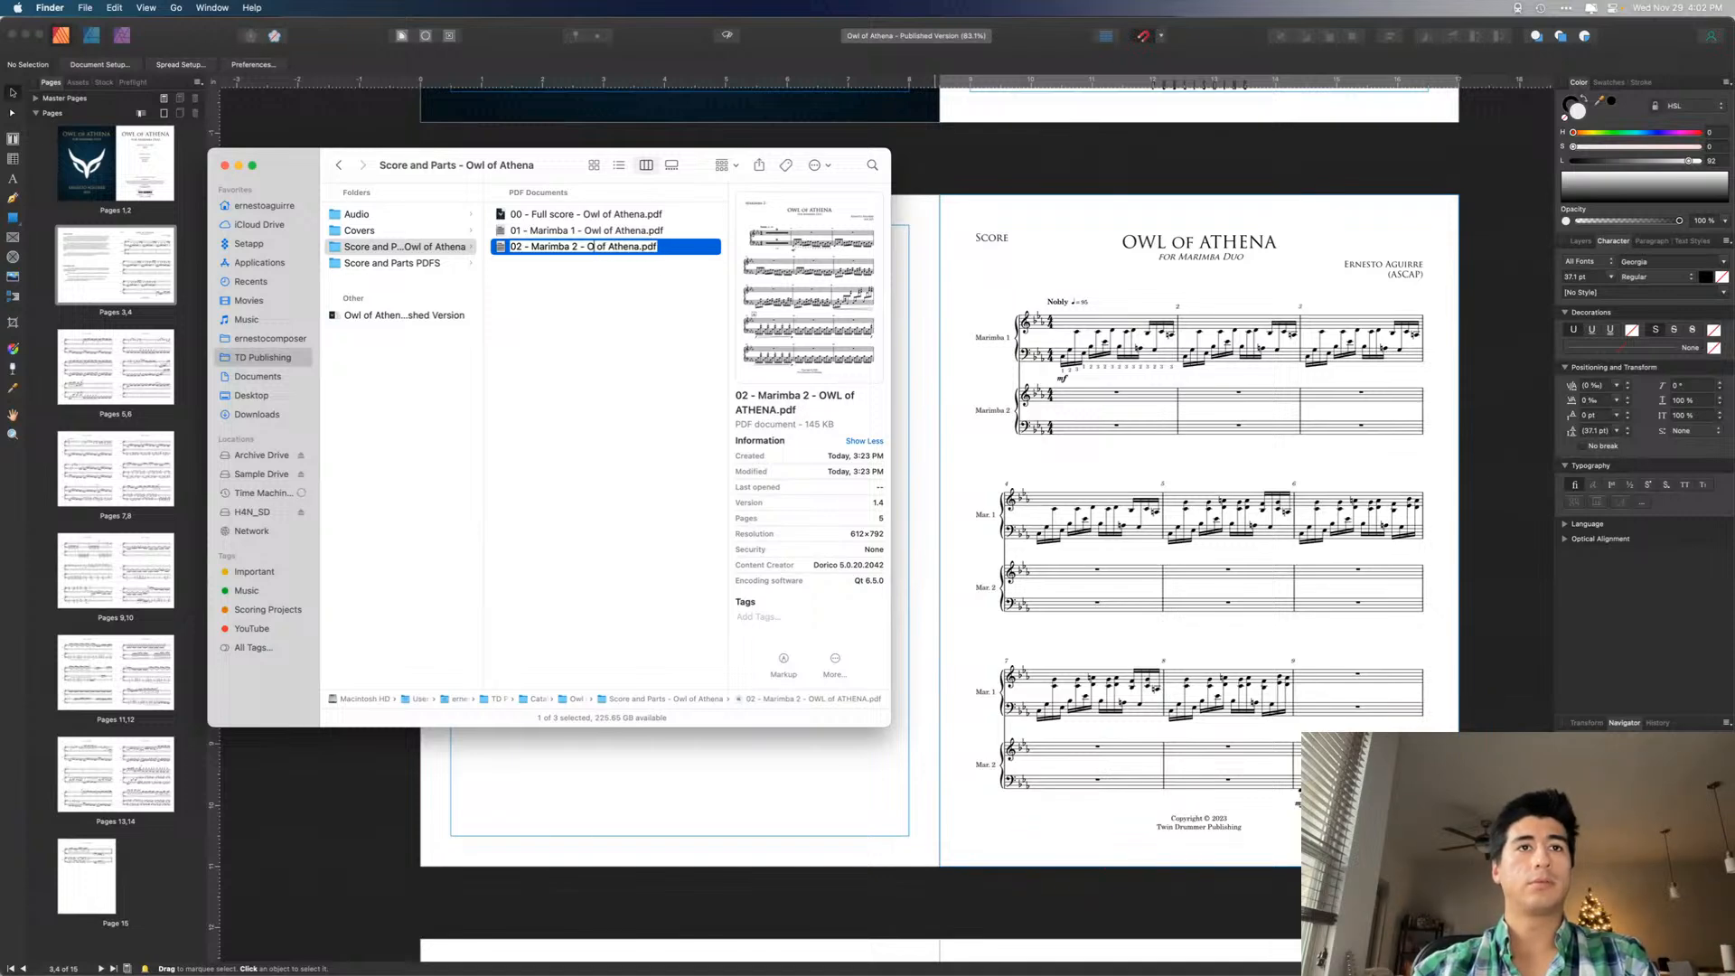
text(wl)
key(Return)
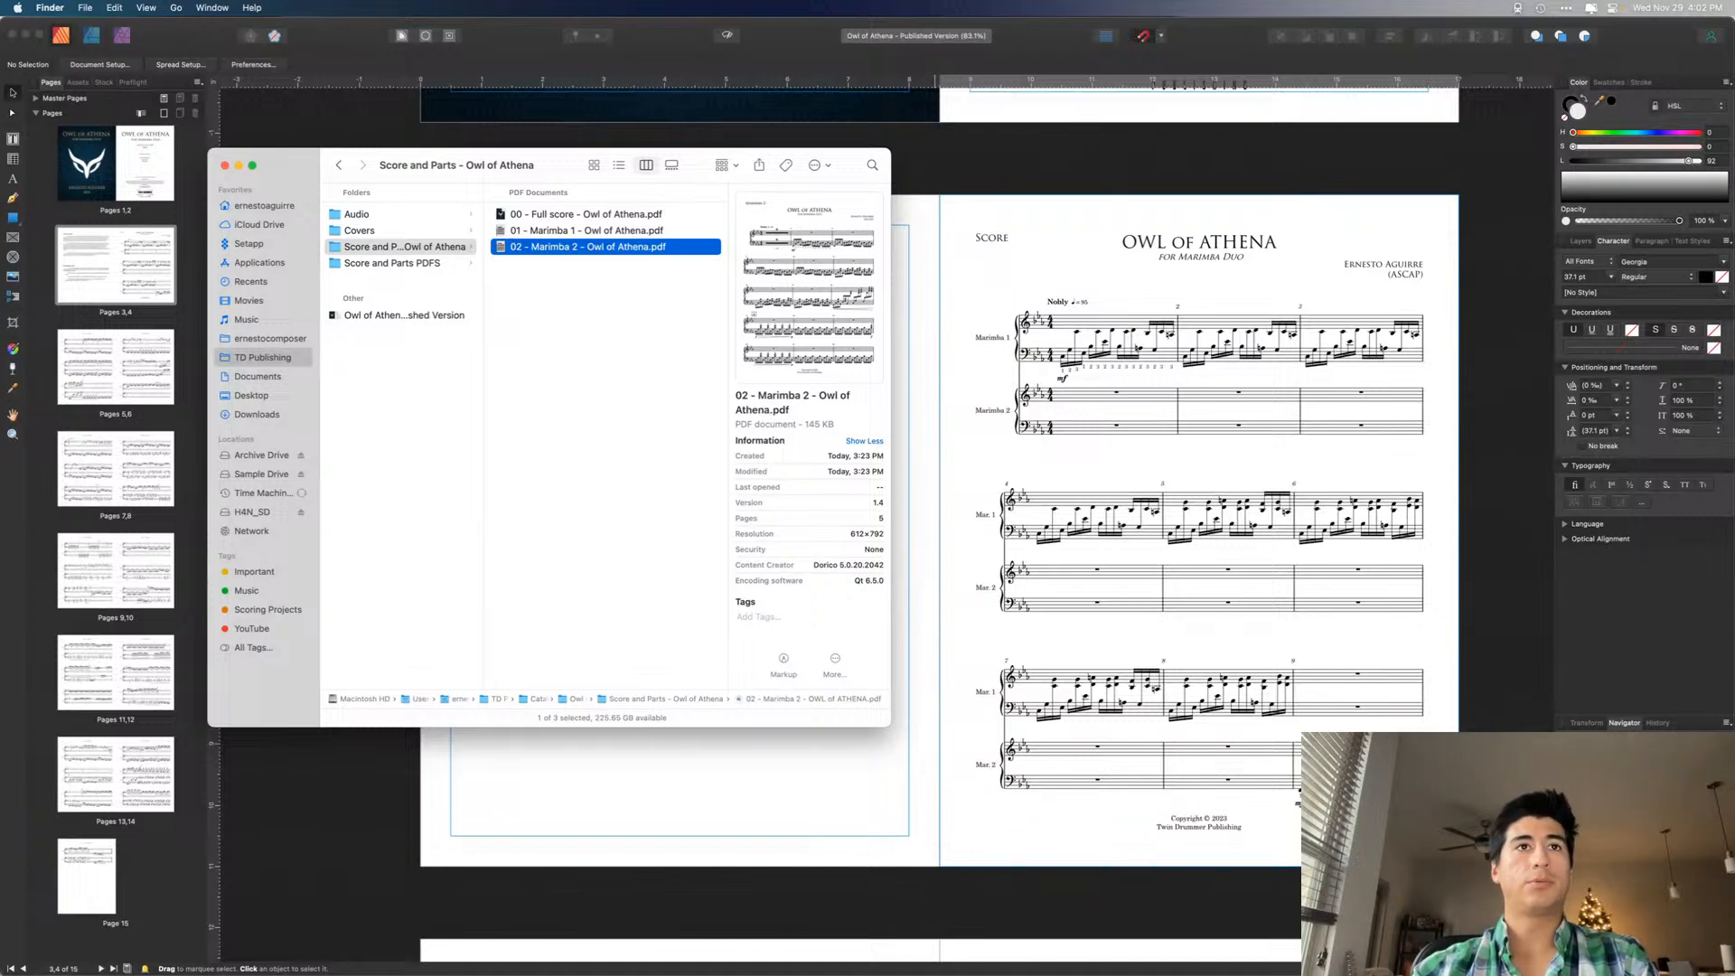
- Preview the full score and both marimba part PDFs in the "Score and Parts - Owl of Athena" folder
click(537, 215)
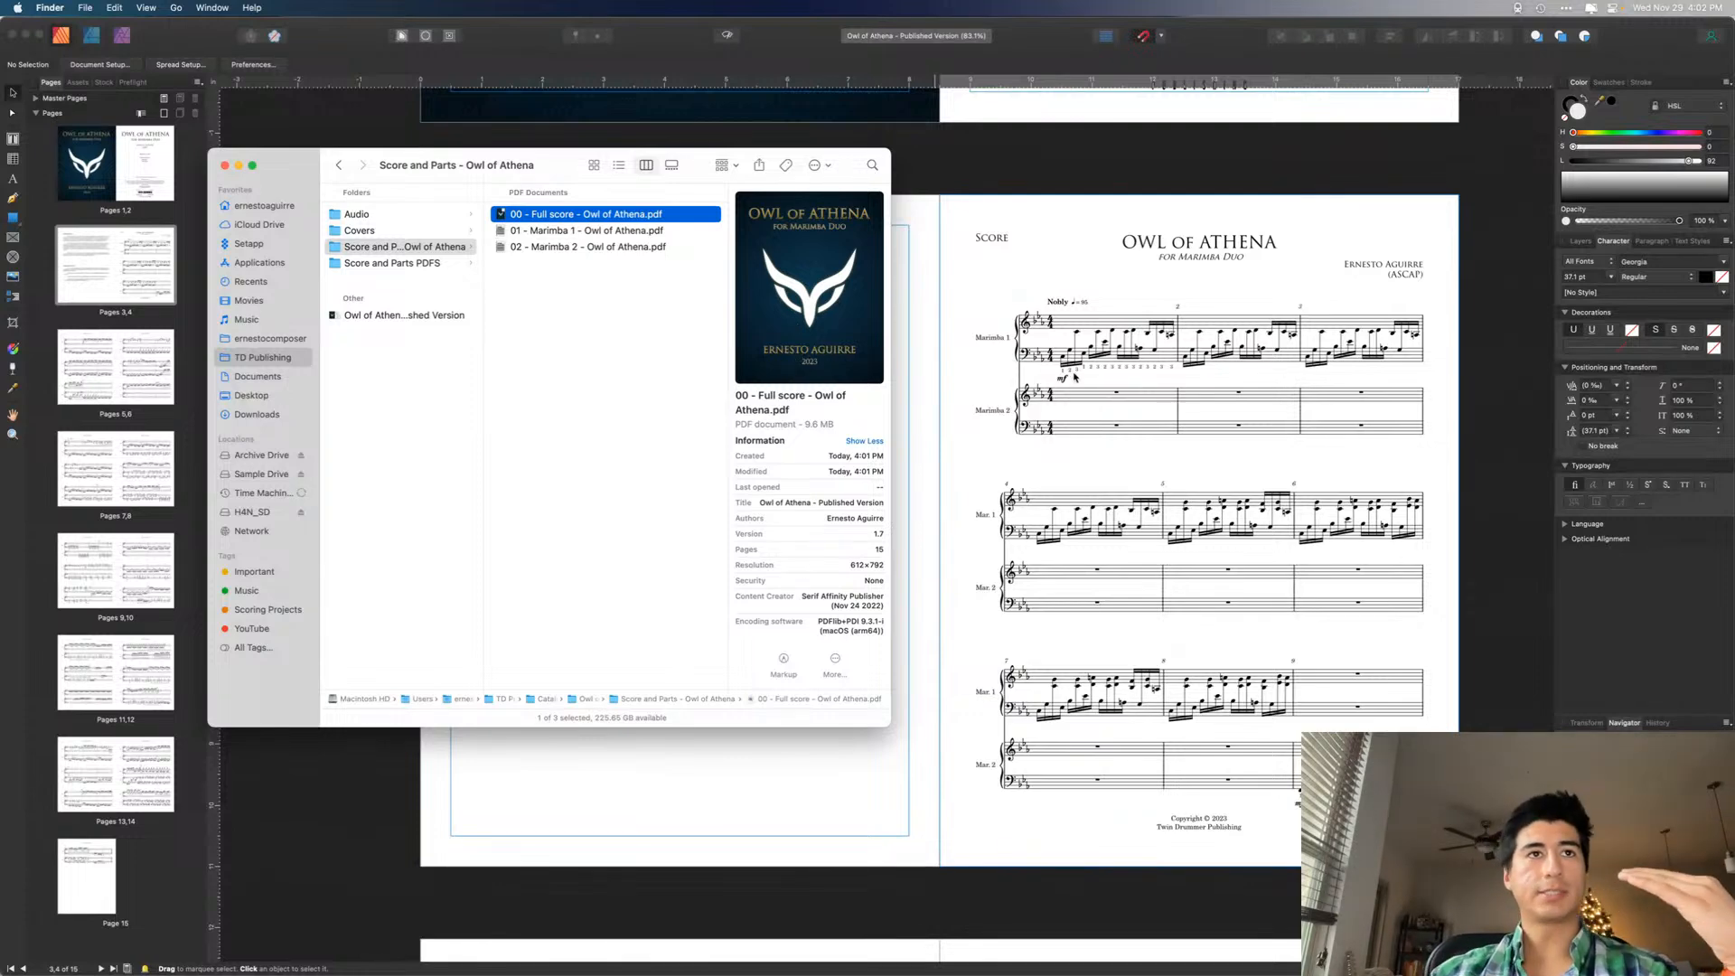
key(space)
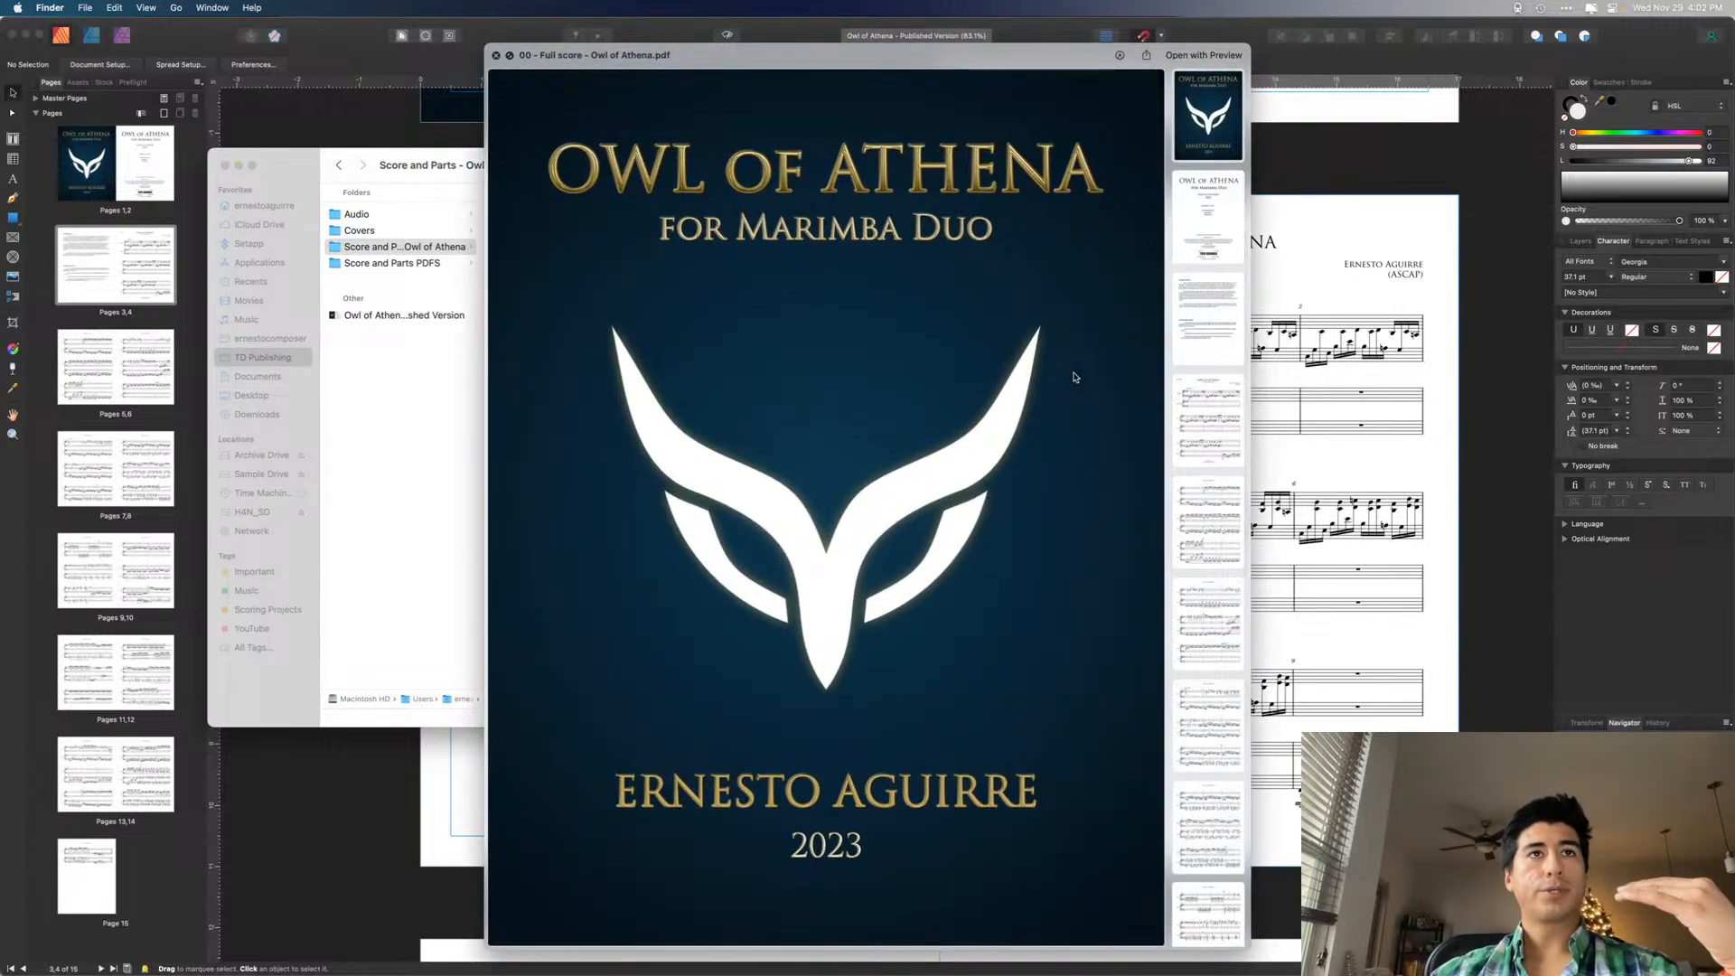
key(Down)
key(Down)
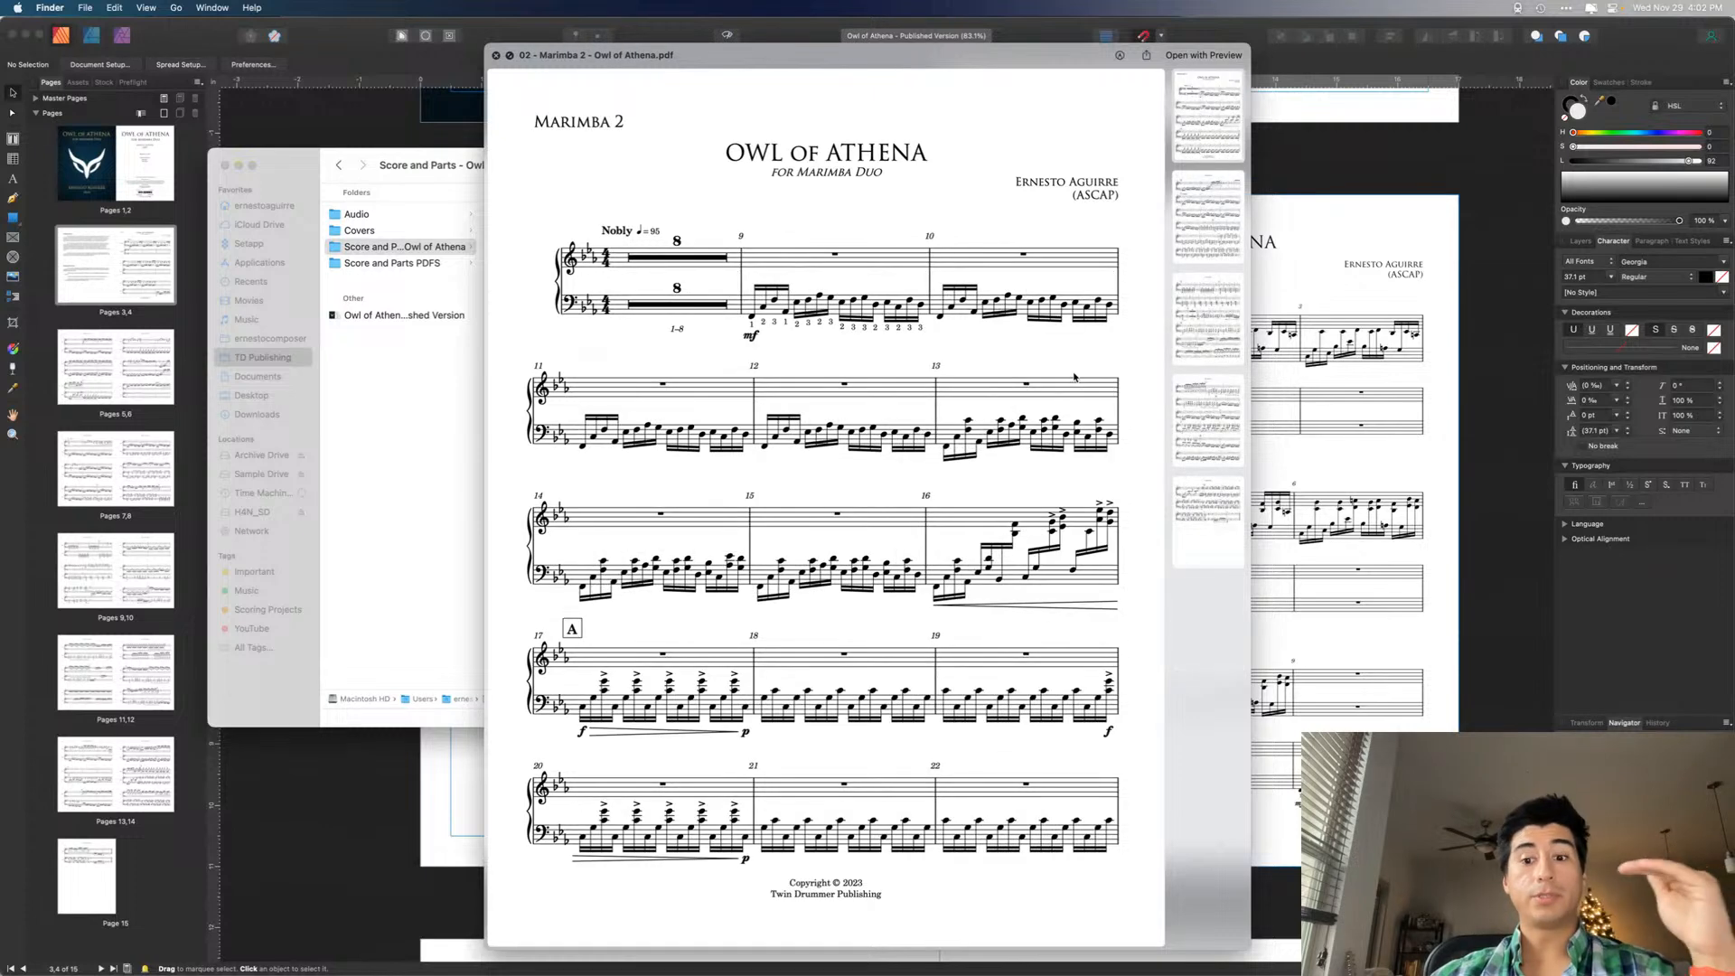
key(space)
click(653, 293)
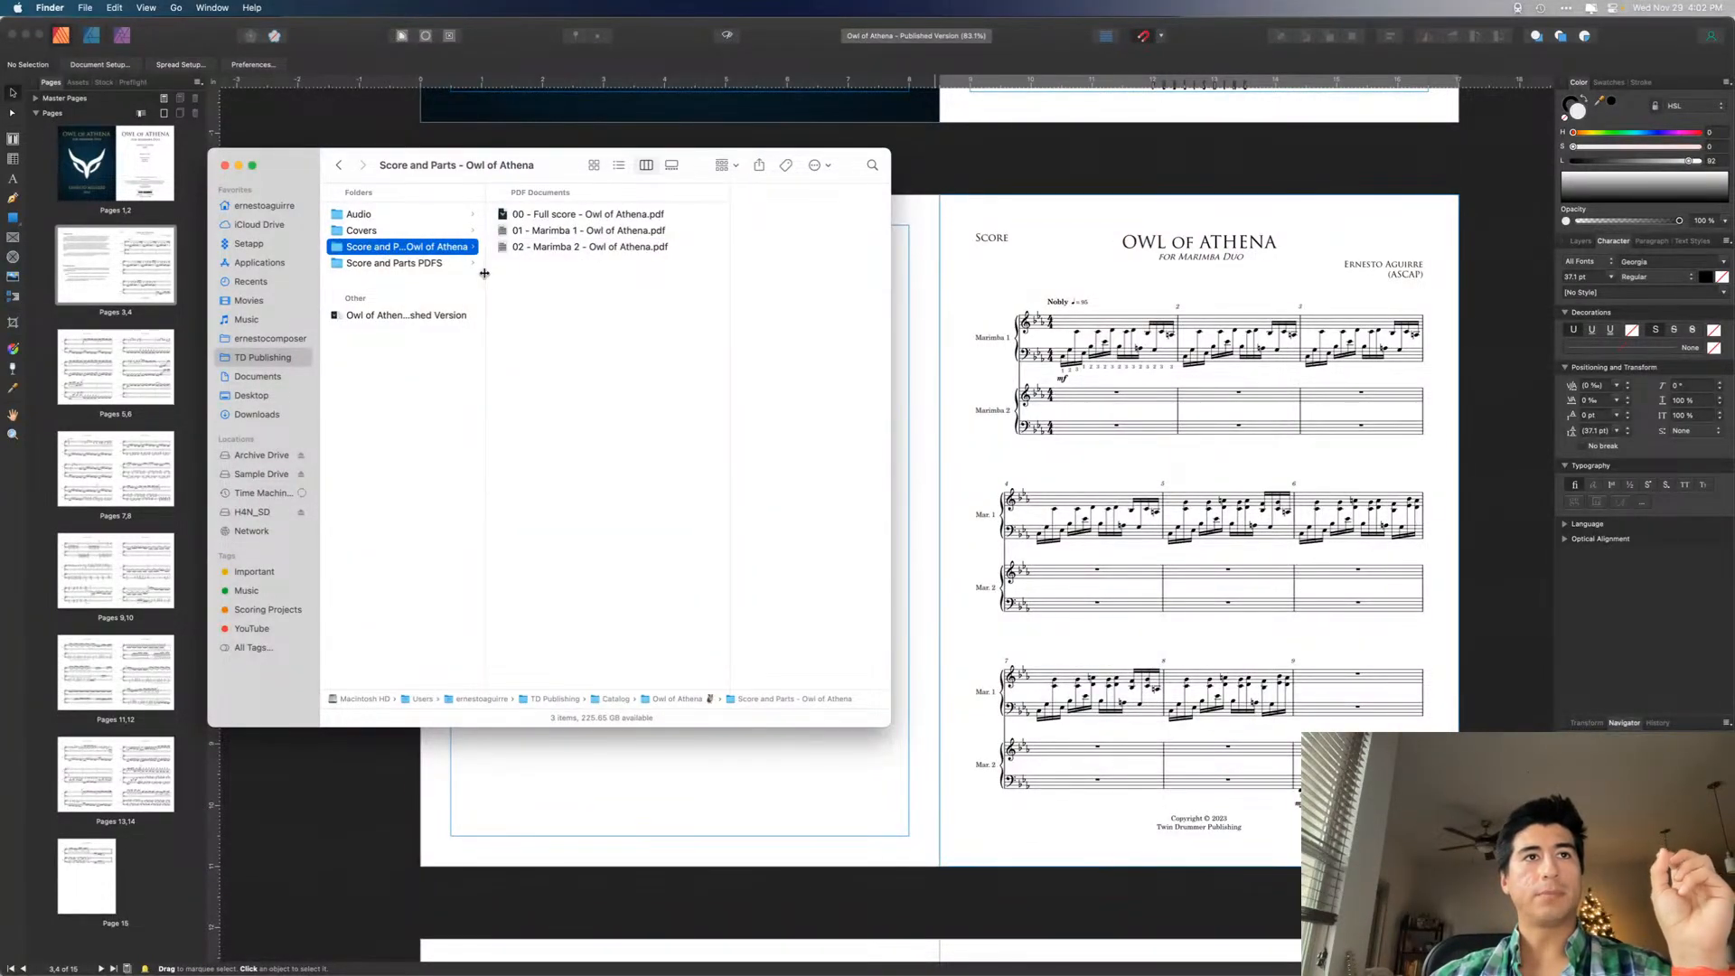
drag(484, 273, 521, 276)
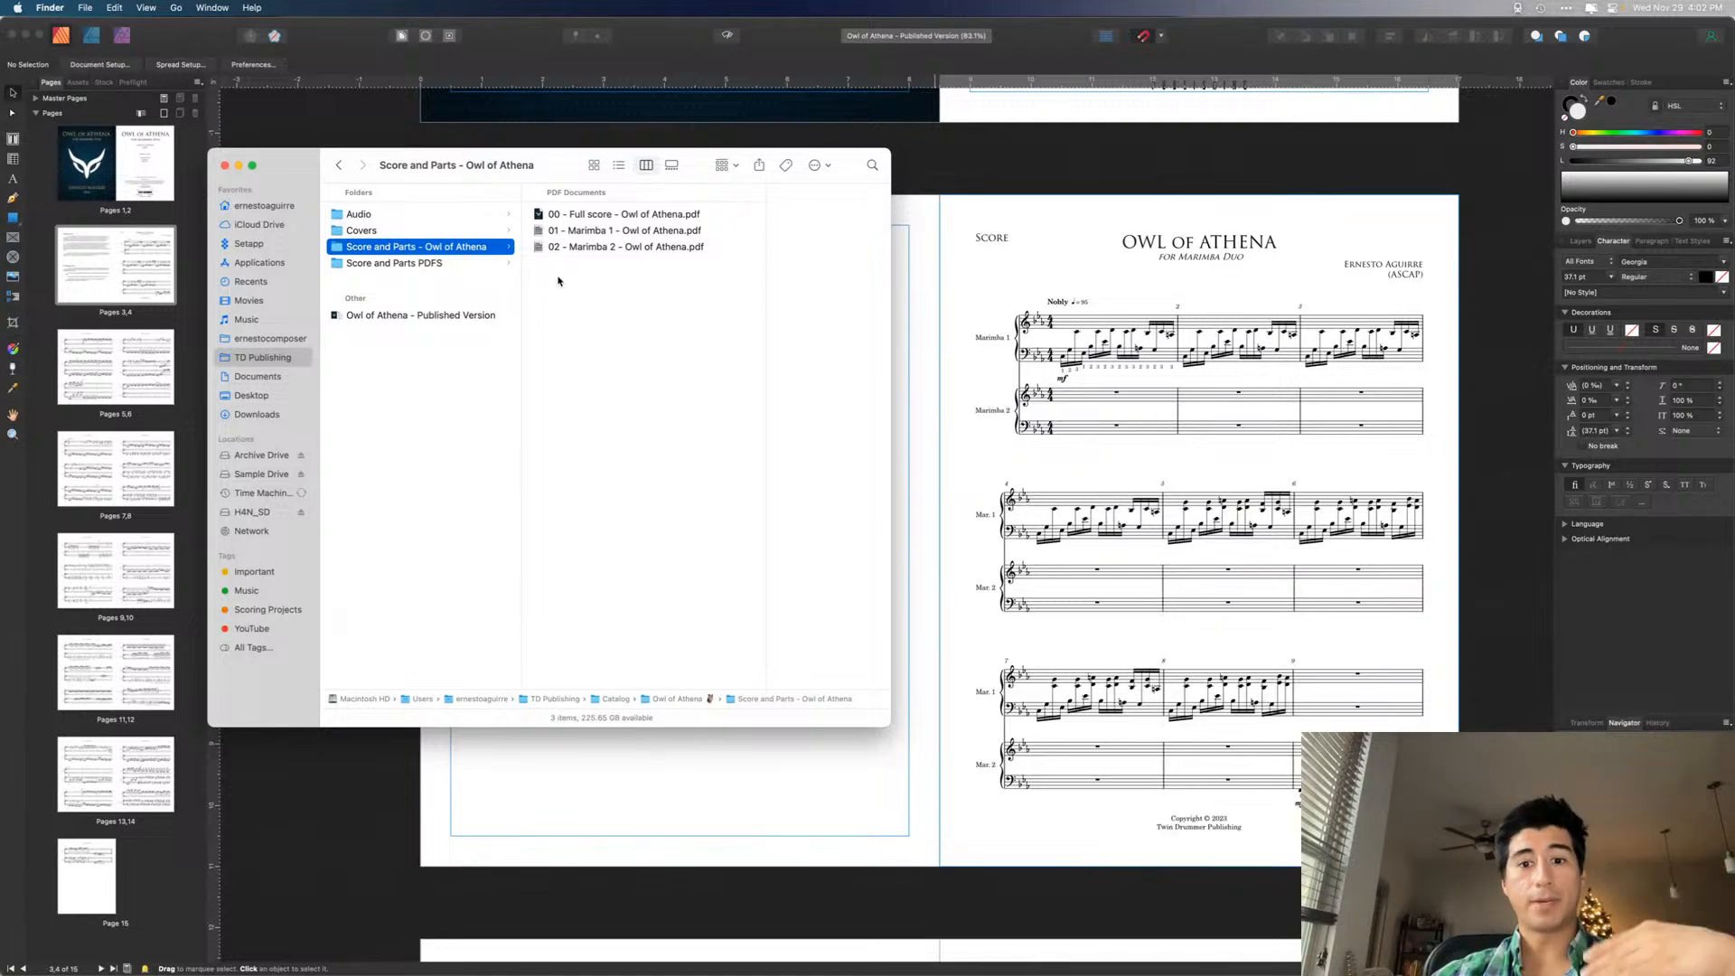
- Compress the "Score and Parts - Owl of Athena" folder into a ZIP archive
click(557, 215)
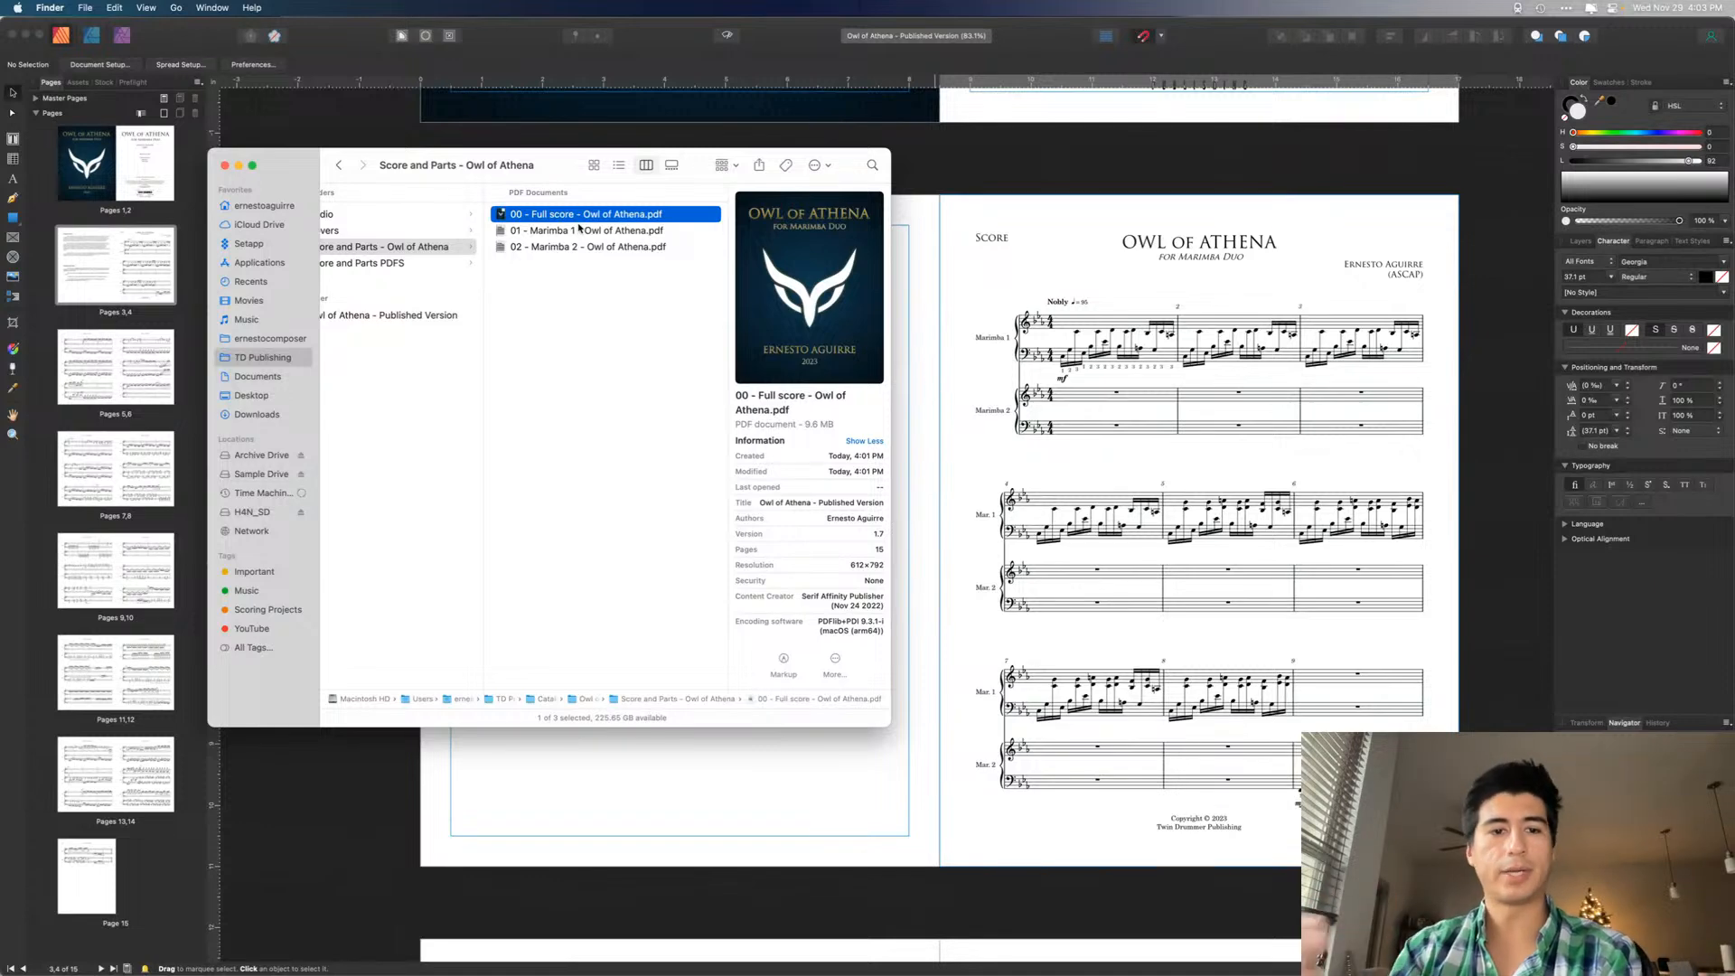
click(553, 309)
scroll(569, 326, left, 5)
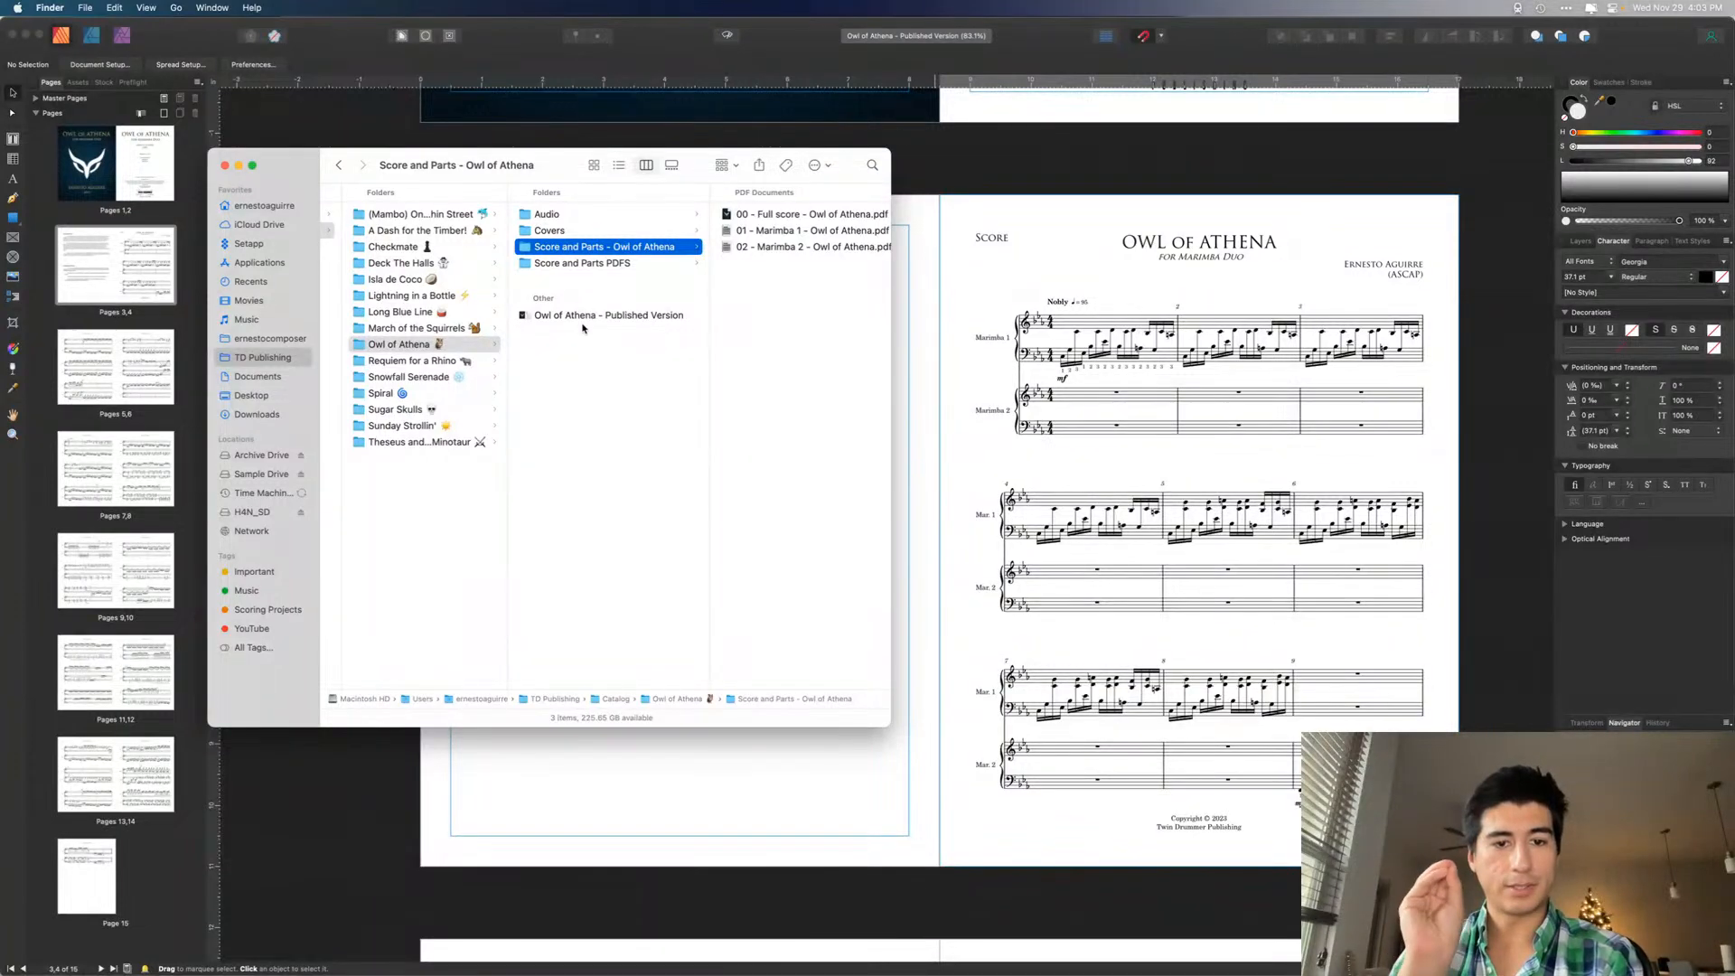
right_click(614, 252)
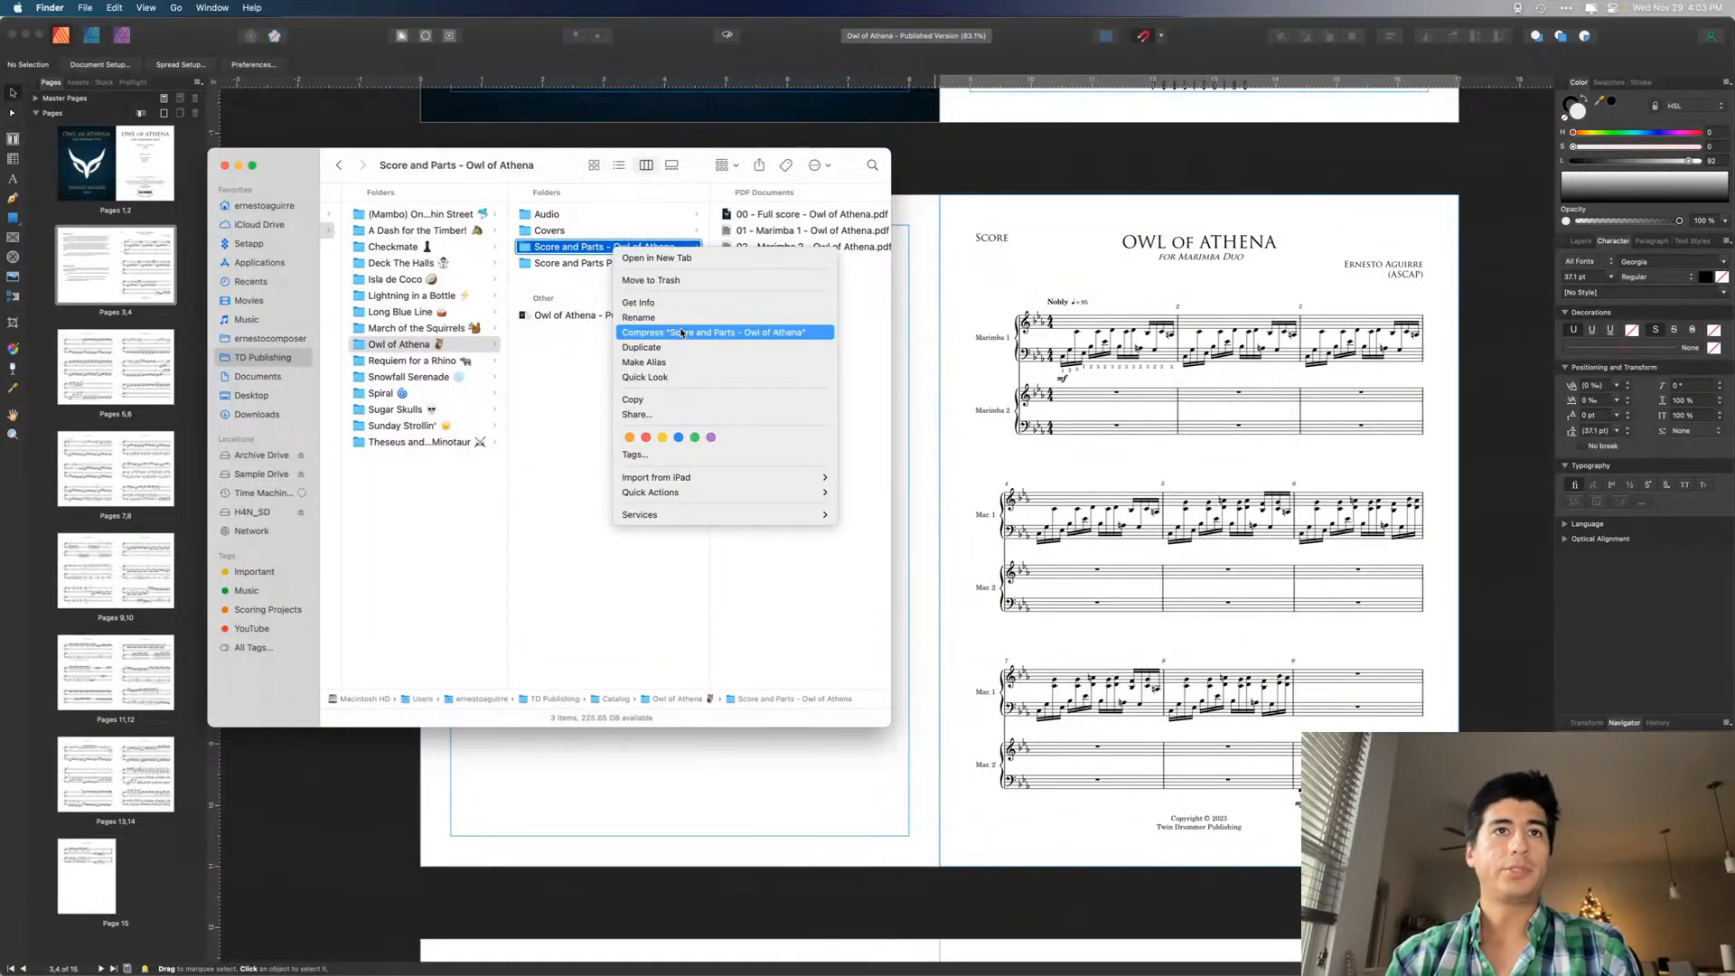
click(681, 333)
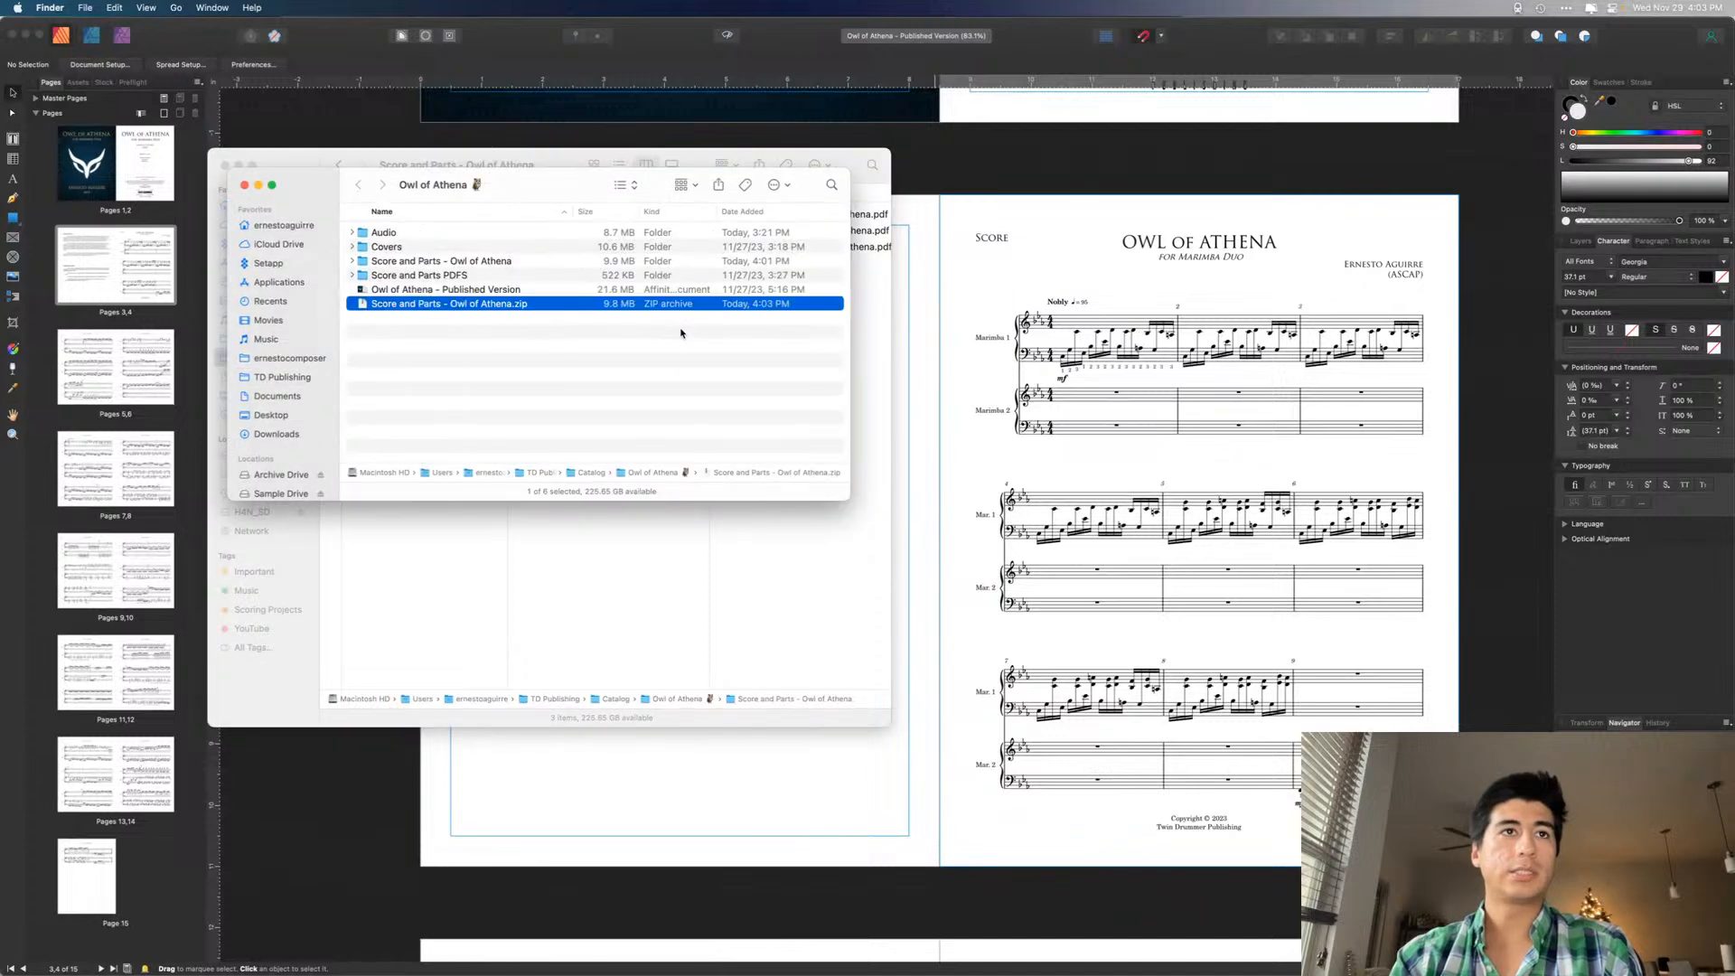
drag(517, 196, 610, 298)
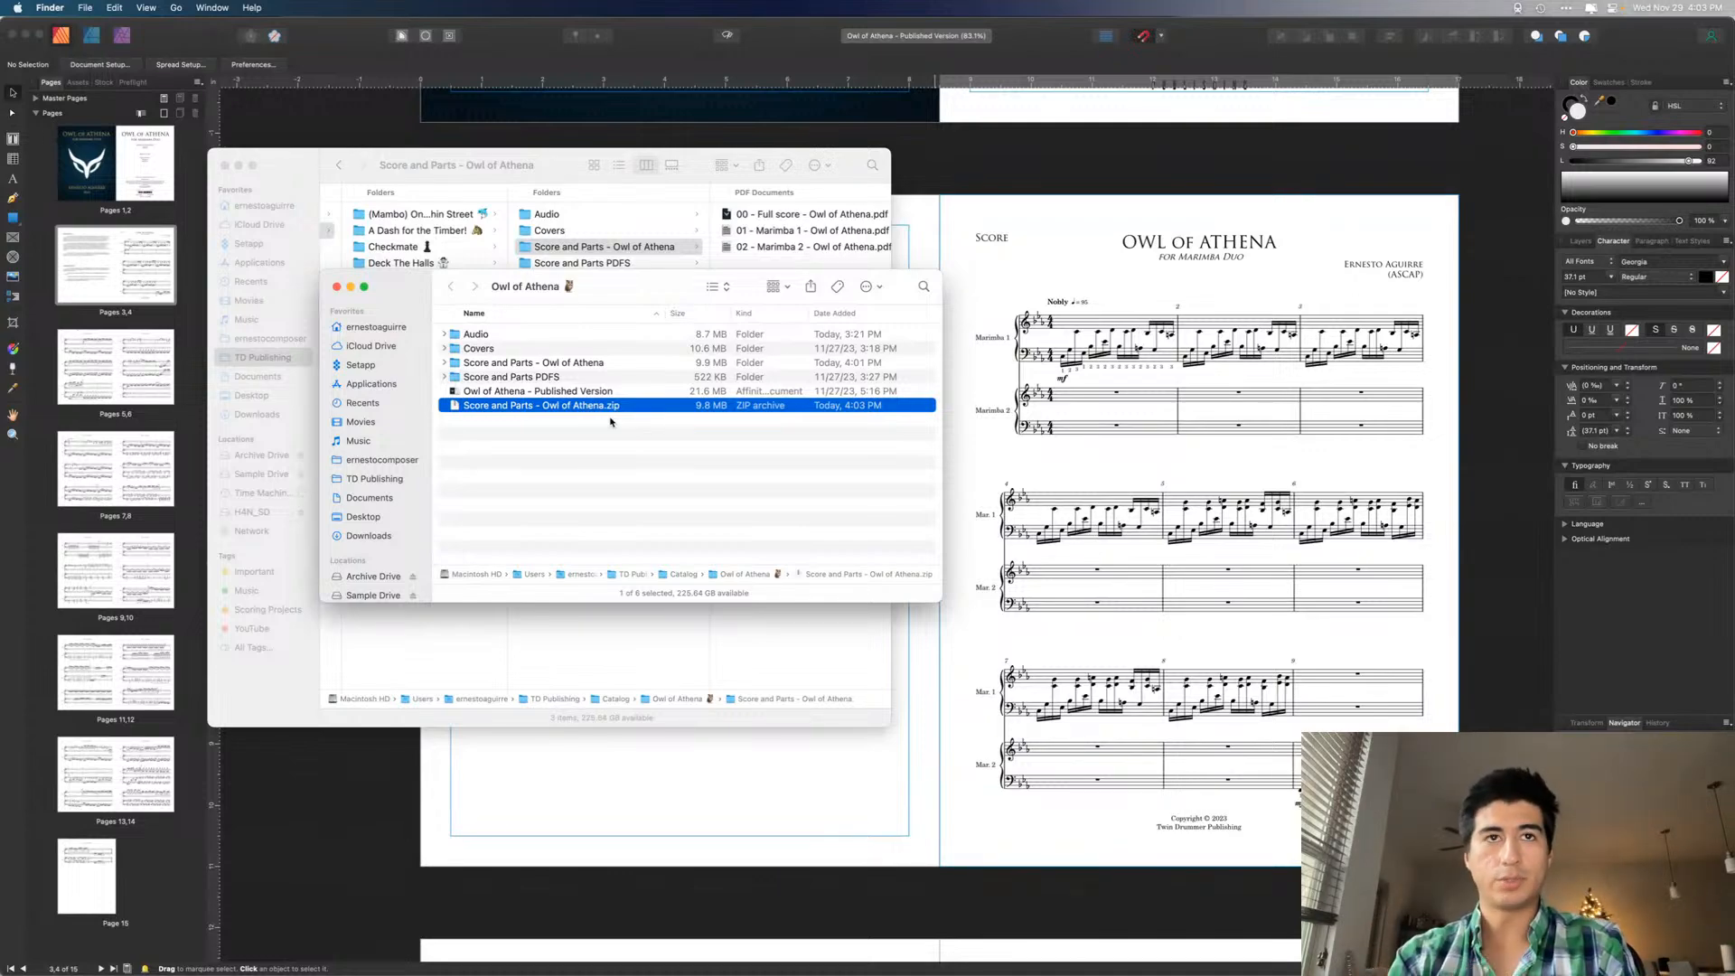
click(606, 647)
- Switch to Safari and open the "Owl of Athena - for Marimba Duo (2023)" product for editing from the Squarespace site's catalog
key(ctrl+Up)
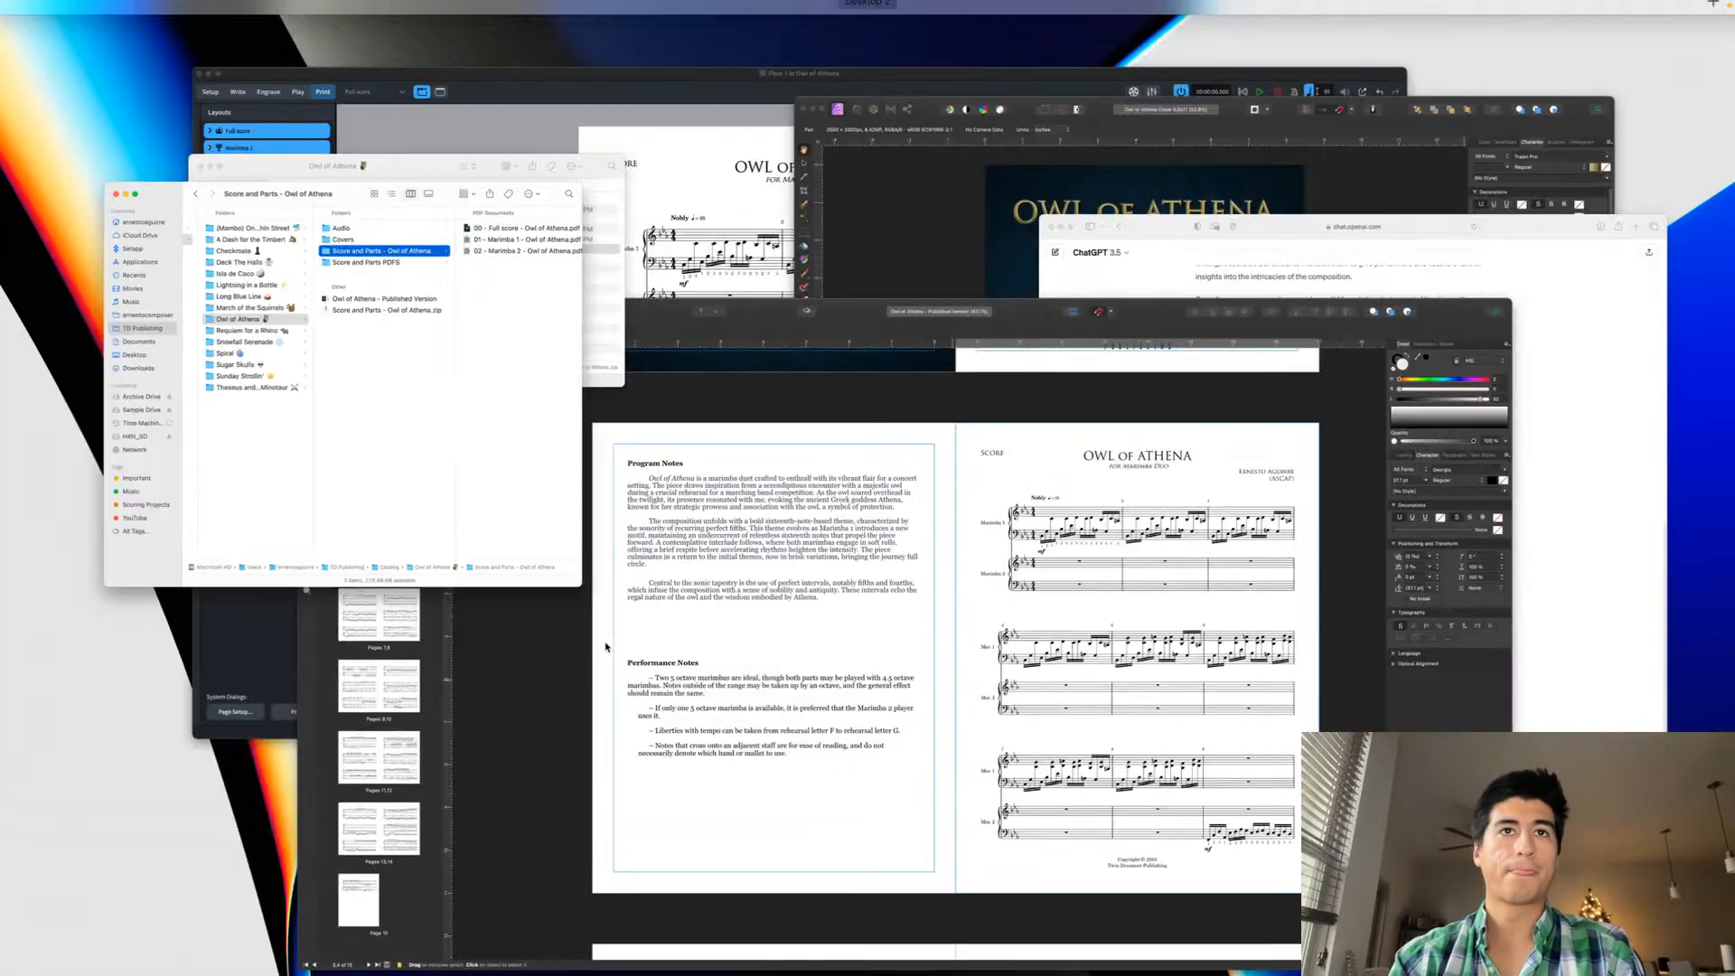
click(1430, 528)
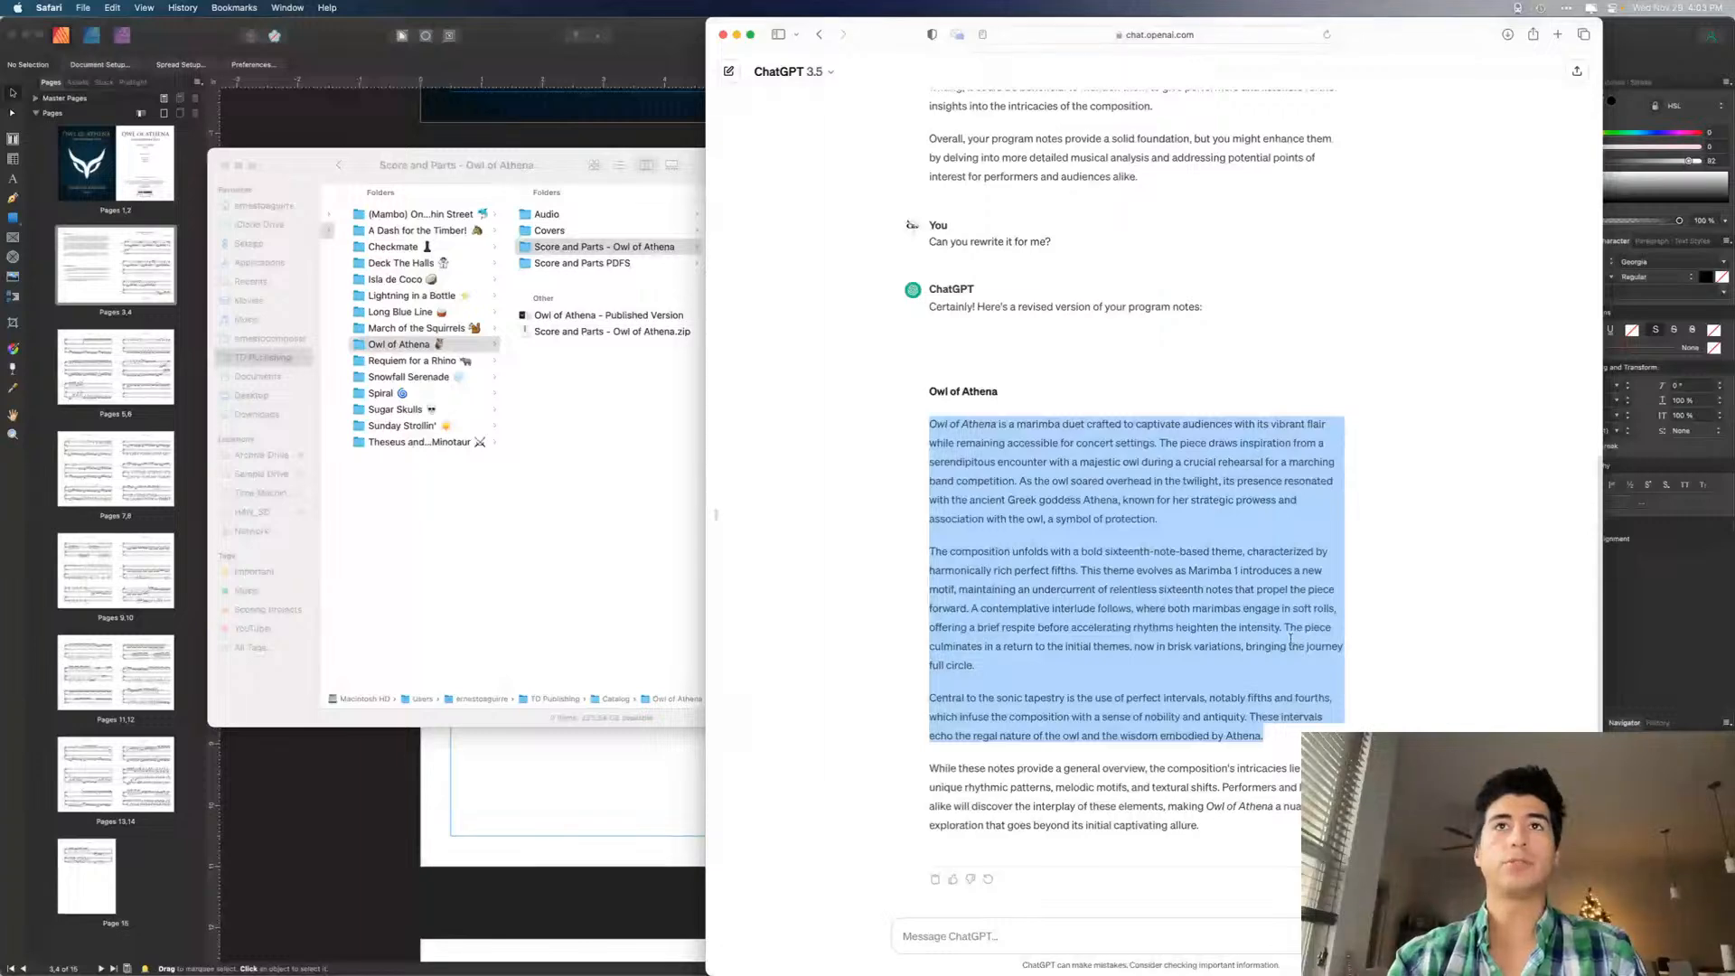
double_click(1365, 39)
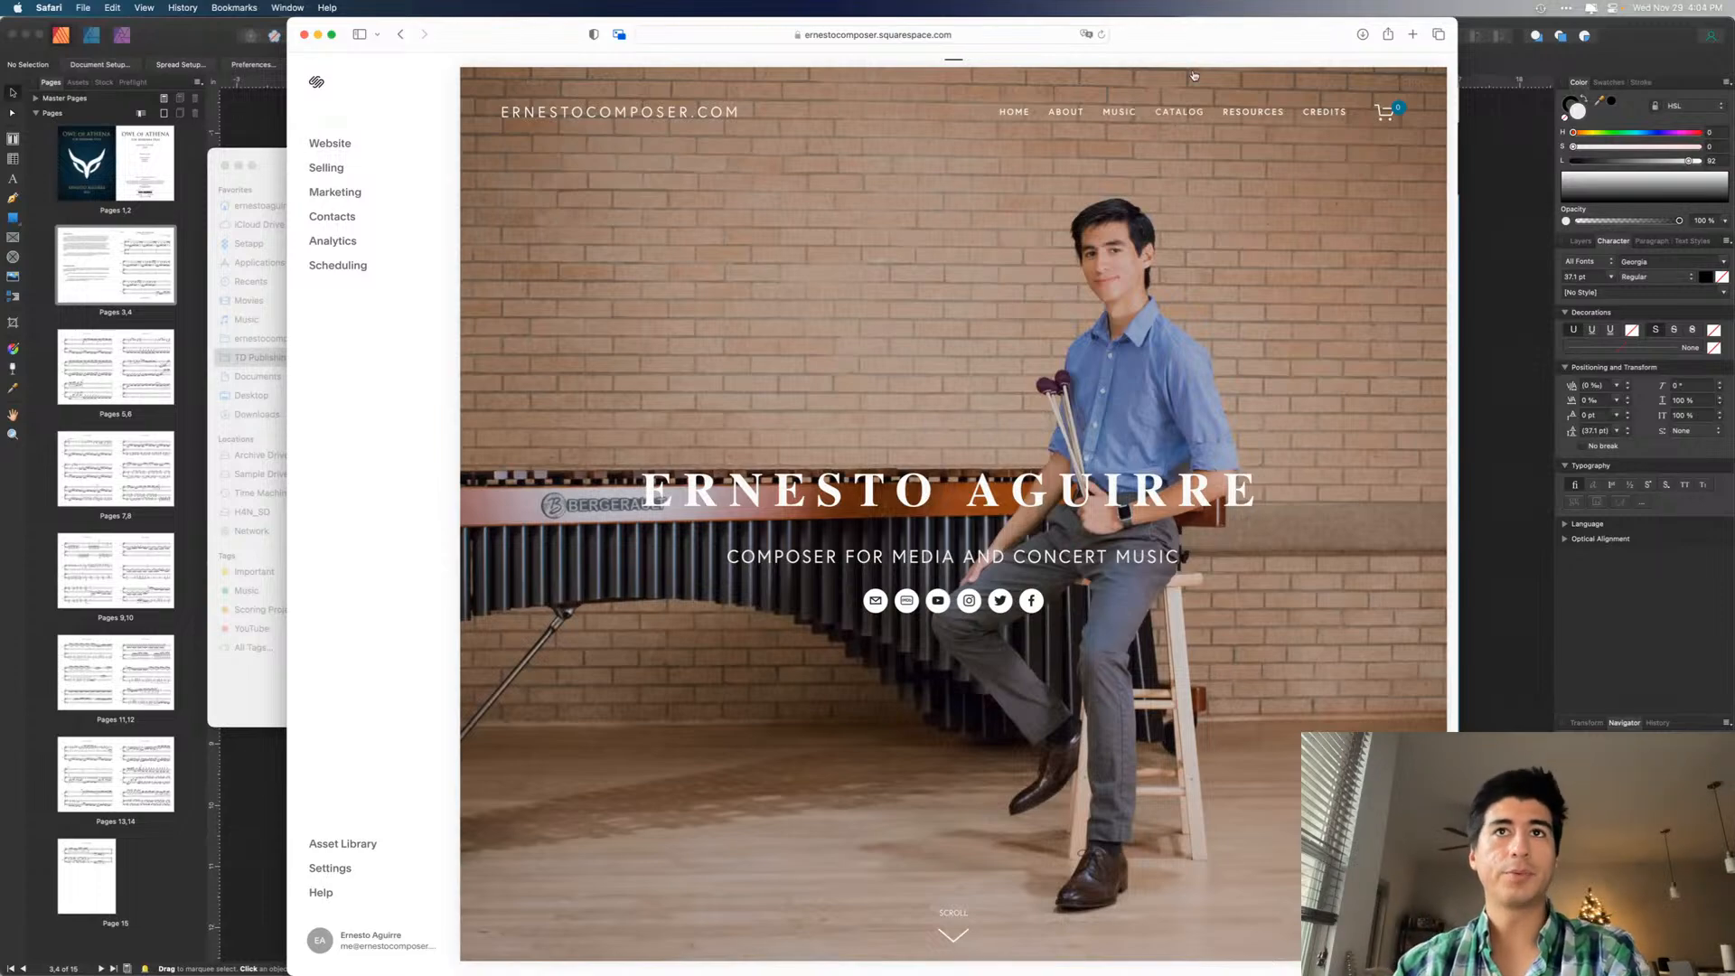
click(1183, 112)
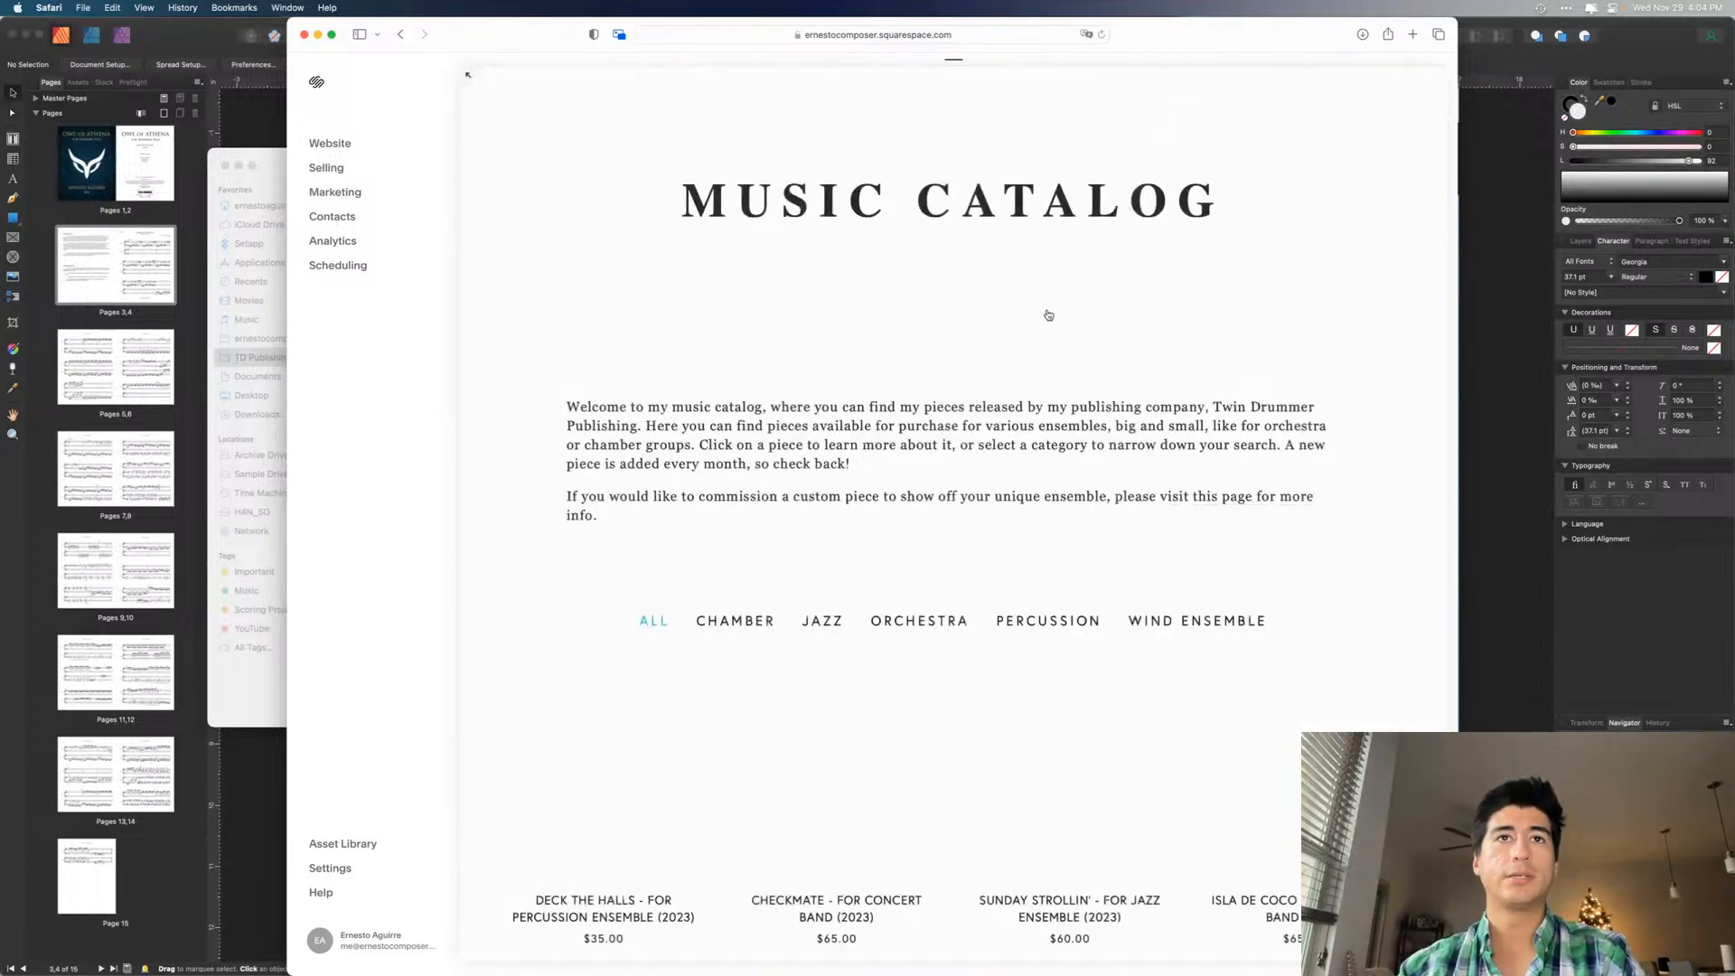
scroll(978, 430, down, 5)
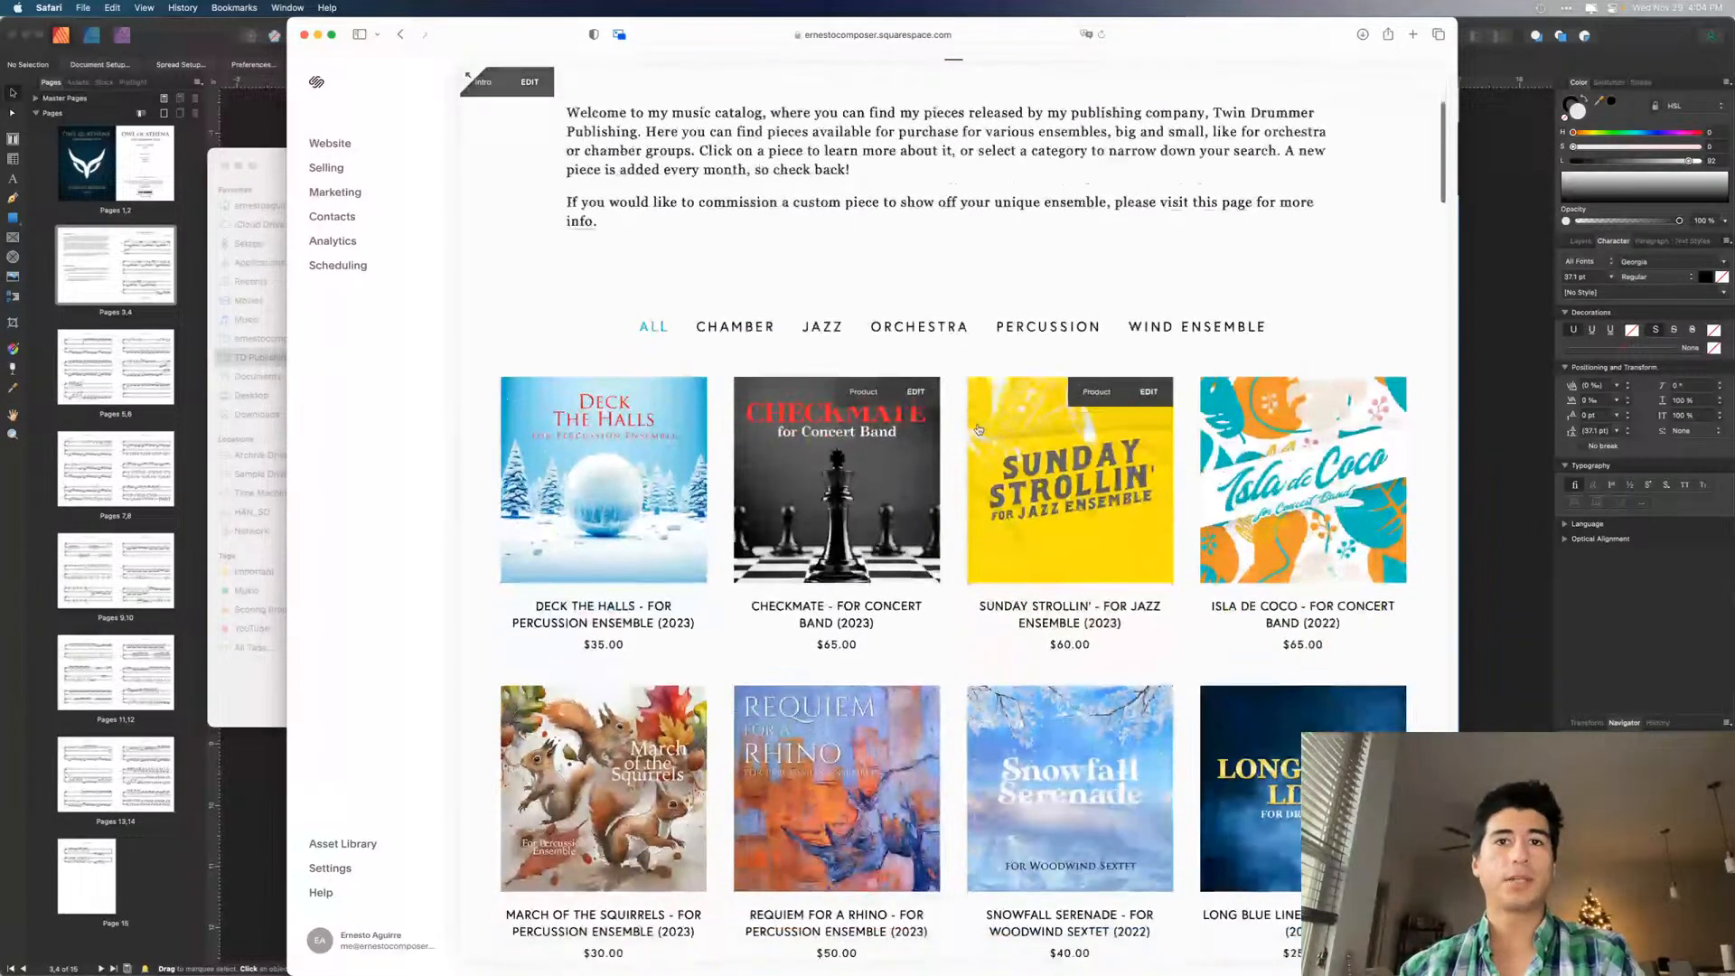
scroll(904, 506, up, 3)
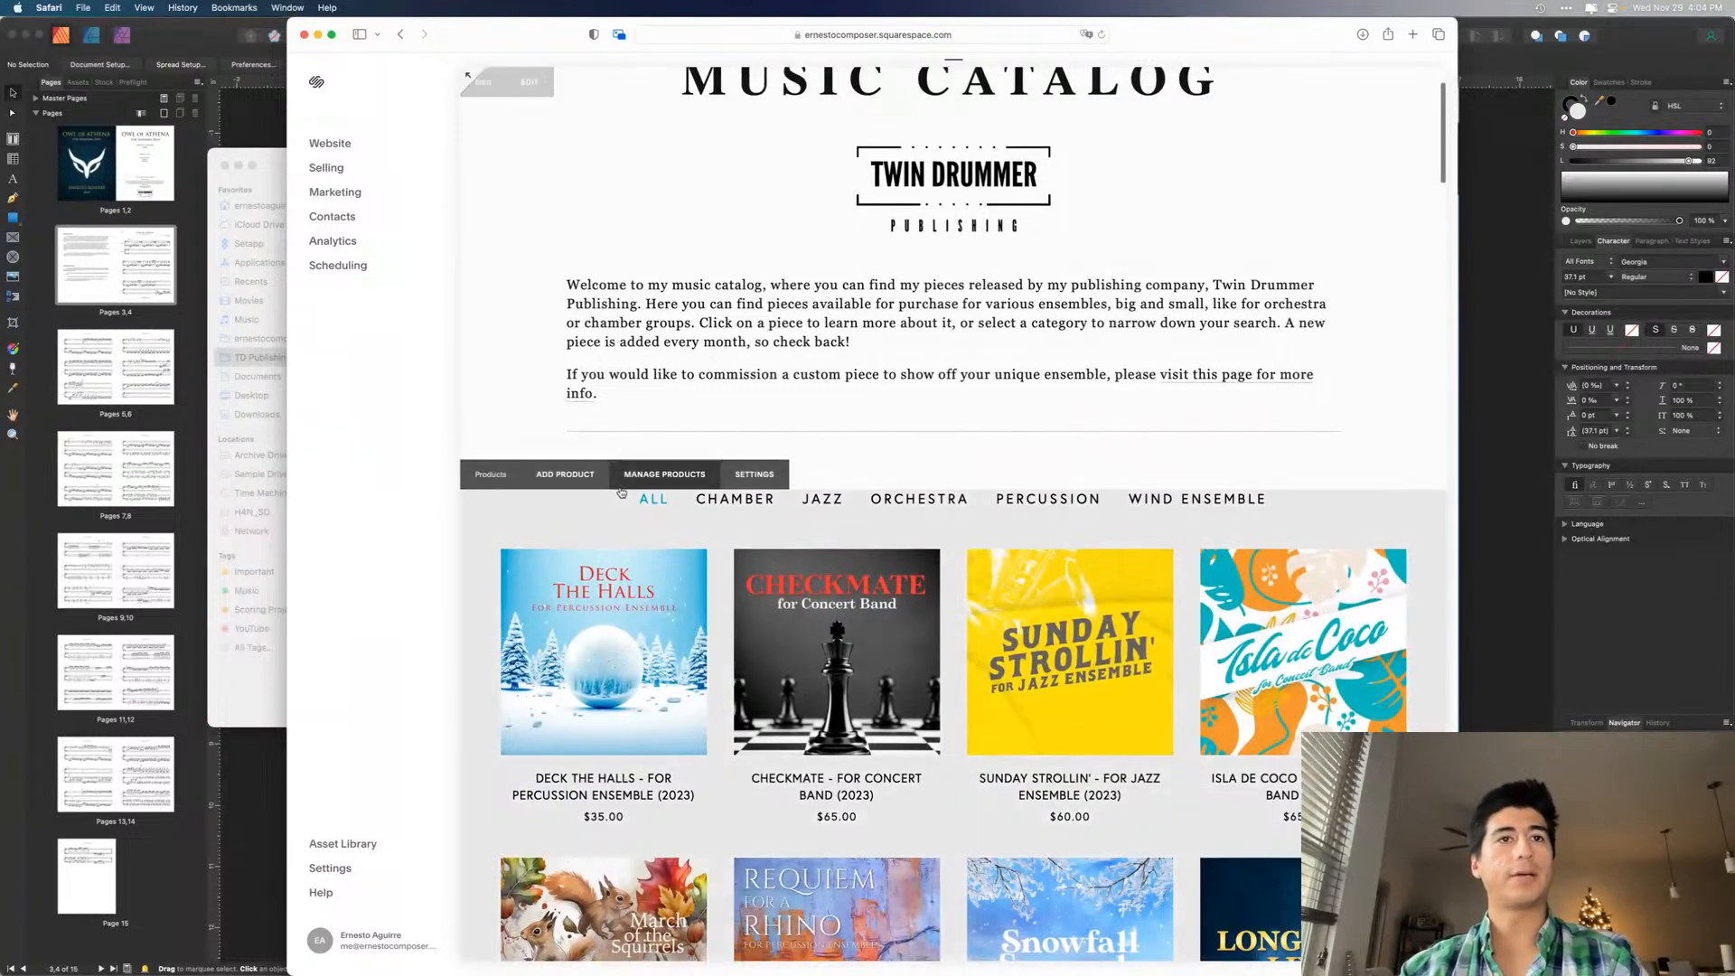
click(647, 476)
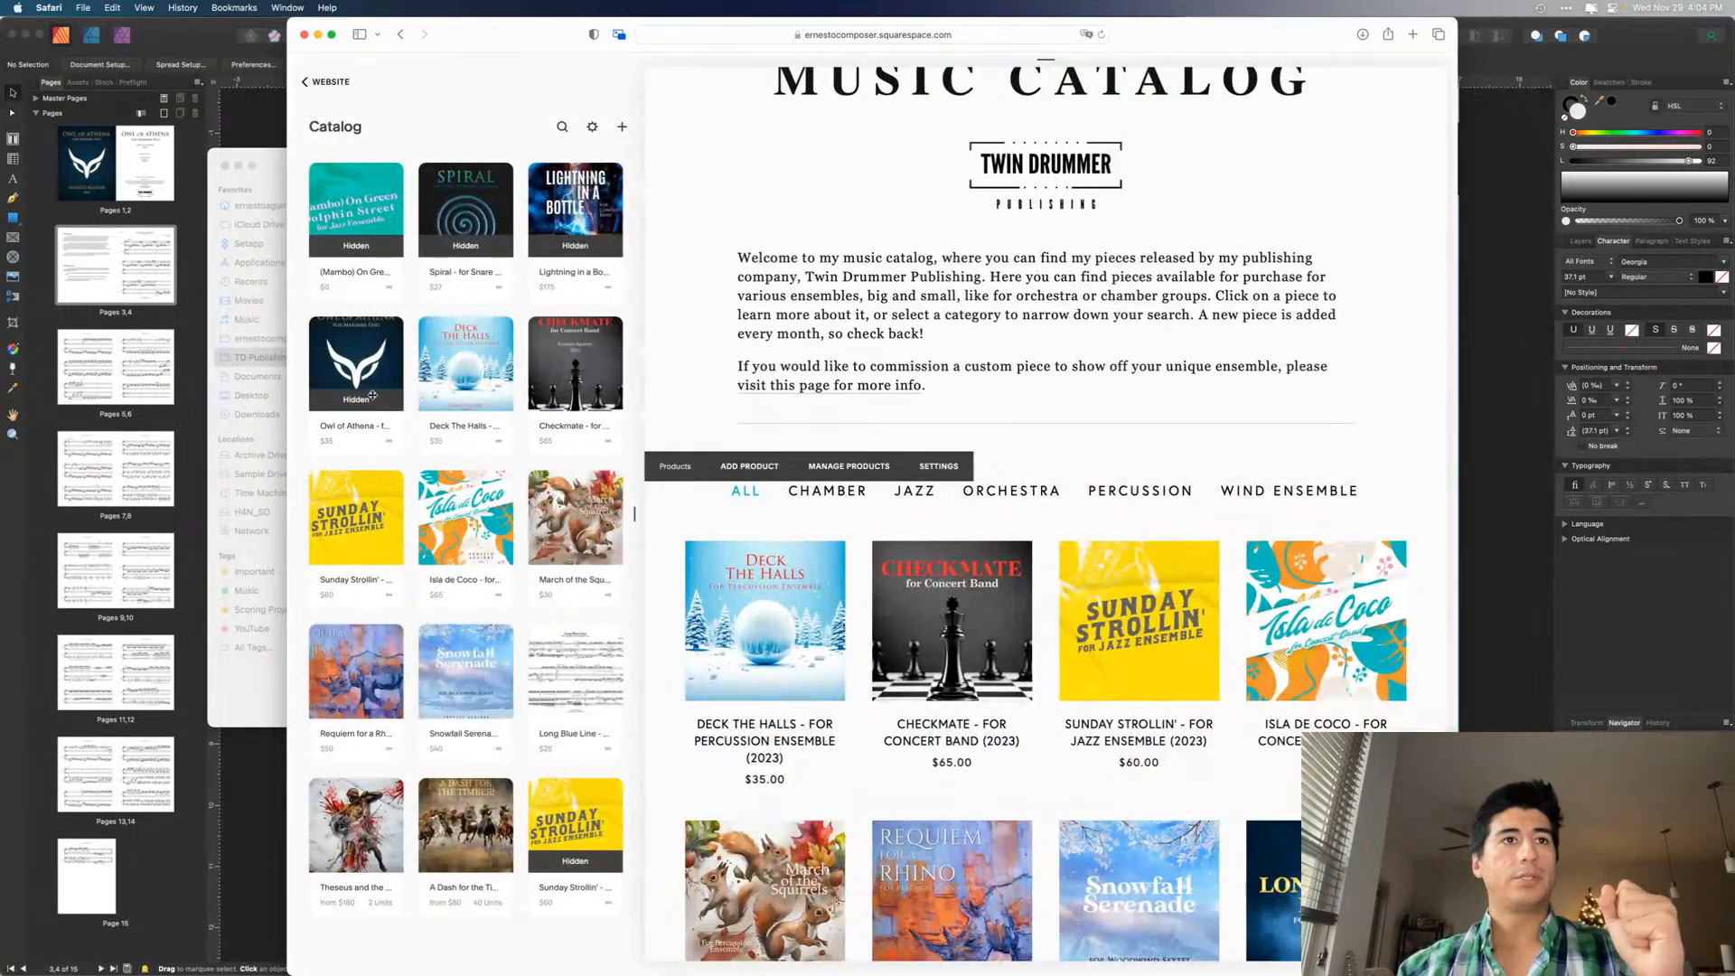
click(372, 395)
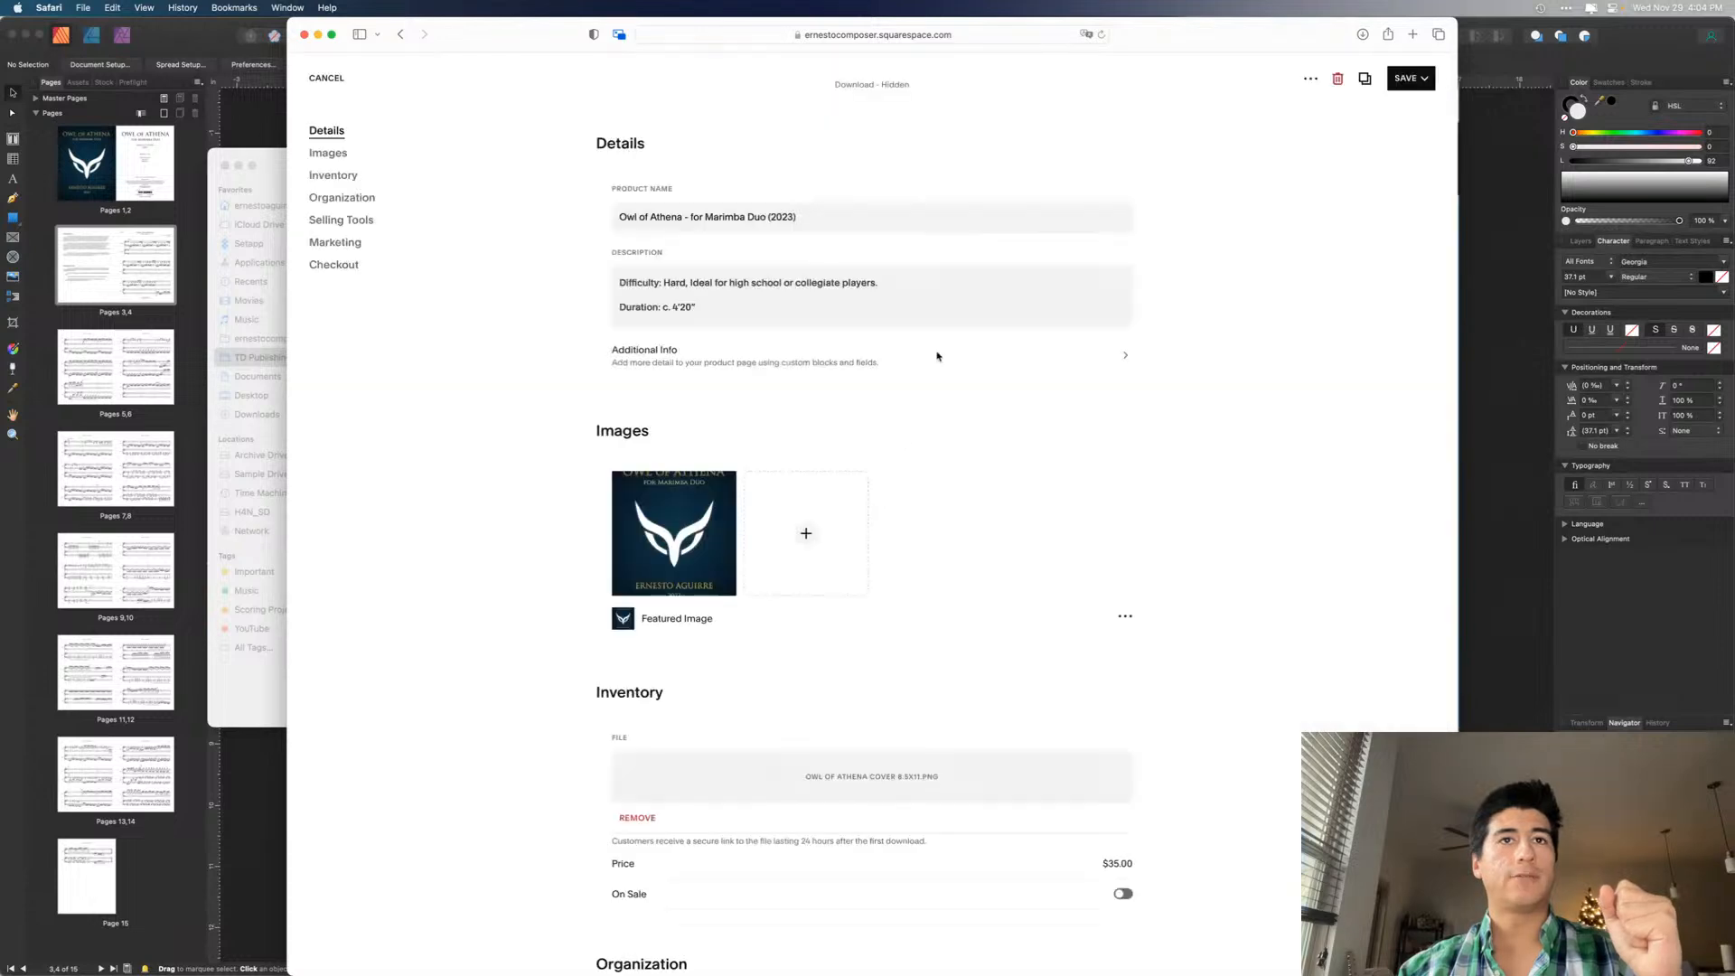
- Remove the cover PNG from the product's inventory file and confirm its deletion
mouse_move(719, 488)
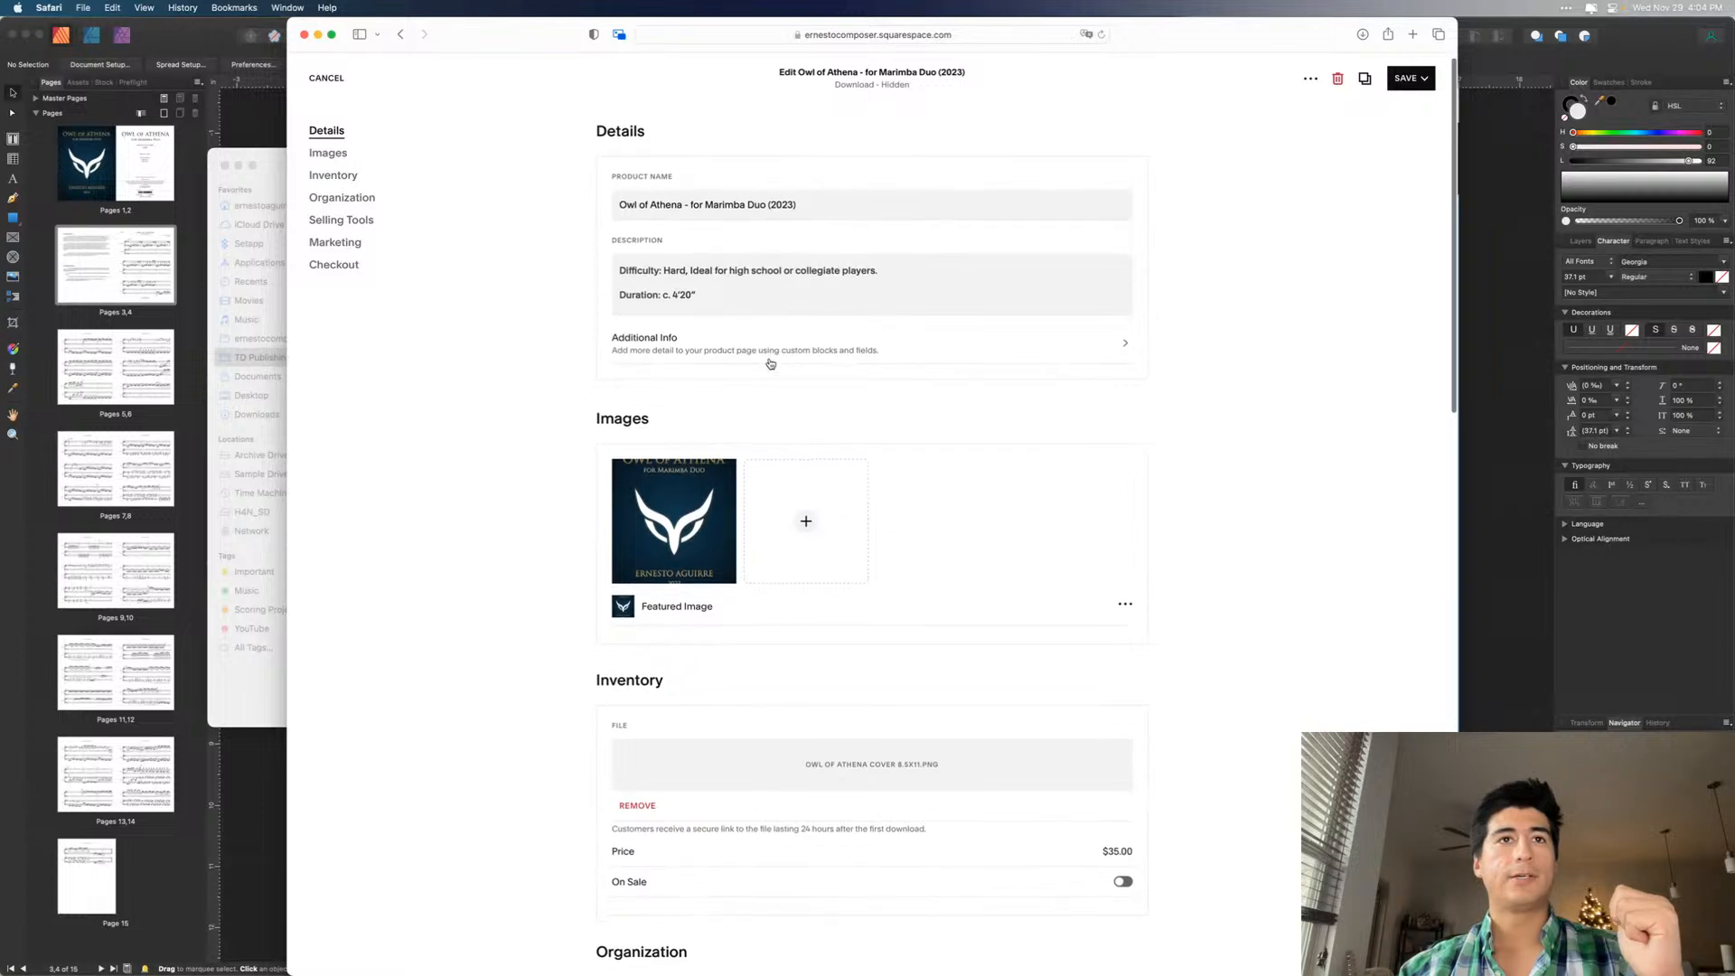
scroll(768, 361, down, 3)
click(638, 595)
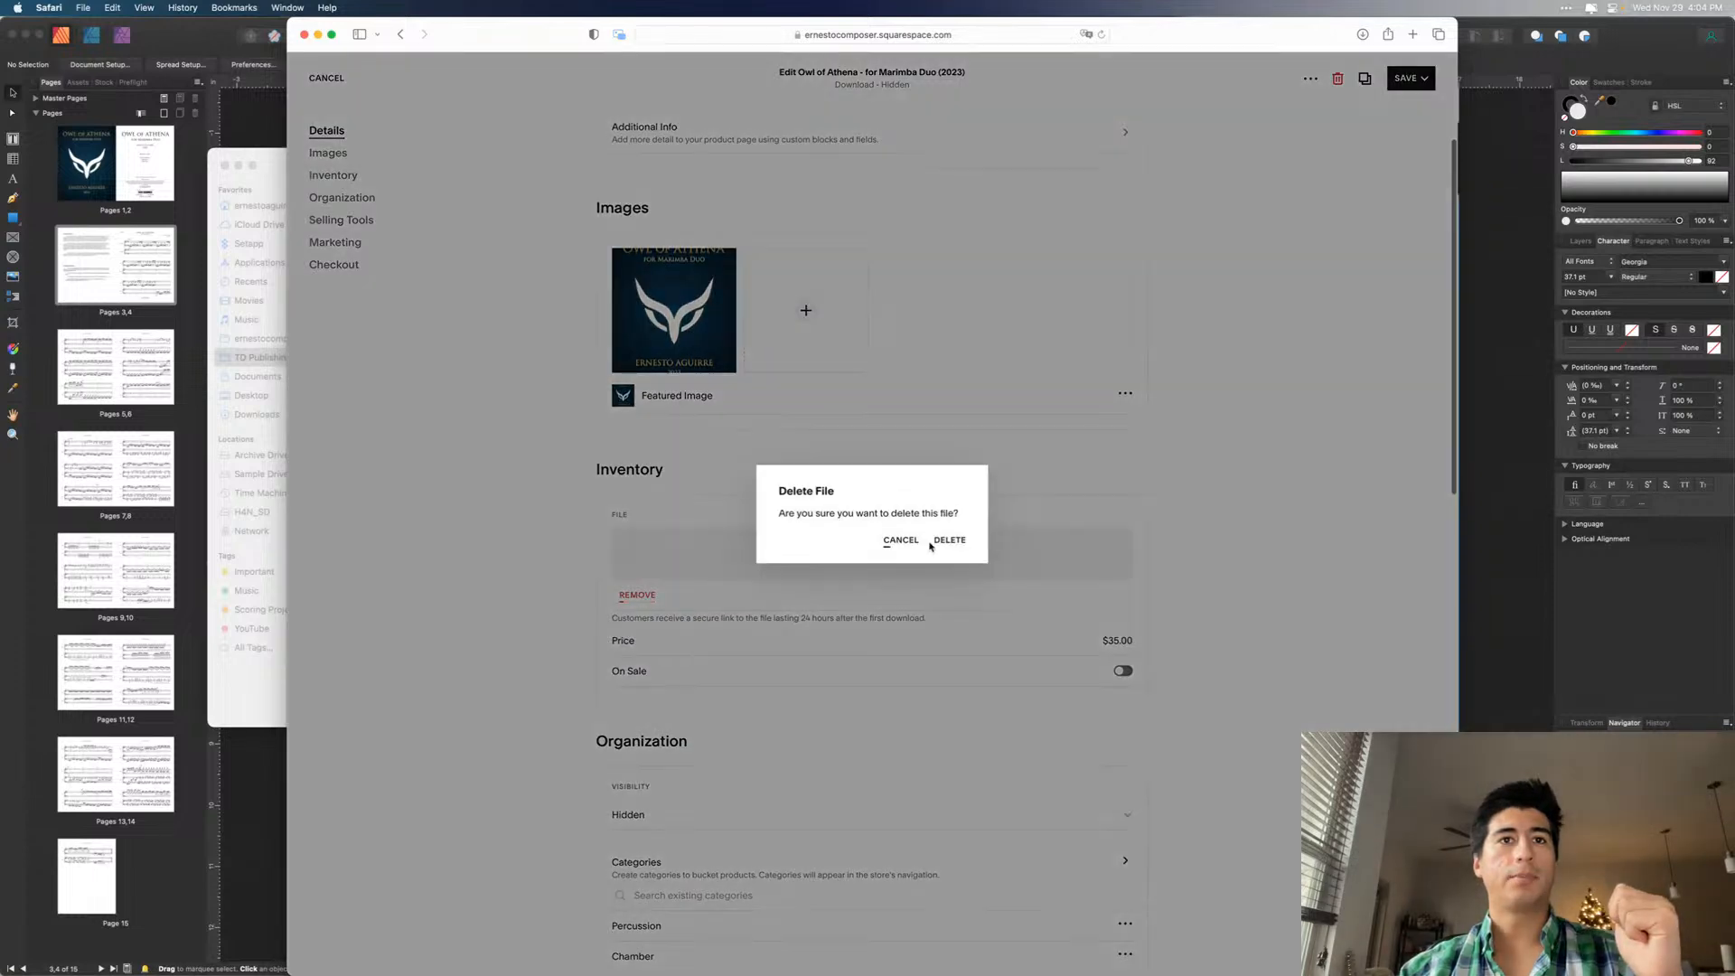
click(946, 546)
- Start a new product file upload, browse to the Owl of Athena folder in the TD Publishing catalog, and select the ZIP archive
click(886, 569)
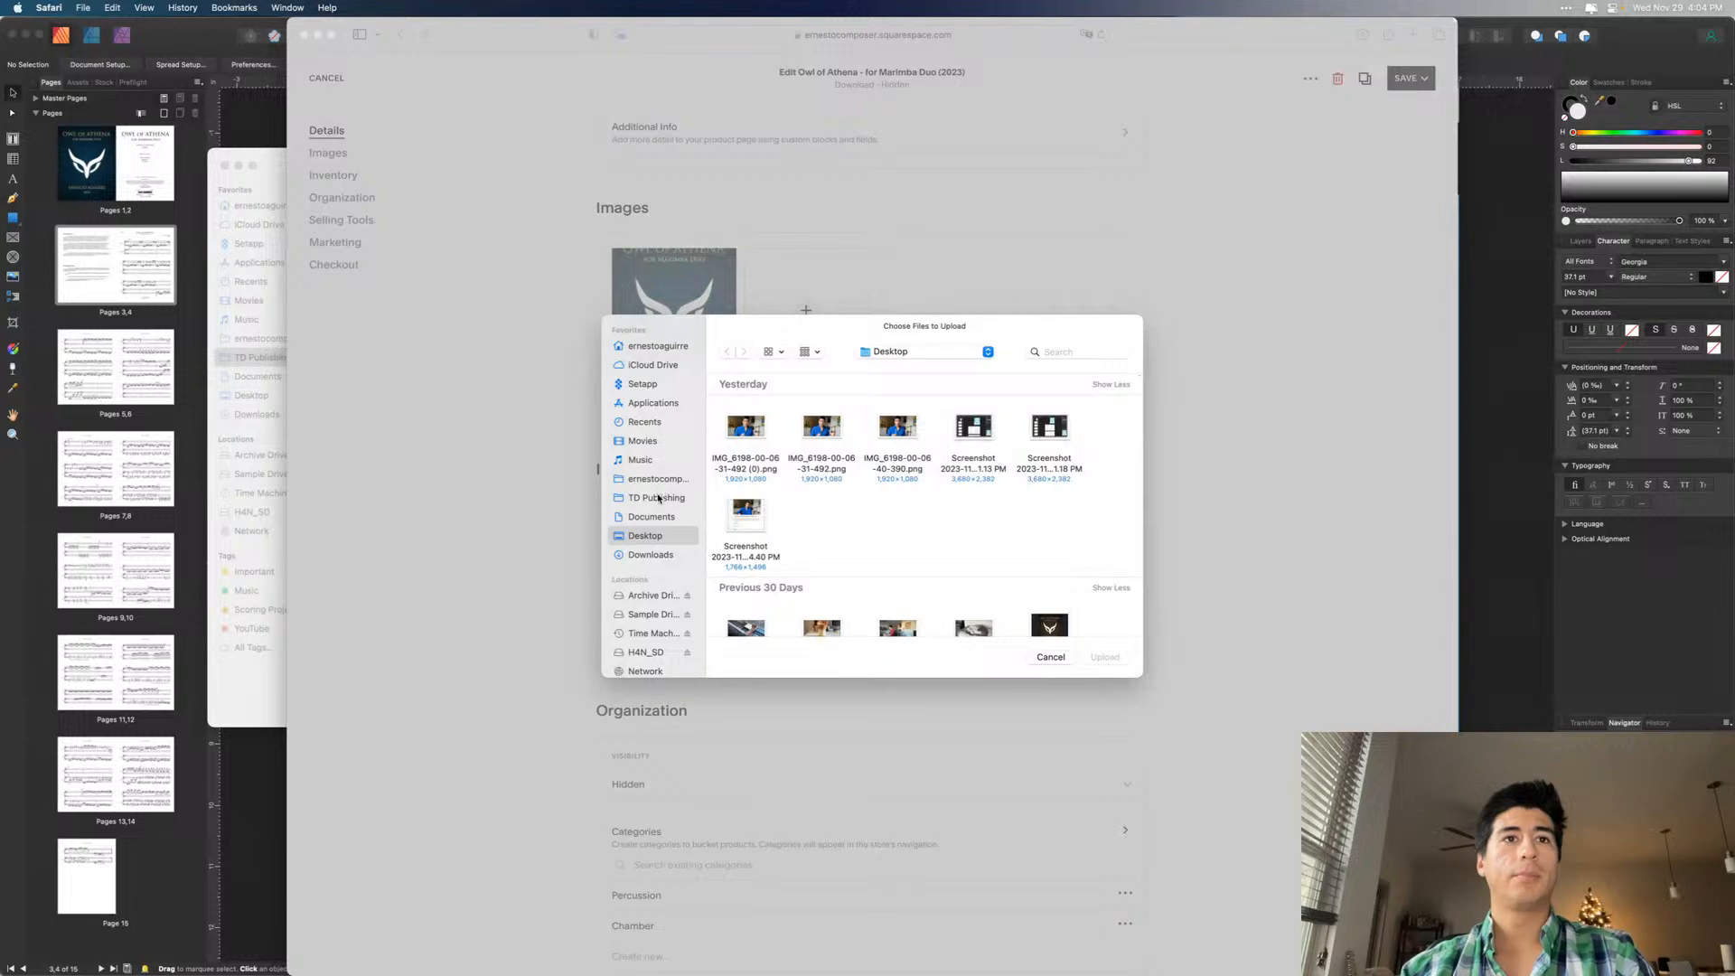
click(659, 497)
double_click(826, 441)
double_click(751, 432)
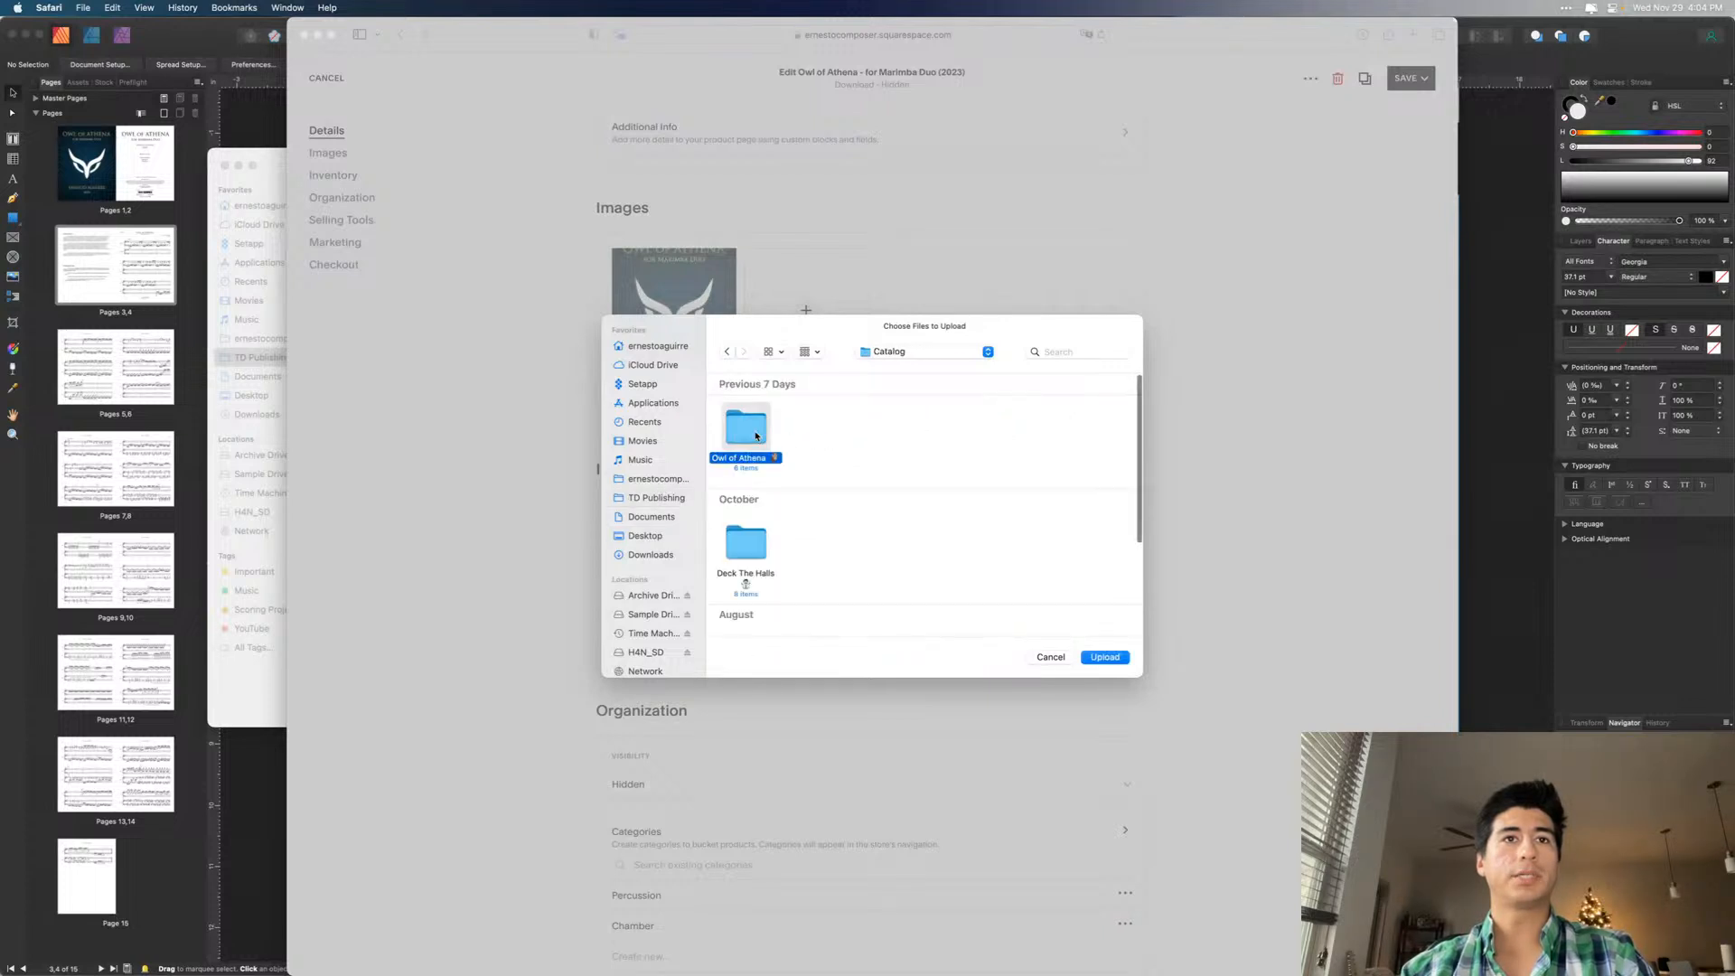
click(897, 427)
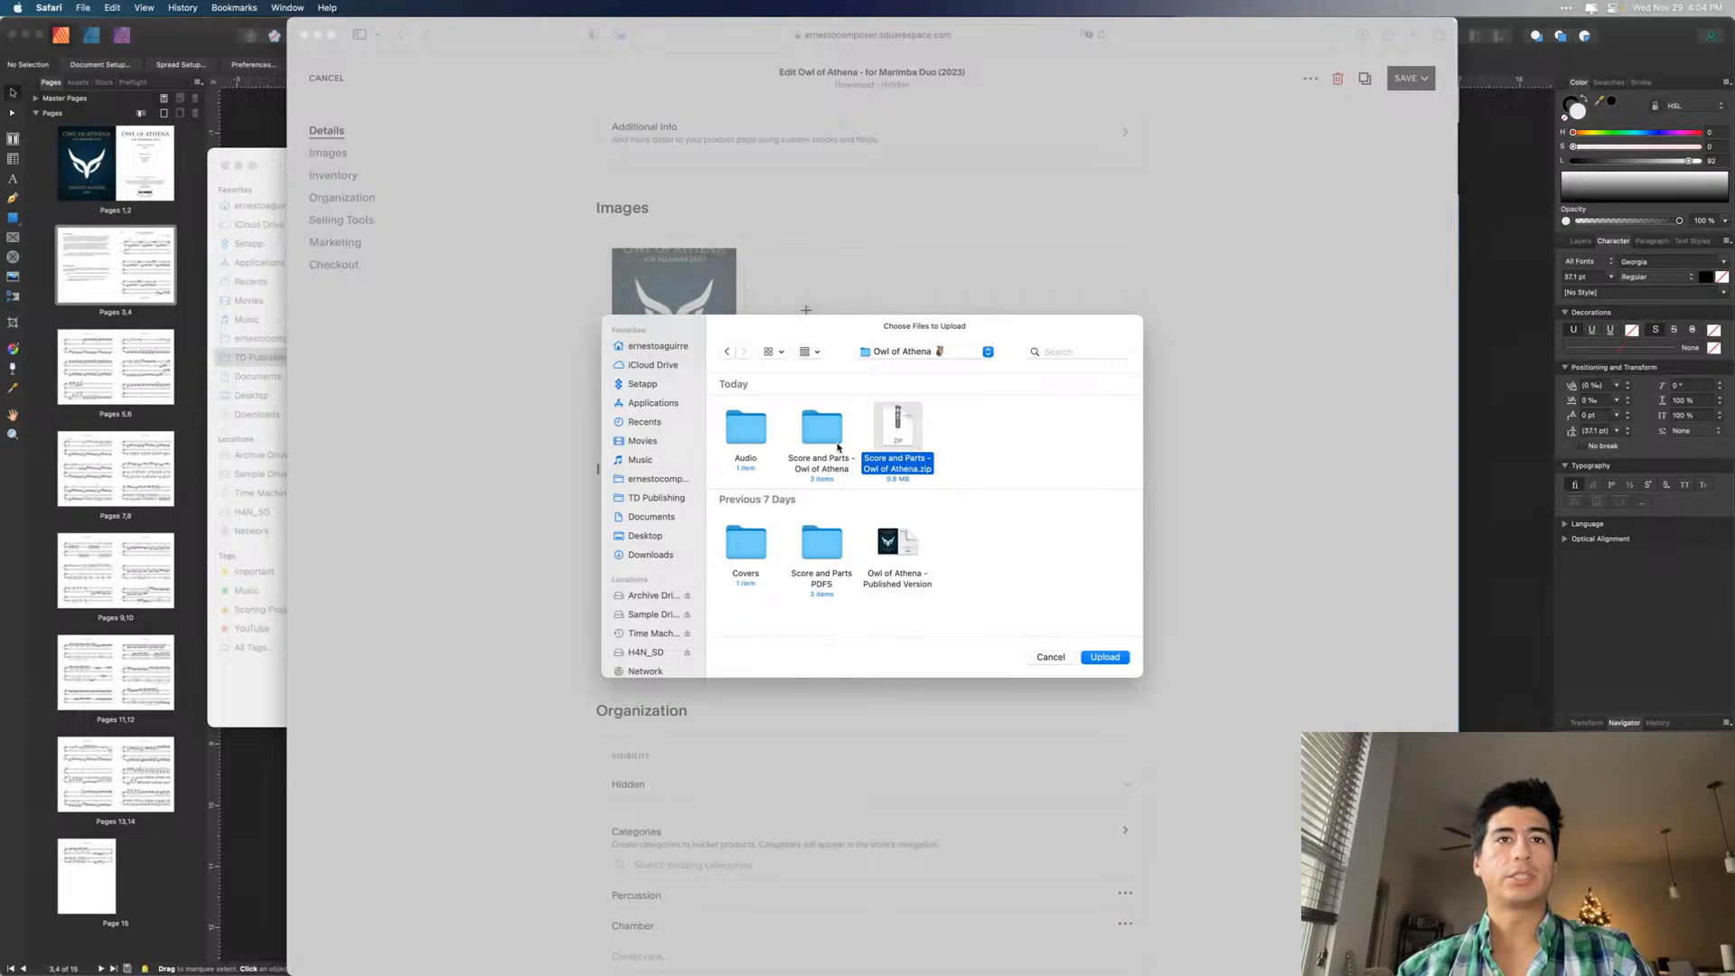
- Check the PDFs inside the "Score and Parts - Owl of Athena" folder, and upload "Score and Parts - Owl of Athena.zip" as the product file
click(813, 437)
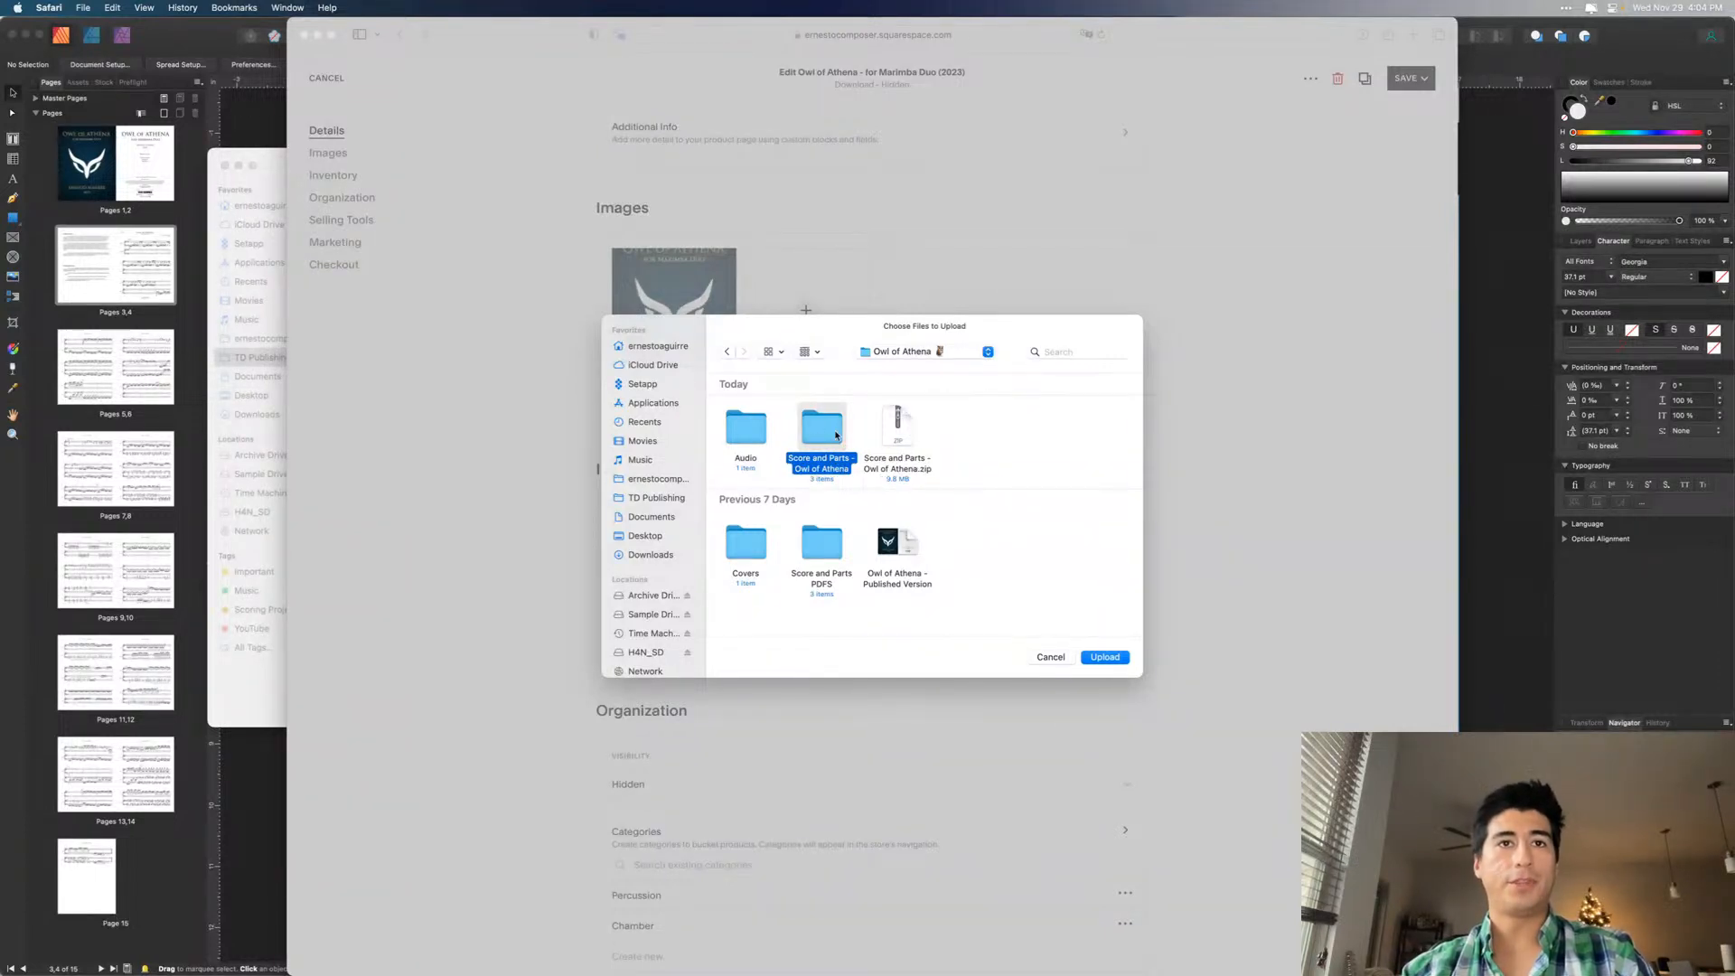
double_click(820, 434)
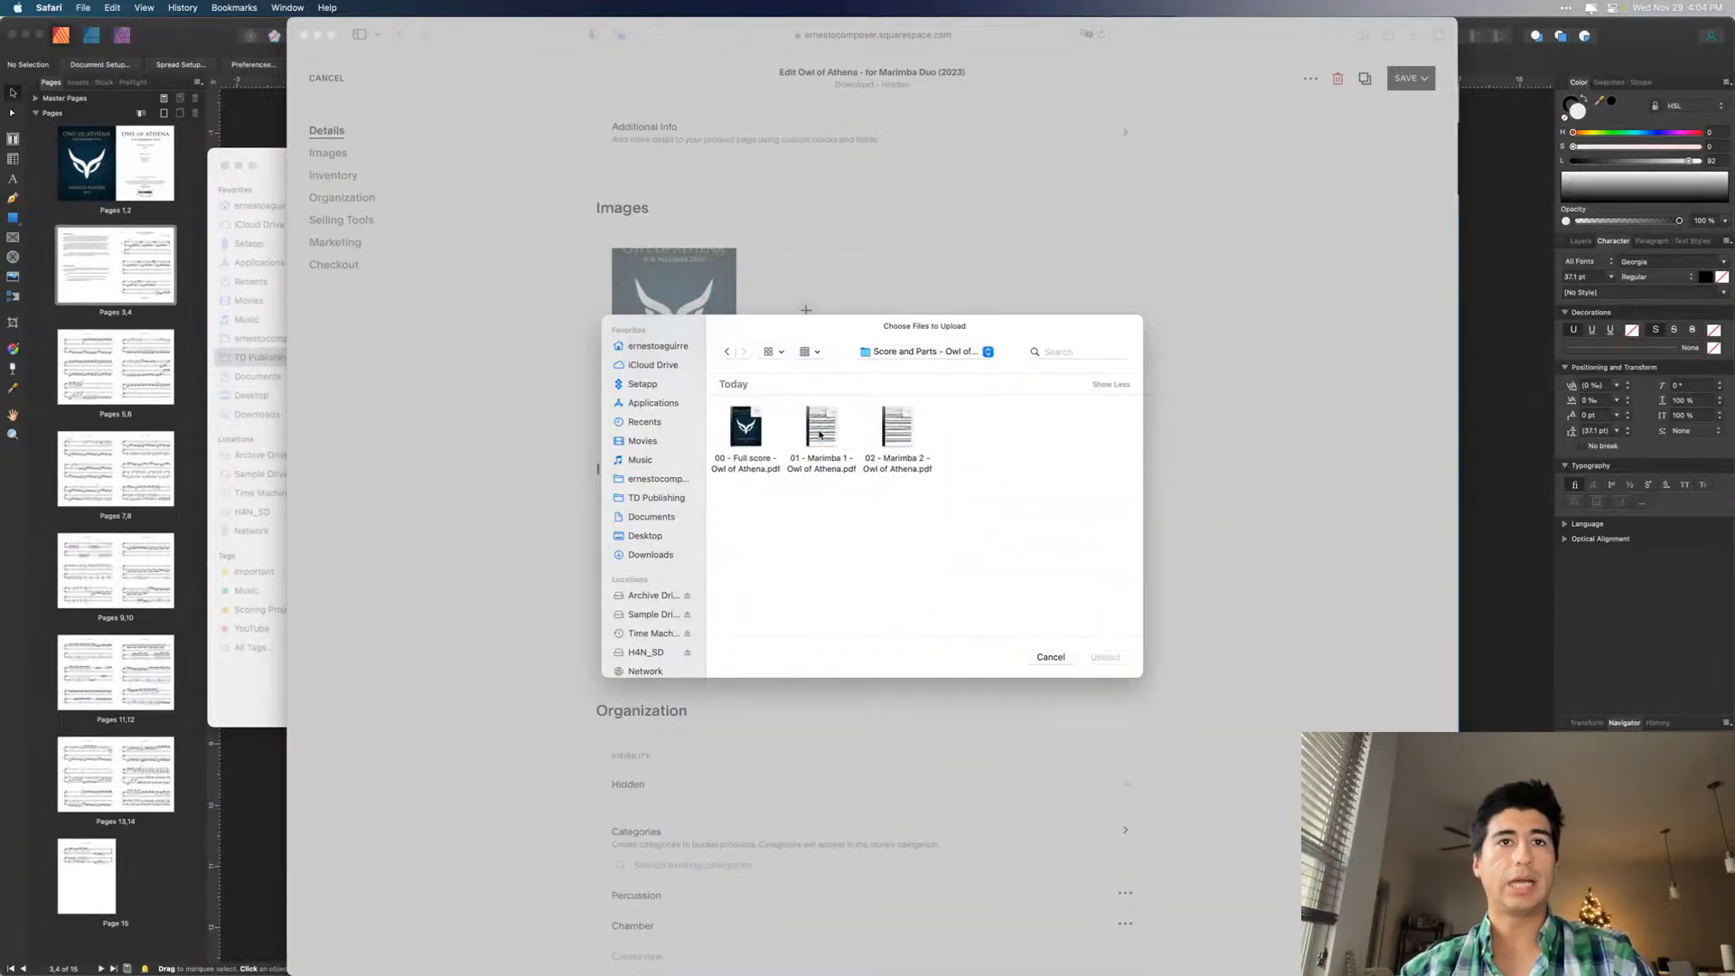
drag(945, 503, 751, 436)
click(726, 352)
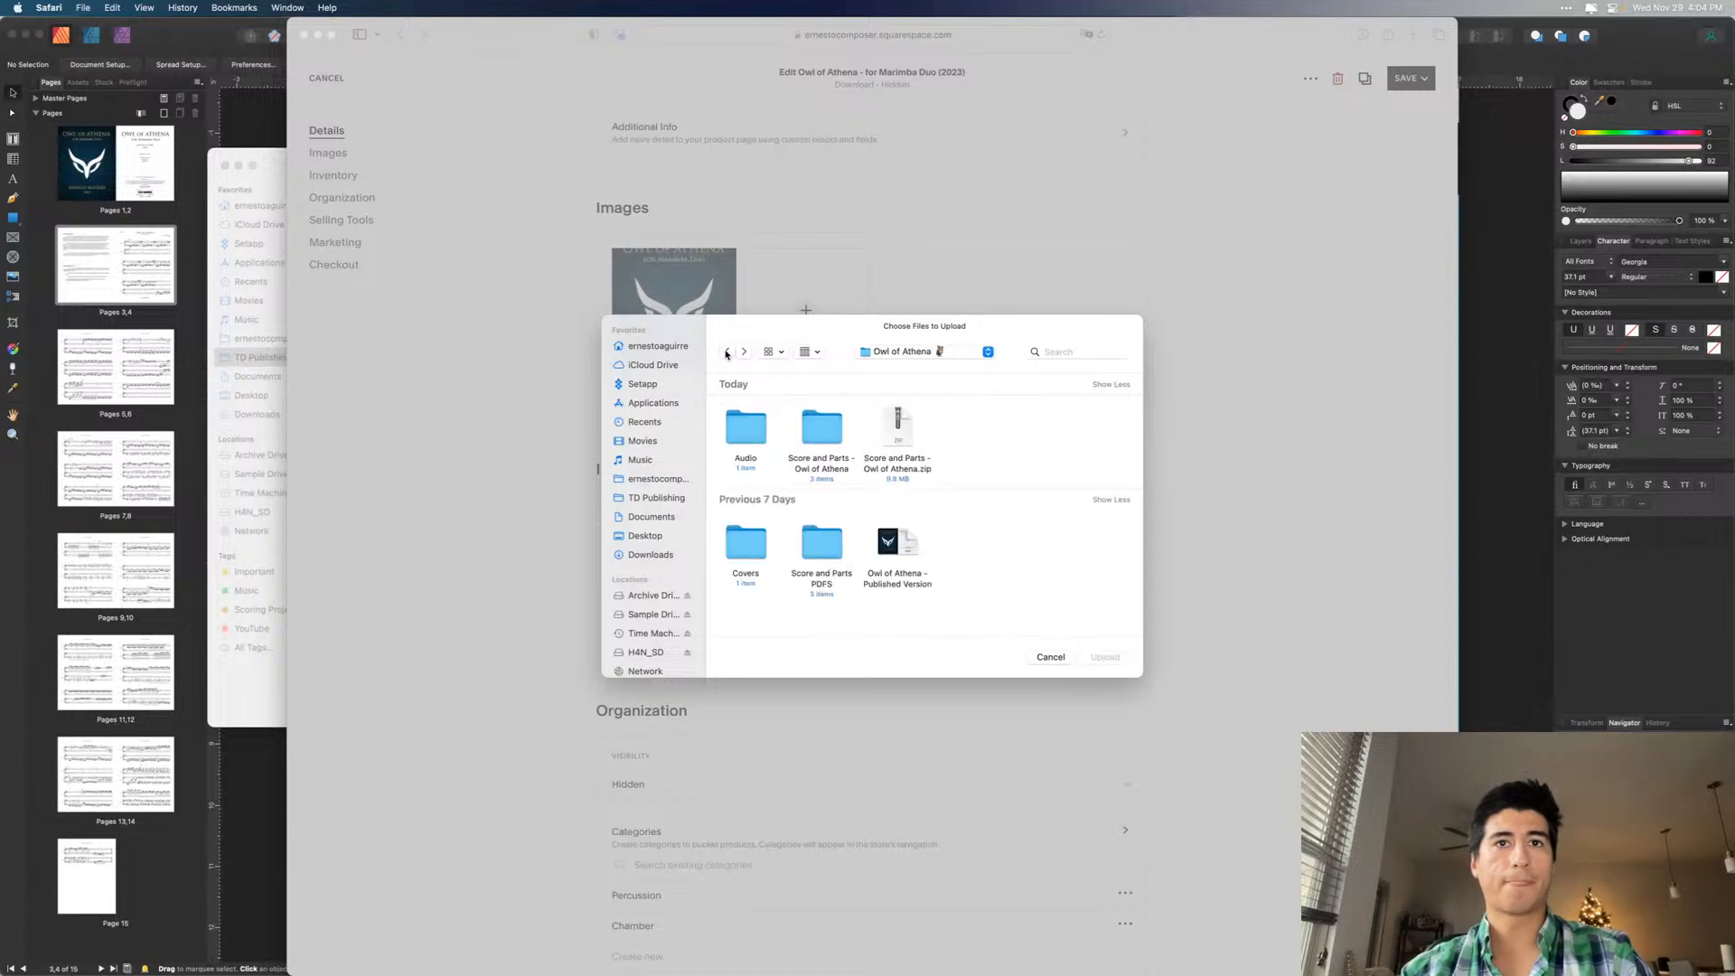
click(907, 444)
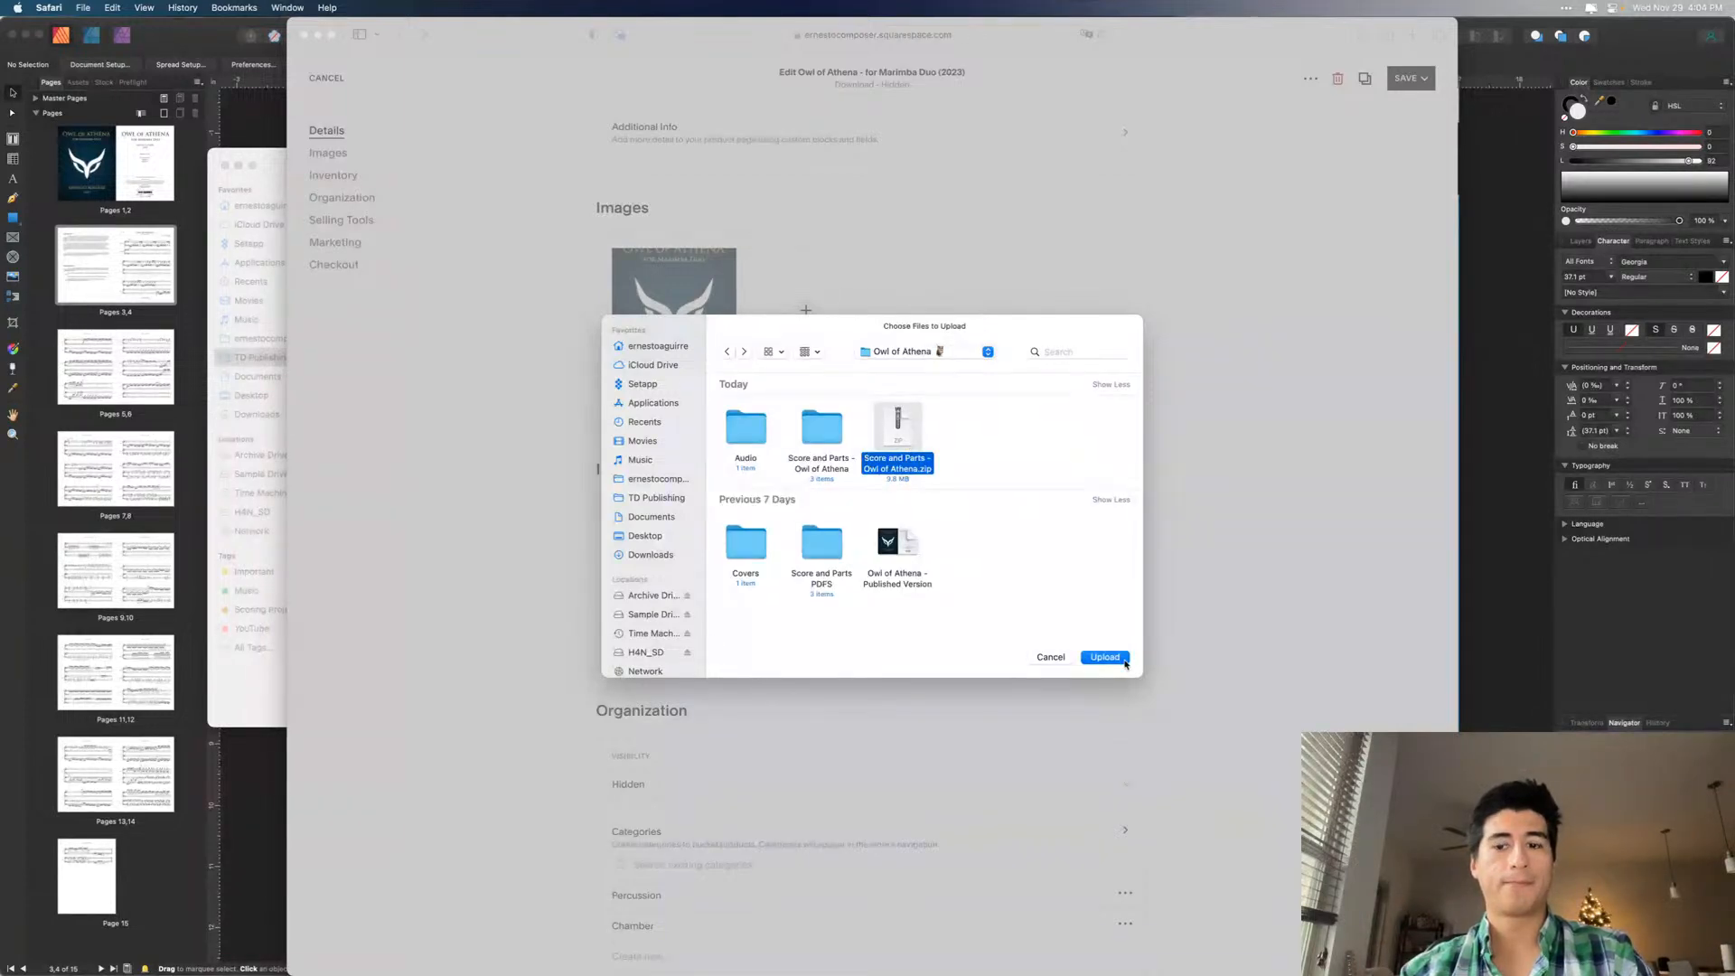
click(1104, 657)
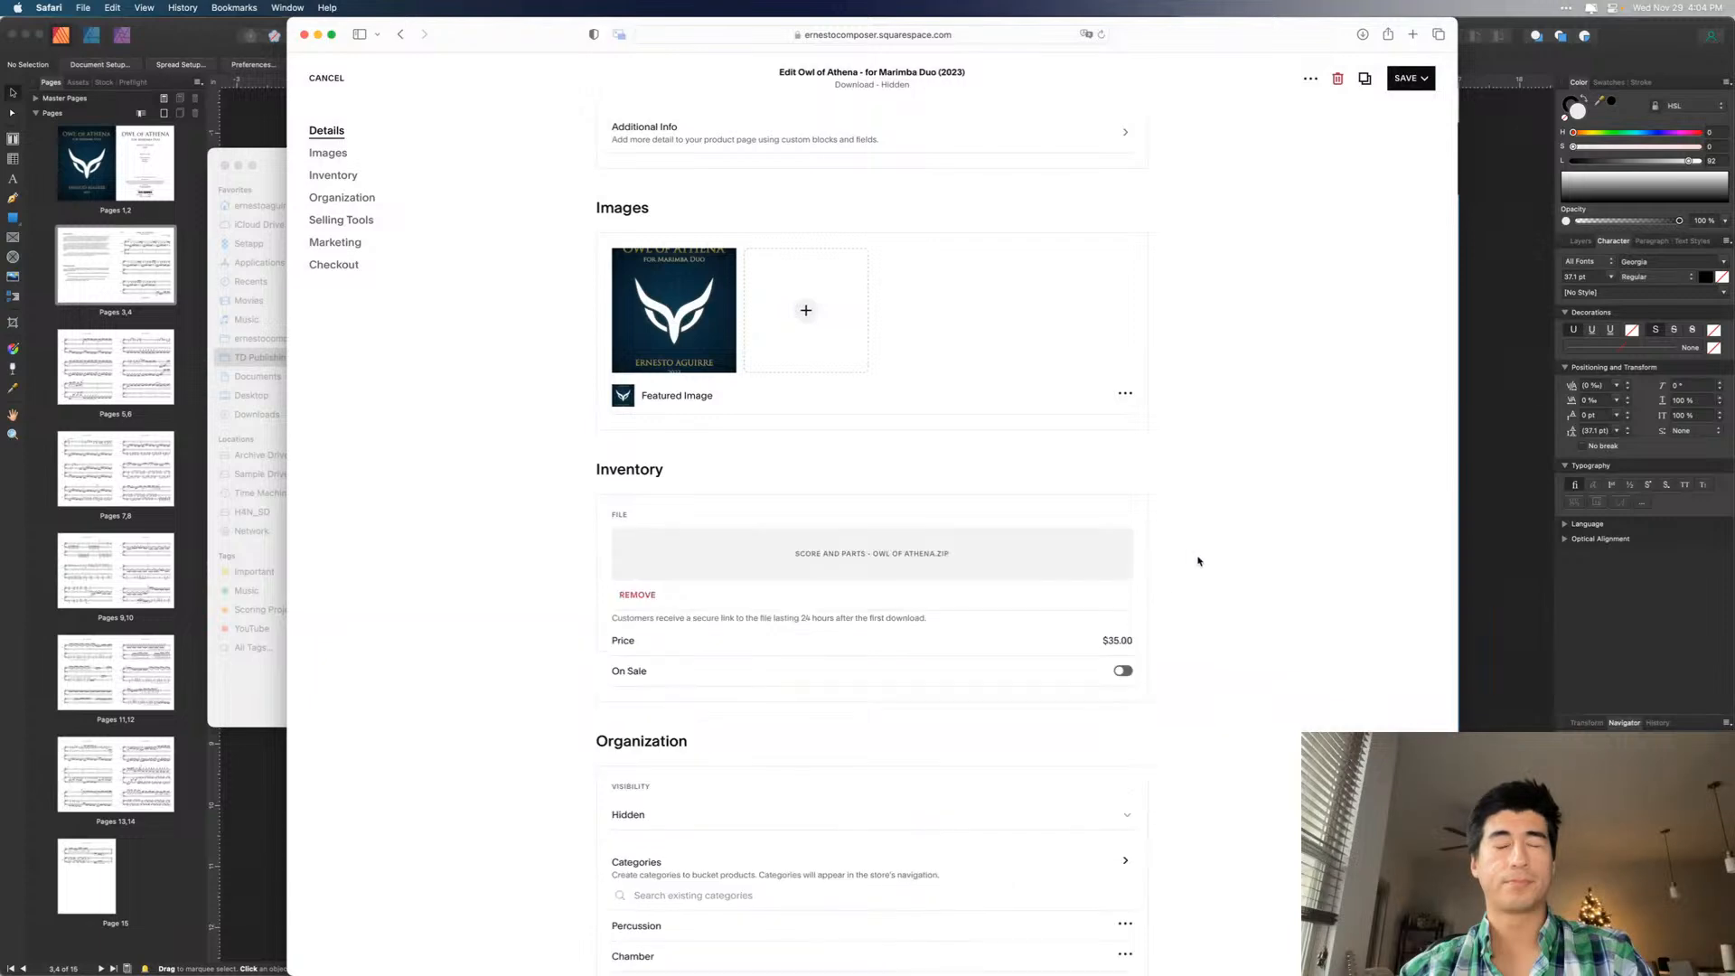
scroll(1199, 561, up, 3)
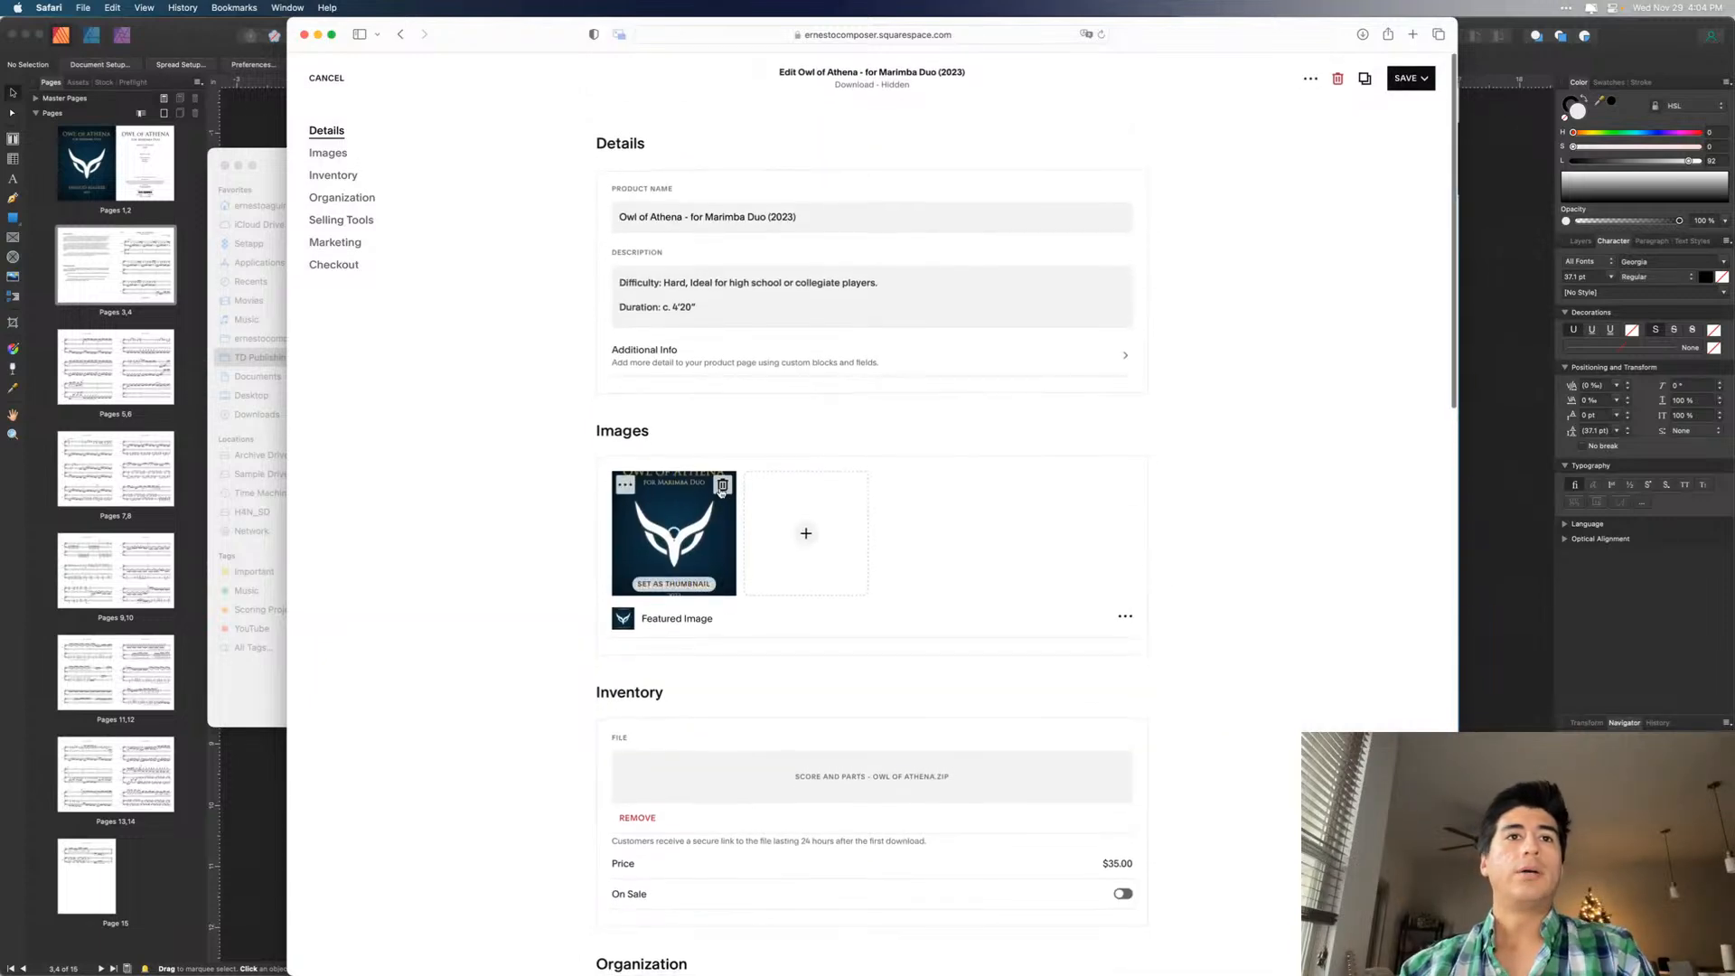
click(722, 492)
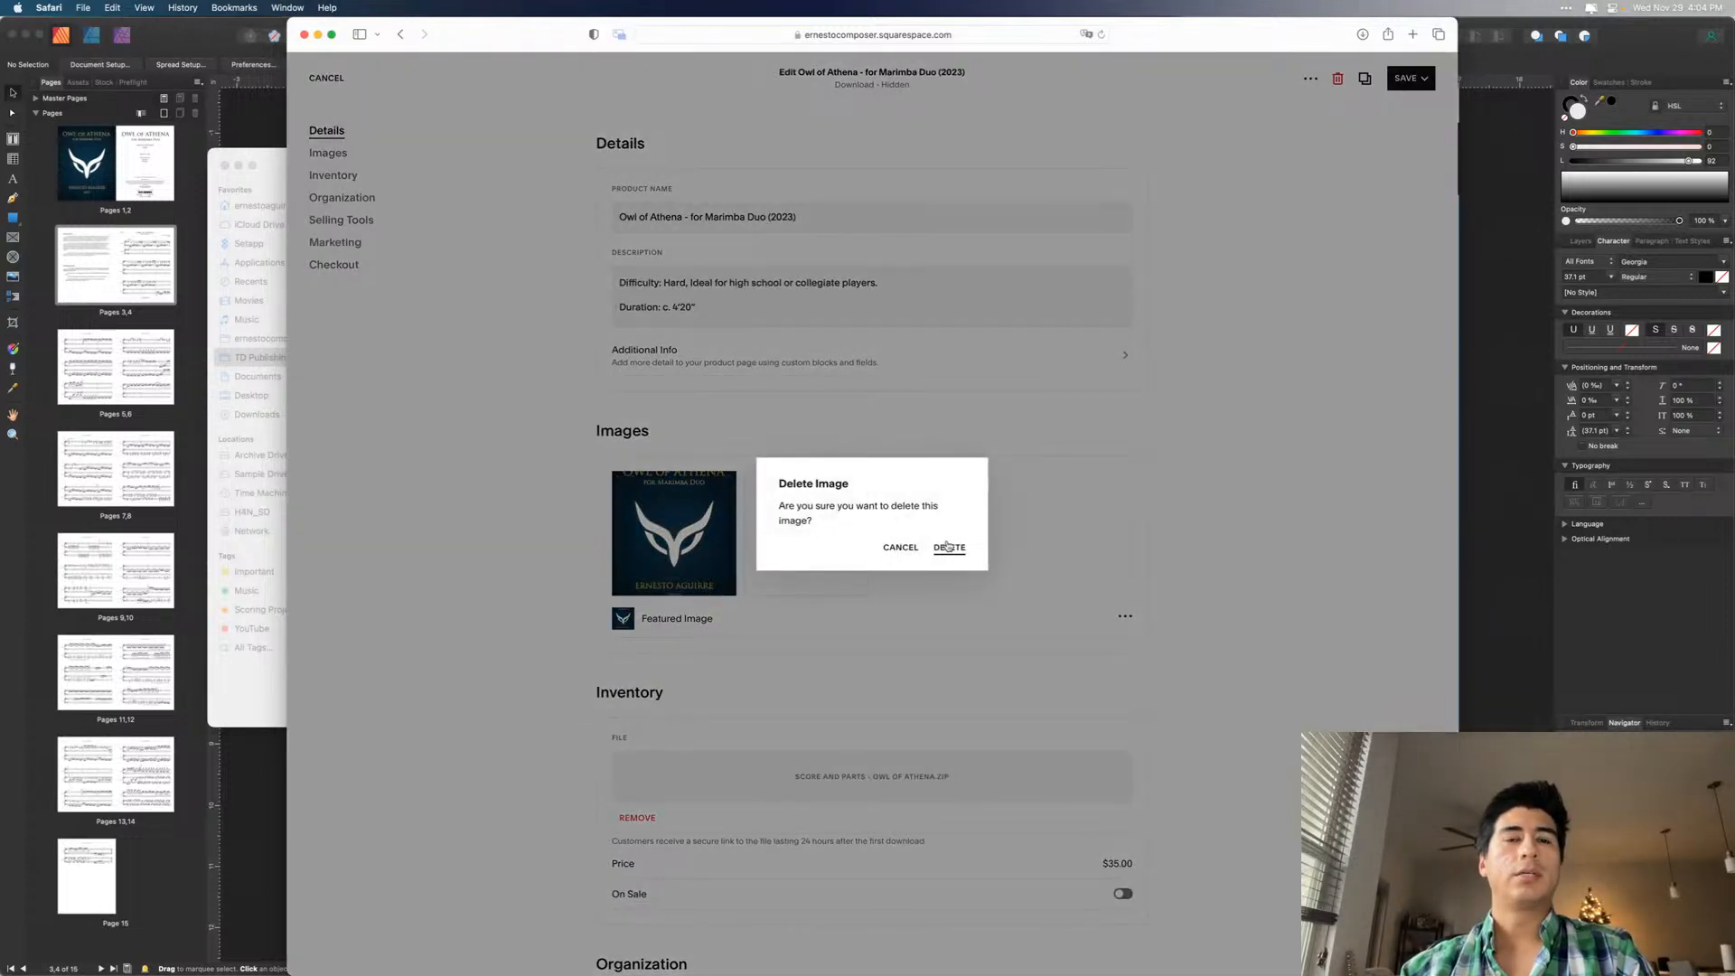
click(903, 548)
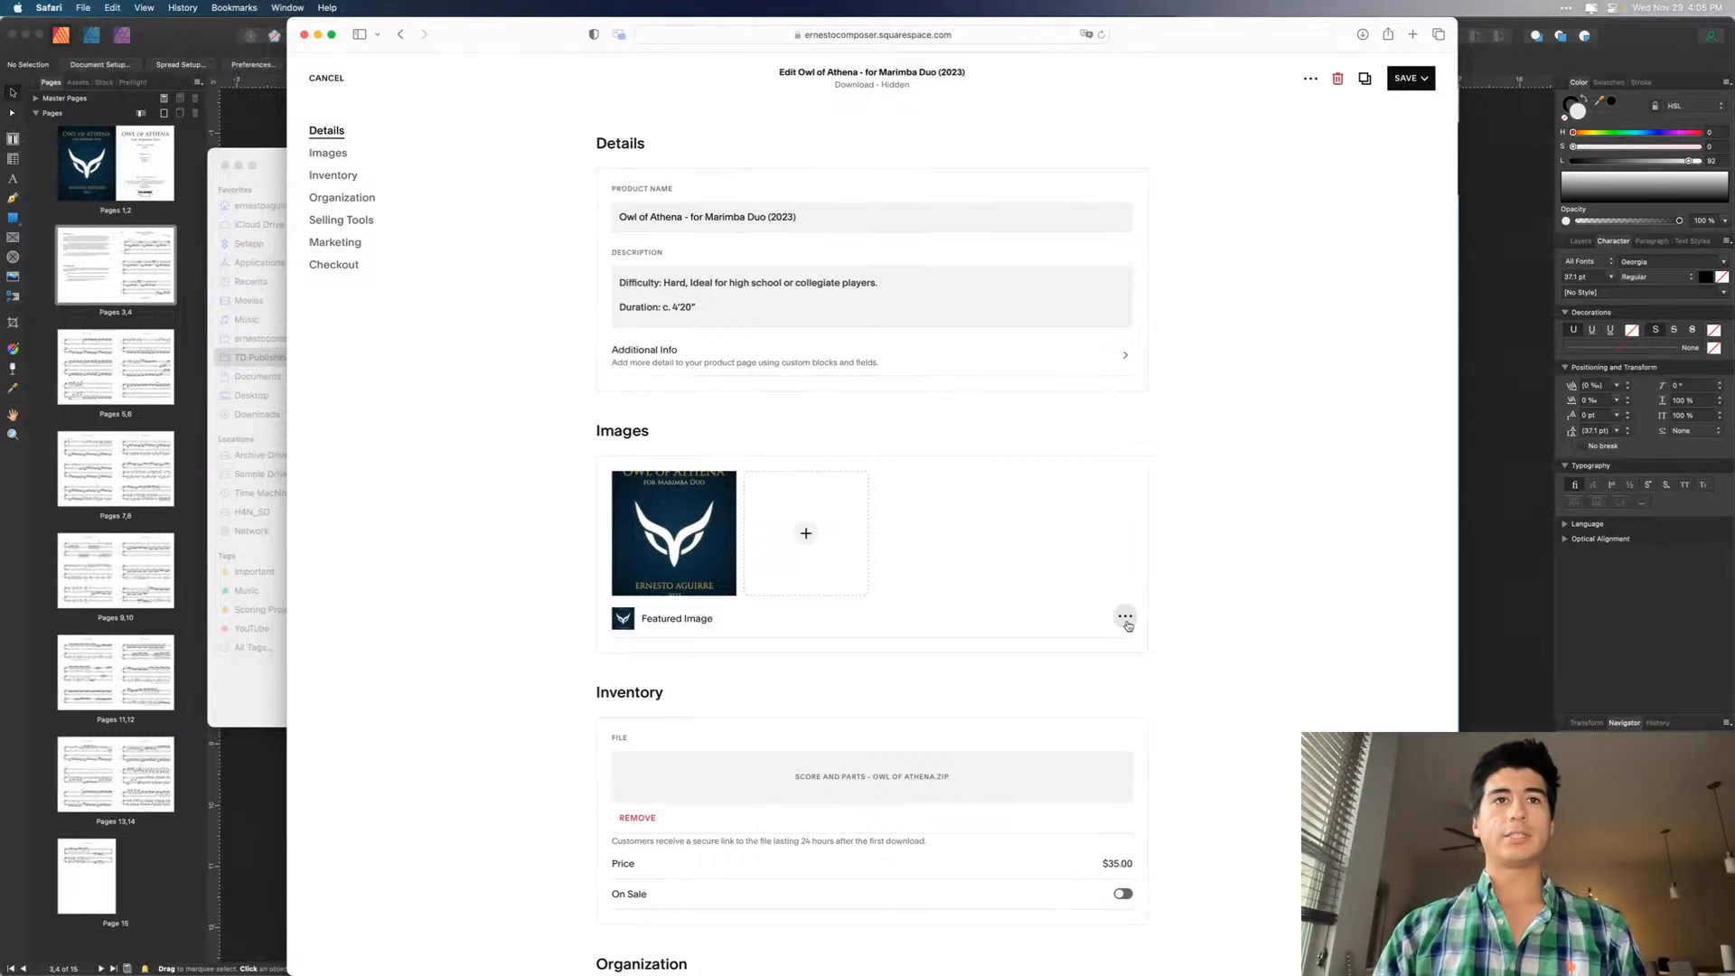
- Switch to Affinity Photo and open the Owl of Athena Square Cover document alongside the 8.5x11 cover
click(1545, 574)
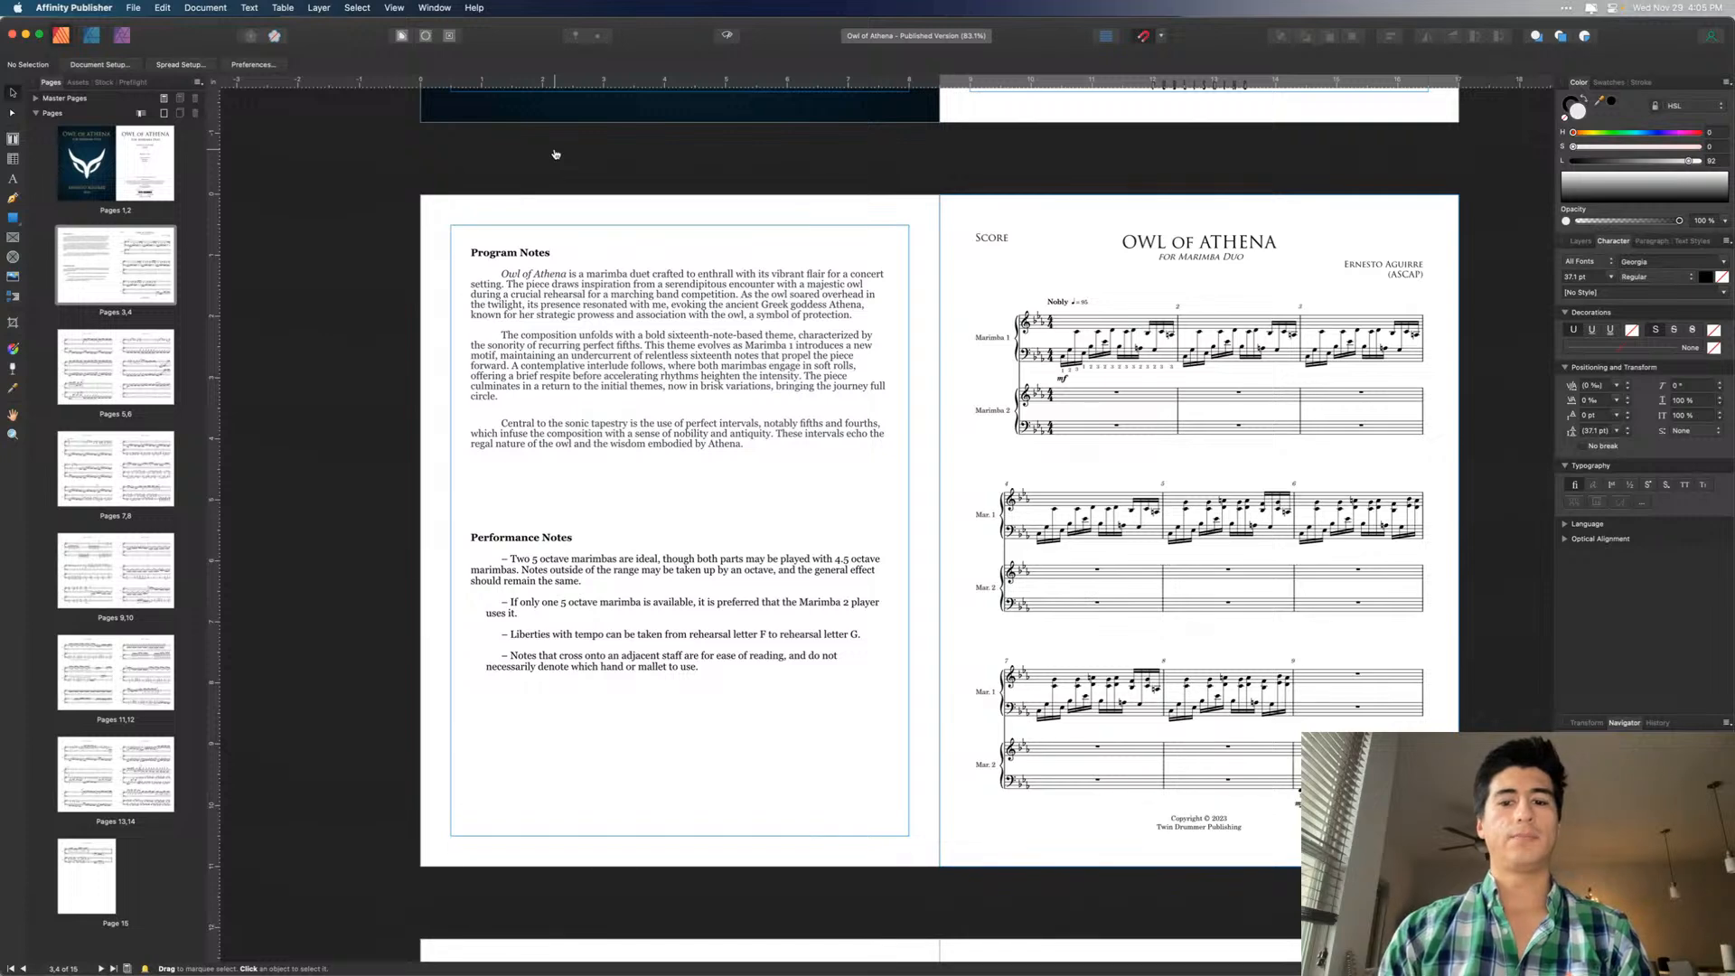
key(super+Tab)
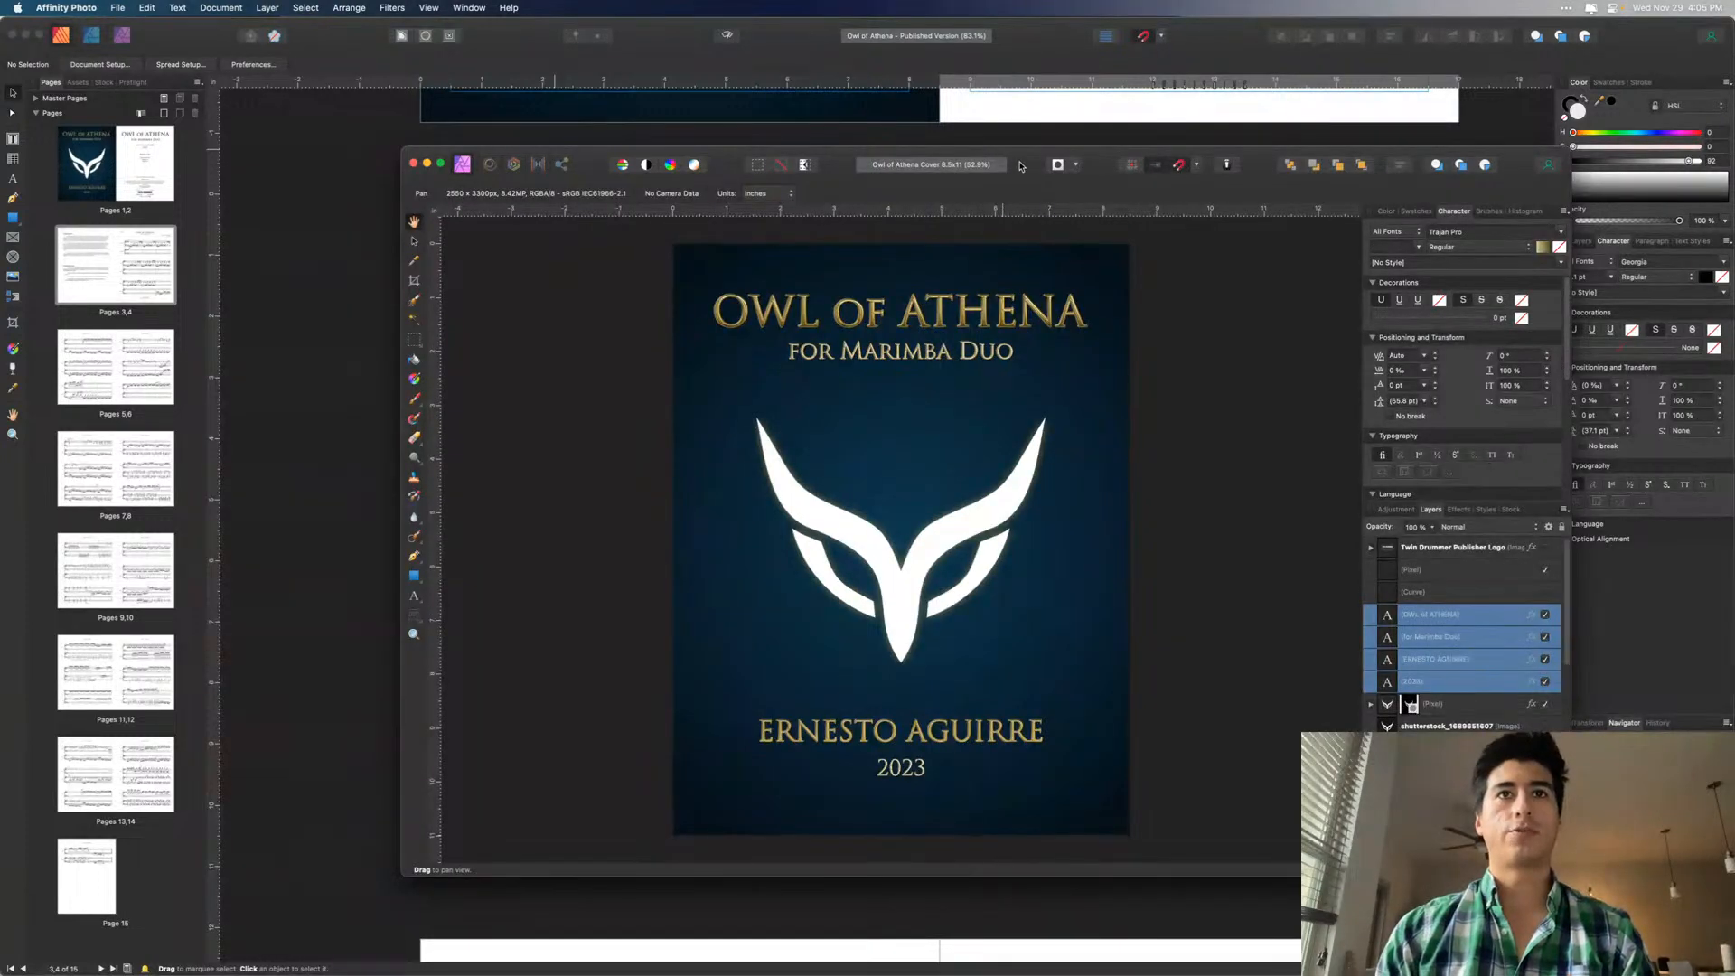
double_click(1019, 165)
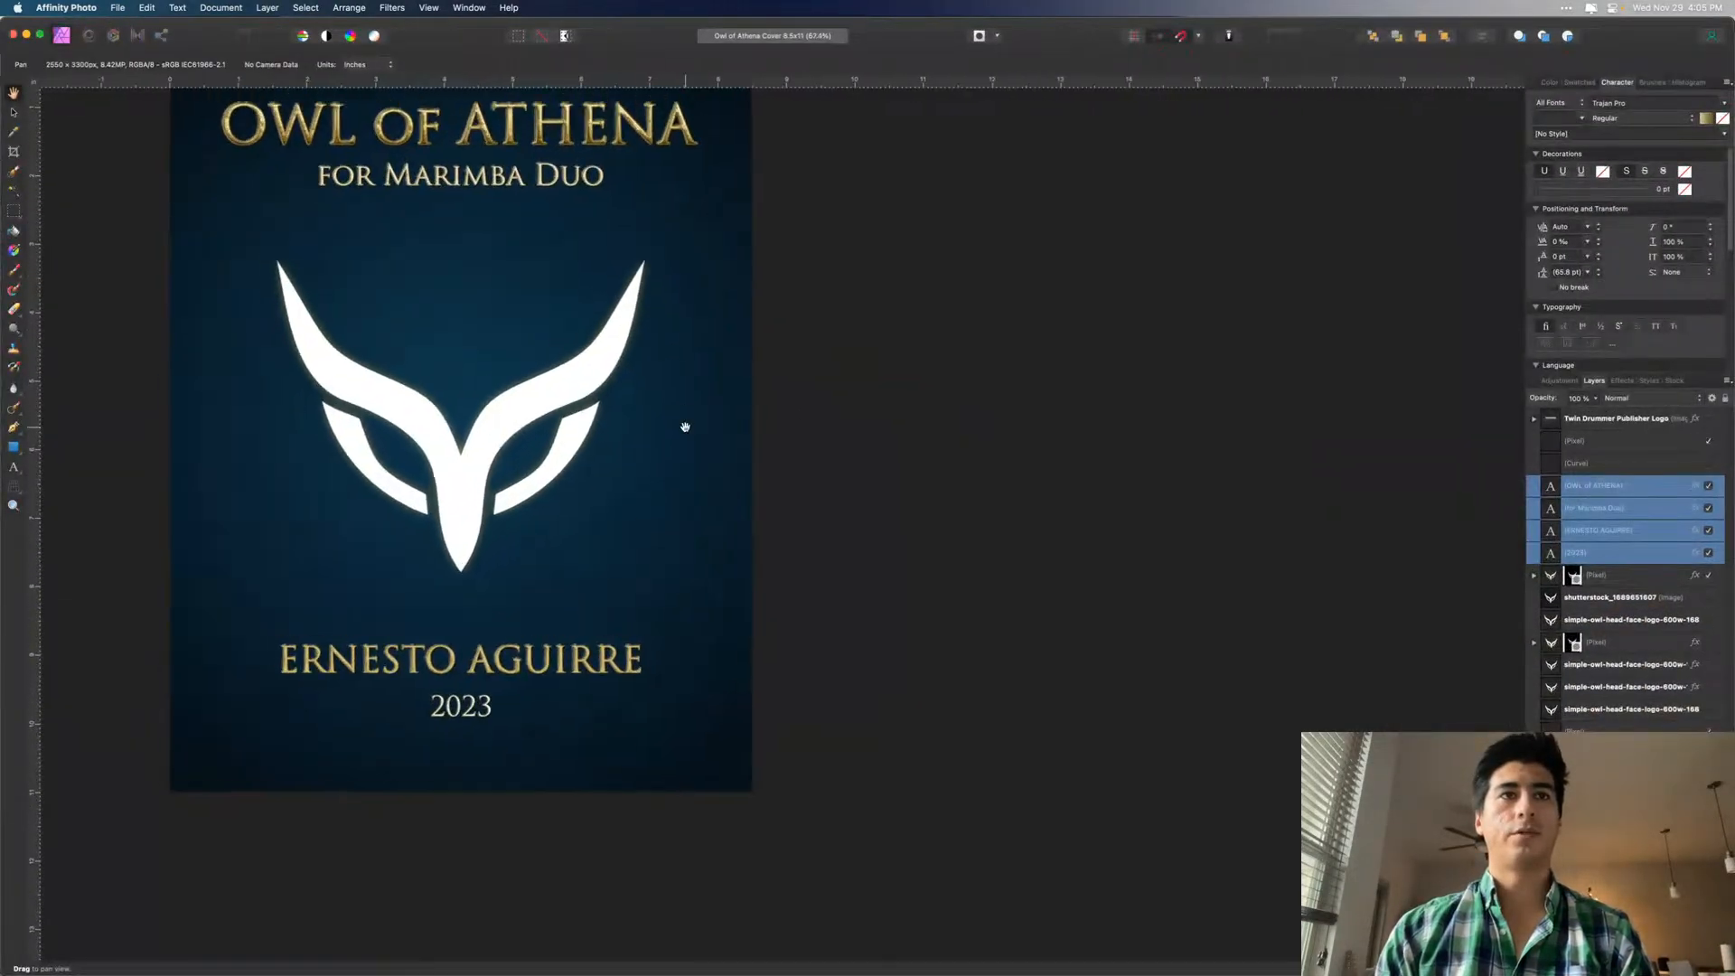
scroll(685, 427, left, 5)
scroll(685, 426, up, 3)
key(alt+shift+super+s)
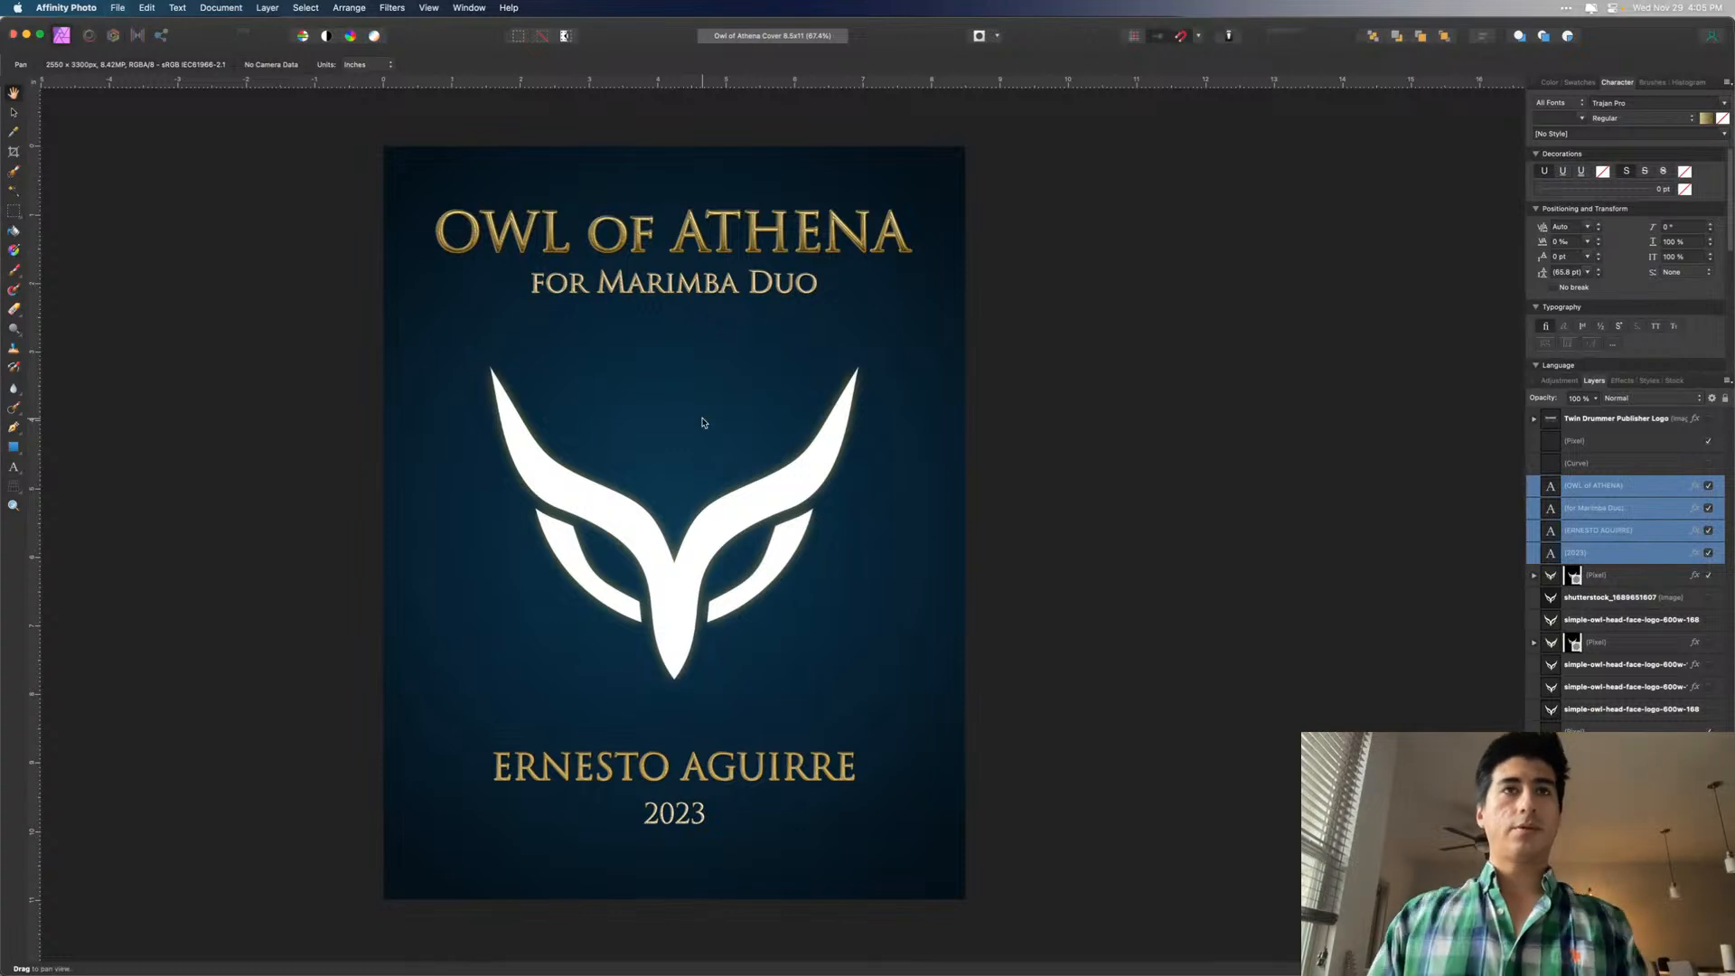
double_click(818, 390)
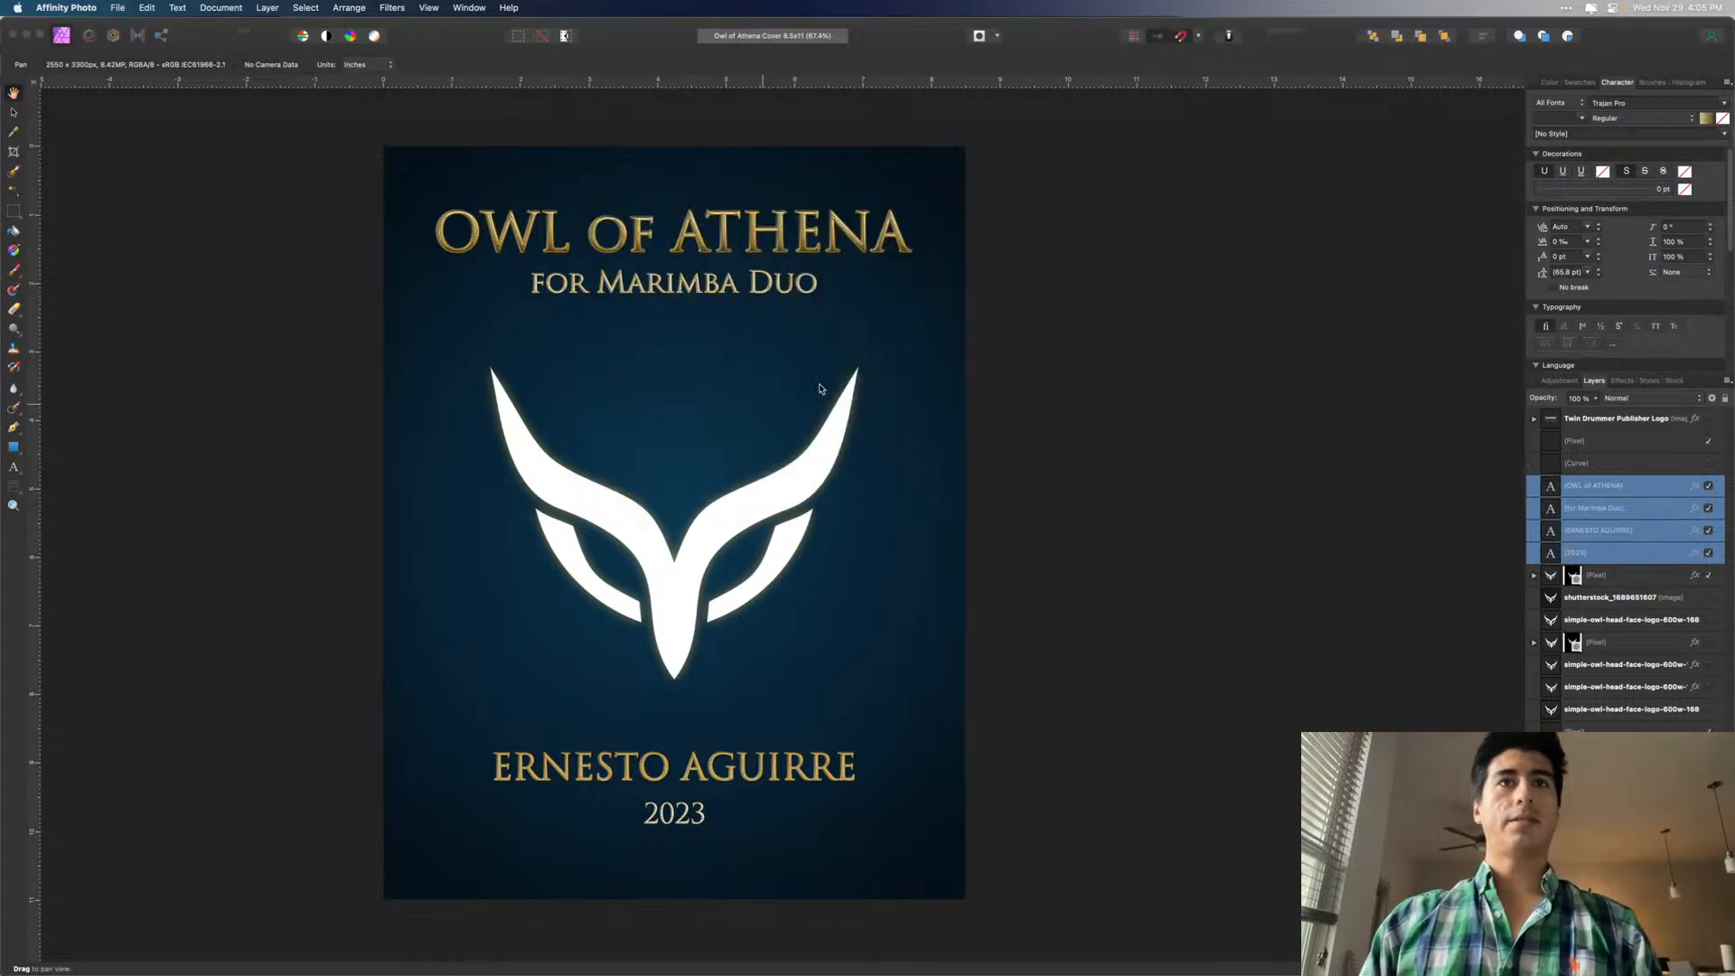
scroll(973, 447, down, 2)
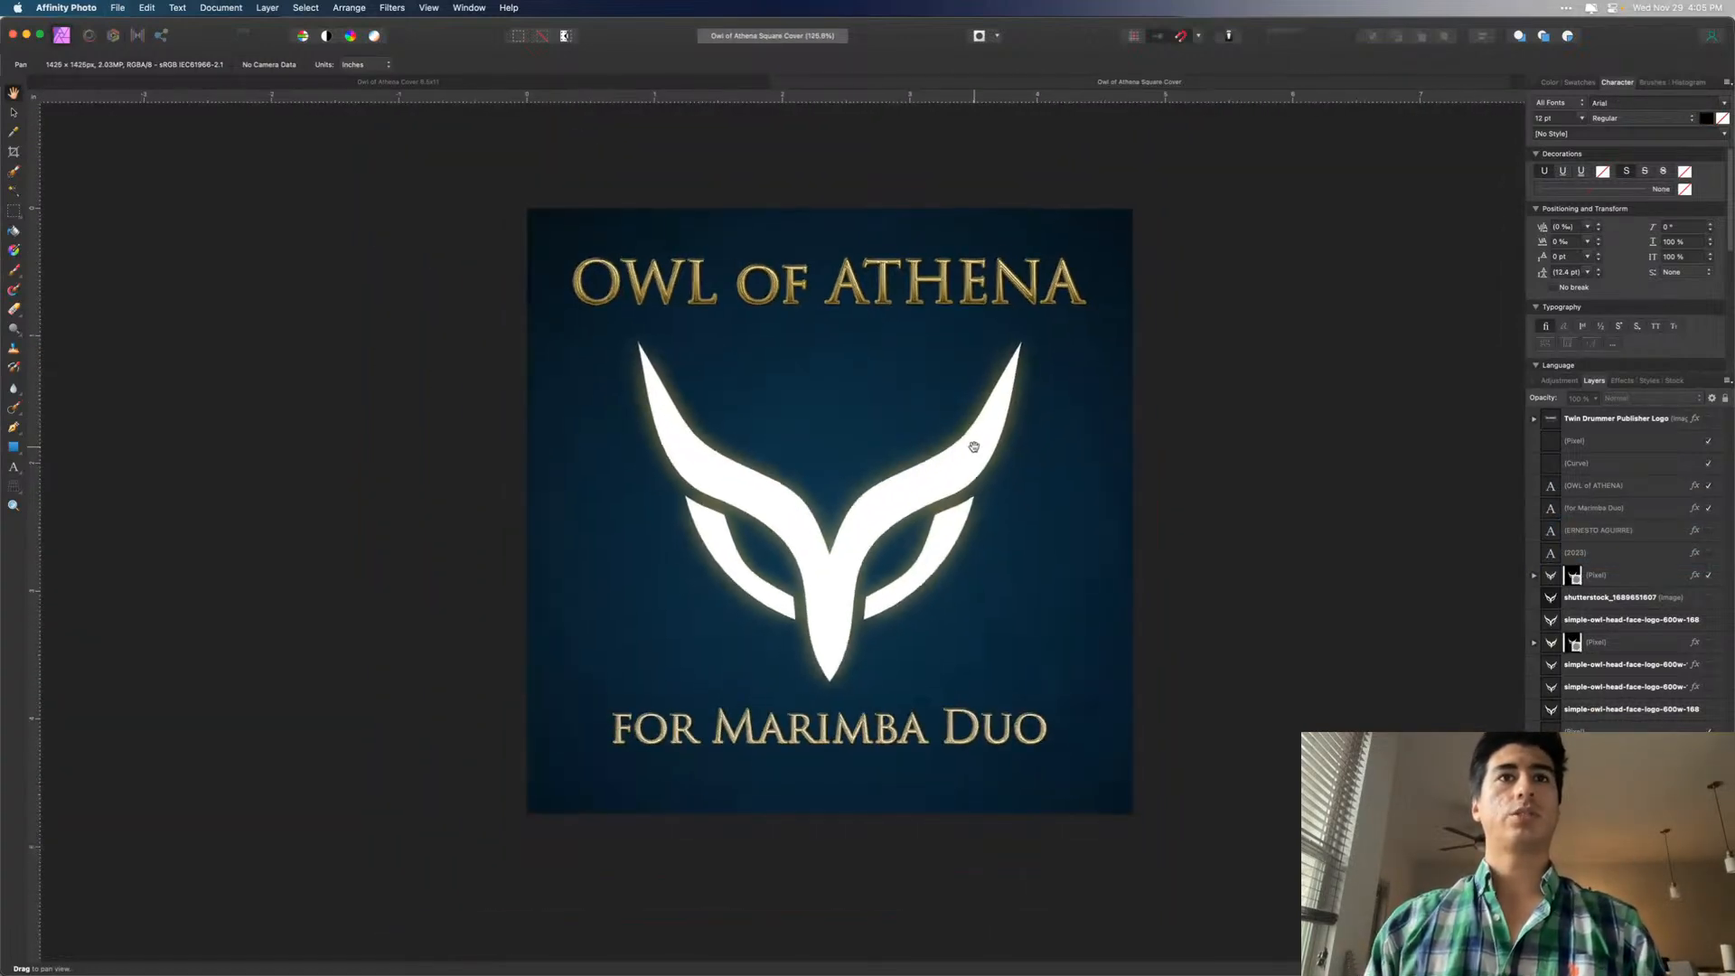
- Compare the 8.5x11 cover with the square cover, highlighting the title, subtitle and owl logo layers reused between them
click(733, 84)
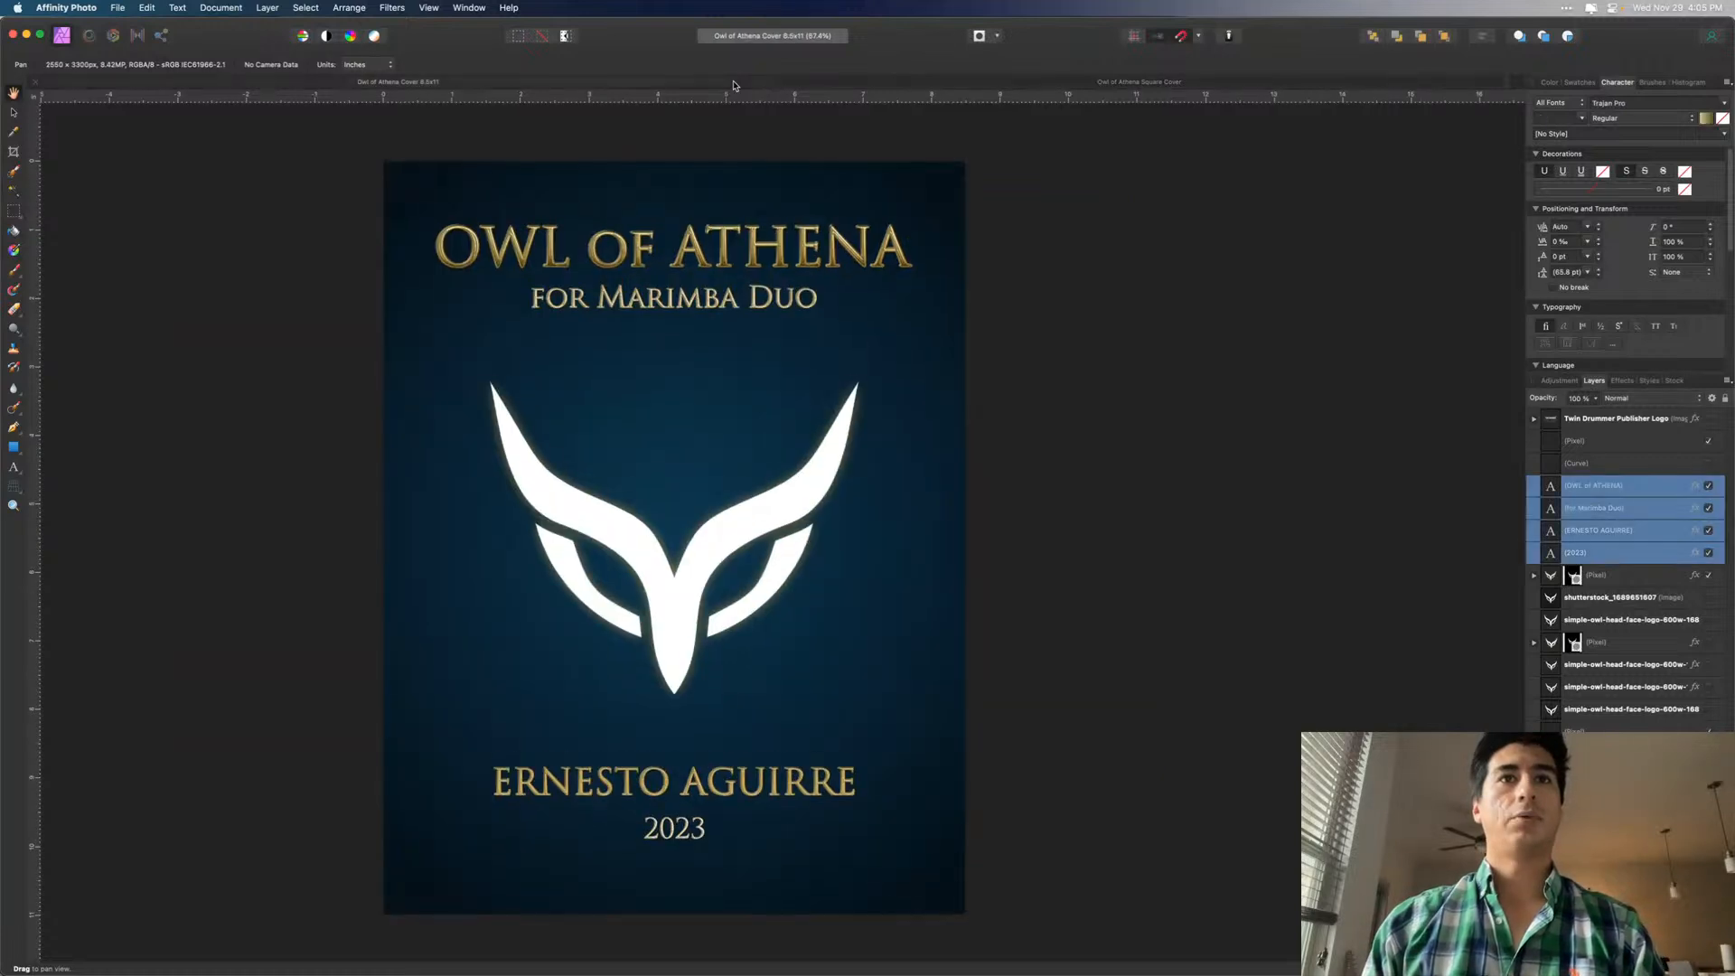
click(1055, 82)
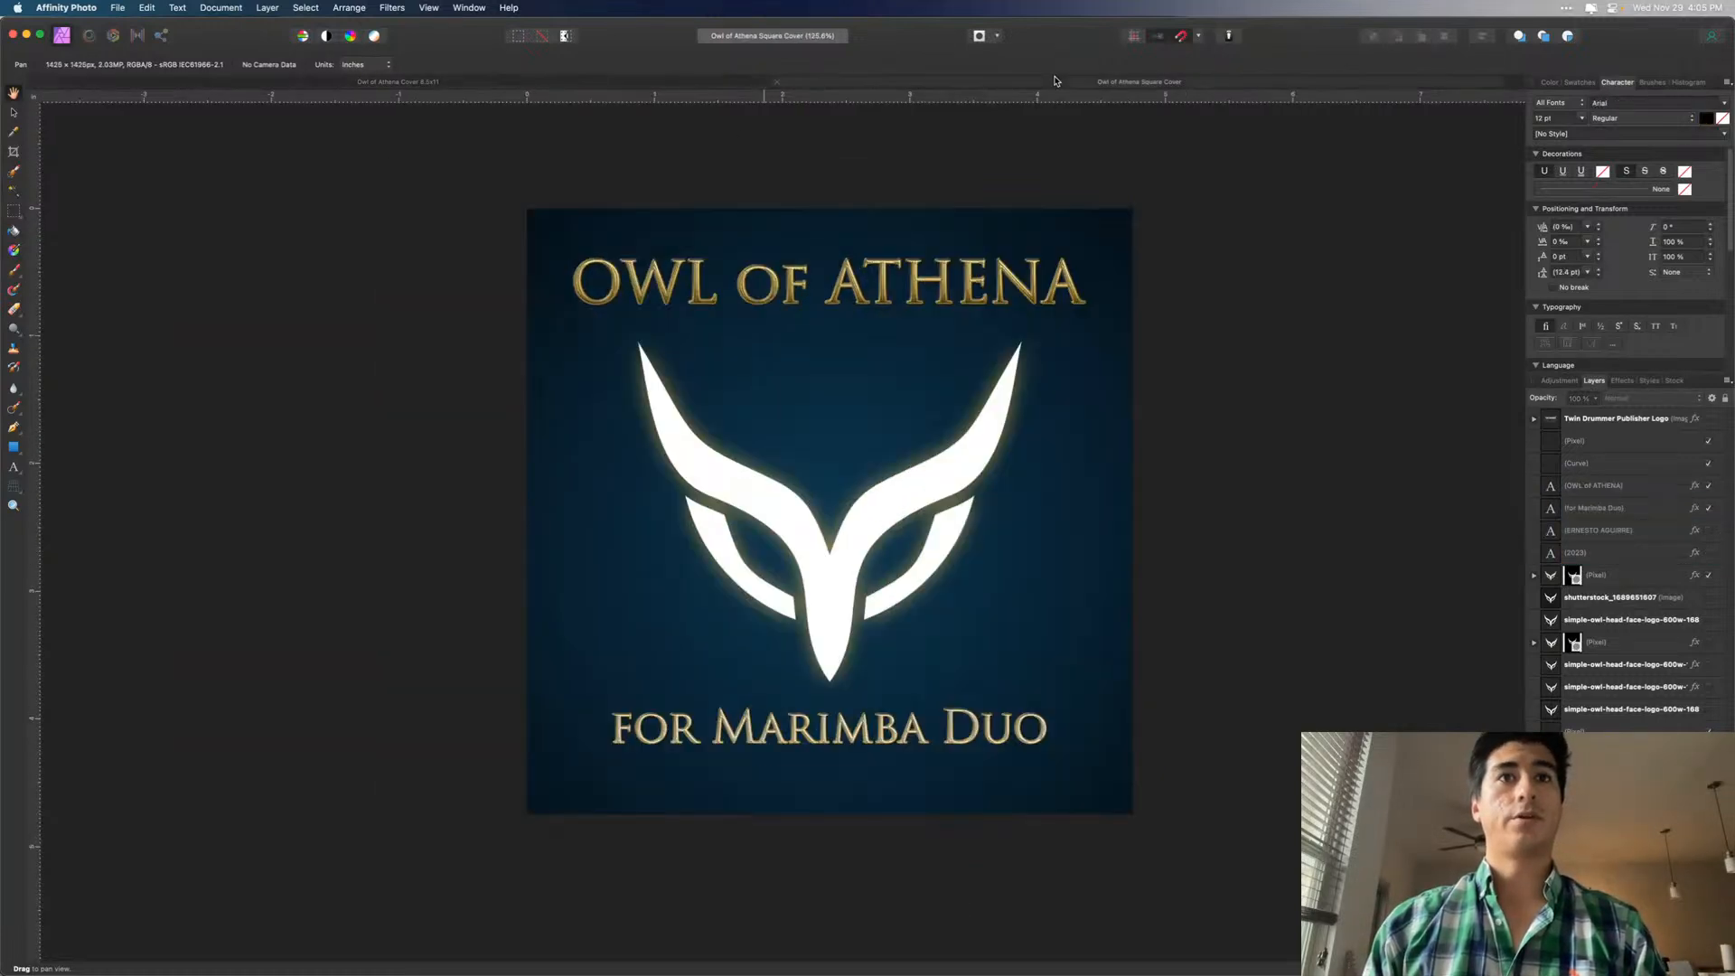
click(720, 83)
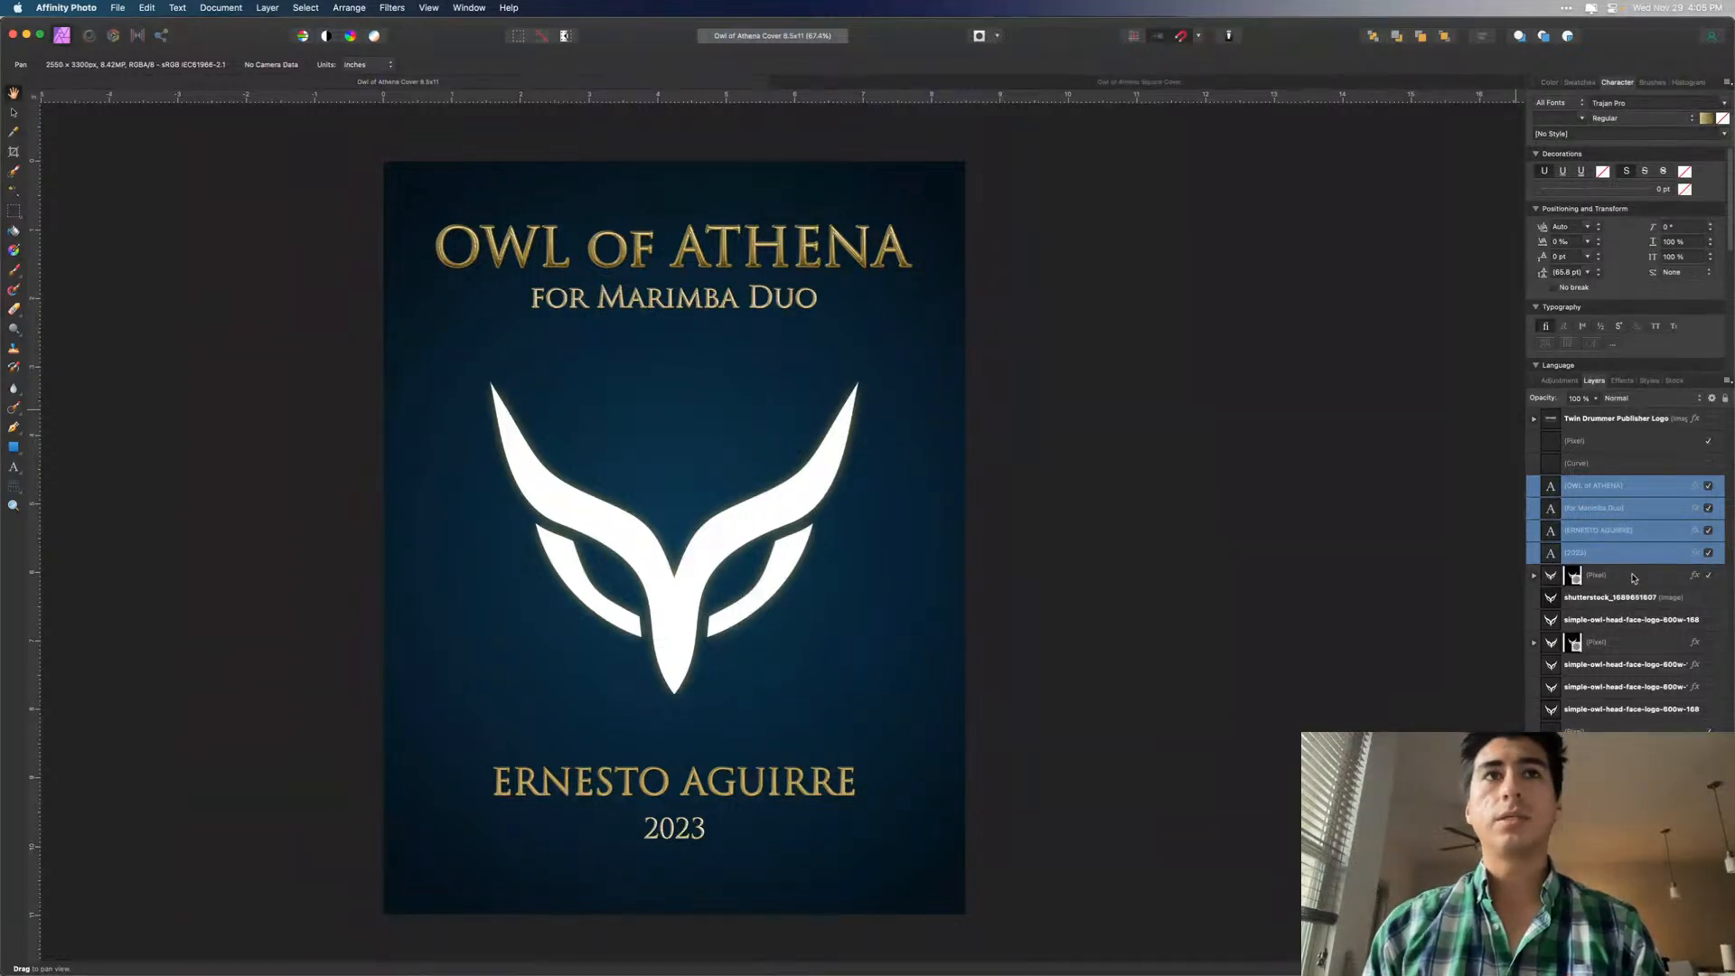
click(1636, 486)
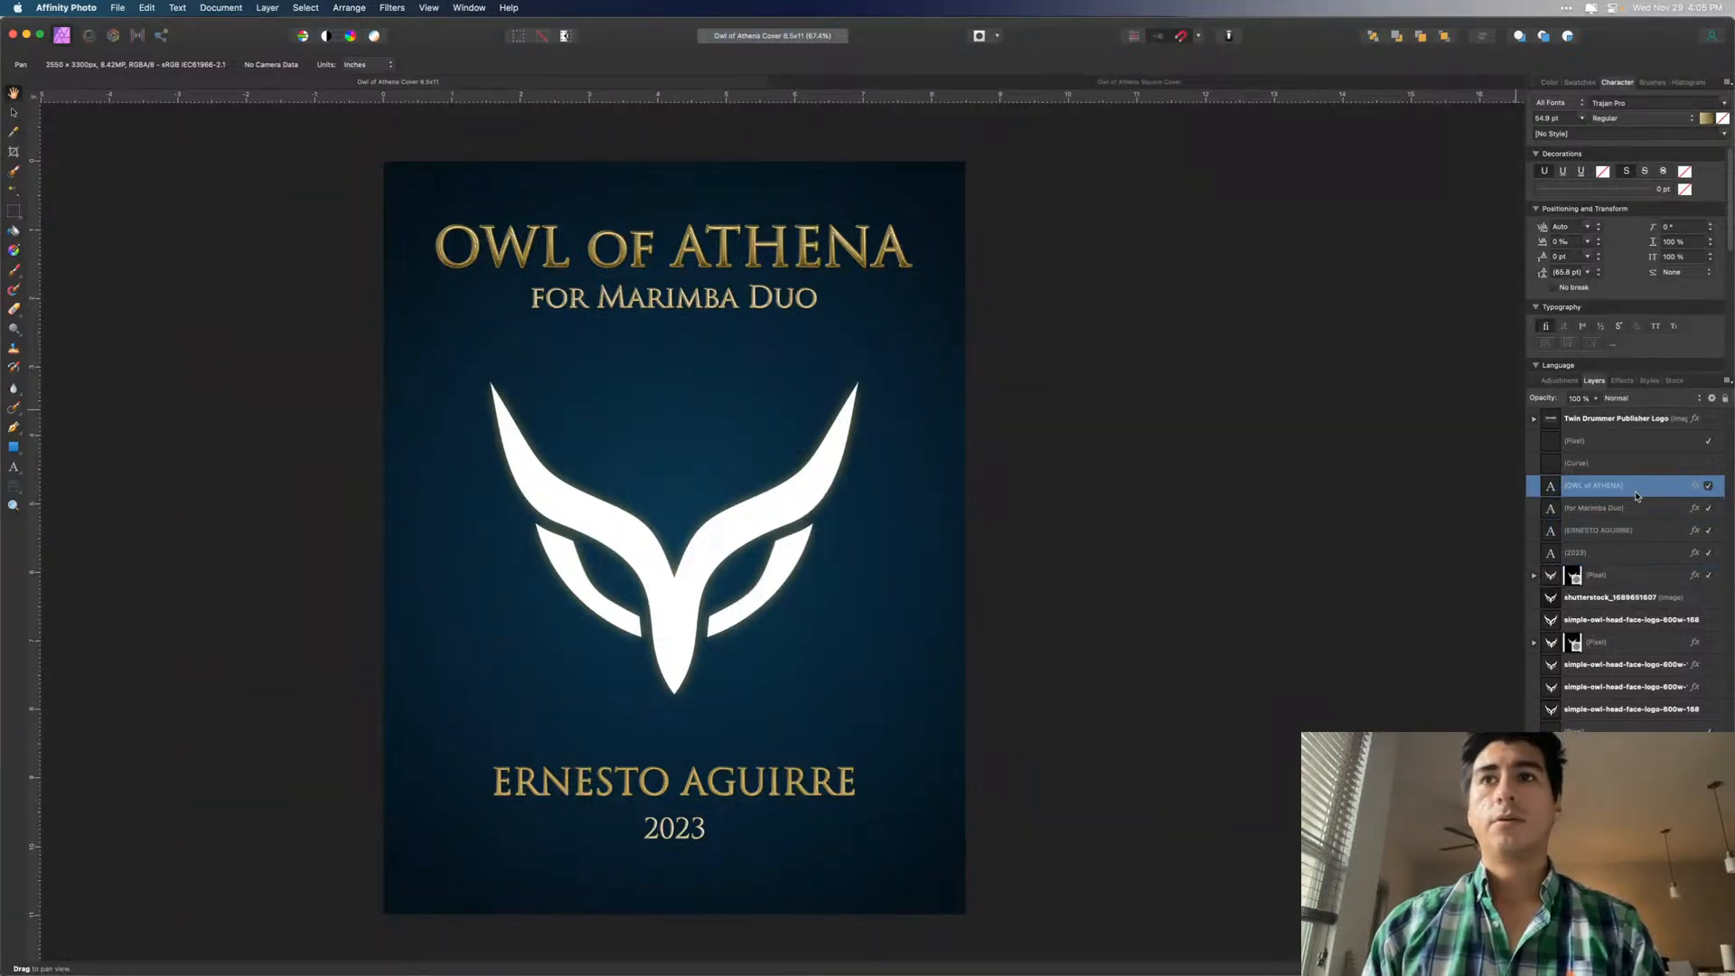
super+click(1637, 517)
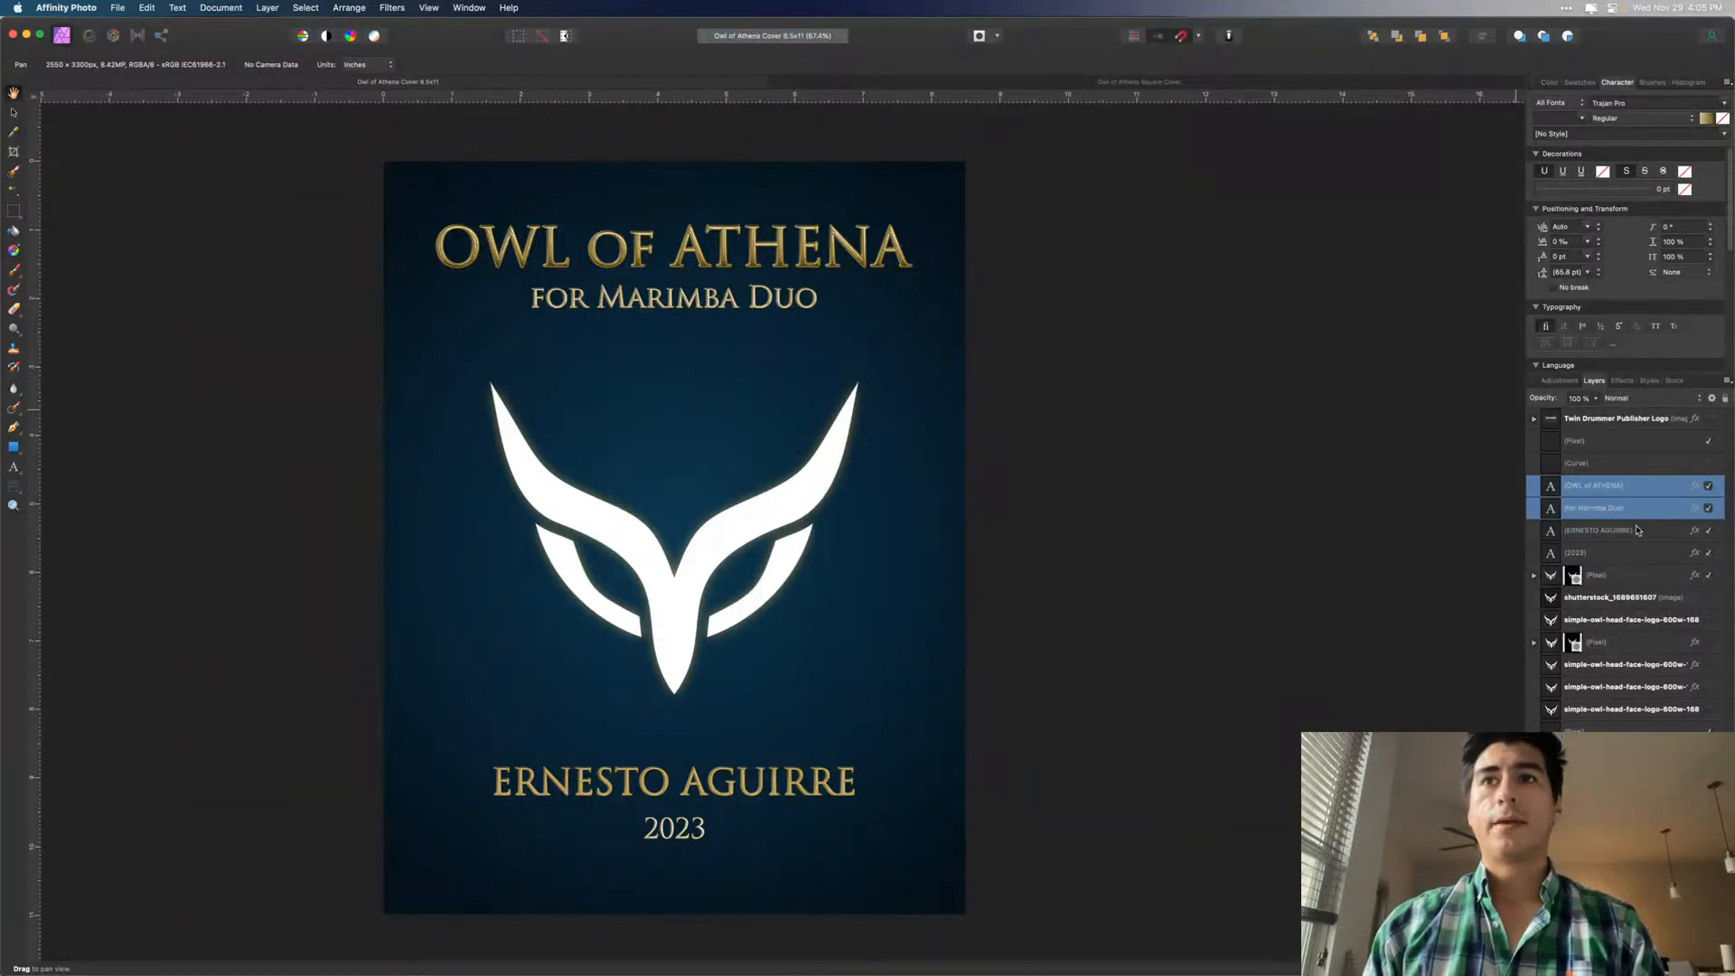
super+click(1634, 577)
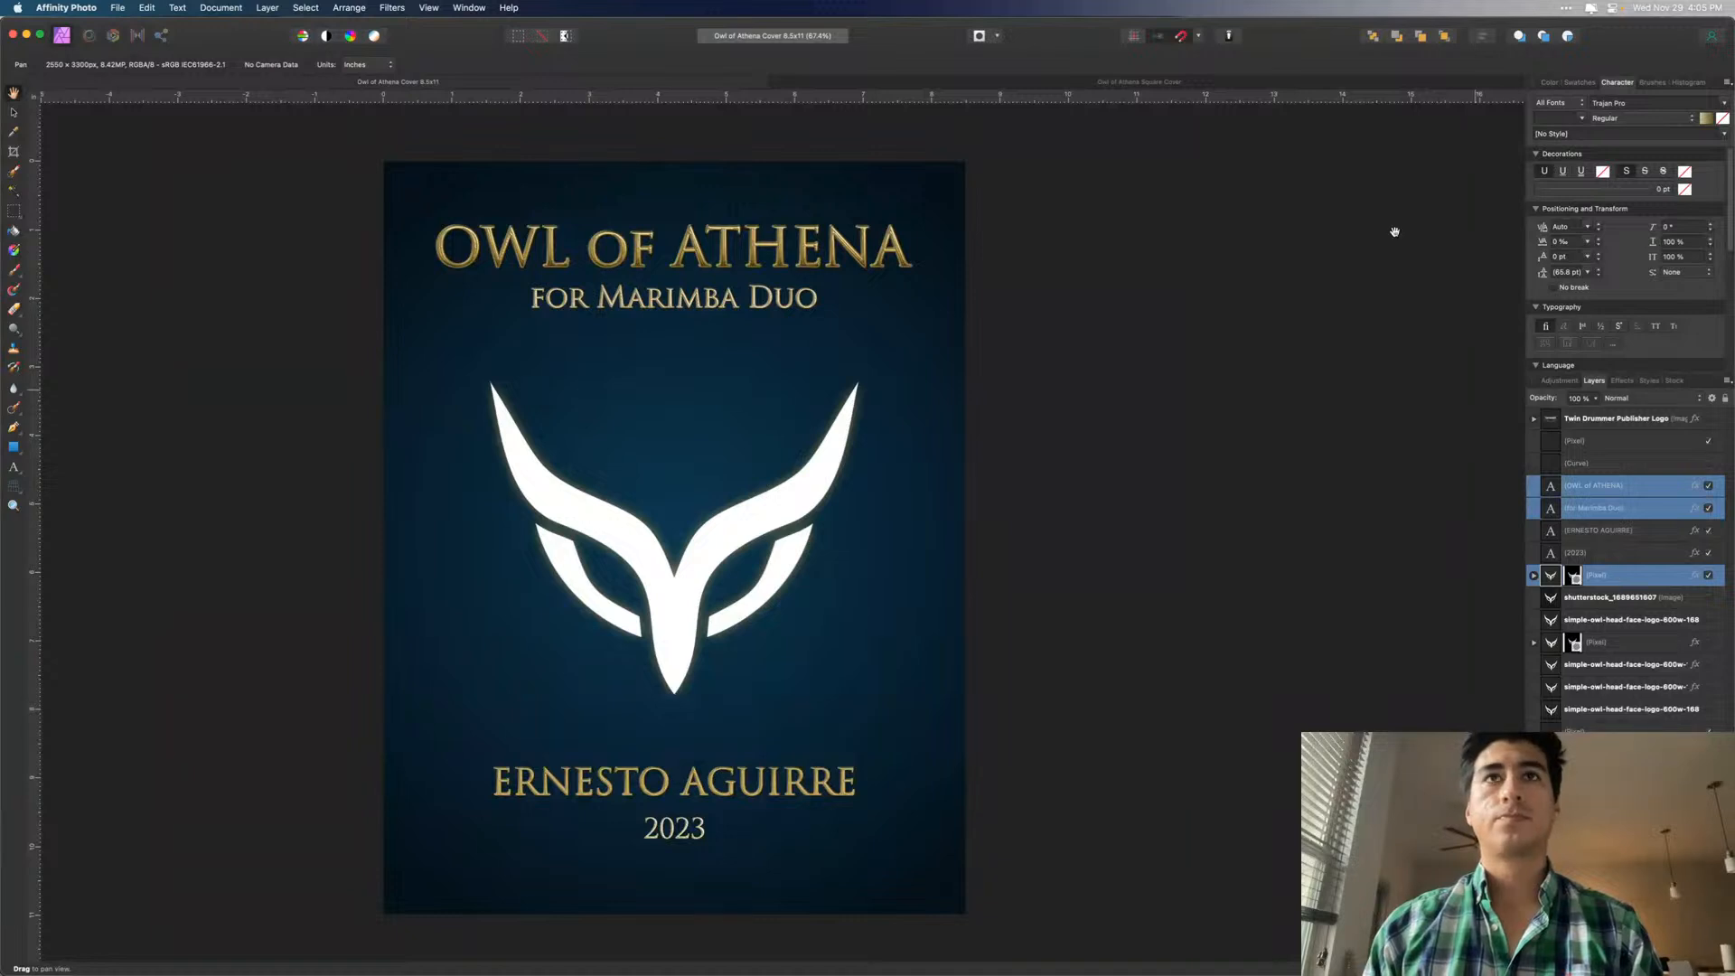
click(1199, 83)
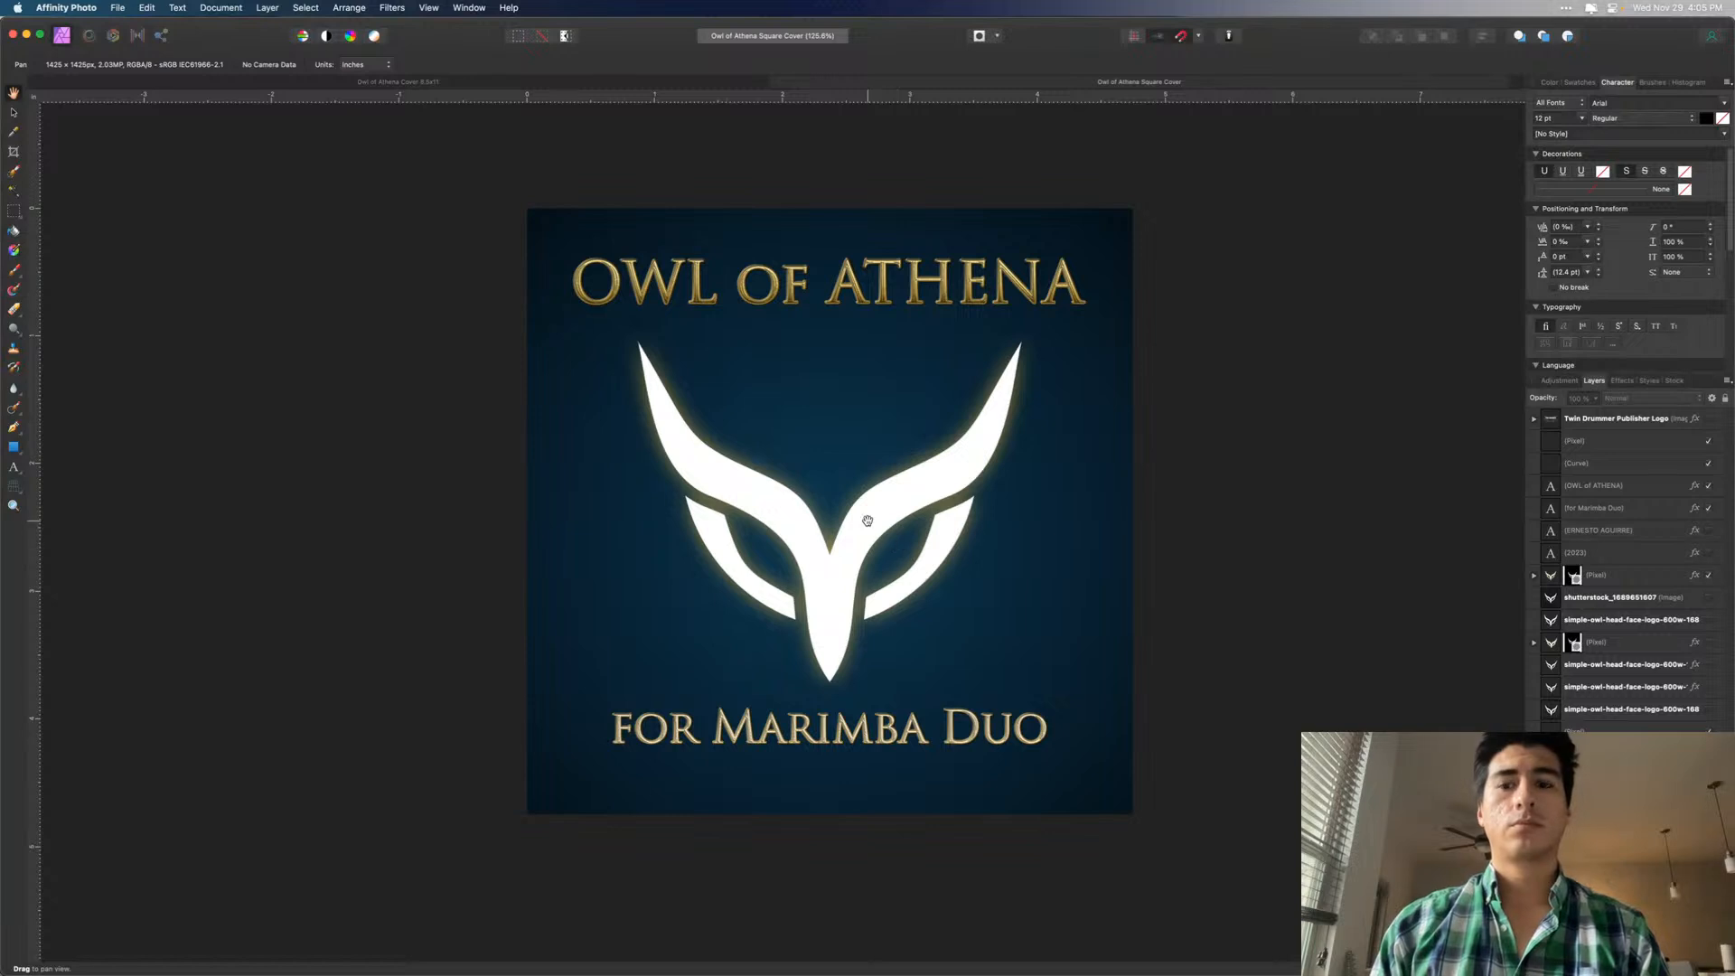
click(679, 83)
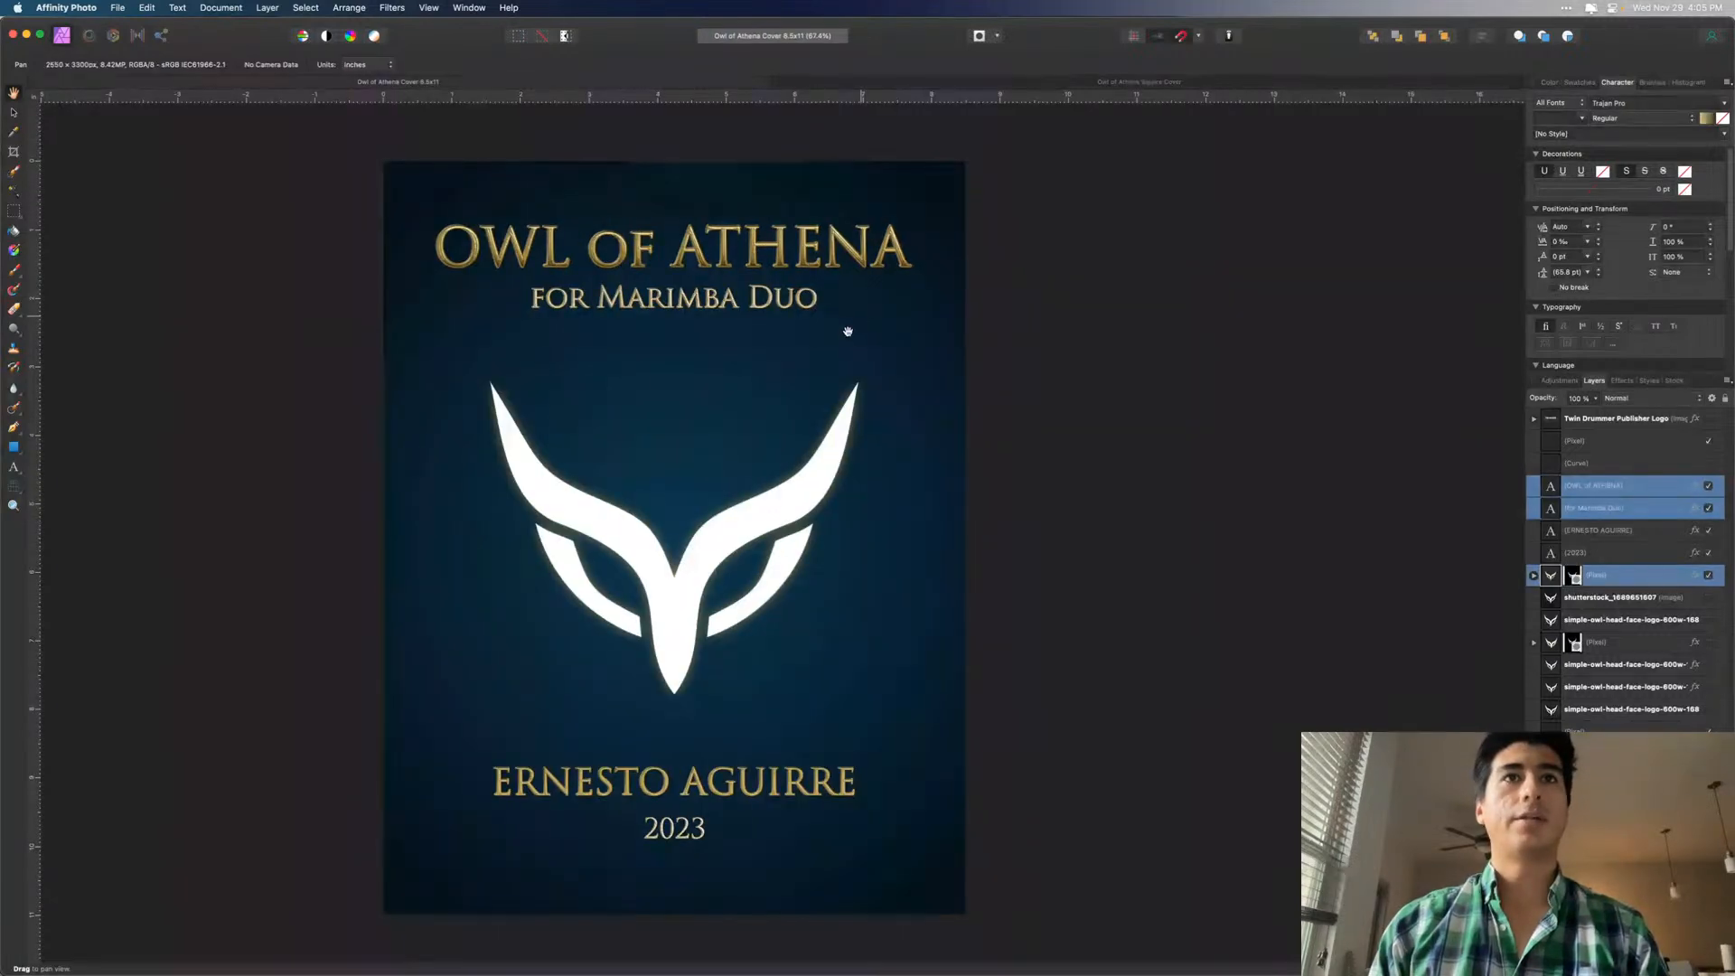
- Copy the owl logo layer from the 8.5x11 cover into the square cover and centre it horizontally over the existing logo
click(1639, 583)
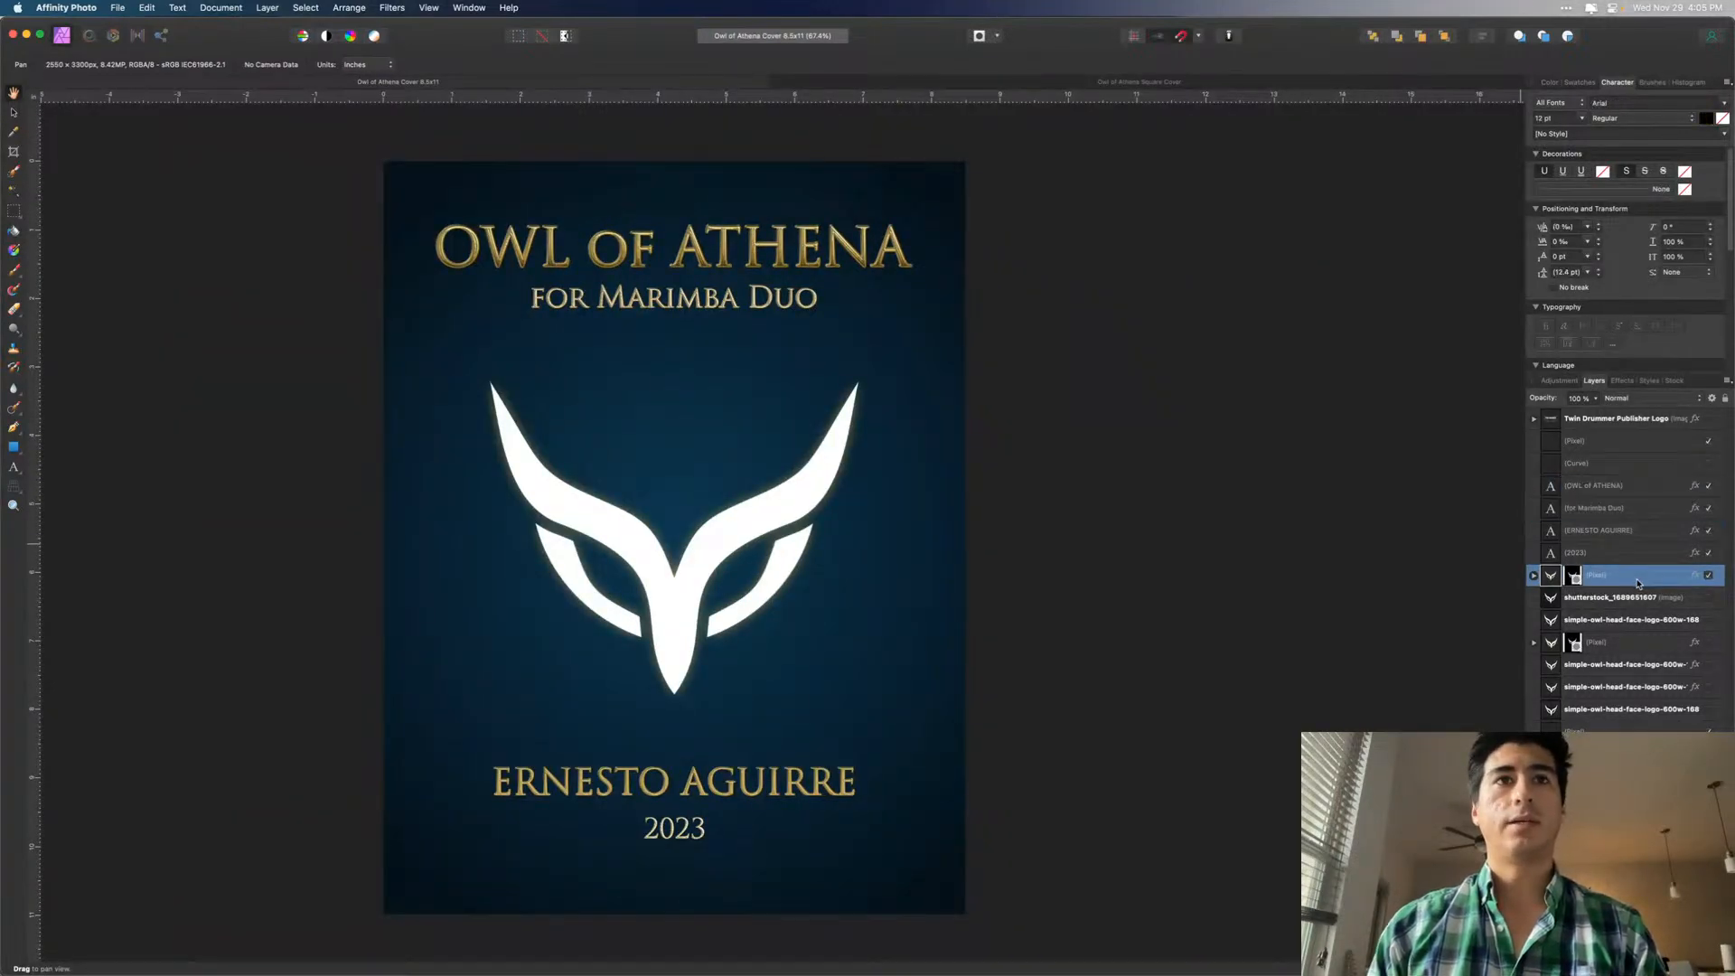
click(1077, 86)
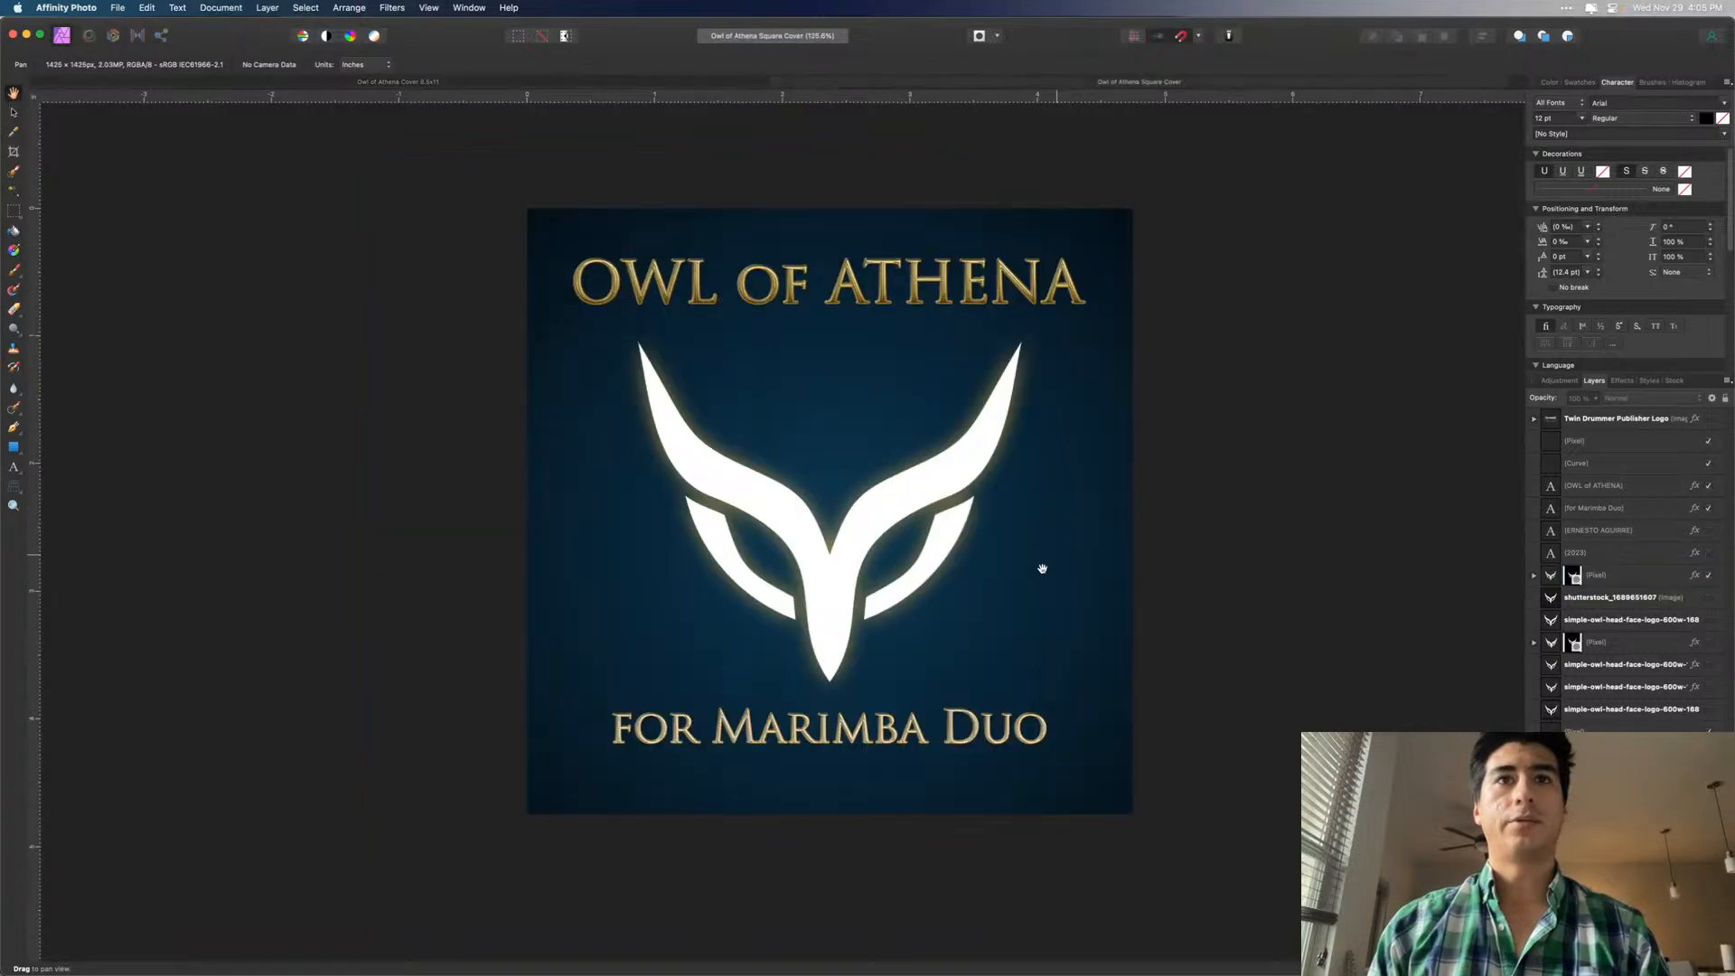
click(834, 569)
key(super+v)
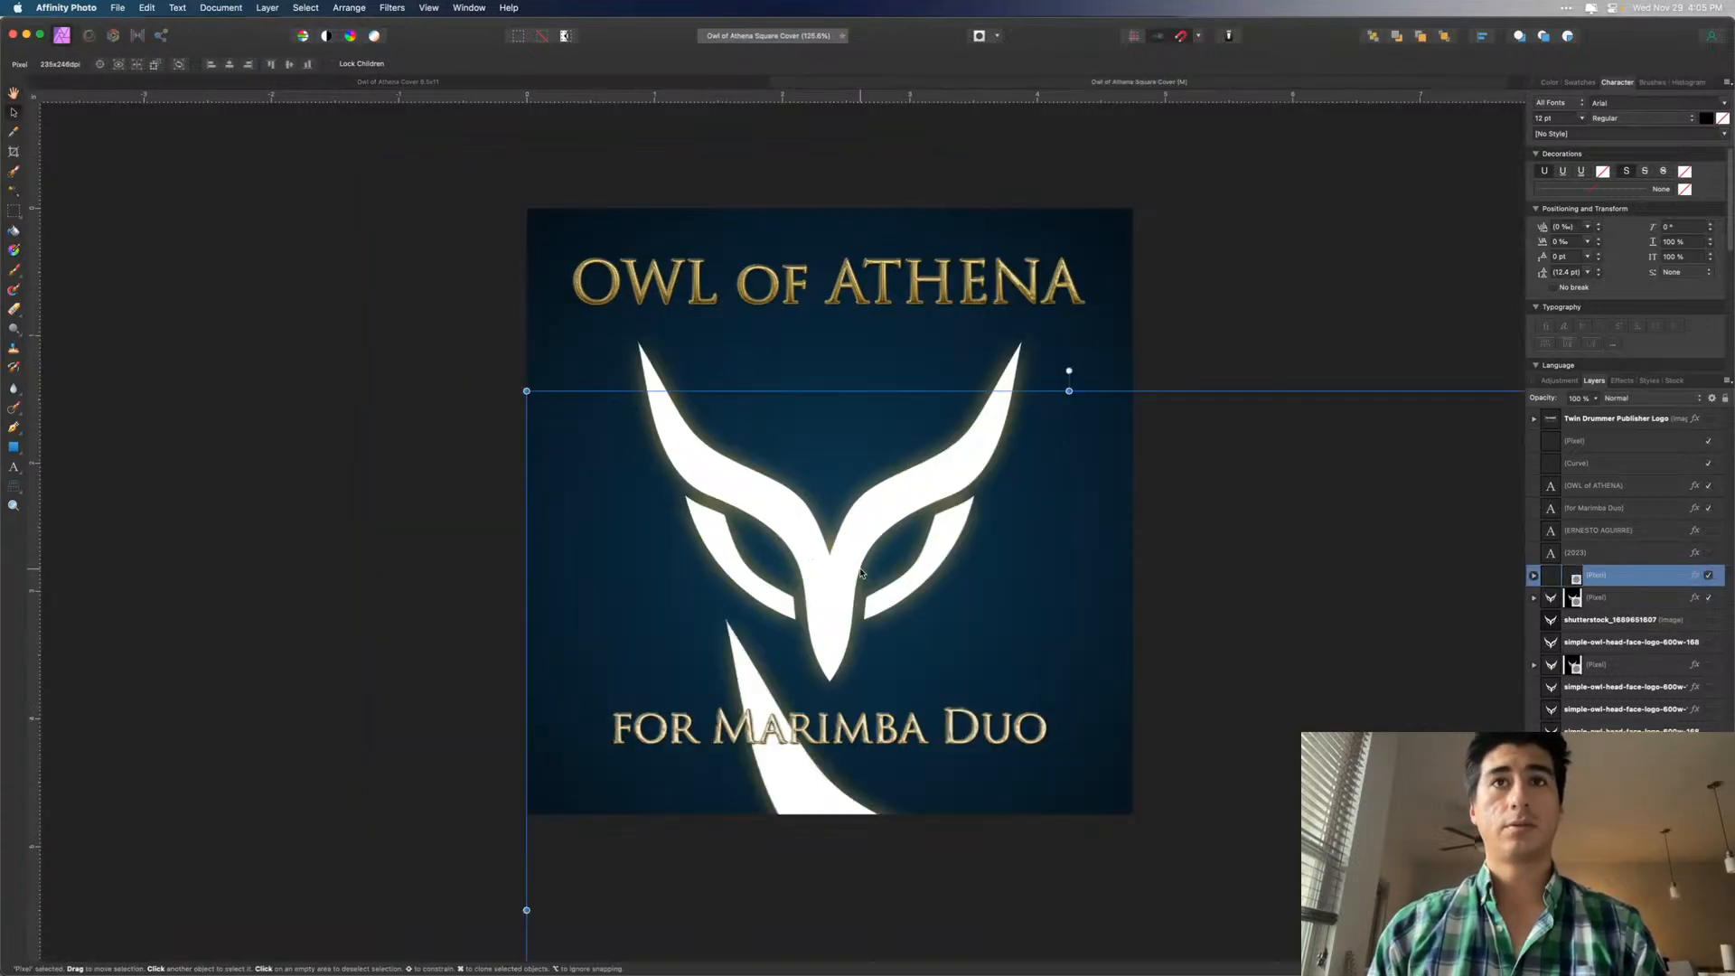
drag(1021, 637, 792, 197)
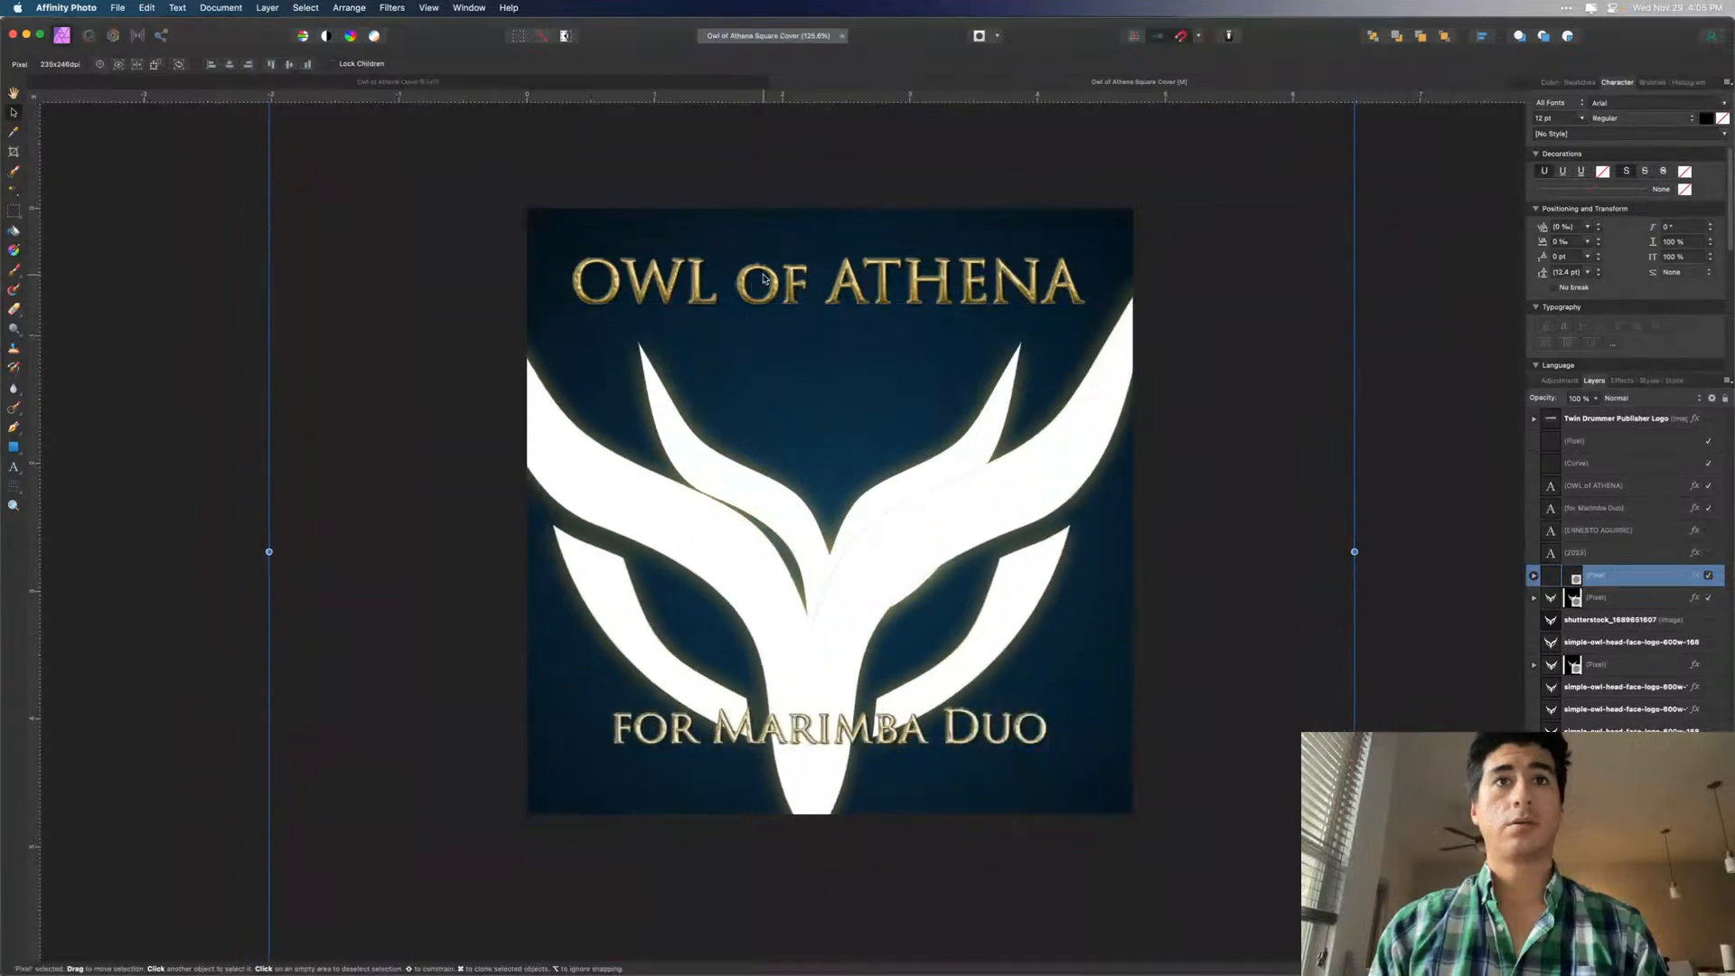
drag(925, 441, 916, 421)
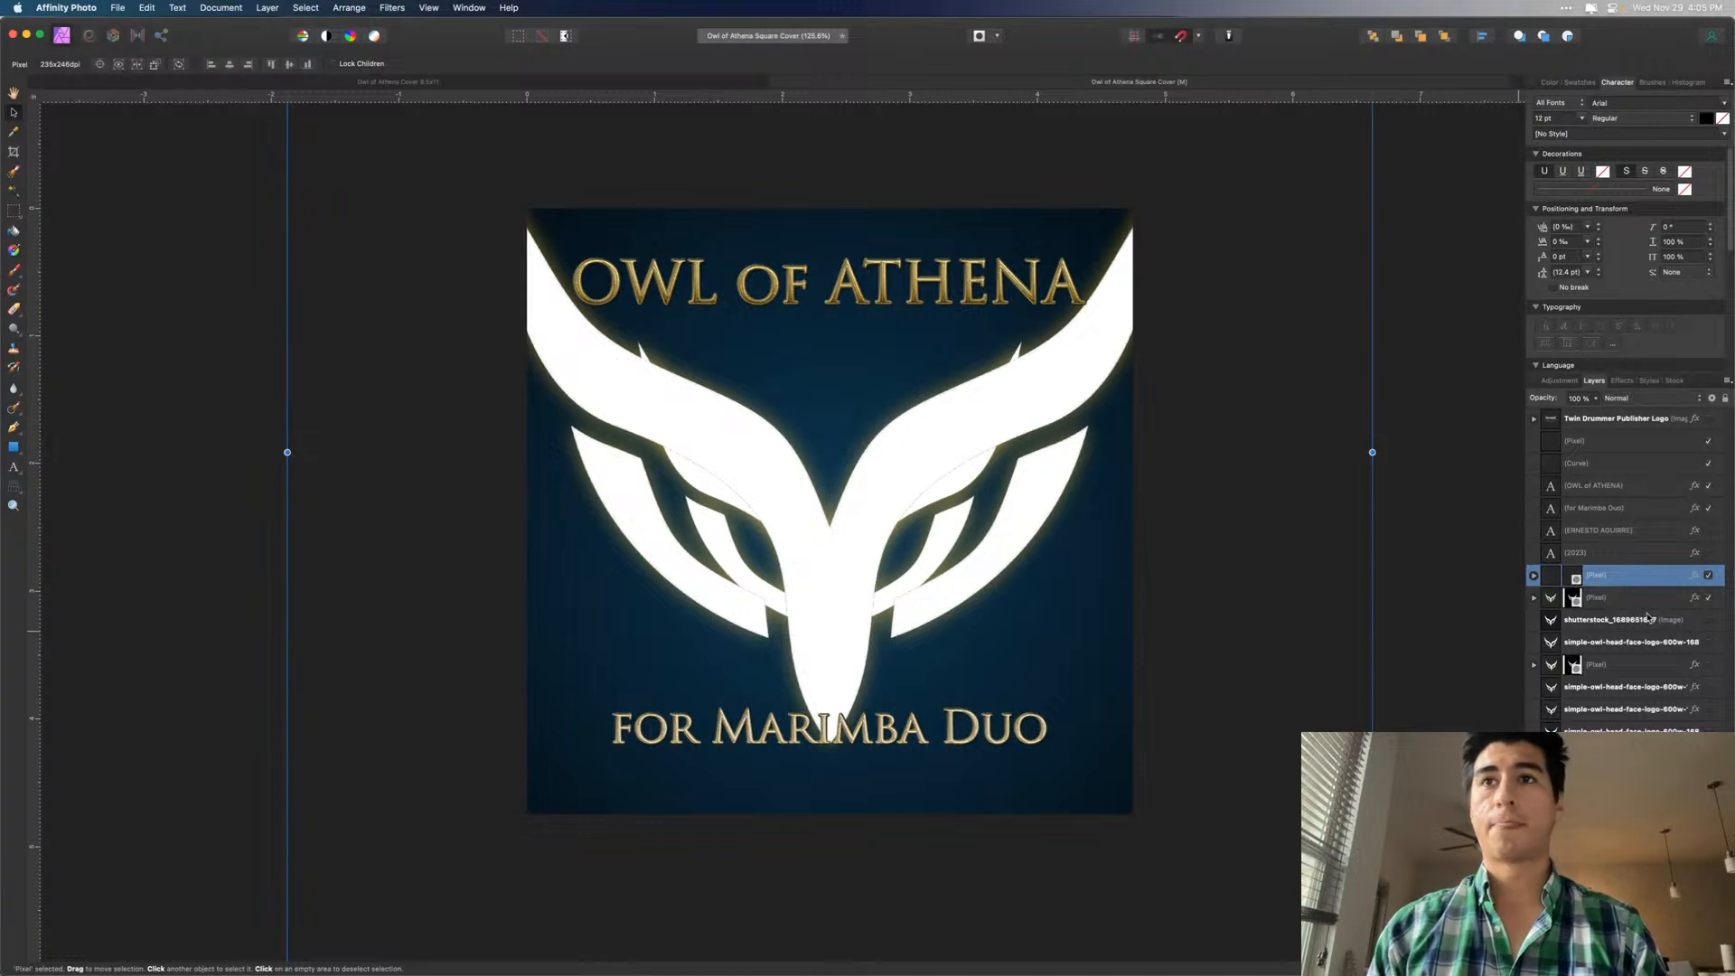
- Hide the original owl logo layer, then resize and position the copied owl logo between the title and the "for Marimba Duo" subtitle
click(1709, 598)
scroll(1073, 500, down, 5)
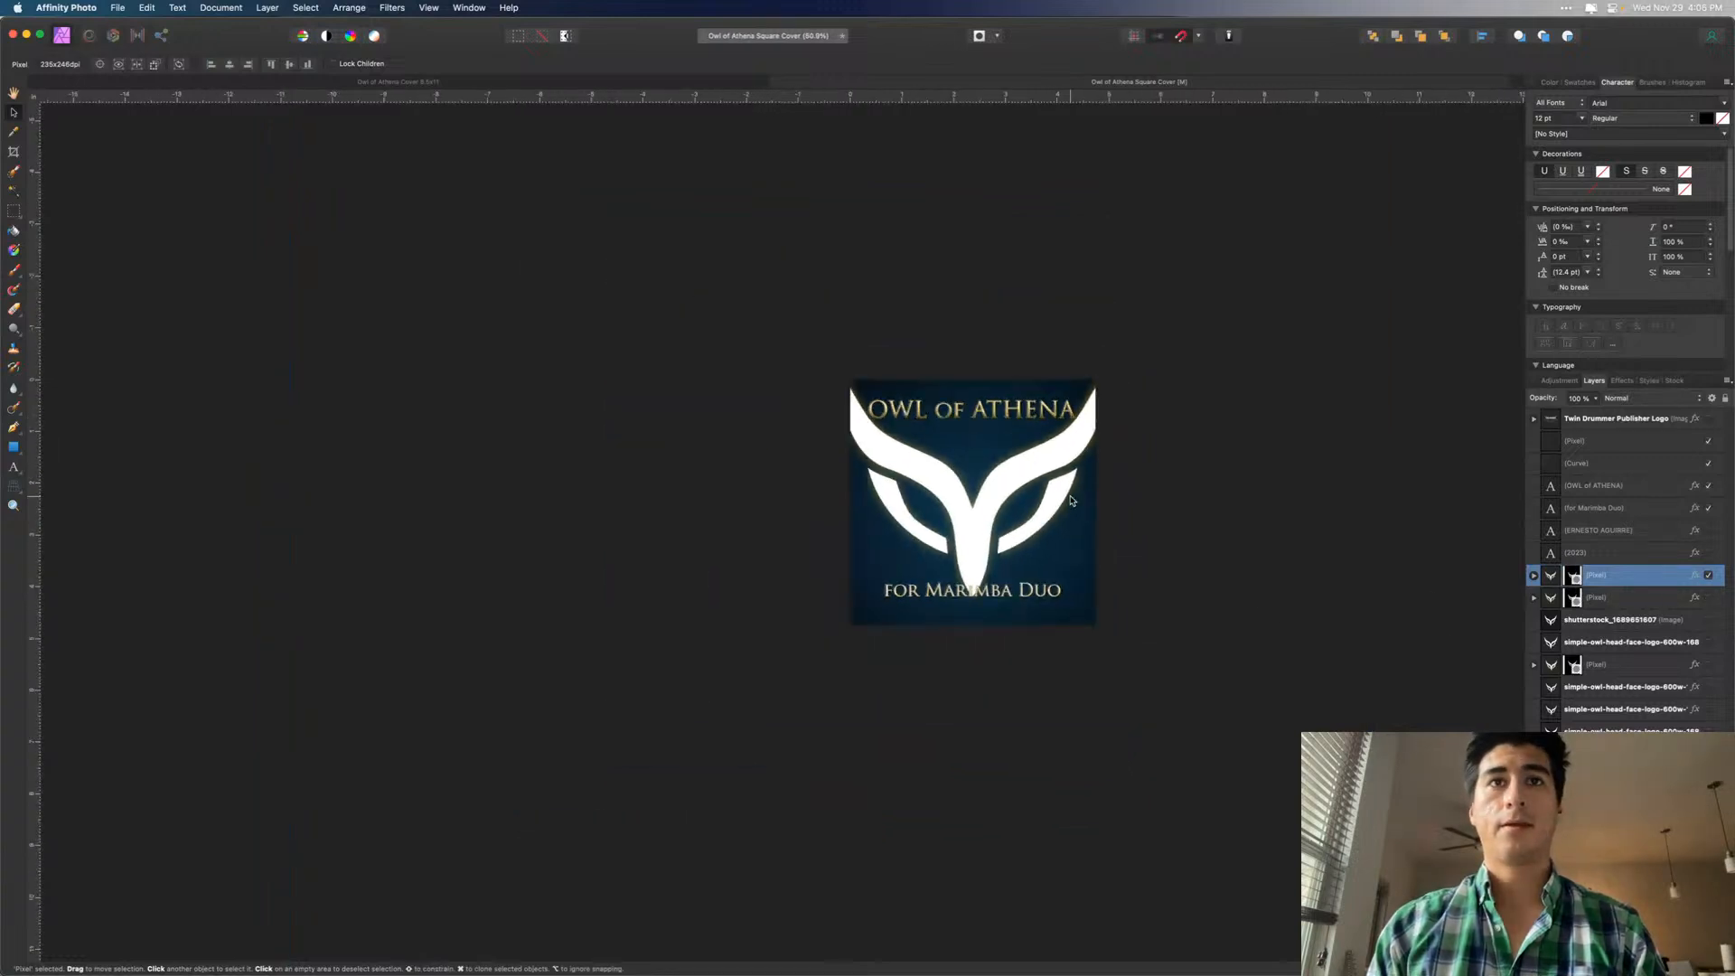
drag(1194, 267, 1090, 390)
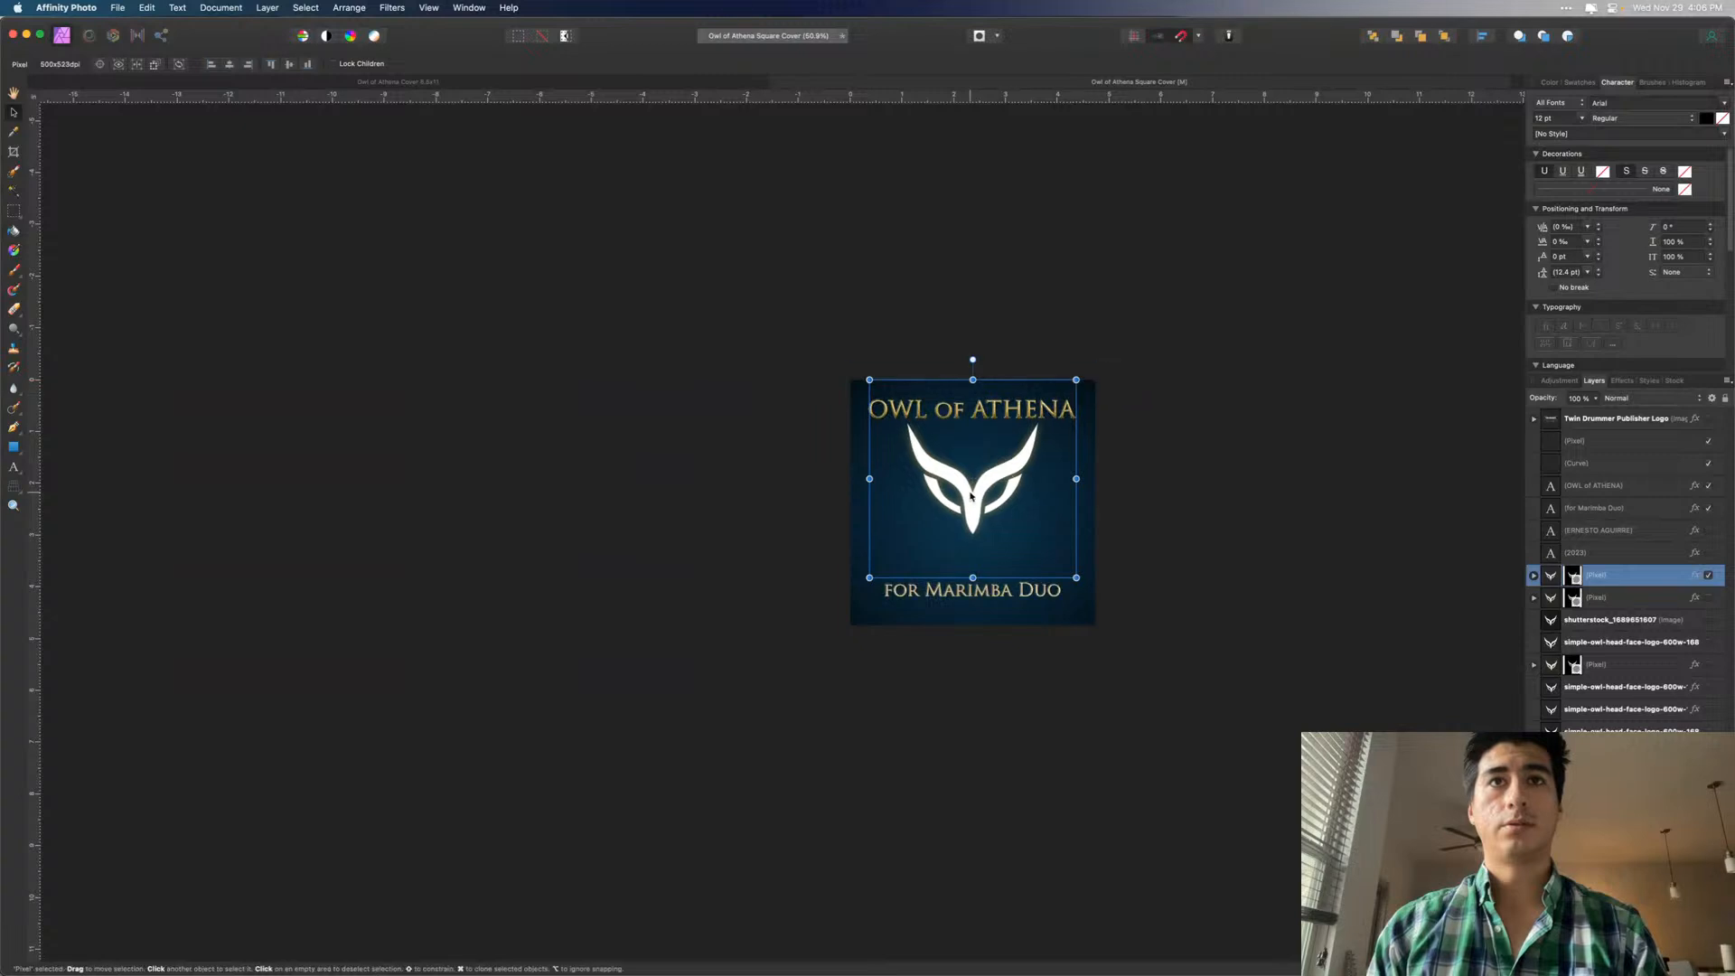
drag(967, 500, 966, 517)
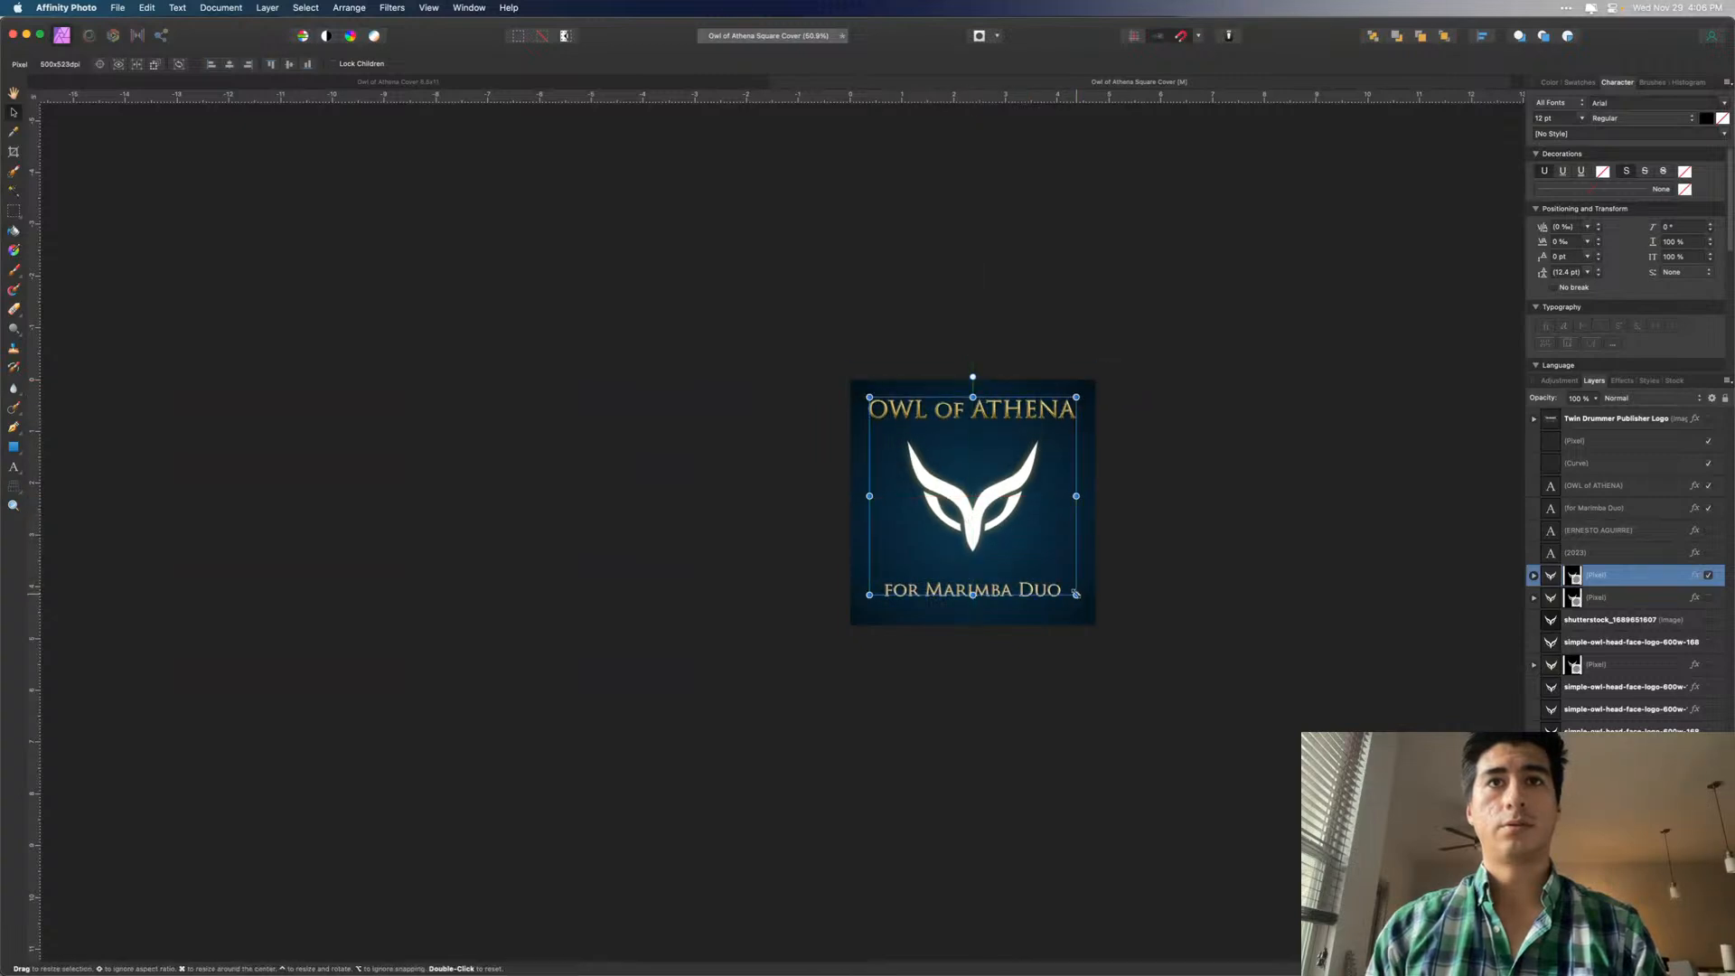
drag(1075, 594, 1099, 613)
scroll(1098, 605, up, 4)
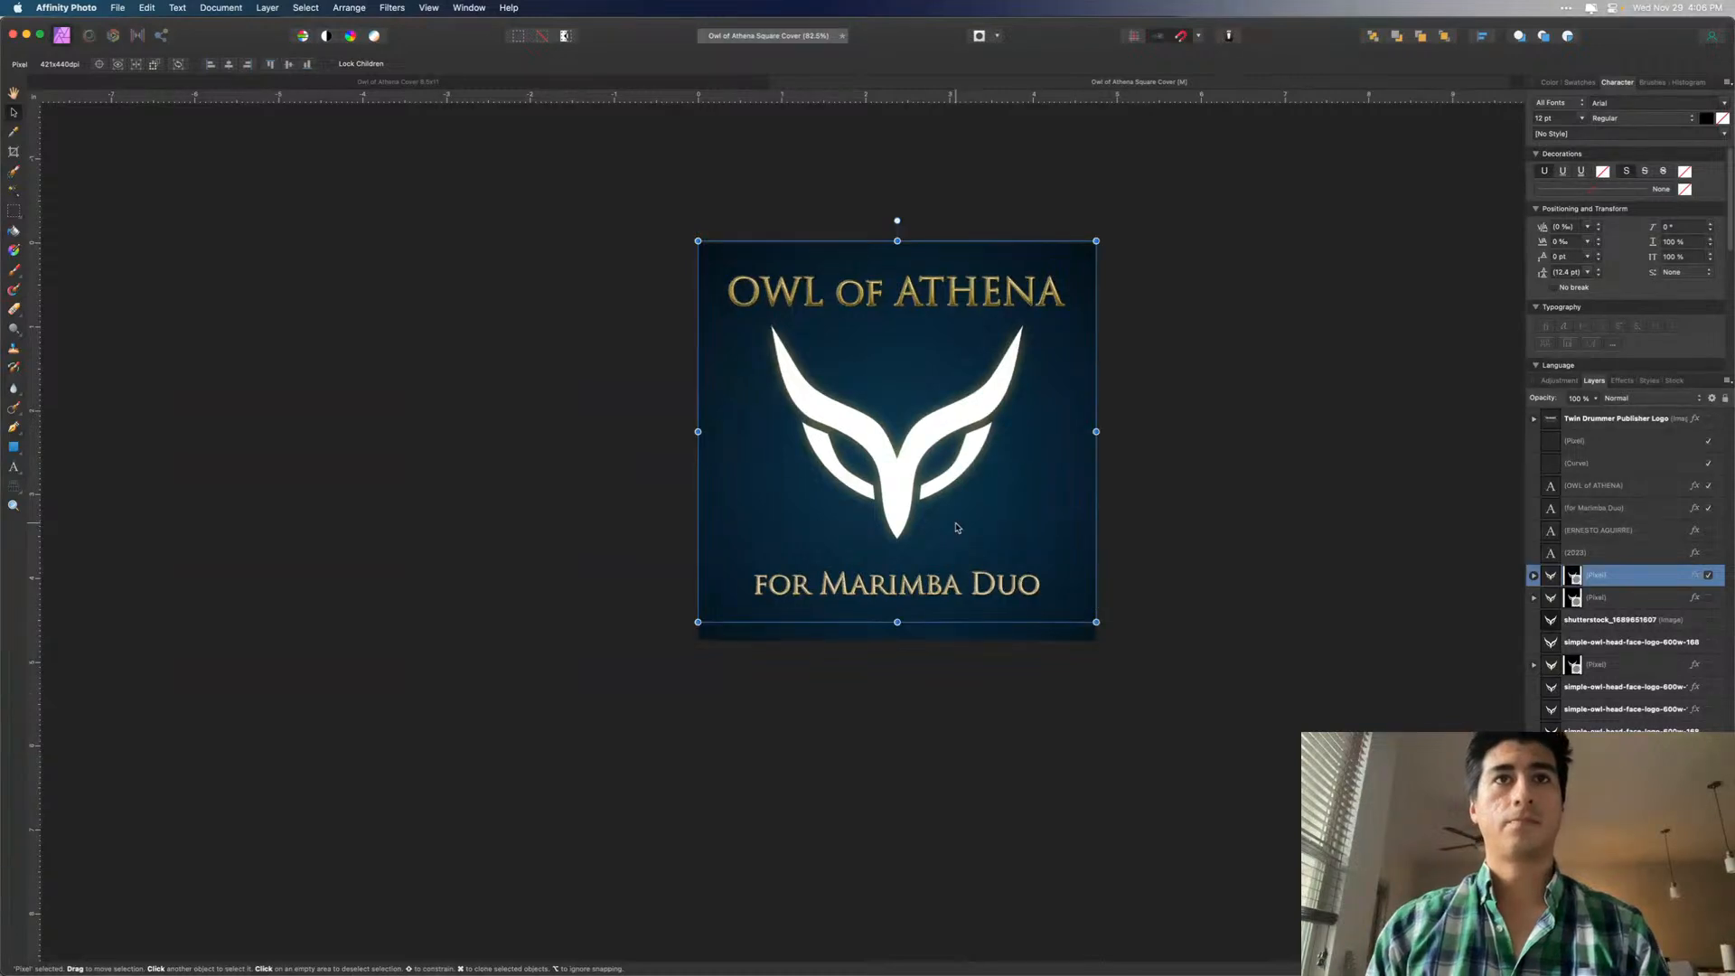
click(960, 815)
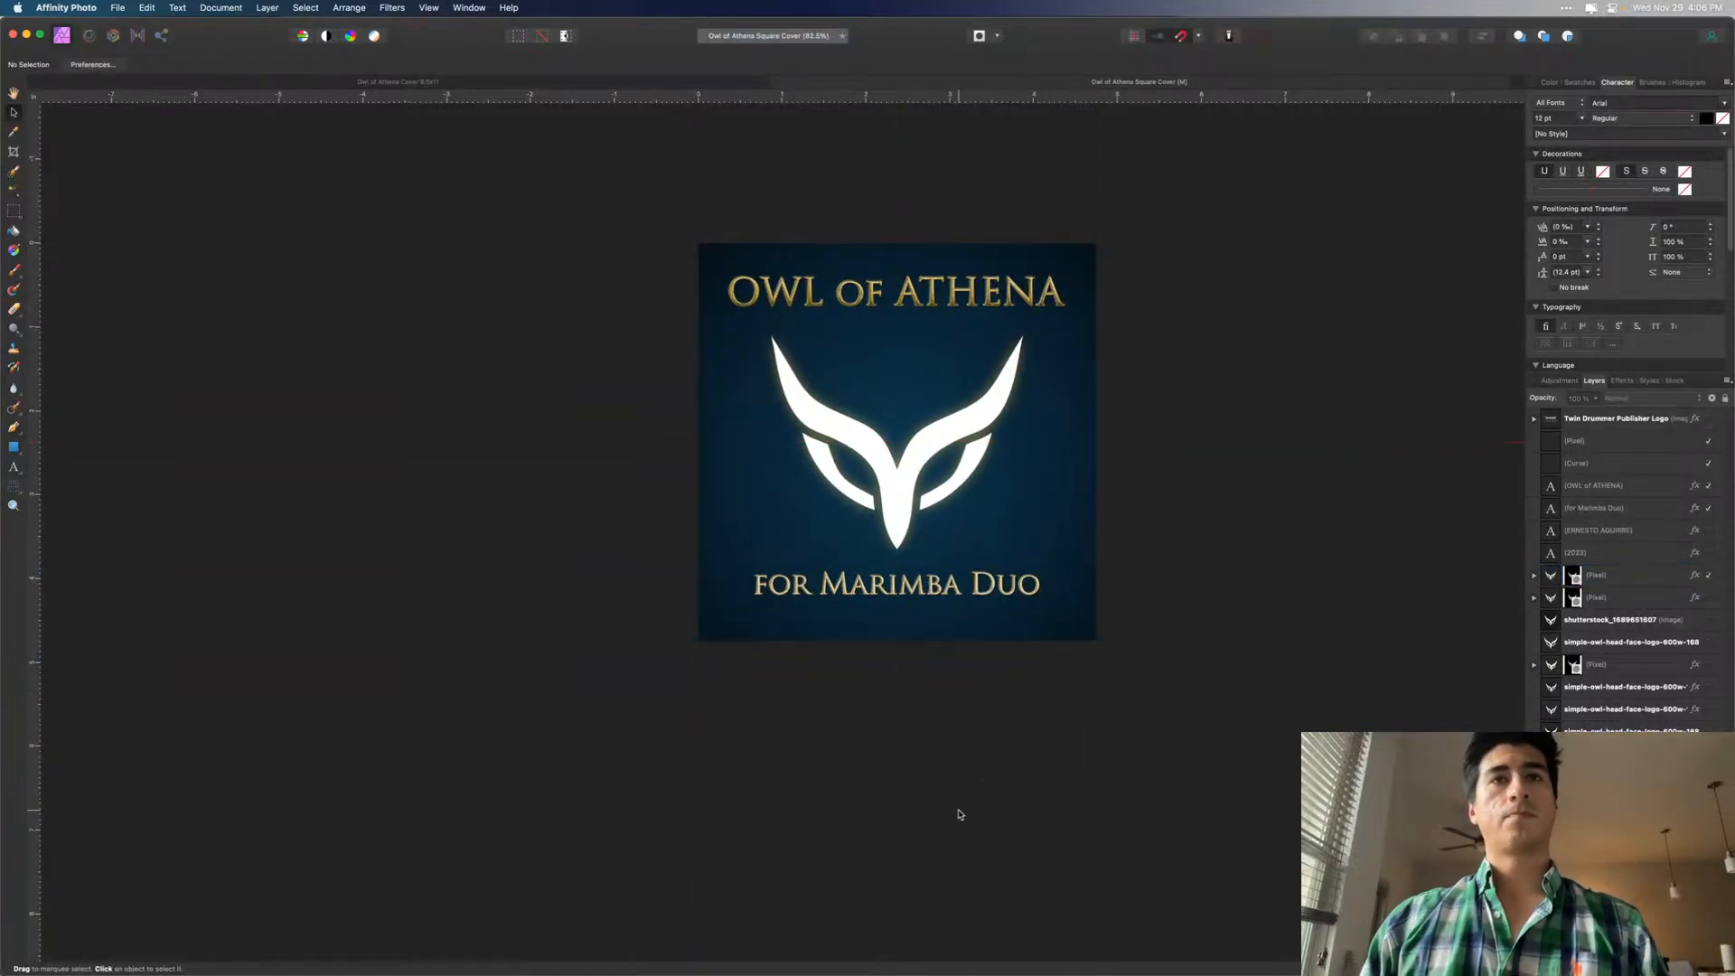
scroll(958, 809, up, 2)
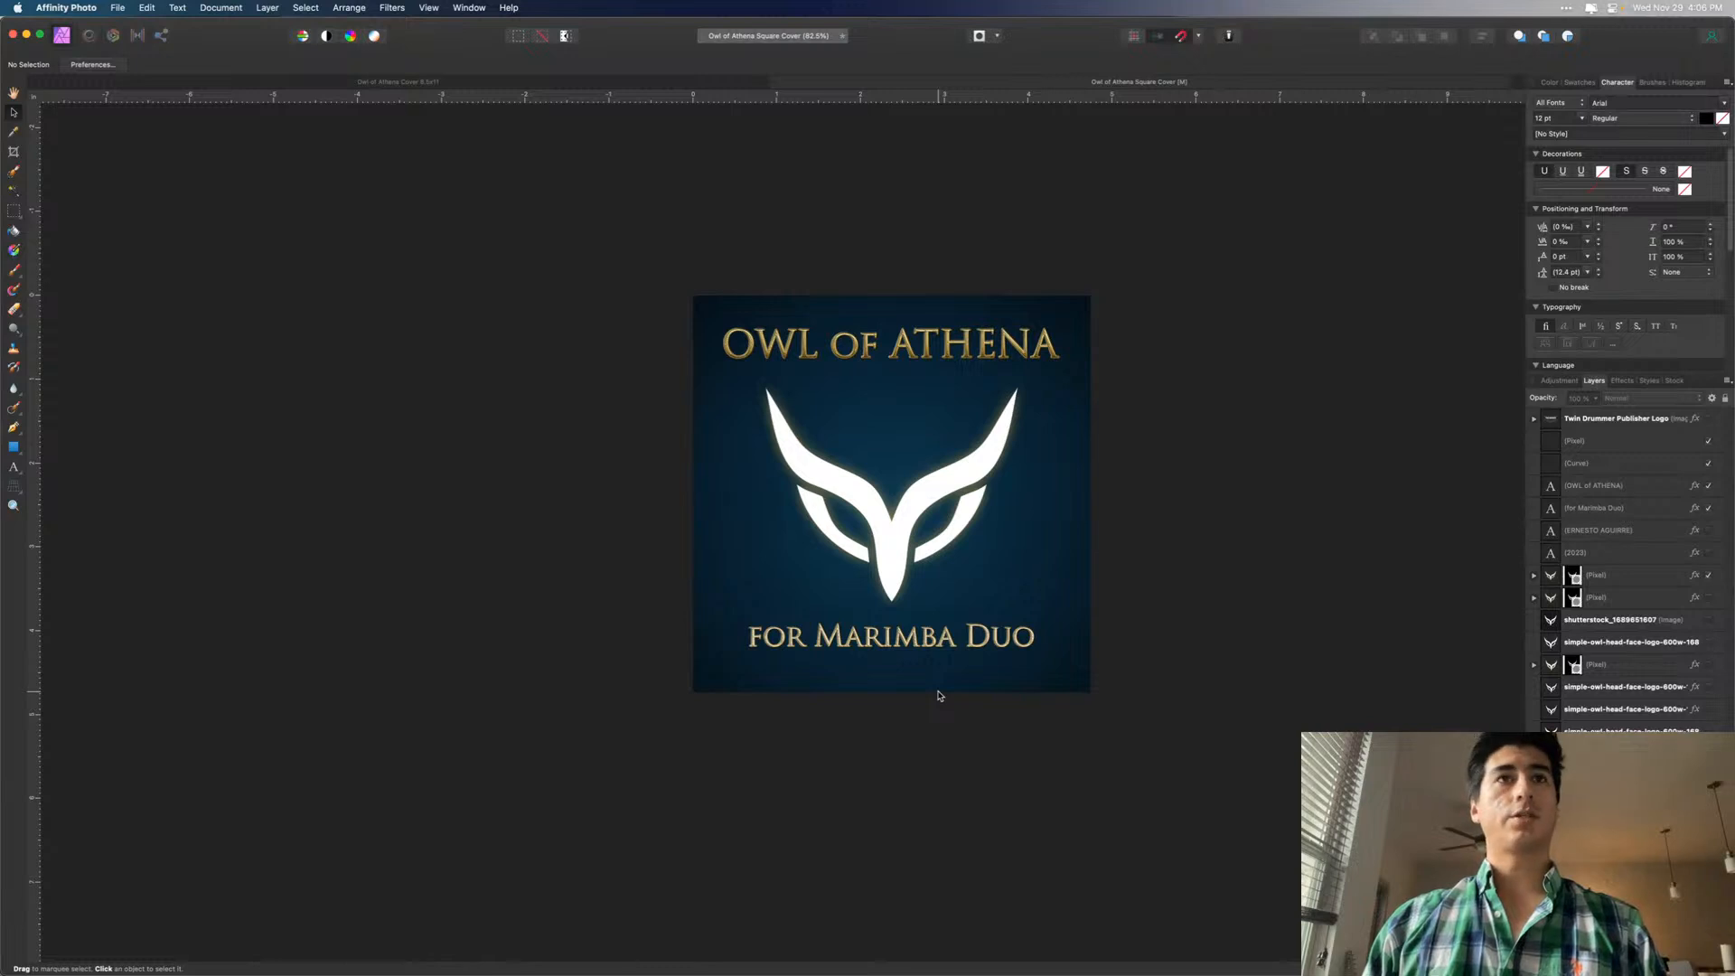
- Save the square cover document and start exporting it in PNG format
key(super+s)
click(118, 7)
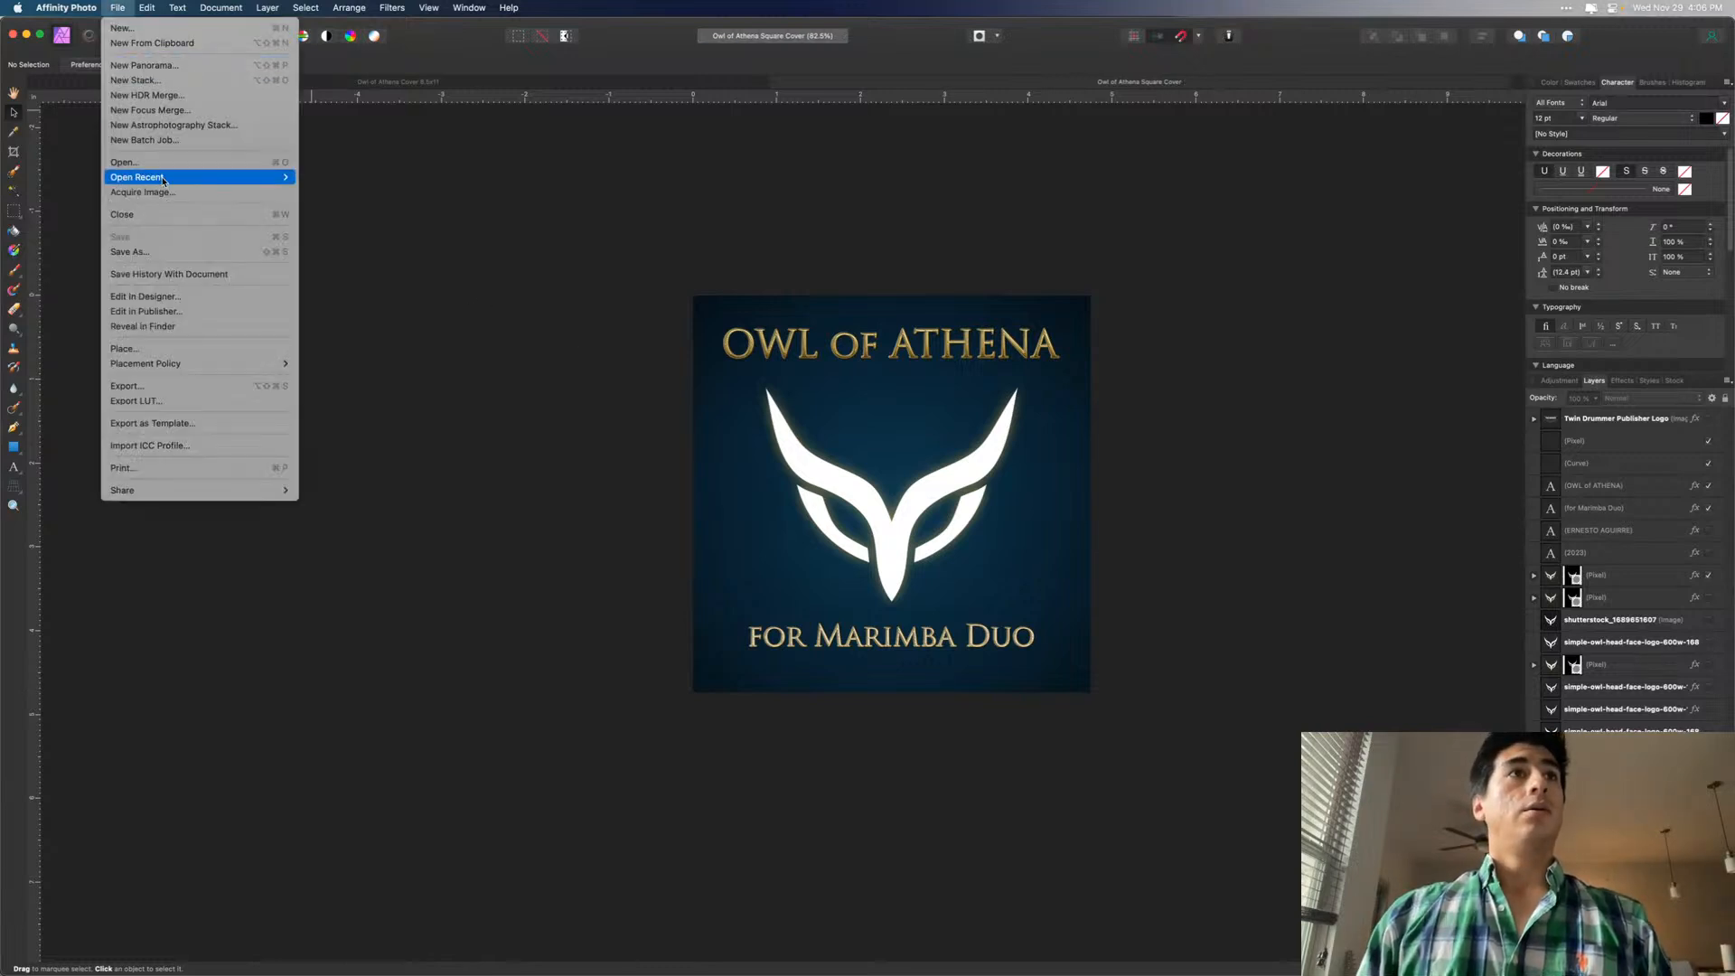
click(150, 386)
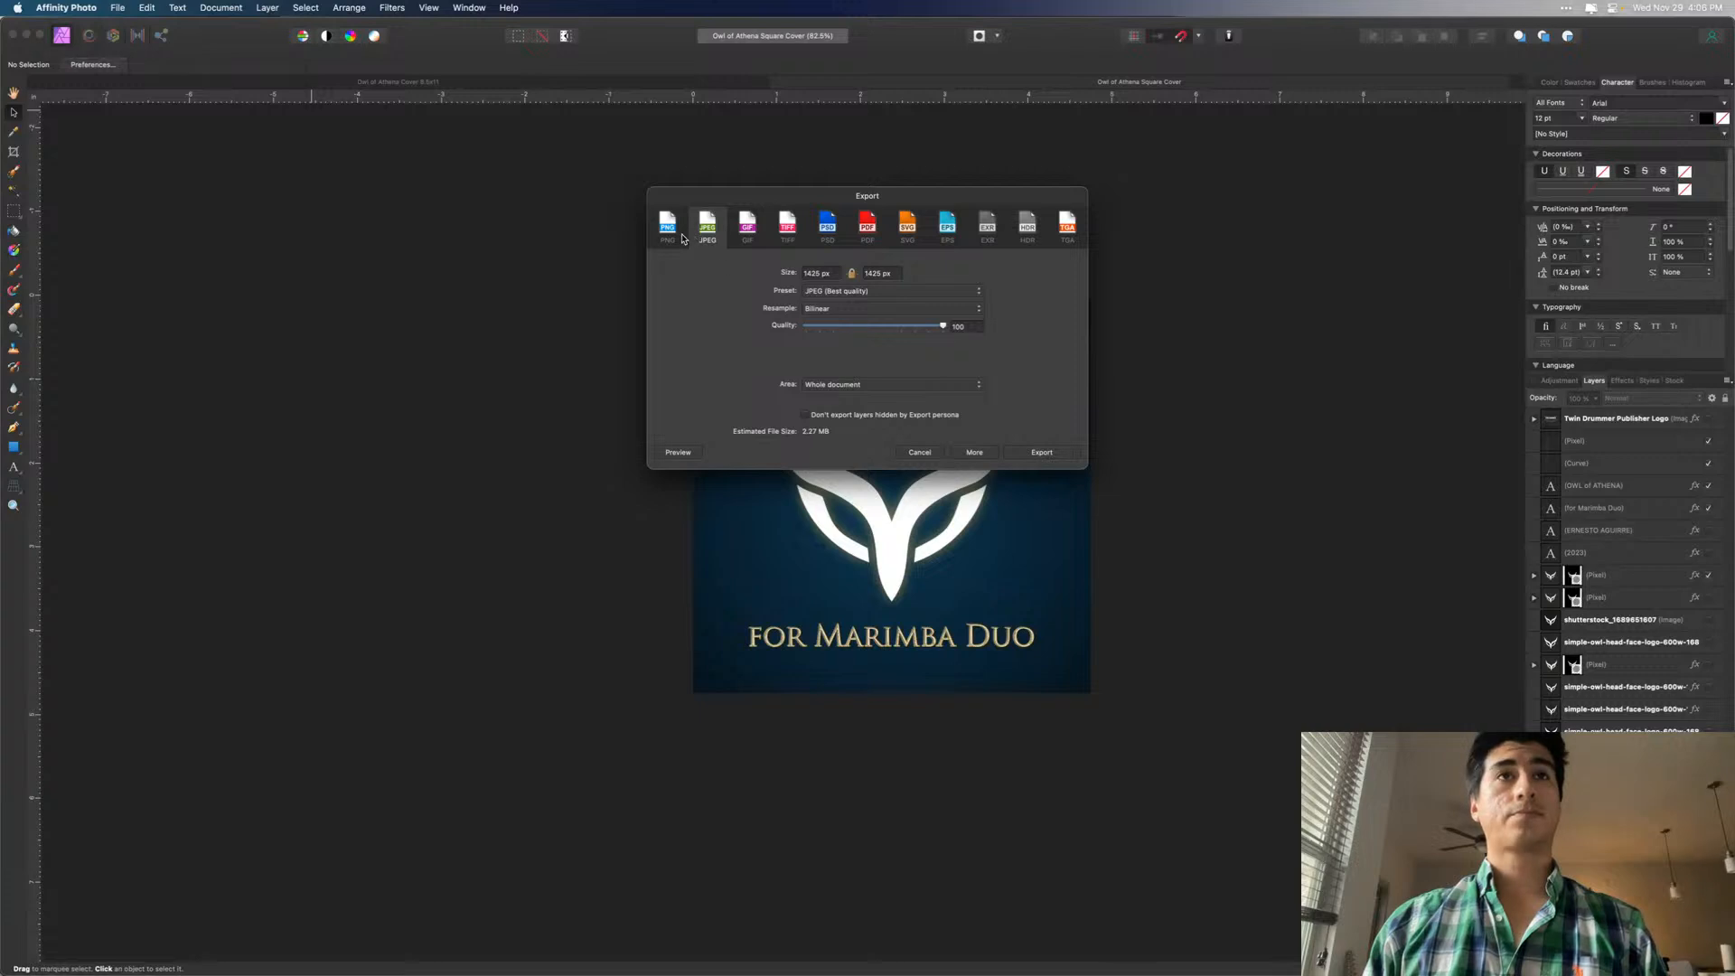
click(682, 238)
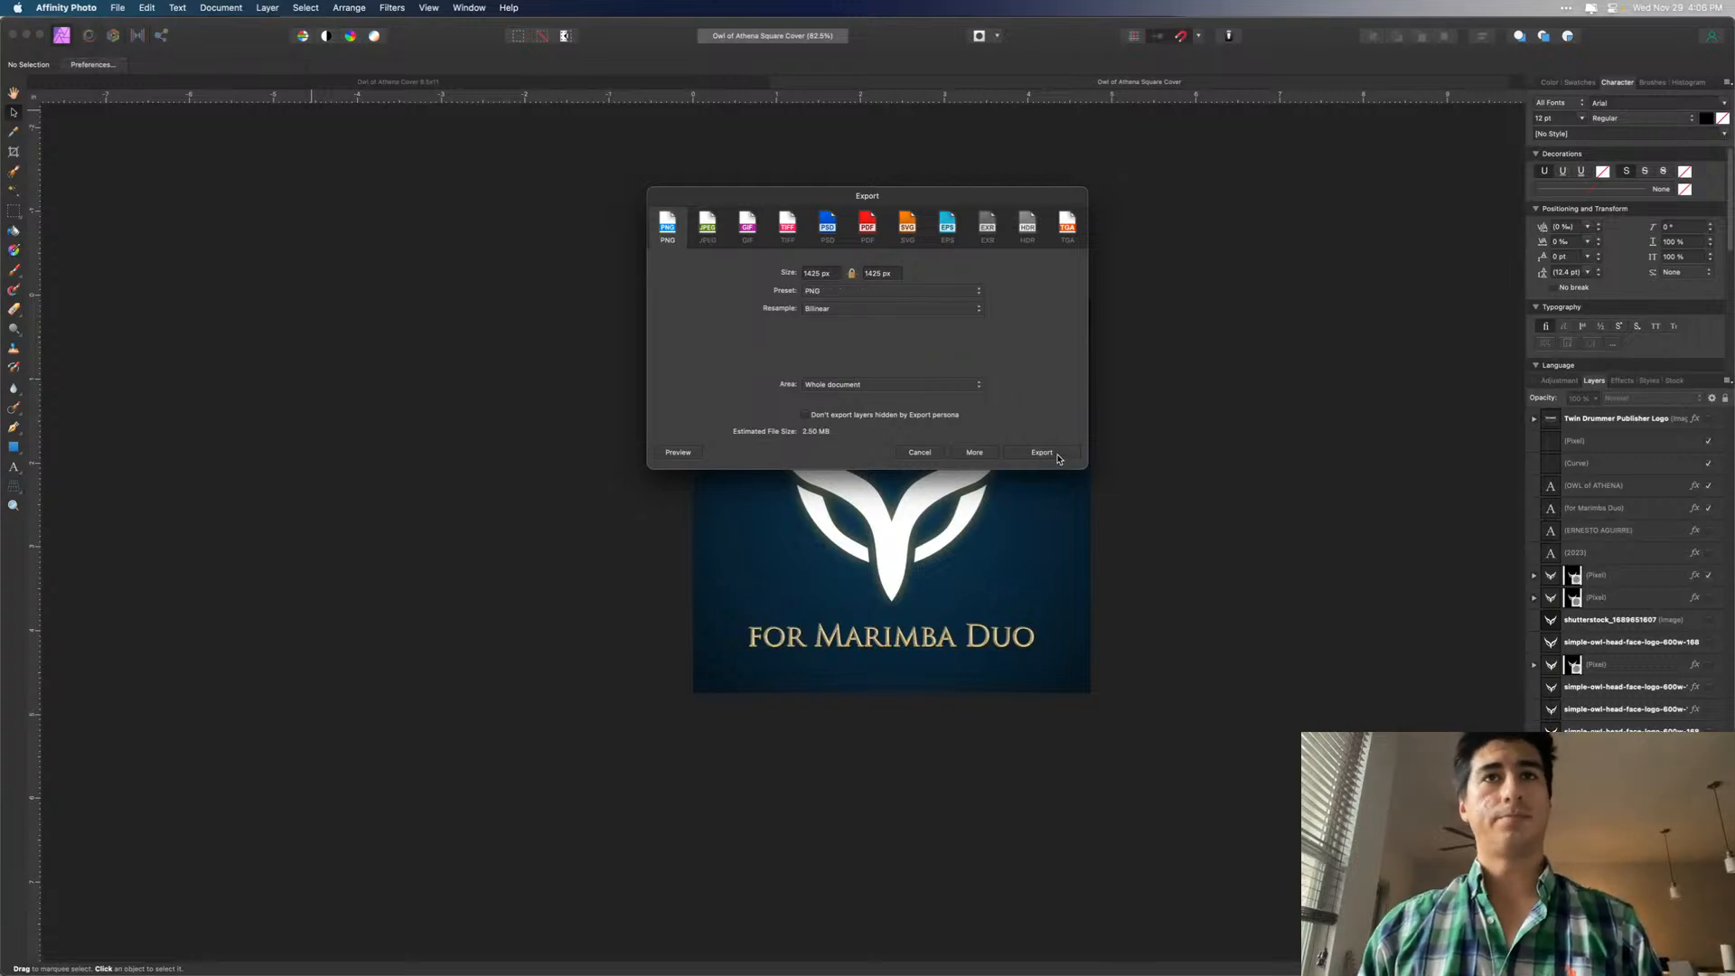
click(1058, 458)
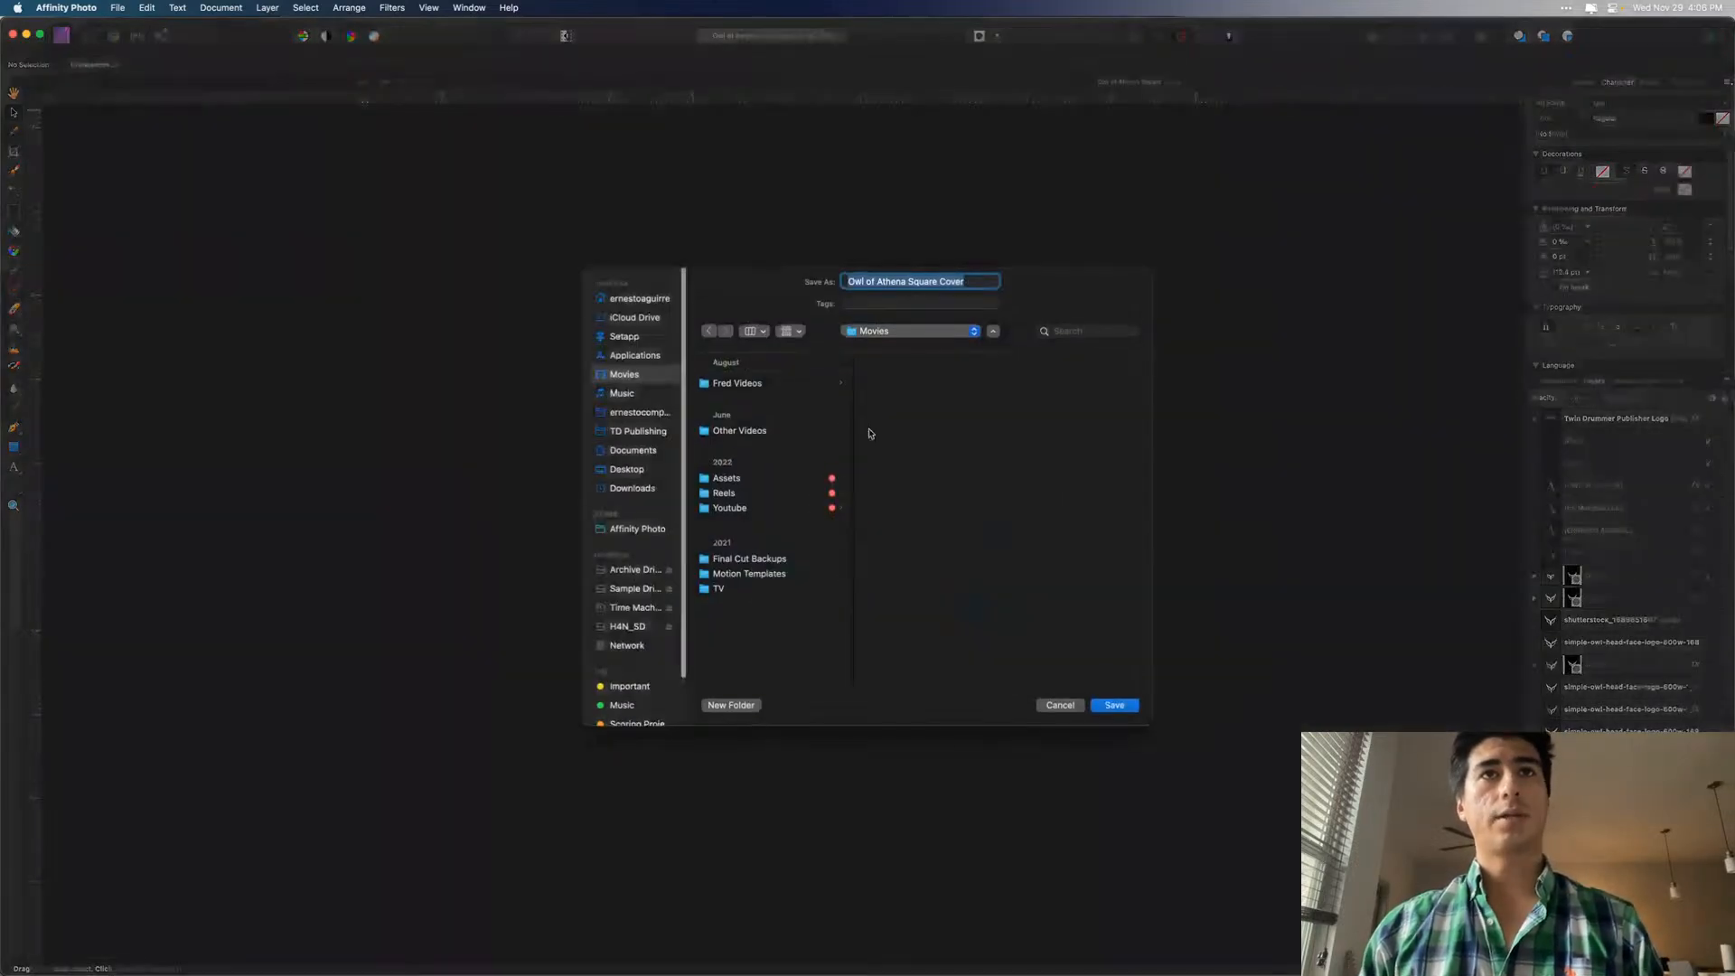
- Store the export as "Owl of Athena Square Cover" in TD Publishing > Catalog > Owl of Athena > Covers
click(640, 438)
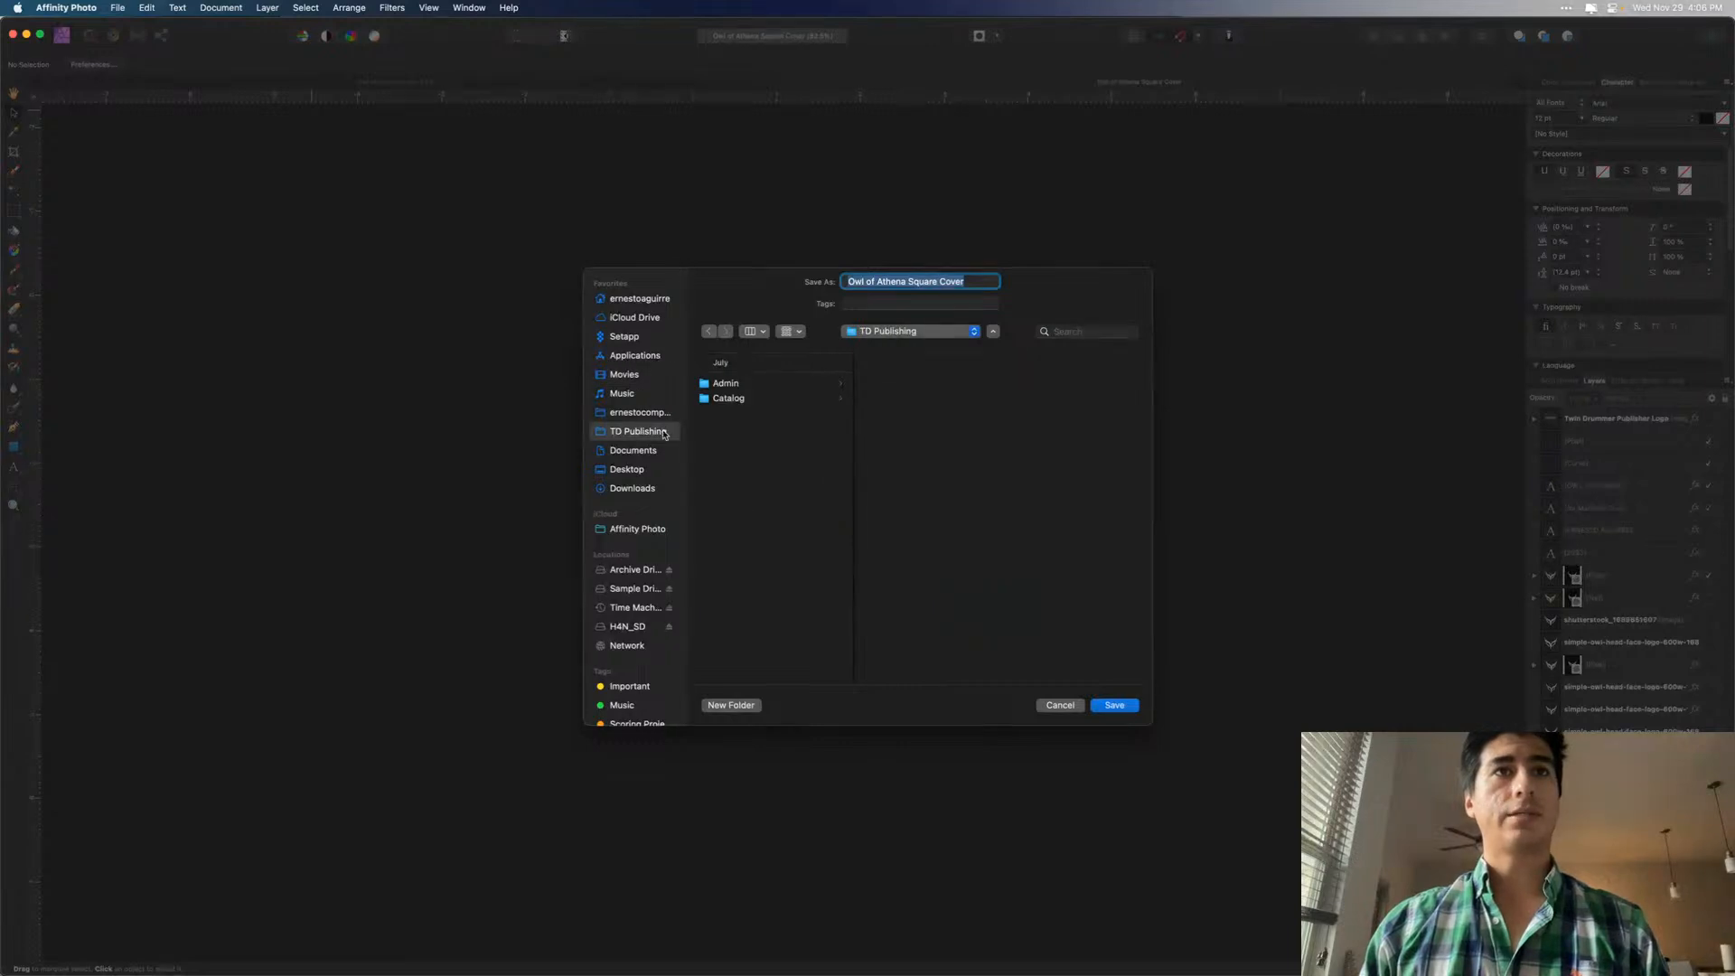
click(767, 403)
click(951, 384)
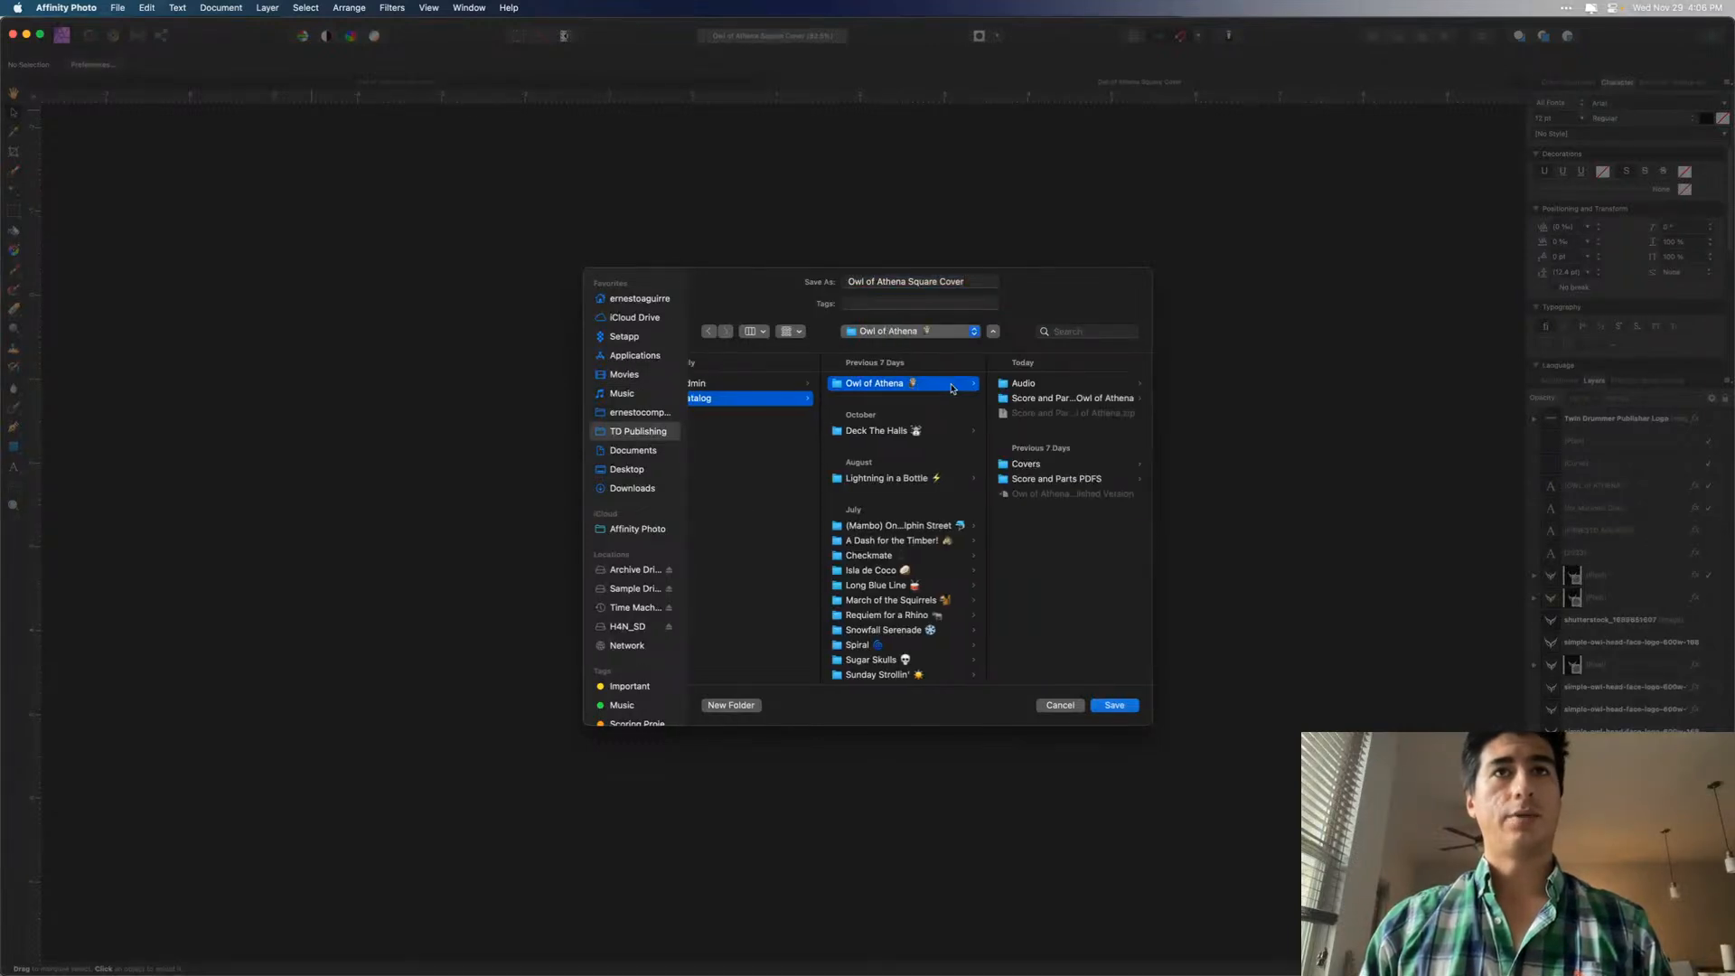
click(1031, 465)
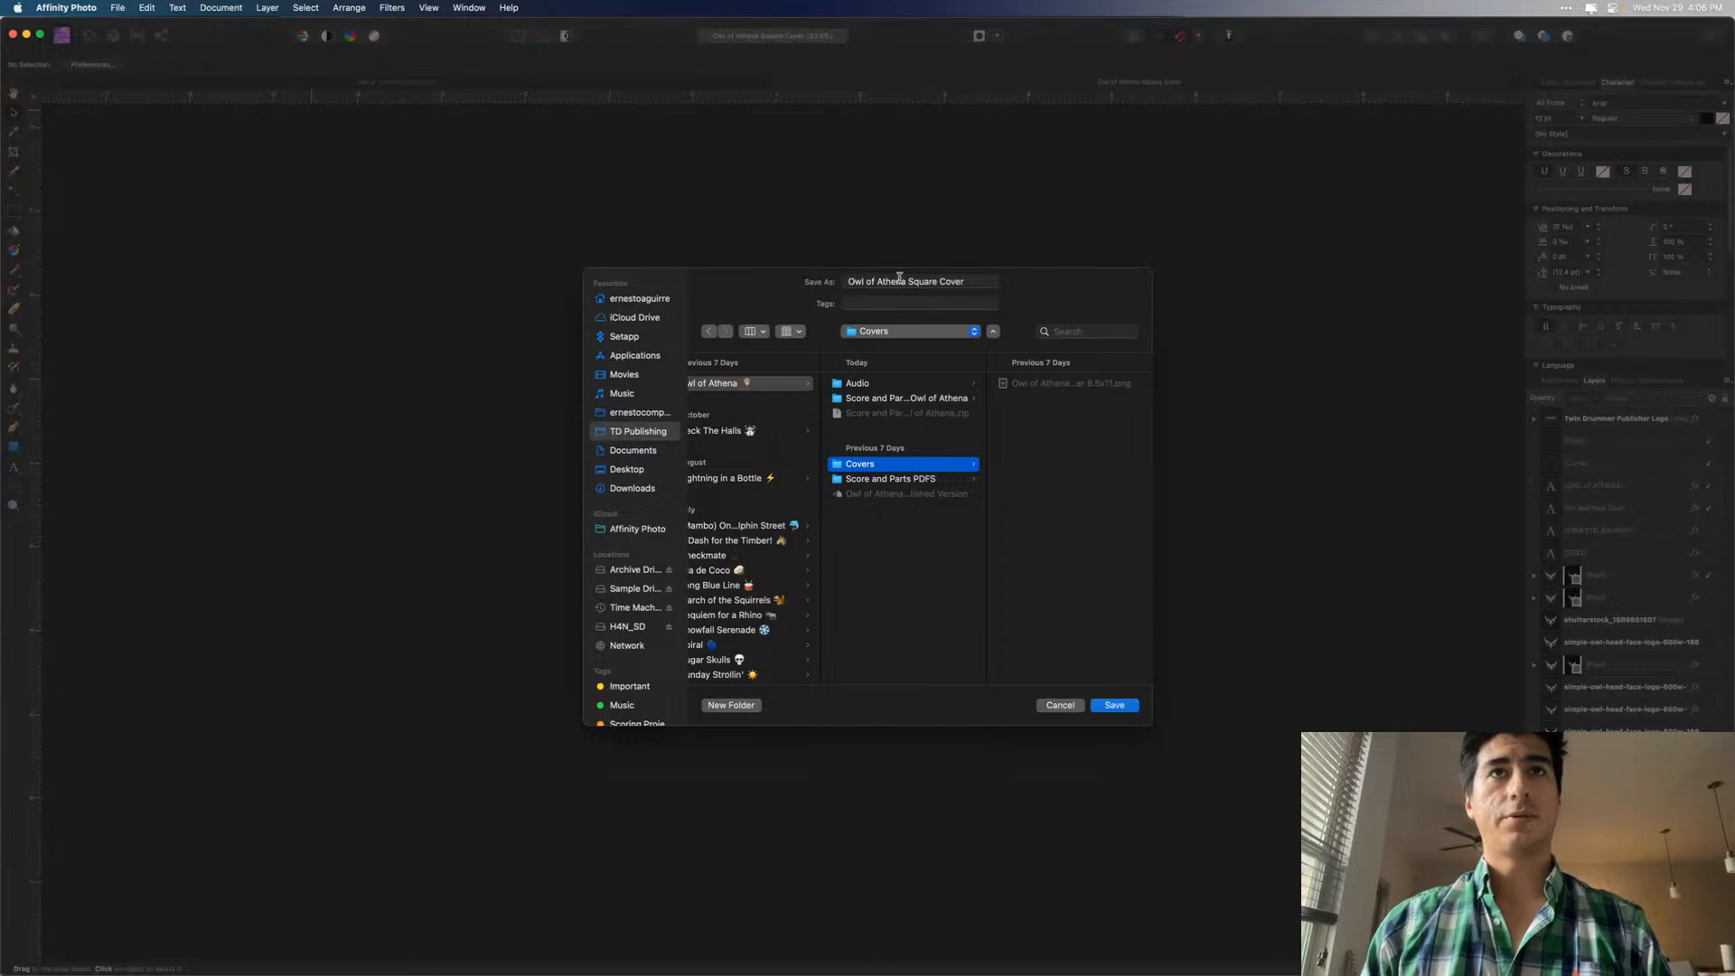
click(1125, 707)
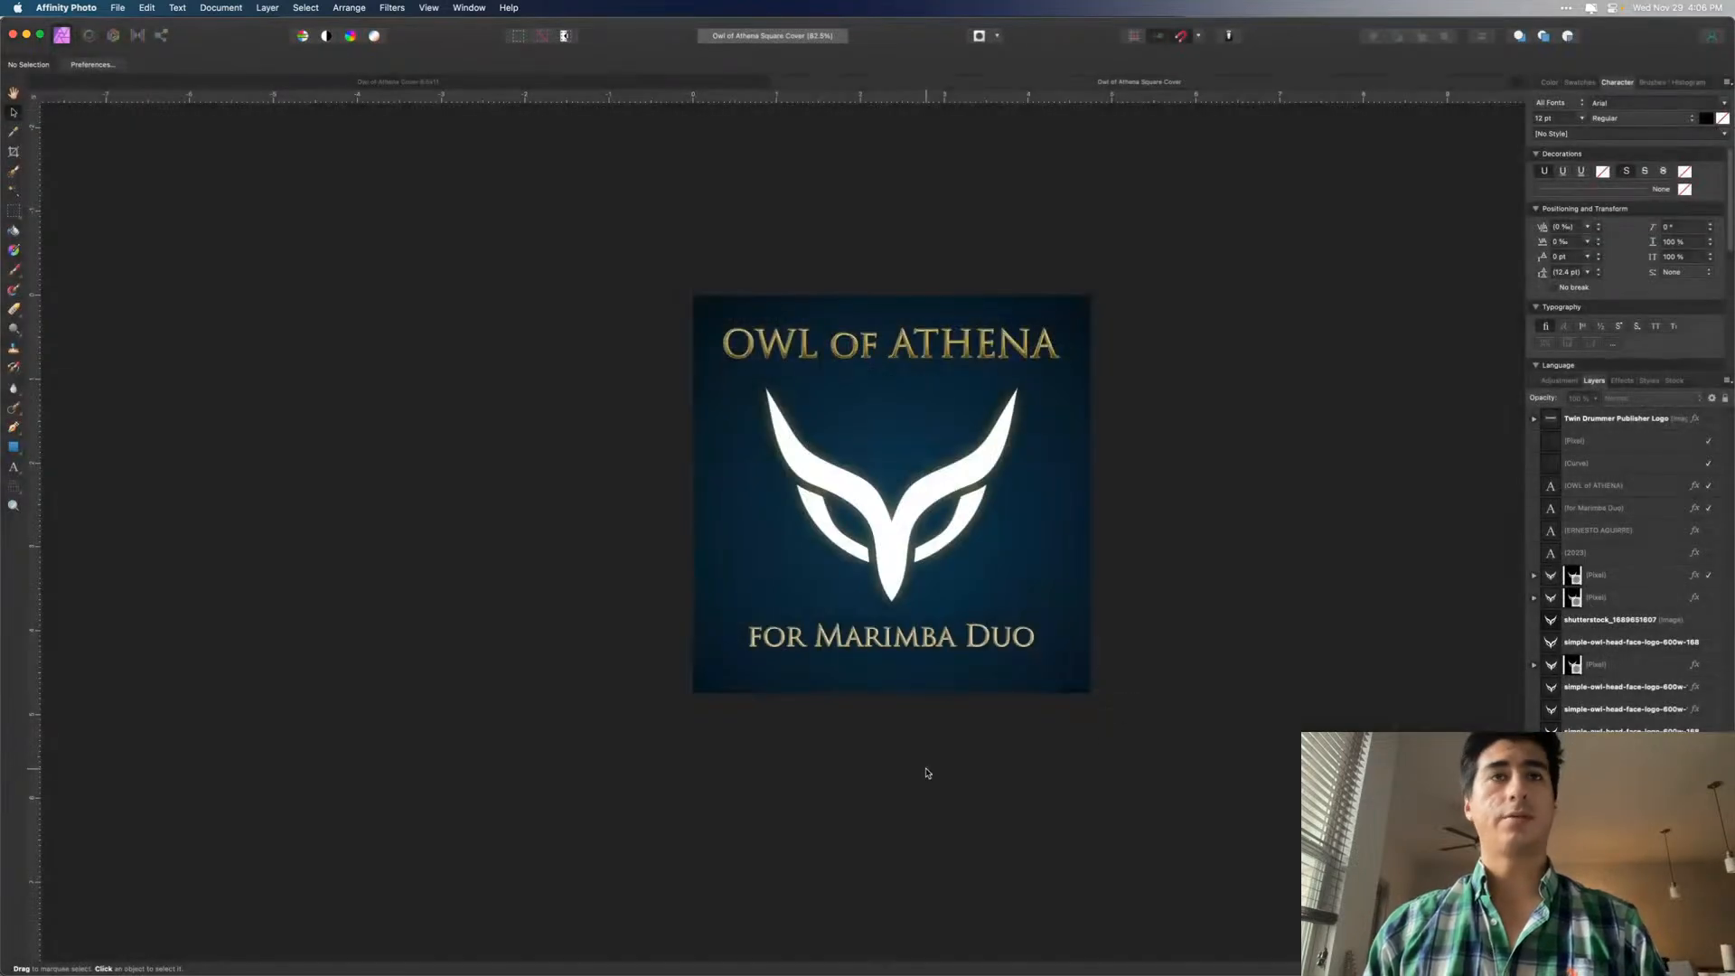
- Switch to the Squarespace product editor in Safari and remove the current featured image
key(super+Tab)
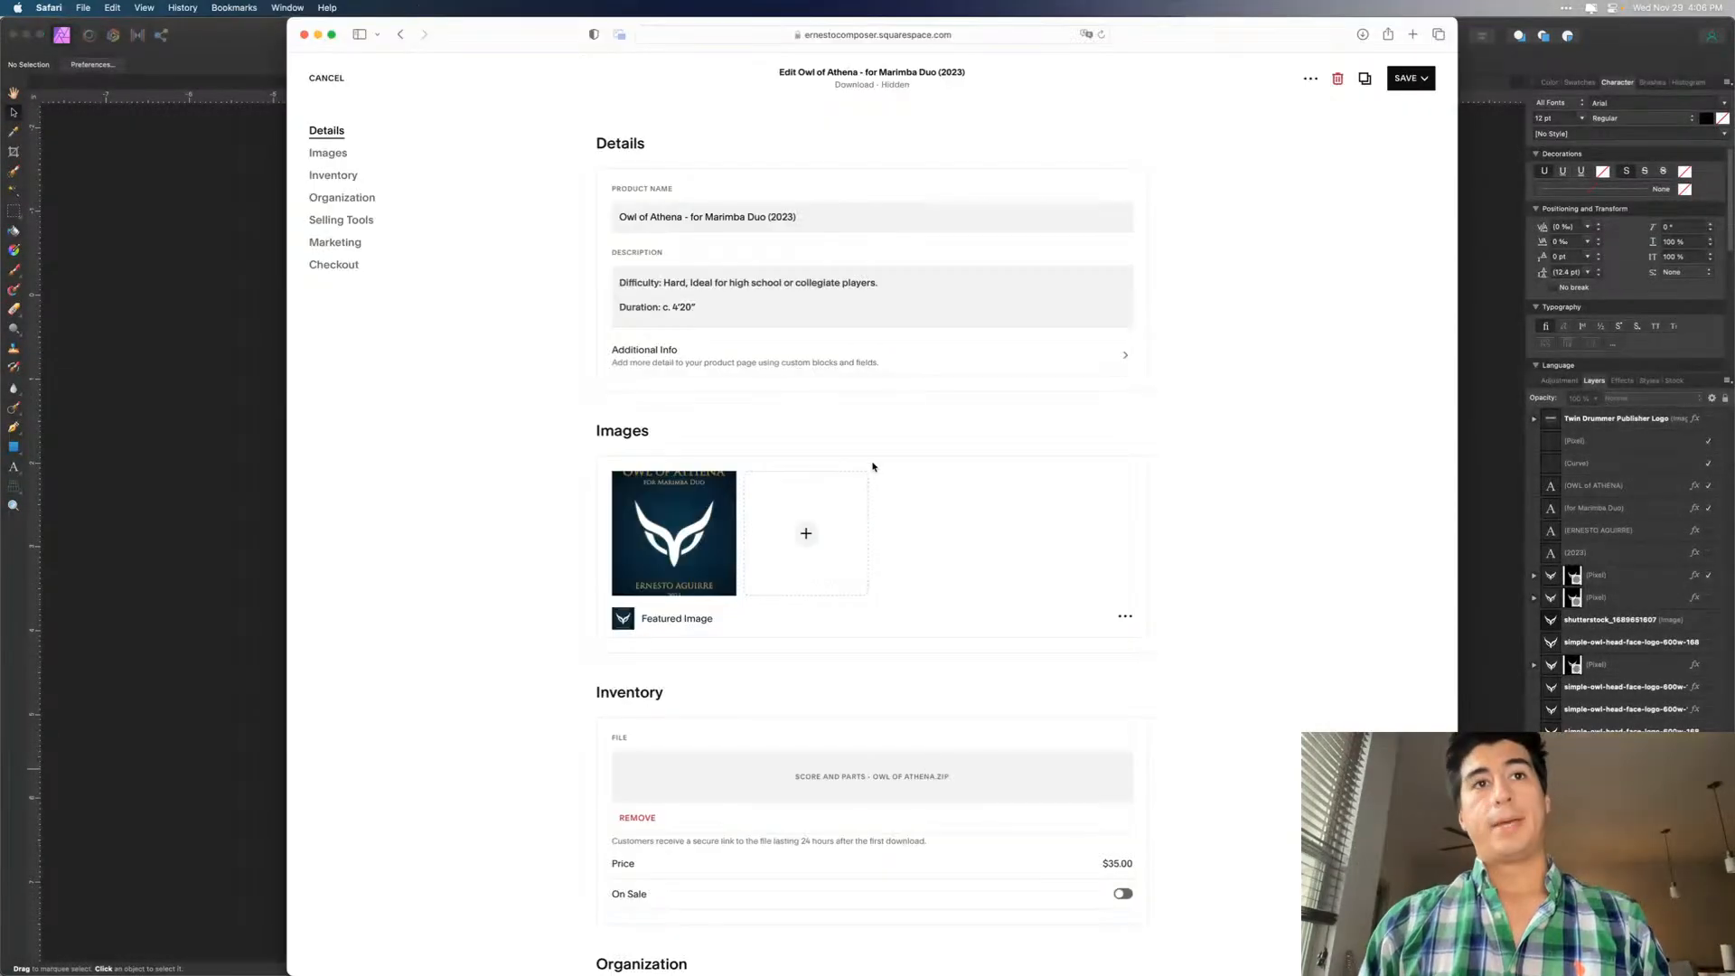
click(1126, 616)
click(1145, 678)
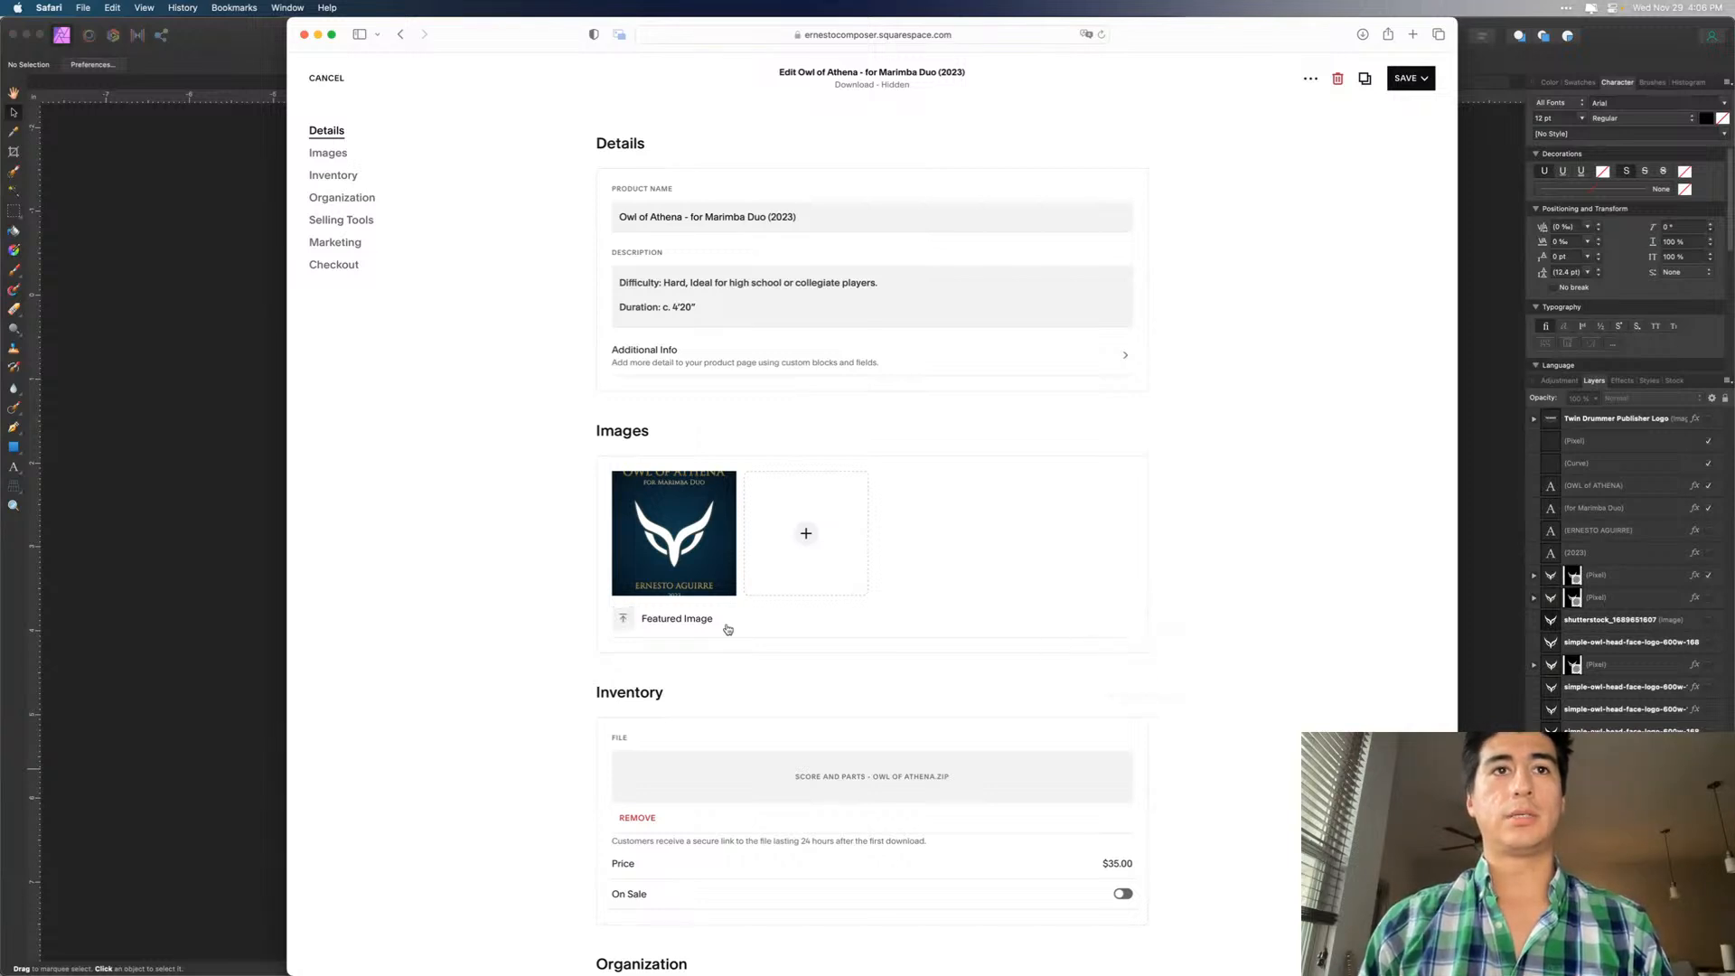
- Upload "Owl of Athena Square Cover.png" from the TD Publishing catalog's Owl of Athena Covers folder as the featured image
click(623, 620)
click(653, 640)
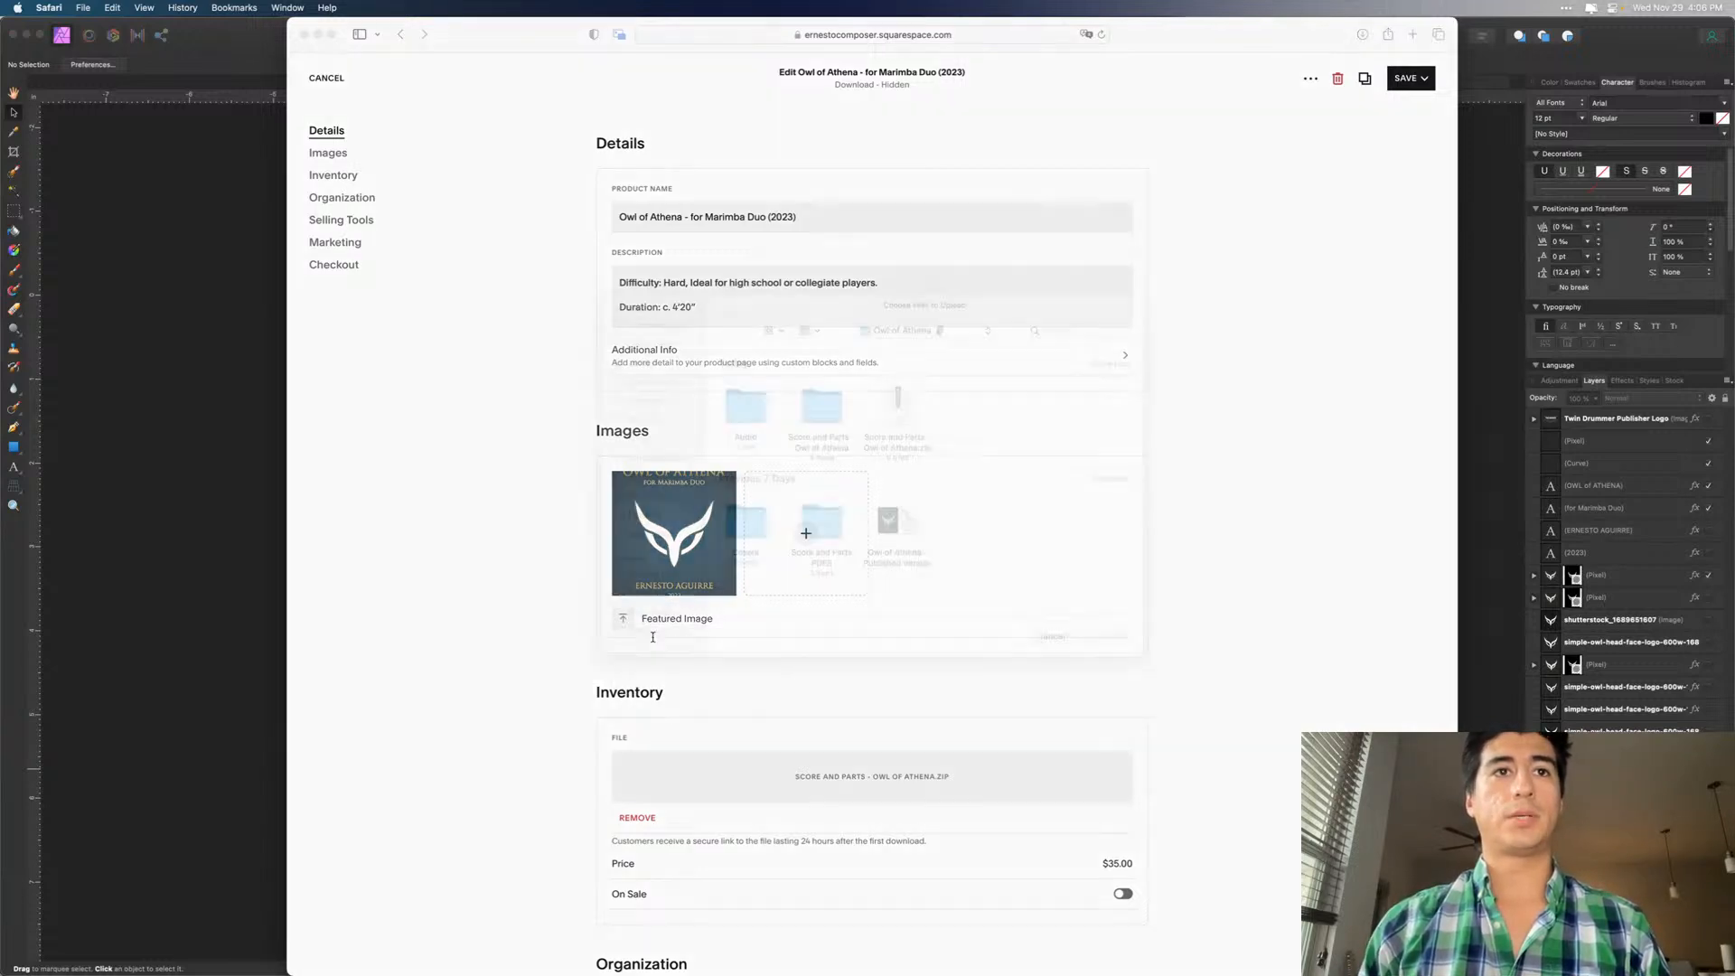
click(660, 499)
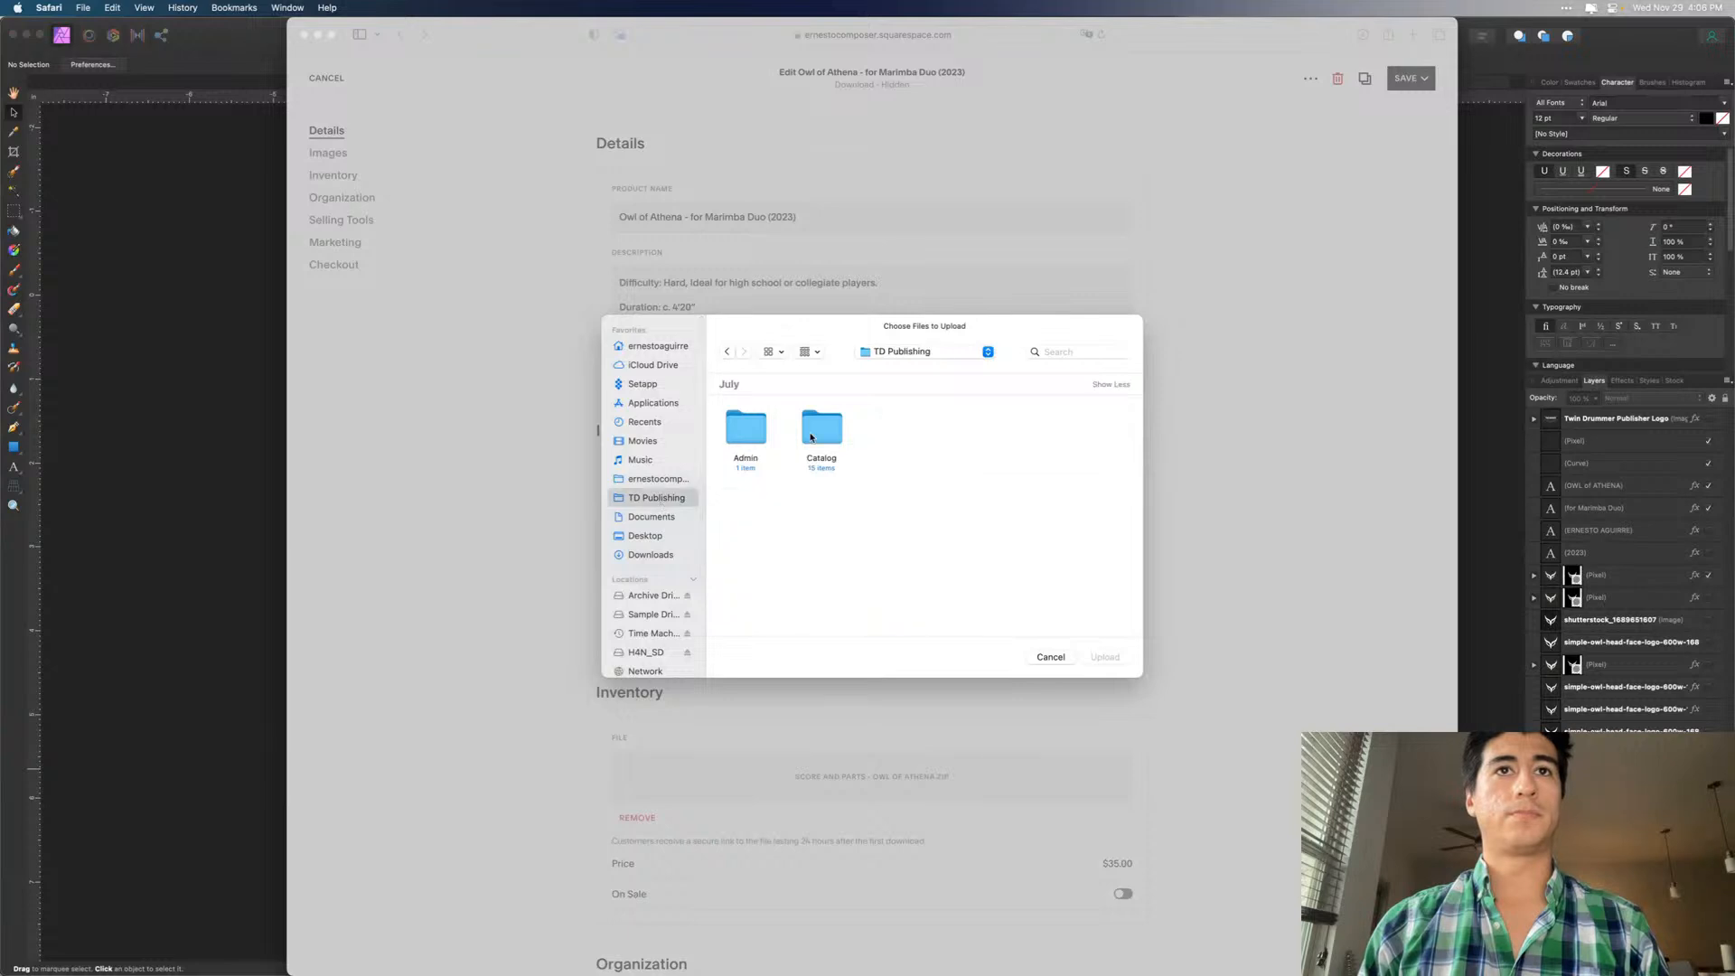
double_click(823, 428)
double_click(755, 436)
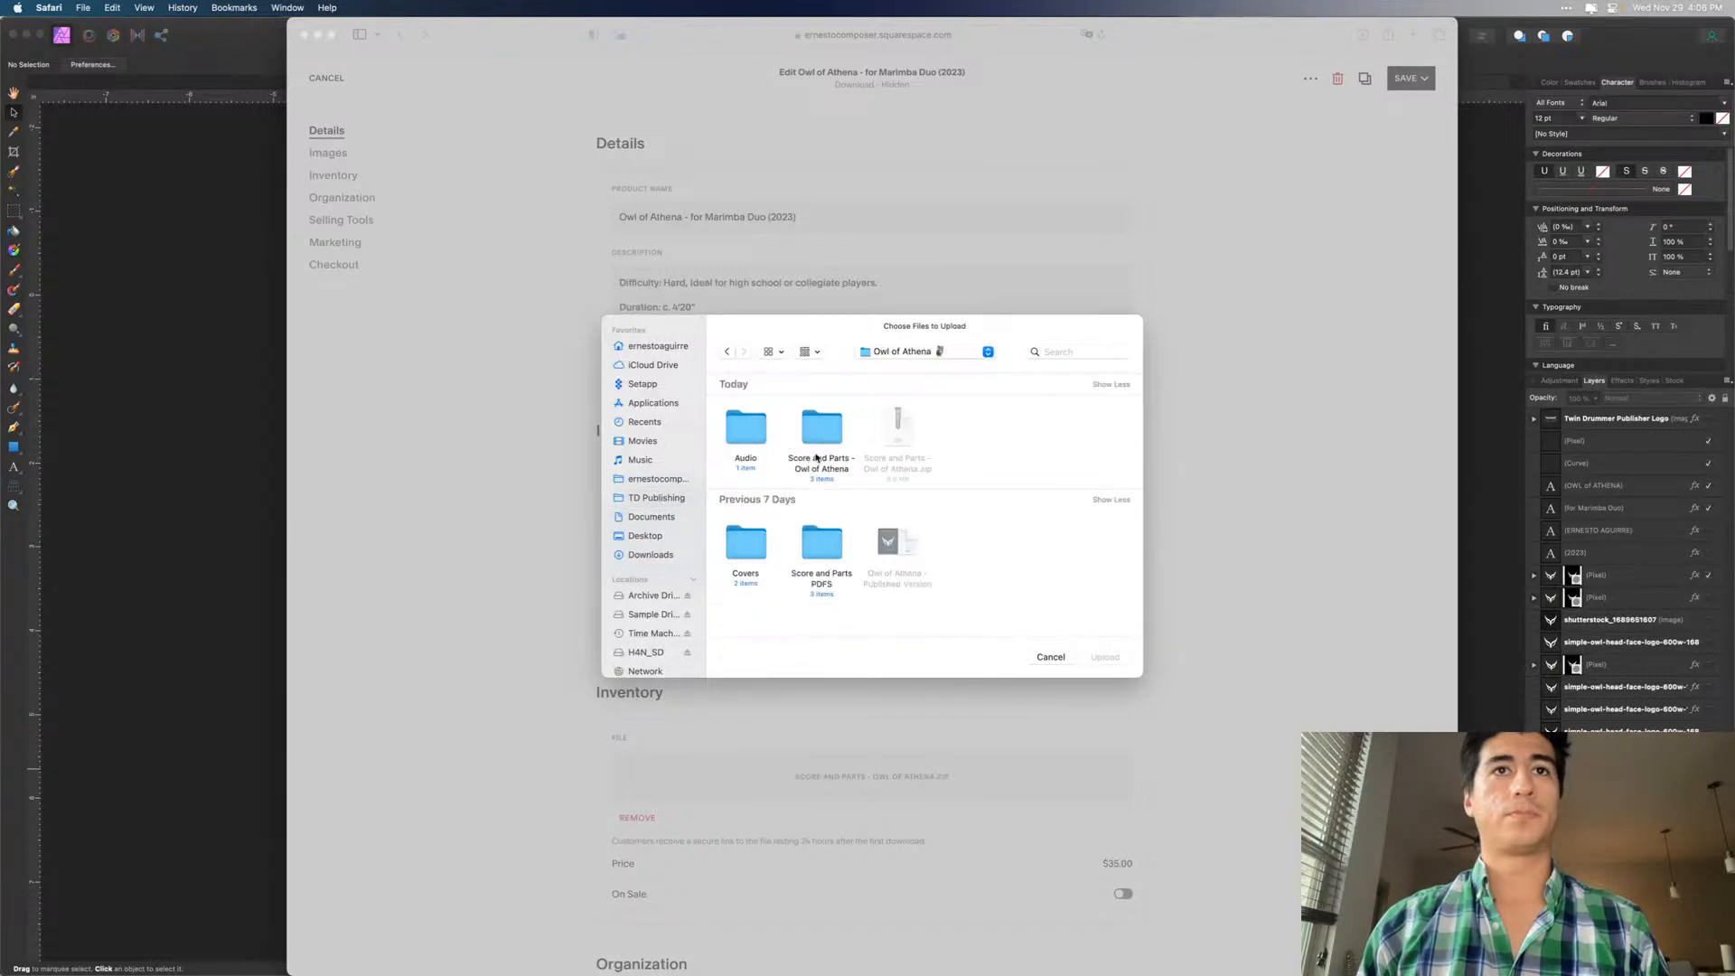
double_click(743, 544)
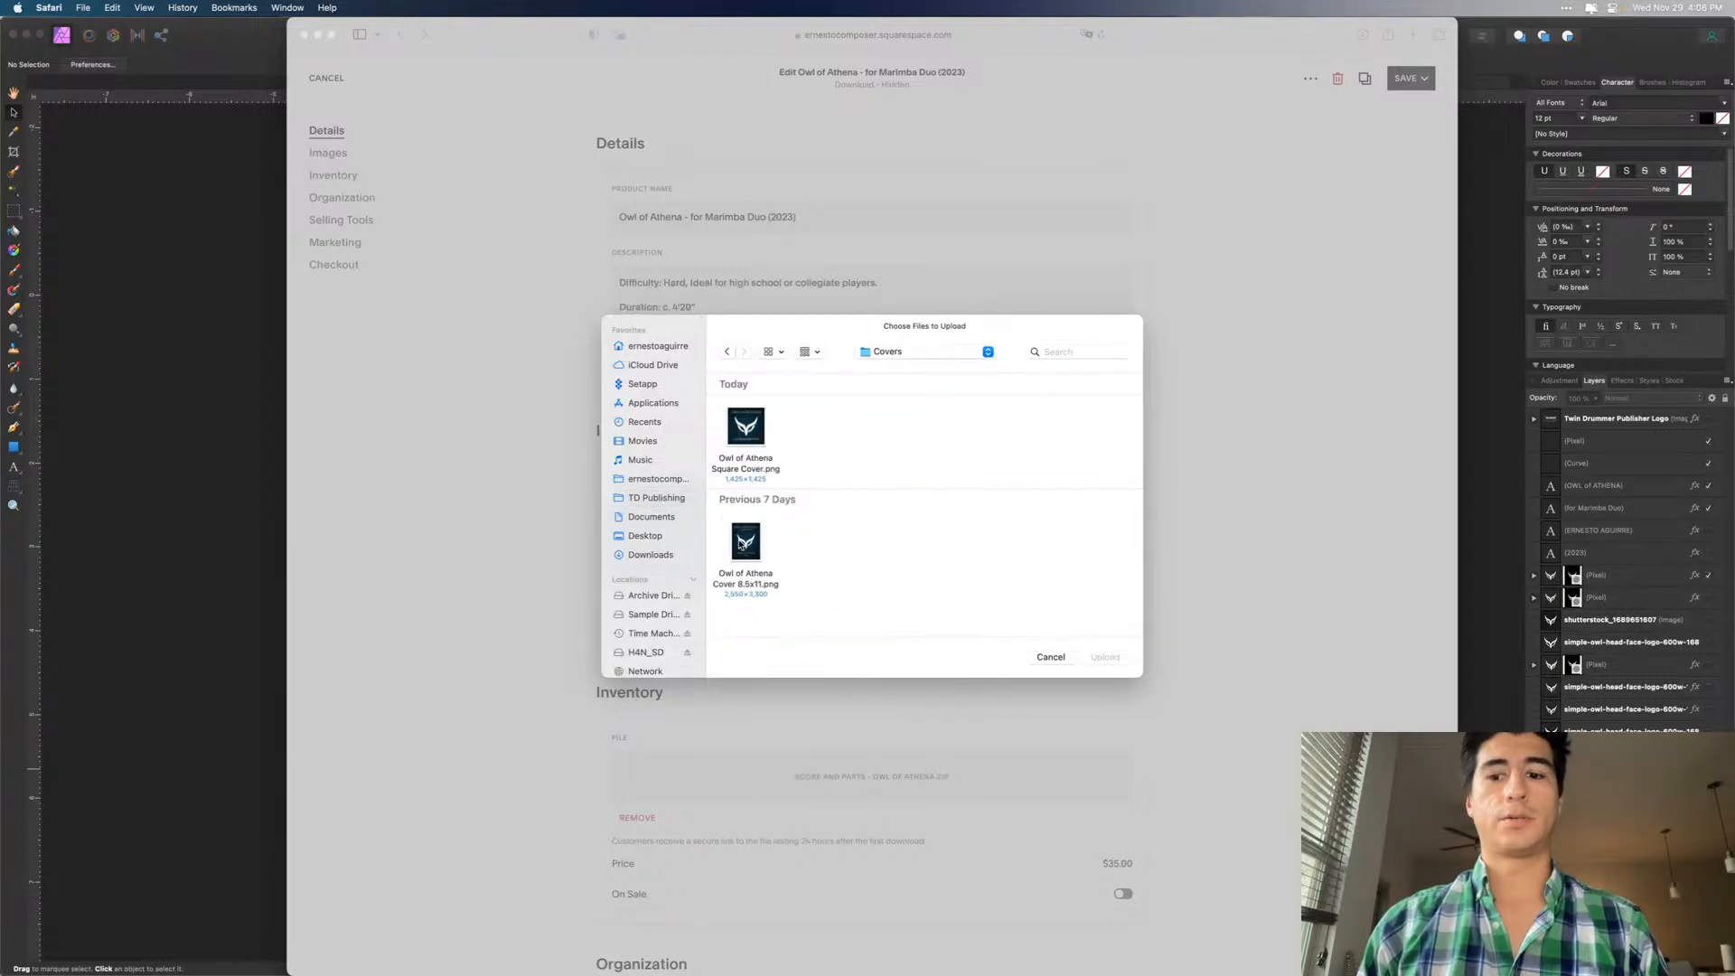
double_click(747, 443)
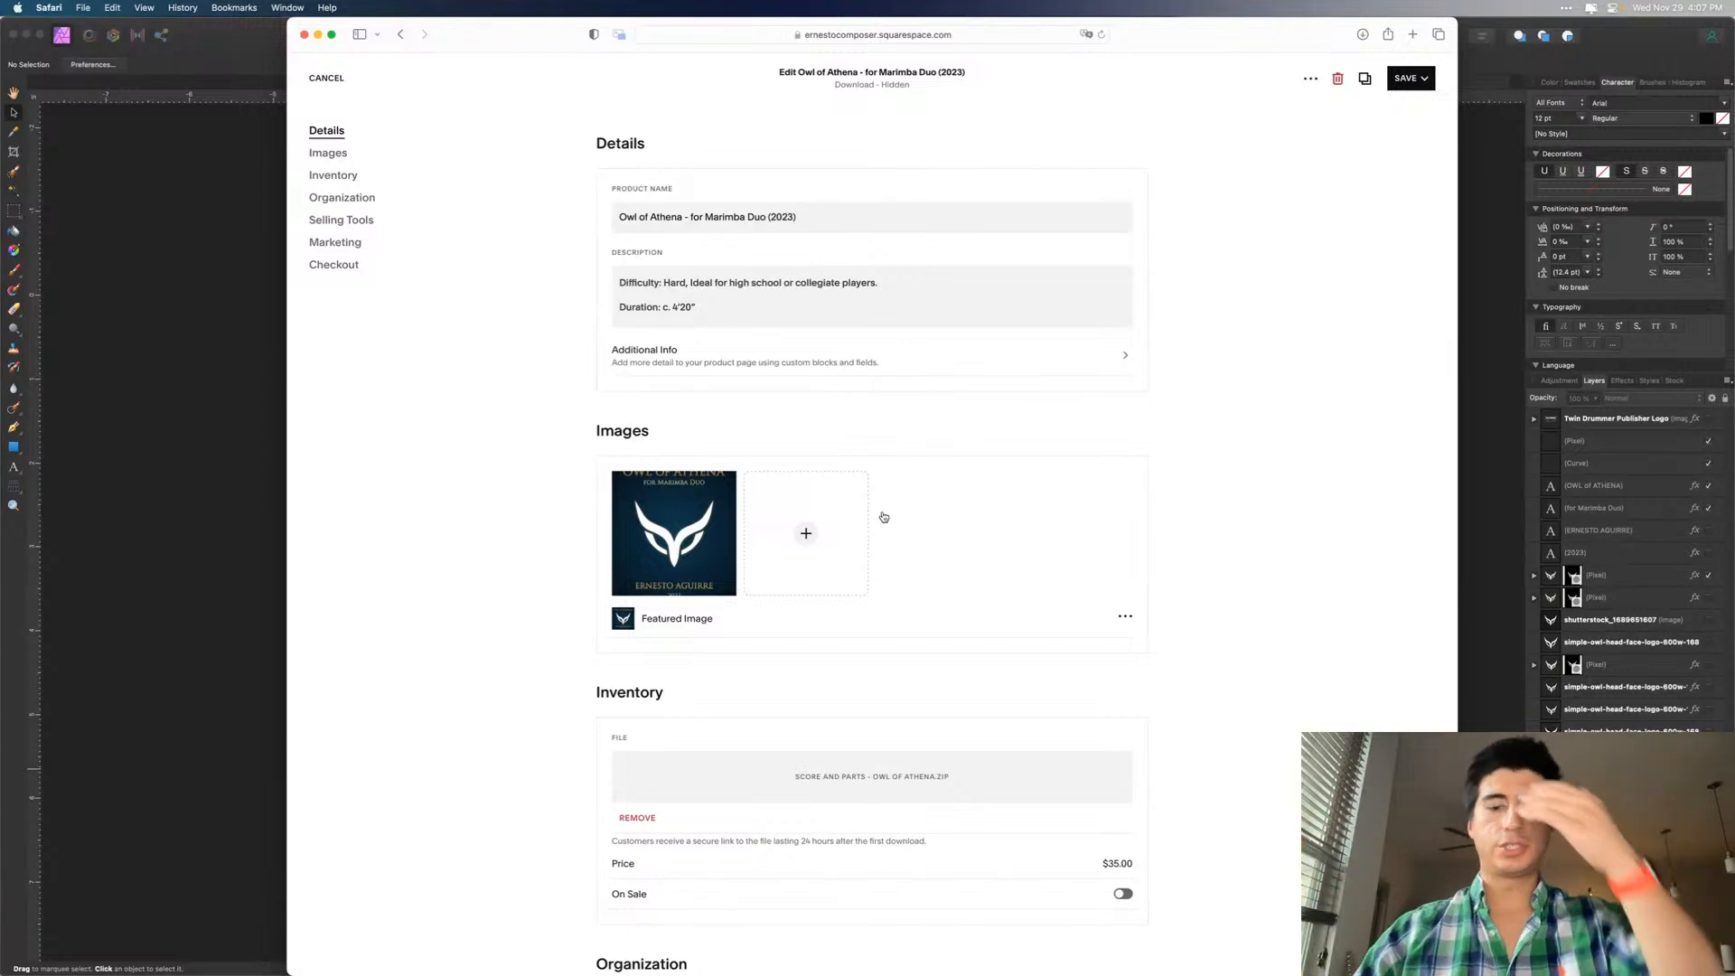
- Add the text "Listen to Owl of Athena:" to the product's Additional Info, with the piece title in italics
click(850, 355)
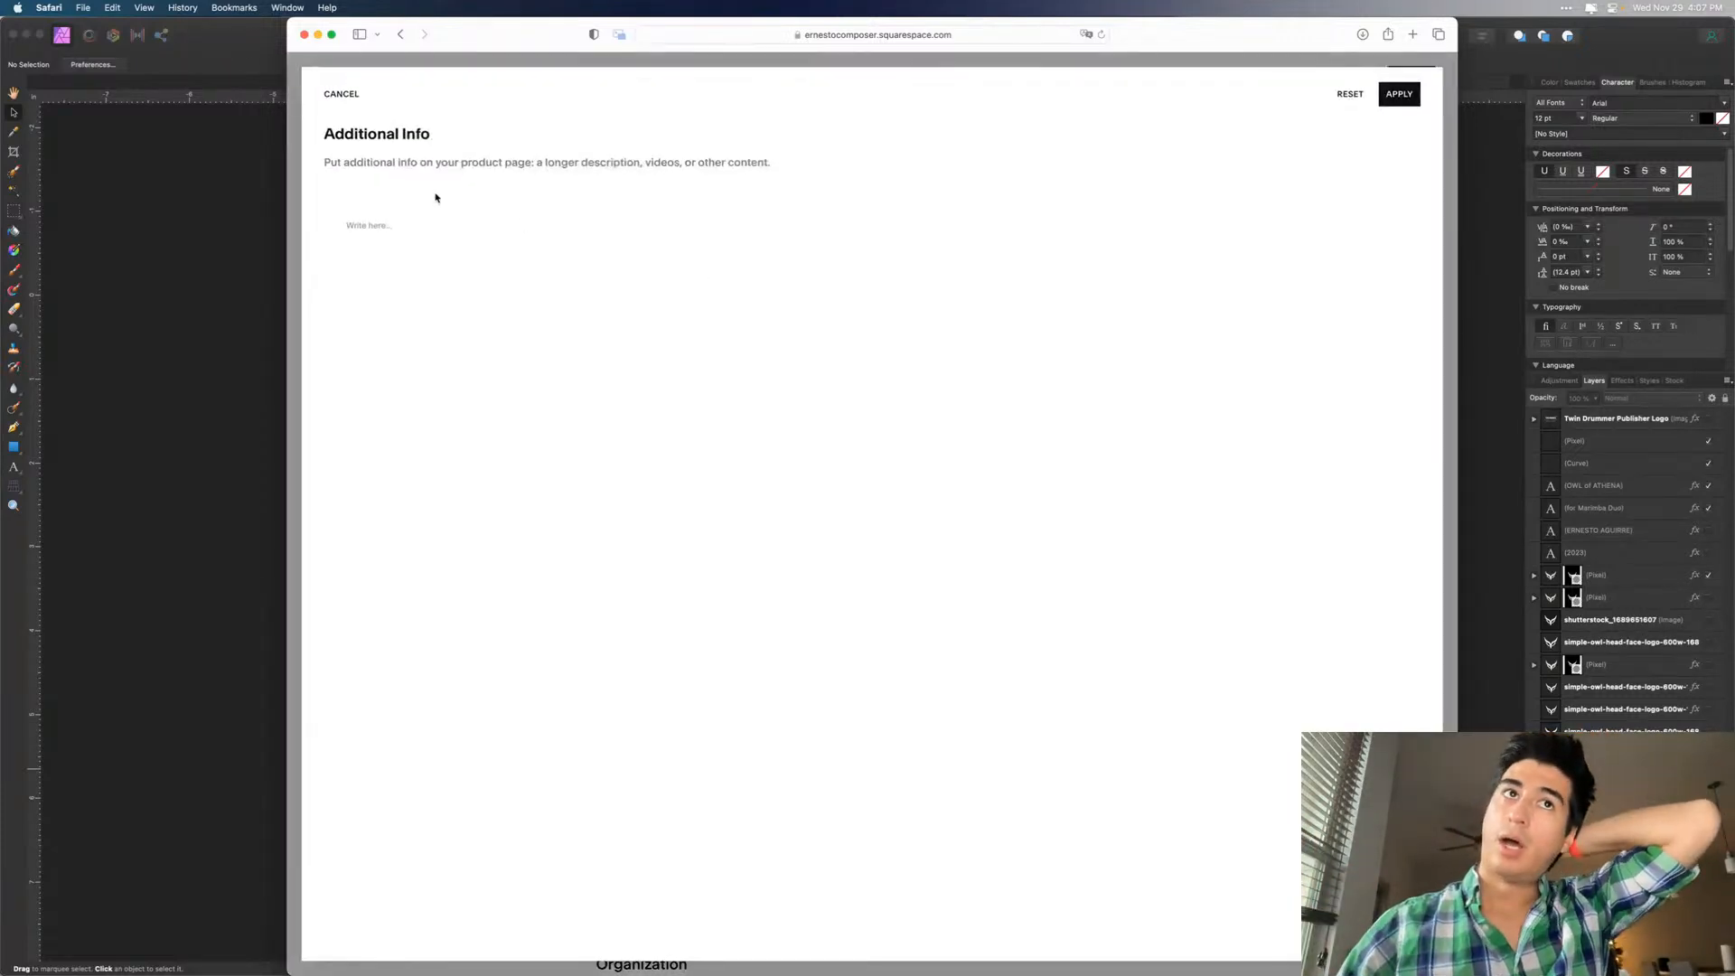
click(413, 230)
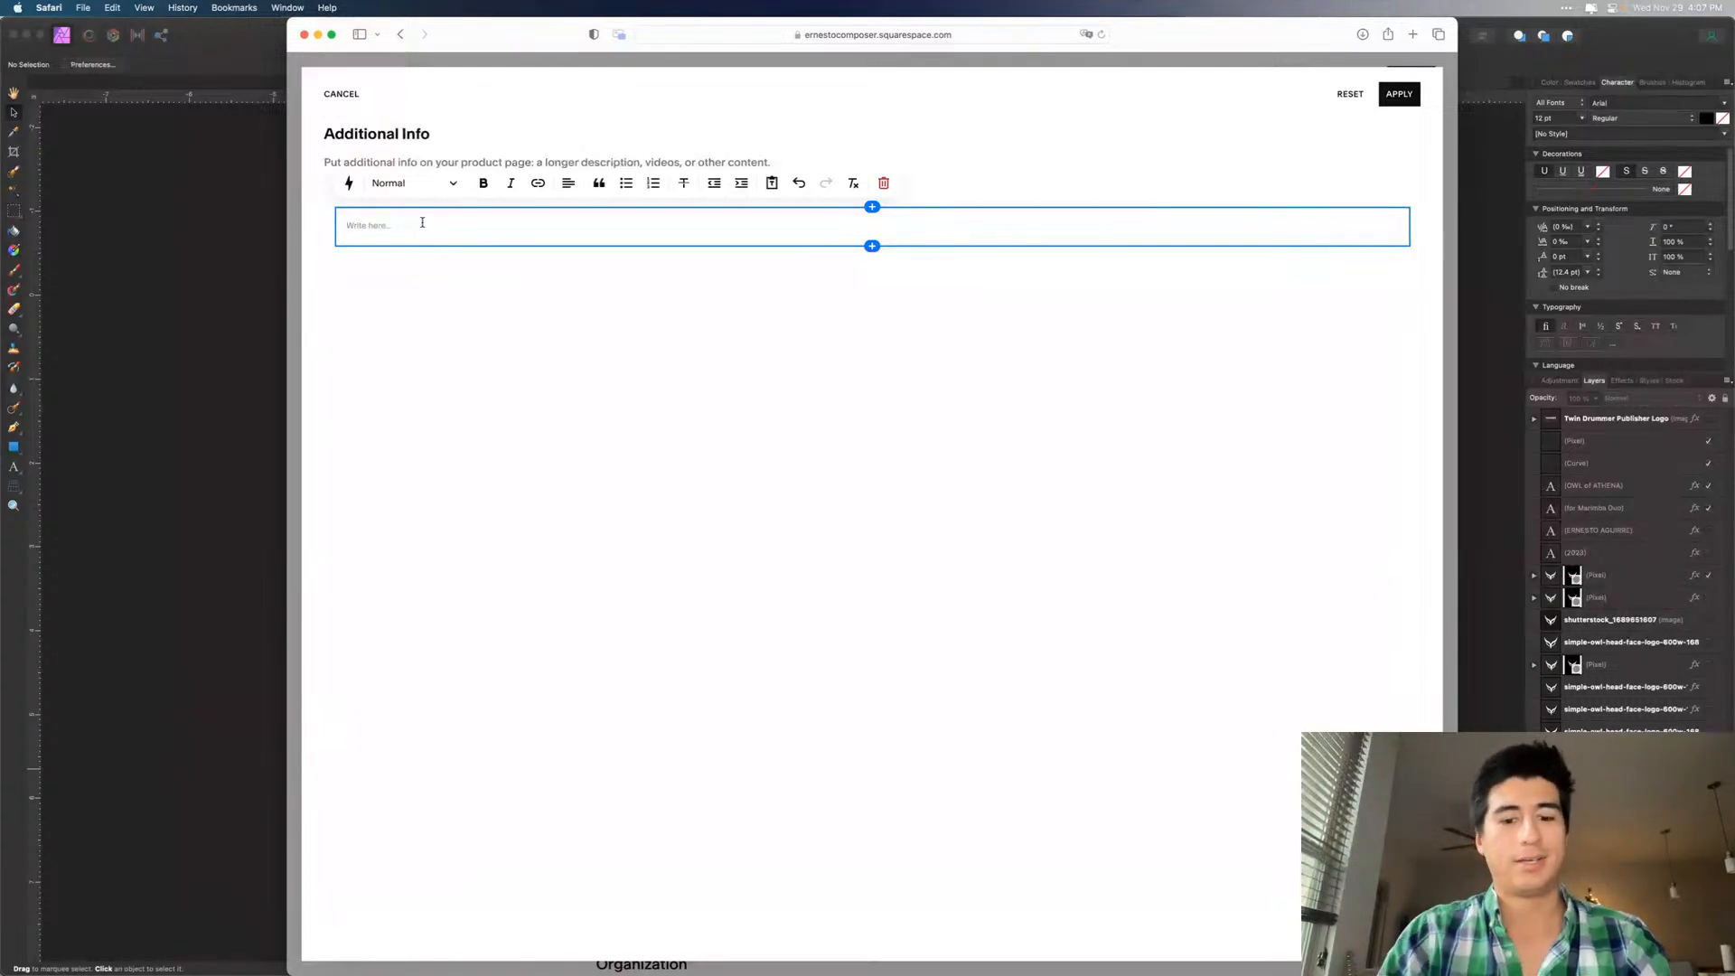
text(Listen to)
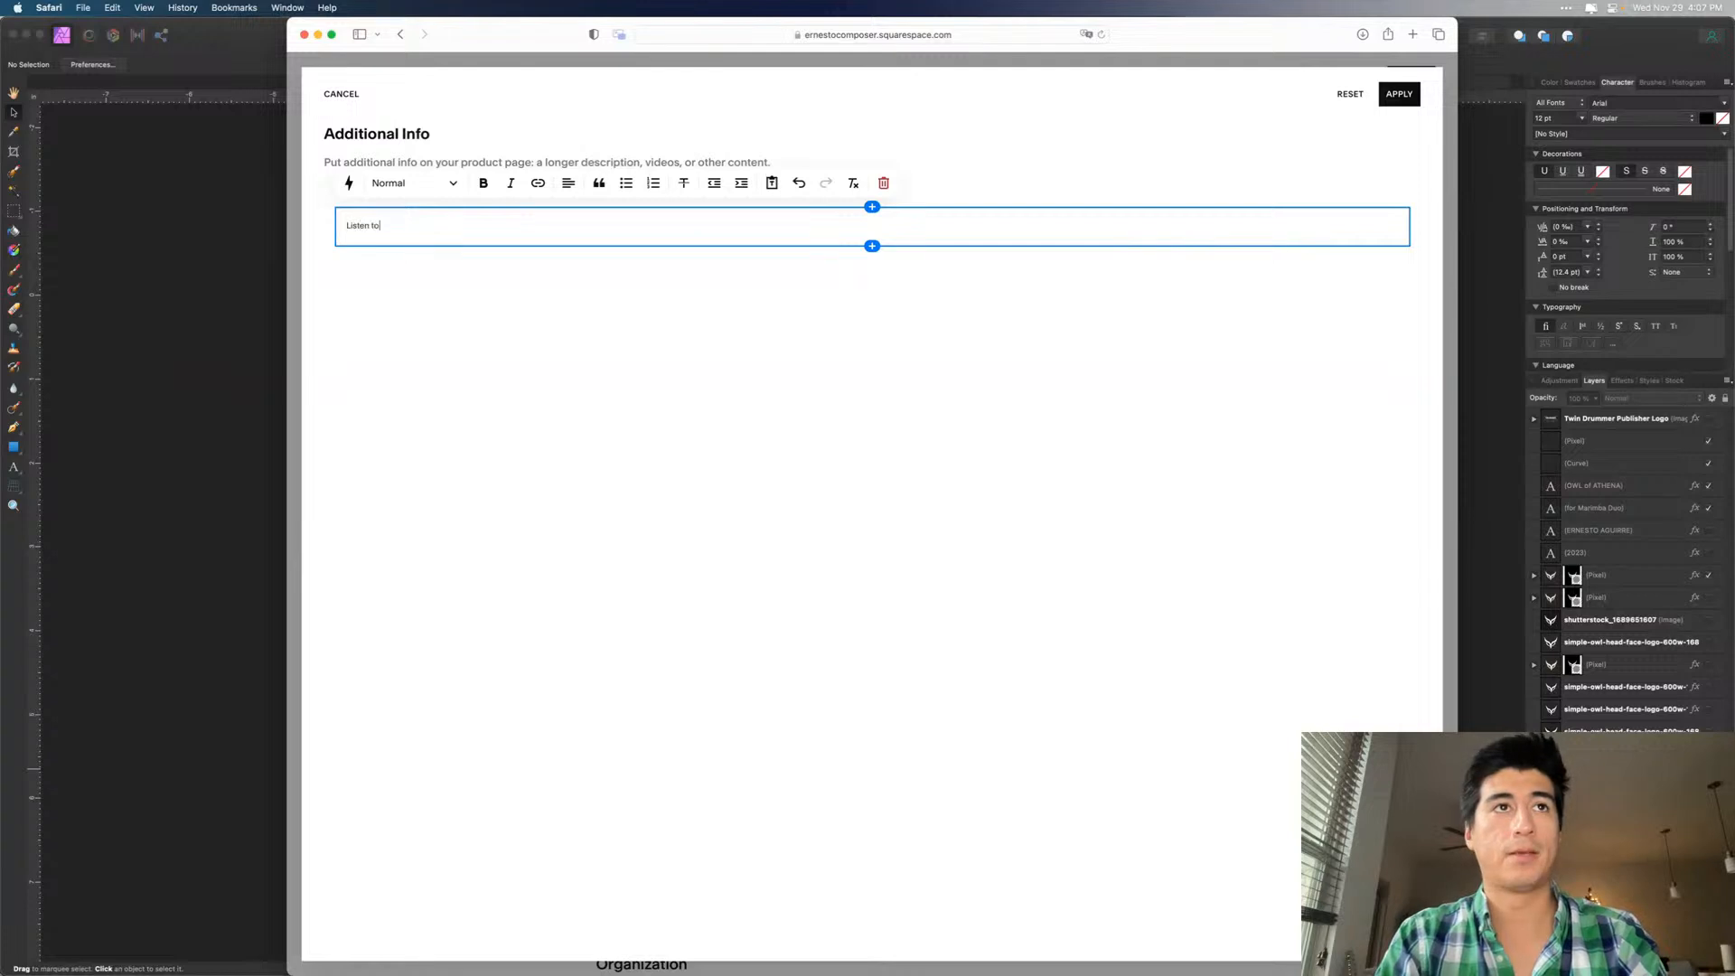
key(super+i)
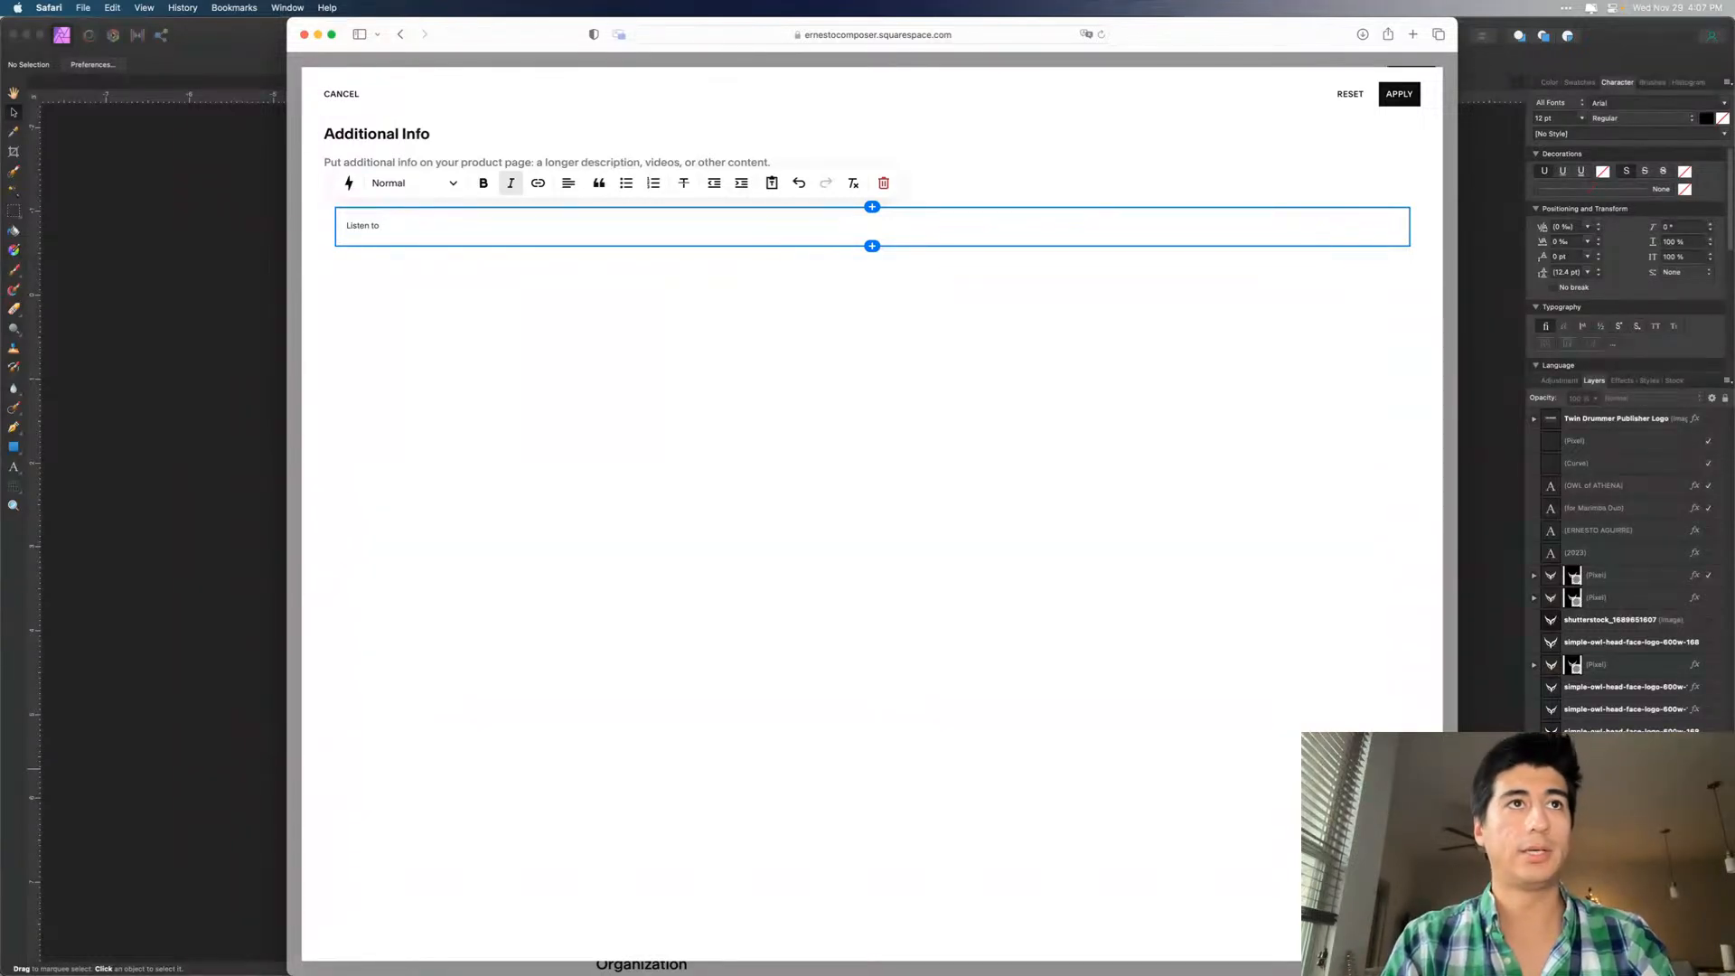
text(of)
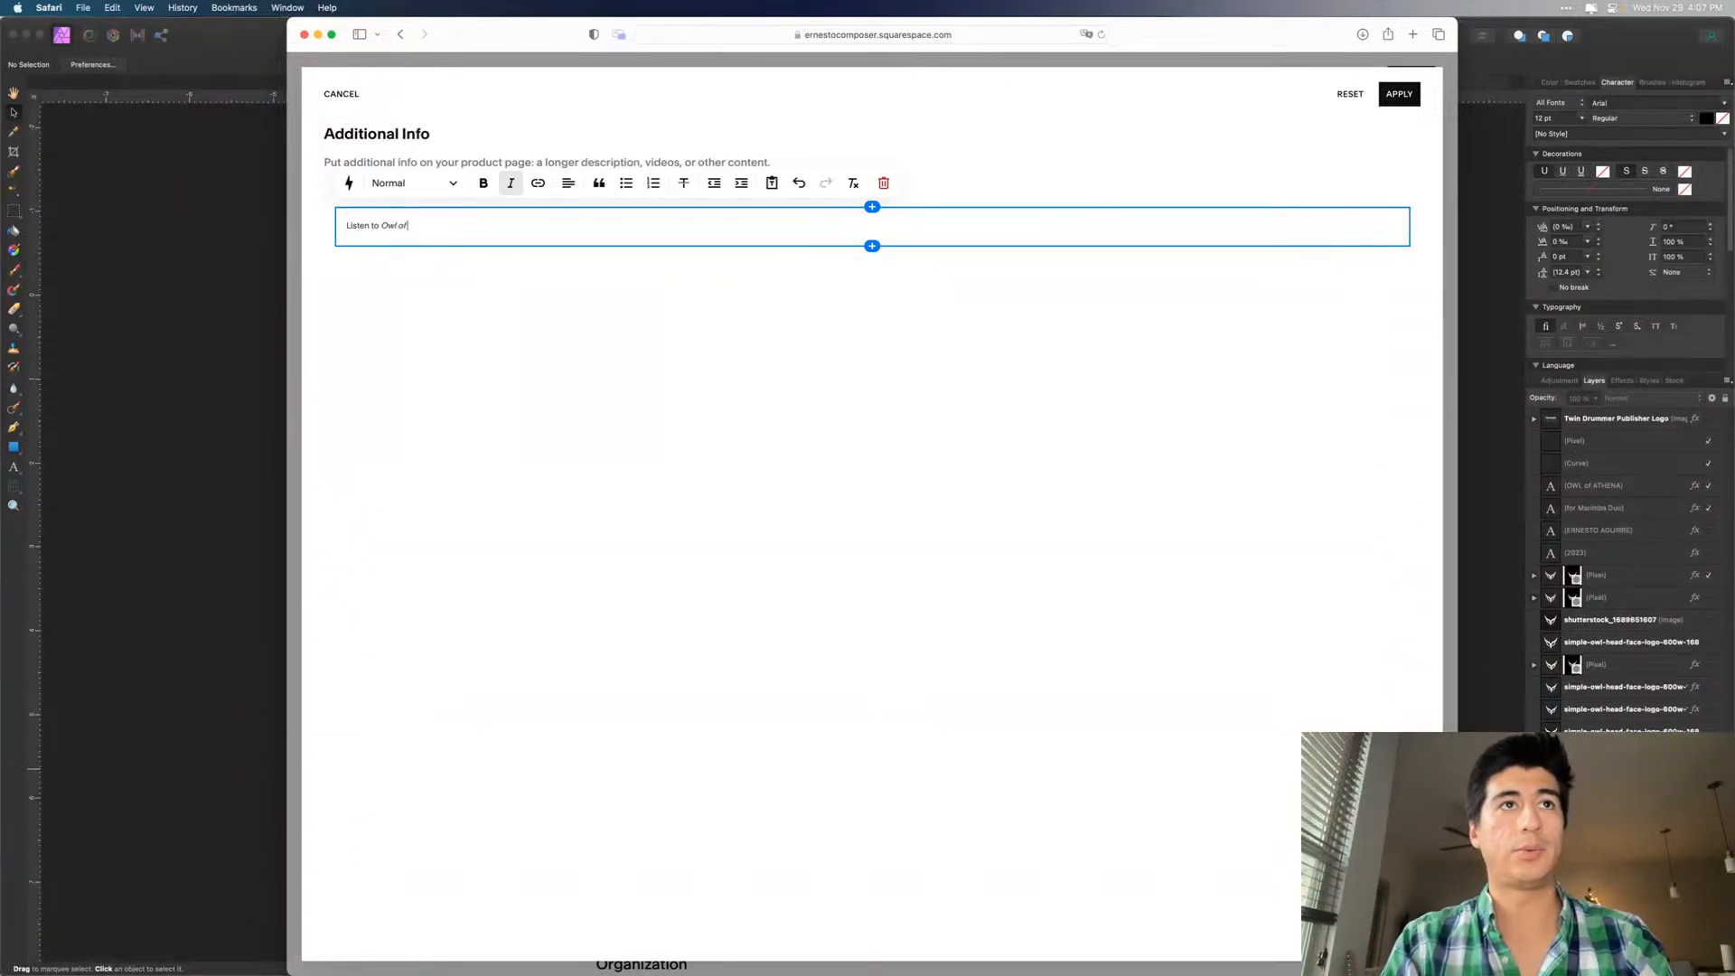
text( Athena)
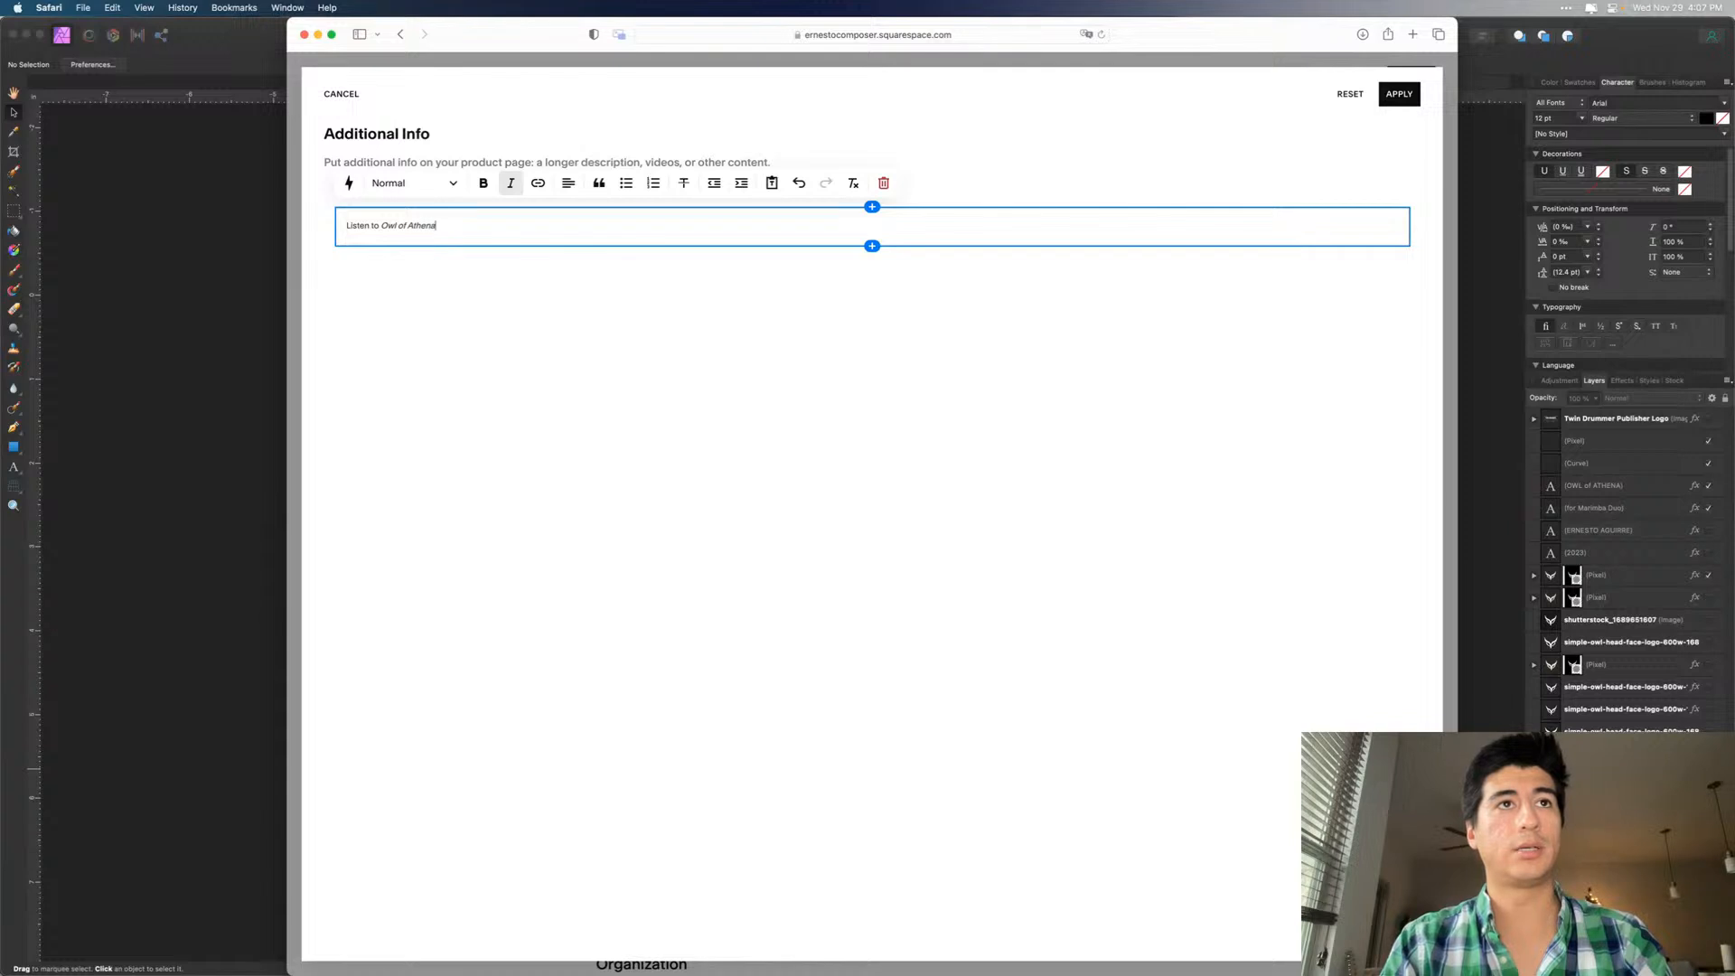
text(:)
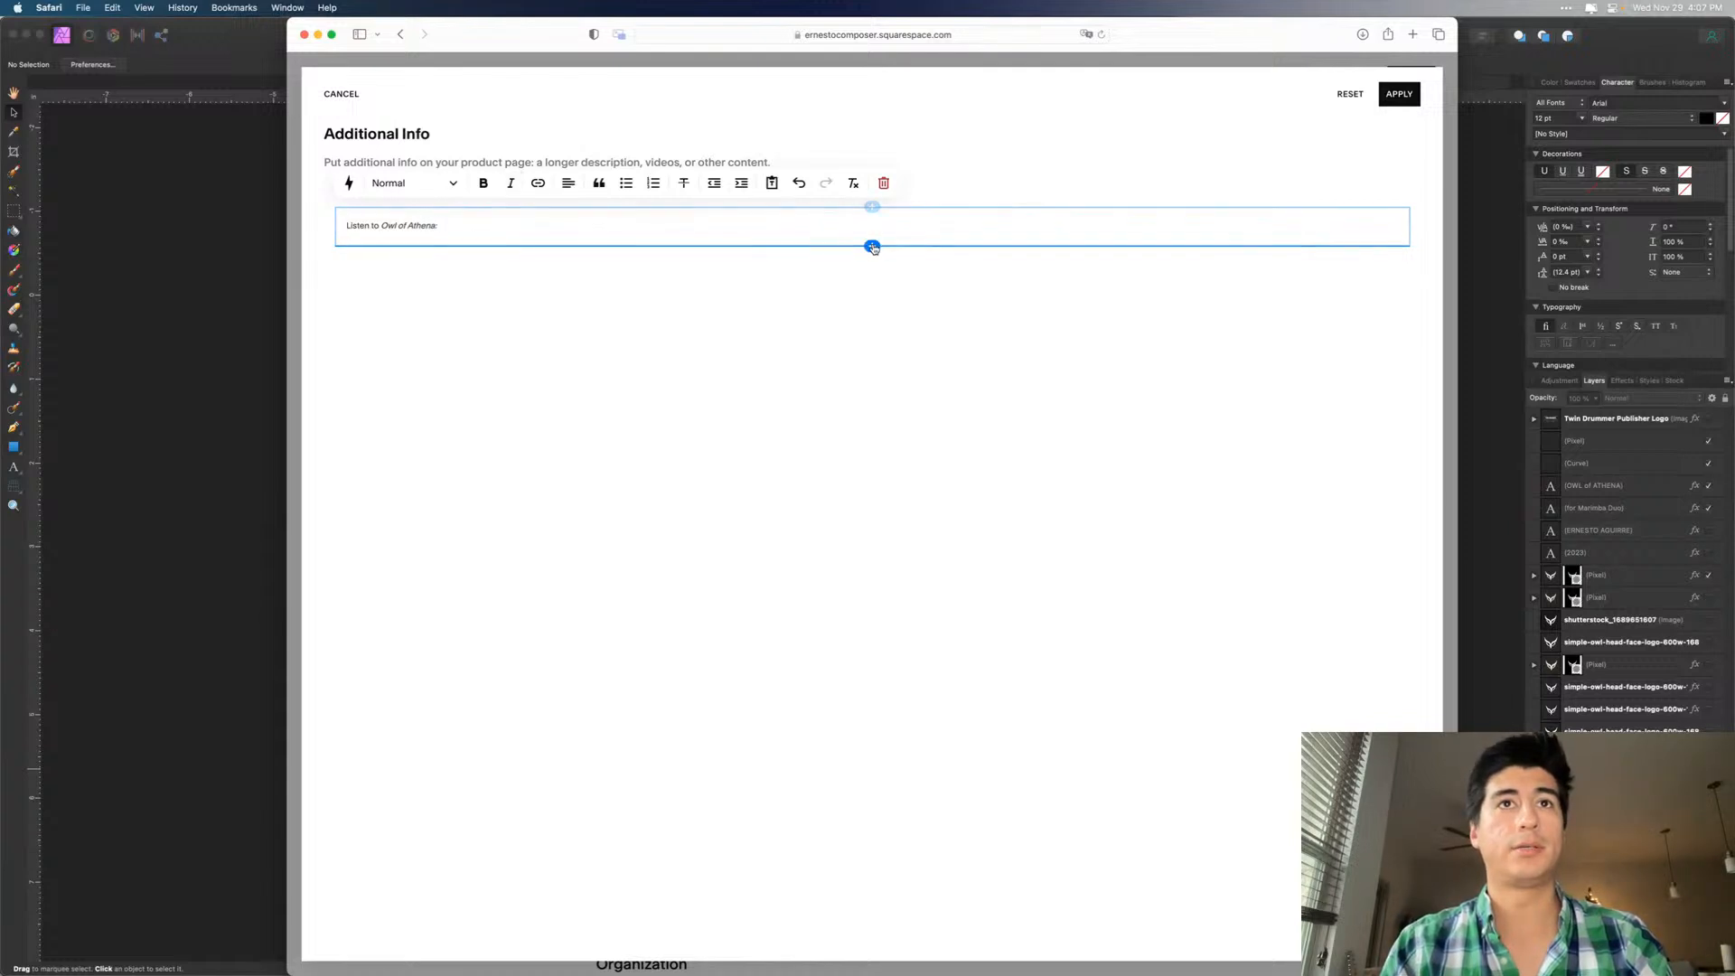
- Insert an Audio block below the text and upload "Owl of Athena - Flow 1.mp3" from the piece's Audio folder into it
click(873, 247)
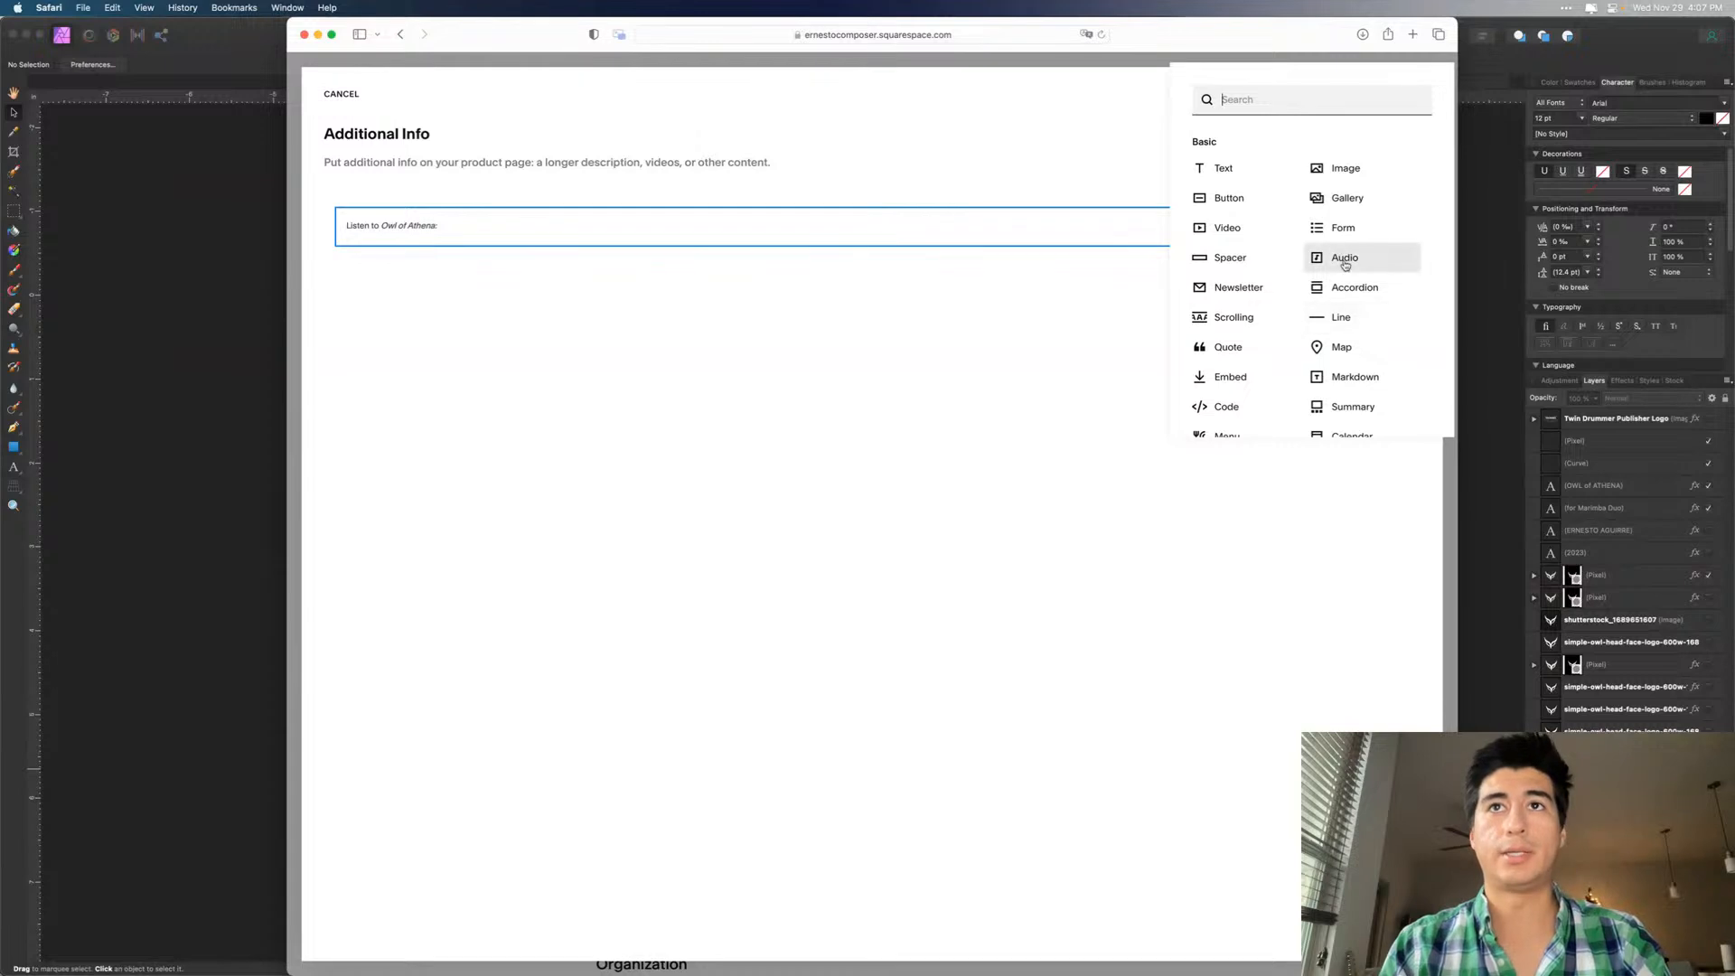
click(1345, 262)
click(1277, 465)
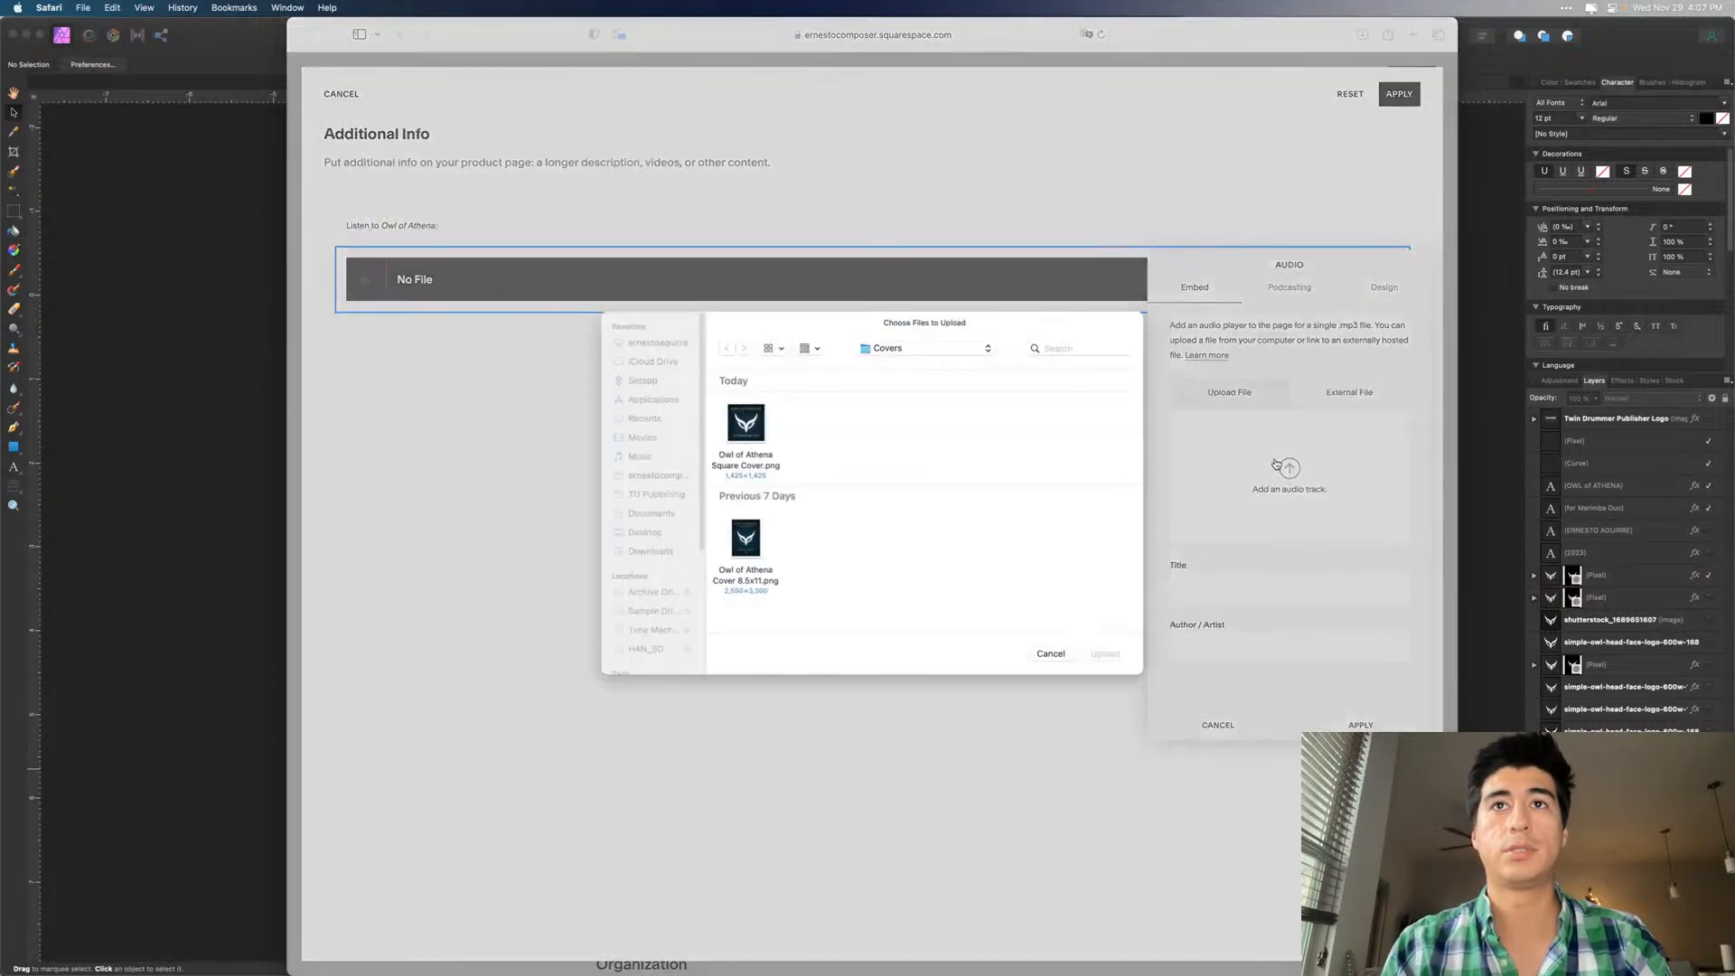
click(921, 357)
click(917, 372)
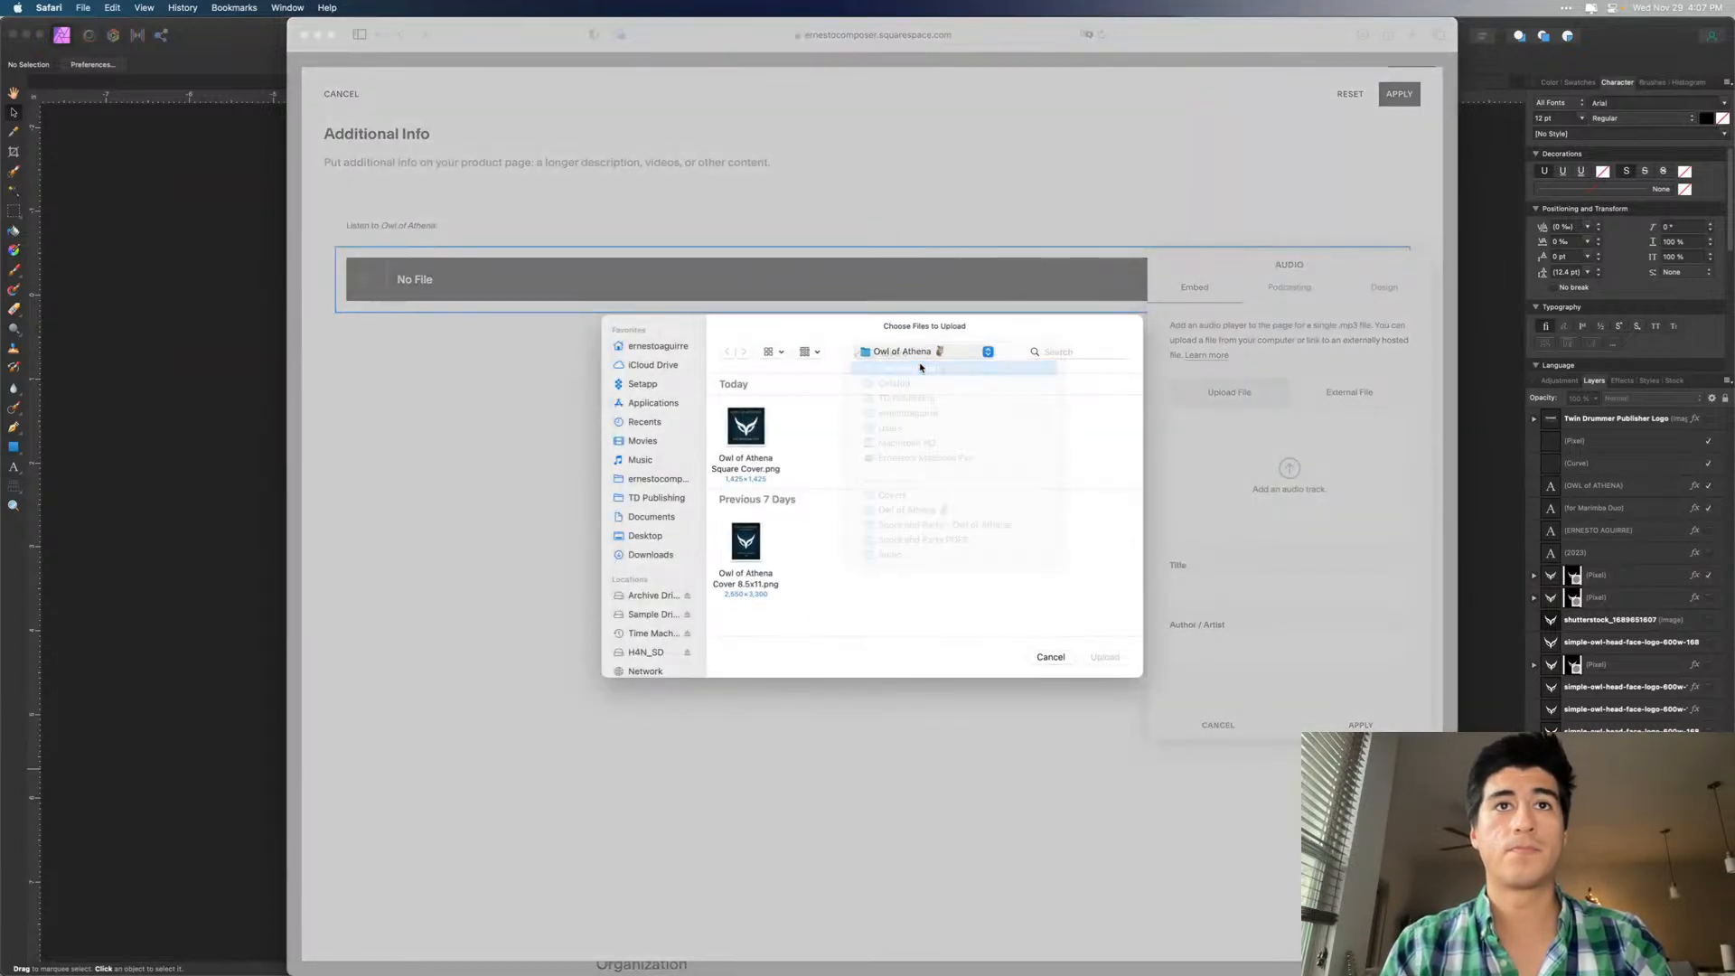
double_click(760, 430)
click(749, 434)
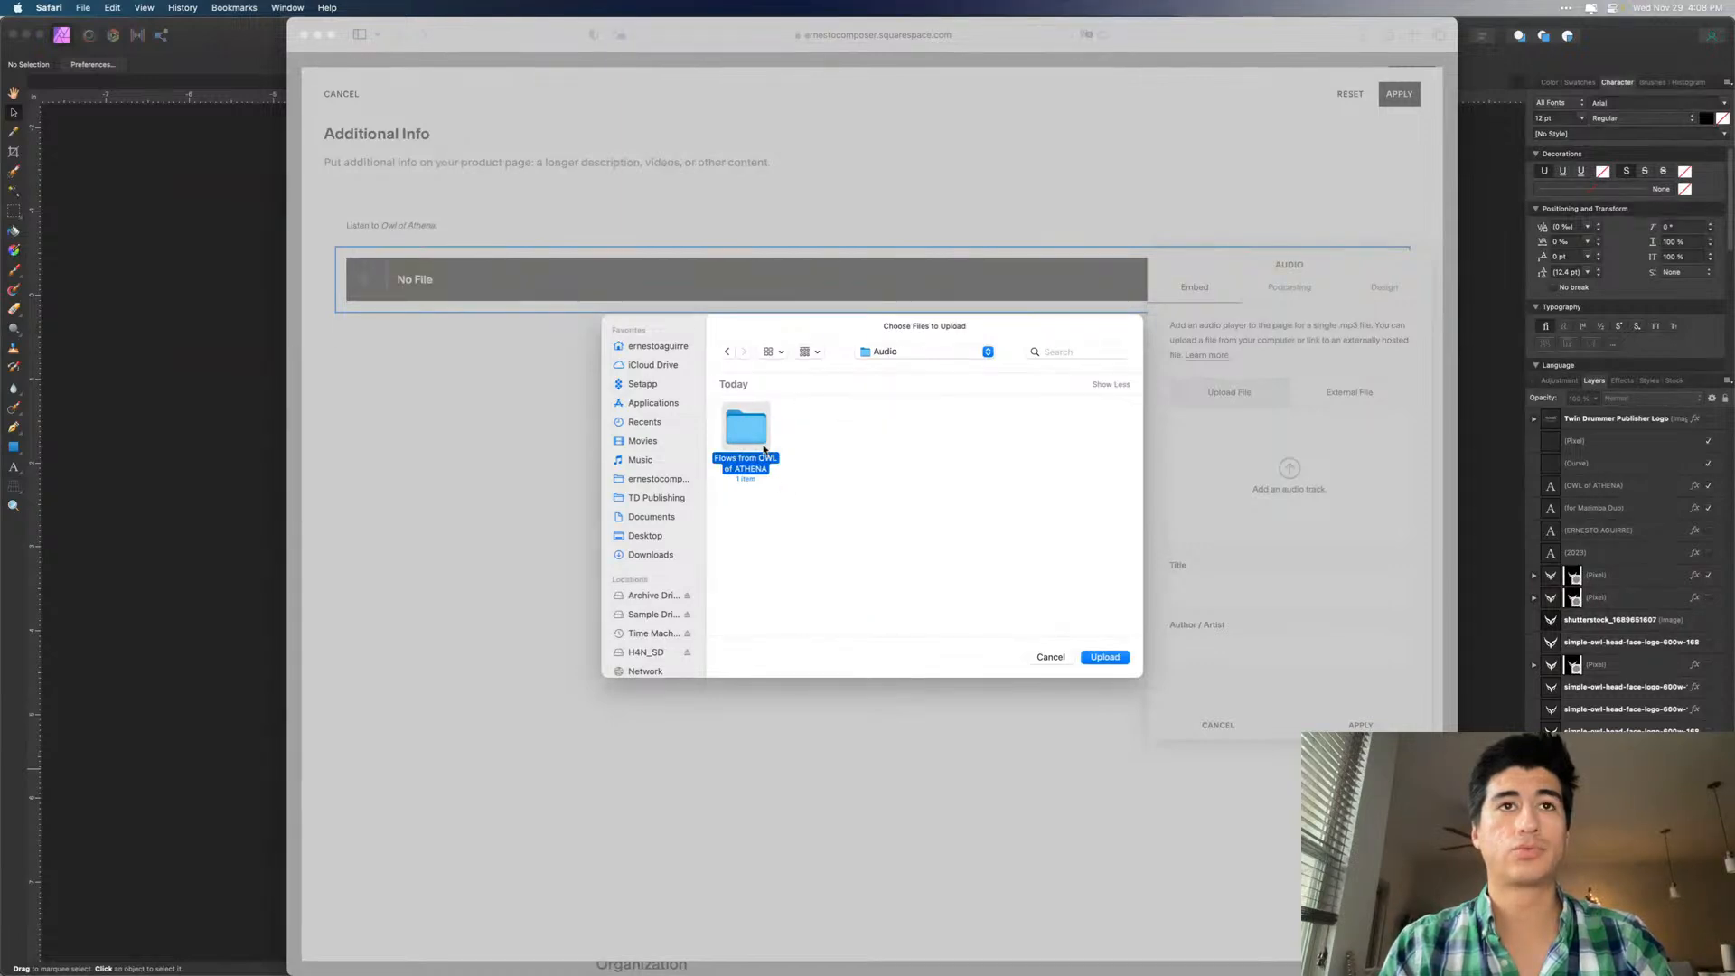
double_click(754, 435)
double_click(752, 434)
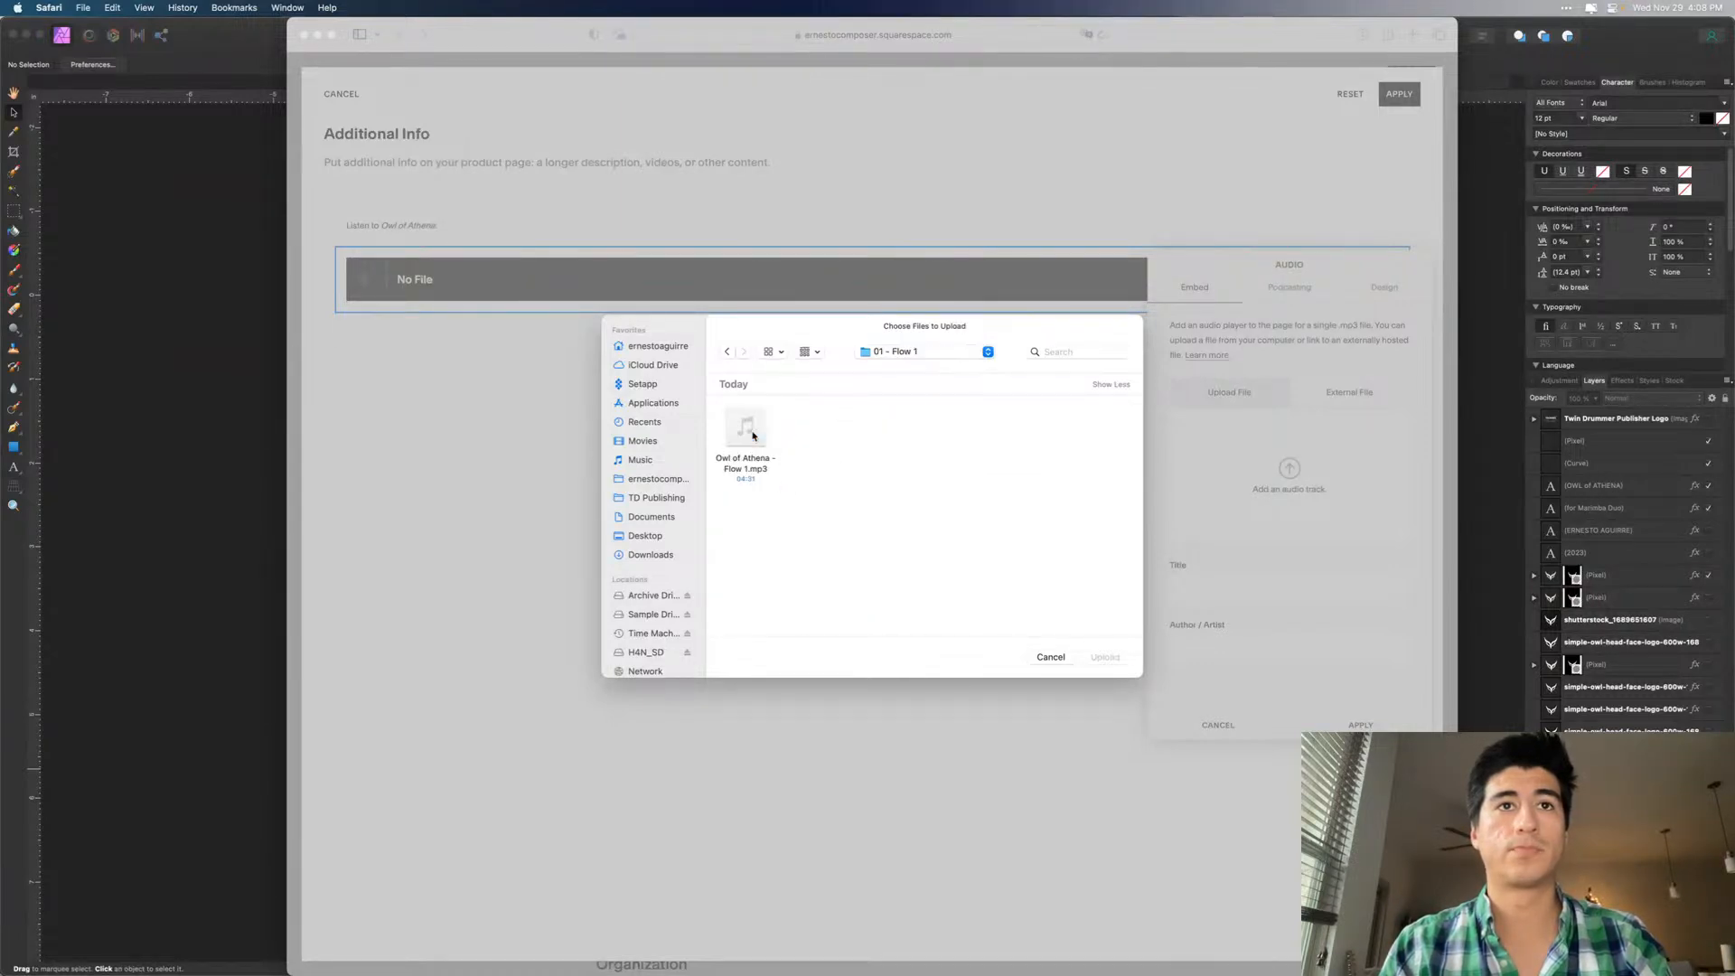
click(749, 436)
click(1121, 659)
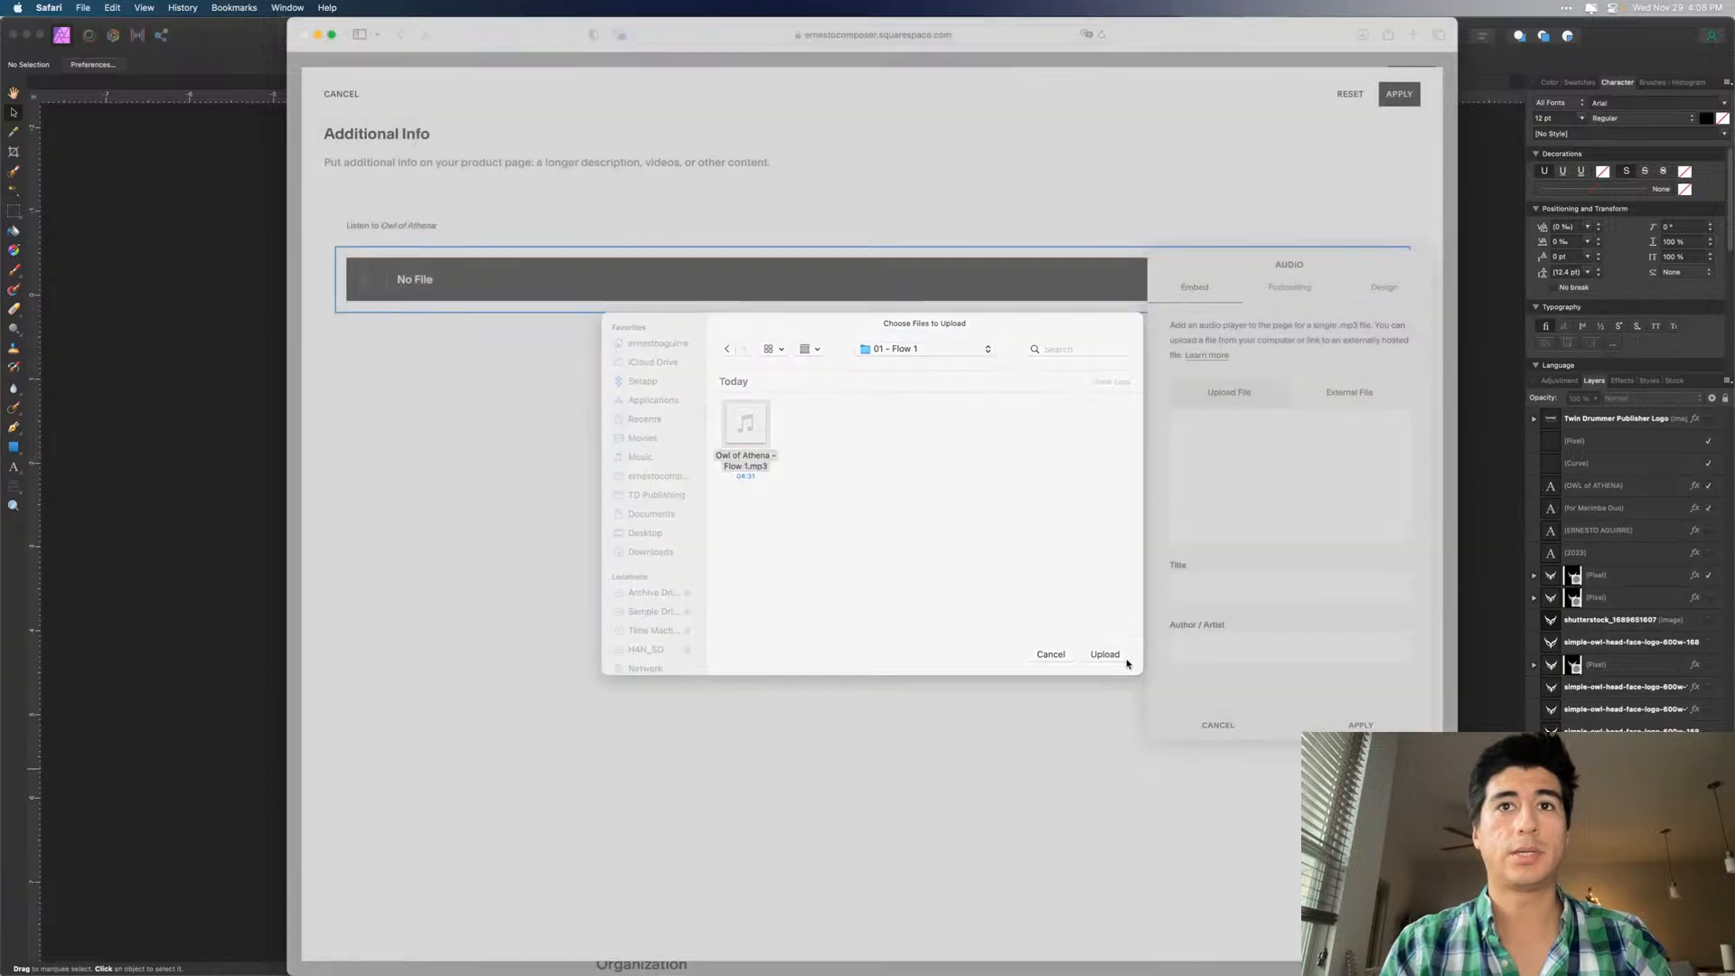
- Set the audio block's title to "Owl of Athena" and apply the block settings
text(Owl of Athemna)
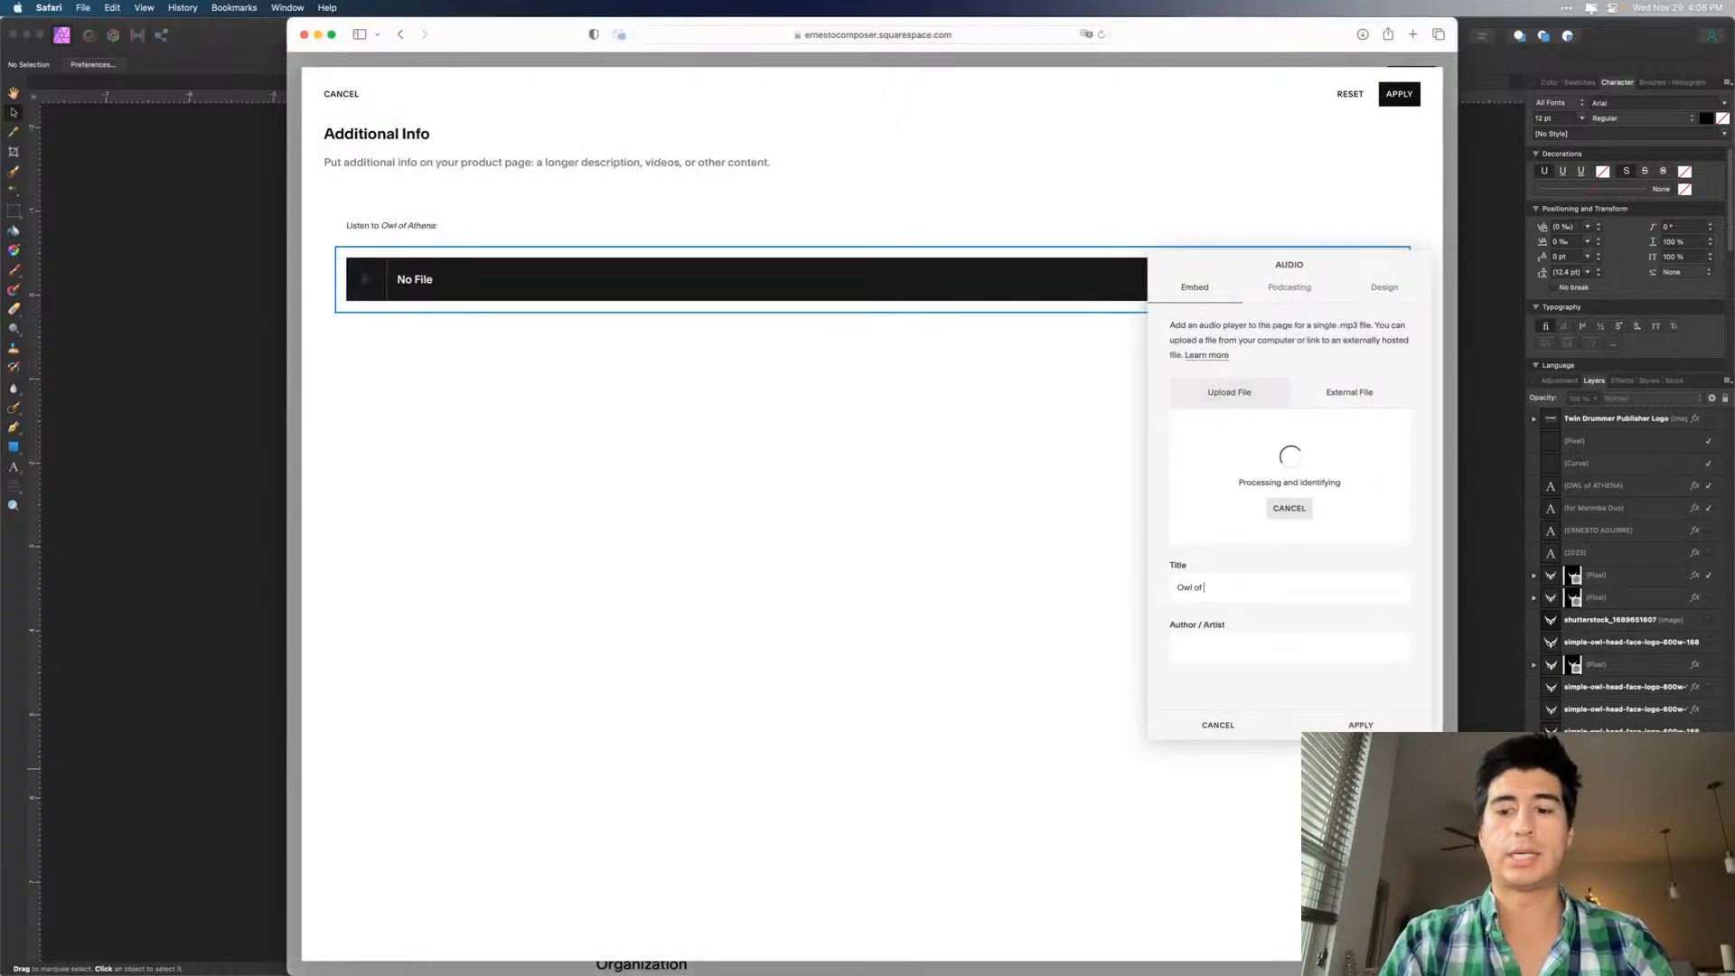
key(BackSpace)
key(BackSpace)
key(BackSpace)
text(na)
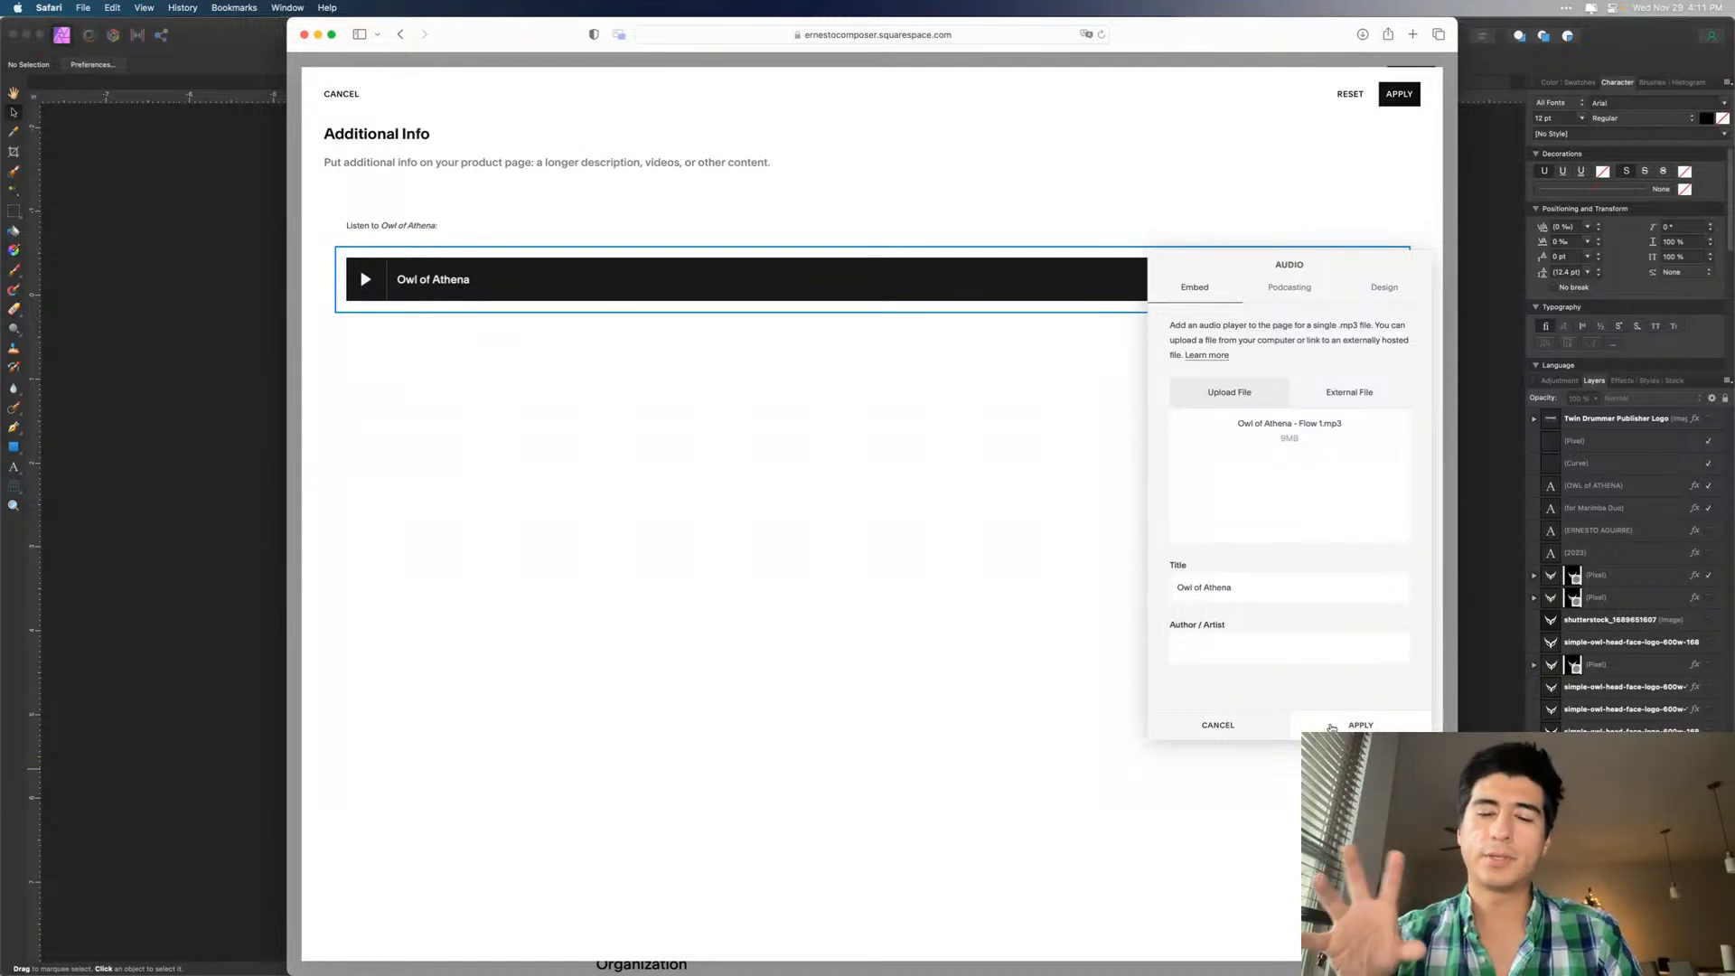
click(1356, 725)
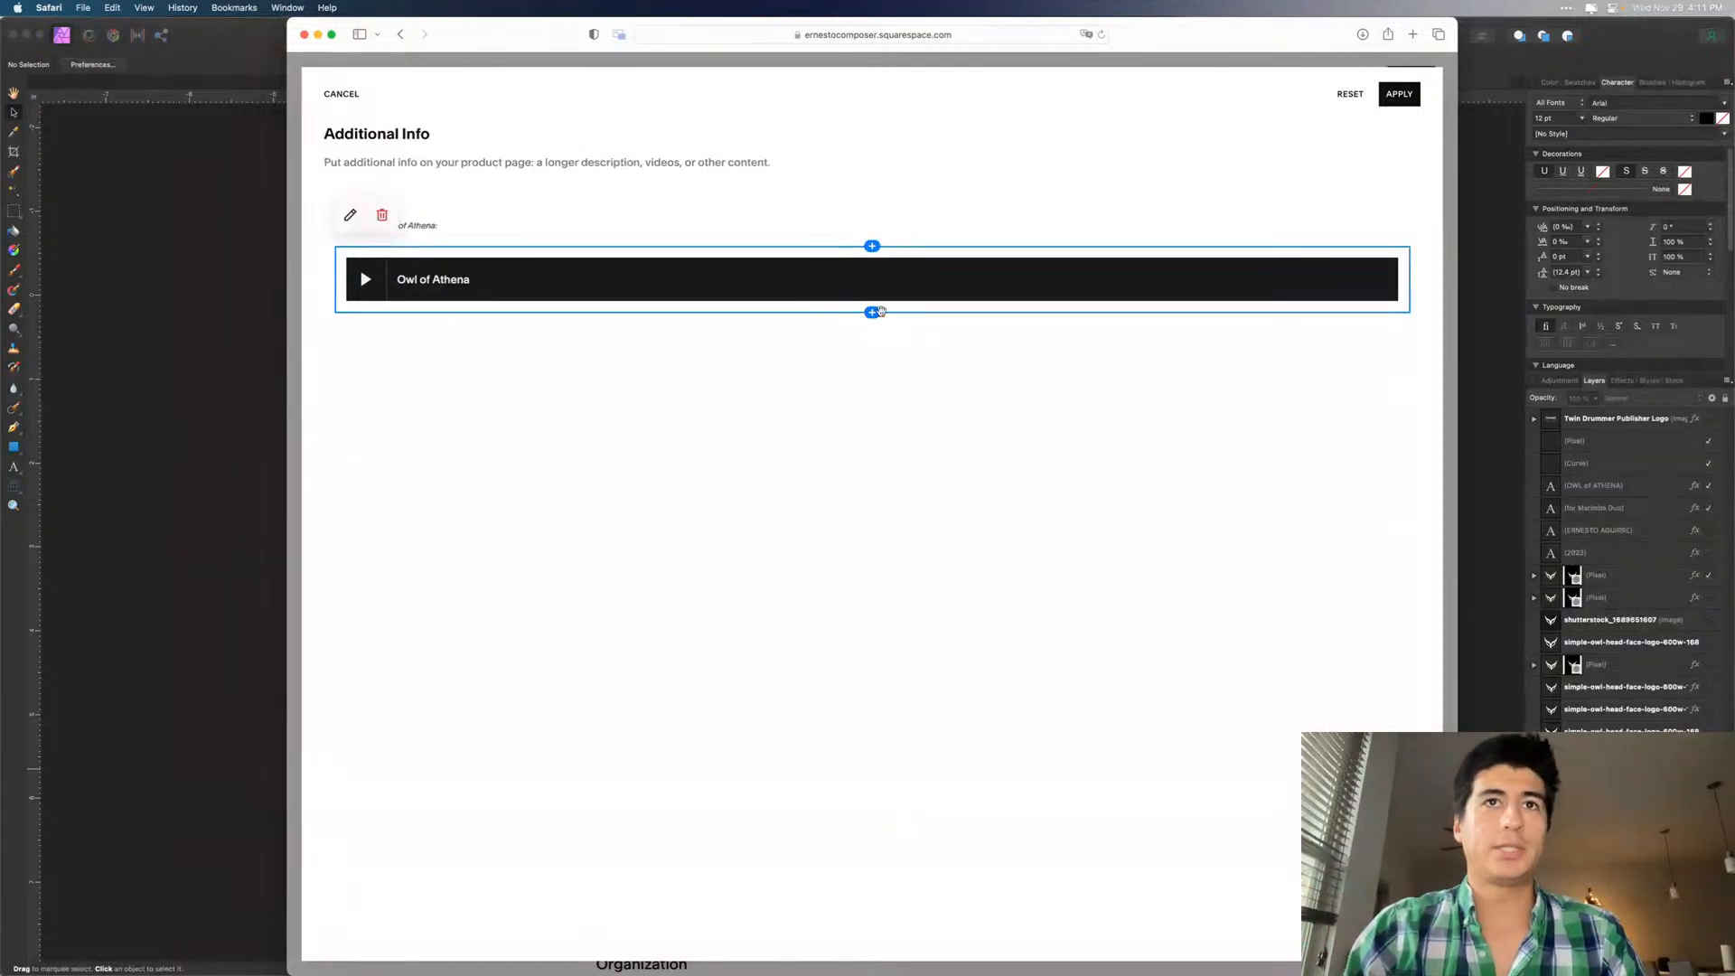
- Add a text block below the audio player reading "Instrumentation:" followed by "Marimba 1" and "Marimba 2" on separate lines
click(872, 312)
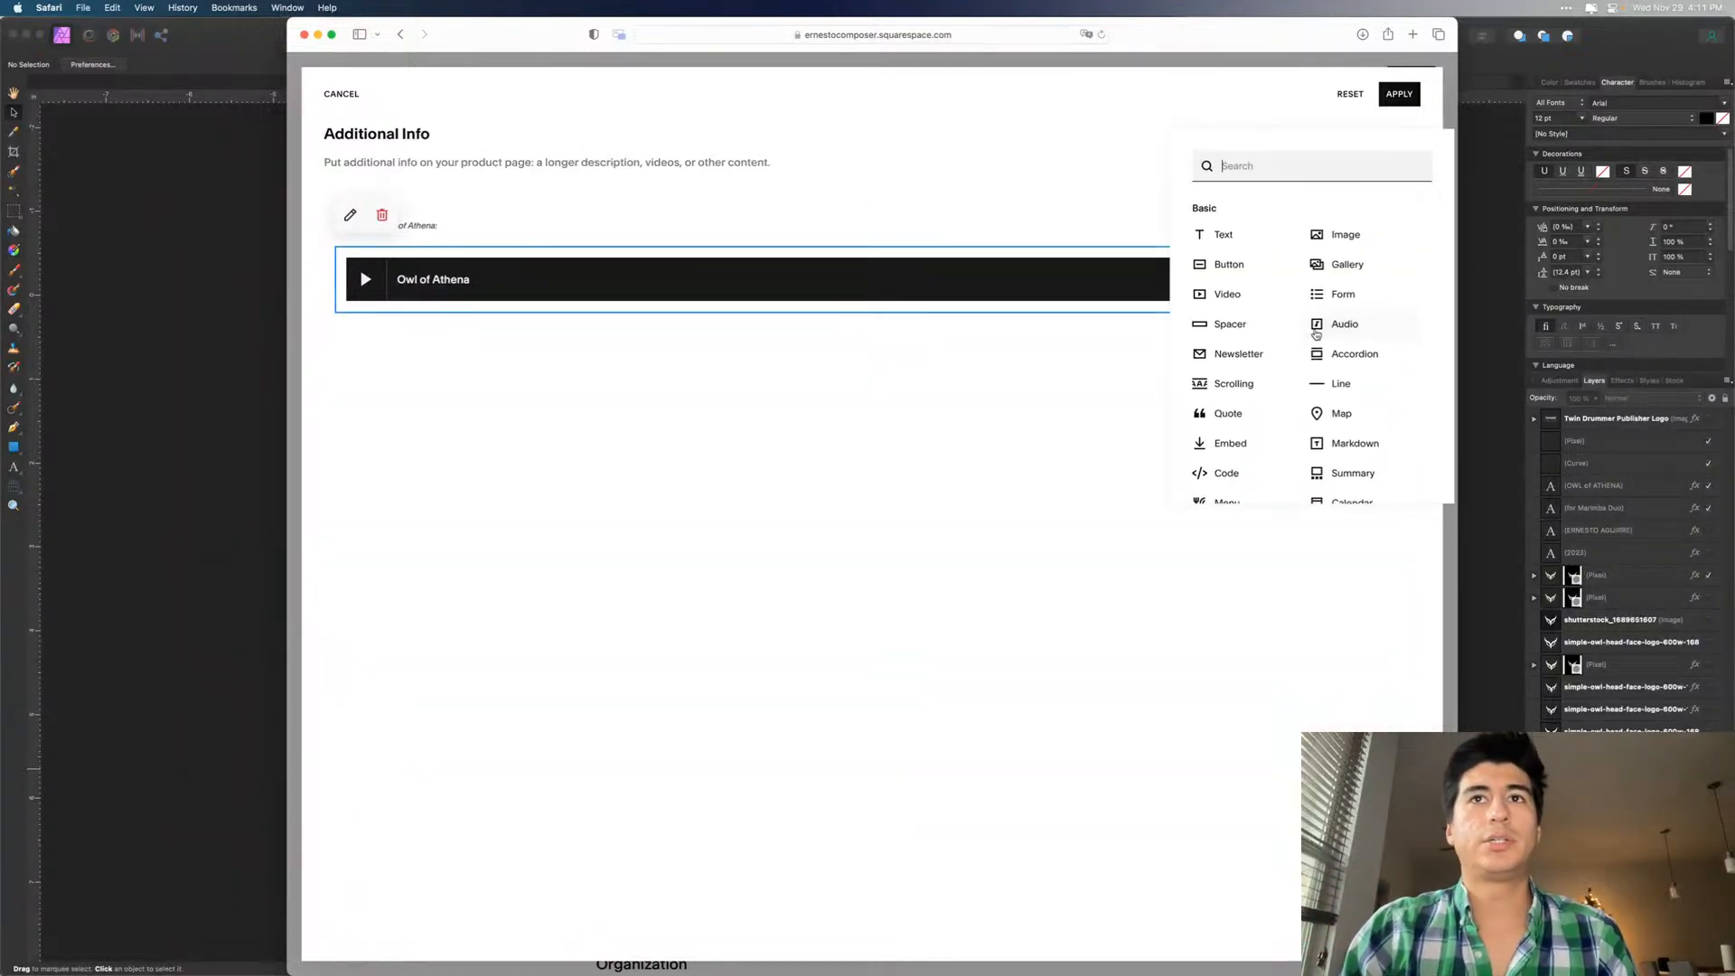
click(1228, 235)
text(Ins)
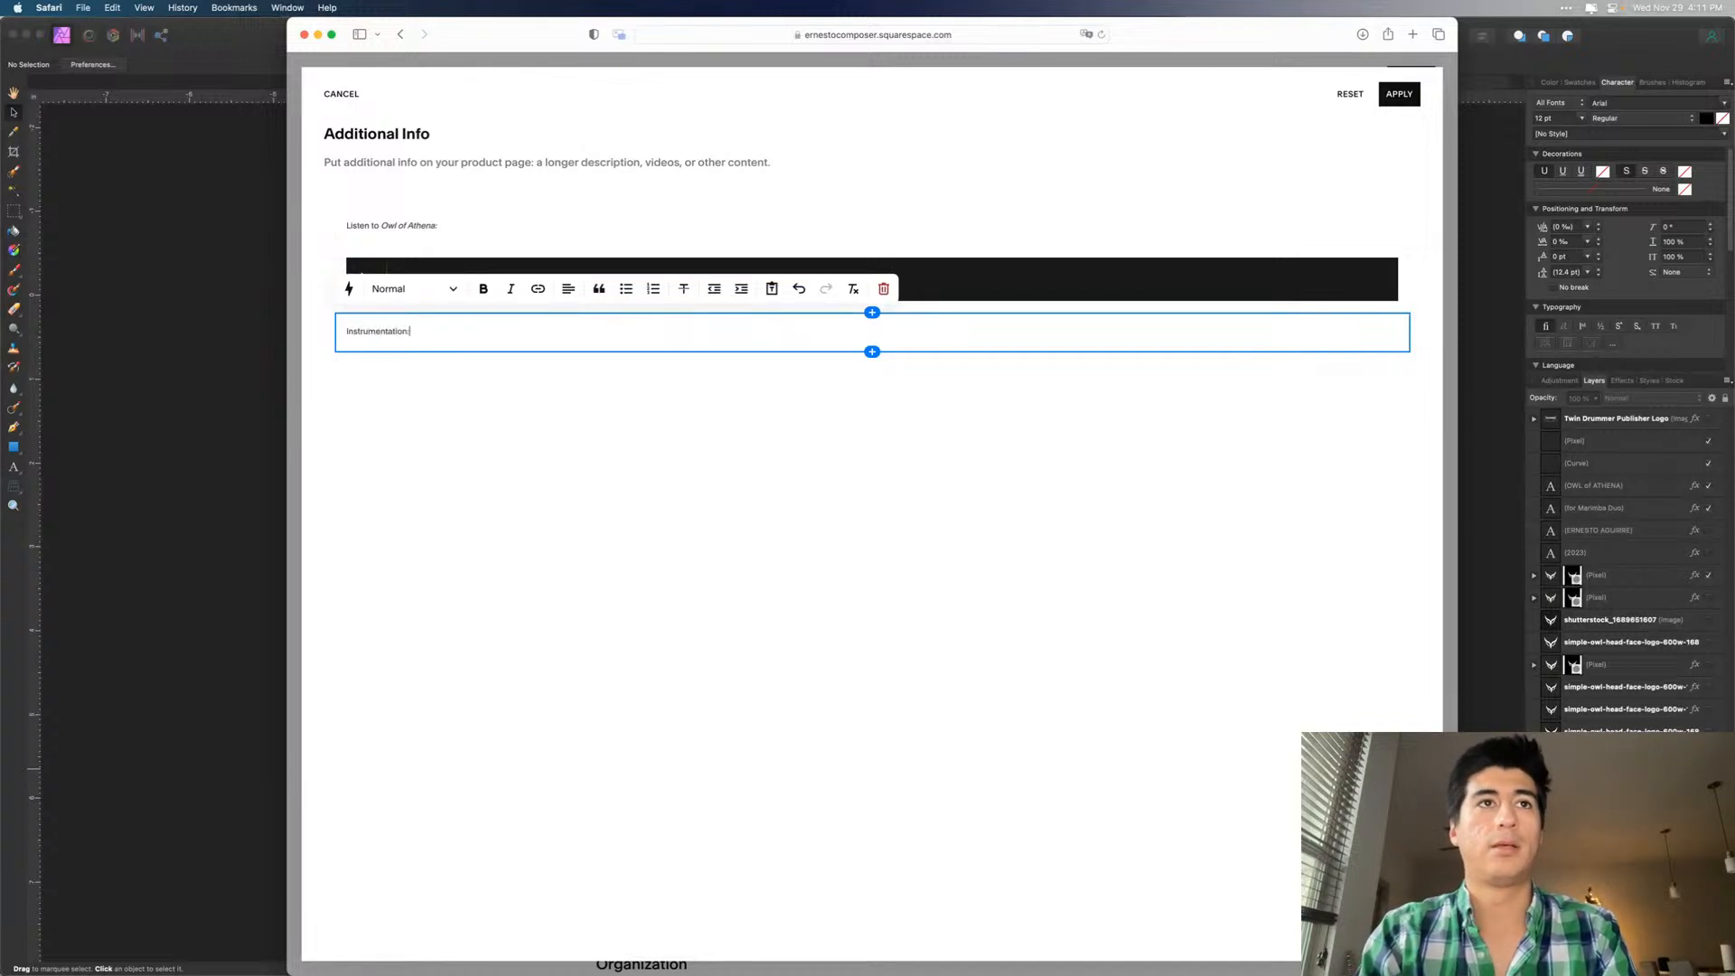
text(trumentation:)
key(Return)
text(Marimba)
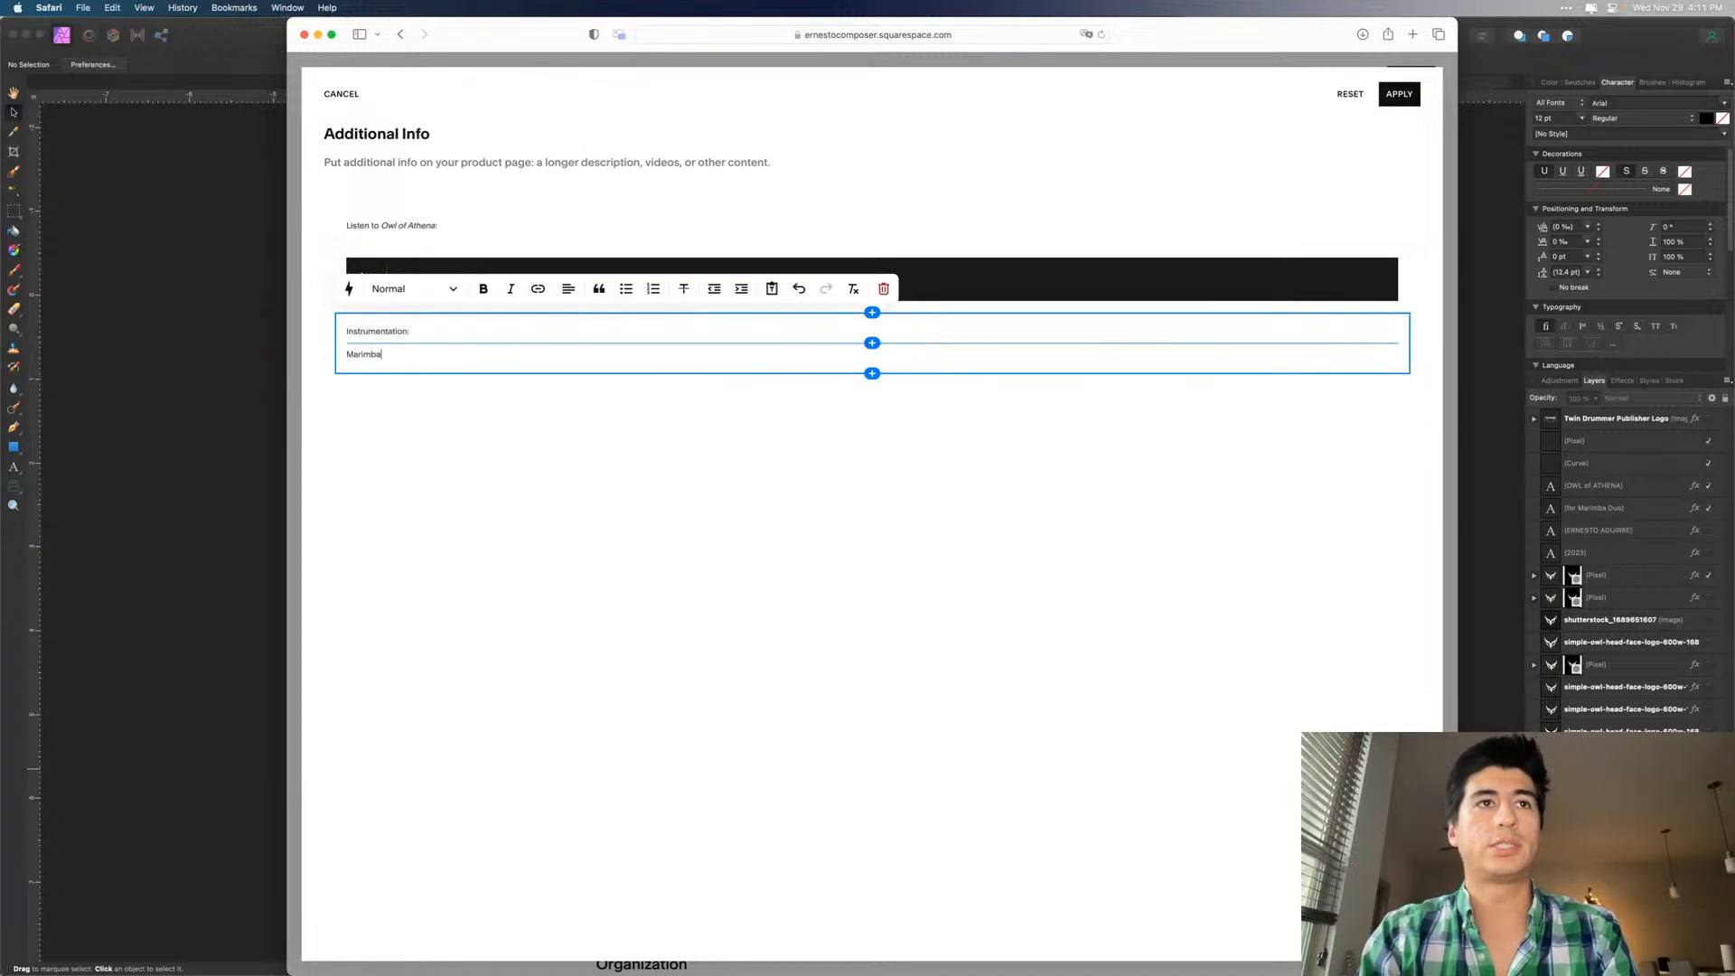
text( 1)
key(Return)
text(M)
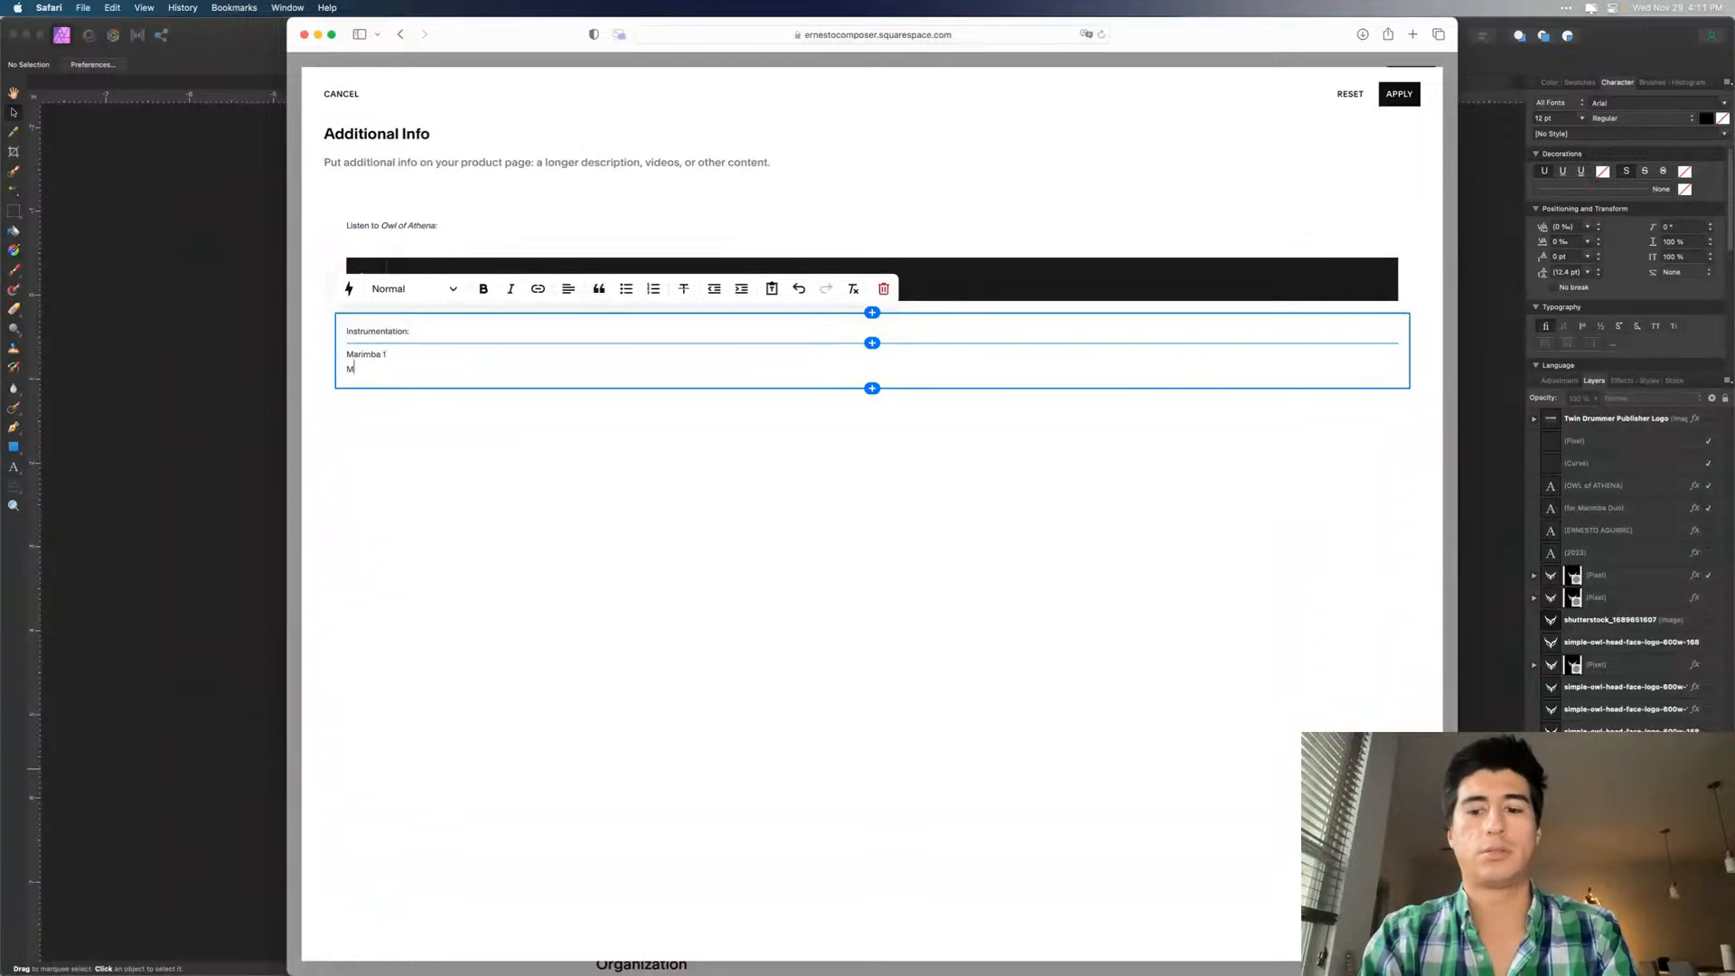
text(arimba 2)
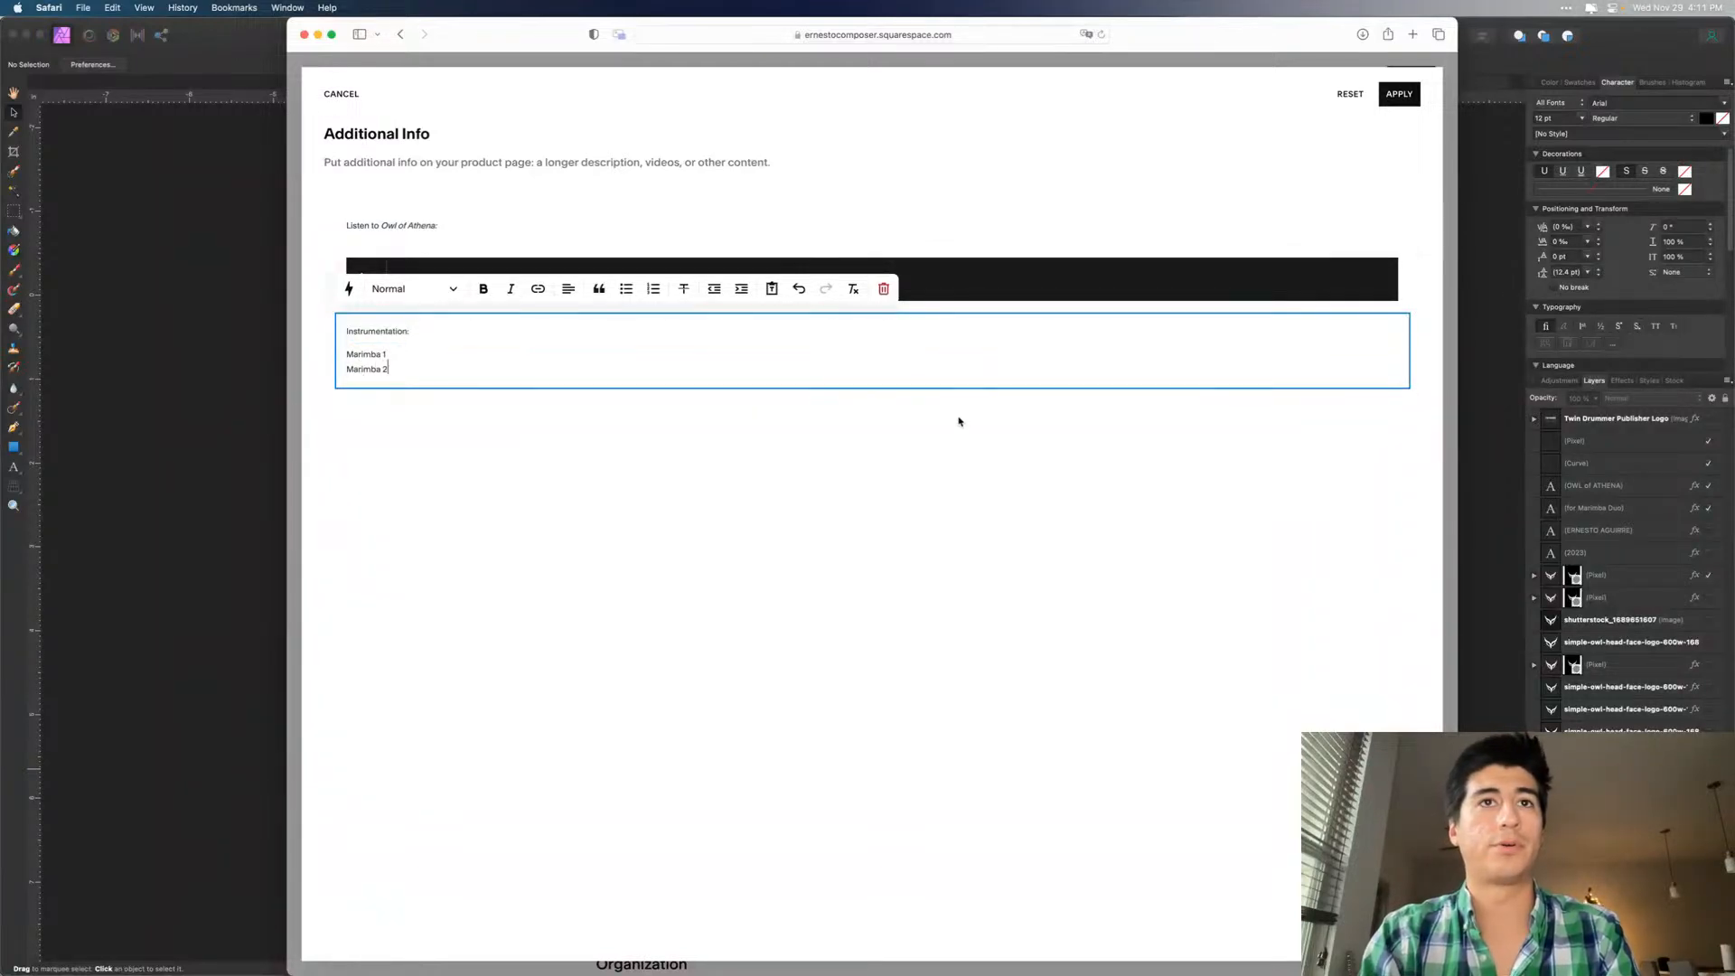
click(798, 461)
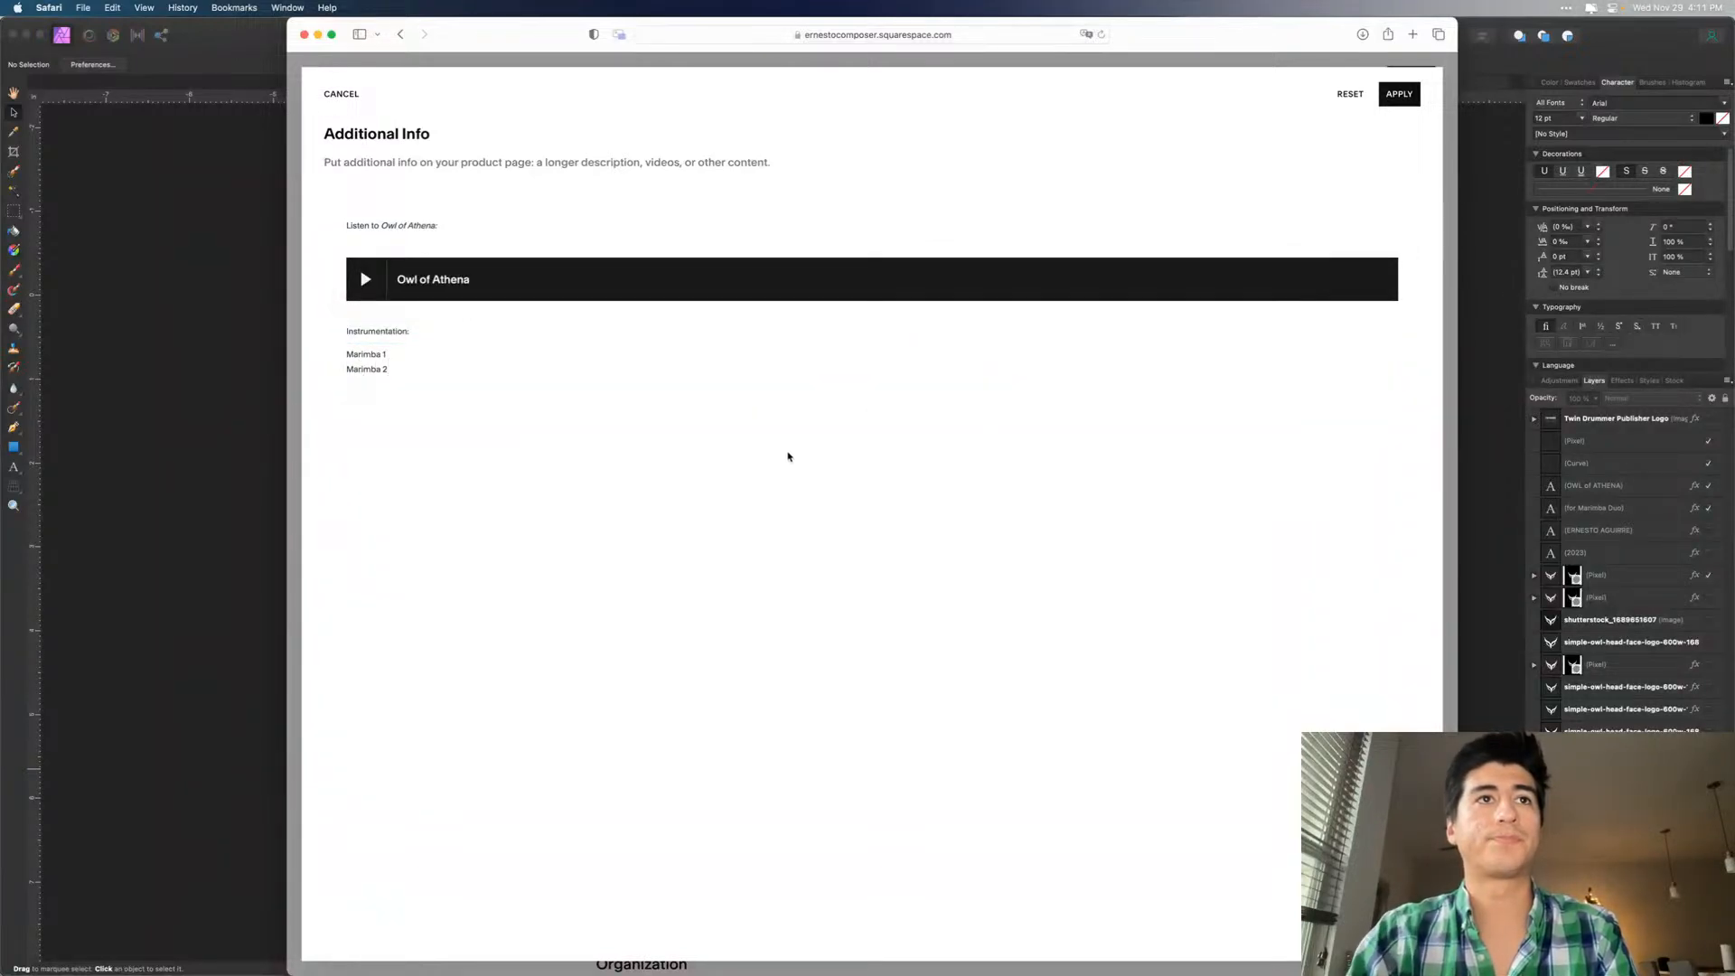
click(873, 388)
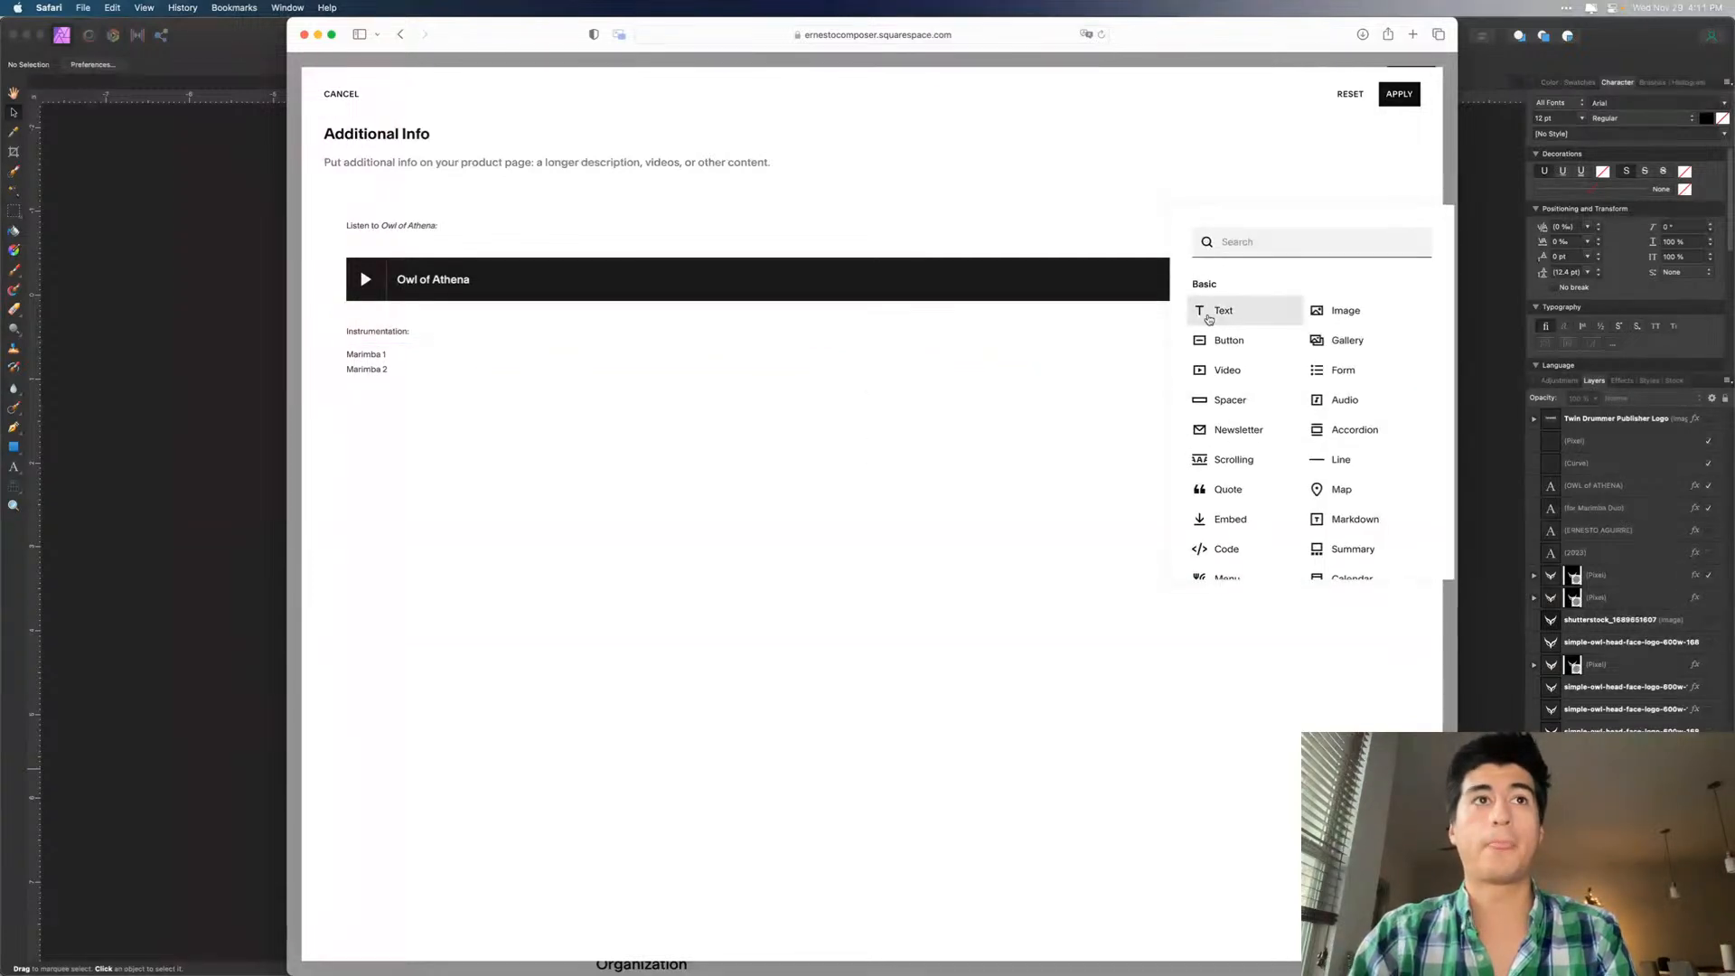
click(989, 452)
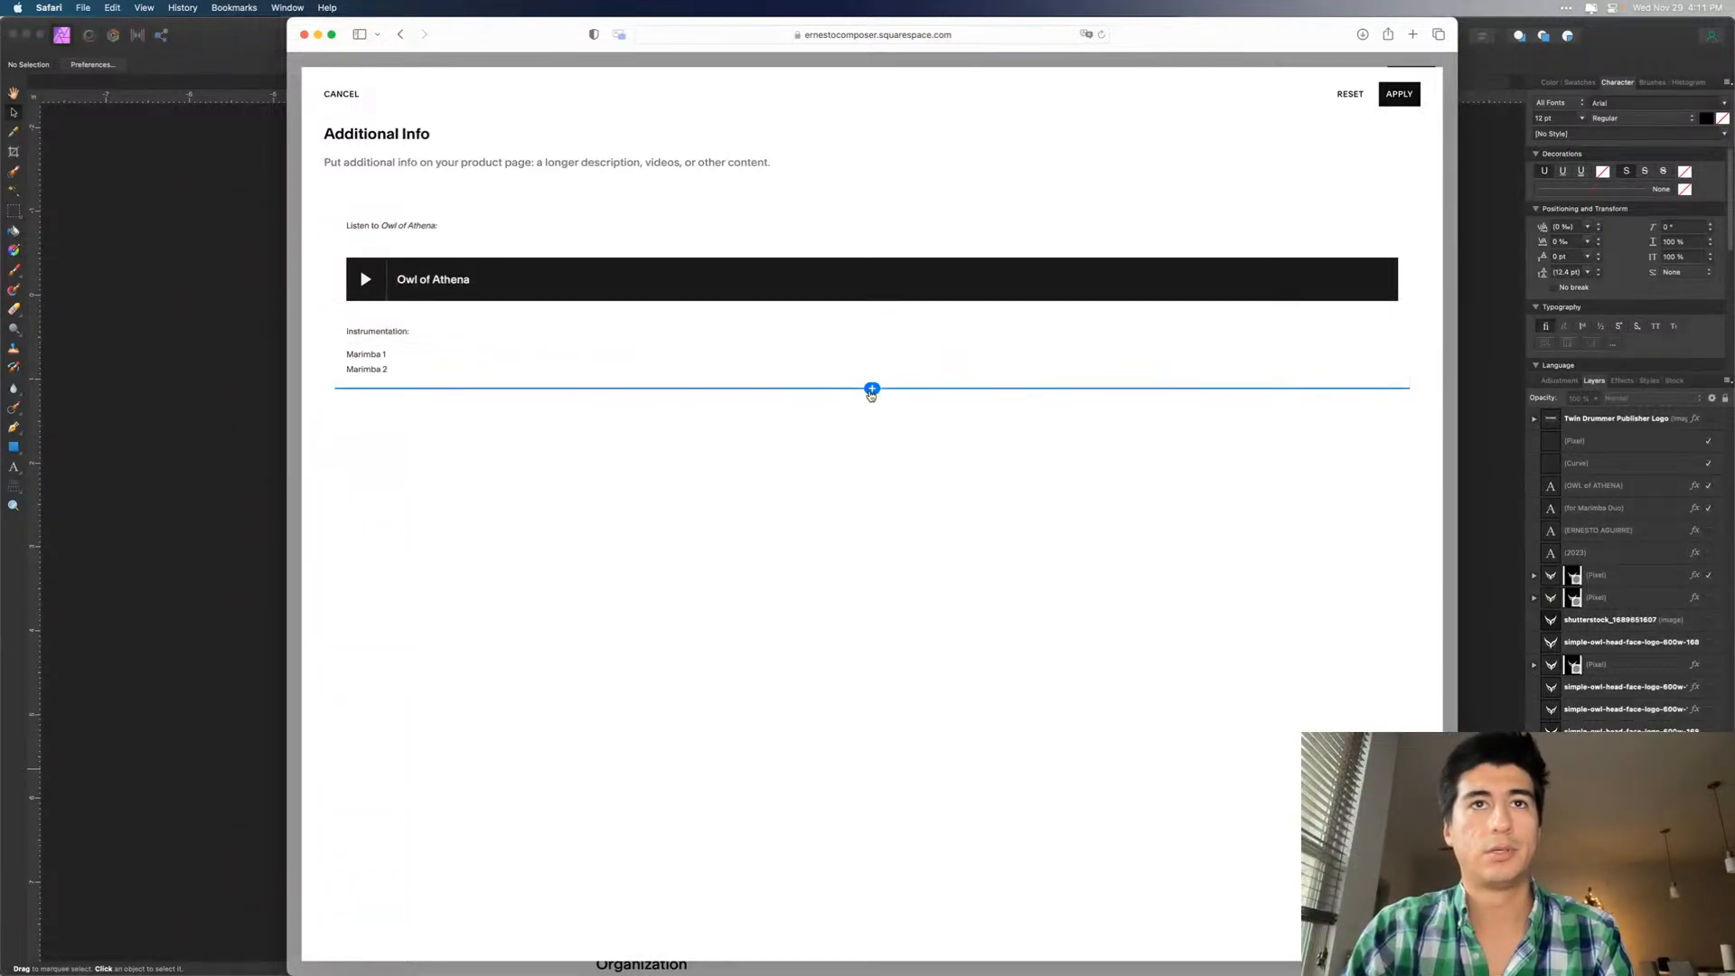
click(872, 390)
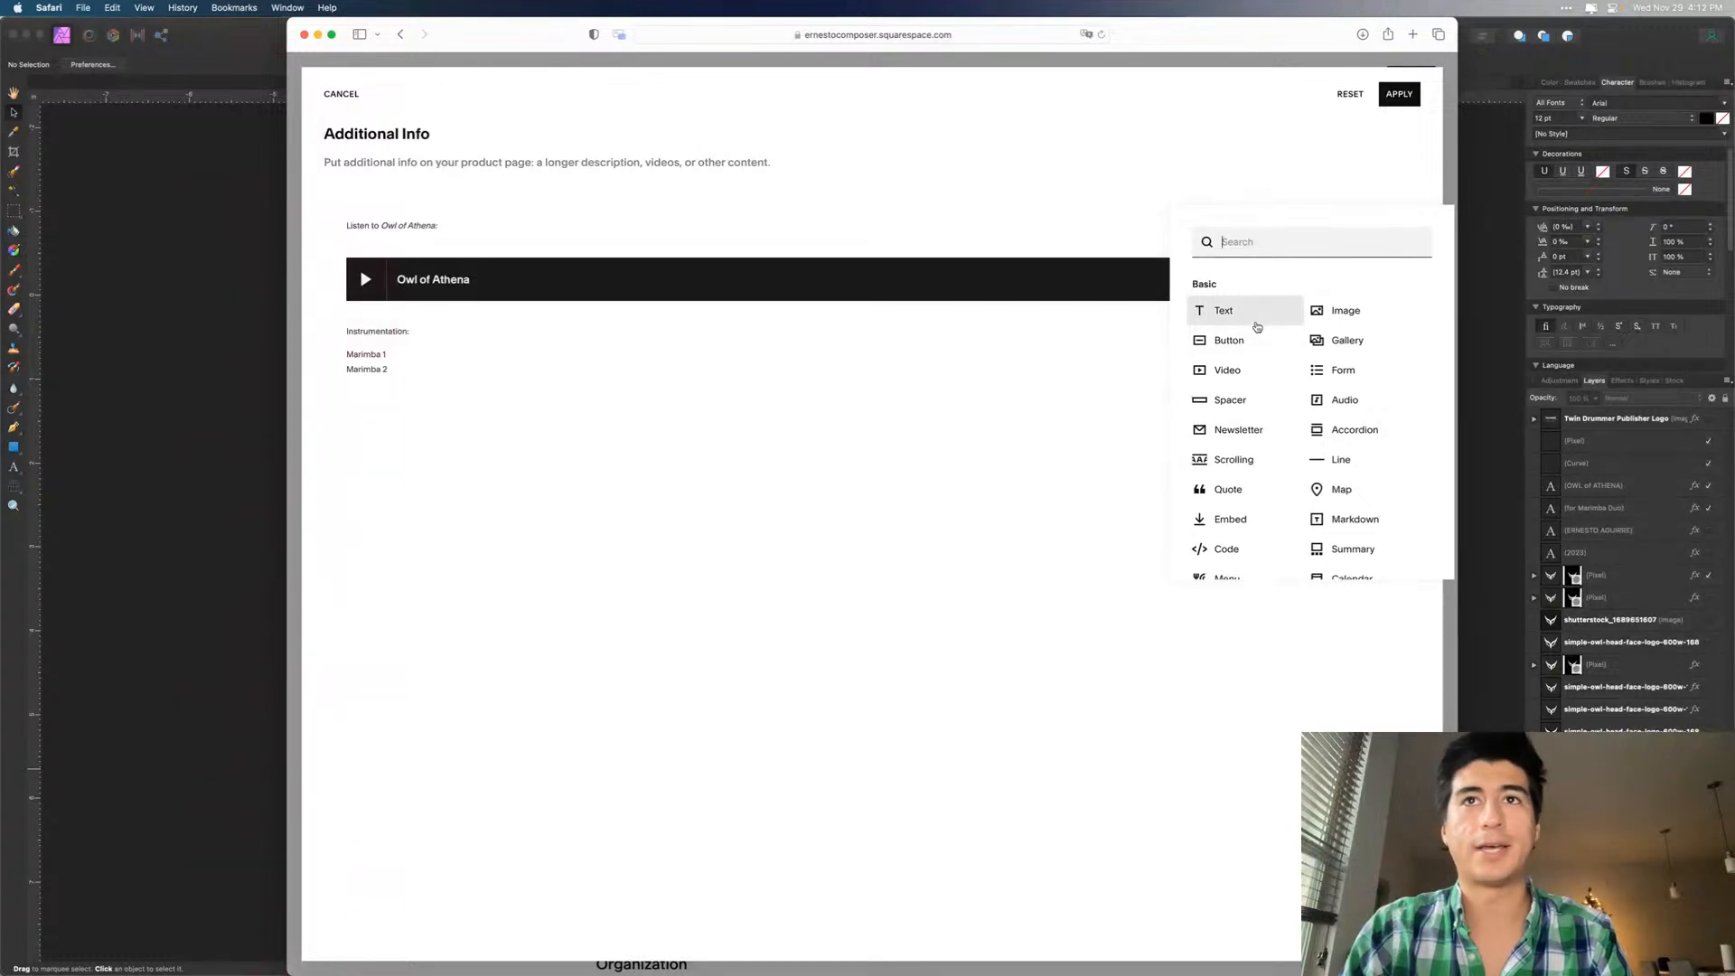
click(1022, 449)
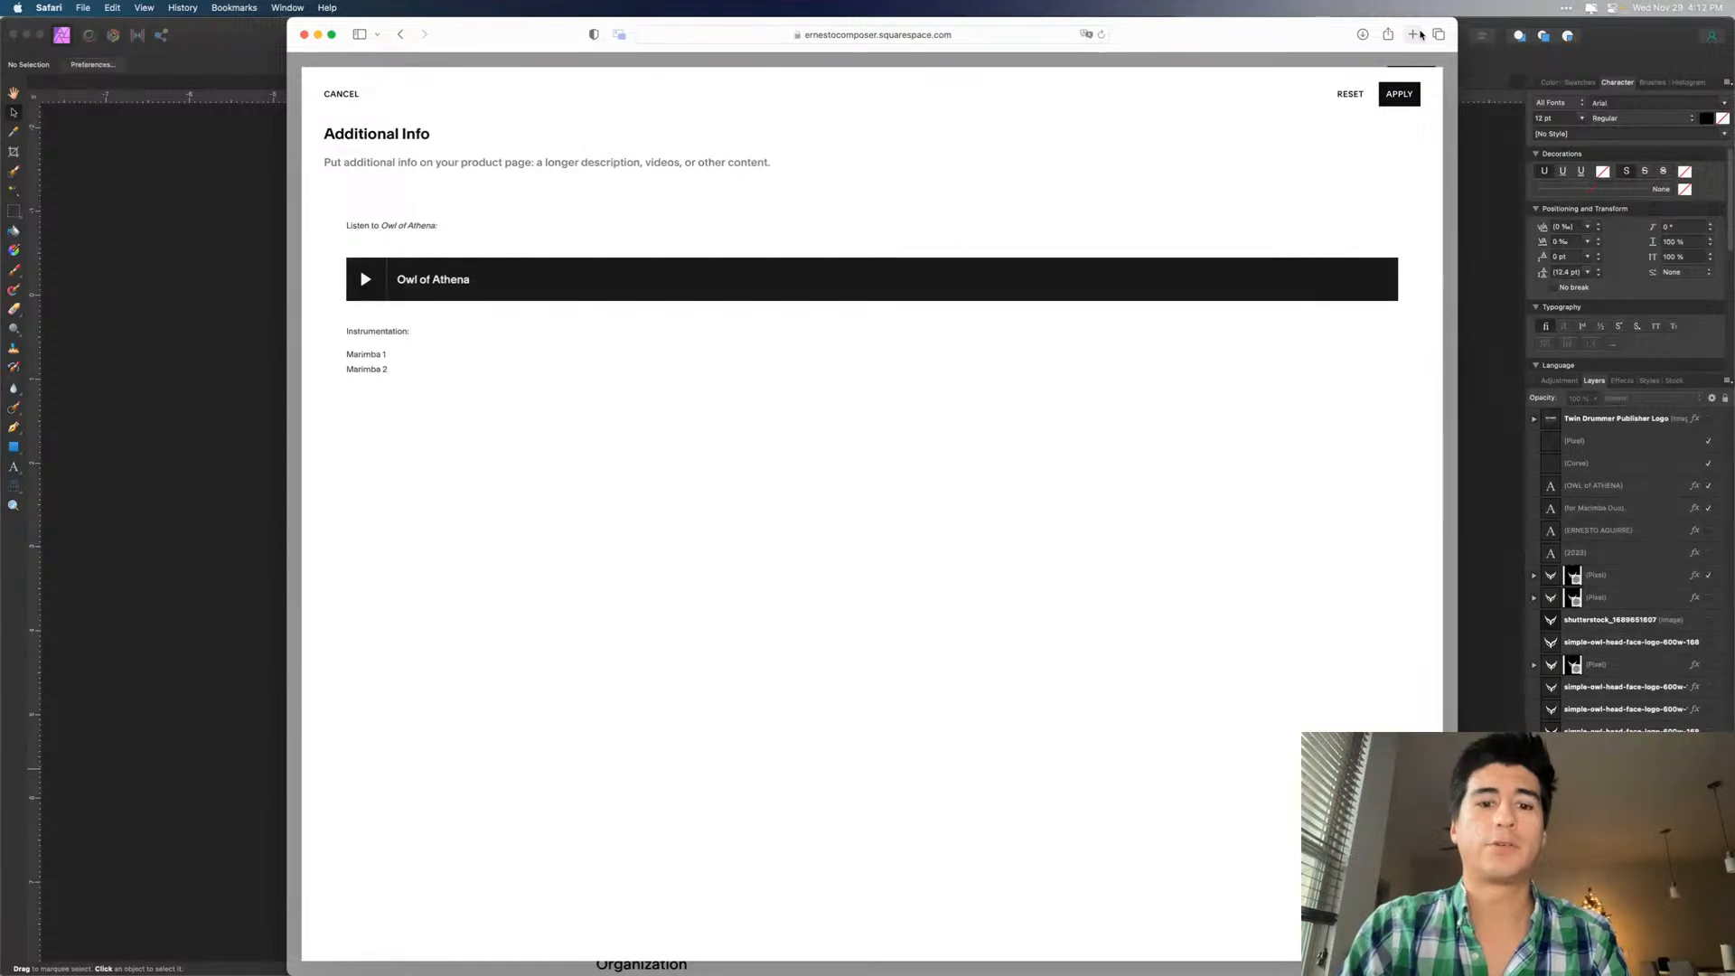
- Open the live website's music catalog in another Safari tab and go to the Checkmate for Concert Band product page
double_click(1332, 28)
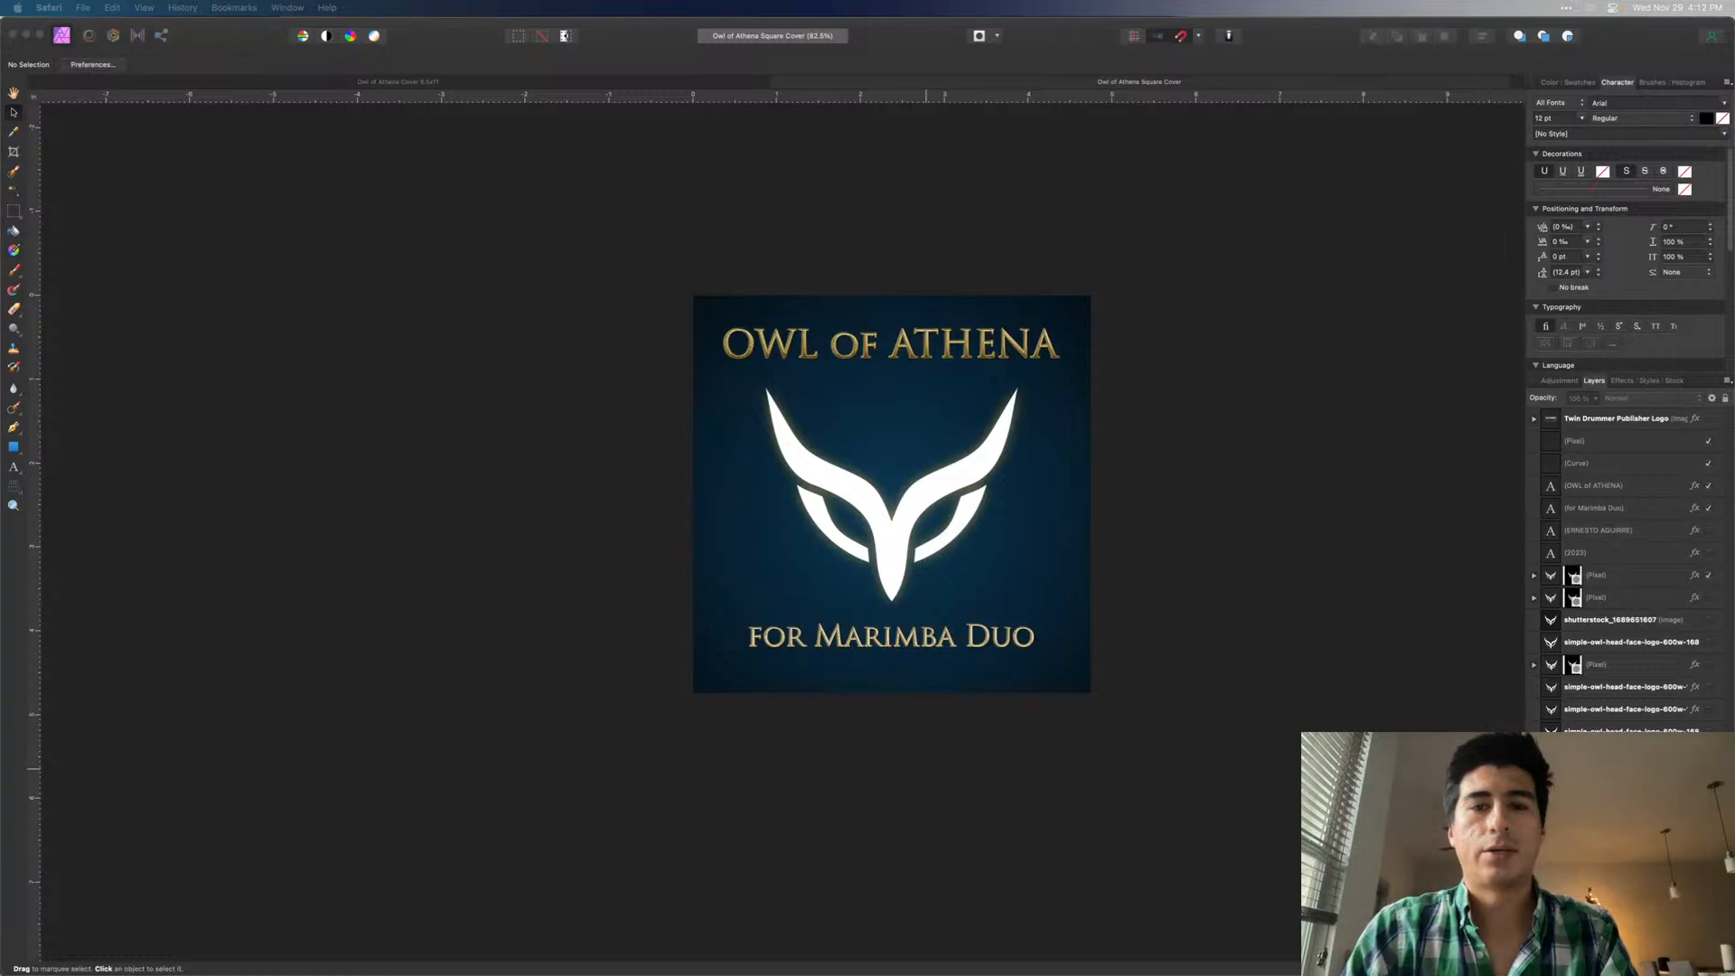
drag(1120, 971, 1162, 38)
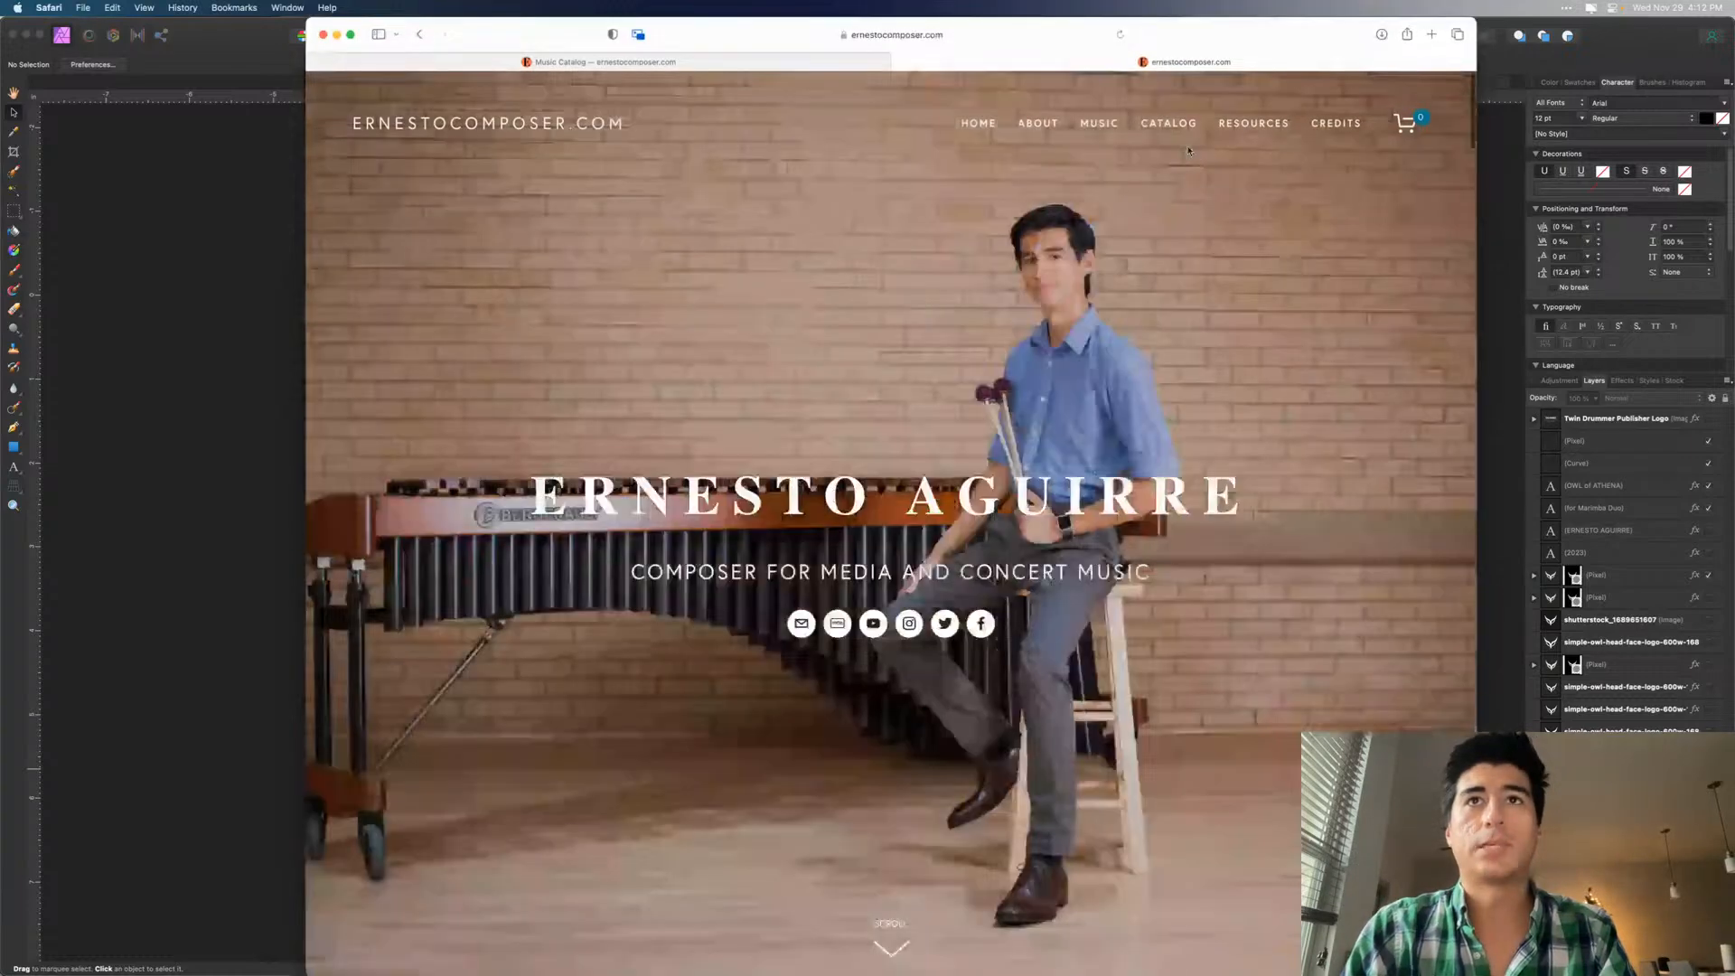
click(1169, 123)
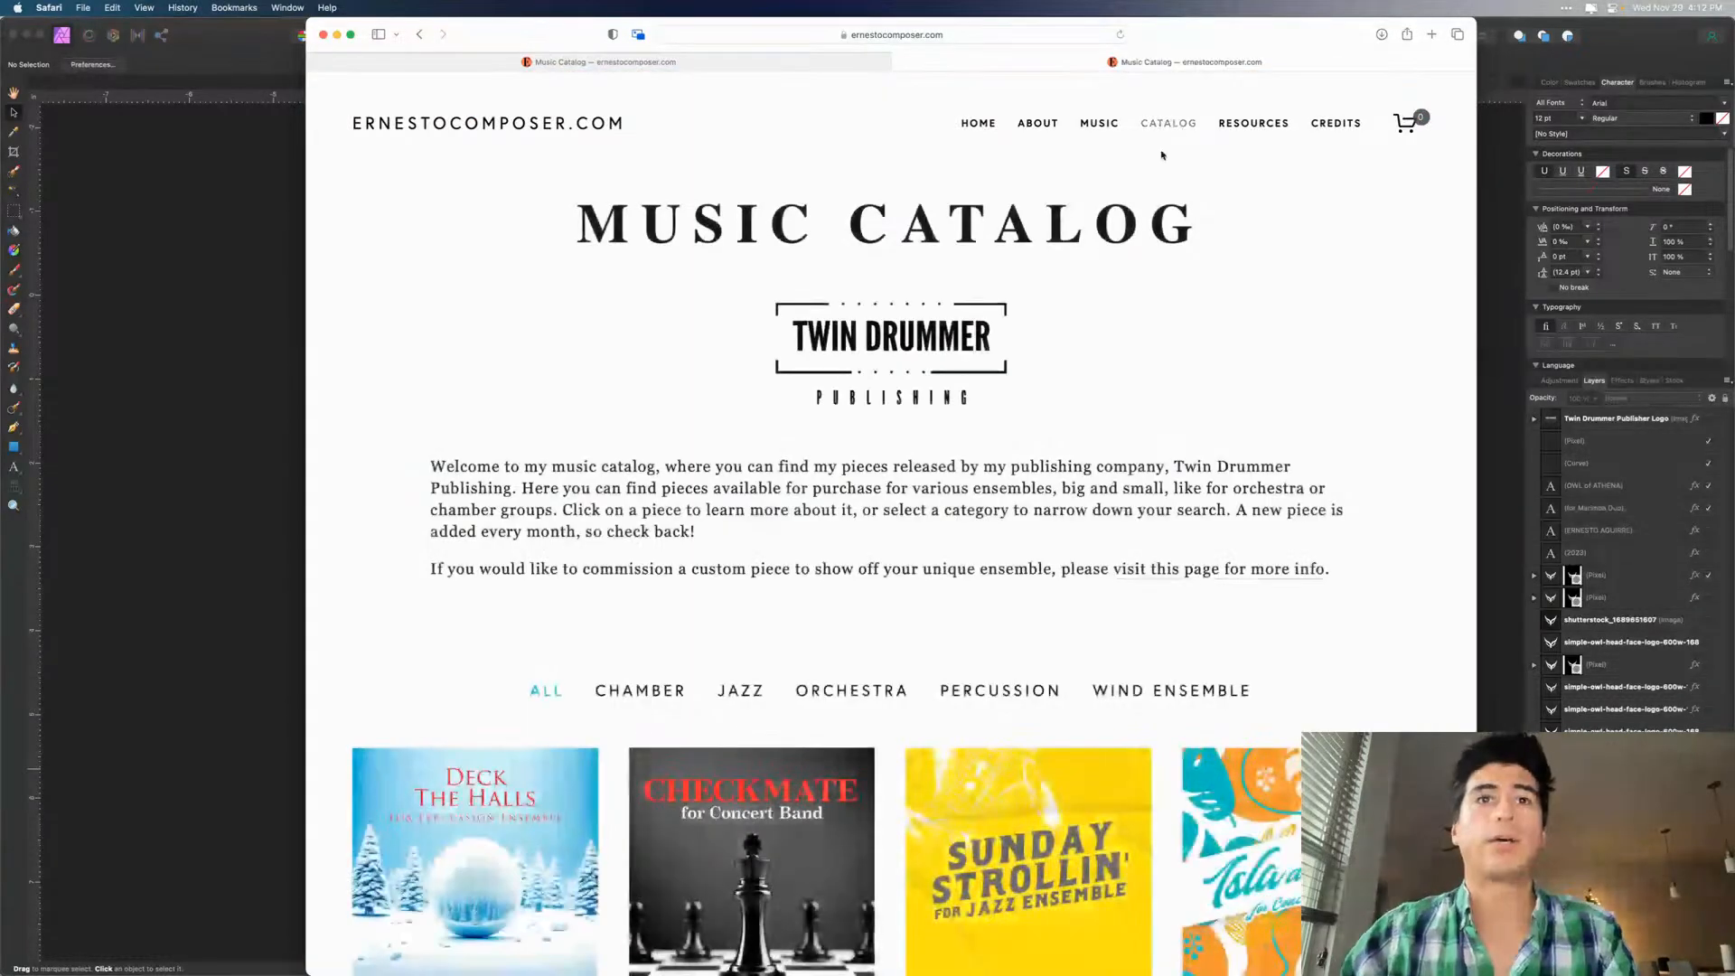
scroll(810, 432, down, 5)
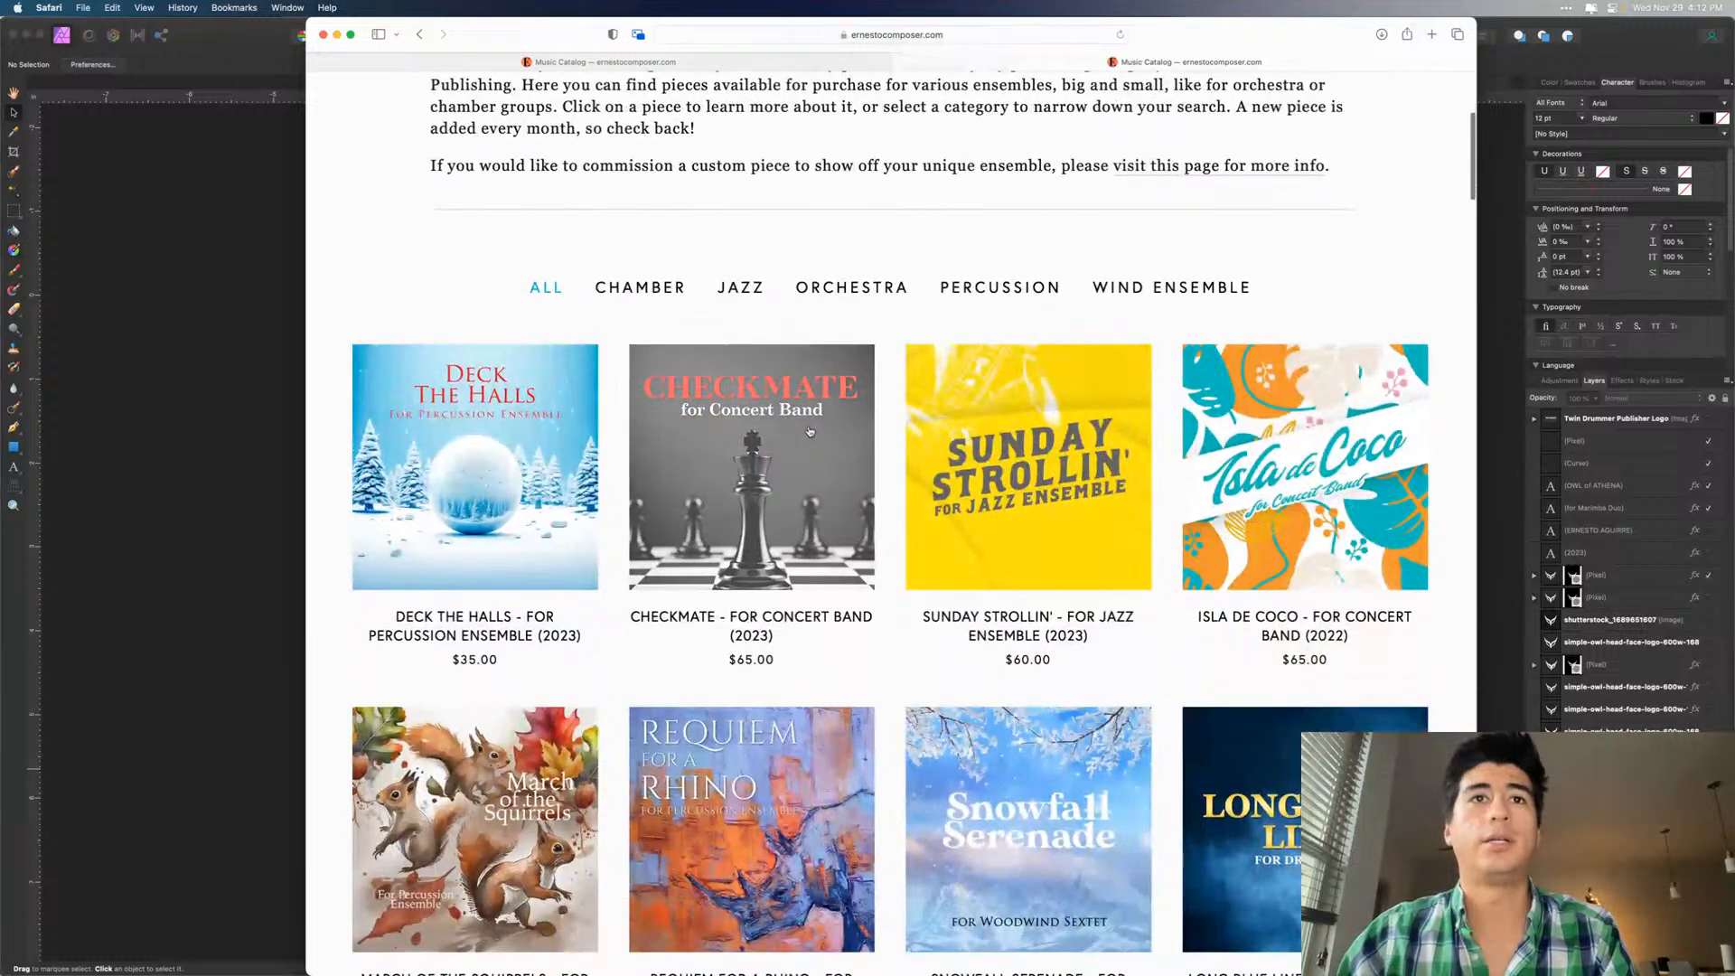
click(810, 432)
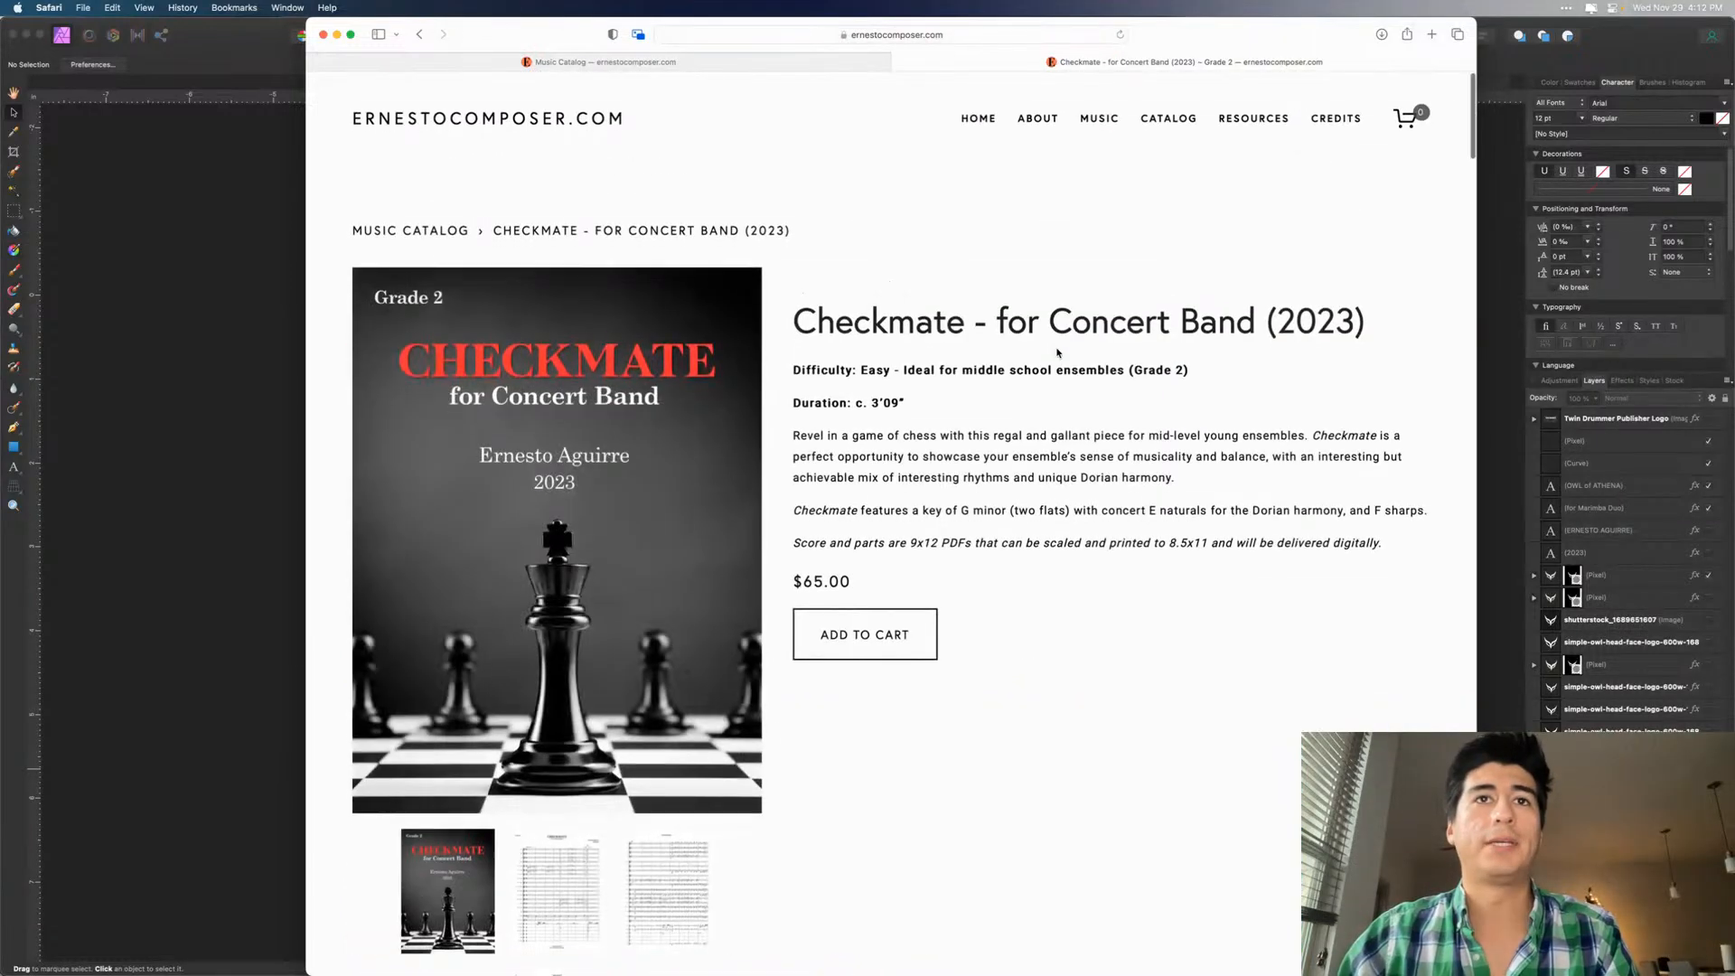
- Examine the Checkmate product's difficulty, duration, description, delivery note and price as a model for the listing
scroll(1058, 352, down, 2)
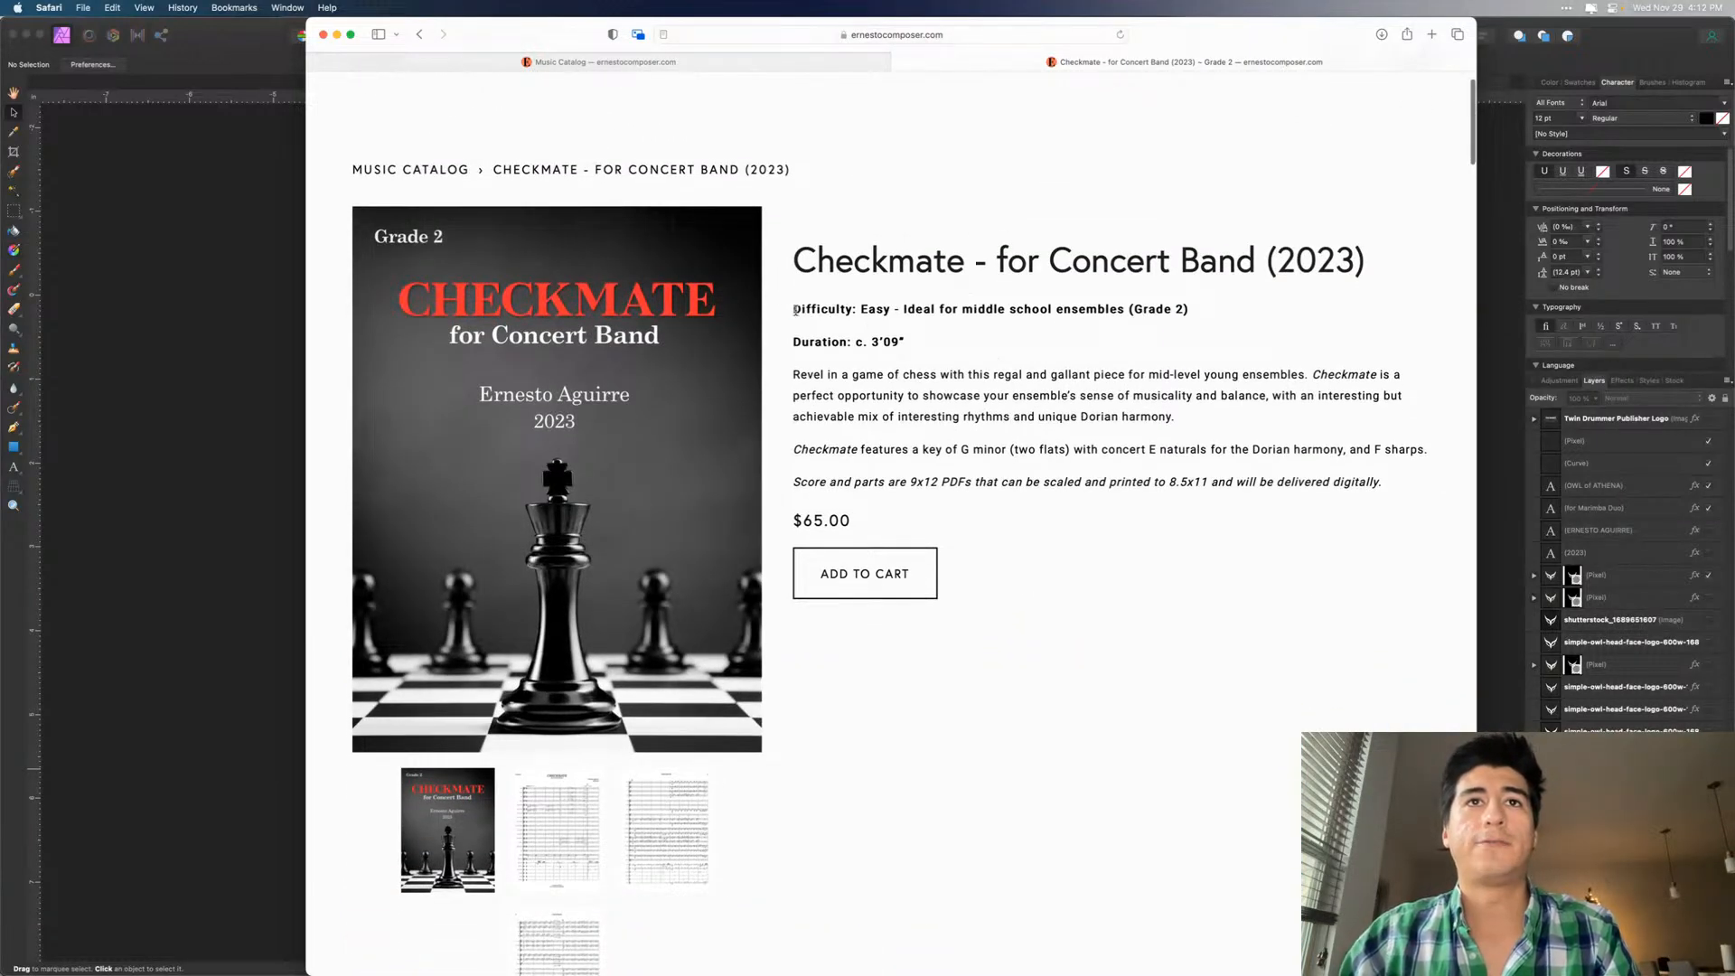
drag(794, 310, 1199, 345)
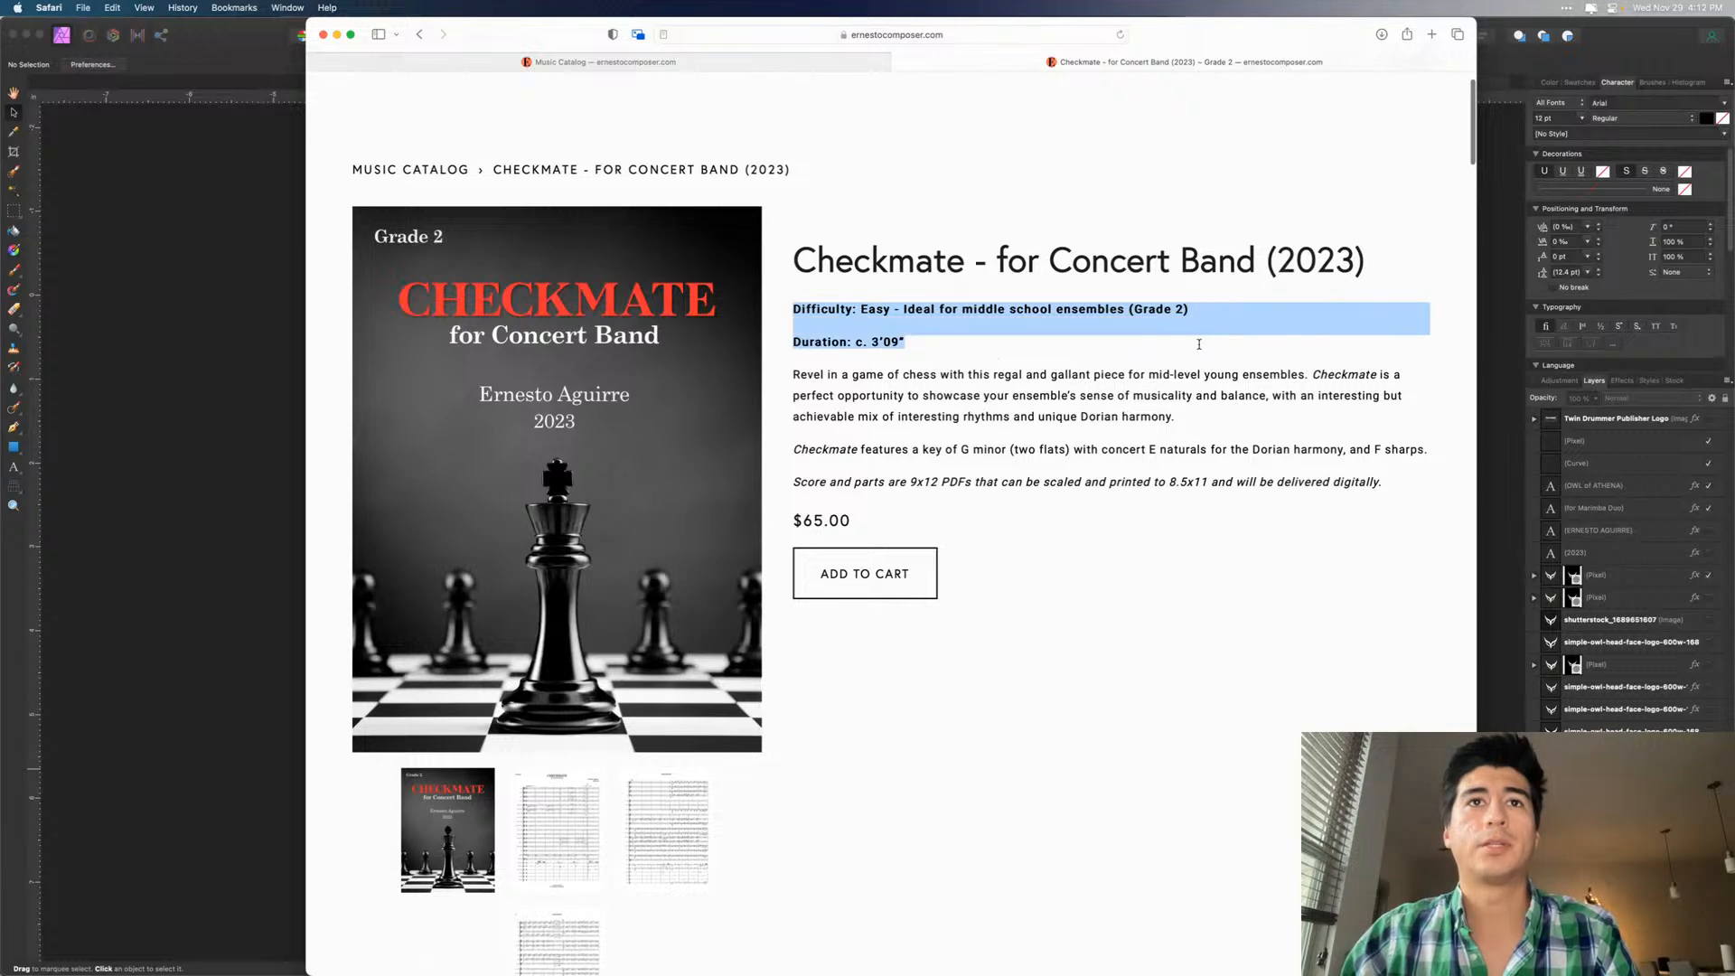
drag(794, 374, 793, 483)
click(1398, 483)
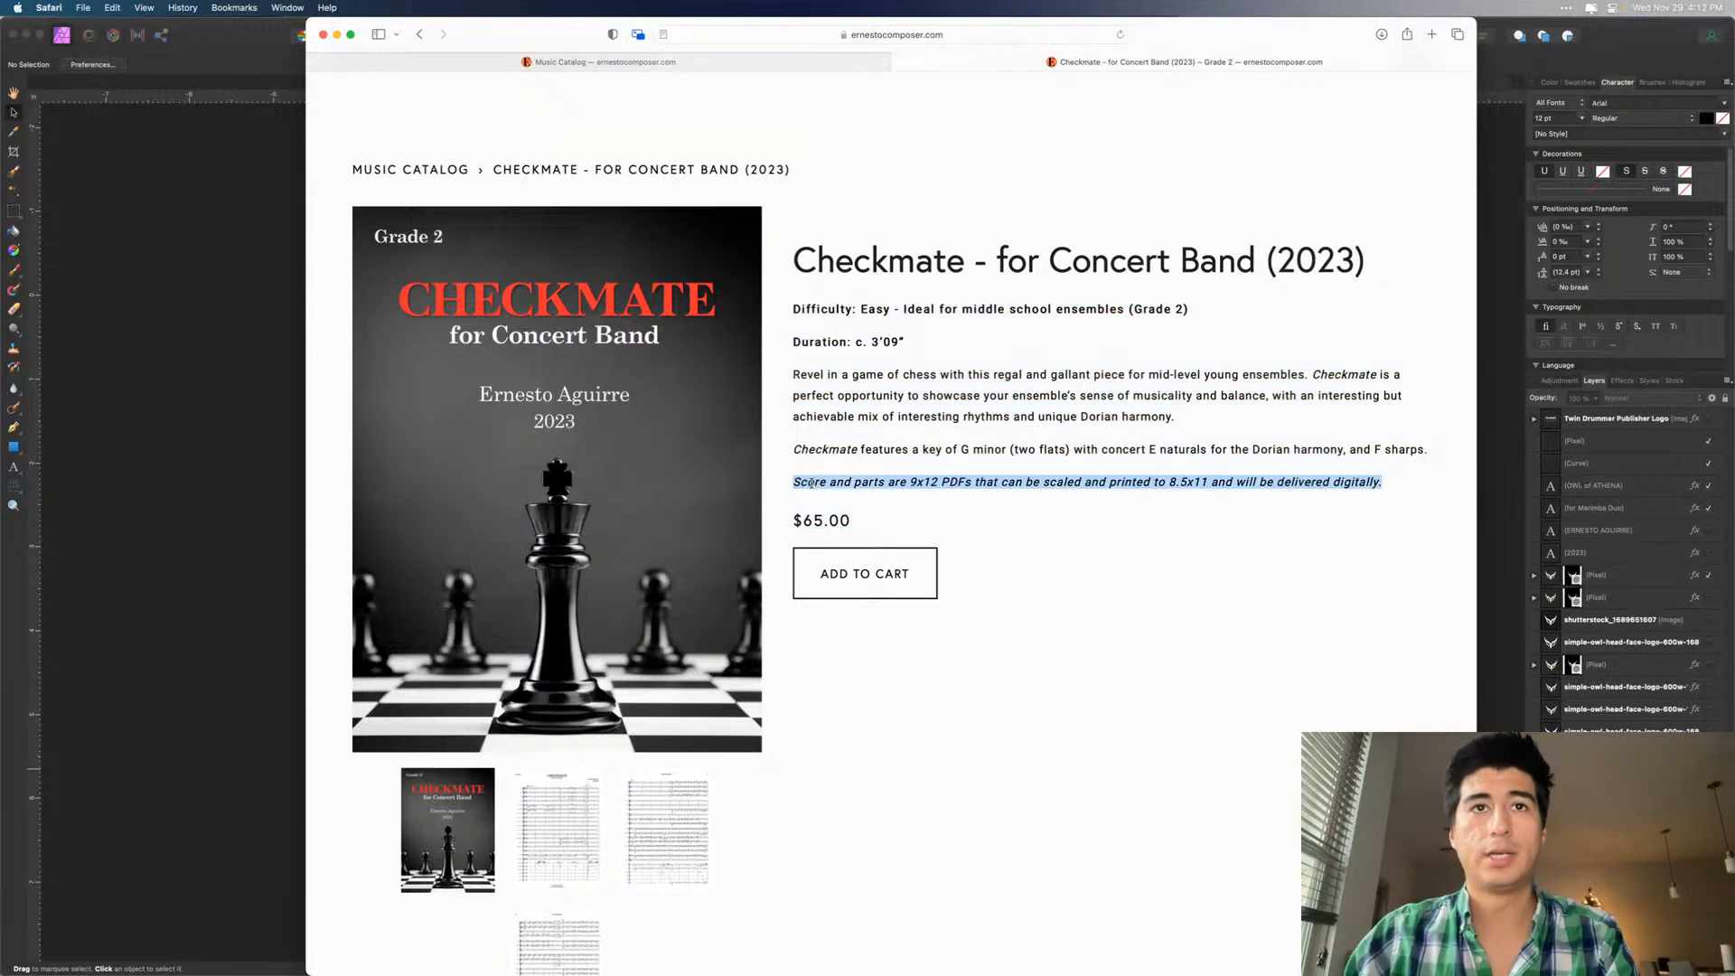
click(862, 479)
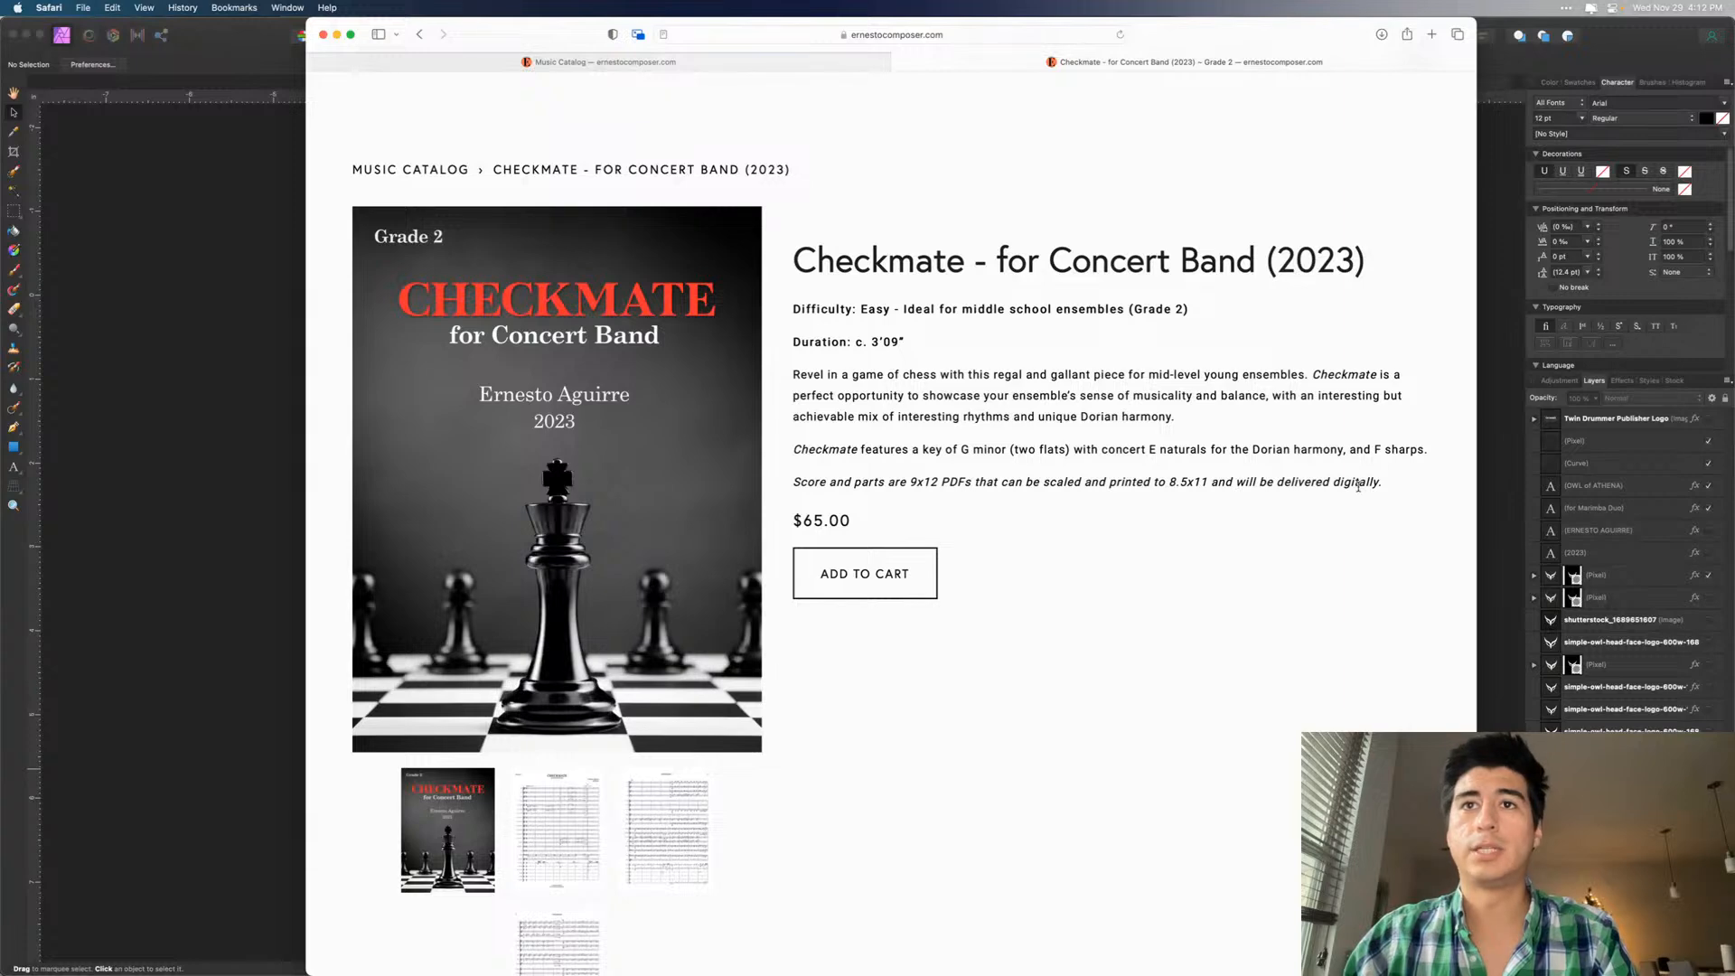
scroll(1359, 486, down, 3)
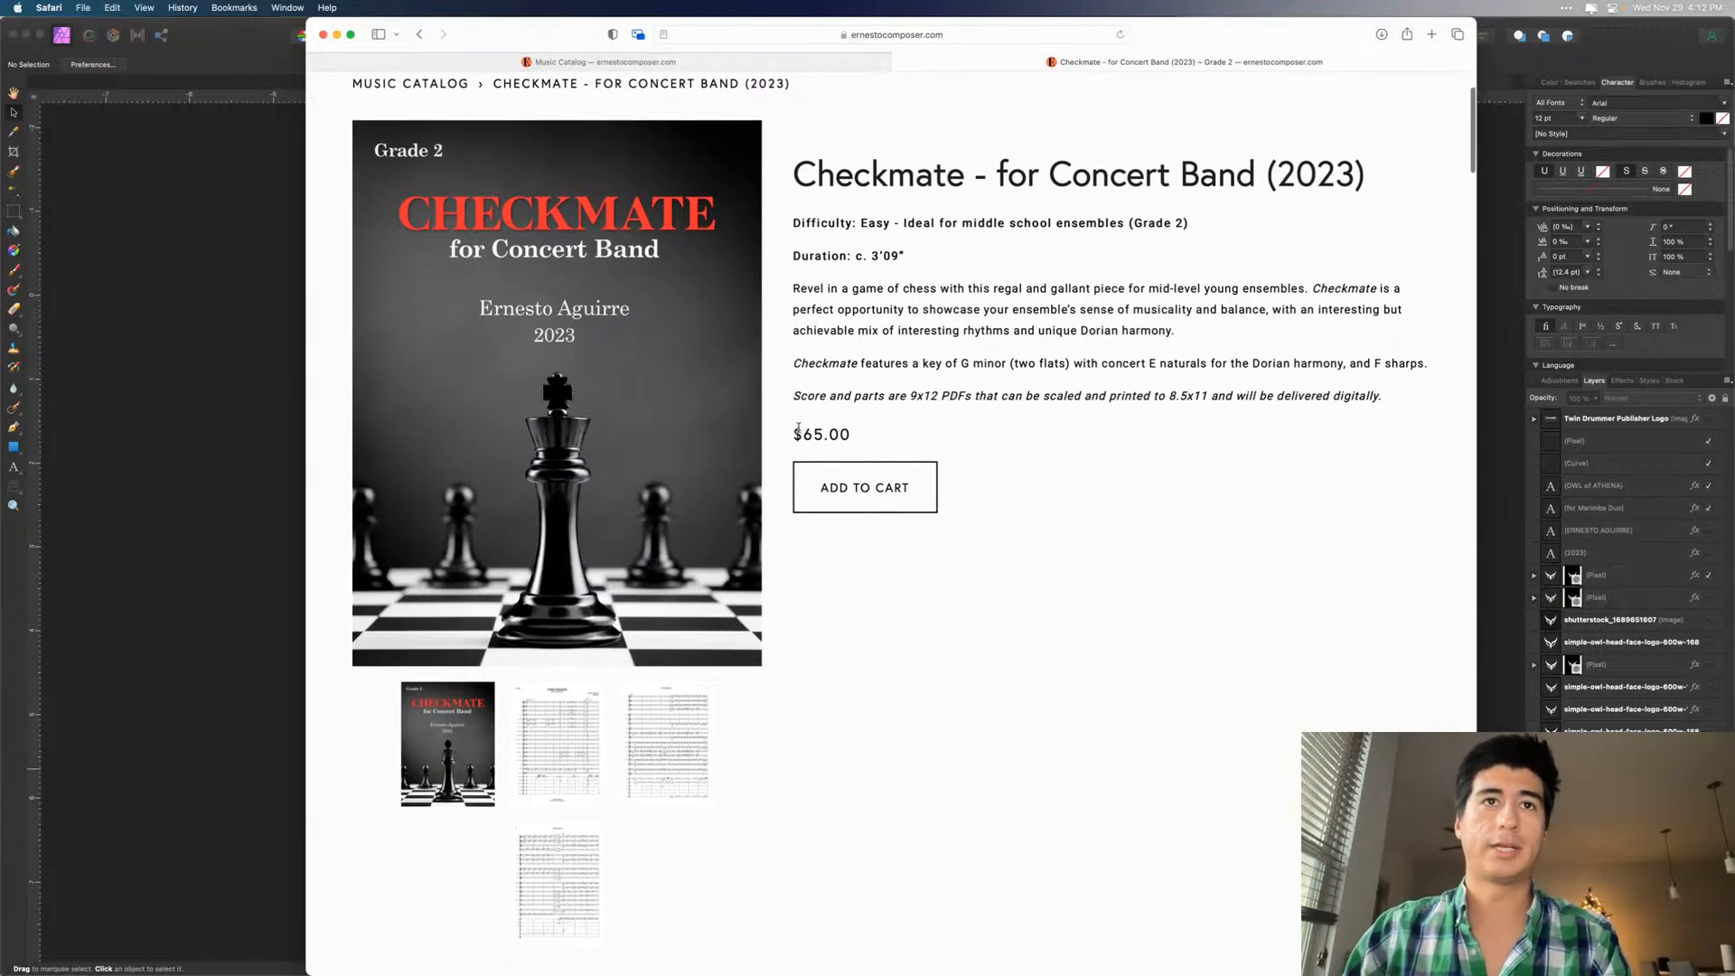
drag(799, 434, 871, 434)
click(1000, 437)
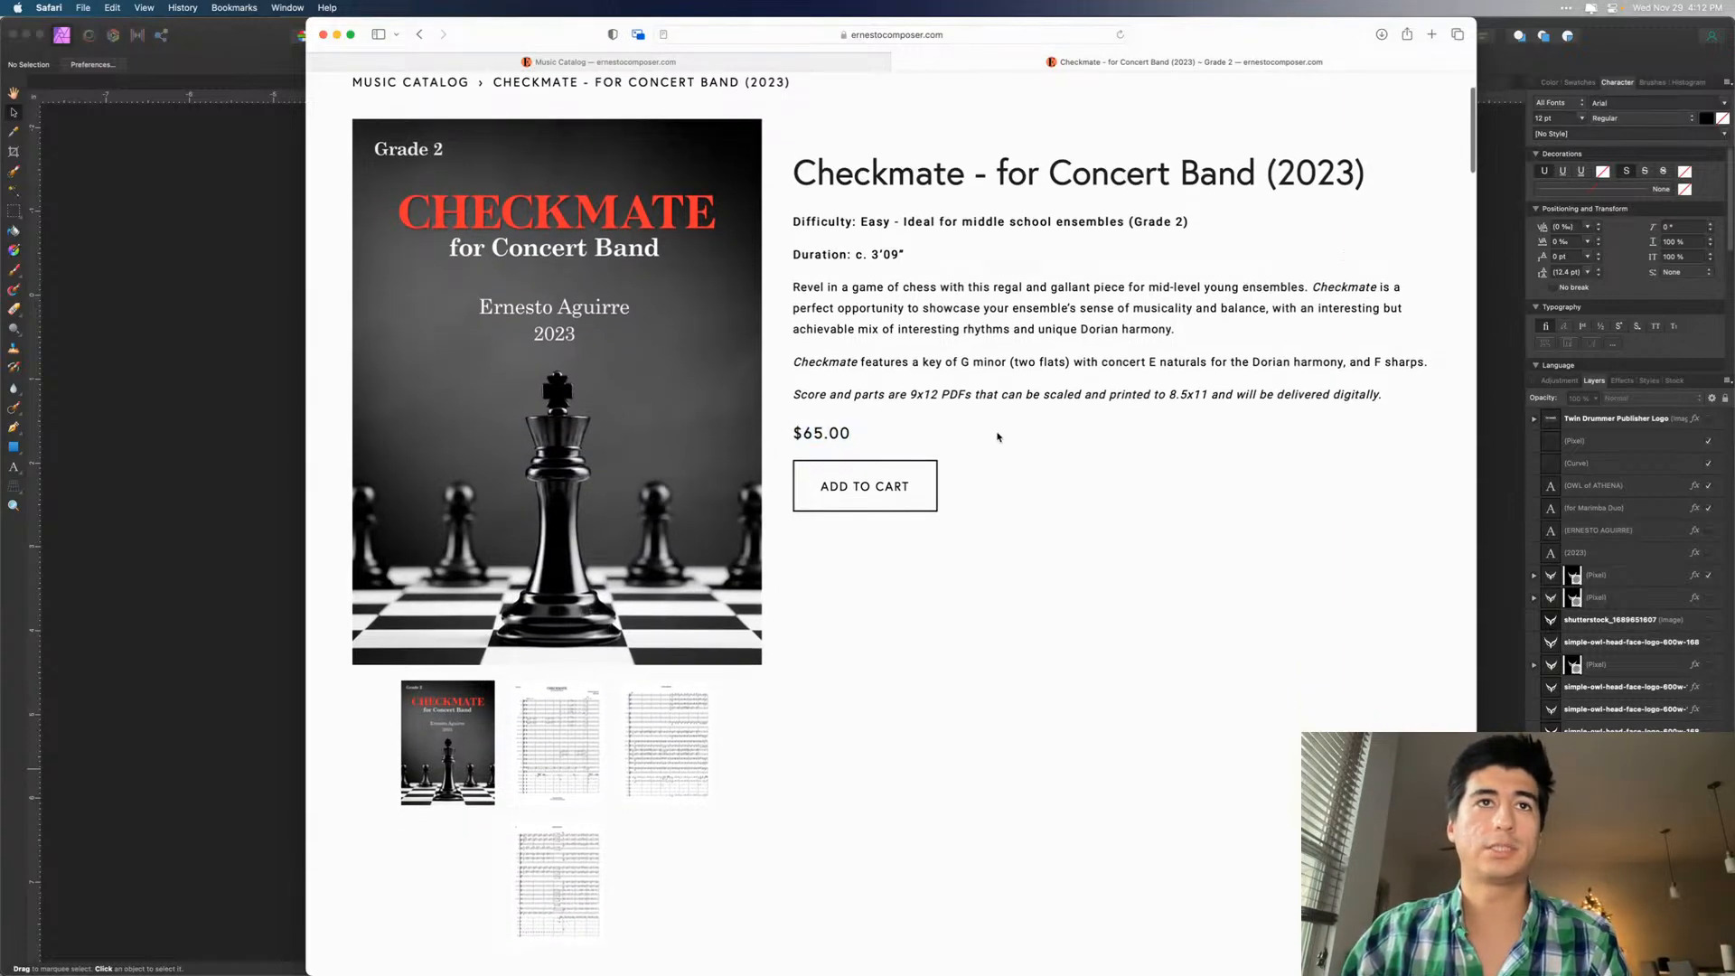
scroll(968, 449, down, 1)
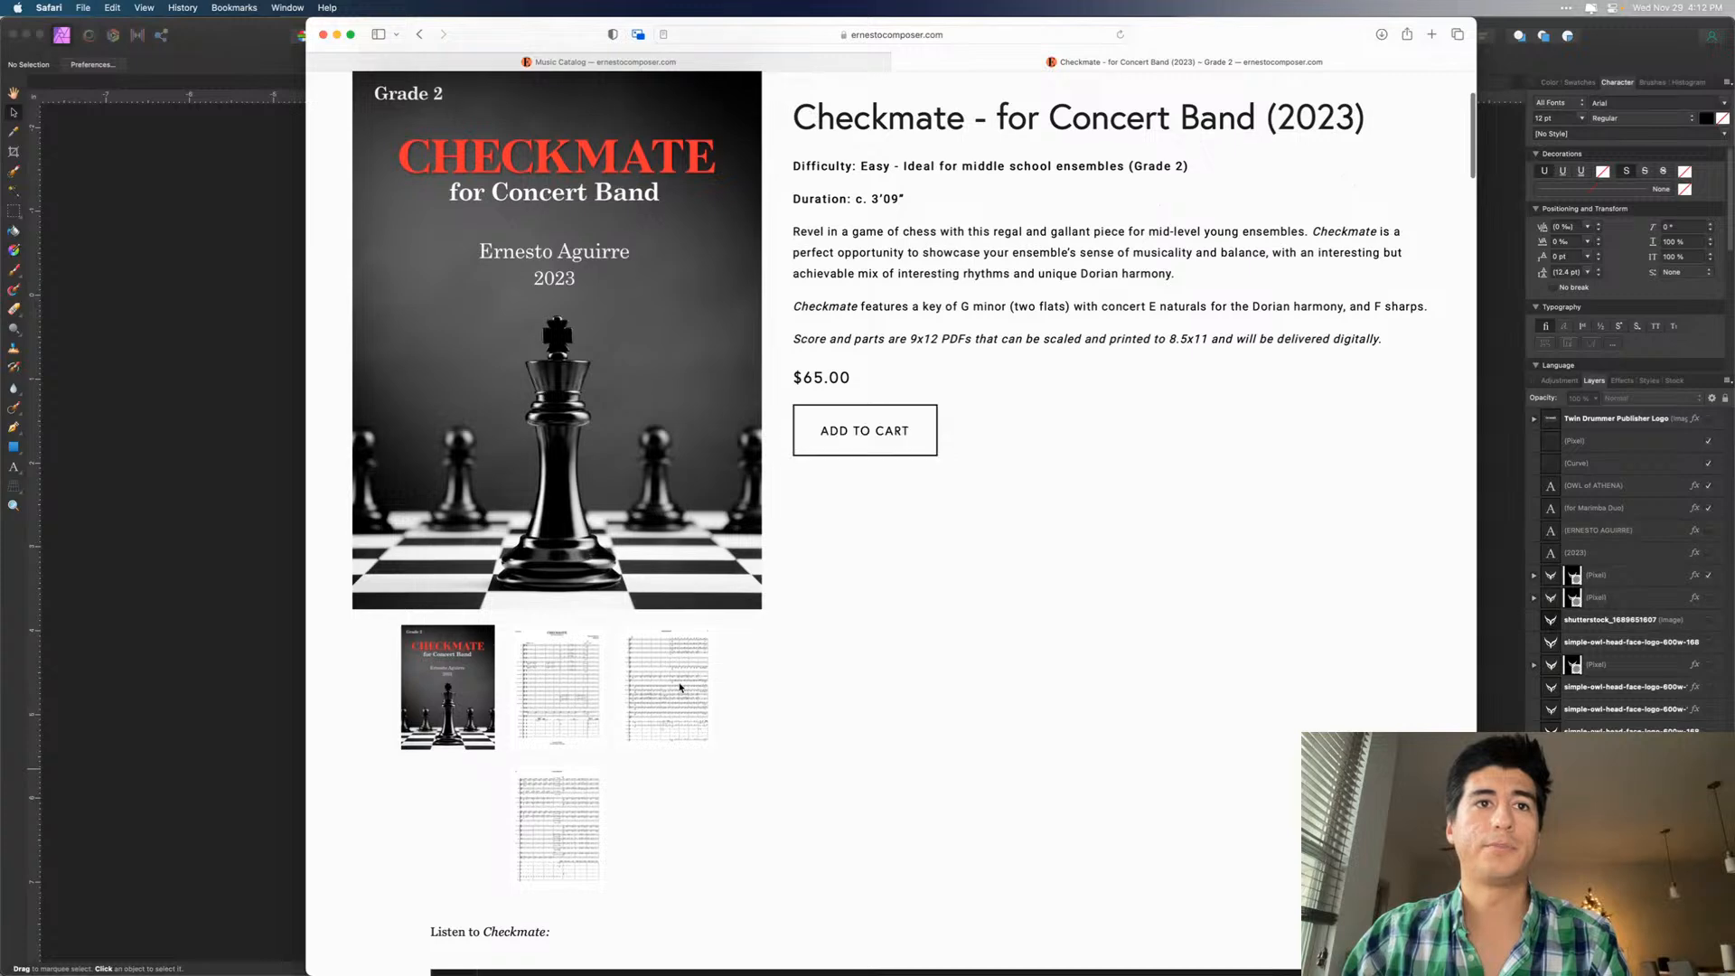
- Review the Checkmate page's audio player, instrumentation list and program notes, and return to the music catalog
scroll(931, 579, down, 15)
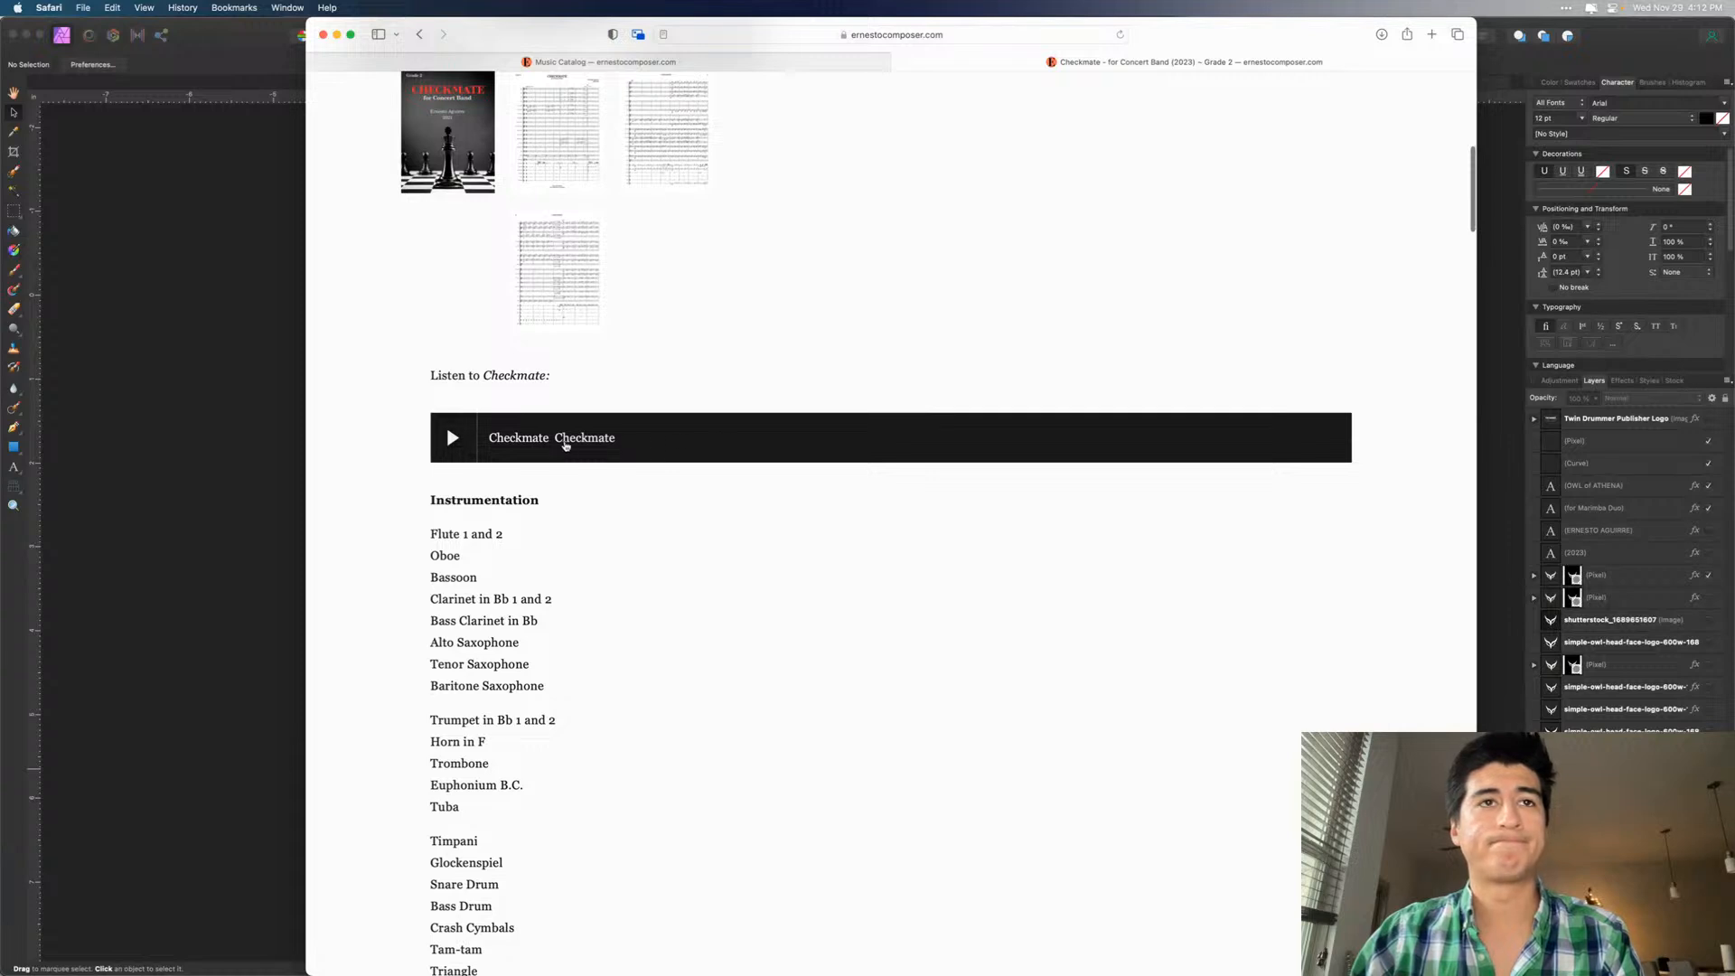
scroll(633, 427, down, 2)
scroll(611, 372, down, 3)
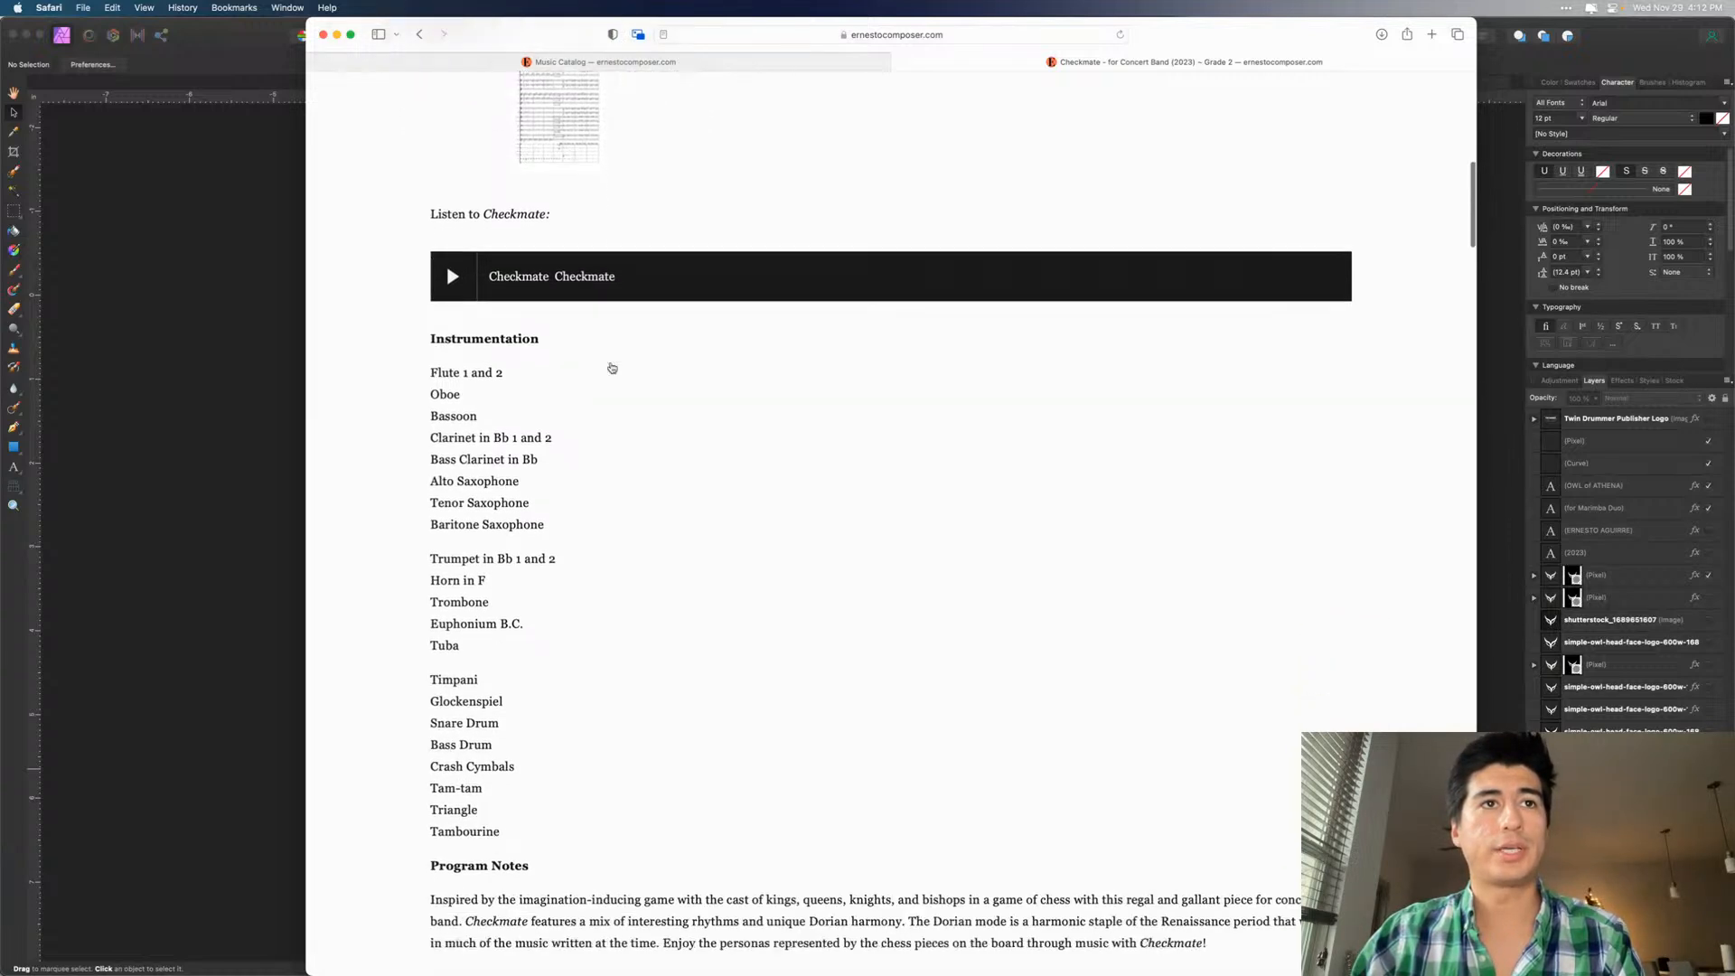
drag(432, 342, 619, 818)
click(659, 666)
scroll(657, 651, down, 3)
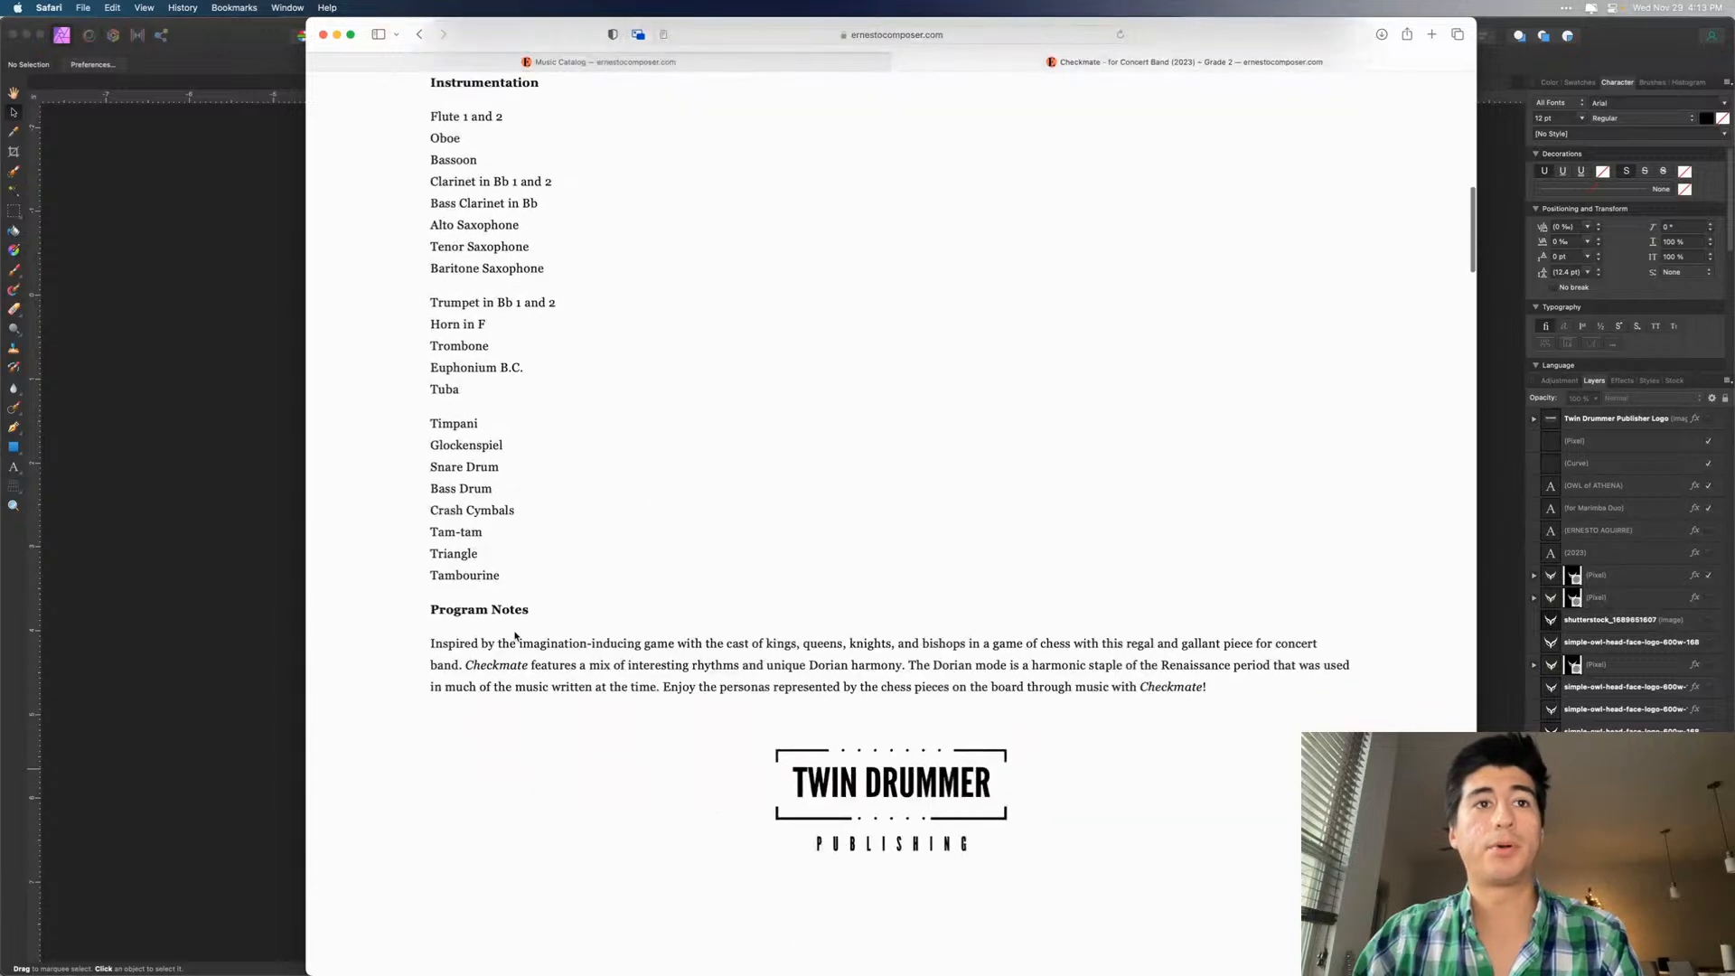
scroll(888, 768, down, 2)
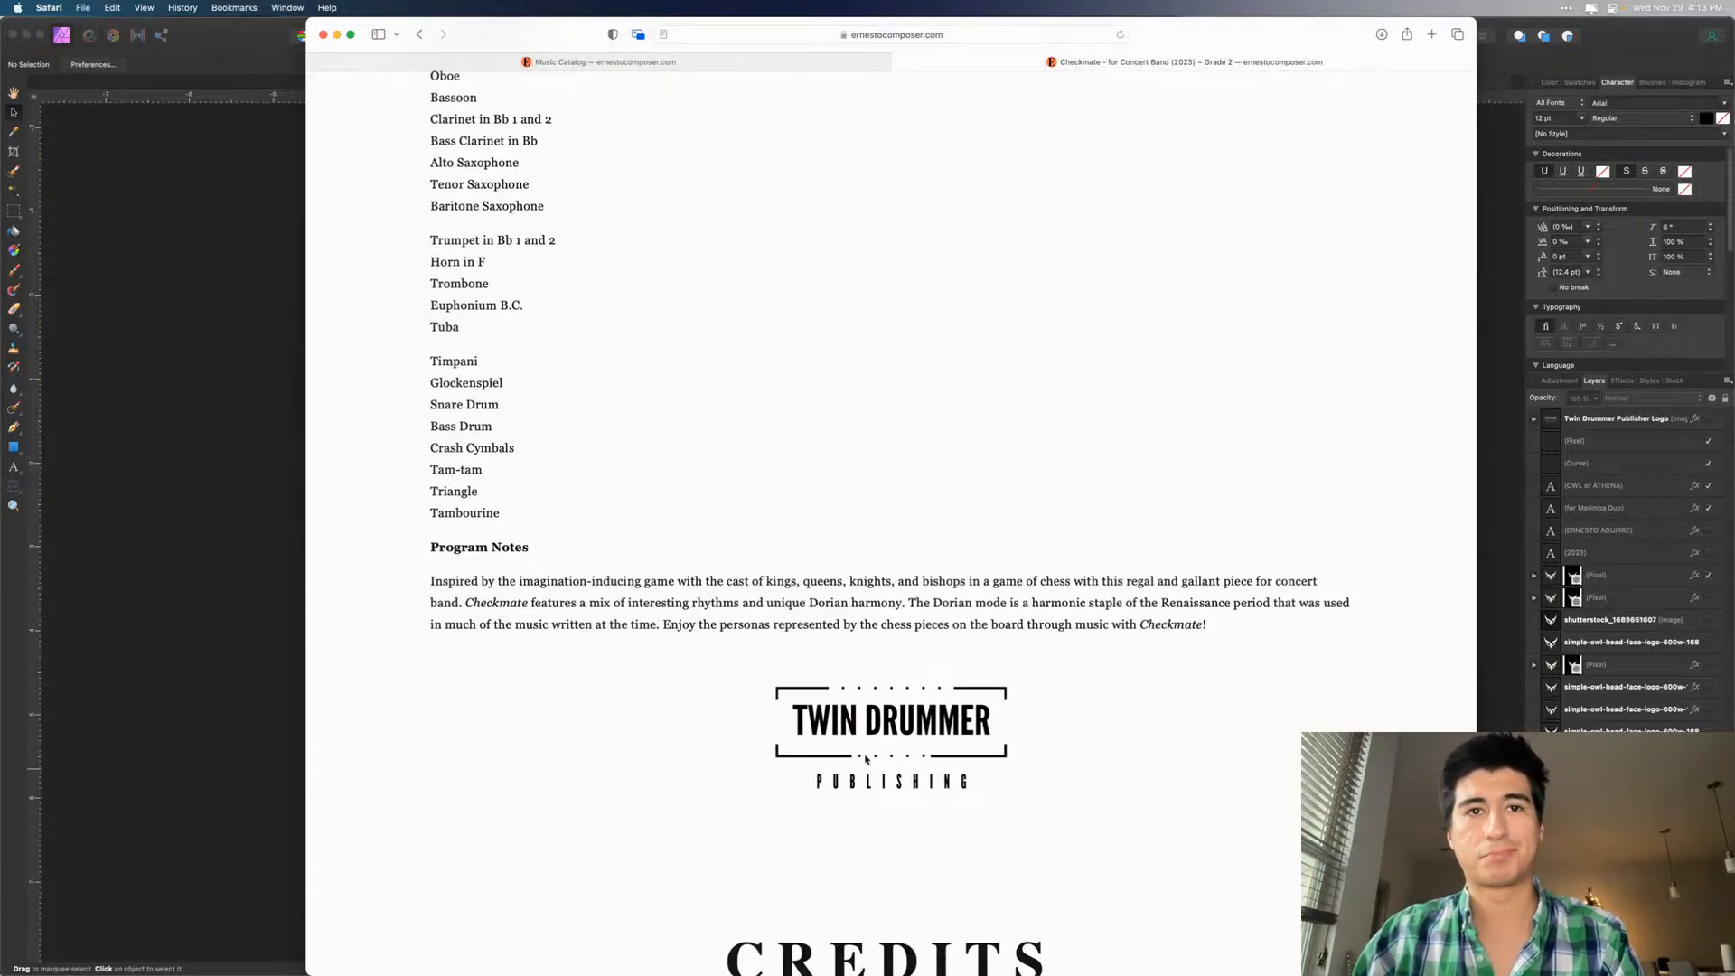
scroll(902, 746, up, 15)
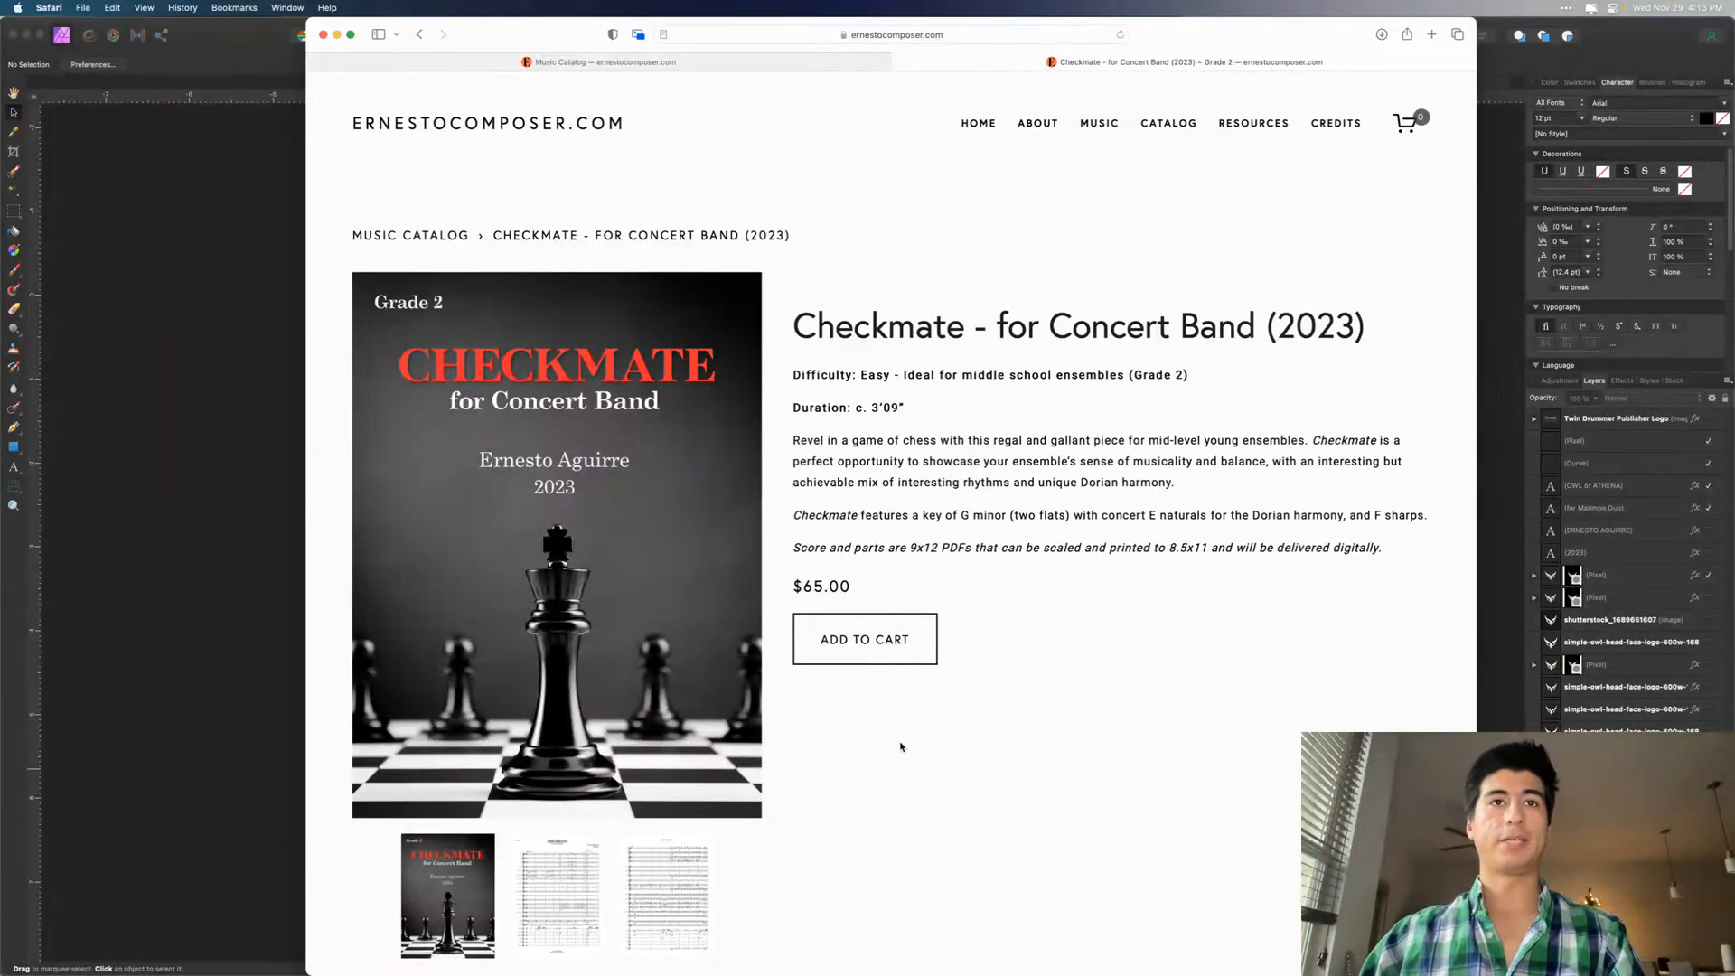
click(433, 236)
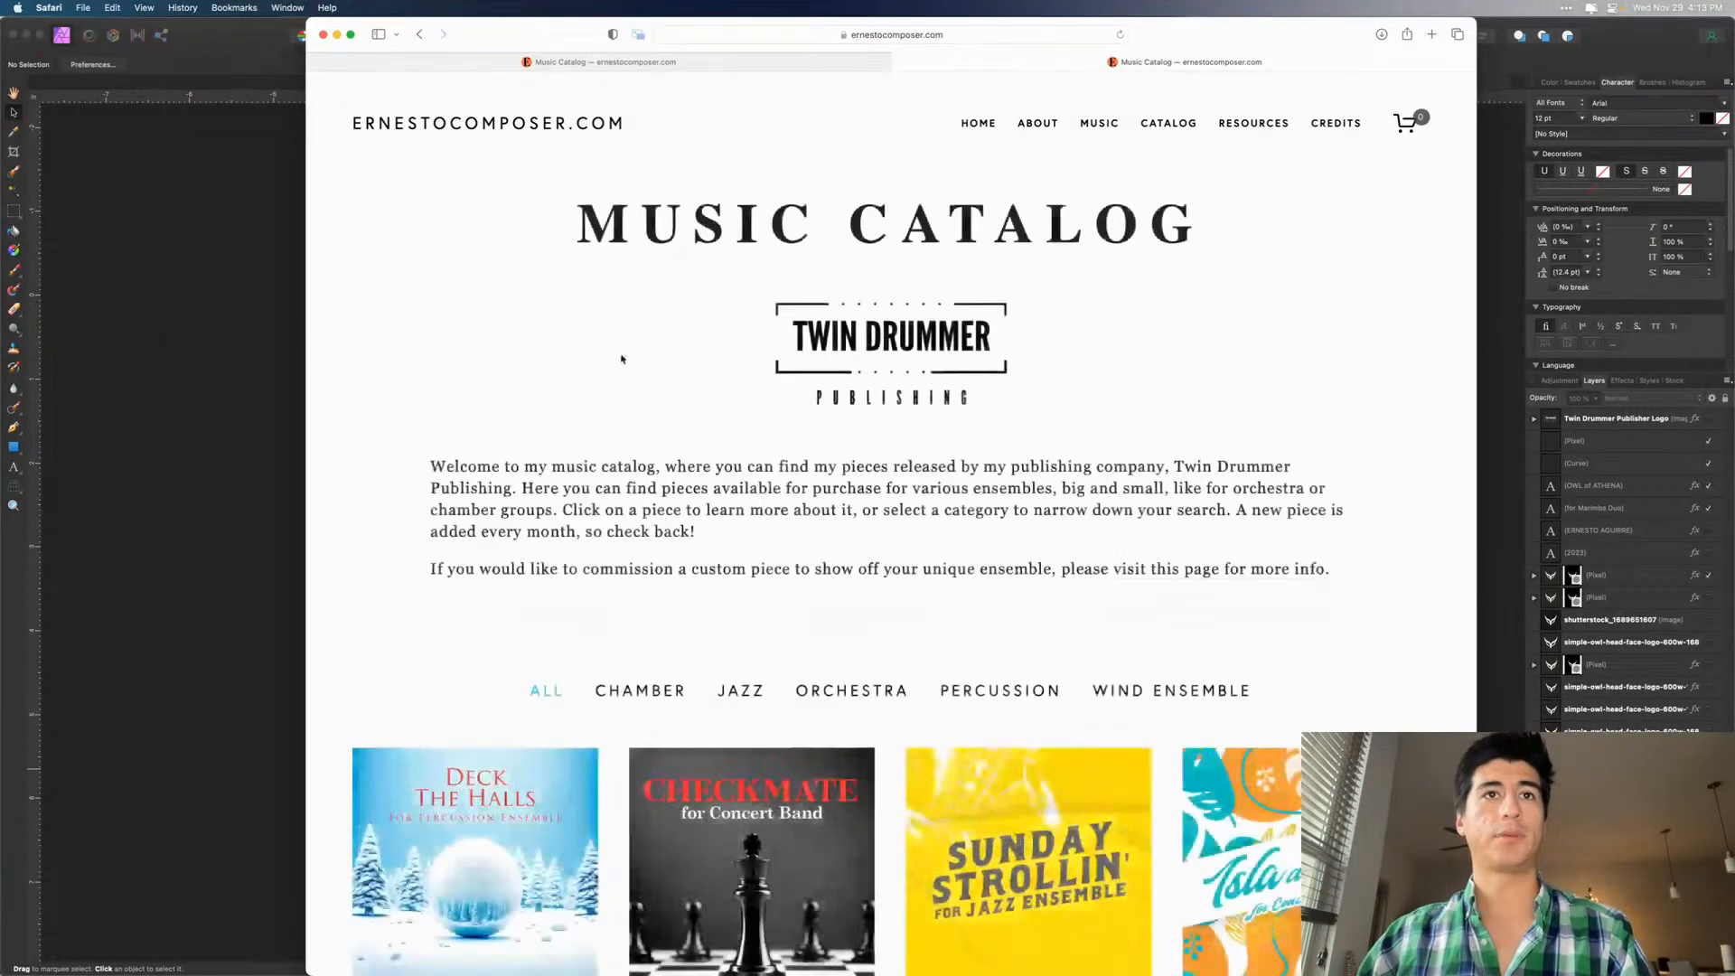
- Return to the Owl of Athena Additional Info editor and make the "Instrumentation:" heading bold
click(821, 62)
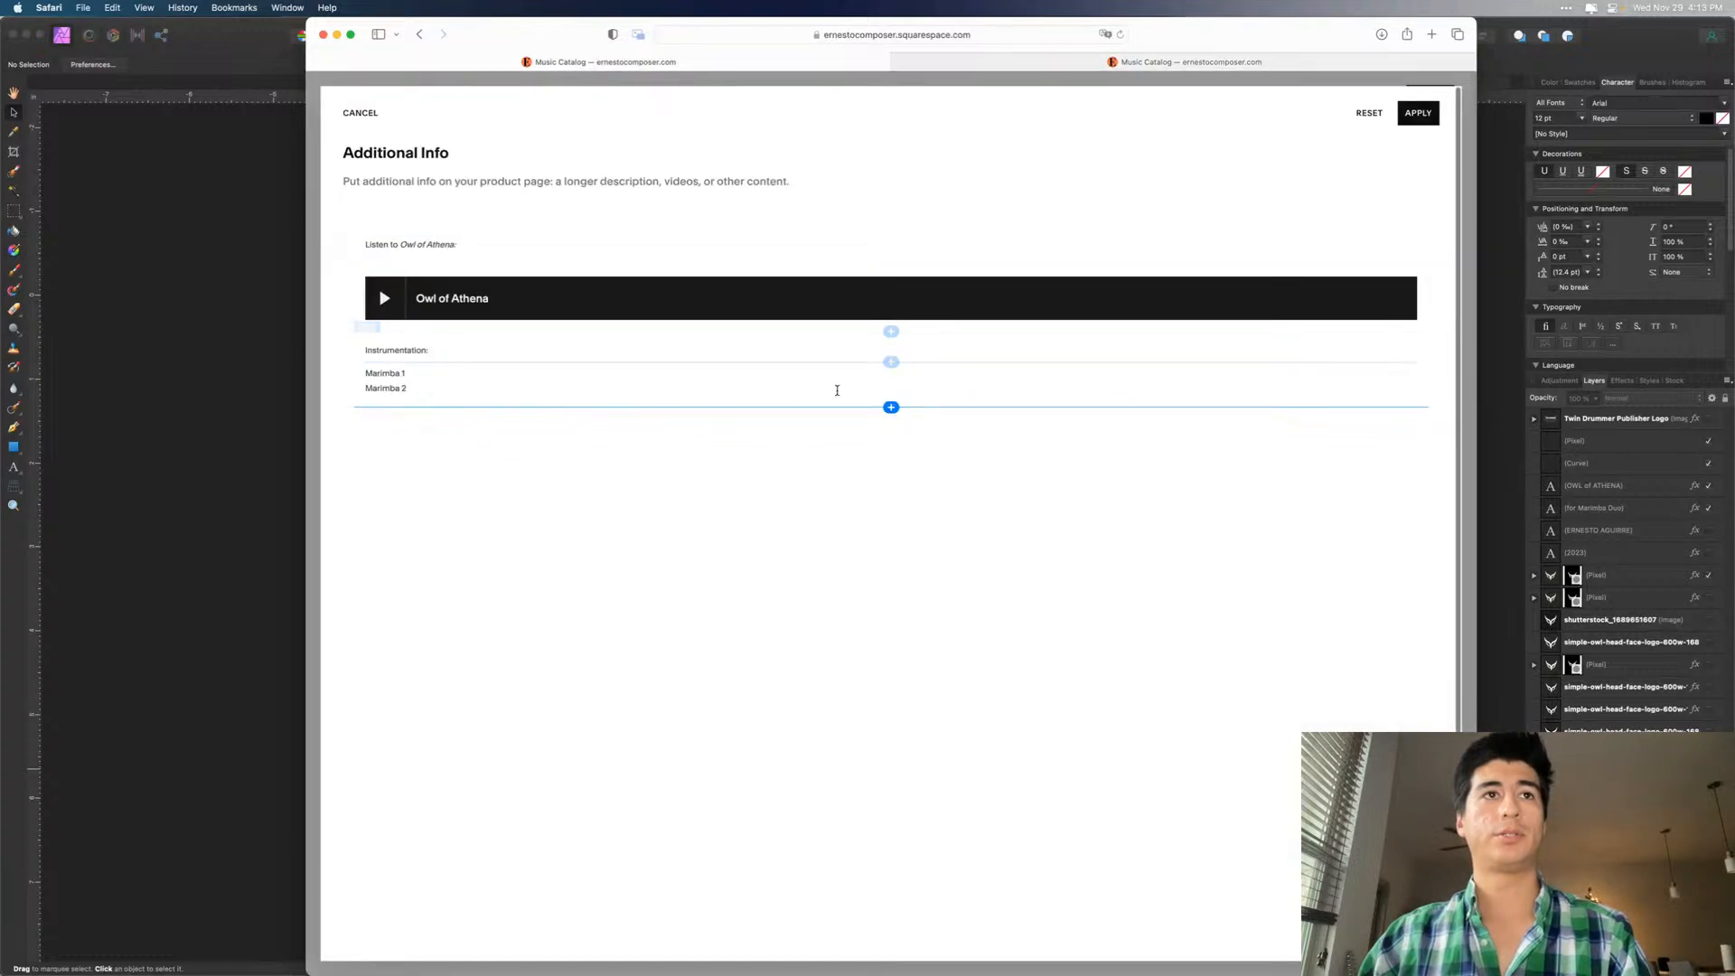
click(429, 350)
triple_click(429, 350)
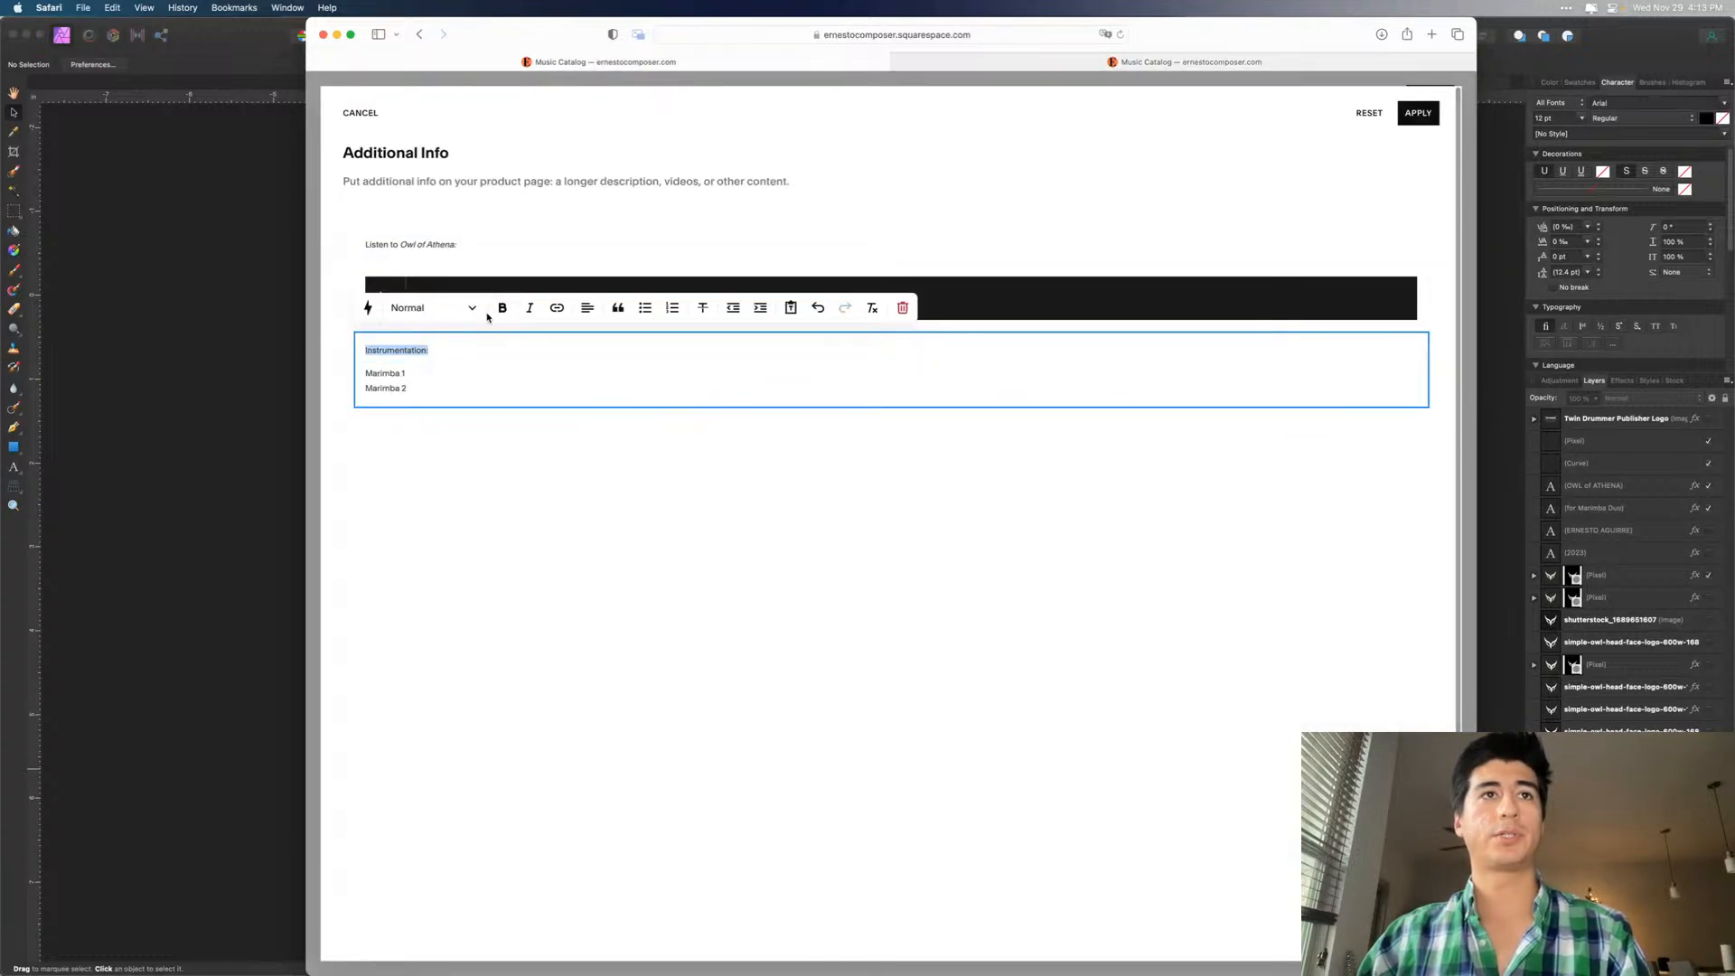
click(494, 313)
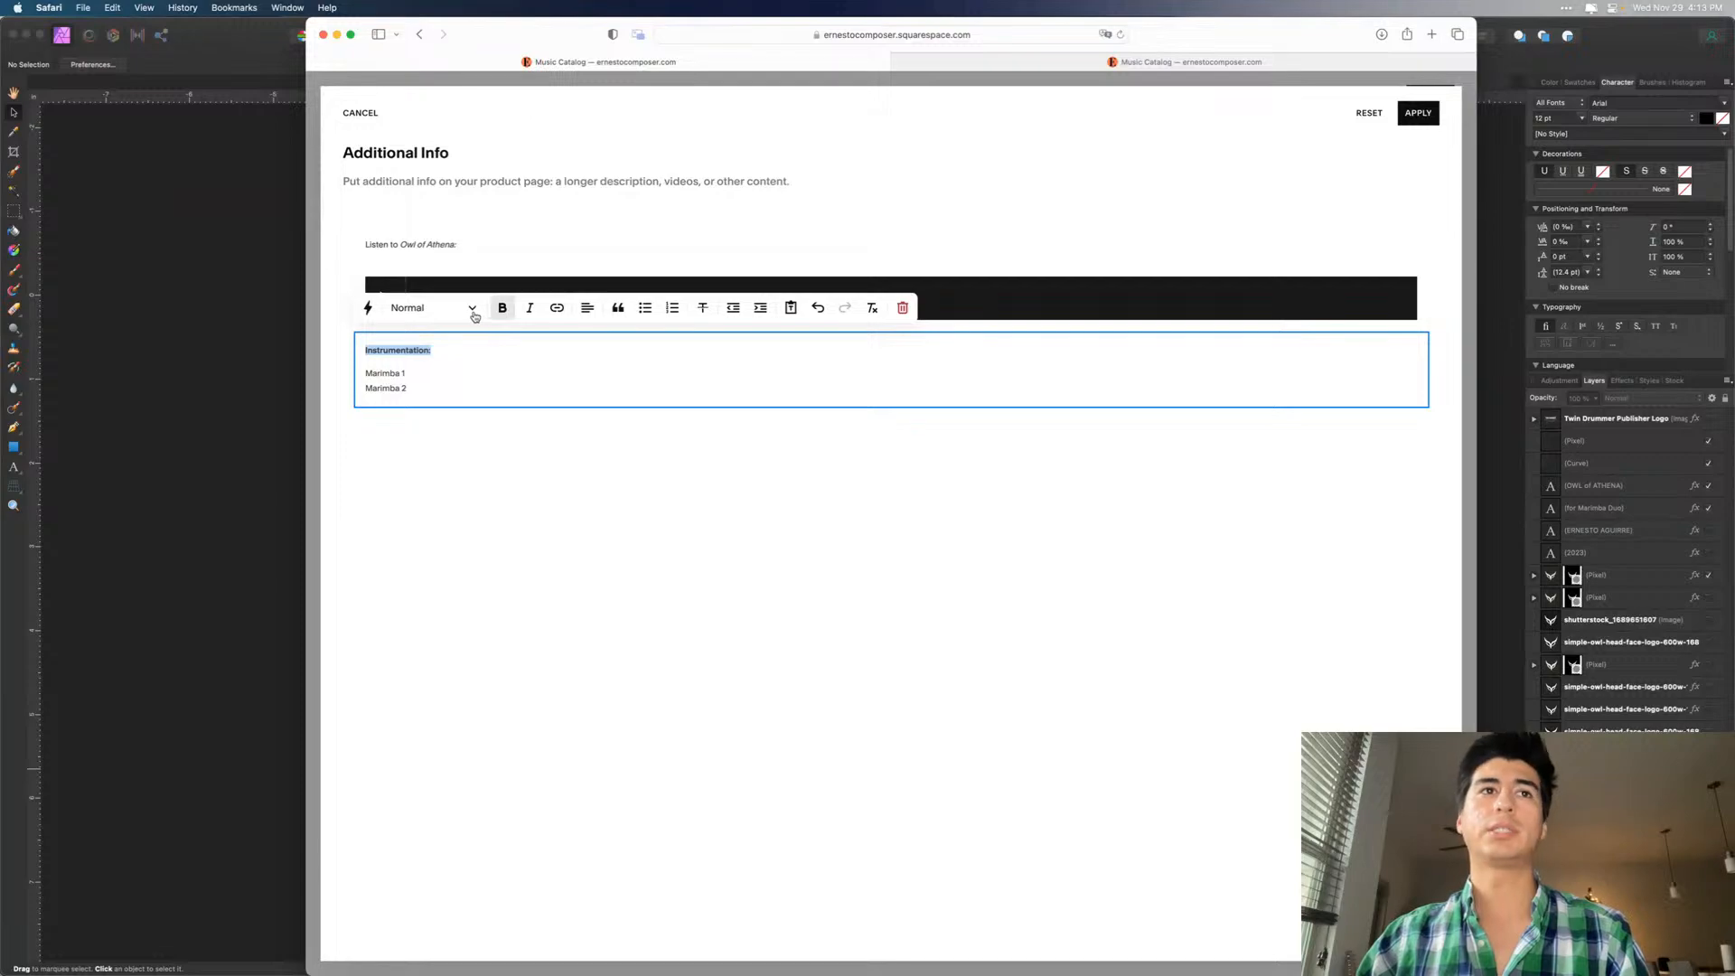
- Switch to the live music catalog and look through the other published pieces for reference
click(1130, 63)
scroll(816, 220, down, 10)
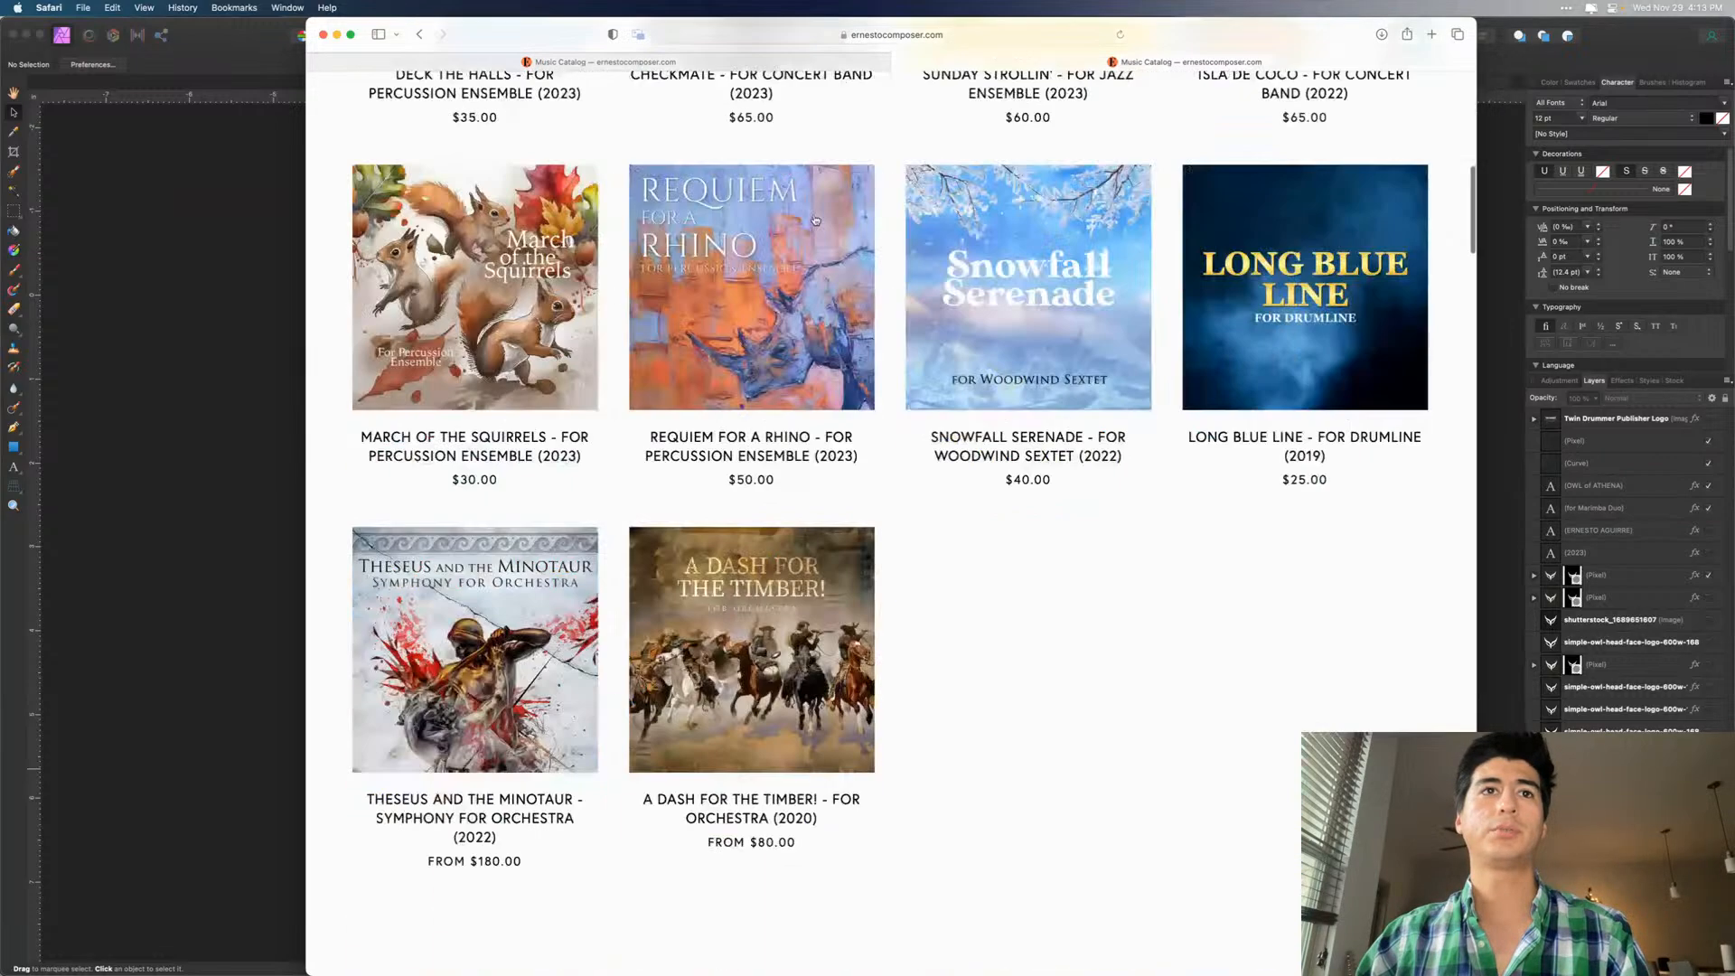
- Open the Checkmate product page from the music catalog and examine how its audio player and instrumentation sections are laid out
scroll(816, 220, up, 4)
click(795, 220)
scroll(872, 436, down, 5)
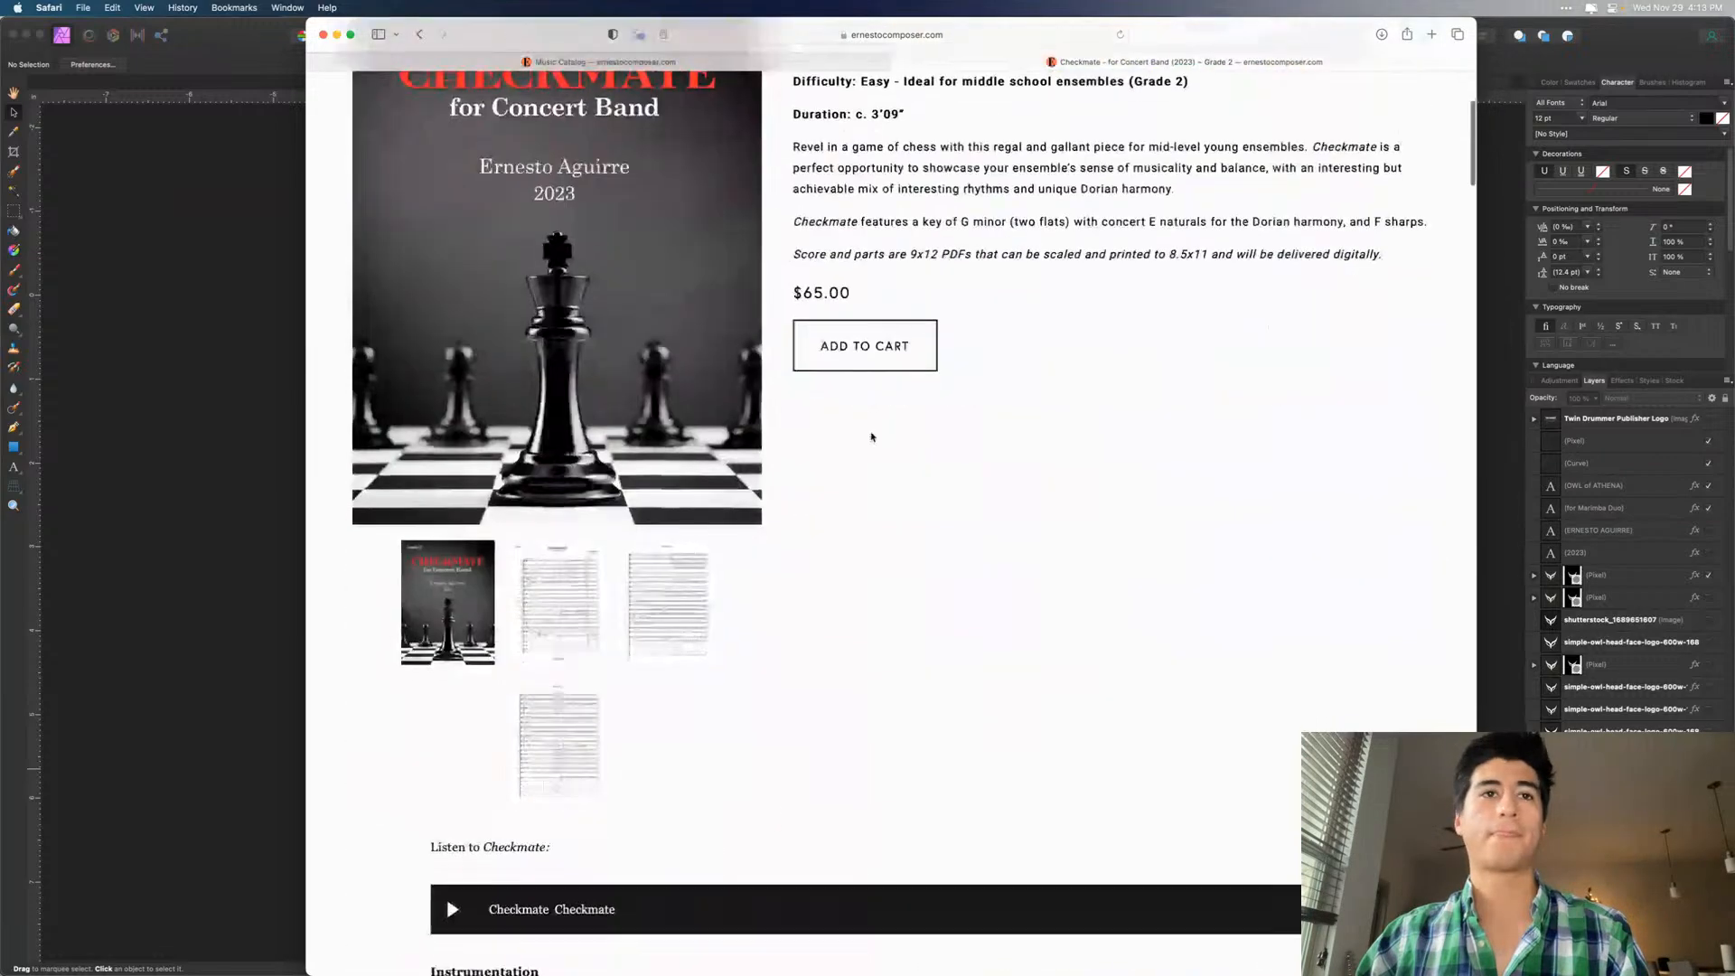
scroll(873, 437, down, 4)
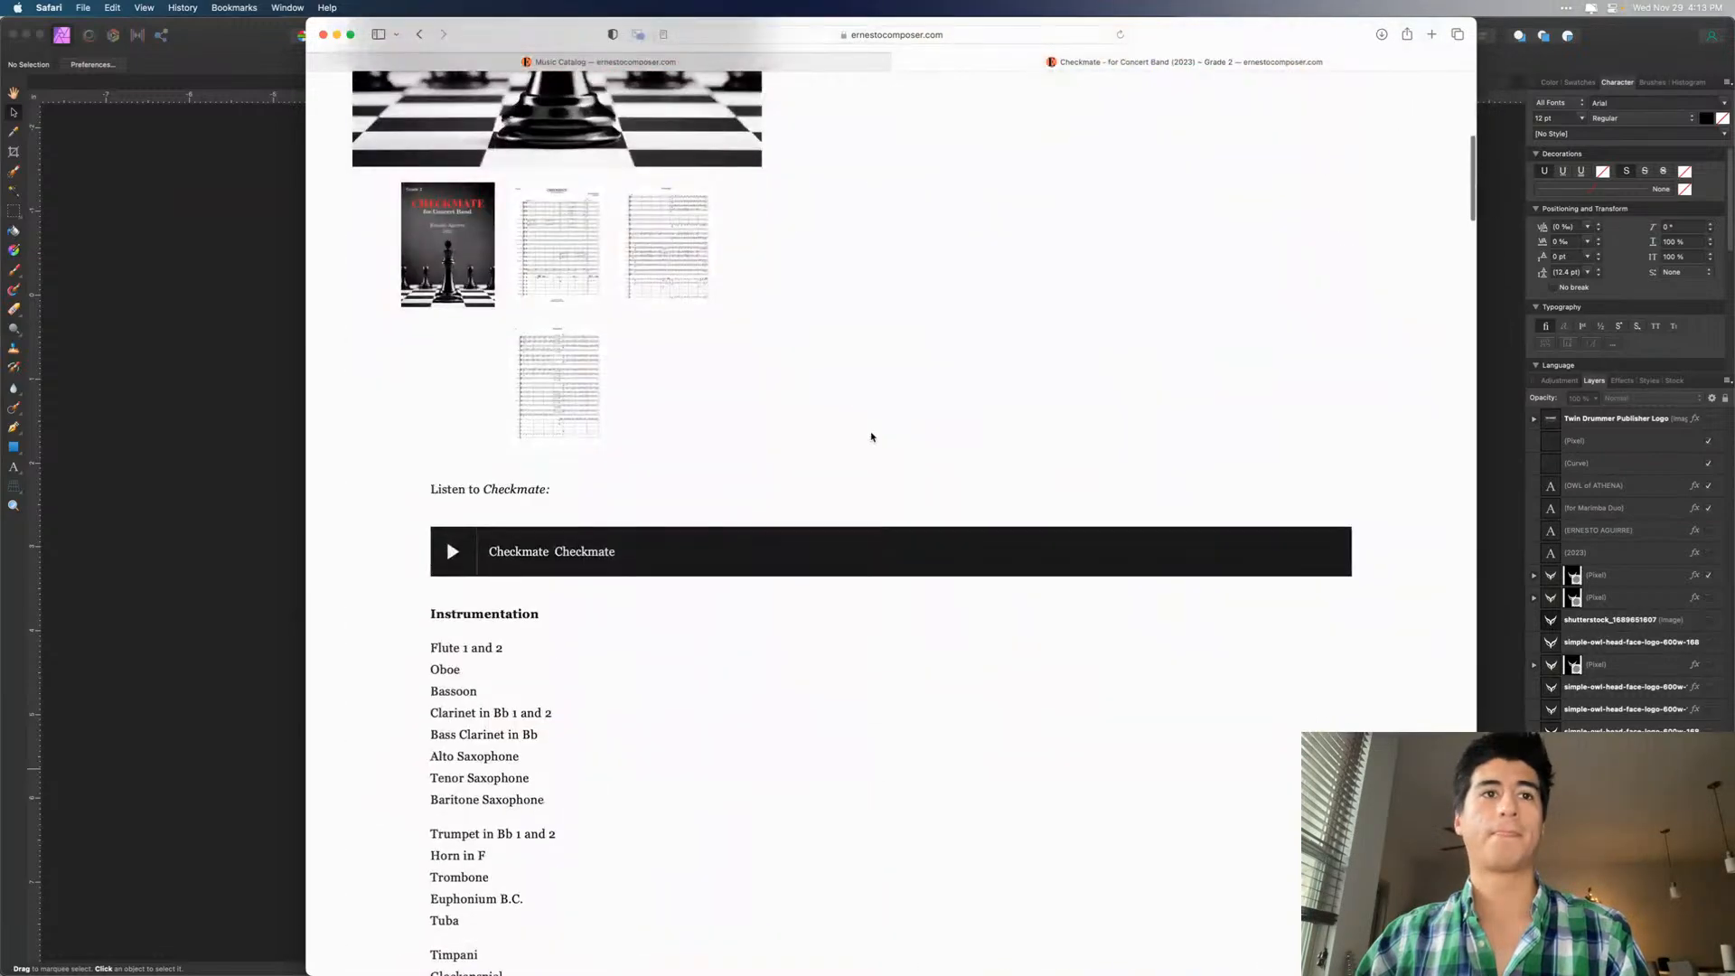
- In the Owl of Athena additional info, add a text block below the instrumentation list with the bold heading "Program Notes"
click(581, 65)
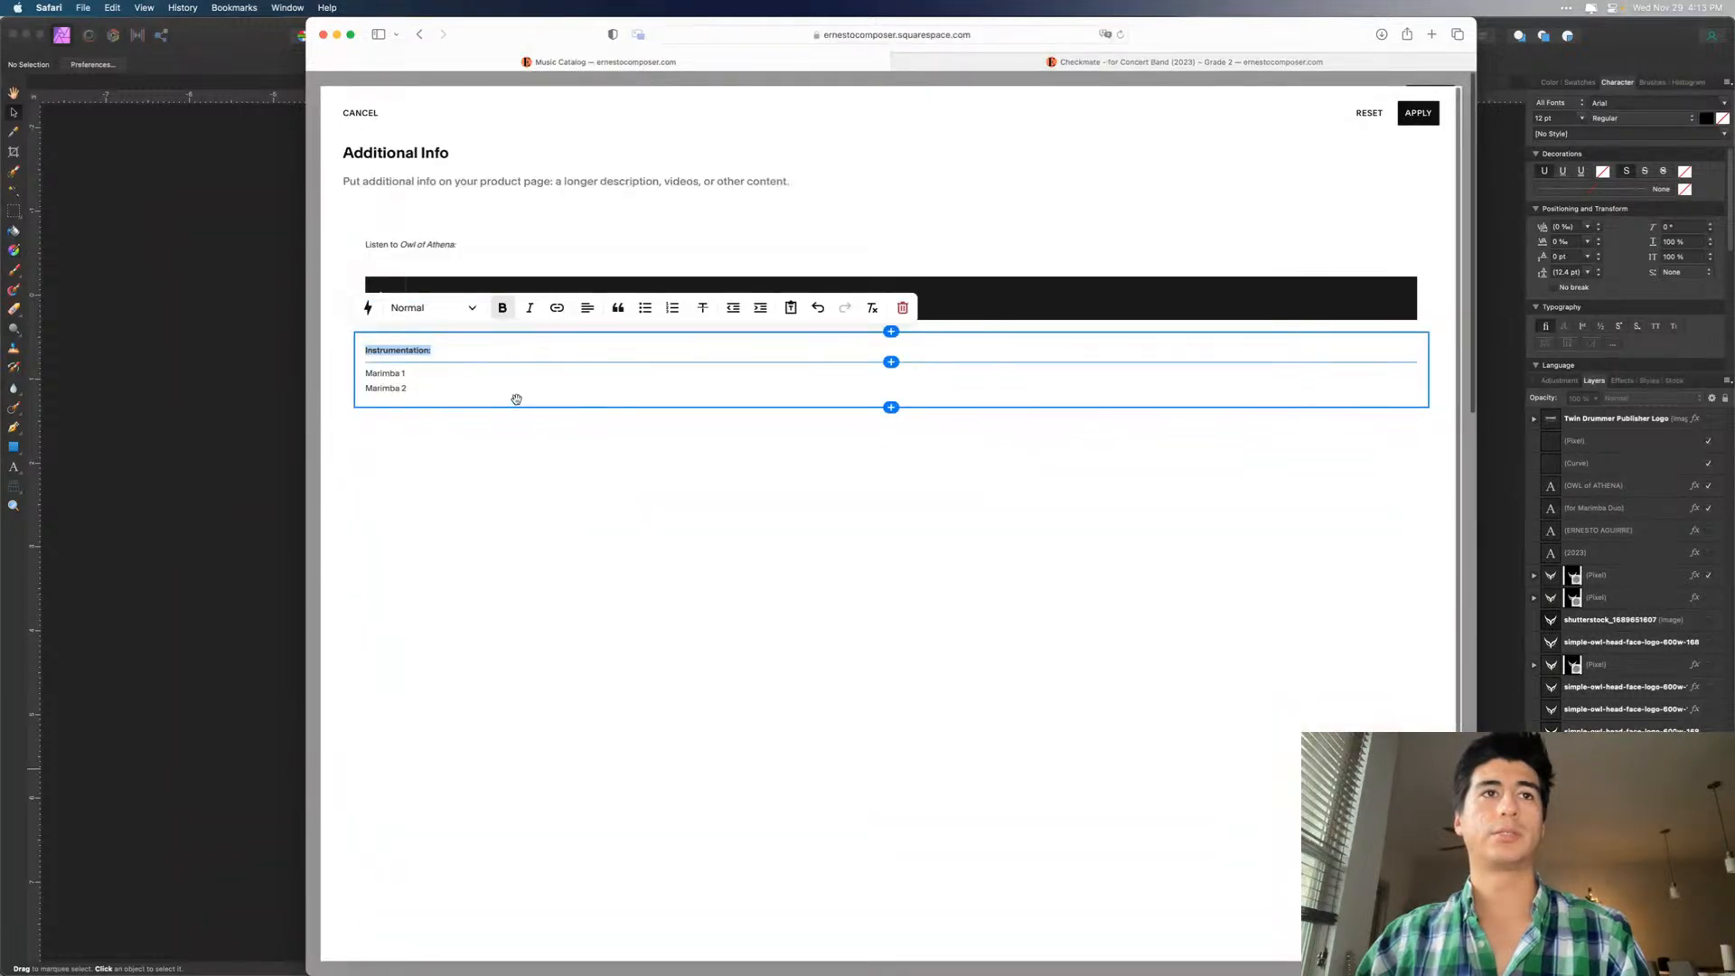
click(889, 407)
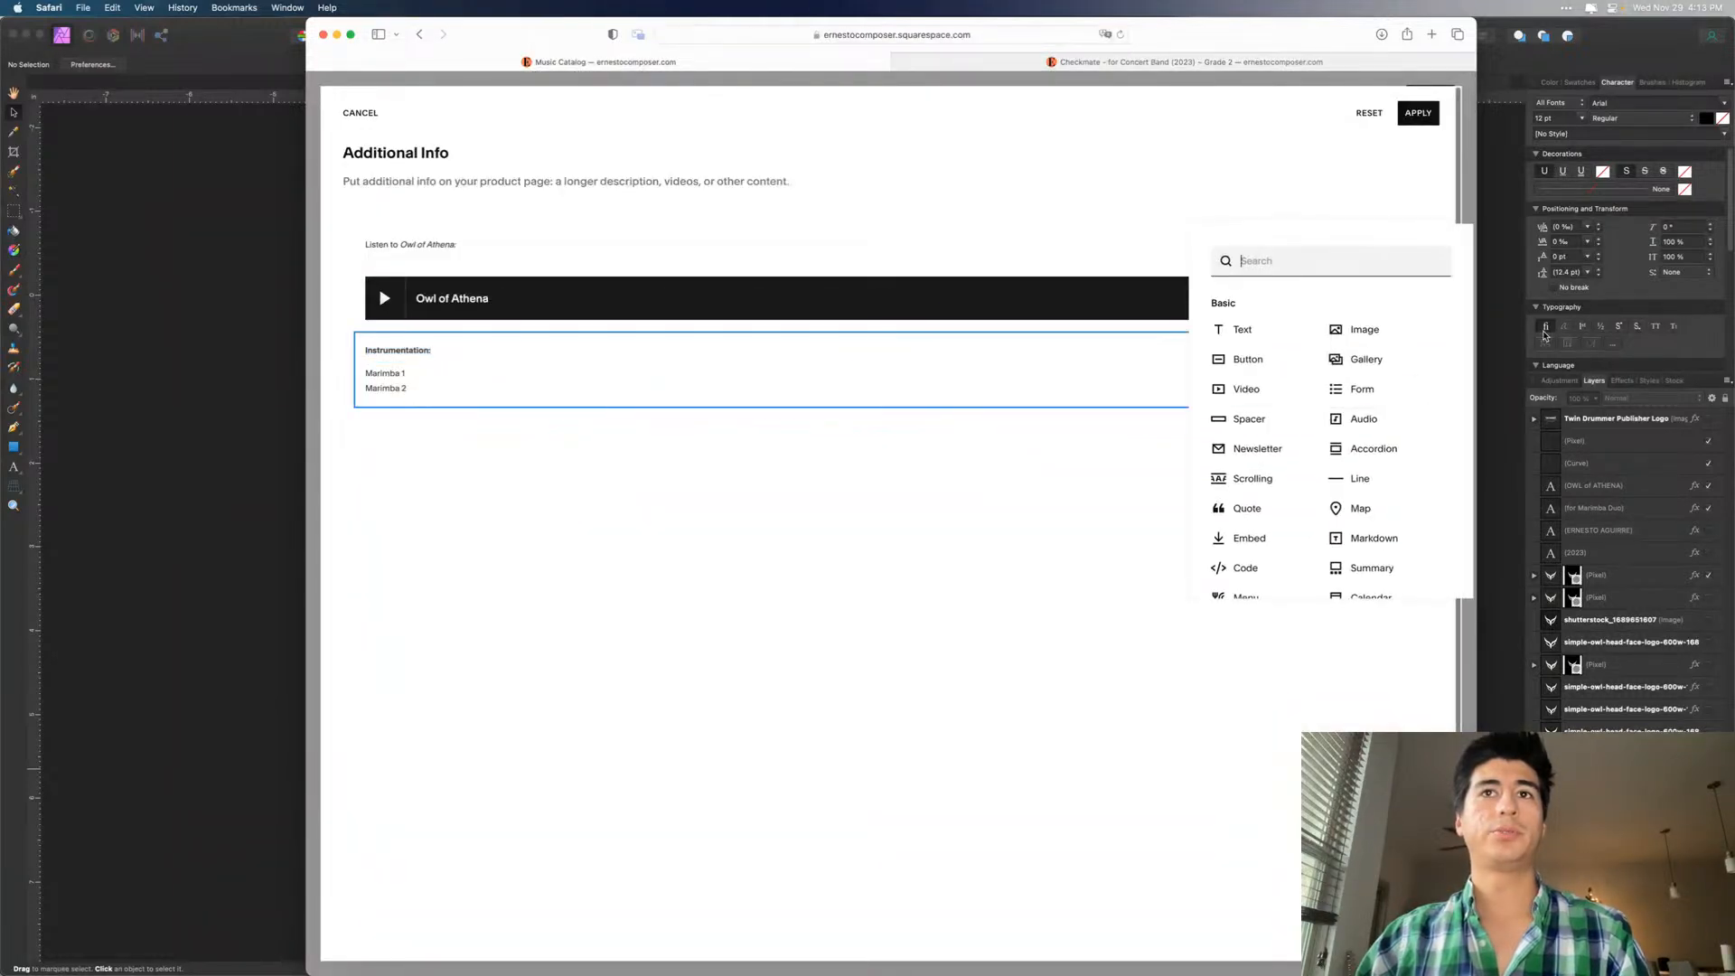
click(1244, 330)
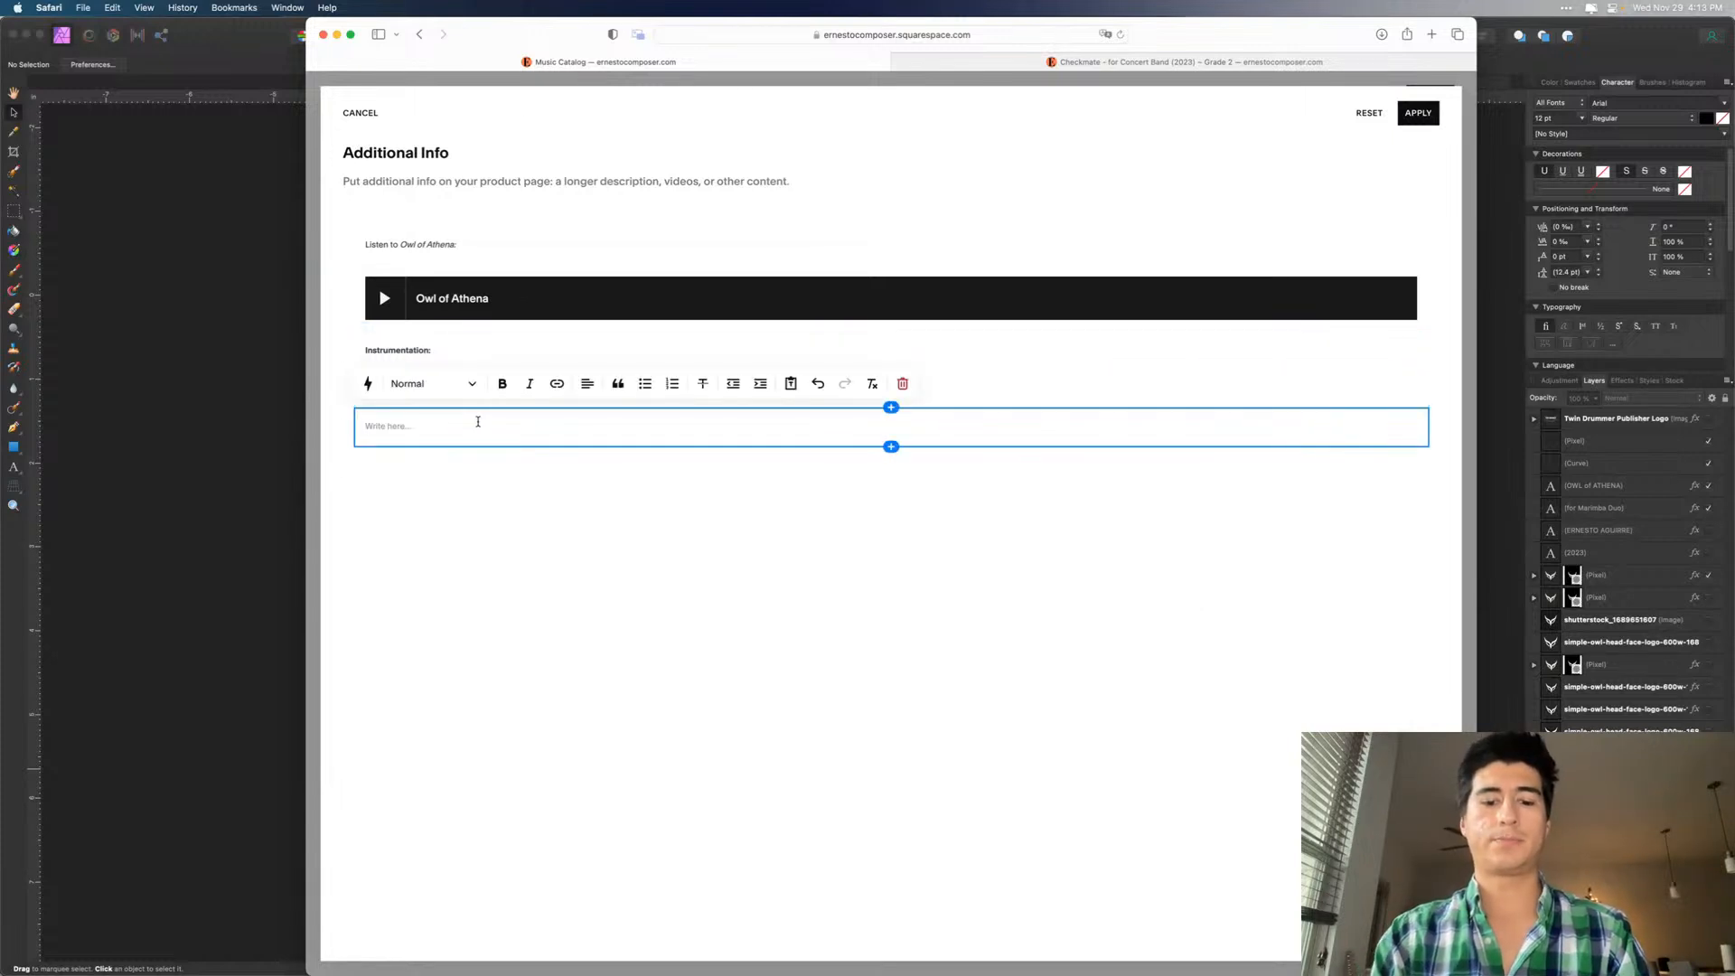
text(Program Notes)
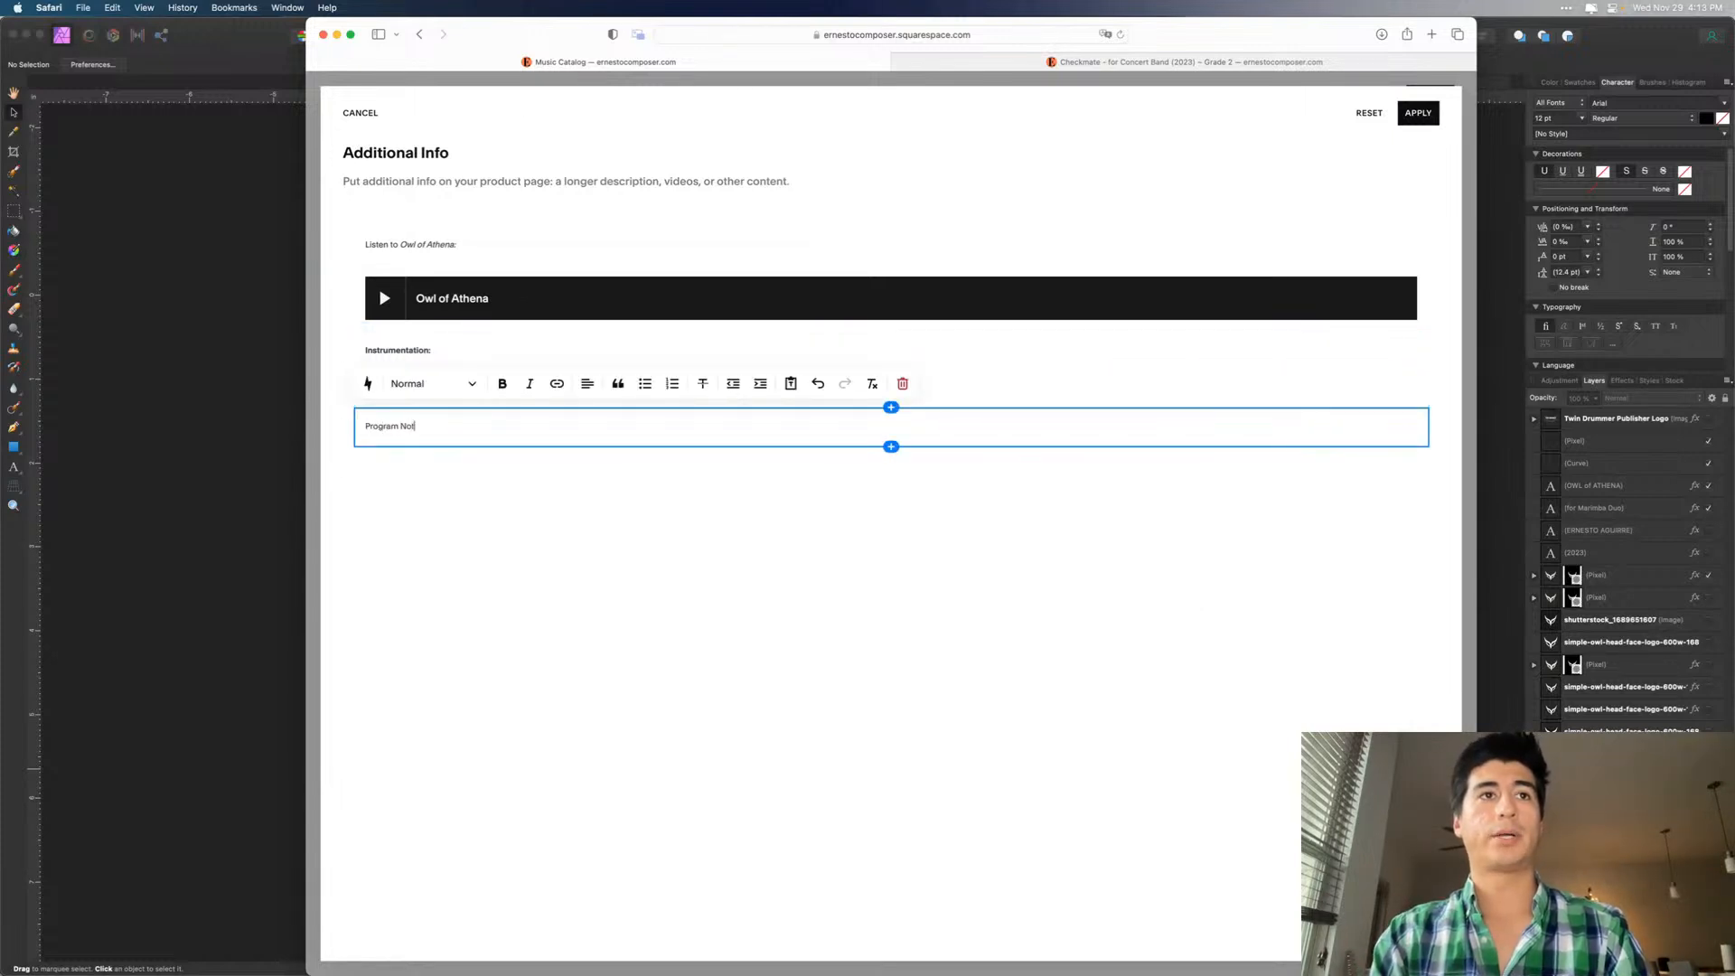
click(964, 59)
scroll(745, 396, down, 10)
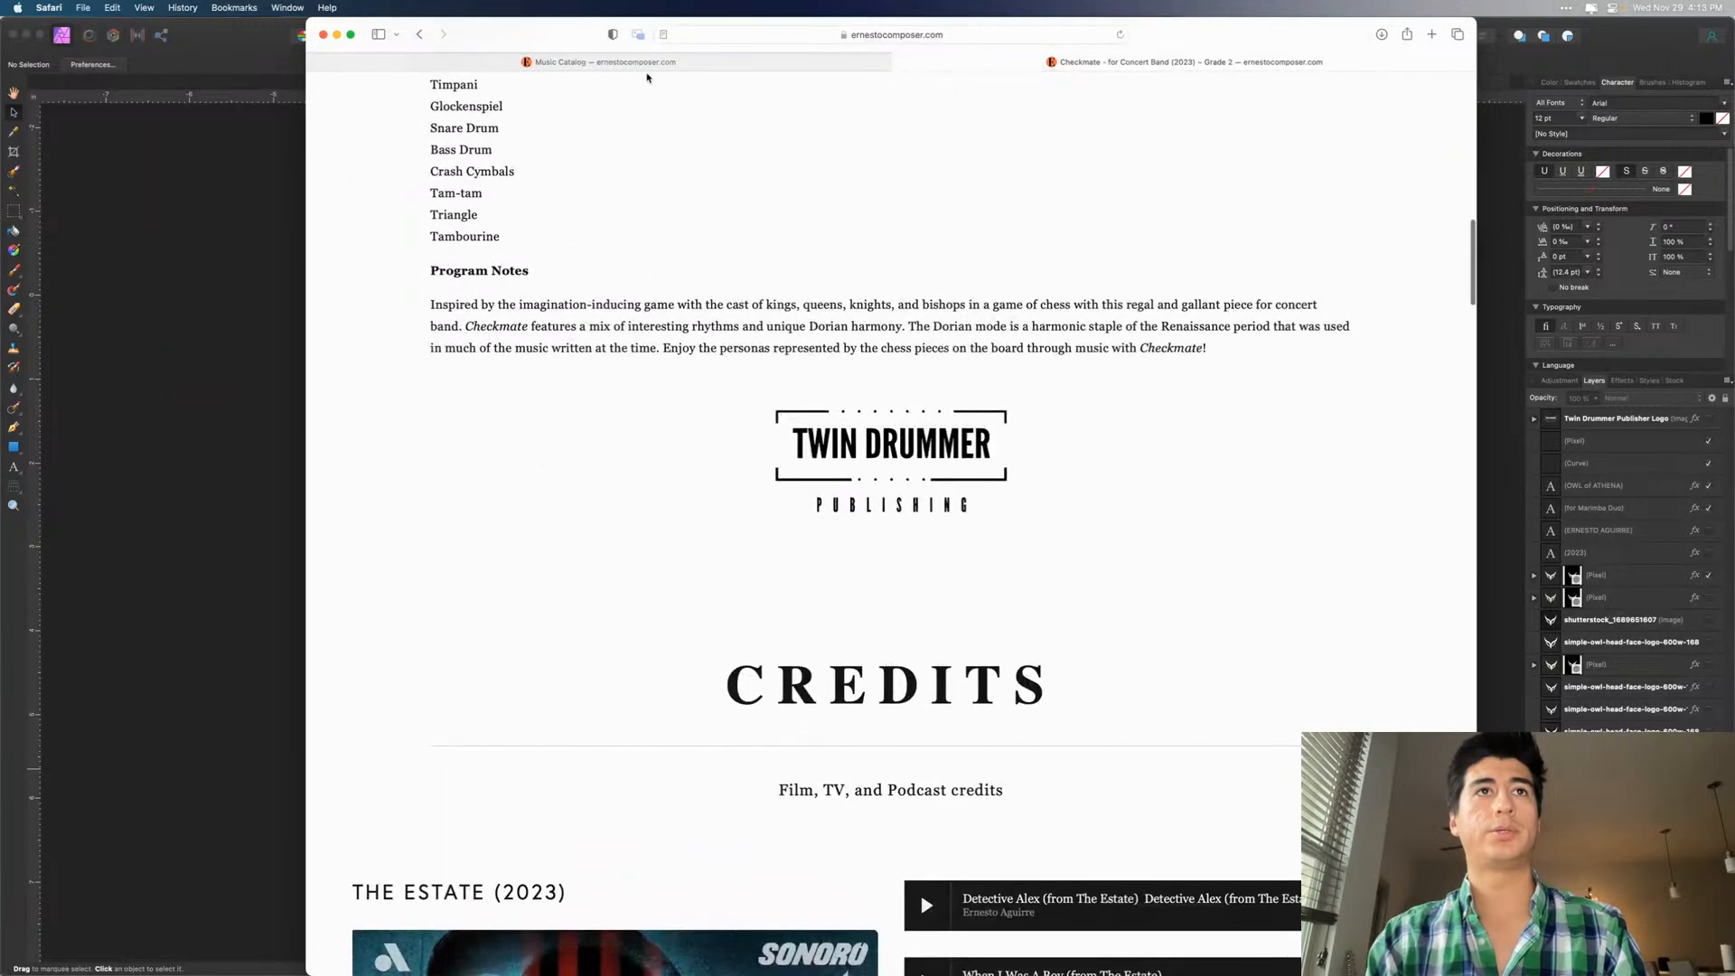
click(615, 61)
key(super+a)
key(super+b)
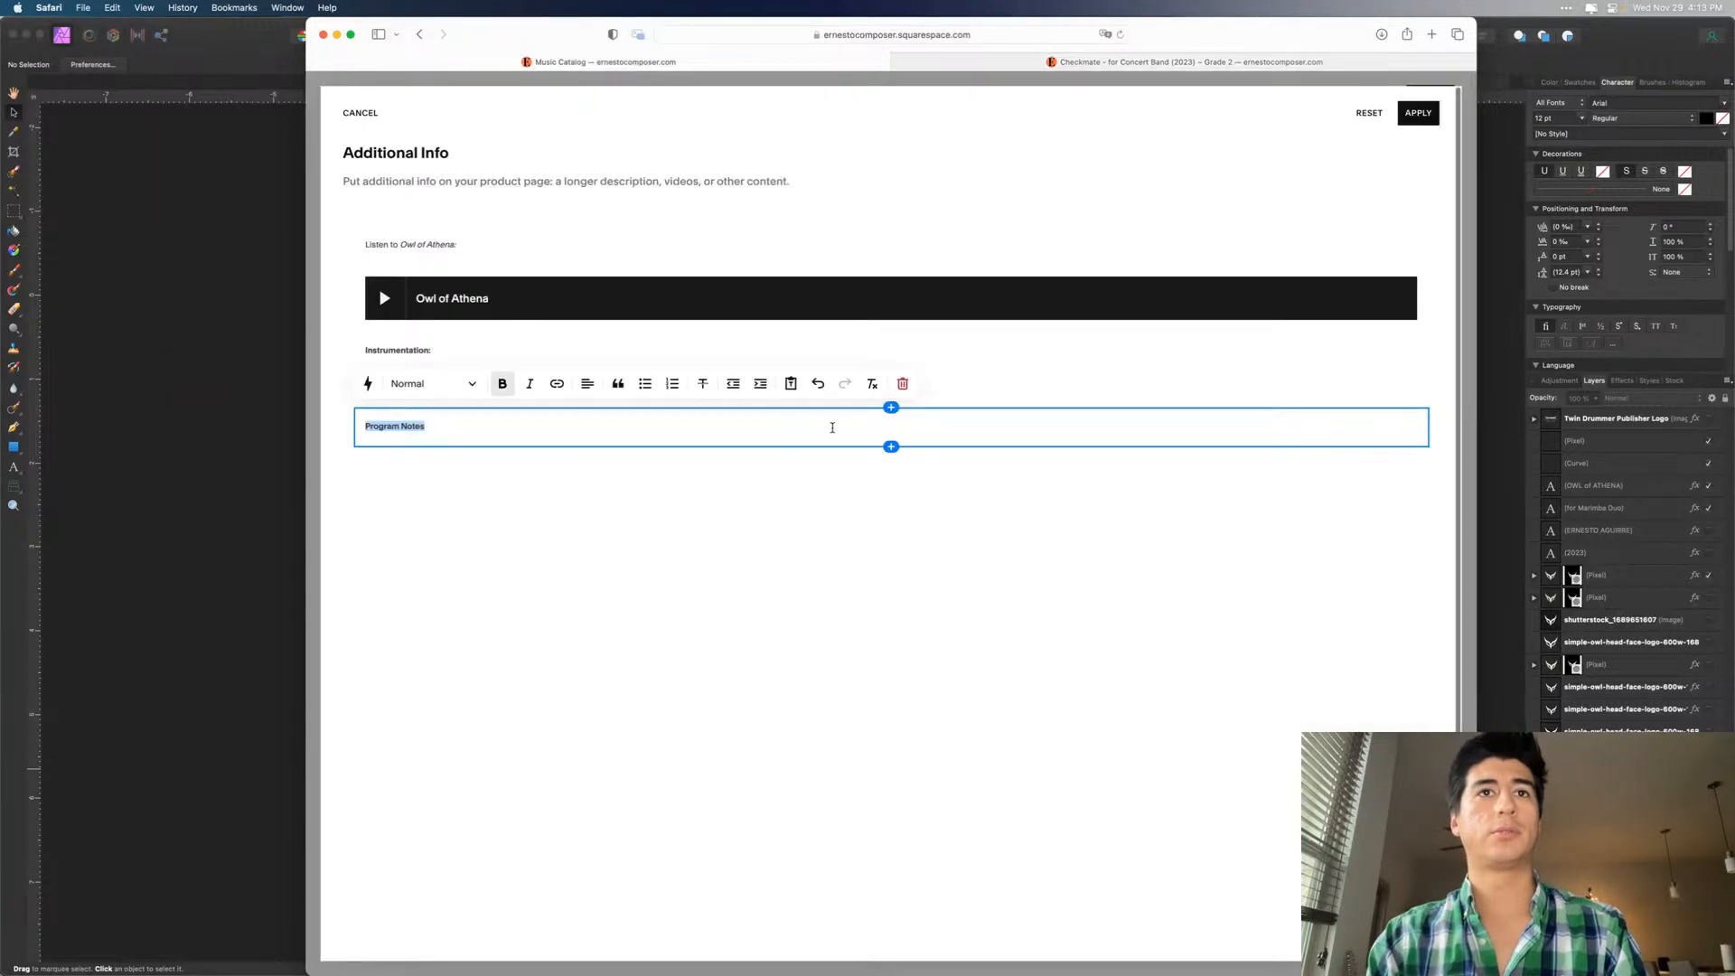
- Add an empty text block below the Program Notes heading and look through the clipboard history for the program notes text
click(891, 446)
click(1243, 371)
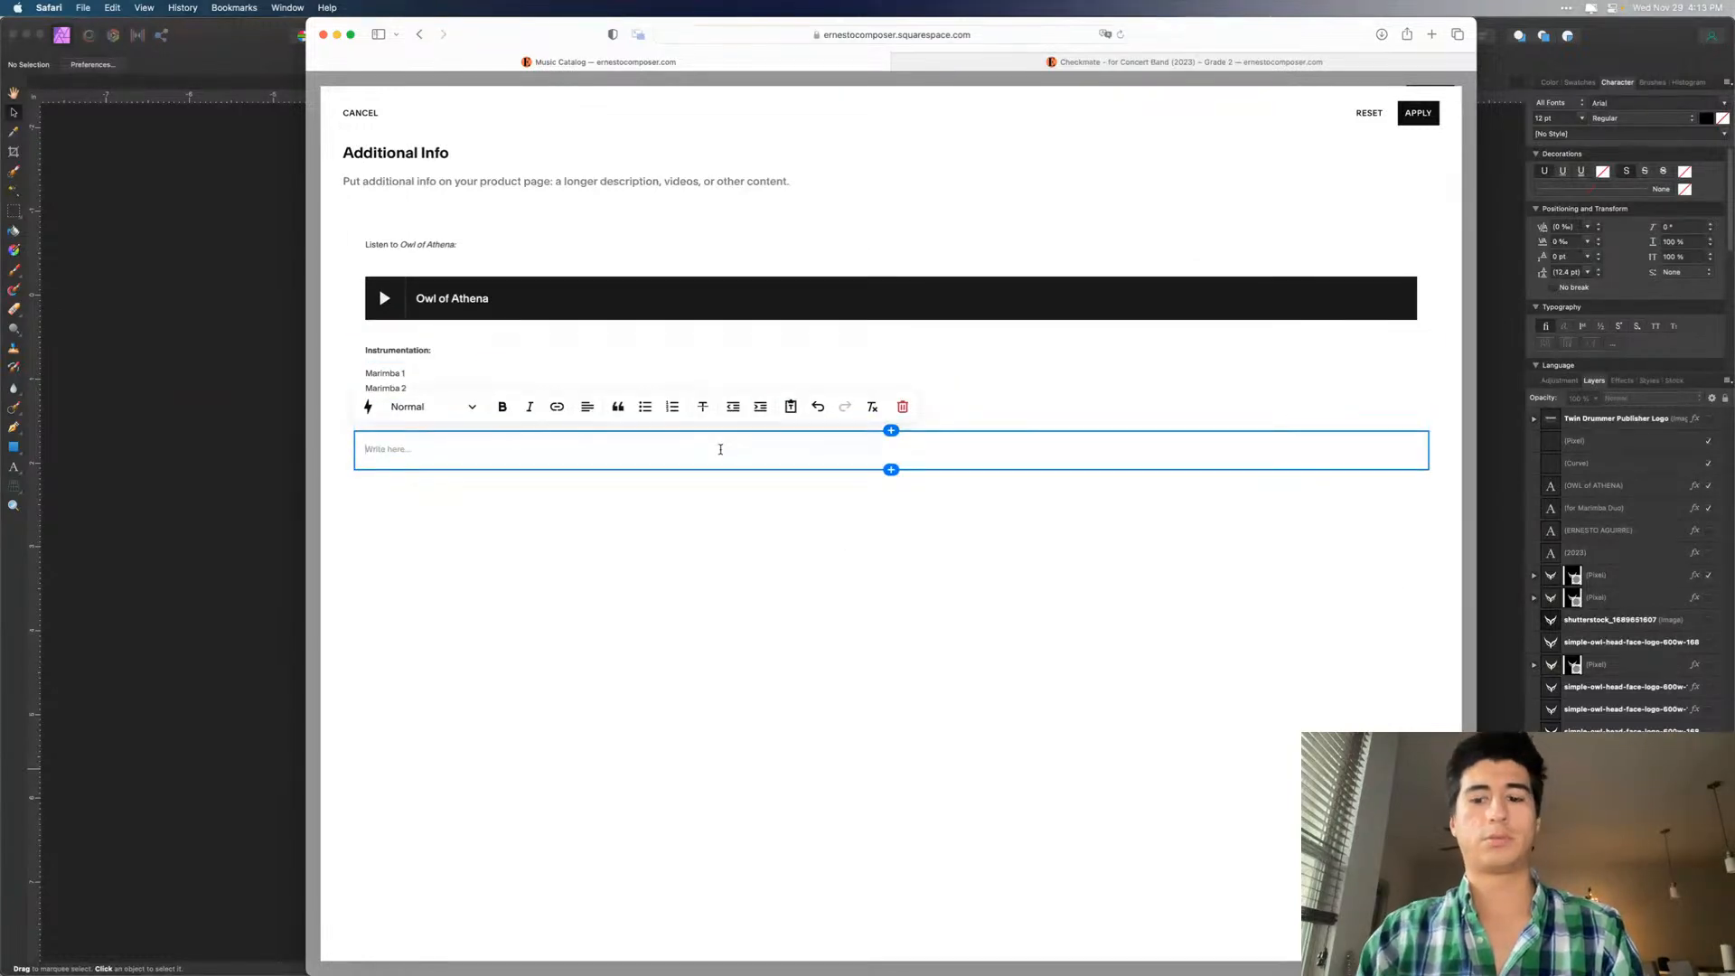
key(shift+super+v)
key(Right)
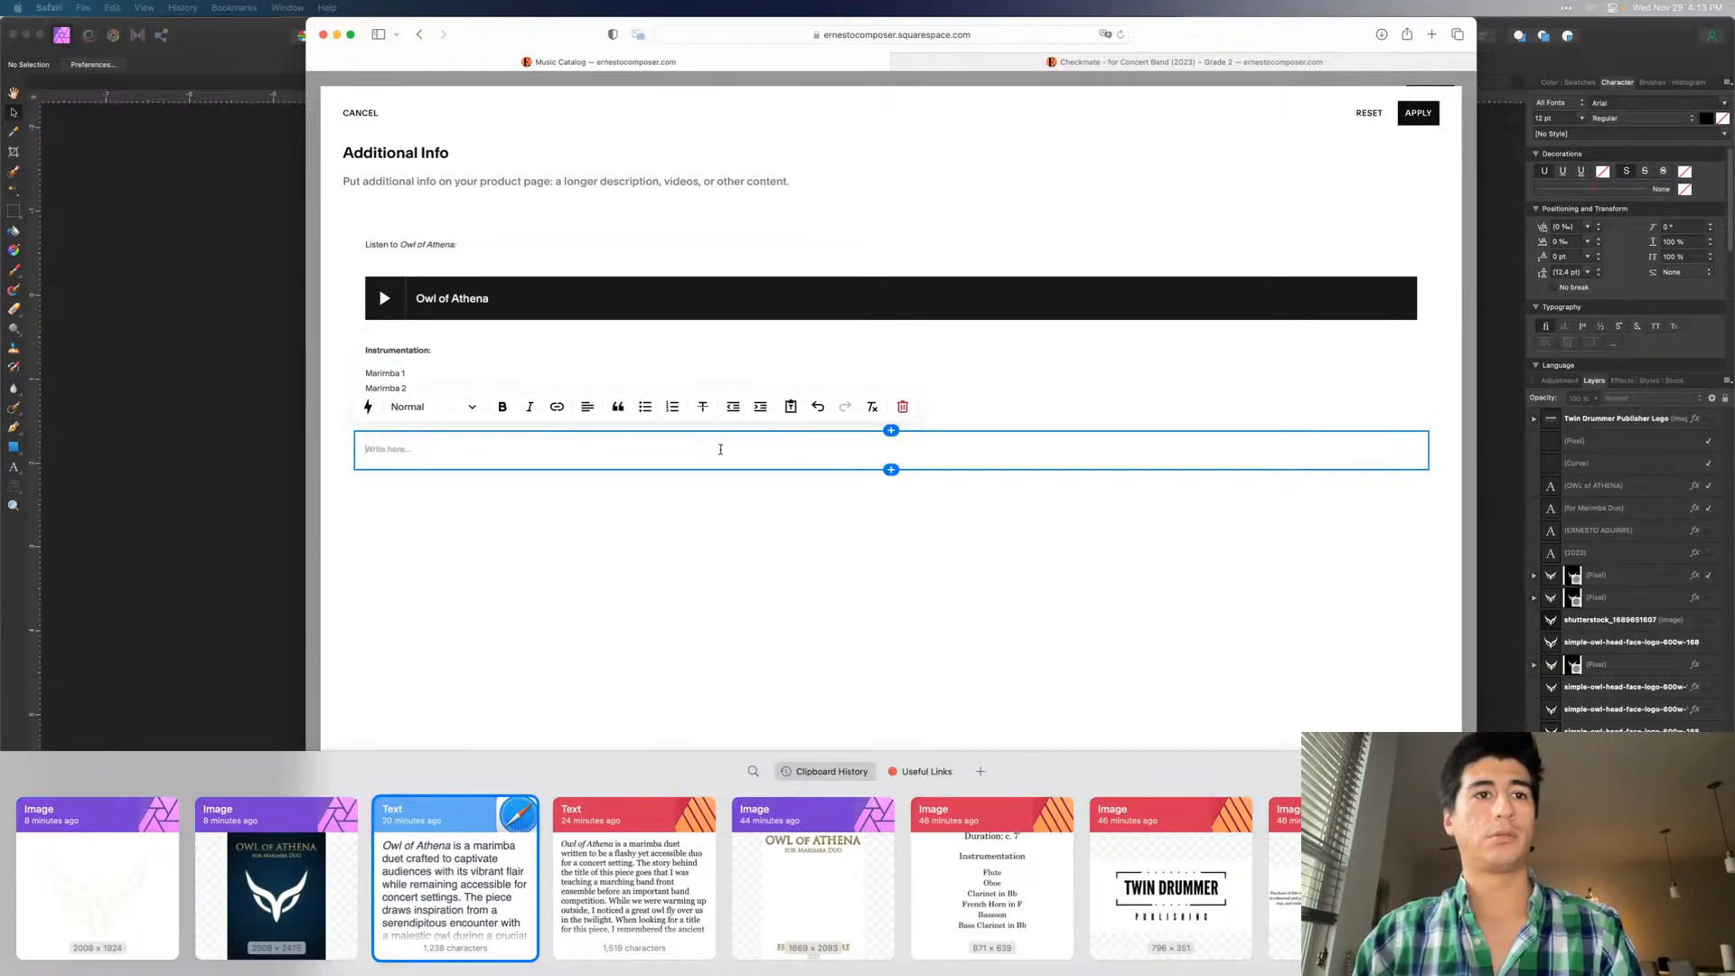
key(Escape)
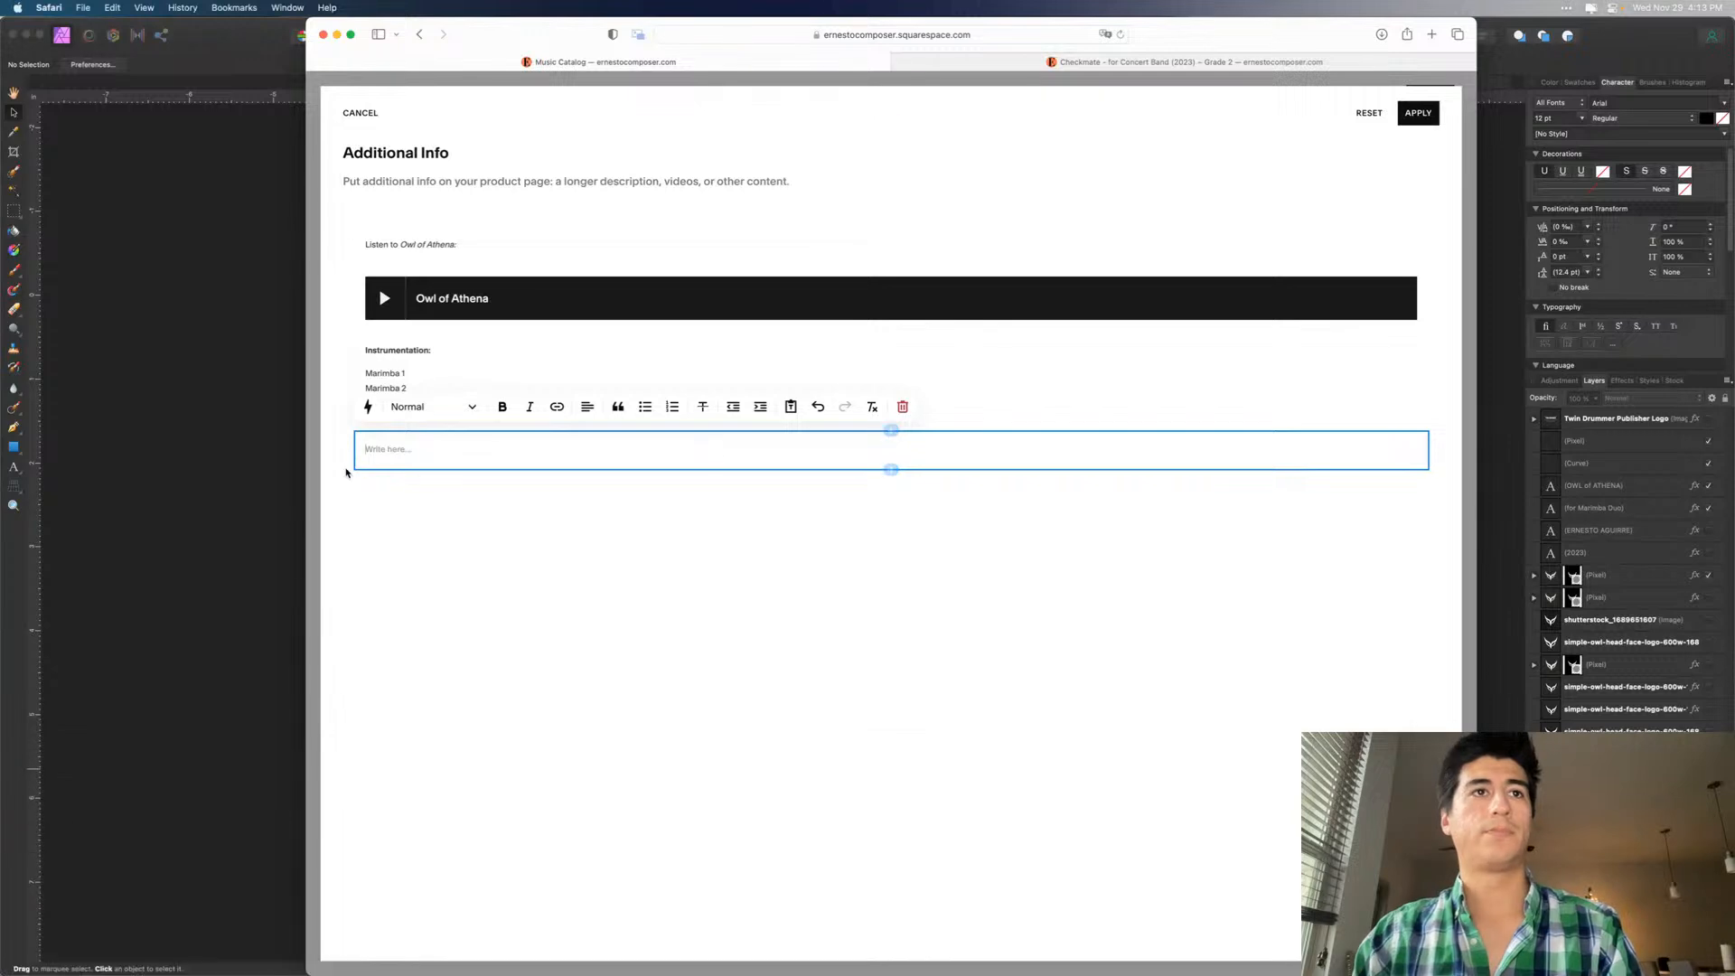
- Copy the three Program Notes paragraphs from the Owl of Athena score in Affinity Publisher into the new text block in Safari
click(284, 486)
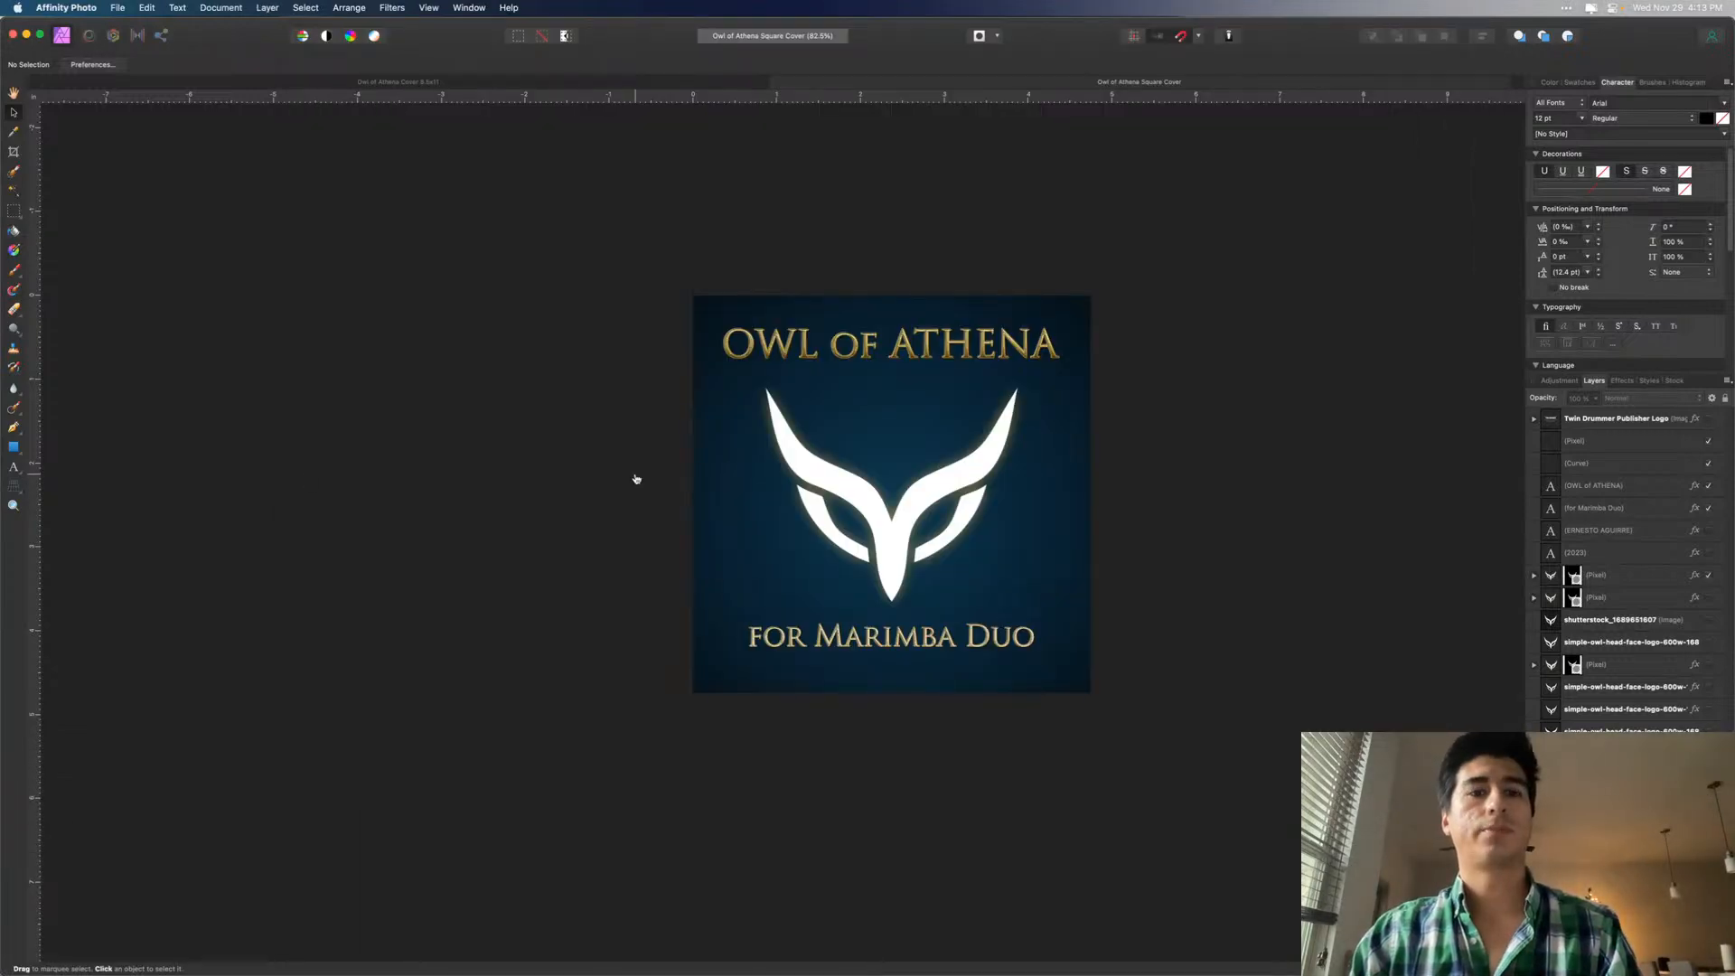
key(super+Tab)
click(738, 449)
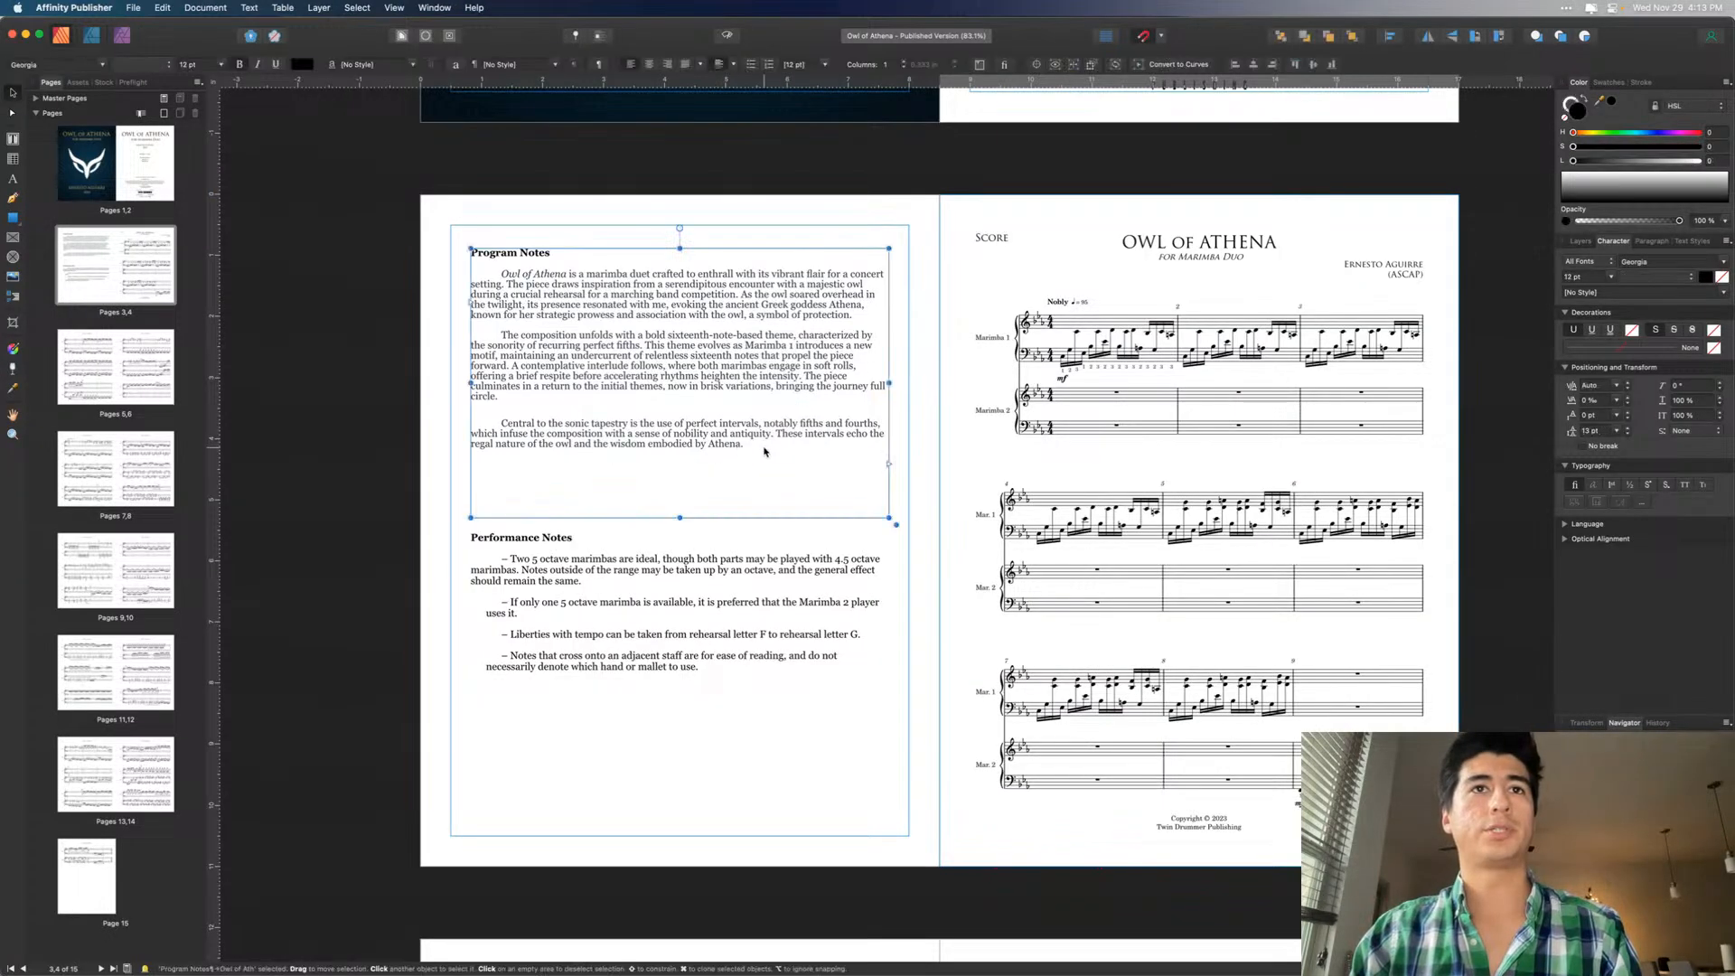
double_click(763, 452)
drag(764, 452, 496, 276)
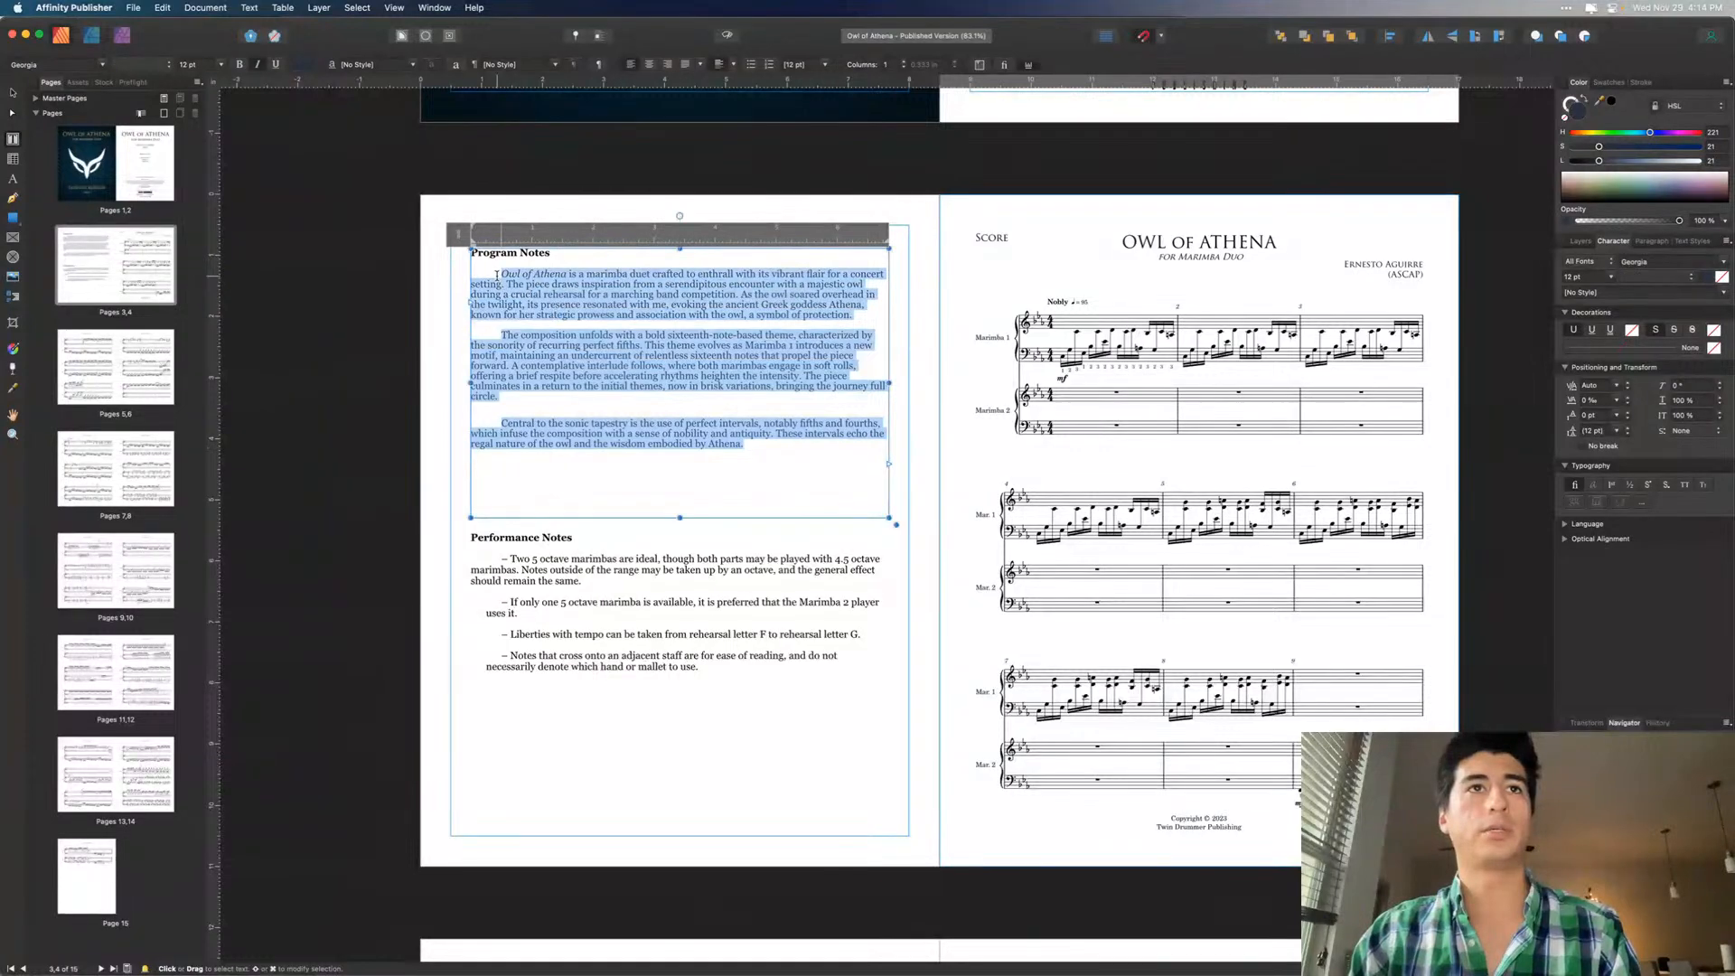
key(super+Tab)
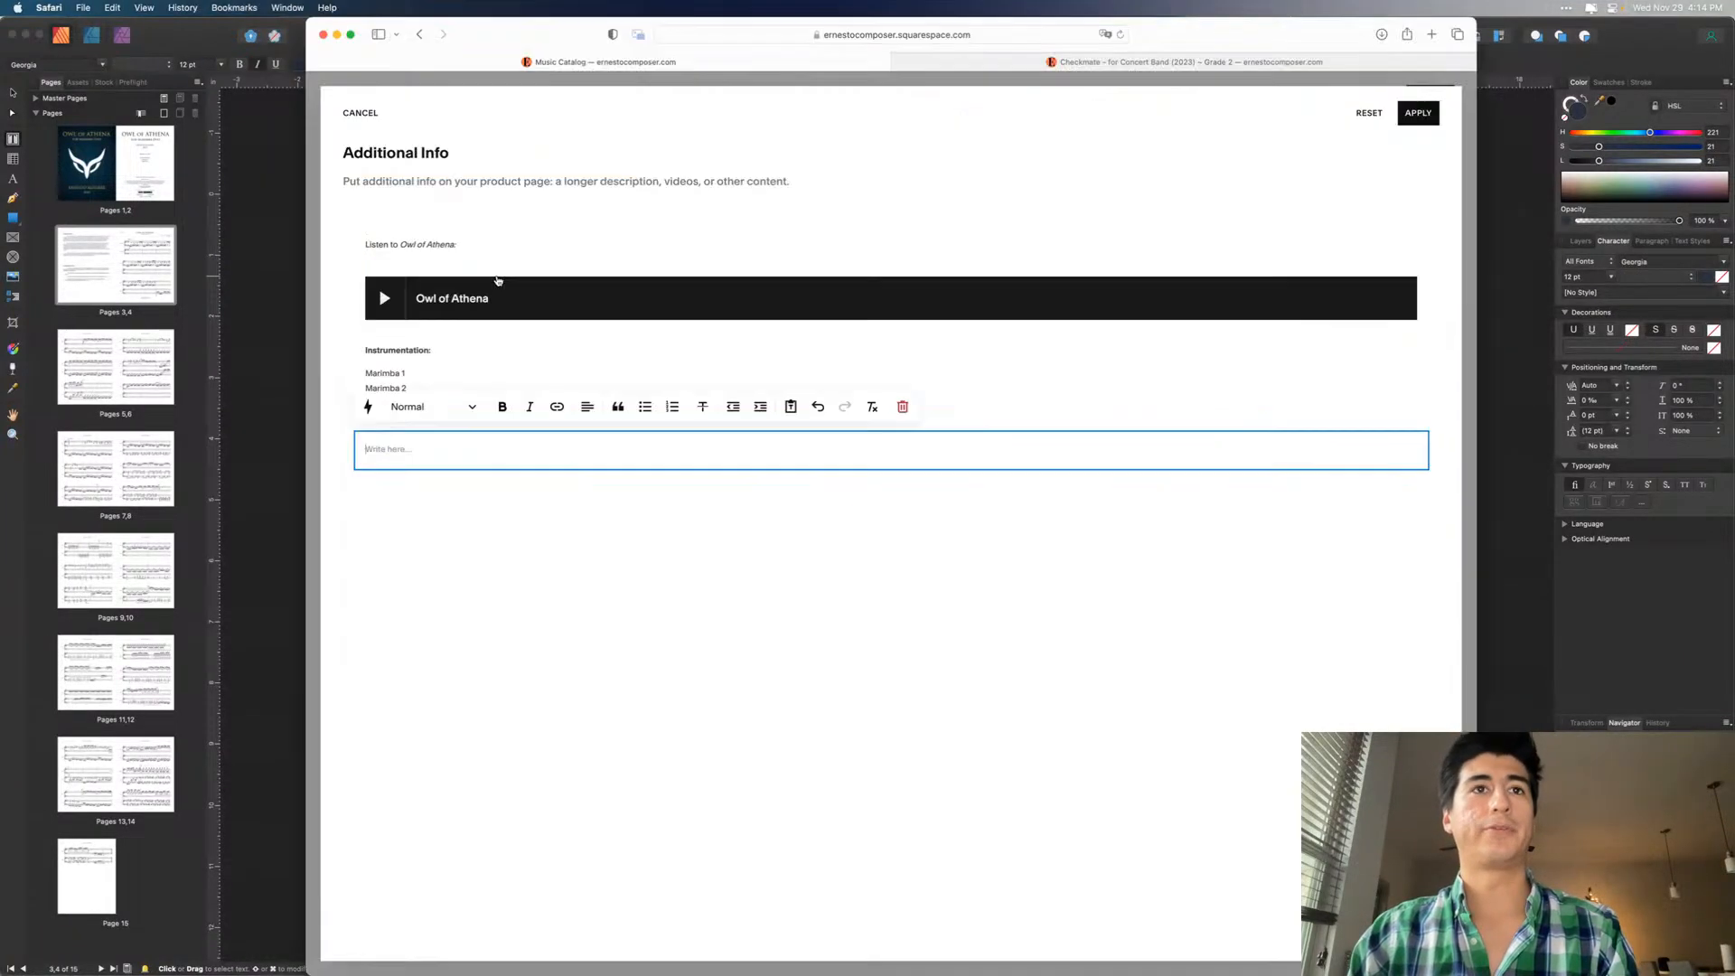
key(super+v)
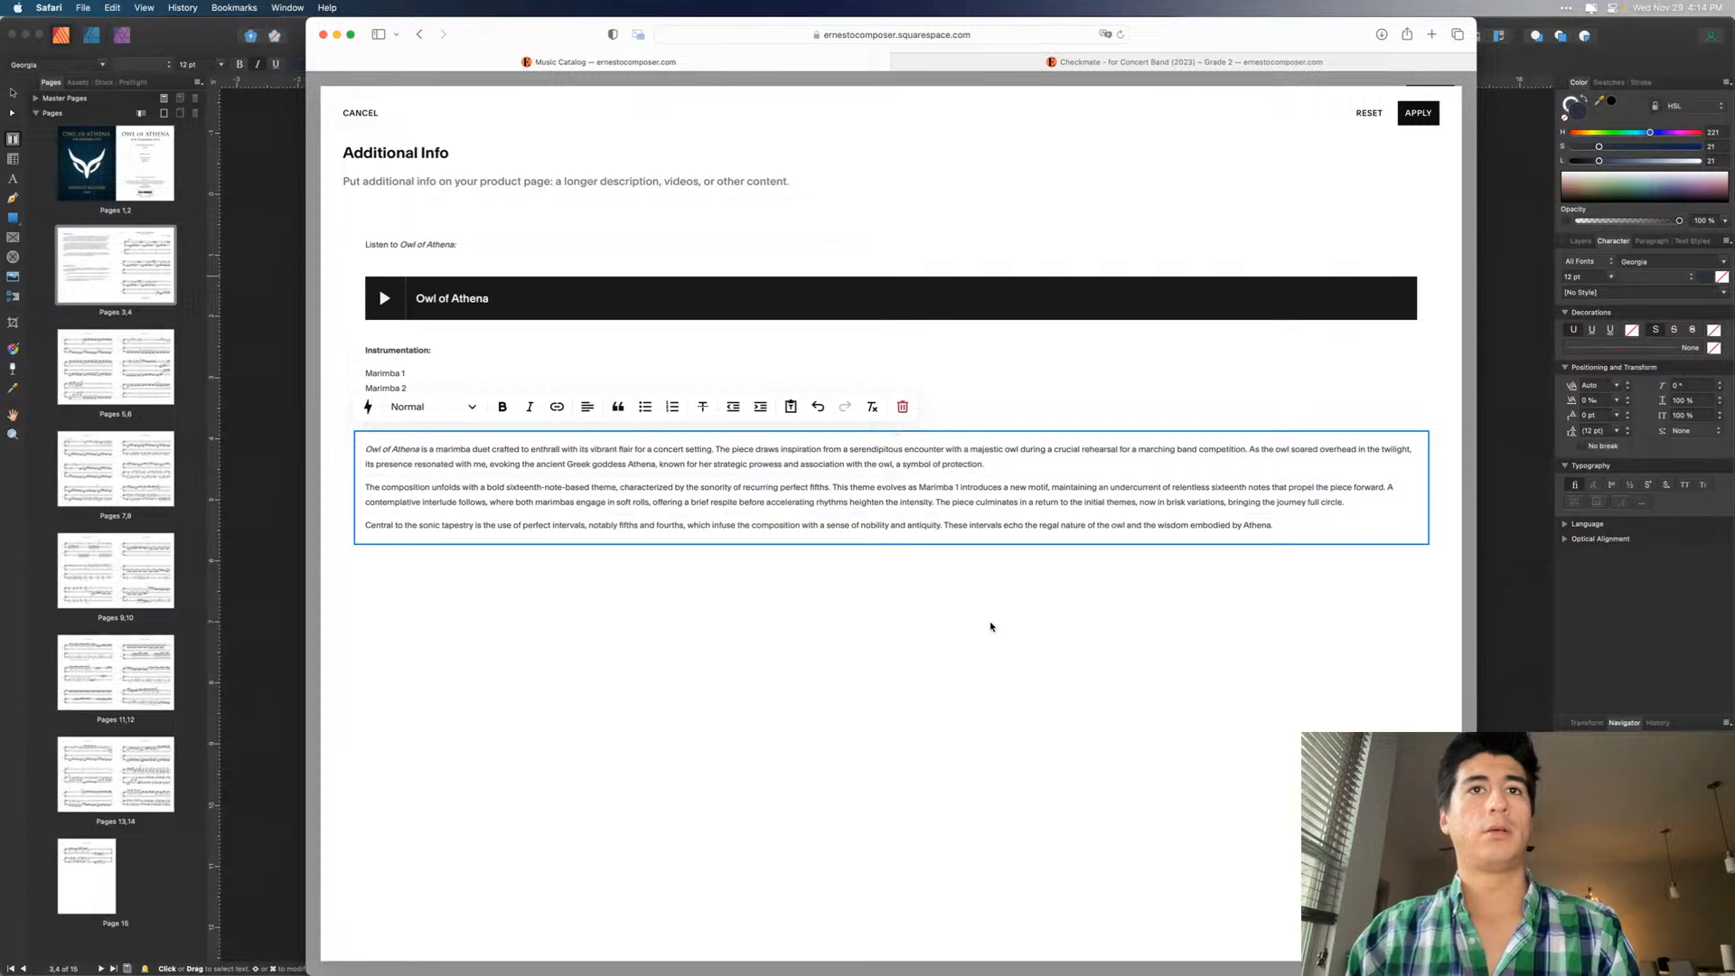
click(980, 624)
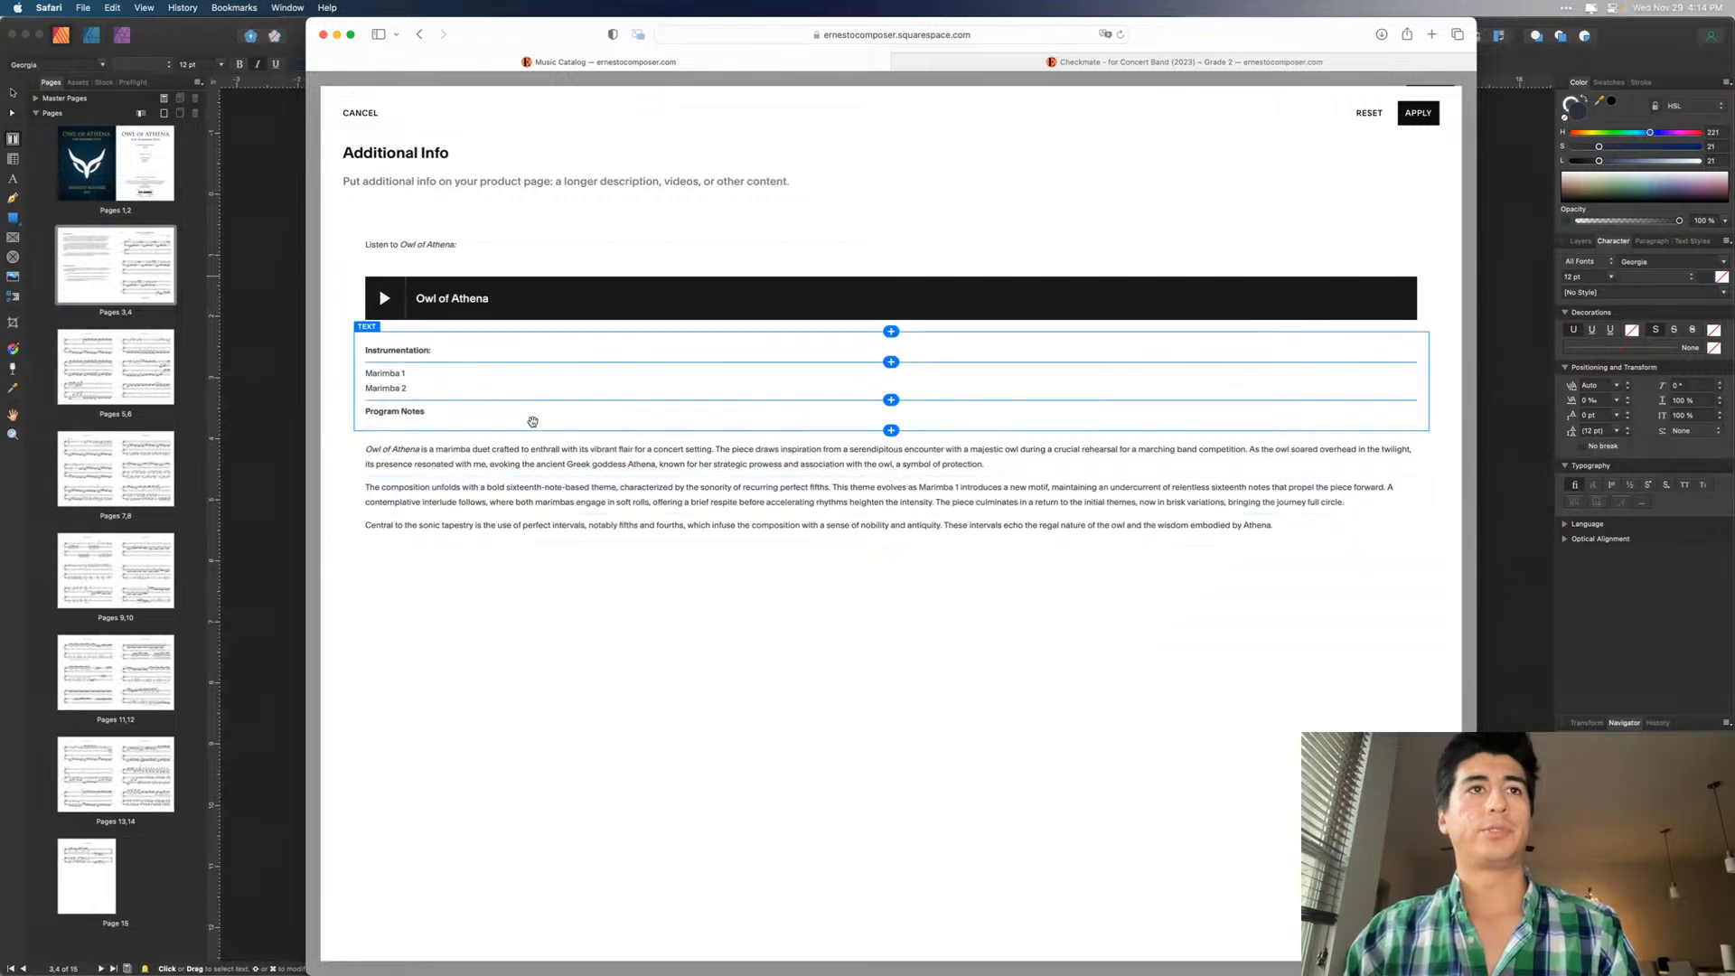
- Try a spacer block between the instrumentation list and Program Notes heading, compare the spacing with the Checkmate page, and remove the spacer
click(892, 399)
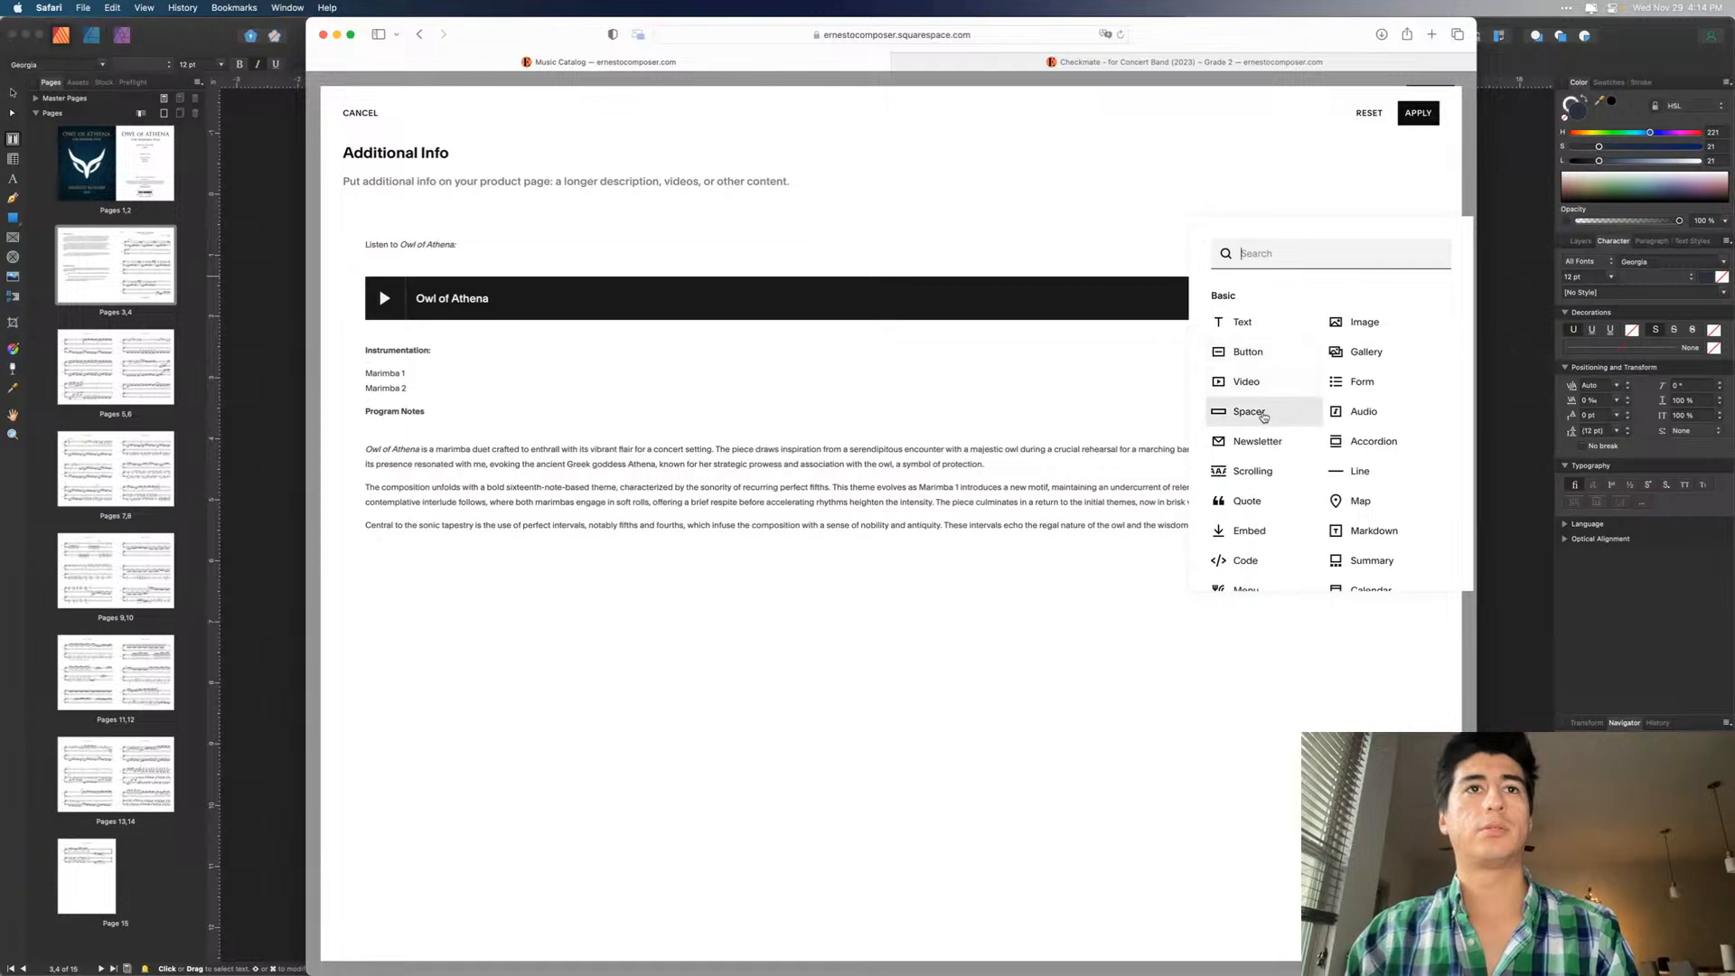
click(1266, 414)
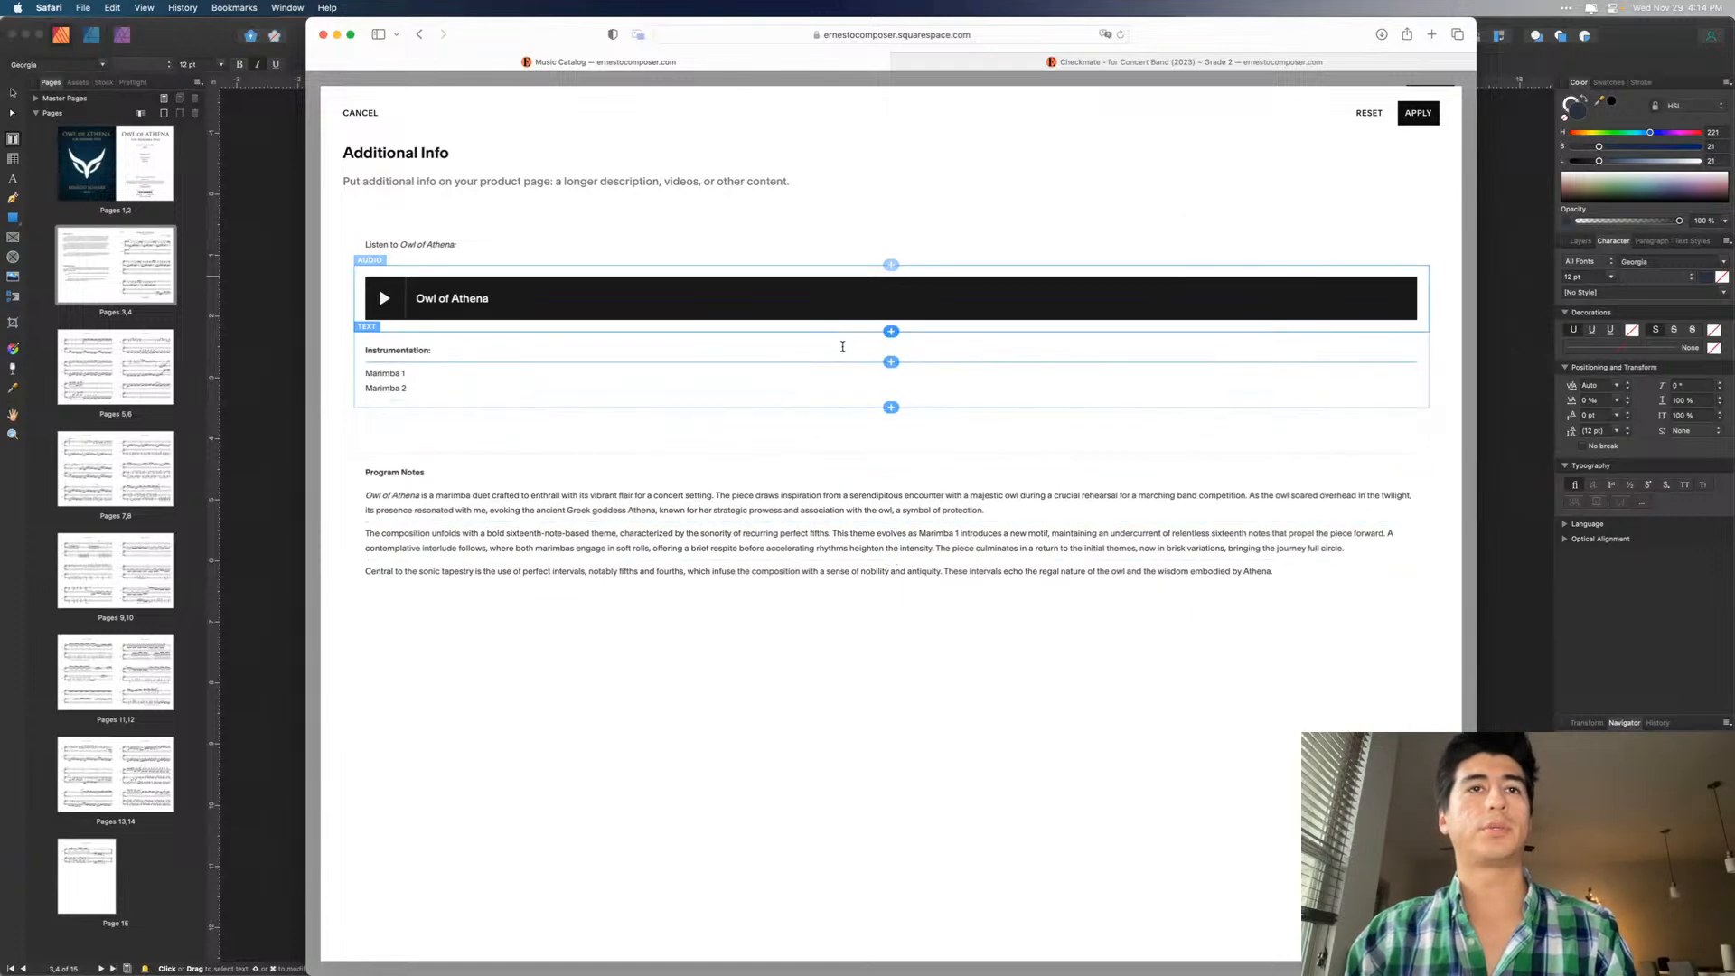
click(1063, 62)
scroll(944, 343, up, 4)
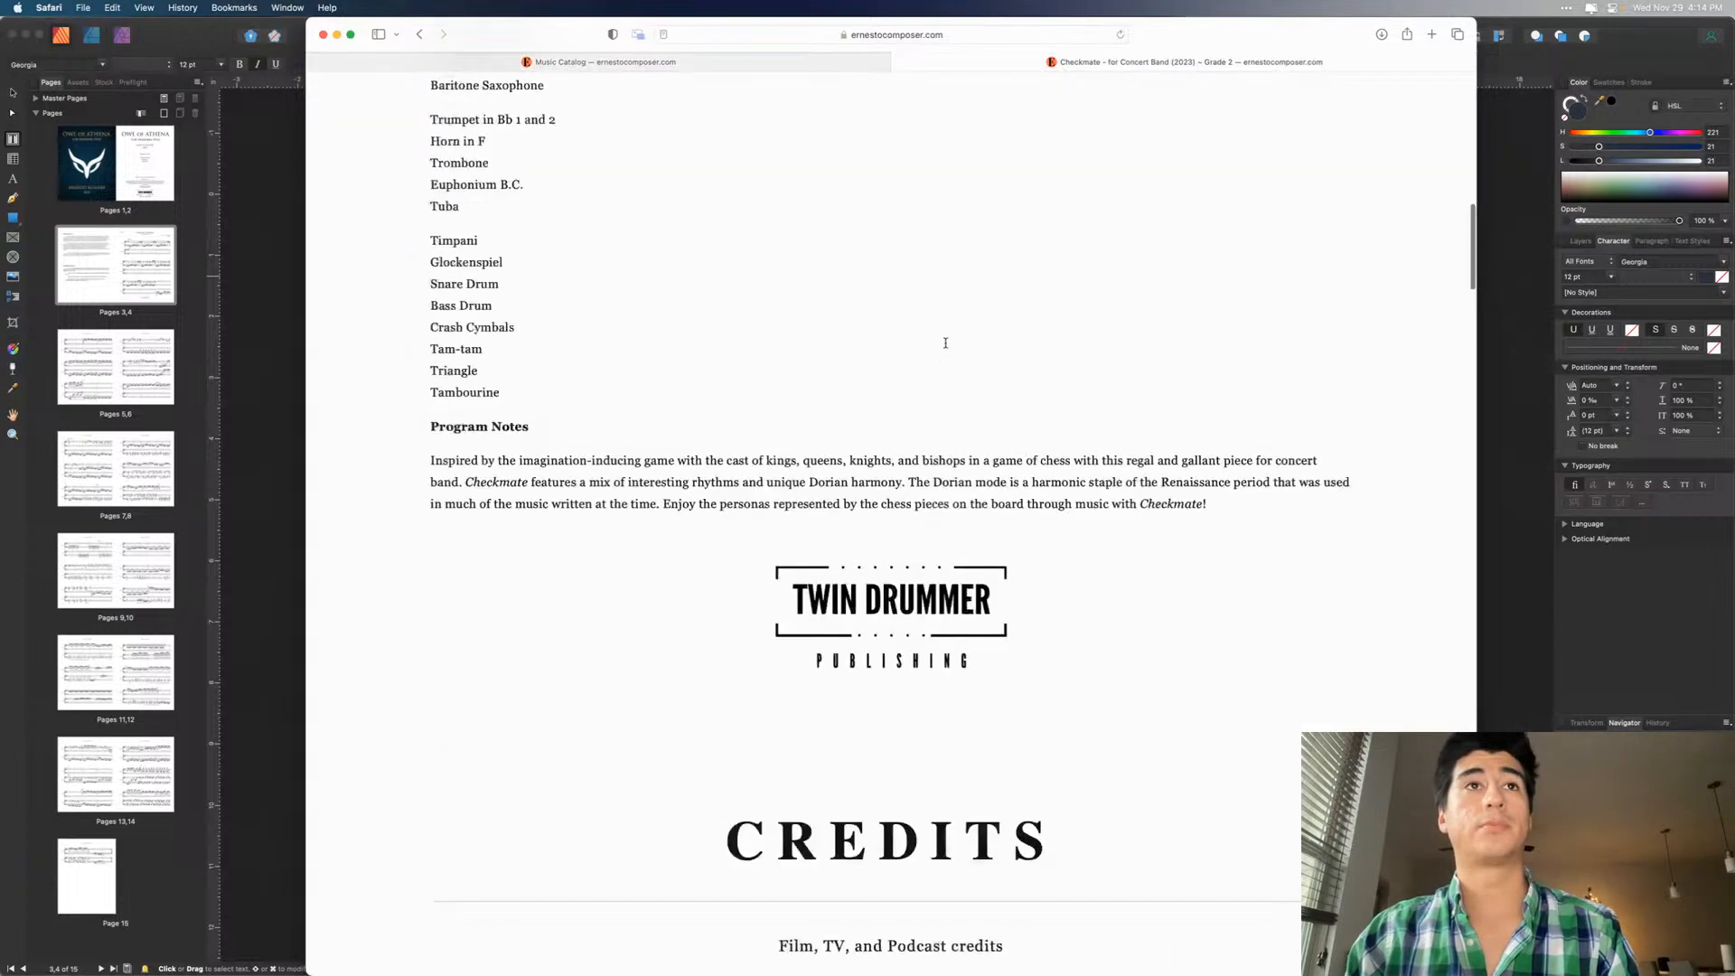
click(770, 65)
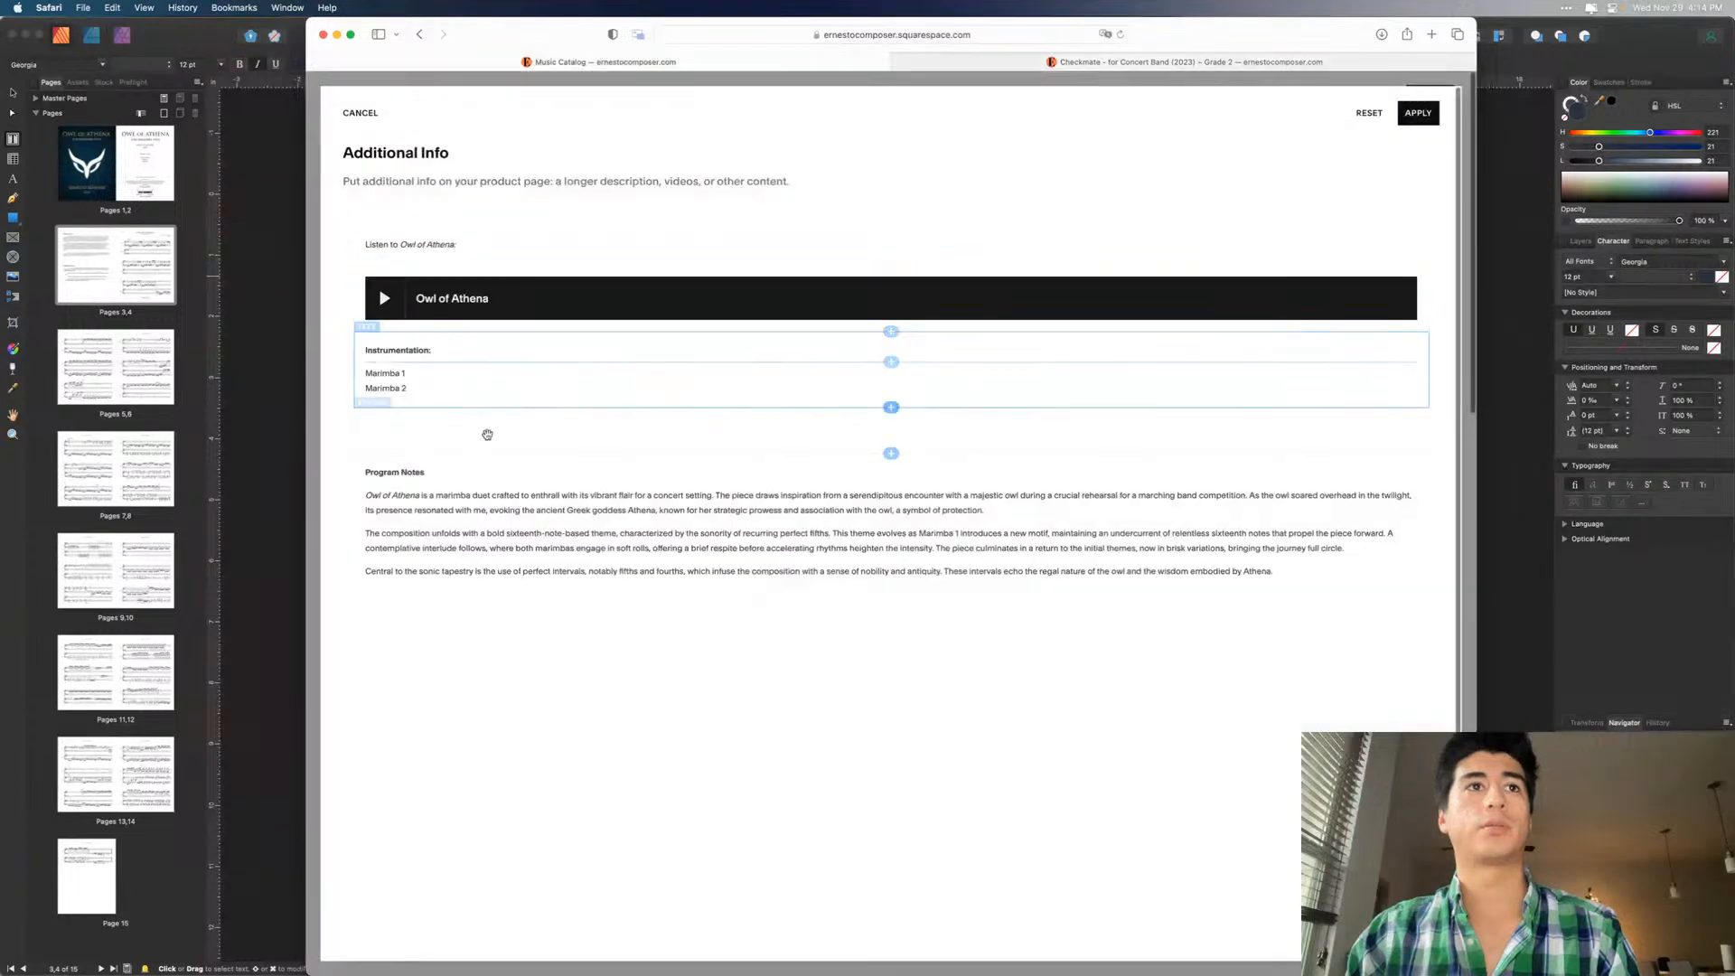
click(370, 376)
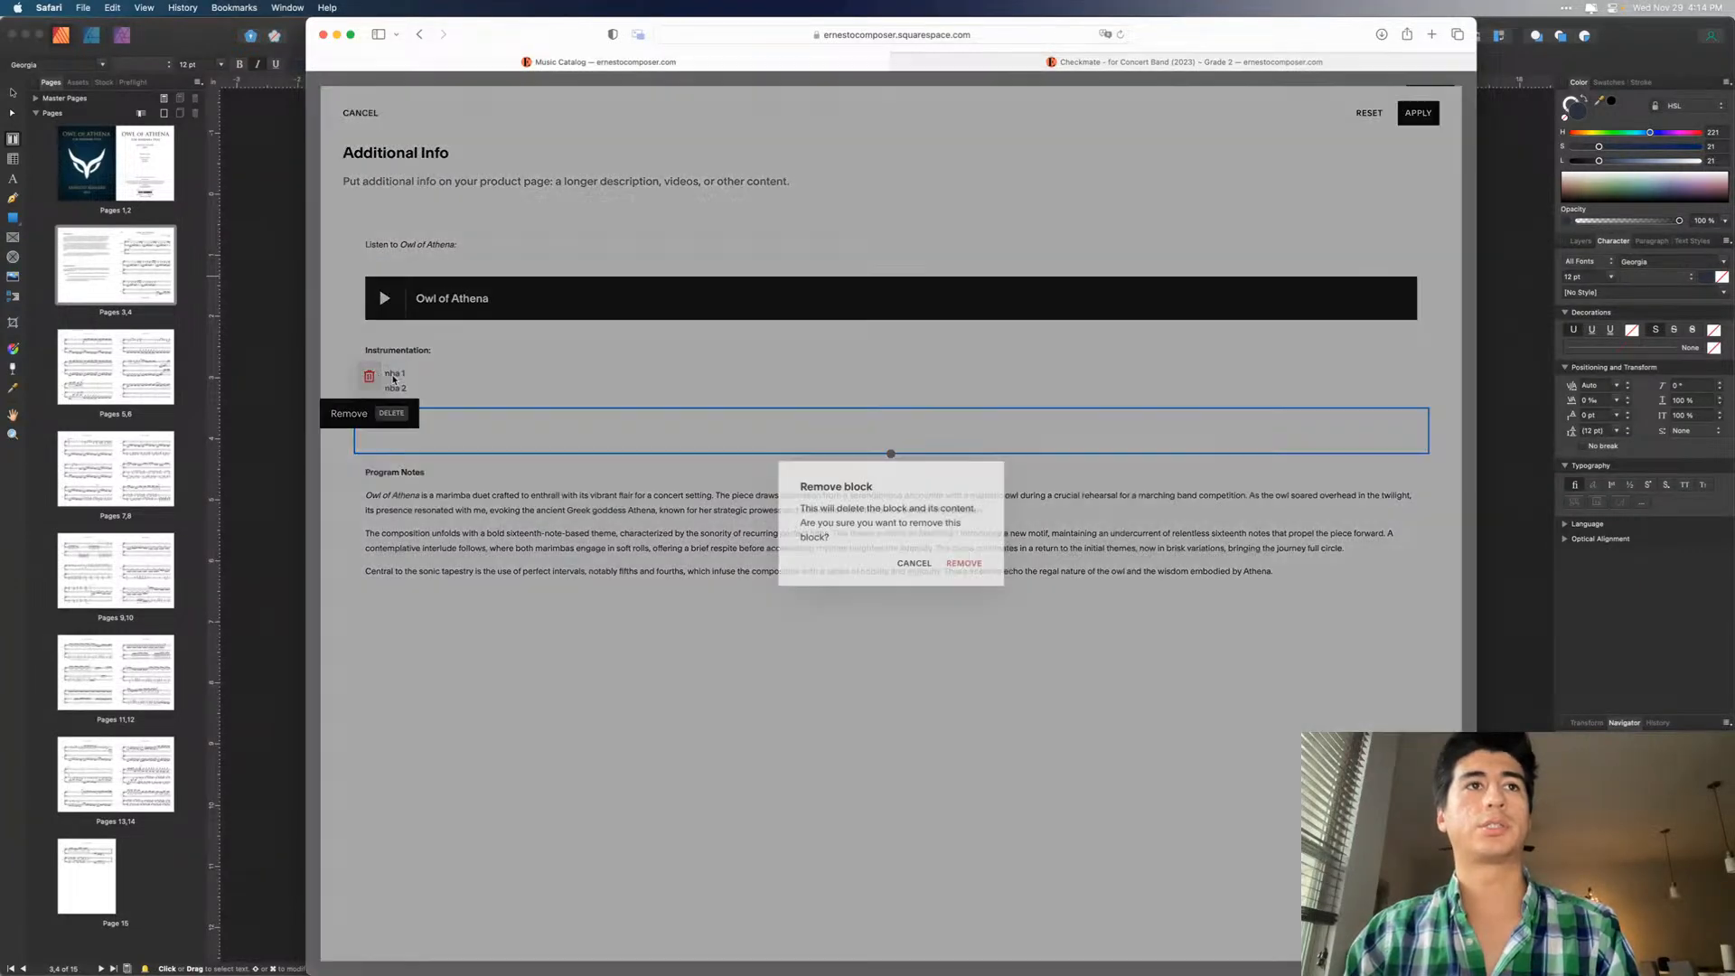
click(966, 565)
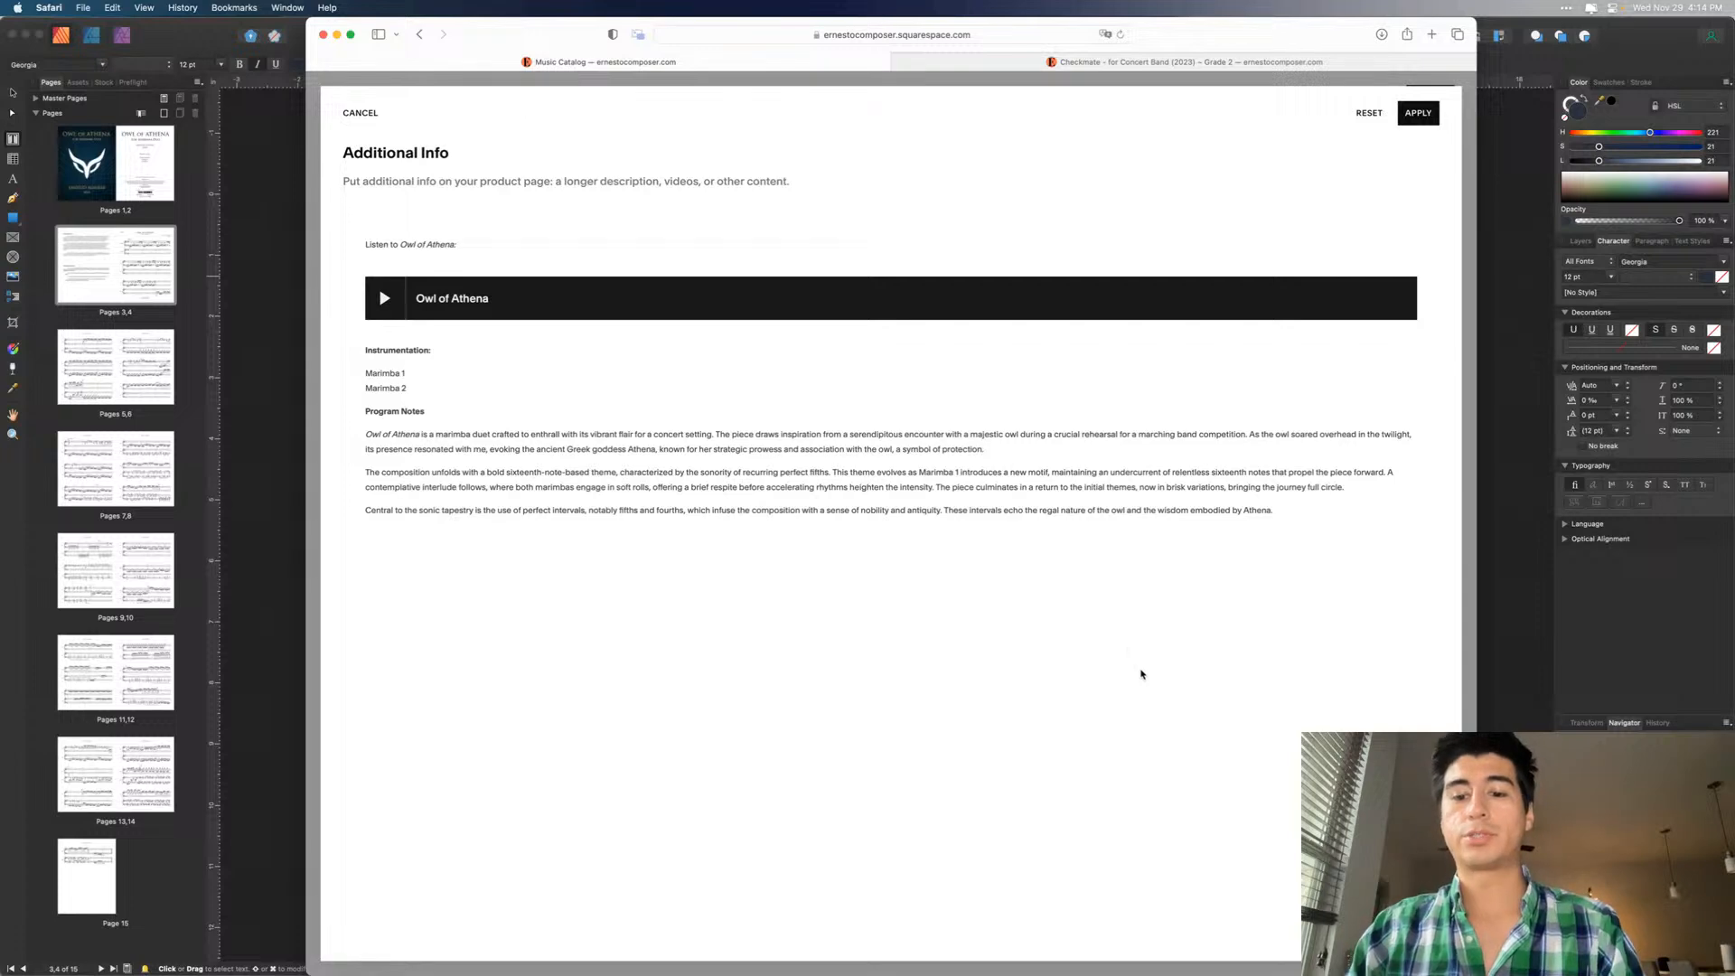
- Apply the additional info changes to the Owl of Athena product
click(1418, 114)
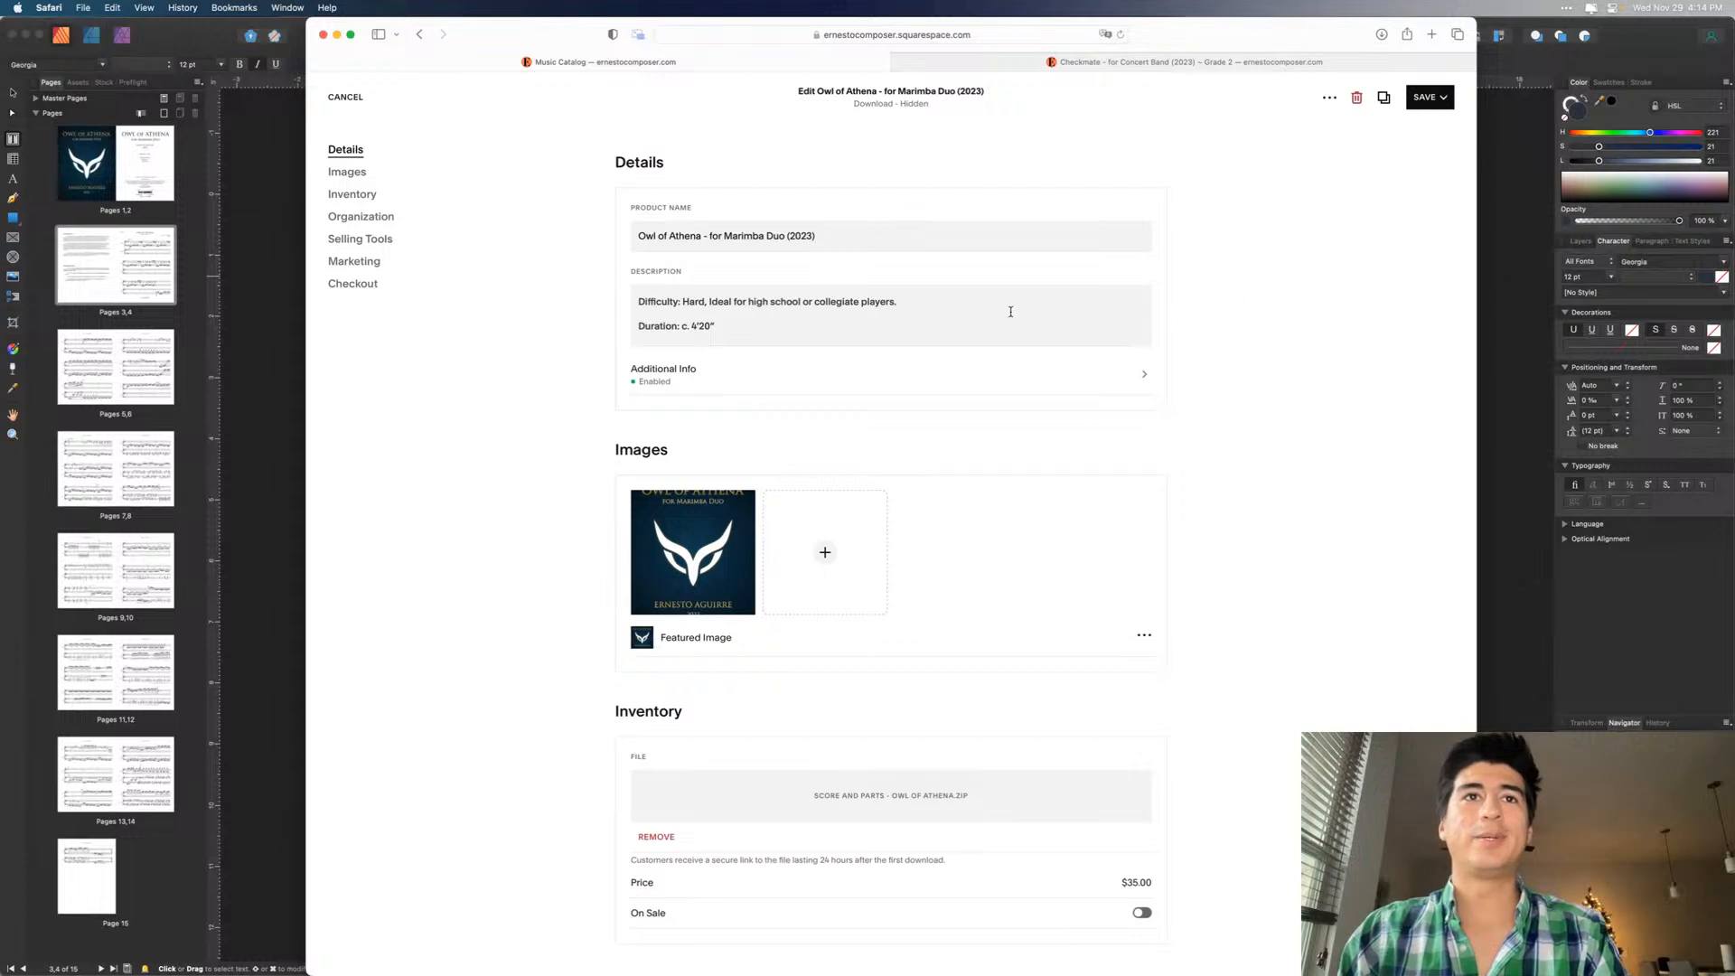
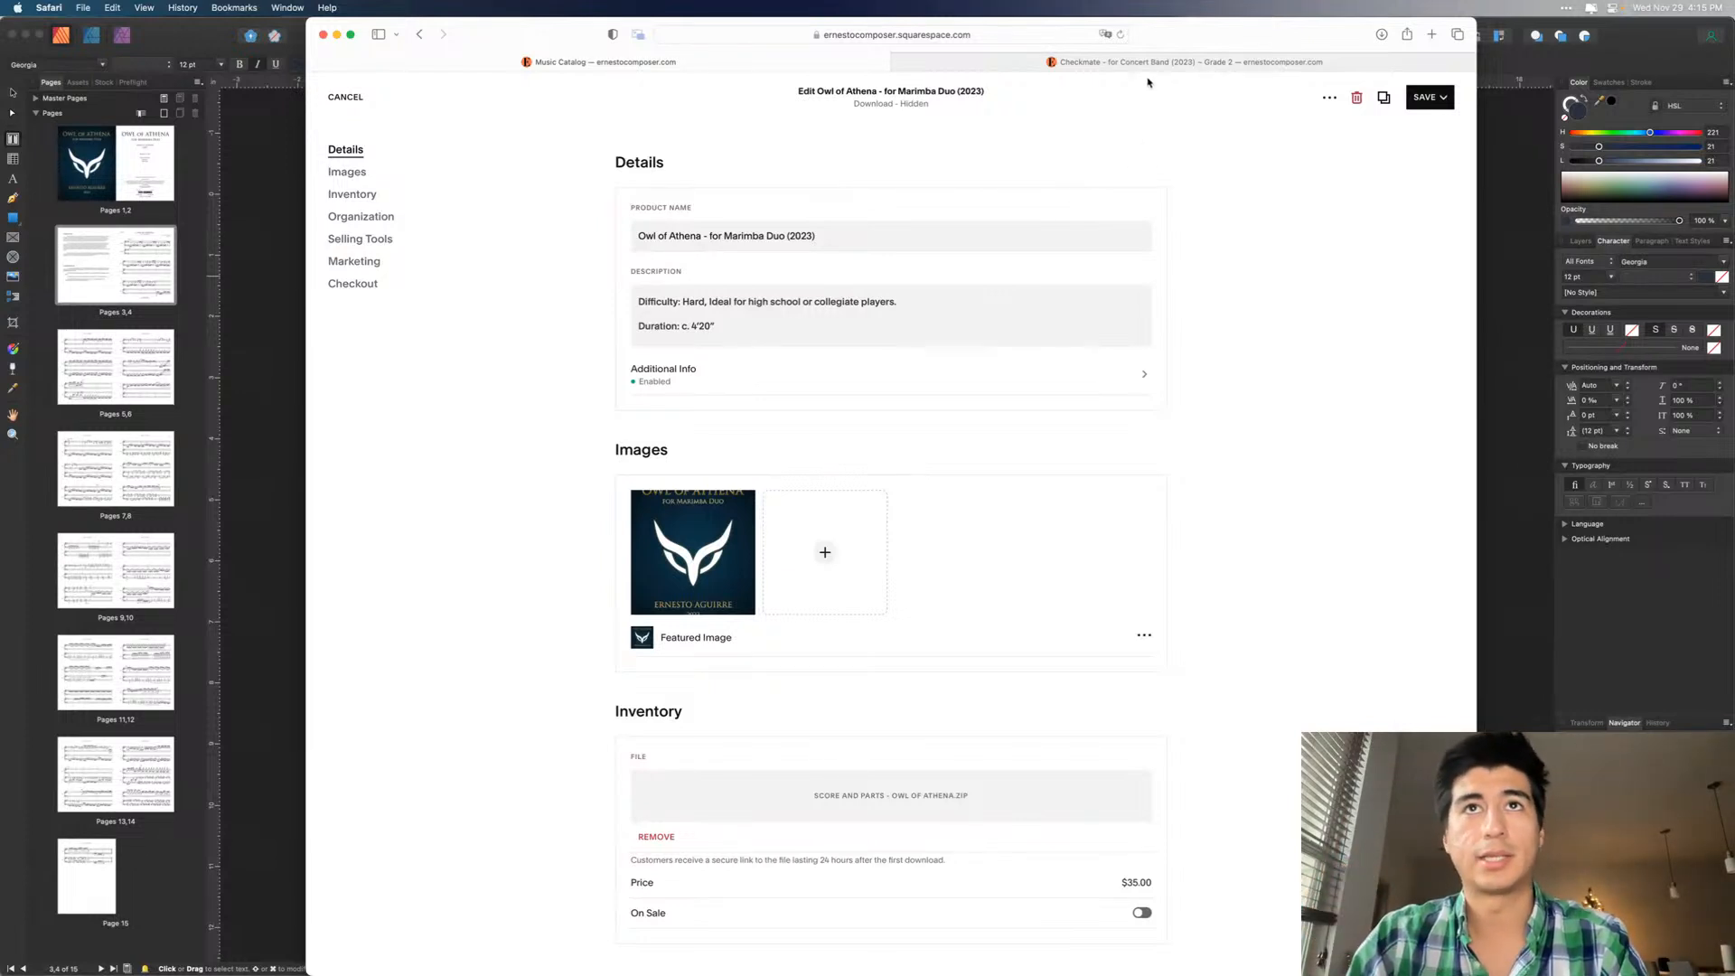
- Return from the Checkmate page to the public music catalog and examine the cover art of the listed pieces
click(1202, 61)
click(419, 34)
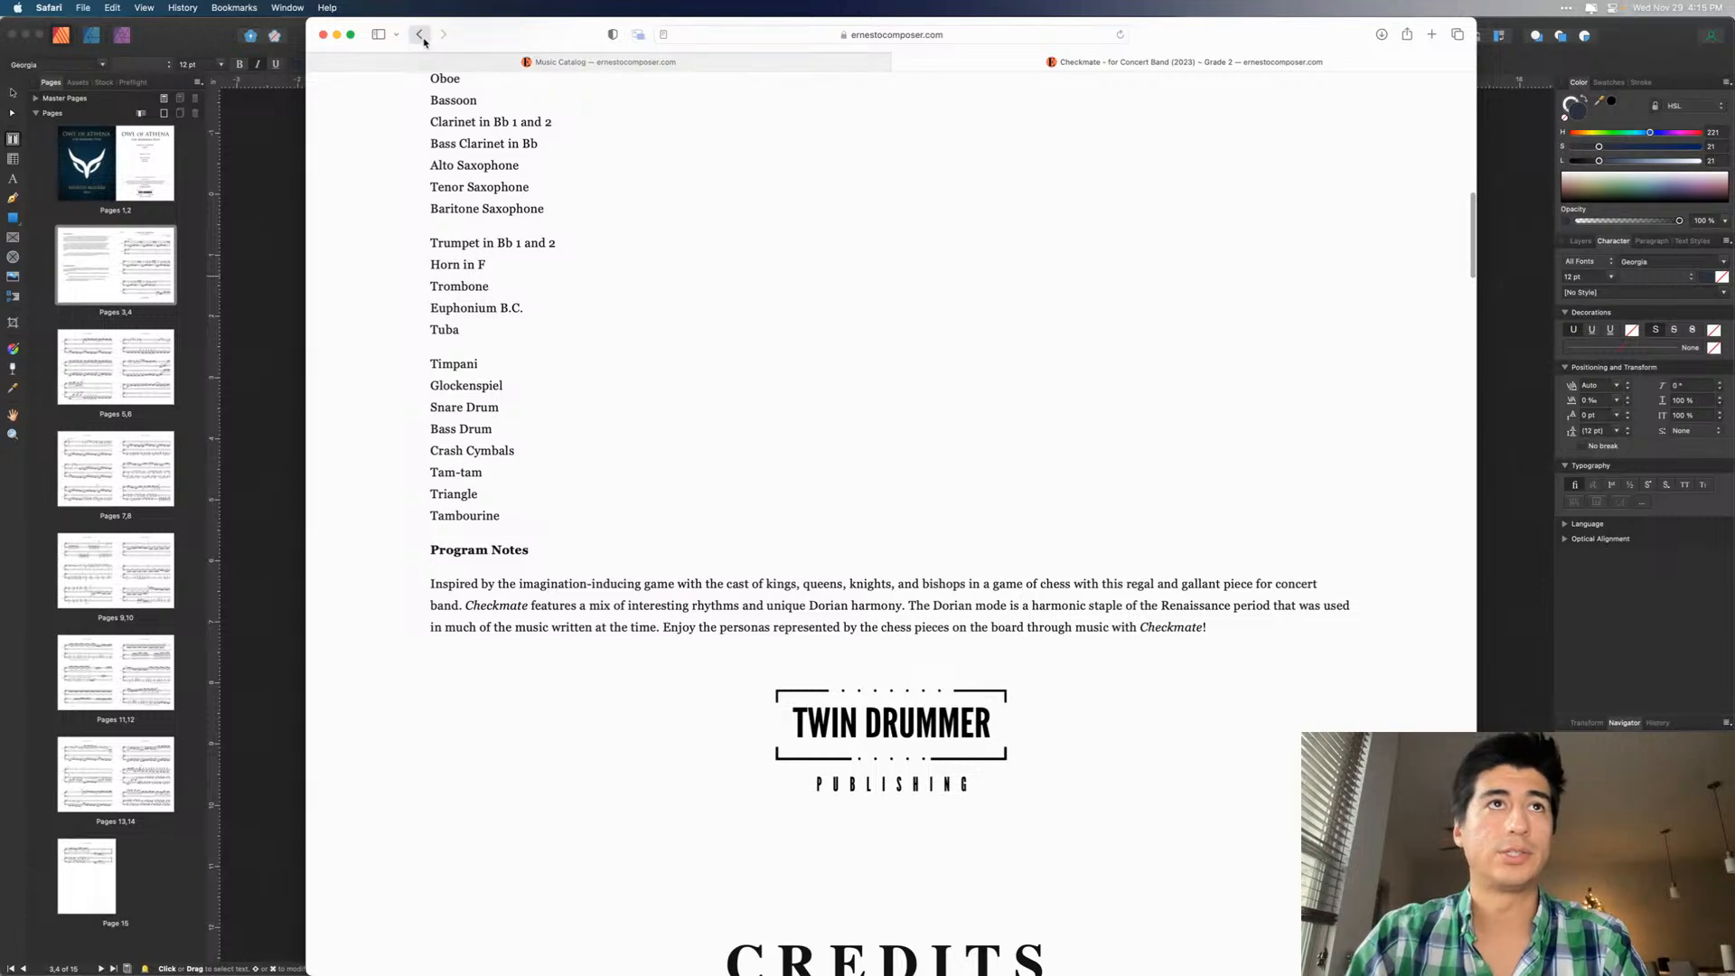
scroll(1152, 717, up, 2)
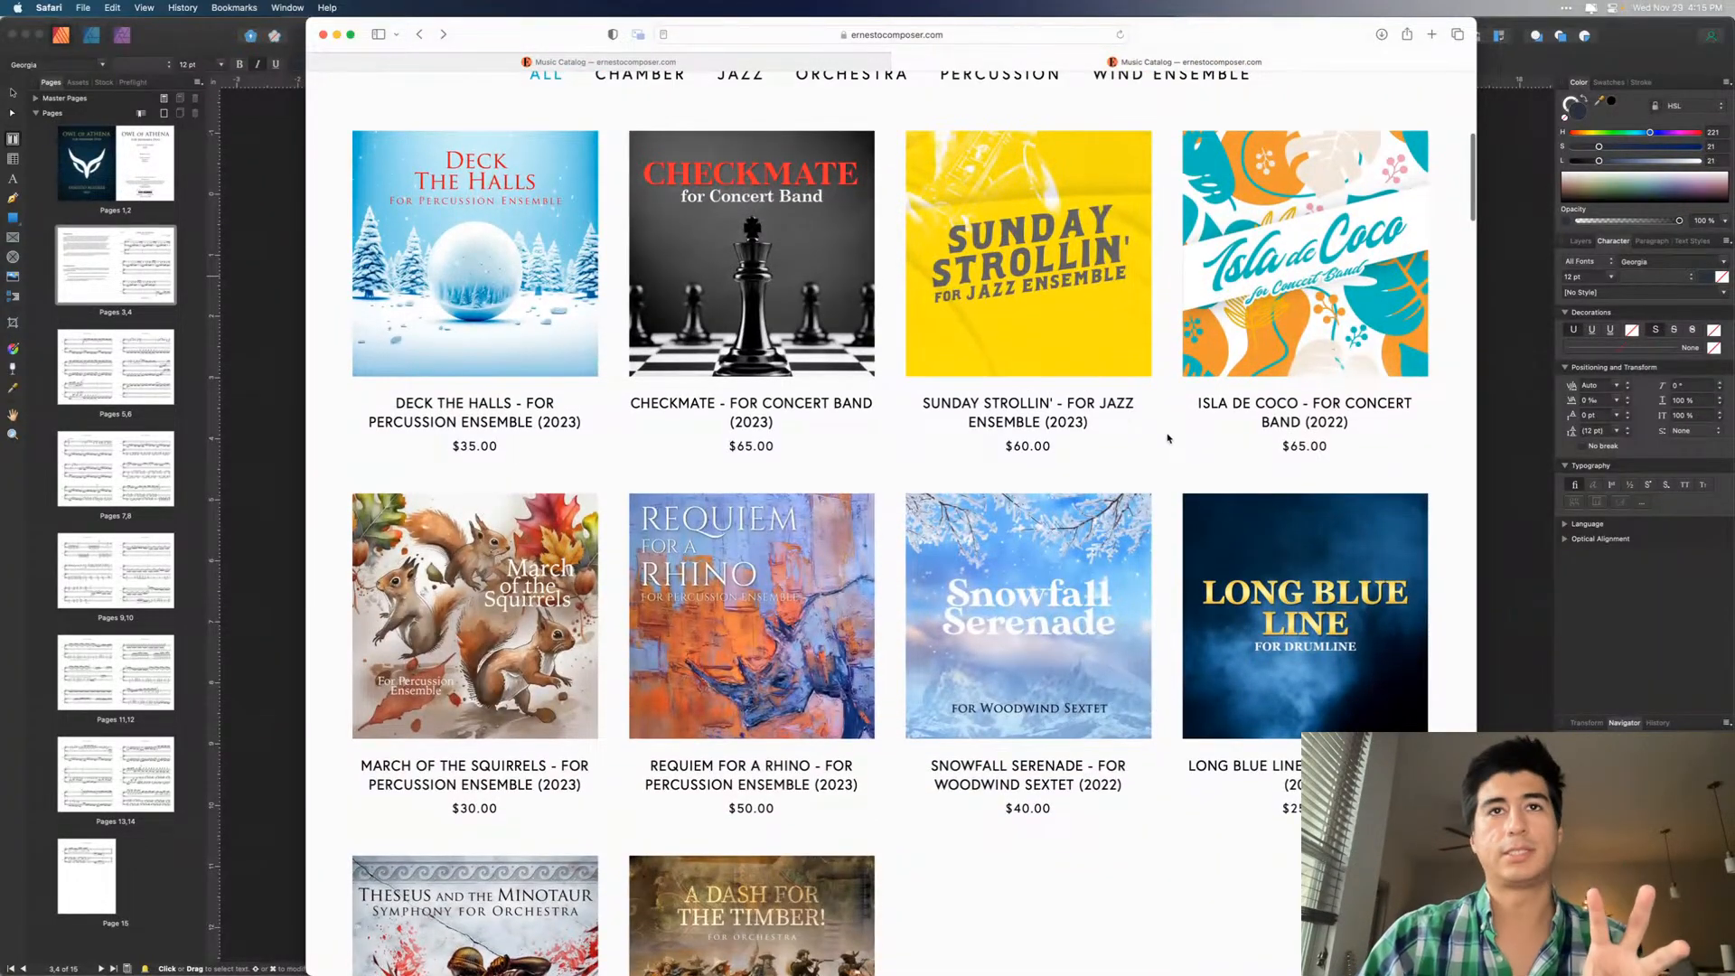
scroll(1164, 435, up, 1)
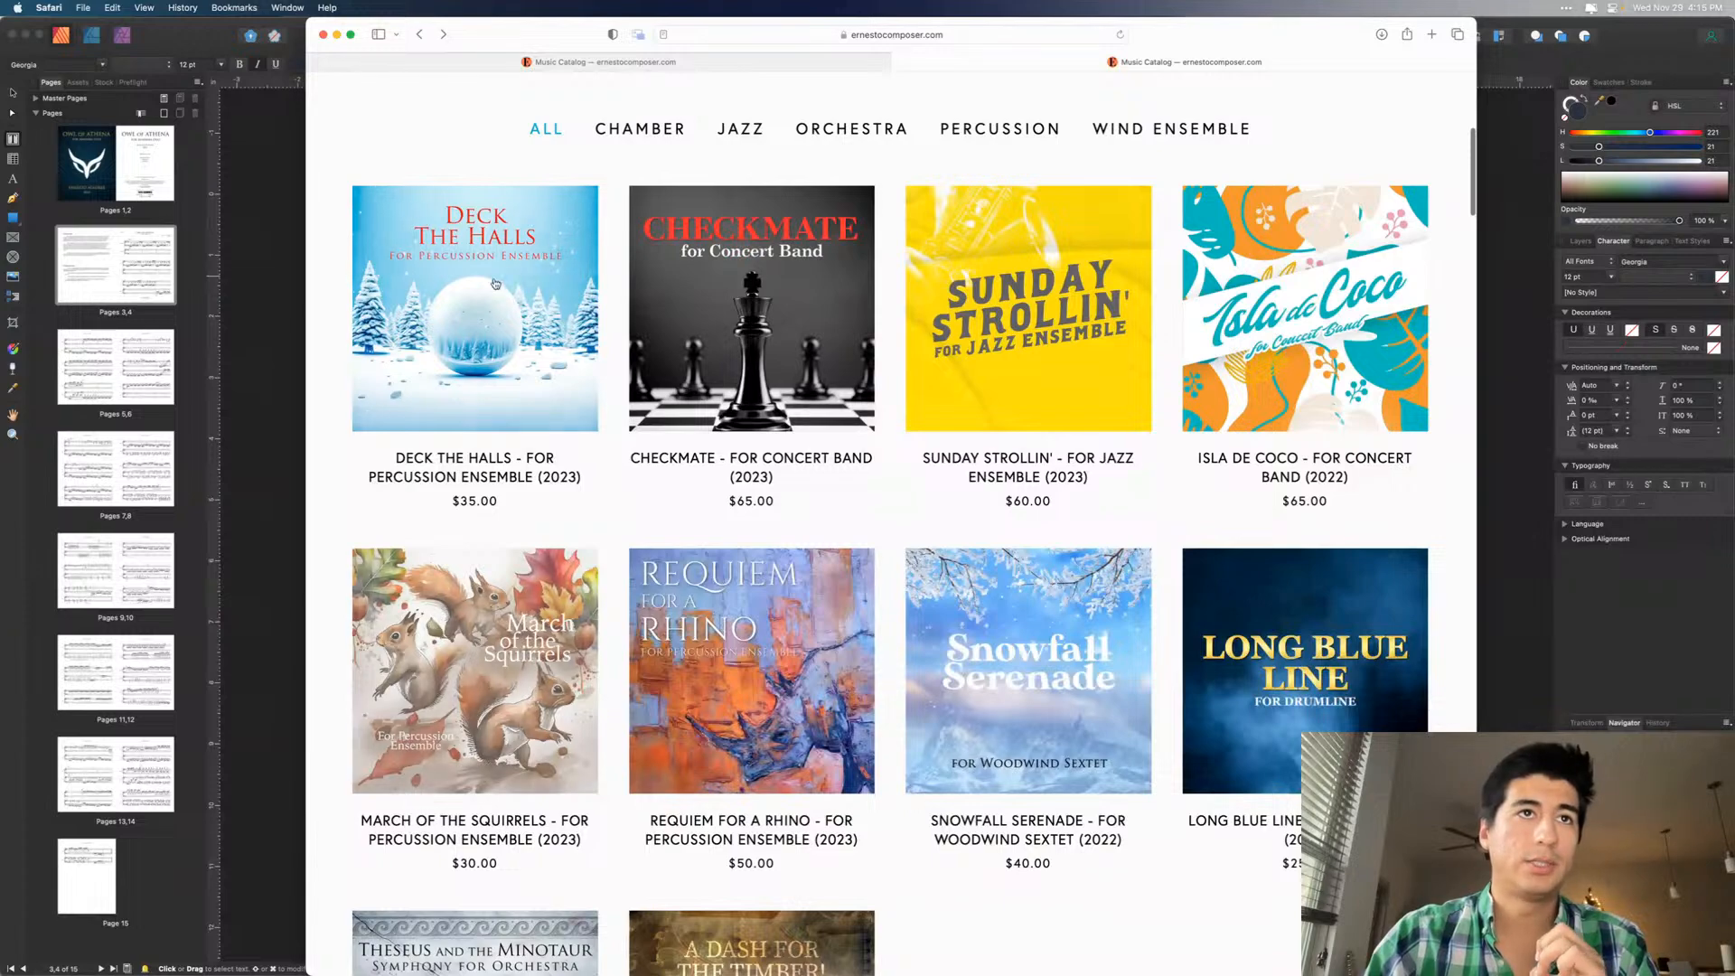
scroll(495, 412, down, 3)
scroll(494, 412, down, 2)
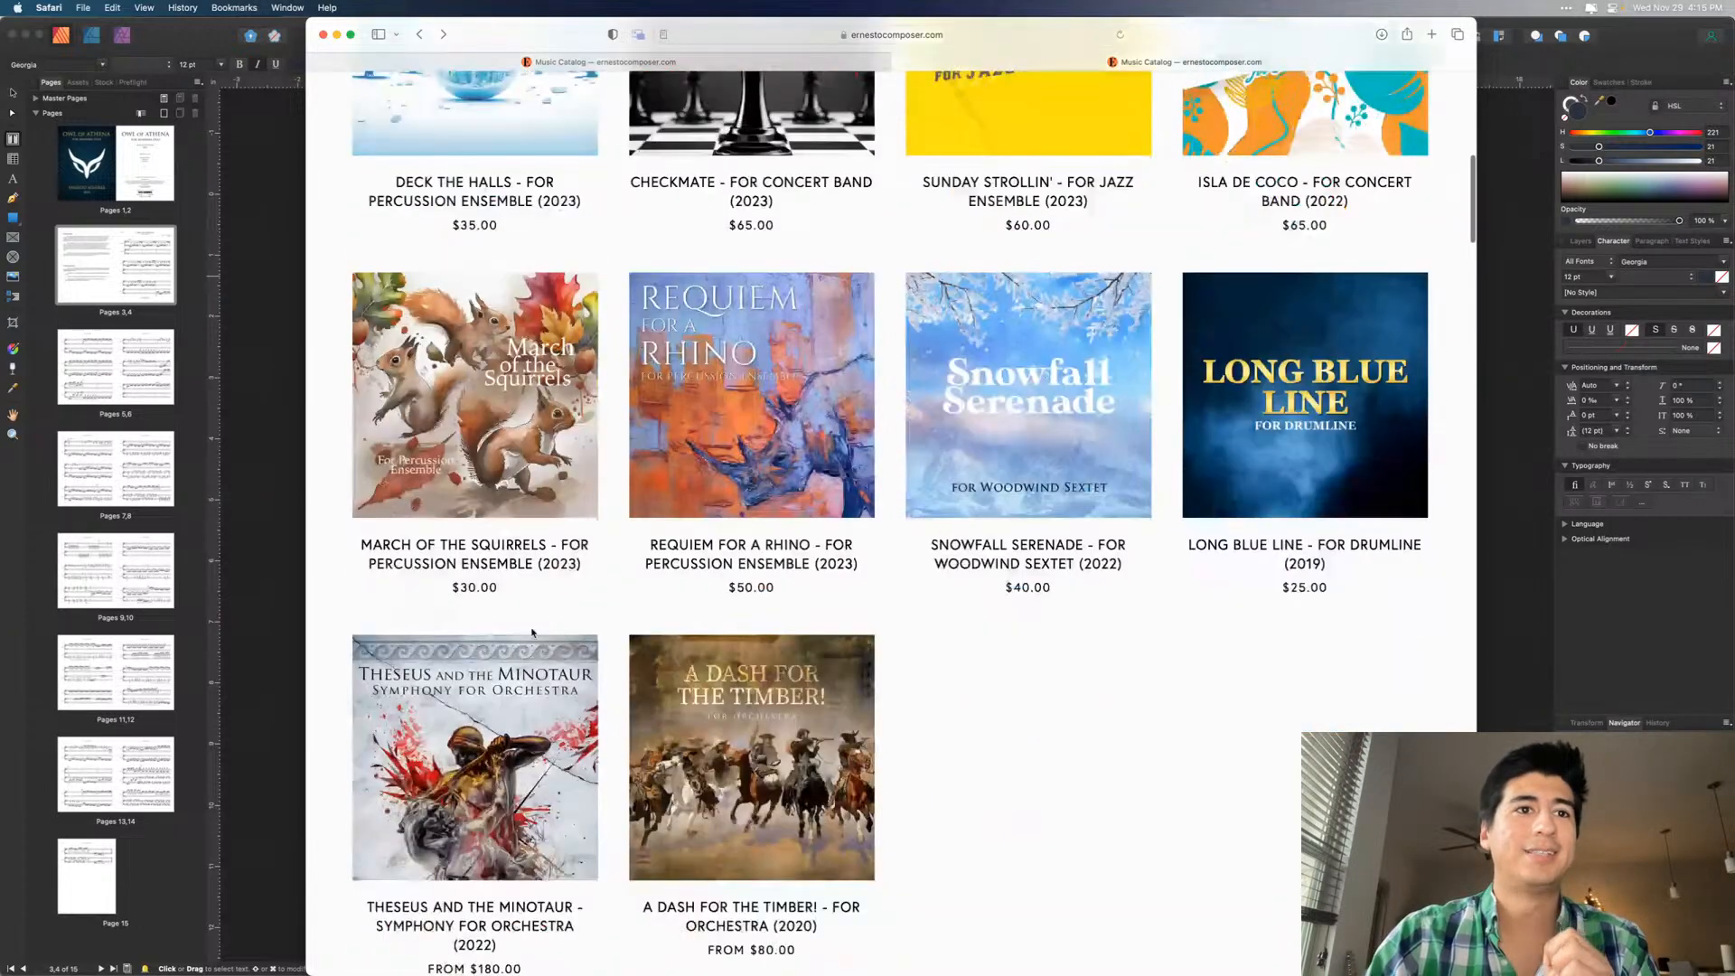
scroll(717, 749, up, 4)
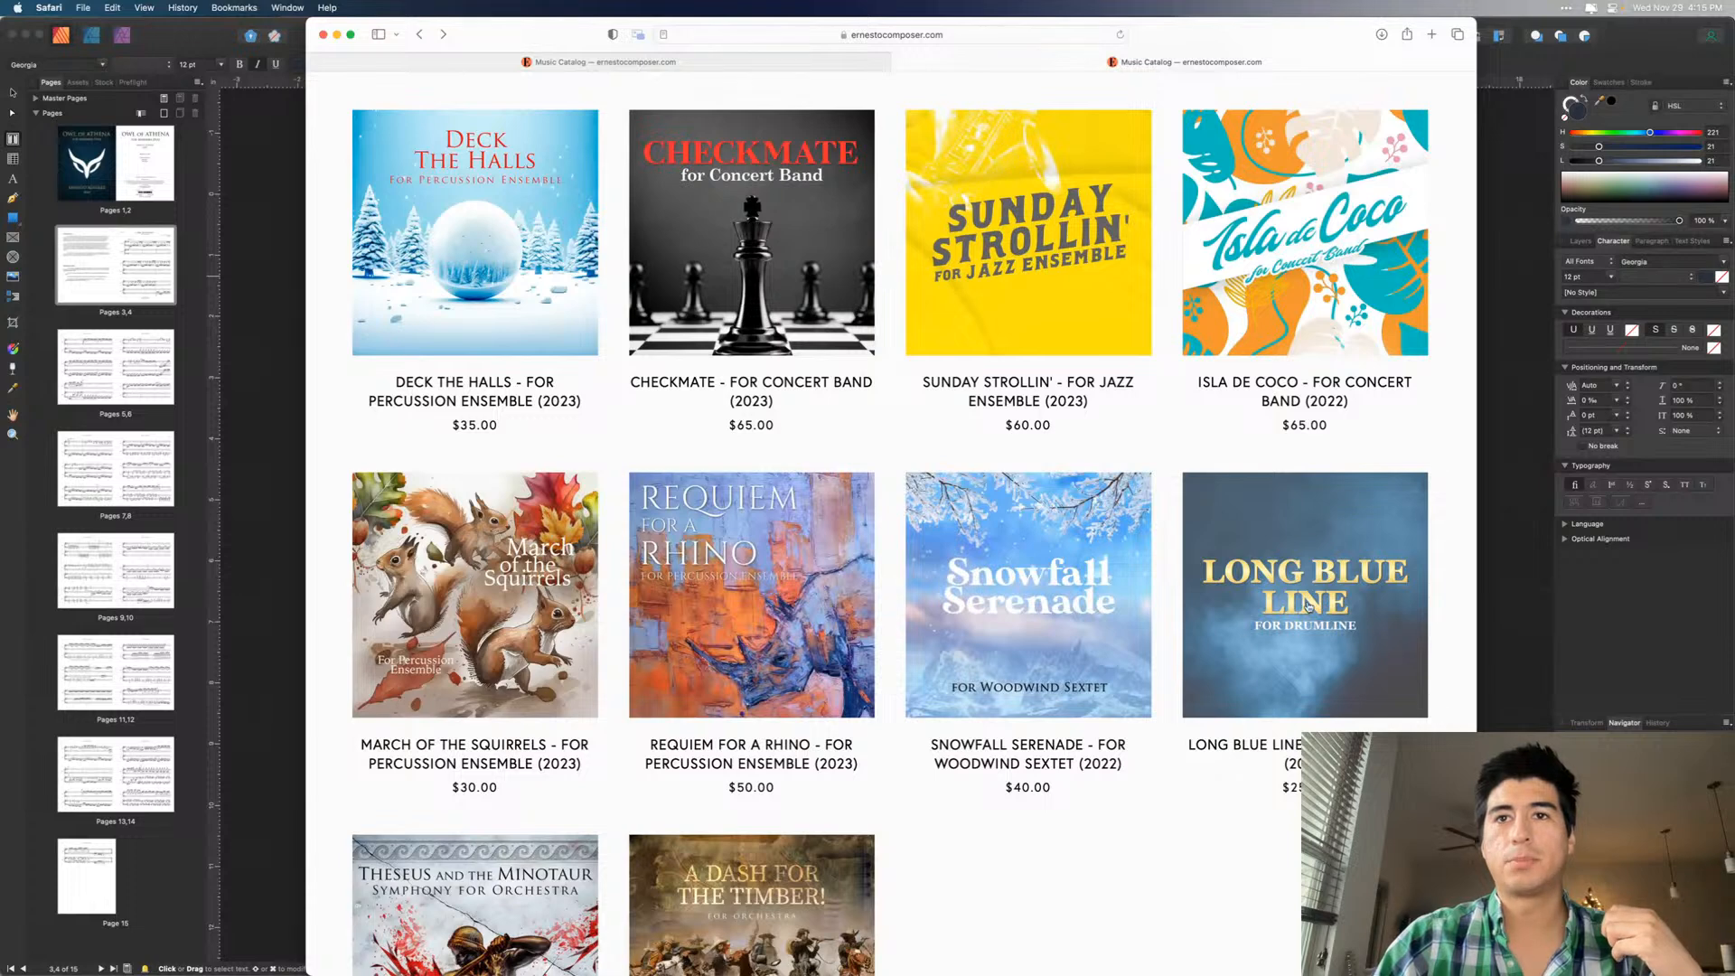
scroll(1288, 806, up, 2)
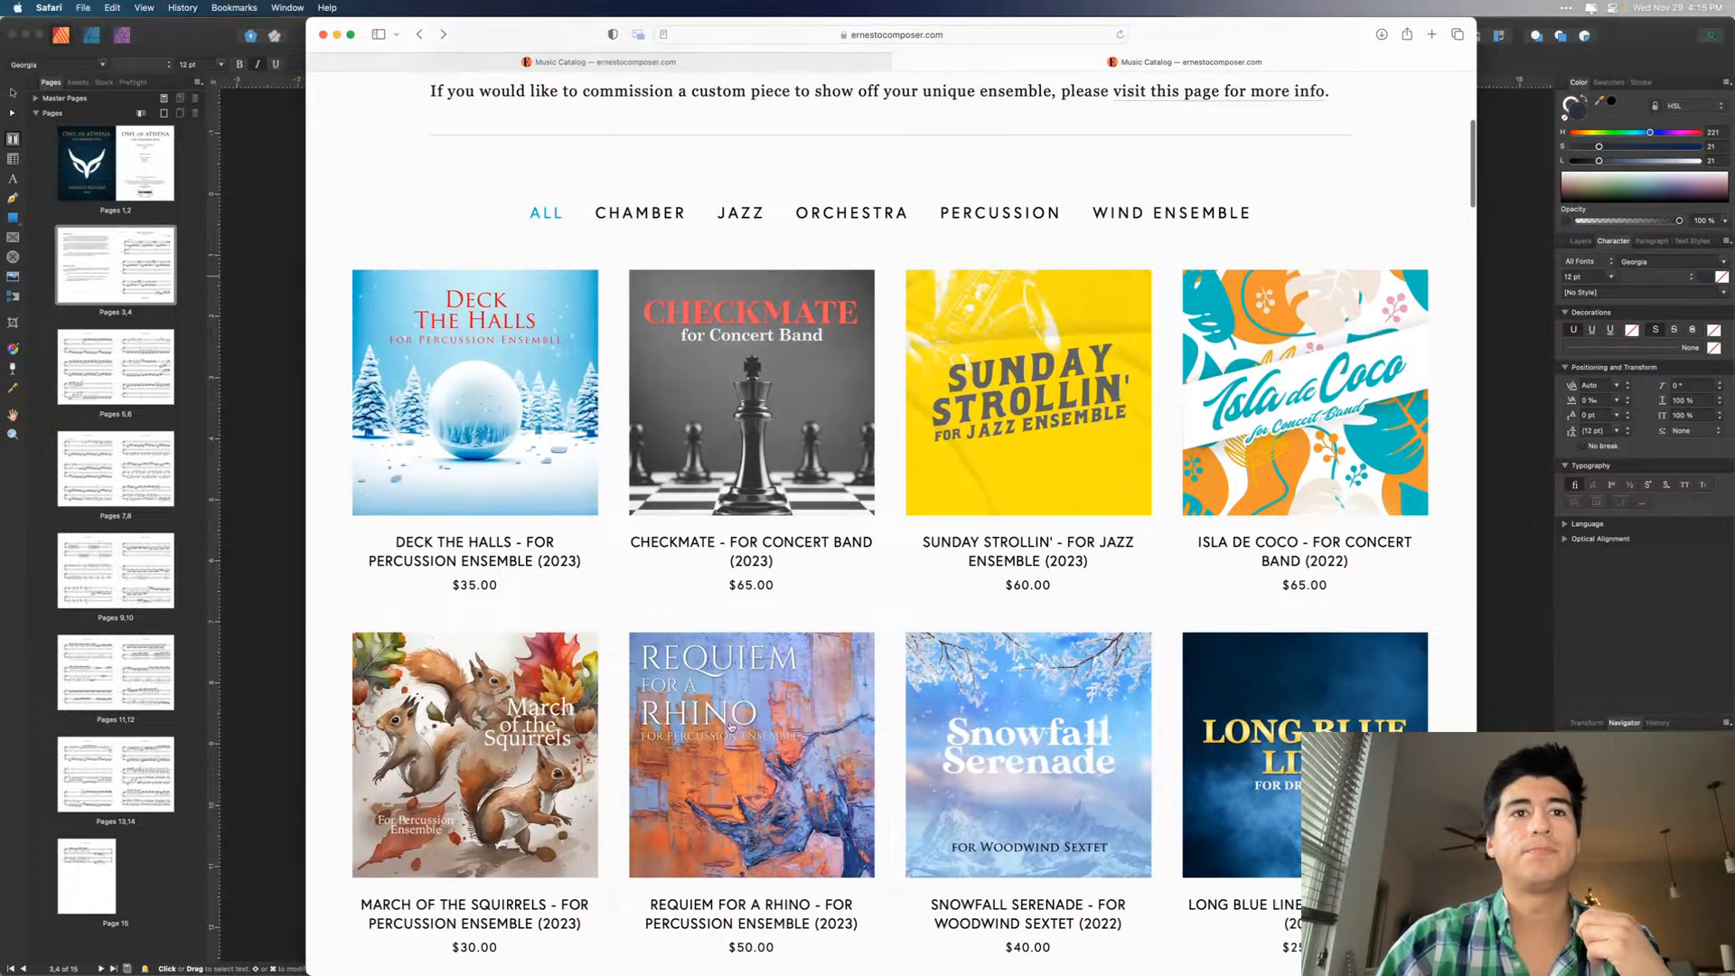
scroll(732, 721, down, 2)
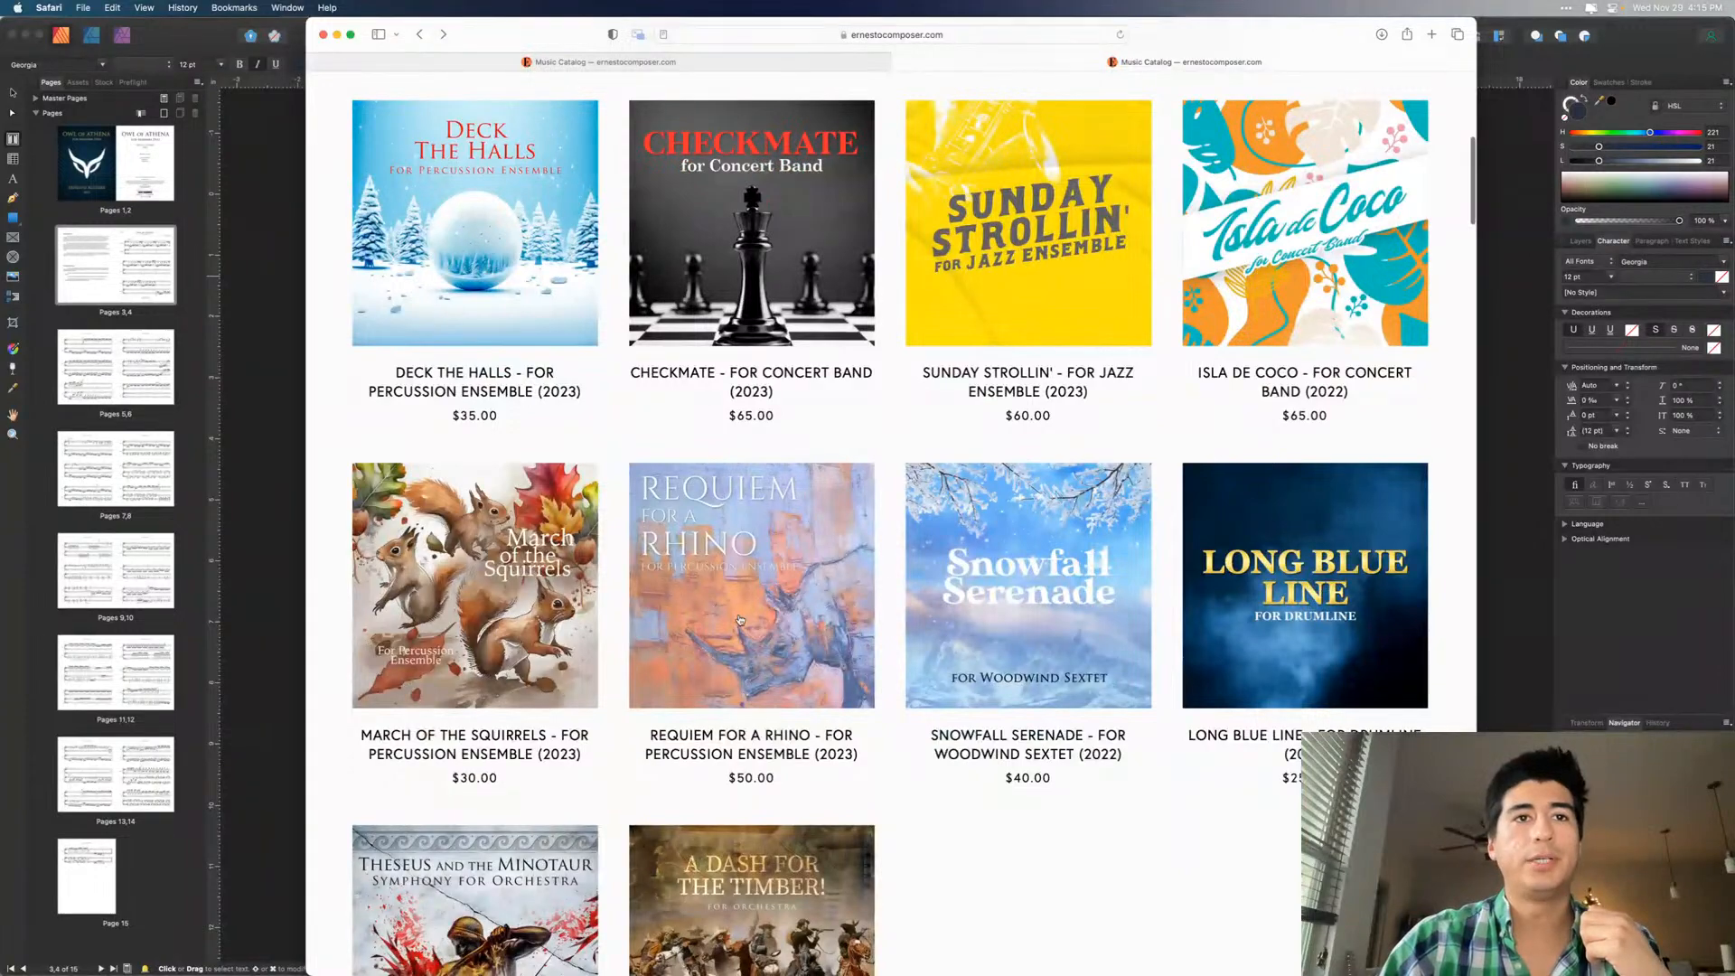
- Open the Requiem for a Rhino product page, view its cover image enlarged, and close the enlarged view
click(729, 592)
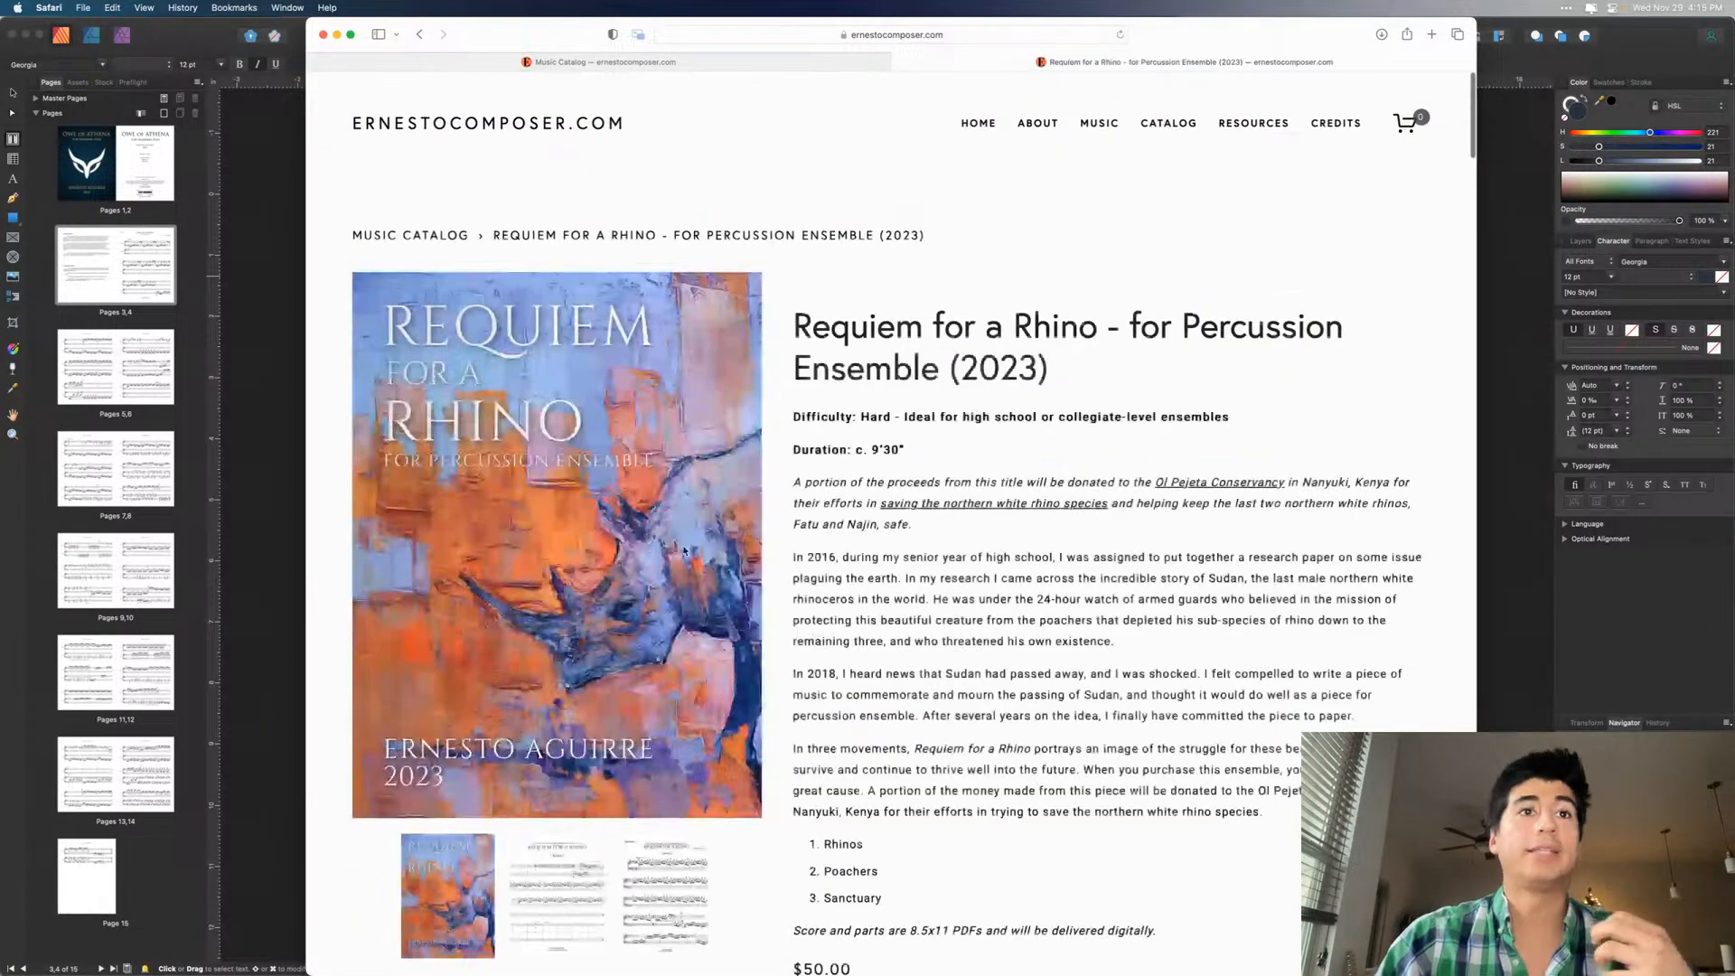
click(613, 614)
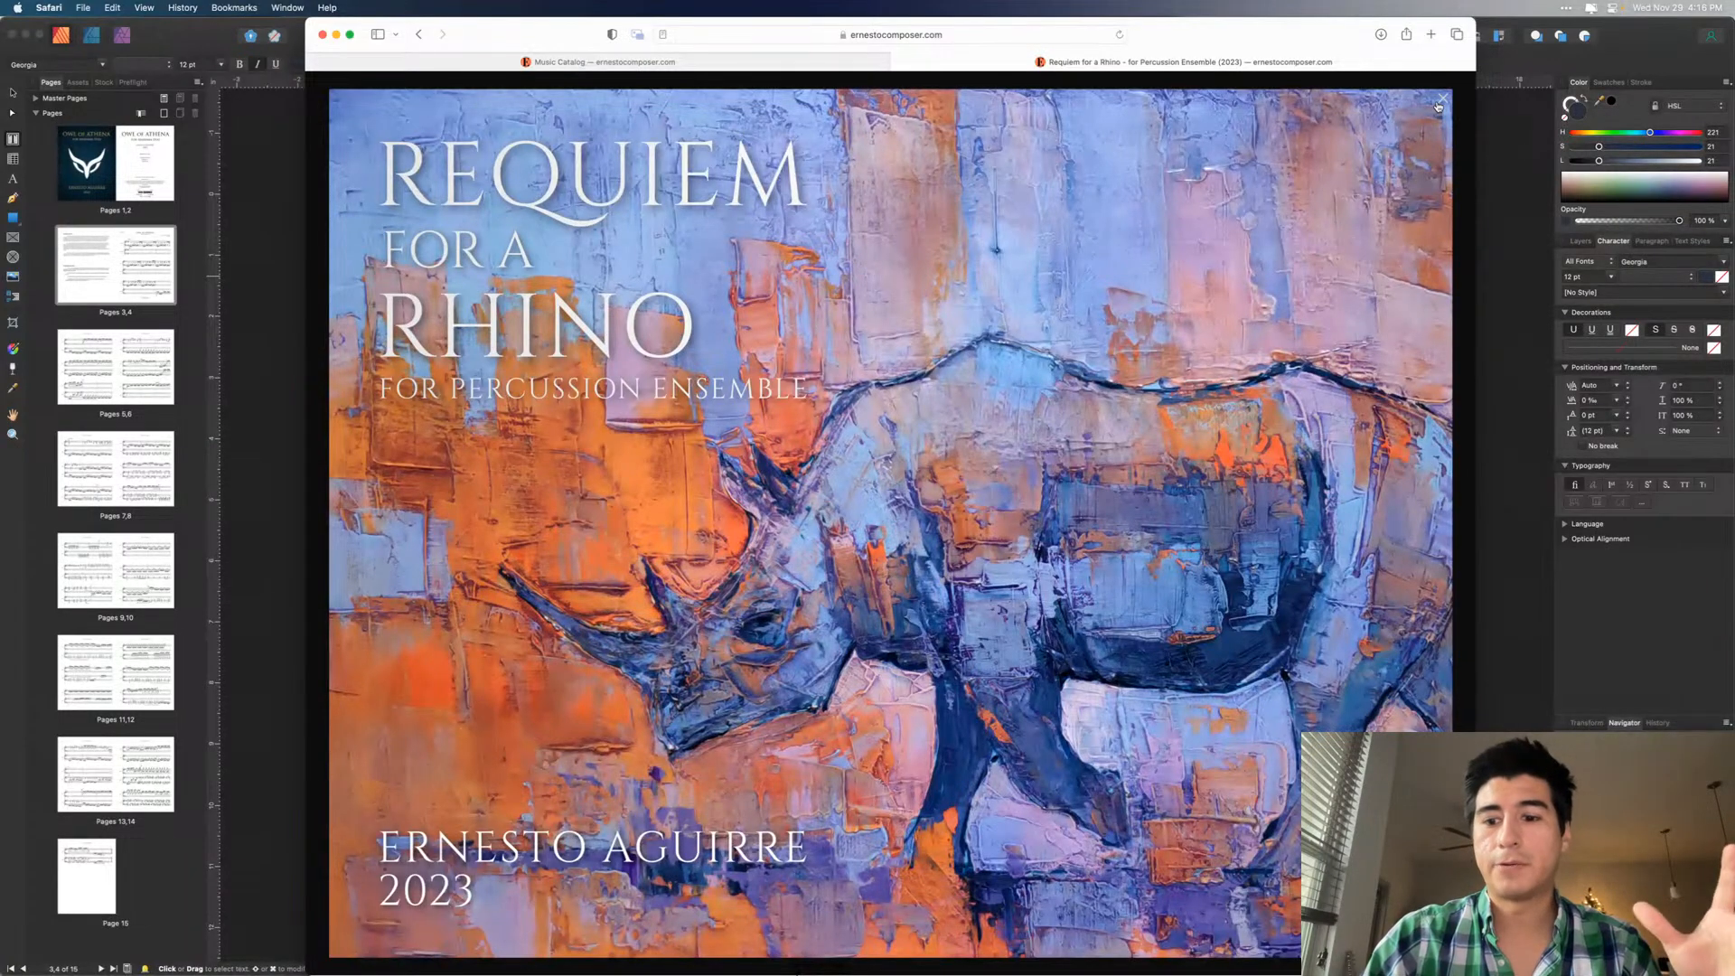
click(1438, 106)
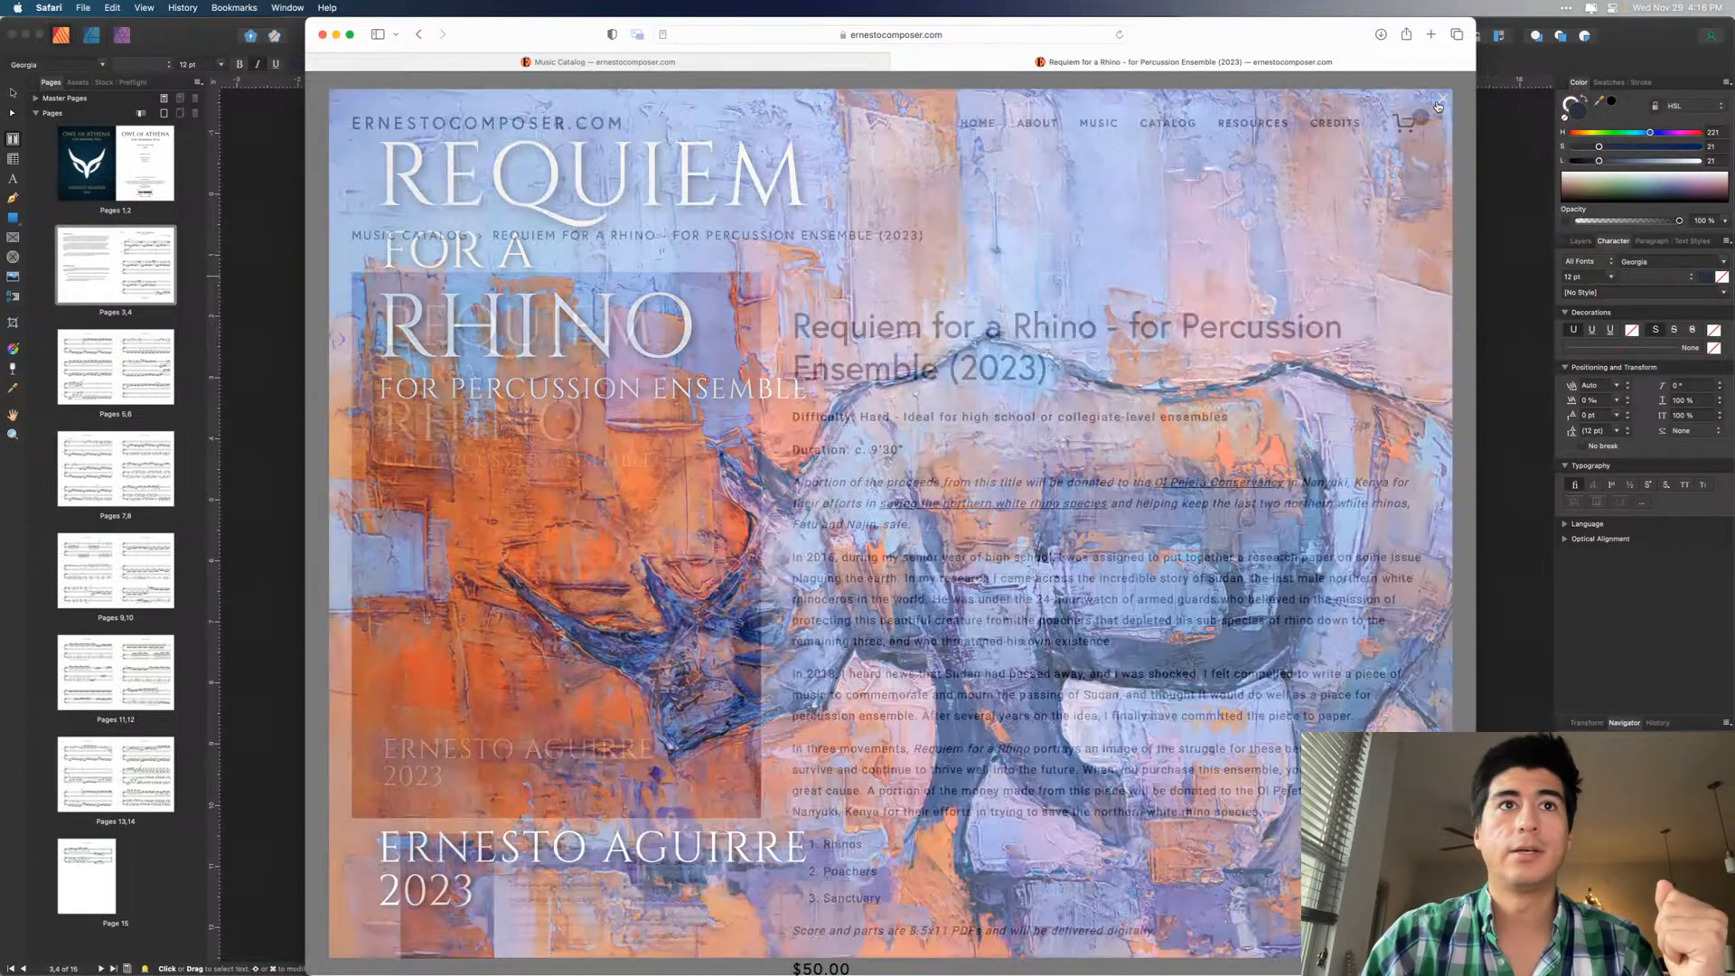
- Return to the public music catalog and open the Checkmate product page to review its cover and description
scroll(1438, 106, left, 5)
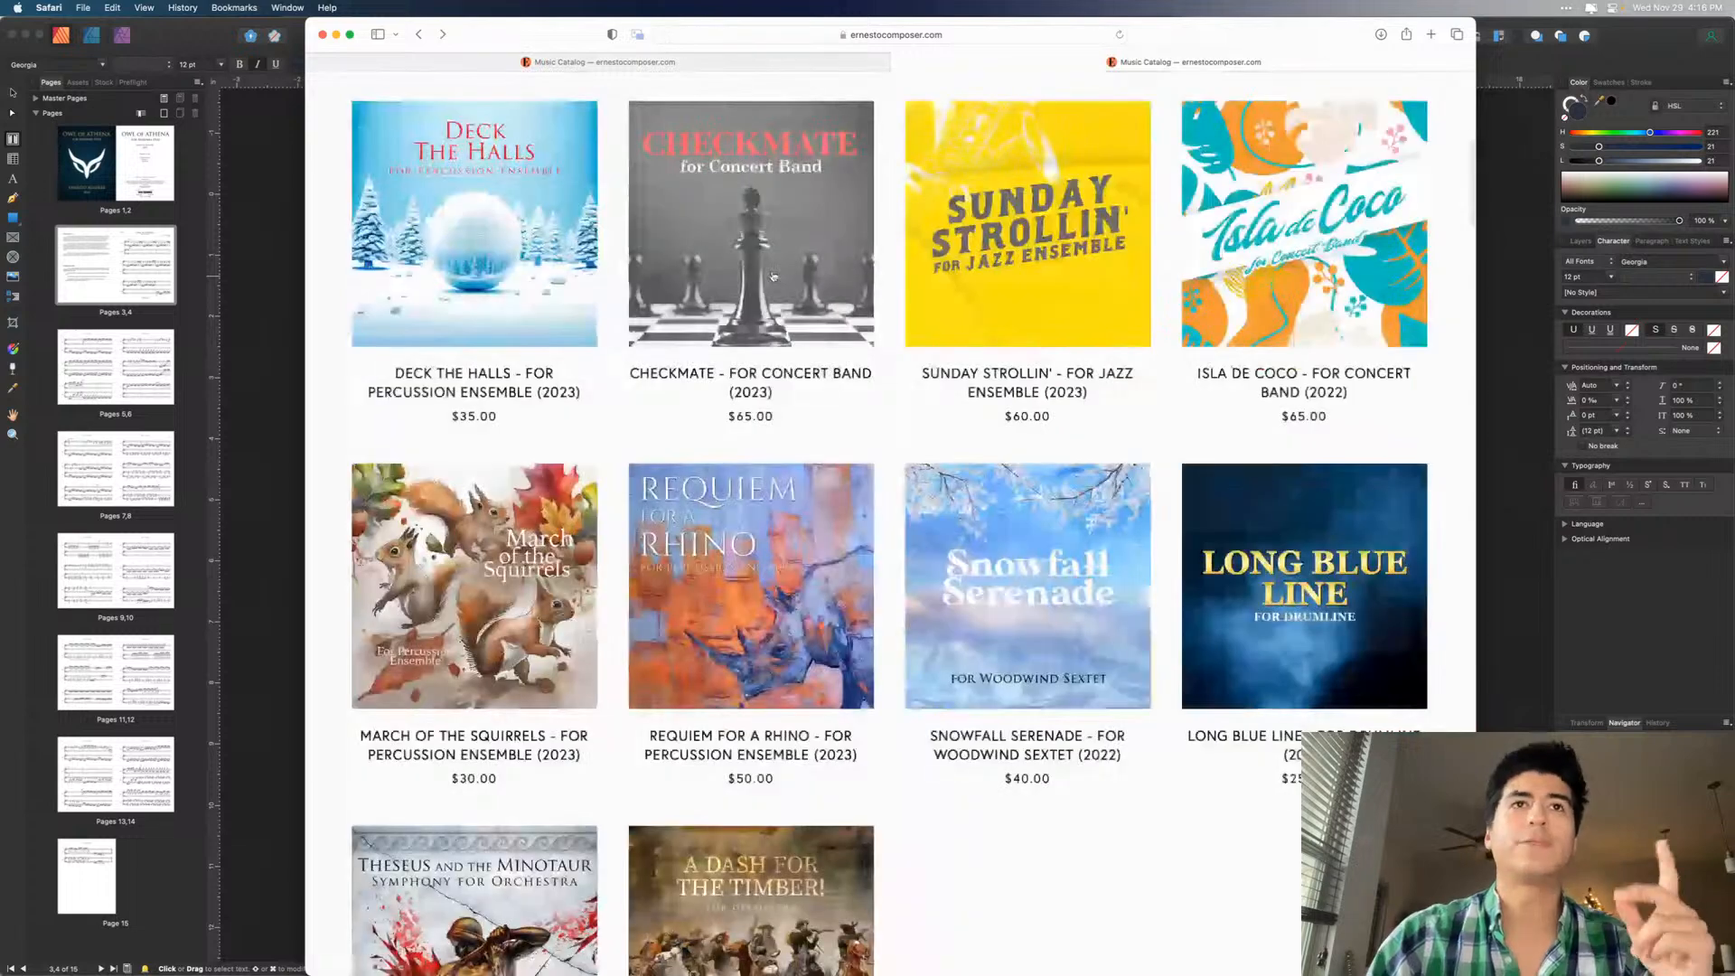
click(772, 277)
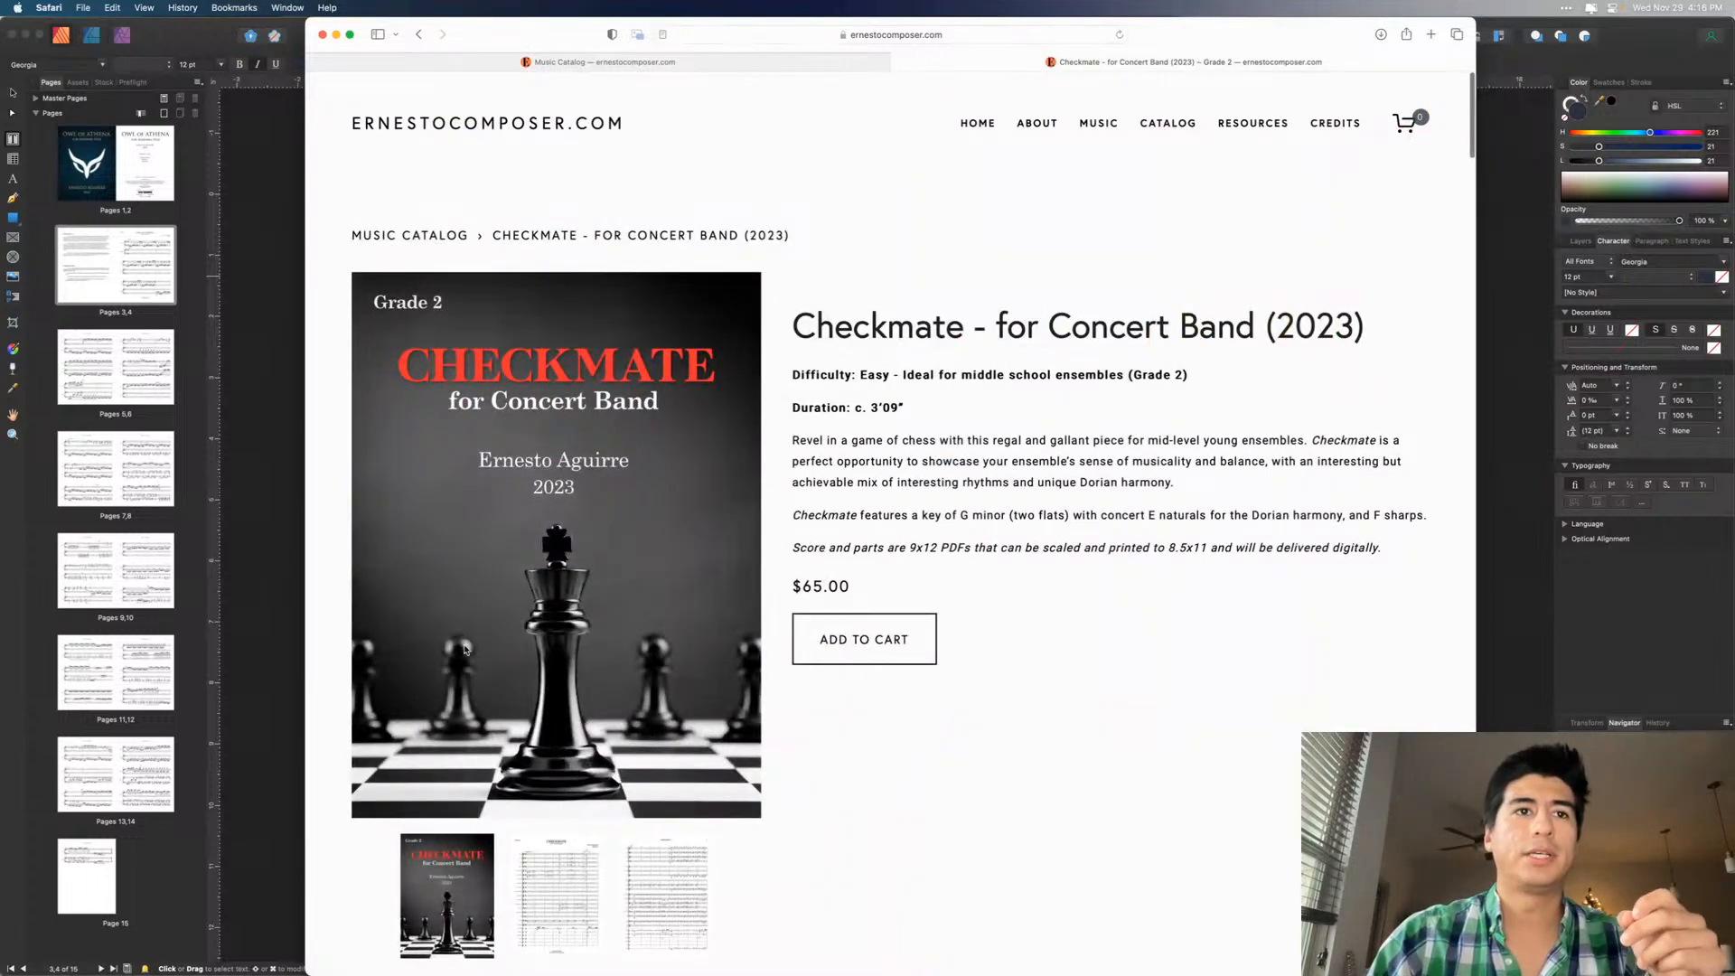
scroll(542, 632, down, 1)
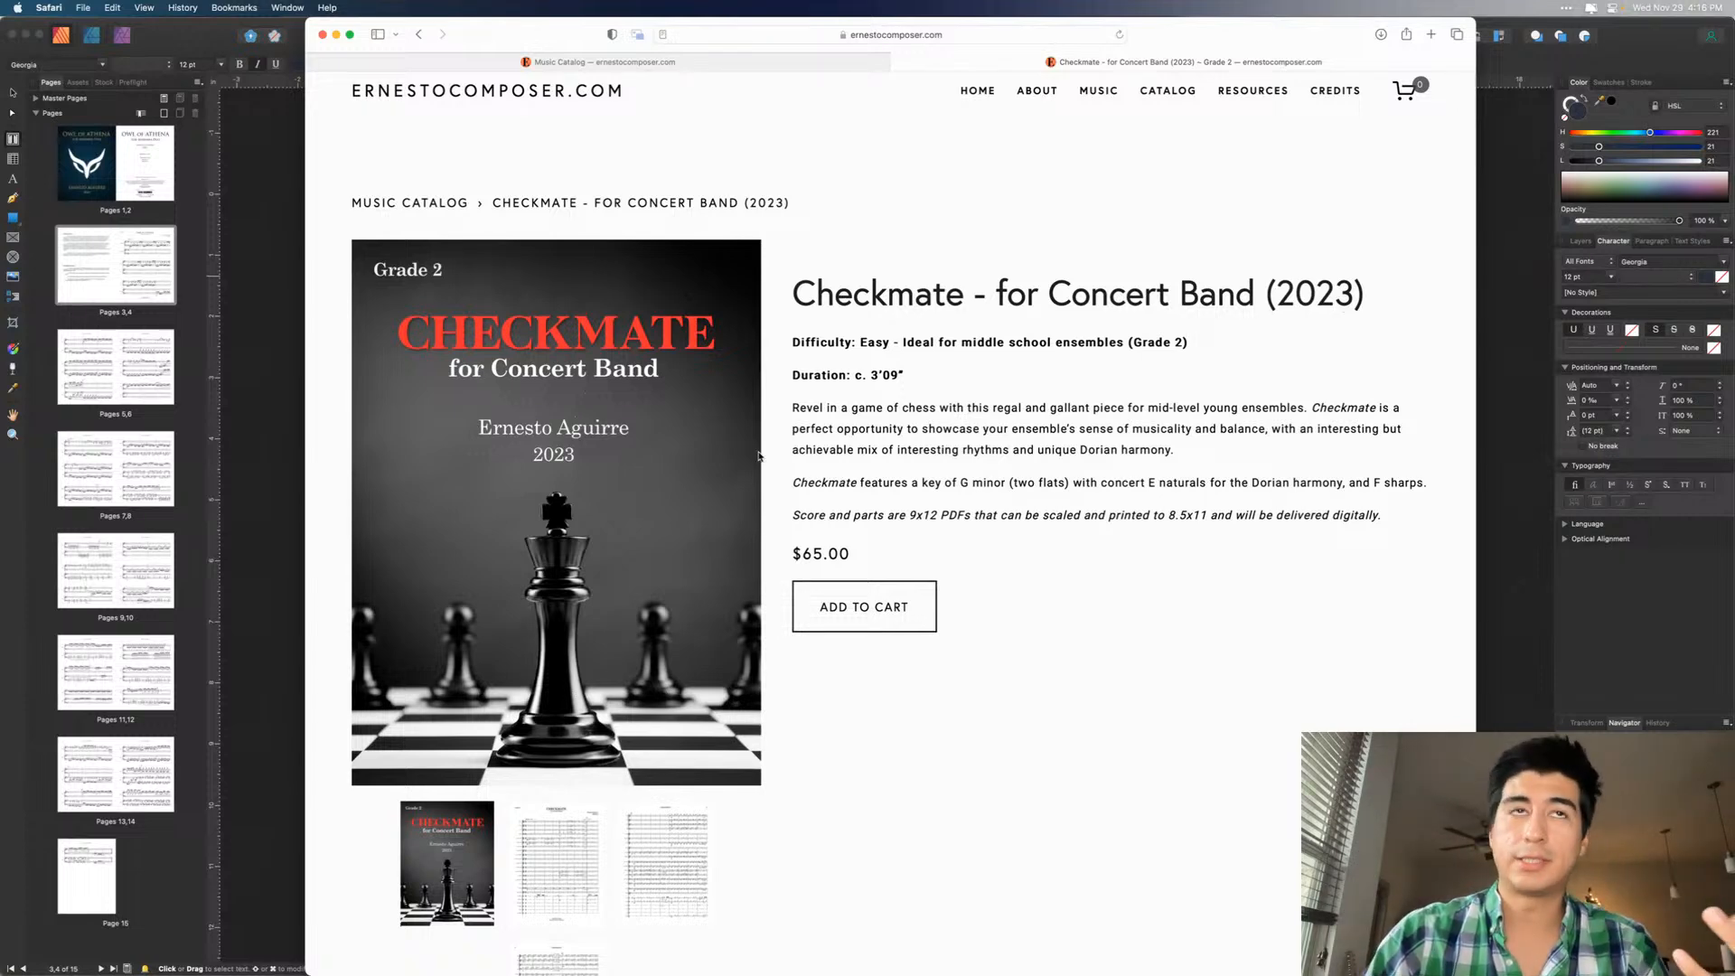
- Switch to the Owl of Athena document in Affinity Publisher and inspect the cover image on the first spread
click(277, 150)
scroll(285, 156, up, 10)
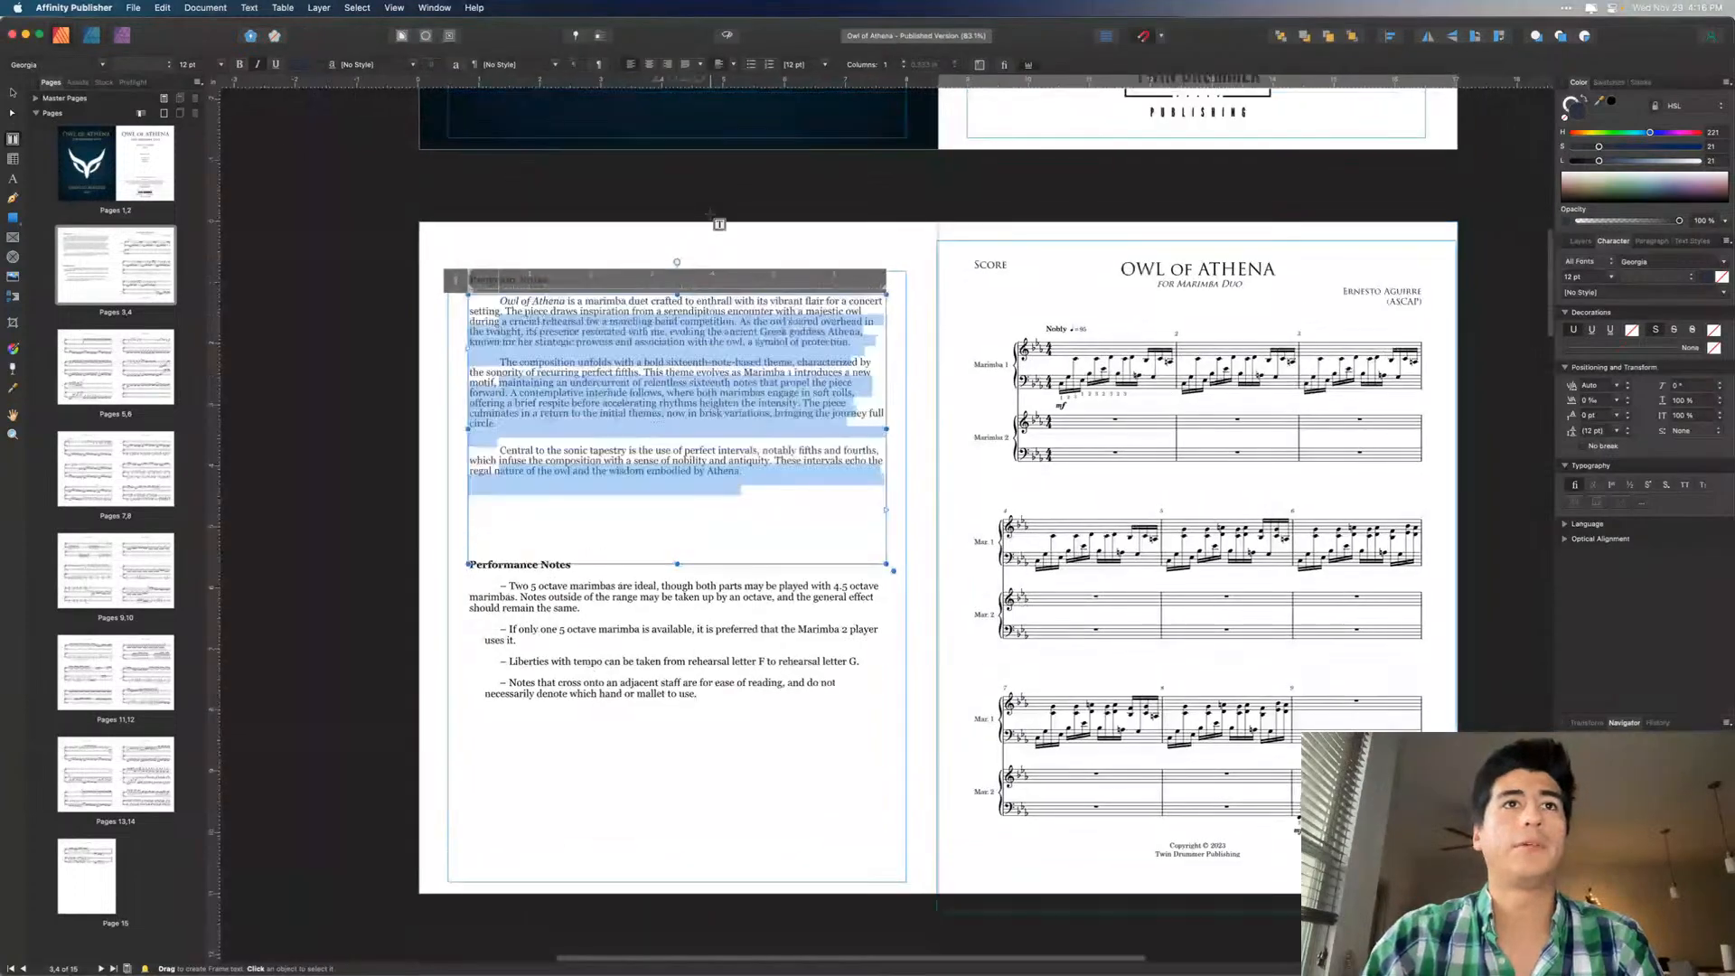
scroll(719, 224, up, 3)
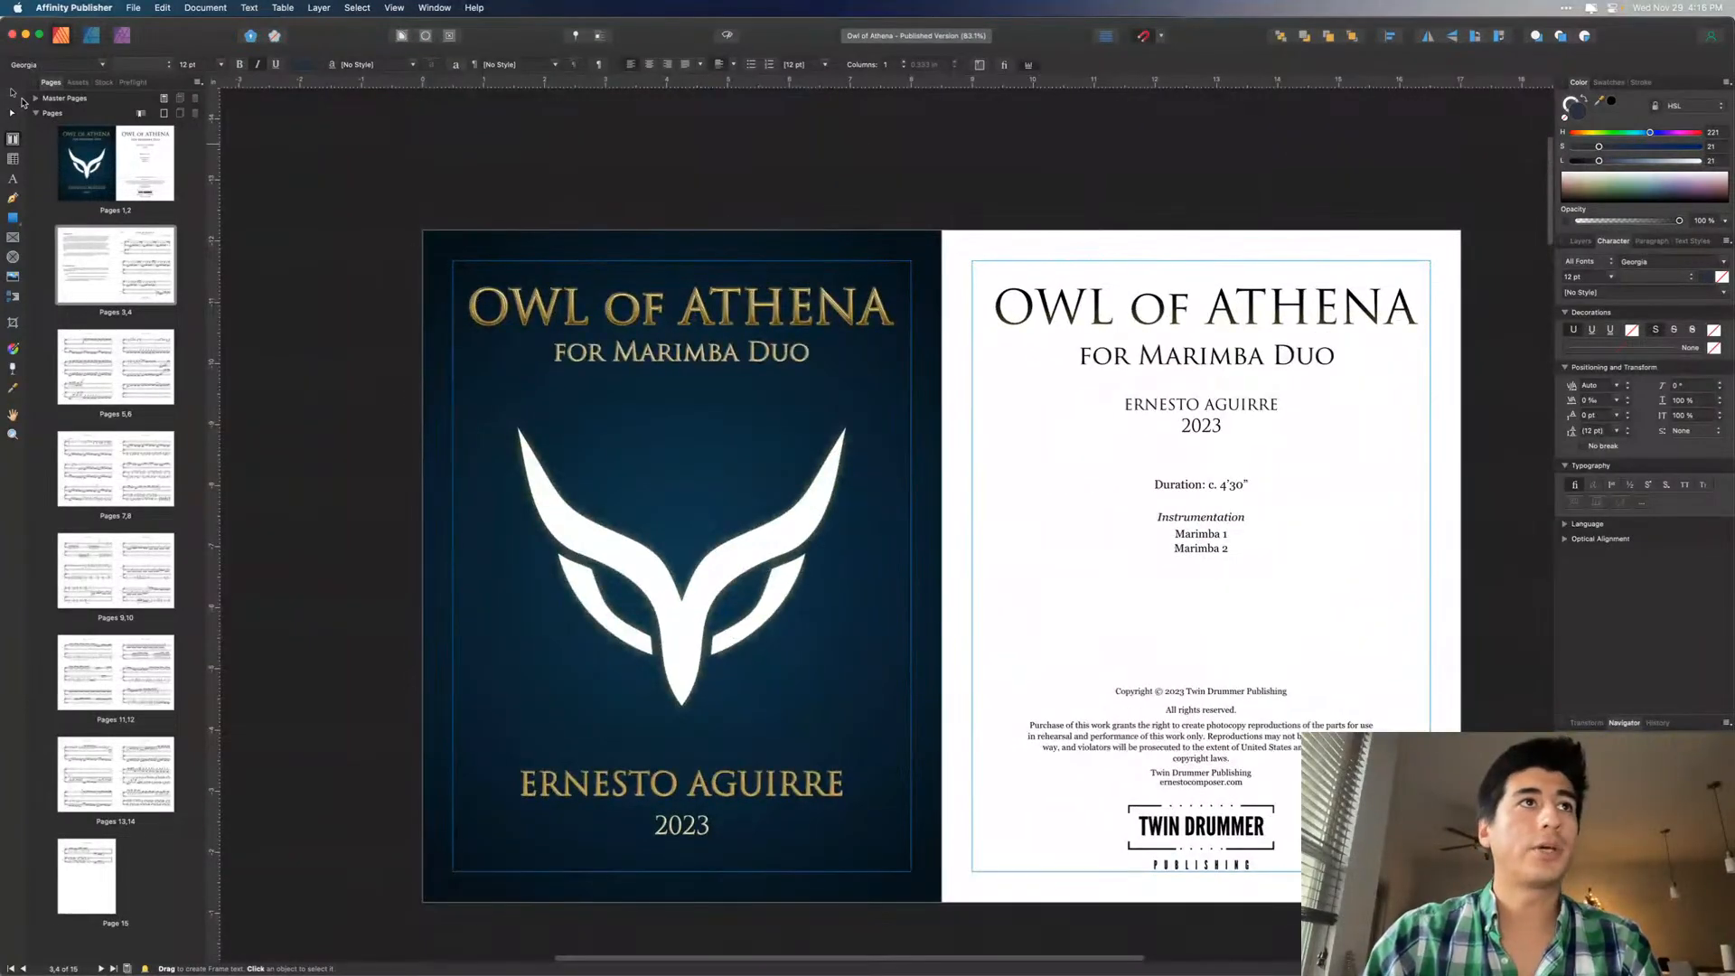
click(13, 94)
click(657, 573)
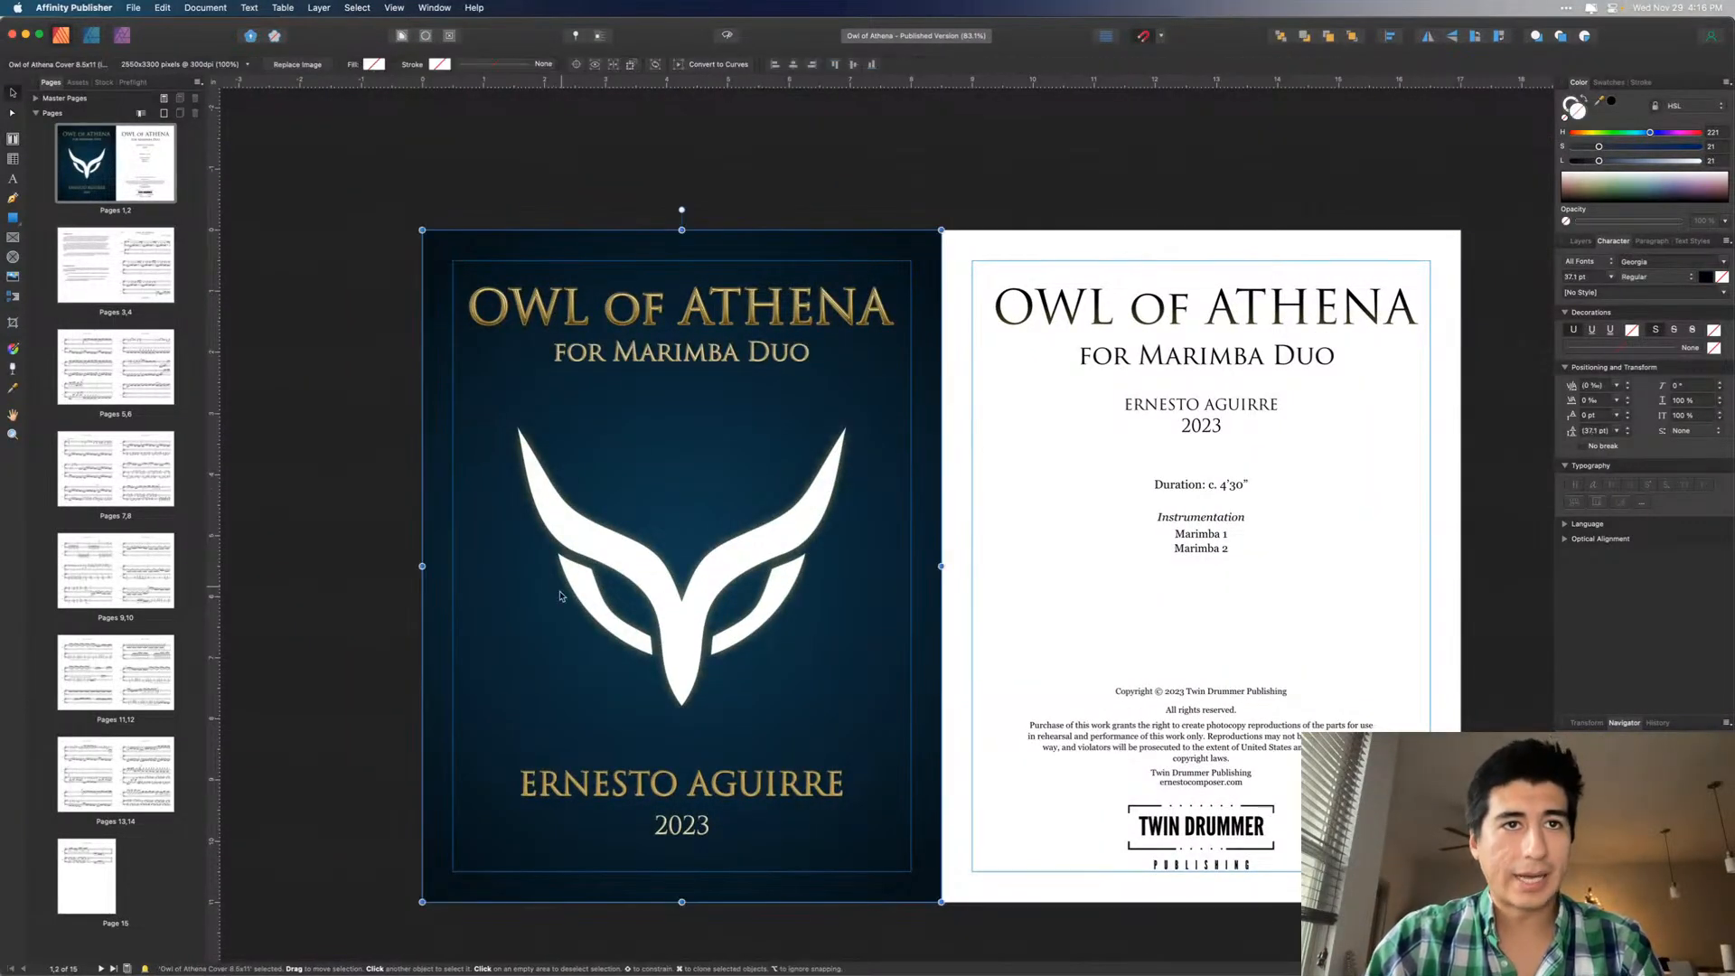
click(320, 517)
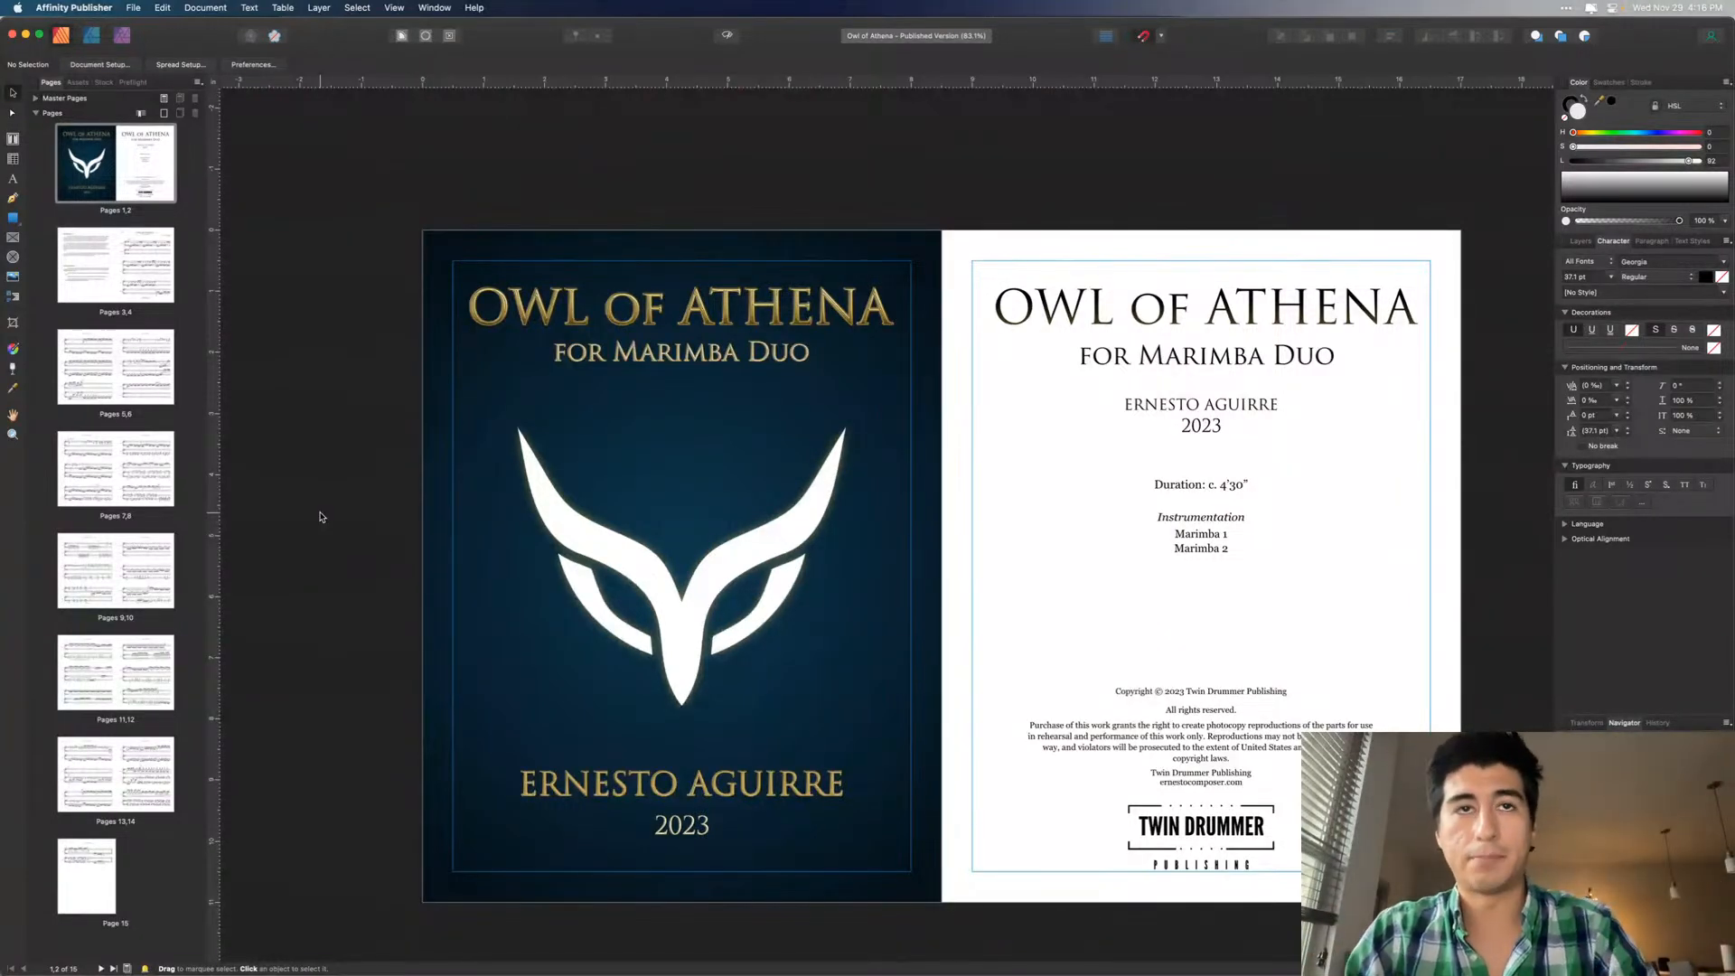
- Switch back to Safari and open the Sunday Strollin' product page from the public music catalog as a reference
key(ctrl+Up)
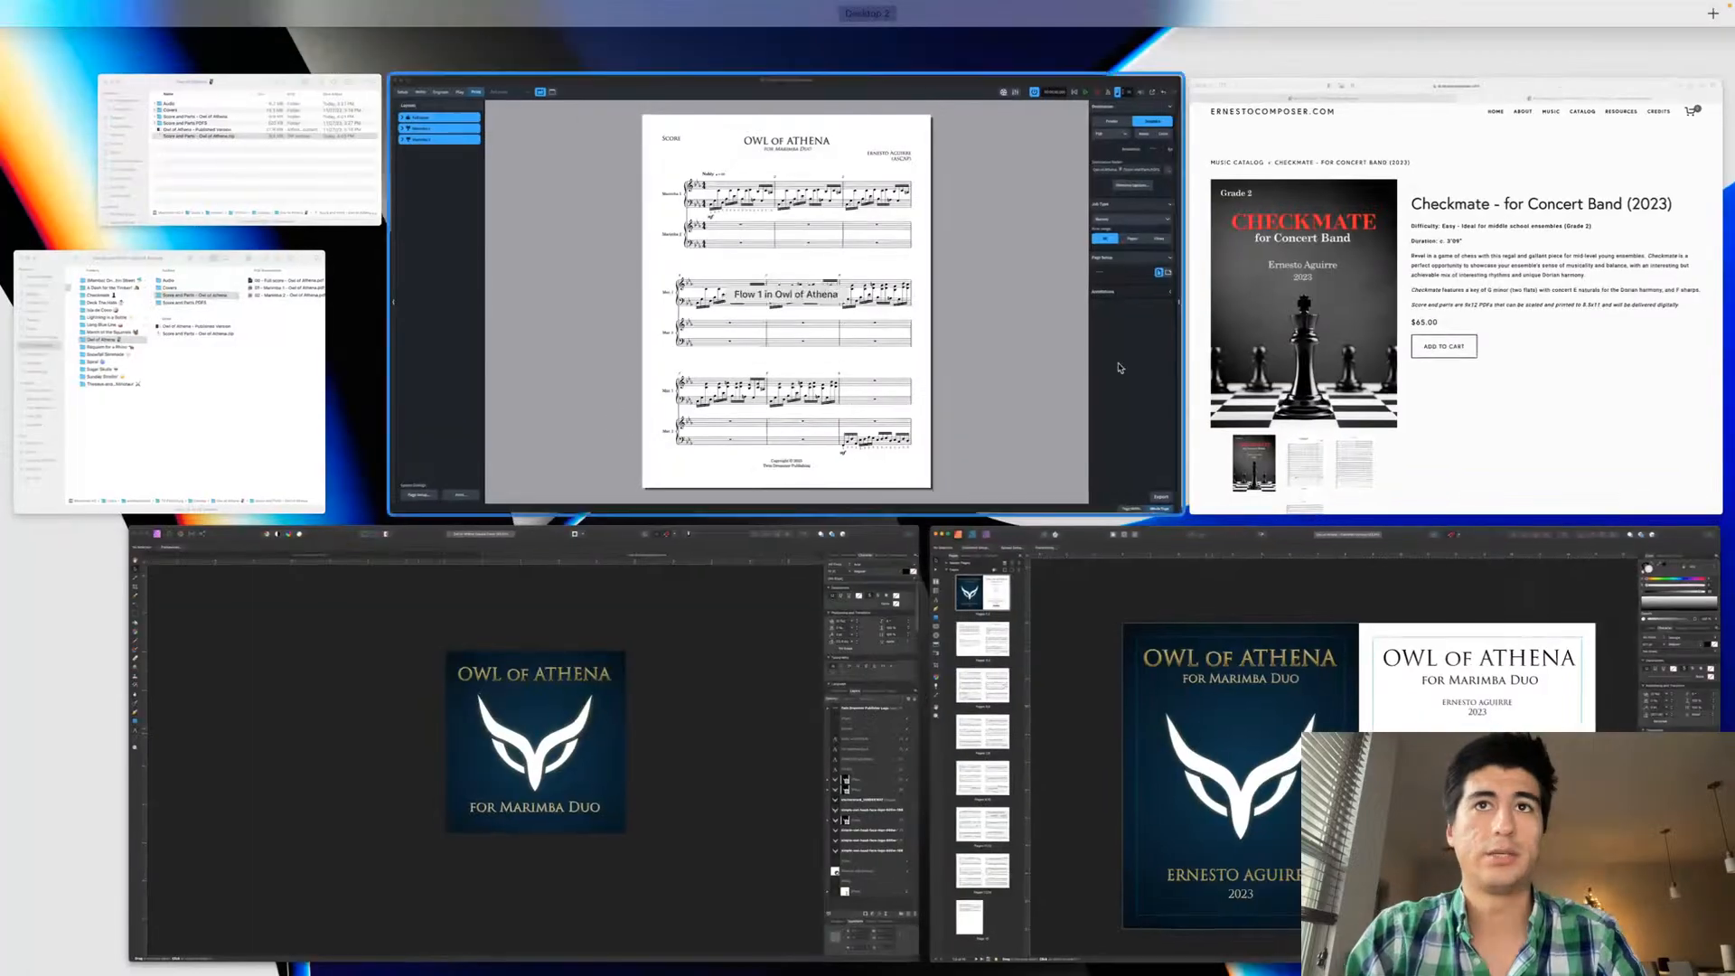
click(1335, 382)
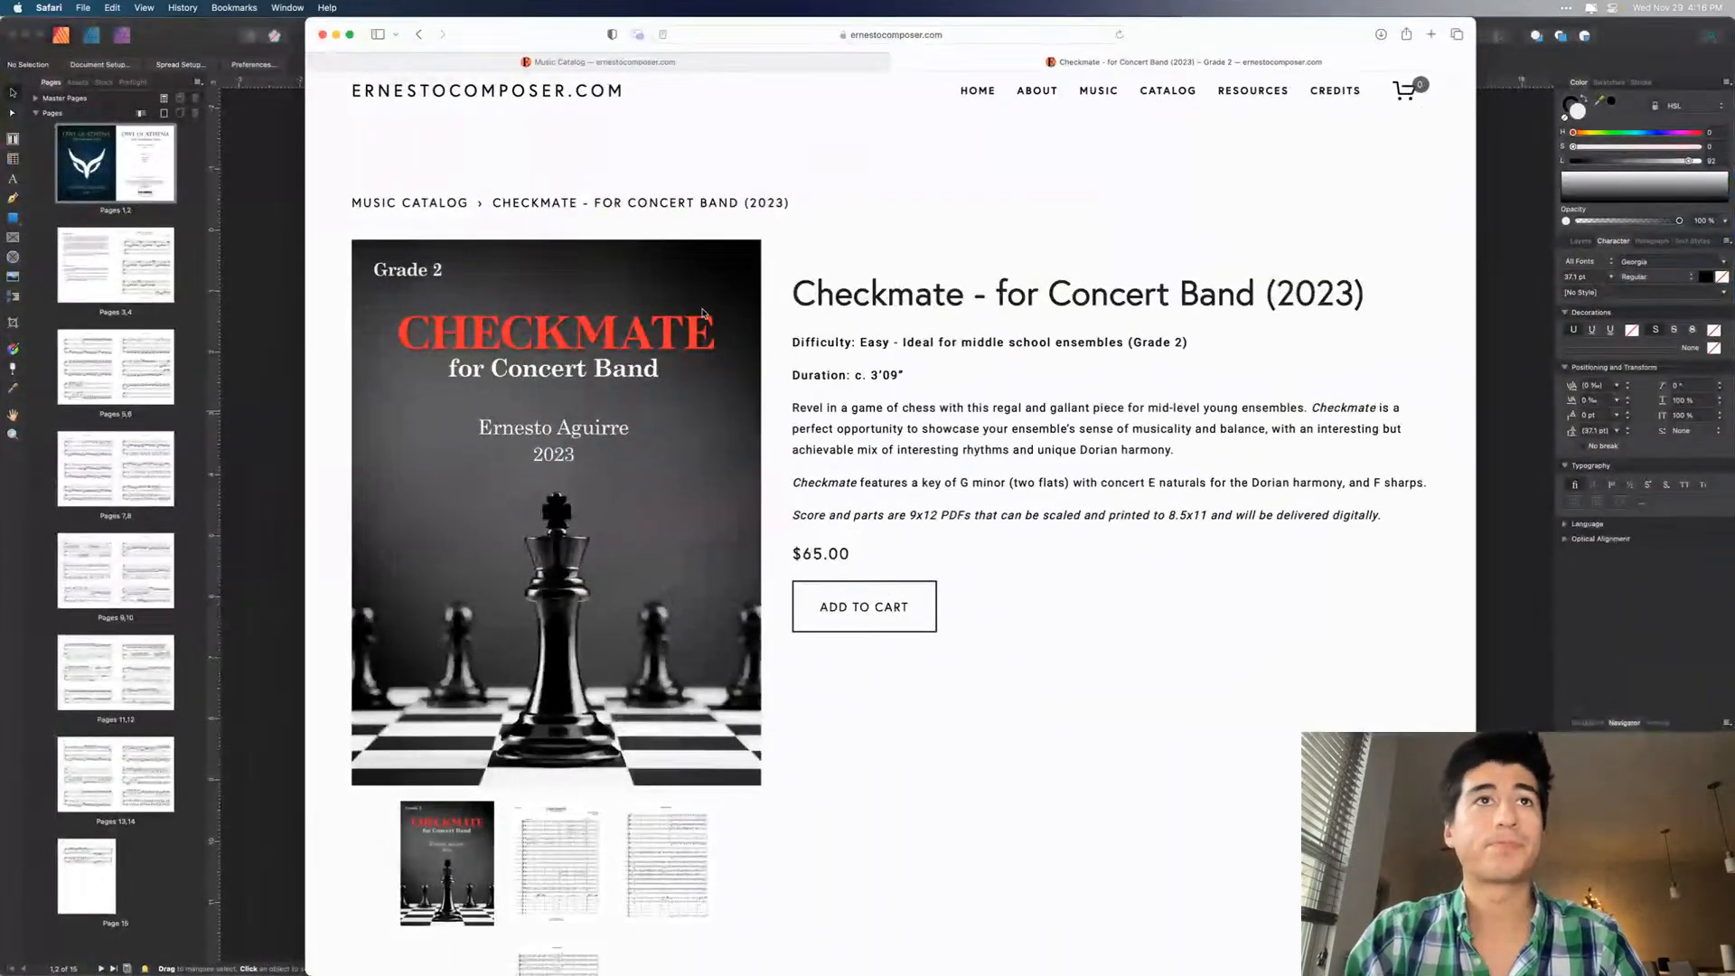
click(452, 205)
click(666, 61)
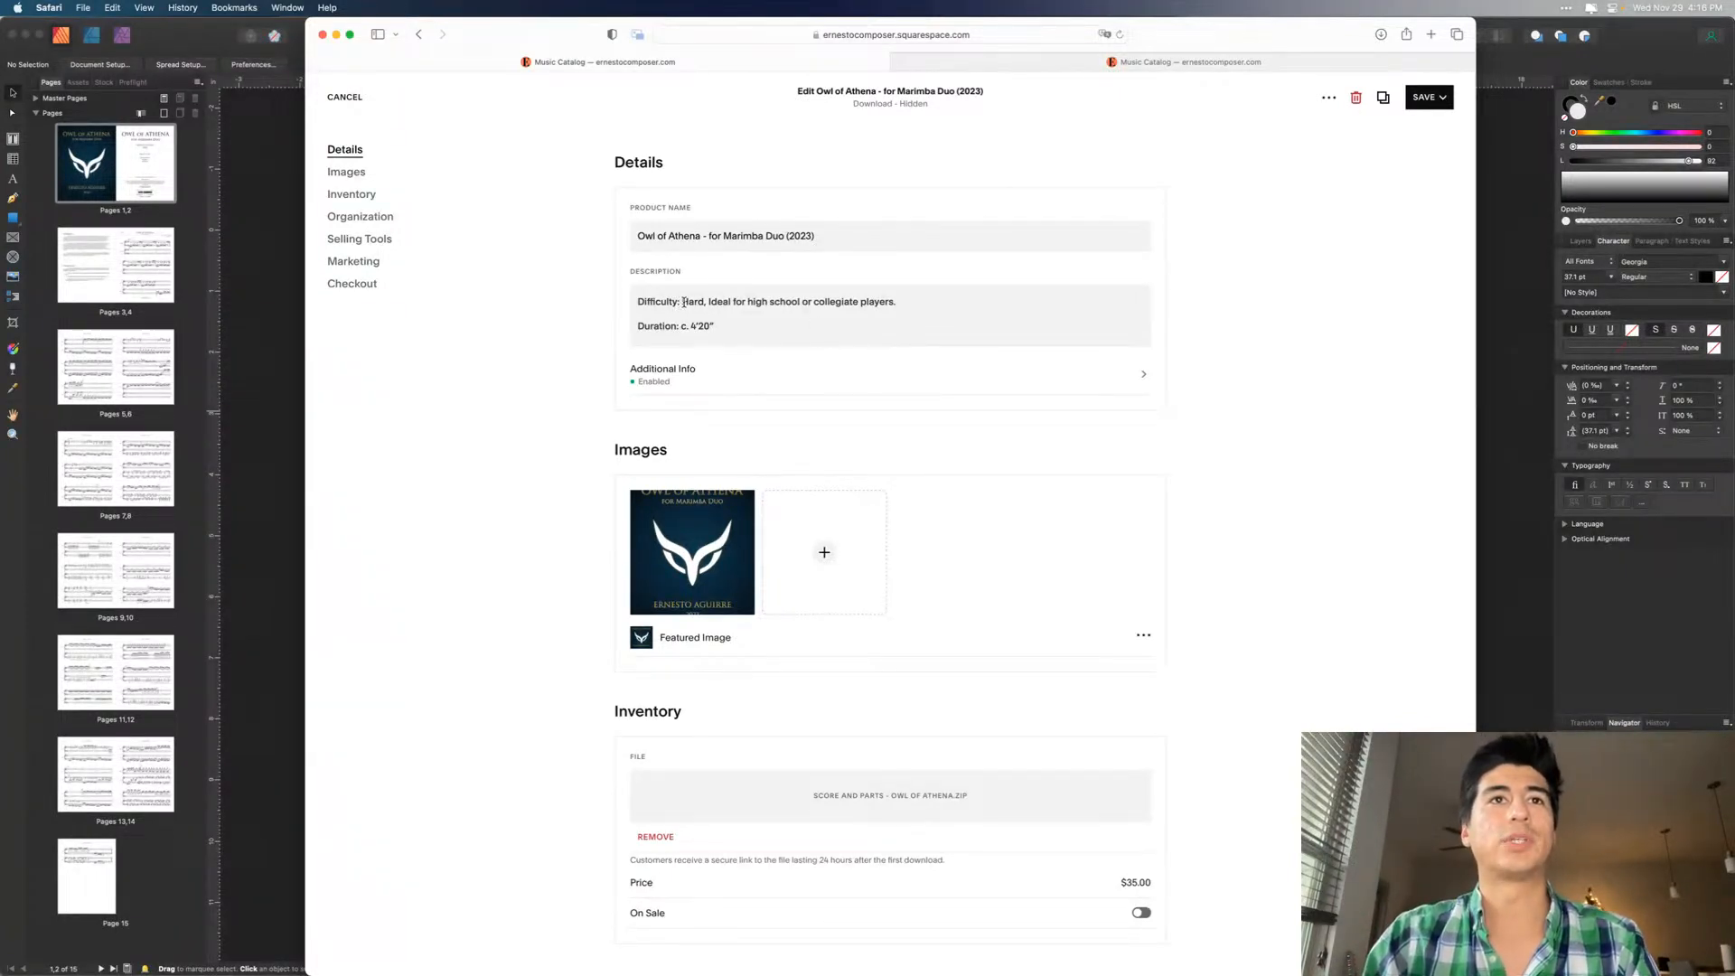
key(ctrl+Tab)
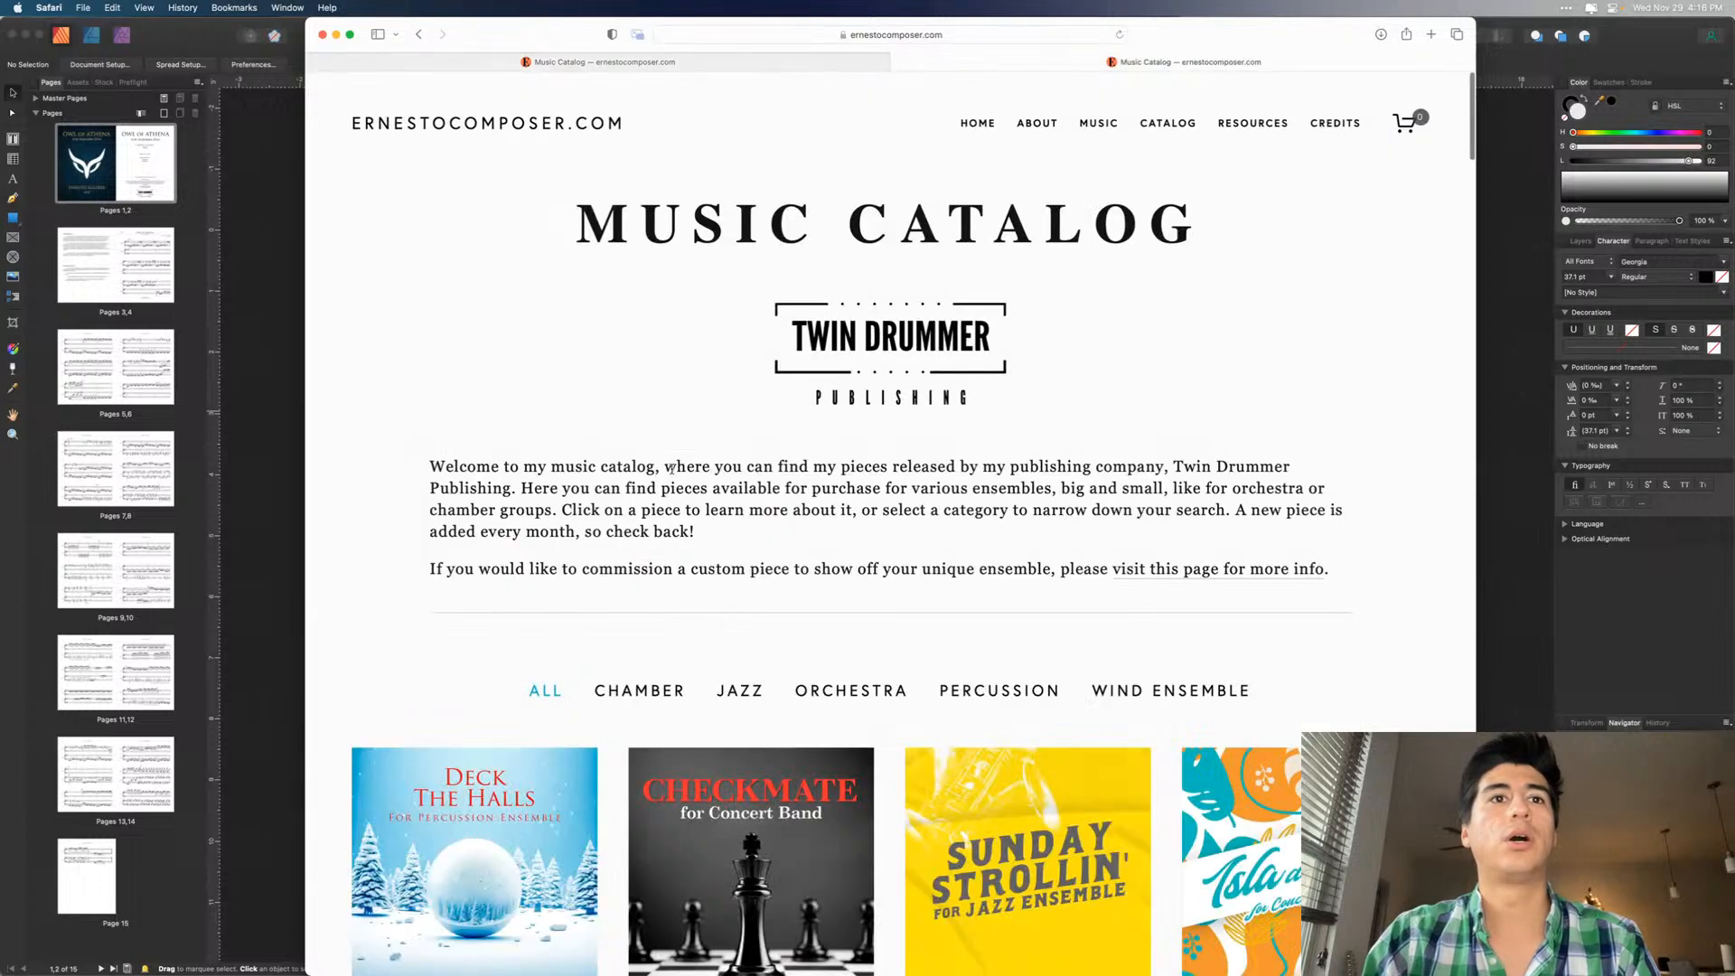
scroll(585, 836, down, 5)
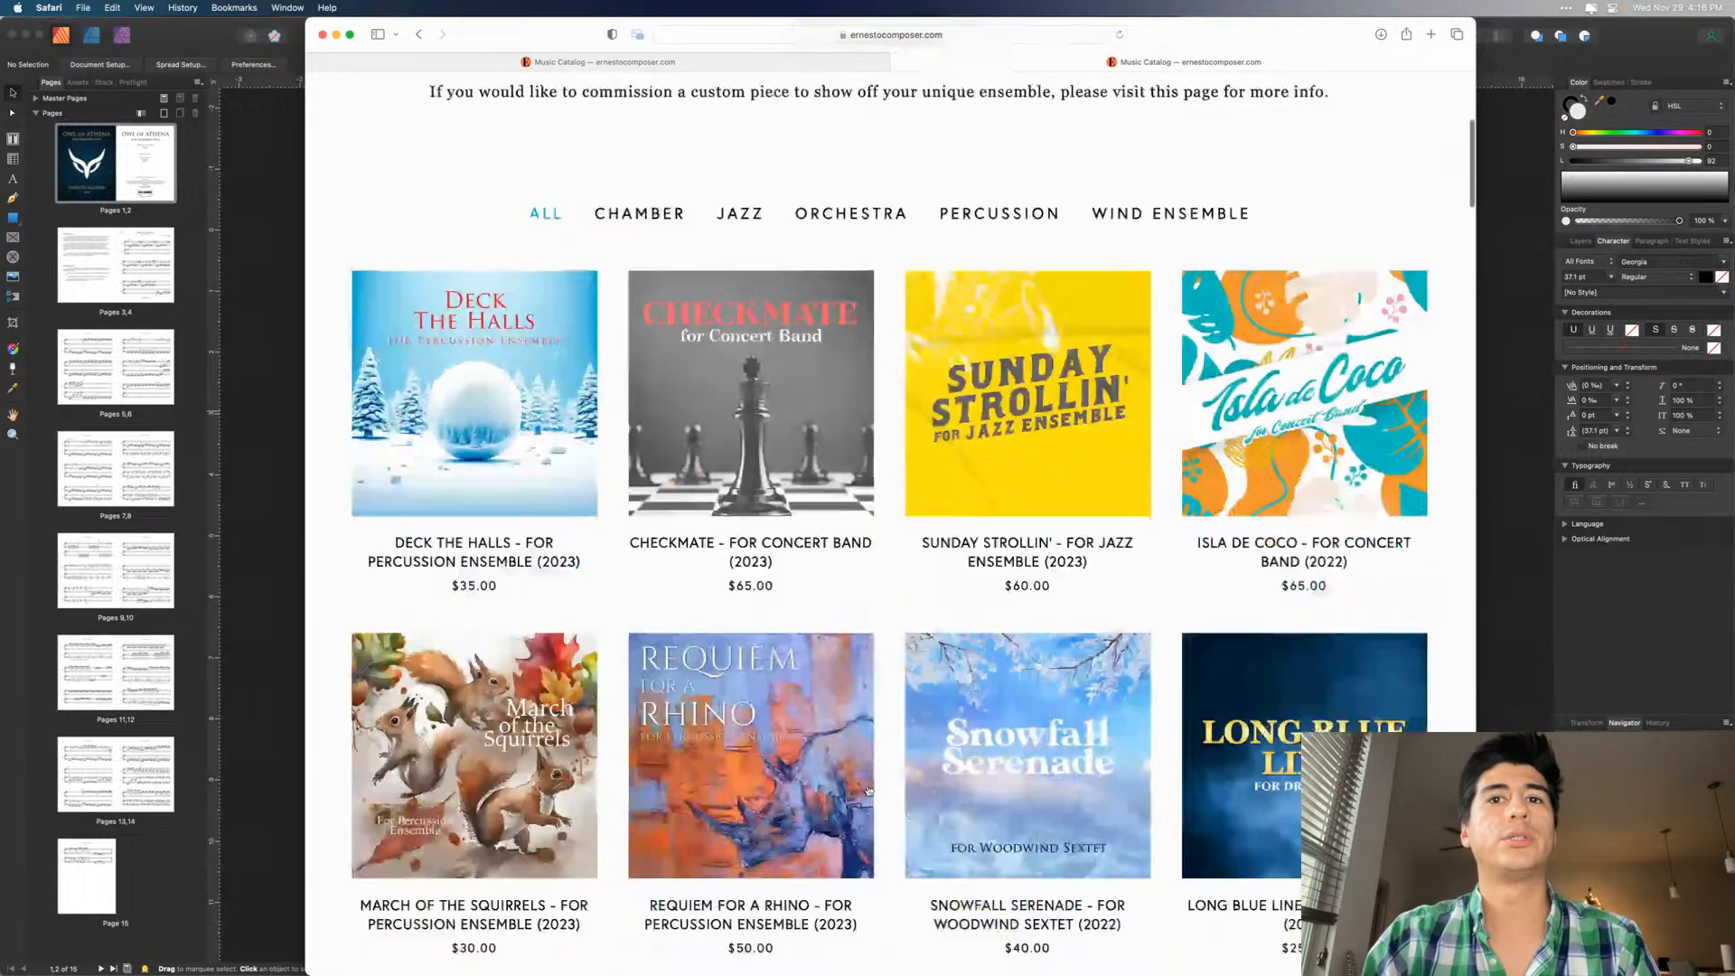
click(1135, 467)
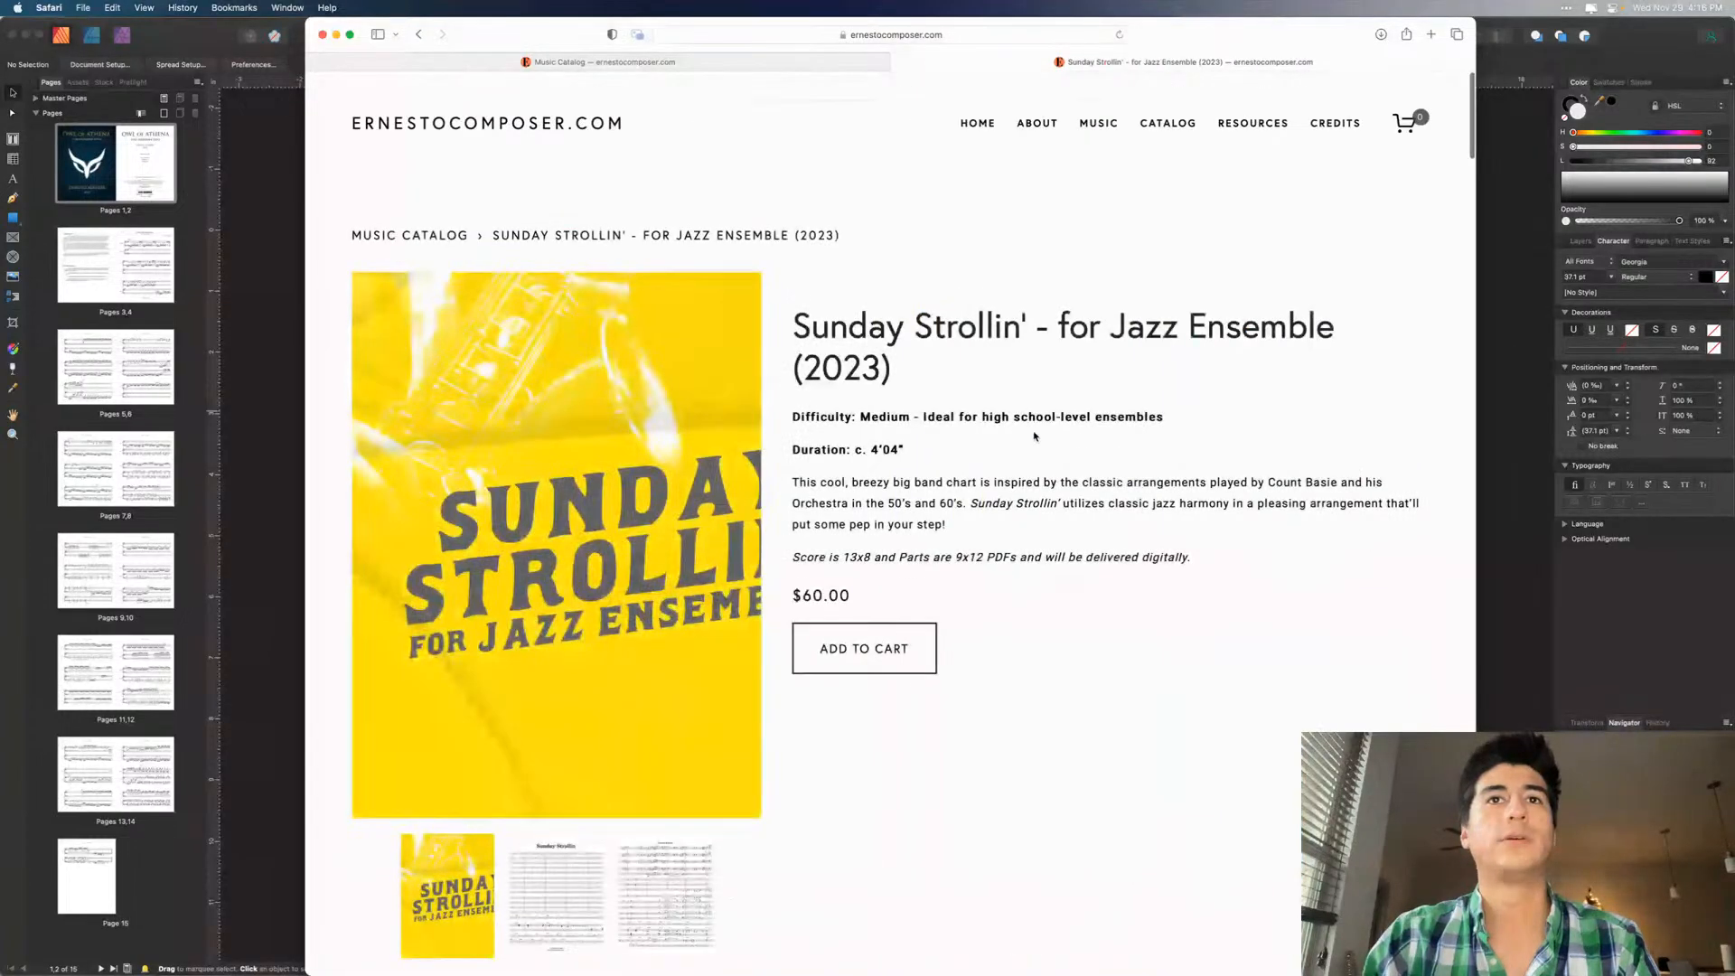
- Replace the comma after "Hard" with a dash in the difficulty line of the Owl of Athena product description
key(ctrl+shift+Tab)
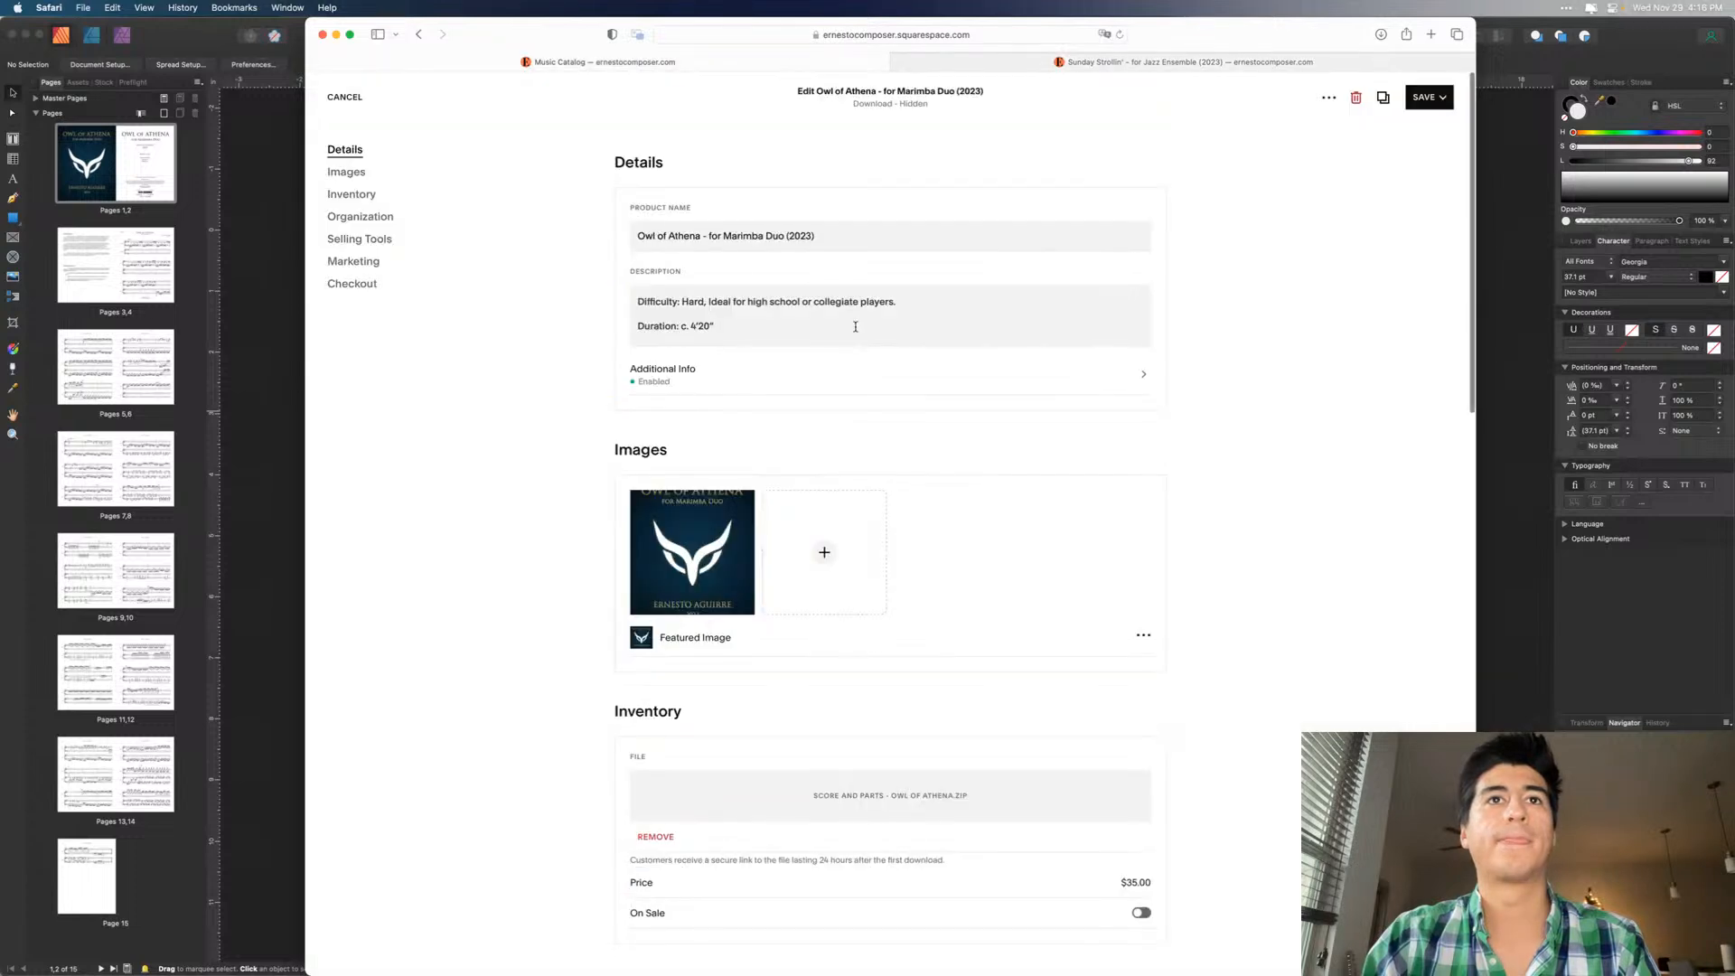
click(734, 304)
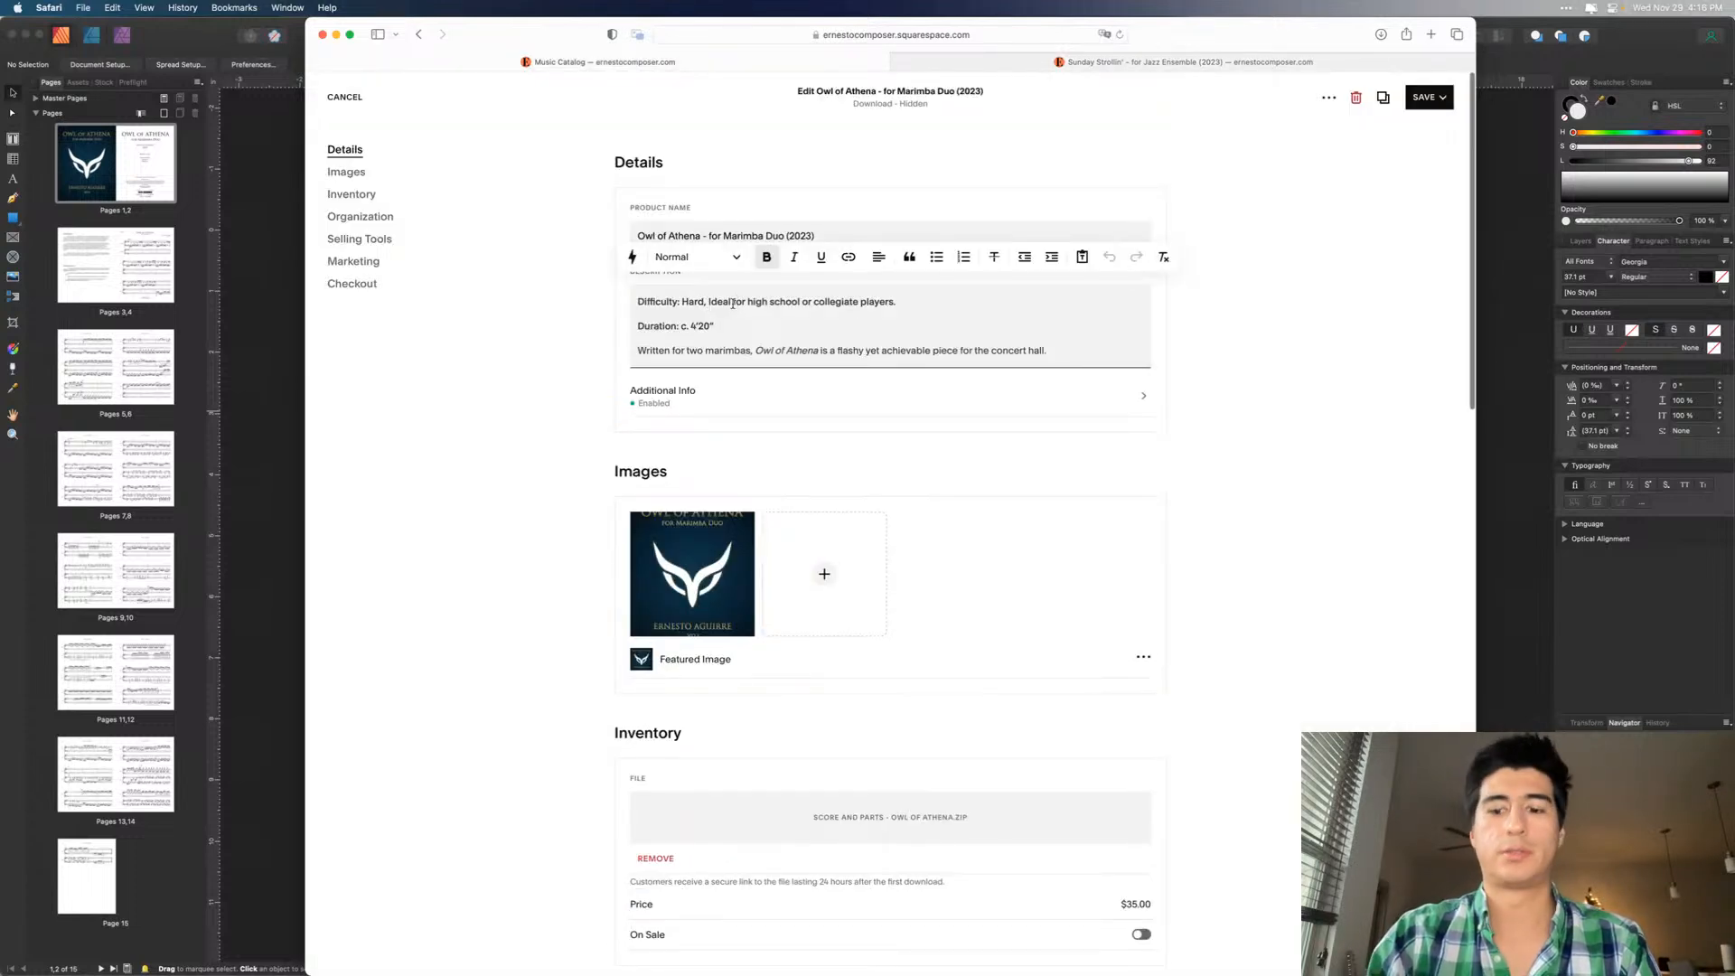
key(BackSpace)
text(-)
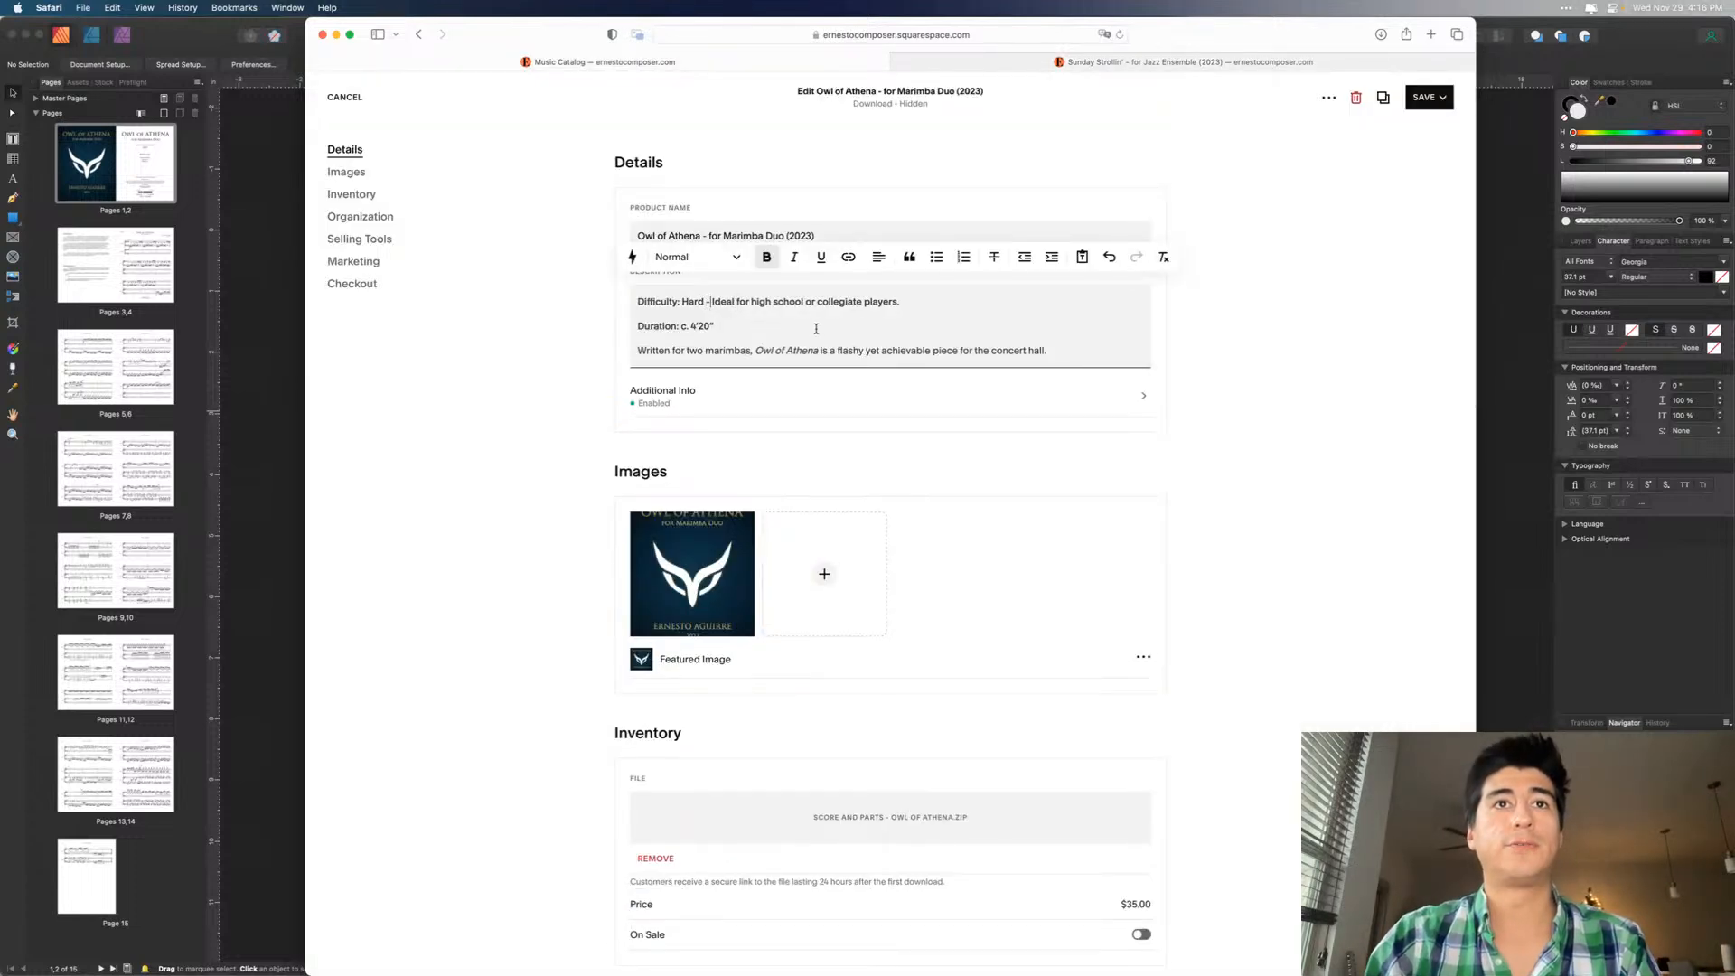
- Replace the "Written for two marimbas" sentence in the description with the program notes text from the clipboard history
click(771, 351)
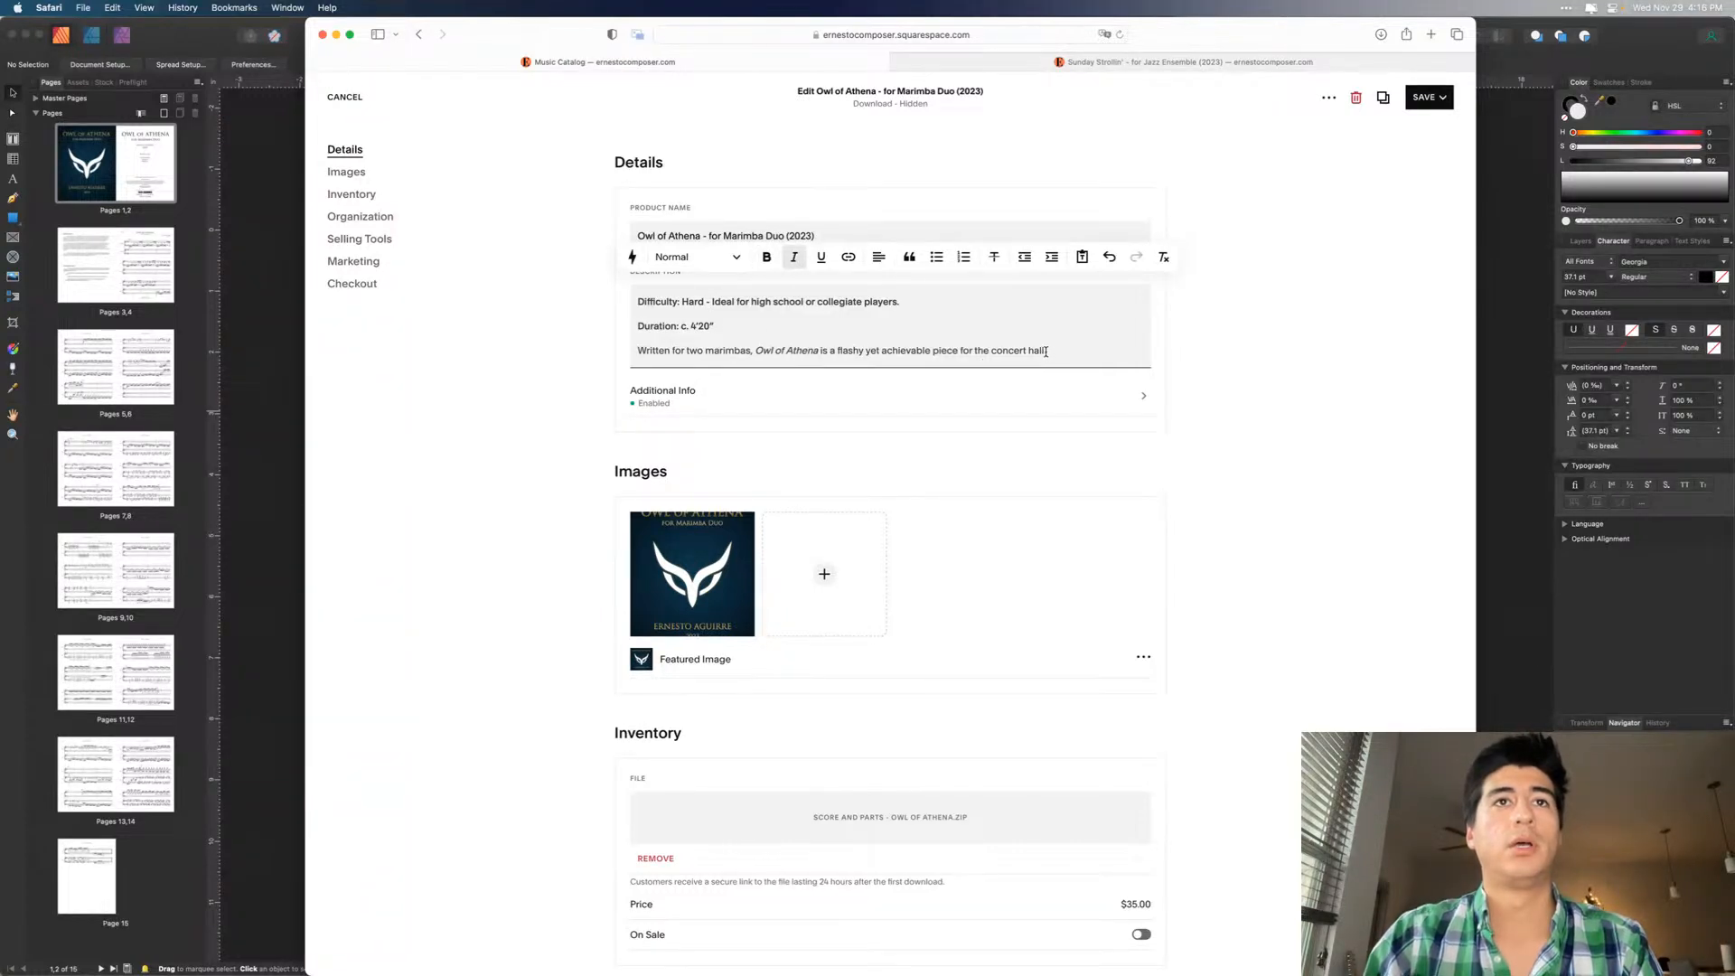
drag(1053, 353, 629, 347)
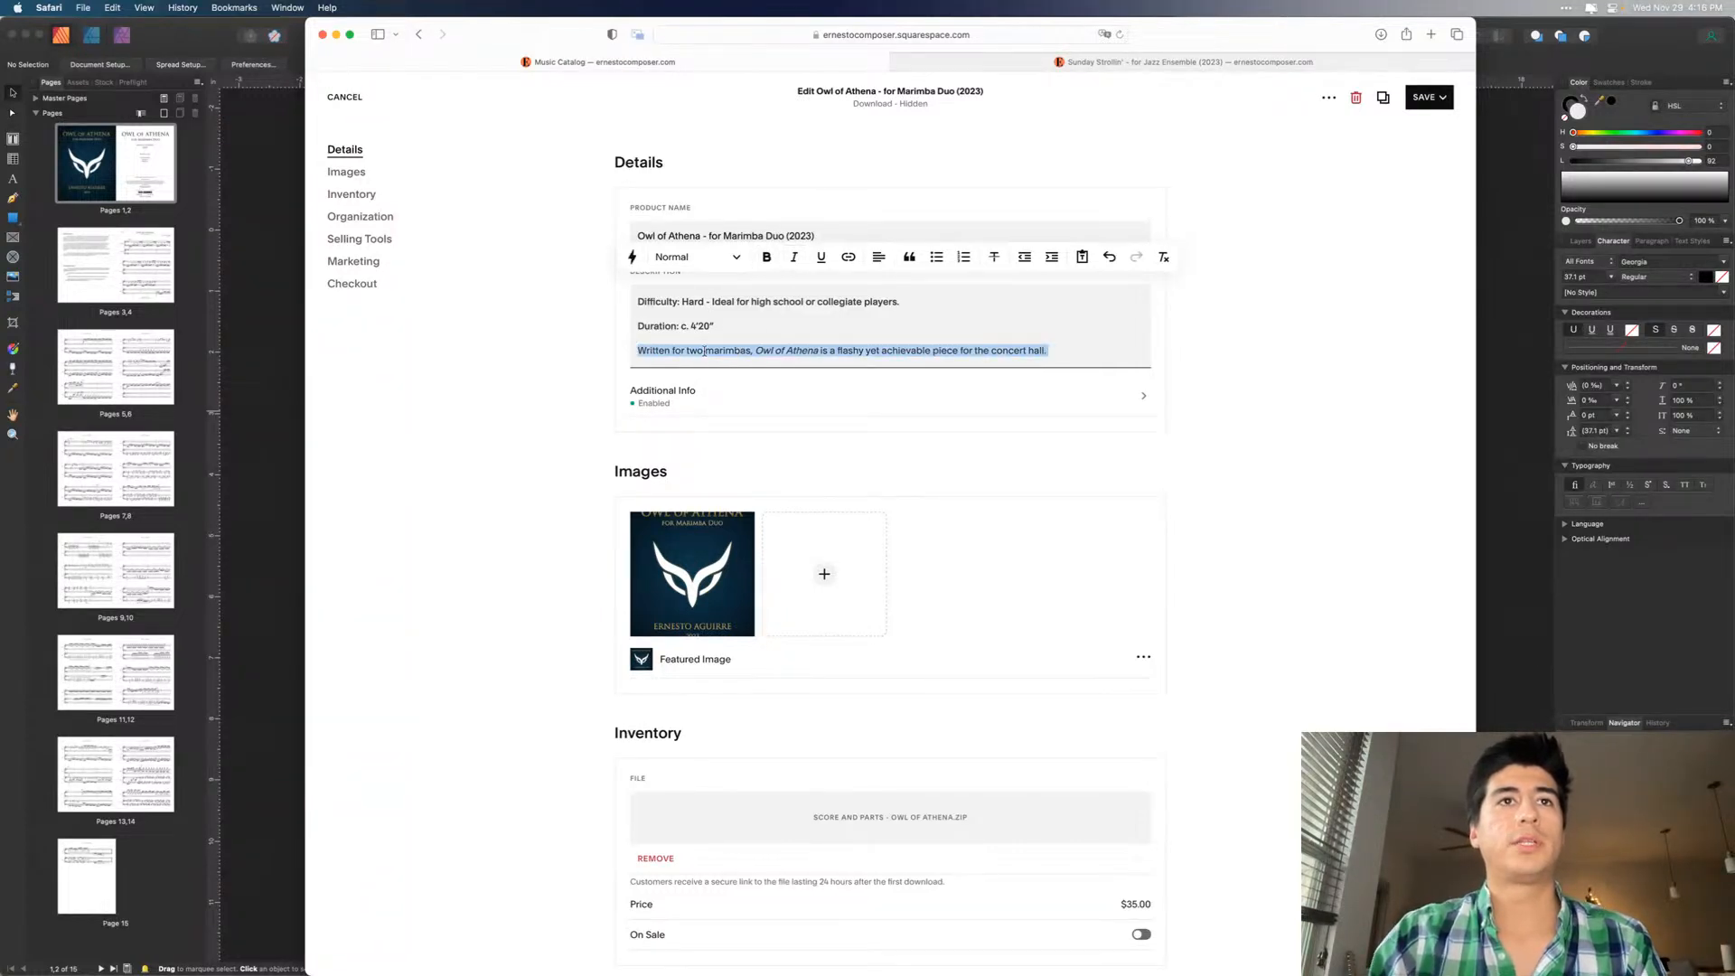
key(BackSpace)
scroll(802, 472, down, 4)
scroll(796, 465, up, 4)
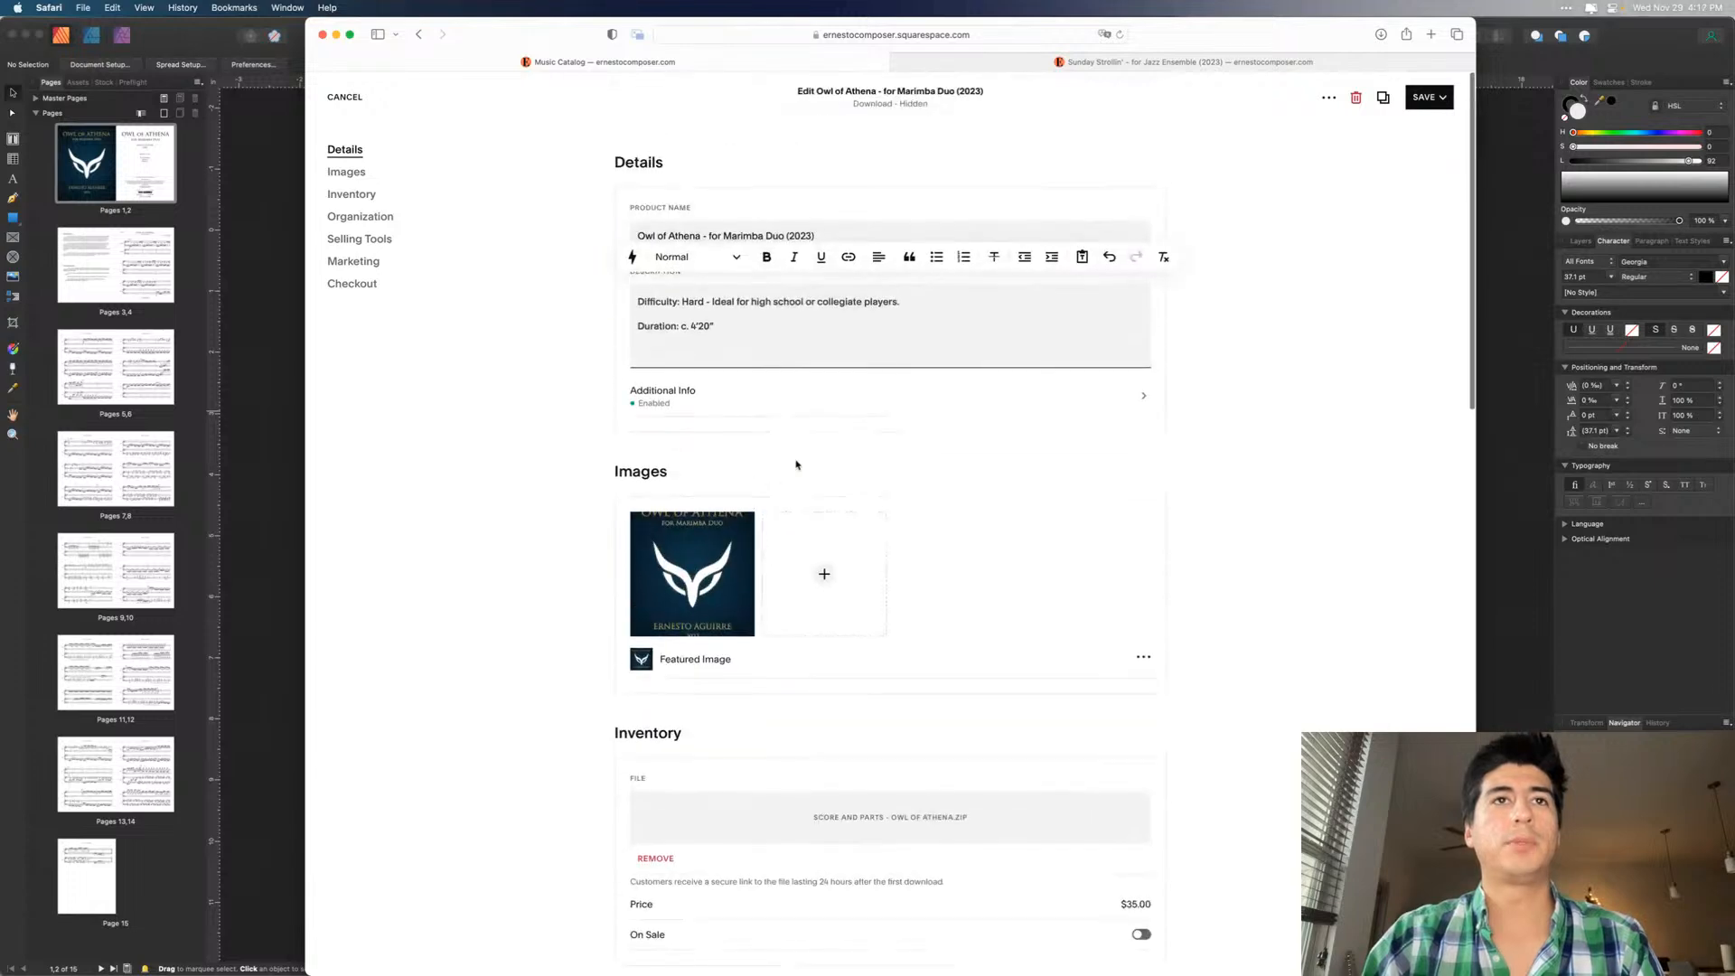
key(super+shift+v)
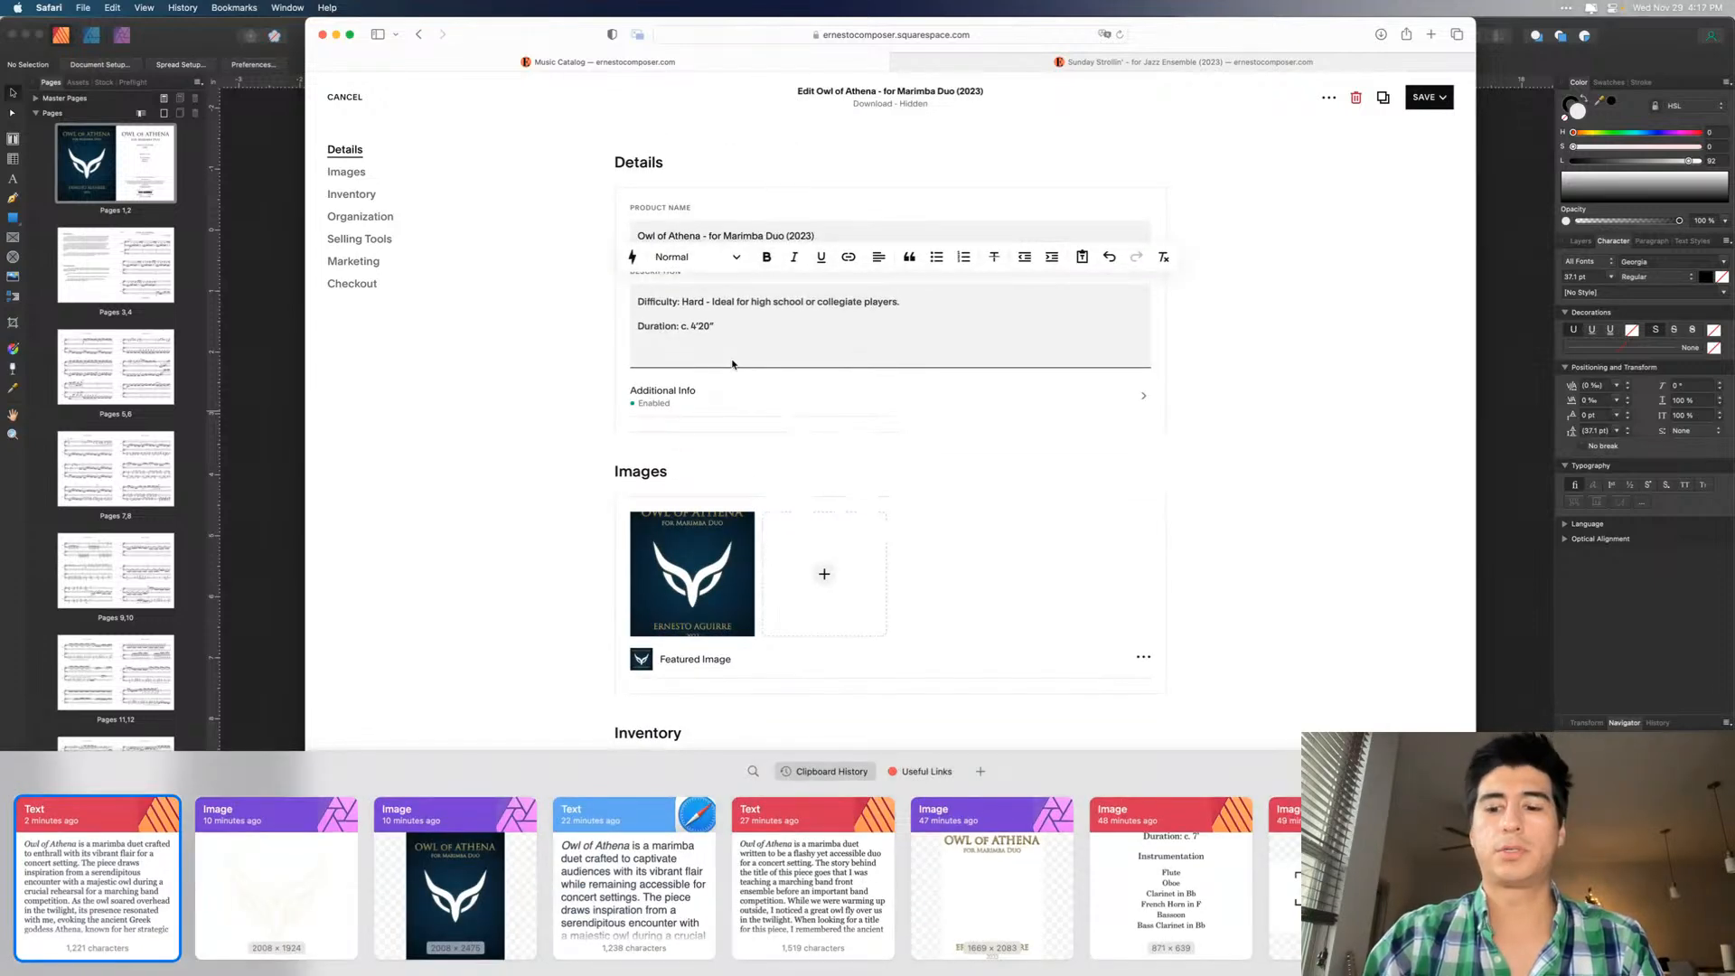
key(Return)
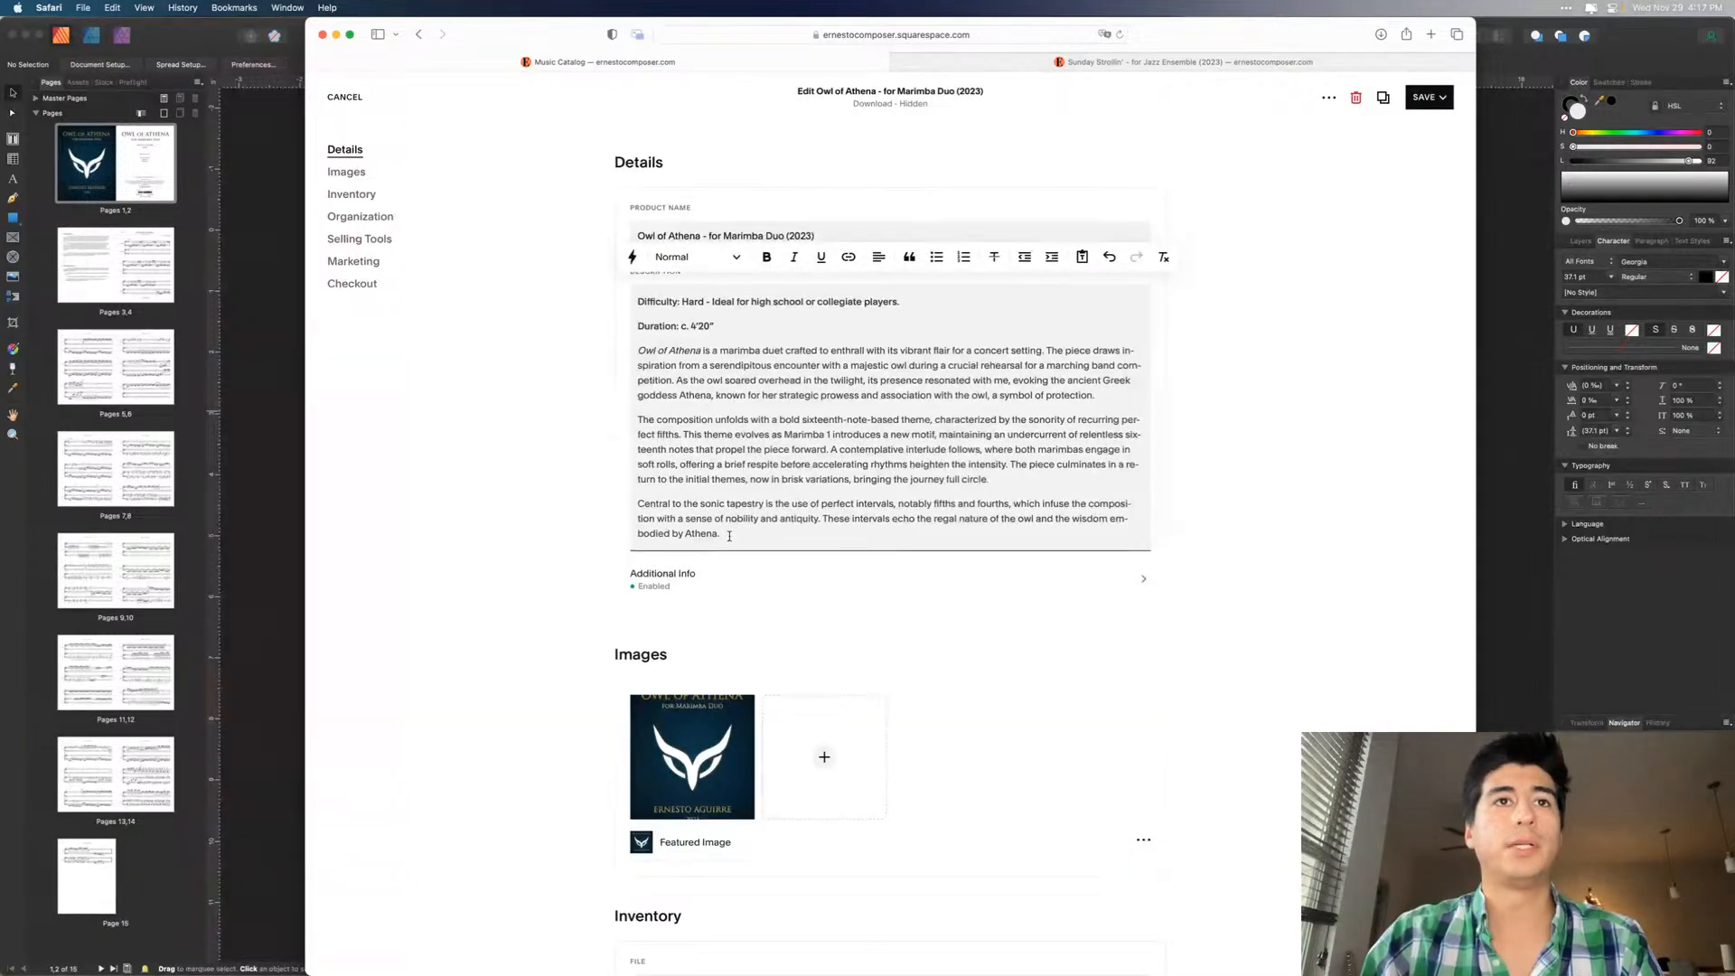
- Delete the last description paragraph, beginning "Central to the sonic tapestry"
drag(728, 539, 637, 411)
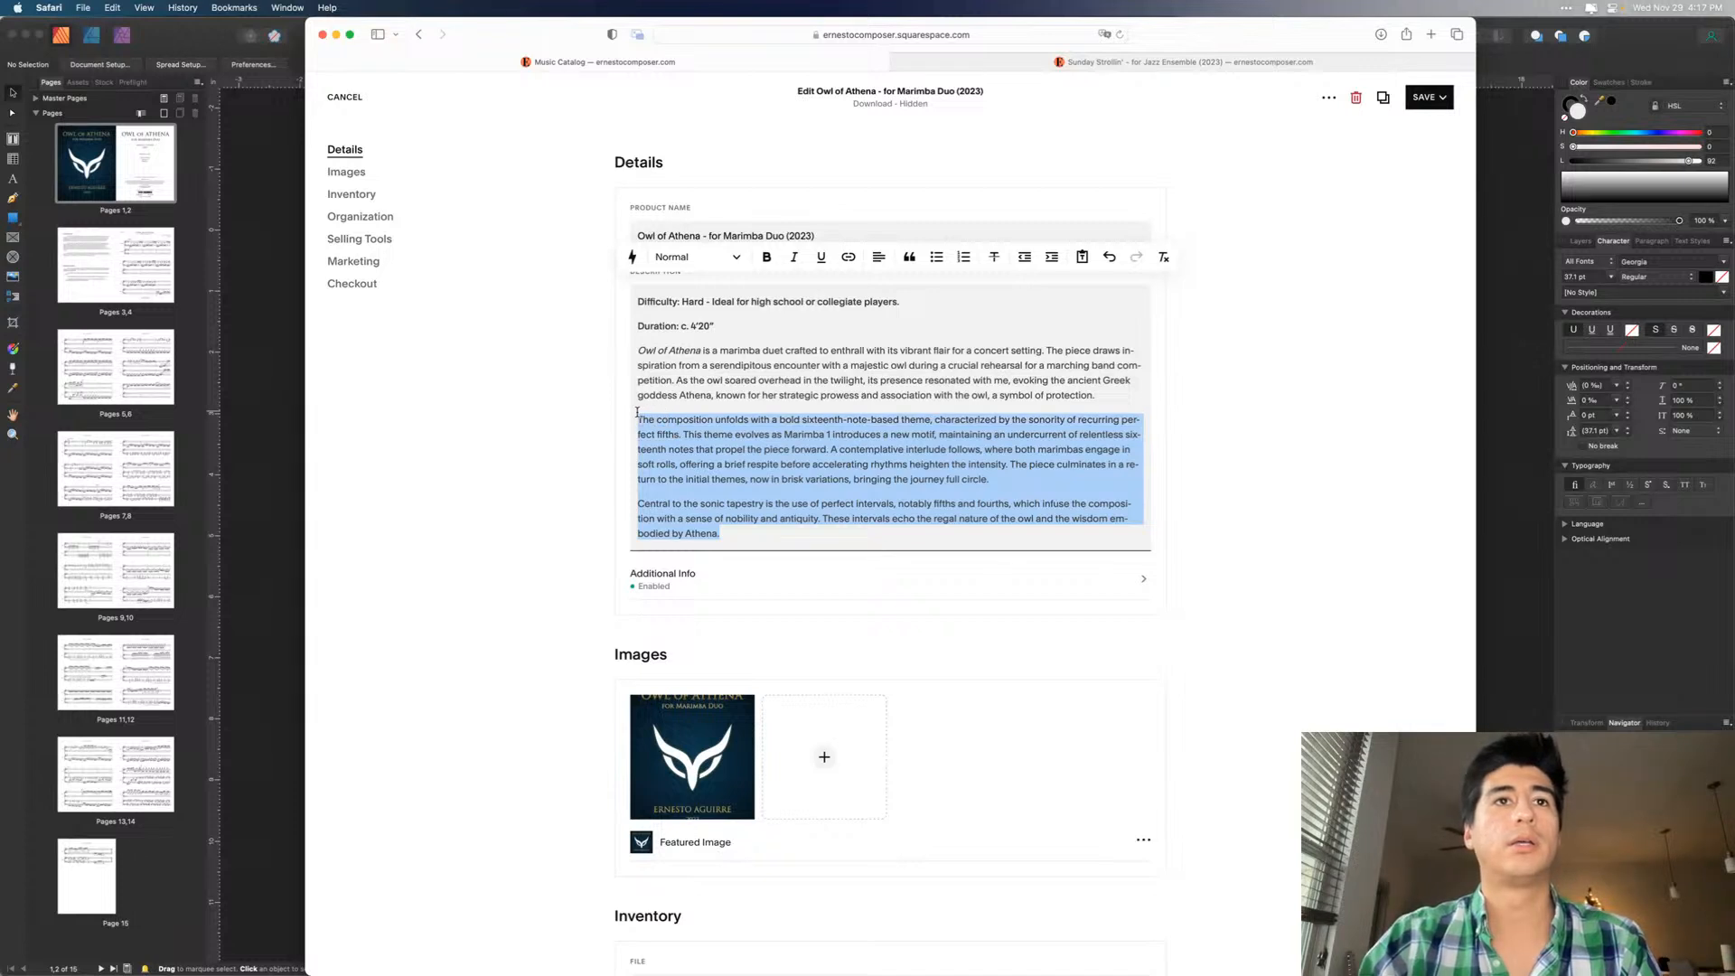
click(718, 541)
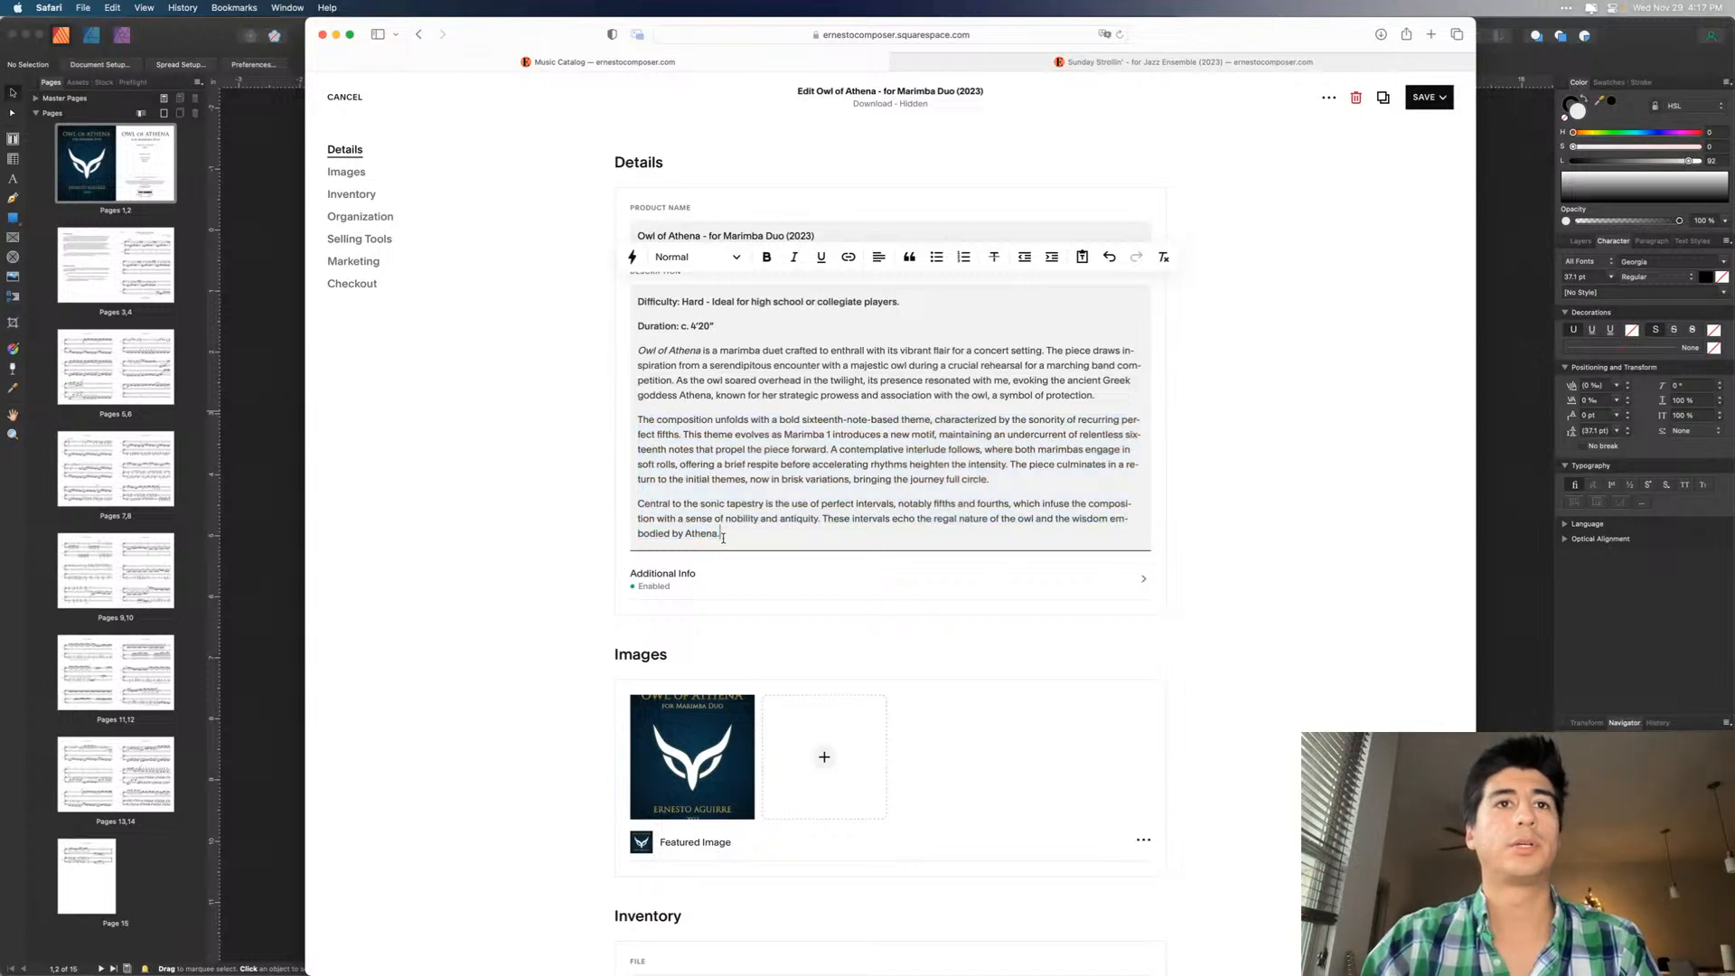
drag(727, 539, 633, 507)
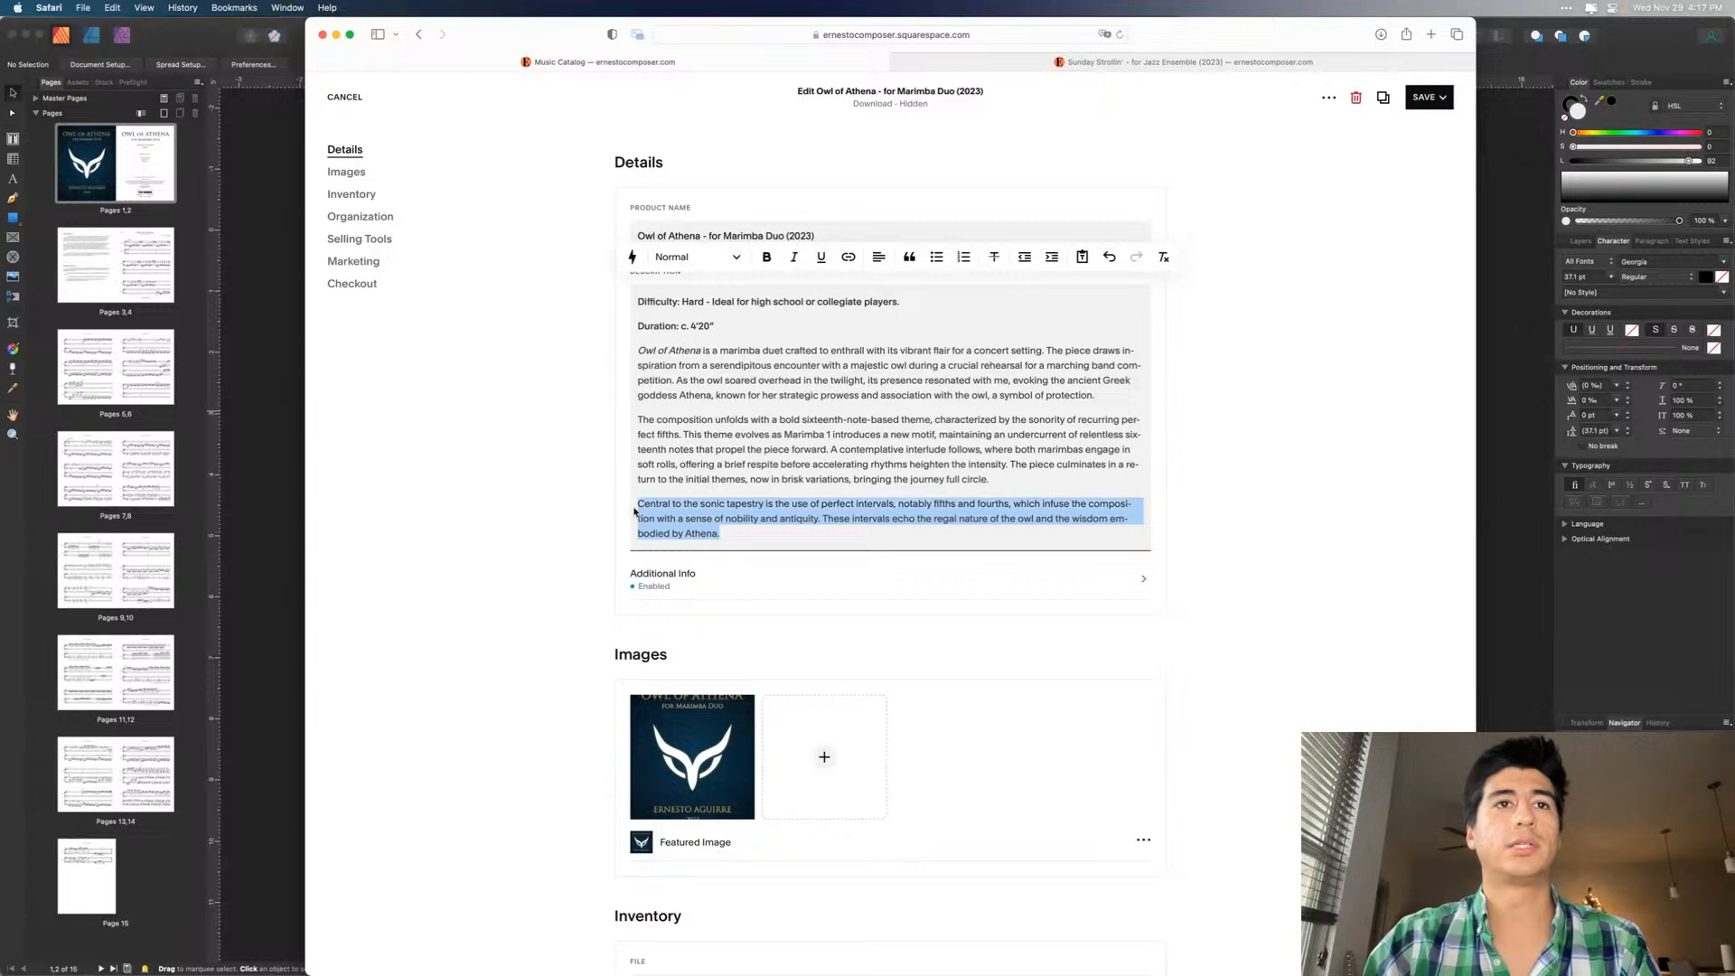
key(BackSpace)
- Copy the line "Score and parts are 8.5x11 PDFs and will be delivered digitally." from the March of the Squirrels product page
click(1139, 61)
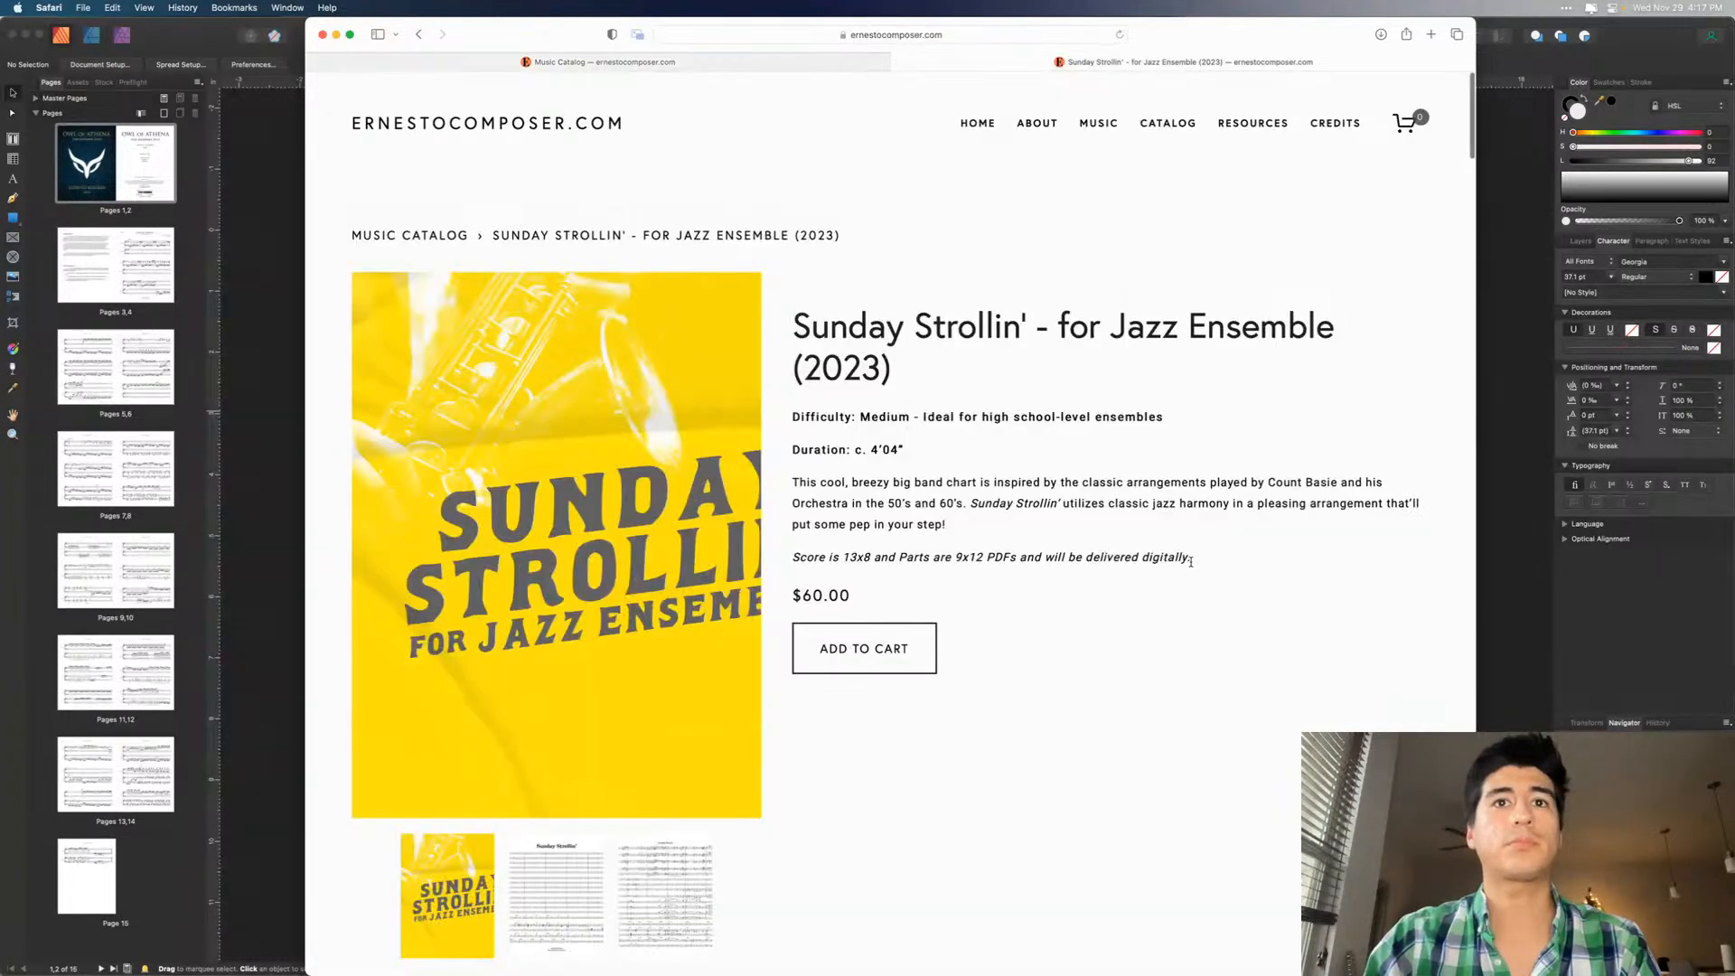
scroll(1197, 557, left, 5)
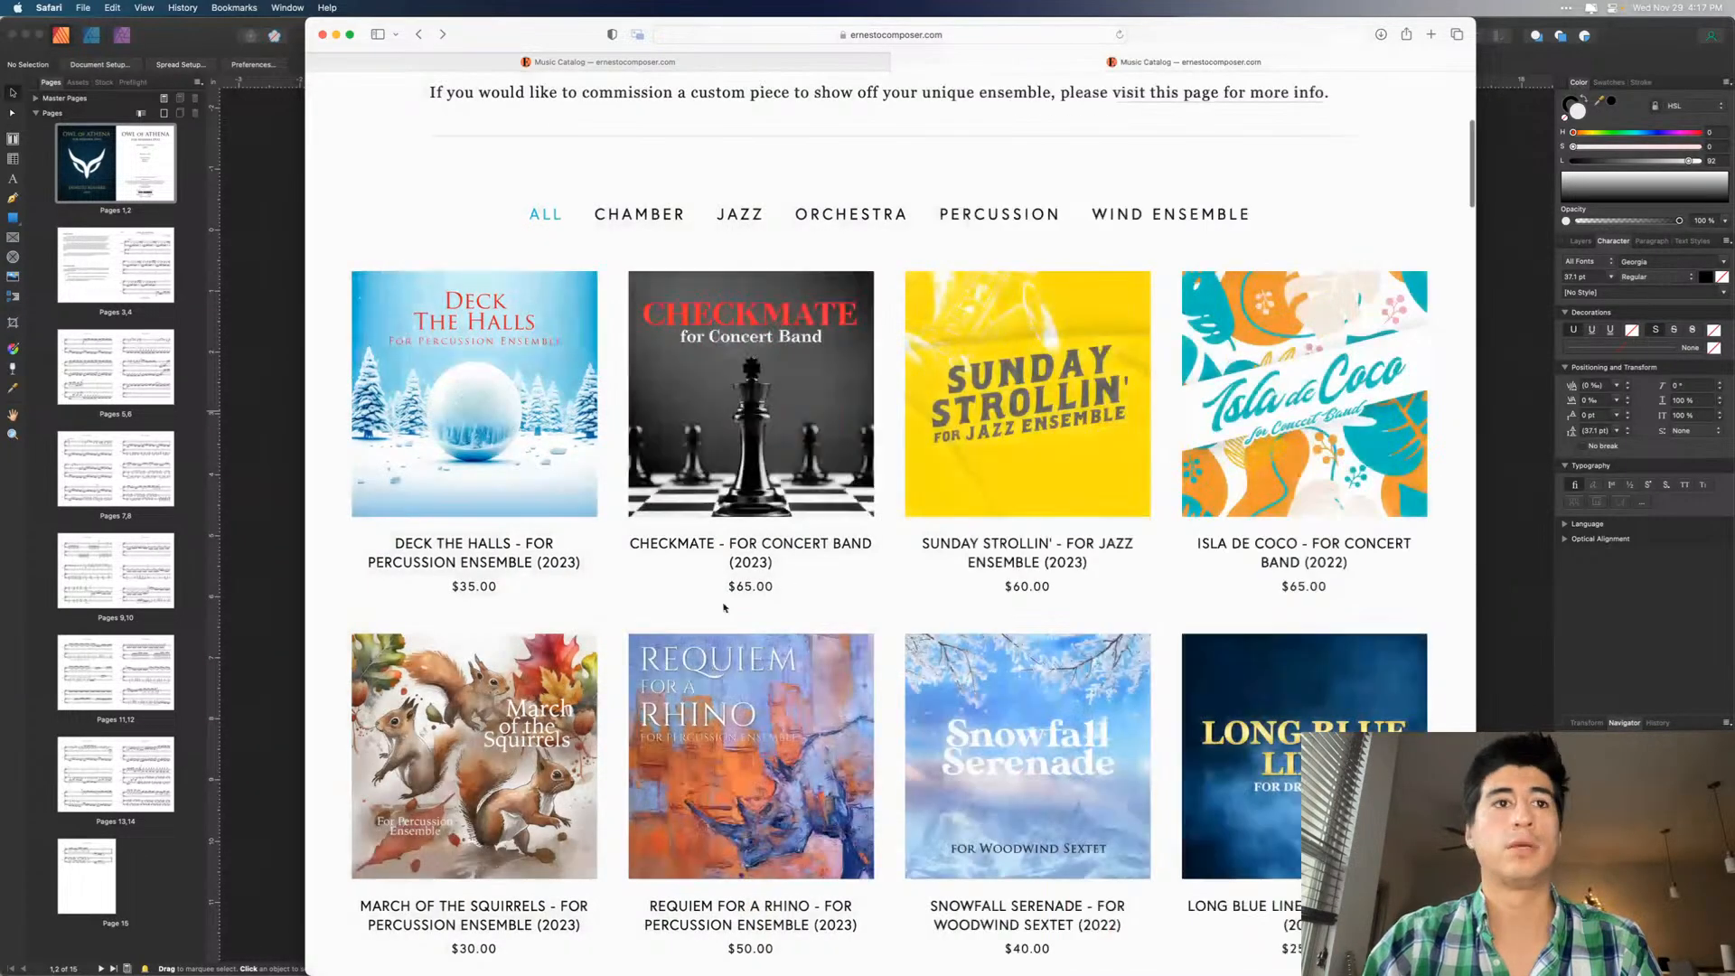
scroll(714, 615, down, 1)
click(488, 728)
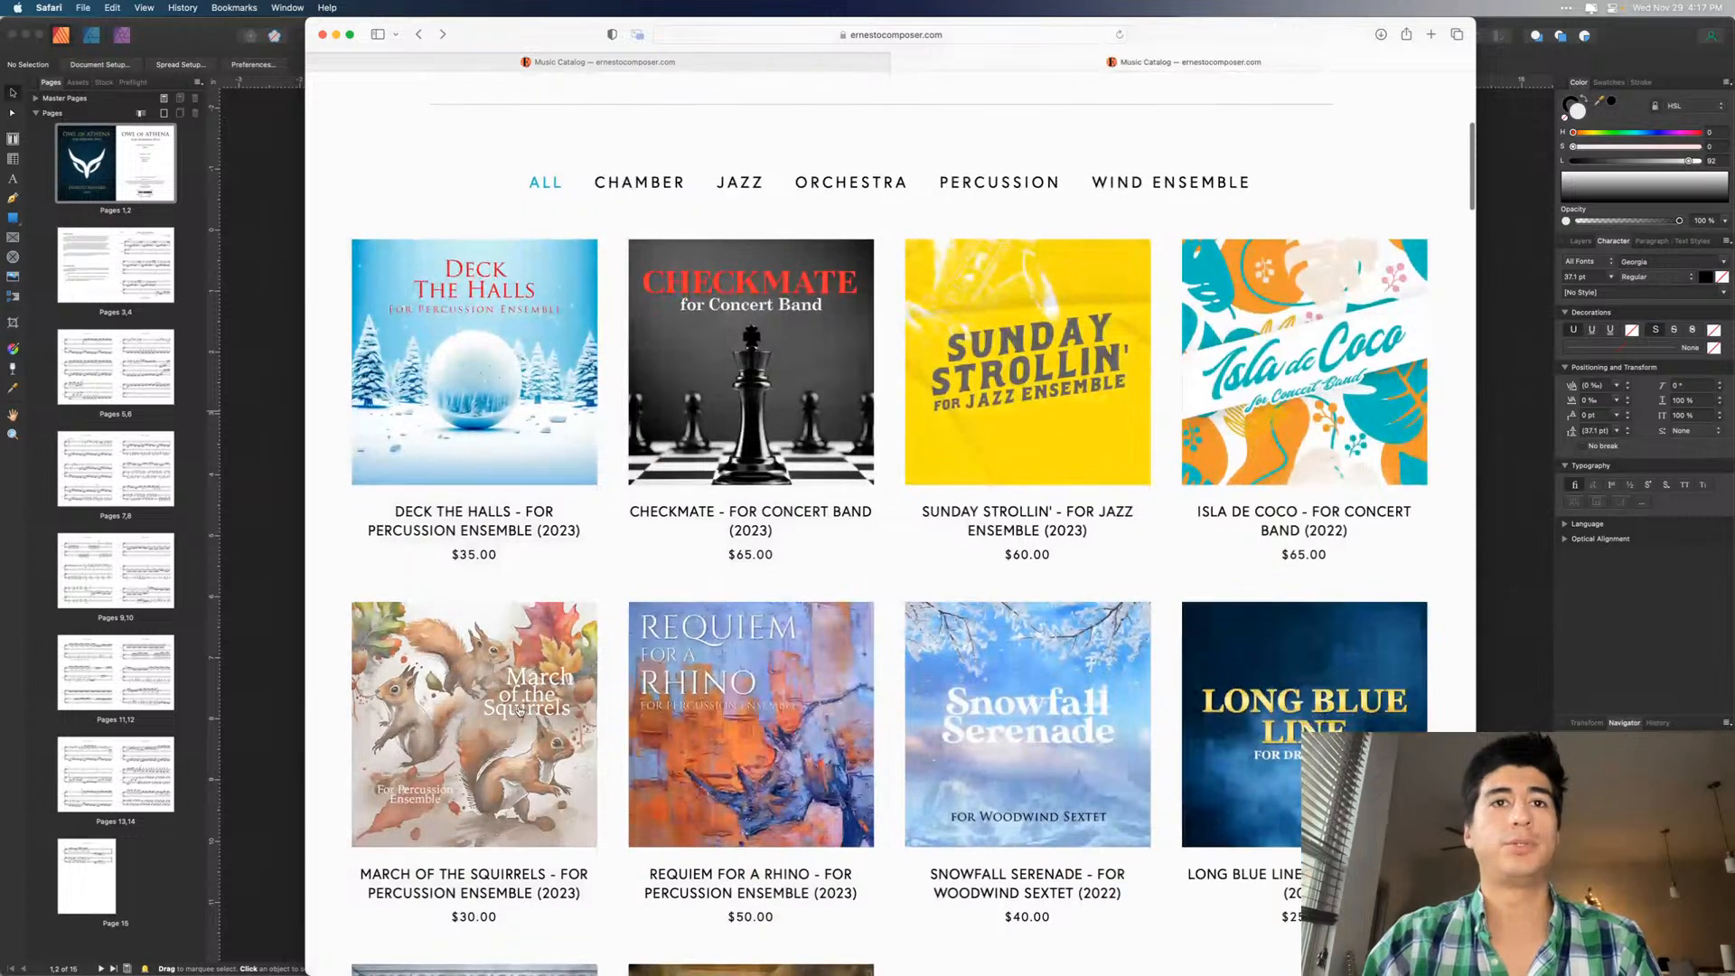
drag(1157, 557, 793, 556)
key(super+c)
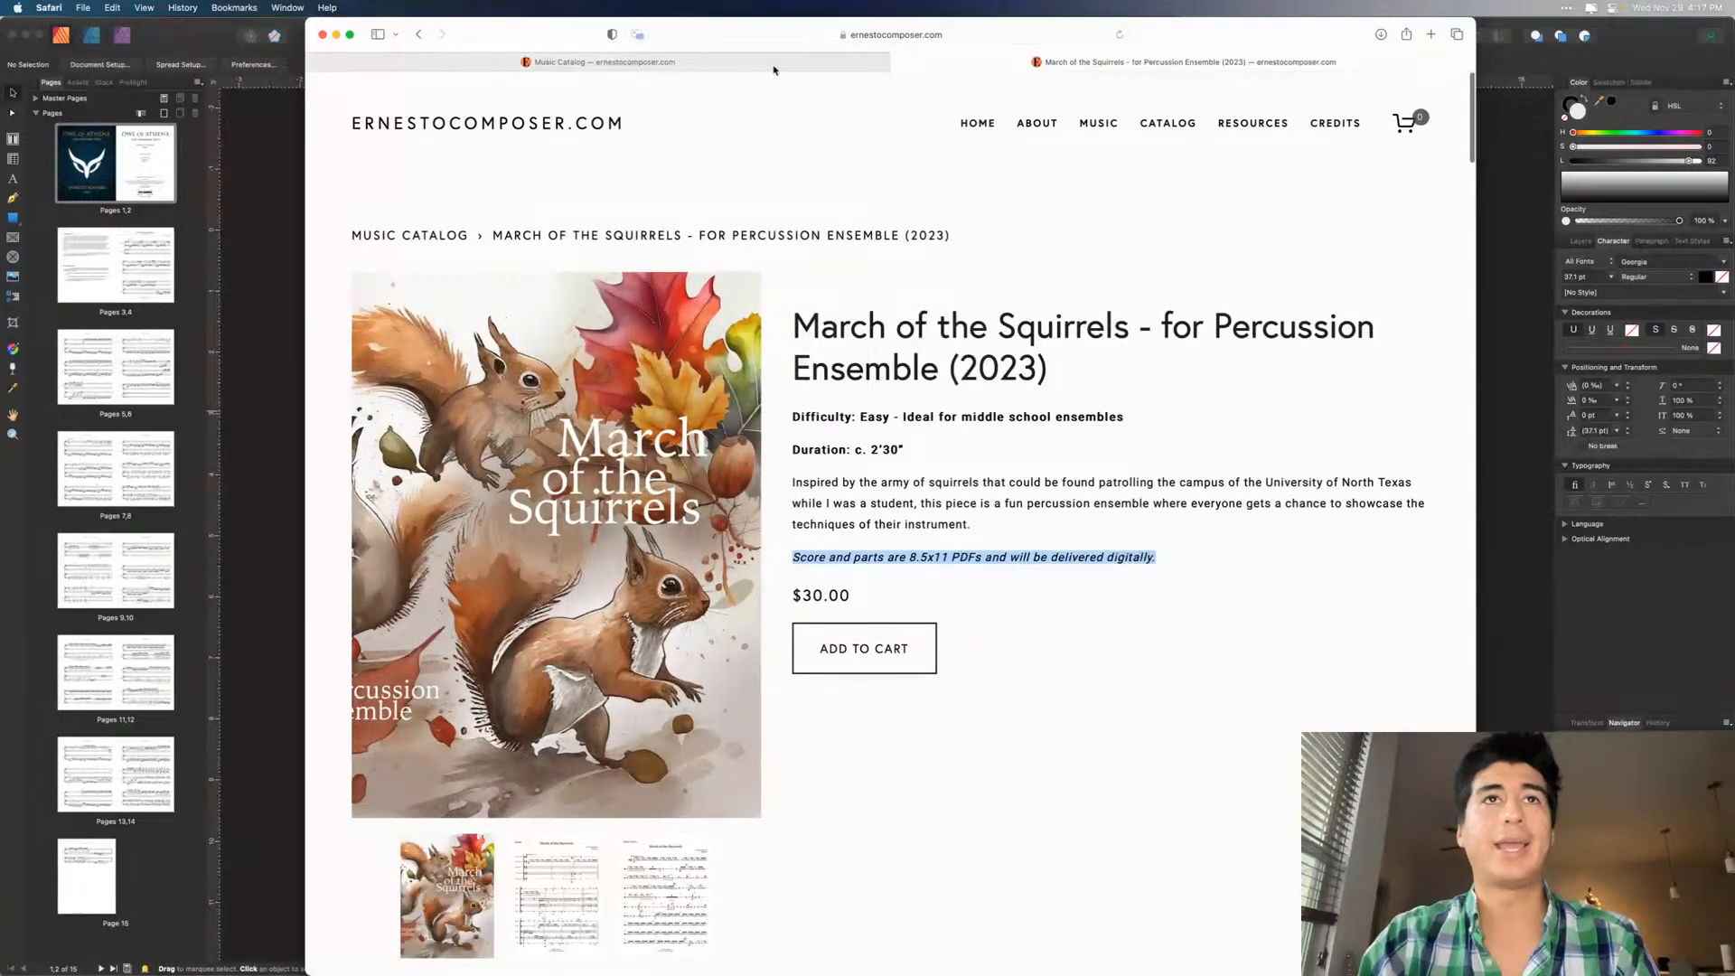
- Paste the copied score and parts delivery line at the end of the Owl of Athena description and remove its bold formatting
click(774, 68)
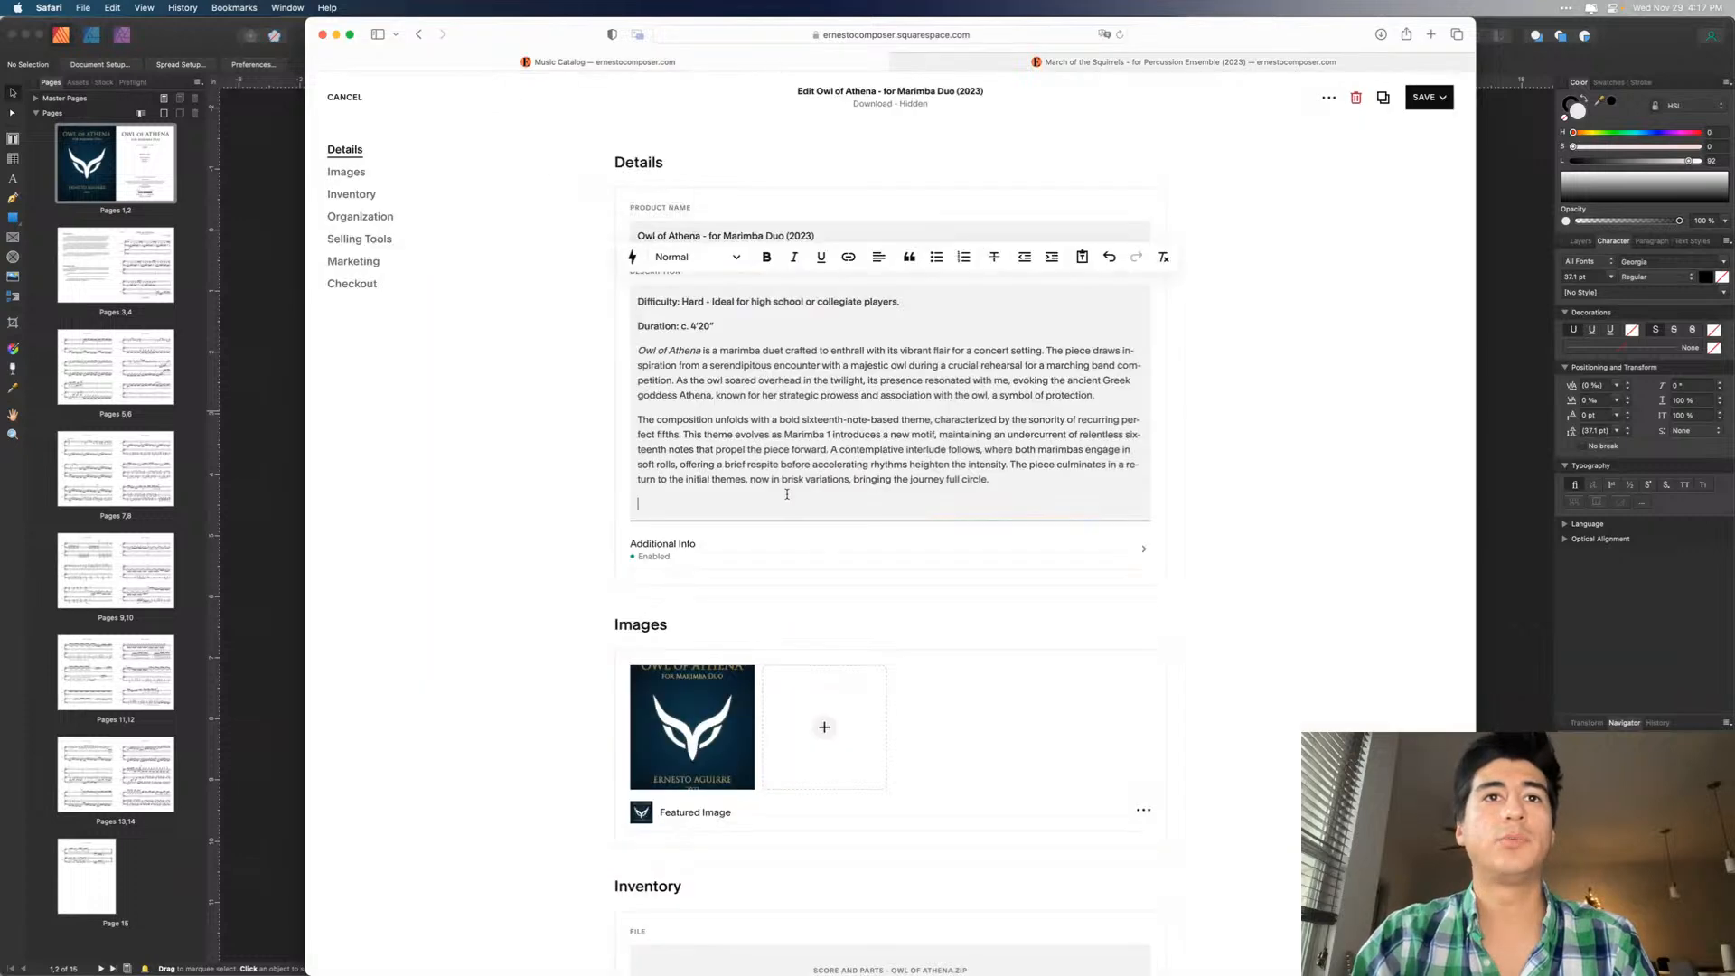
key(super+v)
drag(916, 503, 635, 504)
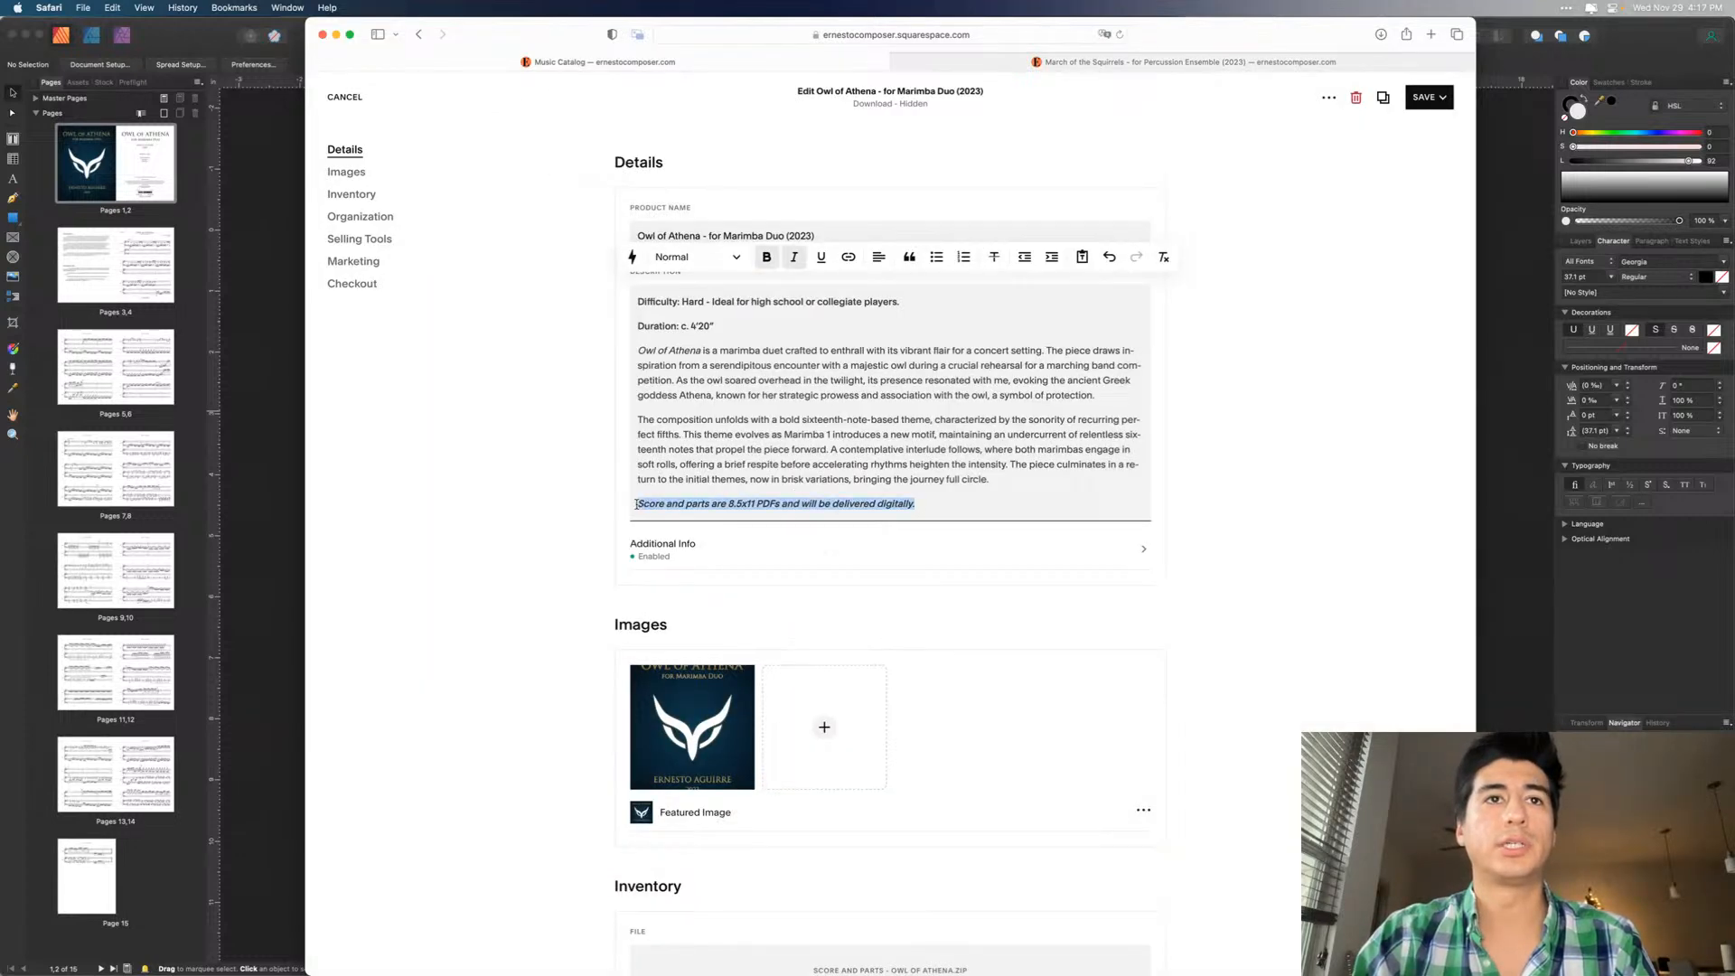
click(767, 256)
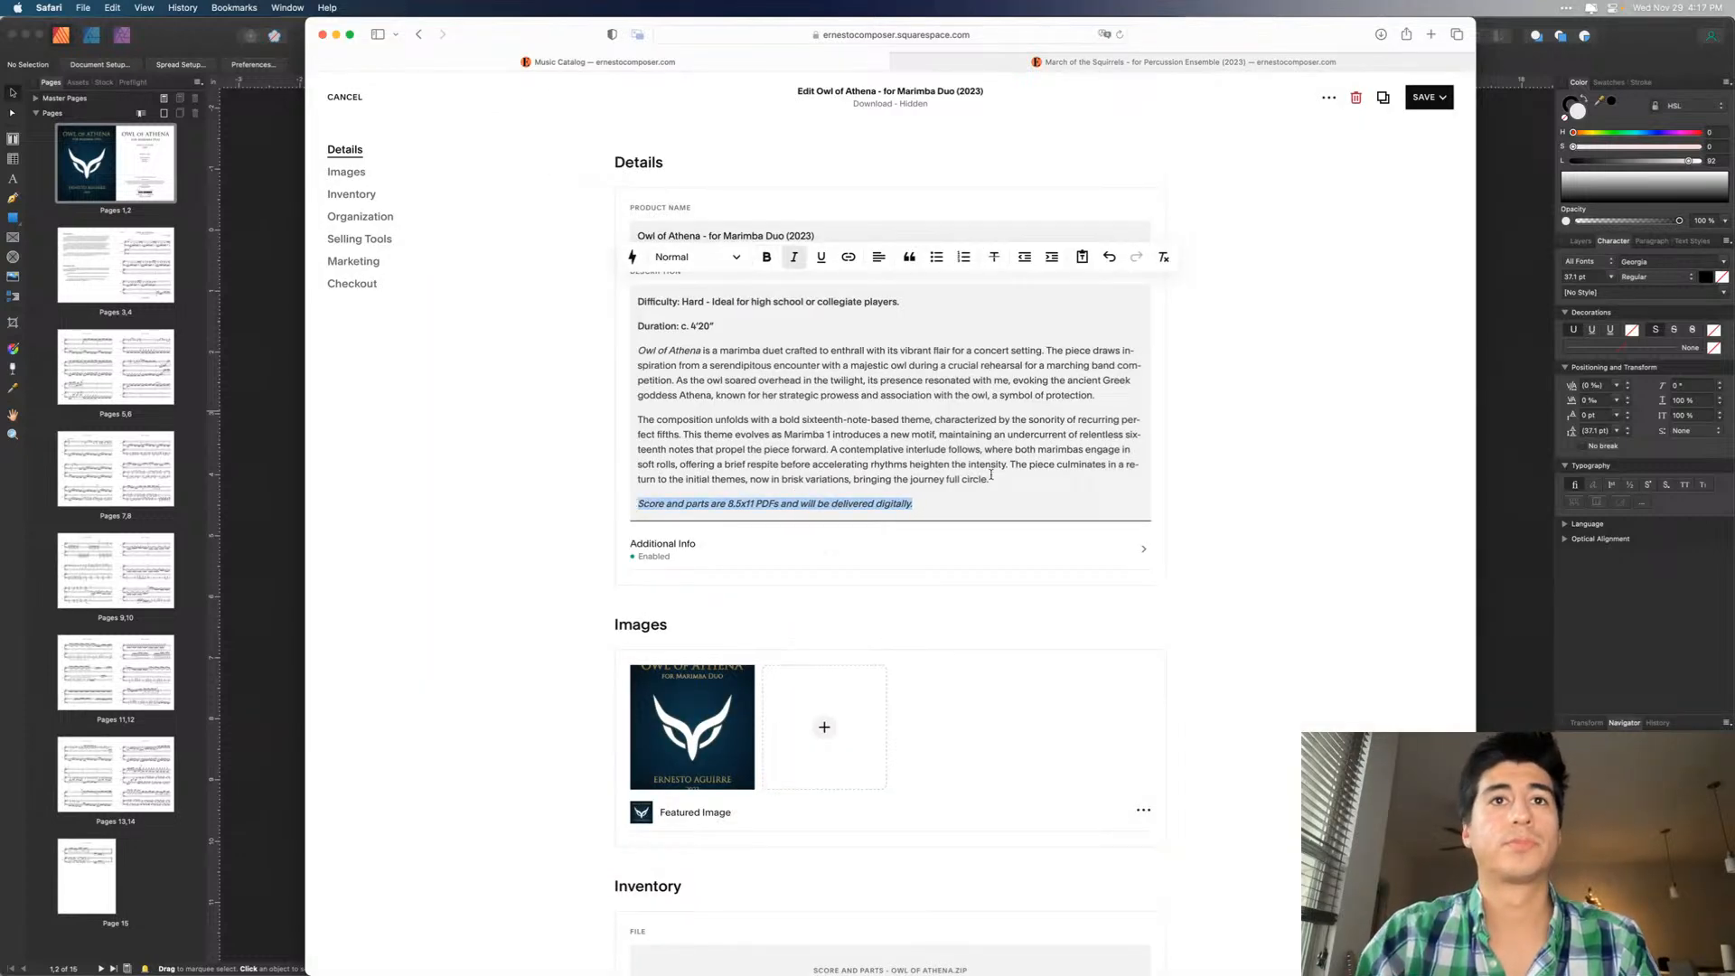
click(991, 476)
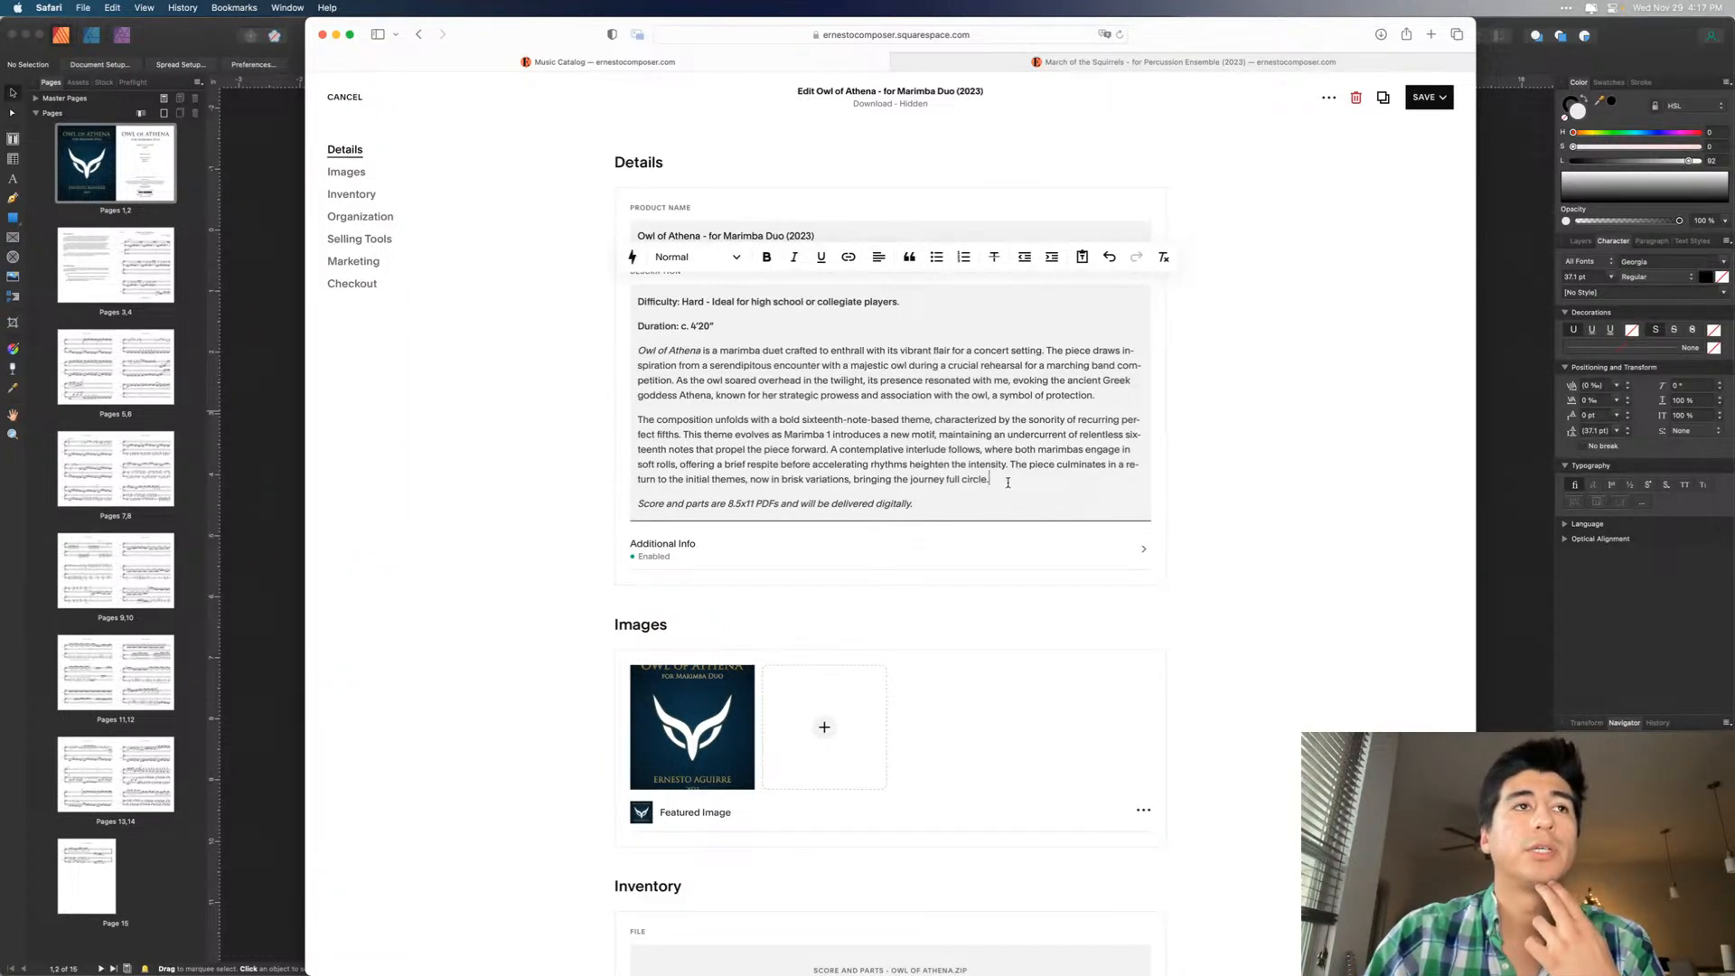
- Switch to Affinity Publisher and copy the first two performance notes, covering 5 octave marimbas, from the Owl of Athena notes page
click(265, 478)
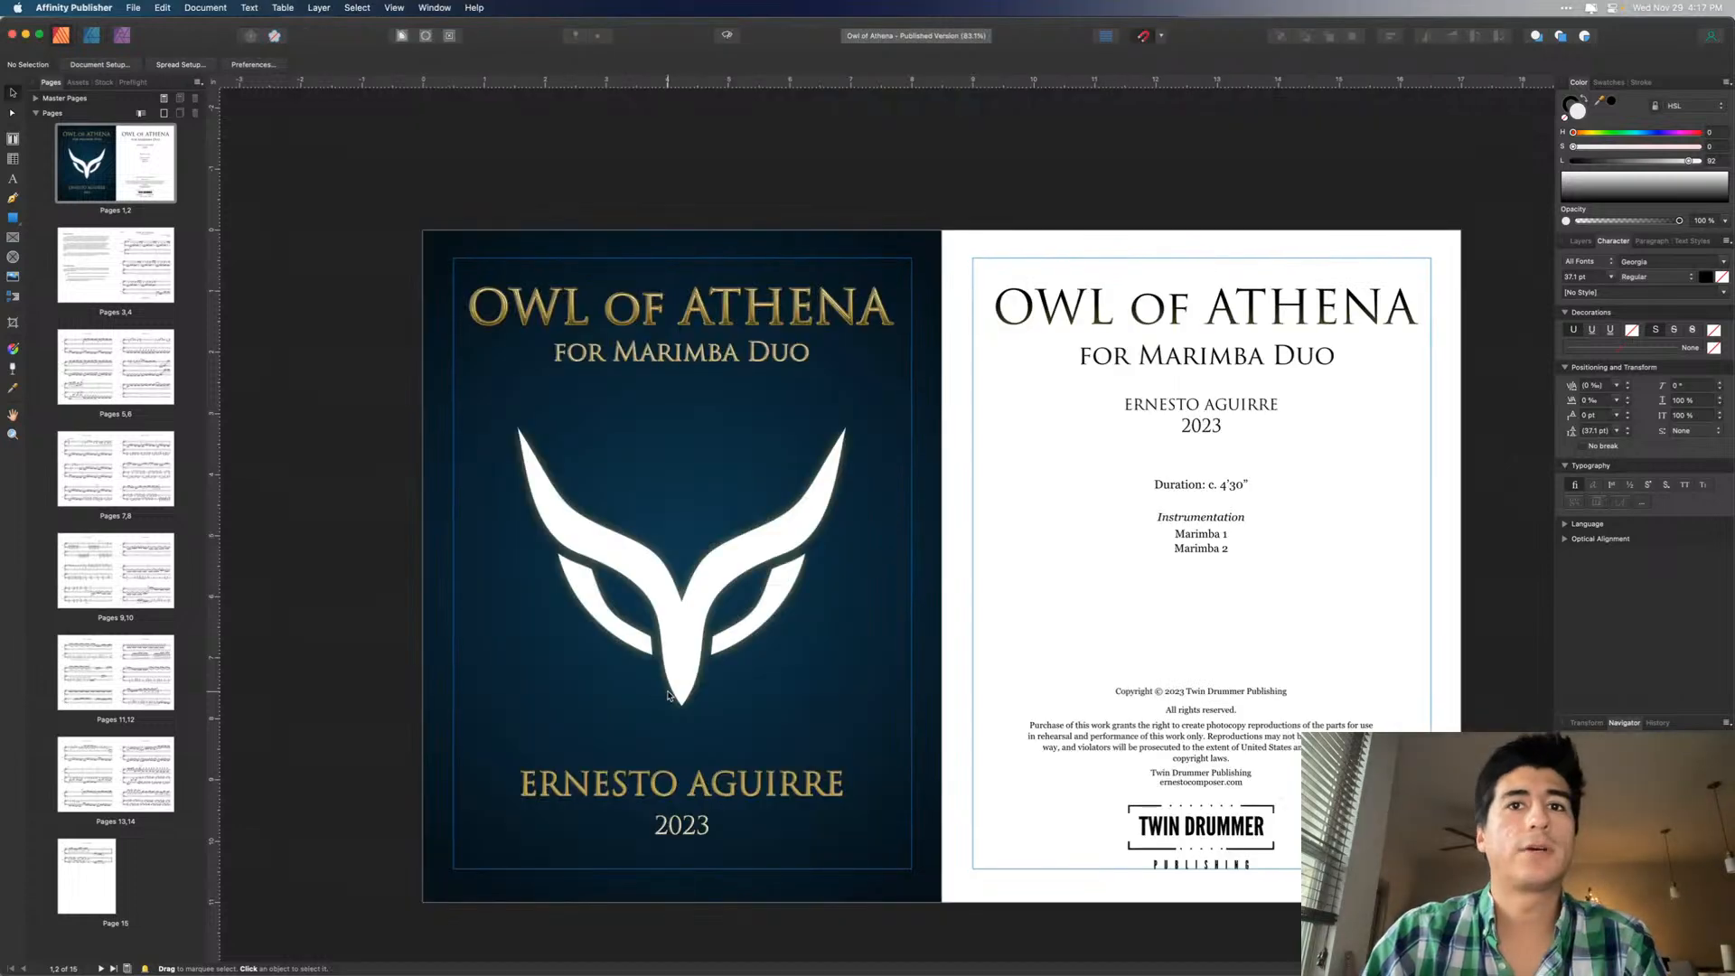
scroll(706, 610, down, 10)
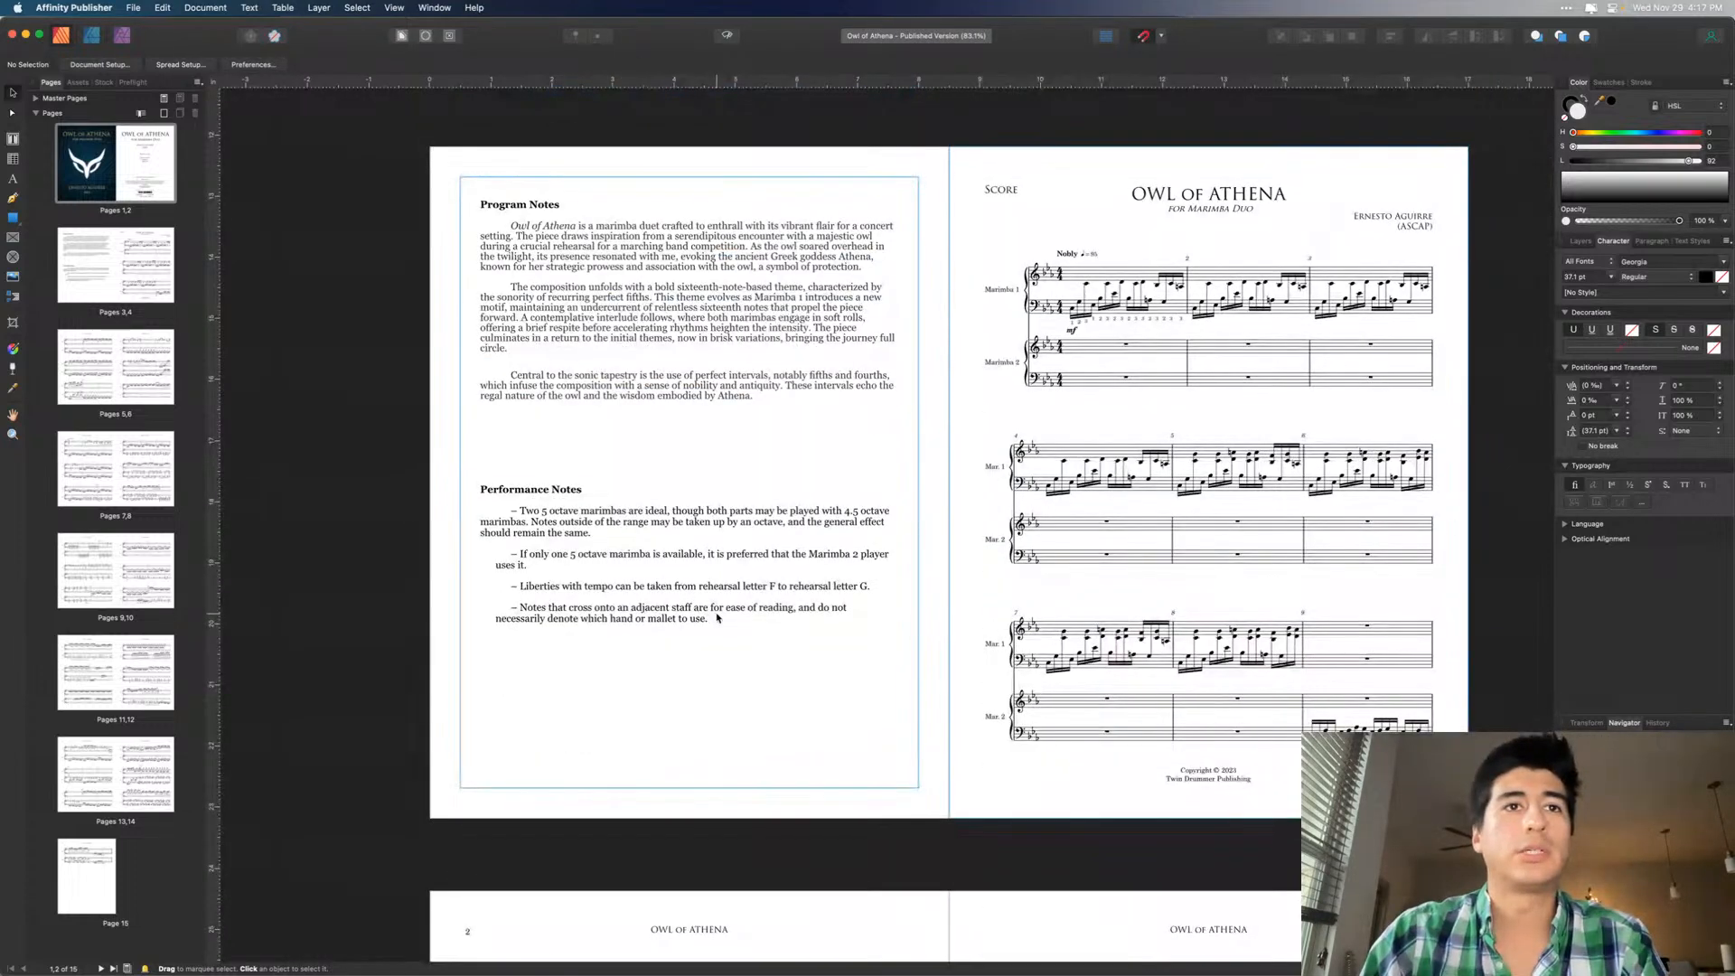
click(709, 617)
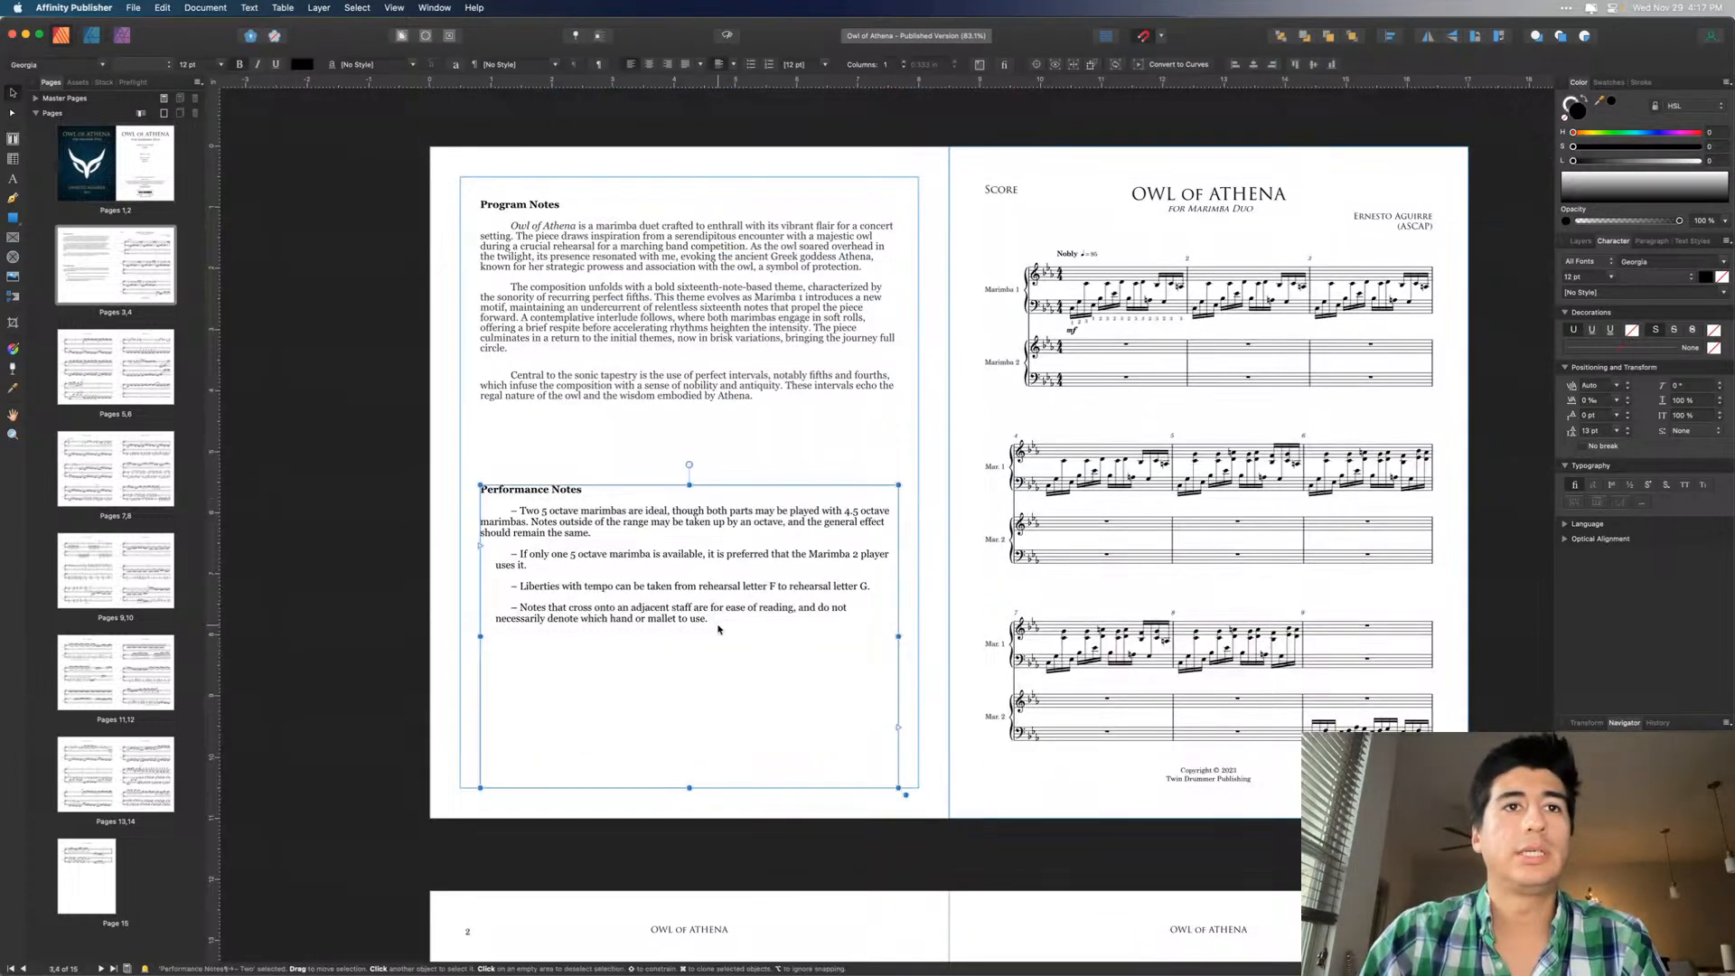
double_click(545, 567)
drag(545, 568, 523, 507)
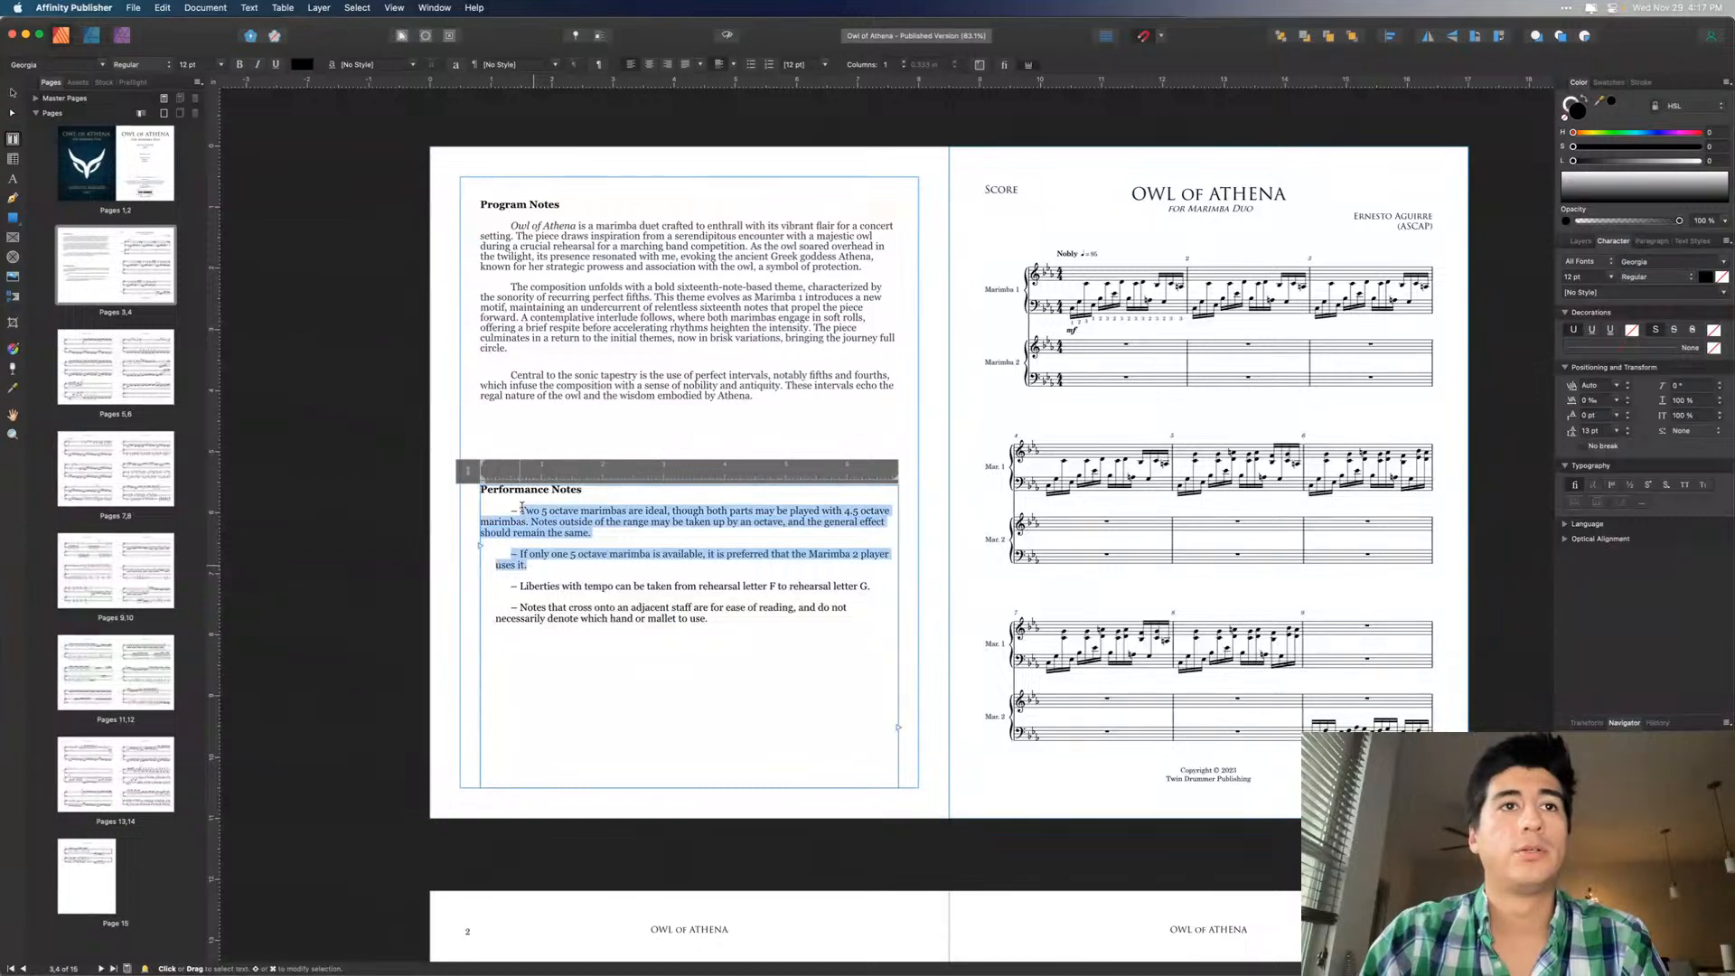
- Back in Safari, paste the performance notes above the delivery line in the description and join them into one paragraph without the dash
key(ctrl+Up)
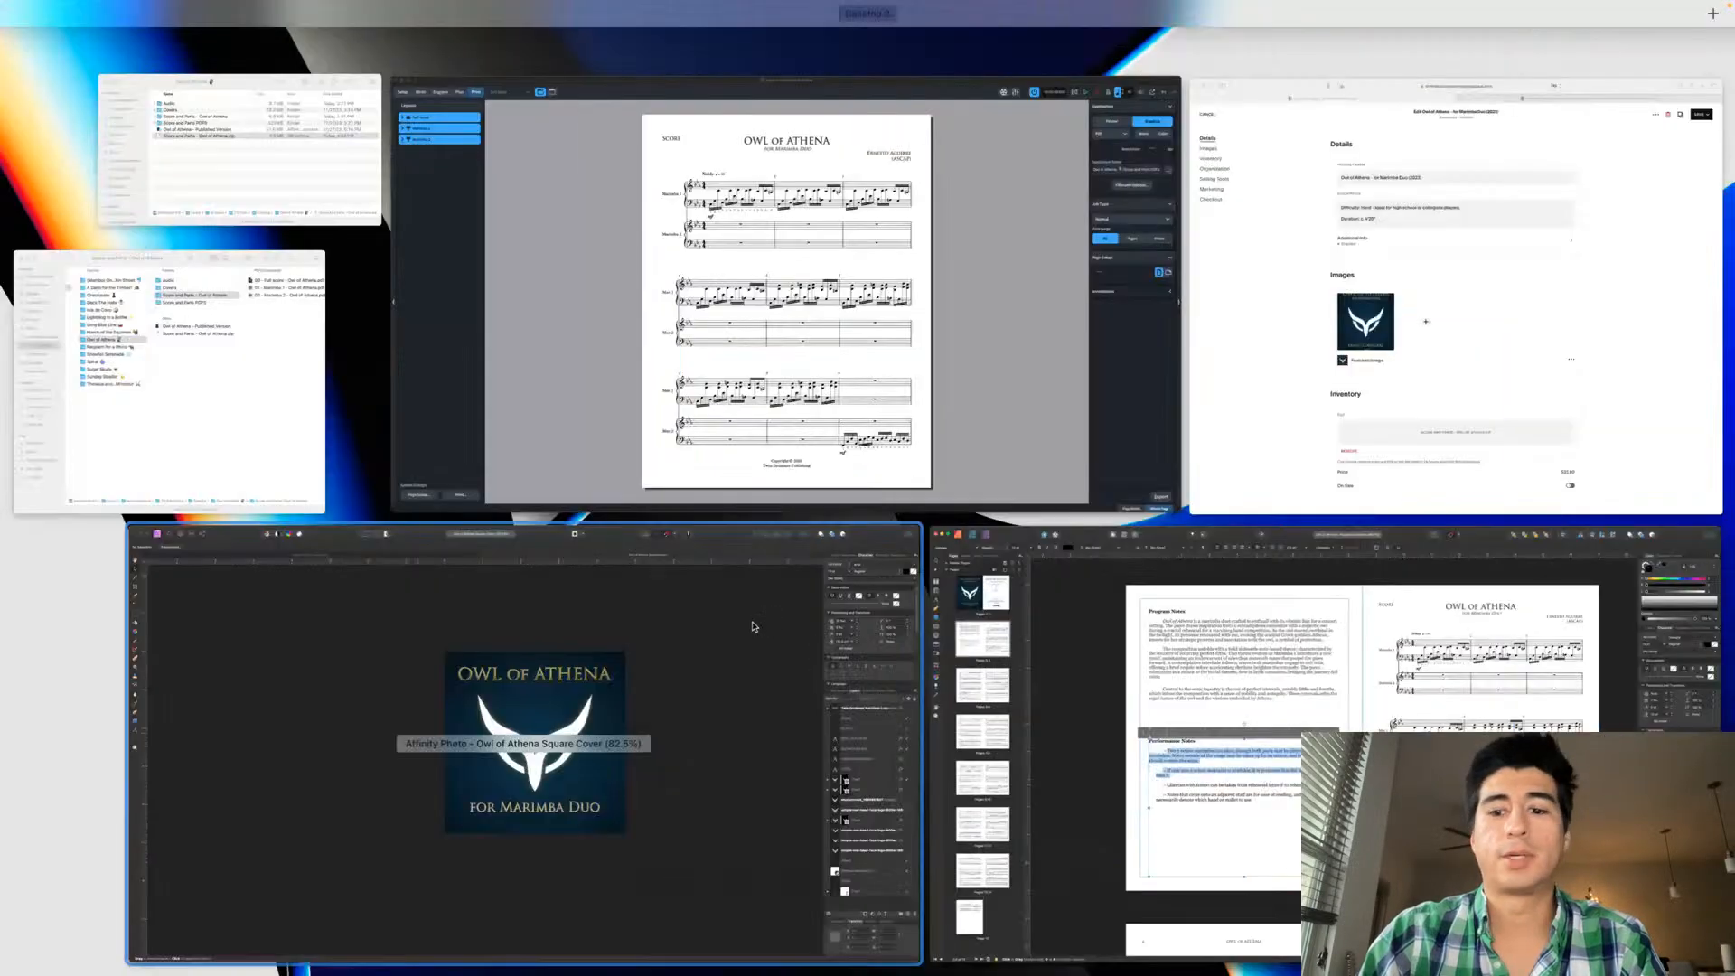
click(1265, 450)
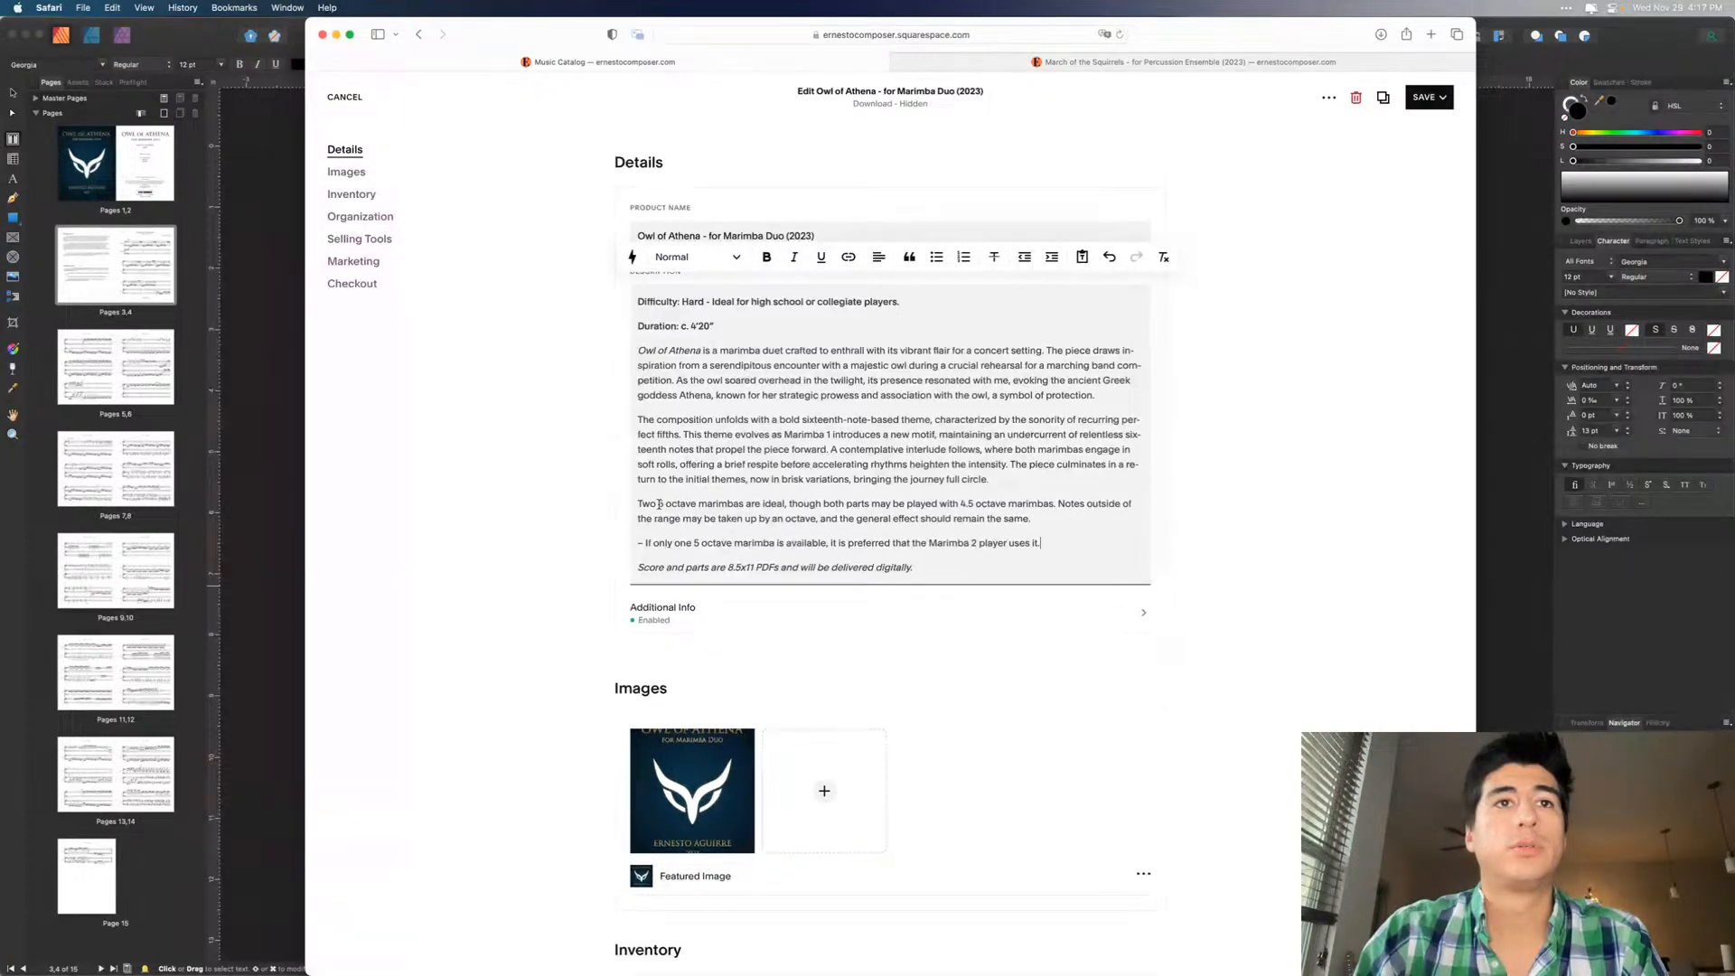
drag(659, 505, 636, 508)
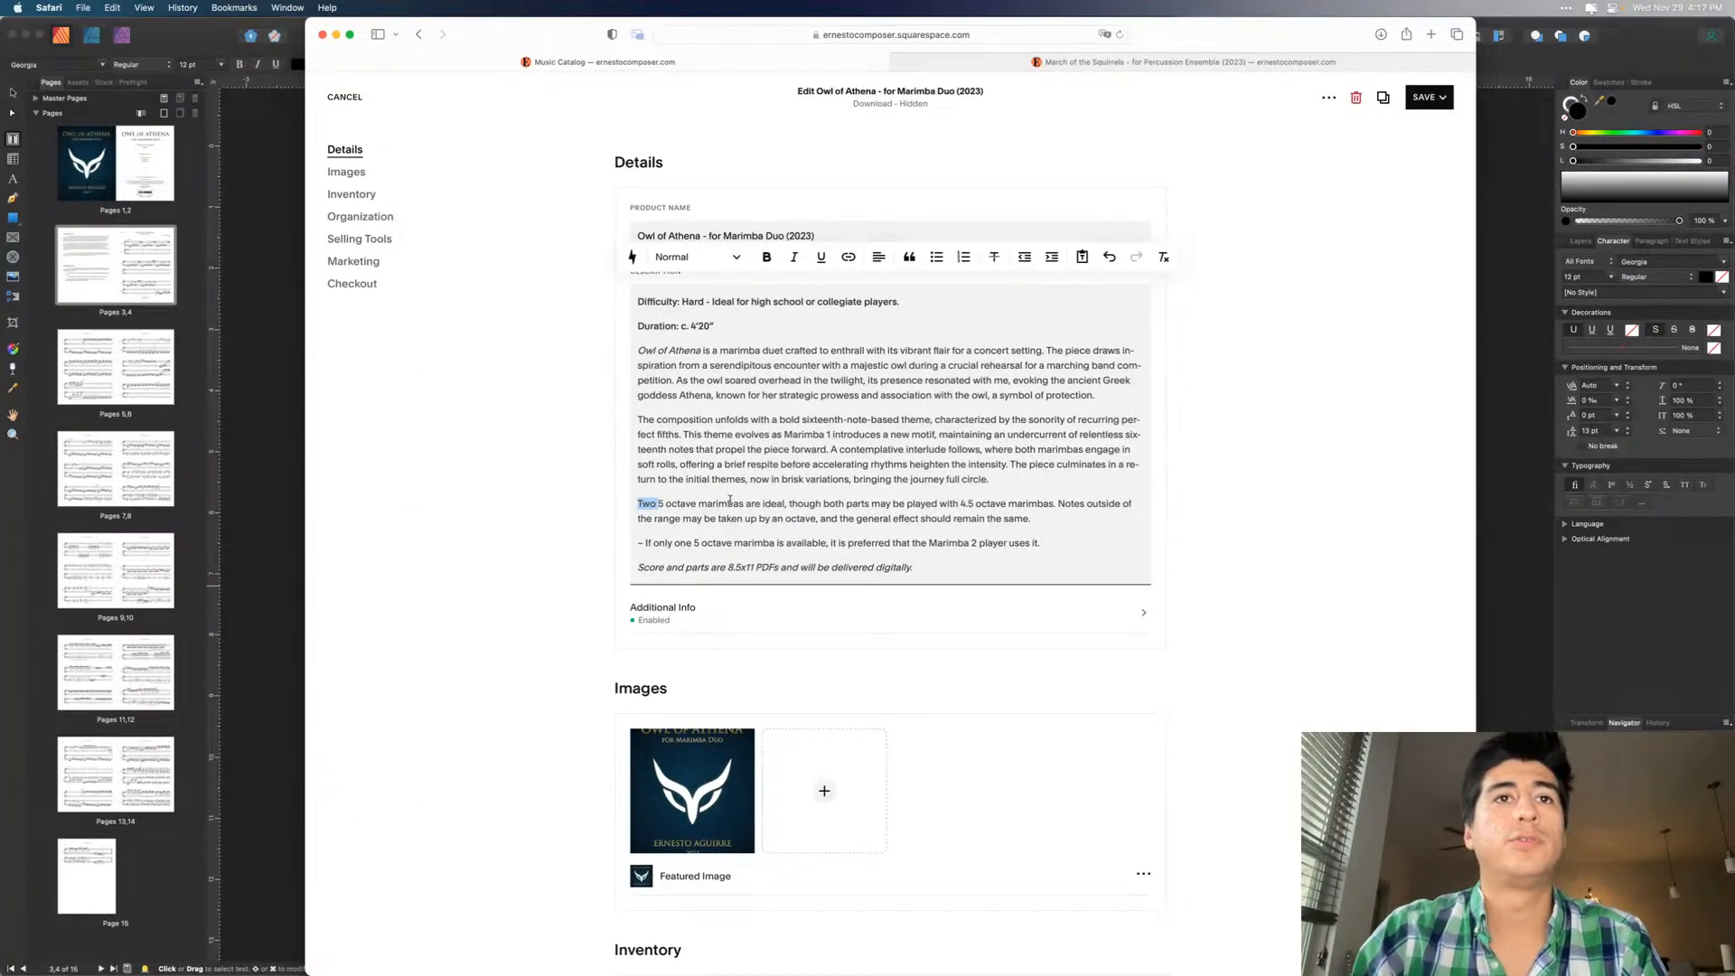
click(645, 542)
key(BackSpace)
key(BackSpace)
key(BackSpace)
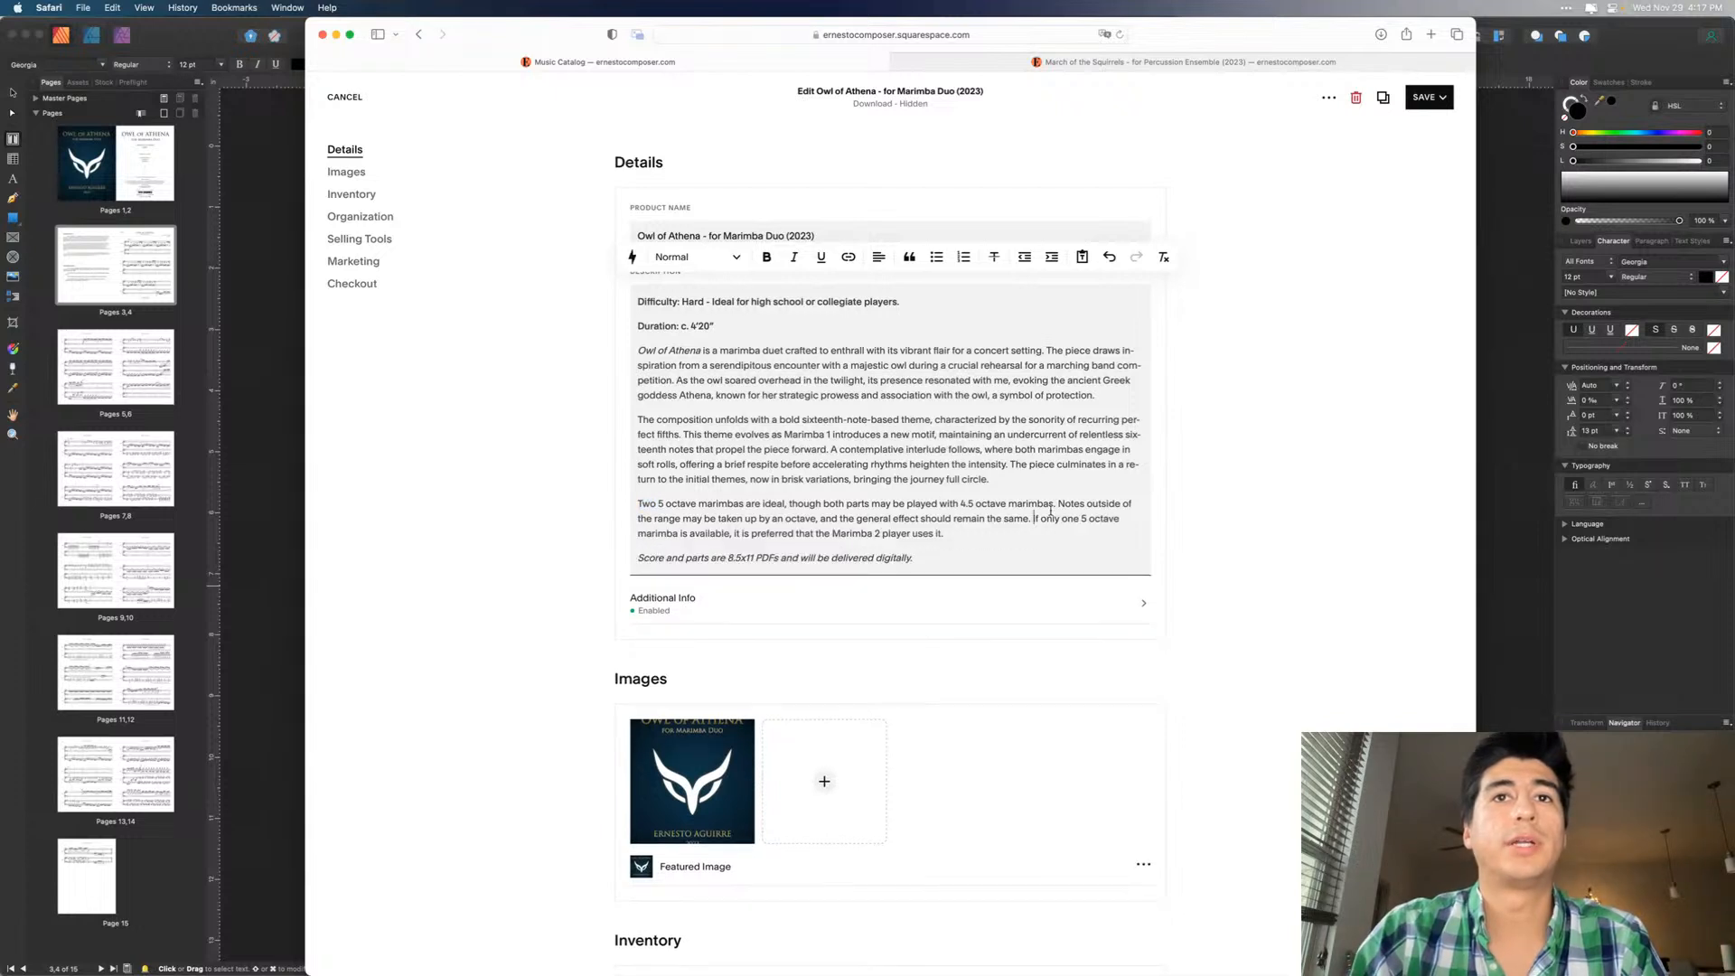
scroll(976, 516, down, 1)
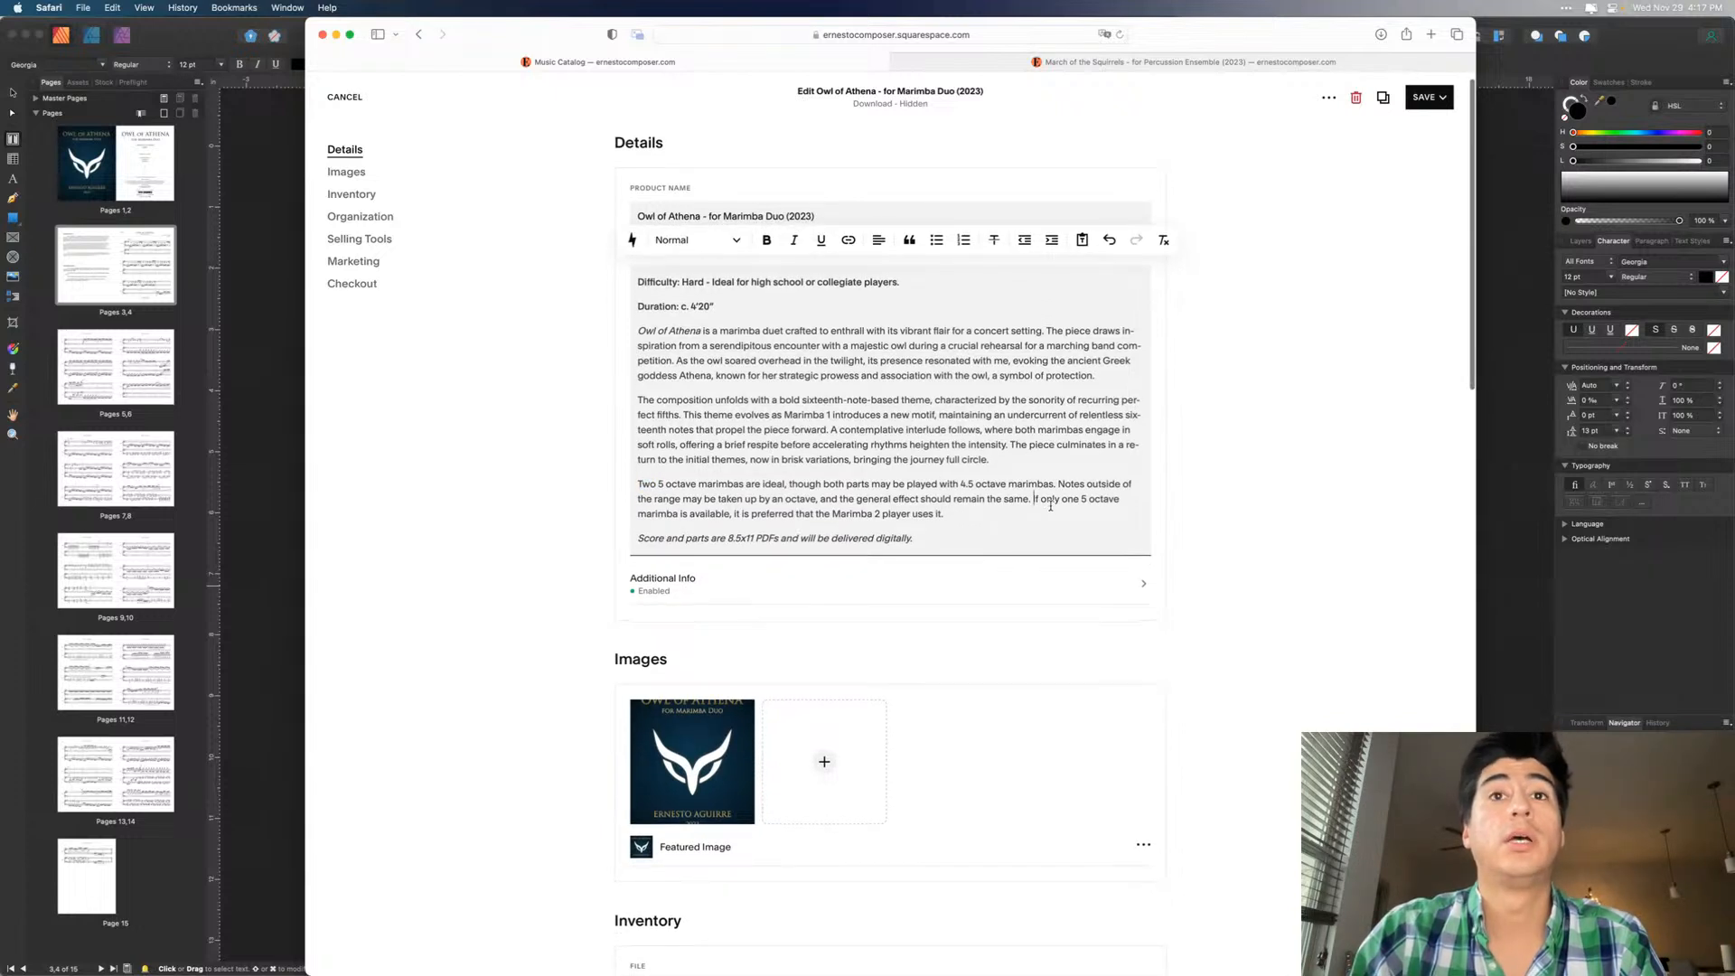
click(950, 515)
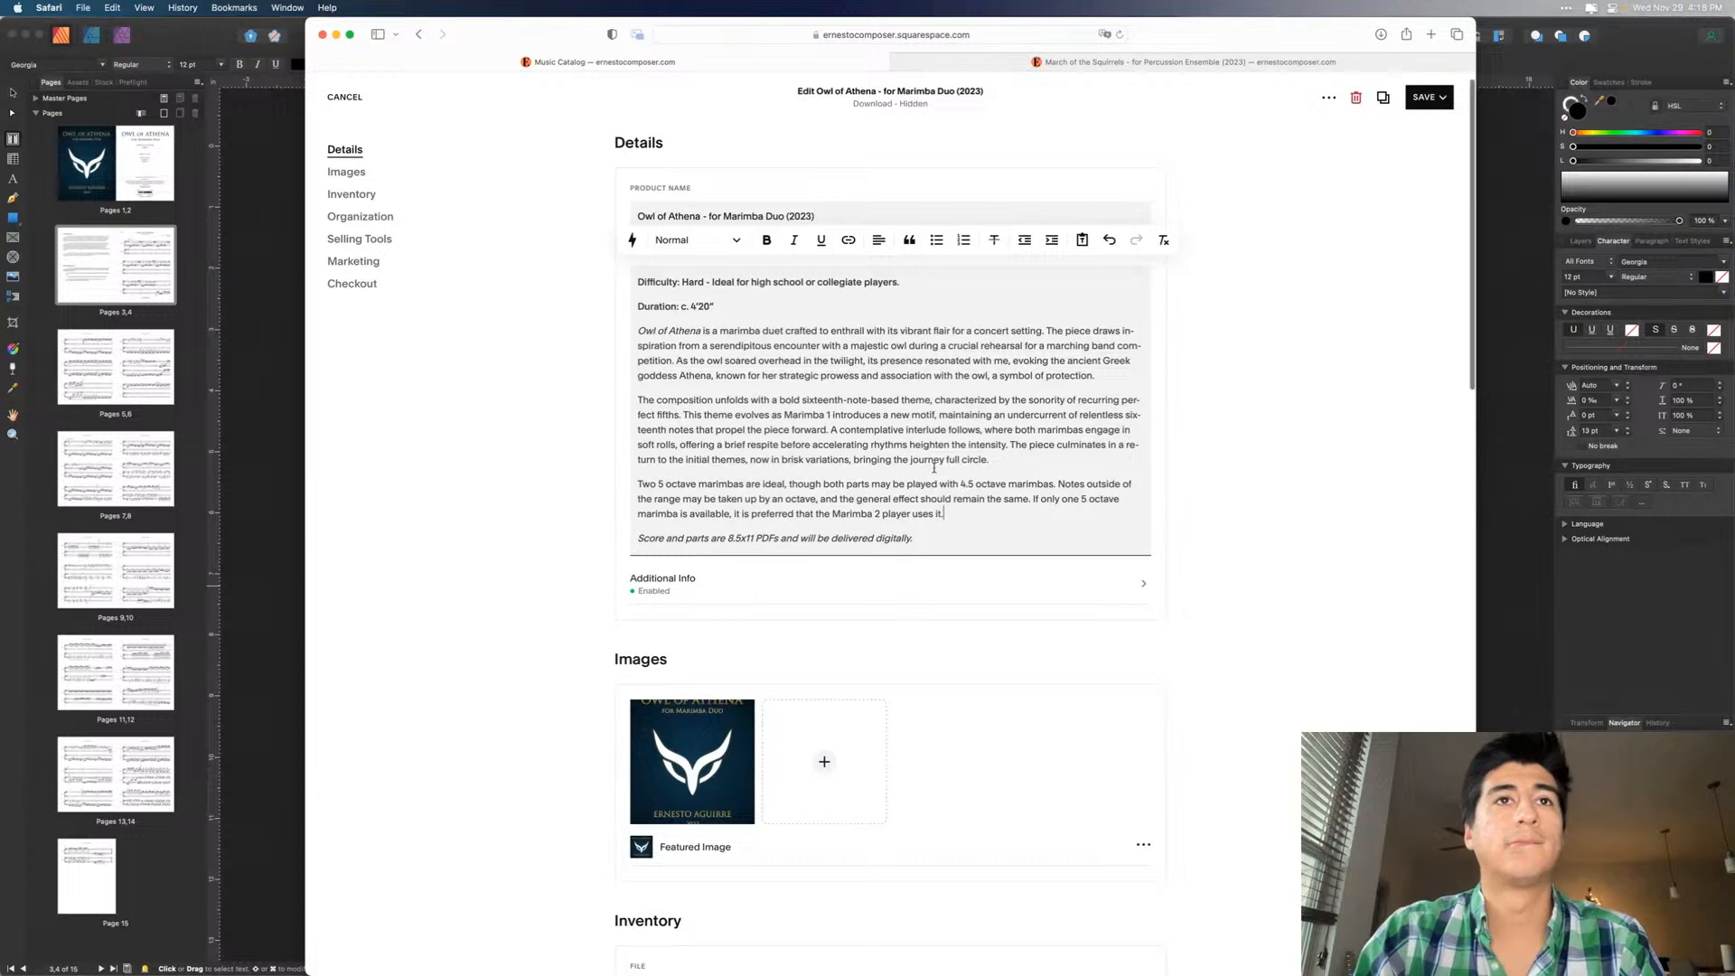
- In the product's Additional Info, append "(5 octave, playable on a 4.5 octave marimba)" to the Marimba 1 instrumentation line
scroll(931, 470, down, 6)
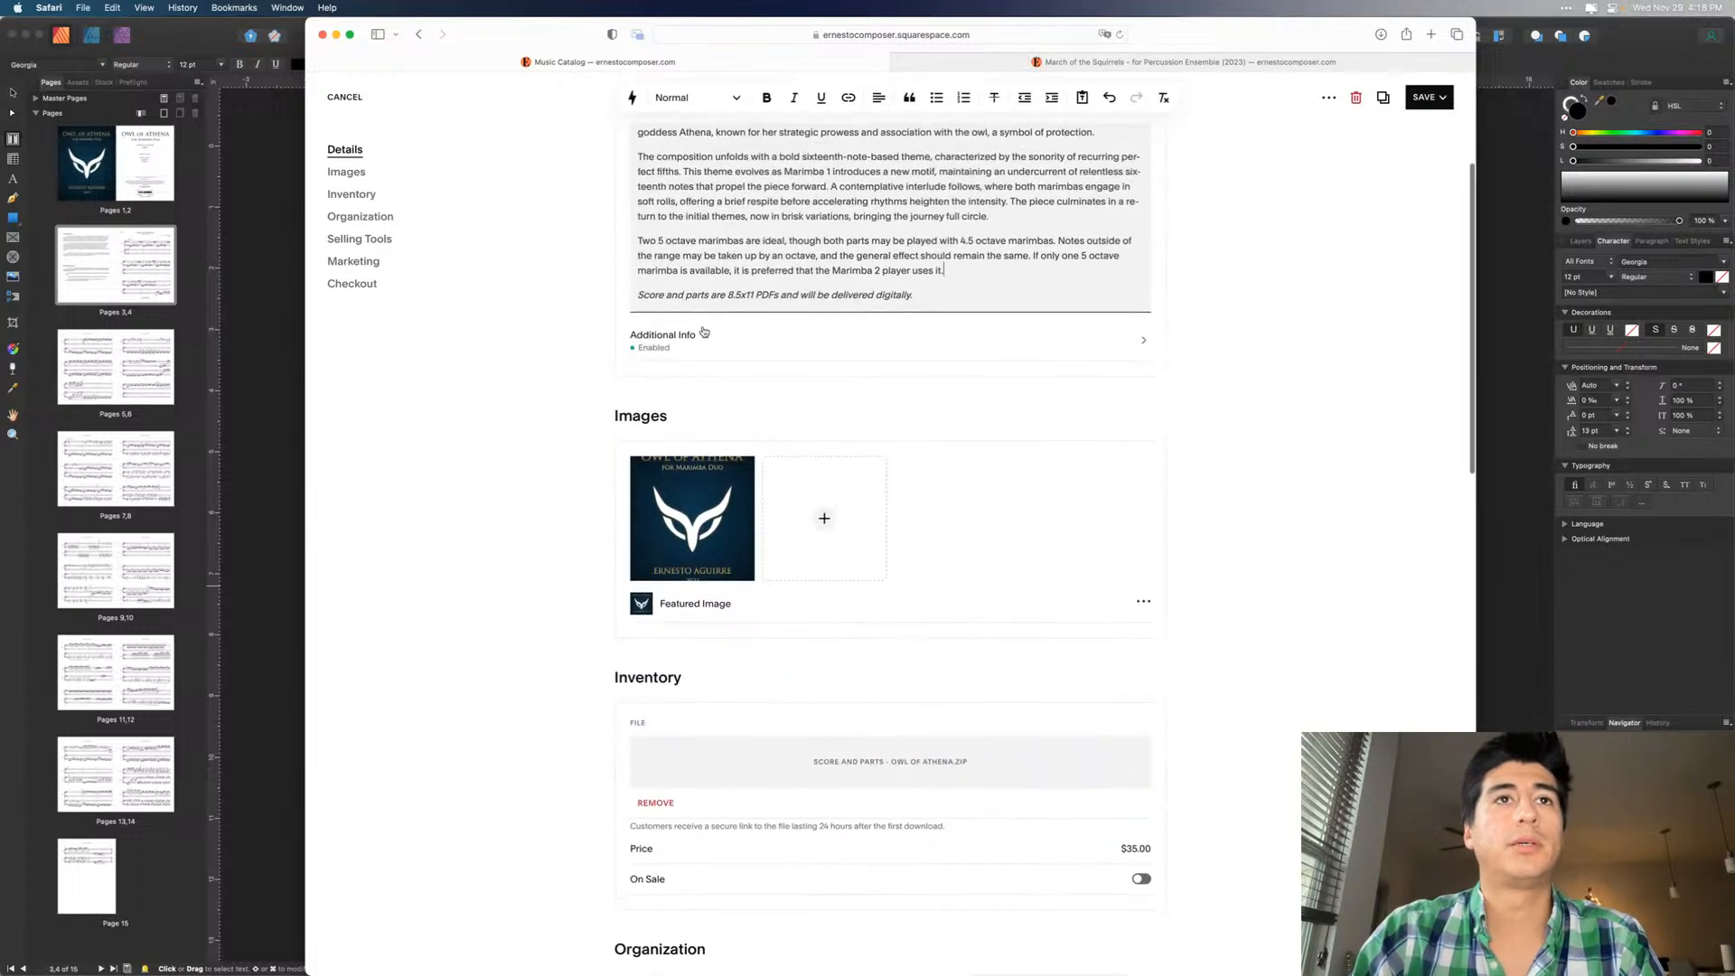
scroll(823, 587, down, 3)
scroll(848, 256, up, 4)
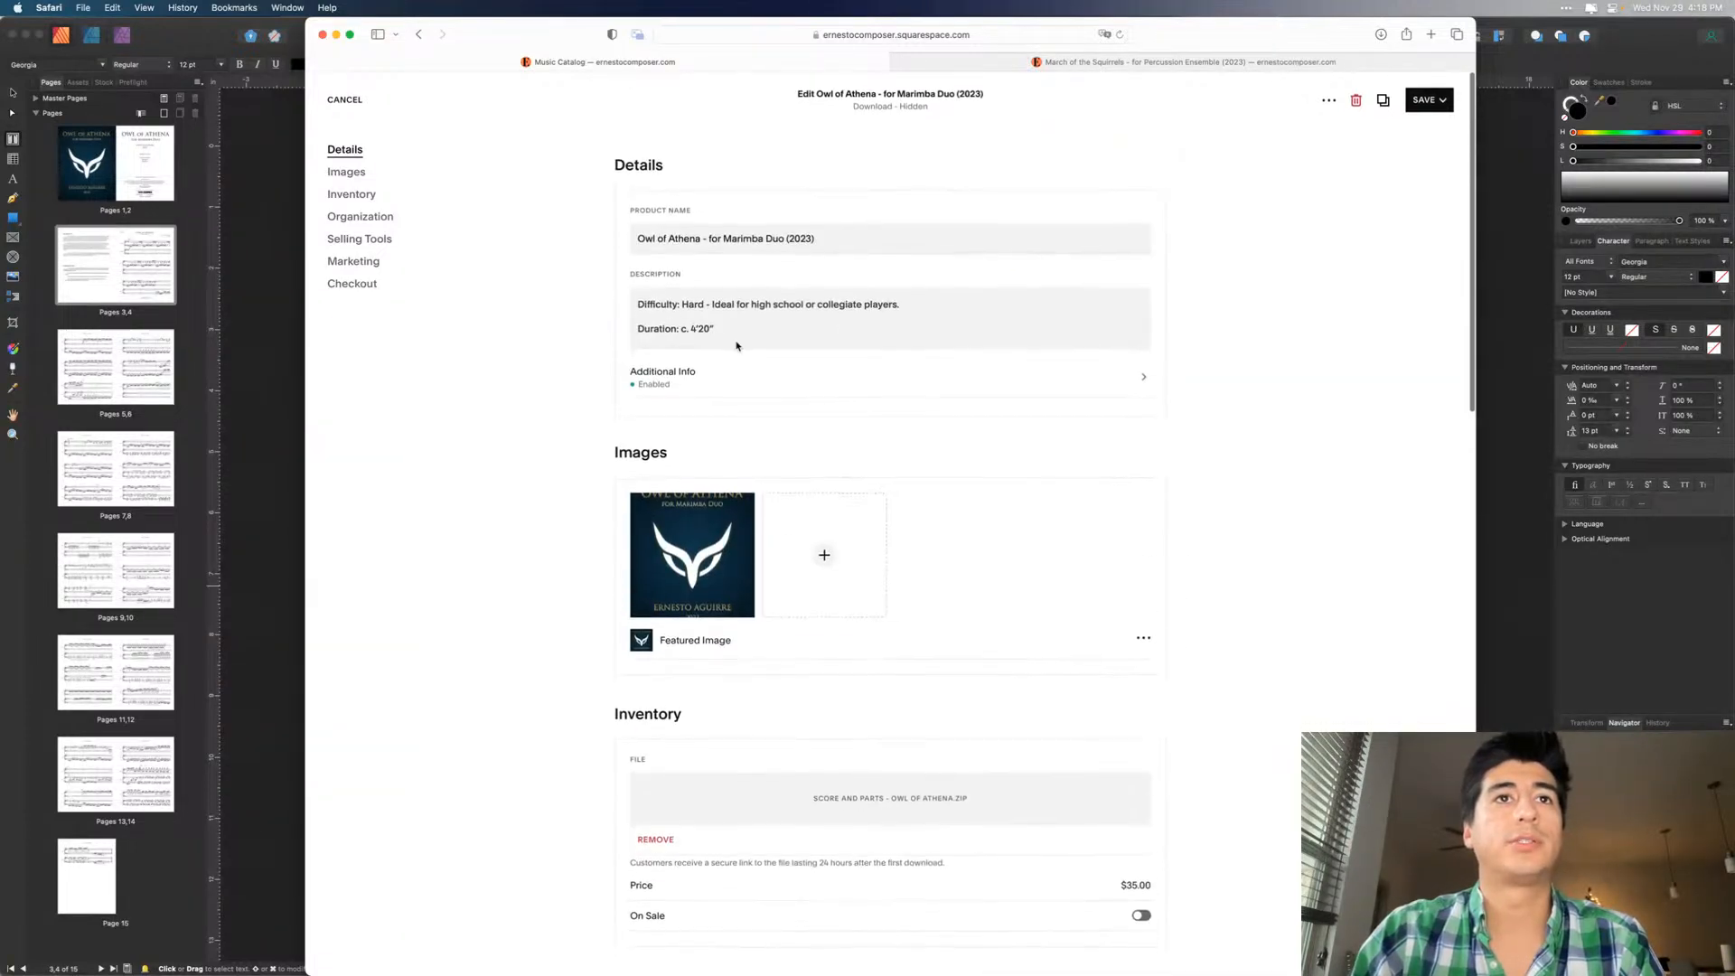
click(713, 374)
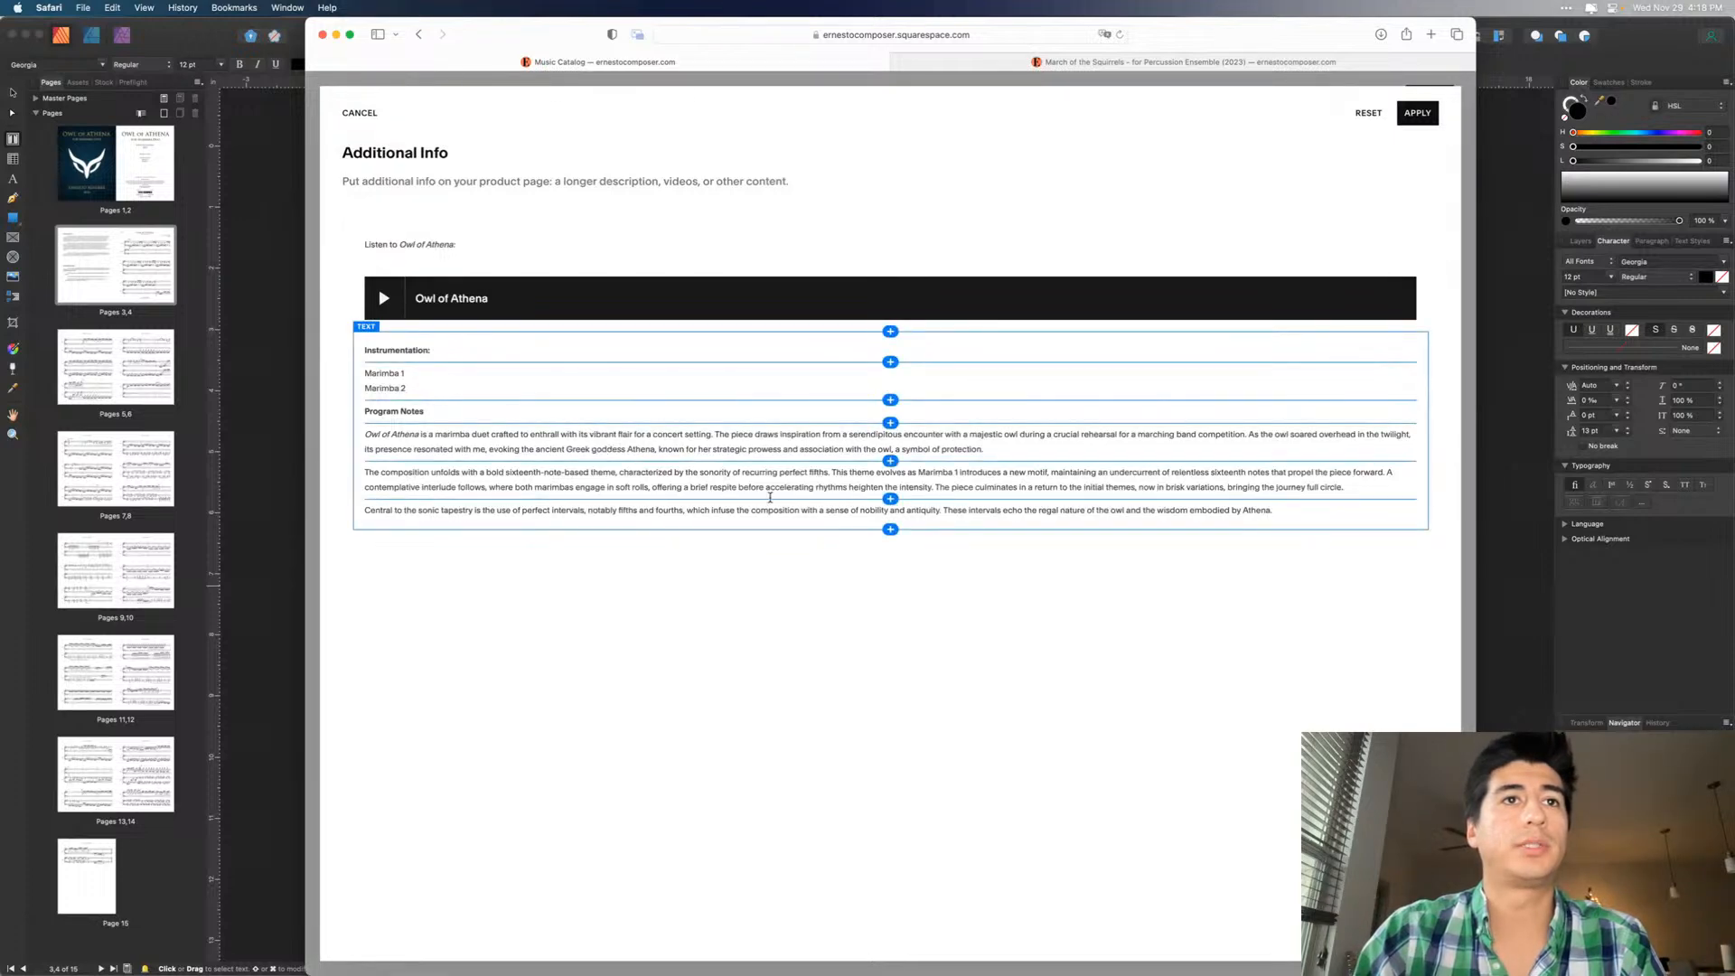
click(434, 374)
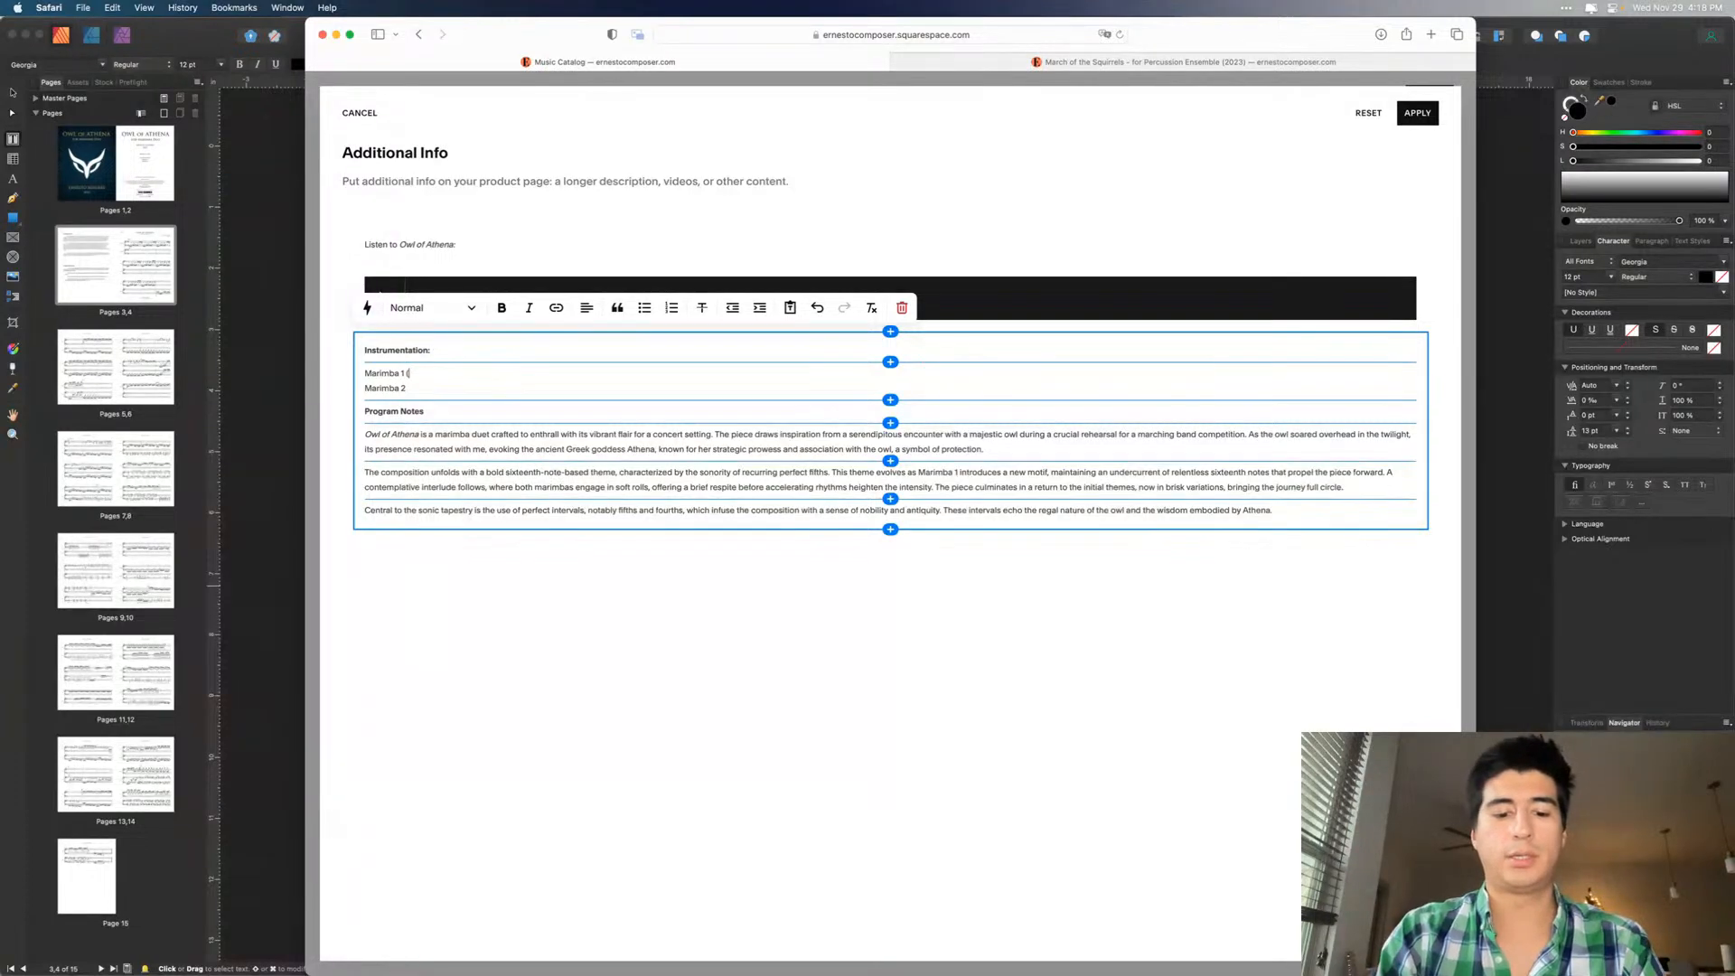
text((5 octave)
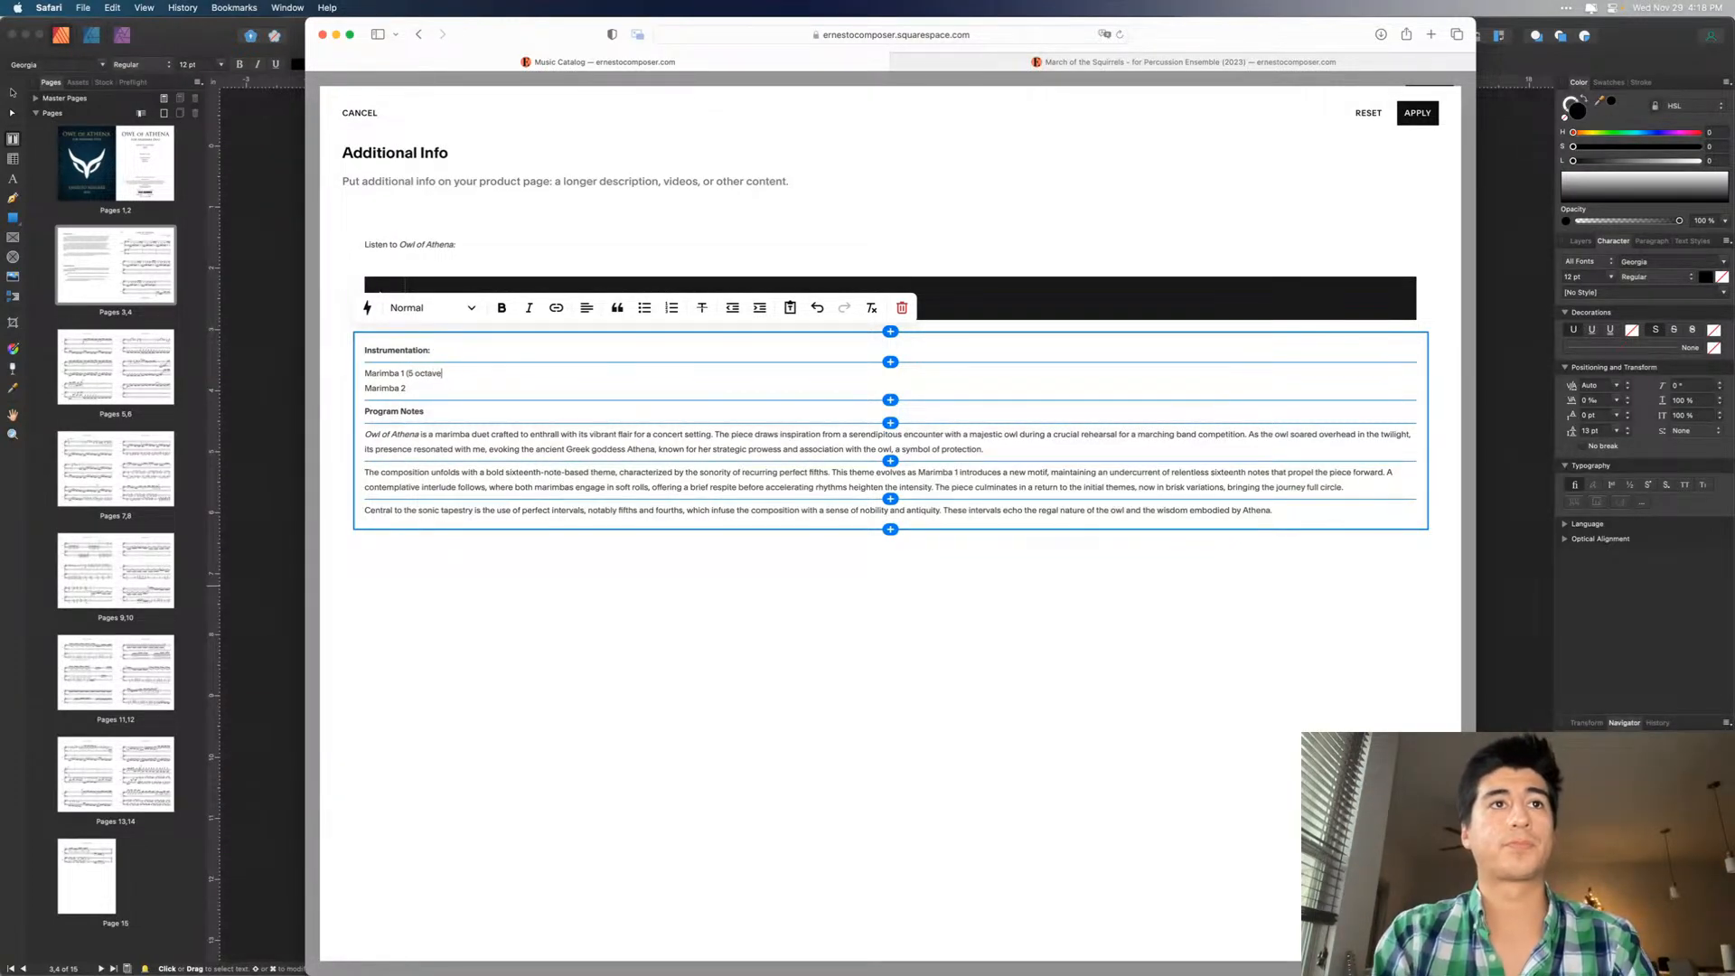
text( o 4.5 )
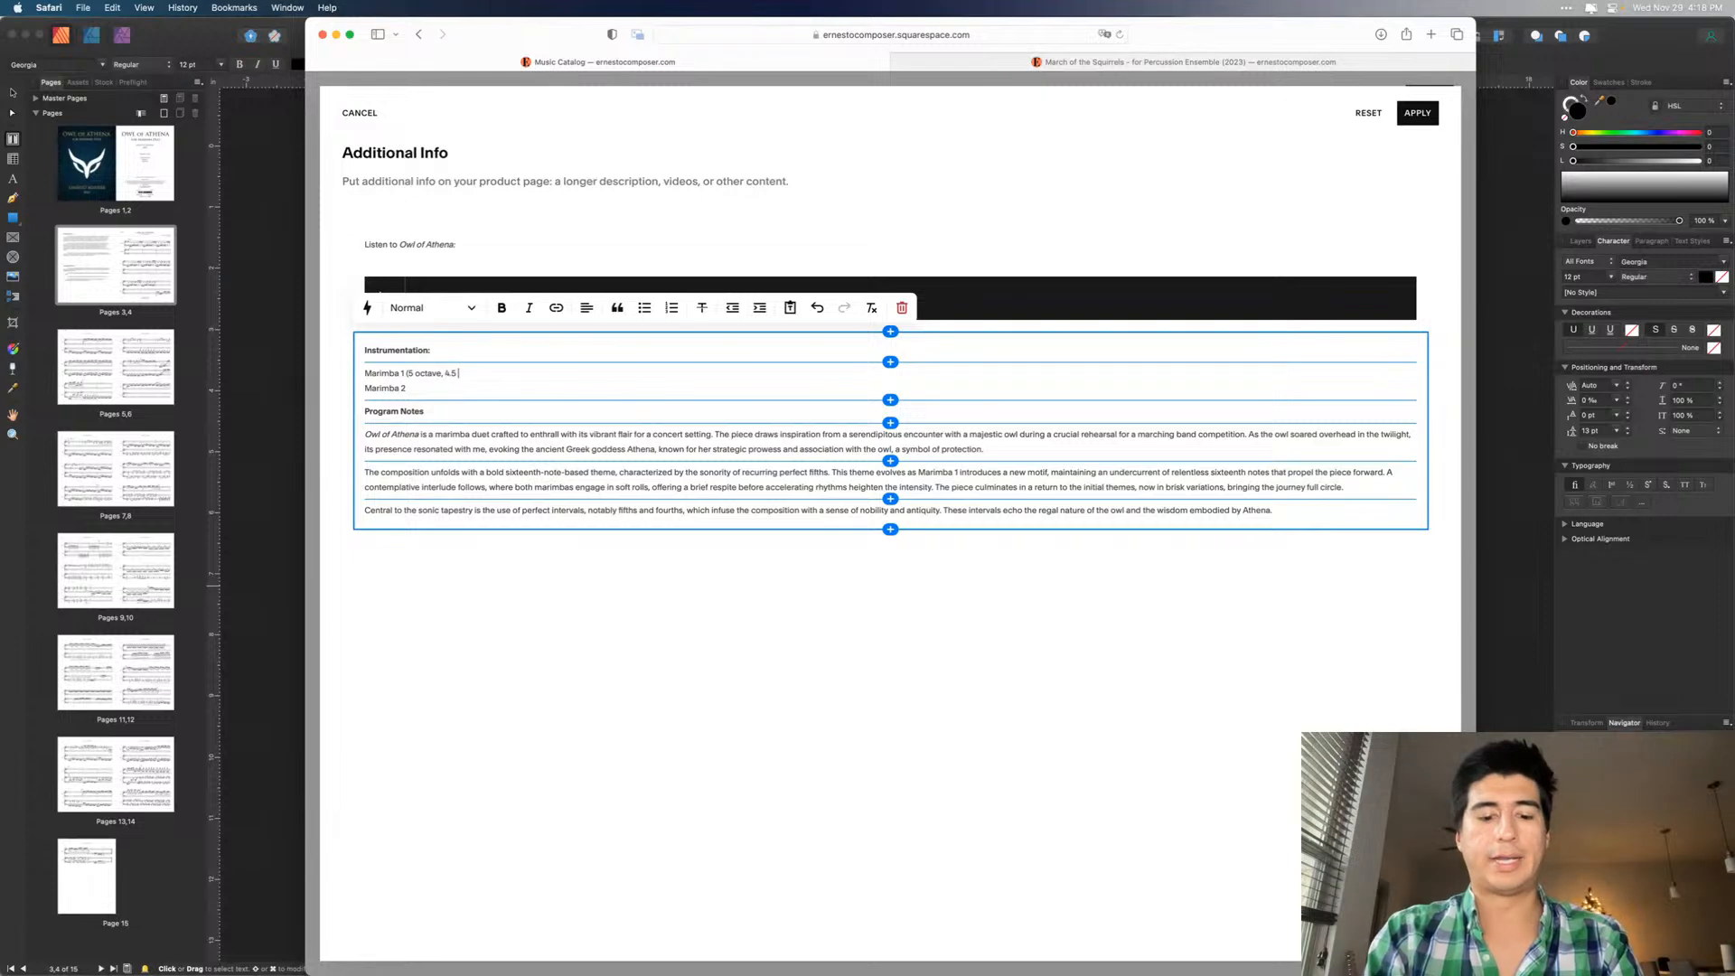
text(octave)
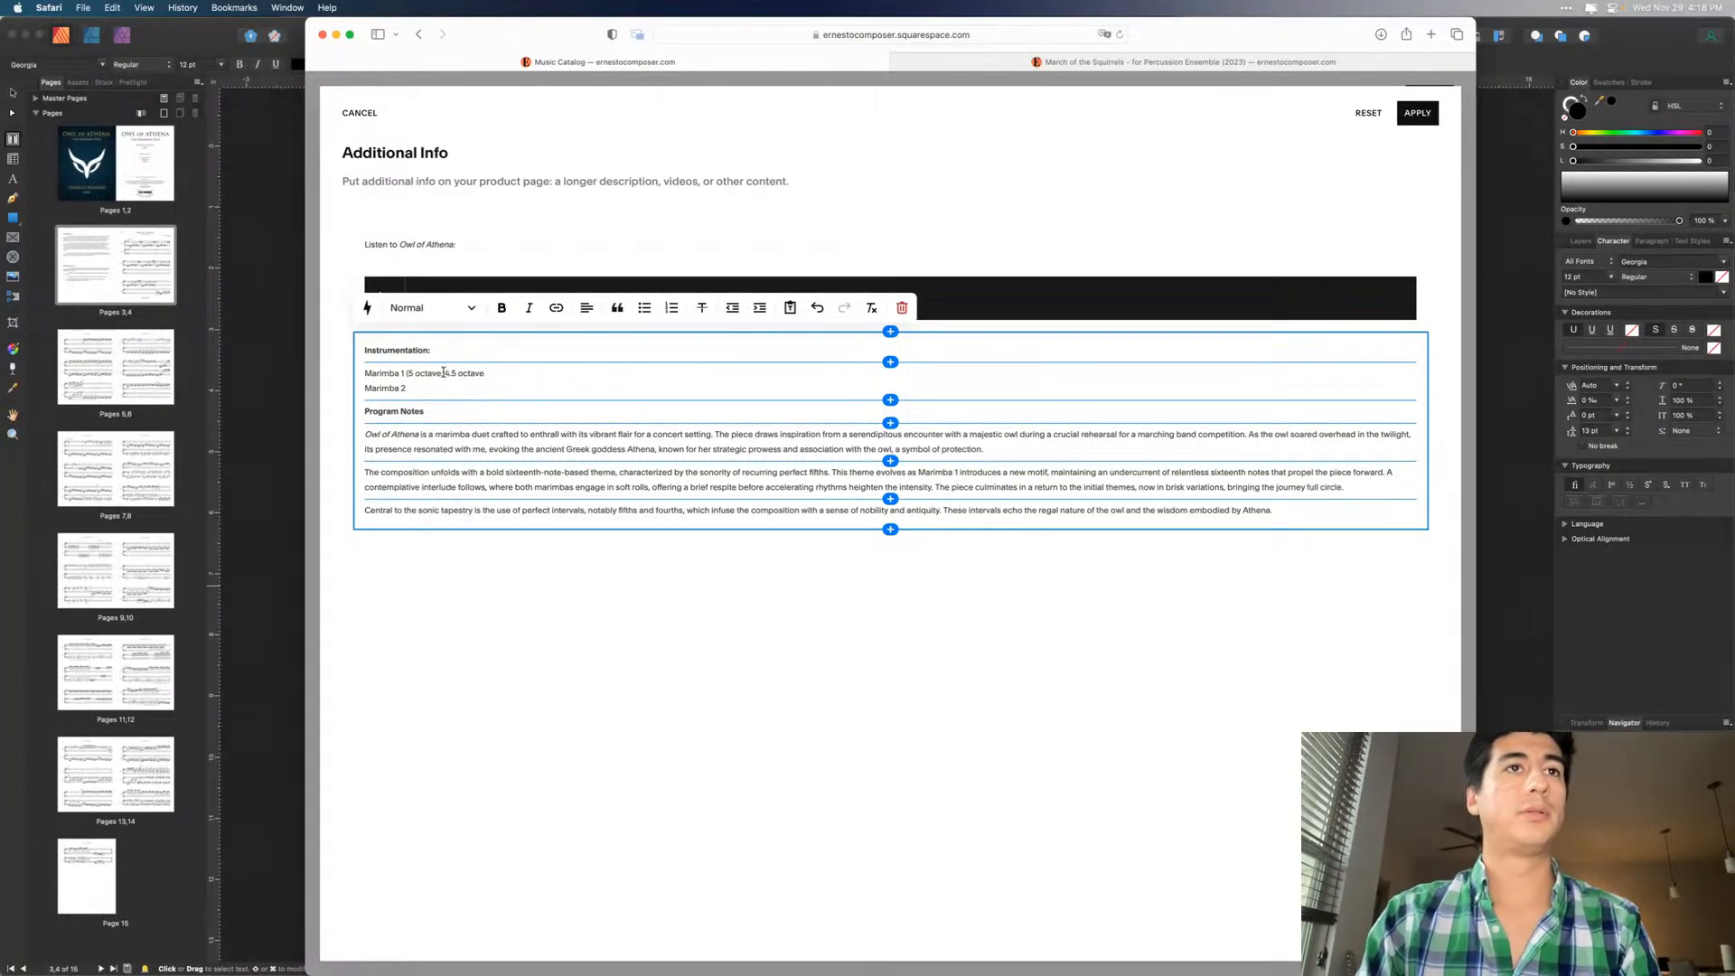
text(playabl)
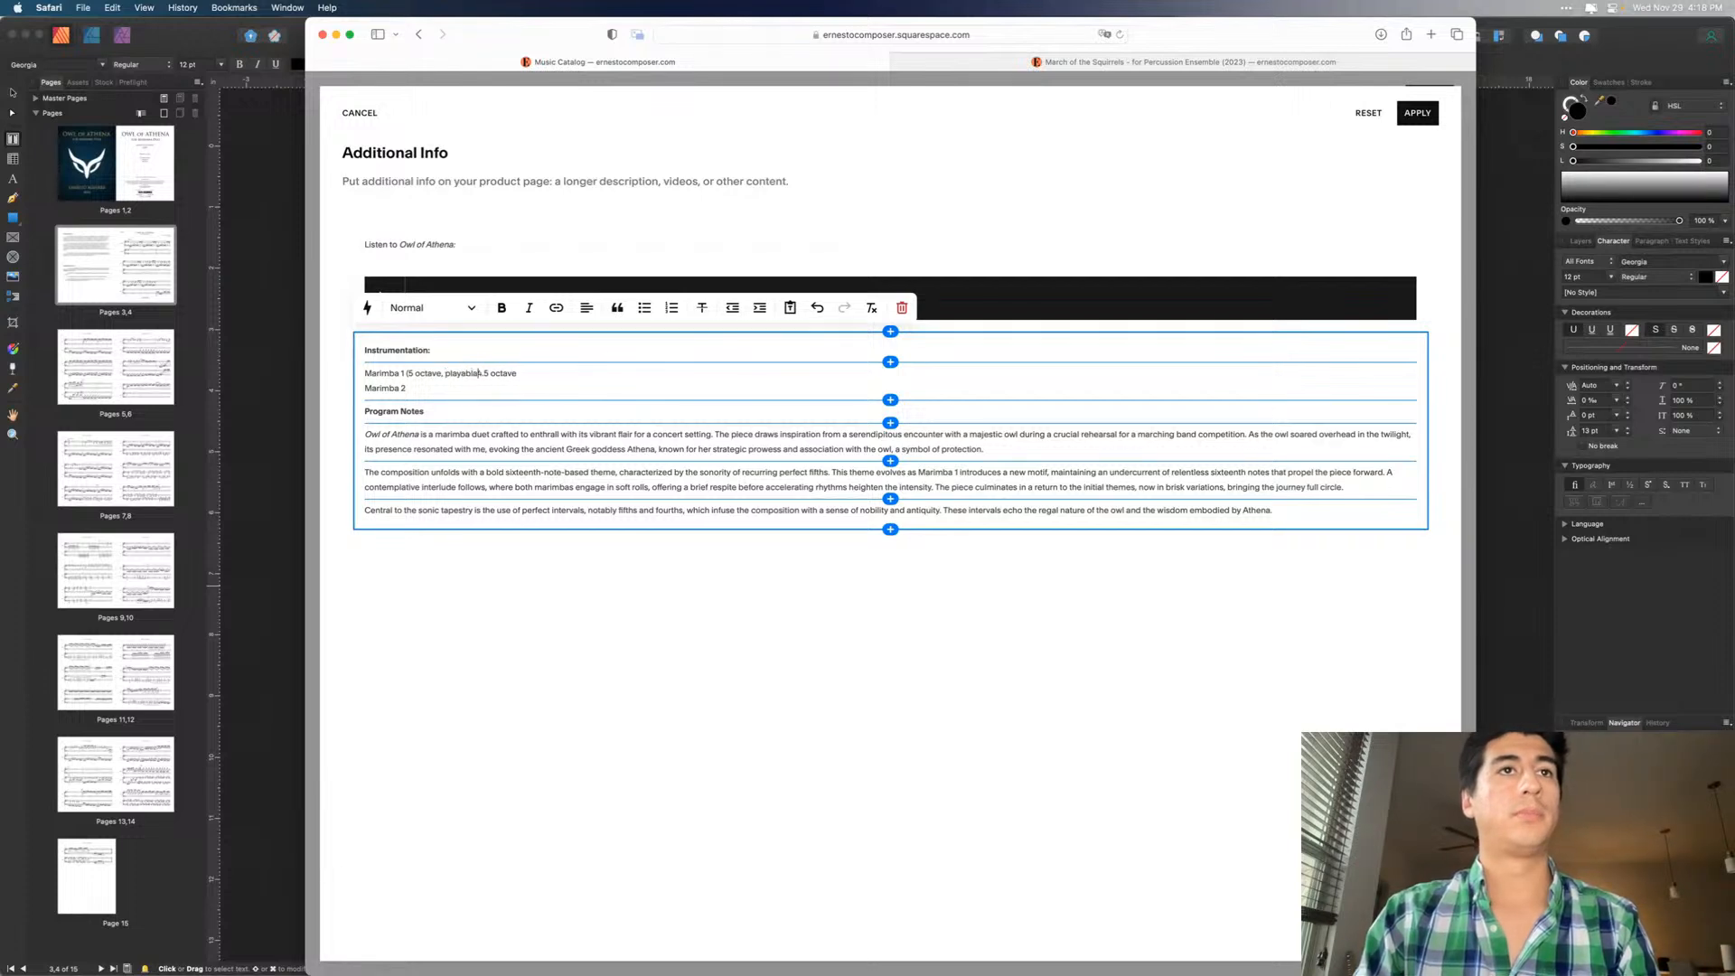
text(e on a)
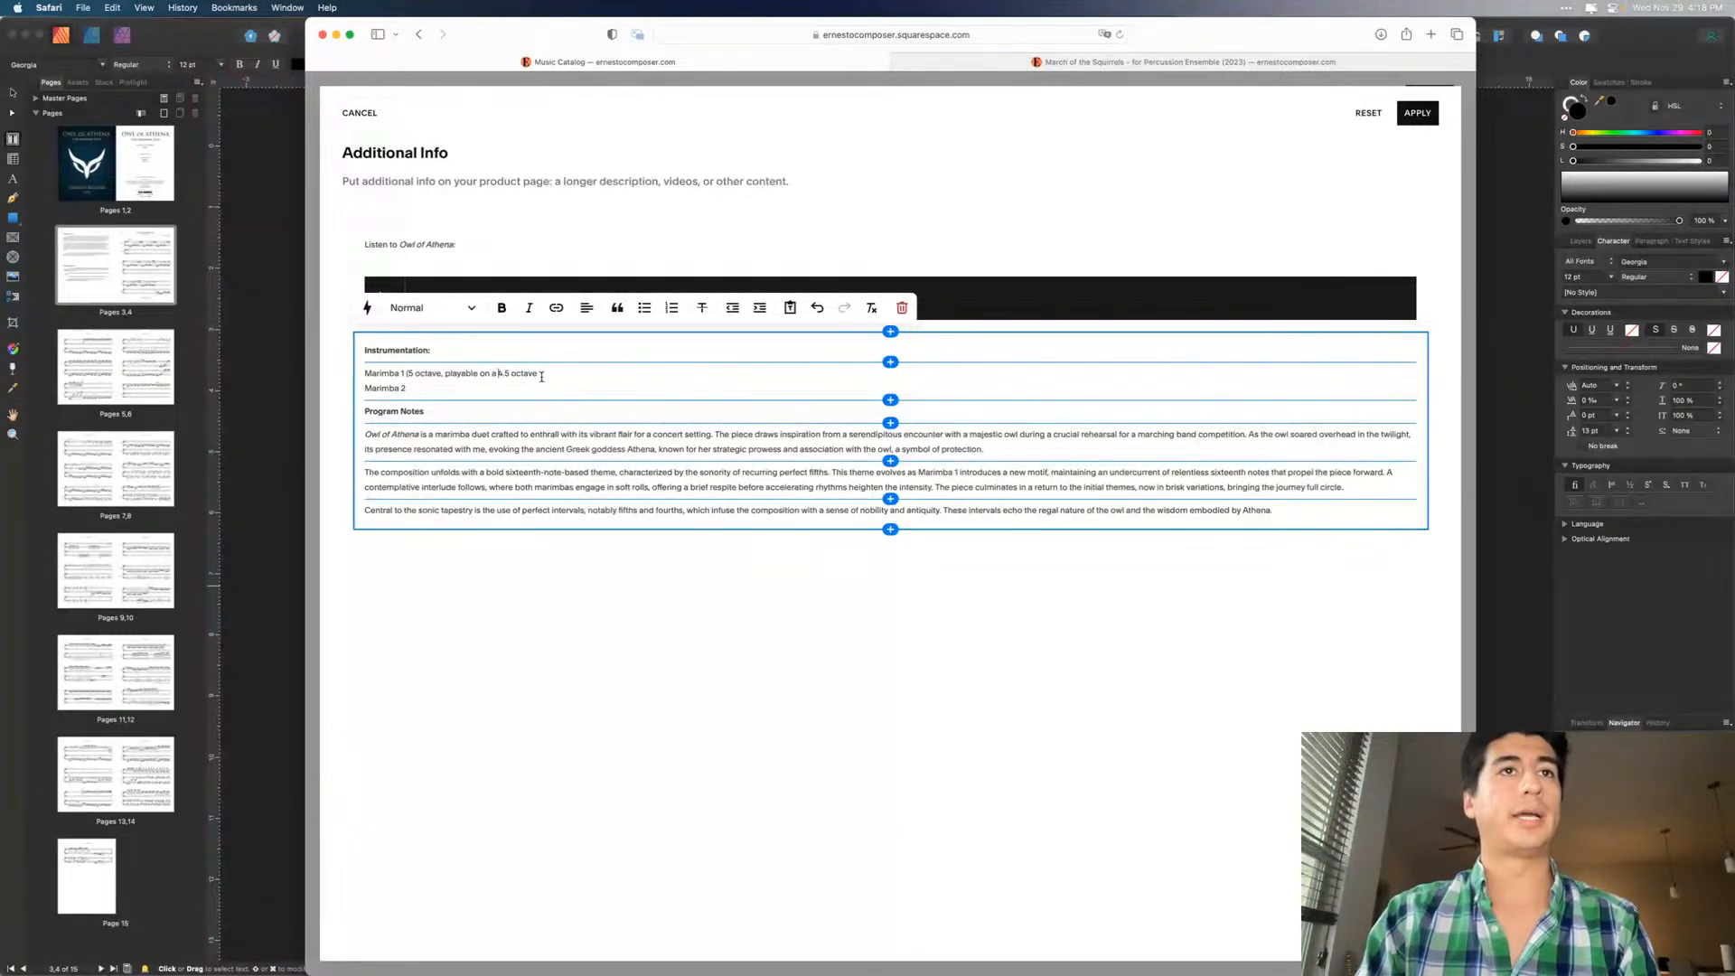
click(541, 377)
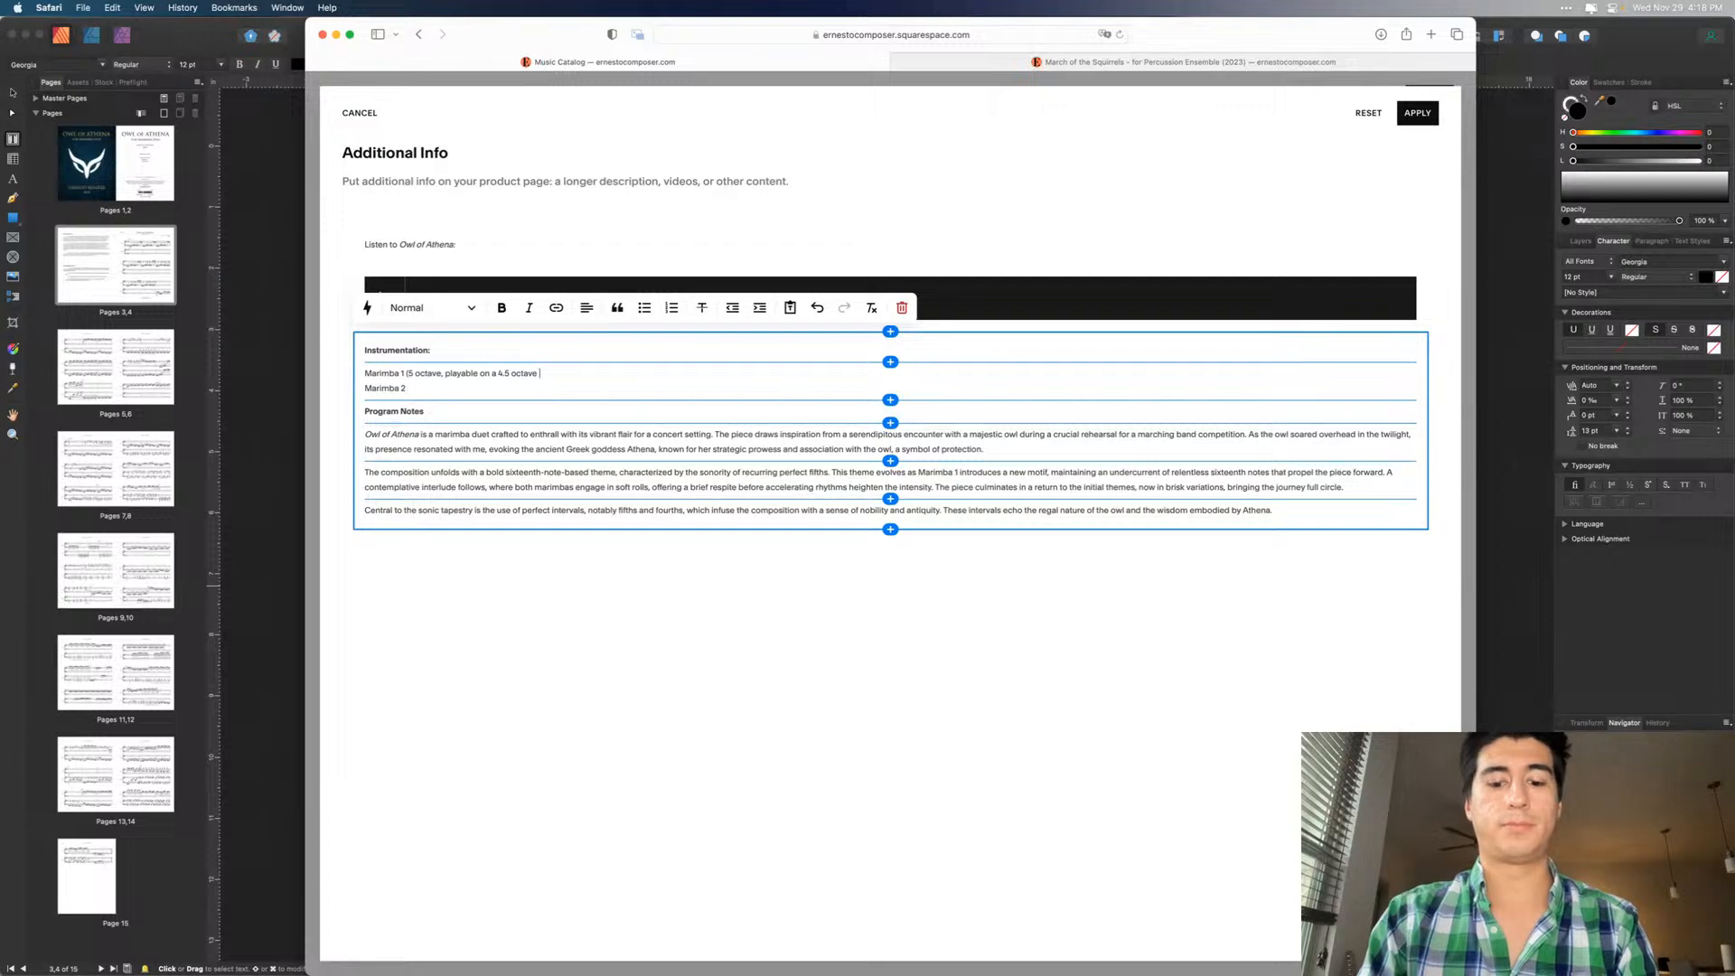
text(marimba))
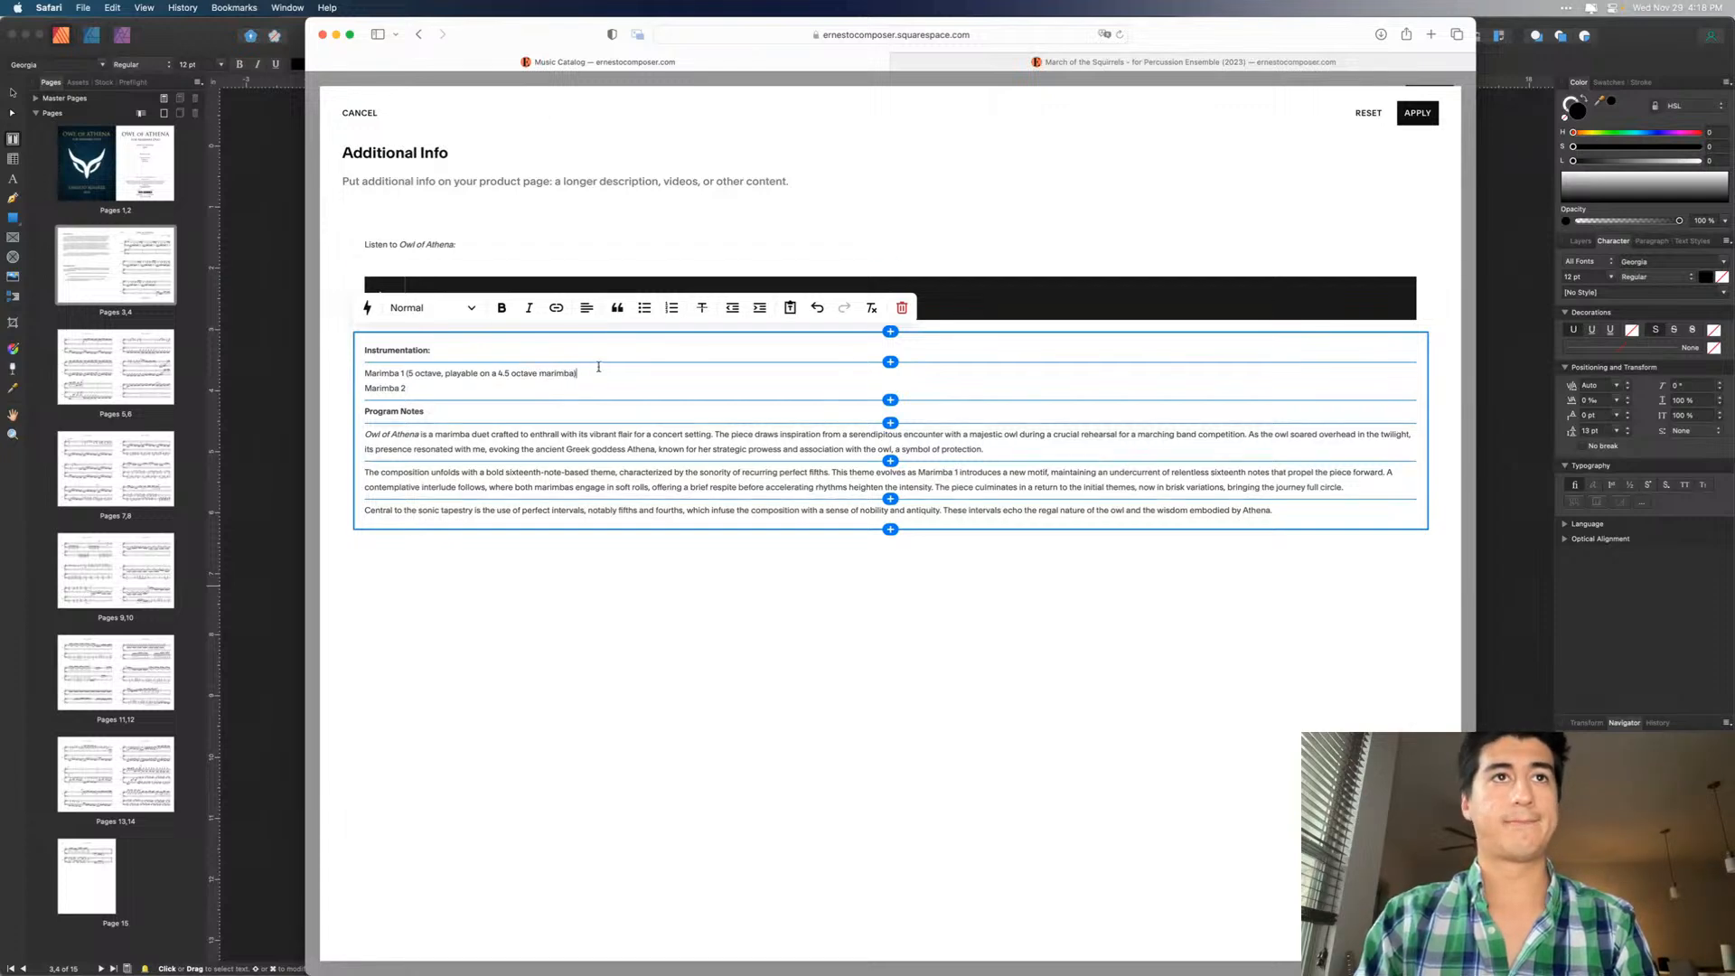
- Copy the parenthetical range note from Marimba 1 to the Marimba 2 line and apply the Additional Info changes
drag(599, 367, 406, 373)
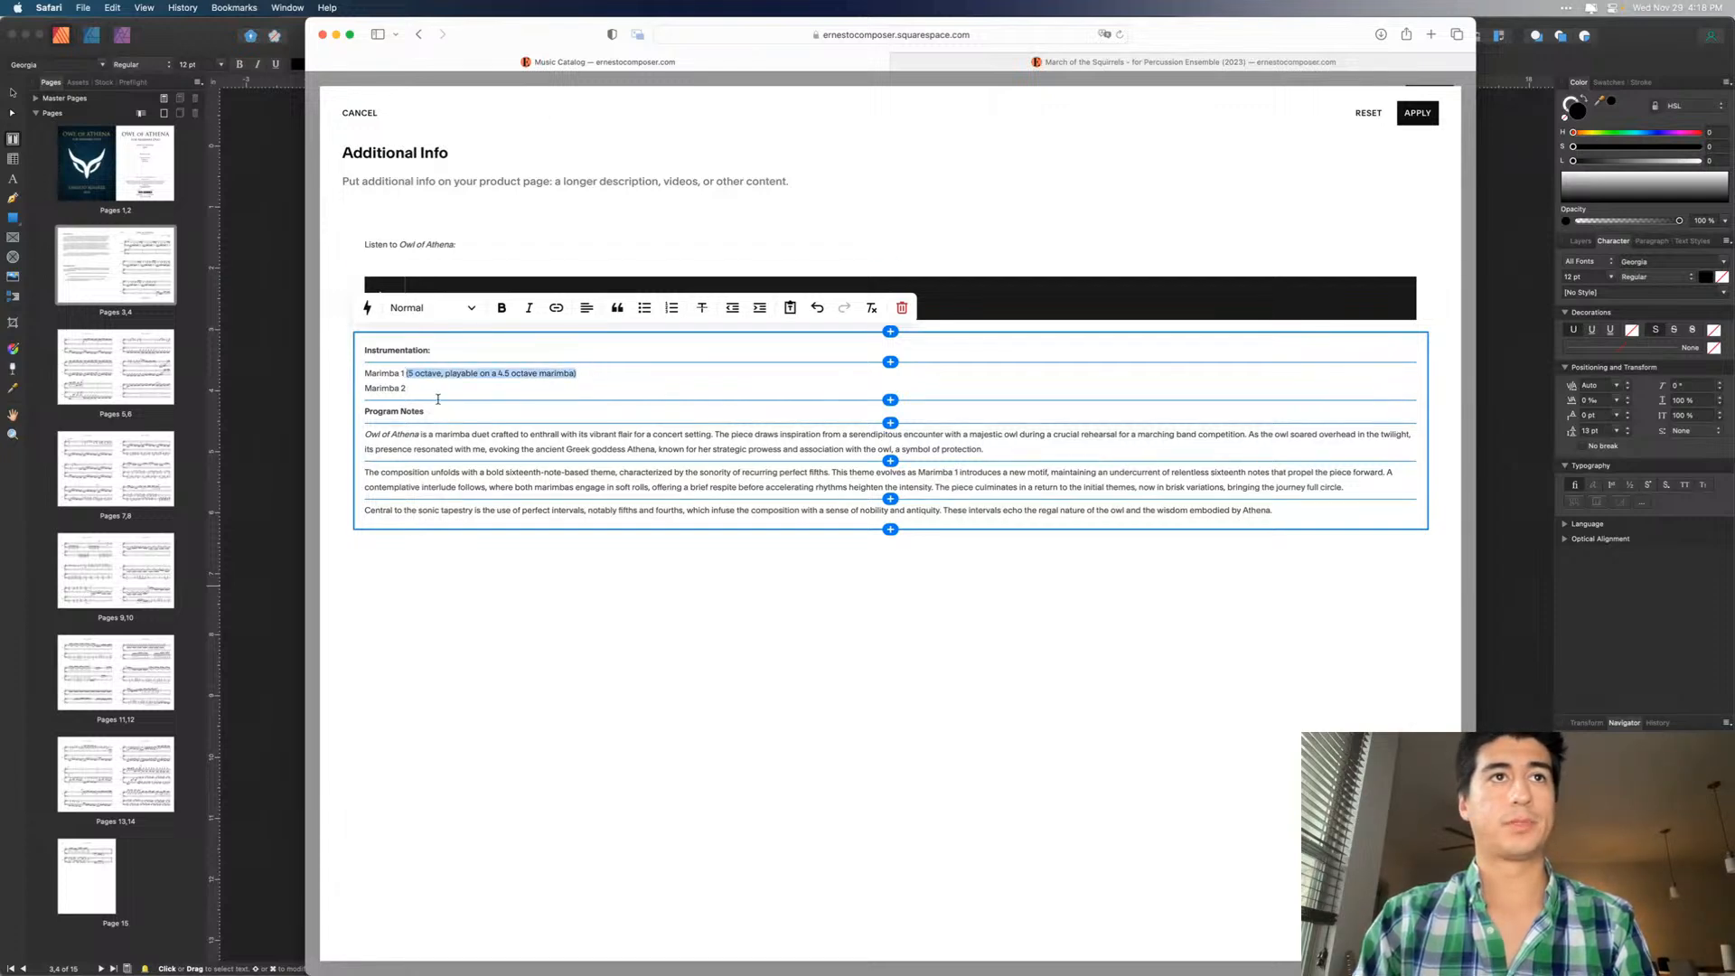
key(super+c)
click(422, 387)
key(super+v)
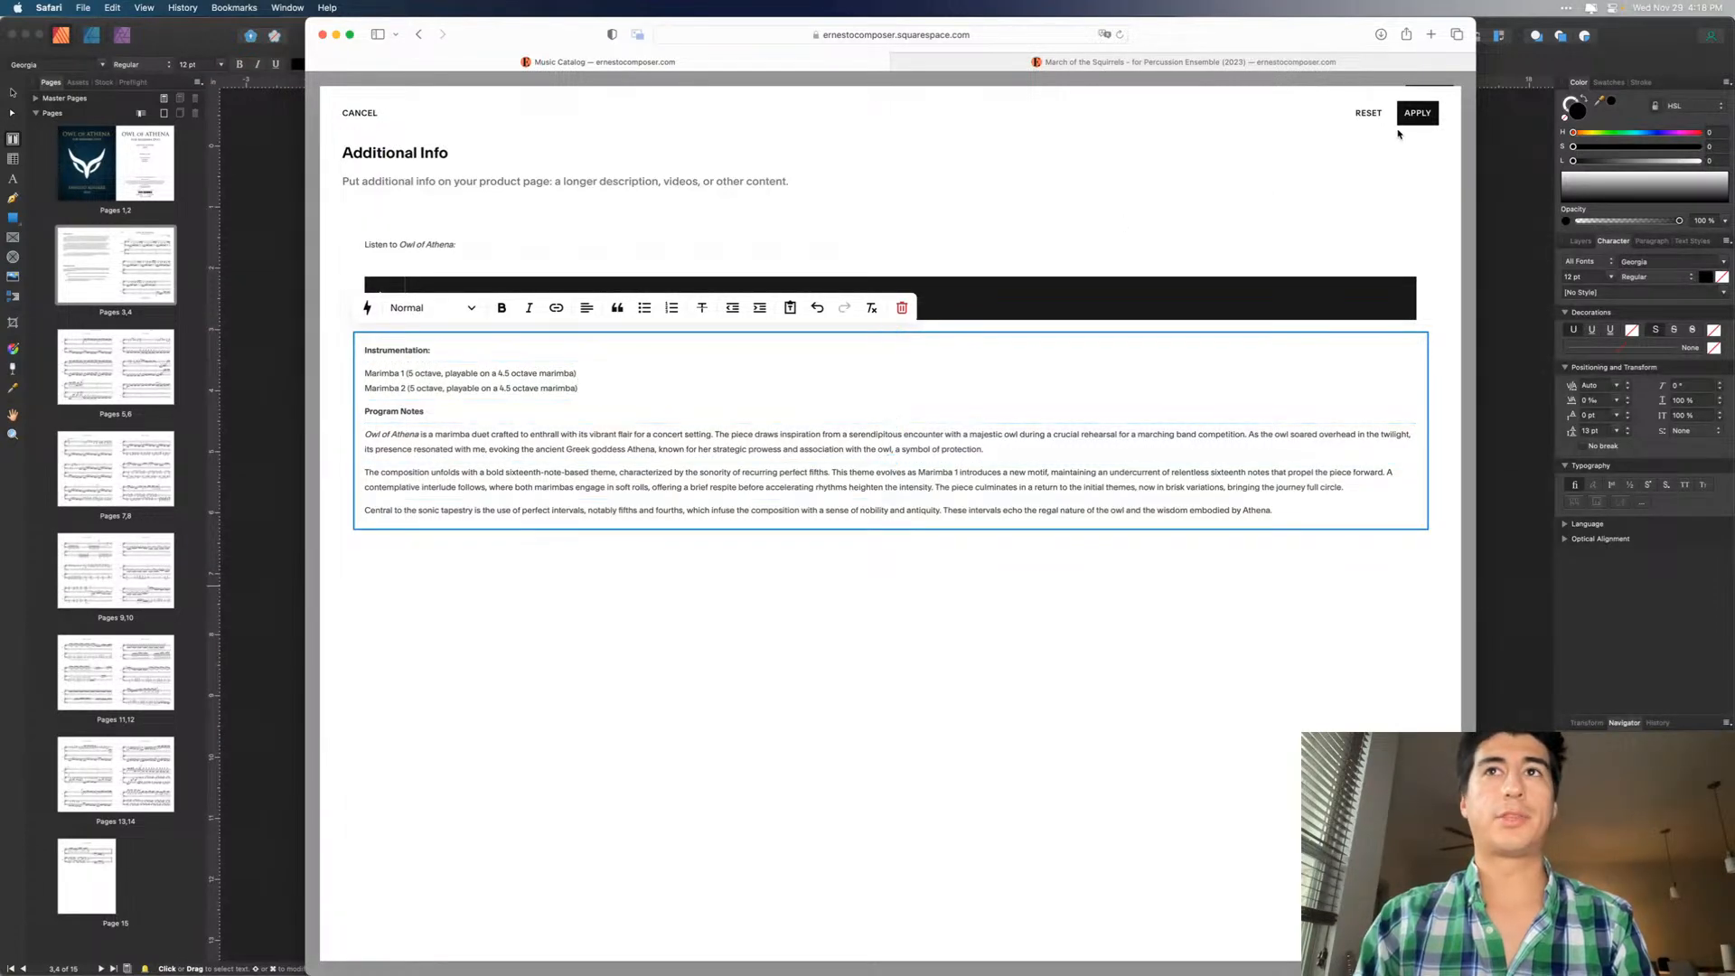
click(1426, 114)
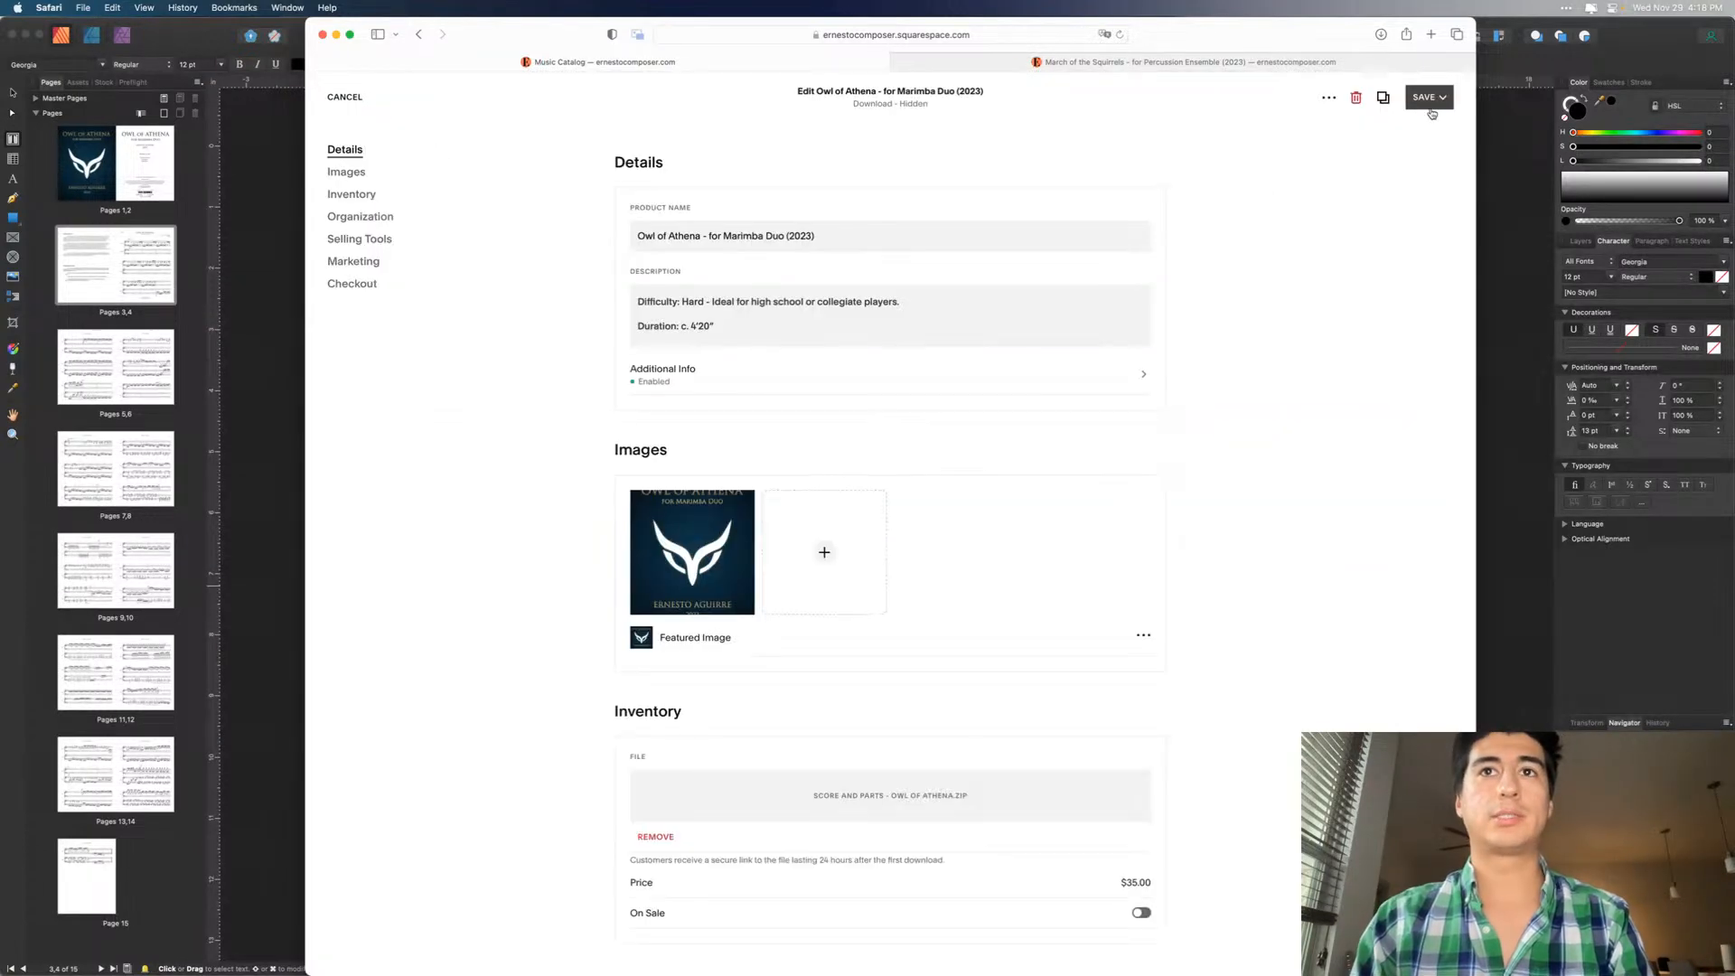
click(936, 328)
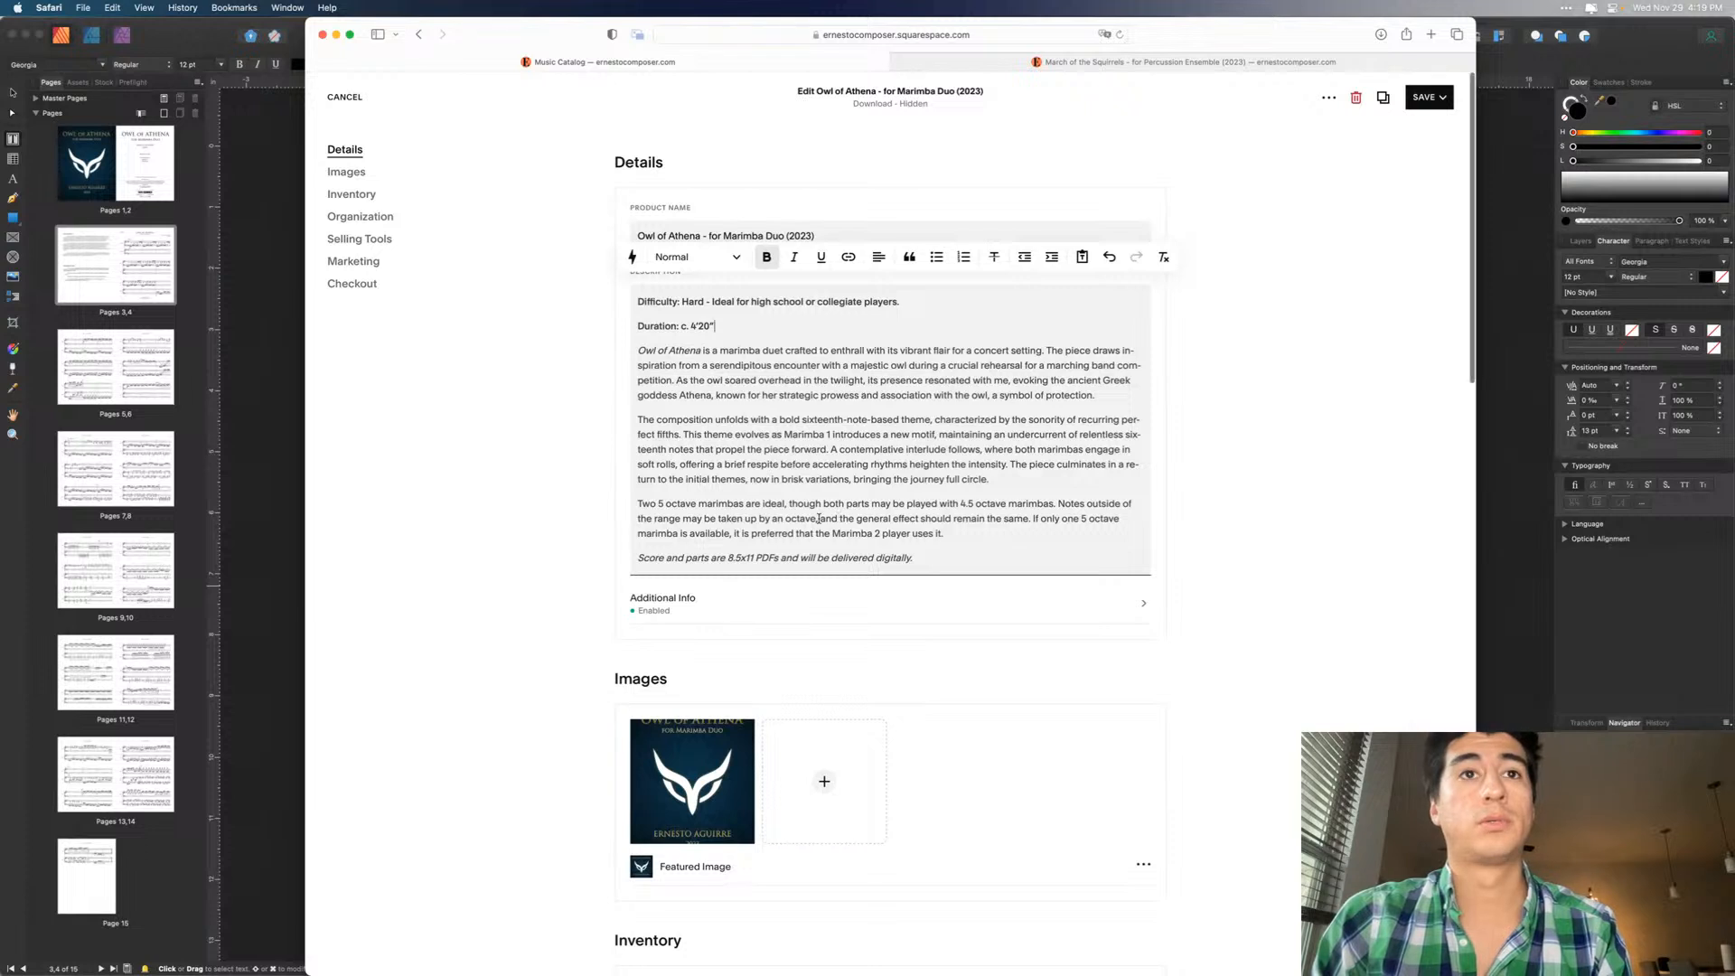
click(1169, 503)
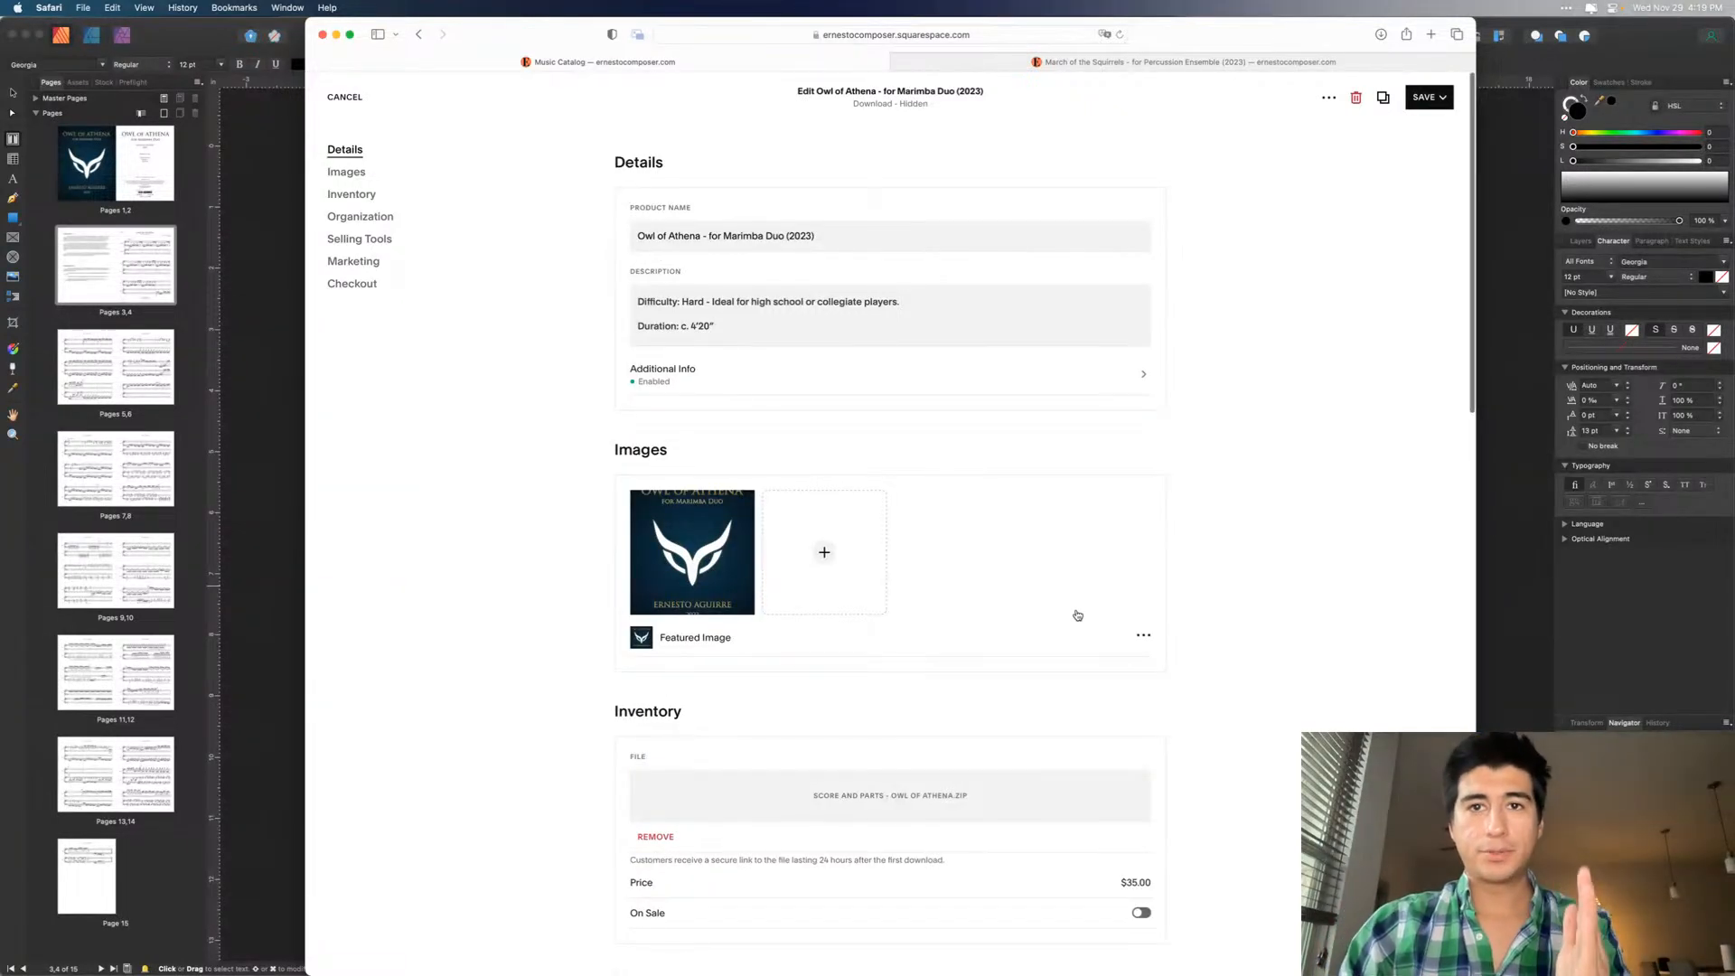
scroll(1077, 614, down, 1)
scroll(1077, 615, up, 1)
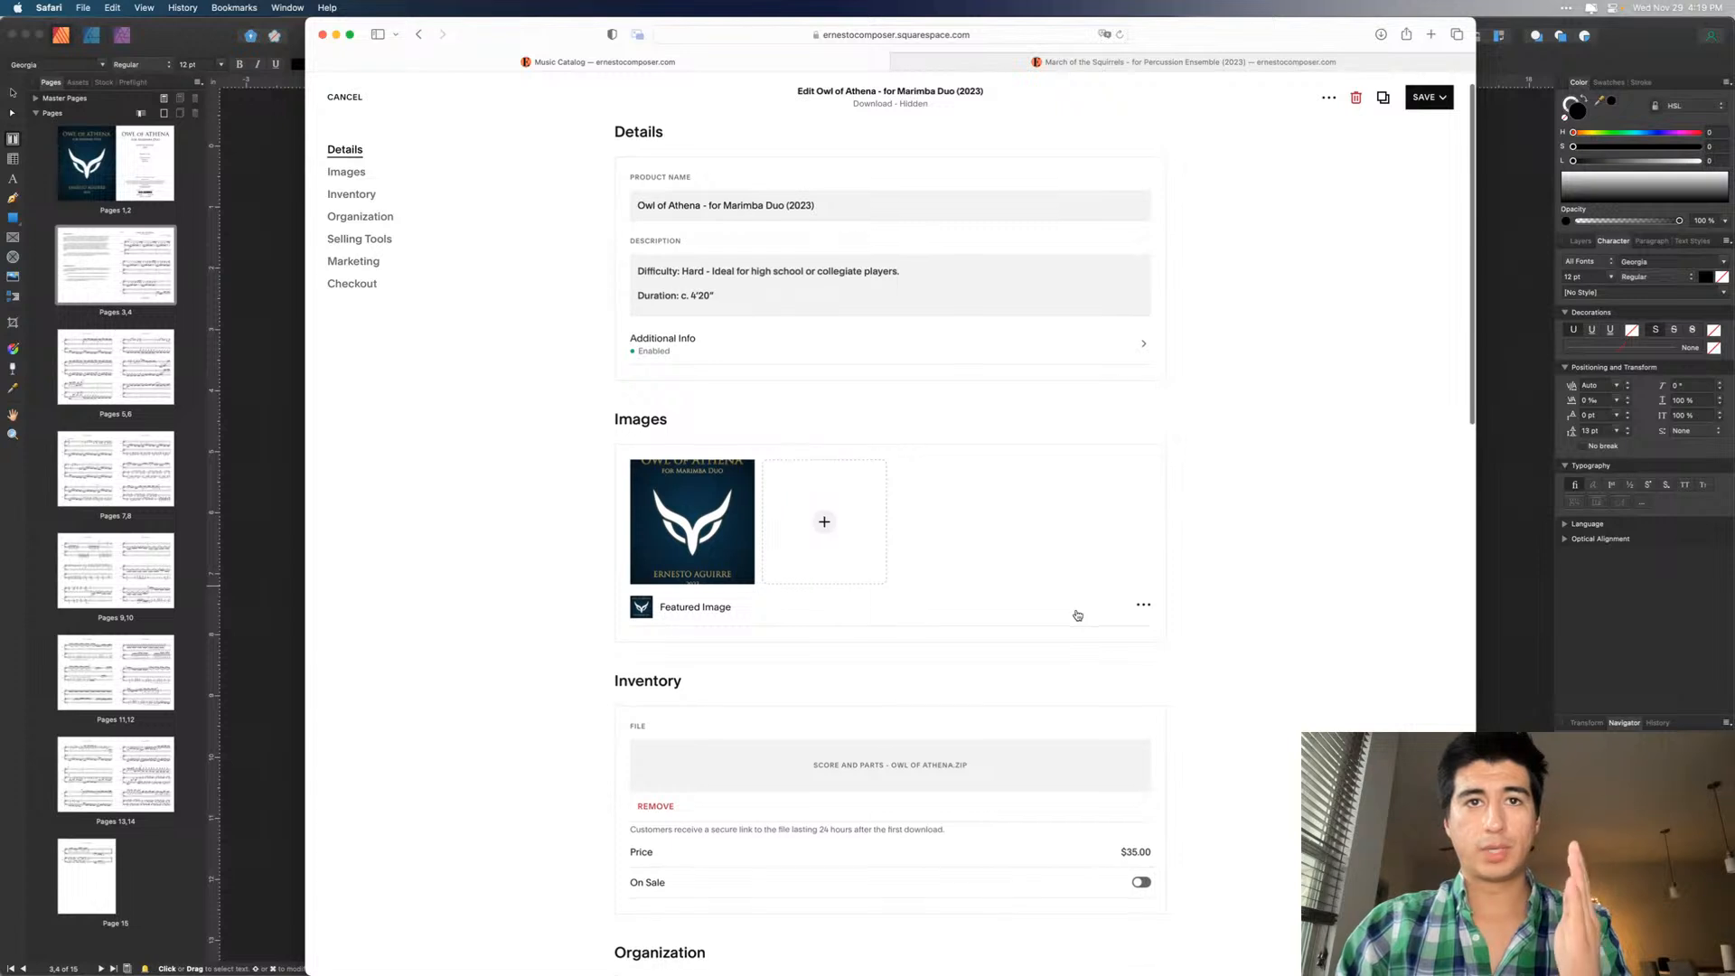
scroll(1077, 614, down, 2)
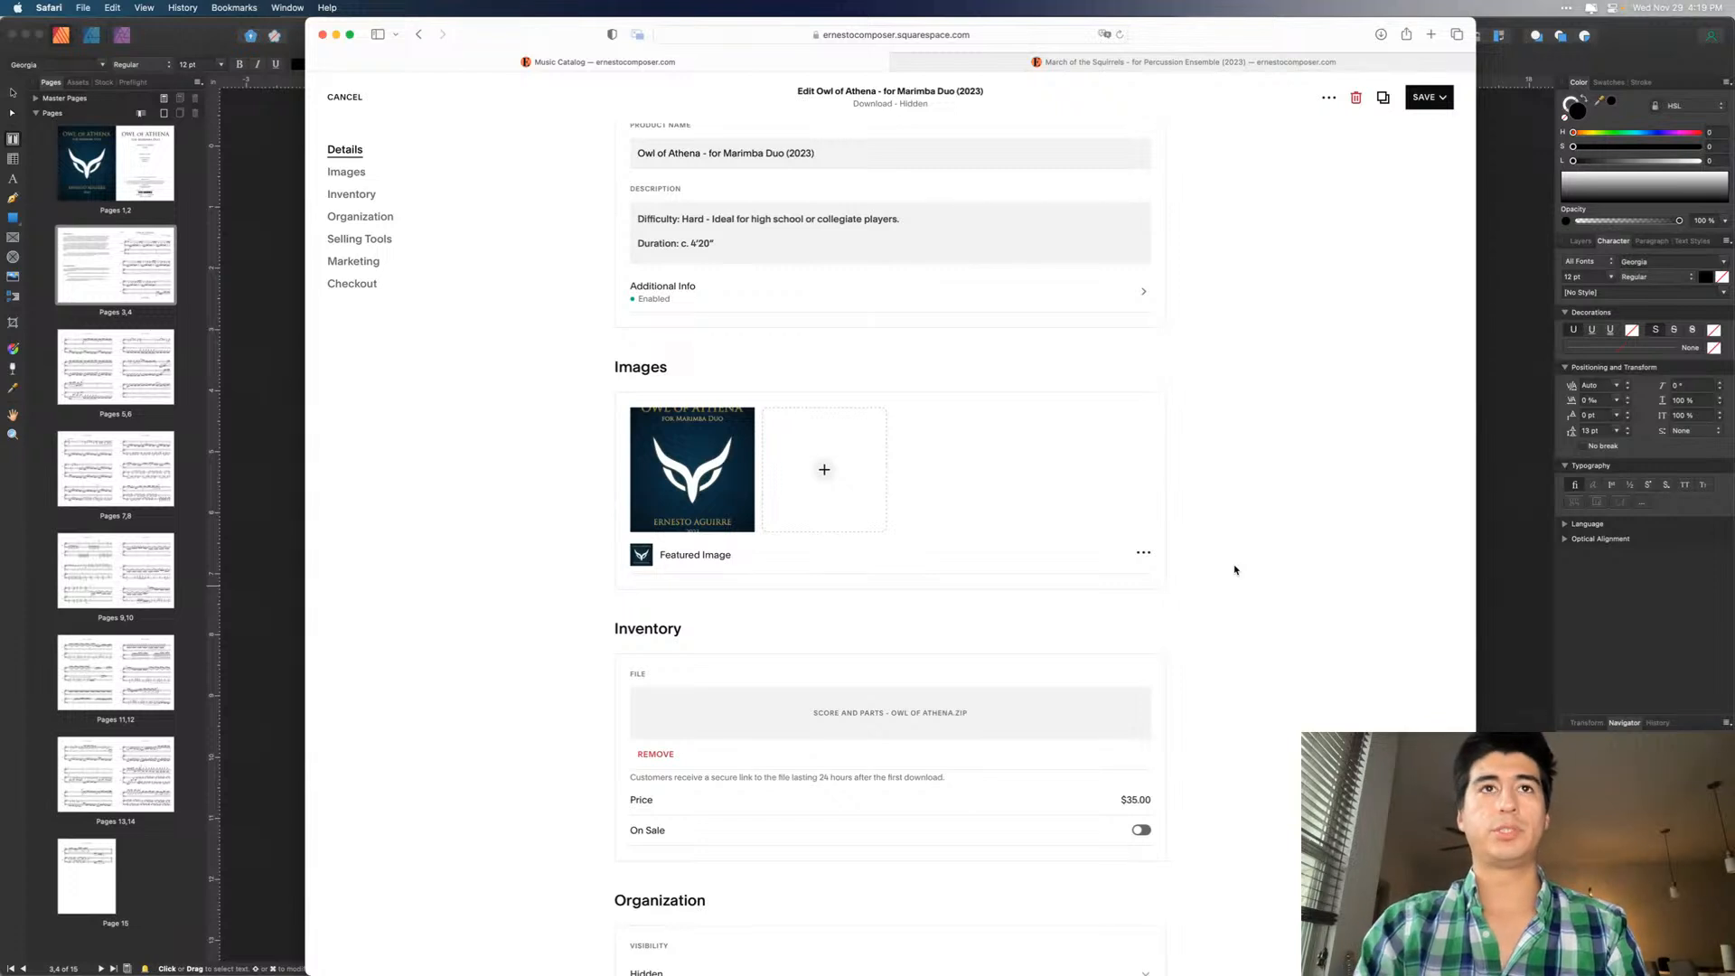
- Launch Permute, open Permute's Workshop and choose the PDF to Images module
key(super+space)
text(perm)
key(Return)
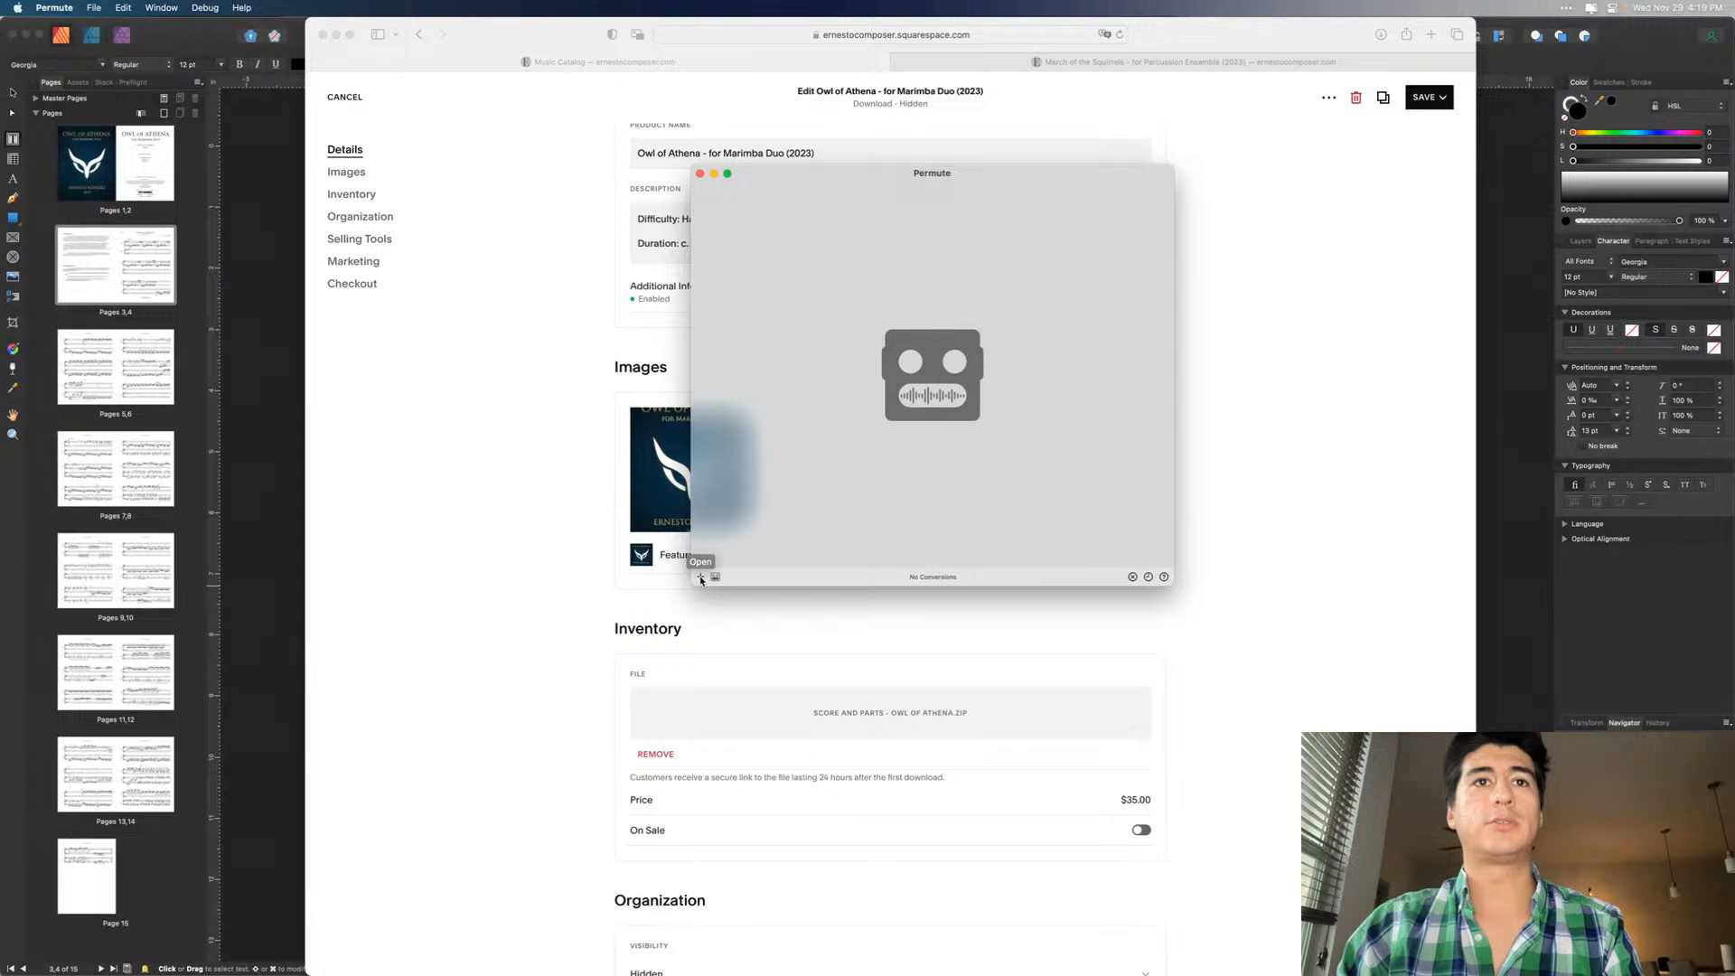
click(701, 577)
key(Escape)
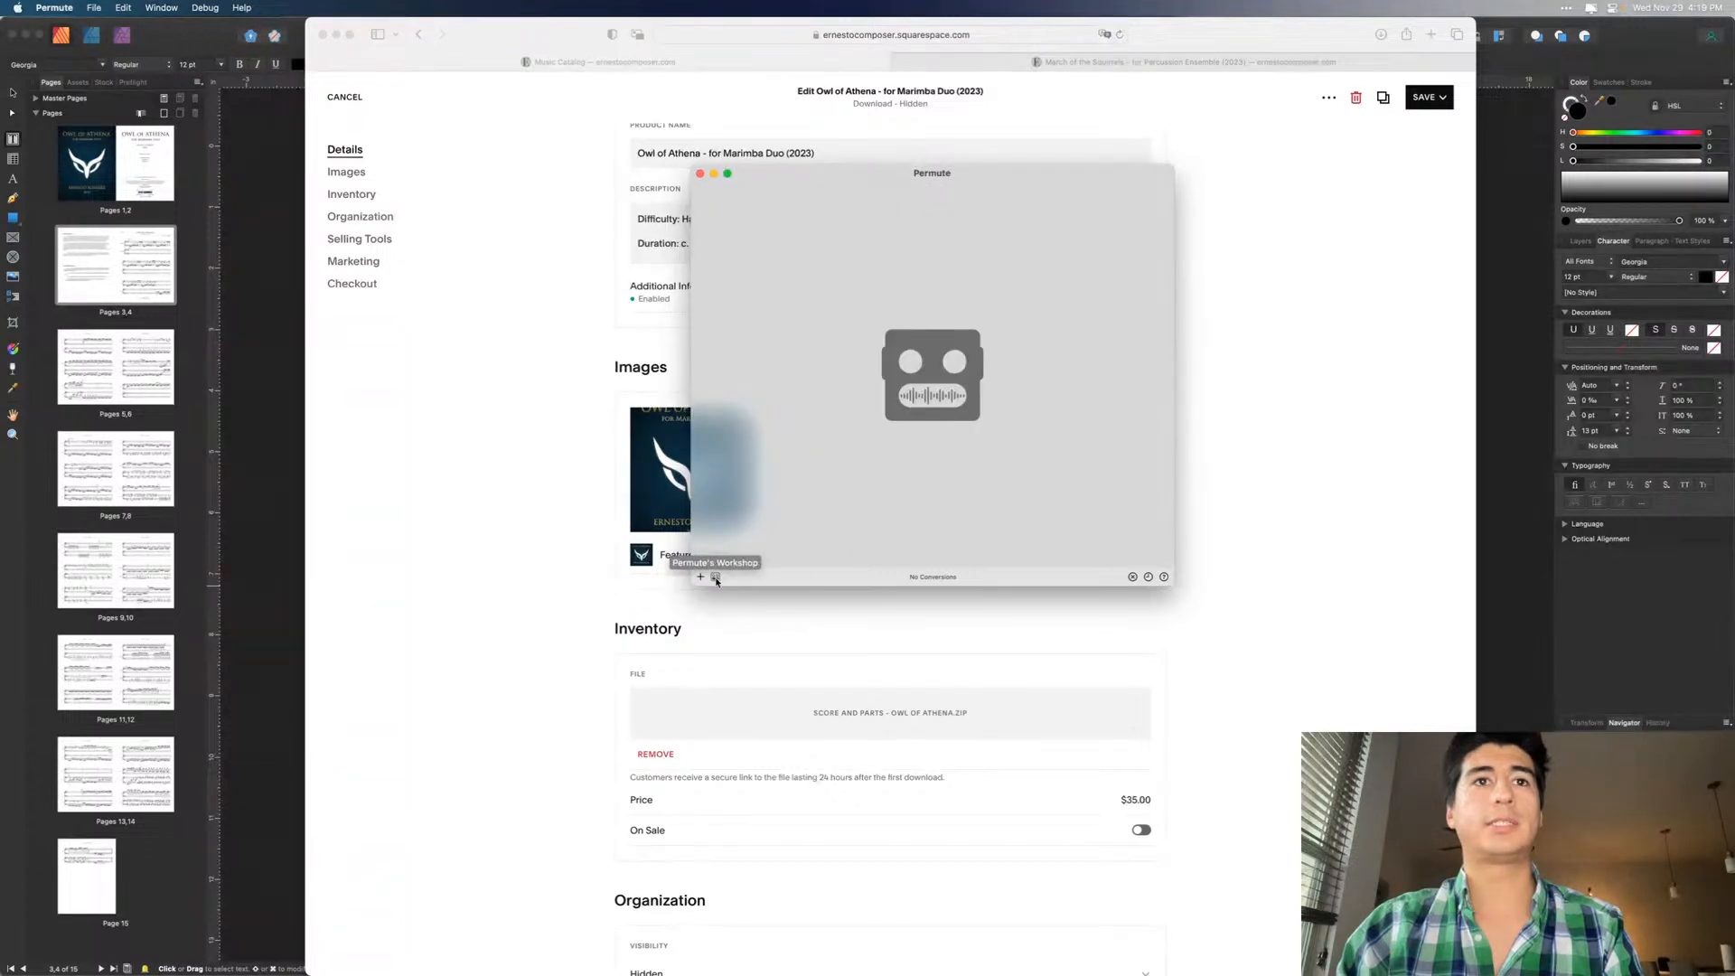
click(716, 578)
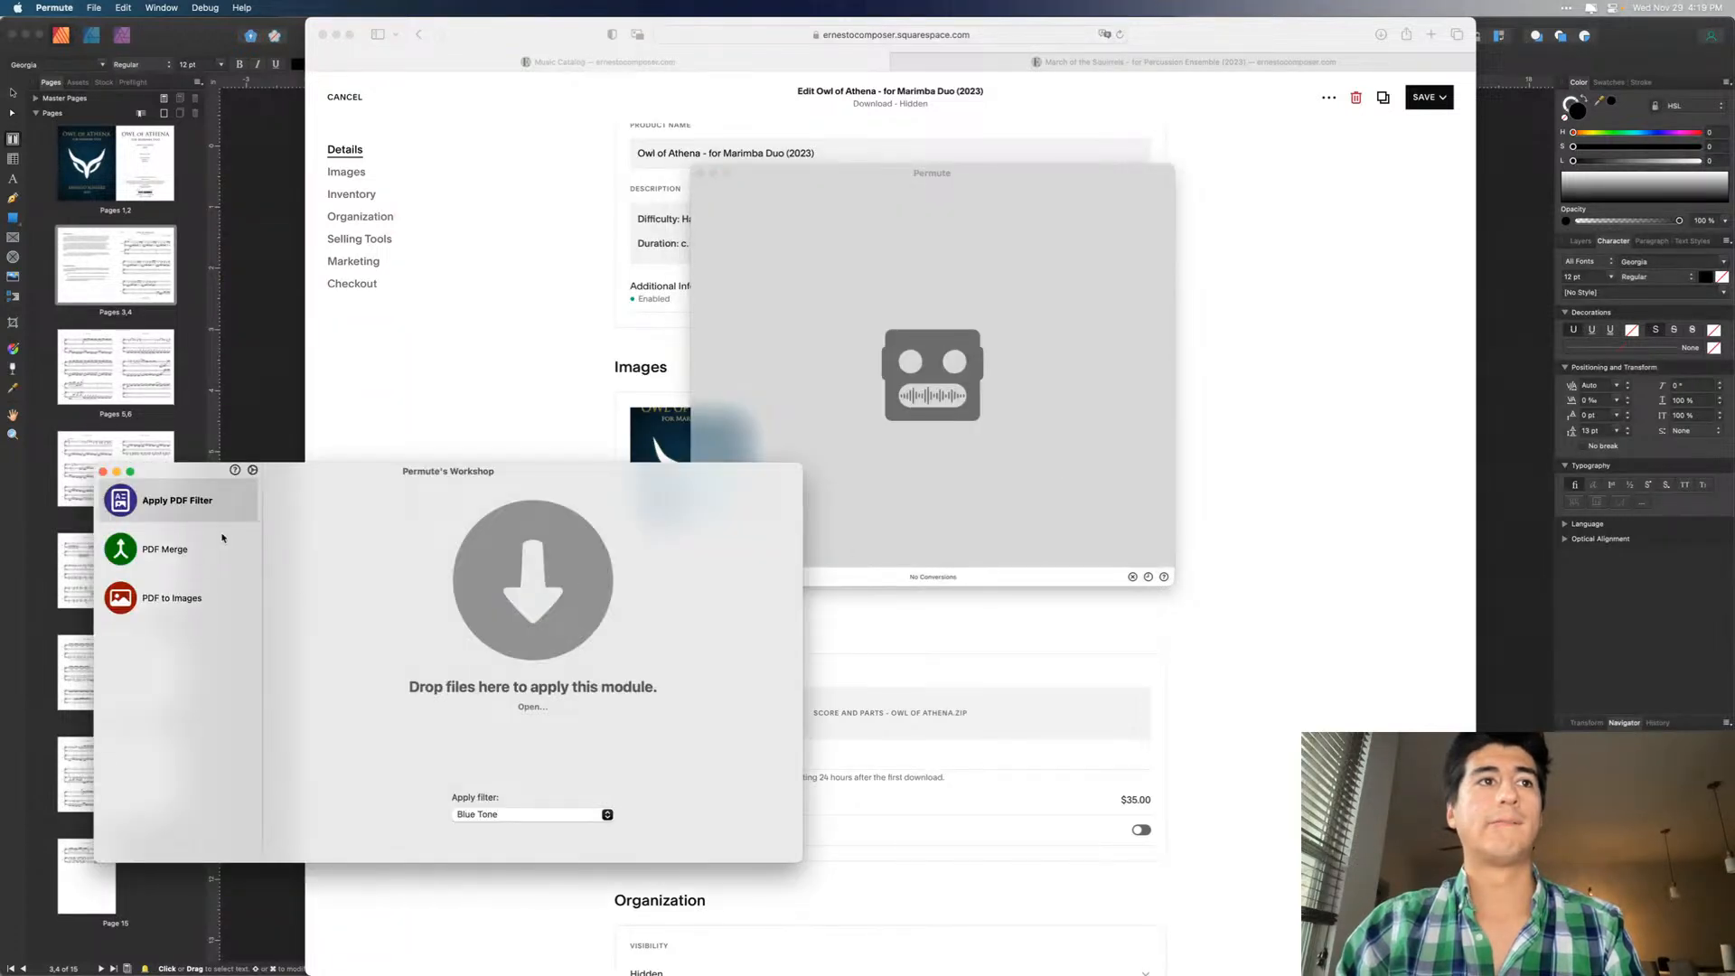
drag(358, 481, 353, 307)
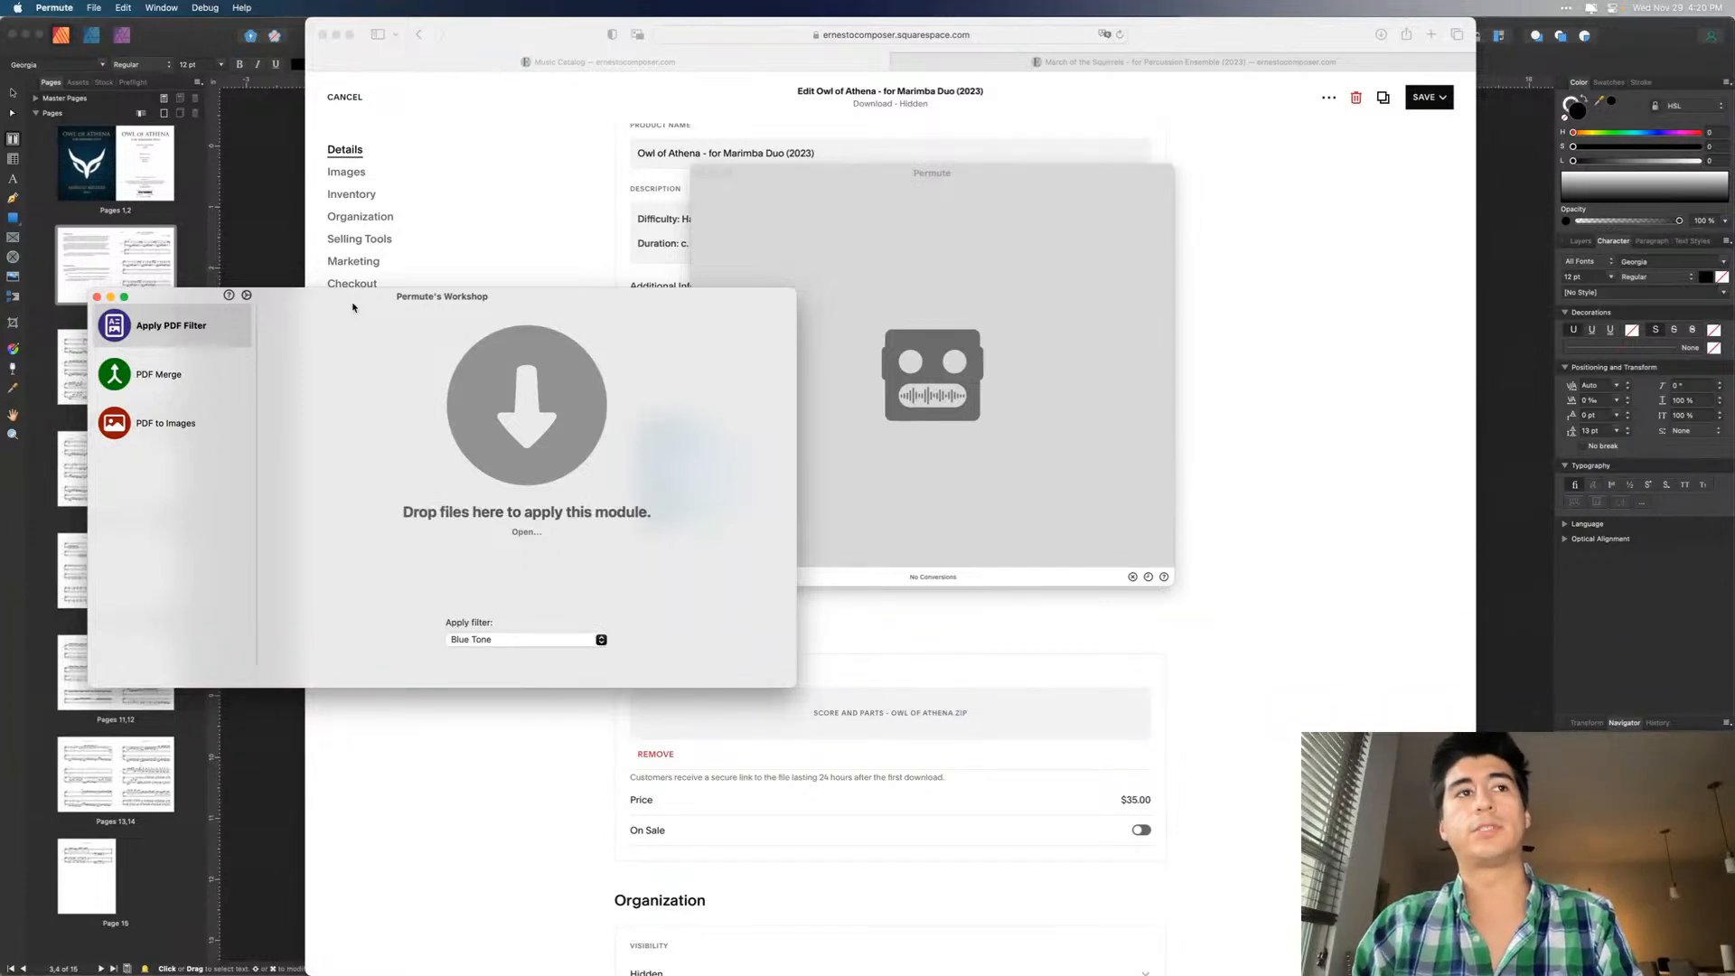
click(189, 426)
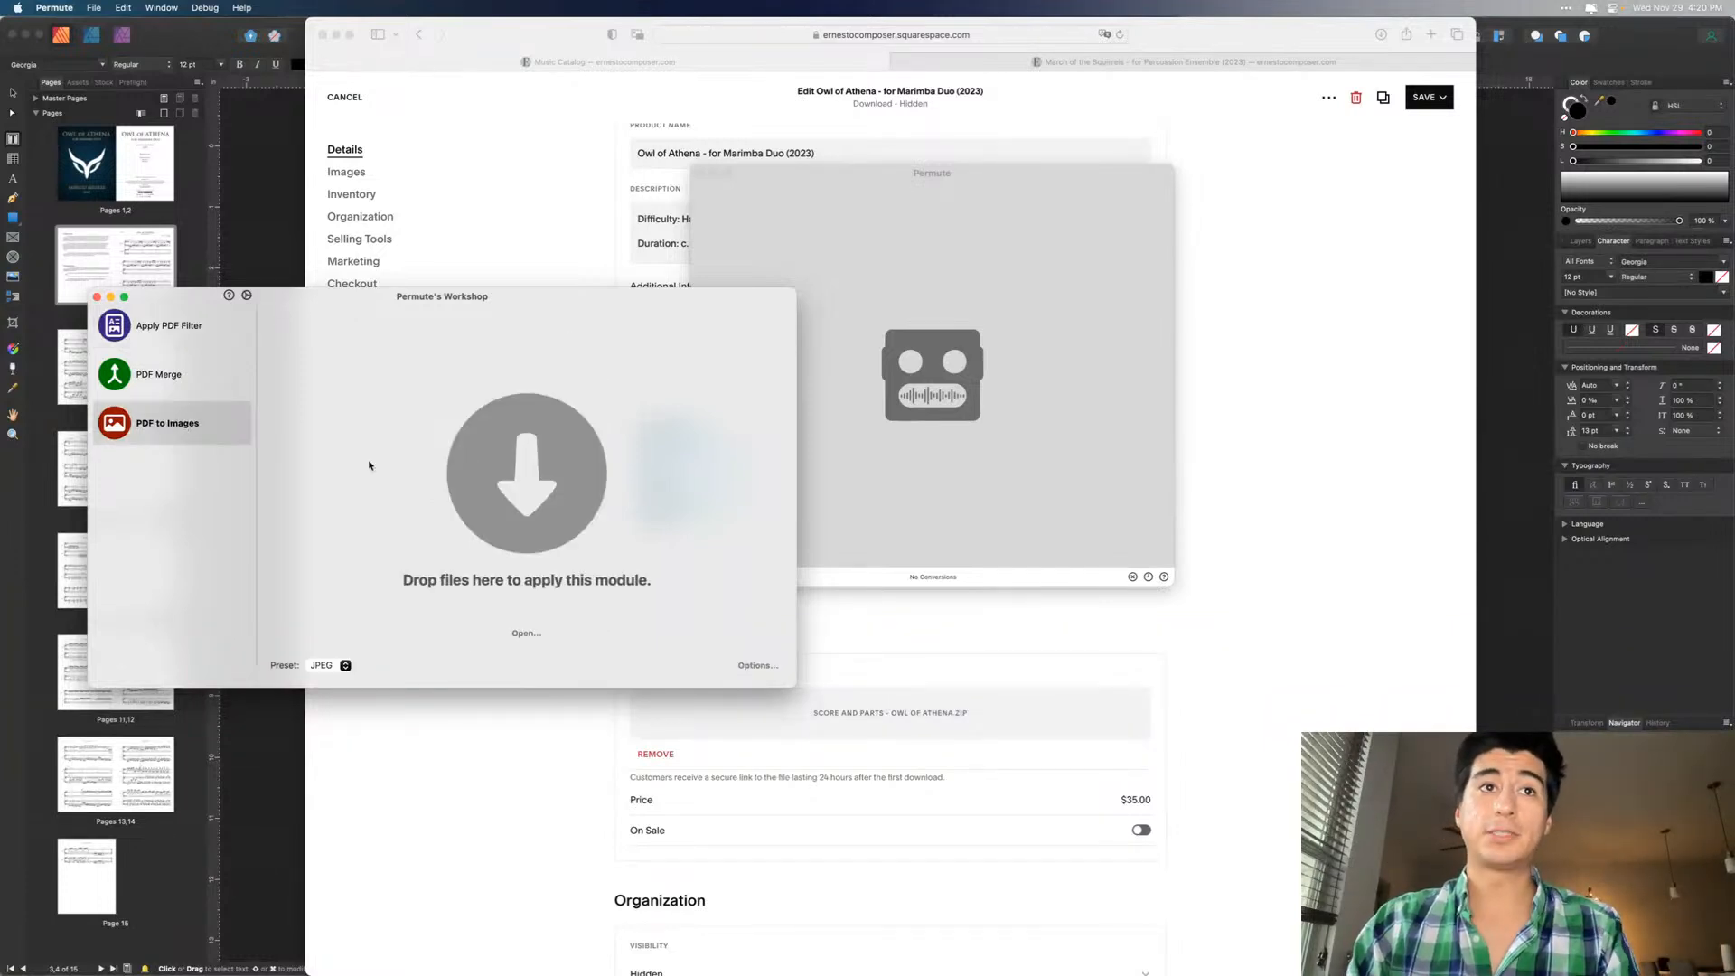
- Convert "00 - Full score - Owl of Athena.pdf" from the TD Publishing catalog's Score and Parts folder to JPEG images and review the converted pages
click(526, 631)
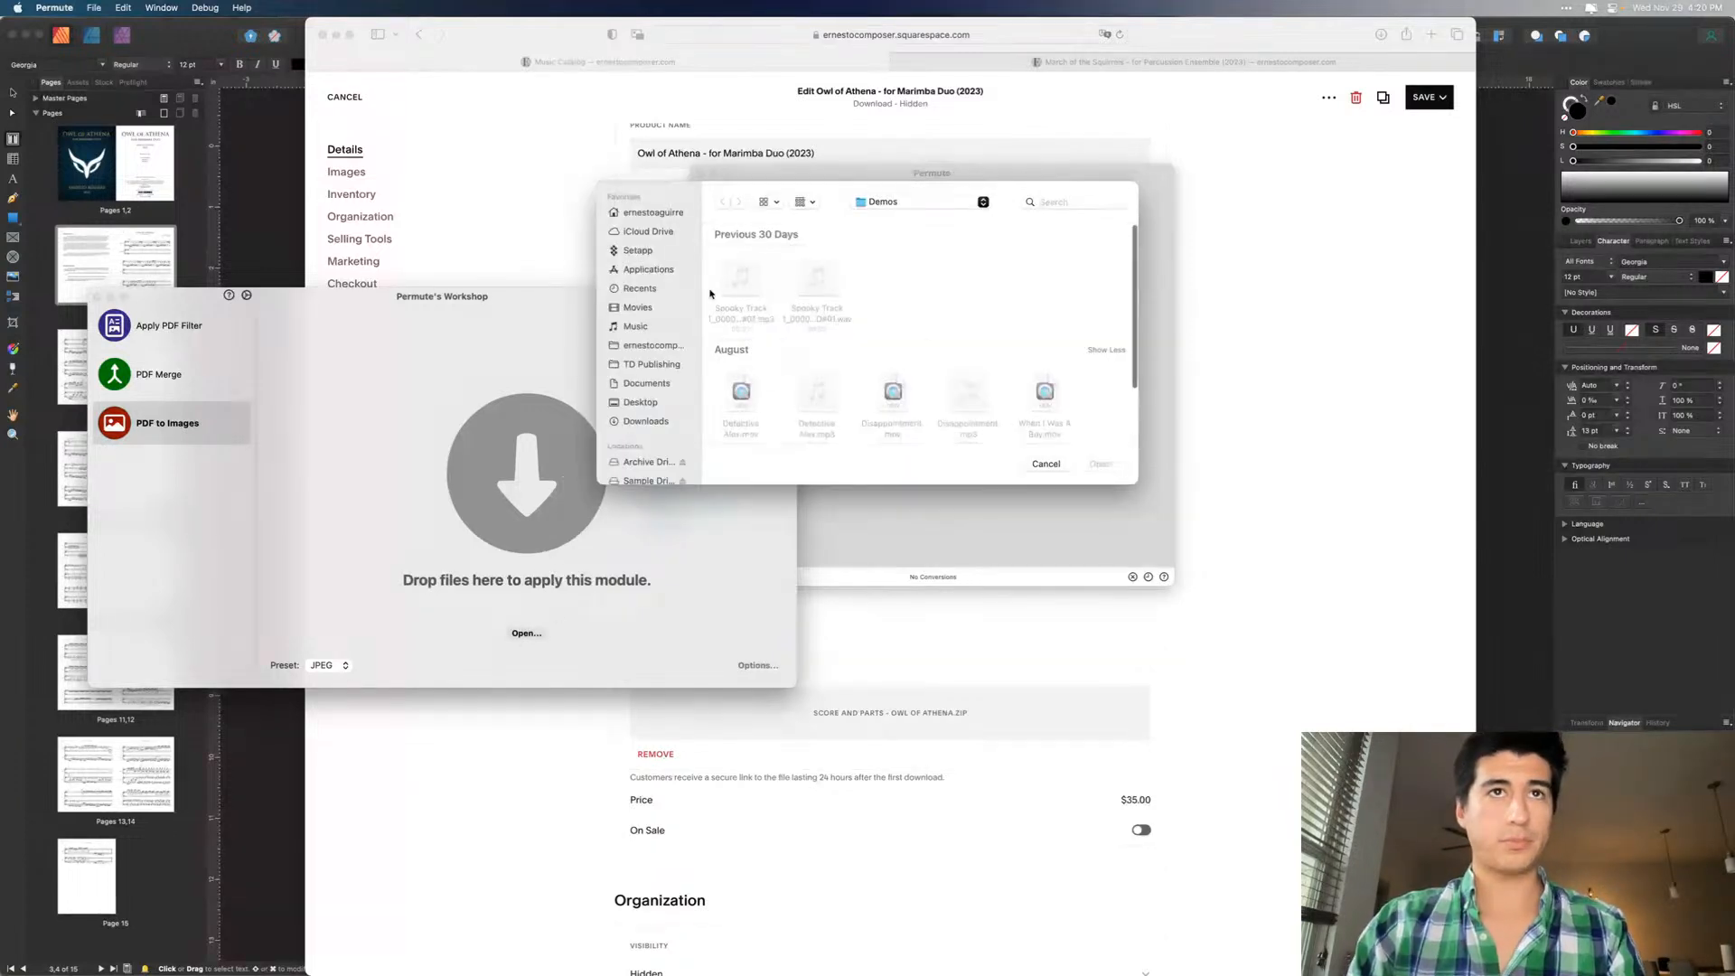
click(652, 363)
click(818, 287)
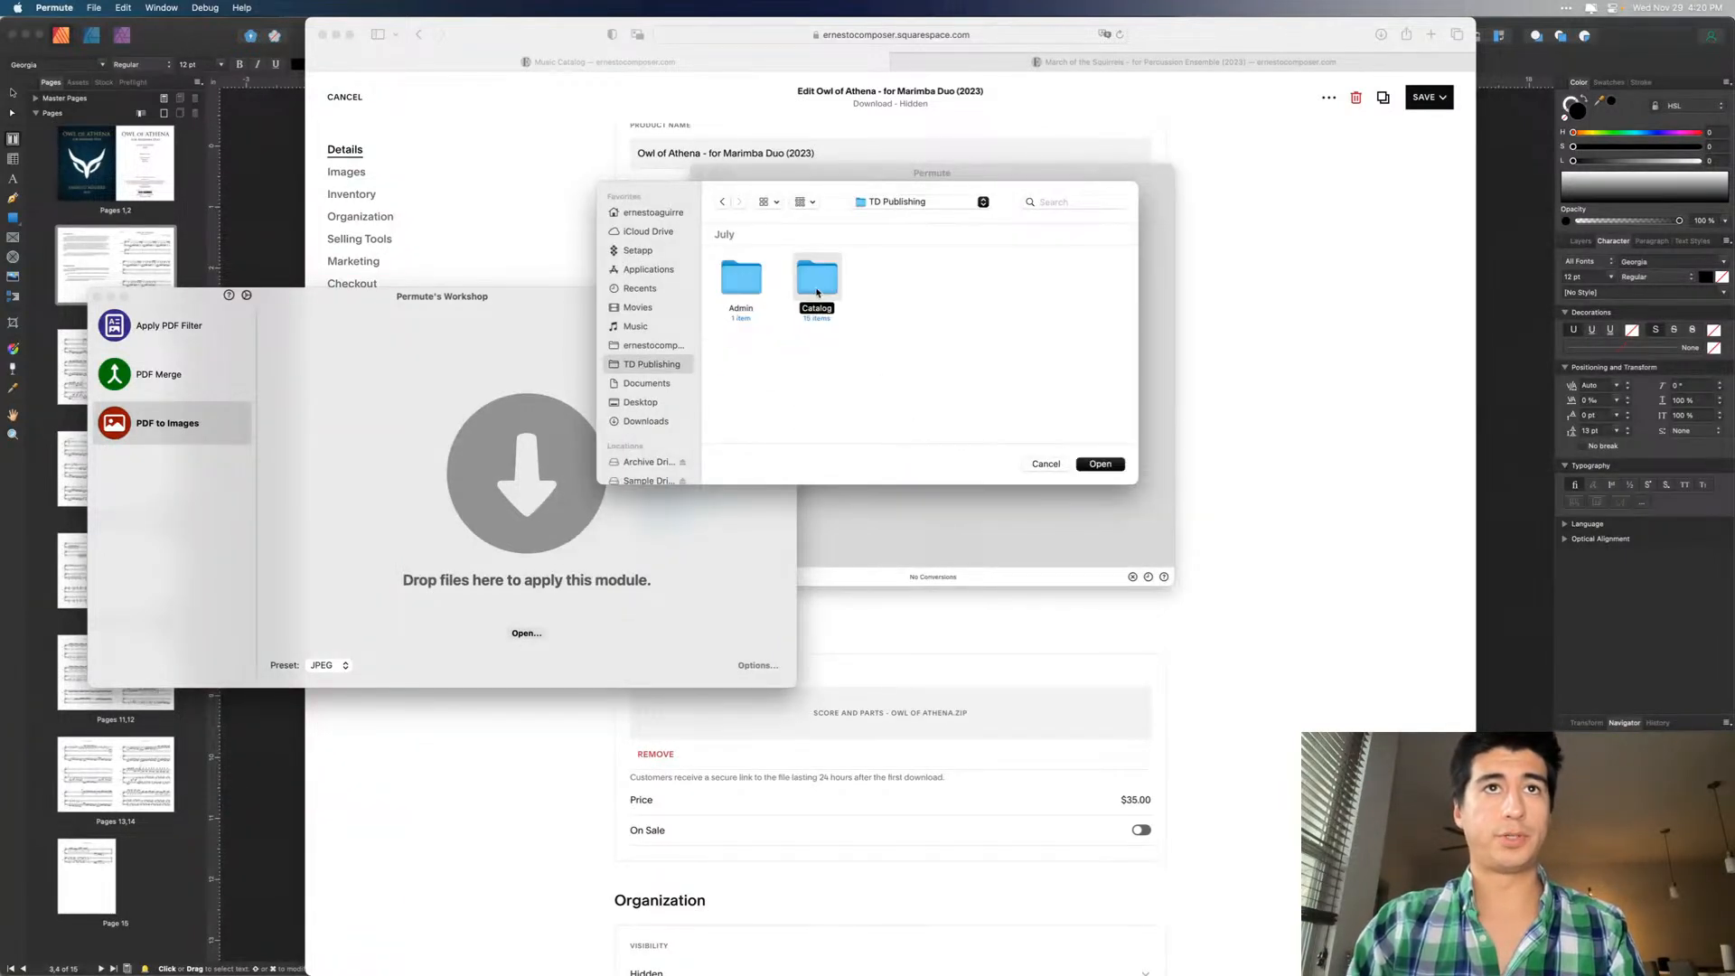
double_click(817, 288)
double_click(757, 291)
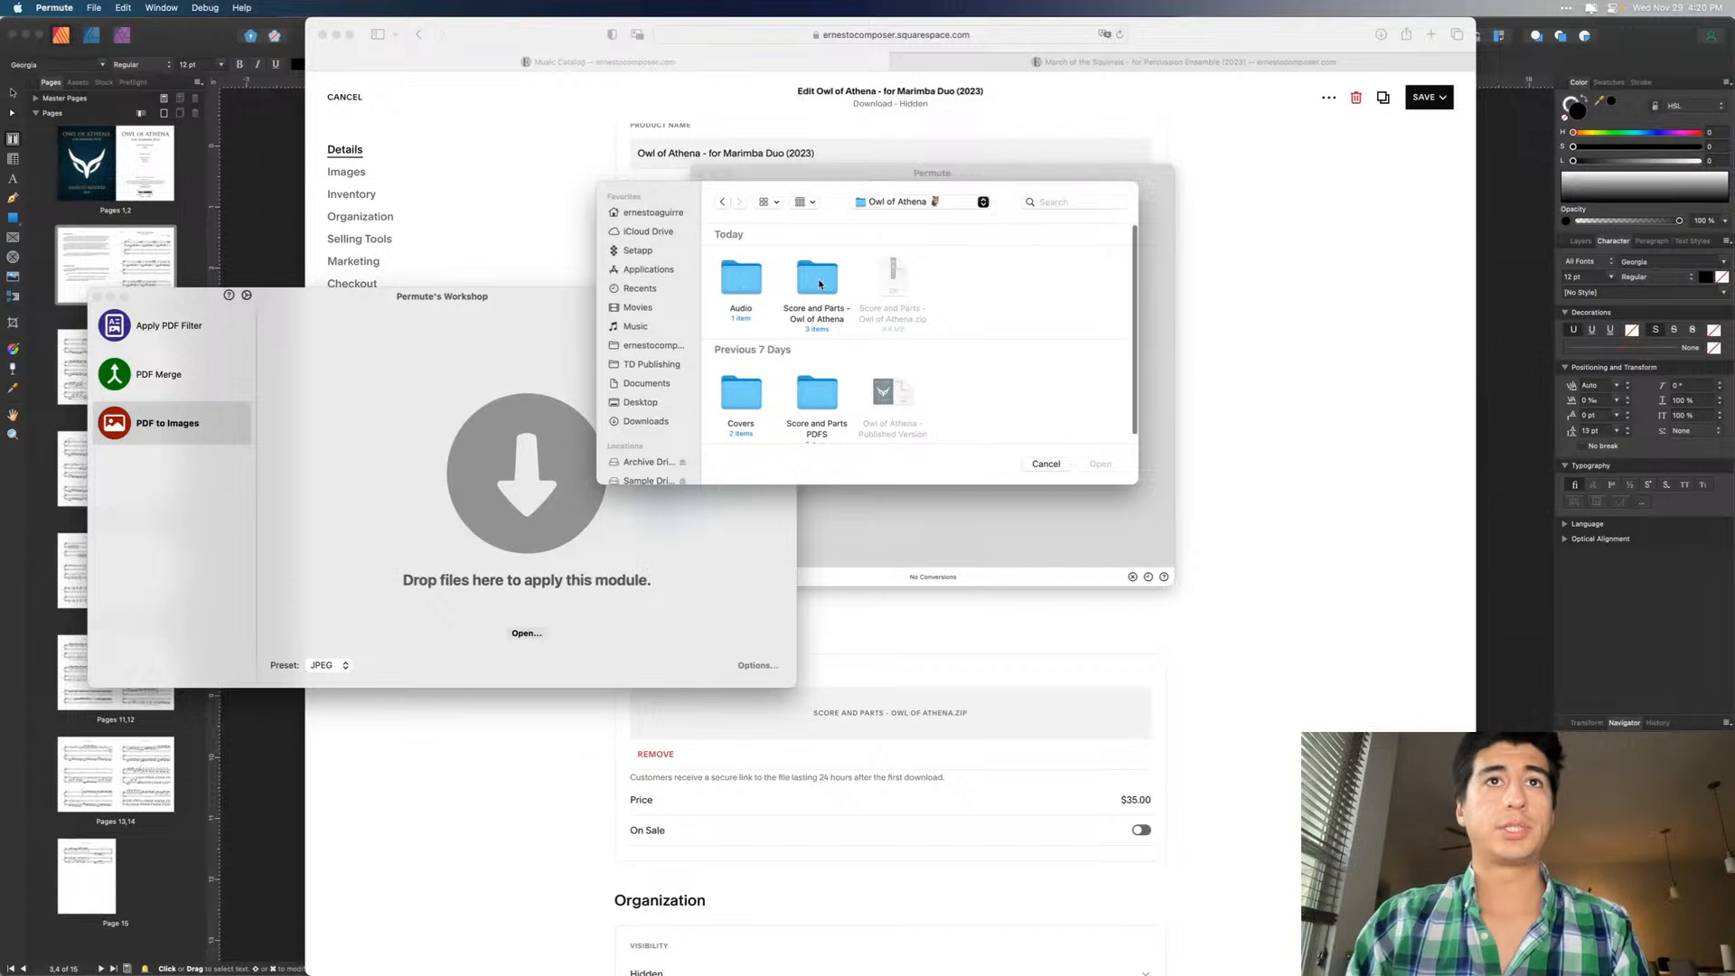
double_click(820, 283)
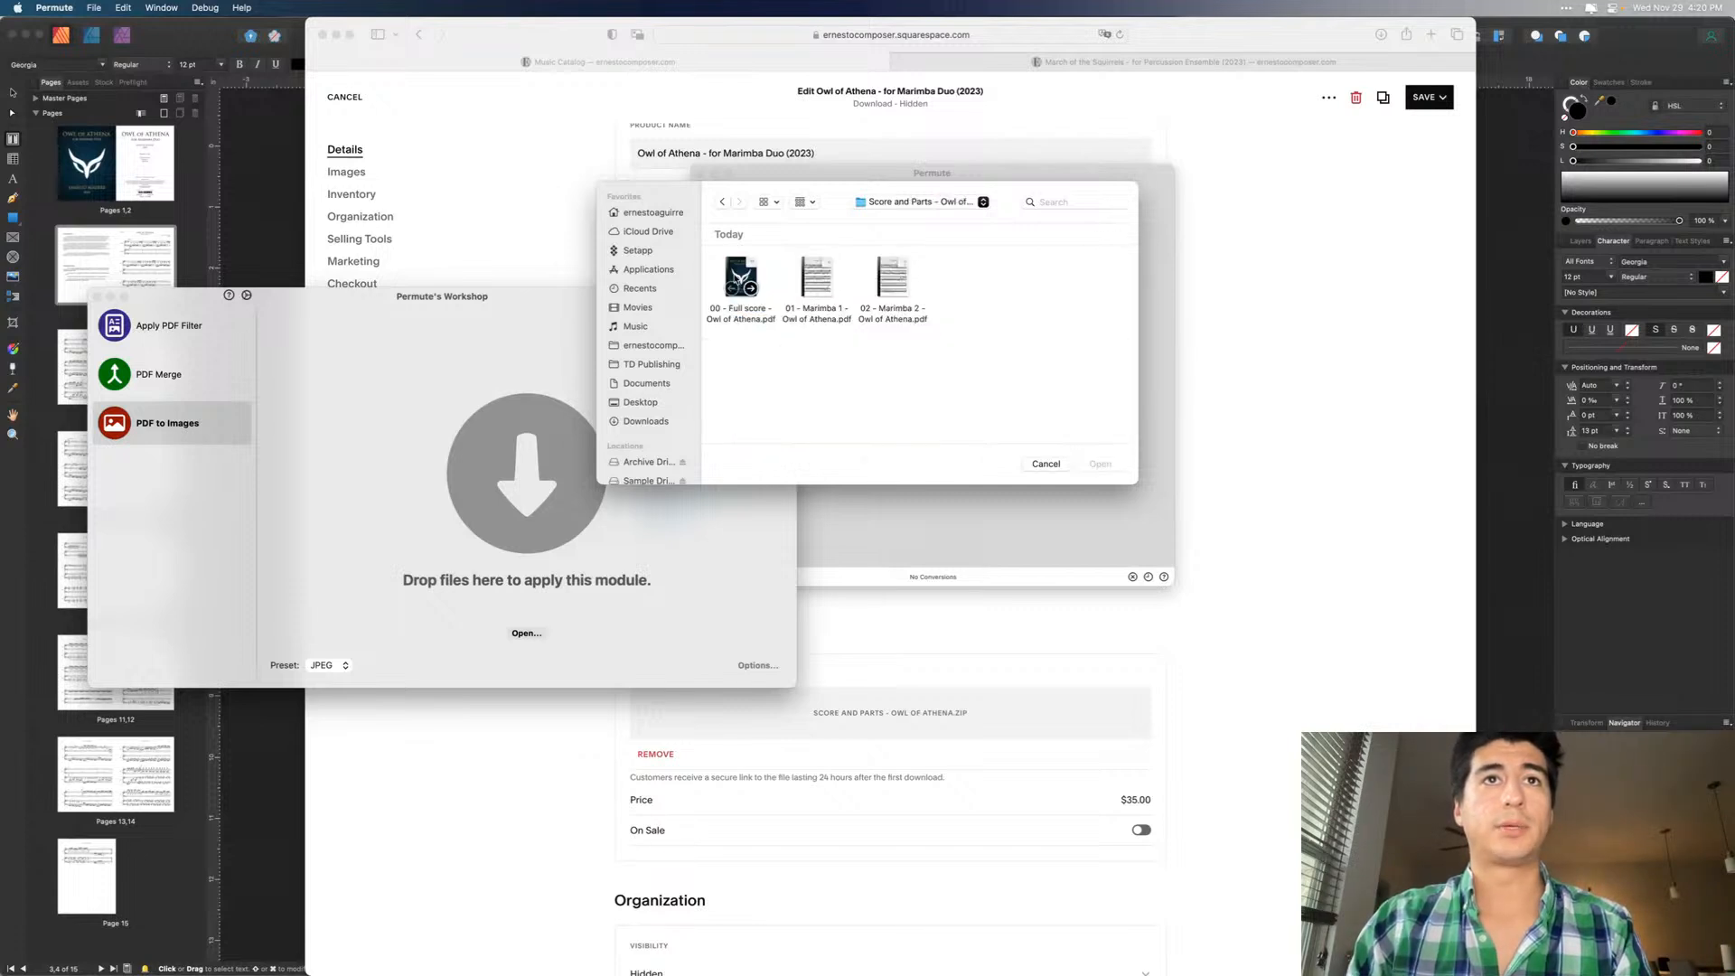
click(739, 279)
click(1101, 464)
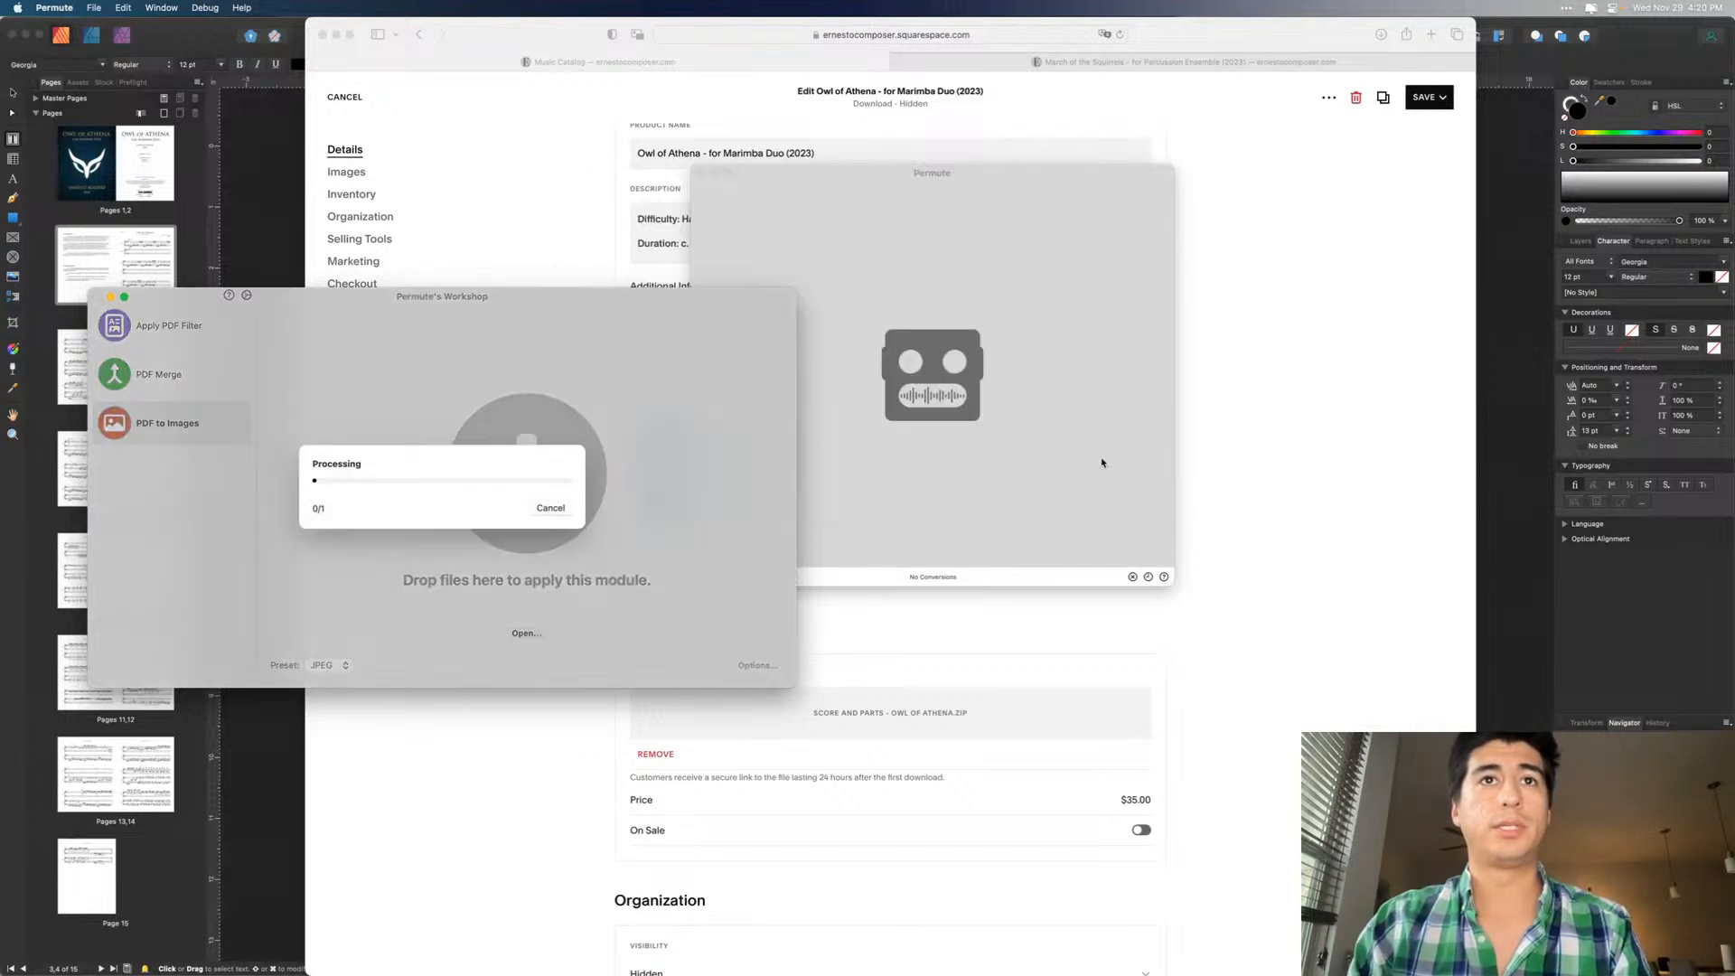
click(934, 201)
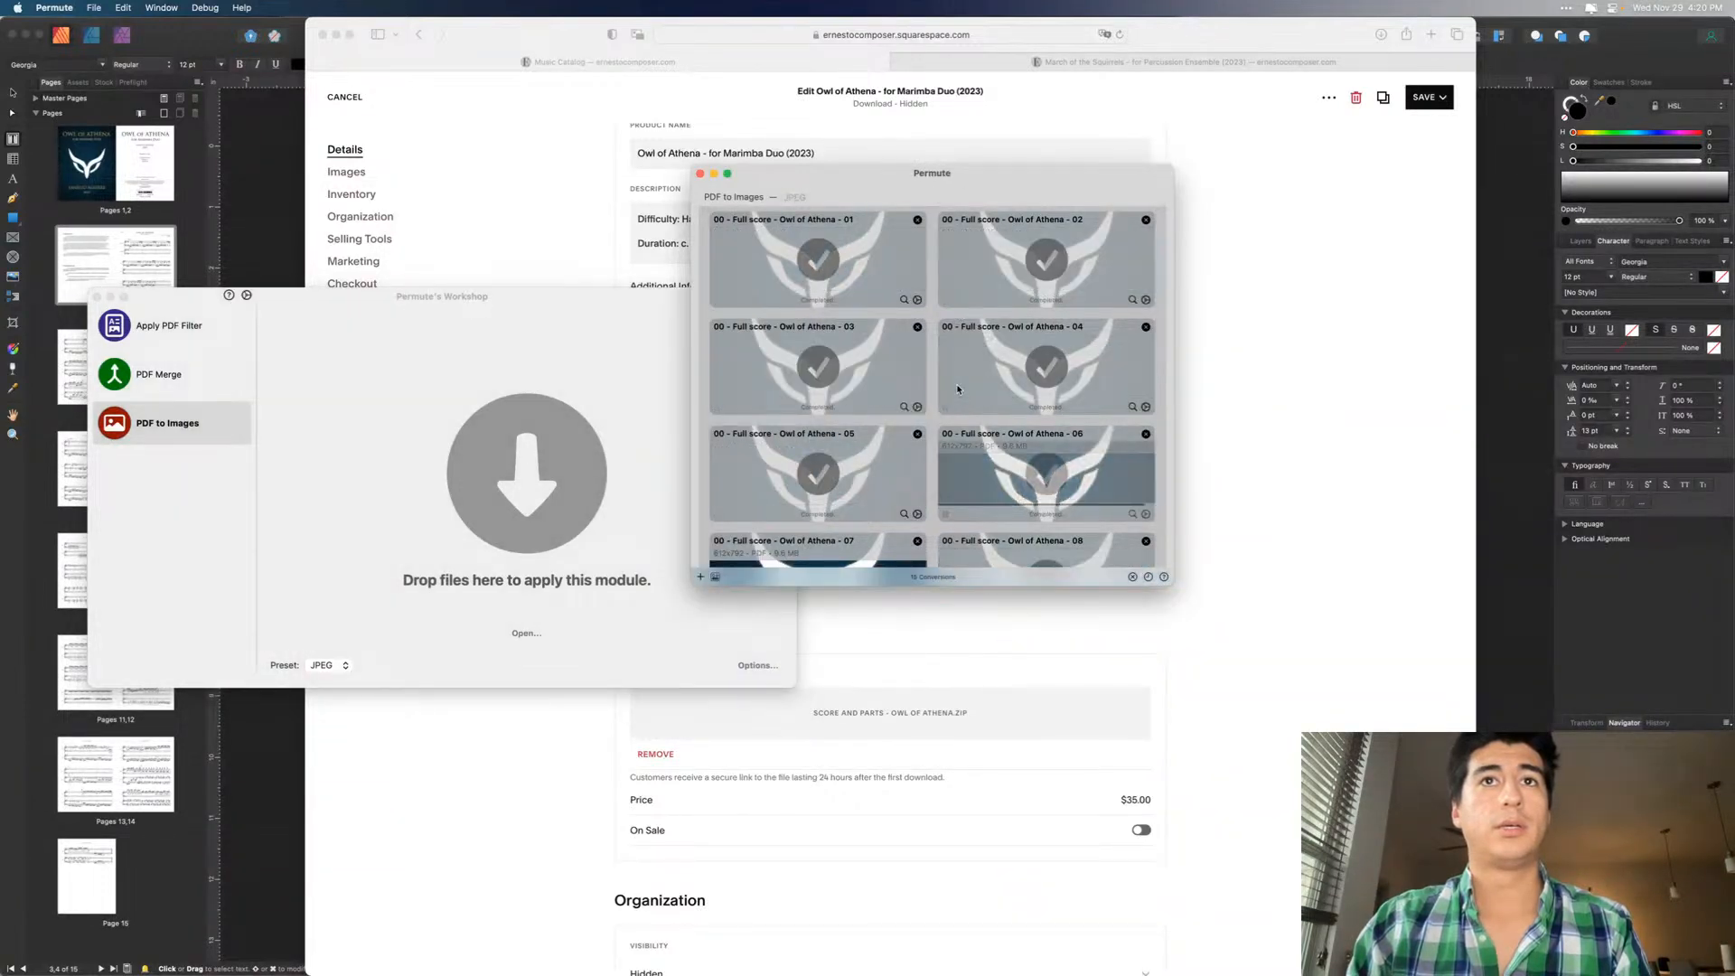
scroll(958, 390, down, 5)
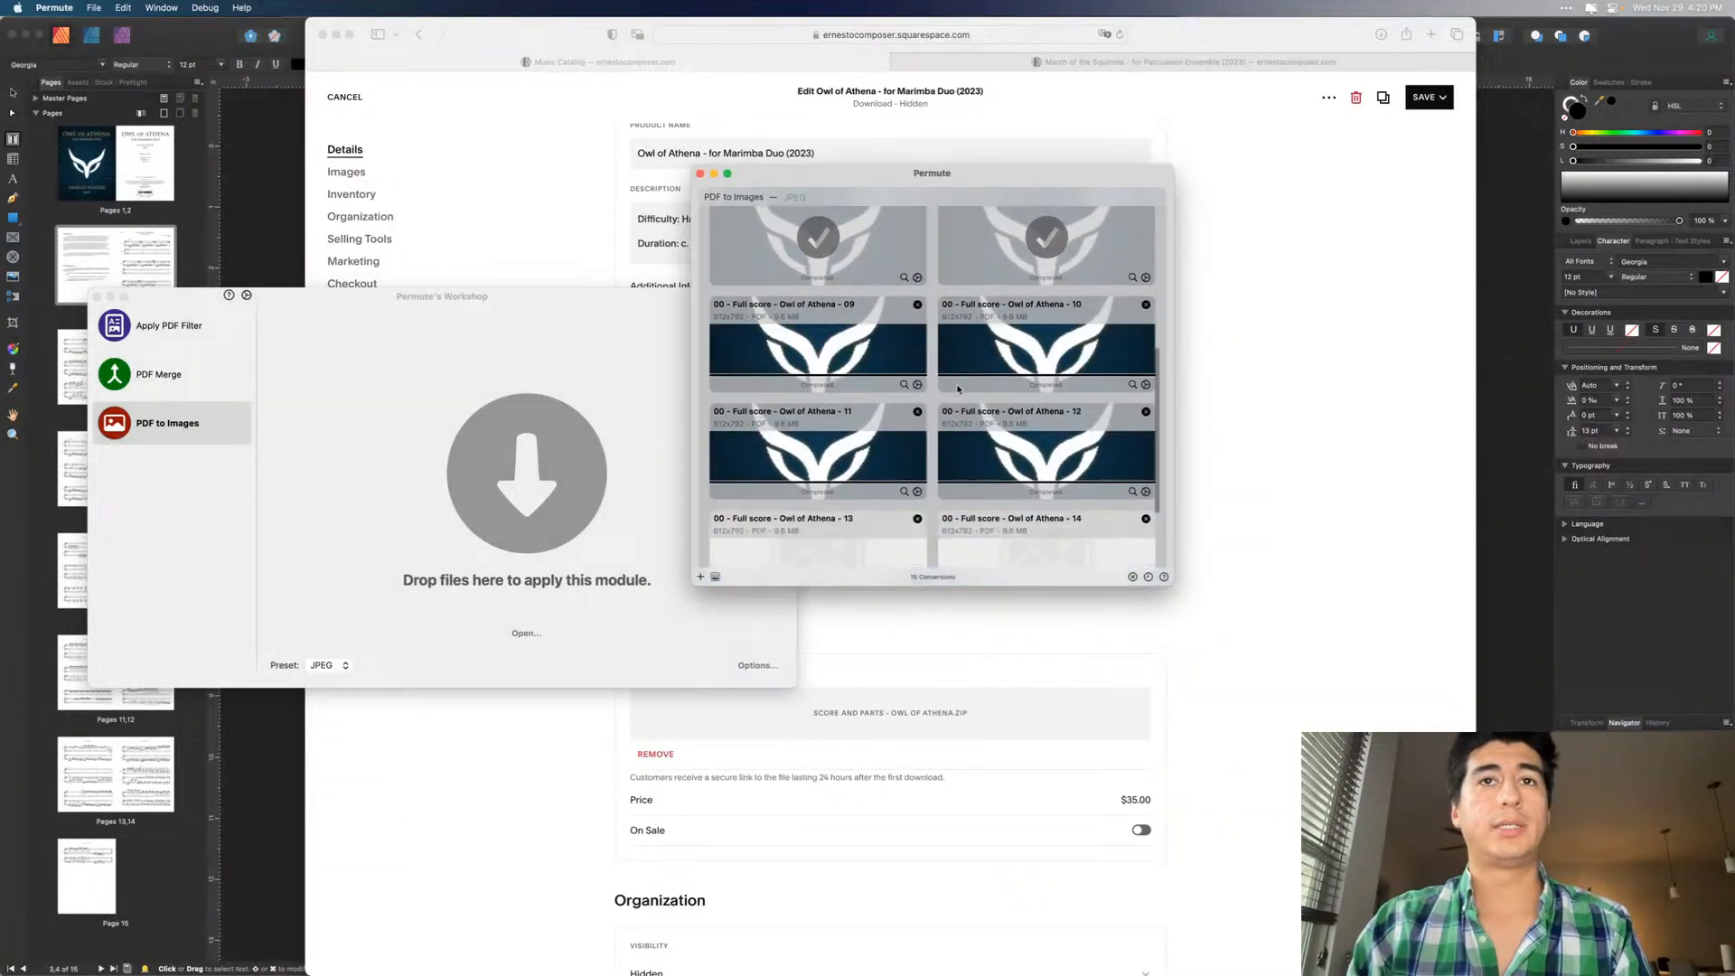
scroll(958, 389, down, 3)
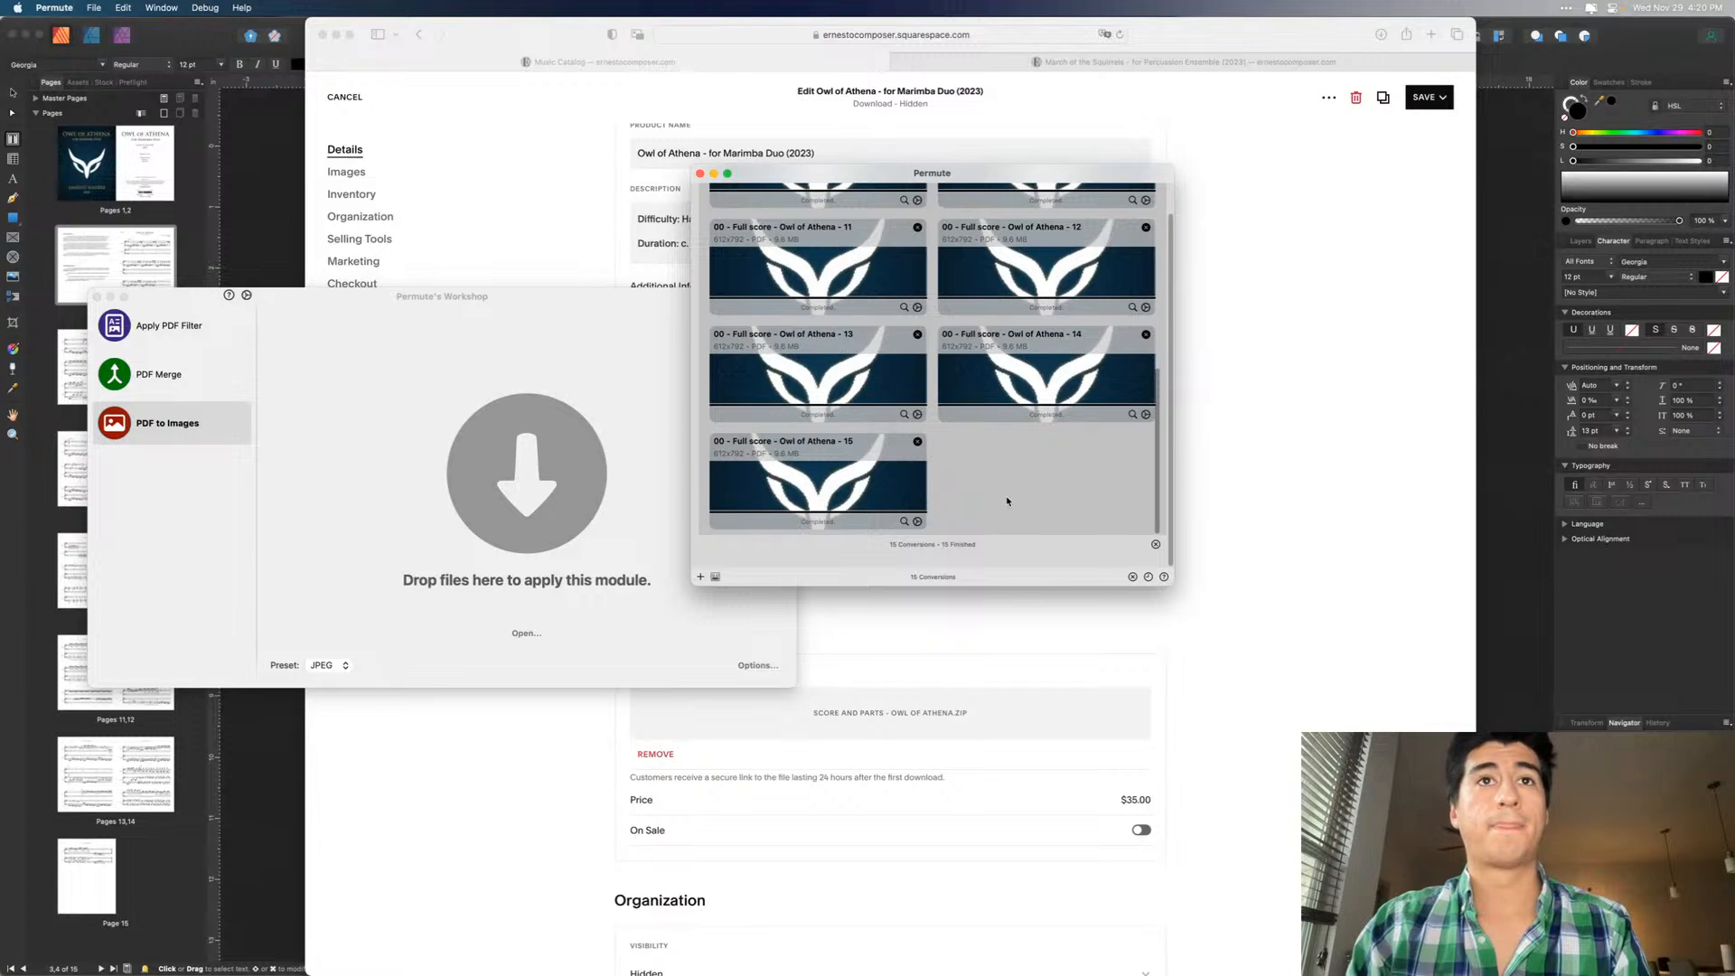
scroll(1006, 495, up, 5)
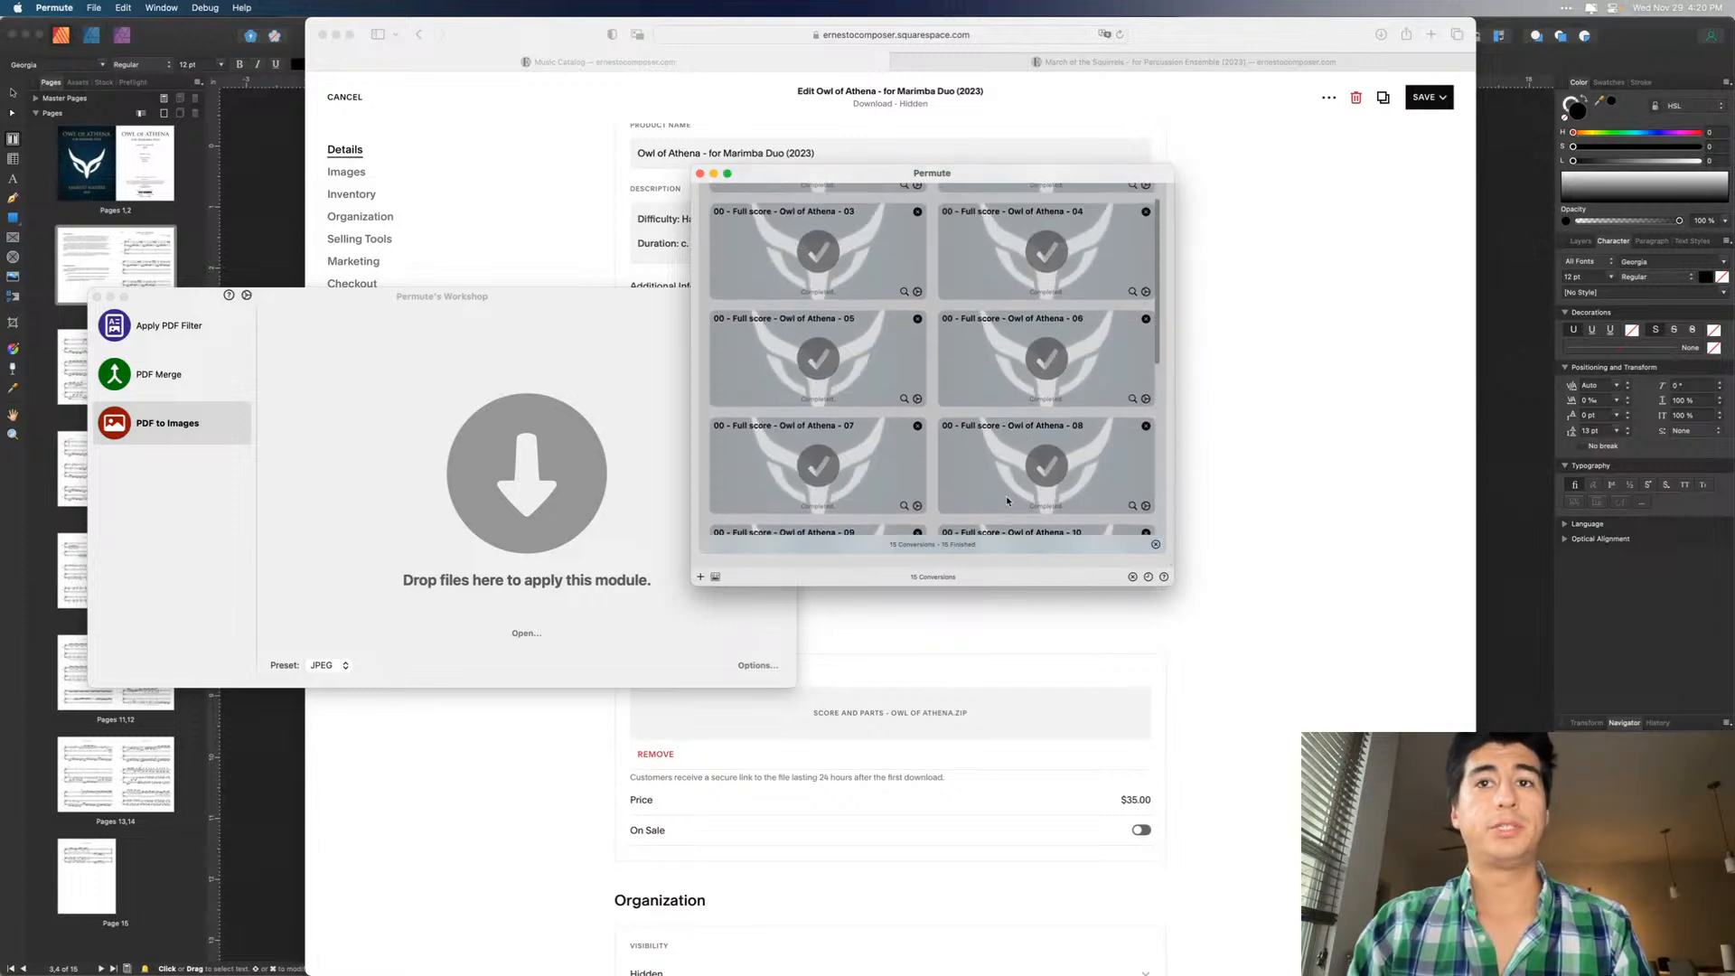
- In Finder, move the full score JPEGs 01 to 15 from "Score and Parts - Owl of Athena" up into the Owl of Athena folder
key(ctrl+Up)
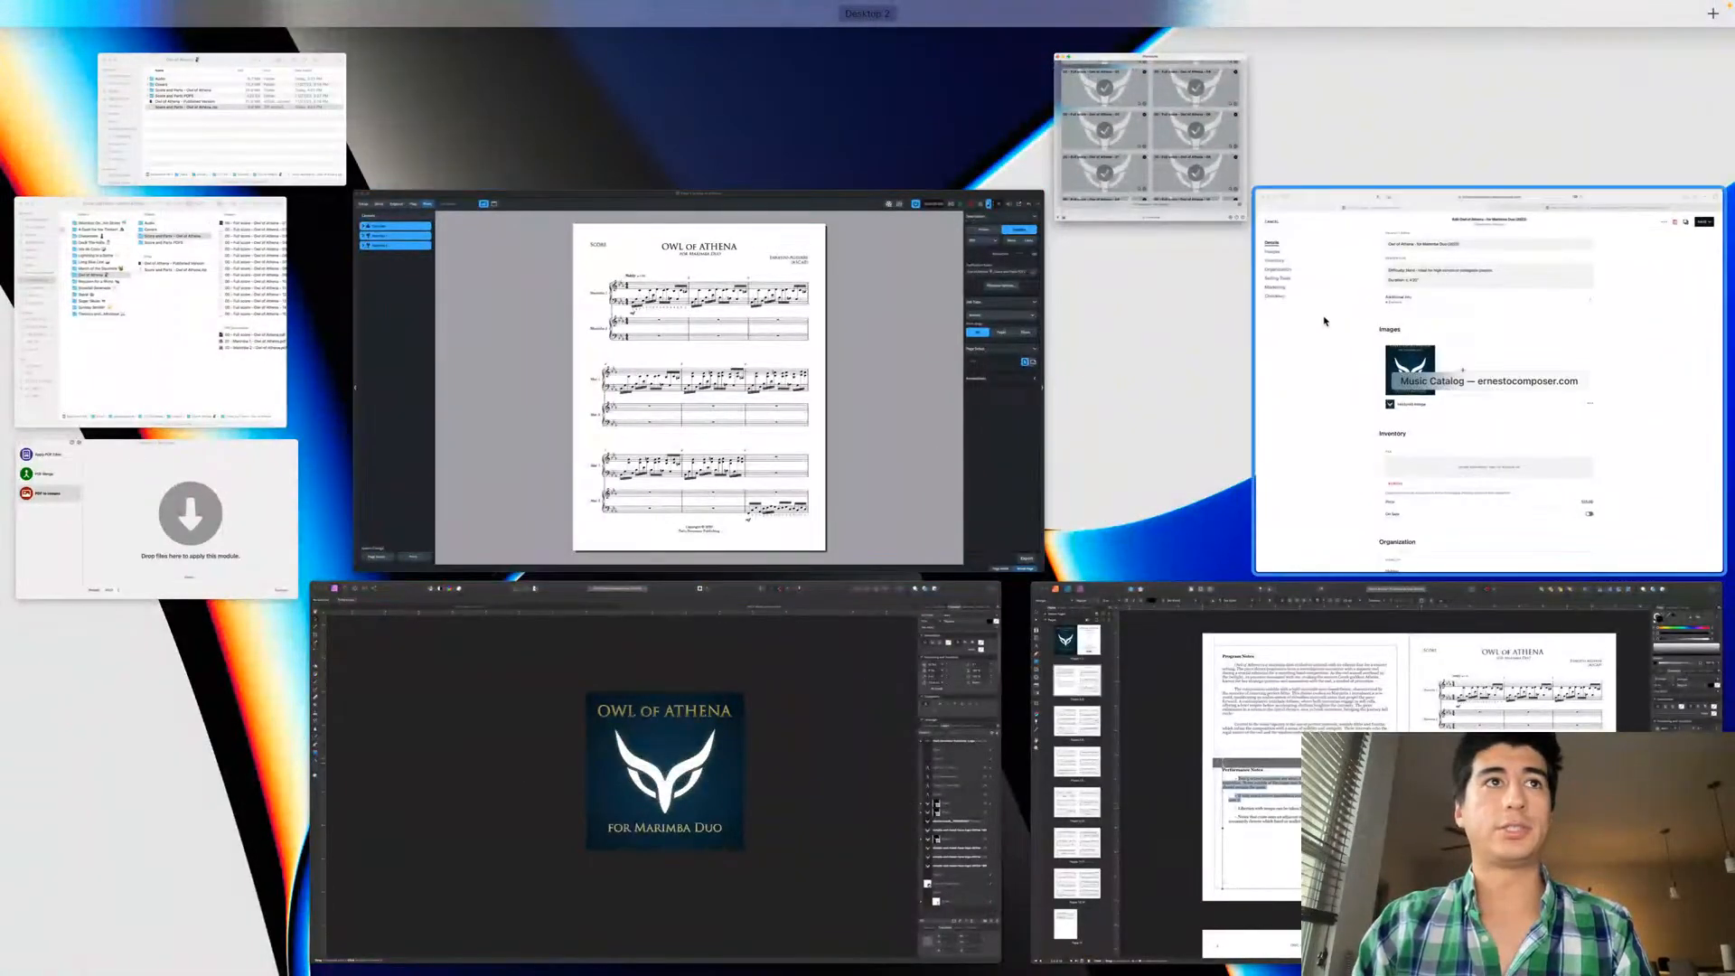
click(233, 159)
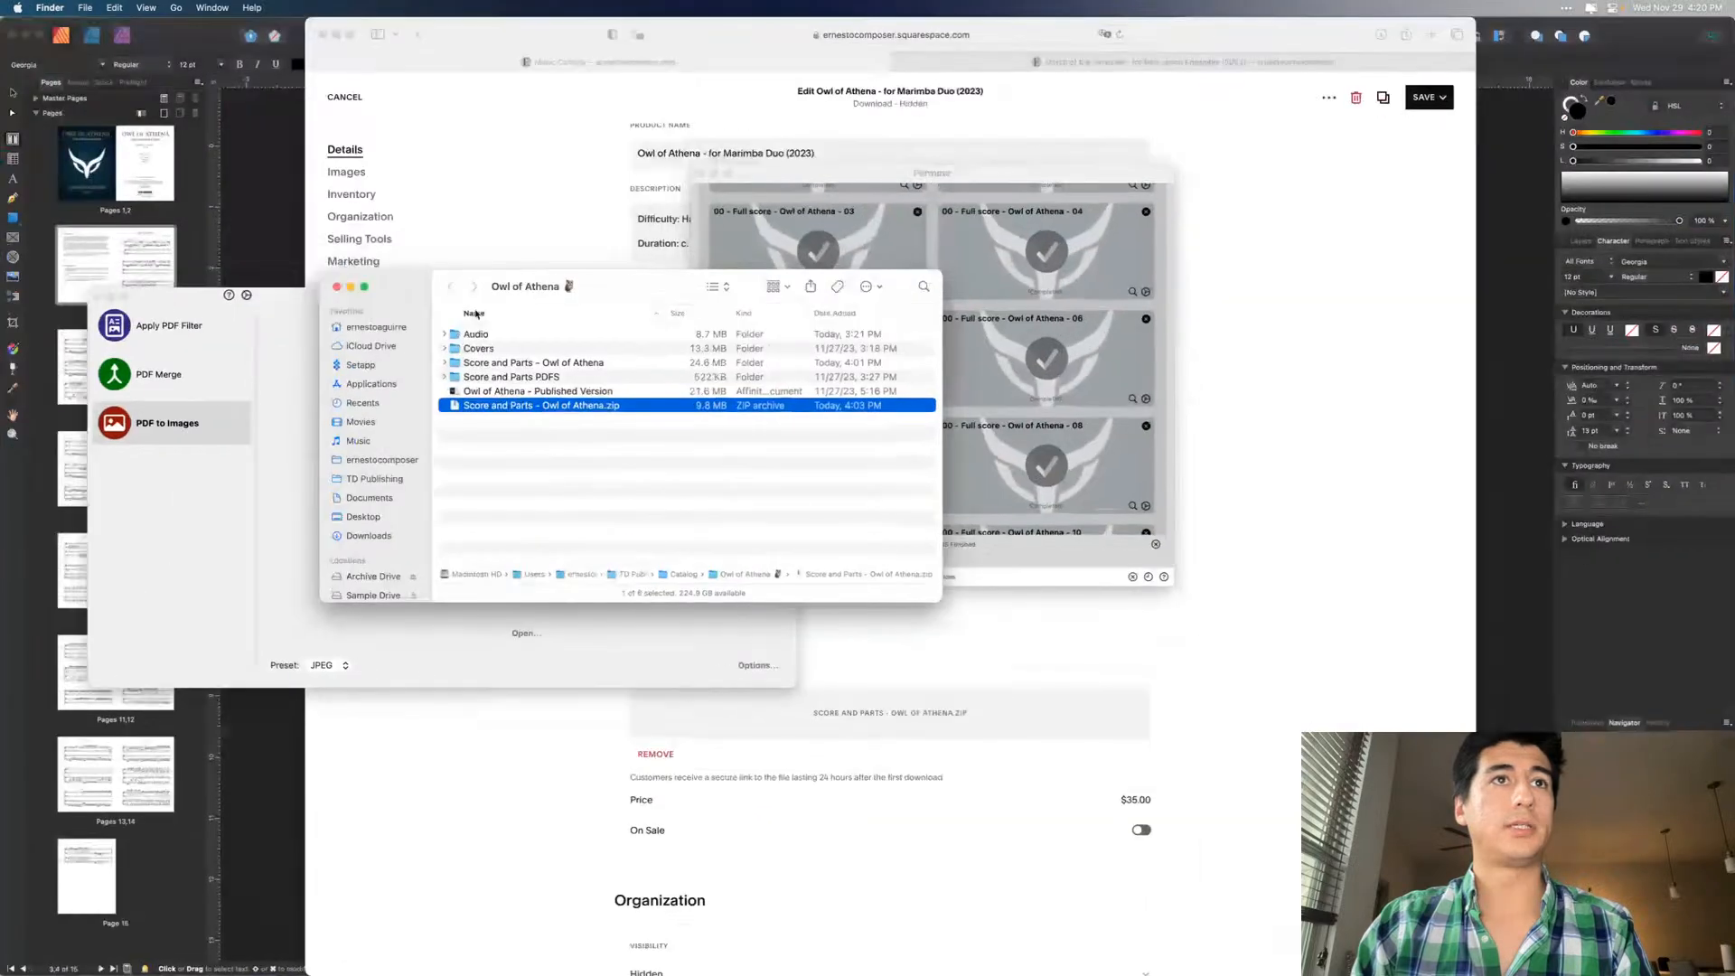
double_click(497, 377)
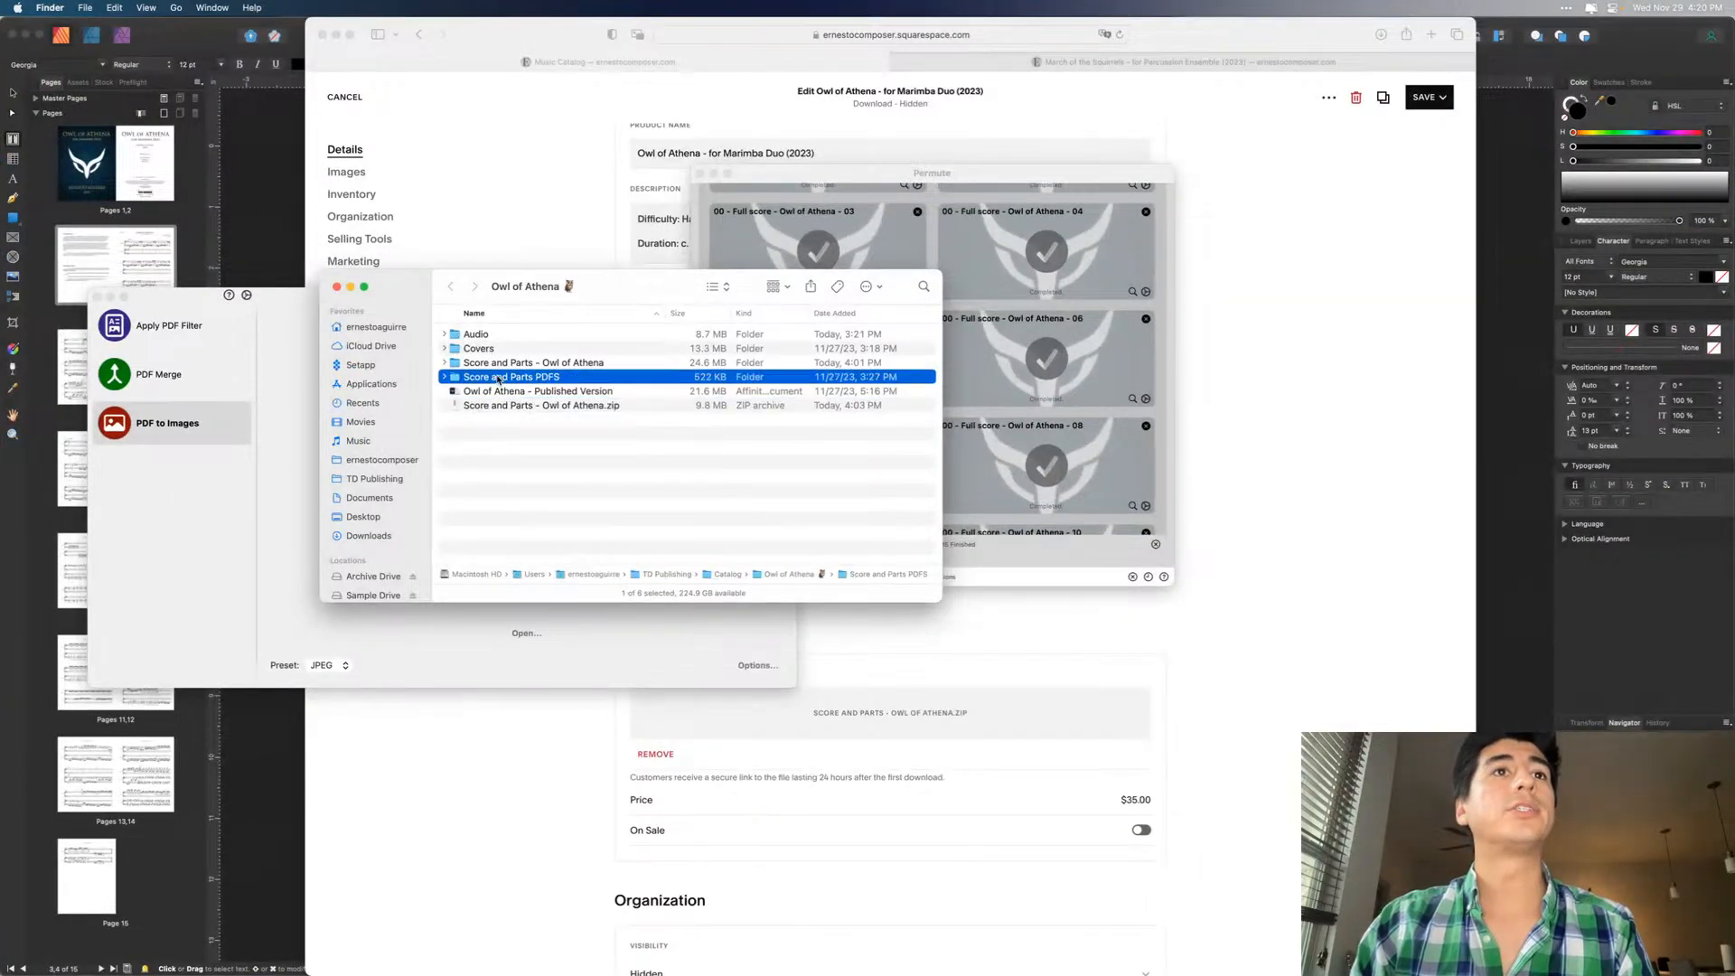
key(super+bracketleft)
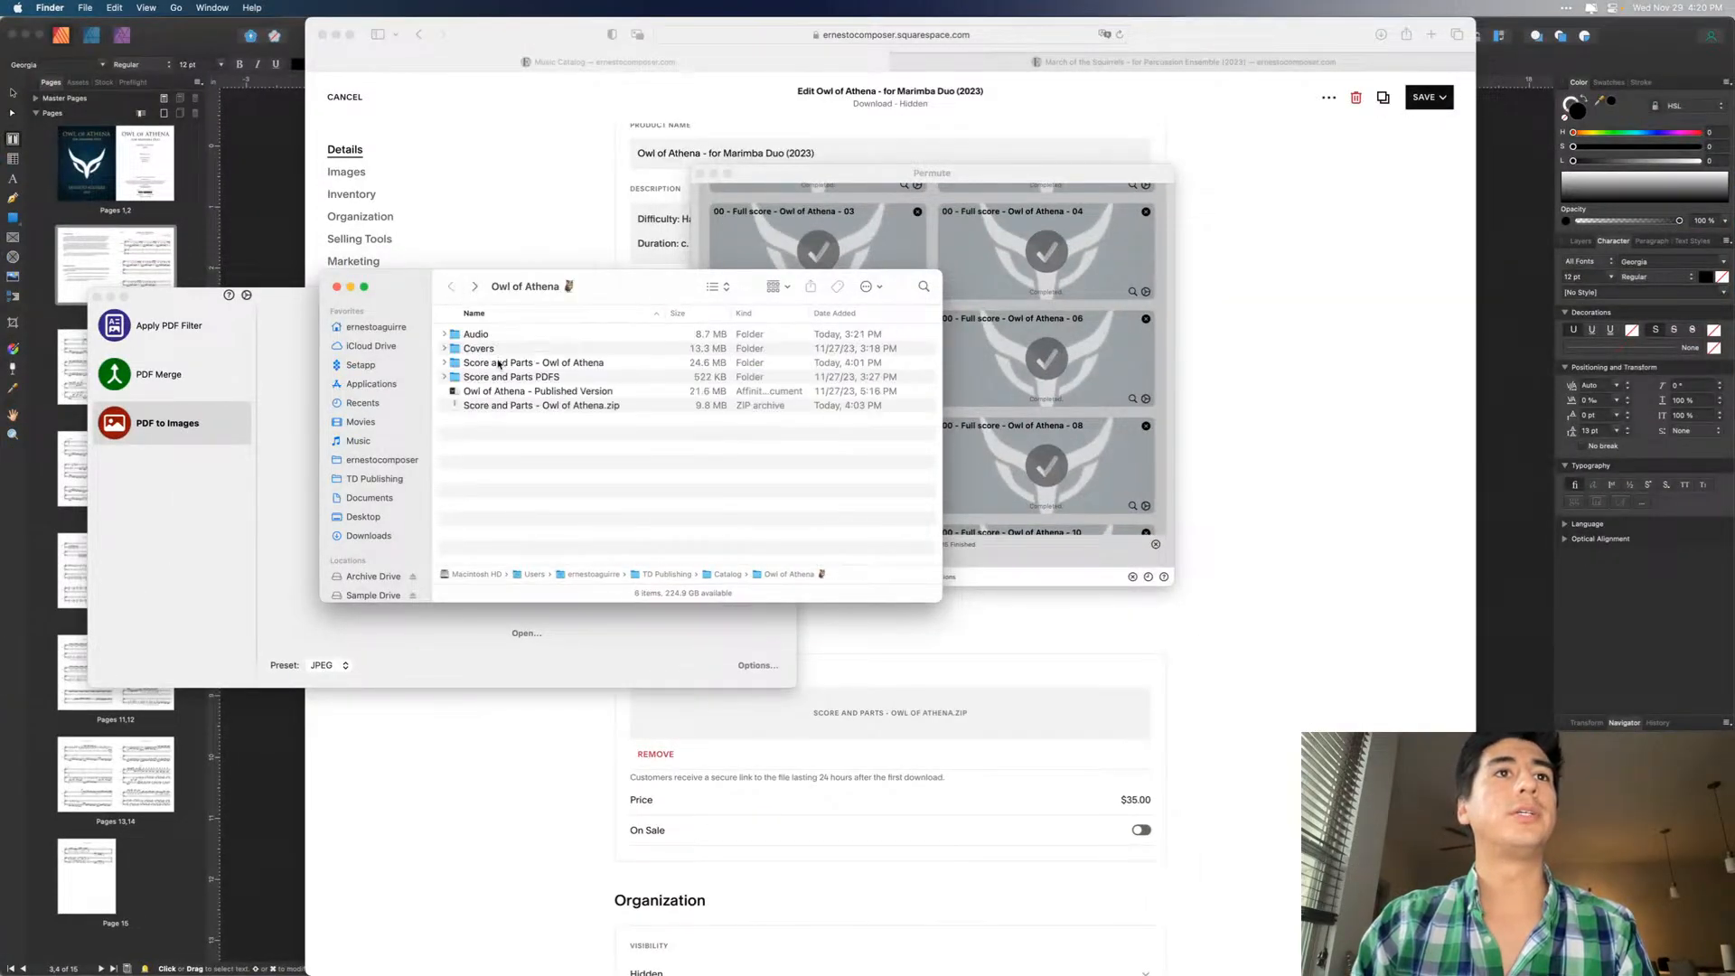
double_click(499, 362)
click(509, 336)
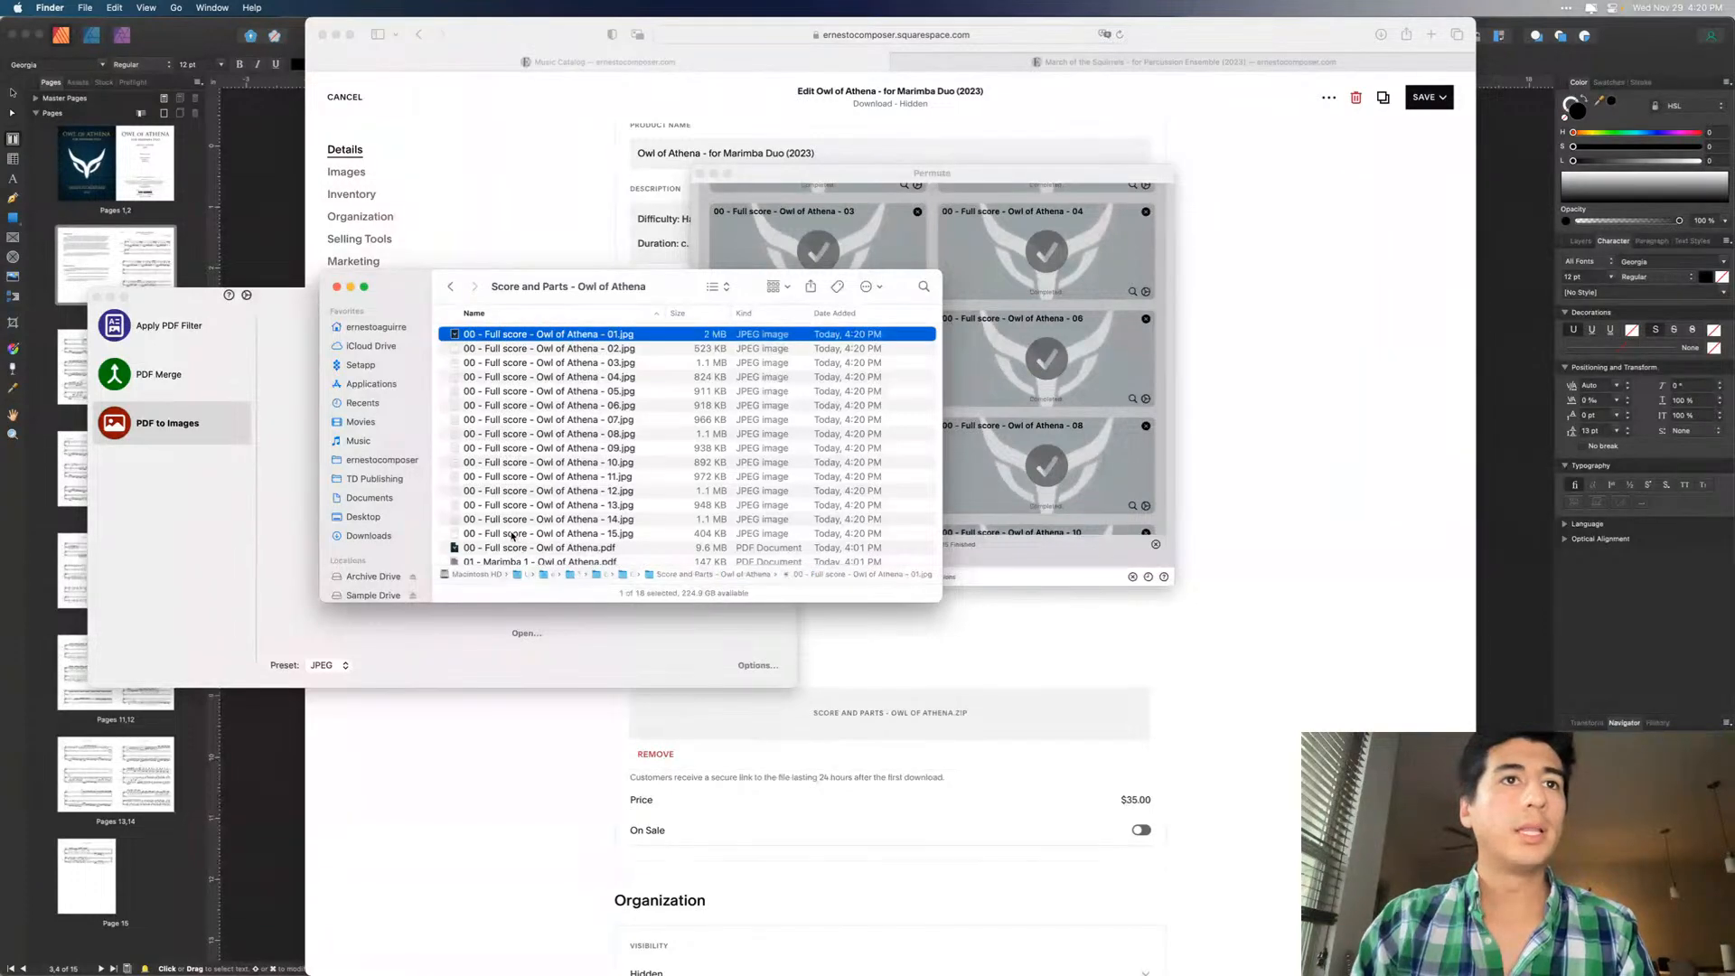
shift+click(513, 535)
drag(463, 342, 515, 436)
- Group the selected score JPEGs into a new folder named "Images" and open that folder
right_click(514, 436)
click(542, 439)
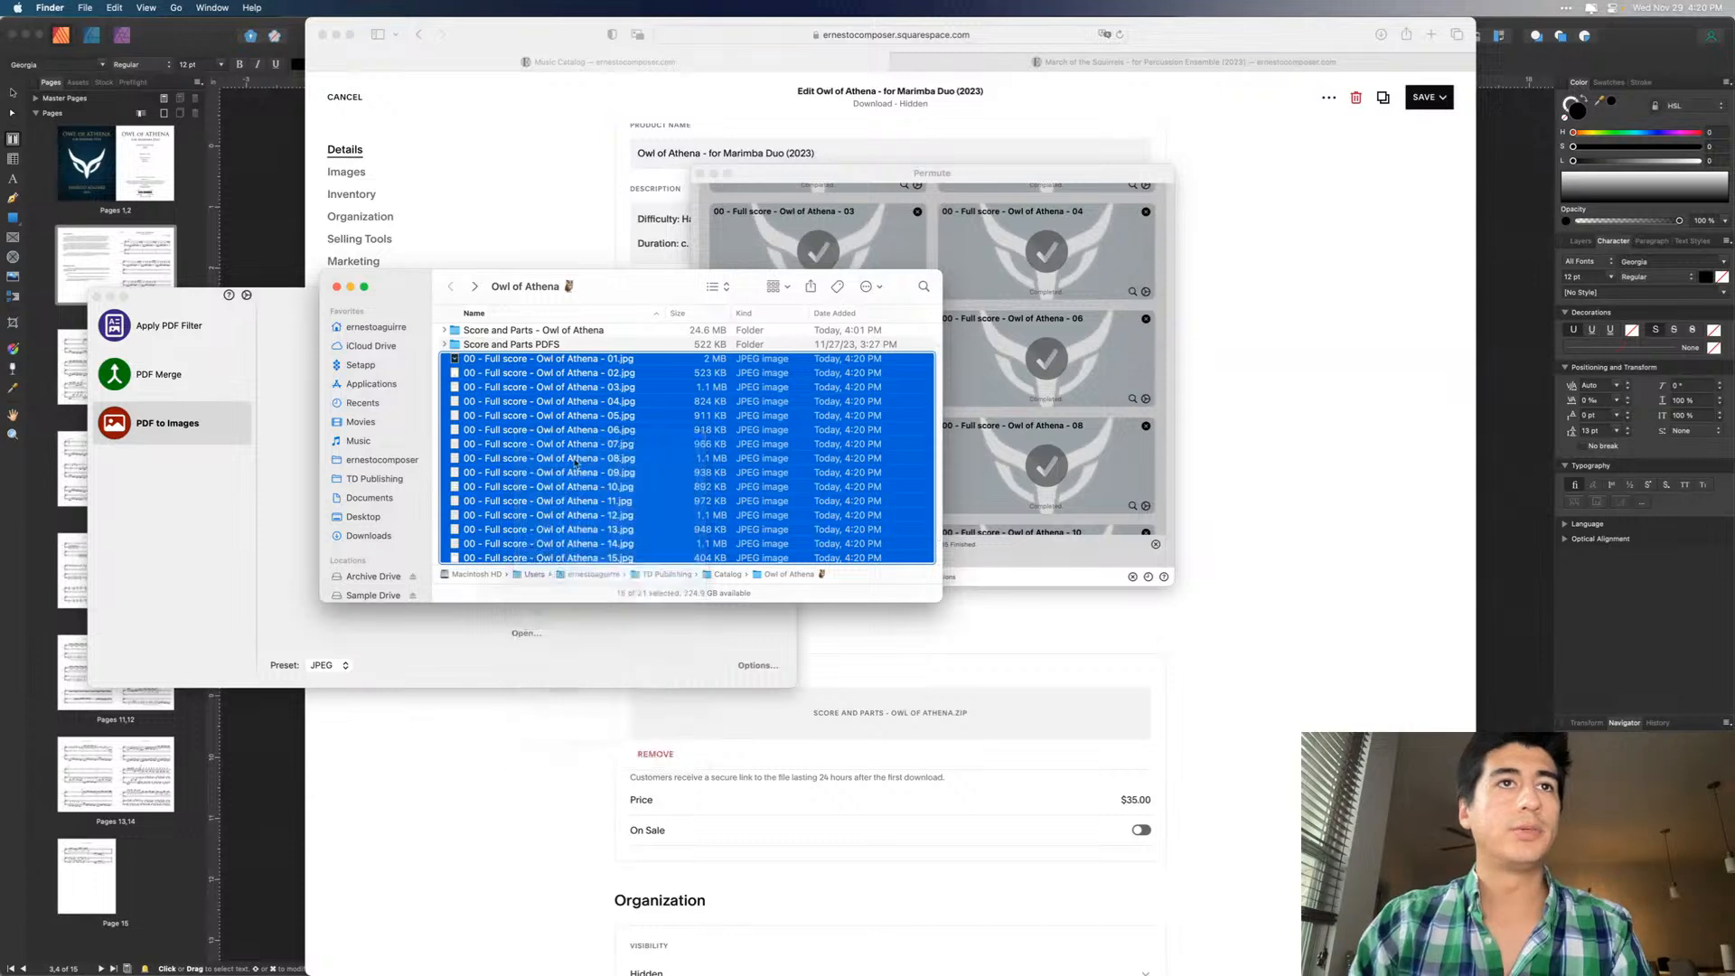
text(Images)
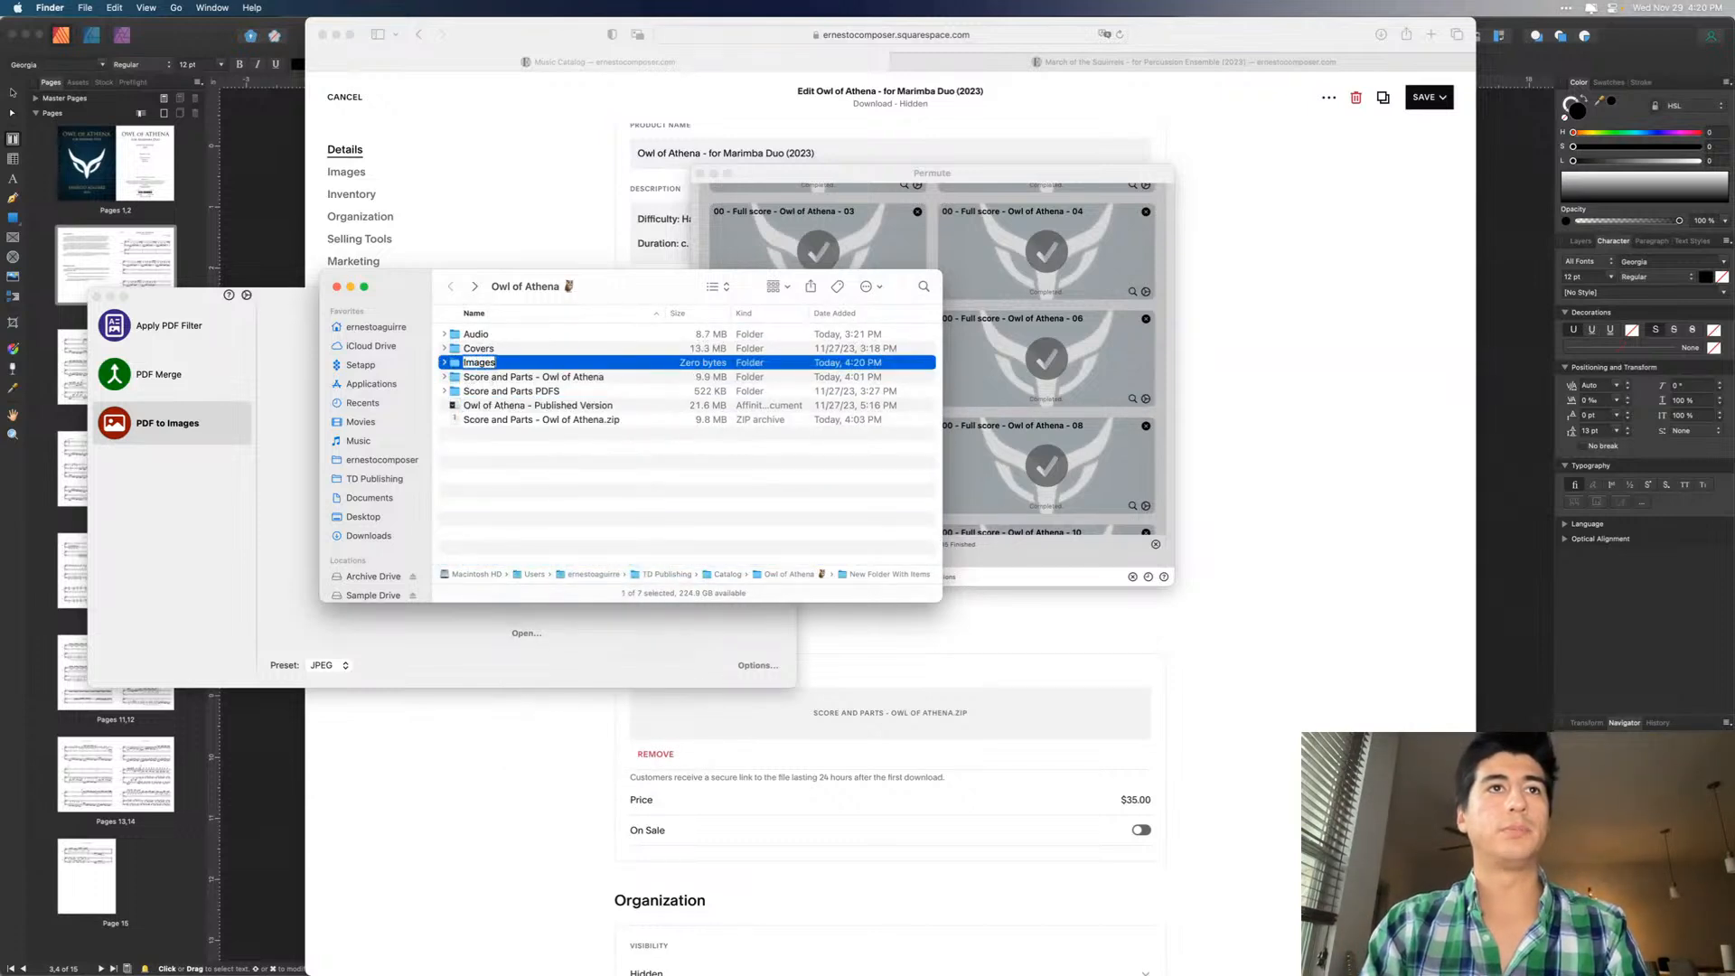
key(Return)
double_click(479, 362)
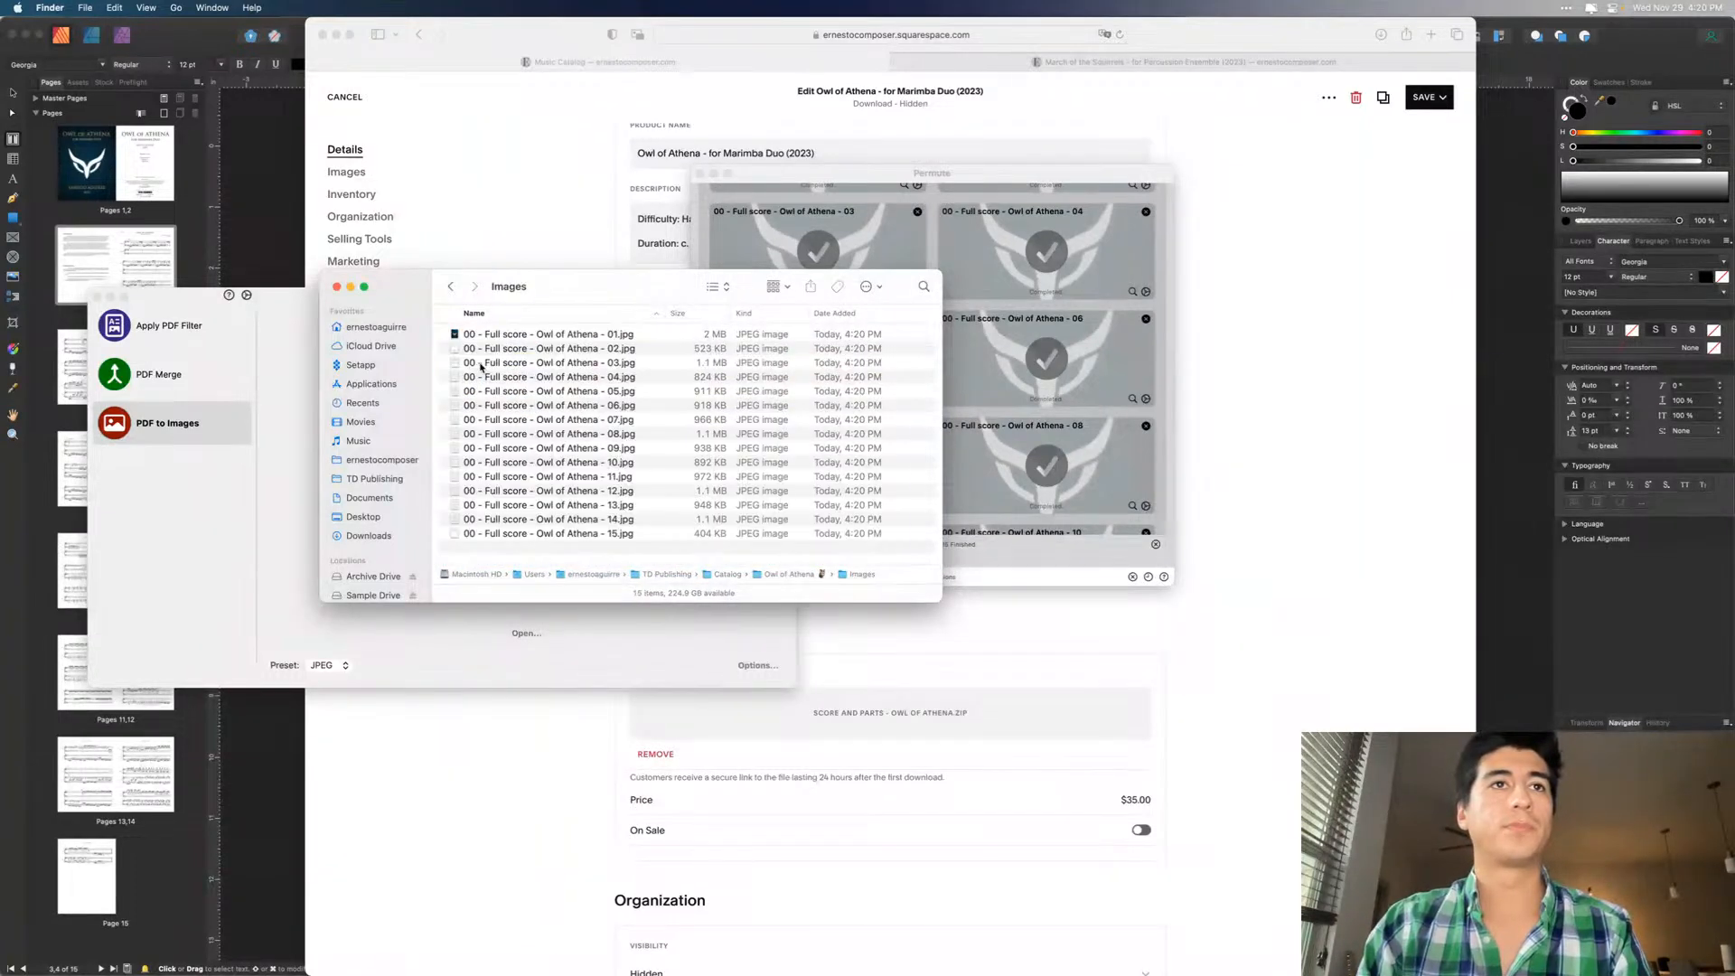
- Switch back to Safari and start a file upload for the product's images
click(1038, 632)
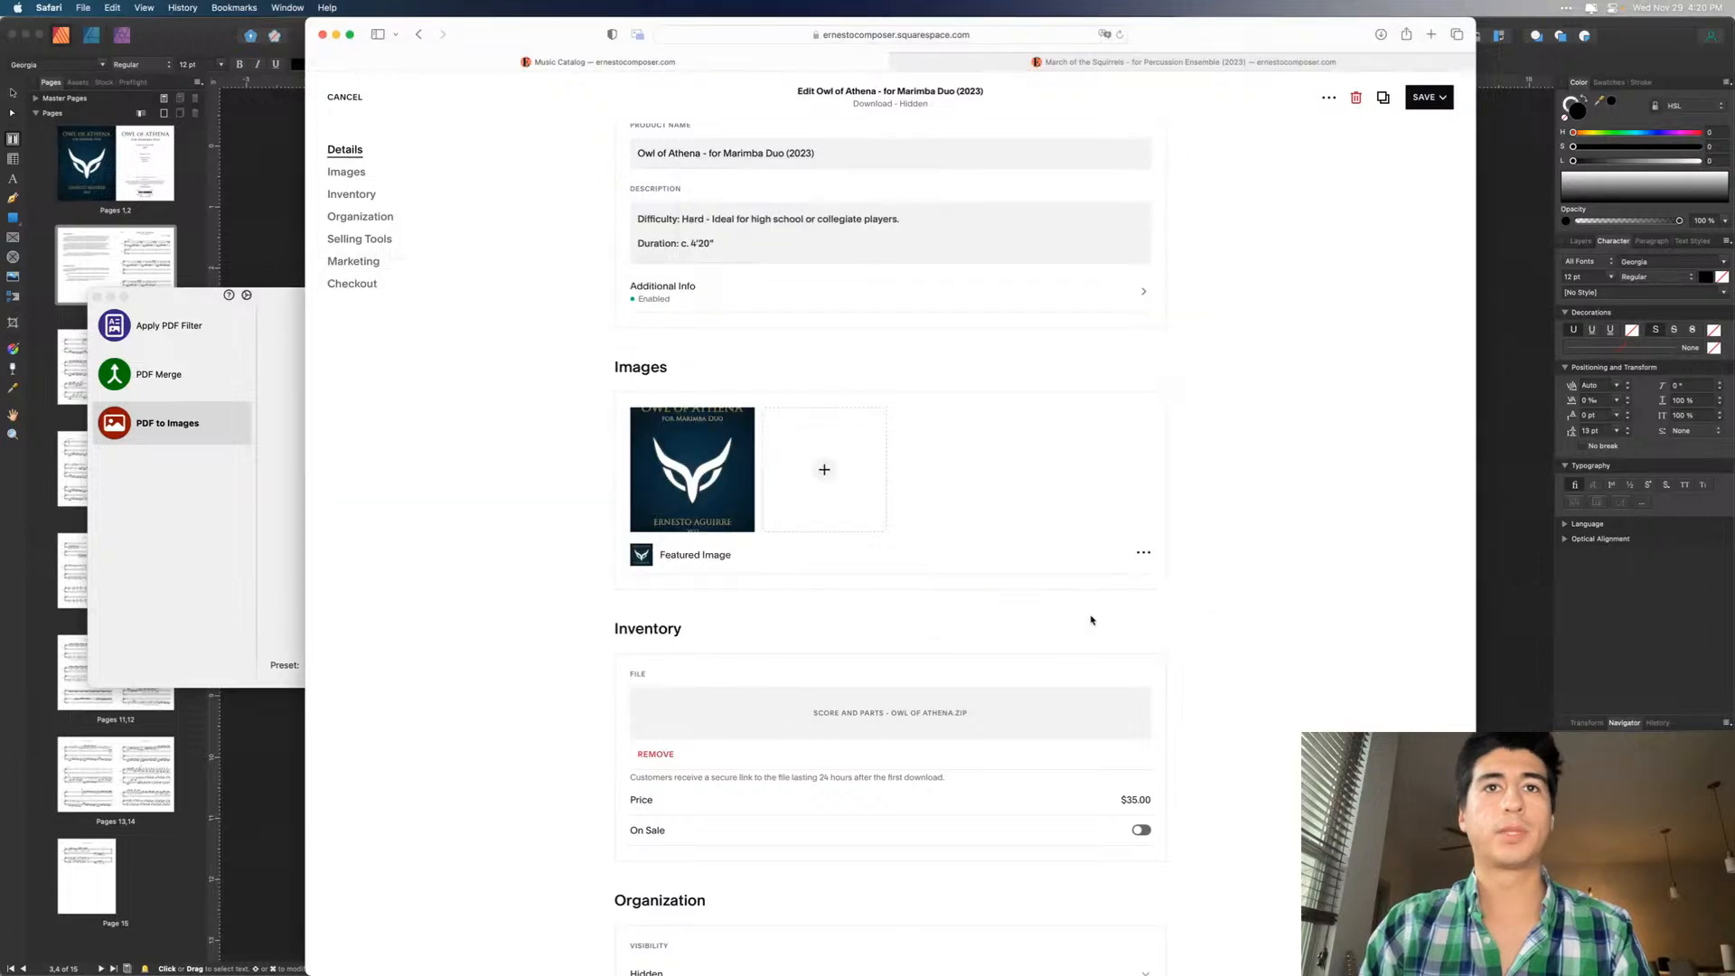
click(827, 479)
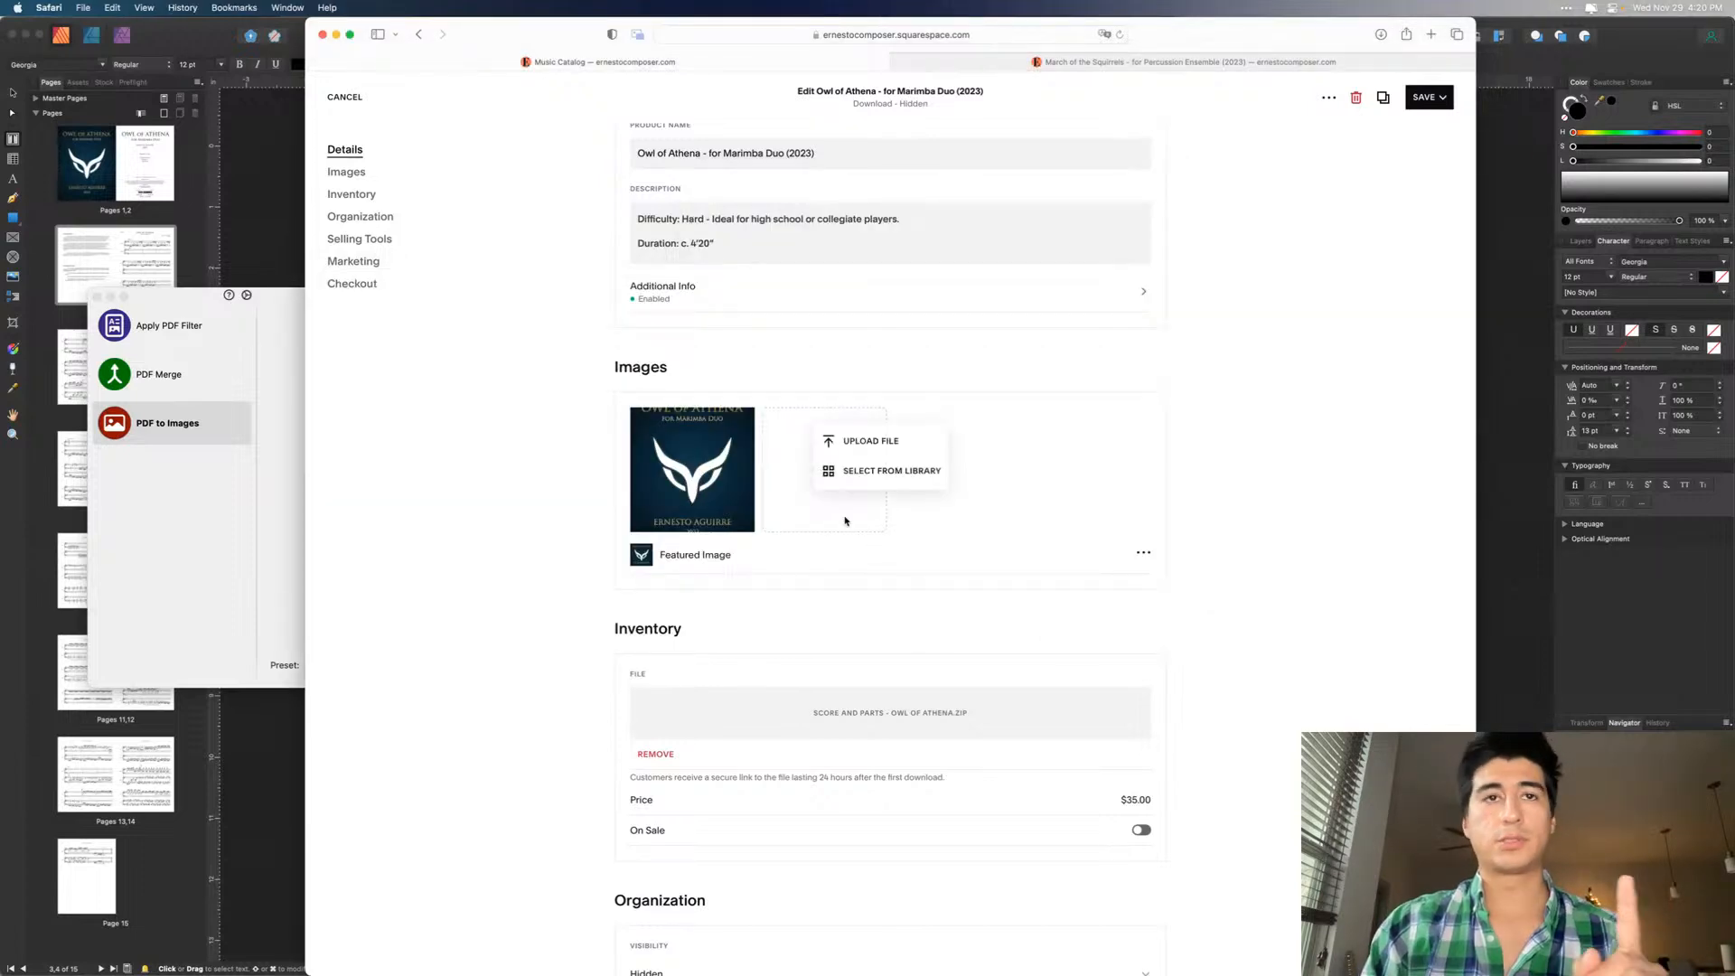
click(845, 441)
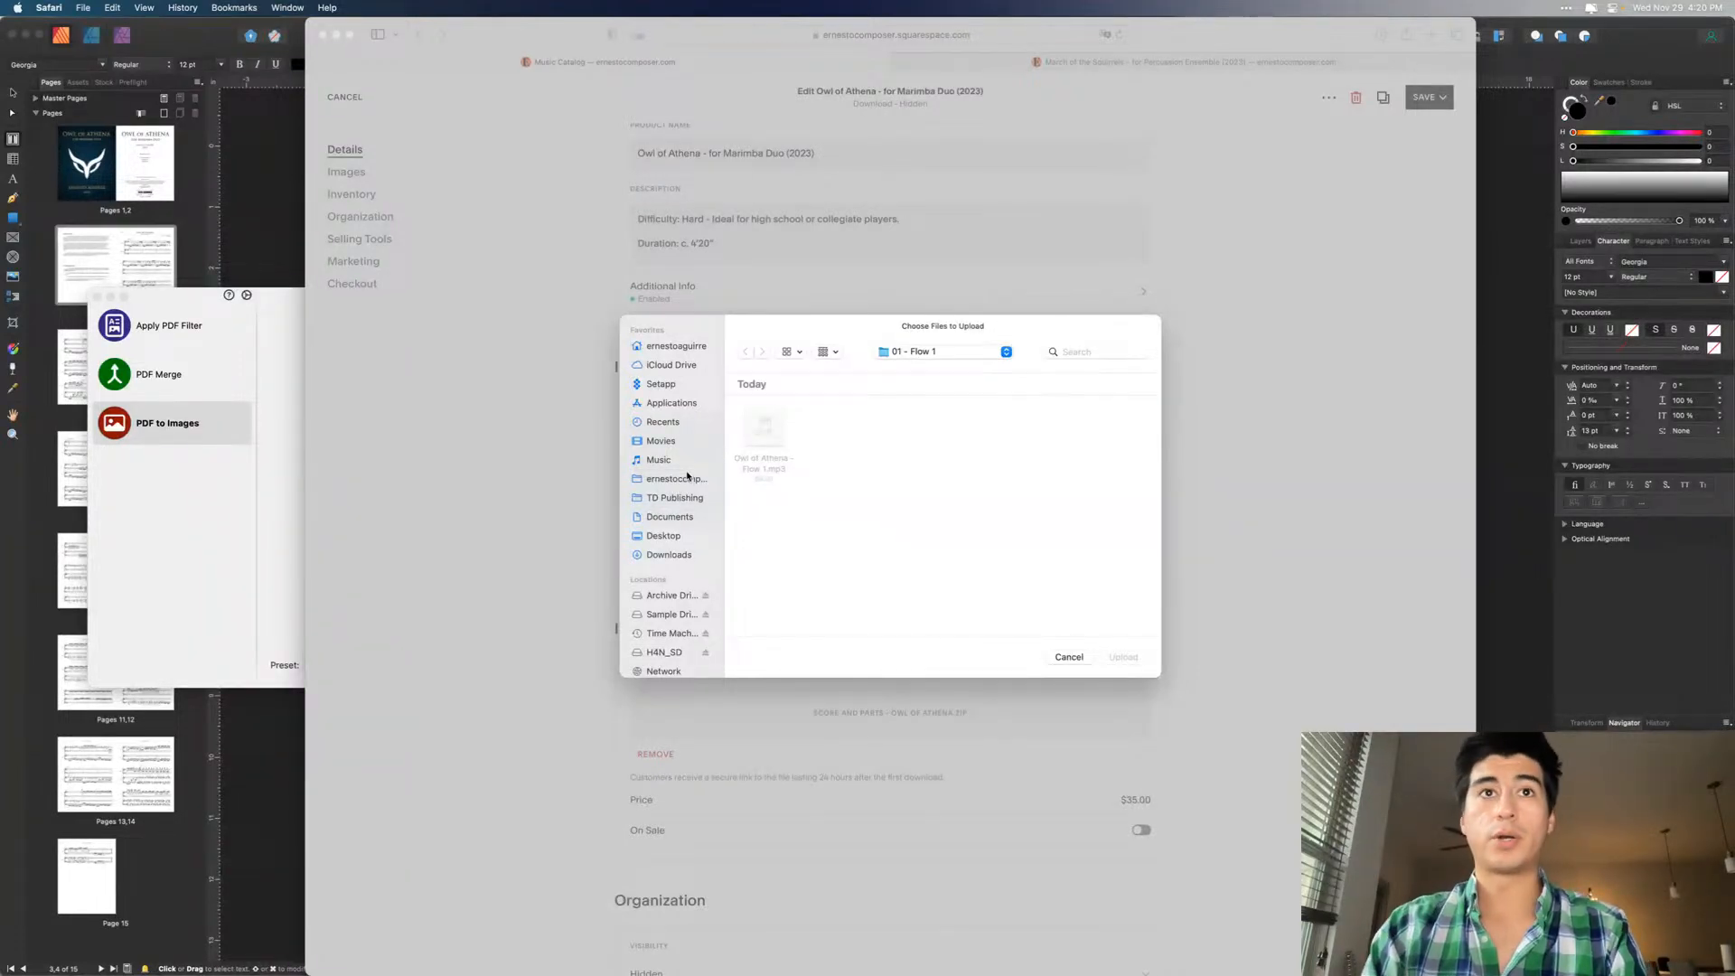
click(669, 461)
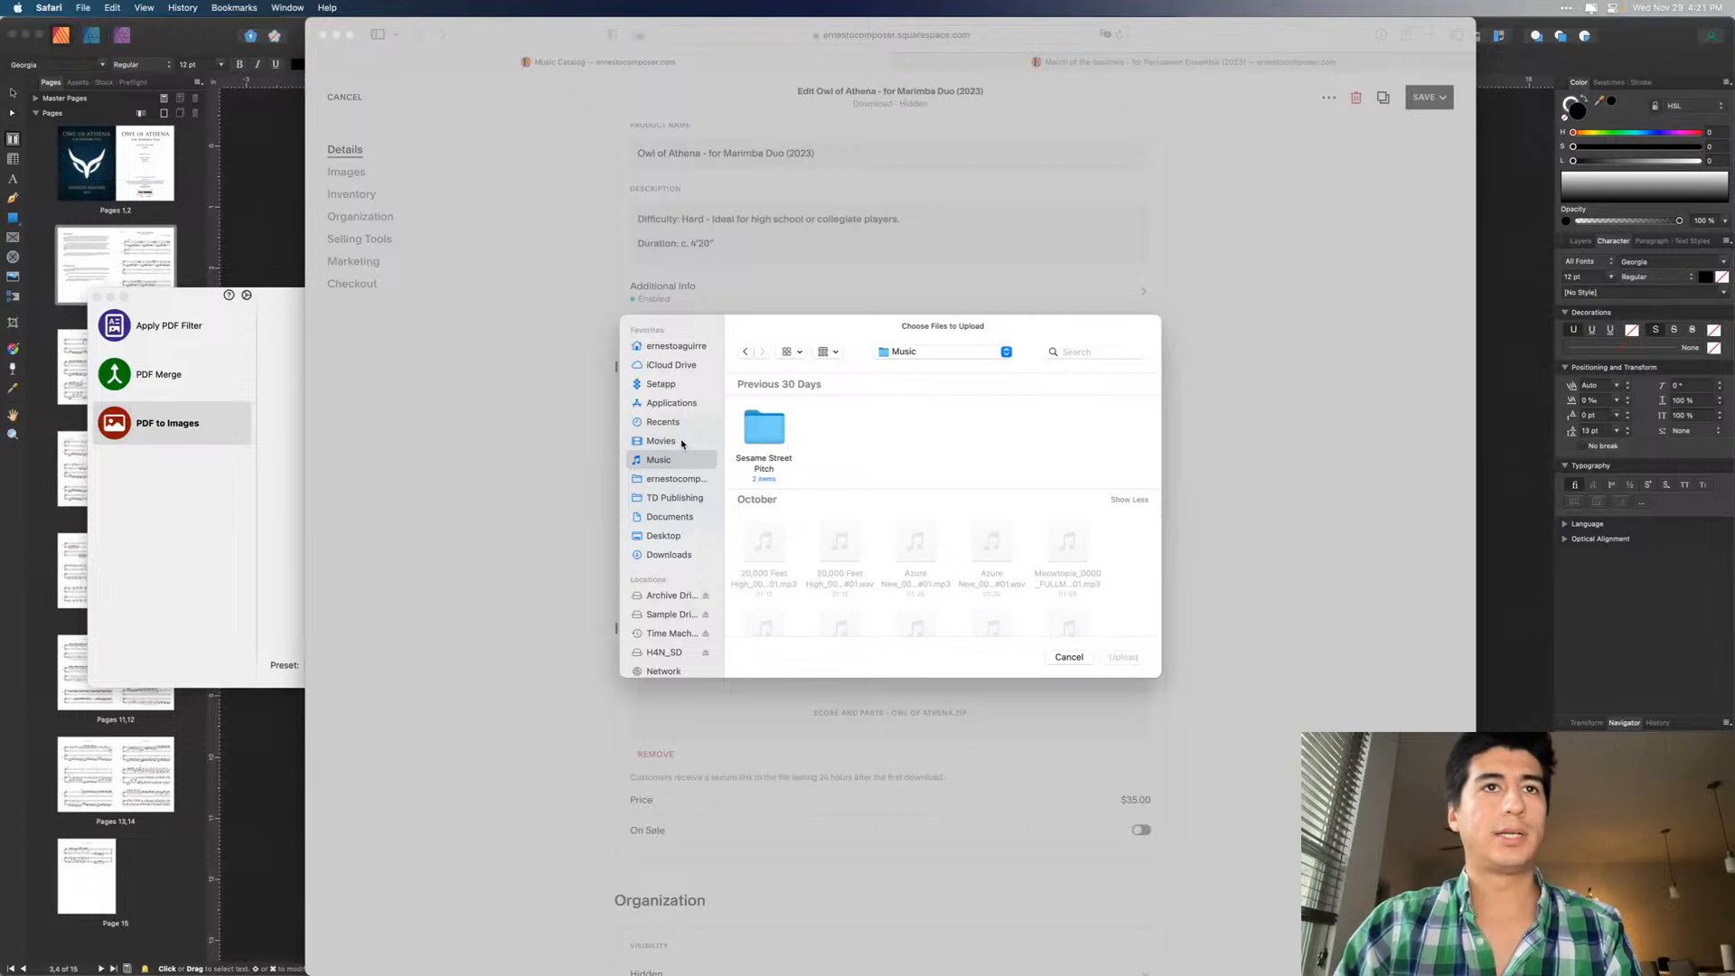
click(669, 441)
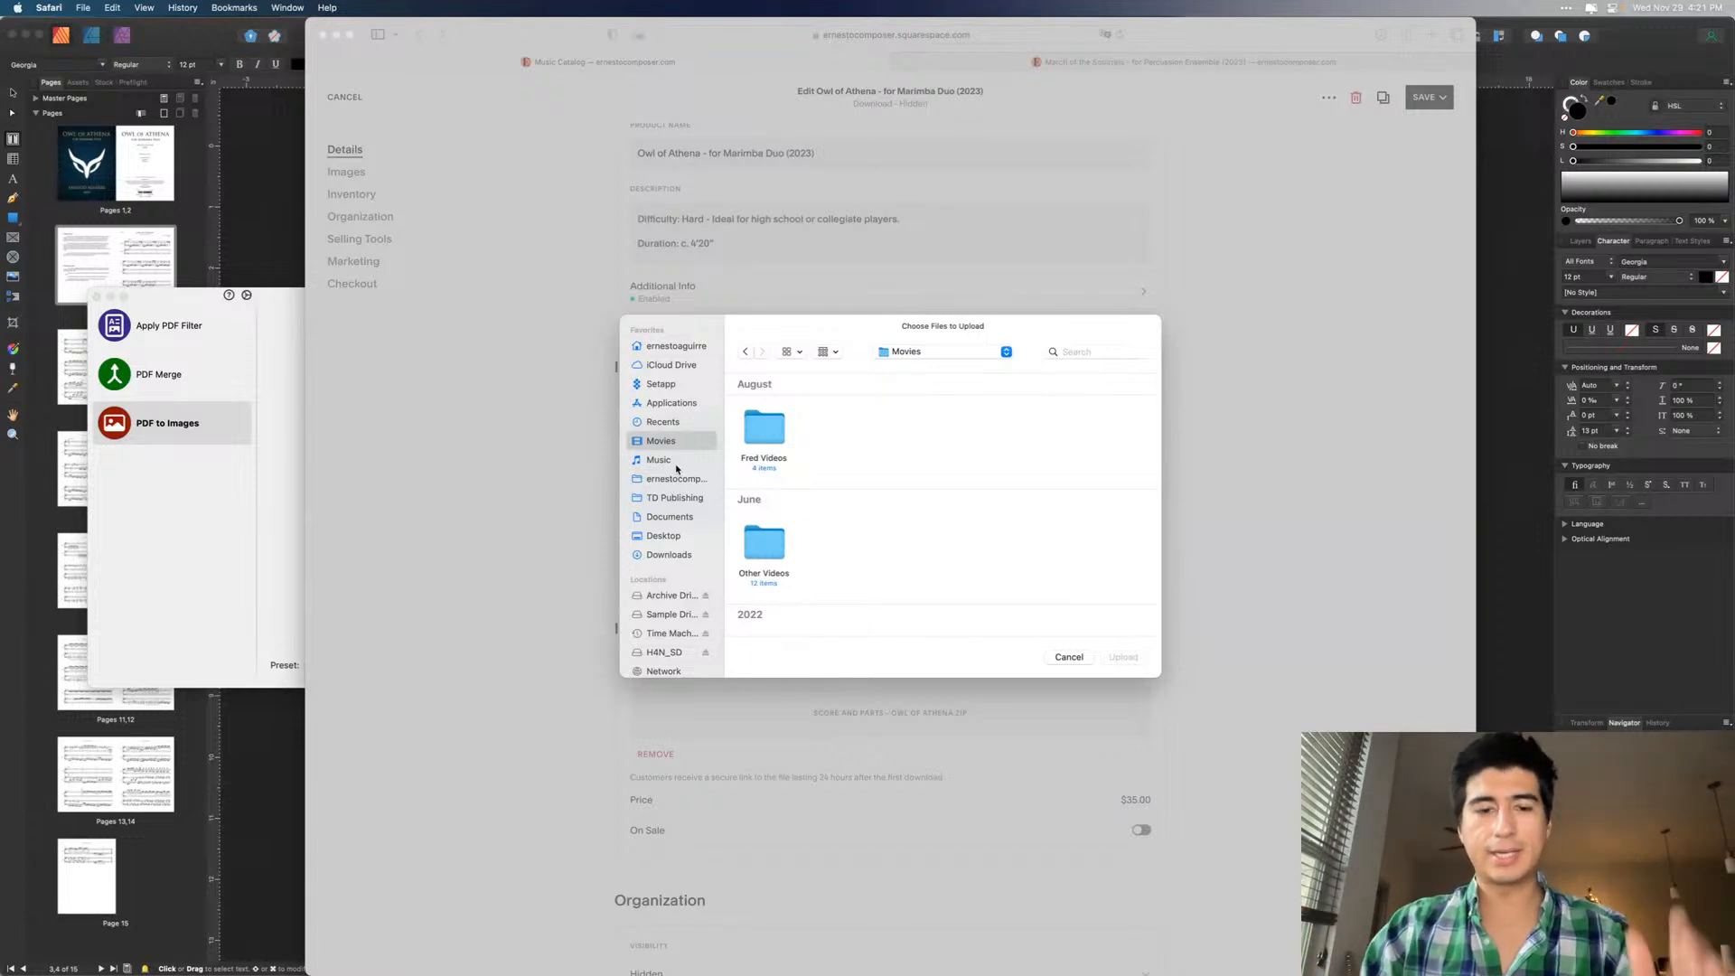
scroll(777, 488, down, 5)
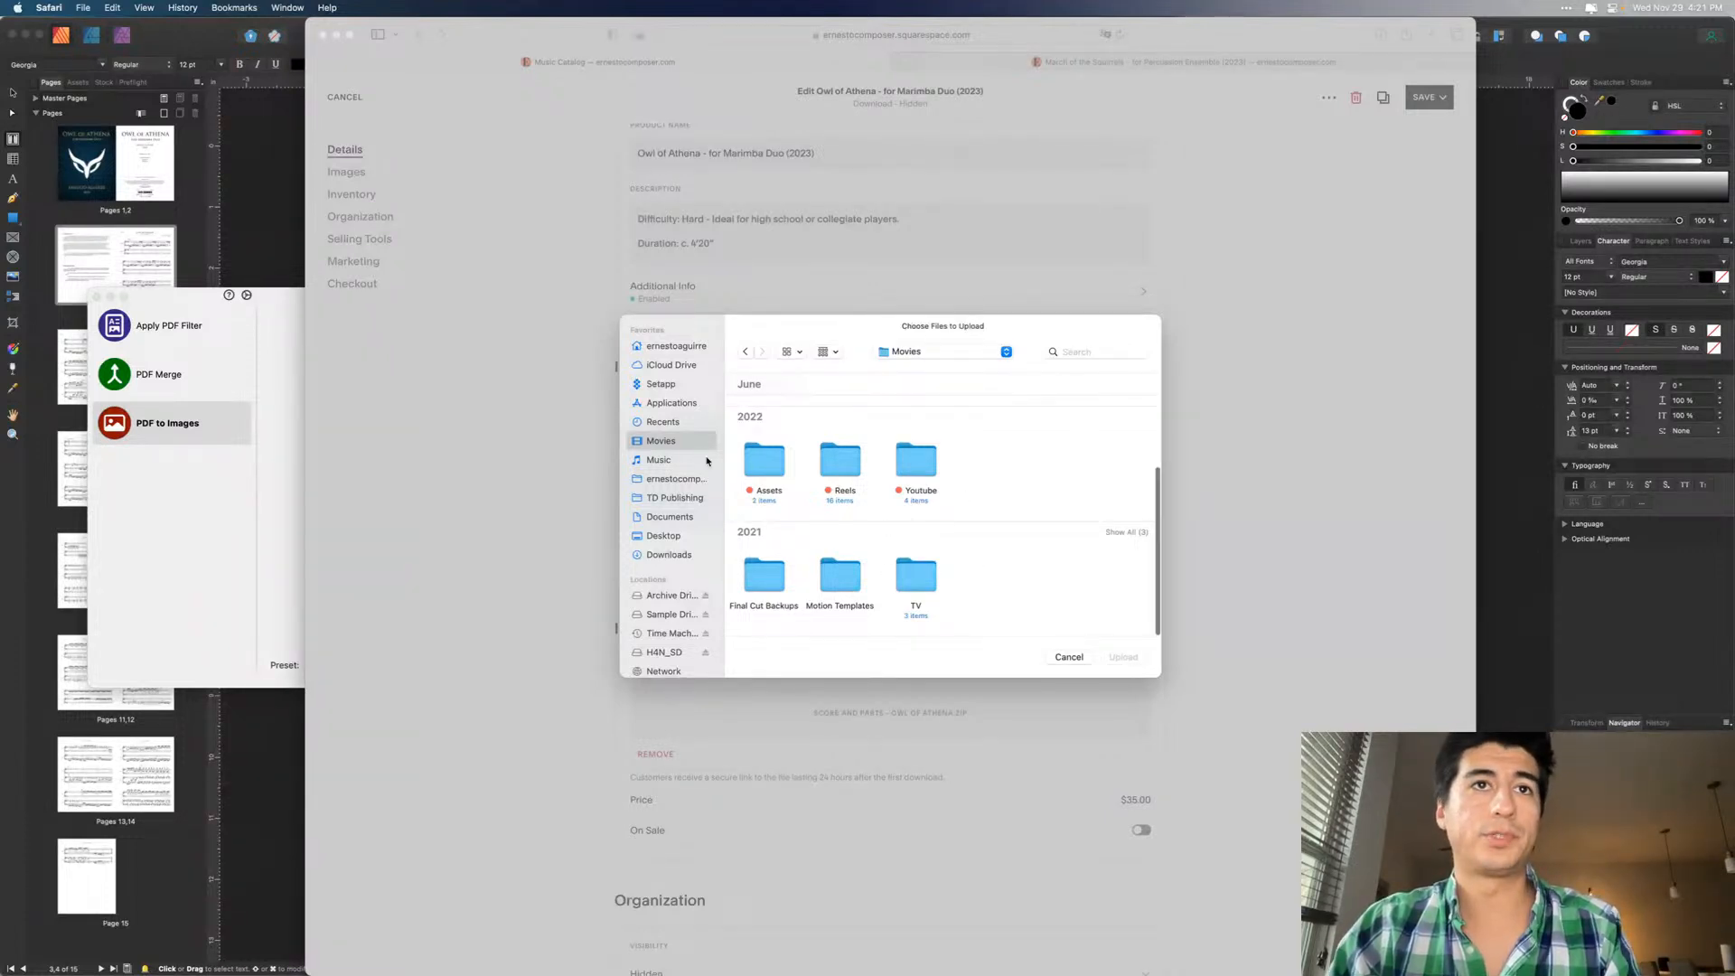
click(659, 459)
click(659, 441)
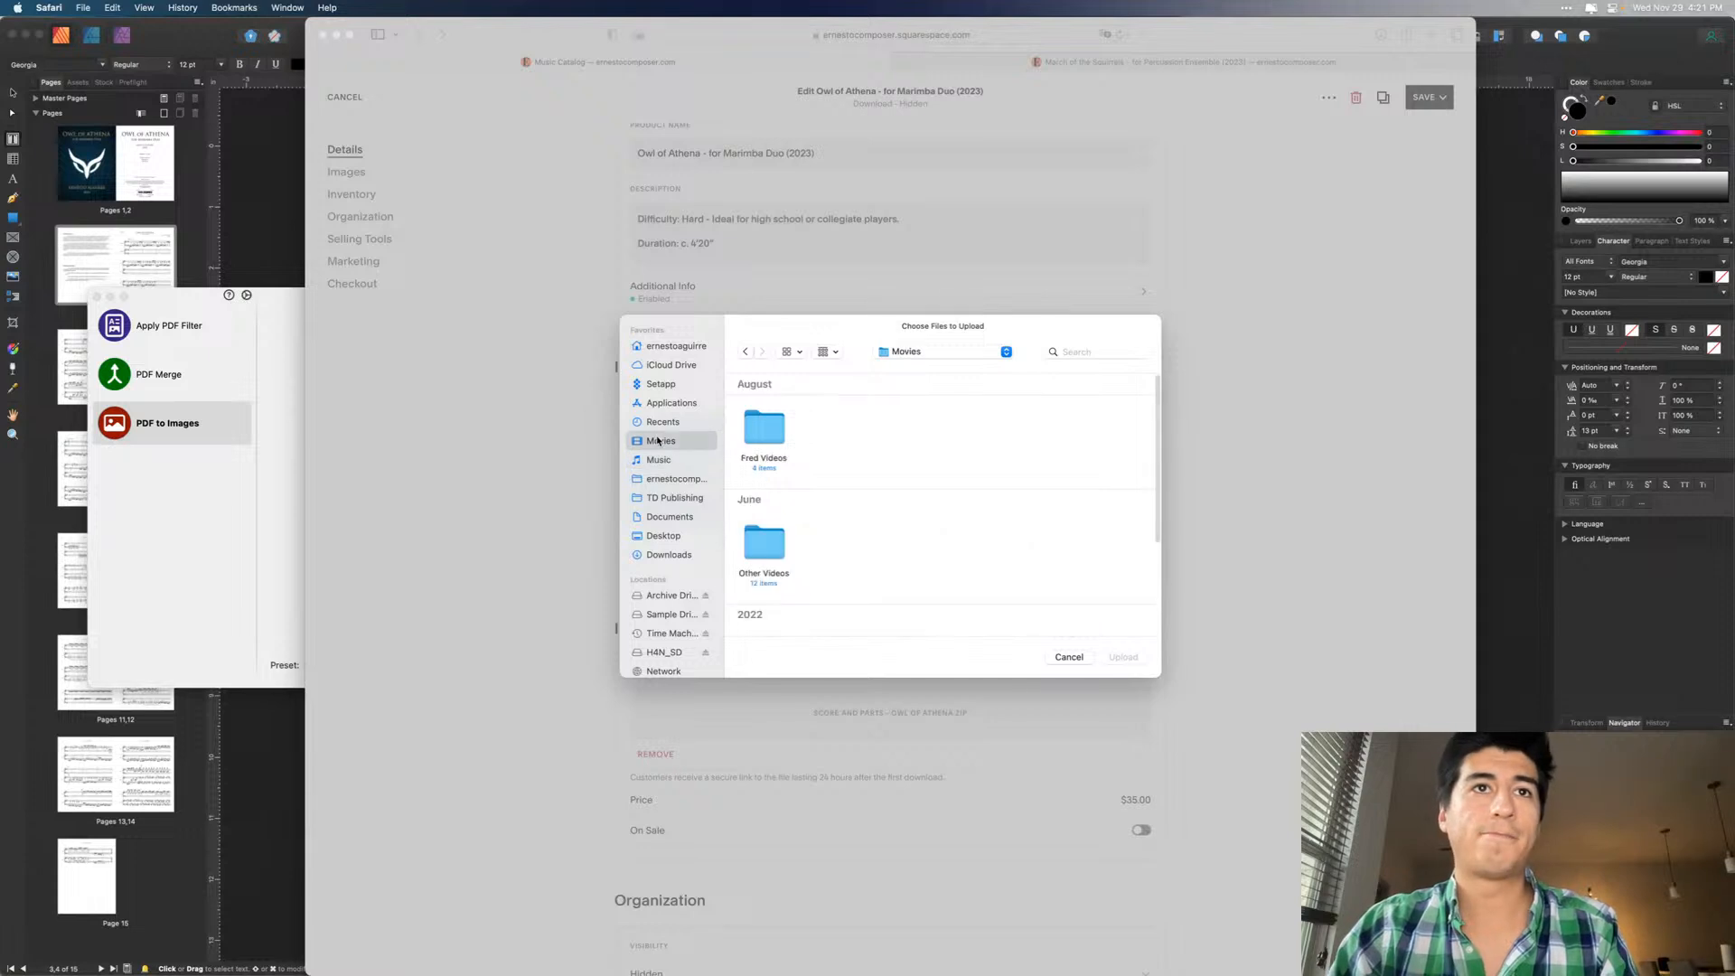
- From the catalog's Owl of Athena Images folder, preview "00 - Full score - Owl of Athena - 04.jpg" and upload it as a product image
click(676, 498)
double_click(836, 428)
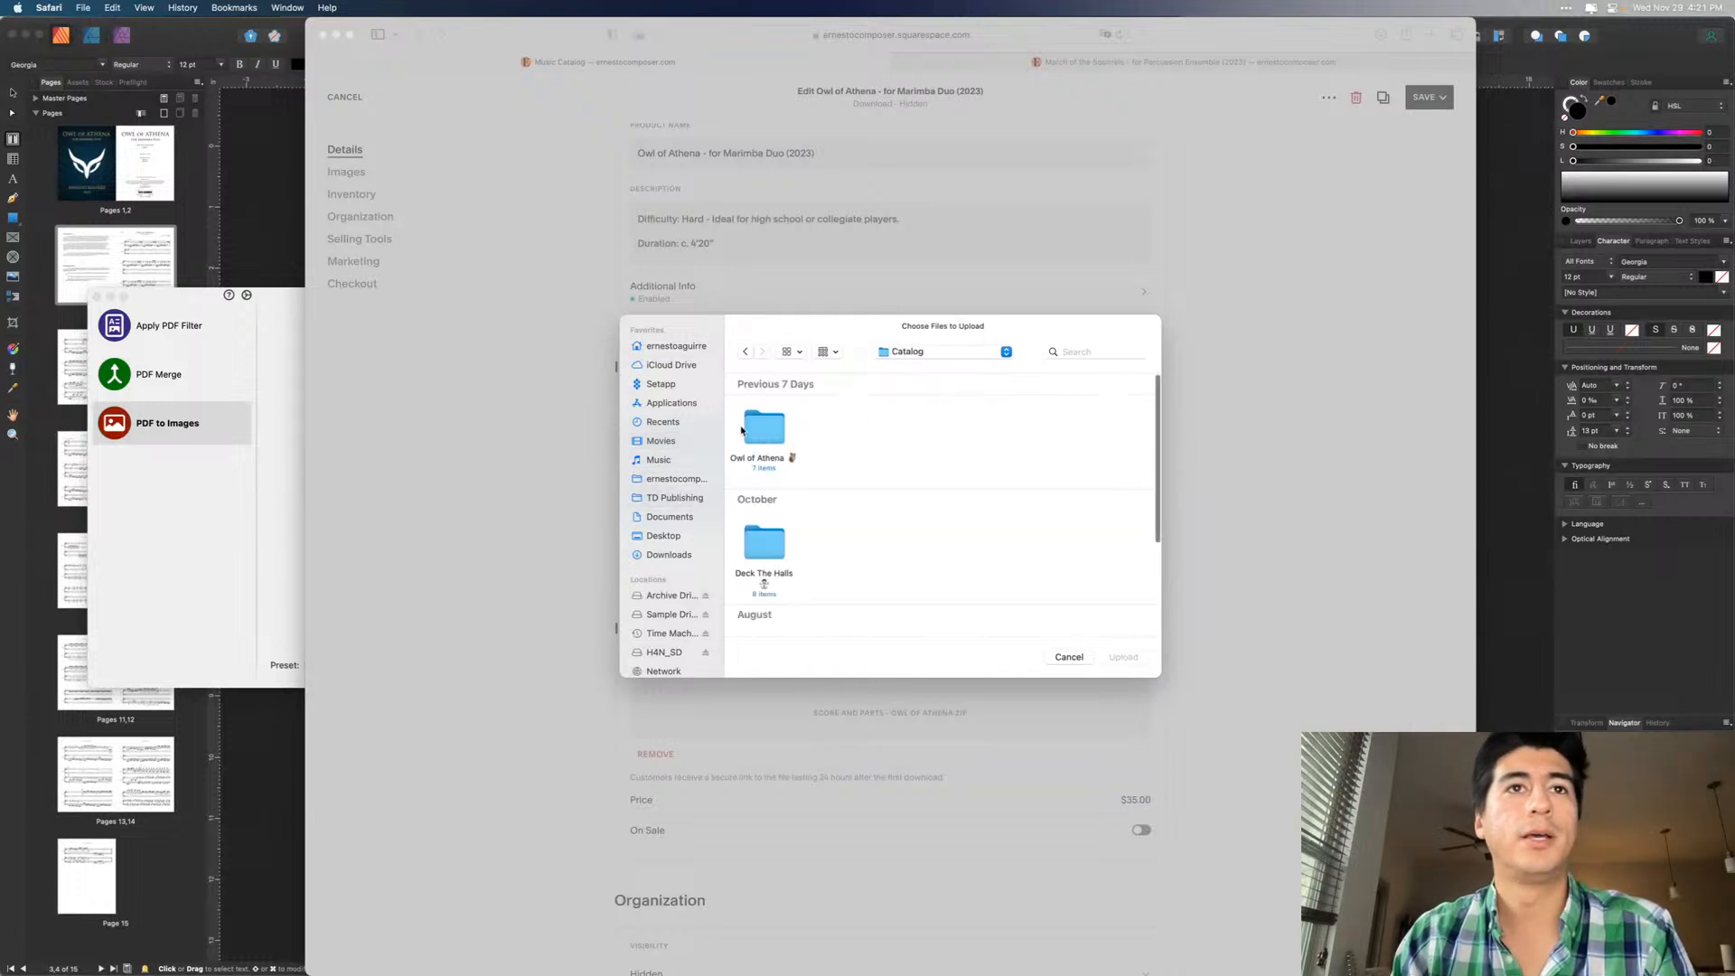
double_click(763, 429)
double_click(839, 428)
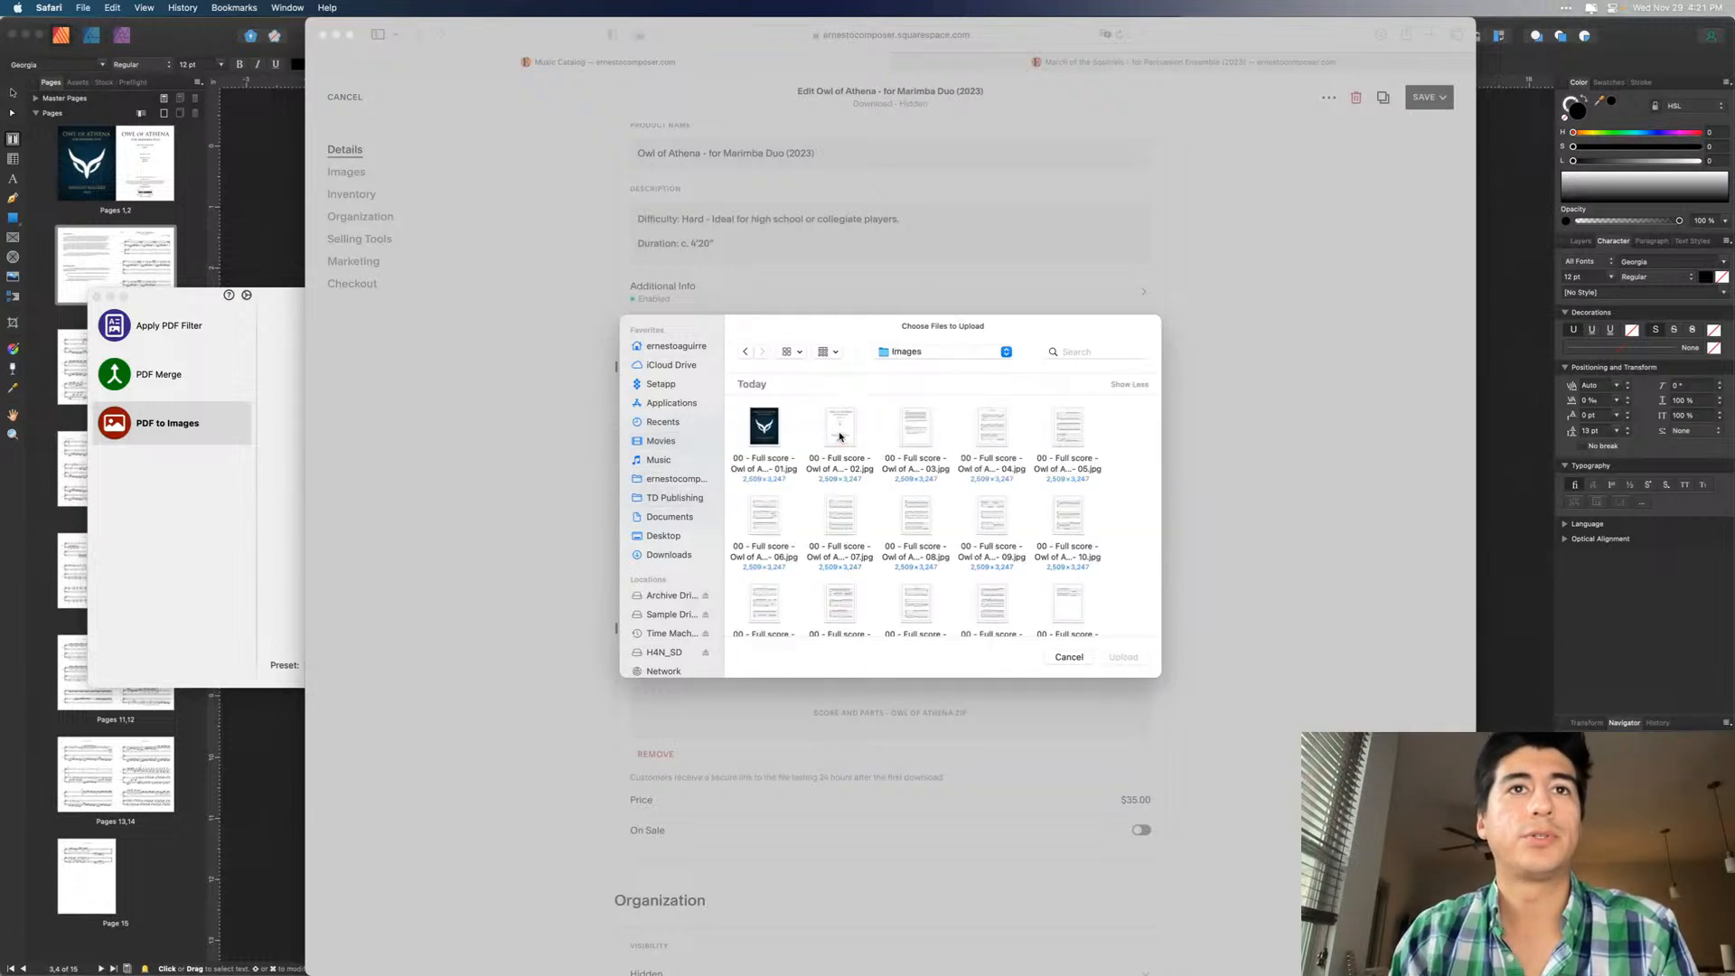
click(992, 427)
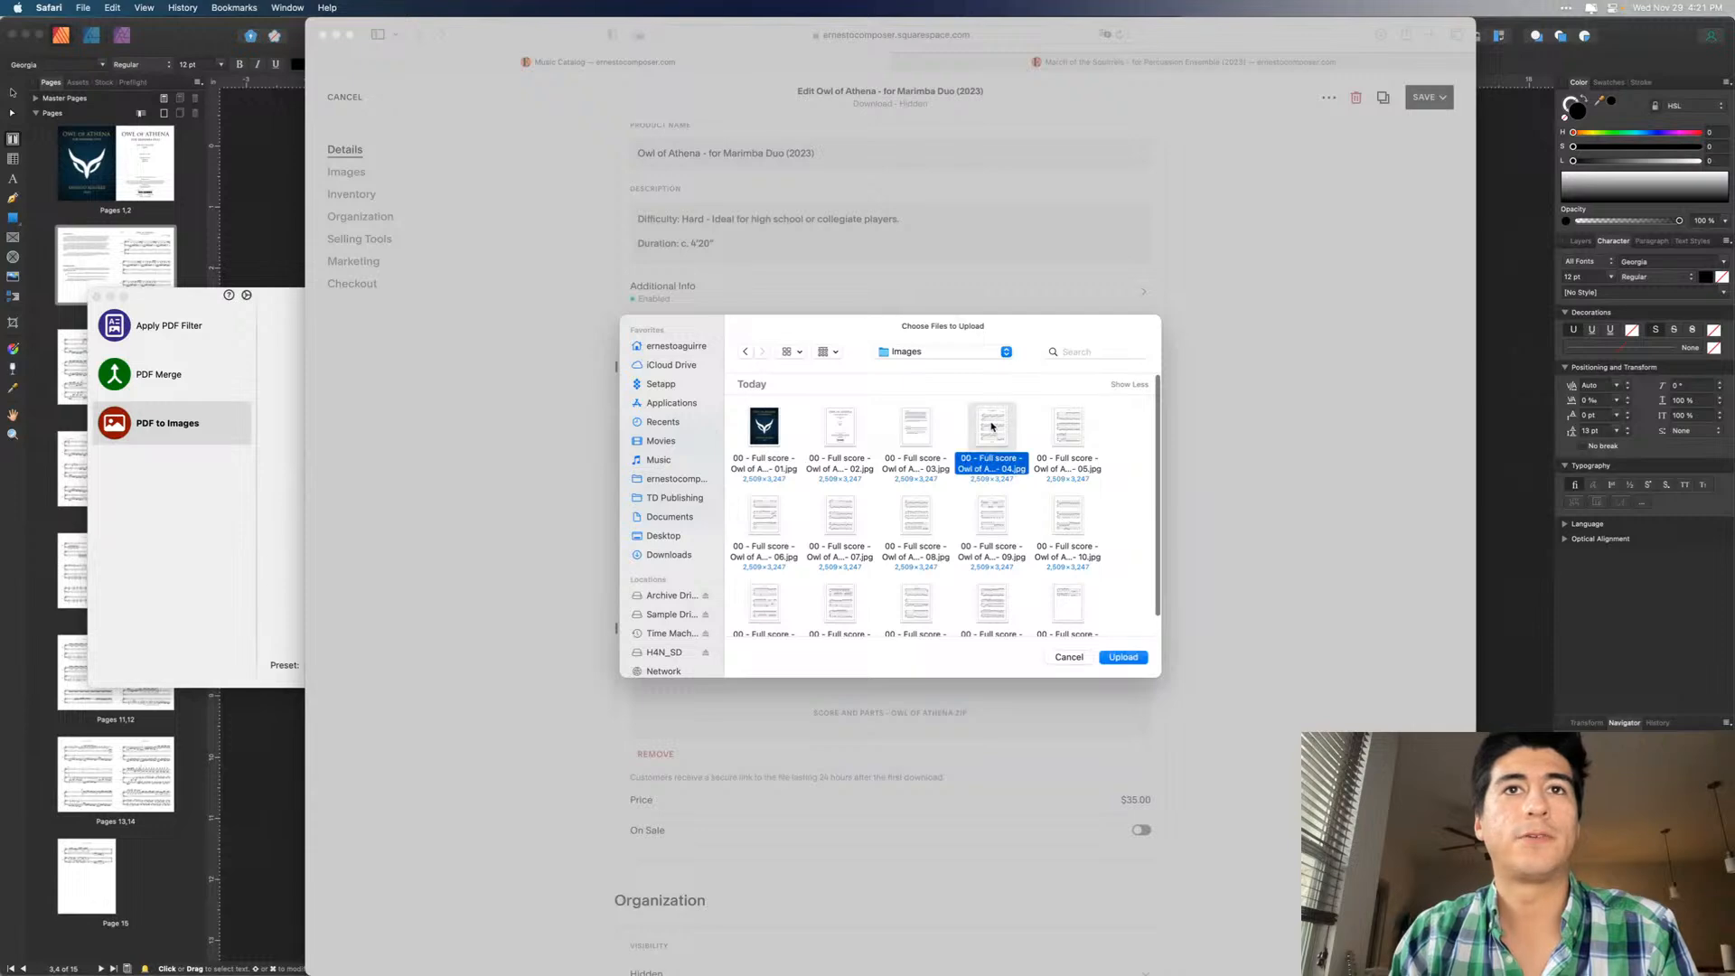
key(space)
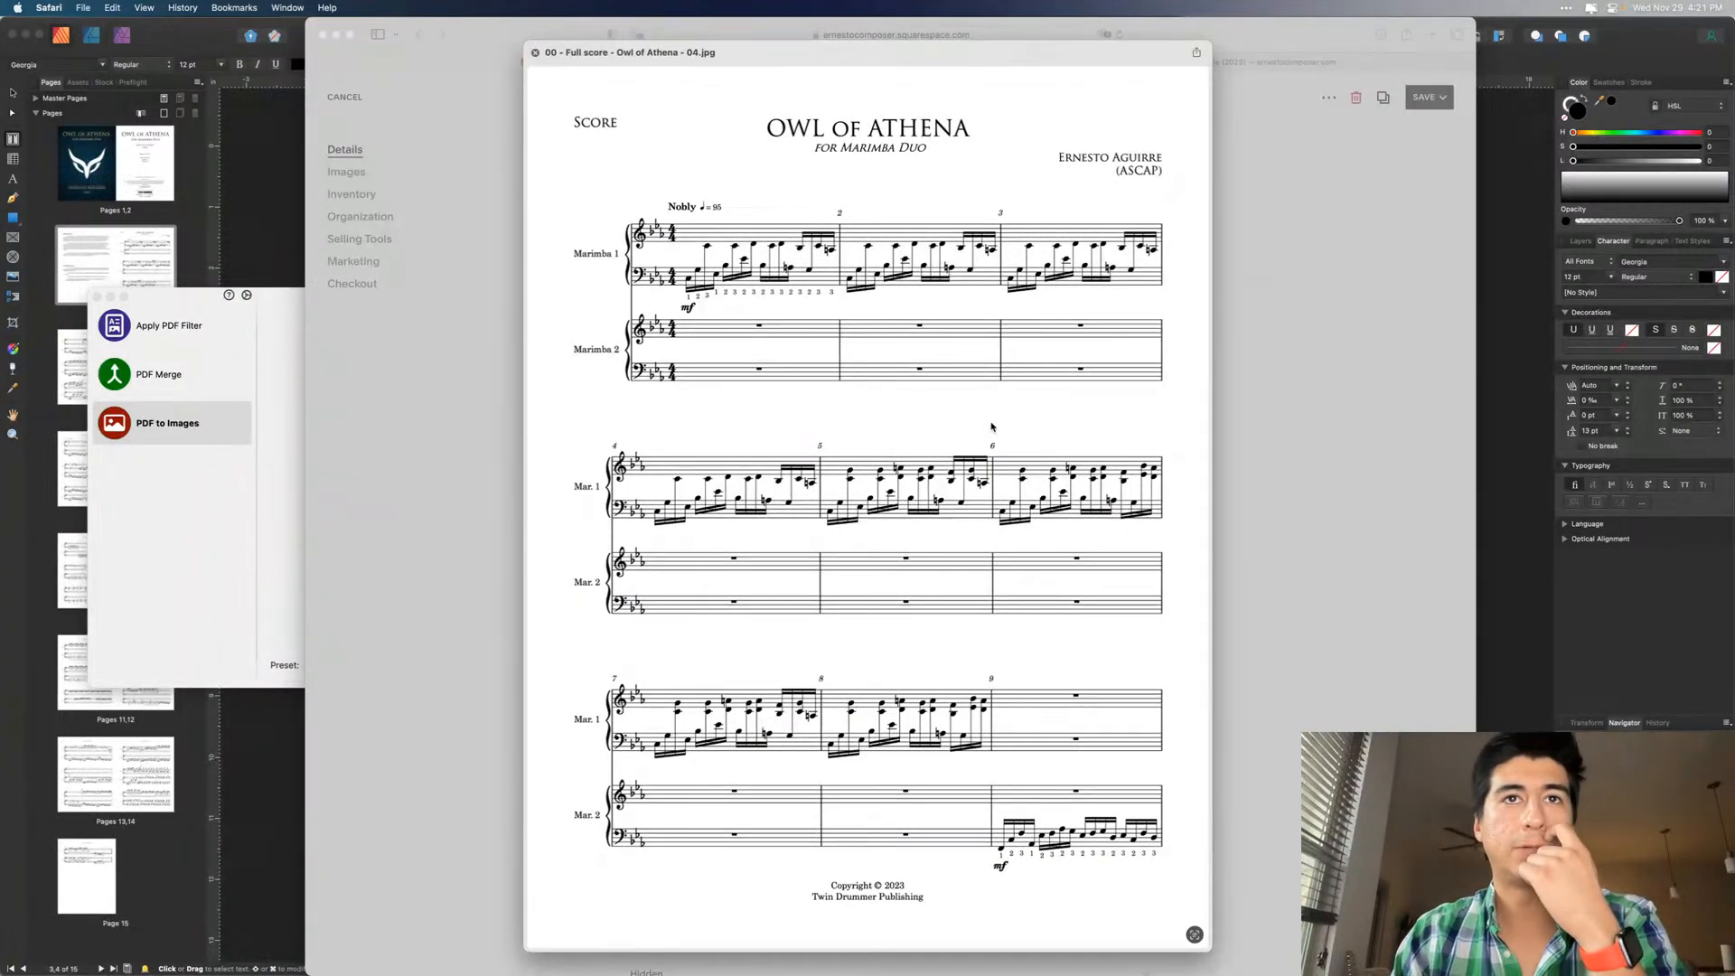
key(space)
click(1120, 657)
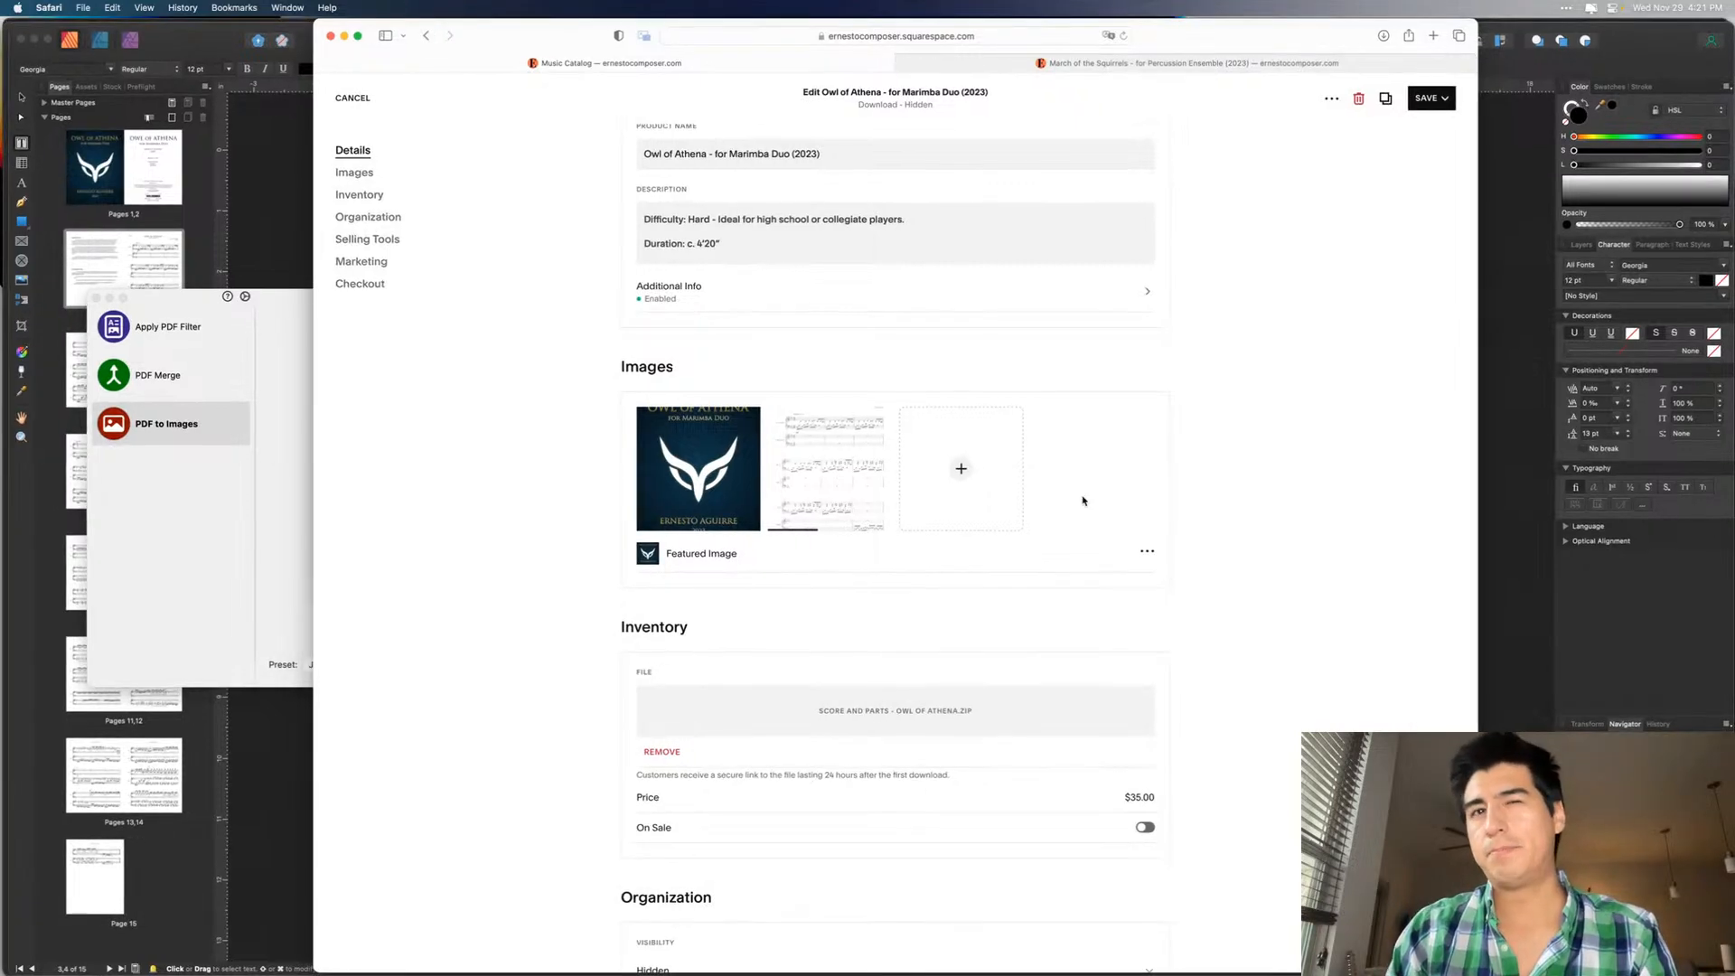
- Switch to Permute's Workshop and convert the "01 - Marimba 1" and "02 - Marimba 2" Owl of Athena PDFs to JPEG images
key(ctrl+Up)
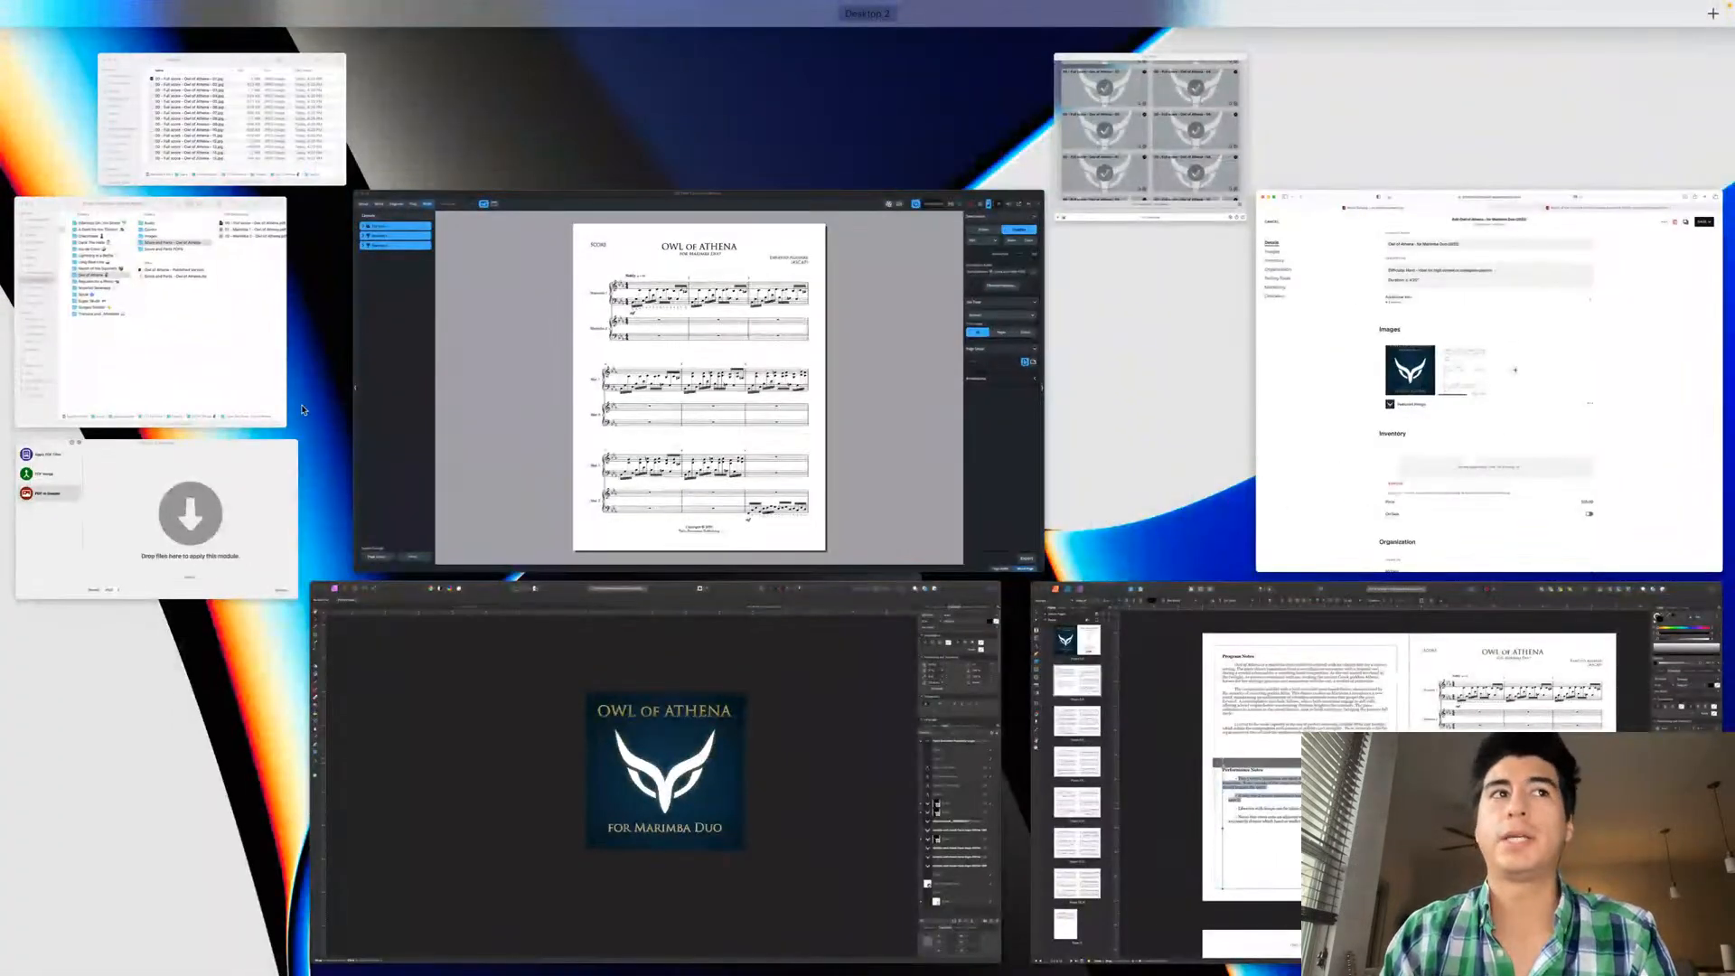
click(262, 473)
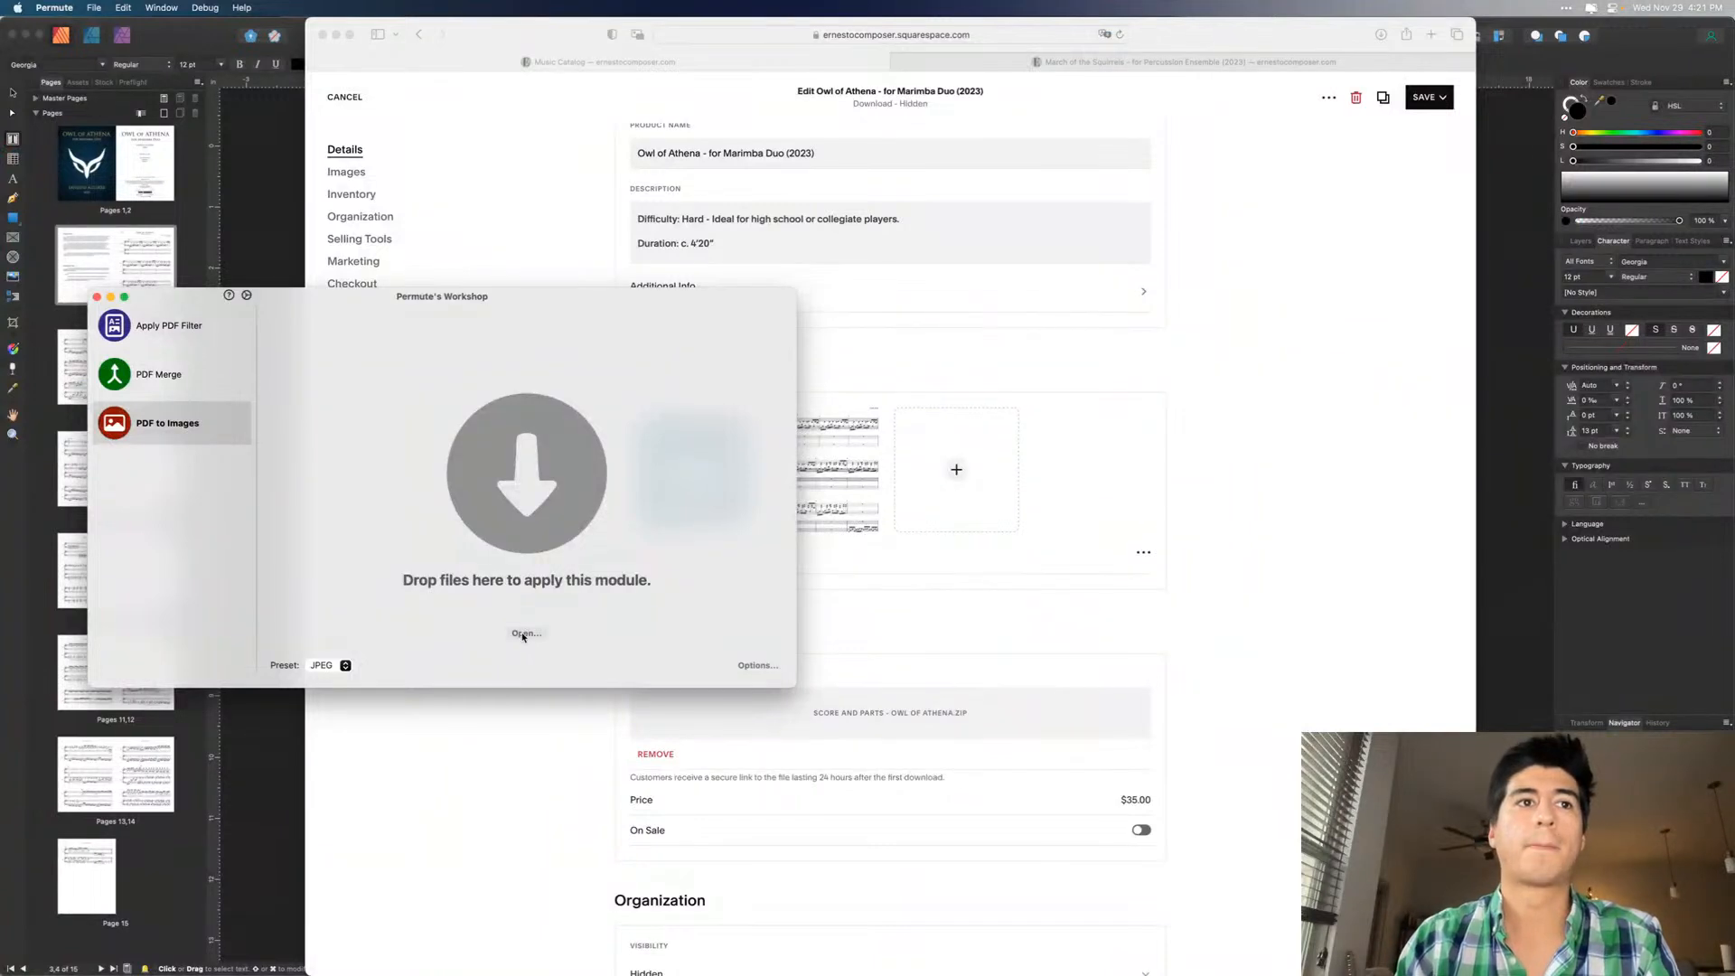
click(525, 632)
click(817, 280)
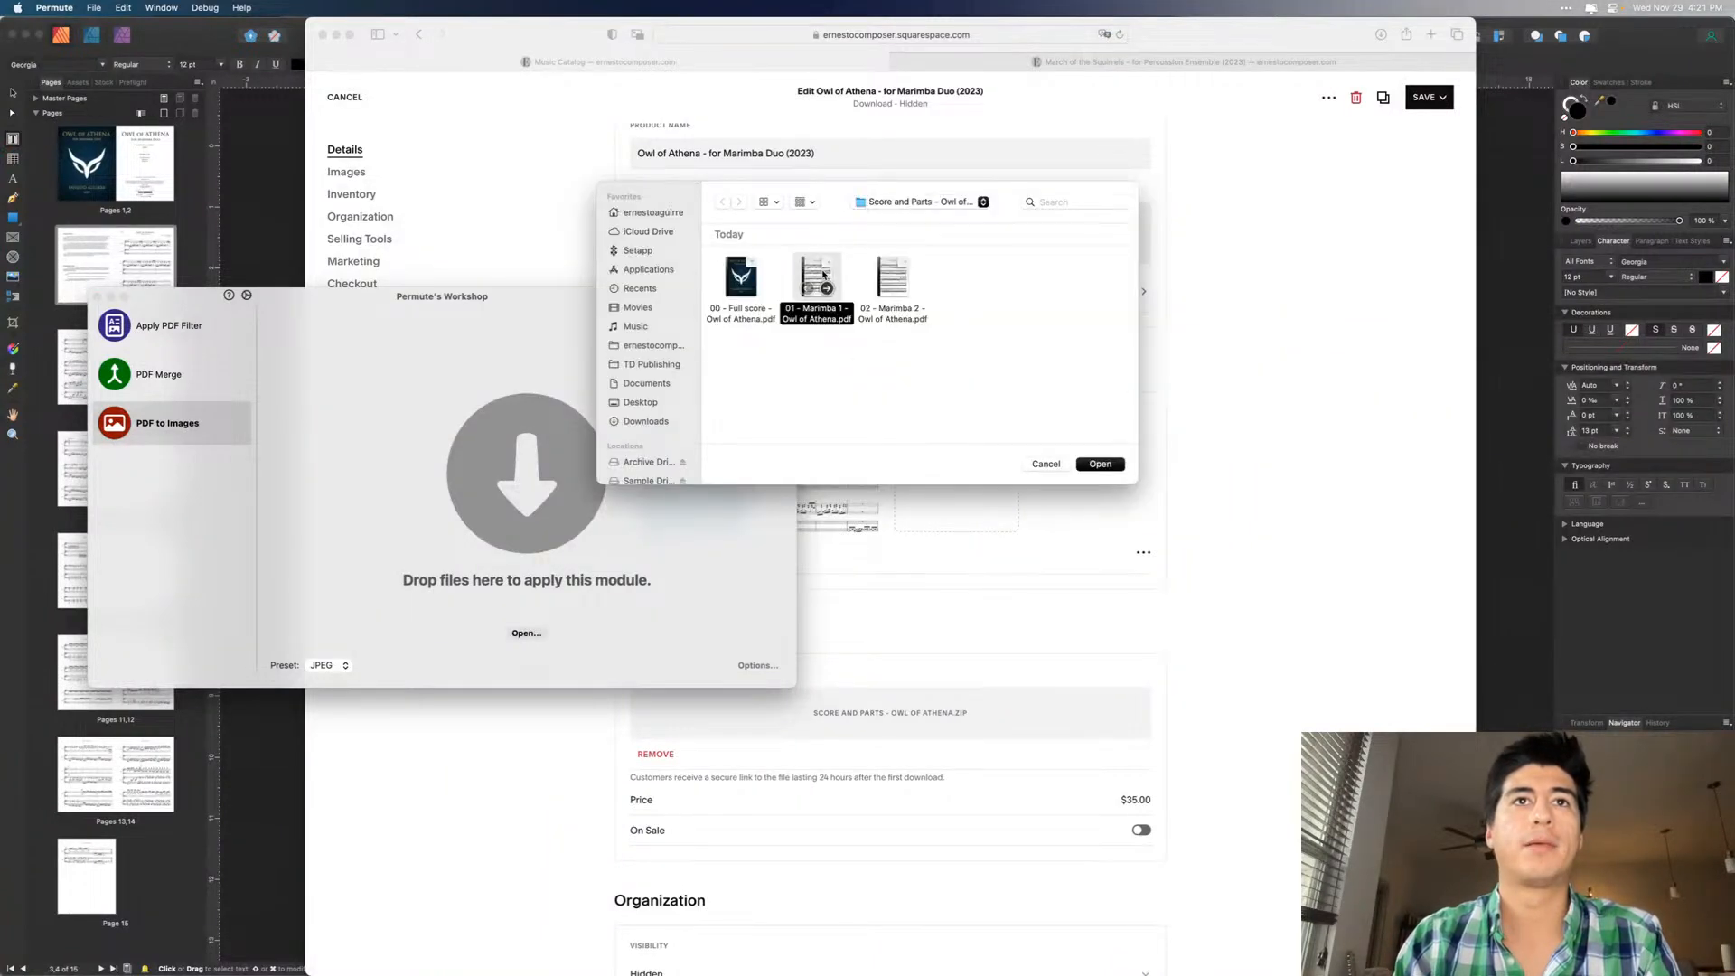
super+click(892, 280)
click(1105, 466)
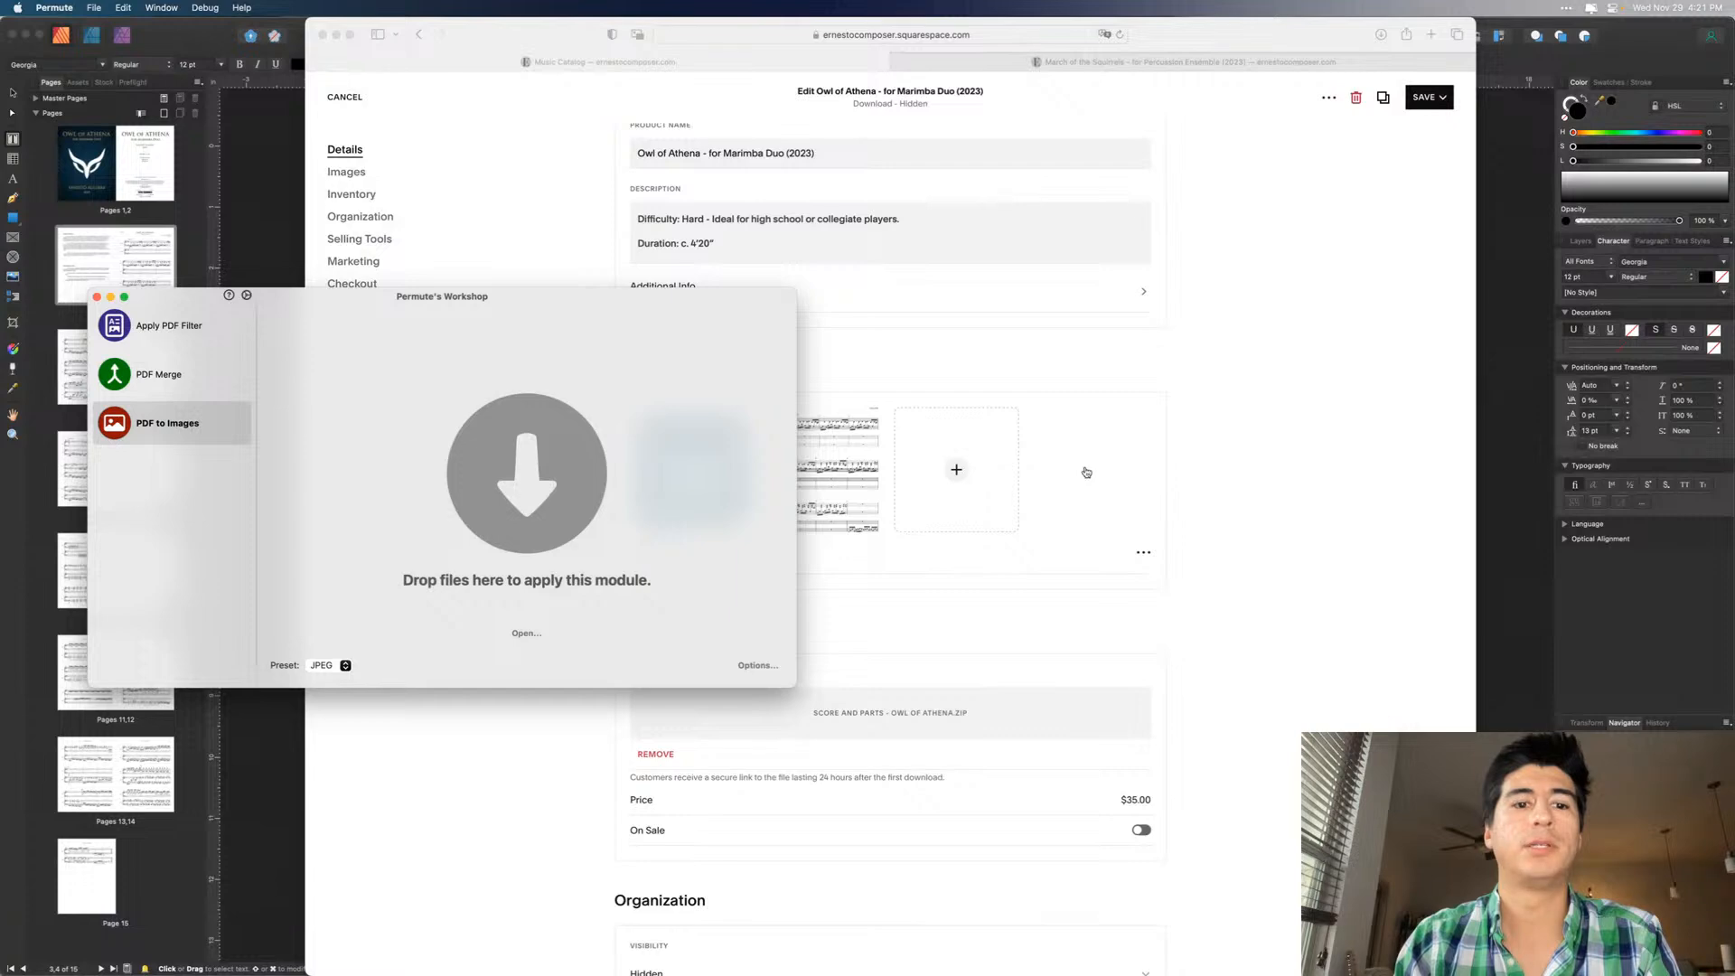
- Switch to the Finder window showing the score images and open the neighbouring "Score and Parts - Owl of Athena" folder
click(1086, 472)
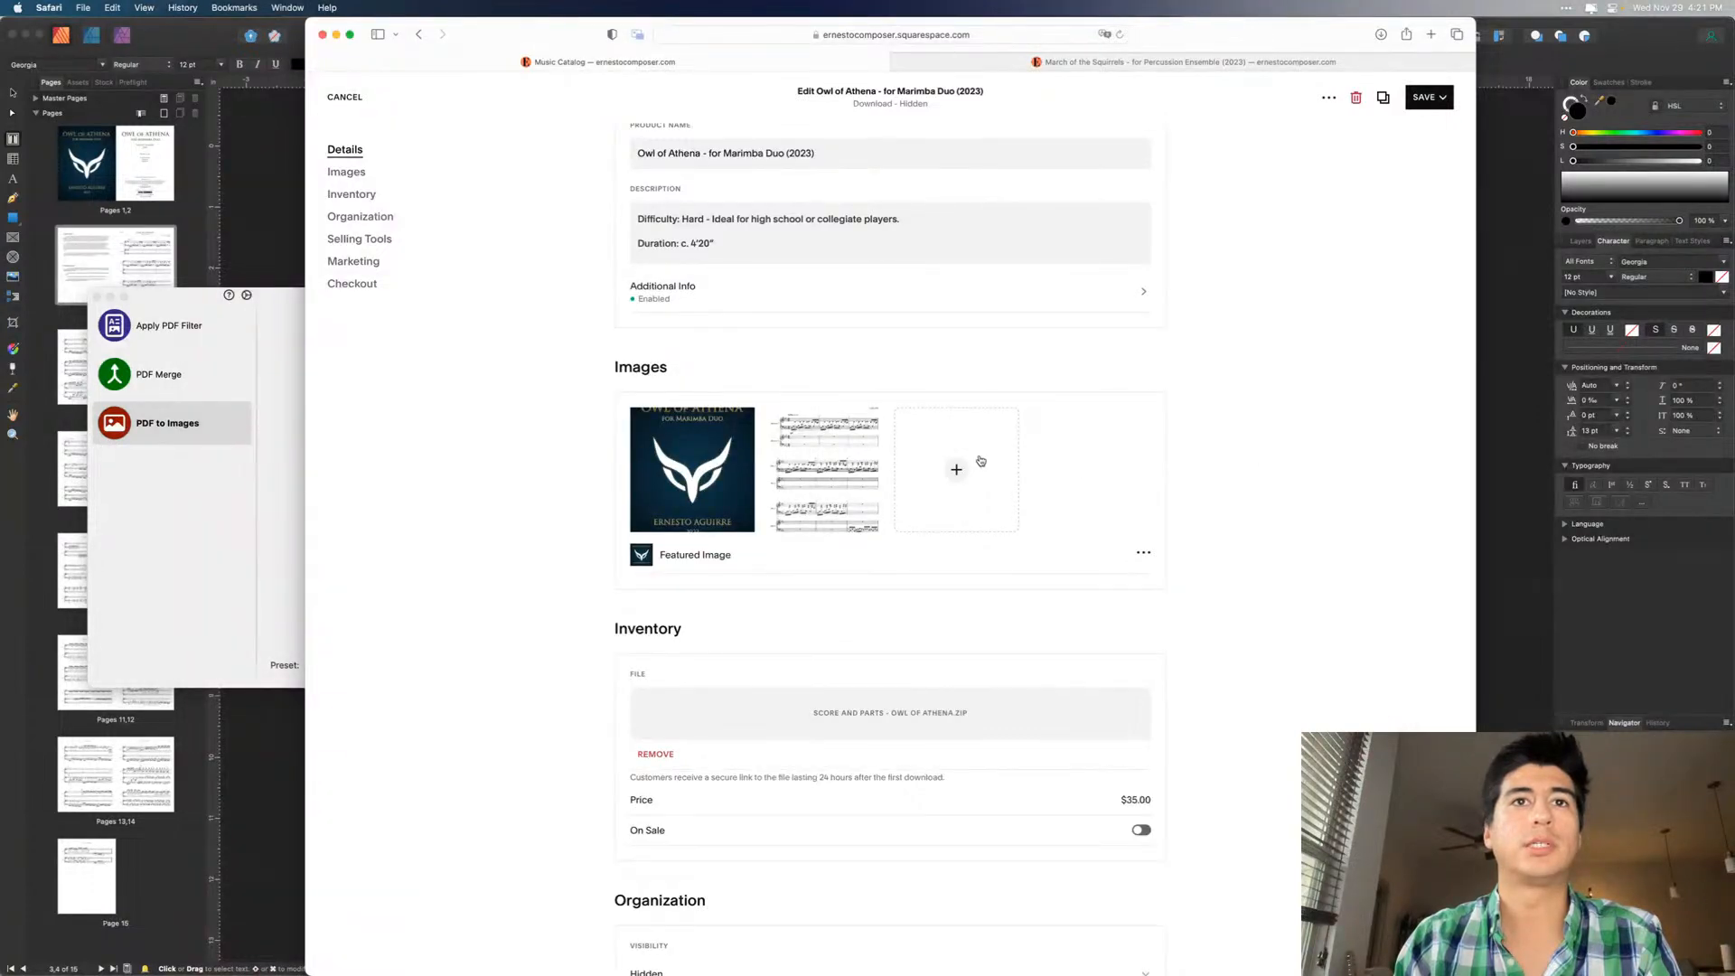
key(ctrl+Up)
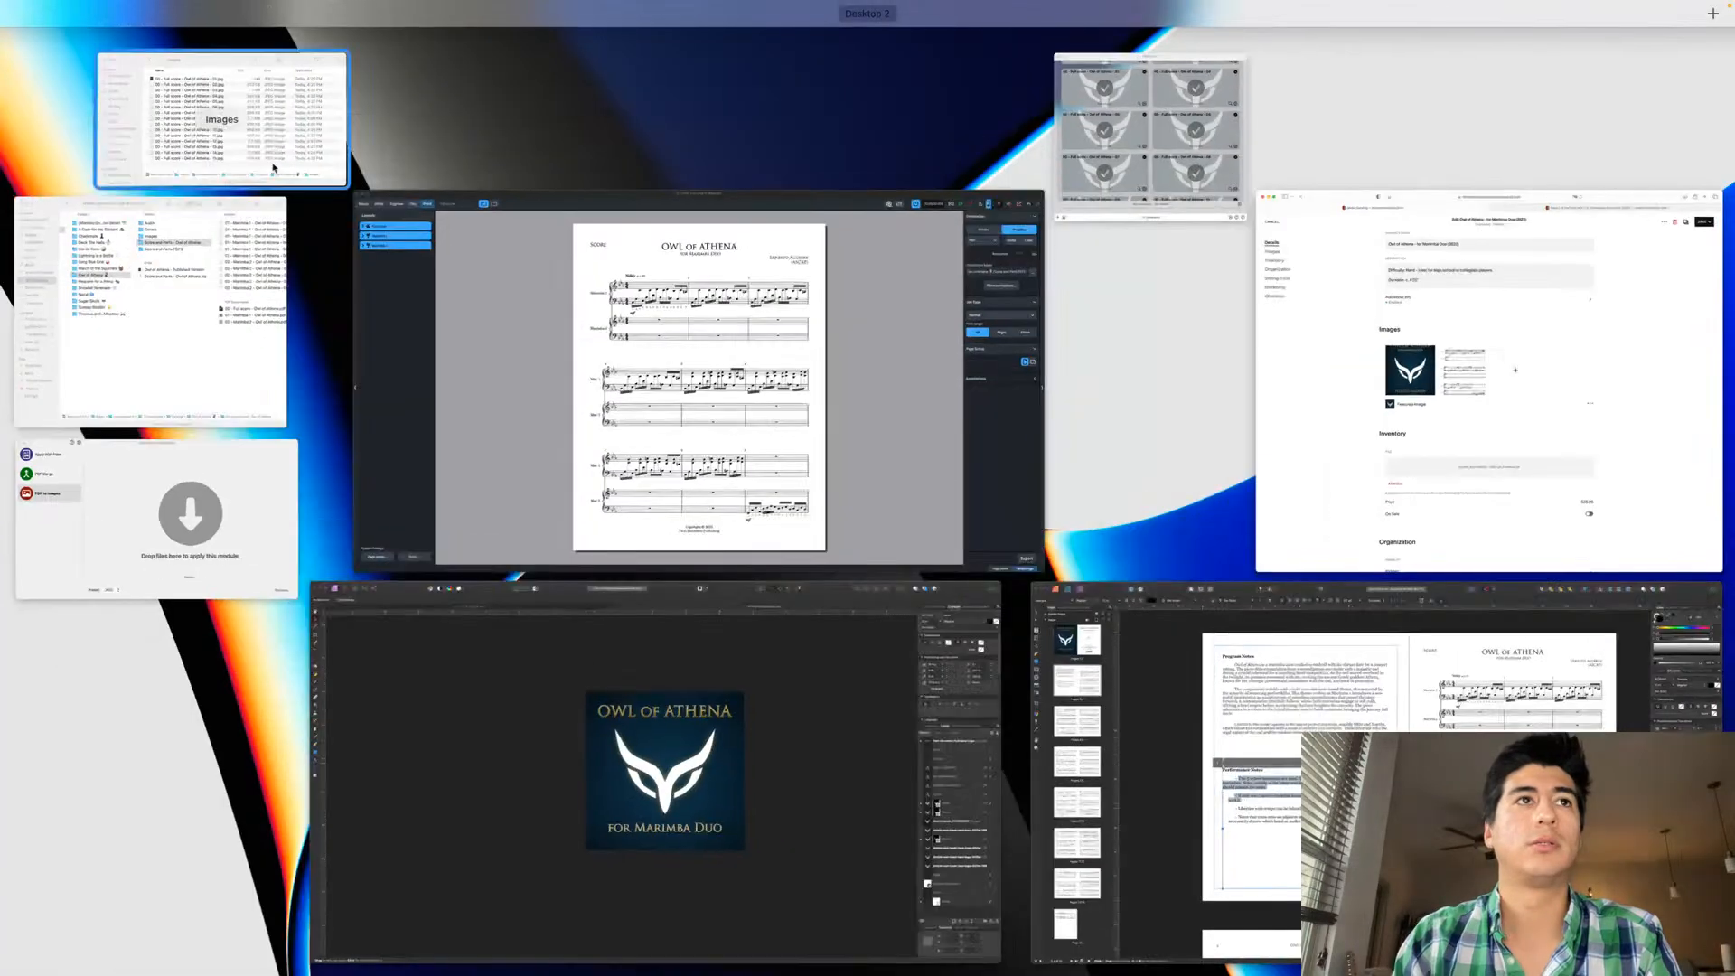
click(289, 177)
click(447, 284)
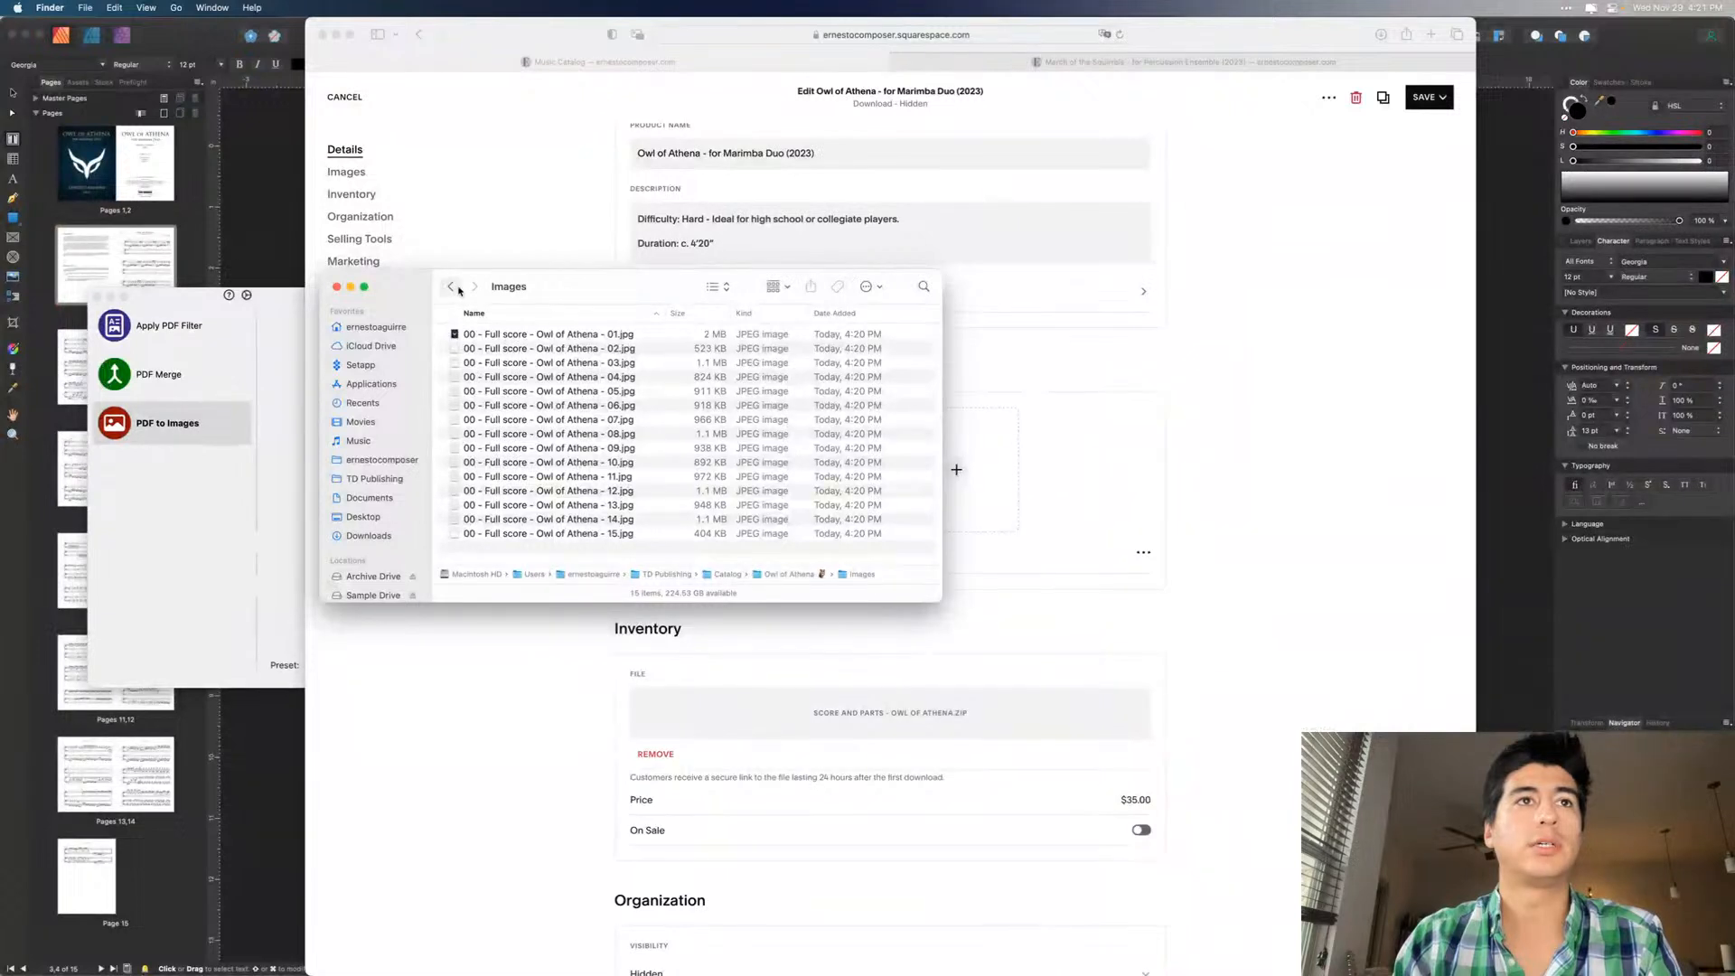
double_click(520, 377)
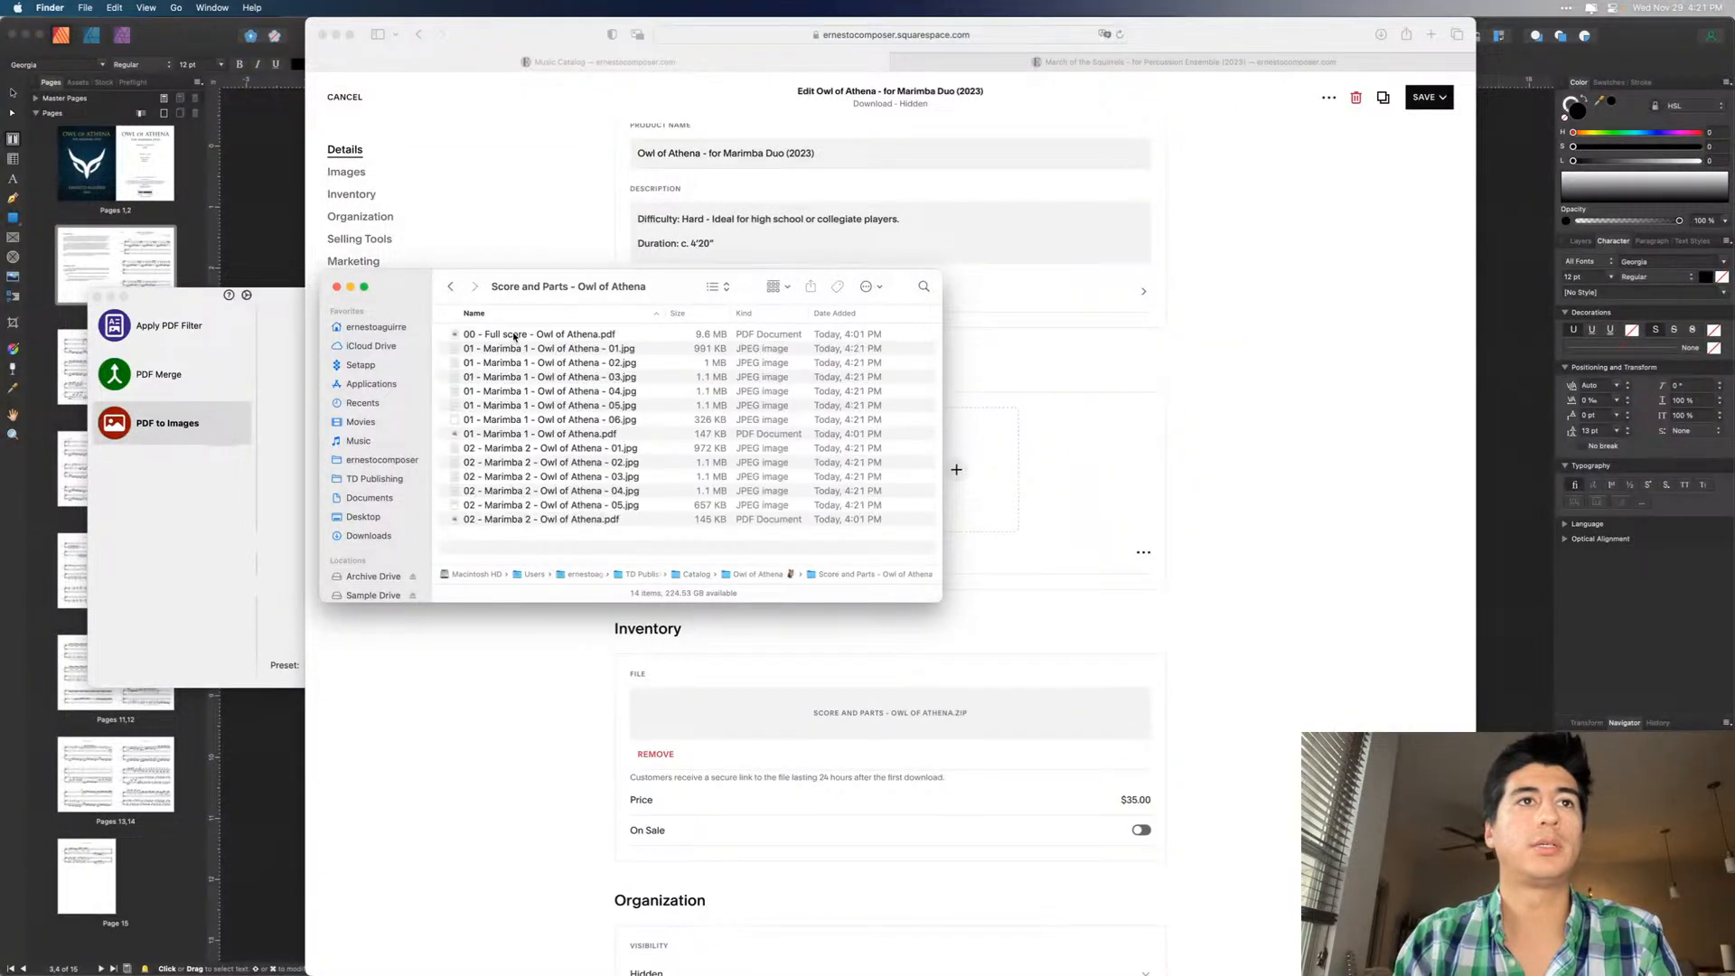
- Move all the Marimba 1 and Marimba 2 JPEG pages into the Owl of Athena "Images" folder and open that folder
click(514, 350)
shift+click(534, 419)
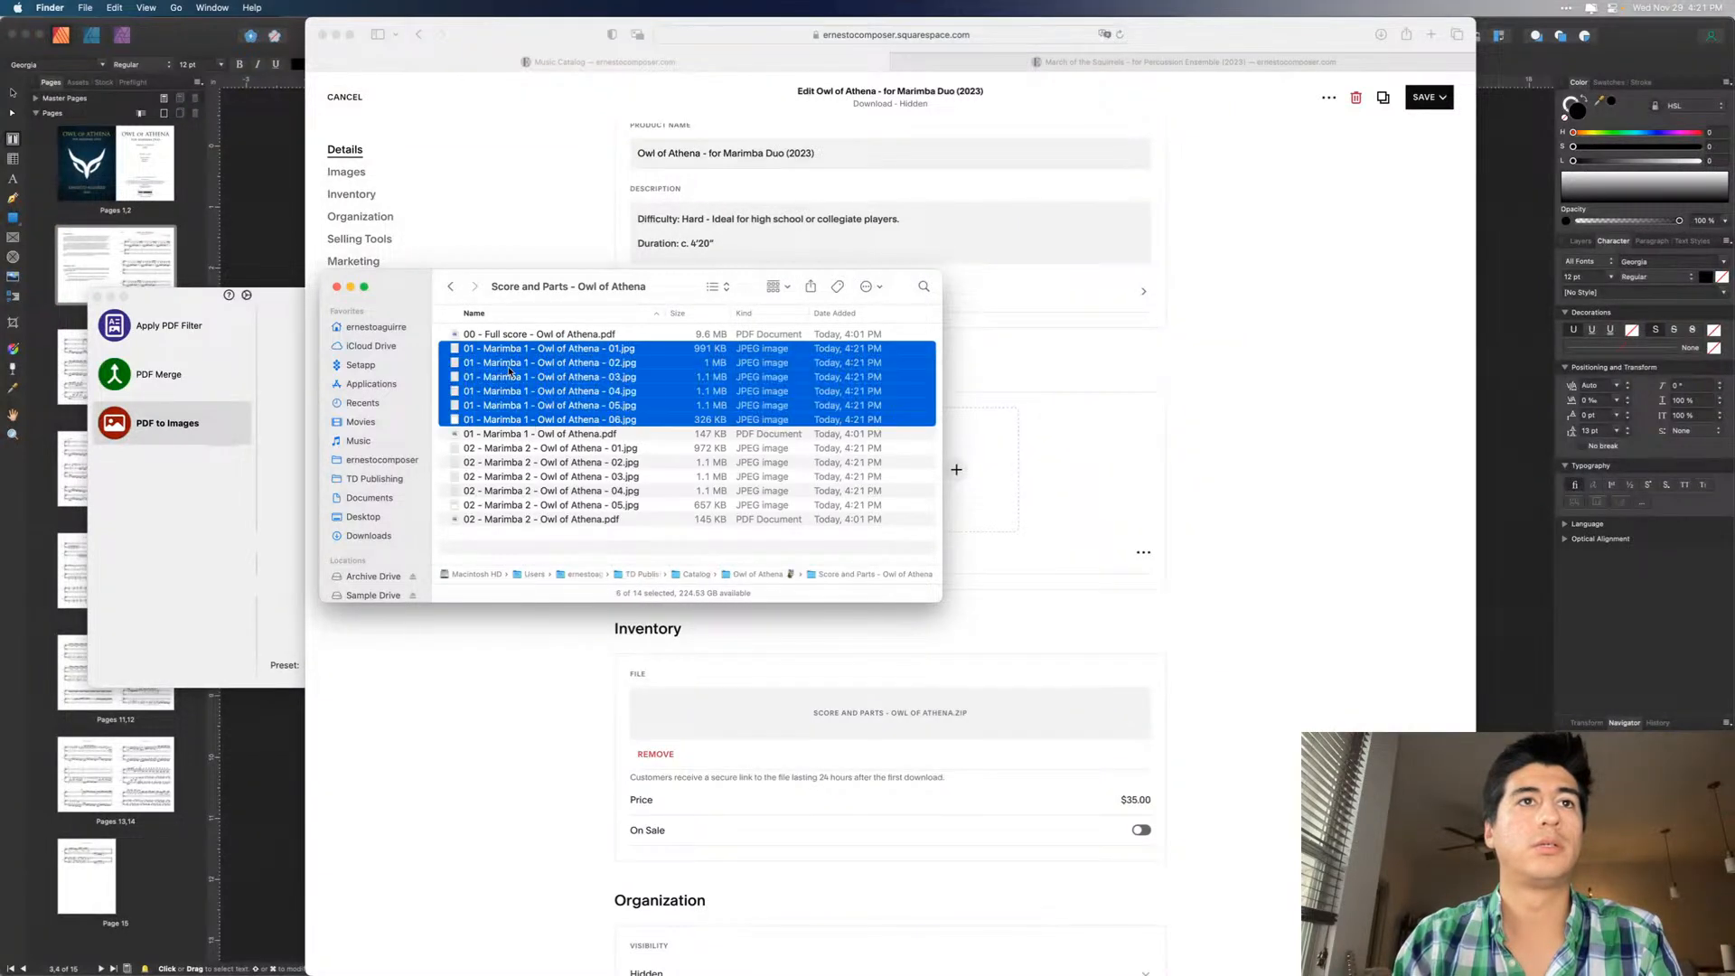
super+click(525, 449)
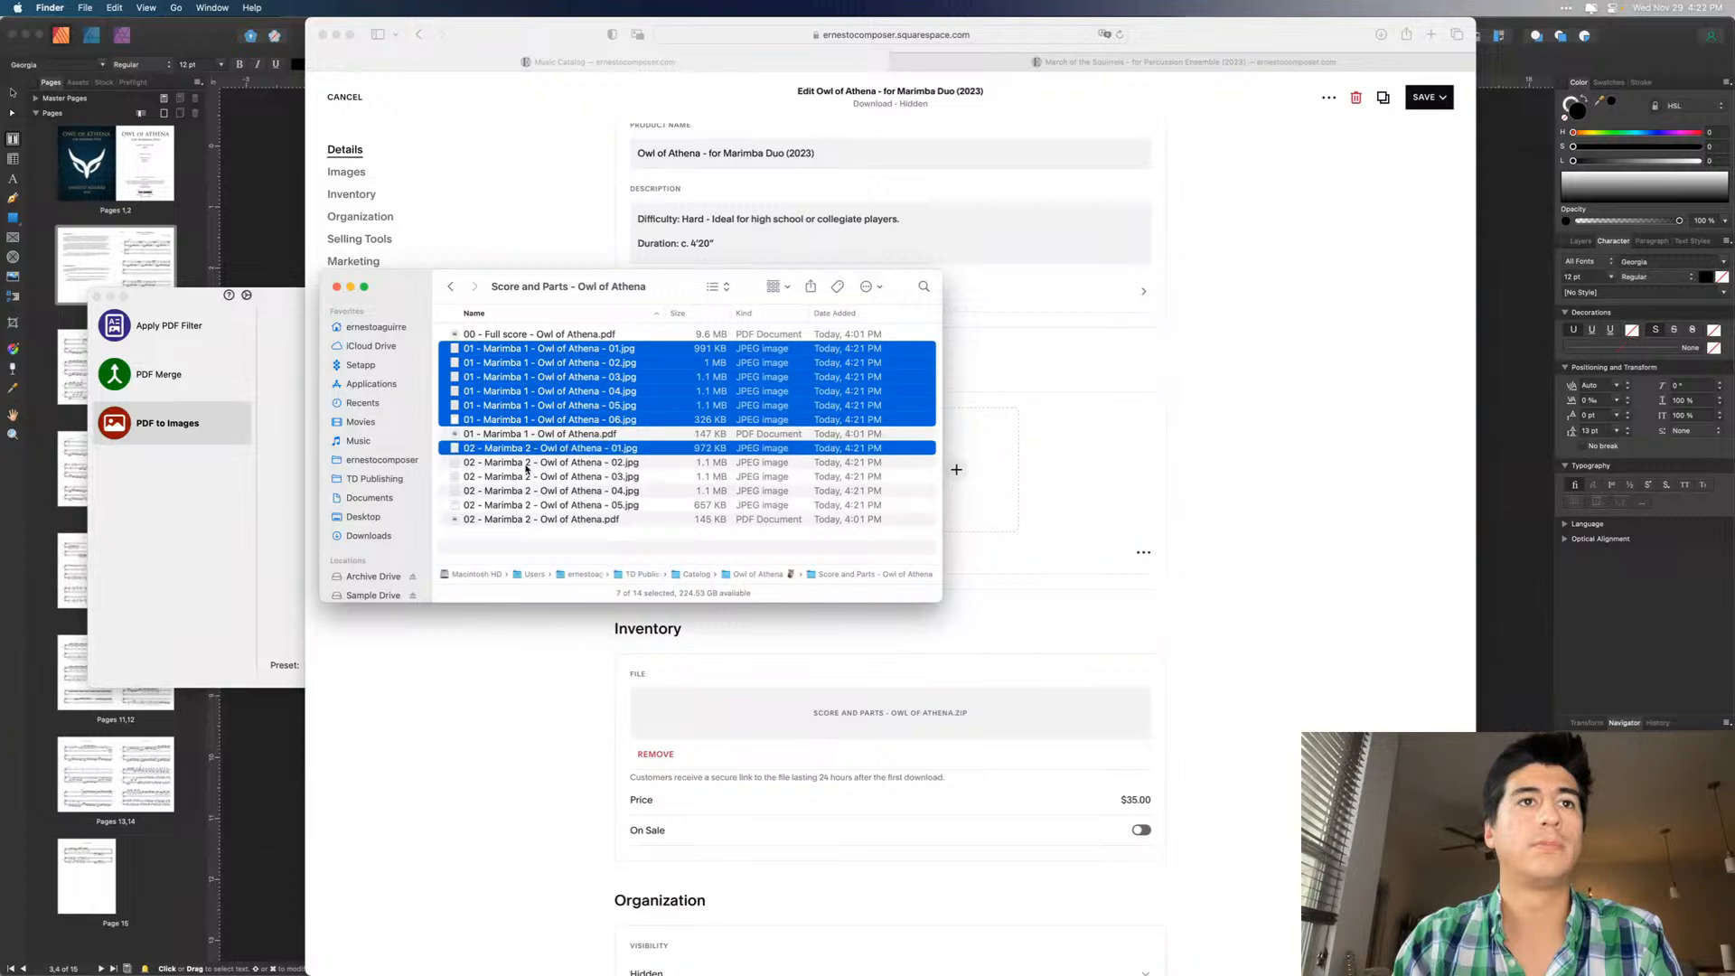
super+click(526, 462)
super+click(526, 477)
super+click(526, 491)
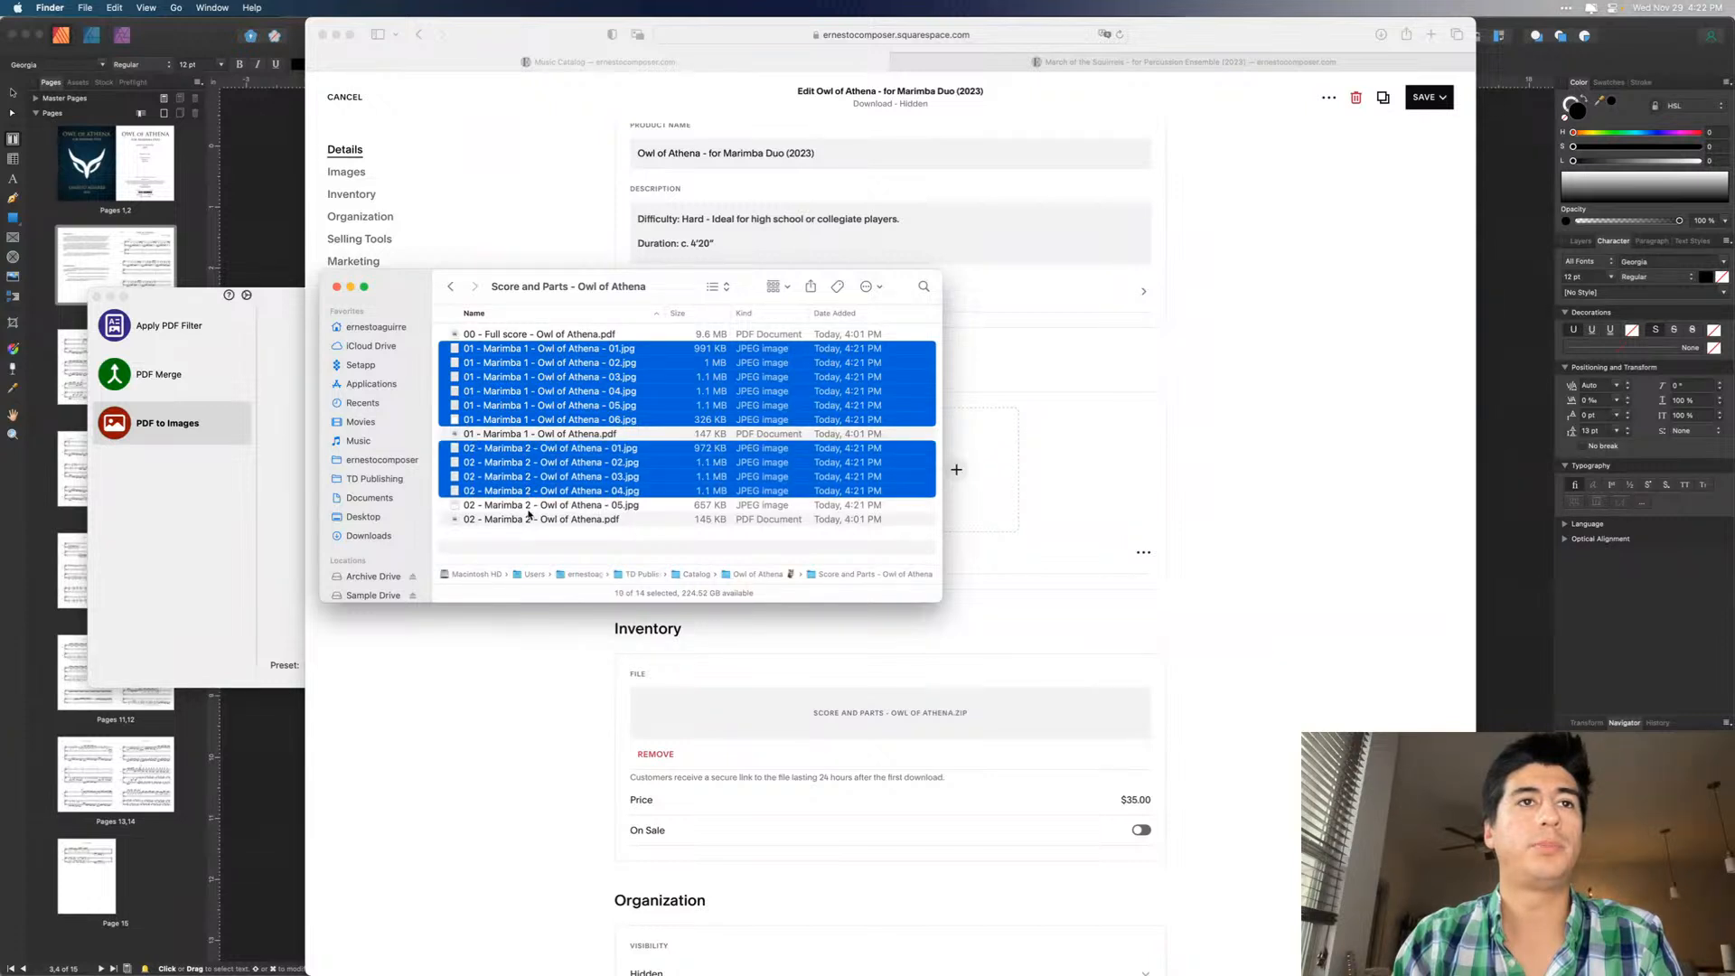
super+click(529, 505)
mouse_move(480, 353)
mouse_down()
mouse_move(453, 293)
mouse_move(492, 364)
mouse_up()
double_click(488, 363)
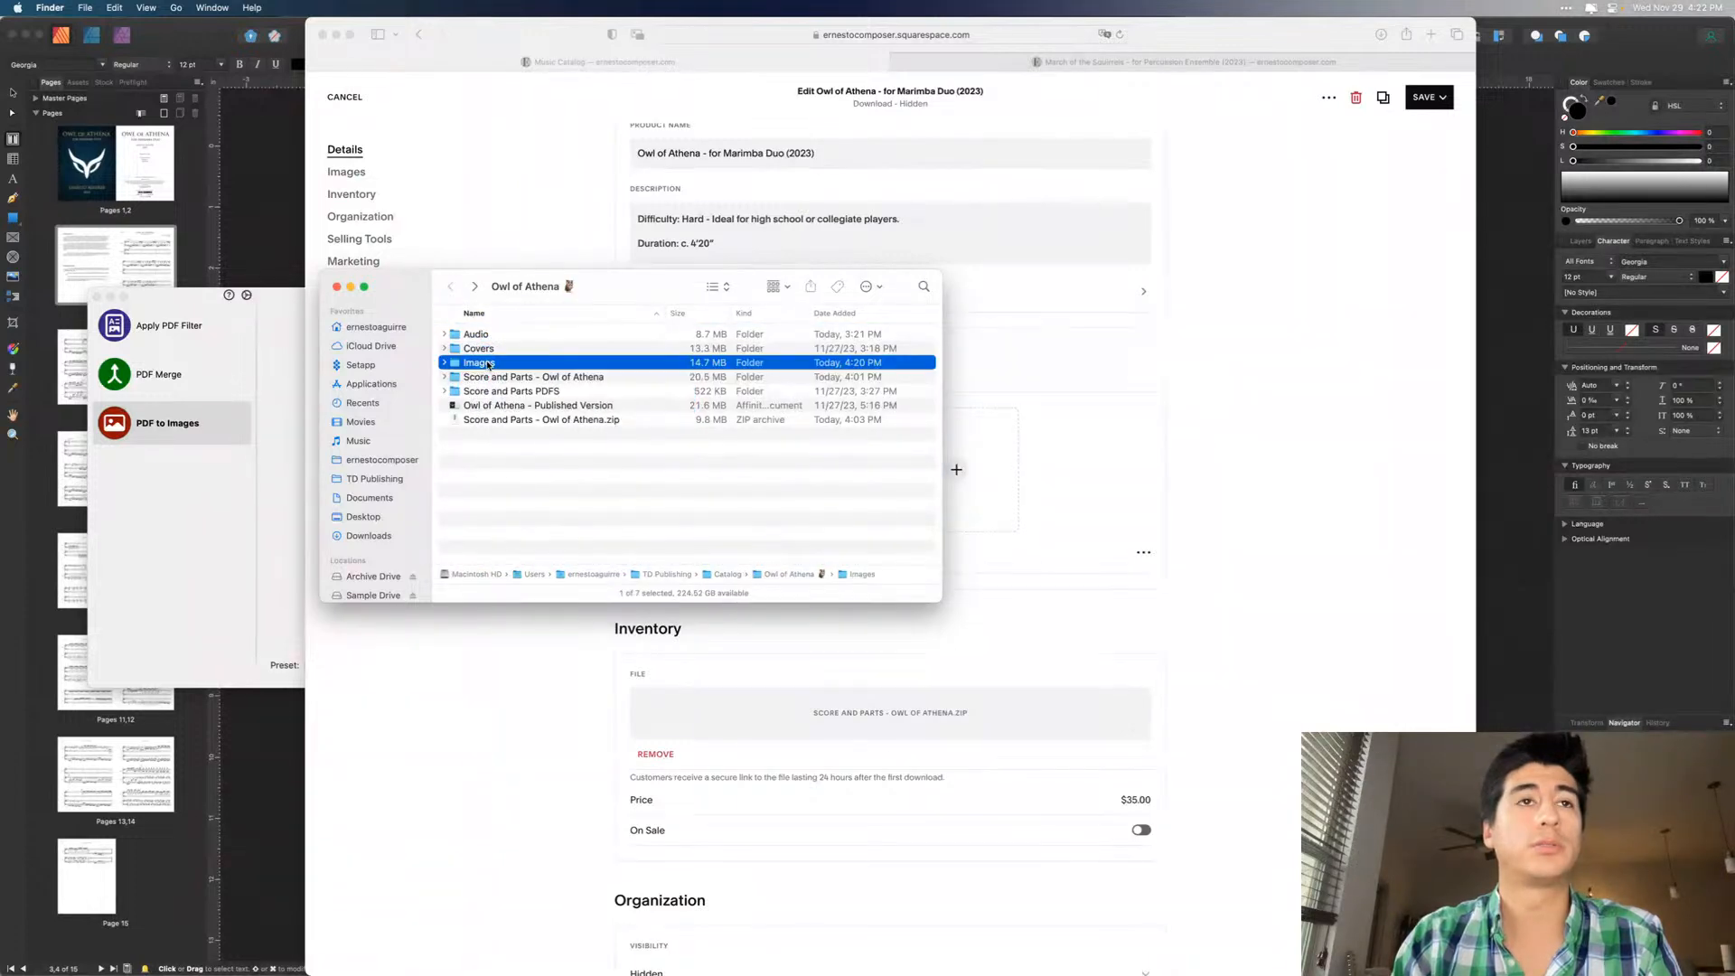
scroll(557, 380, down, 5)
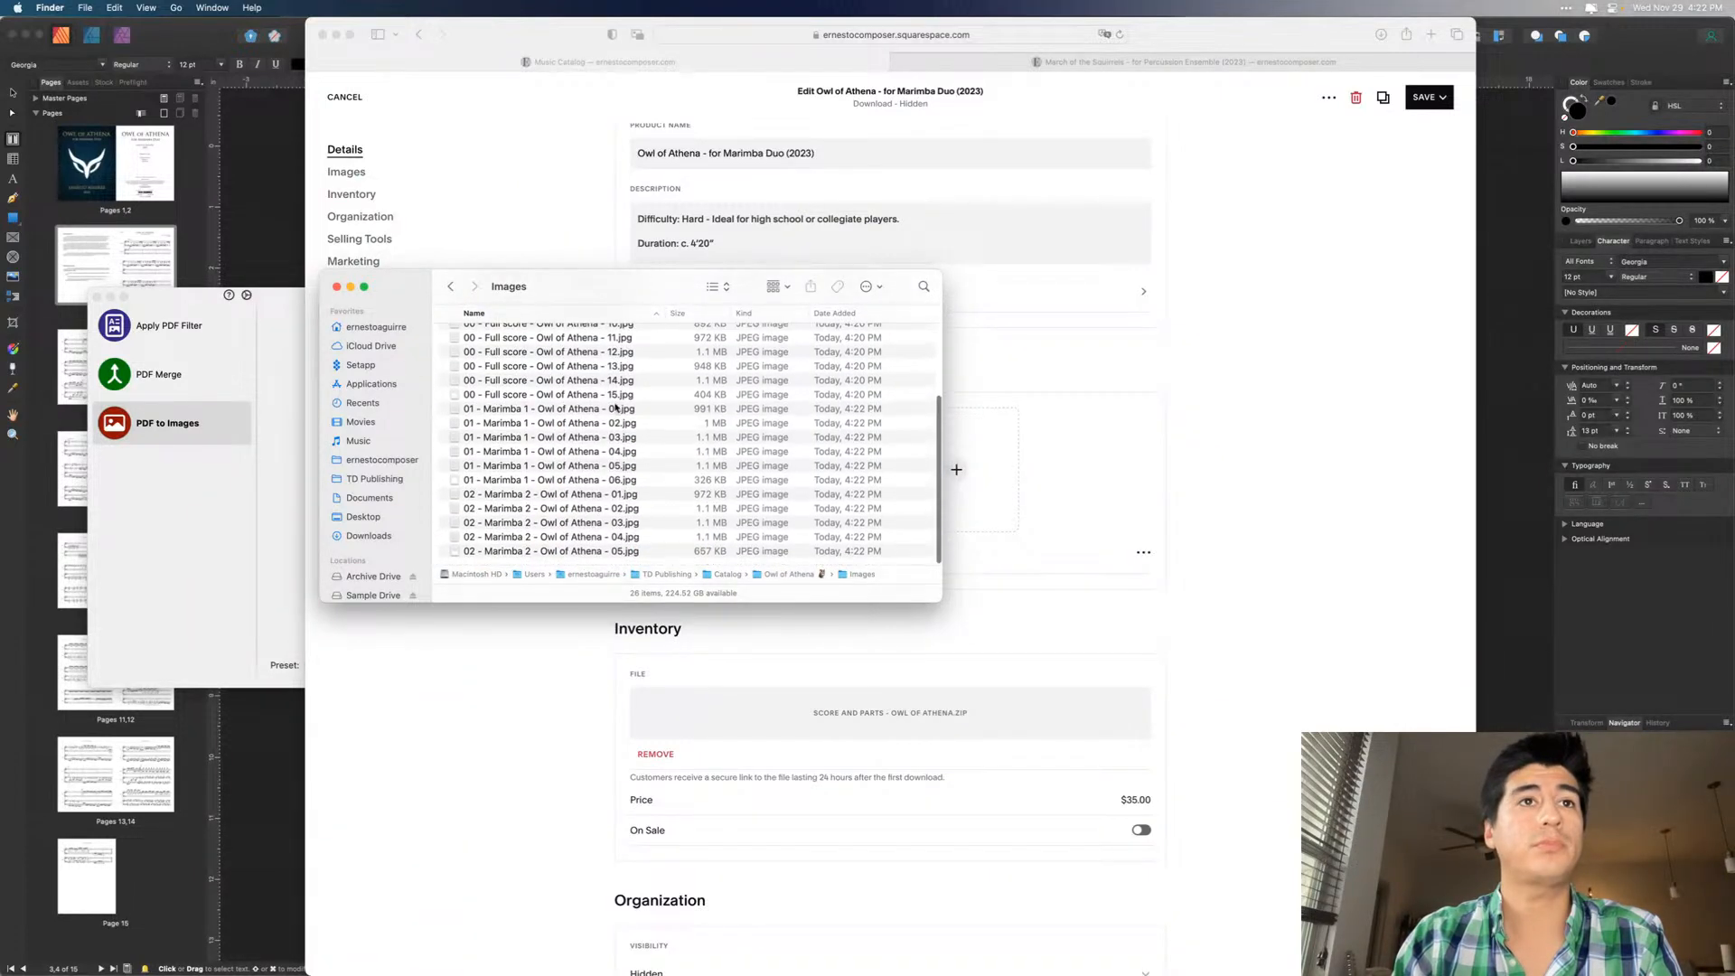
- Return to the product in Safari, preview "01 - Marimba 1 - Owl of Athena - 01.jpg" and upload it as a product image
click(977, 480)
click(977, 480)
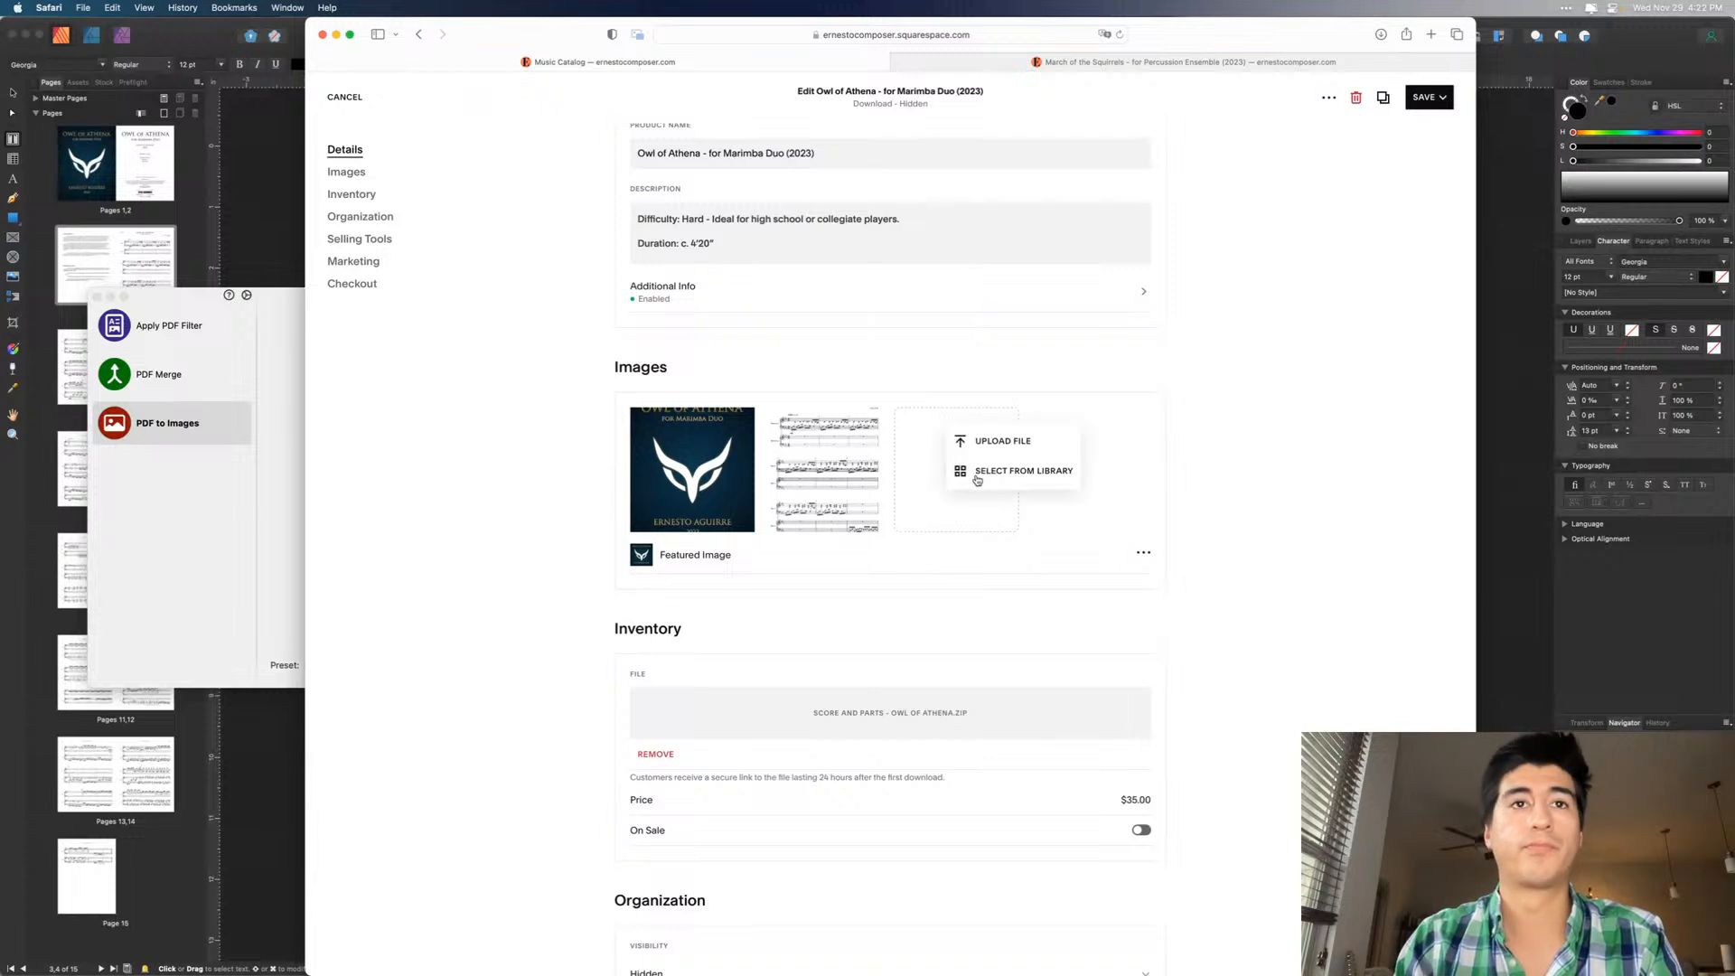
click(989, 443)
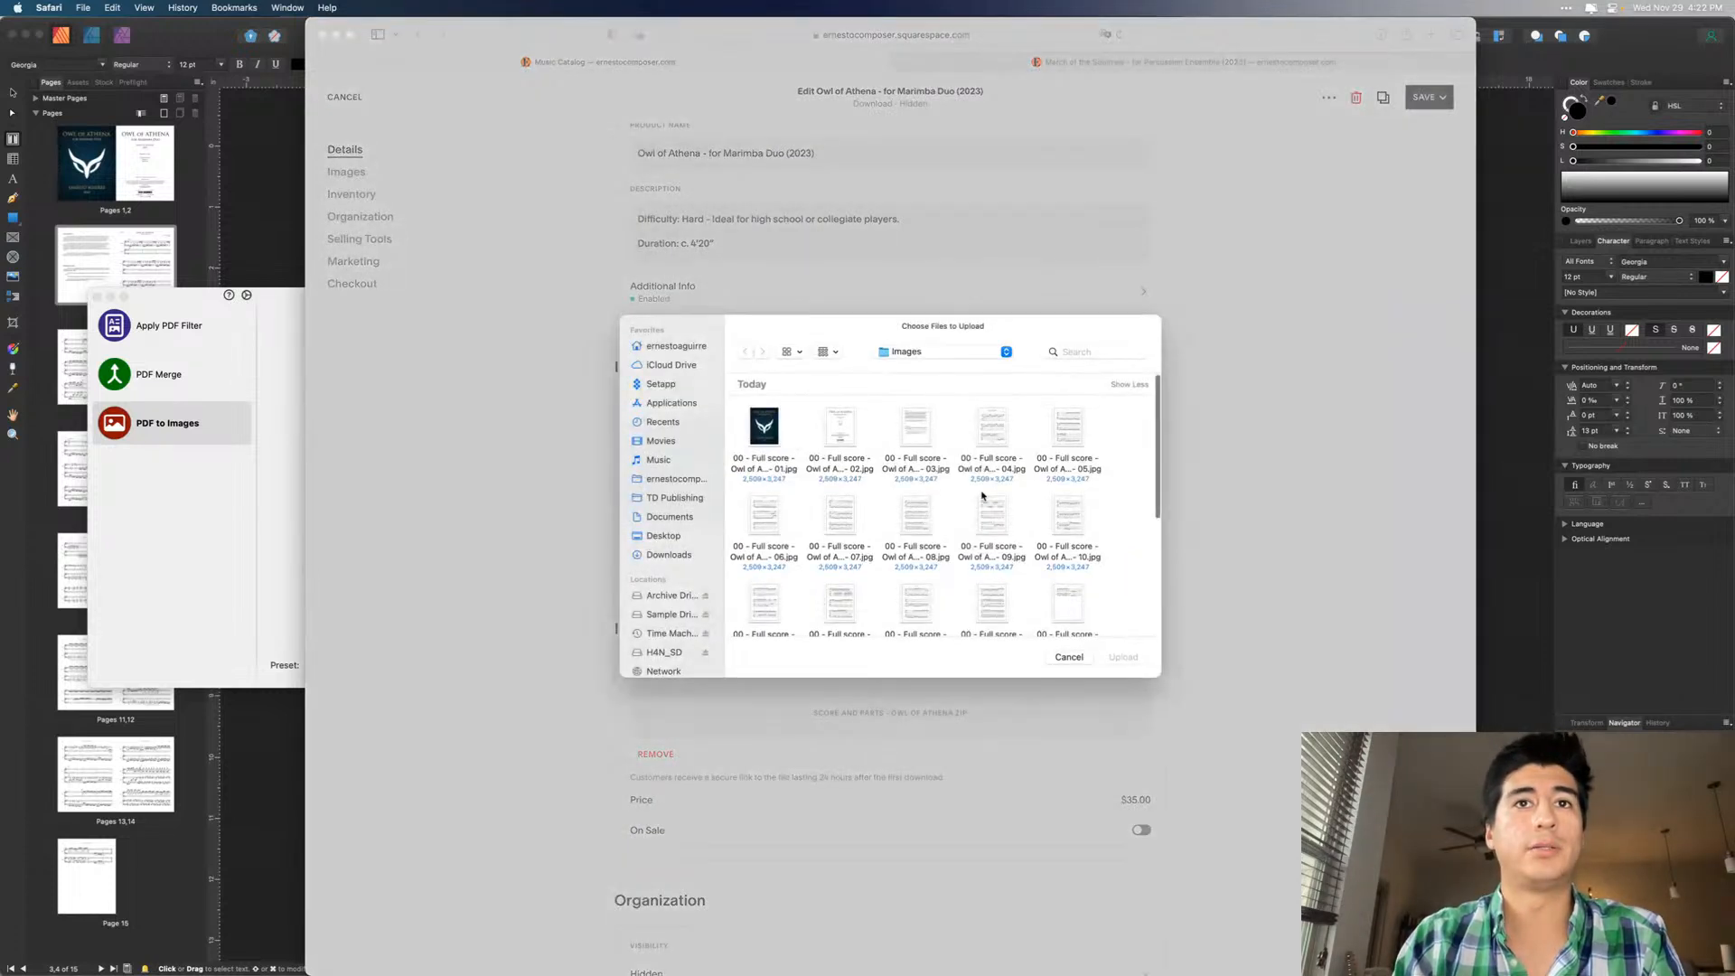
scroll(983, 496, down, 2)
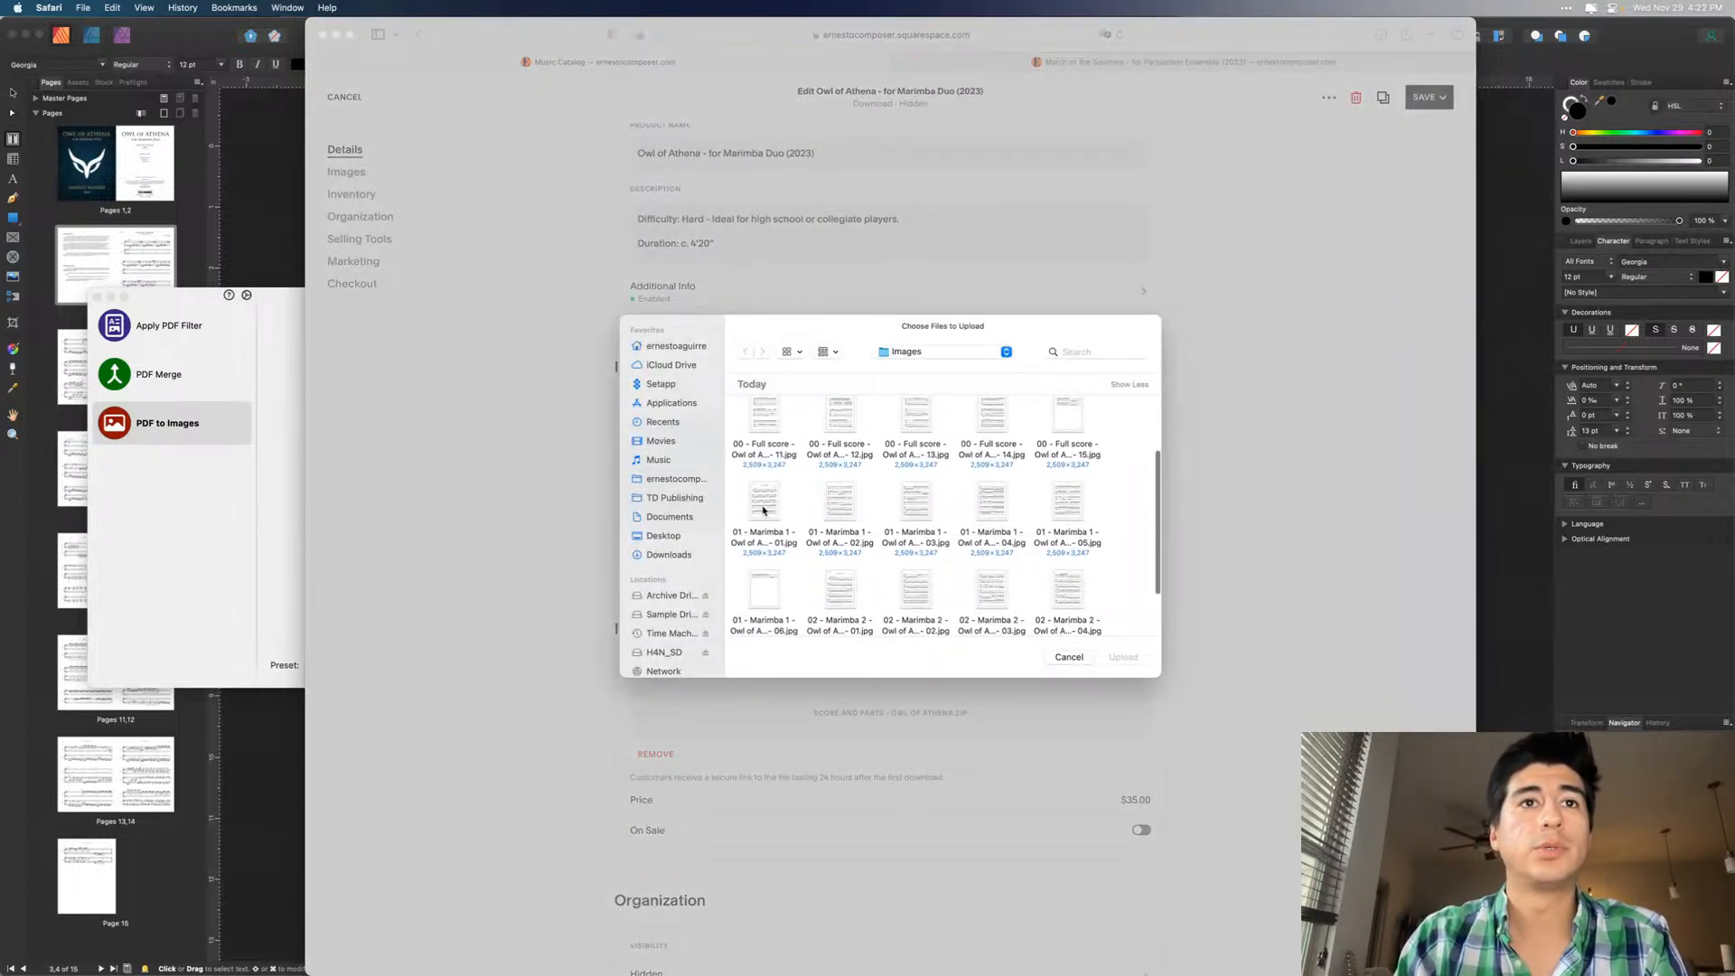
click(764, 506)
key(space)
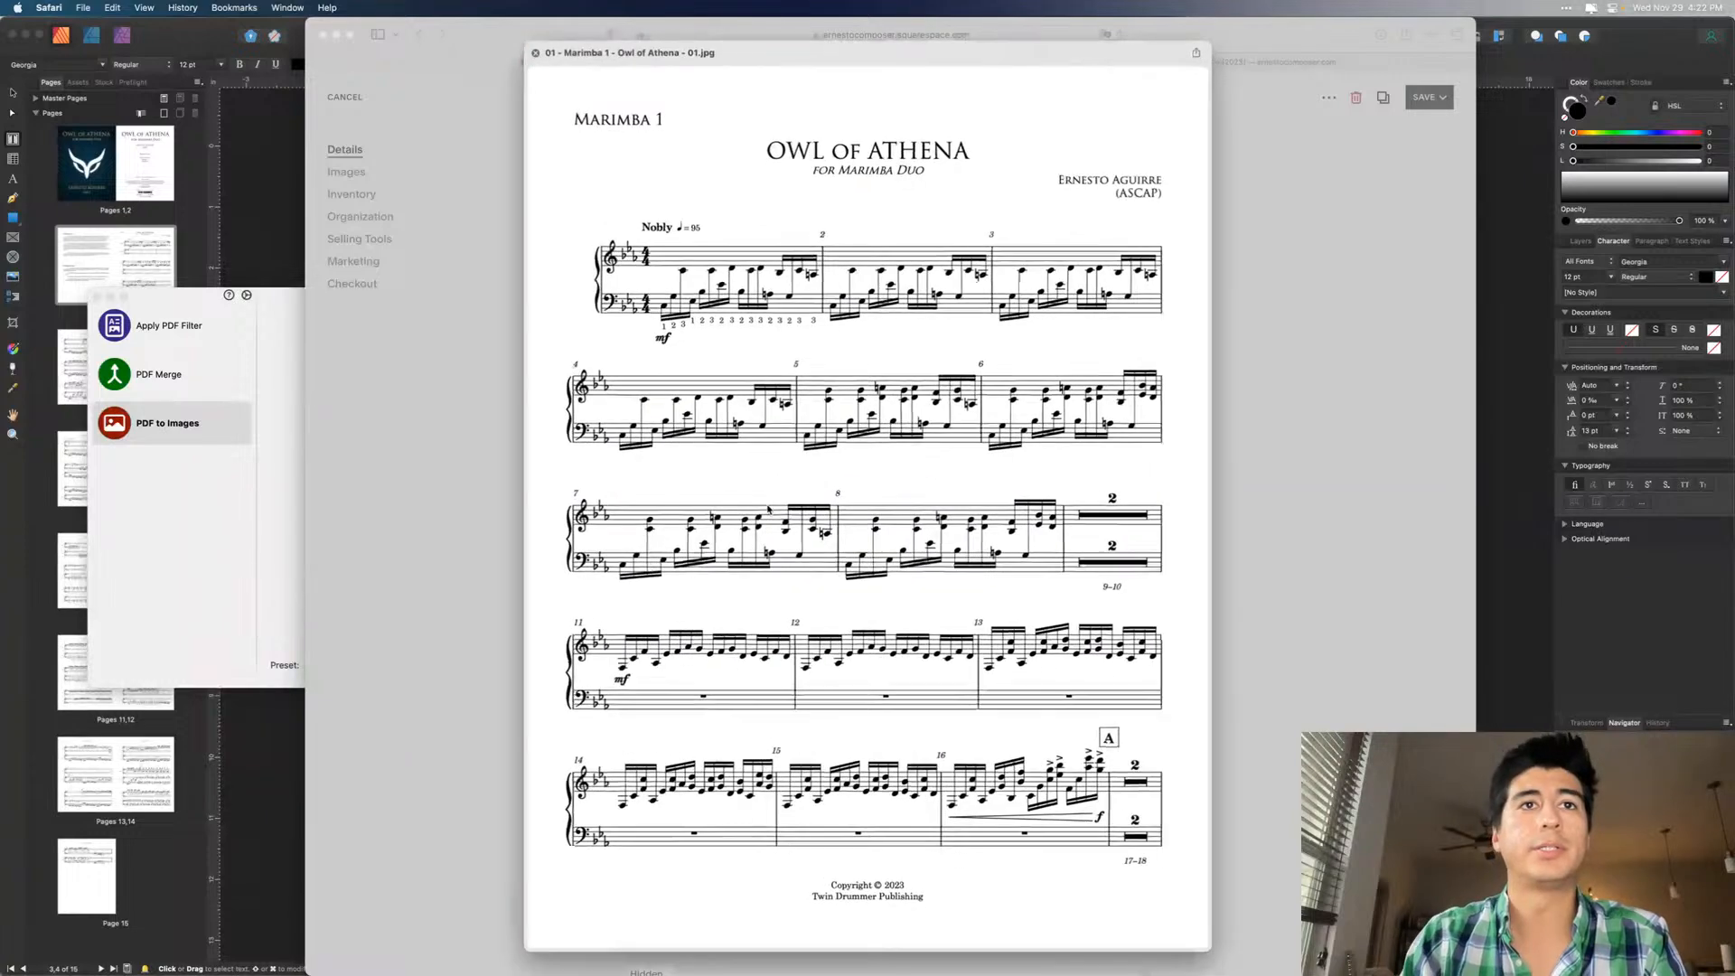
key(space)
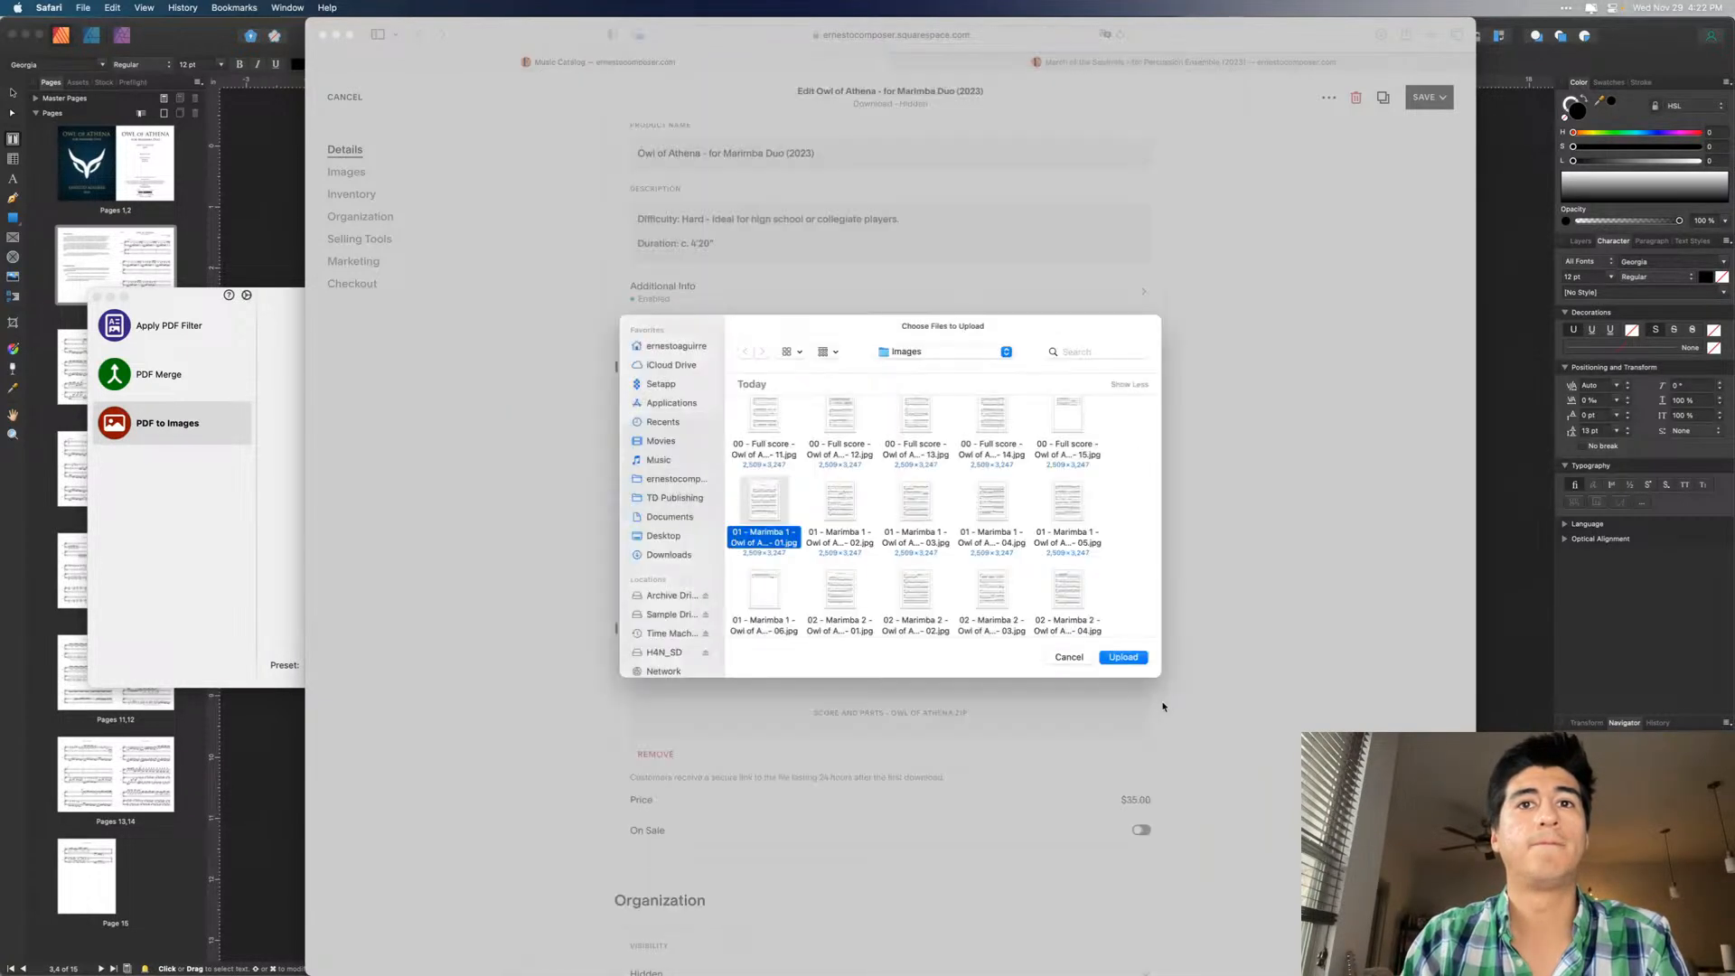
click(1123, 658)
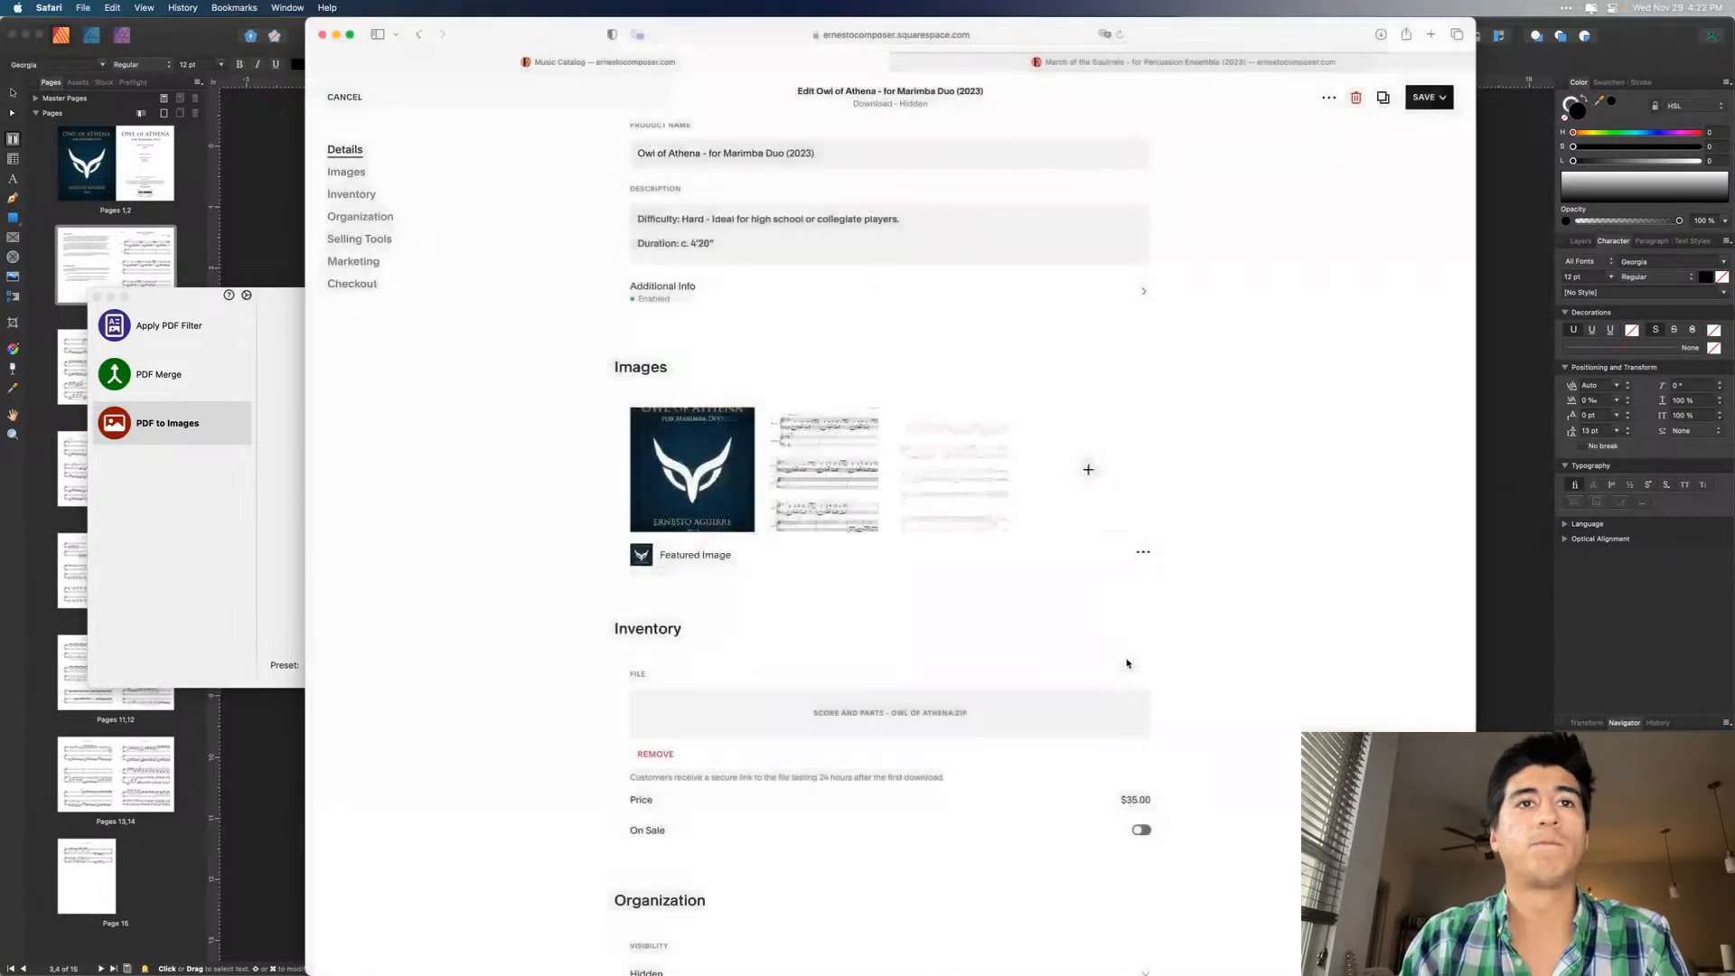
- Preview "02 - Marimba 2 - Owl of Athena - 01.jpg" and upload it as another product image
click(1089, 470)
click(1099, 452)
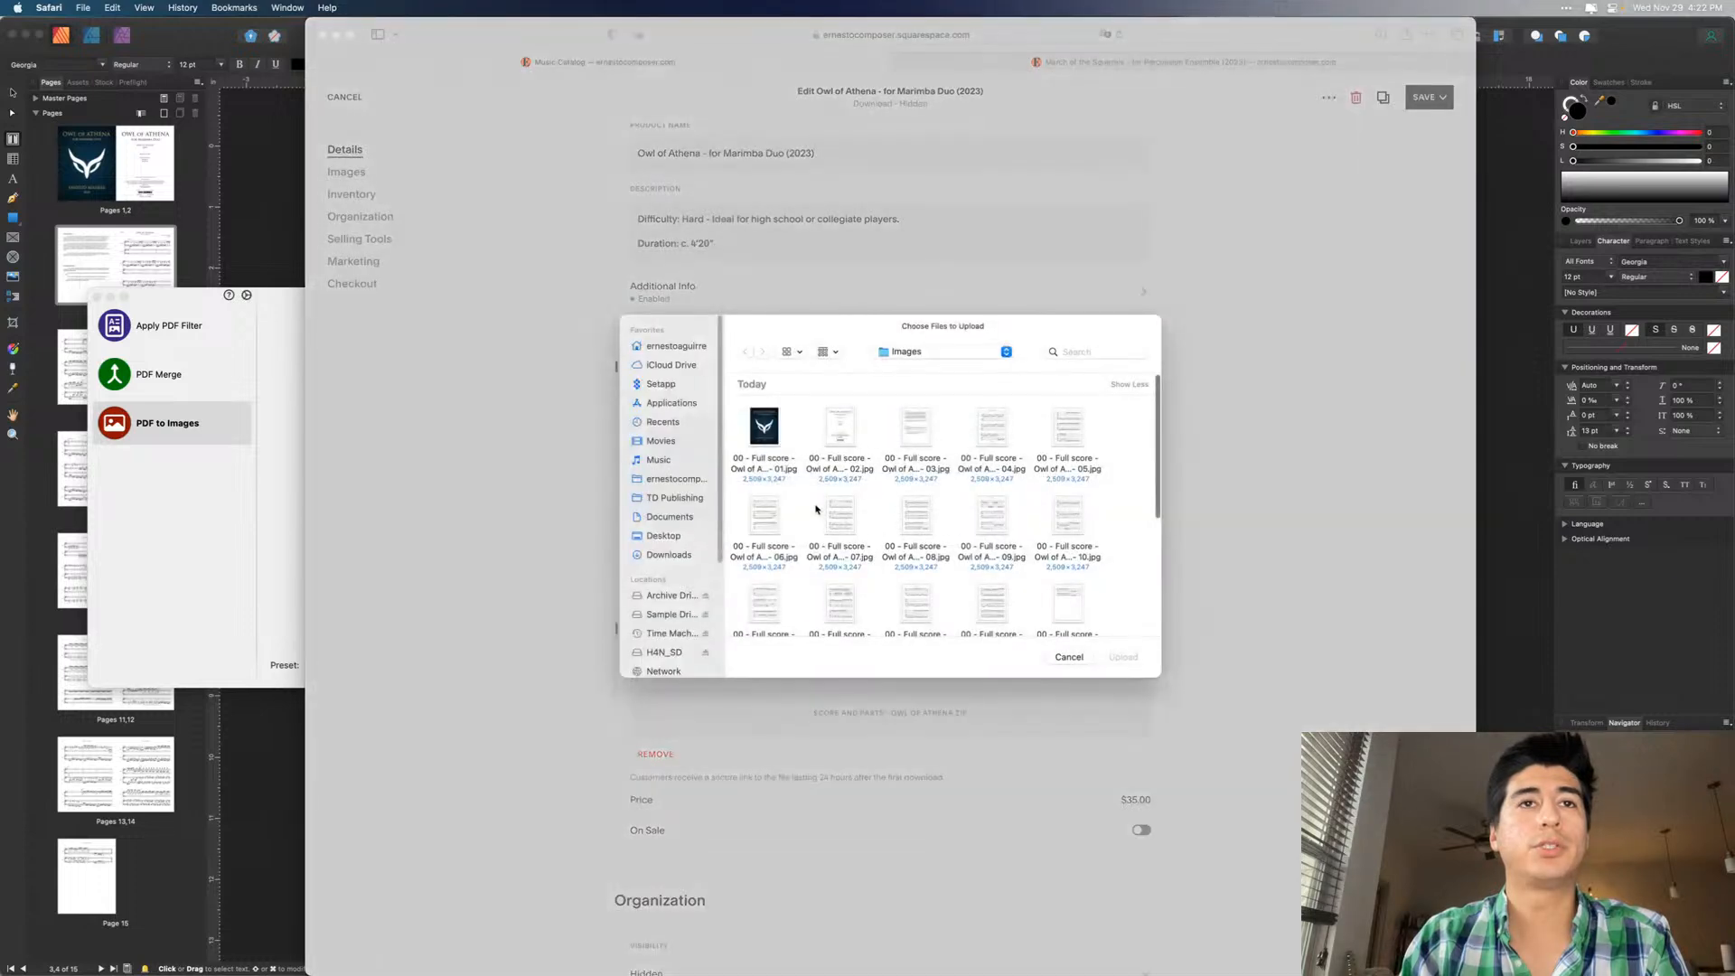
scroll(816, 510, down, 3)
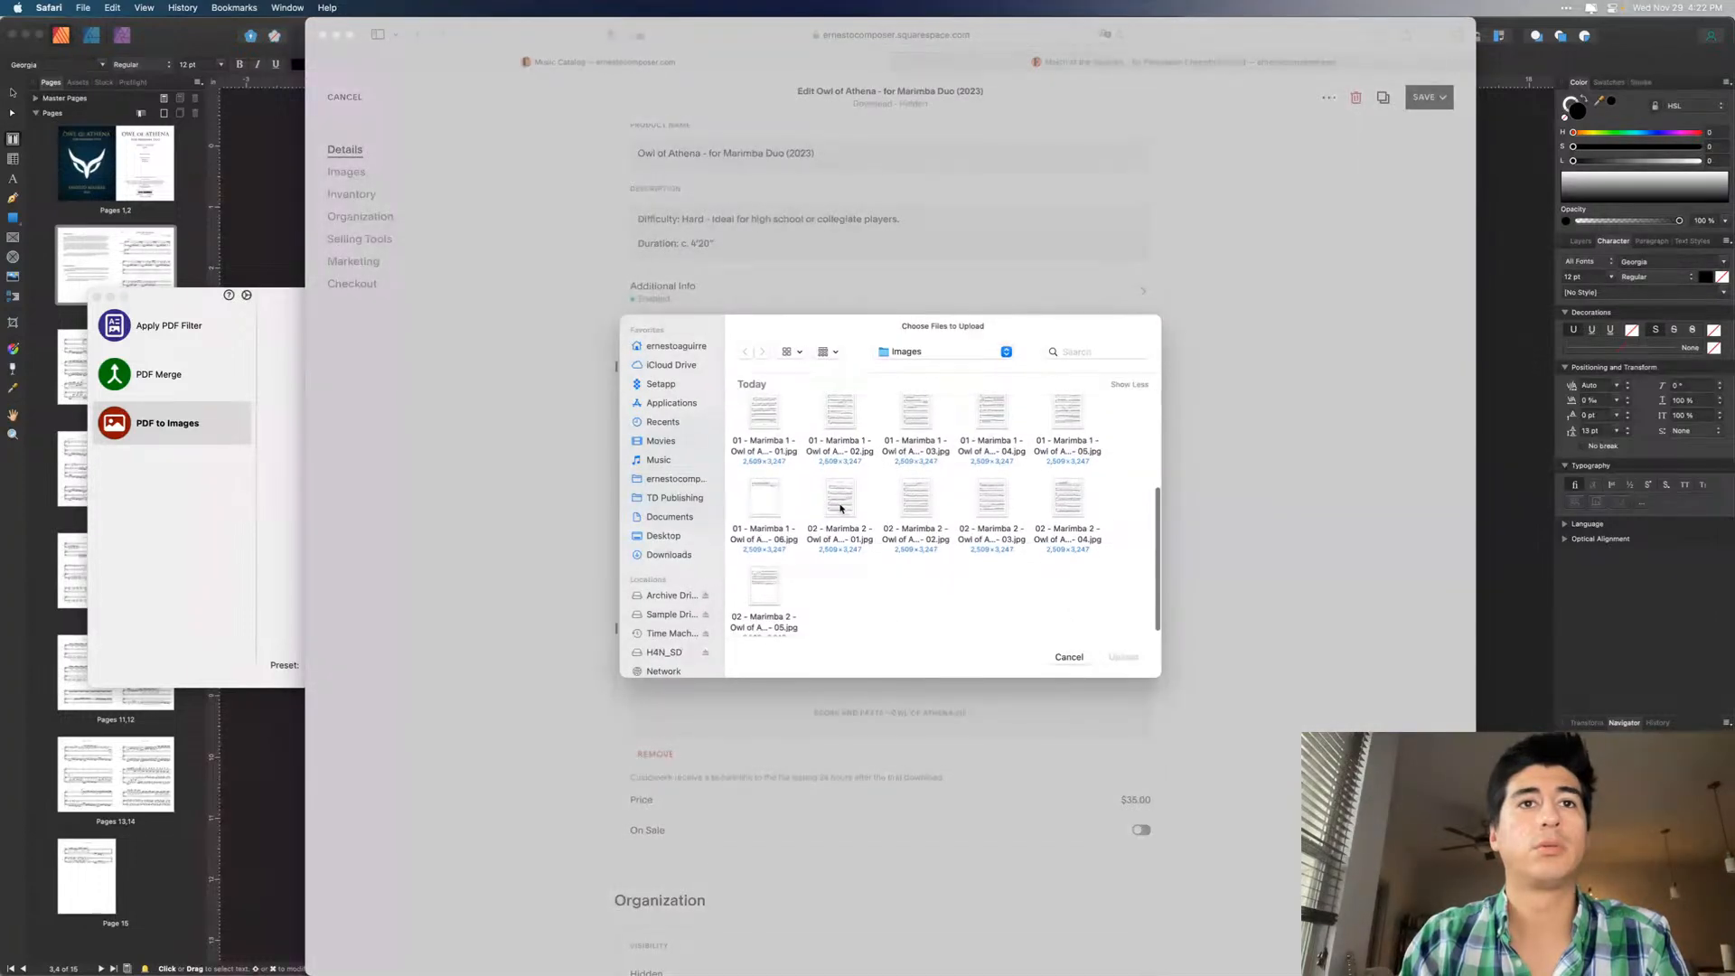
click(843, 509)
key(space)
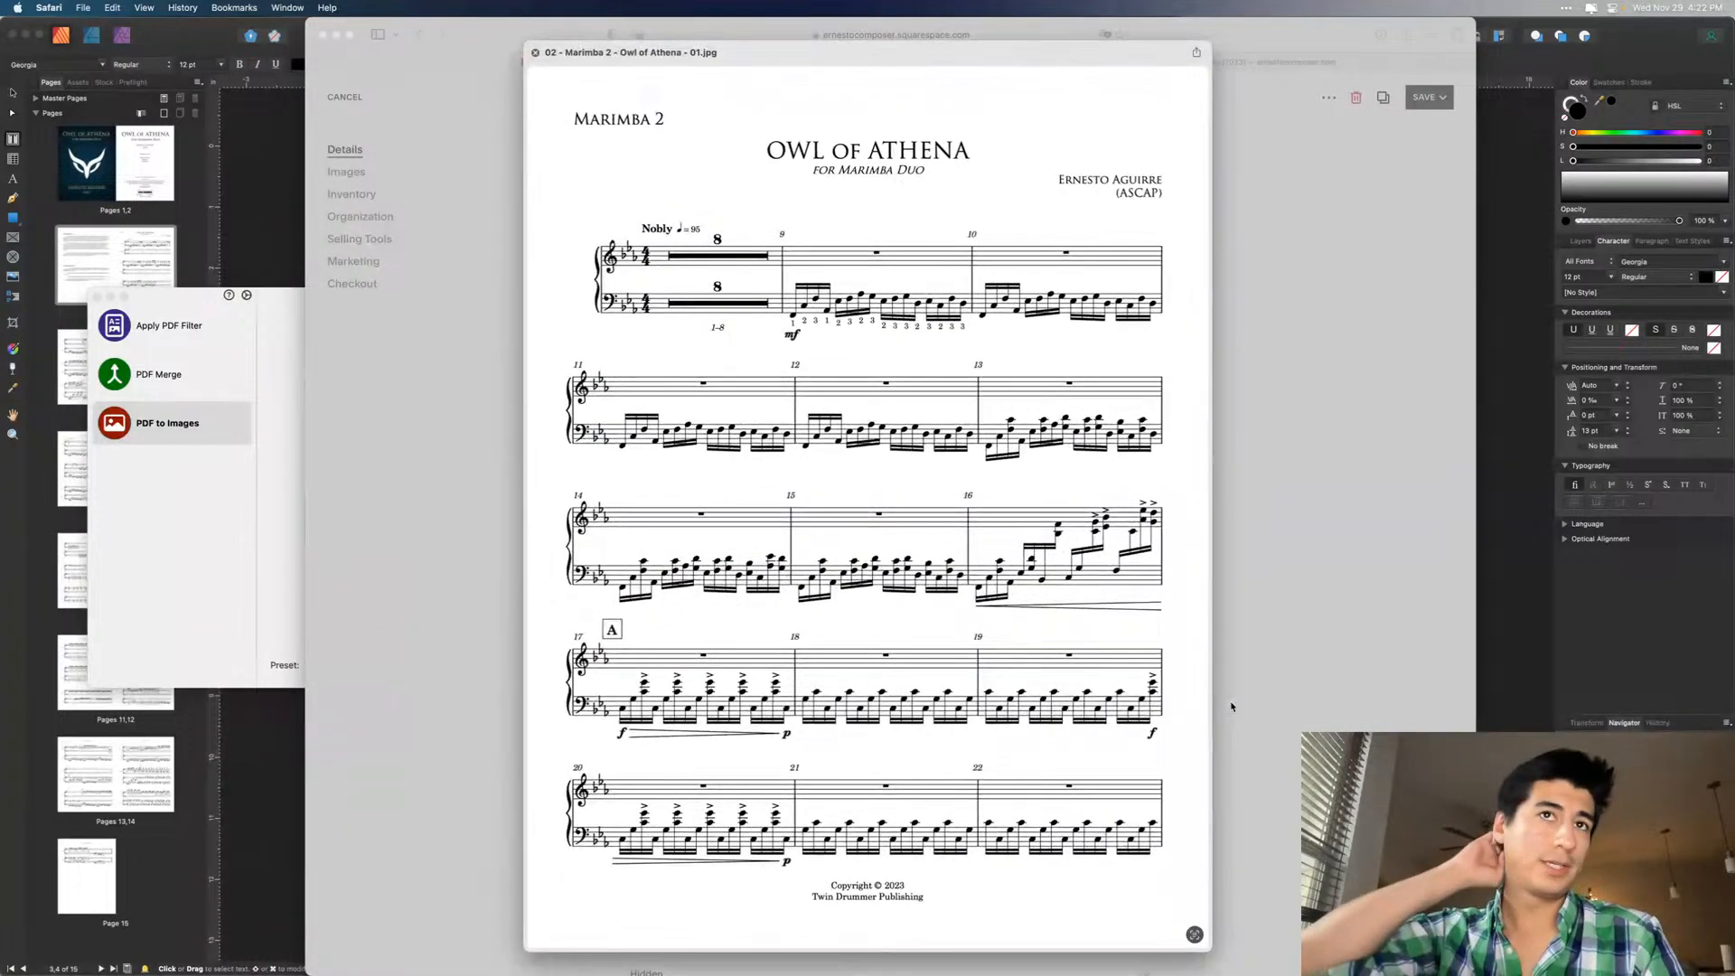
key(space)
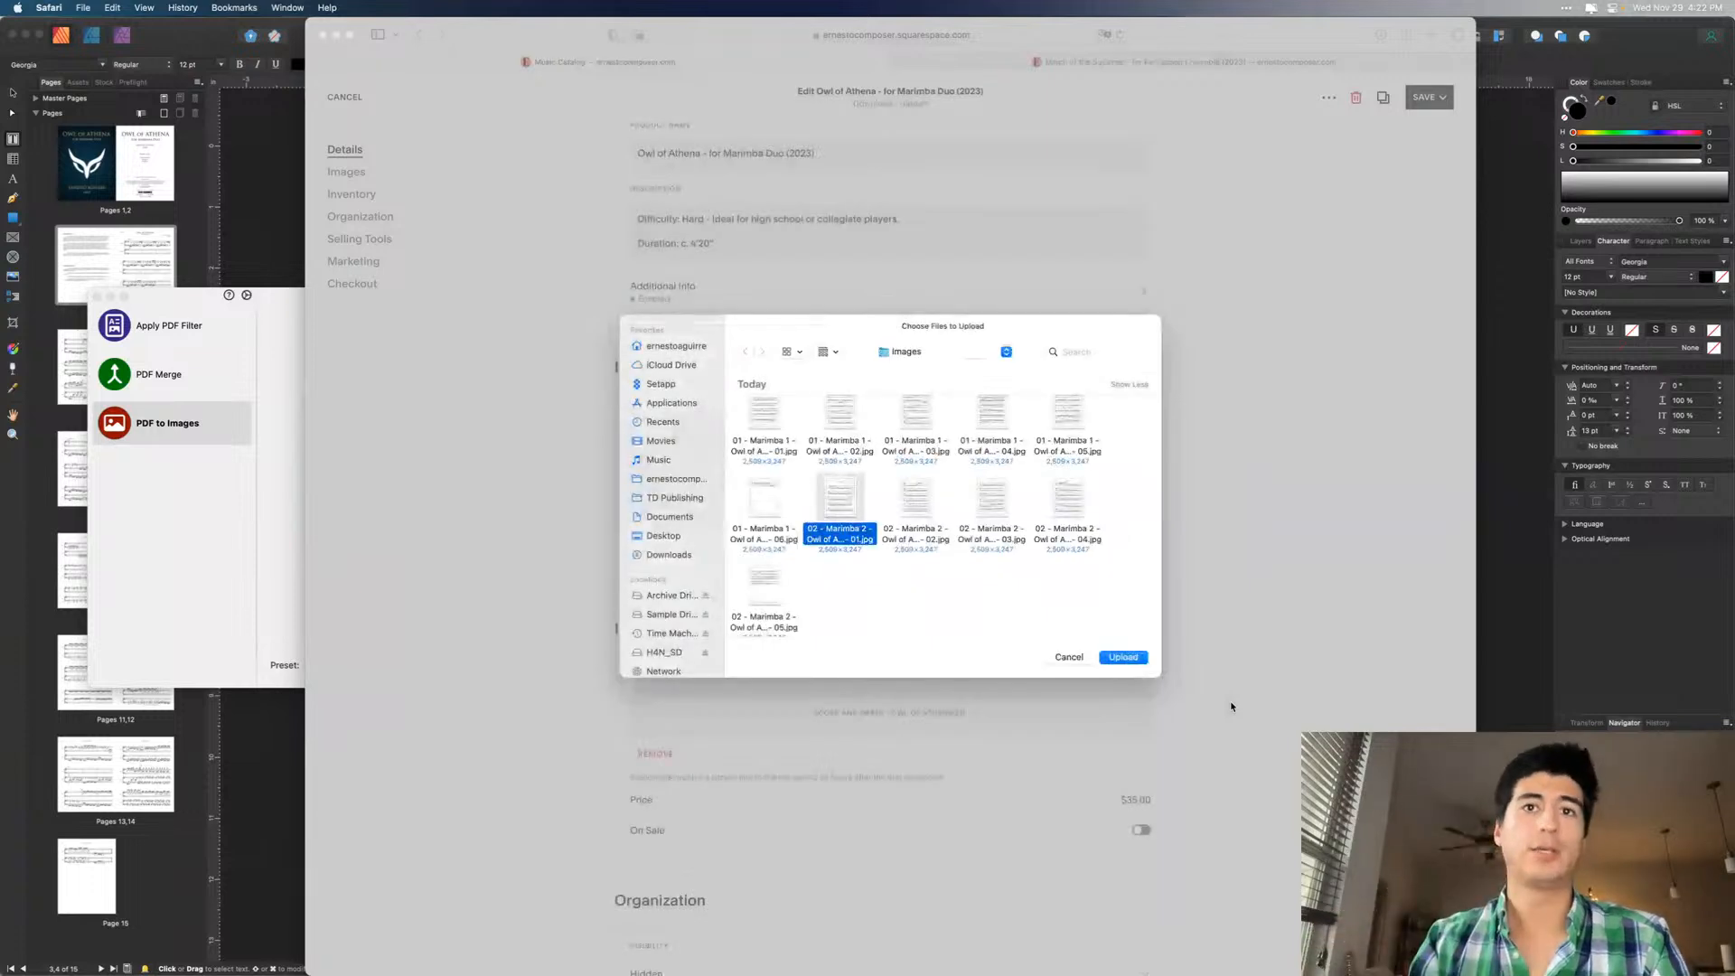
click(1124, 657)
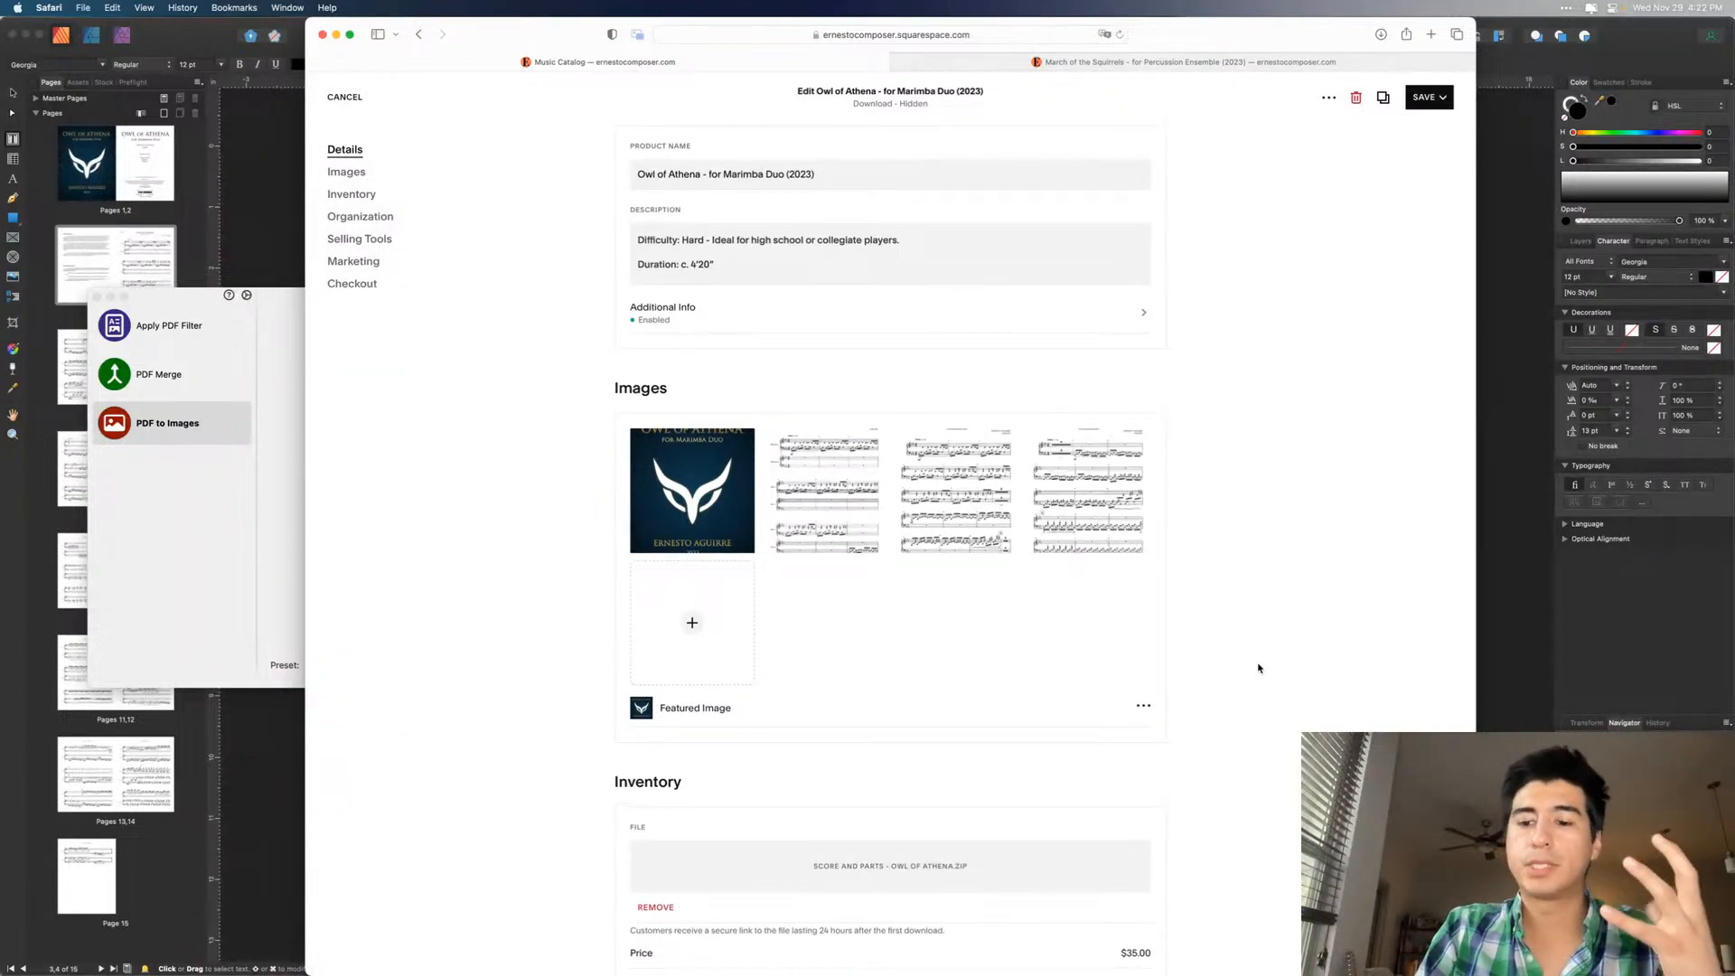
- Check the duration on the title page in Affinity Publisher and set the product description's duration to c. 4'30"
scroll(1258, 669, up, 2)
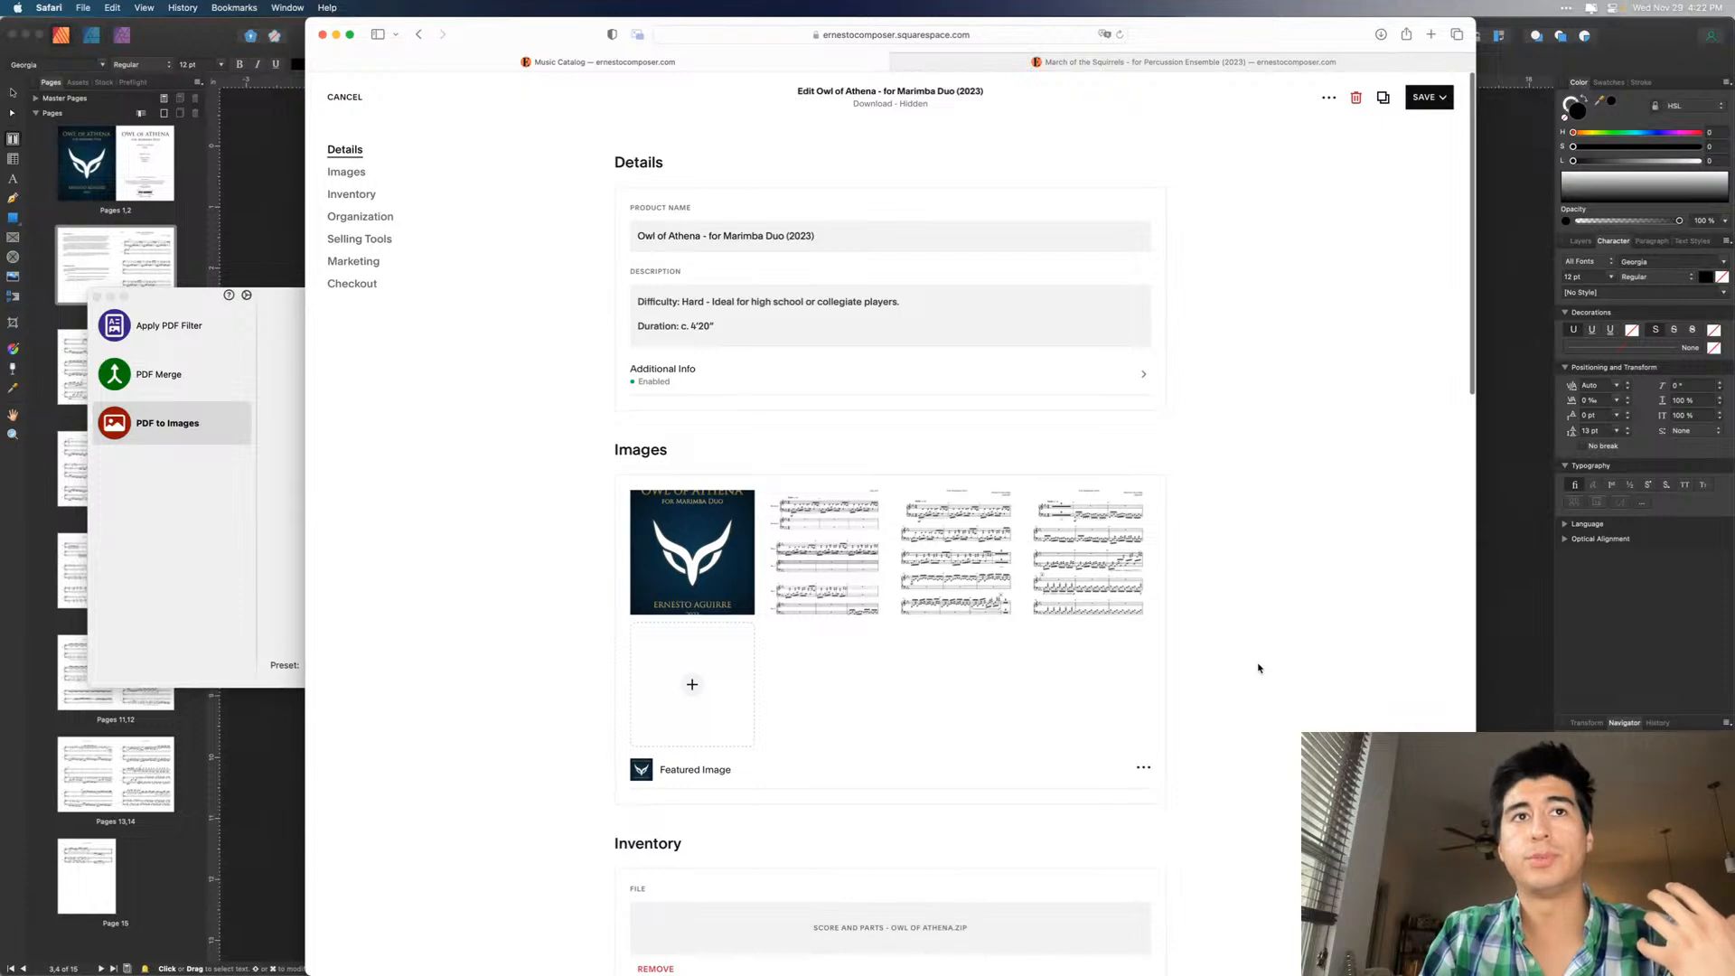
click(709, 325)
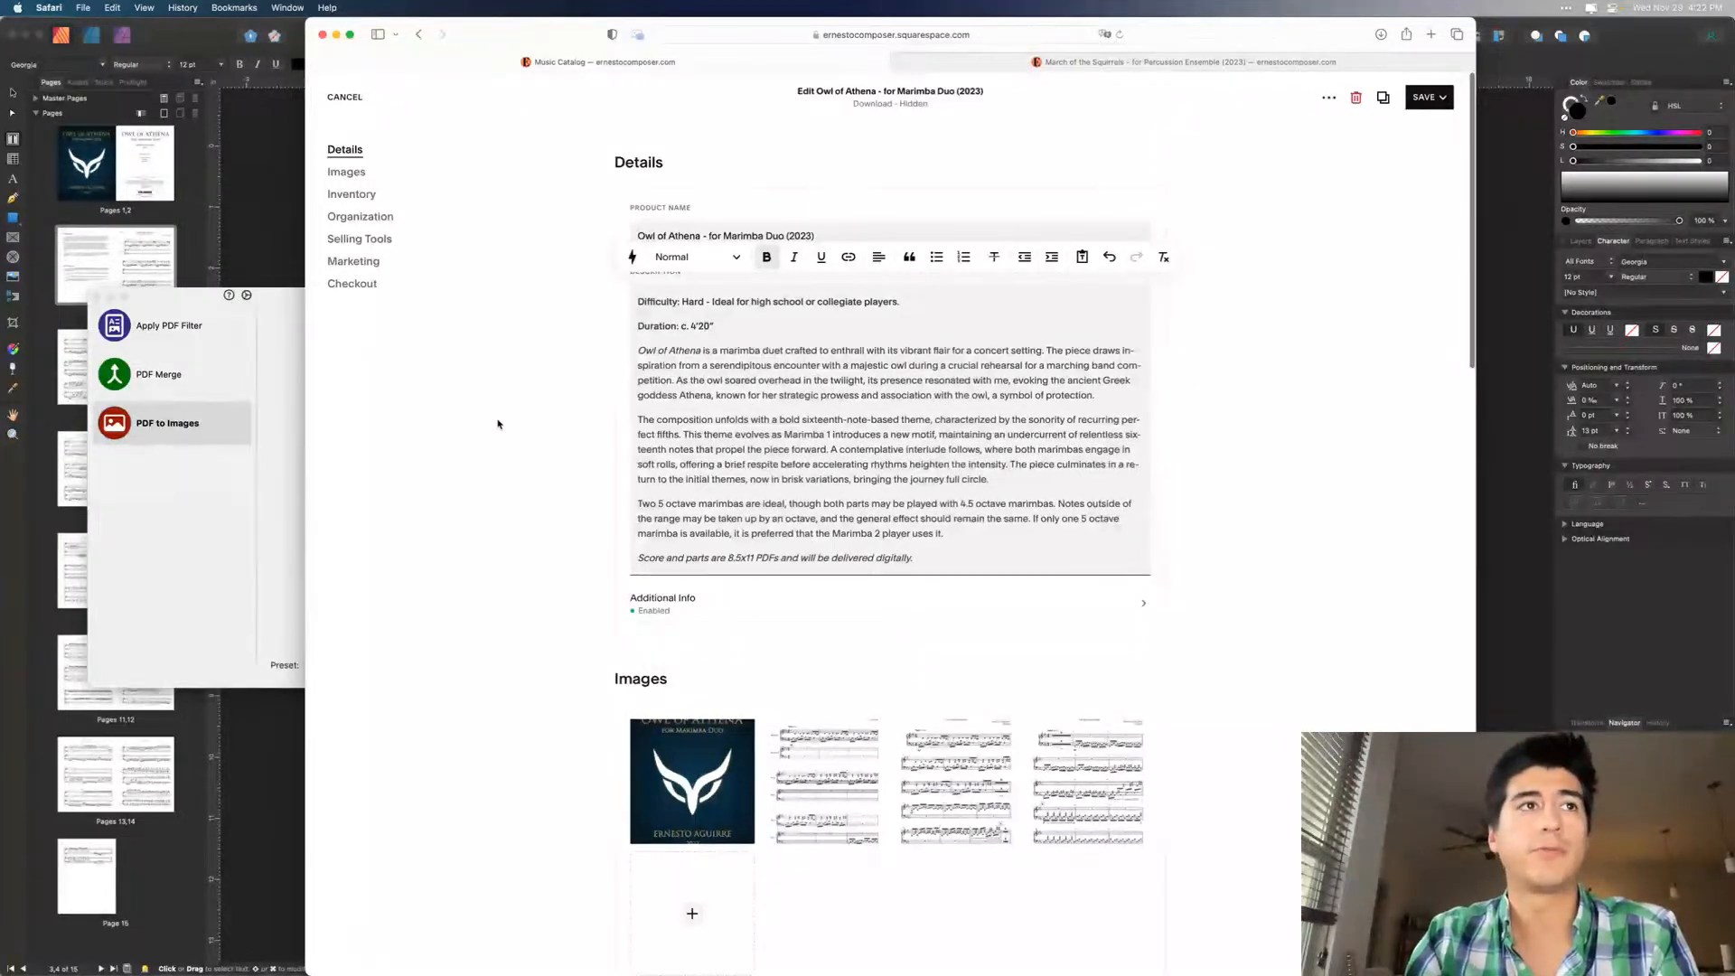
click(273, 204)
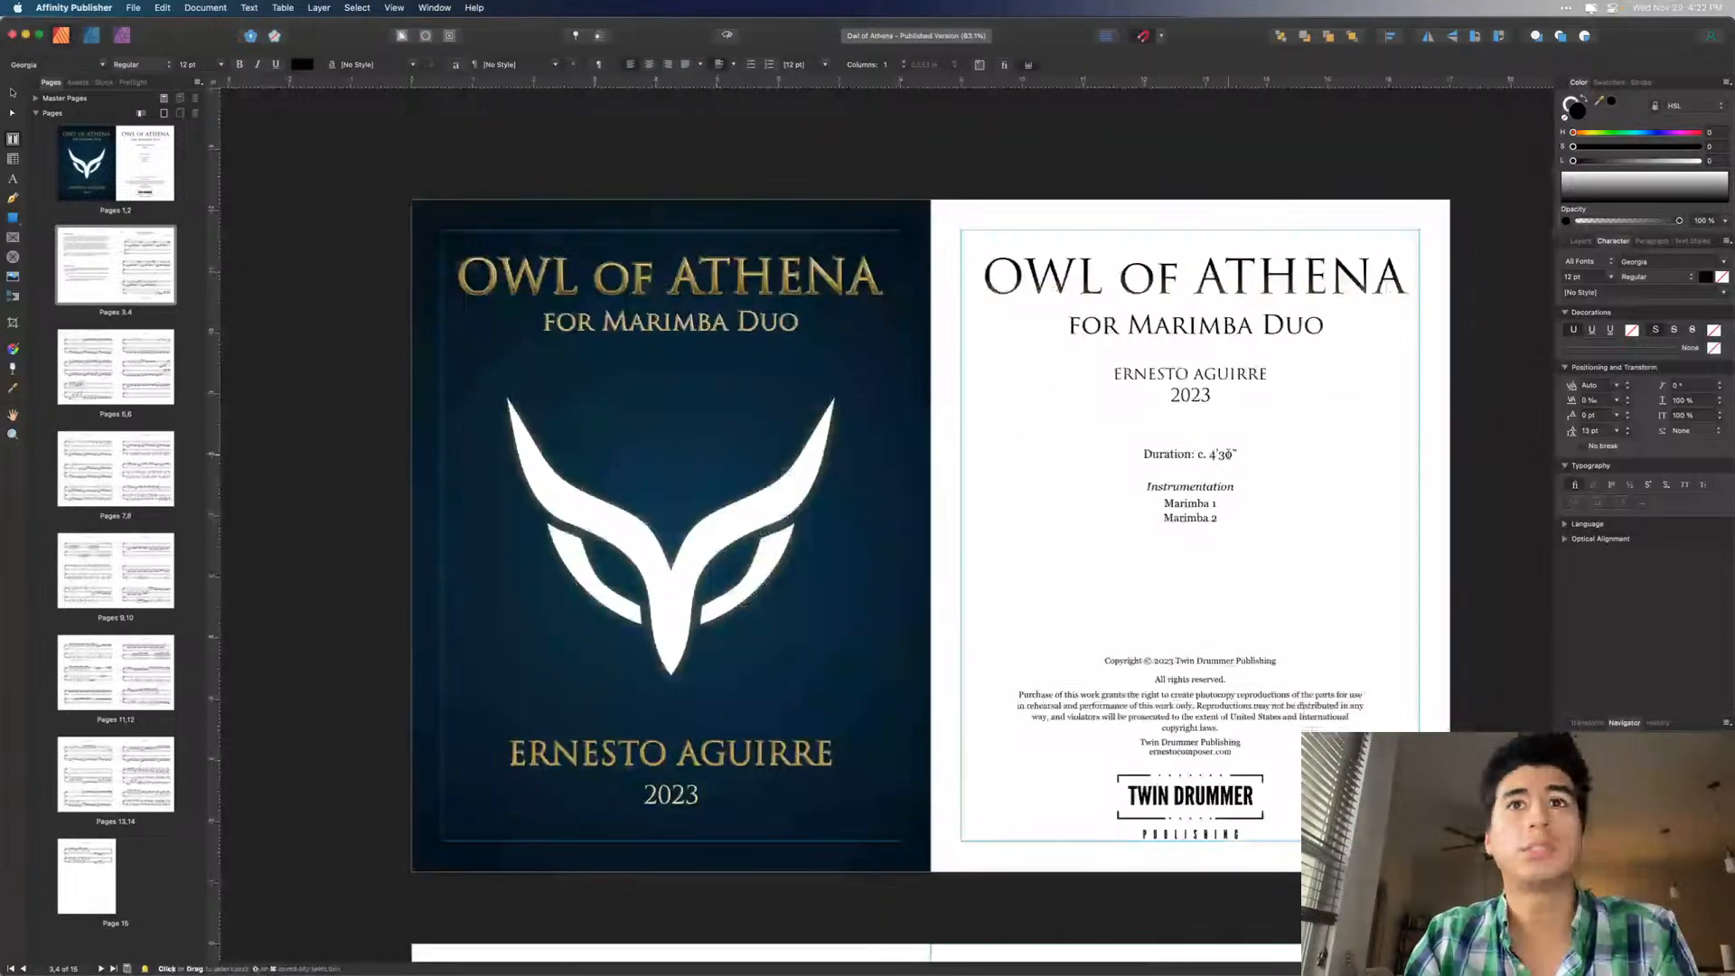
key(ctrl+Up)
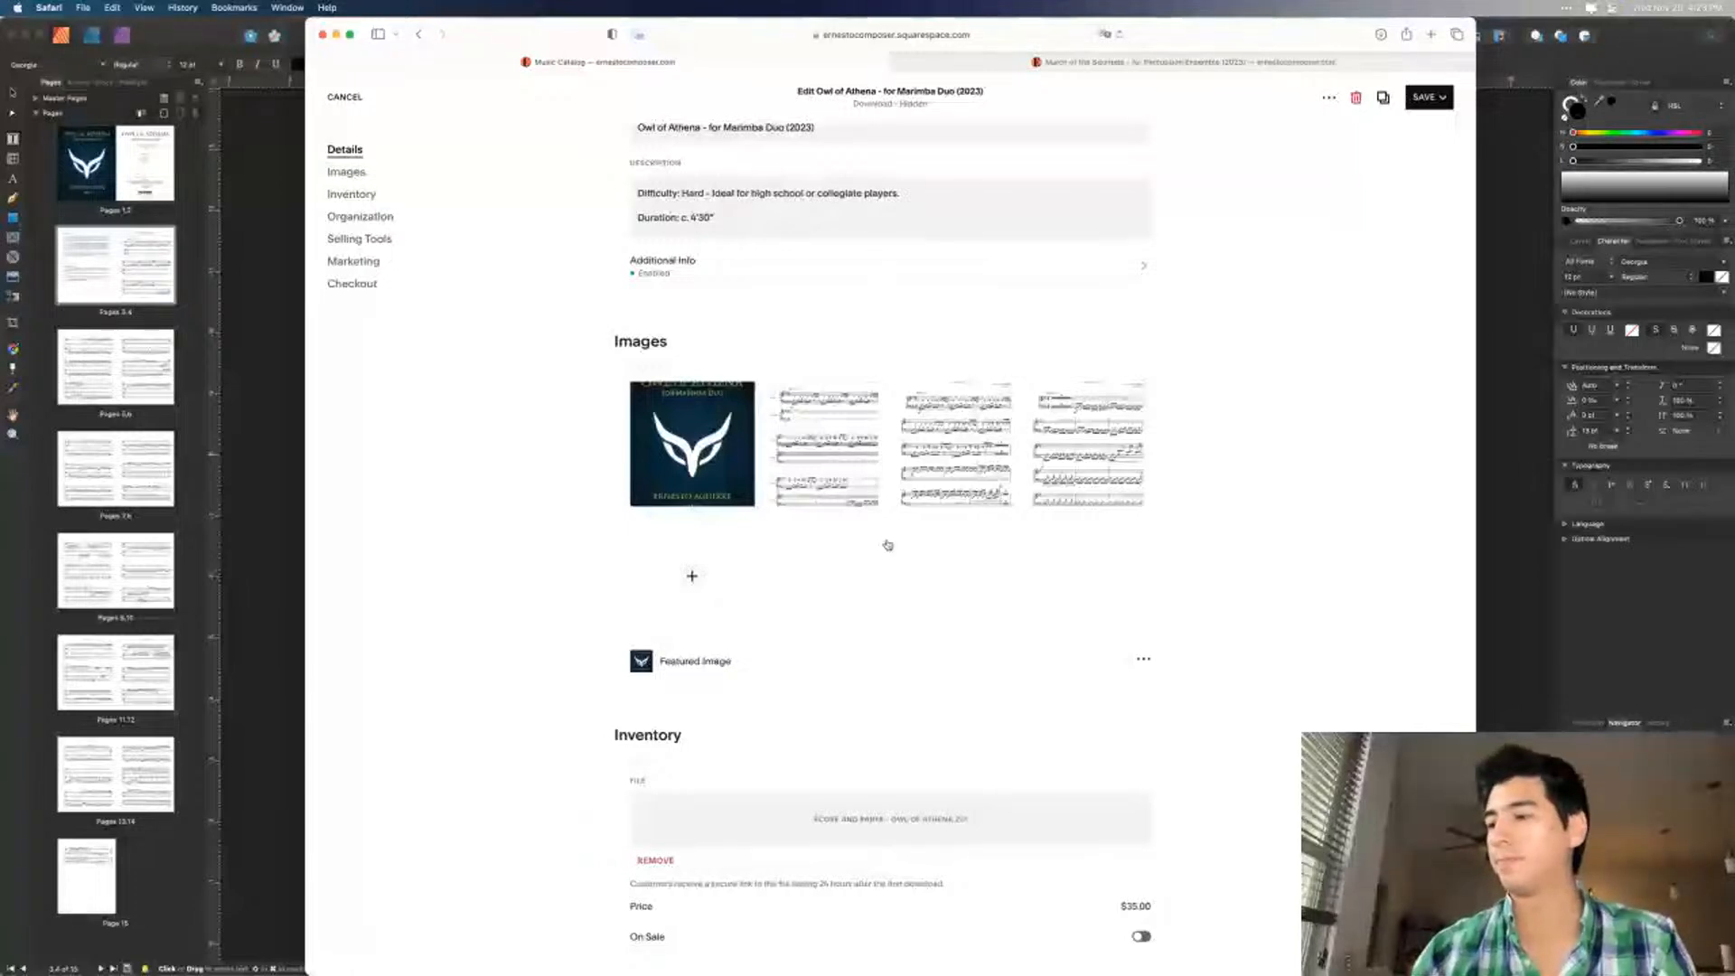
- Set the product's price to 30 in the Inventory section
scroll(1155, 673, down, 5)
click(1146, 671)
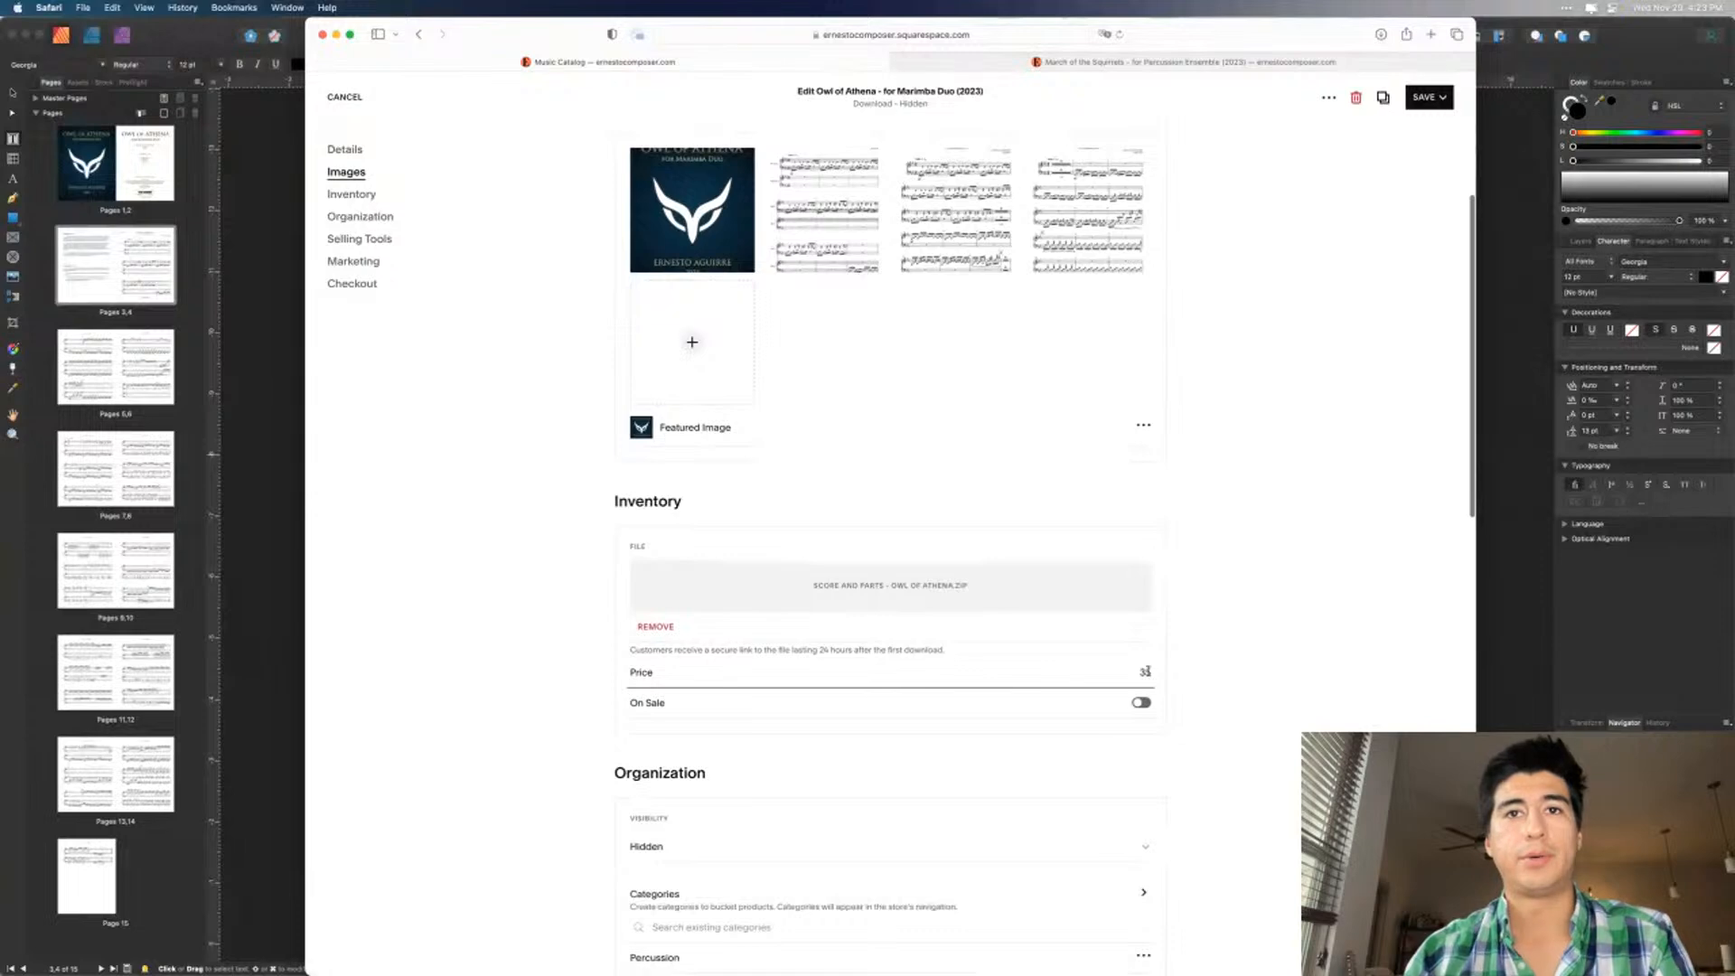
scroll(1252, 678, down, 5)
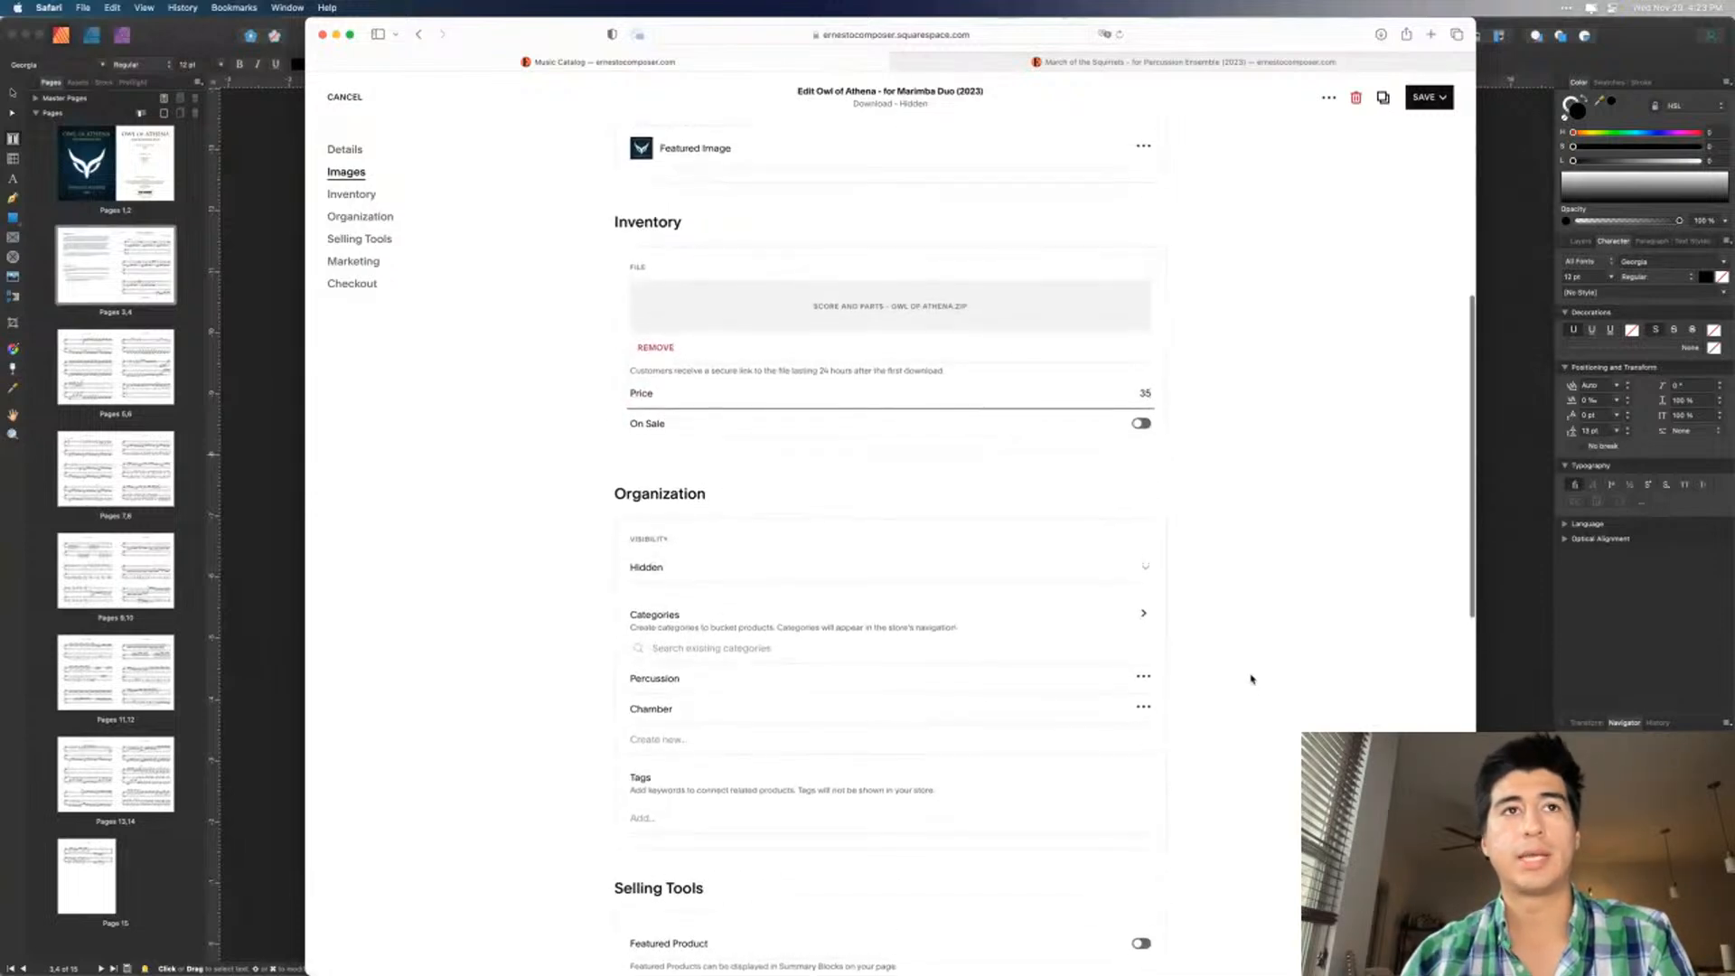
scroll(1252, 678, up, 1)
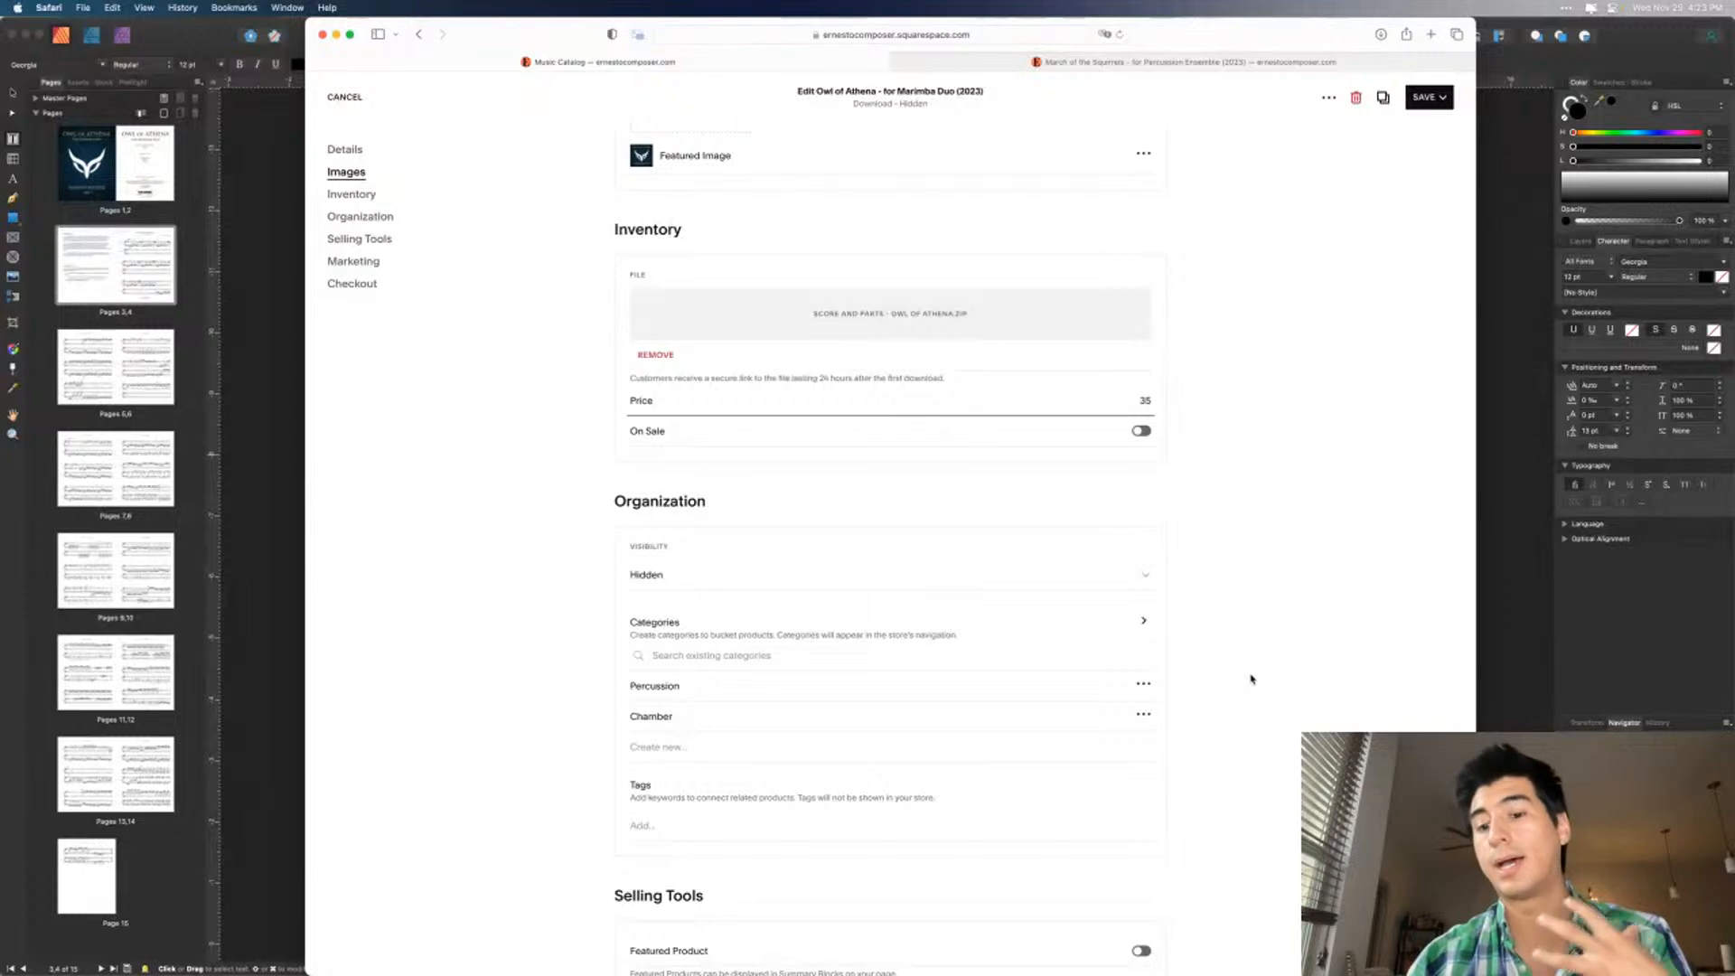
key(BackSpace)
text(0)
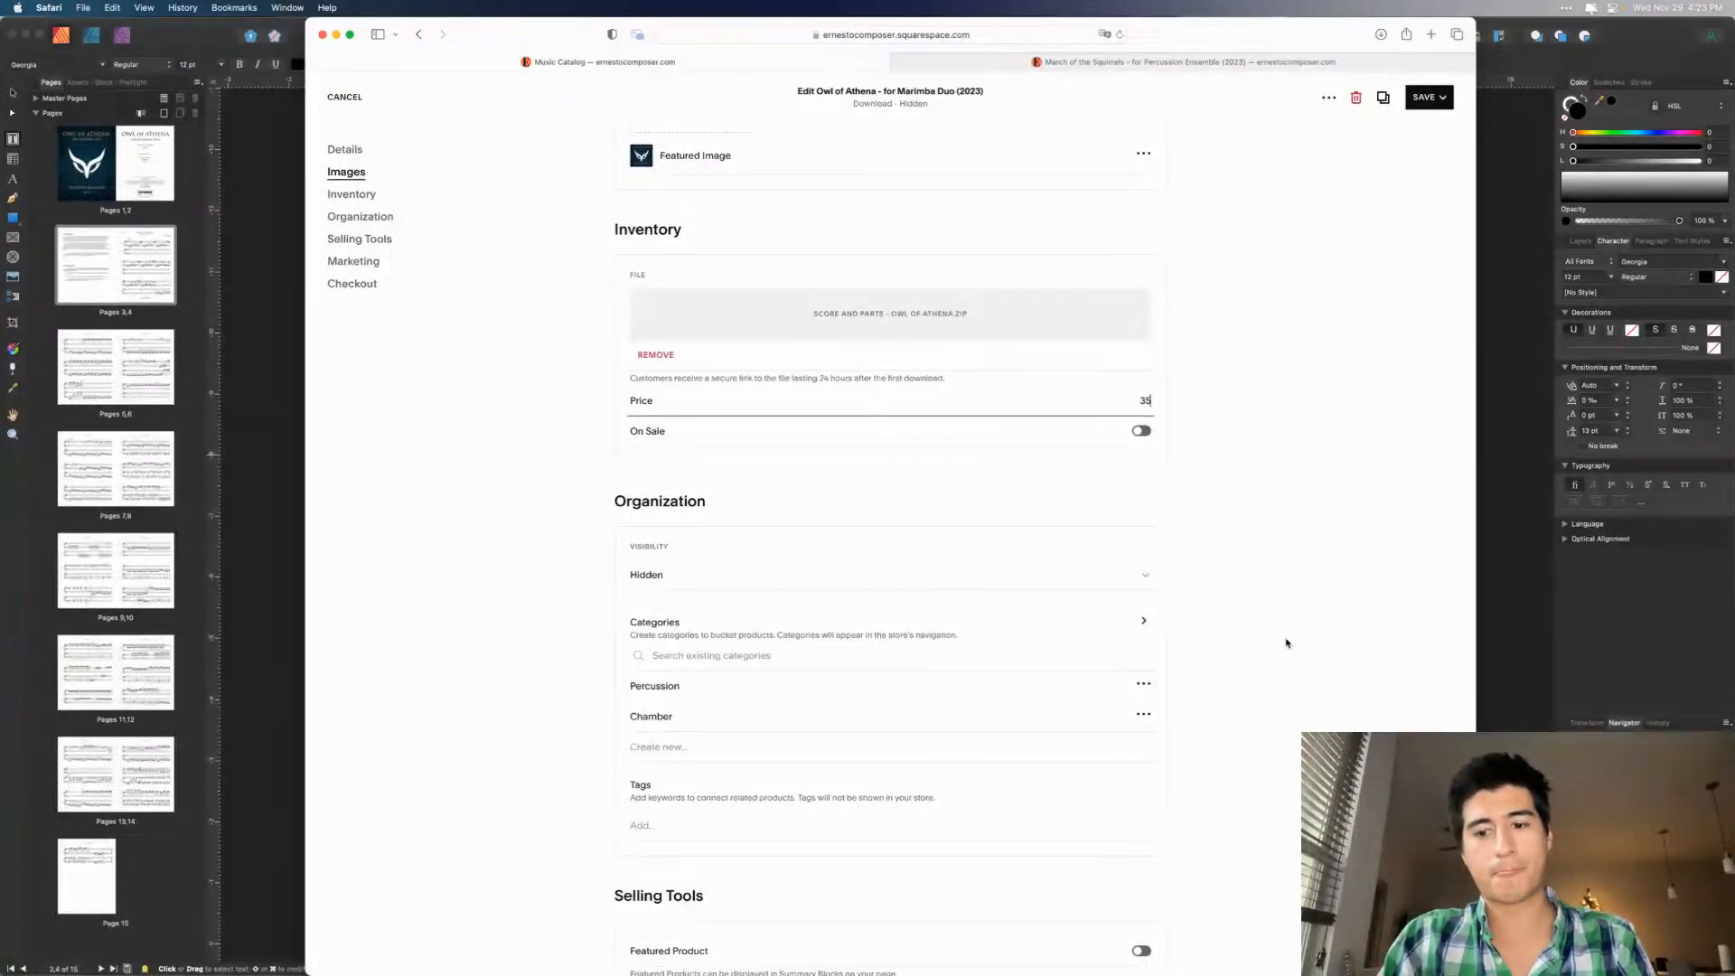
key(BackSpace)
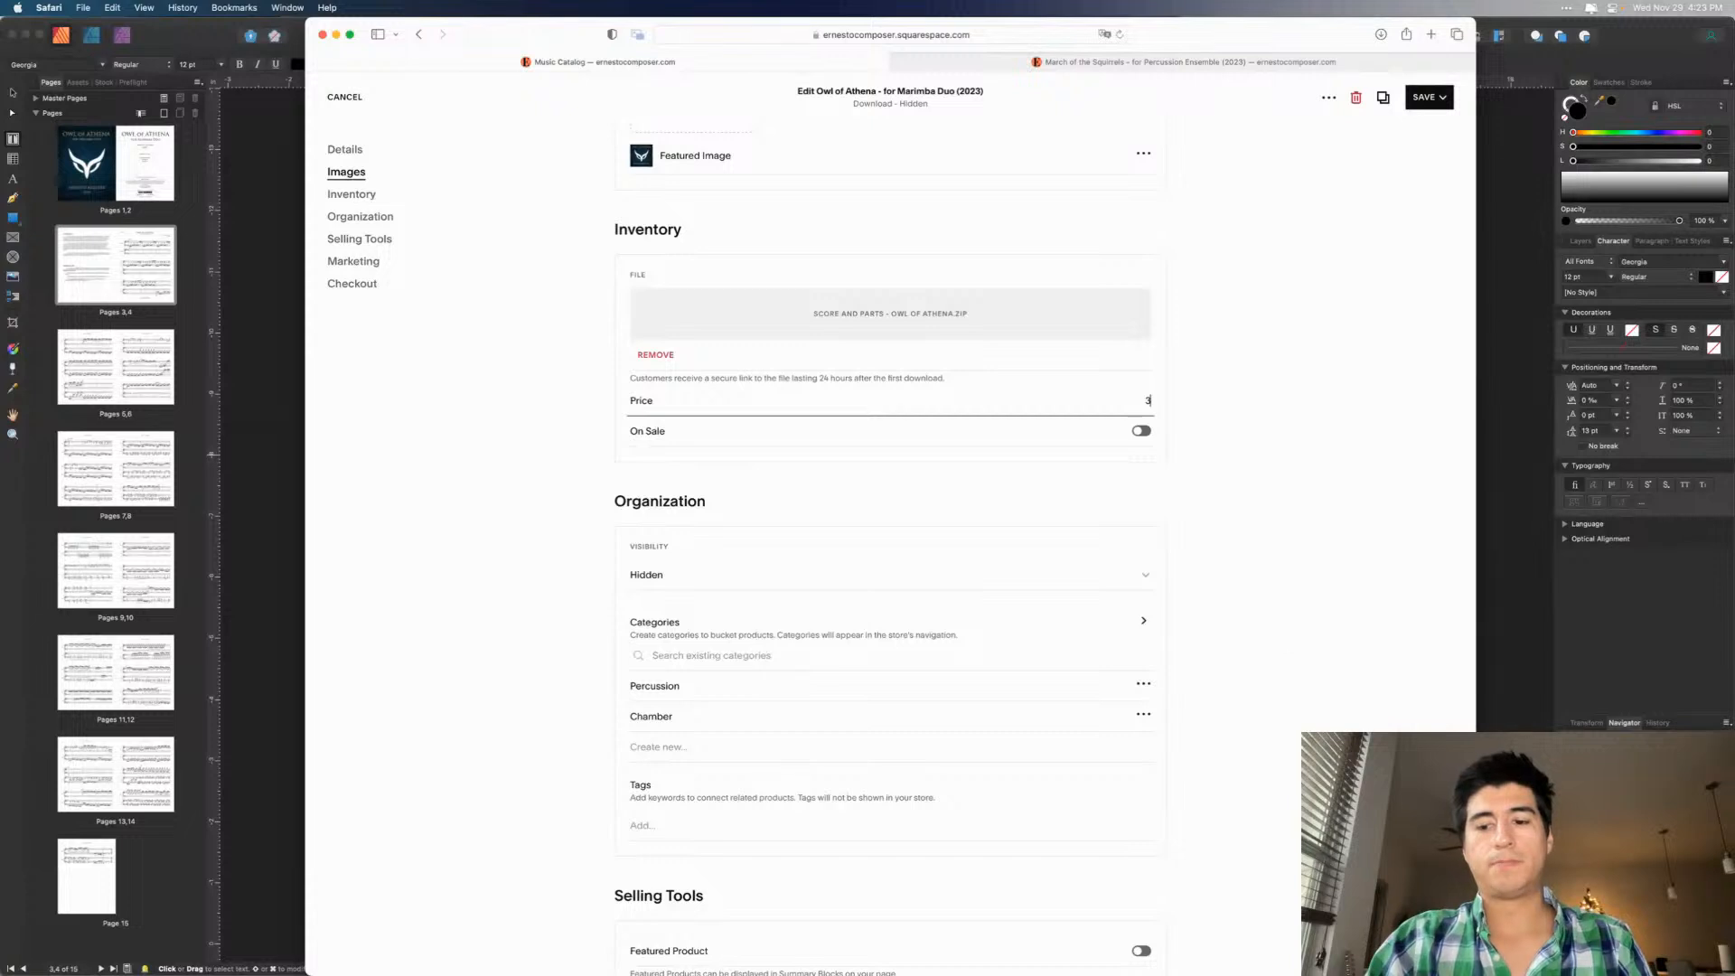
- Open the March of the Squirrels product page and review its difficulty, duration and price
click(1179, 56)
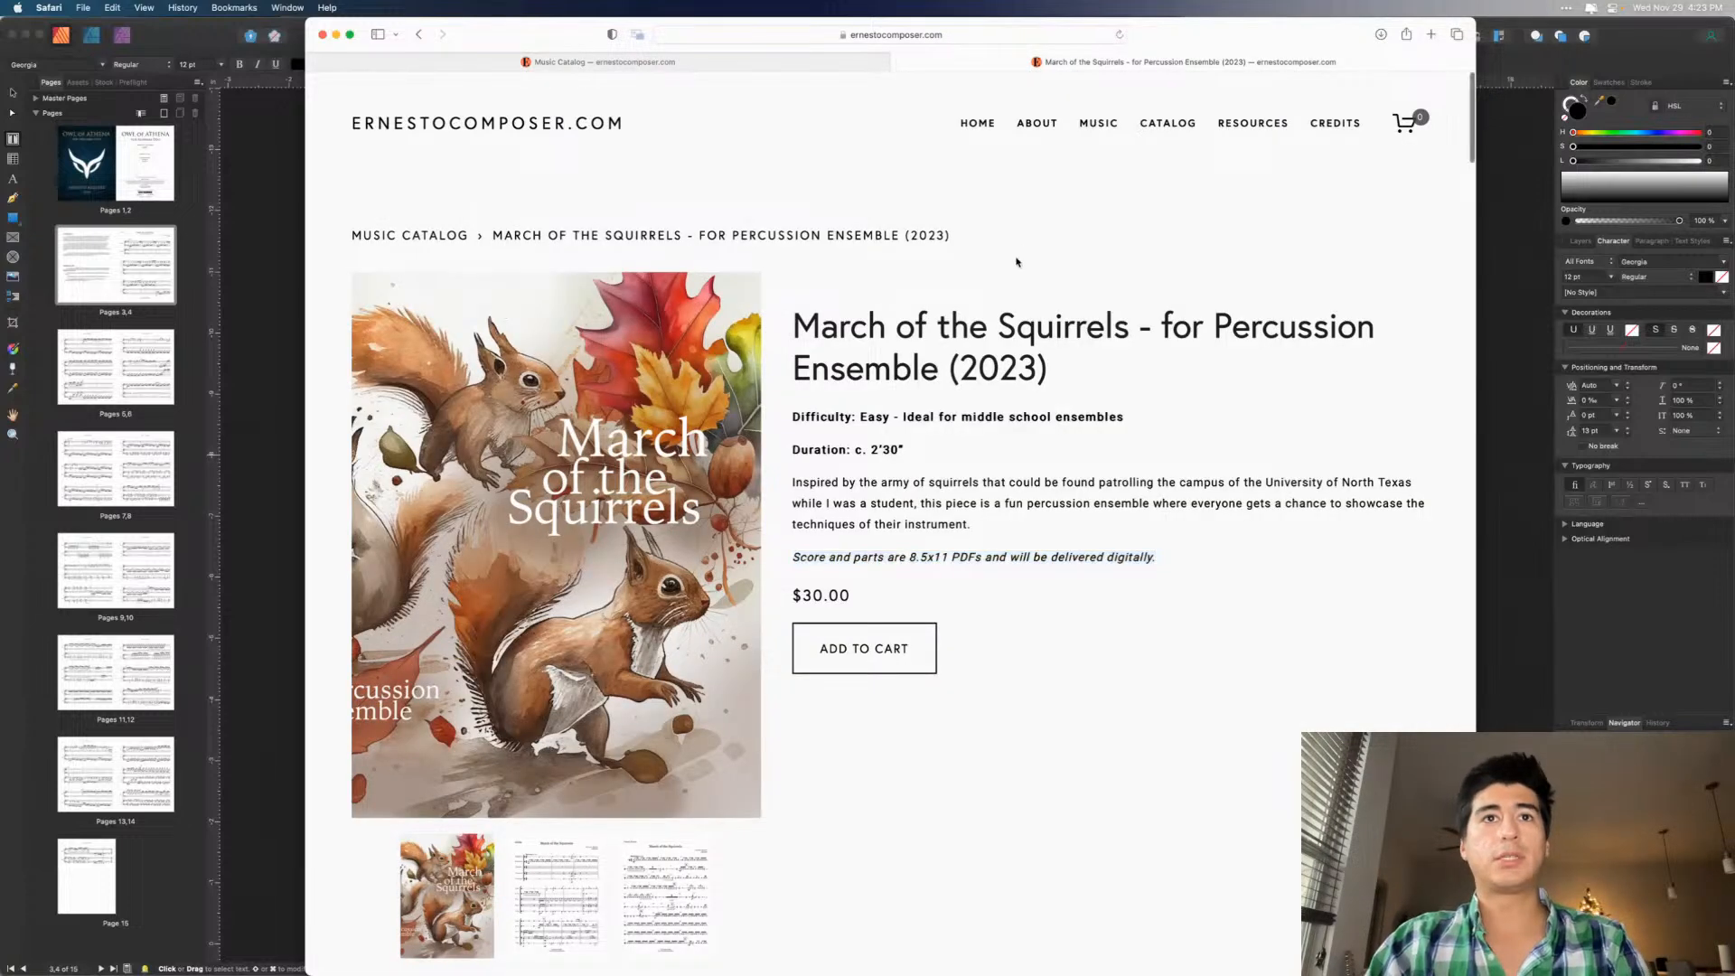
scroll(850, 497, down, 2)
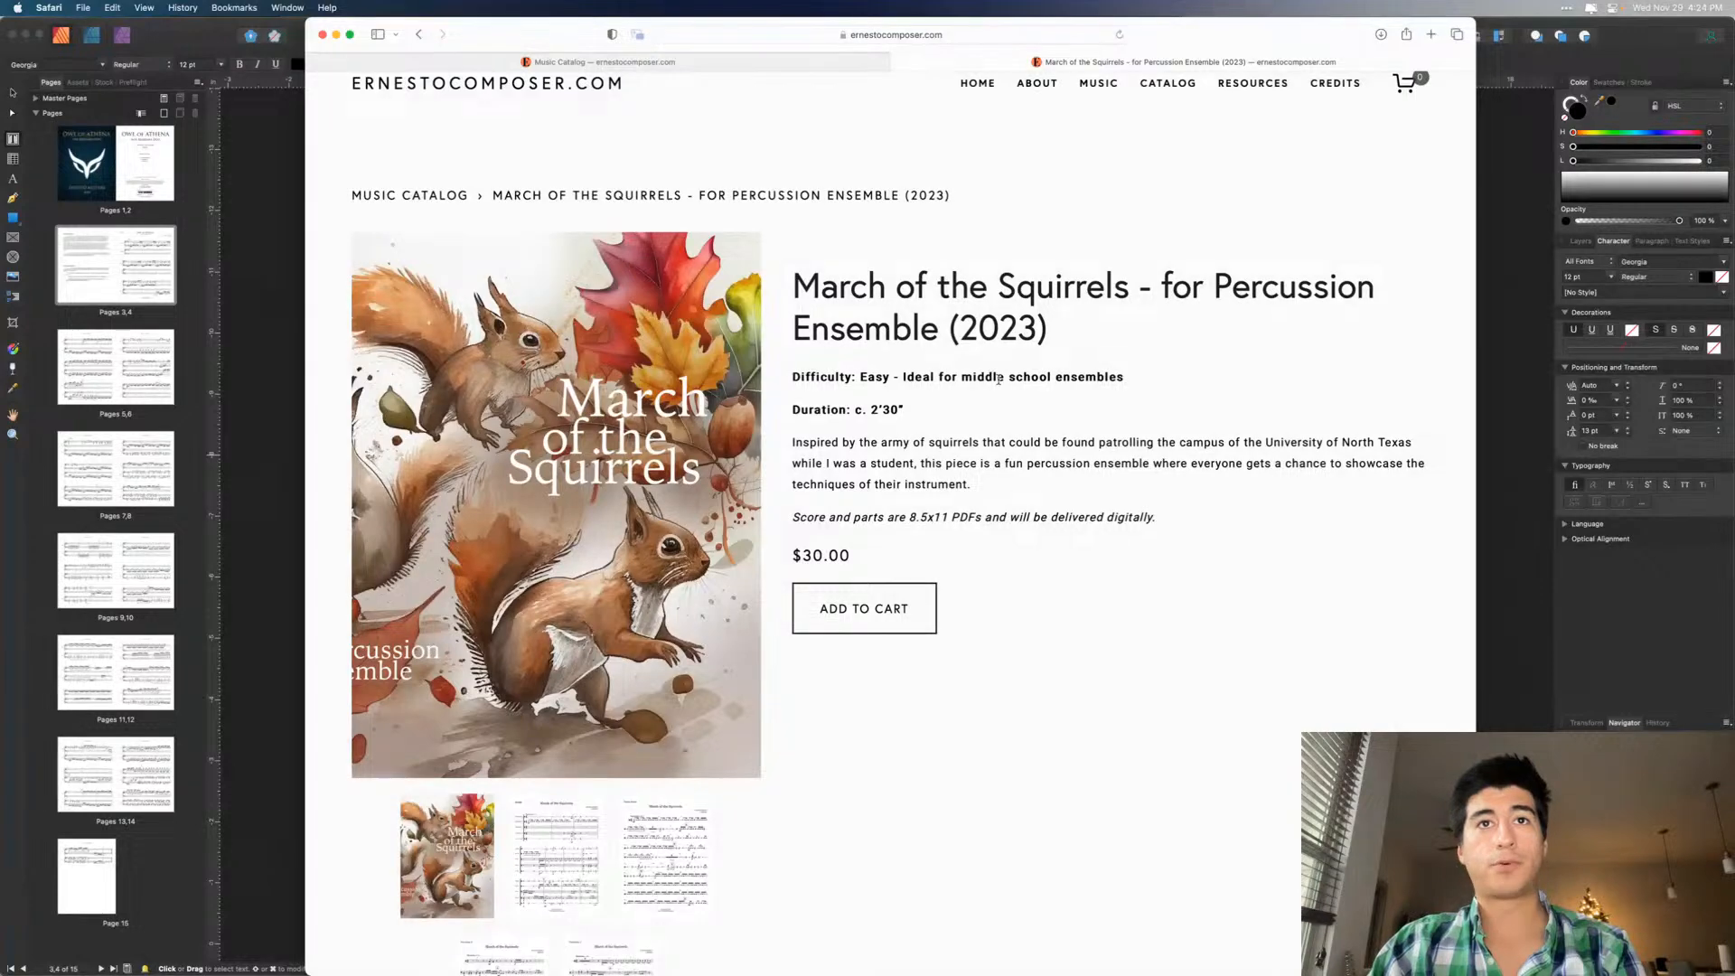
drag(1125, 376, 856, 371)
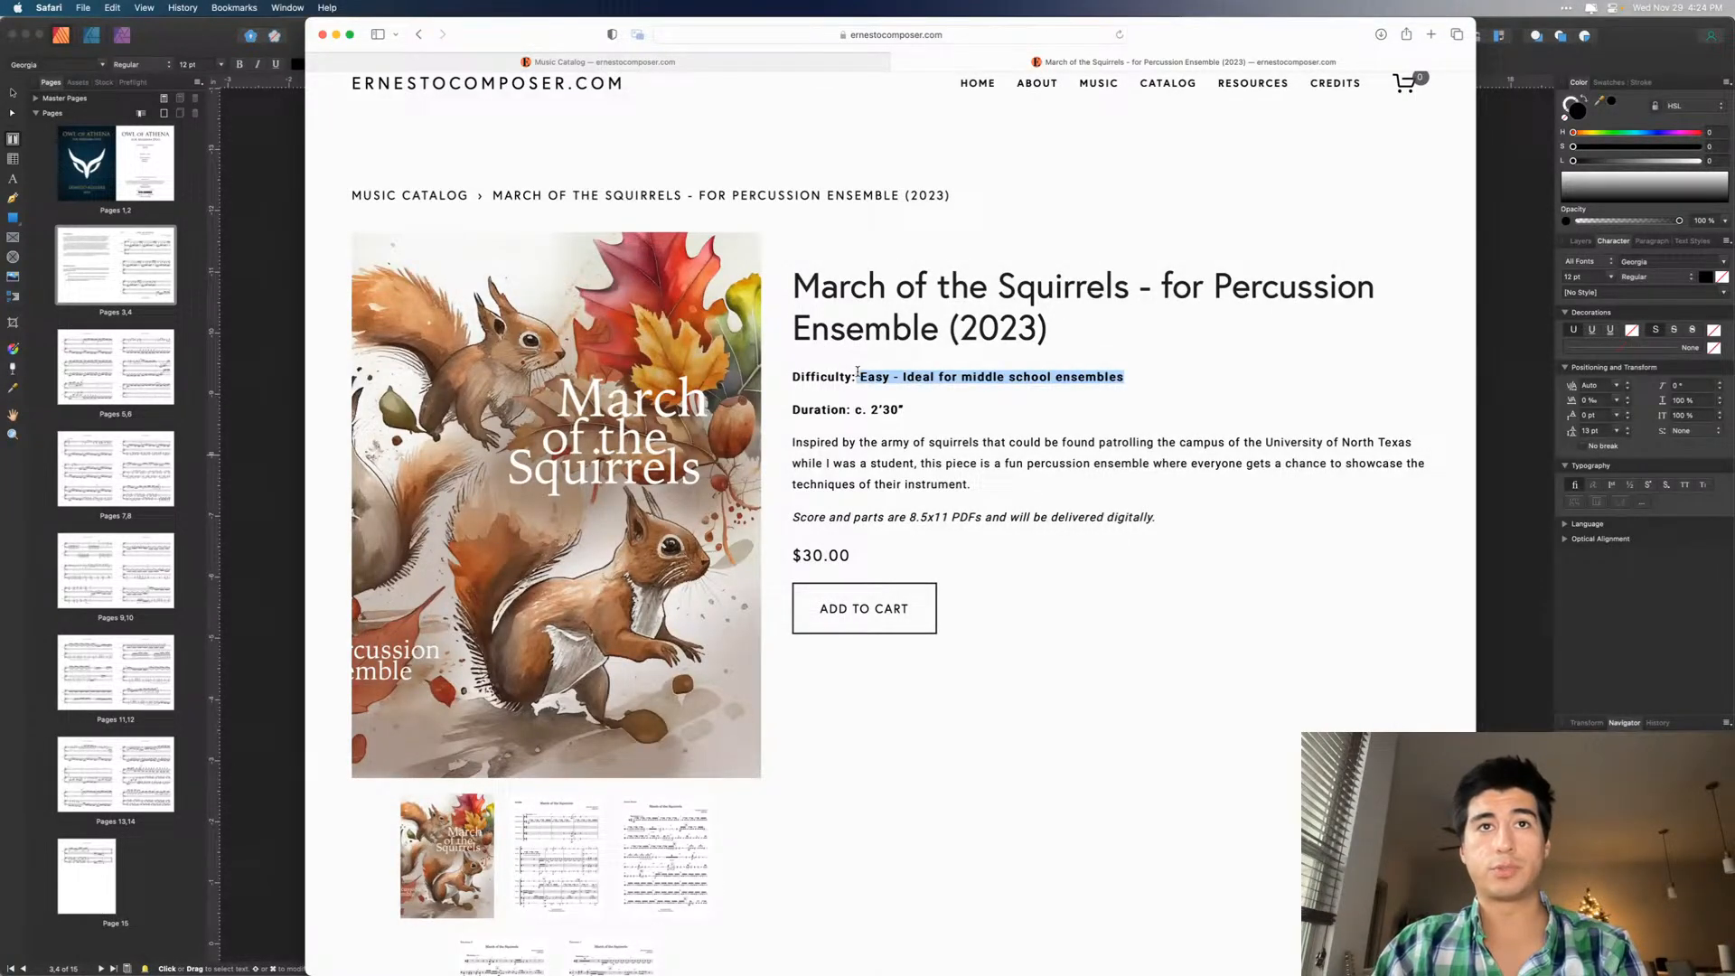
click(926, 461)
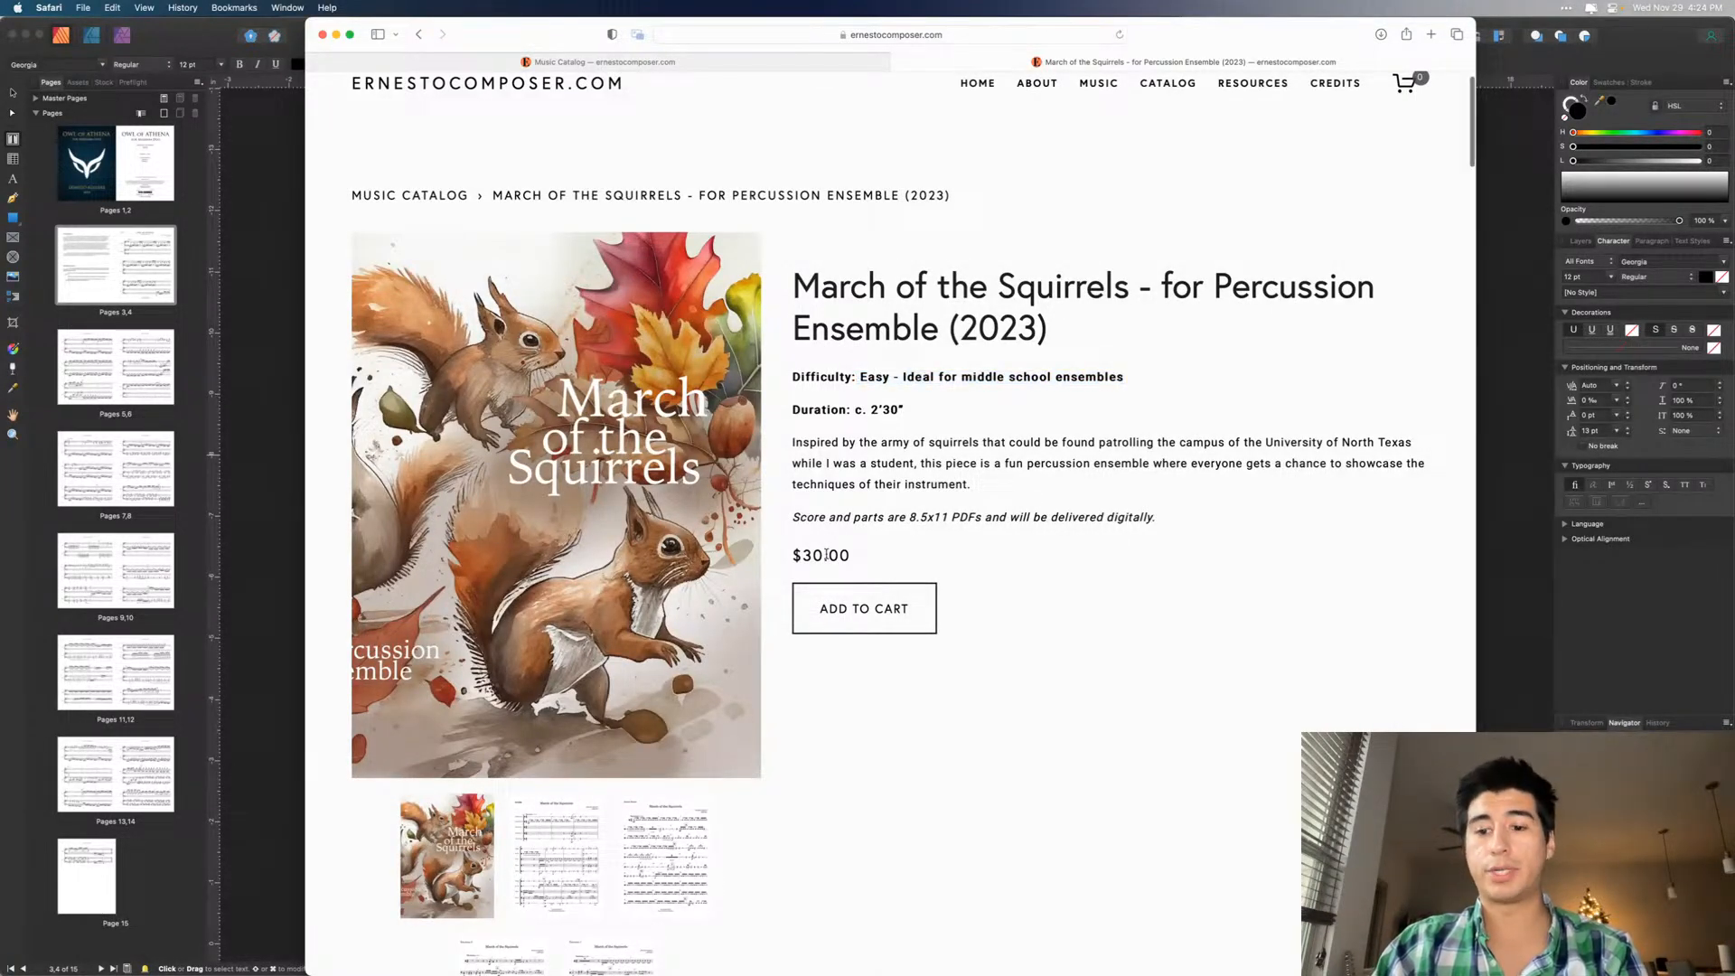
- Return to the music catalog, open Deck The Halls and review its difficulty, duration, price and instrumentation
scroll(828, 559, left, 5)
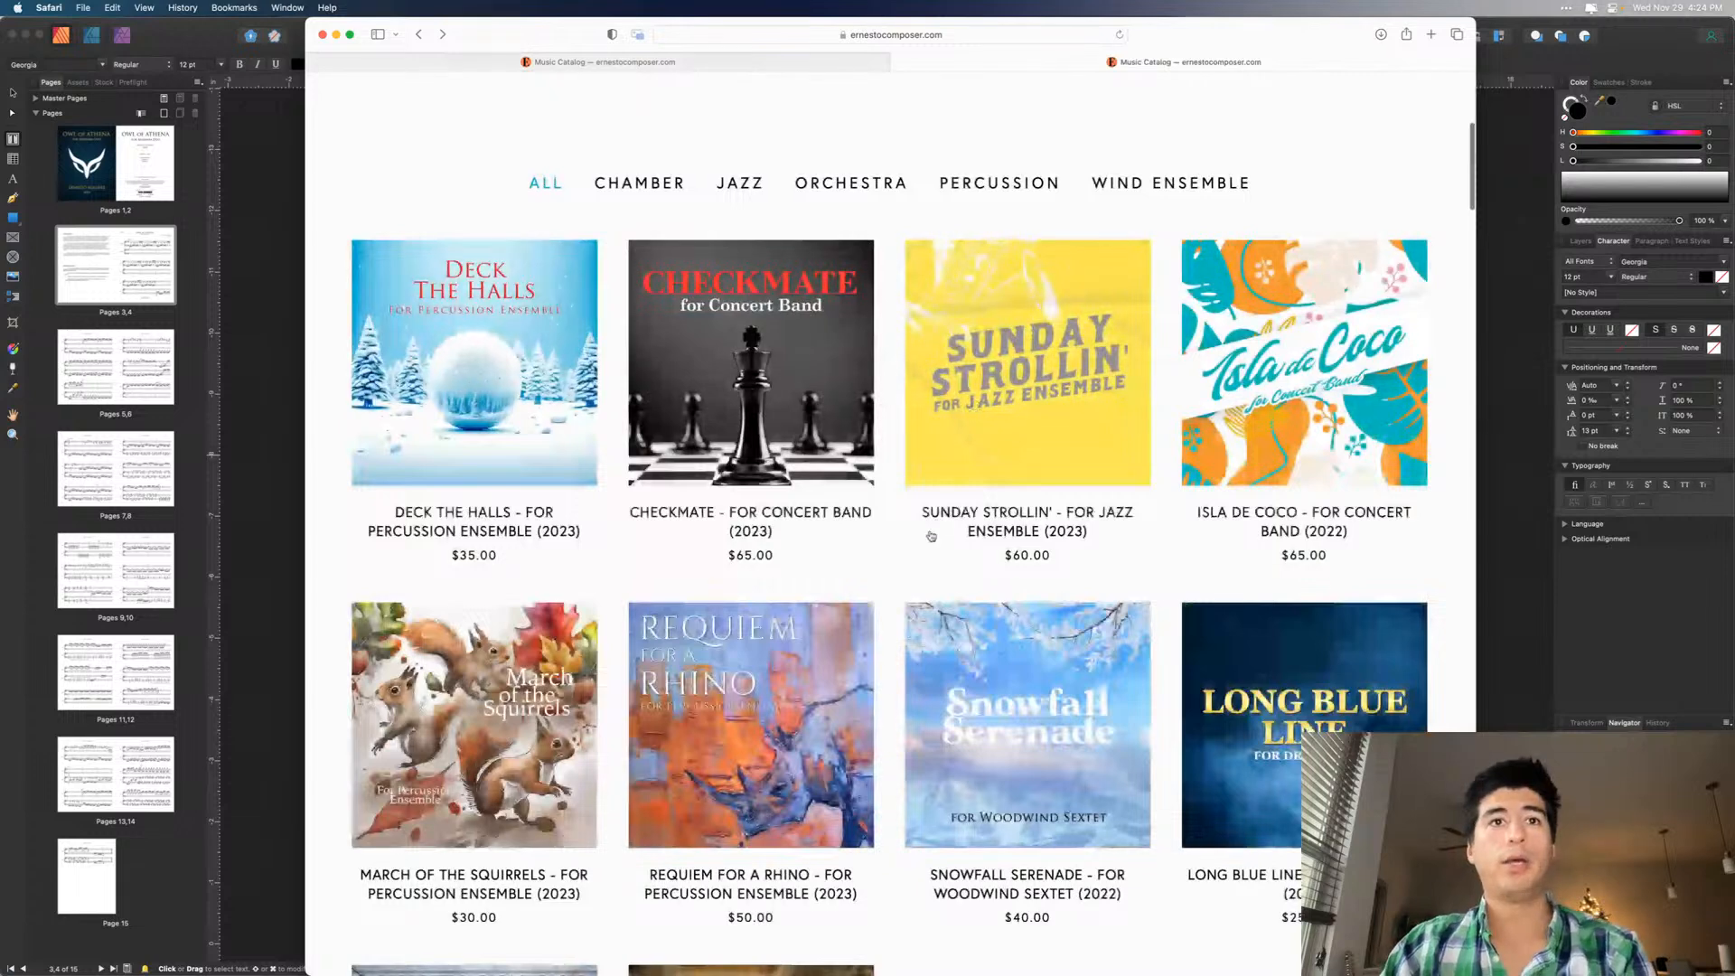
scroll(966, 460, right, 5)
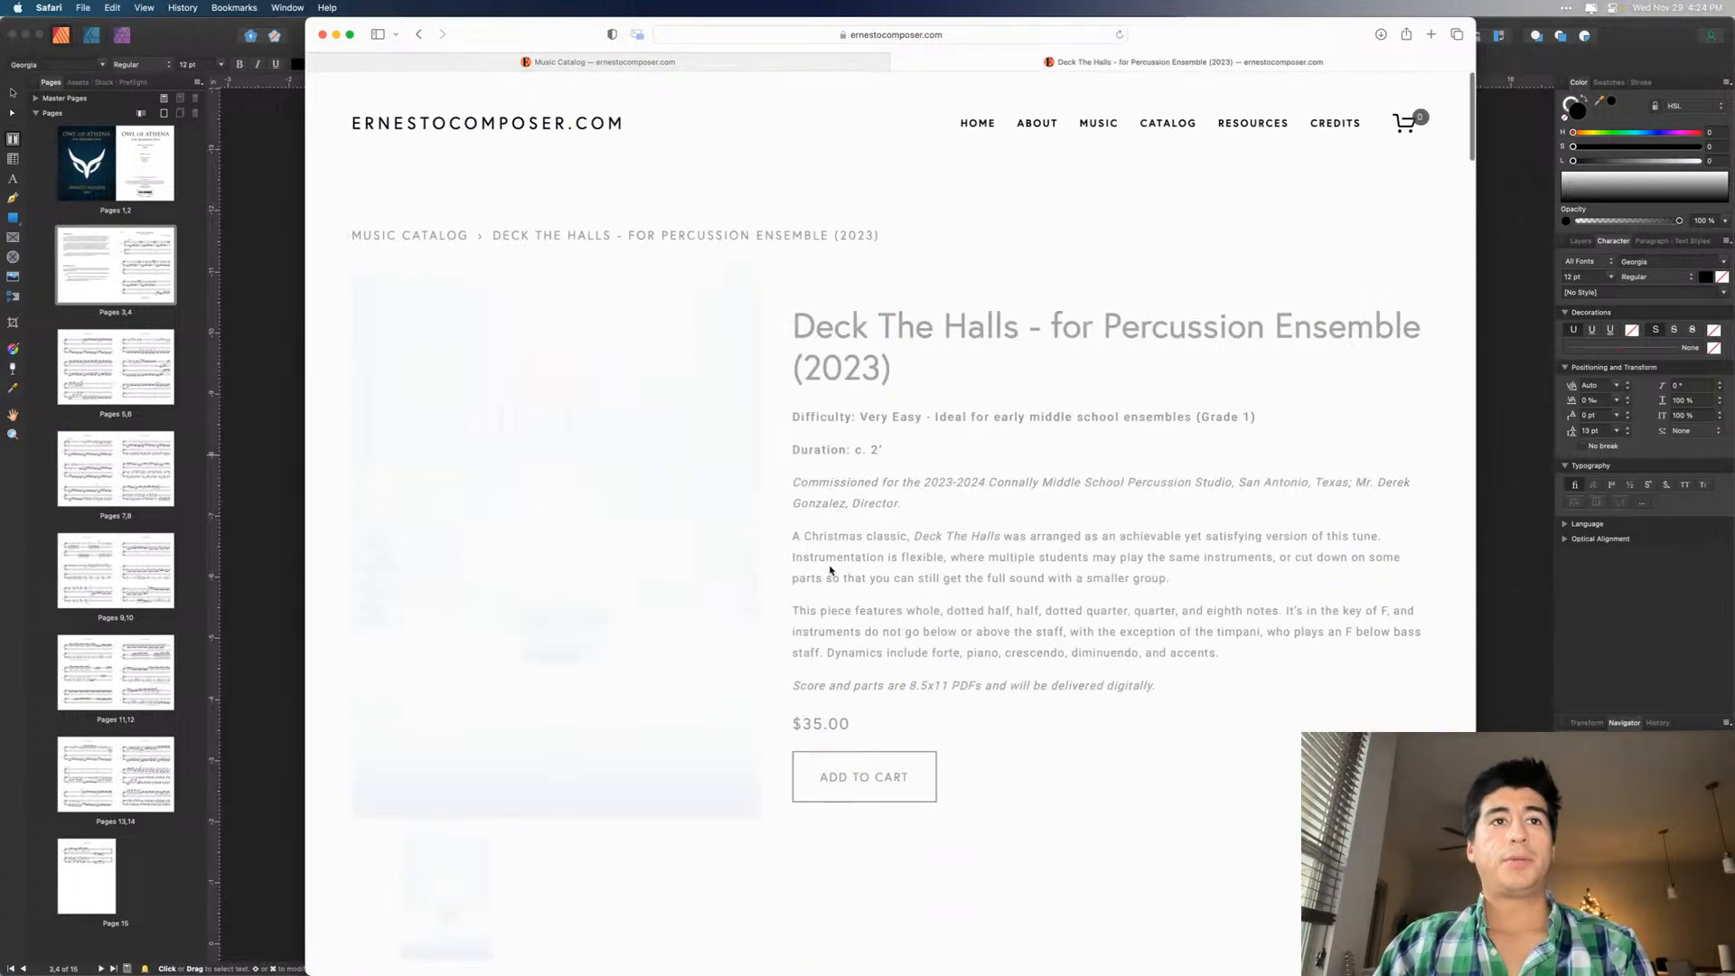
drag(860, 418, 1177, 425)
click(889, 452)
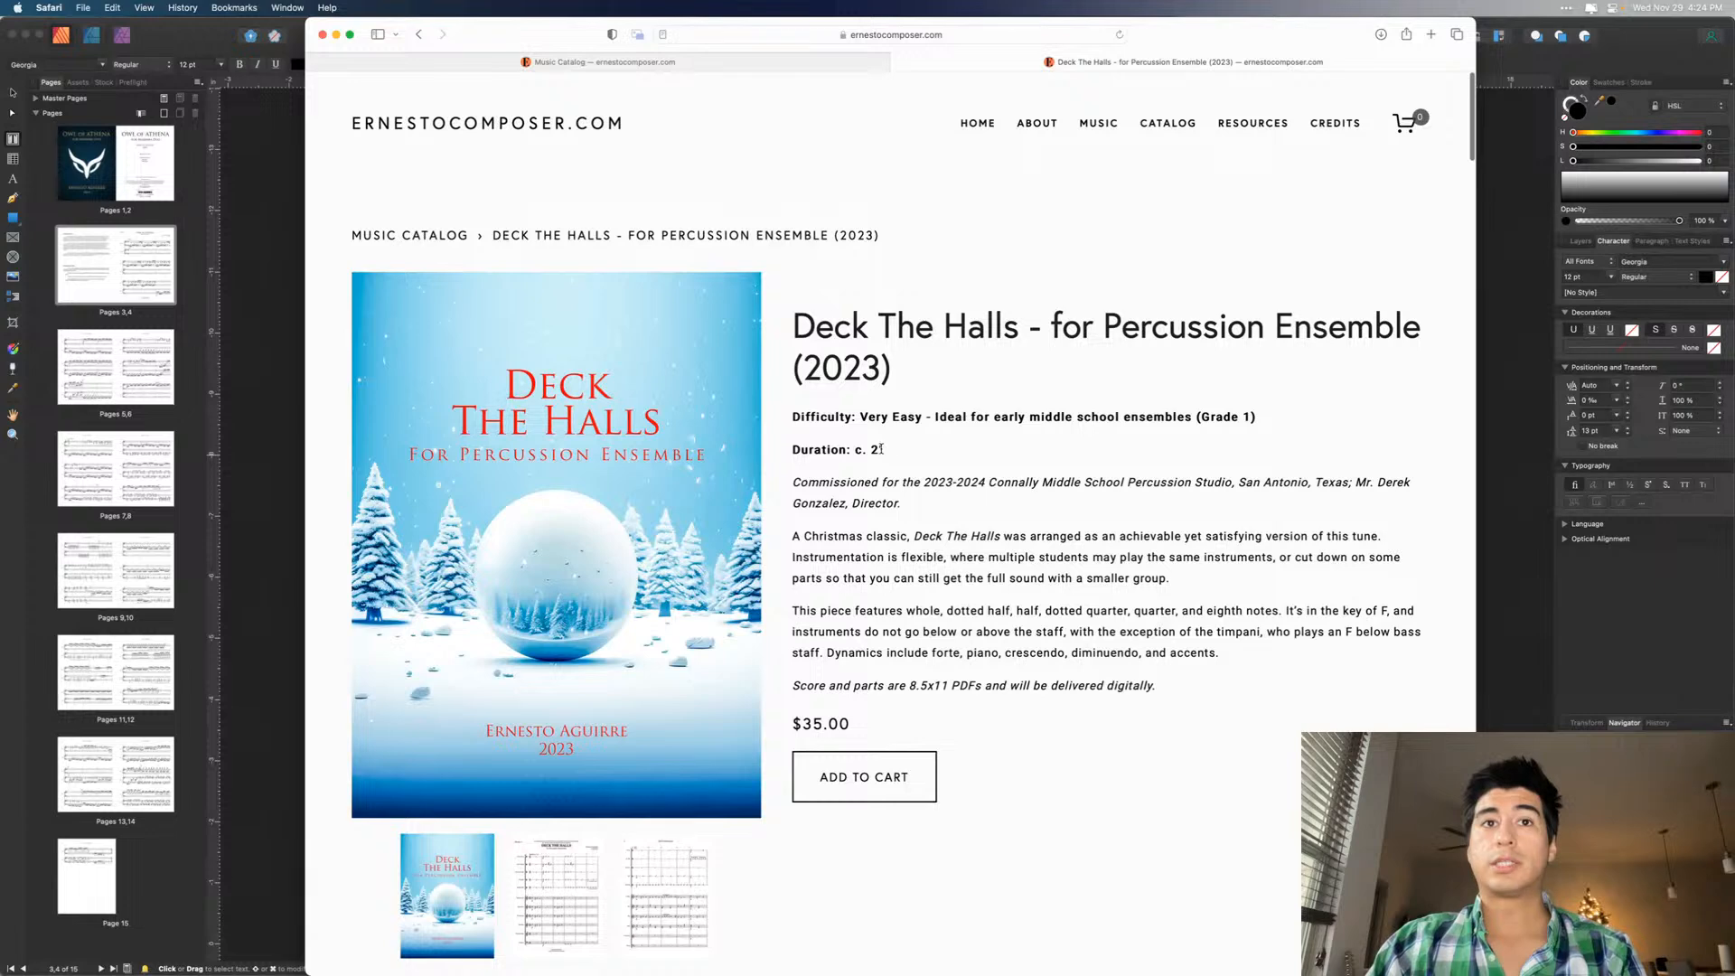
scroll(884, 451, down, 3)
scroll(883, 449, down, 10)
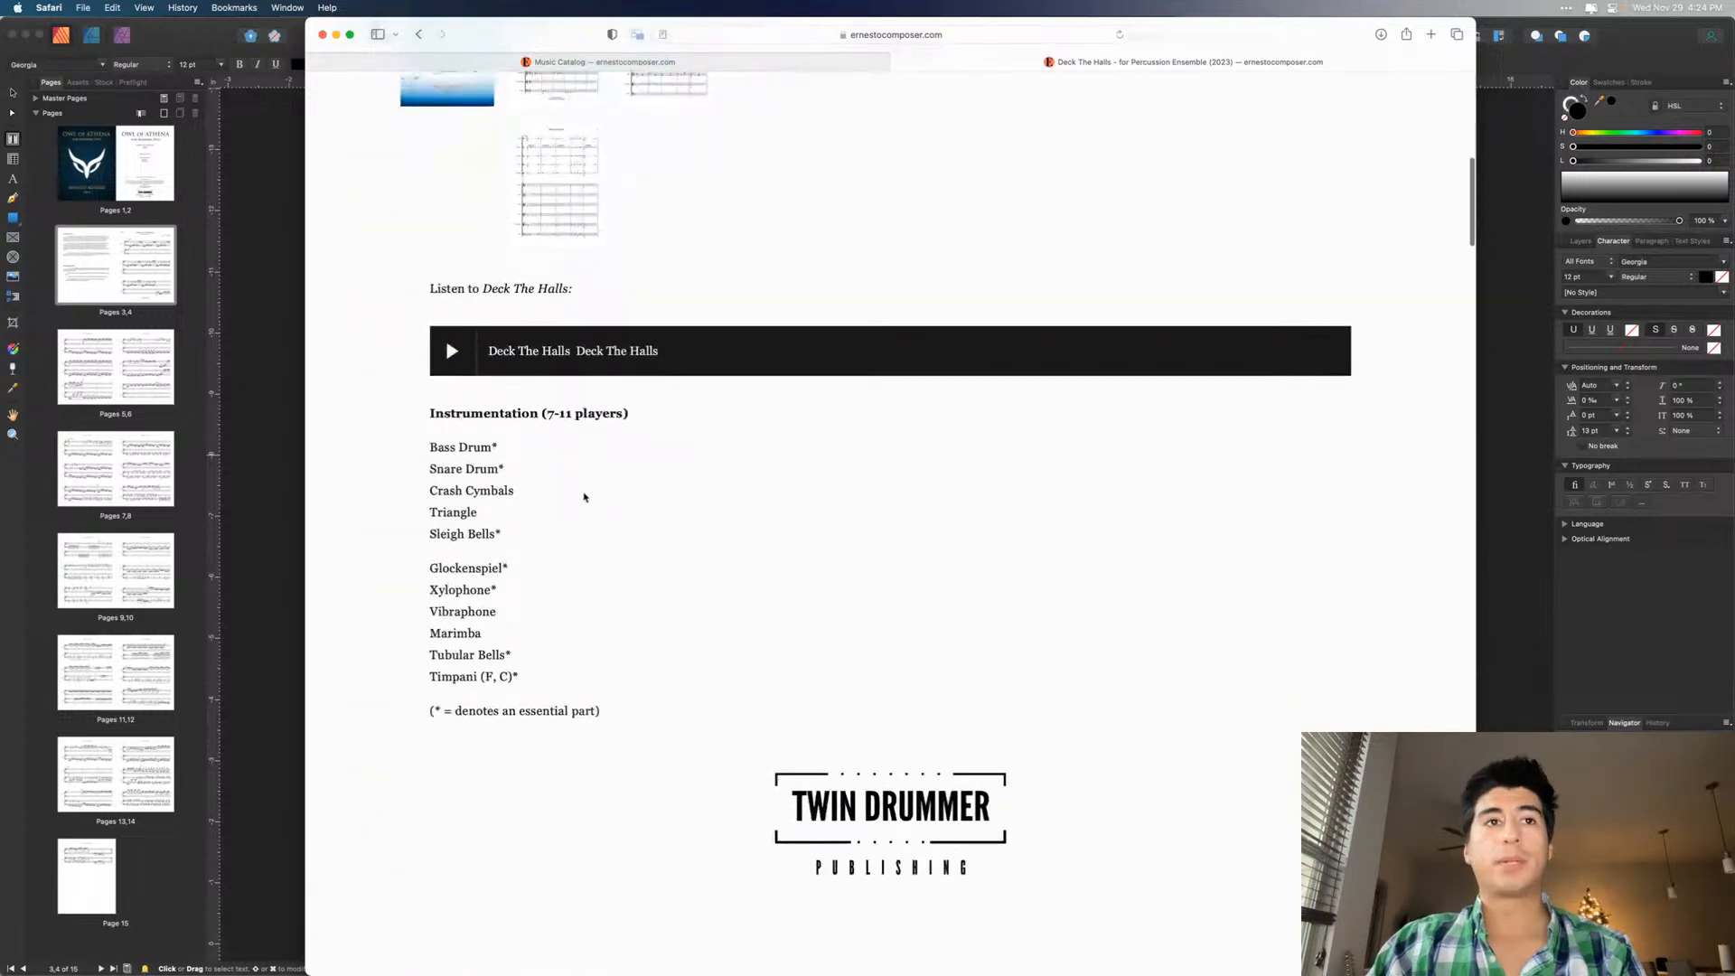
drag(422, 453, 538, 674)
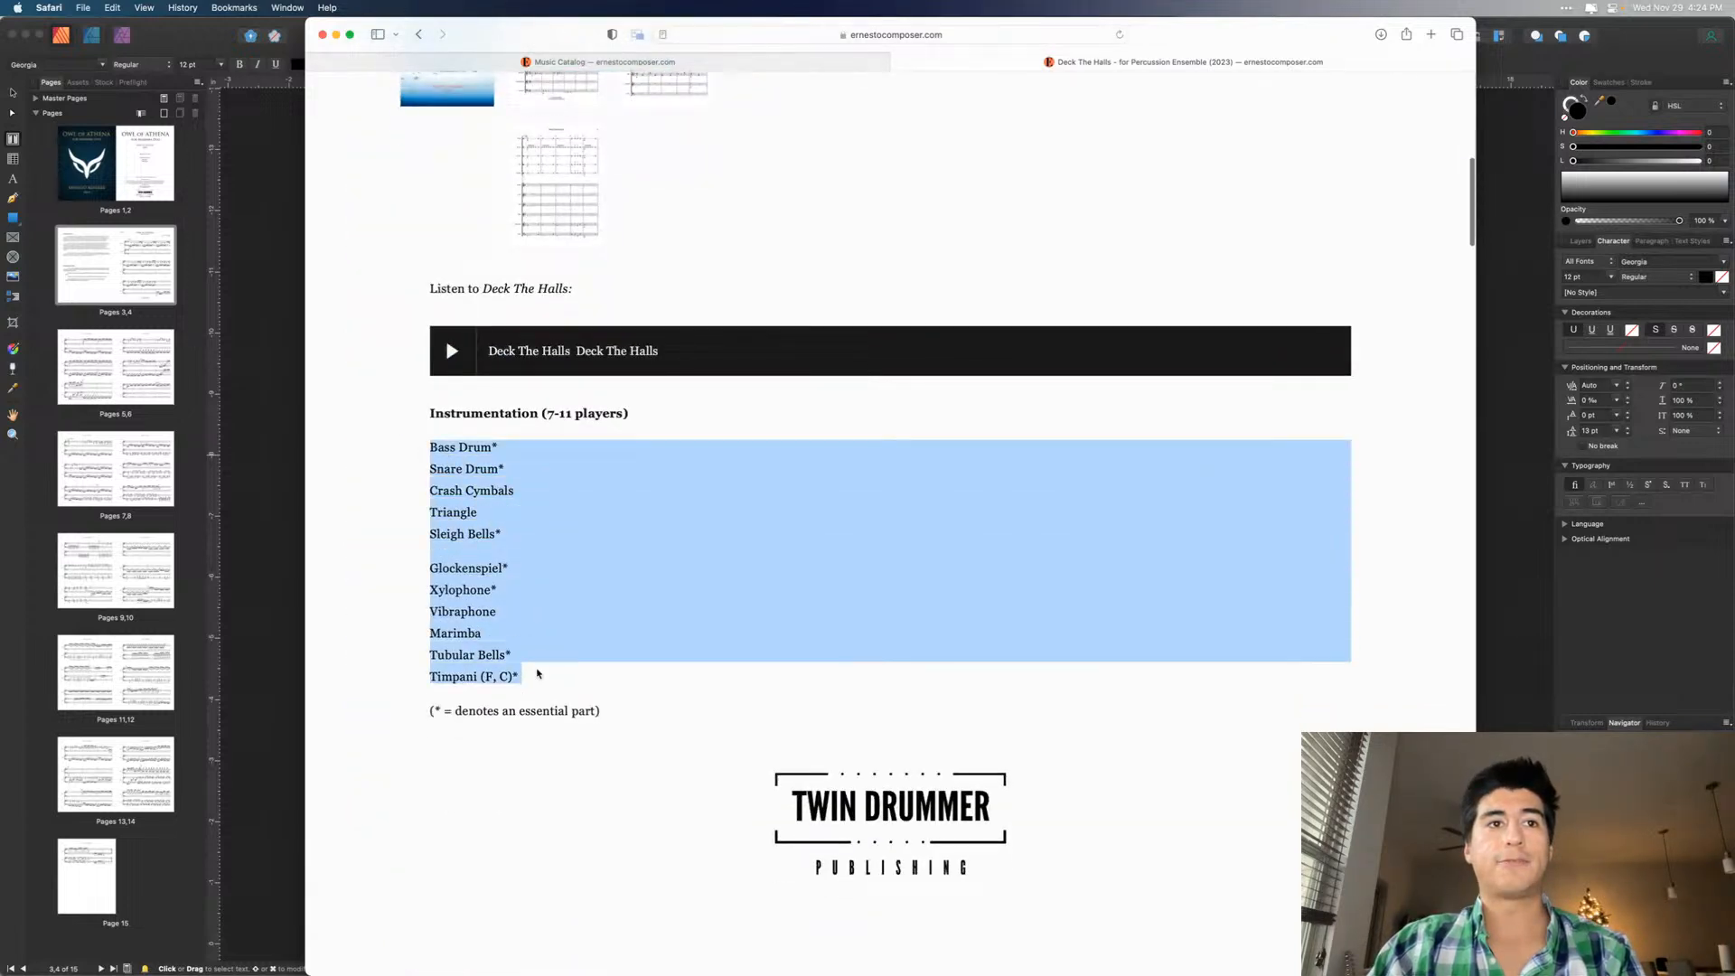
click(612, 639)
scroll(616, 642, up, 15)
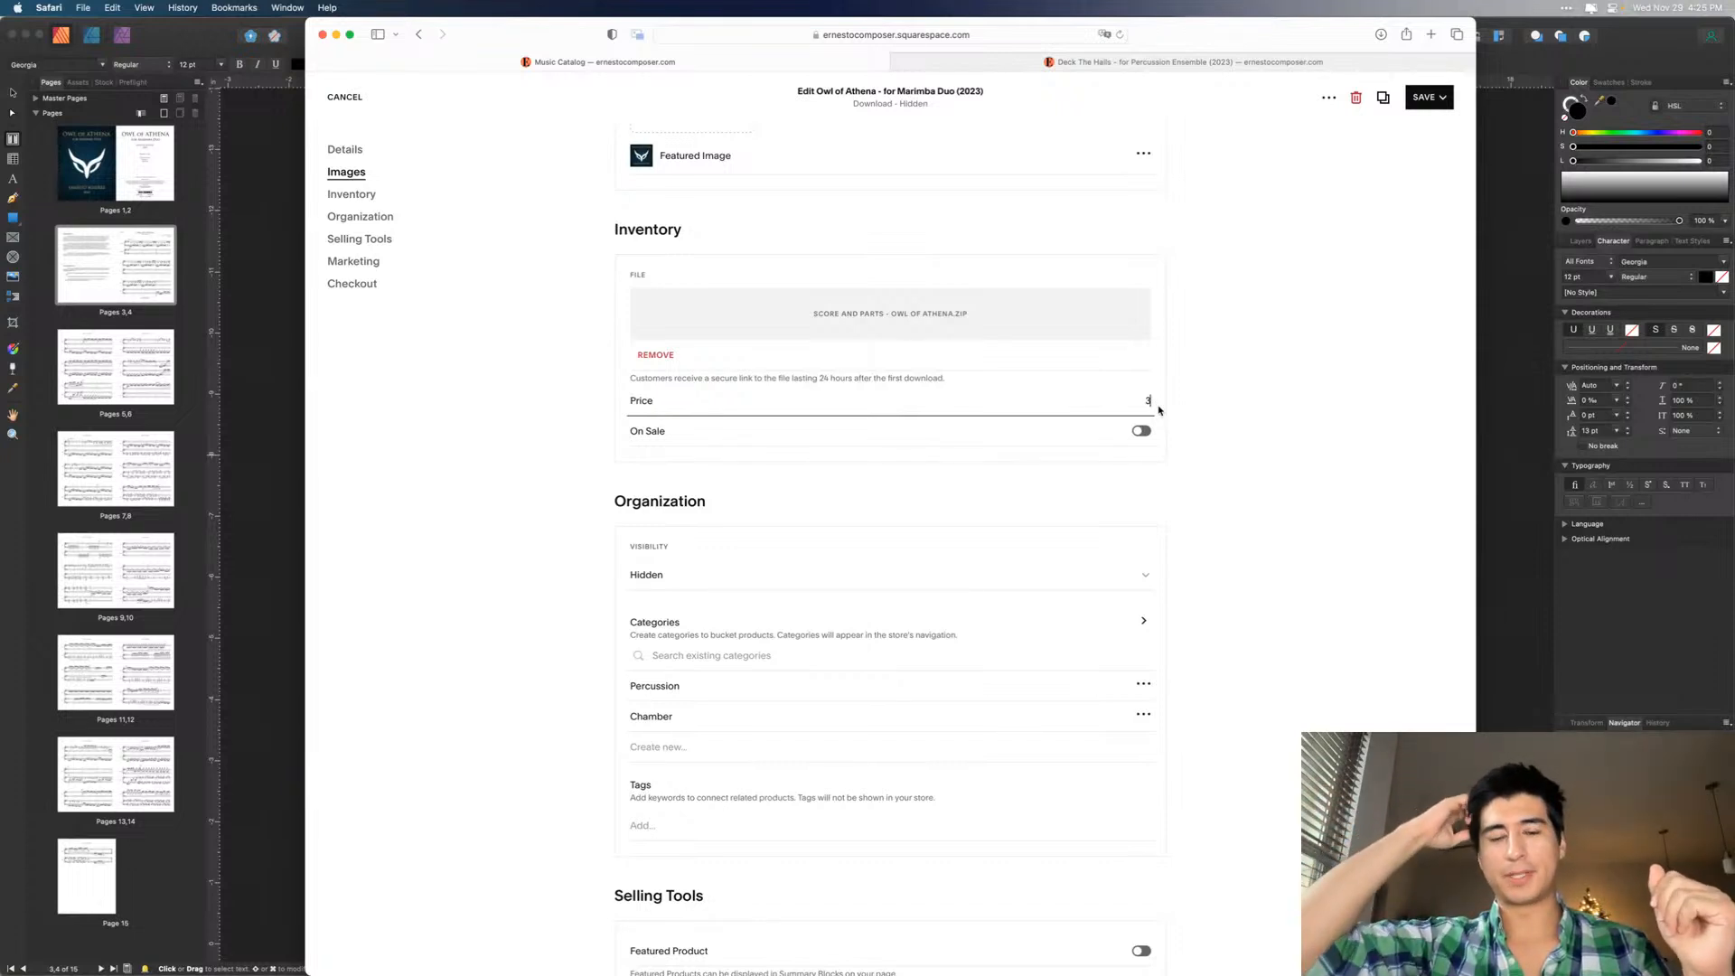
- Leave the price entry of the Owl of Athena product and open jwpepper.com in a new browser tab
click(1241, 482)
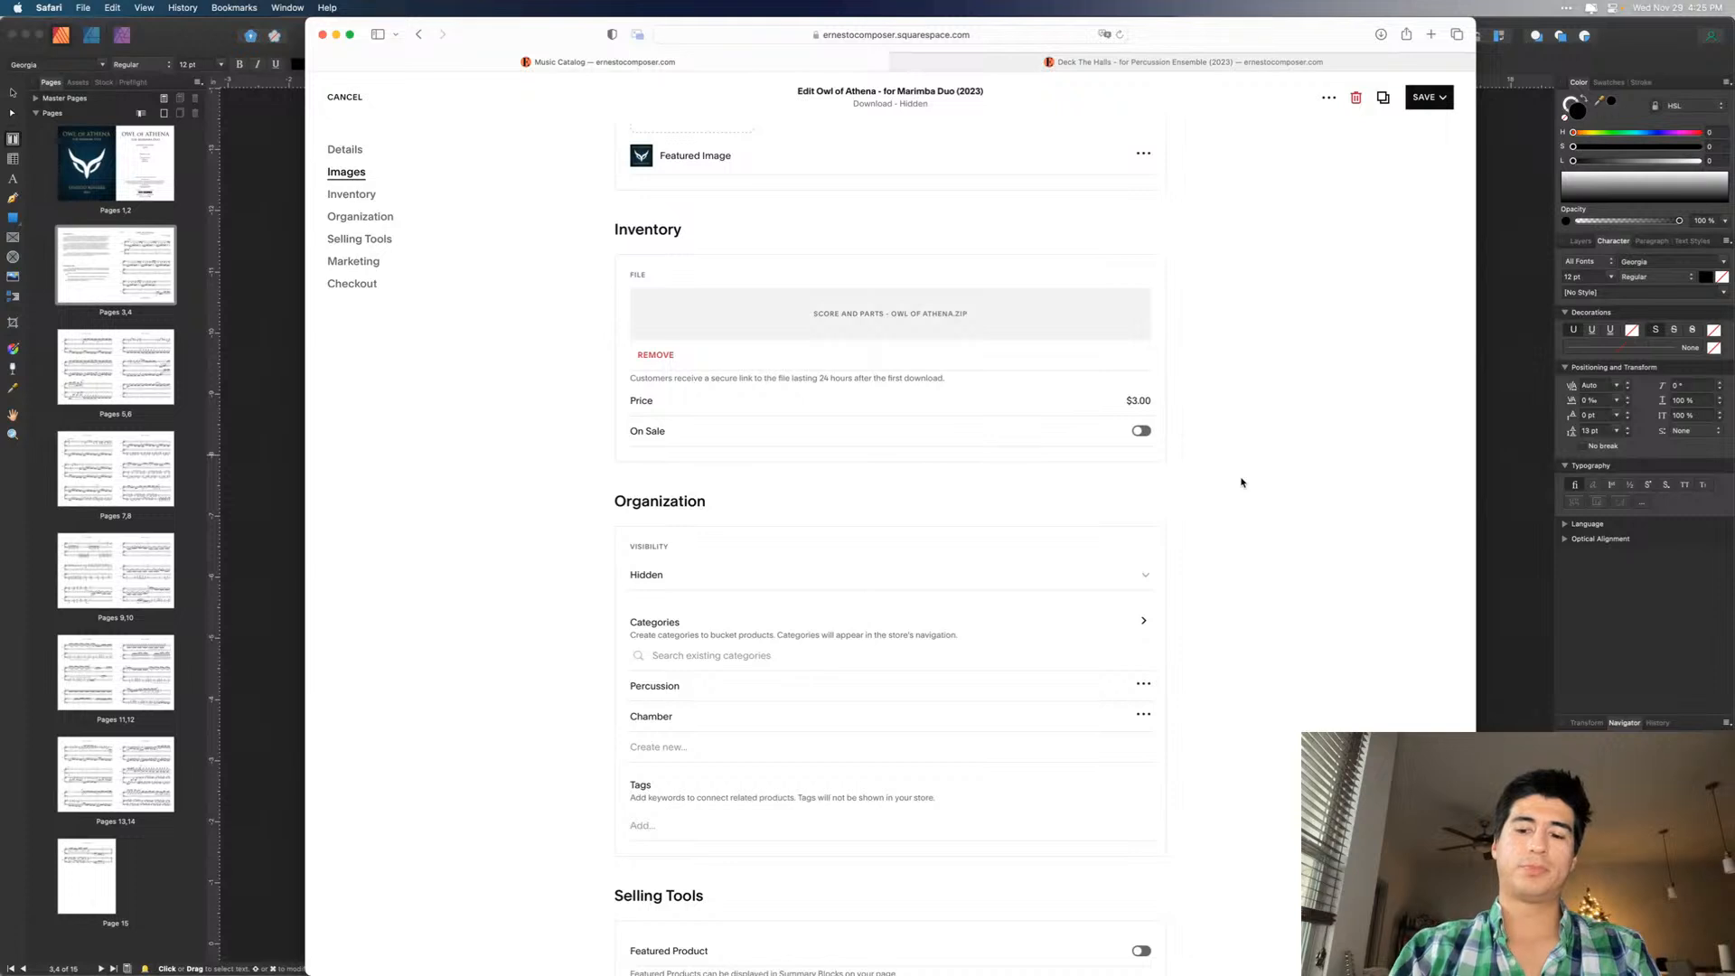
mouse_move(1320, 4)
key(super+m)
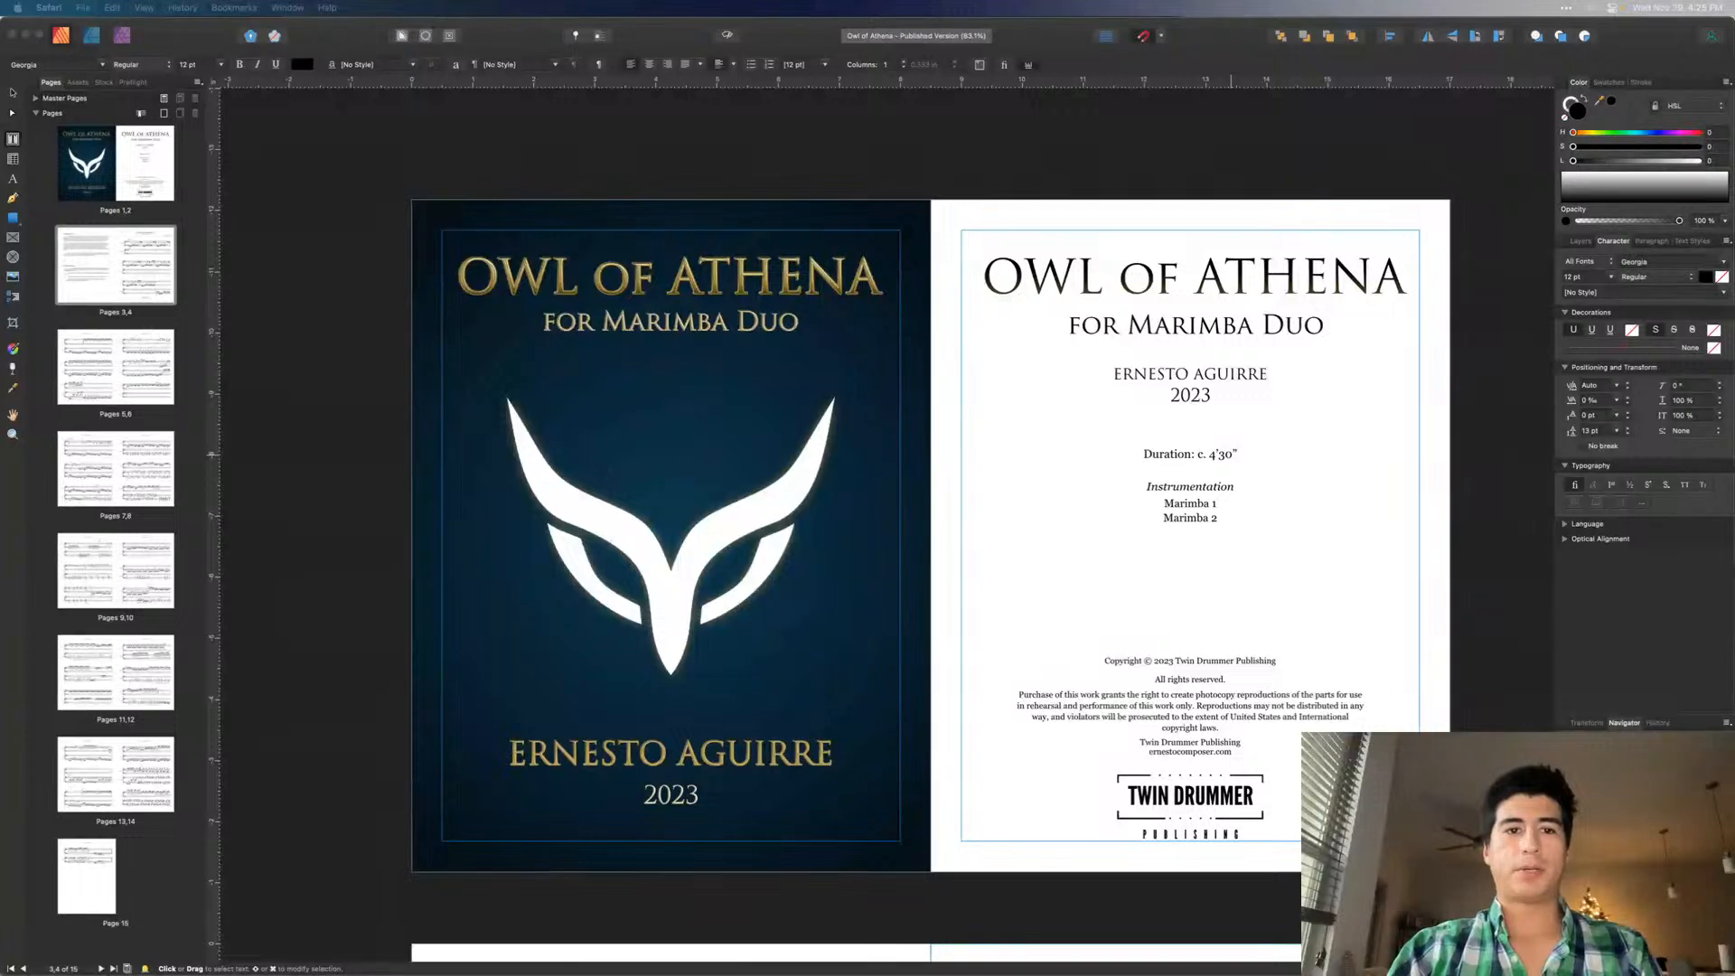
drag(1220, 975, 1284, 34)
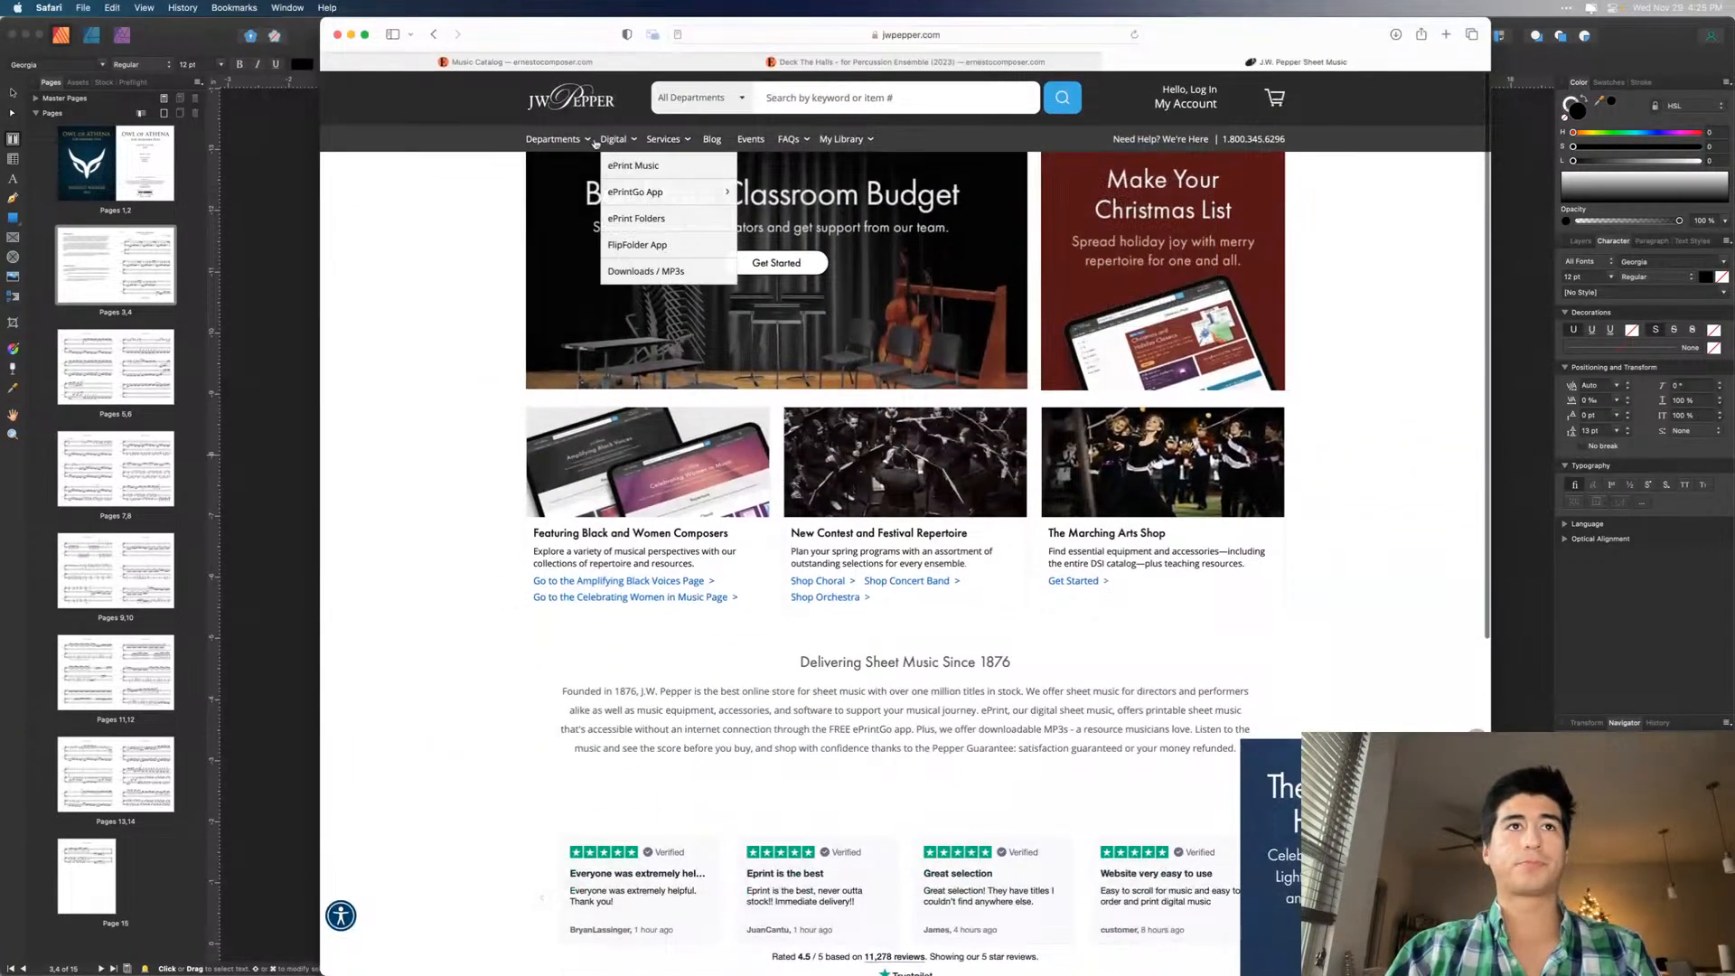
- Browse J.W. Pepper's Solos & Ensembles for percussion and open the Percussion Duets listing
mouse_move(579, 140)
mouse_move(579, 191)
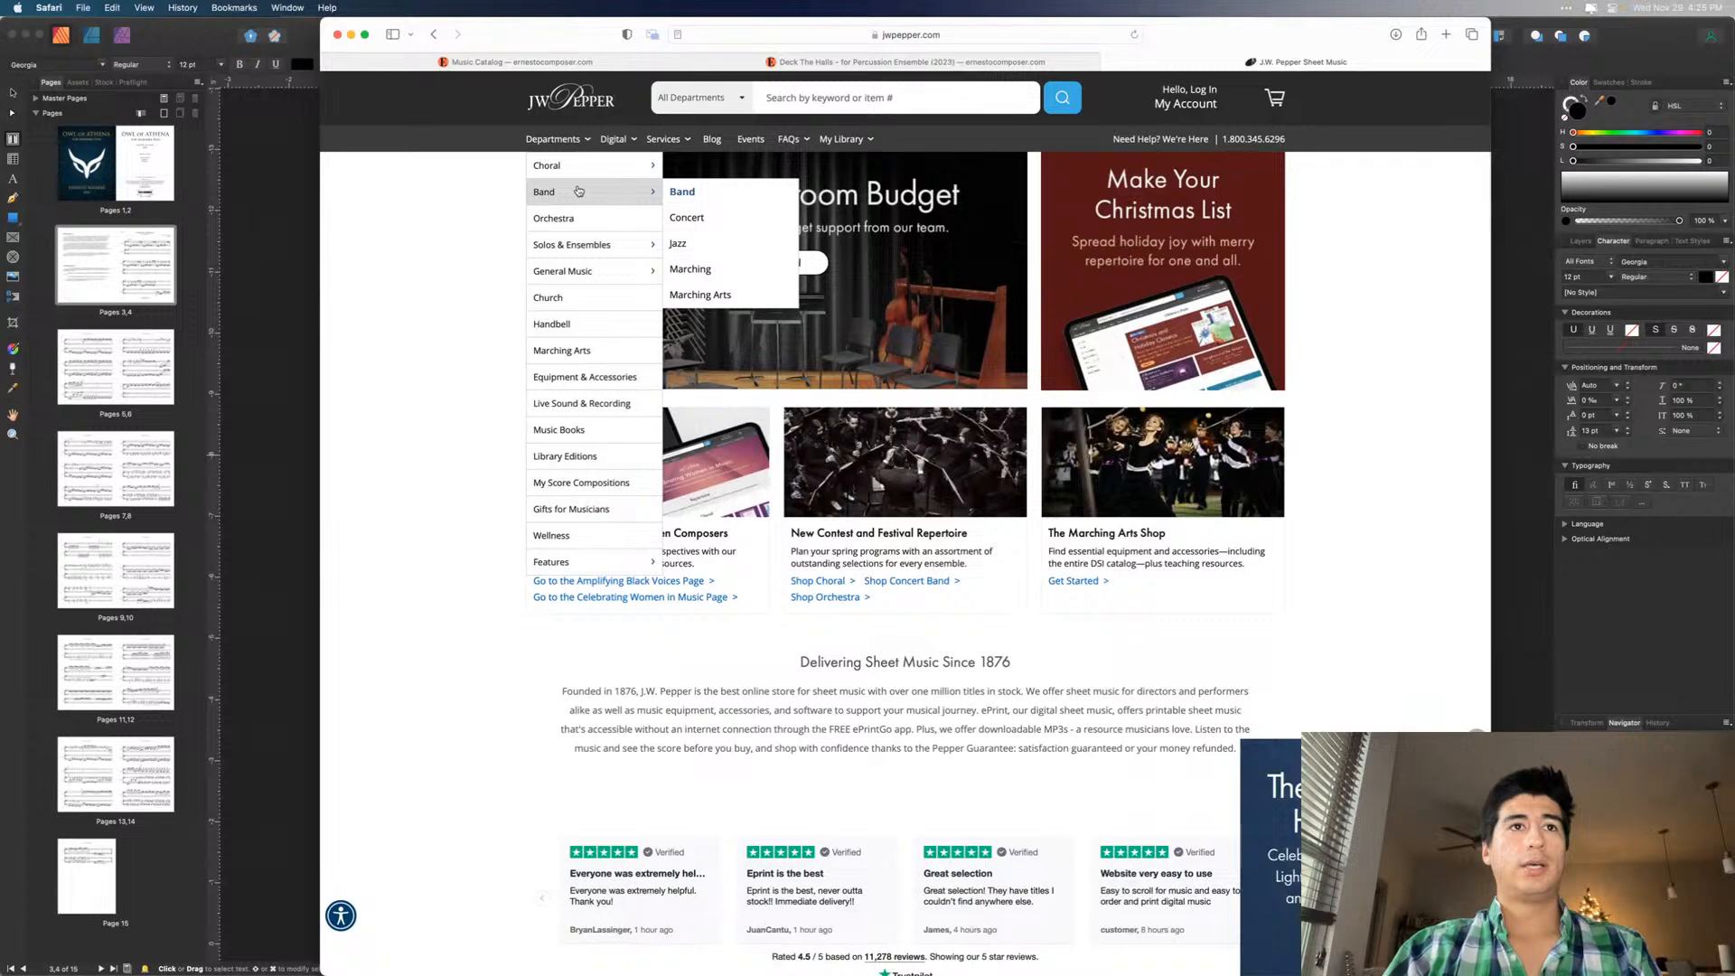
mouse_move(591, 247)
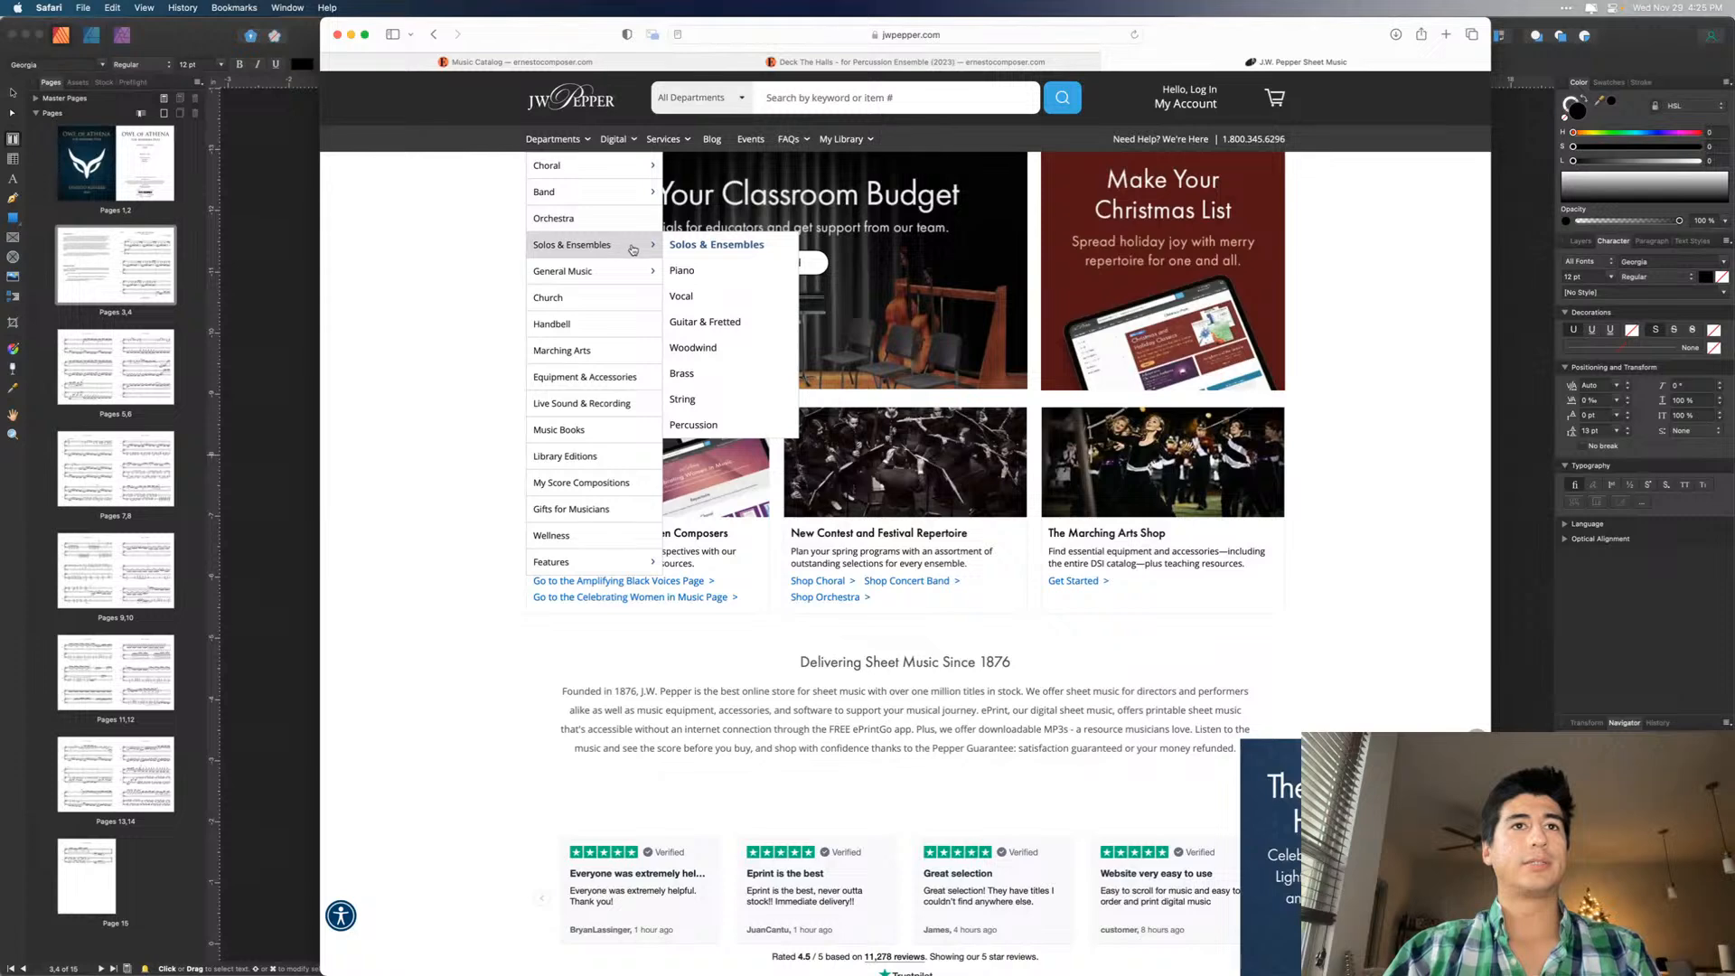
click(694, 425)
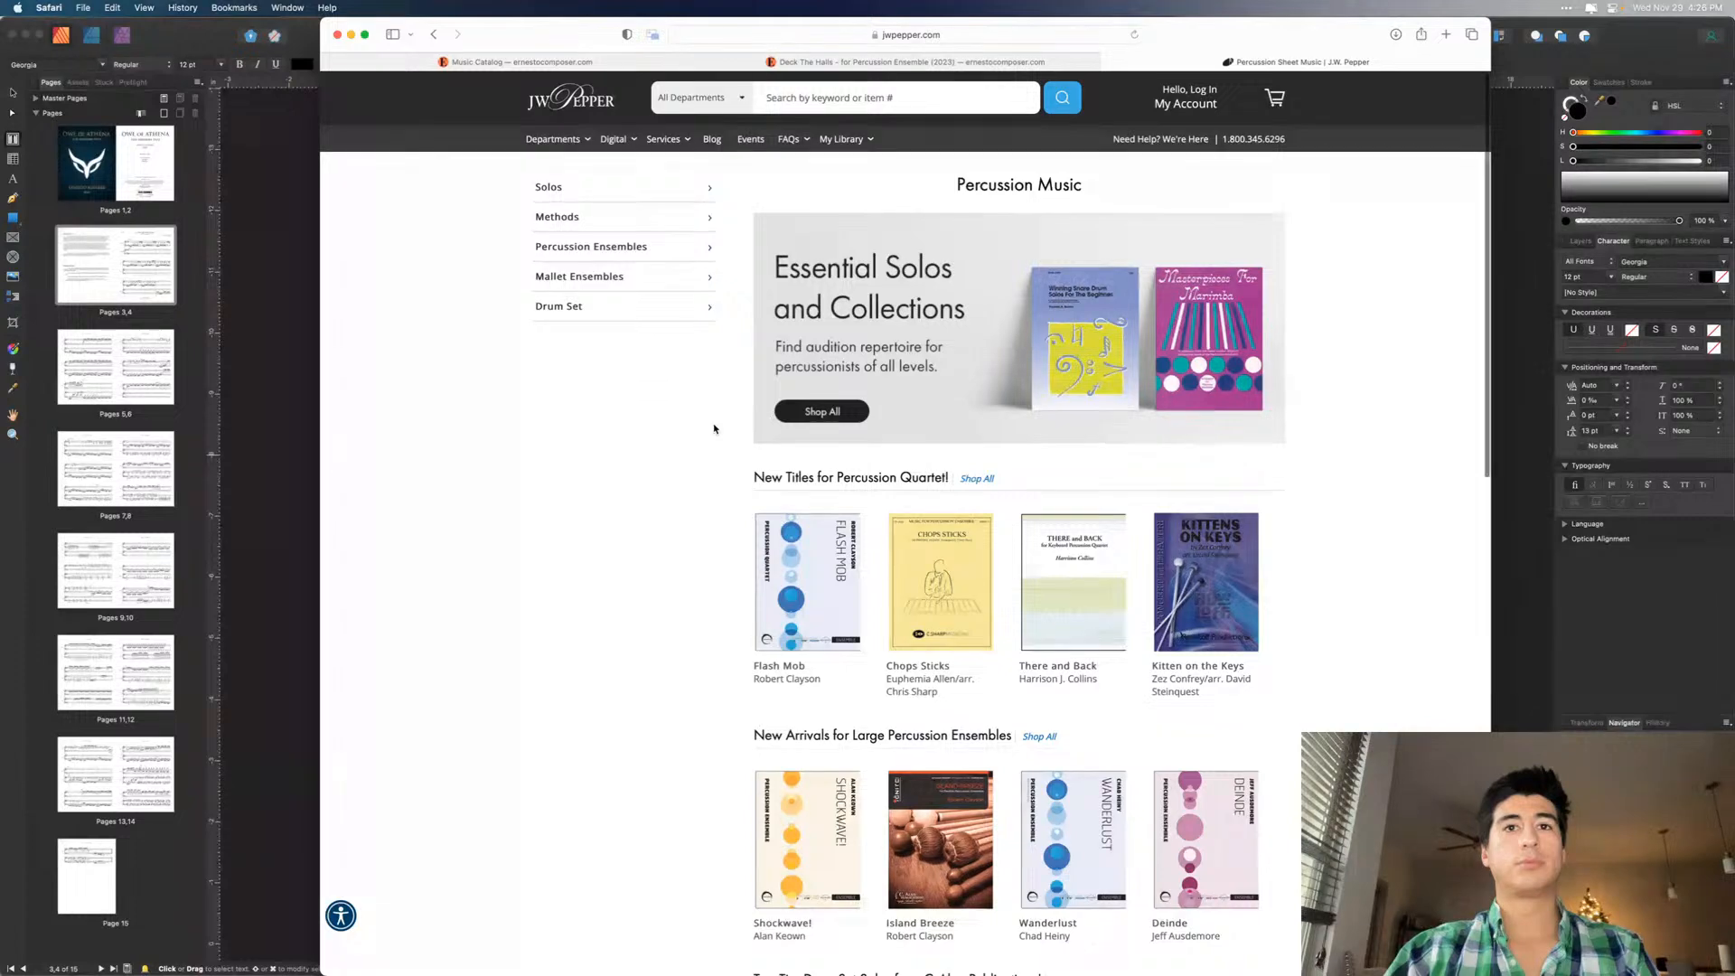
scroll(714, 427, down, 2)
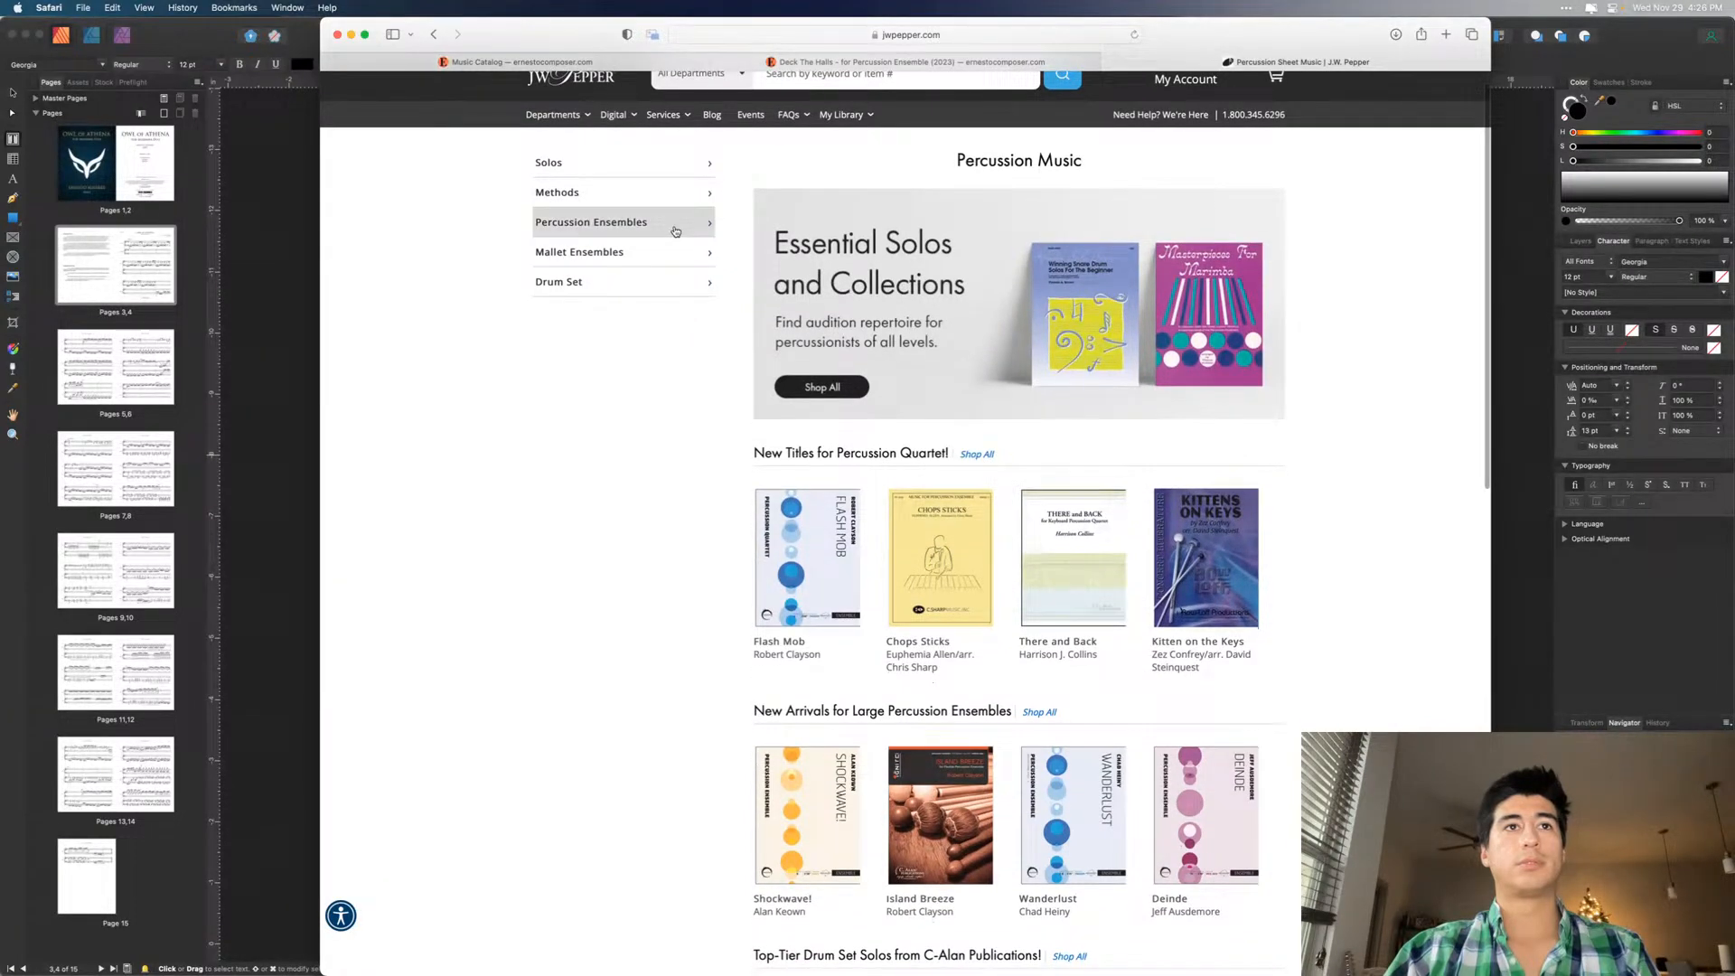
mouse_move(675, 232)
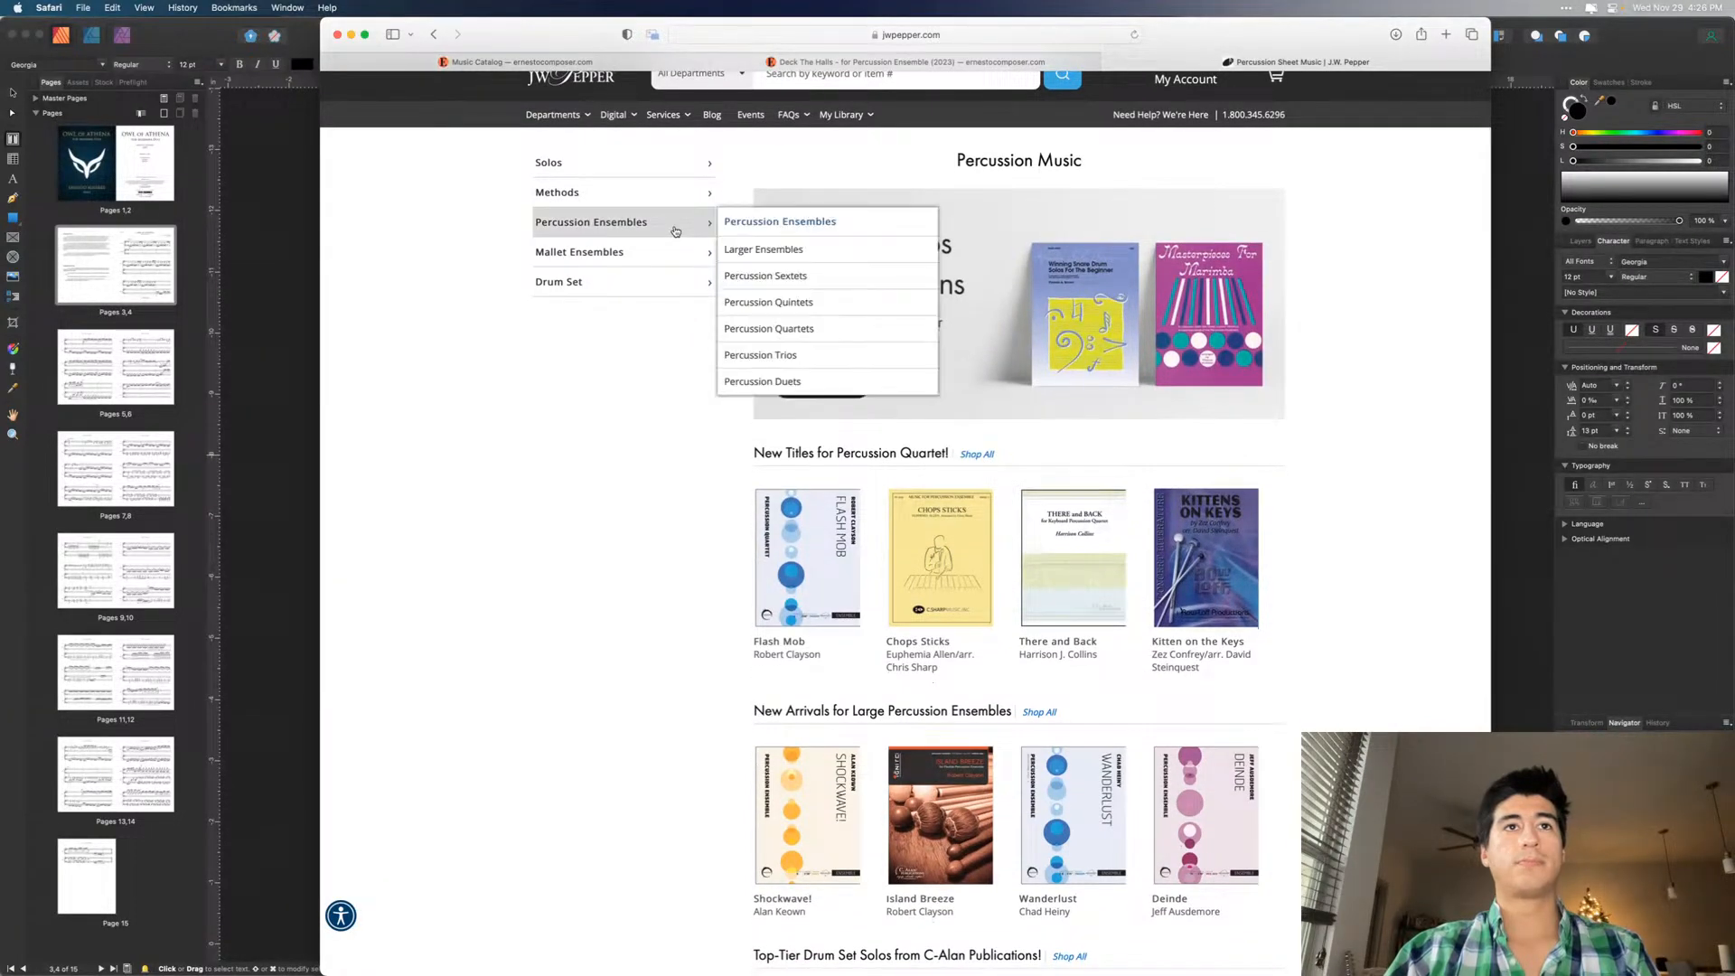
click(768, 385)
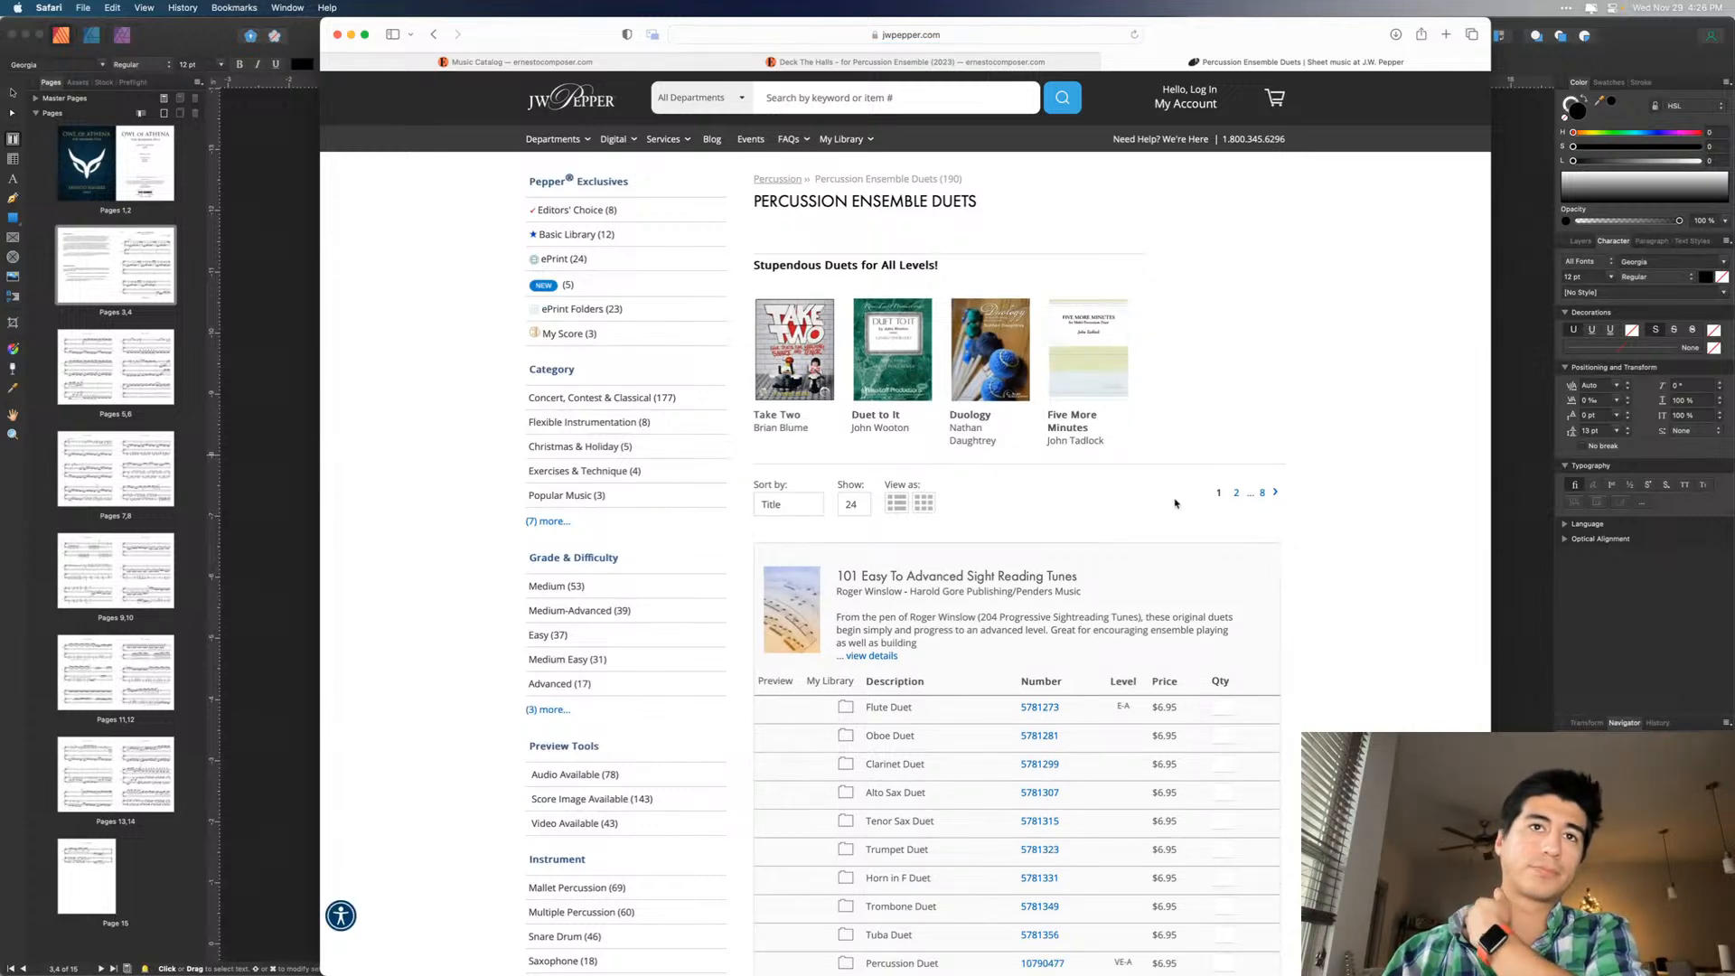
- Filter the percussion duets by Advanced difficulty and choose the first view layout for the results
scroll(1319, 599, down, 1)
scroll(1319, 598, down, 1)
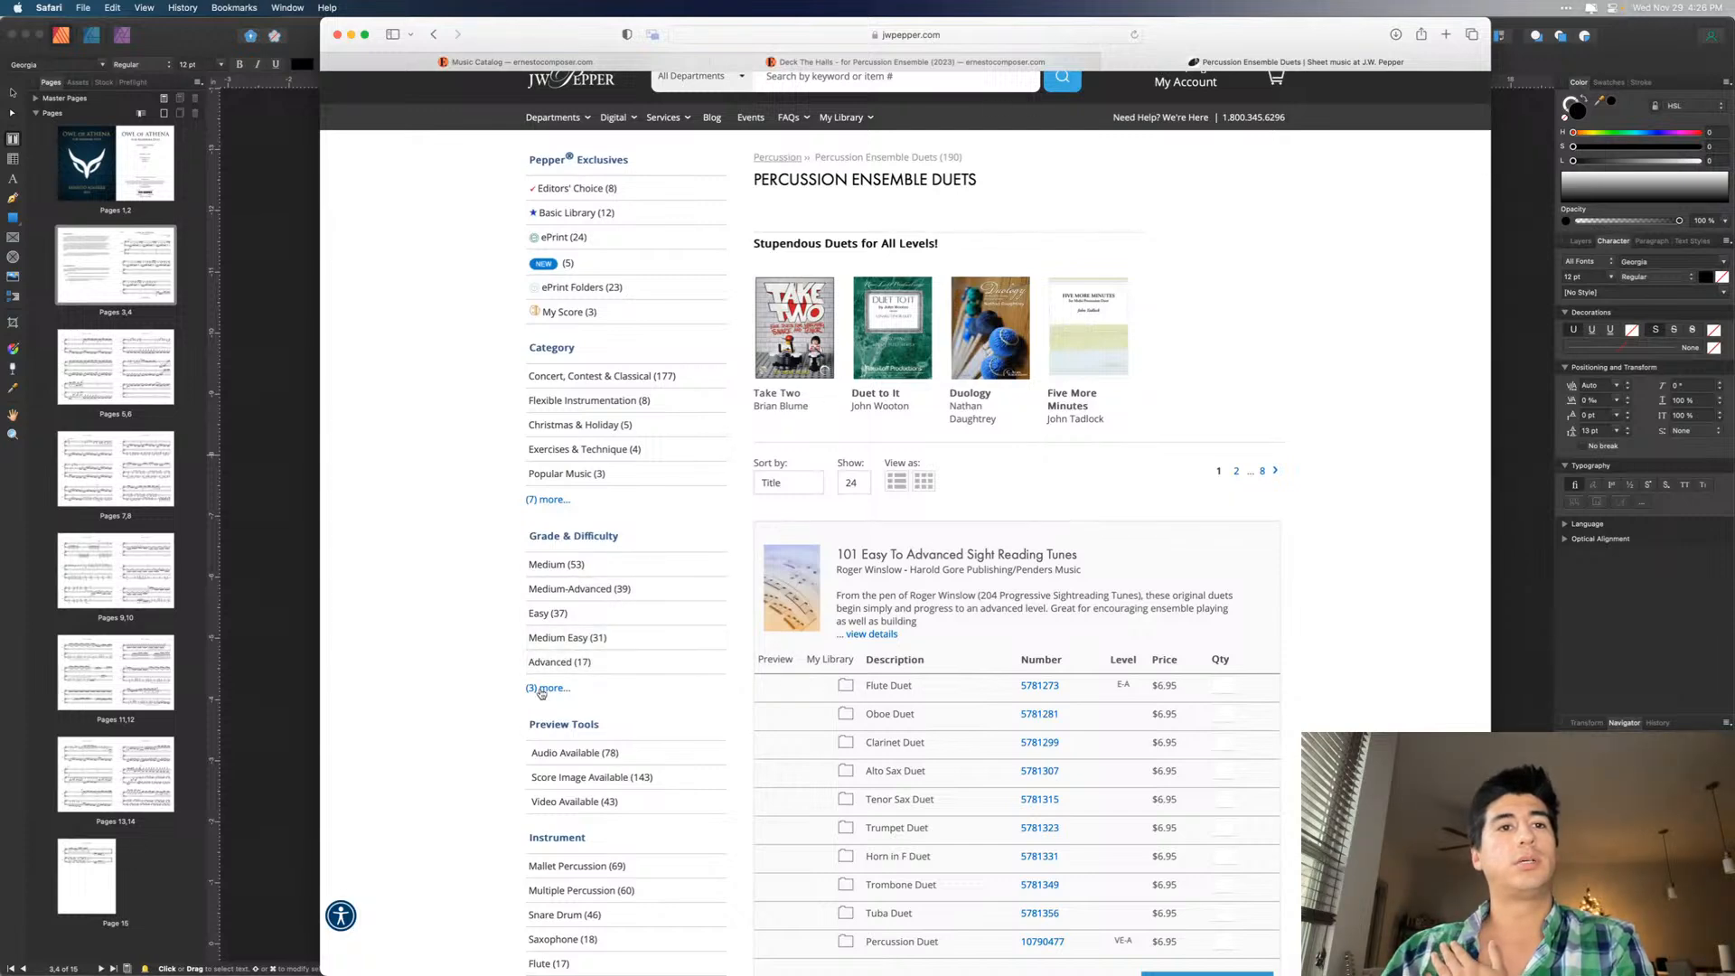
click(605, 661)
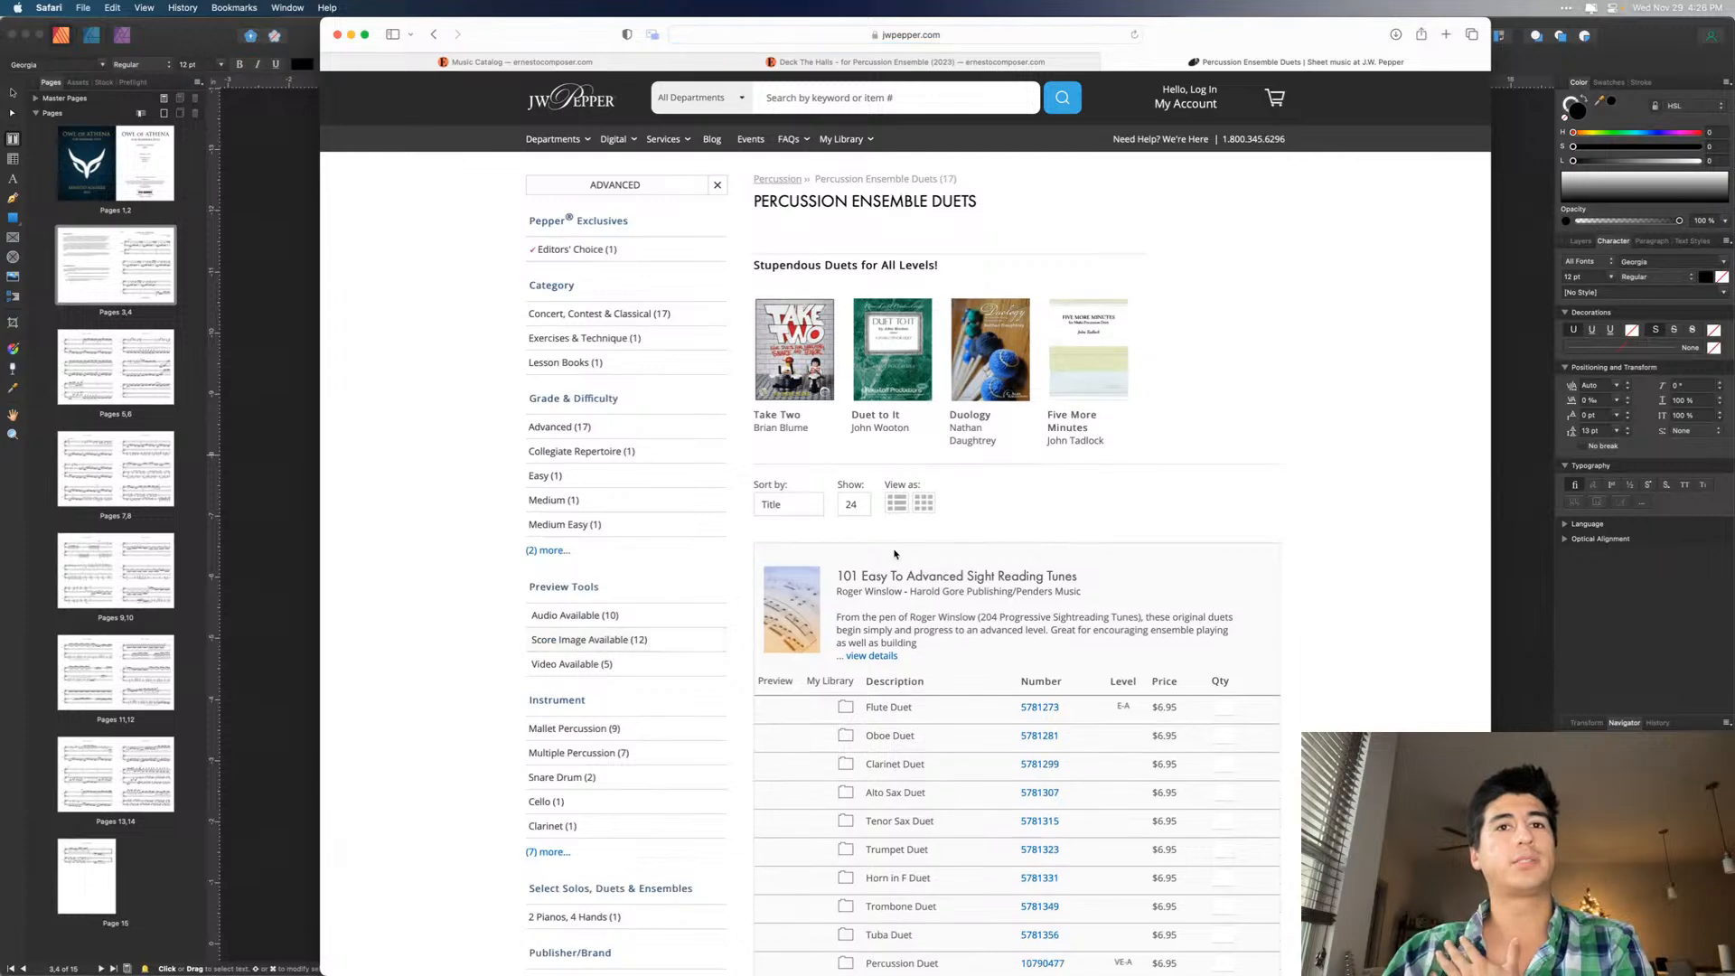
scroll(1160, 528, down, 3)
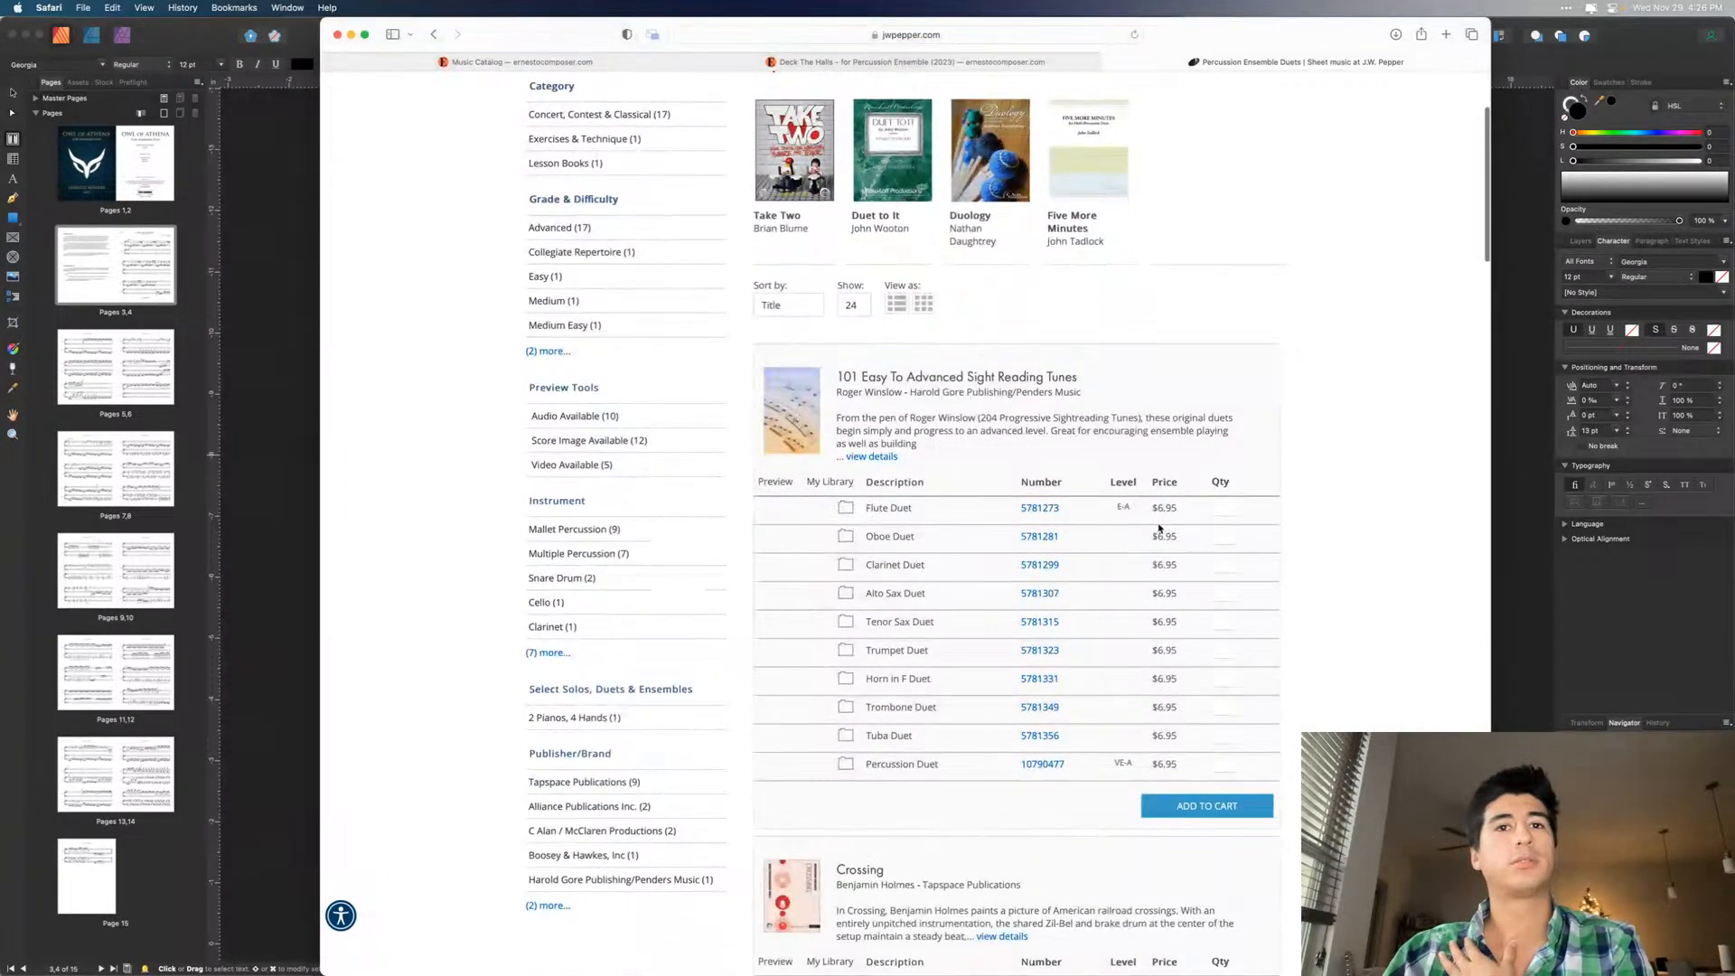
scroll(1160, 529, up, 2)
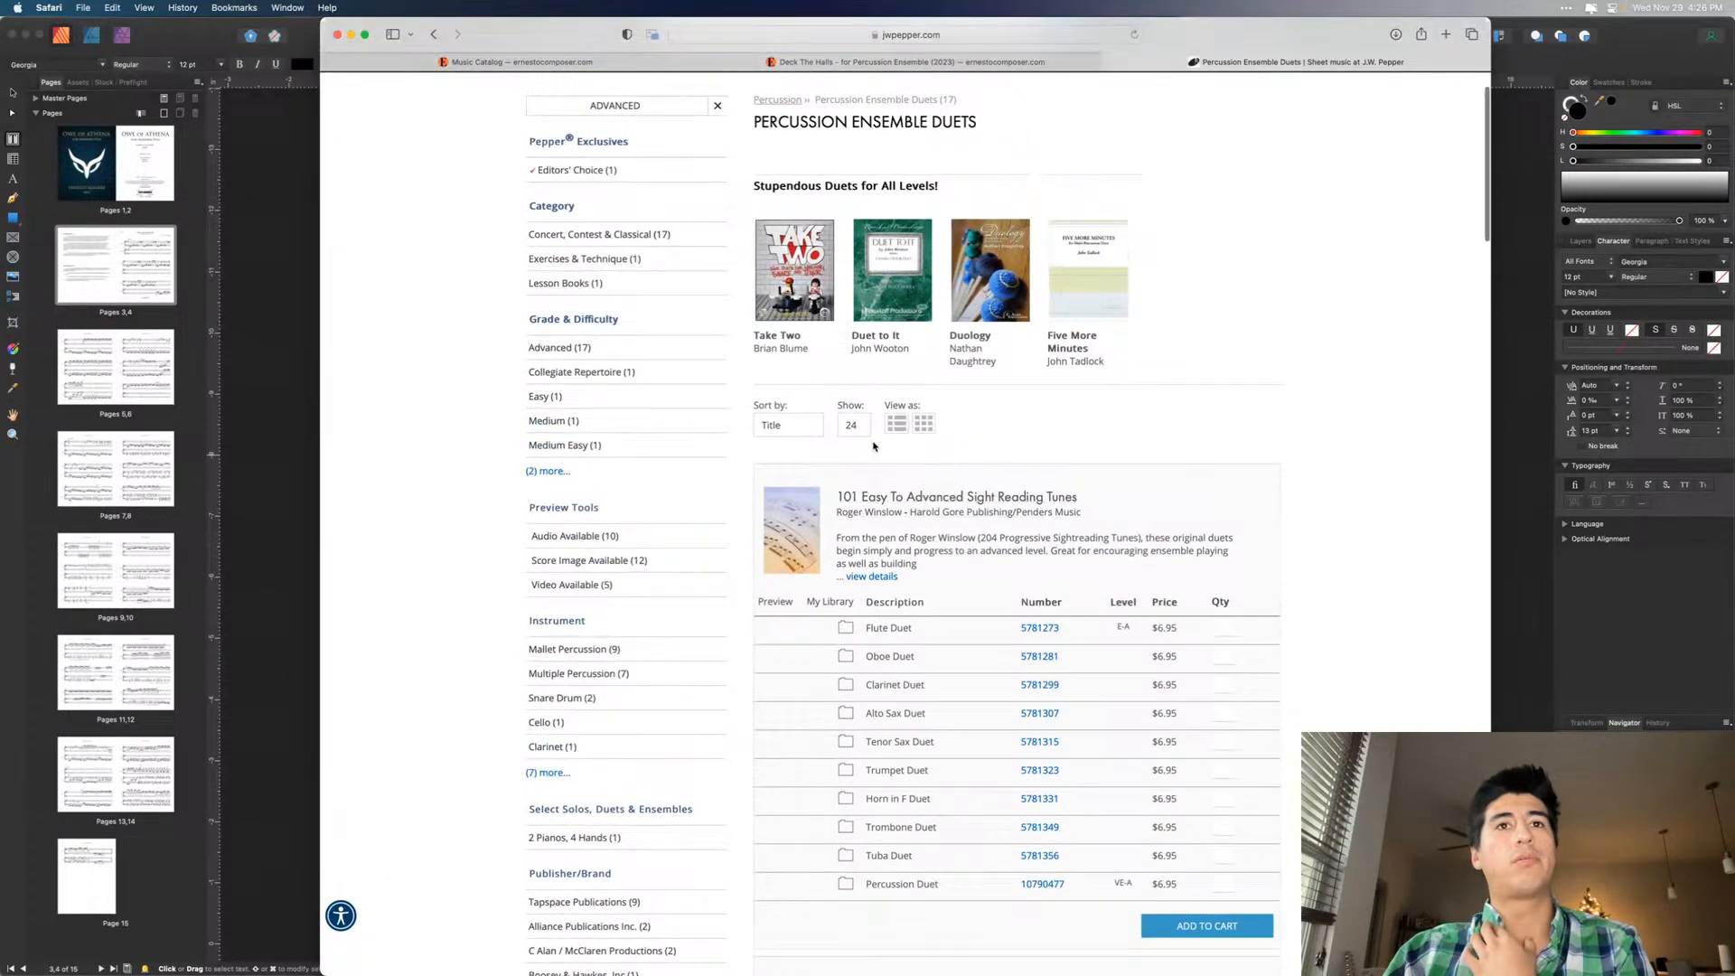
click(897, 423)
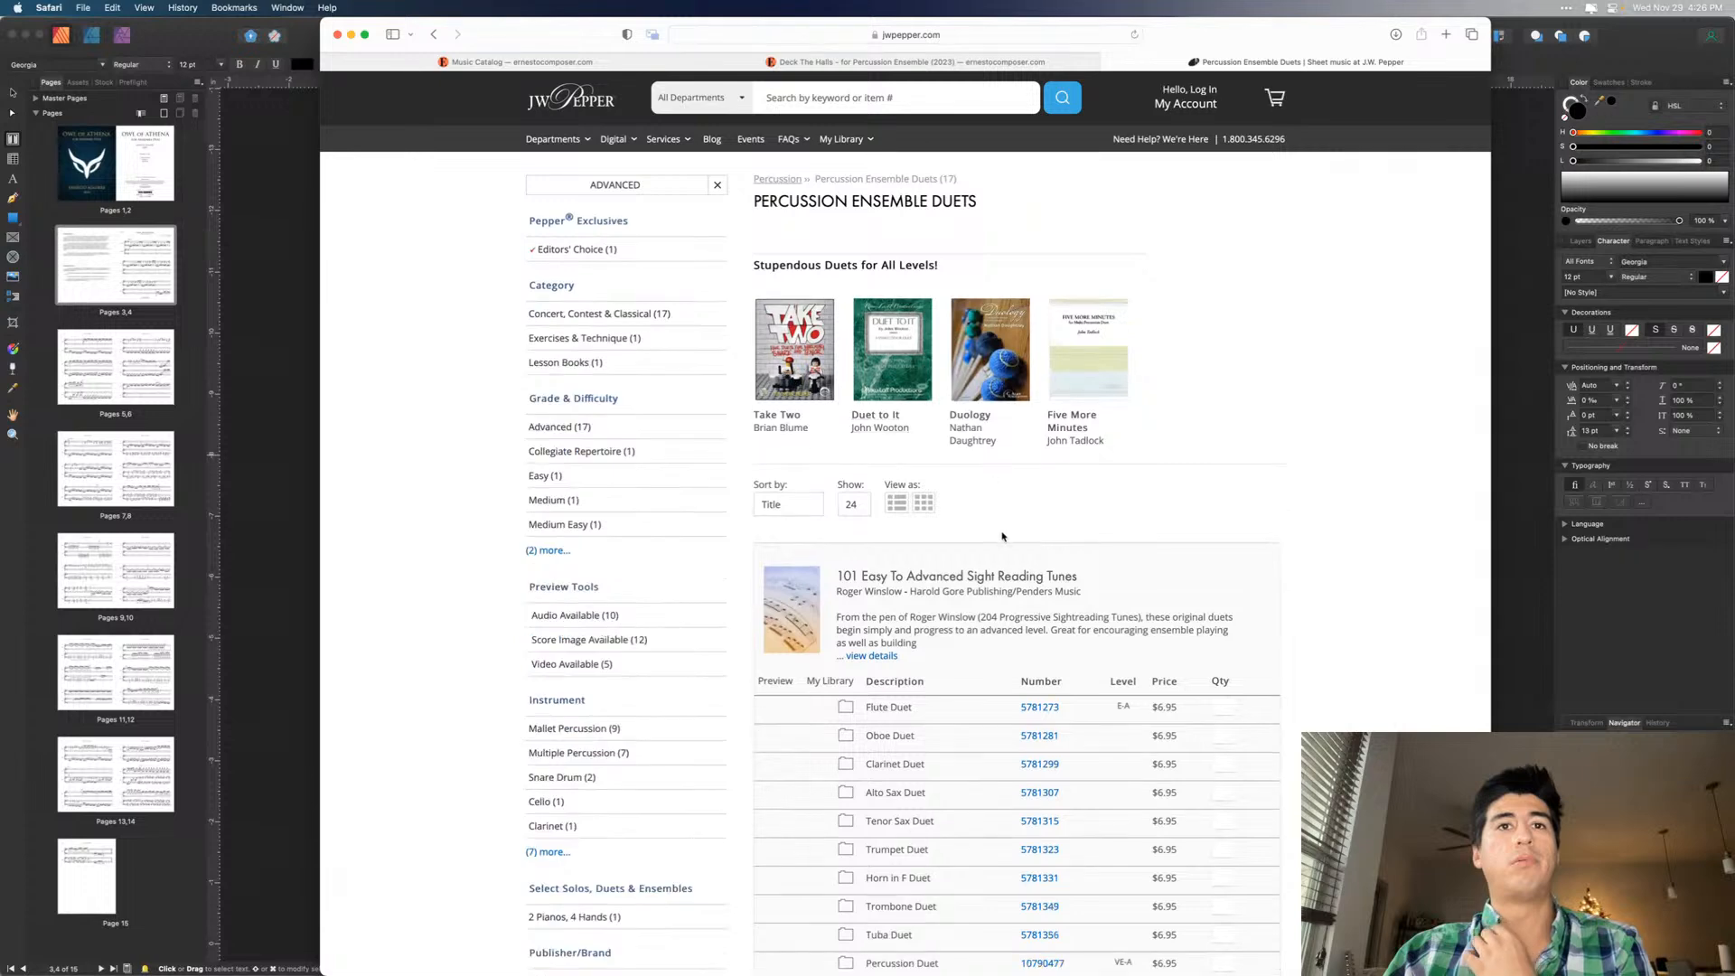
- Compare the prices of the advanced percussion and marimba duets, from Crossing down to Sonata for Two Pianos and Percussion
scroll(1002, 537, down, 8)
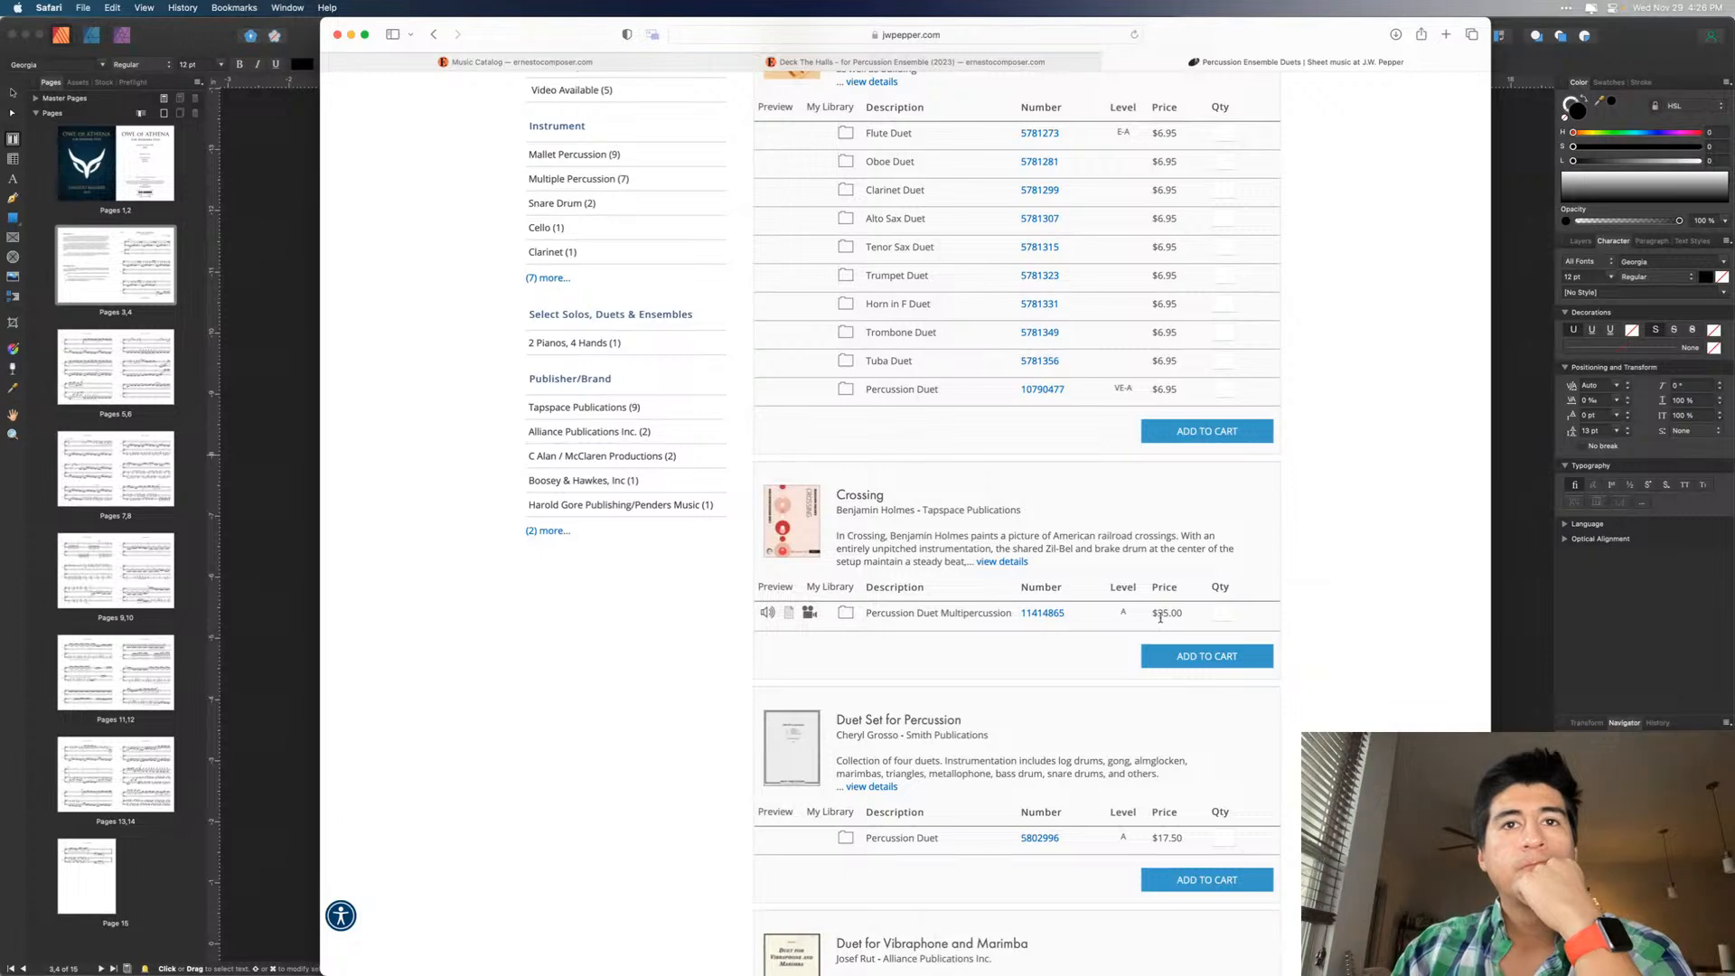
scroll(1155, 614, down, 5)
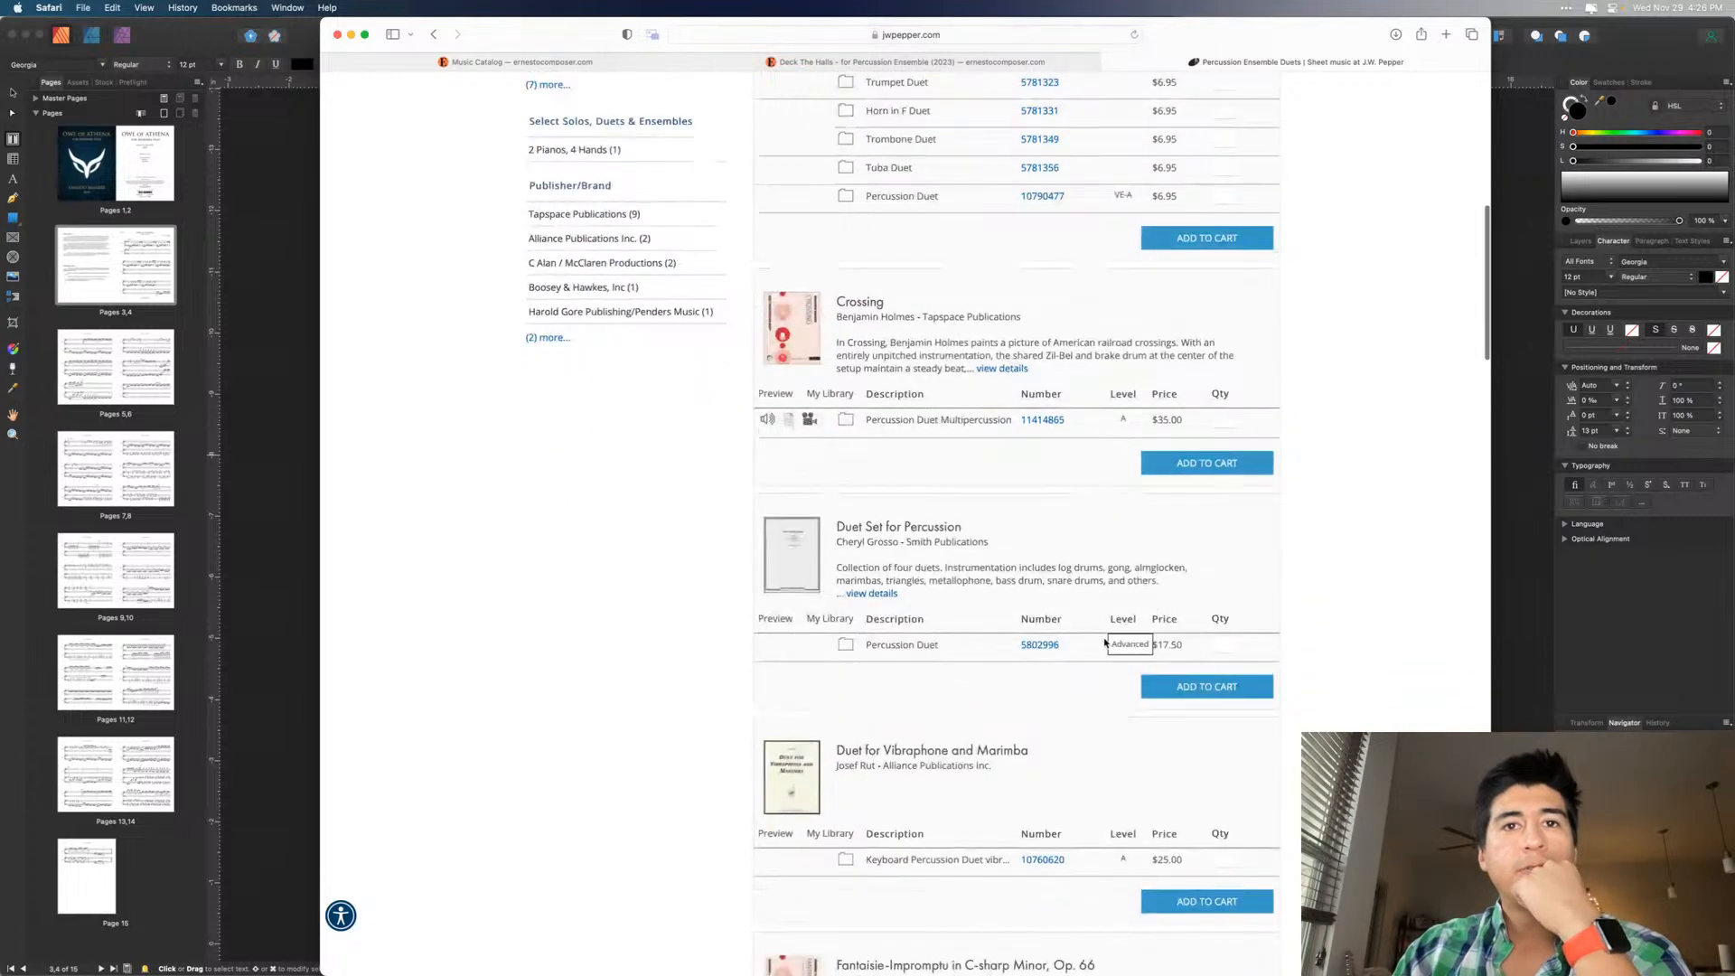
scroll(1163, 647, down, 5)
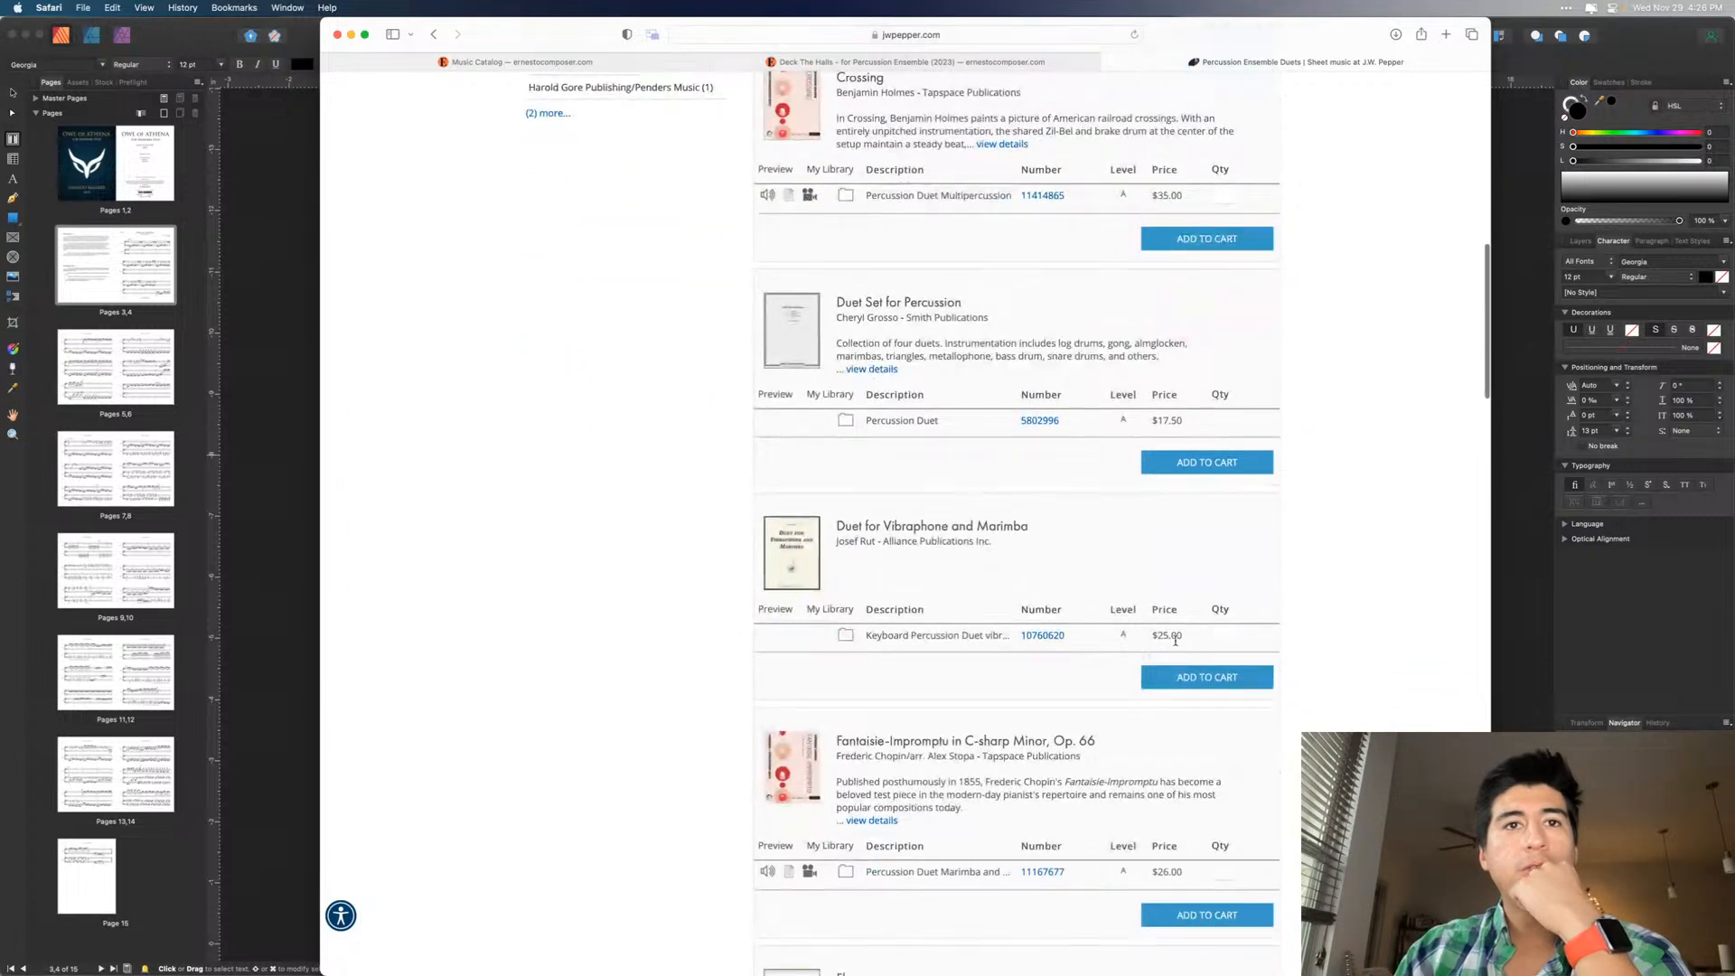
scroll(1172, 652, down, 8)
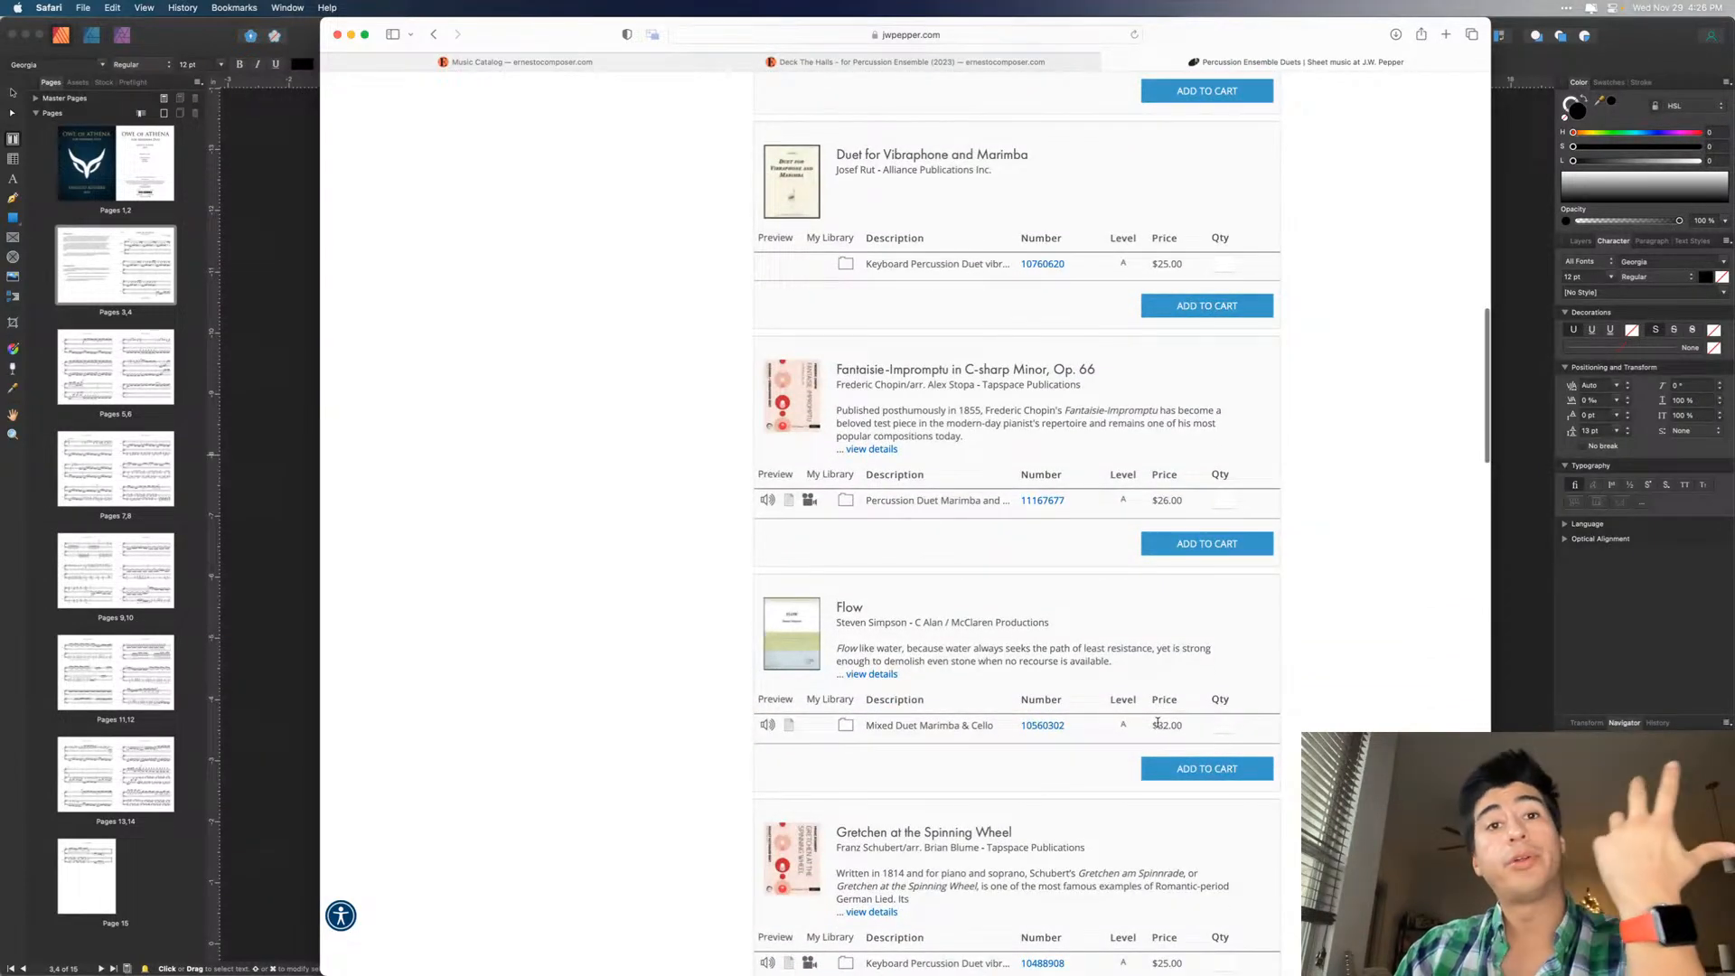
scroll(1158, 723, down, 5)
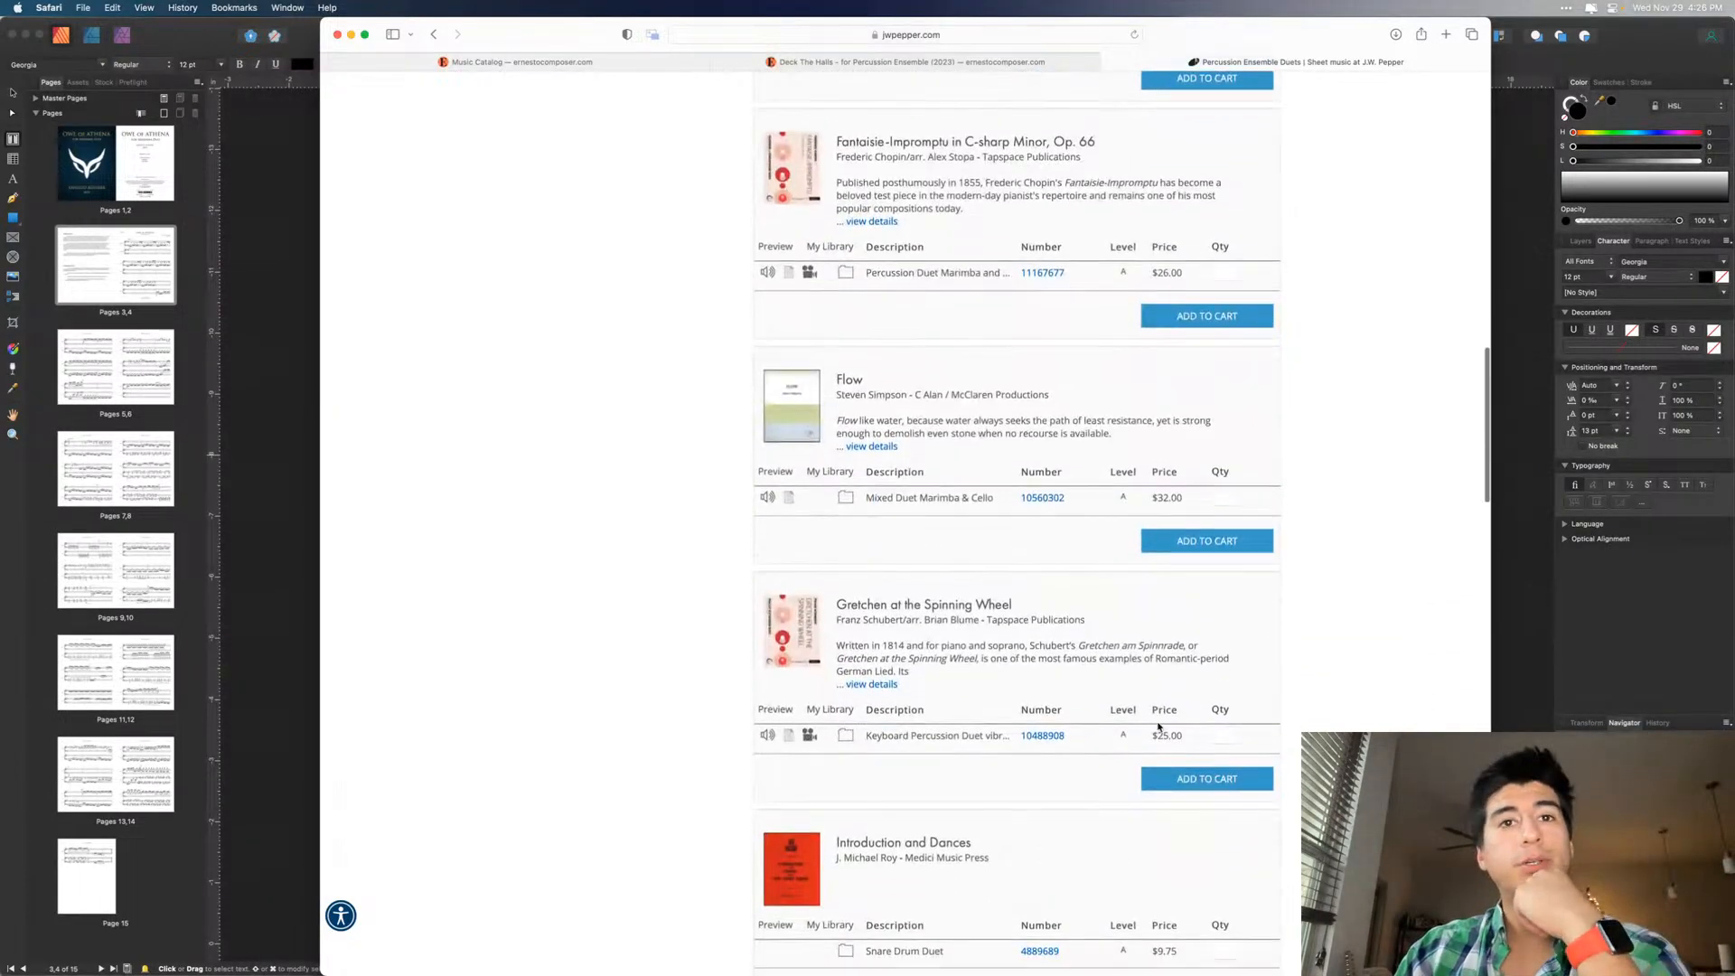
scroll(1158, 726, down, 5)
scroll(1158, 726, down, 3)
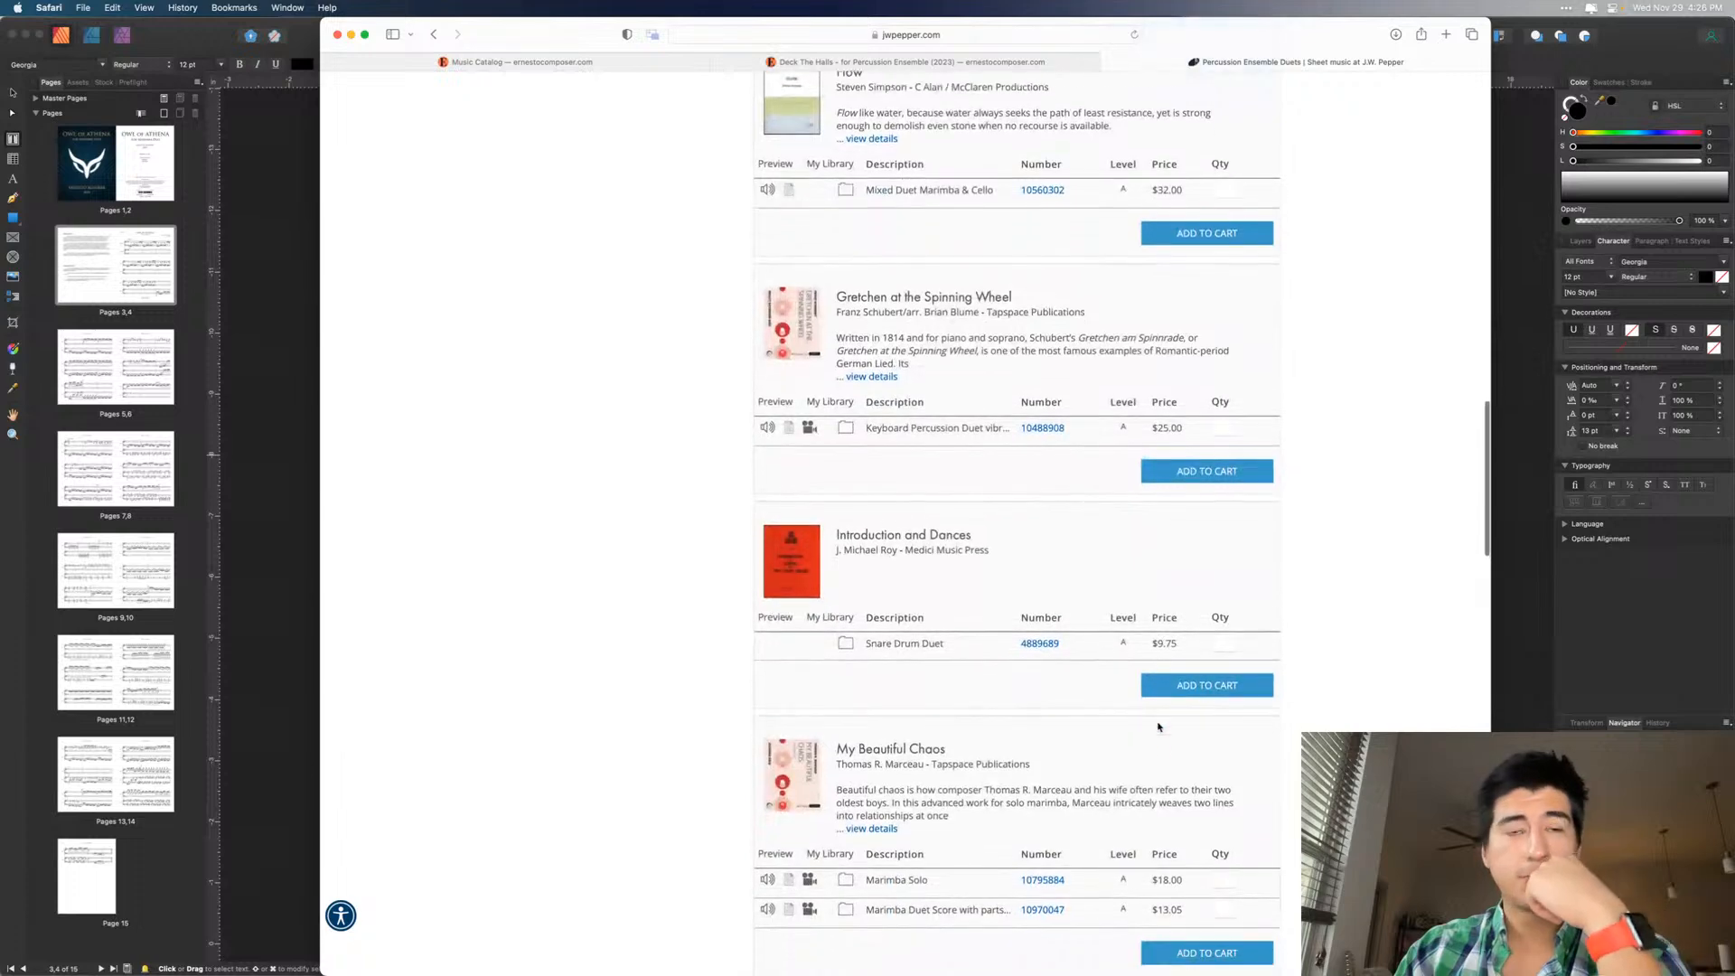
scroll(1159, 726, down, 5)
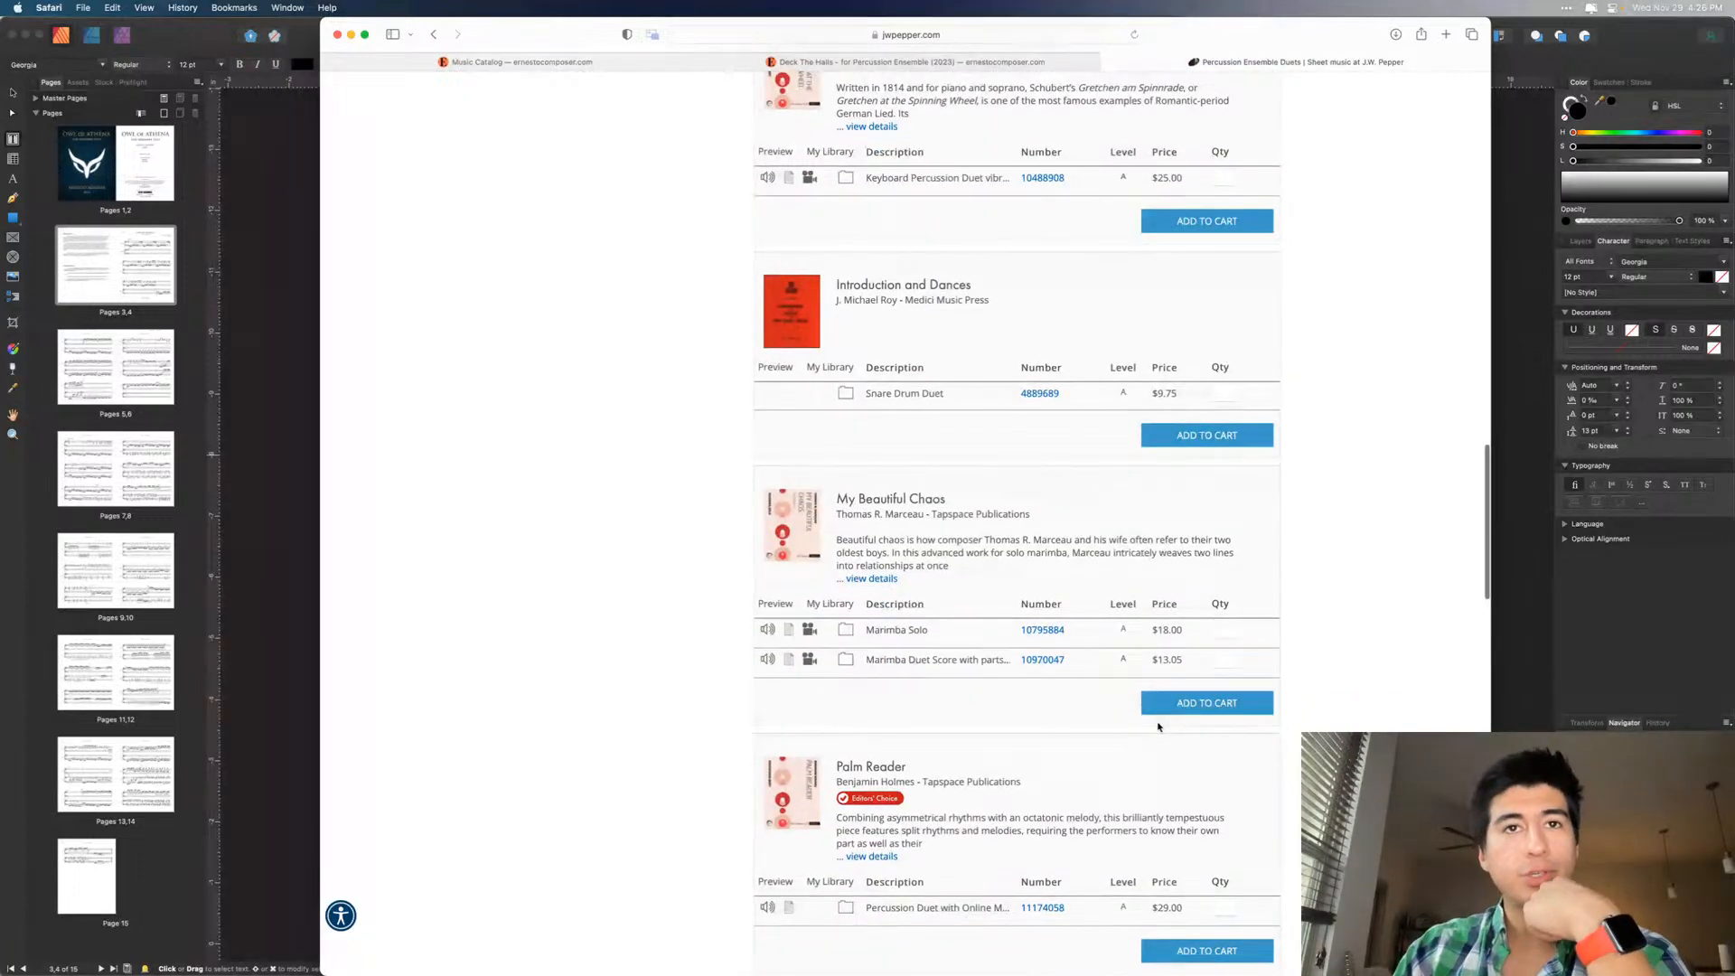
scroll(1158, 726, down, 5)
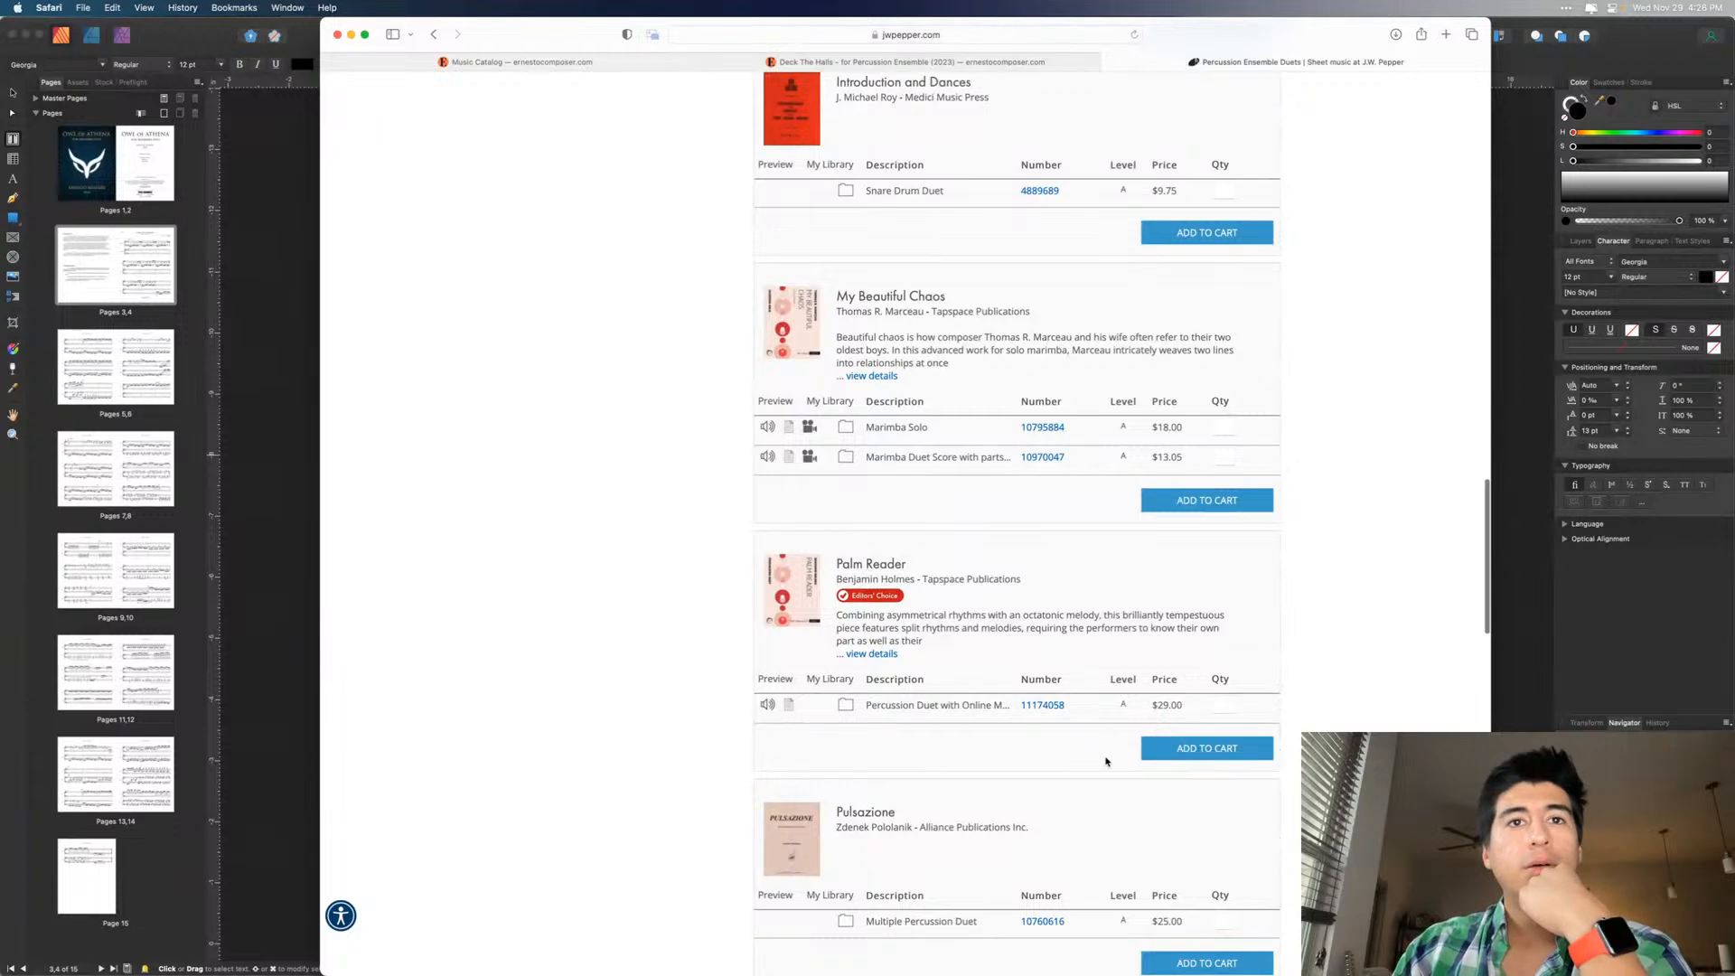
scroll(1106, 761, down, 9)
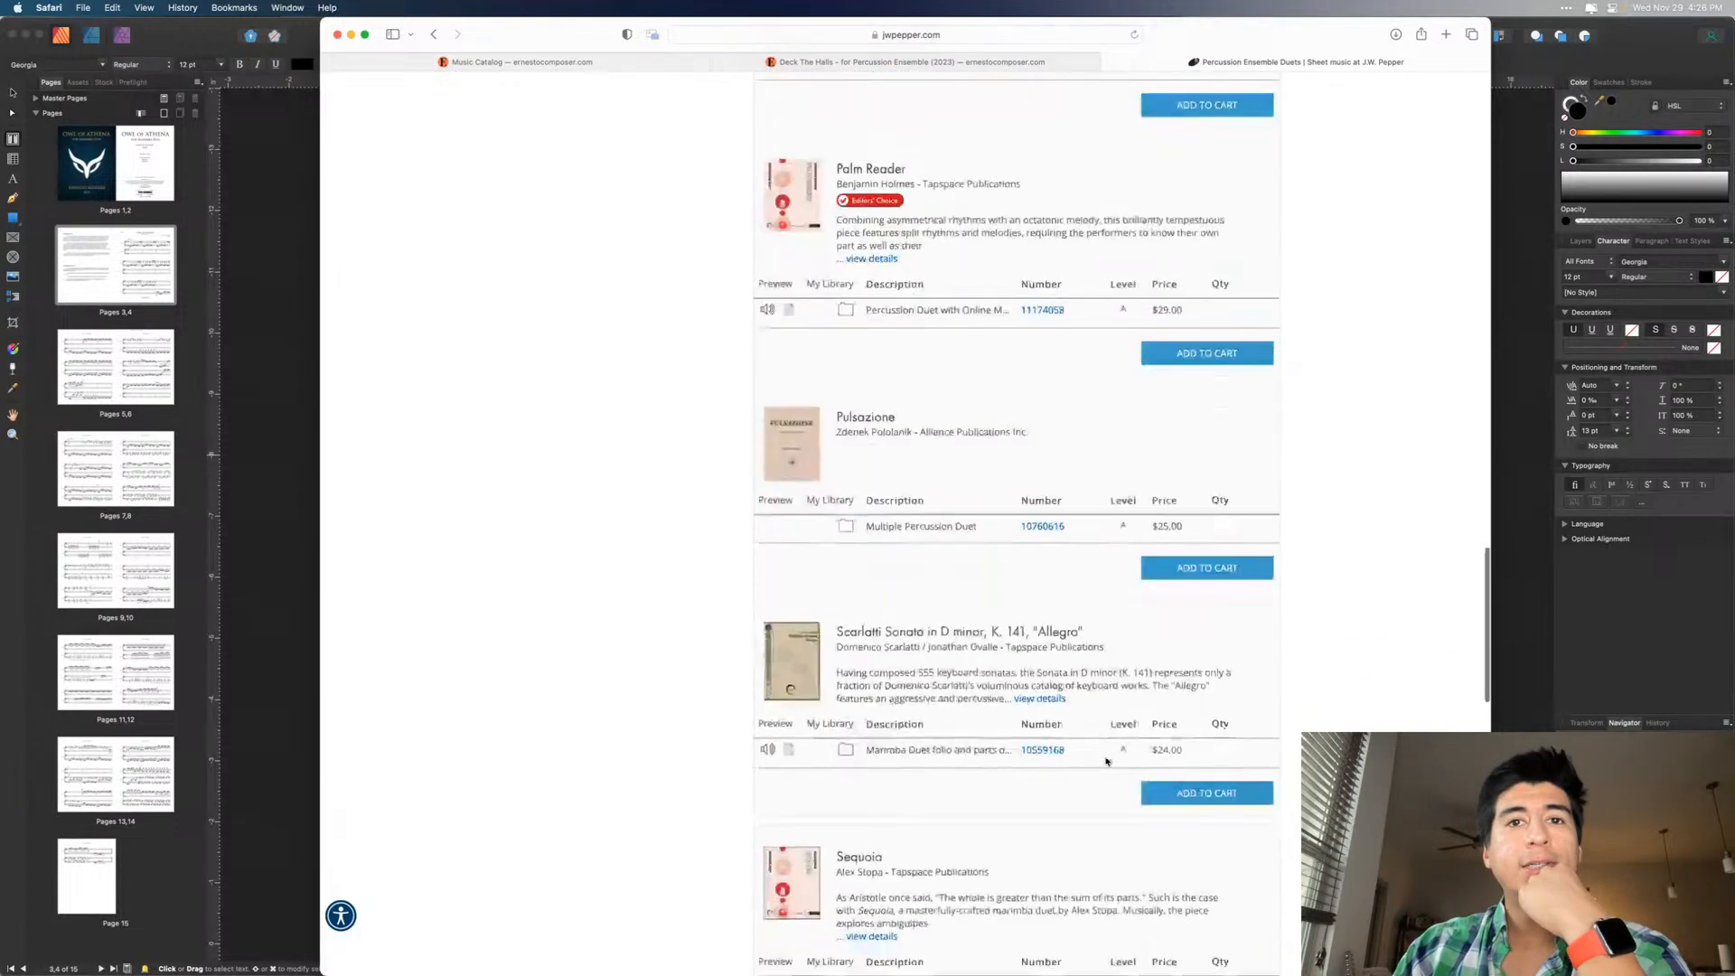
scroll(1106, 761, down, 5)
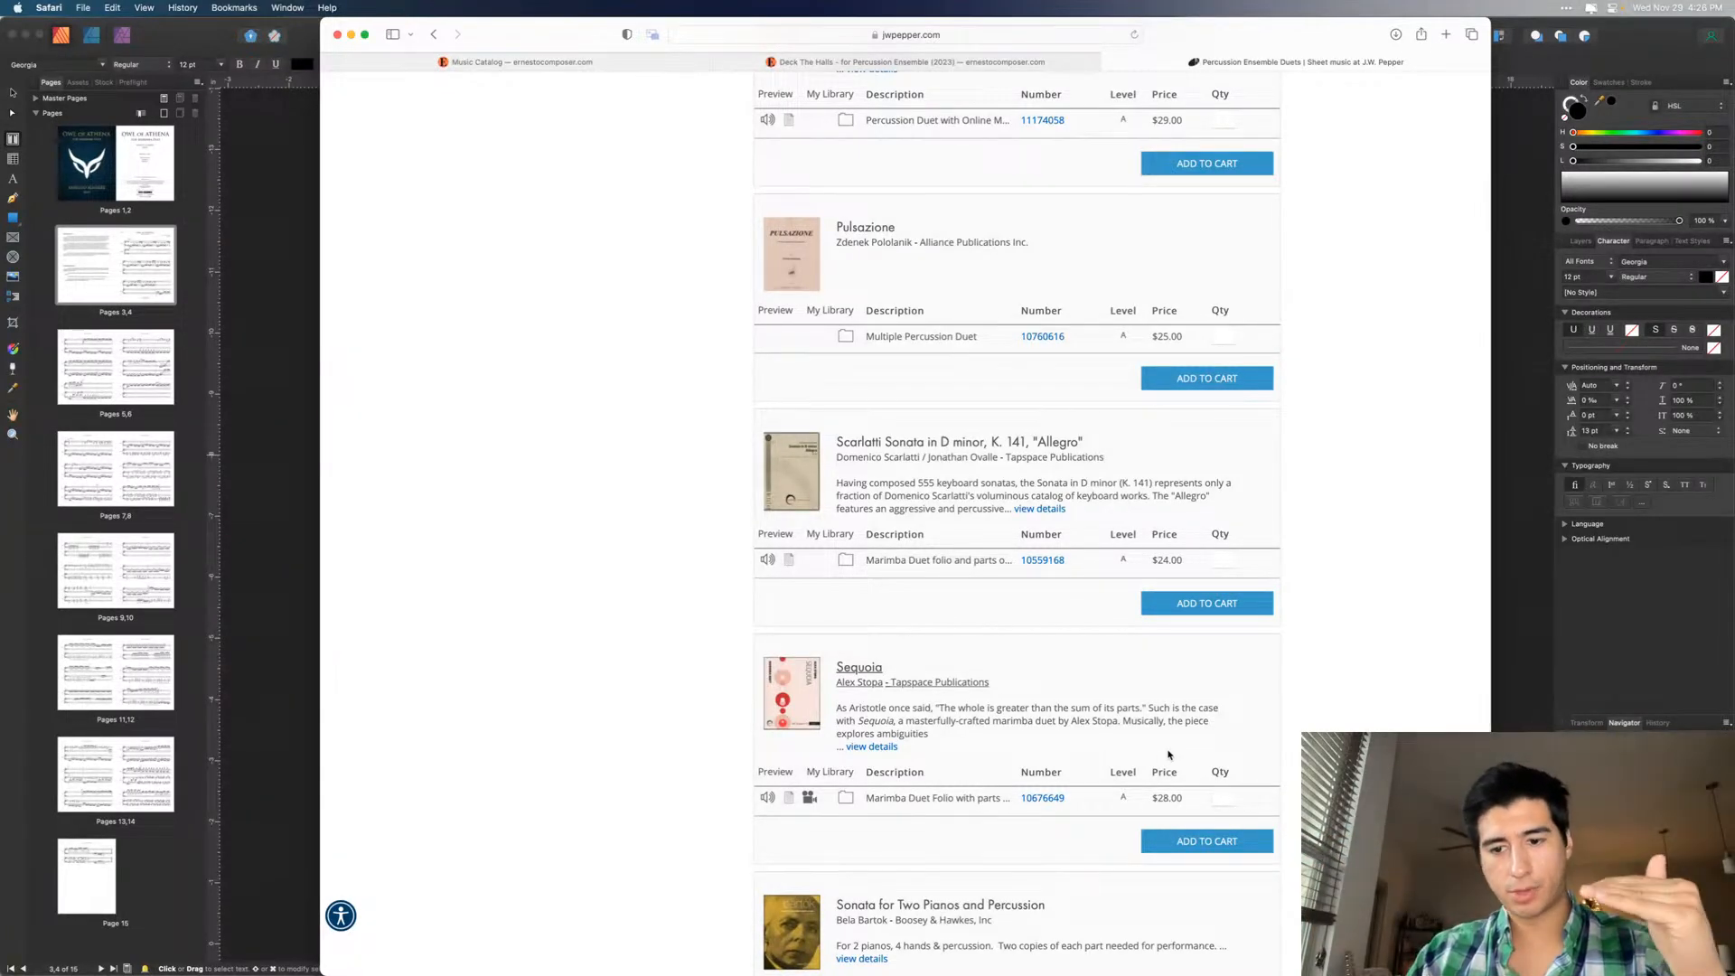
scroll(1168, 754, down, 5)
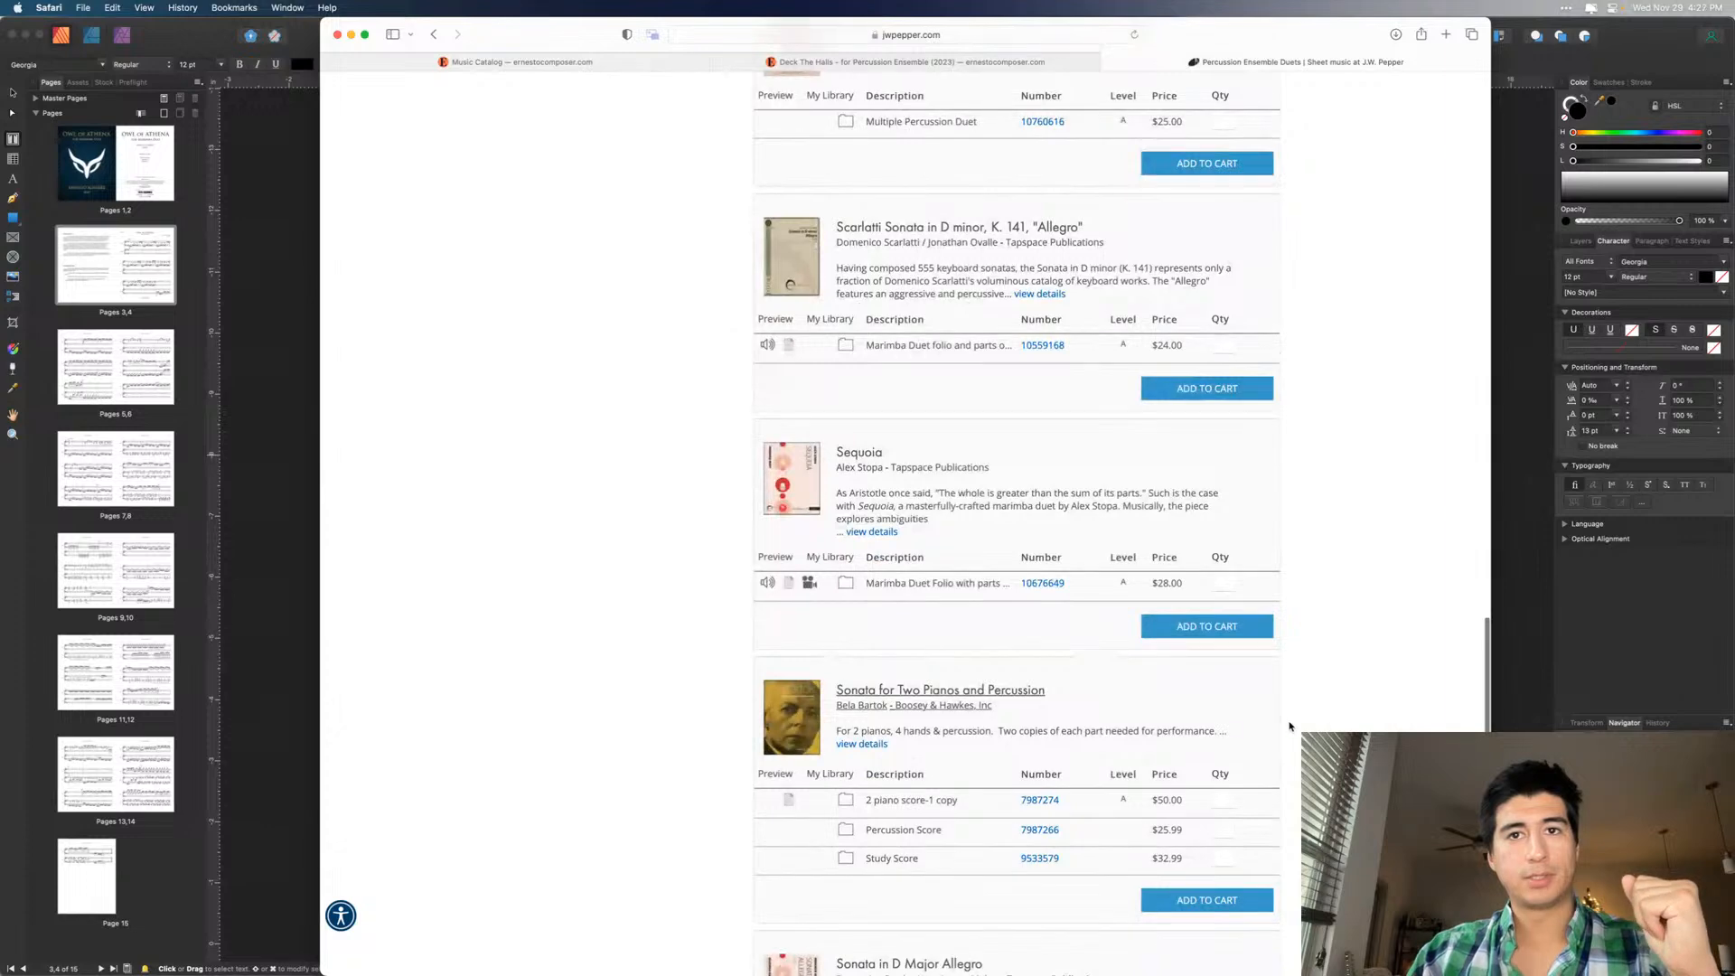
- Compare the prices of the next advanced marimba duets, Sonata in D Major Allegro and Storm
scroll(1290, 725, down, 4)
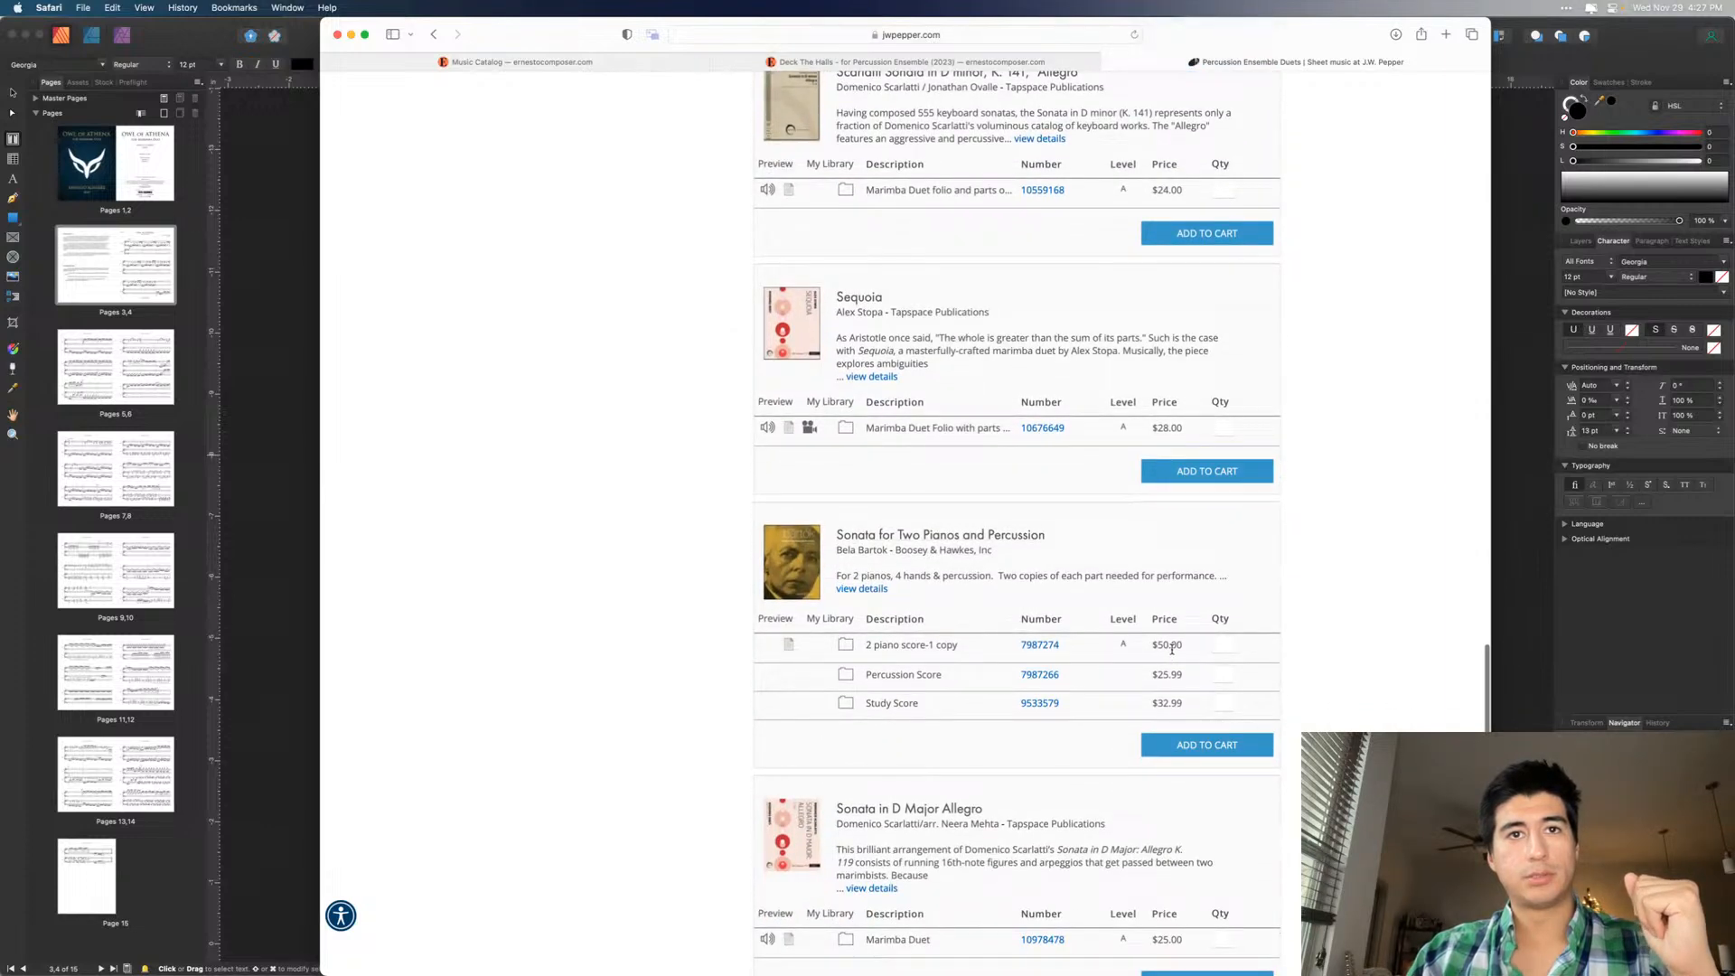
scroll(1184, 687, down, 5)
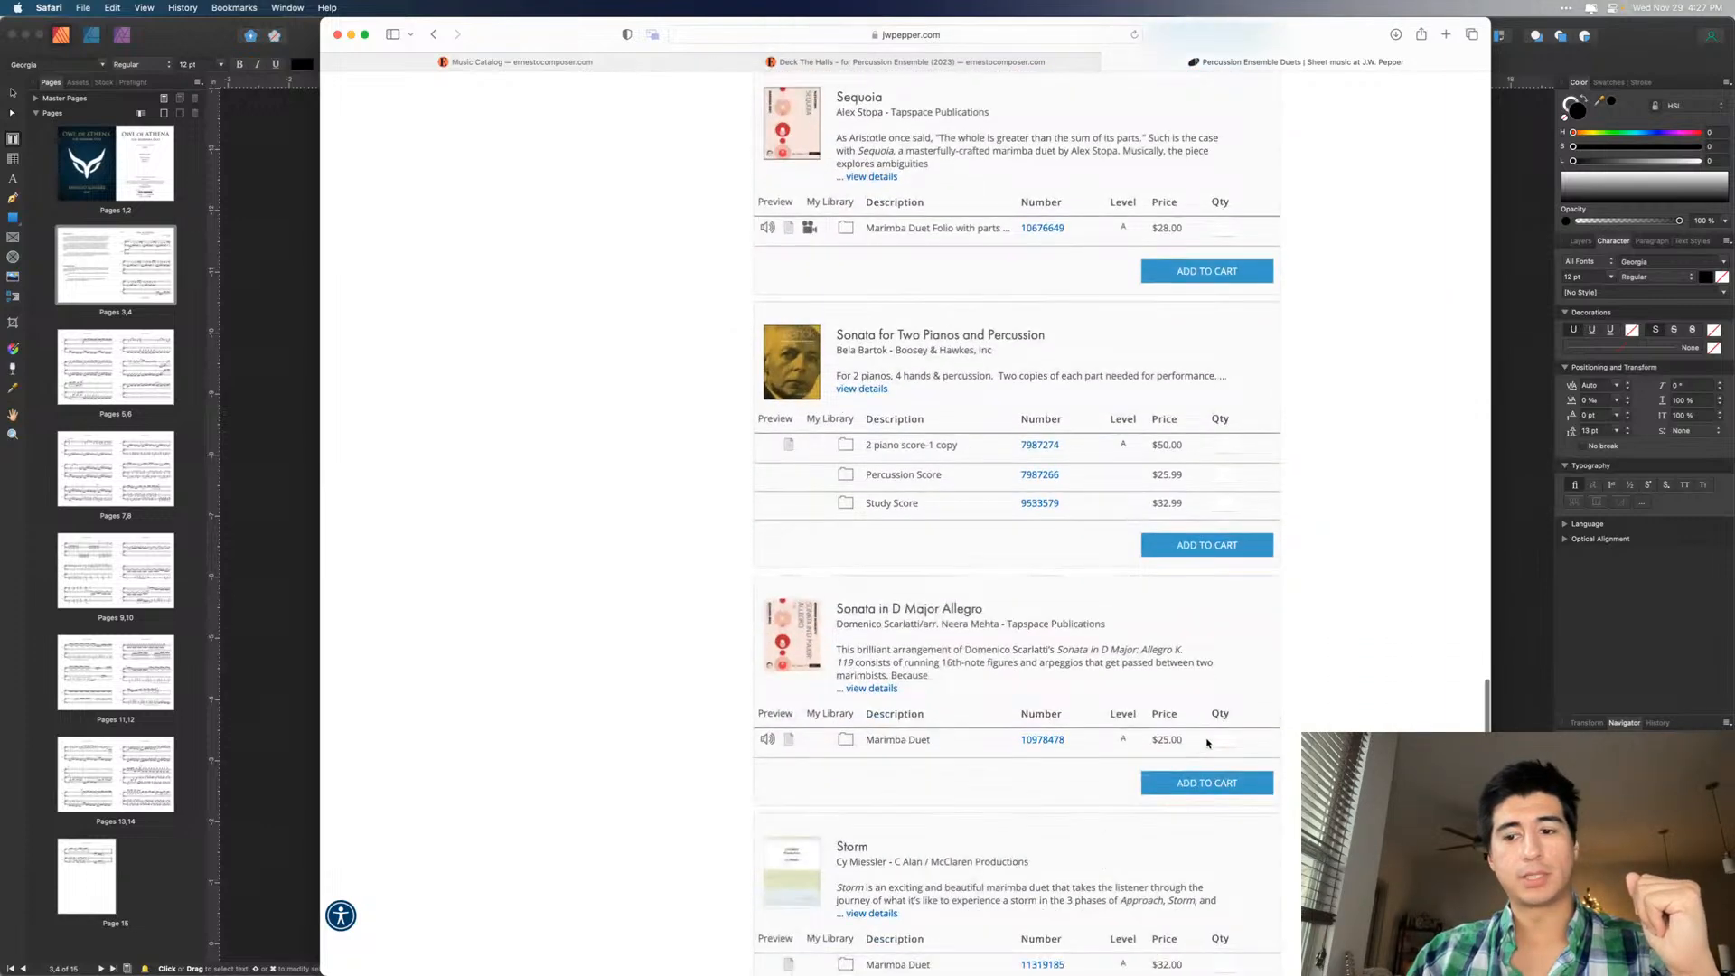
scroll(1208, 743, down, 3)
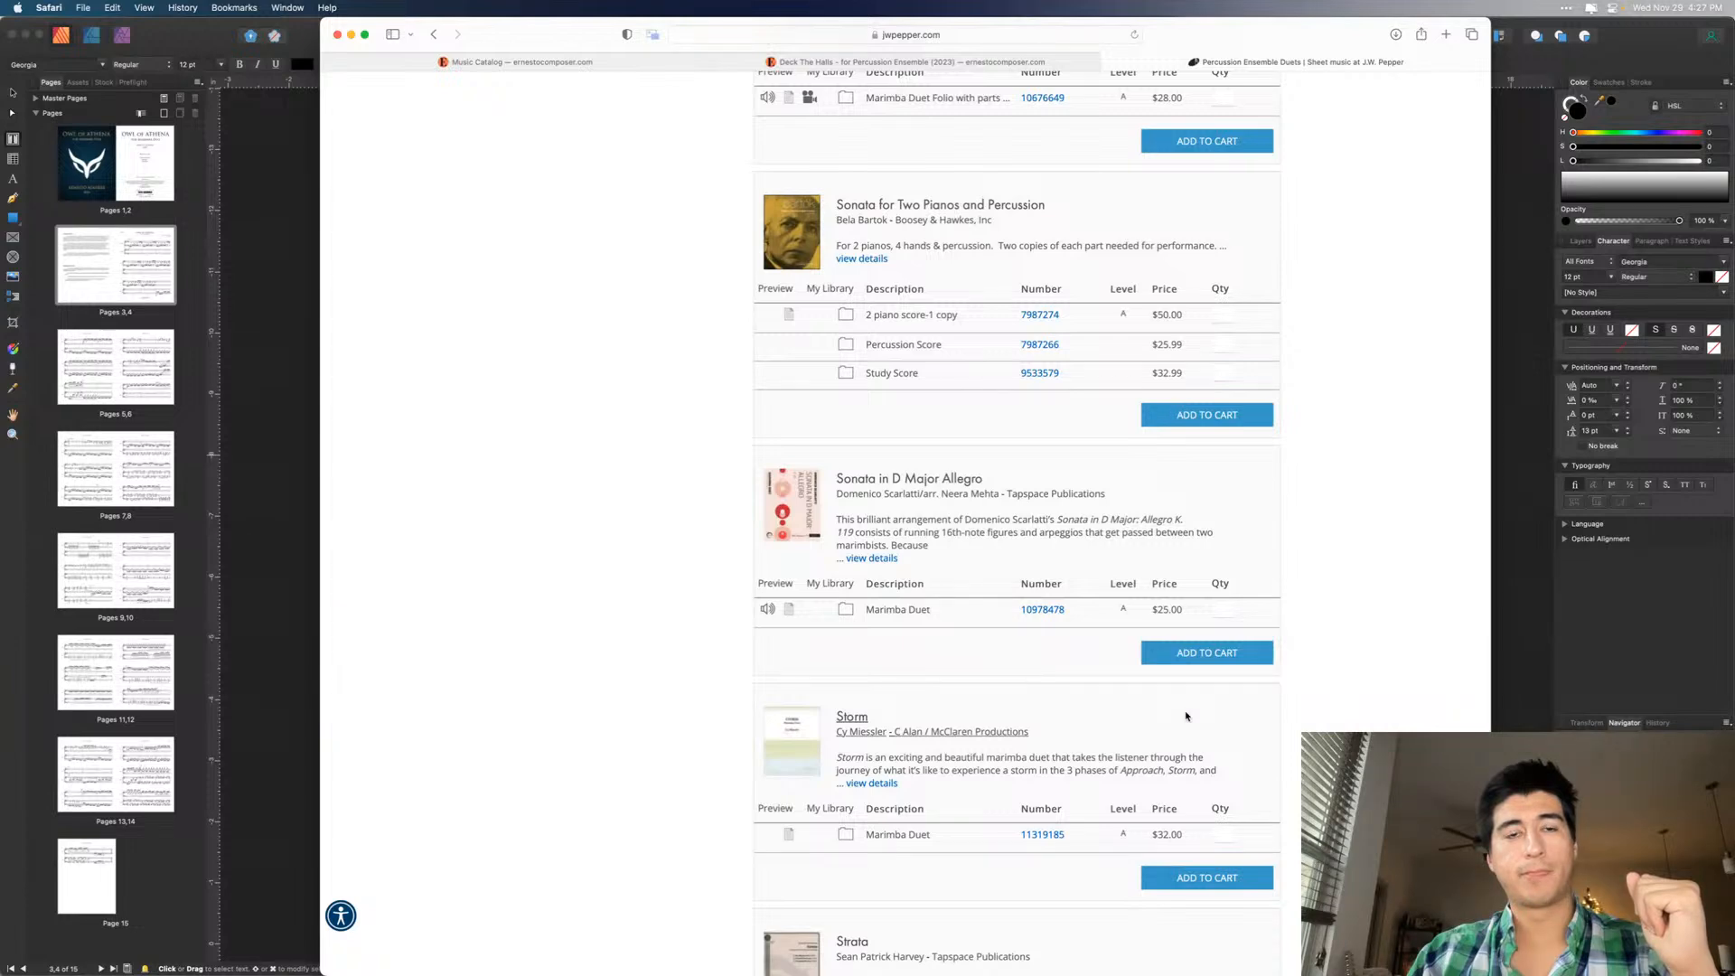
- Return to the Owl of Athena product editor and set the product's price to $30.00
click(895, 62)
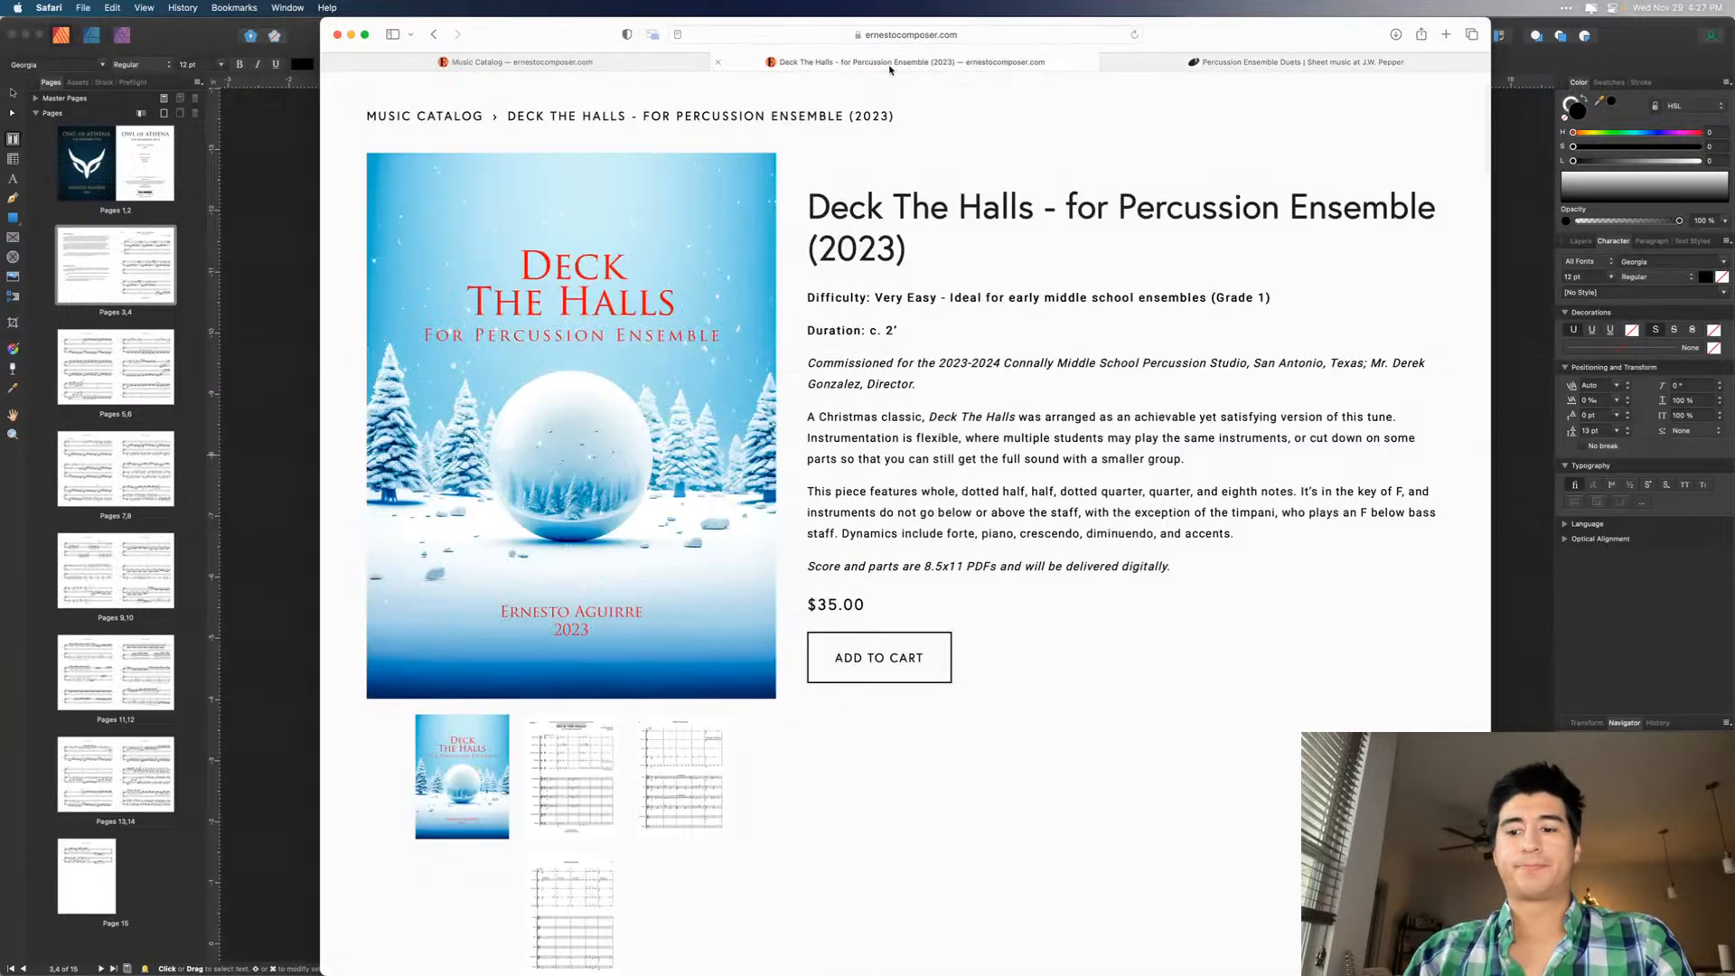
click(644, 65)
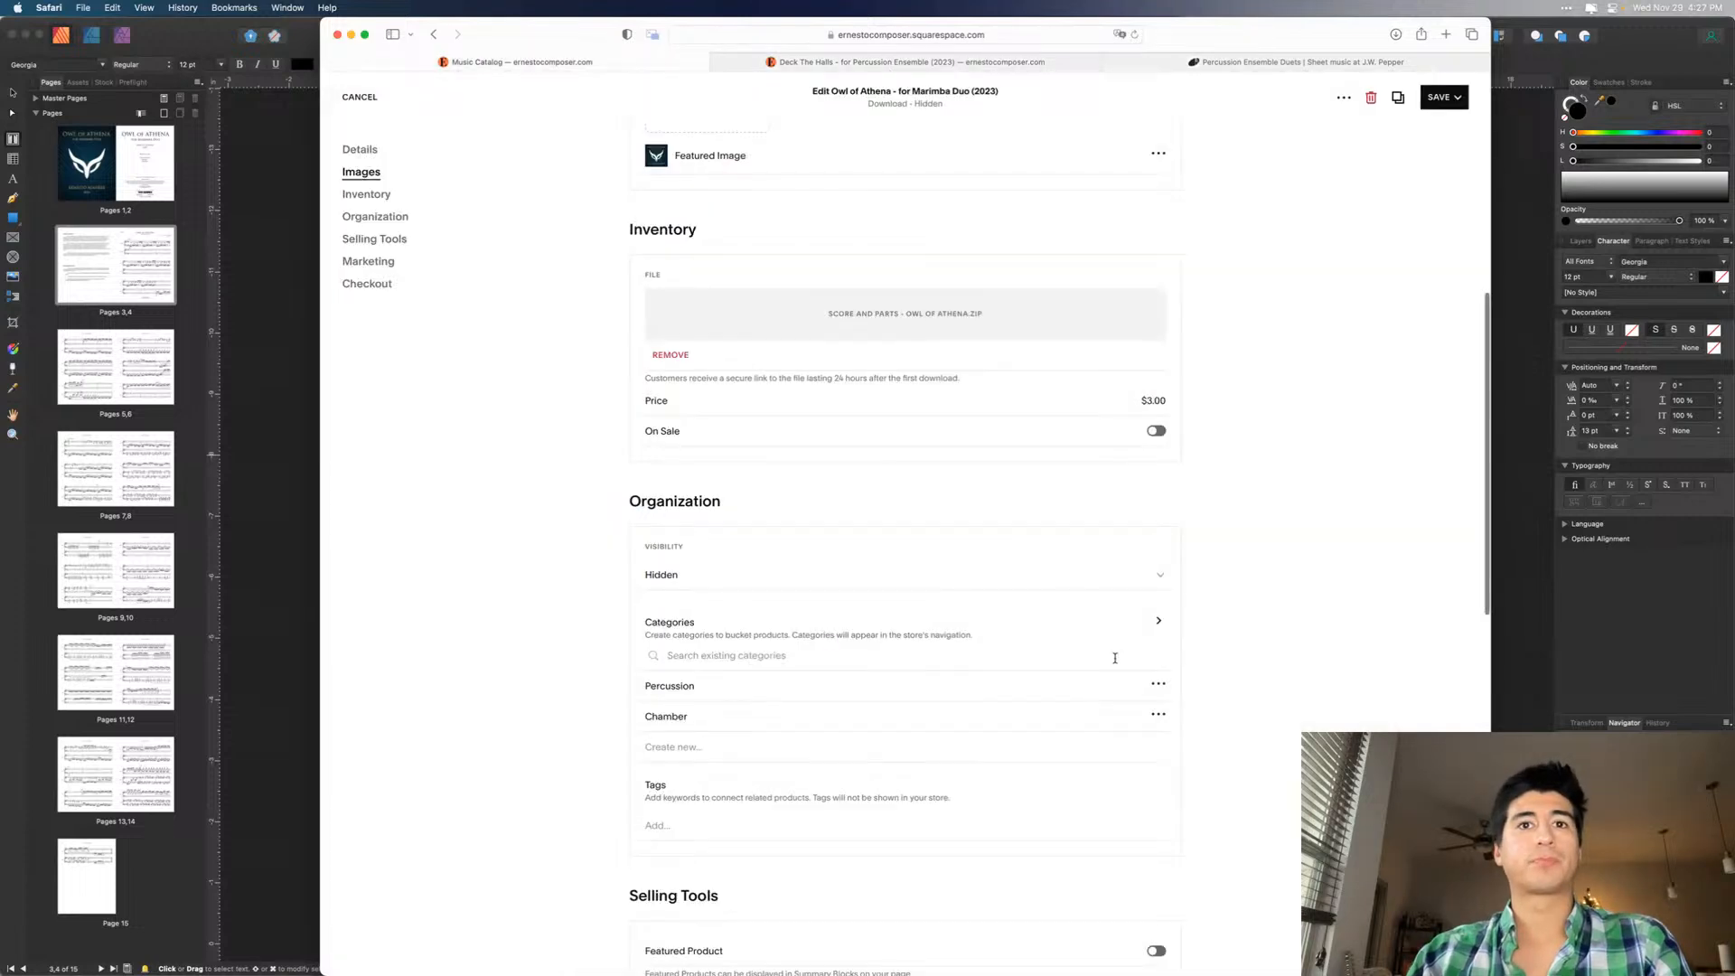
click(1162, 402)
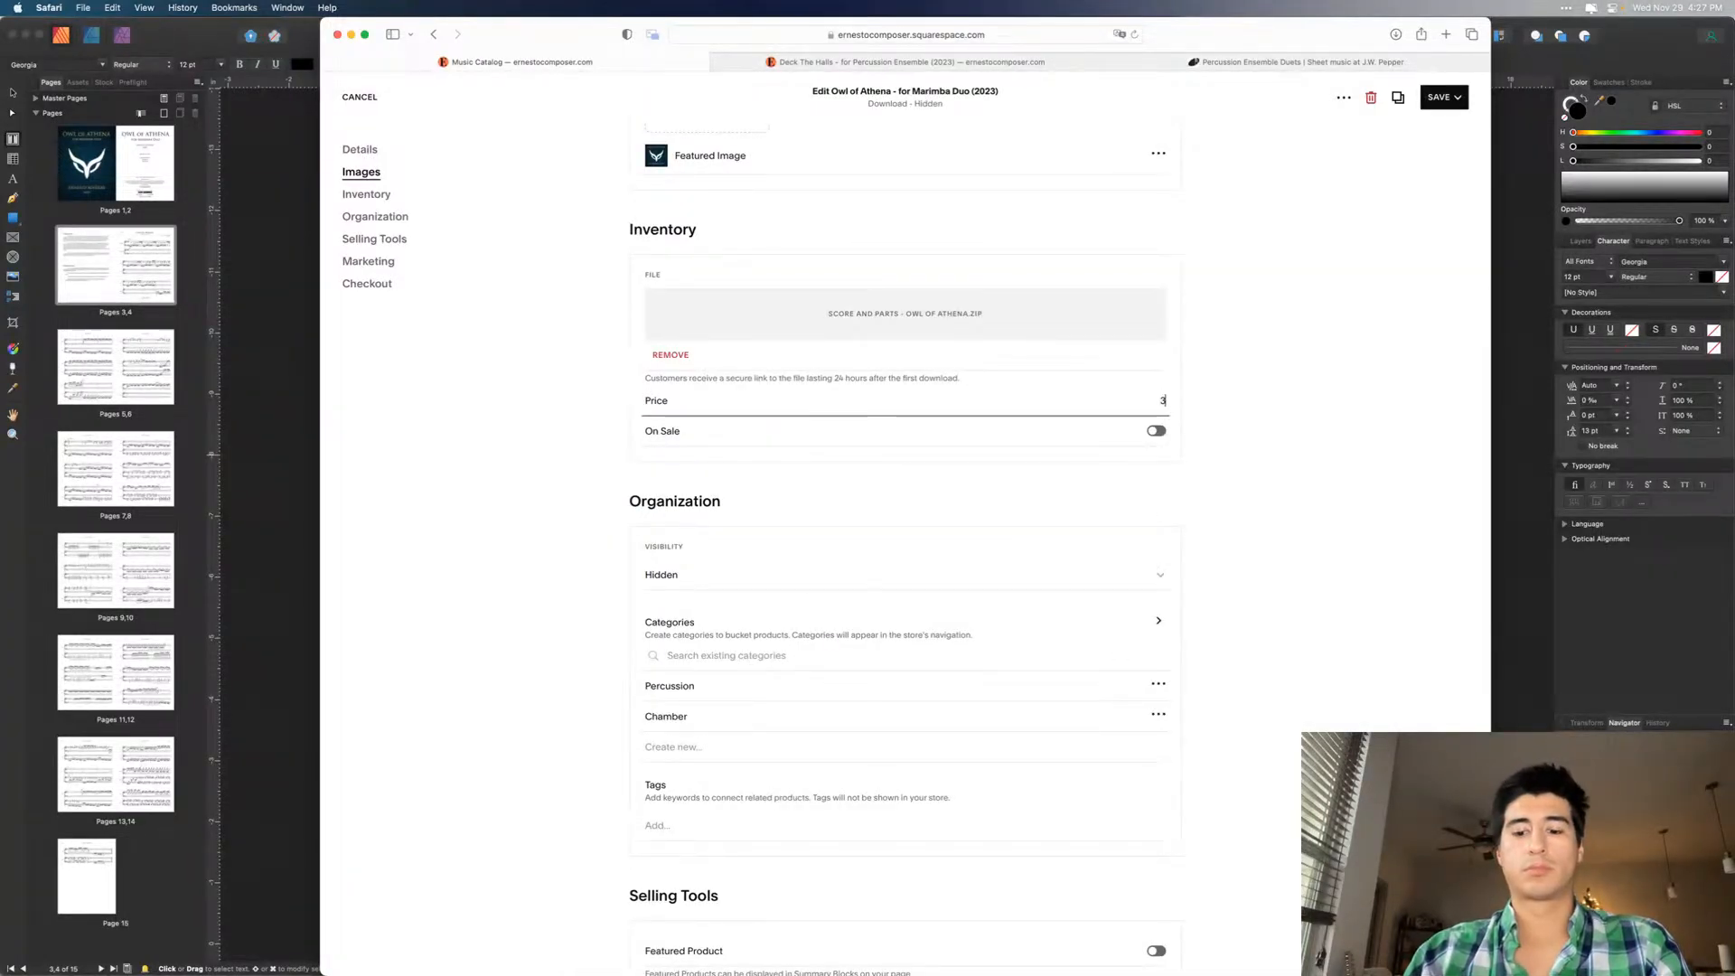
text(0)
click(1240, 434)
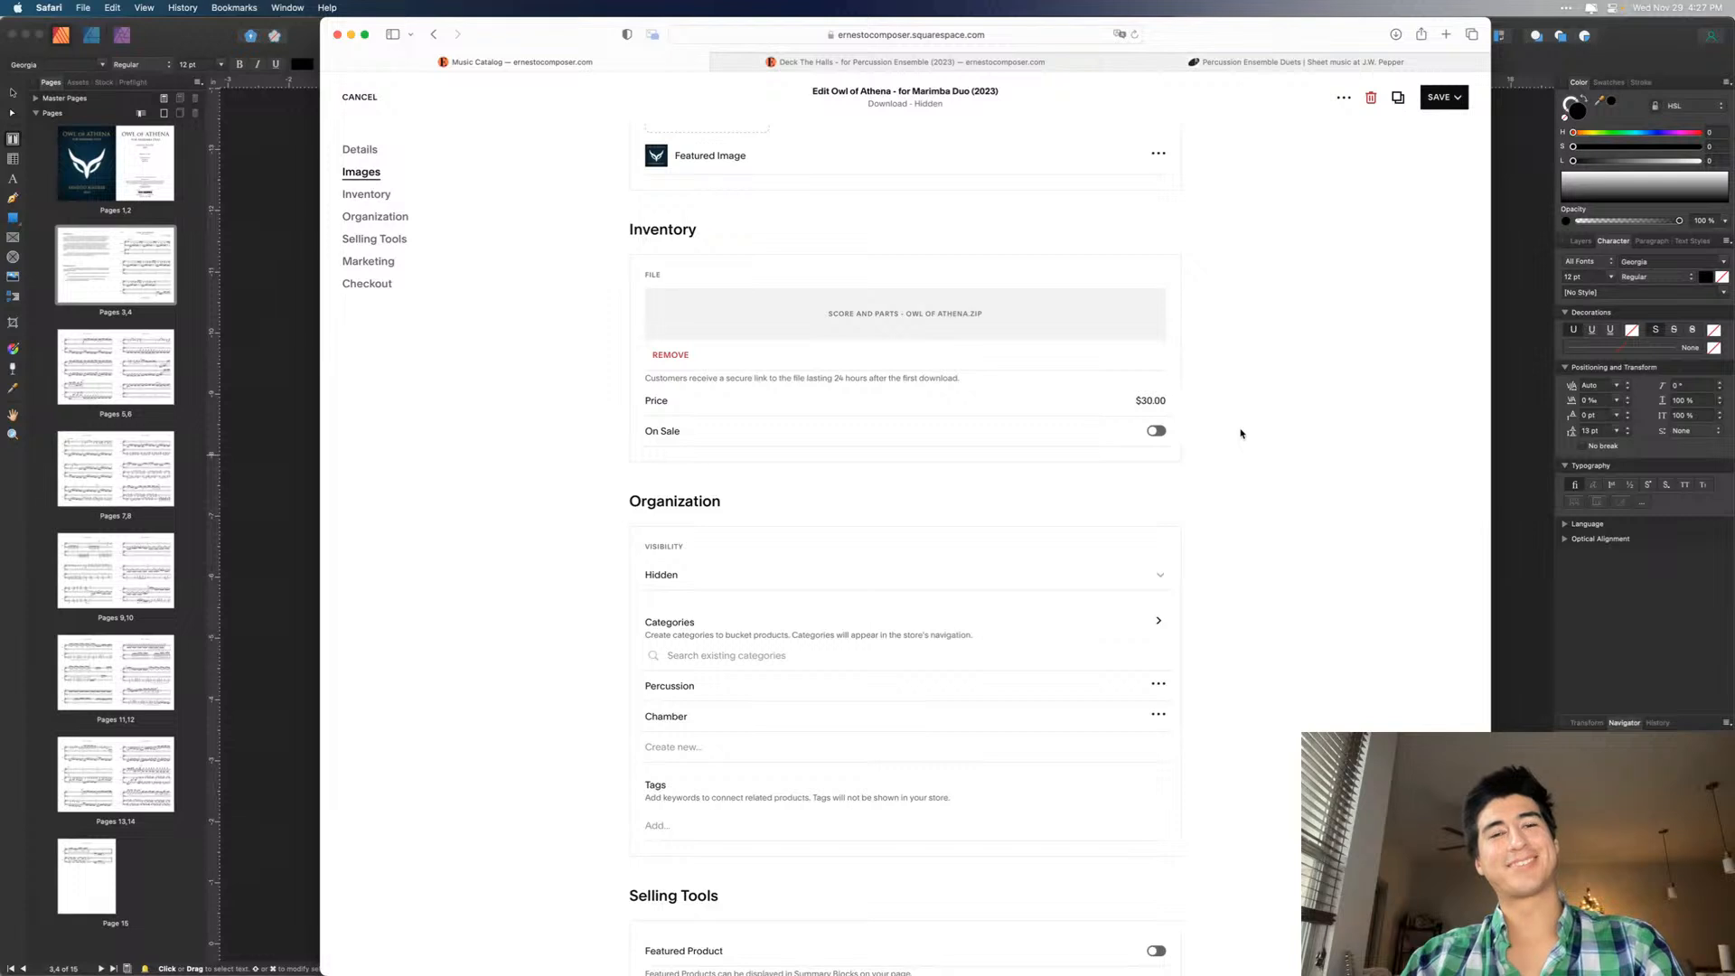
click(1156, 401)
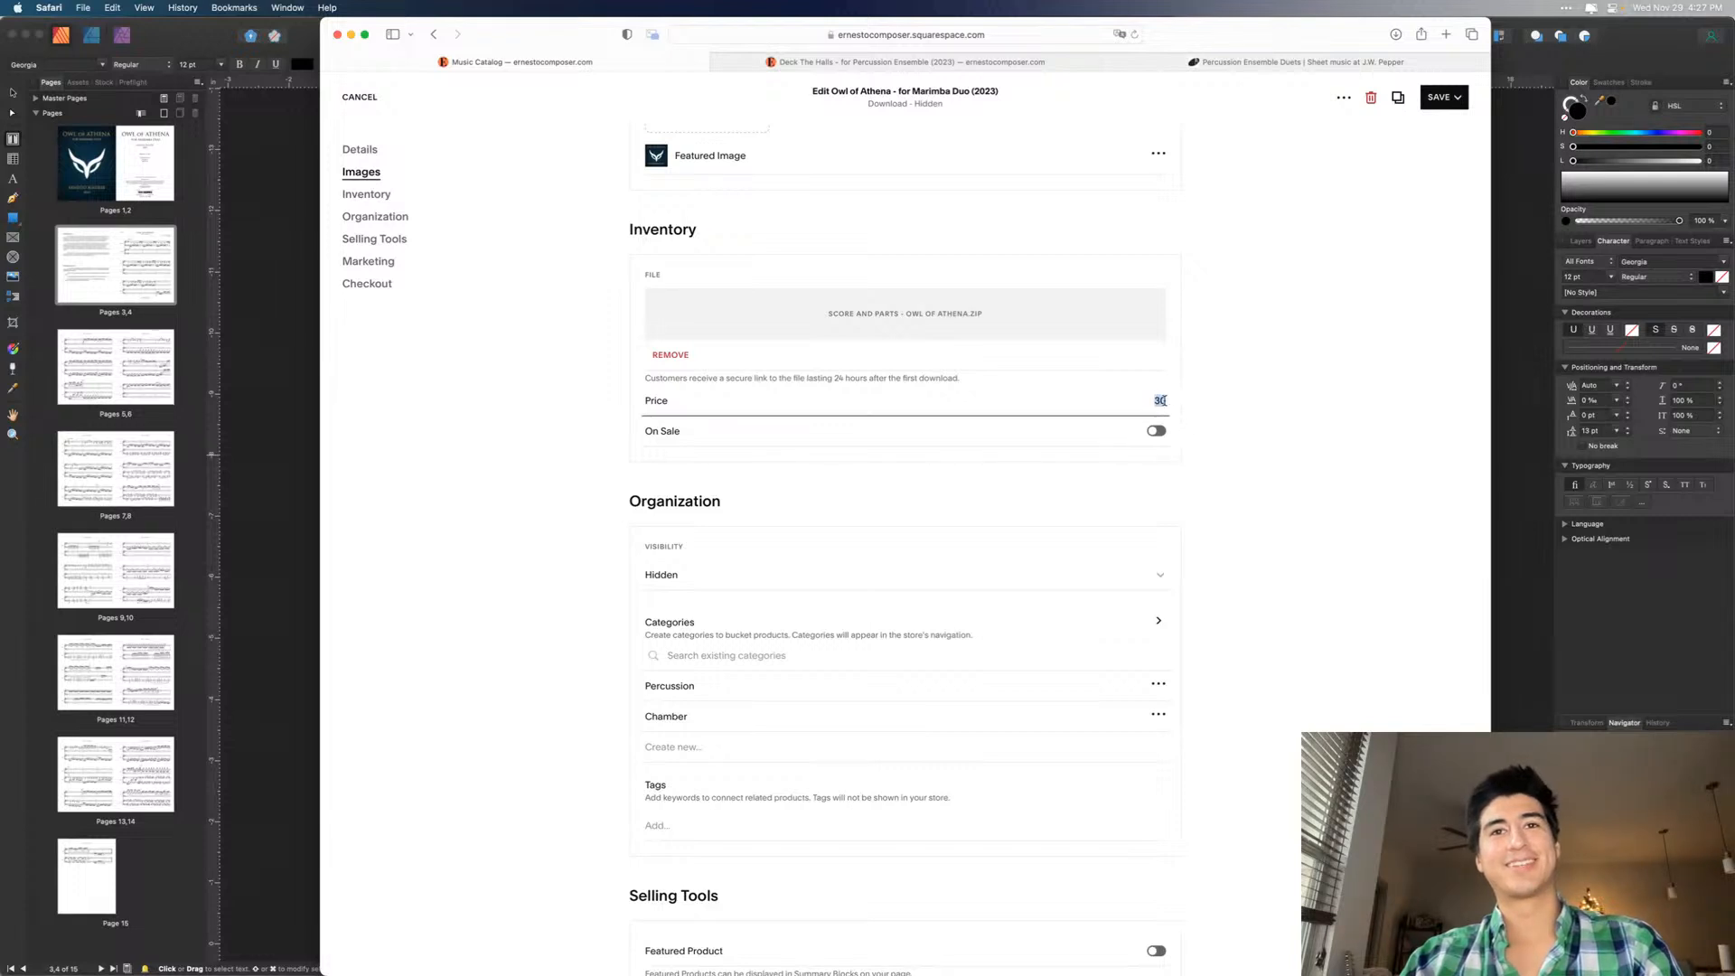
click(1263, 418)
- Review the listing from its details down to its marketing settings, checking the Social Share and the SEO and URL previews
scroll(1264, 421, up, 2)
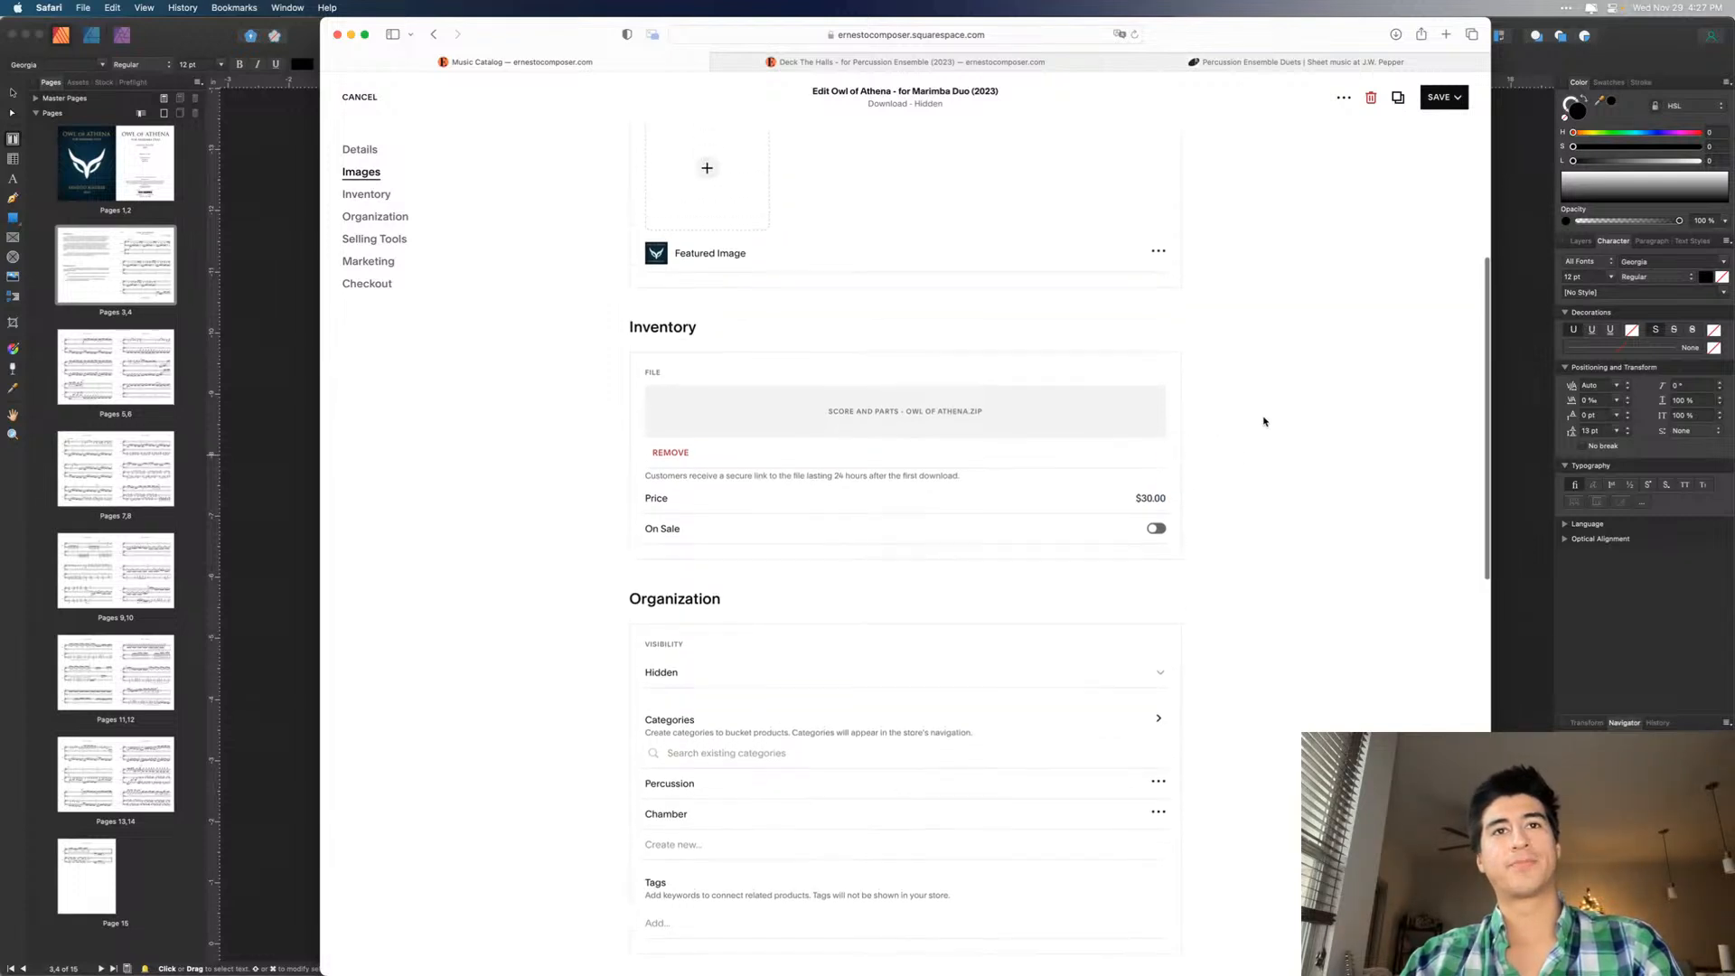
scroll(1263, 421, up, 2)
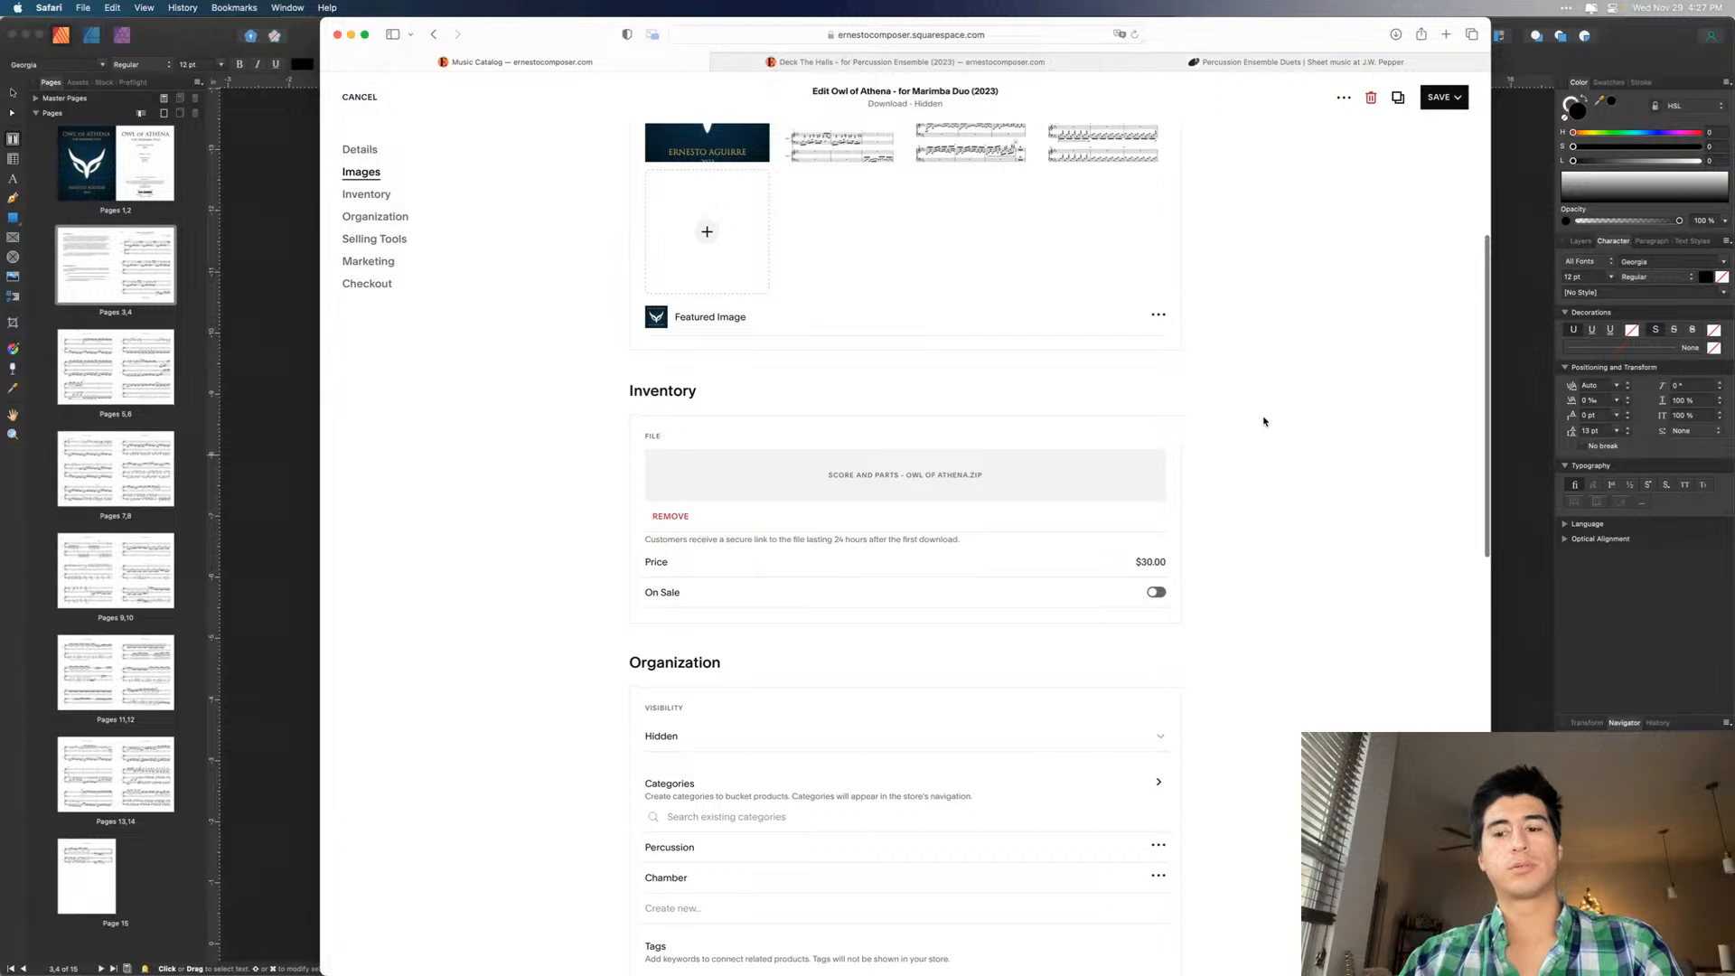
scroll(1264, 422, up, 5)
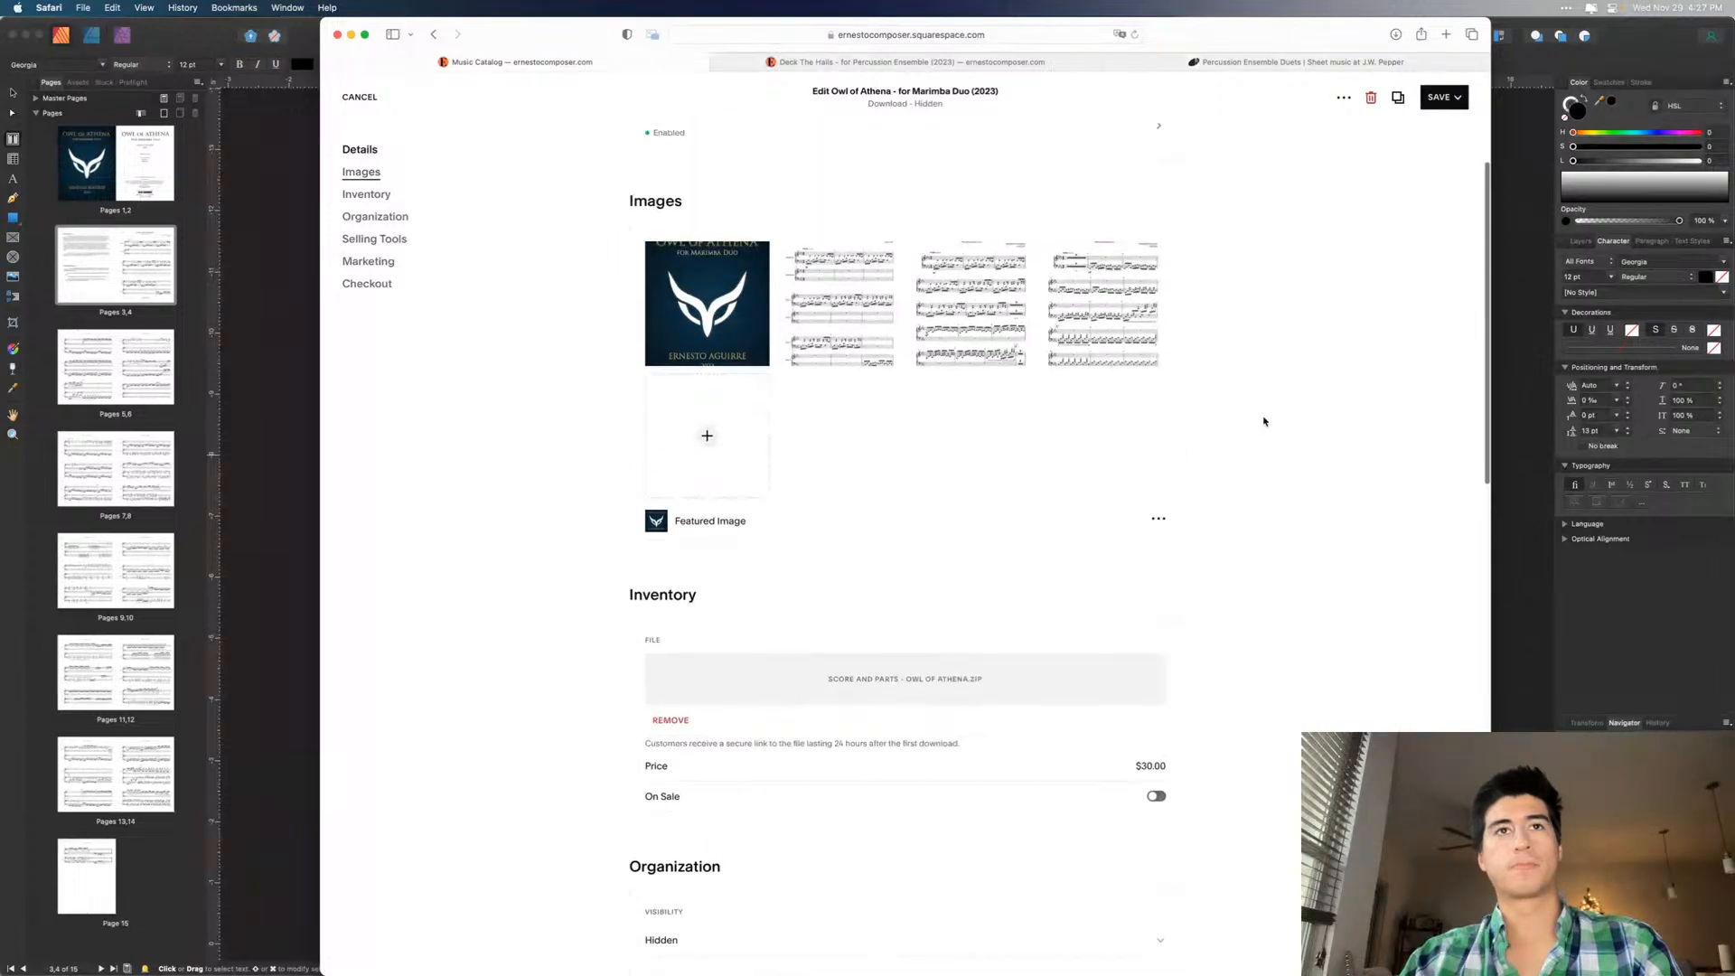
scroll(1264, 421, up, 4)
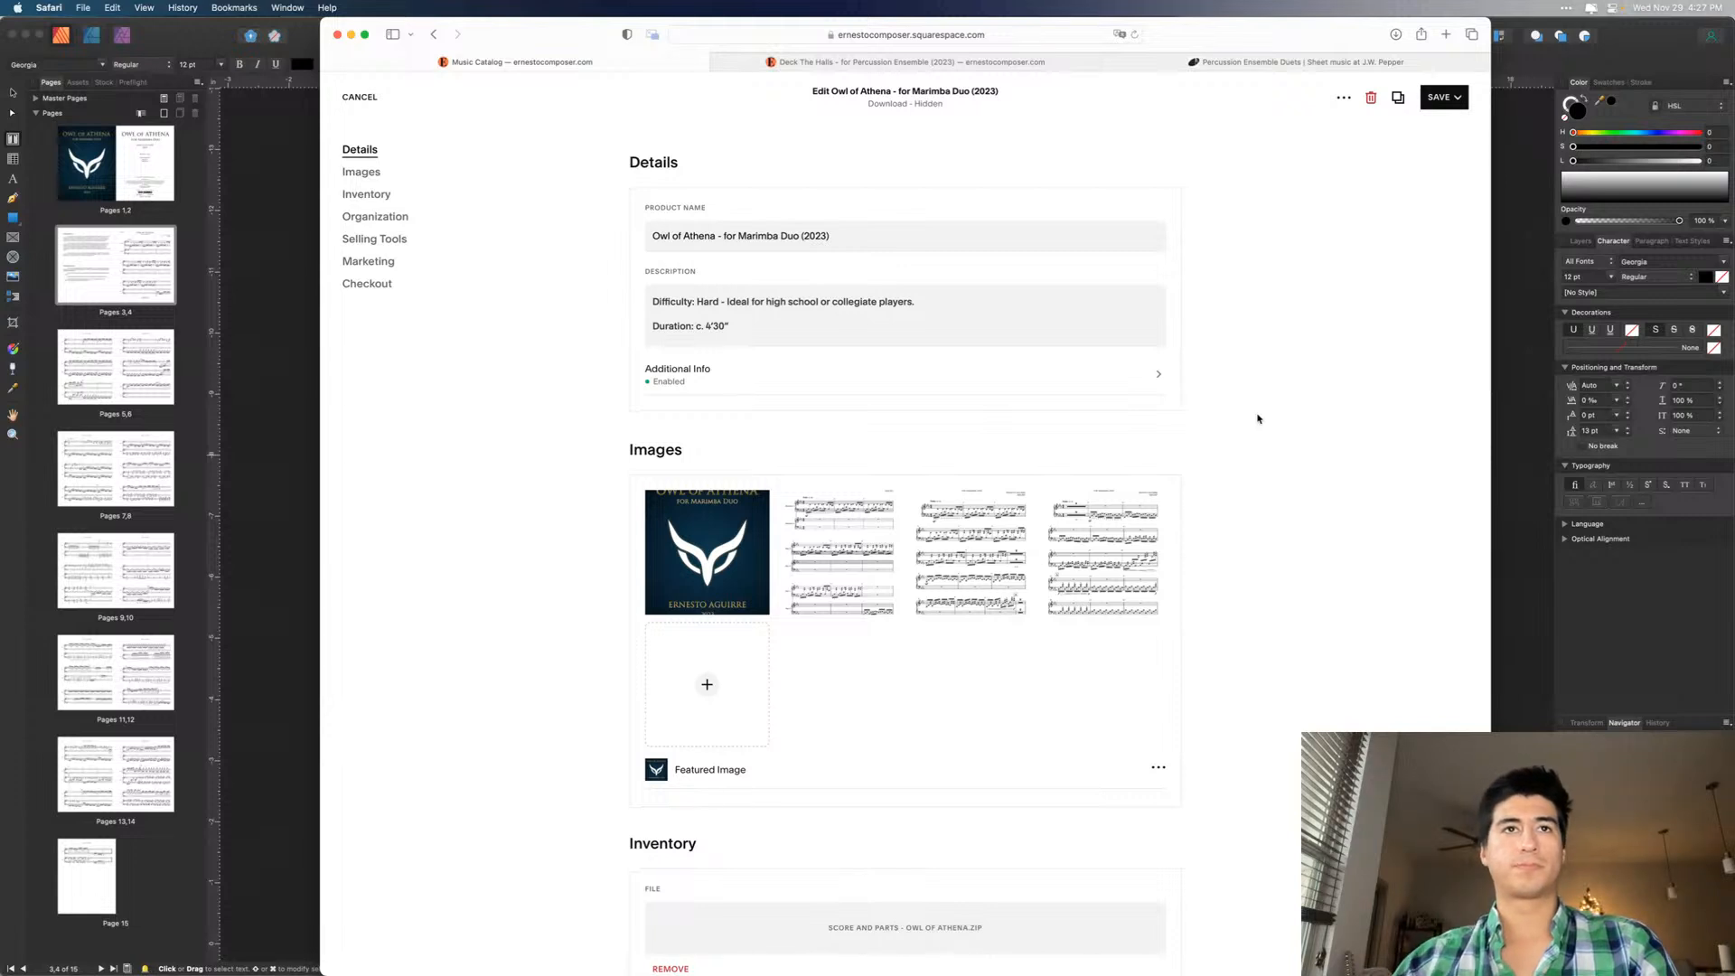
scroll(1259, 425, down, 4)
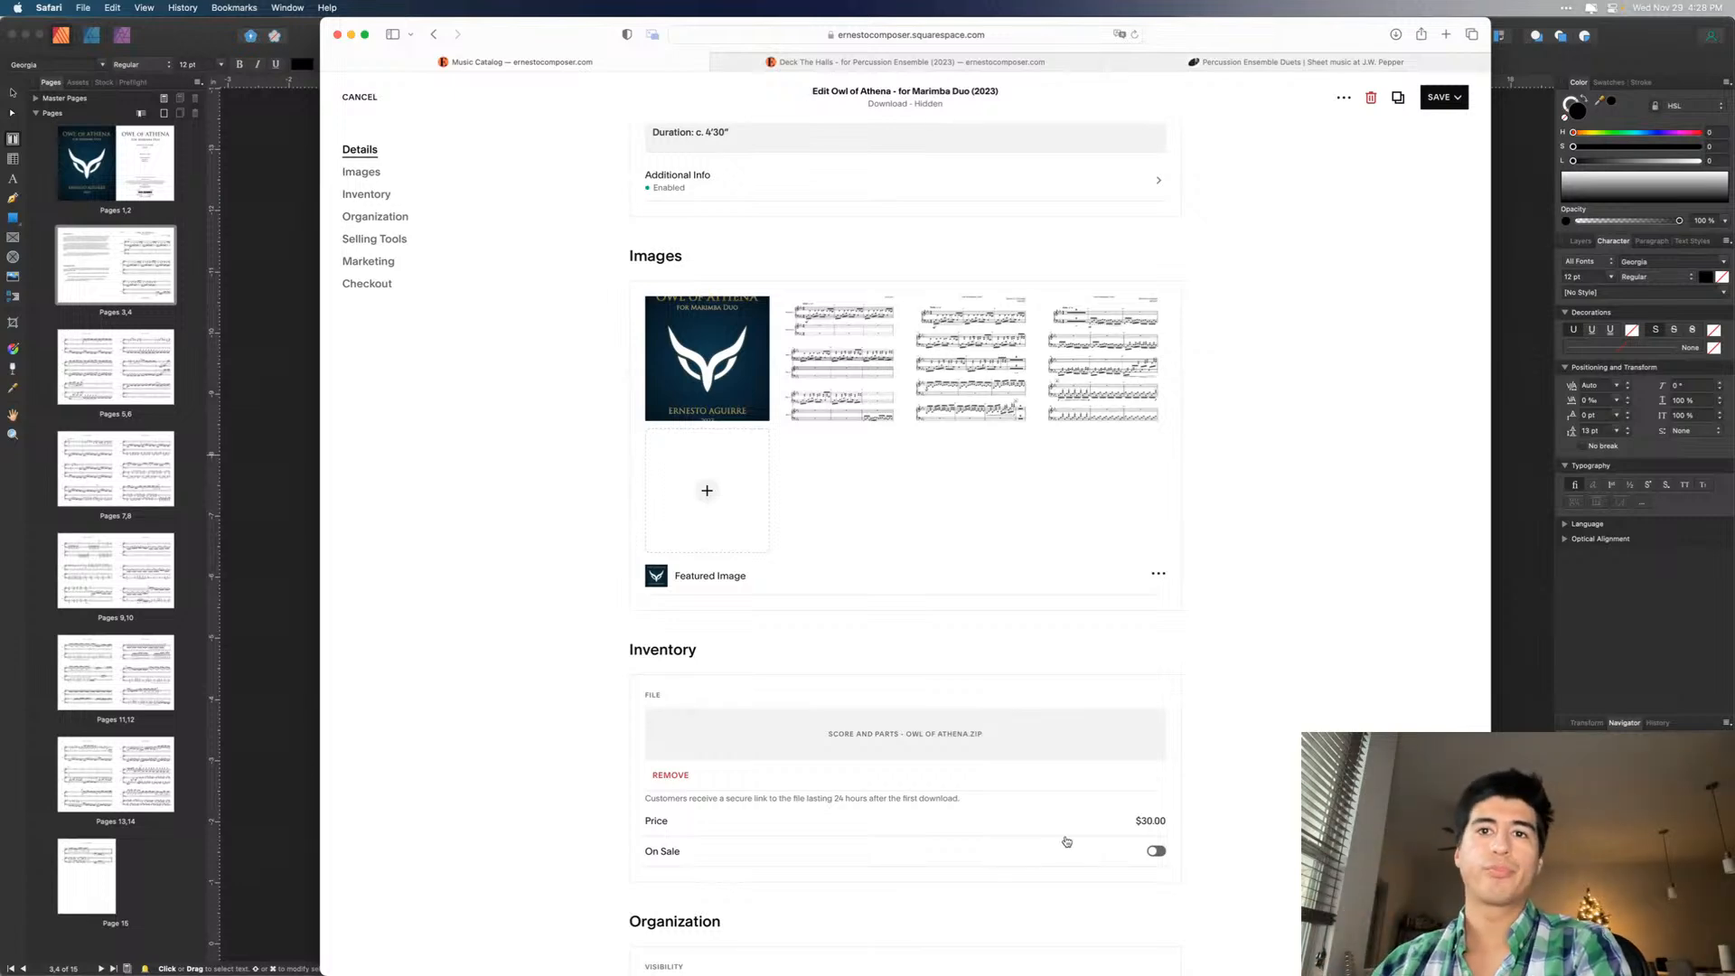
scroll(1224, 612, down, 10)
scroll(1242, 617, down, 5)
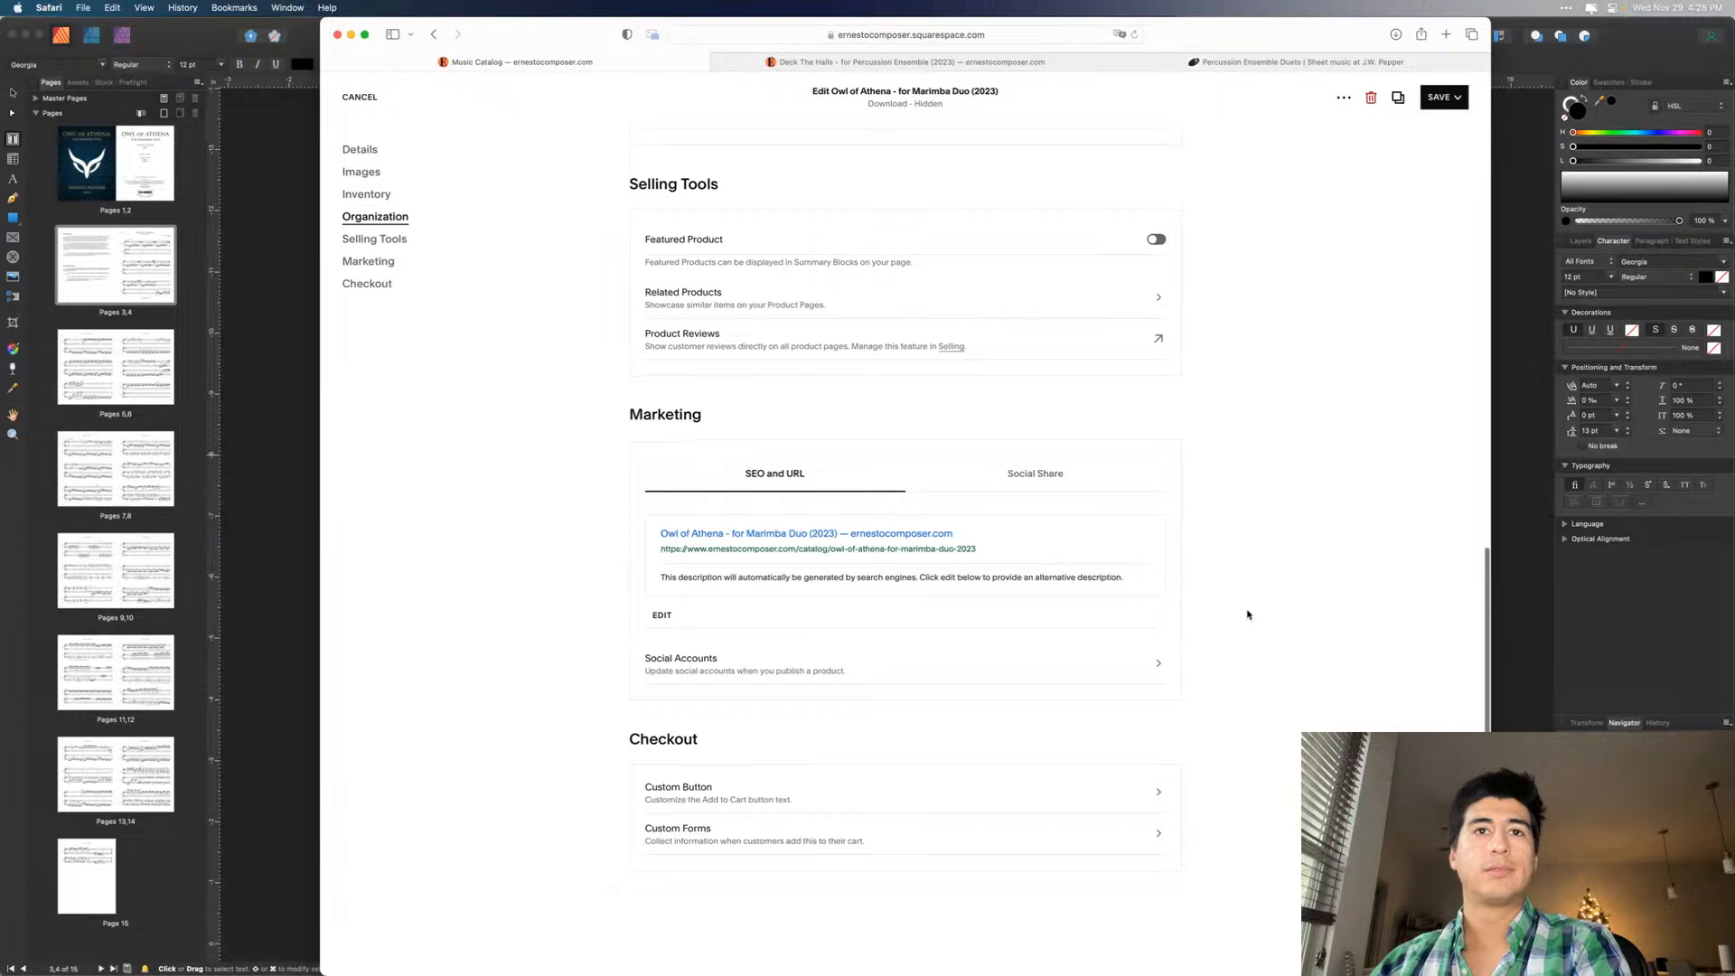
click(1046, 483)
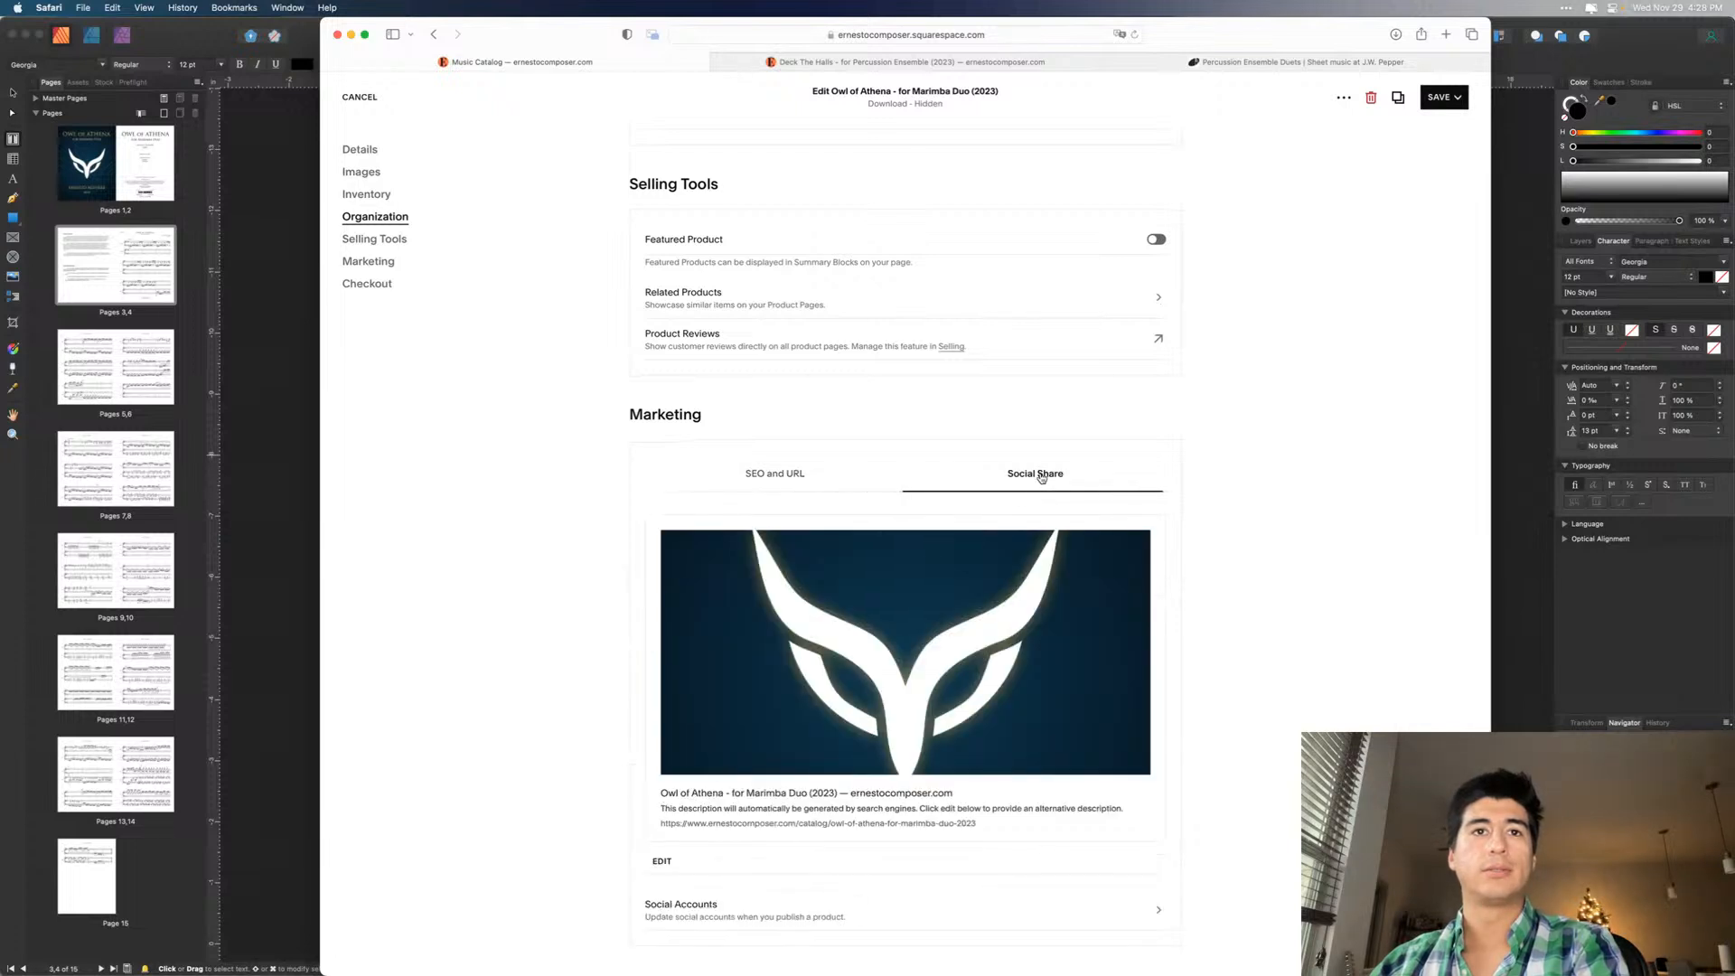
scroll(1039, 470, down, 3)
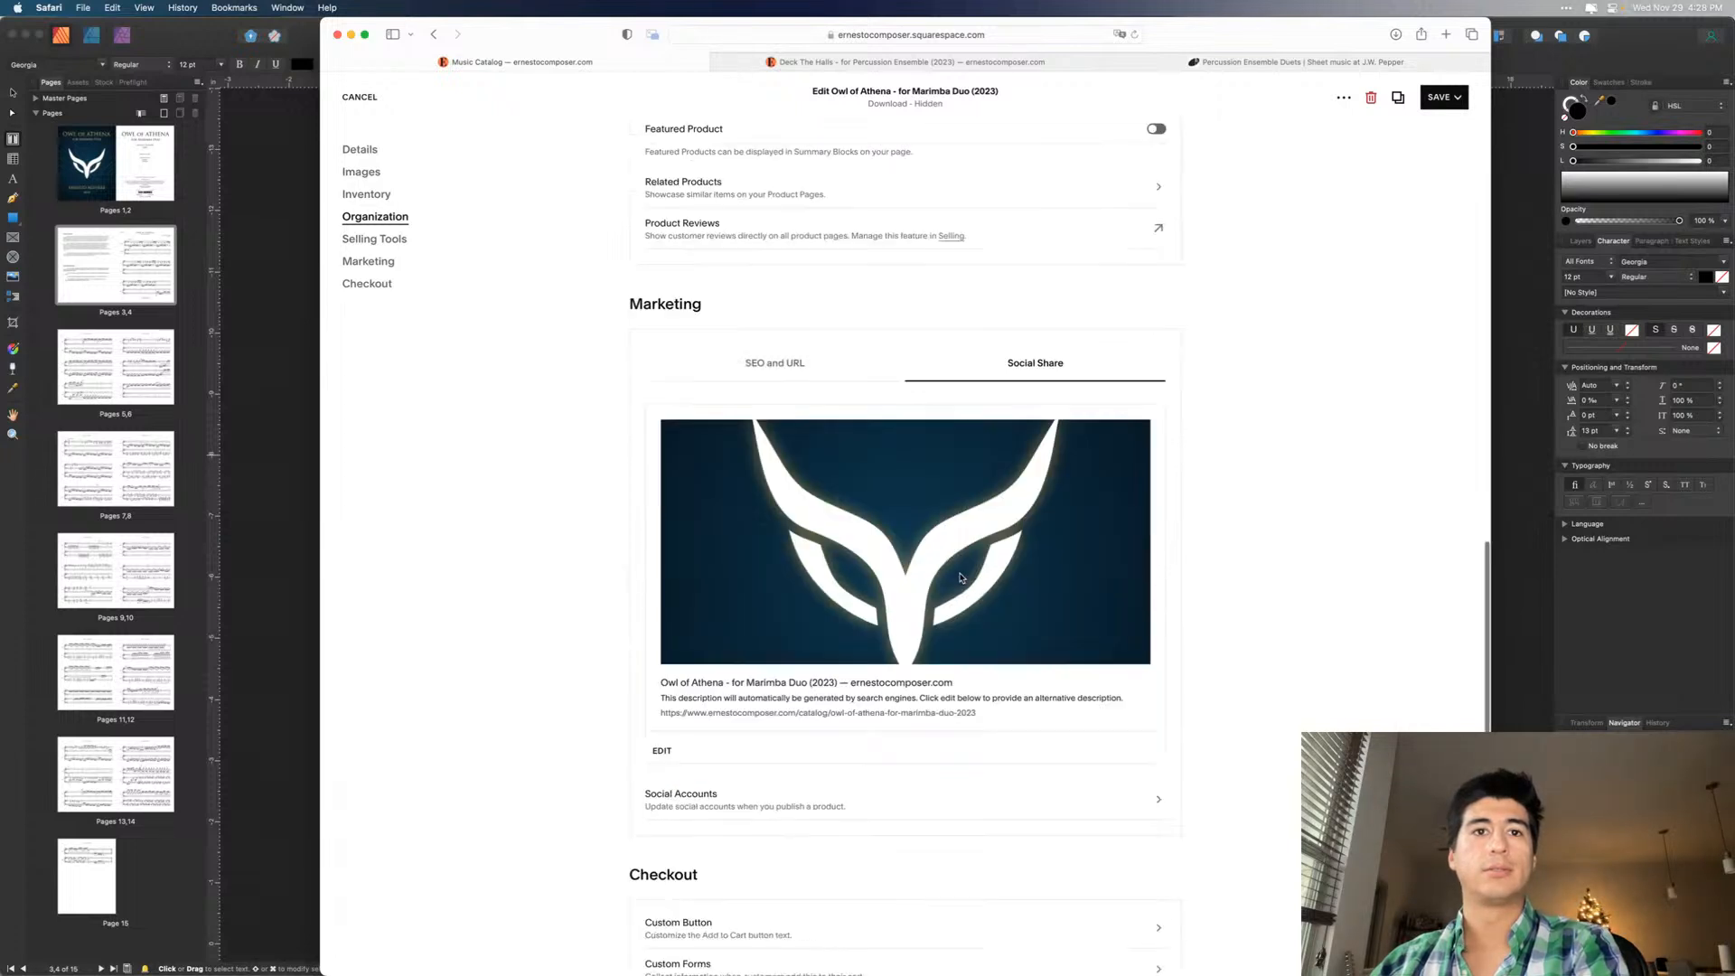
click(818, 355)
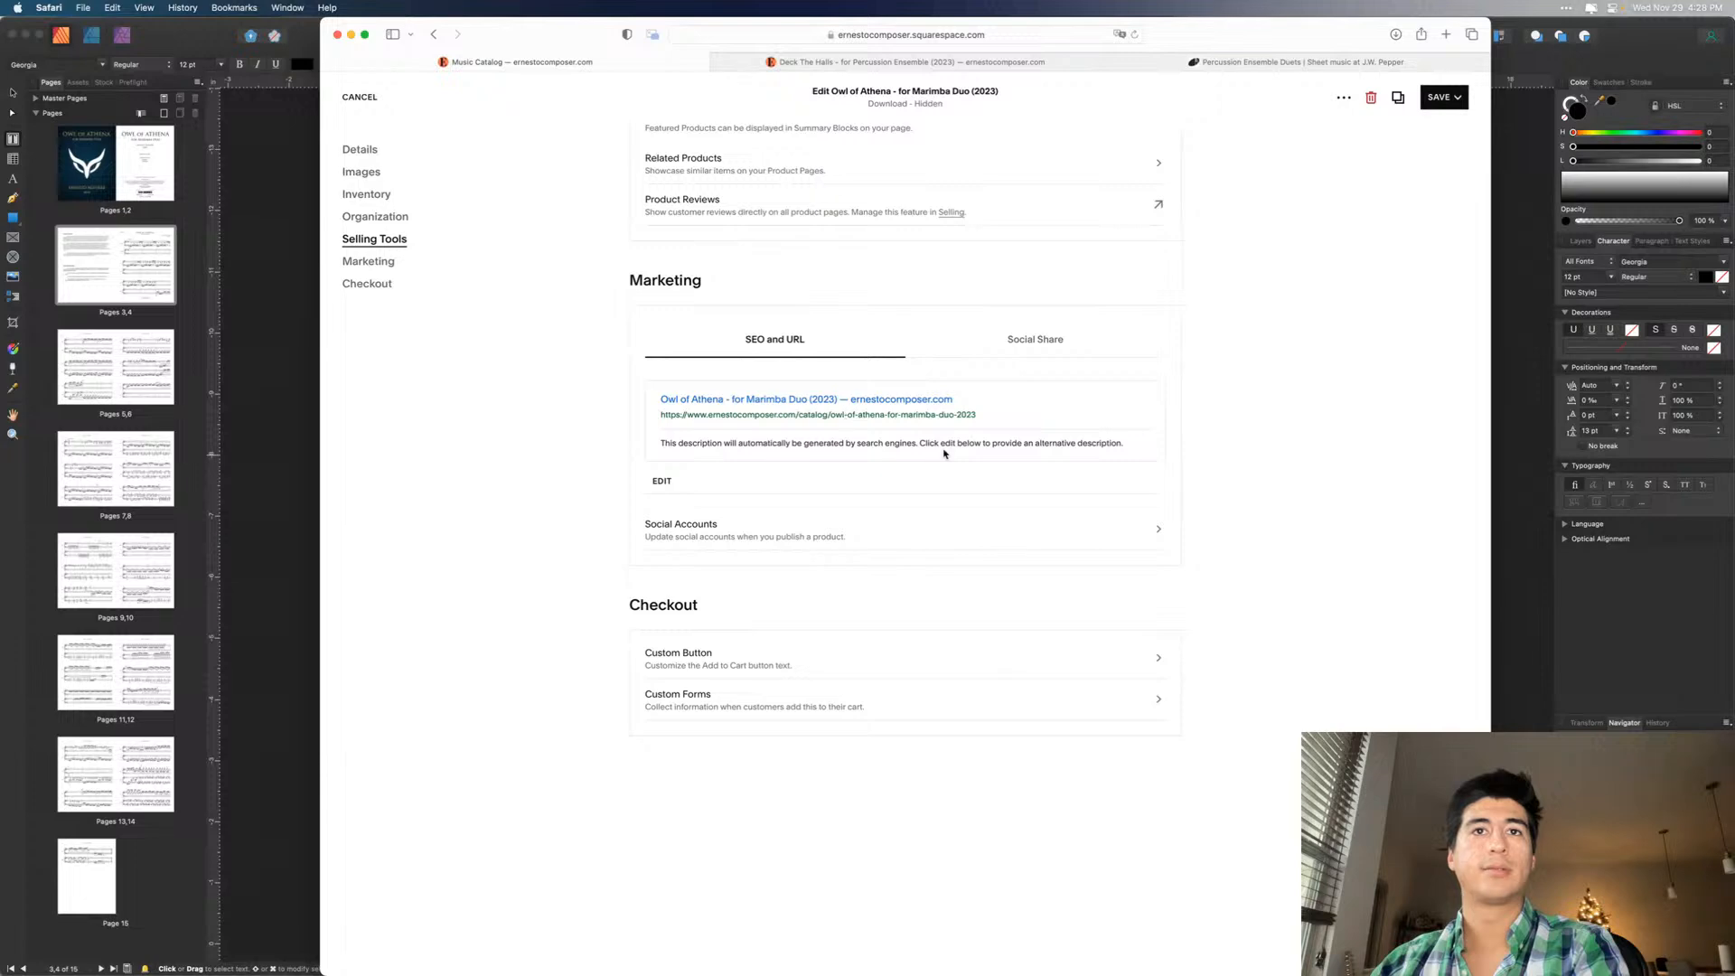
- Expand the product description to check its full text, then collapse it
scroll(1014, 455, up, 15)
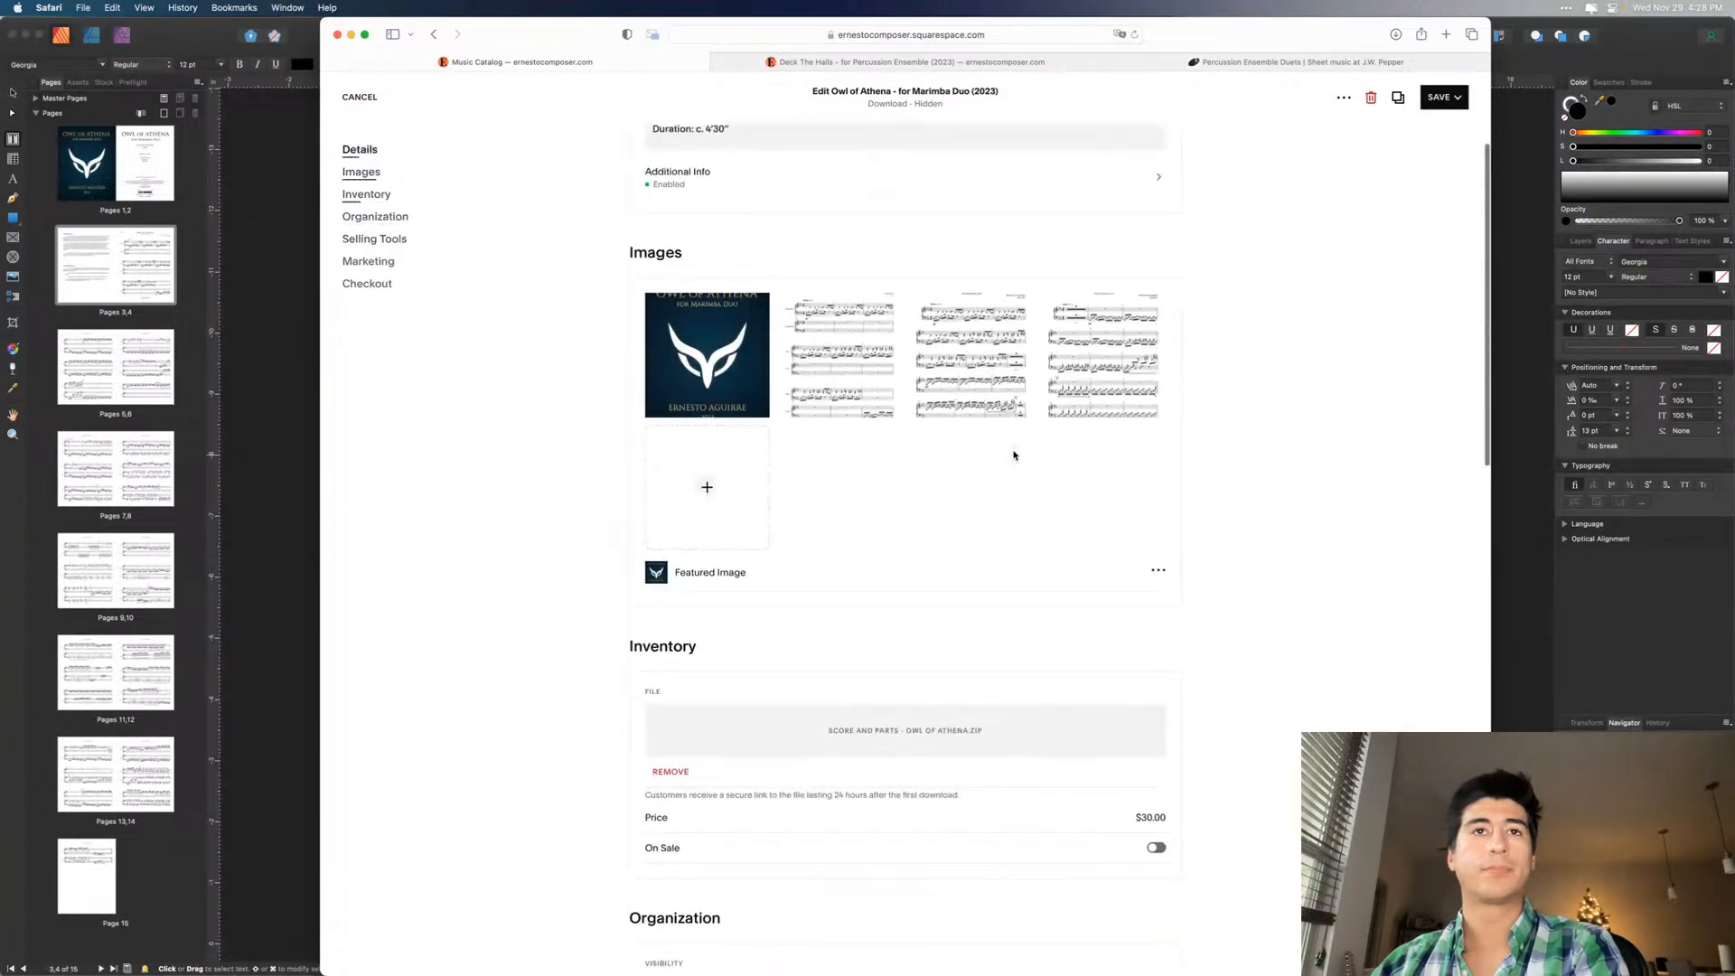
scroll(1014, 455, up, 3)
click(816, 327)
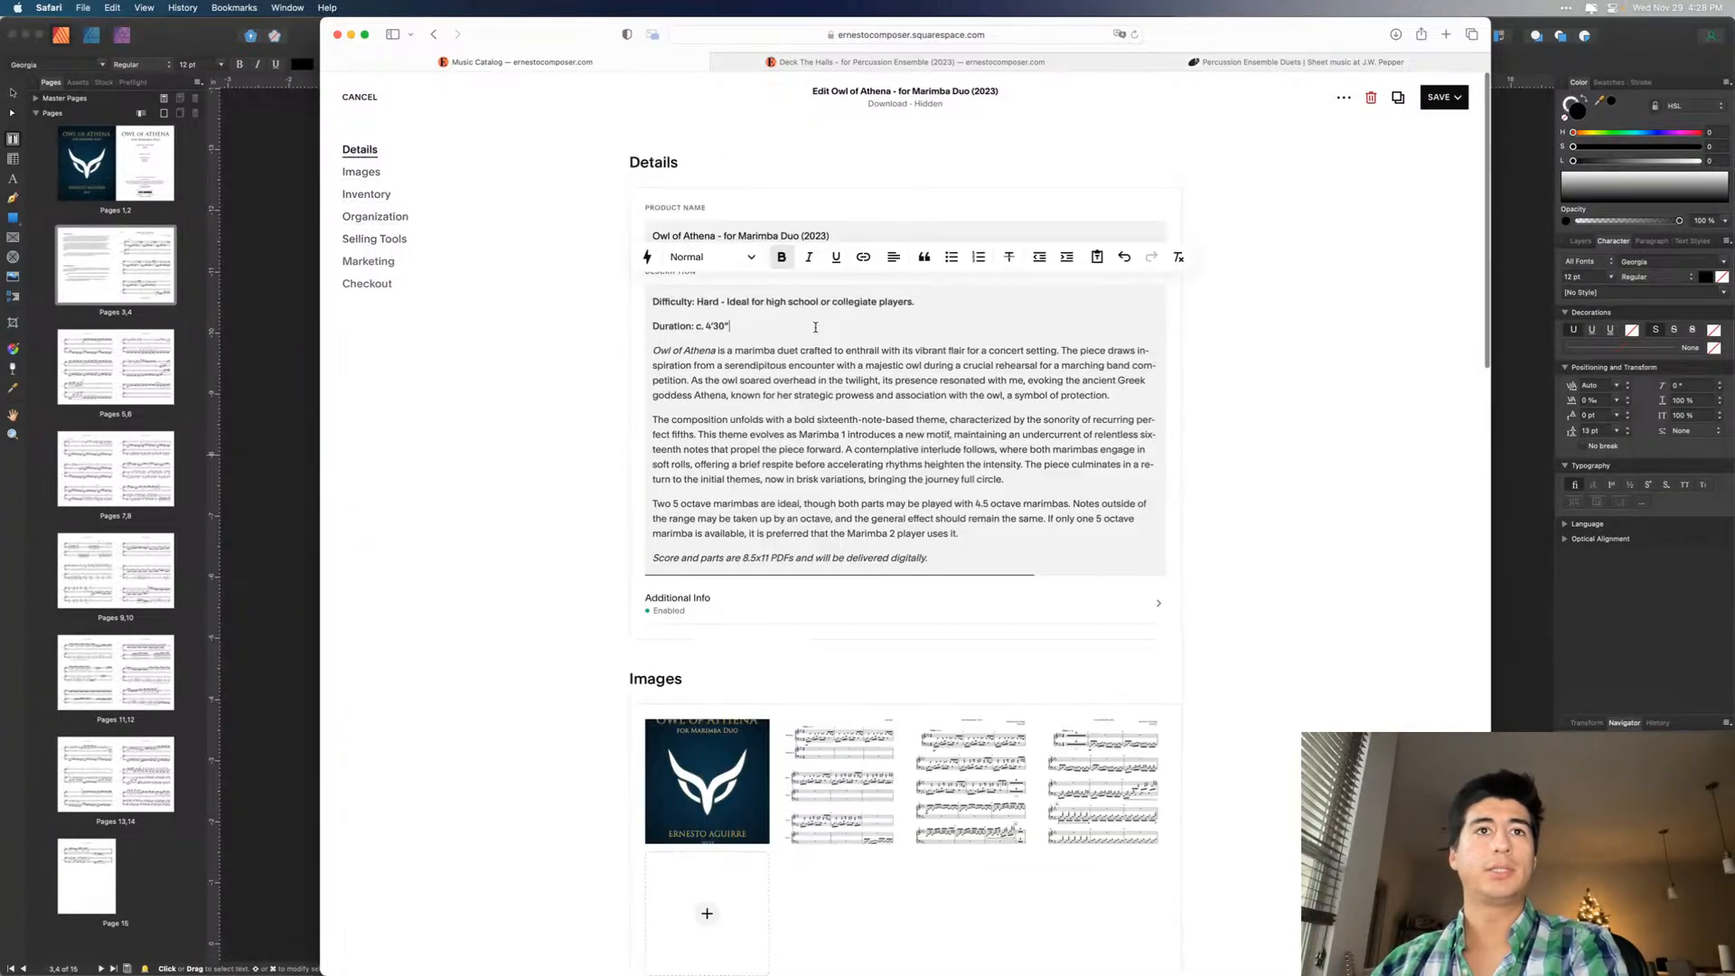
click(1223, 497)
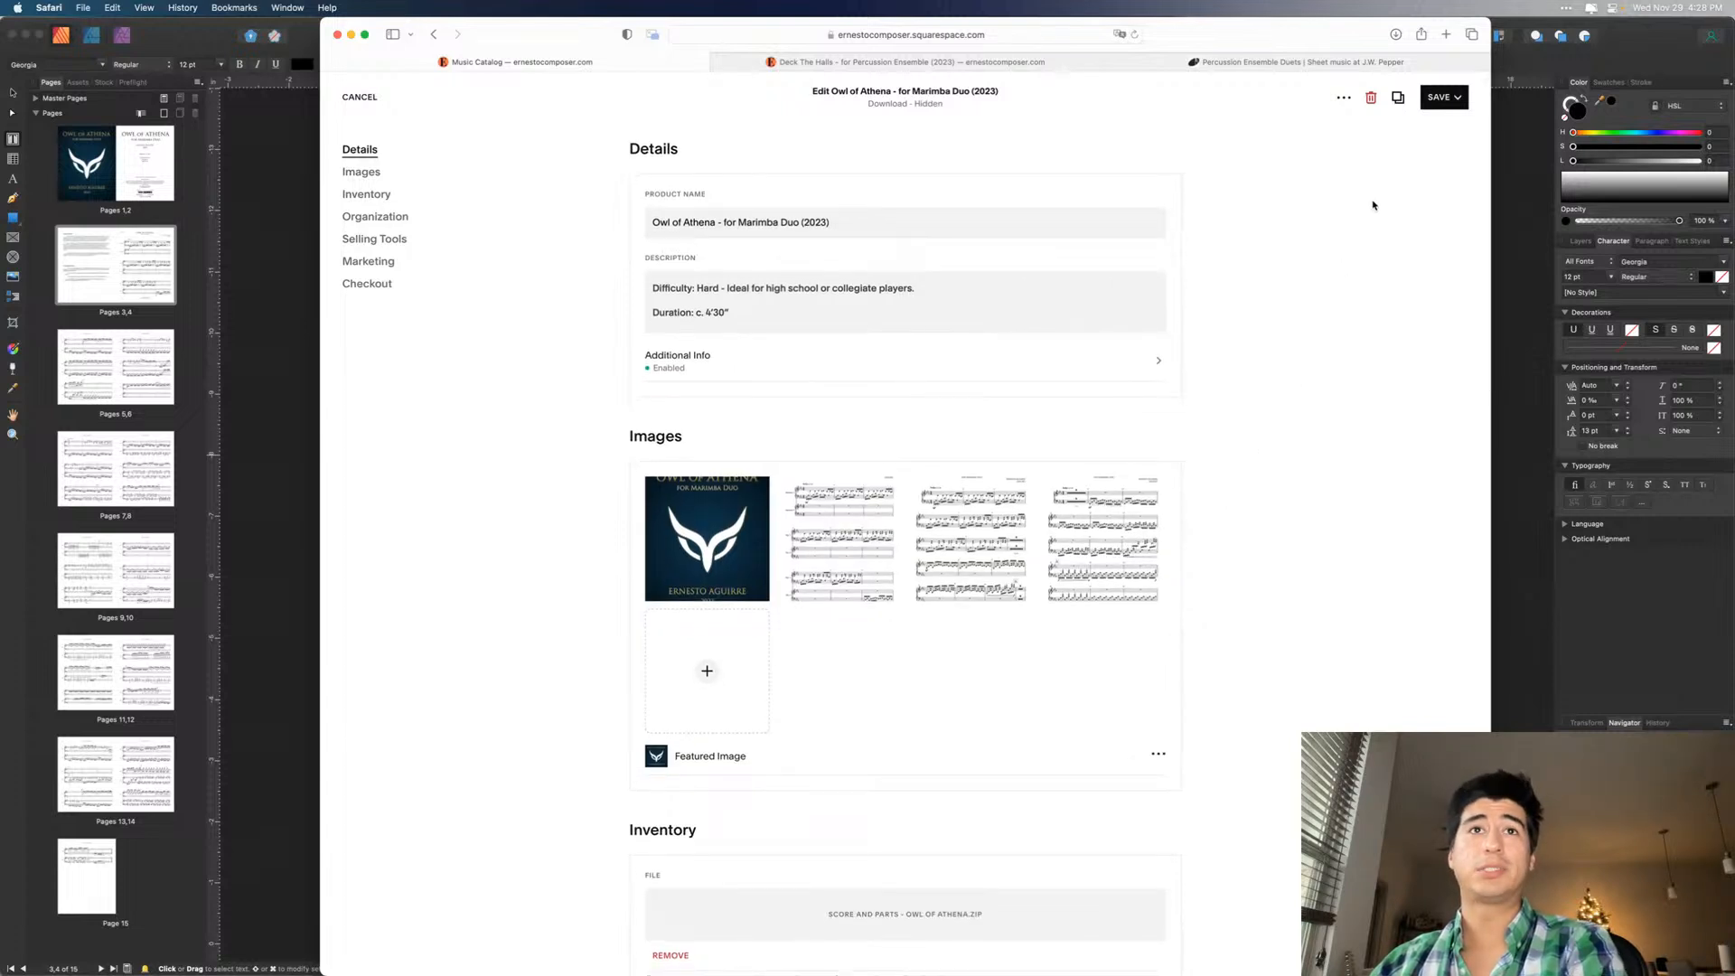
- Add the existing tag "marimba ensemble" to the product
scroll(1374, 217, down, 3)
scroll(1374, 221, down, 6)
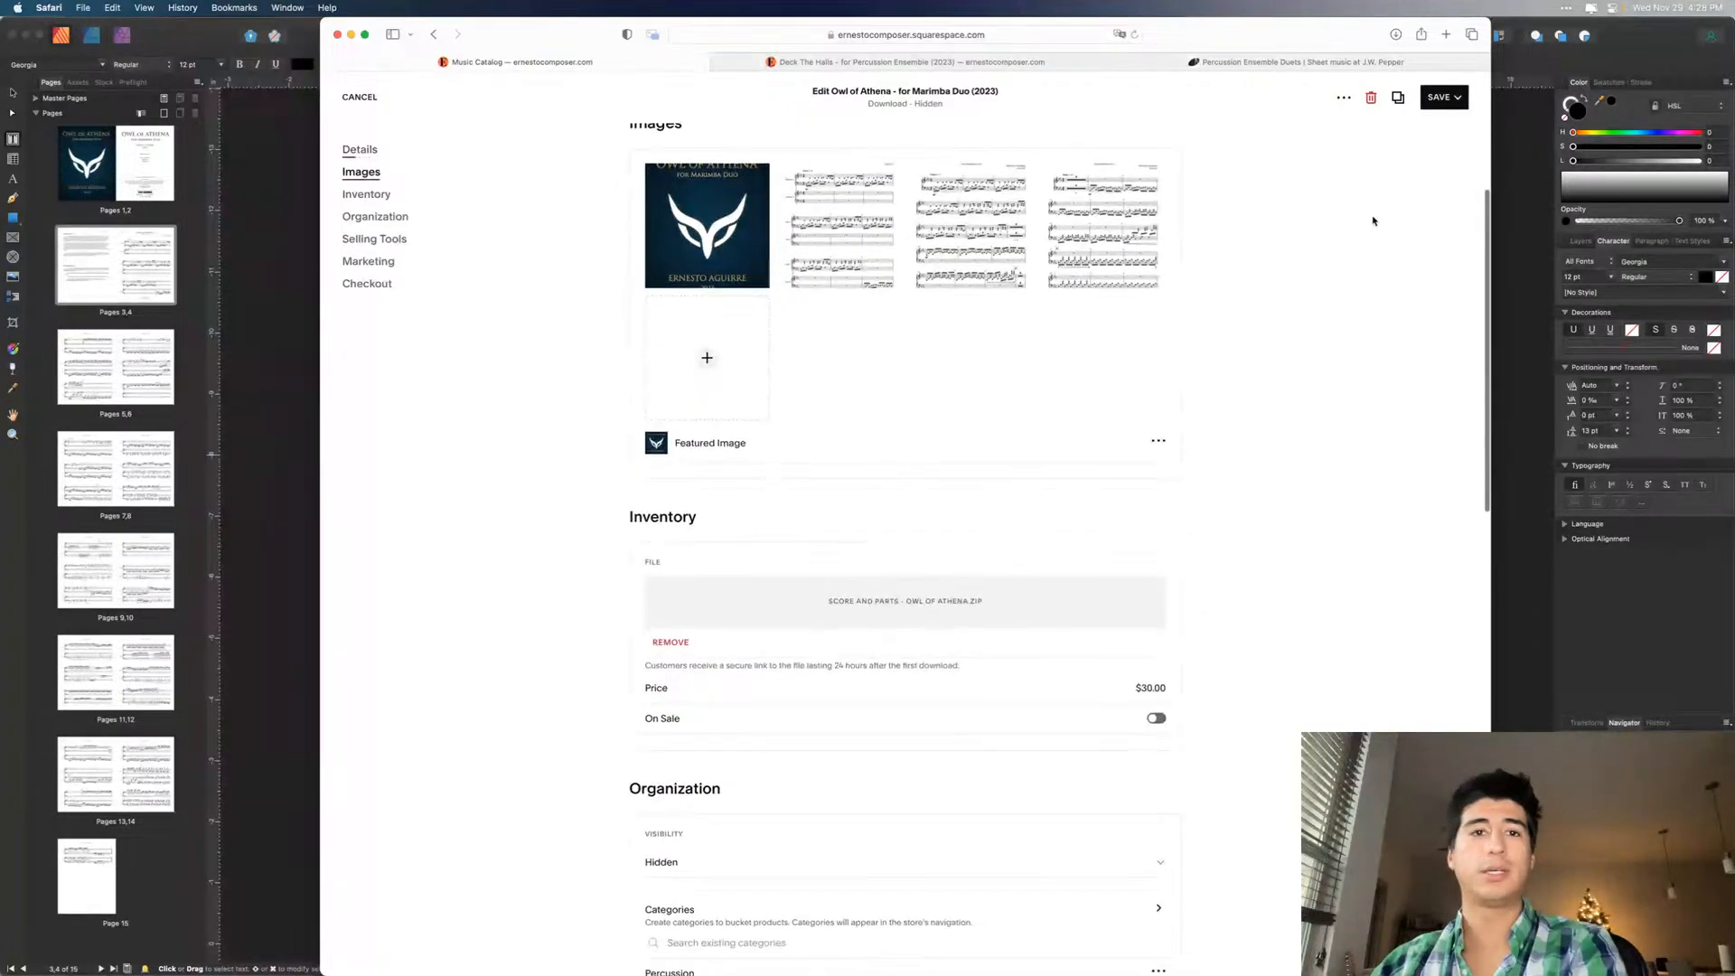
scroll(1373, 221, down, 1)
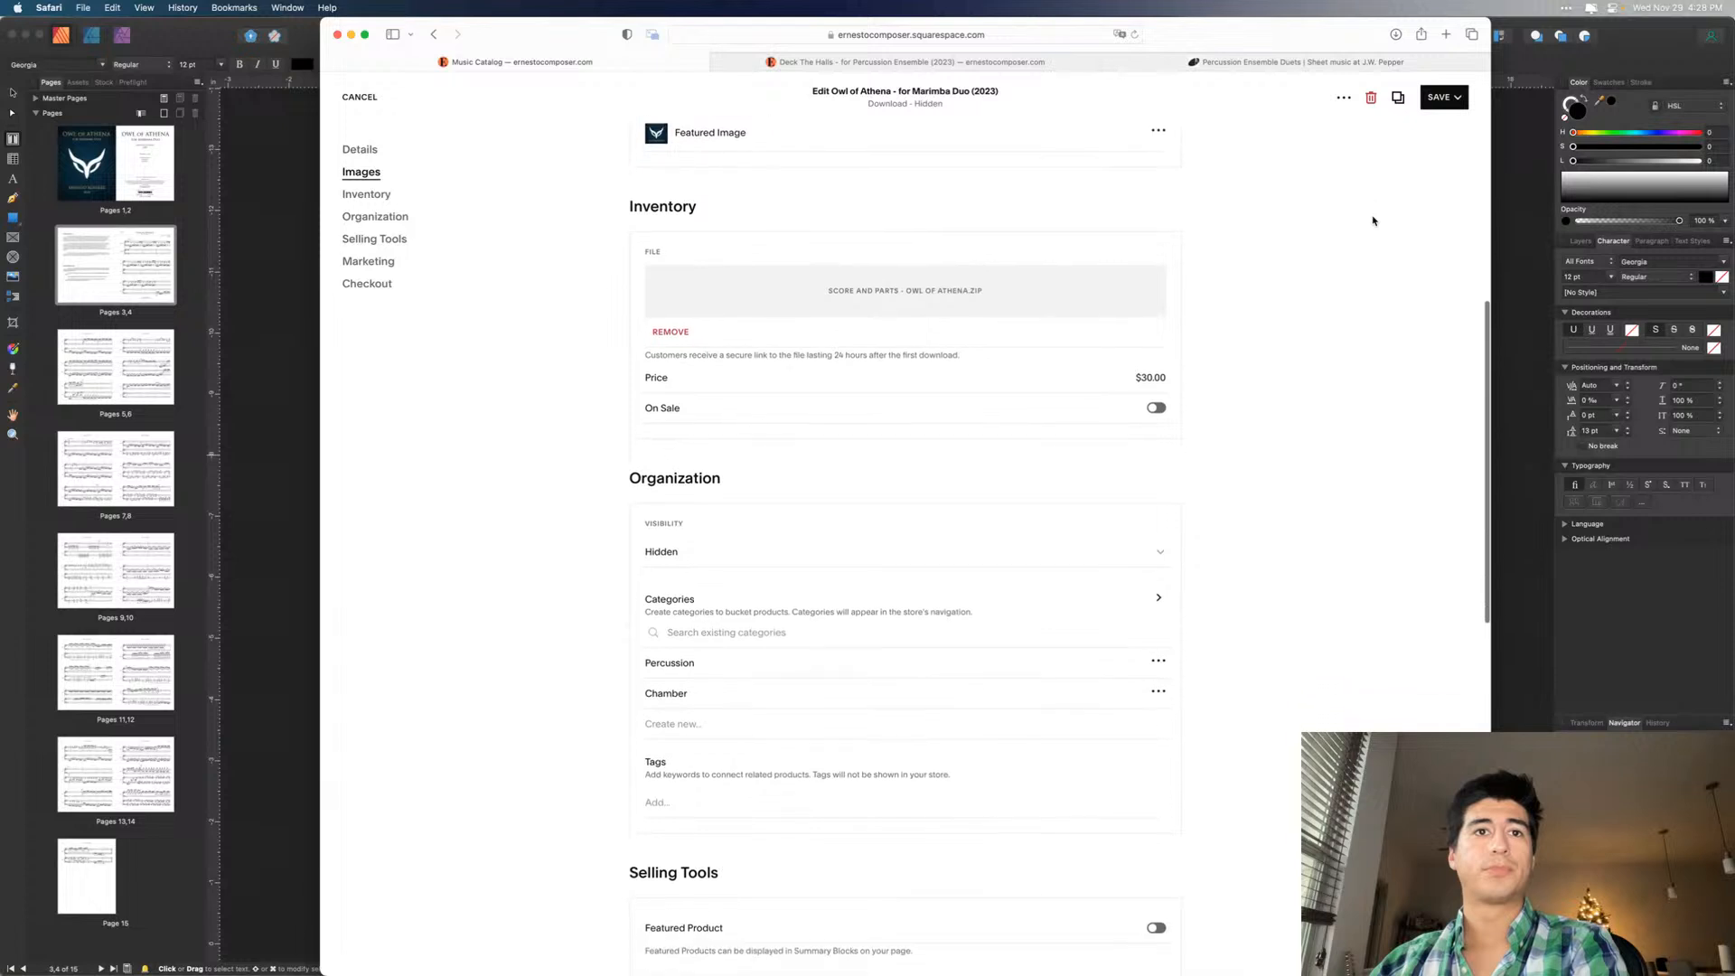
scroll(695, 717, down, 1)
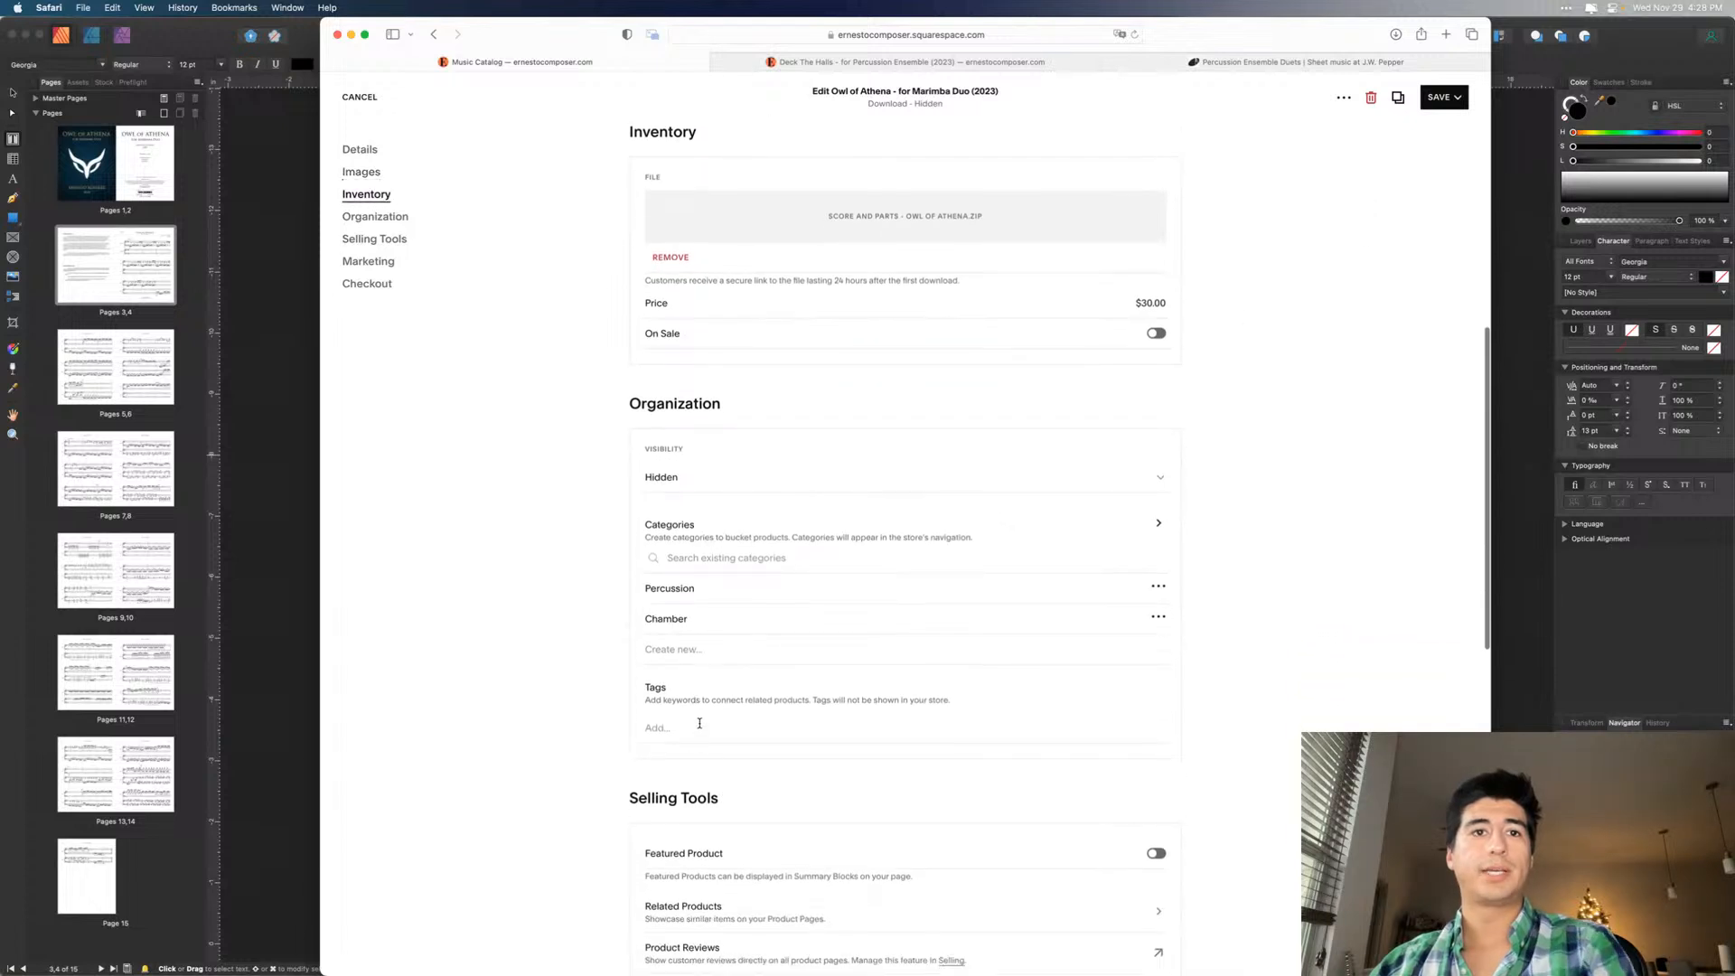
click(697, 723)
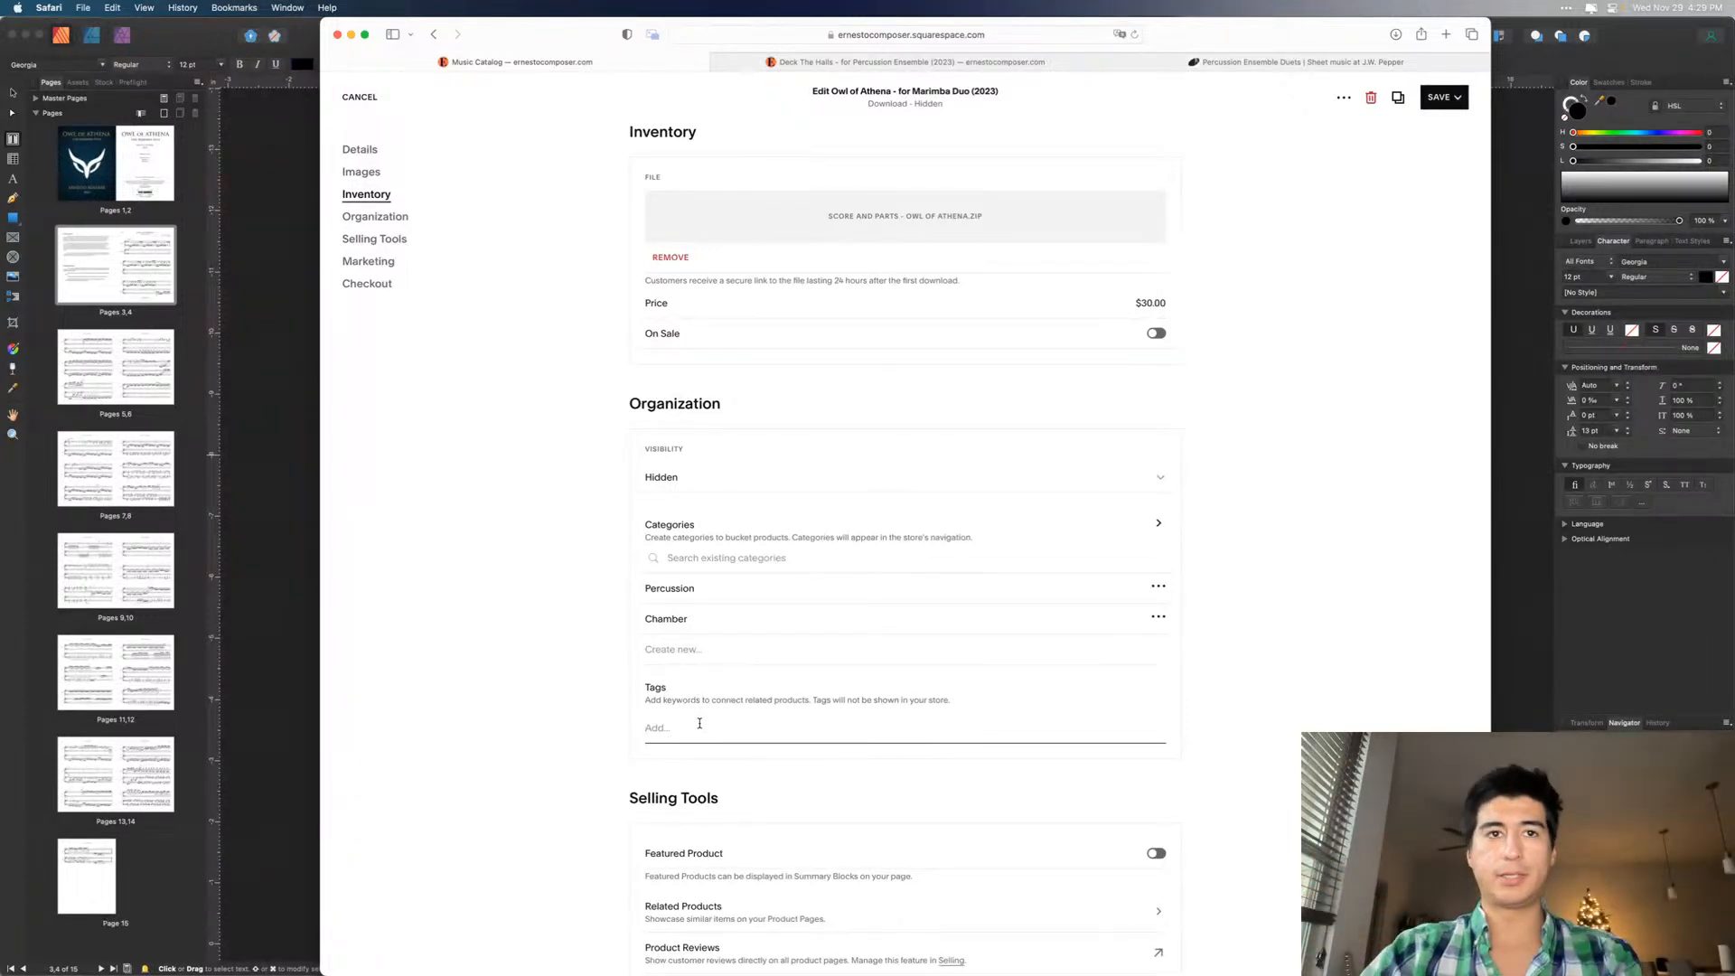
text(marimba)
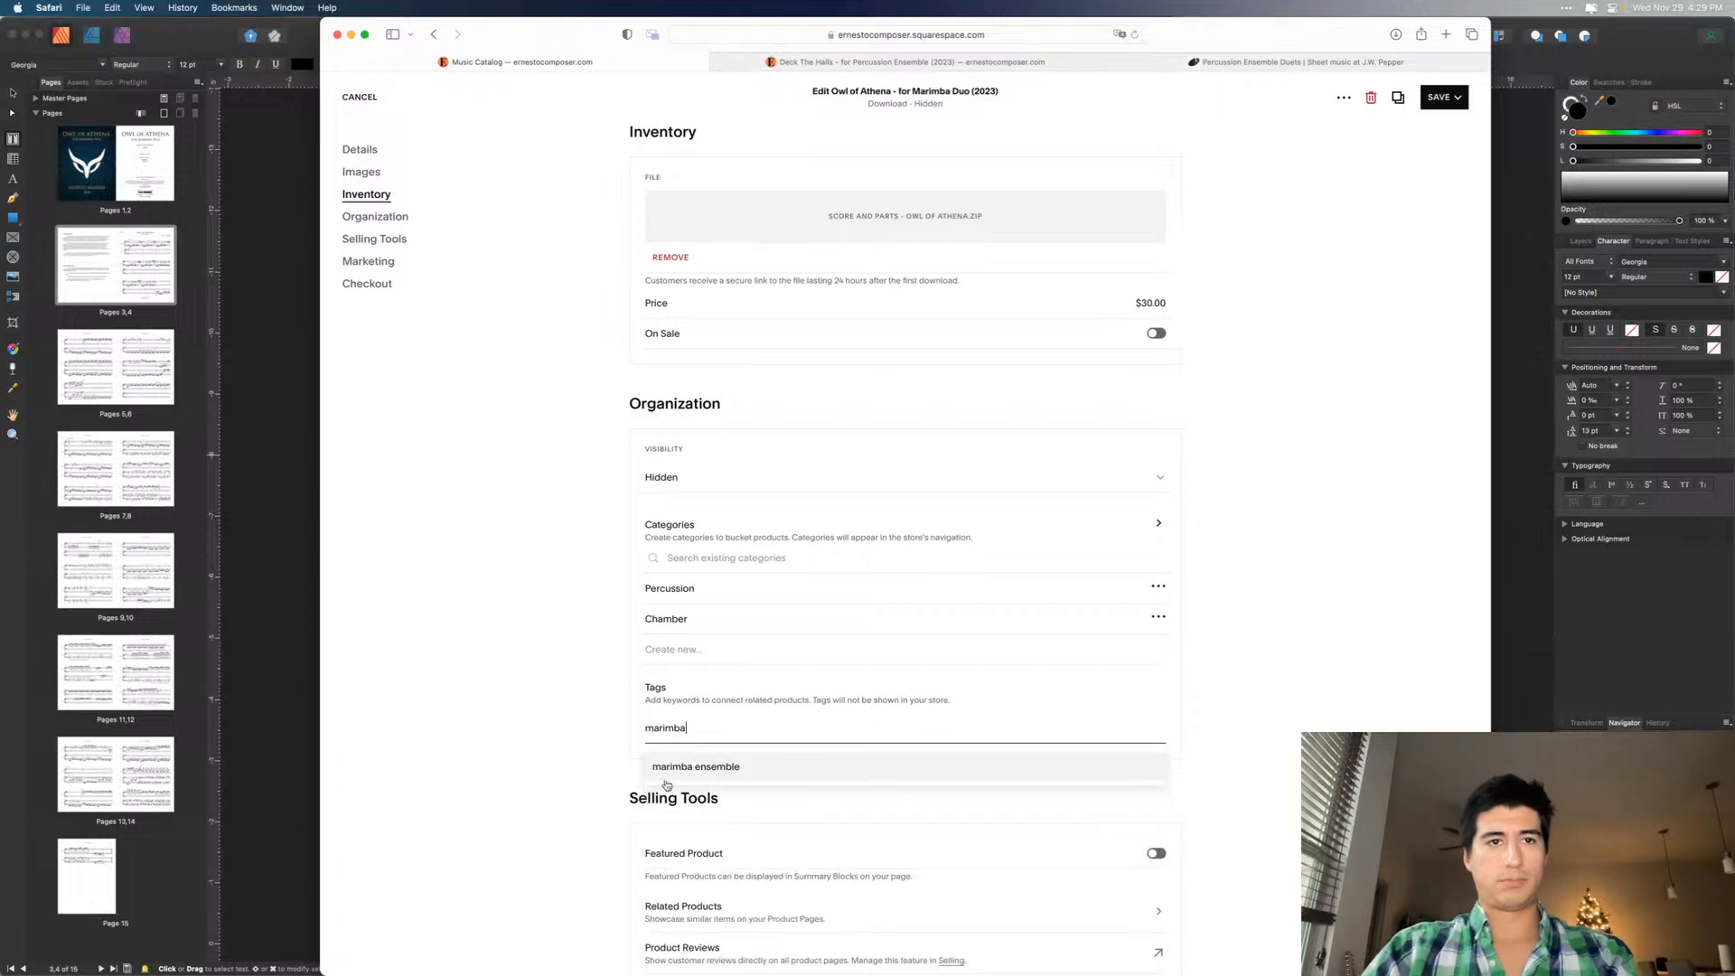
click(708, 765)
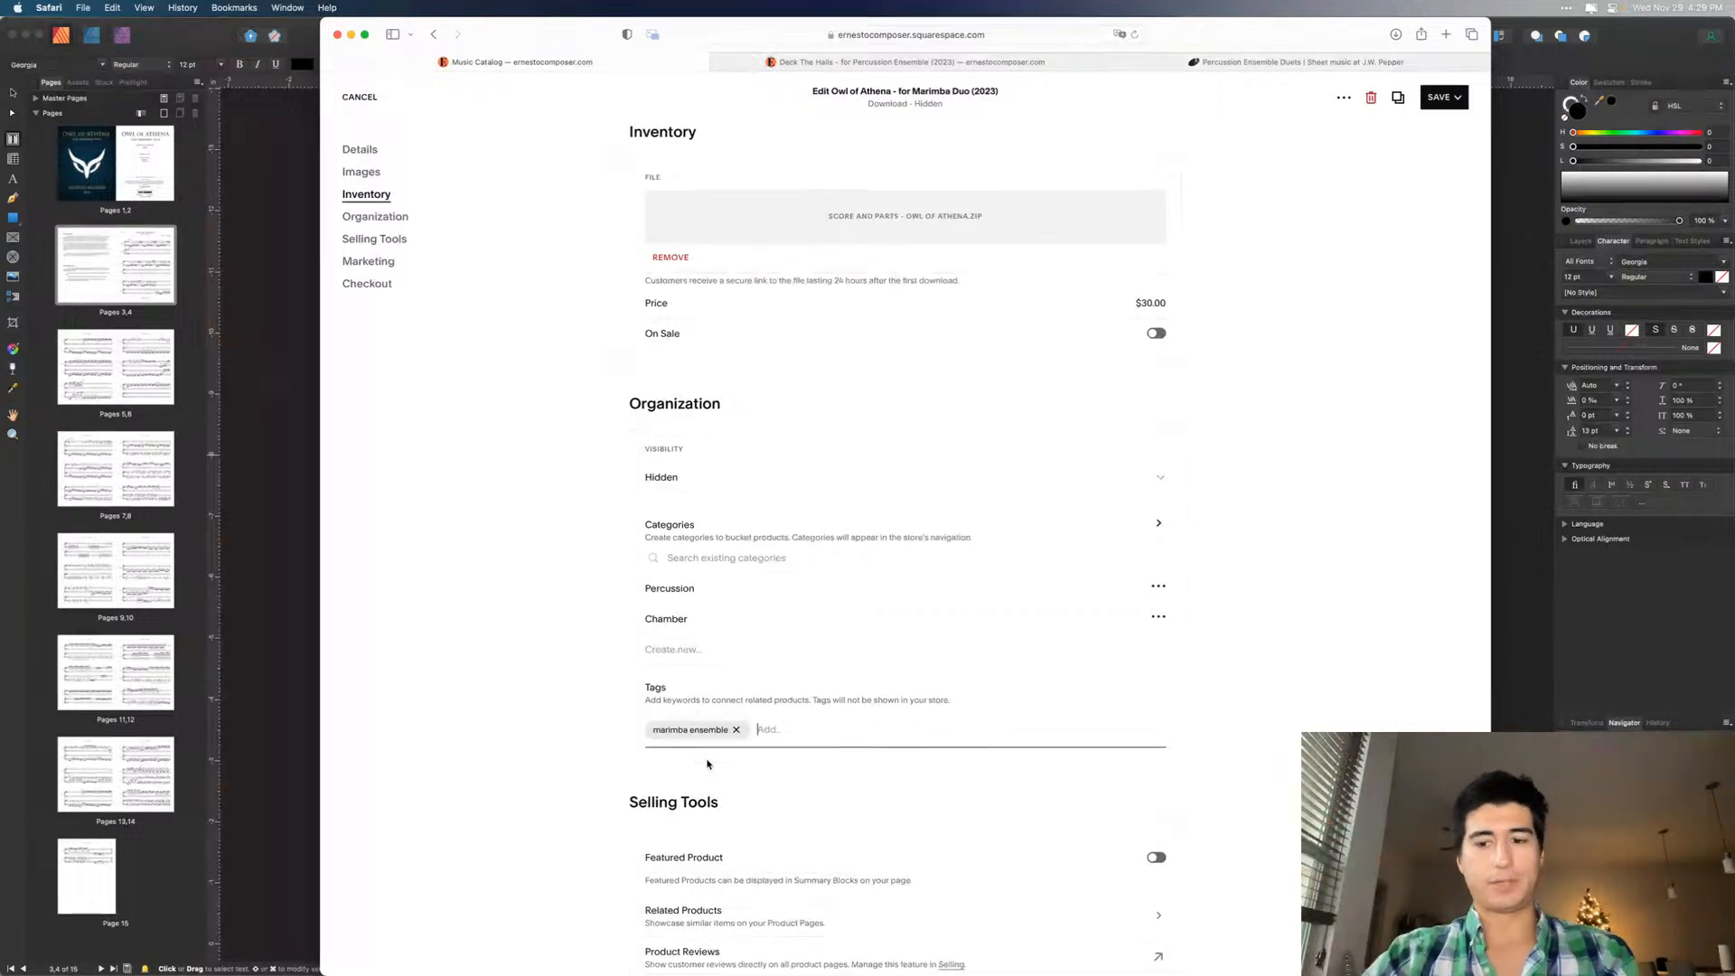
- Add the existing tags "percussion", "percussion ensemble" and "percussionist" to the product
scroll(708, 764, down, 1)
text(percus)
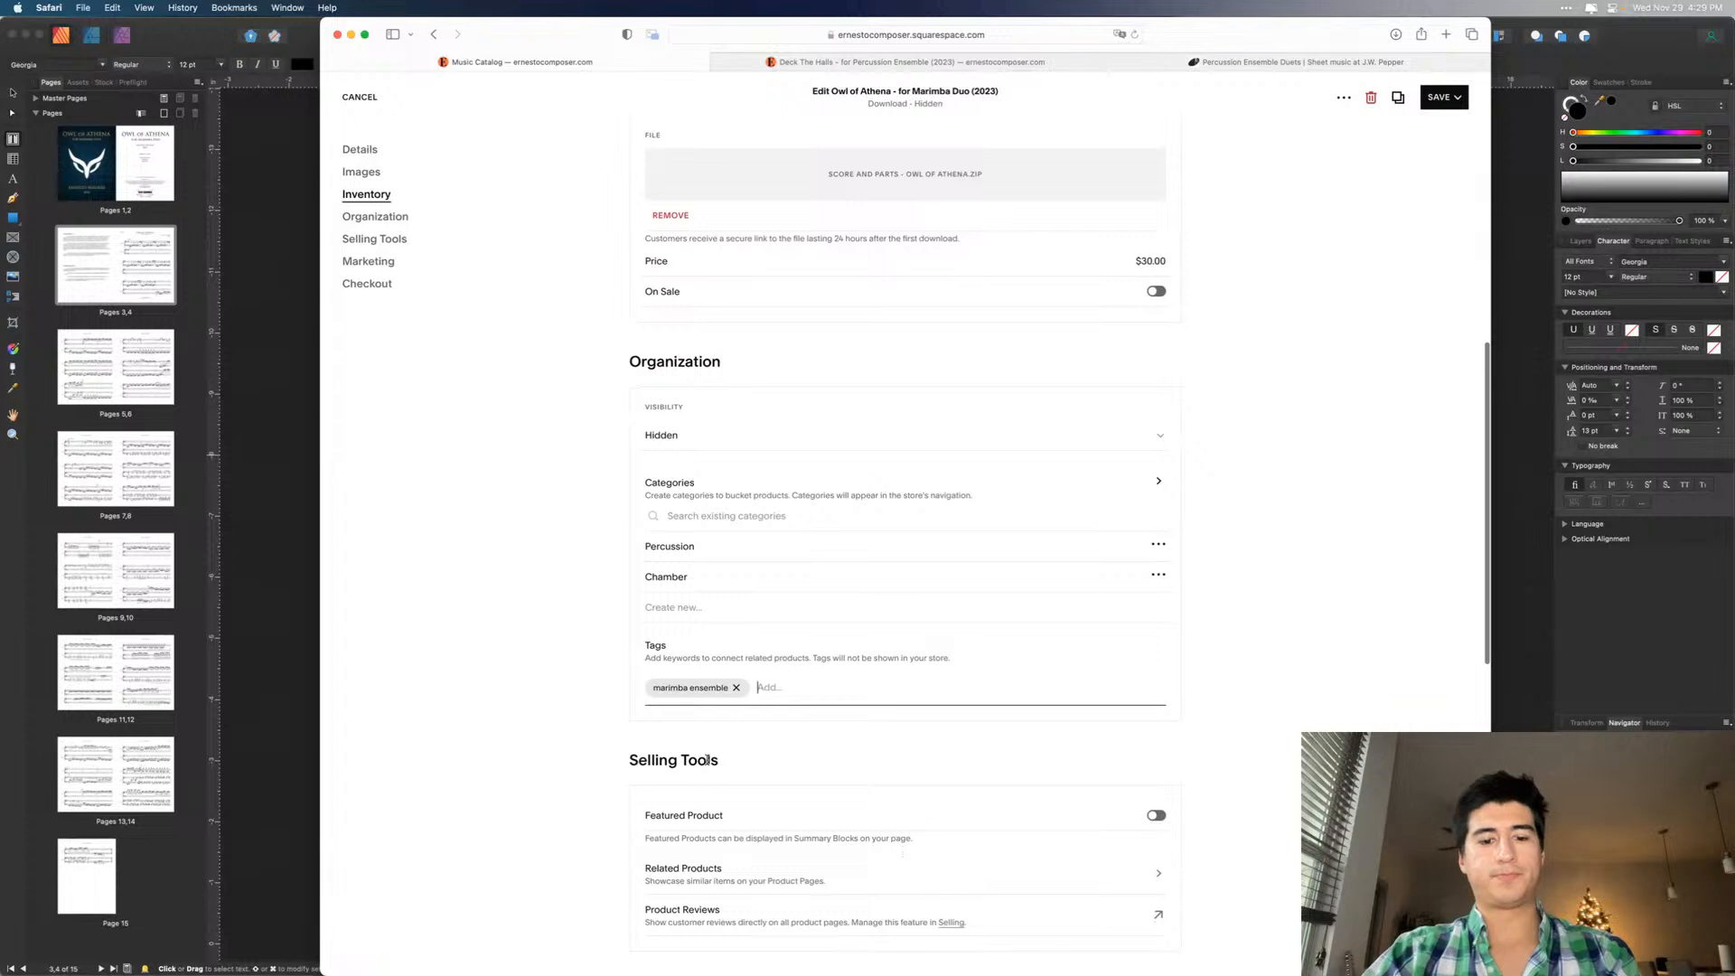
text(sion)
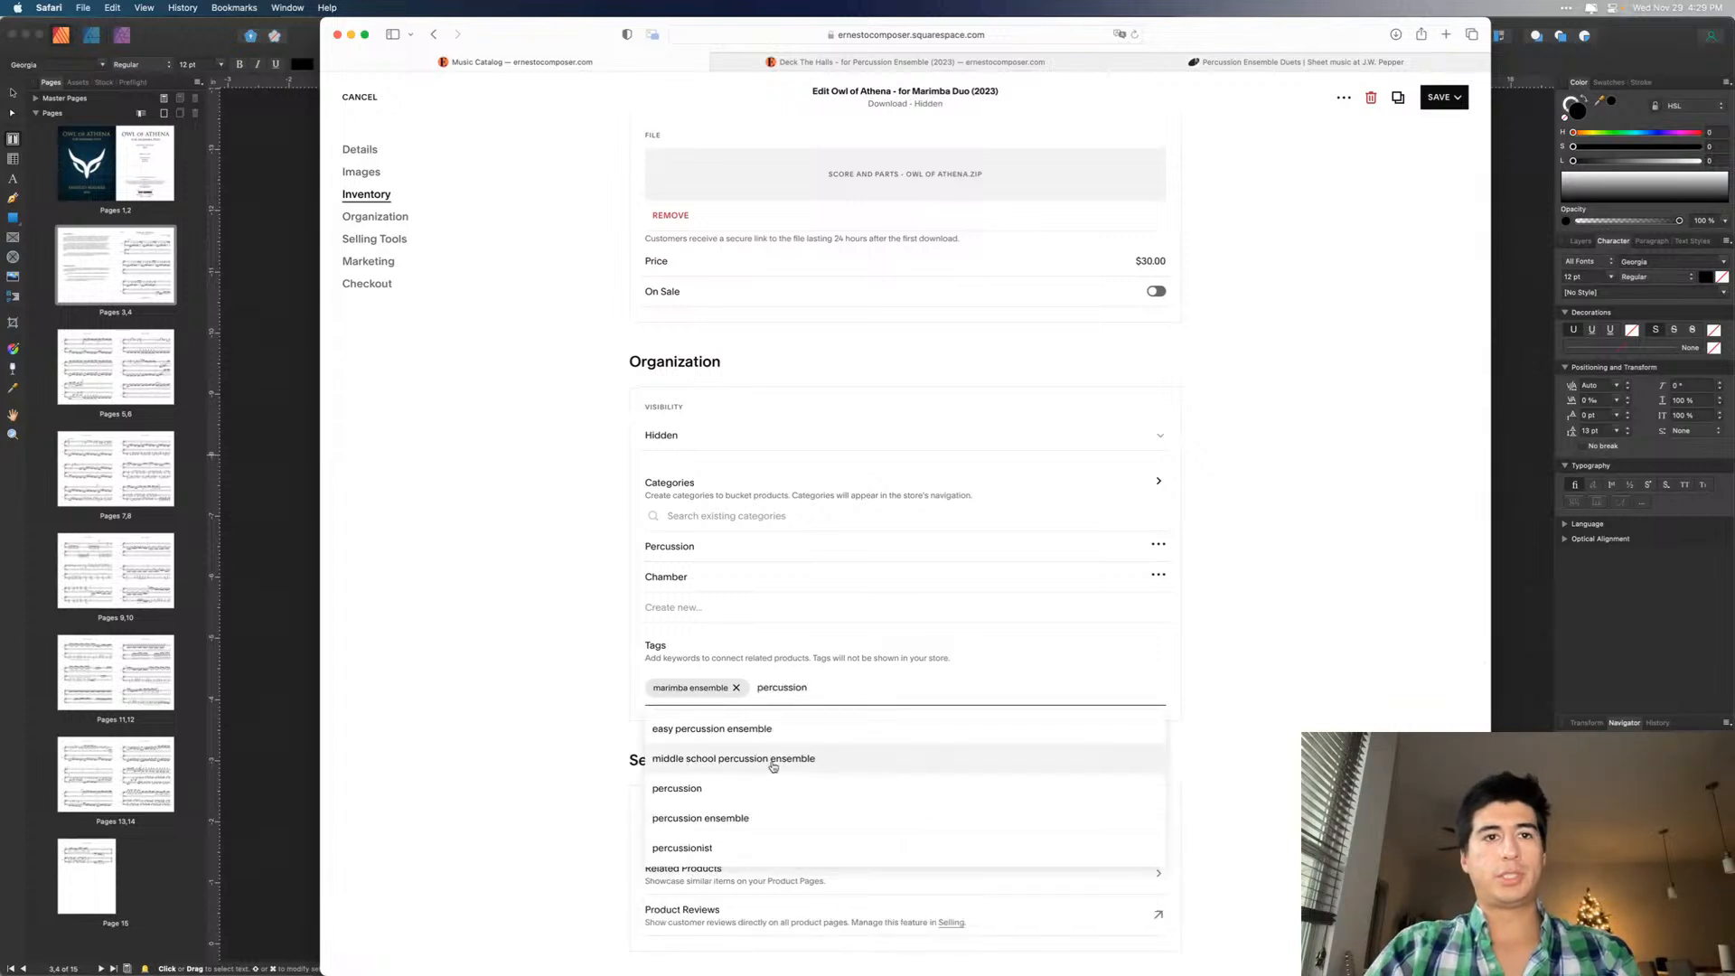
click(744, 791)
text(percu)
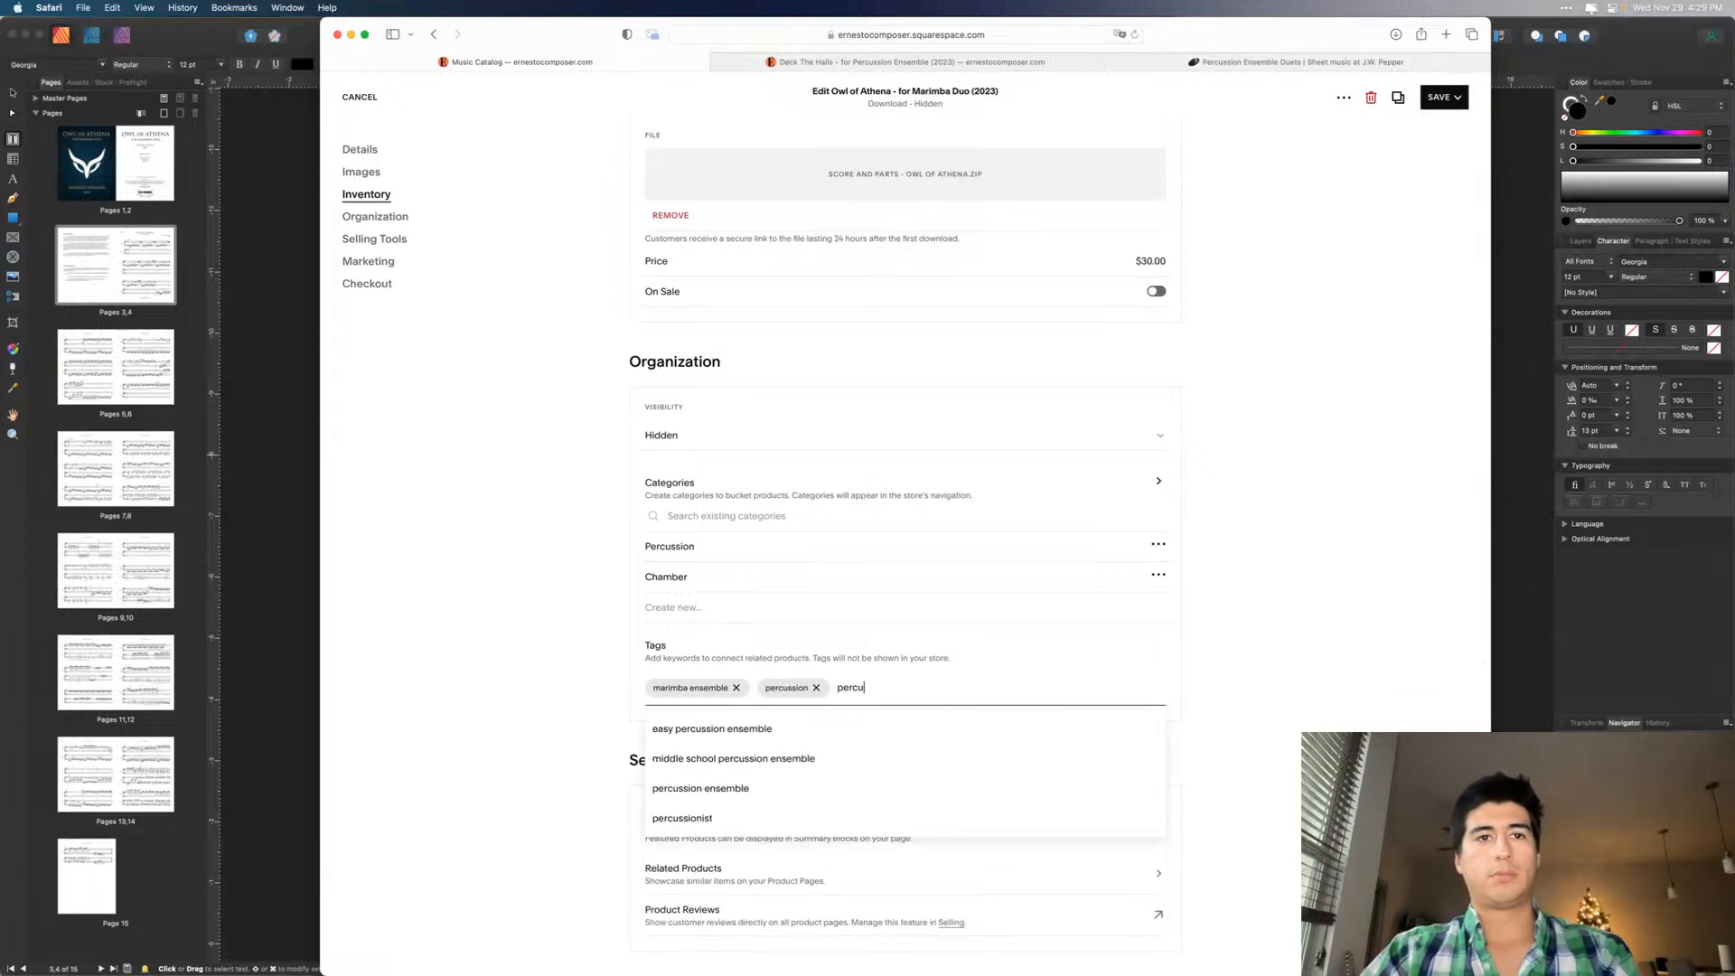
key(BackSpace)
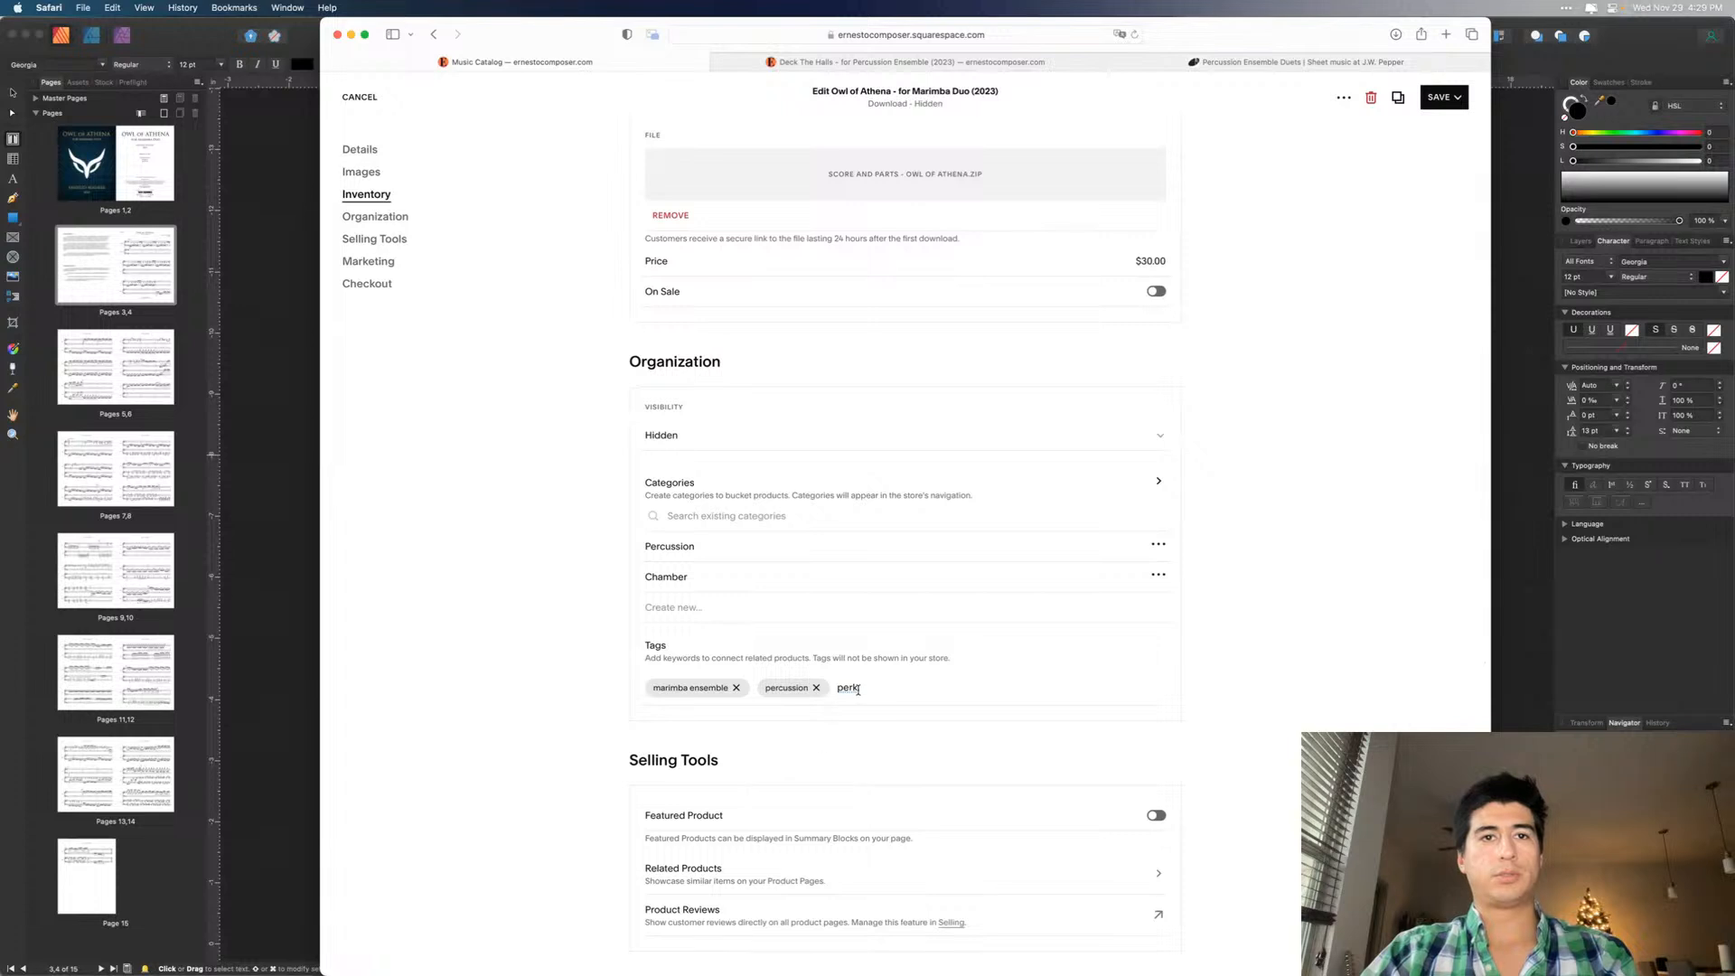
click(759, 792)
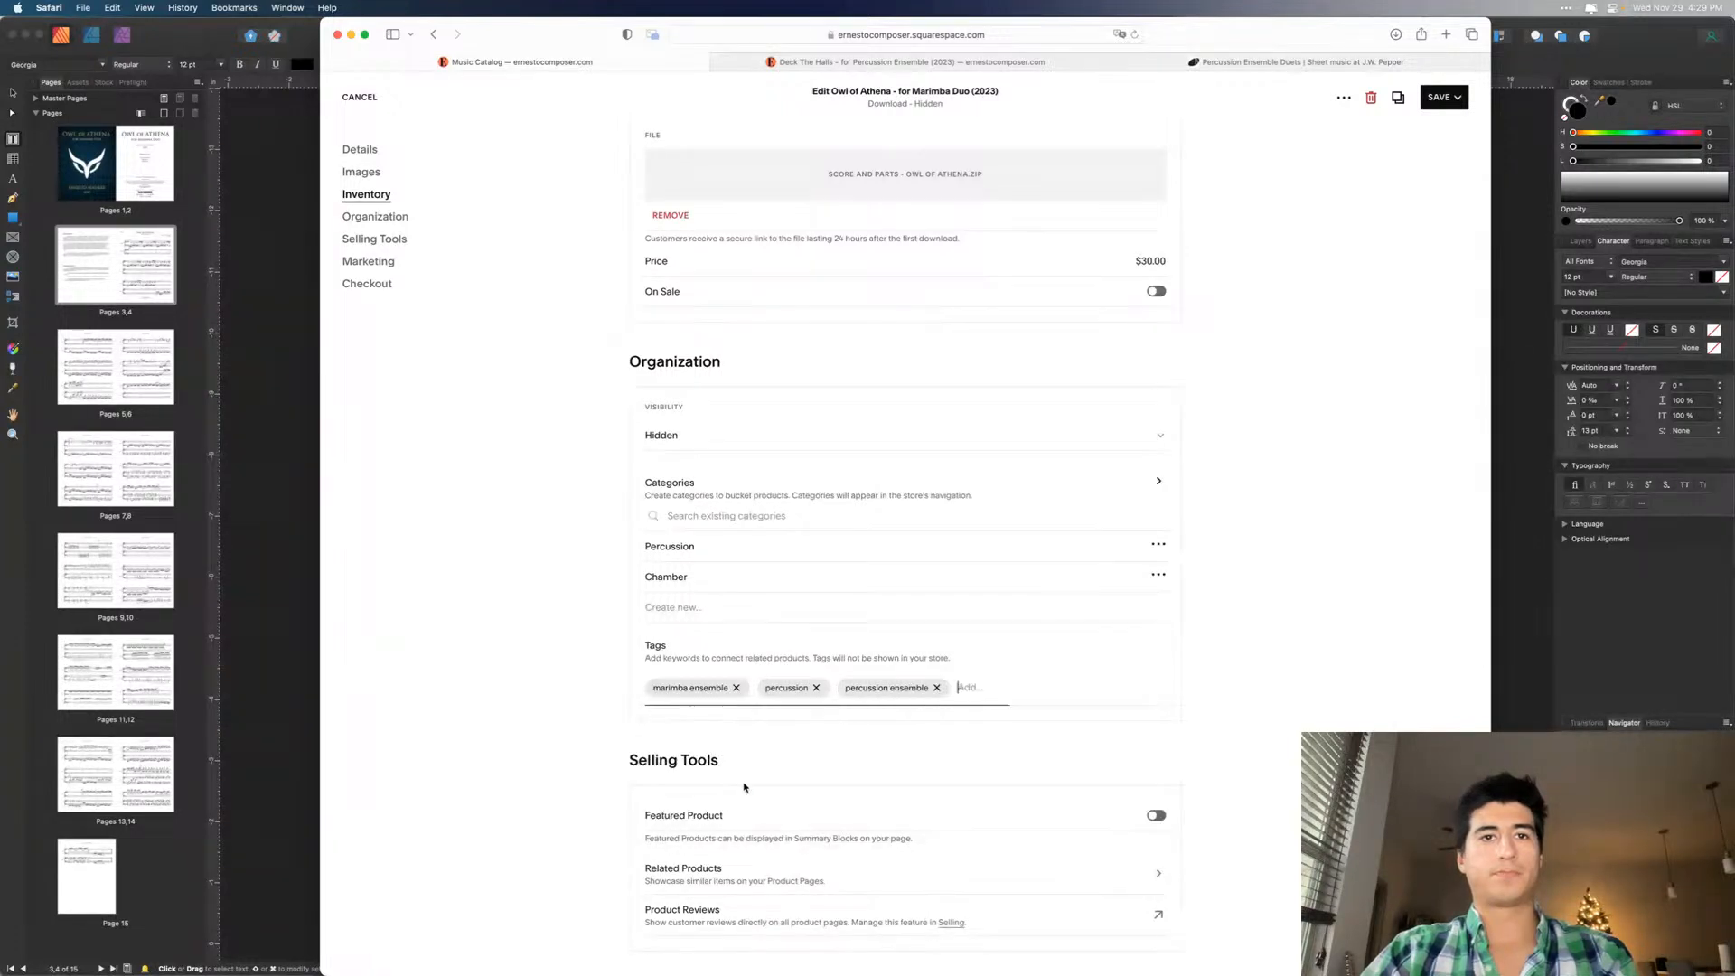
click(753, 789)
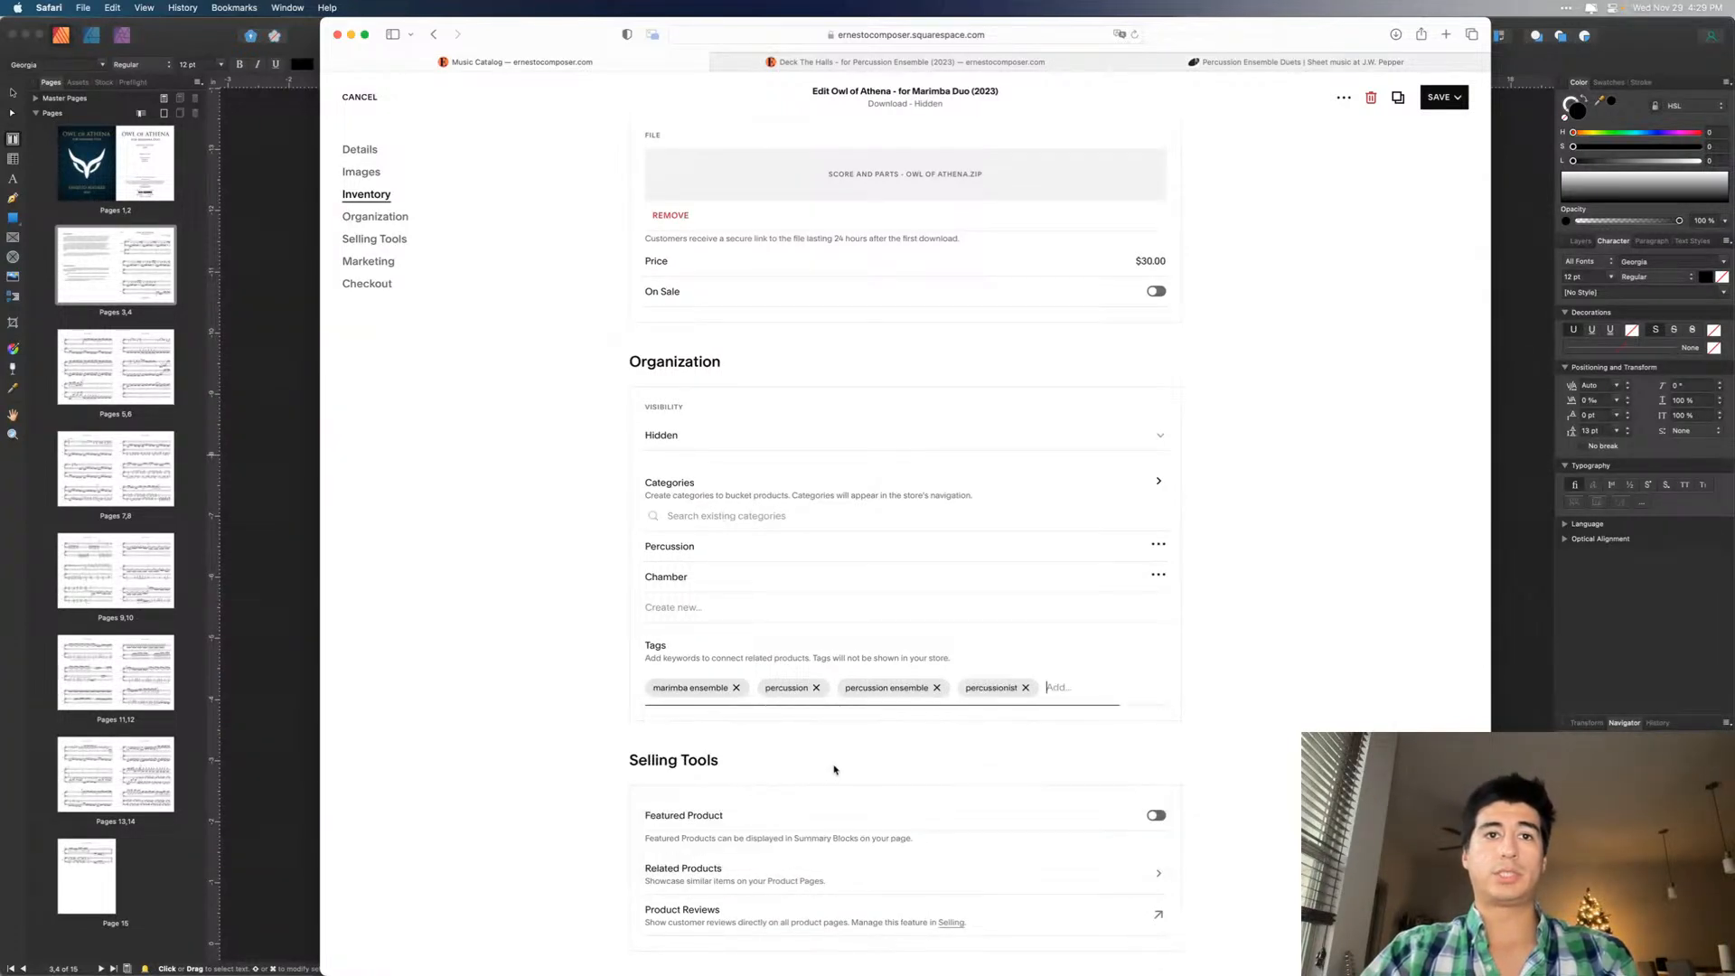
- Add the tags "marimba", "marimbas" and "marimba duet" to the product
text(marimba)
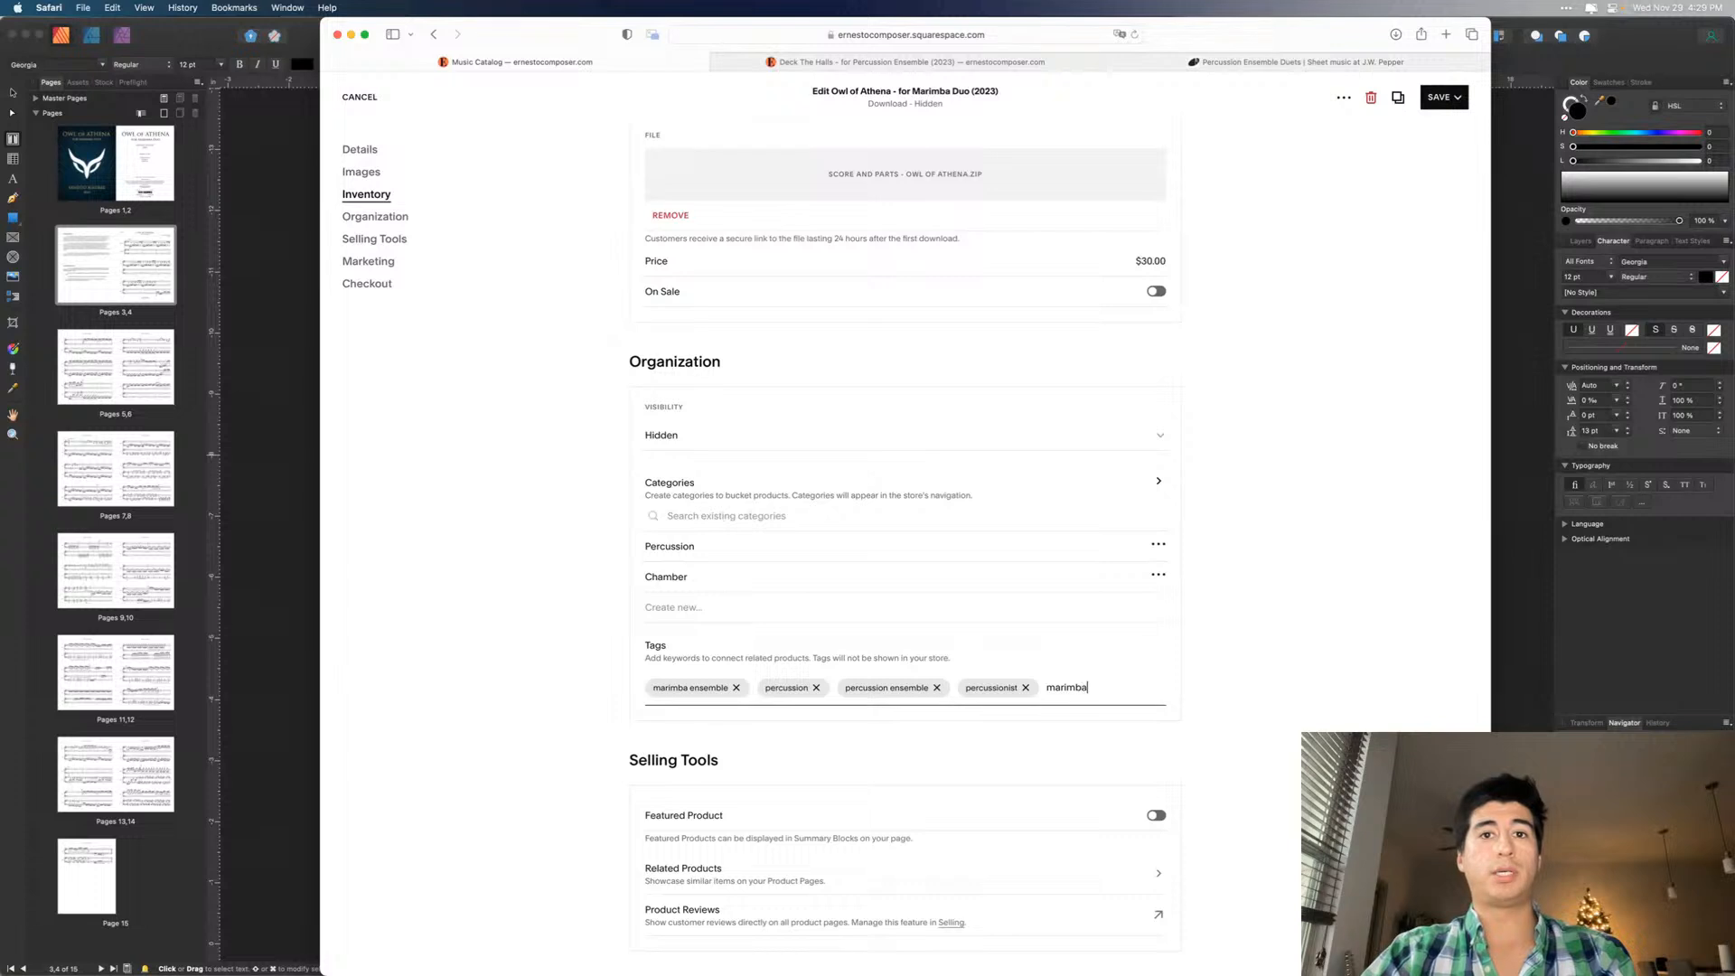
key(Return)
text(marimbas)
key(Return)
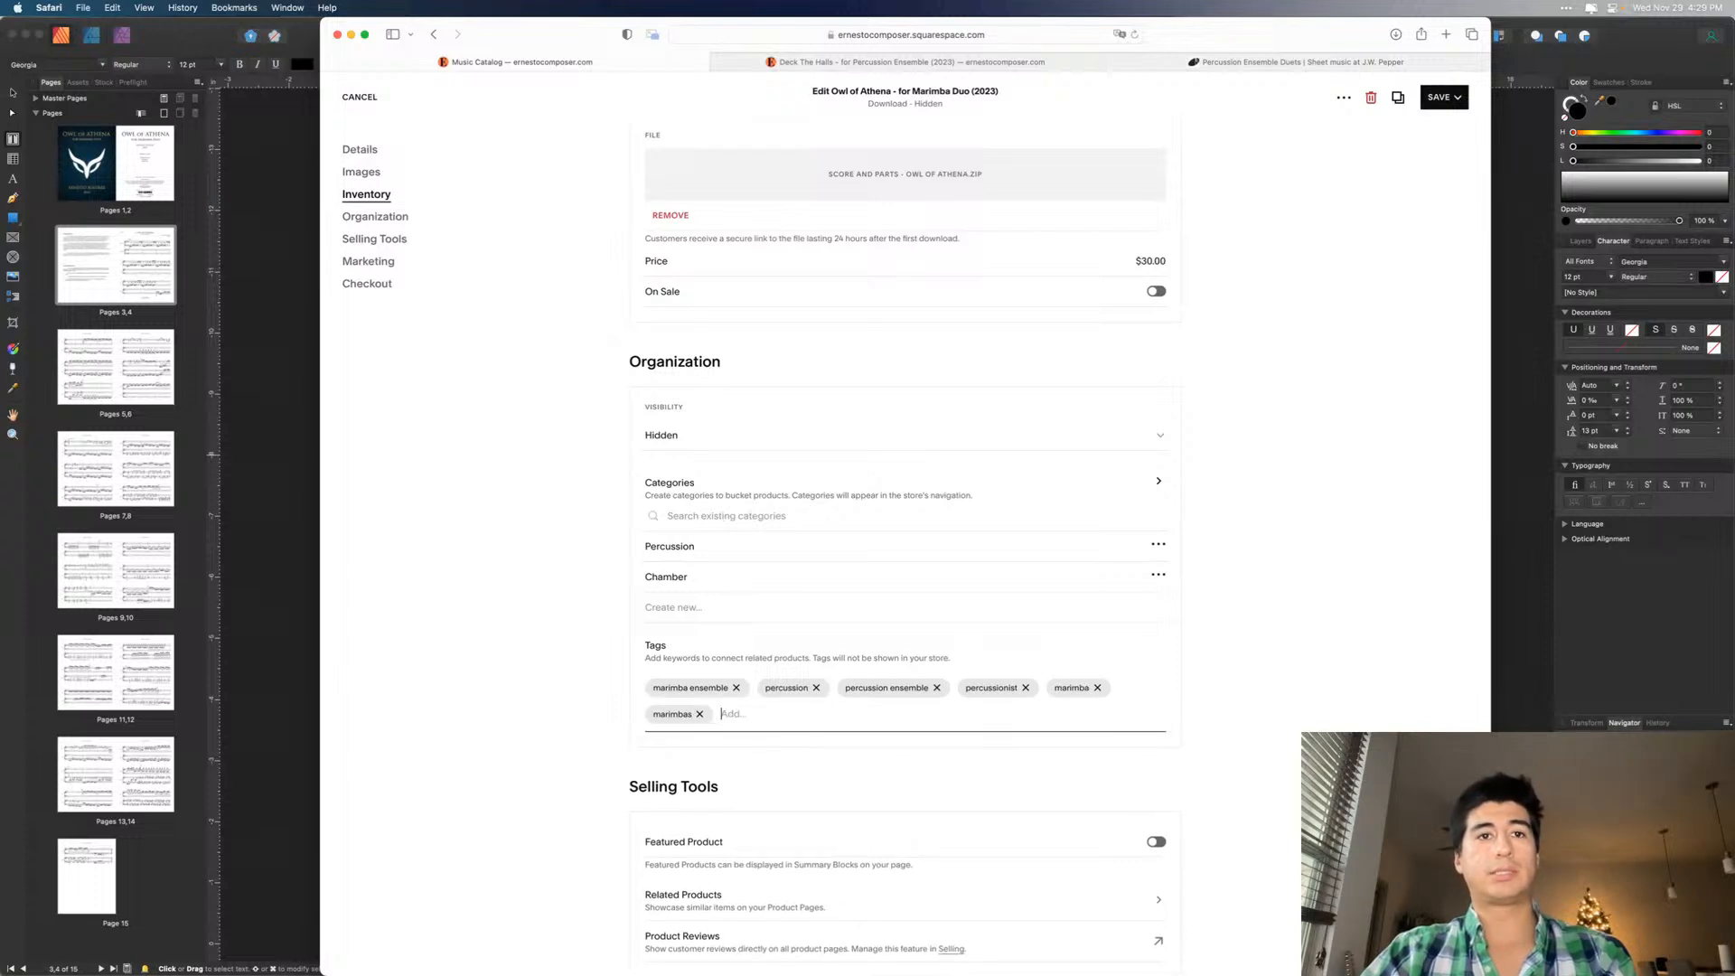
text(marimba duet)
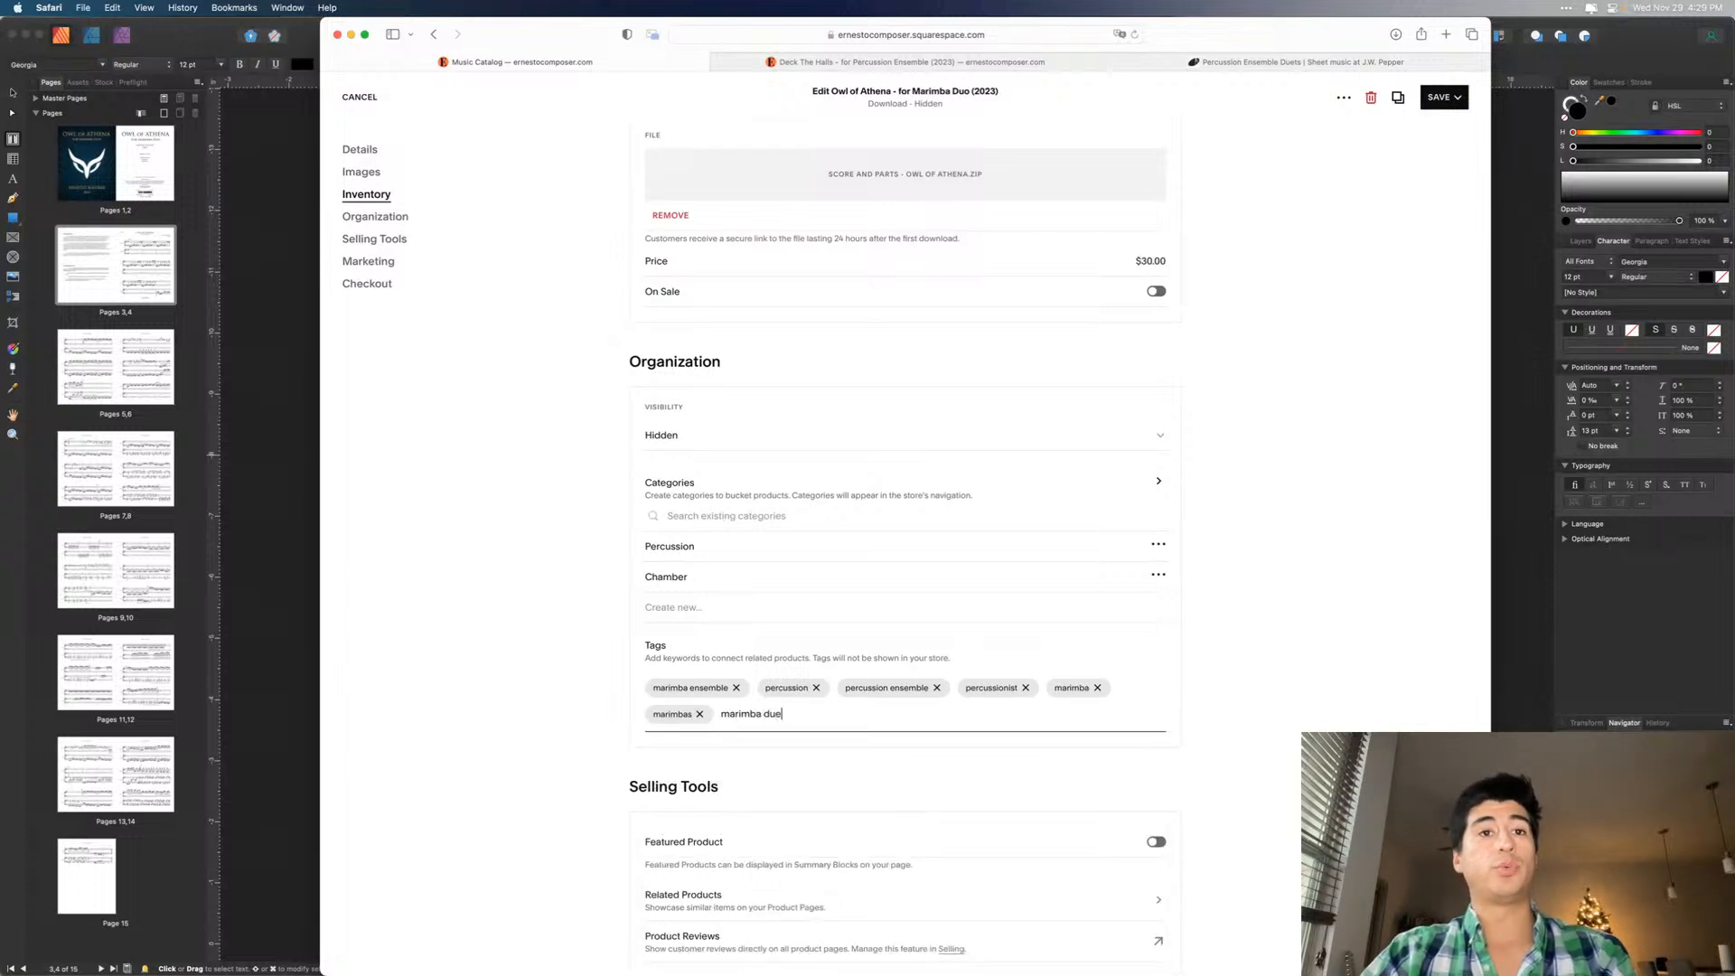
key(Return)
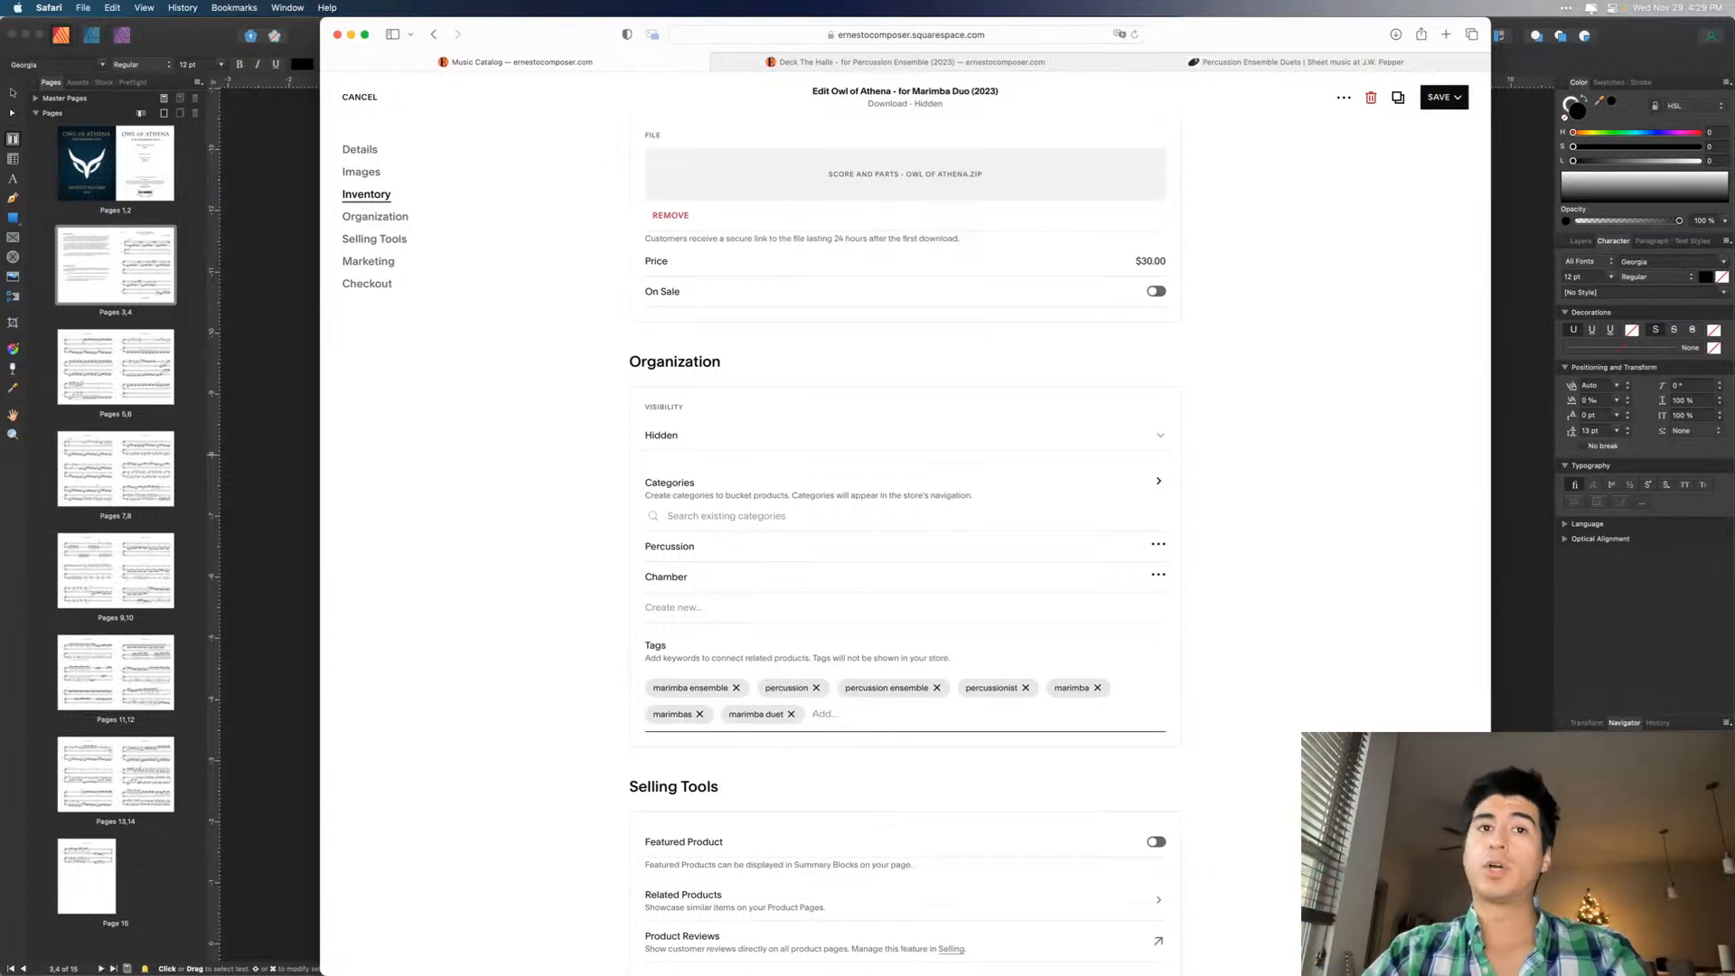
- Add the tag "marimba duo" to the product, correcting any misspelled entry
text(marimba duop)
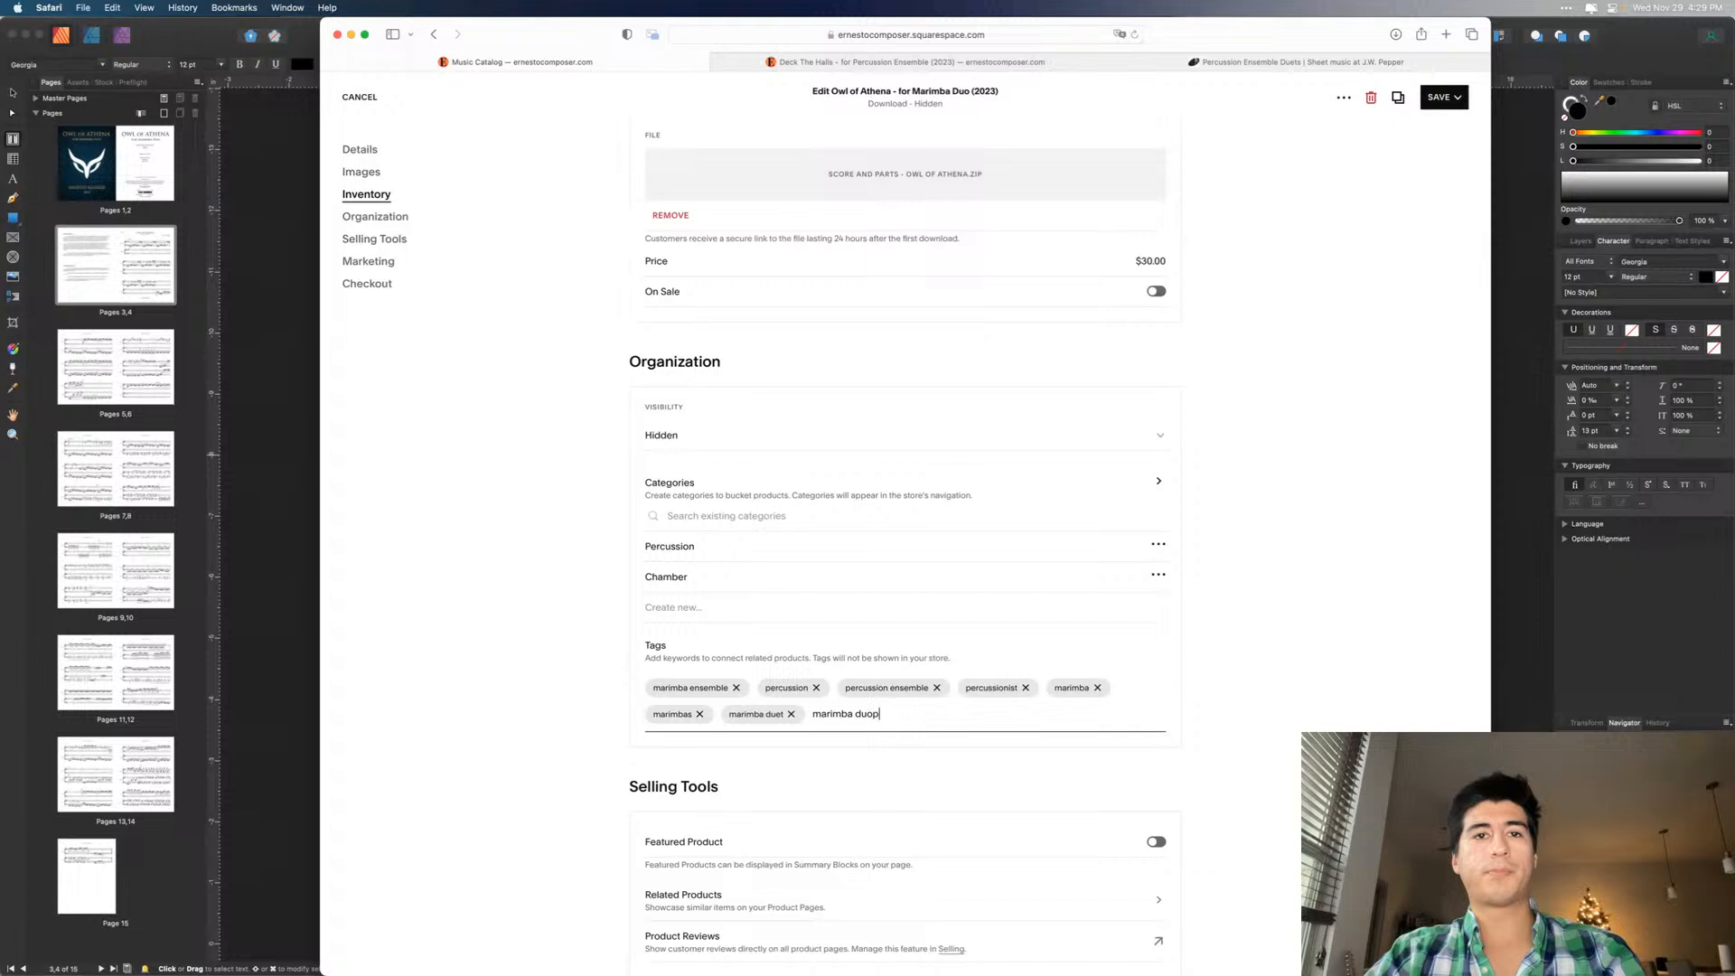
key(Return)
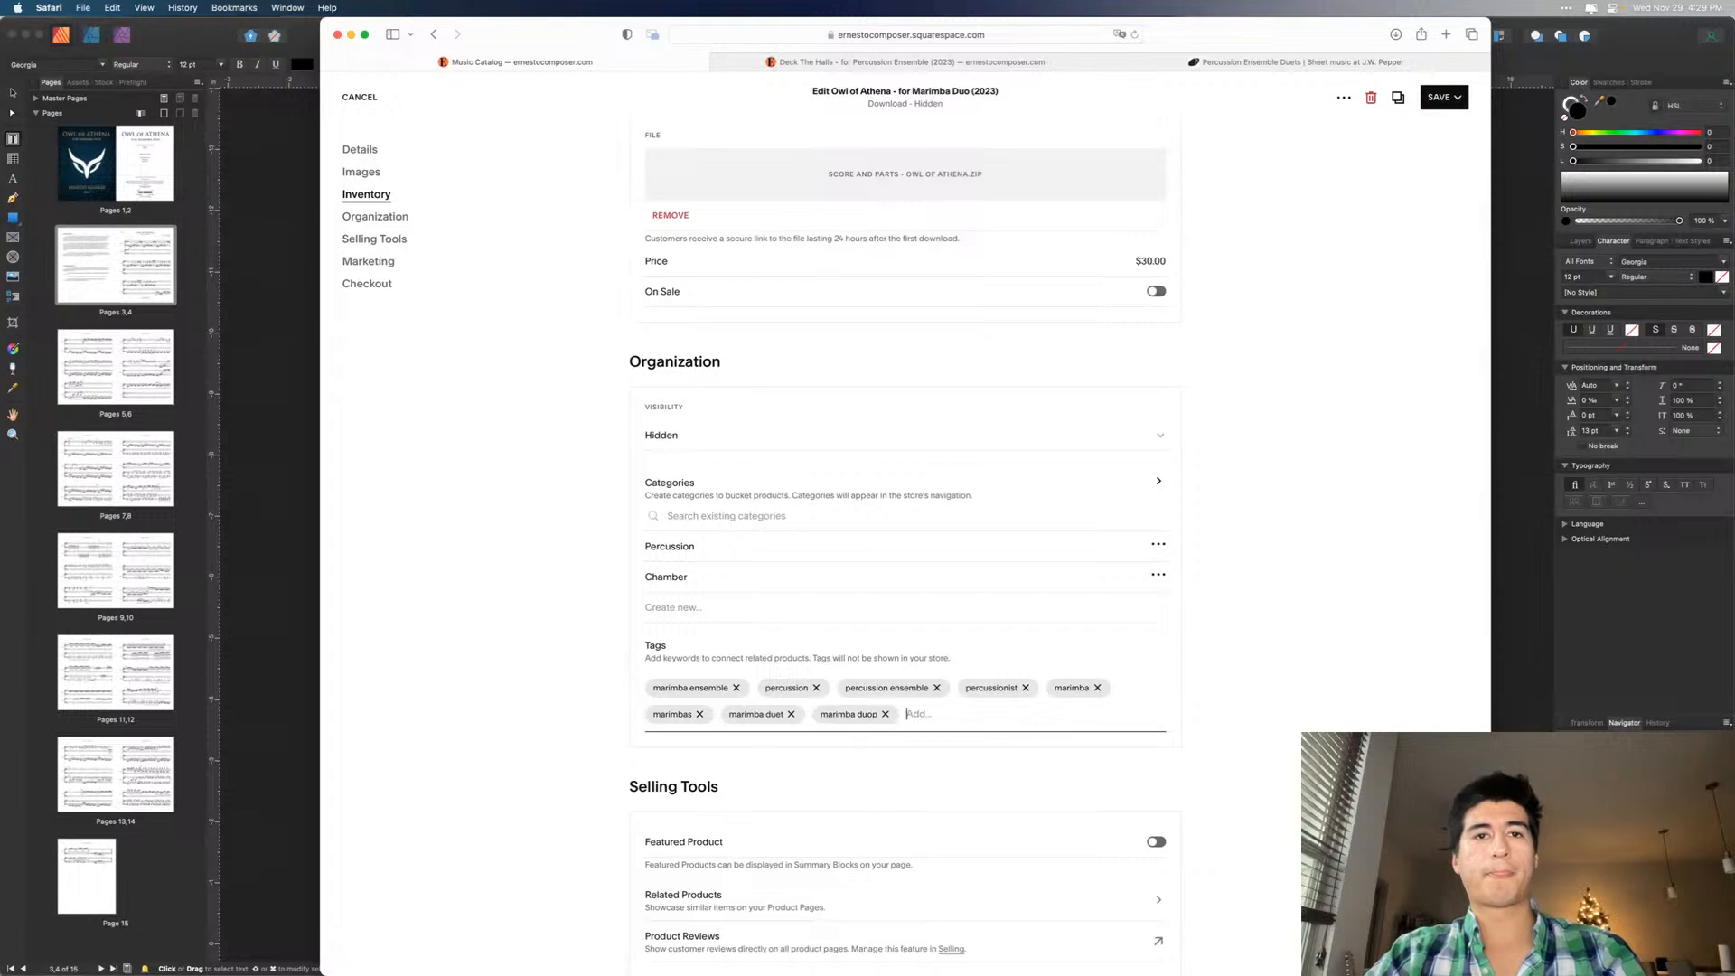
key(BackSpace)
key(BackSpace)
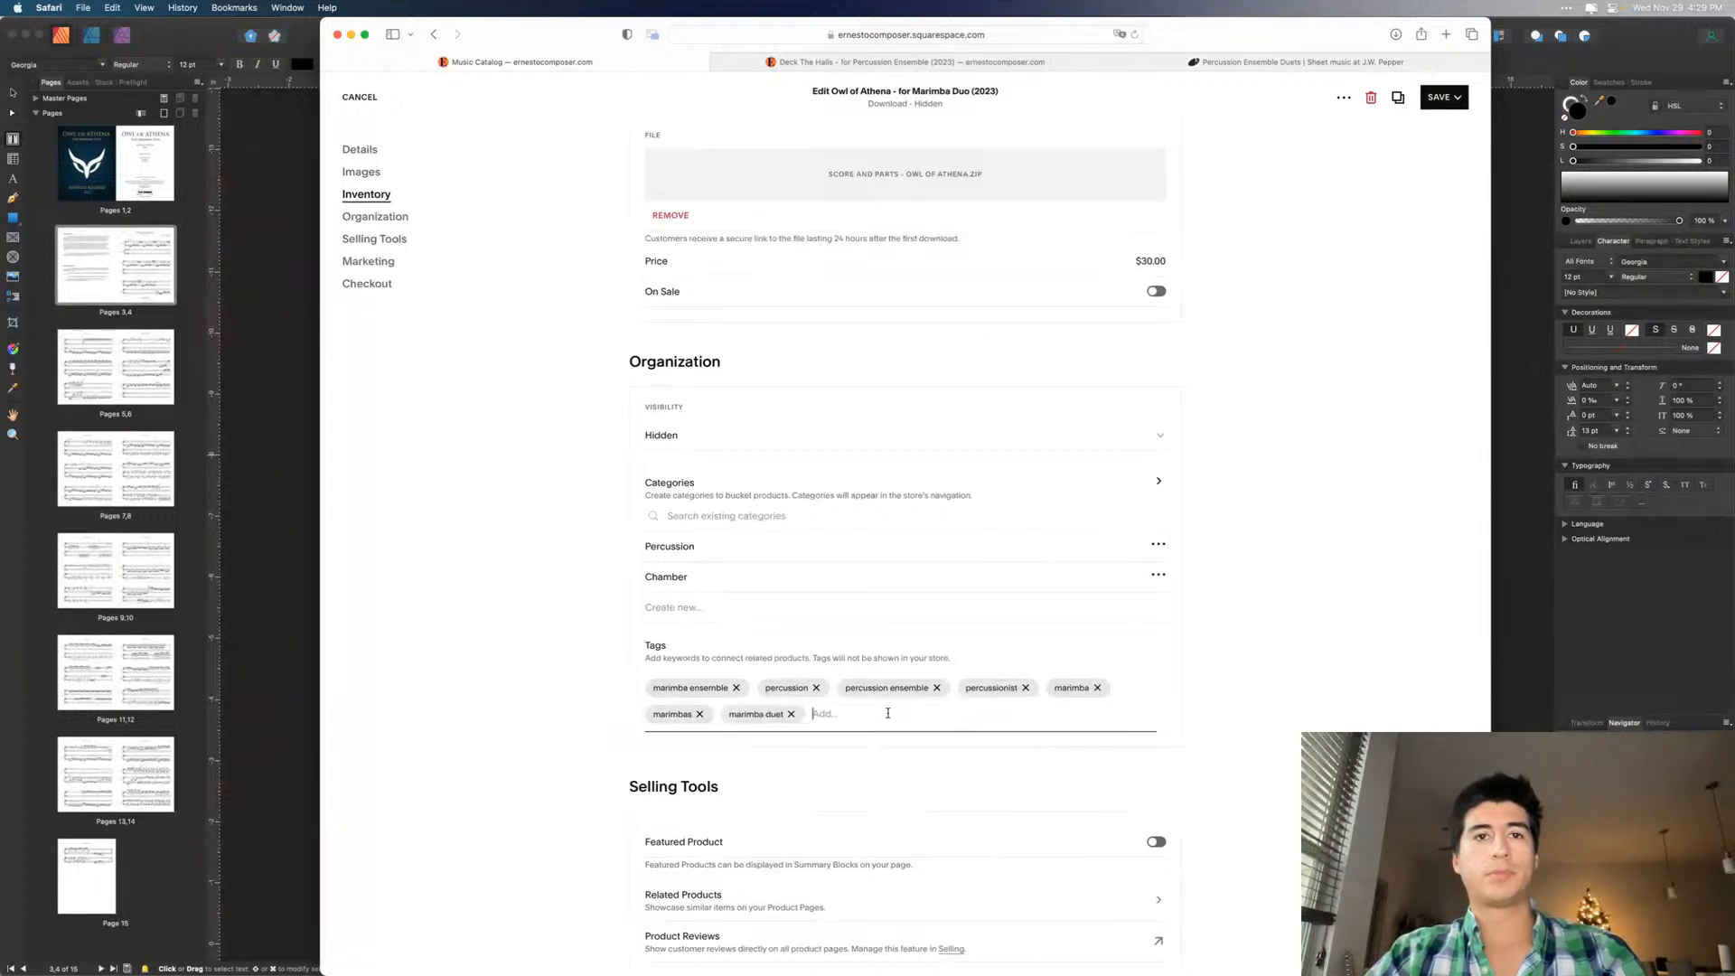
text(marimba duo)
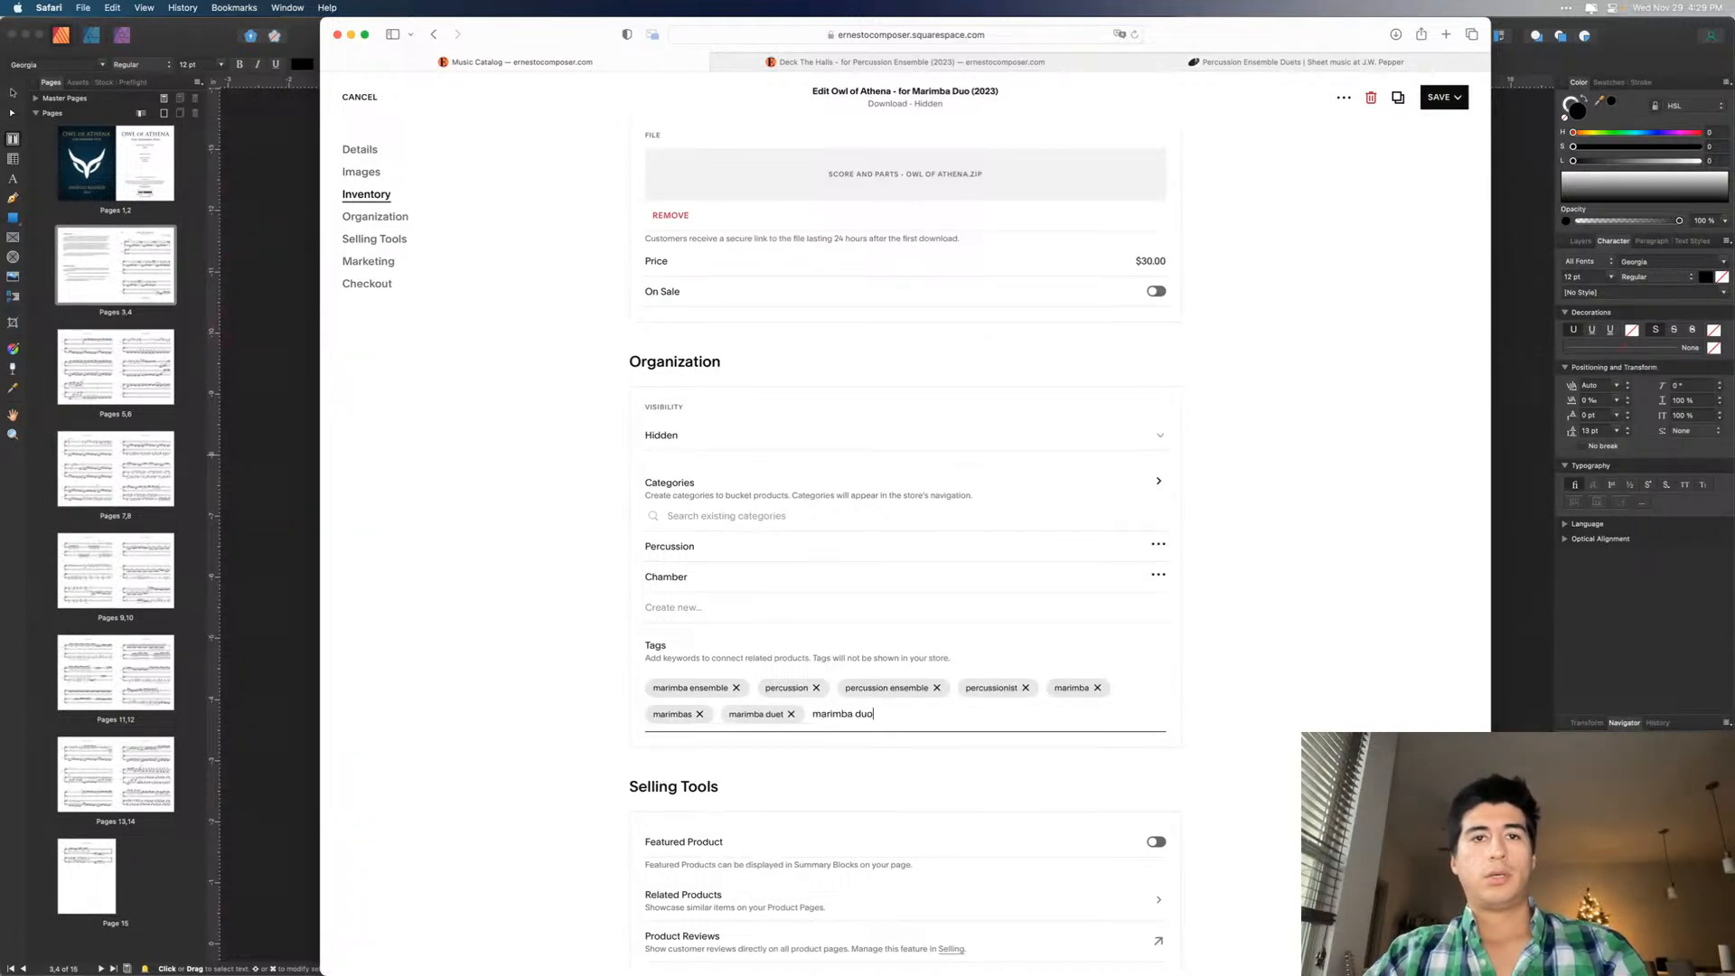
key(Return)
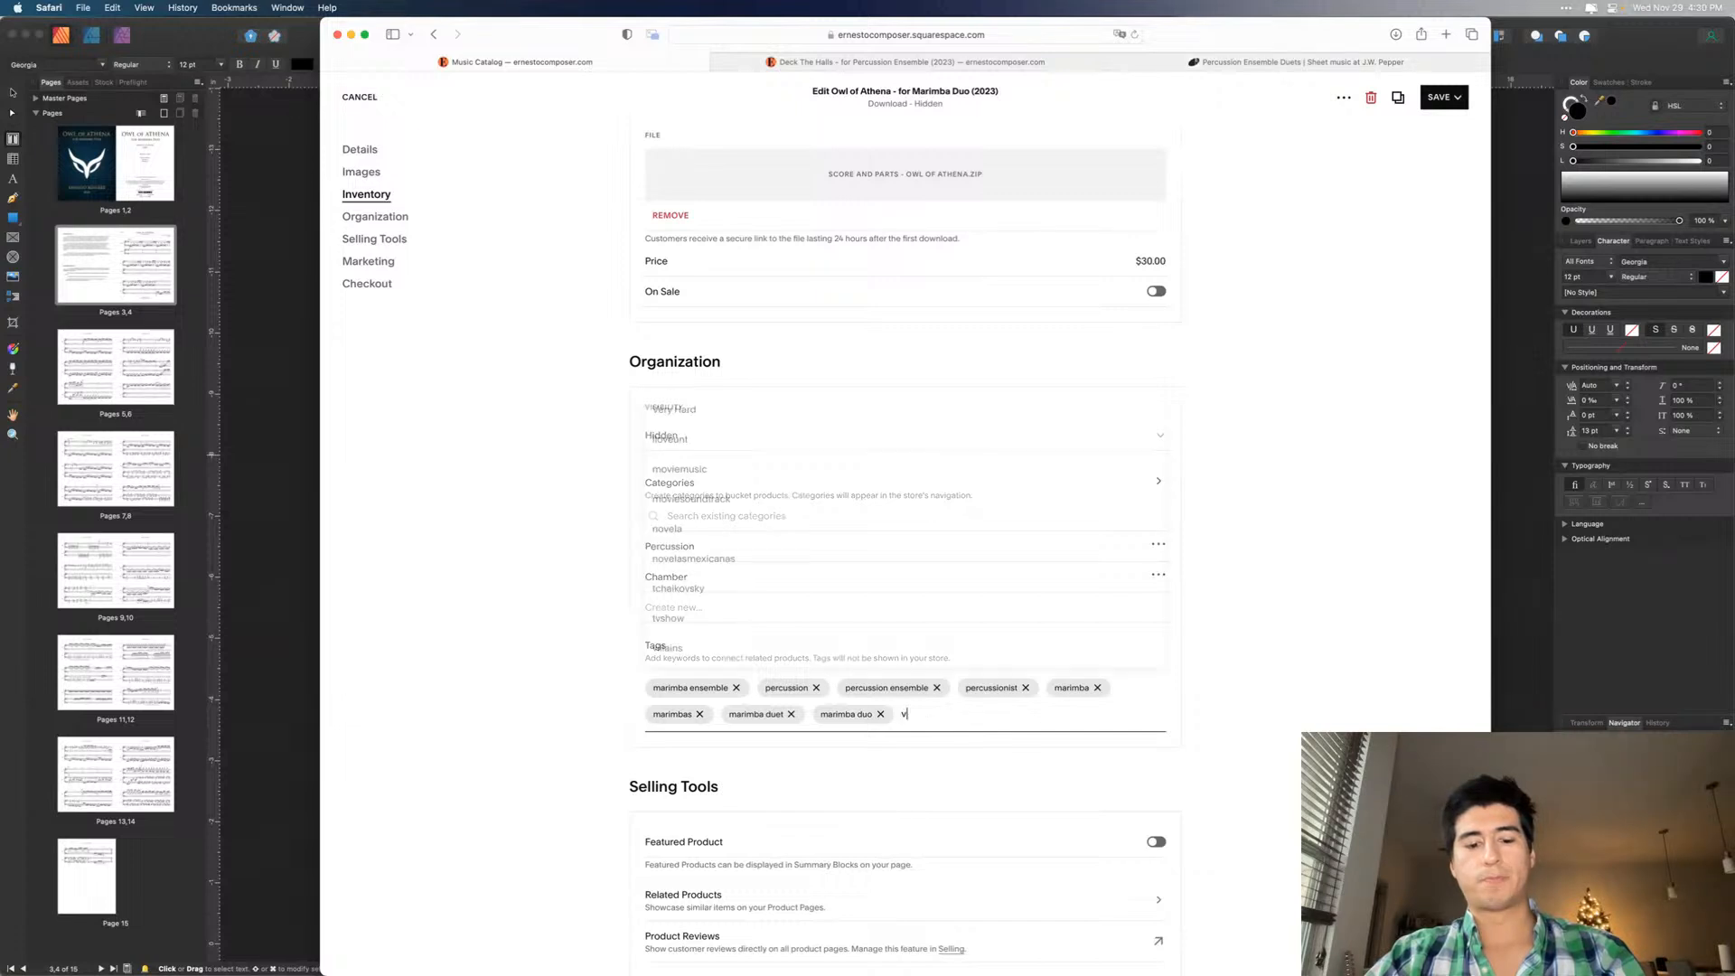
- Add the tags "vibraphone marimba duet" and "marimba solo" to the product
text(vibraphone)
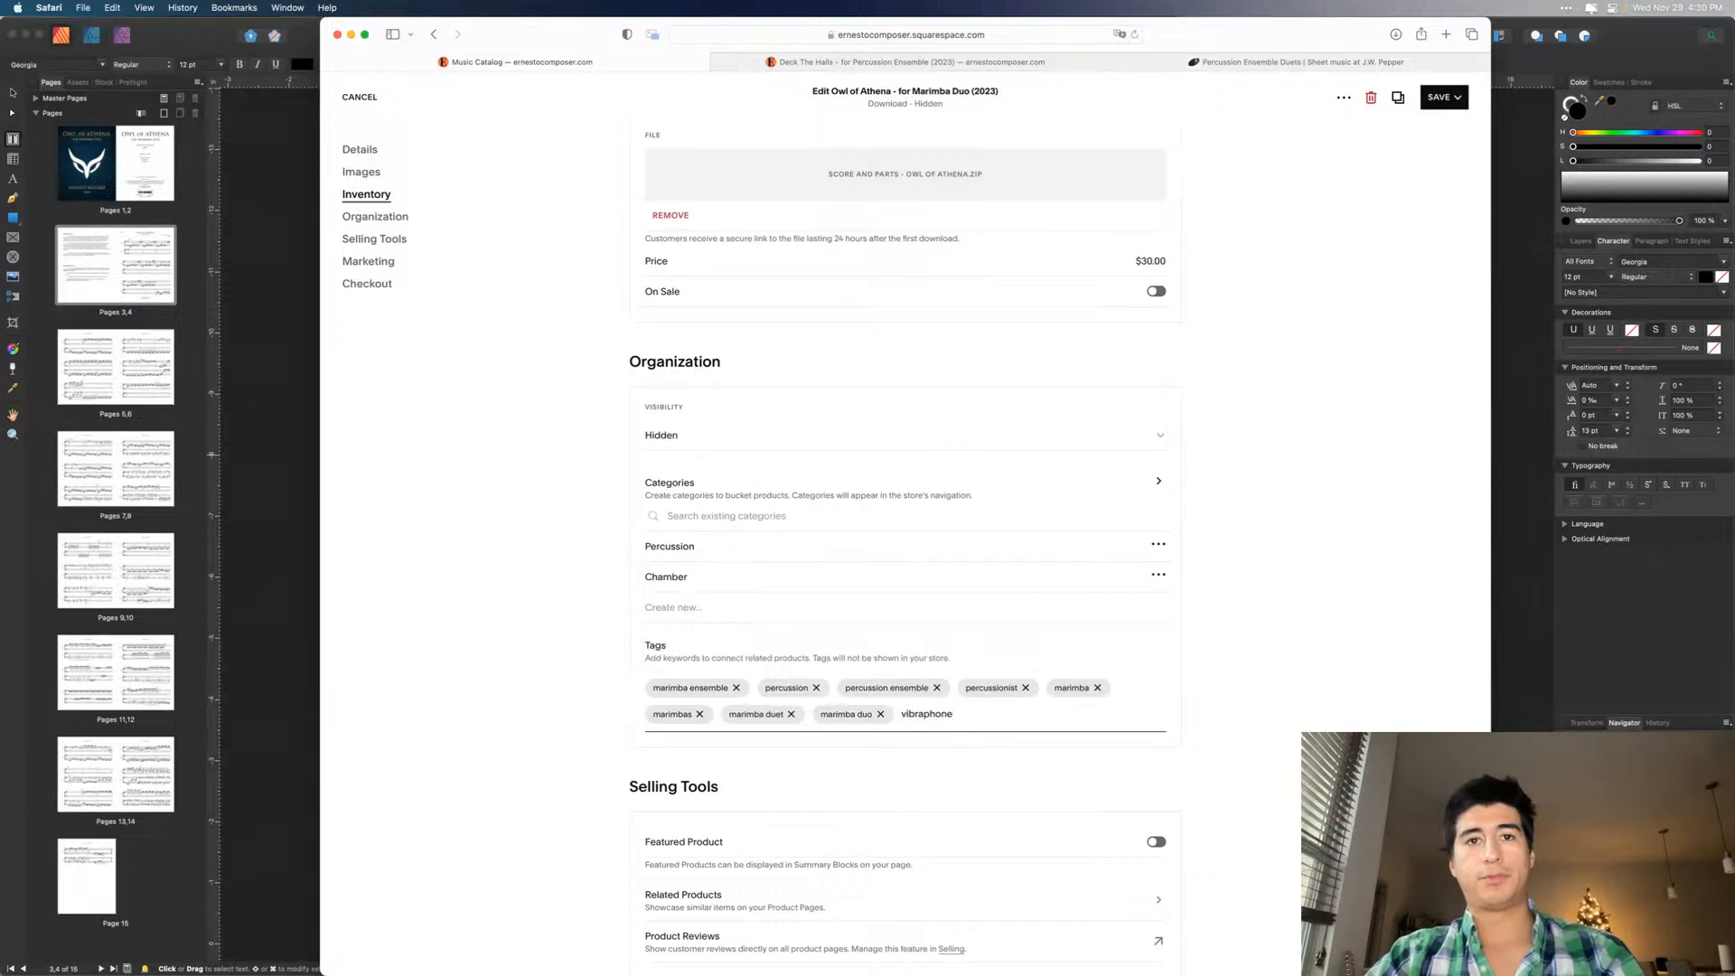
text( marimba duet)
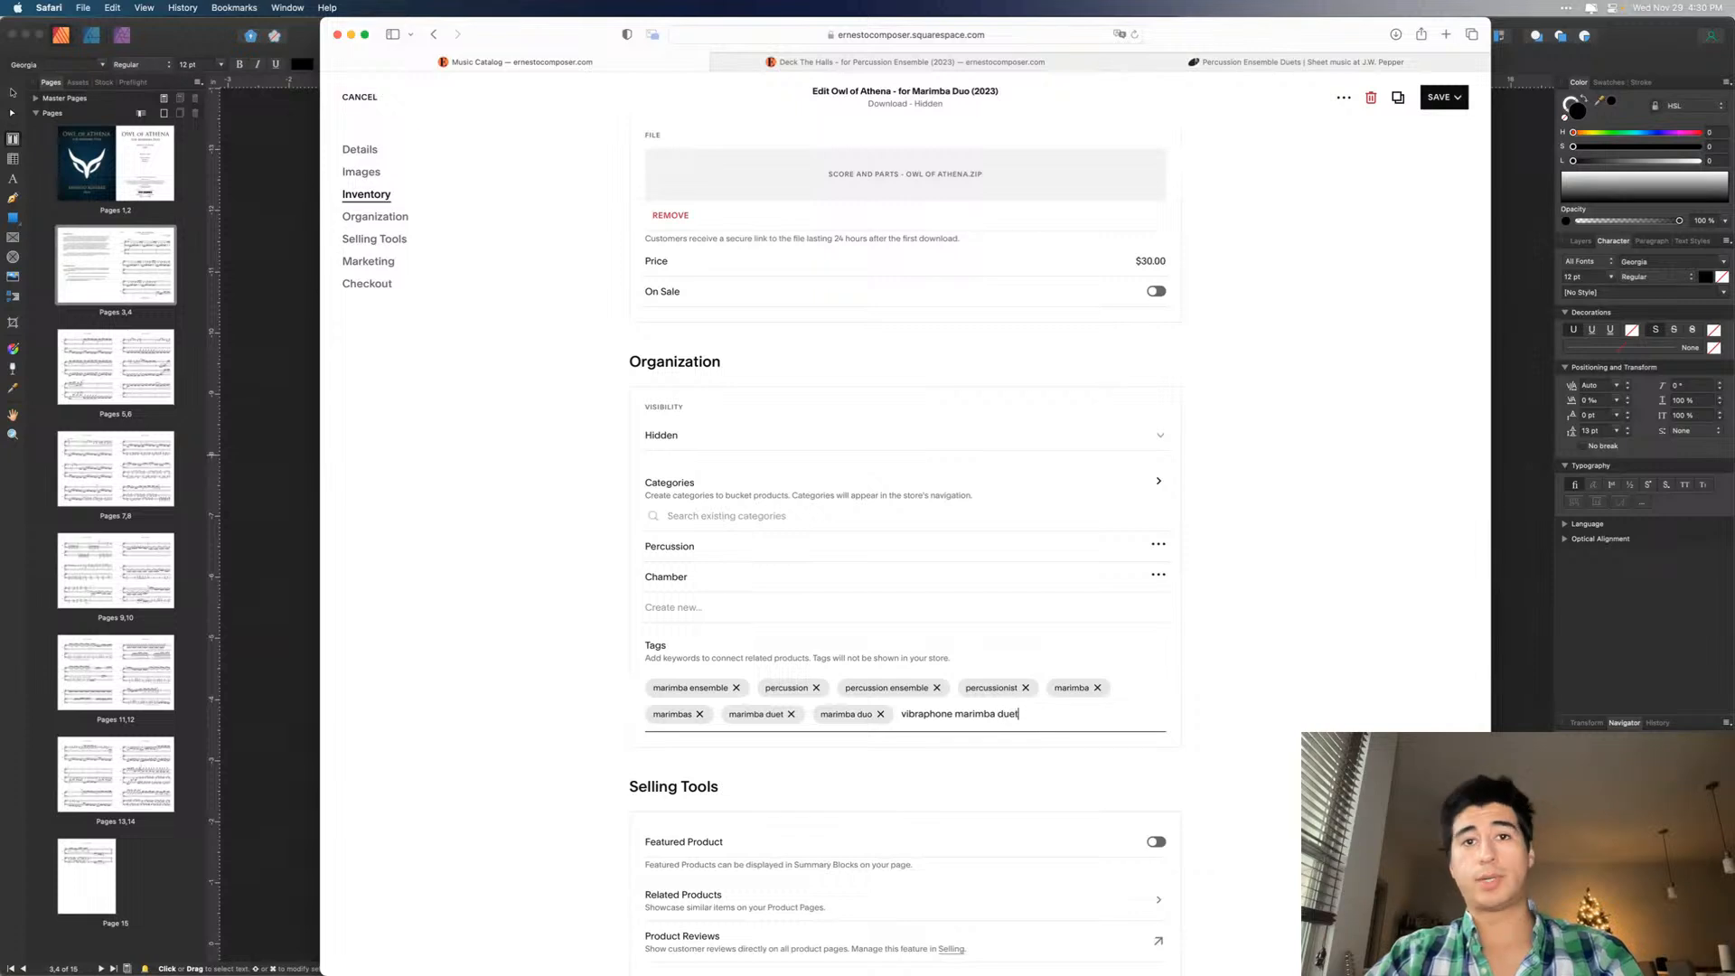
key(Return)
text(vib)
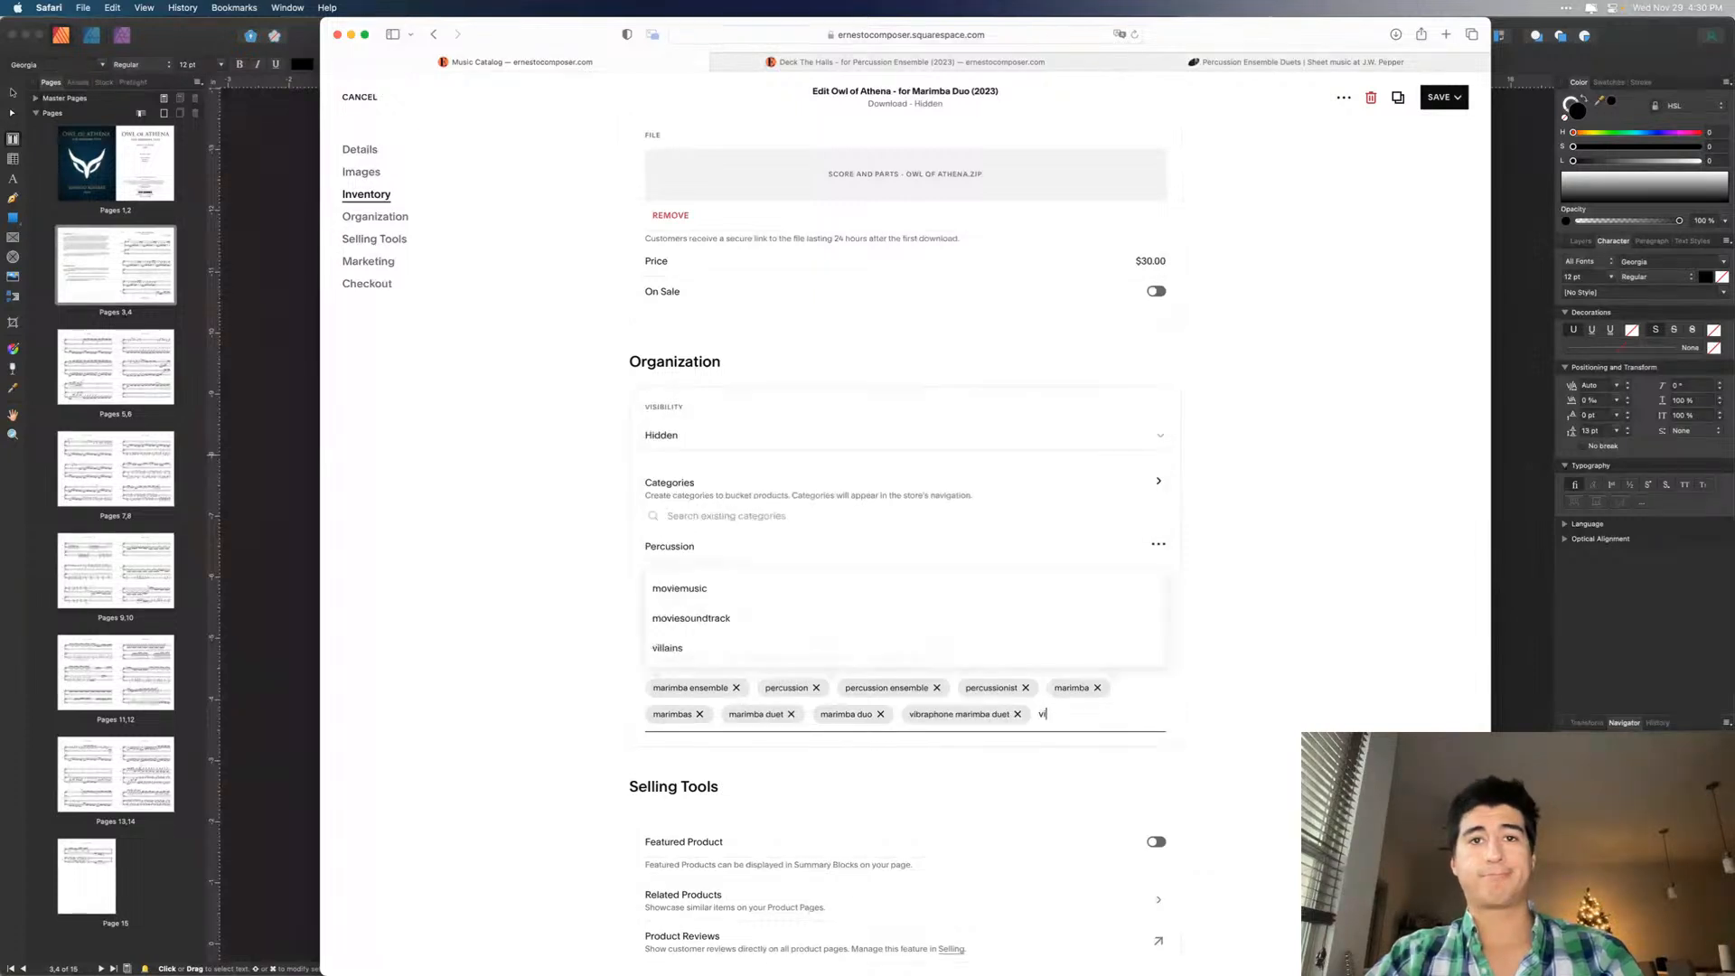
key(BackSpace)
key(BackSpace)
key(BackSpace)
text(marimba solo)
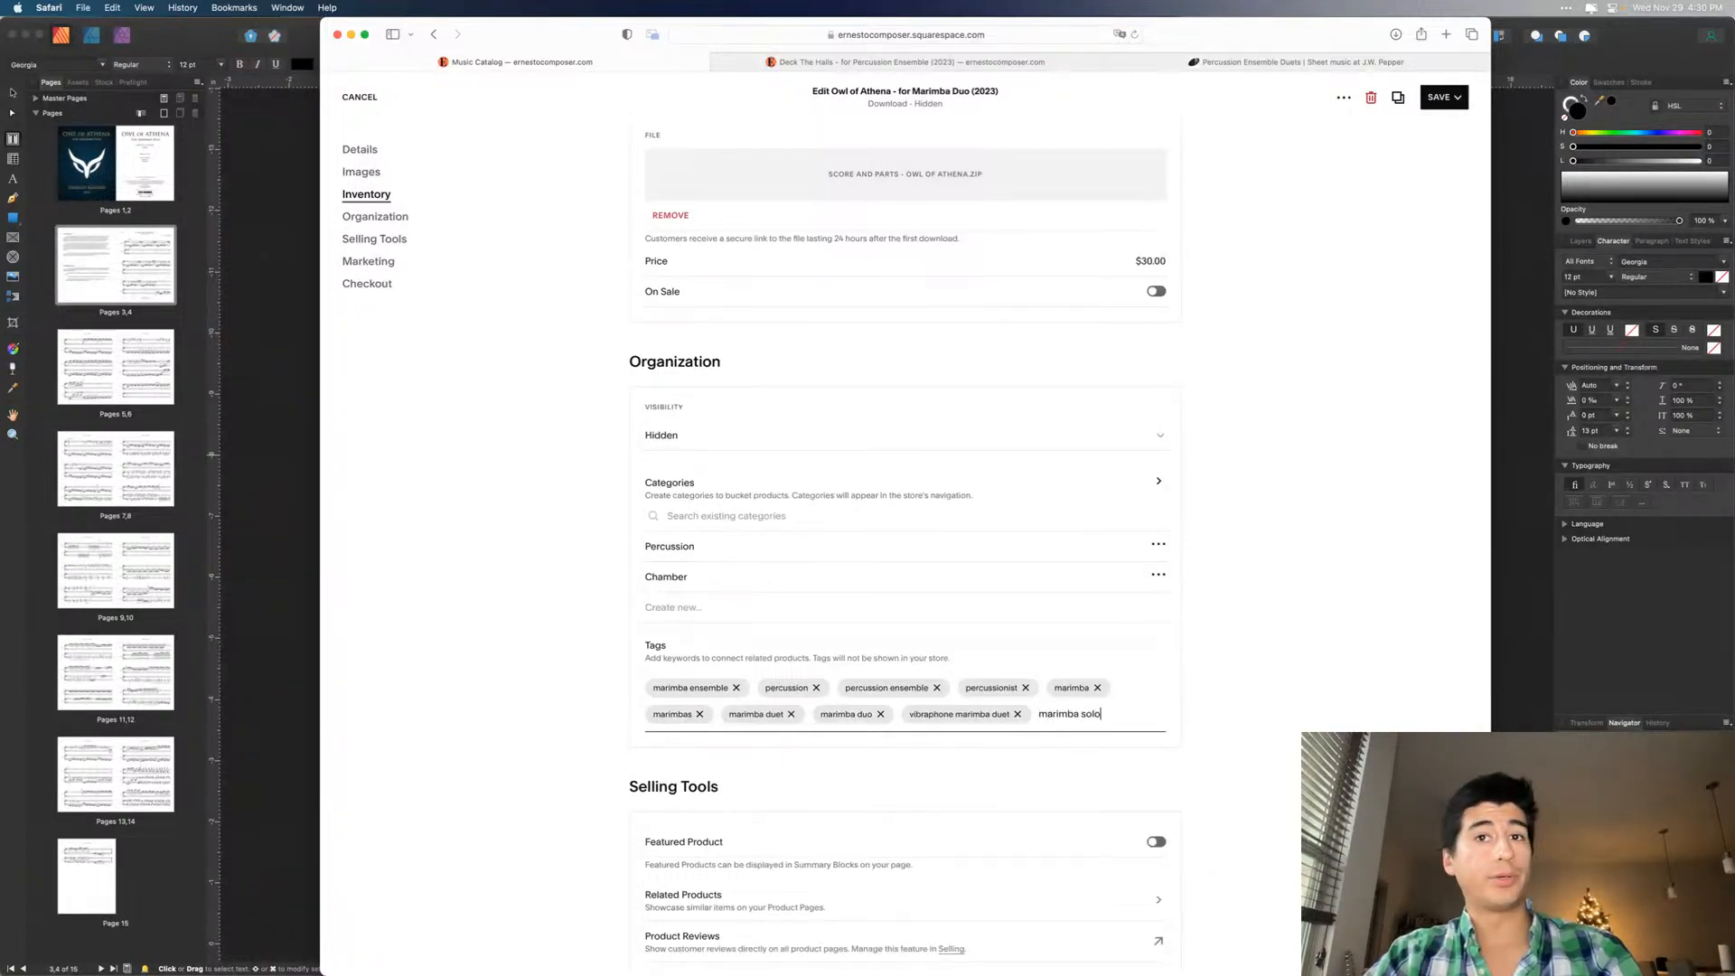
key(Return)
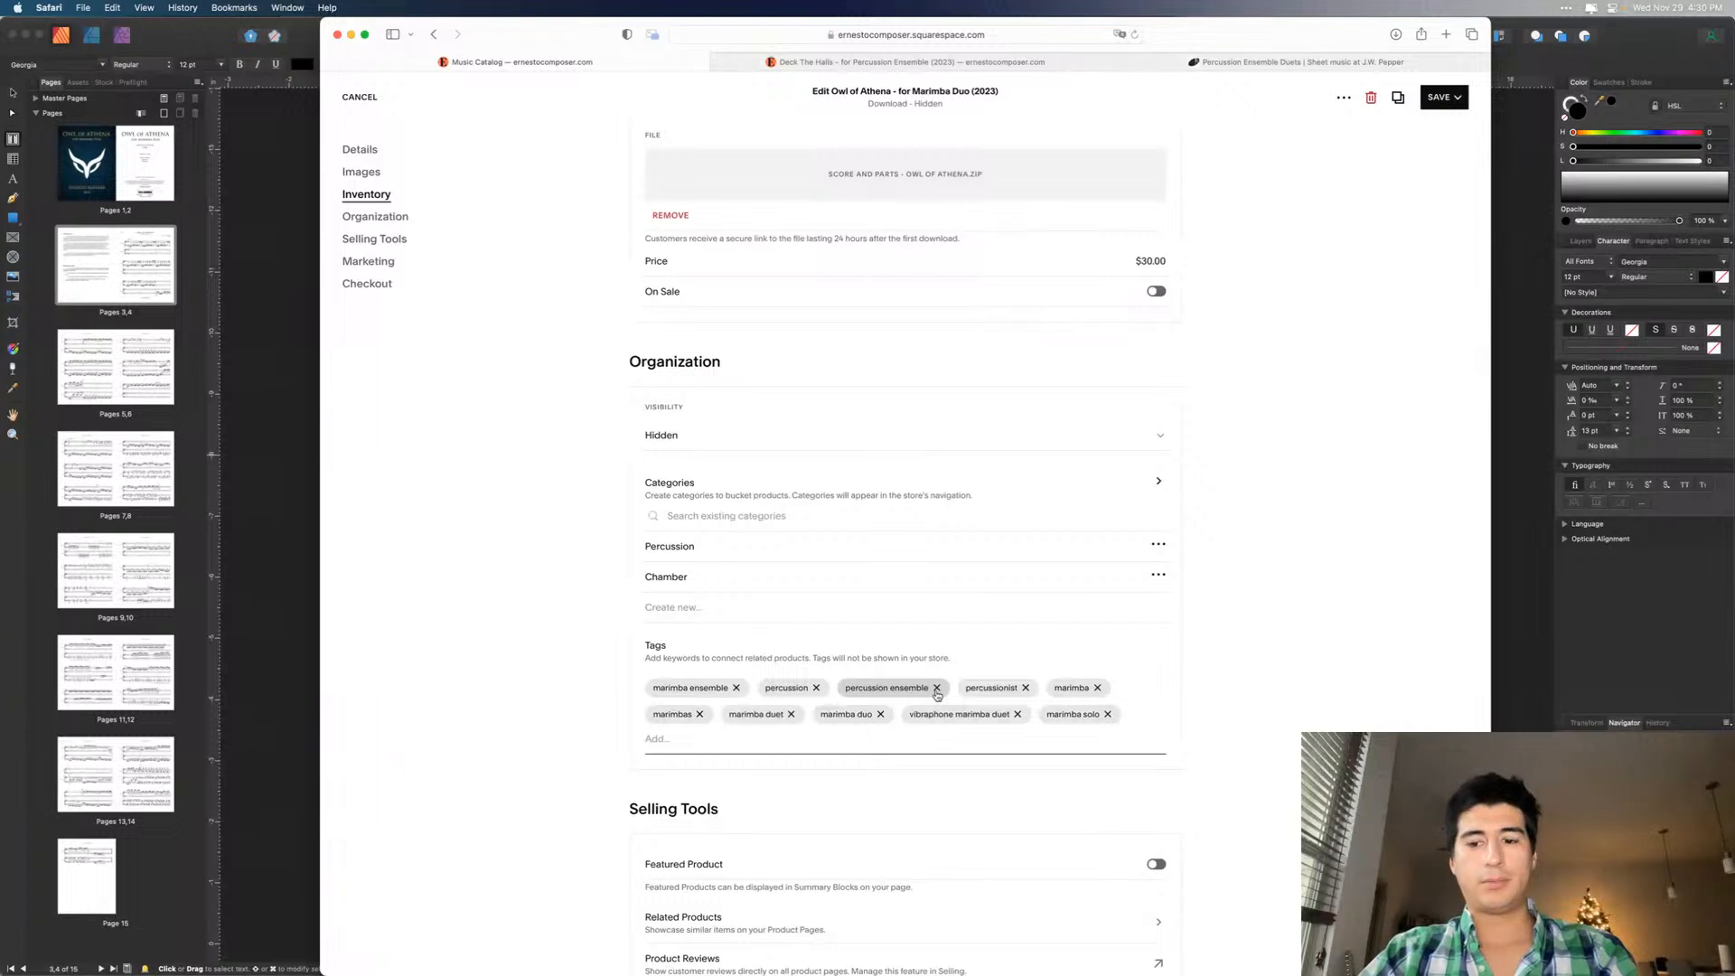
- Shorten the product's URL slug to "owl-of-athena" in its SEO settings and apply the change
scroll(952, 728, down, 5)
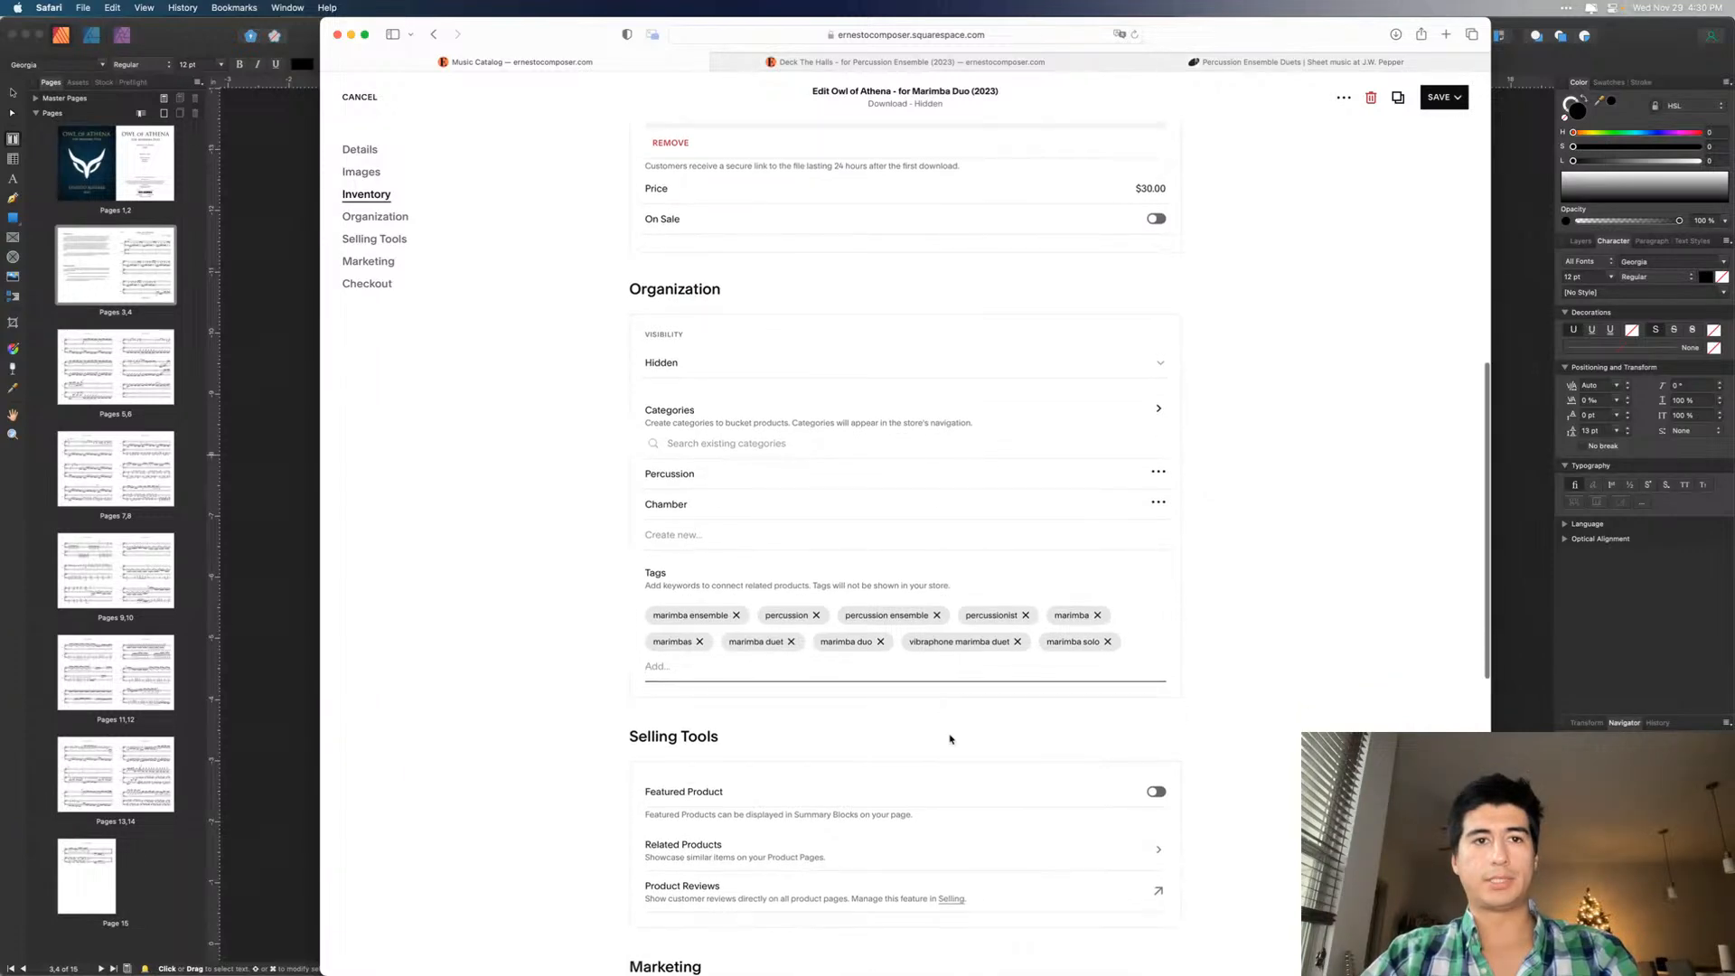
scroll(950, 739, down, 4)
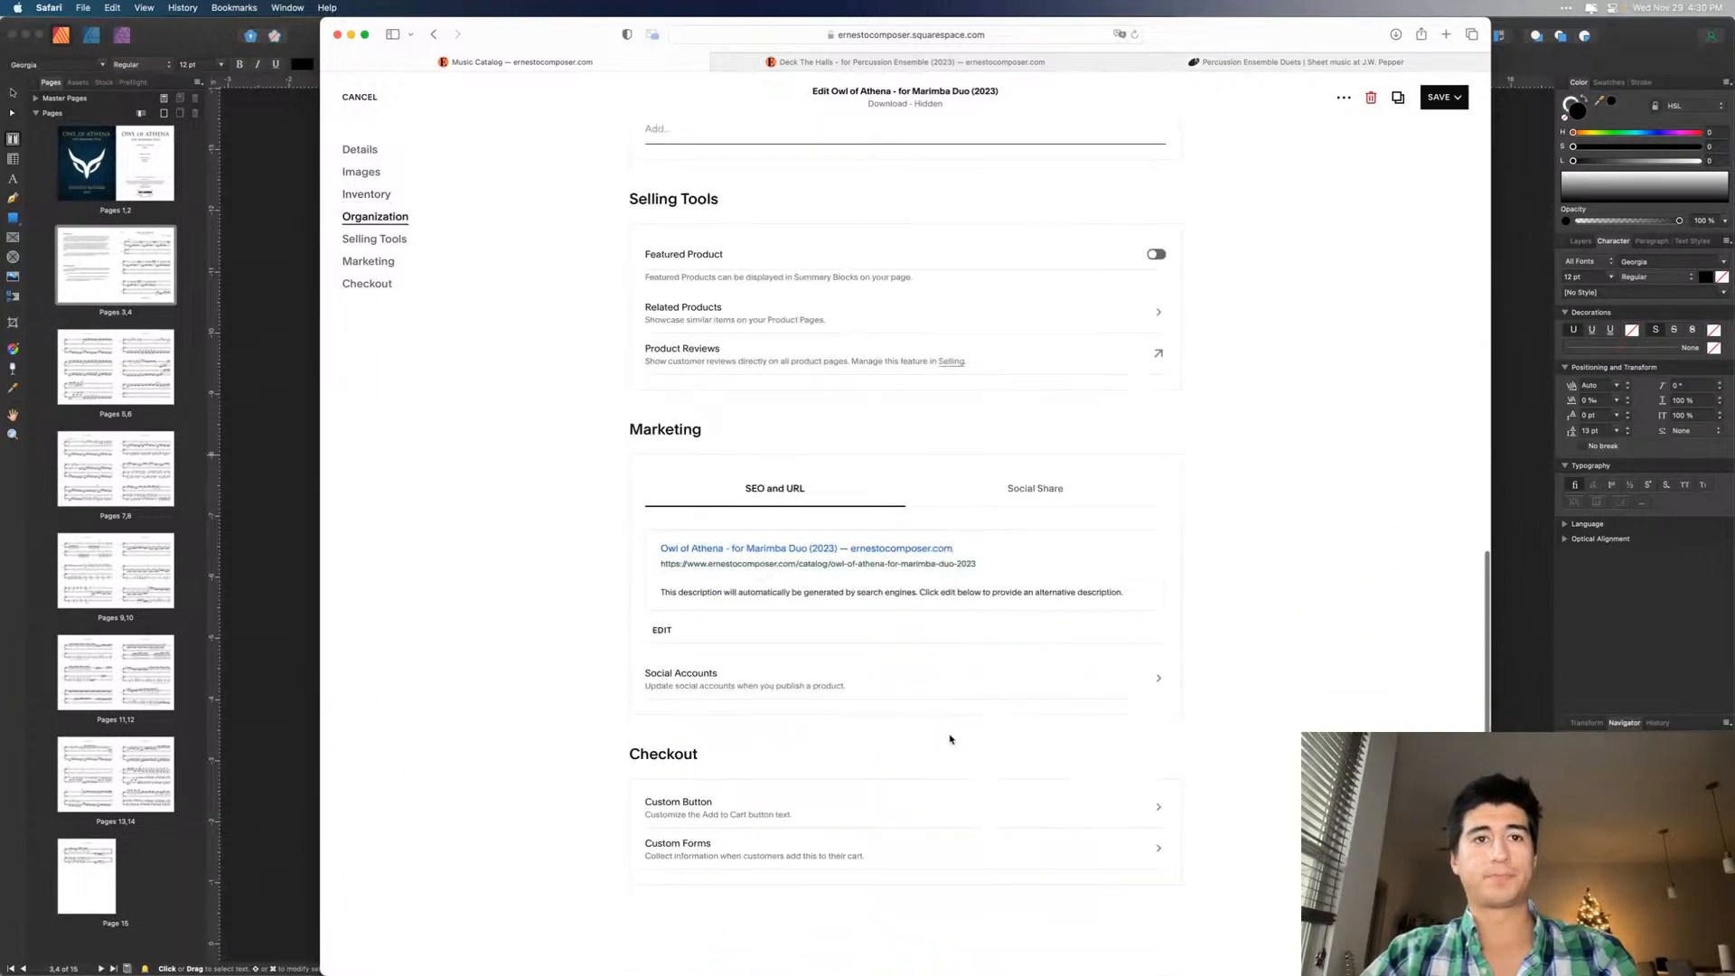
click(670, 630)
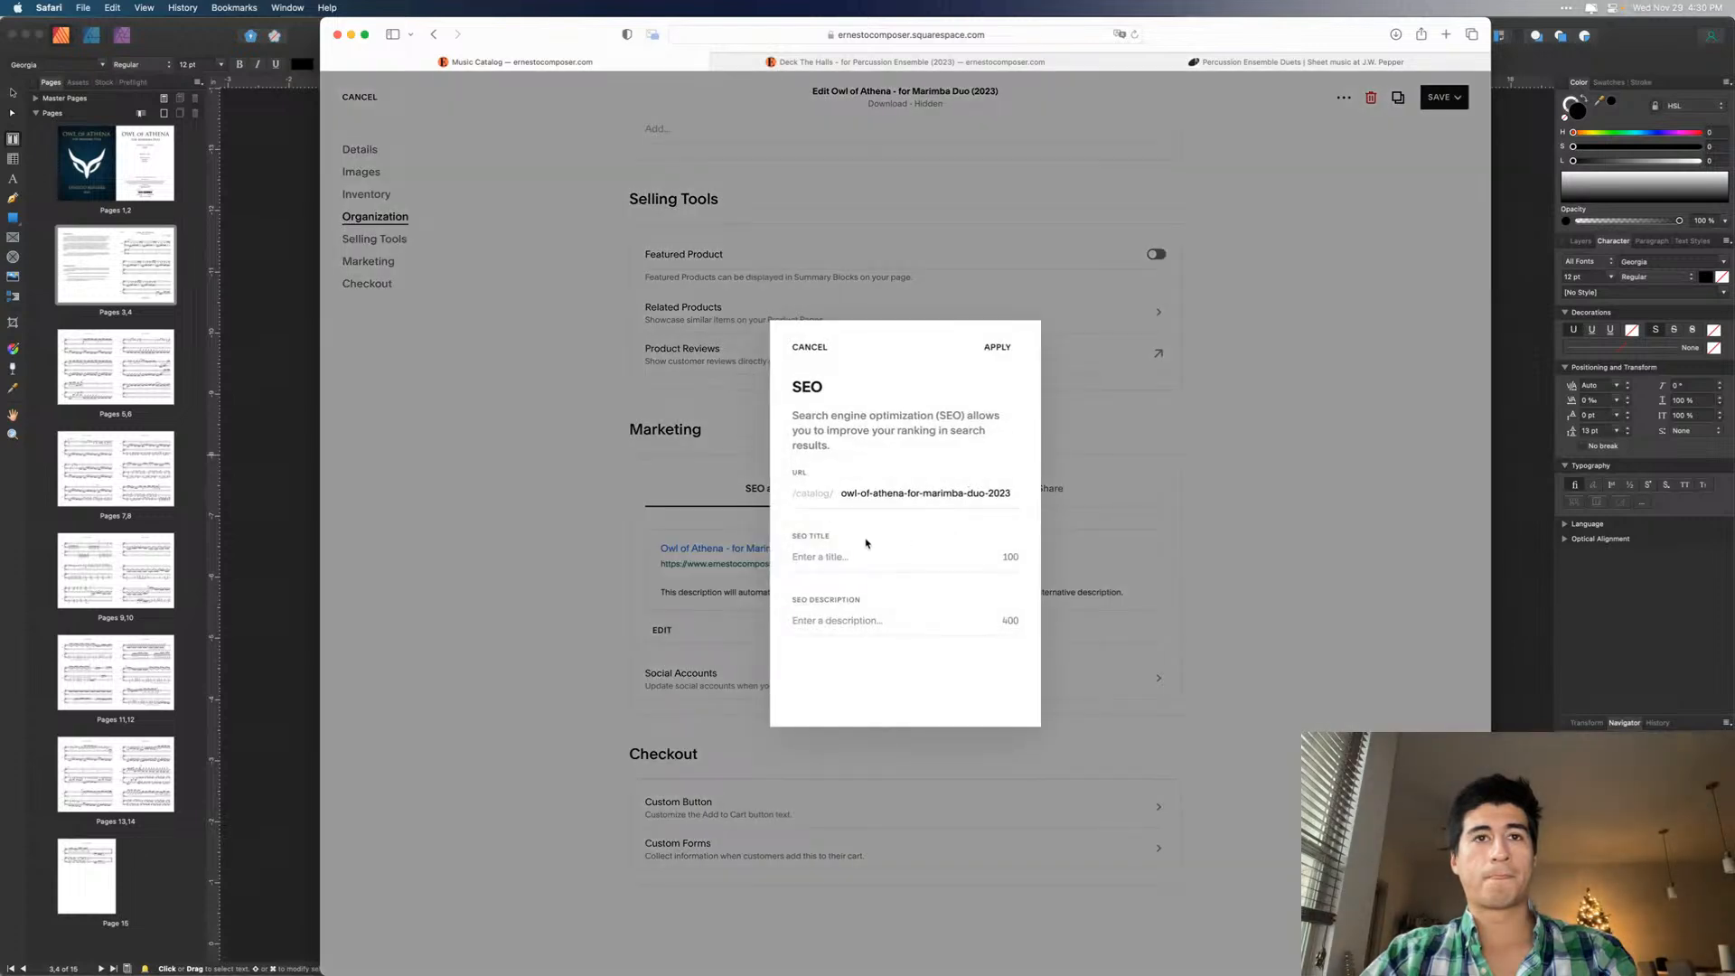
drag(1014, 492, 901, 498)
key(BackSpace)
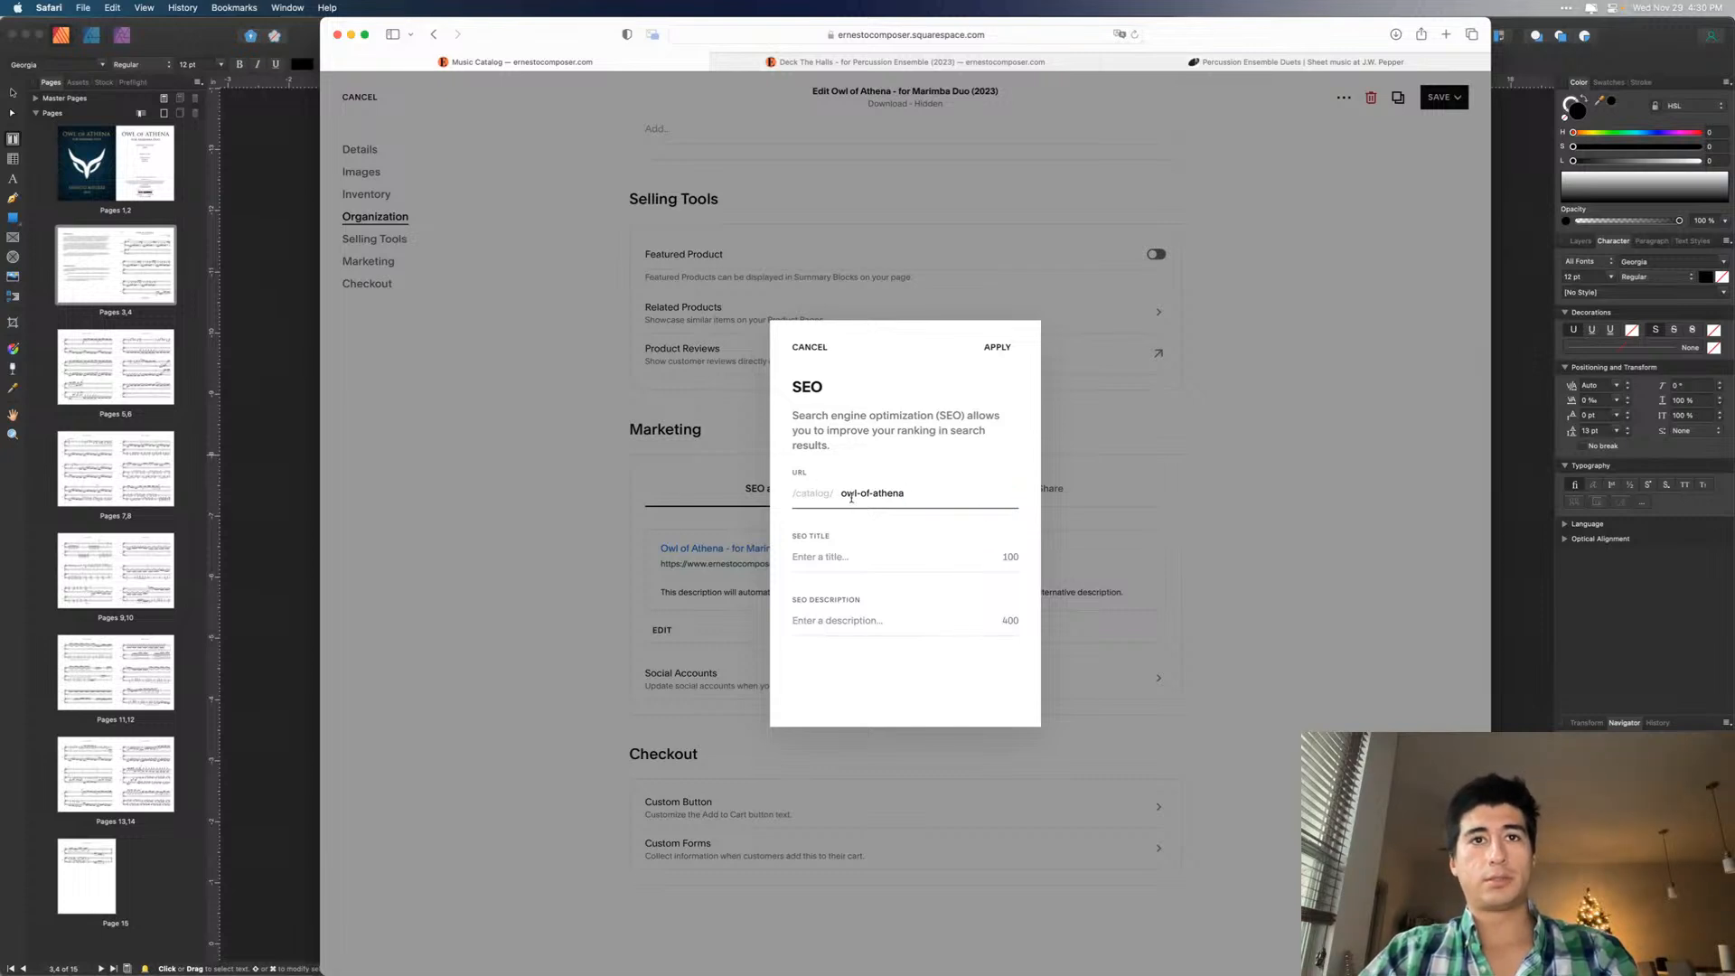
click(996, 348)
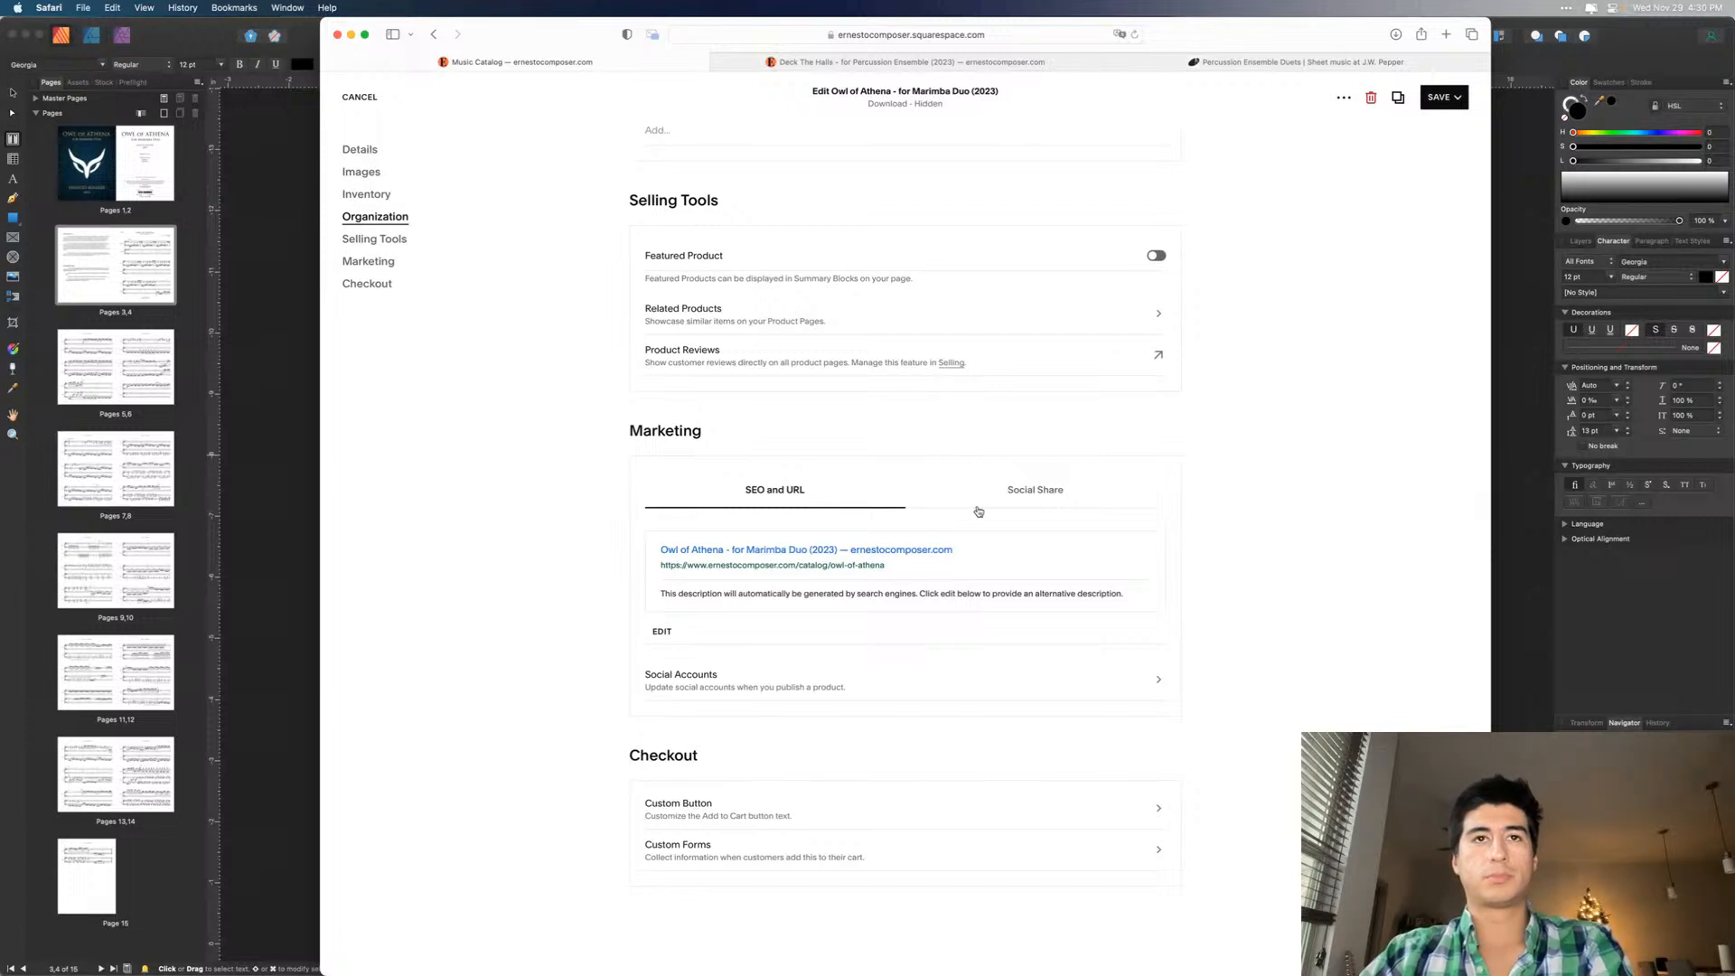
- Set the product's visibility to Public and save the listing
scroll(974, 528, up, 2)
scroll(975, 529, up, 4)
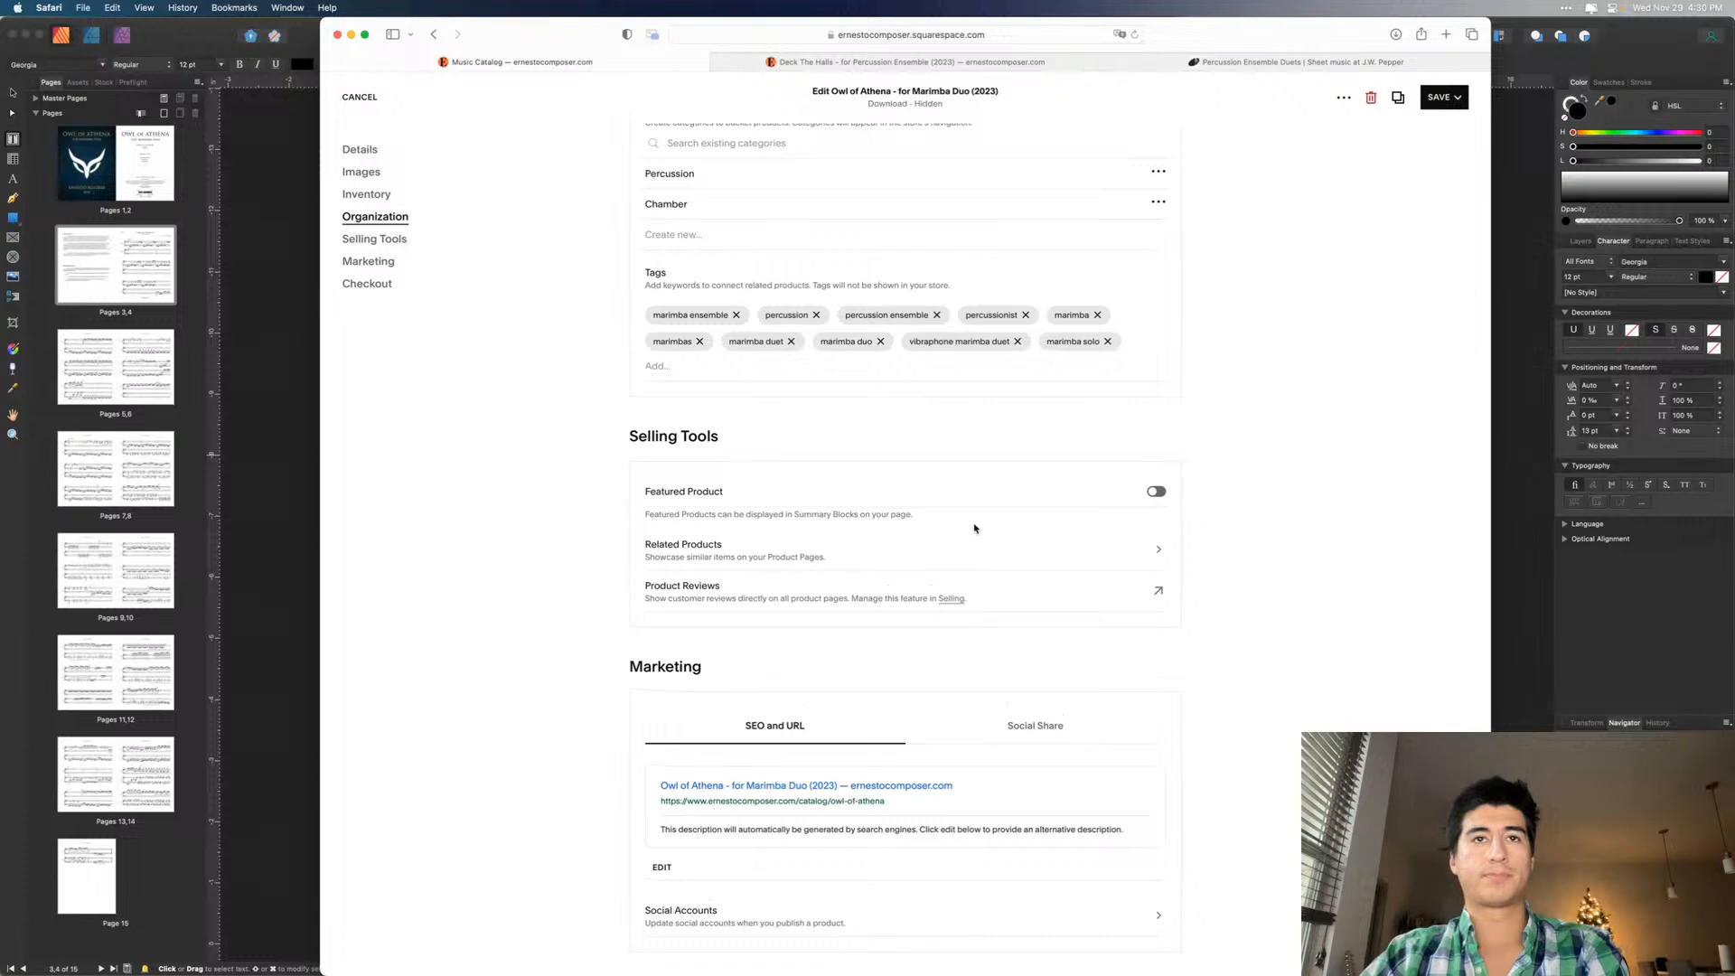
scroll(974, 528, up, 8)
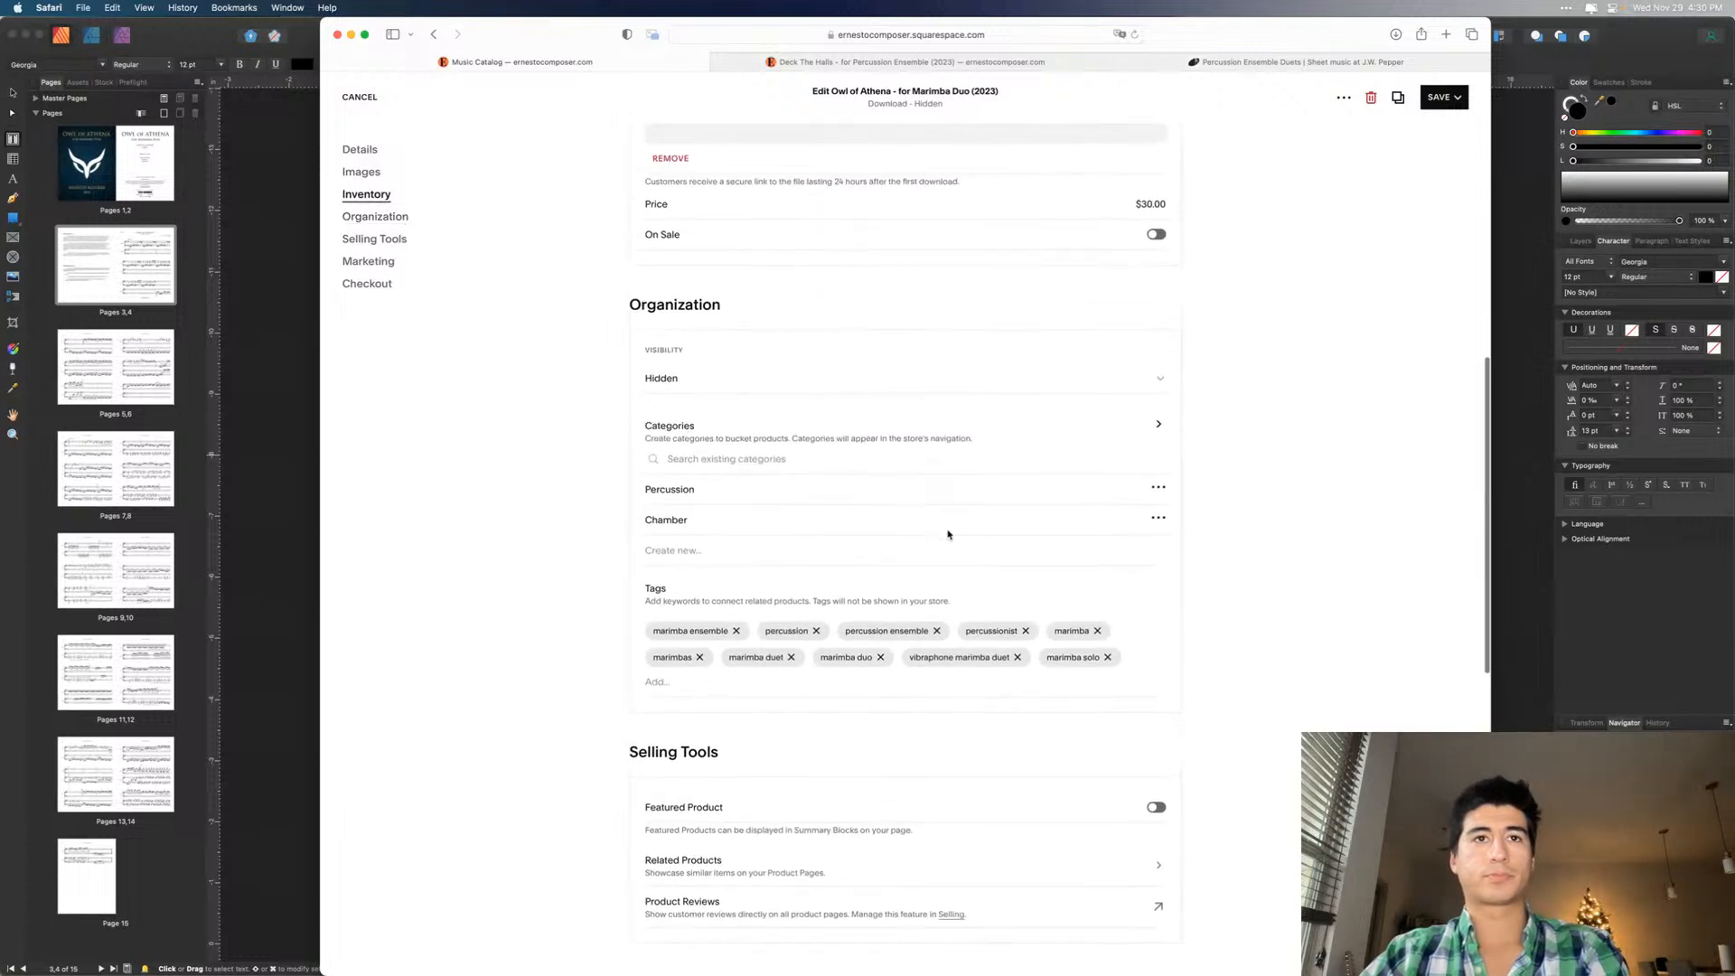
scroll(808, 434, up, 1)
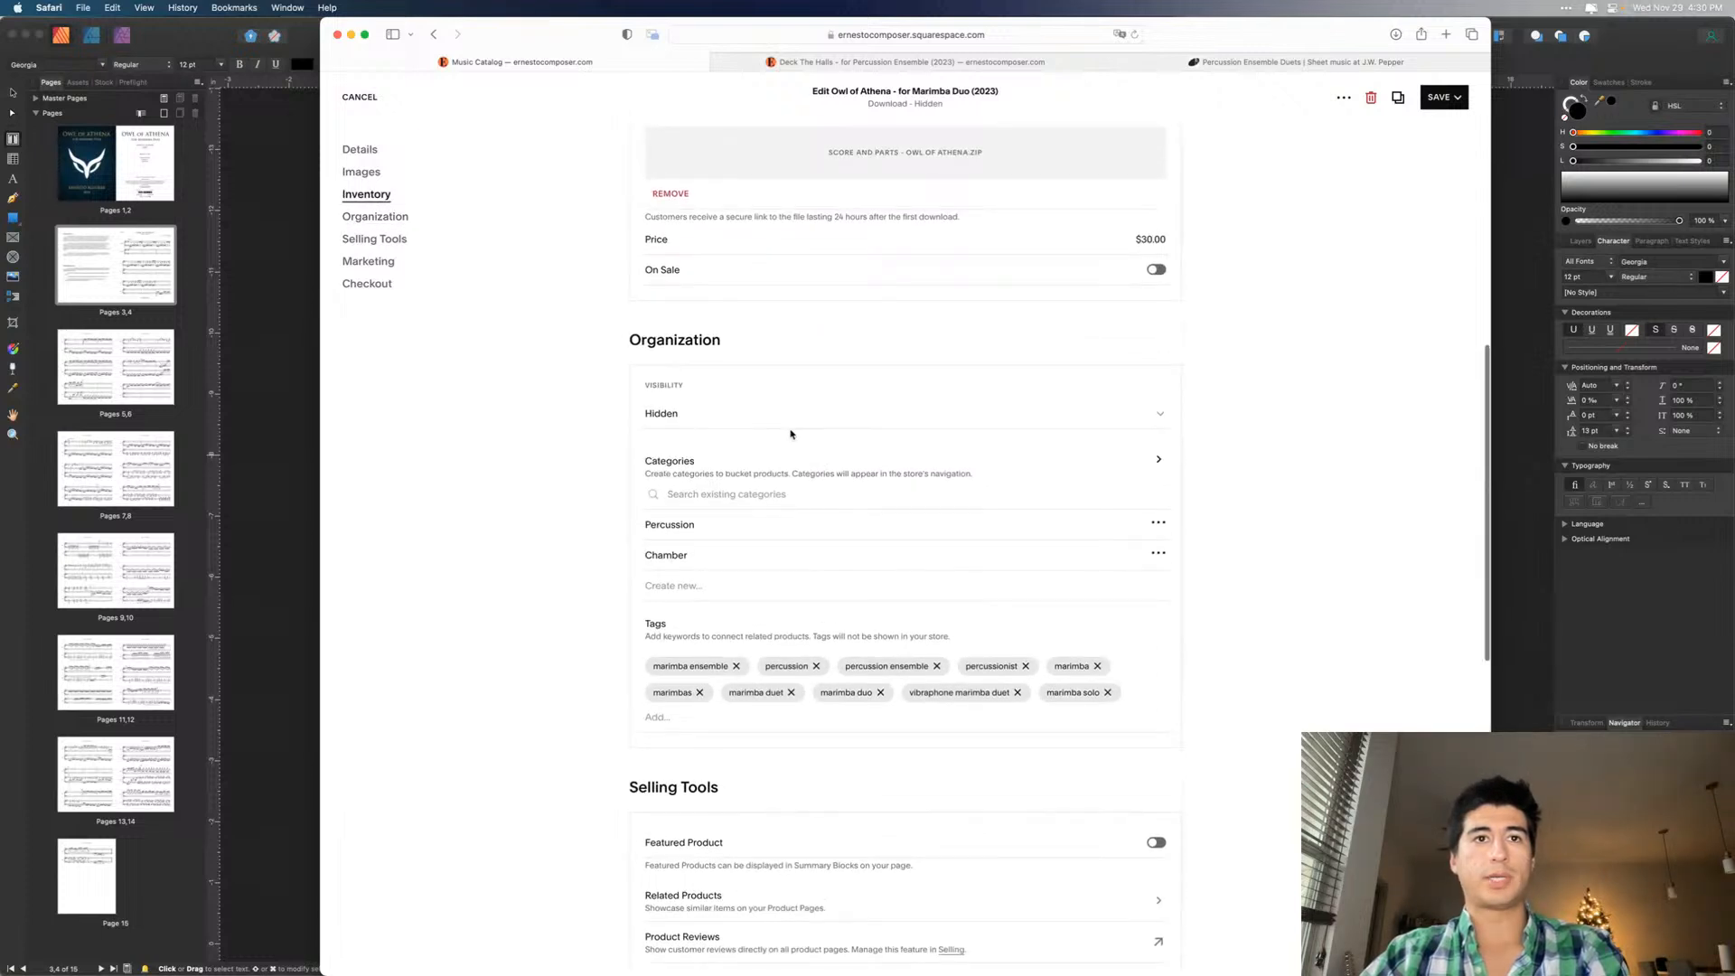
click(752, 424)
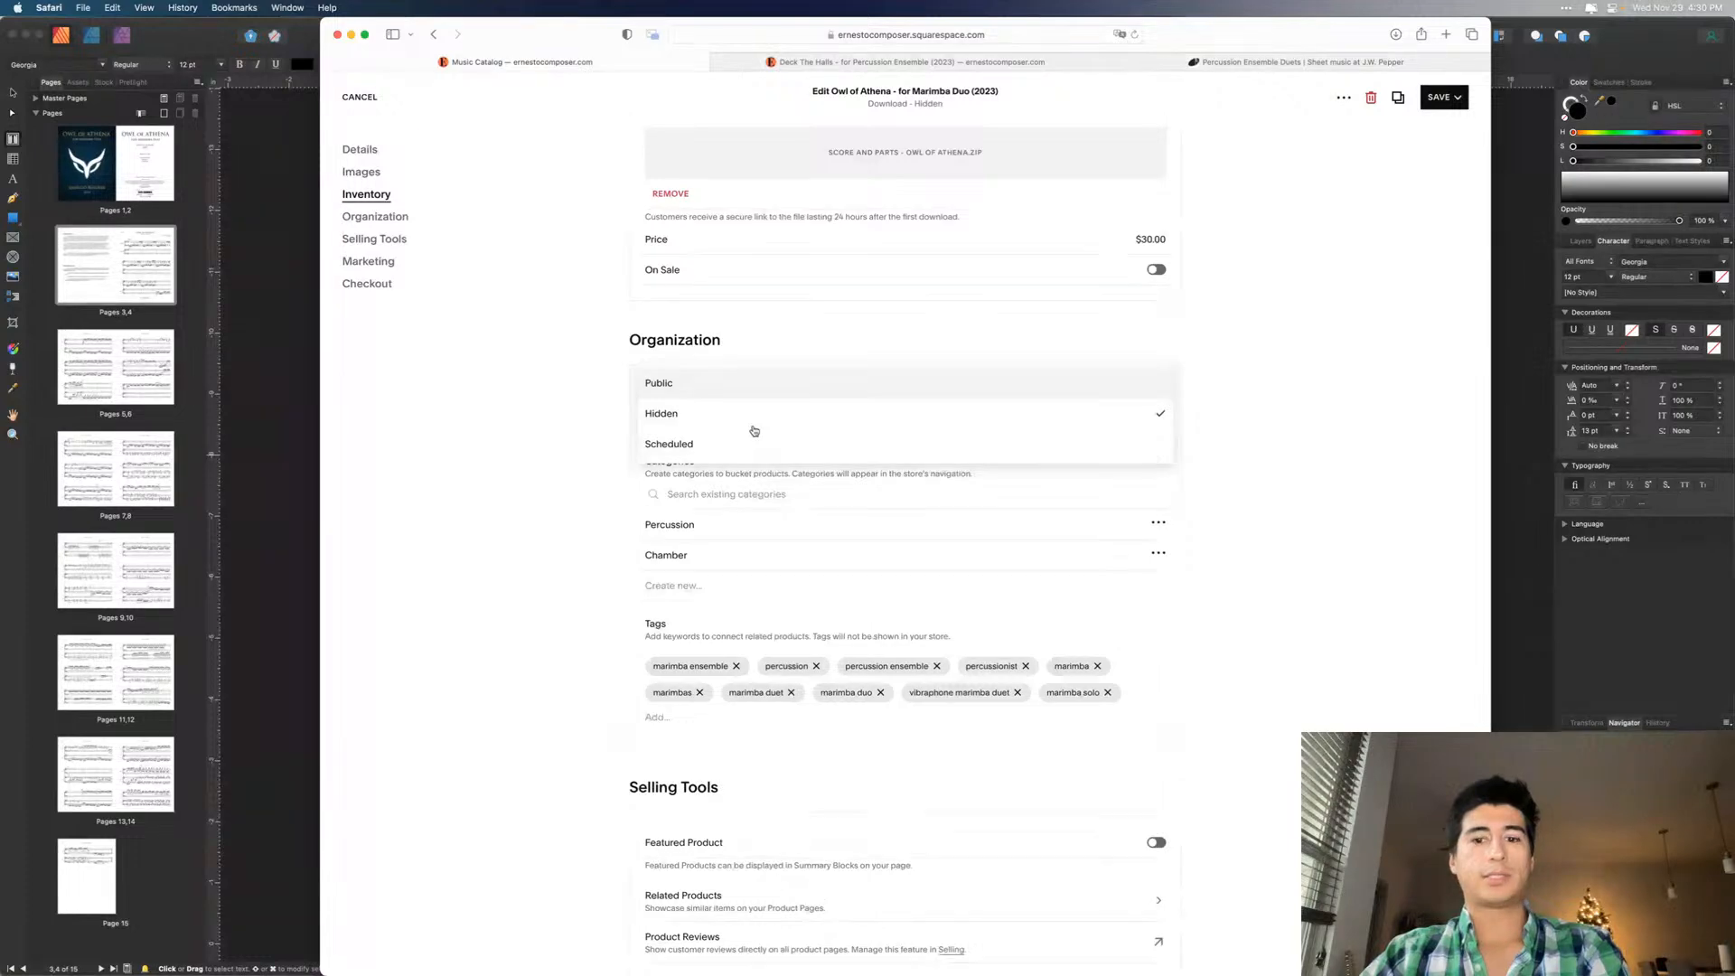
click(713, 400)
scroll(922, 371, up, 10)
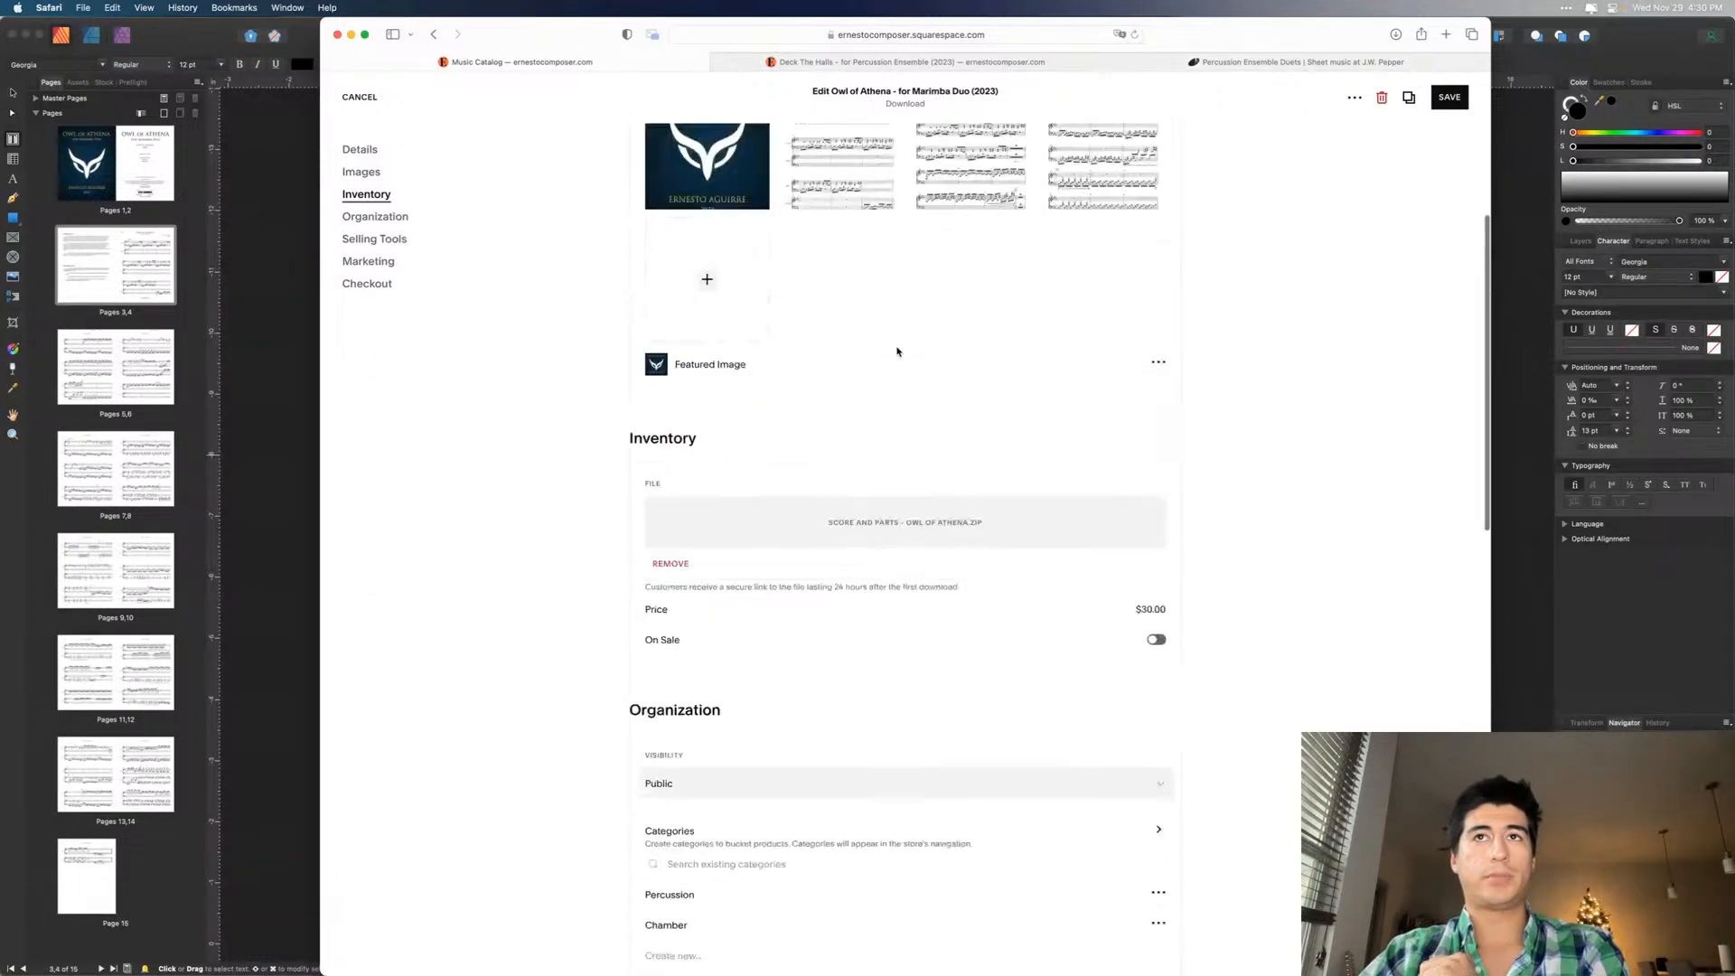
scroll(948, 385, up, 3)
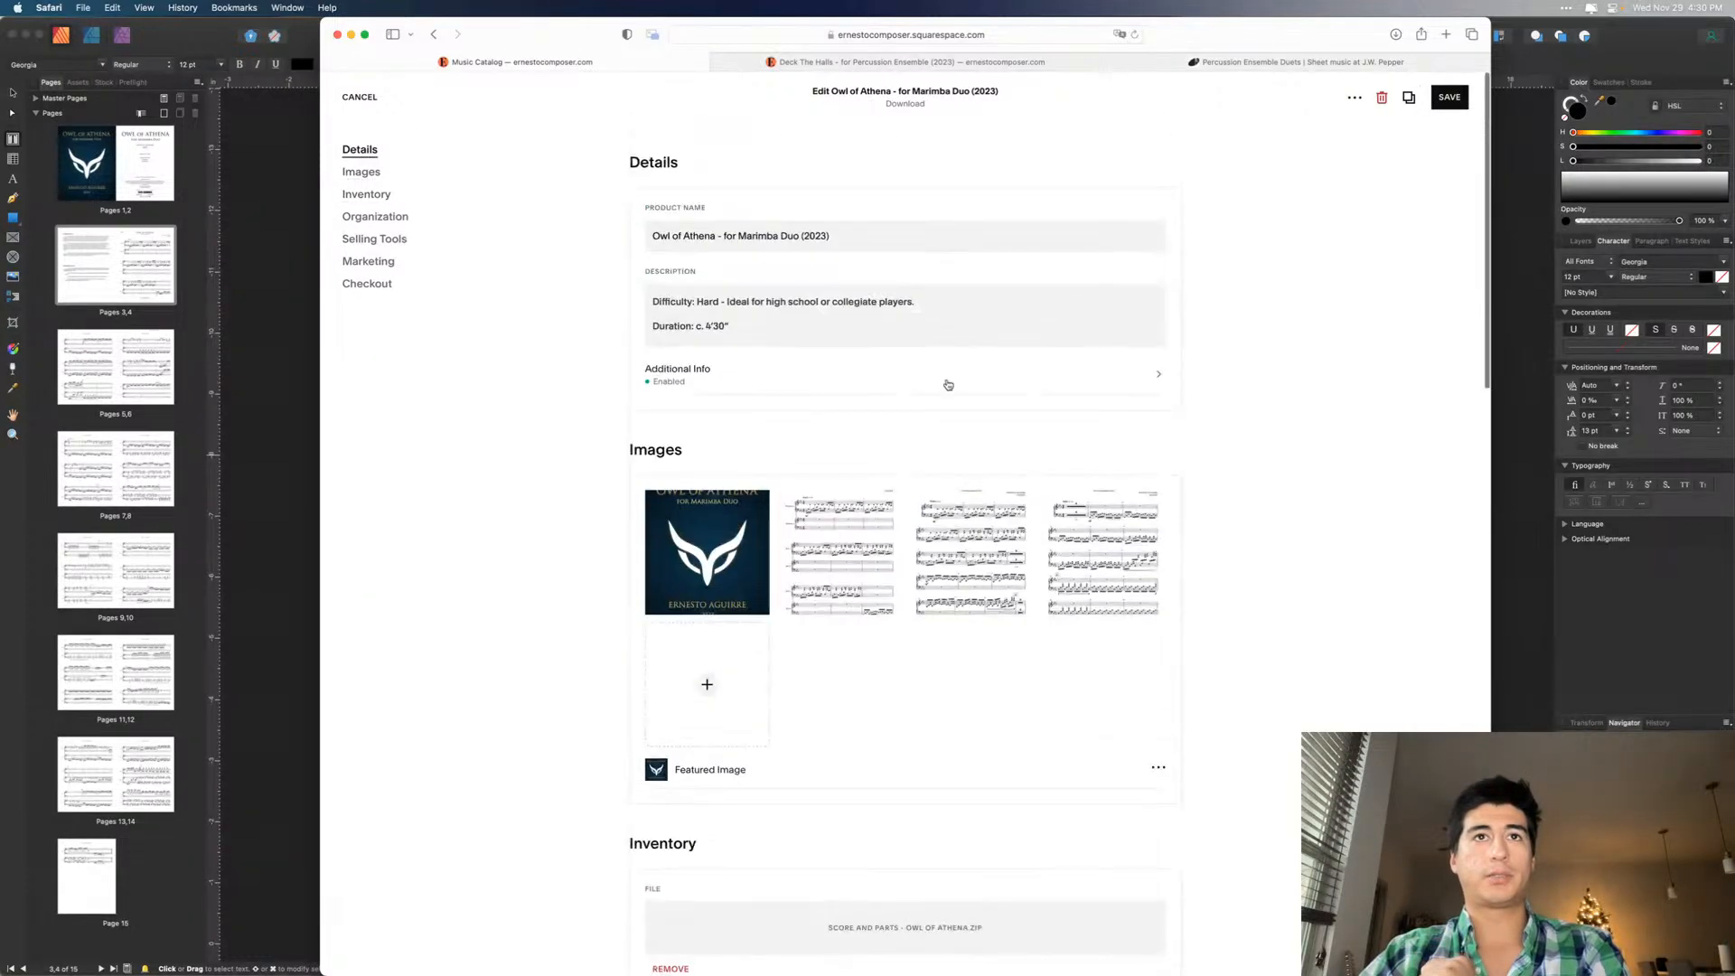
click(1450, 97)
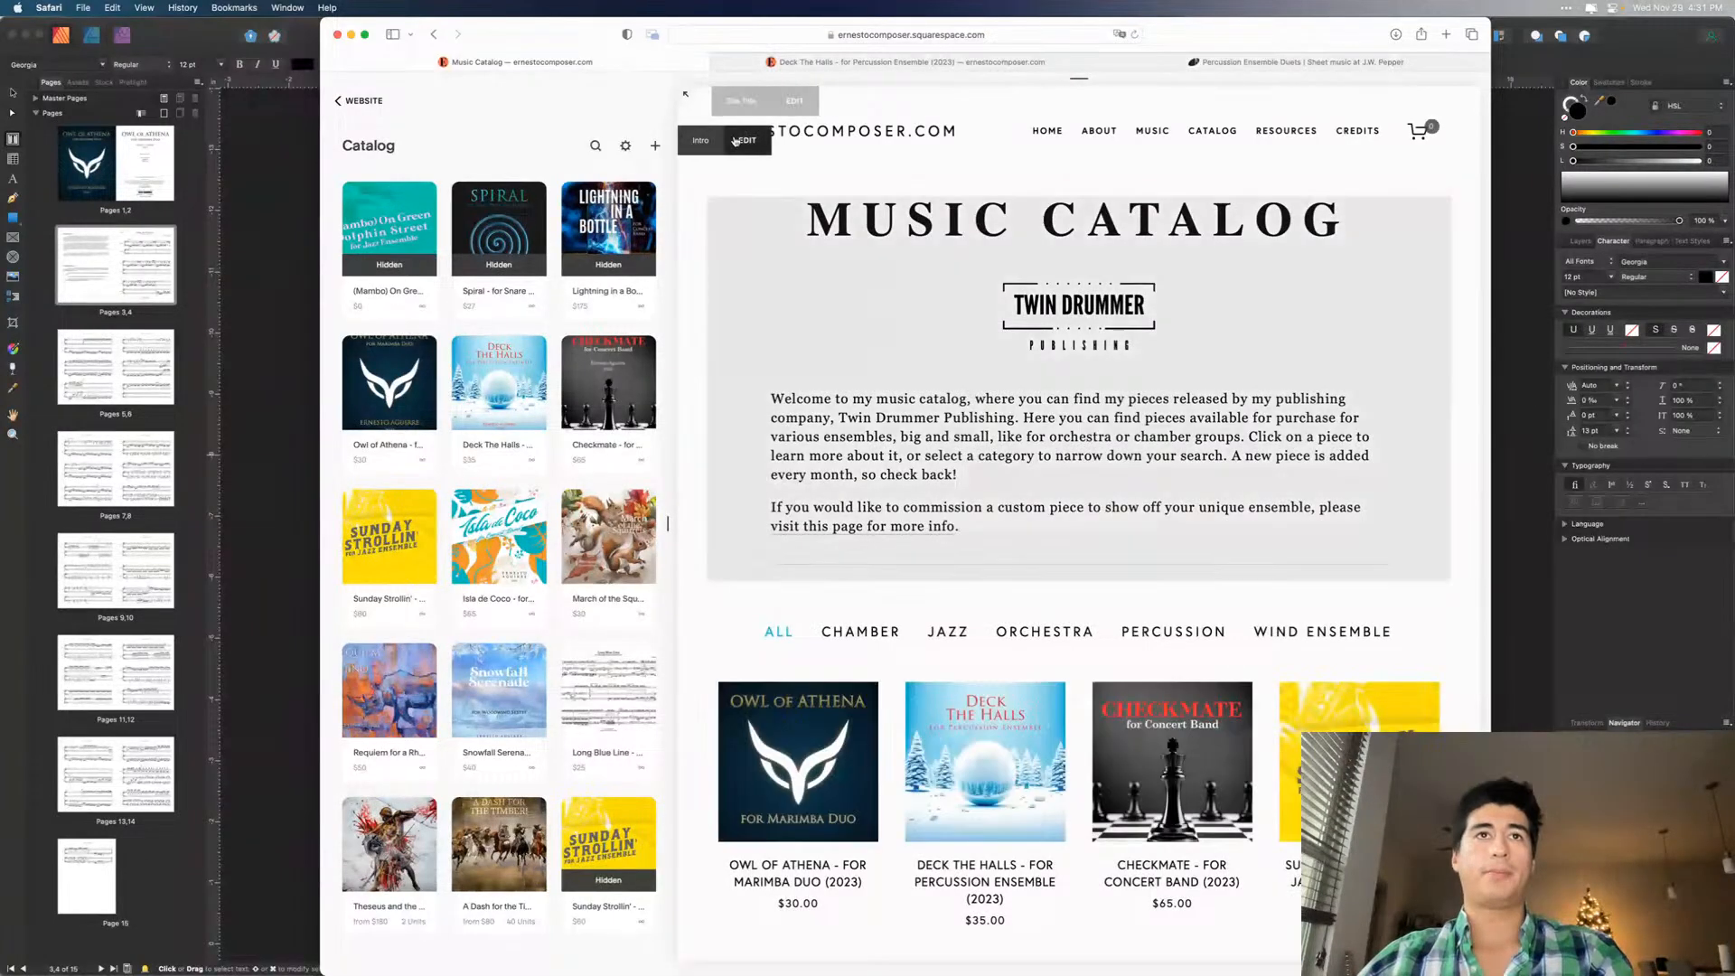
- Expand the site preview to full width and open the Owl of Athena product page from the music catalog
click(690, 96)
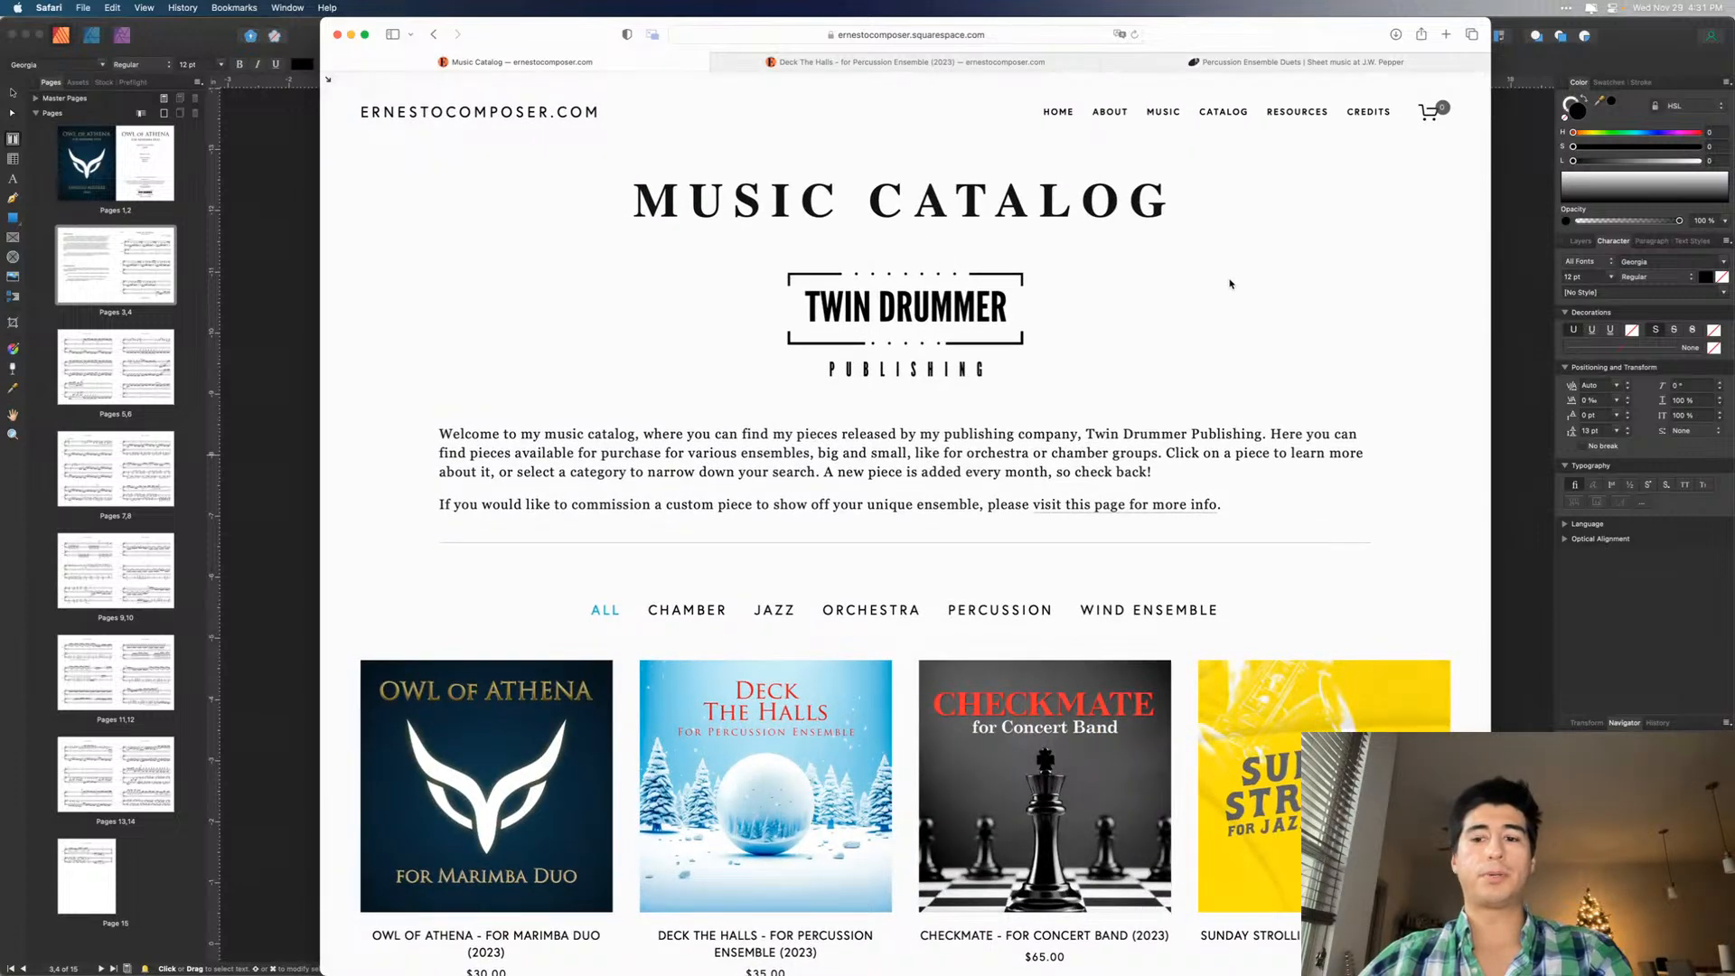
scroll(1230, 281, down, 2)
scroll(1230, 284, down, 1)
scroll(1230, 284, down, 4)
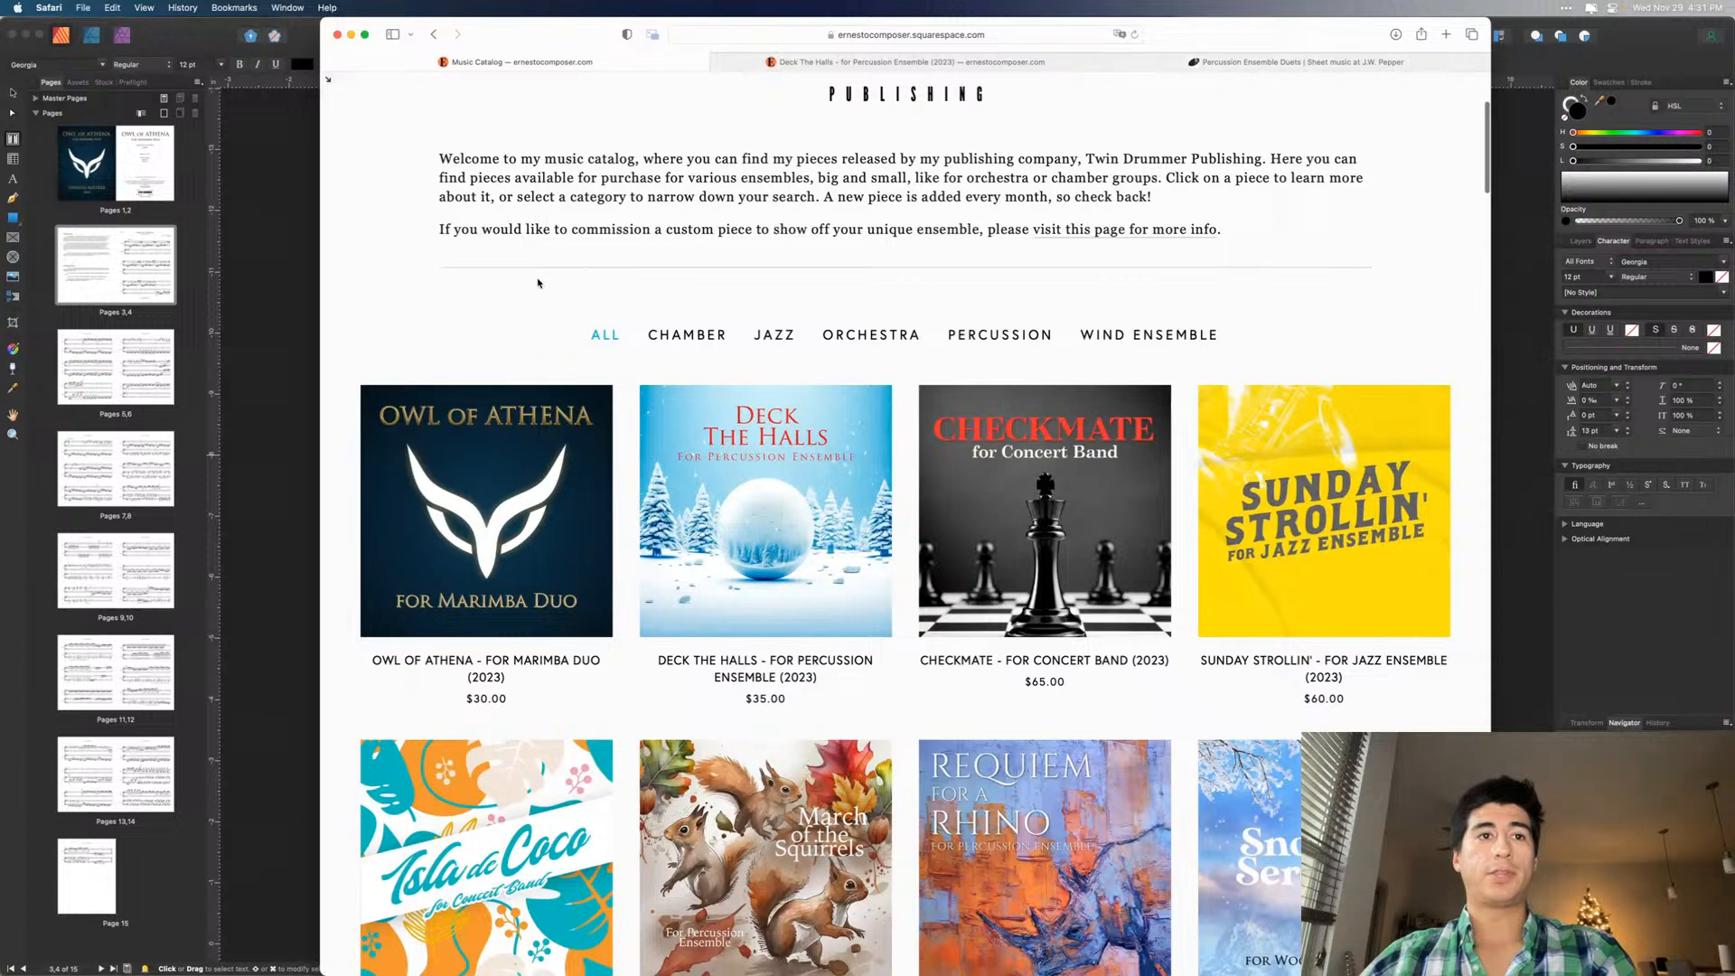
scroll(532, 271, down, 1)
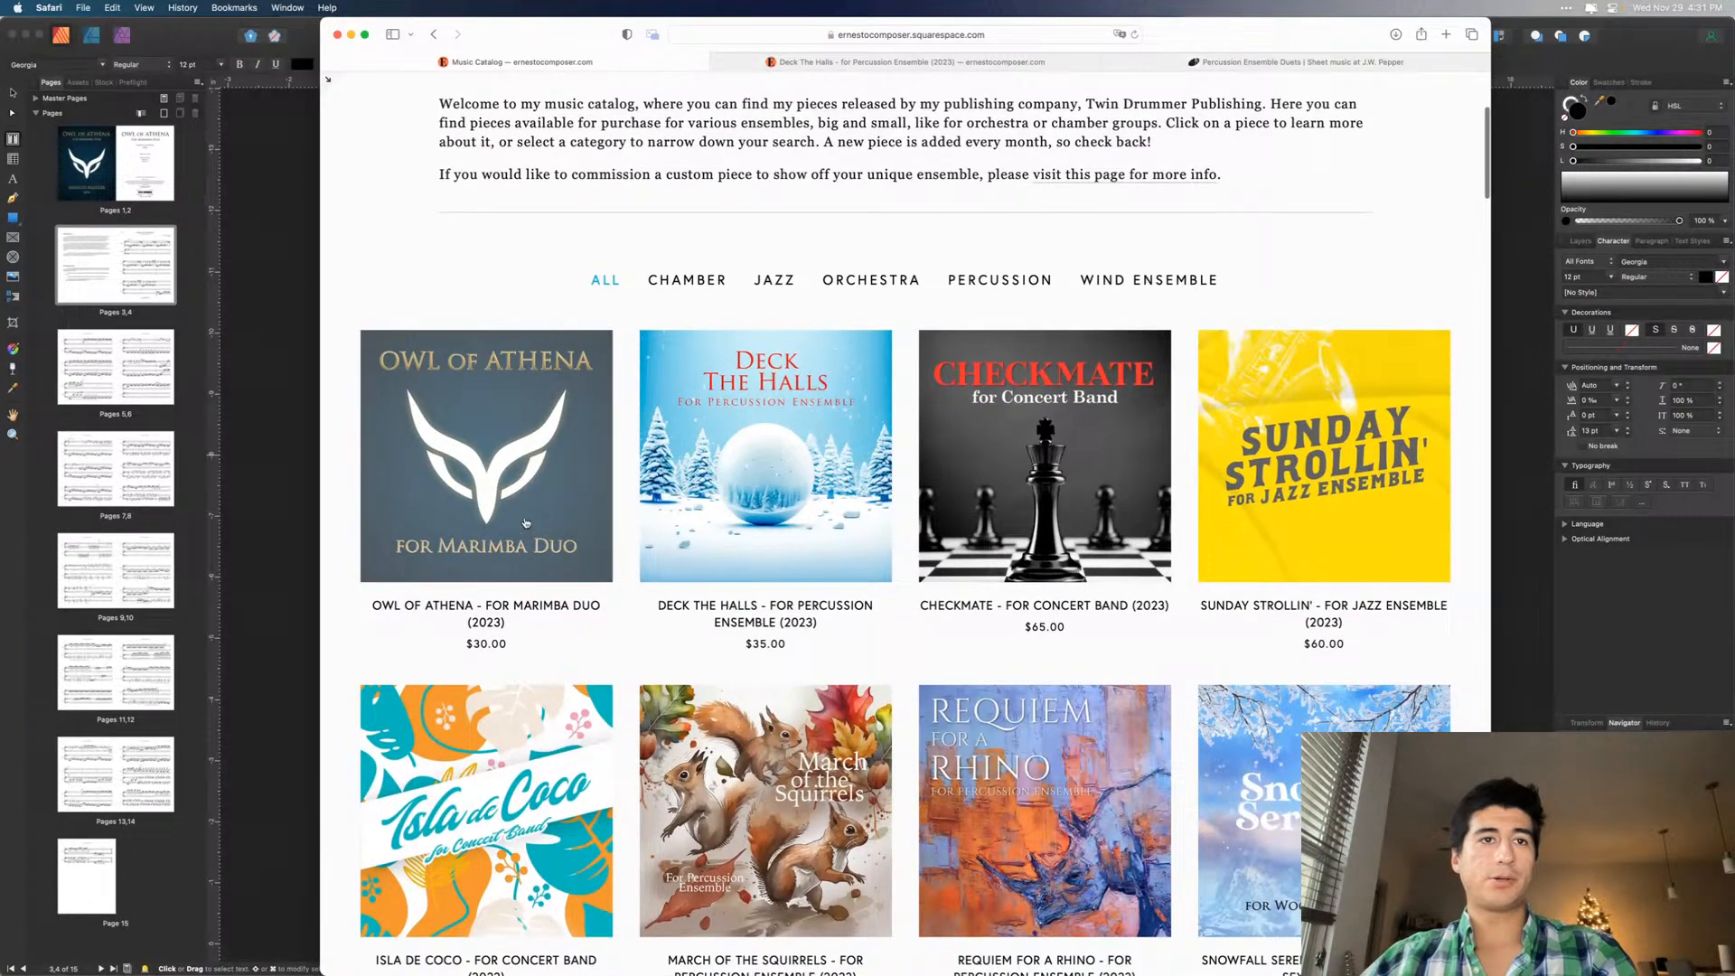
click(525, 523)
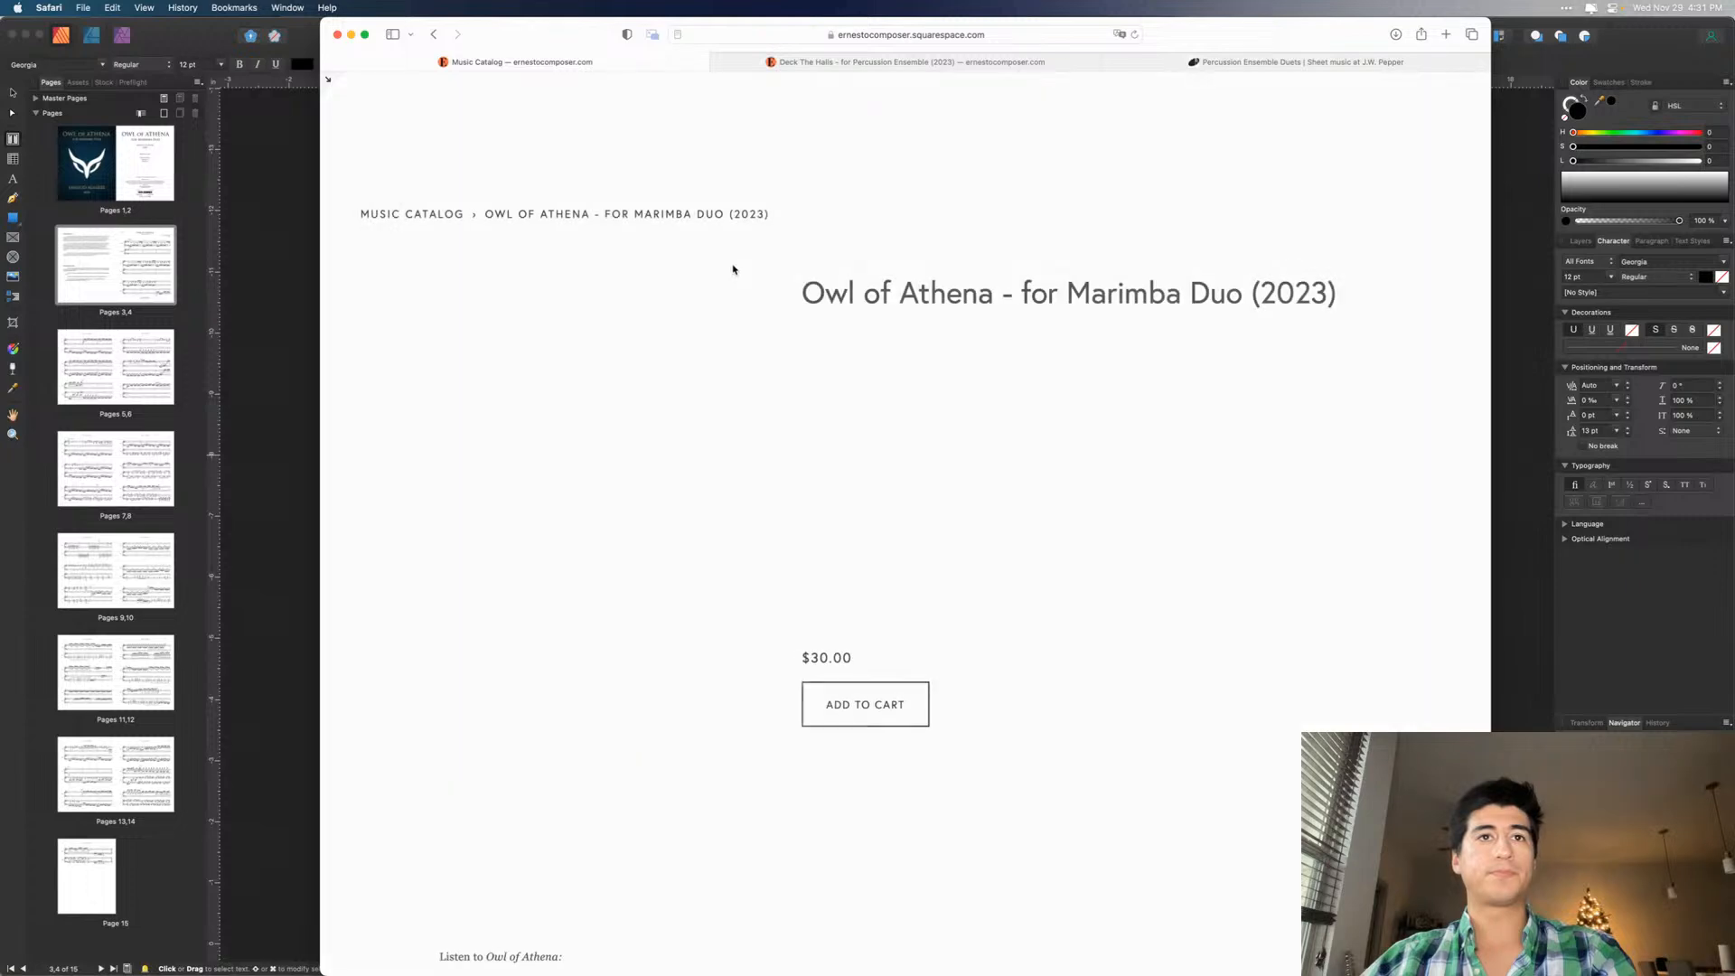
- Check the difficulty, duration, description and digital delivery note on the published Owl of Athena page
scroll(1234, 299, down, 1)
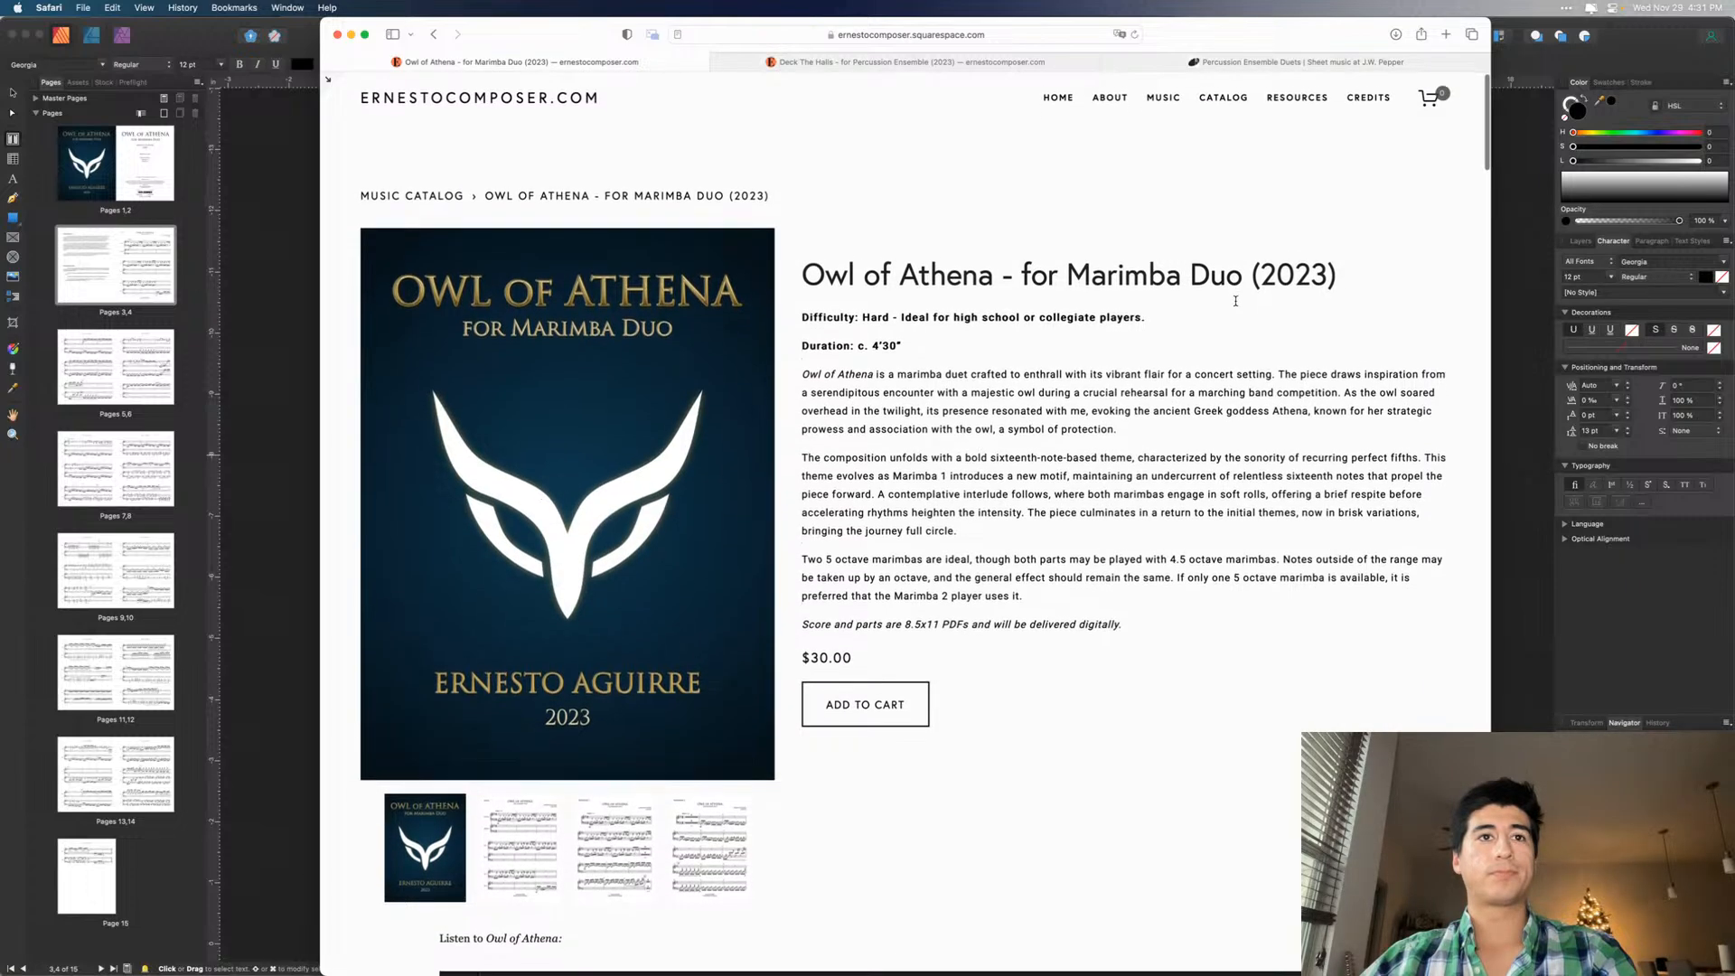
scroll(1237, 306, down, 1)
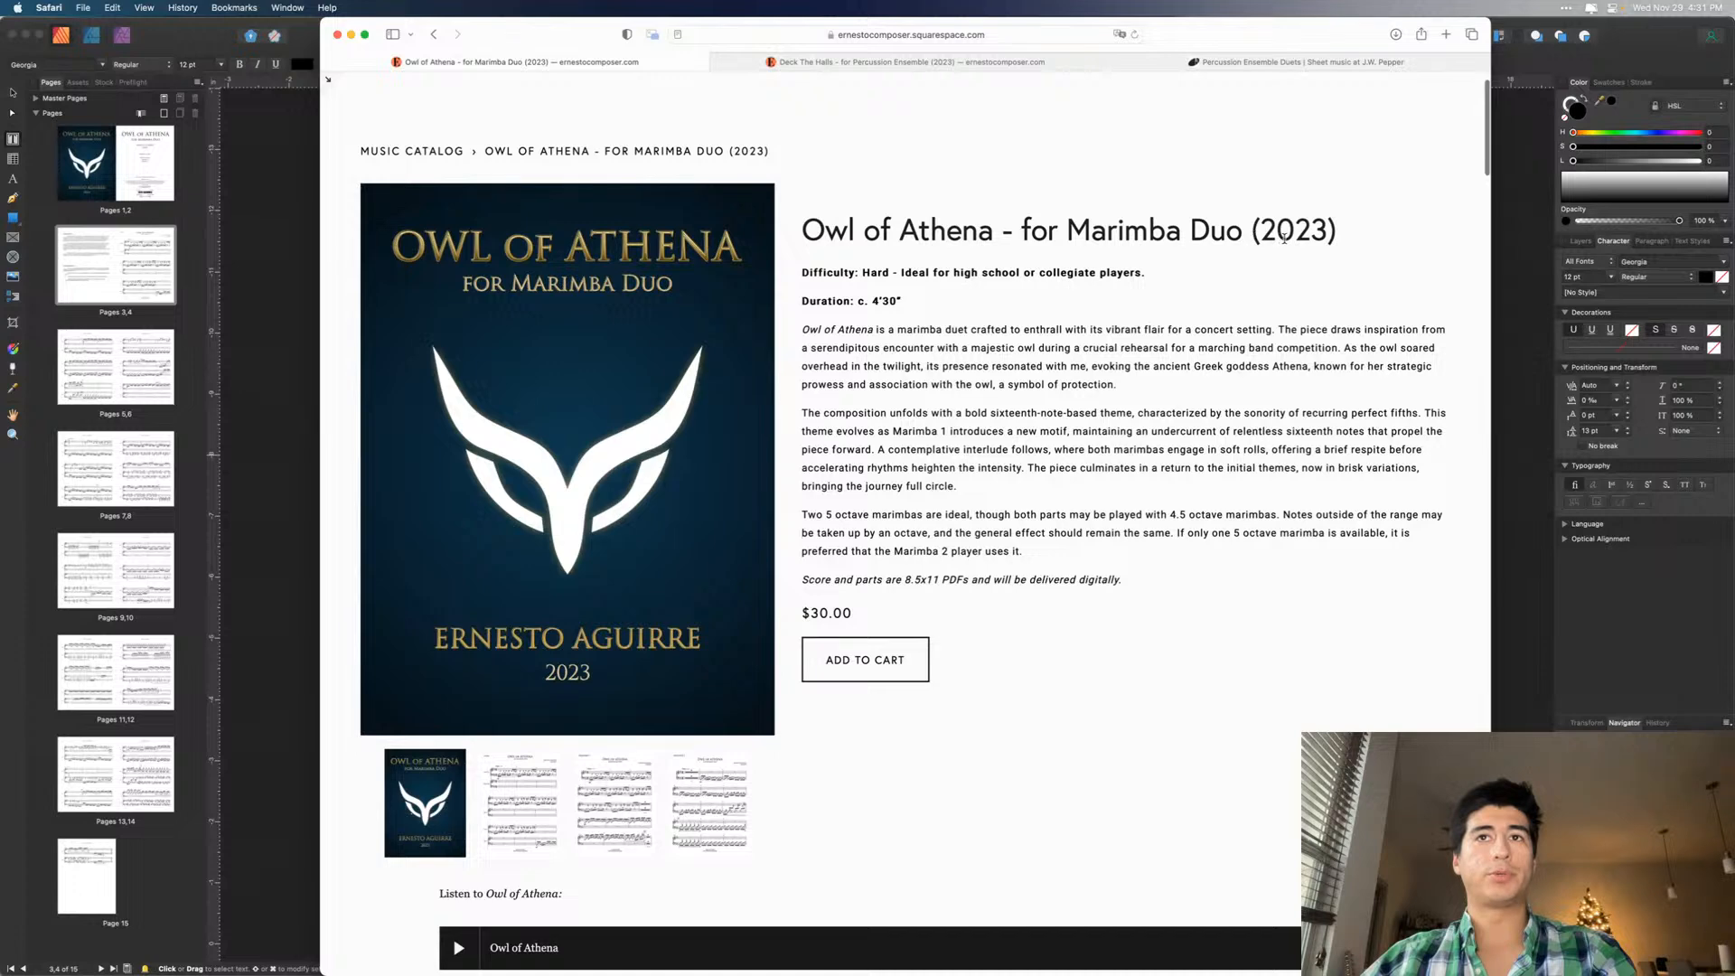
drag(813, 272, 1138, 280)
click(1114, 324)
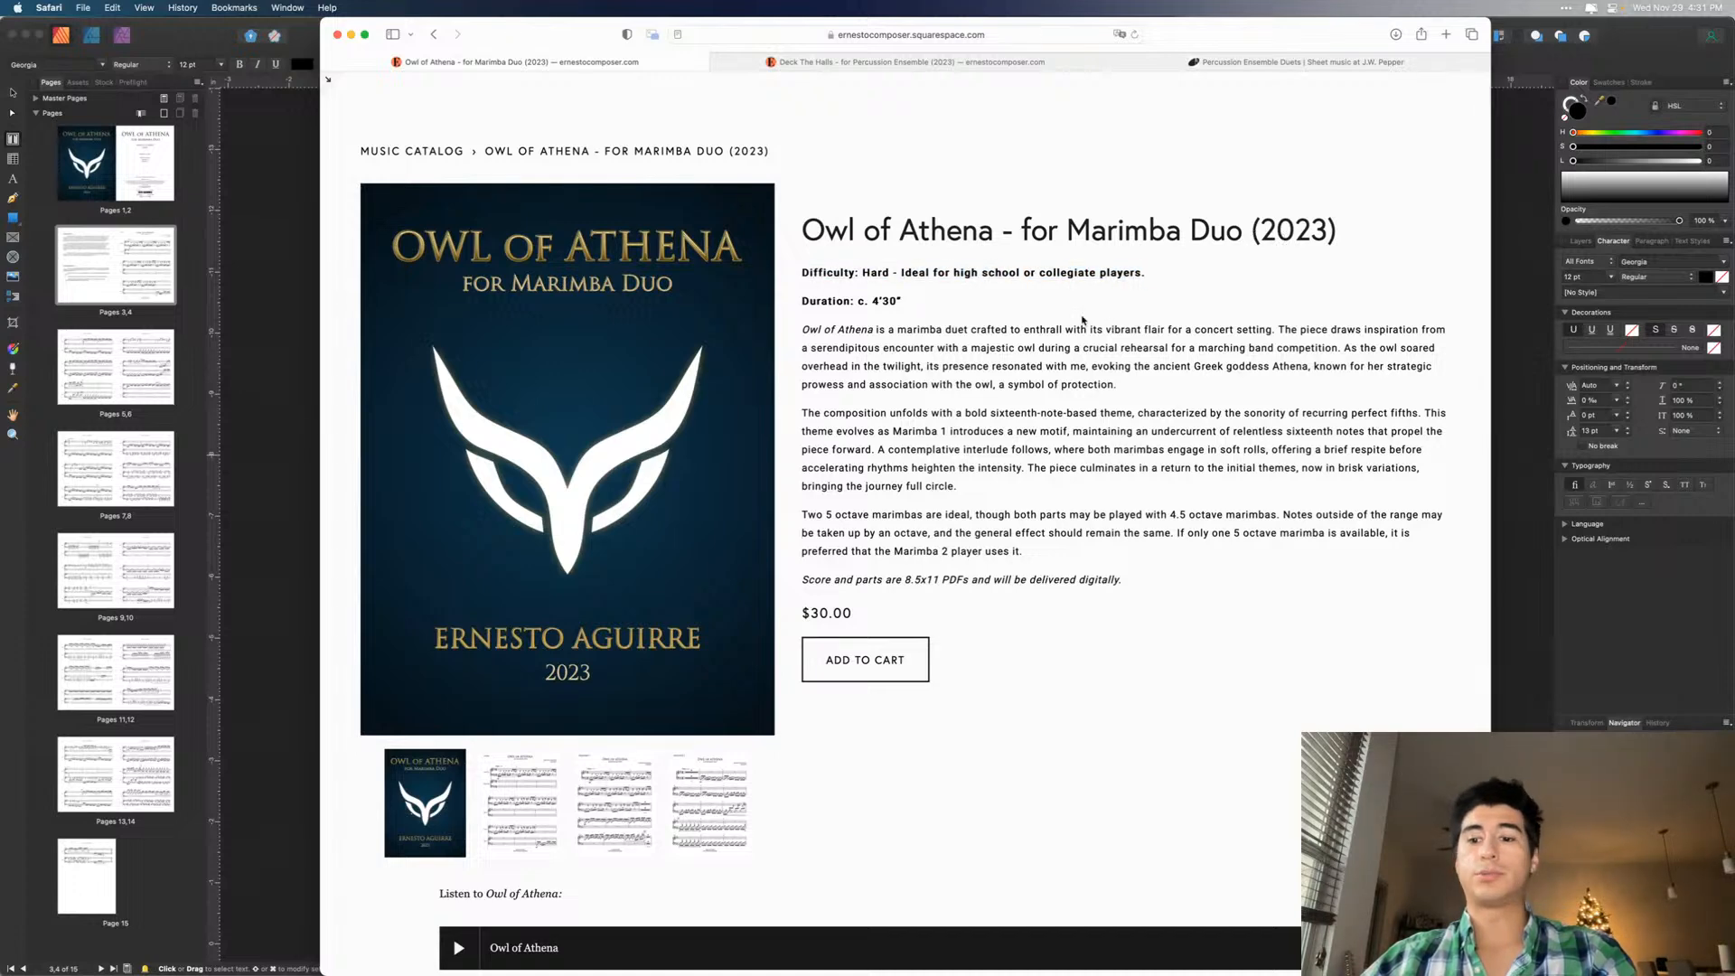
drag(789, 307, 908, 304)
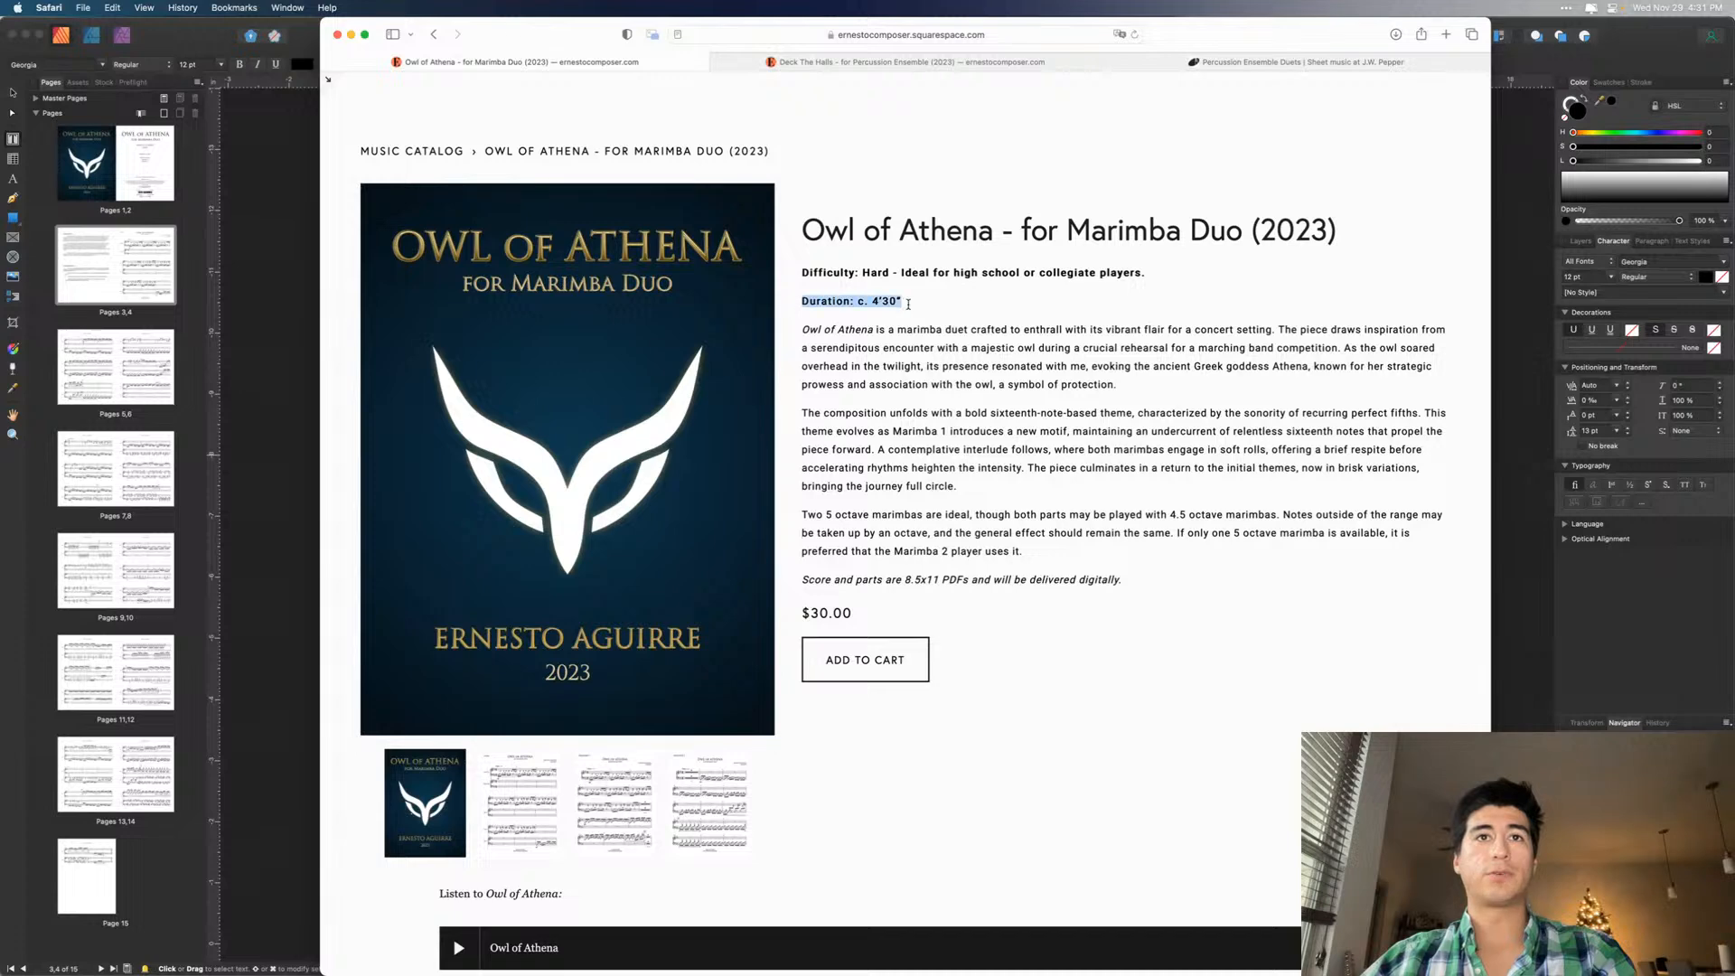
drag(802, 325, 814, 576)
scroll(904, 583, down, 1)
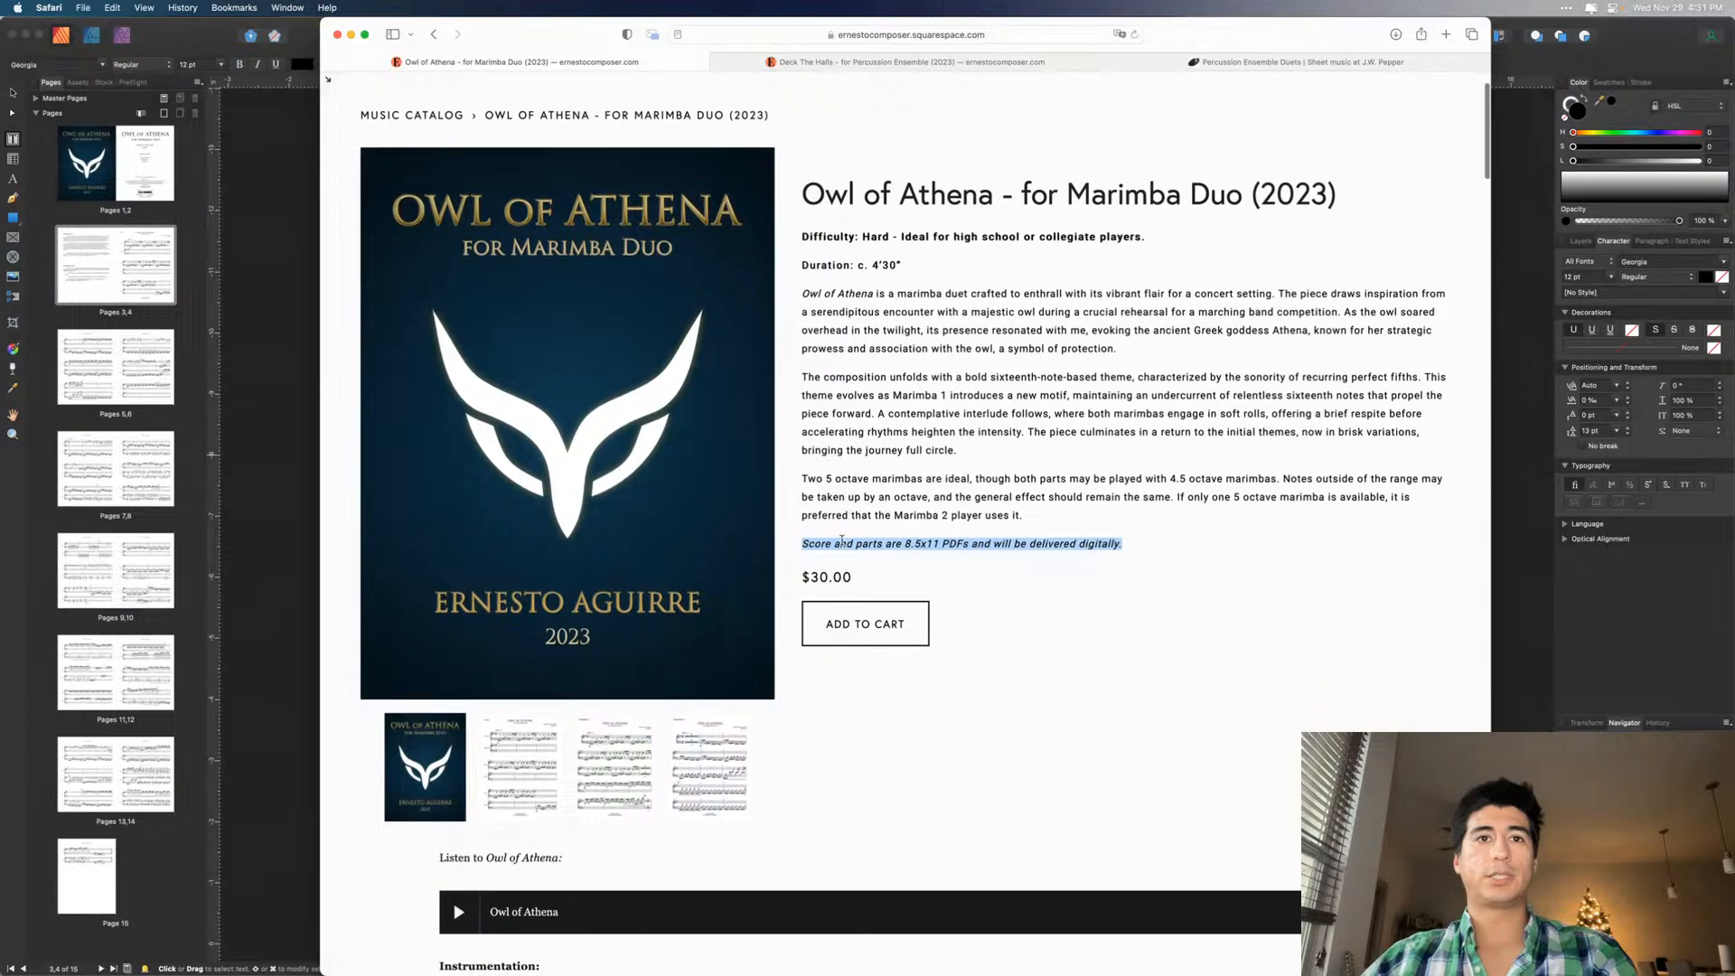
- Preview the last sample score page and check the audio player, instrumentation and program notes on the Owl of Athena product page
click(922, 588)
scroll(931, 587, down, 4)
click(719, 591)
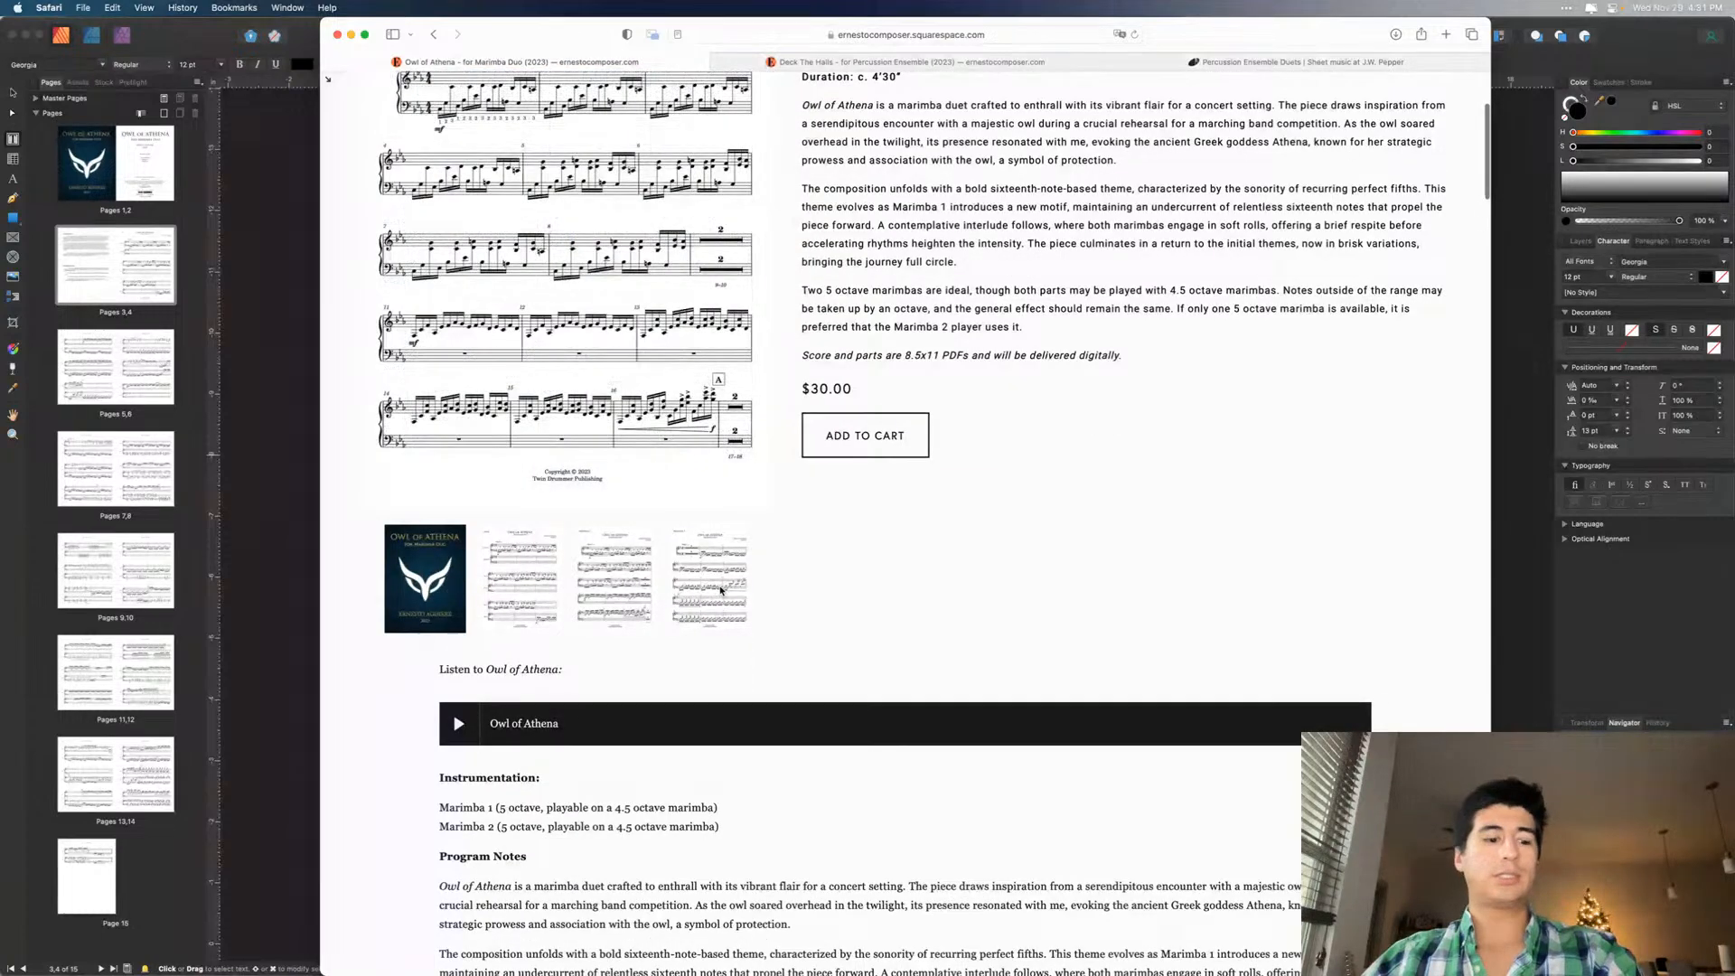
scroll(542, 624, down, 2)
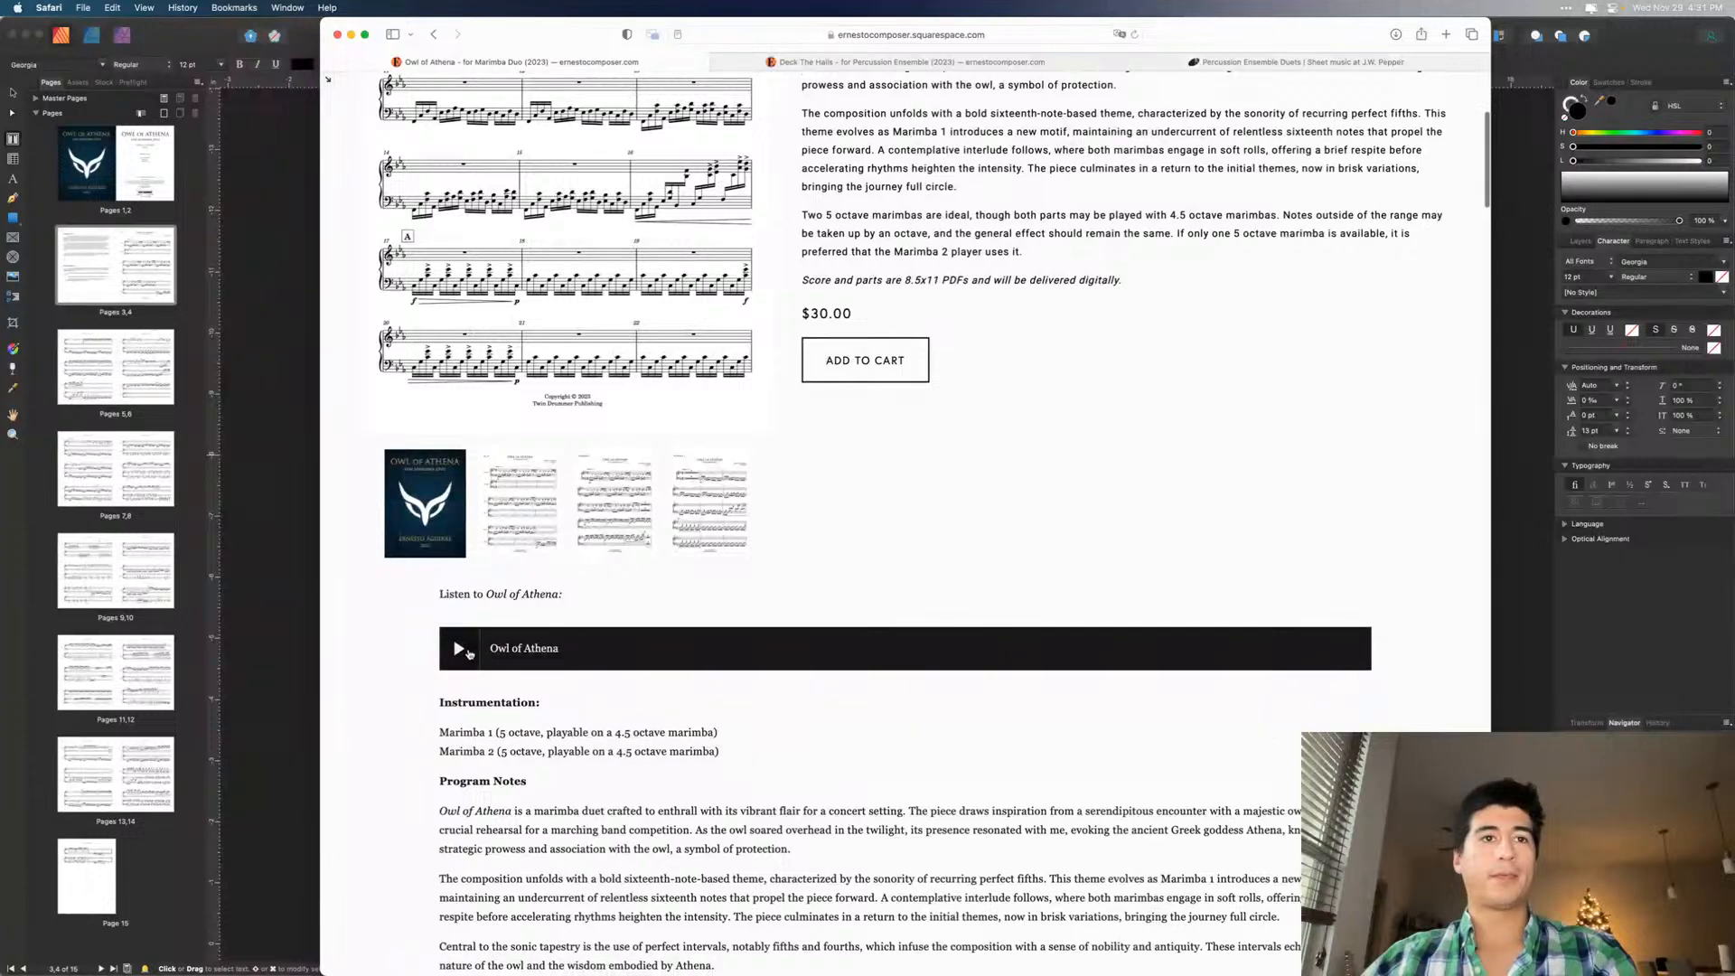
scroll(488, 638, down, 4)
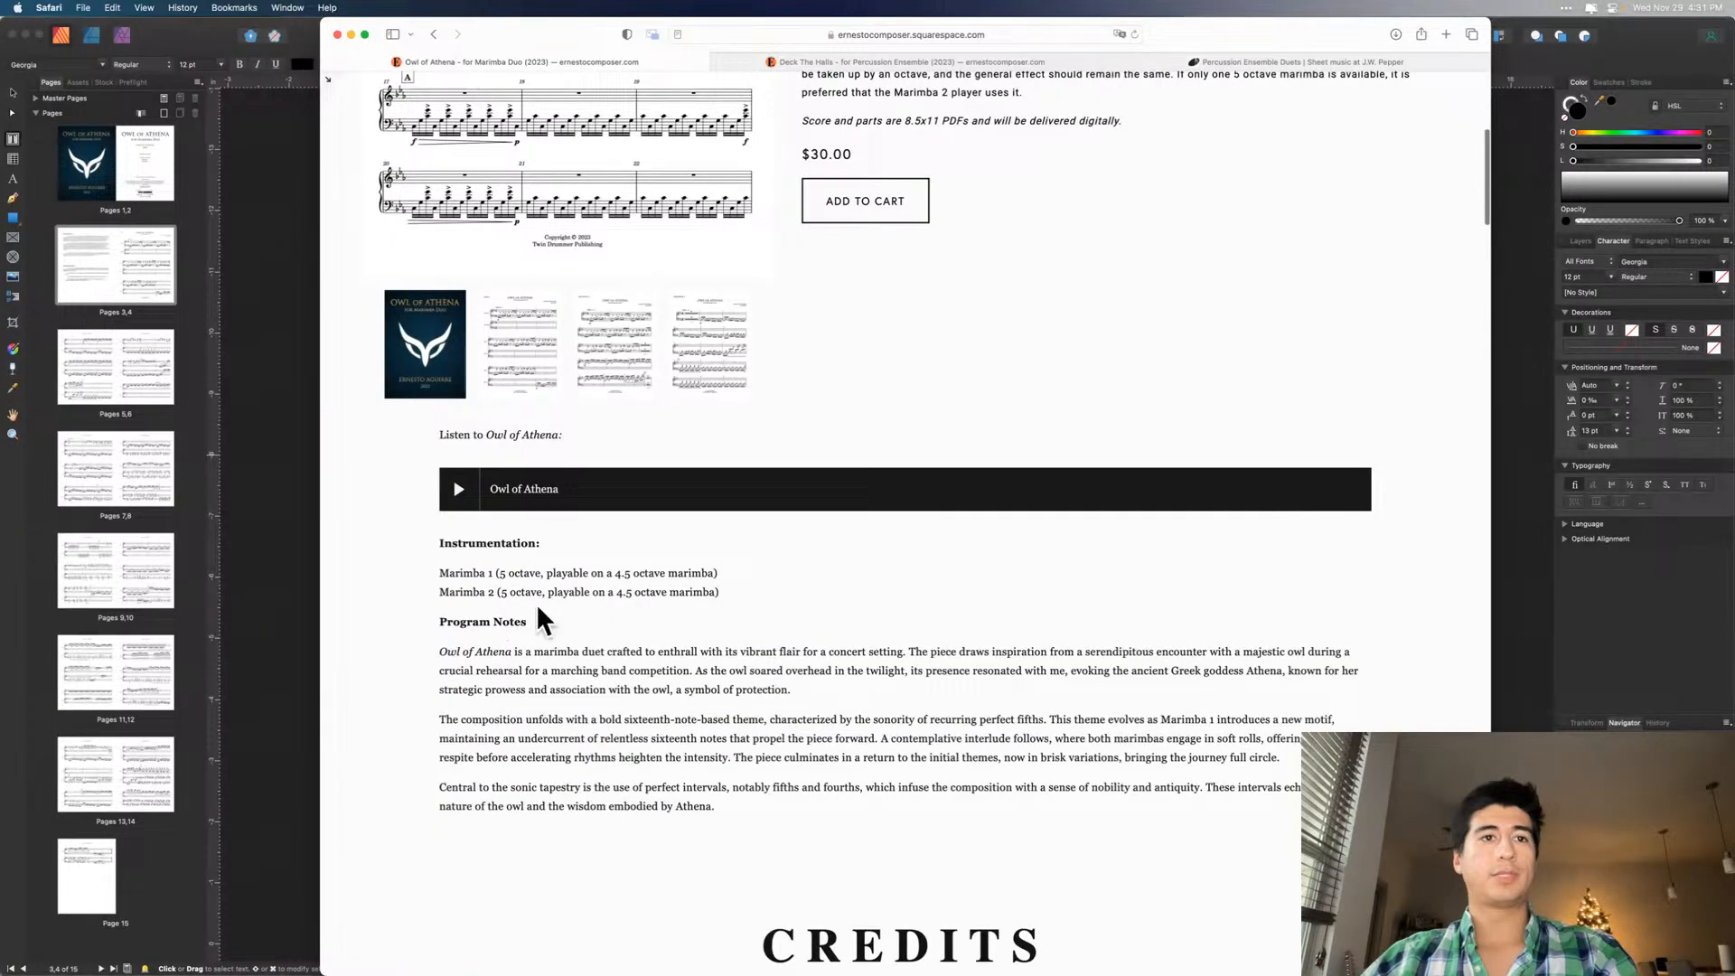
scroll(501, 571, down, 1)
scroll(534, 586, down, 4)
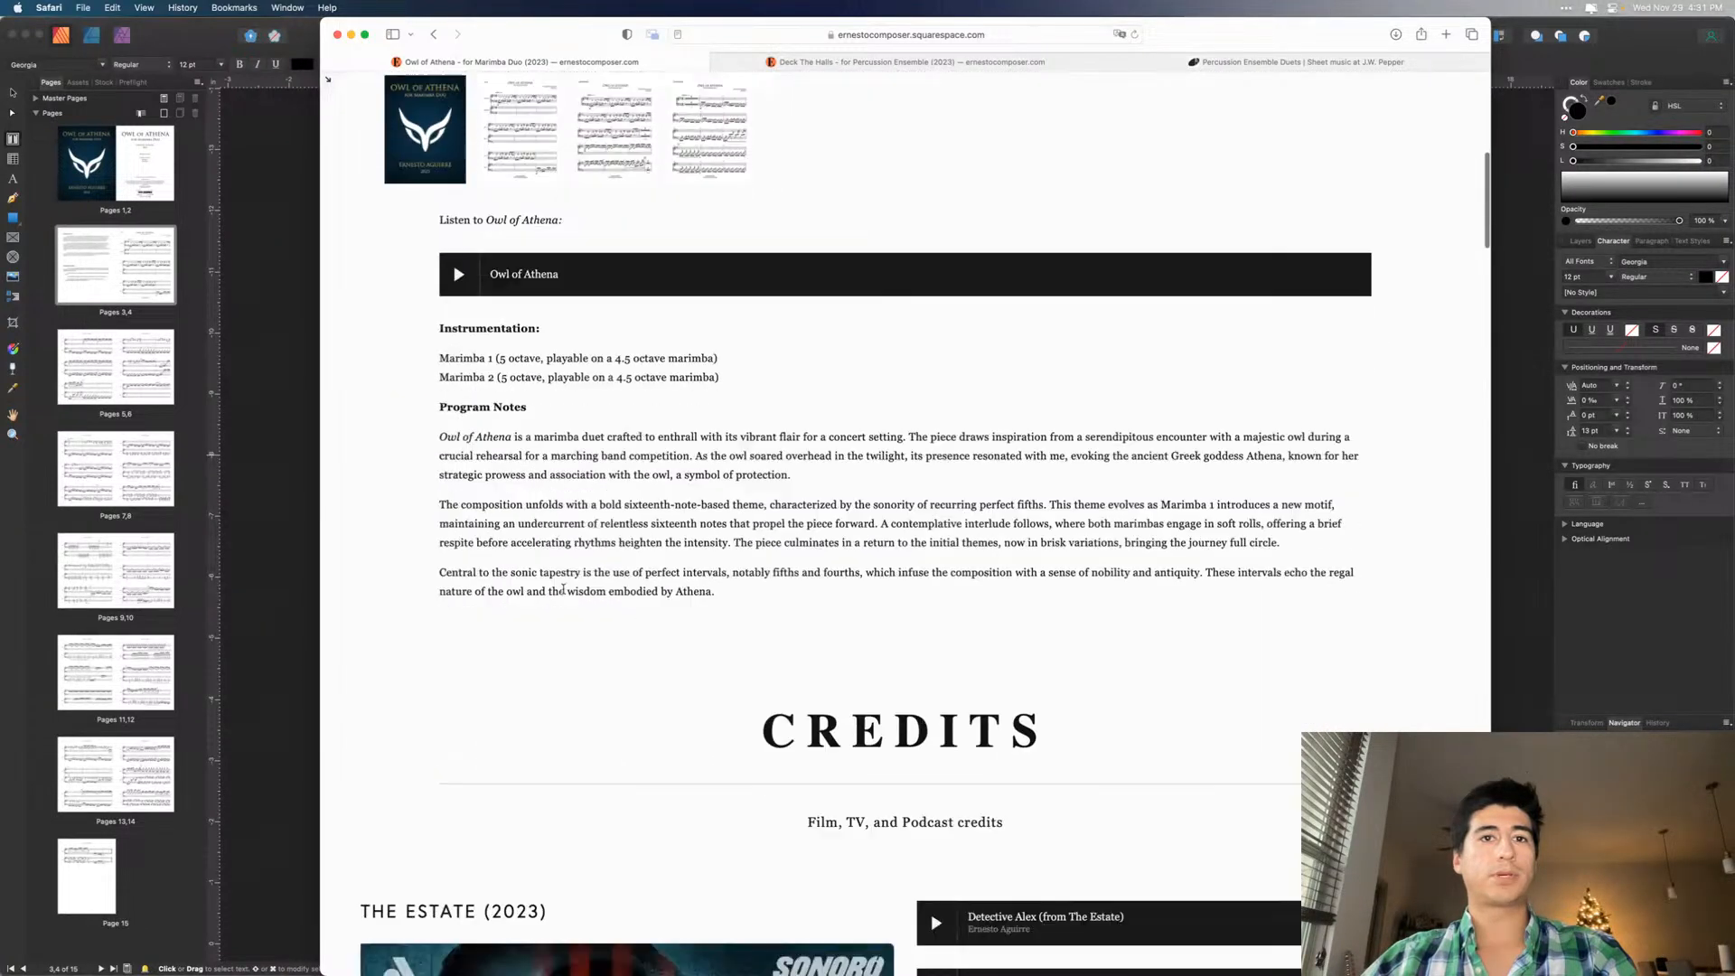
scroll(452, 361, up, 15)
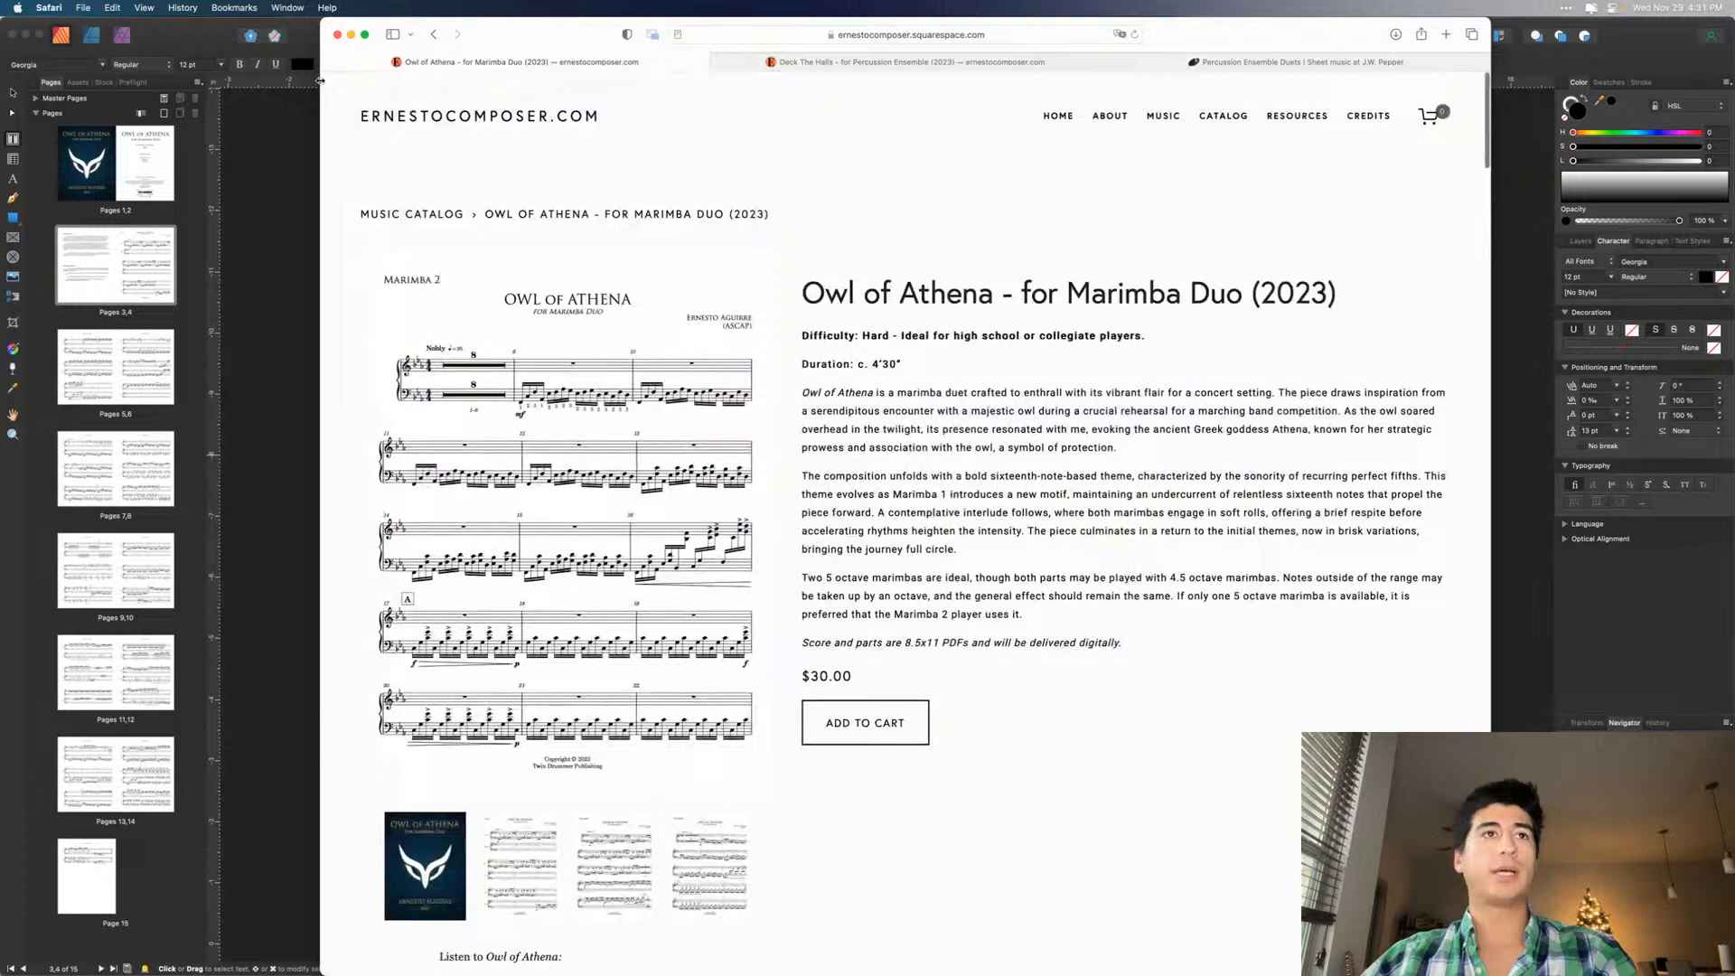
- Reopen the Owl of Athena listing's additional info and insert an image block below the program notes
click(327, 81)
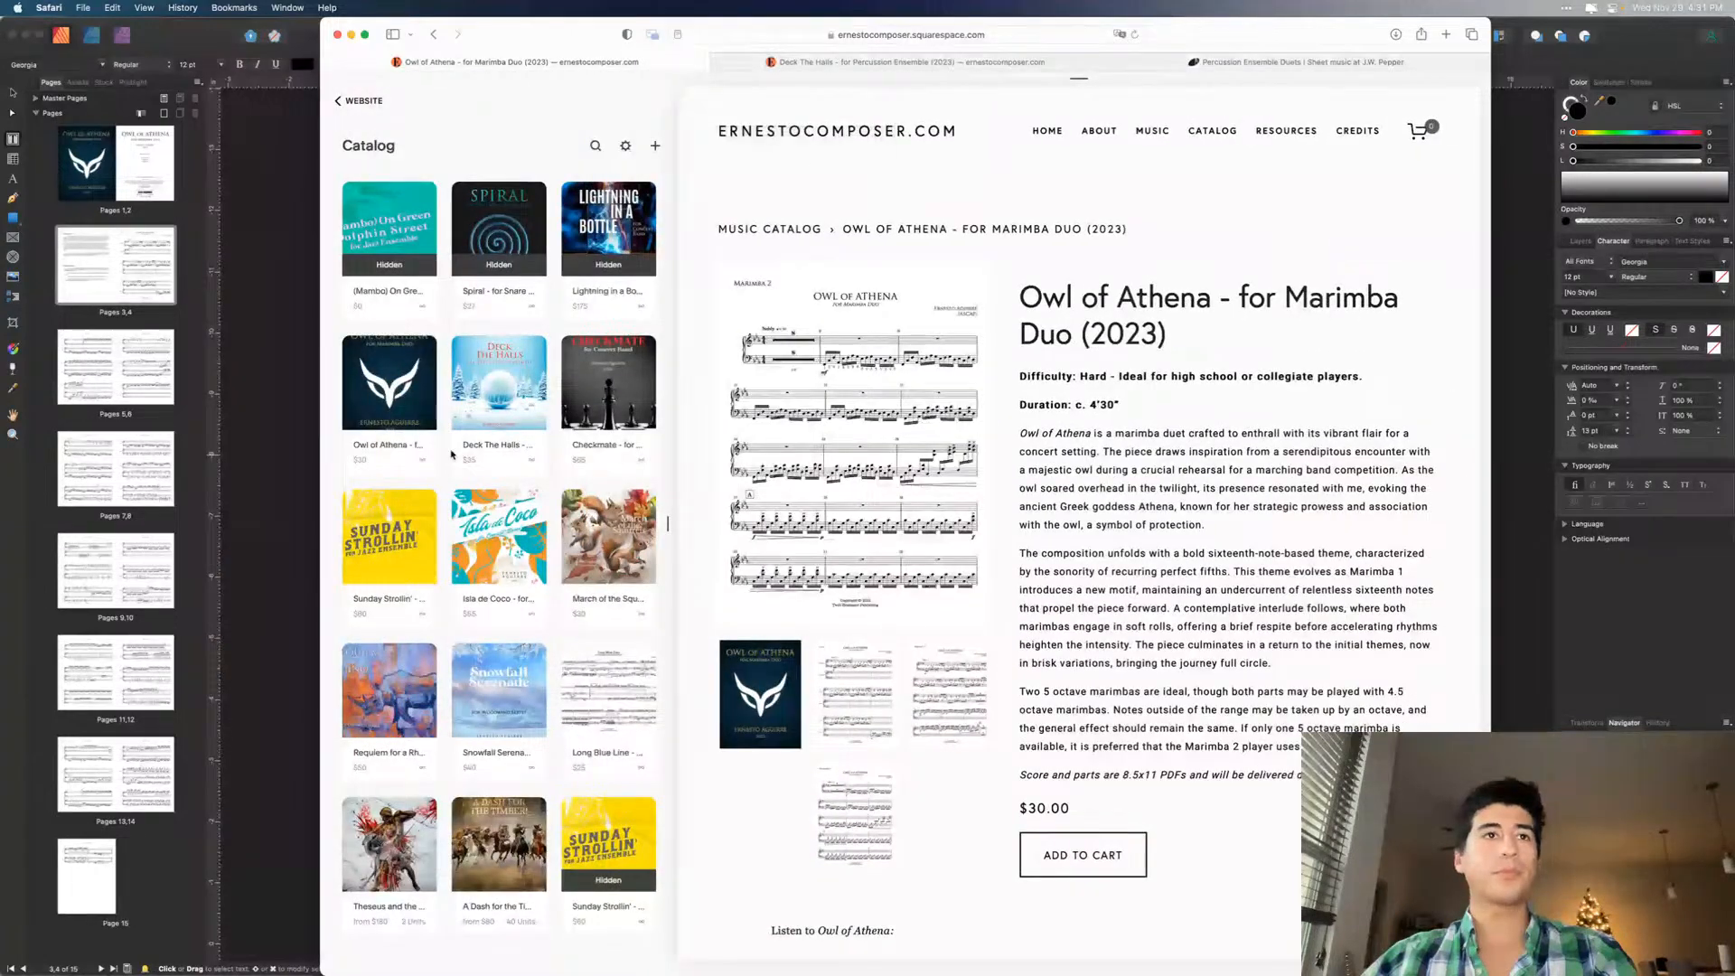
click(403, 418)
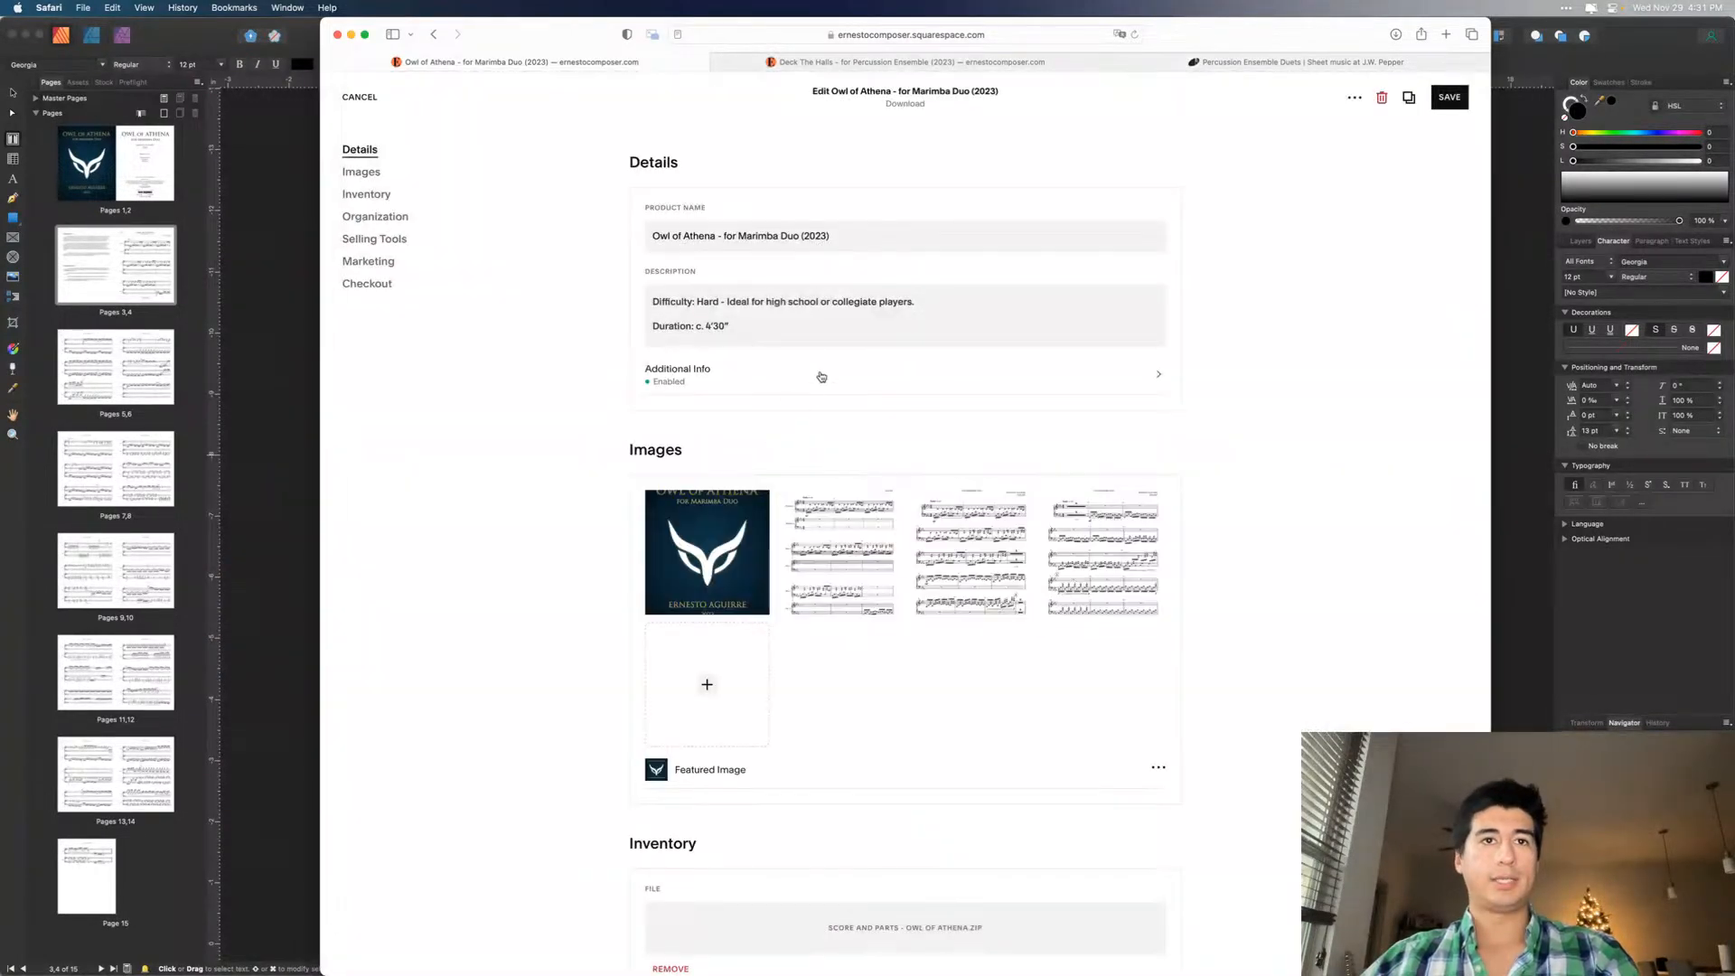
click(826, 369)
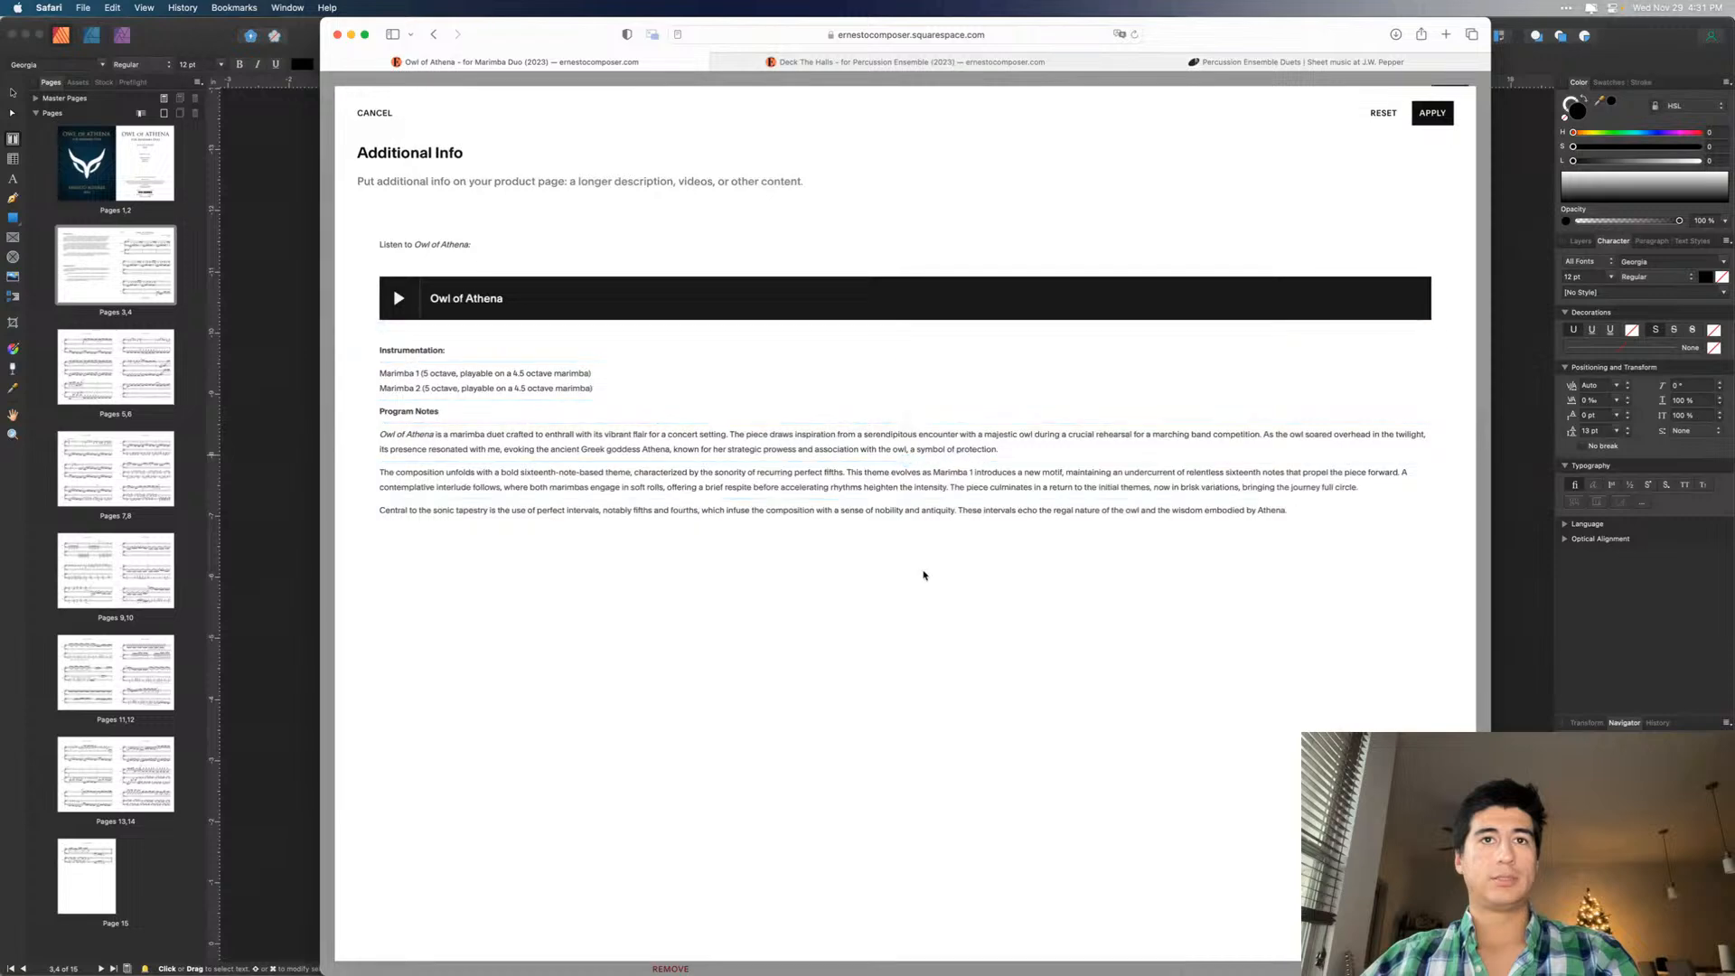
click(906, 528)
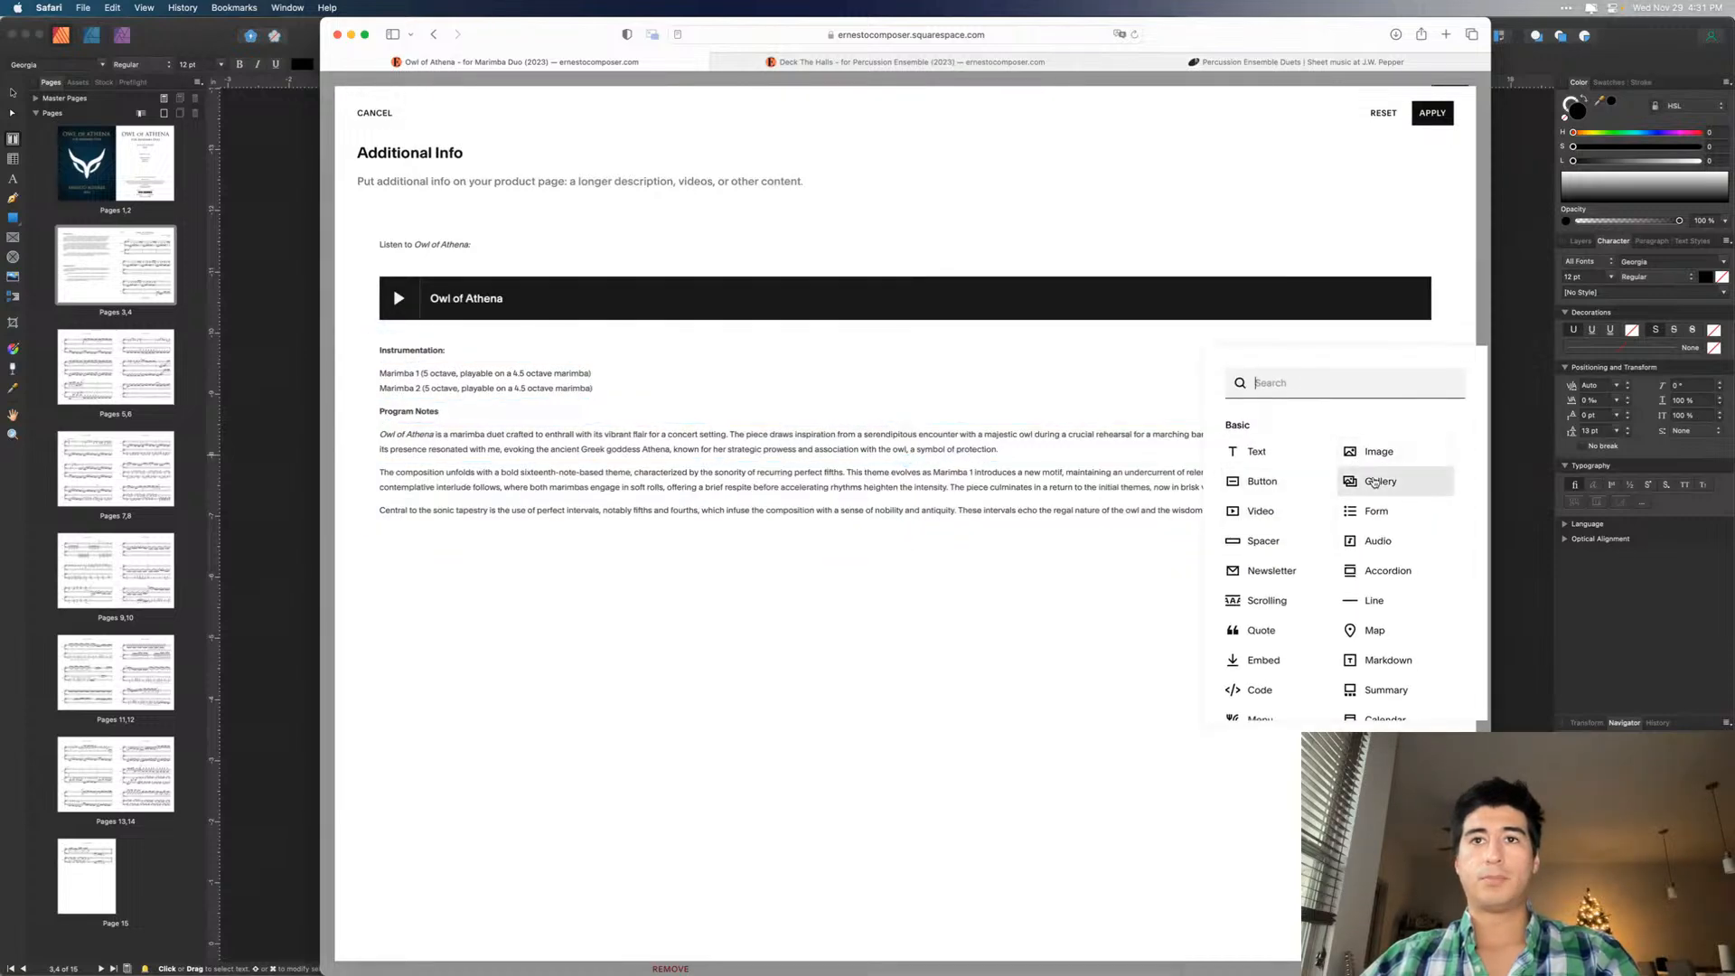
click(1356, 455)
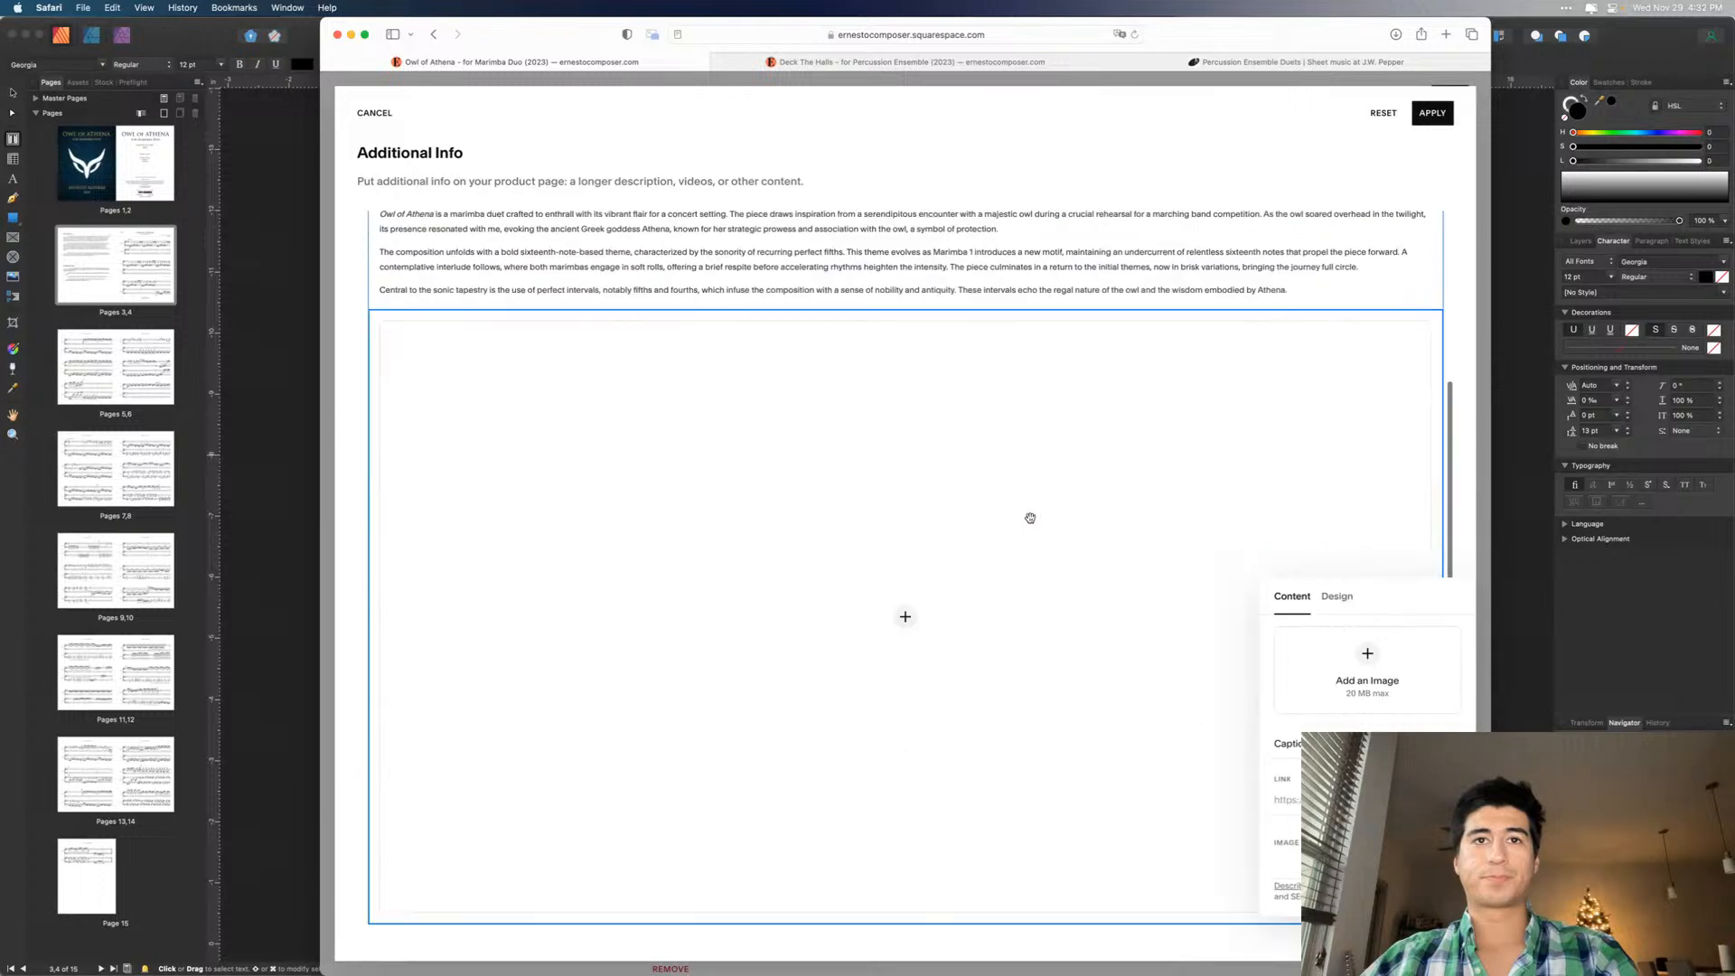
- Fill the image block with the Twin Drummer Publishing logo from the image library
click(1367, 652)
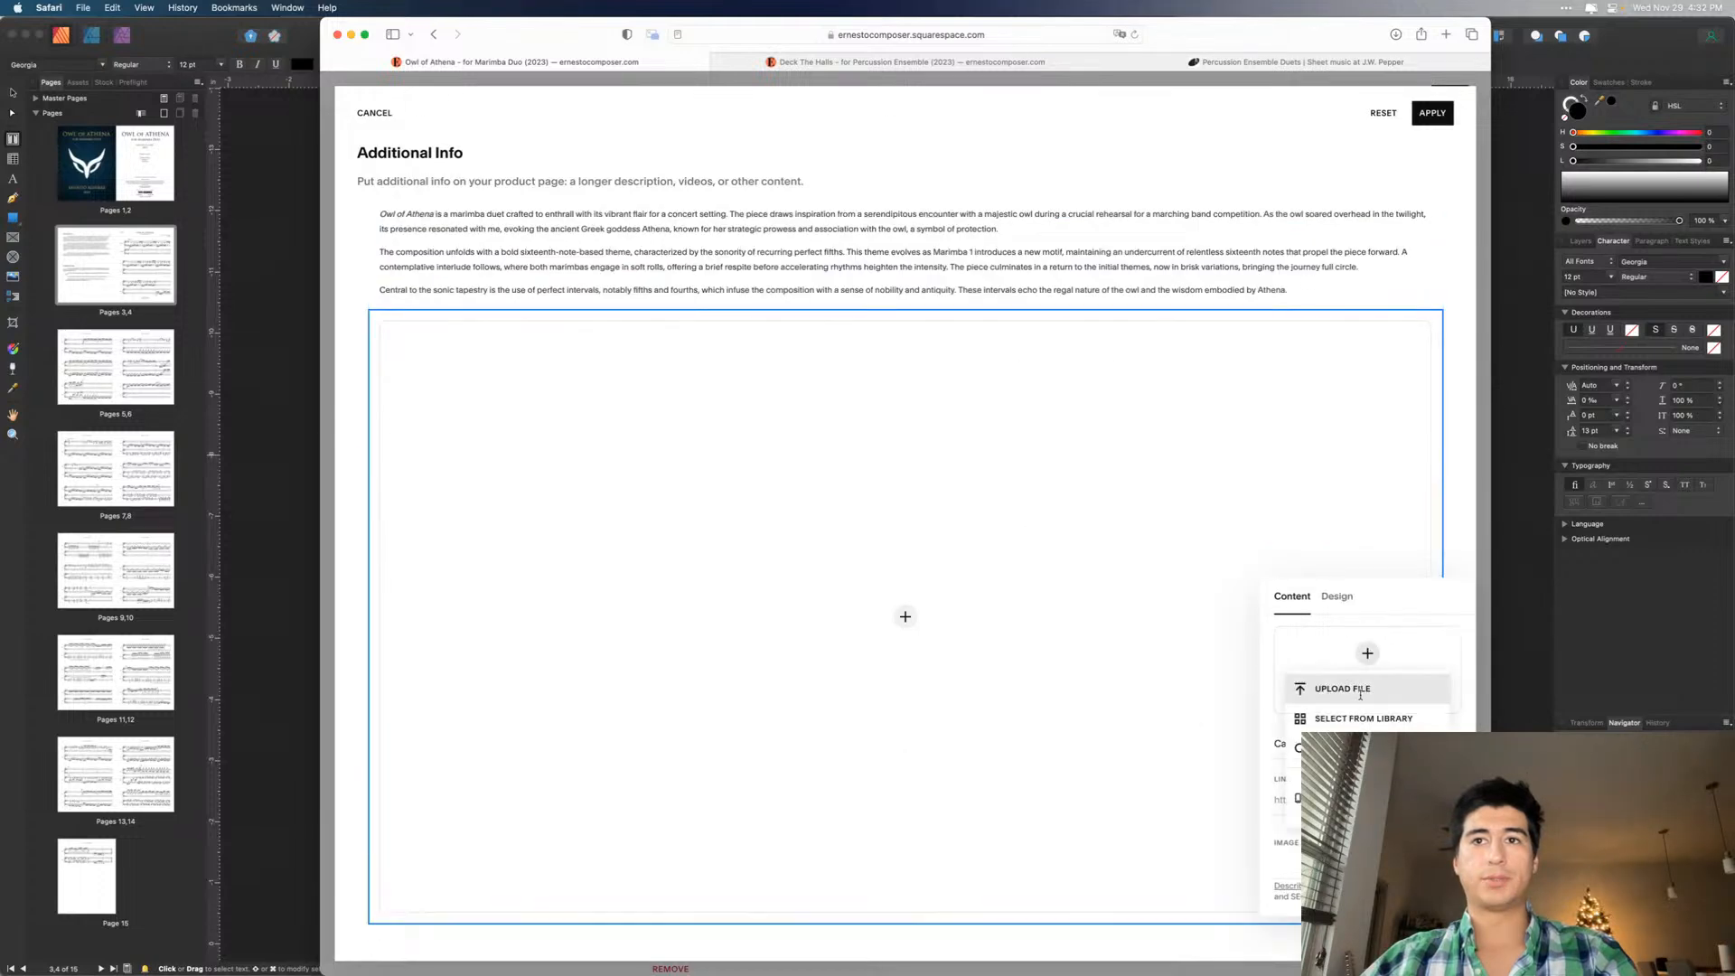
click(1334, 716)
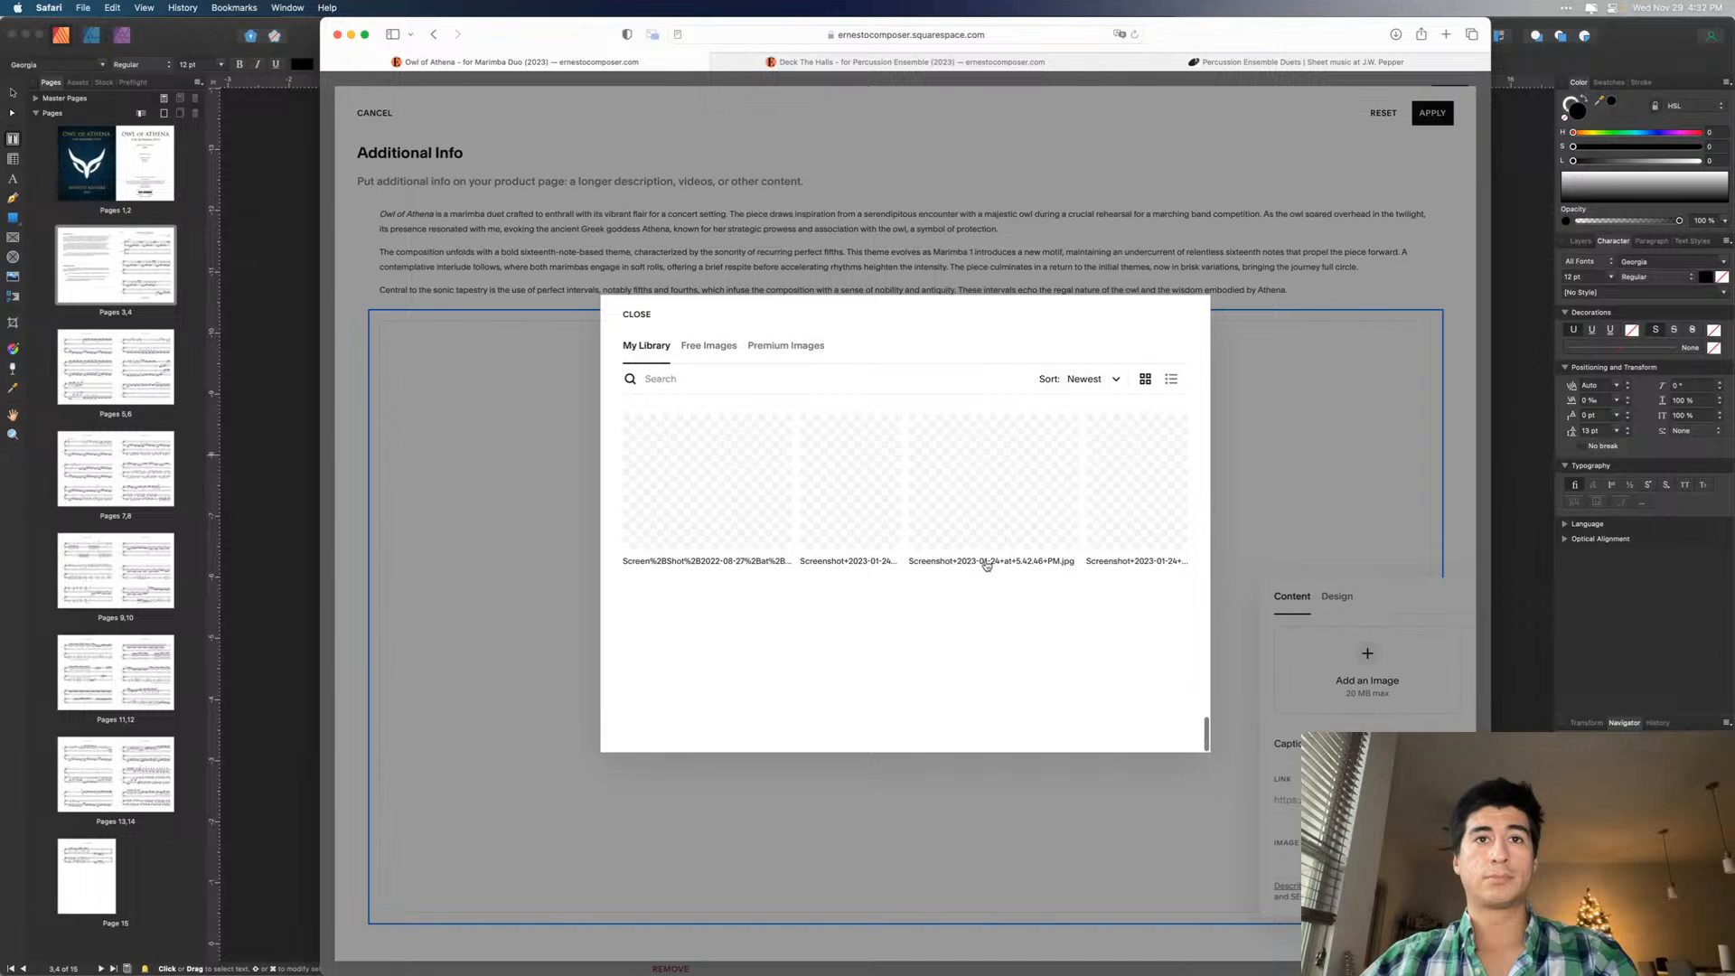
scroll(987, 565, down, 10)
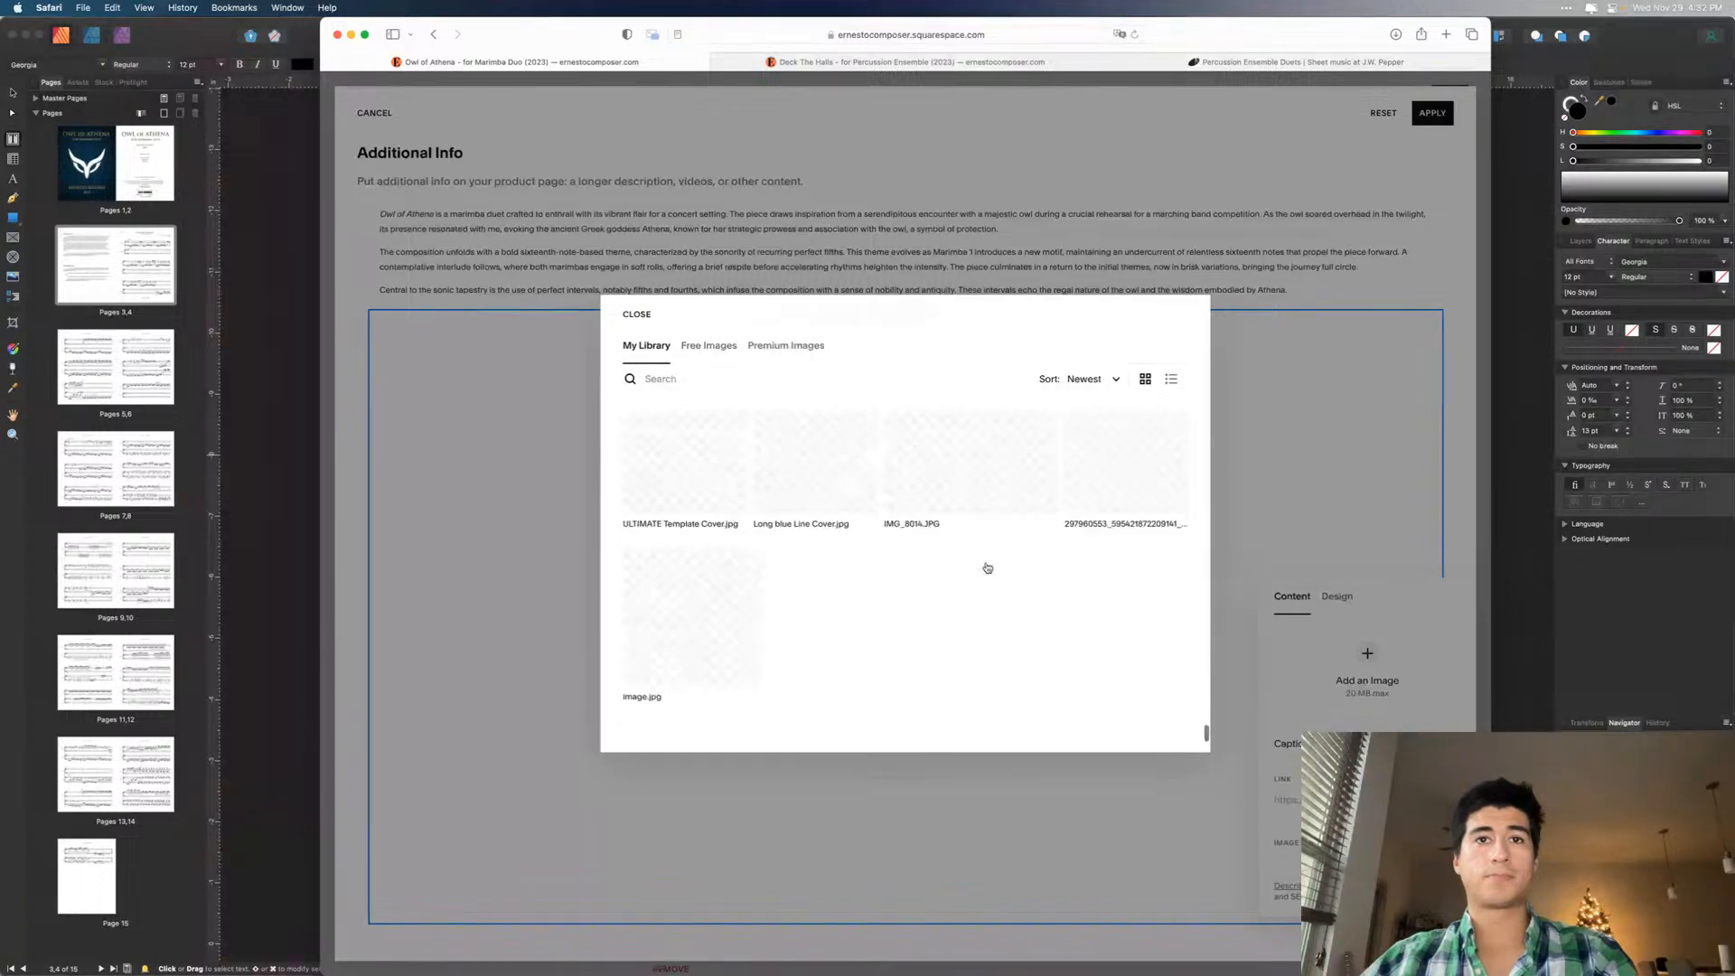
scroll(987, 569, up, 2)
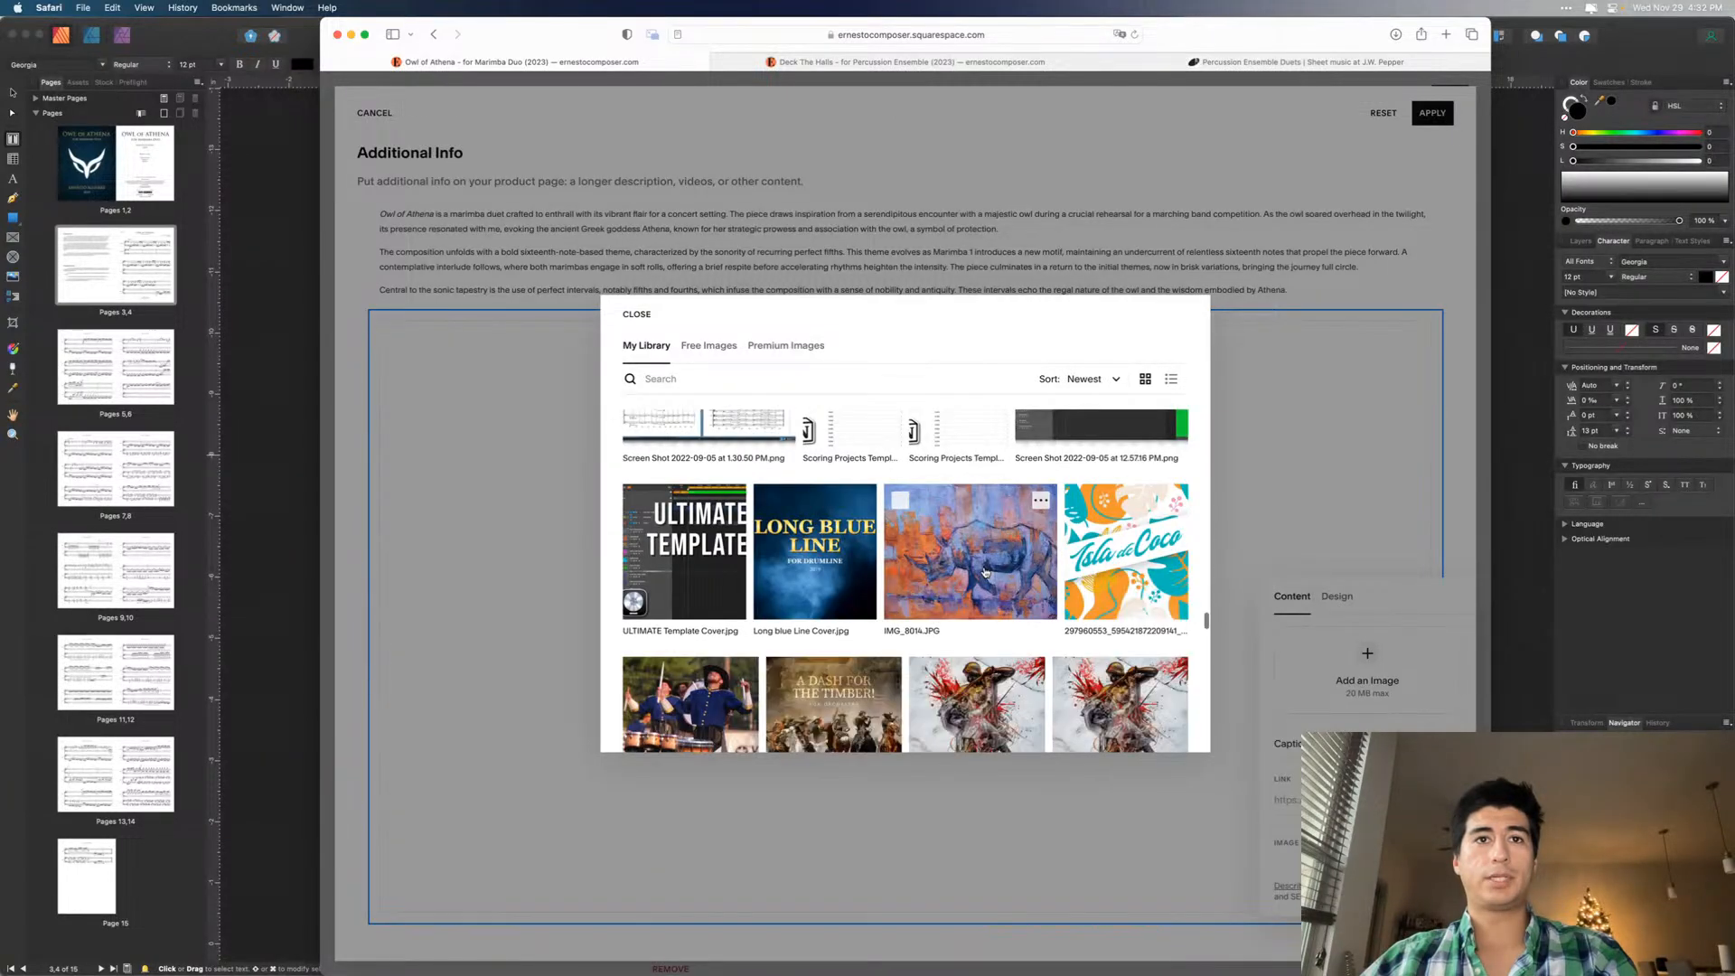
scroll(985, 571, up, 10)
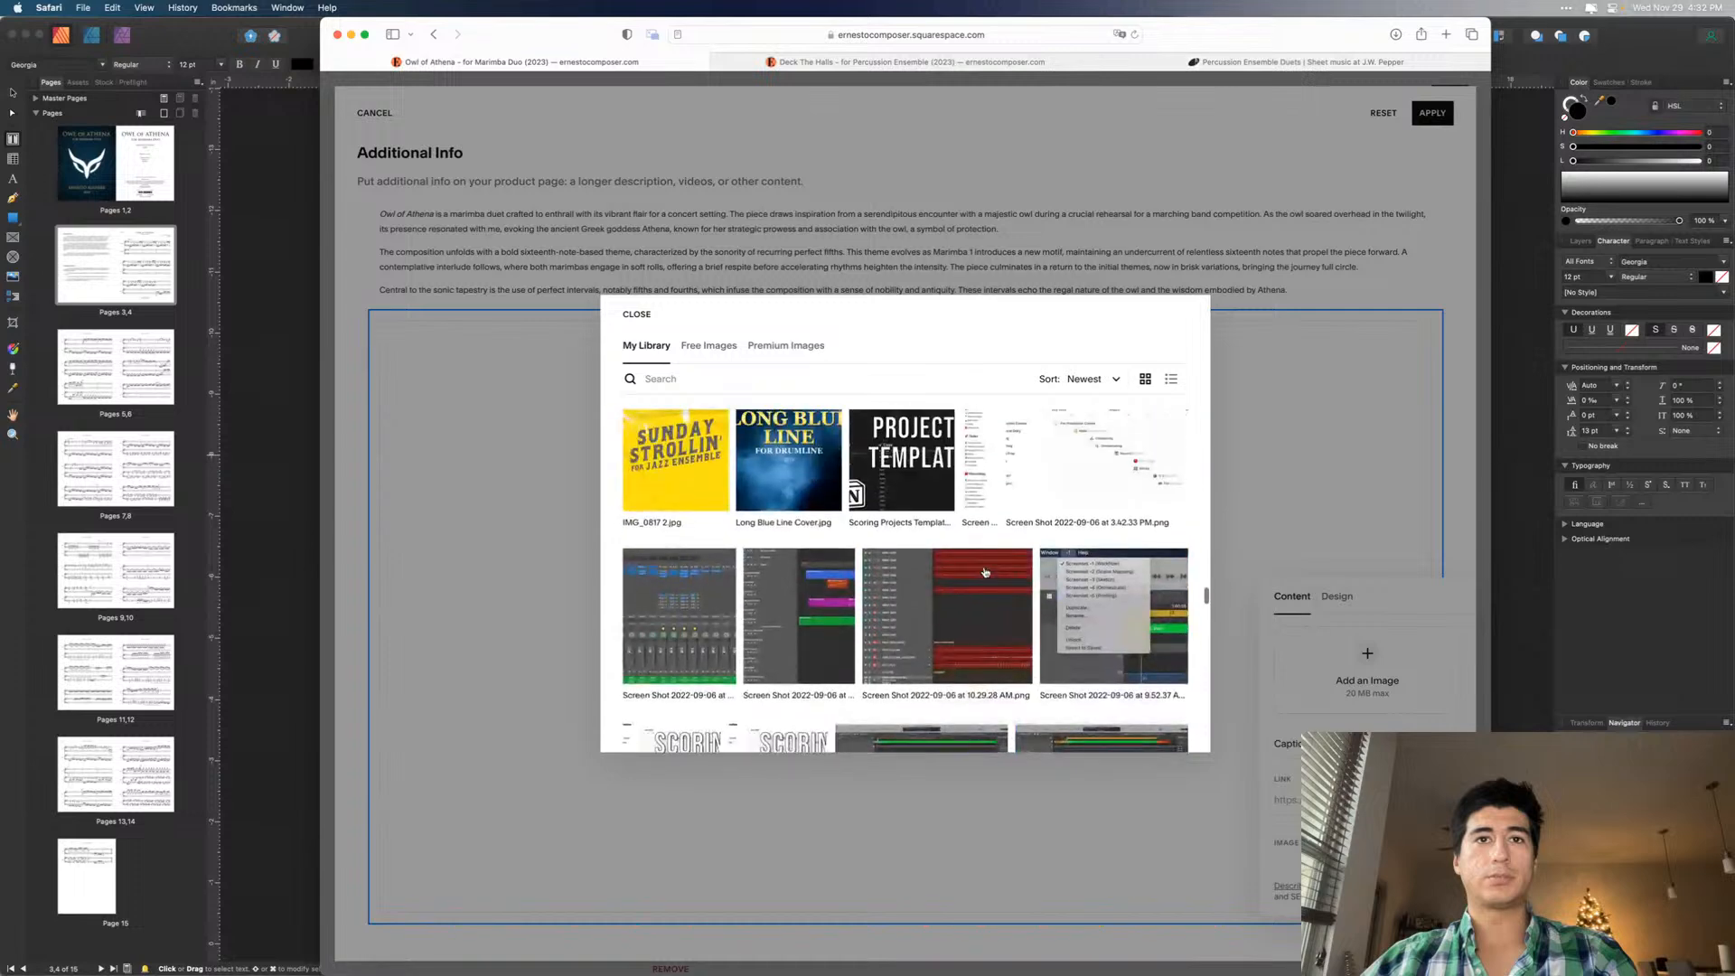
scroll(985, 573, up, 5)
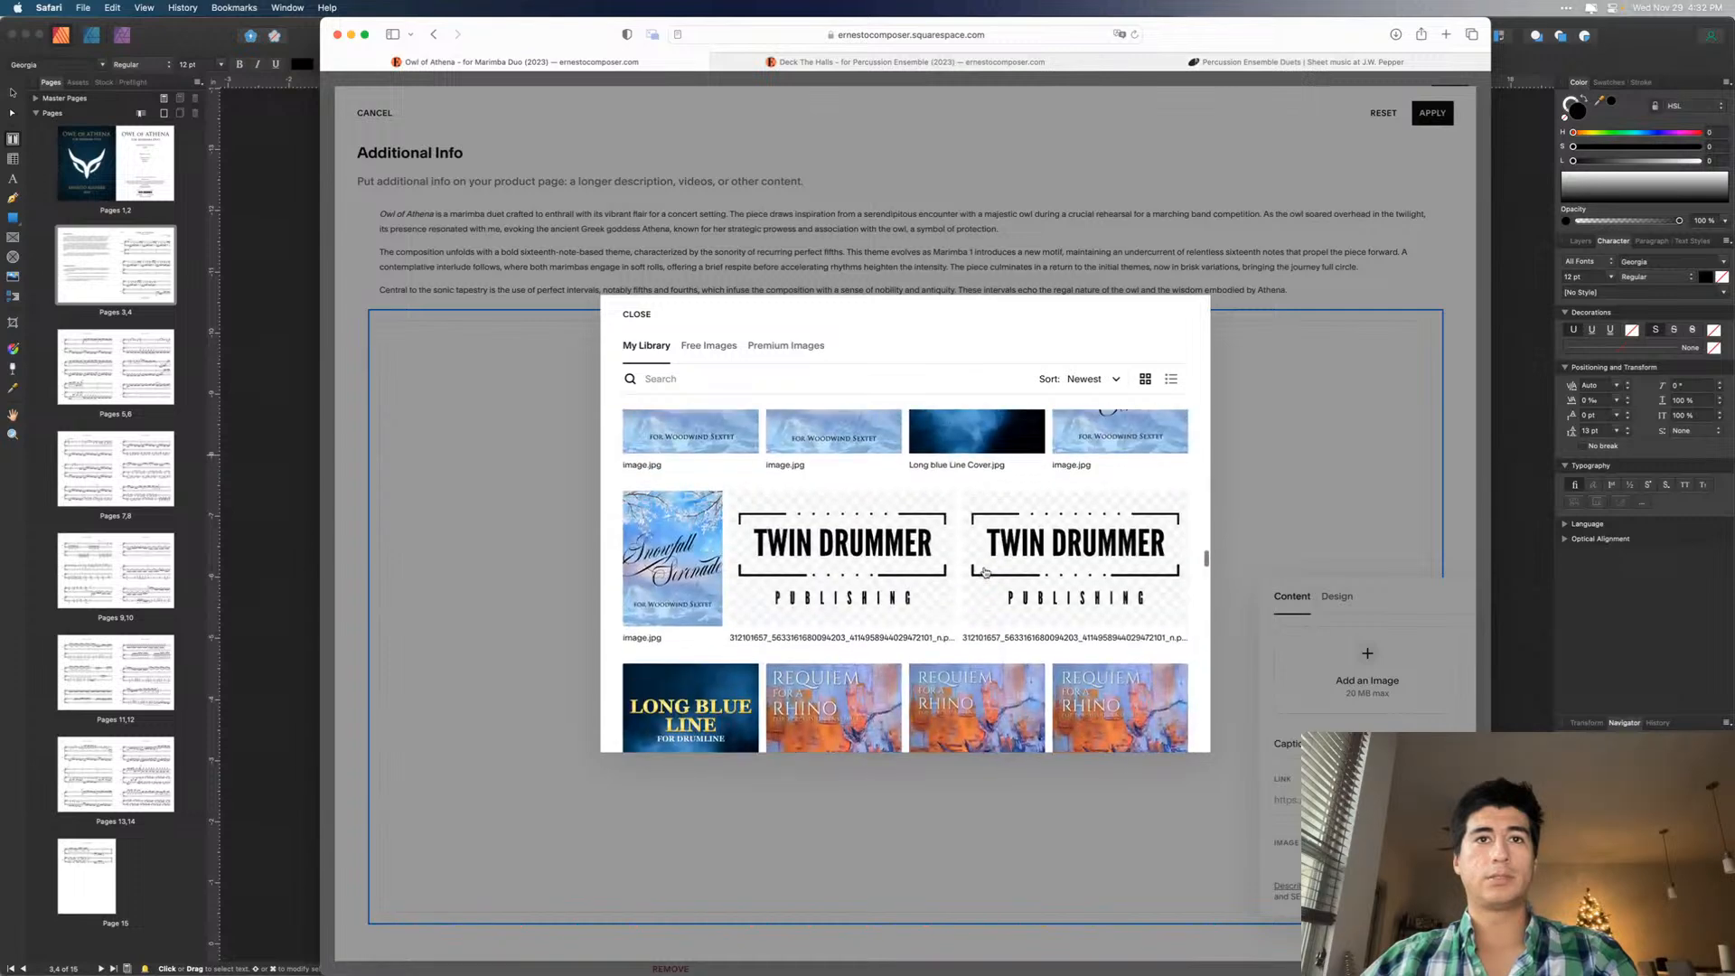
click(747, 512)
click(1166, 730)
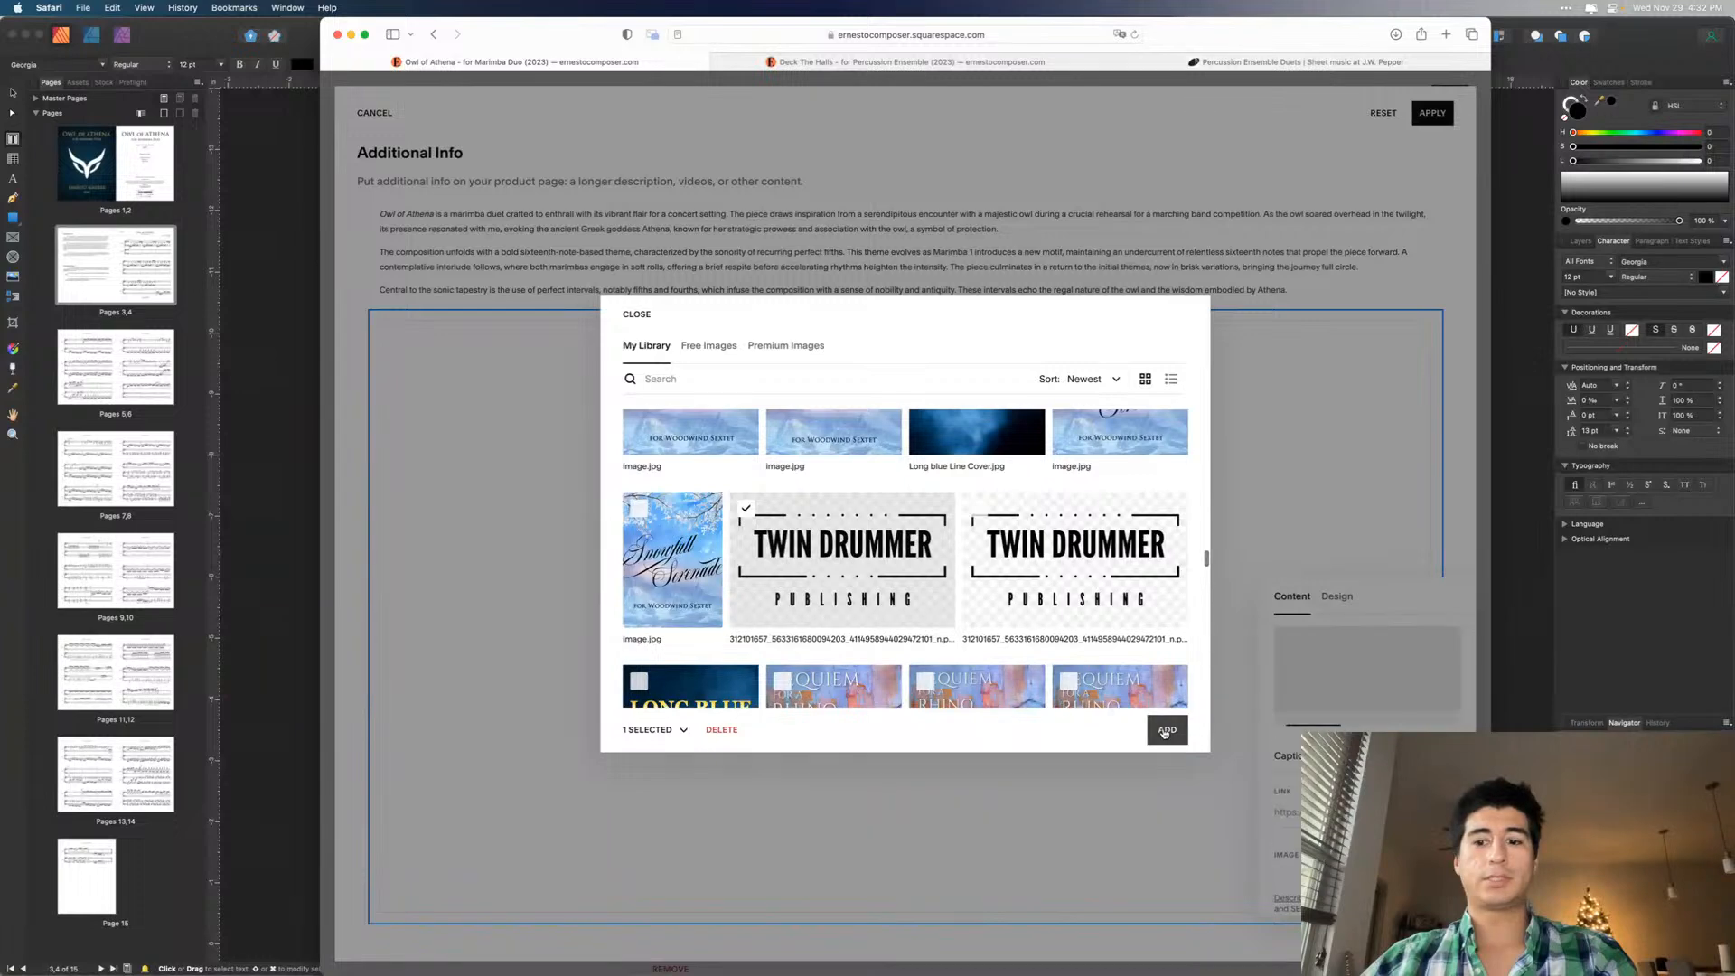
- Add a spacer block and place it to the left of the Twin Drummer Publishing logo to shrink the logo
scroll(1137, 644, up, 2)
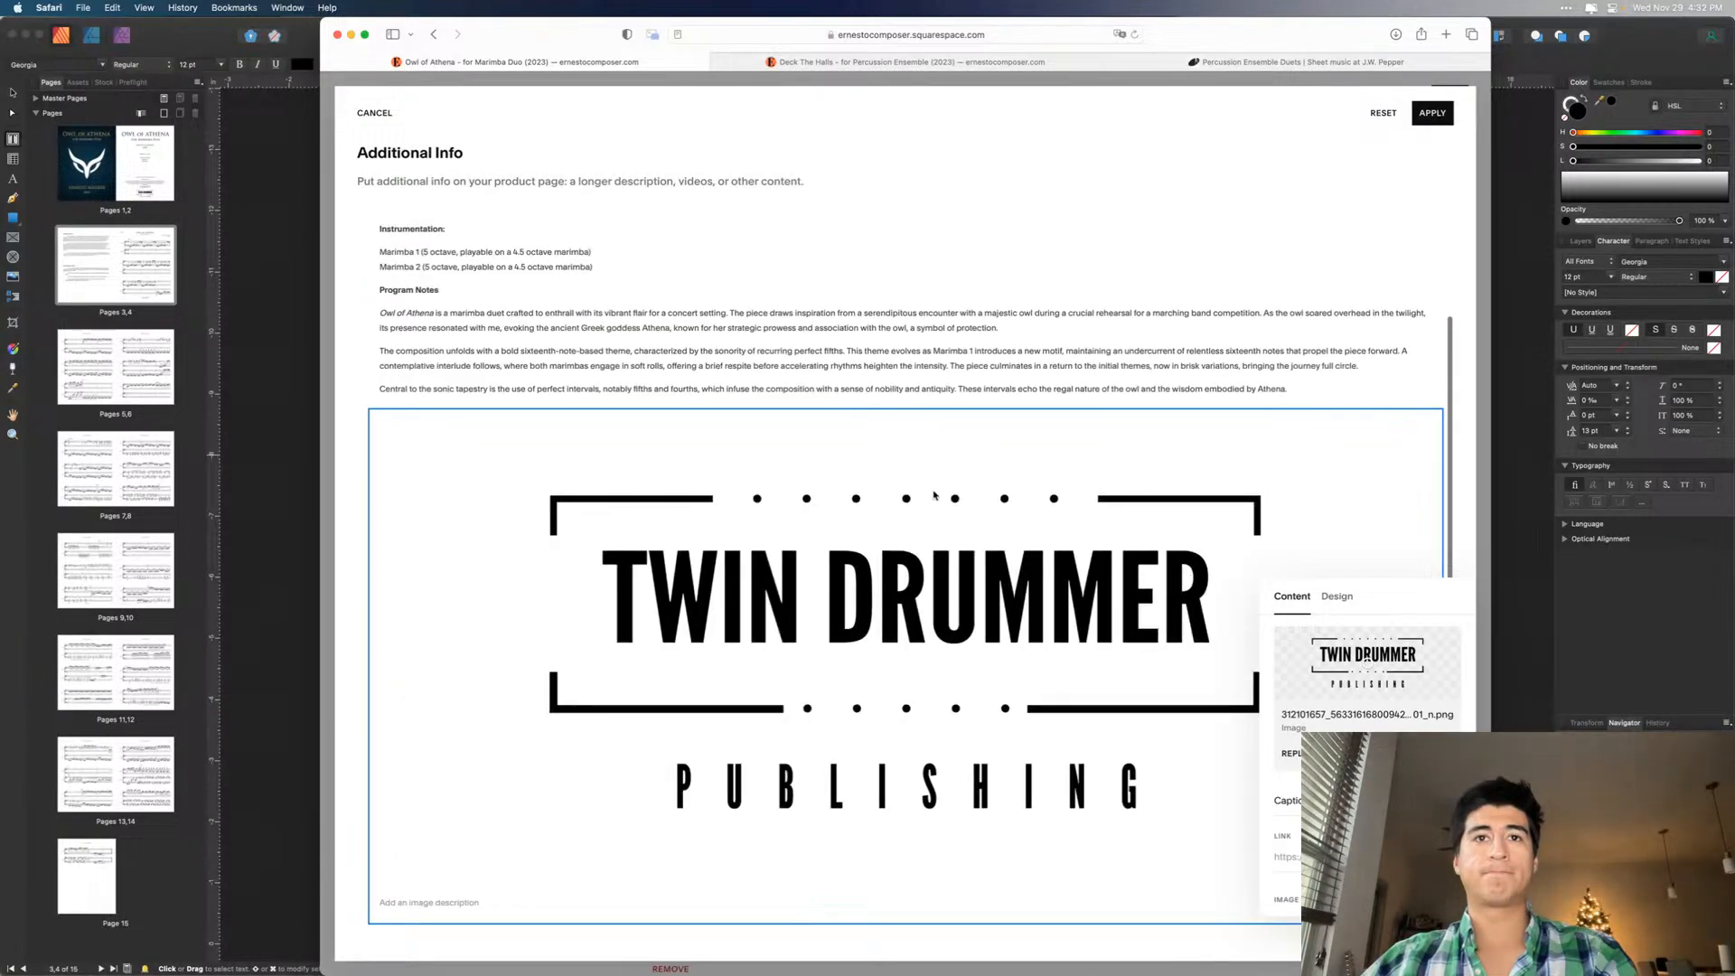
click(930, 366)
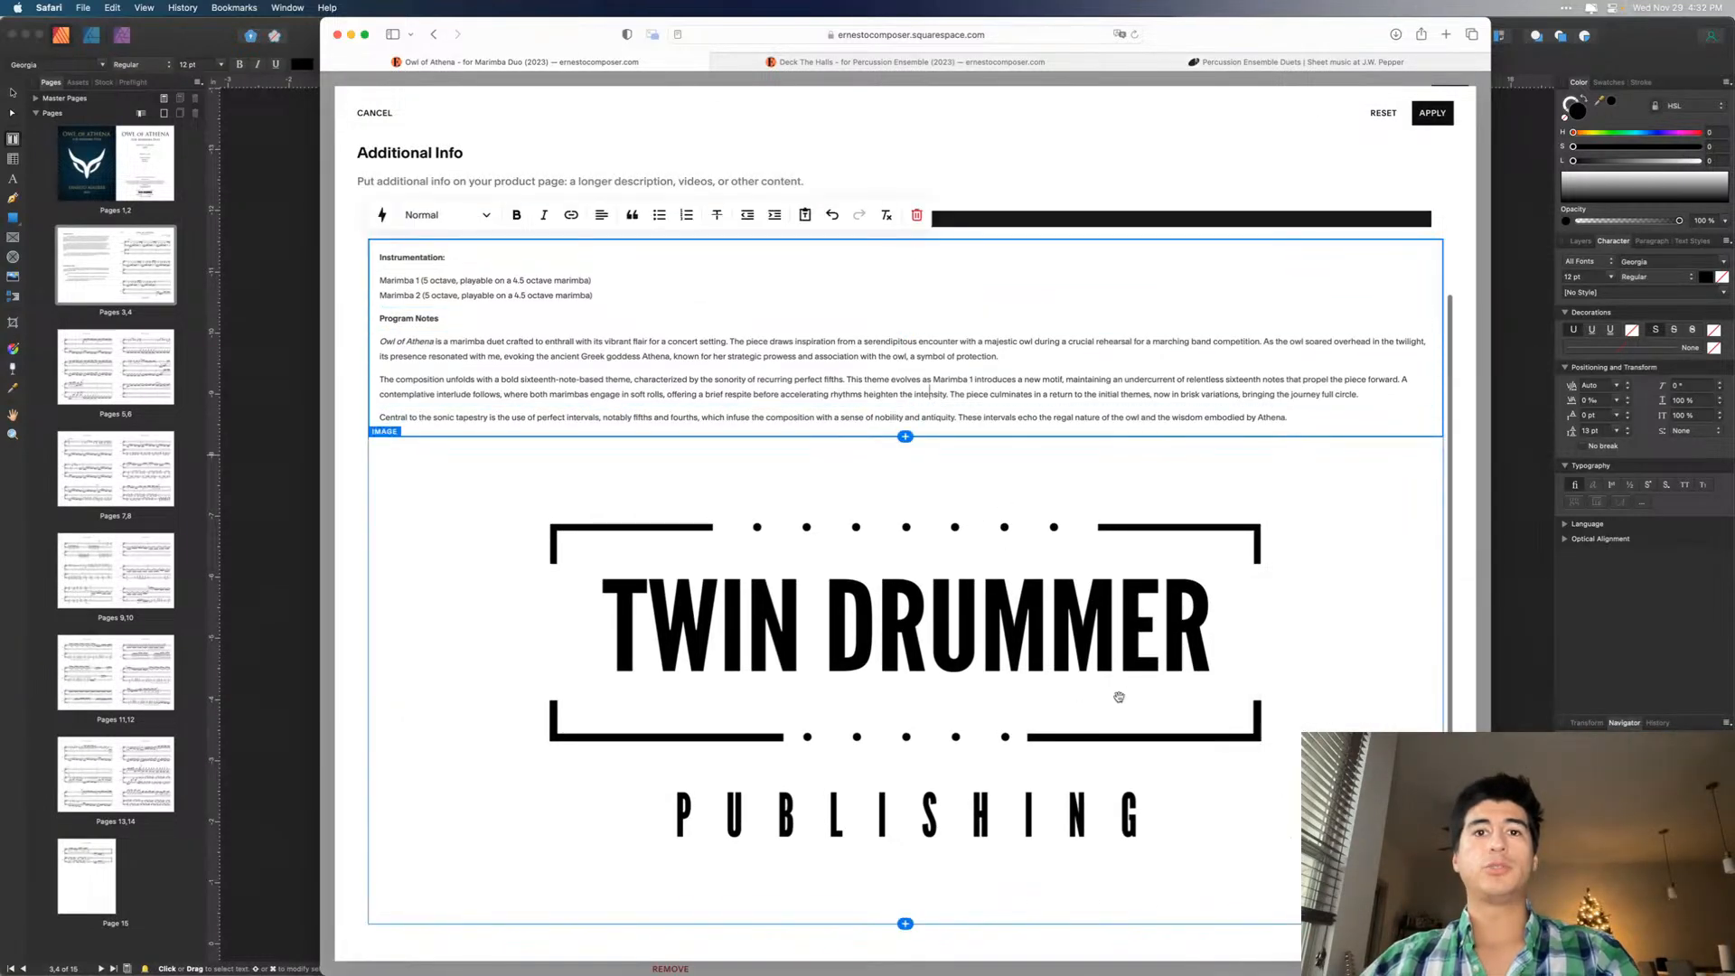
click(906, 924)
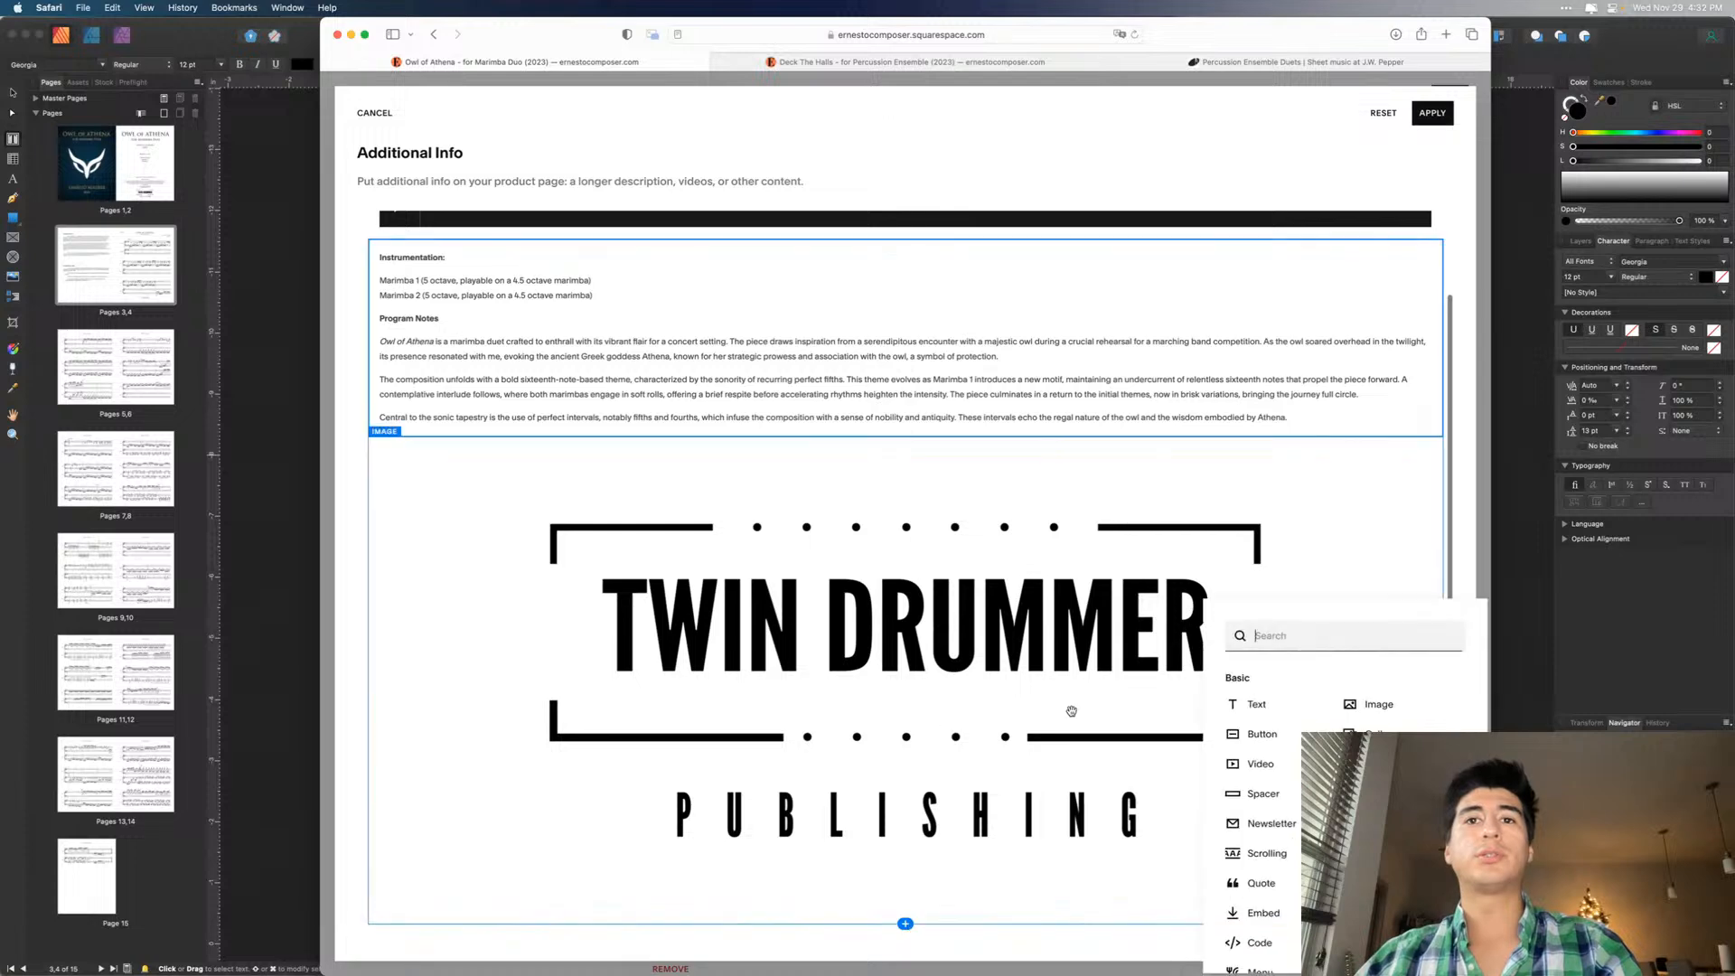
click(1263, 794)
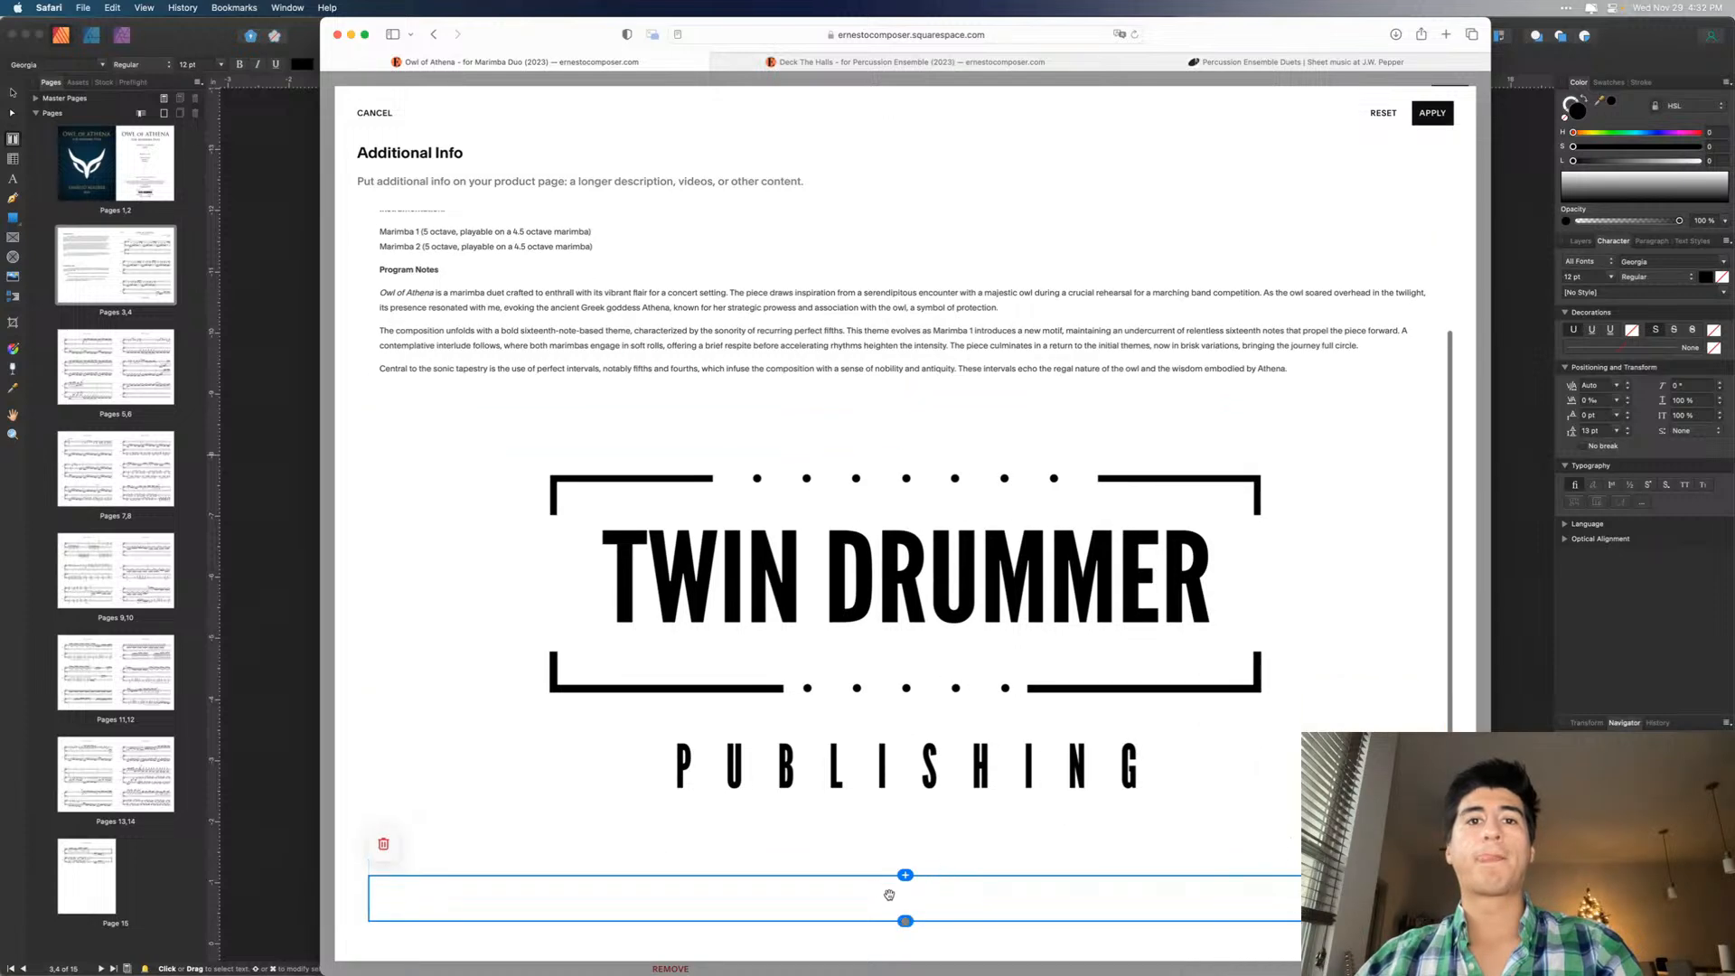
drag(889, 895, 693, 554)
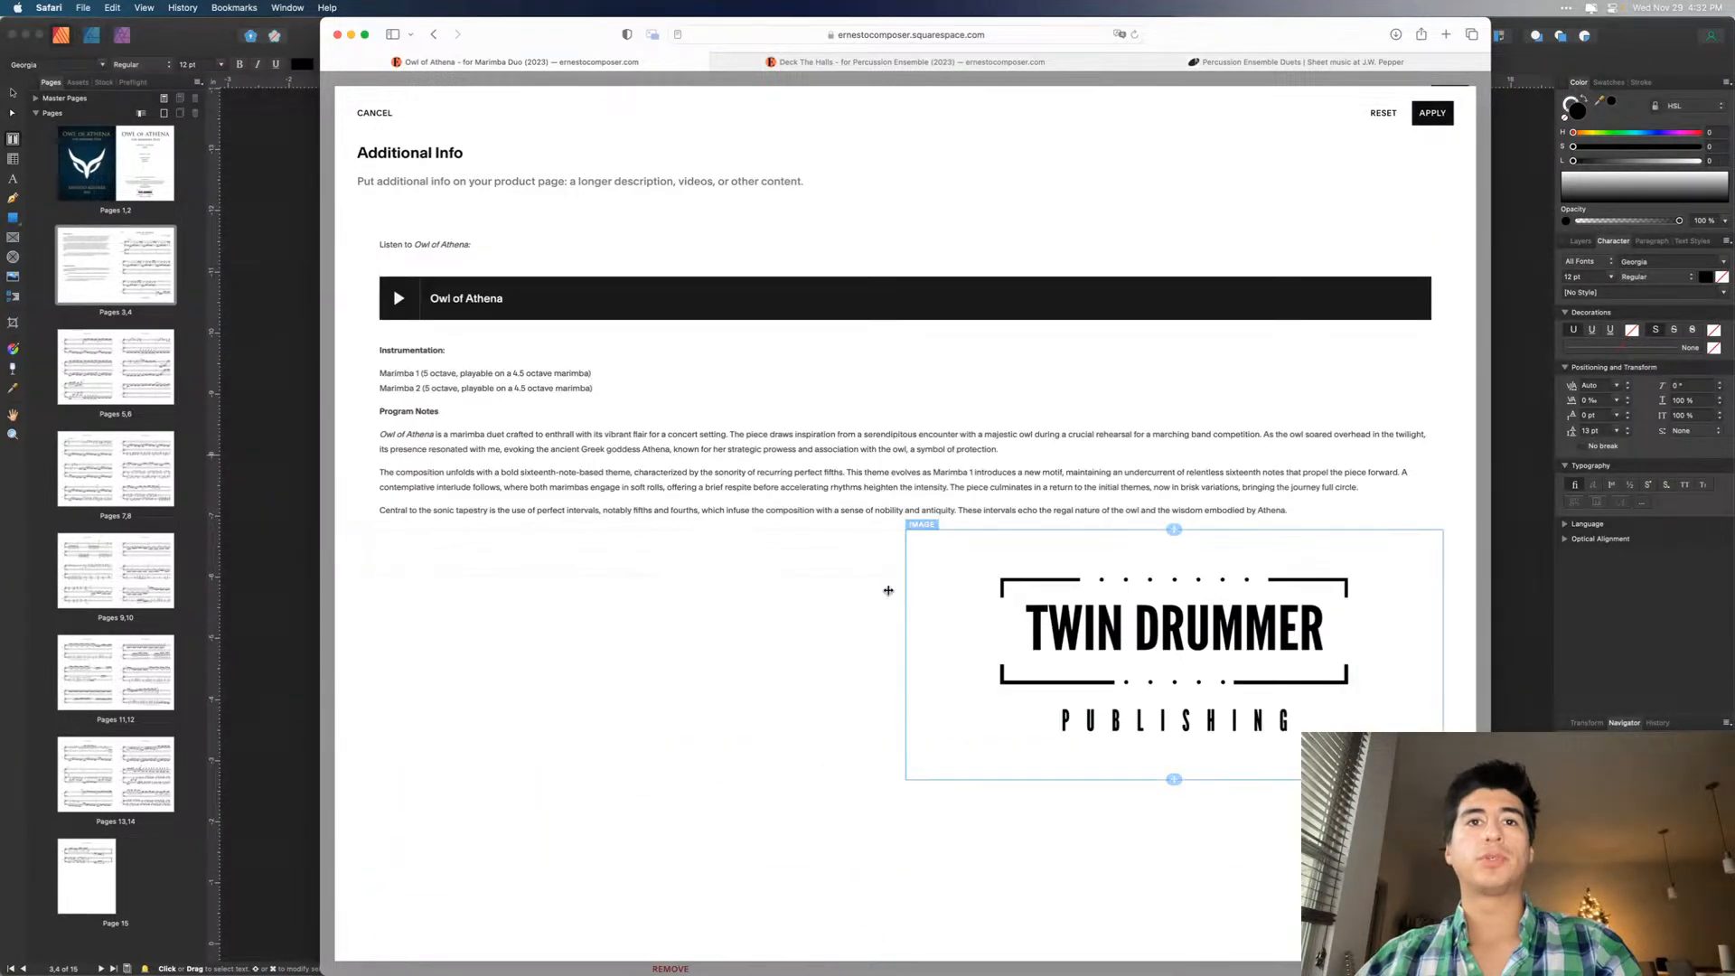
- Place a second spacer to the right of the logo to center it, and save the updated listing
click(637, 575)
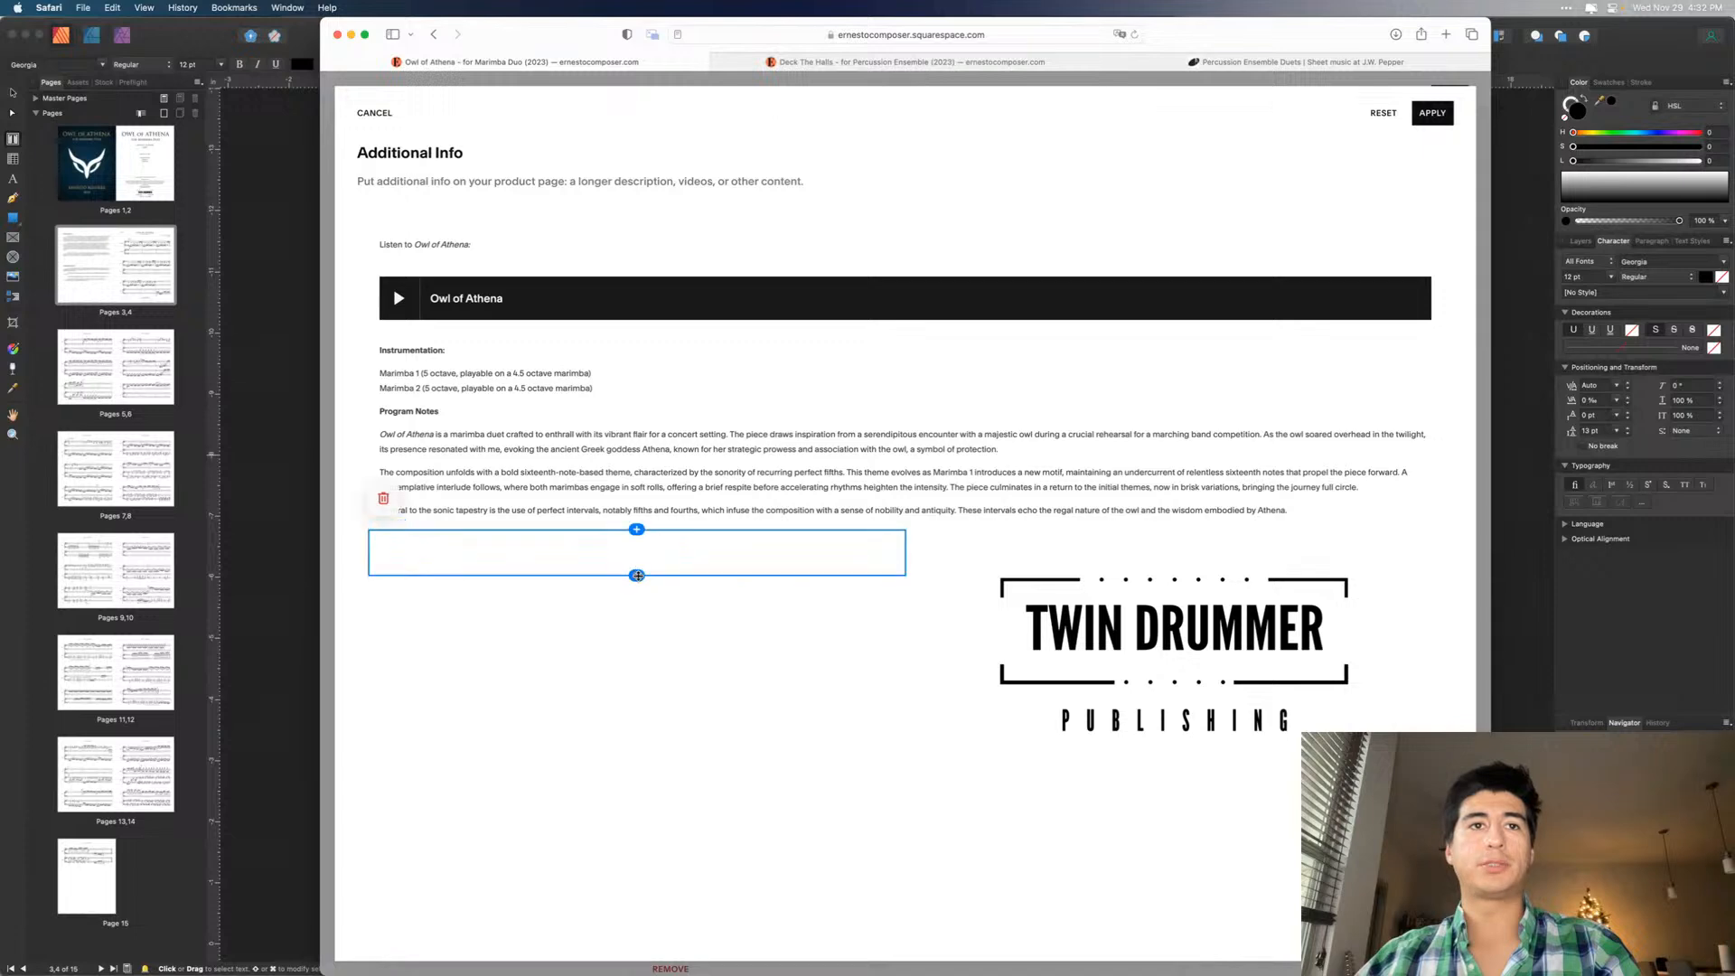
mouse_move(626, 591)
mouse_down()
mouse_move(620, 604)
mouse_move(638, 590)
mouse_up()
click(637, 590)
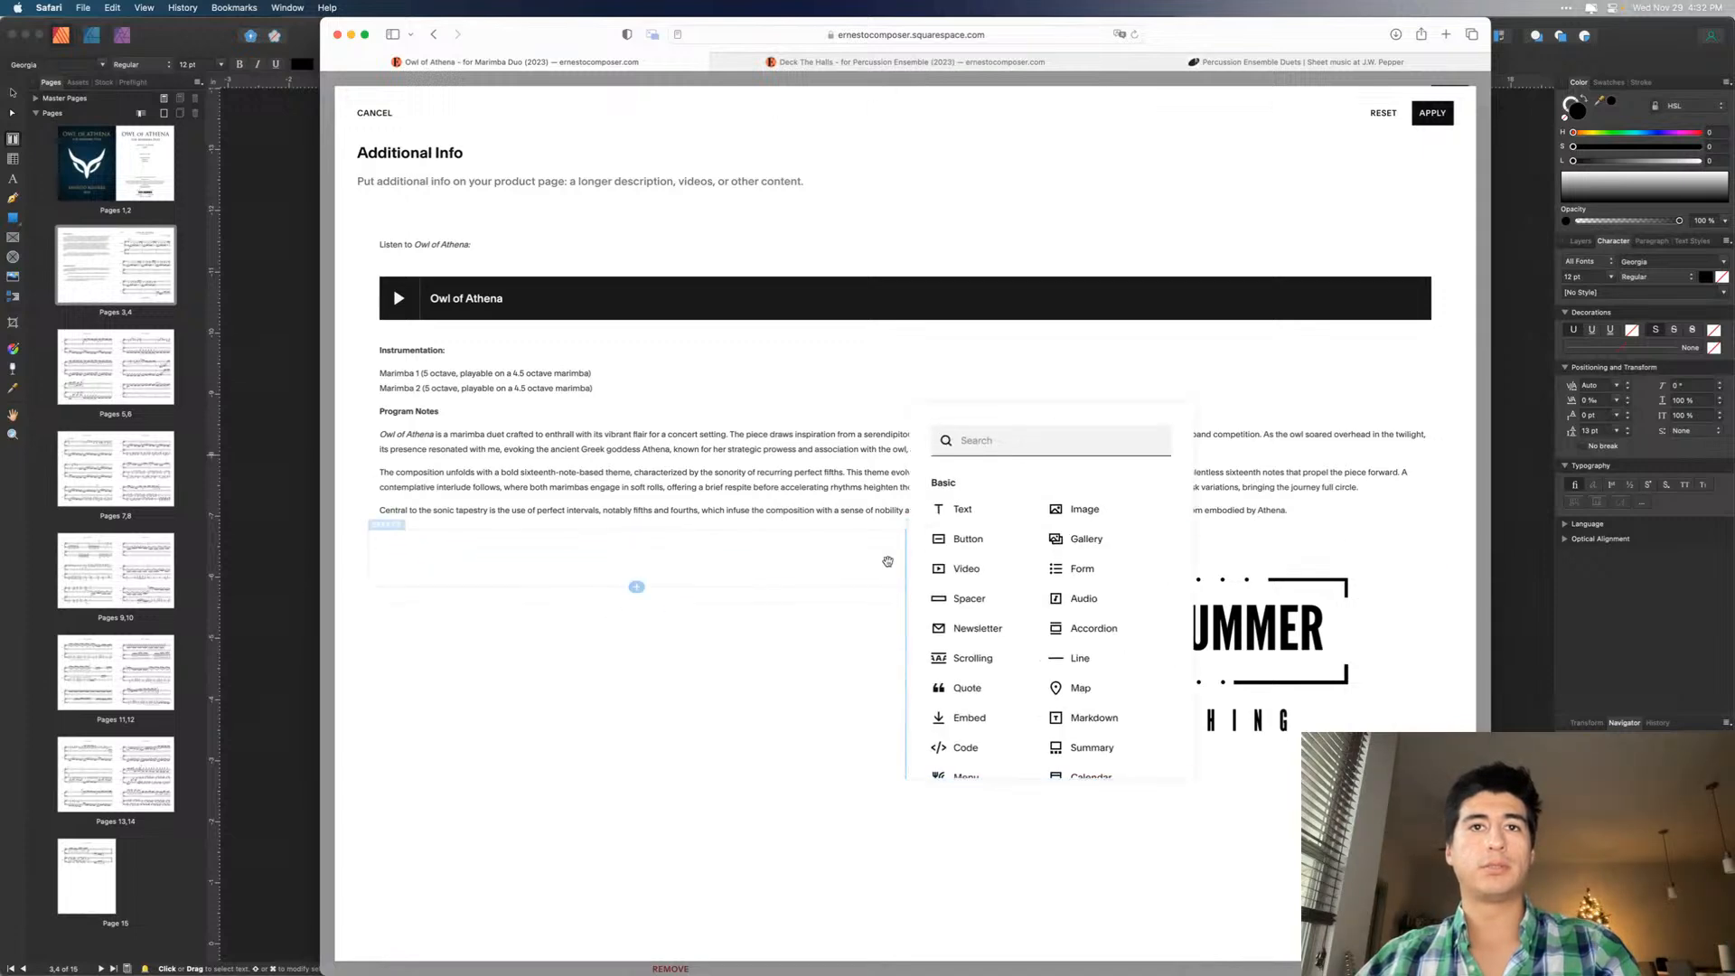
click(970, 599)
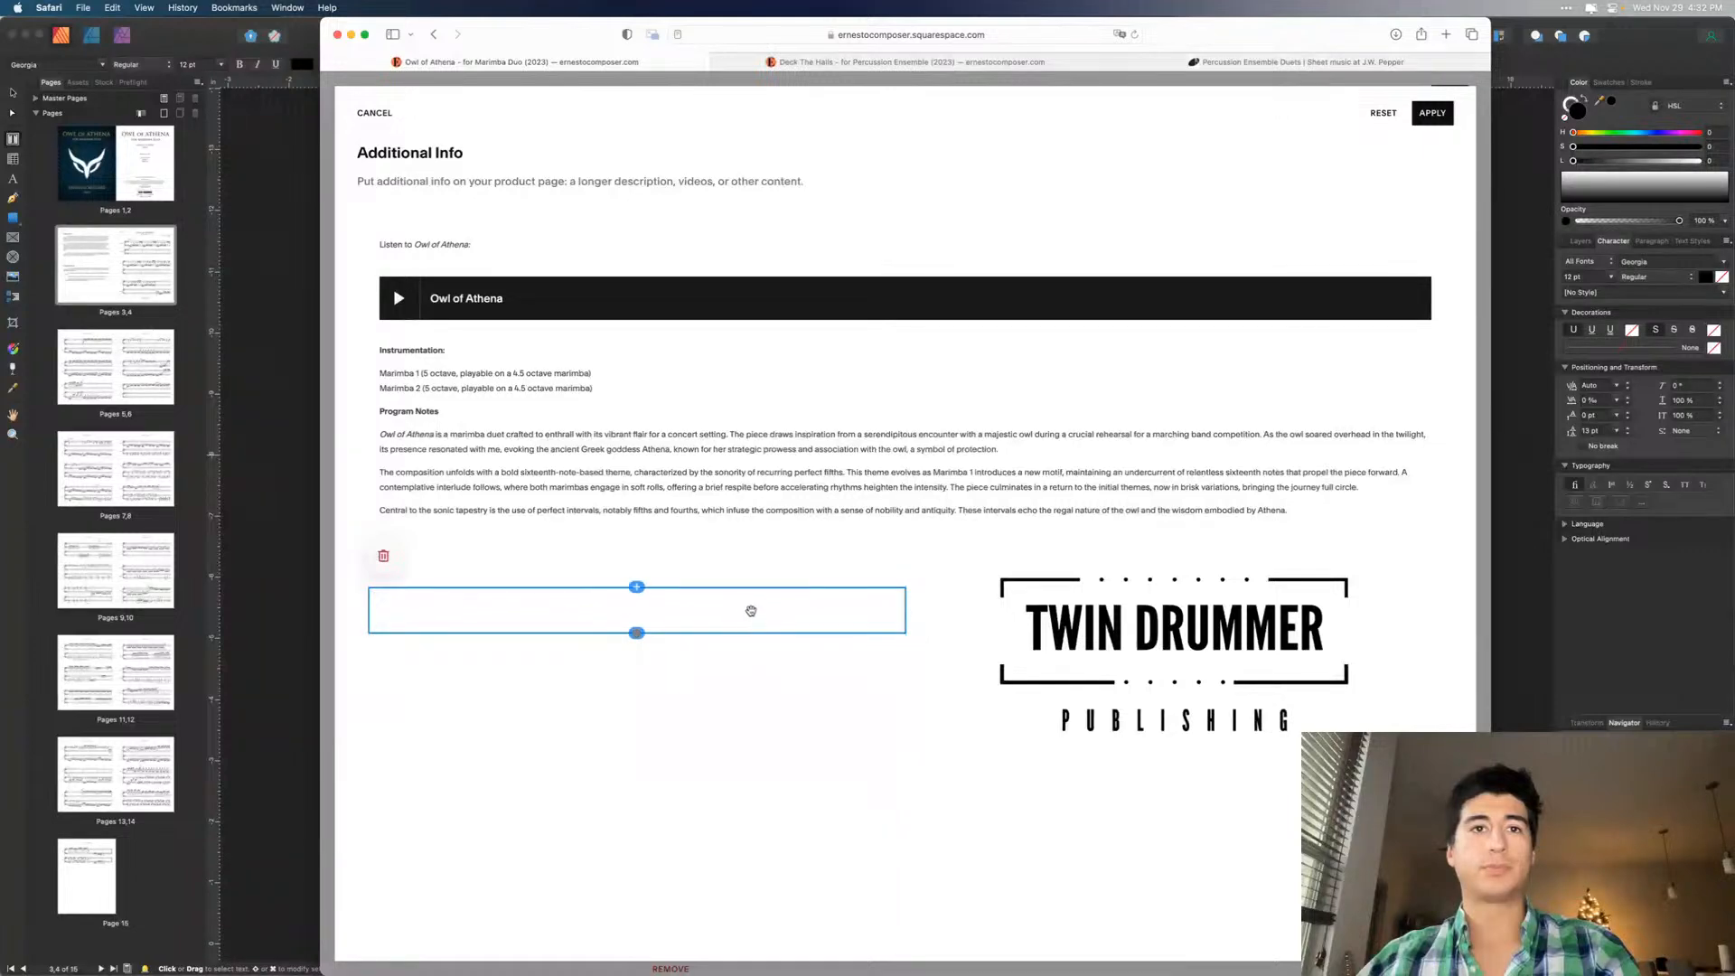
drag(815, 615, 1279, 652)
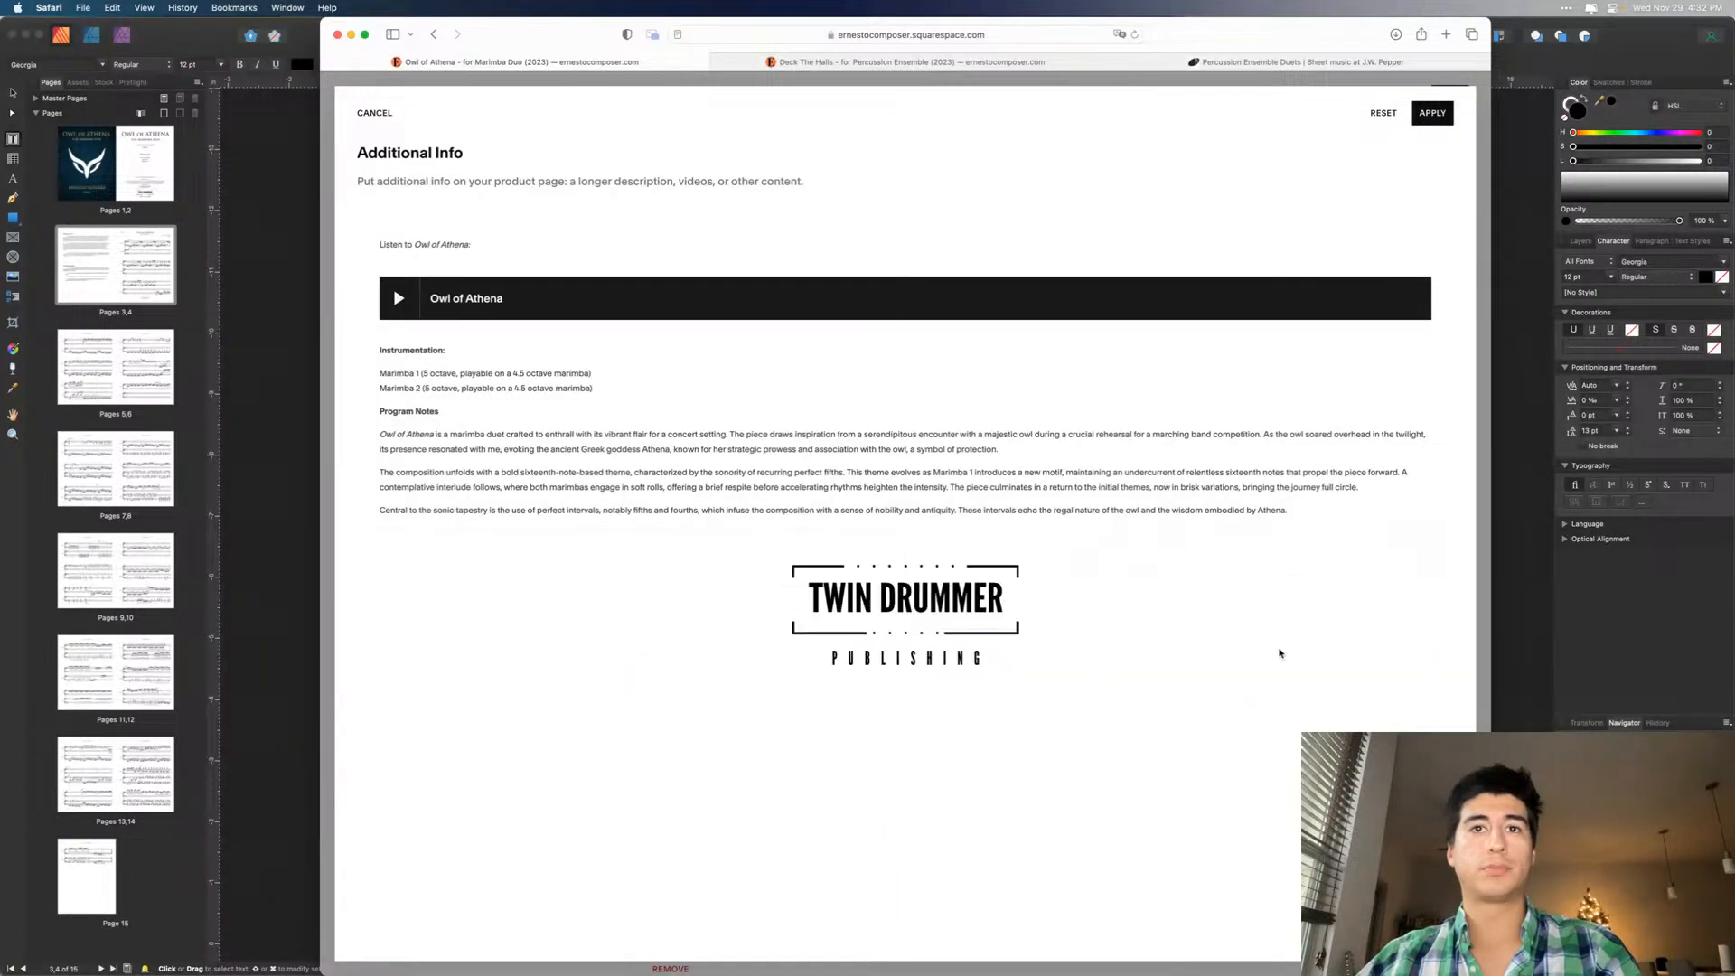
click(1434, 114)
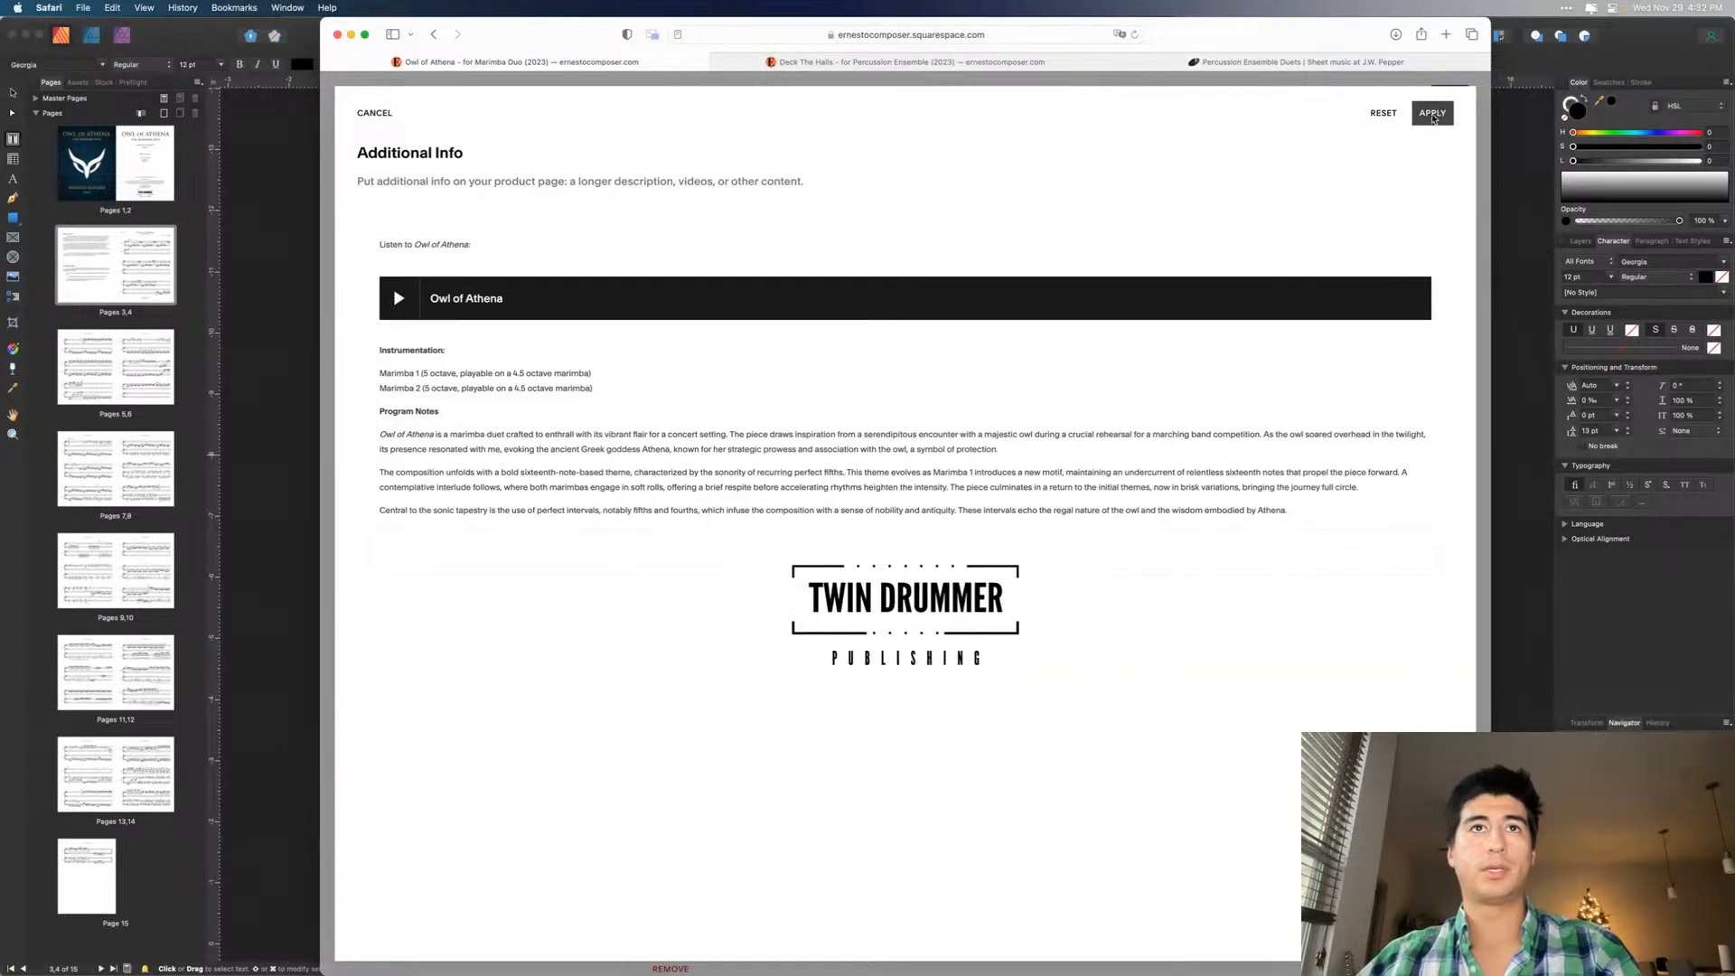
click(1436, 105)
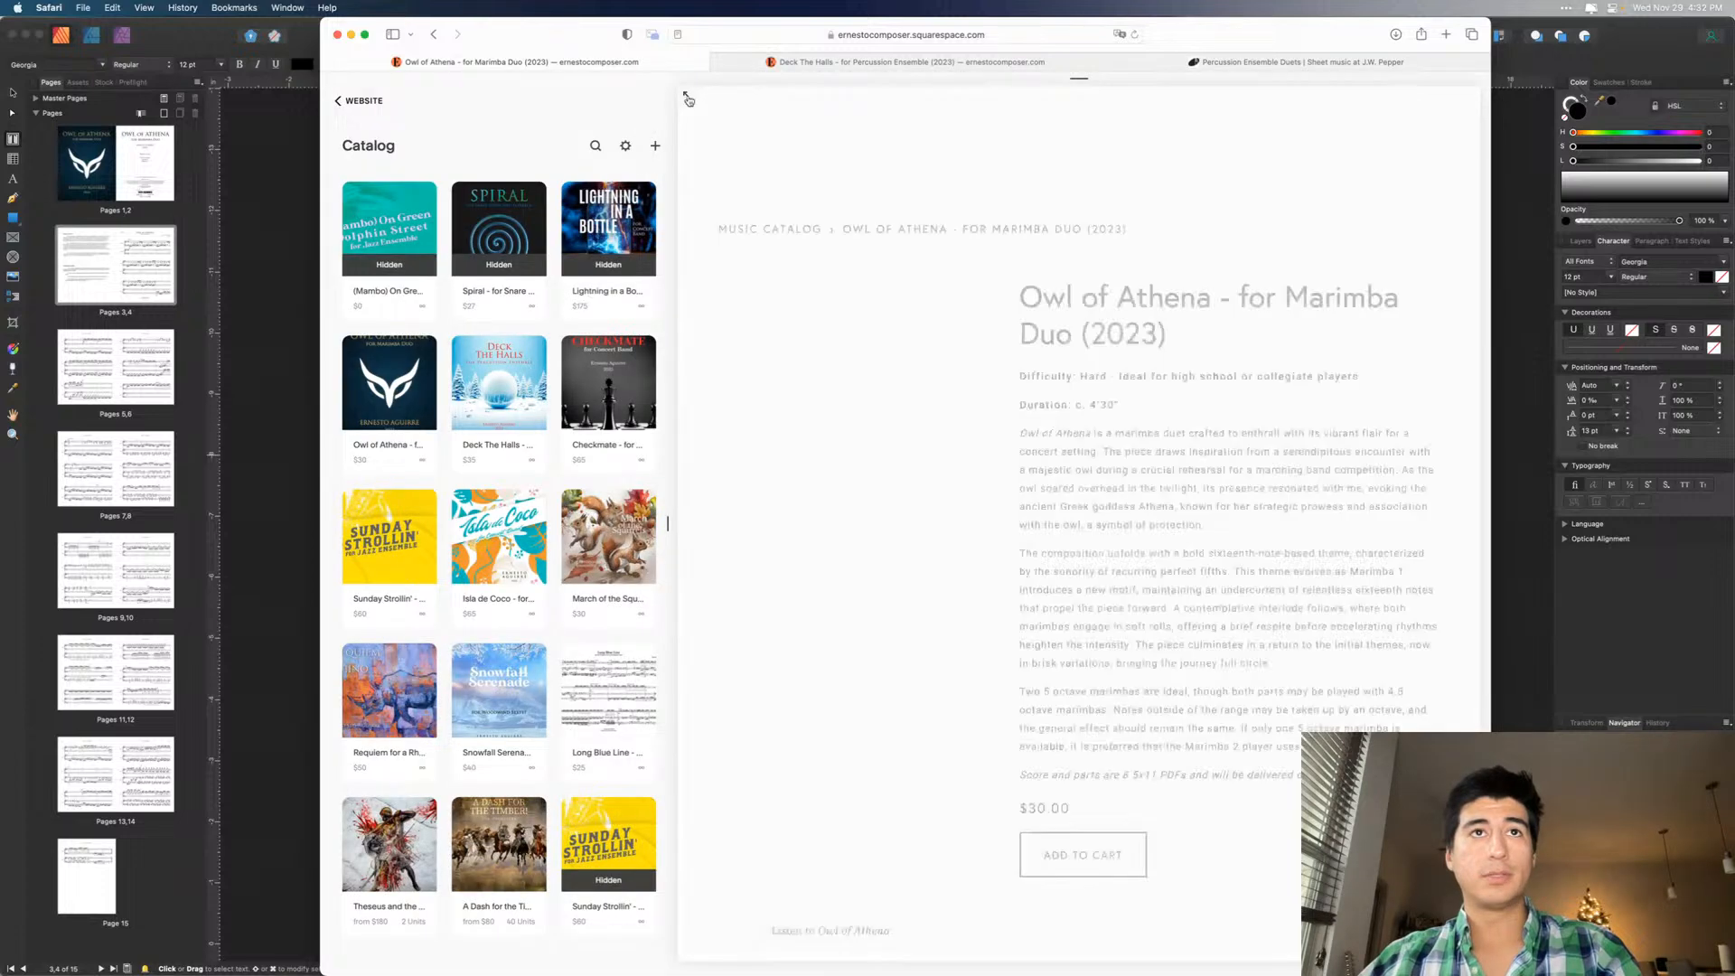
- Check the logo's size and placement below the program notes in the full-width product page preview, and return to the catalog
click(686, 96)
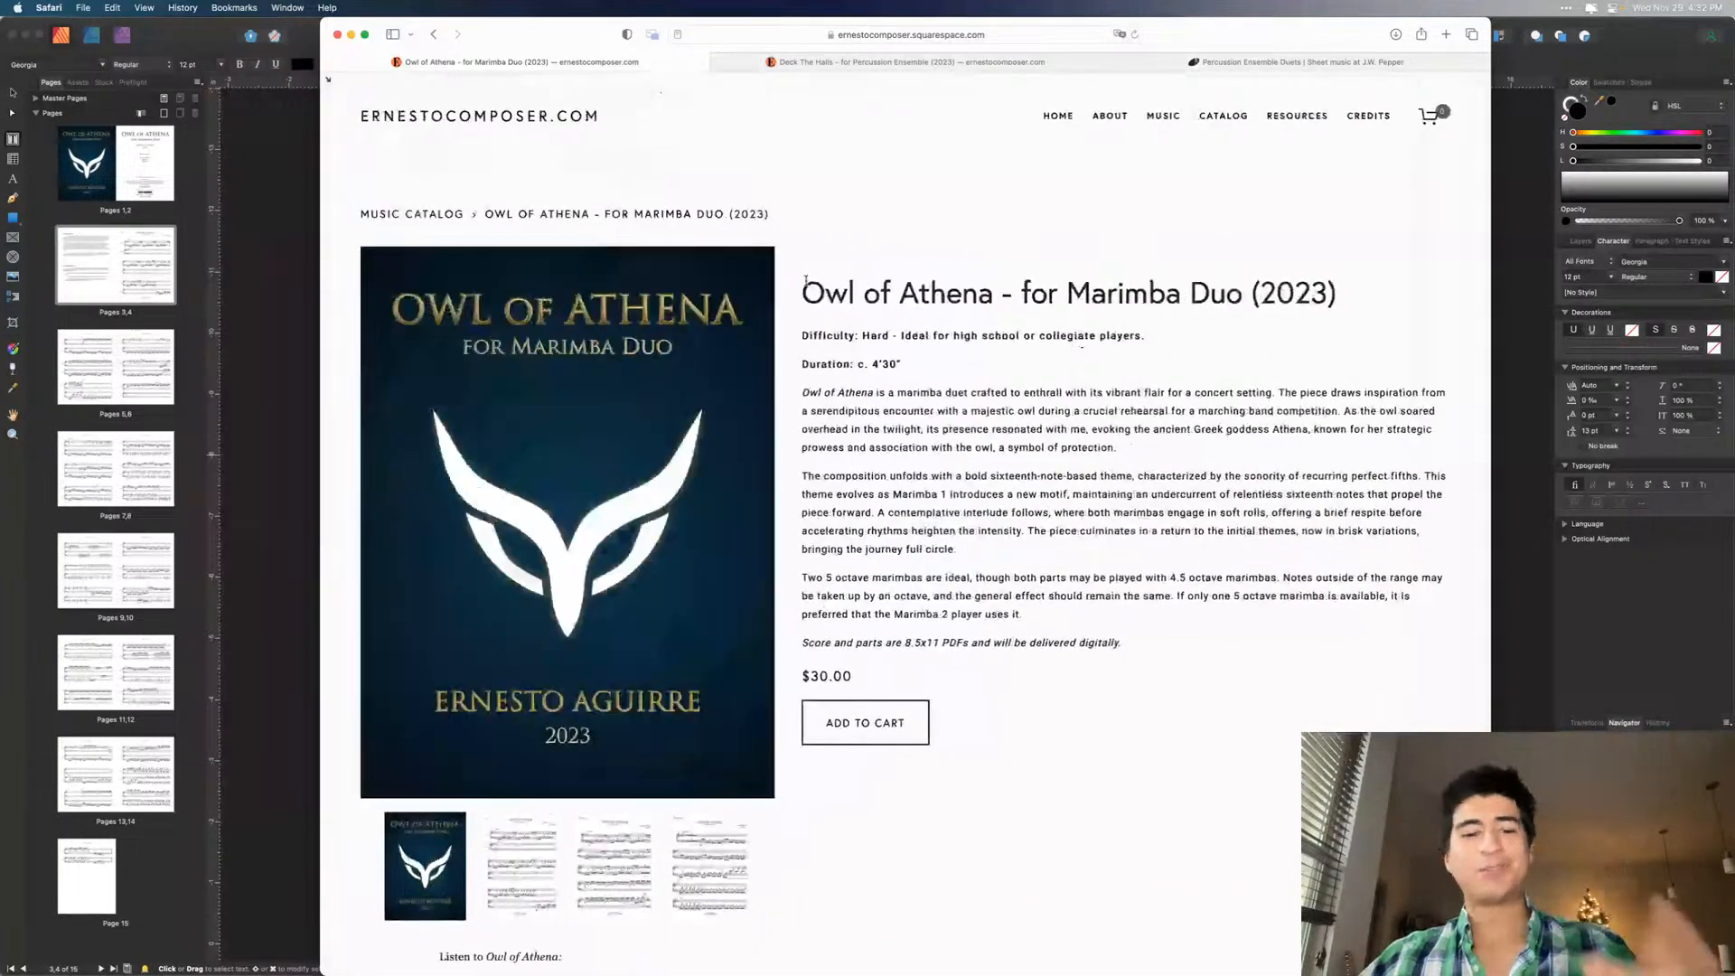
scroll(982, 306, down, 5)
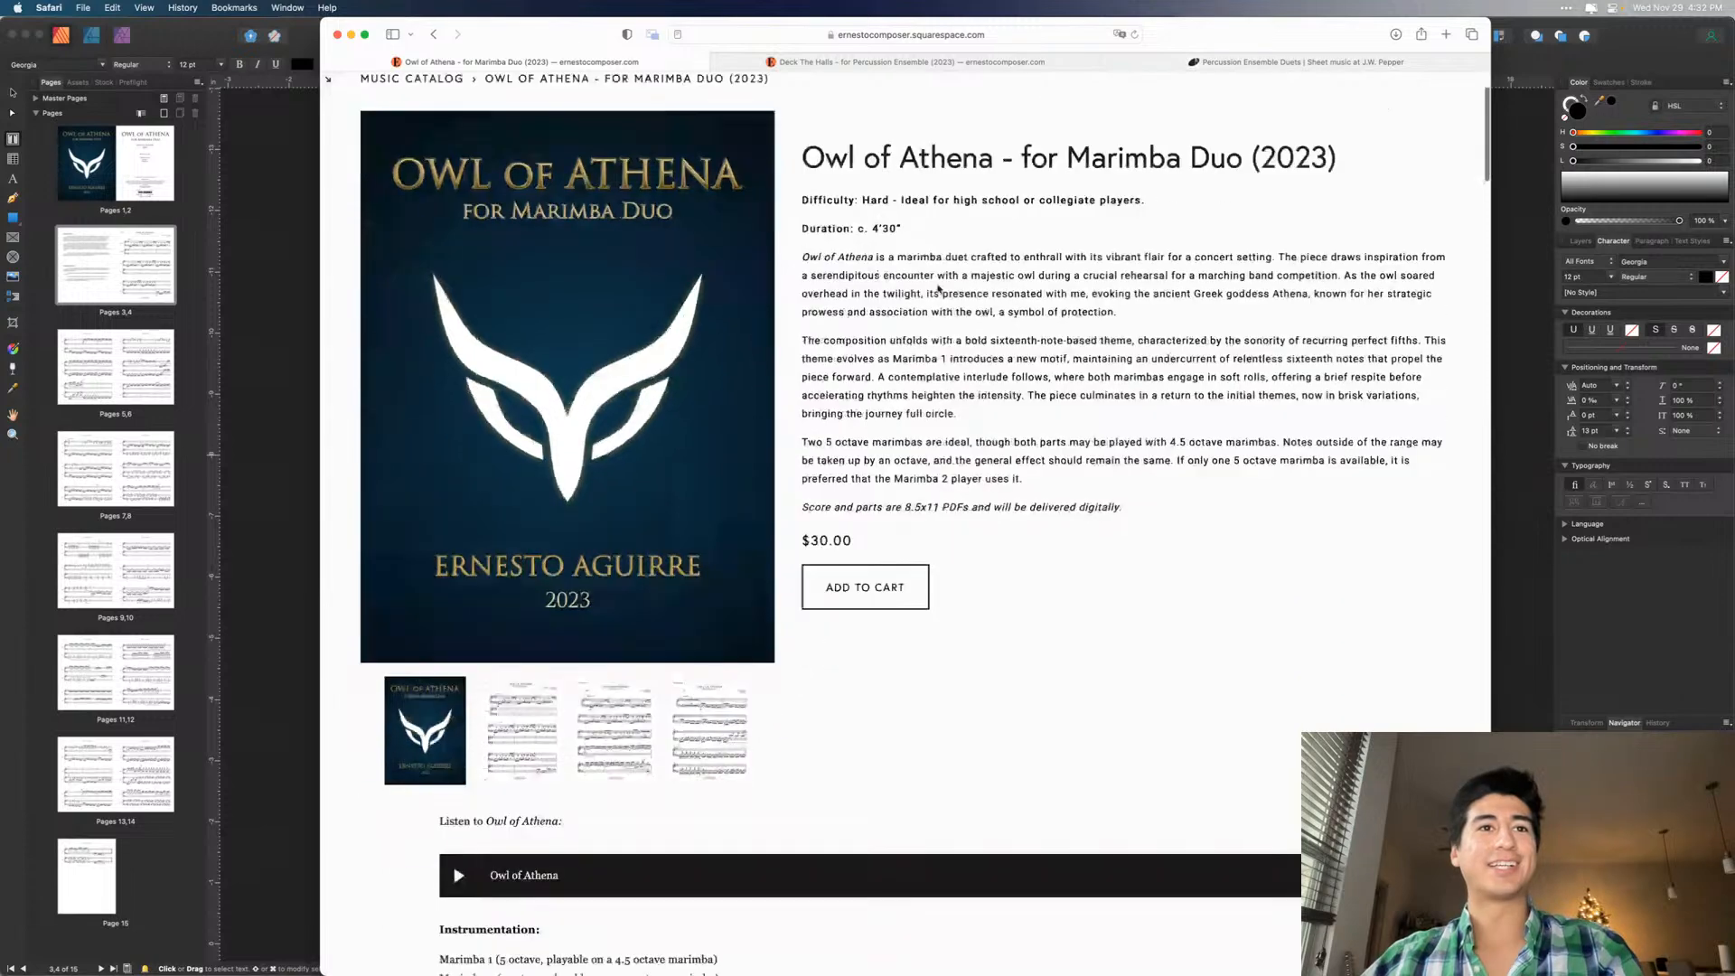
scroll(982, 306, down, 14)
scroll(894, 666, up, 10)
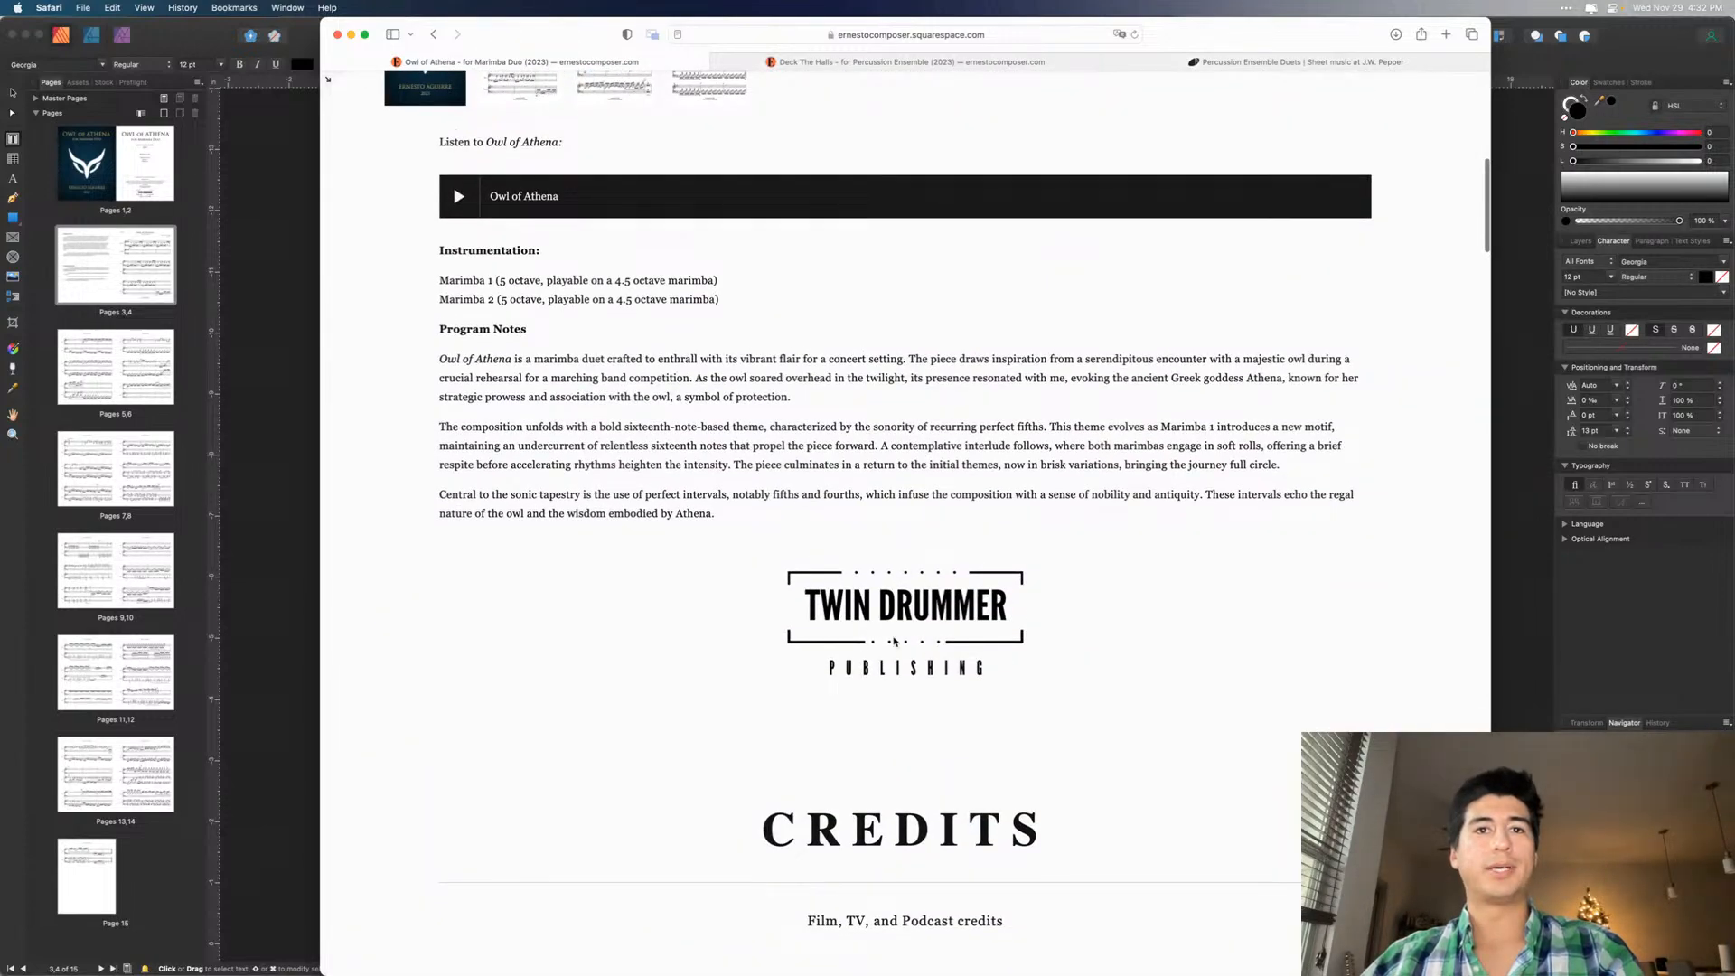
scroll(956, 605, up, 3)
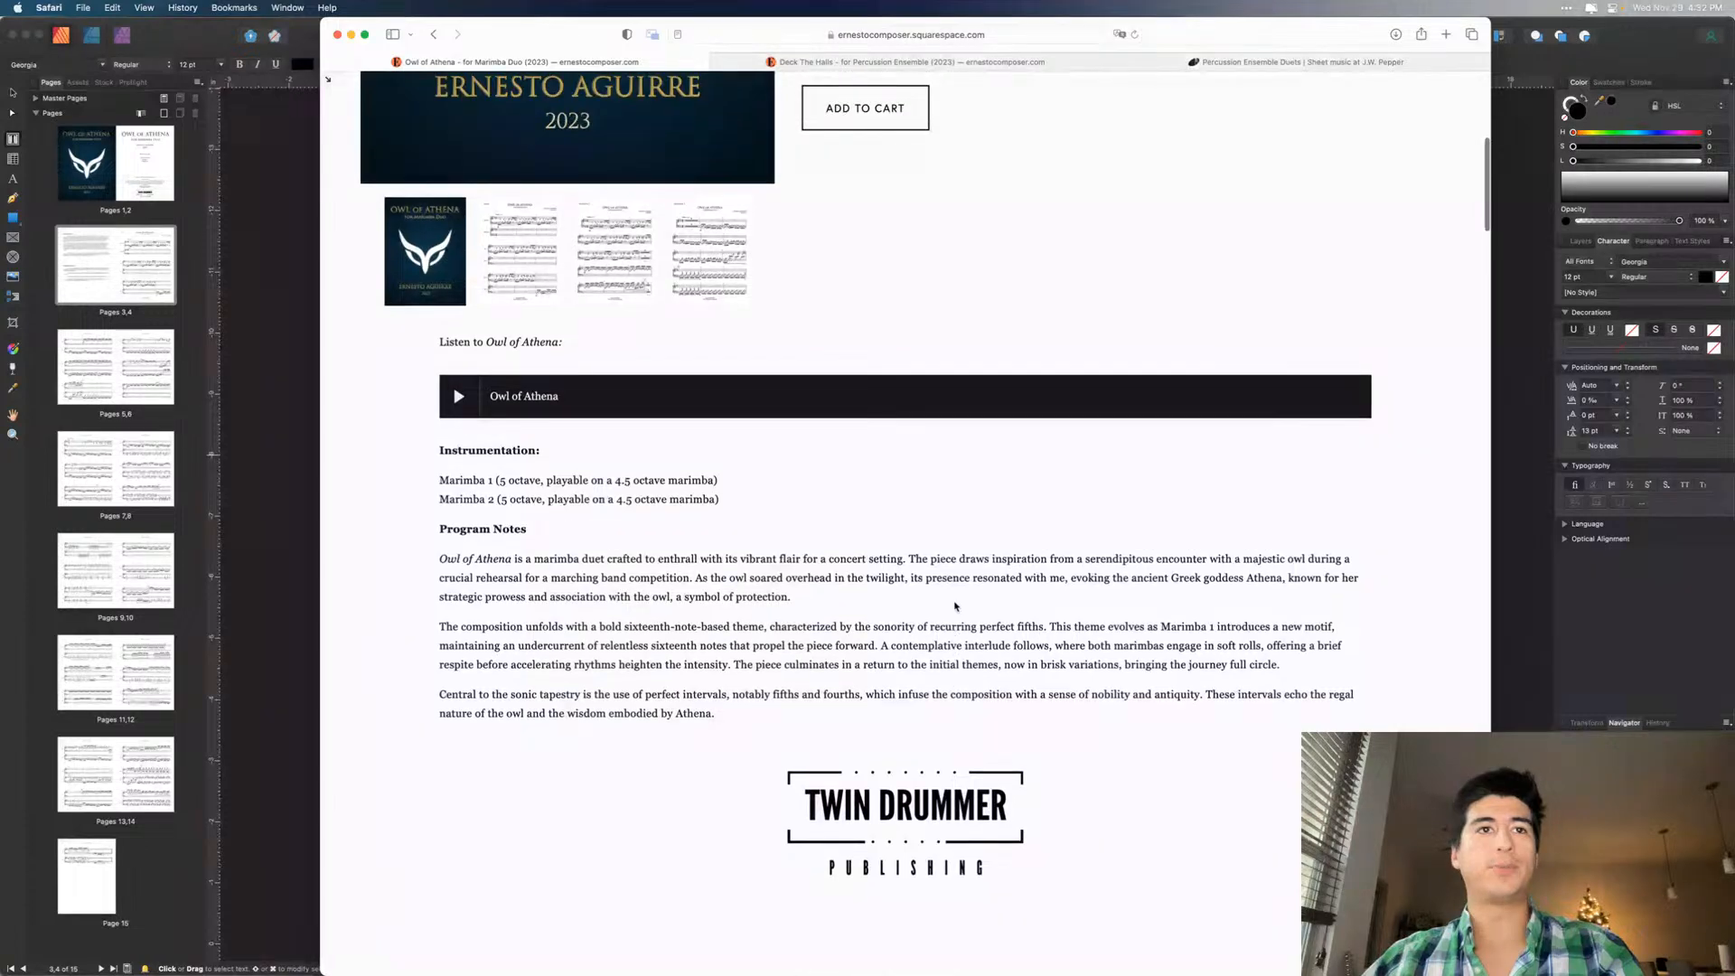
scroll(955, 605, up, 2)
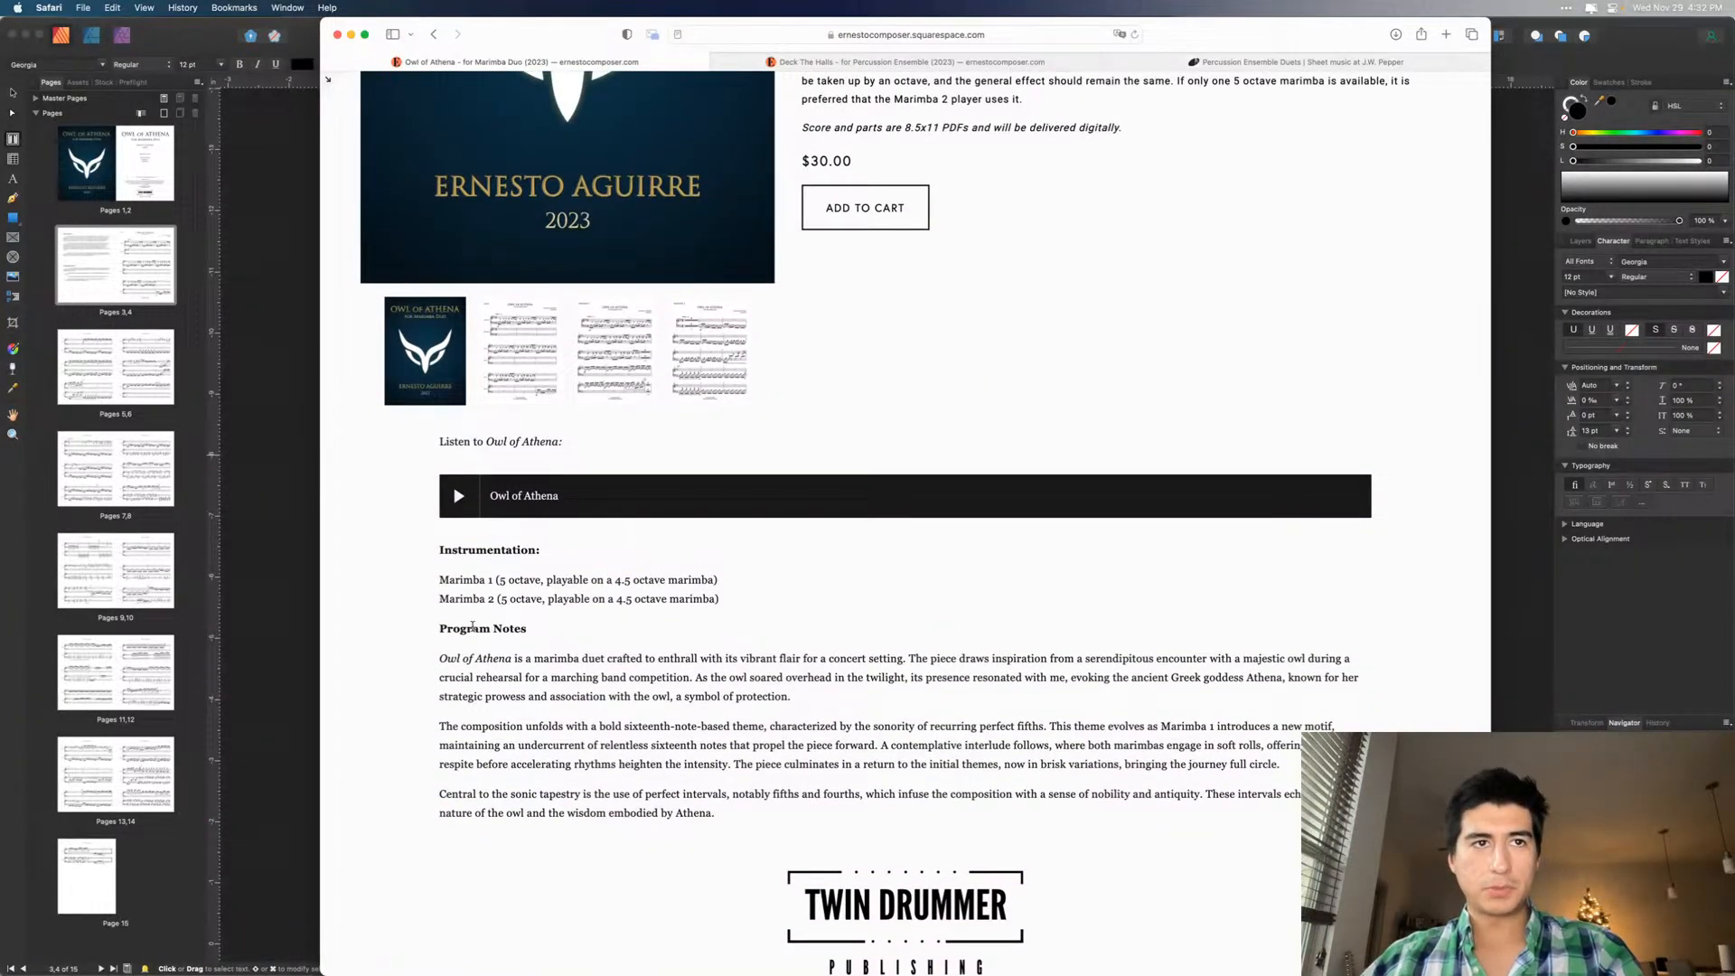
scroll(518, 583, up, 10)
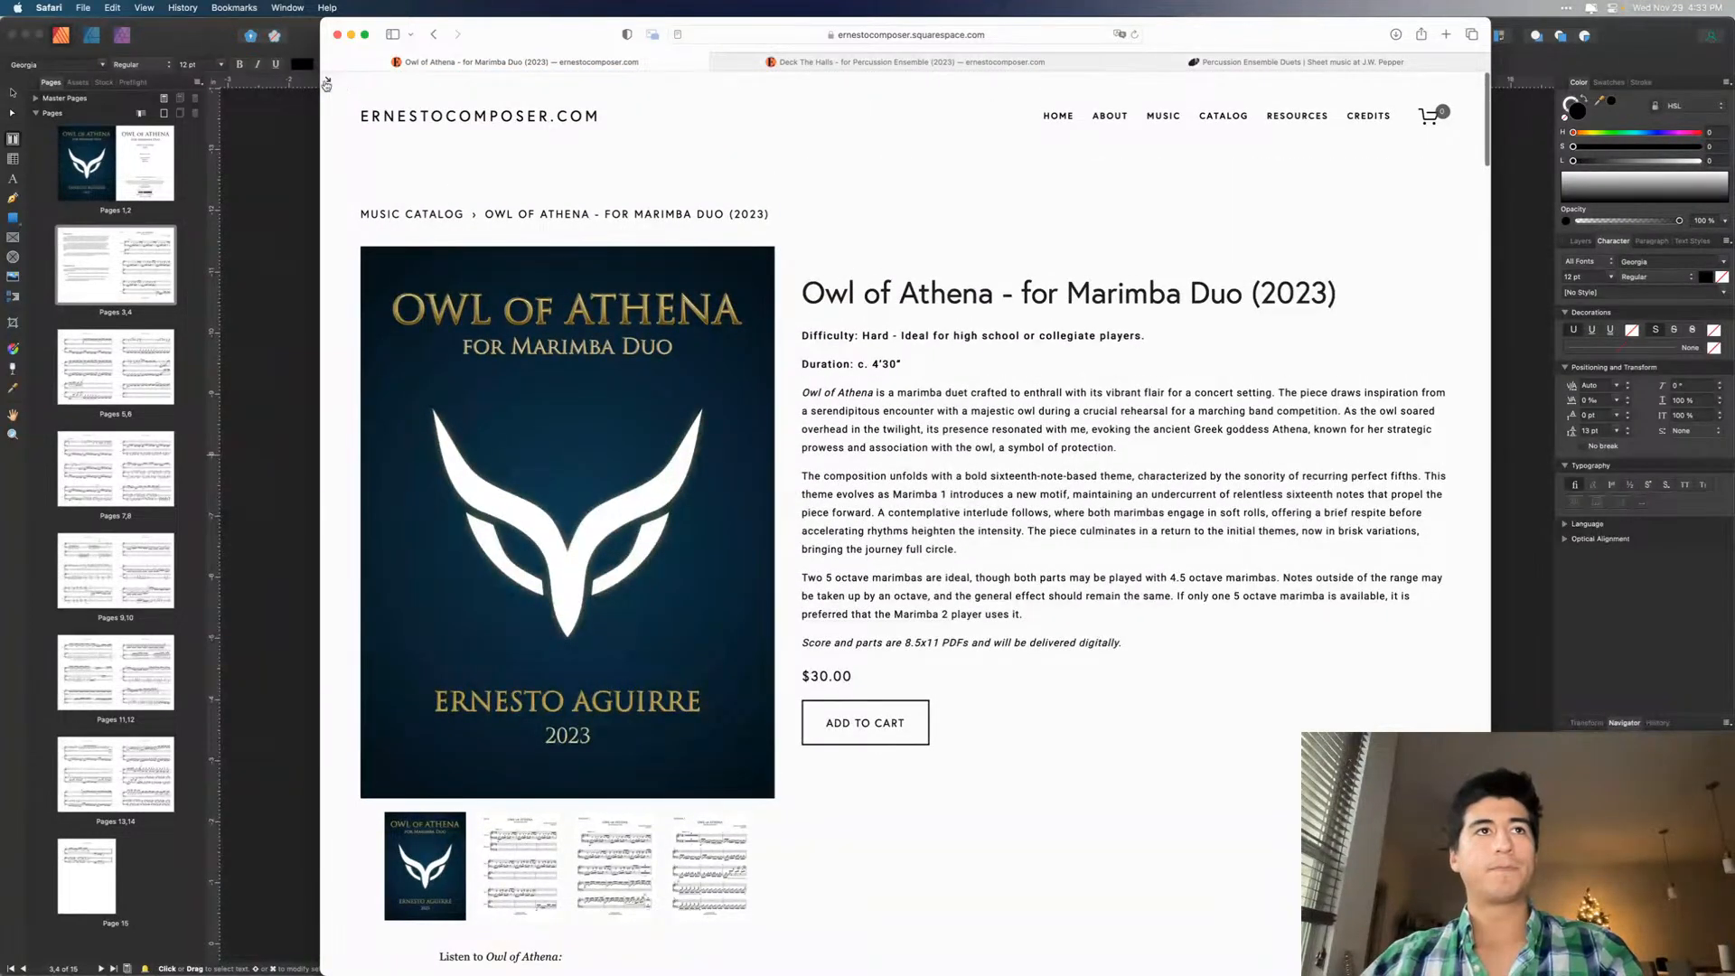
click(330, 82)
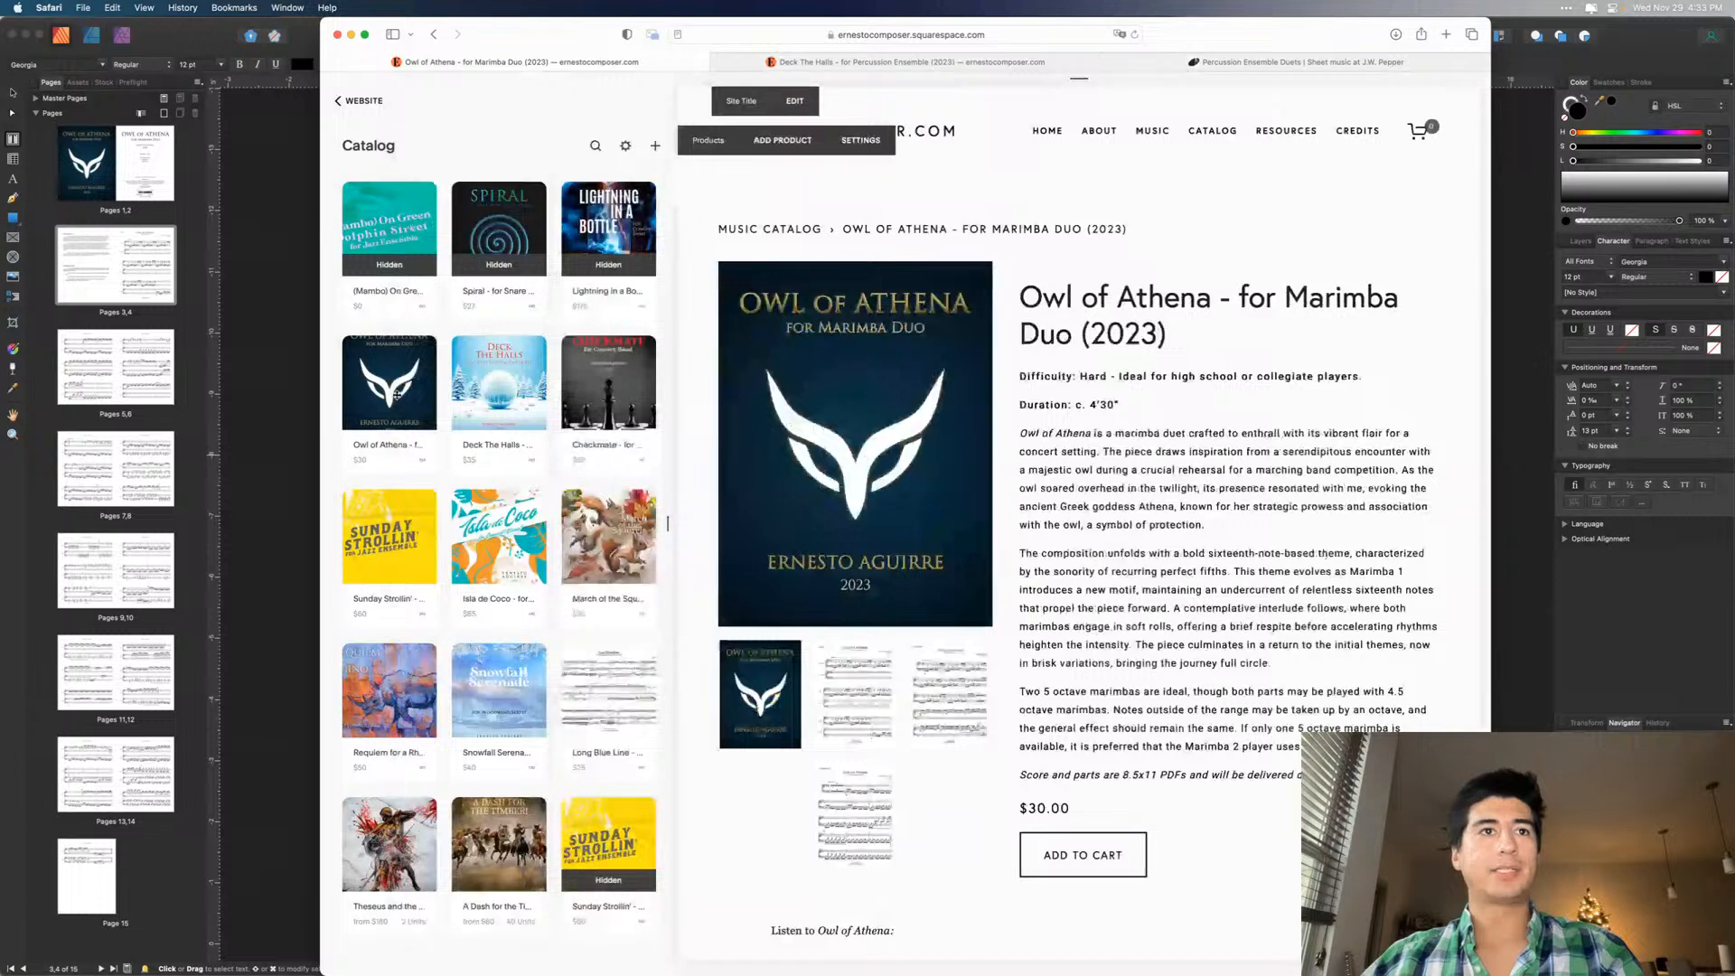
- Insert spacer blocks above the program notes and above the instrumentation in the Owl of Athena listing's additional info
click(396, 395)
click(798, 380)
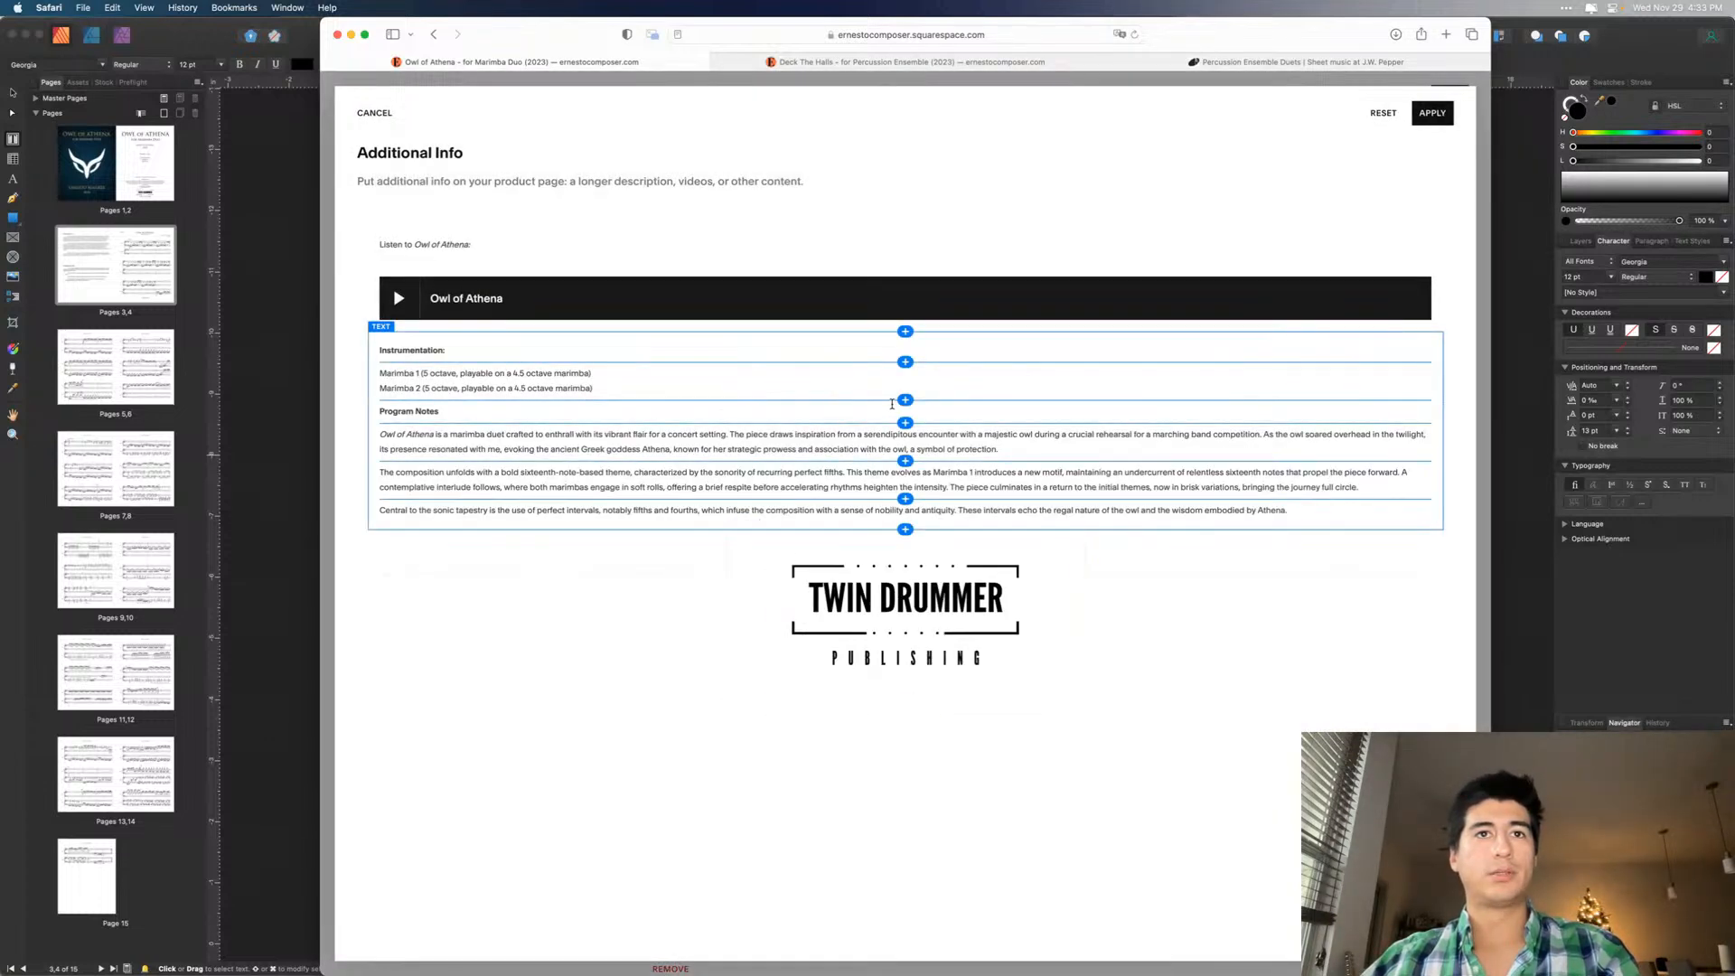
click(905, 399)
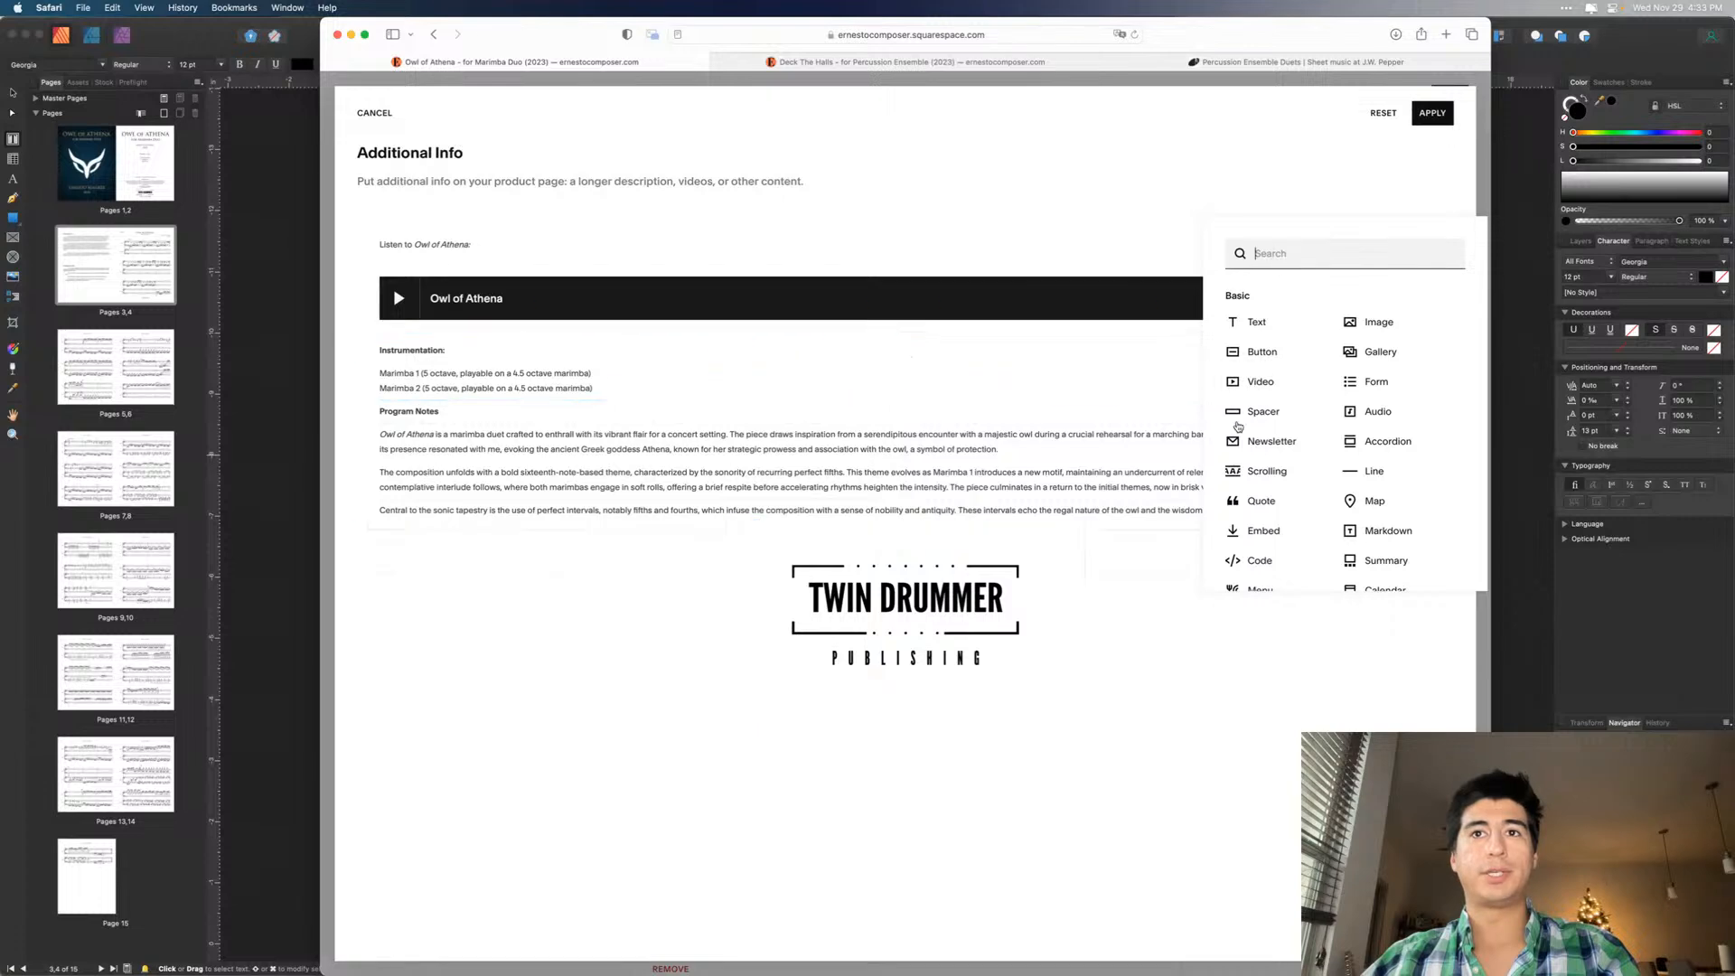
click(1240, 414)
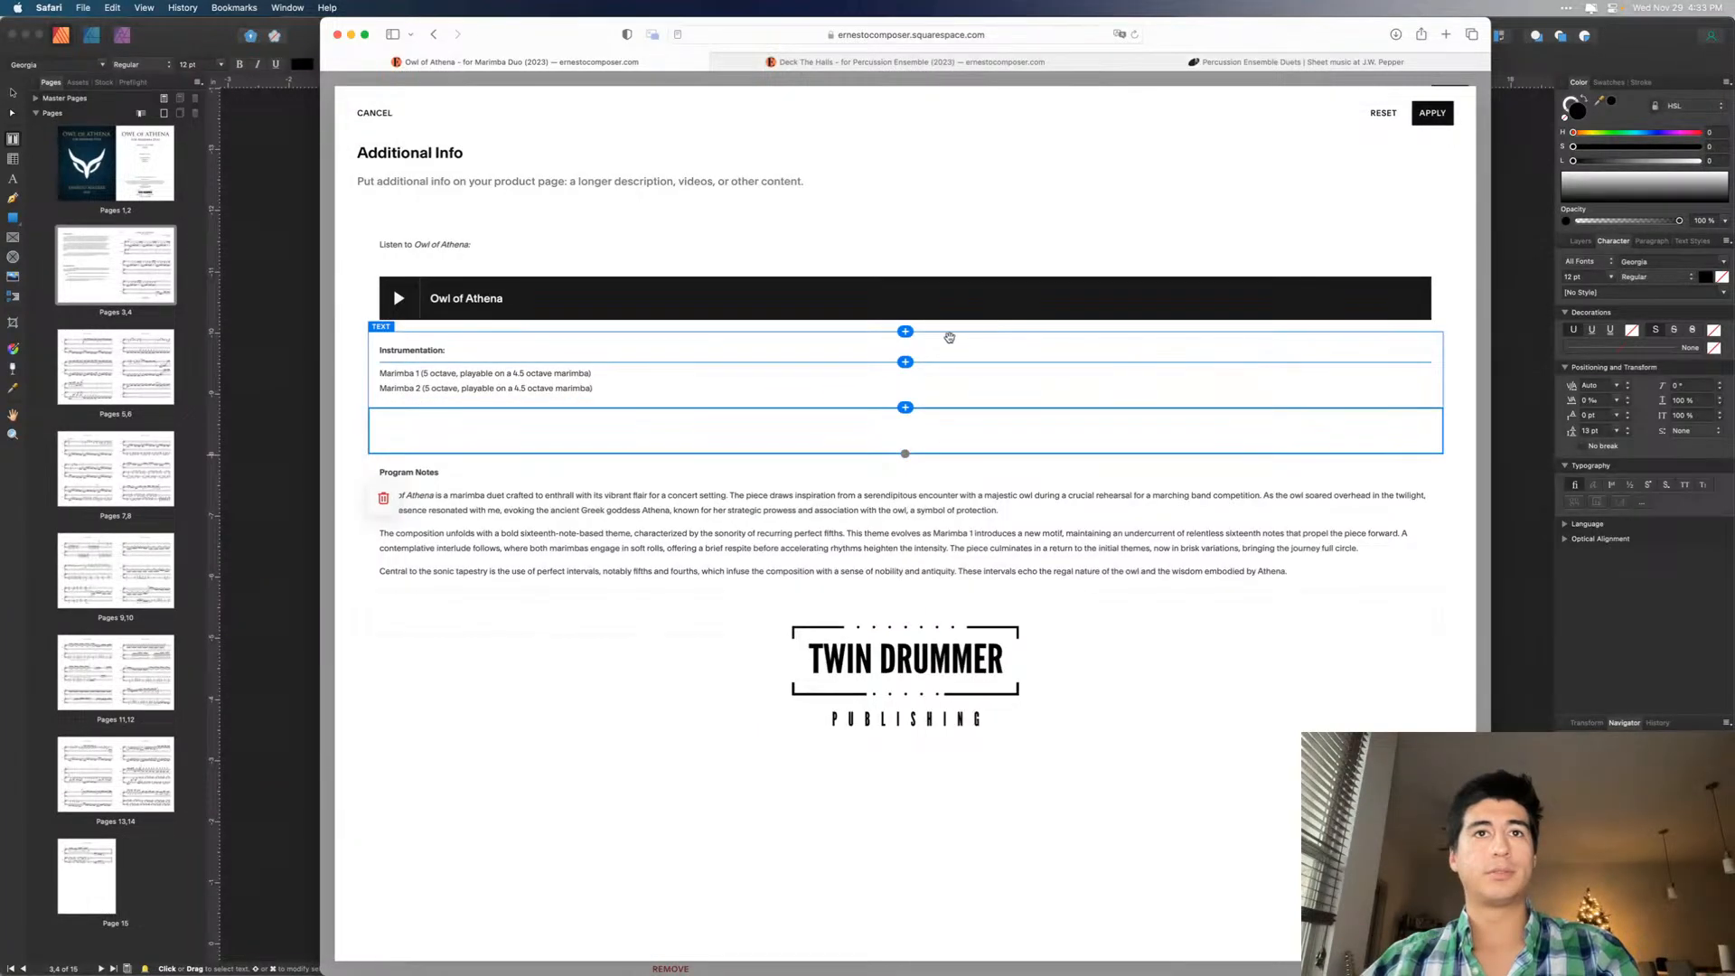
click(905, 331)
click(1247, 349)
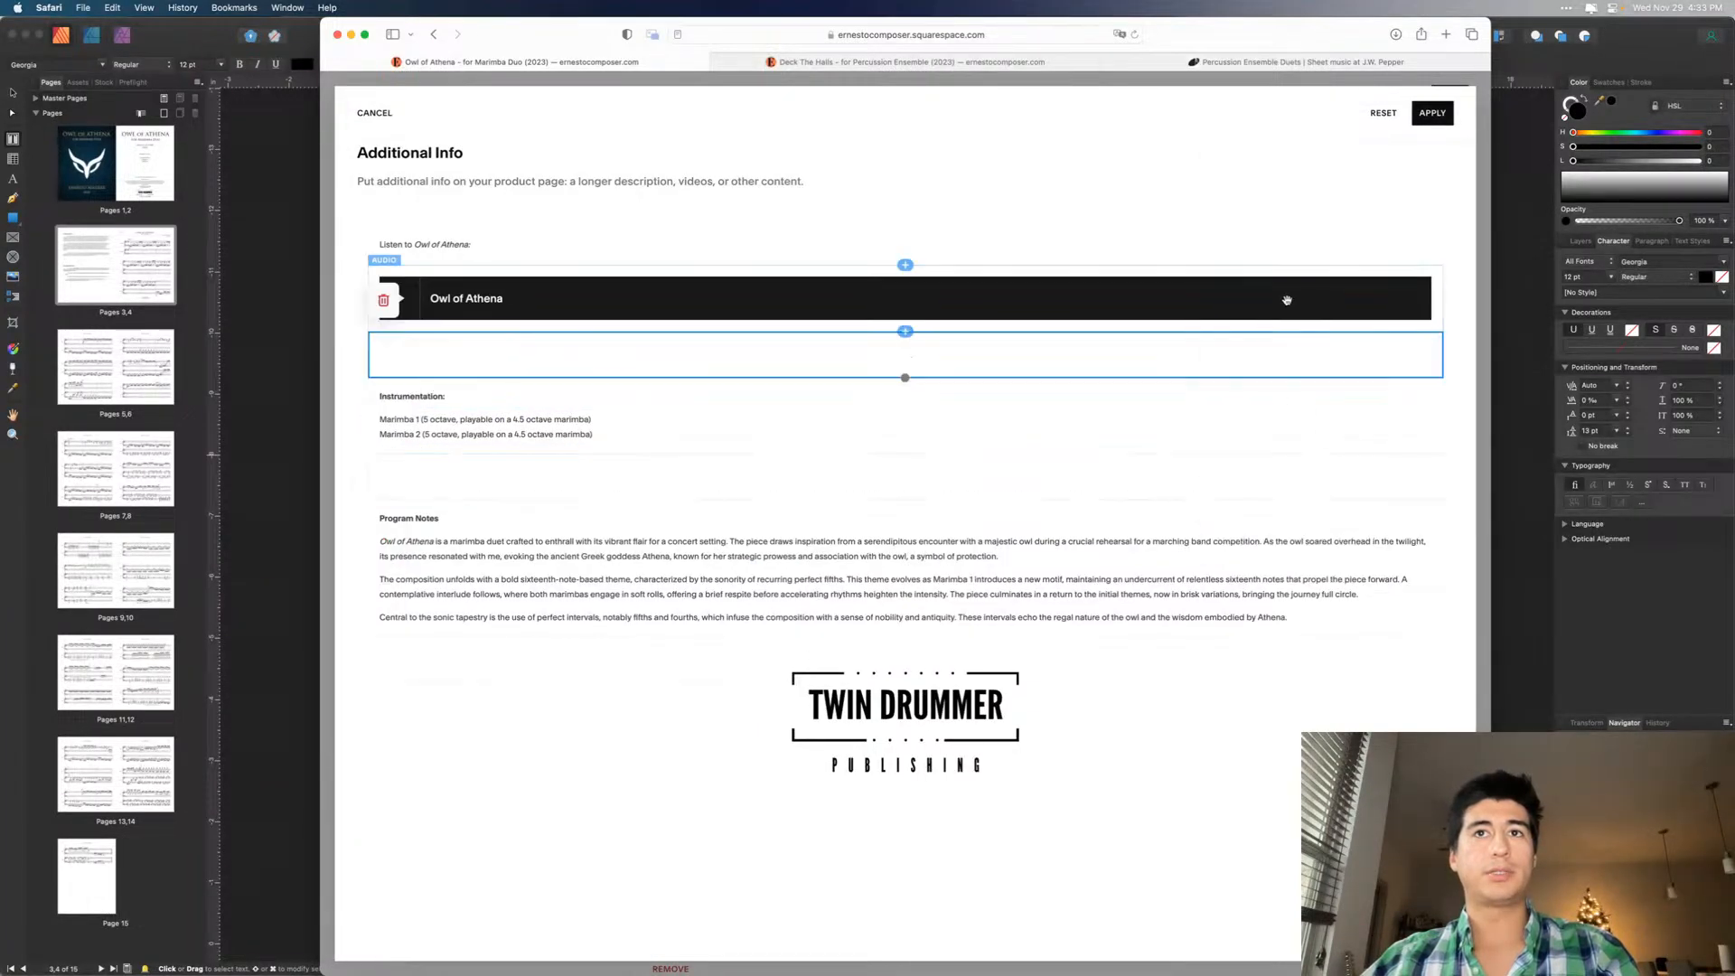
- Reduce the height of both spacers slightly, apply the additional info changes and save the listing
drag(905, 378, 907, 366)
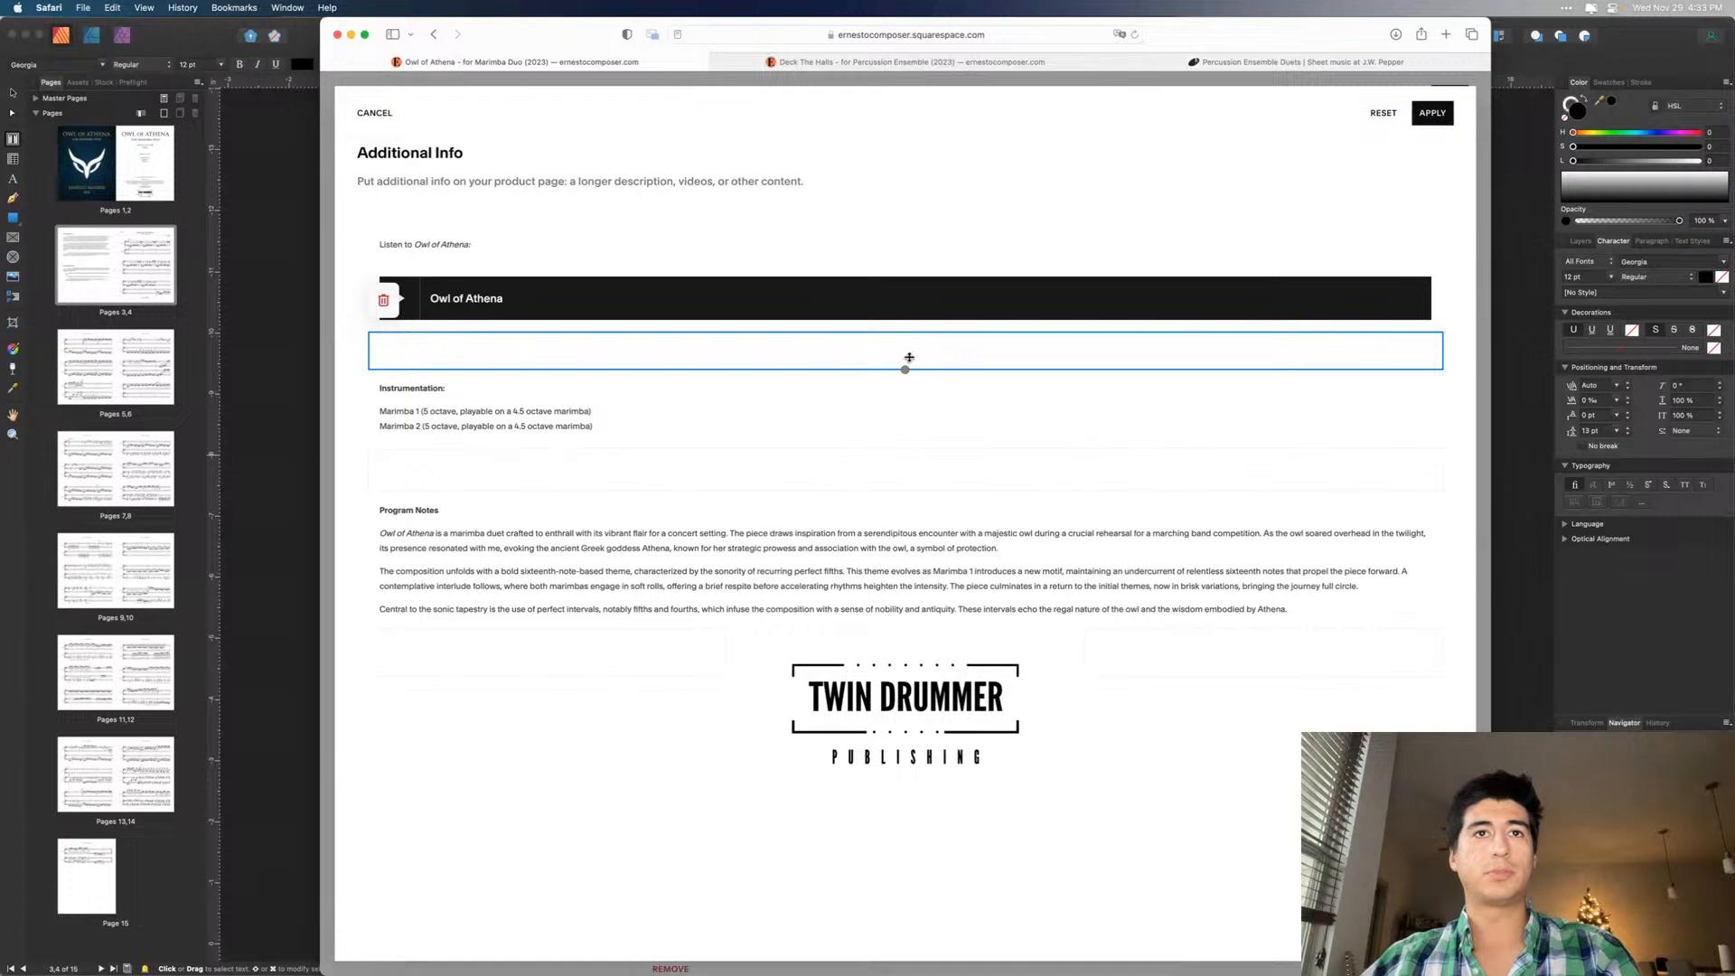
click(906, 477)
drag(906, 490, 906, 482)
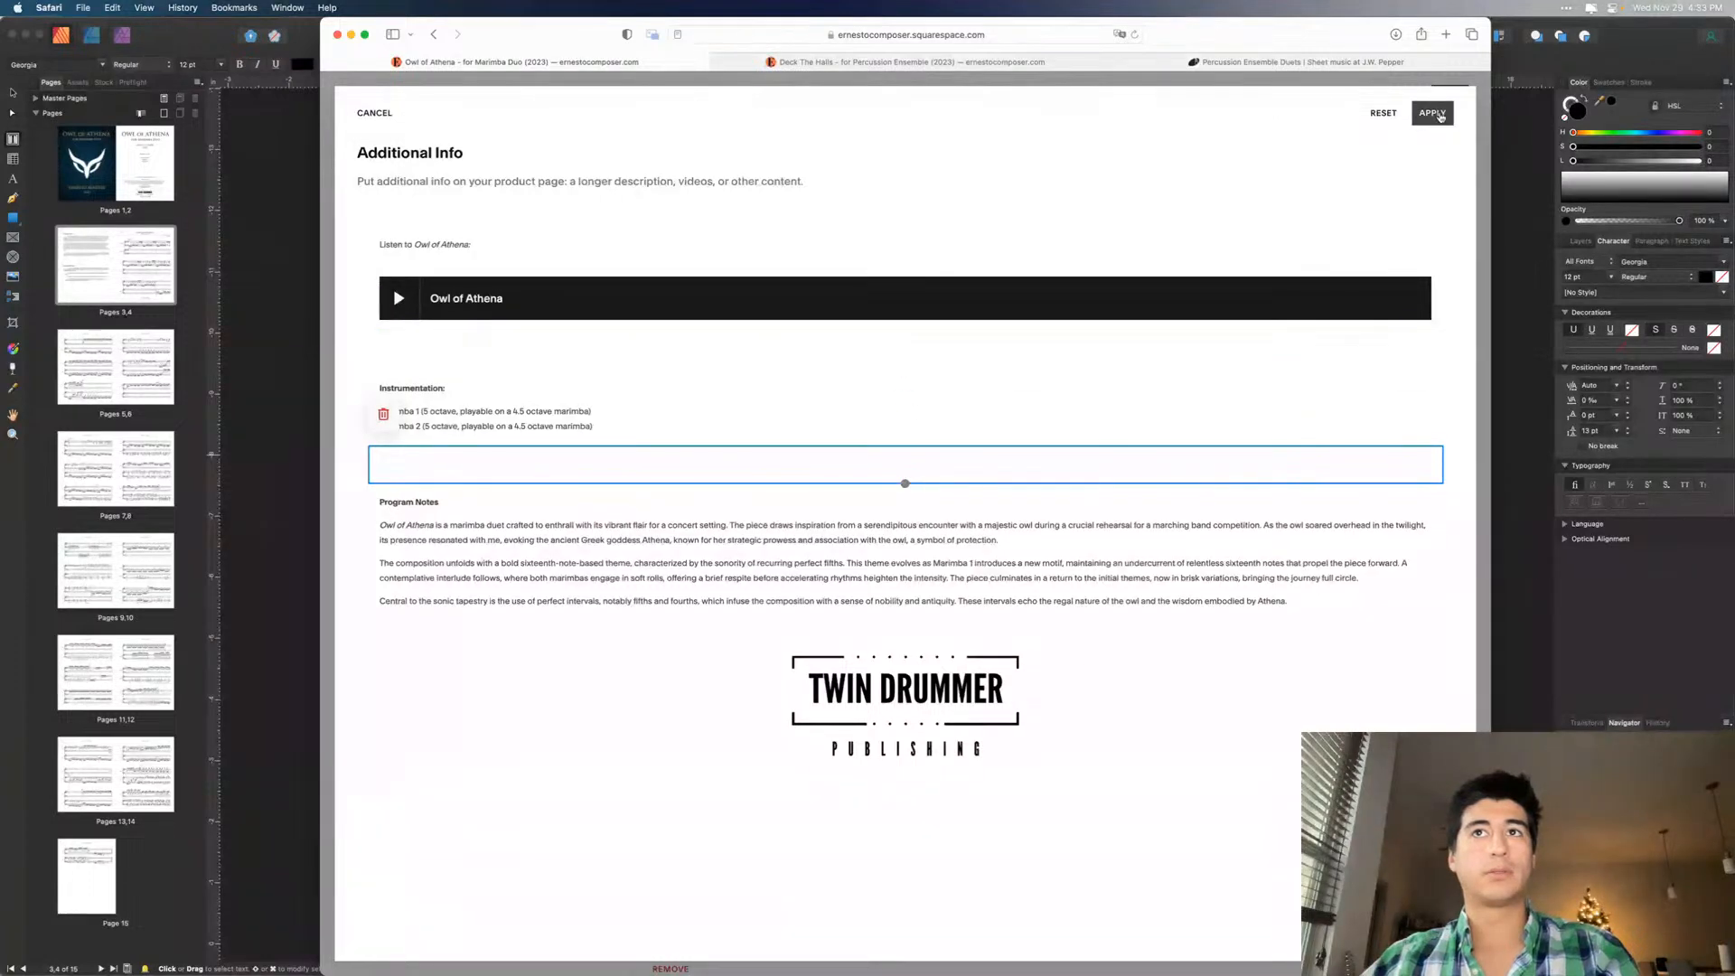
click(1435, 118)
click(1449, 98)
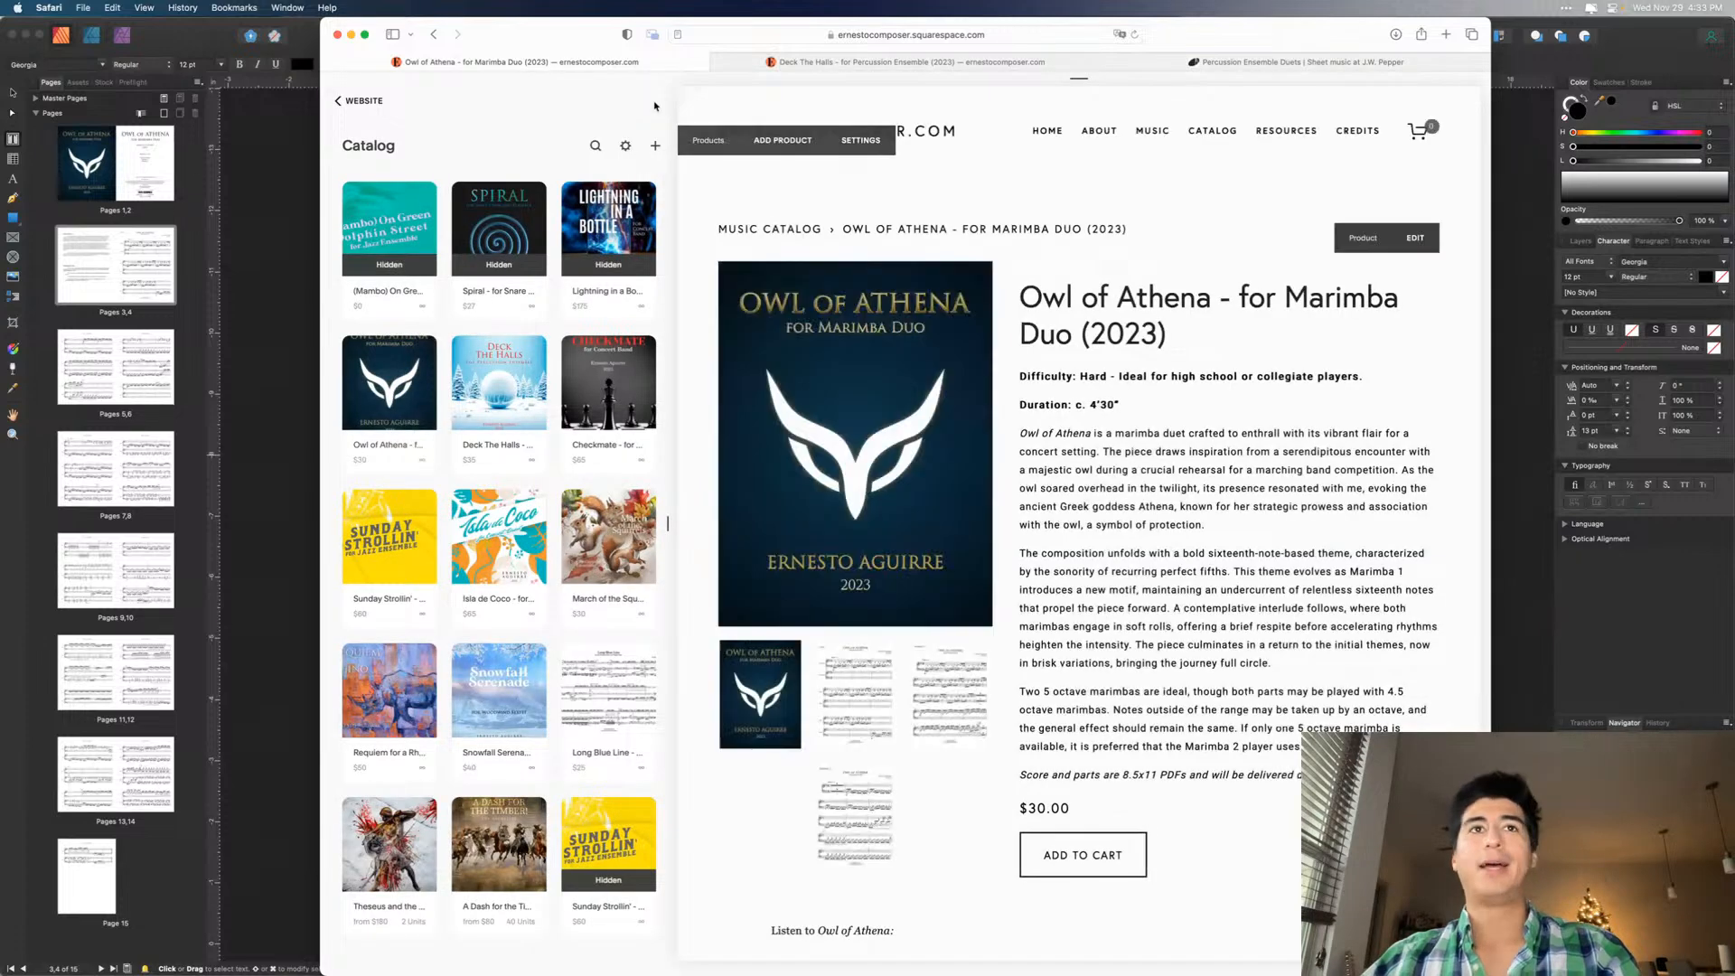
- Check the spacing around the instrumentation and program notes in the full-width product page preview, and return to the catalog
click(681, 98)
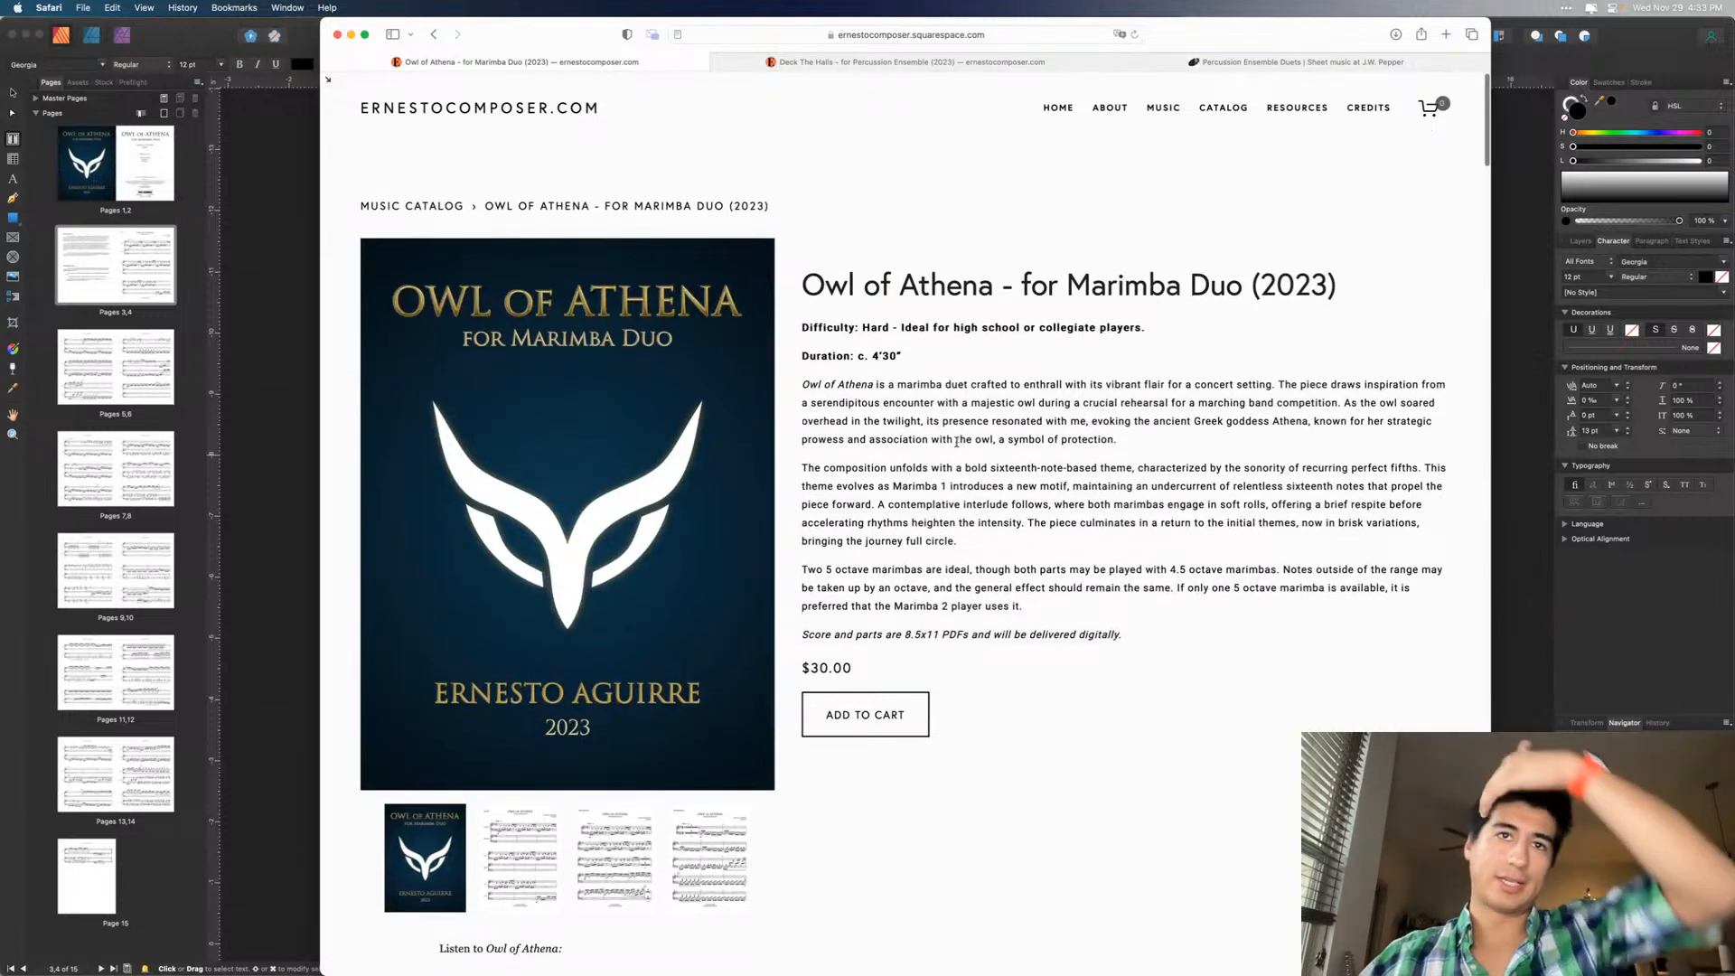
scroll(957, 447, down, 4)
scroll(954, 449, down, 5)
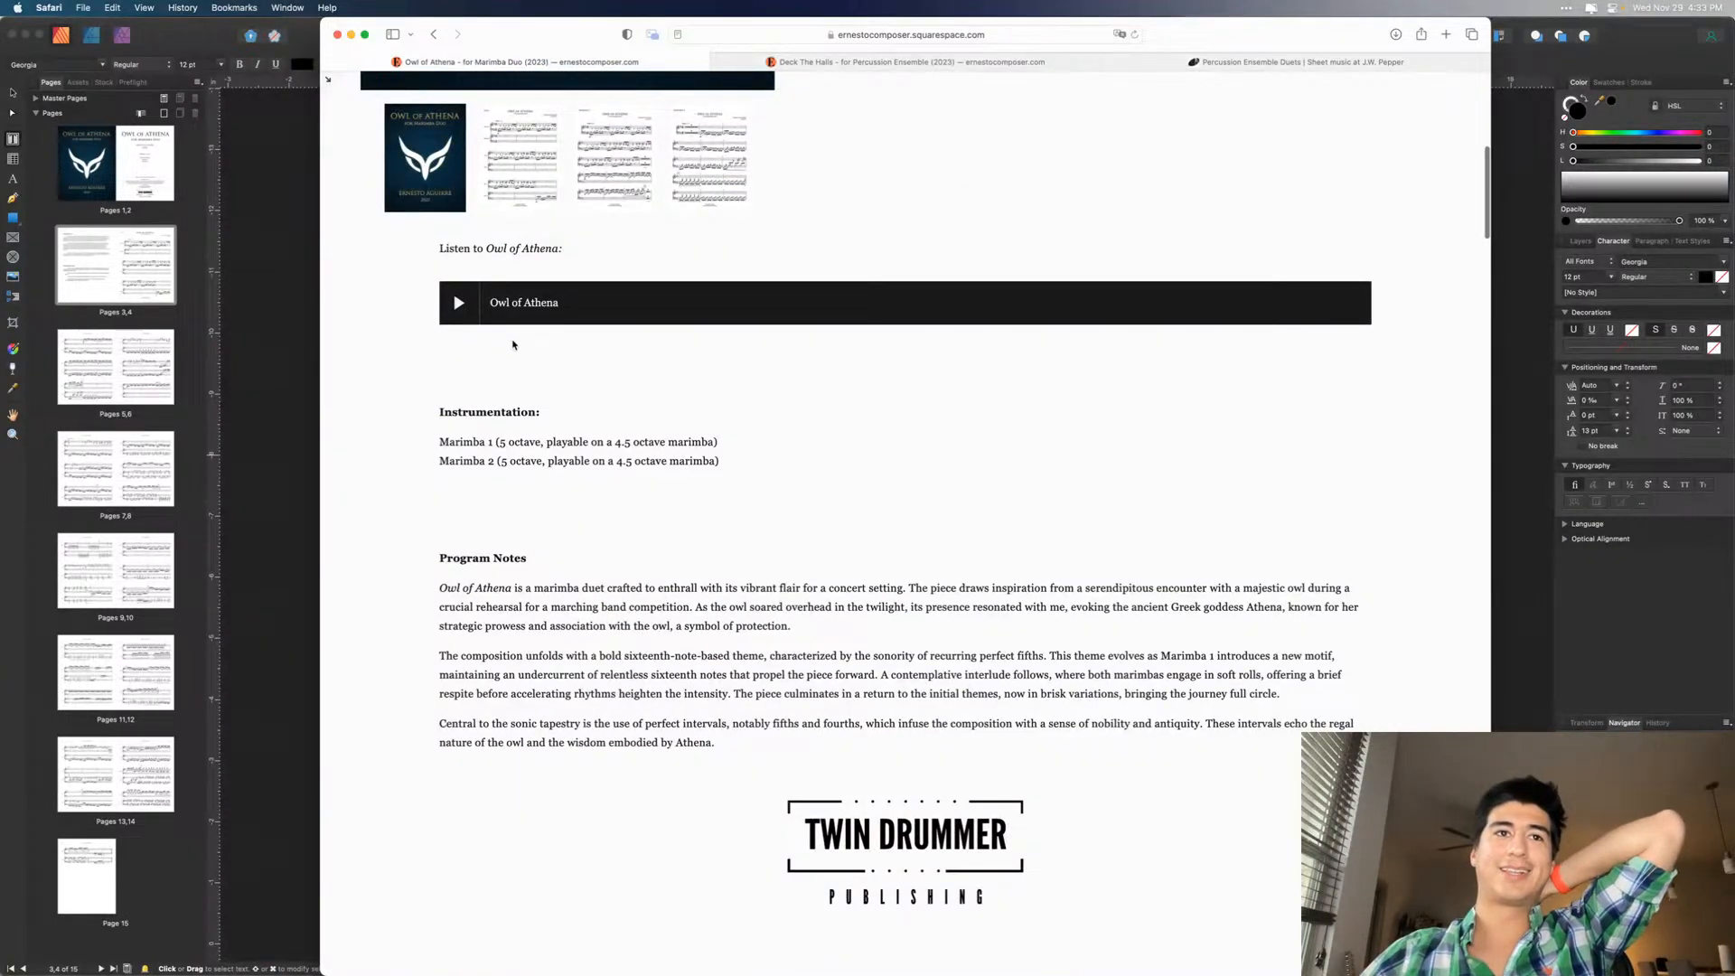
scroll(489, 367, up, 9)
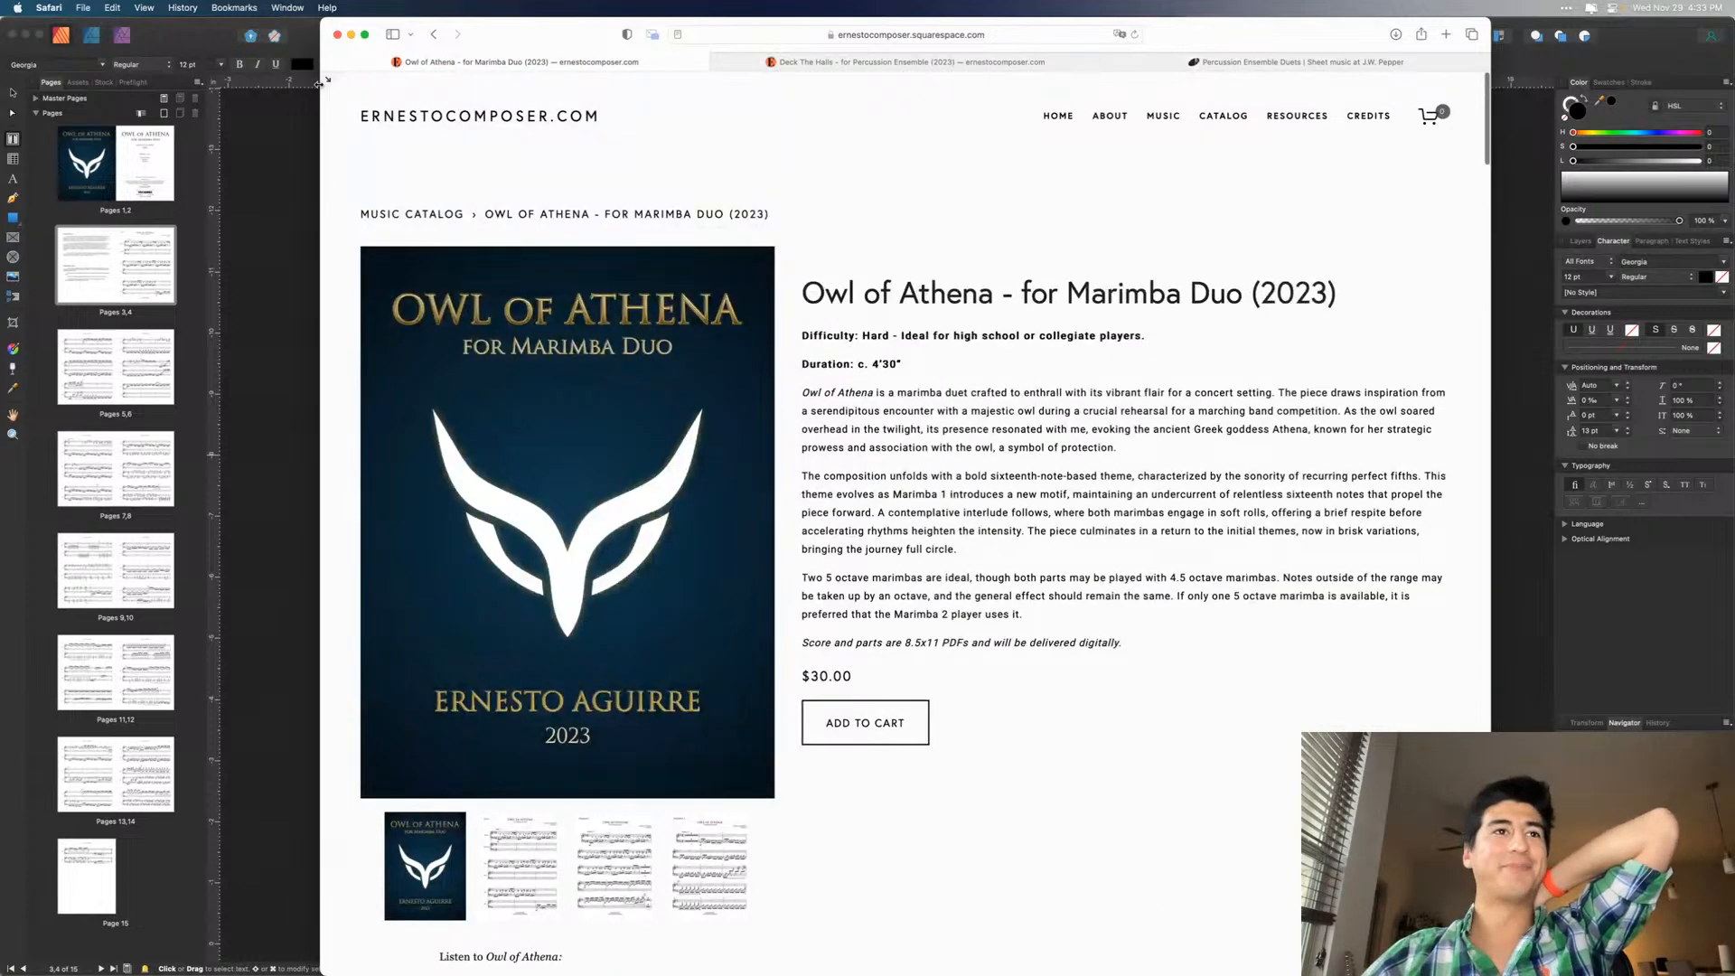
click(329, 83)
- Review the Owl of Athena listing's images, download file, price, categories, tags and URL in the product editor, and save it
click(403, 374)
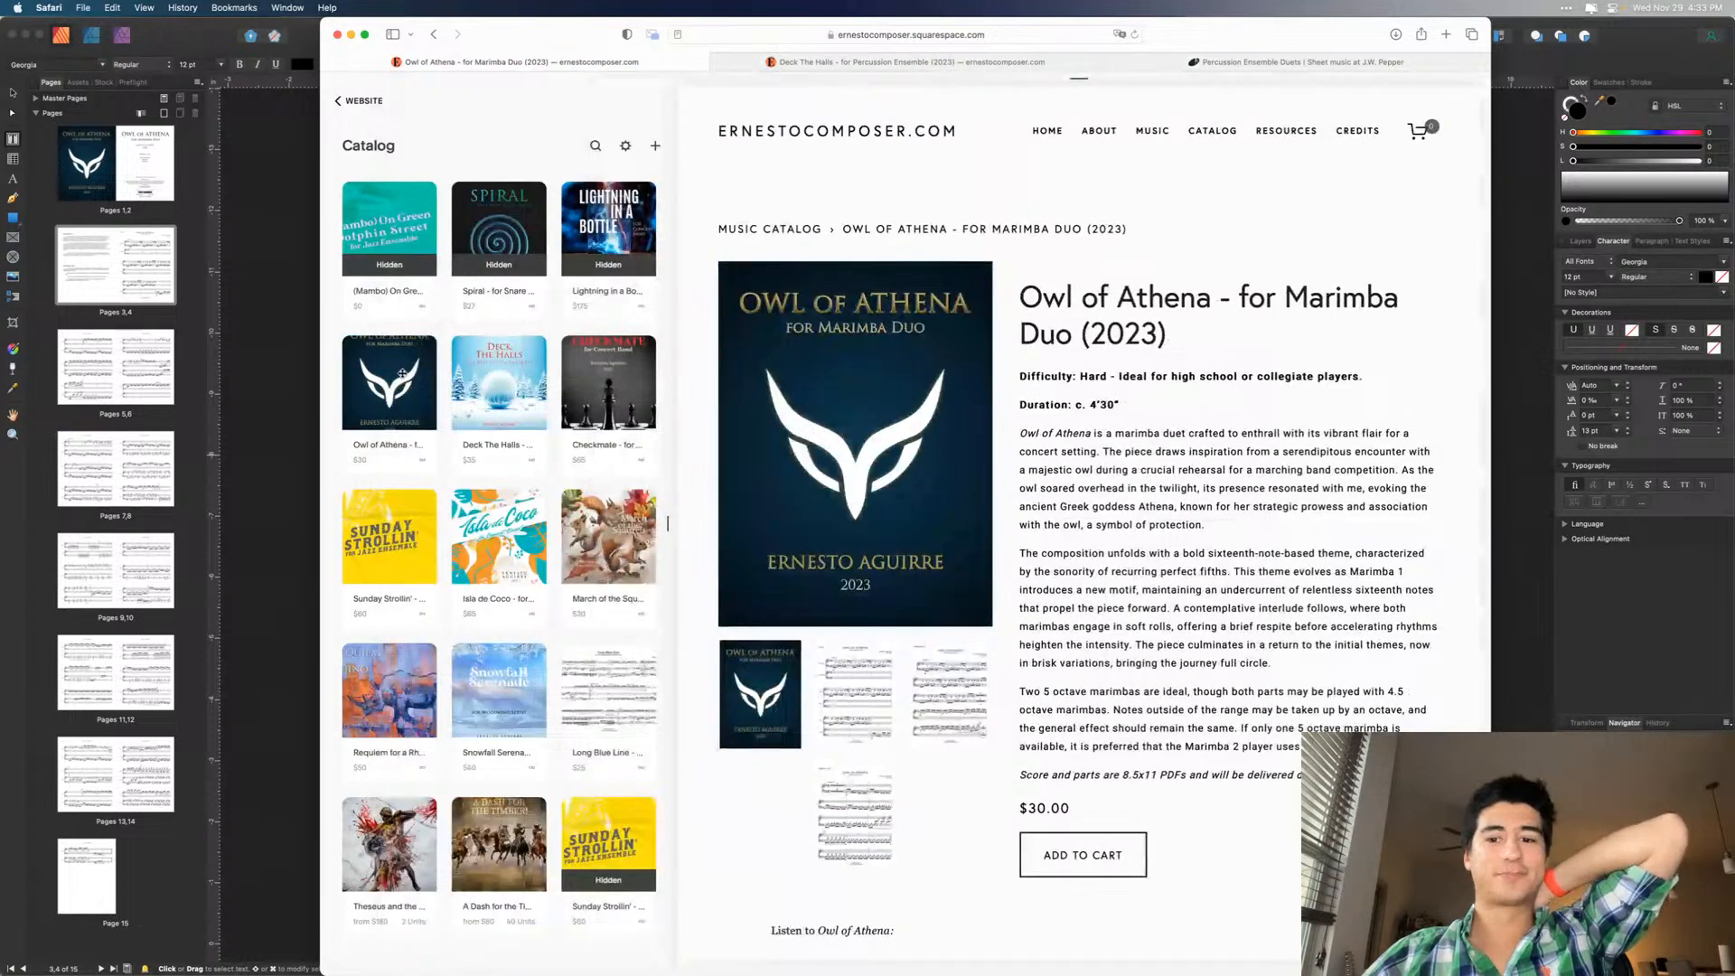
scroll(848, 465, down, 10)
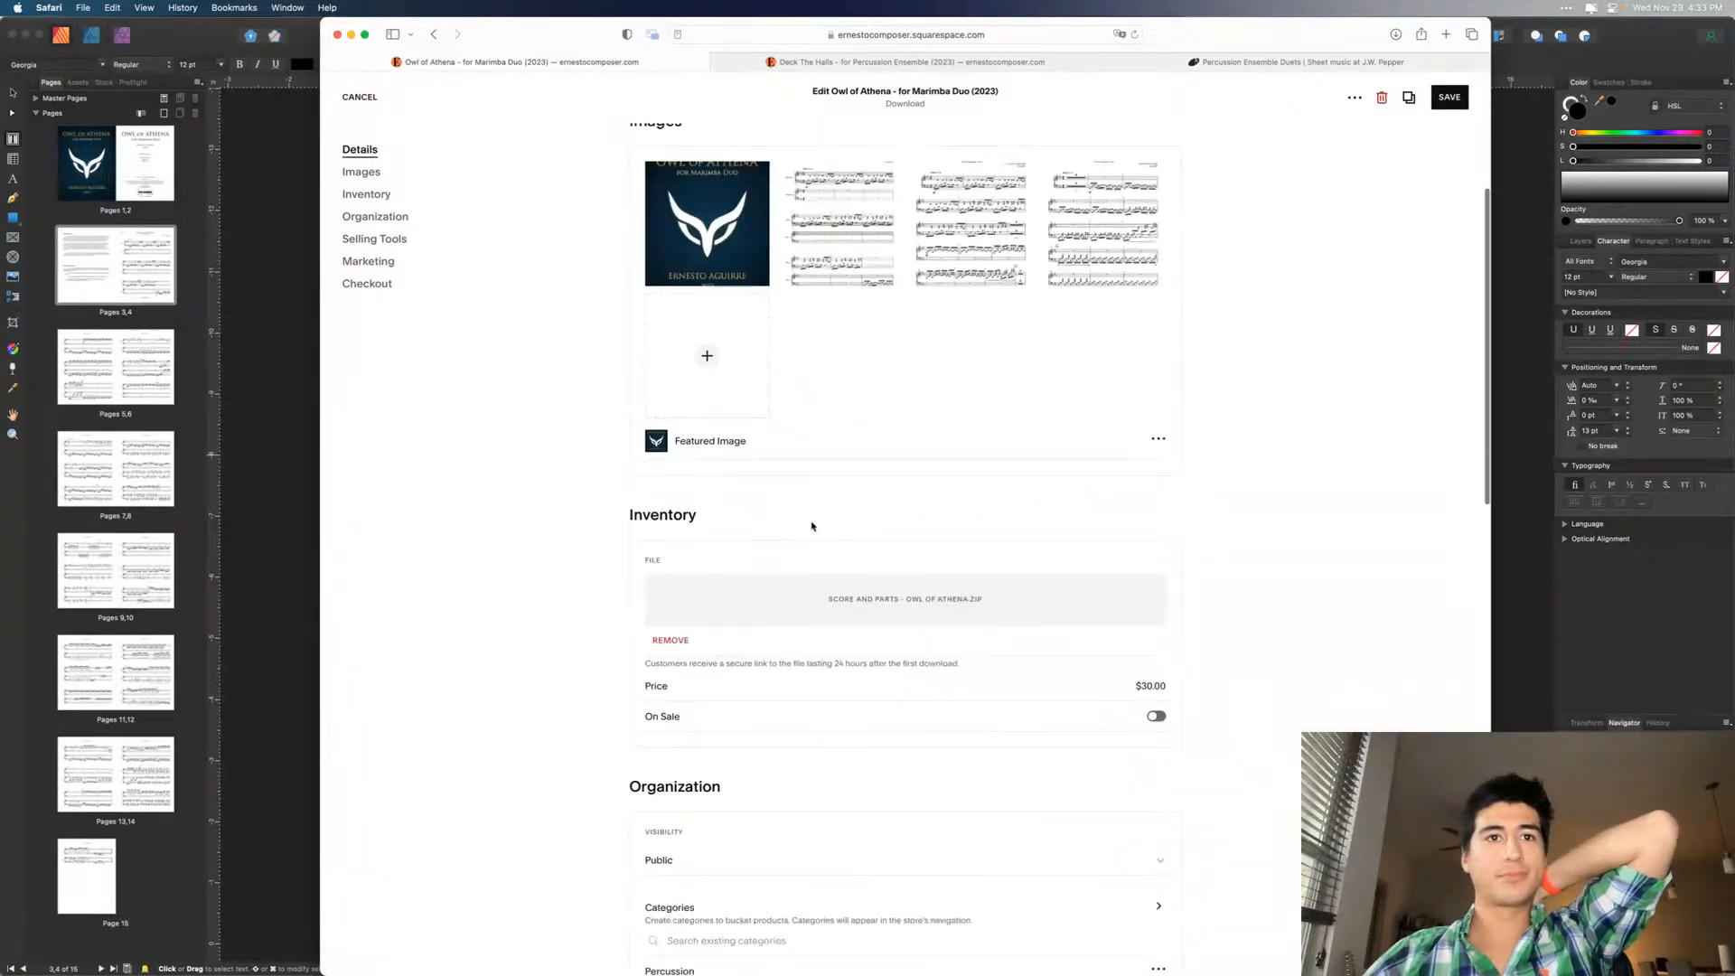
scroll(809, 540, down, 6)
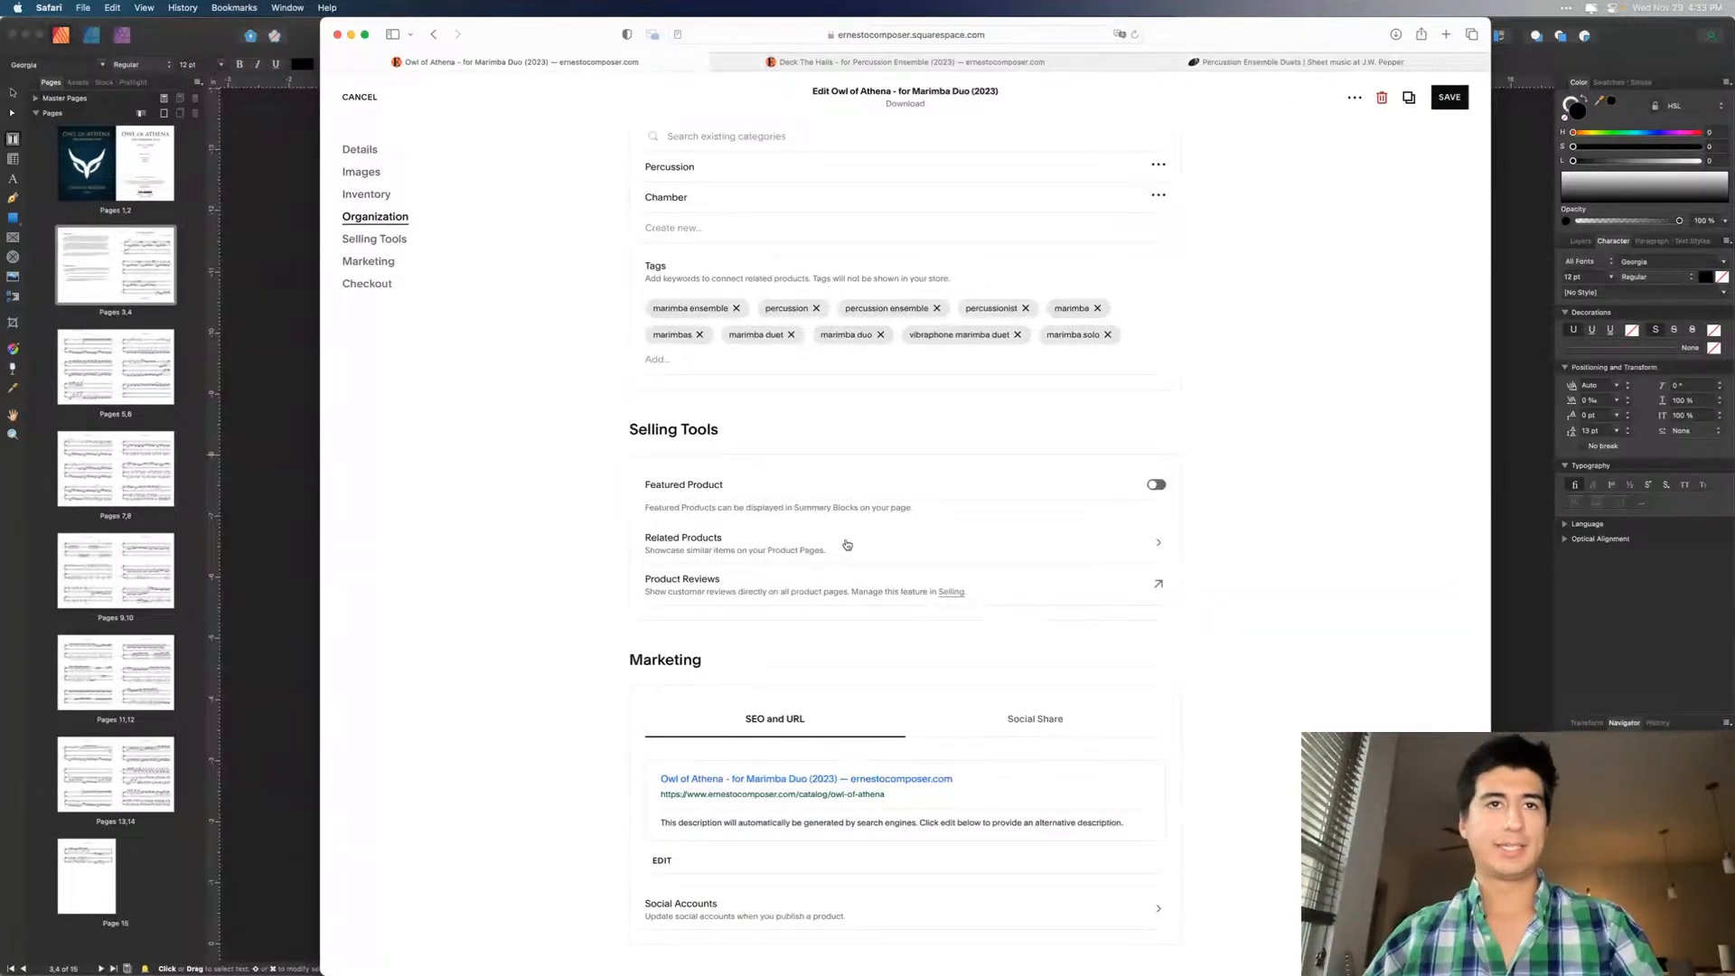
scroll(846, 544, up, 8)
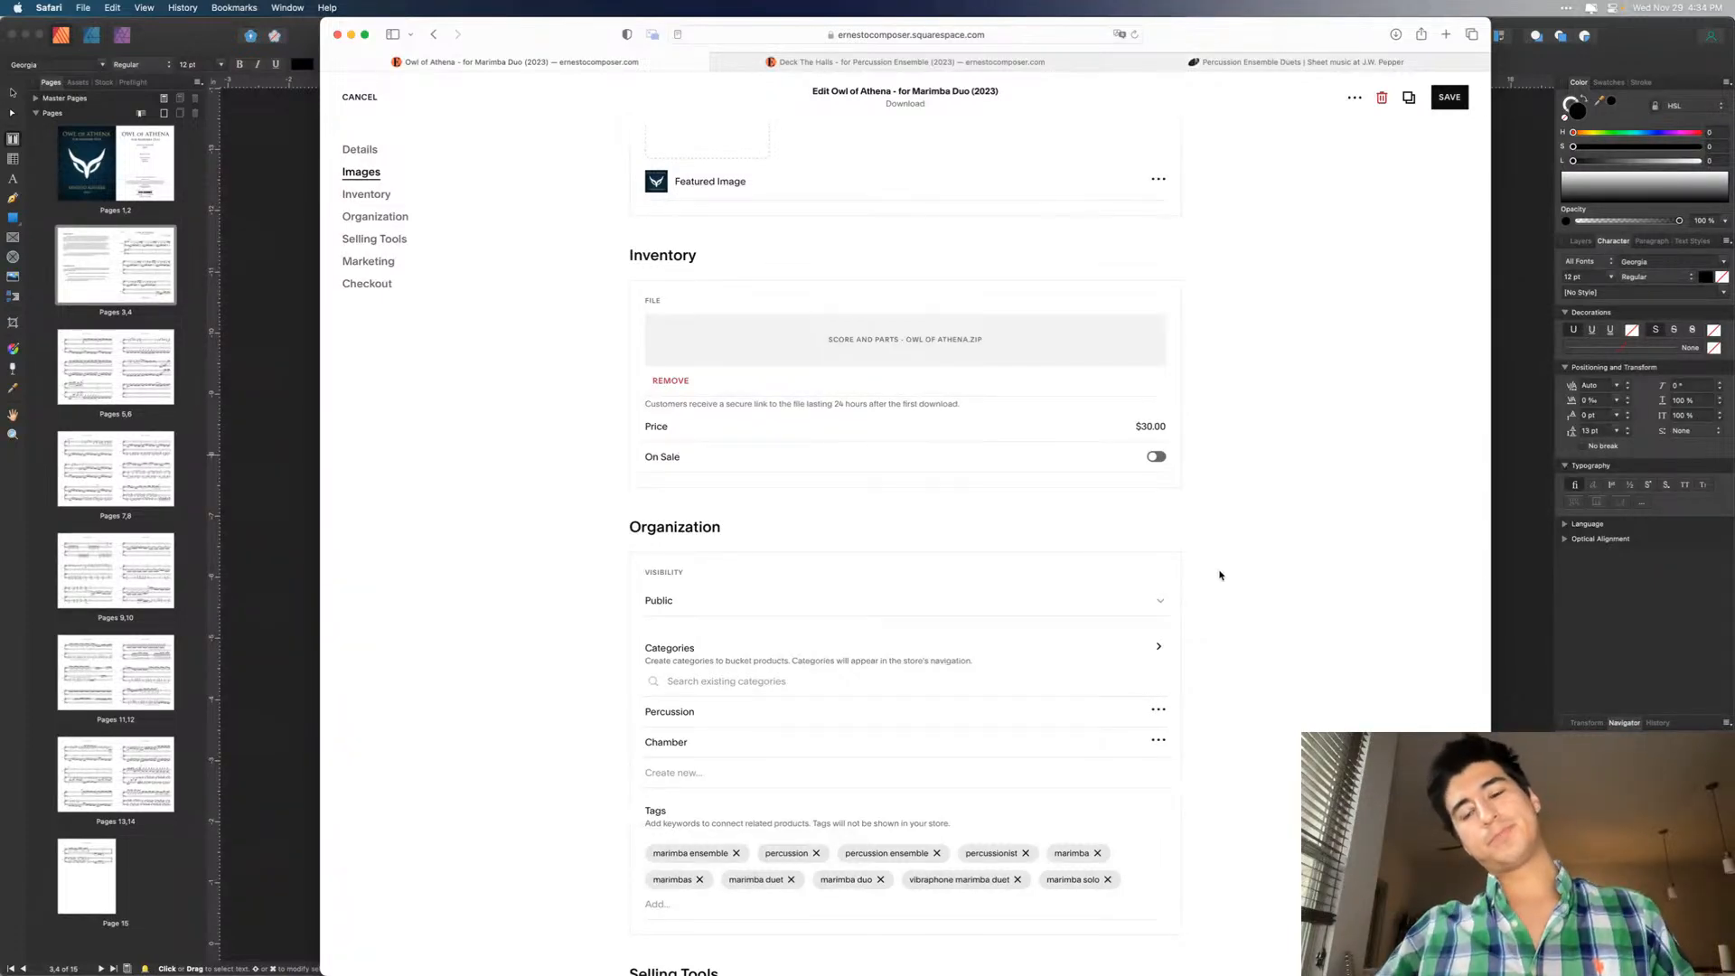
scroll(1199, 597, up, 10)
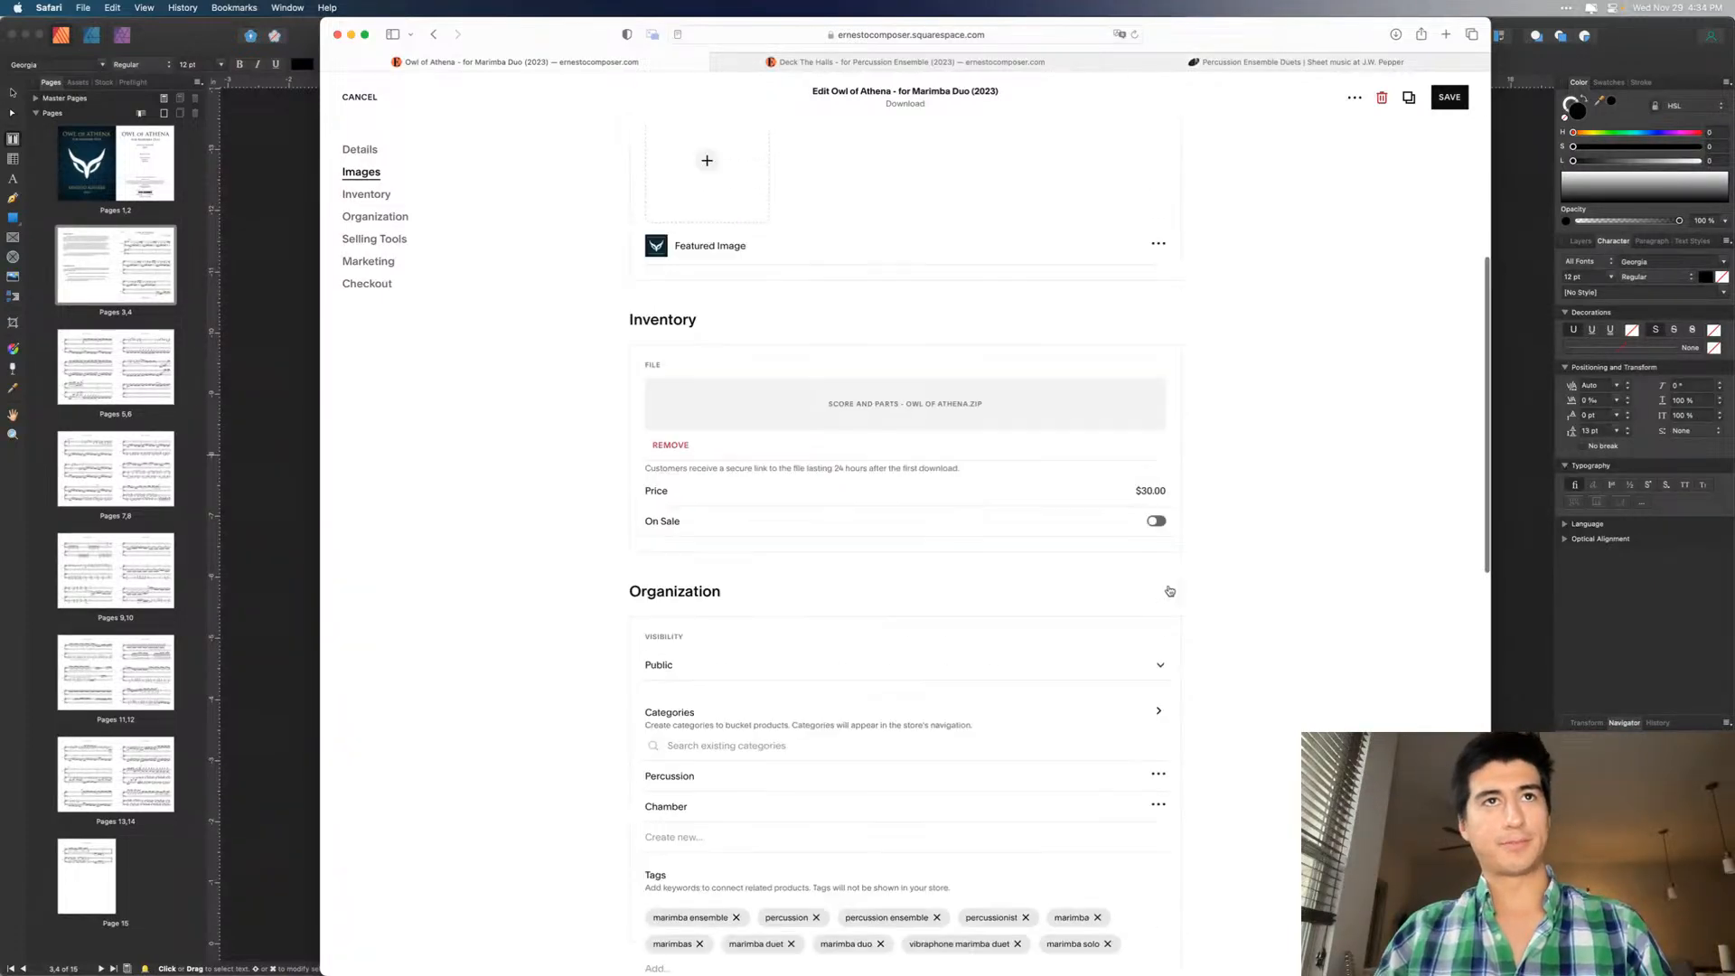
scroll(1137, 587, up, 1)
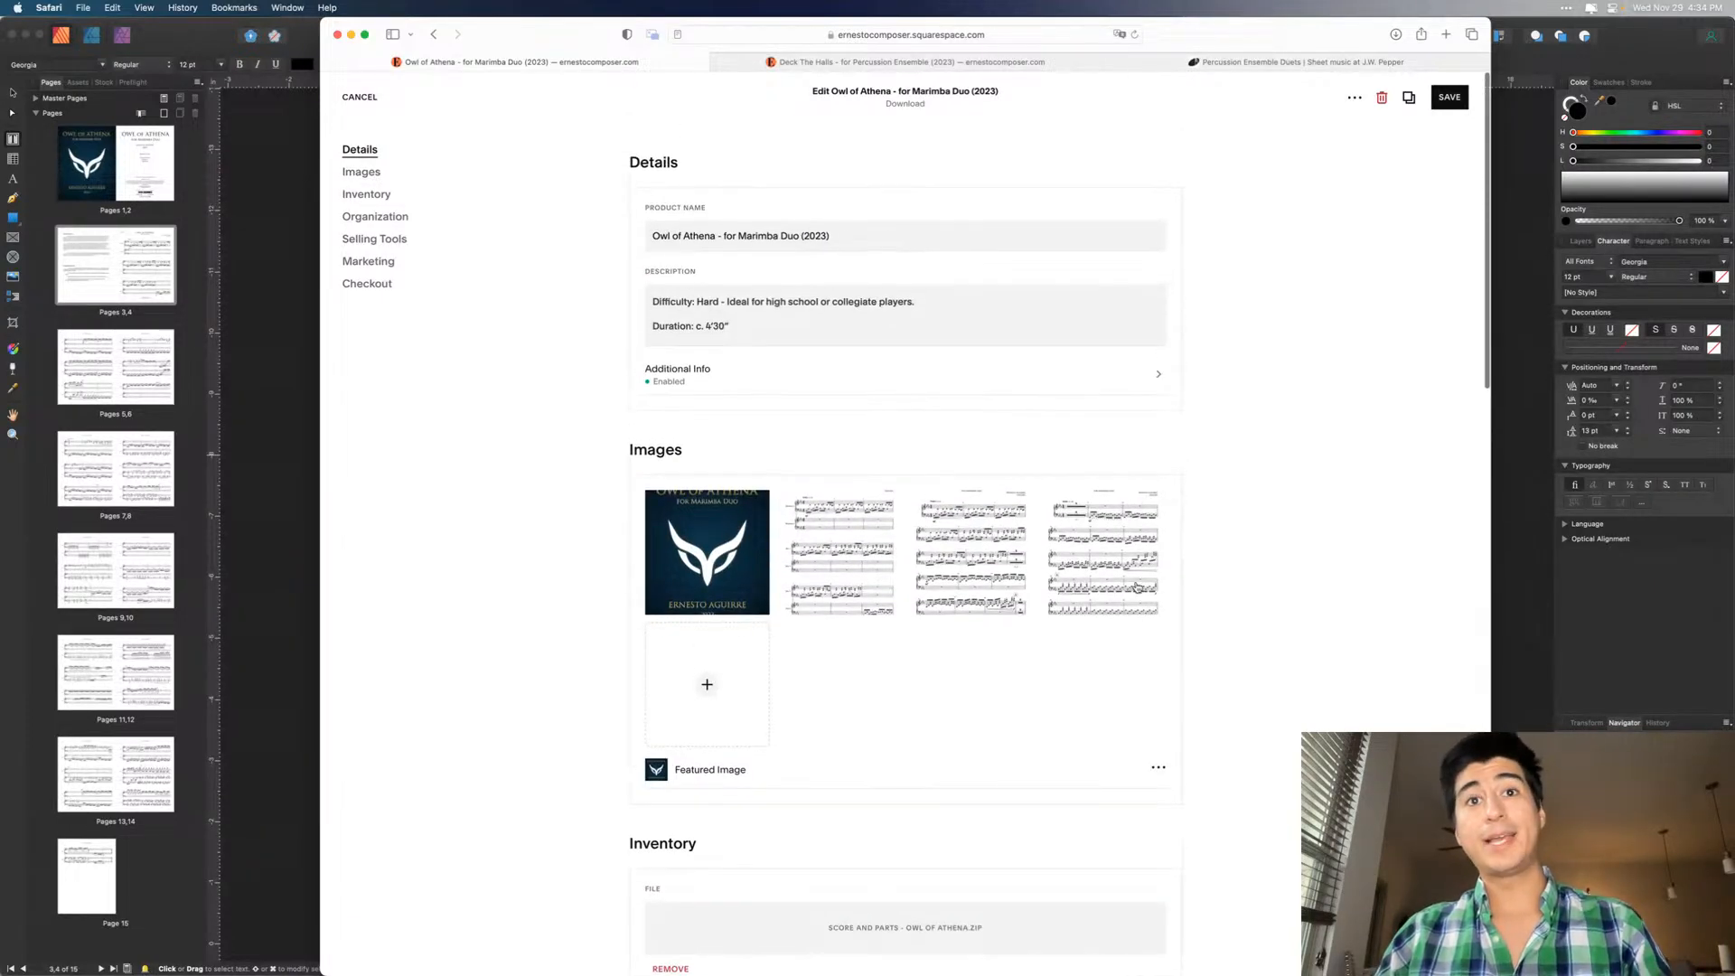
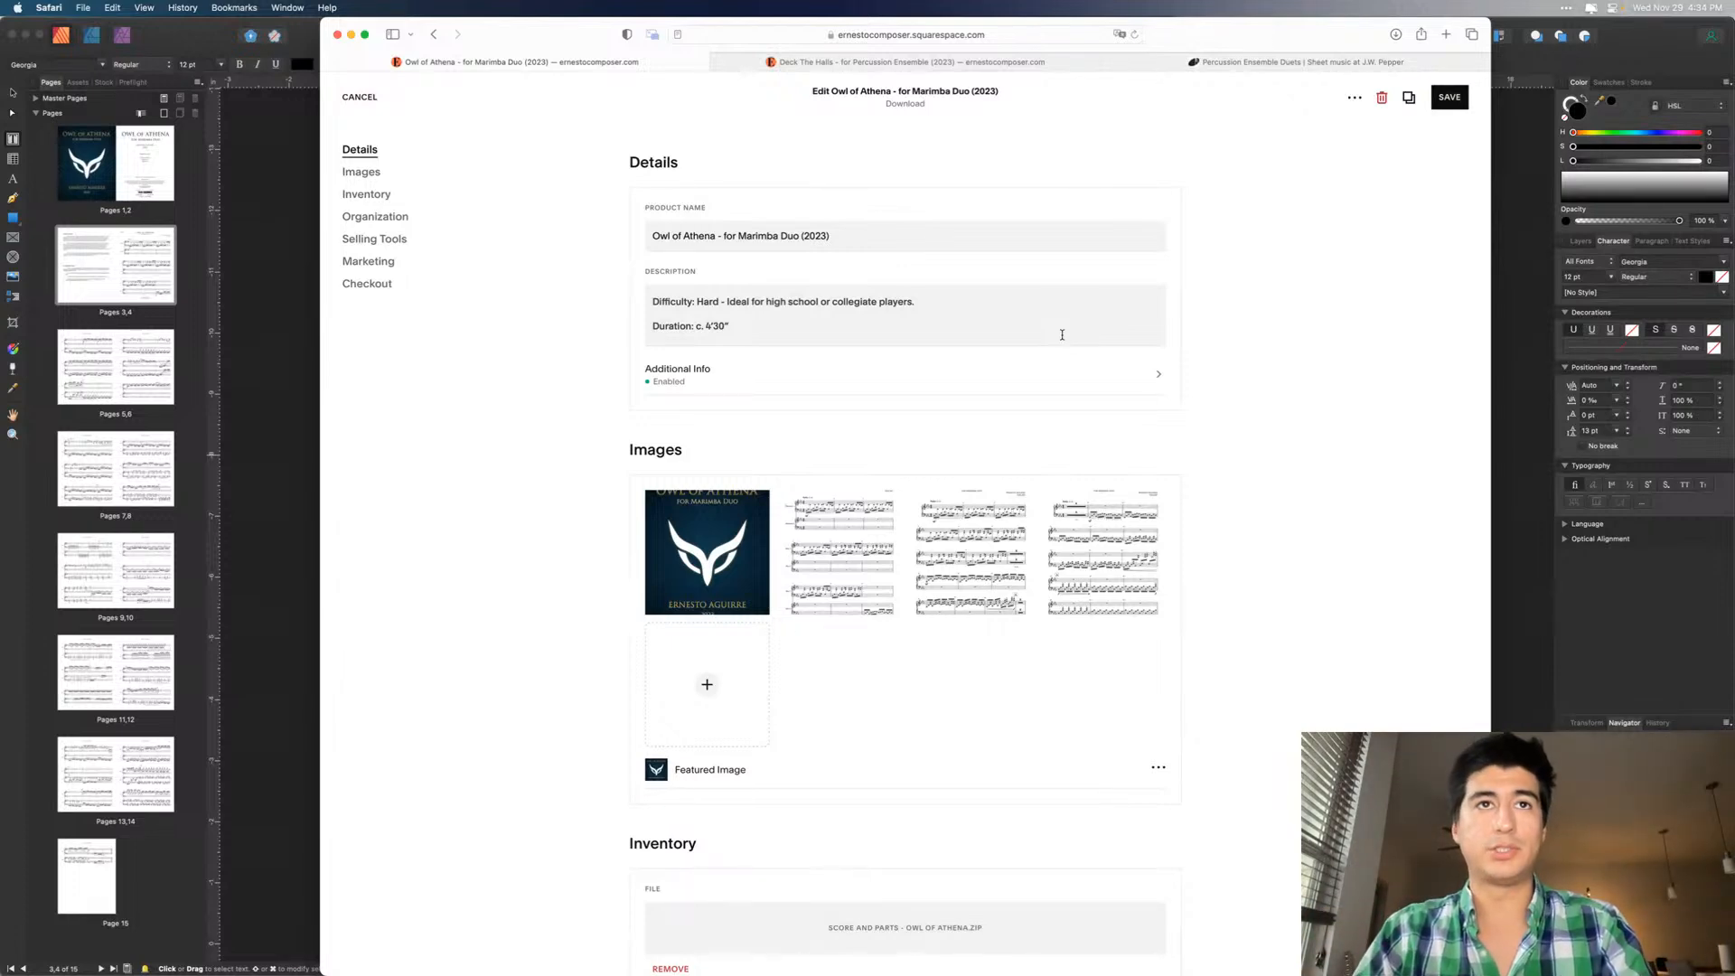
click(1062, 334)
click(1278, 407)
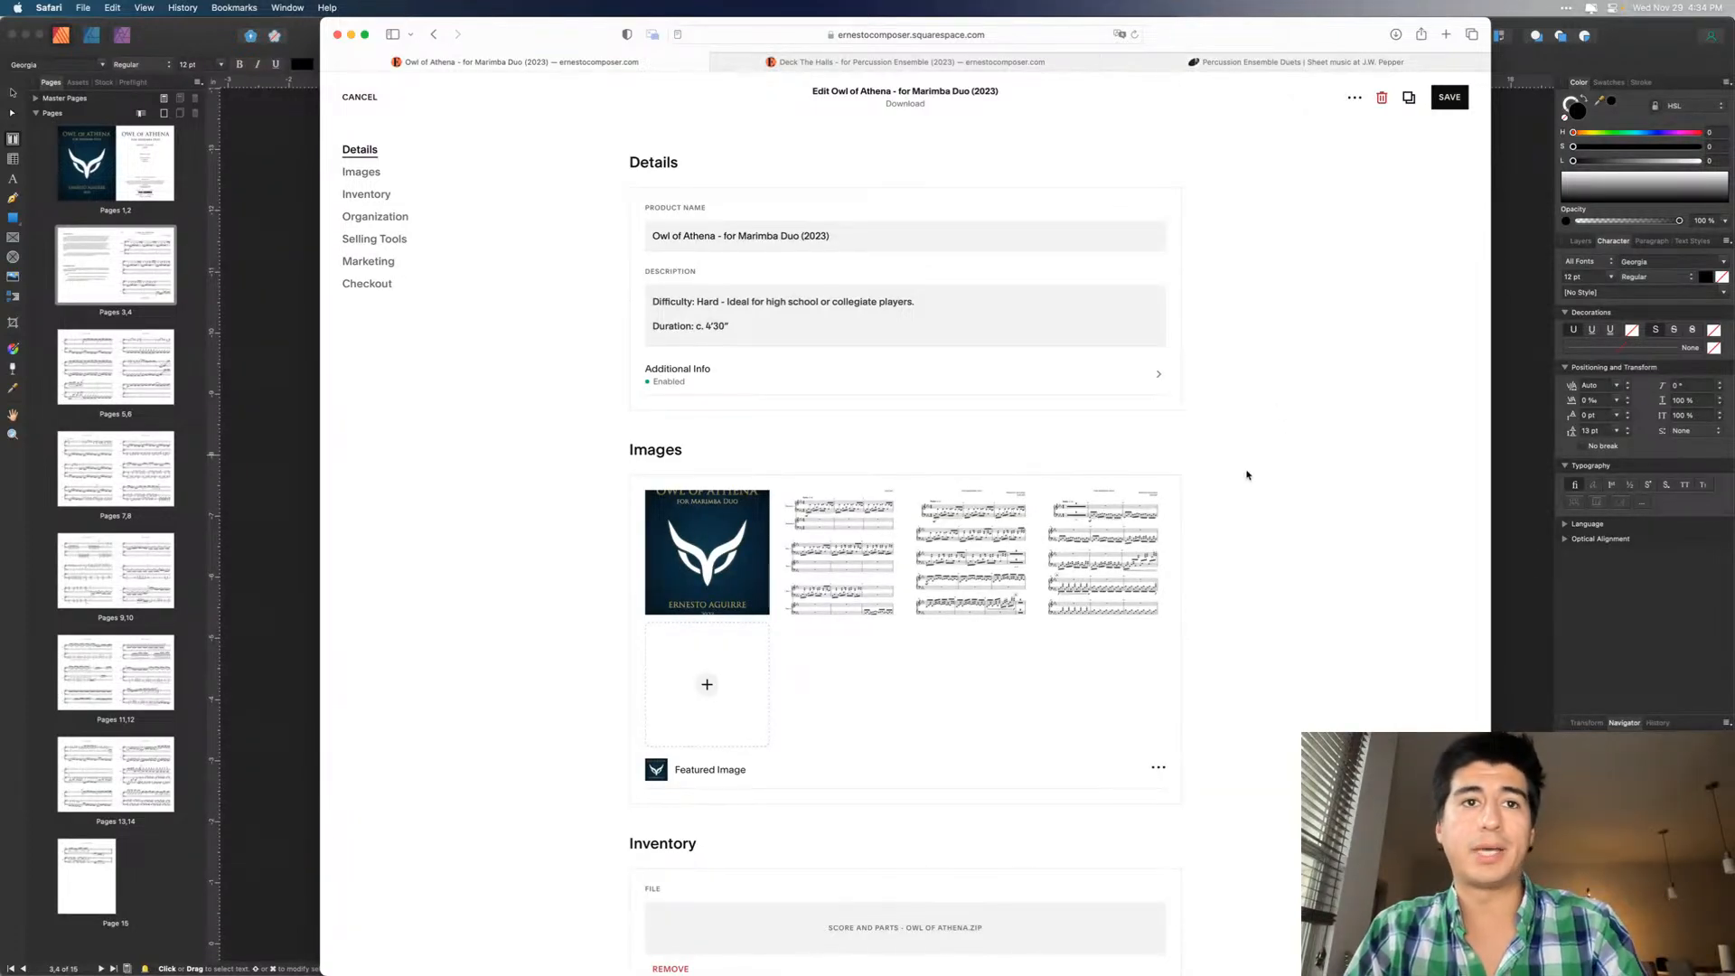
click(1449, 97)
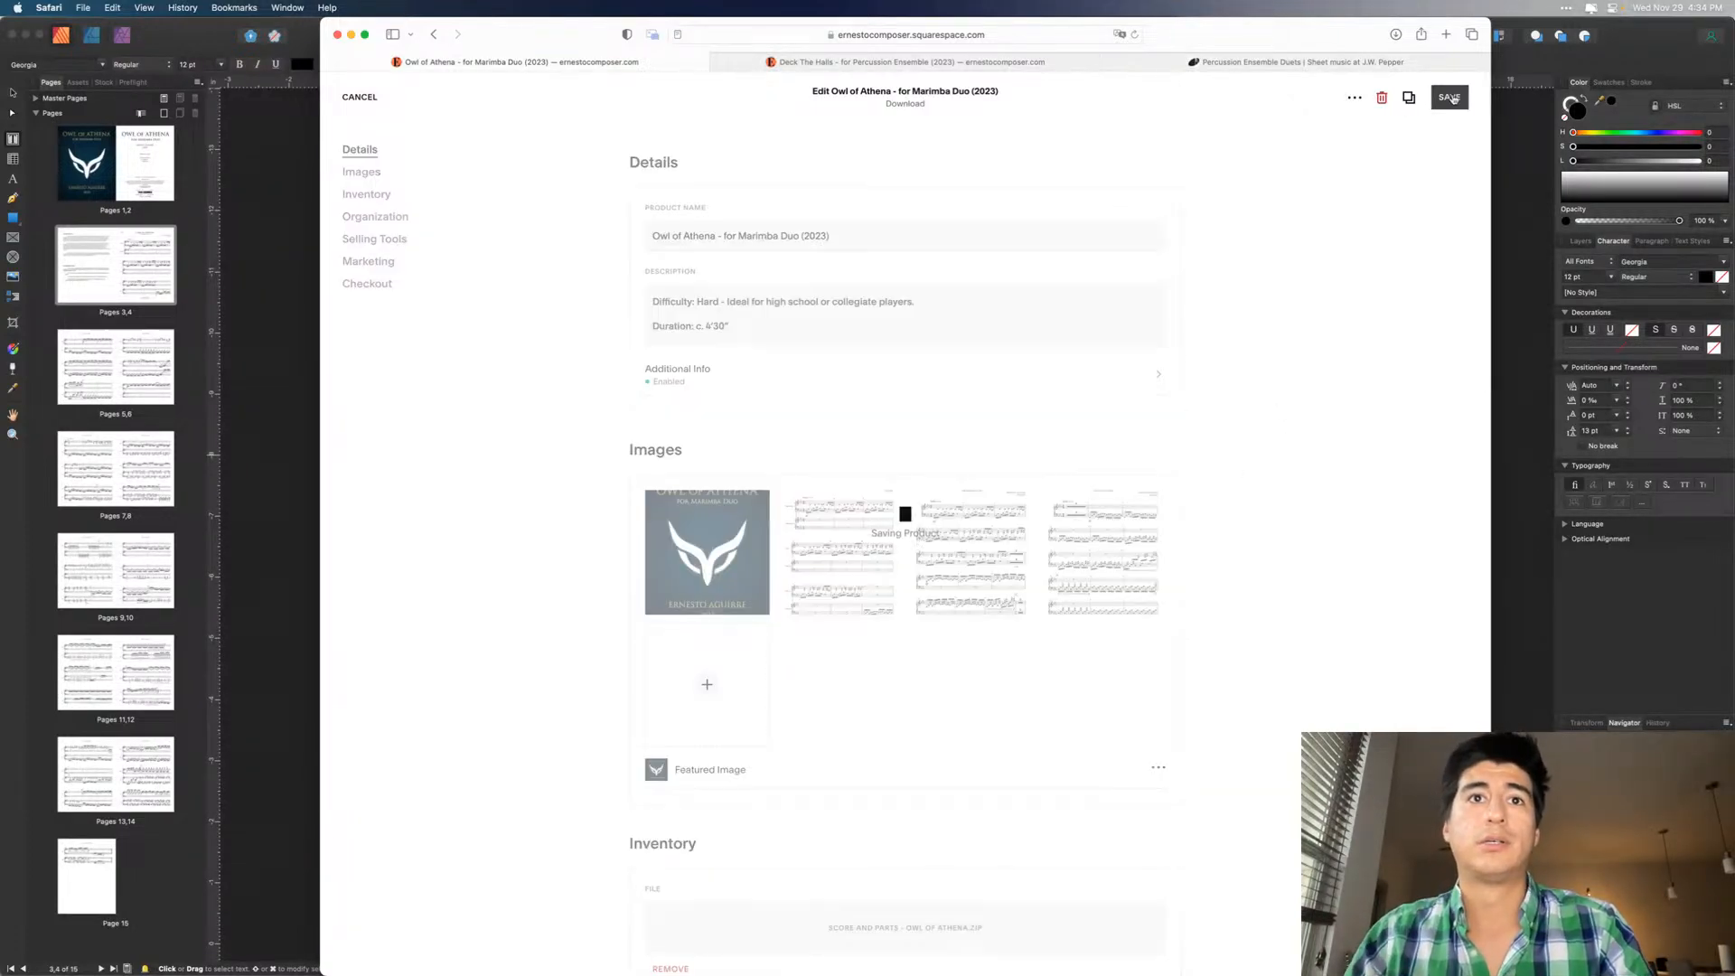
- Remove the spacer between the audio player and the instrumentation from the listing's additional info
scroll(1119, 497, down, 6)
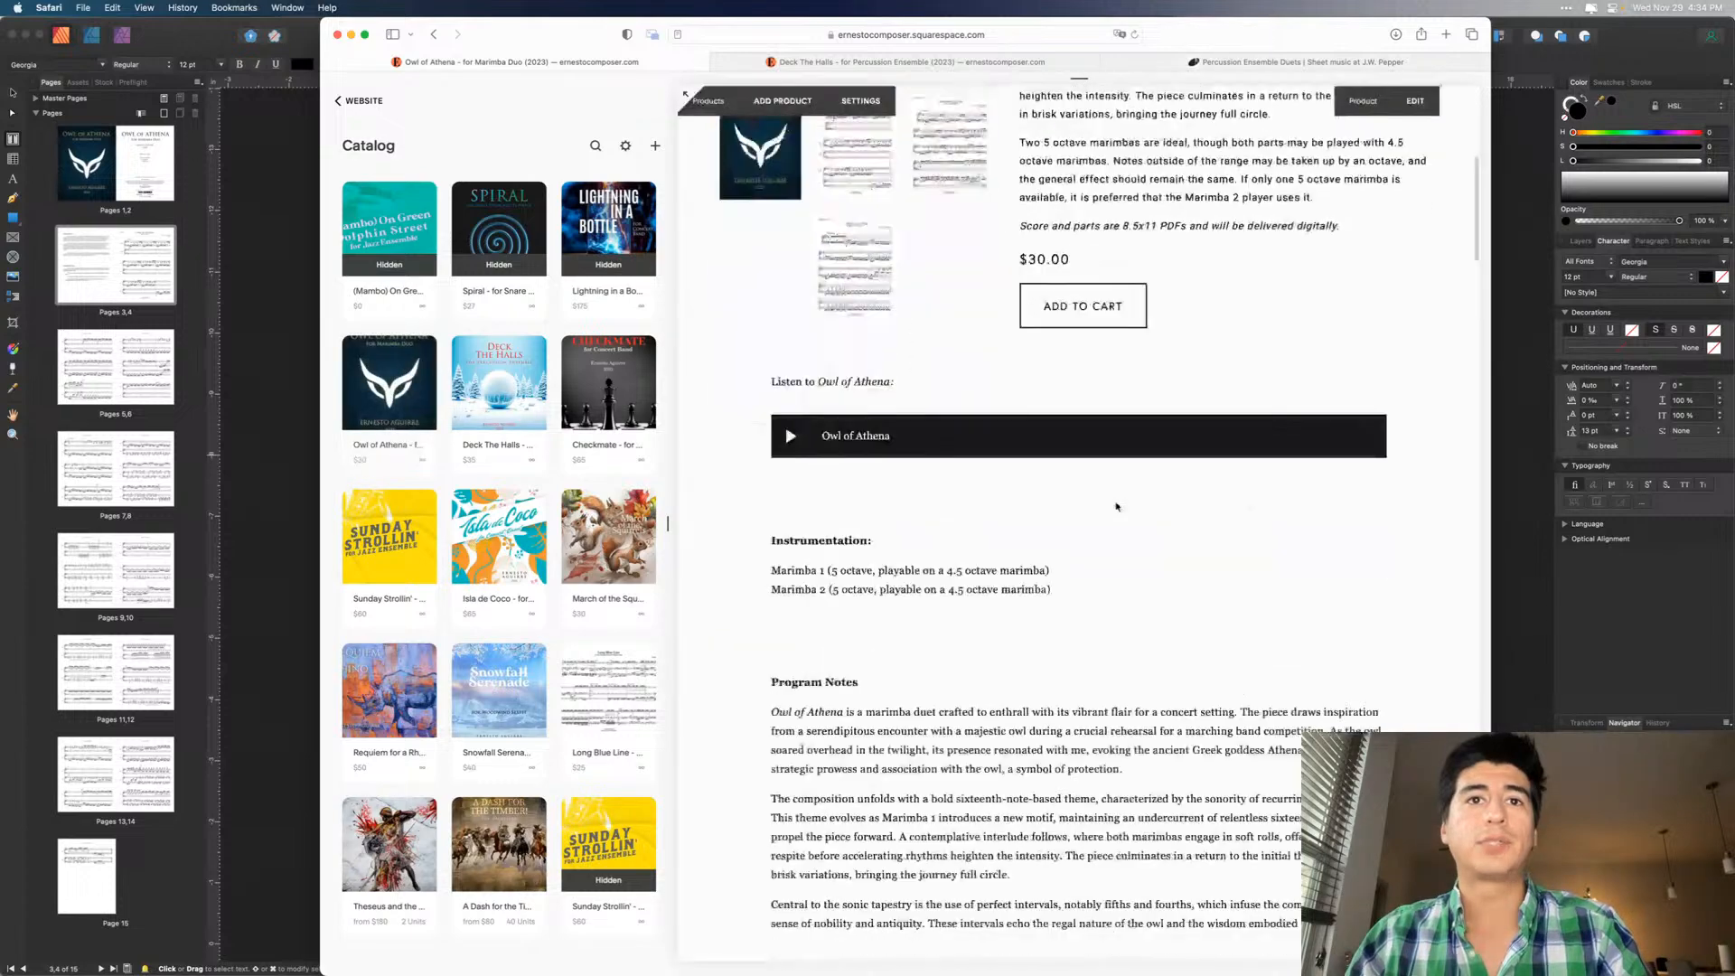
click(389, 384)
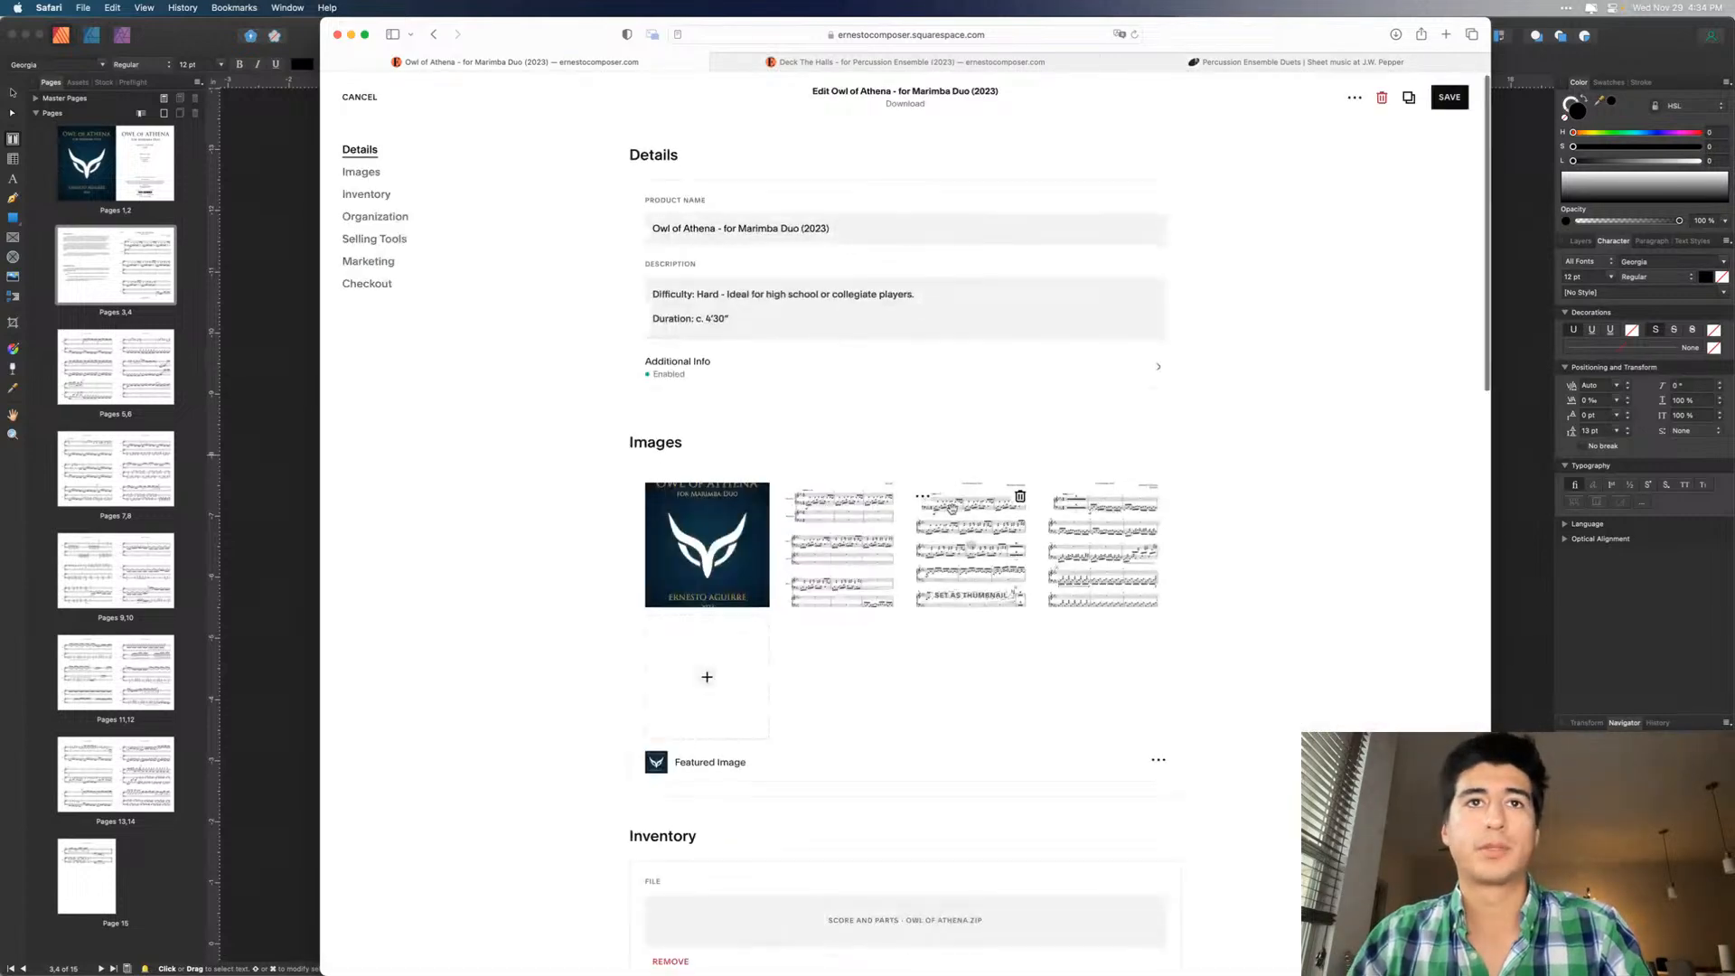
click(887, 381)
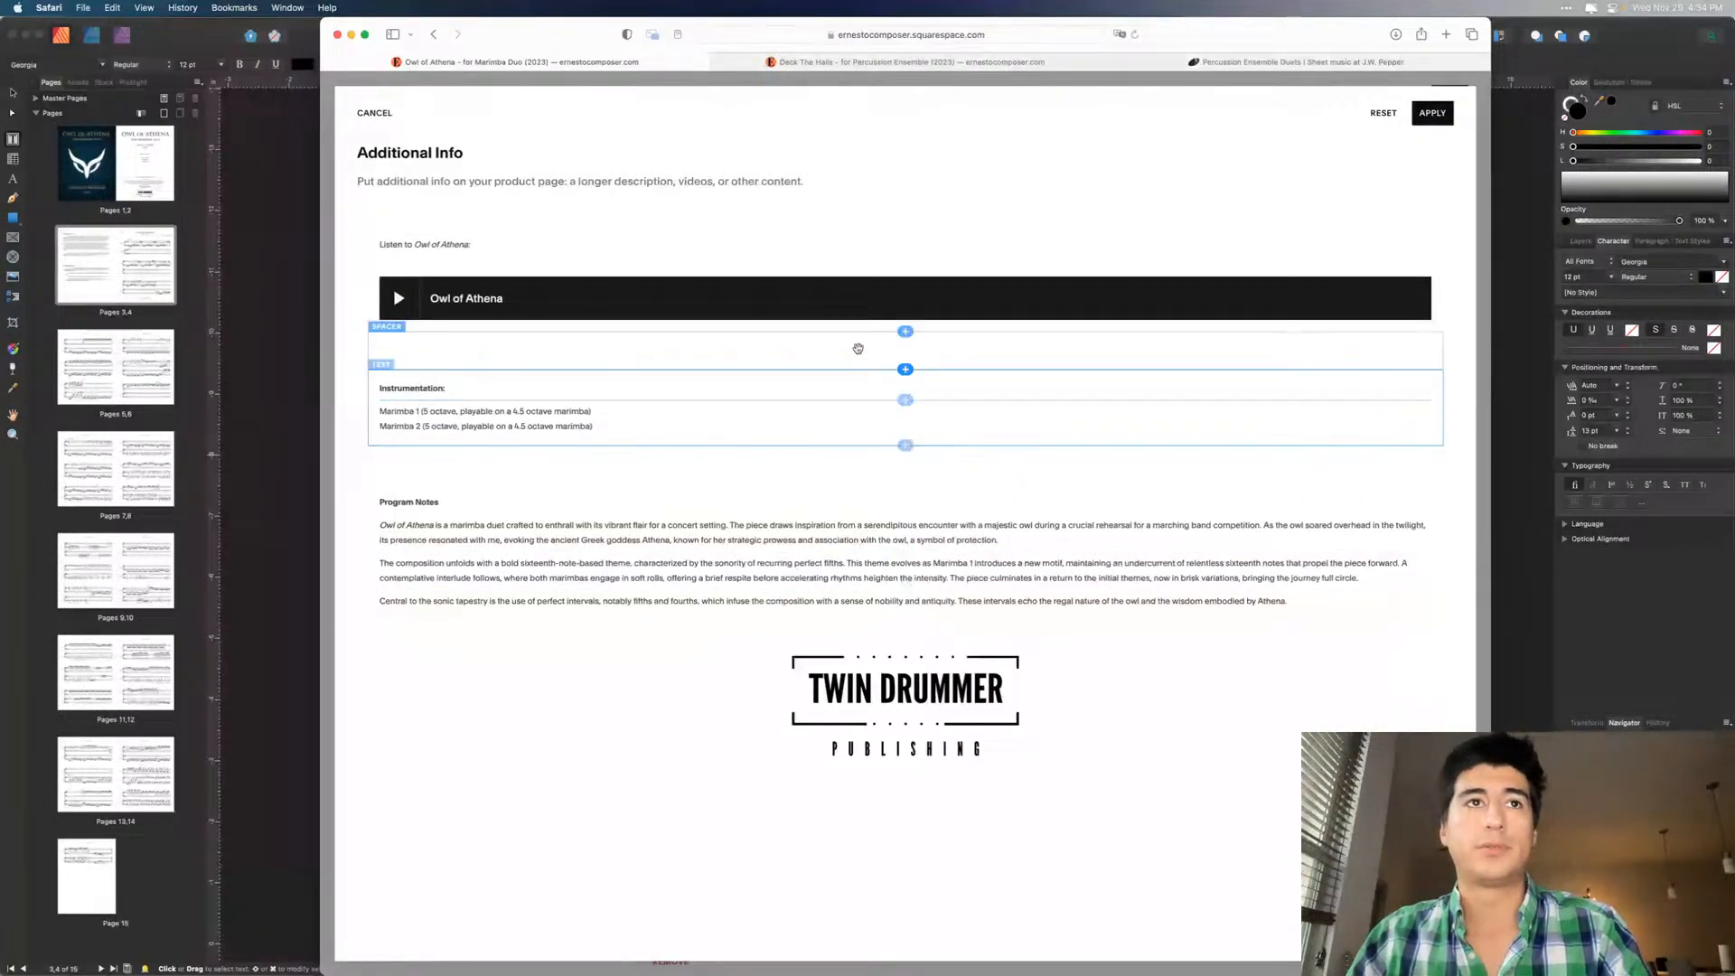
click(383, 299)
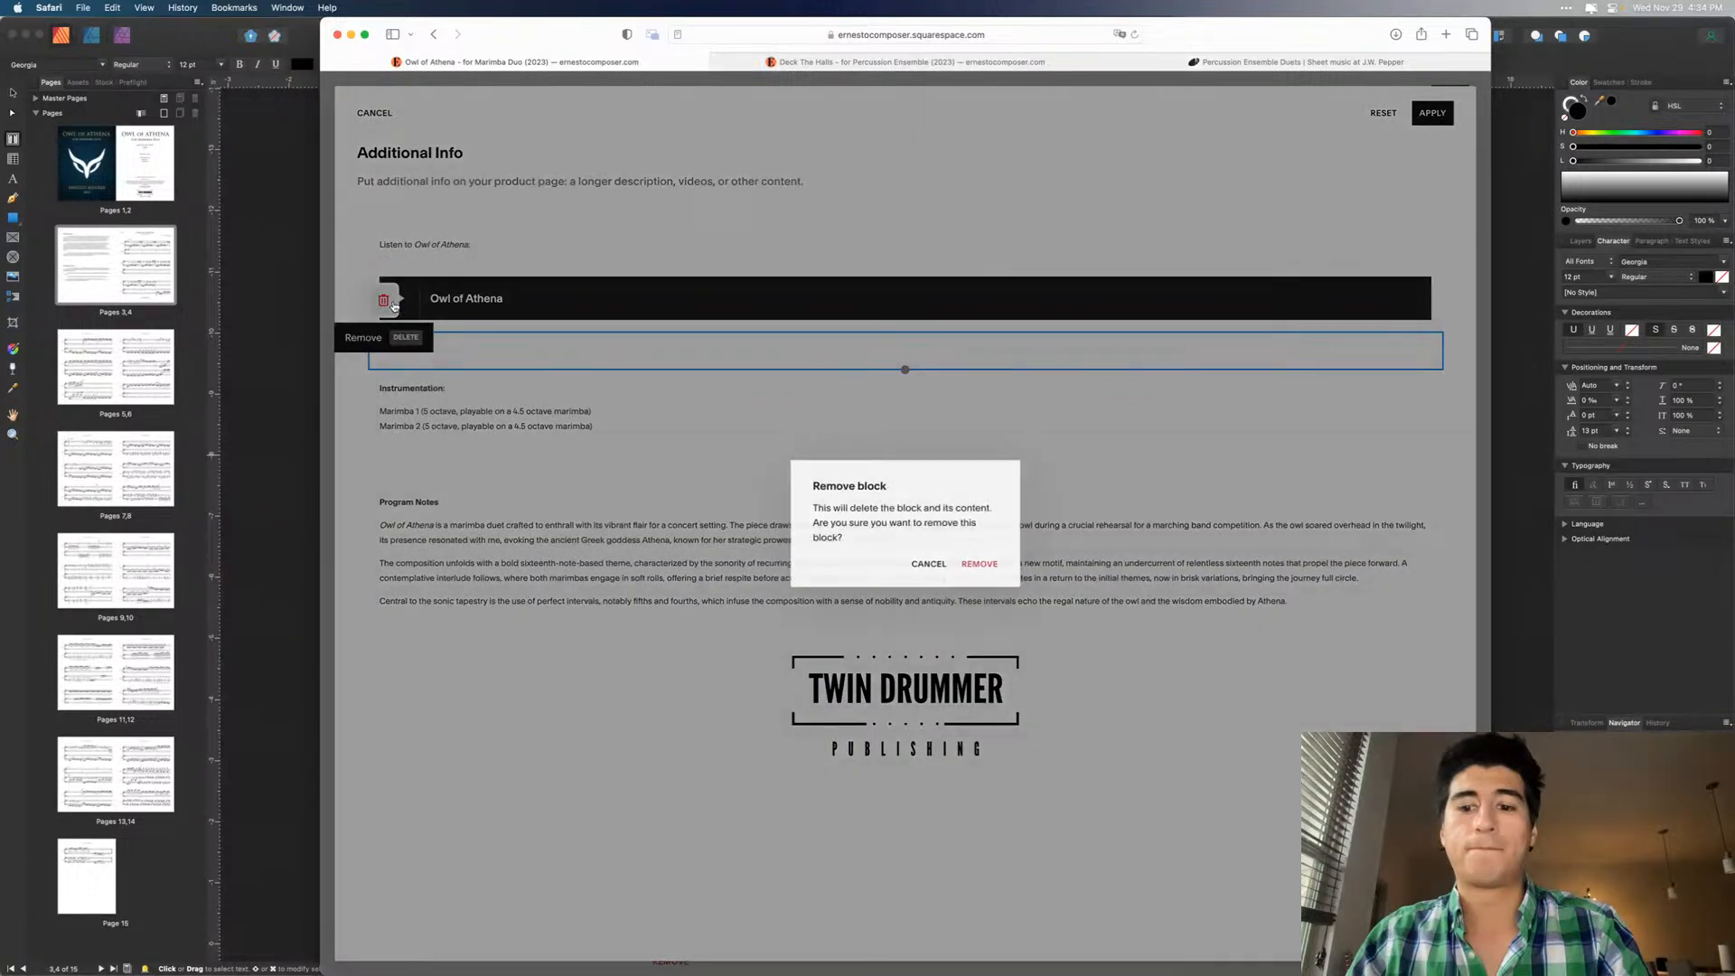
click(980, 565)
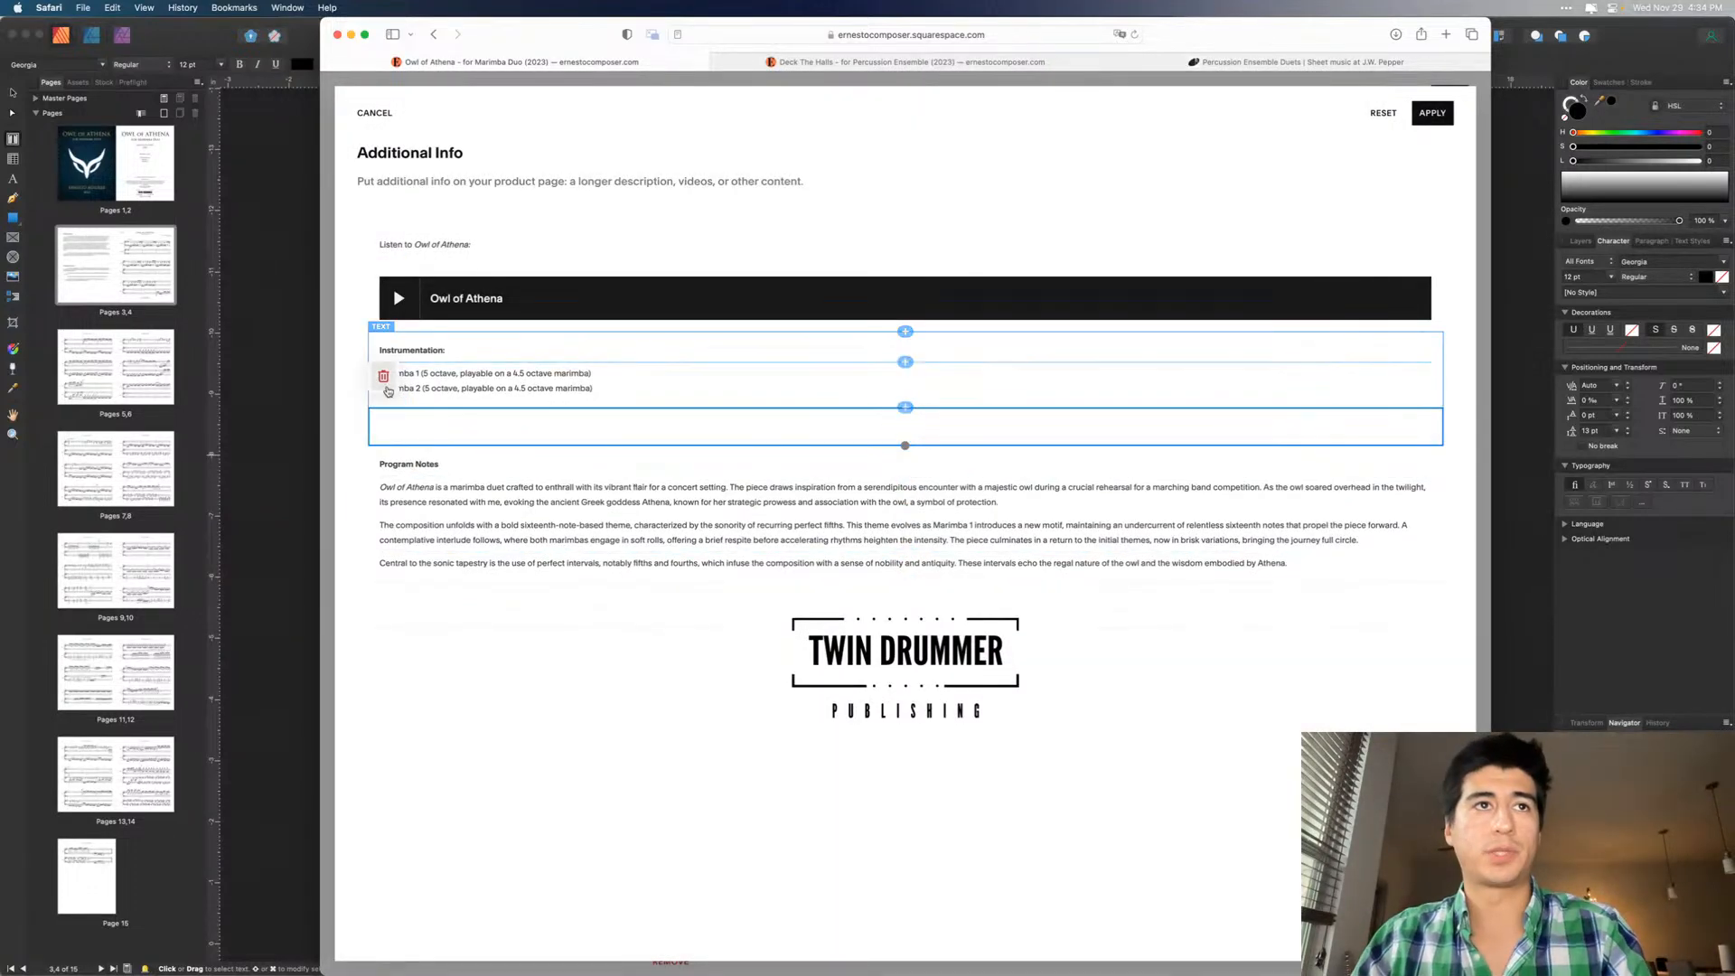
- Remove the spacer between the instrumentation and the program notes, apply the change and save the listing
click(383, 376)
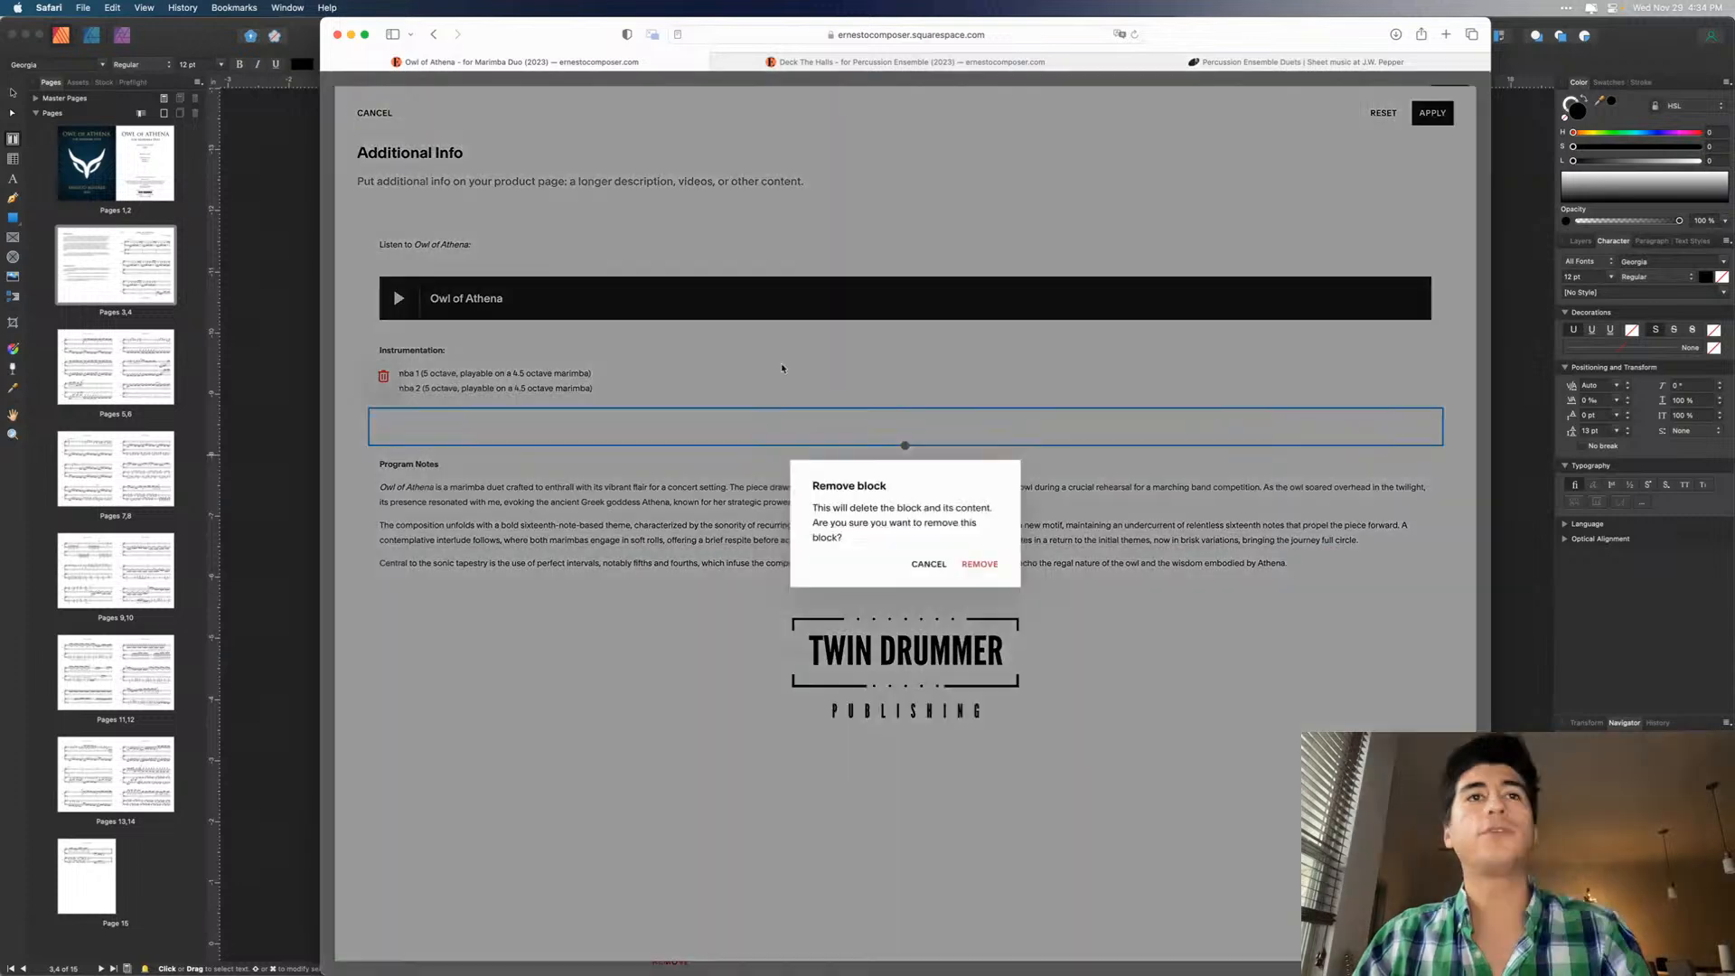
click(981, 564)
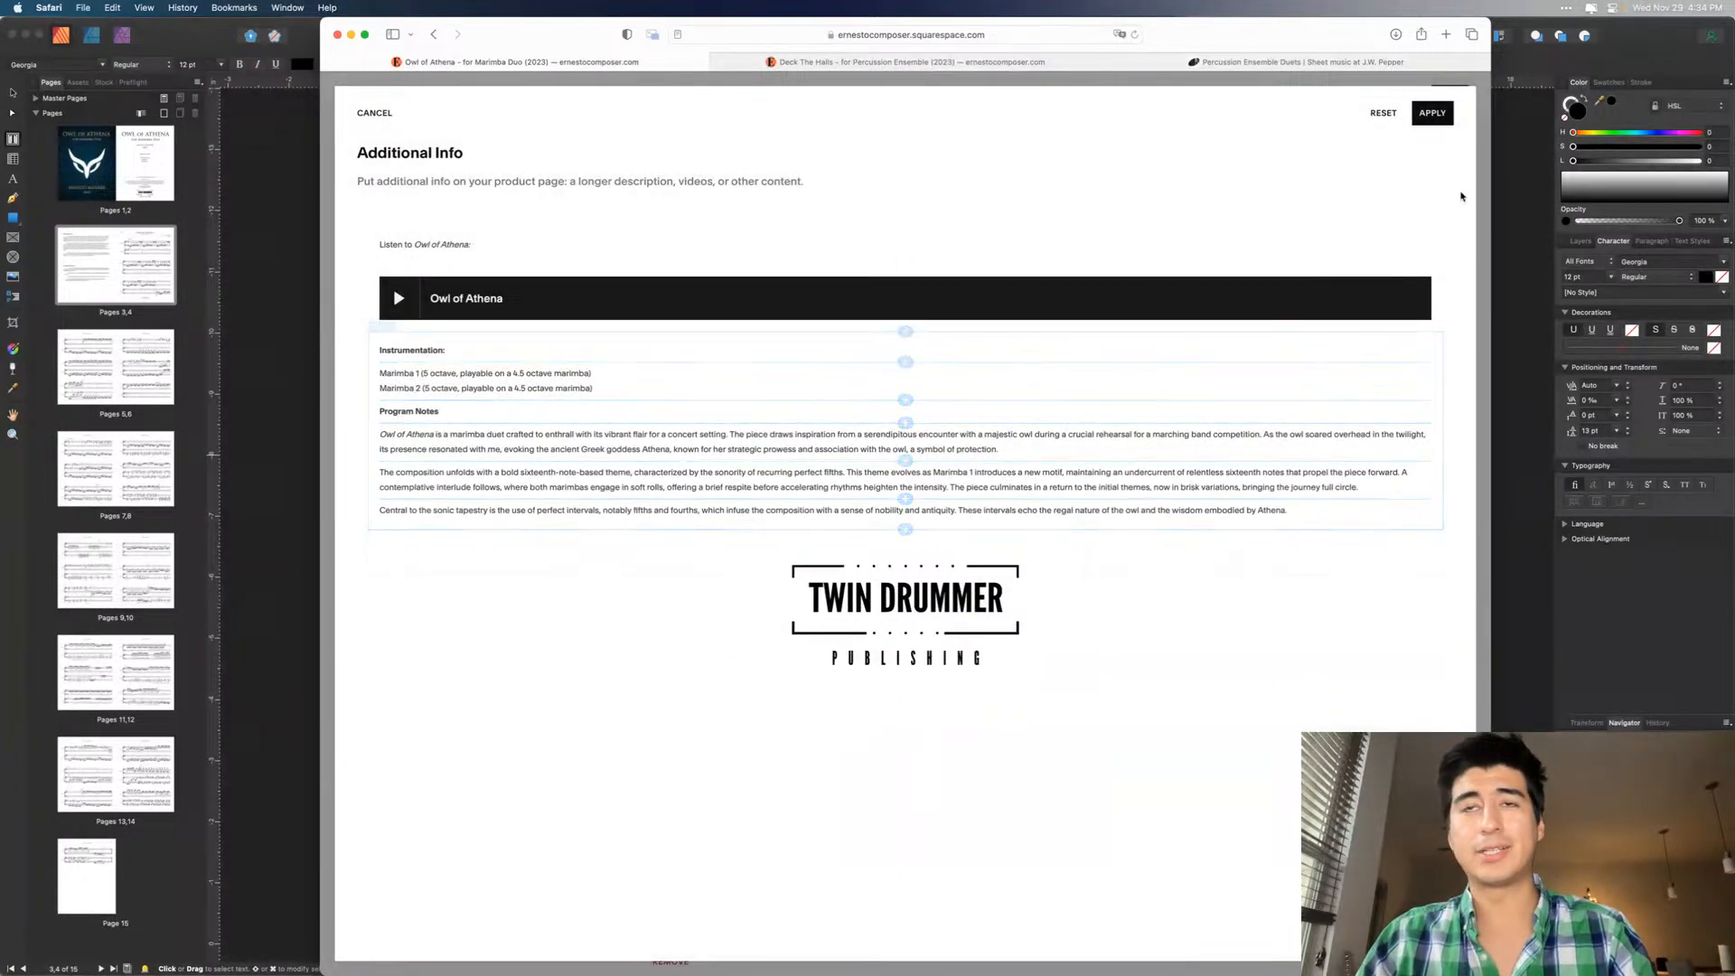
click(1433, 112)
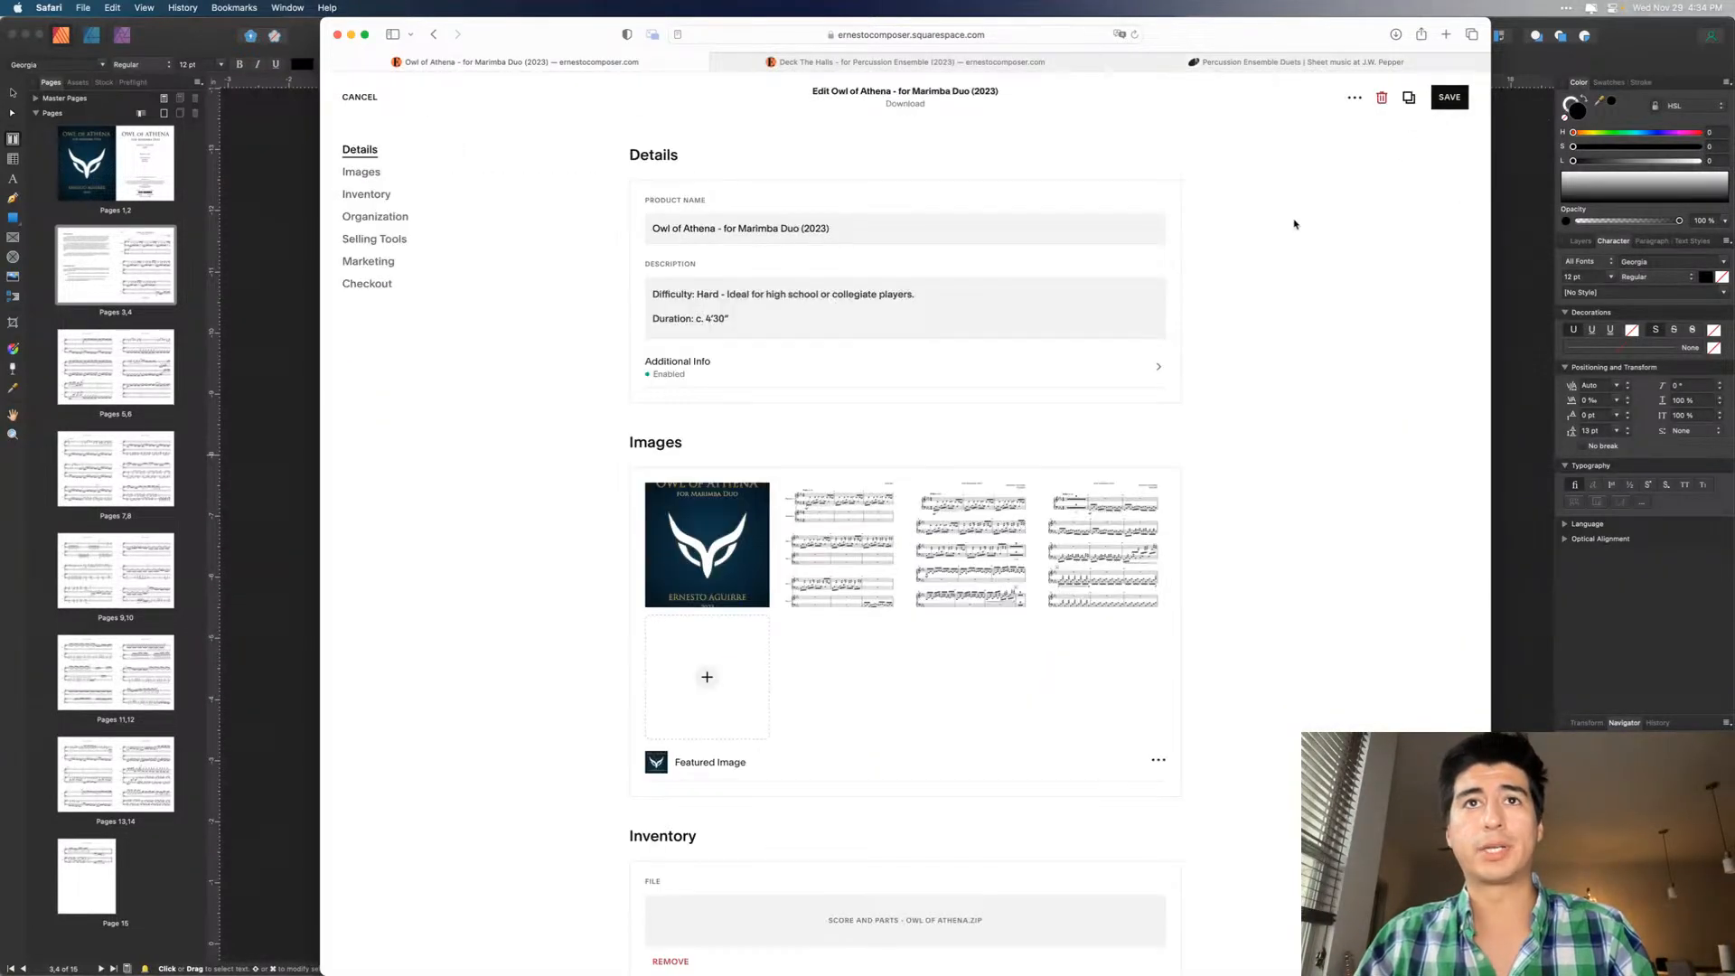
click(1436, 107)
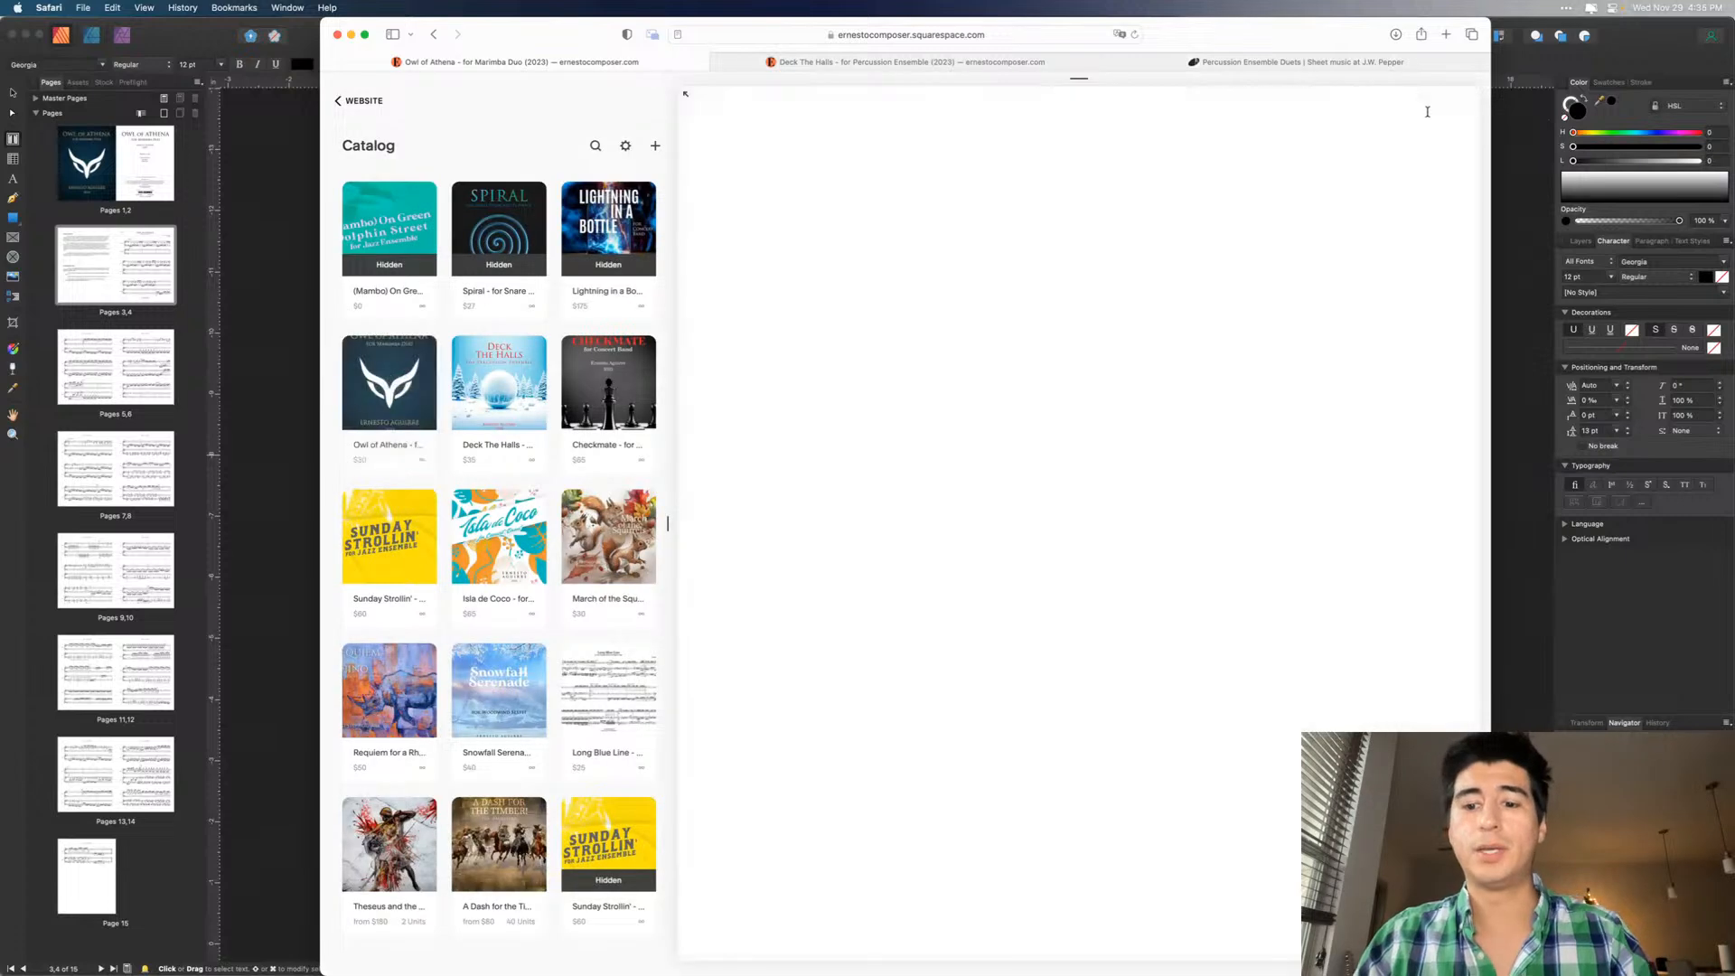
- Examine the full-width product page from the cover and description down to the publisher logo
click(686, 94)
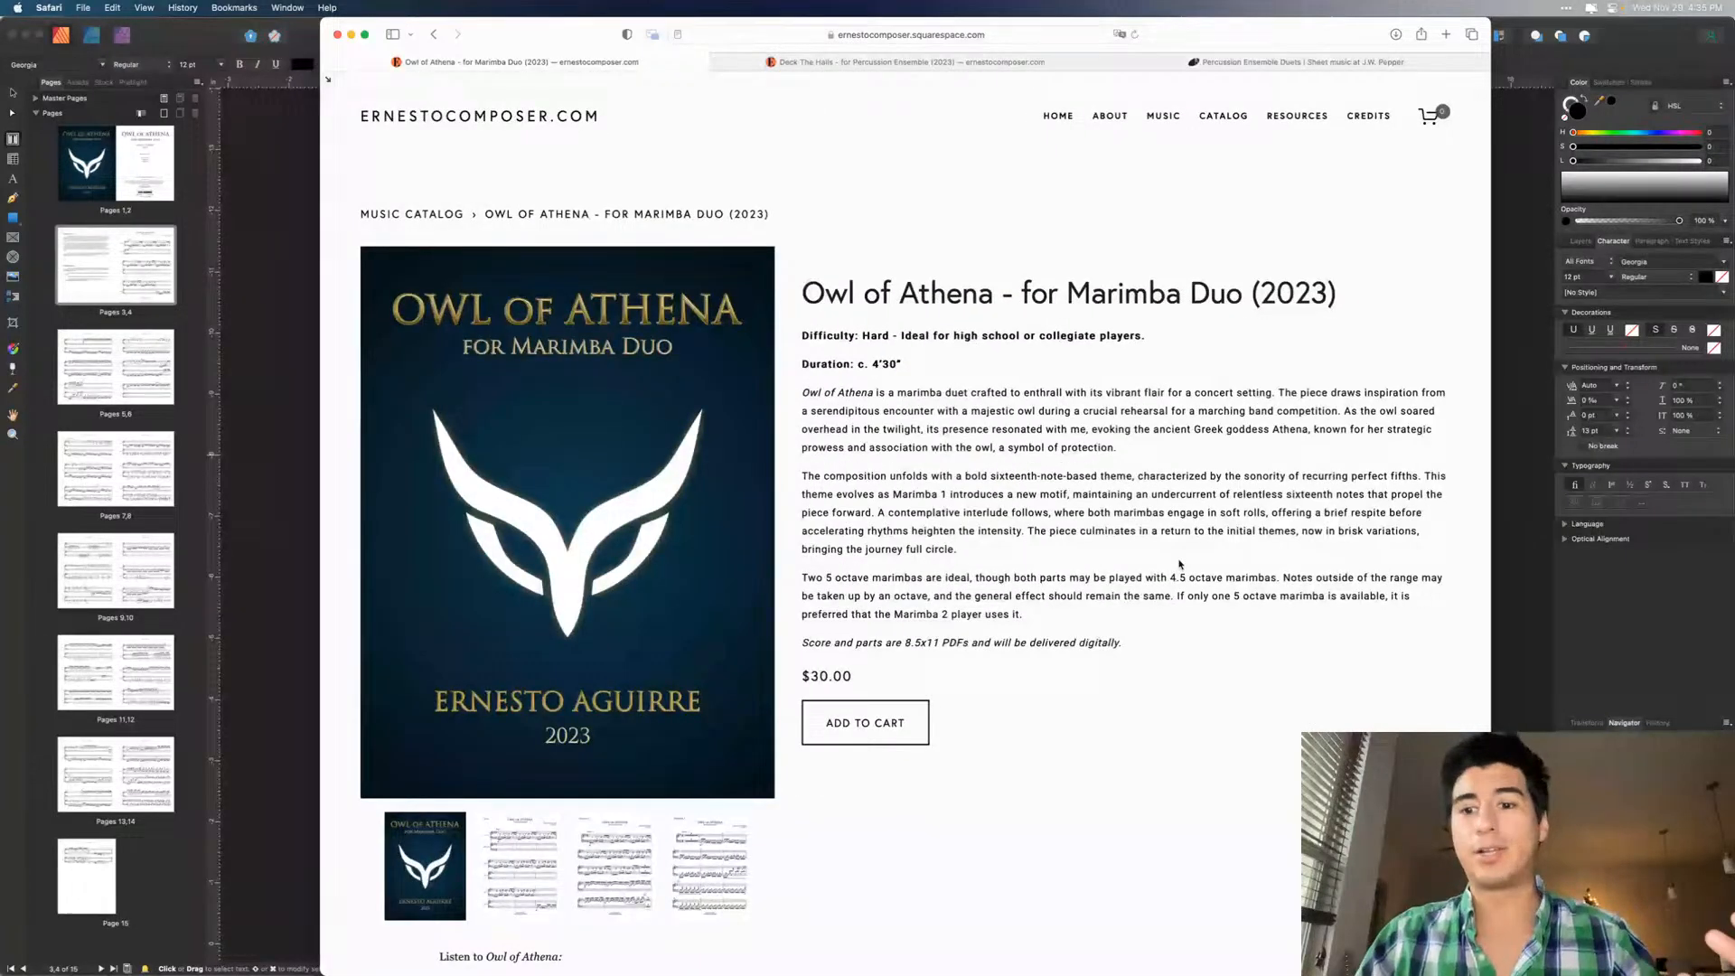
scroll(1180, 565, down, 2)
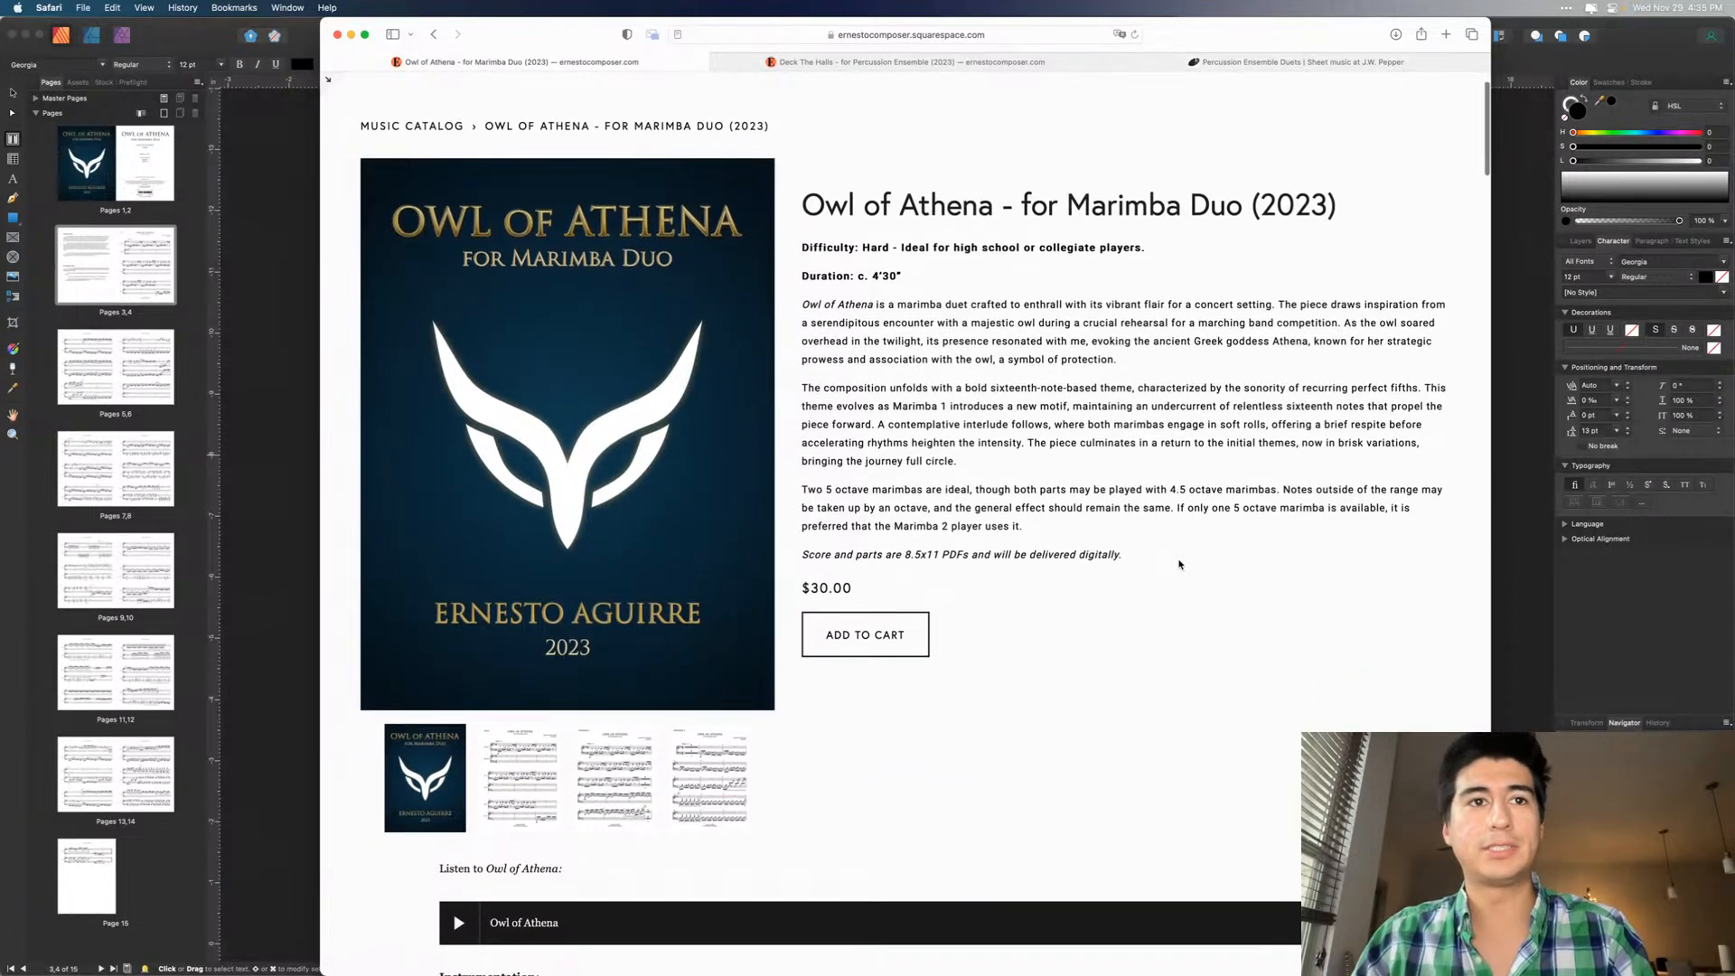
scroll(1179, 565, down, 5)
scroll(1175, 580, down, 5)
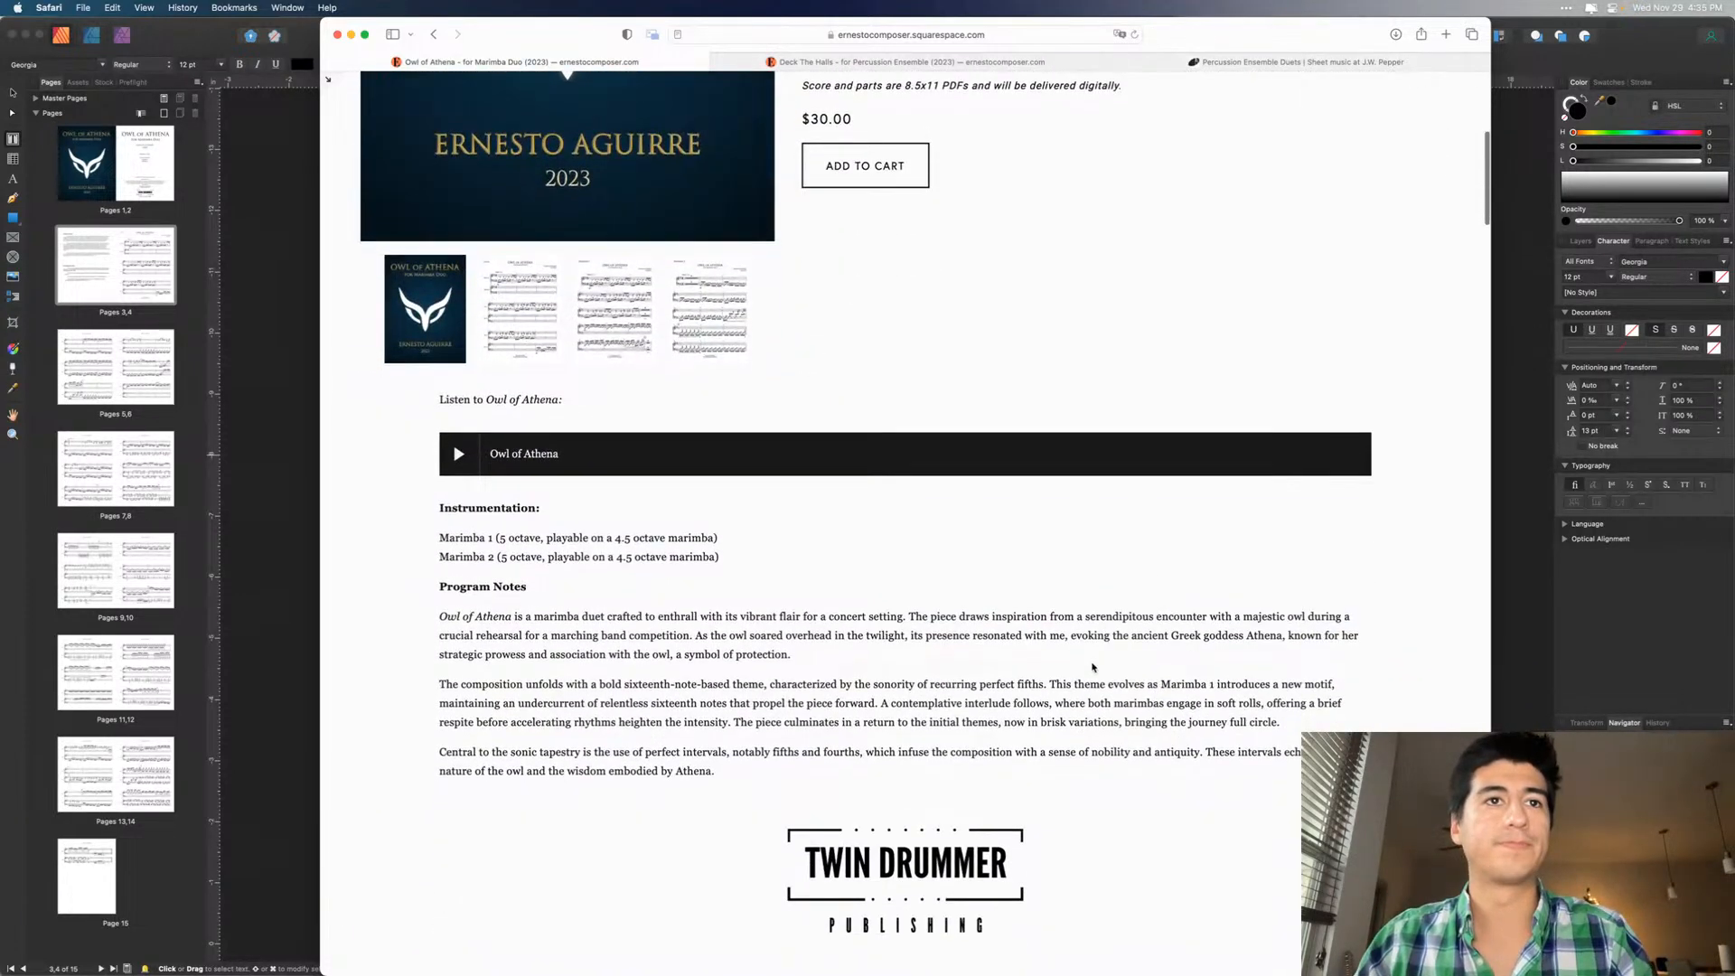
scroll(1092, 667, up, 12)
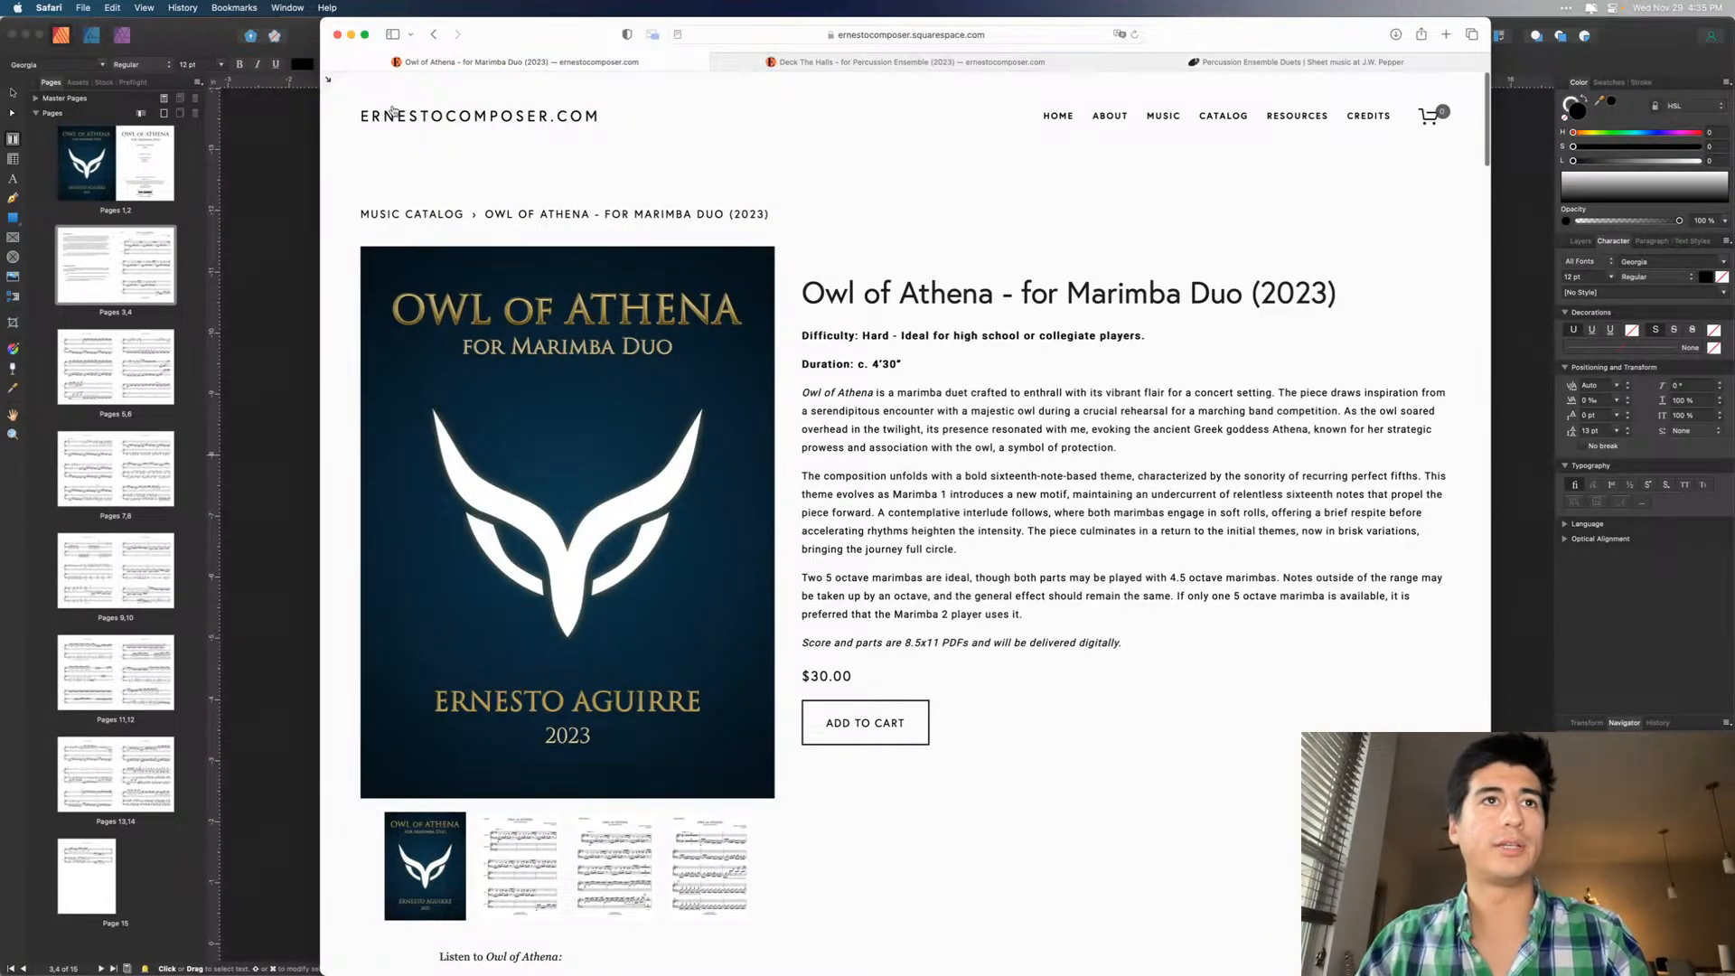
scroll(858, 398, down, 2)
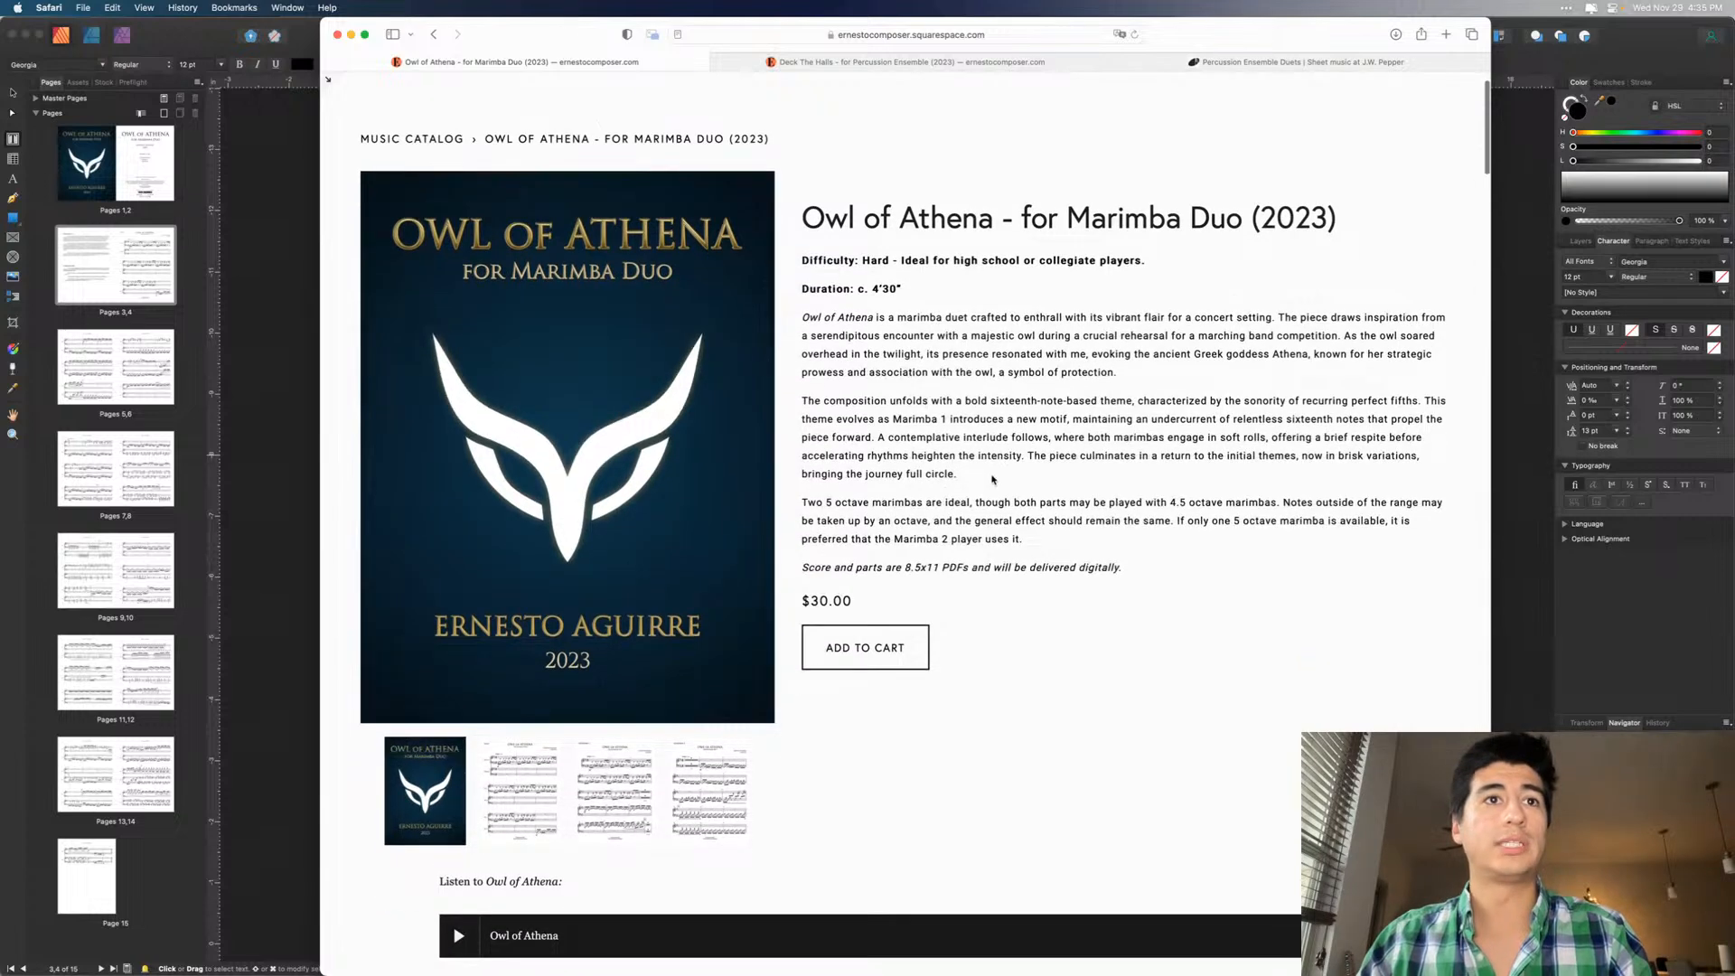
scroll(992, 479, up, 2)
scroll(992, 479, up, 1)
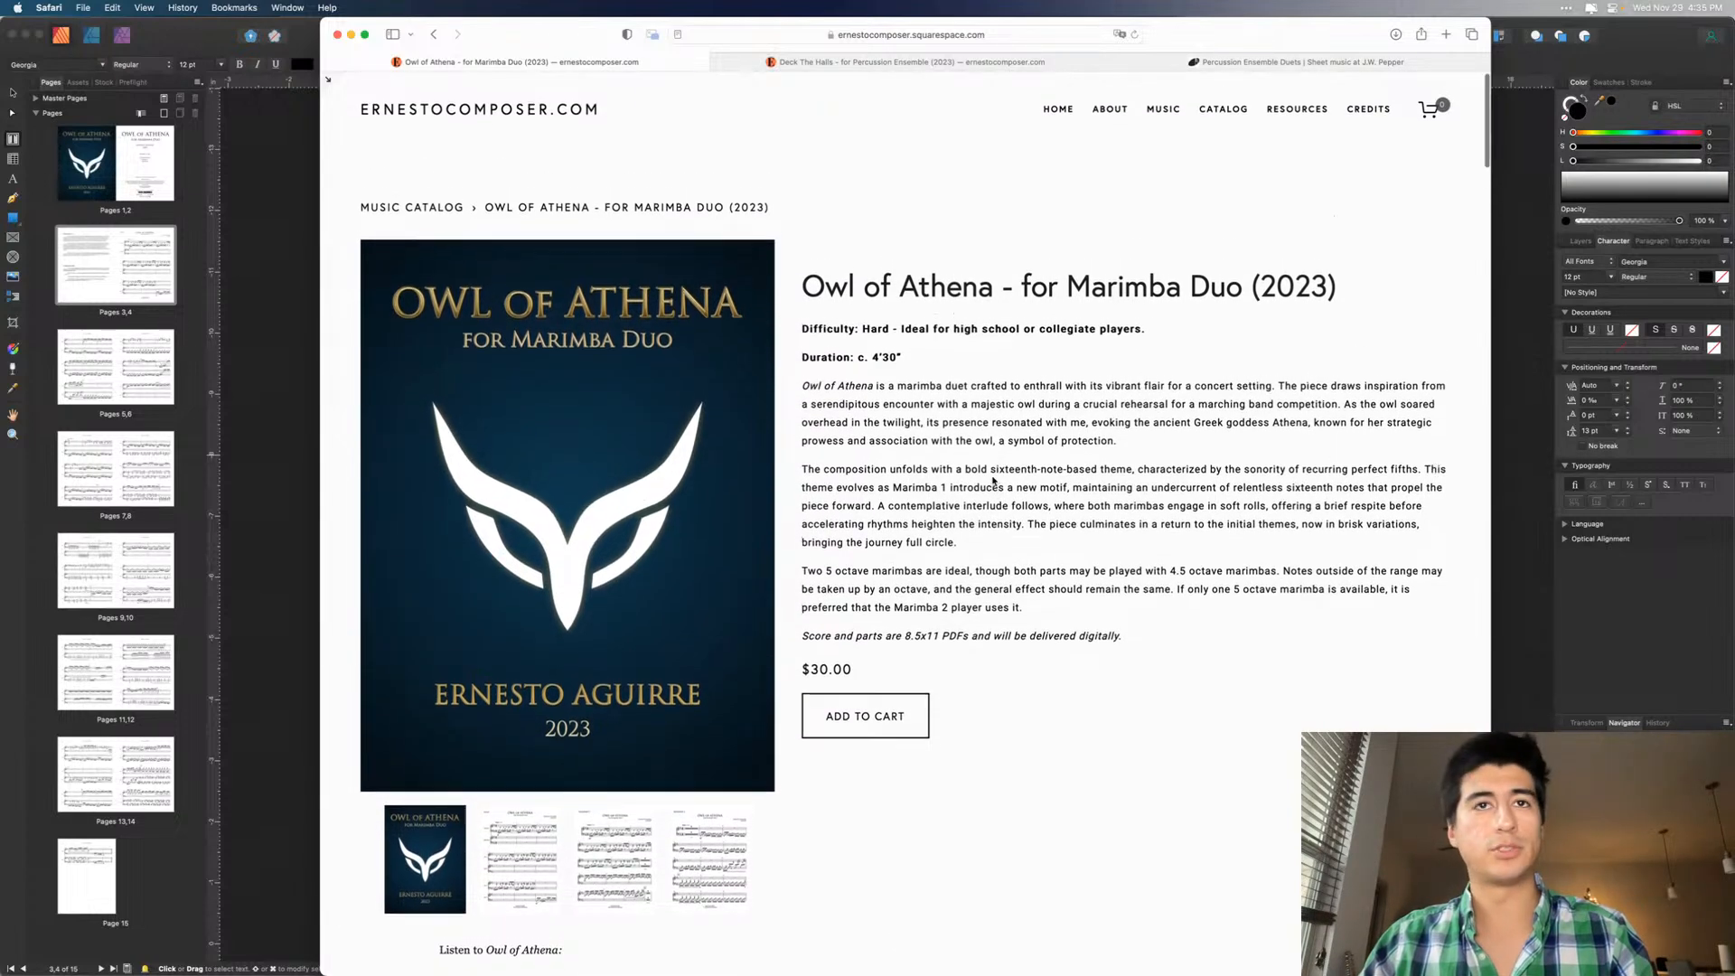